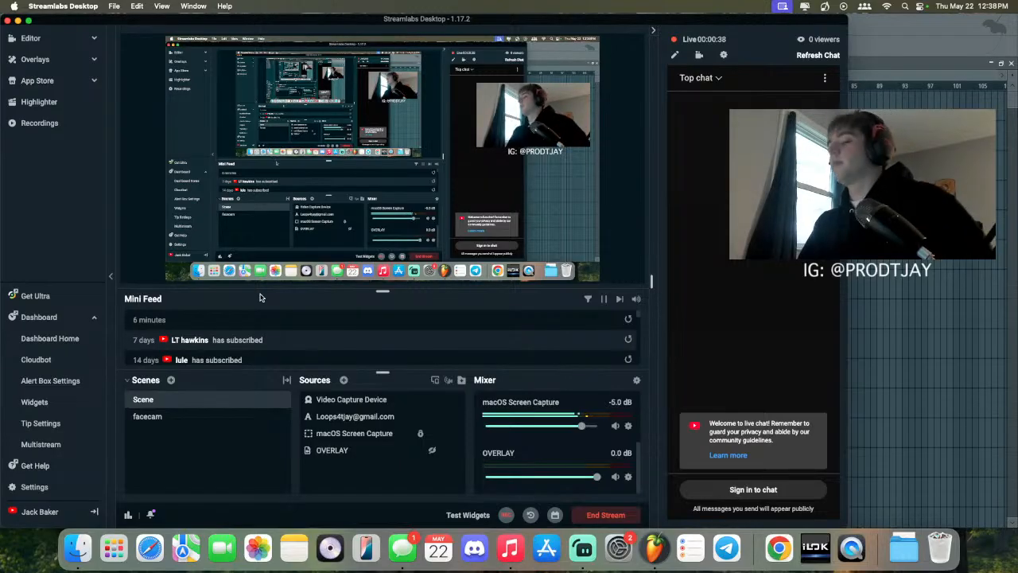
# Step: Switch to FL Studio and set the volume of the Issued 133 clip on Track 1 to -2.8 dB
pyautogui.click(654, 548)
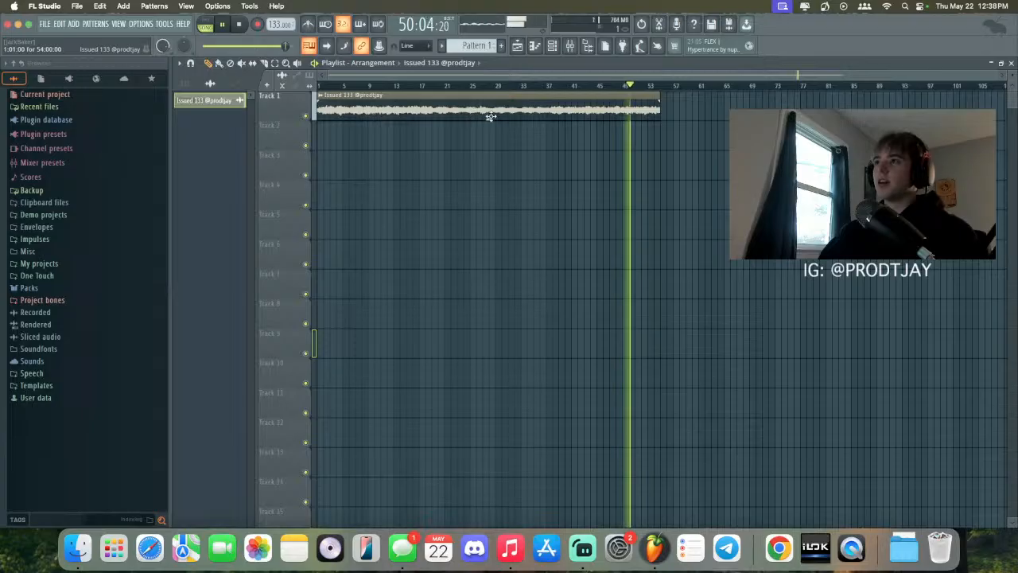
pyautogui.moveTo(489, 118); pyautogui.dragTo(501, 134)
pyautogui.click(681, 225)
pyautogui.rightClick(689, 227)
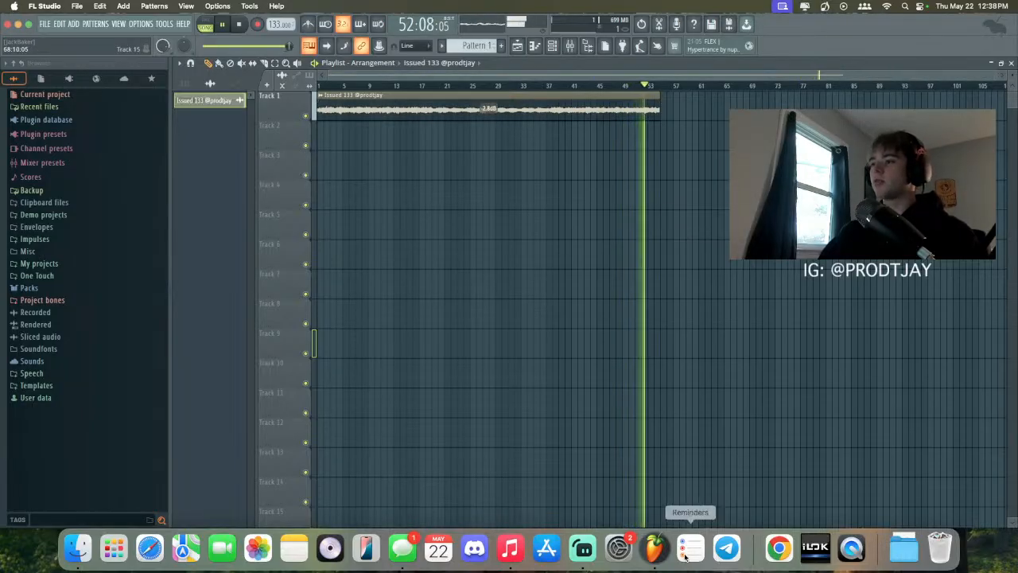
# Step: Check the macOS Screen Capture audio level in Streamlabs Desktop and return to FL Studio
pyautogui.click(586, 548)
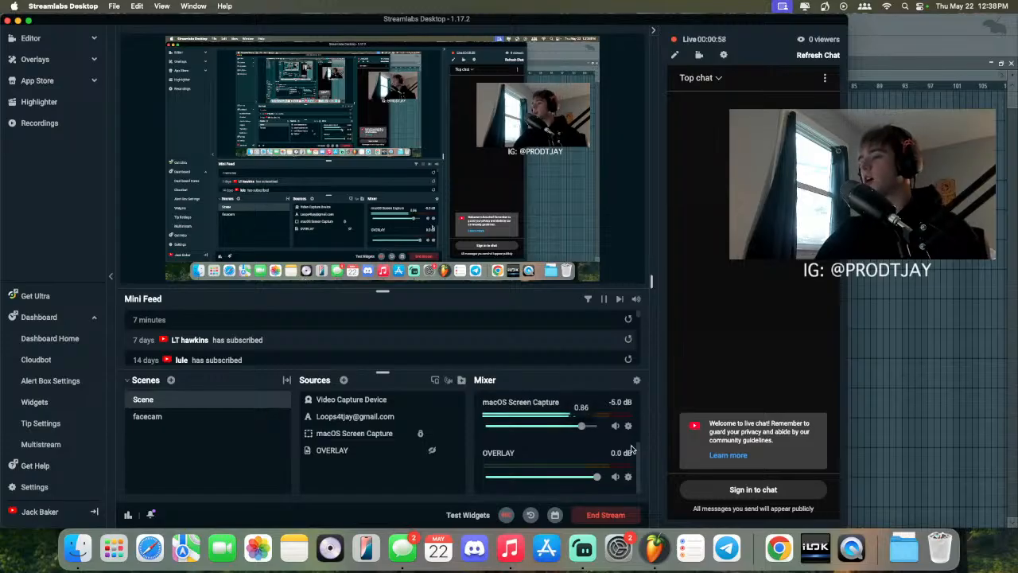
pyautogui.click(654, 548)
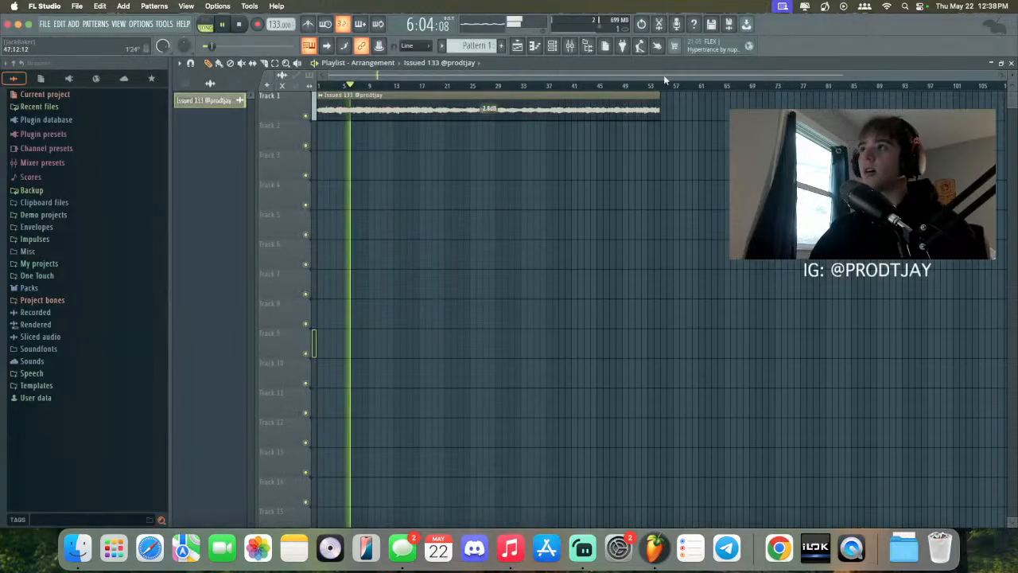
pyautogui.press('F6')
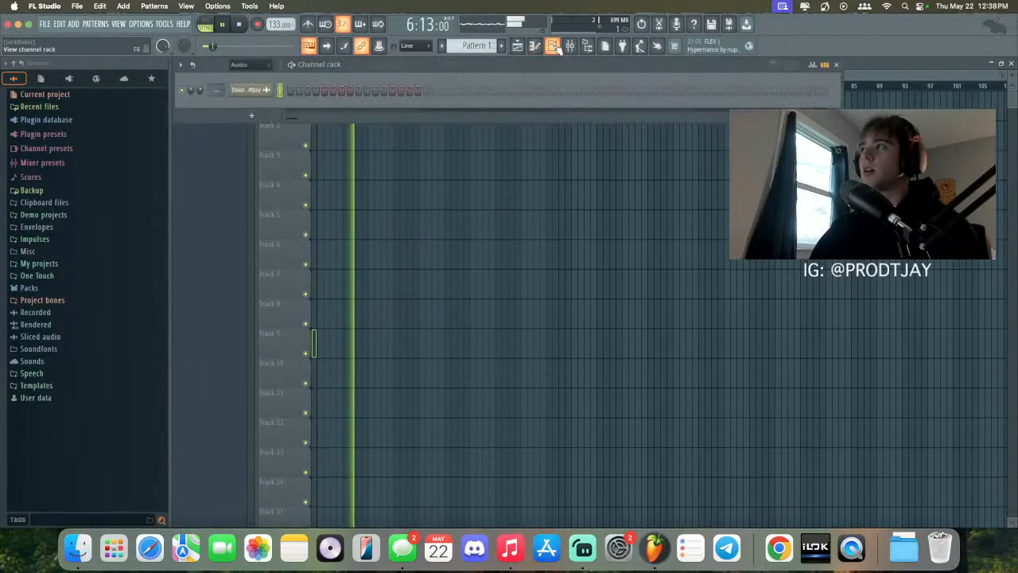
pyautogui.click(252, 115)
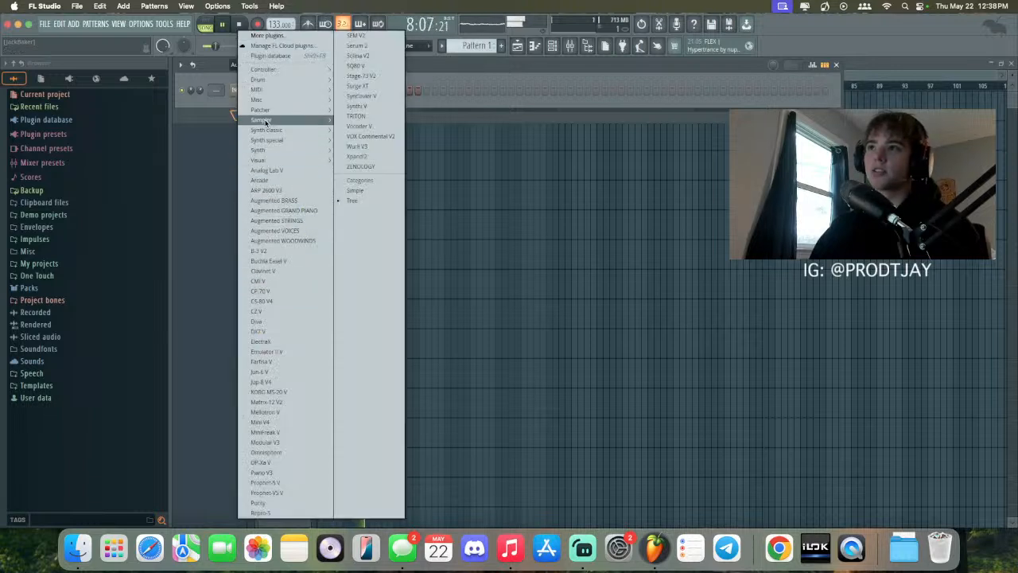
pyautogui.moveTo(267, 140)
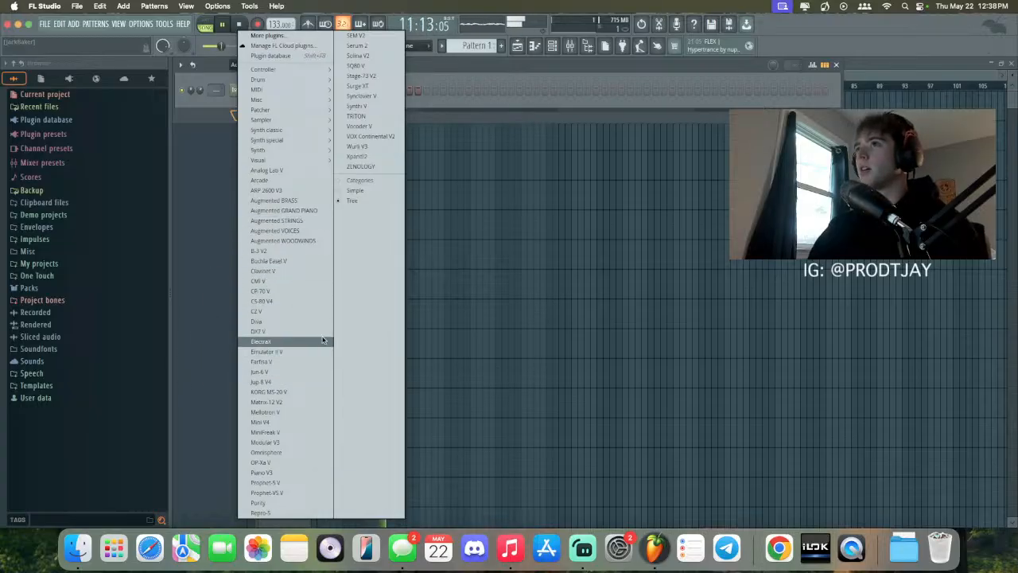
pyautogui.click(677, 223)
pyautogui.click(677, 224)
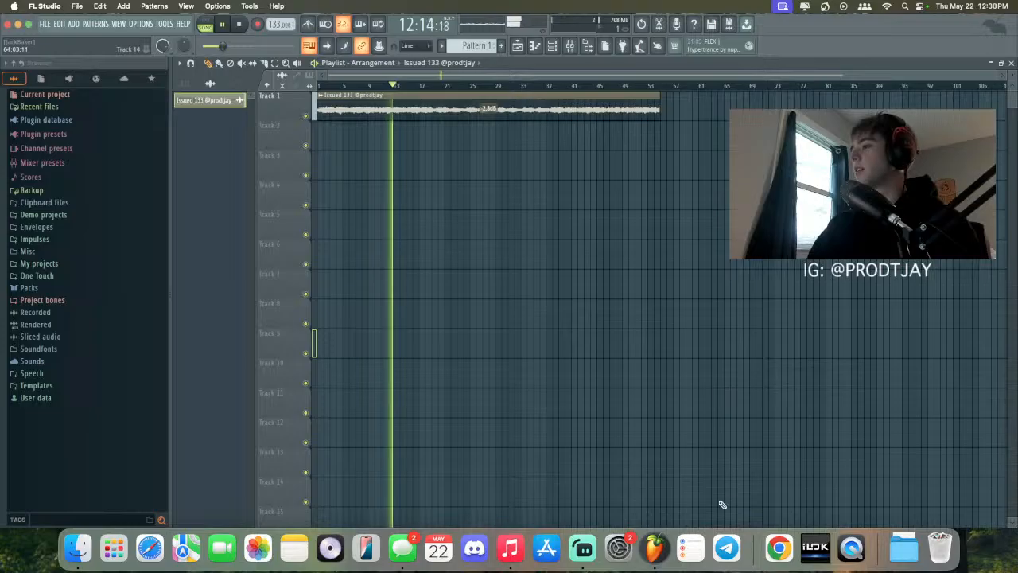
# Step: Check the live chat and the audio mixer levels in Streamlabs Desktop, and return to FL Studio
pyautogui.click(583, 547)
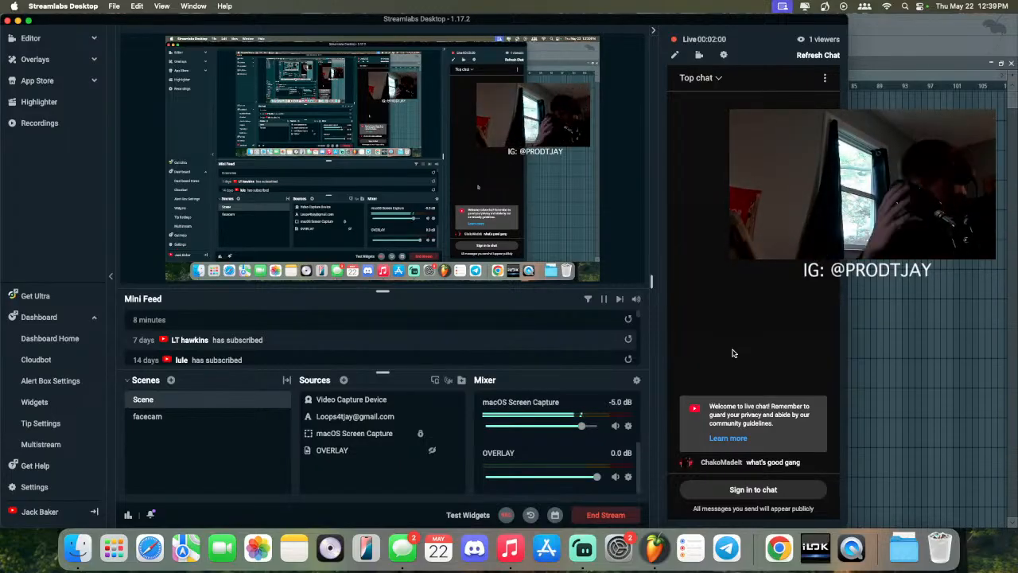
pyautogui.scroll(3, 593, 442)
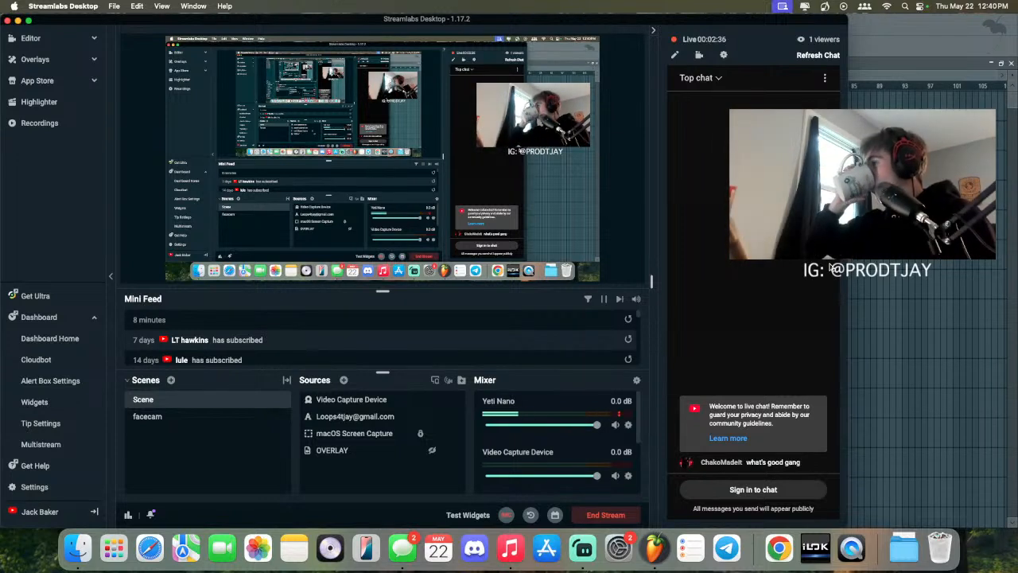
pyautogui.click(916, 76)
pyautogui.click(28, 22)
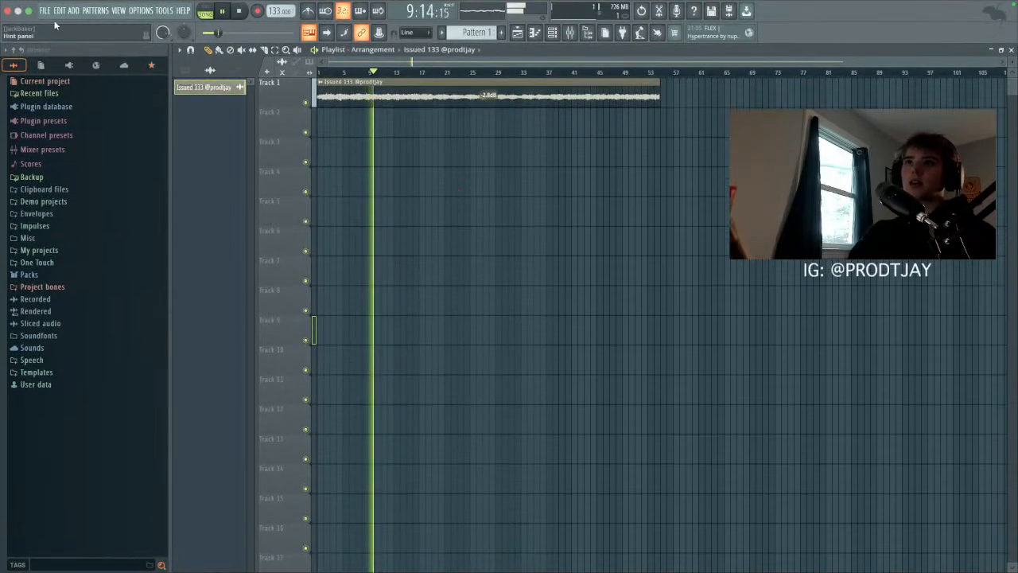
# Step: Switch to Finder and open the Bounces folder inside the 5 May Beats folder
pyautogui.click(77, 547)
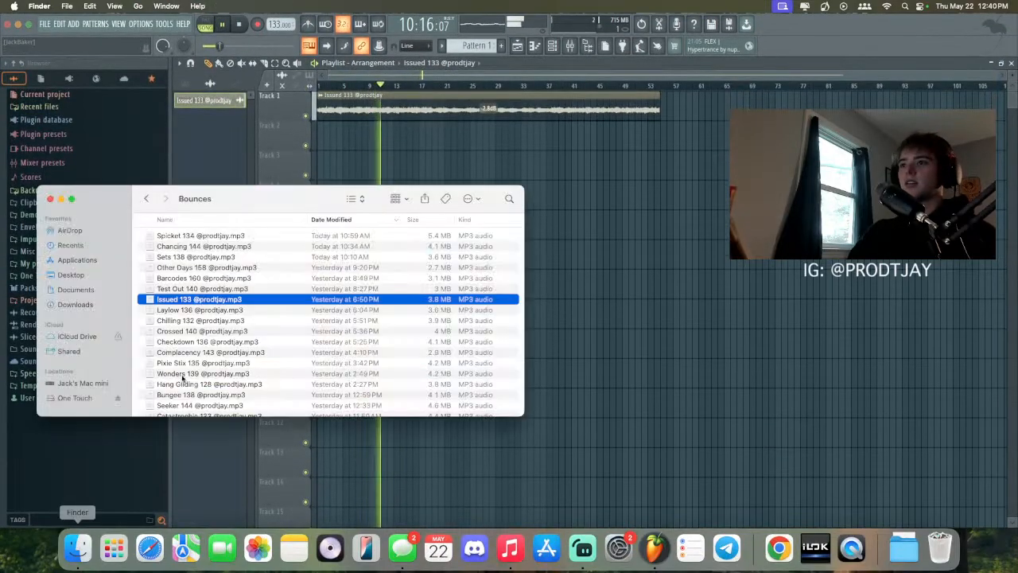
pyautogui.click(145, 198)
pyautogui.click(146, 198)
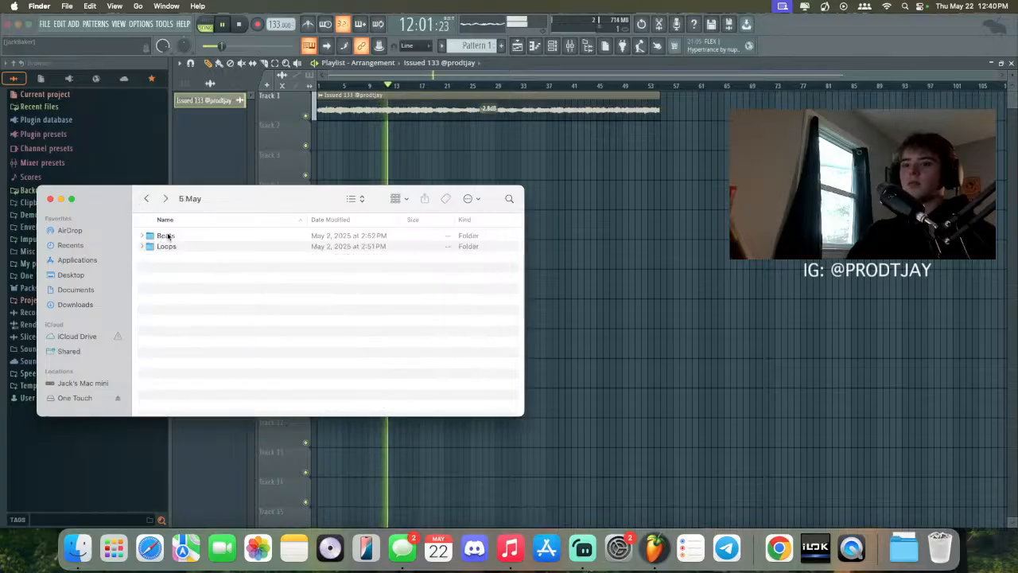
pyautogui.doubleClick(167, 236)
pyautogui.click(187, 237)
pyautogui.doubleClick(190, 238)
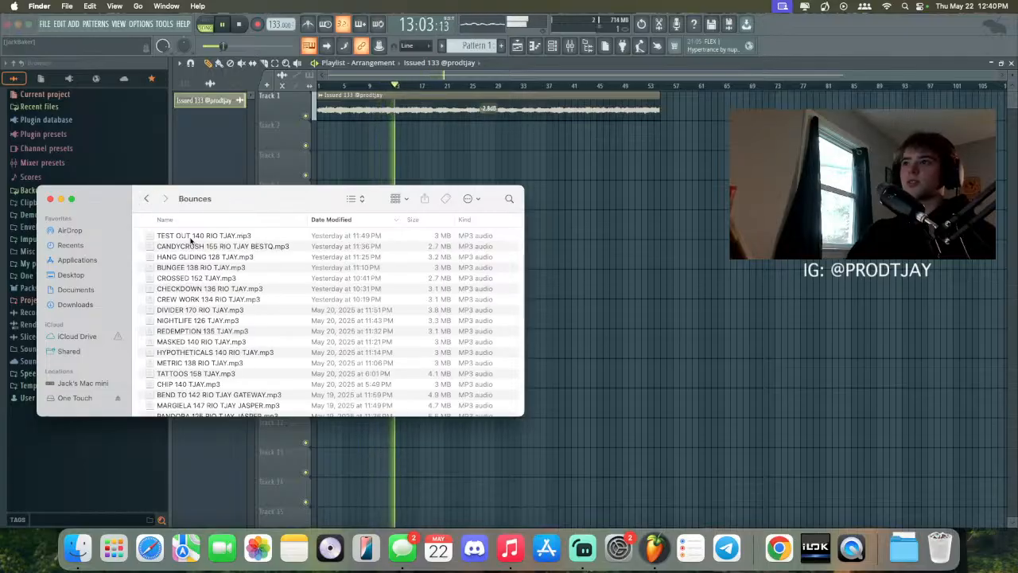
# Step: Replace the clip on playlist Track 1 with CROSSED 152 TJAY.mp3 from the Bounces folder
pyautogui.click(295, 258)
pyautogui.press('Down')
pyautogui.press('Down')
pyautogui.press('Down')
pyautogui.press('Down')
pyautogui.moveTo(256, 280); pyautogui.dragTo(448, 107)
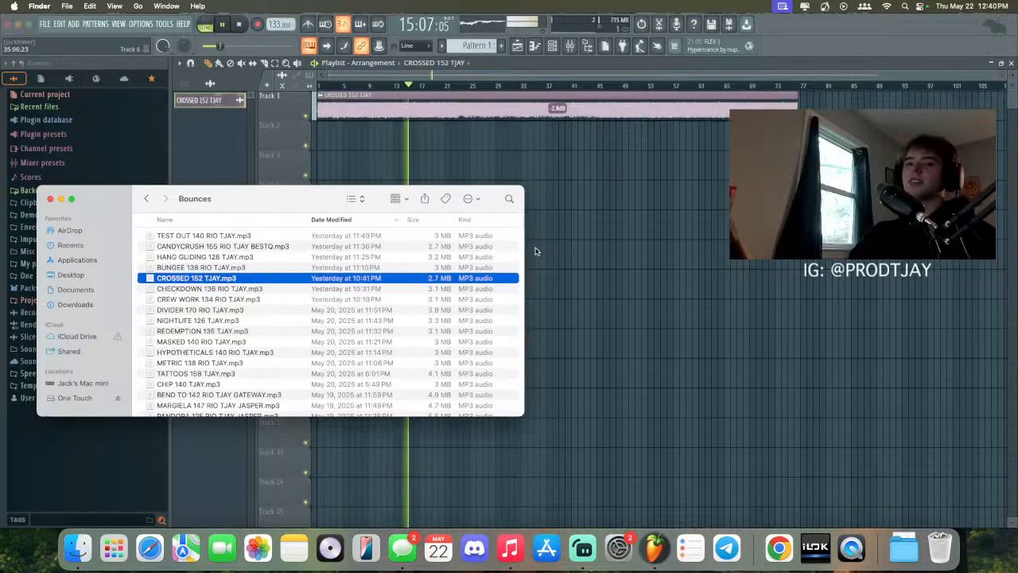
pyautogui.click(535, 251)
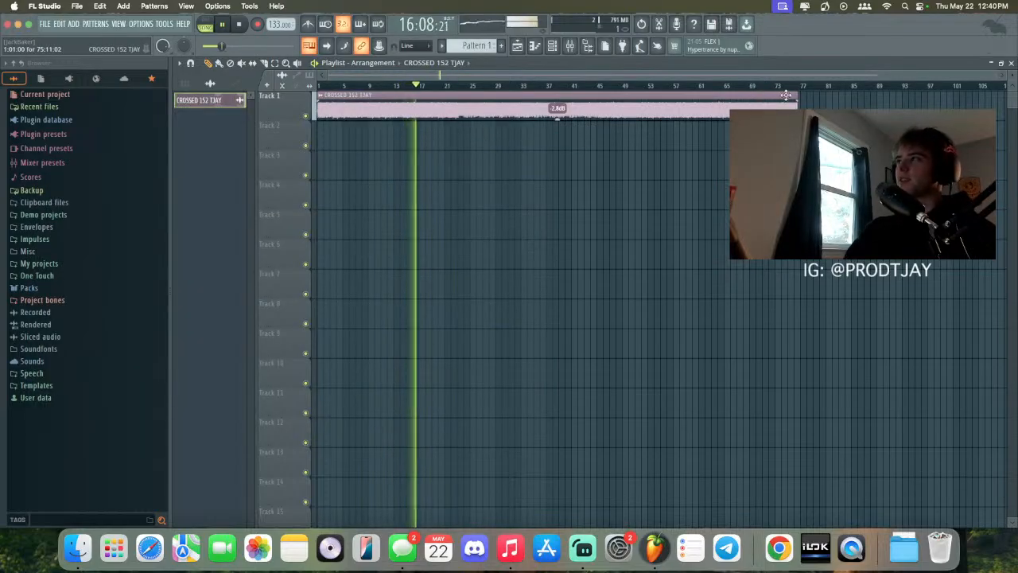
# Step: Shorten the CROSSED 152 TJAY clip to end at about bar 29 and restart playback from the beginning
pyautogui.moveTo(786, 95); pyautogui.dragTo(486, 96)
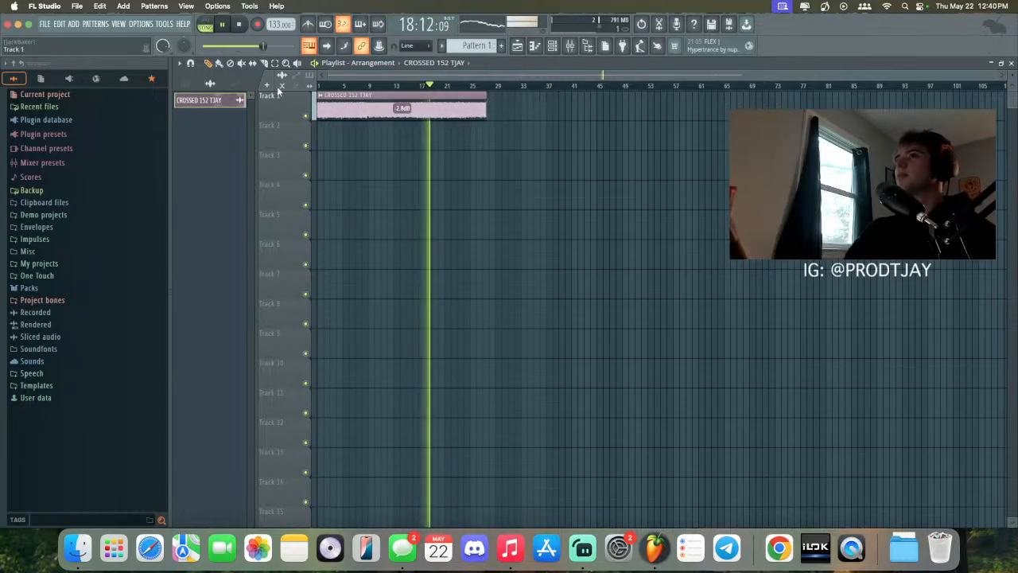
pyautogui.press('space')
pyautogui.press('space')
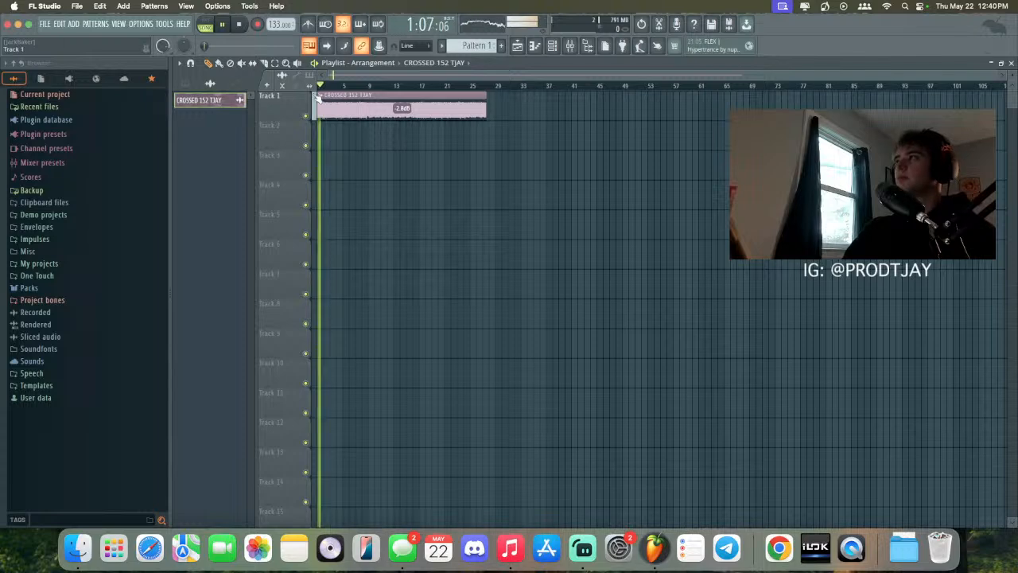
pyautogui.moveTo(486, 96); pyautogui.dragTo(499, 95)
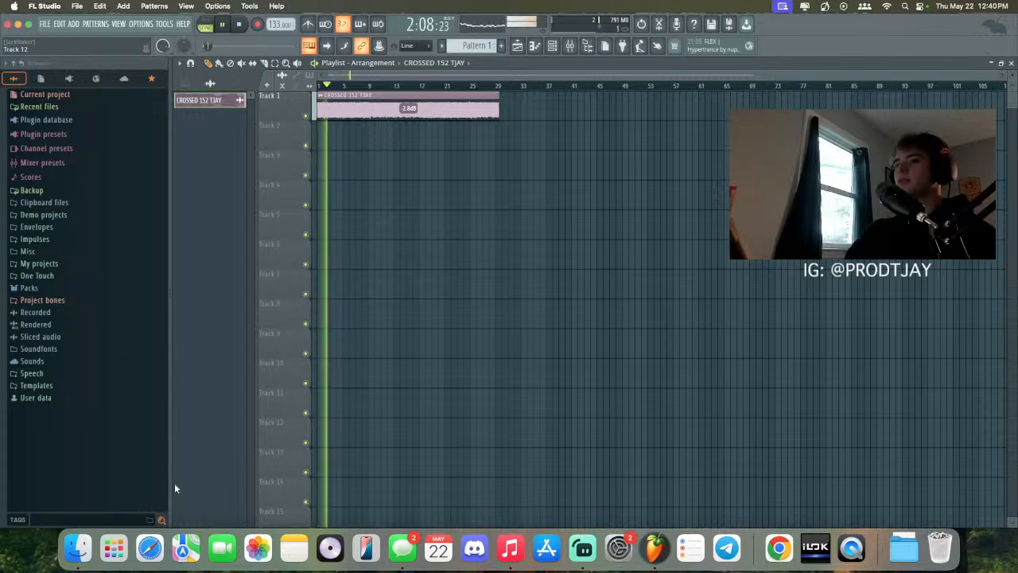
# Step: Replace the Track 1 clip with CHECKDOWN 136 RIO TJAY.mp3 from Finder and restart playback from the beginning
pyautogui.click(77, 547)
pyautogui.click(281, 268)
pyautogui.click(263, 289)
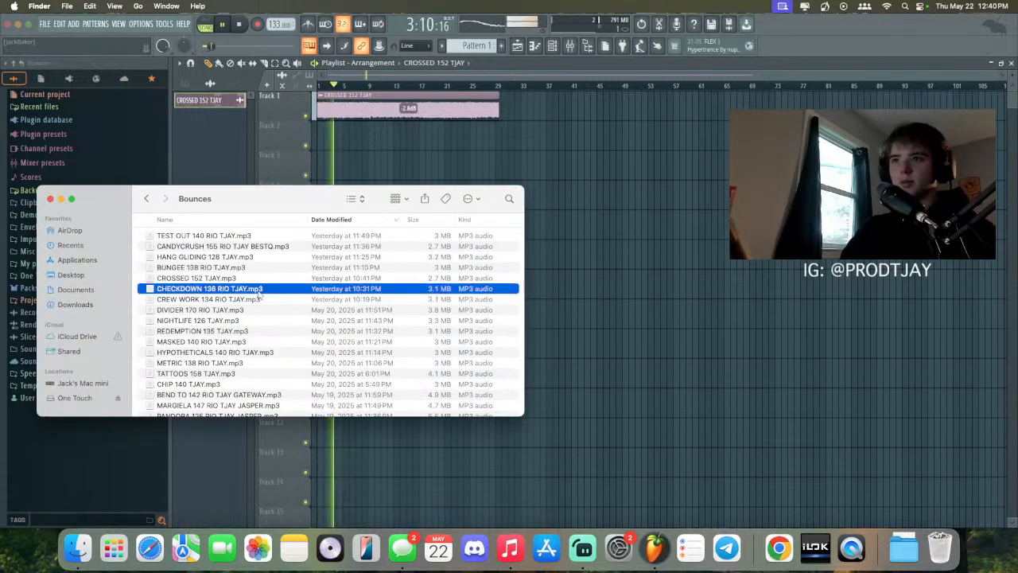
pyautogui.click(267, 300)
pyautogui.moveTo(267, 292); pyautogui.dragTo(398, 120)
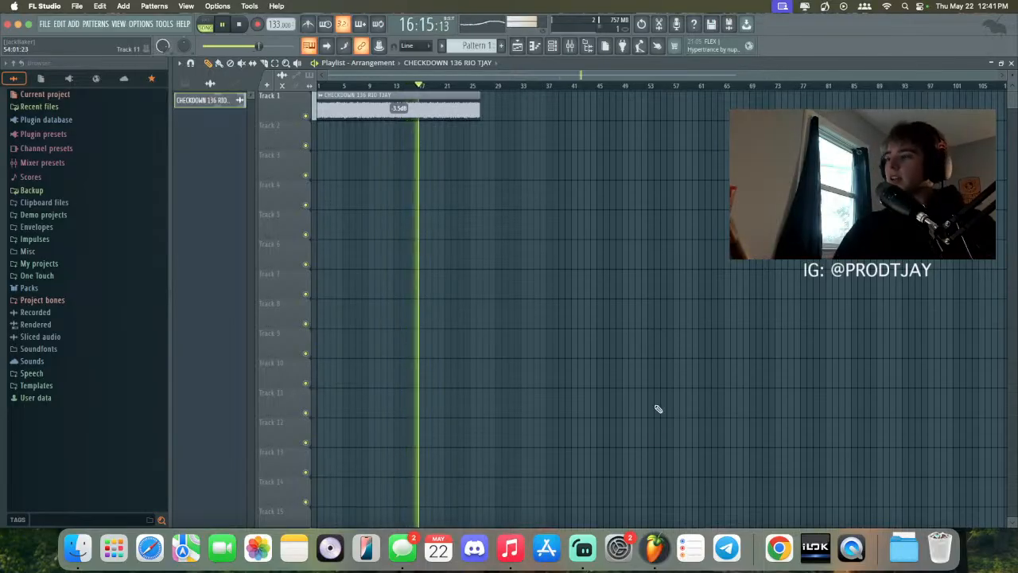
pyautogui.press('space')
pyautogui.press('space')
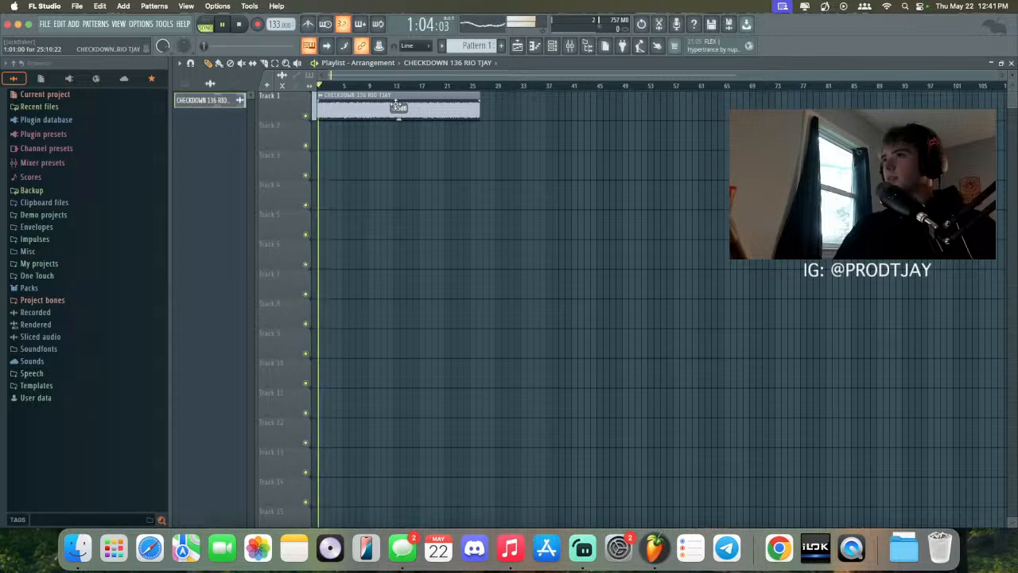
# Step: Switch to Streamlabs Desktop and set the macOS Screen Capture mixer volume to -3.6 dB
pyautogui.click(582, 548)
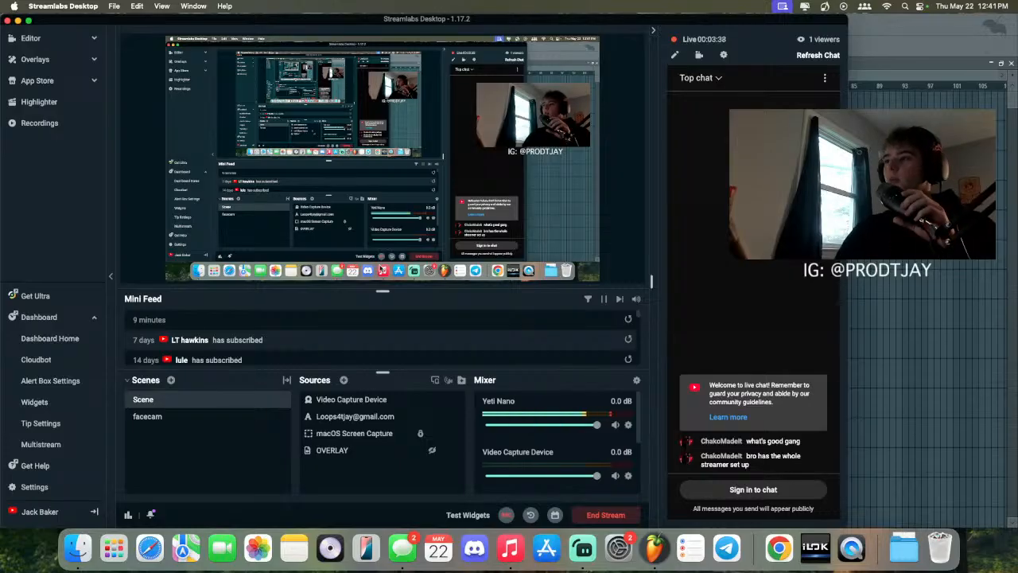
pyautogui.scroll(-4, 596, 433)
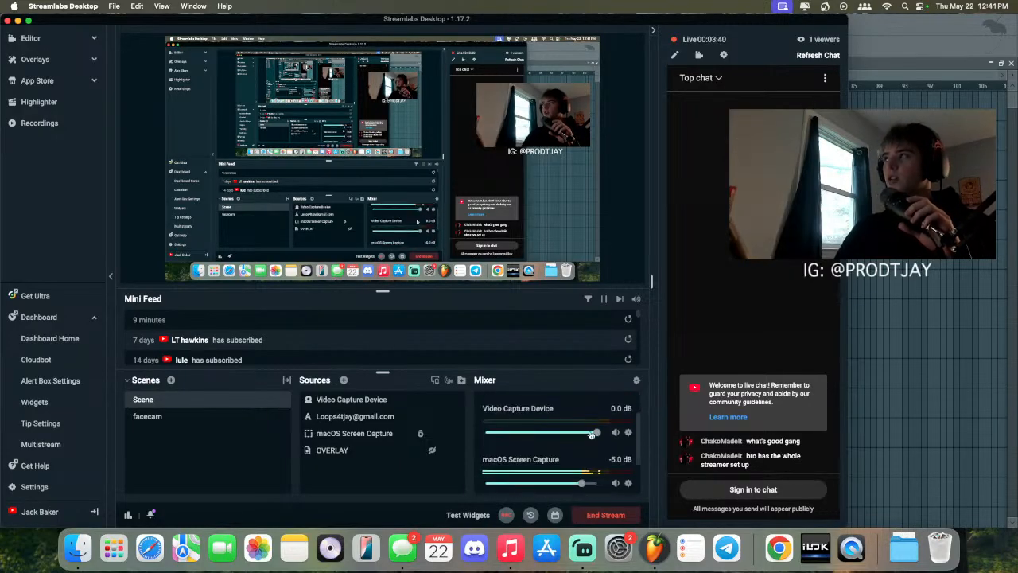
pyautogui.moveTo(583, 438); pyautogui.dragTo(587, 436)
pyautogui.scroll(1, 586, 437)
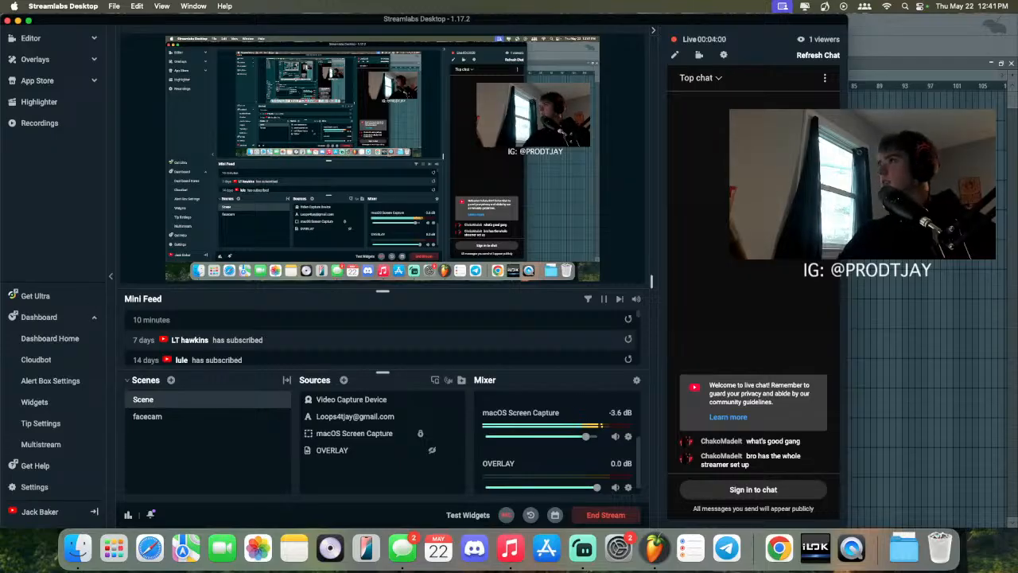
# Step: Return to FL Studio and delete the CHECKDOWN 136 RIO TJAY clip from Track 1
pyautogui.click(918, 223)
pyautogui.rightClick(919, 223)
pyautogui.rightClick(351, 104)
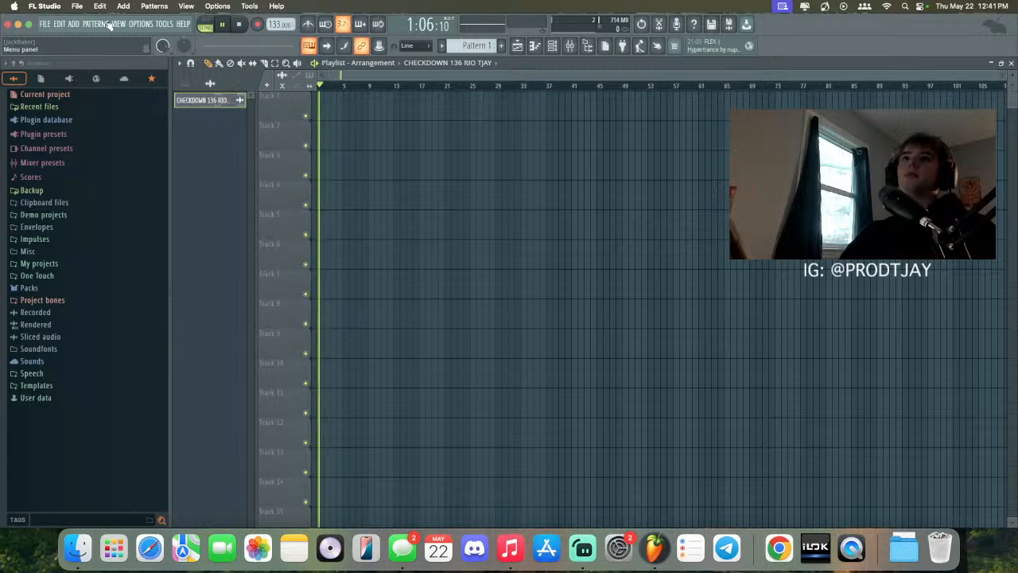
# Step: Start a new empty project without saving changes to the current one
pyautogui.click(29, 24)
pyautogui.click(44, 11)
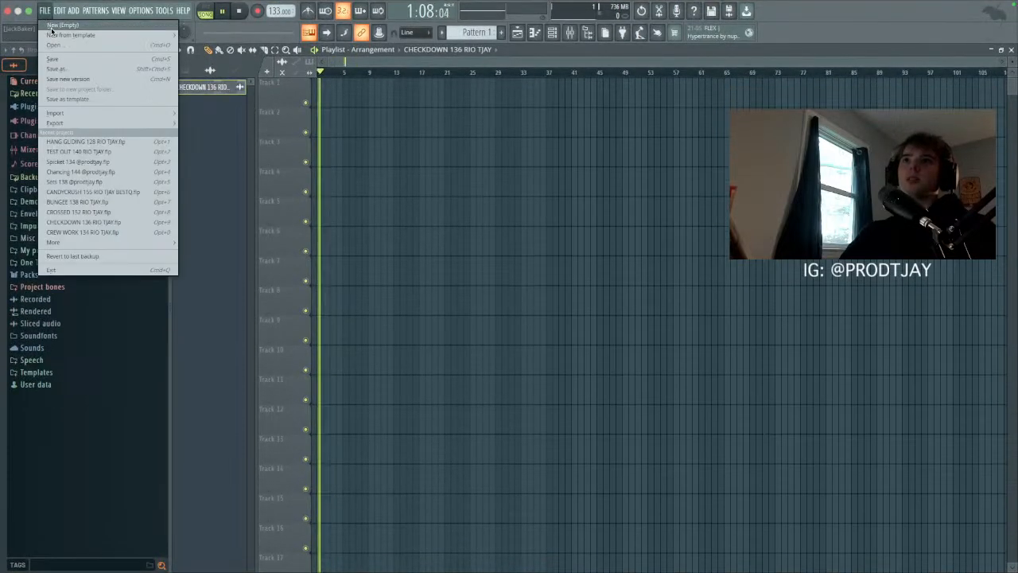
pyautogui.click(51, 27)
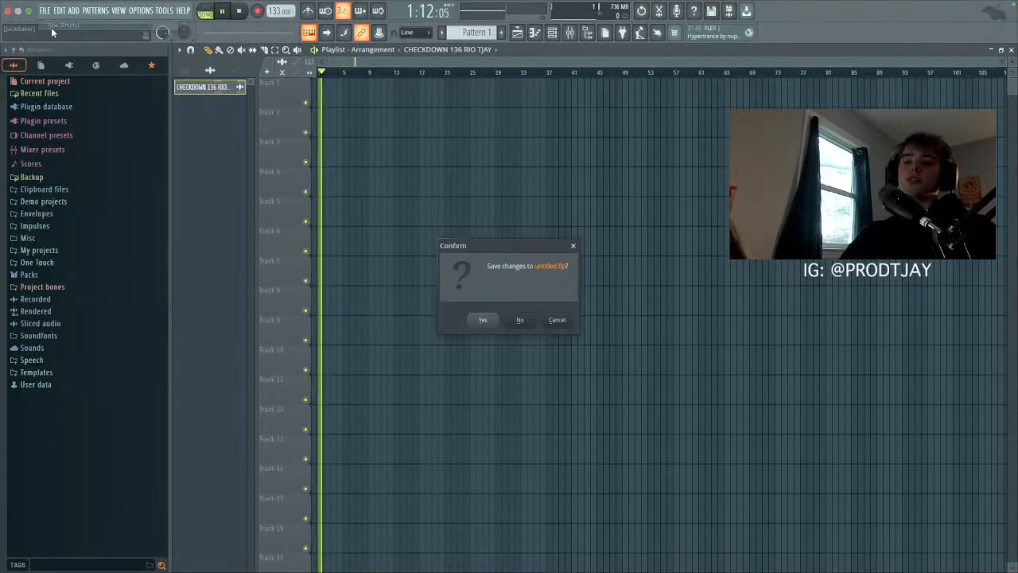
pyautogui.click(519, 319)
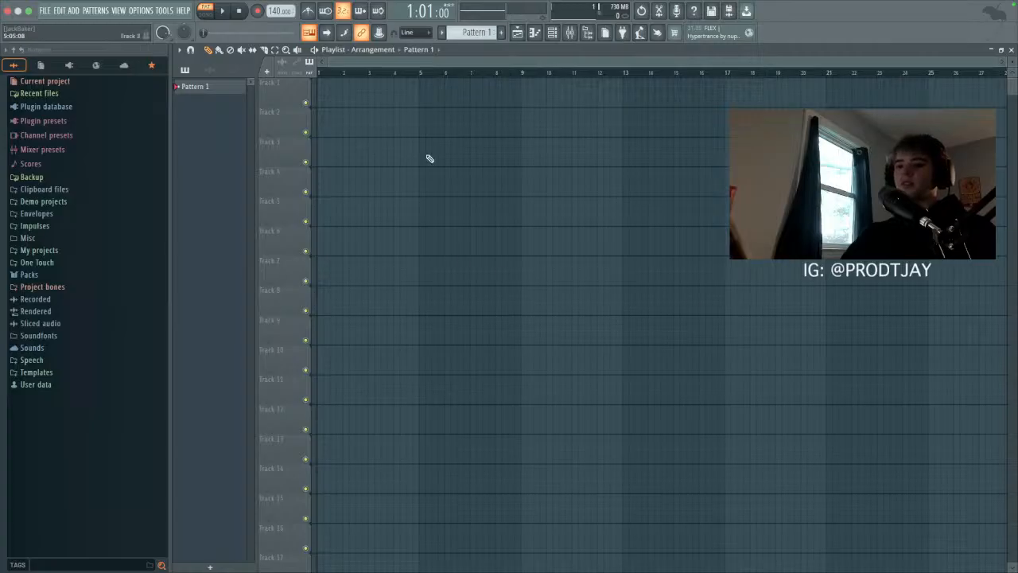
# Step: Add a ZENOLOGY instrument channel to the channel rack
pyautogui.click(552, 32)
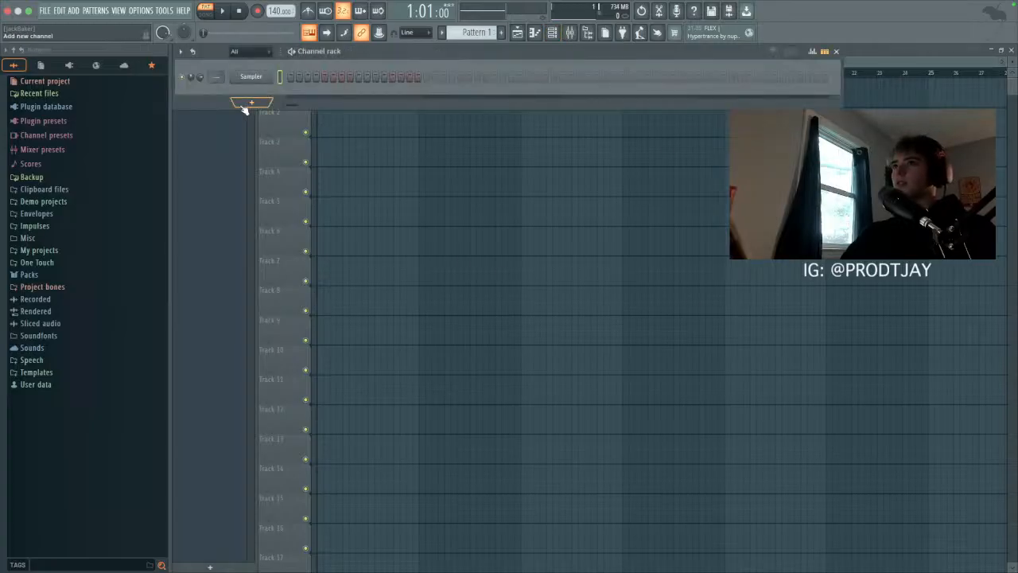
pyautogui.click(246, 107)
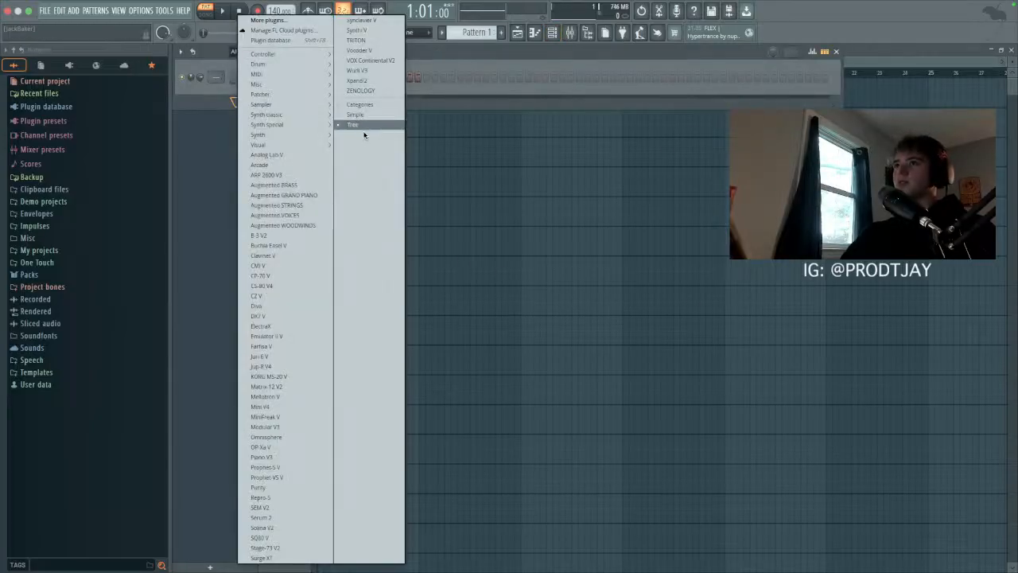
pyautogui.click(361, 91)
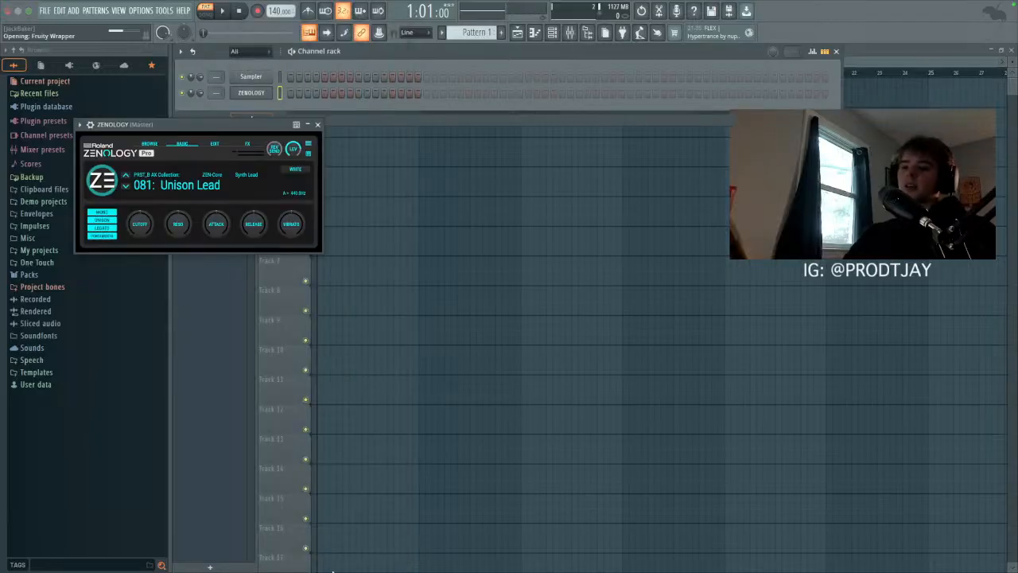
pyautogui.moveTo(327, 532)
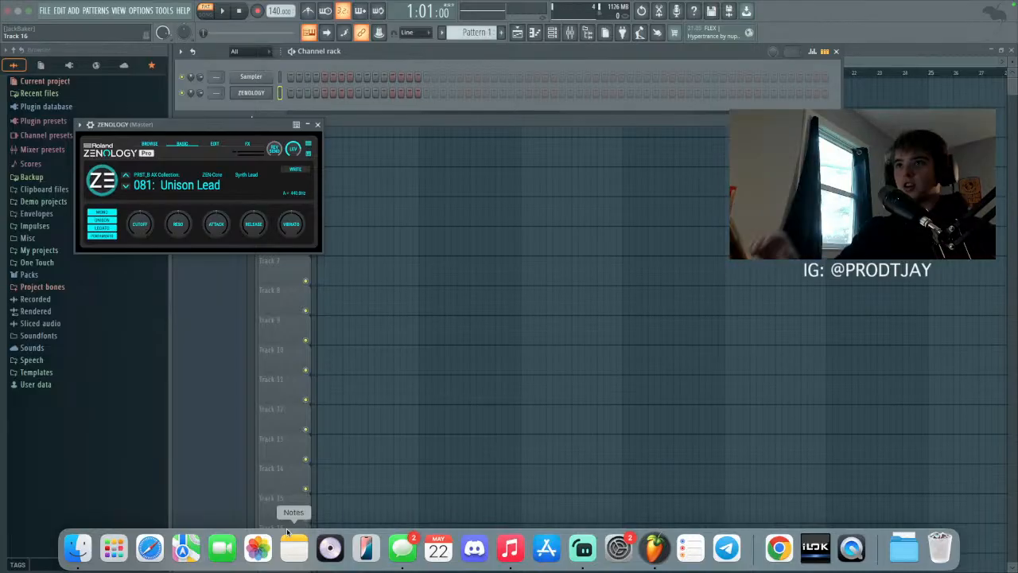
# Step: Filter the ZENOLOGY preset browser to the E.Piano2 category and load the Octa EP 2 preset
pyautogui.click(129, 186)
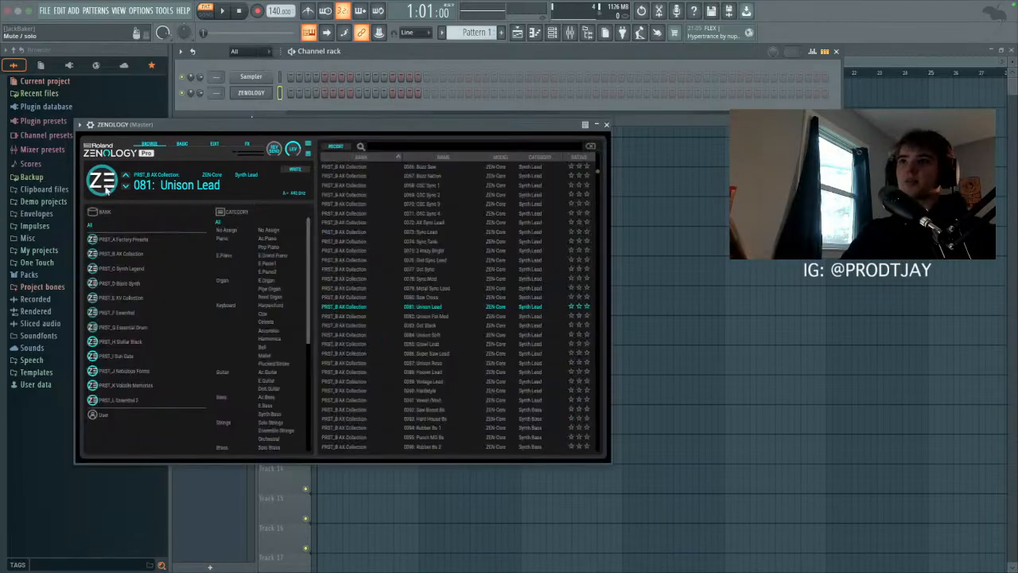
pyautogui.scroll(-3, 282, 294)
pyautogui.scroll(5, 274, 304)
pyautogui.click(263, 264)
pyautogui.click(425, 278)
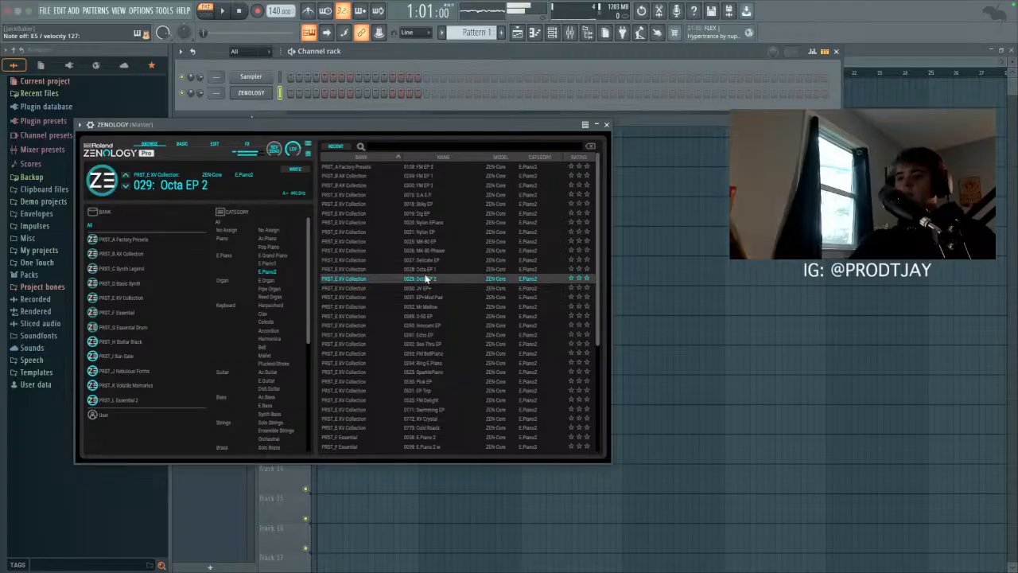
# Step: Close the ZENOLOGY window and open the channel's piano roll around the fourth and fifth octaves
pyautogui.click(607, 126)
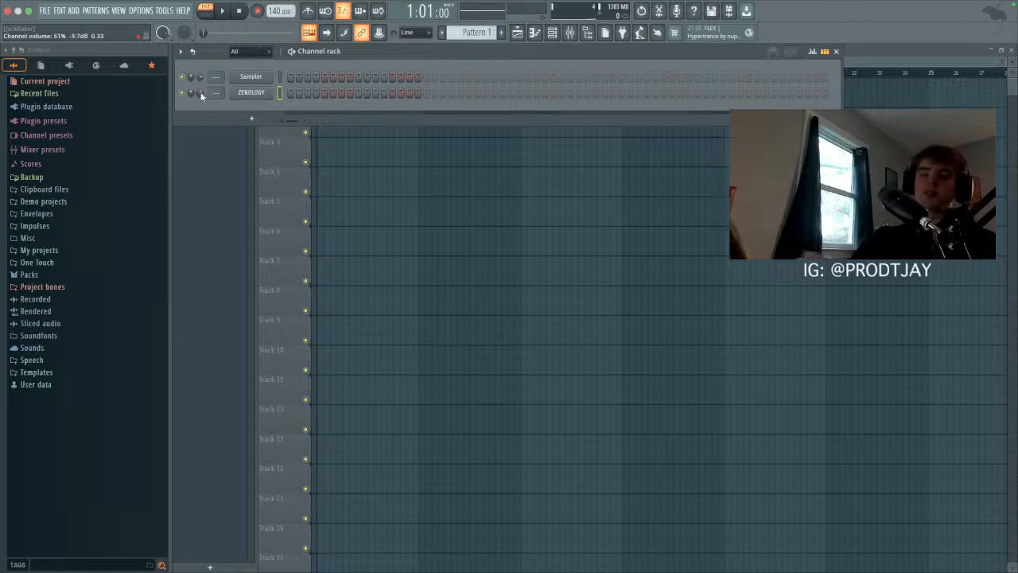
pyautogui.click(535, 32)
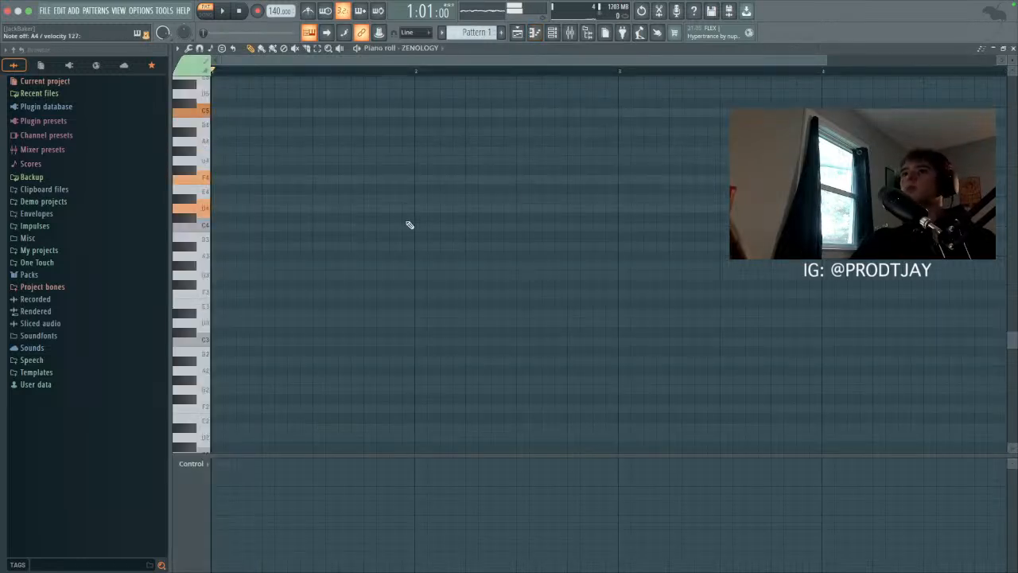
pyautogui.scroll(5, 275, 286)
pyautogui.scroll(-4, 239, 341)
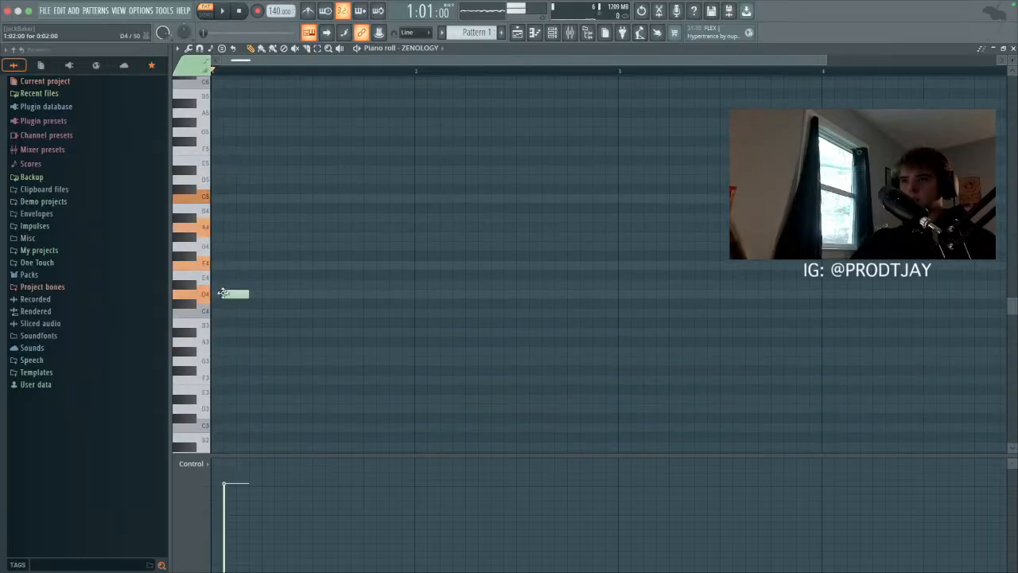
pyautogui.moveTo(225, 293); pyautogui.dragTo(212, 293)
pyautogui.click(224, 266)
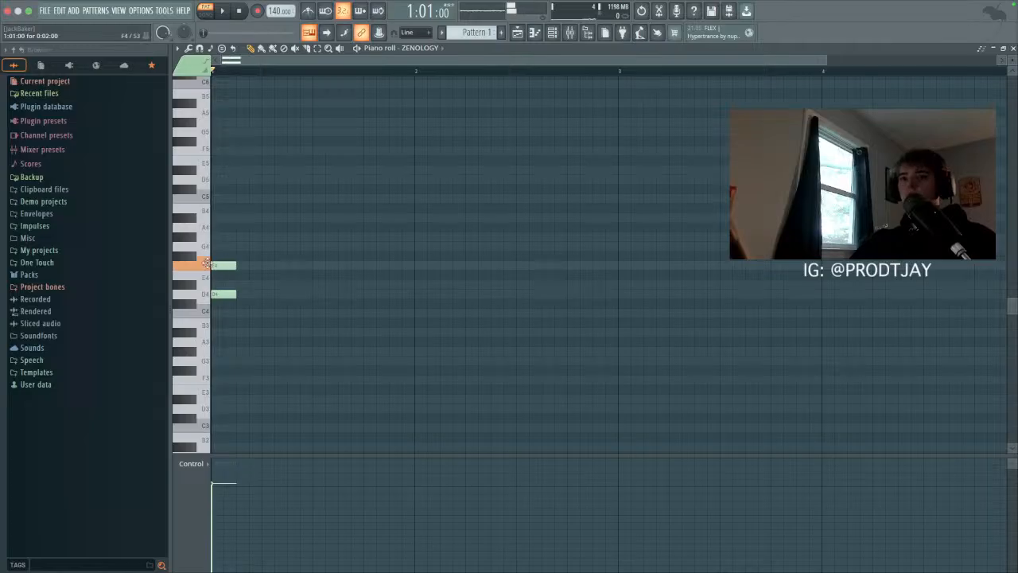
pyautogui.moveTo(224, 236)
pyautogui.mouseDown()
pyautogui.moveTo(225, 246)
pyautogui.moveTo(226, 235)
pyautogui.mouseUp()
pyautogui.click(226, 217)
pyautogui.rightClick(226, 198)
pyautogui.press('space')
pyautogui.press('space')
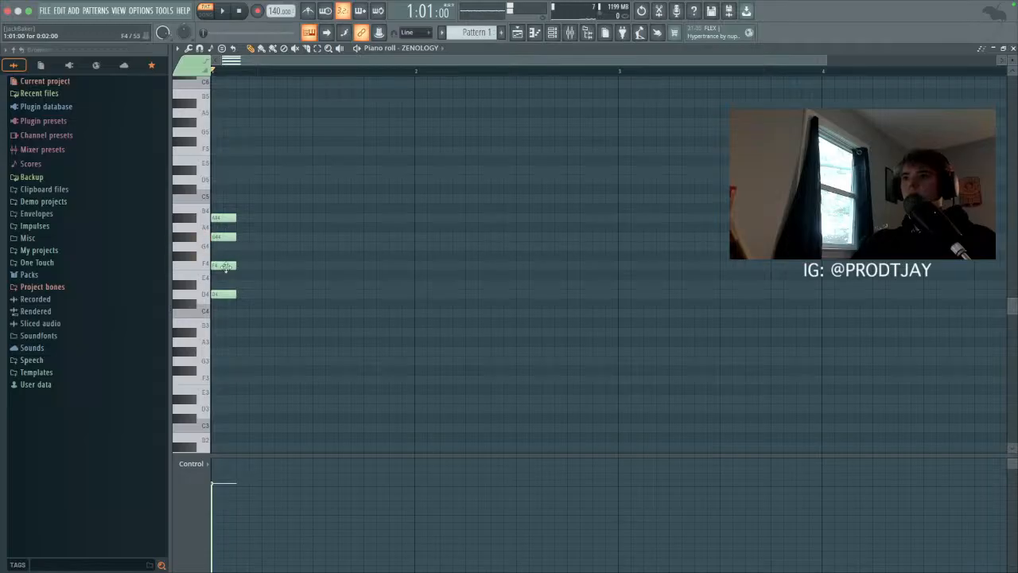
pyautogui.rightClick(226, 217)
pyautogui.rightClick(226, 237)
pyautogui.rightClick(225, 265)
pyautogui.rightClick(223, 294)
# Step: Draw a chord of C4, D#4, G4, A#4 and D5 at the pattern start, 12 steps long, and play it
pyautogui.moveTo(214, 312); pyautogui.dragTo(209, 312)
pyautogui.click(212, 278)
pyautogui.moveTo(225, 276); pyautogui.dragTo(225, 284)
pyautogui.moveTo(225, 247); pyautogui.dragTo(206, 253)
pyautogui.click(225, 218)
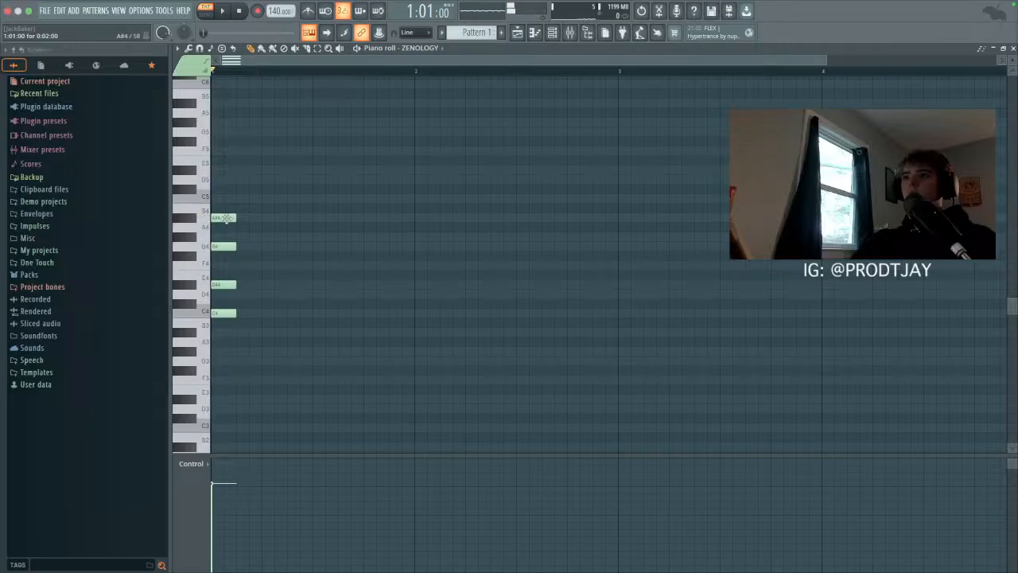
pyautogui.hotkey('ctrl', 'a')
pyautogui.moveTo(236, 218); pyautogui.dragTo(366, 221)
pyautogui.moveTo(213, 190); pyautogui.dragTo(208, 179)
pyautogui.press('space')
pyautogui.press('space')
# Step: Add a second chord of D#4, G4, A#4, D5 and F5 directly after the first, also 12 steps long
pyautogui.click(421, 256)
pyautogui.rightClick(420, 256)
pyautogui.press('space')
pyautogui.press('space')
pyautogui.moveTo(370, 292); pyautogui.dragTo(364, 243)
pyautogui.click(363, 262)
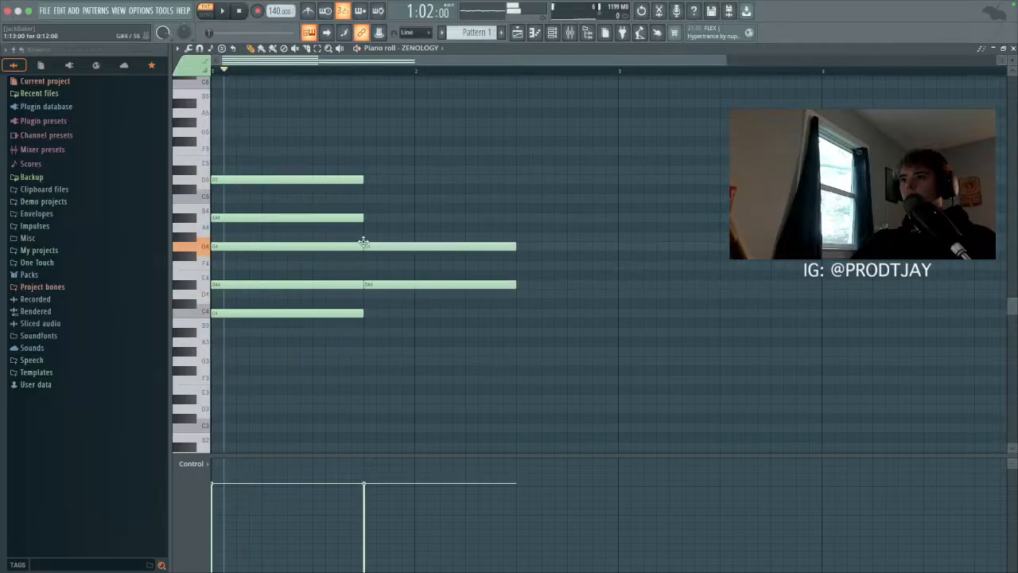
pyautogui.click(368, 217)
pyautogui.click(371, 198)
pyautogui.rightClick(374, 196)
pyautogui.click(373, 169)
pyautogui.moveTo(381, 166); pyautogui.dragTo(384, 183)
pyautogui.click(368, 150)
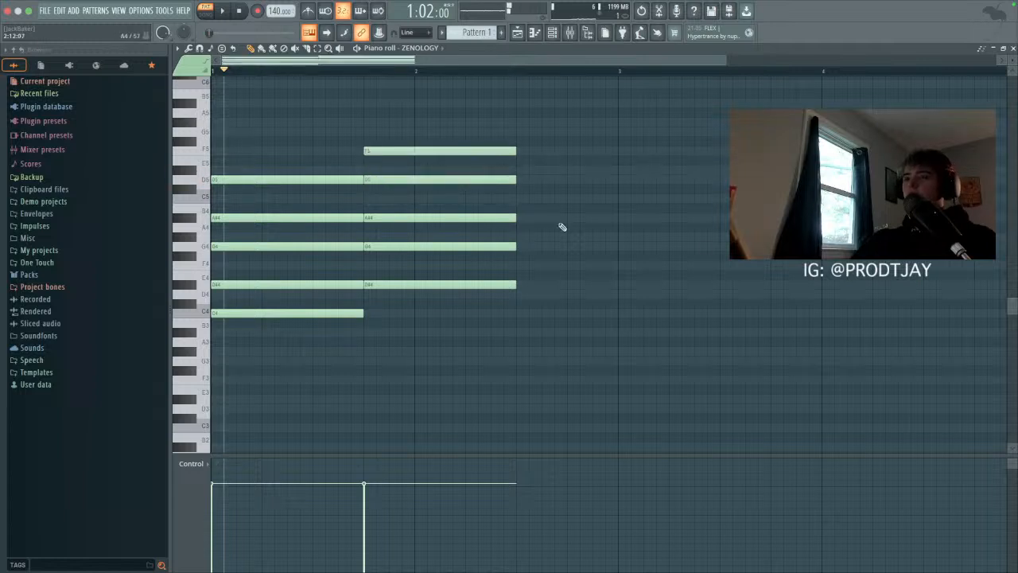
# Step: Extend the second chord to the start of bar 3 with a temporary A#4 note and the Legato command
pyautogui.click(620, 218)
pyautogui.hotkey('ctrl', 'l')
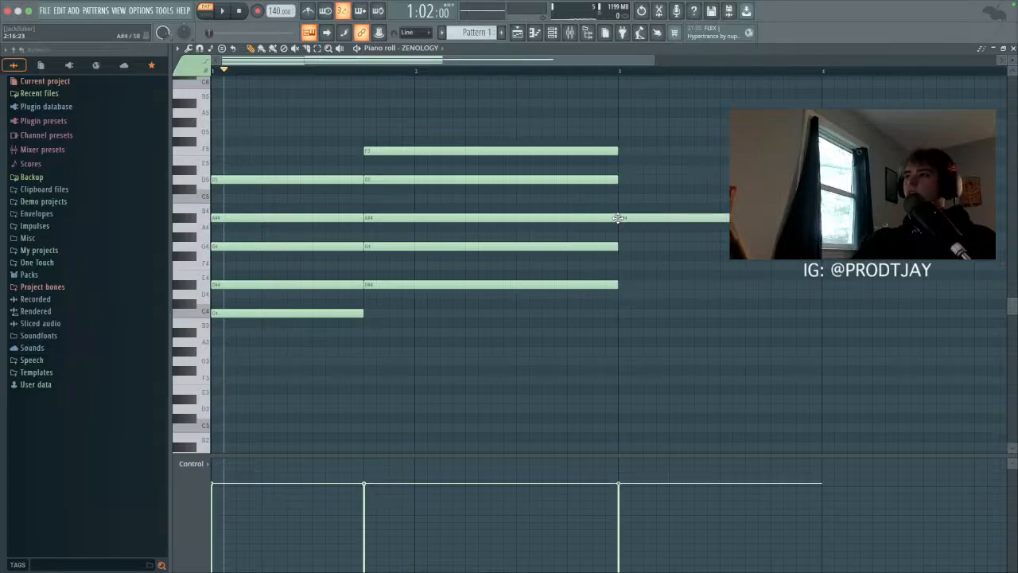
pyautogui.rightClick(620, 218)
pyautogui.scroll(-4, 668, 278)
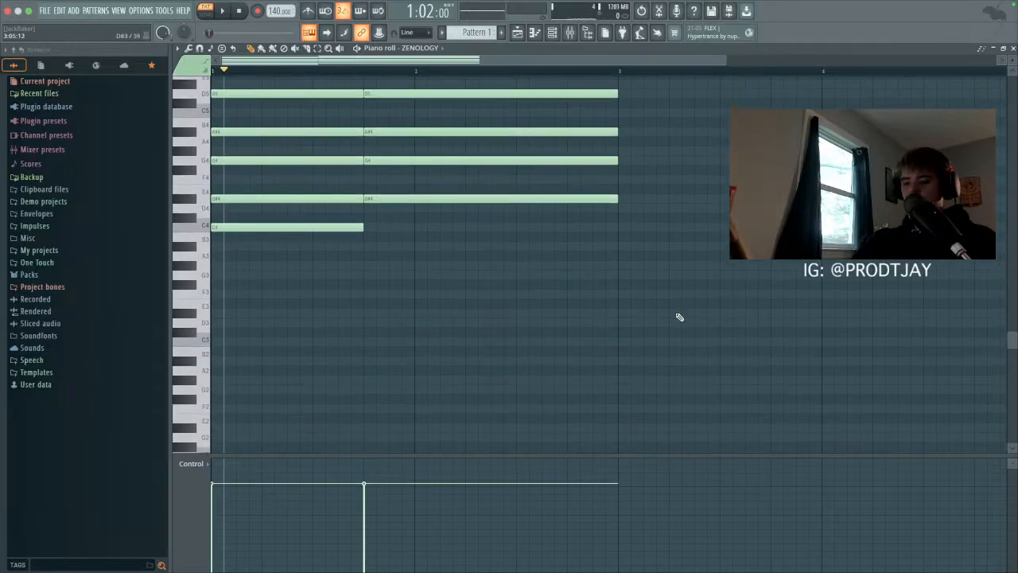
pyautogui.scroll(5, 538, 325)
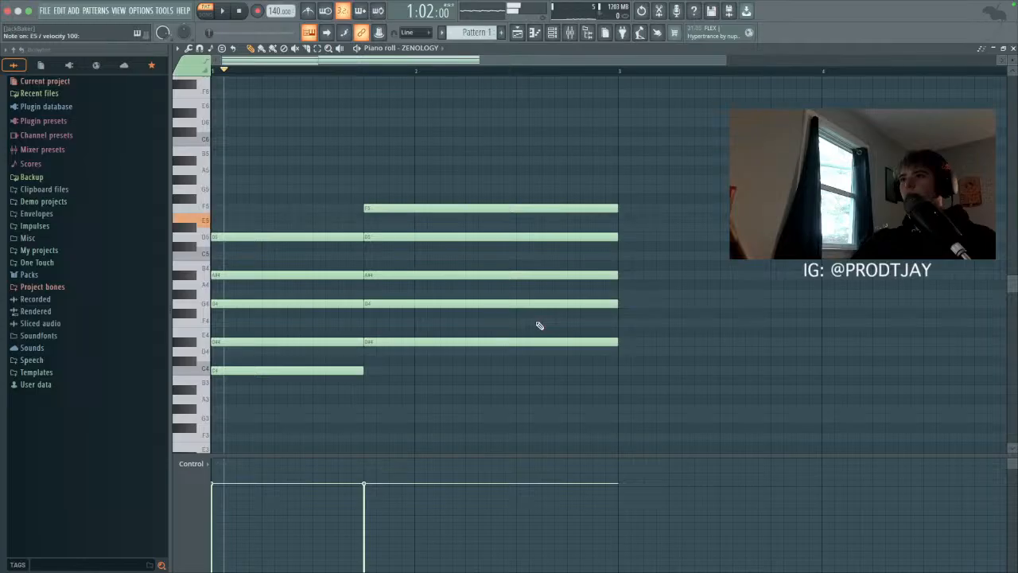
# Step: Apply a slight upward strum to both chords with the Strum tool
pyautogui.hotkey('alt', 's')
pyautogui.moveTo(471, 274); pyautogui.dragTo(472, 294)
pyautogui.click(574, 333)
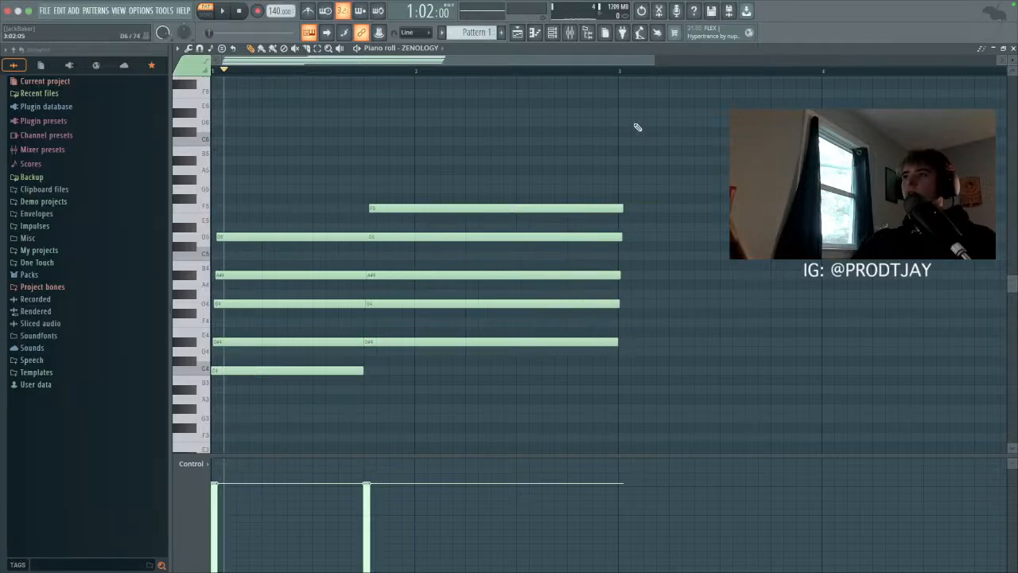
# Step: Add an ElectraX channel to the channel rack, close the Tone2 web page it opens and return to FL Studio
pyautogui.click(553, 32)
pyautogui.click(251, 119)
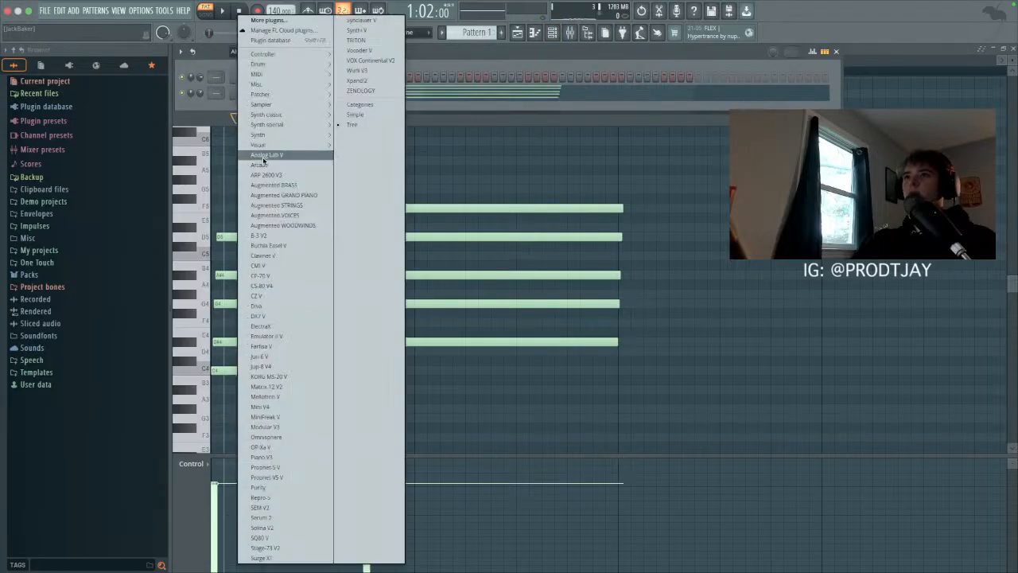
pyautogui.click(279, 330)
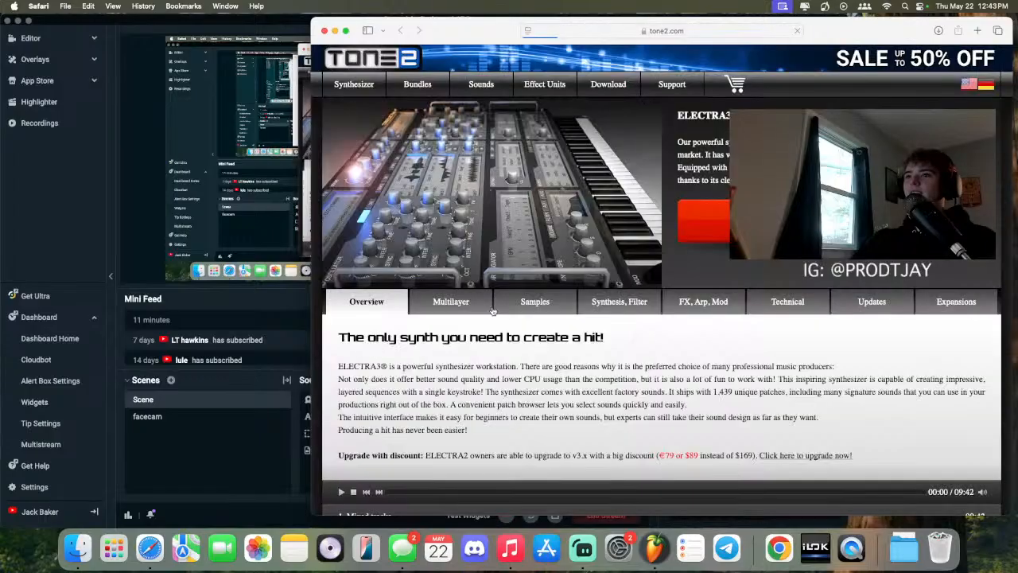
pyautogui.moveTo(369, 79)
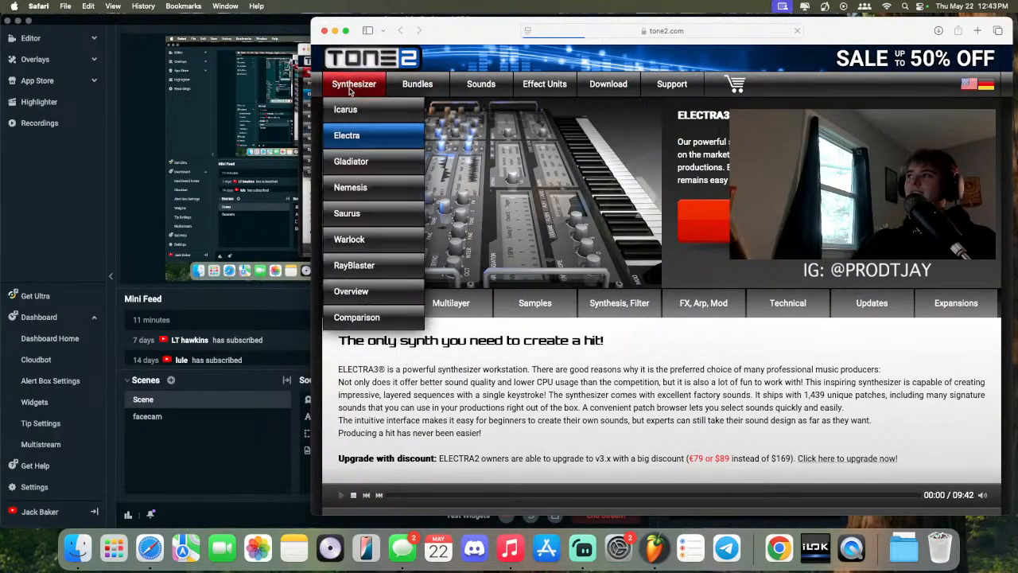
pyautogui.click(324, 30)
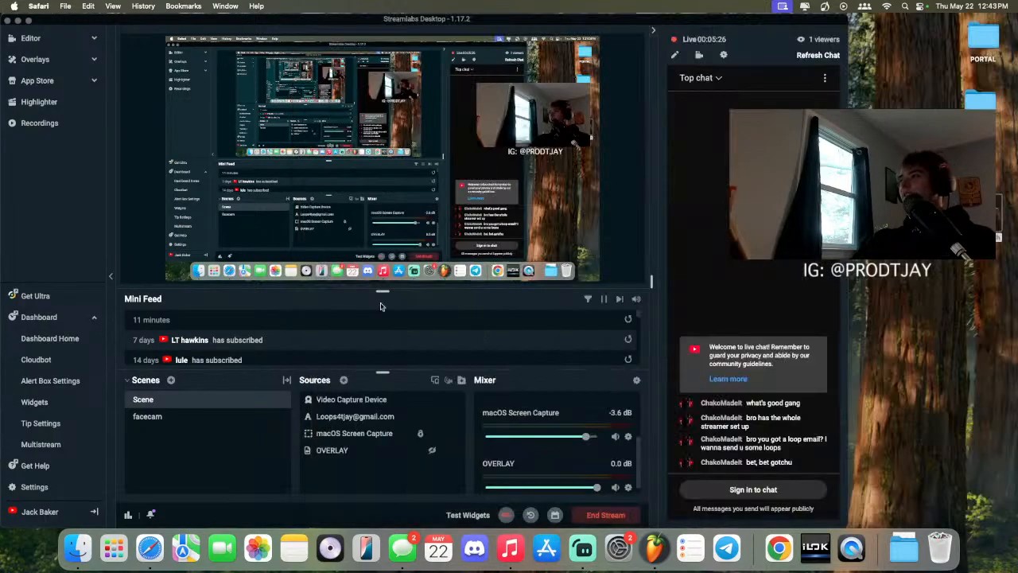
pyautogui.click(654, 548)
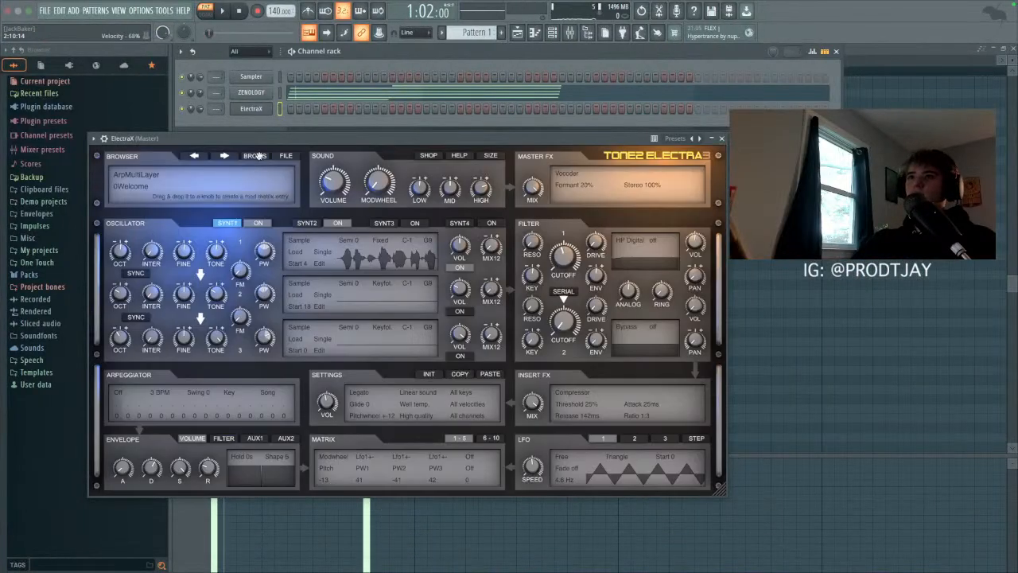
# Step: Load the PAD Weeknd Blues patch from ElectraX's Ave Mcree - Drench God bank, play the pattern and close the plugin window
pyautogui.click(254, 156)
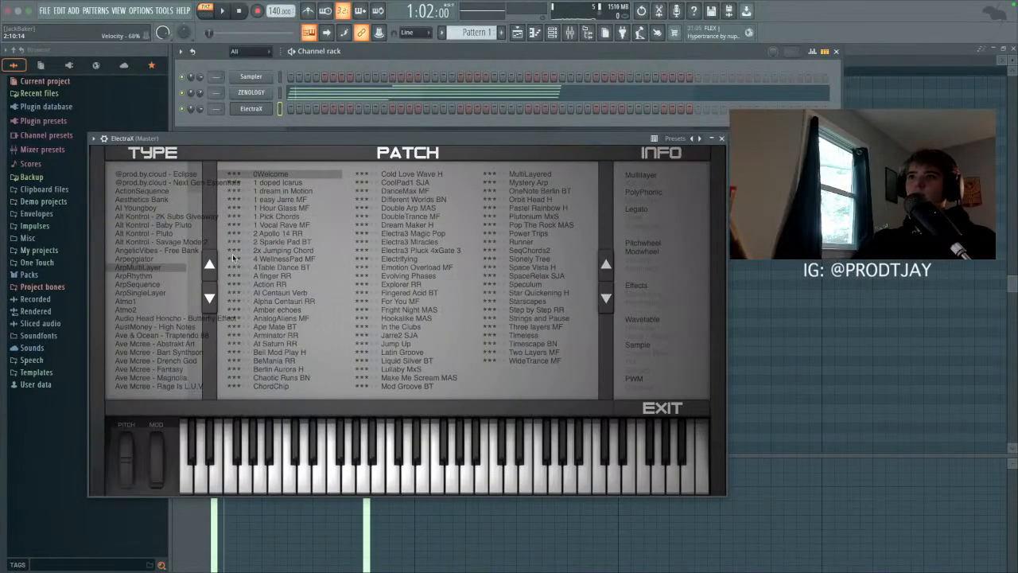
pyautogui.click(164, 360)
pyautogui.click(413, 292)
pyautogui.press('space')
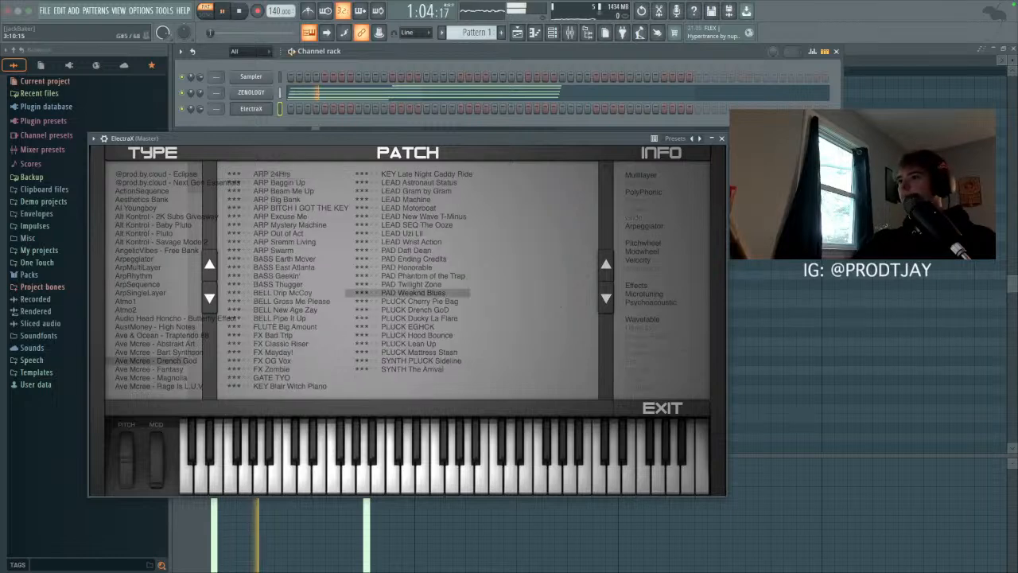
pyautogui.click(722, 138)
# Step: Raise the lowest note of the second chord to F4 in the ZENOLOGY piano roll
pyautogui.click(470, 179)
pyautogui.rightClick(470, 179)
pyautogui.press('space')
pyautogui.press('space')
pyautogui.moveTo(392, 341); pyautogui.dragTo(391, 322)
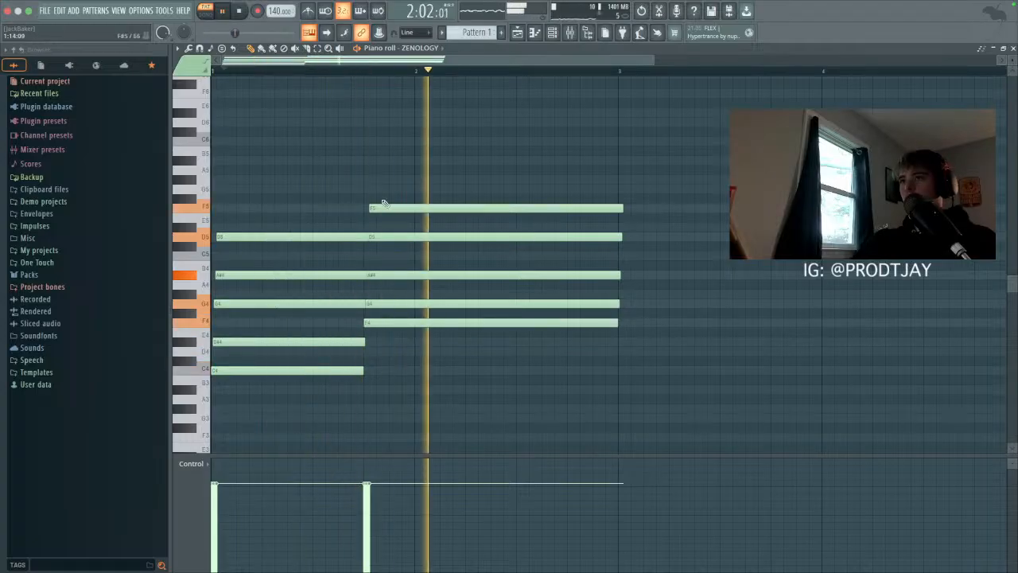
# Step: Shift the whole second chord six steps earlier and play the result
pyautogui.press('space')
pyautogui.moveTo(368, 139); pyautogui.dragTo(532, 384)
pyautogui.hotkey('shift', 'Left')
pyautogui.hotkey('shift', 'Left')
pyautogui.hotkey('shift', 'Left')
pyautogui.hotkey('shift', 'Left')
pyautogui.hotkey('shift', 'Left')
pyautogui.hotkey('shift', 'Left')
pyautogui.press('space')
pyautogui.hotkey('ctrl', 'd')
pyautogui.press('space')
pyautogui.press('space')
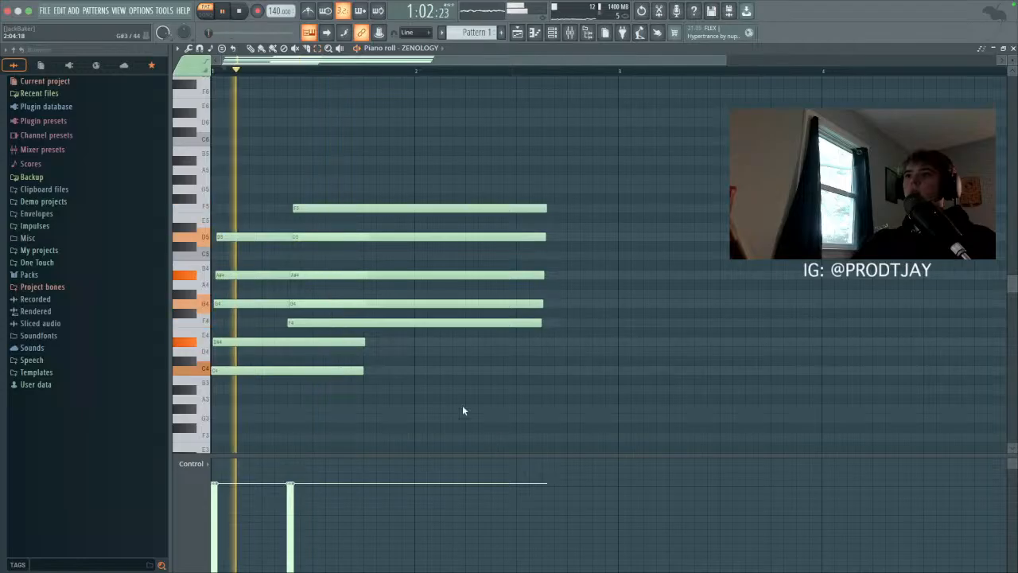
# Step: Quantize both chords to the grid and apply Legato so the first ends where the second starts
pyautogui.press('space')
pyautogui.hotkey('ctrl', 'z')
pyautogui.hotkey('ctrl', 'q')
pyautogui.hotkey('ctrl', 'd')
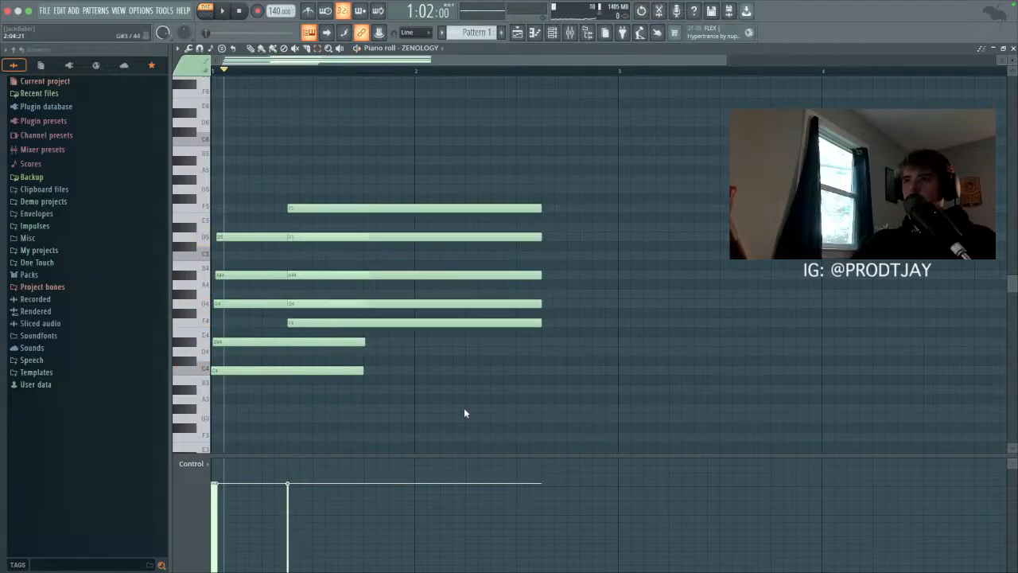
pyautogui.hotkey('ctrl', 'q')
pyautogui.press('space')
pyautogui.press('space')
pyautogui.hotkey('ctrl', 'l')
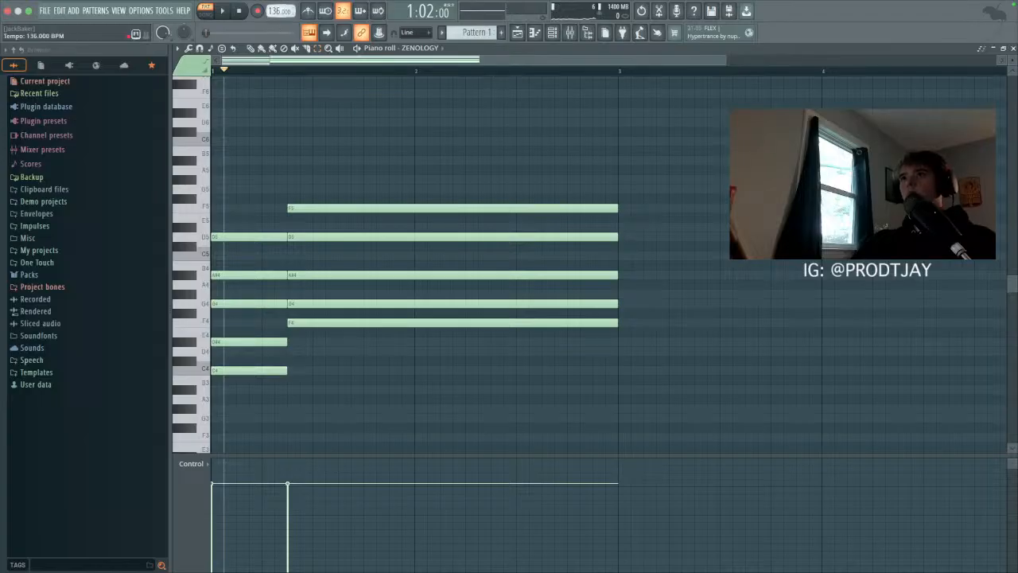
pyautogui.press('space')
pyautogui.press('space')
# Step: Add a third chord of G#4, C5, D#5 and G5 at 1:13 and apply Legato to shorten the second chord
pyautogui.moveTo(365, 343); pyautogui.dragTo(363, 294)
pyautogui.click(364, 256)
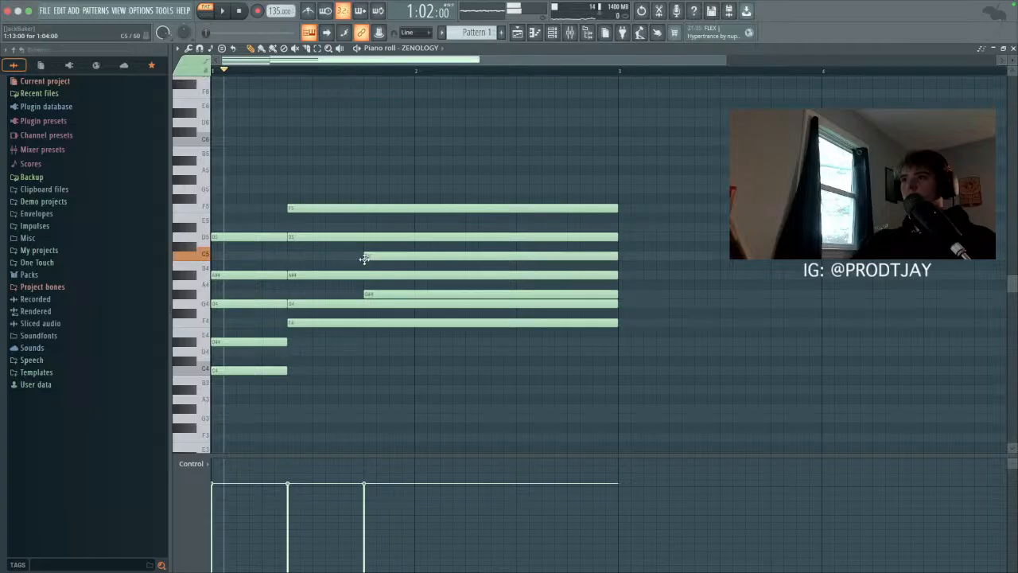
pyautogui.click(365, 226)
pyautogui.click(364, 191)
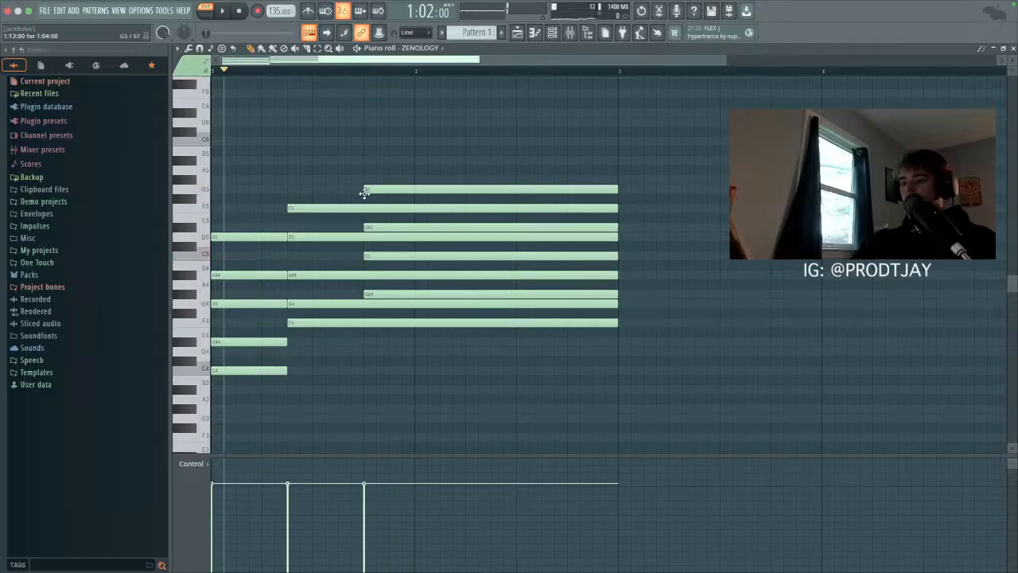
pyautogui.press('super+l')
pyautogui.press('space')
pyautogui.click(569, 380)
pyautogui.rightClick(587, 380)
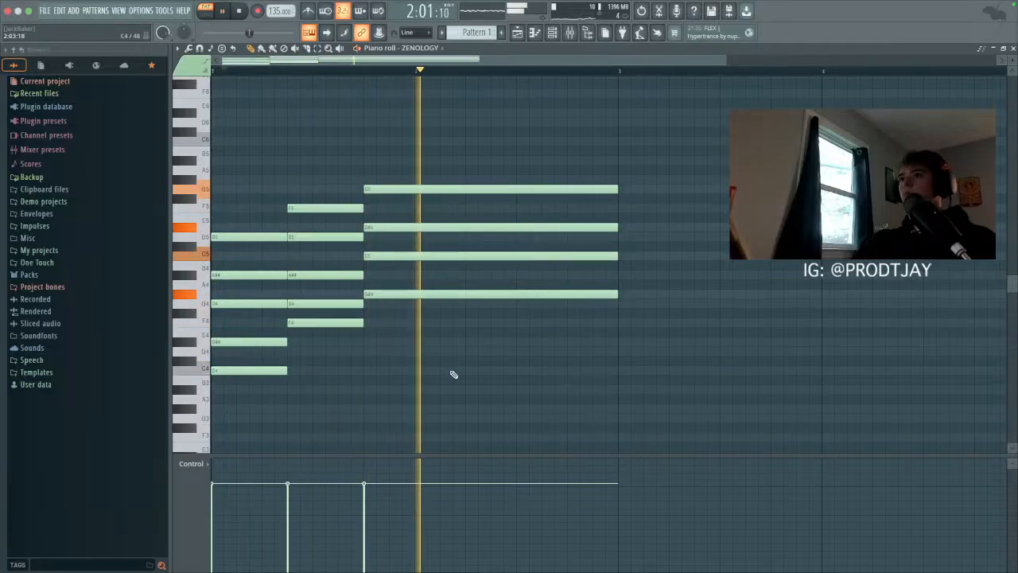
# Step: Add an F5 note at 2:13 and a G5 note at 2:15 as a melody, then play the pattern
pyautogui.scroll(-3, 454, 374)
pyautogui.press('space')
pyautogui.click(444, 207)
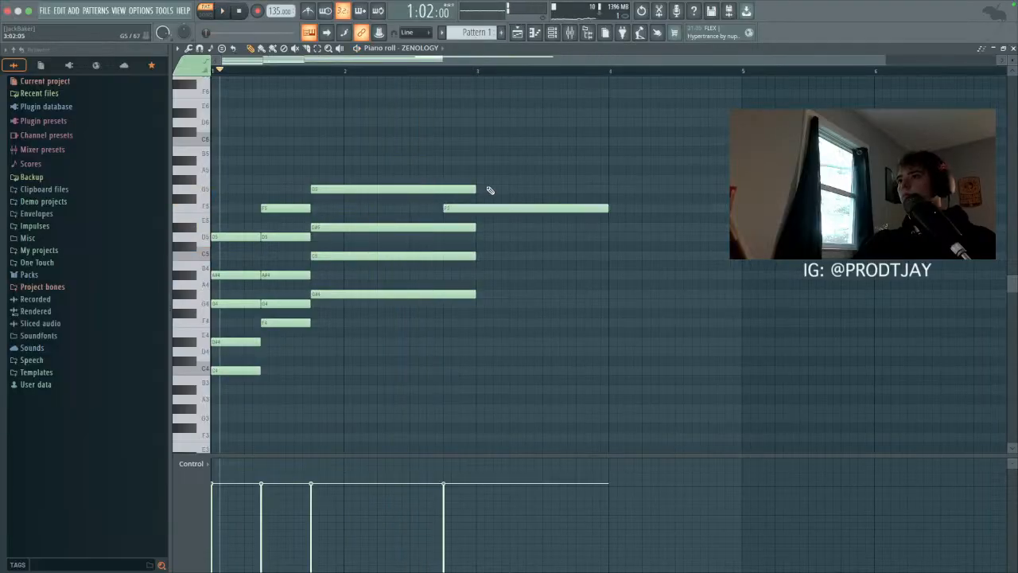
pyautogui.click(463, 189)
pyautogui.press('space')
pyautogui.press('space')
pyautogui.press('space')
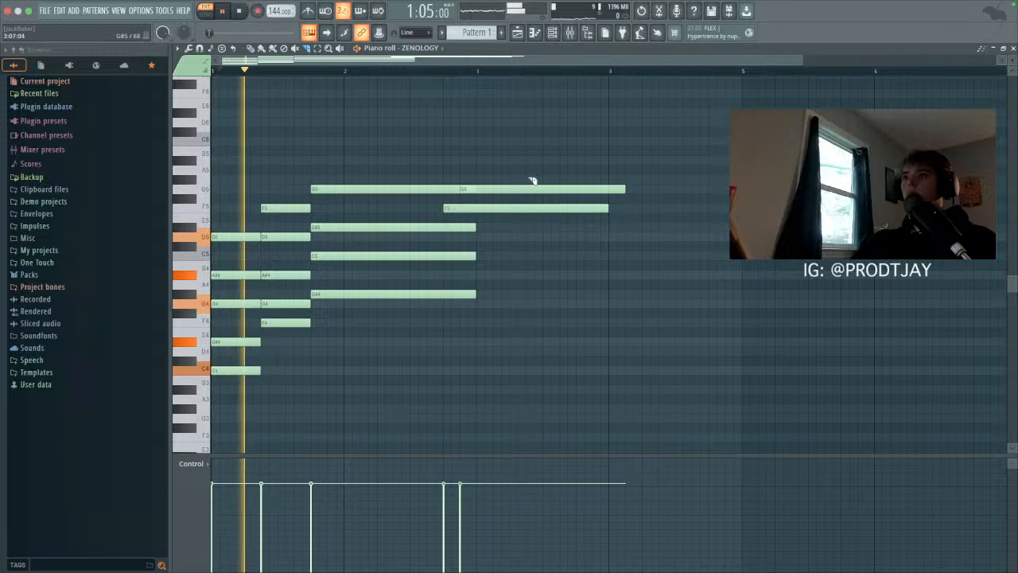
# Step: Cut the two melody notes off at bar 3 and shorten the long G5 note to end where the melody's F5 starts
pyautogui.moveTo(476, 175); pyautogui.dragTo(482, 221)
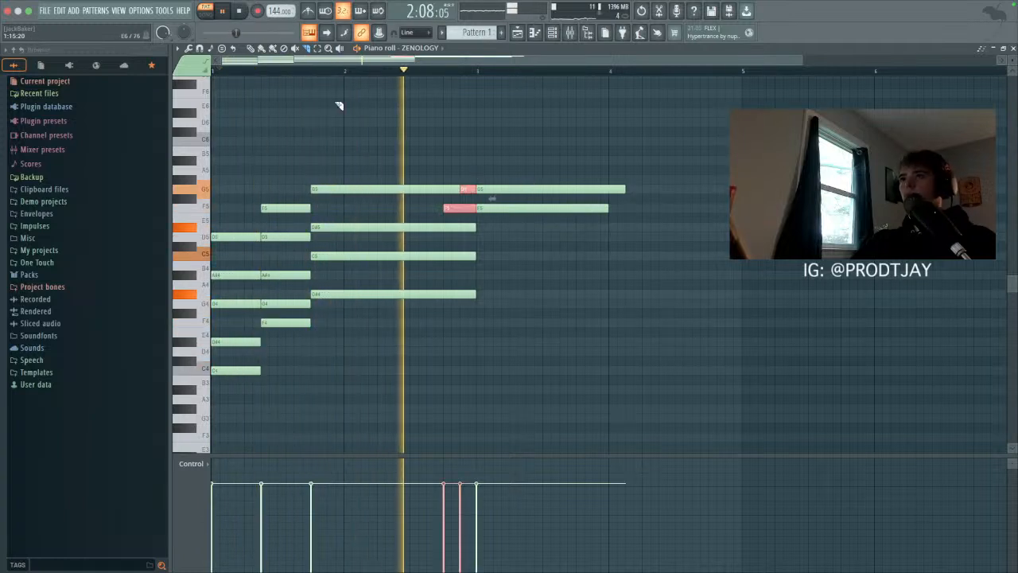
pyautogui.moveTo(540, 128); pyautogui.dragTo(590, 220)
pyautogui.press('Delete')
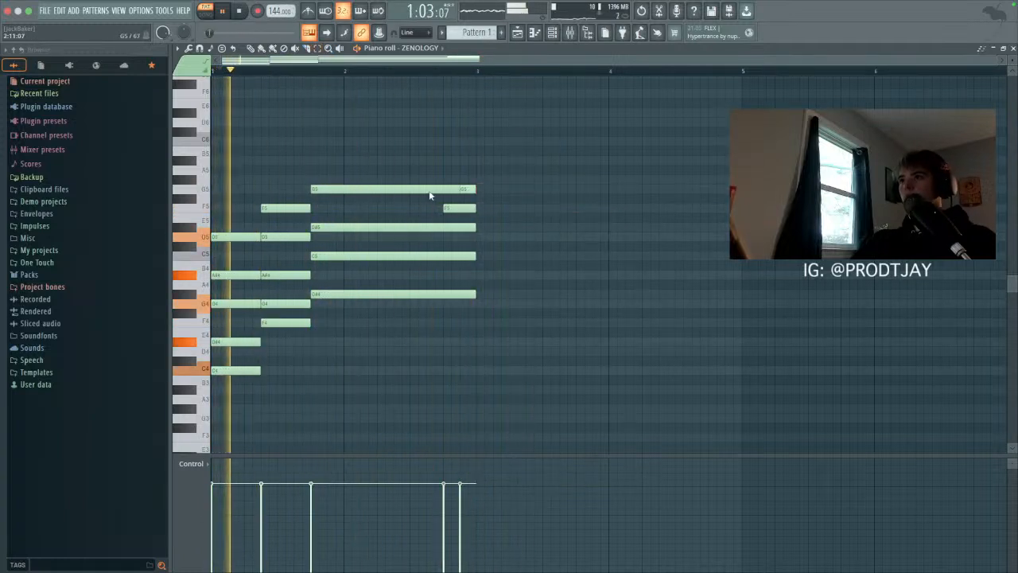
pyautogui.keyDown('ctrl'); pyautogui.click(430, 190); pyautogui.keyUp('ctrl')
pyautogui.hotkey('ctrl', 'l')
# Step: Duplicate the two-bar progression into bars 3 and 4, and repeat the F5–G5 melody pair at the start of bar 3
pyautogui.keyDown('ctrl'); pyautogui.click(522, 237); pyautogui.keyUp('ctrl')
pyautogui.hotkey('ctrl', 'b')
pyautogui.moveTo(482, 208); pyautogui.dragTo(464, 191)
pyautogui.hotkey('ctrl', 'b')
pyautogui.keyDown('ctrl'); pyautogui.click(517, 205); pyautogui.keyUp('ctrl')
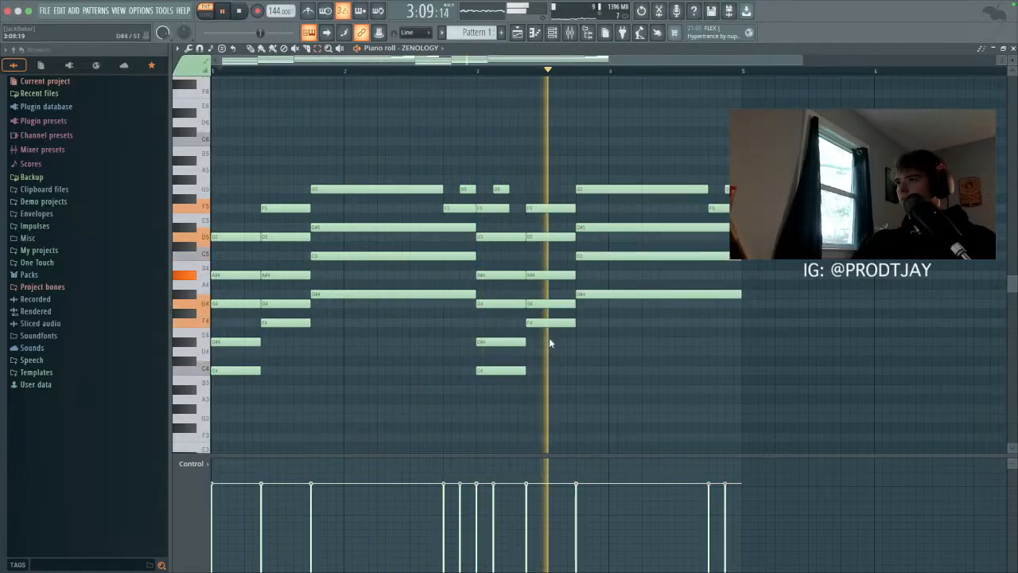
pyautogui.scroll(-2, 549, 338)
pyautogui.press('space')
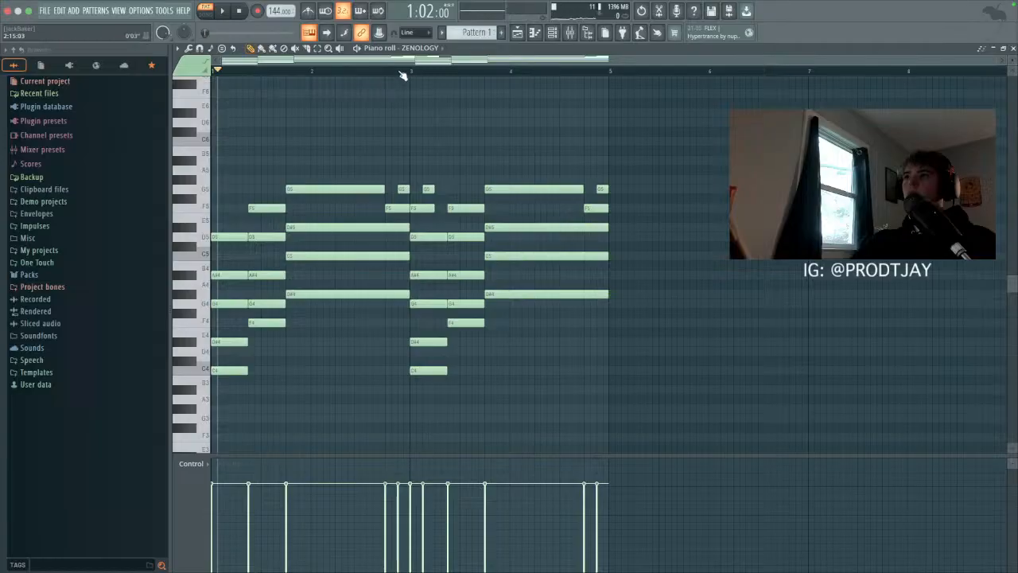
# Step: Add a six-step A#5 melody note at 3:11, ending at the start of bar 4, while playing from late bar 2
pyautogui.click(399, 71)
pyautogui.press('space')
pyautogui.click(474, 160)
pyautogui.moveTo(589, 160); pyautogui.dragTo(509, 159)
pyautogui.click(645, 179)
pyautogui.rightClick(647, 179)
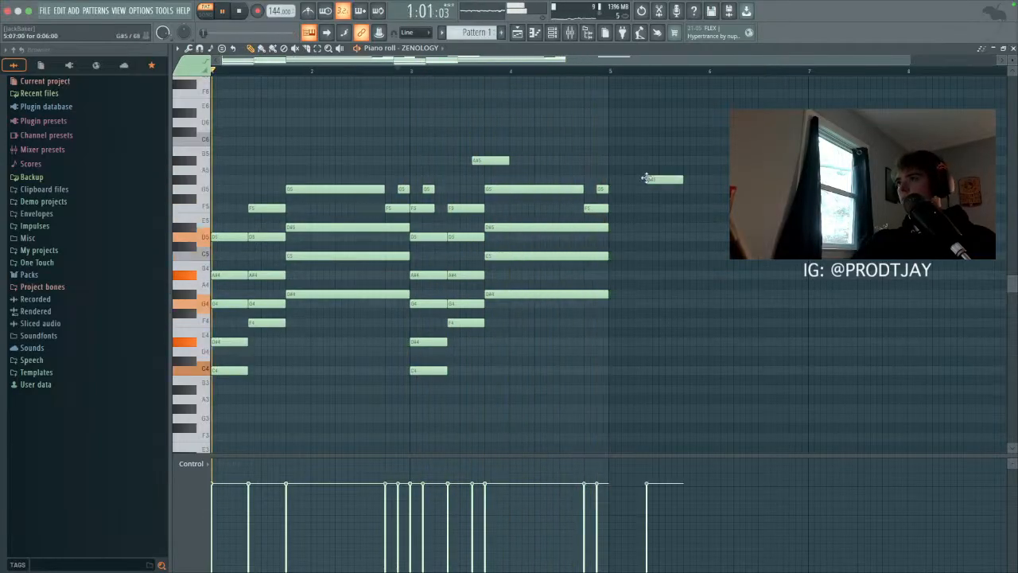
# Step: Duplicate the four-bar progression into bars 5 to 8, deselect the notes and stop playback
pyautogui.press('super+b')
pyautogui.press('super+d')
pyautogui.press('space')
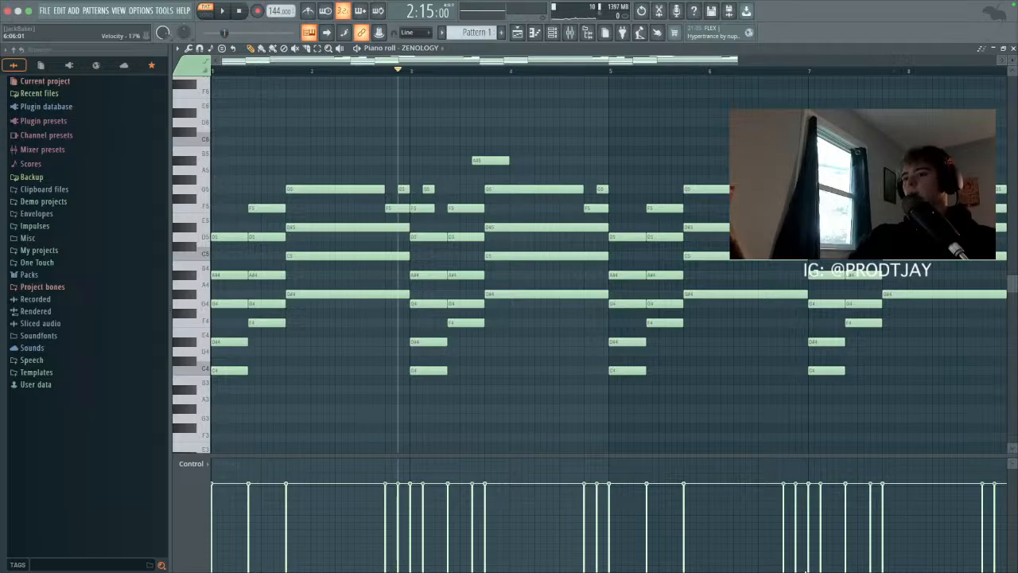
pyautogui.moveTo(806, 570)
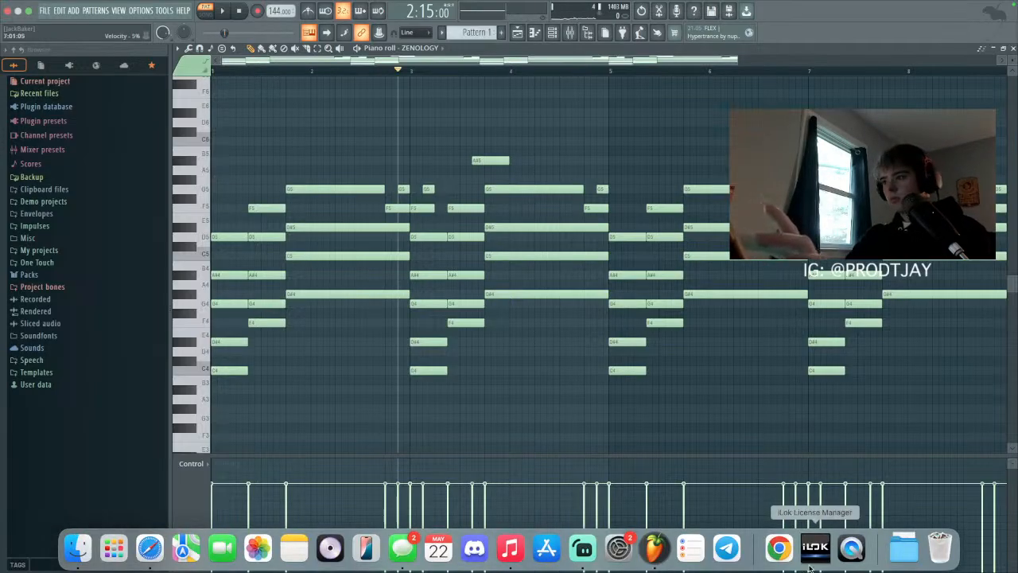
# Step: Switch to Streamlabs Desktop, start a recording of the livestream, then return to FL Studio and play the pattern
pyautogui.click(582, 550)
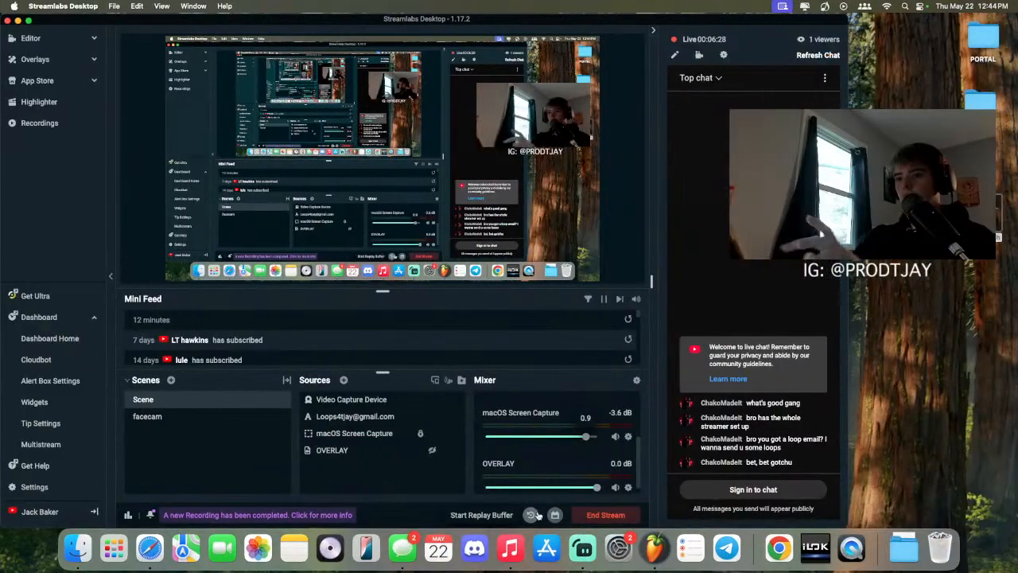
pyautogui.click(506, 514)
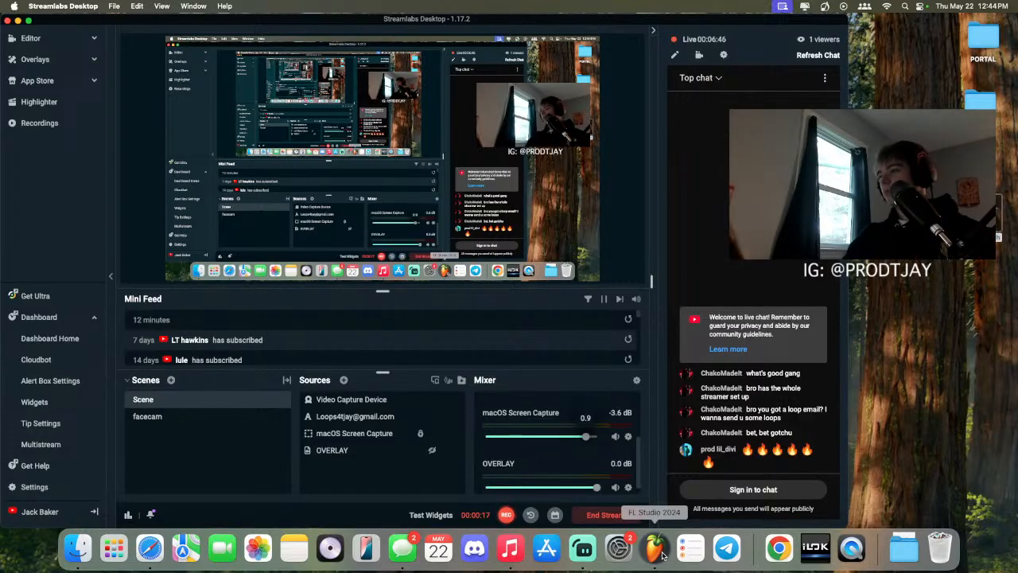
pyautogui.click(657, 548)
pyautogui.press('space')
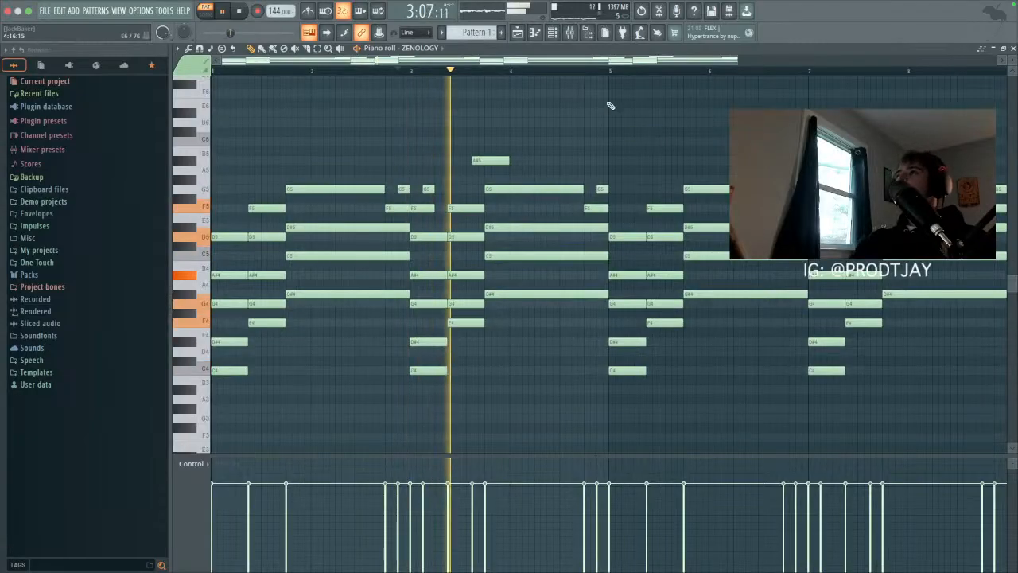
# Step: Add a six-step F6 melody note at 4:05 and replay the pattern from late bar 2
pyautogui.click(527, 92)
pyautogui.moveTo(544, 94); pyautogui.dragTo(538, 94)
pyautogui.press('space')
pyautogui.press('space')
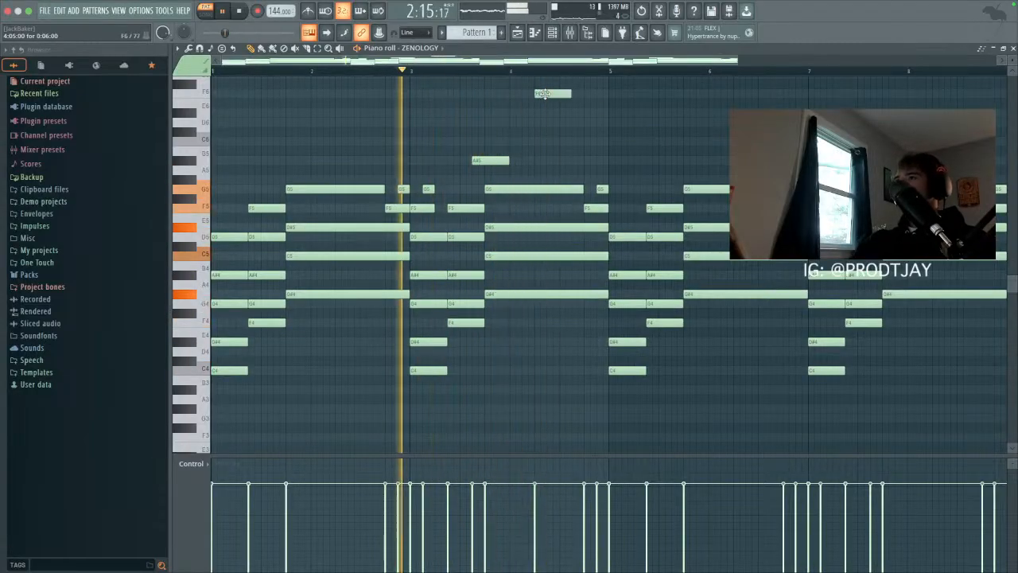
pyautogui.scroll(2, 571, 157)
pyautogui.scroll(-2, 568, 166)
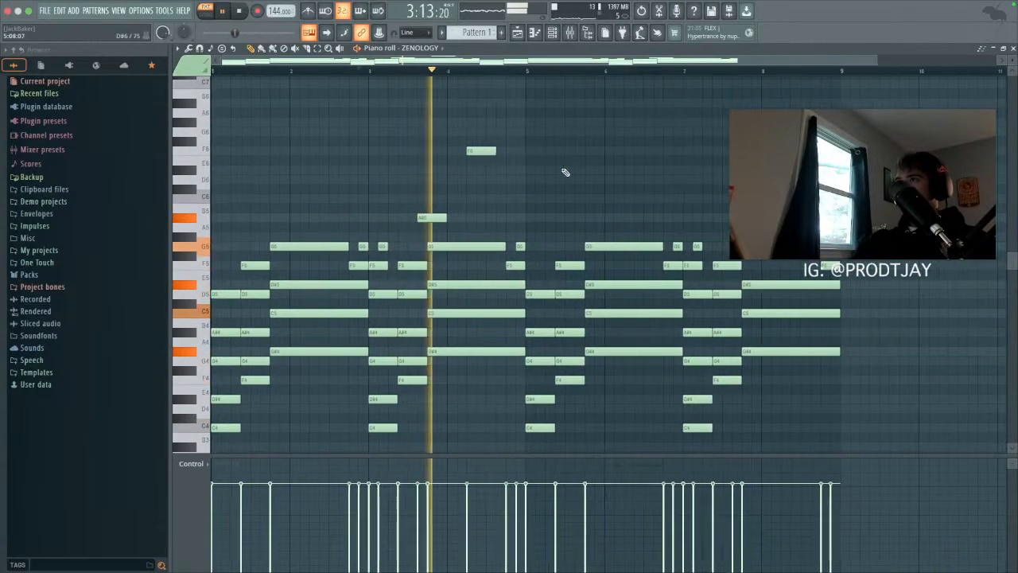
# Step: Continue the high run after the F6 in bar 4 with G6, A#6, F6 and D#6 notes two steps apart
pyautogui.click(477, 122)
pyautogui.click(487, 102)
pyautogui.rightClick(488, 123)
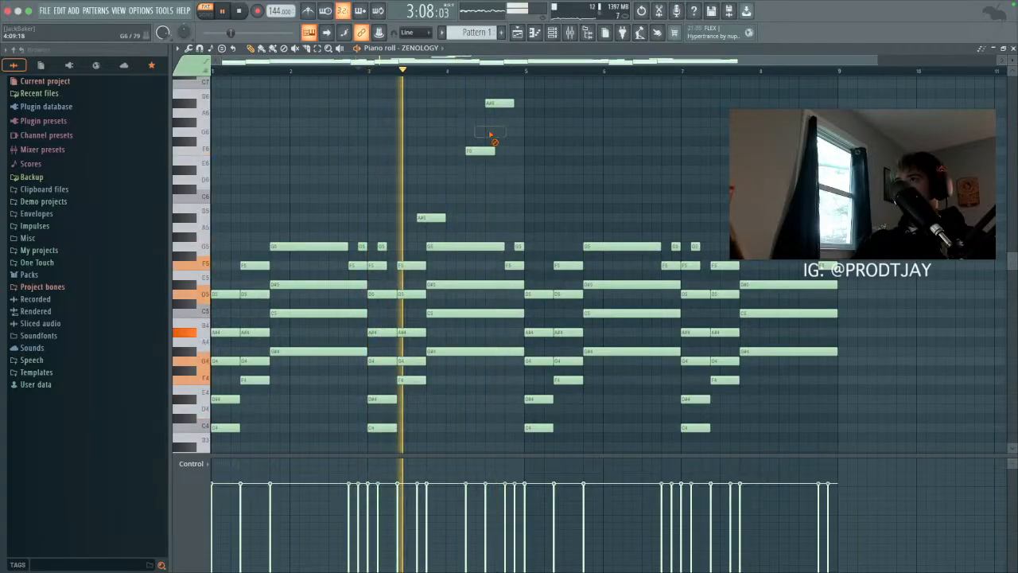
pyautogui.rightClick(498, 103)
pyautogui.click(501, 103)
pyautogui.click(509, 151)
pyautogui.click(517, 170)
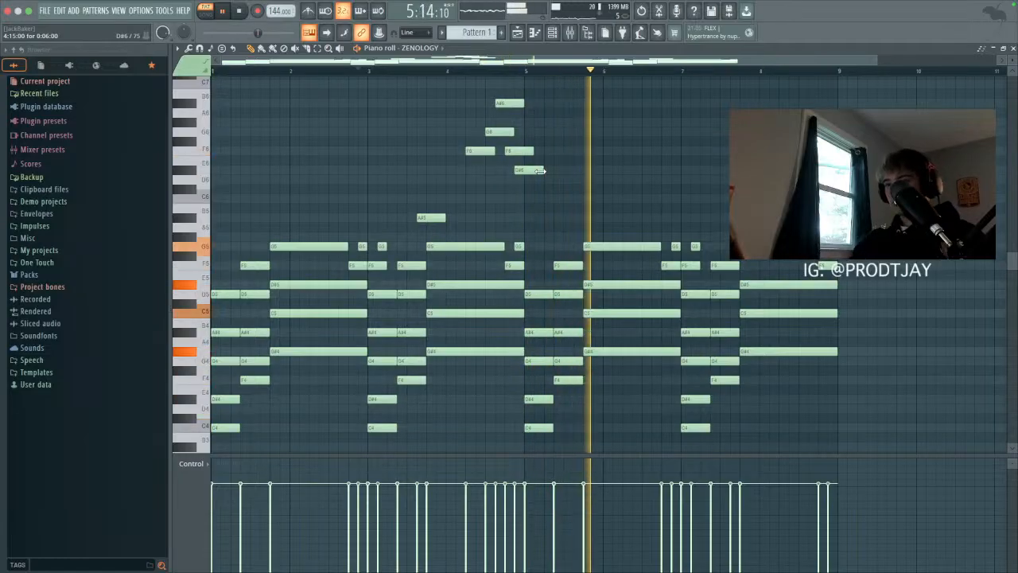
# Step: Shorten the high run in bar 4 to two-step notes, with its first F6 four steps long
pyautogui.moveTo(445, 90); pyautogui.dragTo(579, 178)
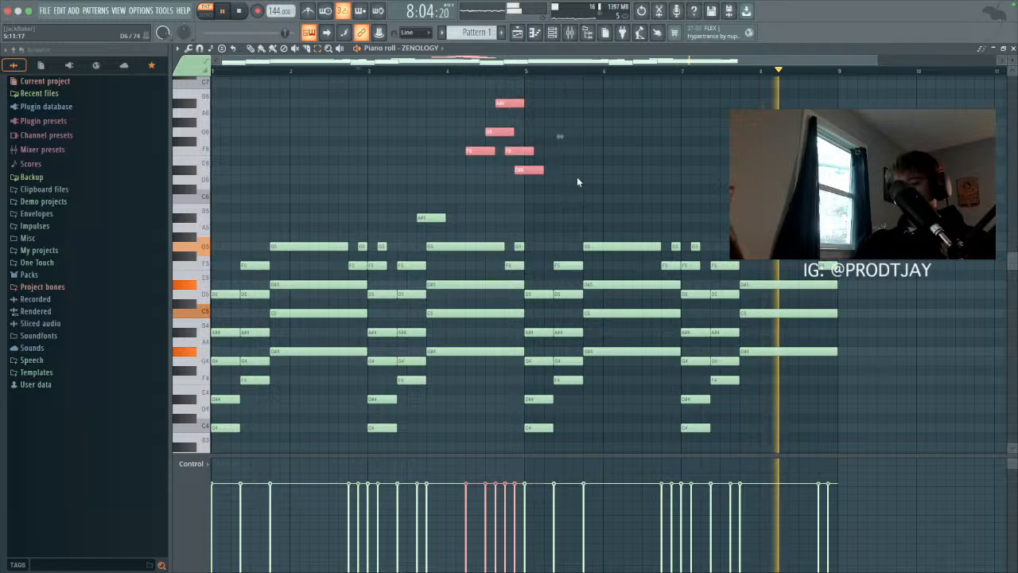
pyautogui.press('super+l')
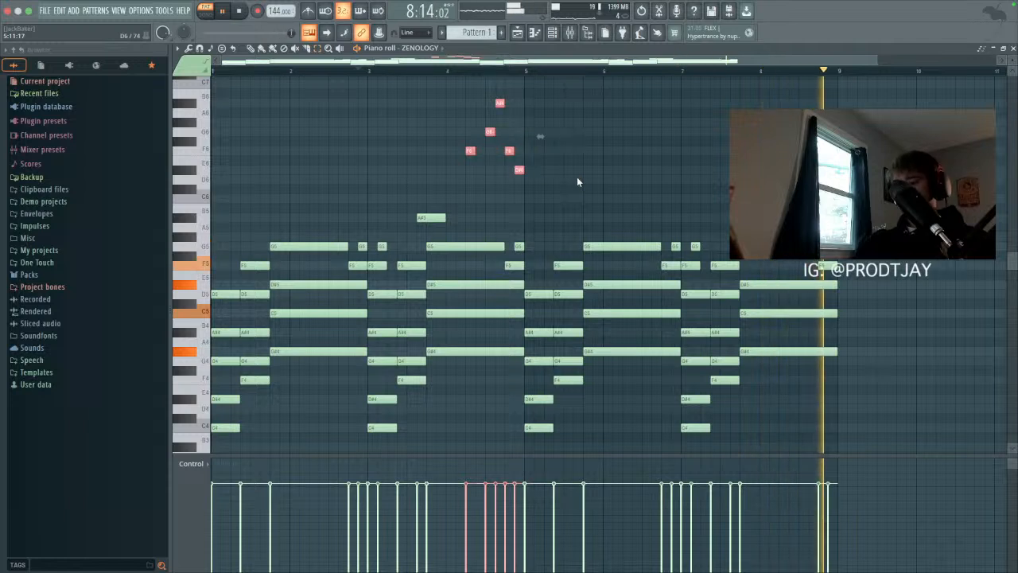
pyautogui.click(250, 48)
# Step: Copy the five-note high run into the end of bar 8 and add a C7 note between its first F6 and G6
pyautogui.moveTo(473, 150)
pyautogui.keyDown('shift'); pyautogui.mouseDown()
pyautogui.moveTo(818, 151)
pyautogui.moveTo(738, 150)
pyautogui.mouseUp(); pyautogui.keyUp('shift')
pyautogui.moveTo(763, 102); pyautogui.dragTo(813, 102)
pyautogui.press('super+d')
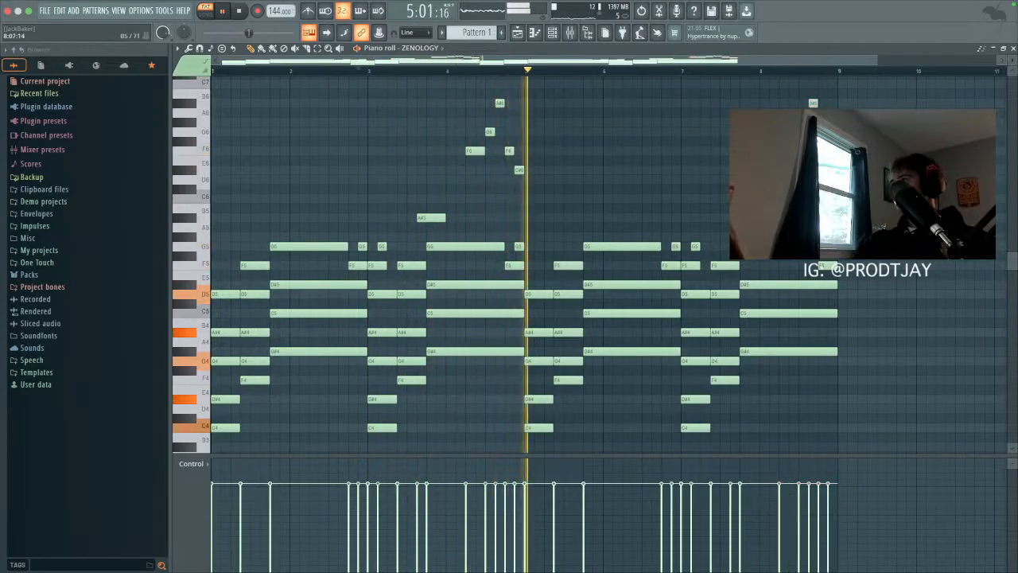
pyautogui.scroll(-1, 714, 199)
pyautogui.scroll(4, 595, 188)
pyautogui.scroll(-2, 625, 218)
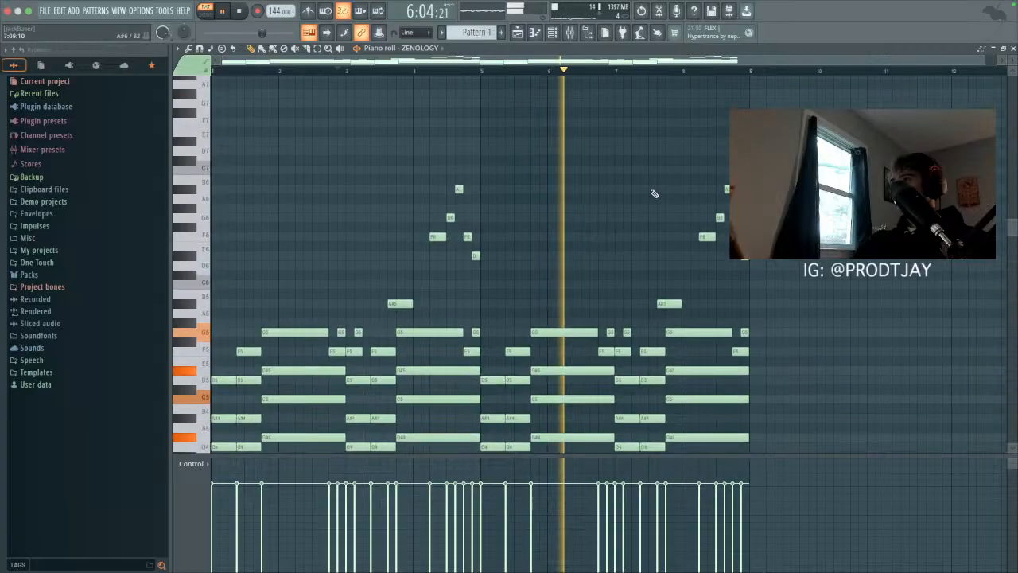
pyautogui.click(718, 169)
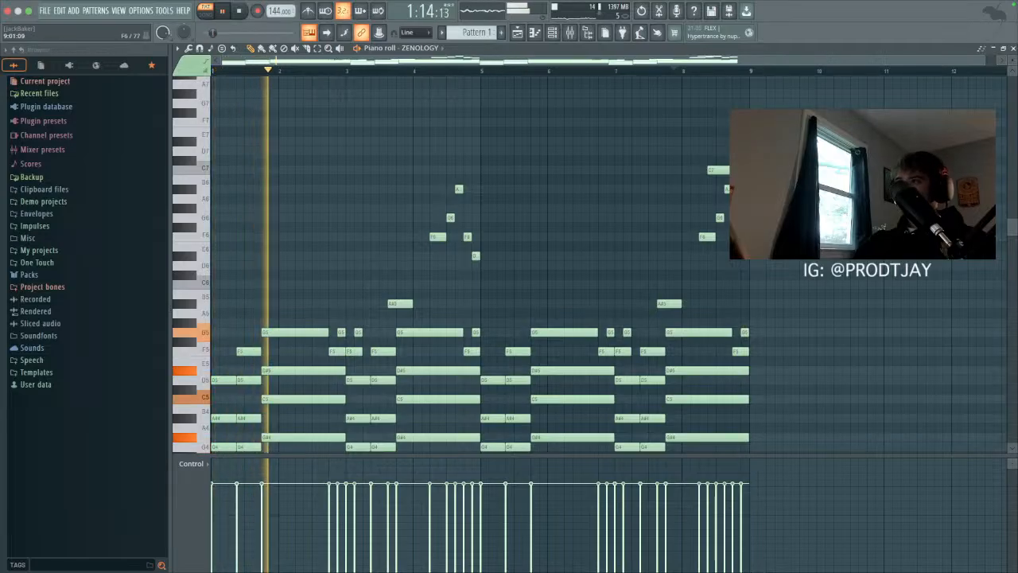
# Step: Transpose all notes of the ZENOLOGY pattern down six semitones
pyautogui.hotkey('shift', 'Down')
pyautogui.hotkey('shift', 'Down')
pyautogui.hotkey('shift', 'Down')
pyautogui.hotkey('shift', 'Down')
pyautogui.hotkey('shift', 'Down')
pyautogui.hotkey('shift', 'Down')
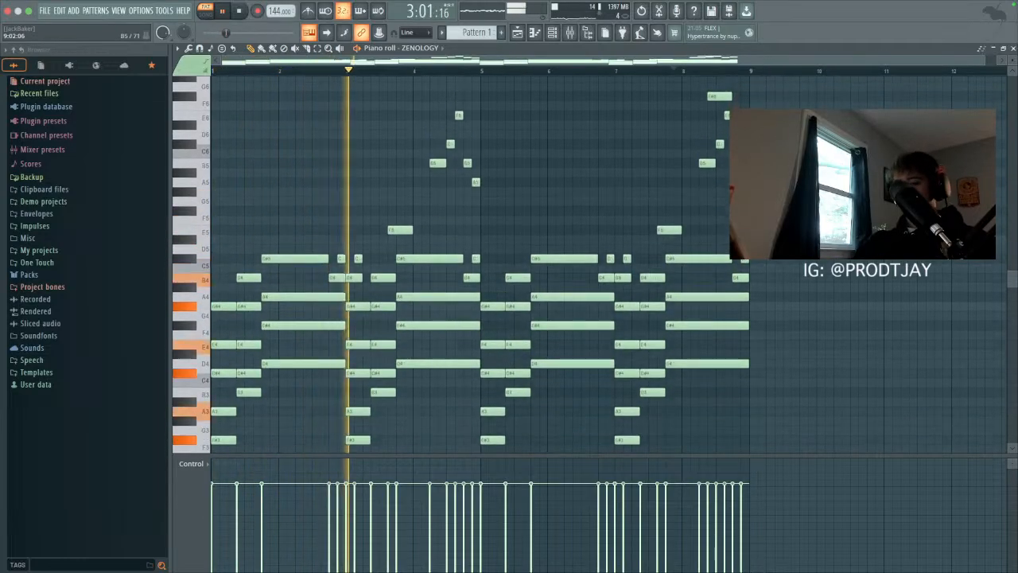
# Step: Randomize the note velocities with the piano roll randomizer and transpose the whole pattern up three semitones
pyautogui.hotkey('alt', 'r')
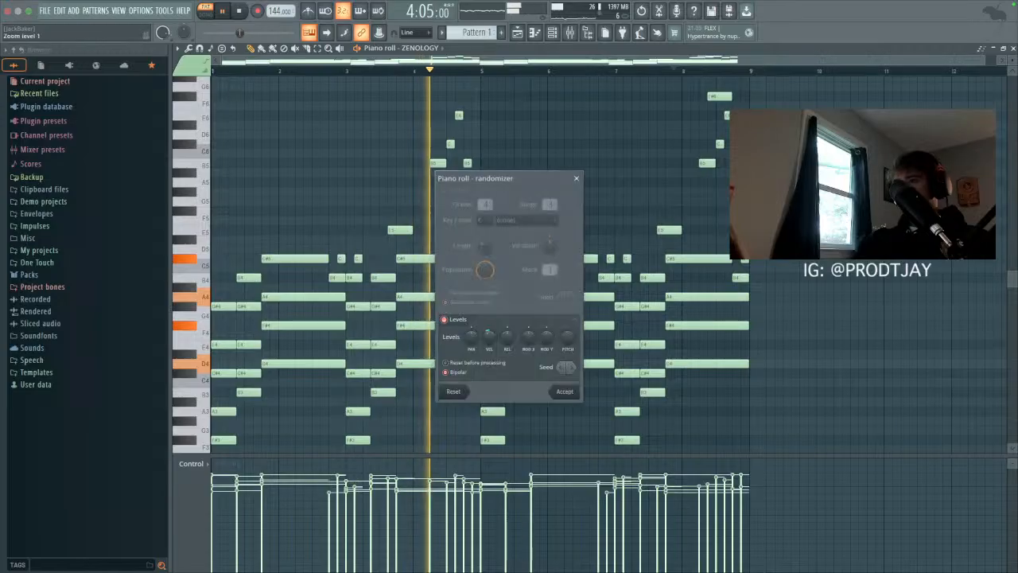
pyautogui.click(567, 392)
pyautogui.hotkey('shift', 'Up')
pyautogui.hotkey('shift', 'Up')
pyautogui.hotkey('shift', 'Up')
pyautogui.press('space')
# Step: Audition ZENOLOGY's Synth PolyKey presets against the pattern, load SL-JP6 13, and close the plugin
pyautogui.press('F6')
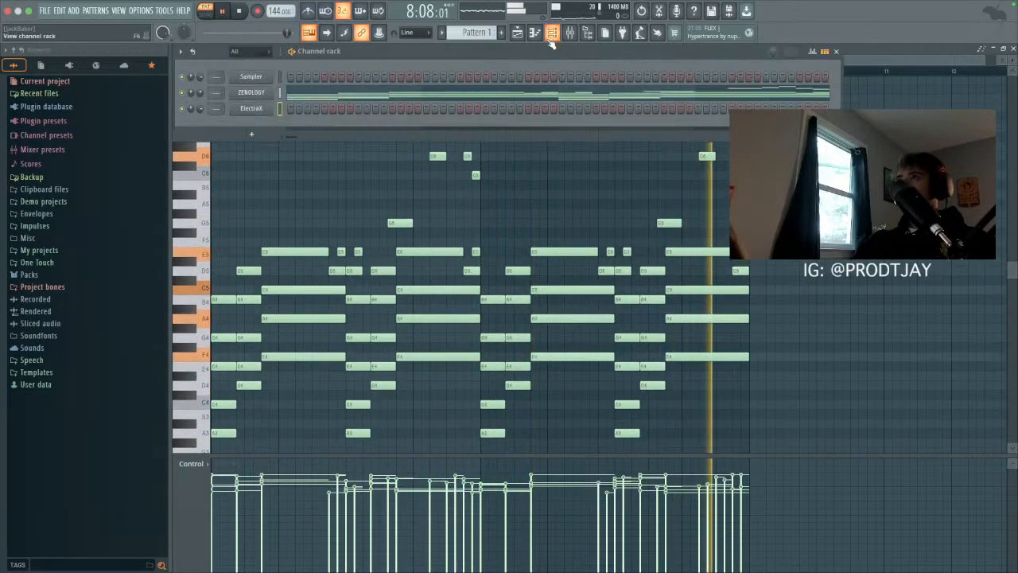
pyautogui.click(239, 93)
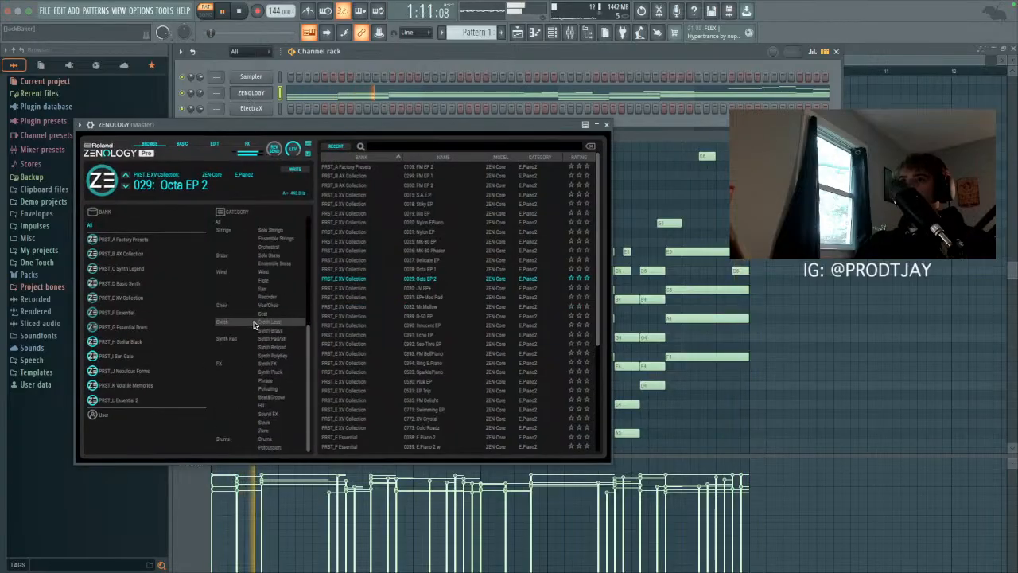
pyautogui.click(276, 355)
pyautogui.click(387, 362)
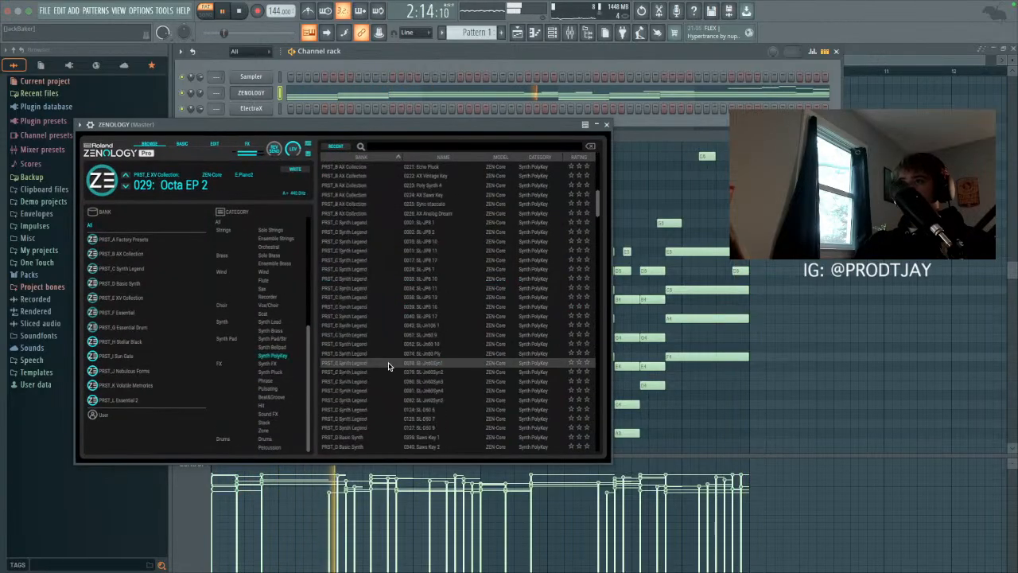
pyautogui.click(458, 307)
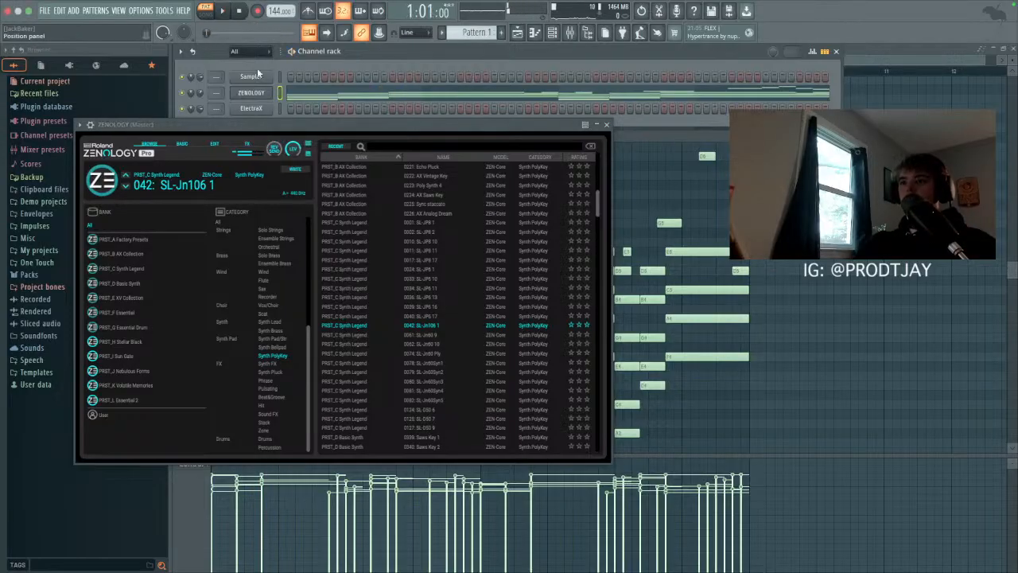
pyautogui.click(413, 269)
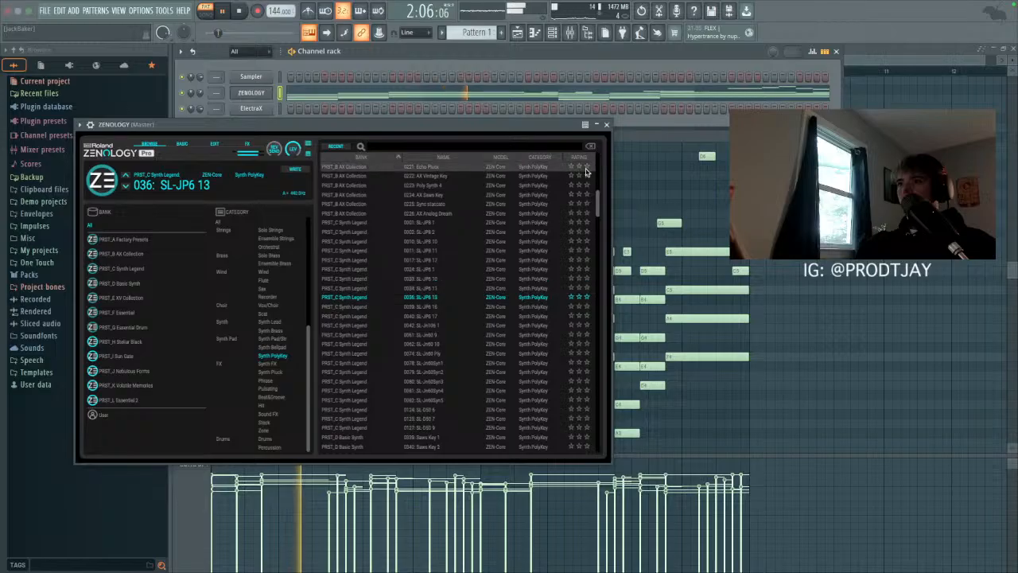
pyautogui.click(607, 124)
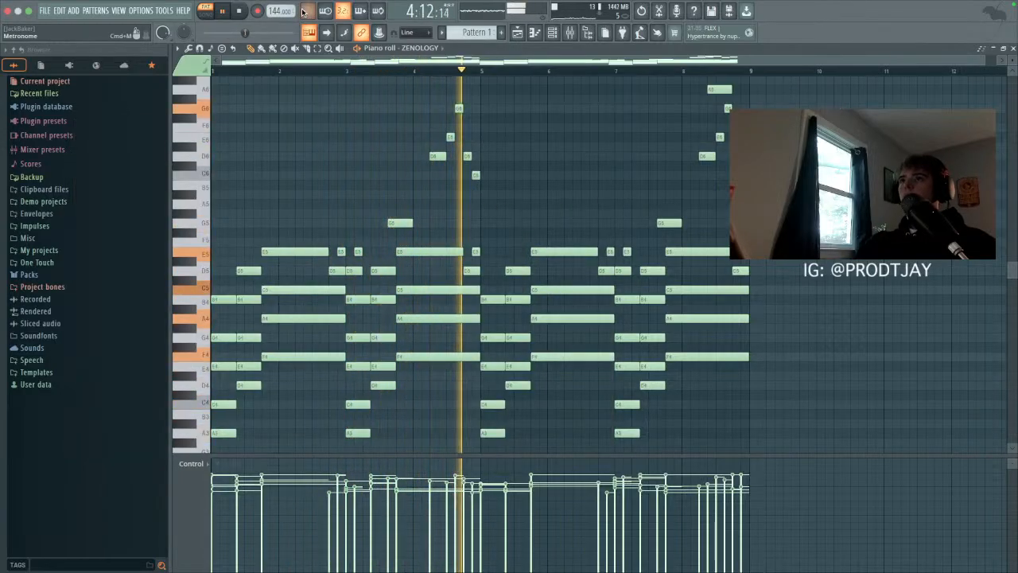
# Step: Show the channel rack and browse through One Touch, Wjay v2, Drum Kits and ESSENTIALS to the ! TJAY STASH 2025 folder
pyautogui.click(552, 32)
pyautogui.click(37, 262)
pyautogui.scroll(-1, 69, 347)
pyautogui.click(40, 376)
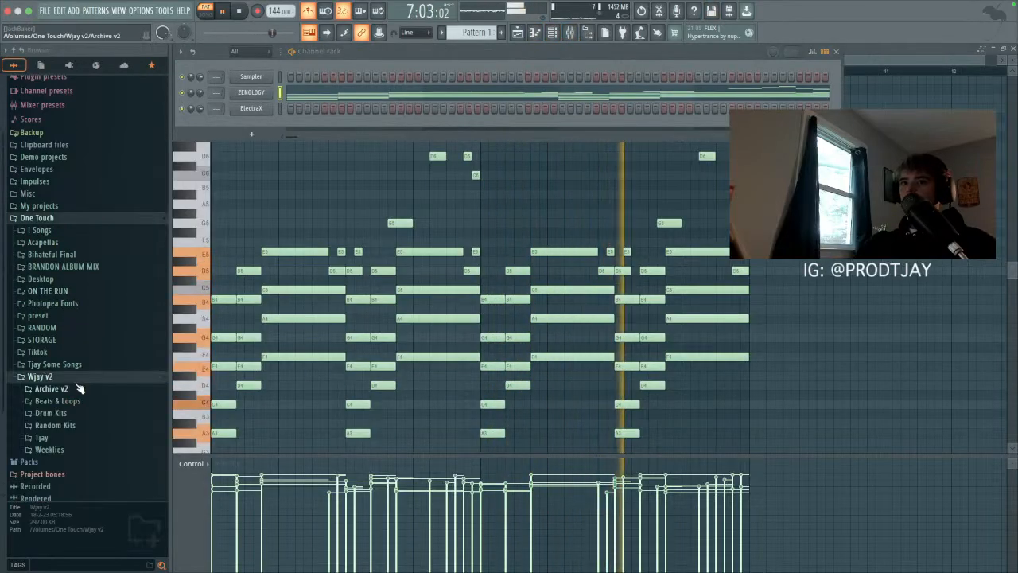
pyautogui.click(51, 413)
pyautogui.scroll(-4, 59, 397)
pyautogui.click(61, 311)
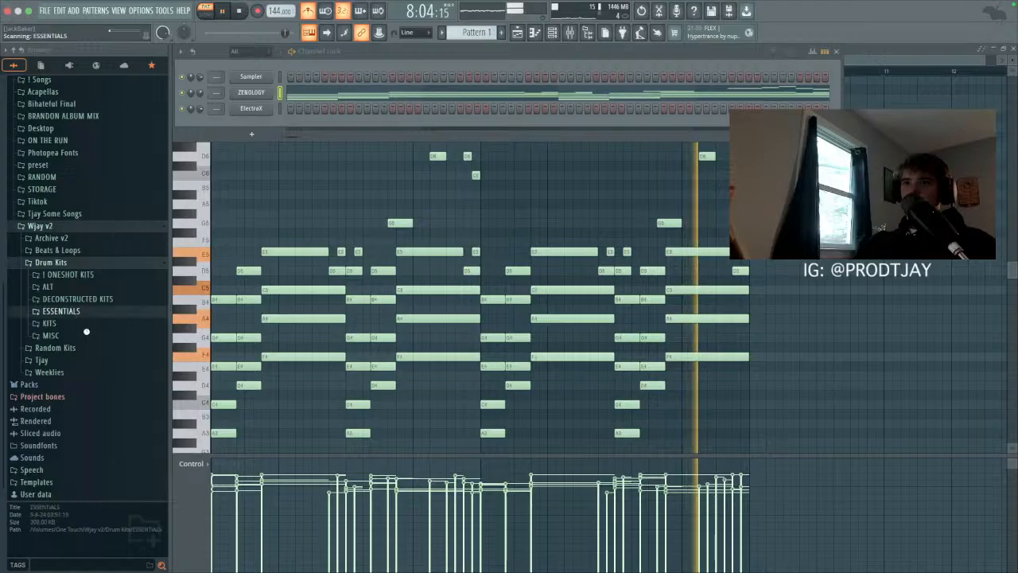
pyautogui.click(79, 335)
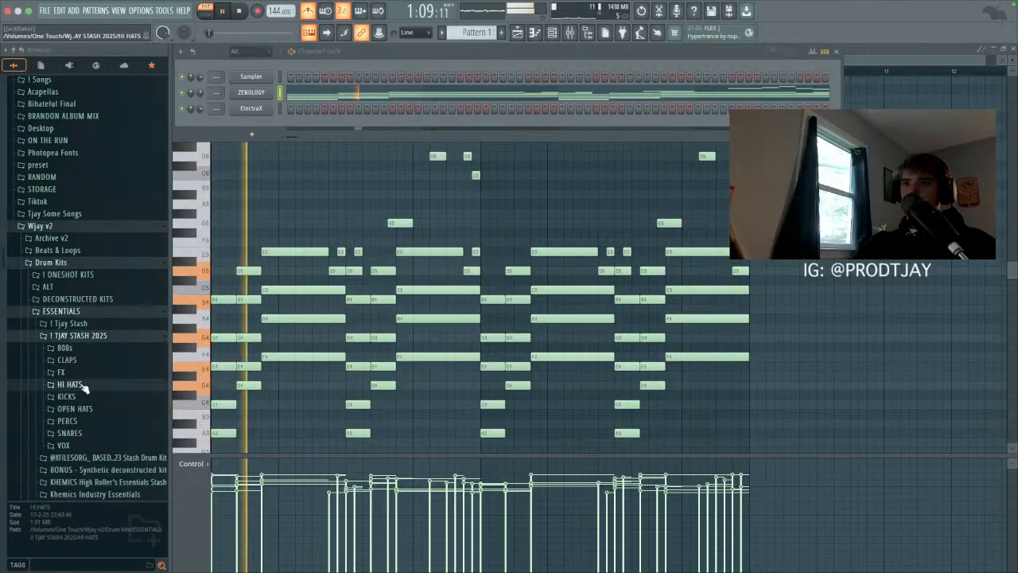
# Step: Add the No Worries Hat sample from the HI HATS folder as a new channel
pyautogui.click(91, 385)
pyautogui.scroll(-3, 92, 405)
pyautogui.click(90, 319)
pyautogui.moveTo(90, 319); pyautogui.dragTo(259, 119)
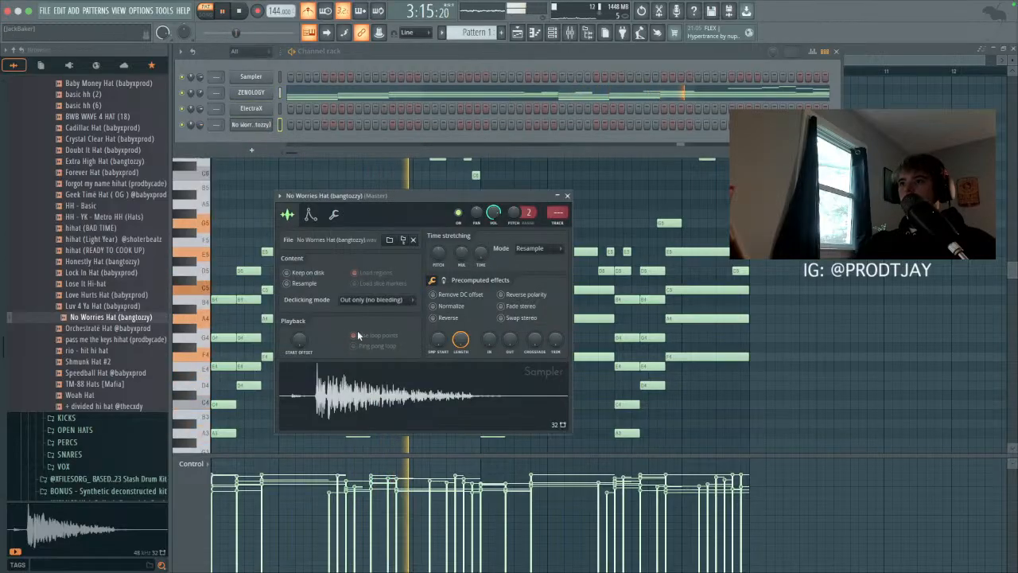
# Step: Open the hi-hat's piano roll, stop playback, and place two two-step C5 hits at the start of bar 1
pyautogui.click(547, 35)
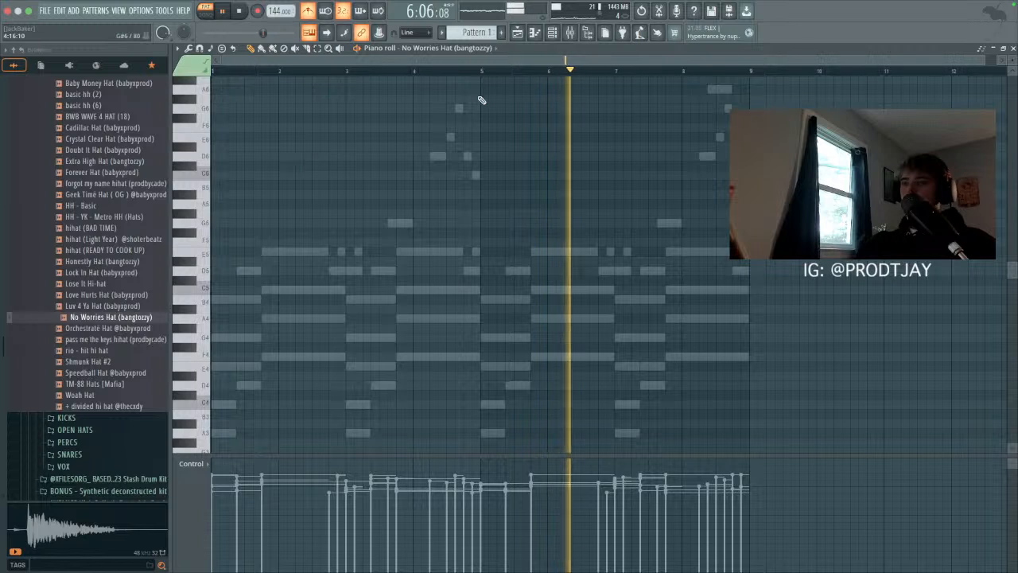
pyautogui.press('space')
pyautogui.scroll(-3, 281, 223)
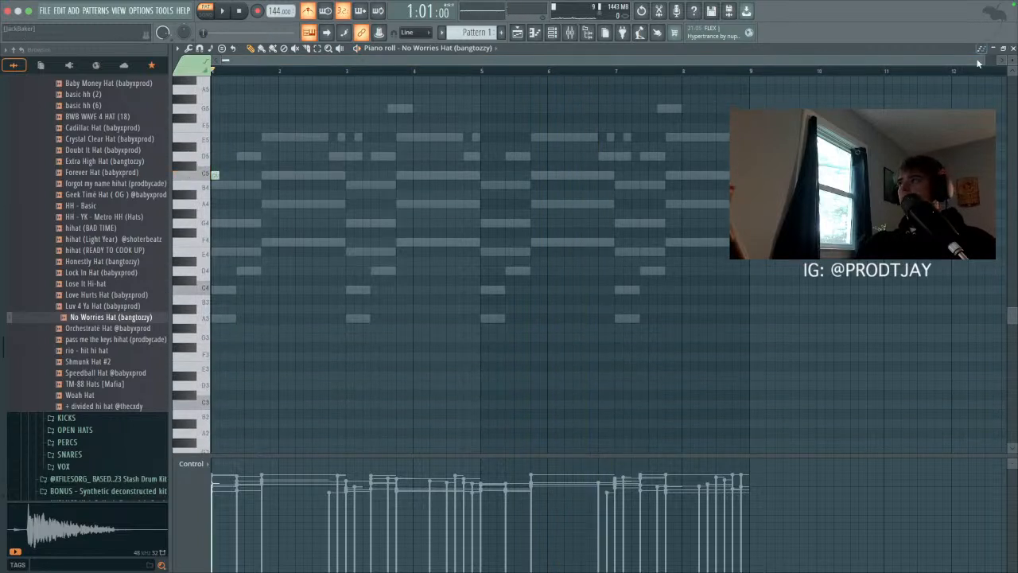
pyautogui.moveTo(983, 59); pyautogui.dragTo(390, 173)
pyautogui.click(253, 177)
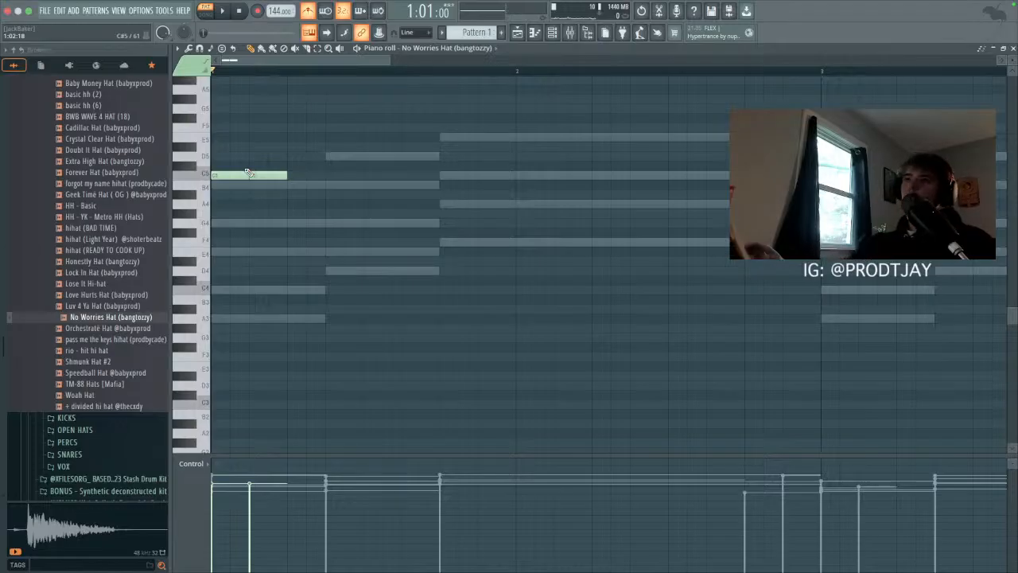
# Step: Fill bar 1 with C5 hi-hat hits every two steps plus an extra hit on step 6, and duplicate it into bar 2
pyautogui.moveTo(388, 59); pyautogui.dragTo(601, 92)
pyautogui.press('space')
pyautogui.click(251, 175)
pyautogui.click(295, 174)
pyautogui.press('space')
pyautogui.press('space')
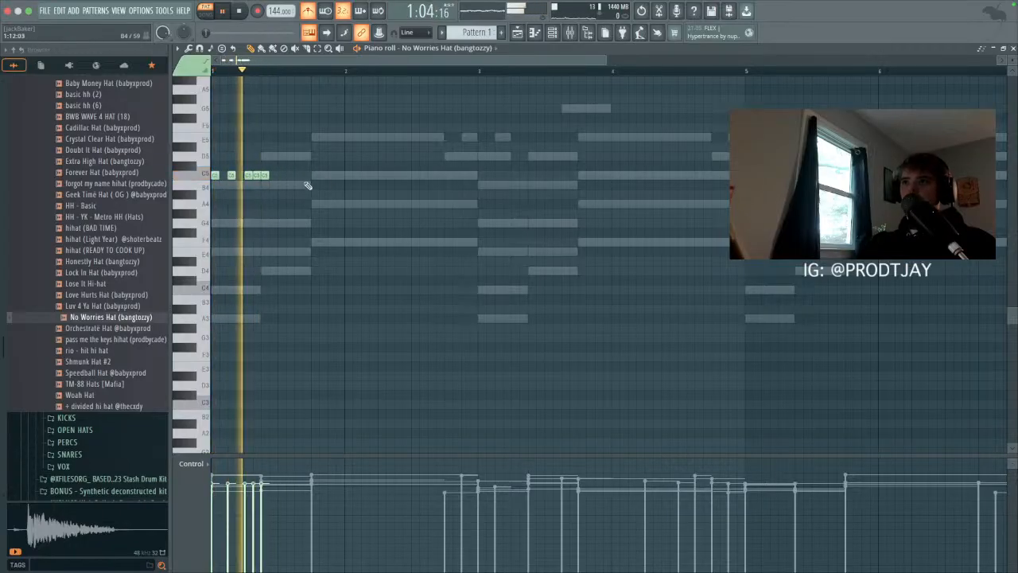
pyautogui.press('space')
pyautogui.click(287, 178)
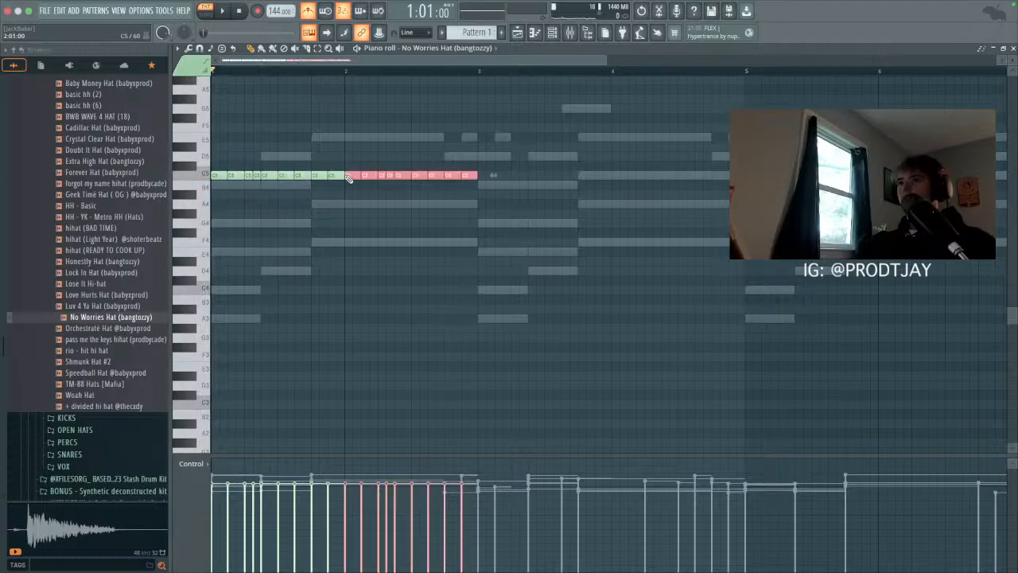
# Step: Add an extra C5 hi-hat hit on step 14 of bar 2, deselect the notes, and play the pattern
pyautogui.moveTo(392, 244); pyautogui.dragTo(469, 213)
pyautogui.rightClick(470, 213)
pyautogui.click(455, 185)
pyautogui.moveTo(451, 176); pyautogui.dragTo(451, 175)
pyautogui.hotkey('shift', 'd')
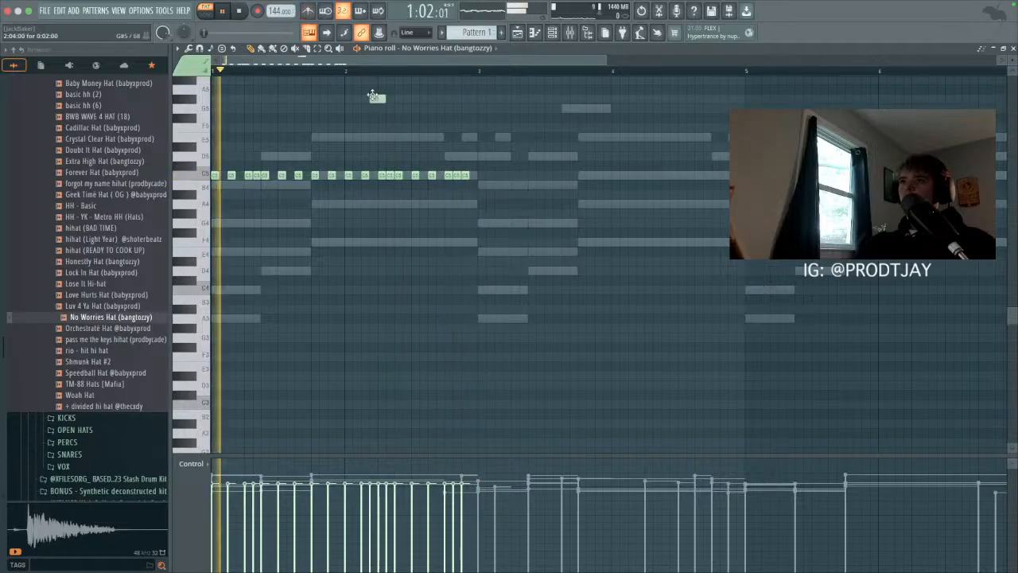
# Step: Duplicate the two-bar hi-hat pattern into bars 3 and 4, repeat it through bar 8, and deselect the notes
pyautogui.hotkey('ctrl', 'b')
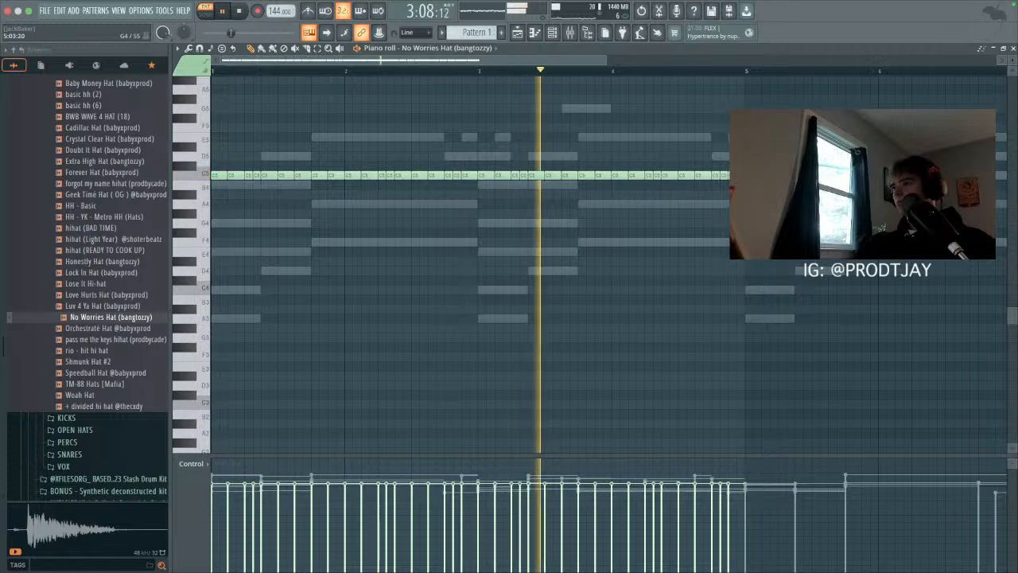
pyautogui.hotkey('ctrl', 'b')
pyautogui.hotkey('ctrl', 'd')
# Step: Add the ! based fav (clap) sample from the CLAPS folder as a new channel in the channel rack
pyautogui.press('F6')
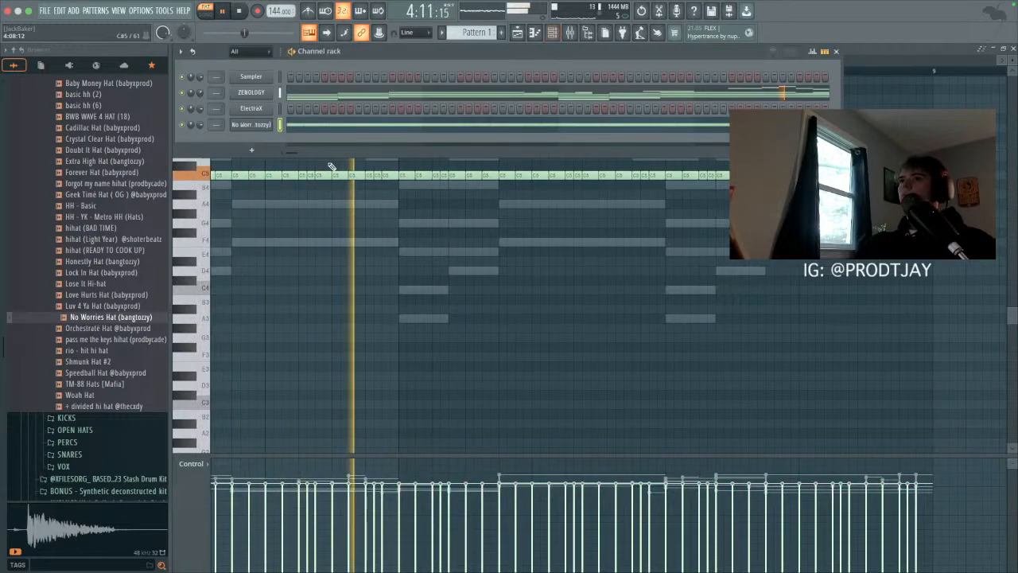
pyautogui.scroll(4, 120, 161)
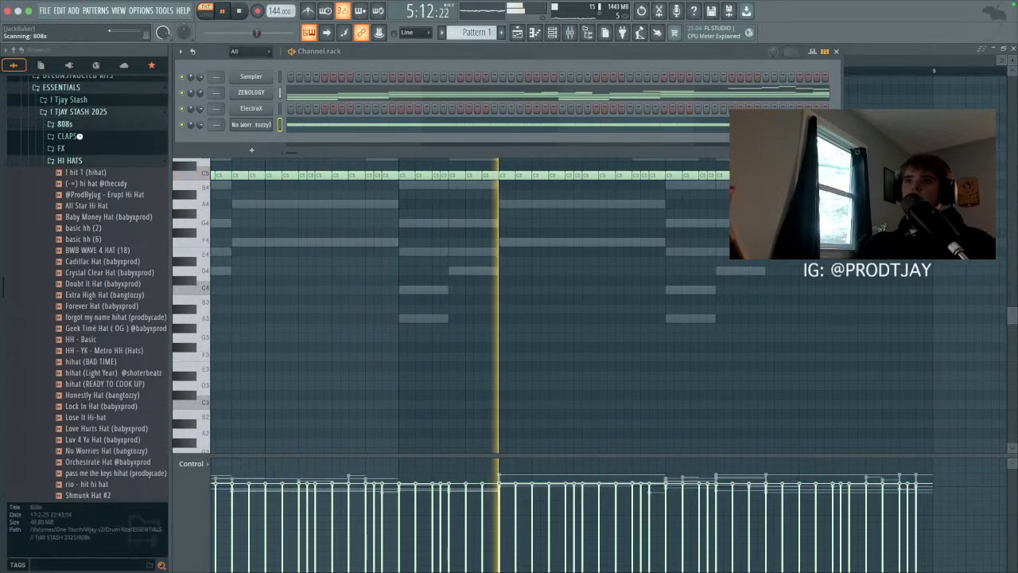
pyautogui.click(81, 125)
pyautogui.click(68, 76)
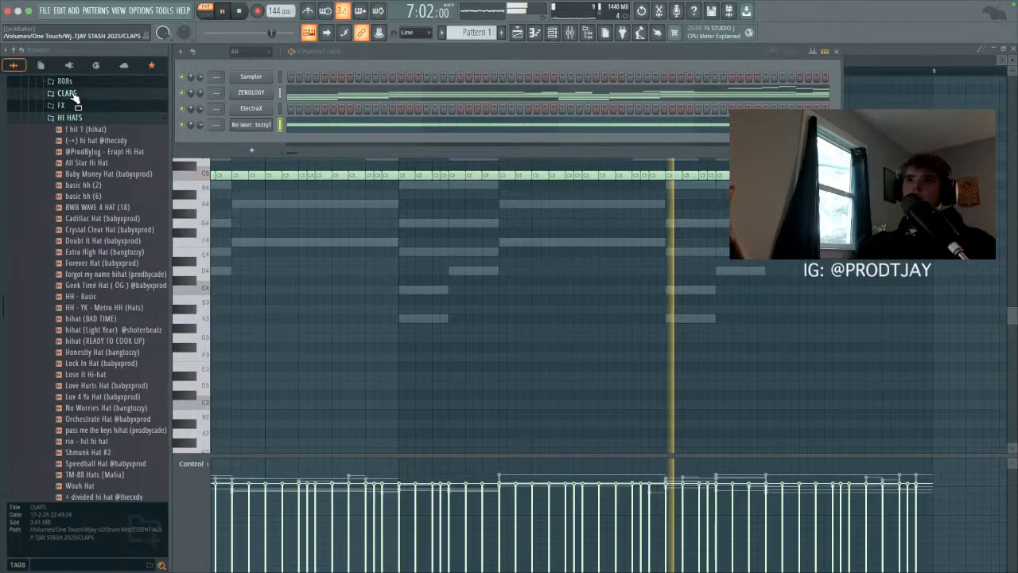
pyautogui.click(68, 89)
pyautogui.moveTo(89, 106); pyautogui.dragTo(255, 141)
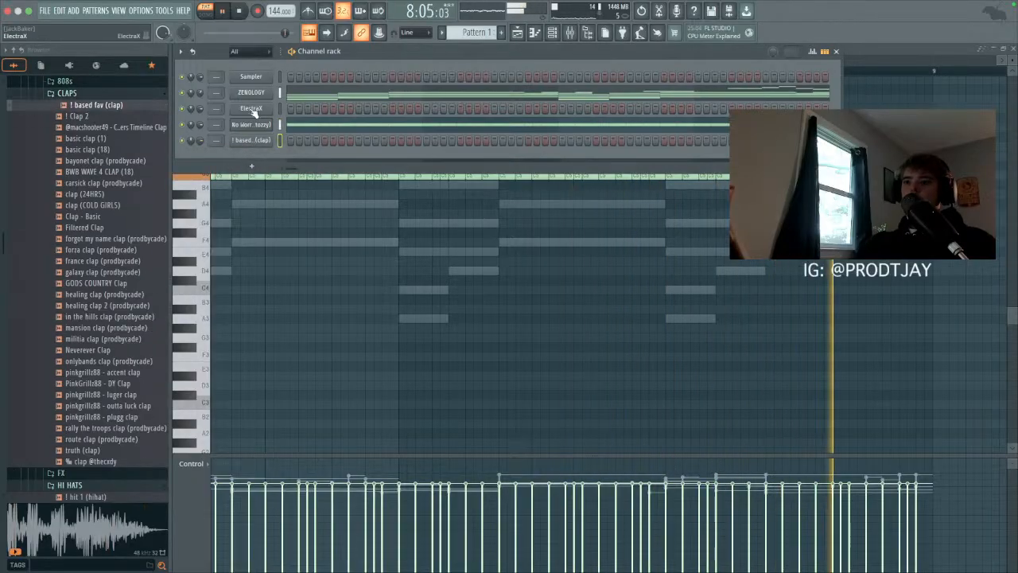
# Step: Open the piano roll for the ! based fav (clap) channel and stop playback
pyautogui.click(251, 141)
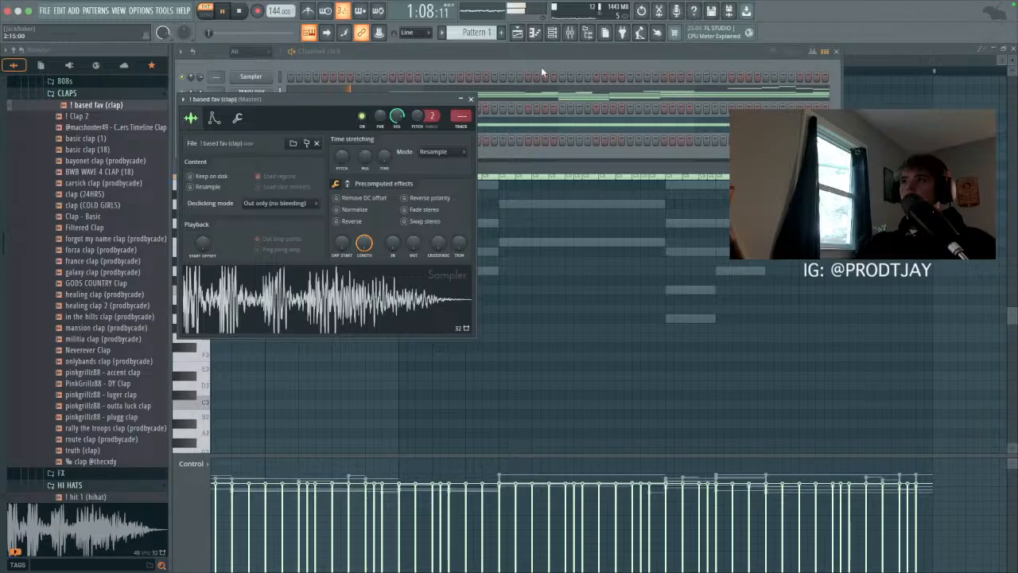
pyautogui.click(533, 34)
pyautogui.press('space')
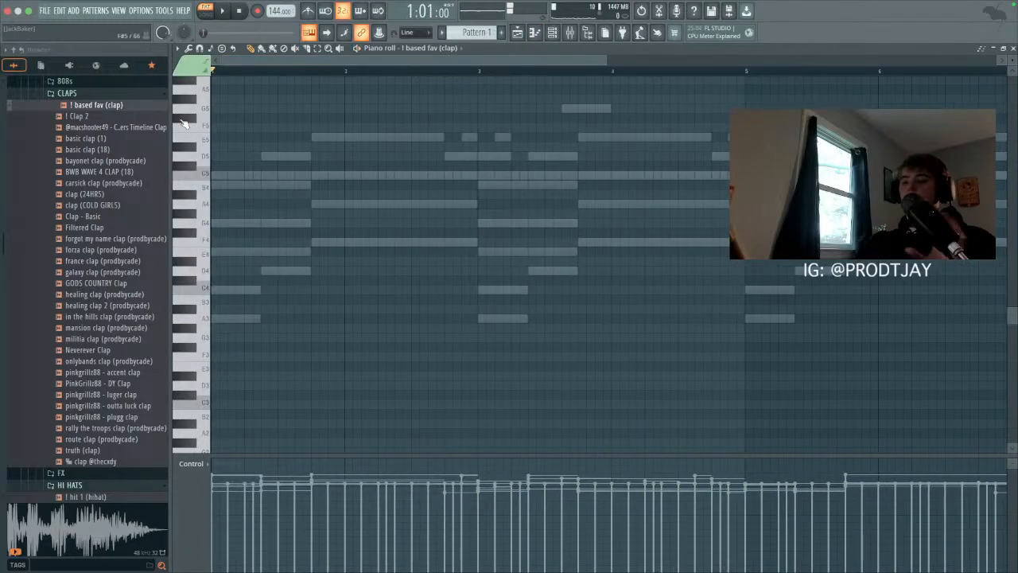
# Step: Switch to Streamlabs Desktop to check the live stream chat, and return to FL Studio
pyautogui.moveTo(547, 570)
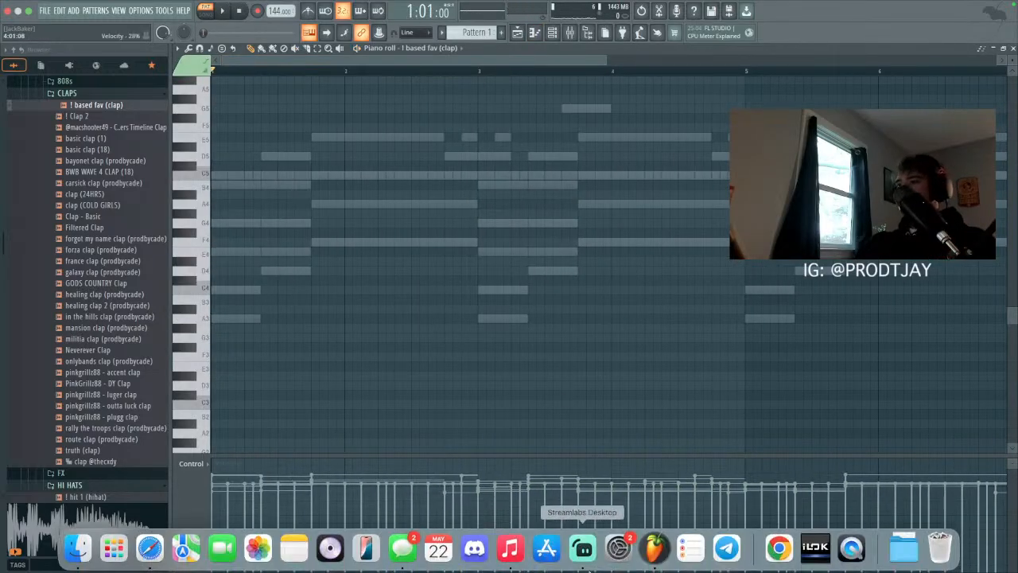
pyautogui.click(595, 559)
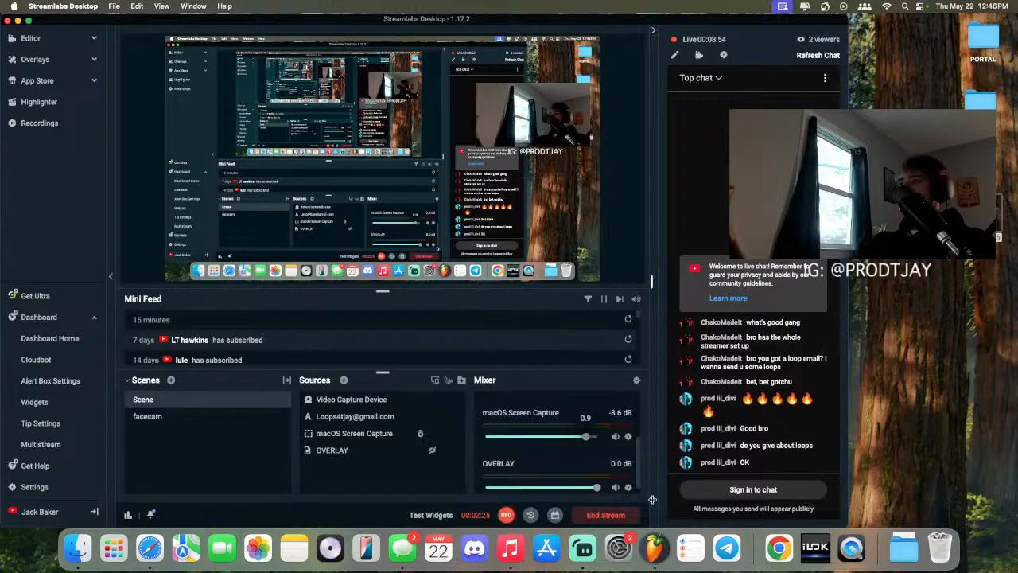
pyautogui.click(653, 568)
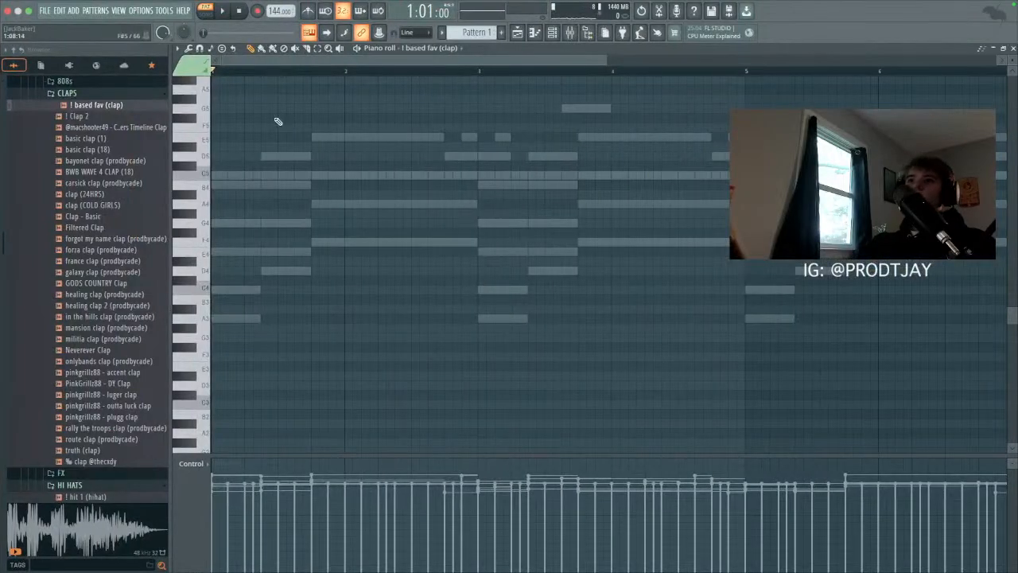
# Step: Place a C5 clap on step 9 of bar 1 and repeat it in every bar through bar 8
pyautogui.press('space')
pyautogui.moveTo(275, 178); pyautogui.dragTo(261, 176)
pyautogui.press('space')
pyautogui.press('space')
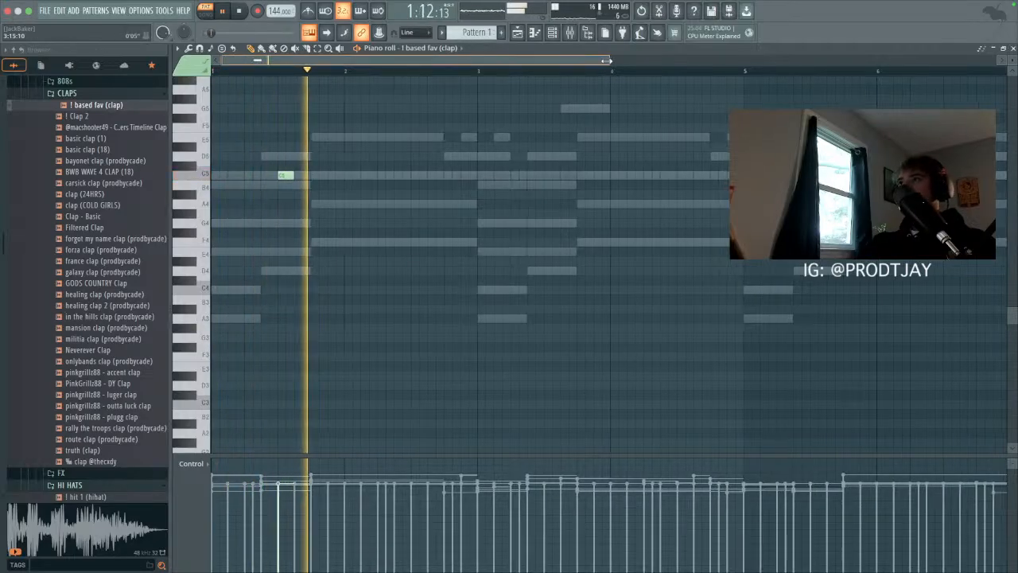
pyautogui.scroll(-2, 610, 77)
pyautogui.moveTo(310, 73); pyautogui.dragTo(82, 95)
pyautogui.hotkey('ctrl', 'b')
pyautogui.hotkey('ctrl', 'b')
pyautogui.hotkey('ctrl', 'b')
pyautogui.hotkey('ctrl', 'b')
pyautogui.hotkey('ctrl', 'b')
pyautogui.hotkey('ctrl', 'b')
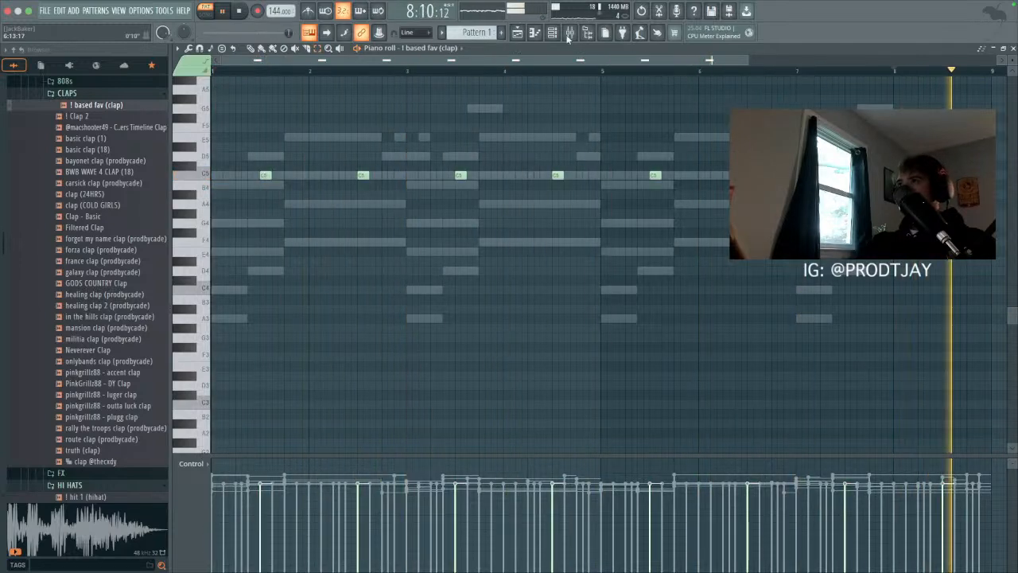
# Step: Clone the ZENOLOGY channel and load the Snowflakes preset from the Bell category on the clone
pyautogui.click(552, 32)
pyautogui.rightClick(244, 97)
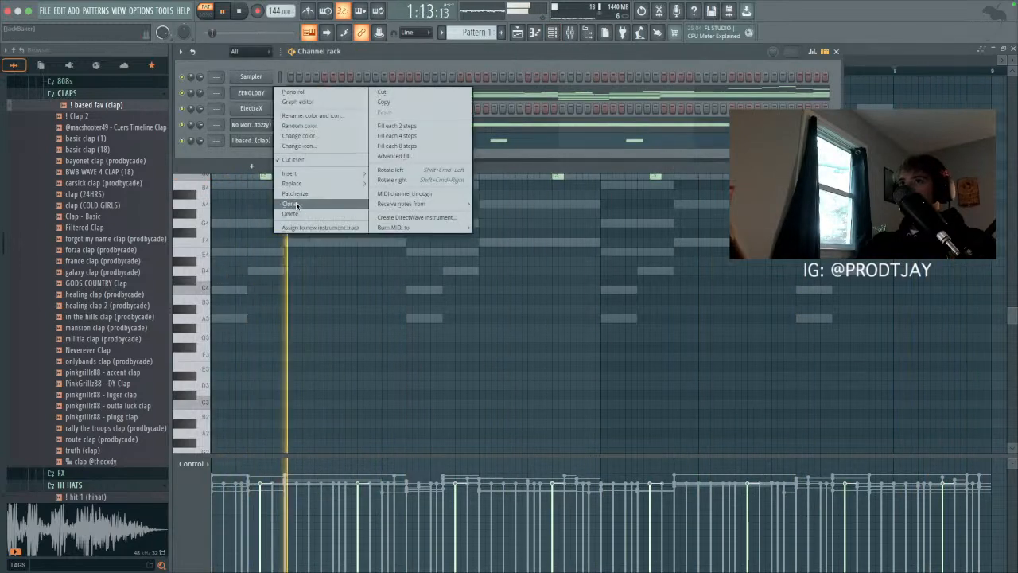
pyautogui.click(296, 204)
pyautogui.click(116, 202)
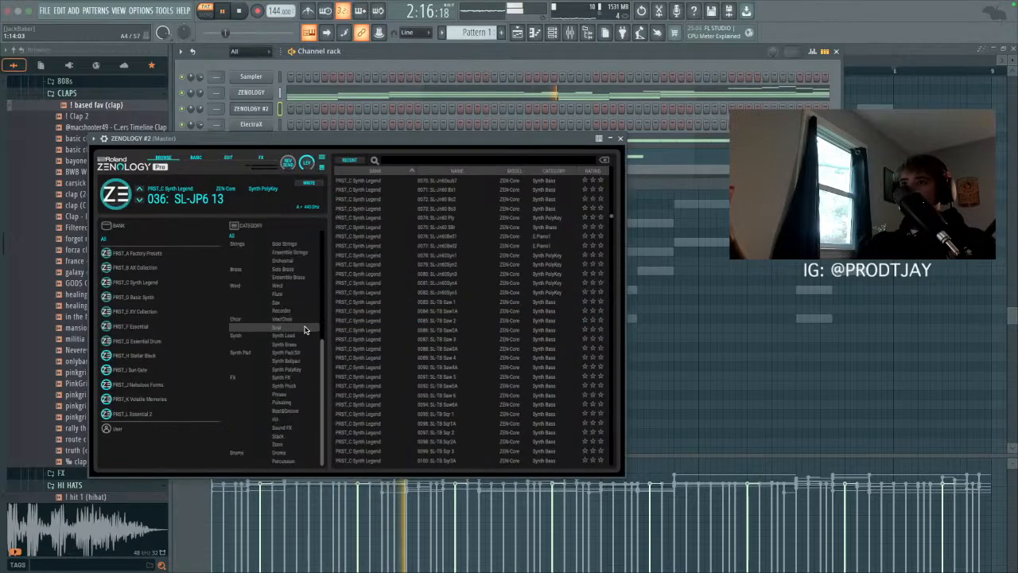
pyautogui.click(281, 361)
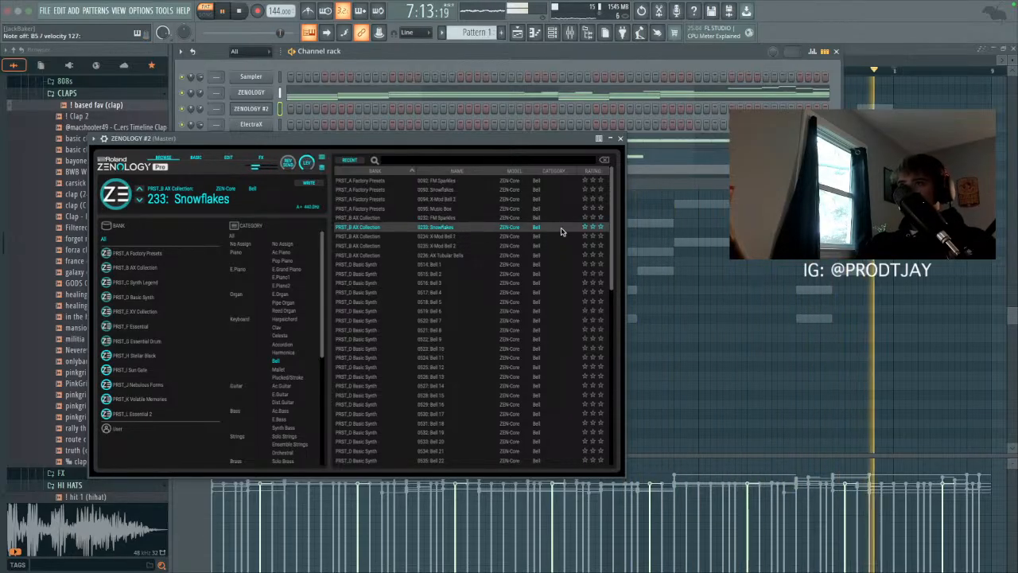
pyautogui.click(620, 138)
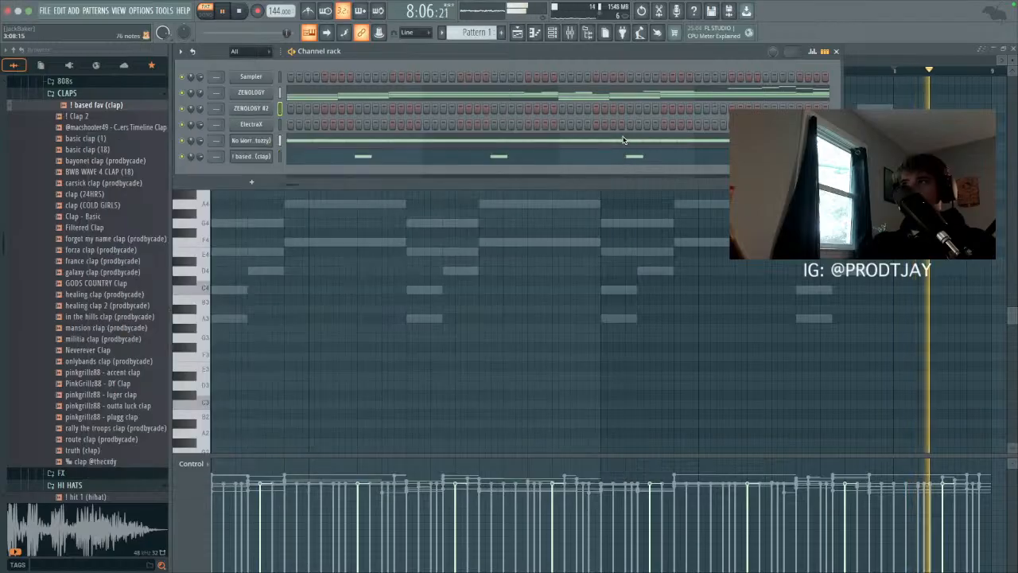
# Step: In the ZENOLOGY #2 piano roll, place an A5 note at the start of bar 1 and an E5 note at the start of bar 2
pyautogui.click(536, 31)
pyautogui.scroll(3, 323, 205)
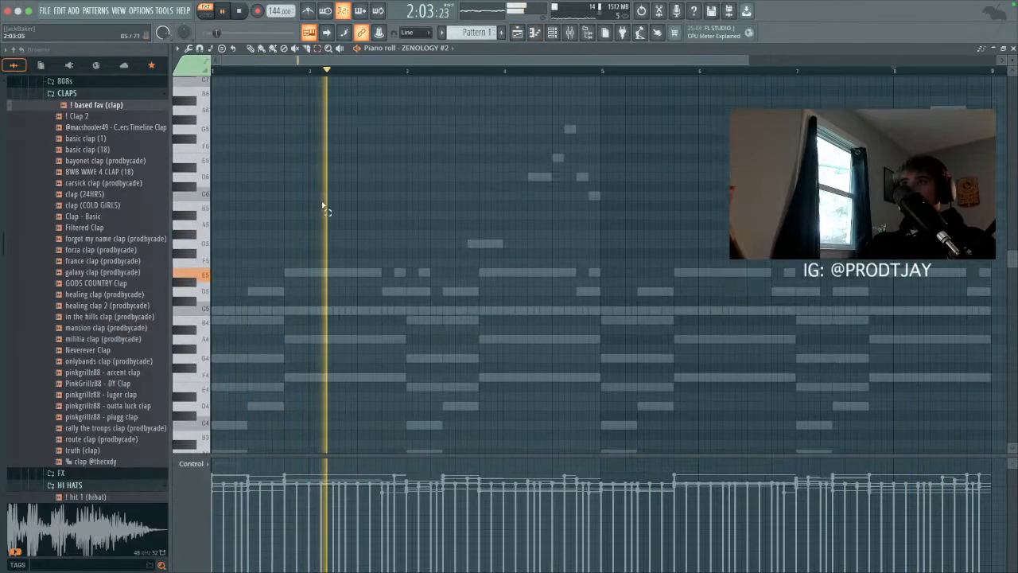
pyautogui.scroll(1, 318, 199)
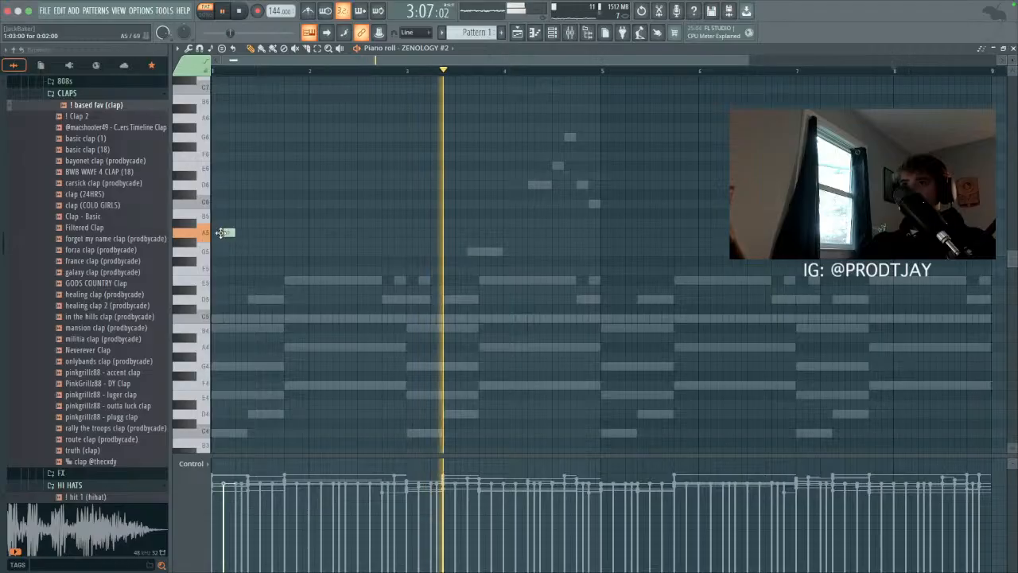
pyautogui.moveTo(222, 233); pyautogui.dragTo(212, 233)
pyautogui.click(288, 281)
pyautogui.press('space')
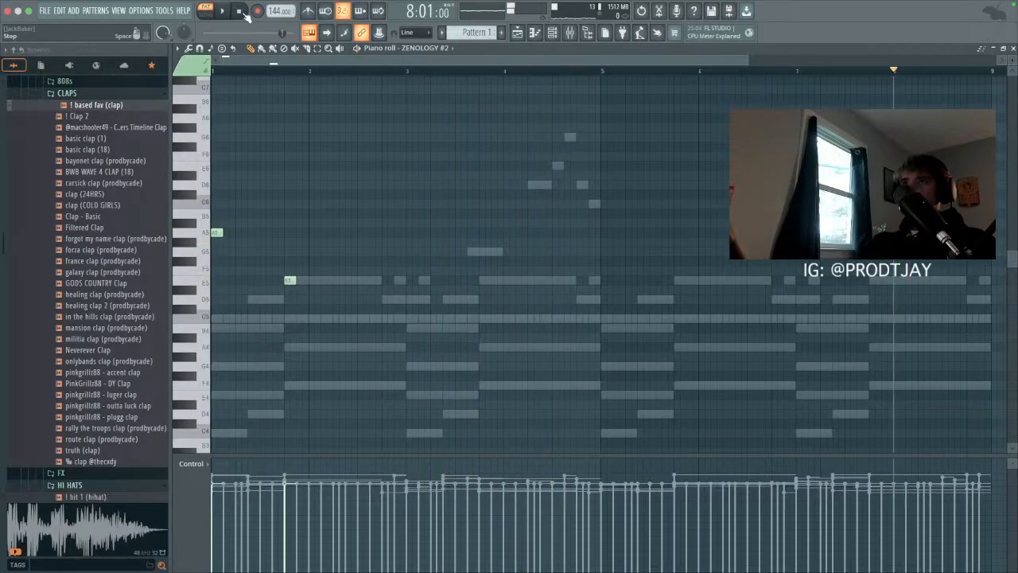
pyautogui.rightClick(289, 281)
pyautogui.click(312, 282)
# Step: Duplicate the A5 and E5 notes to the starts of bars 3 and 4, and deselect the notes
pyautogui.press('super+a')
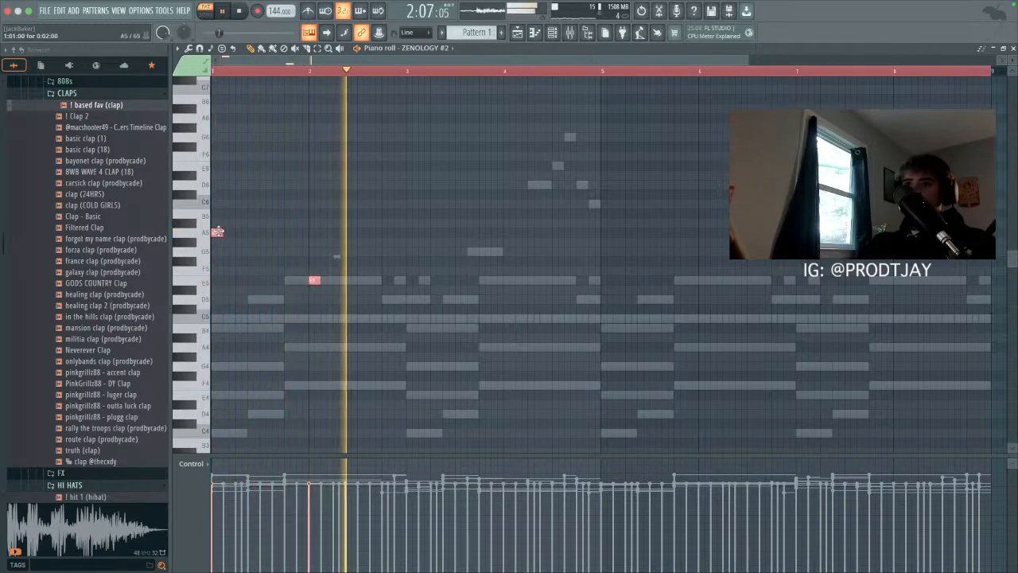
pyautogui.moveTo(217, 233); pyautogui.dragTo(226, 235)
pyautogui.moveTo(425, 240); pyautogui.dragTo(413, 238)
pyautogui.press('super+d')
pyautogui.scroll(-2, 500, 284)
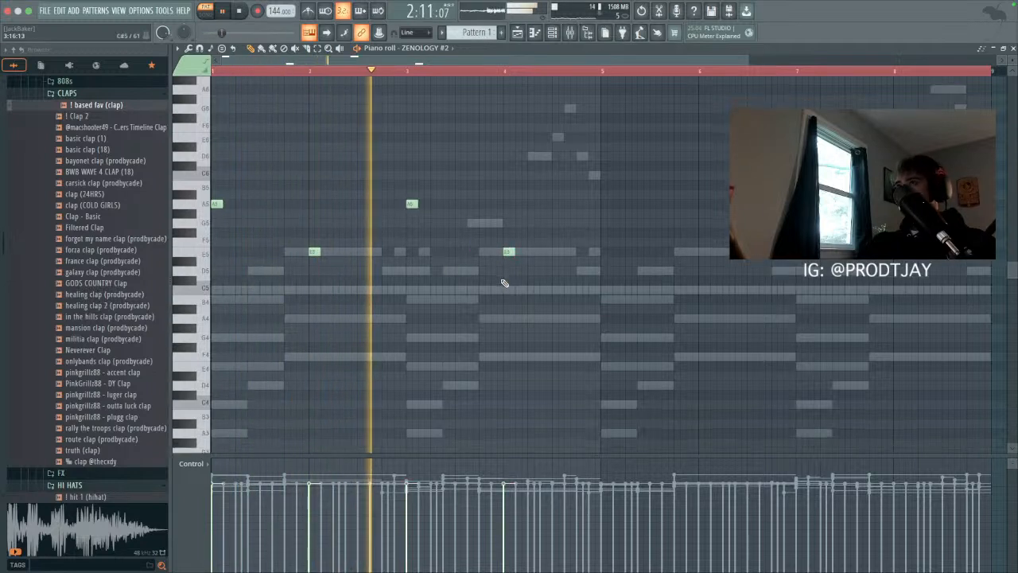
# Step: Add short E6, C6 and D6 notes in the second half of bar 3, and duplicate the four-bar phrase into bars 5 to 8
pyautogui.click(484, 184)
pyautogui.click(496, 166)
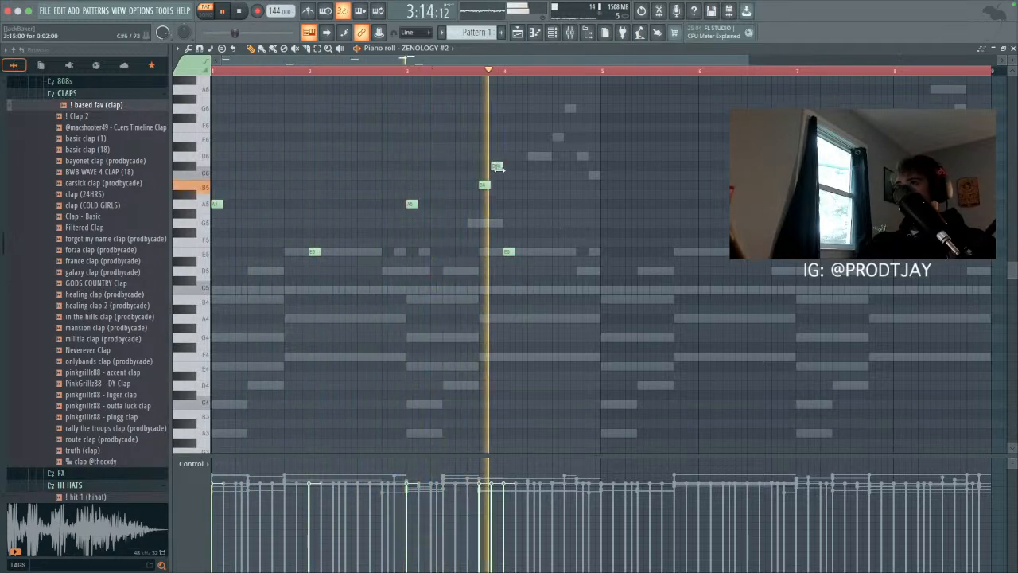
pyautogui.moveTo(497, 166)
pyautogui.mouseDown()
pyautogui.moveTo(497, 175)
pyautogui.moveTo(484, 155)
pyautogui.moveTo(486, 177)
pyautogui.moveTo(497, 156)
pyautogui.mouseUp()
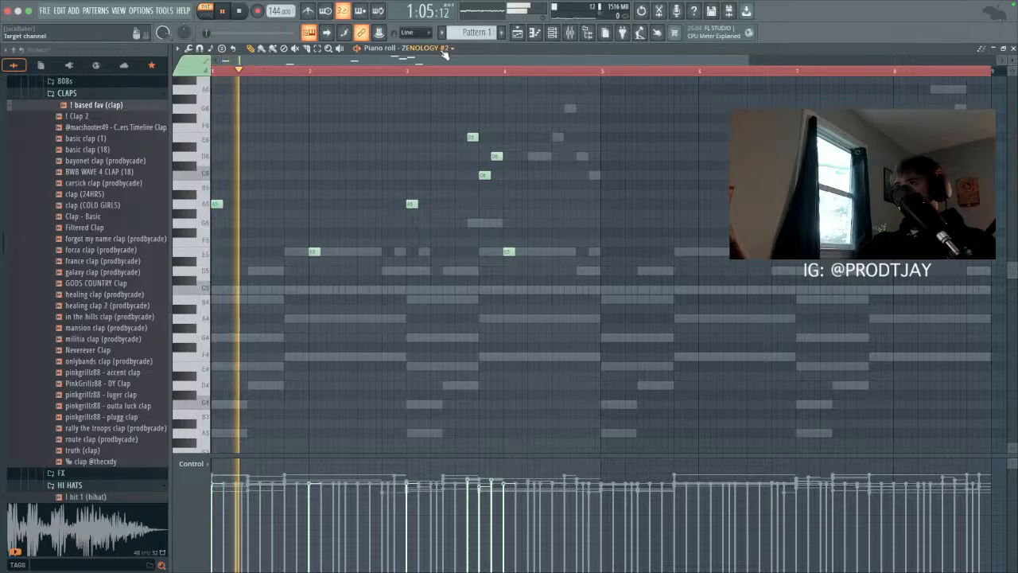
pyautogui.click(469, 137)
pyautogui.hotkey('ctrl', 'a')
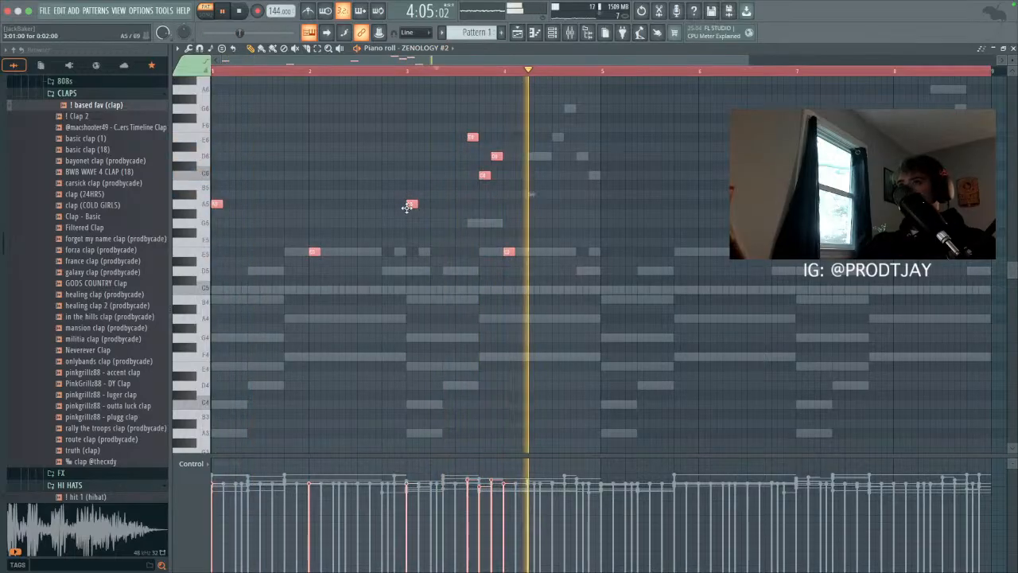
pyautogui.hotkey('ctrl', 'b')
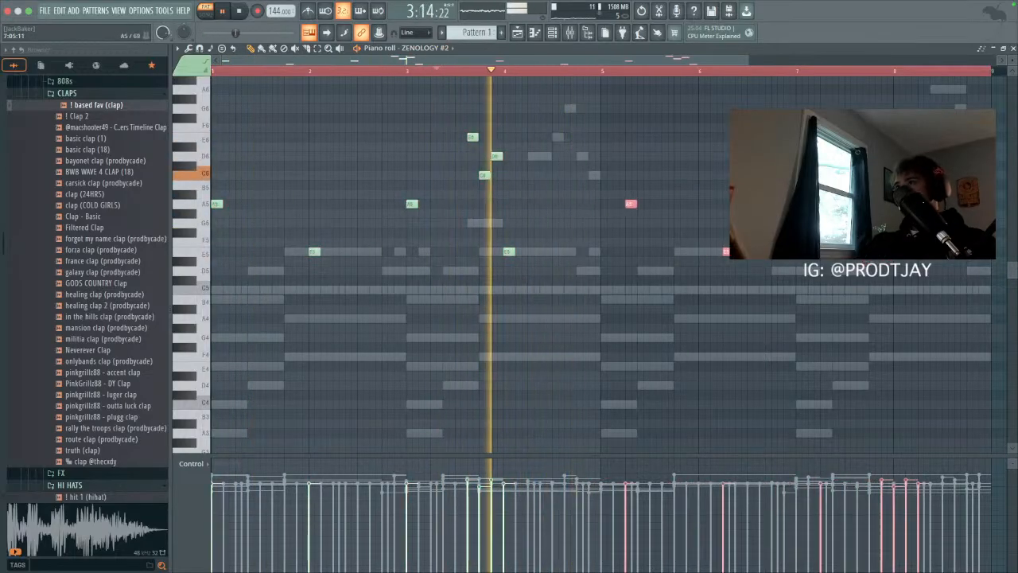
# Step: Add a G5 note near the end of bars 4 and 8, and transpose all ZENOLOGY #2 notes up one octave
pyautogui.click(573, 224)
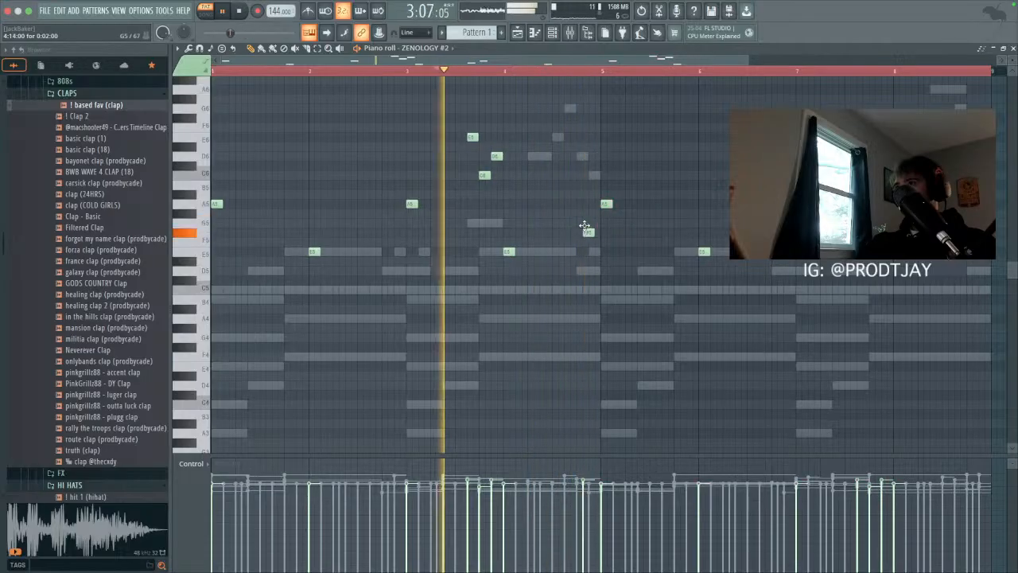
pyautogui.moveTo(942, 223); pyautogui.dragTo(936, 222)
pyautogui.hotkey('ctrl', 'Up')
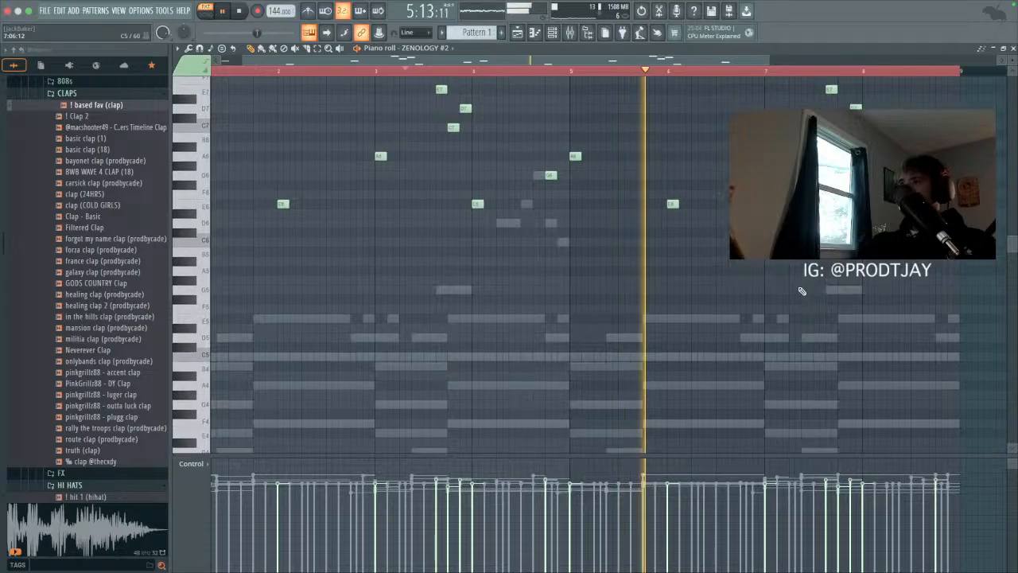
# Step: Lower the ZENOLOGY #2 channel volume to about 61% in the channel rack and stop playback
pyautogui.click(553, 32)
pyautogui.press('XF86AudioLowerVolume')
pyautogui.press('space')
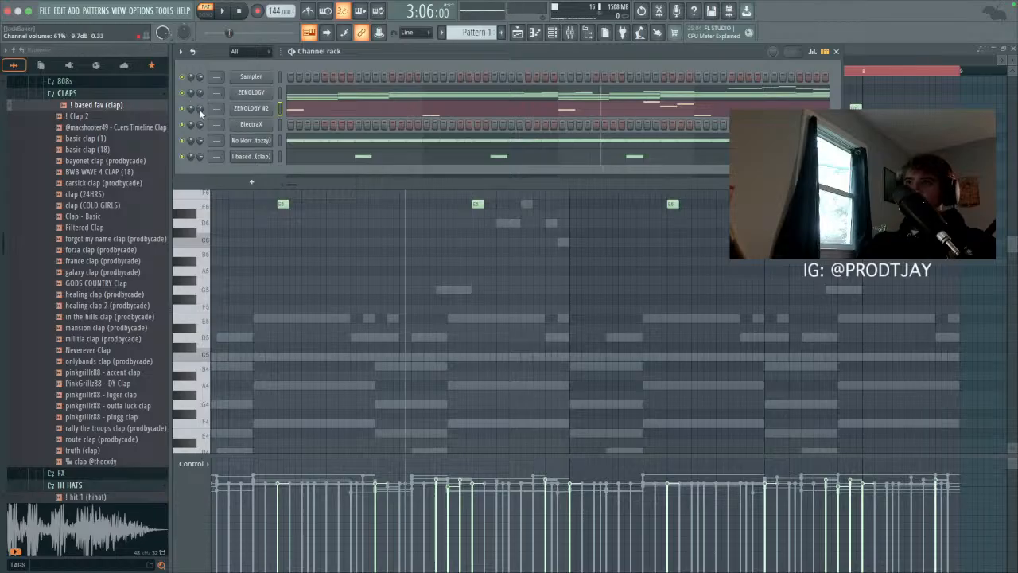
# Step: Copy the ZENOLOGY notes into the ElectraX channel, set its volume to about 64%, and play the pattern
pyautogui.click(272, 93)
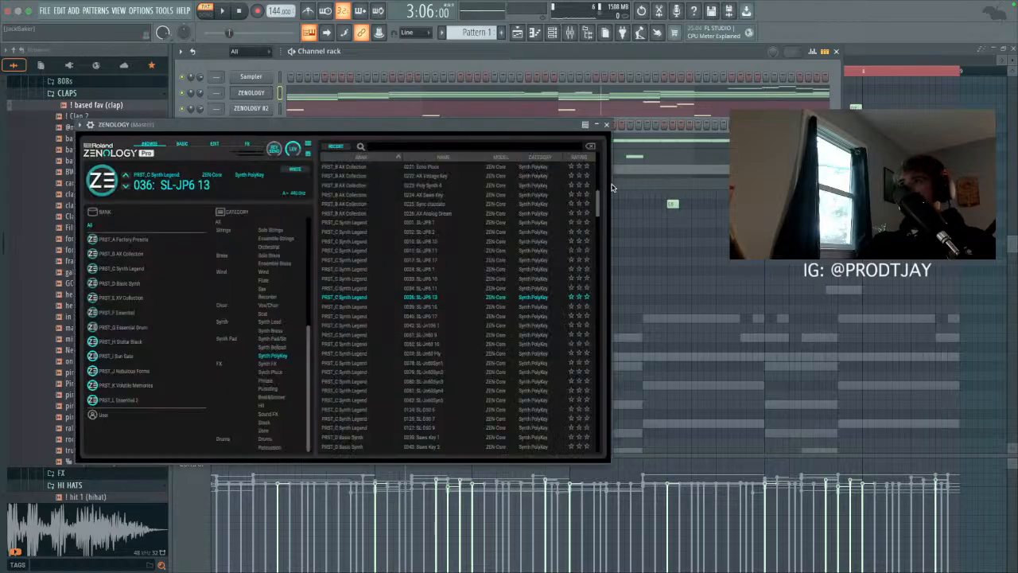
pyautogui.click(606, 125)
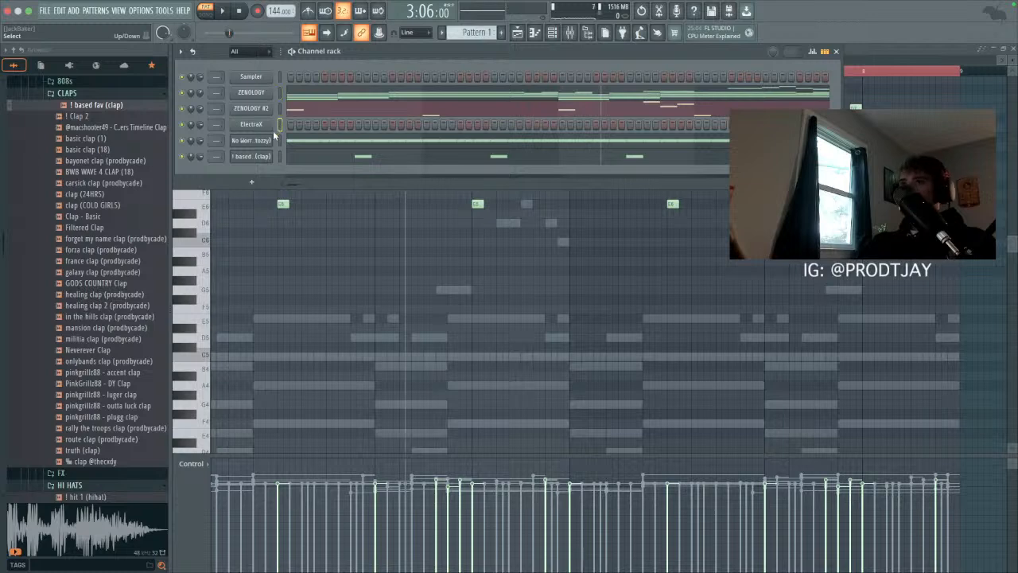
pyautogui.click(268, 128)
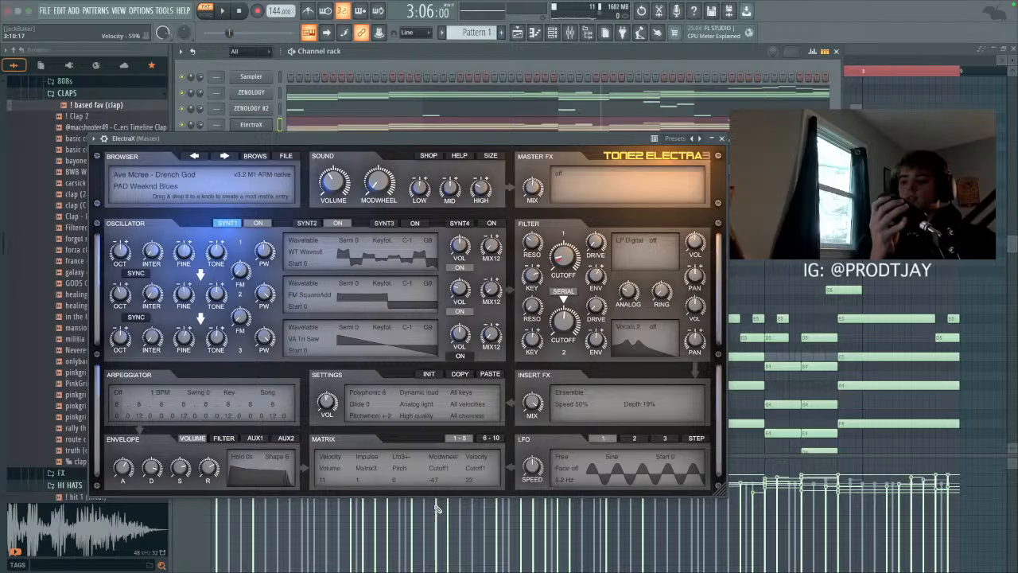
pyautogui.click(254, 156)
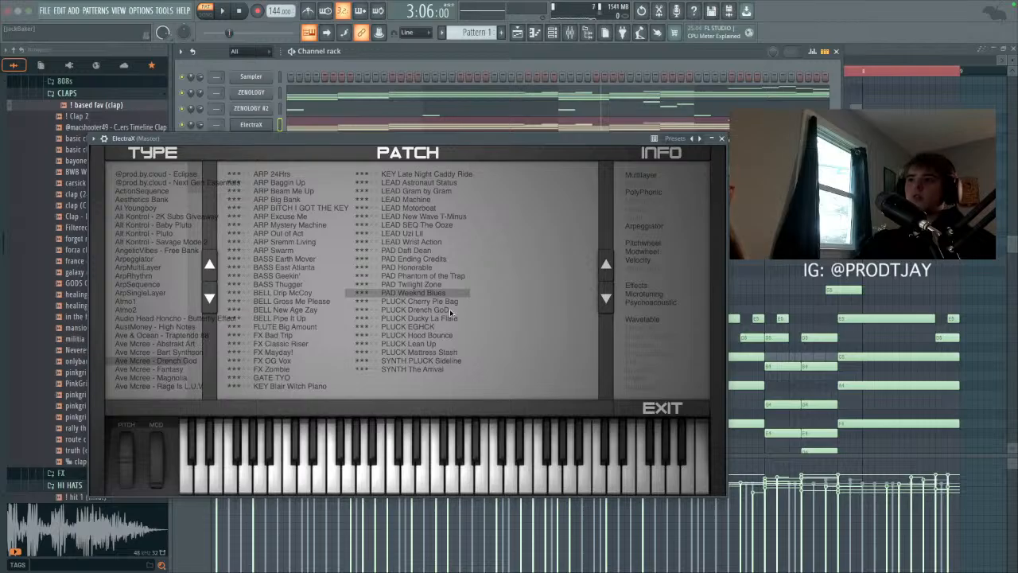
pyautogui.click(722, 139)
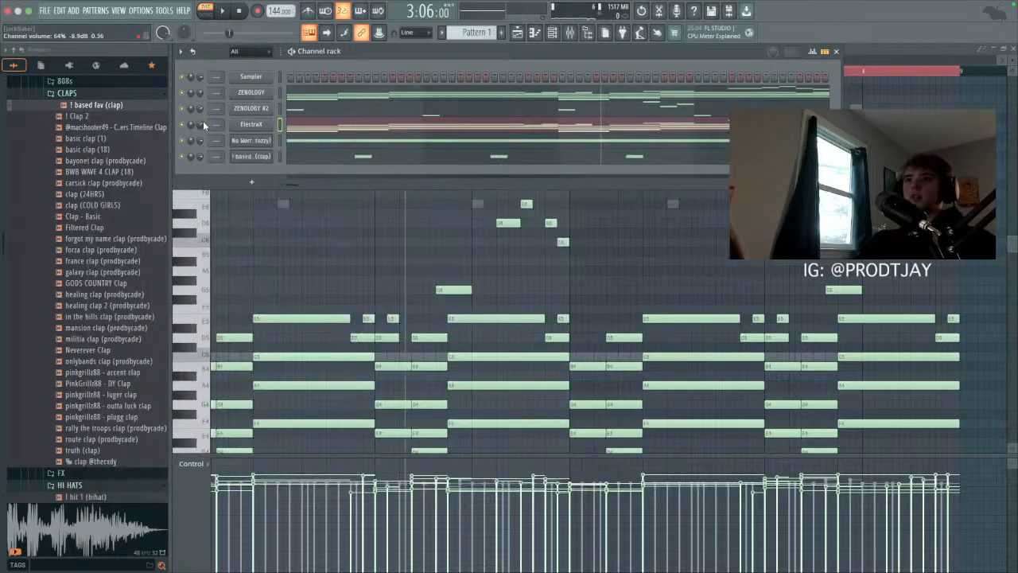
pyautogui.press('space')
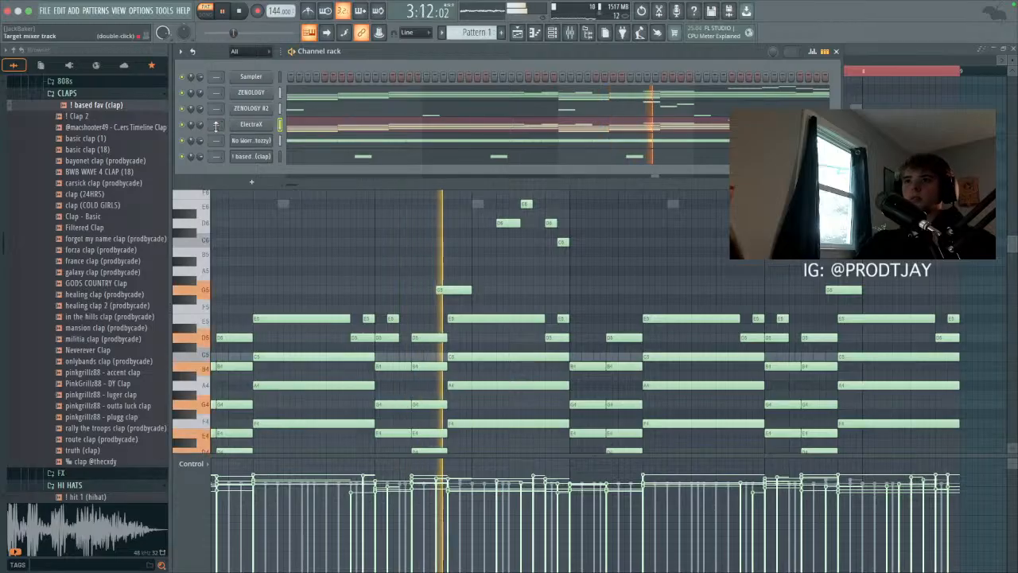
# Step: Audition the copied notes with the PLUCK Cherry Pie Bag patch in ElectraX, and cut the notes from its channel
pyautogui.click(251, 124)
pyautogui.click(267, 157)
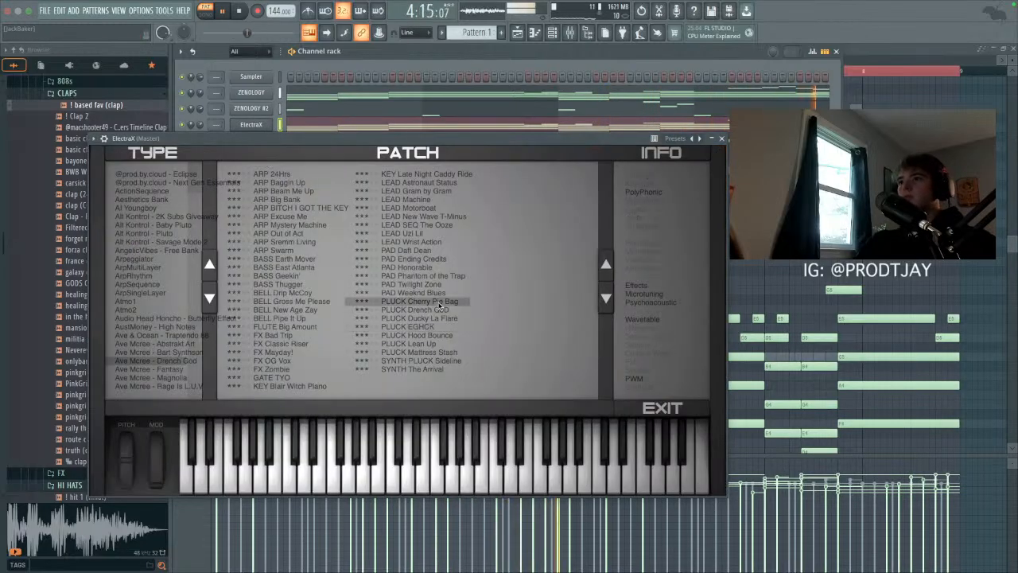
pyautogui.click(380, 53)
pyautogui.press('super+x')
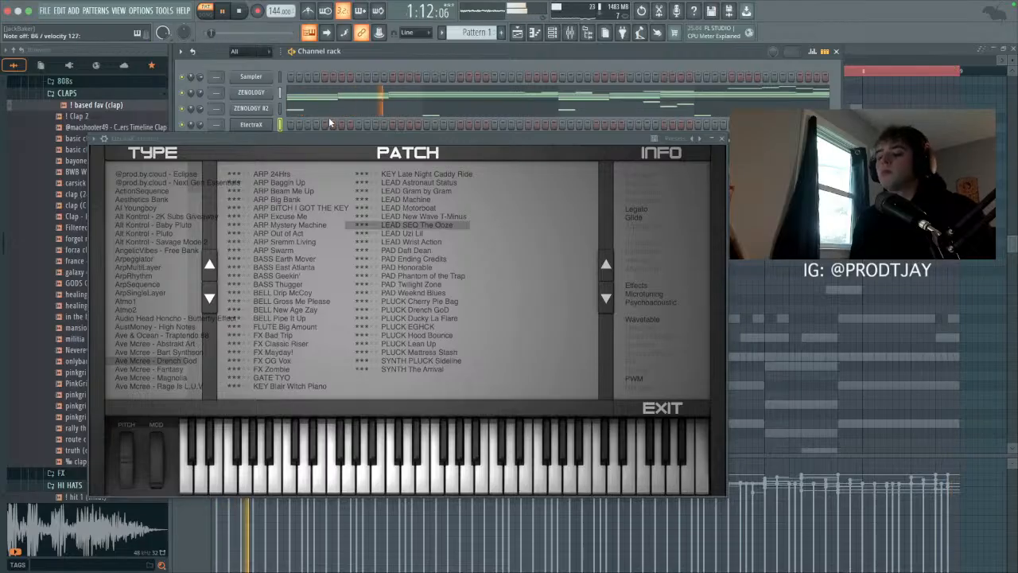
# Step: Audition ElectraX lead patches from the Ave Mcree Drench God and Bart Synthson banks, ending on LEAD Revolver
pyautogui.click(410, 193)
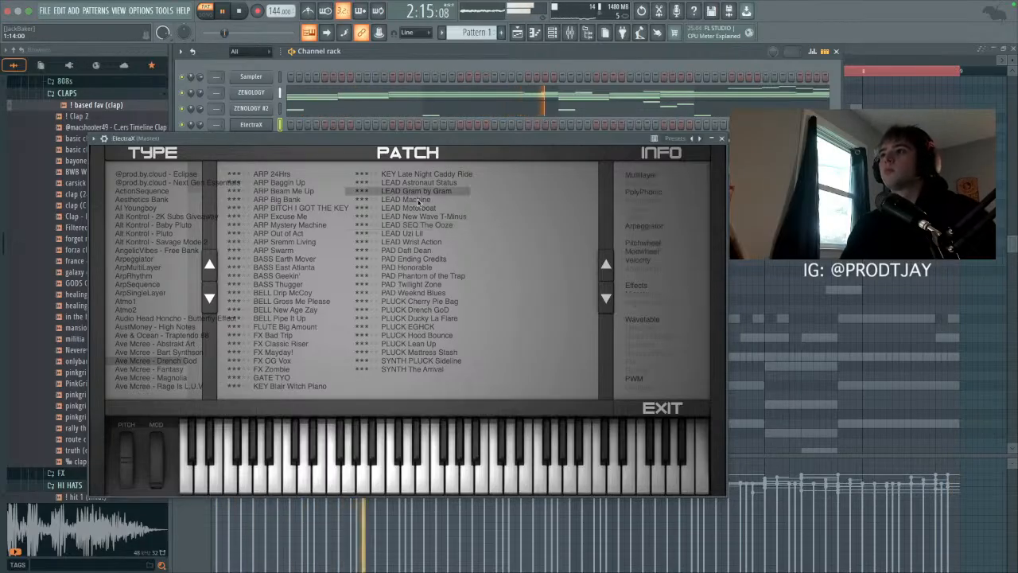
pyautogui.click(426, 202)
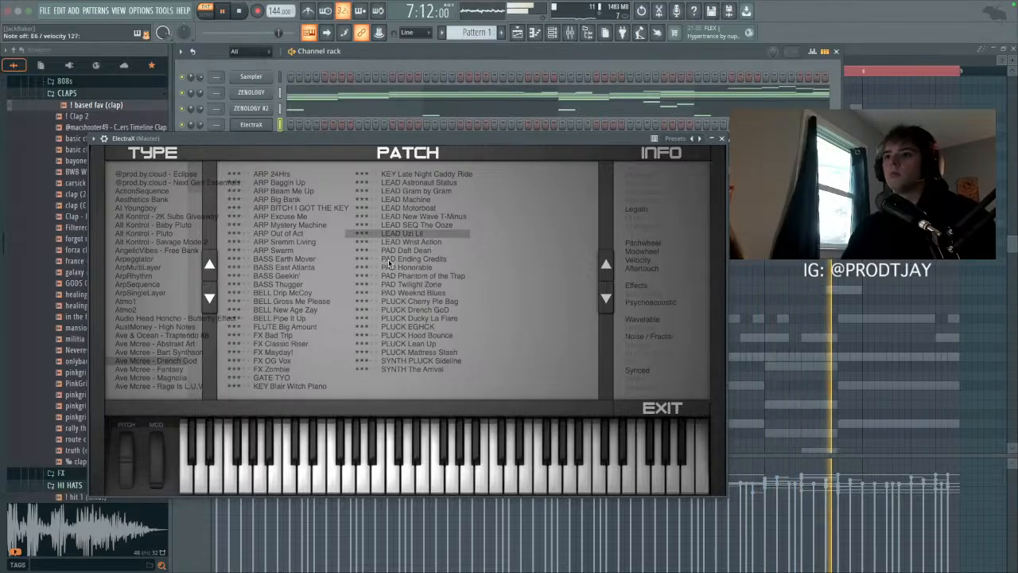
pyautogui.click(176, 352)
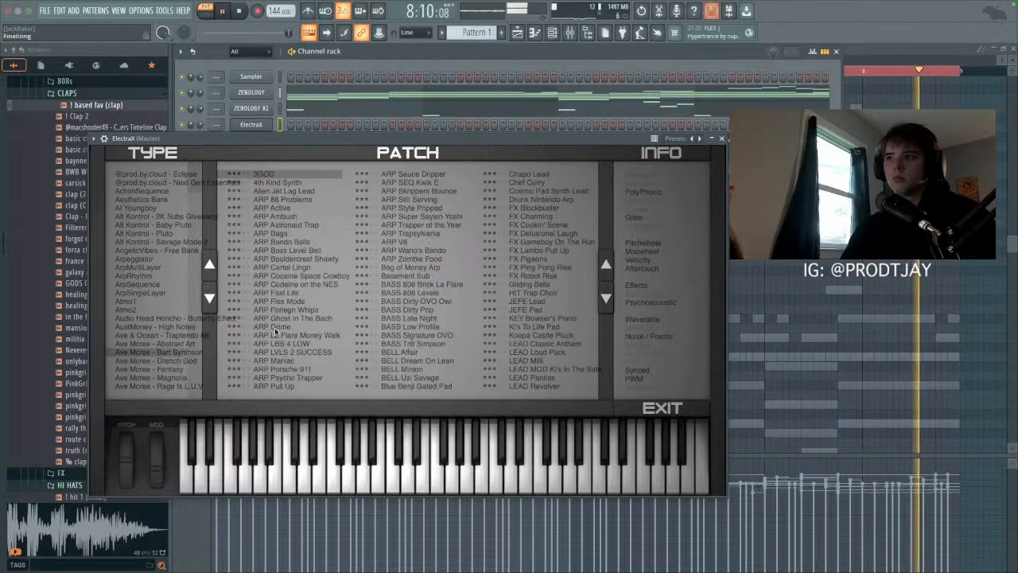
pyautogui.click(539, 251)
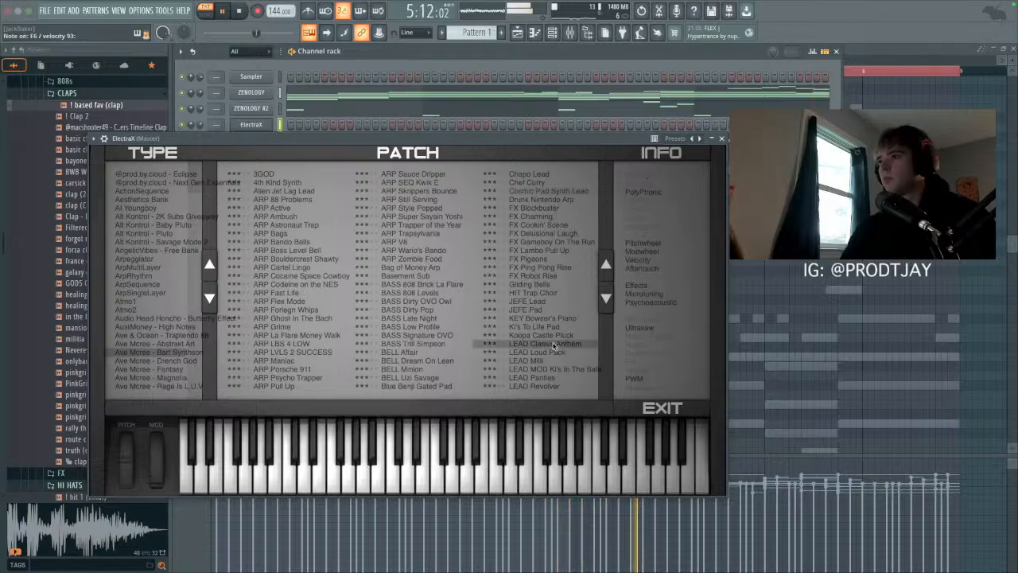
pyautogui.click(530, 369)
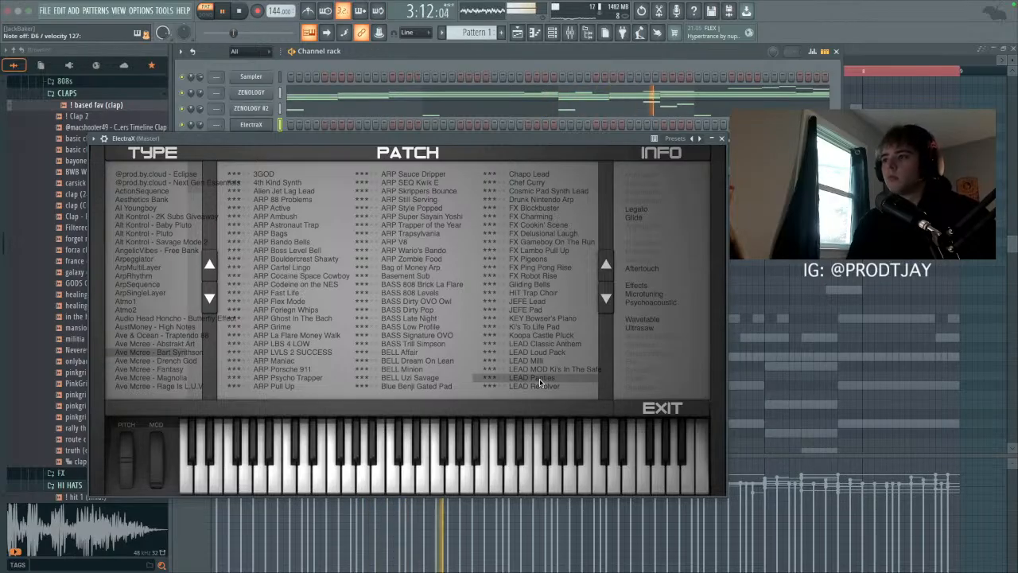
pyautogui.click(722, 139)
pyautogui.click(66, 92)
pyautogui.click(70, 117)
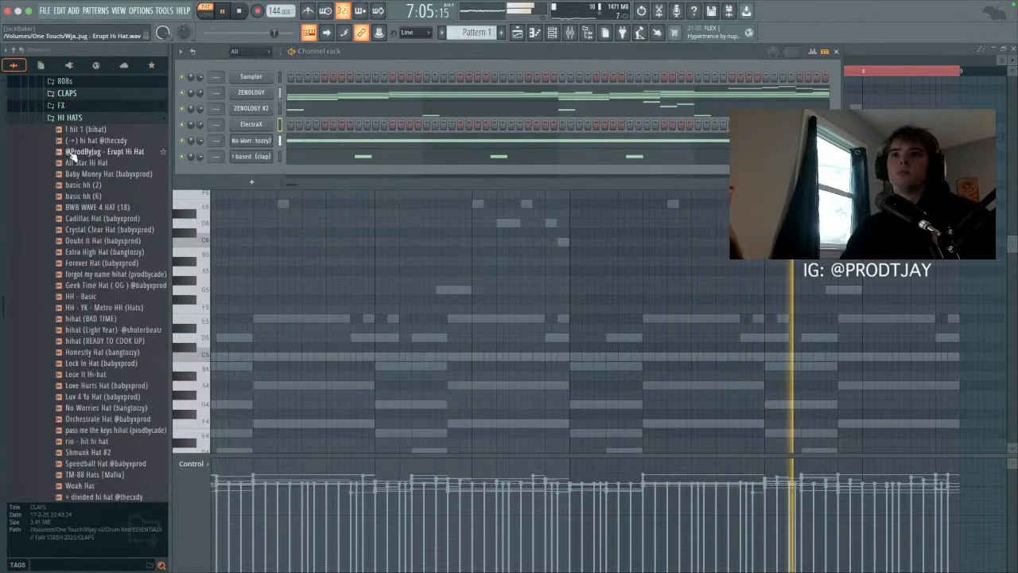
pyautogui.click(70, 117)
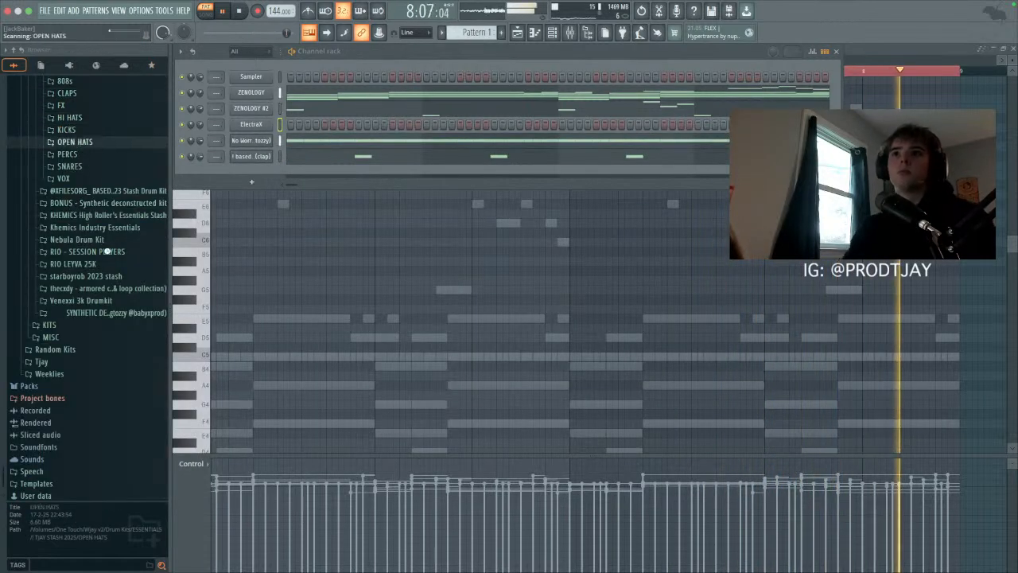
pyautogui.click(75, 140)
pyautogui.moveTo(125, 316); pyautogui.dragTo(269, 196)
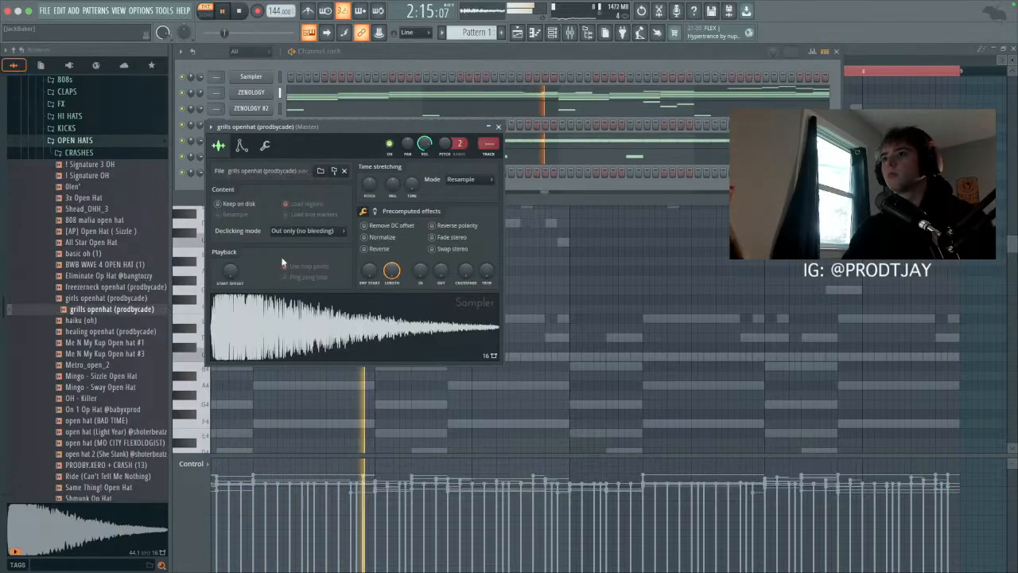
pyautogui.click(79, 152)
pyautogui.moveTo(107, 164); pyautogui.dragTo(256, 79)
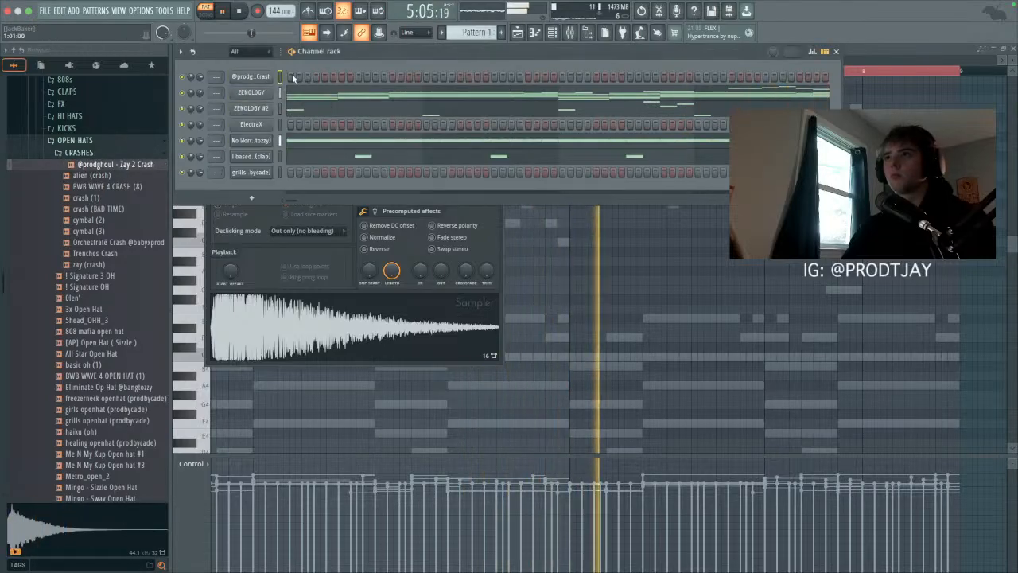
# Step: Place open hat C5 notes late in bar 1 and at the start of bar 2, and repeat that two-bar pattern through bar 8
pyautogui.click(261, 173)
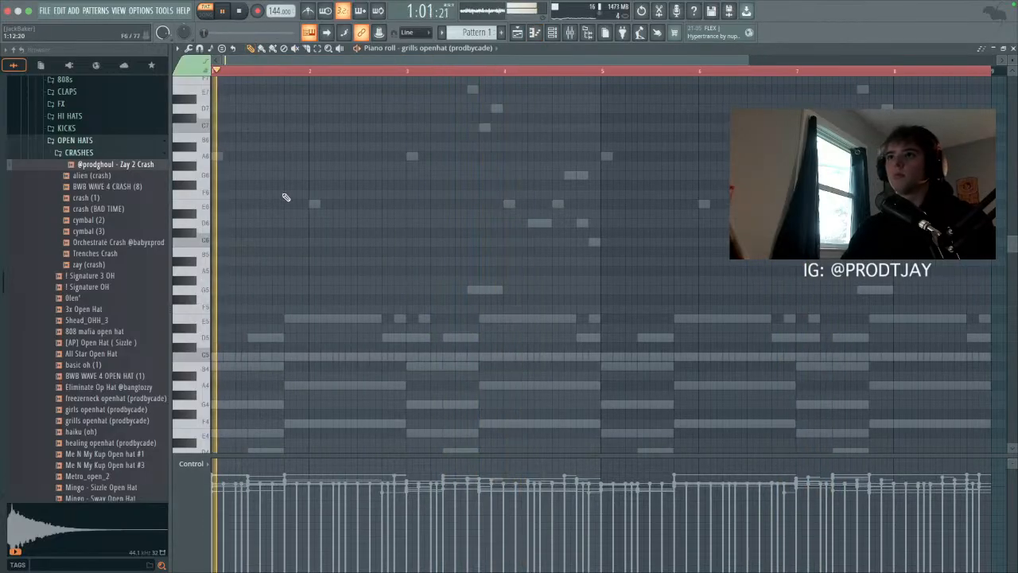
pyautogui.scroll(-3, 318, 215)
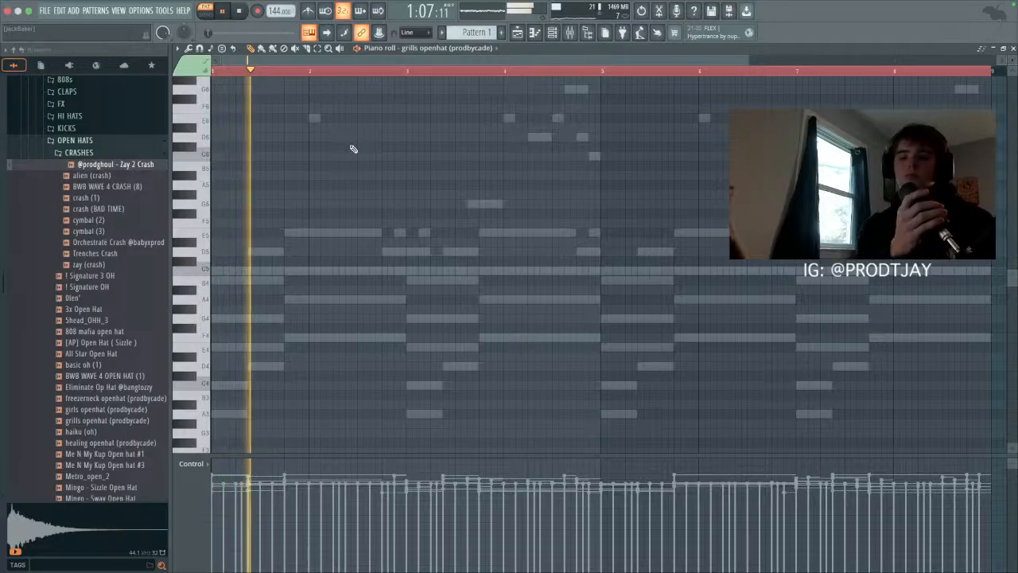
pyautogui.click(288, 271)
pyautogui.click(313, 271)
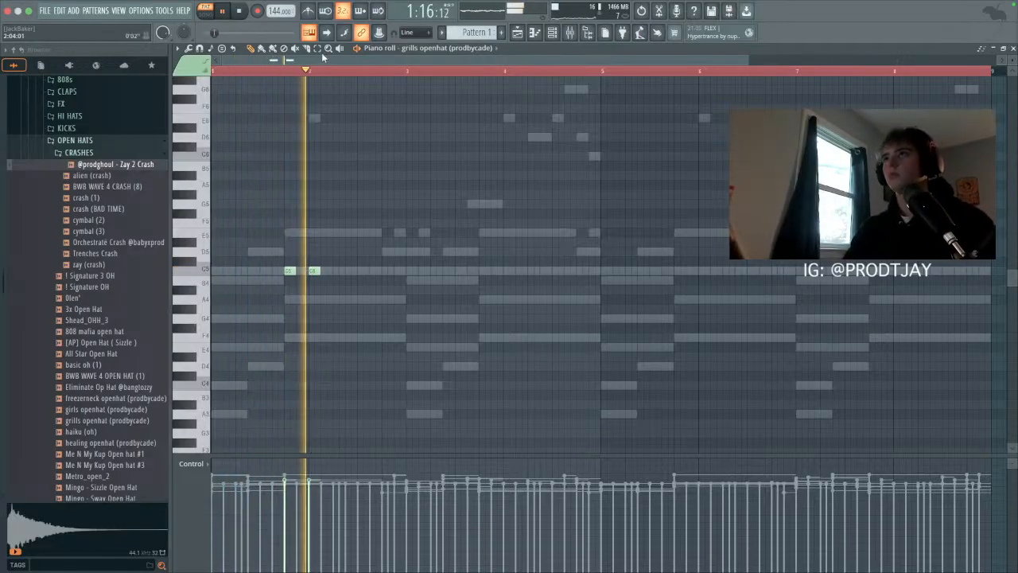
pyautogui.moveTo(408, 72); pyautogui.dragTo(211, 73)
pyautogui.hotkey('ctrl', 'b')
pyautogui.hotkey('ctrl', 'b')
pyautogui.hotkey('ctrl', 'b')
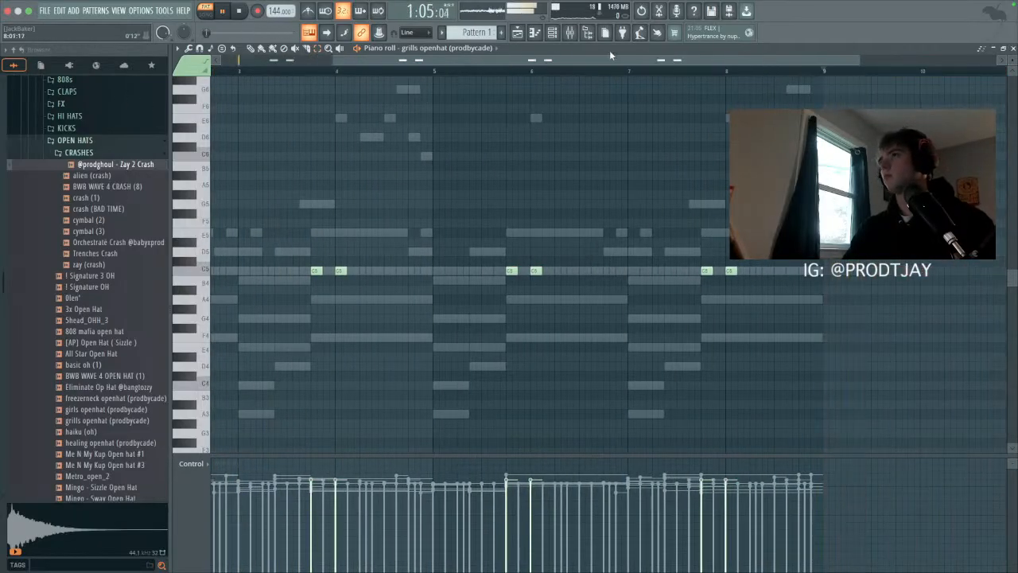
# Step: Copy the ZENOLOGY notes into the ElectraX channel and audition patches for them, settling on PLUCK - FettiFreddi from Ave Mcree - Magnolia
pyautogui.click(553, 34)
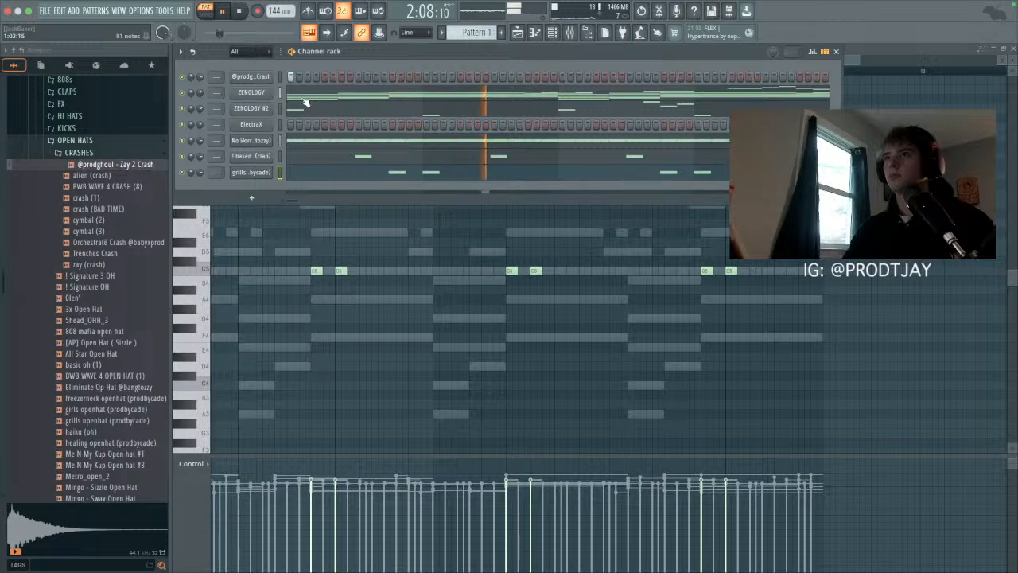
pyautogui.click(265, 125)
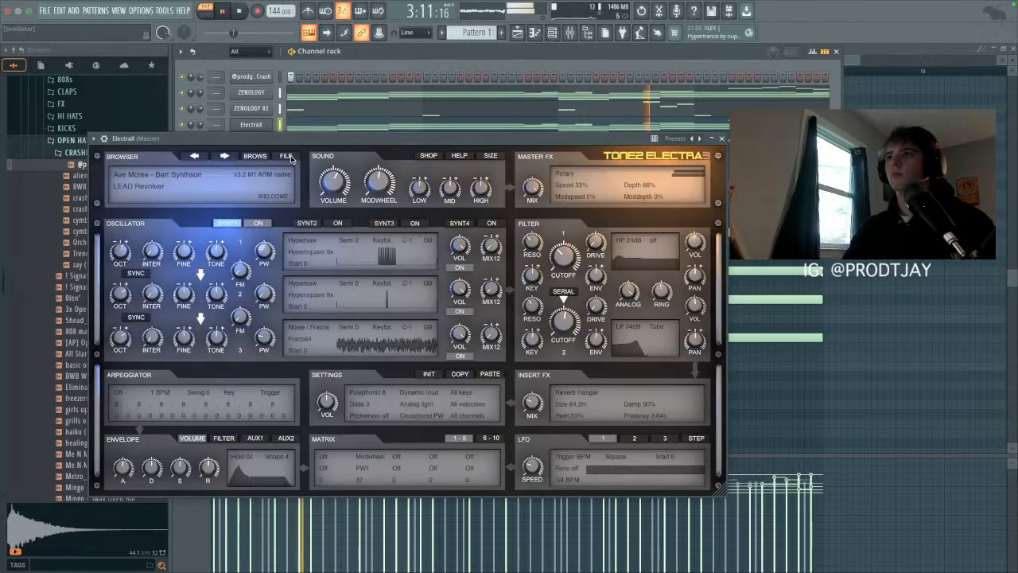
pyautogui.click(288, 157)
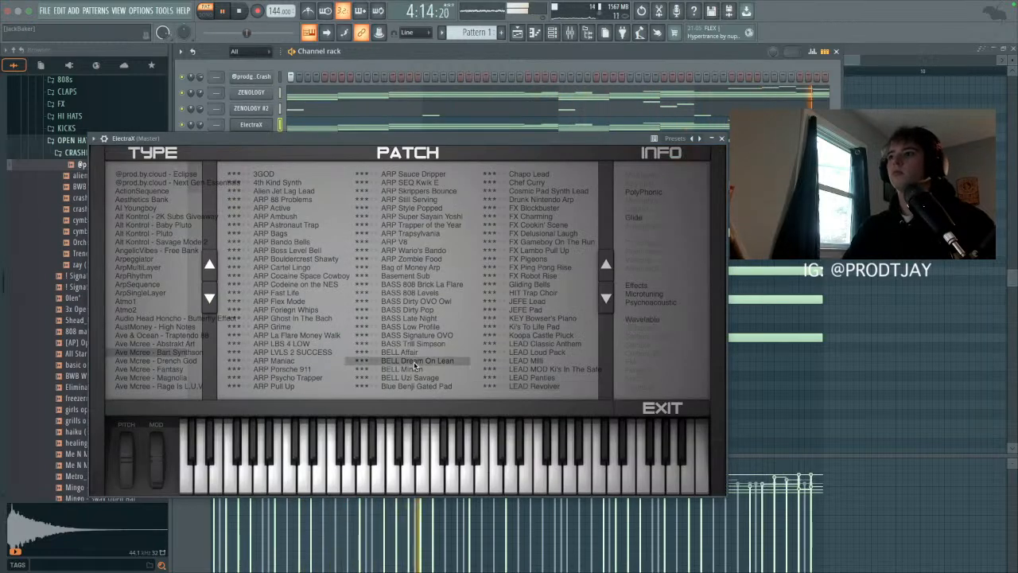
pyautogui.moveTo(351, 143); pyautogui.dragTo(365, 249)
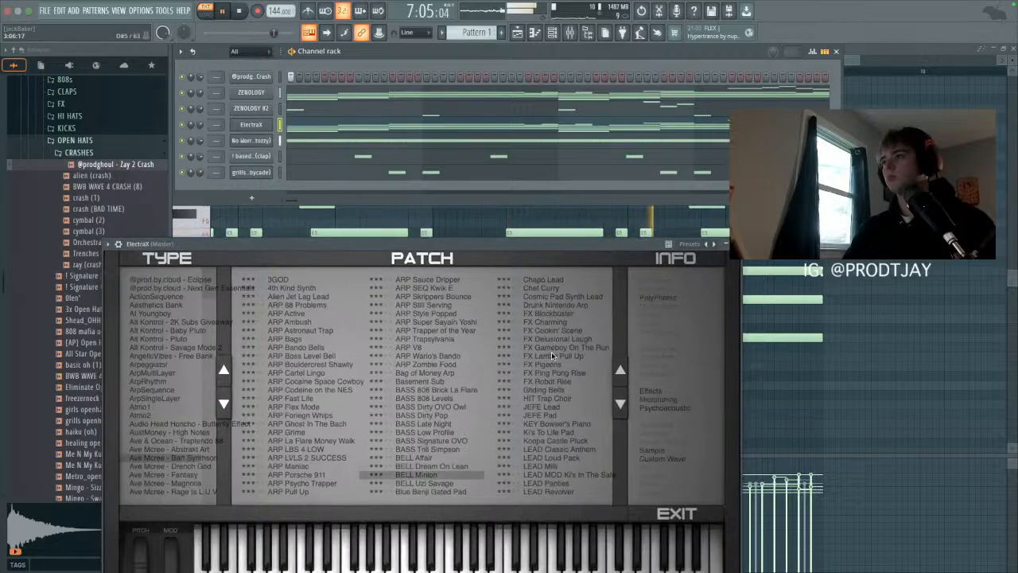
pyautogui.moveTo(358, 245); pyautogui.dragTo(502, 107)
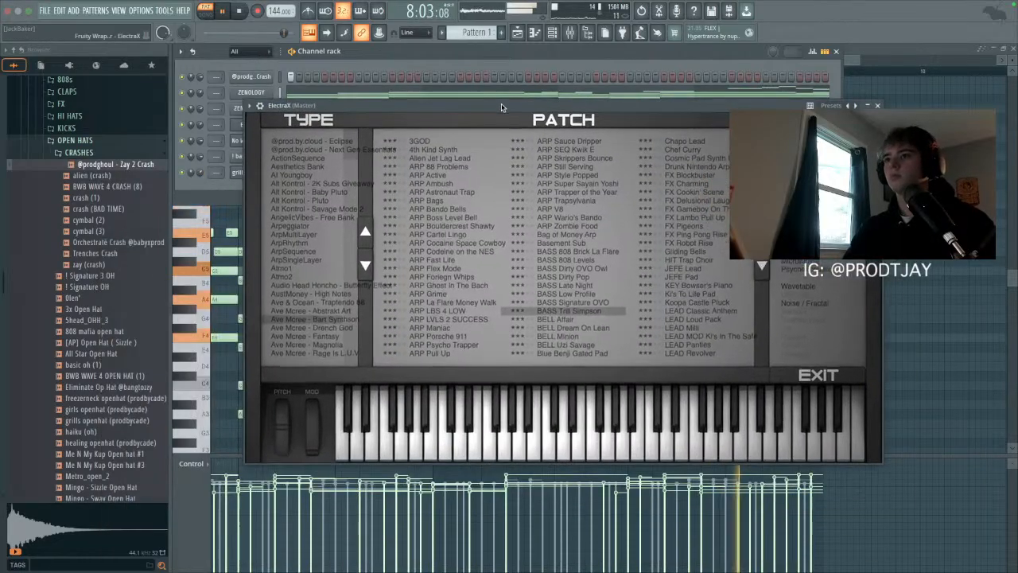
pyautogui.click(300, 346)
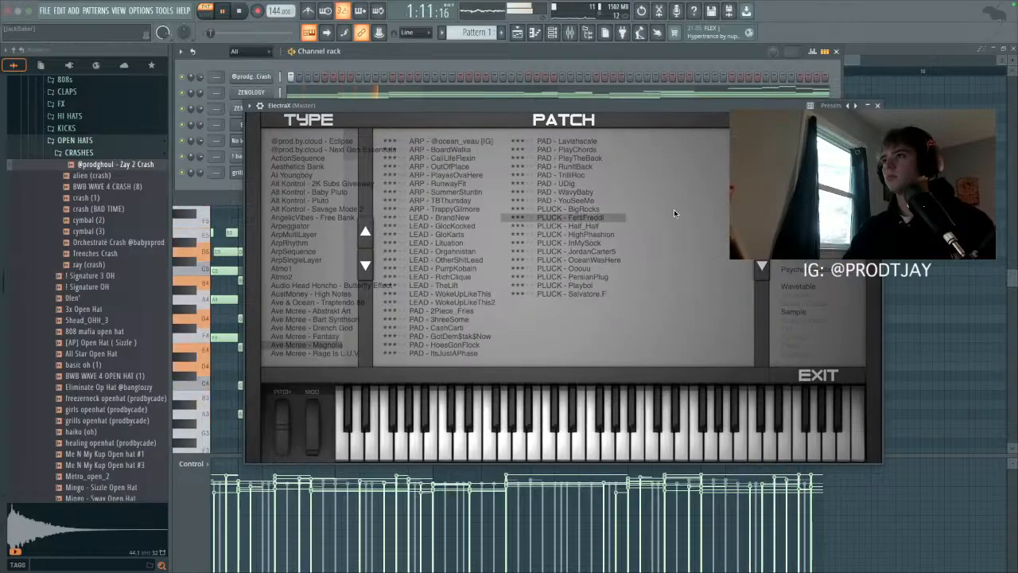
pyautogui.click(877, 105)
# Step: Replace the open hat channel's sample with [AP] Open Hat ( Sizzle ) and set its volume to about 61%
pyautogui.moveTo(106, 342); pyautogui.dragTo(261, 180)
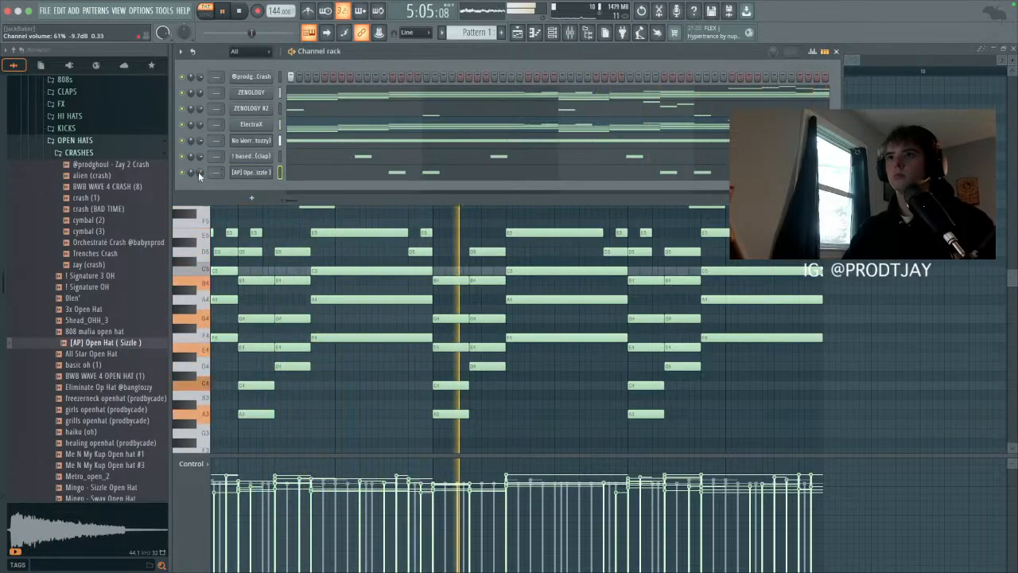
pyautogui.click(75, 140)
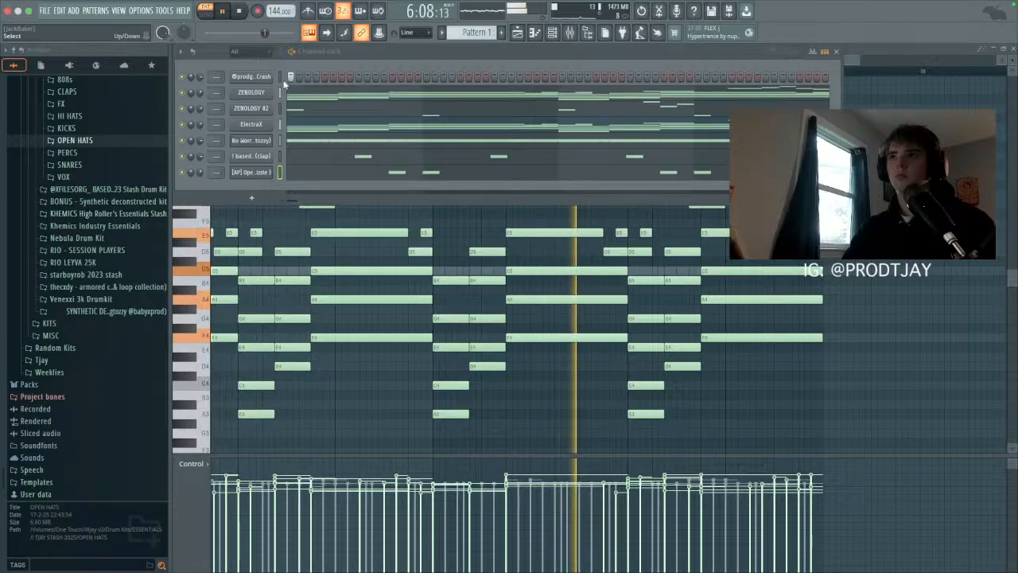
pyautogui.rightClick(263, 94)
# Step: Find the 500LBS kit under KITS, HIT SONG DRUM KITS, and add its !zay 808 sample as a new channel
pyautogui.click(106, 239)
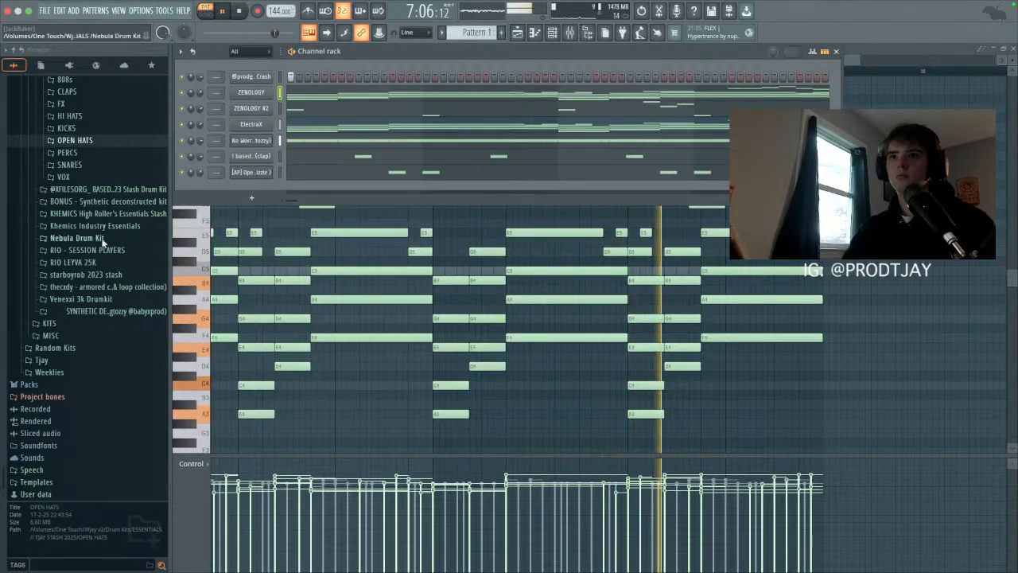
pyautogui.click(61, 324)
pyautogui.scroll(-5, 104, 314)
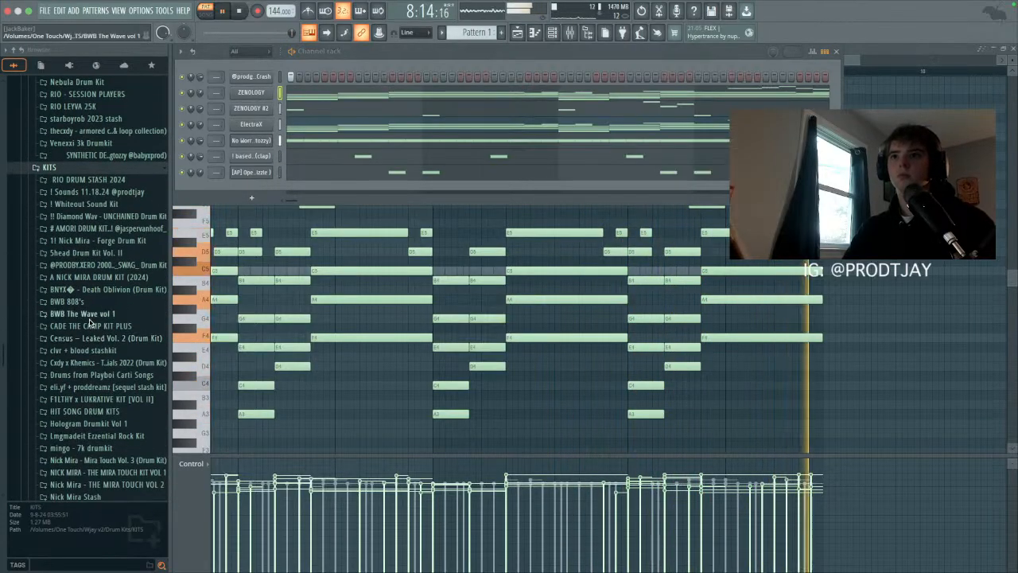
pyautogui.scroll(-3, 94, 318)
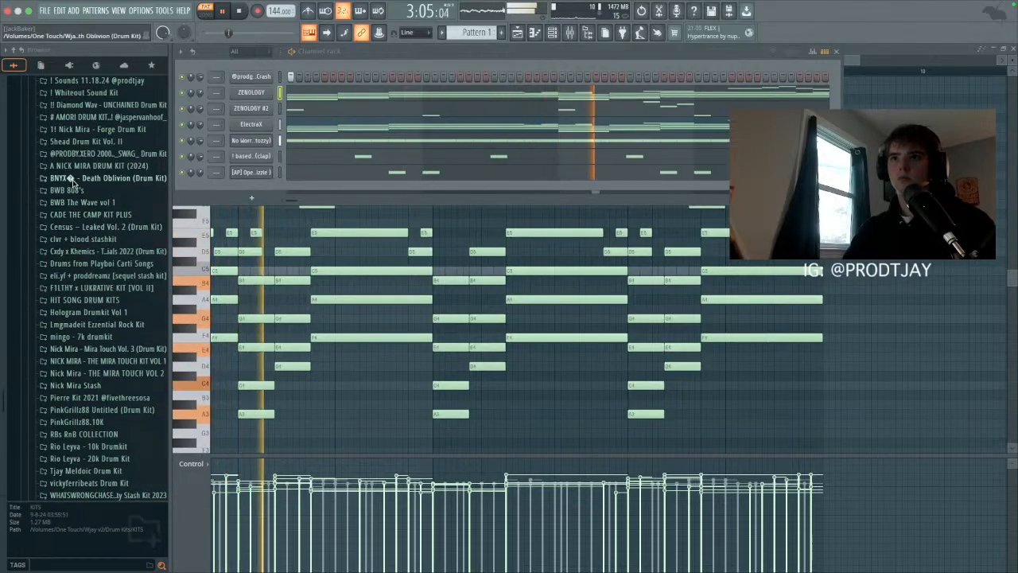
pyautogui.scroll(-3, 90, 310)
pyautogui.scroll(5, 96, 320)
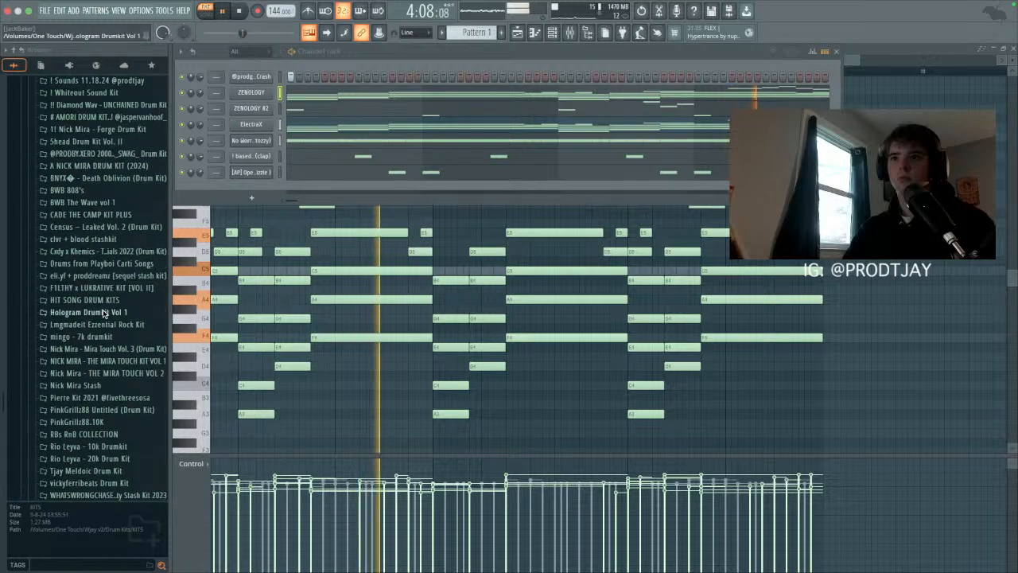
pyautogui.scroll(-2, 107, 326)
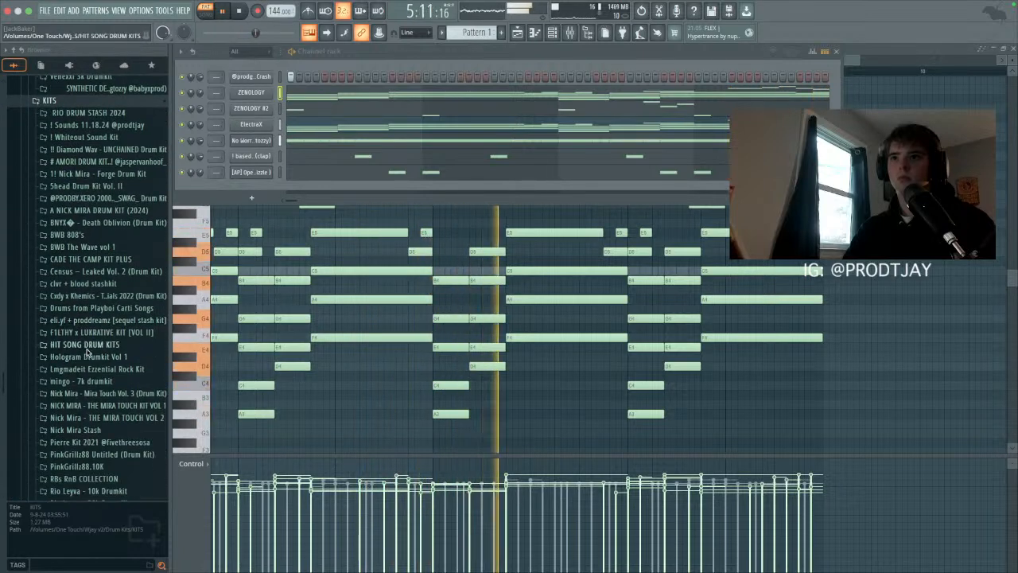
pyautogui.click(84, 345)
pyautogui.click(83, 359)
pyautogui.moveTo(80, 391); pyautogui.dragTo(251, 193)
# Step: Shape the 808's volume envelope with full hold, zero attack, decay and sustain, and about 31% release
pyautogui.click(255, 158)
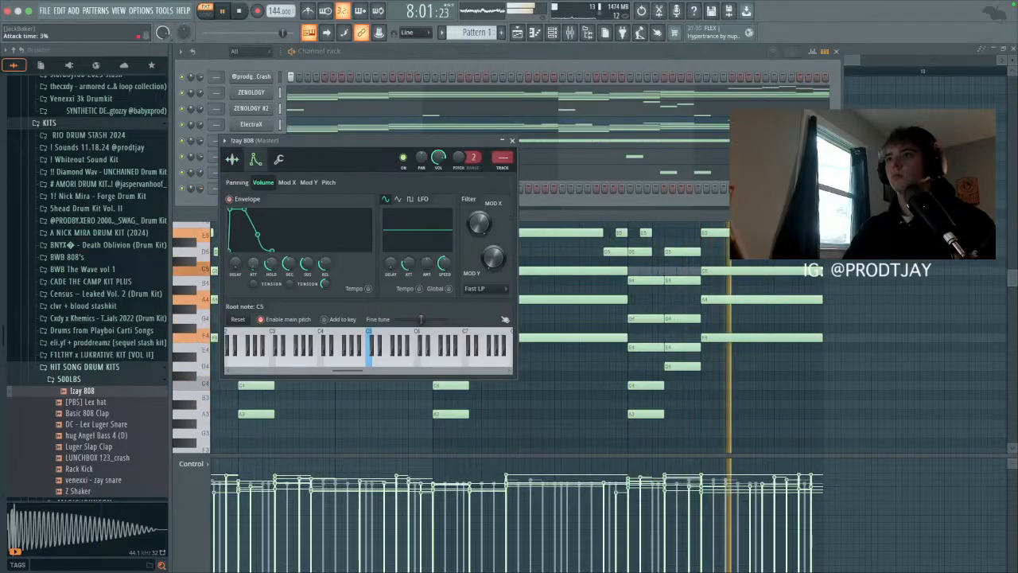
pyautogui.moveTo(290, 263); pyautogui.dragTo(307, 302)
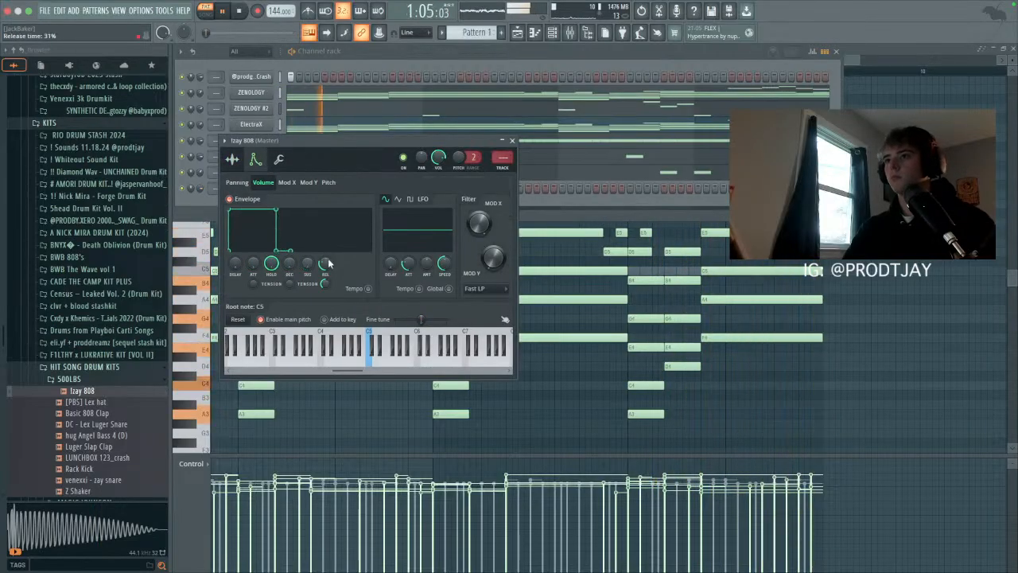
pyautogui.click(232, 169)
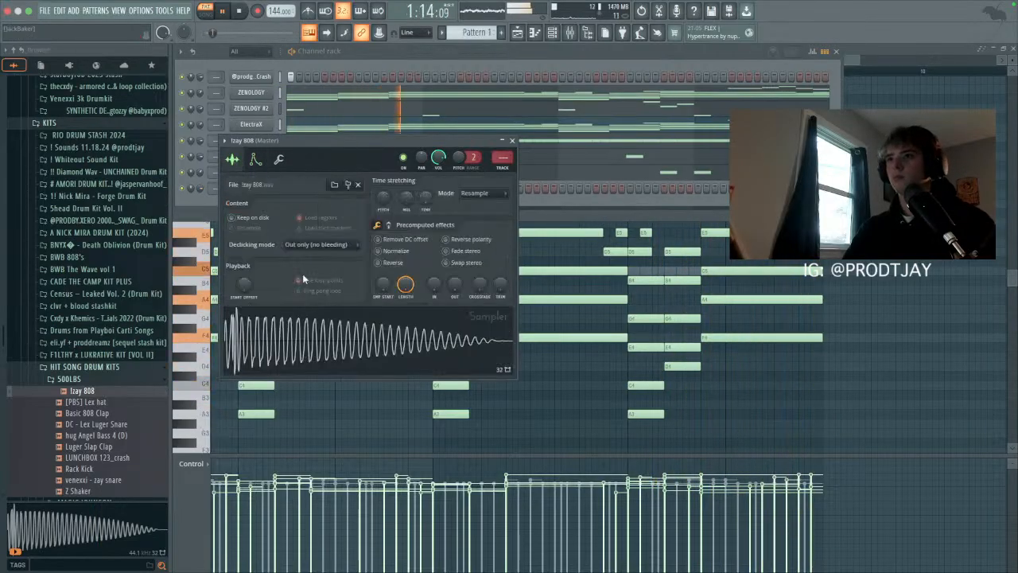
# Step: Draw A3, D4 and F4 notes across bar 1 for the 808 and transpose them up one octave
pyautogui.click(537, 40)
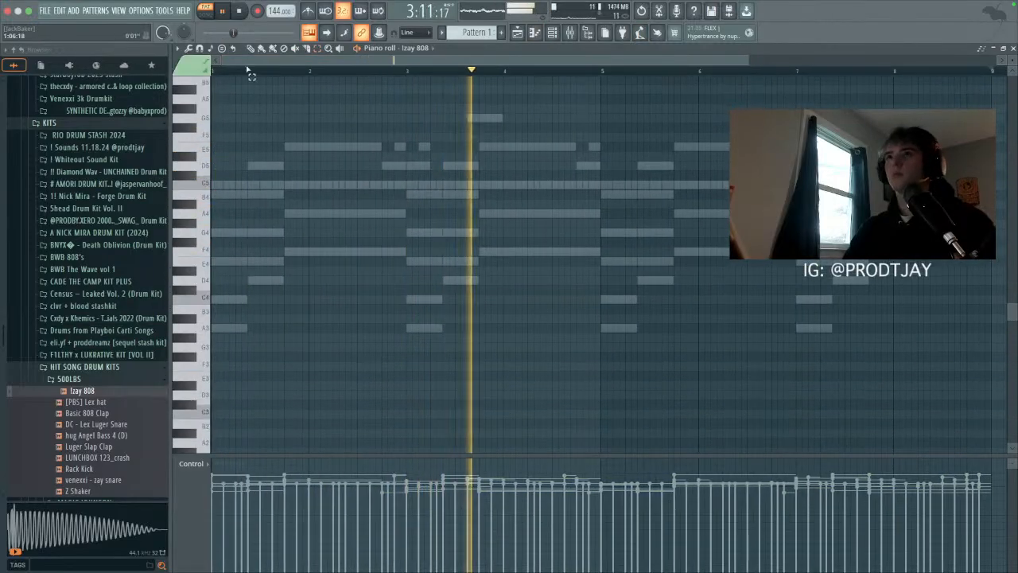
pyautogui.press('space')
pyautogui.press('space')
pyautogui.press('space')
pyautogui.press('space')
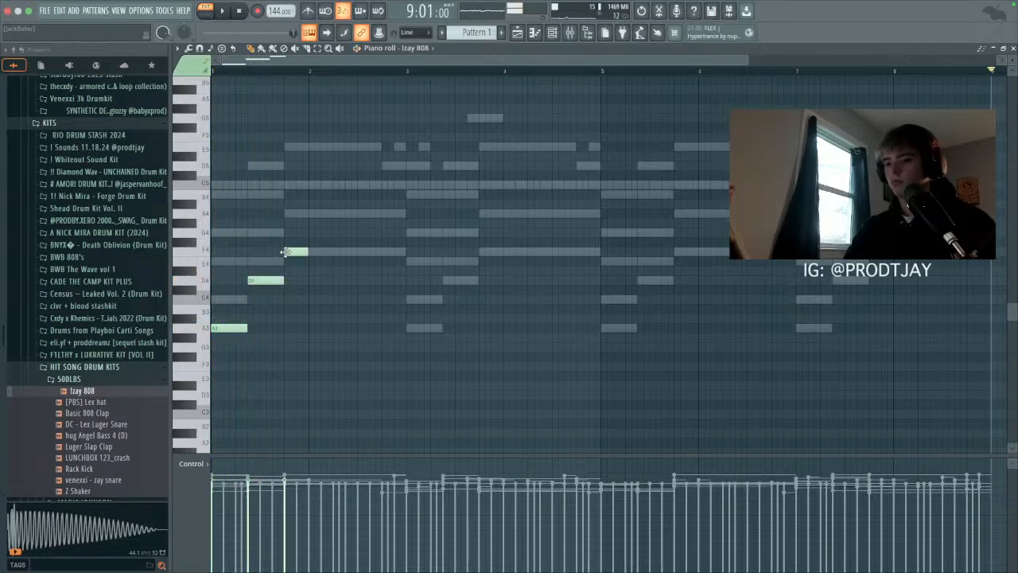
pyautogui.press('space')
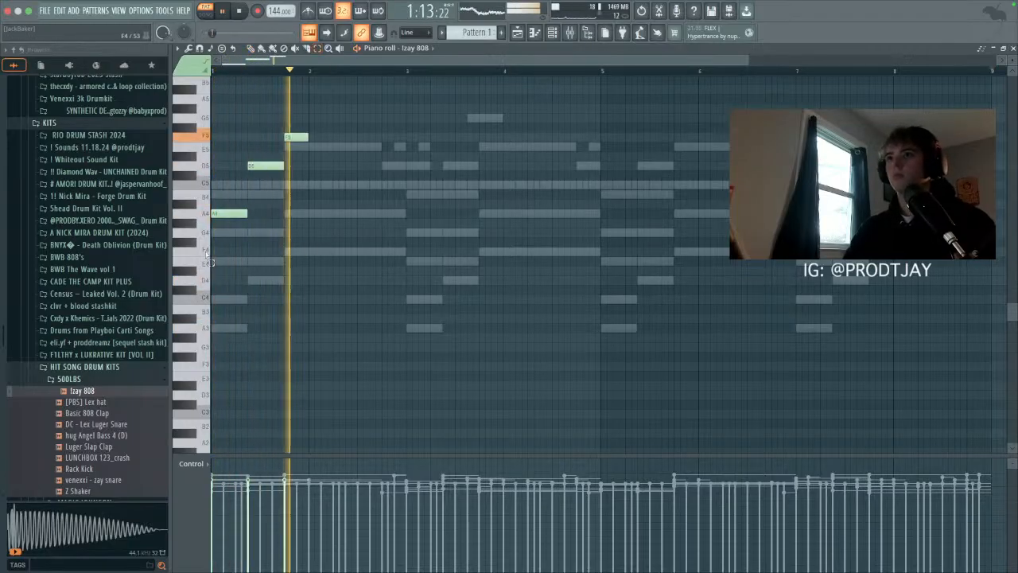
# Step: Raise the first two 808 notes another octave to A5 and D6 and play the pattern
pyautogui.press('space')
pyautogui.hotkey('ctrl', 'Up')
pyautogui.press('space')
pyautogui.moveTo(242, 152); pyautogui.dragTo(304, 229)
pyautogui.press('space')
pyautogui.hotkey('ctrl', 'Up')
pyautogui.press('space')
pyautogui.press('space')
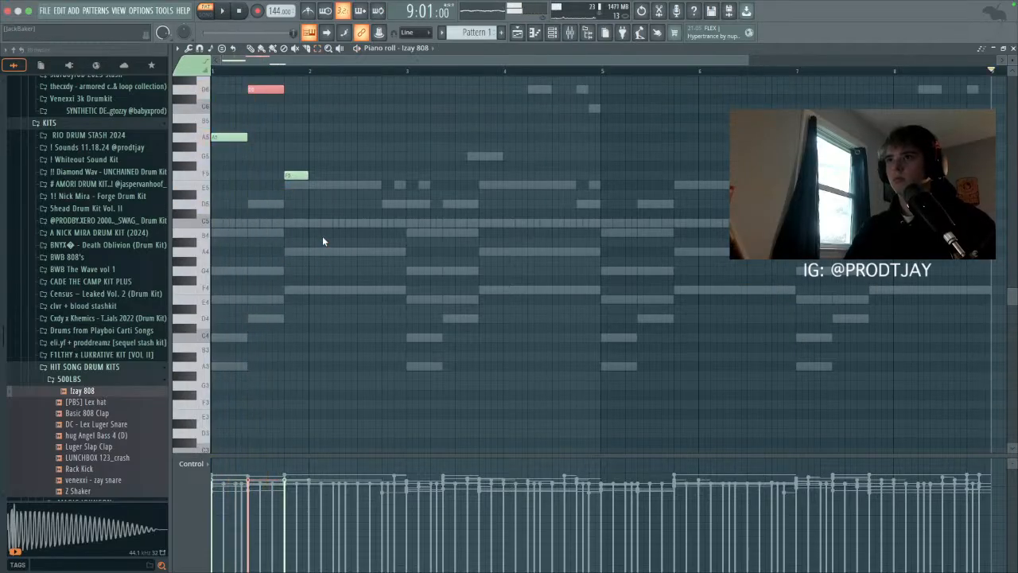
# Step: Move the second 808 note down to E5 and play the pattern
pyautogui.hotkey('ctrl', 'Down')
pyautogui.hotkey('ctrl', 'Down')
pyautogui.hotkey('shift', 'Up')
pyautogui.hotkey('shift', 'Up')
pyautogui.hotkey('ctrl', 'Up')
pyautogui.press('space')
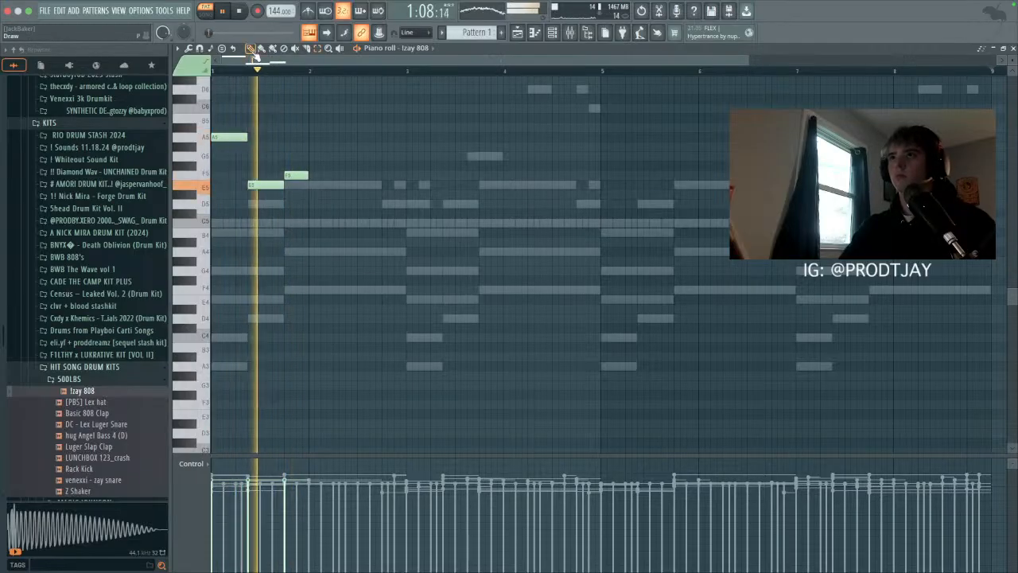
# Step: Lengthen the 808's F5 note and fill the rest of bar 2 with two more F5 notes
pyautogui.moveTo(303, 176); pyautogui.dragTo(369, 175)
pyautogui.press('space')
pyautogui.press('space')
pyautogui.click(406, 154)
pyautogui.hotkey('ctrl', 'l')
pyautogui.rightClick(409, 156)
# Step: Duplicate the two-bar 808 pattern into bars 3 and 4
pyautogui.hotkey('ctrl', 'b')
pyautogui.click(555, 283)
pyautogui.rightClick(561, 284)
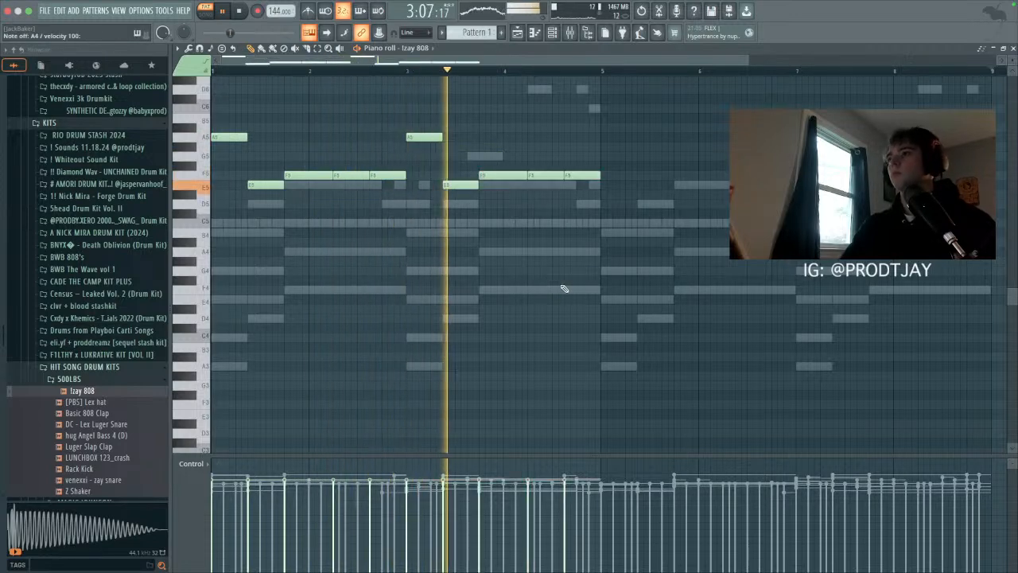
# Step: Duplicate the four-bar 808 pattern into bars 5 to 8 and play it
pyautogui.hotkey('ctrl', 'b')
pyautogui.scroll(3, 555, 307)
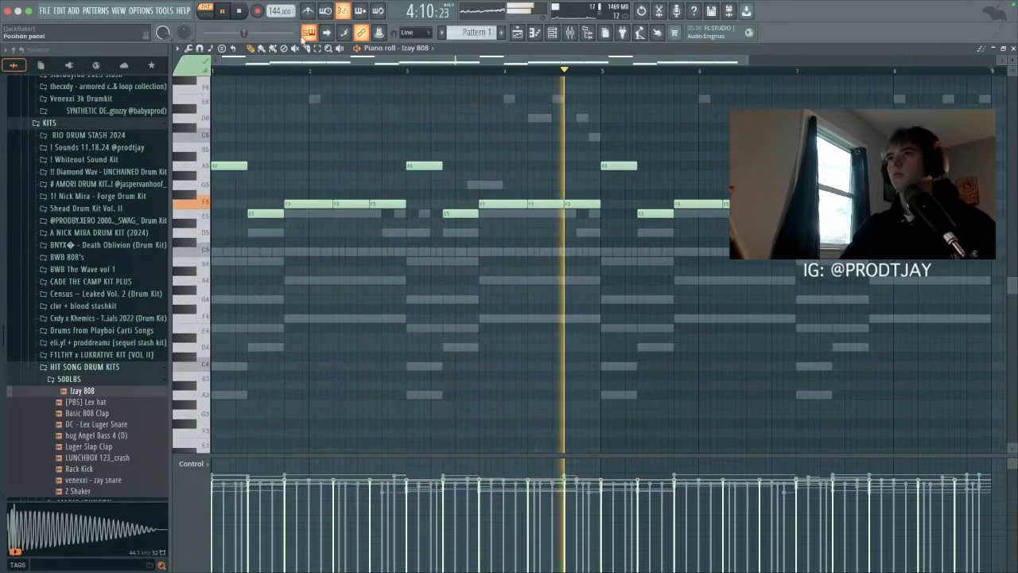
pyautogui.press('space')
pyautogui.press('space')
# Step: Shorten the 808's last F5 note in bar 4 and fill the gap after it with a short F5 note
pyautogui.moveTo(592, 161); pyautogui.dragTo(593, 211)
pyautogui.hotkey('shift', 'd')
pyautogui.hotkey('ctrl', 'b')
pyautogui.hotkey('shift', 'Right')
pyautogui.hotkey('shift', 'Right')
pyautogui.hotkey('shift', 'Right')
# Step: Raise the 808's E5 note in bar 3 one octave to E6
pyautogui.moveTo(468, 214); pyautogui.dragTo(463, 205)
pyautogui.hotkey('ctrl', 'Up')
pyautogui.hotkey('ctrl', 'd')
# Step: Delete the 808 notes from bar 5 onward and duplicate the edited first four bars into bars 5 to 8
pyautogui.scroll(-2, 465, 280)
pyautogui.moveTo(493, 152); pyautogui.dragTo(728, 263)
pyautogui.press('Delete')
pyautogui.hotkey('ctrl', 'b')
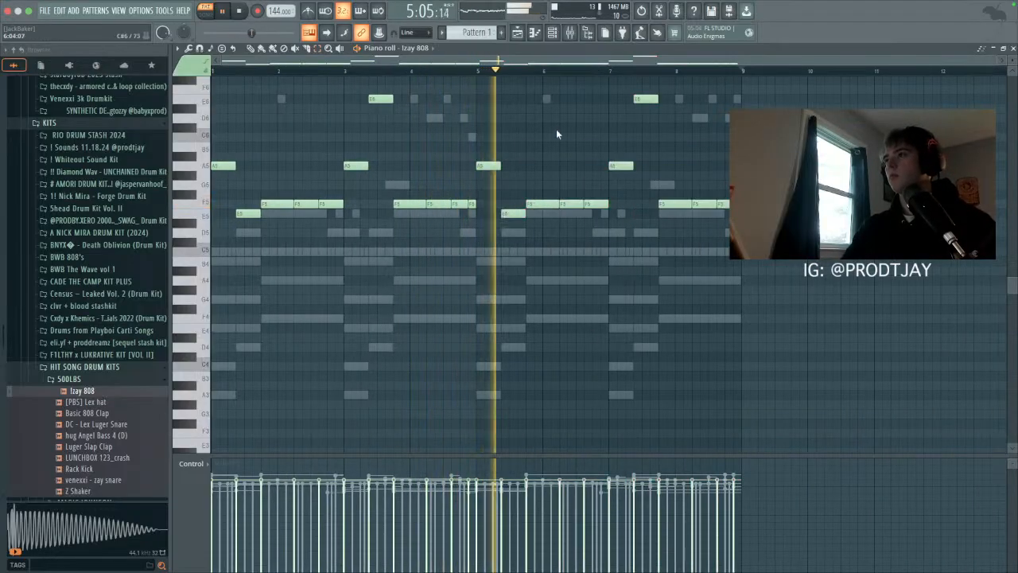
# Step: Add the venexxi - zay snare sample from the 500LBS kit to the channel rack as a new channel
pyautogui.press('F6')
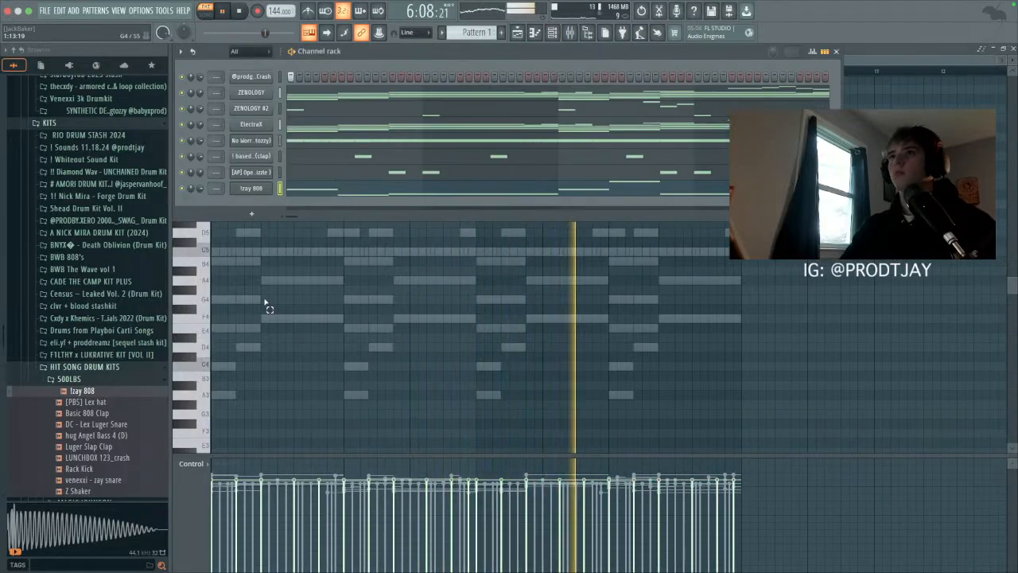
pyautogui.scroll(-3, 90, 406)
pyautogui.click(92, 390)
pyautogui.moveTo(91, 391); pyautogui.dragTo(238, 199)
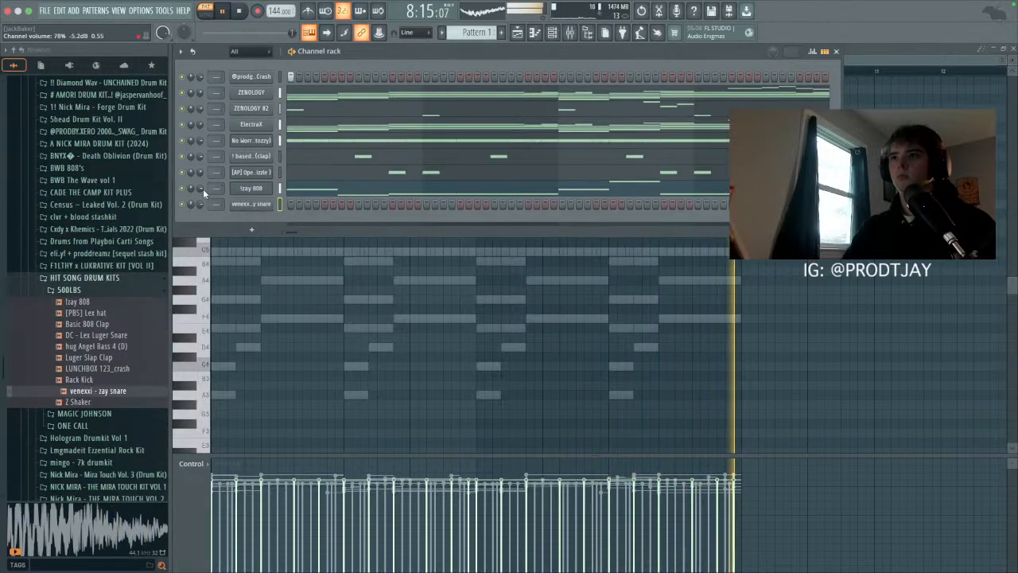
# Step: Raise all of the ElectraX melody's notes one octave
pyautogui.click(343, 127)
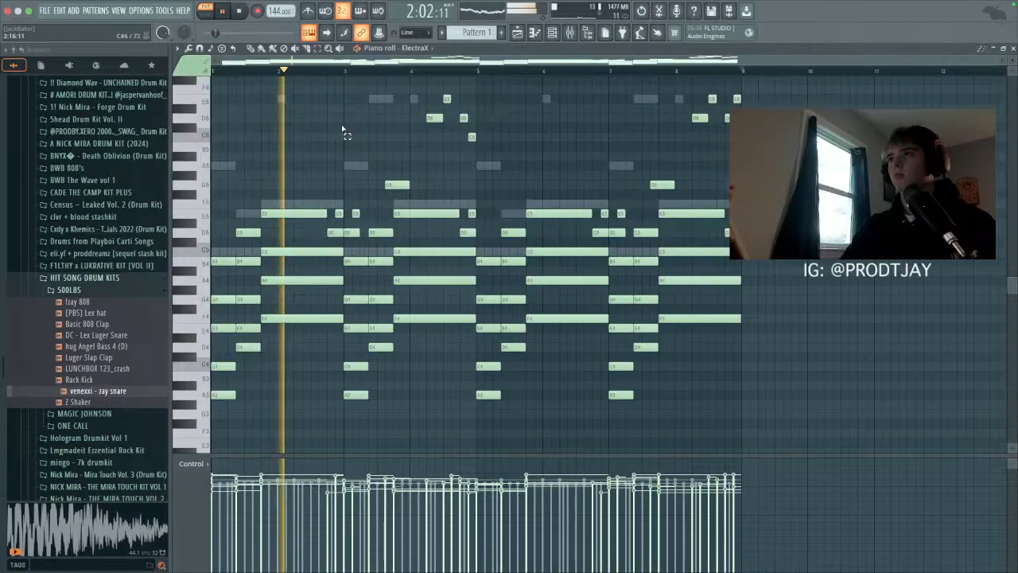
pyautogui.scroll(2, 343, 129)
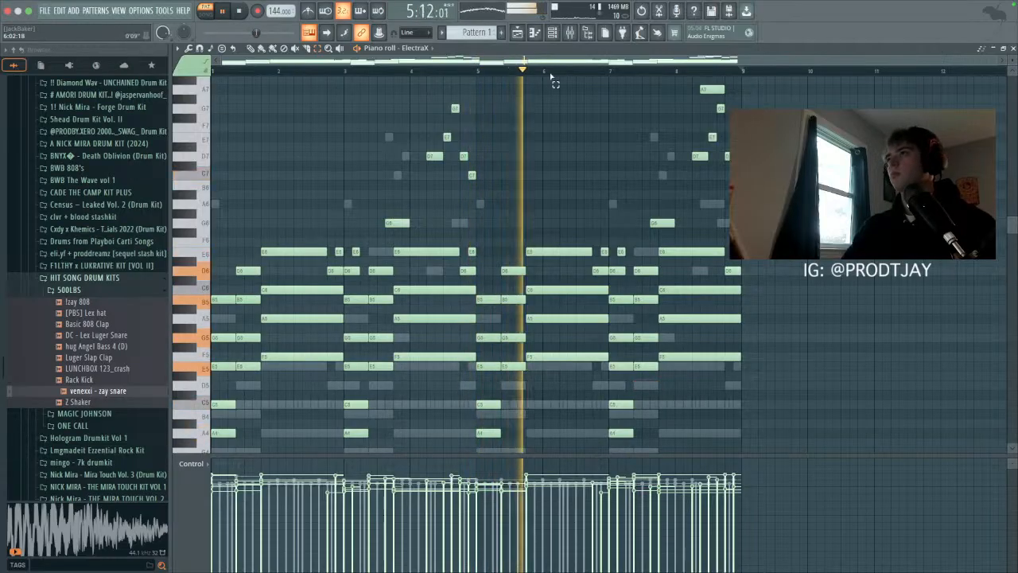
pyautogui.press('F6')
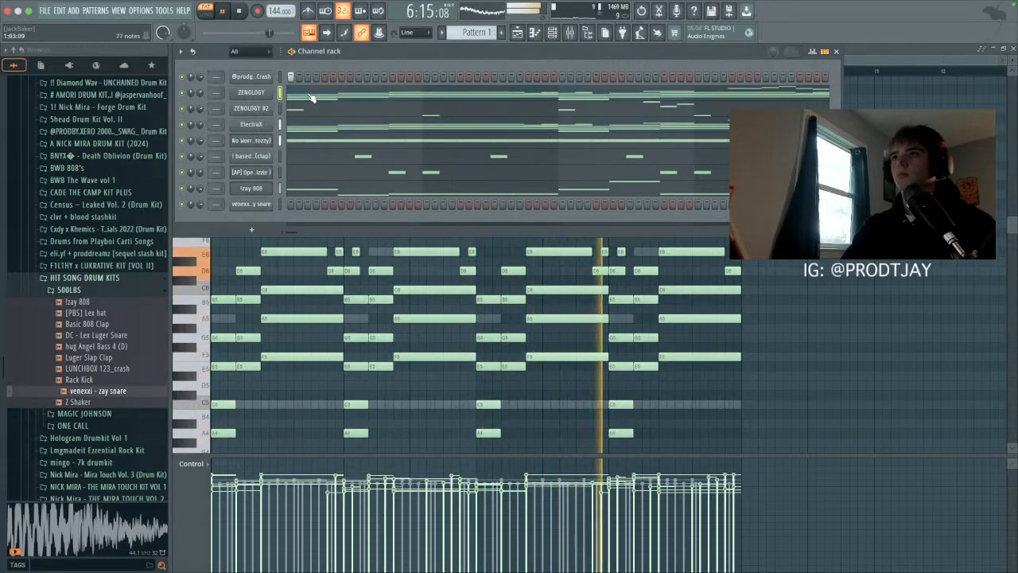
# Step: Review the first ZENOLOGY channel's notes and clone that channel
pyautogui.press('F7')
pyautogui.press('F7')
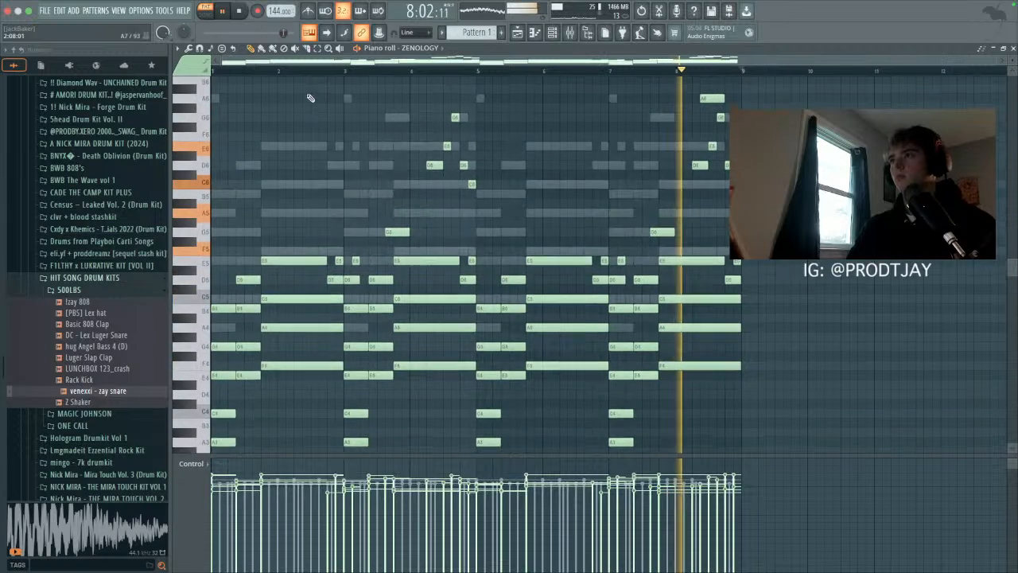
pyautogui.click(551, 33)
pyautogui.rightClick(272, 89)
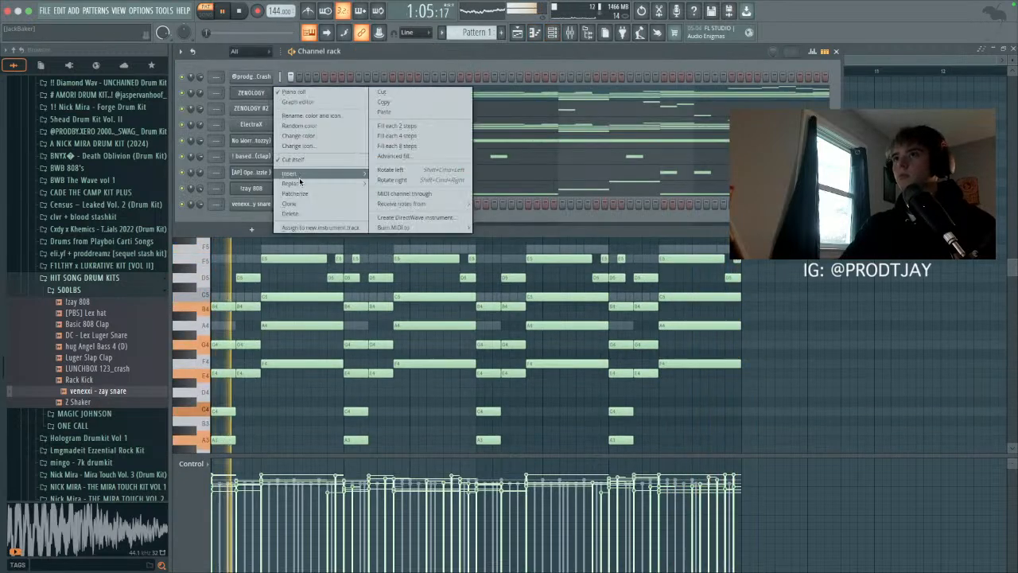
pyautogui.click(307, 207)
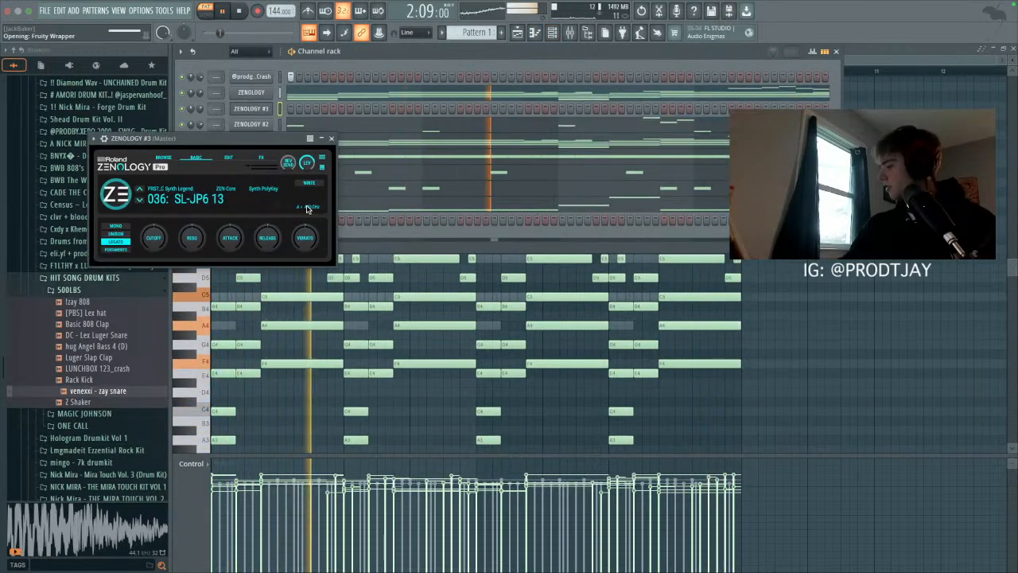
# Step: Try the Synth Lead presets OSC Sync 3 and XMod2 Soft Ld 1 in the cloned ZENOLOGY, and load Edge Boost
pyautogui.click(163, 157)
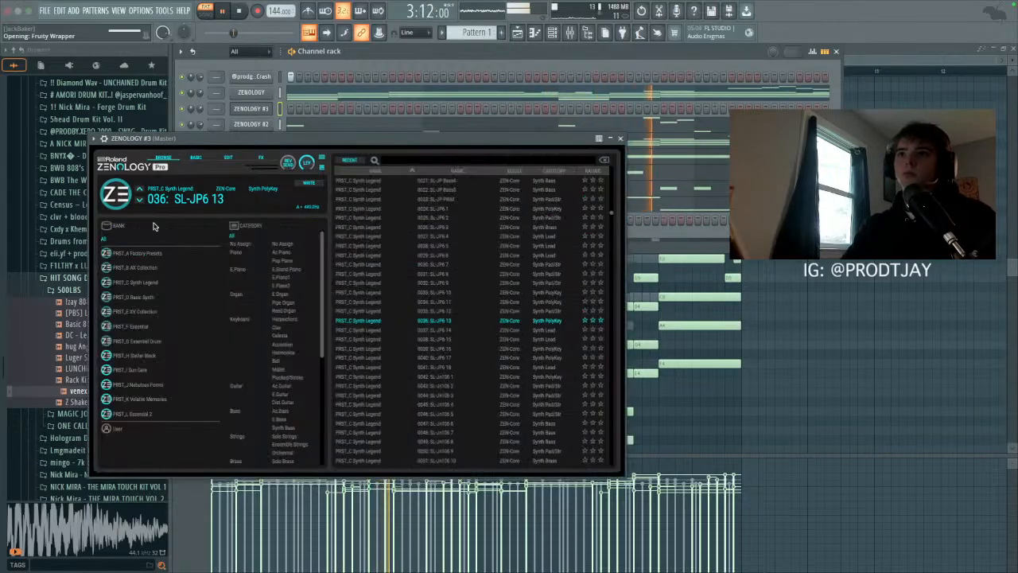
pyautogui.click(293, 335)
pyautogui.click(479, 303)
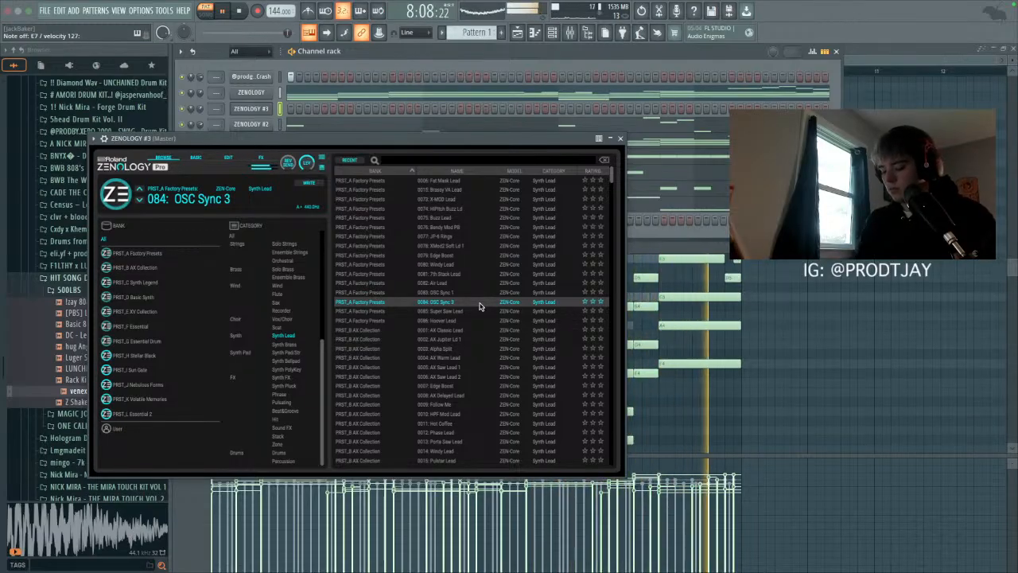
pyautogui.click(462, 246)
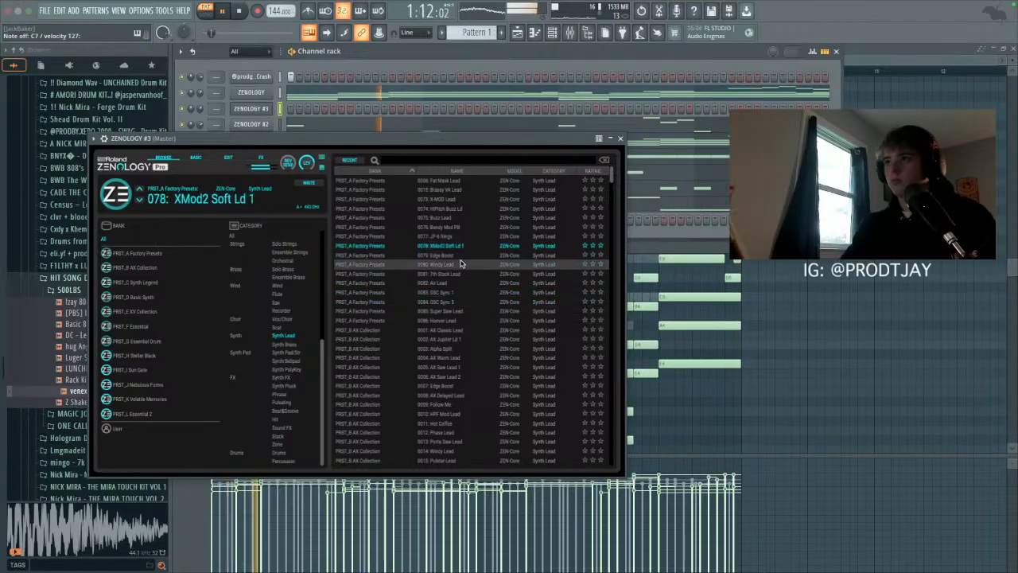
pyautogui.click(455, 246)
pyautogui.click(454, 255)
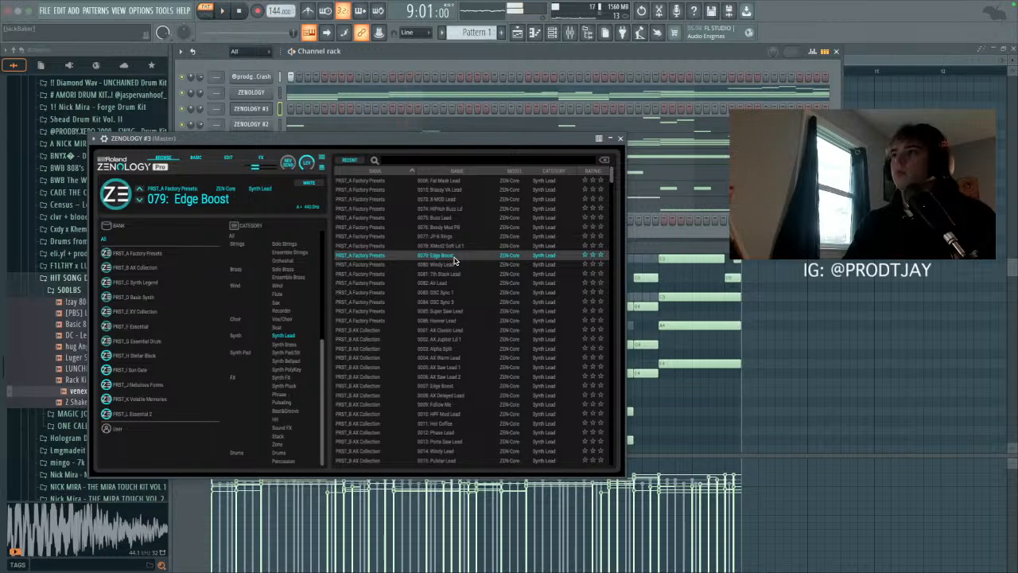
pyautogui.click(620, 138)
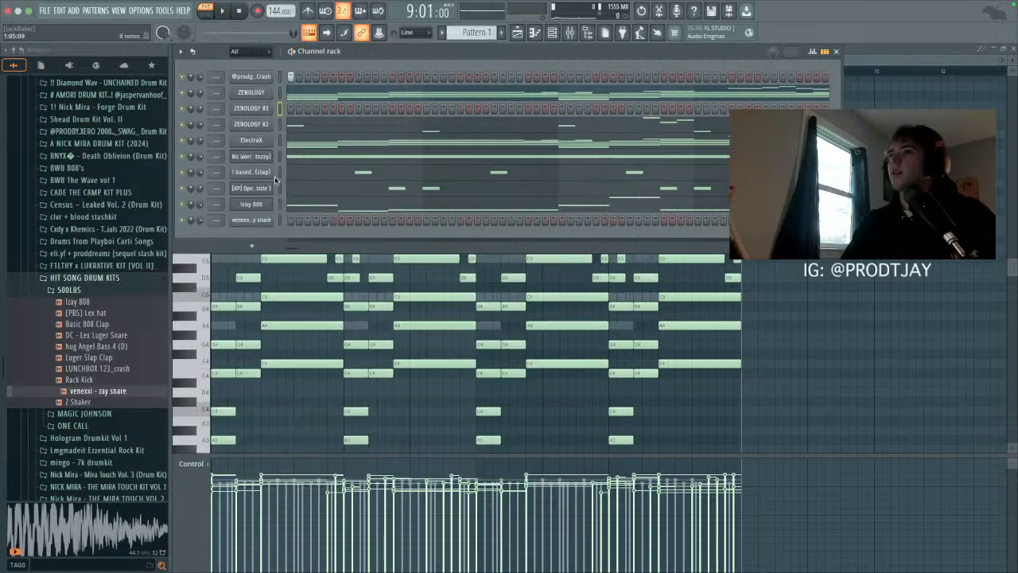
# Step: Play the pattern and load the "! Main master mixer preset" from the Khemics Industry Essentials mixer presets onto the Master track
pyautogui.click(566, 32)
pyautogui.click(124, 276)
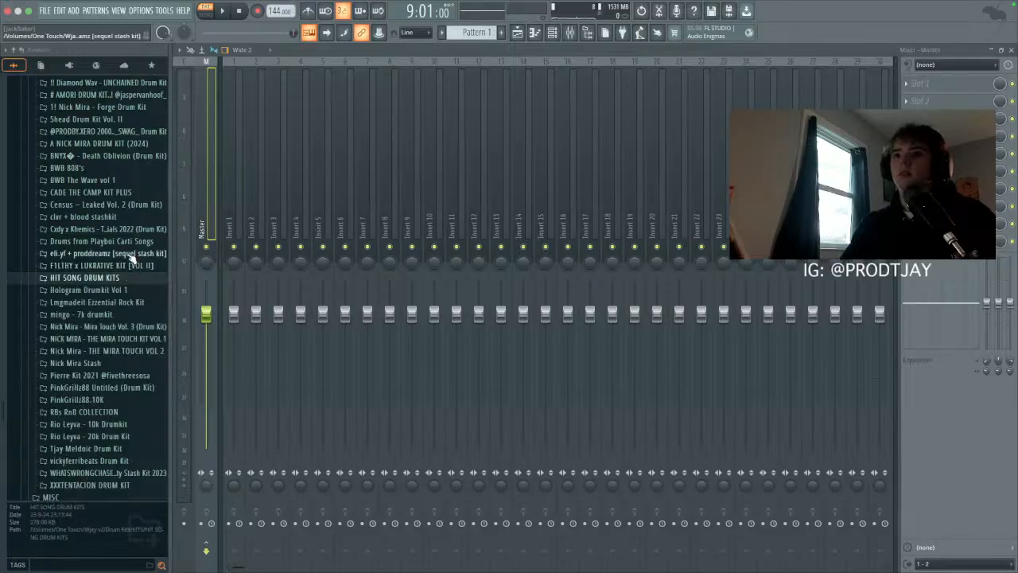
pyautogui.scroll(-5, 131, 252)
pyautogui.scroll(12, 132, 253)
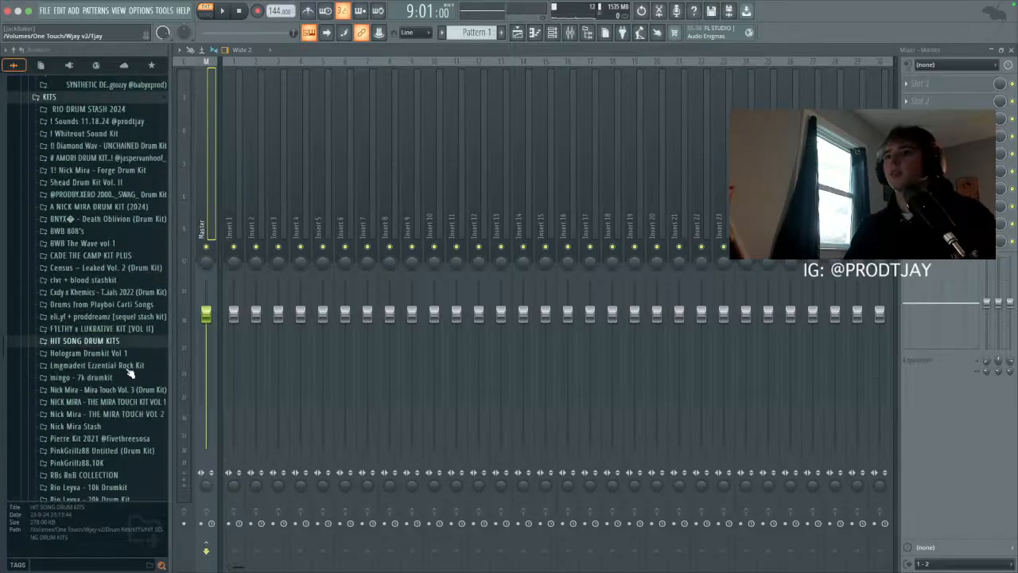
pyautogui.press('space')
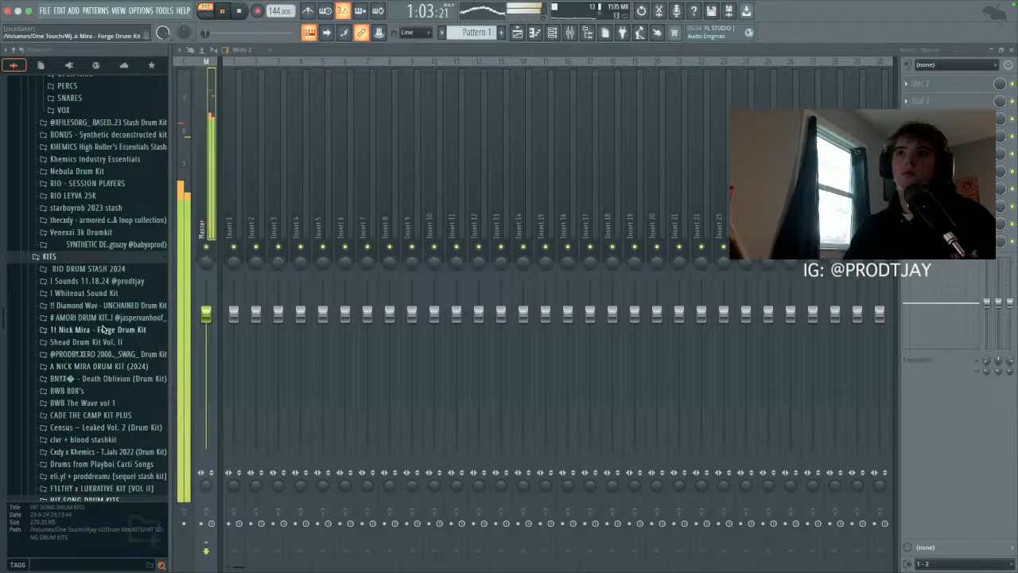
pyautogui.scroll(3, 127, 362)
pyautogui.click(129, 271)
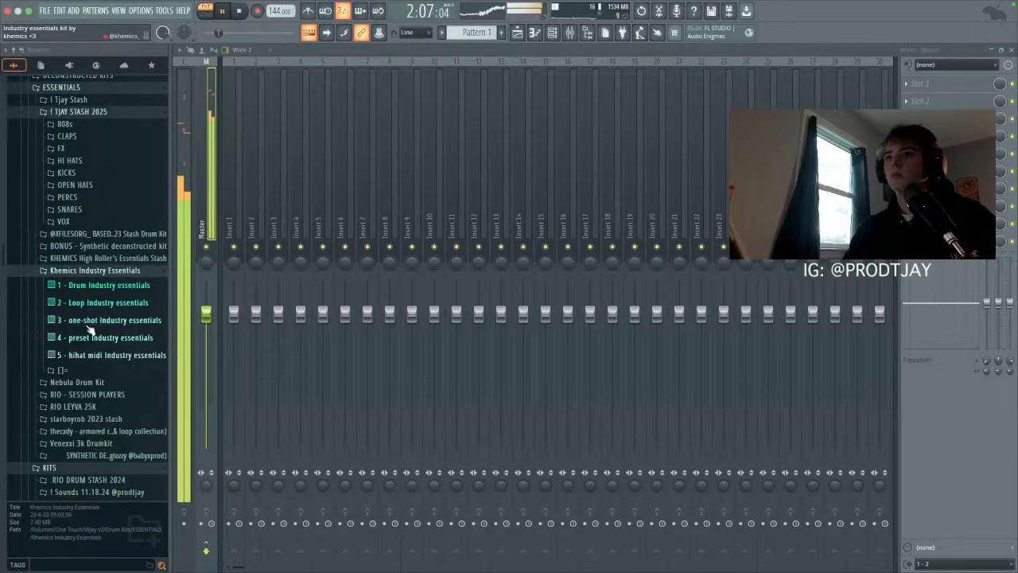
pyautogui.click(88, 340)
pyautogui.click(83, 357)
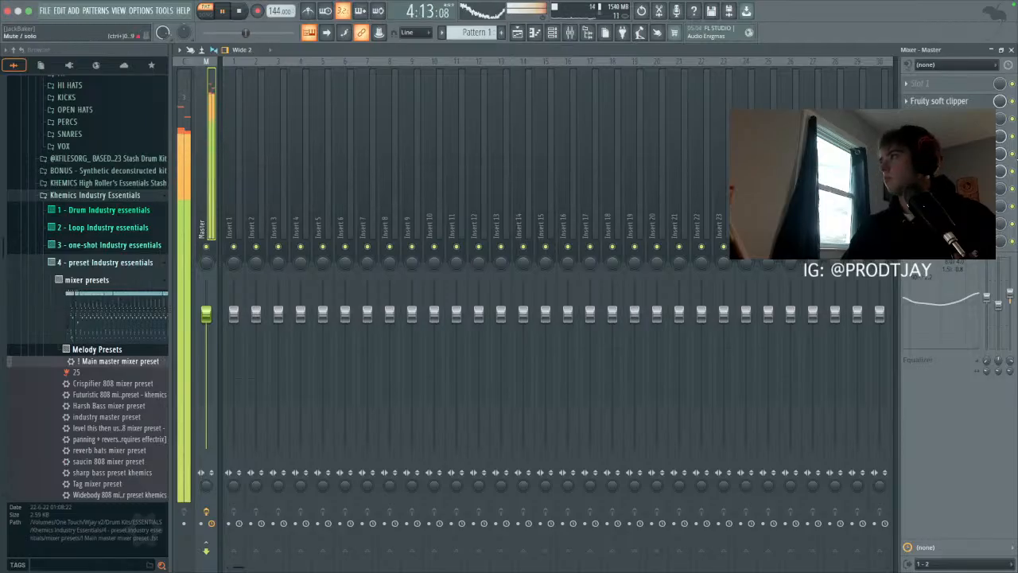
# Step: Adjust the post gain of Maximus on the Master track to -1.1 dB and return to the channel rack
pyautogui.click(939, 153)
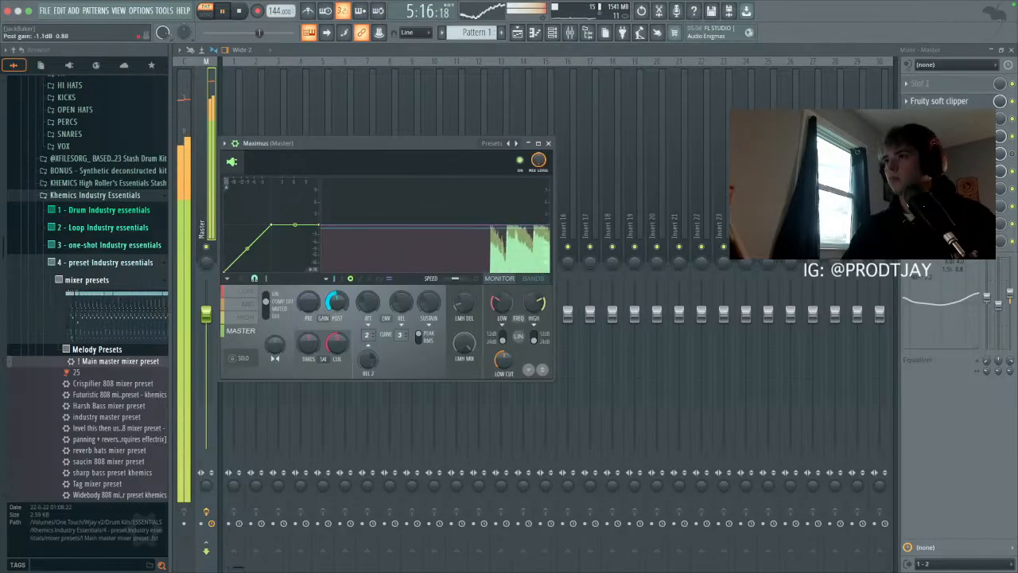
pyautogui.click(548, 143)
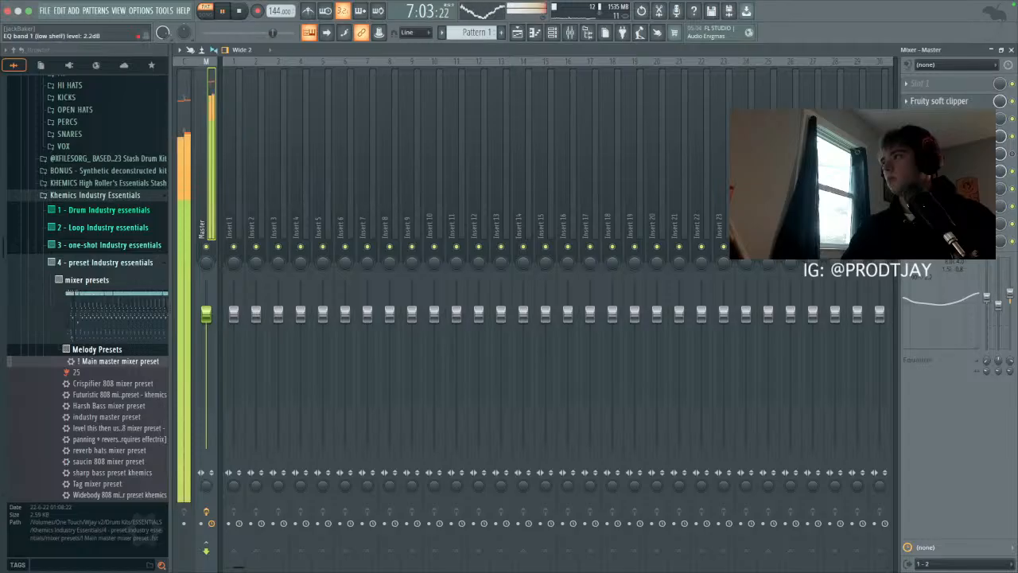
pyautogui.click(569, 35)
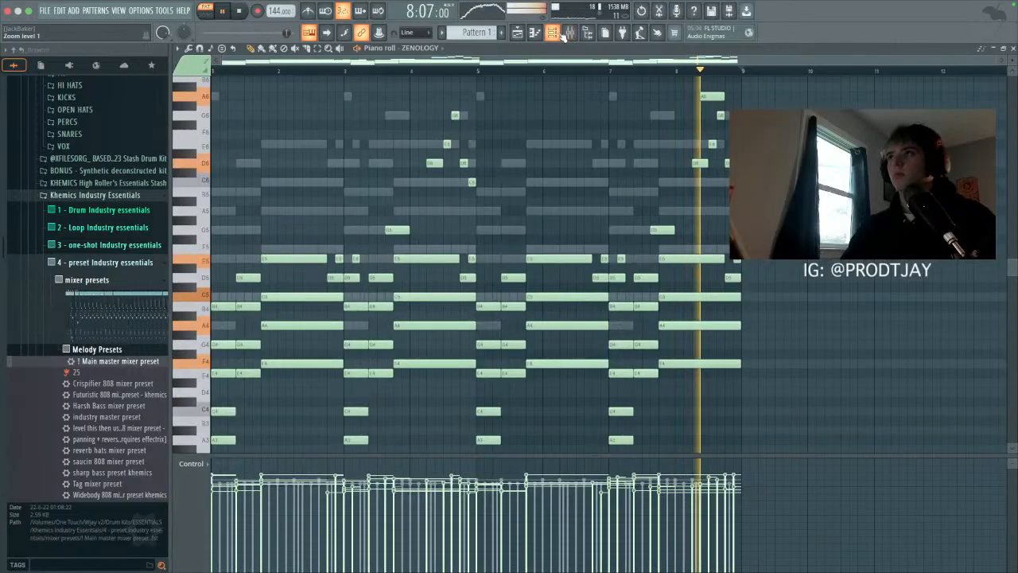
# Step: Add the pinkgrillz88 - pluggnb 808 sample from the ! Tjay Stash 808s folder to the channel rack as a new channel
pyautogui.scroll(8, 45, 265)
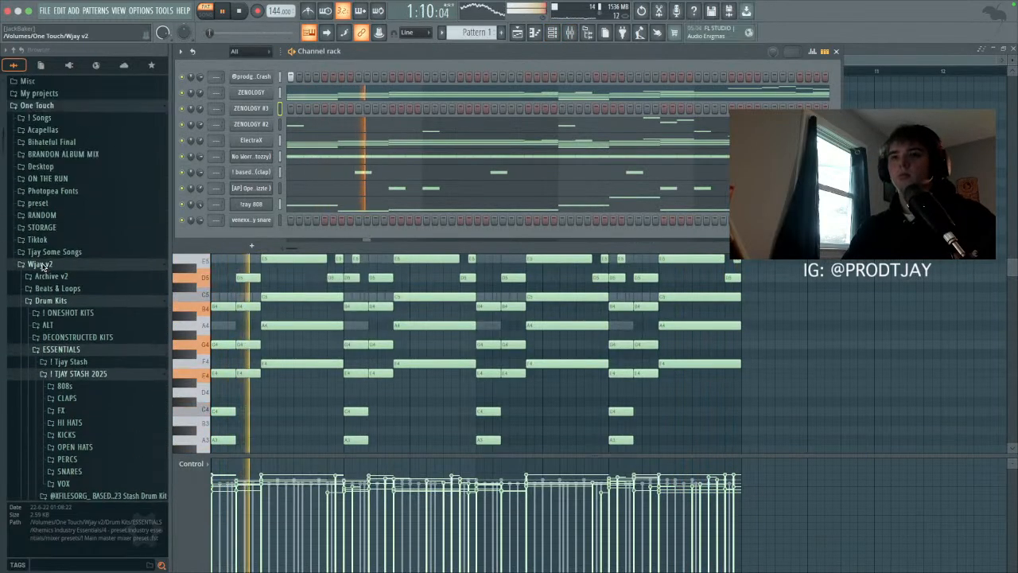
pyautogui.scroll(-2, 108, 342)
pyautogui.click(78, 326)
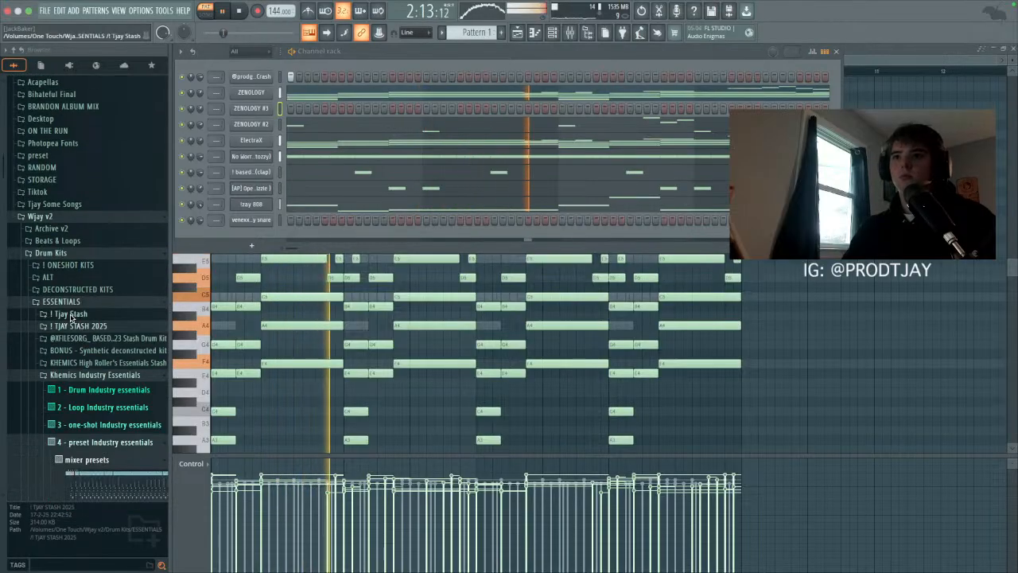
pyautogui.click(69, 313)
pyautogui.click(80, 326)
pyautogui.scroll(-10, 104, 347)
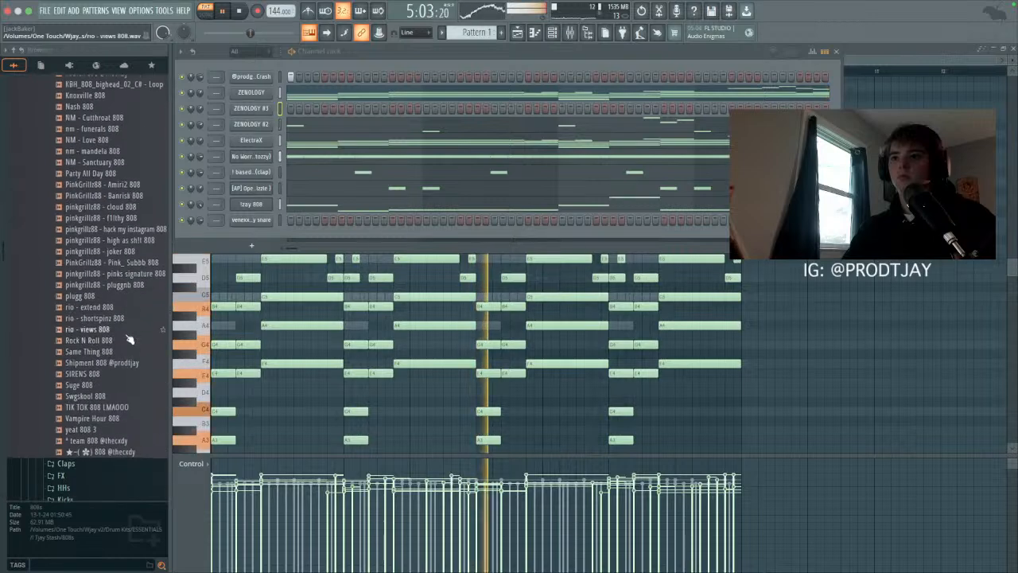
pyautogui.moveTo(119, 271); pyautogui.dragTo(257, 229)
pyautogui.moveTo(141, 306)
pyautogui.mouseDown()
pyautogui.moveTo(269, 235)
pyautogui.moveTo(256, 238)
pyautogui.mouseUp()
# Step: Enable the pluggnb 808's volume envelope with a hold time of about 99% and check its sample settings
pyautogui.click(257, 236)
pyautogui.click(296, 200)
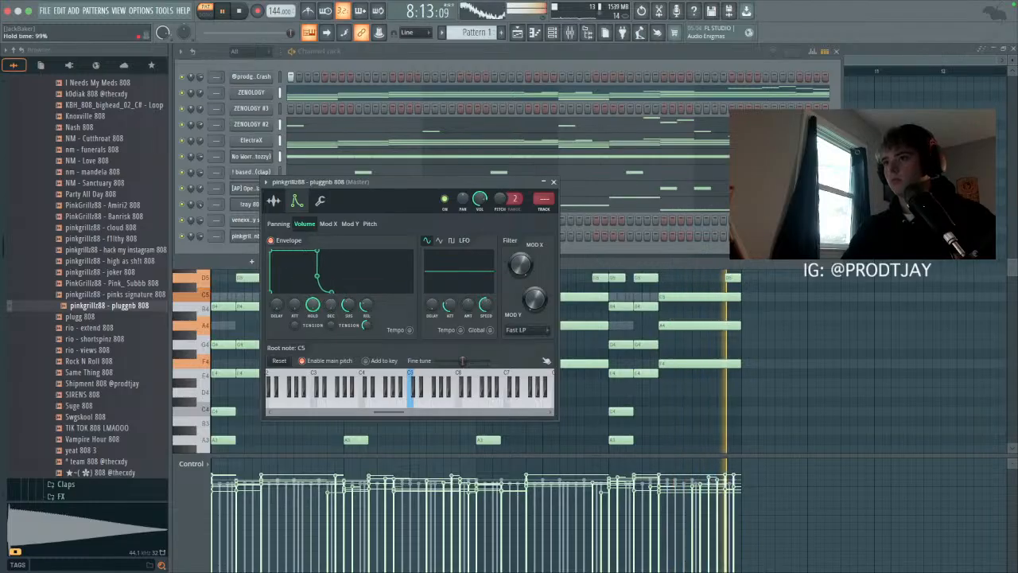
pyautogui.click(273, 201)
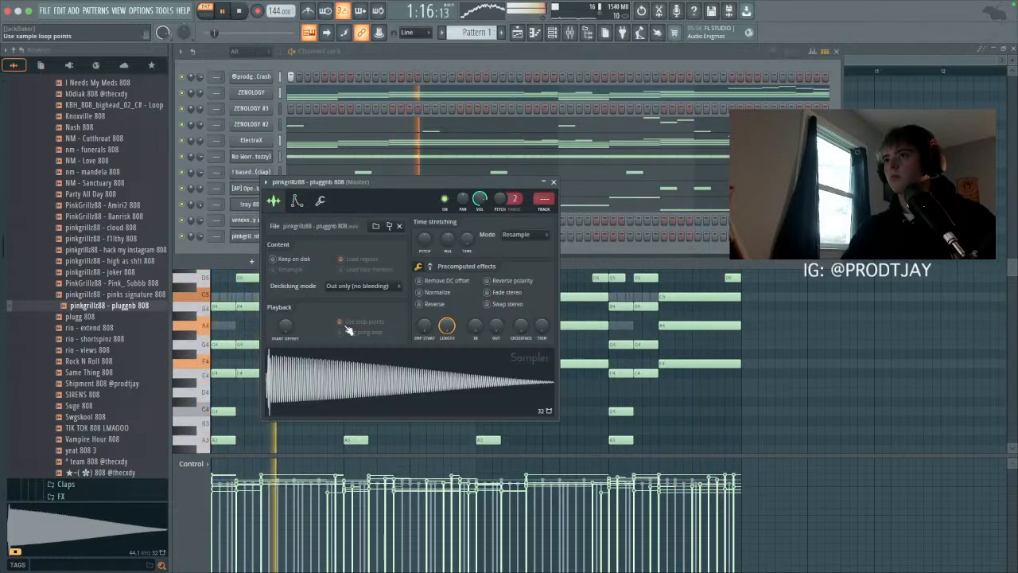
pyautogui.click(553, 182)
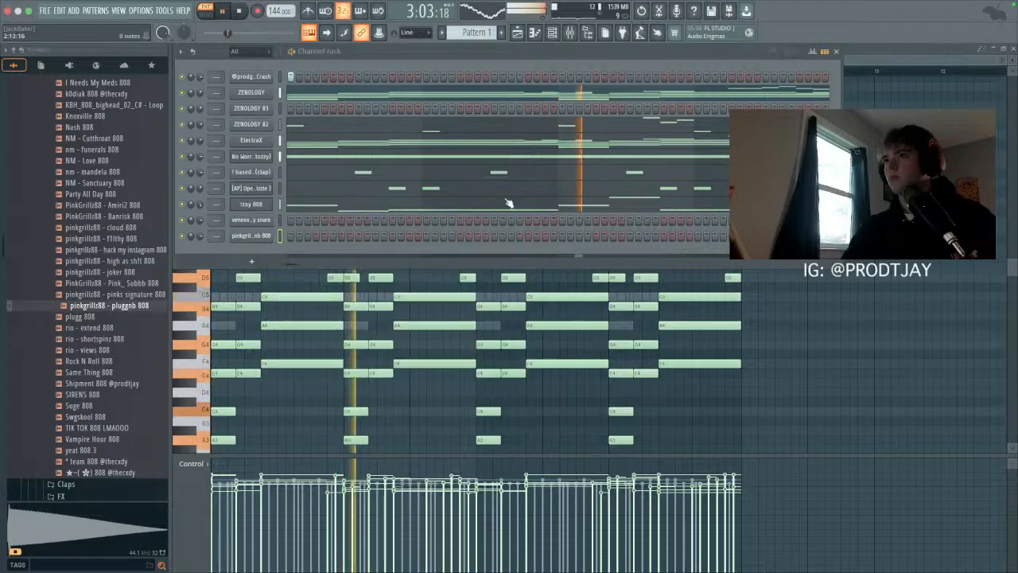
# Step: Copy the Izay 808's notes into the pluggnb 808 channel and reduce its volume envelope's sustain and release to zero
pyautogui.click(280, 204)
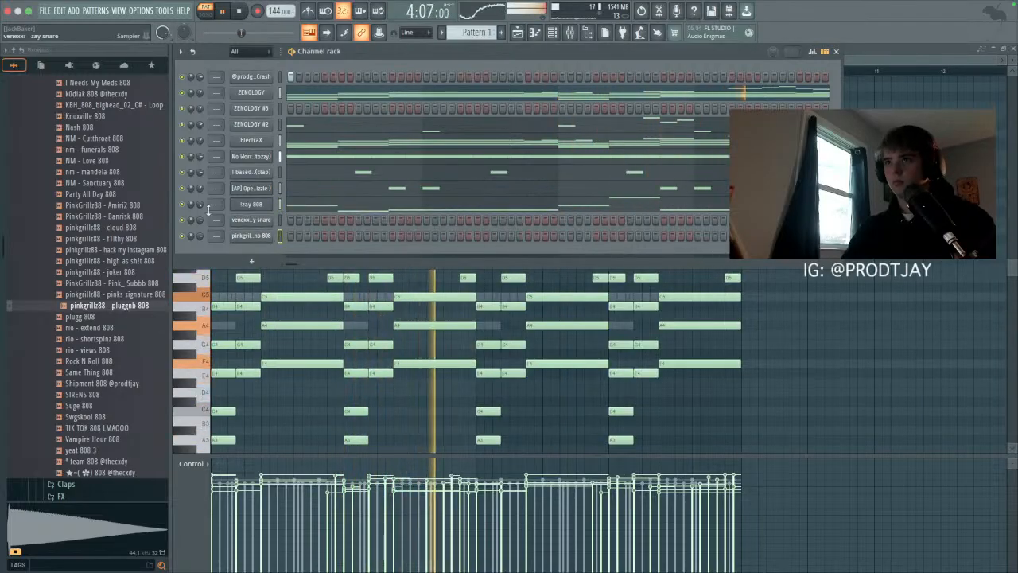
pyautogui.hotkey('ctrl', 'v')
pyautogui.click(251, 237)
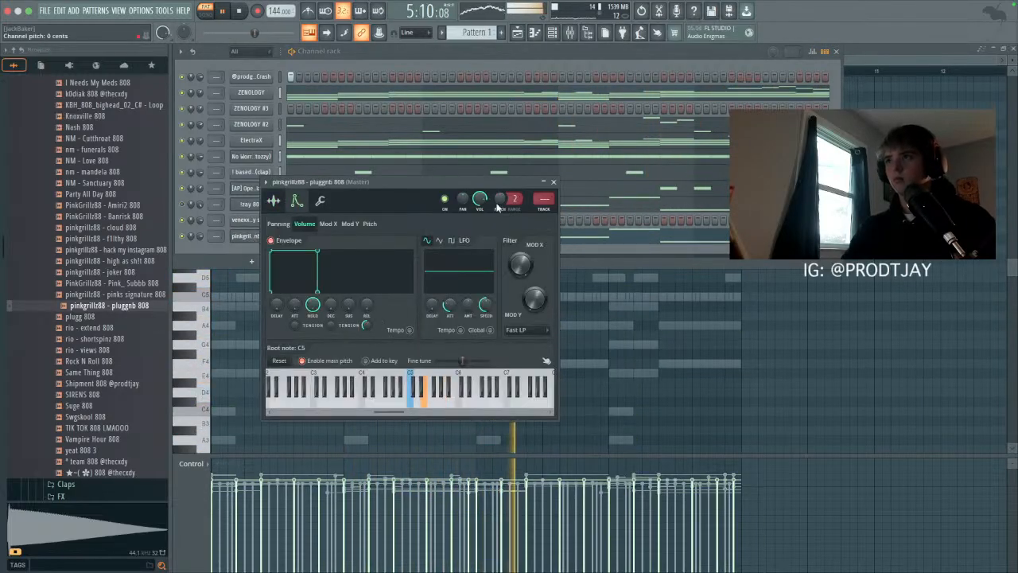
pyautogui.click(556, 183)
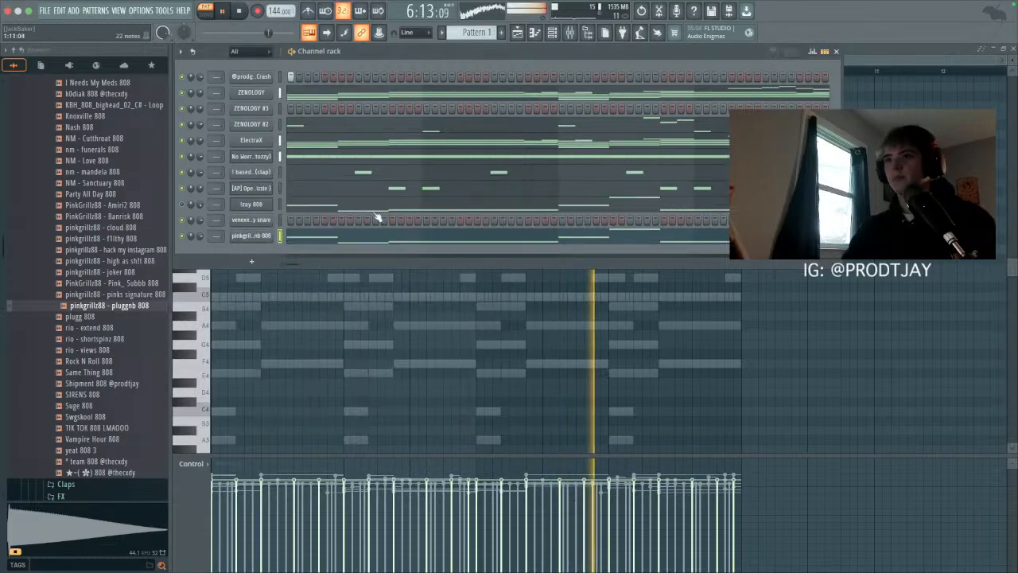
# Step: Review the venexxi zay snare's sampler settings and open the snare's piano roll
pyautogui.click(279, 220)
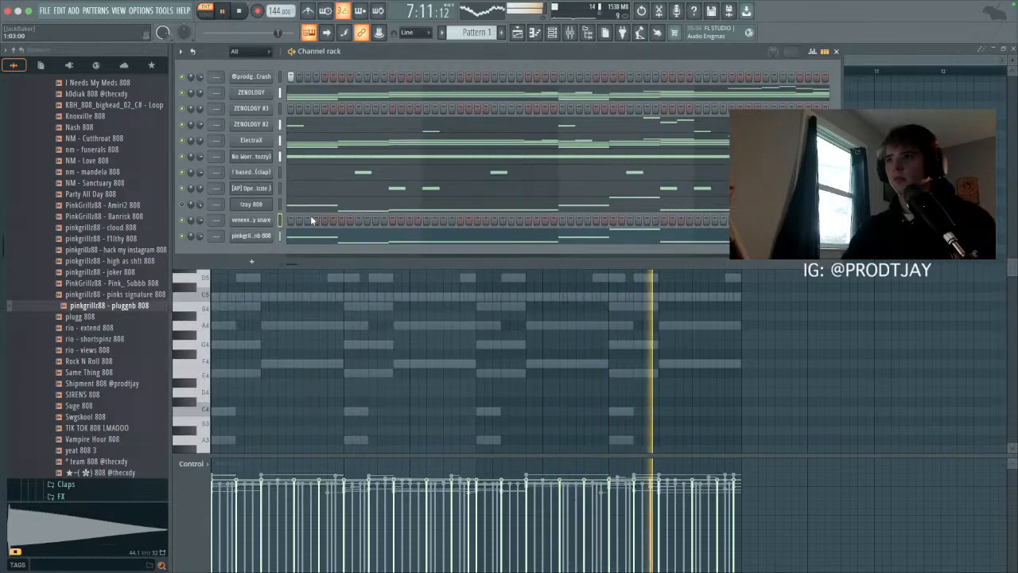
pyautogui.click(271, 220)
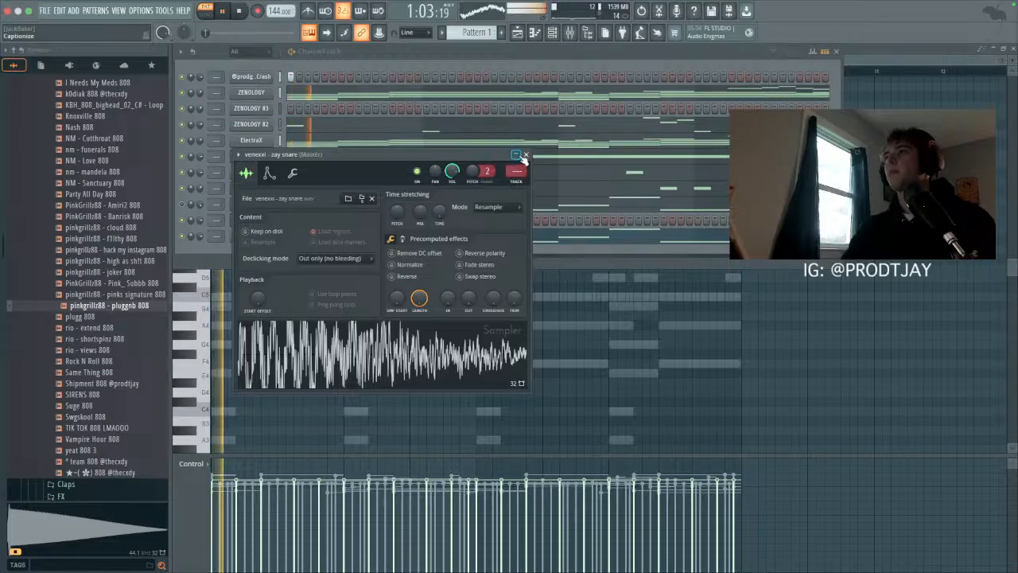
pyautogui.click(517, 154)
pyautogui.click(198, 189)
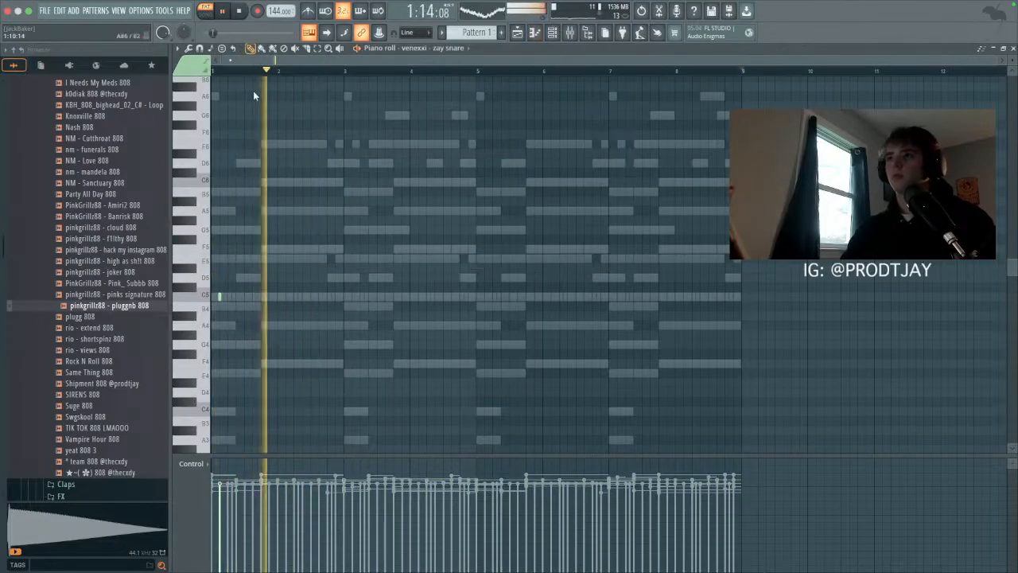
# Step: Place C5 snare hits across bars 1 to 4 and repeat the pattern through bars 5 to 8
pyautogui.click(350, 298)
pyautogui.moveTo(391, 297); pyautogui.dragTo(360, 297)
pyautogui.click(361, 297)
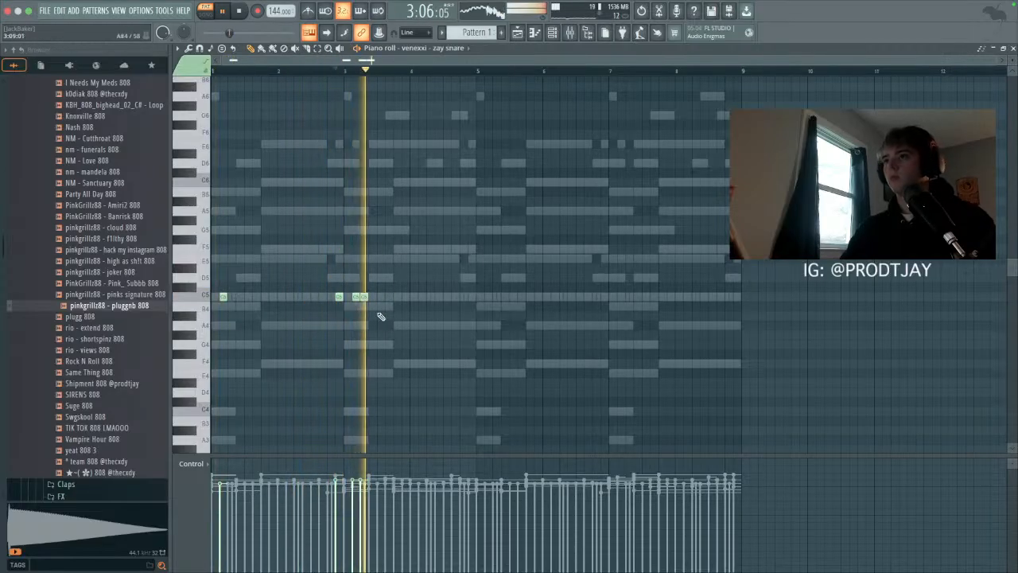
pyautogui.click(439, 298)
pyautogui.moveTo(442, 303); pyautogui.dragTo(425, 303)
pyautogui.click(470, 298)
pyautogui.press('super+b')
pyautogui.hotkey('shift', 'Right')
pyautogui.click(514, 364)
pyautogui.rightClick(513, 363)
pyautogui.press('F6')
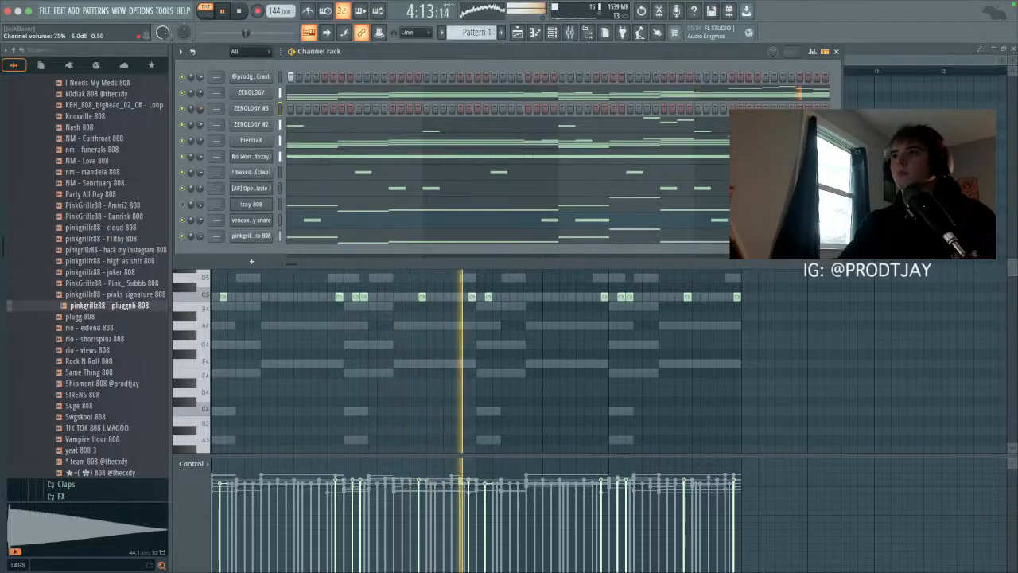
# Step: Start the ZENOLOGY #3 melody in bar 1 with a lengthened E6 note followed by an A6 note
pyautogui.click(535, 35)
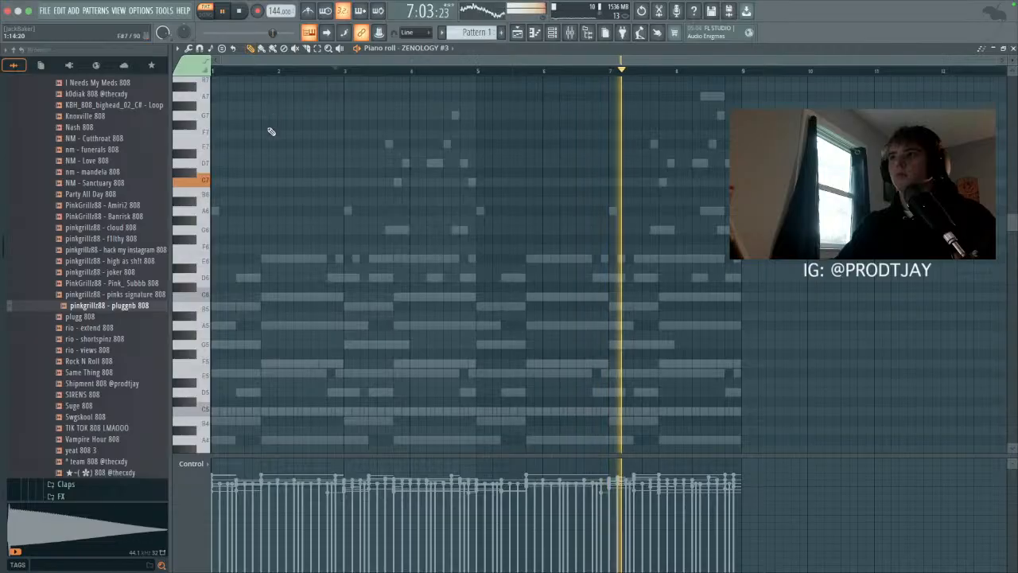
pyautogui.click(214, 258)
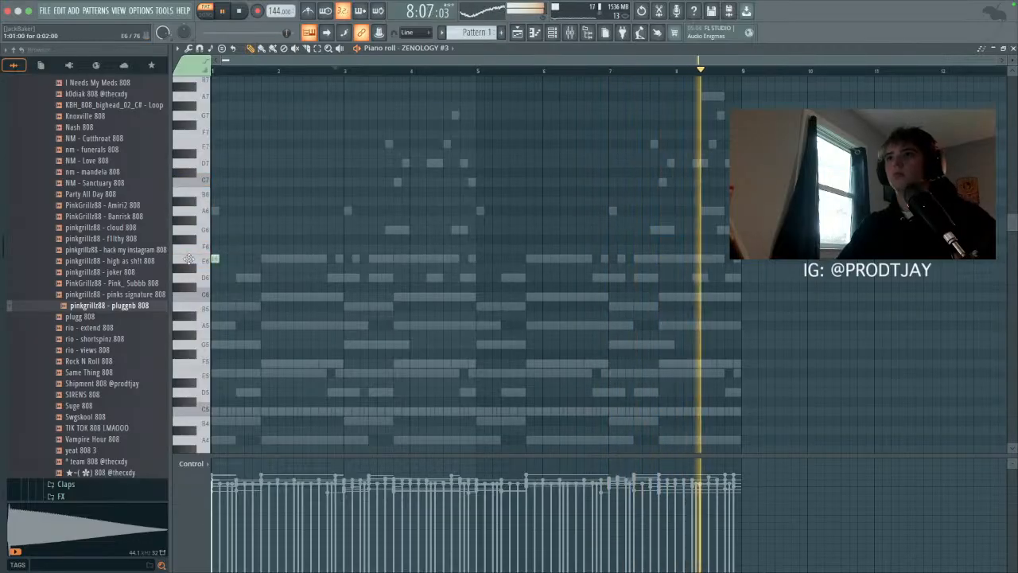
pyautogui.moveTo(219, 259); pyautogui.dragTo(252, 258)
pyautogui.click(245, 201)
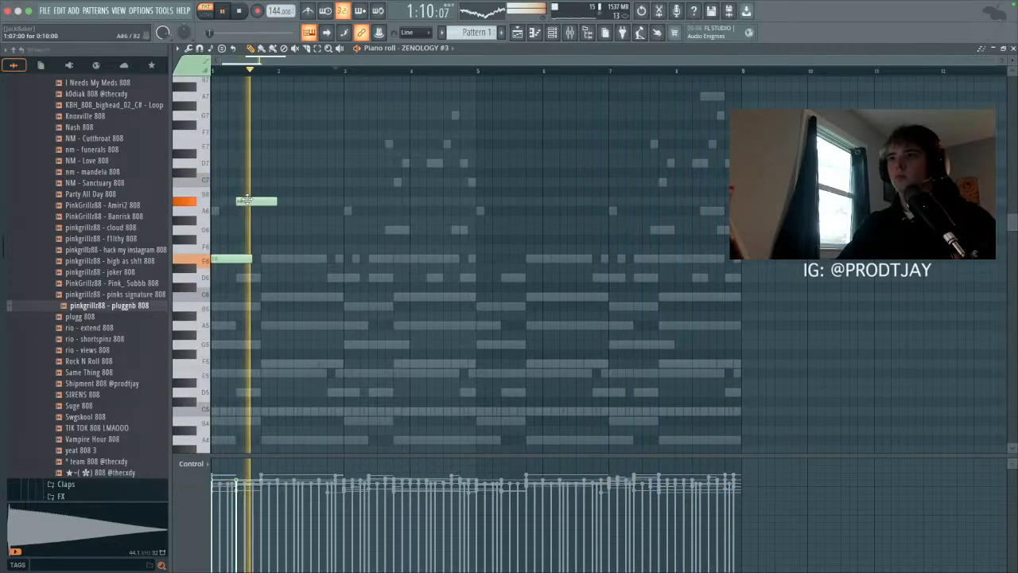
pyautogui.press('space')
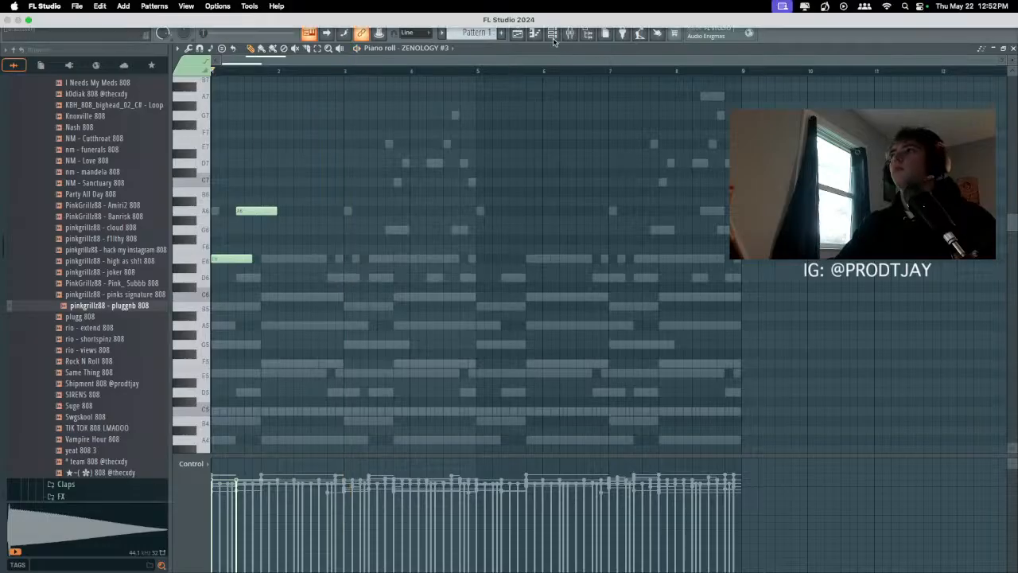
# Step: Mute the ElectraX channel and return to ZENOLOGY #3's piano roll with the pattern playing
pyautogui.click(558, 38)
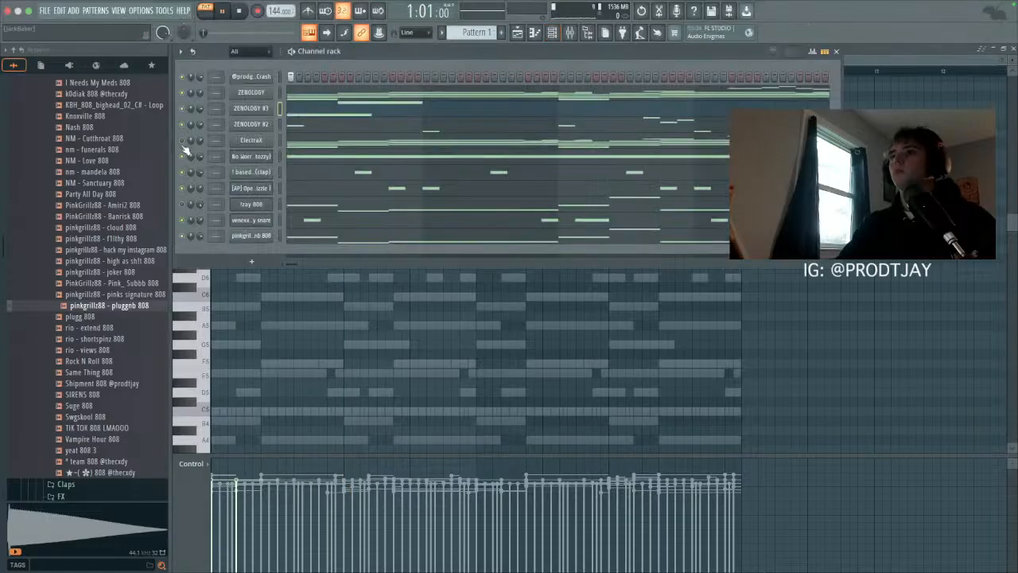
pyautogui.press('space')
pyautogui.press('F6')
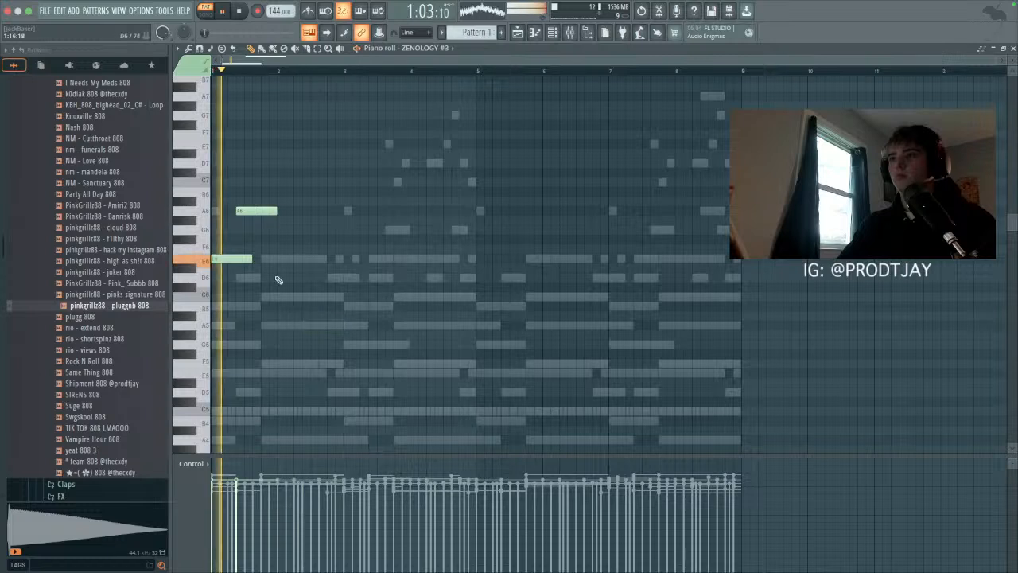
# Step: Add G6 and D6 notes after the A6, remove the overlaps with legato, and extend the D6 into bar 2
pyautogui.click(254, 229)
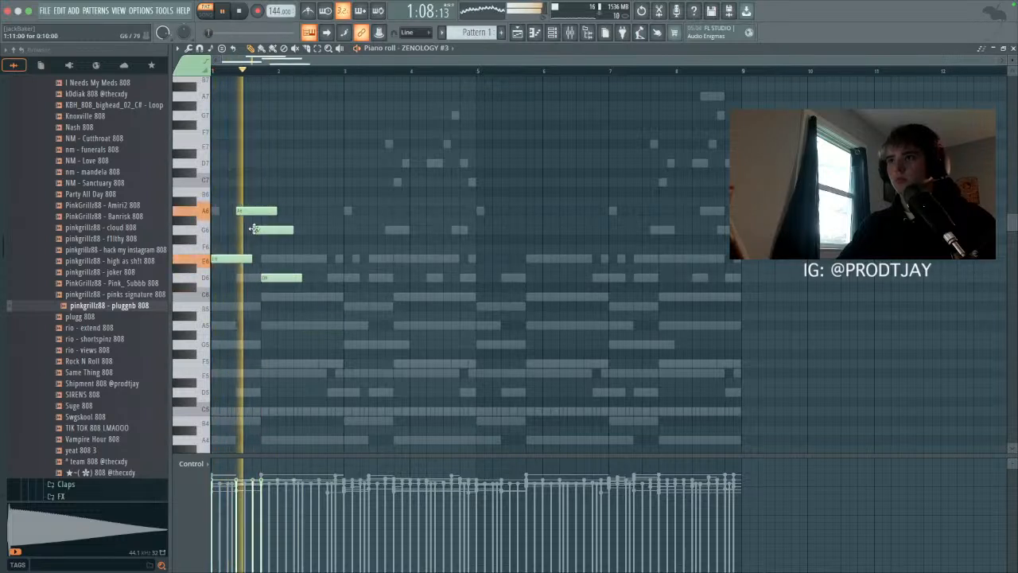
pyautogui.hotkey('shift', 'd')
pyautogui.hotkey('ctrl', 'l')
pyautogui.press('space')
pyautogui.press('space')
pyautogui.moveTo(276, 278); pyautogui.dragTo(318, 278)
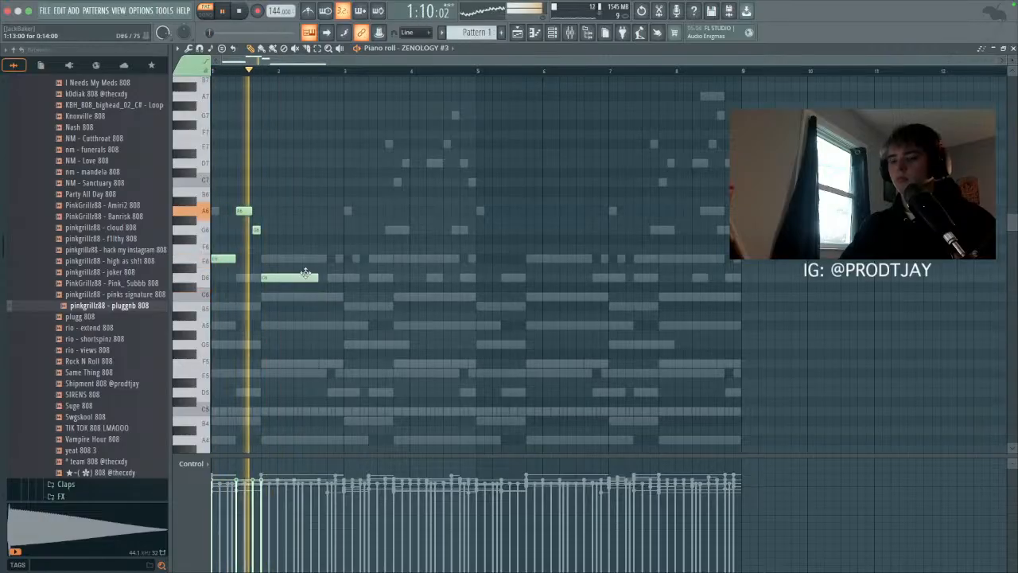
# Step: Add a G6 note in bar 2 and change bar 1's second and third notes to A5 and C6, trimmed with legato
pyautogui.click(315, 230)
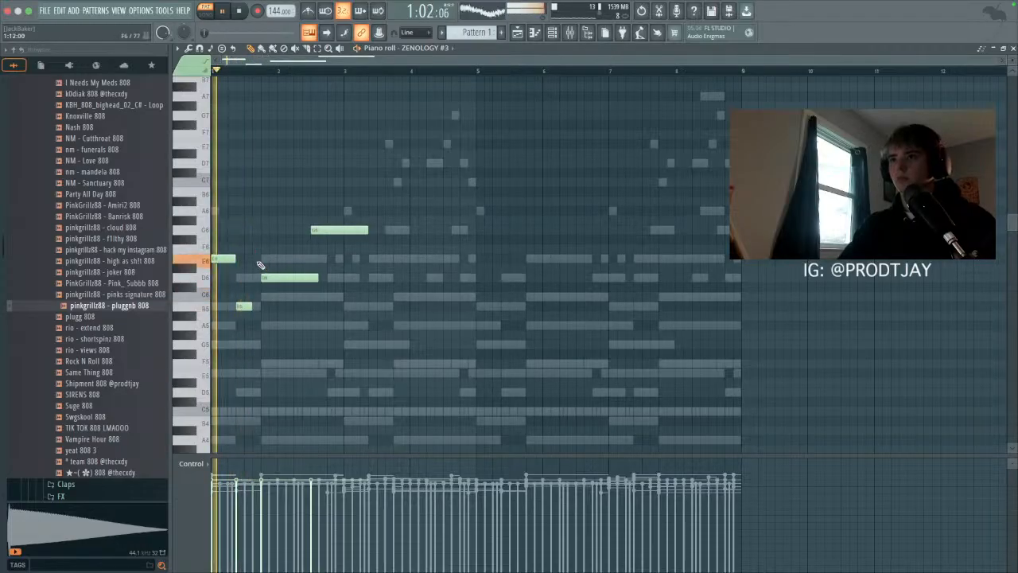
pyautogui.moveTo(242, 306); pyautogui.dragTo(243, 325)
pyautogui.press('space')
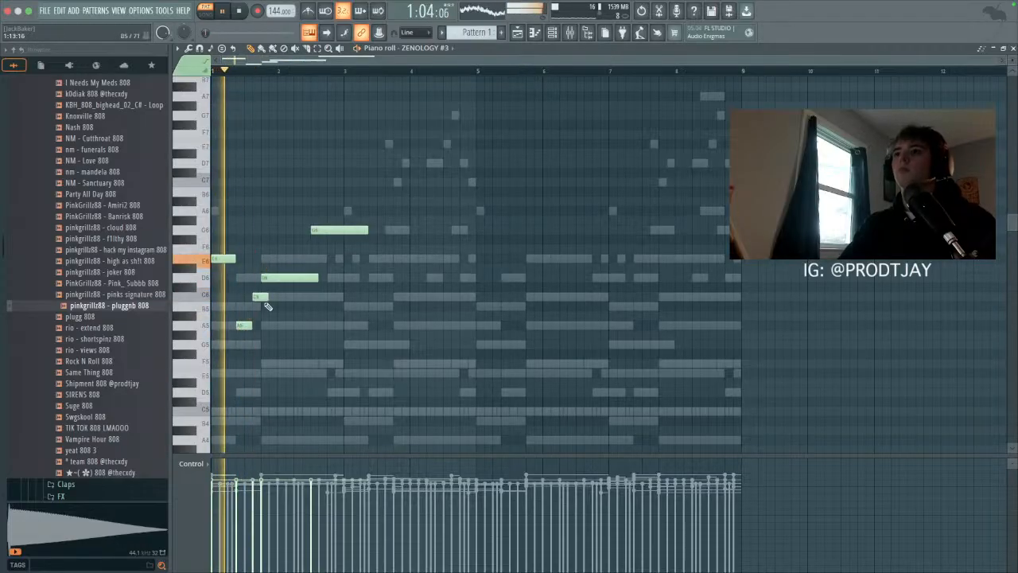
pyautogui.hotkey('shift', 'd')
pyautogui.press('super+l')
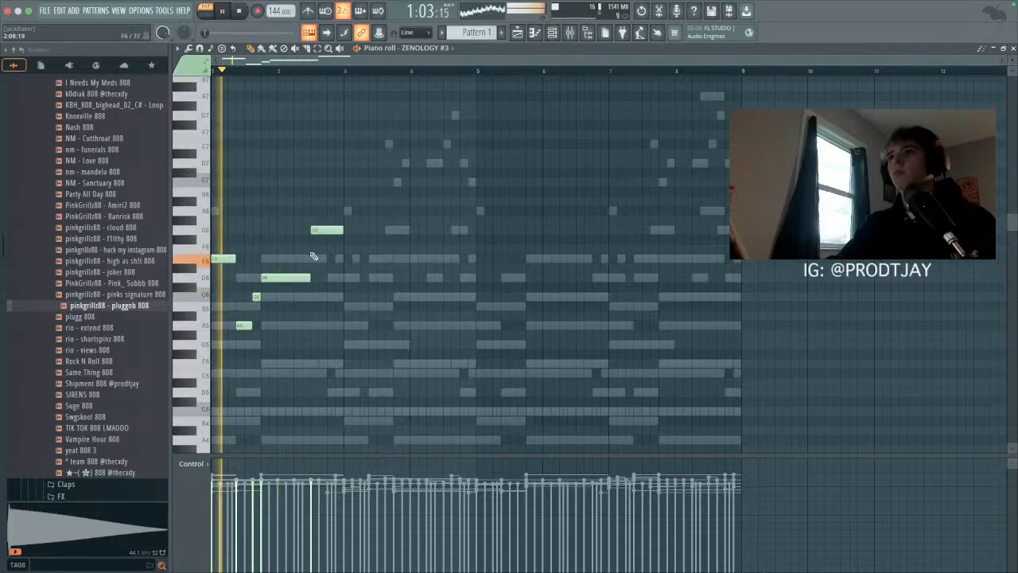
pyautogui.moveTo(321, 230)
pyautogui.mouseDown()
pyautogui.moveTo(315, 211)
pyautogui.moveTo(299, 213)
pyautogui.moveTo(334, 230)
pyautogui.mouseUp()
pyautogui.press('space')
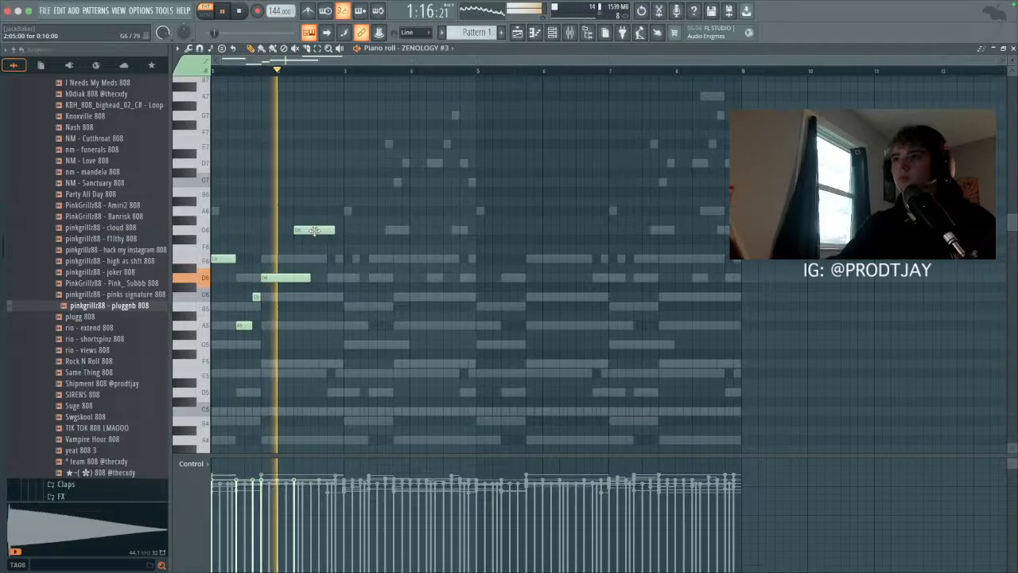
# Step: Lower bar 2's G6 note to A5 and follow it with E6 and D6 notes, trimming overlaps with legato
pyautogui.click(321, 268)
pyautogui.moveTo(342, 265); pyautogui.dragTo(289, 343)
pyautogui.click(336, 279)
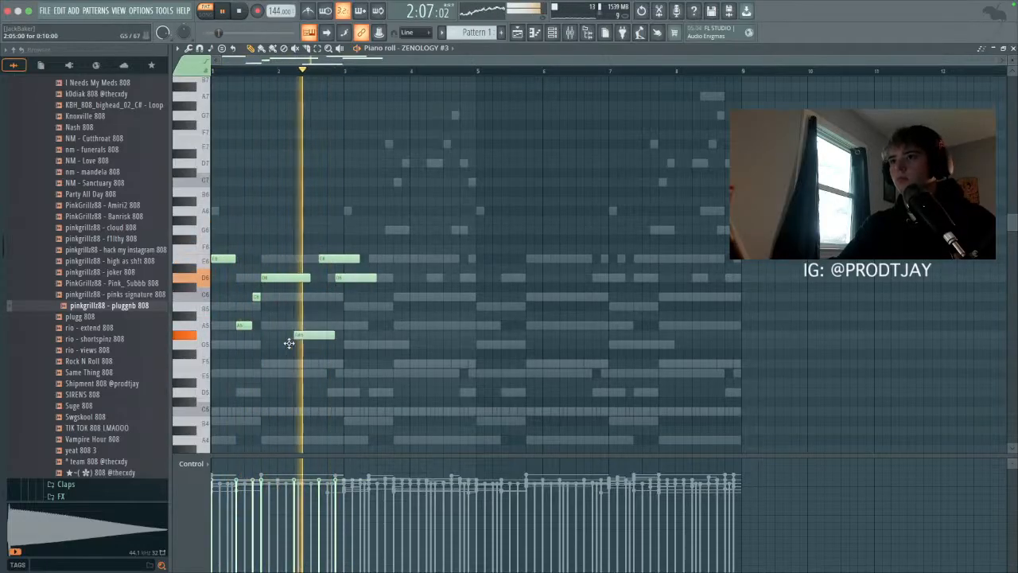
pyautogui.scroll(1, 289, 323)
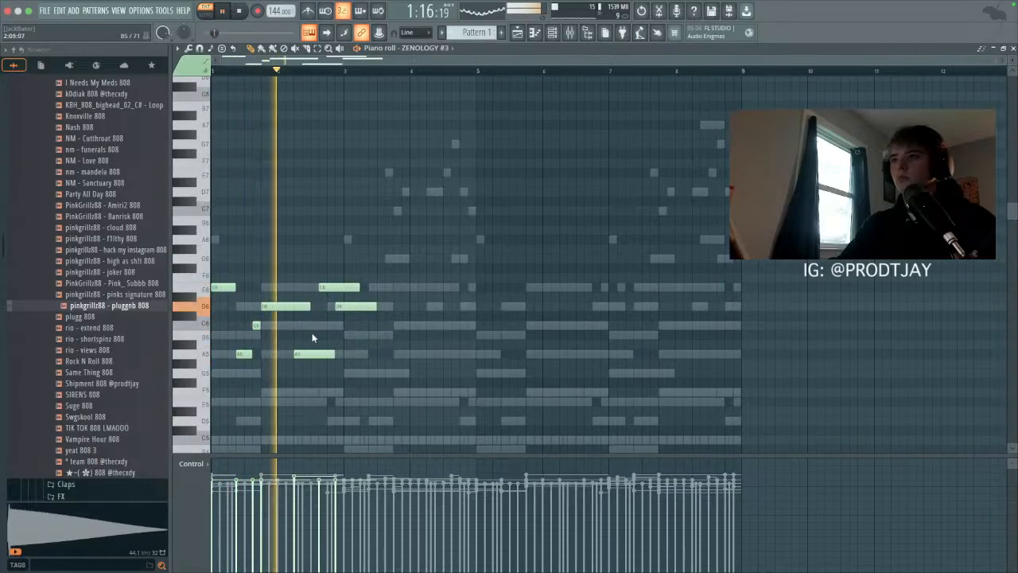
pyautogui.click(346, 269)
pyautogui.hotkey('ctrl', 'l')
pyautogui.rightClick(346, 268)
# Step: Duplicate the two-bar melody into bars 3 and 4 and raise the copy's second and third notes to A6 and G6
pyautogui.hotkey('ctrl', 'b')
pyautogui.click(431, 365)
pyautogui.moveTo(377, 354); pyautogui.dragTo(377, 239)
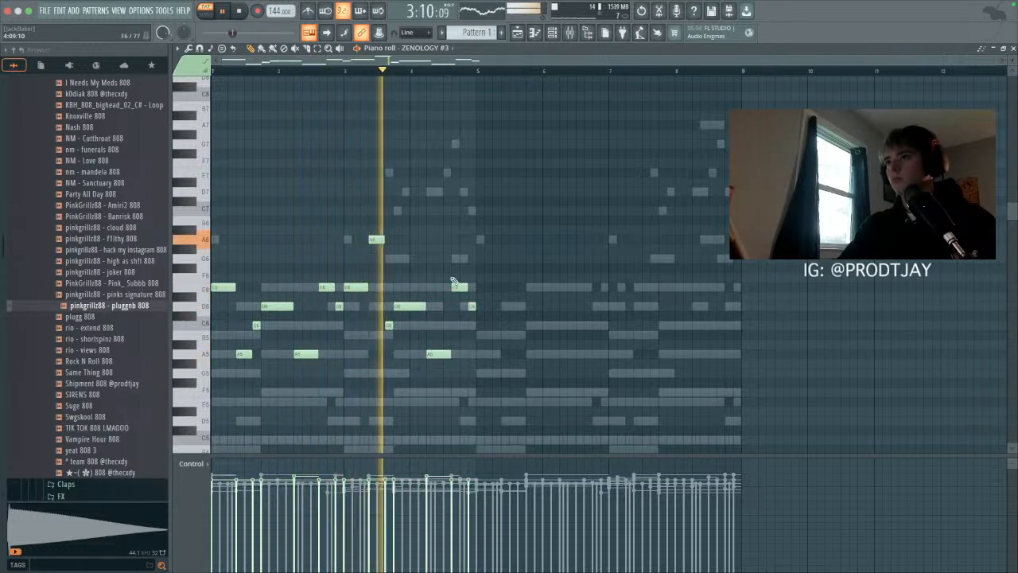
pyautogui.click(390, 259)
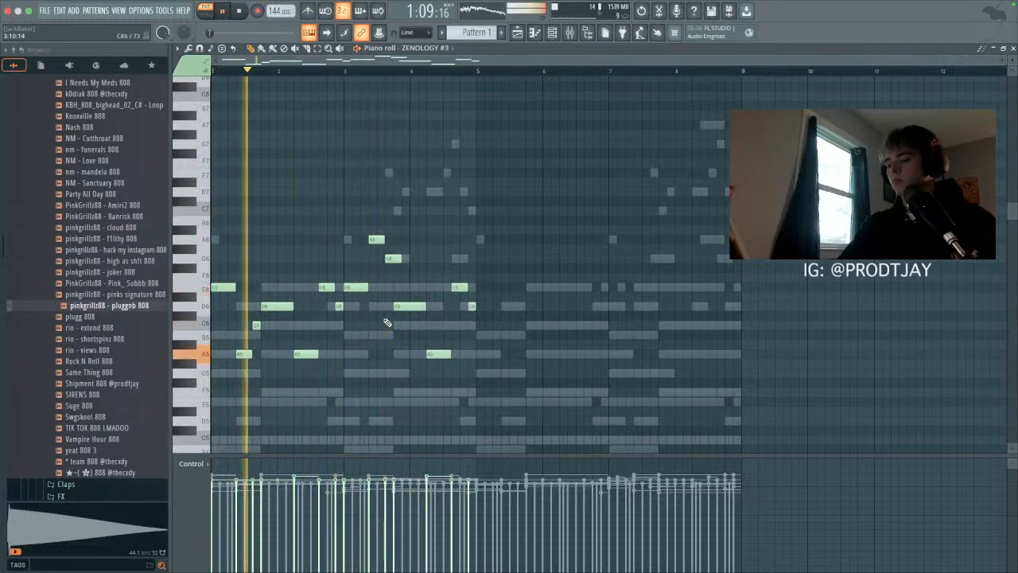
# Step: Duplicate the four-bar ZENOLOGY #3 melody into bars 5 to 8 and return to the channel rack
pyautogui.click(558, 392)
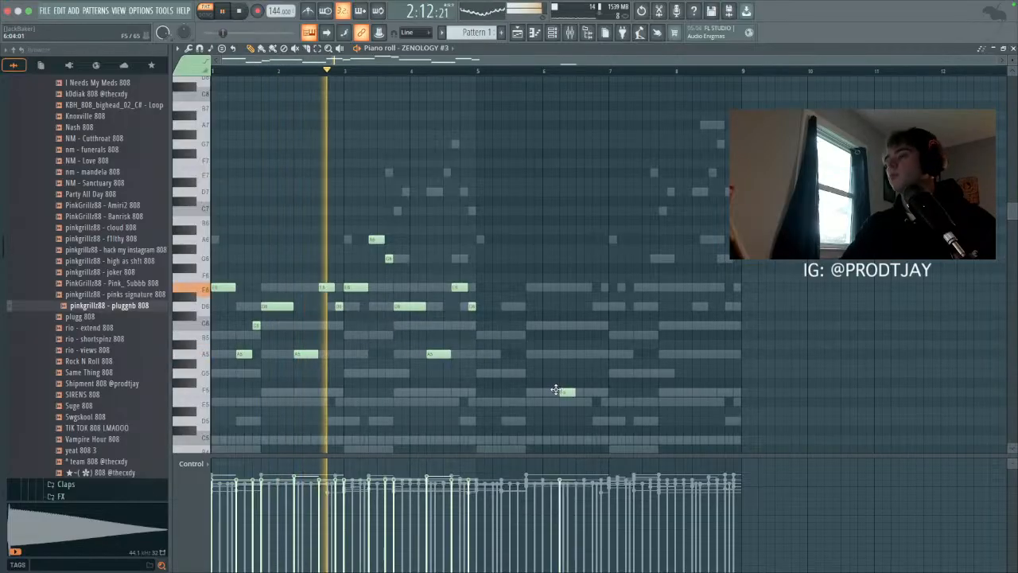
pyautogui.rightClick(567, 392)
pyautogui.press('super+b')
pyautogui.press('super+d')
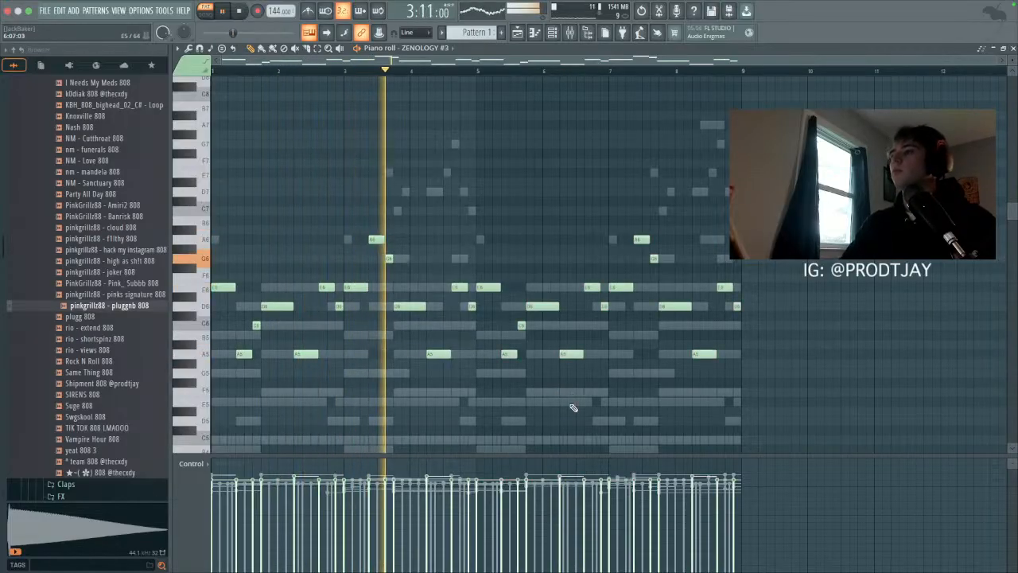
pyautogui.click(552, 32)
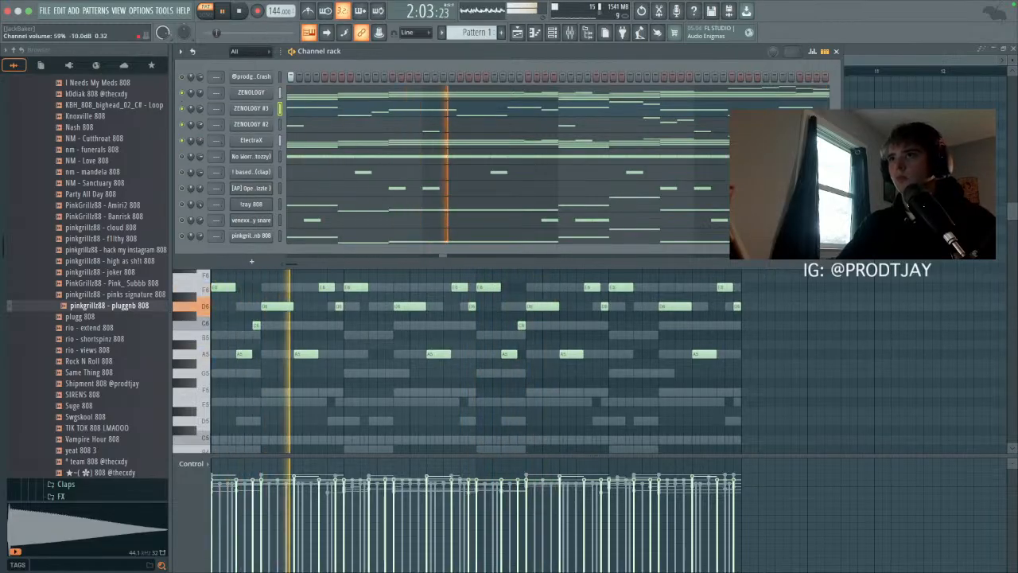
# Step: Audition ZENOLOGY #3's Synth Lead presets from AX Classic Lead through Alpha Split to AX Saw Lead 2
pyautogui.click(251, 108)
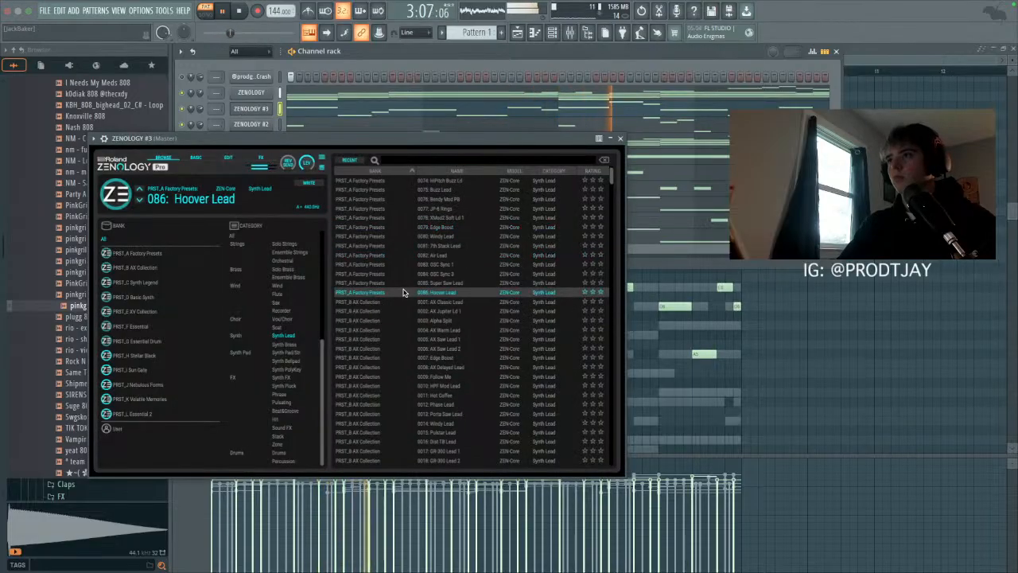
pyautogui.click(410, 302)
pyautogui.click(453, 321)
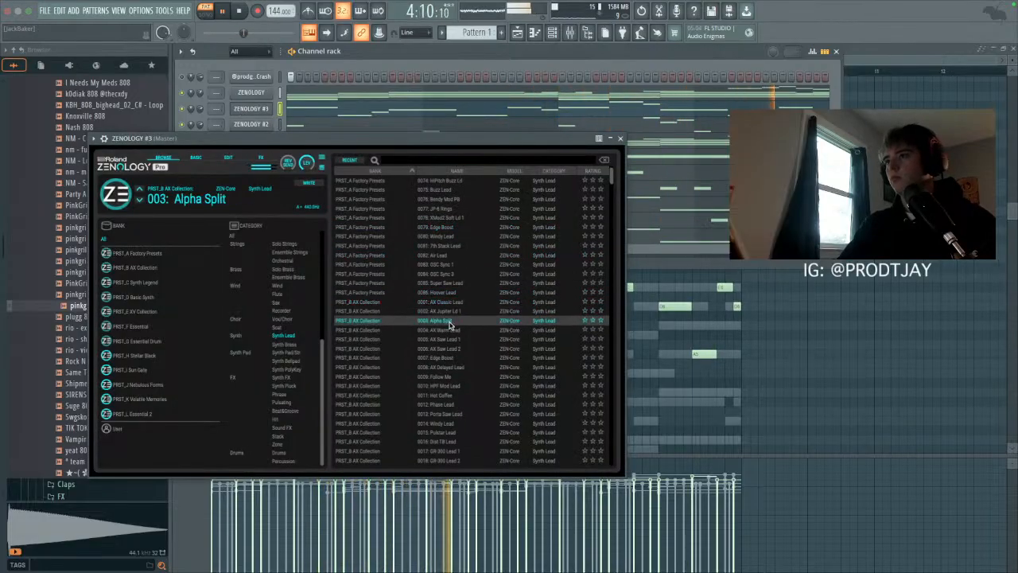
pyautogui.click(461, 340)
pyautogui.click(465, 350)
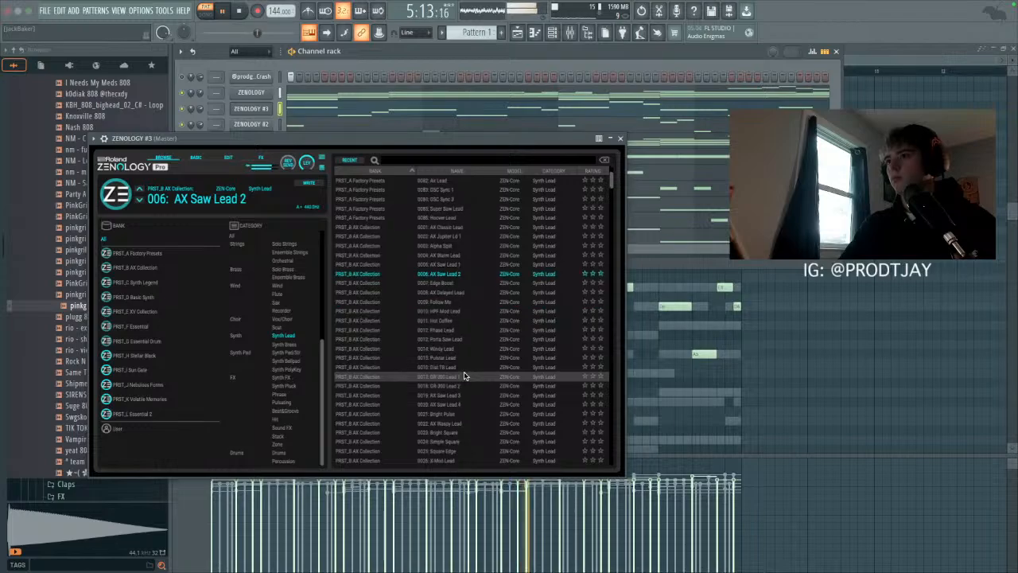
# Step: Try more AX Collection leads on ZENOLOGY #3, including AX Waspy Lead and Simple Square
pyautogui.click(447, 320)
pyautogui.click(464, 366)
pyautogui.click(465, 385)
pyautogui.scroll(-3, 464, 382)
pyautogui.click(447, 351)
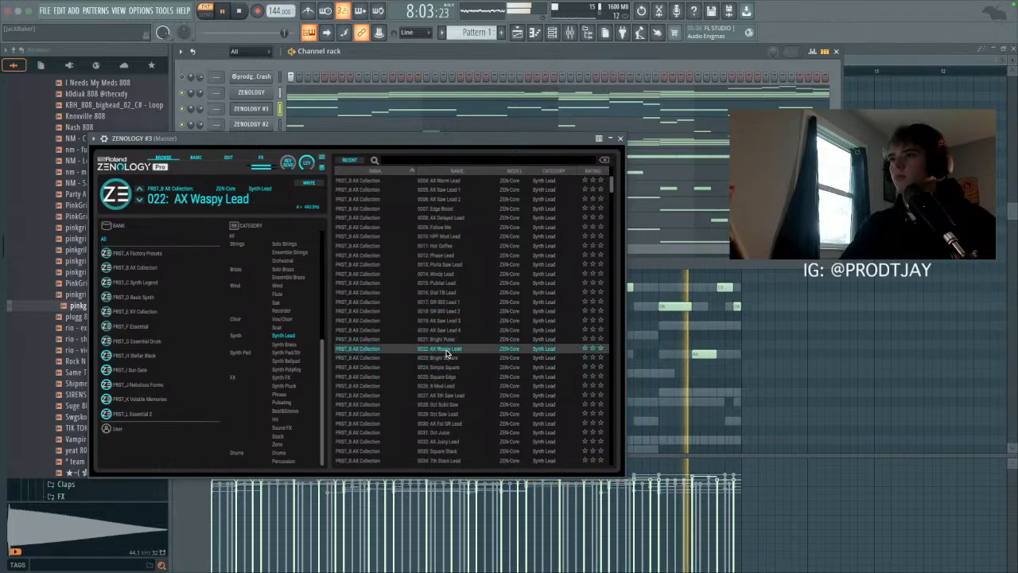
pyautogui.click(463, 371)
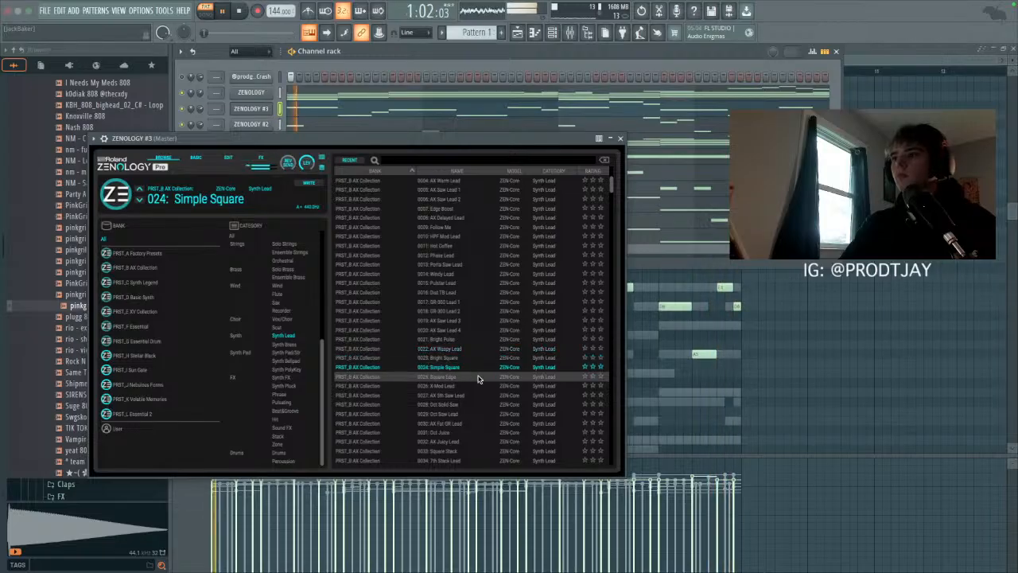
# Step: Audition further AX Collection leads on ZENOLOGY #3, including Oct Juice, AX Square Lead and Simple Tri Lead
pyautogui.scroll(-1, 458, 367)
pyautogui.click(461, 377)
pyautogui.click(478, 358)
pyautogui.click(471, 368)
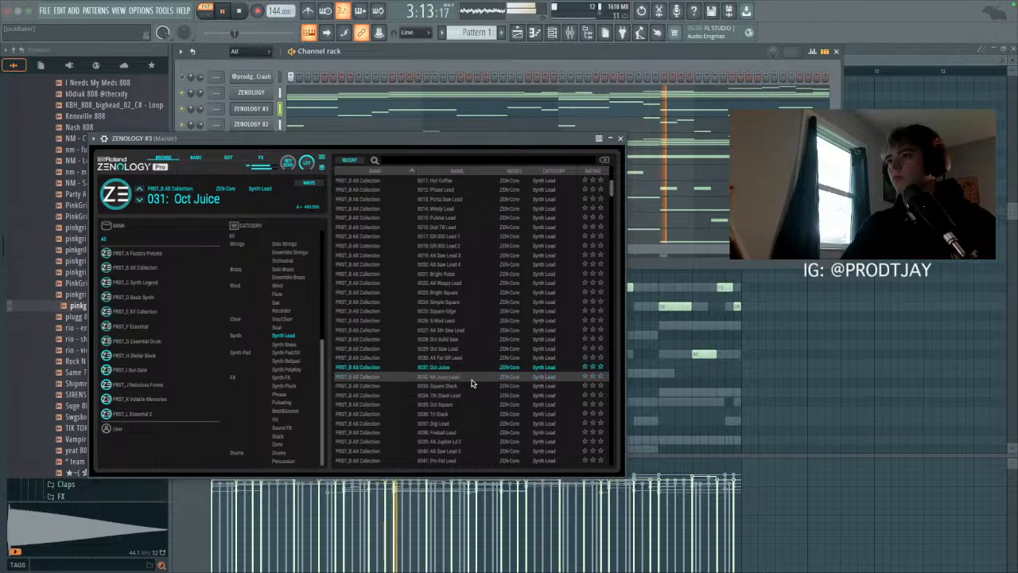
pyautogui.click(460, 340)
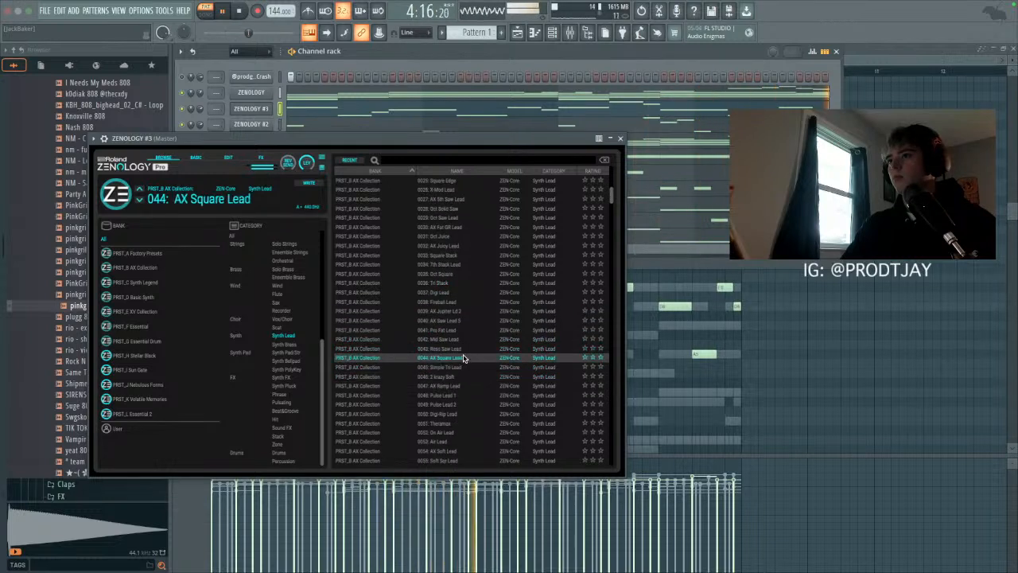
pyautogui.click(458, 283)
pyautogui.click(462, 311)
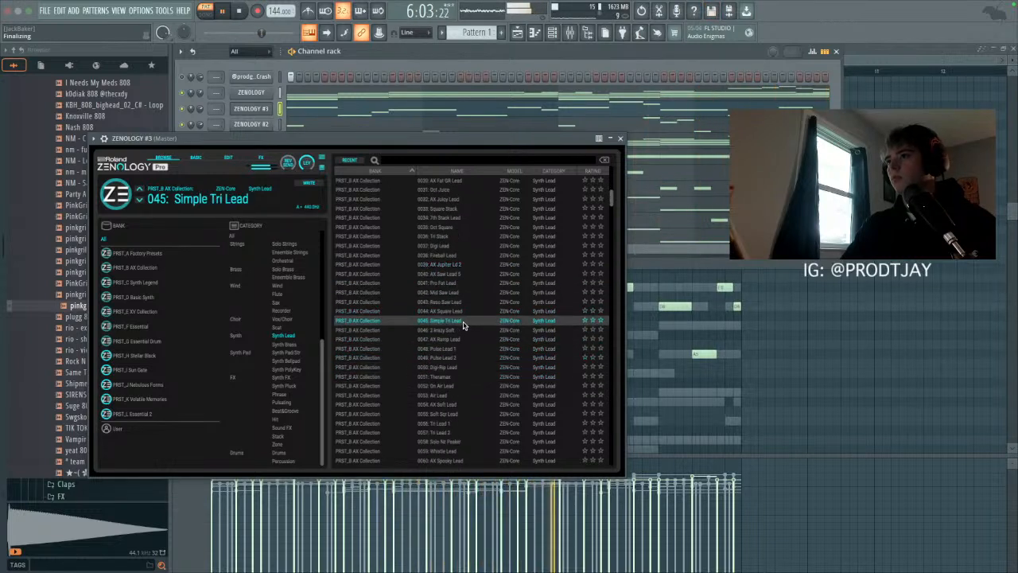
# Step: Load another Synth Lead preset from further down the AX Collection on ZENOLOGY #3 and close the plugin
pyautogui.click(461, 303)
pyautogui.click(477, 347)
pyautogui.scroll(-3, 455, 301)
pyautogui.click(457, 311)
pyautogui.click(461, 329)
pyautogui.click(457, 312)
pyautogui.click(621, 140)
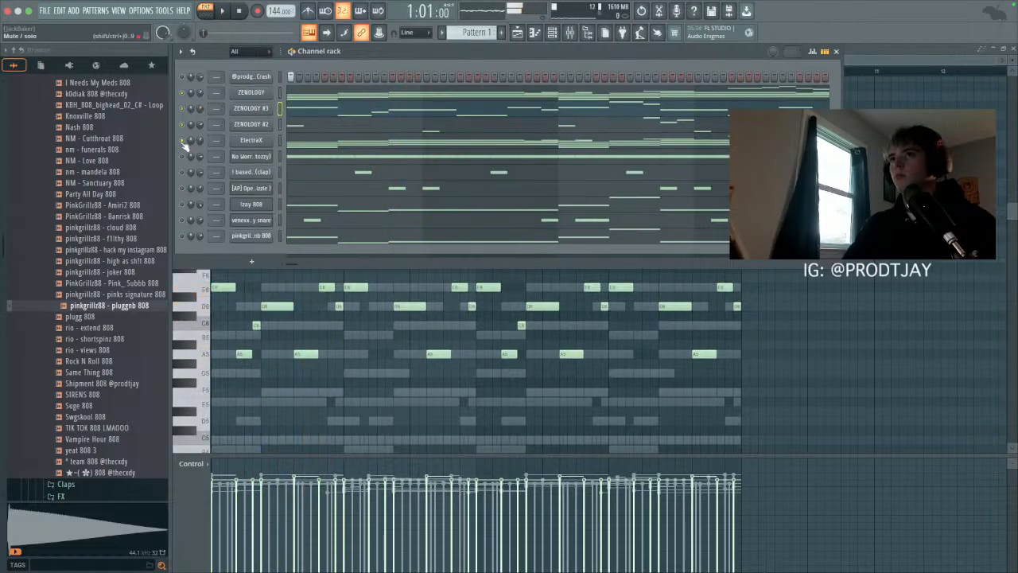
# Step: Double the lowest ElectraX chord notes an octave lower and repeat the copies across all eight bars
pyautogui.click(308, 144)
pyautogui.scroll(-5, 316, 143)
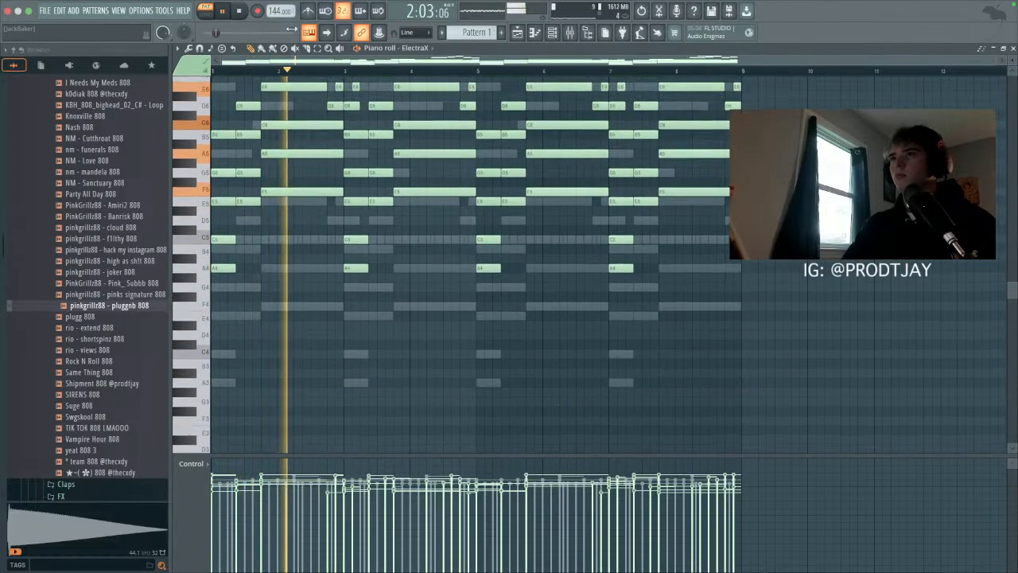
pyautogui.click(320, 49)
pyautogui.moveTo(252, 223); pyautogui.dragTo(284, 193)
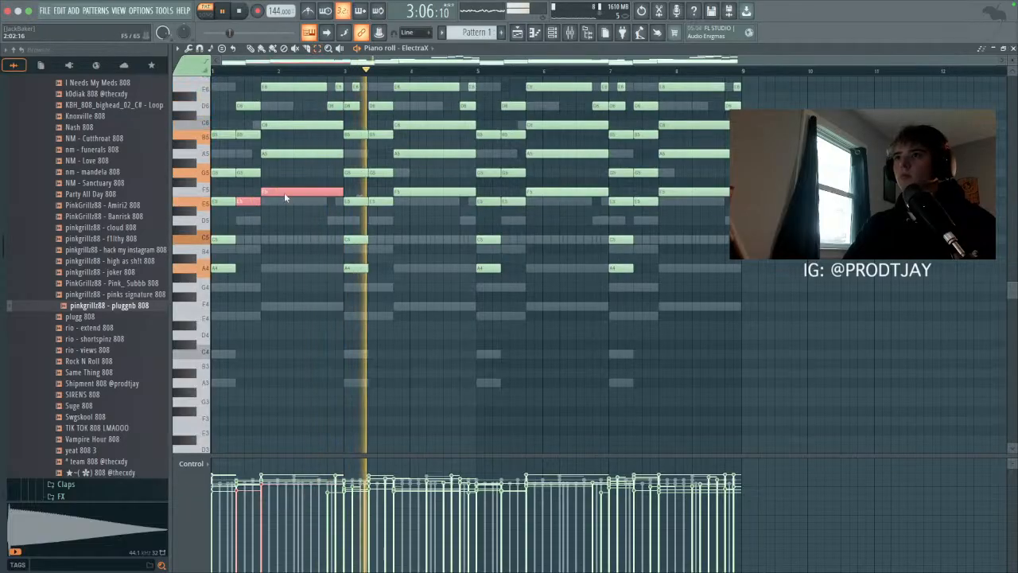
pyautogui.keyDown('shift'); pyautogui.click(229, 269); pyautogui.keyUp('shift')
pyautogui.keyDown('shift'); pyautogui.click(347, 267); pyautogui.keyUp('shift')
pyautogui.moveTo(390, 189); pyautogui.dragTo(422, 207)
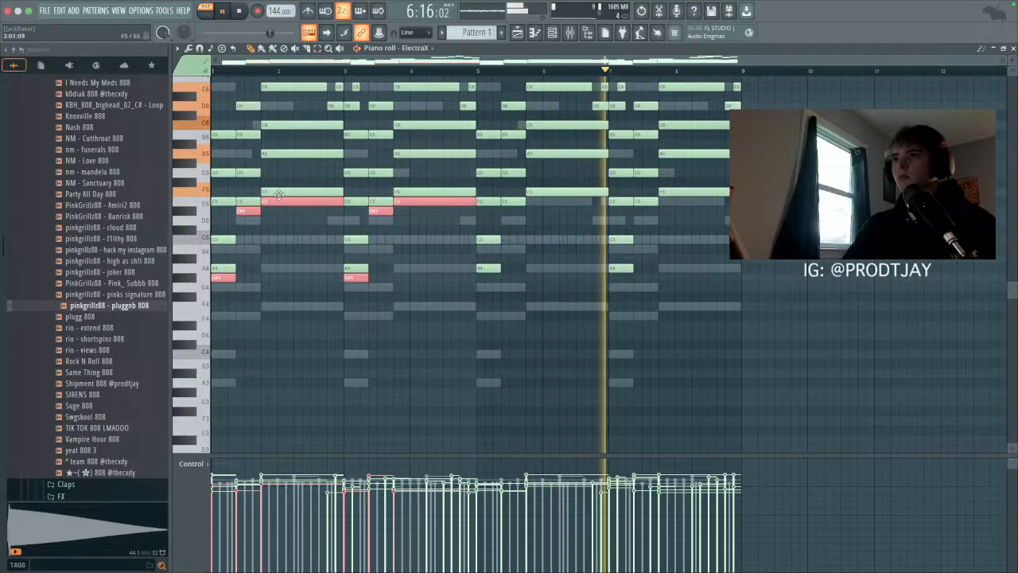
pyautogui.hotkey('ctrl', 'Down')
pyautogui.hotkey('ctrl', 'b')
pyautogui.click(762, 382)
pyautogui.rightClick(761, 381)
# Step: Try doubling the lowest chord notes of the first ZENOLOGY channel an octave lower across all eight bars
pyautogui.click(567, 35)
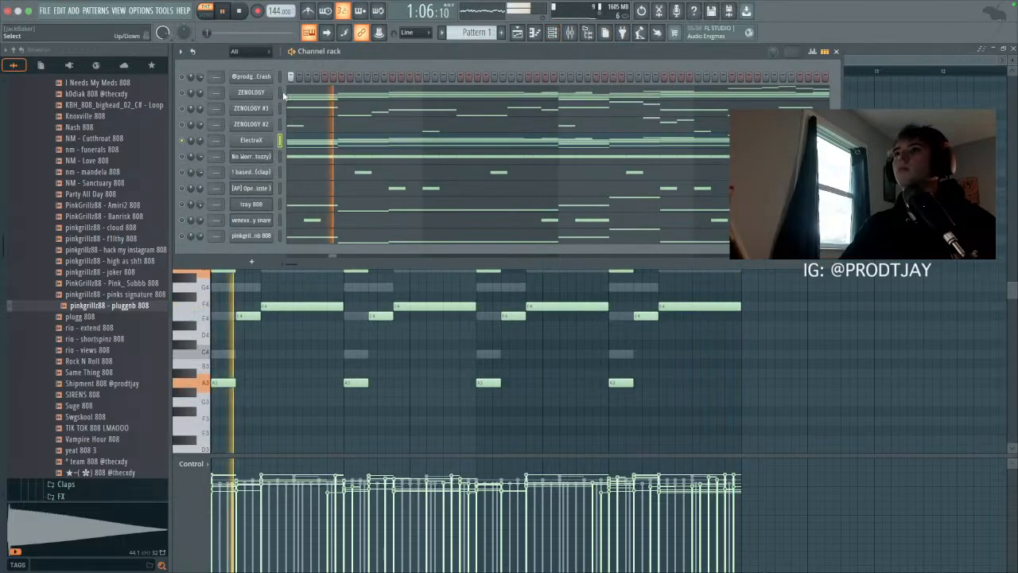
pyautogui.click(322, 95)
pyautogui.scroll(-2, 360, 167)
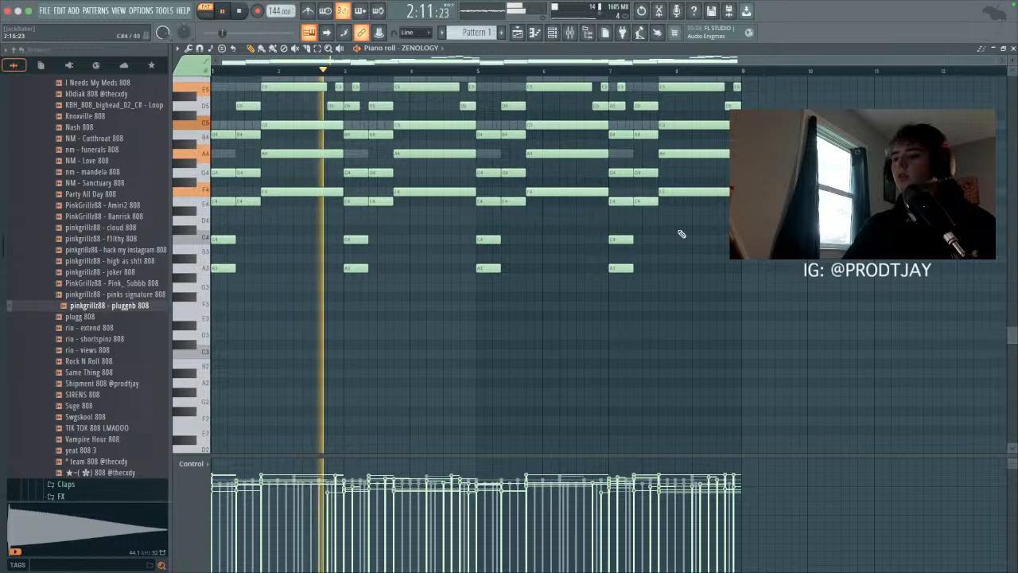
pyautogui.click(316, 48)
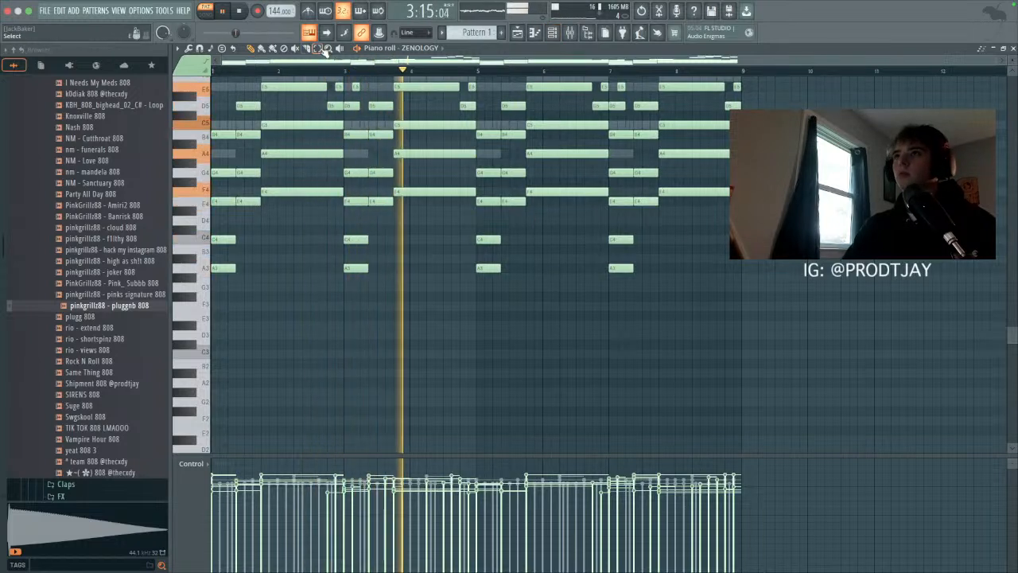
pyautogui.moveTo(287, 184); pyautogui.dragTo(241, 226)
pyautogui.keyDown('shift'); pyautogui.click(233, 269); pyautogui.keyUp('shift')
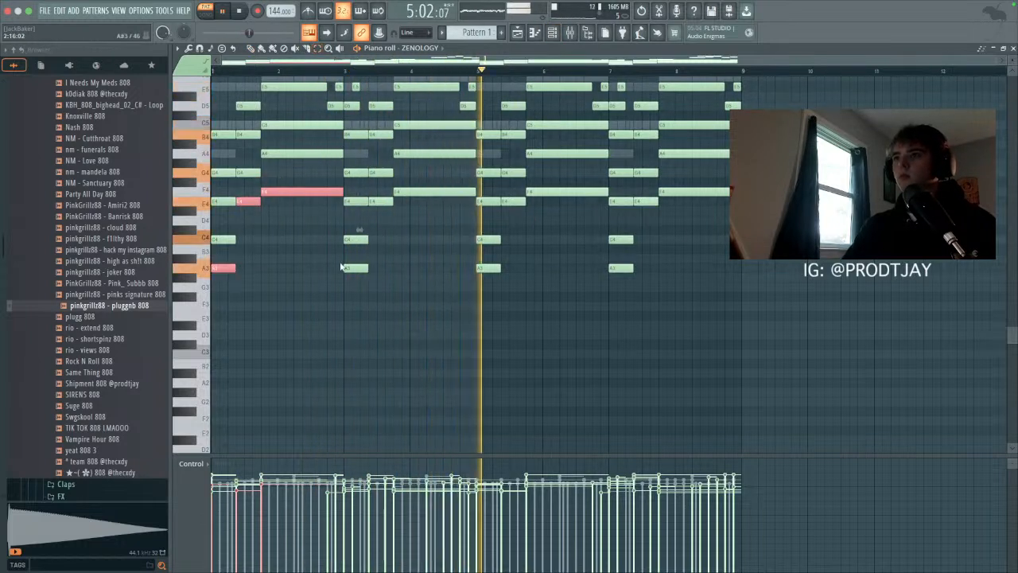
pyautogui.keyDown('shift'); pyautogui.click(347, 267); pyautogui.keyUp('shift')
pyautogui.moveTo(409, 182); pyautogui.dragTo(366, 231)
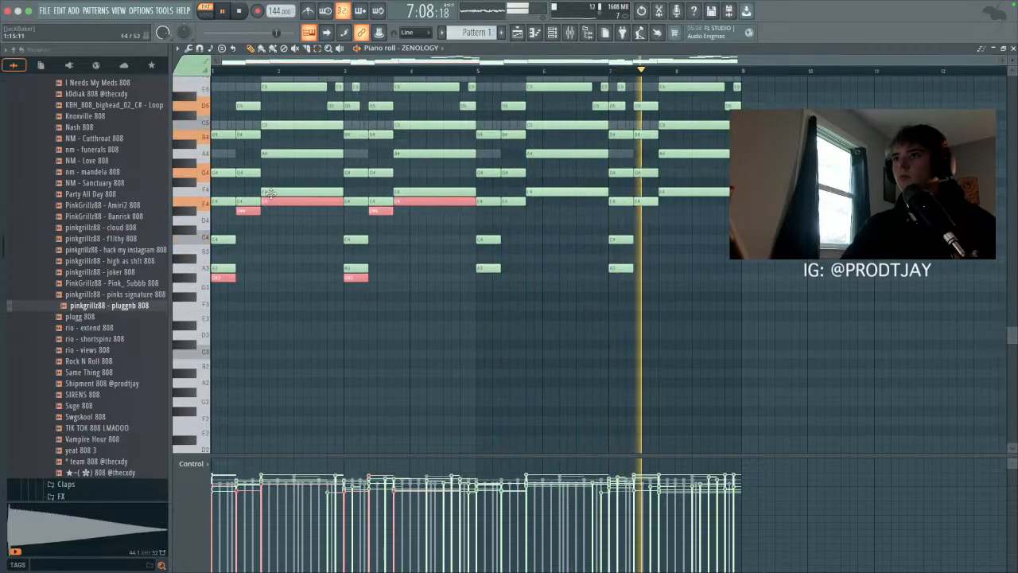
pyautogui.hotkey('ctrl', 'Down')
pyautogui.hotkey('ctrl', 'b')
pyautogui.hotkey('ctrl', 'd')
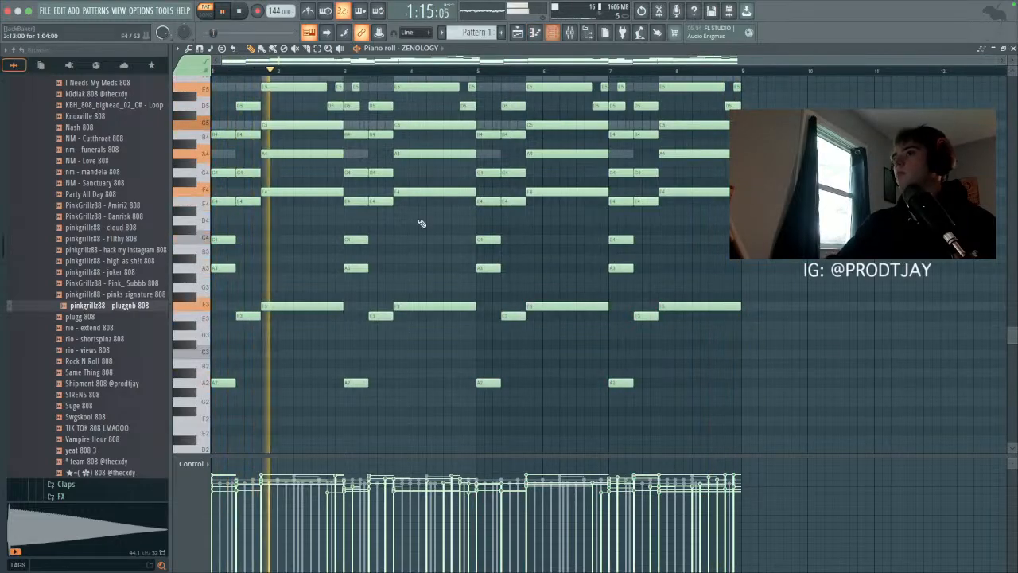
# Step: Undo the octave-down copies on the ZENOLOGY channel and stop playback
pyautogui.hotkey('ctrl', 'z')
pyautogui.hotkey('ctrl', 'z')
pyautogui.press('Delete')
pyautogui.press('space')
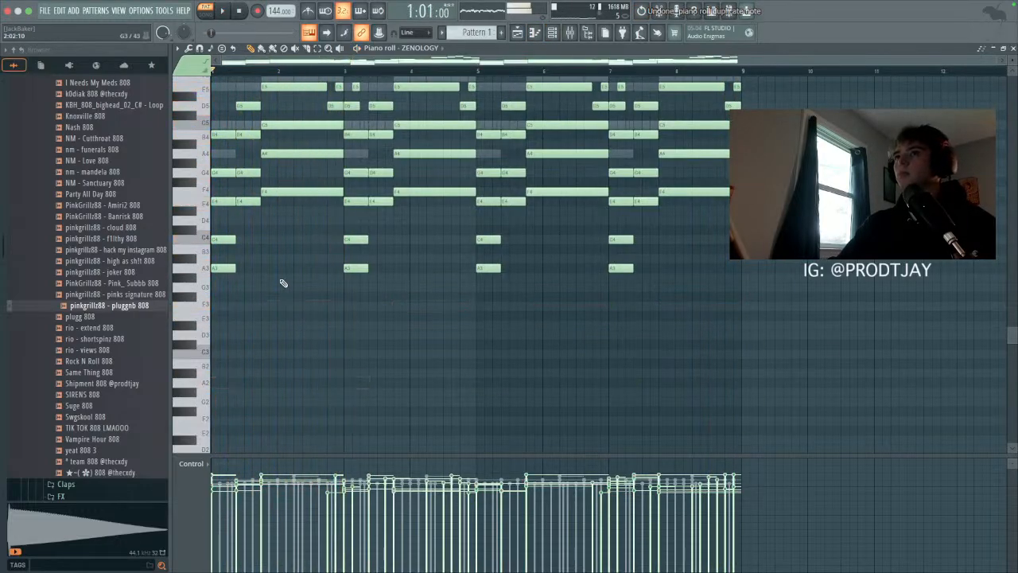
# Step: Replace the ZENOLOGY #3 melody with a sparser phrase of B5, E5, D6 and C6 notes starting at bar 1
pyautogui.press('F6')
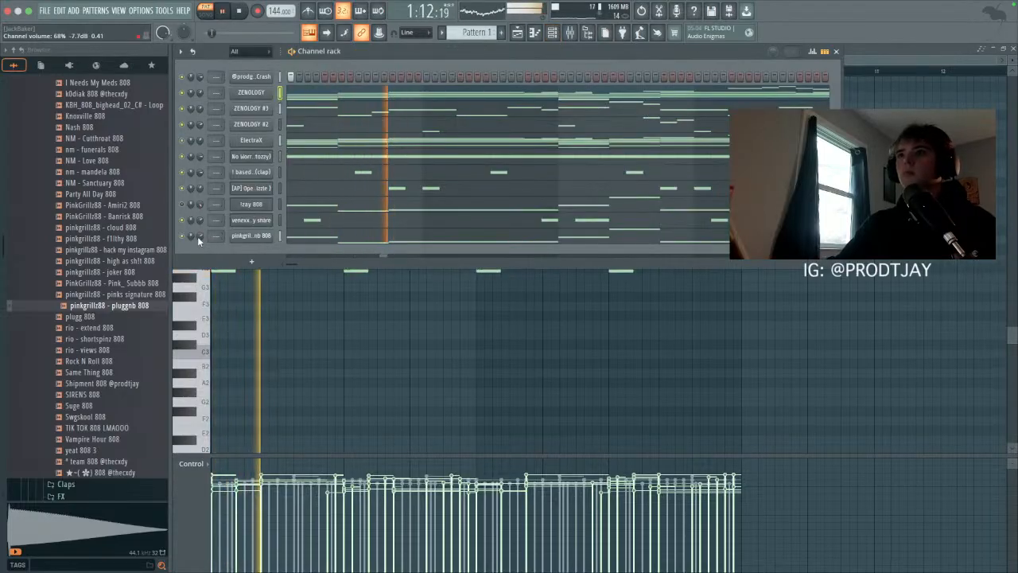
pyautogui.press('F6')
pyautogui.scroll(5, 310, 240)
pyautogui.press('space')
pyautogui.moveTo(219, 201); pyautogui.dragTo(286, 287)
pyautogui.press('space')
pyautogui.click(305, 221)
pyautogui.hotkey('ctrl', 'a')
pyautogui.hotkey('ctrl', 'b')
pyautogui.click(311, 194)
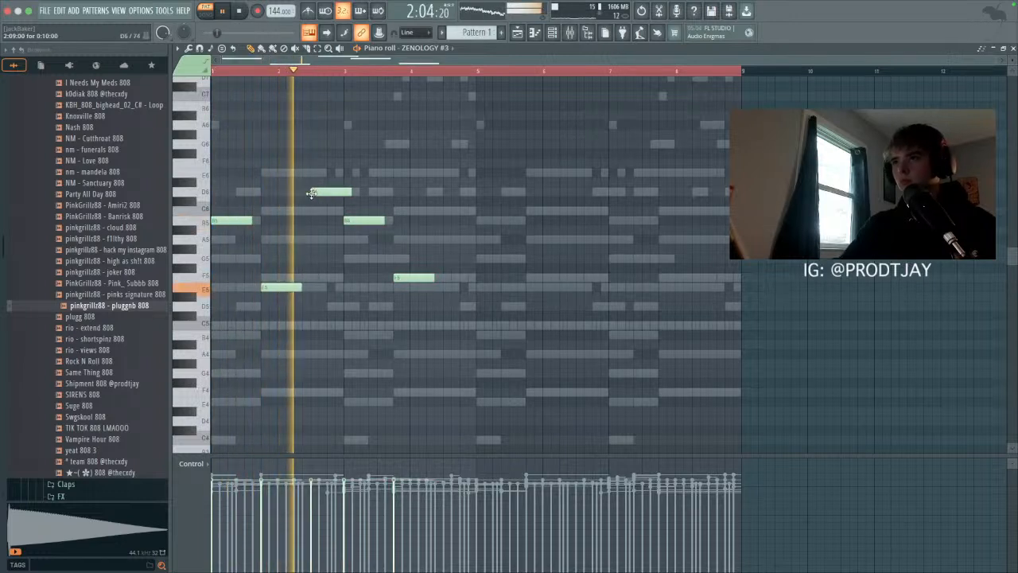
pyautogui.click(340, 210)
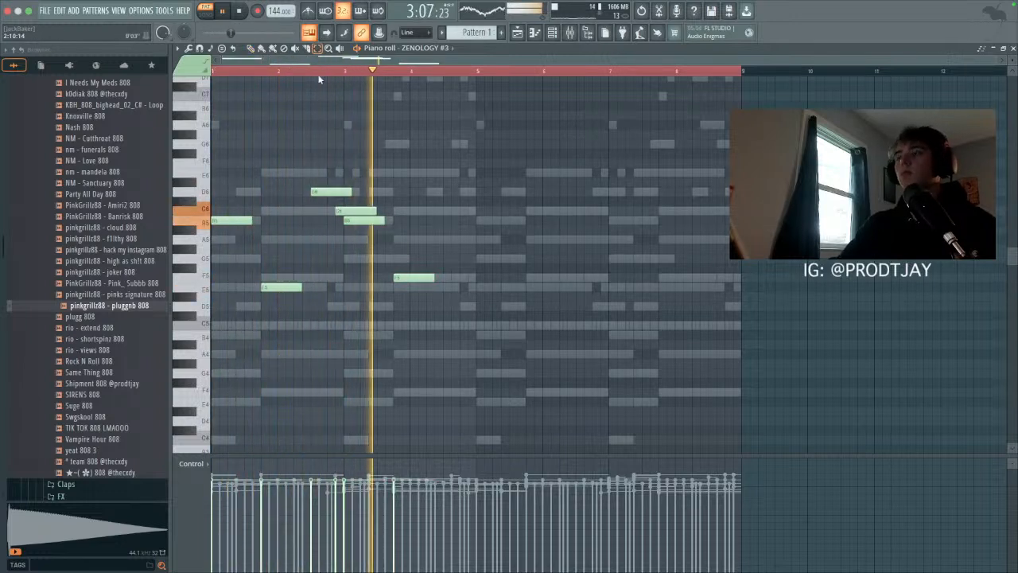
# Step: Shorten the D6 and C6 notes on ZENOLOGY #3 and repeat the two-bar phrase across all eight bars
pyautogui.moveTo(343, 225); pyautogui.dragTo(421, 291)
pyautogui.moveTo(472, 330); pyautogui.dragTo(443, 334)
pyautogui.hotkey('ctrl', 'l')
pyautogui.press('Delete')
pyautogui.hotkey('ctrl', 'b')
pyautogui.click(451, 317)
pyautogui.hotkey('ctrl', 'z')
pyautogui.hotkey('ctrl', 'z')
pyautogui.moveTo(329, 69); pyautogui.dragTo(219, 70)
pyautogui.hotkey('ctrl', 'b')
pyautogui.hotkey('ctrl', 'b')
pyautogui.hotkey('ctrl', 'b')
pyautogui.keyDown('ctrl'); pyautogui.click(526, 269); pyautogui.keyUp('ctrl')
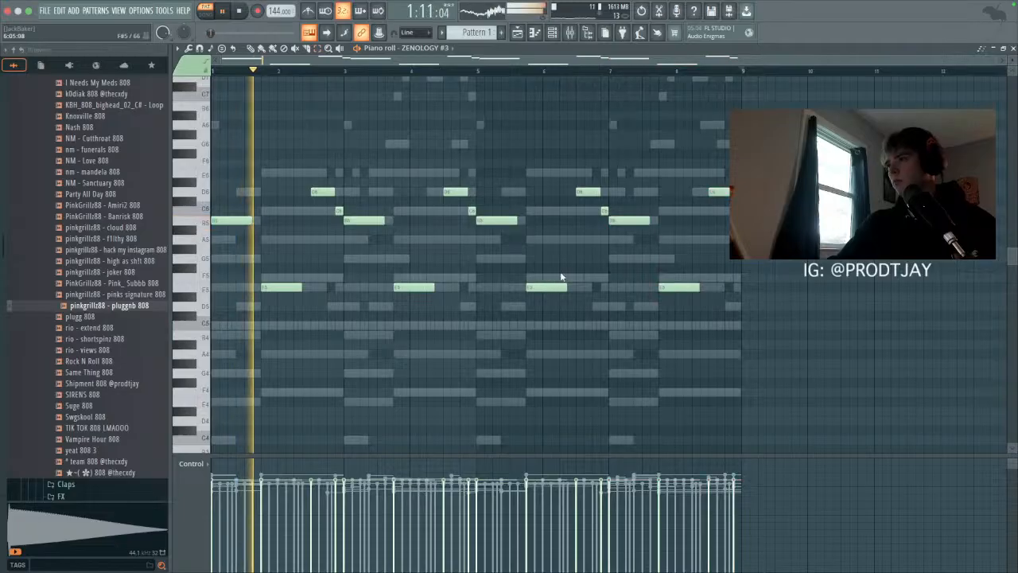
# Step: Clone the ZENOLOGY #2 channel and filter the copy's presets to the Synth Lead category
pyautogui.press('F6')
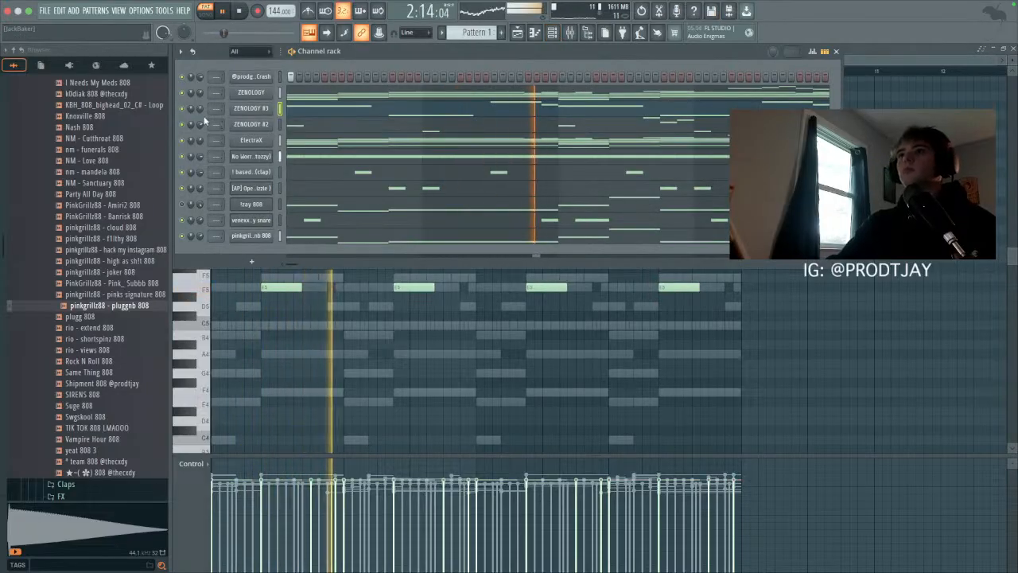
pyautogui.rightClick(271, 121)
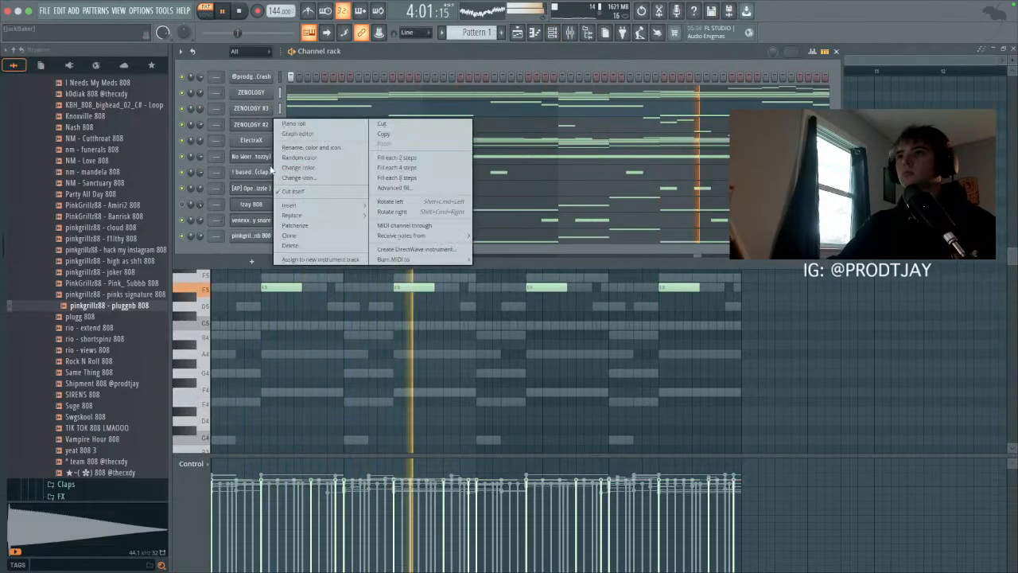
pyautogui.click(312, 237)
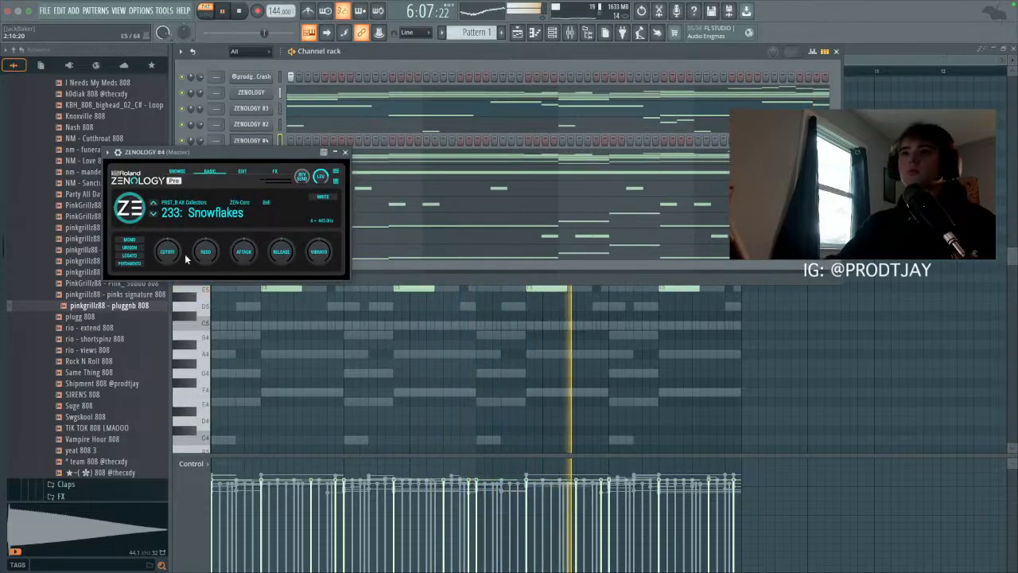
pyautogui.click(176, 171)
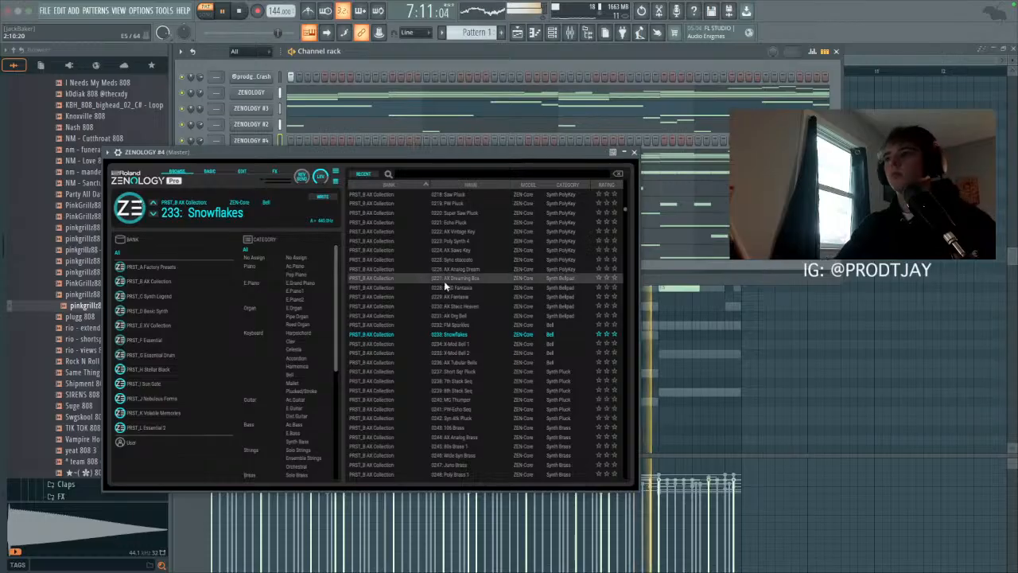
pyautogui.scroll(-3, 297, 378)
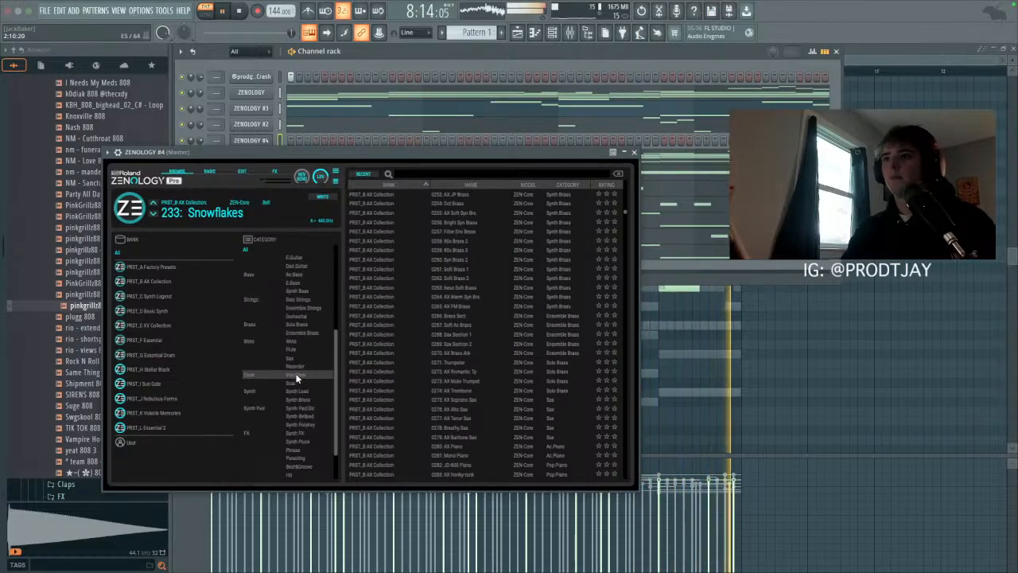
pyautogui.click(296, 349)
# Step: Audition AX Collection leads on ZENOLOGY #4, from AX Jupiter Ld 1 and Alpha Split to AX Saw Lead 2
pyautogui.click(437, 353)
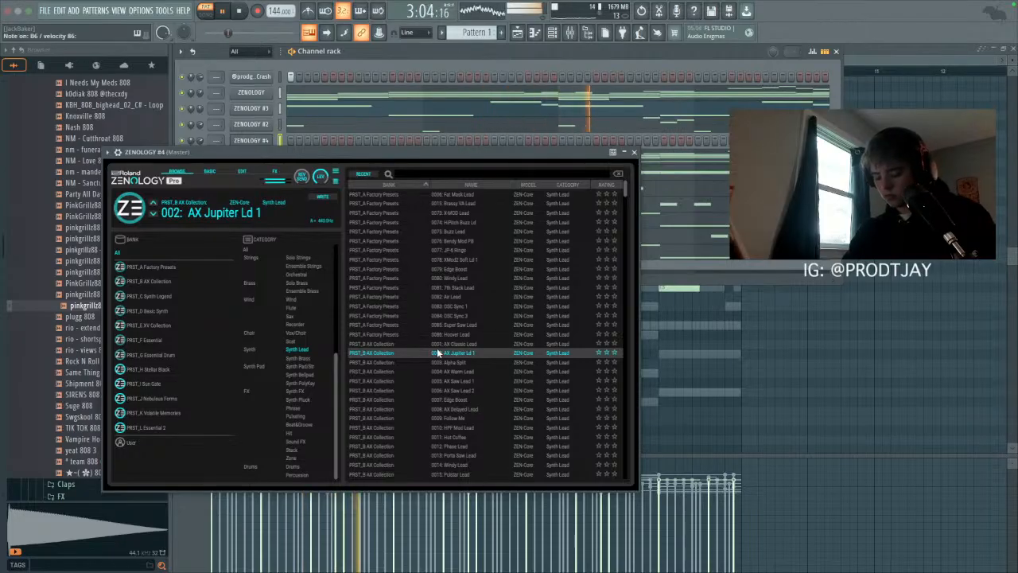
pyautogui.click(444, 362)
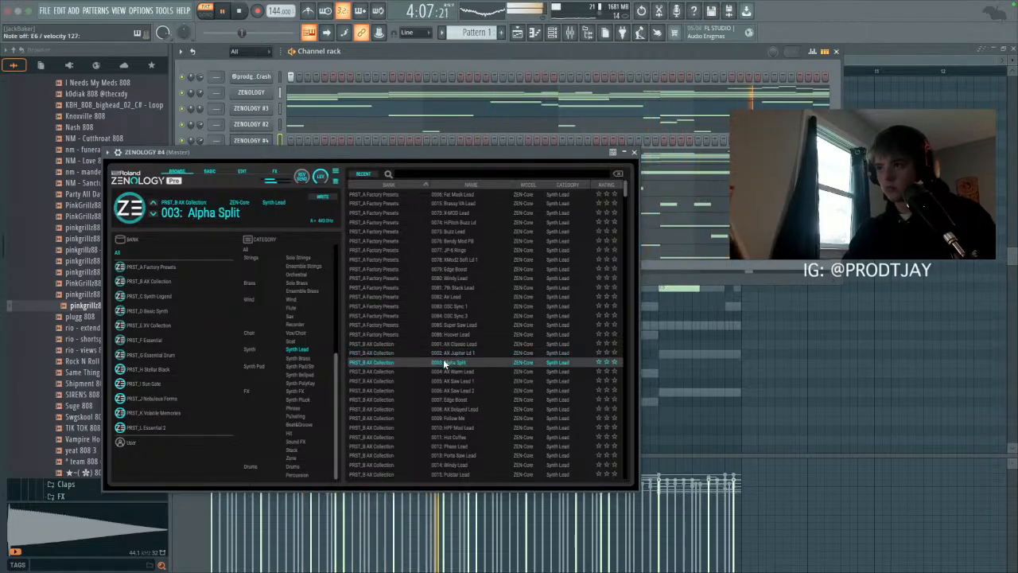
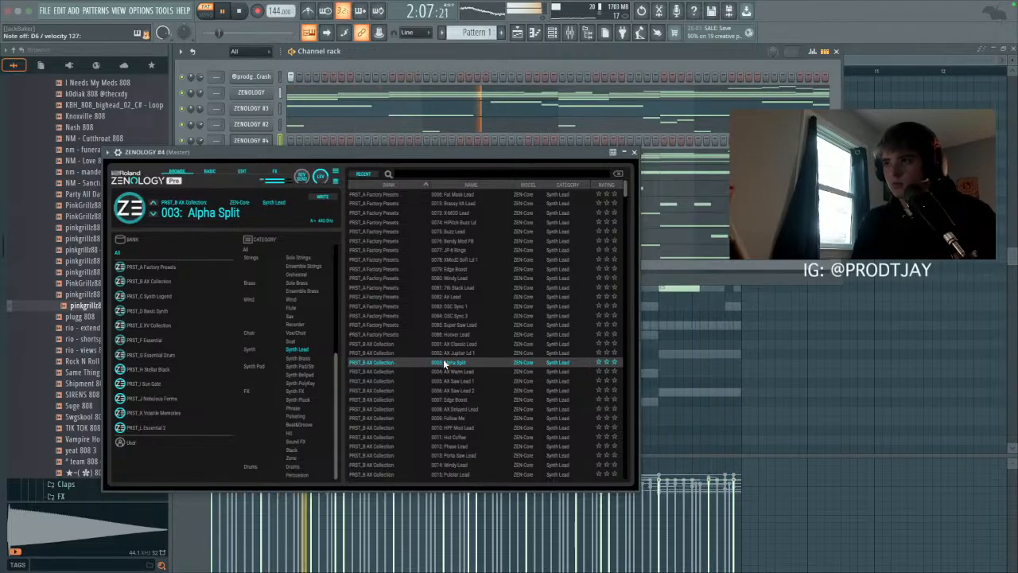
pyautogui.click(450, 371)
pyautogui.click(455, 381)
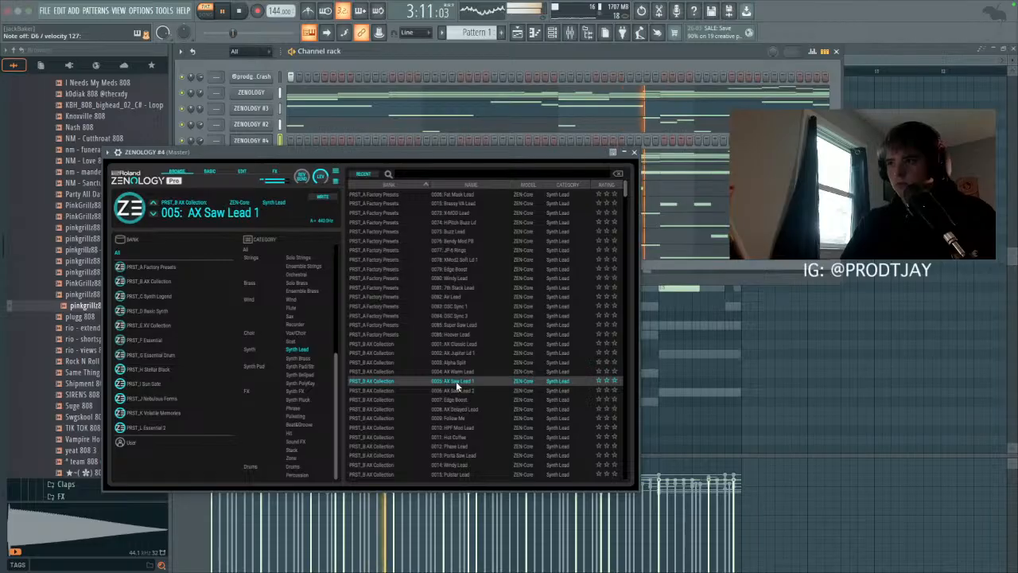
pyautogui.click(465, 390)
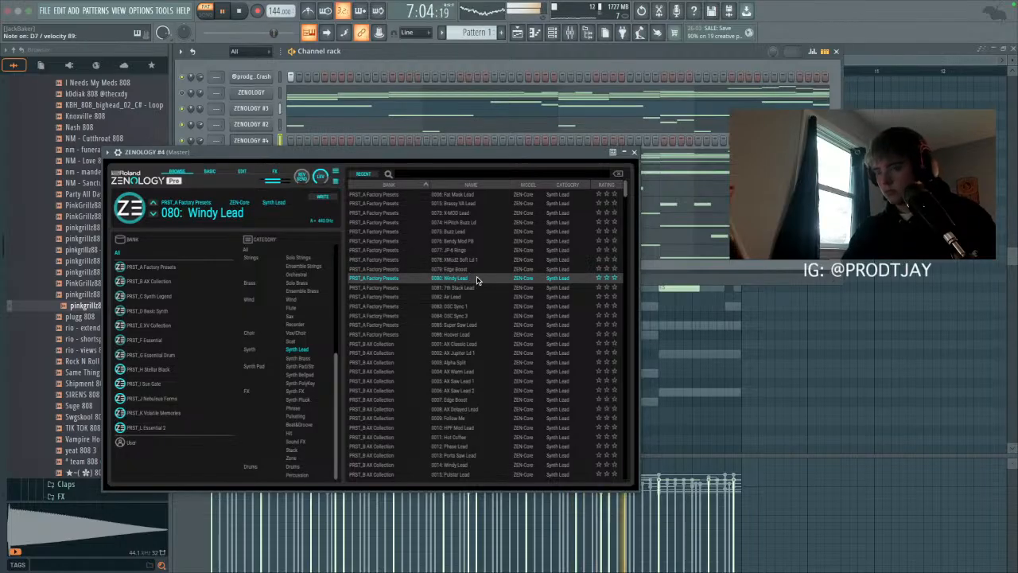
# Step: Audition factory leads on ZENOLOGY #4, including 7th Stack Lead, OSC Sync 3, Super Saw Lead and X-MOD Lead
pyautogui.click(474, 287)
pyautogui.click(475, 316)
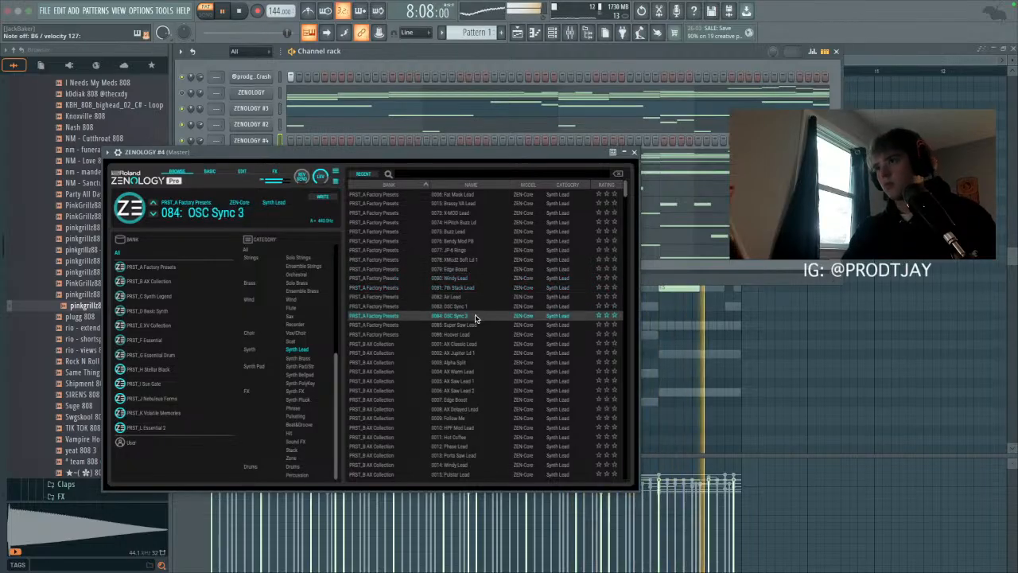
pyautogui.click(476, 325)
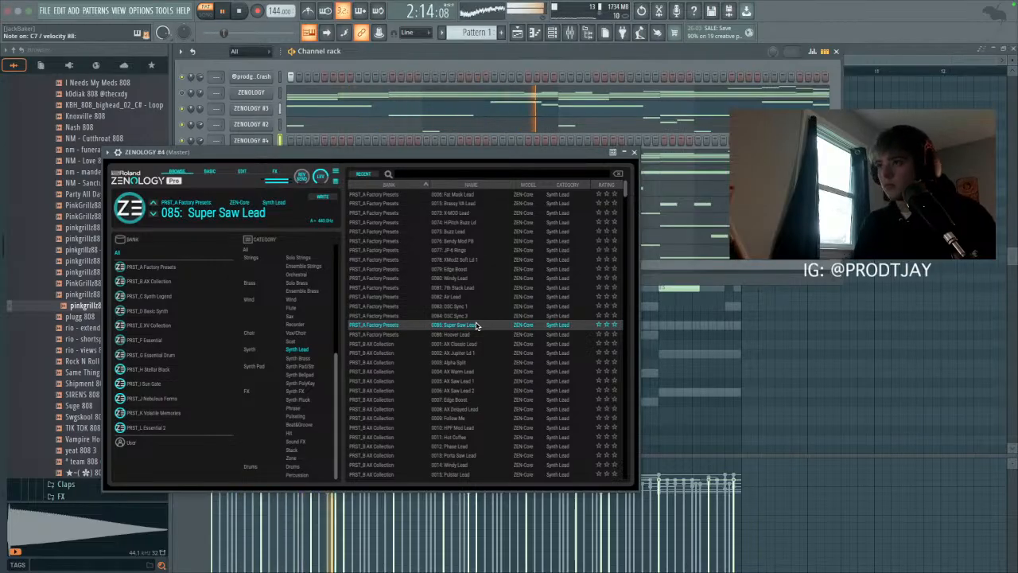
pyautogui.click(454, 231)
pyautogui.click(458, 222)
pyautogui.click(459, 213)
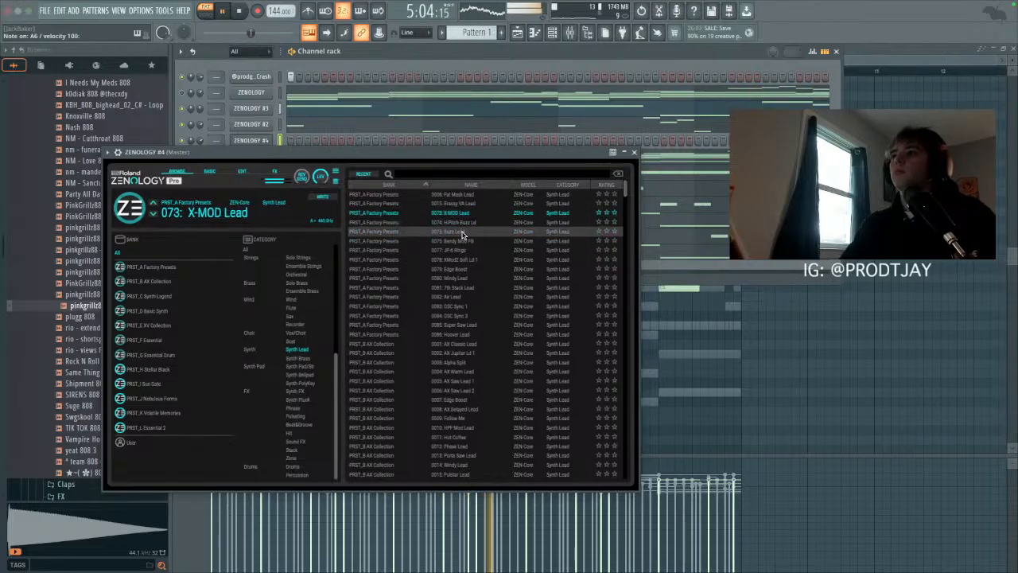
# Step: Try GR-300 Lead 2 on ZENOLOGY #4, load AX Saw Lead 3 and close the plugin
pyautogui.click(466, 324)
pyautogui.scroll(-1, 466, 334)
pyautogui.scroll(-5, 466, 334)
pyautogui.click(466, 324)
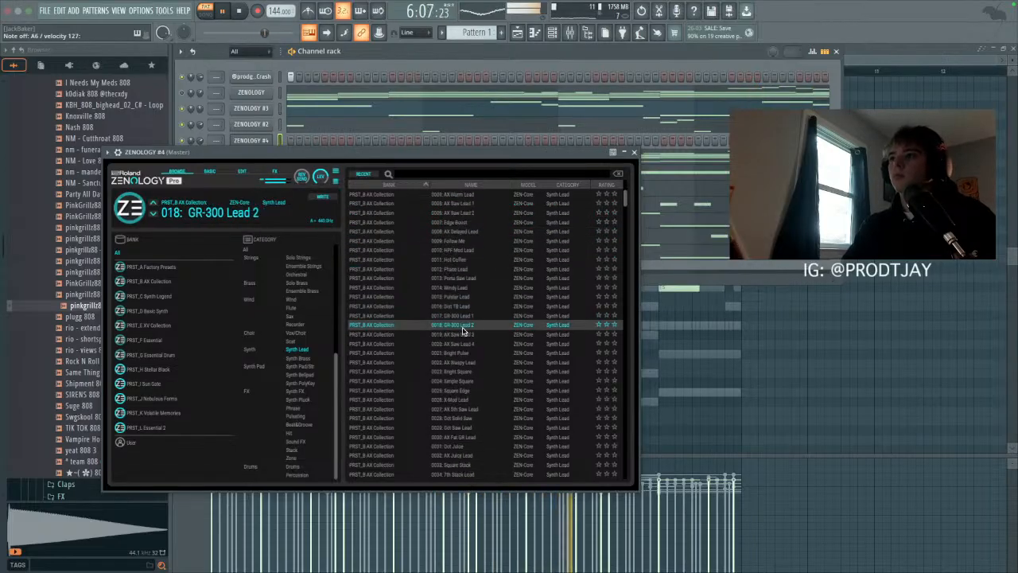
pyautogui.click(470, 334)
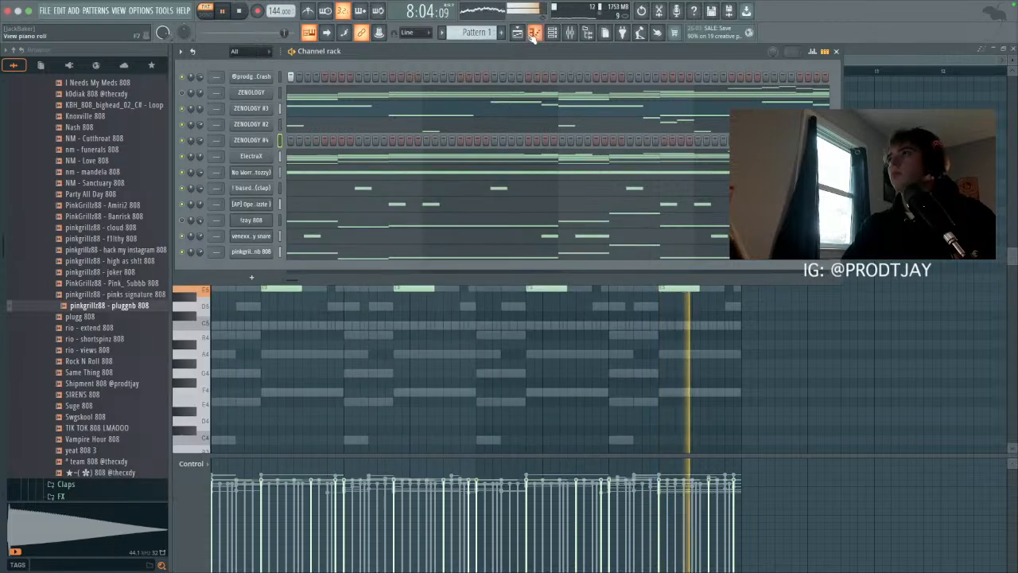
# Step: Open the ZENOLOGY #4 piano roll and draw a first melody of A6, E7 and D7 notes in bar 1
pyautogui.click(533, 33)
pyautogui.scroll(4, 340, 175)
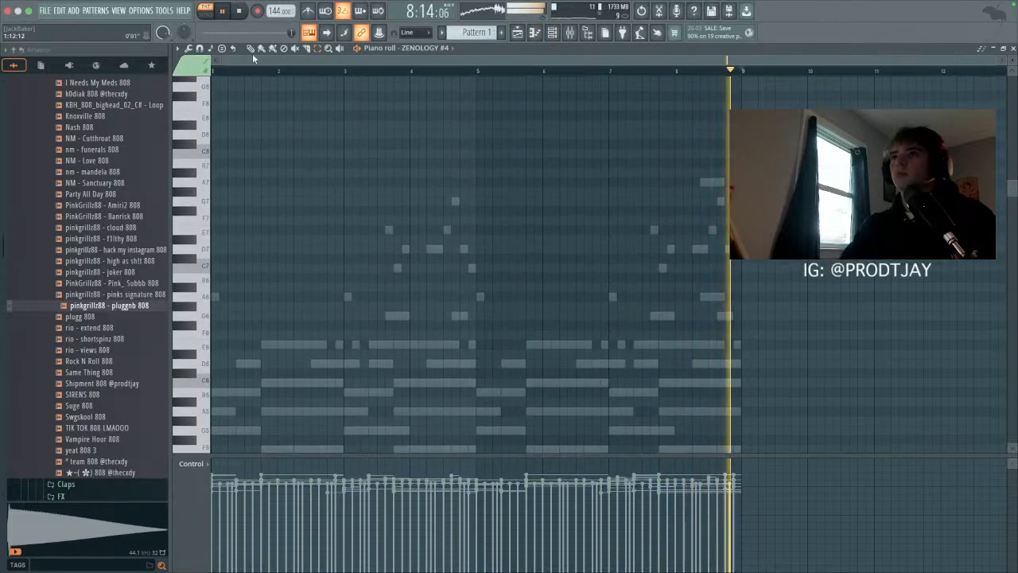
pyautogui.moveTo(228, 231)
pyautogui.mouseDown()
pyautogui.moveTo(244, 289)
pyautogui.moveTo(228, 297)
pyautogui.mouseUp()
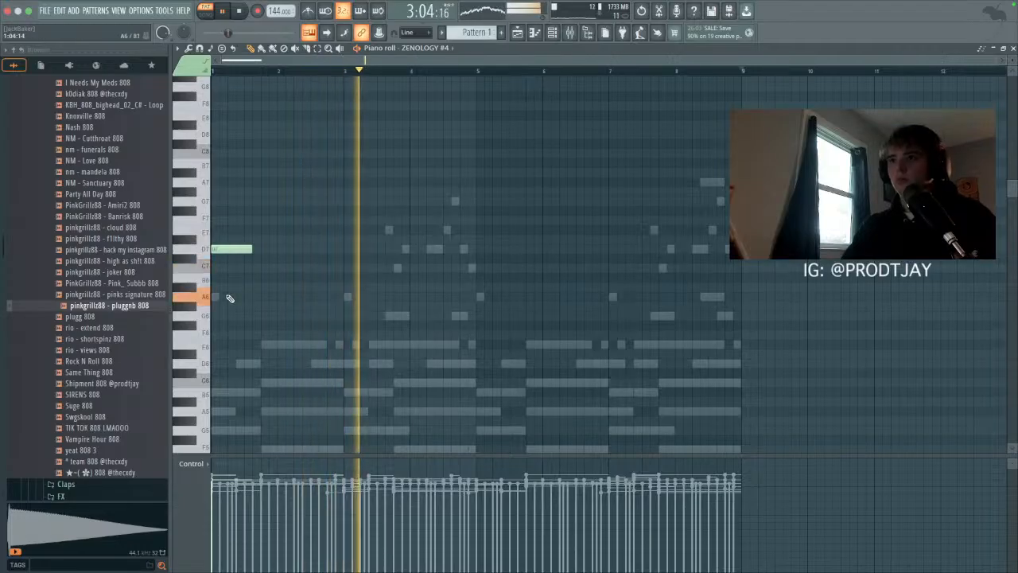
pyautogui.click(238, 231)
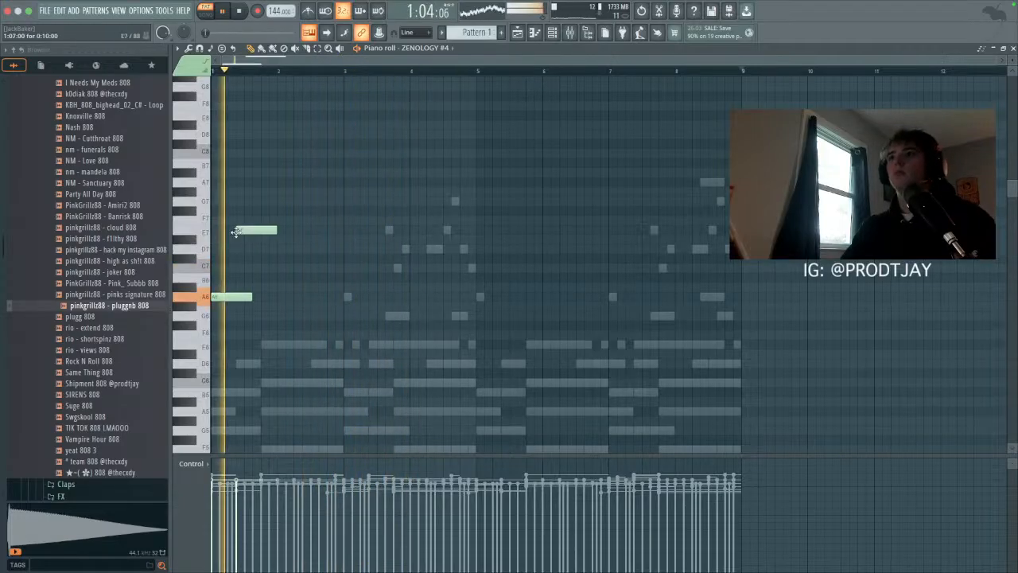
pyautogui.click(267, 257)
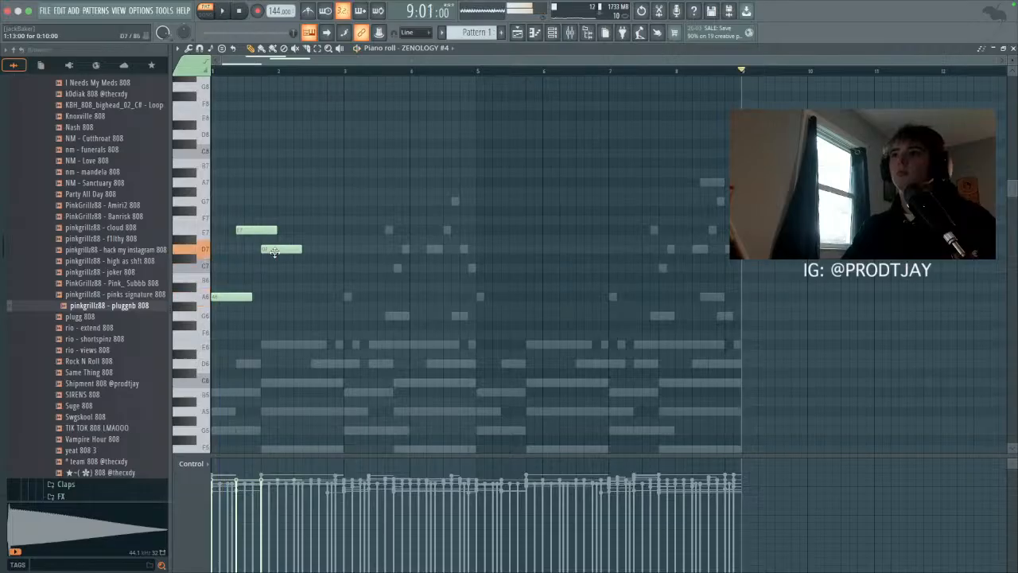
pyautogui.press('space')
# Step: Fill bar 1 of the ZENOLOGY #4 melody with short G7, A7 and E7 notes and add C7 and B6 in bar 2
pyautogui.click(230, 200)
pyautogui.click(248, 182)
pyautogui.moveTo(276, 229); pyautogui.dragTo(255, 229)
pyautogui.click(257, 229)
pyautogui.click(302, 268)
pyautogui.click(330, 278)
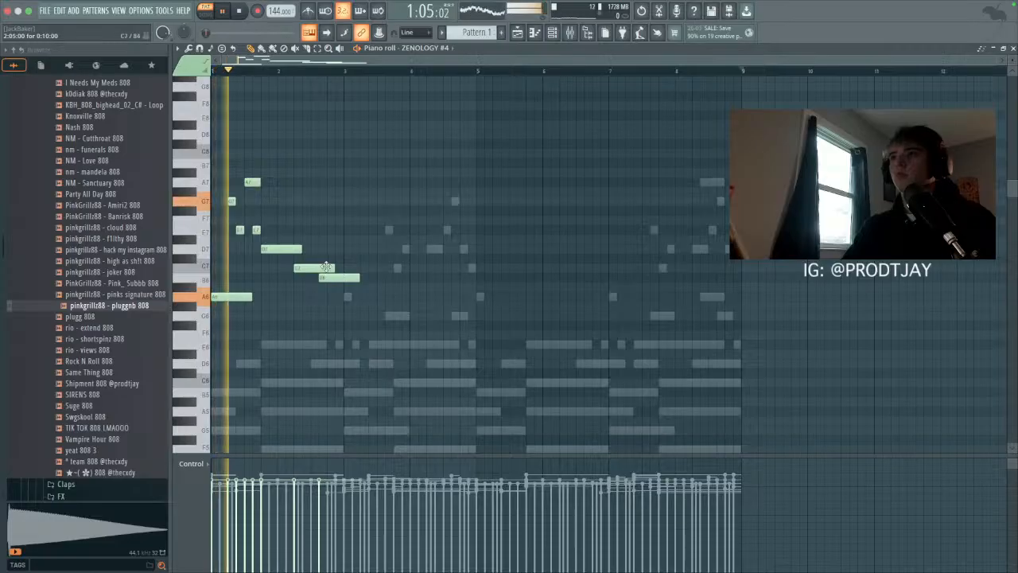
# Step: Add a G7 note in bar 2 of ZENOLOGY #4, duplicate the phrase into bars 3–4 and start the copy on D7
pyautogui.click(311, 200)
pyautogui.moveTo(349, 200); pyautogui.dragTo(327, 218)
pyautogui.click(334, 229)
pyautogui.press('space')
pyautogui.moveTo(358, 278); pyautogui.dragTo(372, 247)
pyautogui.press('super+b')
pyautogui.click(422, 307)
pyautogui.rightClick(431, 309)
pyautogui.press('space')
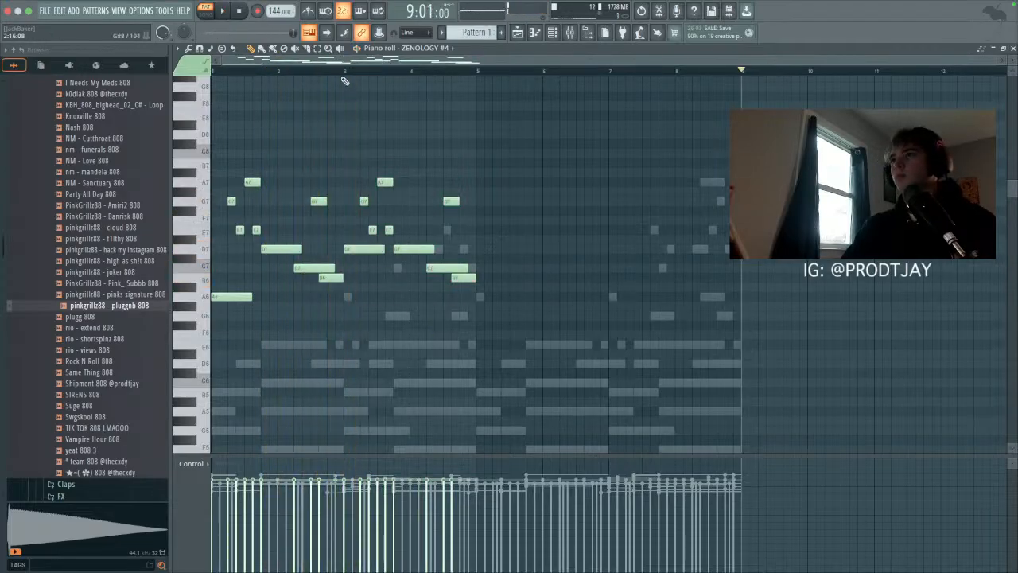
# Step: In bar 3 of the ZENOLOGY #4 melody, add a short C8 note, move A7 to B7 and raise the last D7 to G7
pyautogui.press('space')
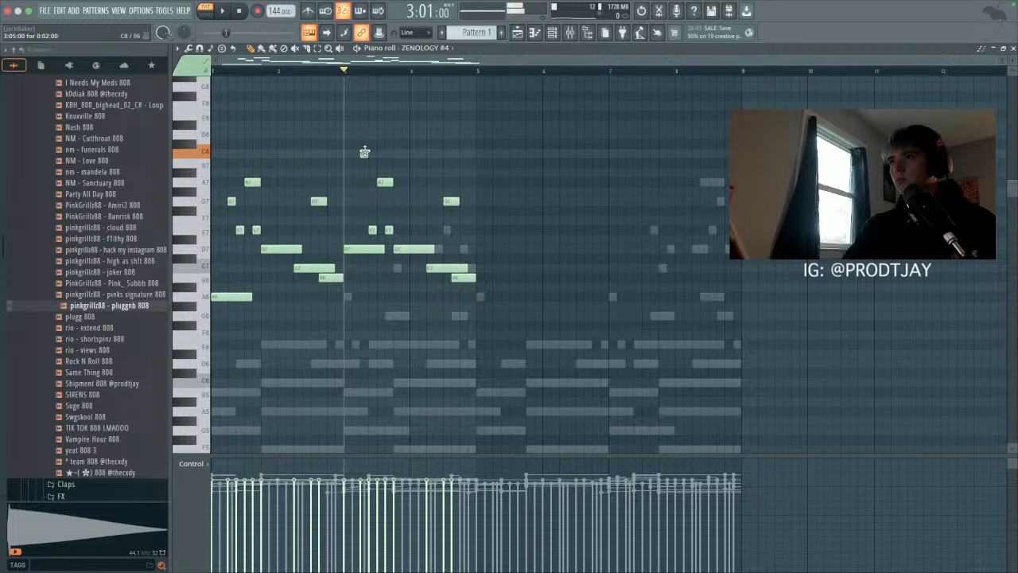
pyautogui.click(363, 153)
pyautogui.moveTo(385, 183); pyautogui.dragTo(384, 163)
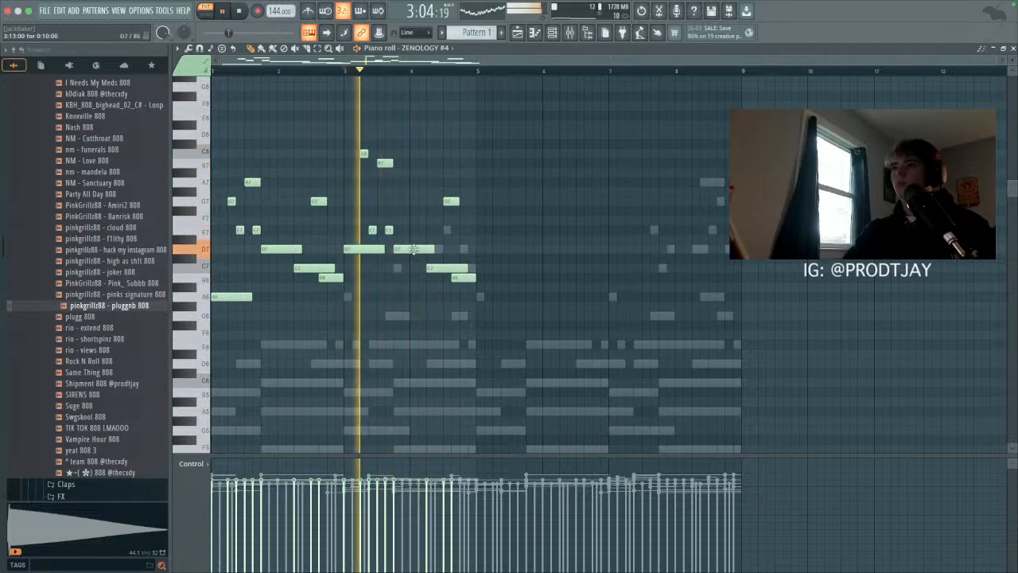
pyautogui.moveTo(414, 251); pyautogui.dragTo(413, 203)
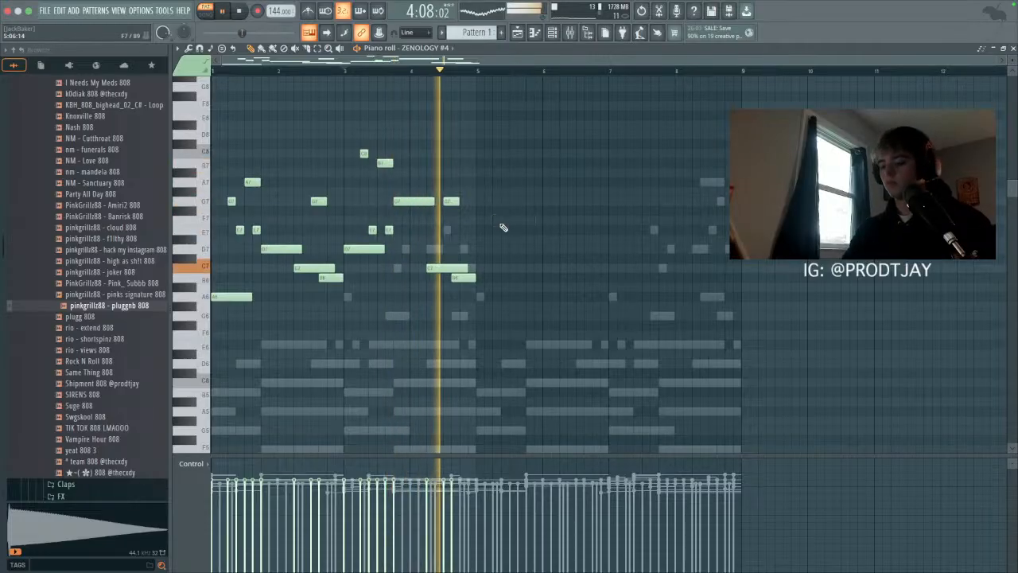
# Step: Duplicate the ZENOLOGY #4 melody into bars 5–8 and rework the end of bar 4 with E7 and a short D7
pyautogui.press('super+b')
pyautogui.press('space')
pyautogui.press('space')
pyautogui.moveTo(463, 278); pyautogui.dragTo(481, 250)
pyautogui.click(465, 249)
pyautogui.press('space')
pyautogui.press('space')
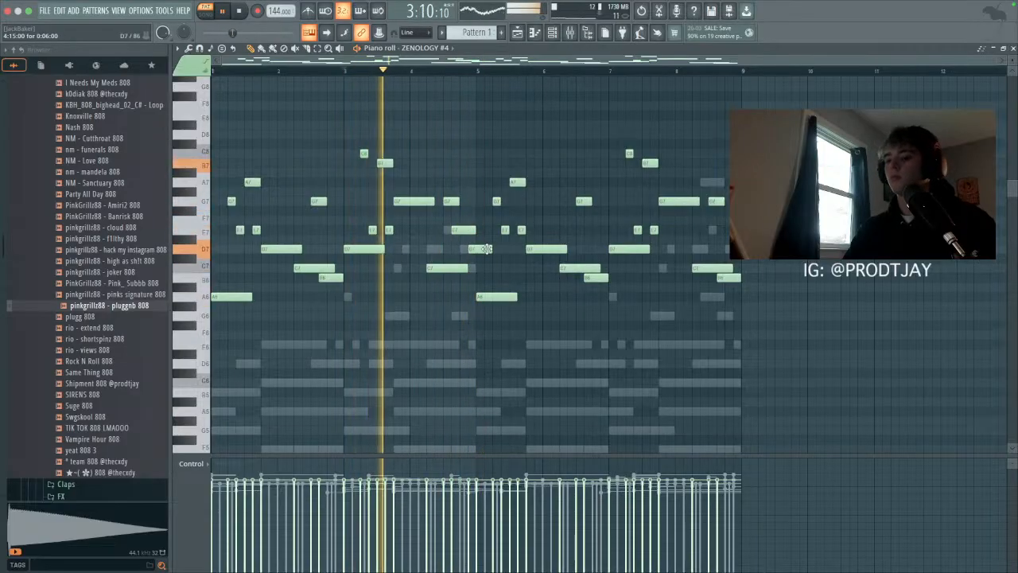
# Step: Replace the copied notes in bars 5–8 with a fresh duplicate of the revised four-bar ZENOLOGY #4 melody
pyautogui.click(317, 49)
pyautogui.moveTo(478, 130); pyautogui.dragTo(769, 336)
pyautogui.press('Delete')
pyautogui.press('super+b')
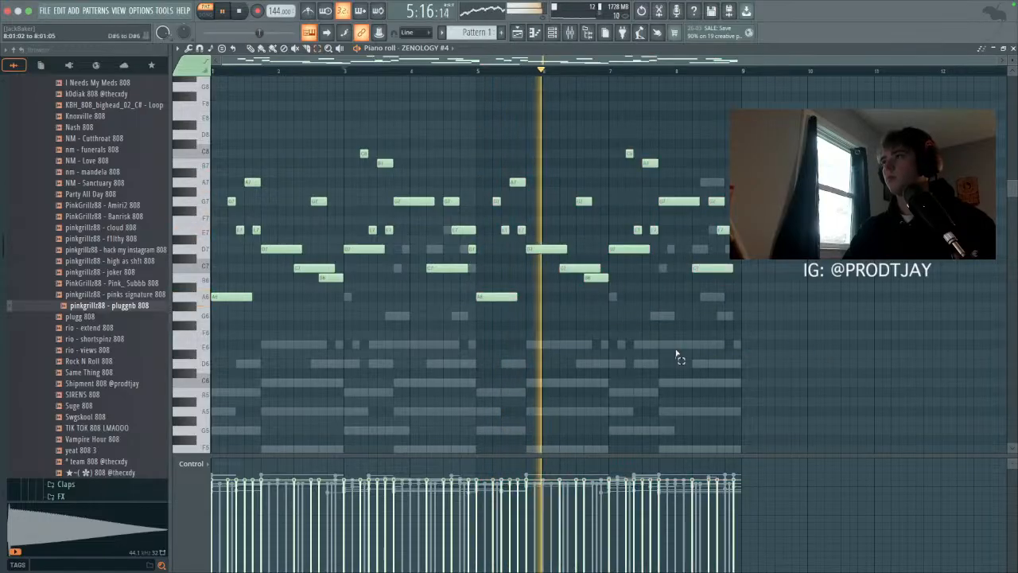
# Step: Open the ZENOLOGY #4 plugin and audition Bright Pulse, AX Saw Lead 4, AX Waspy Lead, Bright Square and Simple Square
pyautogui.press('F6')
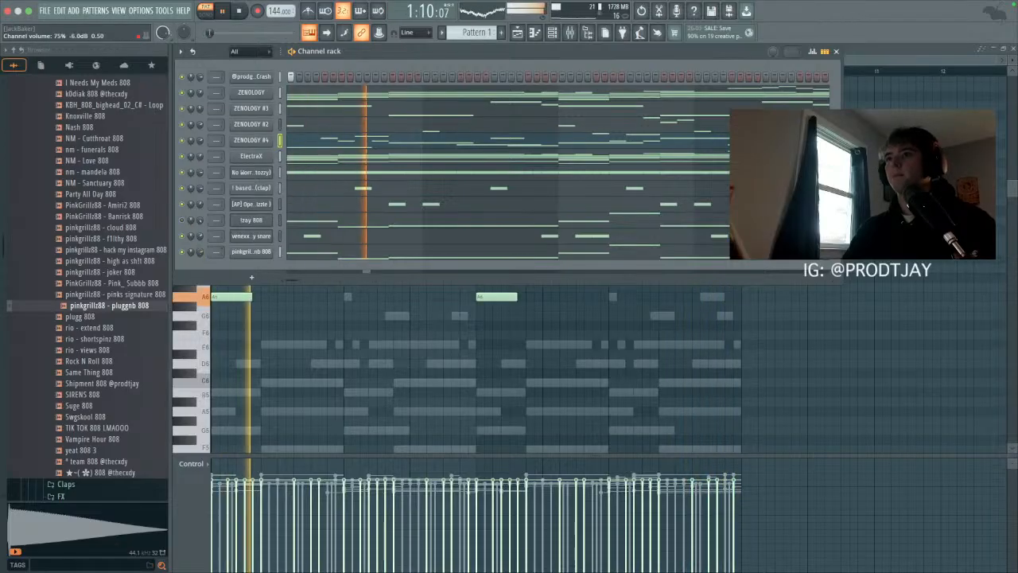
pyautogui.press('F9')
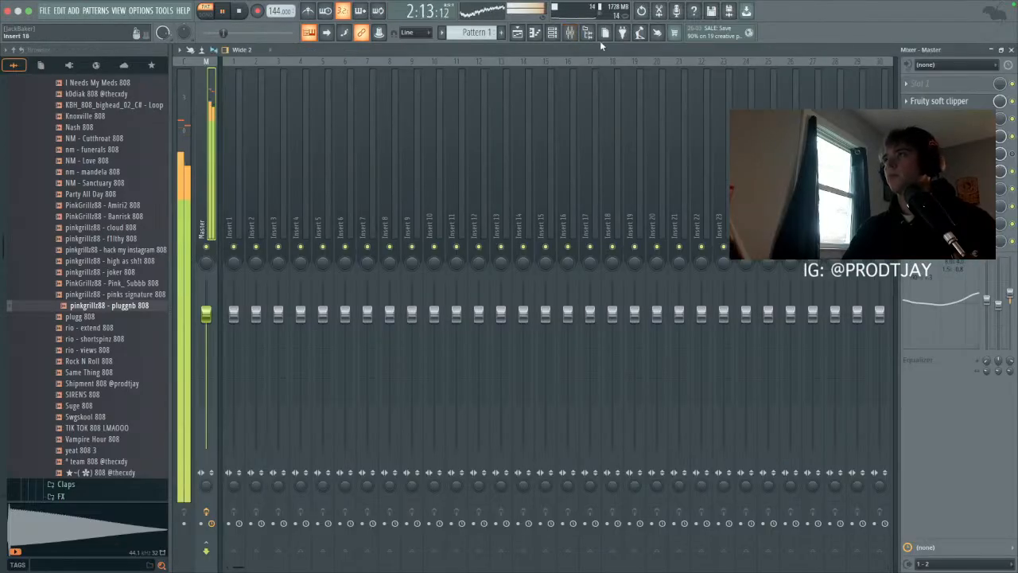
pyautogui.click(559, 34)
pyautogui.click(250, 140)
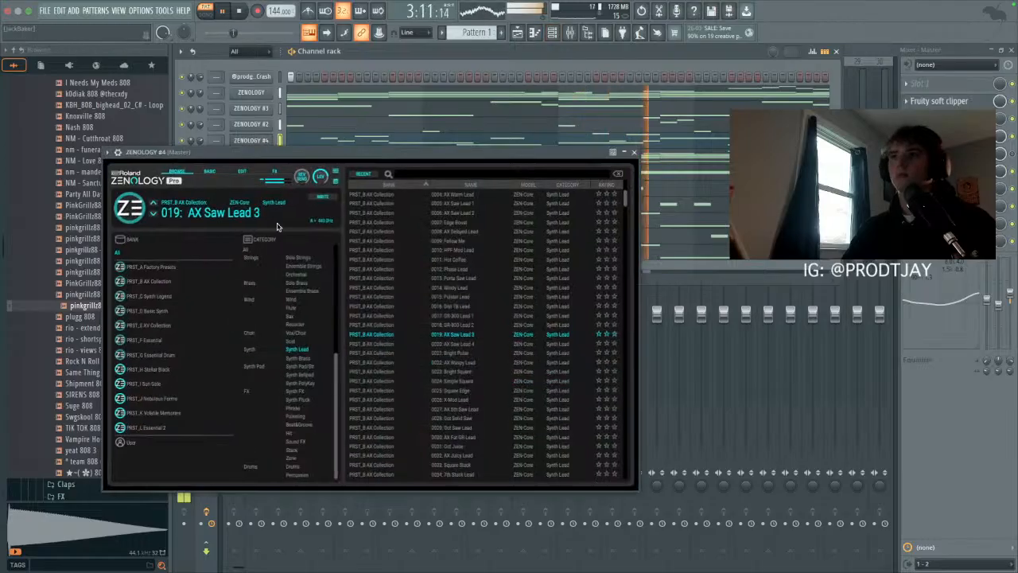
pyautogui.click(469, 352)
pyautogui.click(468, 344)
pyautogui.click(469, 361)
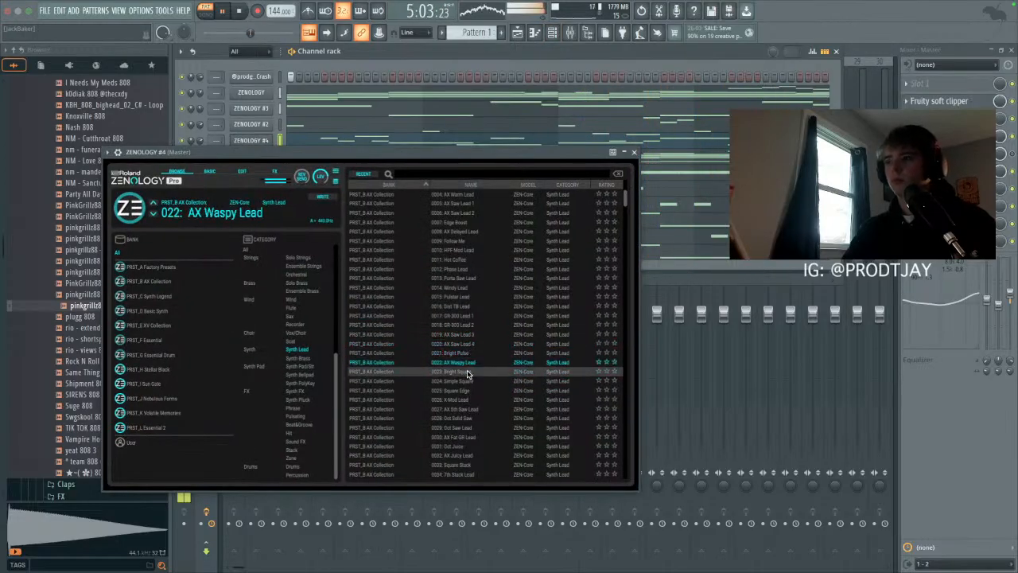
pyautogui.click(468, 372)
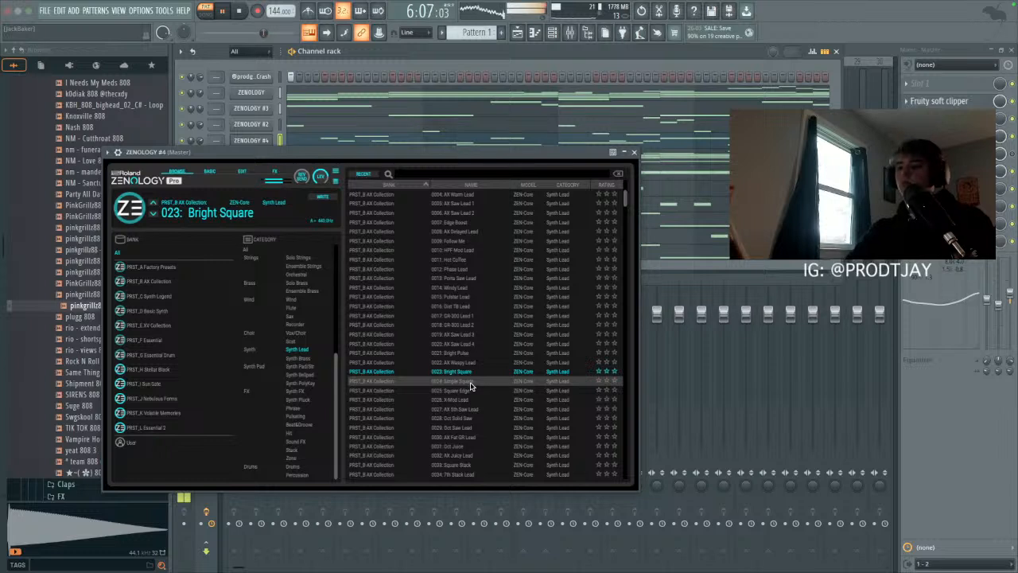
pyautogui.click(469, 383)
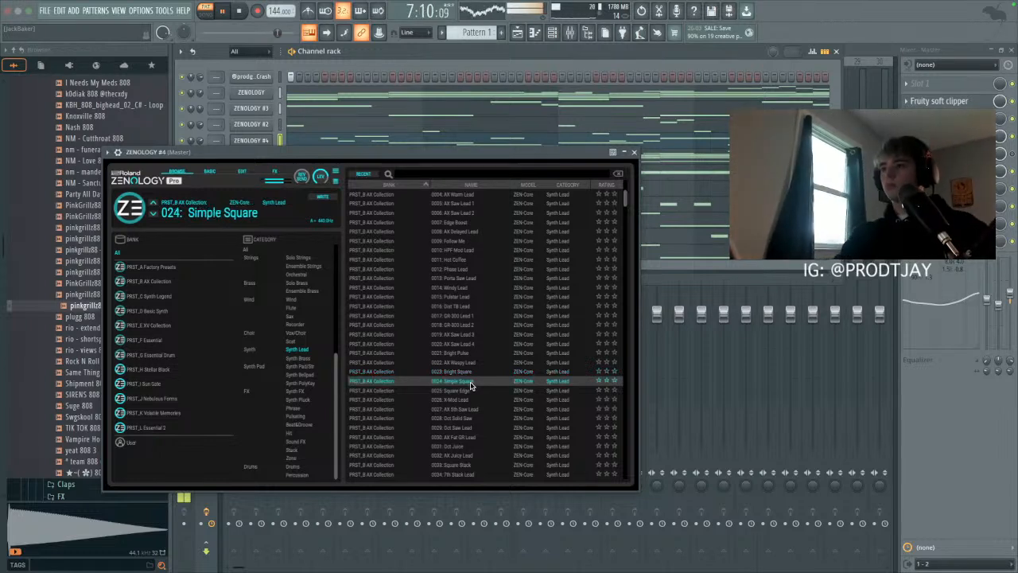
# Step: Audition more AX Collection leads on ZENOLOGY #4, including Oct Solid Saw, Oct Juice, Tri Stack, Fireball Lead and AX Saw Lead 5
pyautogui.scroll(-1, 455, 406)
pyautogui.click(455, 407)
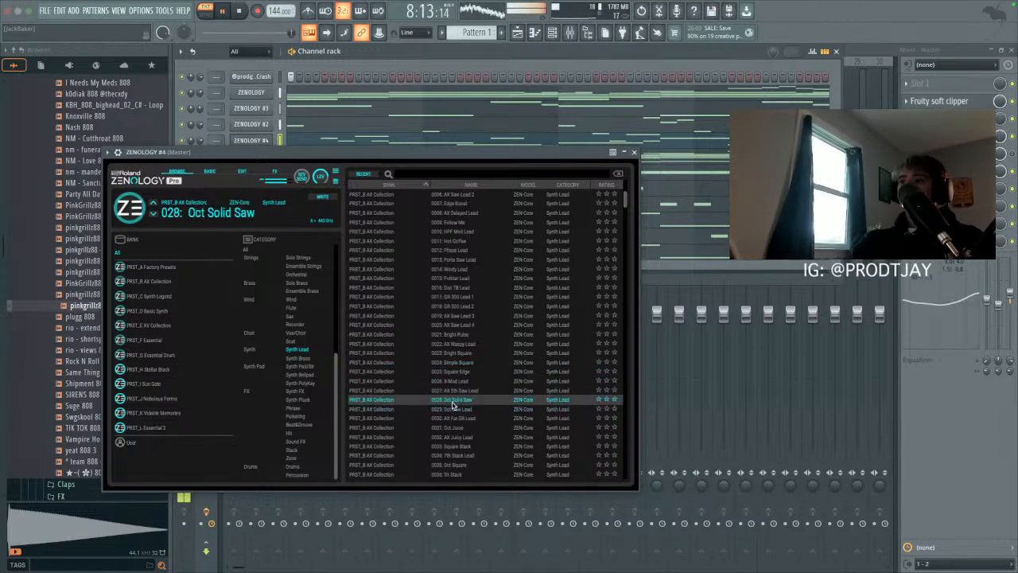
pyautogui.click(456, 417)
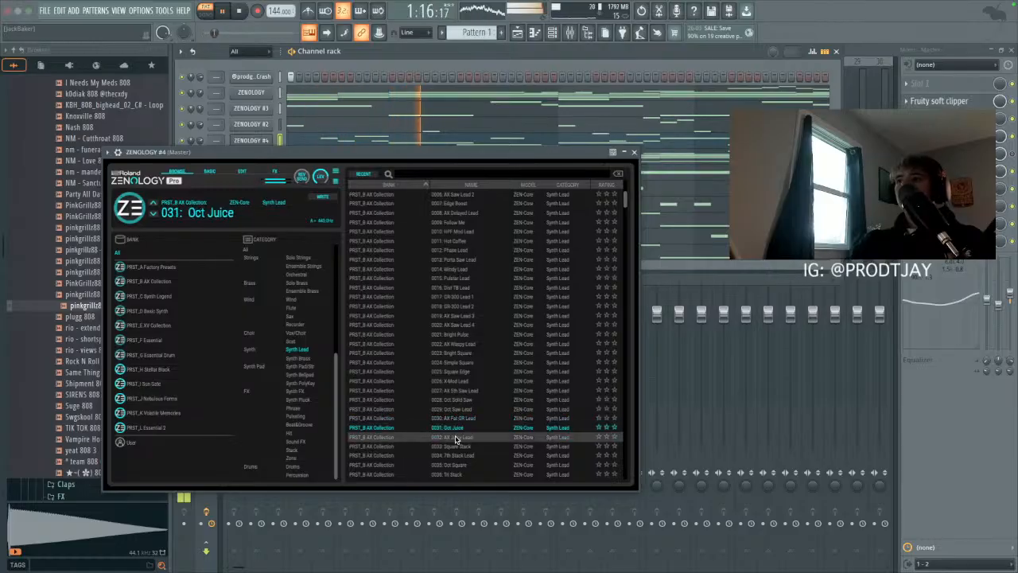
pyautogui.click(458, 447)
pyautogui.scroll(-3, 457, 413)
pyautogui.click(457, 390)
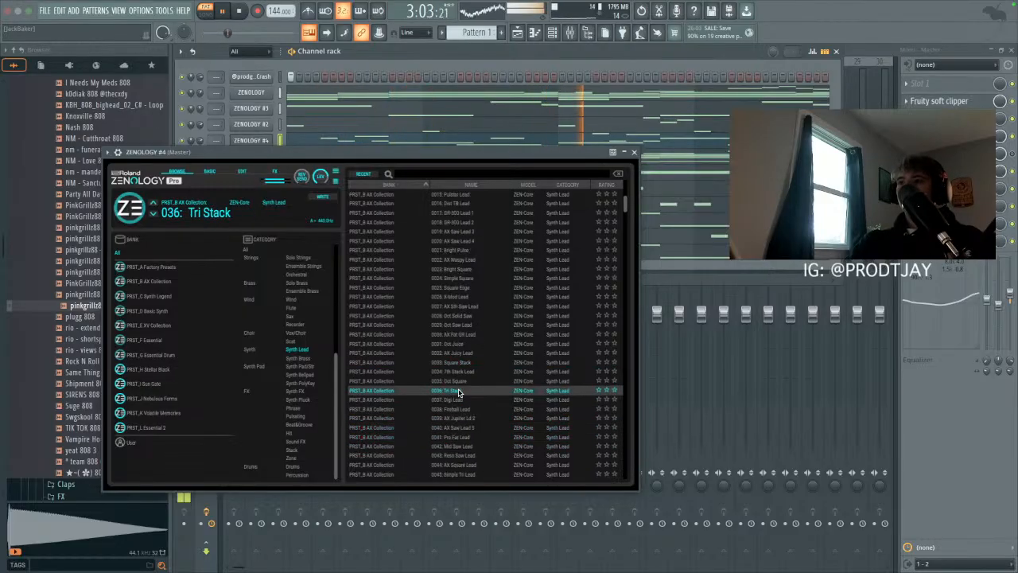
pyautogui.click(457, 401)
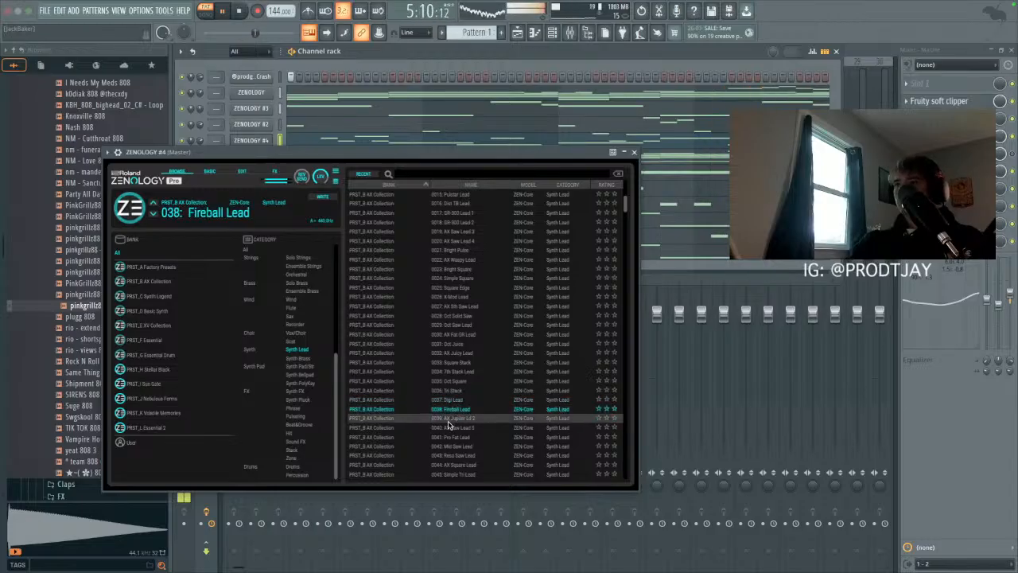
pyautogui.click(457, 418)
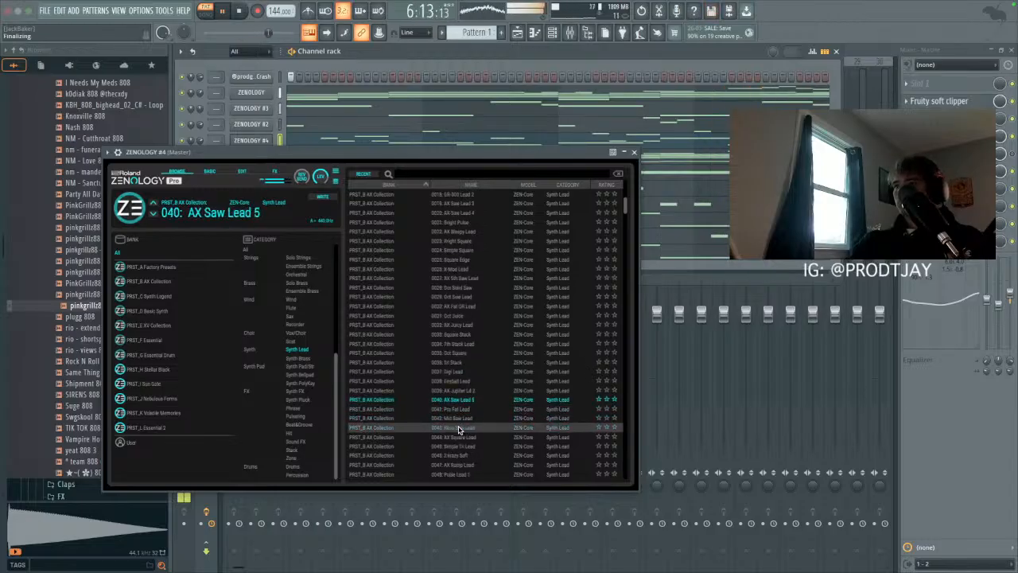
# Step: Audition the AX Collection synth leads on ZENOLOGY #4 from Mid Saw Lead and Pro Fat Lead through to Solo Nz Peaker
pyautogui.click(477, 419)
pyautogui.click(476, 409)
pyautogui.scroll(-3, 473, 418)
pyautogui.click(473, 383)
pyautogui.click(478, 363)
pyautogui.click(471, 353)
pyautogui.click(478, 371)
pyautogui.click(477, 382)
pyautogui.scroll(-4, 474, 374)
pyautogui.click(473, 344)
pyautogui.click(473, 352)
pyautogui.click(474, 372)
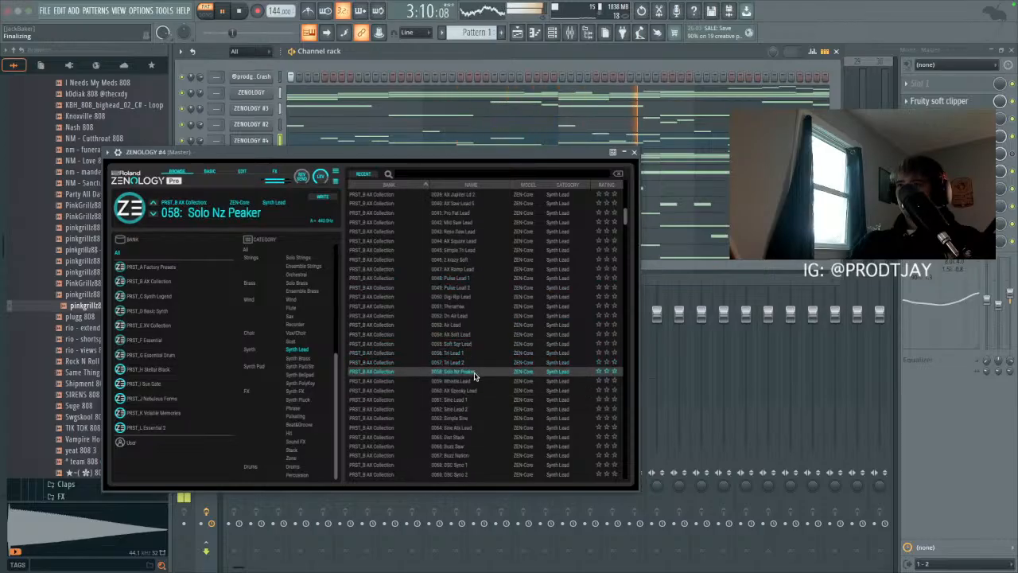
# Step: Audition AX Spooky Lead, Buzz Saw and presets further down the Synth Lead category on ZENOLOGY #4
pyautogui.click(471, 391)
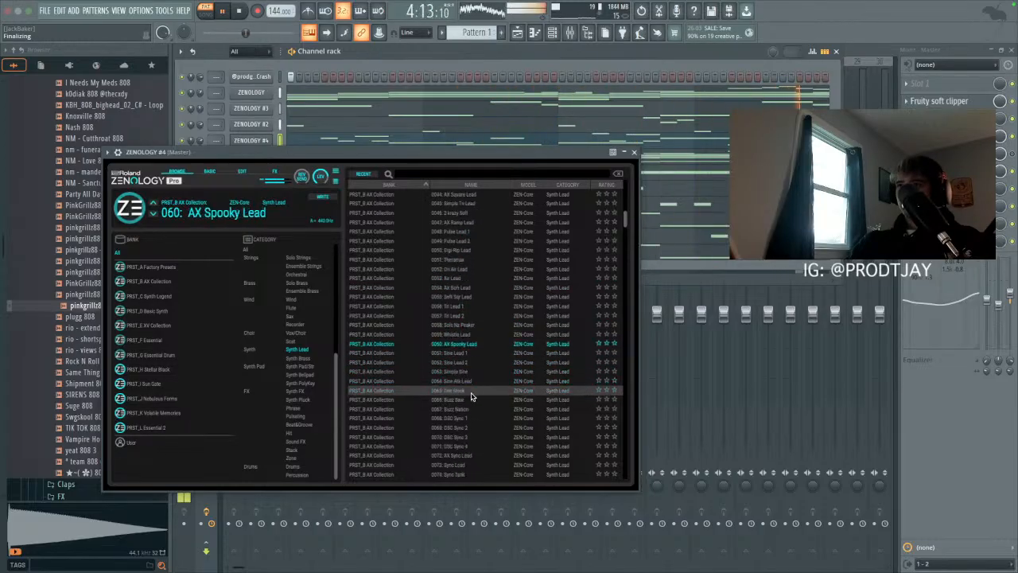
pyautogui.click(470, 394)
pyautogui.scroll(-1, 472, 397)
pyautogui.click(463, 409)
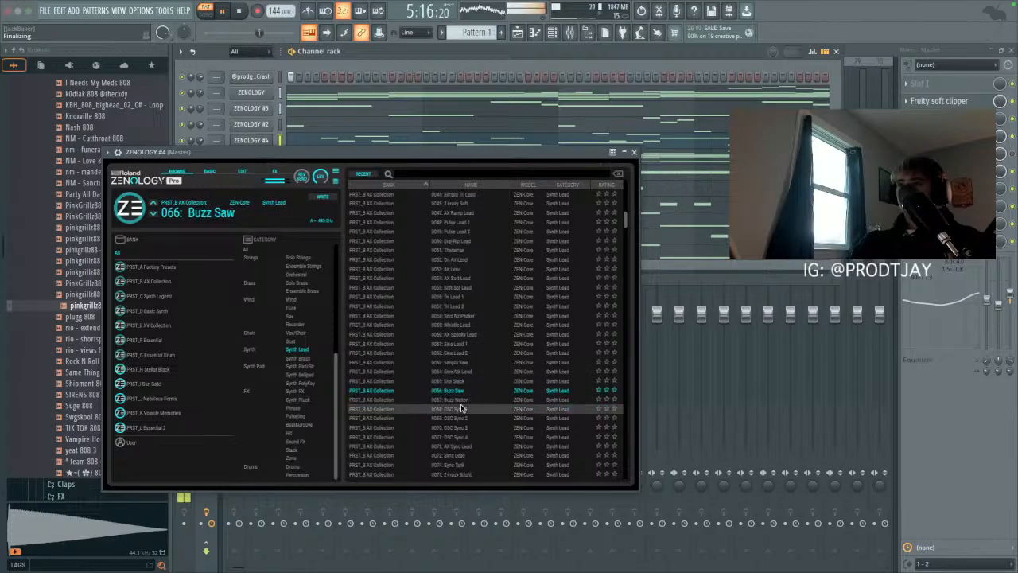
pyautogui.scroll(-9, 461, 407)
pyautogui.click(463, 404)
# Step: Audition the Basic Synth saw leads on ZENOLOGY #4 between Saw Lead 31 and Saw Lead 26
pyautogui.scroll(2, 468, 358)
pyautogui.click(469, 325)
pyautogui.click(474, 346)
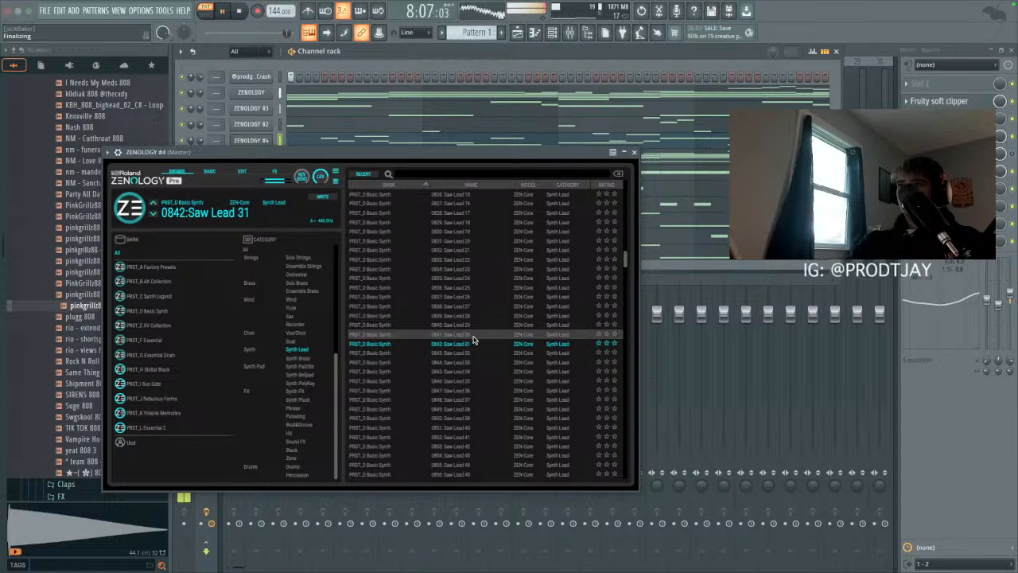
pyautogui.click(471, 314)
pyautogui.click(472, 305)
pyautogui.click(474, 296)
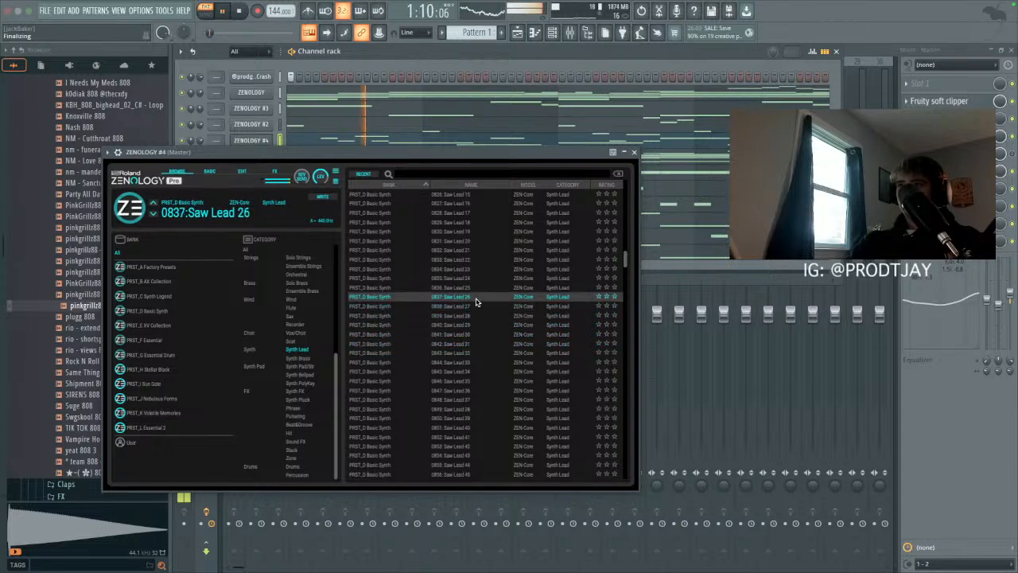
# Step: Raise the system volume and audition the ZENOLOGY #4 presets from Saw Lead 25 back to Saw Lead 18
pyautogui.press('XF86AudioRaiseVolume')
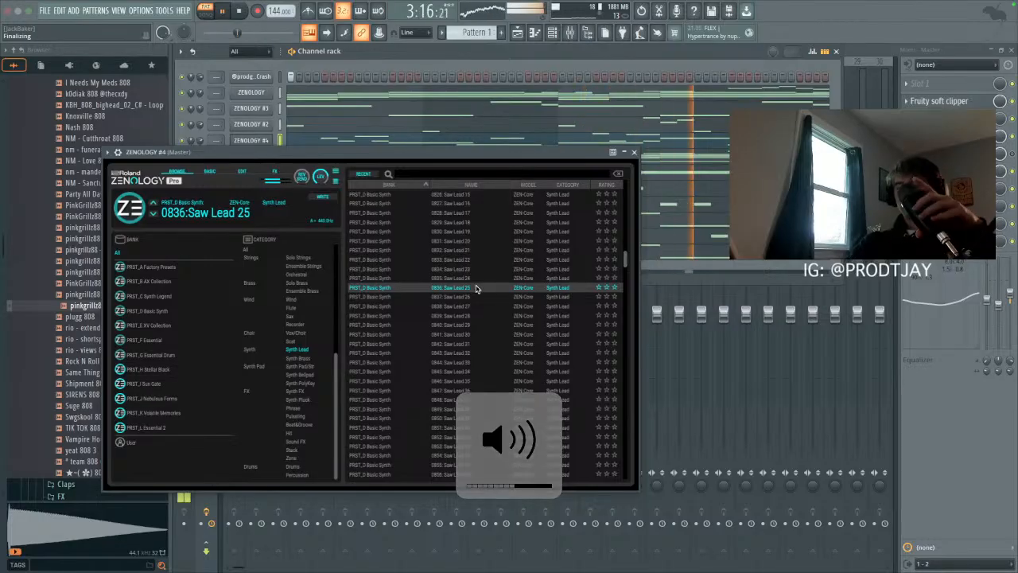
pyautogui.click(475, 270)
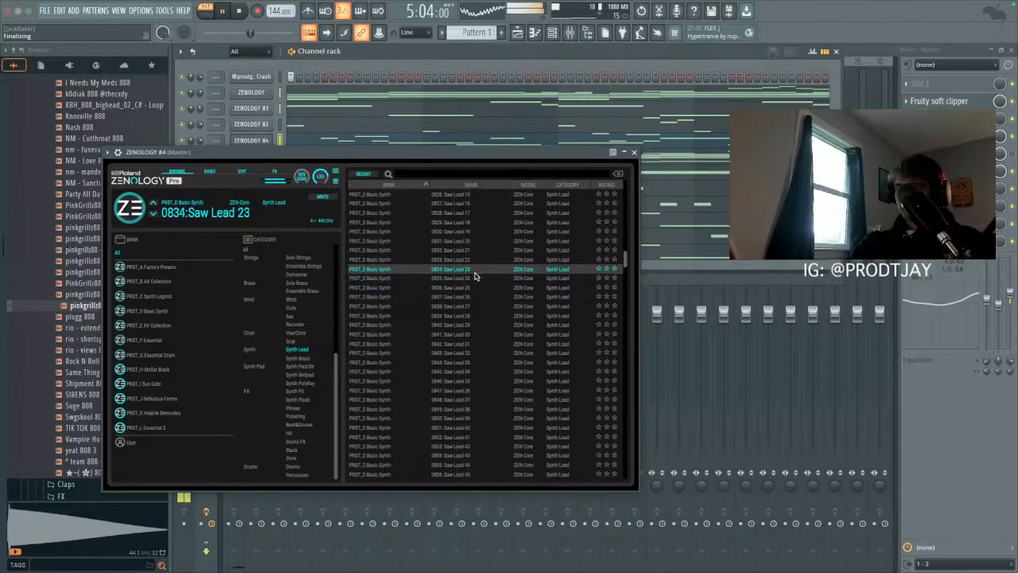
pyautogui.press('XF86AudioRaiseVolume')
pyautogui.click(469, 260)
pyautogui.click(466, 250)
pyautogui.click(467, 240)
pyautogui.click(469, 230)
pyautogui.click(471, 222)
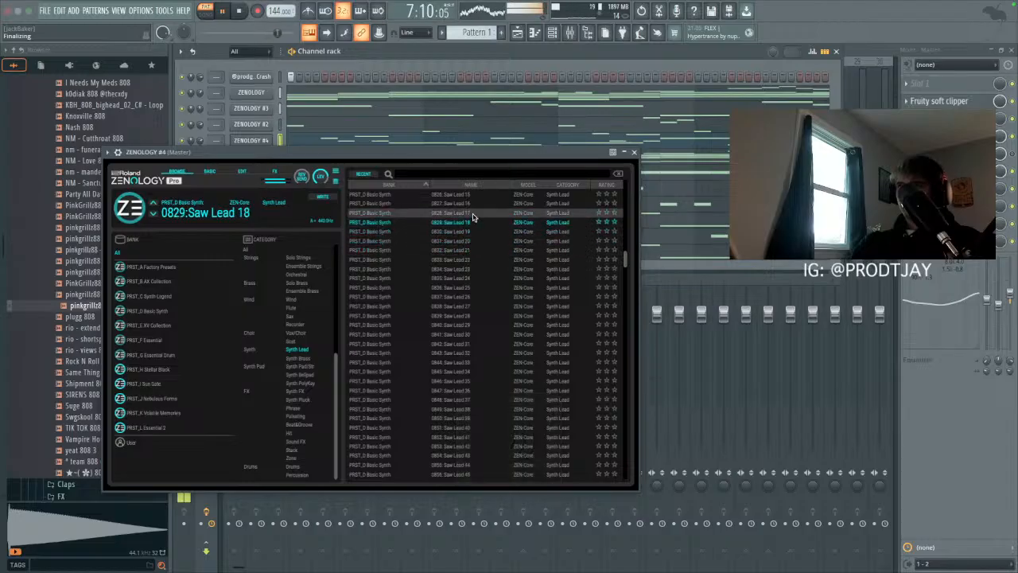
# Step: Audition Saw Lead 34 through Saw Lead 39 on ZENOLOGY #4 and close the plugin on Saw Lead 39
pyautogui.click(460, 370)
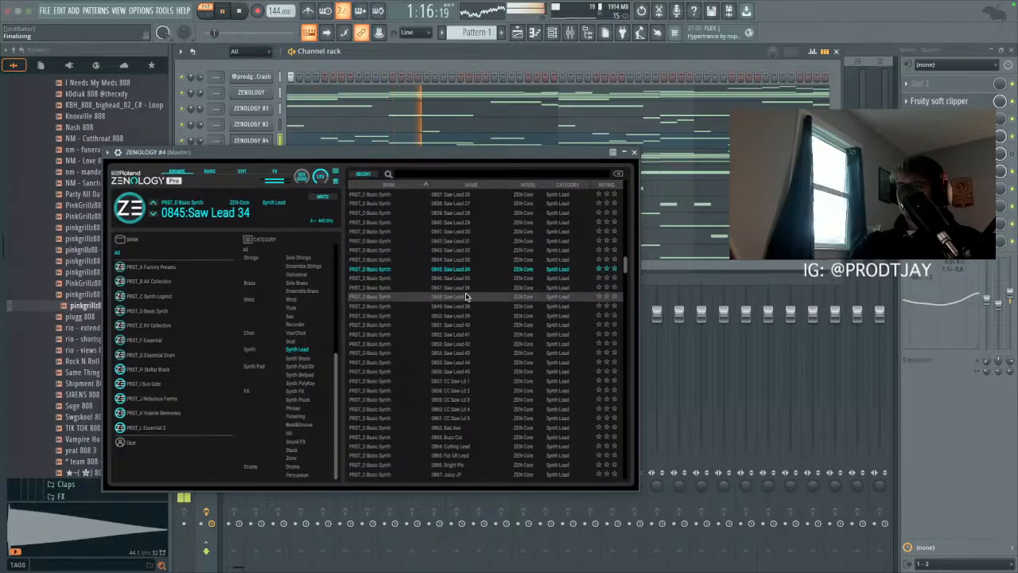
pyautogui.click(466, 287)
pyautogui.click(471, 289)
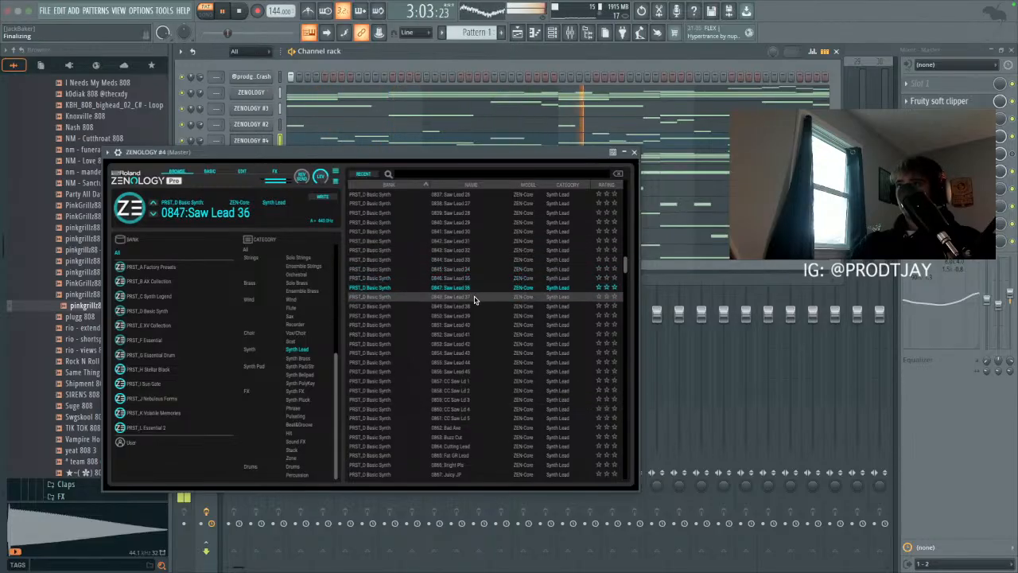
pyautogui.click(478, 305)
pyautogui.click(478, 316)
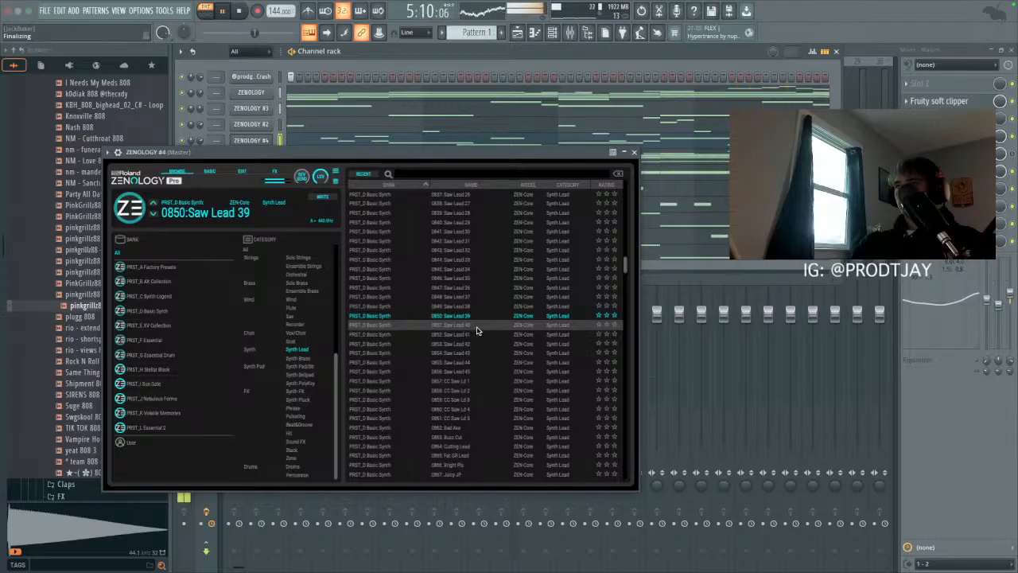
pyautogui.click(634, 152)
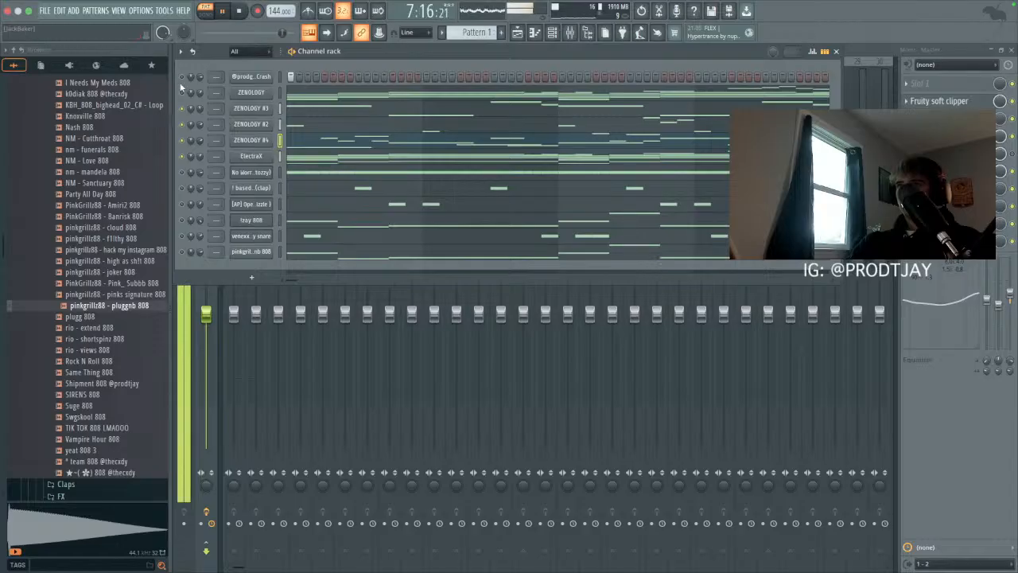
# Step: Reopen ZENOLOGY #4, compare Saw Lead 41 with Saw Lead 40, load Saw Lead 40 and close the plugin
pyautogui.click(267, 141)
pyautogui.click(468, 336)
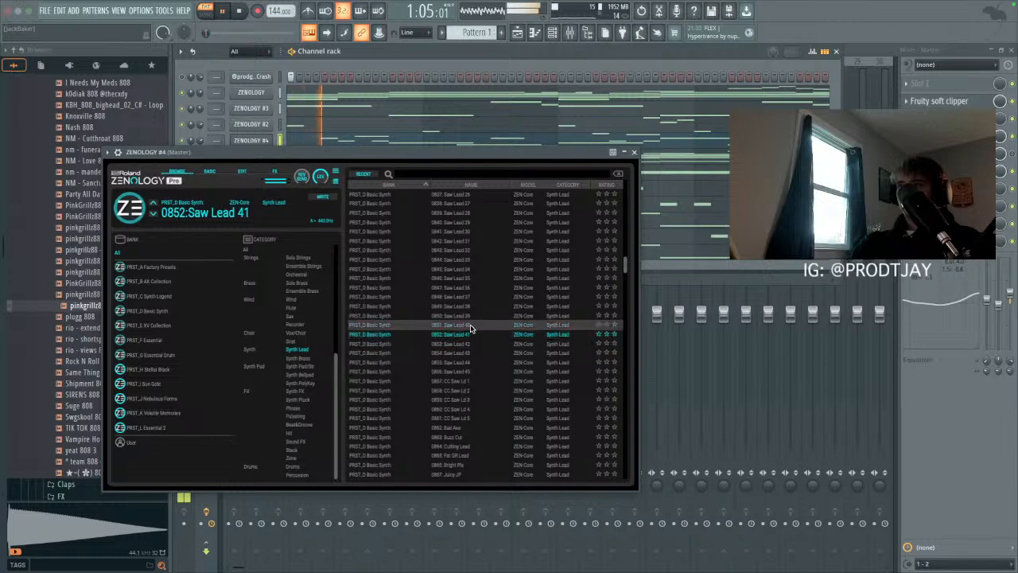
pyautogui.click(472, 326)
pyautogui.click(470, 334)
pyautogui.click(476, 325)
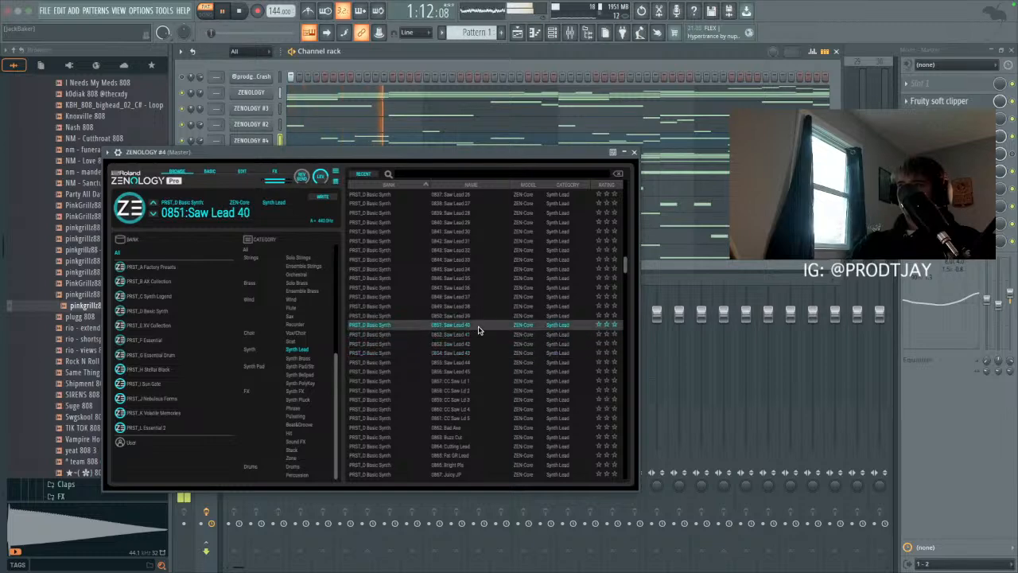
pyautogui.click(634, 154)
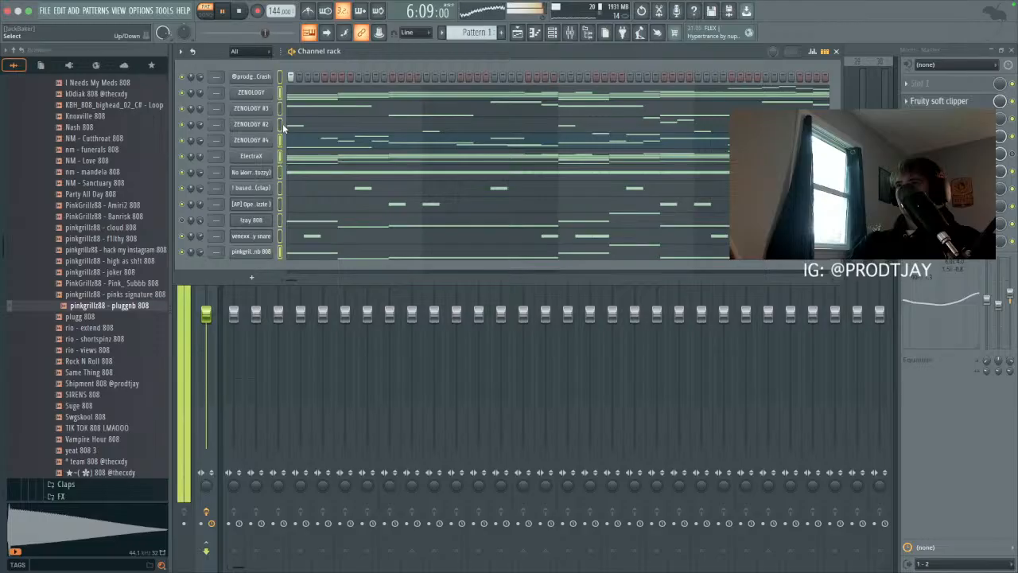
# Step: Route all selected channels to their own mixer tracks 1–12 and stop playback
pyautogui.press('super+l')
pyautogui.press('space')
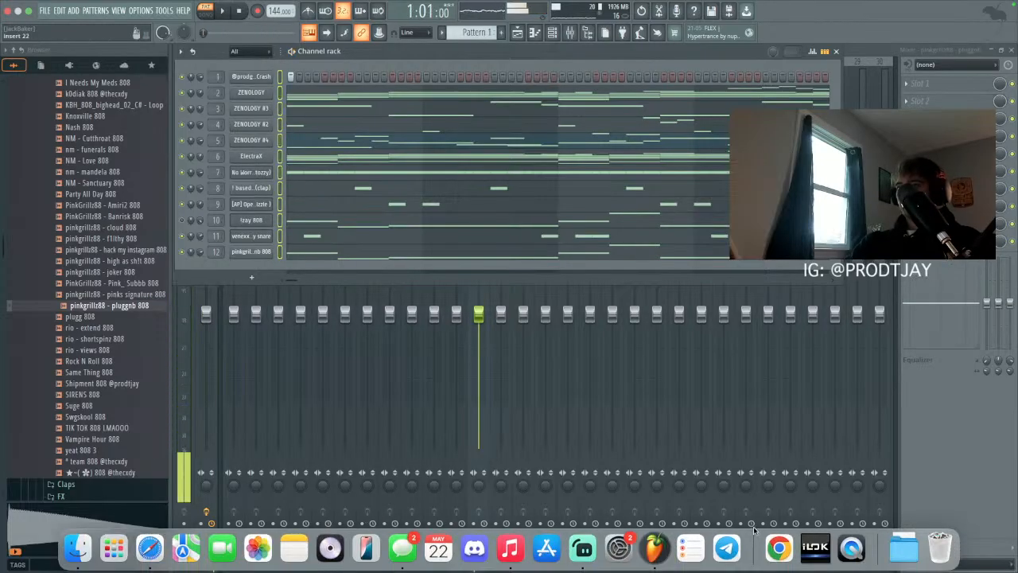
# Step: Switch to Streamlabs Desktop to check the live chat and audio mixer levels, and return to FL Studio
pyautogui.click(583, 547)
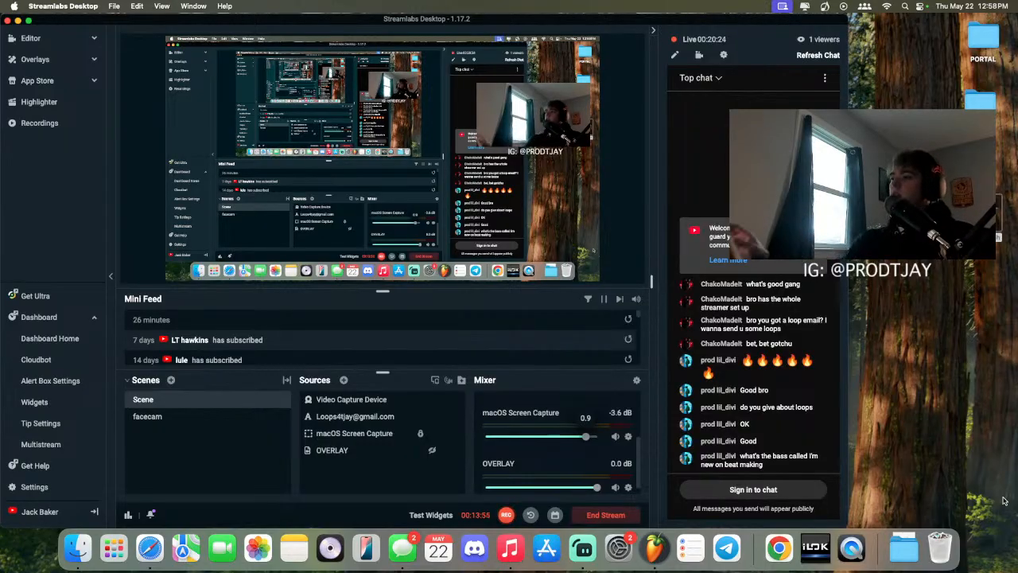
pyautogui.scroll(3, 602, 451)
pyautogui.scroll(-3, 602, 451)
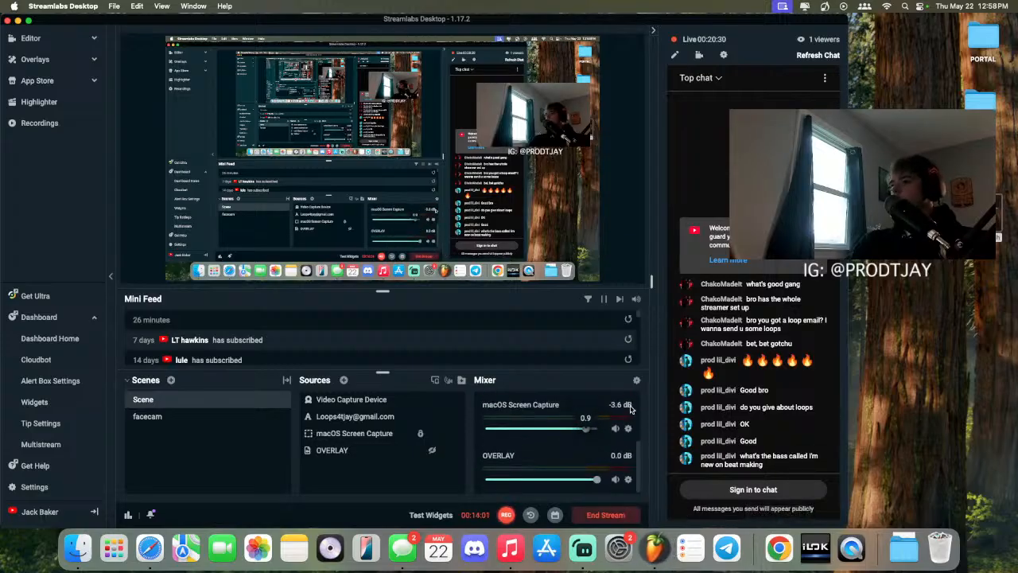
pyautogui.click(654, 547)
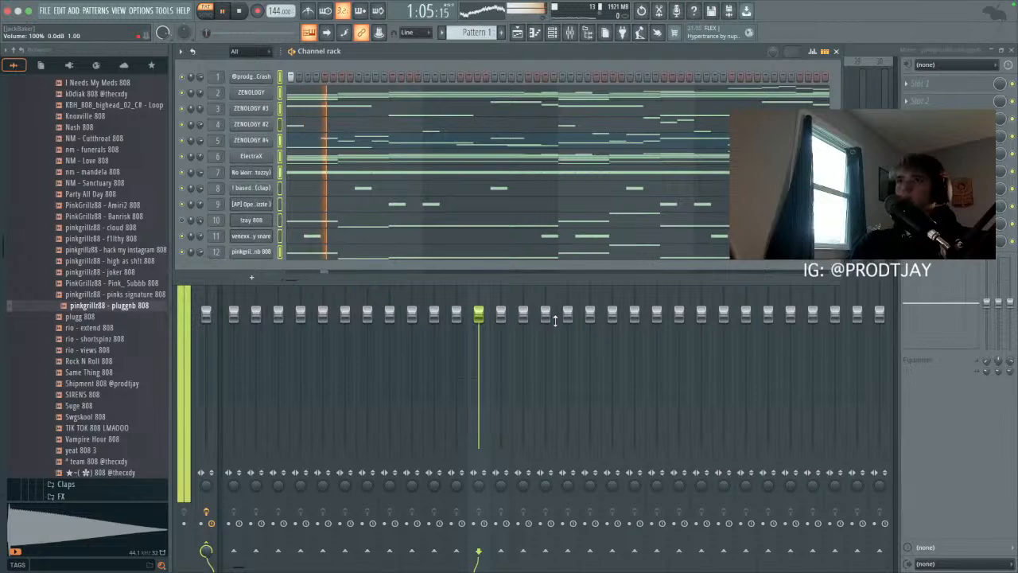
# Step: Raise the ZENOLOGY mixer track's volume to about 1.9 dB and add the Wider effect to it
pyautogui.click(256, 231)
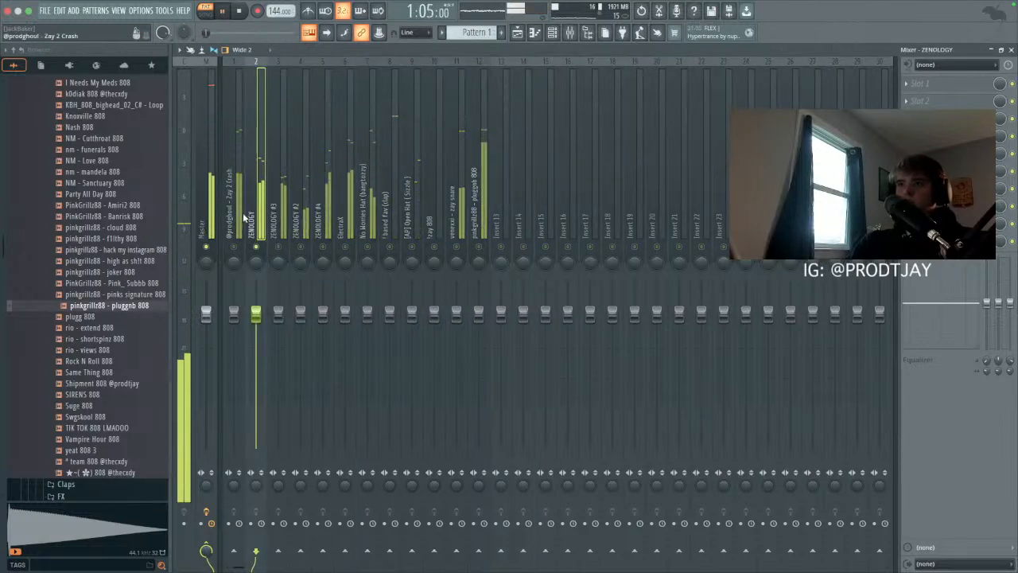
pyautogui.moveTo(255, 310); pyautogui.dragTo(255, 302)
pyautogui.click(978, 85)
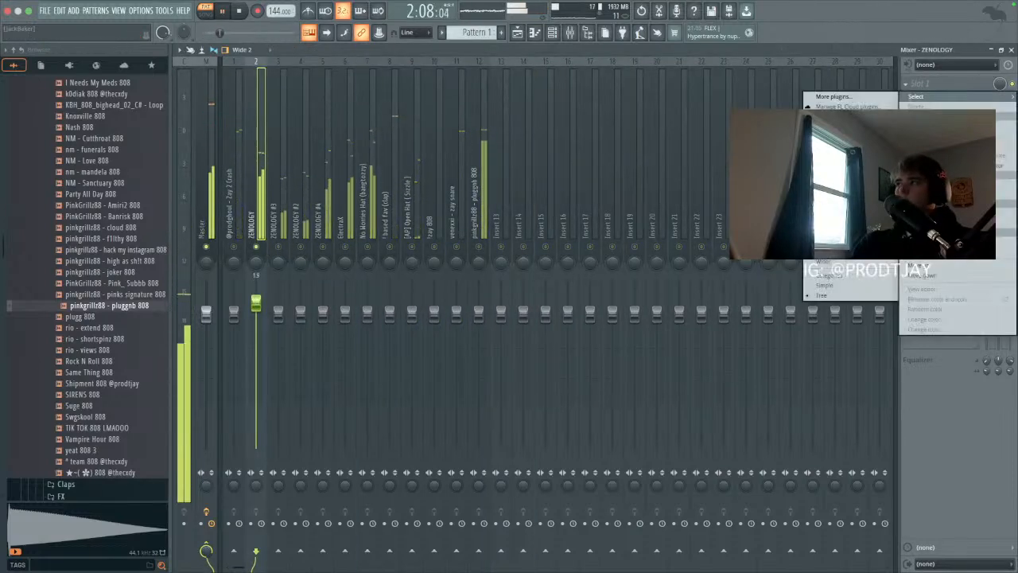
pyautogui.click(828, 263)
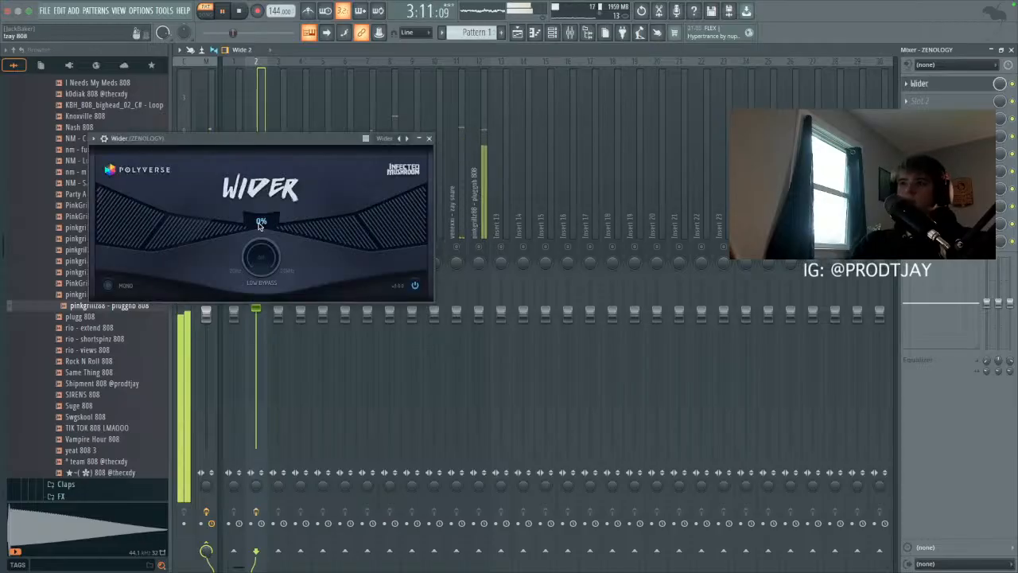
pyautogui.click(428, 139)
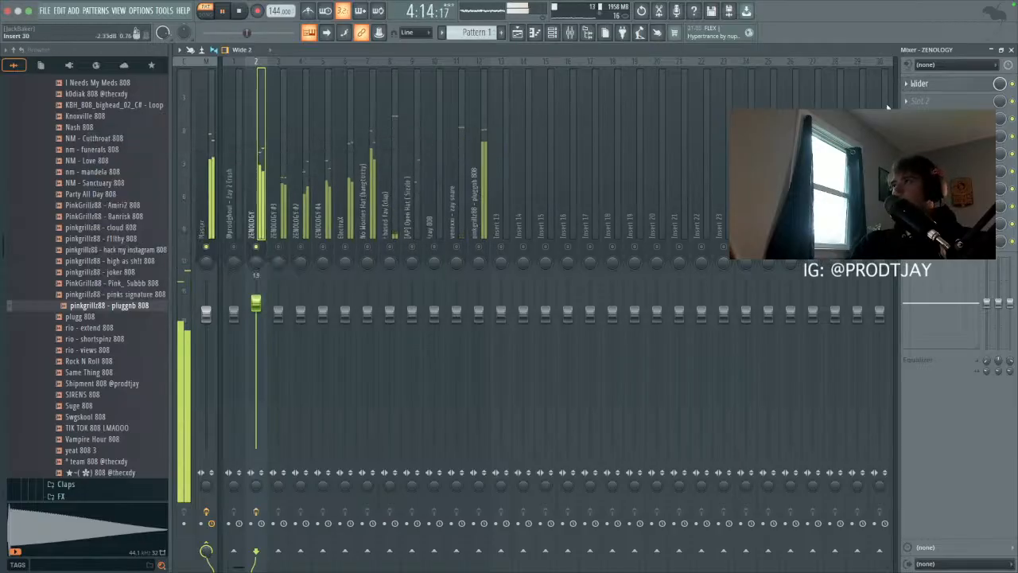
# Step: Add Fruity Parametric EQ 2 to the ZENOLOGY track and cut band 5 by about 1.6 dB near 1290 Hz
pyautogui.click(919, 101)
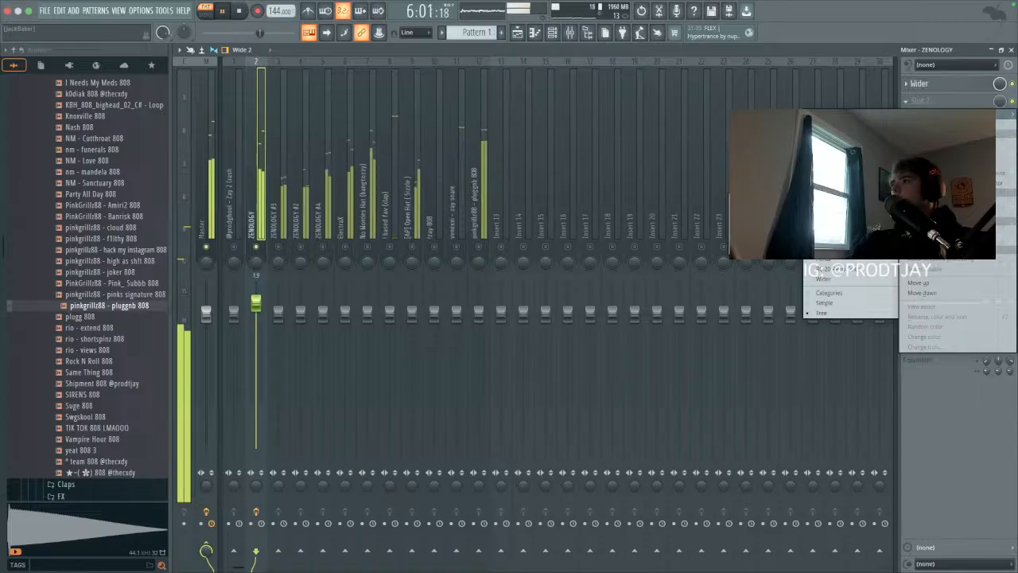
pyautogui.click(836, 199)
pyautogui.moveTo(440, 286); pyautogui.dragTo(439, 292)
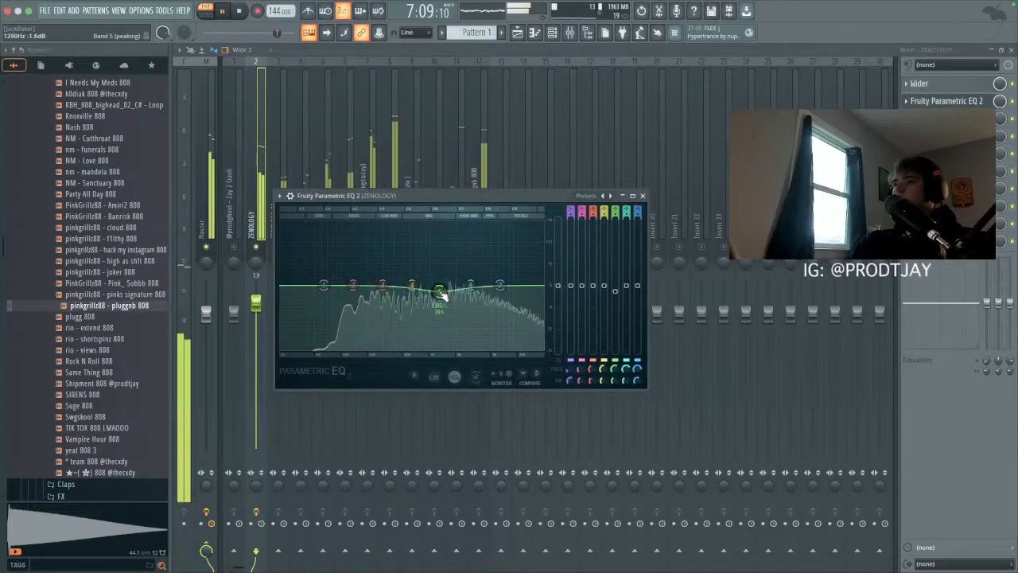
pyautogui.click(643, 195)
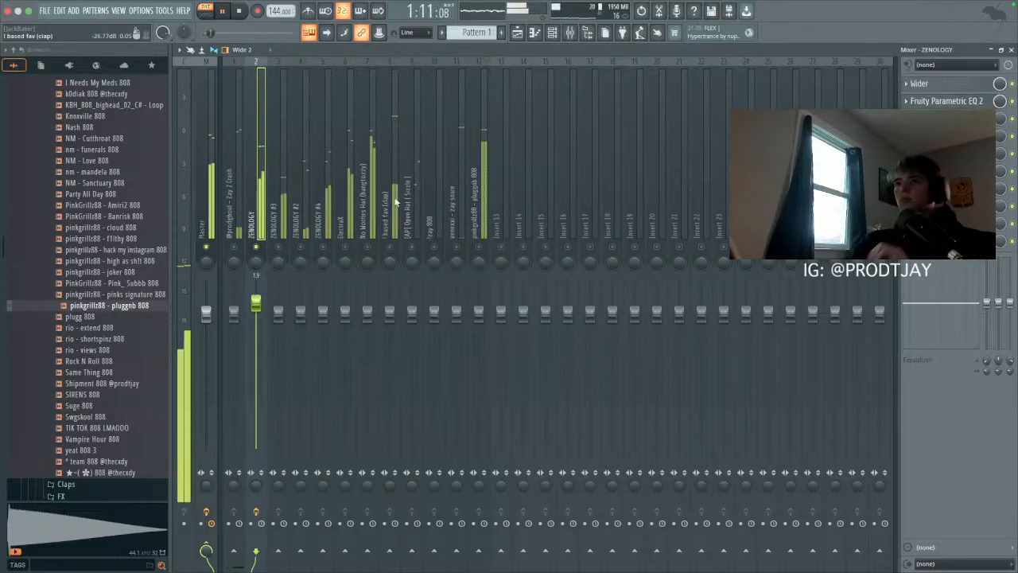
# Step: Add Fruity Delay 2 to ZENOLOGY #3, set its volume to about 2.4 dB and lower ZENOLOGY to about 0.5 dB
pyautogui.moveTo(277, 310); pyautogui.dragTo(277, 319)
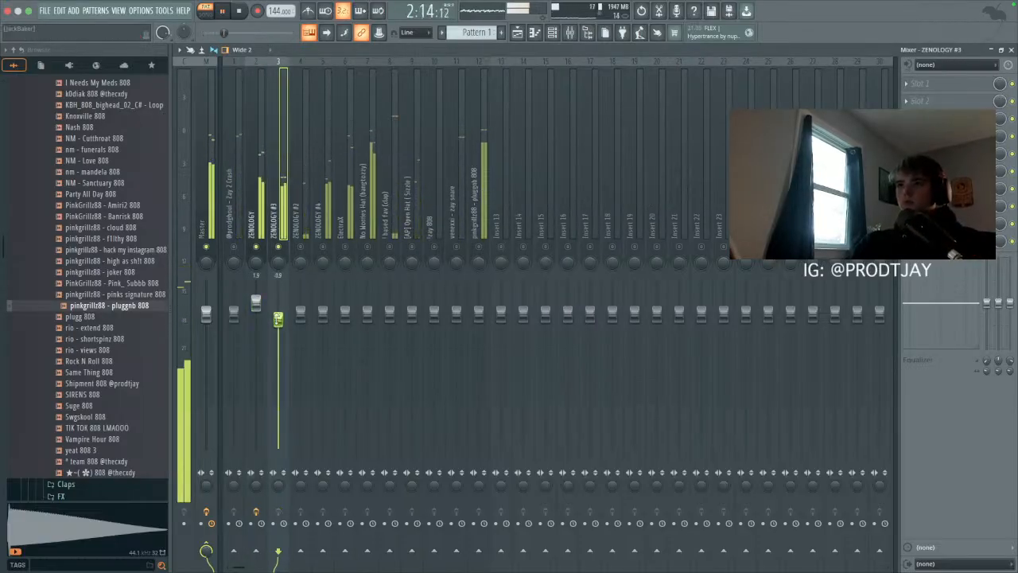
pyautogui.click(923, 83)
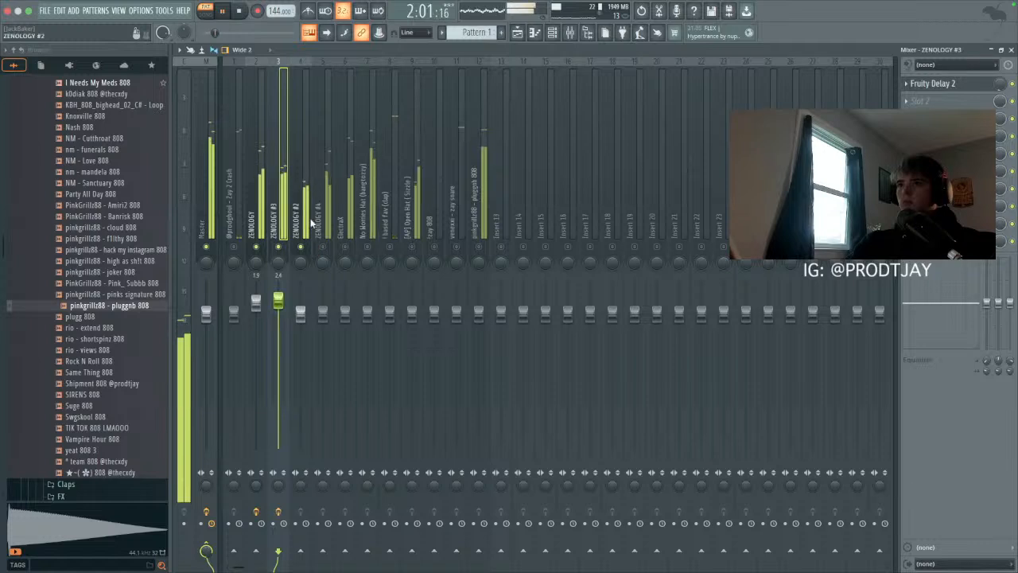
pyautogui.click(255, 305)
# Step: Add Fruity Delay 2 to the ZENOLOGY #2 track with a reduced mix level and raise its volume to about 3.0 dB
pyautogui.moveTo(299, 312); pyautogui.dragTo(306, 294)
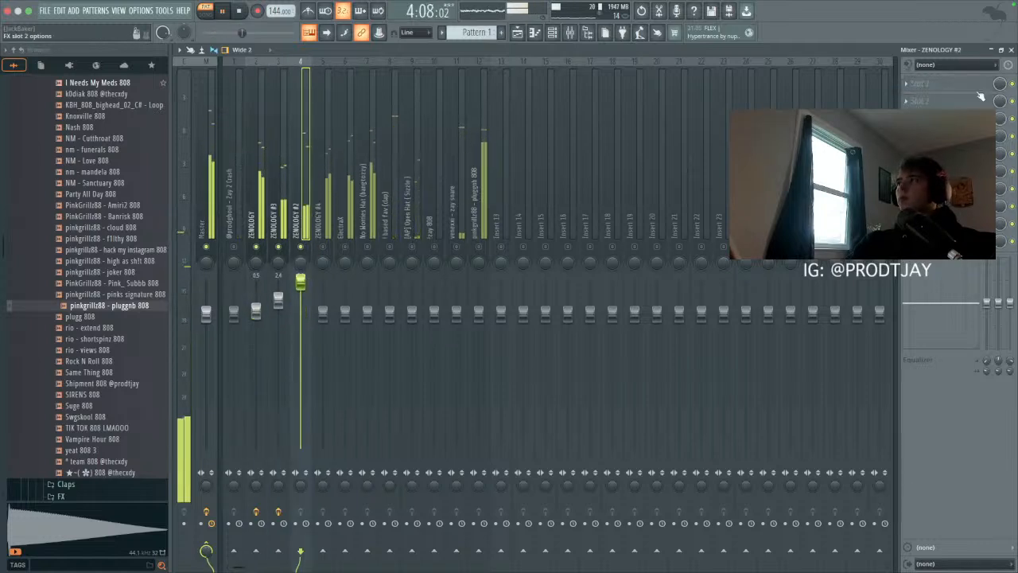
pyautogui.click(906, 83)
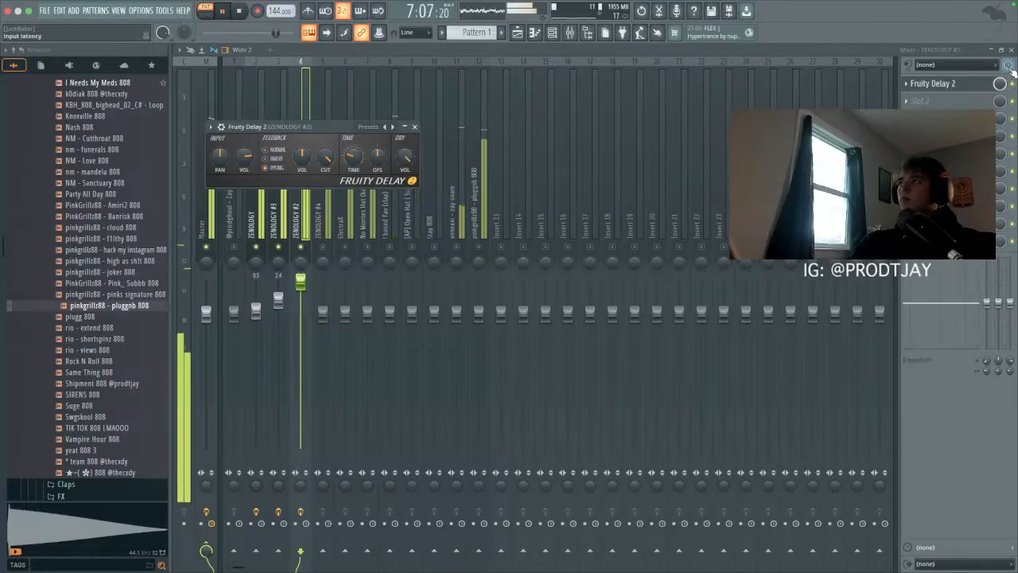
pyautogui.click(932, 83)
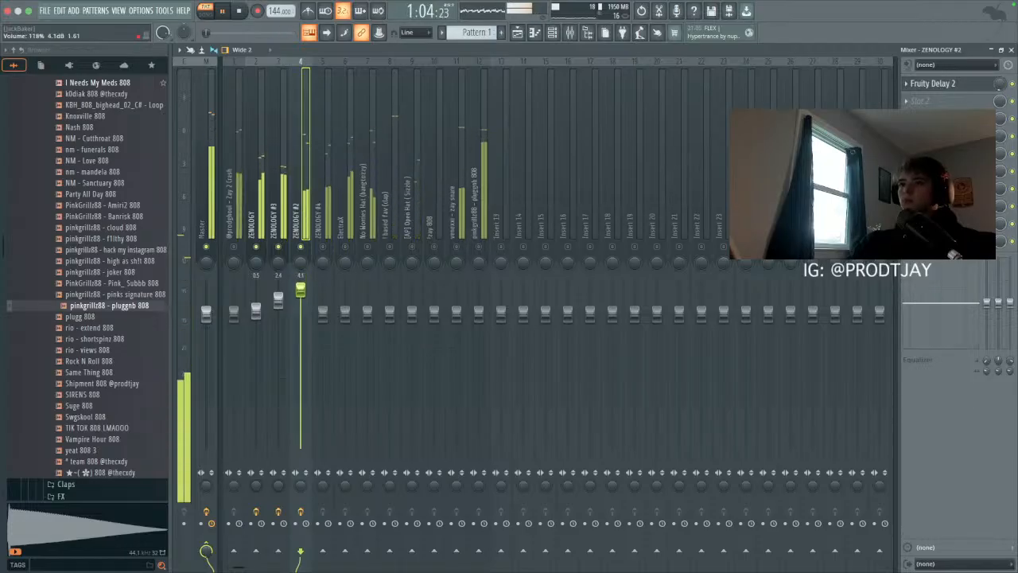
# Step: Set the ZENOLOGY #4 track to about 1.4 dB and add Fruity Delay 2 with a reduced mix level
pyautogui.click(319, 201)
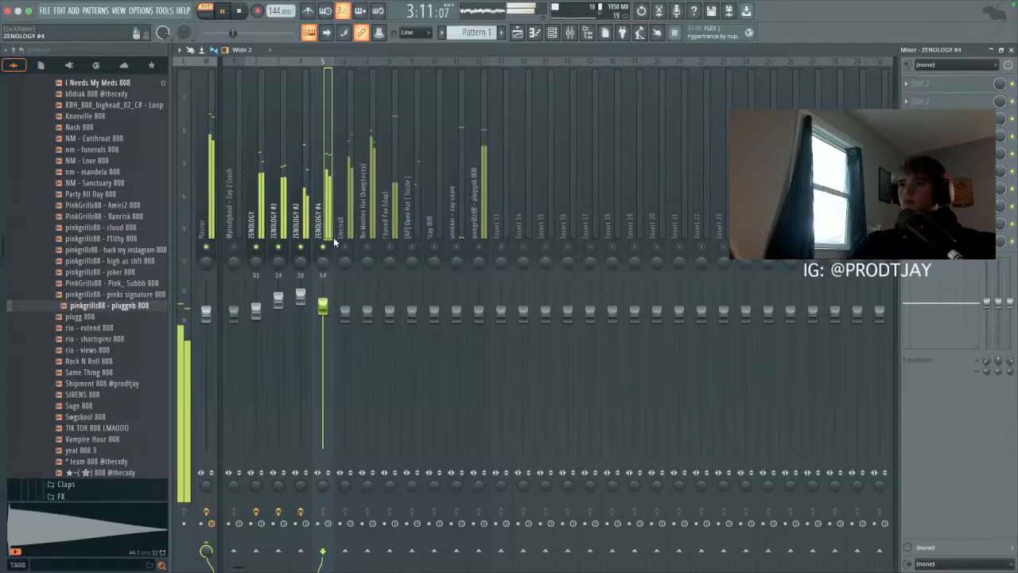
pyautogui.click(917, 84)
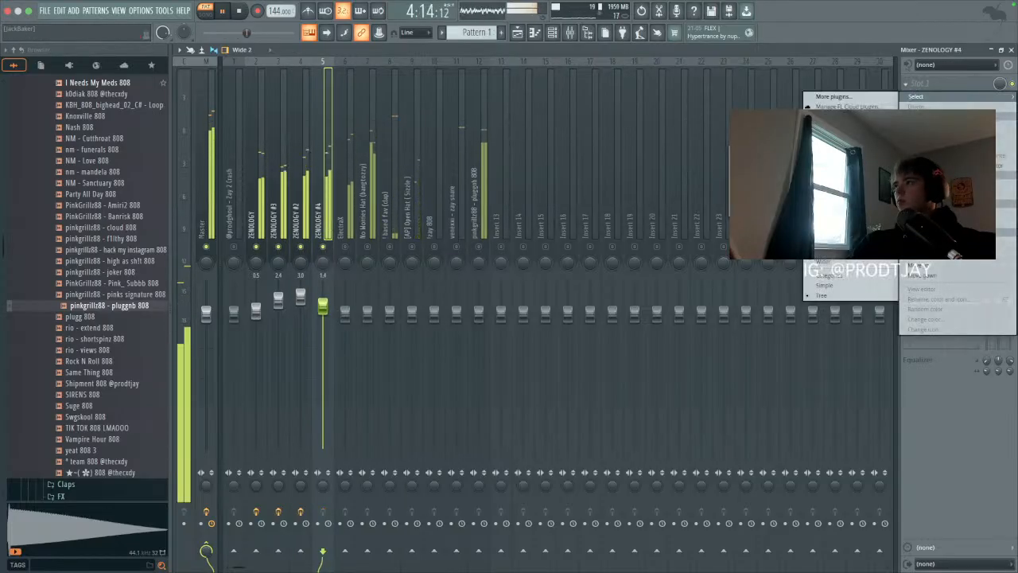
pyautogui.click(842, 177)
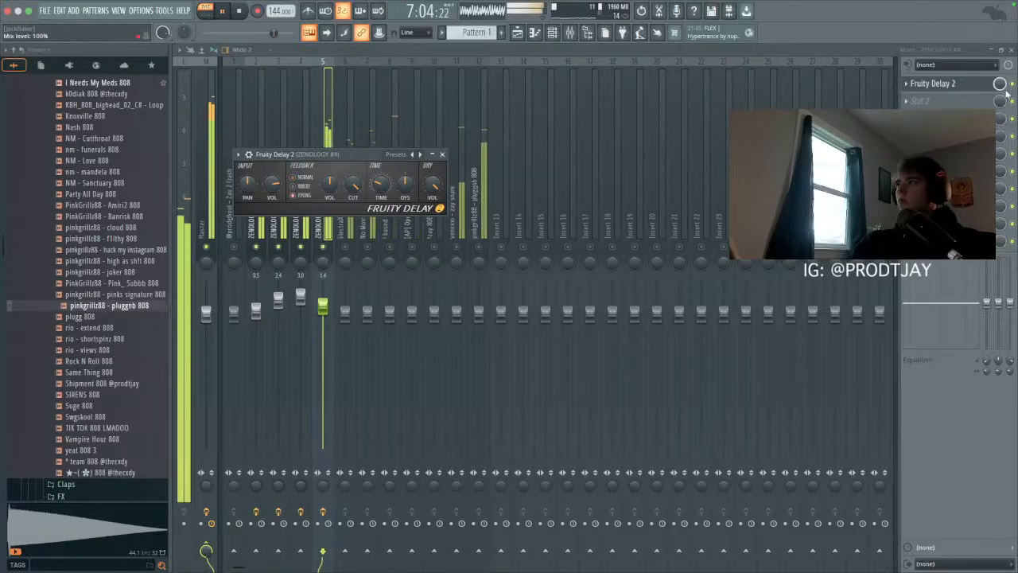
pyautogui.click(442, 154)
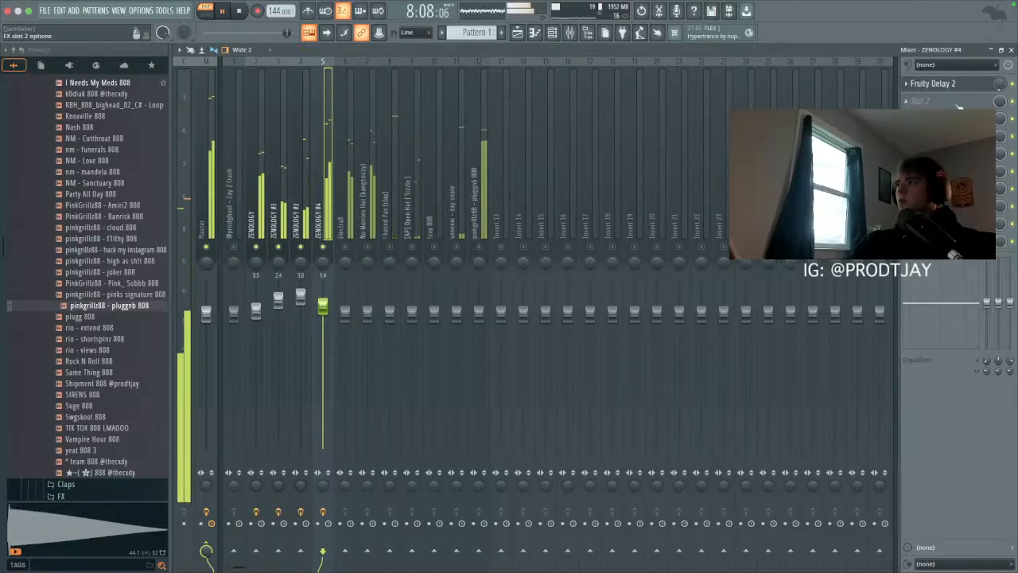
# Step: Add Fruity Parametric EQ 2 to ZENOLOGY #4 and cut band 6 by about 3.0 dB near 3099 Hz
pyautogui.click(982, 105)
pyautogui.moveTo(923, 265)
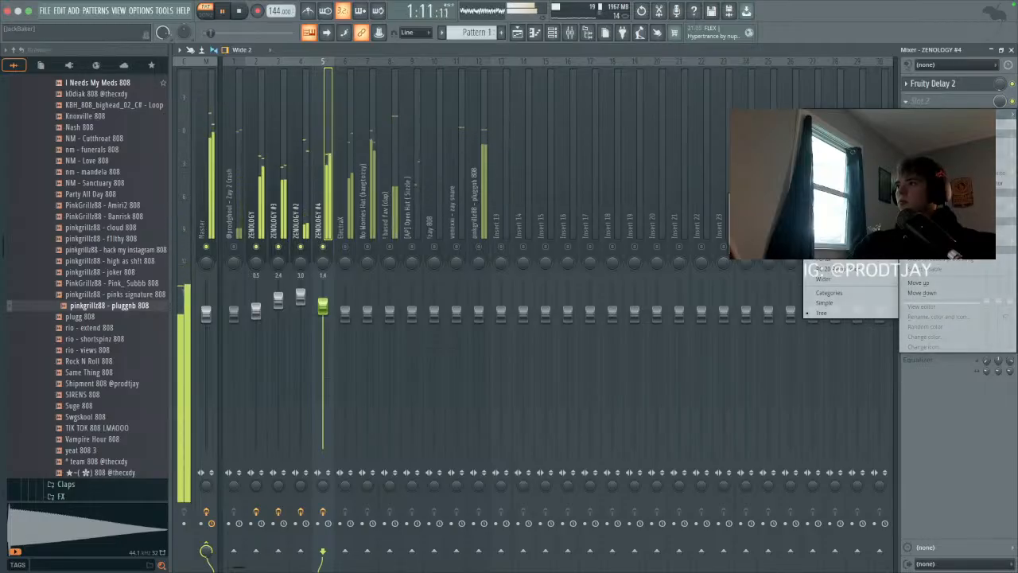
pyautogui.click(832, 269)
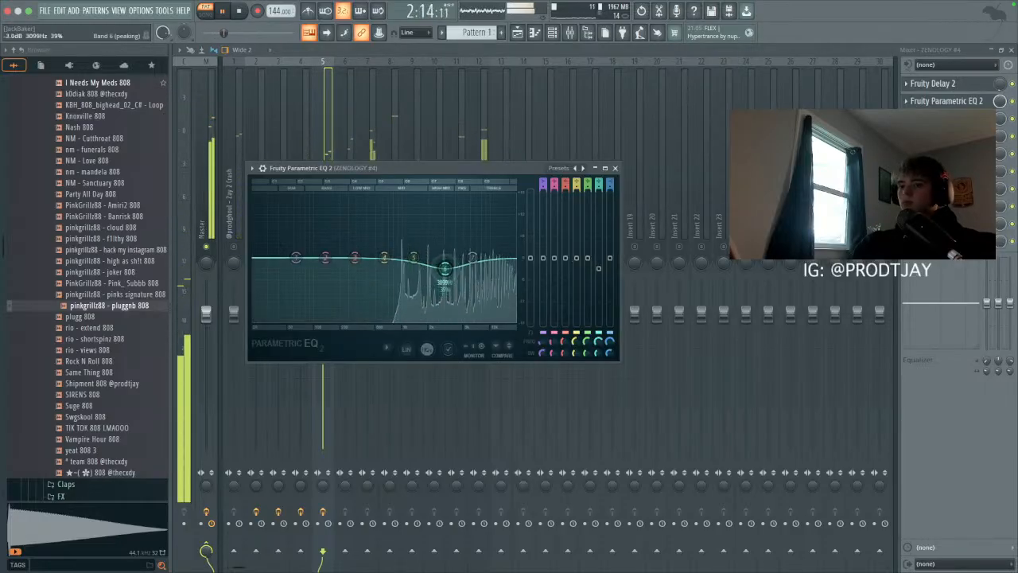
pyautogui.click(614, 168)
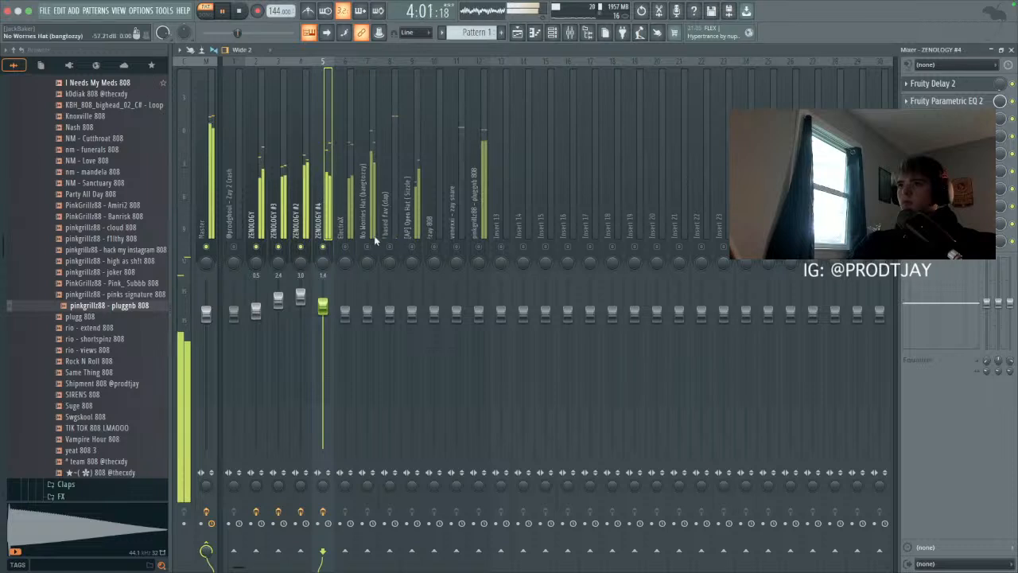
# Step: Lower the ElectraX track to about -1.1 dB and ZENOLOGY #4 to about 0.4 dB
pyautogui.click(346, 310)
pyautogui.moveTo(322, 305); pyautogui.dragTo(322, 310)
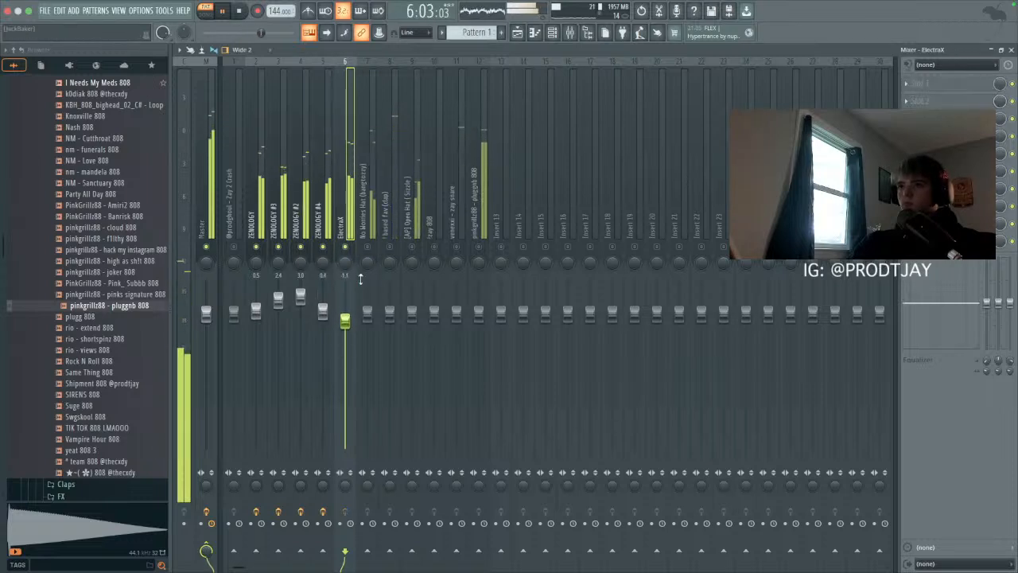
pyautogui.click(360, 274)
# Step: Adjust the stereo separation of the ElectraX mixer track
pyautogui.click(347, 213)
pyautogui.moveTo(345, 262); pyautogui.dragTo(346, 266)
pyautogui.rightClick(346, 265)
pyautogui.click(350, 395)
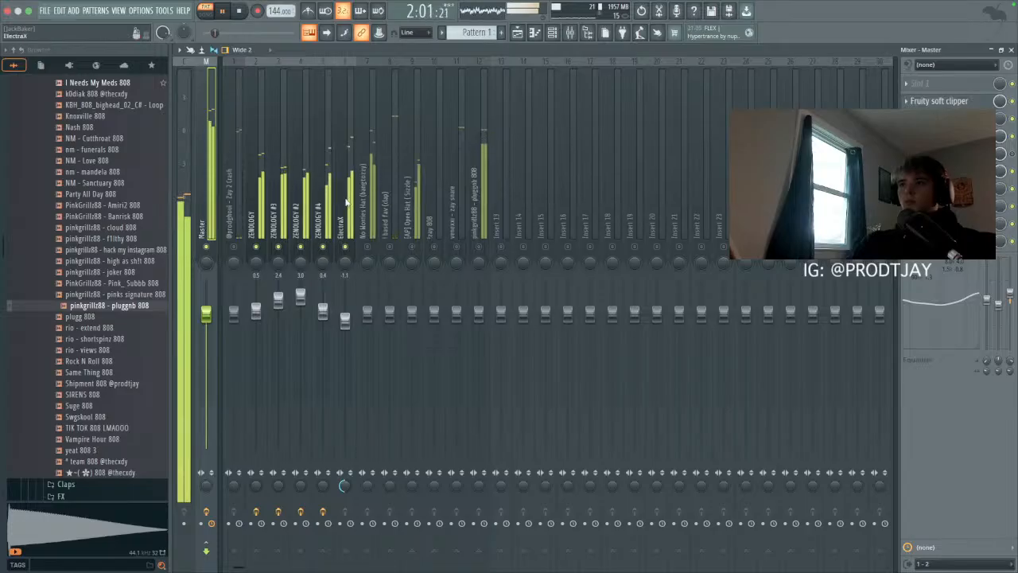
# Step: Rebalance the melody tracks: ElectraX to about -3.3 dB, ZENOLOGY #3 to about 2.9 dB and ZENOLOGY to about 1.2 dB
pyautogui.moveTo(345, 321); pyautogui.dragTo(345, 327)
pyautogui.click(278, 301)
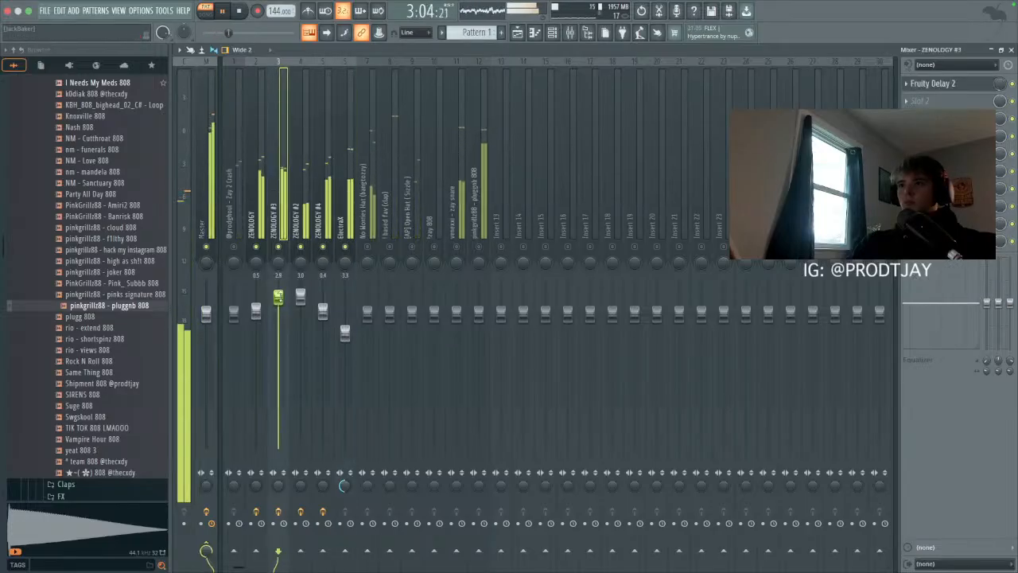
pyautogui.click(255, 310)
pyautogui.click(209, 283)
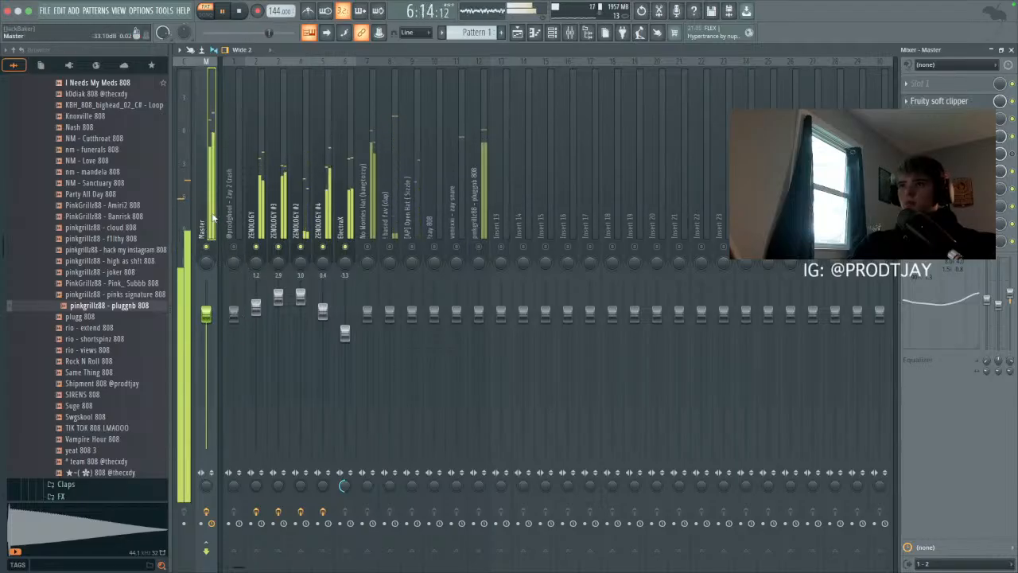
# Step: Lower ElectraX to about -4.6 dB and ZENOLOGY to about 0.8 dB while checking the balance in playback
pyautogui.press('space')
pyautogui.rightClick(367, 246)
pyautogui.click(367, 309)
pyautogui.moveTo(344, 333); pyautogui.dragTo(344, 335)
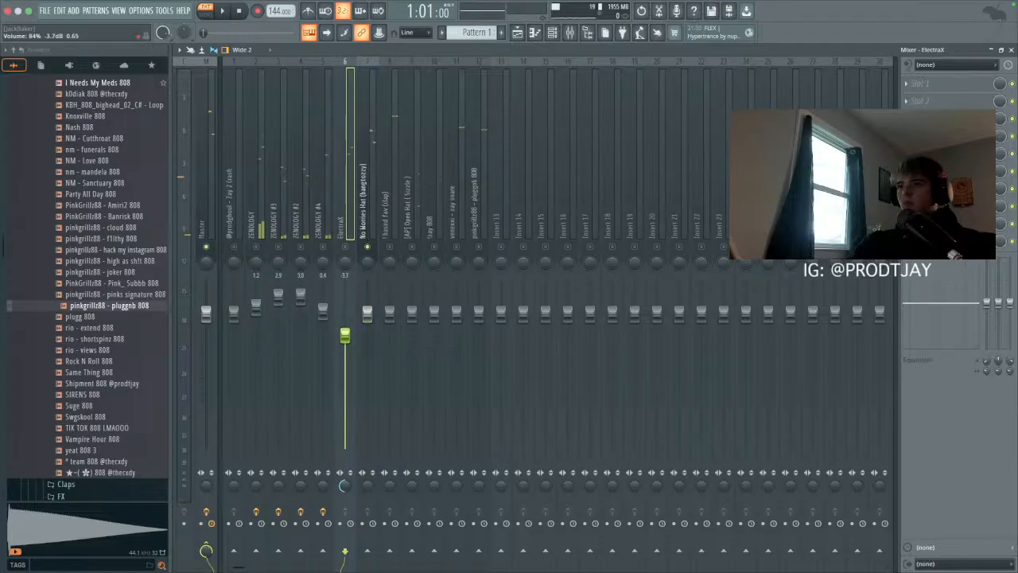
pyautogui.press('space')
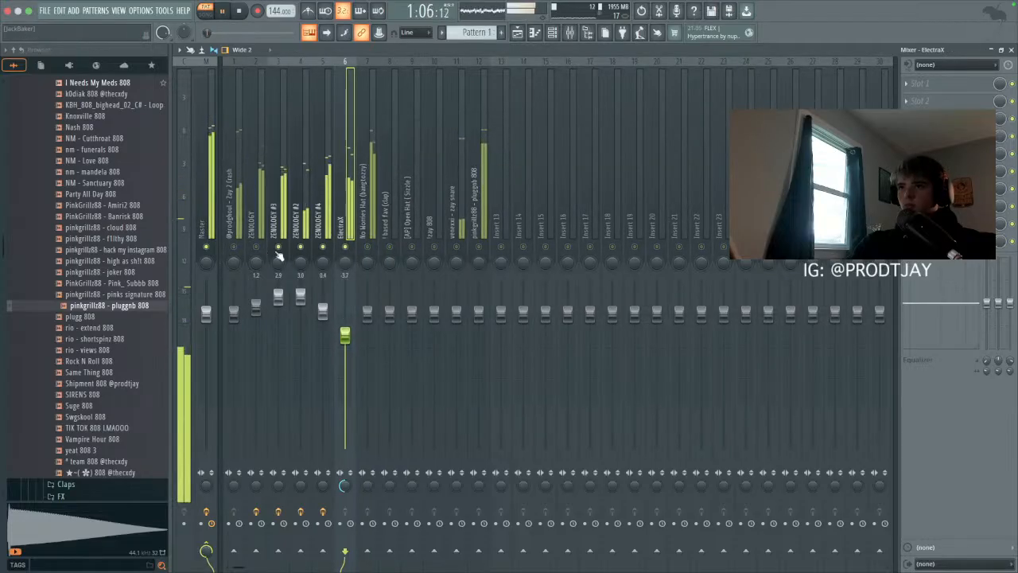
pyautogui.click(253, 254)
pyautogui.moveTo(247, 312); pyautogui.dragTo(247, 309)
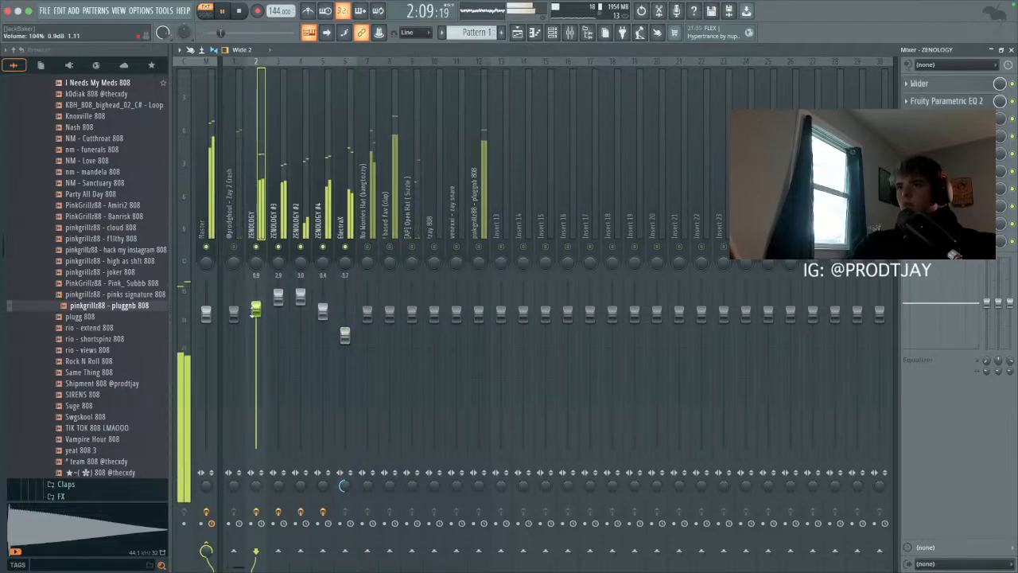
pyautogui.moveTo(353, 324); pyautogui.dragTo(353, 327)
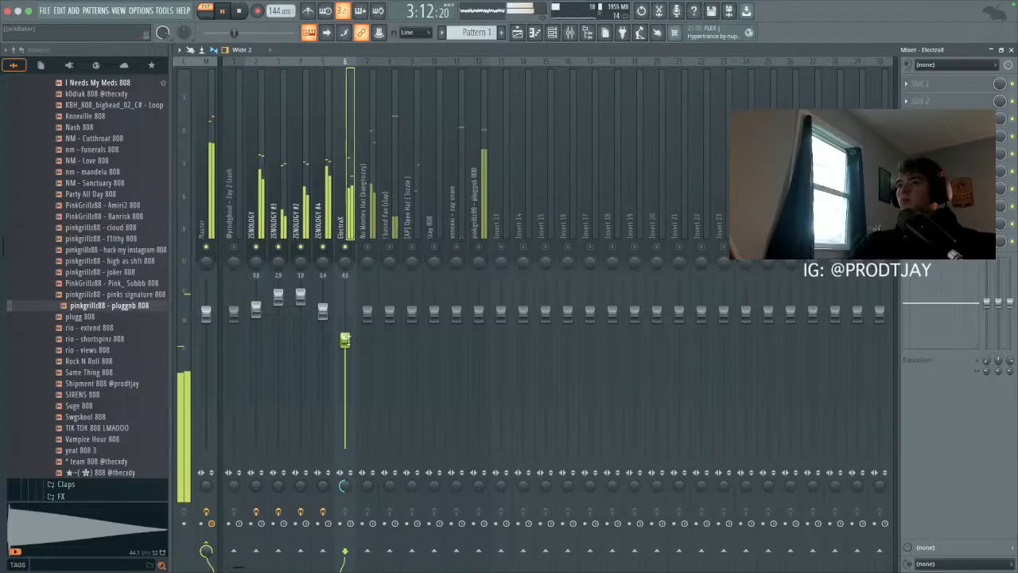
pyautogui.press('space')
# Step: Lower the Zay 2 Crash mixer track to about -9.0 dB, playing the pattern to check its level
pyautogui.rightClick(235, 248)
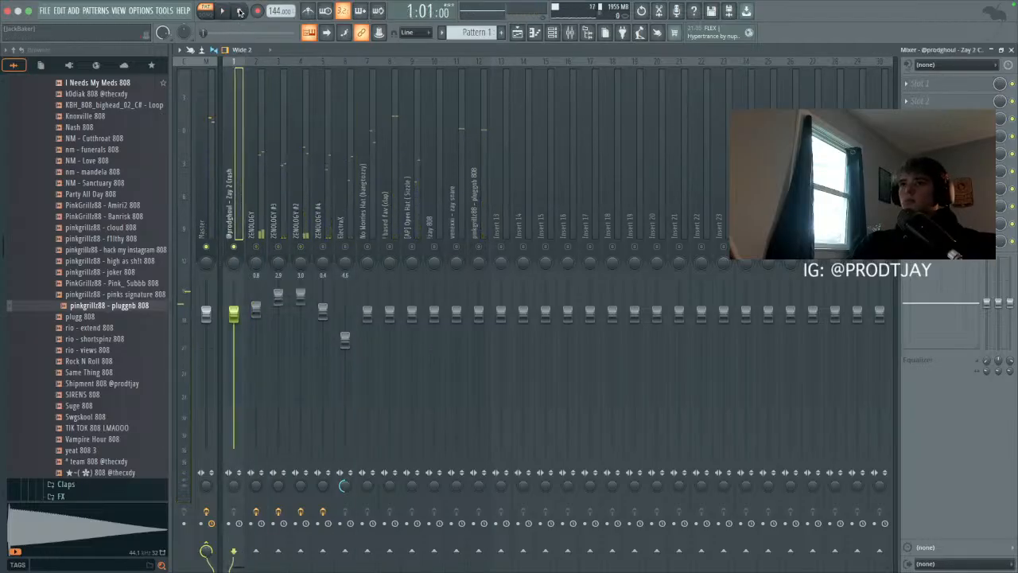
pyautogui.press('space')
pyautogui.press('space')
pyautogui.moveTo(234, 311); pyautogui.dragTo(233, 358)
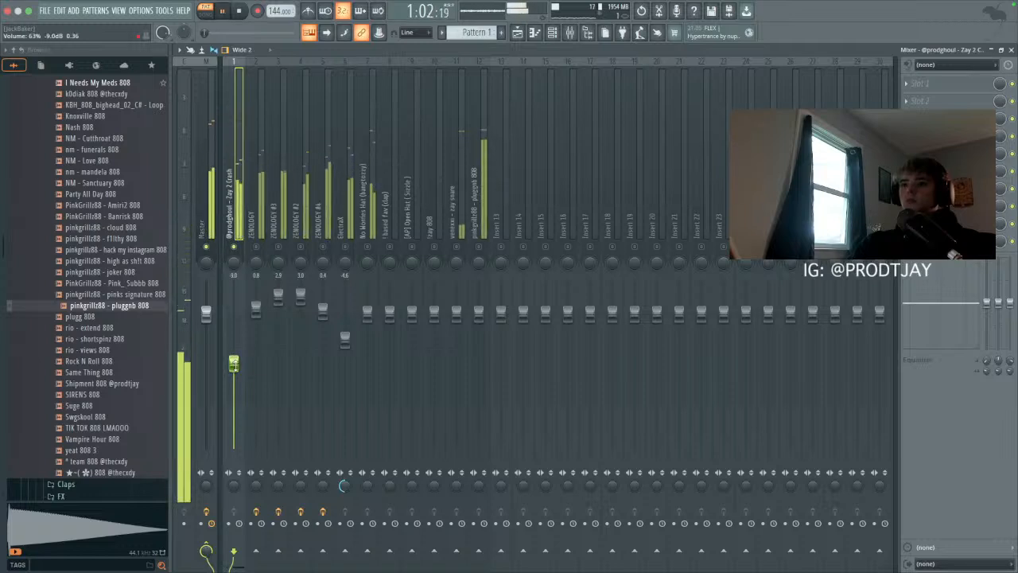
pyautogui.press('space')
# Step: Lower the No Worries Hat track to about -3.4 dB, restarting playback to judge its level
pyautogui.press('space')
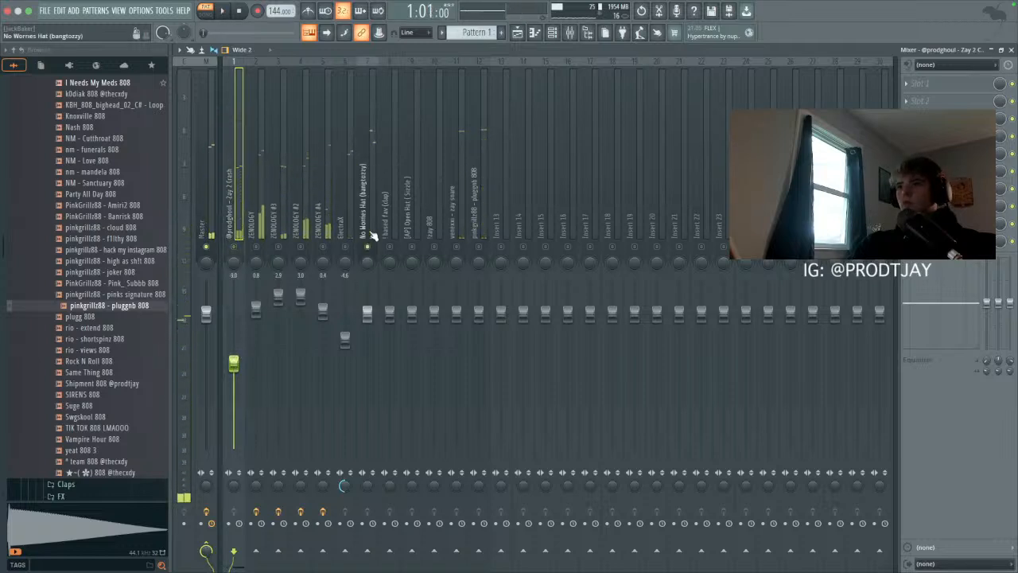
pyautogui.click(374, 314)
pyautogui.moveTo(367, 328); pyautogui.dragTo(368, 340)
pyautogui.press('space')
pyautogui.press('space')
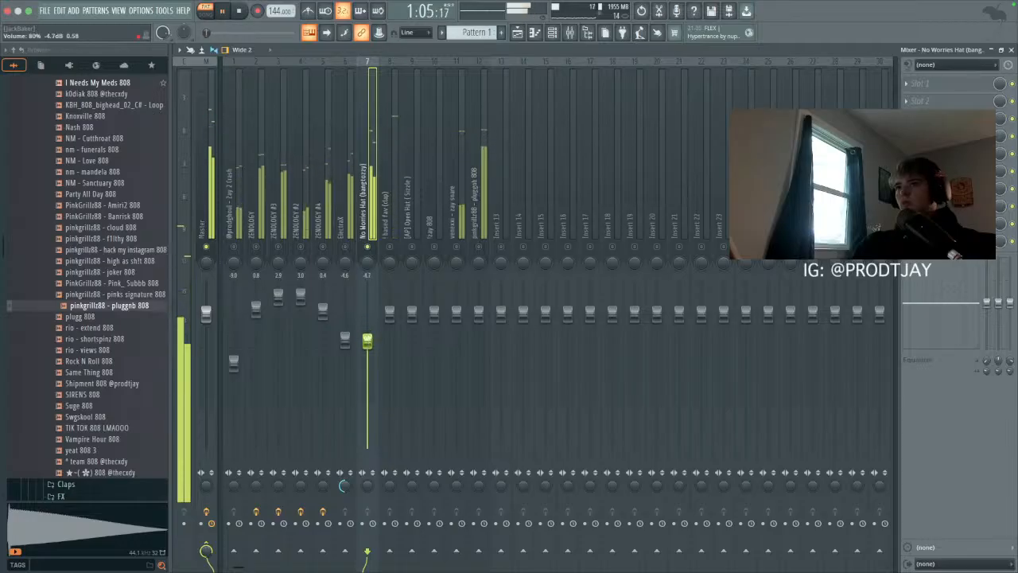
pyautogui.press('space')
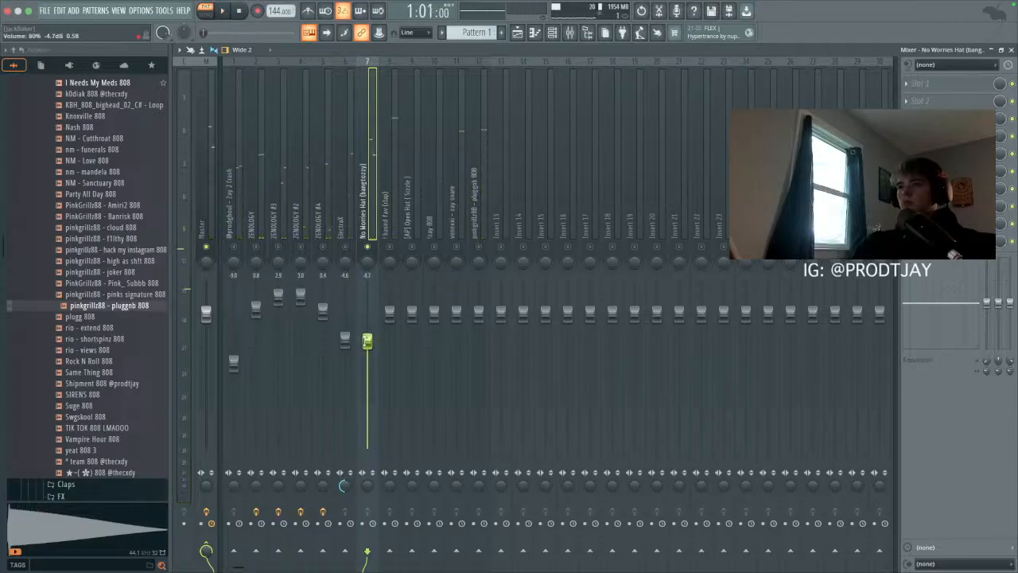
pyautogui.press('space')
pyautogui.press('space')
pyautogui.moveTo(367, 341); pyautogui.dragTo(389, 318)
# Step: Set the based fav clap track's volume to about -0.9 dB while restarting playback to check it
pyautogui.press('space')
pyautogui.click(389, 222)
pyautogui.press('space')
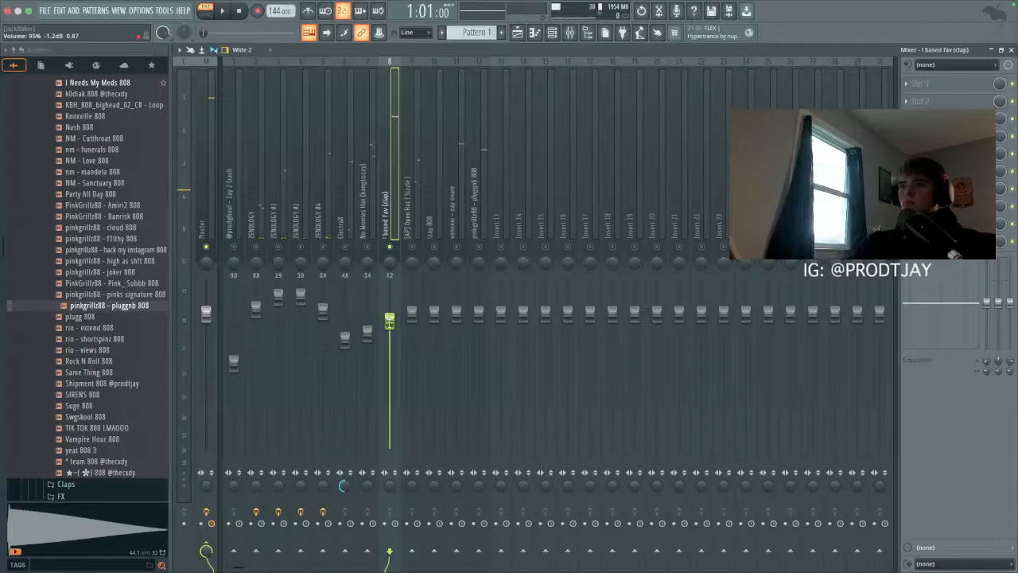
pyautogui.moveTo(389, 321); pyautogui.dragTo(389, 319)
pyautogui.press('space')
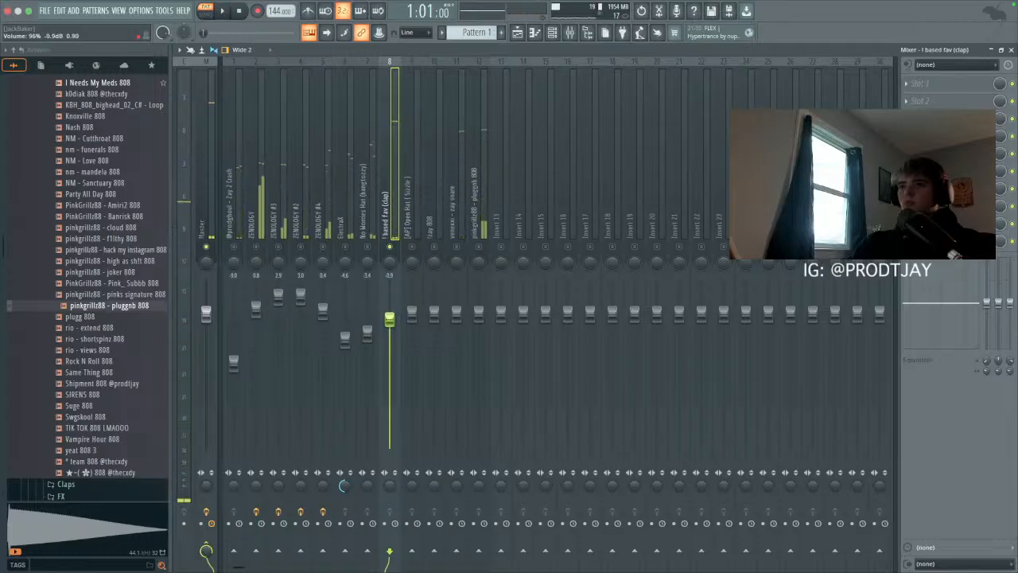
# Step: Solo the Open Hat mixer track and raise its volume to about 0.6 dB during playback
pyautogui.press('space')
pyautogui.click(409, 227)
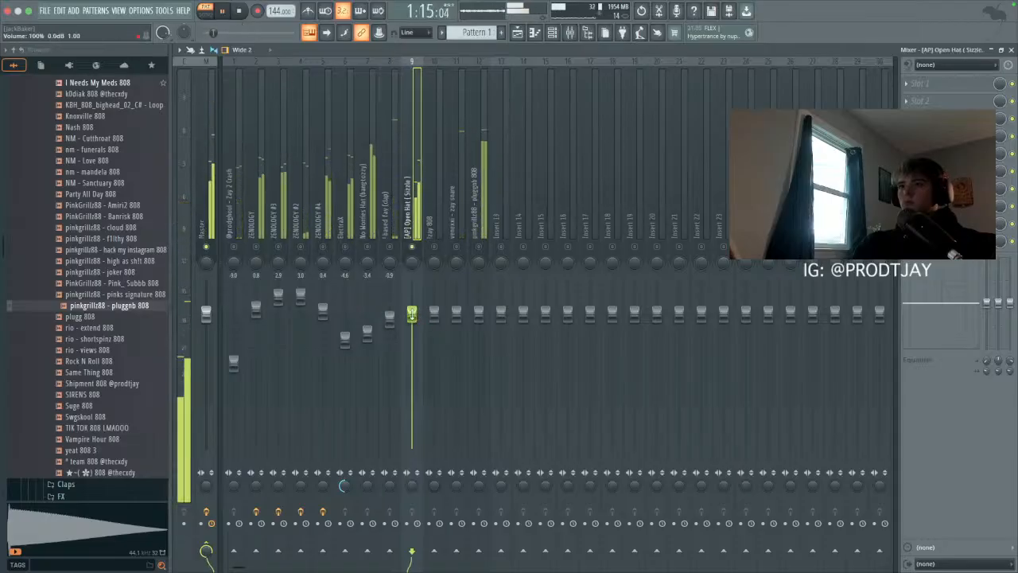
pyautogui.press('space')
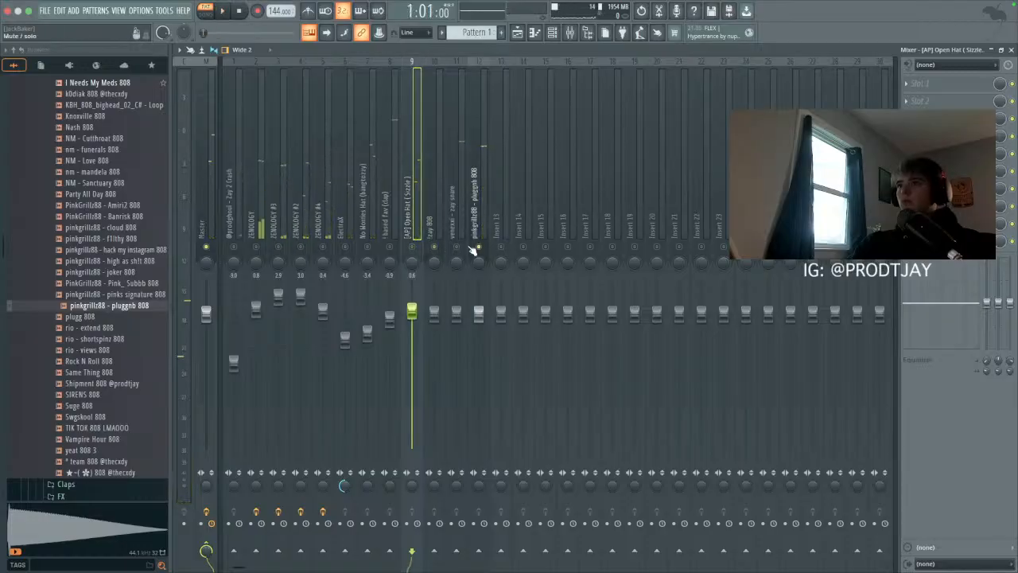
# Step: Solo the zay snare mixer track and set its volume to about -0.4 dB, restarting playback to judge it
pyautogui.click(457, 237)
pyautogui.rightClick(456, 245)
pyautogui.press('space')
pyautogui.press('space')
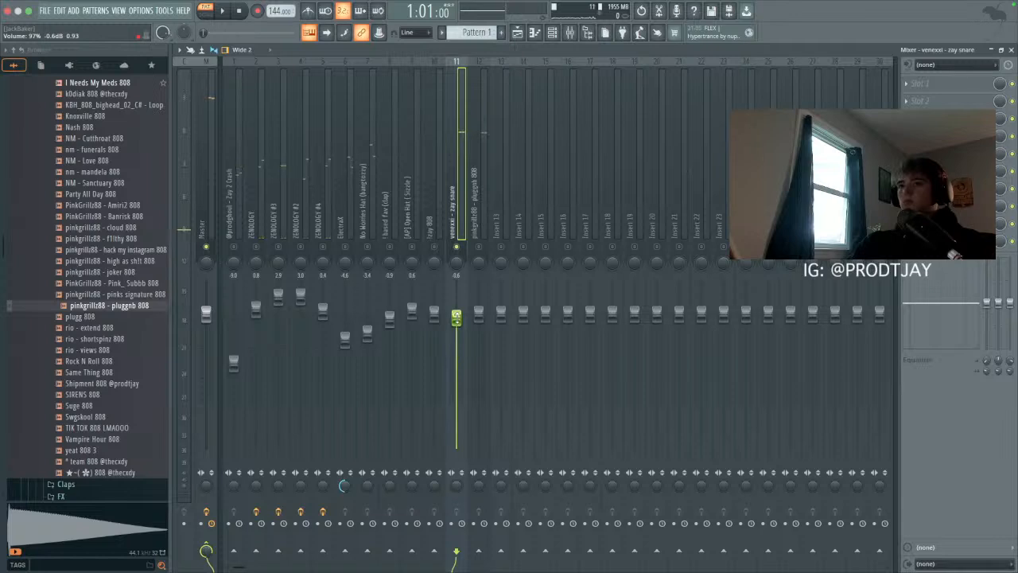
pyautogui.press('space')
pyautogui.press('space')
pyautogui.moveTo(456, 318); pyautogui.dragTo(478, 294)
# Step: Solo the pluggnb 808 mixer track and raise its volume above 4.4 dB while checking it in playback
pyautogui.press('space')
pyautogui.press('space')
pyautogui.click(481, 246)
pyautogui.click(487, 248)
pyautogui.press('space')
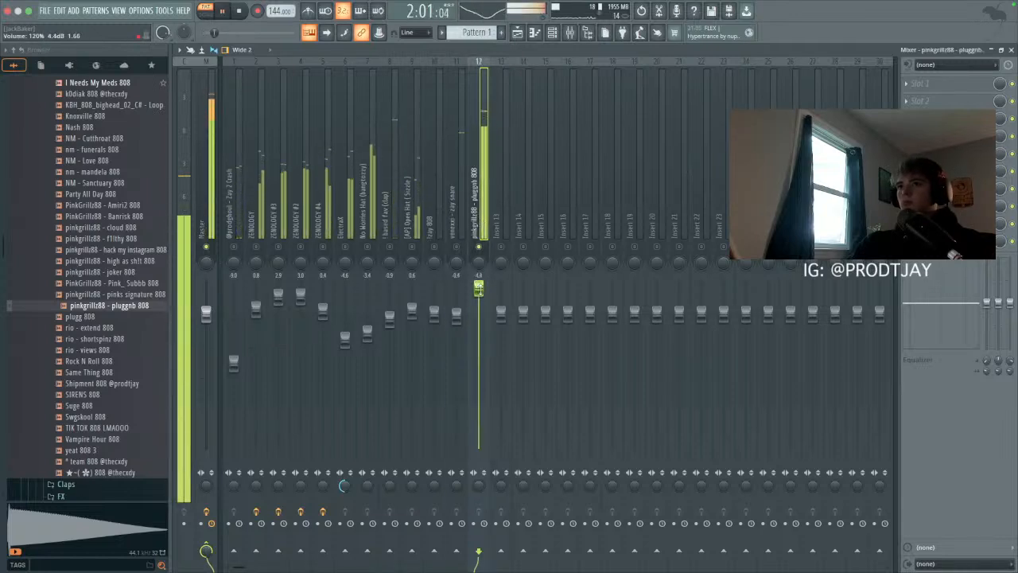
pyautogui.click(563, 37)
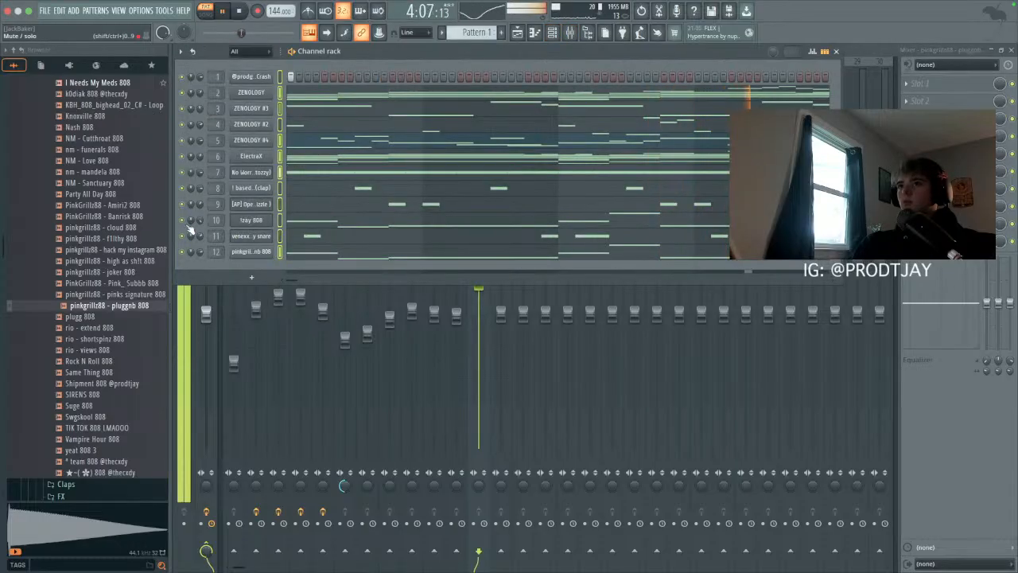
pyautogui.click(494, 331)
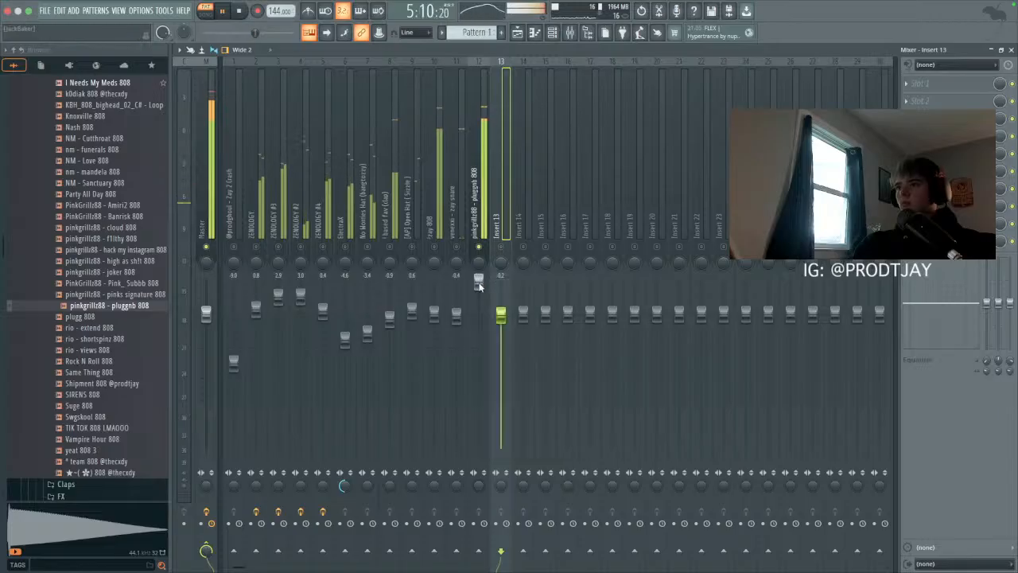
pyautogui.moveTo(478, 284); pyautogui.dragTo(478, 286)
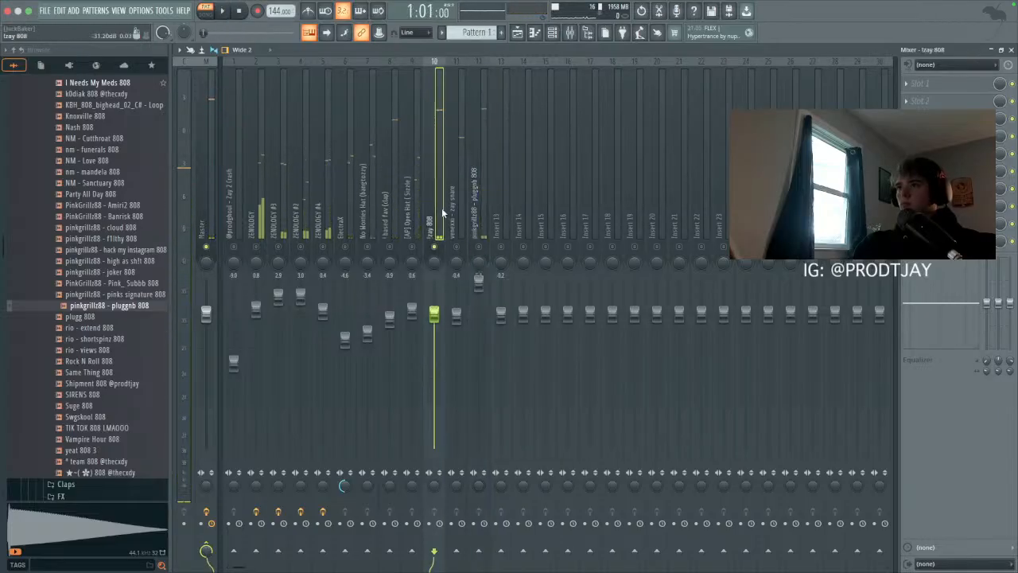
# Step: Set the !zay 808 track's volume to about 0.4 dB, playing the full mix with the pluggnb 808 track muted
pyautogui.click(434, 313)
pyautogui.moveTo(433, 312); pyautogui.dragTo(433, 310)
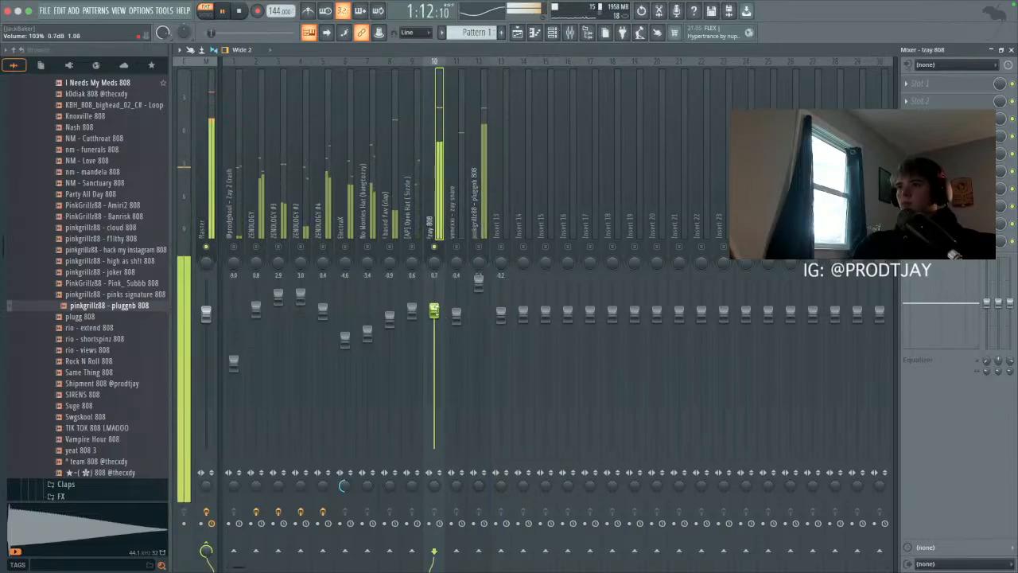
pyautogui.press('space')
pyautogui.press('s')
pyautogui.click(480, 246)
pyautogui.press('space')
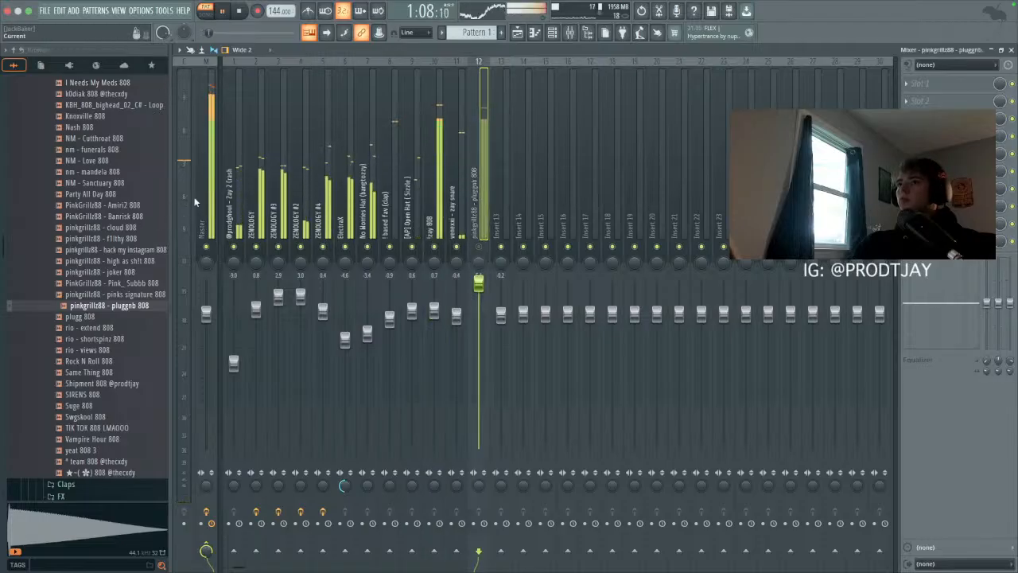
pyautogui.click(433, 311)
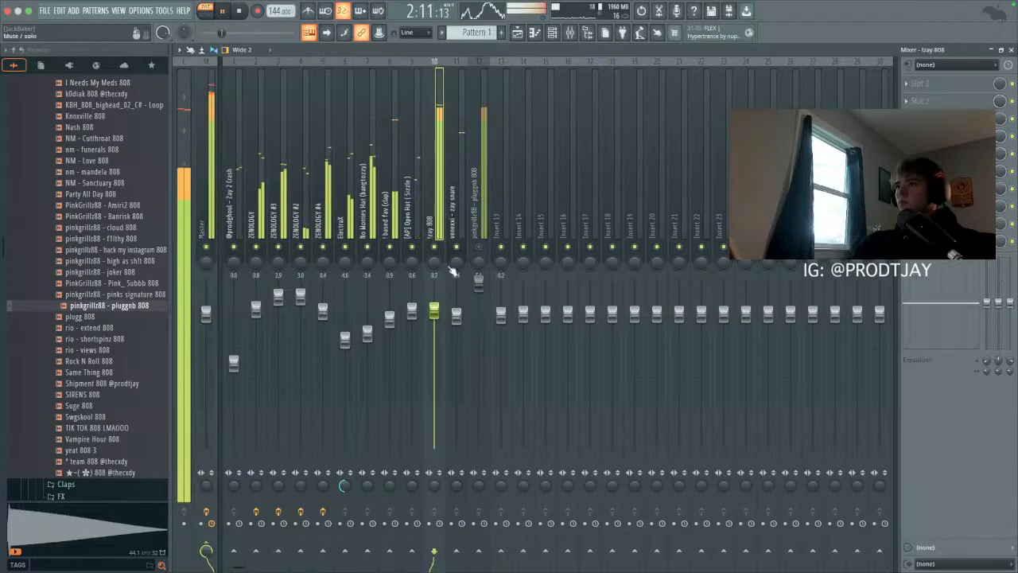
pyautogui.moveTo(434, 311); pyautogui.dragTo(434, 313)
# Step: Mute the !zay 808 track and unmute the pluggnb 808 track, restarting playback to compare the two 808s
pyautogui.press('space')
pyautogui.click(434, 246)
pyautogui.click(478, 245)
pyautogui.click(480, 229)
pyautogui.press('space')
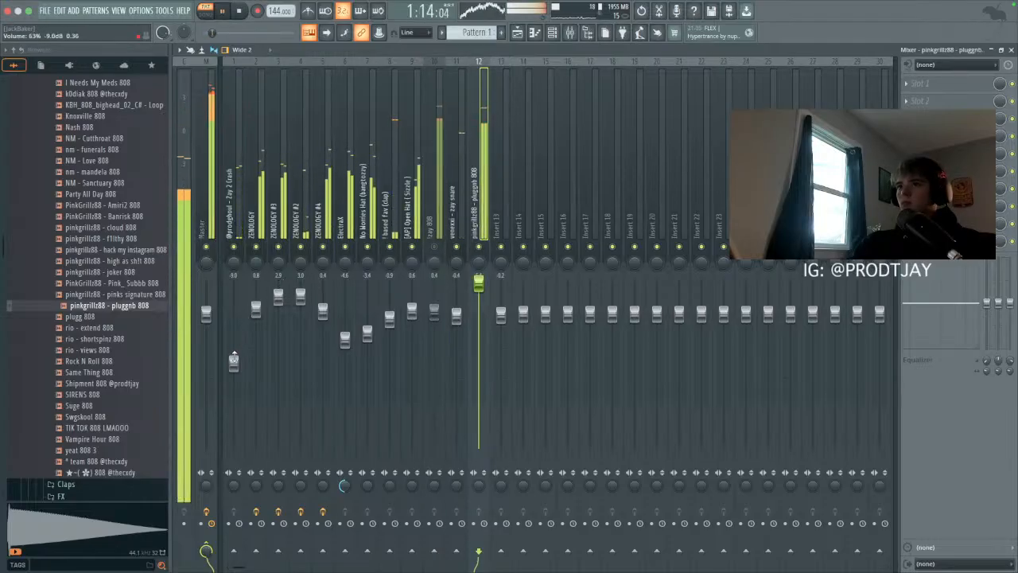
pyautogui.click(234, 361)
# Step: Split Pattern 1 by channel into separate patterns for the playlist
pyautogui.click(517, 33)
pyautogui.rightClick(473, 35)
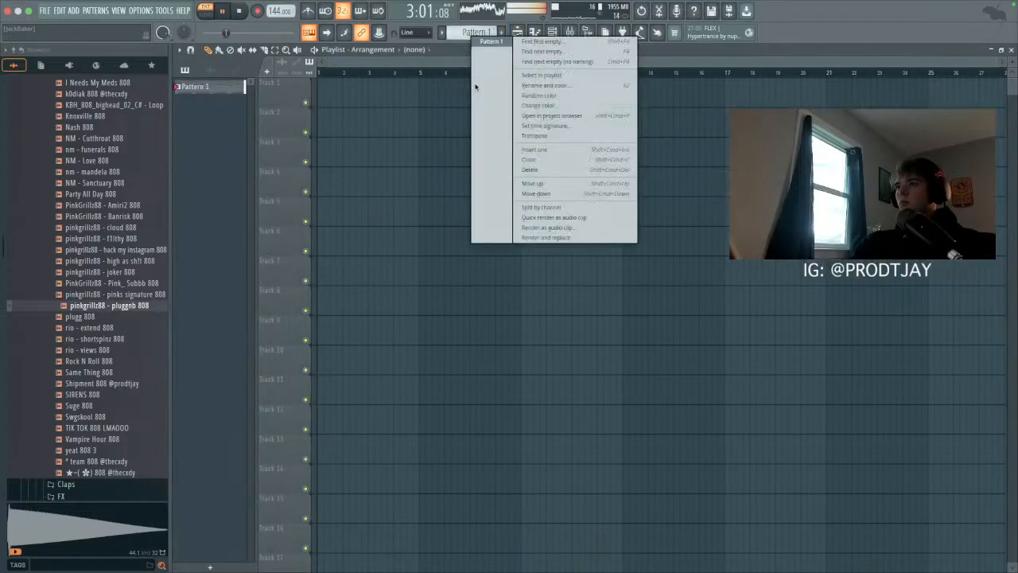
pyautogui.click(542, 207)
# Step: Place all the split channel patterns at bar 1 of the playlist on separate tracks and switch to song mode
pyautogui.keyDown('shift'); pyautogui.click(210, 264); pyautogui.keyUp('shift')
pyautogui.moveTo(211, 264); pyautogui.dragTo(322, 84)
pyautogui.click(206, 11)
pyautogui.click(573, 182)
pyautogui.rightClick(573, 182)
# Step: Move the Zay 2 Crash clip below the other clips and shift the tracks up so ZENOLOGY sits on Track 1
pyautogui.click(335, 95)
pyautogui.moveTo(335, 95); pyautogui.dragTo(341, 448)
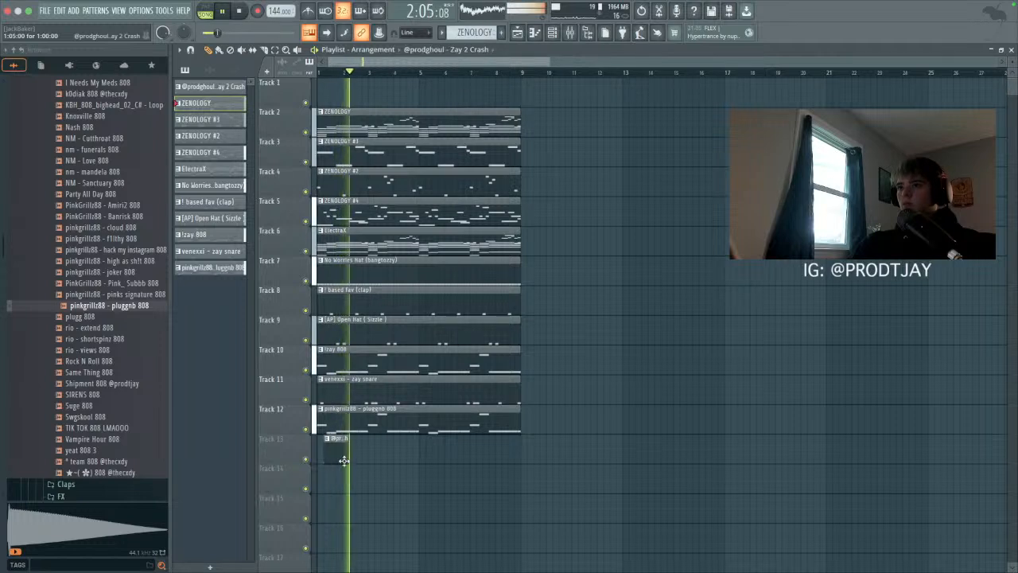
pyautogui.hotkey('shift', 'Up')
pyautogui.click(490, 458)
pyautogui.rightClick(502, 452)
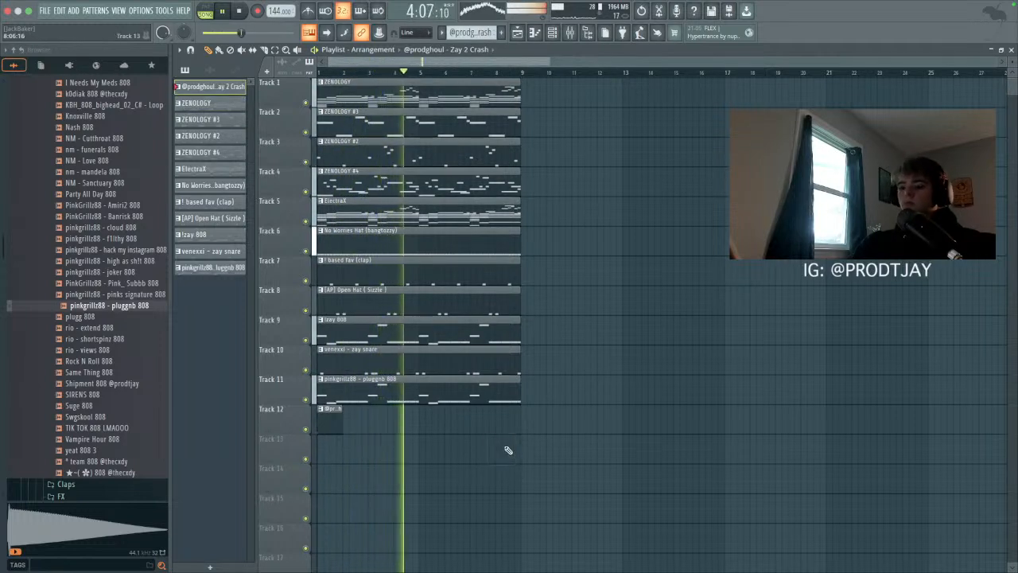
# Step: Select all playlist clips and duplicate them three times to fill four eight-bar sections
pyautogui.hotkey('ctrl', 'a')
pyautogui.hotkey('ctrl', 'b')
pyautogui.hotkey('ctrl', 'b')
pyautogui.hotkey('ctrl', 'b')
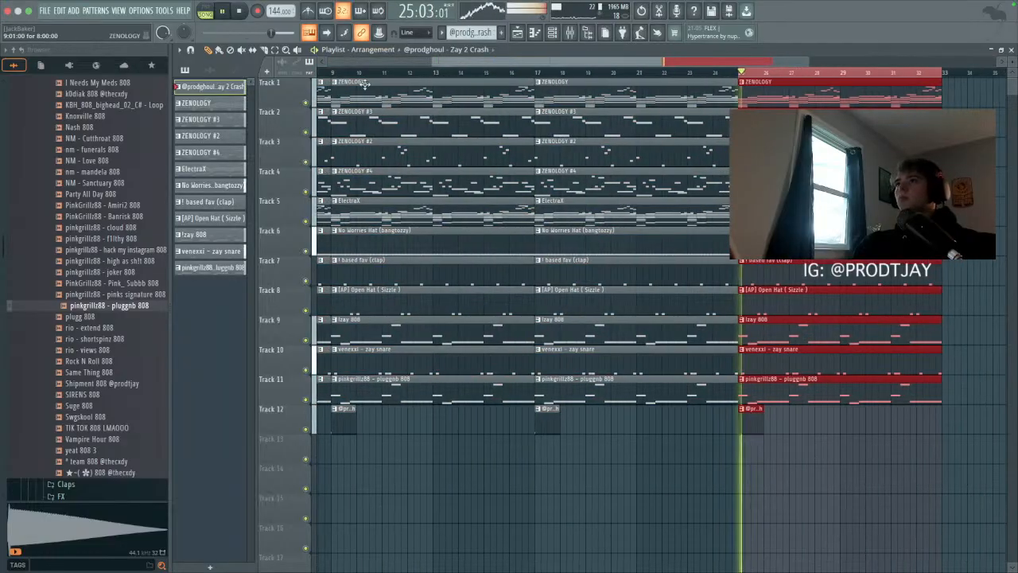
pyautogui.click(346, 72)
pyautogui.moveTo(472, 62); pyautogui.dragTo(358, 62)
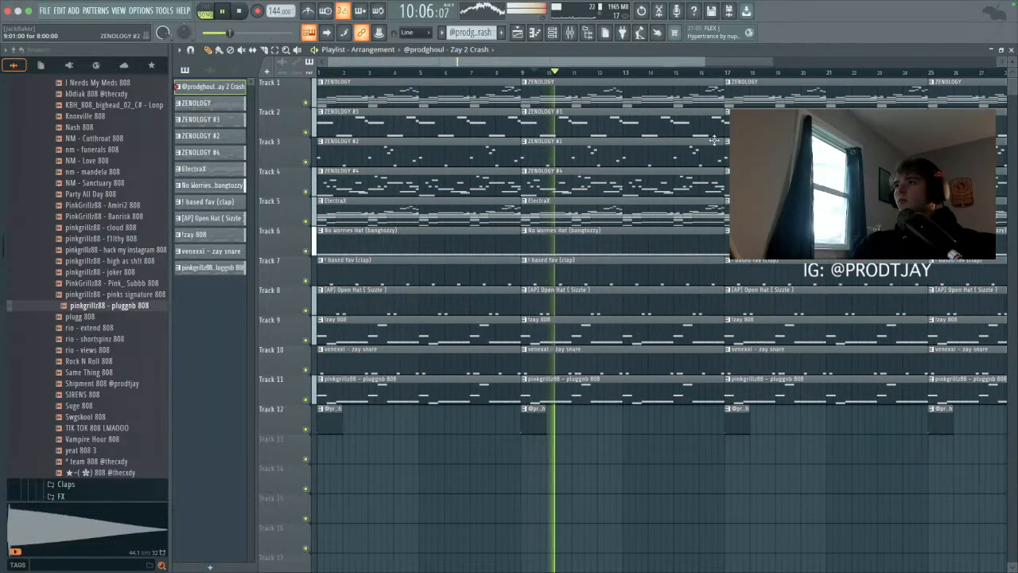
# Step: Delete the ZENOLOGY #3, ZENOLOGY #4, ElectraX, Open Hat, zay snare and pluggnb 808 clips from the section starting at bar 9
pyautogui.rightClick(676, 120)
pyautogui.rightClick(649, 181)
pyautogui.rightClick(634, 207)
pyautogui.click(241, 12)
pyautogui.press('space')
pyautogui.rightClick(565, 358)
pyautogui.rightClick(567, 303)
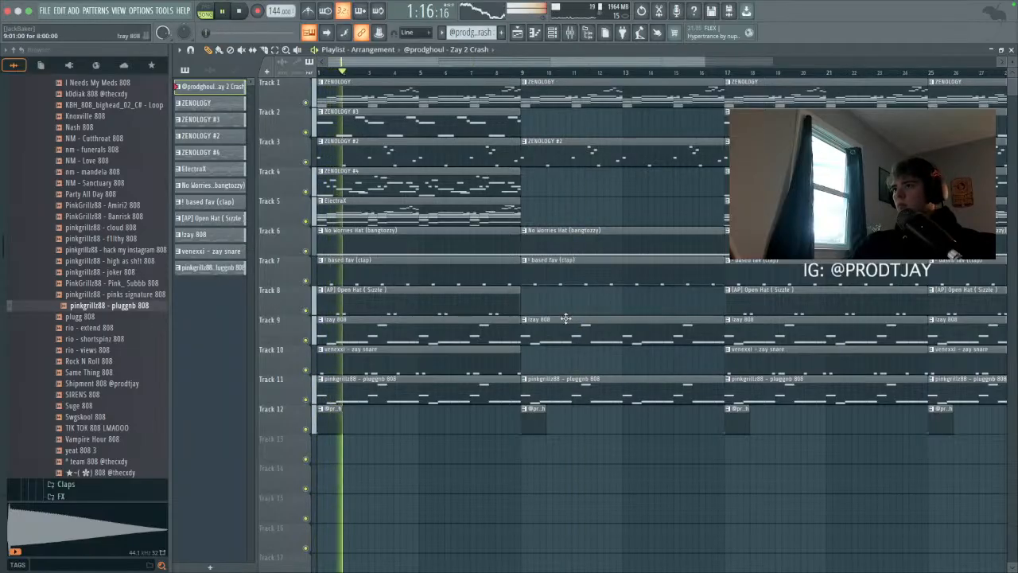
pyautogui.rightClick(571, 389)
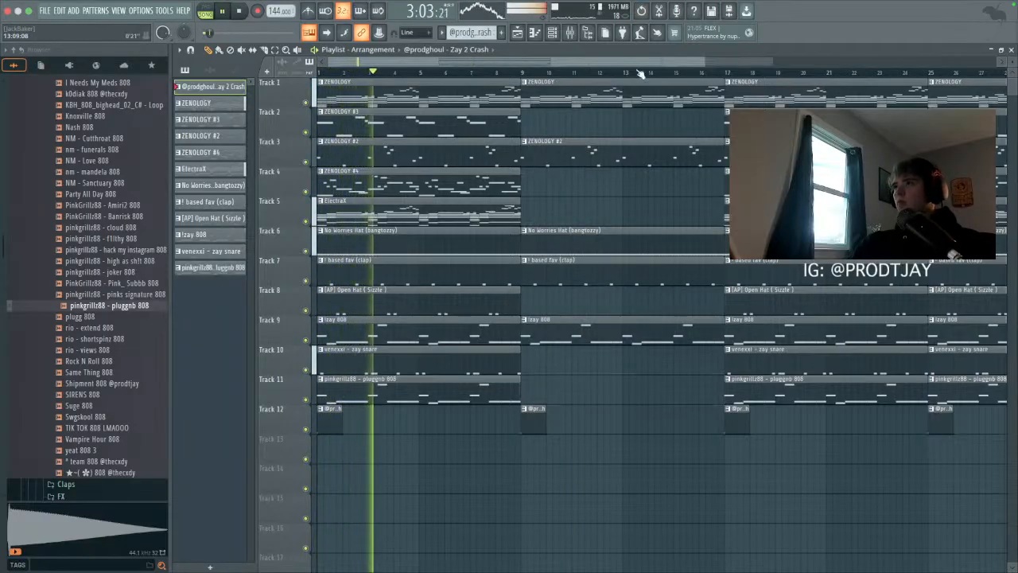
# Step: Delete the !zay 808 clip from the section starting at bar 1 and check the mixer levels
pyautogui.rightClick(483, 327)
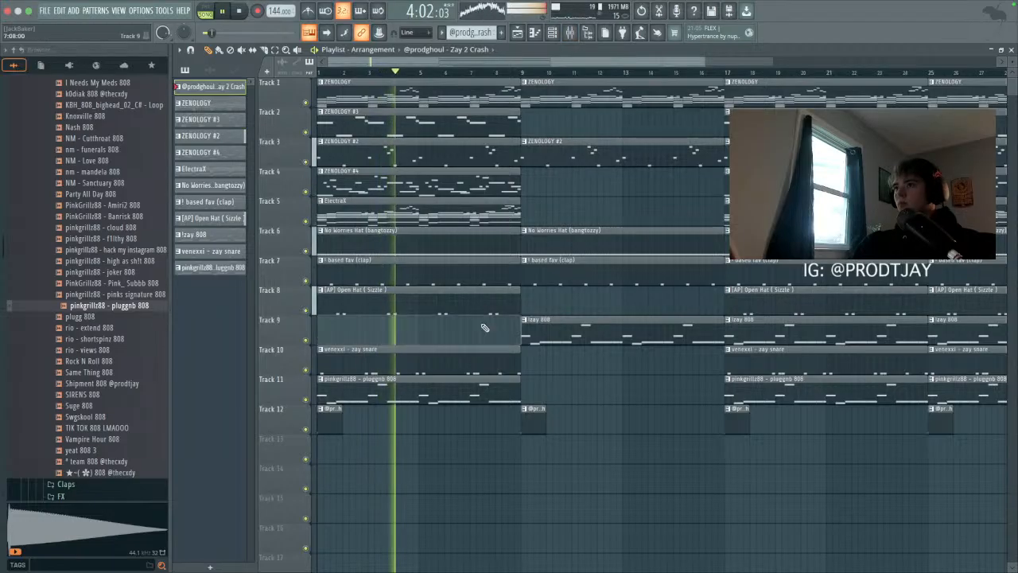
pyautogui.click(568, 35)
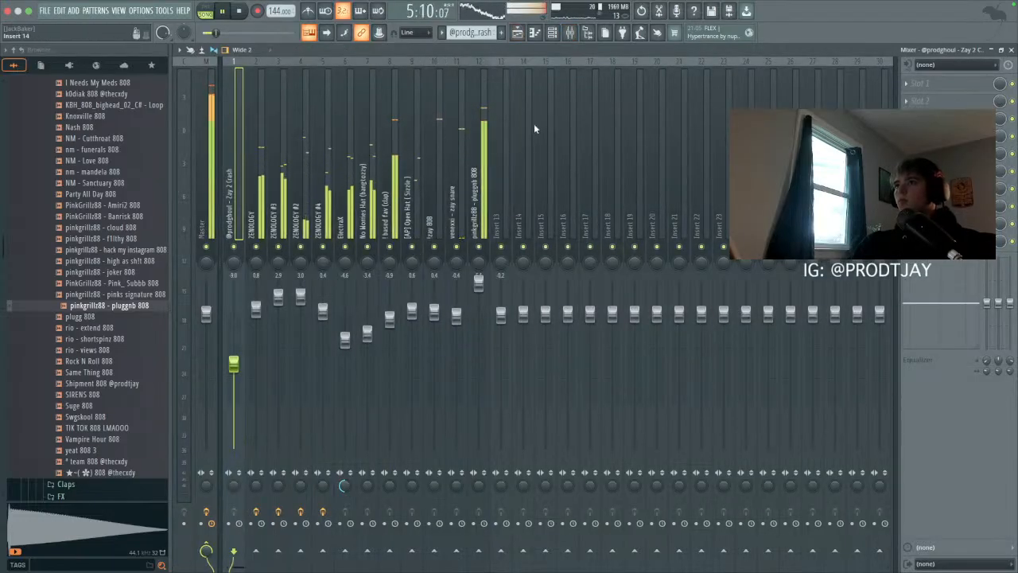
pyautogui.click(518, 34)
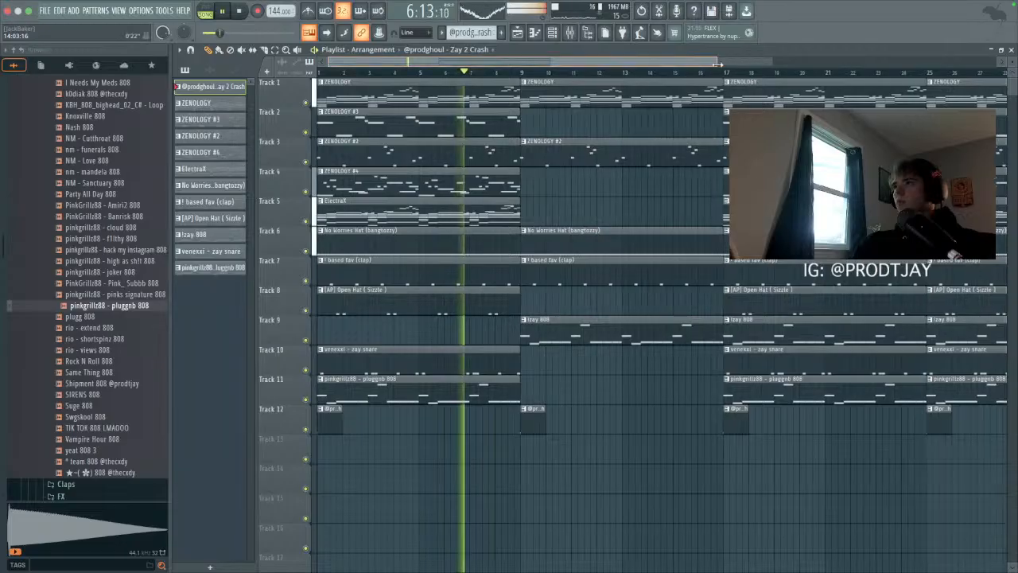
# Step: Delete the ZENOLOGY, ZENOLOGY #2, #3 and #4 clips from the section starting at bar 25
pyautogui.moveTo(713, 62); pyautogui.dragTo(772, 62)
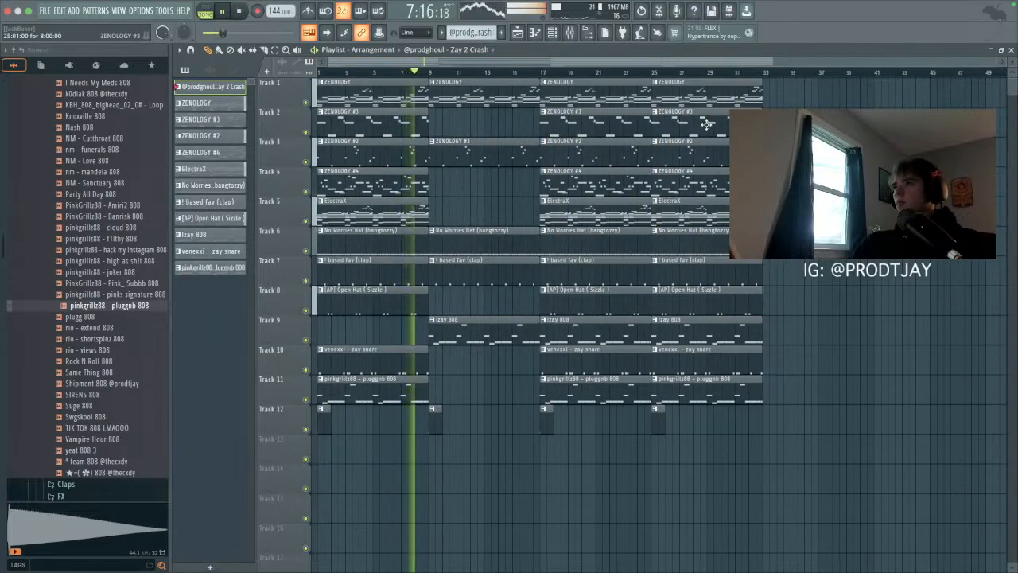
pyautogui.rightClick(702, 182)
pyautogui.rightClick(703, 153)
pyautogui.rightClick(702, 123)
pyautogui.rightClick(702, 94)
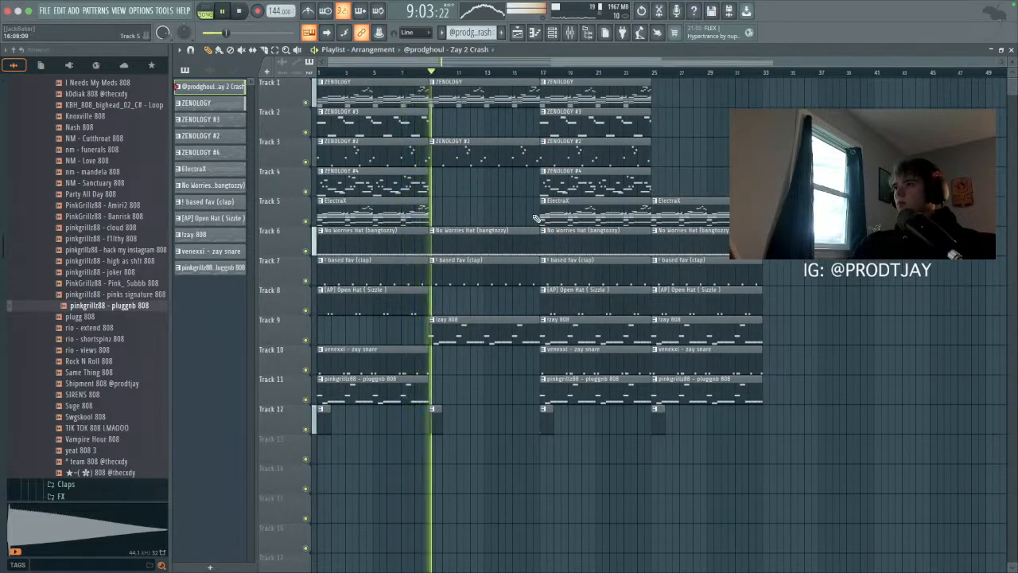
# Step: Lower the !zay 808 mixer track to about 0.2 dB and return to the playlist
pyautogui.press('F9')
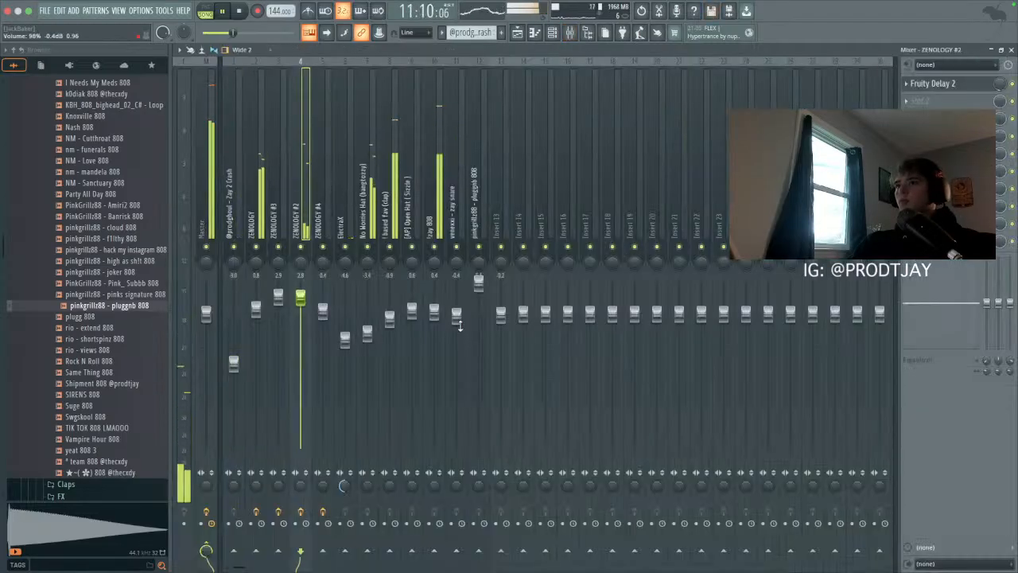
pyautogui.moveTo(434, 310); pyautogui.dragTo(434, 313)
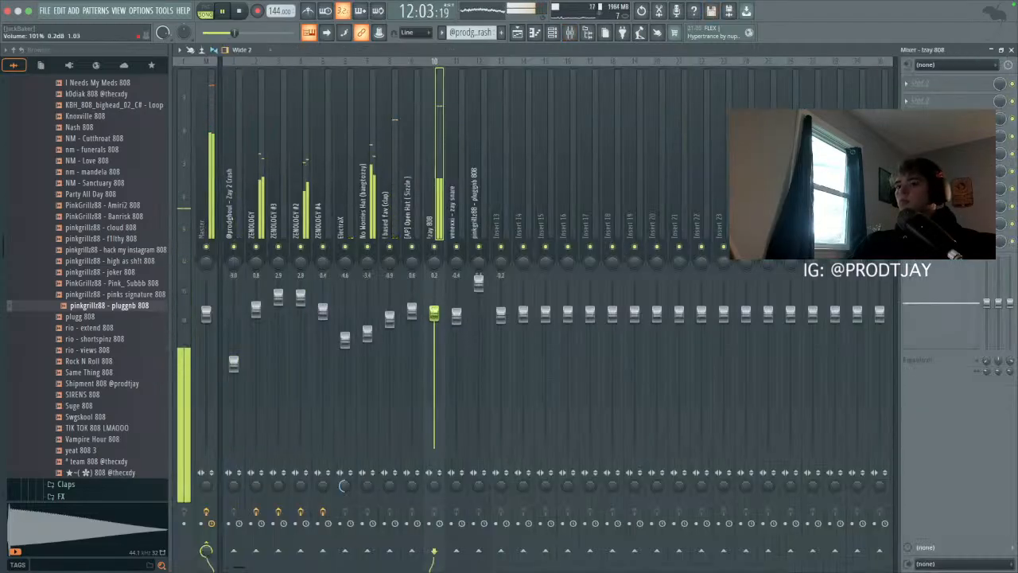
pyautogui.click(518, 32)
# Step: Delete the !zay 808 clip from the section starting at bar 17
pyautogui.rightClick(595, 328)
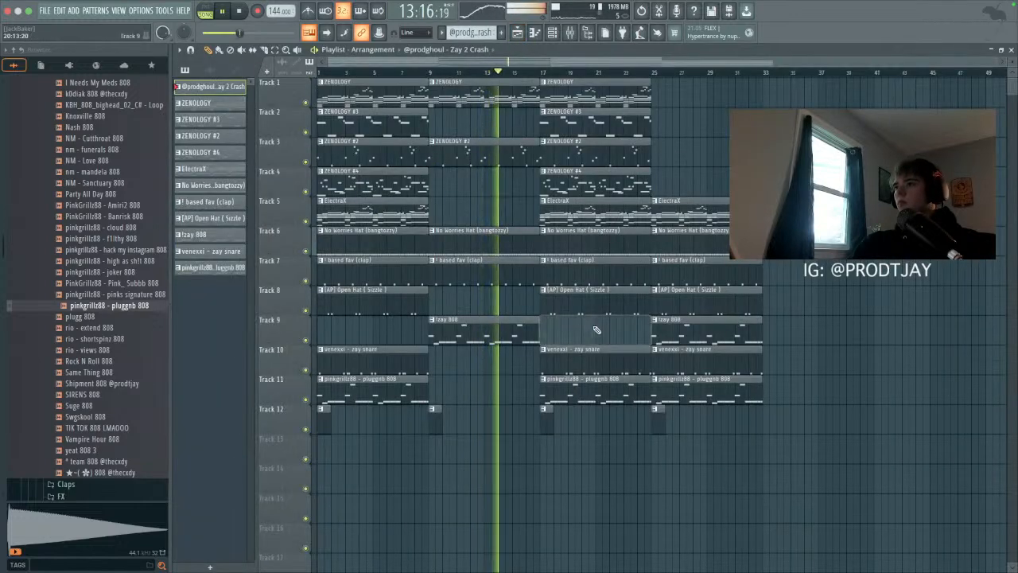
pyautogui.scroll(1, 545, 238)
pyautogui.scroll(3, 545, 239)
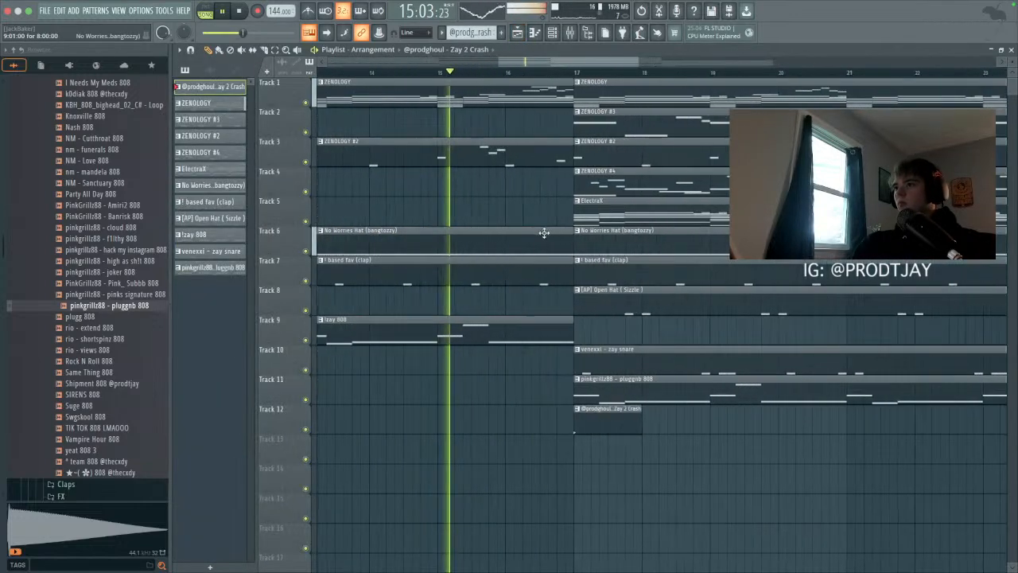
# Step: Shorten the end of the clap clip before bar 17, and delete the open hat, snare and pluggnb 808 clips at bars 25–33
pyautogui.moveTo(573, 281); pyautogui.dragTo(536, 281)
pyautogui.scroll(-6, 536, 281)
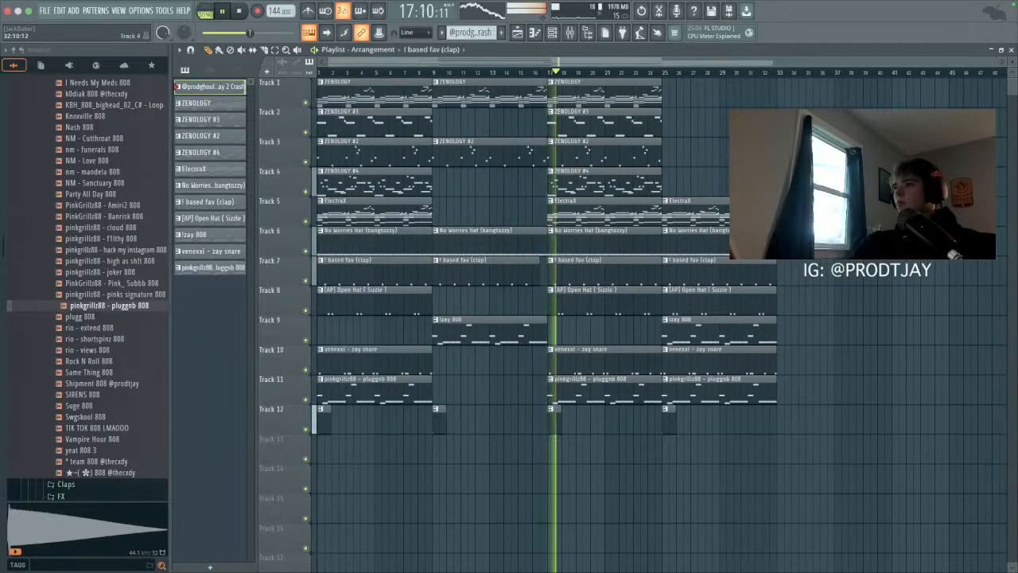
pyautogui.click(649, 73)
pyautogui.rightClick(719, 393)
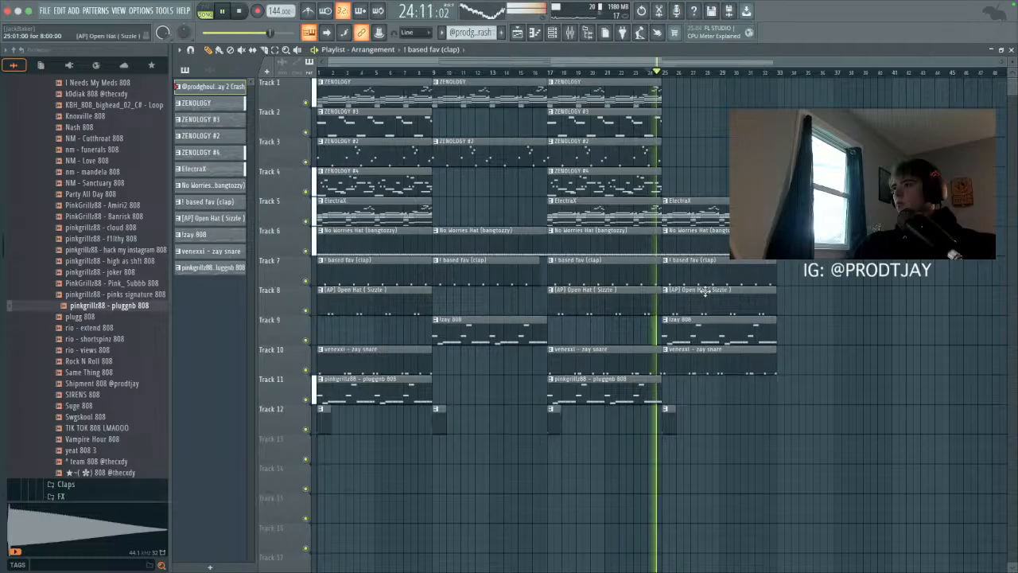
pyautogui.rightClick(706, 297)
pyautogui.rightClick(714, 362)
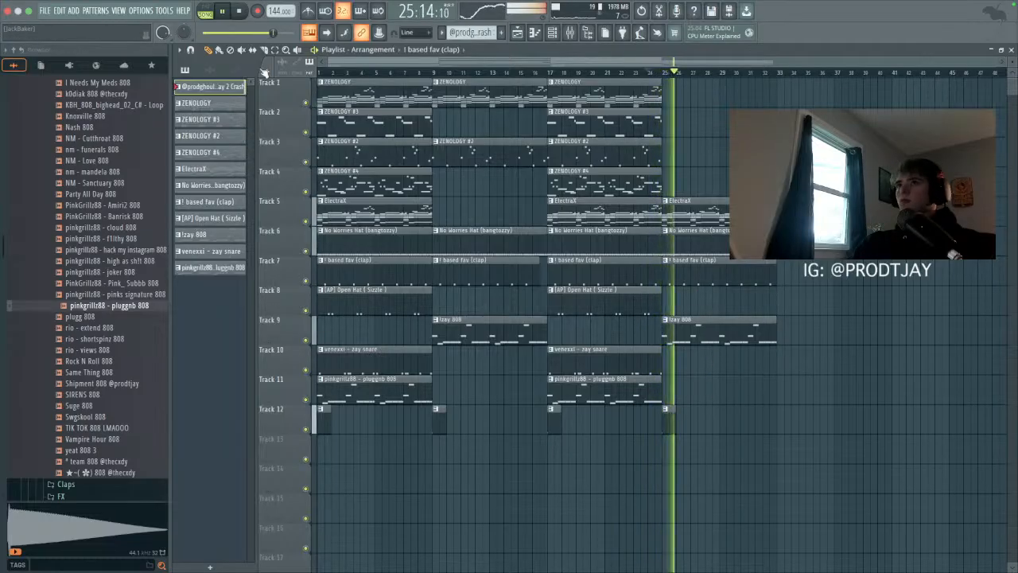
# Step: Duplicate bars 17–33 directly after bar 33, and remove the copied clips from bar 41 onward
pyautogui.keyDown('ctrl'); pyautogui.moveTo(780, 74); pyautogui.dragTo(548, 132); pyautogui.keyUp('ctrl')
pyautogui.hotkey('ctrl', 'b')
pyautogui.press('space')
pyautogui.moveTo(915, 223); pyautogui.dragTo(943, 334)
pyautogui.press('Delete')
pyautogui.rightClick(899, 418)
pyautogui.scroll(-1, 637, 254)
# Step: Duplicate the whole 40-bar arrangement after itself, and clear the ZENOLOGY #2 and drum clips from bars 41–49
pyautogui.hotkey('ctrl', 'a')
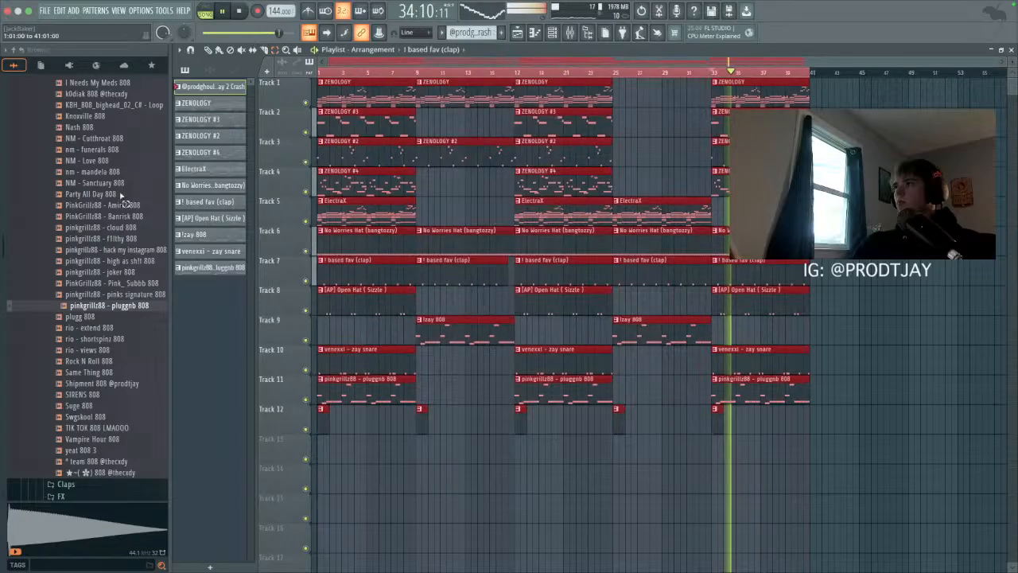
pyautogui.hotkey('ctrl', 'b')
pyautogui.press('space')
pyautogui.rightClick(488, 155)
pyautogui.moveTo(488, 238); pyautogui.dragTo(443, 421)
pyautogui.press('space')
pyautogui.scroll(-3, 614, 347)
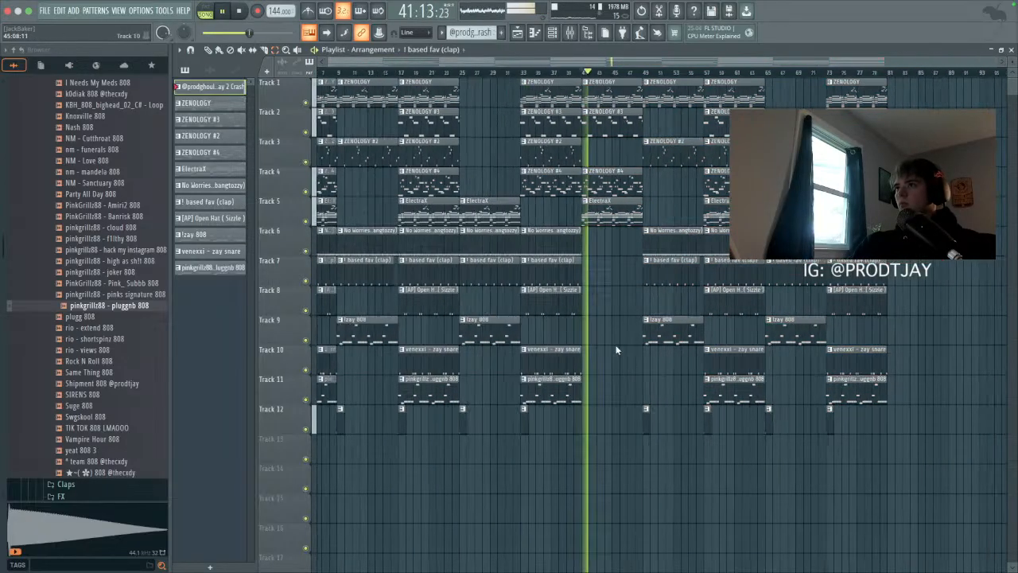
# Step: Delete the duplicated melody and drum clips after bar 65
pyautogui.moveTo(800, 111); pyautogui.dragTo(899, 403)
pyautogui.press('Delete')
pyautogui.moveTo(849, 111); pyautogui.dragTo(869, 95)
pyautogui.press('Delete')
# Step: Duplicate the last ZENOLOGY clip and place the copy at bar 65 as the outro, deleting the leftover crash clips after it
pyautogui.click(738, 104)
pyautogui.hotkey('ctrl', 'b')
pyautogui.hotkey('ctrl', 'd')
pyautogui.rightClick(836, 417)
pyautogui.rightClick(779, 426)
pyautogui.moveTo(838, 78); pyautogui.dragTo(781, 79)
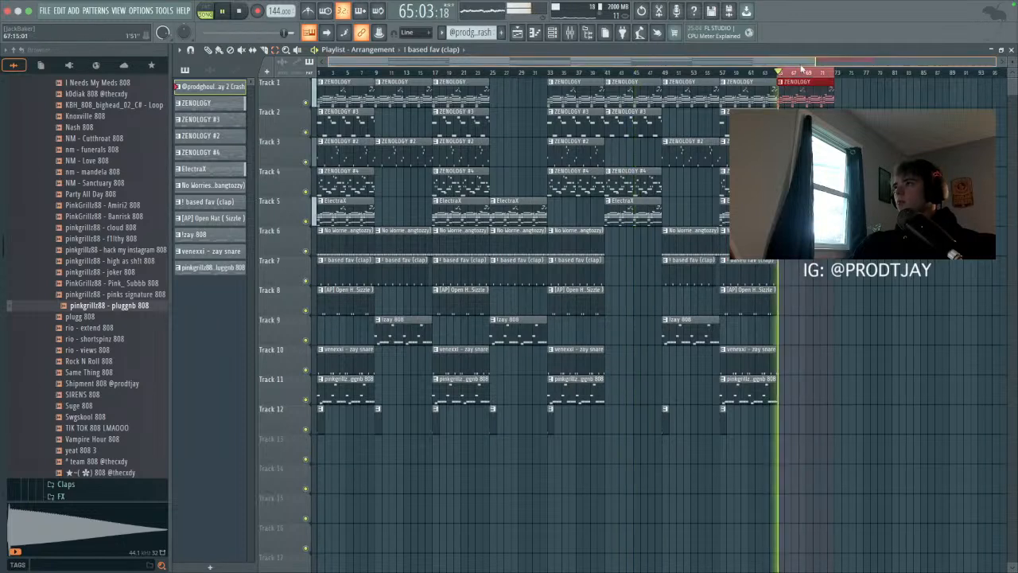
pyautogui.hotkey('ctrl', 'd')
pyautogui.scroll(-2, 828, 209)
pyautogui.scroll(3, 835, 208)
pyautogui.scroll(-3, 836, 208)
pyautogui.scroll(2, 835, 209)
# Step: Save the project as RIFLE 144 TJAY in a new project folder inside the Flps folder
pyautogui.click(45, 10)
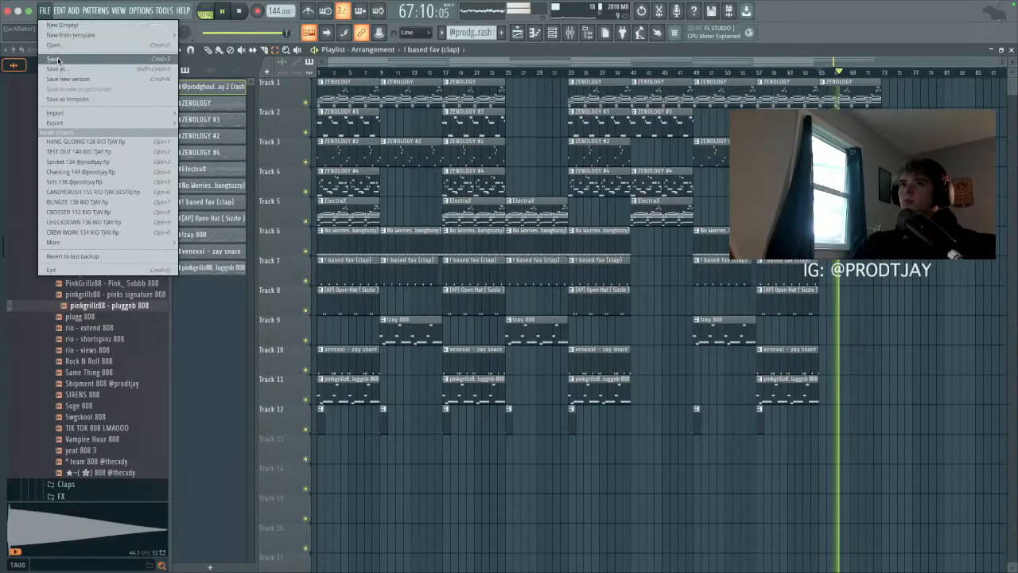
pyautogui.click(58, 62)
pyautogui.write('RIF')
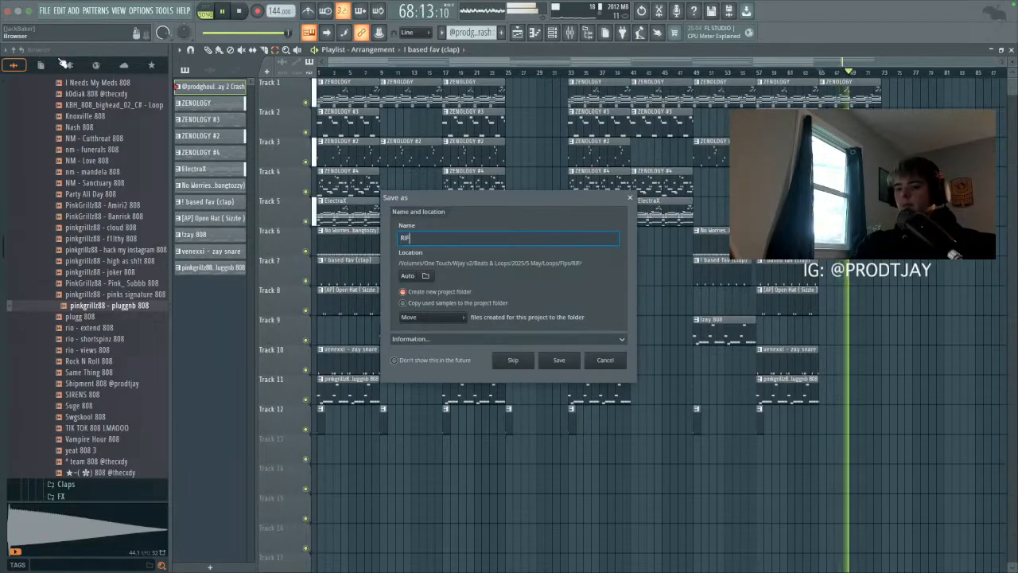
pyautogui.write('LE 144 TJAY')
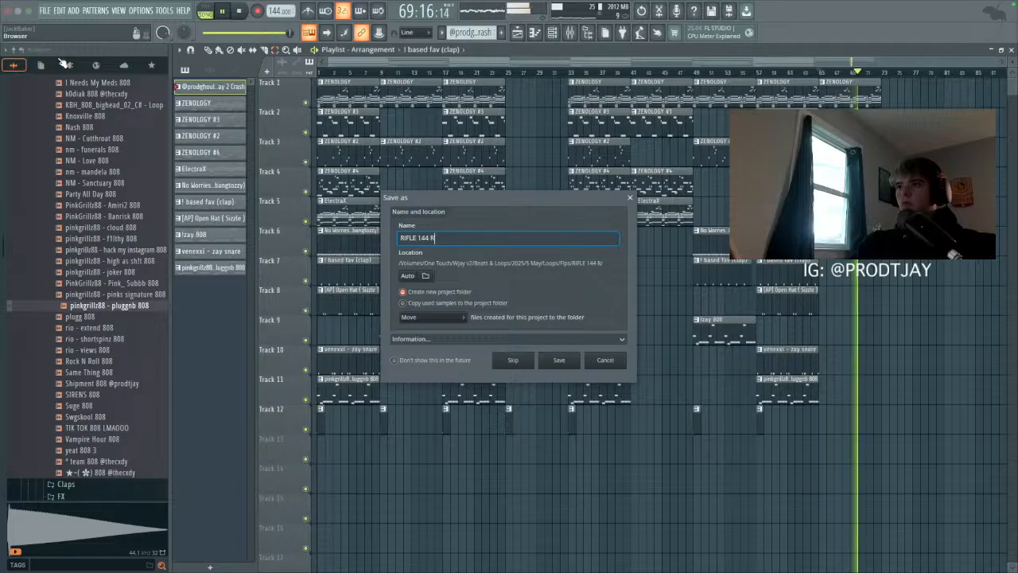
pyautogui.click(411, 263)
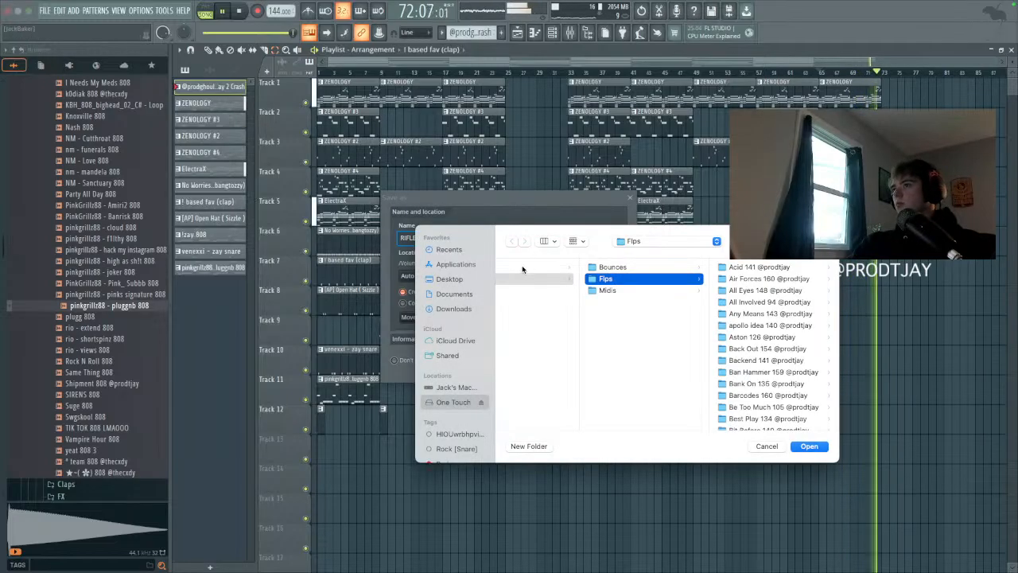
pyautogui.click(524, 267)
pyautogui.click(654, 279)
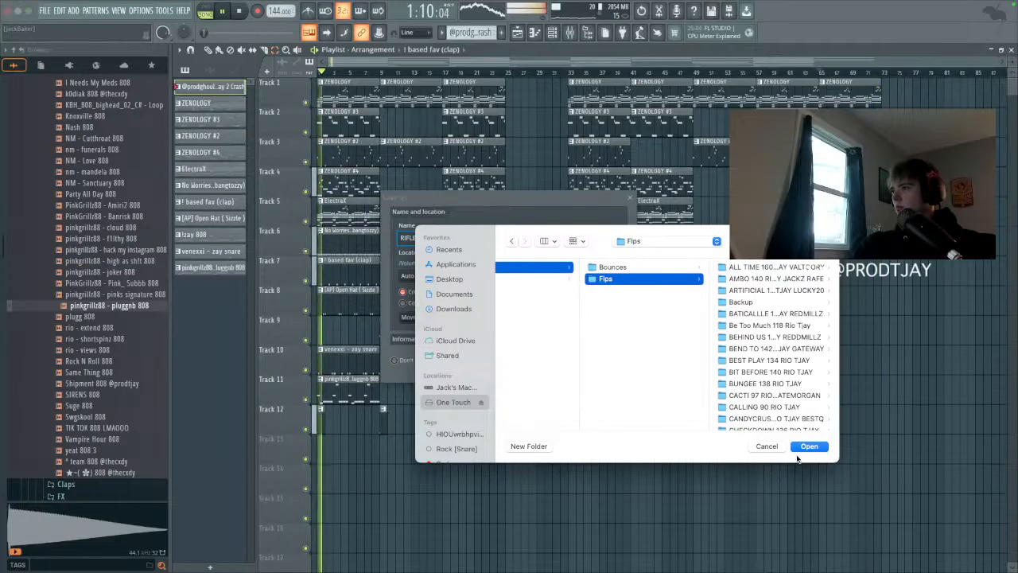
pyautogui.click(809, 447)
pyautogui.click(562, 360)
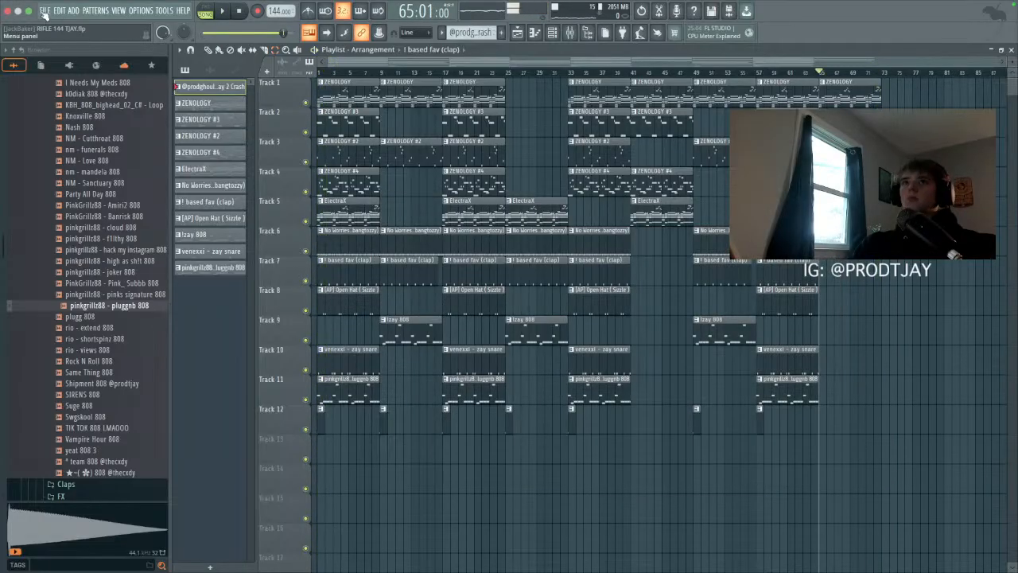
# Step: Export the full song as an MP3 named RIFLE 144 TJAY into the Bounces folder
pyautogui.click(44, 11)
pyautogui.moveTo(88, 130)
pyautogui.click(237, 149)
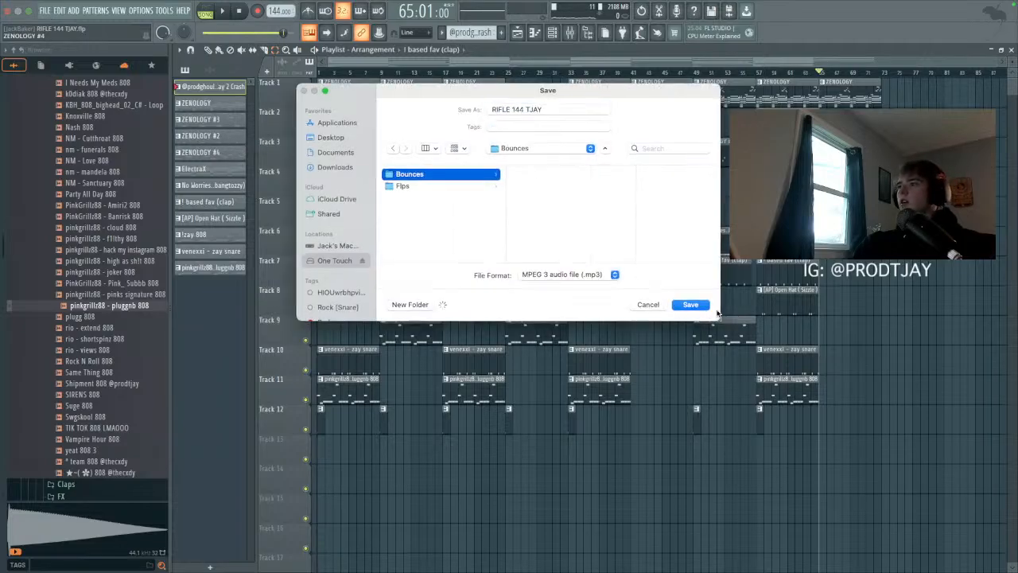
pyautogui.click(691, 306)
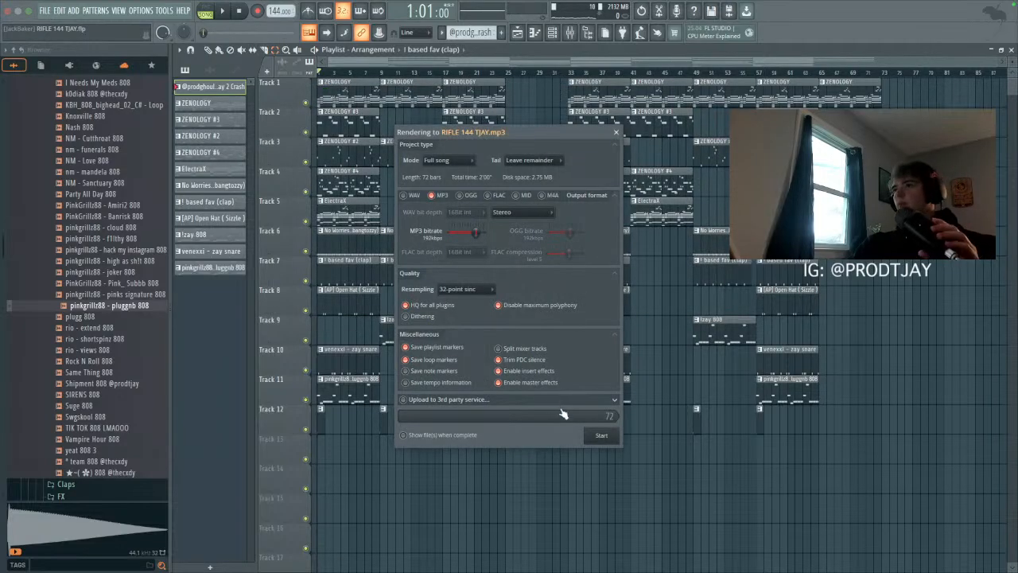
pyautogui.click(602, 435)
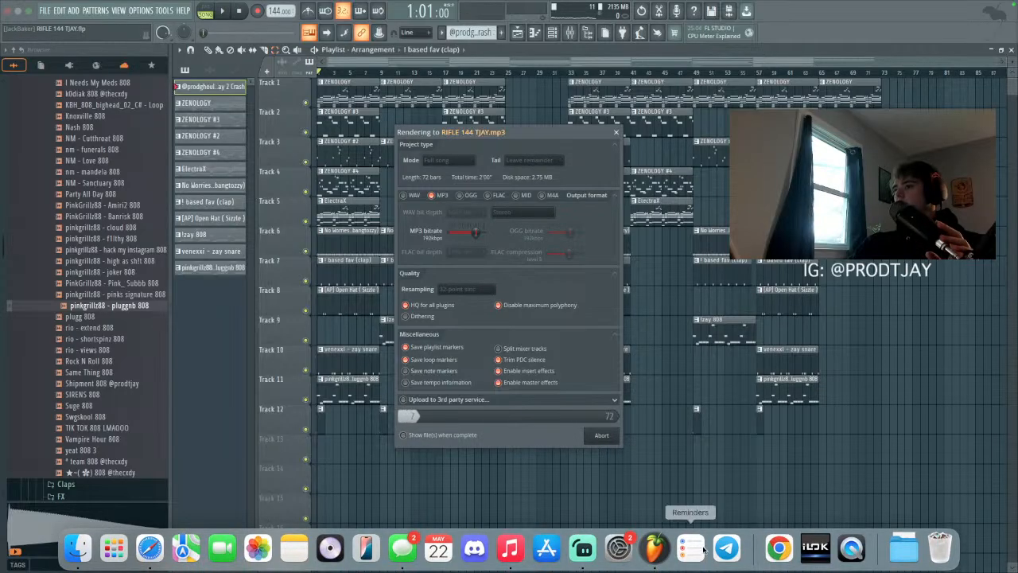
# Step: Switch to Streamlabs Desktop and stop the recording
pyautogui.click(583, 548)
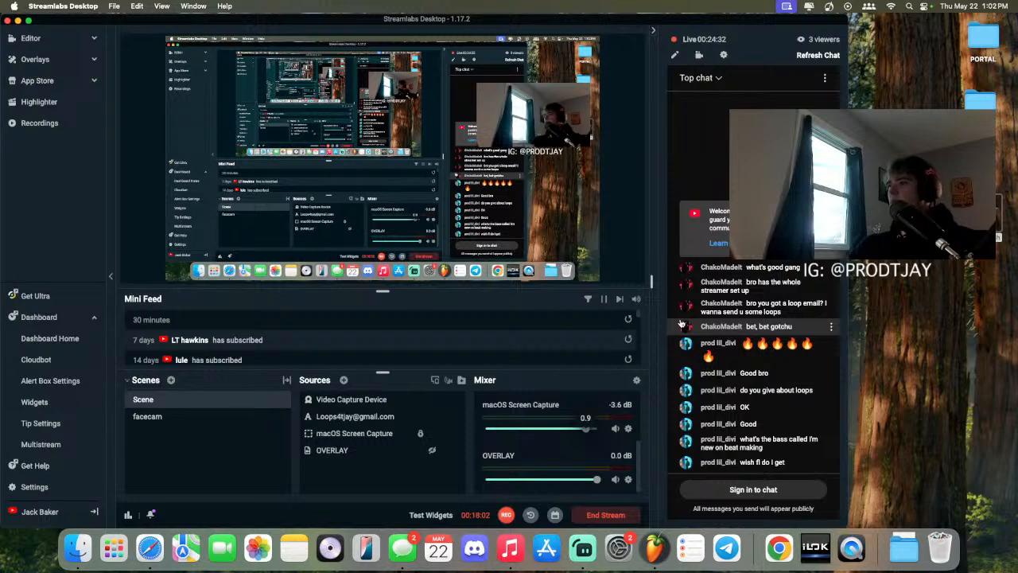
pyautogui.scroll(3, 611, 454)
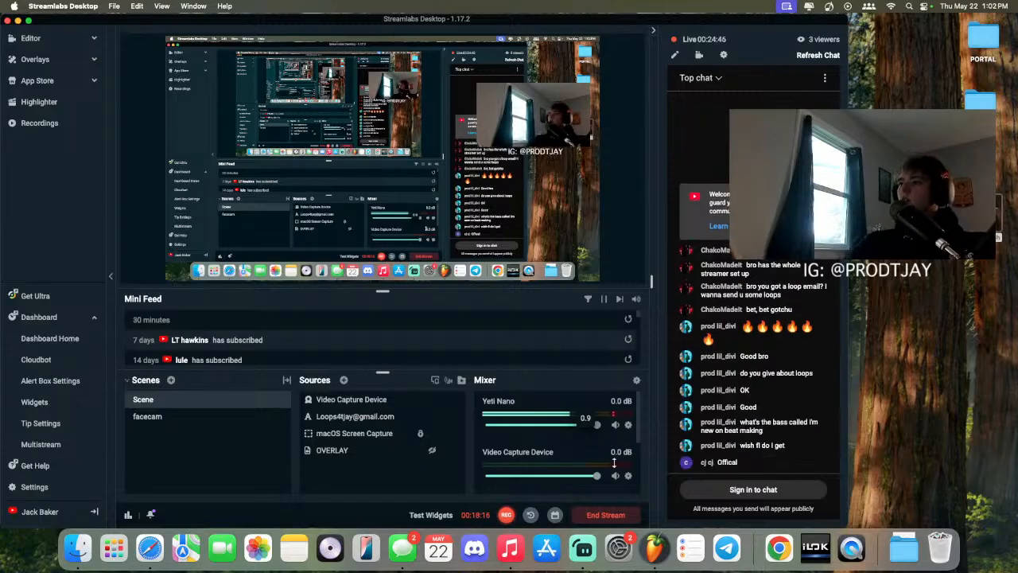
pyautogui.click(505, 515)
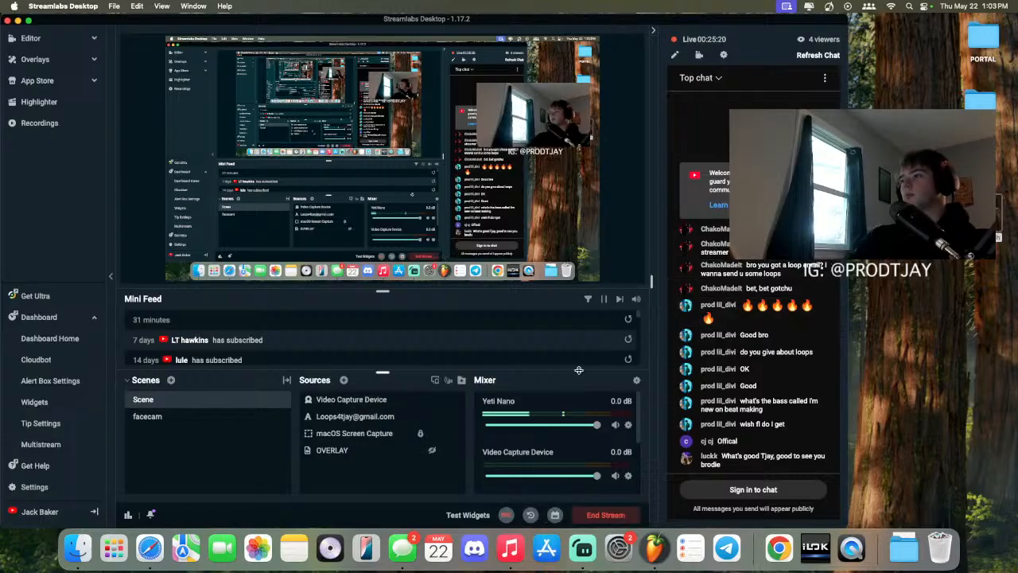
# Step: Open the exported RIFLE 144 TJAY file from Finder to play it in Music, and close the player to return to Streamlabs Desktop
pyautogui.click(77, 548)
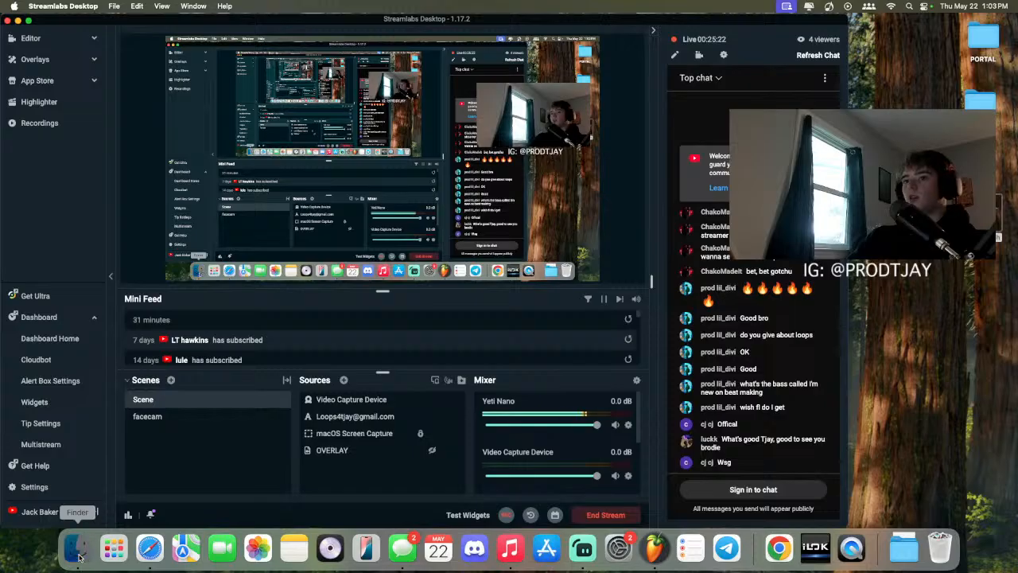
pyautogui.doubleClick(183, 235)
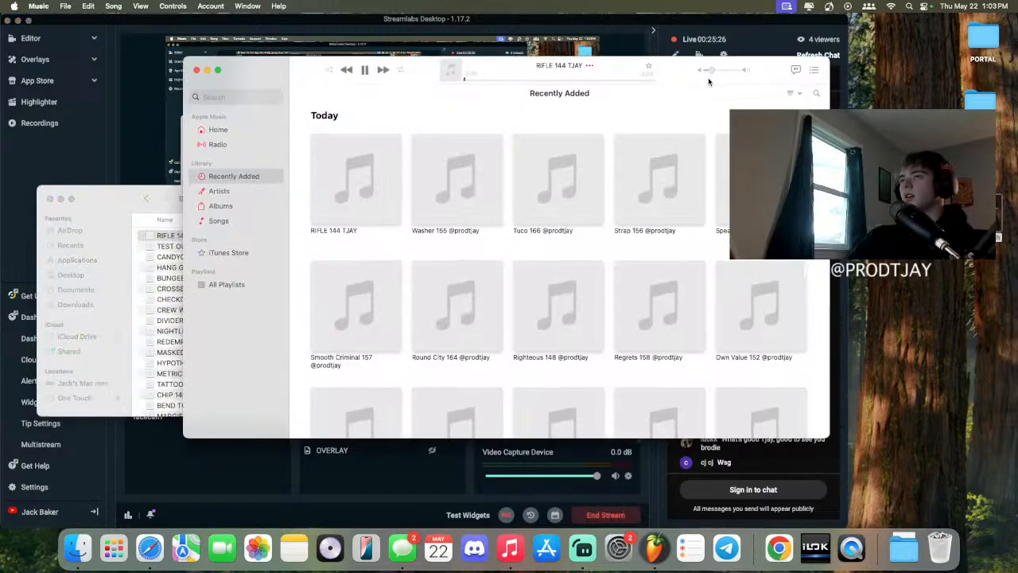
pyautogui.click(196, 70)
pyautogui.click(775, 296)
pyautogui.scroll(-2, 521, 461)
pyautogui.scroll(2, 521, 461)
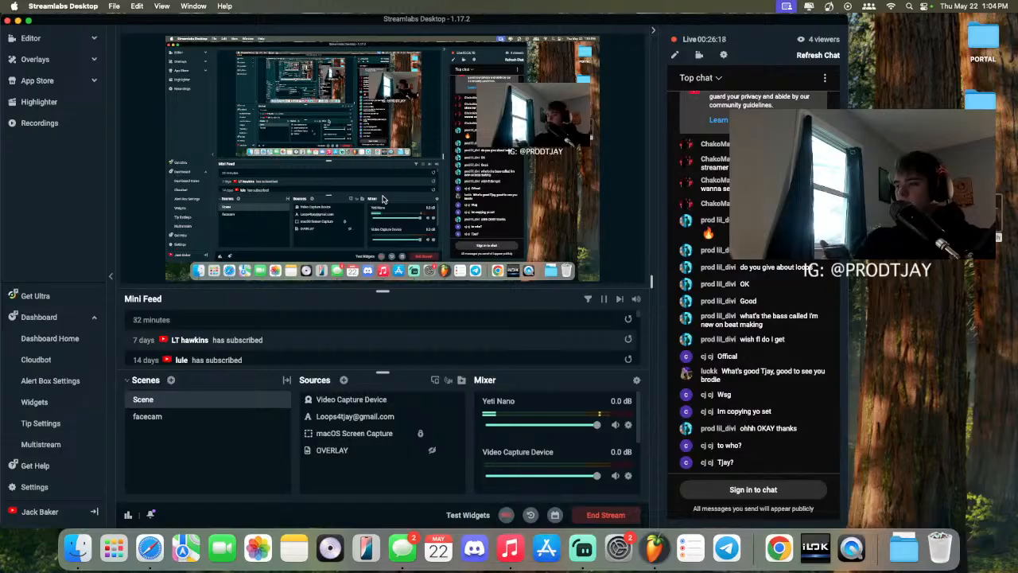
# Step: Switch back to FL Studio and save the project
pyautogui.click(656, 548)
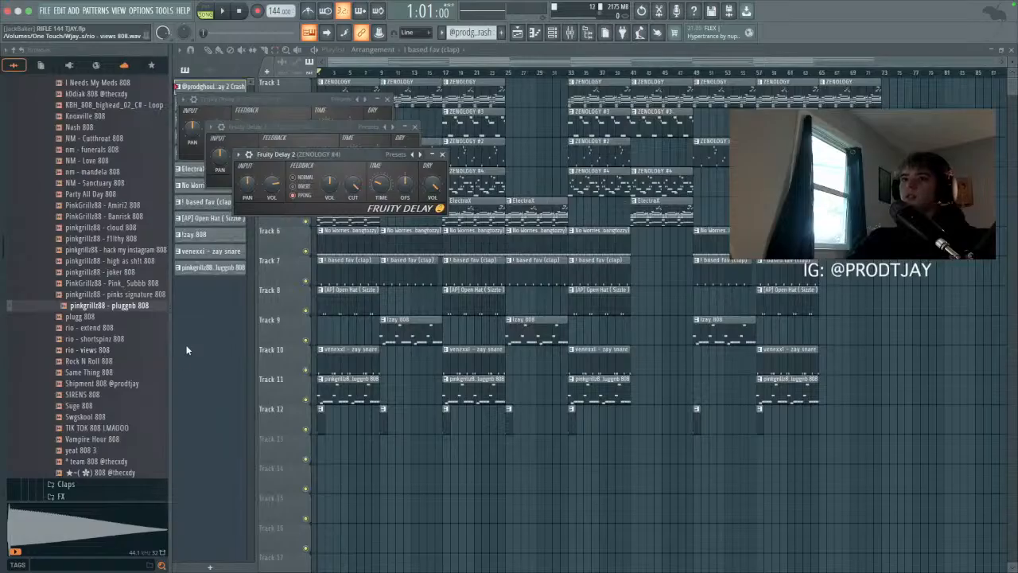
pyautogui.click(44, 11)
pyautogui.click(63, 59)
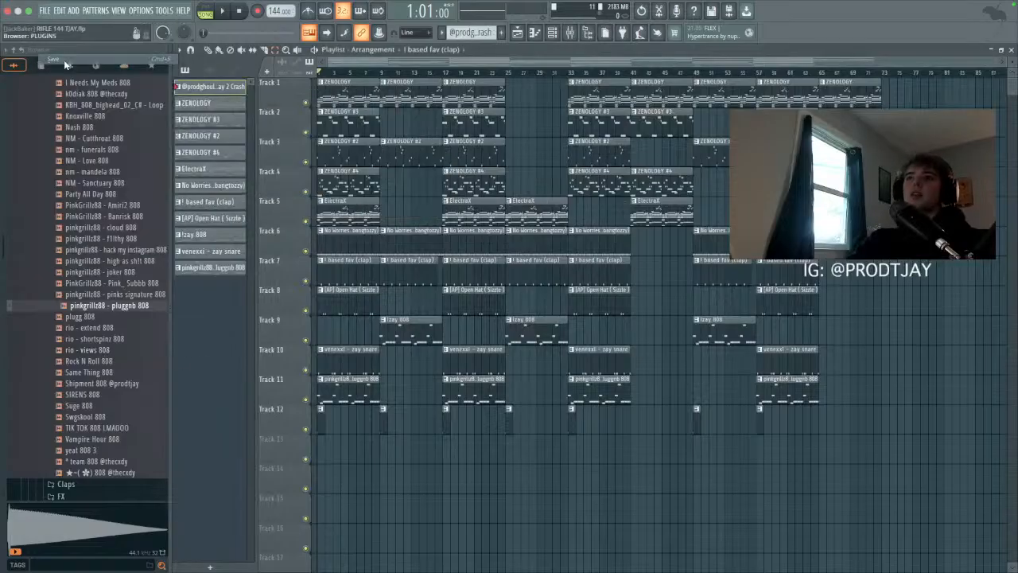
# Step: Delete all hat, clap, open hat, 808, snare and crash clips on Tracks 6 to 12
pyautogui.moveTo(342, 228); pyautogui.dragTo(787, 436)
pyautogui.press('Delete')
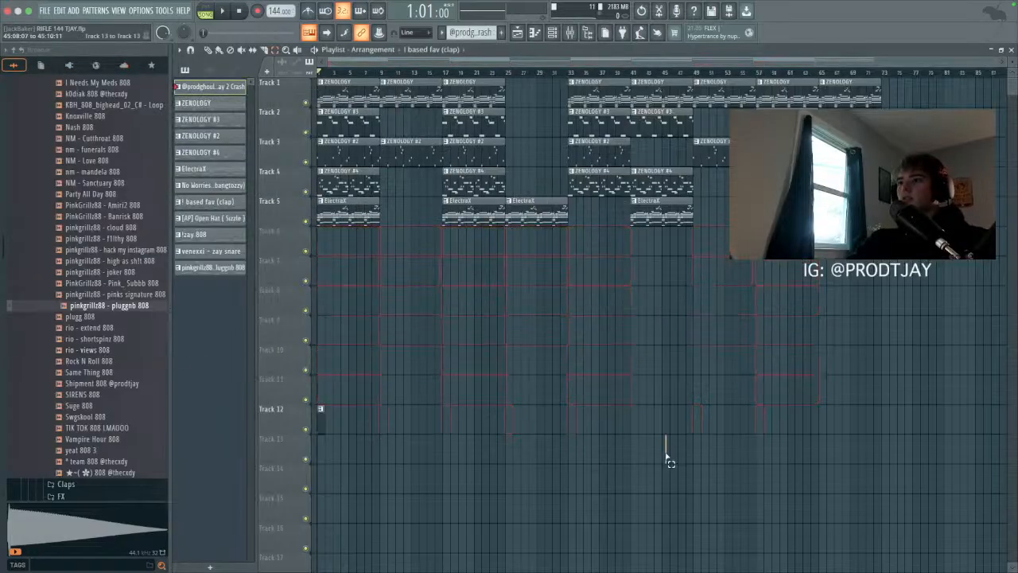
pyautogui.moveTo(445, 434); pyautogui.dragTo(209, 424)
pyautogui.press('Delete')
# Step: Delete all melody clips from bar 25 onward, plus the ZENOLOGY and ZENOLOGY #2 clips at bars 17–25
pyautogui.moveTo(530, 182); pyautogui.dragTo(588, 283)
pyautogui.press('Delete')
pyautogui.moveTo(563, 127); pyautogui.dragTo(1000, 227)
pyautogui.press('Delete')
pyautogui.moveTo(563, 93); pyautogui.dragTo(878, 124)
pyautogui.press('Delete')
pyautogui.click(472, 157)
pyautogui.press('Delete')
pyautogui.hscroll(5, 557, 291)
pyautogui.hscroll(-6, 557, 291)
pyautogui.click(480, 93)
pyautogui.press('Delete')
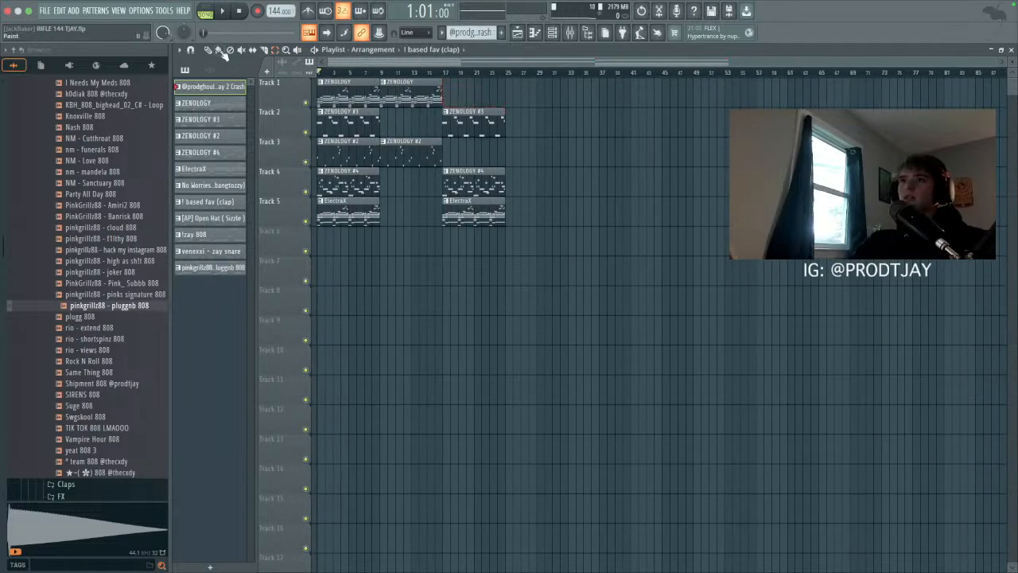
# Step: Place isolated copies of the ZENOLOGY, ZENOLOGY #3 and ZENOLOGY #2 clips at bars 29, 41 and 53
pyautogui.moveTo(415, 94); pyautogui.dragTo(570, 90)
pyautogui.moveTo(472, 121); pyautogui.dragTo(658, 119)
pyautogui.press('space')
pyautogui.moveTo(427, 148); pyautogui.dragTo(771, 148)
pyautogui.click(445, 72)
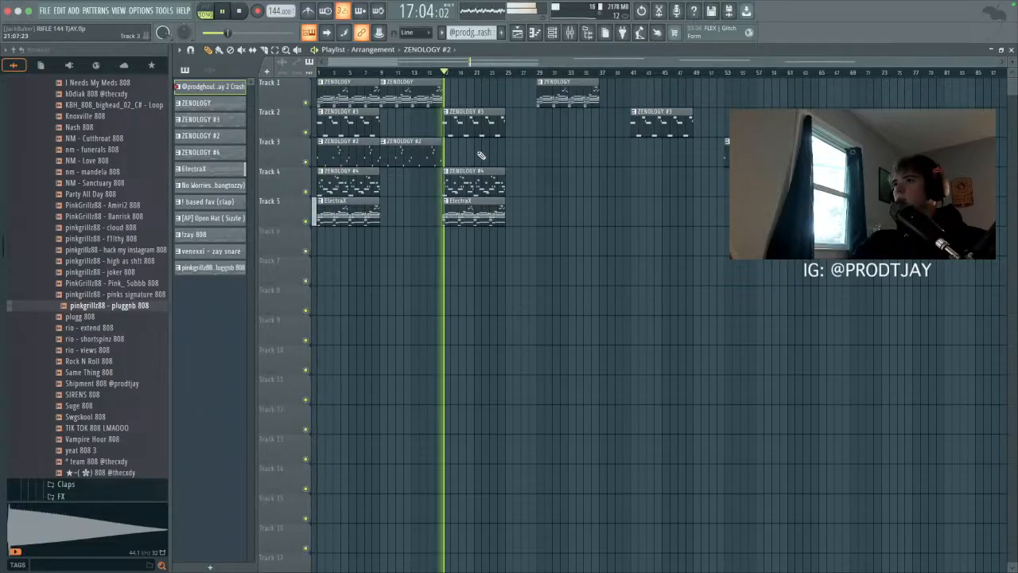
pyautogui.press('space')
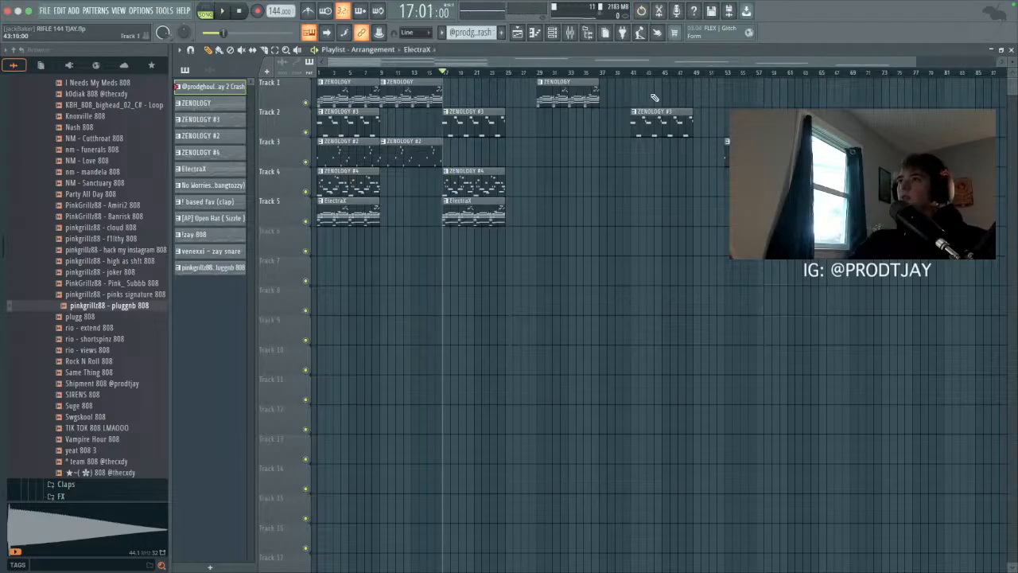
# Step: Open the mixer, select the Master track and briefly play the melody from the start
pyautogui.click(569, 32)
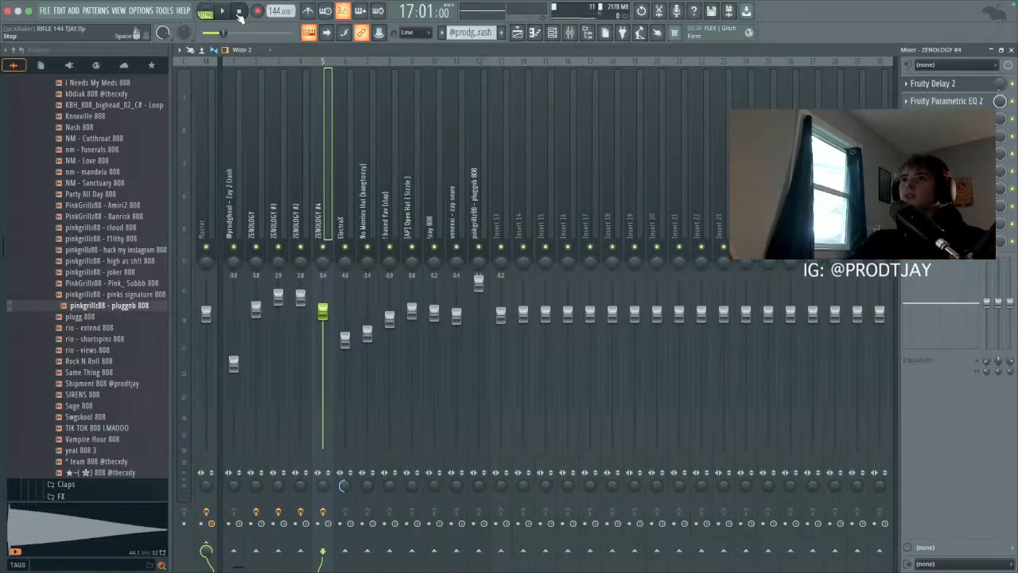
pyautogui.press('space')
pyautogui.click(205, 115)
pyautogui.press('space')
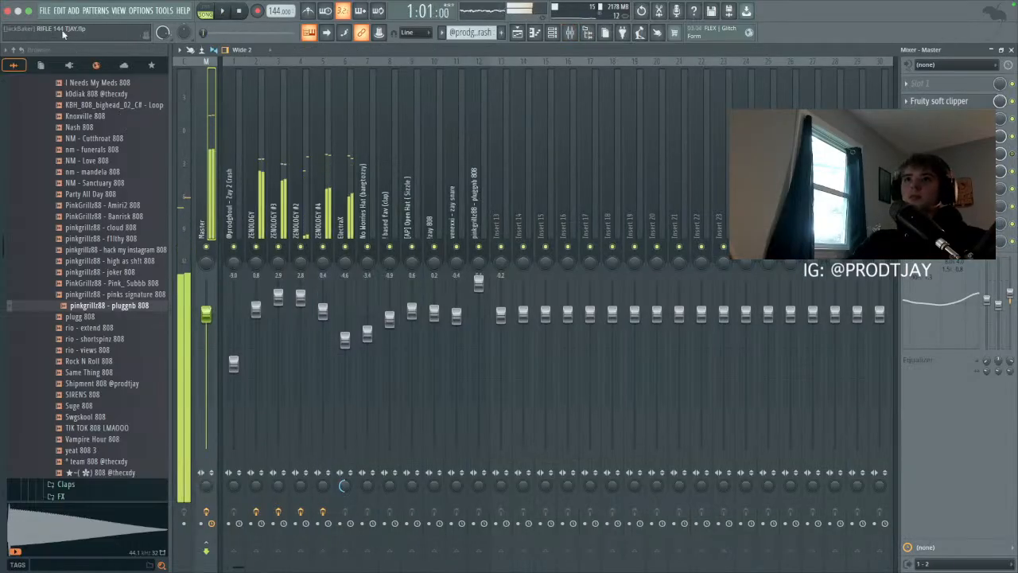
pyautogui.click(45, 11)
pyautogui.moveTo(143, 128)
pyautogui.click(222, 143)
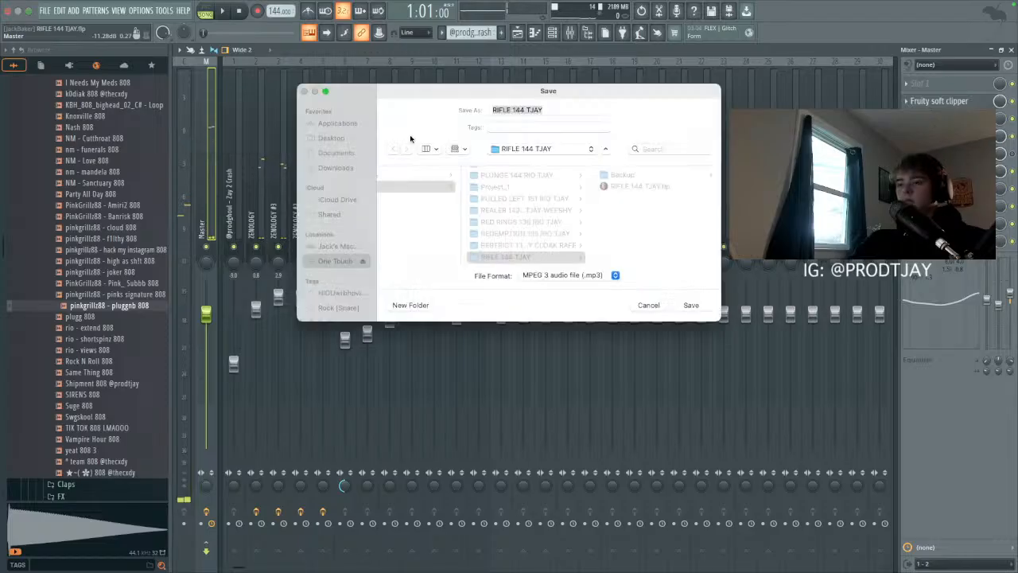
pyautogui.write('RIFL')
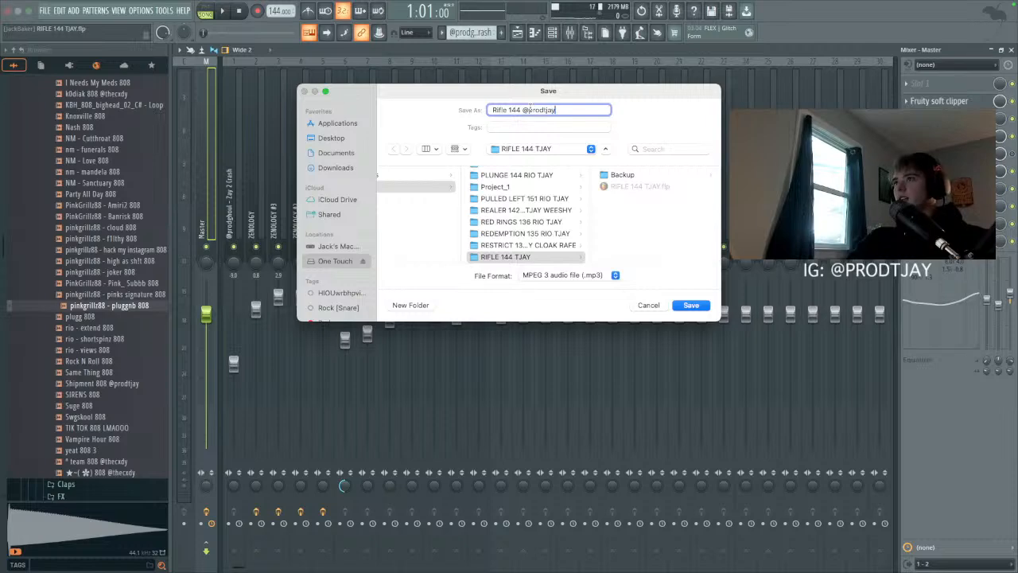
pyautogui.click(398, 187)
pyautogui.click(437, 176)
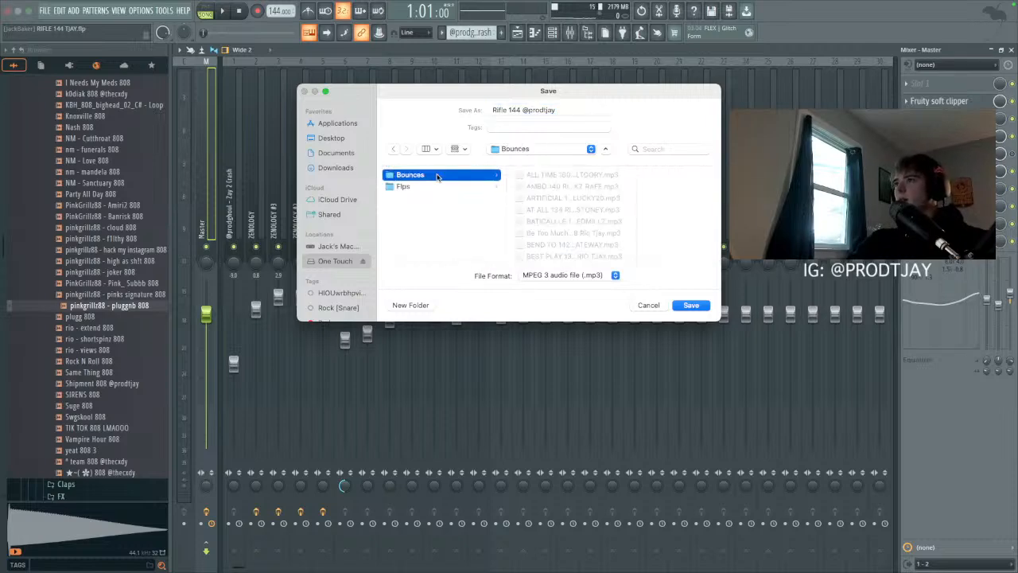
pyautogui.click(691, 305)
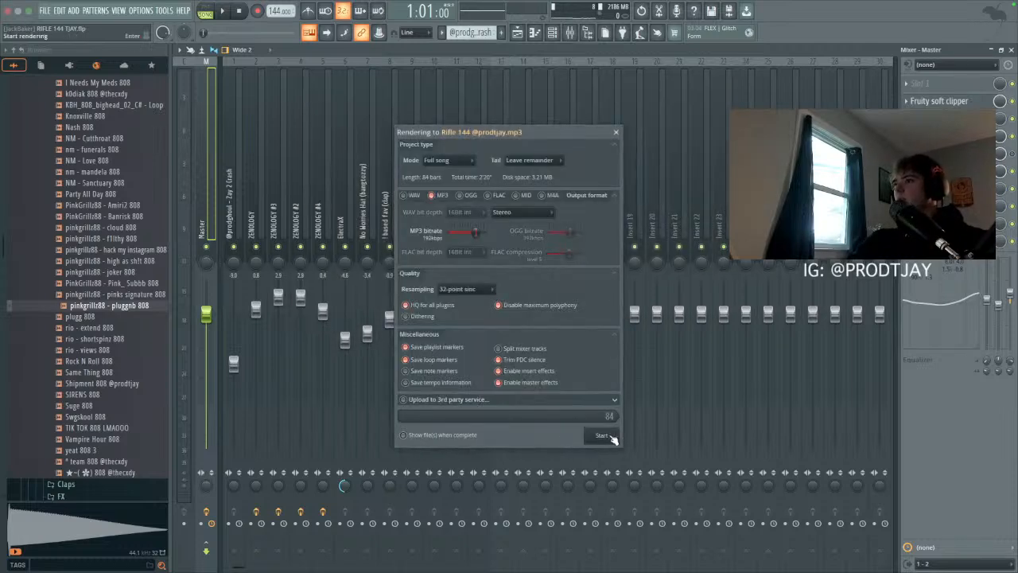
# Step: Switch to Streamlabs Desktop to check the stream chat
pyautogui.moveTo(636, 570)
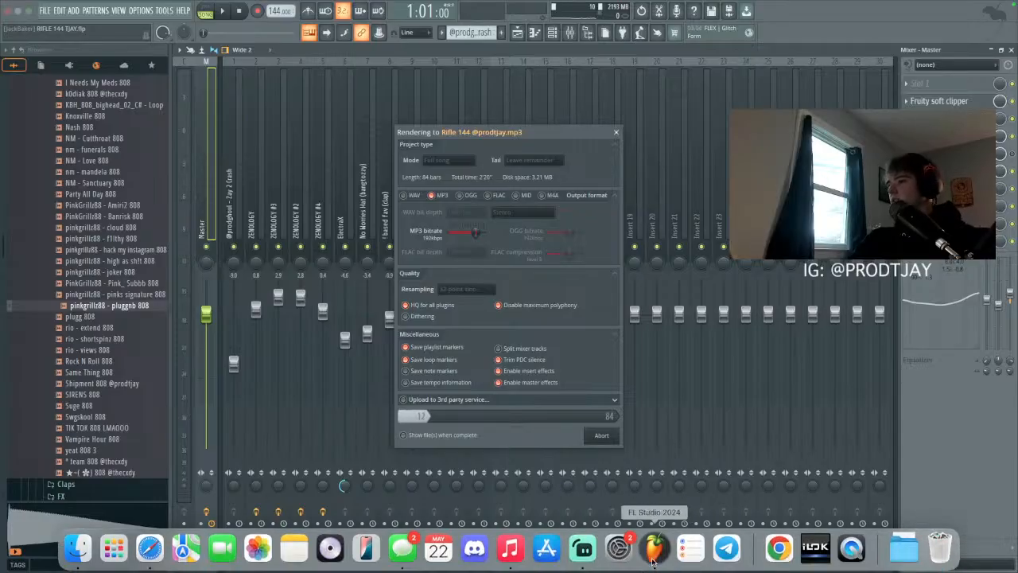
pyautogui.click(577, 549)
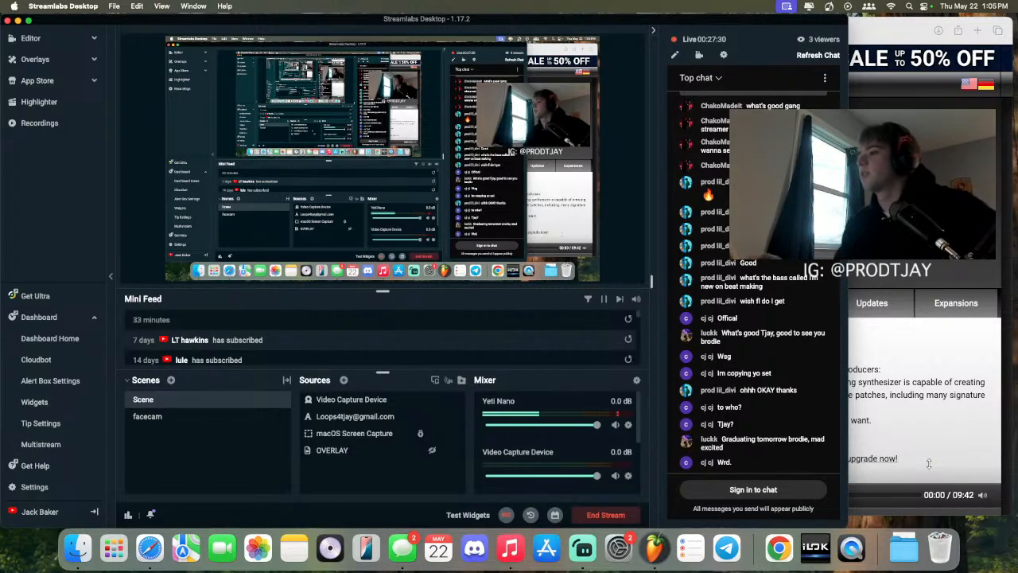
# Step: Bring up the tone2.com ELECTRA3 page in Safari, view its gallery image, and return to the stream chat in Streamlabs Desktop
pyautogui.click(726, 547)
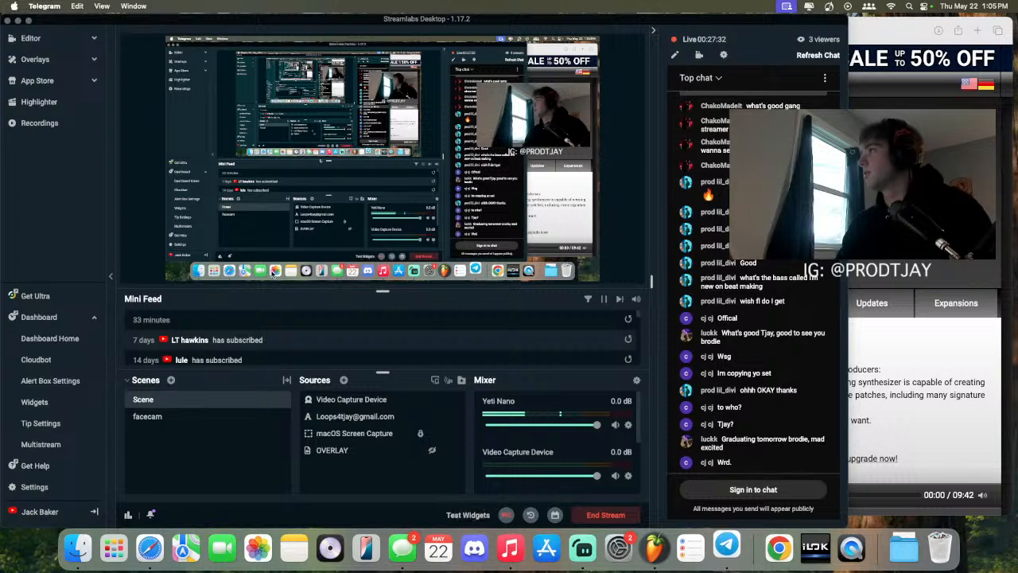
pyautogui.click(997, 326)
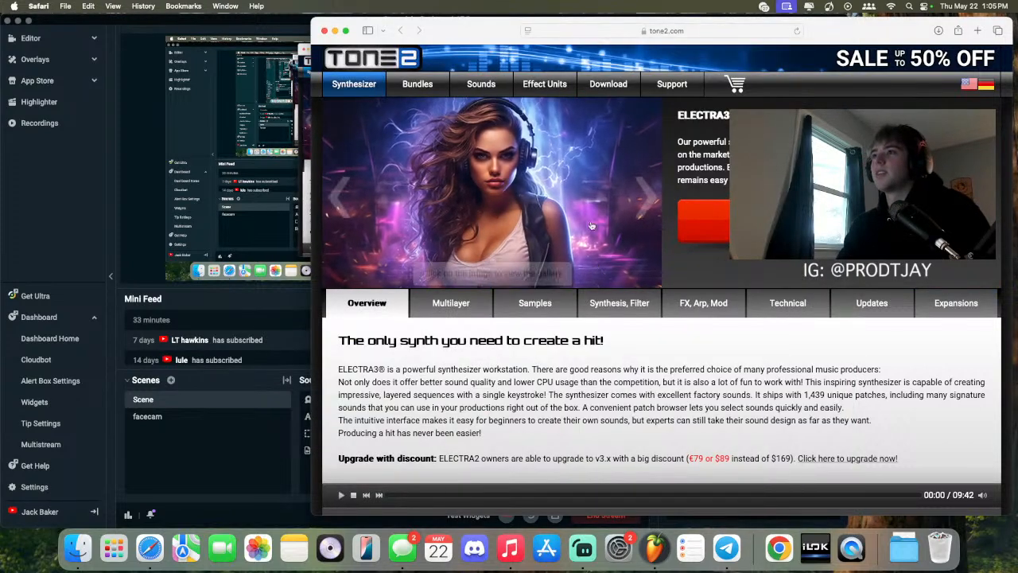
pyautogui.click(628, 239)
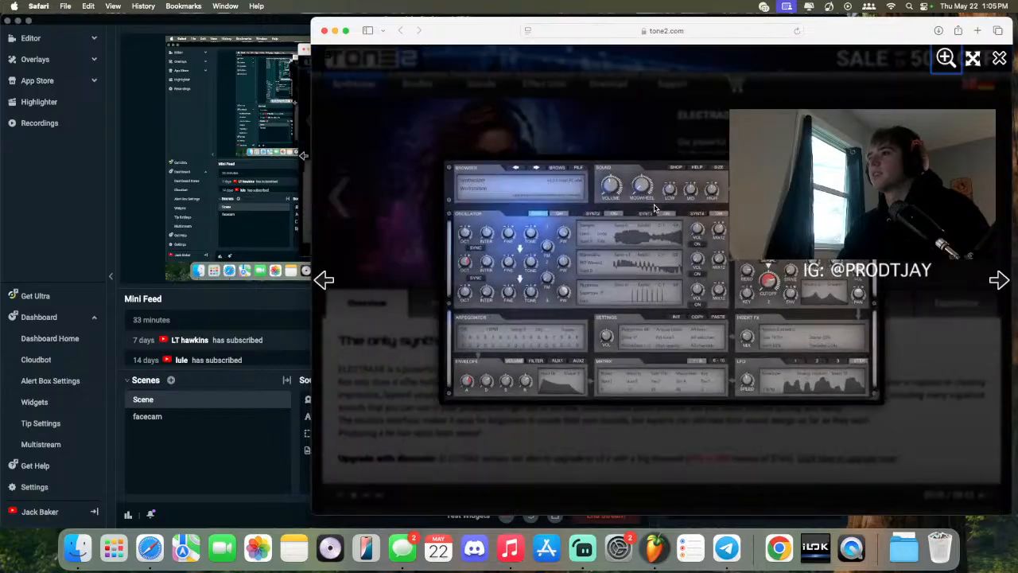
pyautogui.click(552, 179)
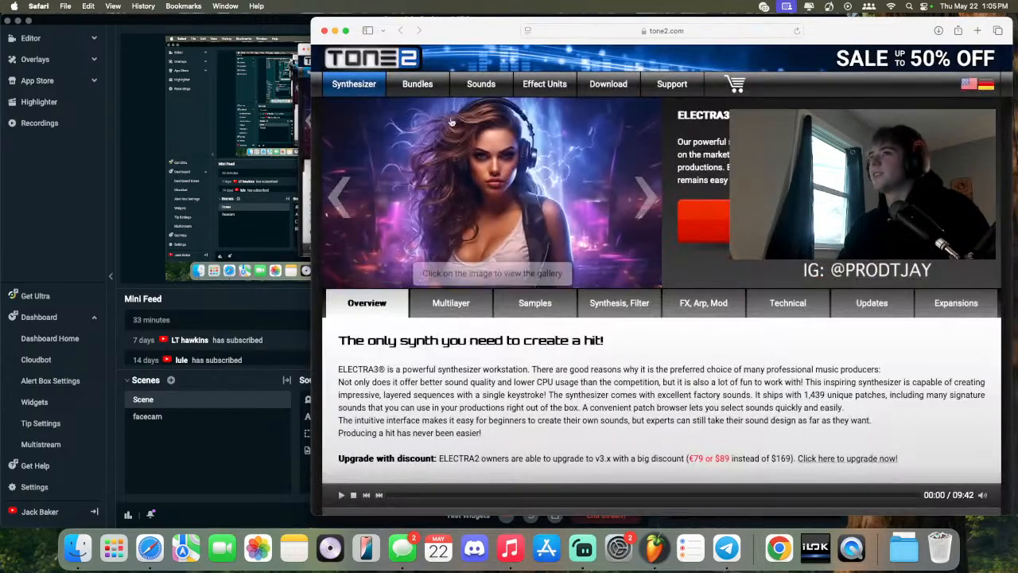
pyautogui.click(298, 172)
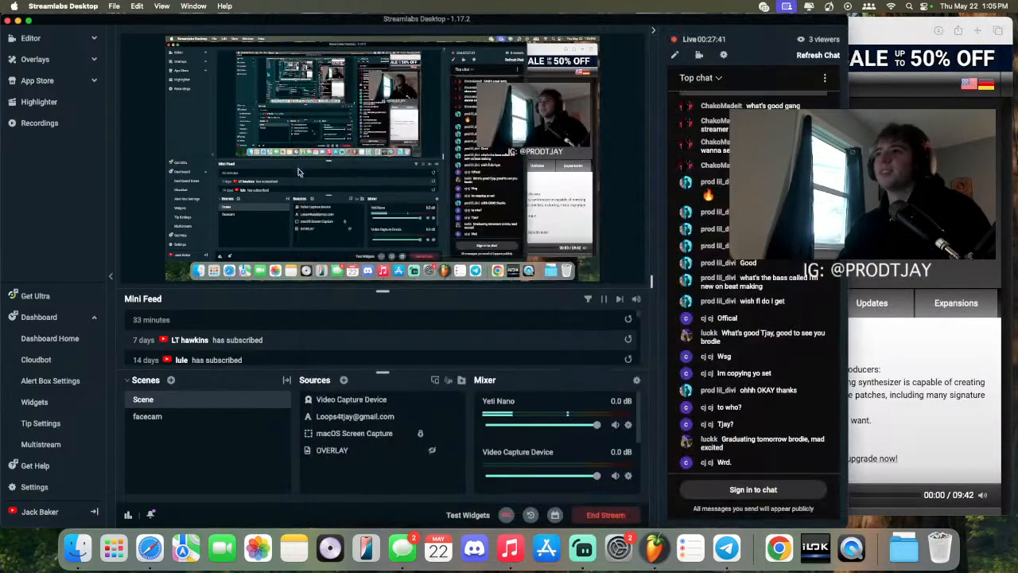
# Step: Switch to Telegram and open the Lil Tecca Loops topic in the INTERNET MONEY group
pyautogui.click(726, 547)
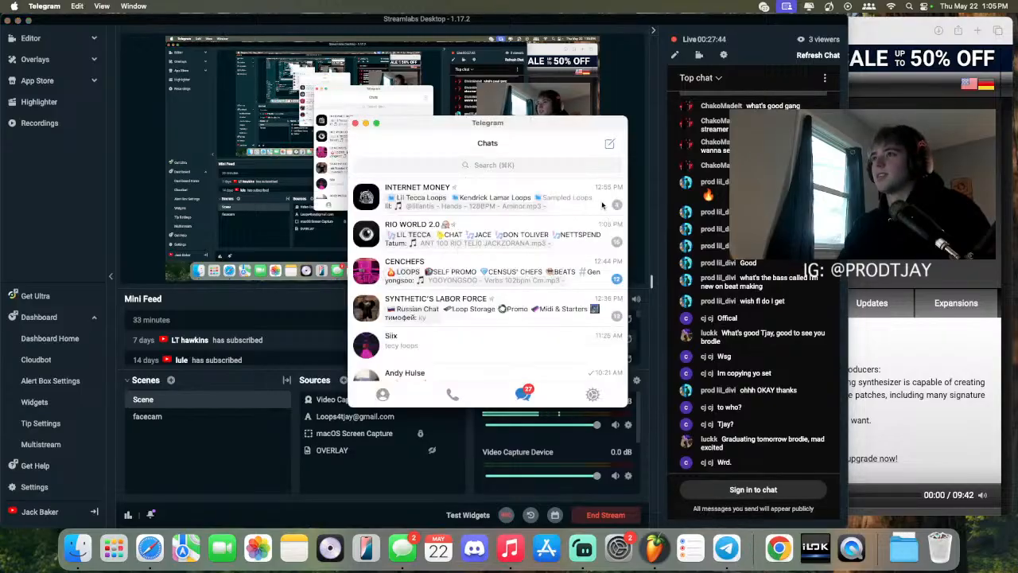
pyautogui.click(429, 254)
pyautogui.scroll(-2, 517, 283)
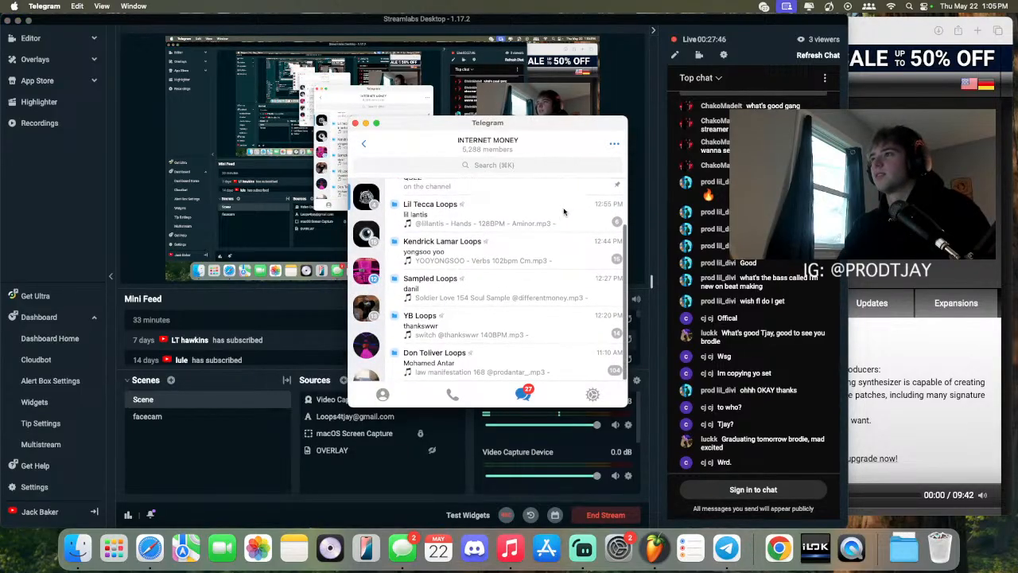
pyautogui.click(517, 286)
pyautogui.scroll(-5, 515, 294)
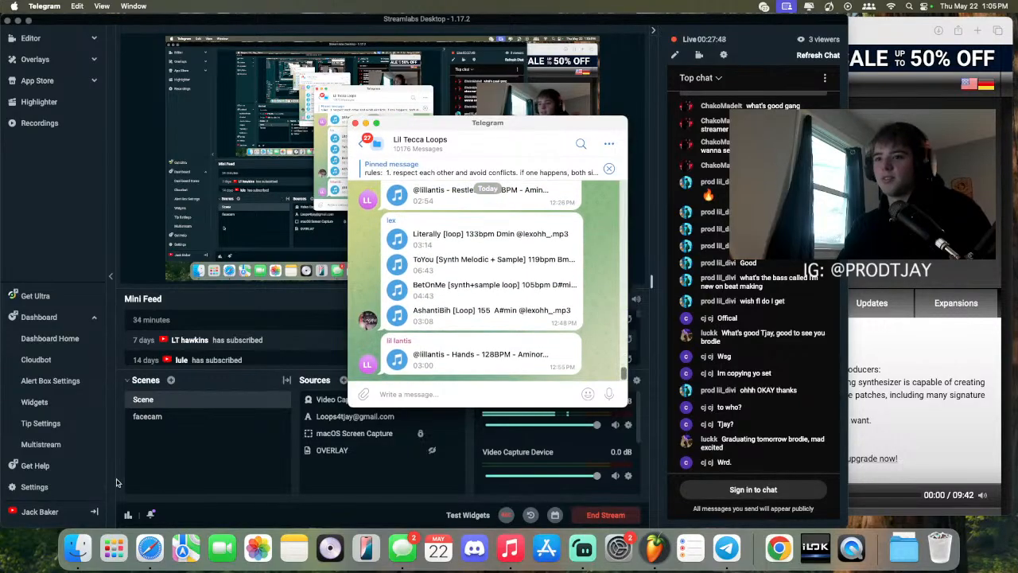
pyautogui.click(77, 547)
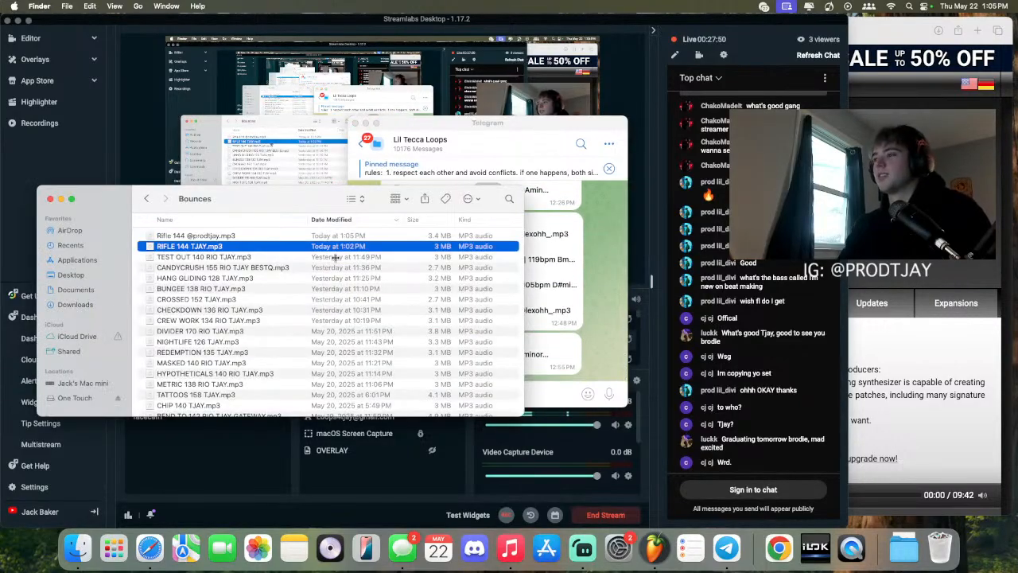
pyautogui.click(186, 235)
pyautogui.moveTo(245, 200); pyautogui.dragTo(831, 129)
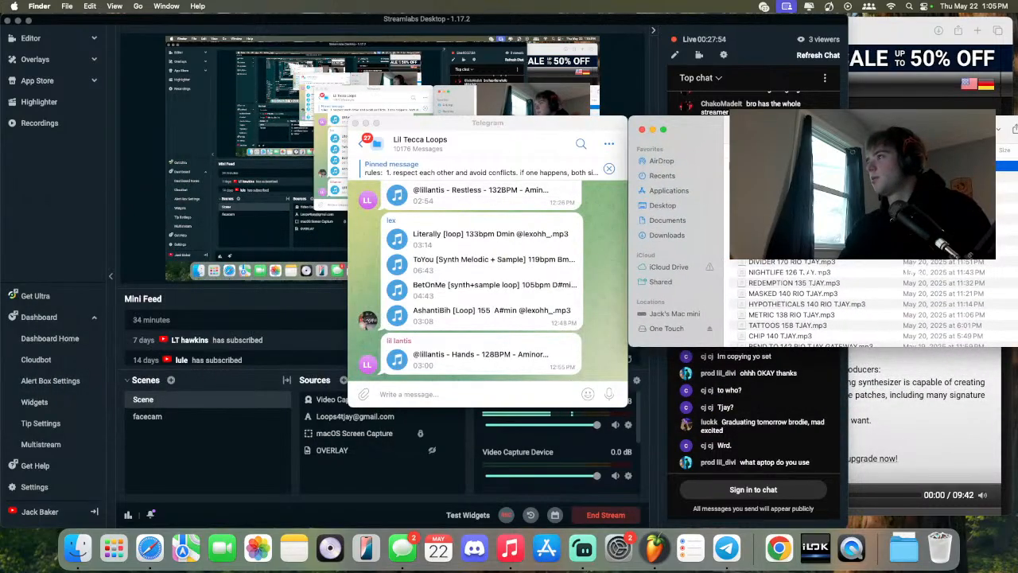
pyautogui.doubleClick(788, 166)
pyautogui.moveTo(788, 166); pyautogui.dragTo(398, 330)
pyautogui.click(558, 295)
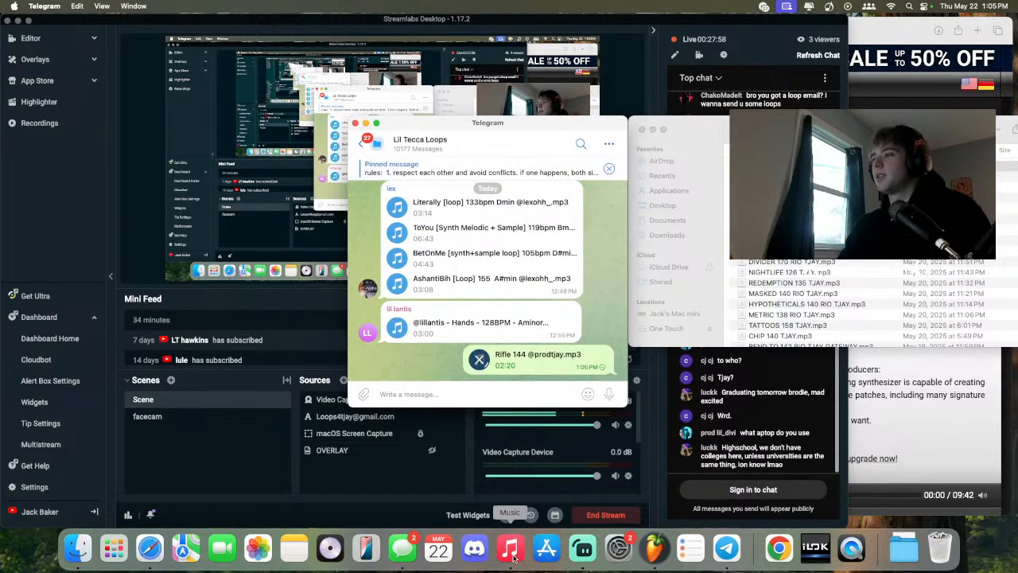
pyautogui.click(510, 550)
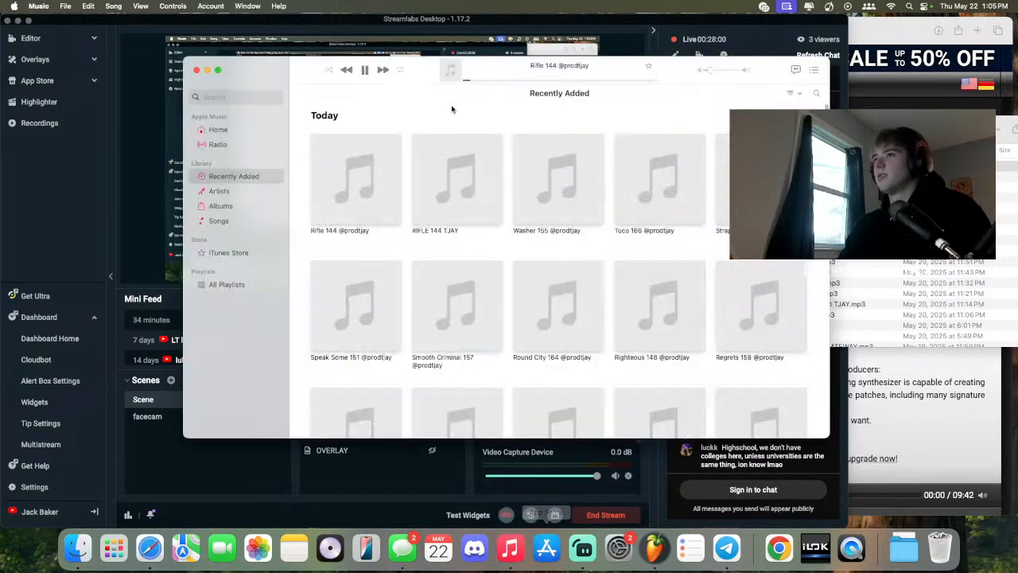
pyautogui.click(203, 71)
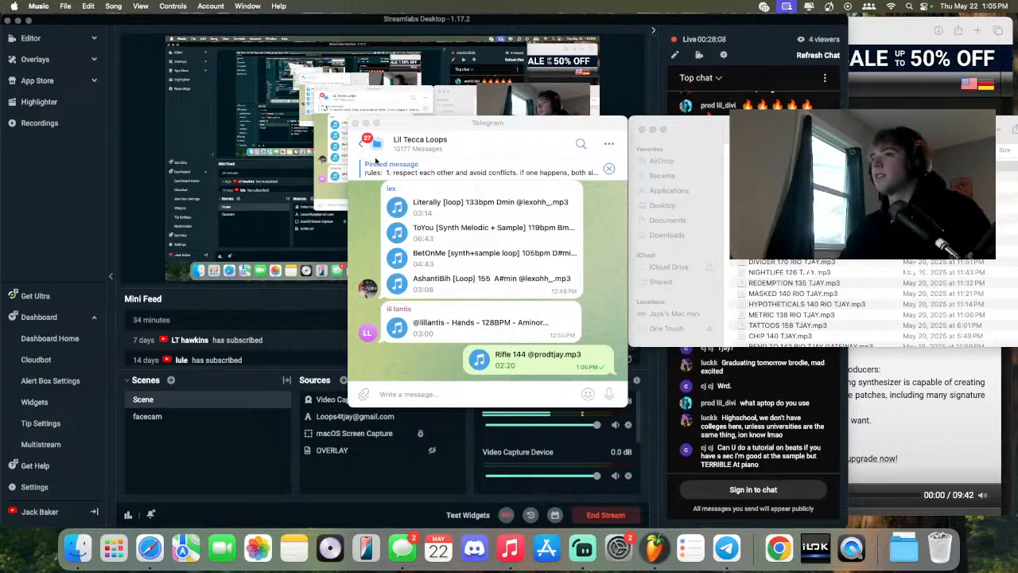
pyautogui.click(355, 145)
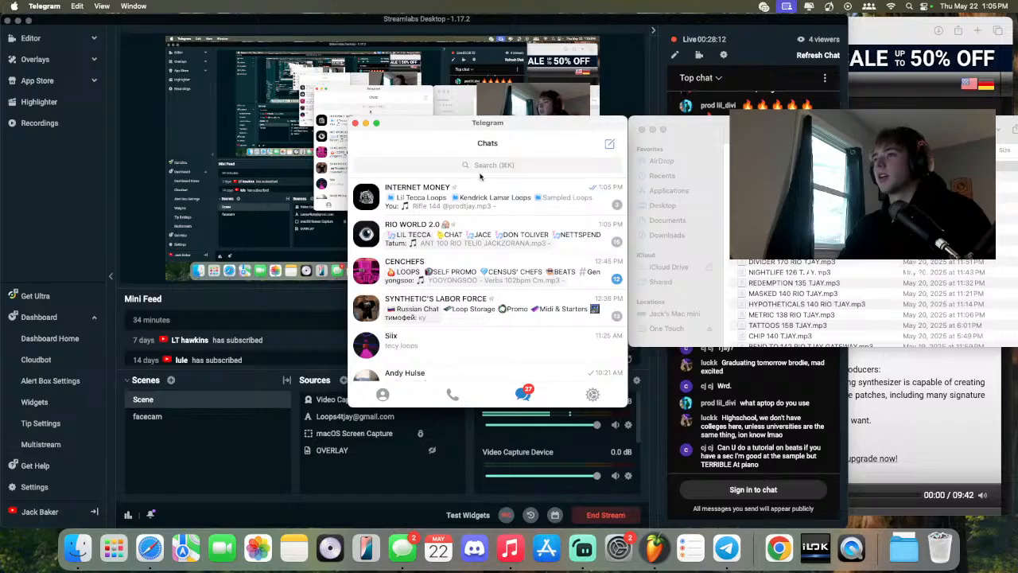
pyautogui.click(365, 125)
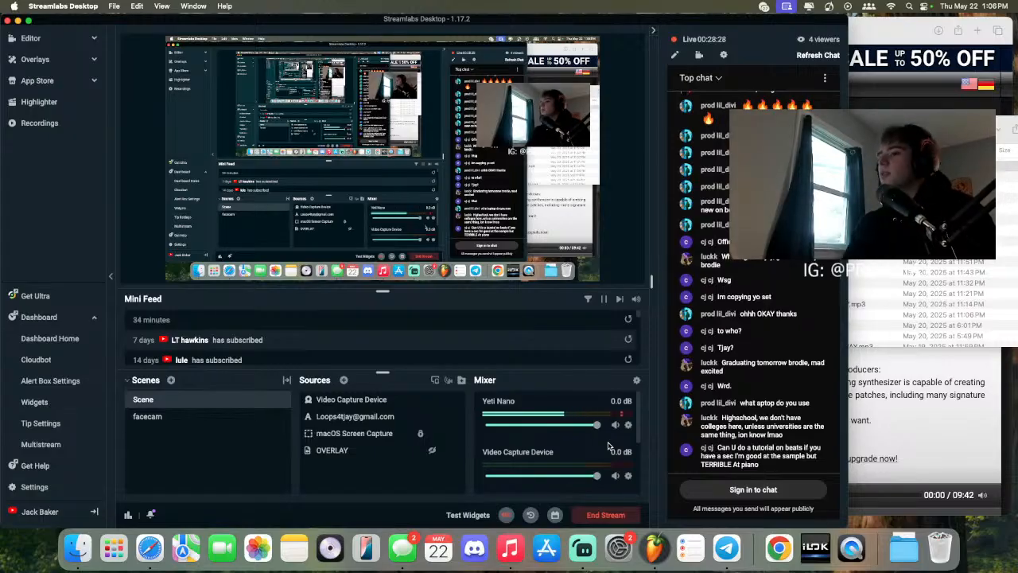
# Step: Check the levels of the audio sources in the Streamlabs mixer
pyautogui.scroll(-2, 497, 433)
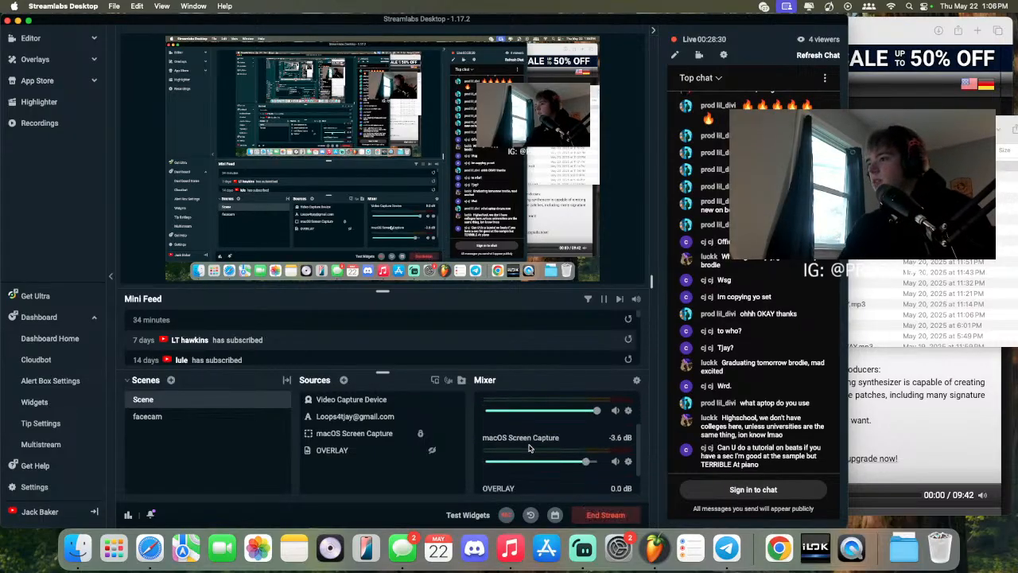
pyautogui.scroll(1, 525, 452)
pyautogui.scroll(-1, 530, 448)
pyautogui.scroll(2, 530, 448)
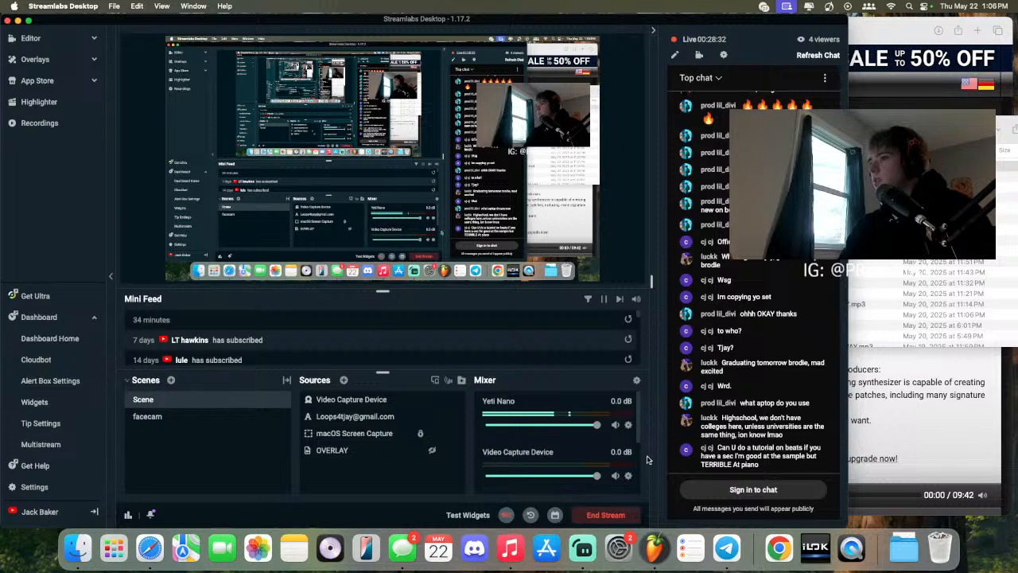
pyautogui.scroll(-2, 573, 462)
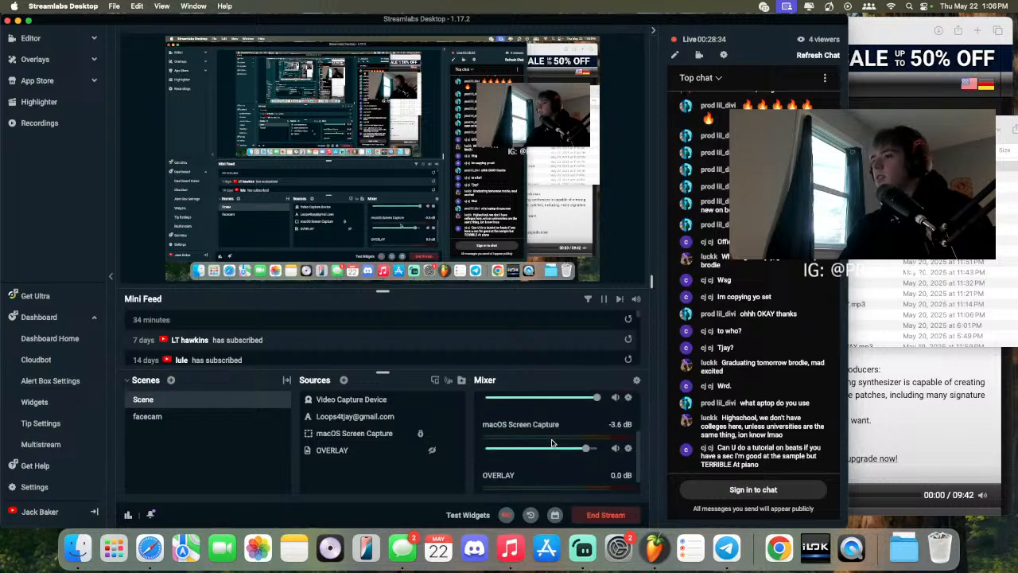
pyautogui.scroll(2, 604, 419)
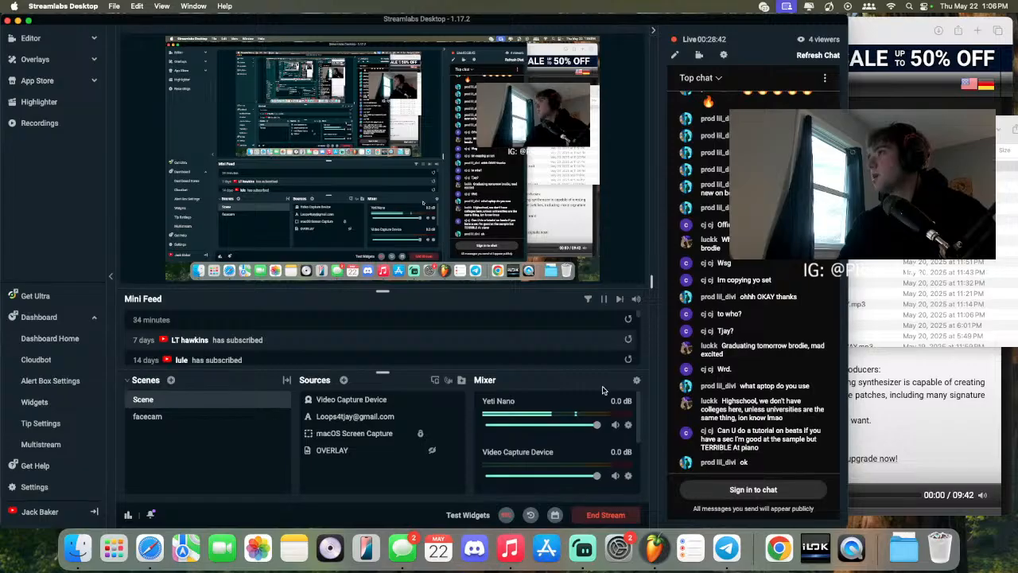
# Step: Open a second Finder window and go to the Wjay v2 folder on the One Touch drive
pyautogui.click(898, 284)
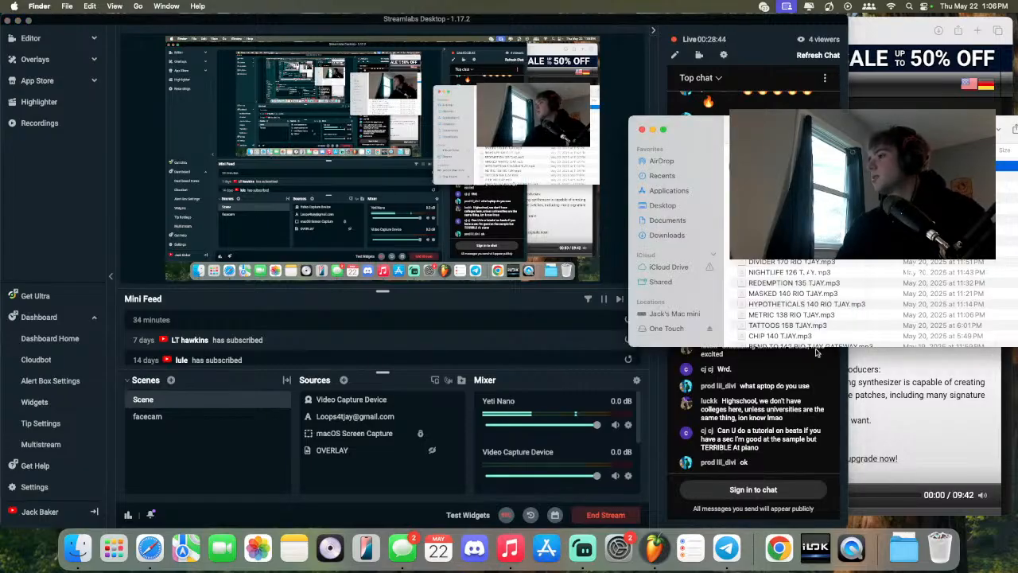
pyautogui.rightClick(829, 166)
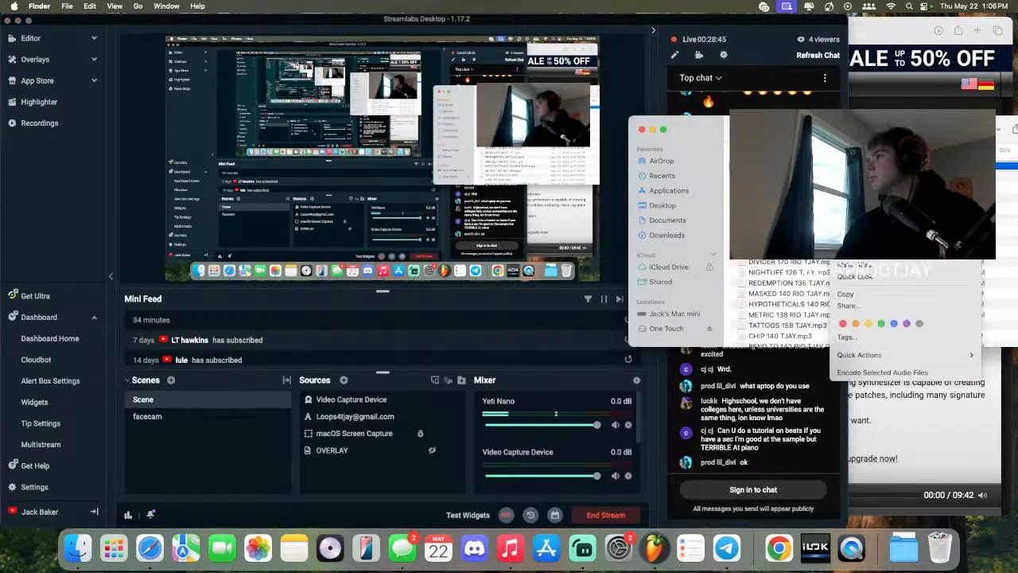
pyautogui.rightClick(67, 560)
pyautogui.click(109, 309)
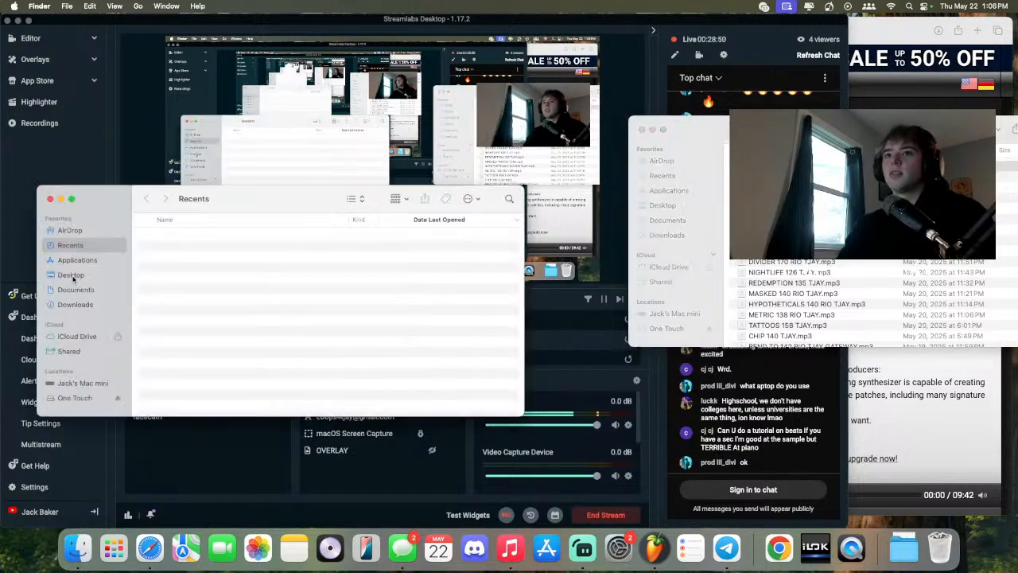
pyautogui.click(71, 275)
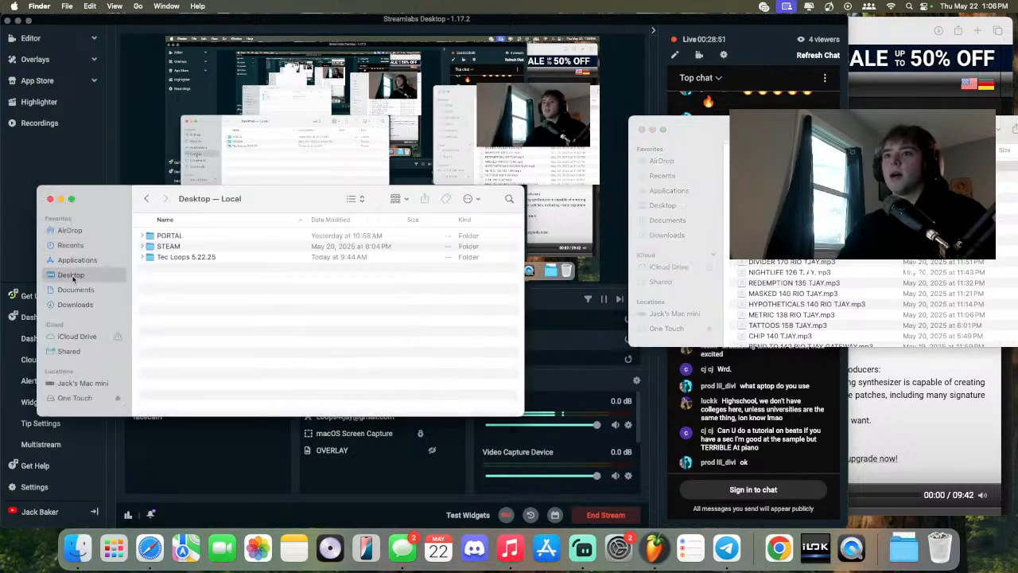
pyautogui.click(74, 397)
pyautogui.doubleClick(187, 393)
pyautogui.click(186, 245)
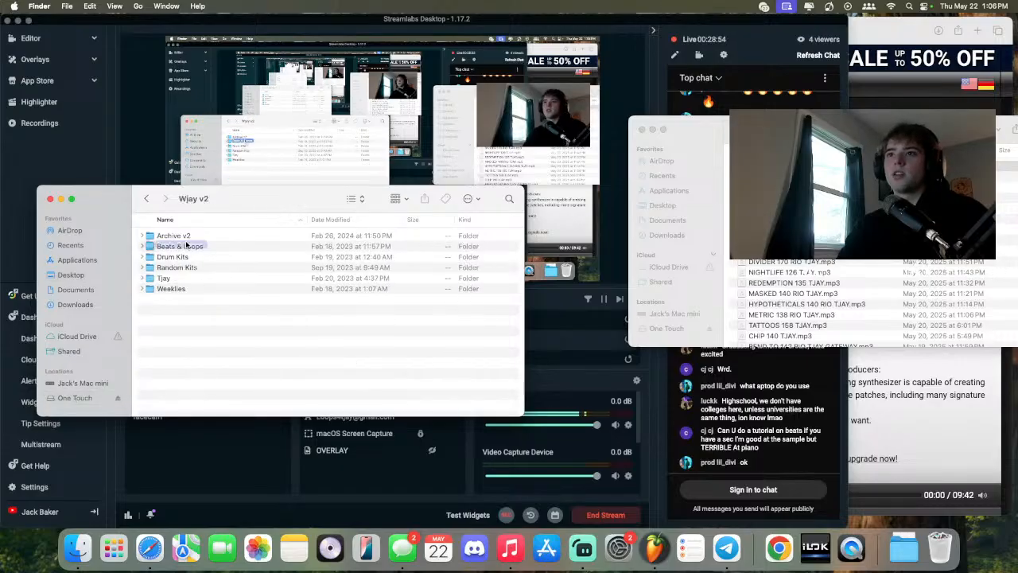
pyautogui.doubleClick(212, 248)
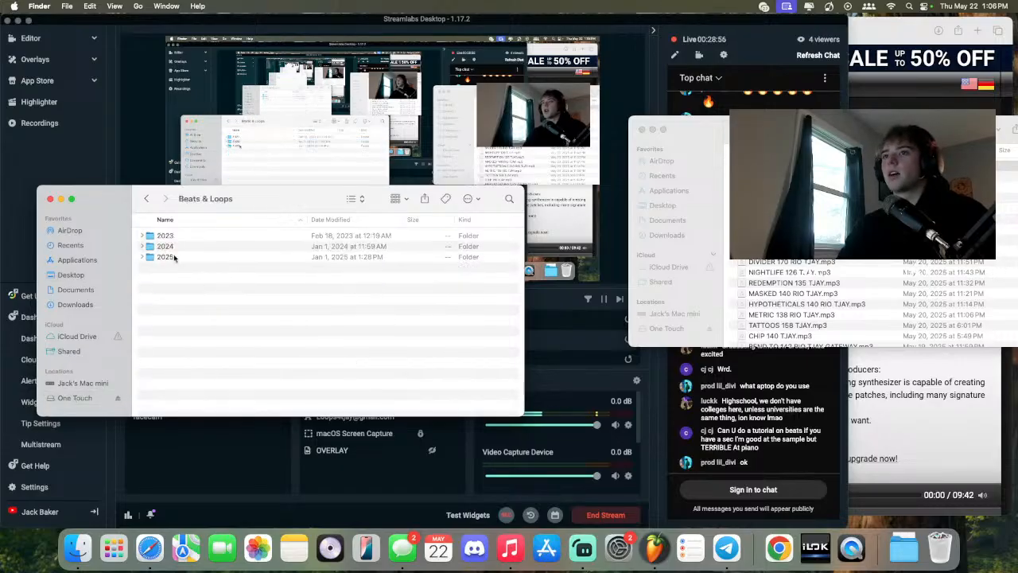
pyautogui.doubleClick(165, 257)
pyautogui.doubleClick(184, 278)
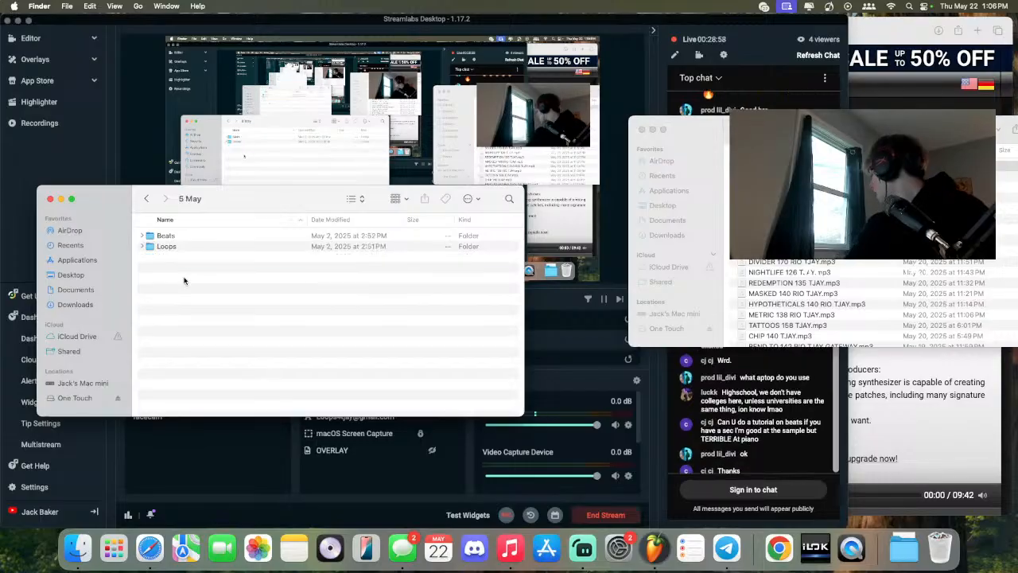
pyautogui.doubleClick(167, 236)
pyautogui.doubleClick(181, 236)
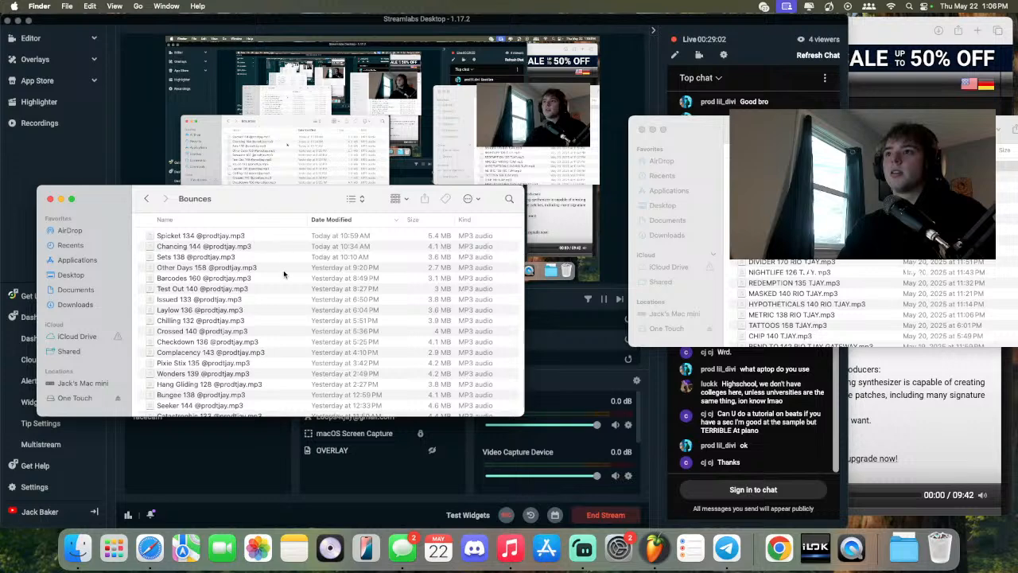
pyautogui.scroll(-1, 326, 318)
pyautogui.moveTo(747, 177); pyautogui.dragTo(312, 316)
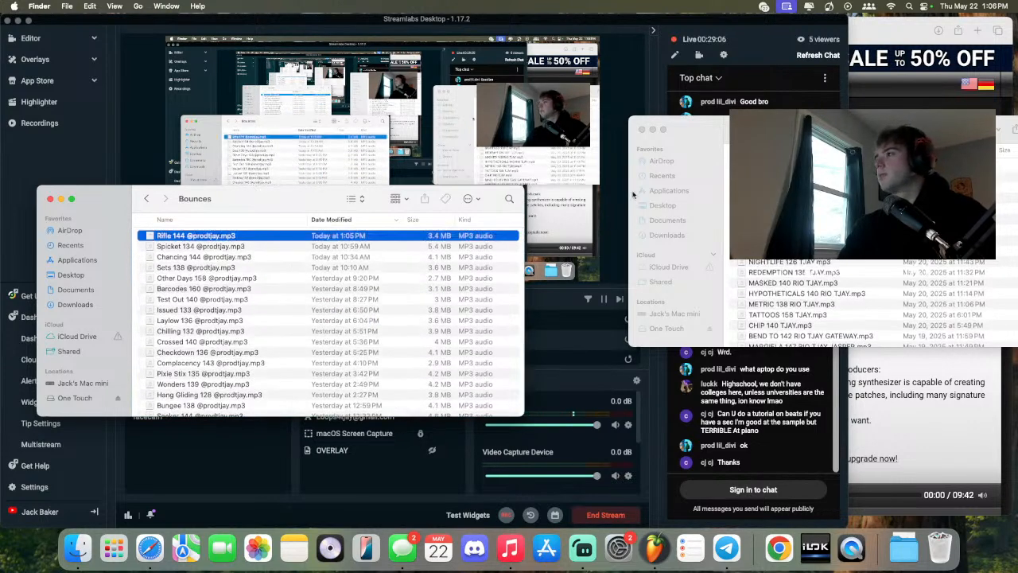
pyautogui.doubleClick(226, 247)
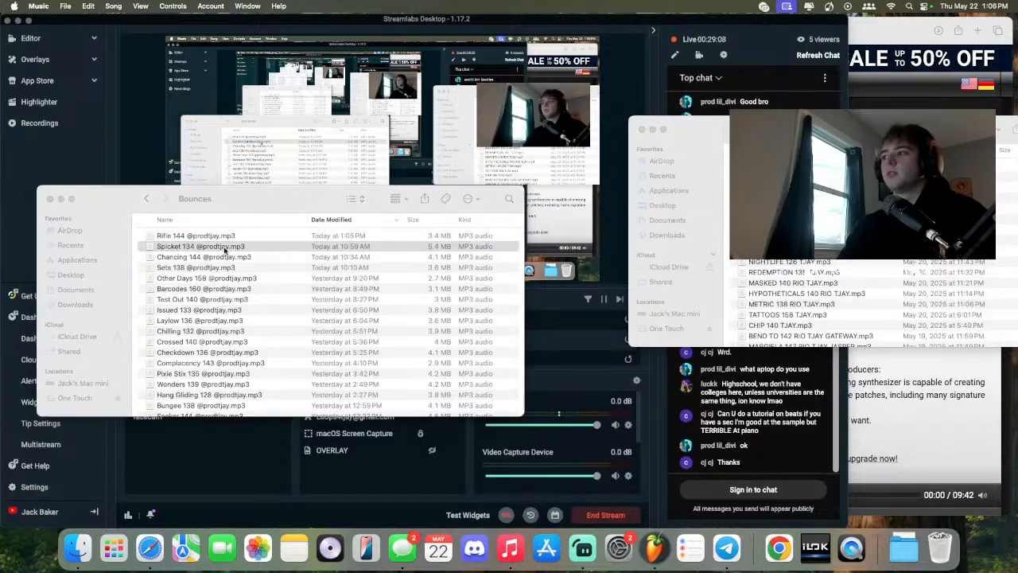
pyautogui.click(578, 326)
pyautogui.scroll(-2, 564, 416)
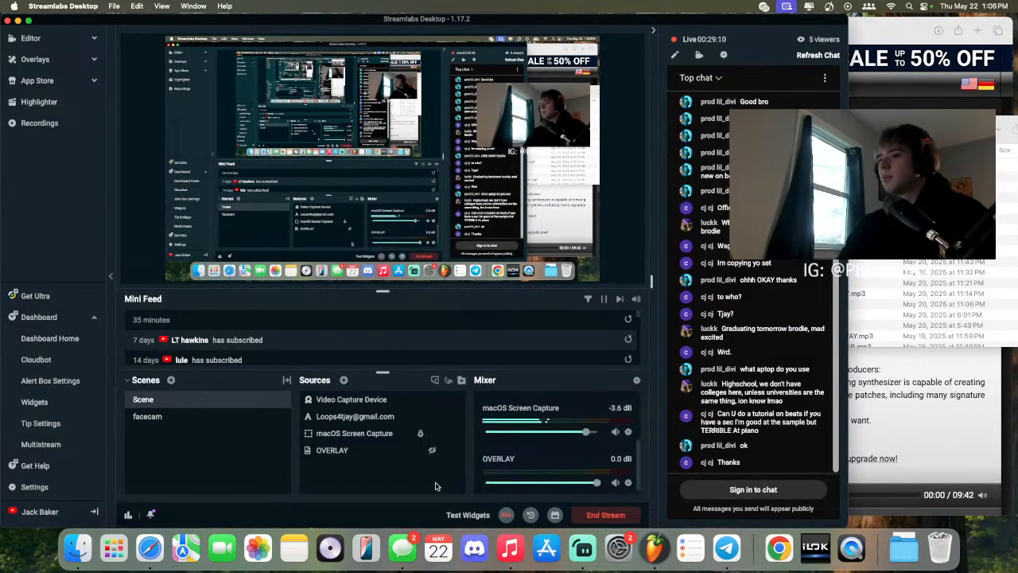
pyautogui.click(509, 547)
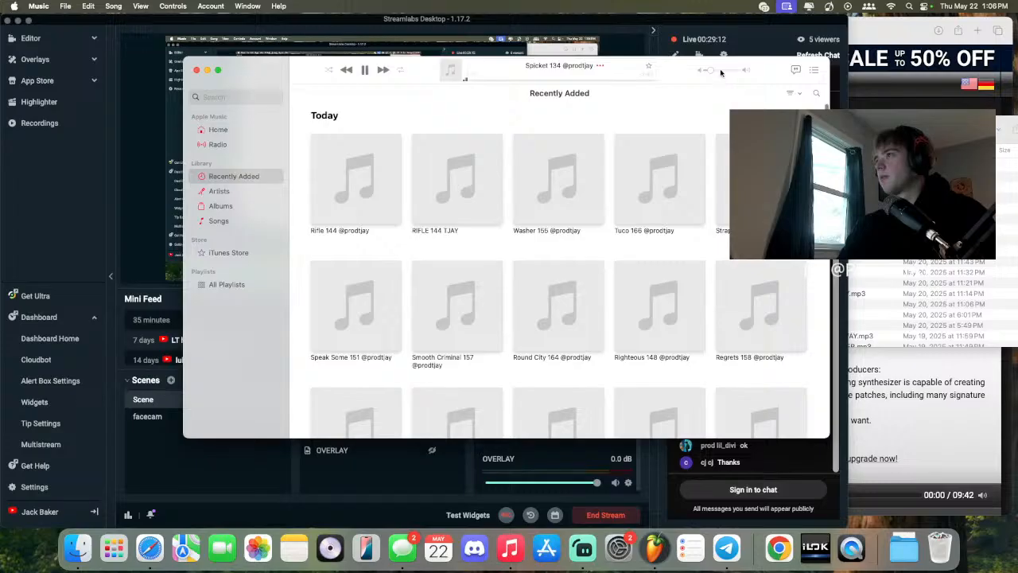
pyautogui.click(197, 71)
pyautogui.click(78, 548)
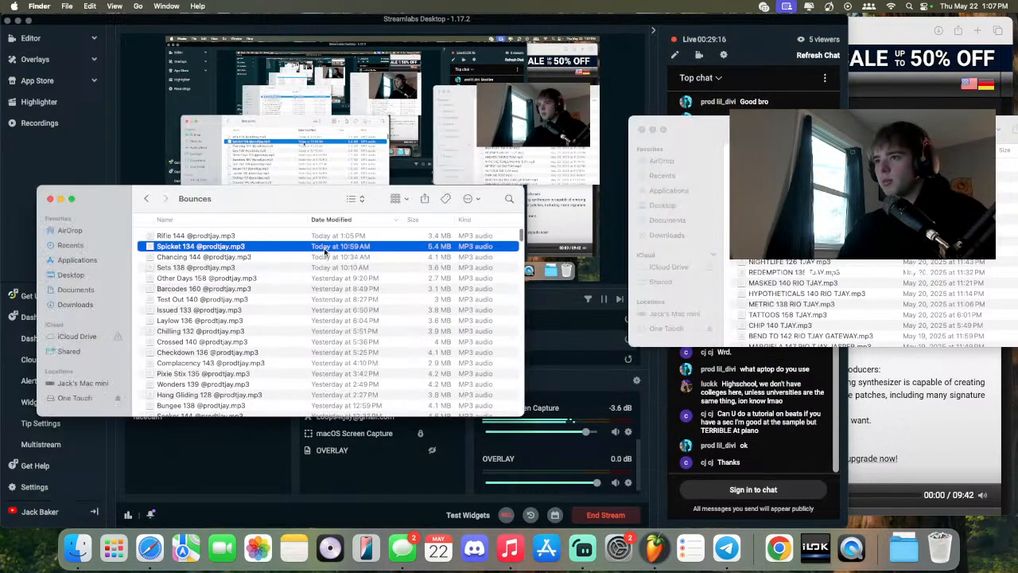
pyautogui.click(644, 128)
pyautogui.scroll(-2, 215, 265)
pyautogui.scroll(2, 215, 265)
pyautogui.doubleClick(226, 257)
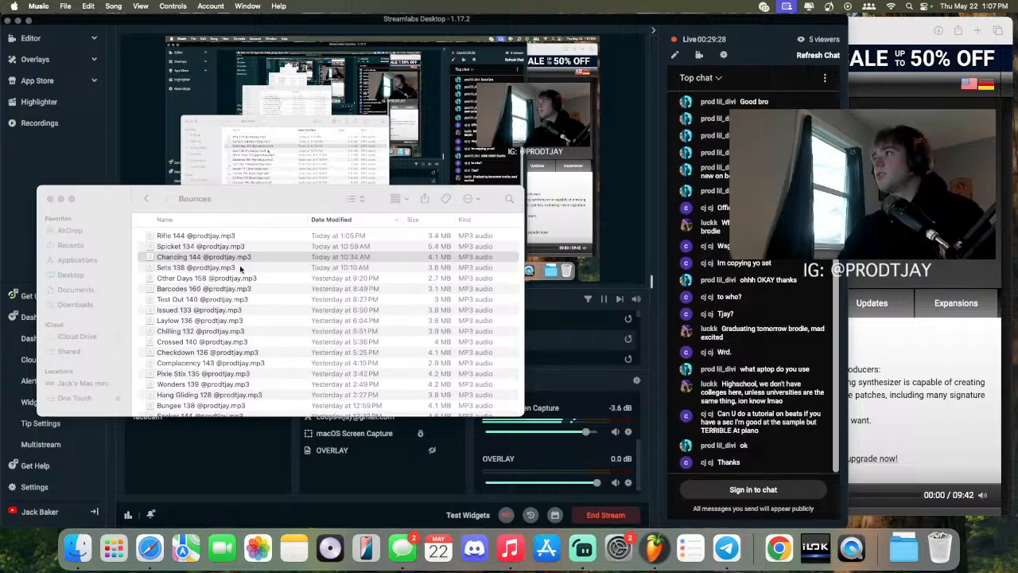
pyautogui.click(247, 268)
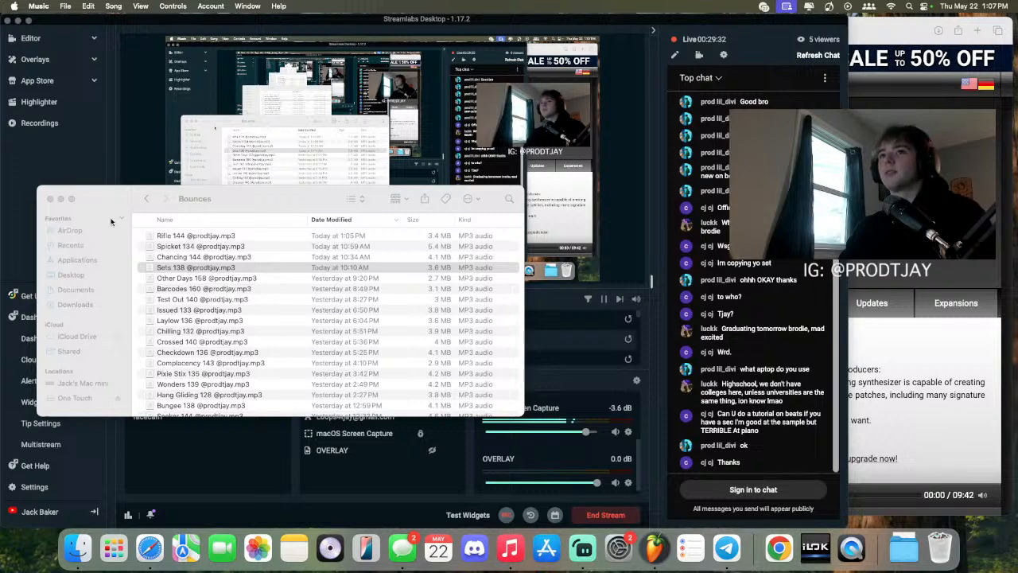
# Step: Look through the ELECTRA3 product images on the Tone2 page, close the page, and check the player in Music
pyautogui.click(884, 33)
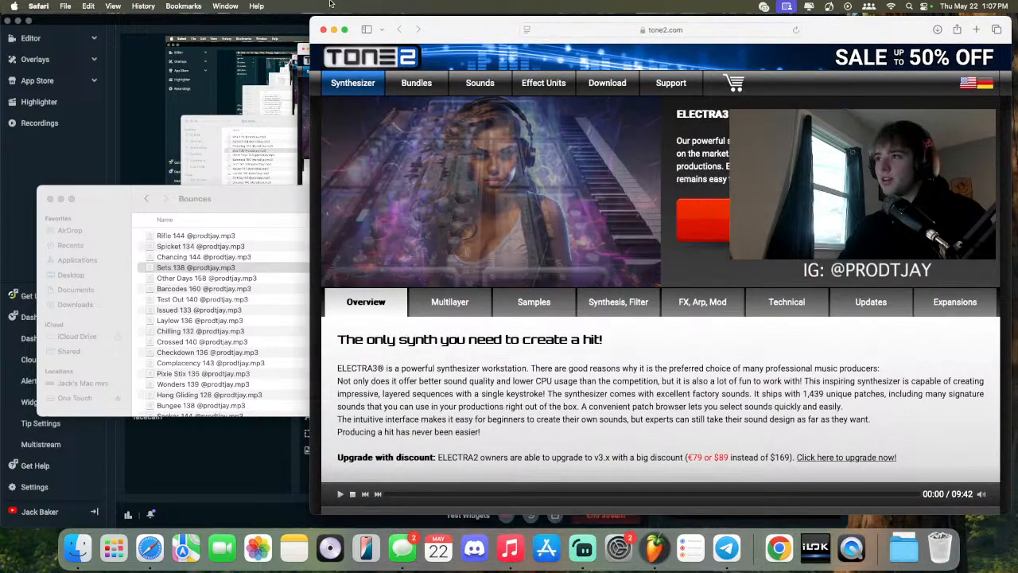
pyautogui.click(340, 183)
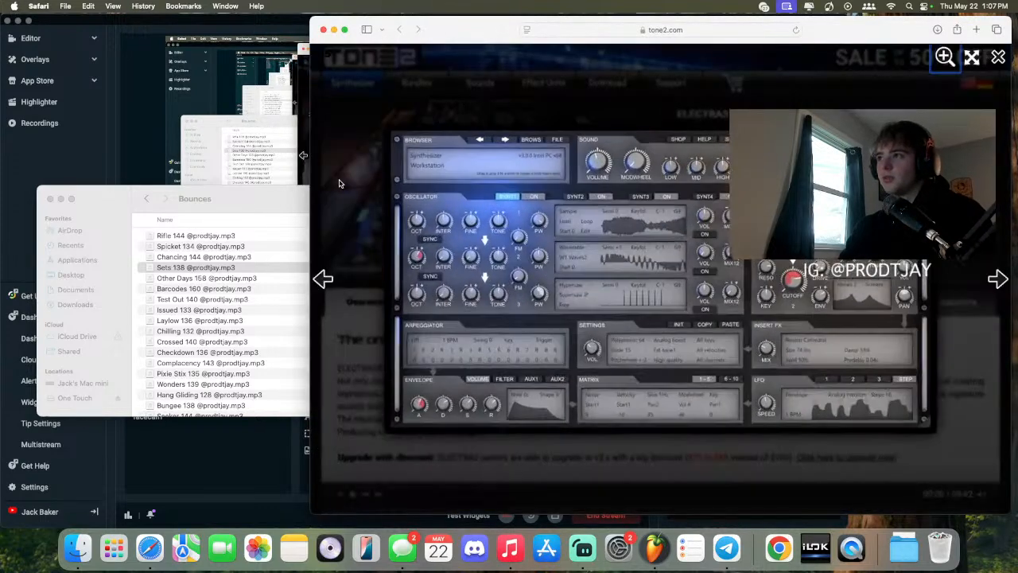
pyautogui.click(322, 279)
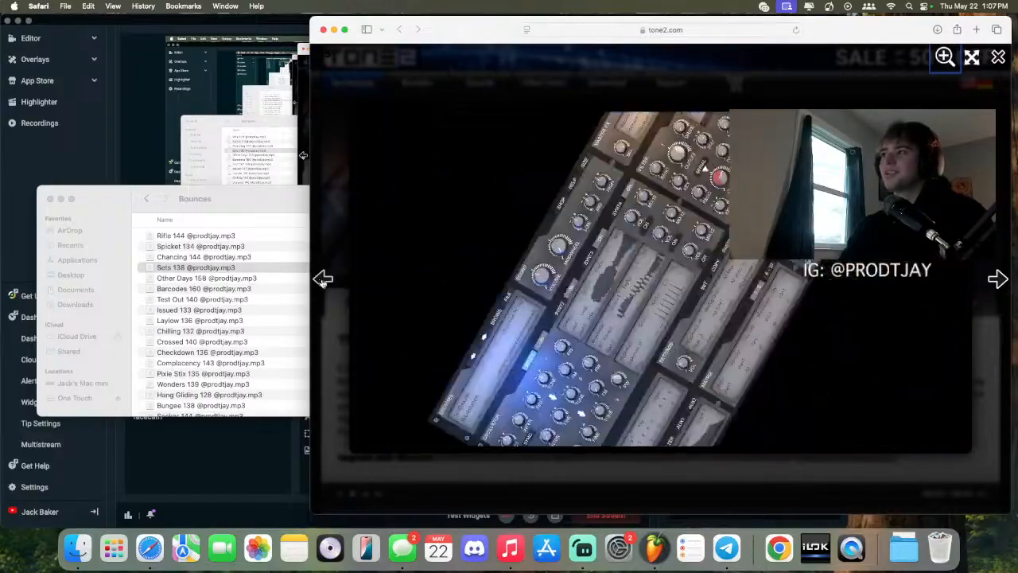
pyautogui.click(323, 29)
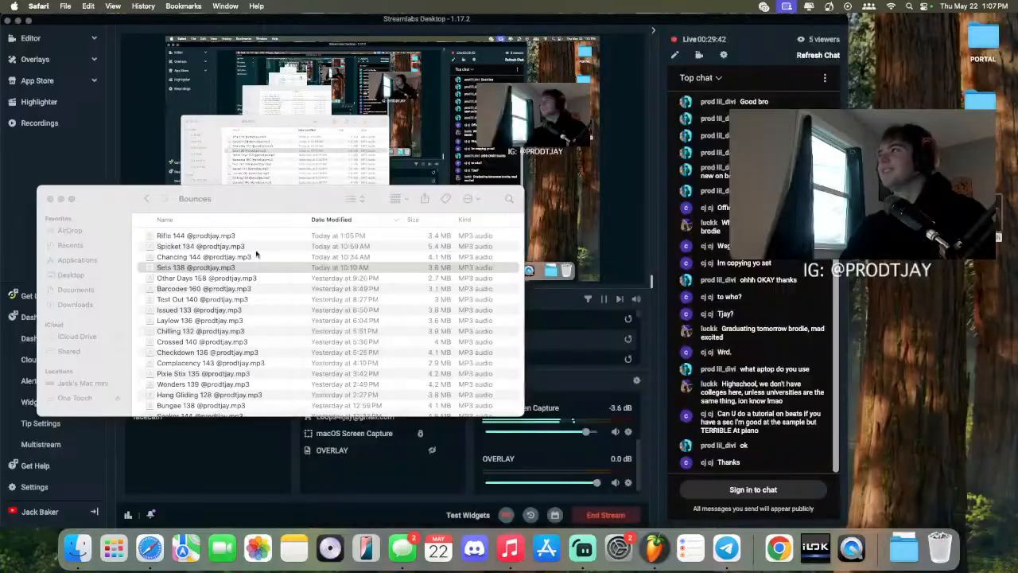
pyautogui.click(509, 549)
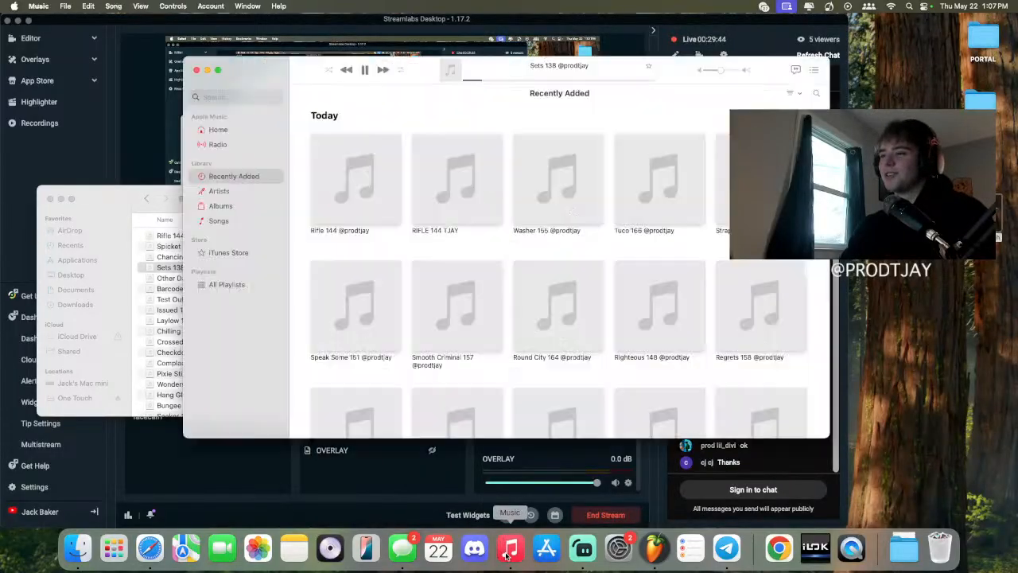
pyautogui.click(540, 19)
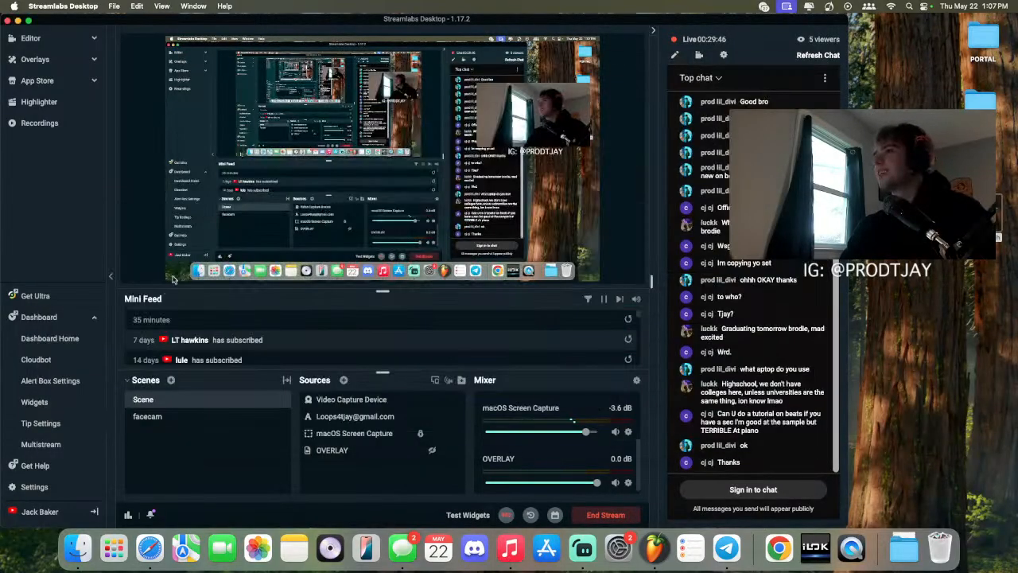
# Step: Switch to FL Studio and start a new empty project without saving changes to RIFLE 144 TJAY.flp
pyautogui.click(654, 549)
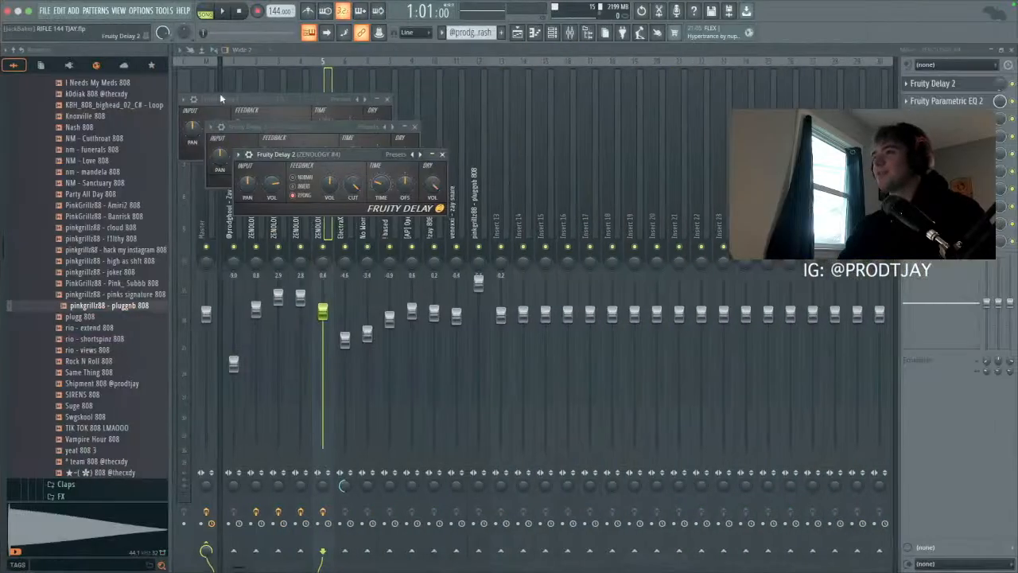
pyautogui.click(45, 11)
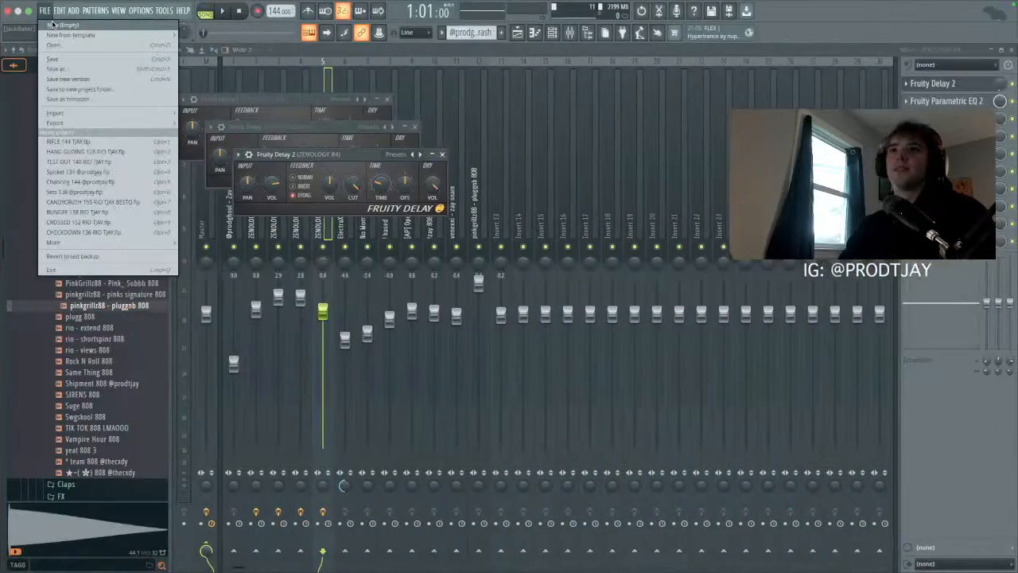
pyautogui.click(57, 23)
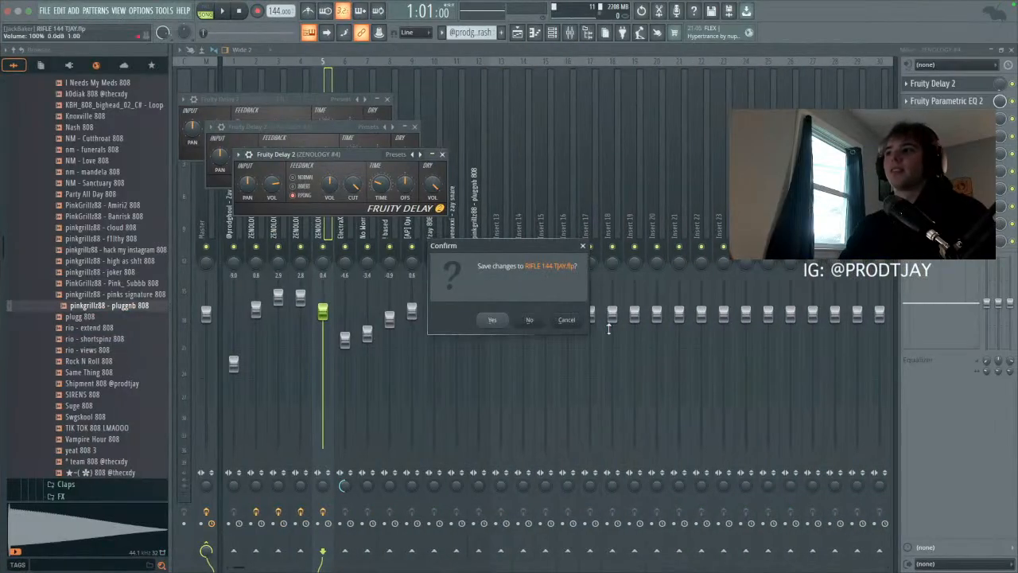
pyautogui.click(538, 321)
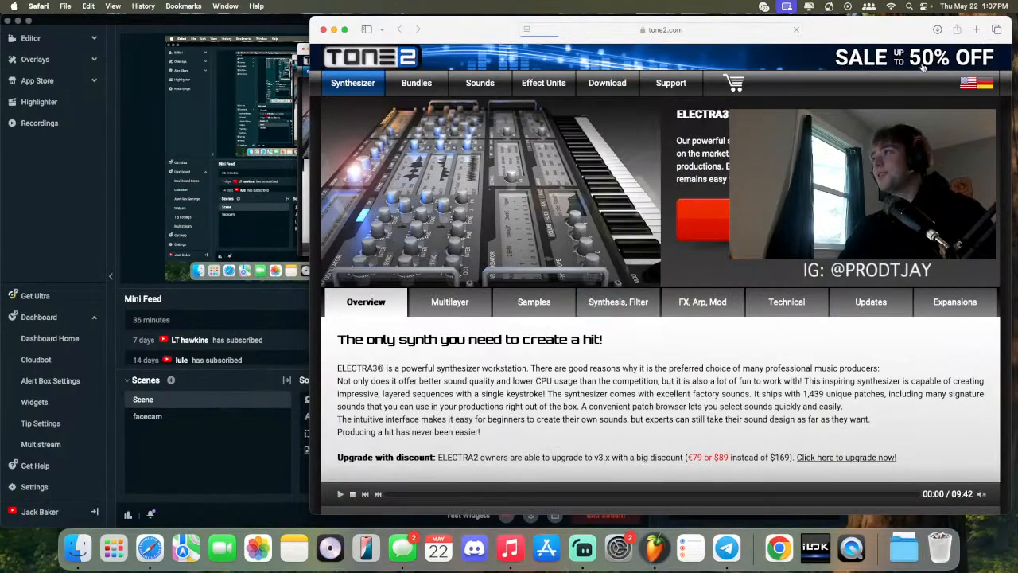
# Step: Search Google for "timer" in a new Safari tab, set the timer to 10:00 and start it
pyautogui.click(975, 29)
pyautogui.write('timer')
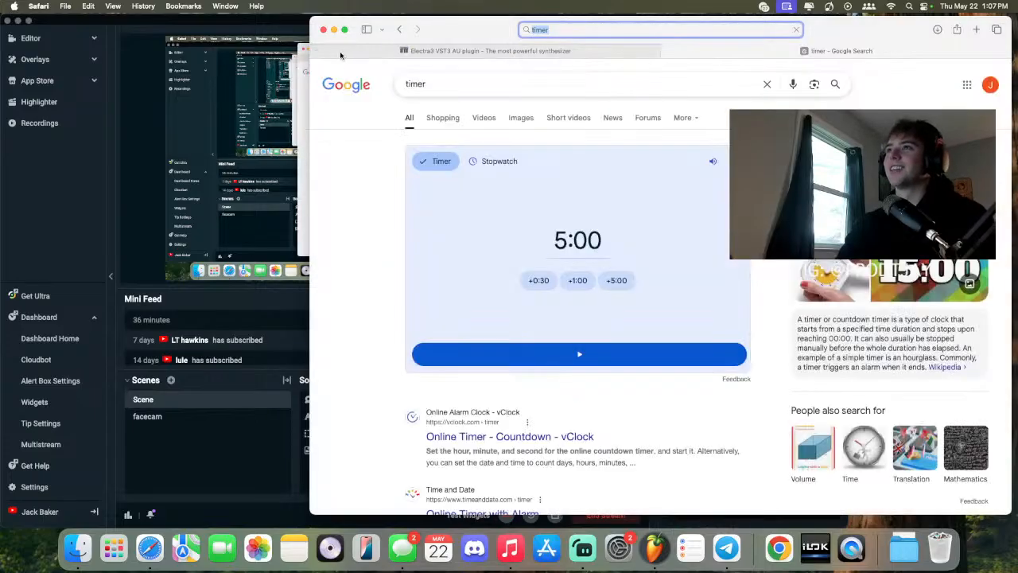
pyautogui.click(319, 50)
pyautogui.click(613, 271)
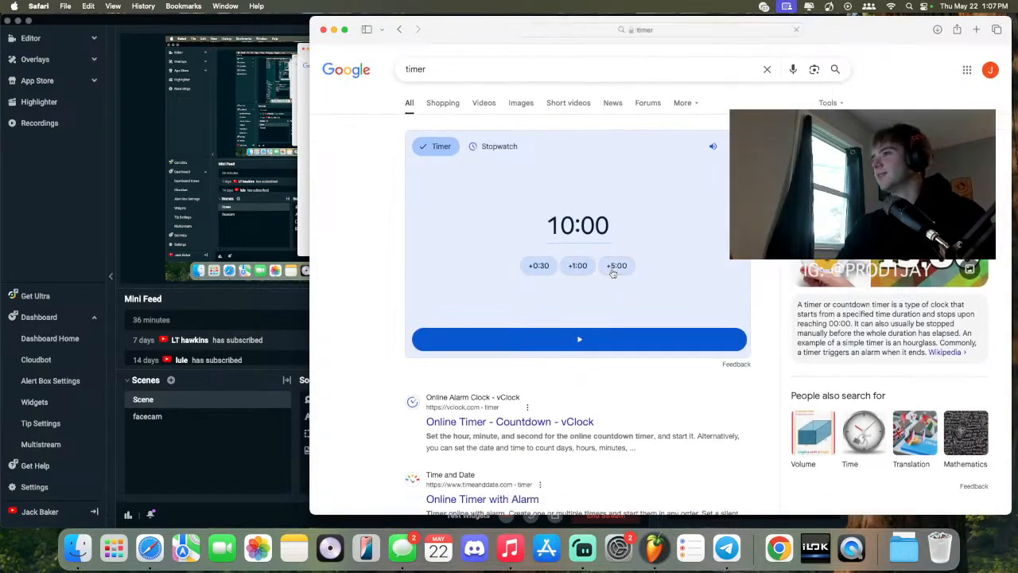
pyautogui.moveTo(455, 26); pyautogui.dragTo(407, 43)
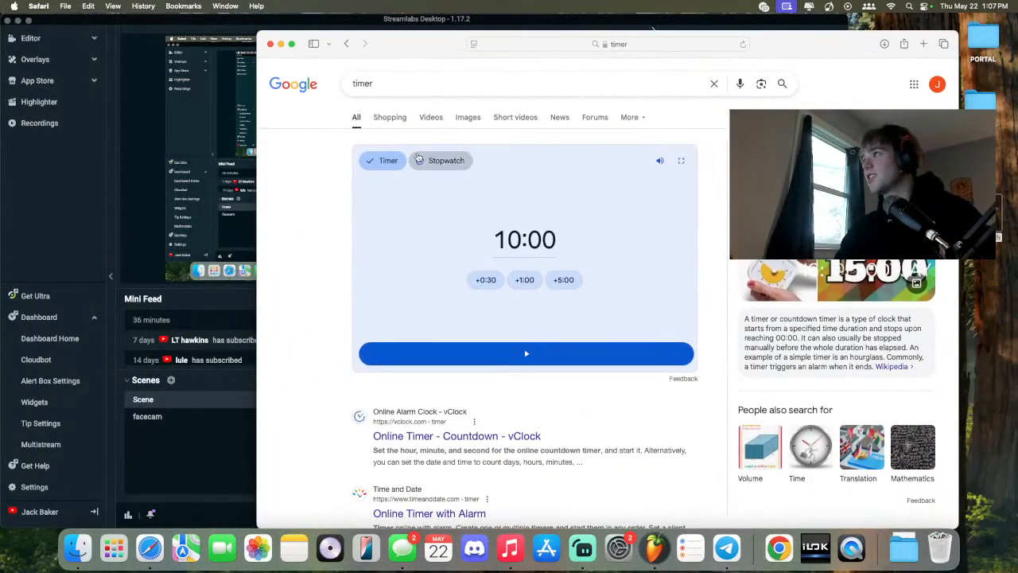
pyautogui.click(526, 354)
# Step: Return to FL Studio, add a Piano V3 channel to the channel rack, and open its empty piano roll
pyautogui.click(656, 548)
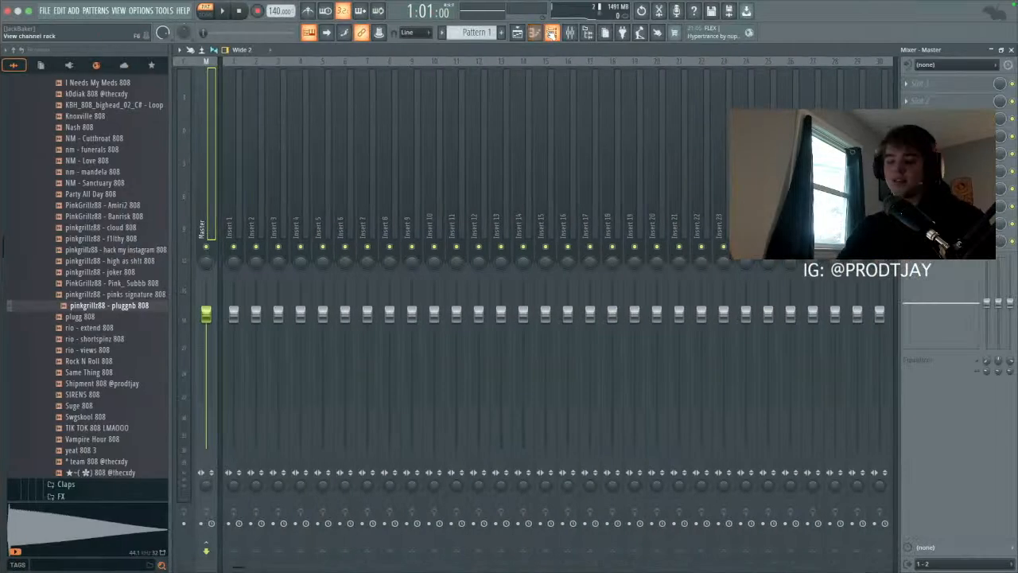
pyautogui.click(551, 32)
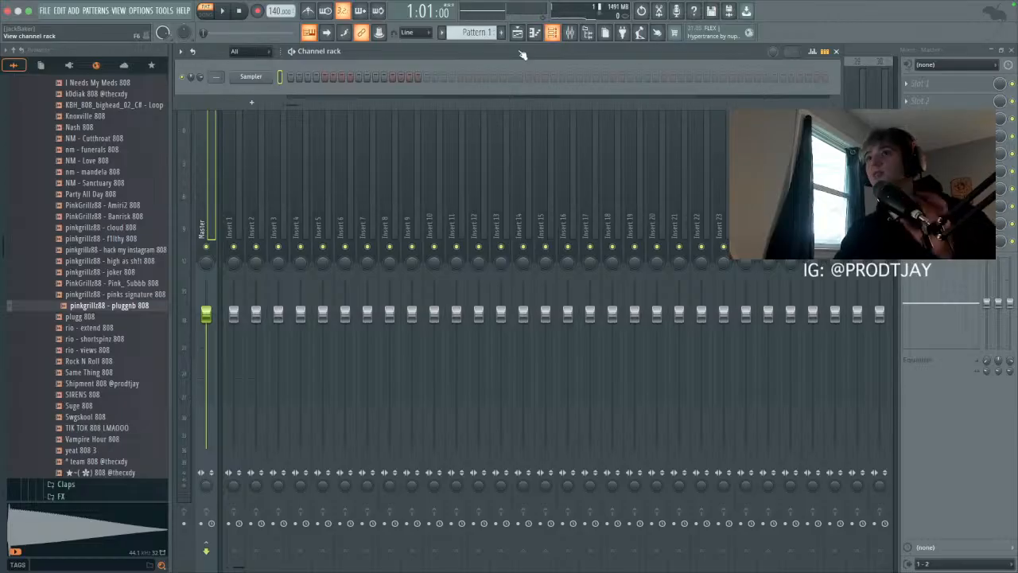
pyautogui.click(248, 108)
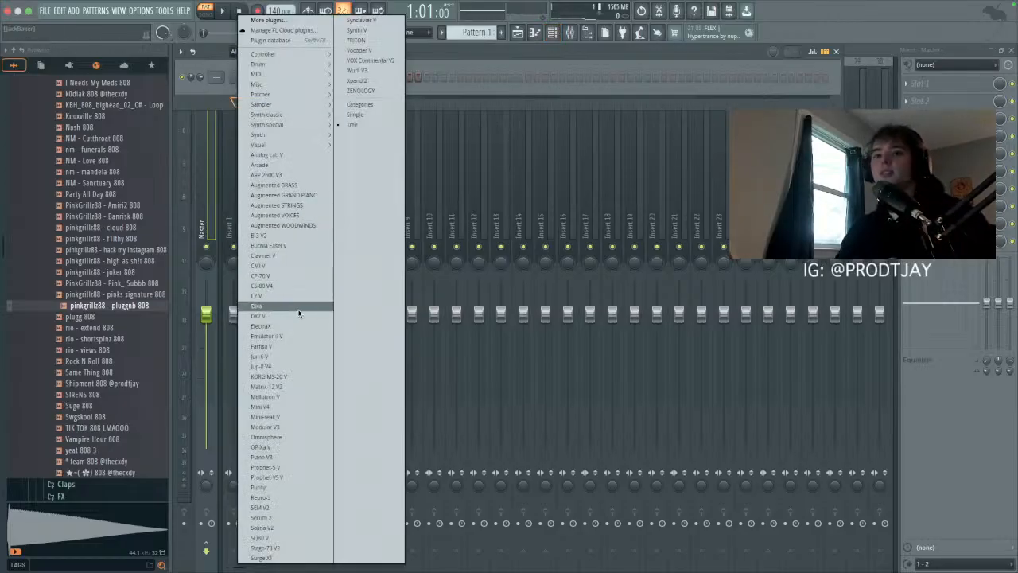
pyautogui.click(283, 457)
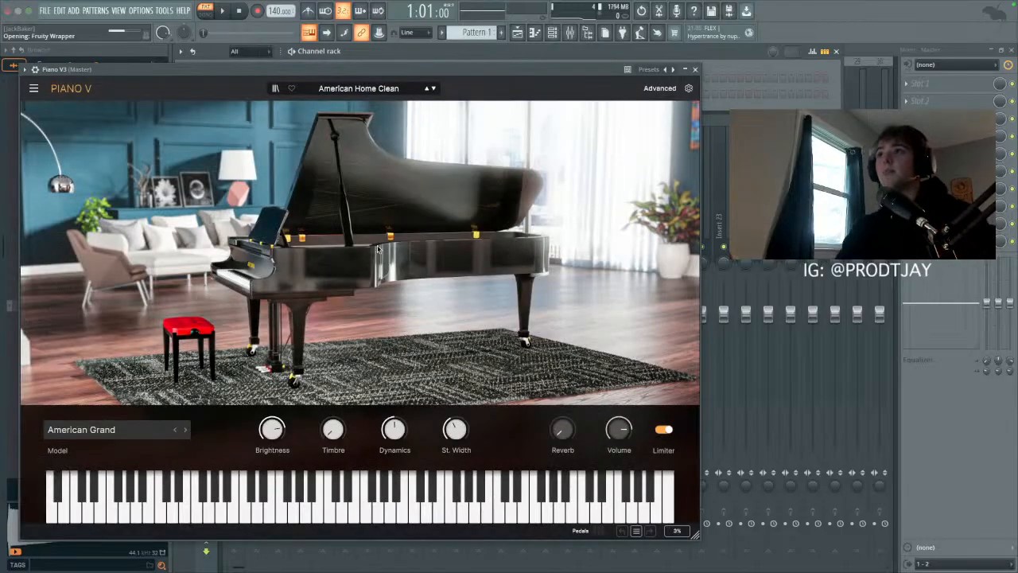
pyautogui.click(695, 70)
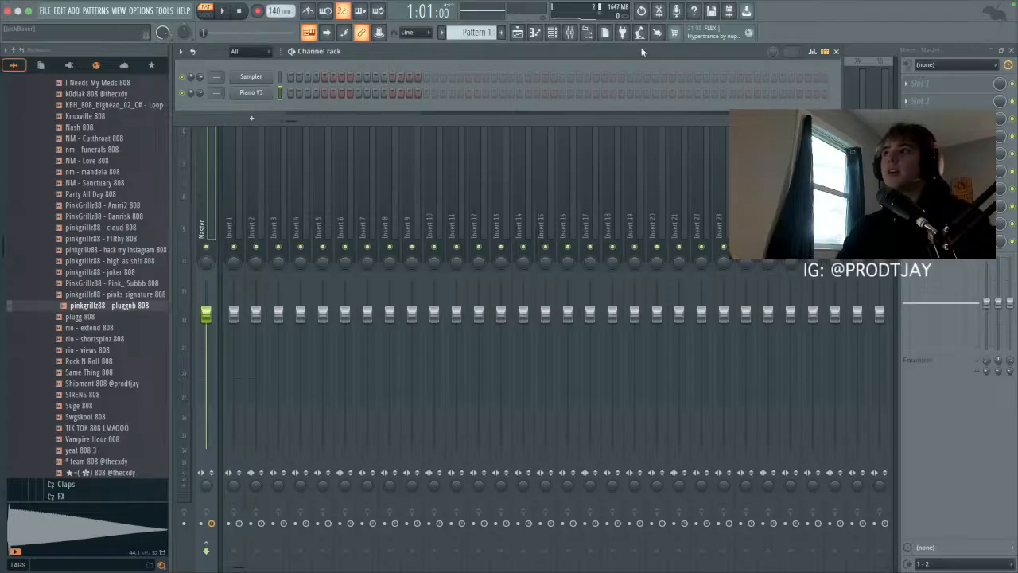
pyautogui.click(538, 36)
pyautogui.scroll(-1, 400, 342)
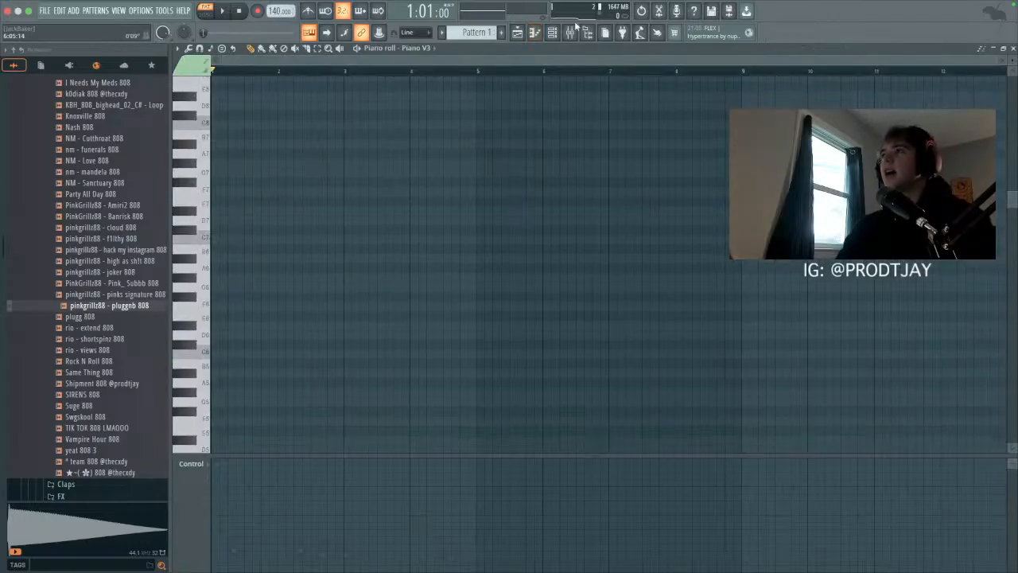
pyautogui.click(564, 35)
pyautogui.click(253, 121)
pyautogui.moveTo(265, 139)
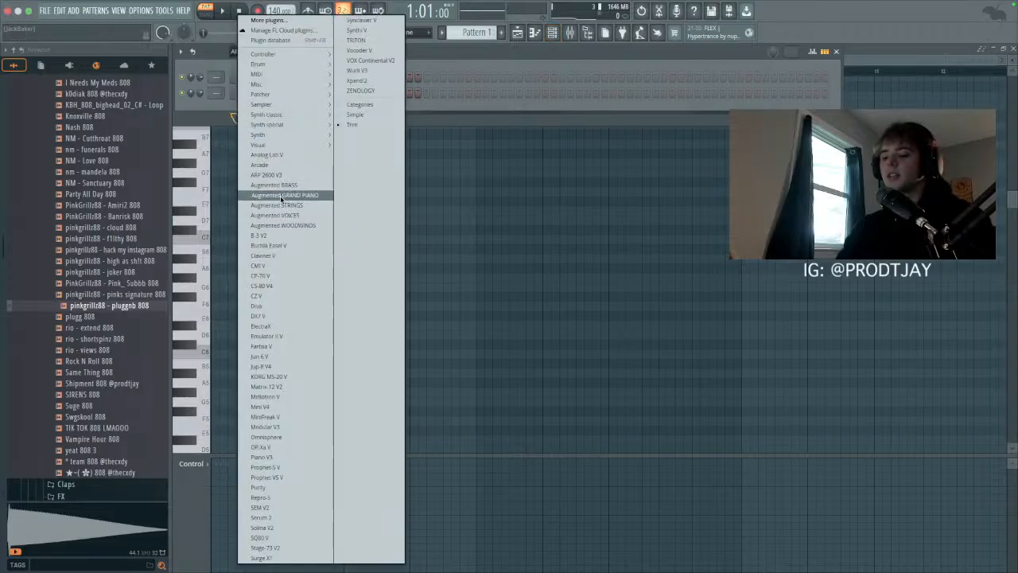
pyautogui.click(611, 260)
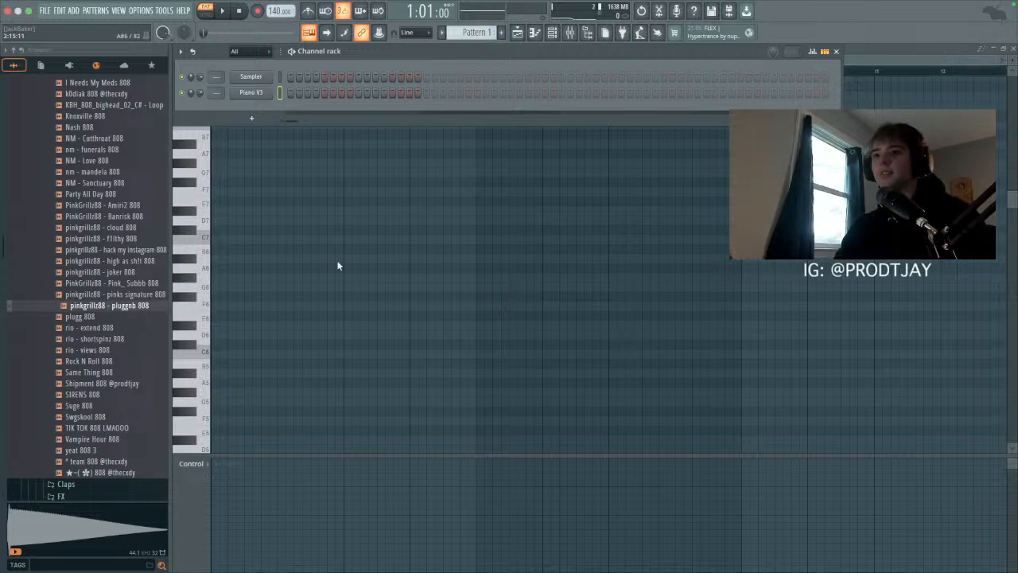
# Step: Draw a staggered two-bar chord from bar 1 with F#4, D#5, G#5, A#5, B5, D#6 and F#6
pyautogui.click(257, 257)
pyautogui.rightClick(258, 257)
pyautogui.scroll(-6, 255, 276)
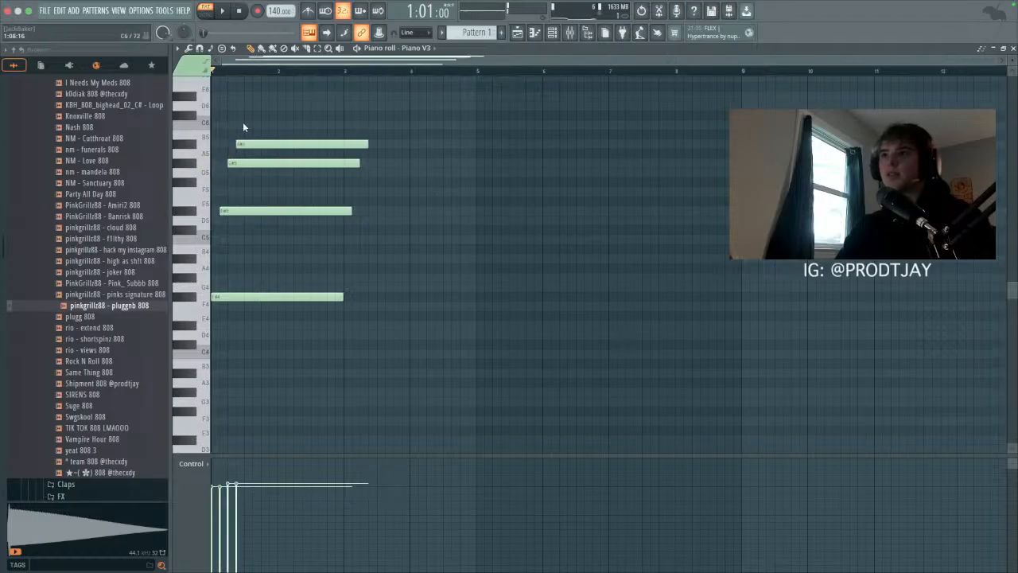
pyautogui.moveTo(185, 107); pyautogui.dragTo(186, 96)
pyautogui.scroll(3, 273, 136)
pyautogui.click(238, 153)
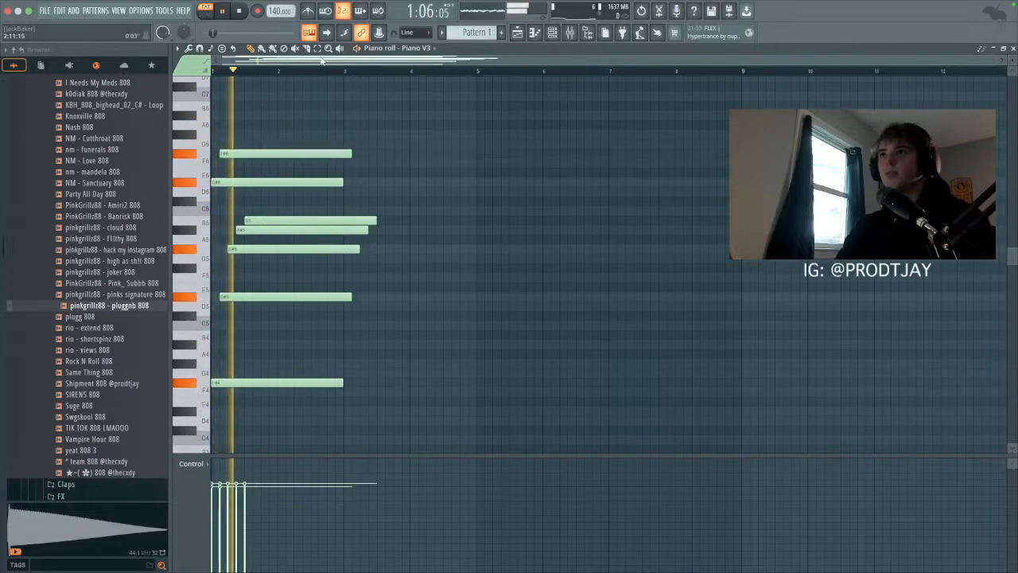
# Step: Raise the chord's bass note two semitones to G#4 and play the pattern to compare
pyautogui.press('space')
pyautogui.hotkey('shift', 'Up')
pyautogui.press('space')
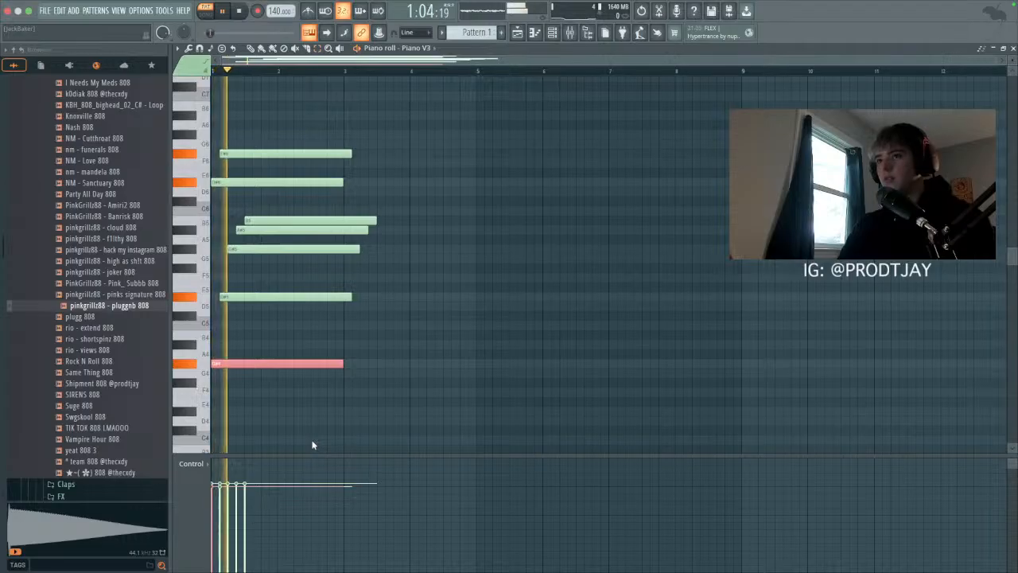
pyautogui.press('space')
# Step: Select the notes above the bass and lower their velocities, making G#5 and B5 the quietest
pyautogui.moveTo(399, 396); pyautogui.dragTo(305, 309)
pyautogui.moveTo(410, 338)
pyautogui.mouseDown()
pyautogui.moveTo(255, 181)
pyautogui.moveTo(254, 146)
pyautogui.mouseUp()
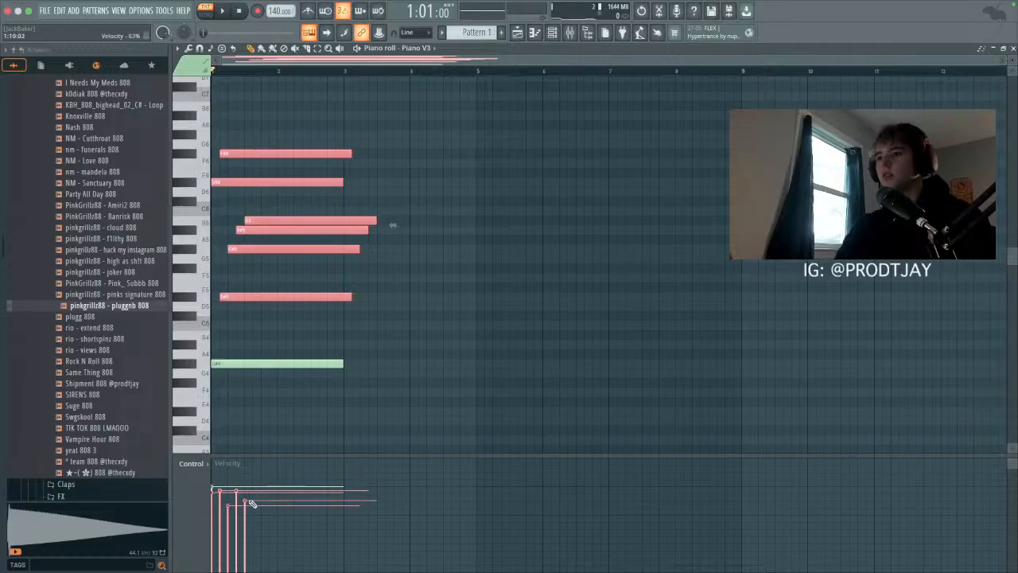
pyautogui.click(339, 411)
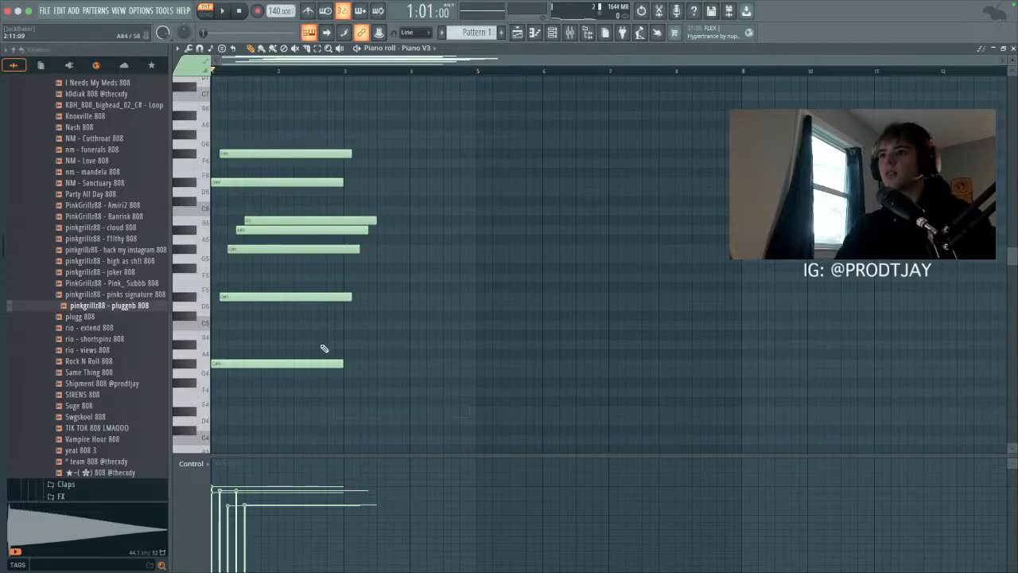
# Step: Add melody notes B6, A#6 and F#6 over the first chord and audition them at 147 BPM
pyautogui.scroll(3, 285, 233)
pyautogui.moveTo(328, 216); pyautogui.dragTo(284, 200)
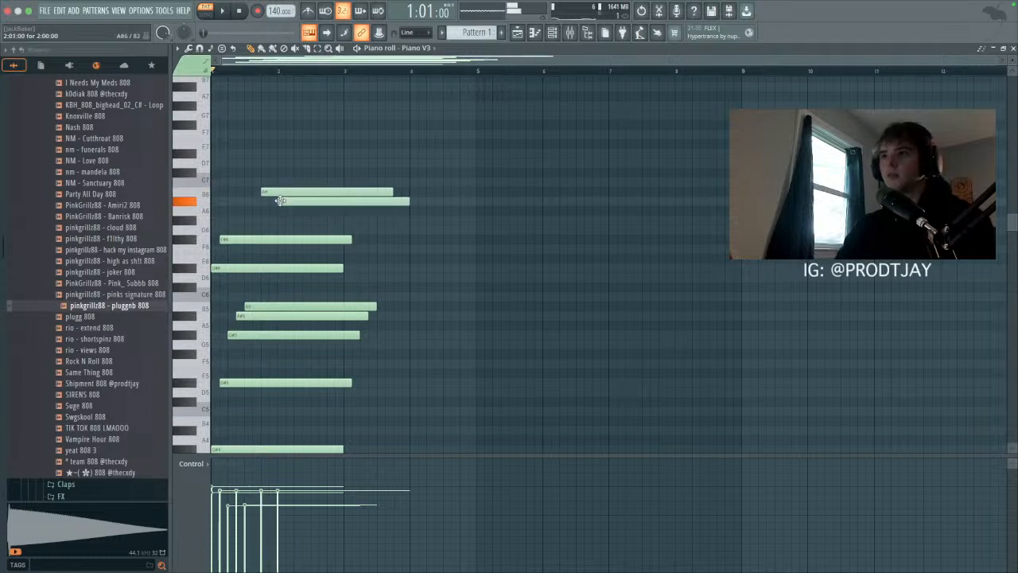
pyautogui.press('space')
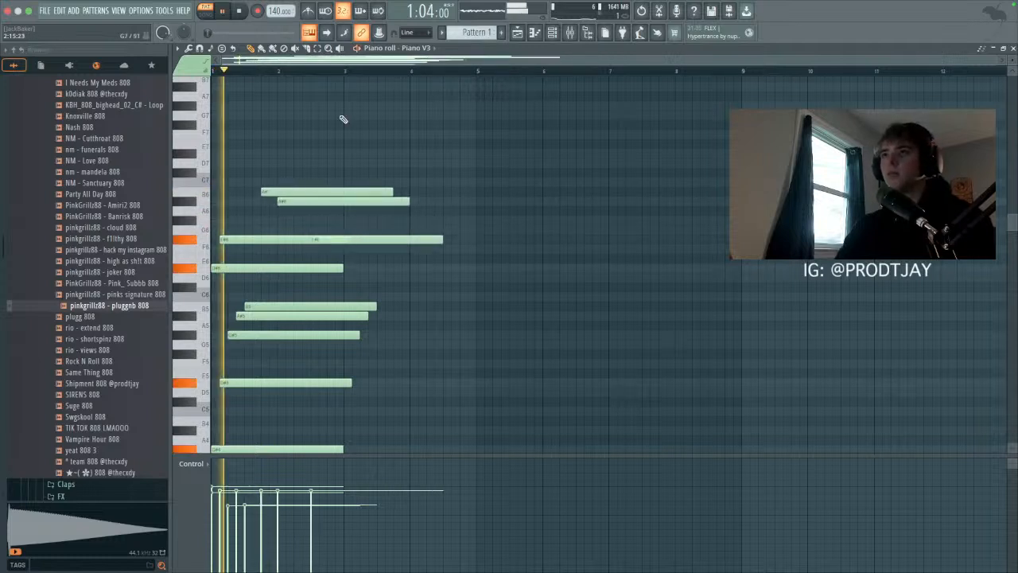
pyautogui.click(477, 199)
pyautogui.rightClick(477, 200)
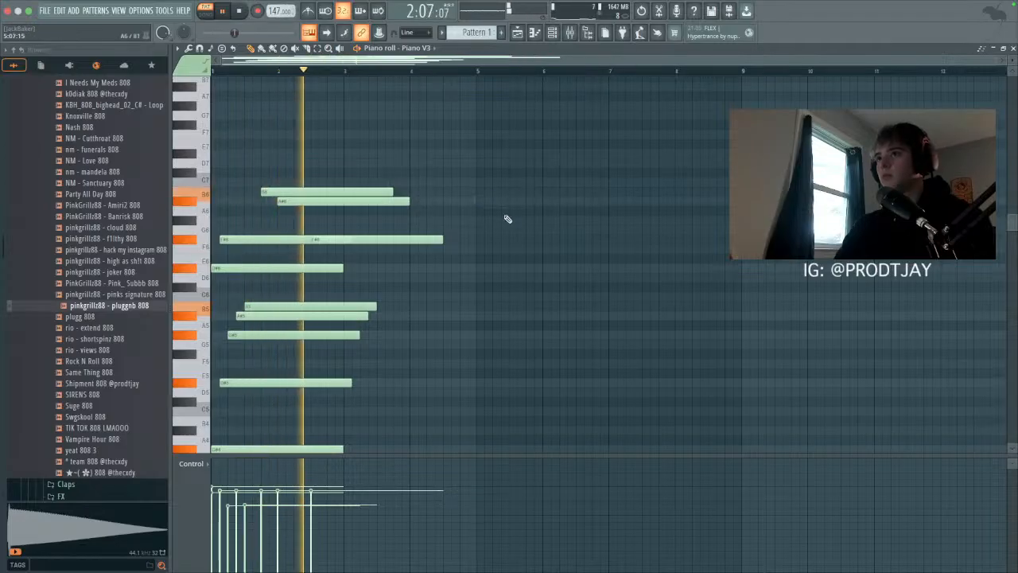
pyautogui.press('space')
# Step: Add a D#6 melody note near the end of bar 2 and play the pattern
pyautogui.click(326, 259)
pyautogui.scroll(-2, 323, 269)
pyautogui.press('space')
# Step: Slice the overlapping notes at the start of bar 3 and delete the parts extending past it
pyautogui.moveTo(347, 128); pyautogui.dragTo(341, 341)
pyautogui.click(318, 49)
pyautogui.moveTo(348, 142); pyautogui.dragTo(465, 352)
pyautogui.press('Delete')
pyautogui.moveTo(350, 121); pyautogui.dragTo(378, 176)
# Step: Duplicate the G#4 bass note to bar 3 and lower the copy to E4
pyautogui.scroll(-3, 368, 252)
pyautogui.click(317, 310)
pyautogui.hotkey('ctrl', 'b')
pyautogui.press('space')
pyautogui.press('space')
pyautogui.hotkey('shift', 'Down')
pyautogui.hotkey('shift', 'Down')
pyautogui.hotkey('shift', 'Down')
pyautogui.hotkey('shift', 'Down')
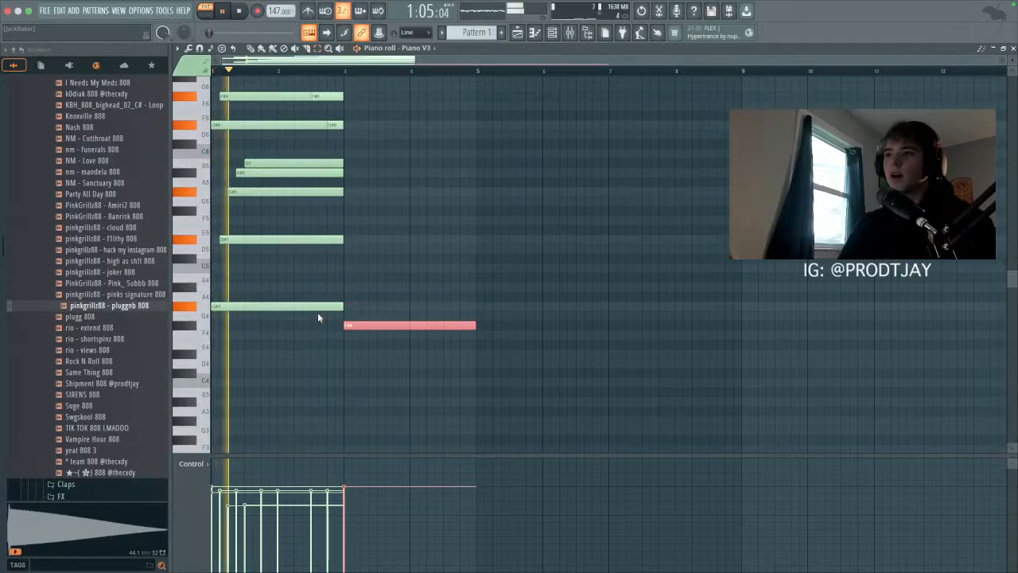
# Step: Draw a staggered second chord from bar 3 over the E4 bass with B4, E5, F#5, G#5, A#5 and D#6
pyautogui.click(613, 177)
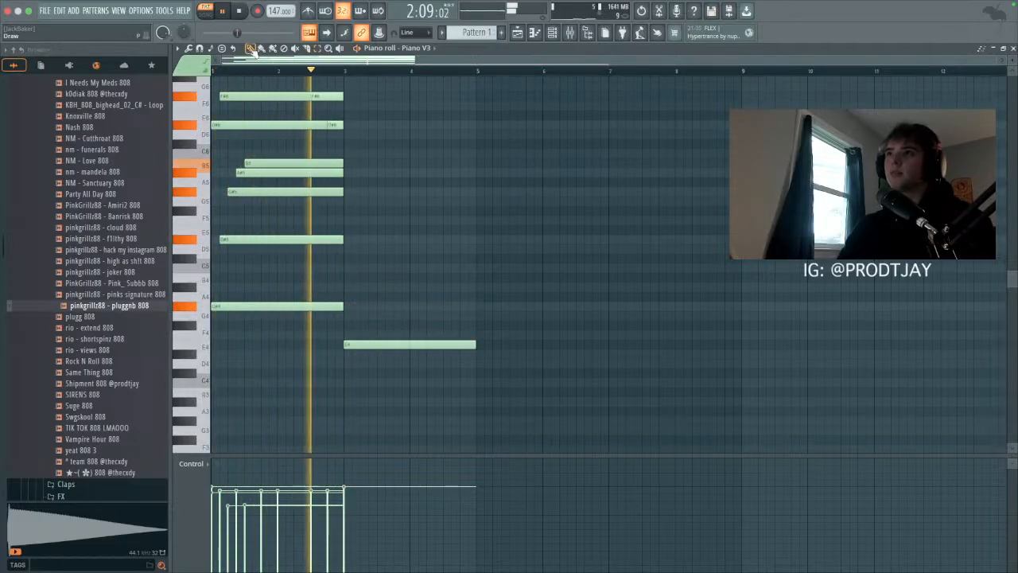
pyautogui.click(395, 240)
pyautogui.moveTo(395, 240); pyautogui.dragTo(424, 261)
pyautogui.press('space')
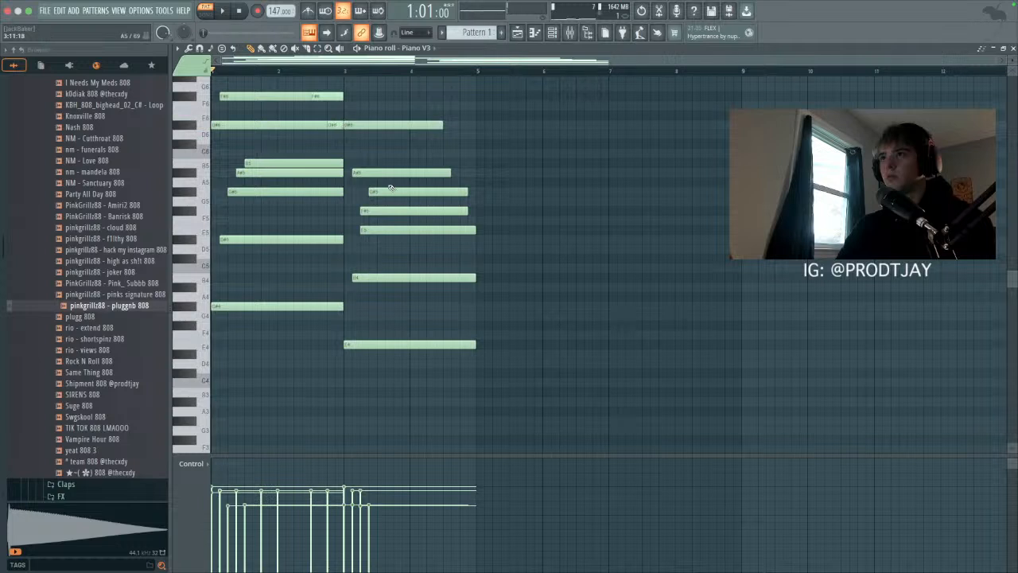
# Step: Add F#6, C#6 and D#6 melody notes over the second chord in bars 3 and 4
pyautogui.scroll(3, 371, 175)
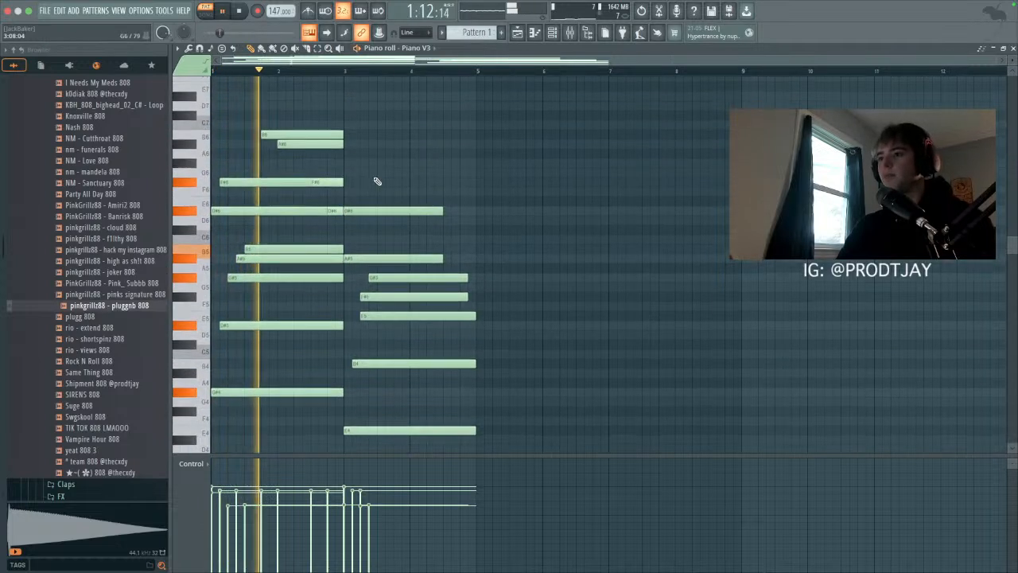
pyautogui.moveTo(333, 183); pyautogui.dragTo(390, 240)
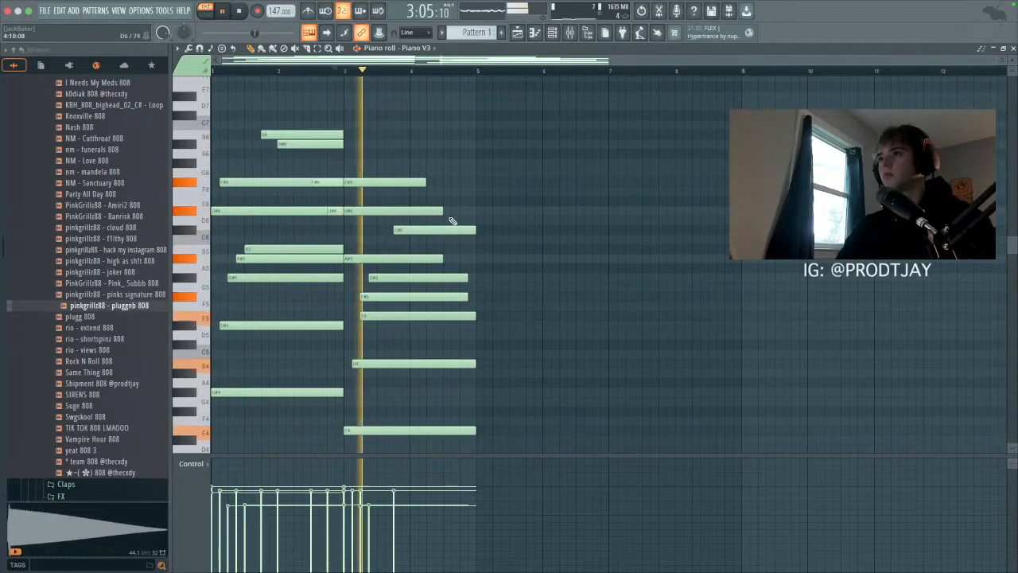
pyautogui.moveTo(464, 219); pyautogui.dragTo(447, 207)
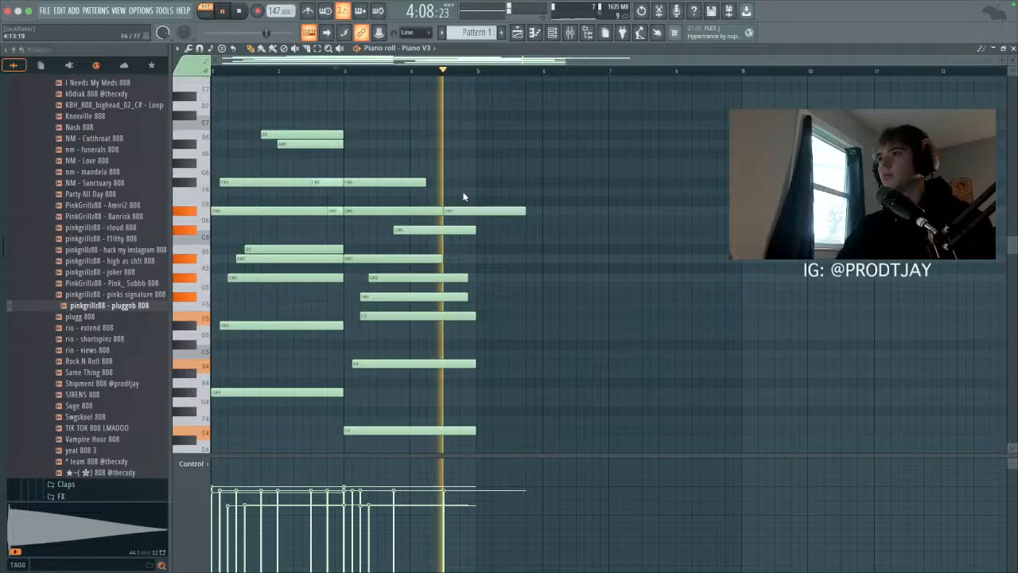
# Step: Add F#6 and G#6 notes at the end of bar 4 and slice off everything extending past bar 5
pyautogui.click(464, 183)
pyautogui.press('space')
pyautogui.click(471, 166)
pyautogui.press('space')
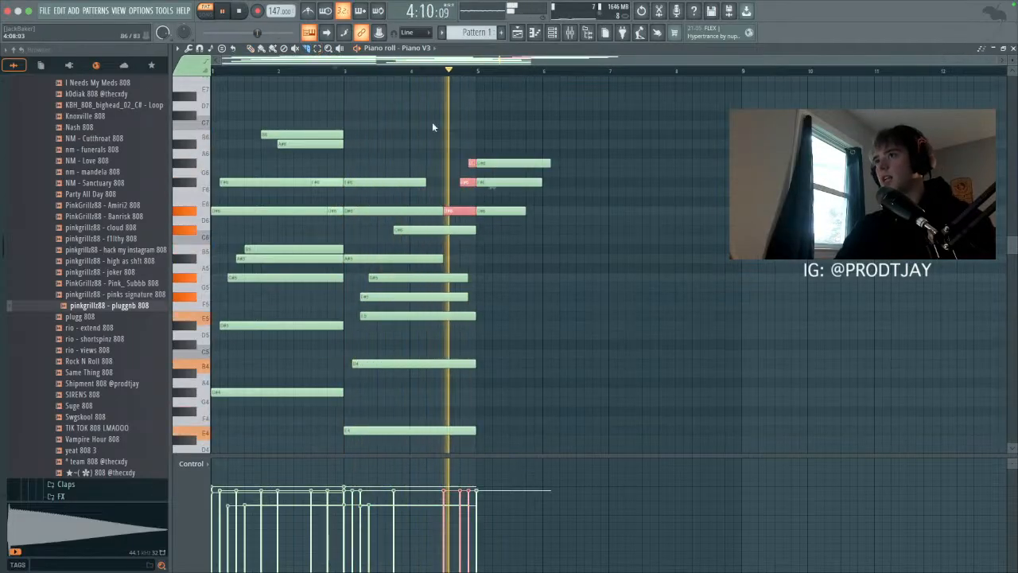
pyautogui.moveTo(487, 126); pyautogui.dragTo(536, 284)
pyautogui.press('Delete')
# Step: Copy the bass notes an octave lower to G#3 and E3, then add D#4 and B3 copies between the octaves
pyautogui.scroll(-3, 504, 299)
pyautogui.moveTo(338, 268); pyautogui.dragTo(523, 354)
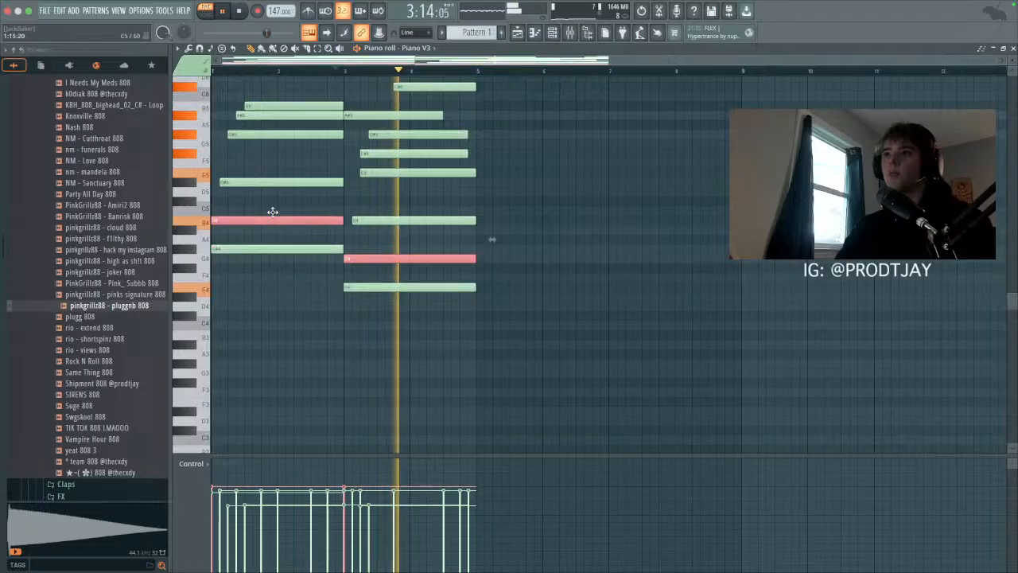
pyautogui.moveTo(261, 249); pyautogui.dragTo(247, 297)
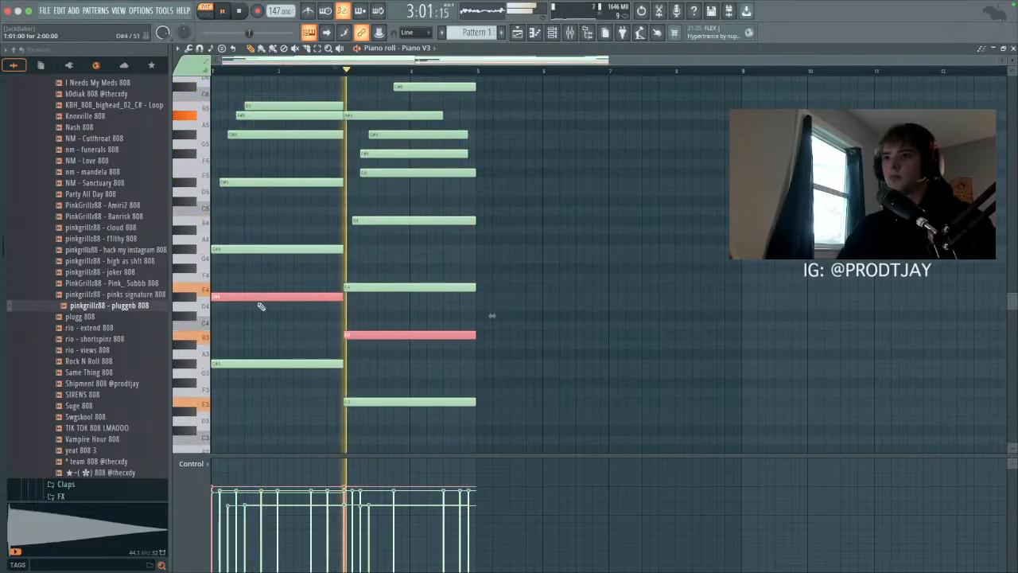
# Step: Duplicate the four-bar piano phrase into bars 5 to 8
pyautogui.hotkey('ctrl', 'd')
pyautogui.hotkey('ctrl', 'b')
pyautogui.hotkey('ctrl', 'd')
# Step: Try the randomizer on the piano notes with the volume level variation taken out, and accept it
pyautogui.hotkey('alt', 'r')
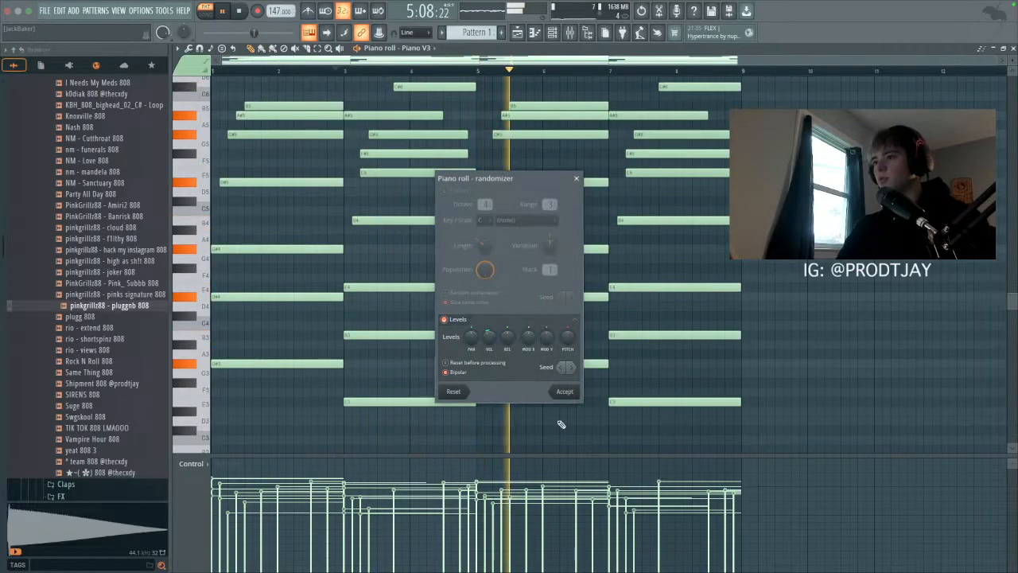
pyautogui.moveTo(490, 338); pyautogui.dragTo(490, 328)
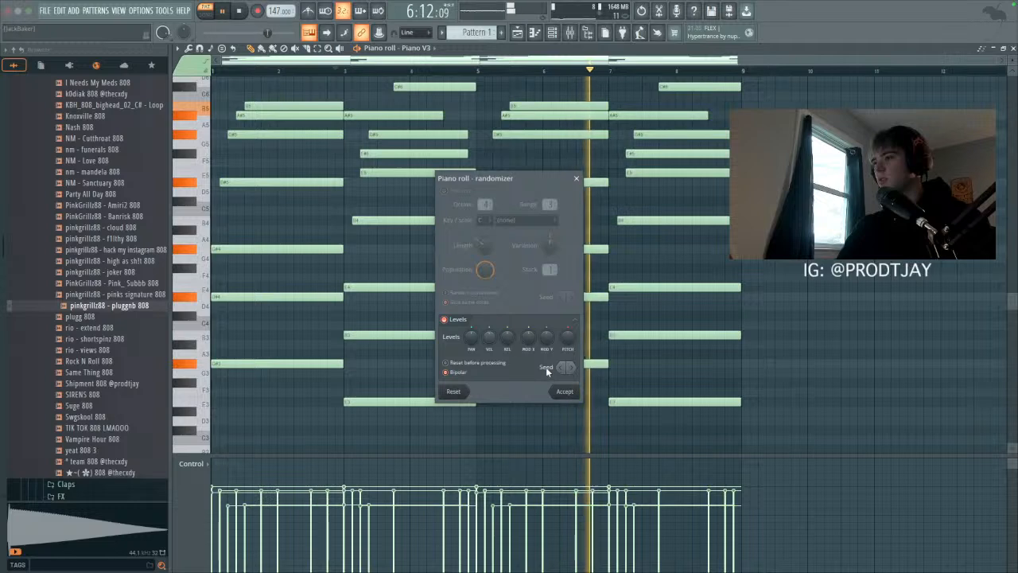
pyautogui.click(565, 390)
# Step: Play from bar 5 and add a D#7, G#7 and F#7 melody figure at the start of bar 7
pyautogui.scroll(6, 593, 171)
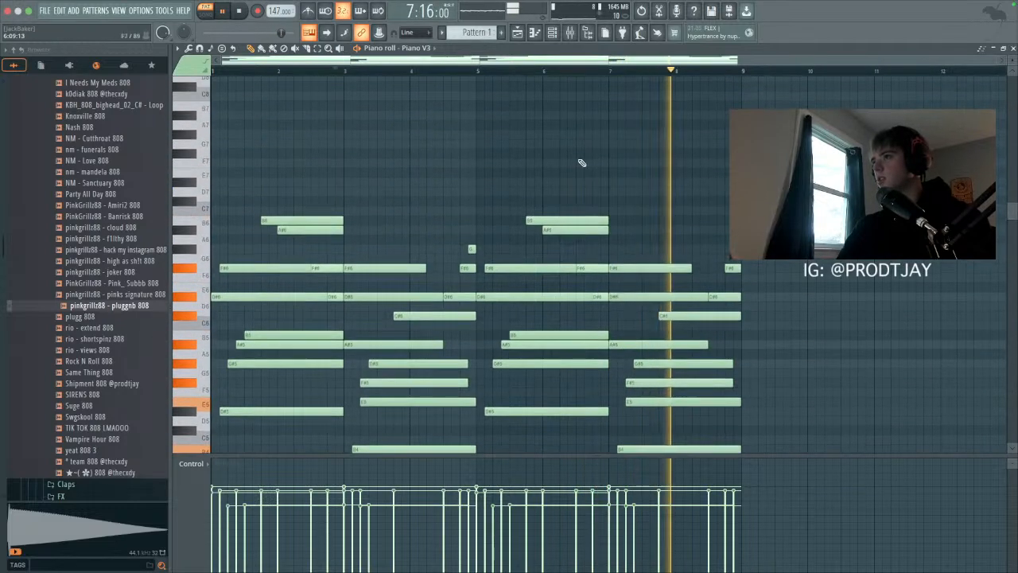
pyautogui.click(479, 71)
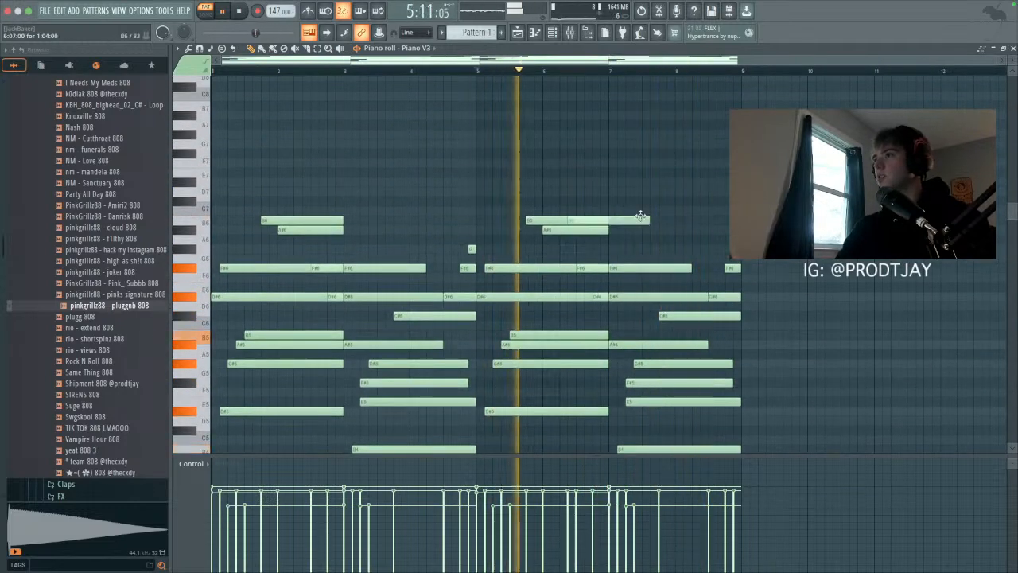
pyautogui.click(667, 181)
pyautogui.press('space')
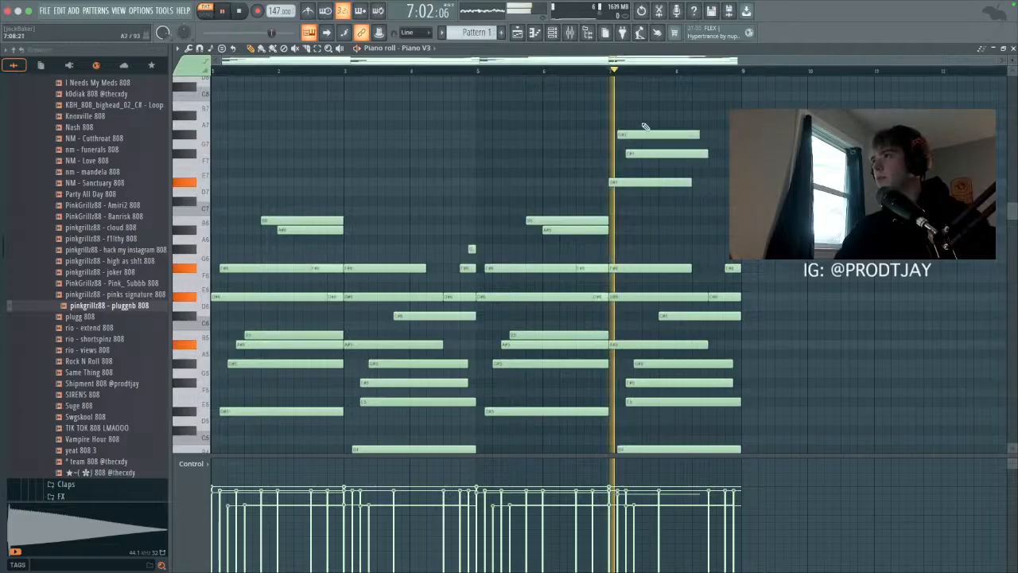
# Step: Add a descending run of C#8, B7, A#7, G#7, F#7, E7 and D#7 in bar 8 and play it
pyautogui.click(689, 96)
pyautogui.press('space')
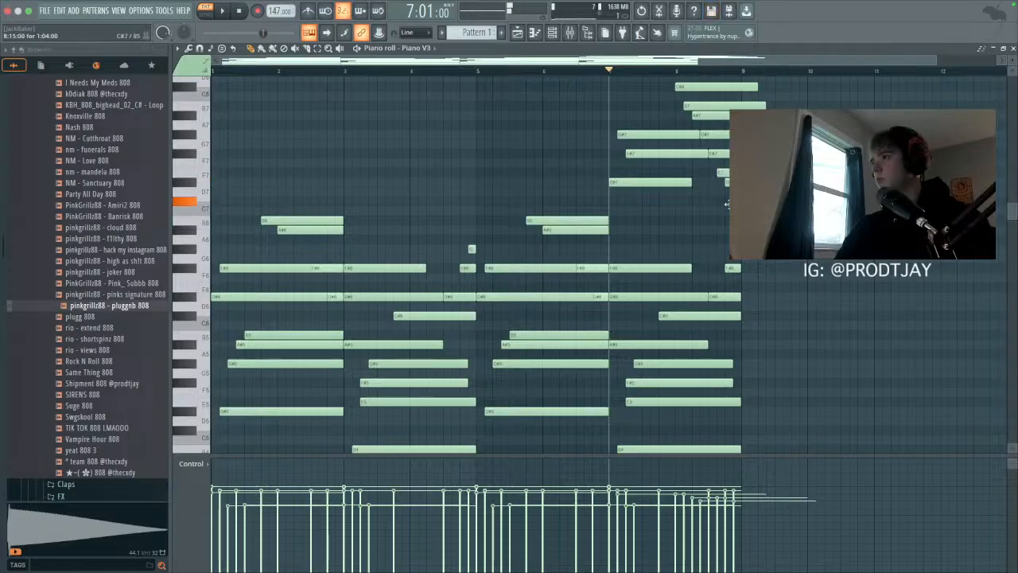
pyautogui.press('space')
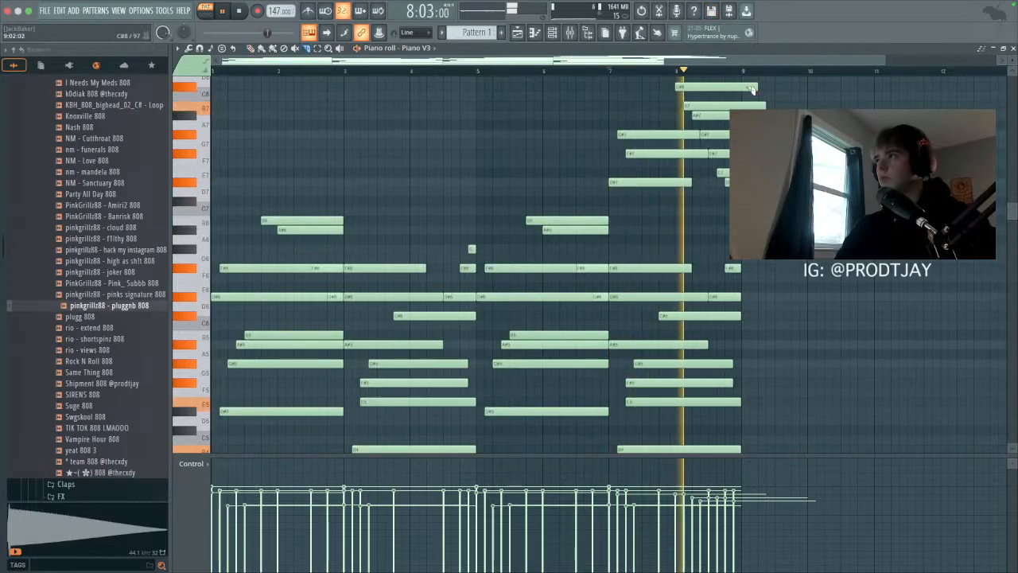
# Step: Slice the descending run at bar 9, delete the parts past it, and lower the run's velocities
pyautogui.click(318, 48)
pyautogui.press('space')
pyautogui.press('space')
pyautogui.moveTo(816, 191); pyautogui.dragTo(738, 82)
pyautogui.press('Delete')
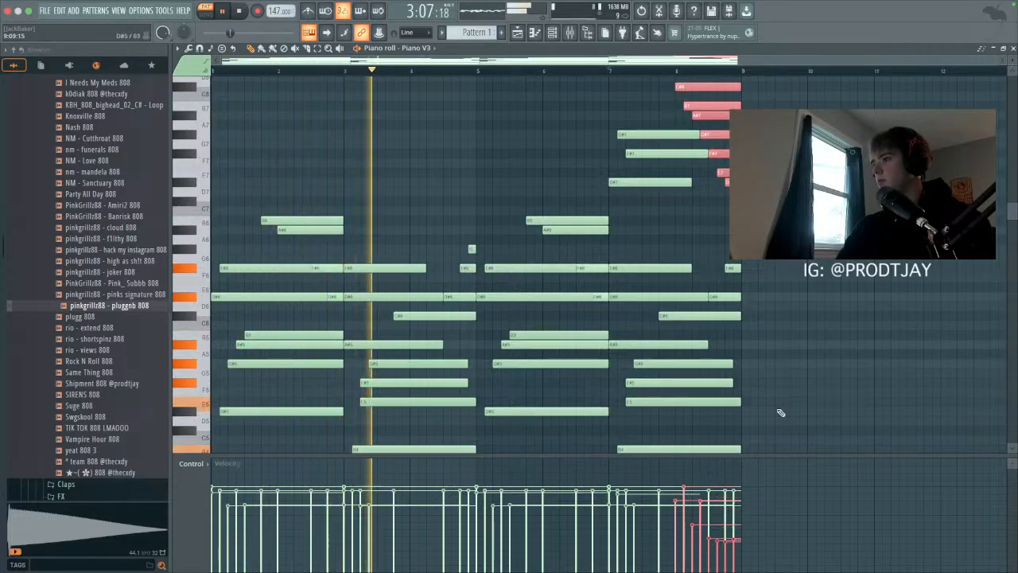
# Step: Deselect the run and transpose all the piano notes up three semitones
pyautogui.rightClick(801, 374)
pyautogui.hotkey('shift', 'Up')
pyautogui.hotkey('shift', 'Up')
pyautogui.hotkey('shift', 'Up')
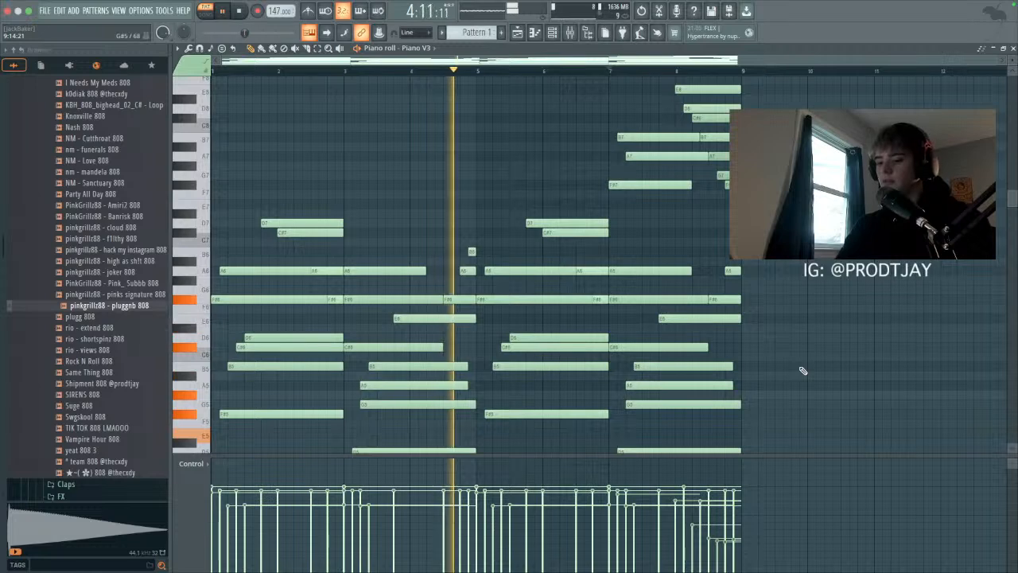
pyautogui.scroll(-4, 812, 278)
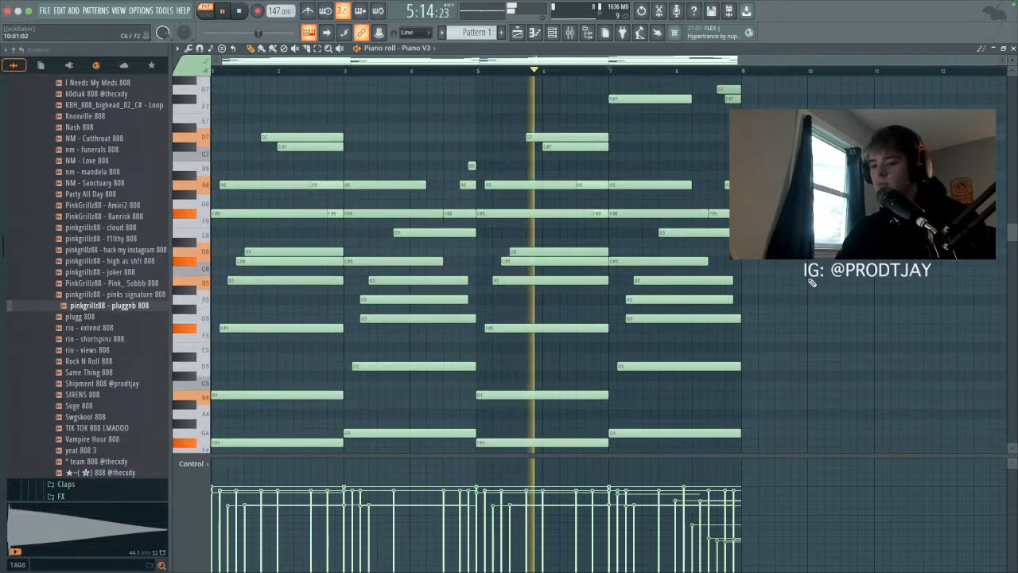
# Step: Show the channel rack, check the remaining time on the timer in Safari, and return to FL Studio
pyautogui.click(550, 35)
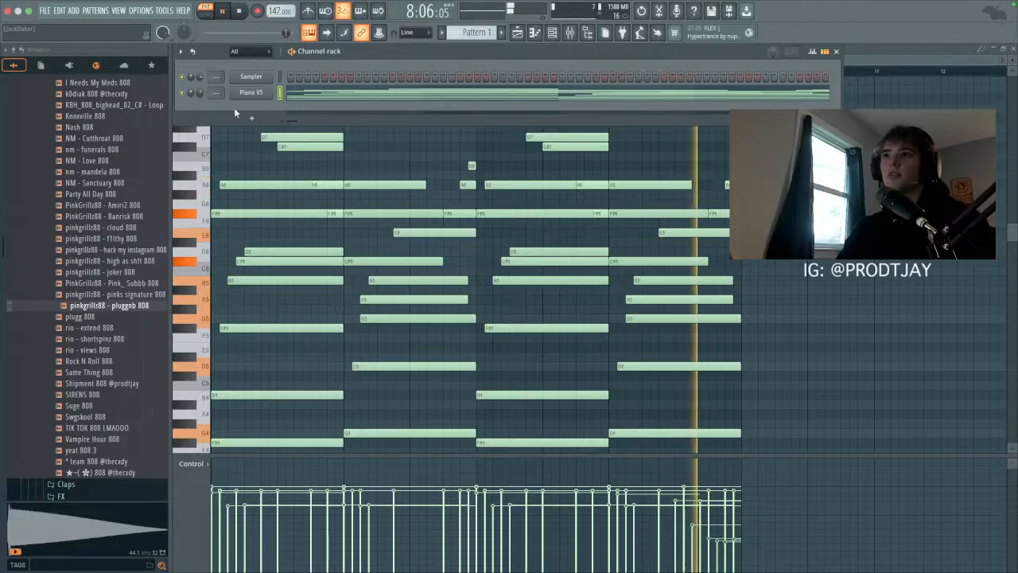
pyautogui.click(252, 117)
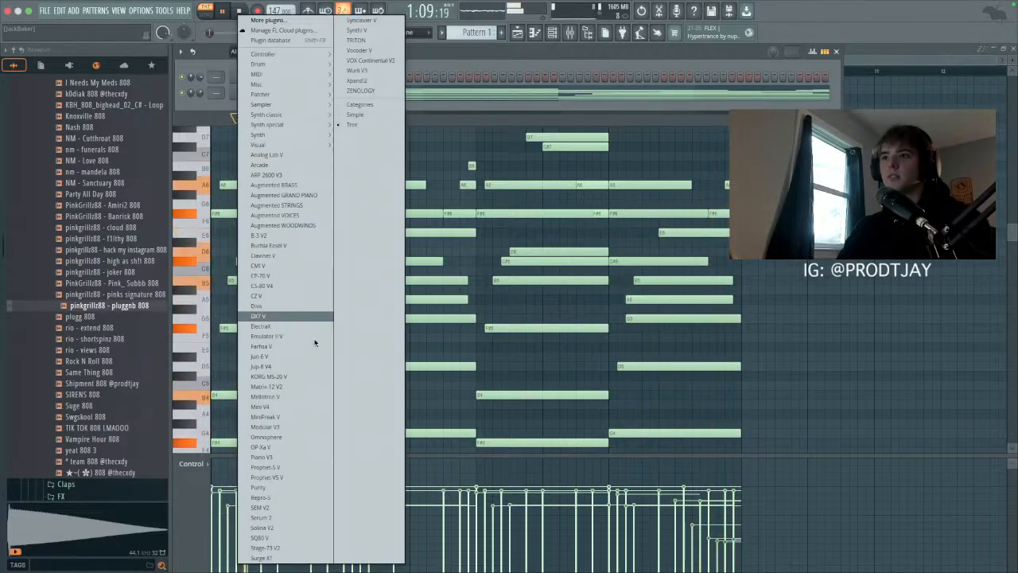
pyautogui.moveTo(203, 554)
pyautogui.click(158, 562)
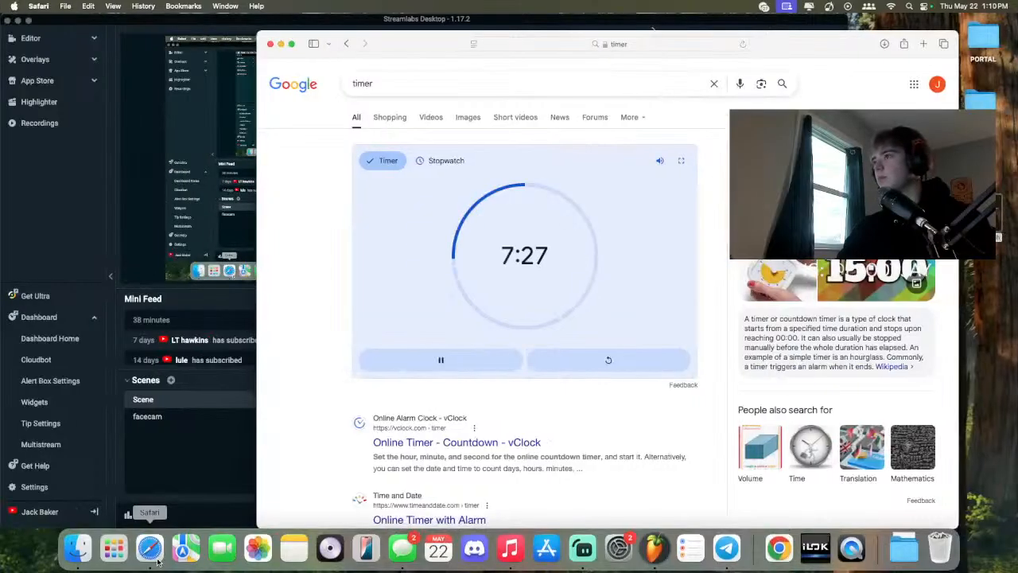
pyautogui.click(659, 565)
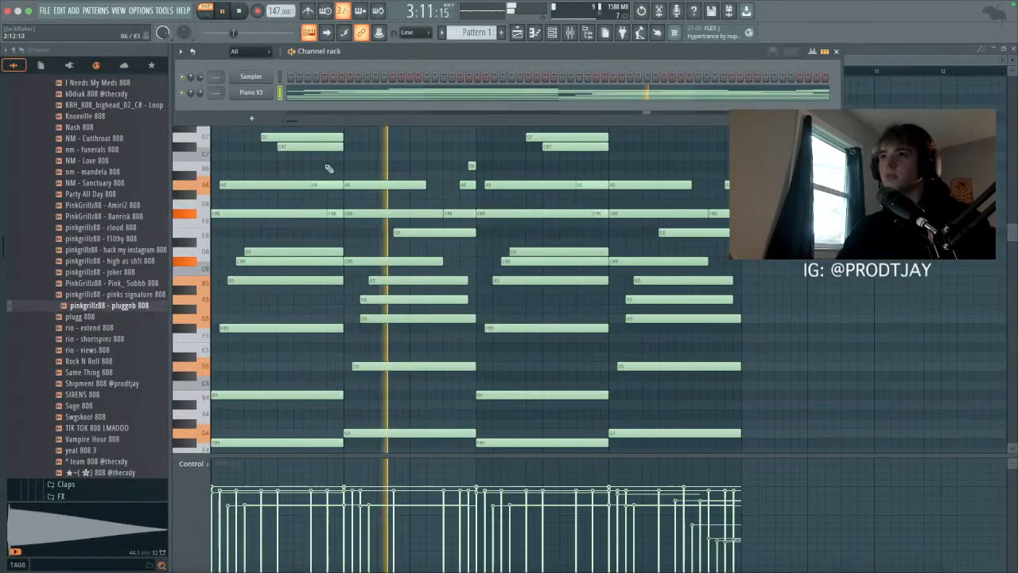
# Step: Add an Augmented WOODWINDS instrument channel and close its plugin window
pyautogui.click(248, 112)
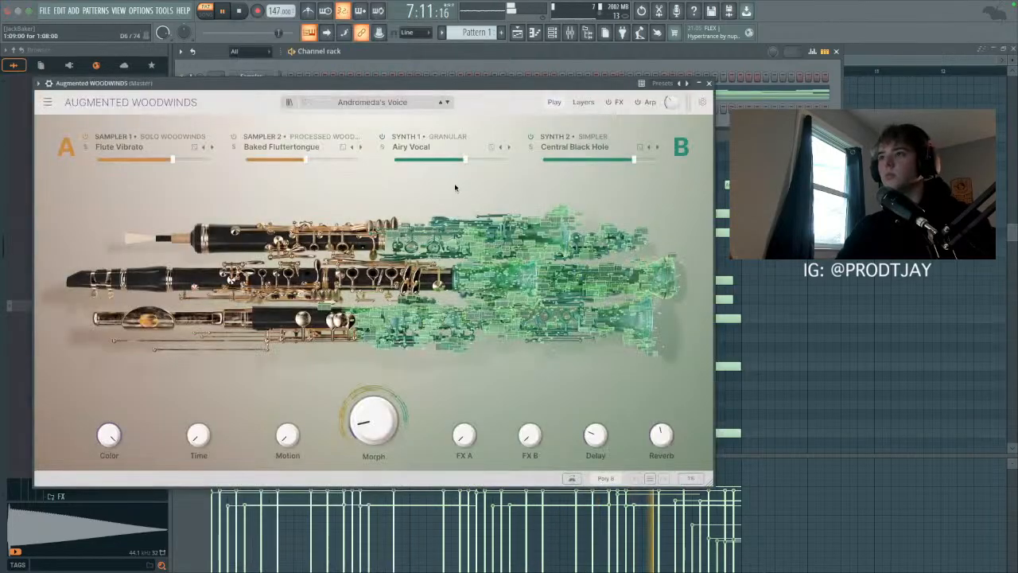
pyautogui.click(709, 84)
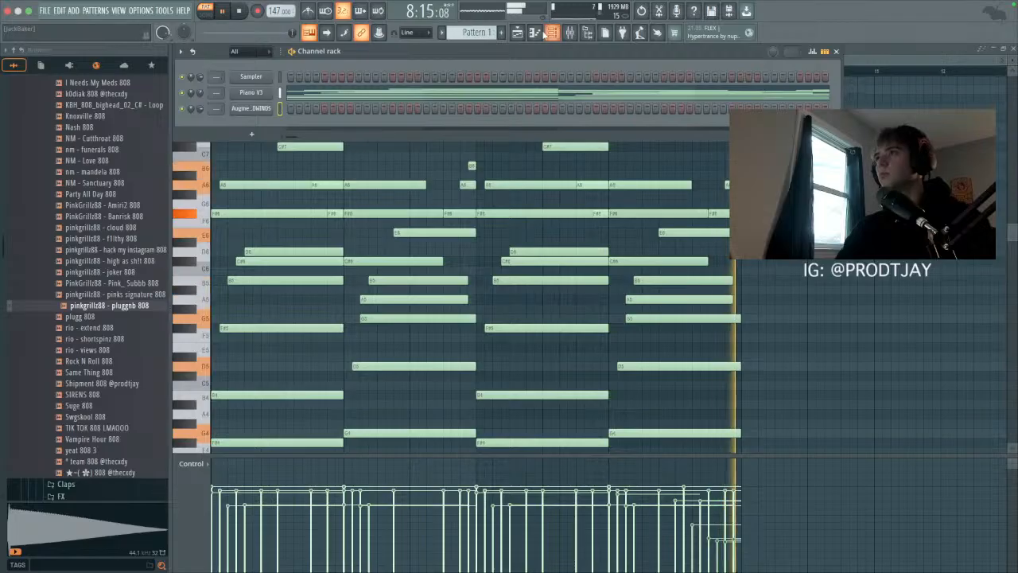
# Step: In the woodwinds piano roll, draw an F#5 note at bar 1 followed by a short E5
pyautogui.press('space')
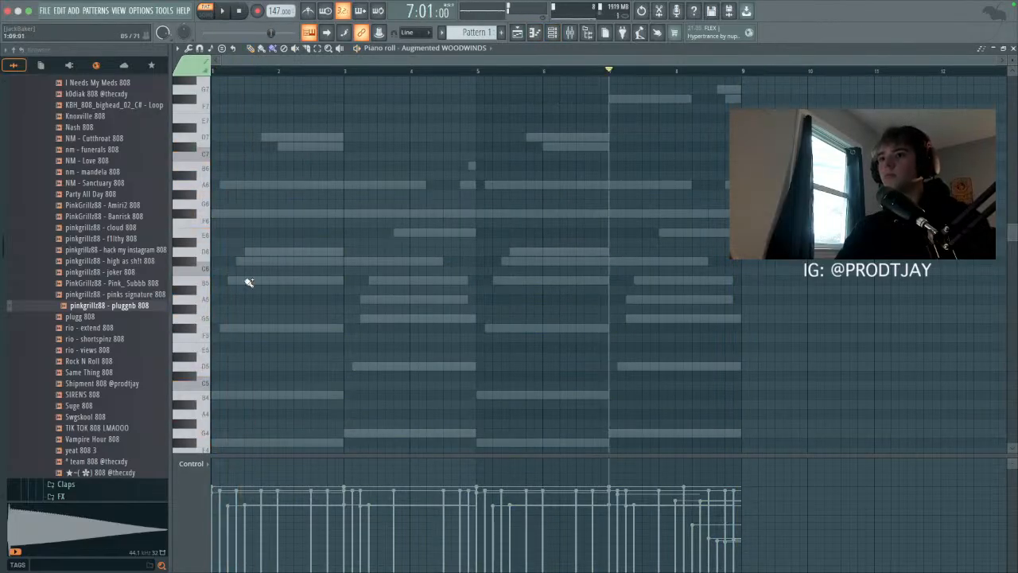
pyautogui.scroll(-3, 247, 287)
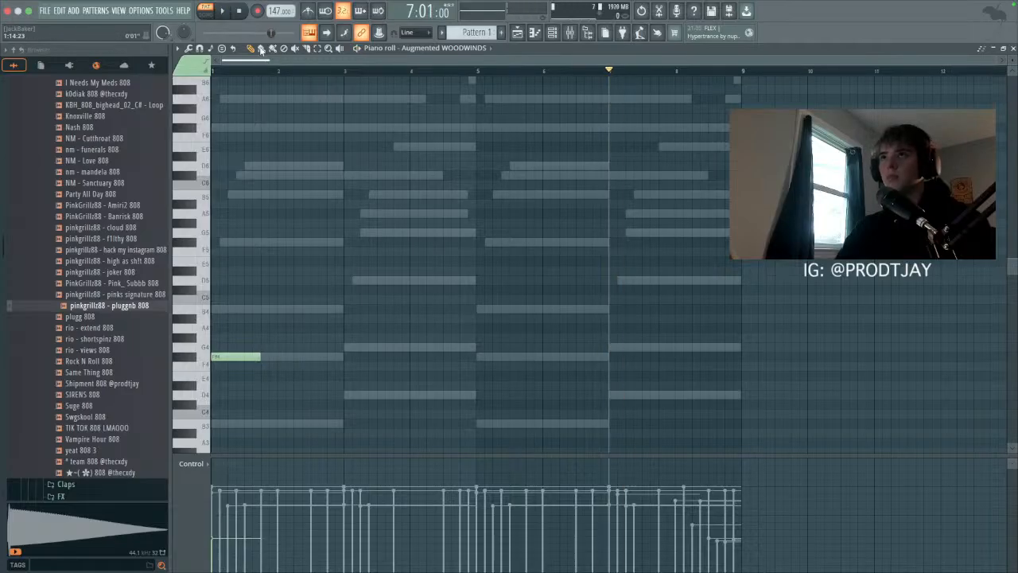
pyautogui.scroll(-3, 223, 159)
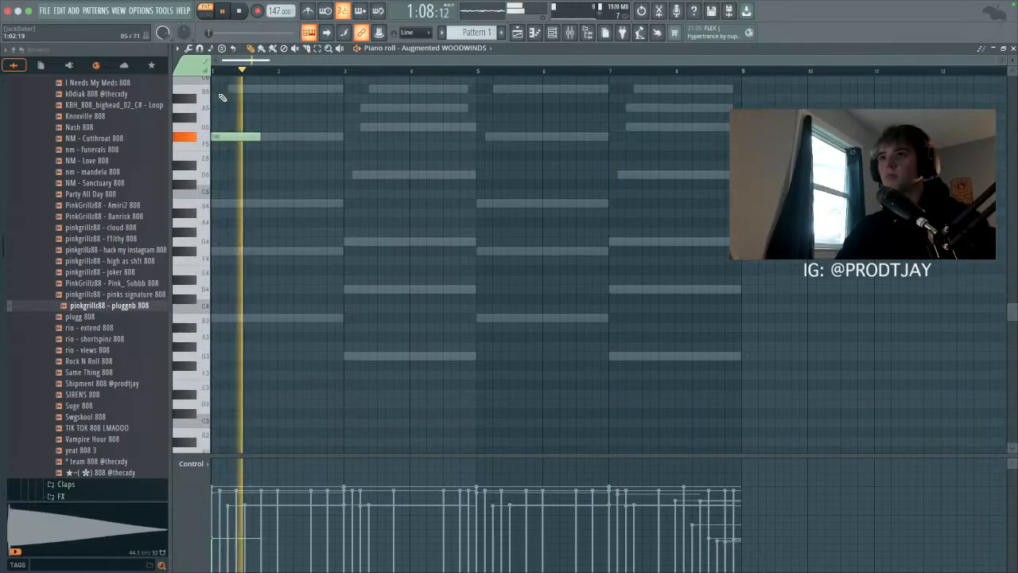
pyautogui.click(233, 146)
pyautogui.moveTo(235, 145); pyautogui.dragTo(242, 145)
# Step: Repeat the F#5 and E5 pair through bar 2 and replace the last E5 with a short A5
pyautogui.hotkey('shift', 'd')
pyautogui.press('space')
pyautogui.hotkey('ctrl', 'b')
pyautogui.hotkey('ctrl', 'b')
pyautogui.hotkey('ctrl', 'b')
pyautogui.click(337, 98)
pyautogui.rightClick(339, 148)
pyautogui.click(345, 118)
pyautogui.moveTo(382, 99); pyautogui.dragTo(343, 99)
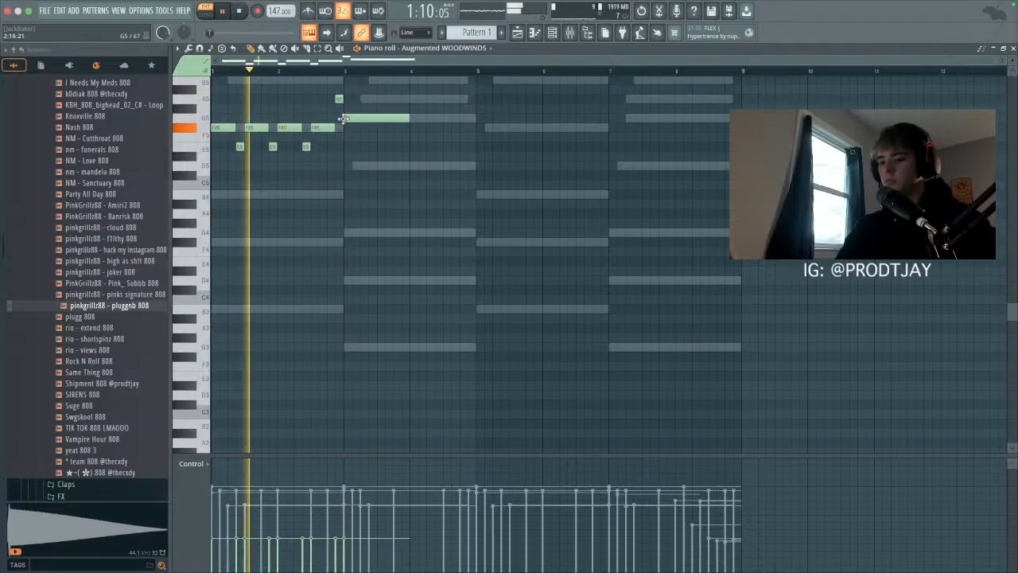
pyautogui.rightClick(375, 119)
# Step: Duplicate the two-bar woodwinds phrase through to the end of bar 8
pyautogui.hotkey('ctrl', 'b')
pyautogui.click(409, 184)
pyautogui.rightClick(416, 184)
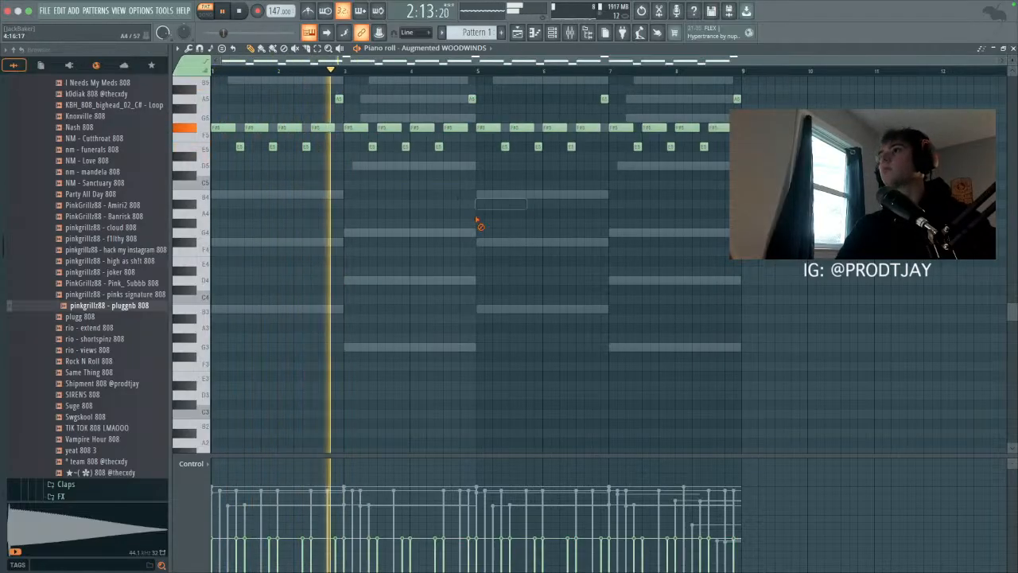
pyautogui.hotkey('ctrl', 'b')
pyautogui.scroll(1, 408, 95)
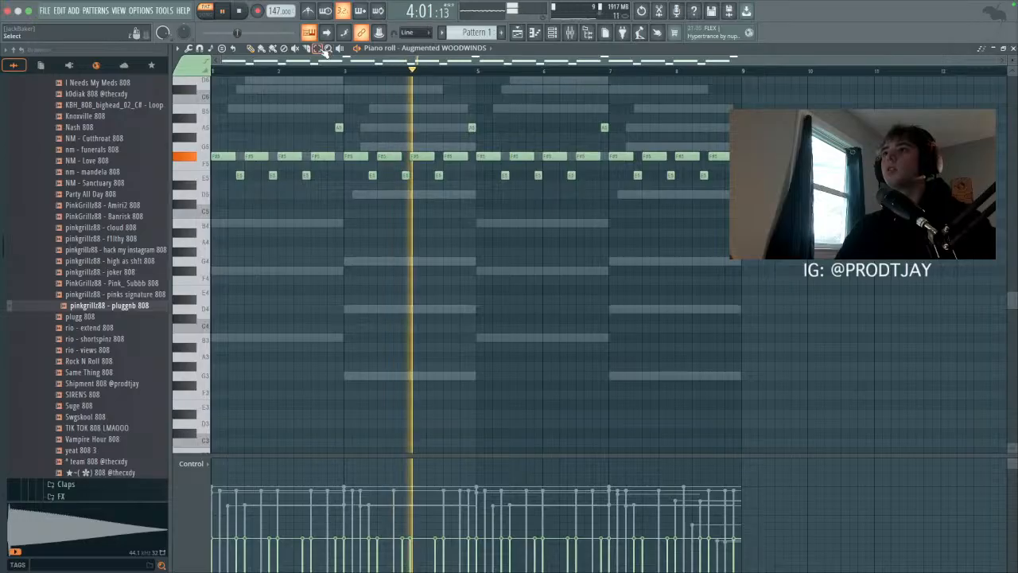
# Step: Search the generator plugins for "flex" and add a FLEX channel
pyautogui.press('F6')
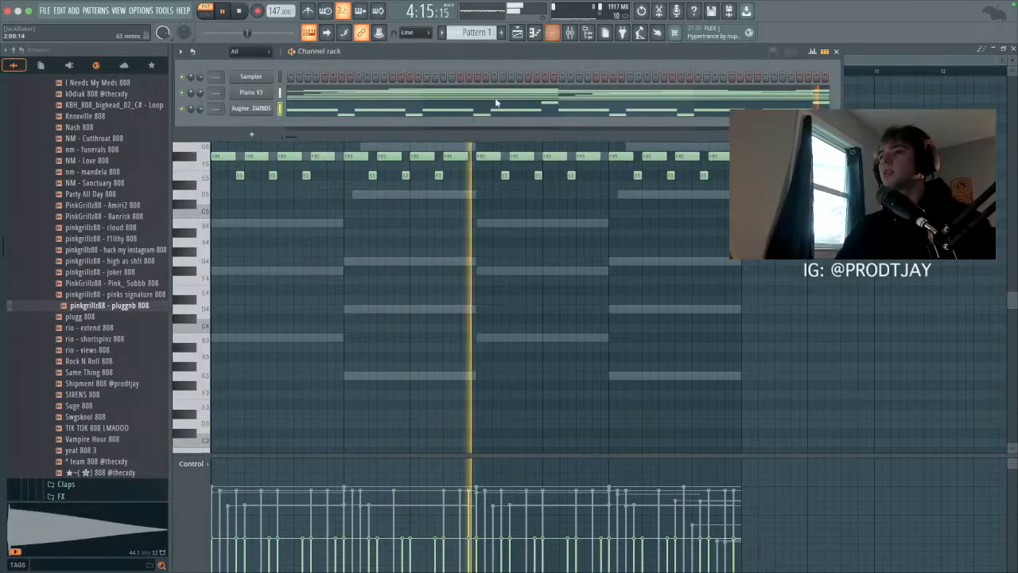
pyautogui.click(254, 135)
pyautogui.click(277, 19)
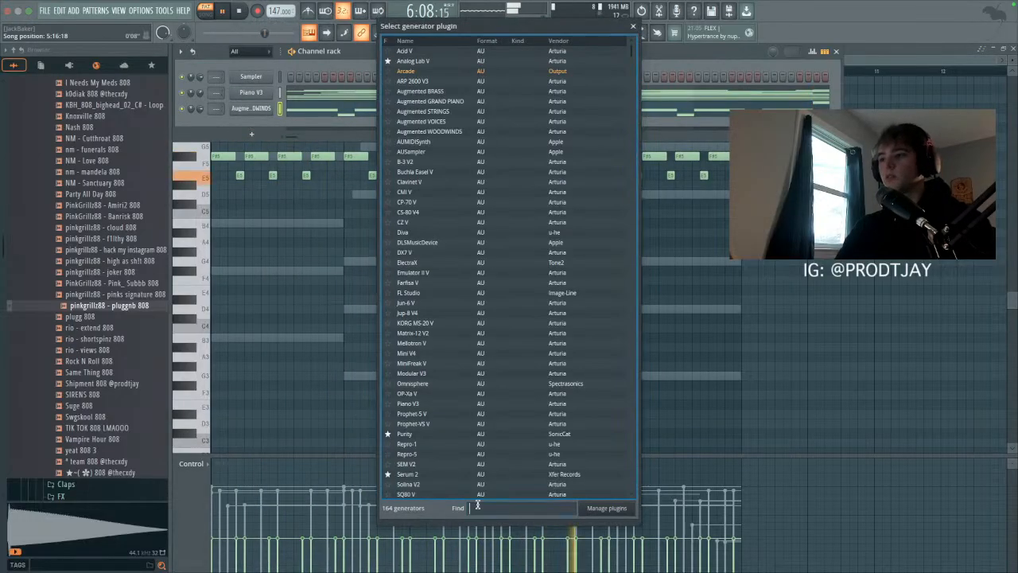
pyautogui.write('flex')
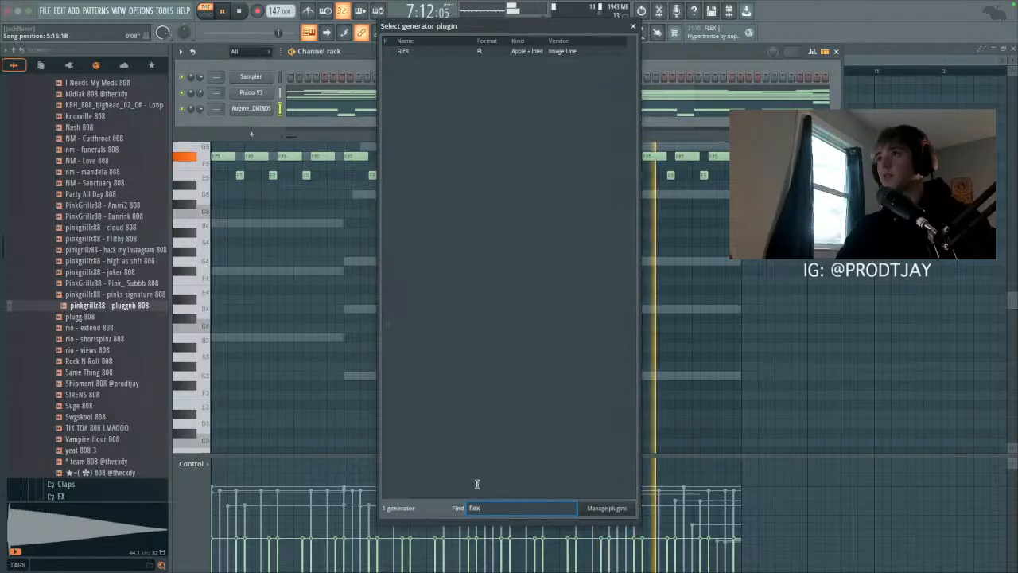
pyautogui.doubleClick(405, 52)
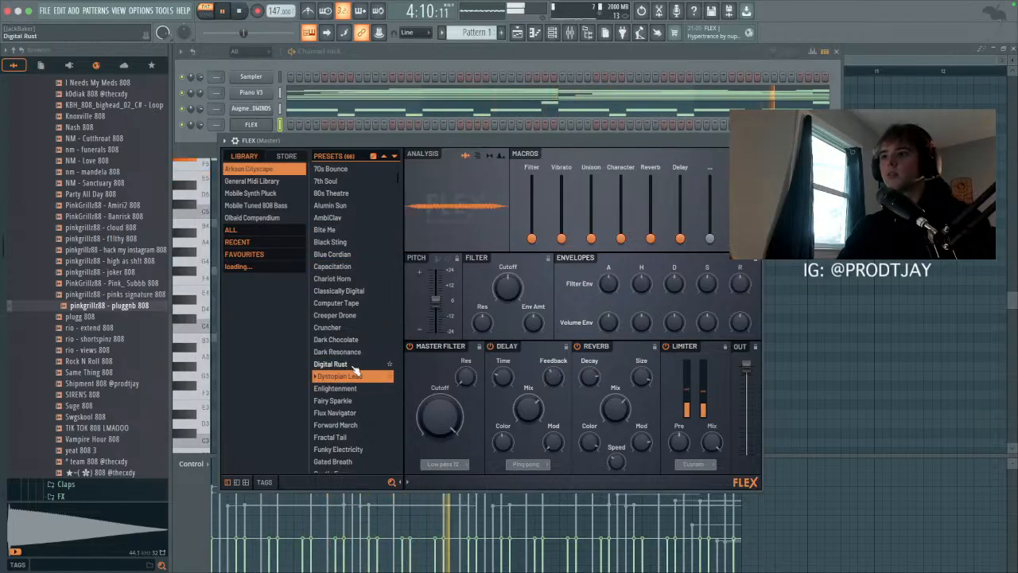
# Step: In the FLEX piano roll, draw an E6 note from the middle of bar 1 to the end of bar 2
pyautogui.press('F7')
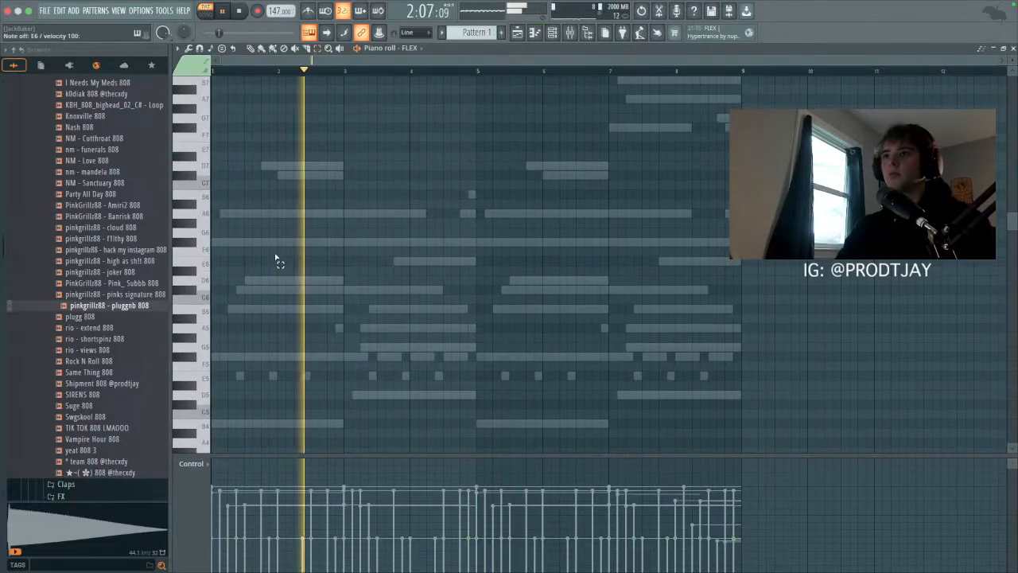
pyautogui.click(264, 261)
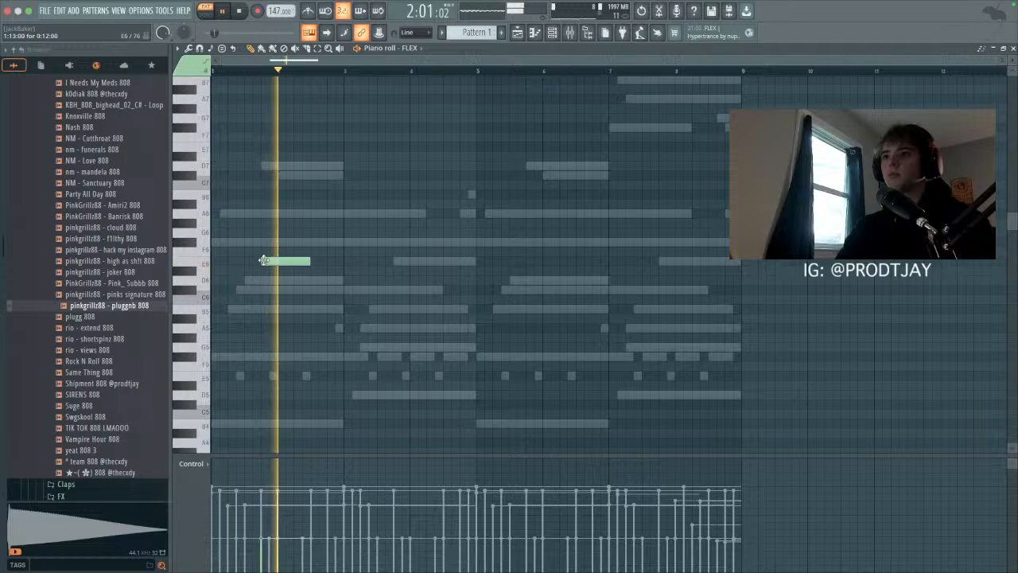
pyautogui.moveTo(290, 260); pyautogui.dragTo(343, 262)
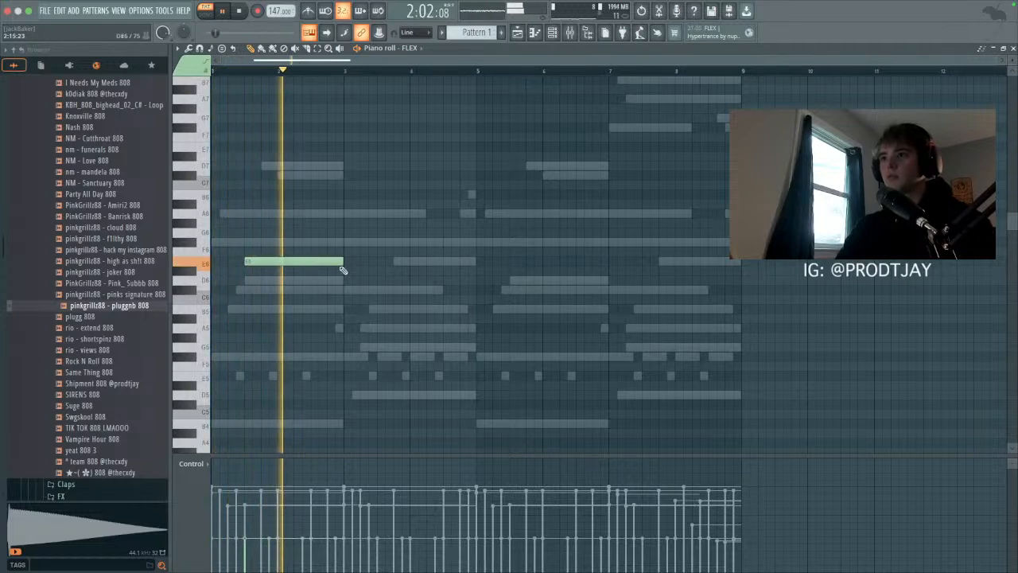
# Step: Draw a B5 note from mid-bar 3 to the end of bar 4 and duplicate both FLEX notes through bar 8
pyautogui.click(422, 261)
pyautogui.moveTo(489, 261); pyautogui.dragTo(447, 309)
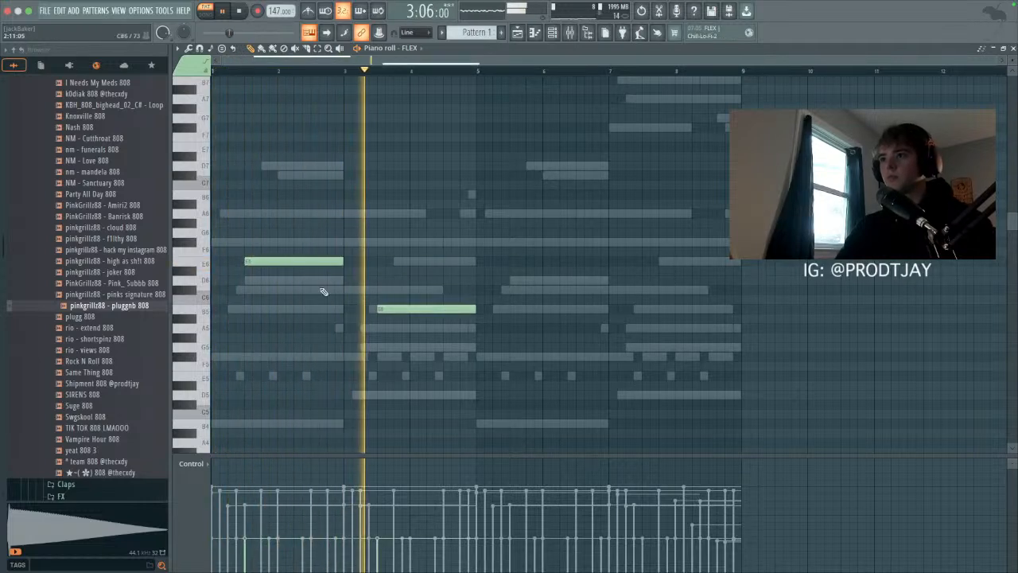
pyautogui.hotkey('ctrl', 'a')
pyautogui.hotkey('ctrl', 'b')
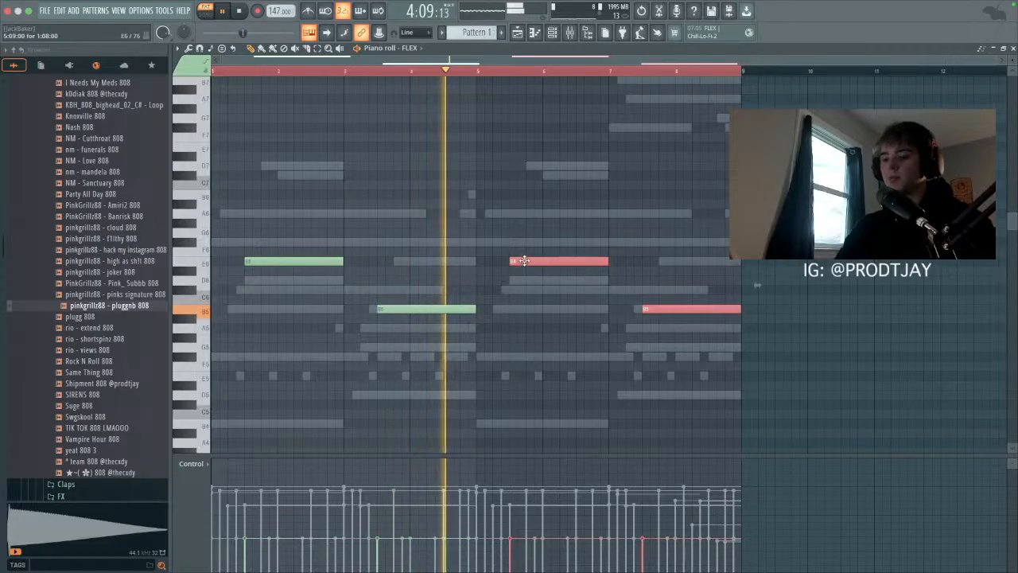
# Step: Add the !!!Clipped Zay 808 sample as a new channel in the channel rack
pyautogui.press('F6')
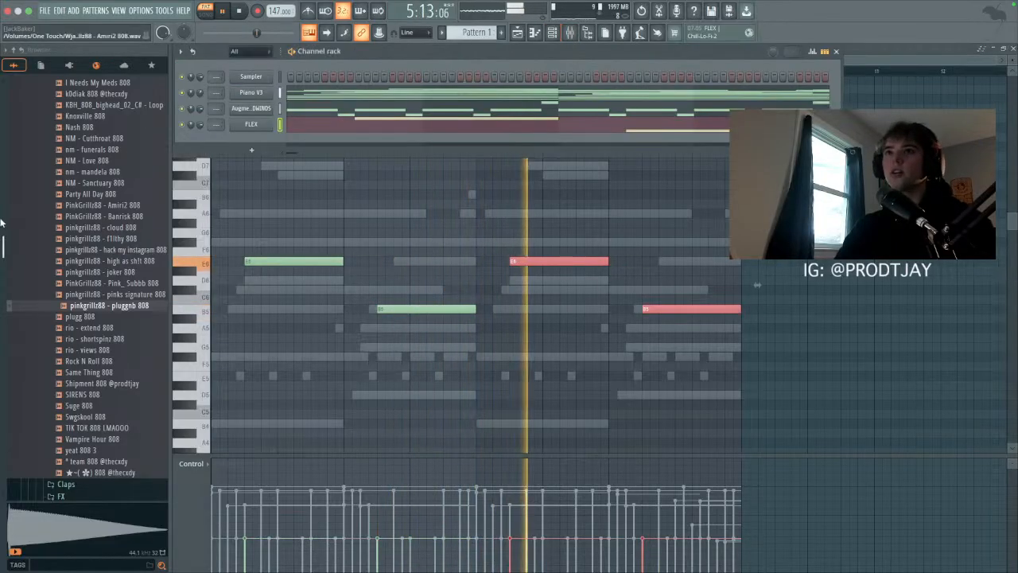
pyautogui.scroll(5, 67, 227)
pyautogui.scroll(5, 67, 227)
pyautogui.moveTo(78, 139); pyautogui.dragTo(248, 142)
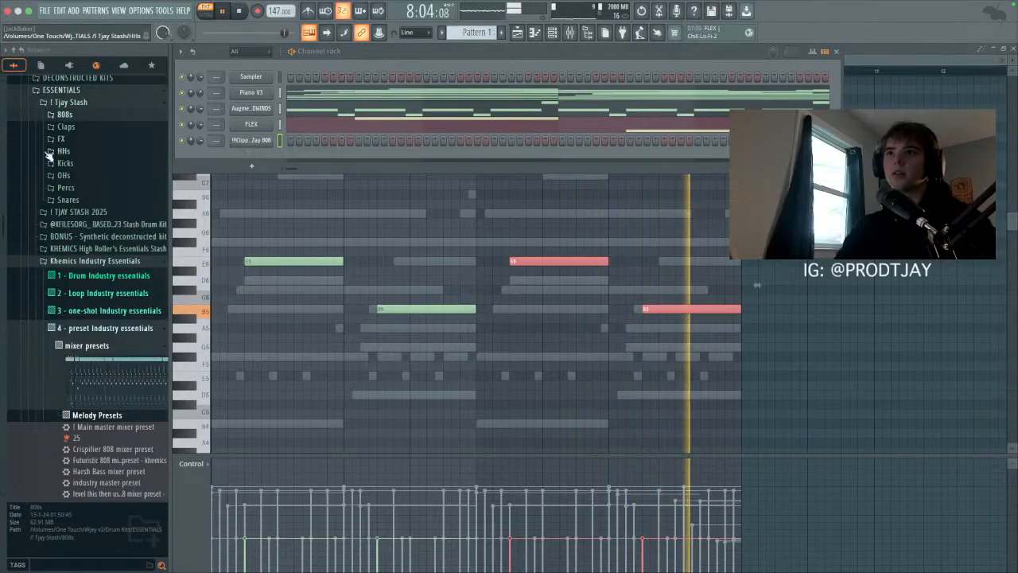
# Step: Audition the stash hi-hats, add rio - sharp hi hat as a channel, and fill it on every 2 steps
pyautogui.click(58, 151)
pyautogui.click(88, 252)
pyautogui.click(89, 275)
pyautogui.click(86, 265)
pyautogui.moveTo(88, 274); pyautogui.dragTo(270, 157)
pyautogui.rightClick(275, 159)
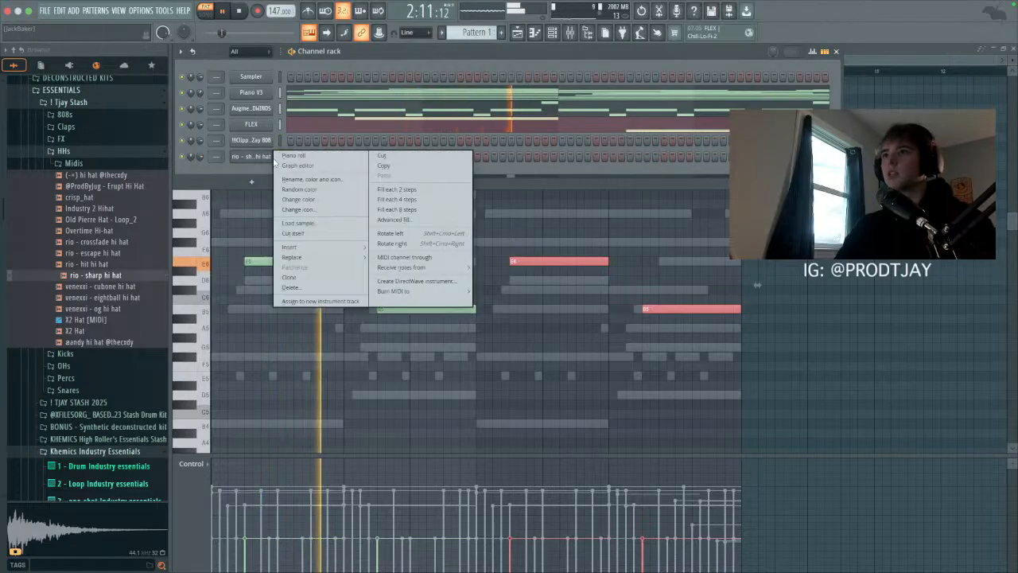
pyautogui.click(407, 191)
# Step: In the 808 piano roll, draw four B4 notes filling bars 1 and 2 and remove the stray A4 note
pyautogui.rightClick(275, 141)
pyautogui.click(293, 140)
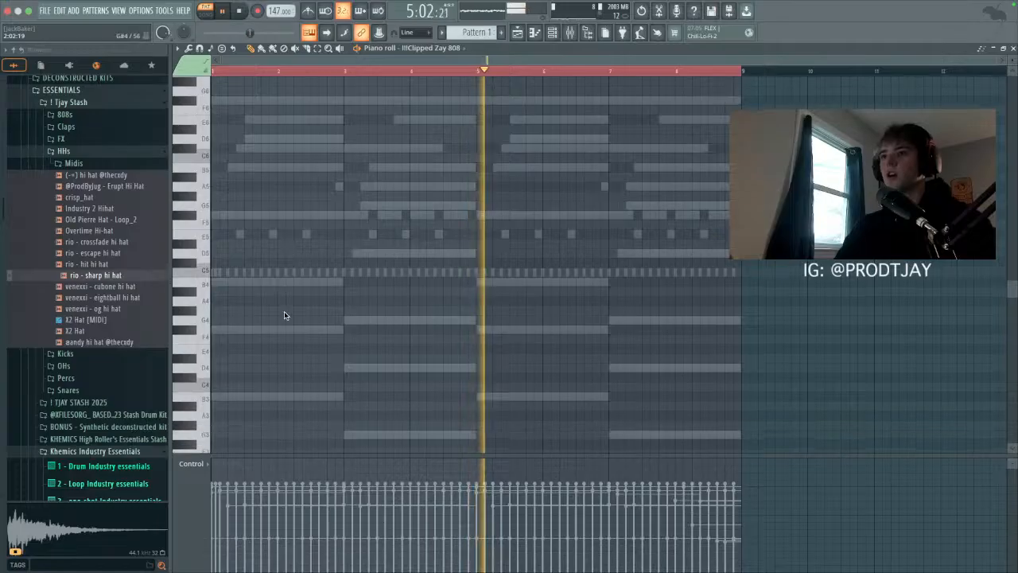
pyautogui.press('space')
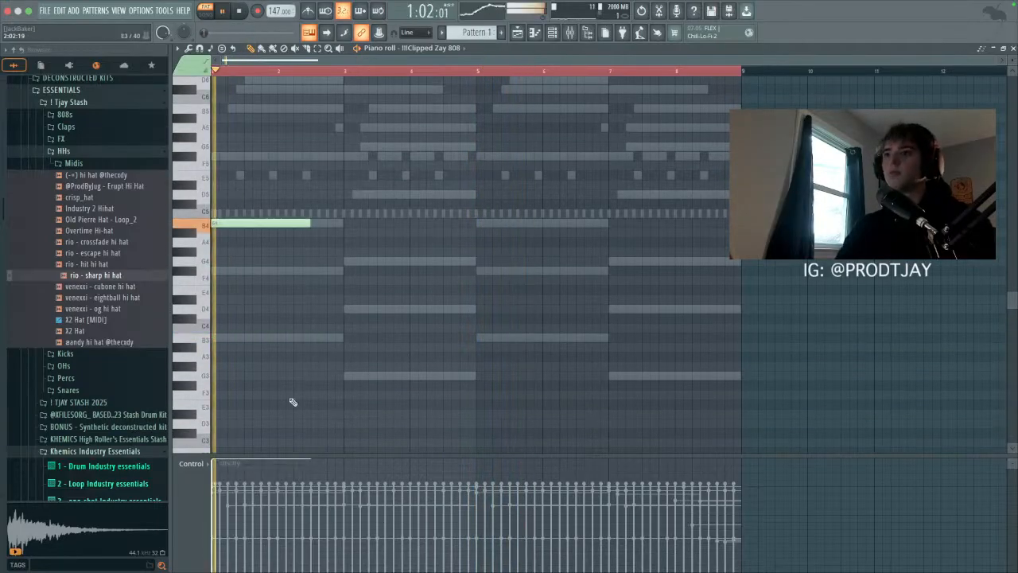
pyautogui.click(270, 232)
pyautogui.moveTo(325, 235); pyautogui.dragTo(295, 222)
pyautogui.click(319, 222)
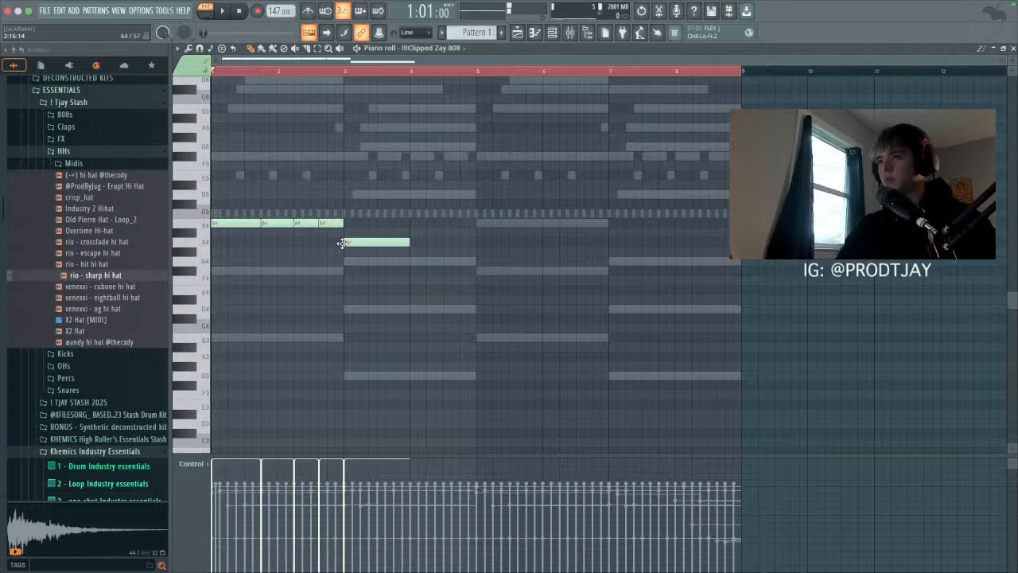
pyautogui.rightClick(343, 242)
# Step: Duplicate the two-bar 808 phrase into bars 3 and 4 and transpose the copy to G5
pyautogui.keyDown('super'); pyautogui.click(257, 71); pyautogui.keyUp('super')
pyautogui.press('super+b')
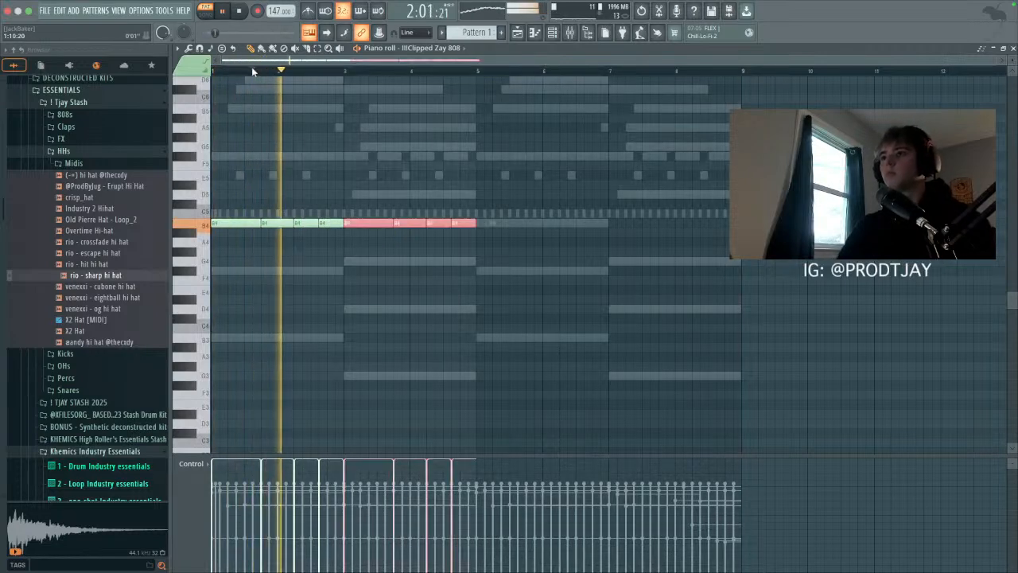
pyautogui.press('super+Down')
pyautogui.hotkey('shift', 'Down')
pyautogui.hotkey('shift', 'Down')
pyautogui.hotkey('shift', 'Down')
pyautogui.hotkey('shift', 'Down')
pyautogui.press('super+Up')
pyautogui.press('super+Up')
pyautogui.click(443, 192)
pyautogui.rightClick(444, 194)
# Step: Duplicate the four-bar 808 pattern through bar 8 and raise the last note of bar 6 by an octave
pyautogui.hotkey('ctrl', 'a')
pyautogui.hotkey('ctrl', 'b')
pyautogui.hotkey('ctrl', 'd')
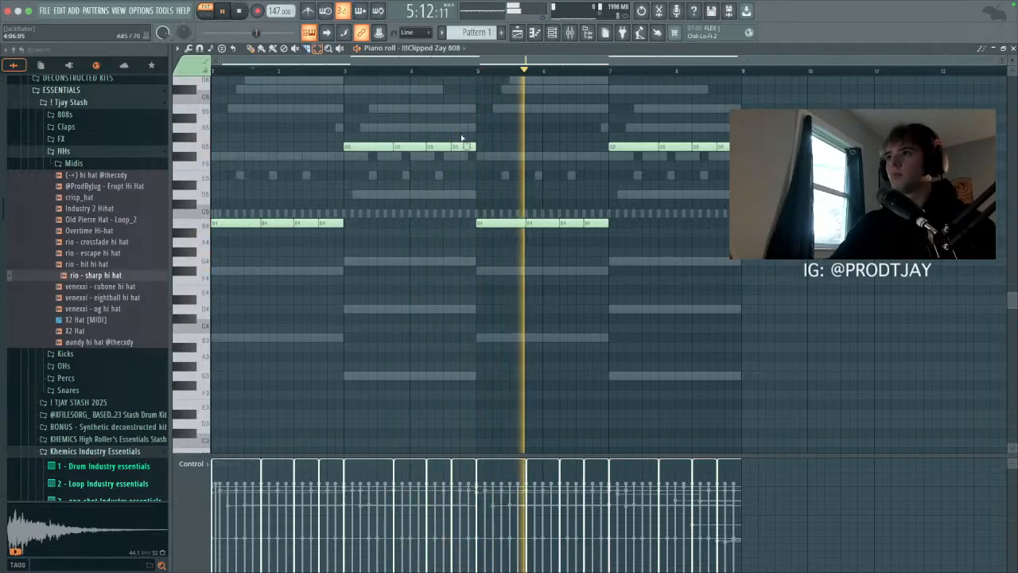
pyautogui.moveTo(615, 231); pyautogui.dragTo(602, 225)
pyautogui.press('super+Up')
pyautogui.press('super+d')
# Step: Add an ARP 2600 V3 channel with the By The Sea keys preset and paste the piano chords into it
pyautogui.click(551, 31)
pyautogui.click(259, 180)
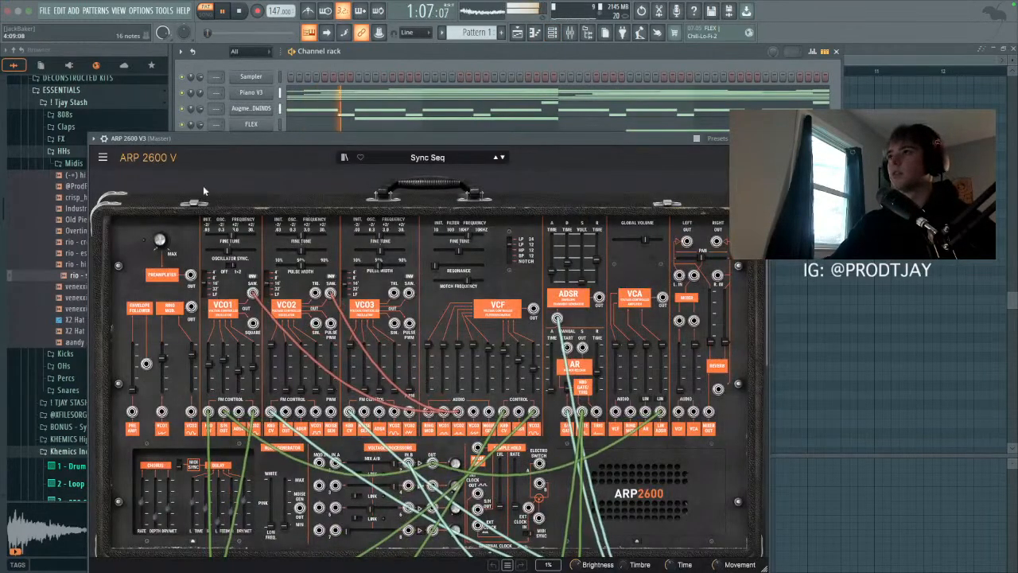
pyautogui.click(404, 156)
pyautogui.moveTo(362, 268)
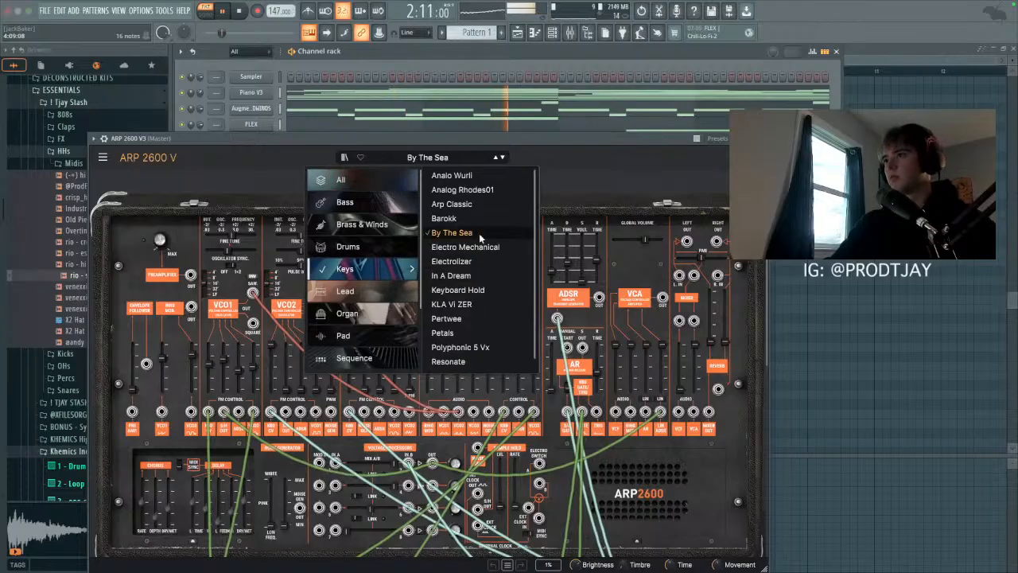
pyautogui.press('Escape')
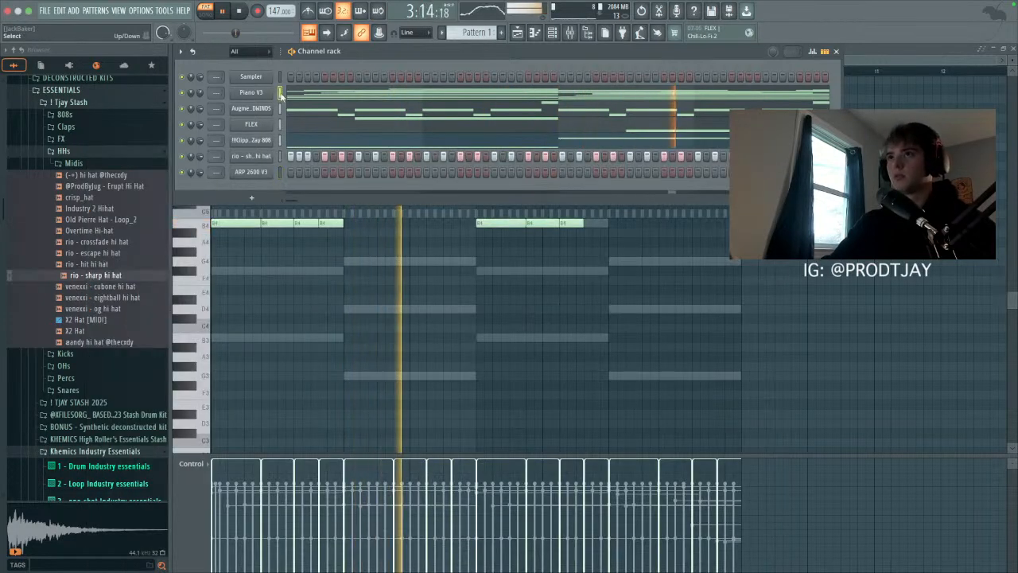
pyautogui.press('super+v')
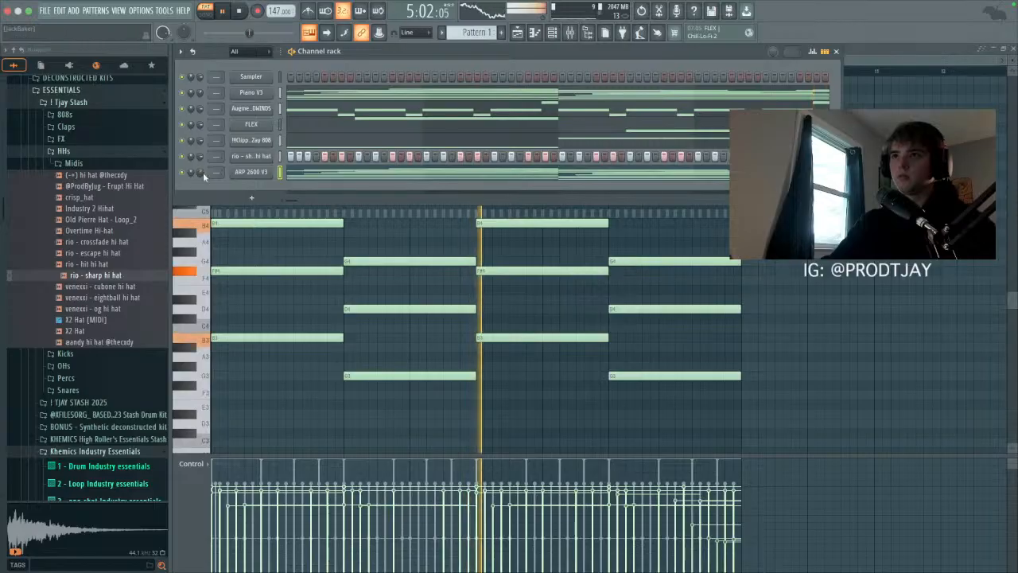
# Step: Expand the Claps folder in the sample browser and change the ARP 2600 preset to Calculator
pyautogui.click(101, 151)
pyautogui.click(72, 127)
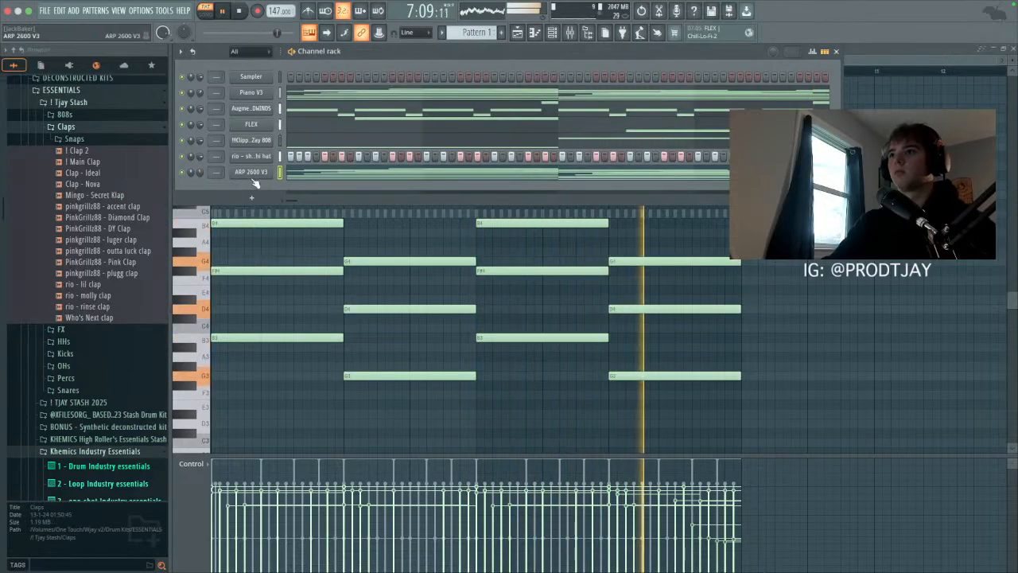
pyautogui.click(251, 173)
pyautogui.click(501, 158)
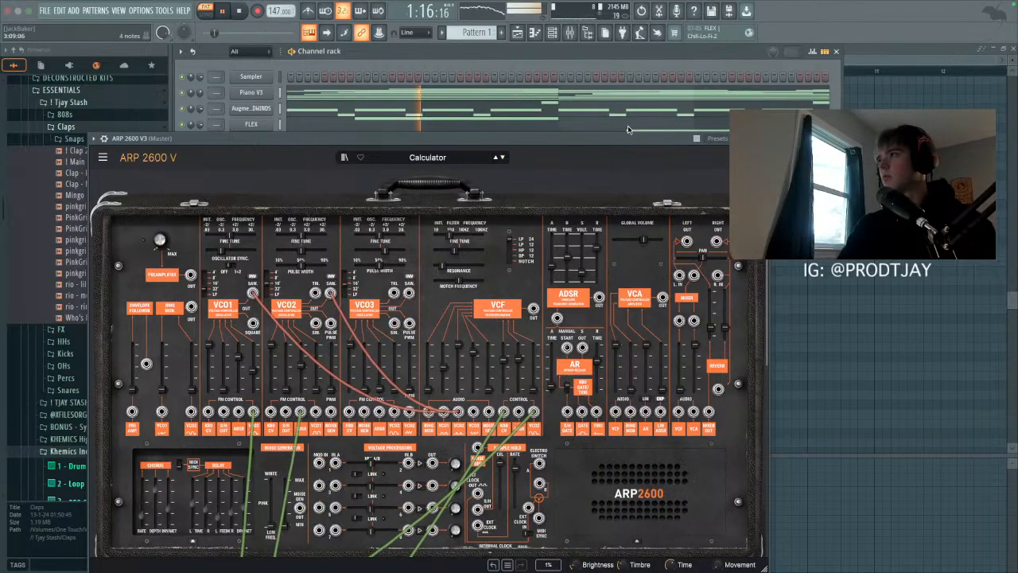
pyautogui.click(761, 138)
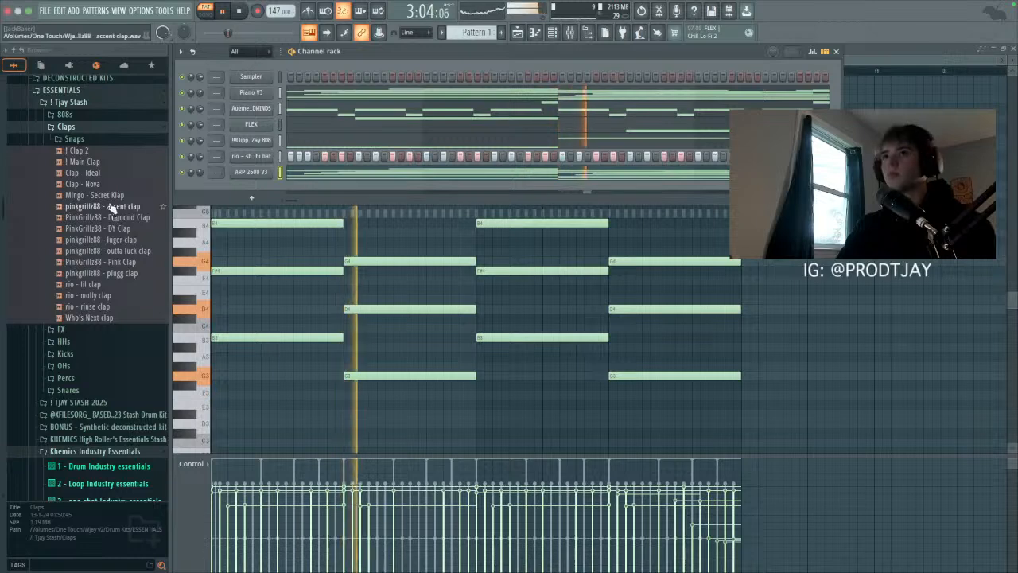
# Step: Audition the clap samples and add PinkGrillz88 - Diamond Clap as a new channel
pyautogui.click(115, 220)
pyautogui.click(122, 250)
pyautogui.moveTo(115, 217); pyautogui.dragTo(255, 188)
# Step: In the clap's piano roll, place a short C5 hit in the middle of bar 1 at 78% velocity
pyautogui.click(534, 32)
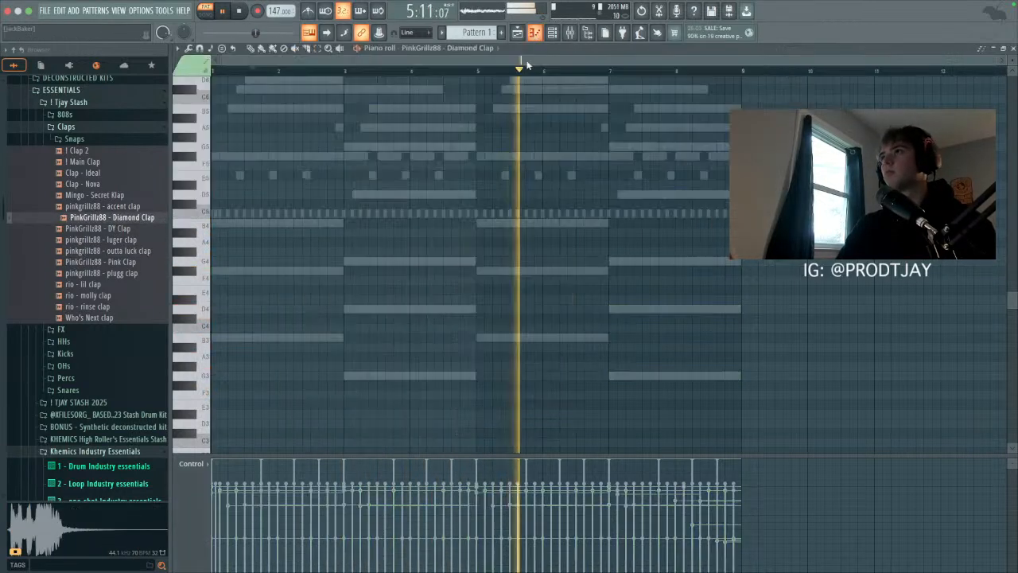
pyautogui.click(254, 213)
pyautogui.click(250, 482)
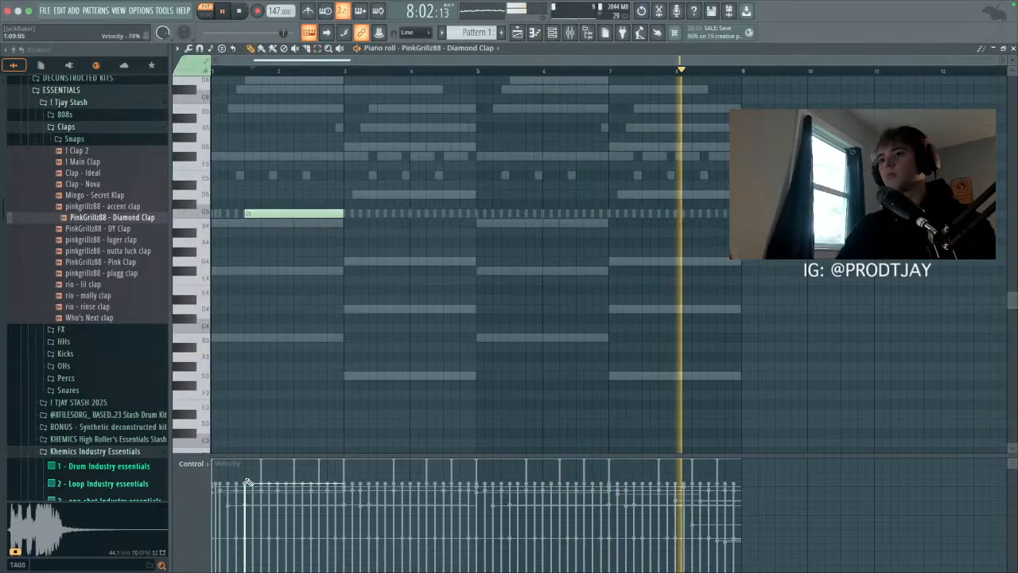
pyautogui.hotkey('shift', 'd')
# Step: Select bar 1 and repeat its clap hit in every bar through bar 8
pyautogui.click(316, 49)
pyautogui.moveTo(271, 70); pyautogui.dragTo(213, 70)
pyautogui.hotkey('ctrl', 'b')
pyautogui.hotkey('ctrl', 'b')
pyautogui.hotkey('ctrl', 'b')
pyautogui.hotkey('ctrl', 'b')
pyautogui.hotkey('ctrl', 'b')
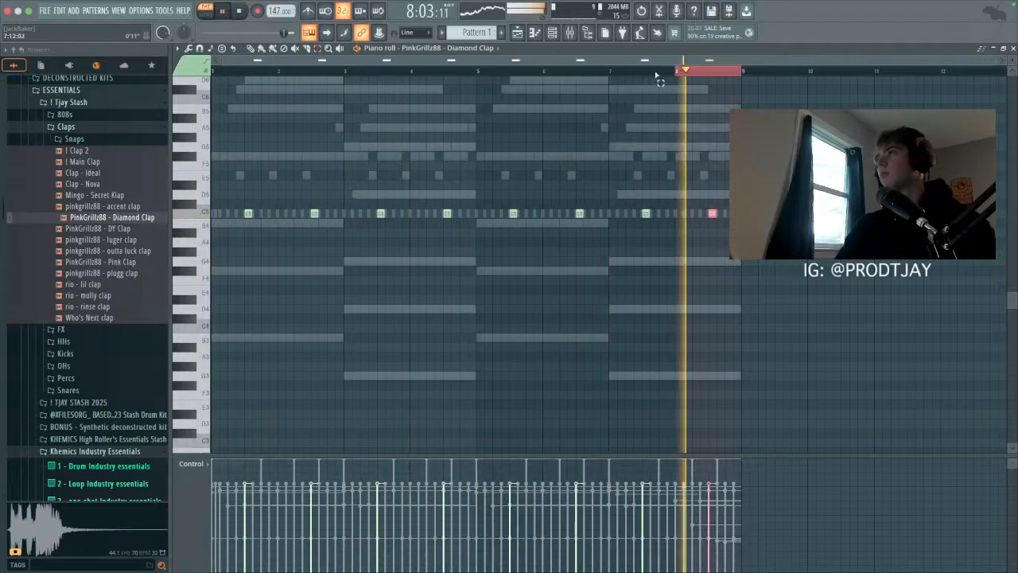
# Step: Set the Diamond Clap sampler's time-stretching time to none
pyautogui.press('F6')
pyautogui.click(253, 190)
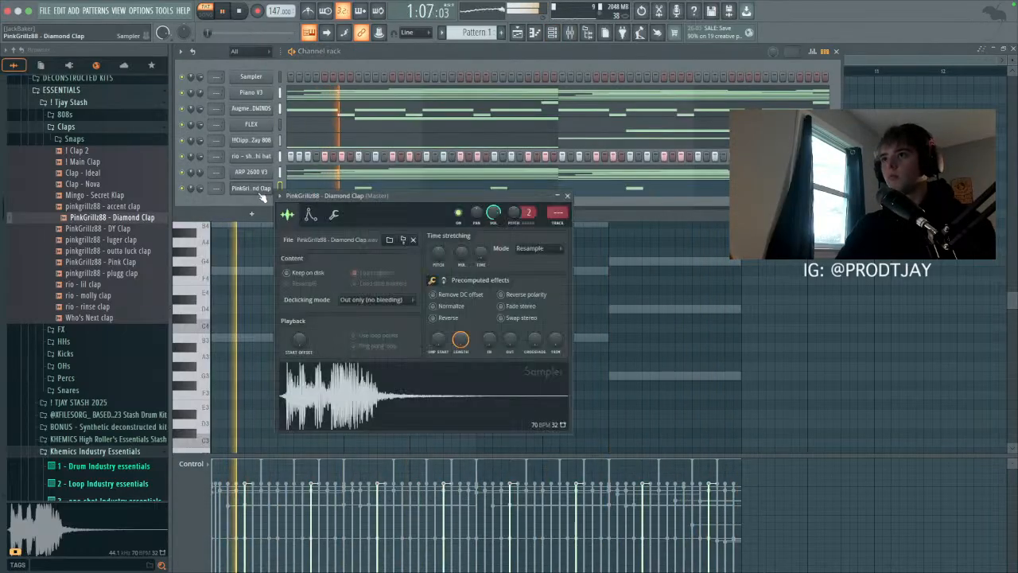
pyautogui.rightClick(481, 253)
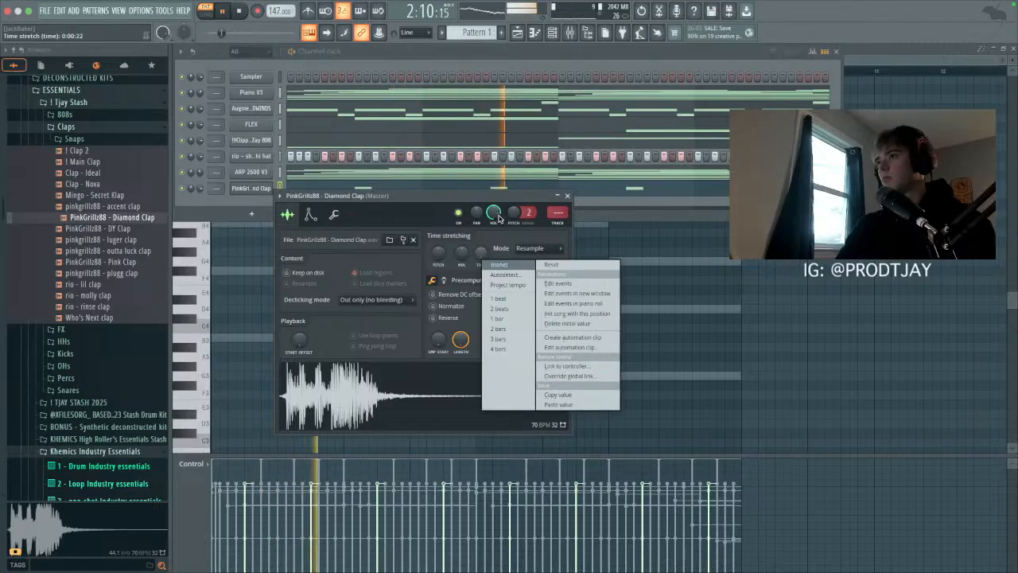
pyautogui.click(504, 266)
# Step: Check the remaining time on the Safari countdown timer, return to FL Studio and close the clap's sampler window
pyautogui.moveTo(366, 547)
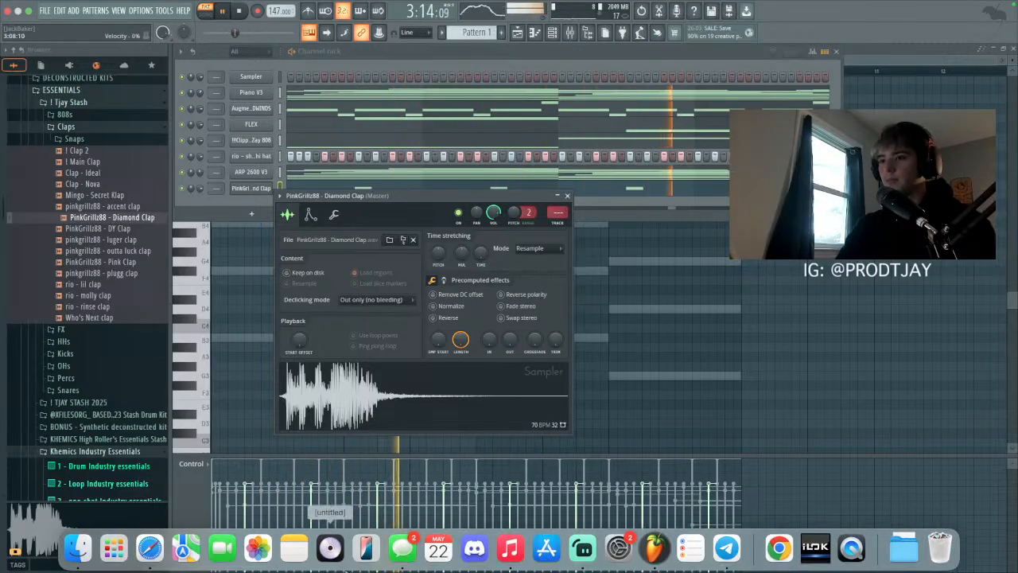
pyautogui.click(143, 546)
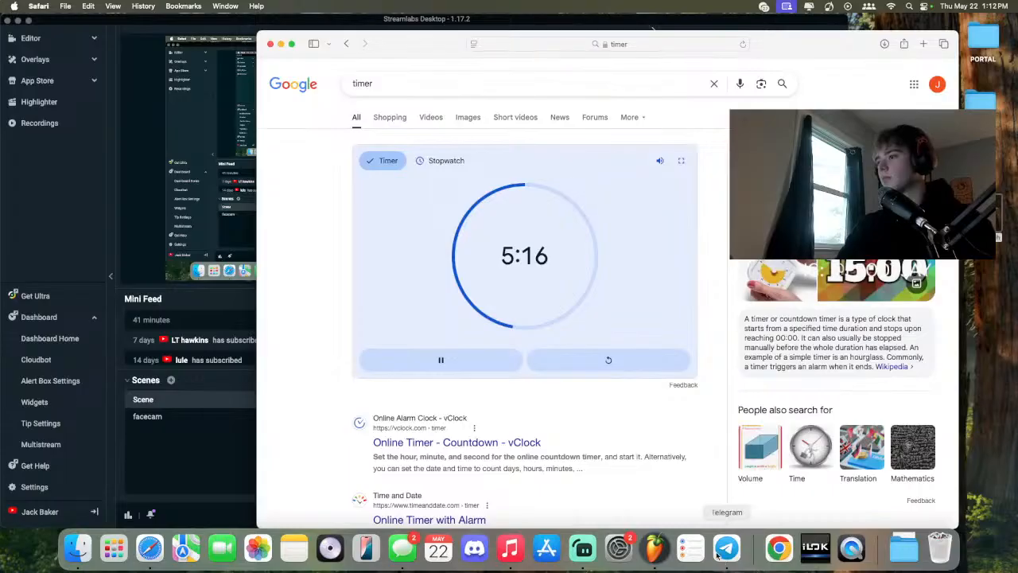
pyautogui.click(657, 557)
pyautogui.click(566, 196)
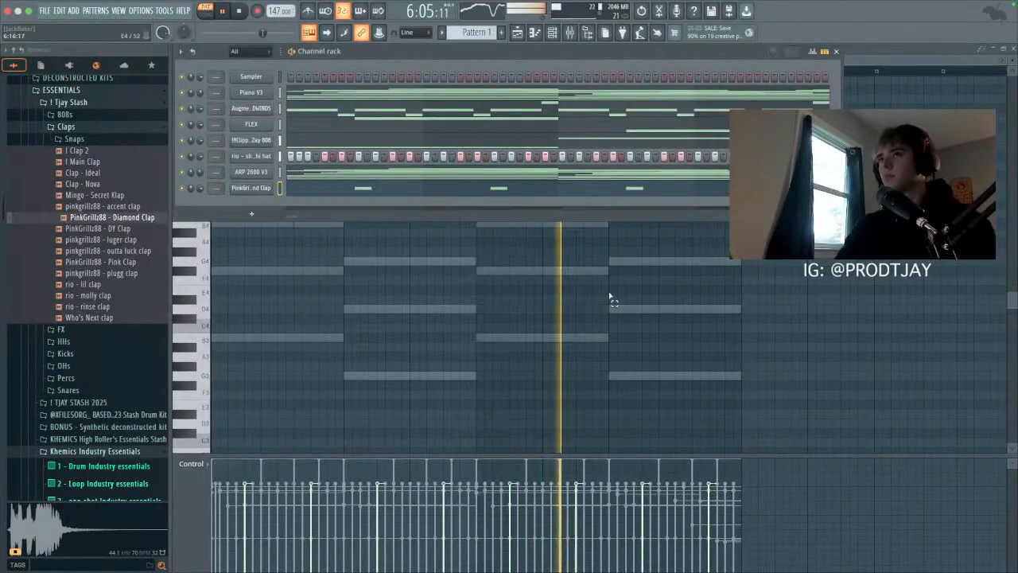
pyautogui.click(82, 127)
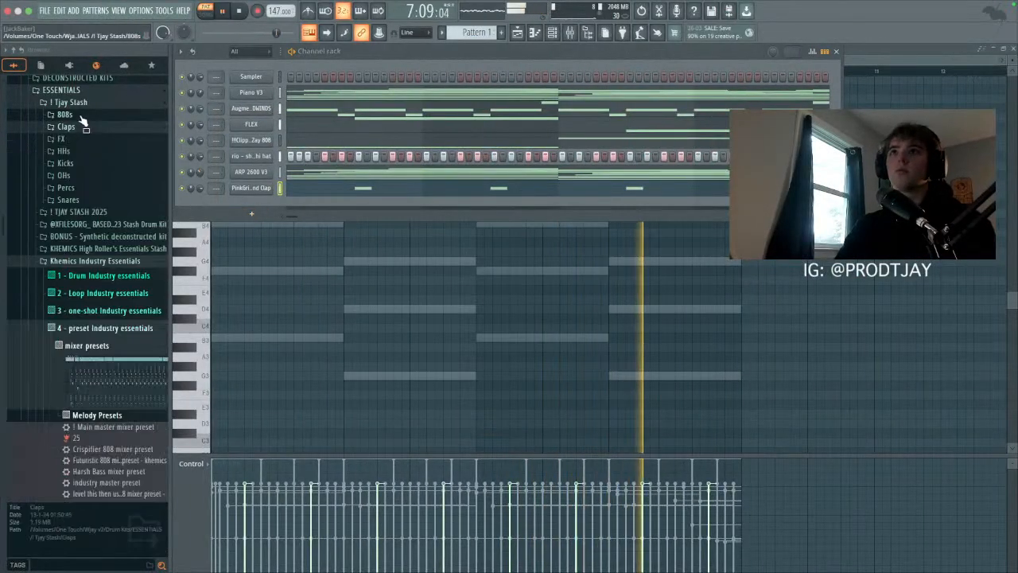
pyautogui.click(80, 114)
pyautogui.scroll(-3, 73, 332)
pyautogui.scroll(6, 80, 322)
pyautogui.click(94, 295)
pyautogui.moveTo(129, 294); pyautogui.dragTo(202, 141)
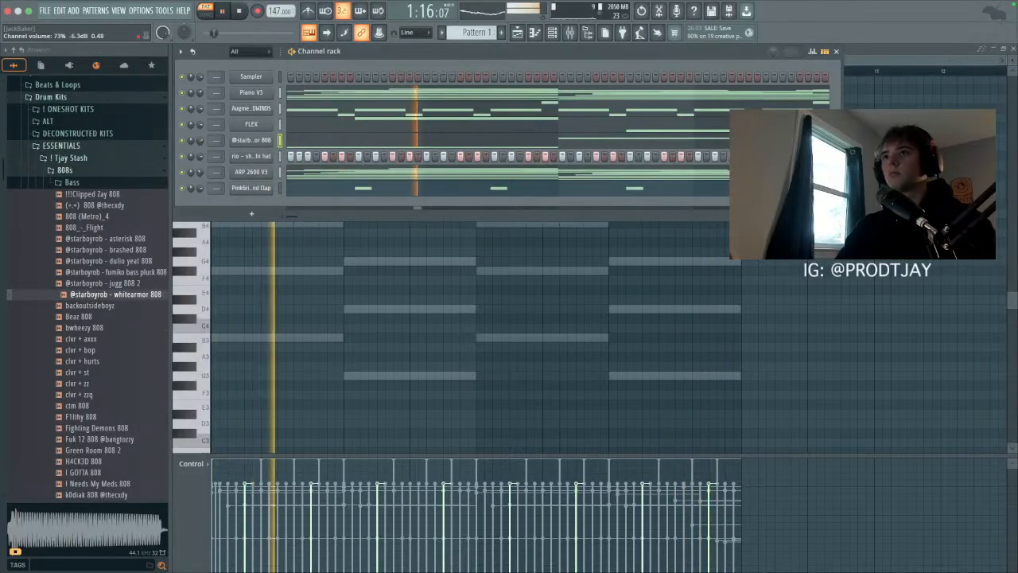
# Step: Enable the whitearmor 808's volume envelope with a release time of about 31%
pyautogui.scroll(-5, 95, 318)
pyautogui.click(114, 385)
pyautogui.scroll(-1, 114, 387)
pyautogui.click(251, 140)
pyautogui.click(269, 173)
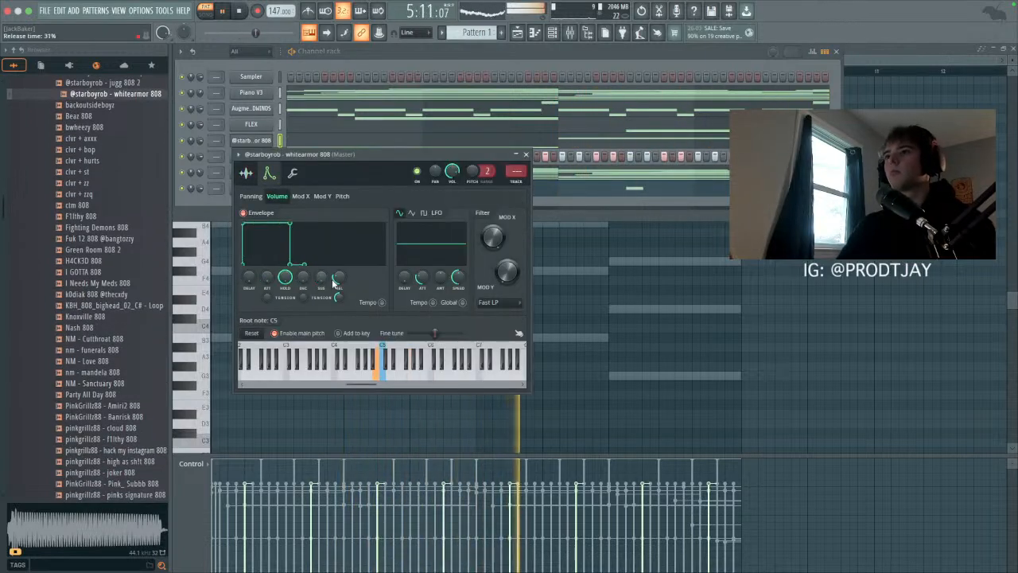
pyautogui.click(248, 175)
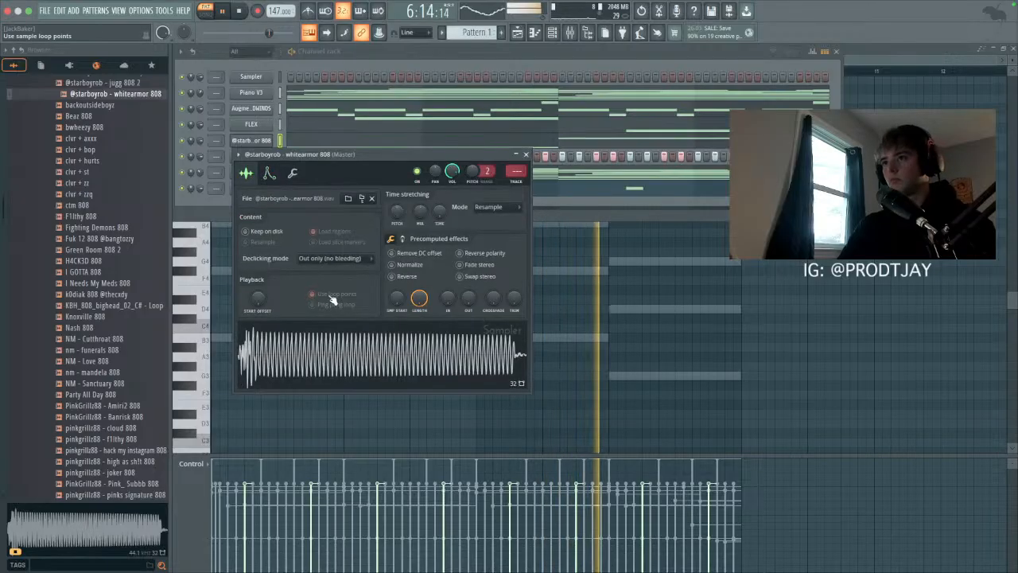
pyautogui.click(526, 155)
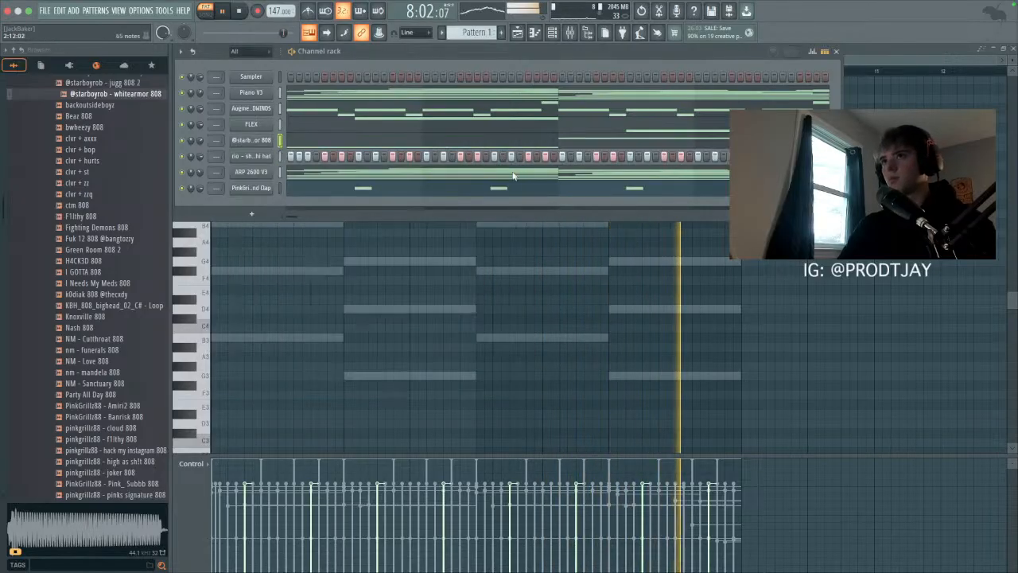
# Step: Step through the ARP 2600 presets past Callous and Canadian and settle on Cat Planet
pyautogui.click(250, 171)
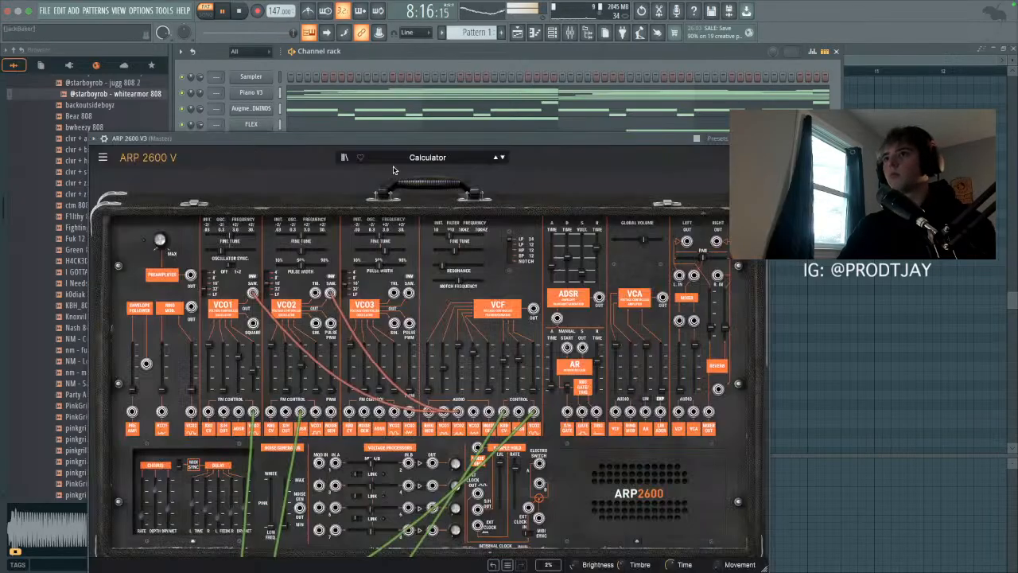
pyautogui.click(502, 158)
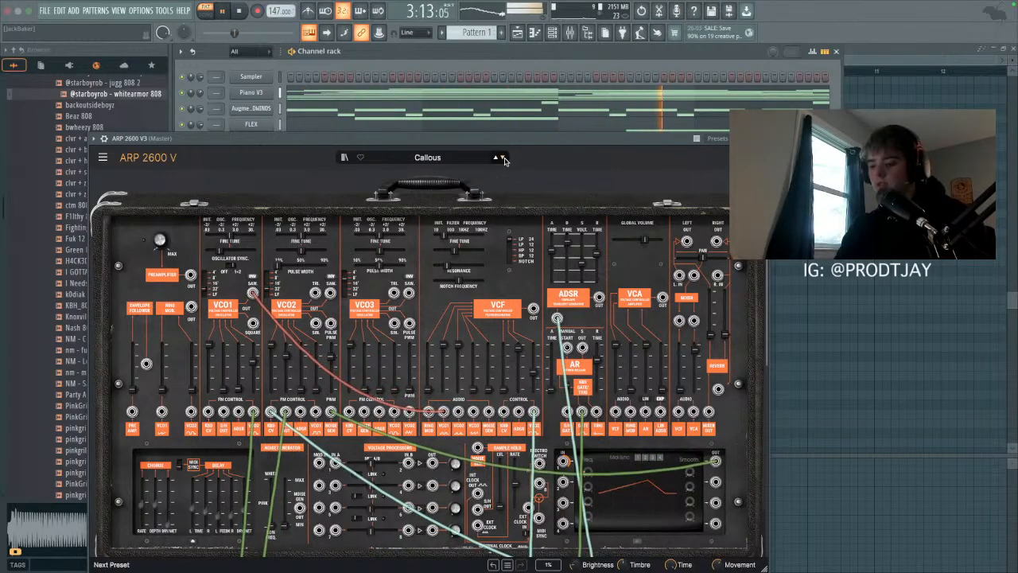
pyautogui.click(503, 158)
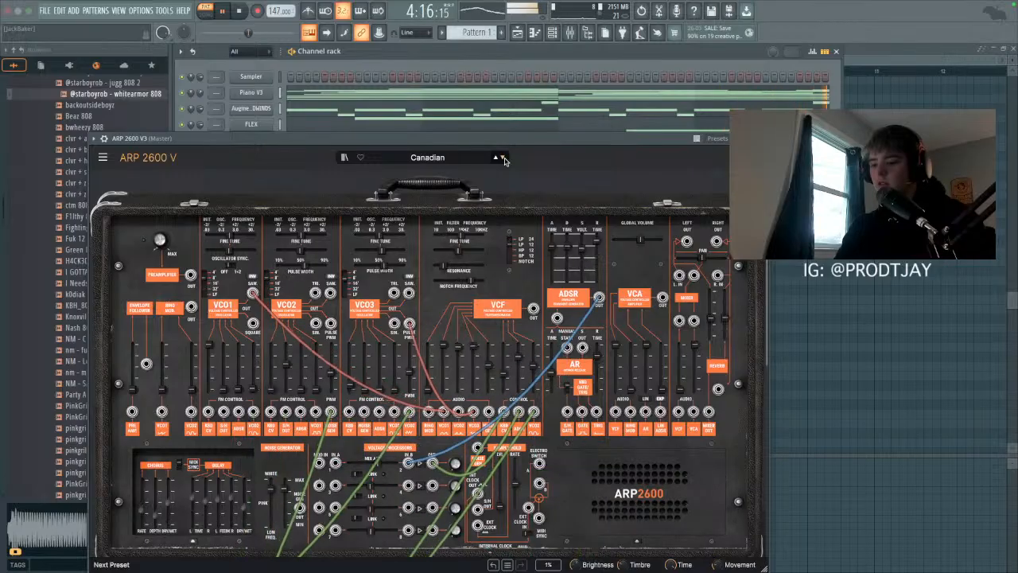
pyautogui.click(503, 159)
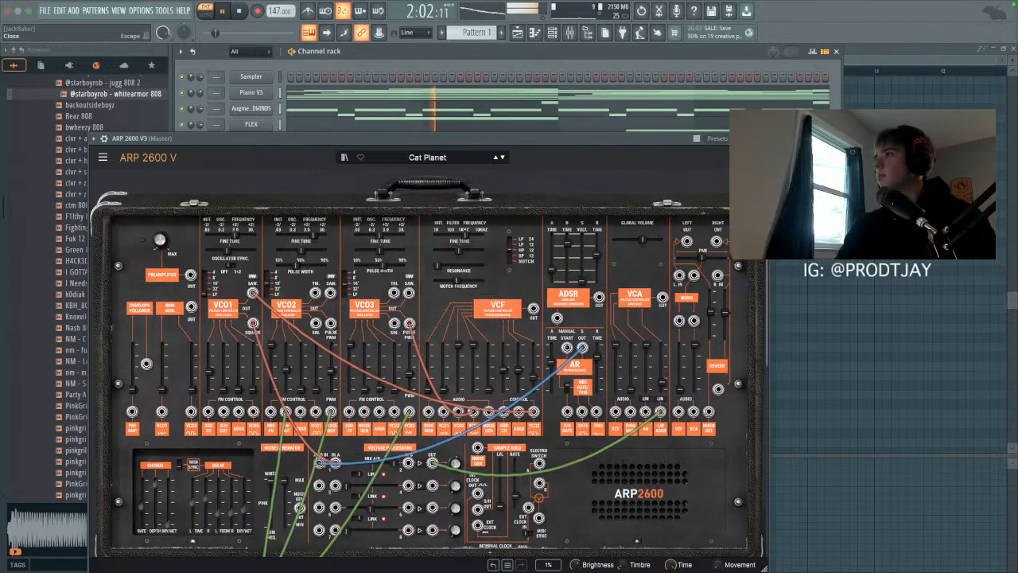
pyautogui.click(756, 138)
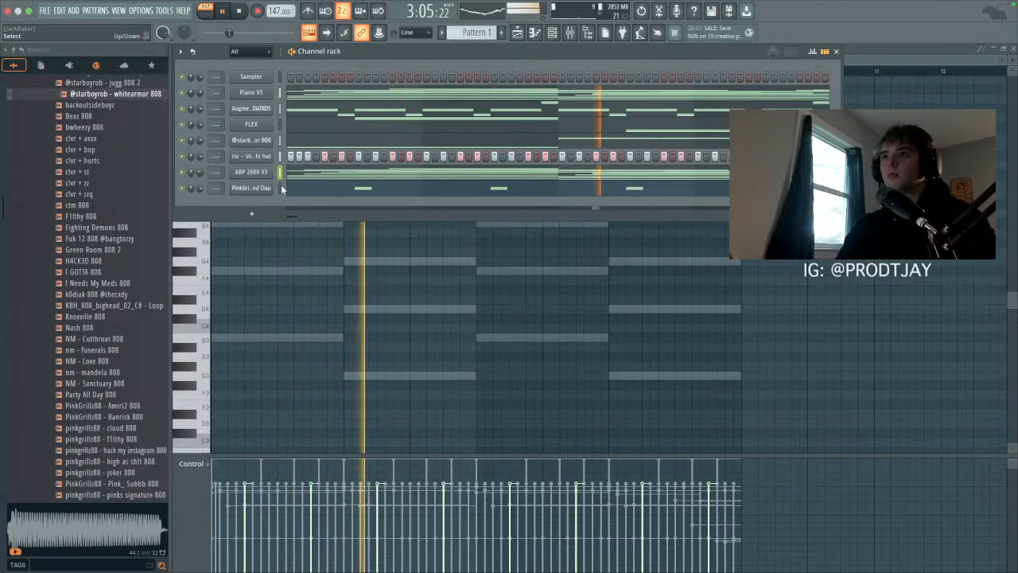
# Step: Move the ARP 2600 channel up below FLEX and replace the 808 channel's sample with brooklyn 808 (prodbycade)
pyautogui.hotkey('alt', 'Up')
pyautogui.hotkey('alt', 'Up')
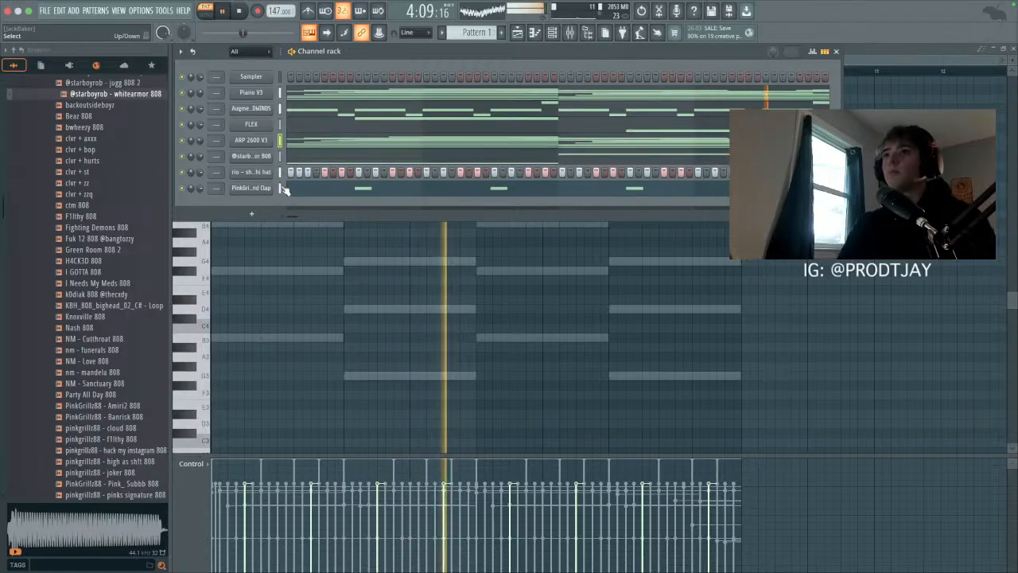
pyautogui.scroll(15, 101, 137)
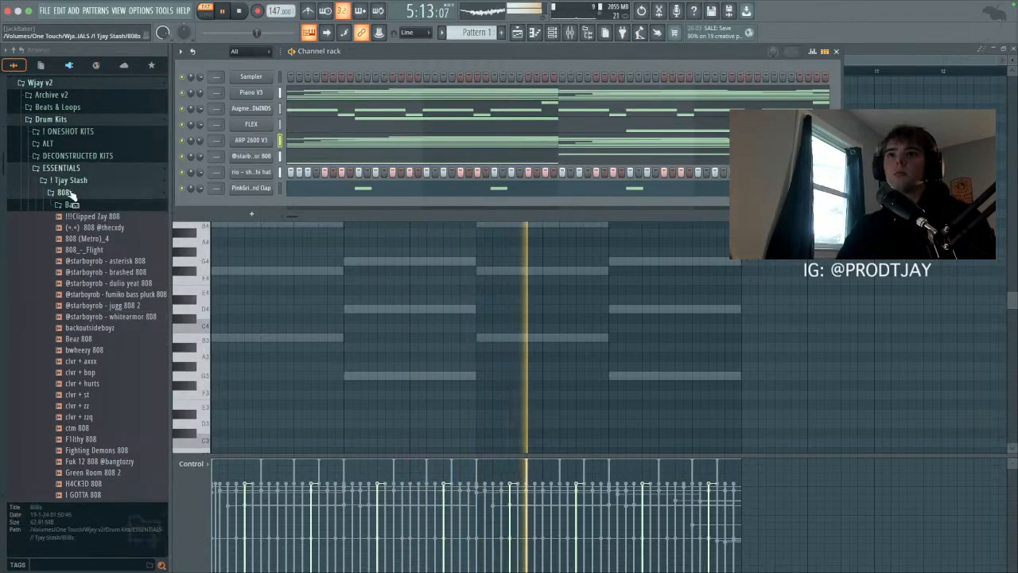
pyautogui.click(82, 194)
pyautogui.click(89, 204)
pyautogui.scroll(-2, 89, 229)
pyautogui.click(95, 195)
pyautogui.moveTo(96, 195); pyautogui.dragTo(191, 157)
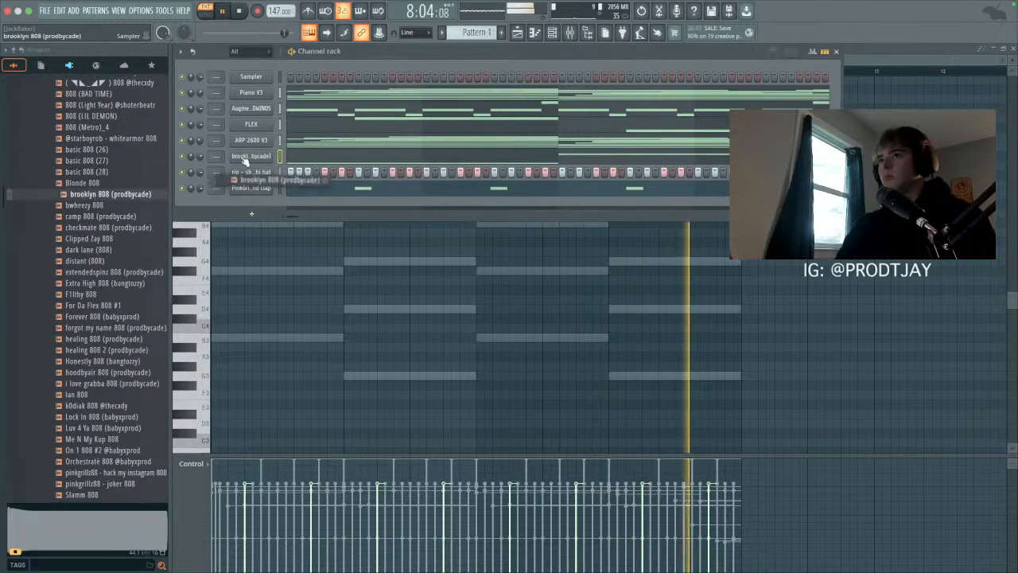
# Step: Add ! Signature 3 OH from the 2025 stash's OPEN HATS folder as a new channel and preview On 1 Op Hat
pyautogui.scroll(4, 72, 225)
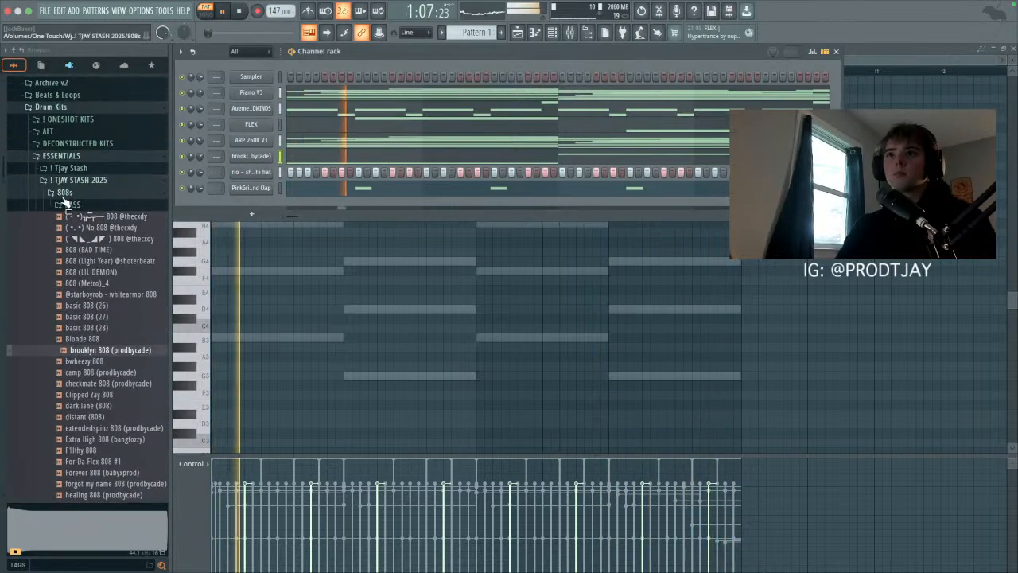
pyautogui.click(65, 196)
pyautogui.click(77, 253)
pyautogui.scroll(-4, 77, 253)
pyautogui.moveTo(89, 215); pyautogui.dragTo(205, 209)
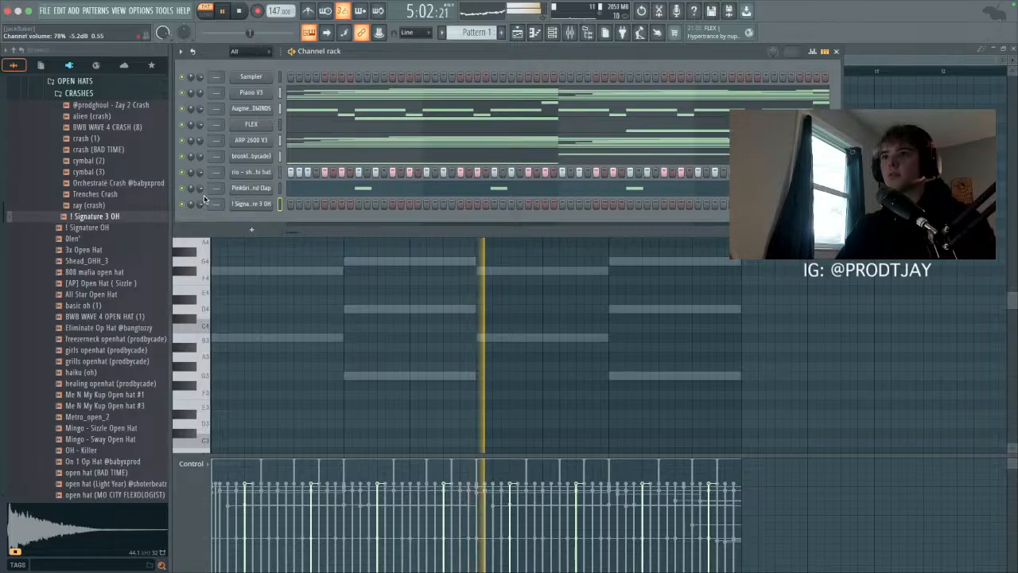
pyautogui.click(104, 461)
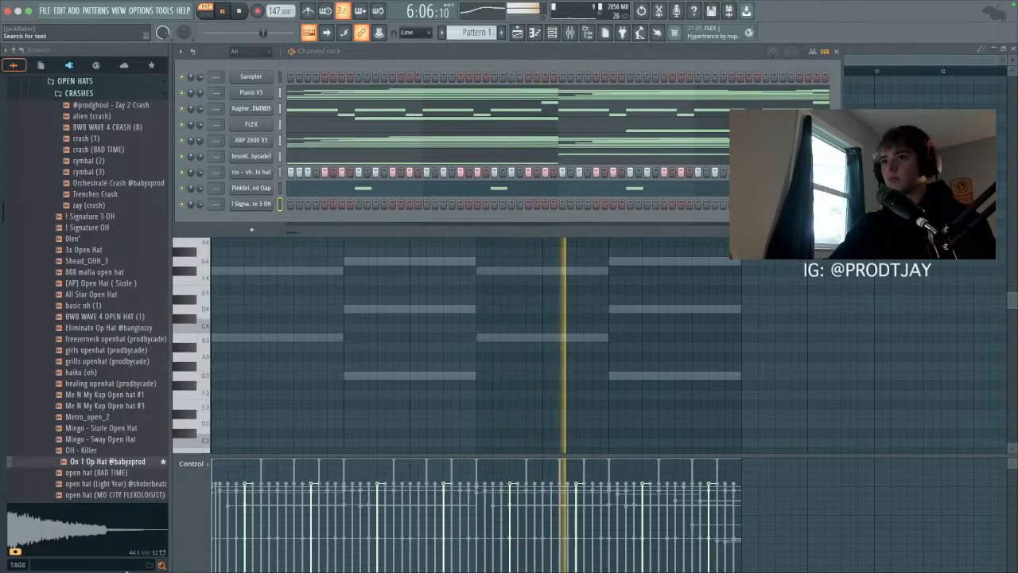
# Step: Place an open hat hit on the pattern's first step, and check the channel's sampler settings
pyautogui.moveTo(115, 559)
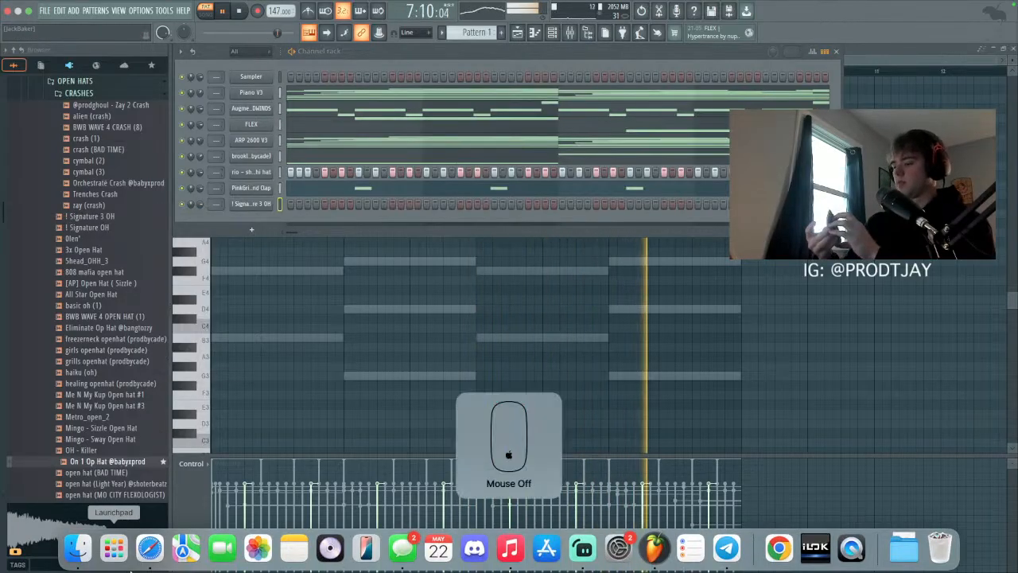
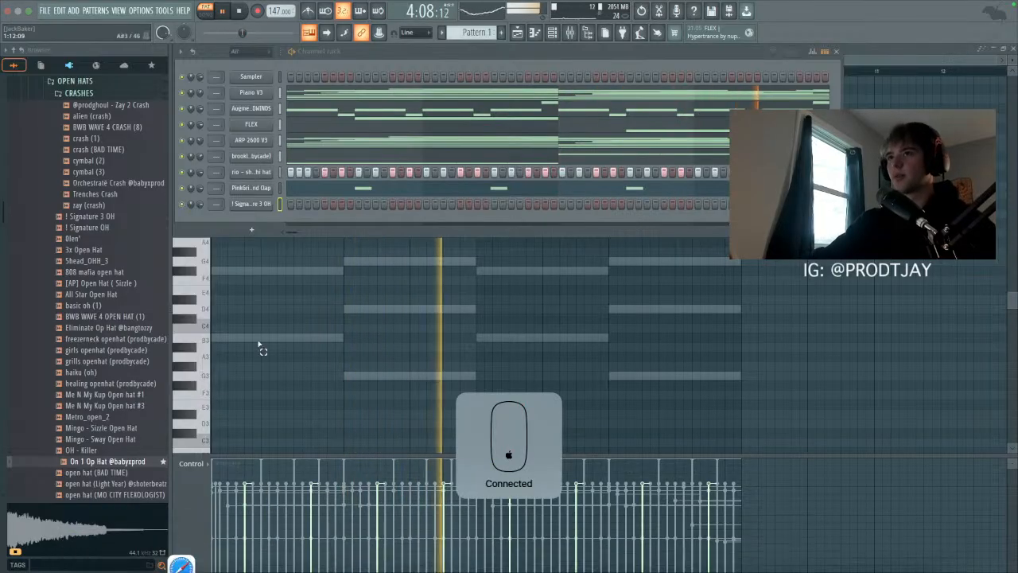
pyautogui.click(291, 207)
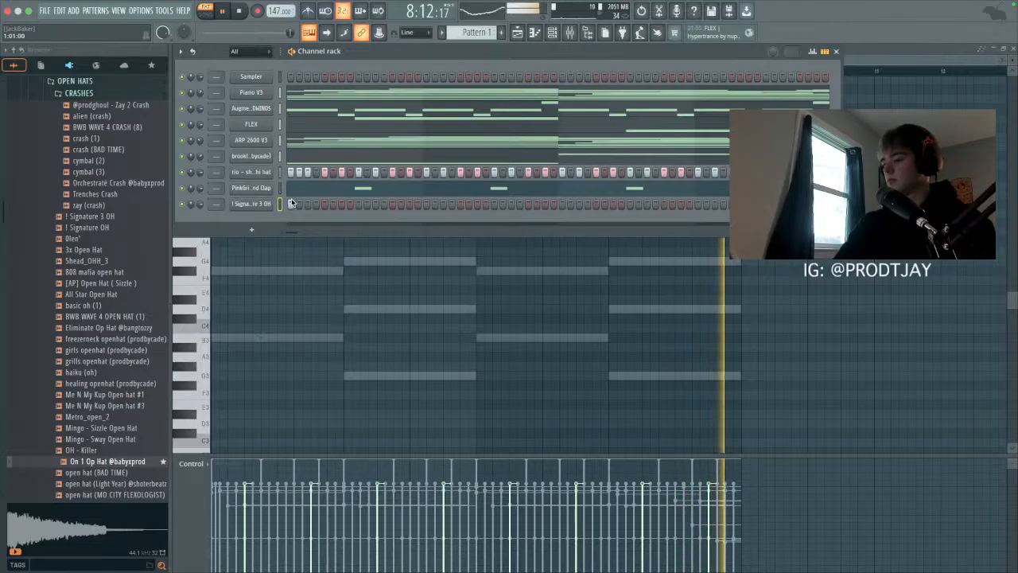
pyautogui.click(252, 204)
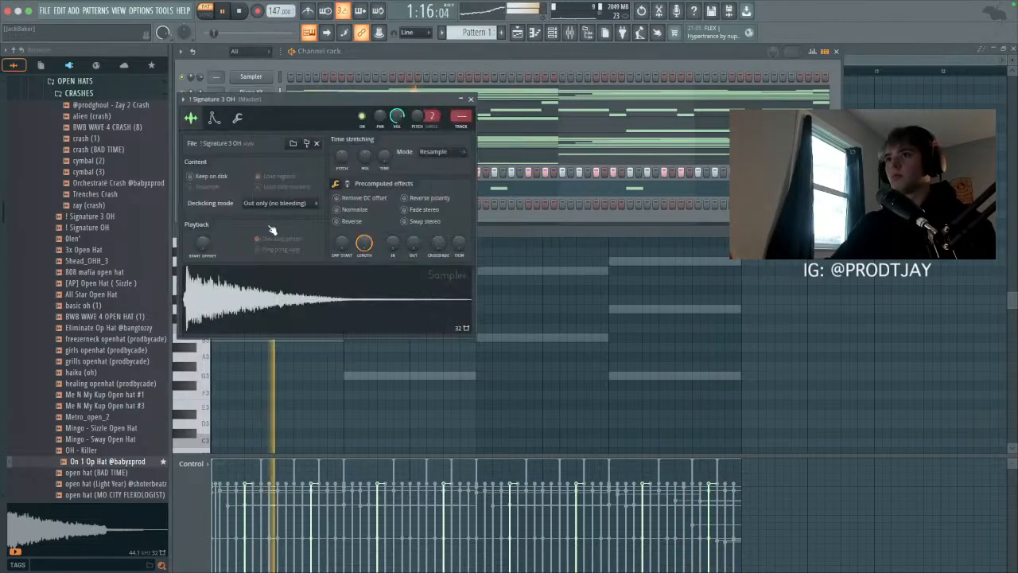
pyautogui.click(469, 97)
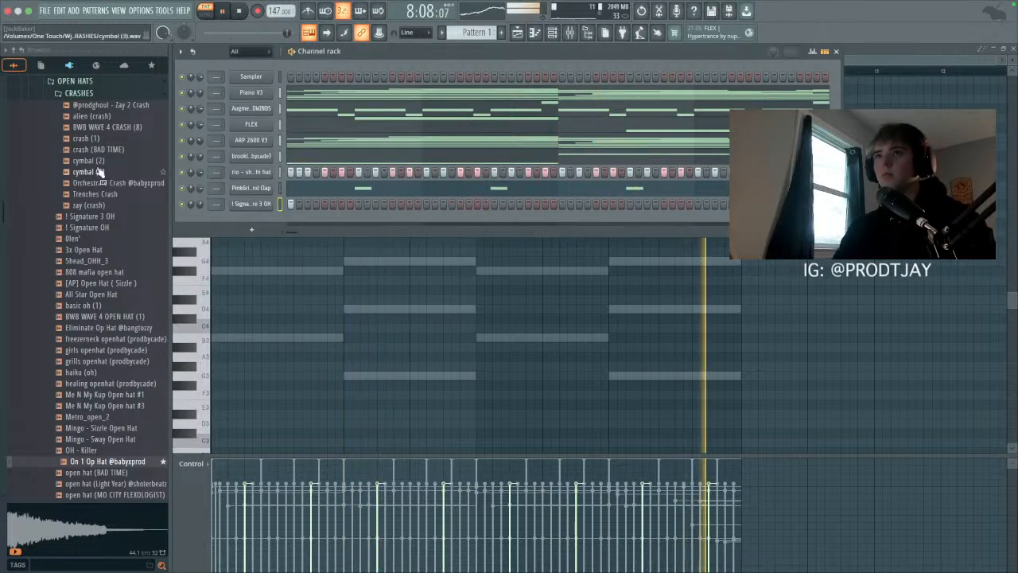
pyautogui.click(93, 97)
pyautogui.click(88, 81)
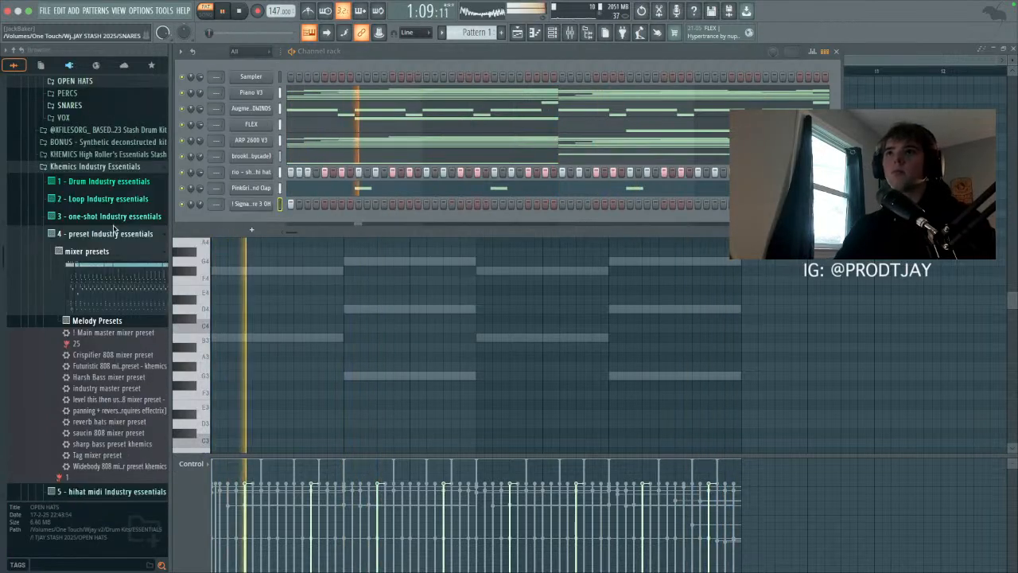
pyautogui.click(89, 105)
pyautogui.click(111, 281)
pyautogui.click(109, 293)
pyautogui.click(107, 304)
pyautogui.click(107, 315)
pyautogui.click(109, 327)
pyautogui.click(111, 359)
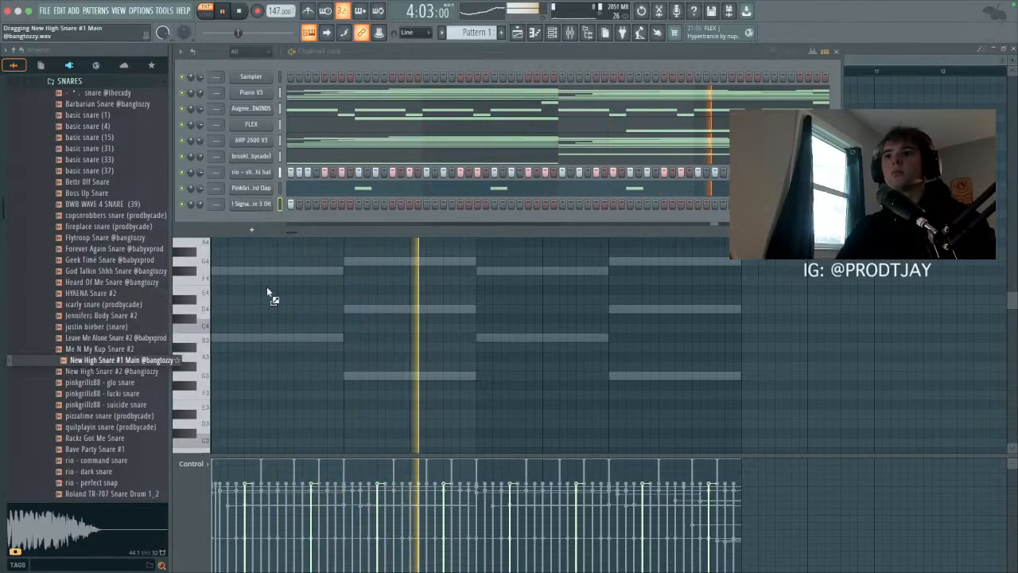
pyautogui.moveTo(111, 360); pyautogui.dragTo(270, 220)
# Step: Draw C5 snare notes across the first four bars of the New High Snare's piano roll
pyautogui.click(259, 220)
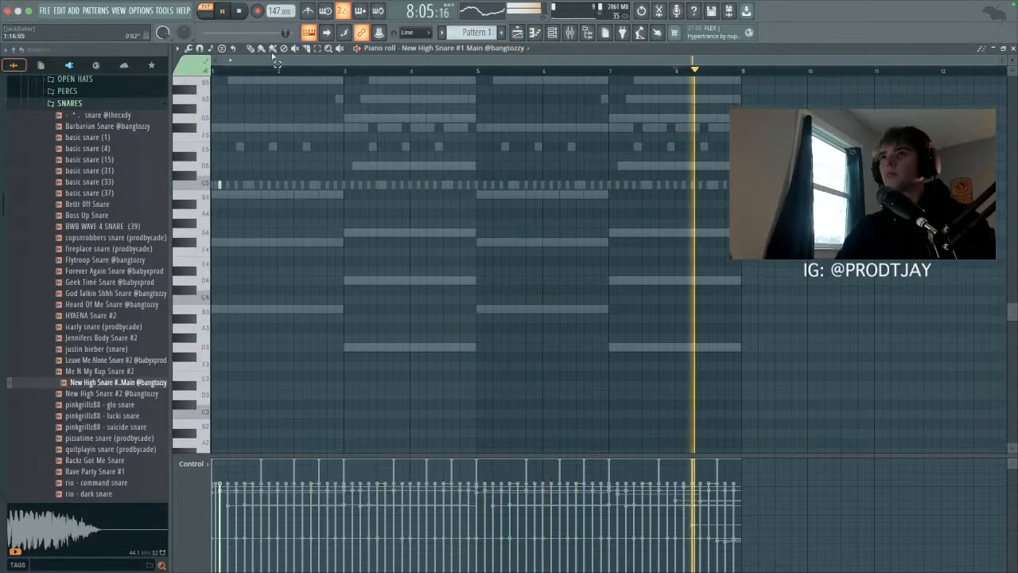
pyautogui.click(239, 11)
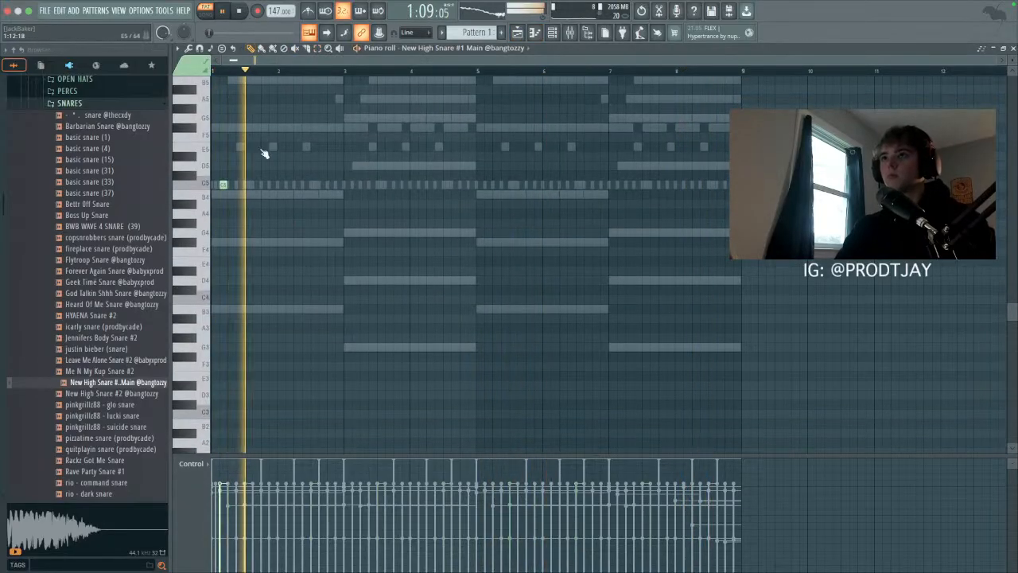
pyautogui.click(346, 185)
pyautogui.moveTo(441, 184); pyautogui.dragTo(352, 188)
pyautogui.click(369, 185)
pyautogui.rightClick(348, 185)
pyautogui.click(463, 186)
pyautogui.click(473, 185)
# Step: Select the first four bars of snare notes and duplicate them across bars 5 to 8
pyautogui.click(317, 49)
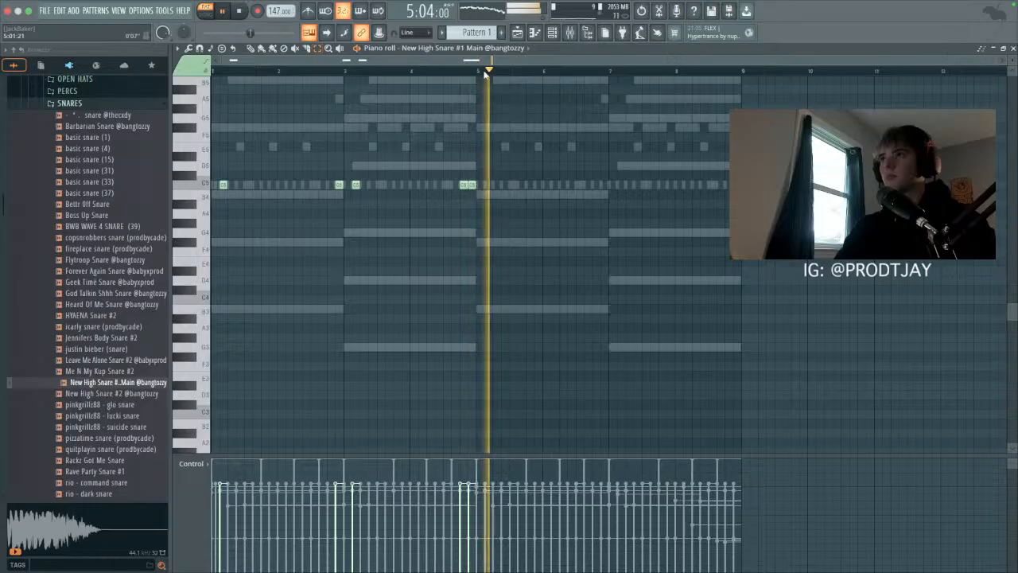
pyautogui.moveTo(479, 78); pyautogui.dragTo(38, 145)
pyautogui.hotkey('ctrl', 'b')
pyautogui.hotkey('ctrl', 'd')
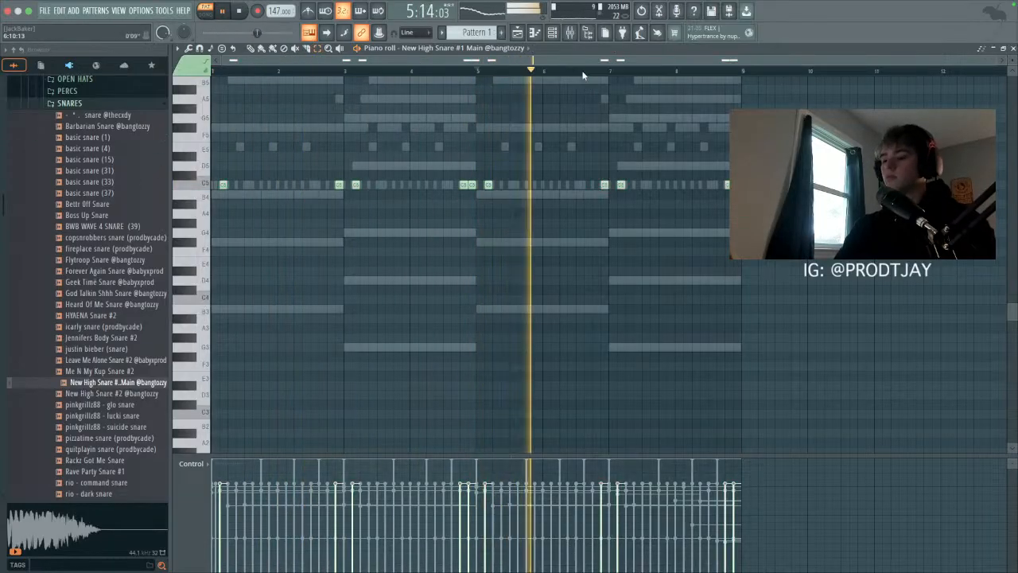
# Step: Assign all ten channels to their own mixer tracks, 1 through 10
pyautogui.click(552, 32)
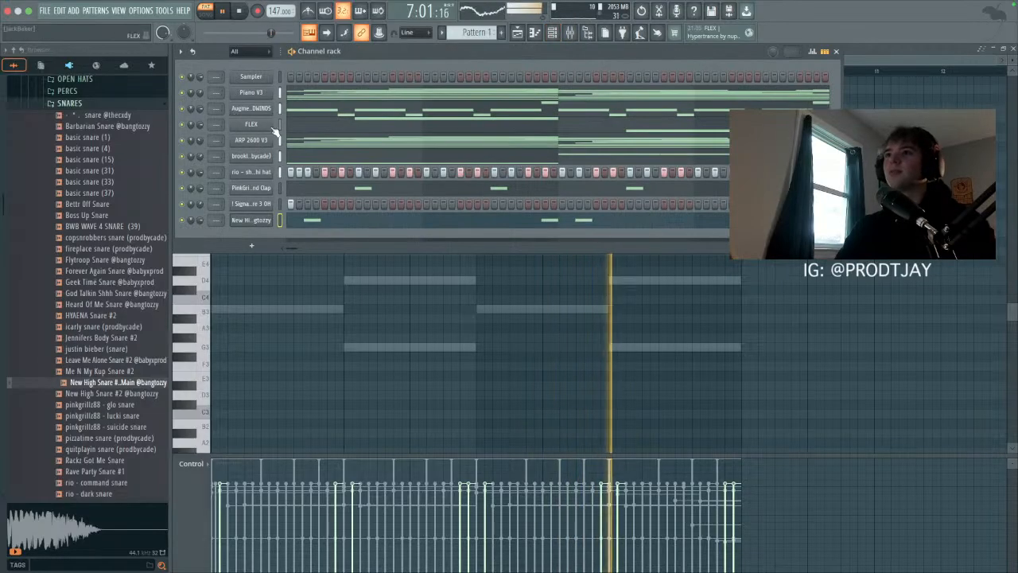
pyautogui.press('F9')
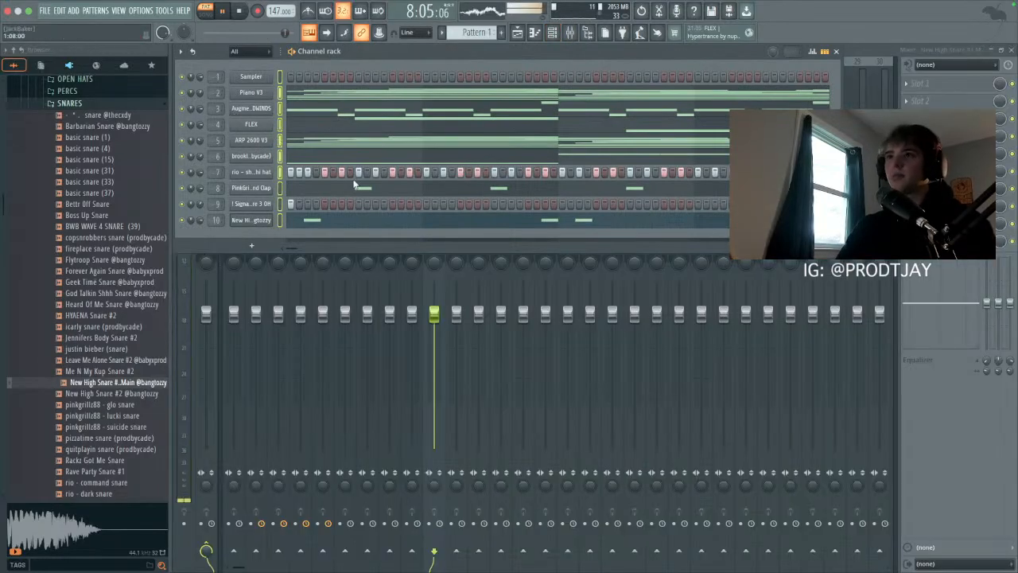
# Step: Open the rio - sharp hi hat pattern in the piano roll and extend its notes so they join end to end
pyautogui.rightClick(262, 173)
pyautogui.click(294, 172)
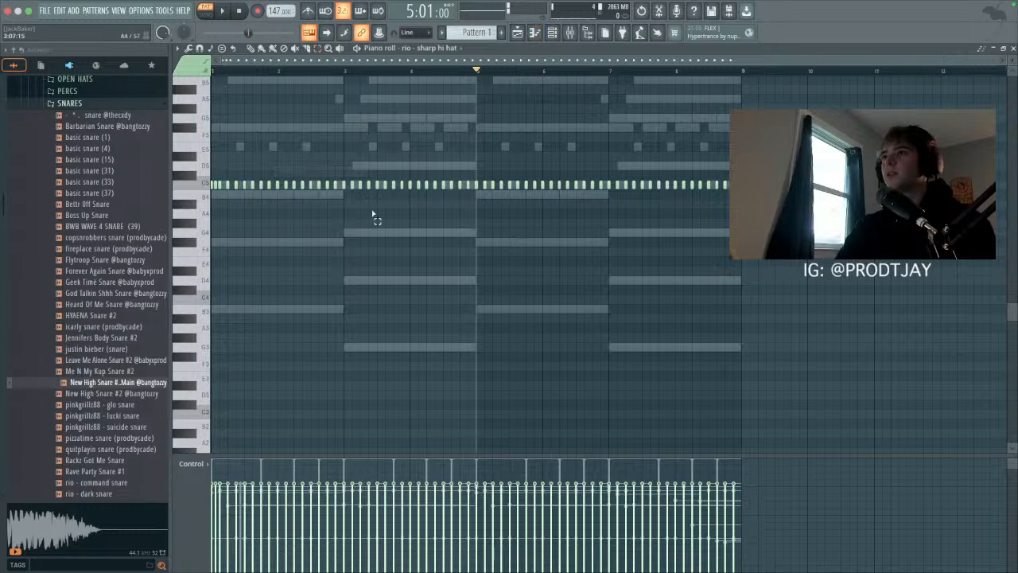
pyautogui.hotkey('ctrl', 'l')
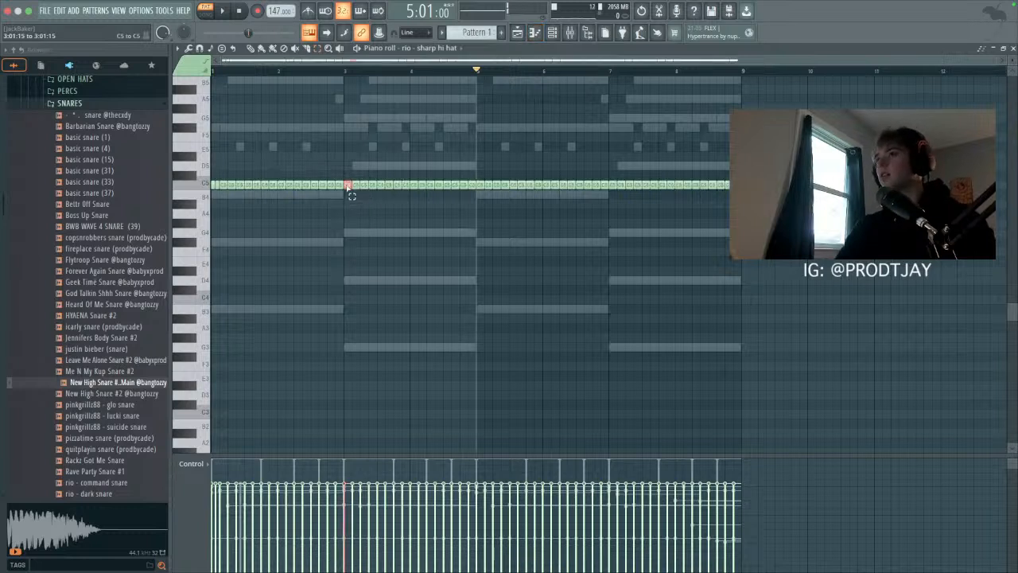
# Step: Delete the hi-hat notes from bar 3 onward and duplicate the first two bars to fill all eight bars
pyautogui.moveTo(347, 188); pyautogui.dragTo(776, 264)
pyautogui.press('Delete')
pyautogui.hotkey('ctrl', 'b')
pyautogui.hotkey('ctrl', 'b')
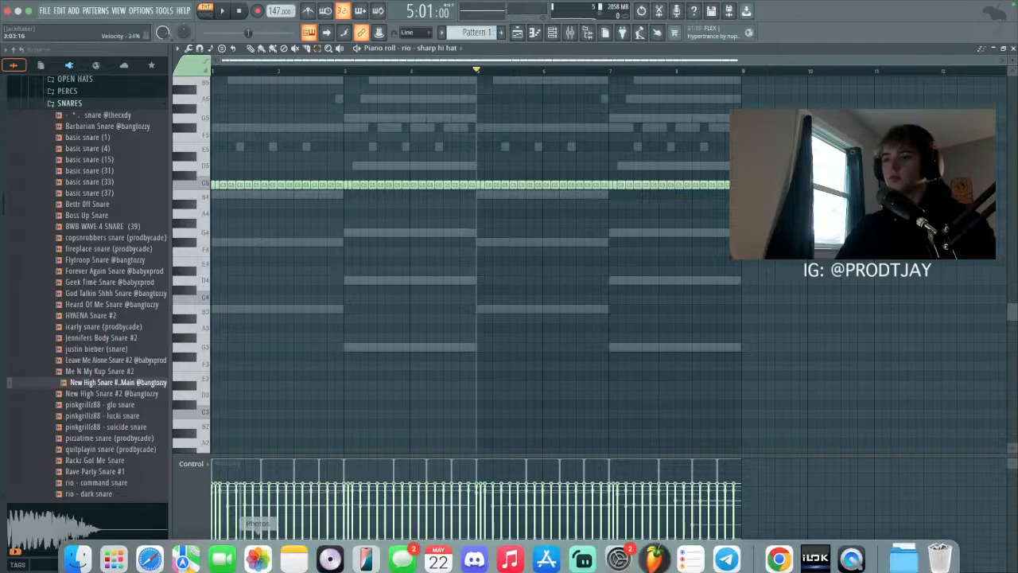
# Step: Switch to Safari to check the remaining time on the countdown timer, and return to FL Studio
pyautogui.click(149, 549)
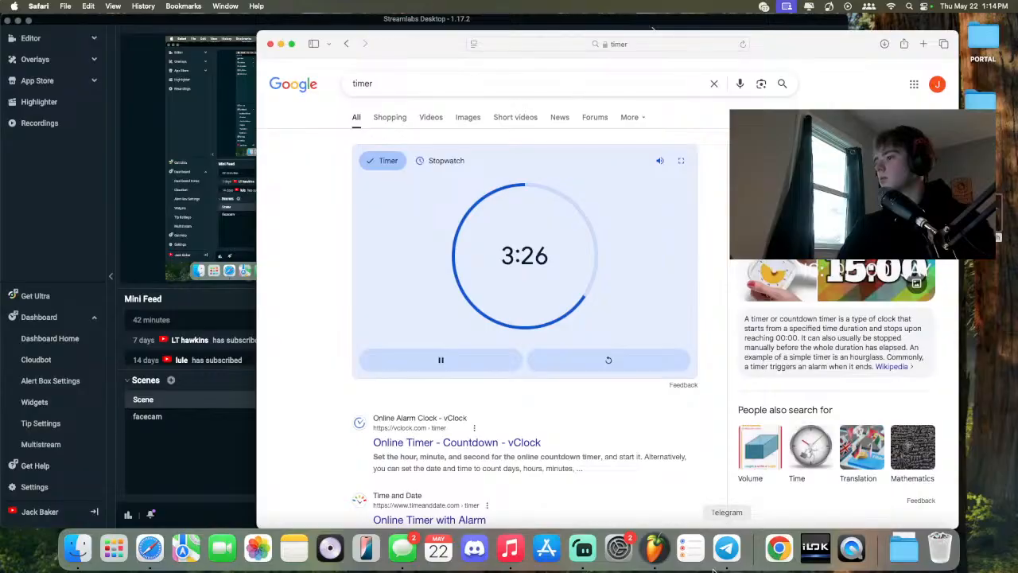
pyautogui.click(652, 549)
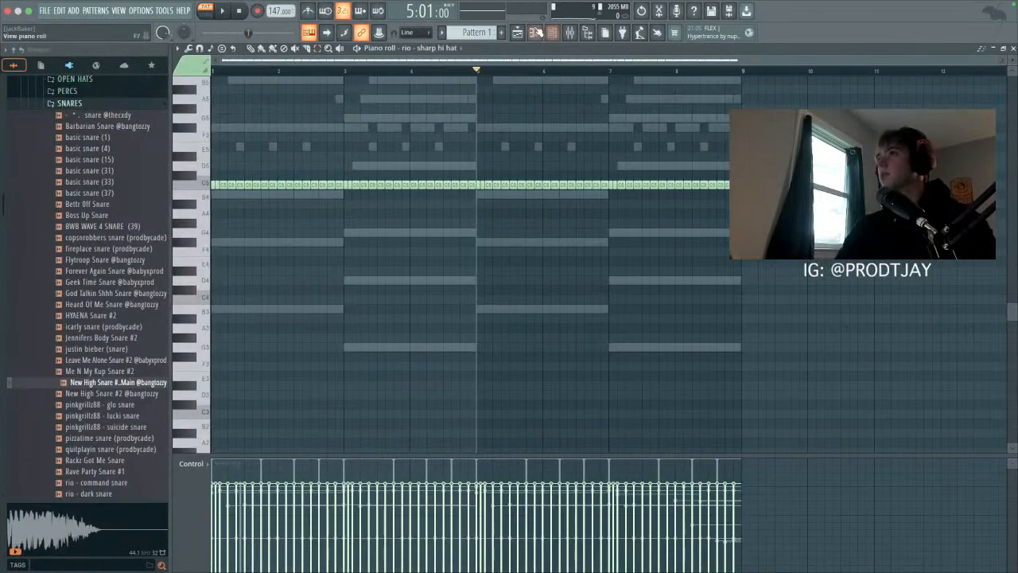
# Step: Transpose the Piano V3, woodwinds, FLEX, ARP 2600 and brooklyn 808 channels up 3 semitones
pyautogui.click(554, 33)
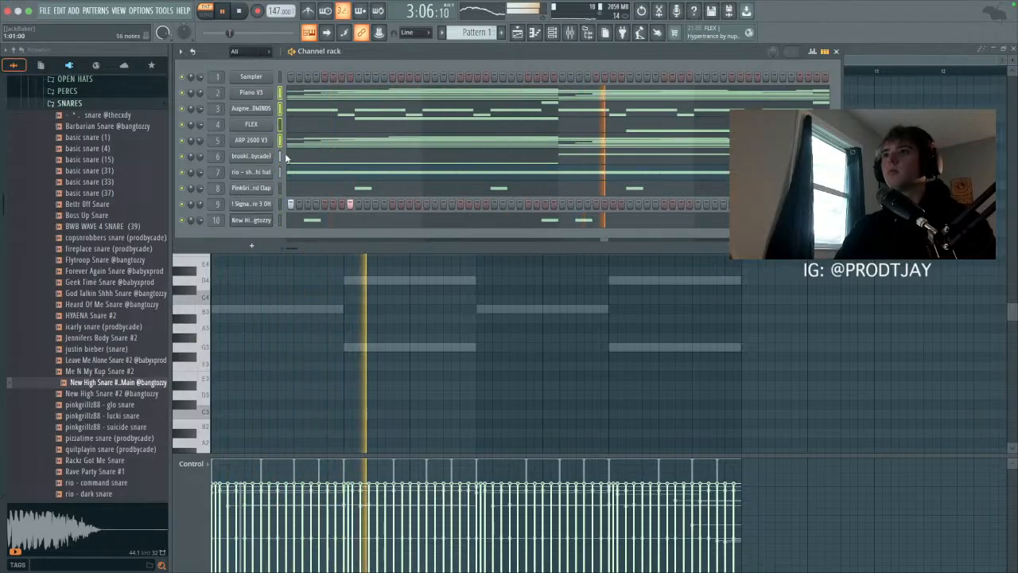
pyautogui.click(179, 51)
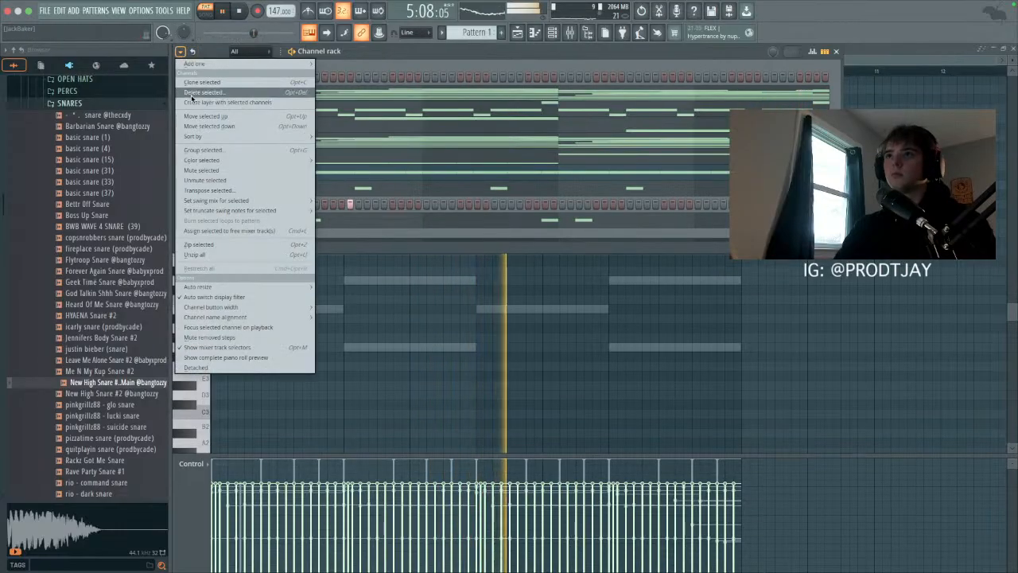
pyautogui.click(219, 191)
pyautogui.write('3')
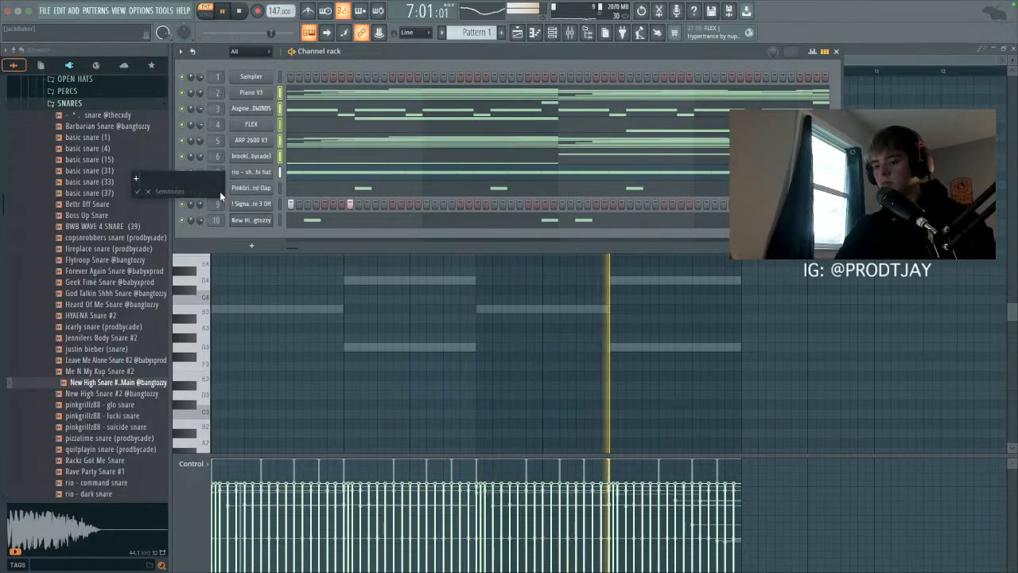
pyautogui.press('Return')
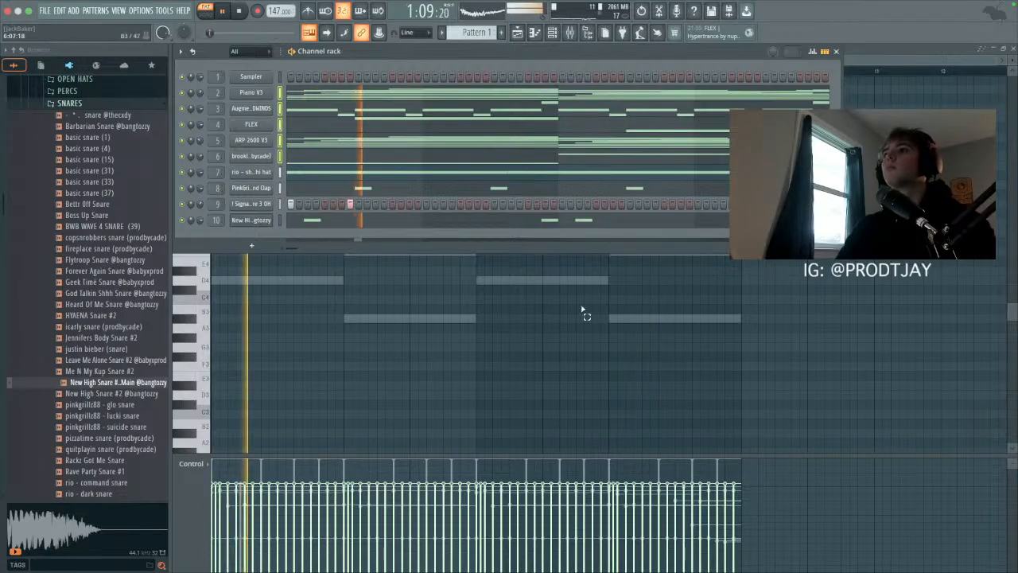
# Step: Check the ! Signature 3 OH channel's sampler settings and restart playback from the beginning
pyautogui.click(254, 207)
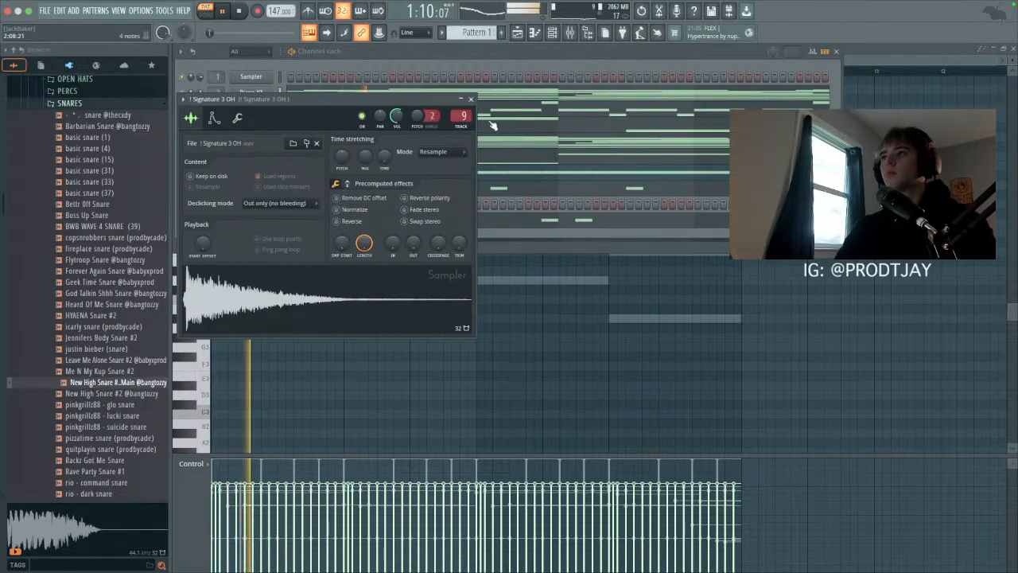
pyautogui.click(471, 98)
pyautogui.press('space')
pyautogui.press('space')
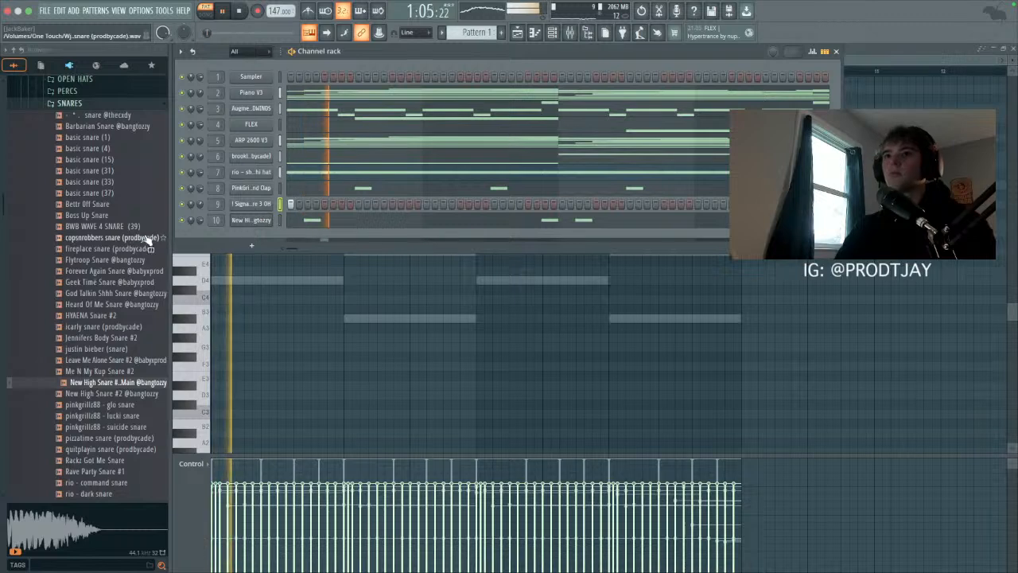
# Step: Solo the Piano V3 mixer track and raise its fader to about 1.1 dB
pyautogui.click(570, 32)
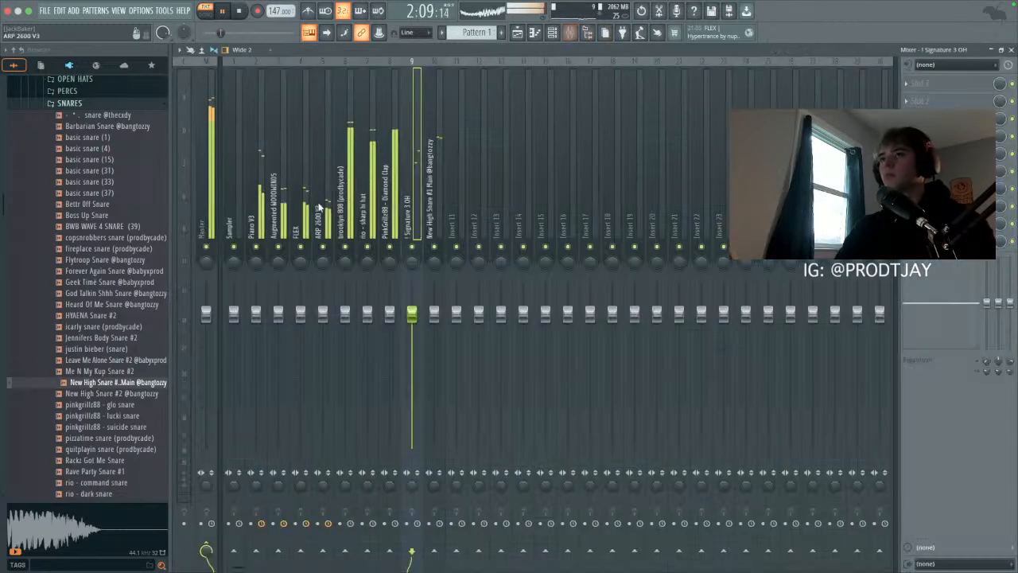
pyautogui.click(259, 203)
pyautogui.moveTo(255, 313); pyautogui.dragTo(255, 307)
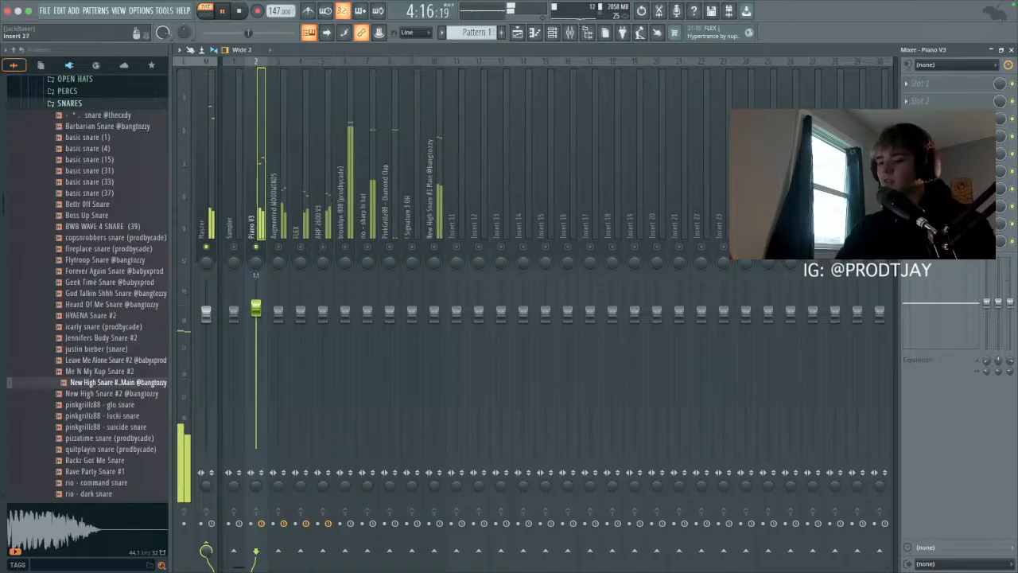
# Step: Add RC-20 Retro Color to the Piano V3 track's first effect slot with the Vinyl 1 preset, setting Noise to about 11%
pyautogui.click(947, 85)
pyautogui.click(850, 262)
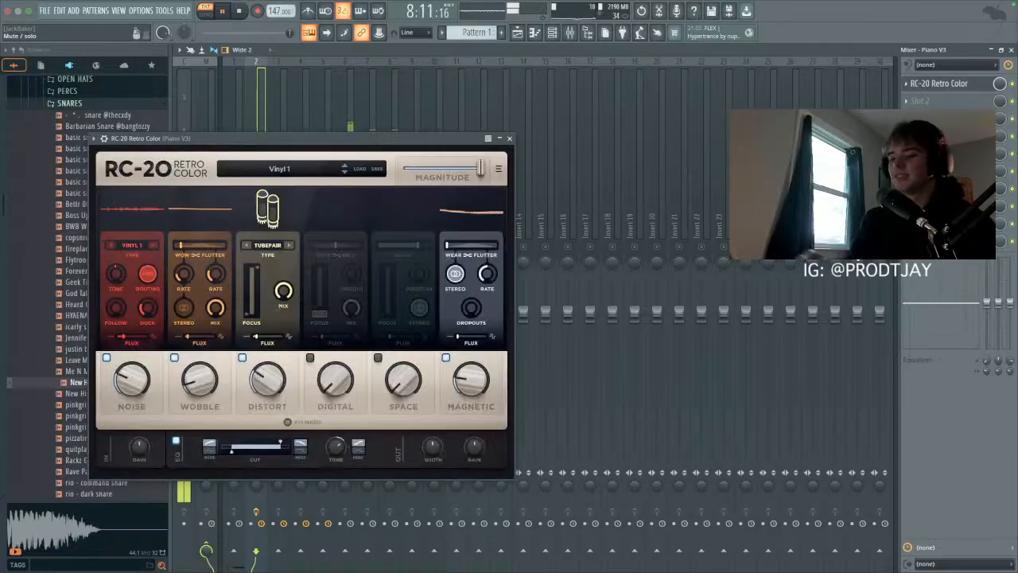
pyautogui.click(106, 358)
pyautogui.click(107, 358)
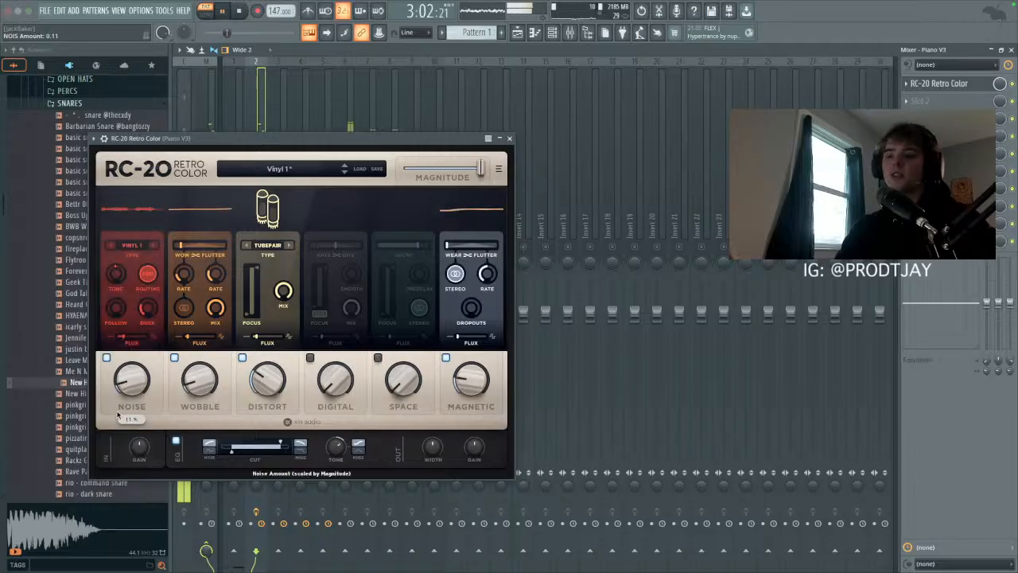
pyautogui.click(509, 139)
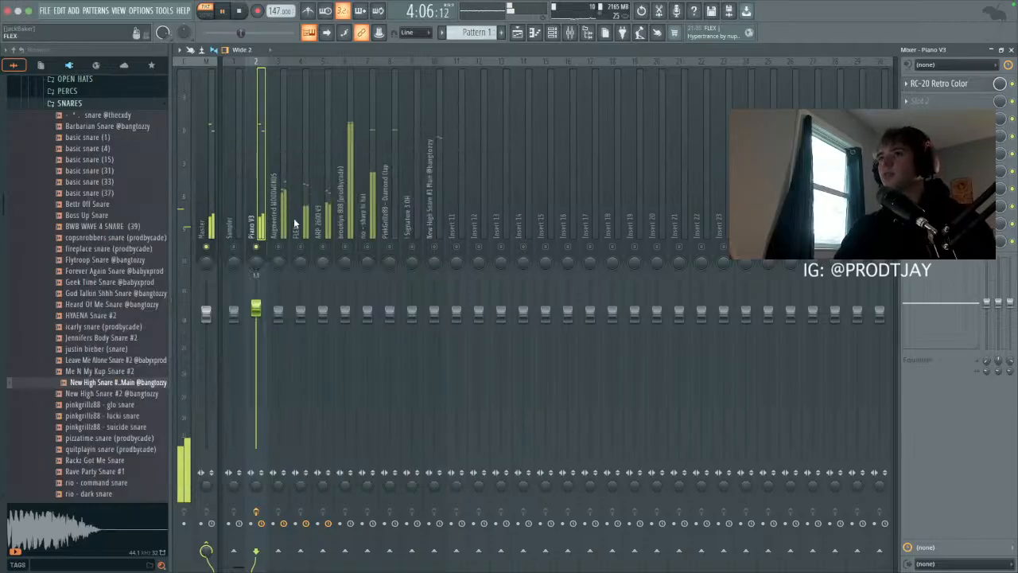
# Step: Unmute the Augmented WOODWINDS and FLEX mixer tracks and raise their faders, setting Augmented WOODWINDS to about 4.8 dB
pyautogui.click(284, 242)
pyautogui.moveTo(256, 307); pyautogui.dragTo(279, 291)
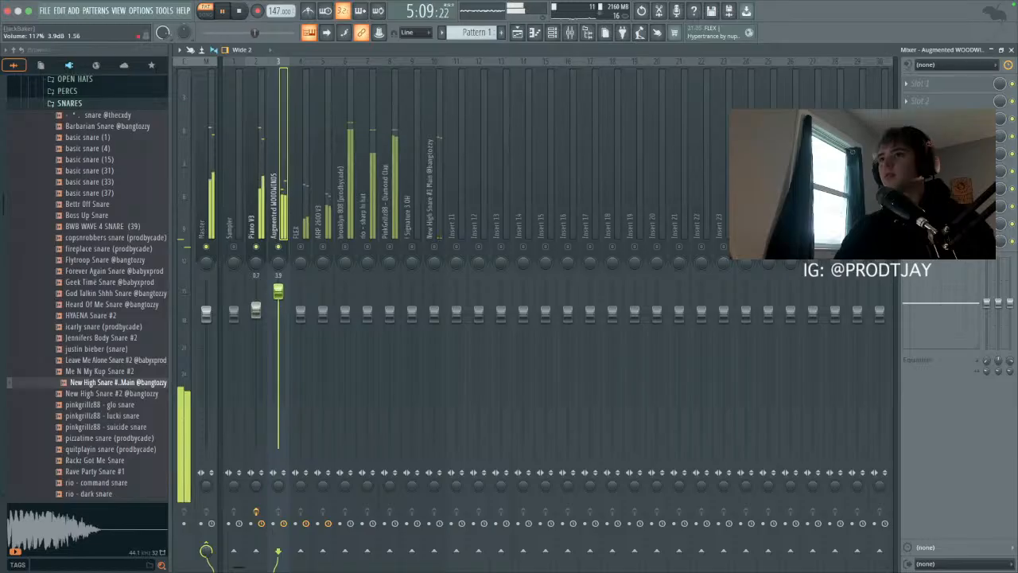
pyautogui.click(306, 254)
pyautogui.click(280, 290)
pyautogui.moveTo(312, 307); pyautogui.dragTo(308, 297)
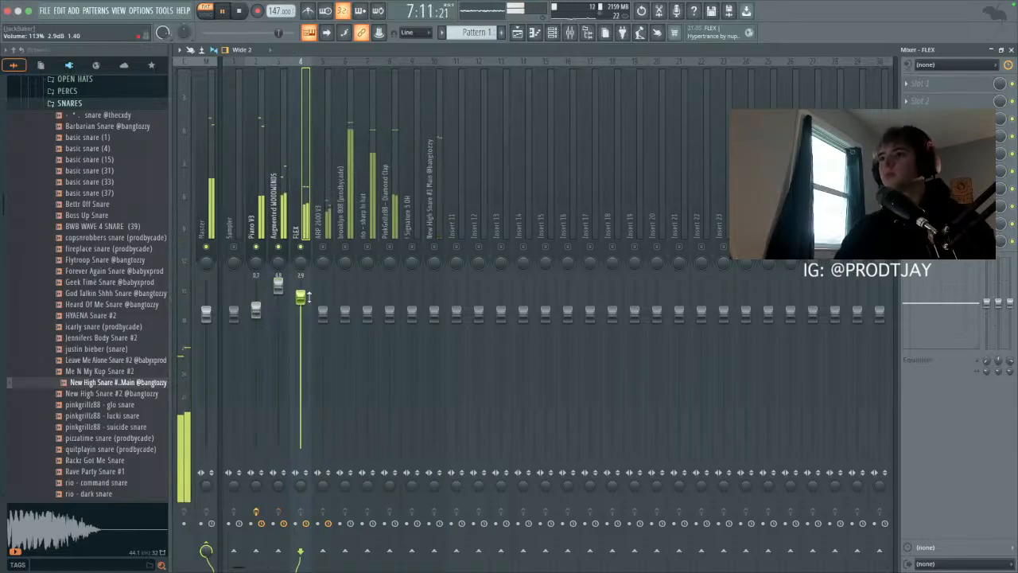
# Step: Unmute the ARP 2600 V3 mixer track and raise its fader to about 4.6 dB
pyautogui.click(326, 251)
pyautogui.moveTo(322, 314); pyautogui.dragTo(322, 300)
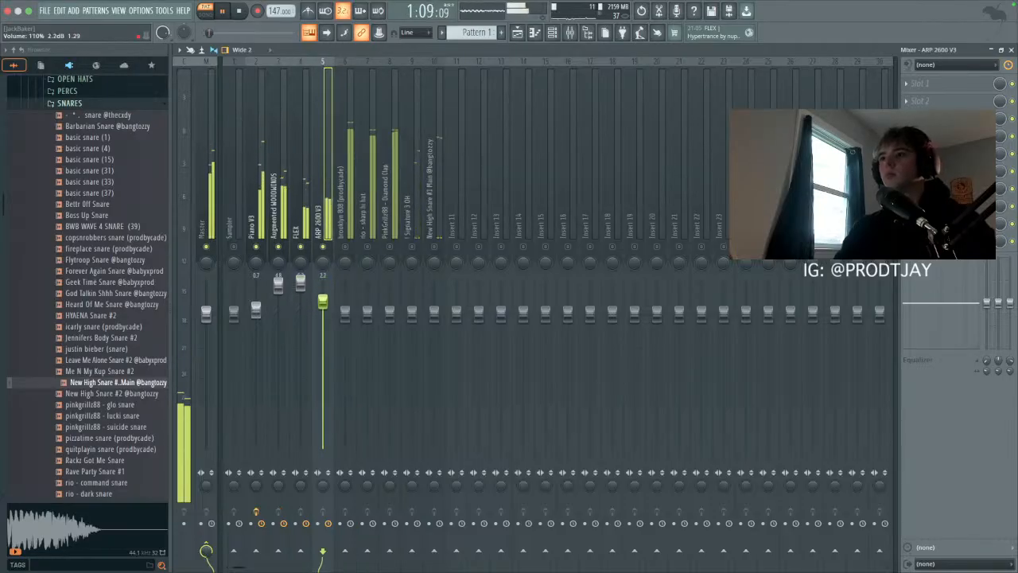
pyautogui.click(198, 171)
pyautogui.press('space')
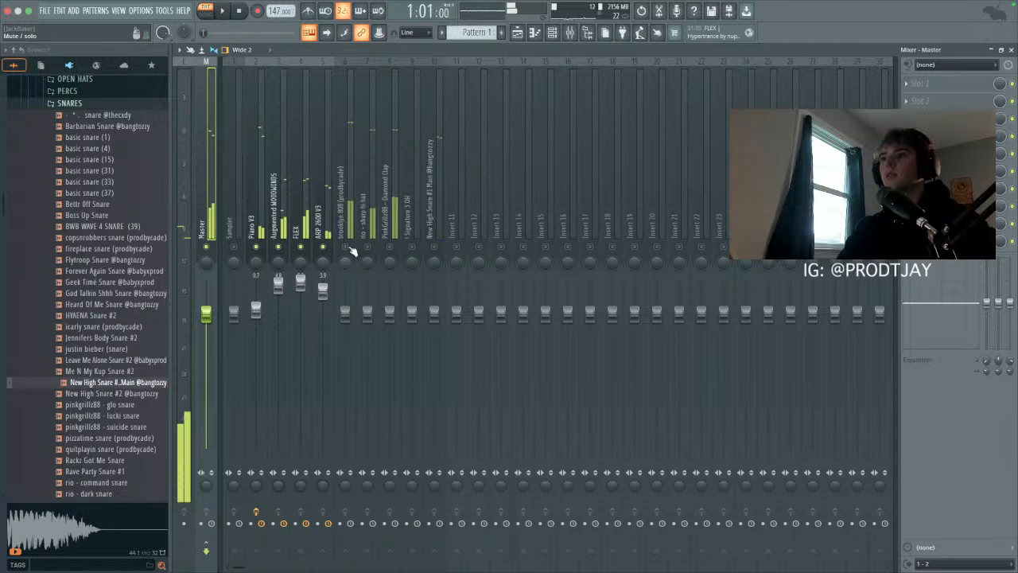
pyautogui.click(322, 290)
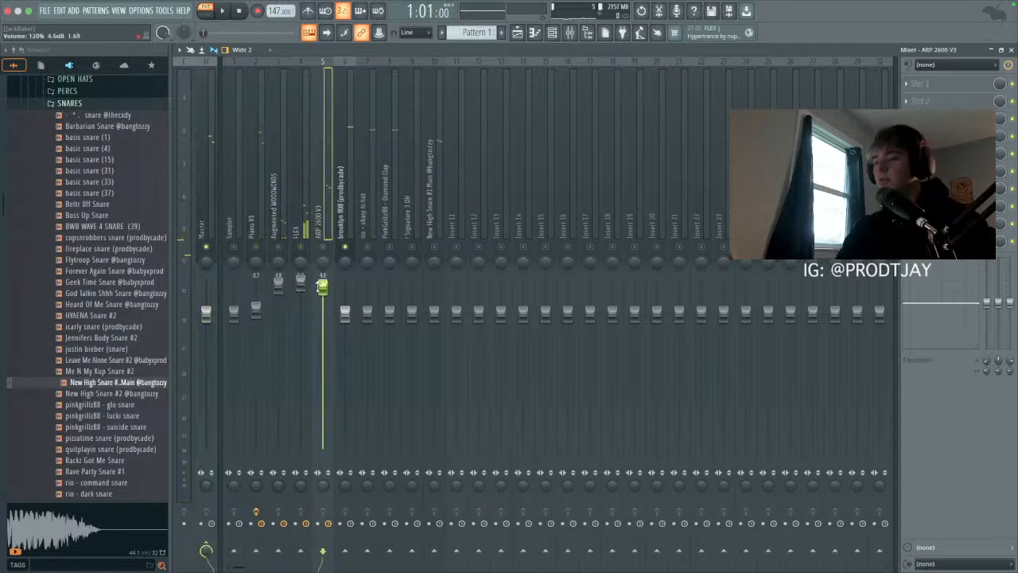
# Step: Raise the brooklyn 808 mixer track's fader to about 3.3 dB while playing the pattern
pyautogui.click(346, 316)
pyautogui.press('space')
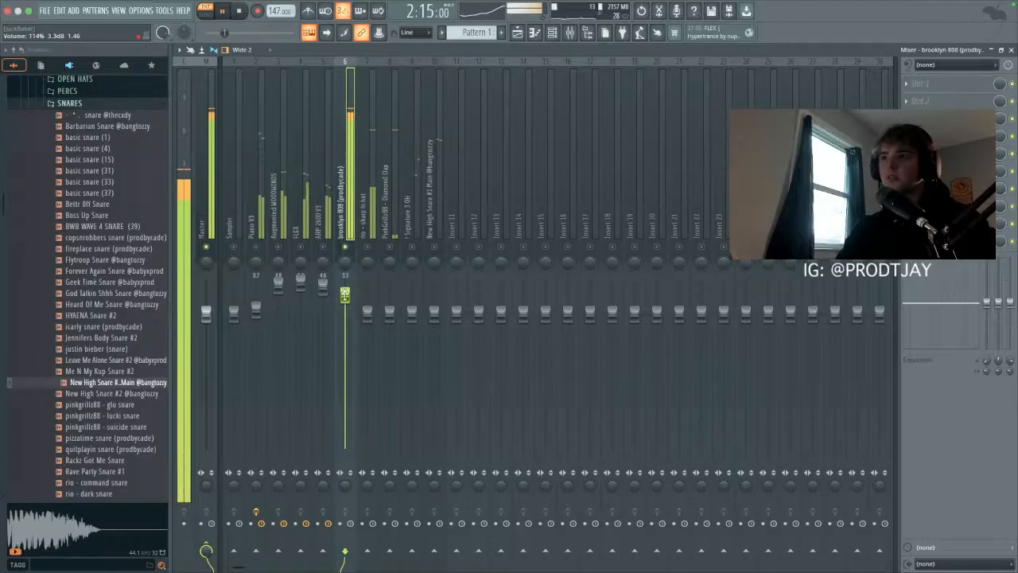
pyautogui.press('space')
# Step: Solo the rio - sharp hi hat mixer track and lower its fader to about -5 dB
pyautogui.click(367, 227)
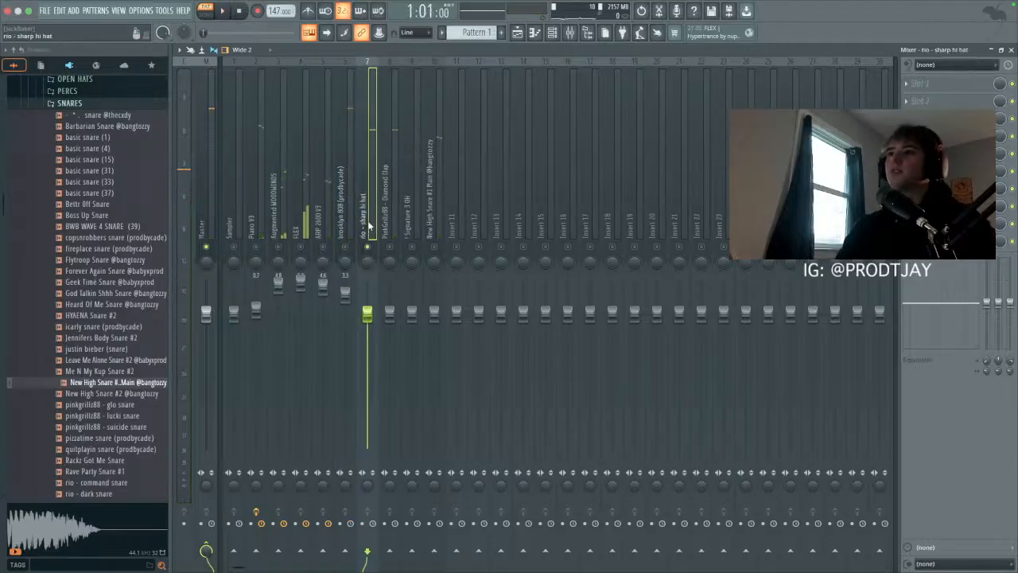
pyautogui.press('space')
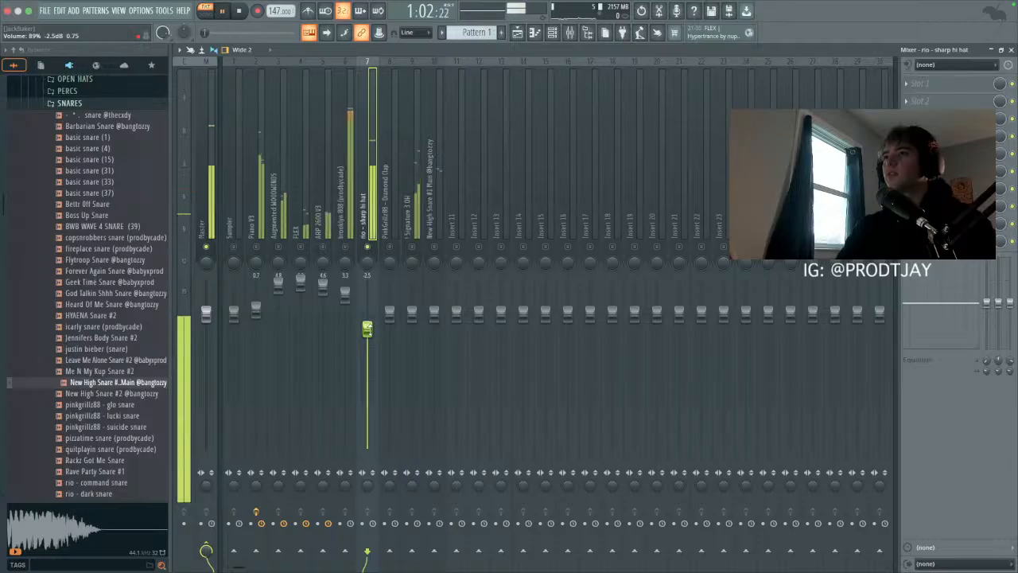
pyautogui.click(385, 231)
pyautogui.click(367, 327)
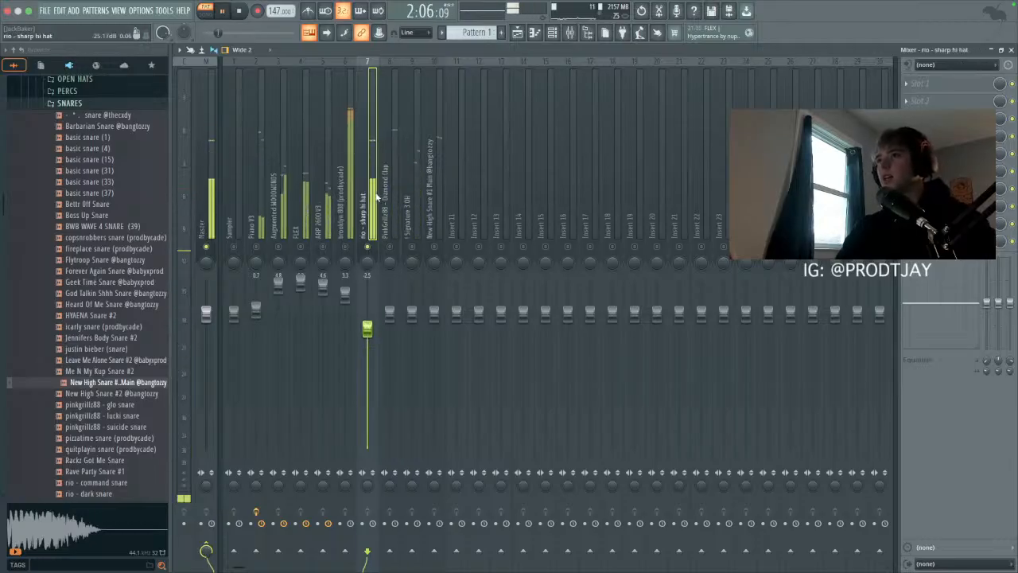
pyautogui.moveTo(368, 335); pyautogui.dragTo(369, 340)
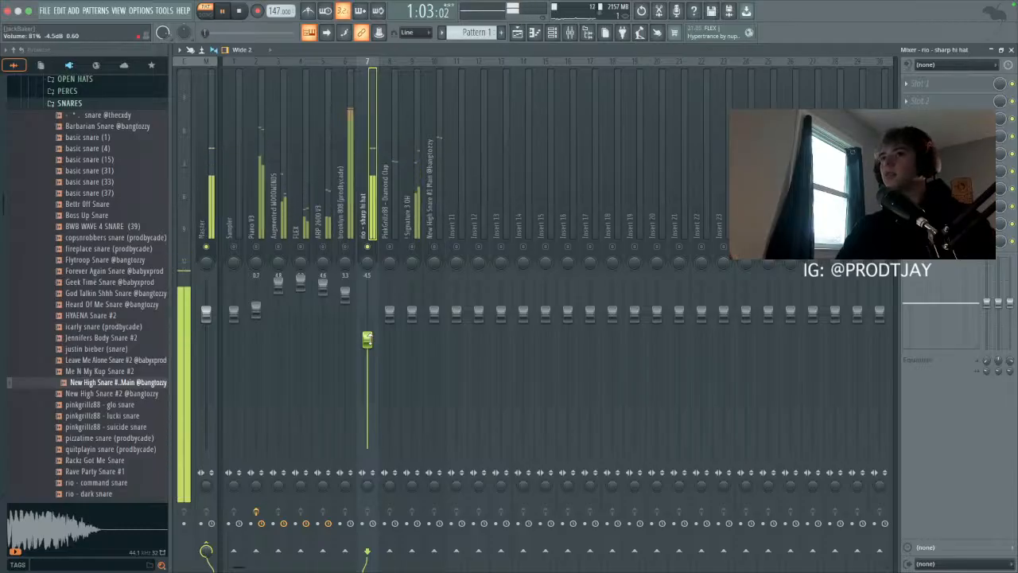
# Step: Set the mixer faders to about 2.3 dB for Diamond Clap, -2.7 dB for ! Signature 3 OH and 1.6 dB for New High Snare #1
pyautogui.click(389, 225)
pyautogui.moveTo(389, 313); pyautogui.dragTo(389, 300)
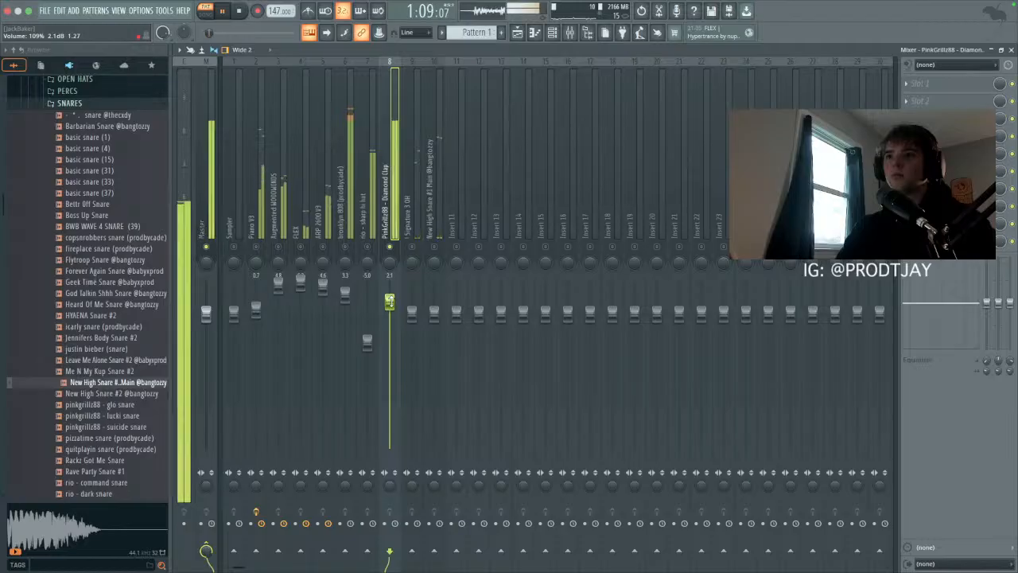
pyautogui.click(414, 235)
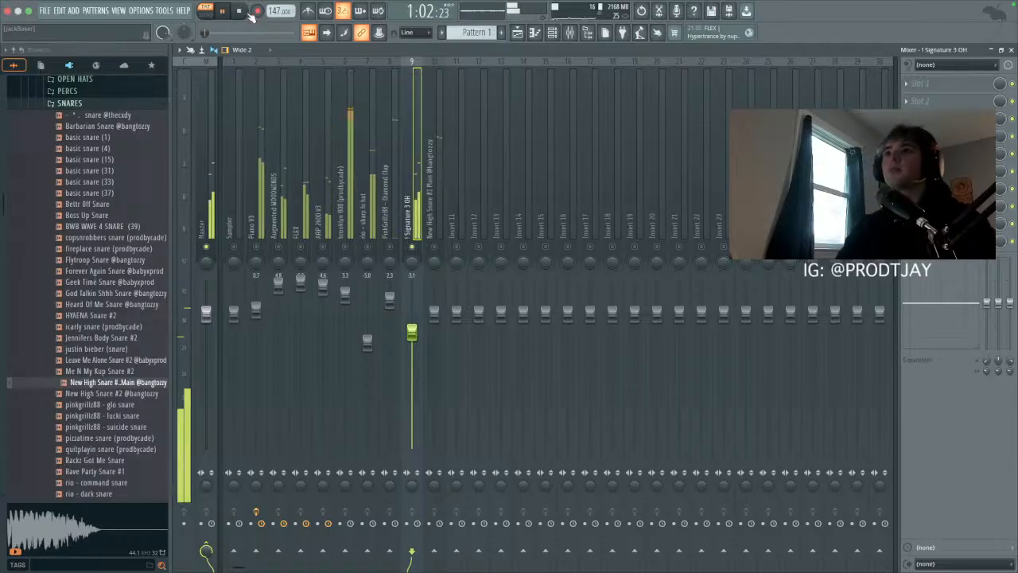
pyautogui.click(437, 253)
pyautogui.moveTo(434, 314); pyautogui.dragTo(434, 305)
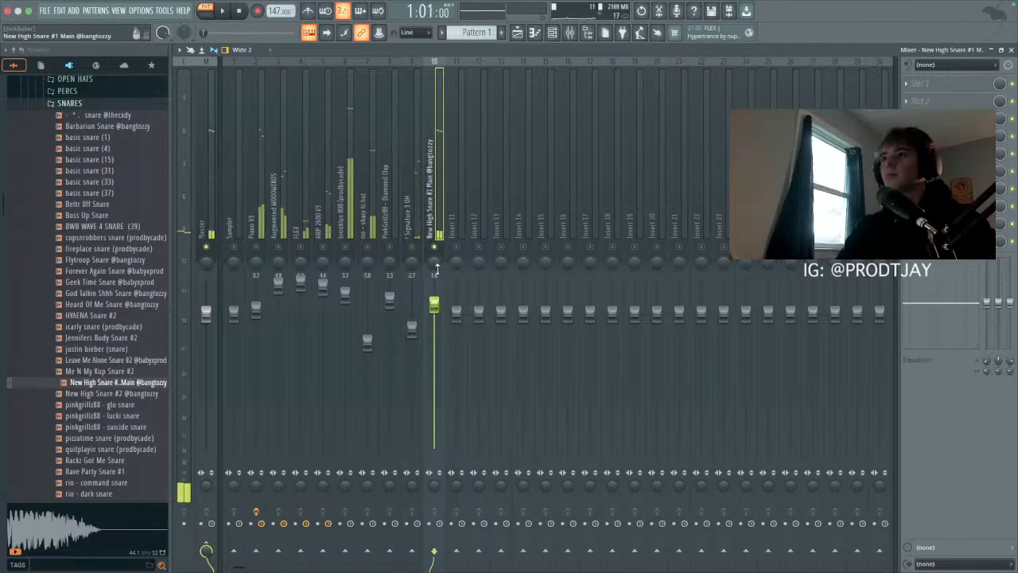
# Step: Re-enable all mixer tracks, load the ! Main master mixer preset onto the Master track and adjust its Maximus master band
pyautogui.click(516, 32)
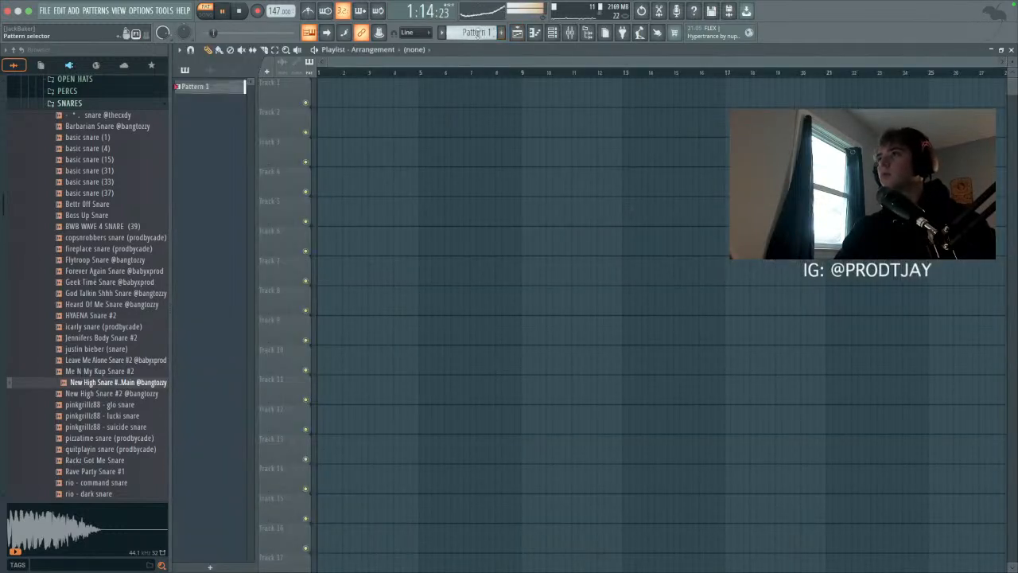
pyautogui.click(570, 32)
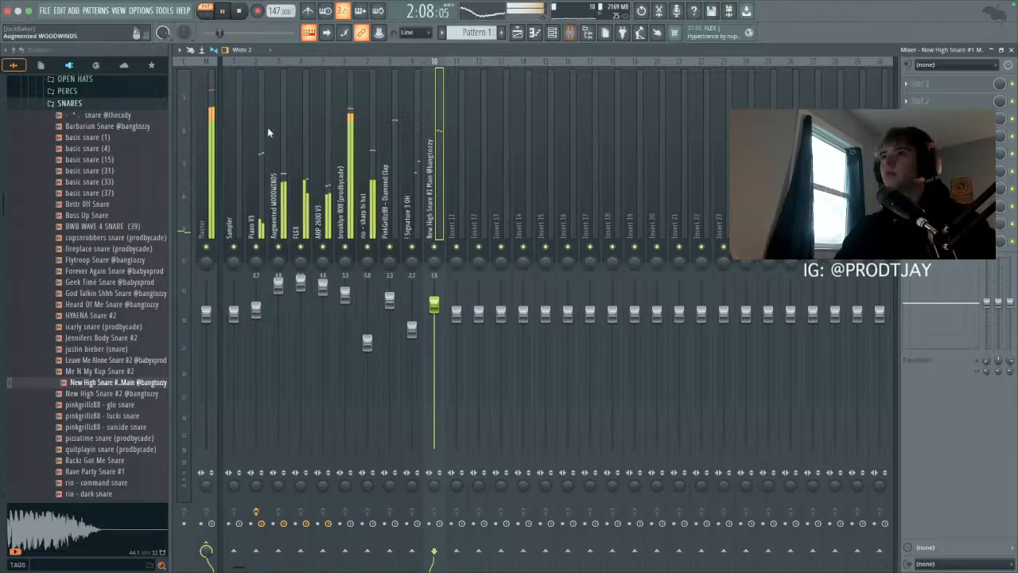
pyautogui.click(111, 105)
pyautogui.scroll(-2, 114, 309)
pyautogui.moveTo(111, 293); pyautogui.dragTo(203, 203)
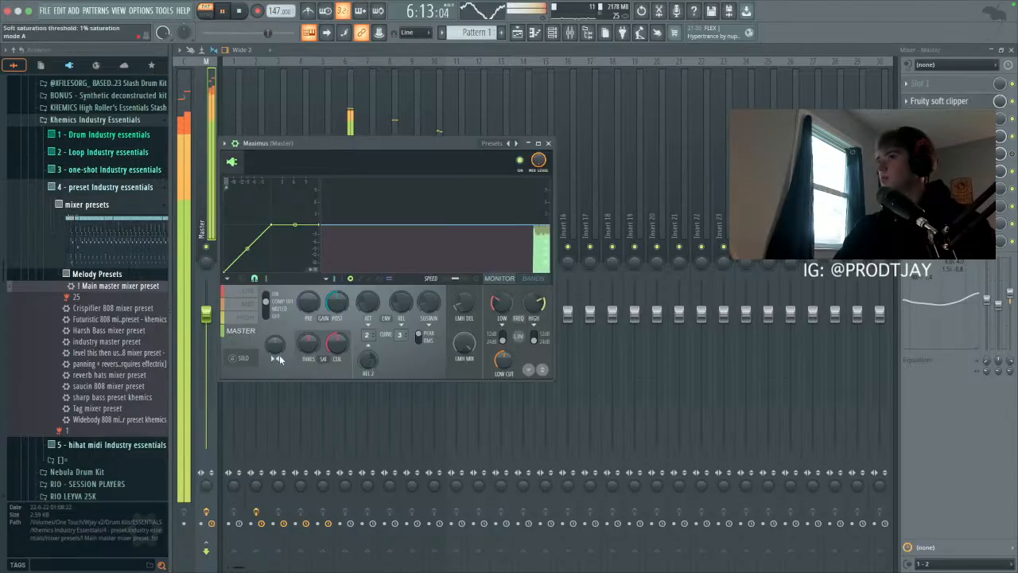
pyautogui.moveTo(326, 310); pyautogui.dragTo(334, 319)
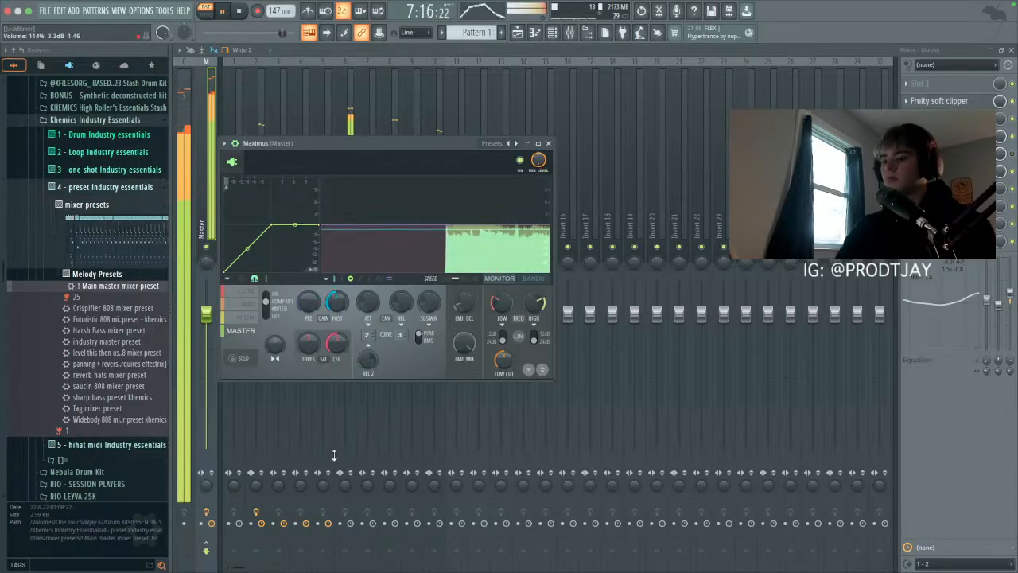
# Step: Split Pattern 1 by channel, place the resulting patterns on playlist tracks 1 to 9 and repeat them up to bar 41
pyautogui.click(517, 32)
pyautogui.click(473, 33)
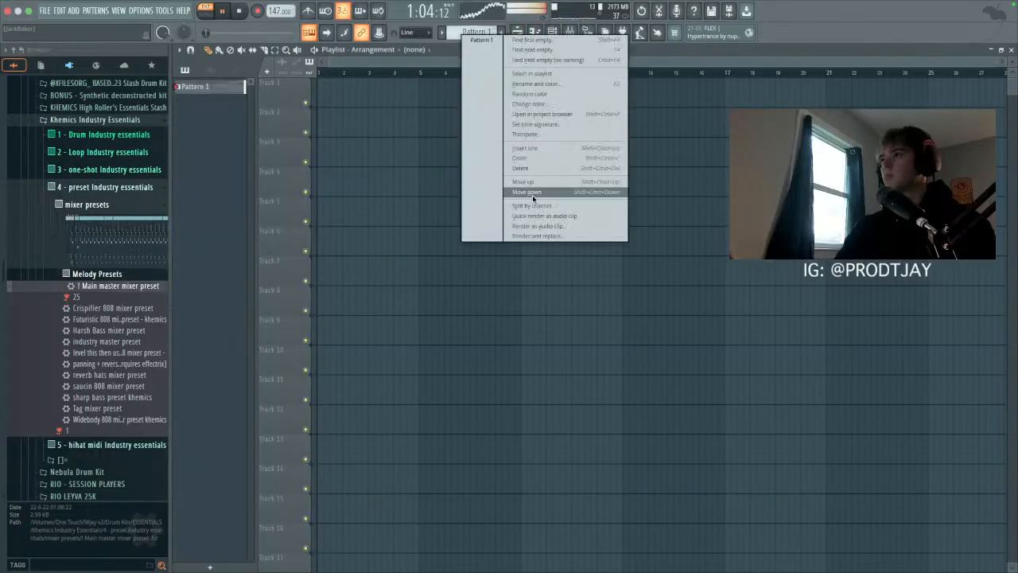
pyautogui.click(536, 205)
pyautogui.keyDown('shift'); pyautogui.click(205, 220); pyautogui.keyUp('shift')
pyautogui.moveTo(204, 221); pyautogui.dragTo(368, 102)
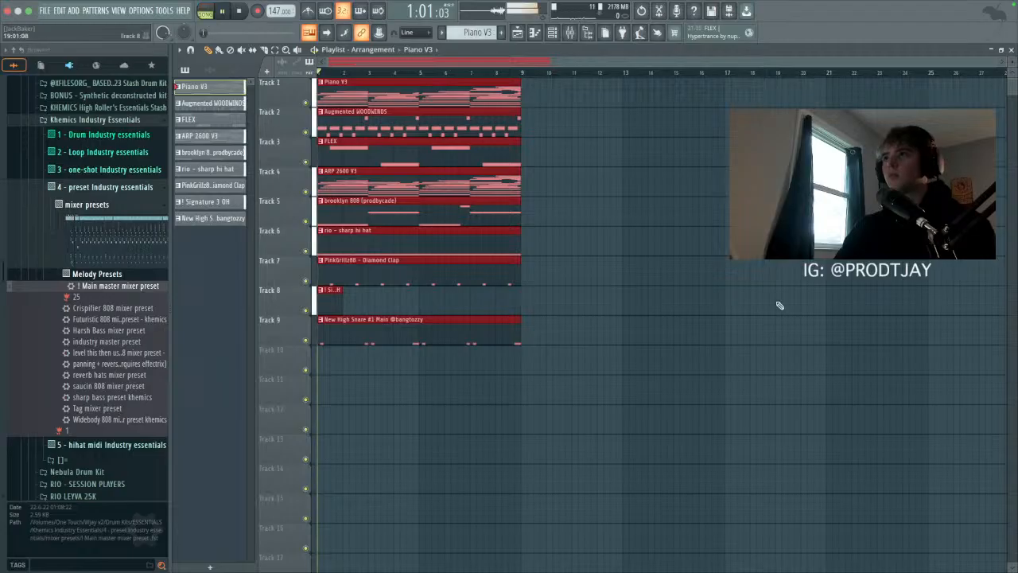
pyautogui.press('space')
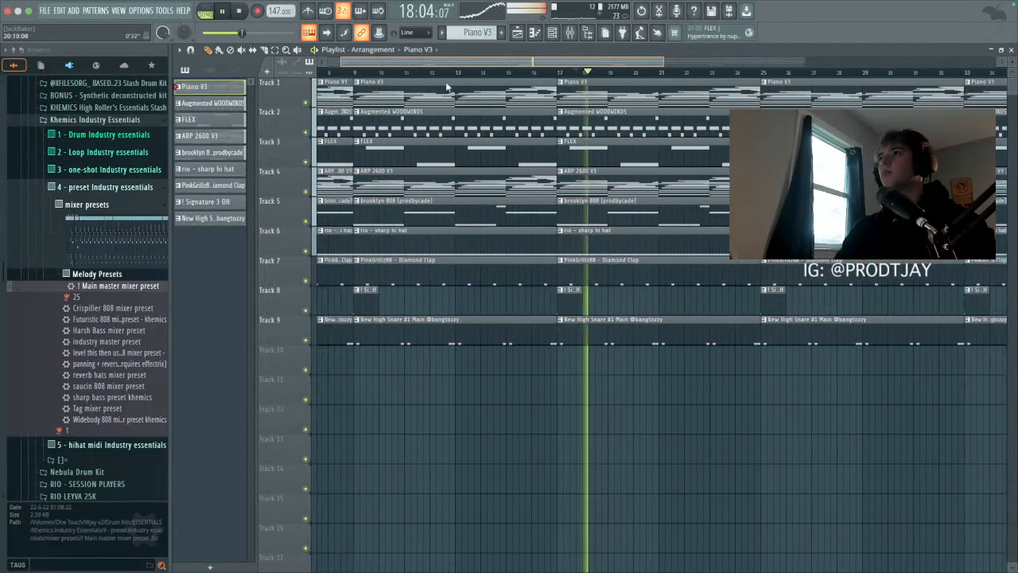
# Step: Delete the Augmented WOODWINDS, FLEX, ARP 2600 V3, brooklyn 808 and New High Snare clips from the second section starting at bar 9
pyautogui.hscroll(-5, 447, 88)
pyautogui.rightClick(573, 190)
pyautogui.rightClick(568, 153)
pyautogui.rightClick(566, 126)
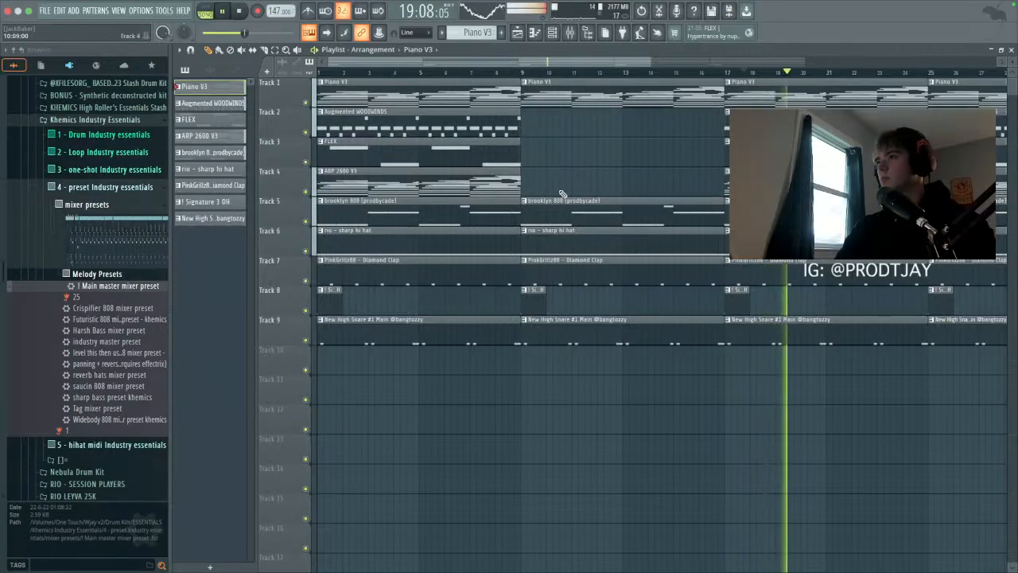
pyautogui.rightClick(566, 213)
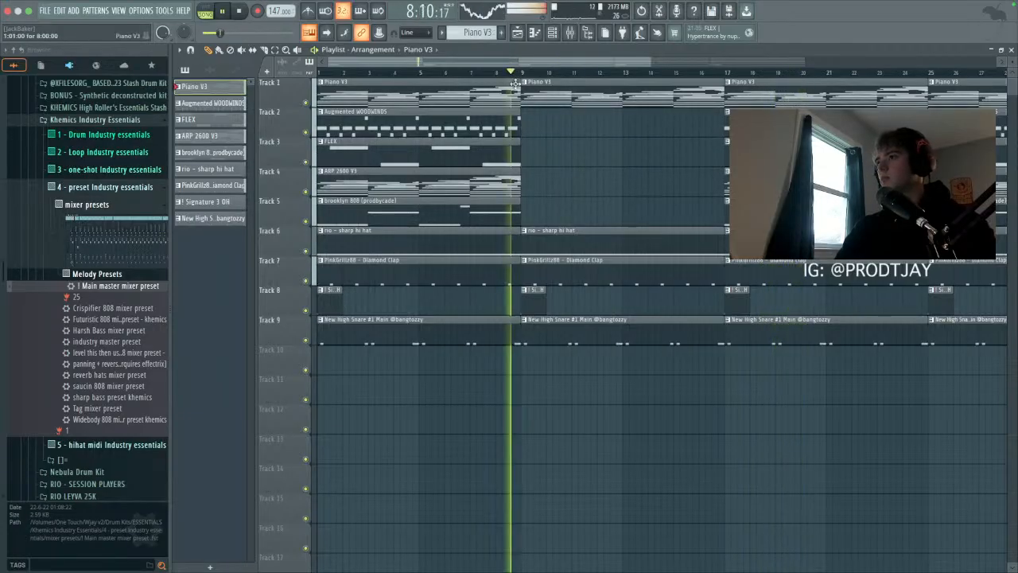
pyautogui.rightClick(595, 334)
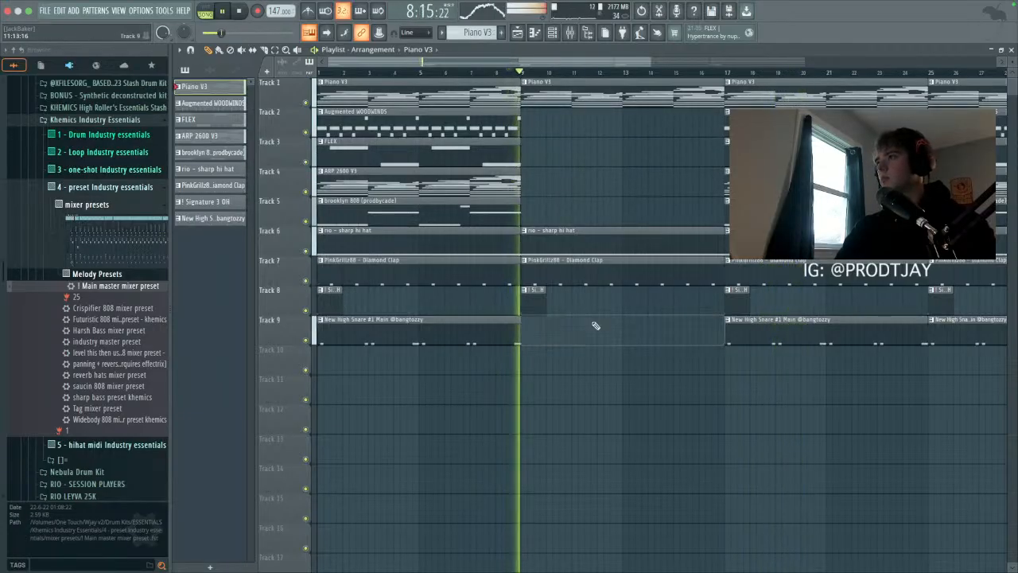
# Step: Copy the brooklyn 808 clip from bar 17 into the section at bar 9 and play from bar 17
pyautogui.moveTo(647, 61); pyautogui.dragTo(962, 61)
pyautogui.moveTo(582, 218); pyautogui.dragTo(477, 227)
pyautogui.click(528, 72)
# Step: Delete the Piano V3, Augmented WOODWINDS, FLEX, Diamond Clap and New High Snare clips from the section starting at bar 25
pyautogui.rightClick(660, 94)
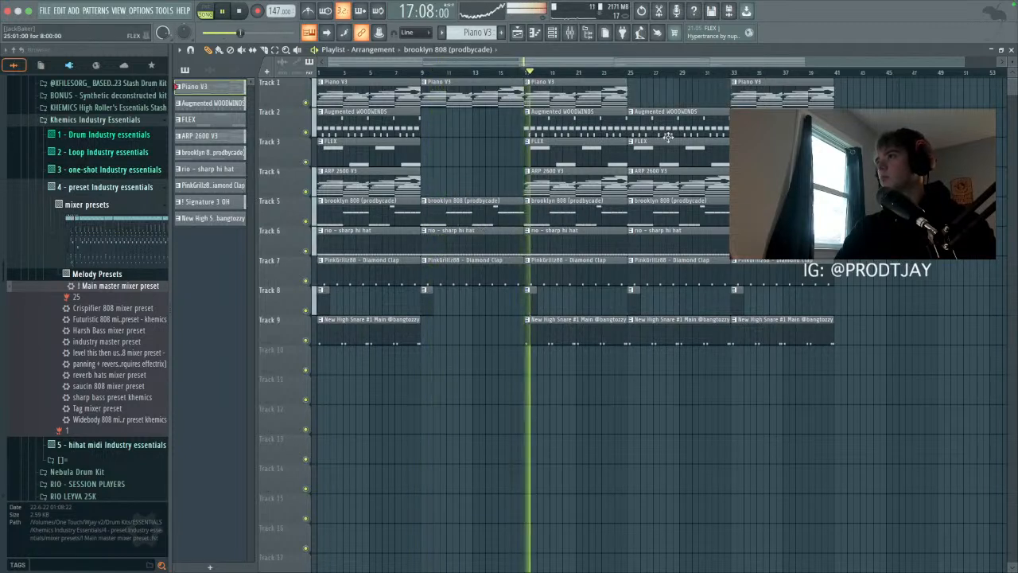
pyautogui.rightClick(665, 121)
pyautogui.rightClick(664, 151)
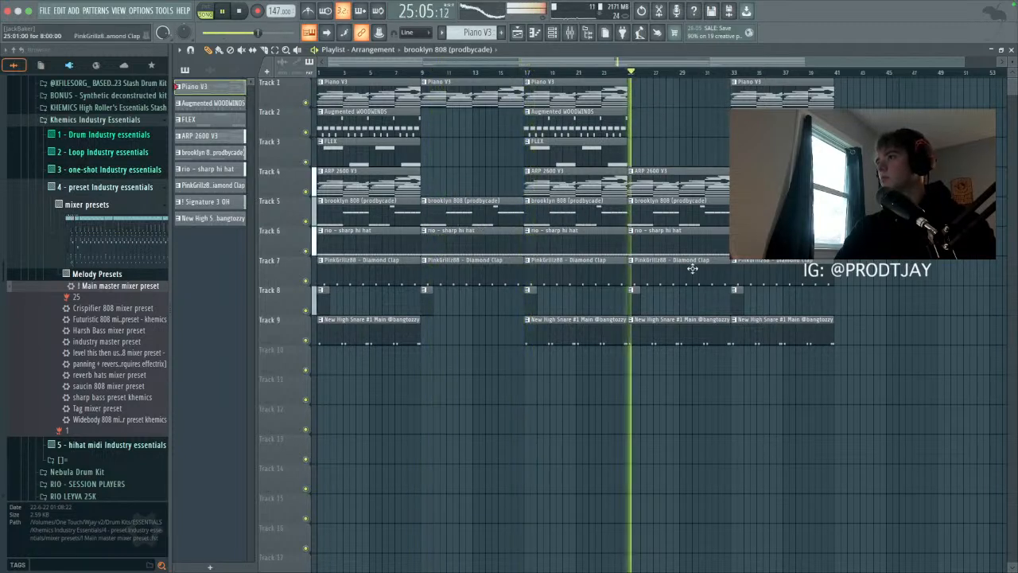
pyautogui.rightClick(676, 266)
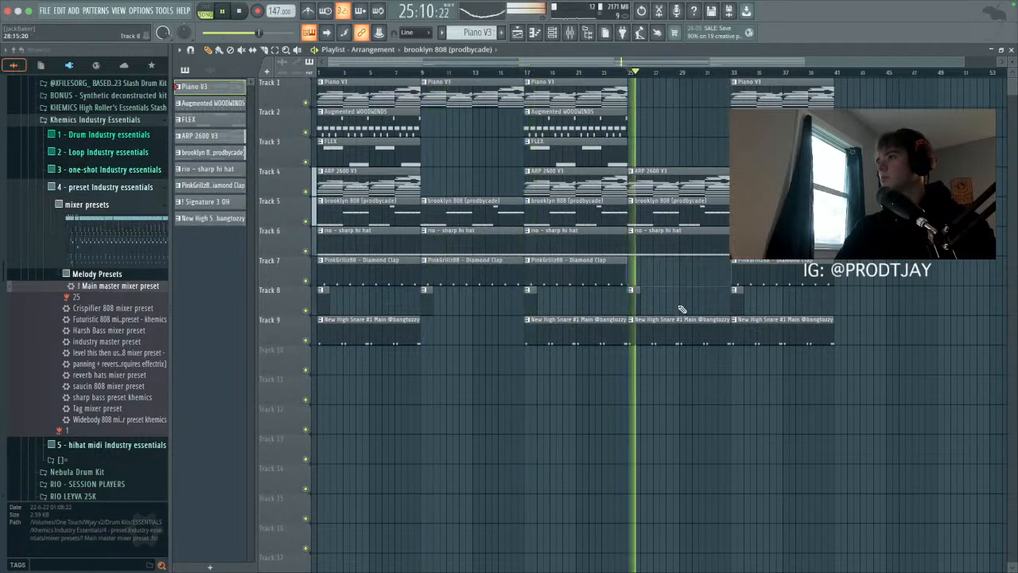
pyautogui.rightClick(673, 326)
# Step: Copy the Diamond Clap clip from bar 17 to bar 25 and delete the ARP 2600 V3 clip at bar 25
pyautogui.moveTo(594, 271); pyautogui.dragTo(697, 272)
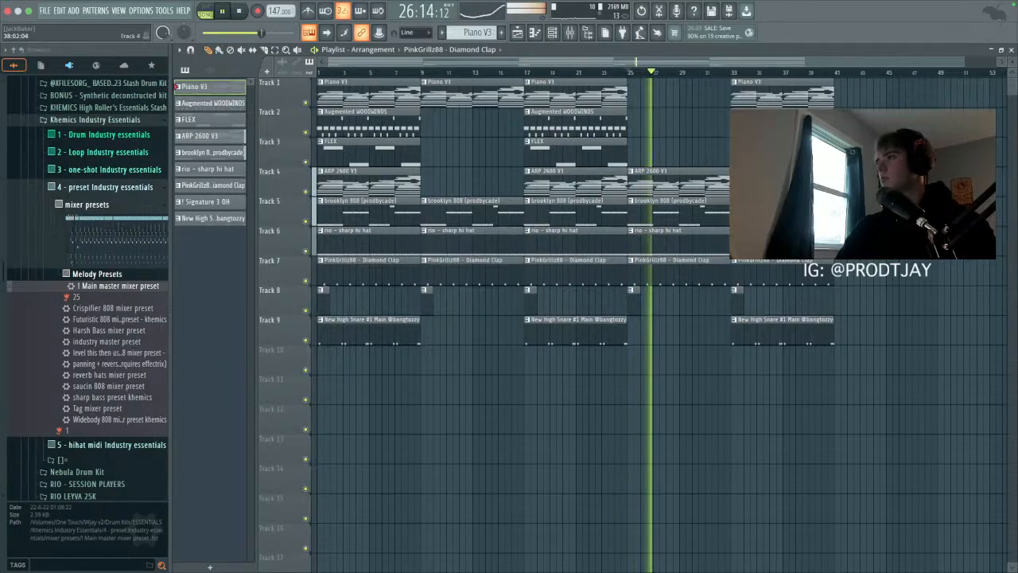
pyautogui.click(717, 72)
pyautogui.rightClick(672, 177)
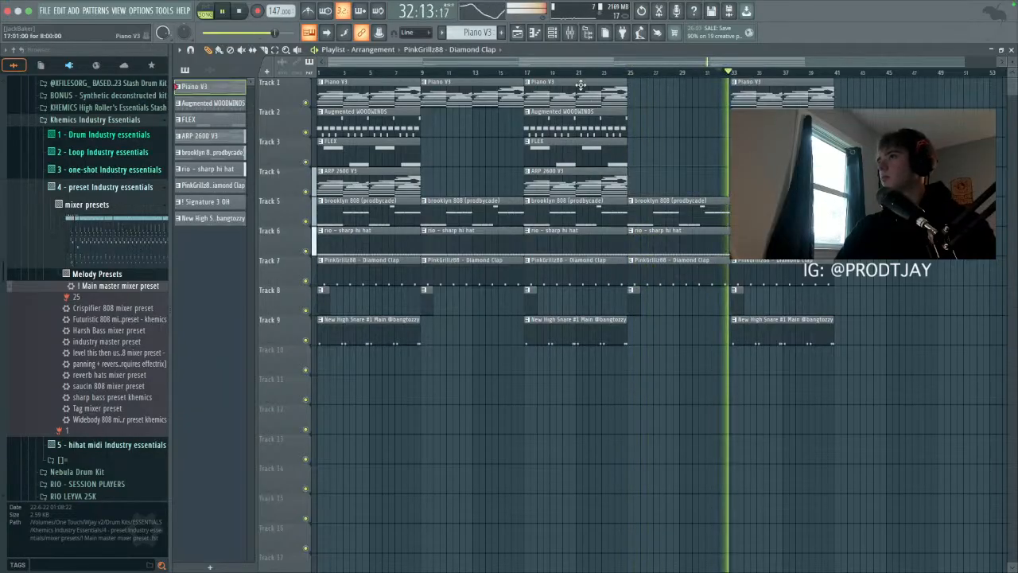
# Step: Copy the Piano V3 clip from bar 17 to bar 25 and delete the Piano V3 clip at bar 33
pyautogui.moveTo(579, 85); pyautogui.dragTo(683, 84)
pyautogui.rightClick(791, 91)
pyautogui.click(528, 188)
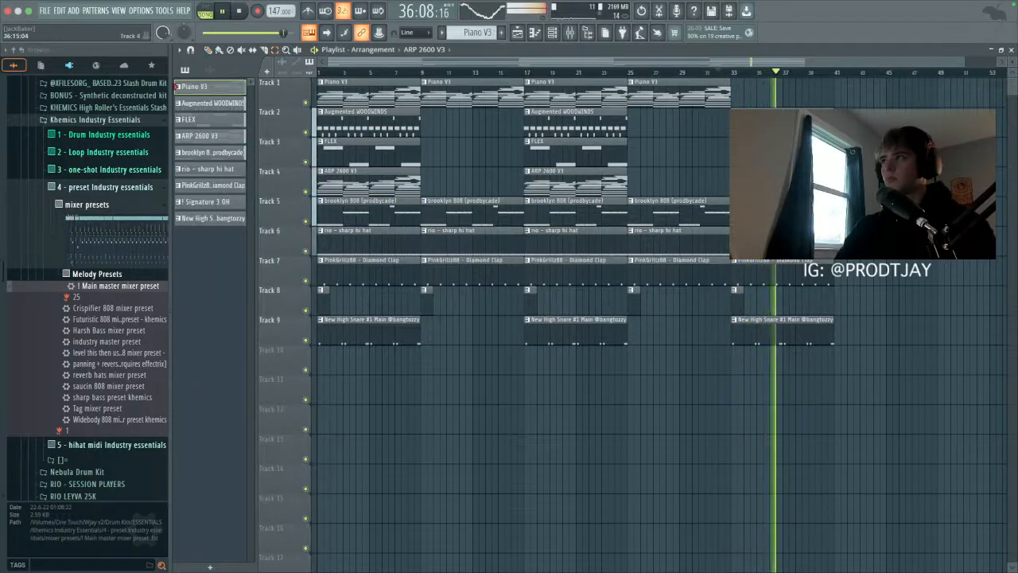
# Step: Duplicate the whole 40-bar arrangement so the copy starts at bar 41, and clear the selection
pyautogui.hotkey('ctrl', 'a')
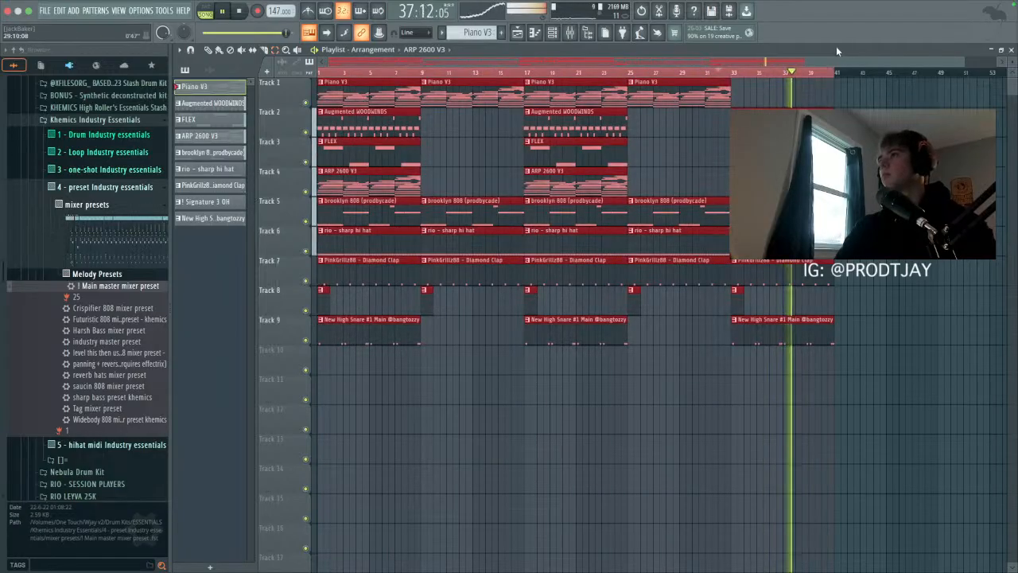
pyautogui.hotkey('ctrl', 'b')
pyautogui.hotkey('ctrl', 'd')
# Step: Delete the ARP 2600 V3, brooklyn 808, hi-hat, clap, open hat and snare clips from the section starting at bar 41
pyautogui.moveTo(451, 176); pyautogui.dragTo(458, 249)
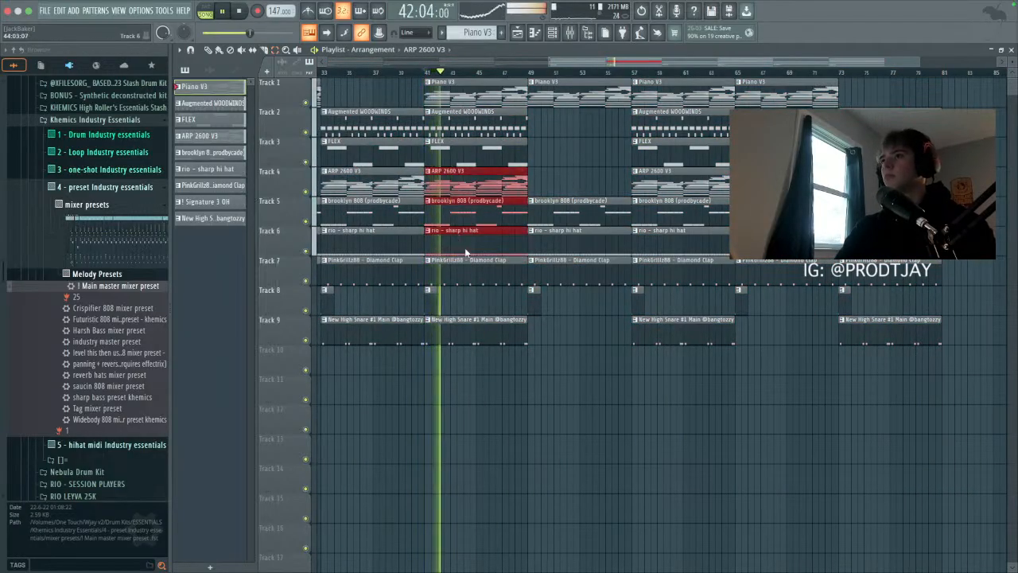
pyautogui.rightClick(460, 271)
pyautogui.rightClick(466, 328)
pyautogui.rightClick(431, 295)
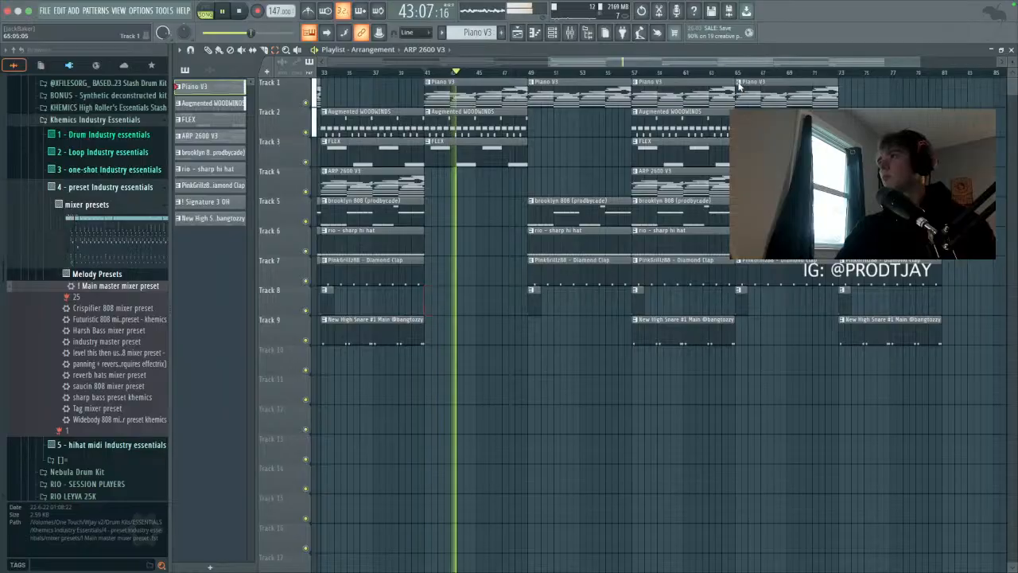
pyautogui.rightClick(720, 123)
pyautogui.rightClick(715, 151)
pyautogui.hotkey('ctrl', 'z')
# Step: Delete the remaining Diamond Clap, ! Signature 3 OH and New High Snare clips from bar 65 onward
pyautogui.rightClick(796, 272)
pyautogui.rightClick(855, 274)
pyautogui.rightClick(844, 300)
pyautogui.rightClick(888, 340)
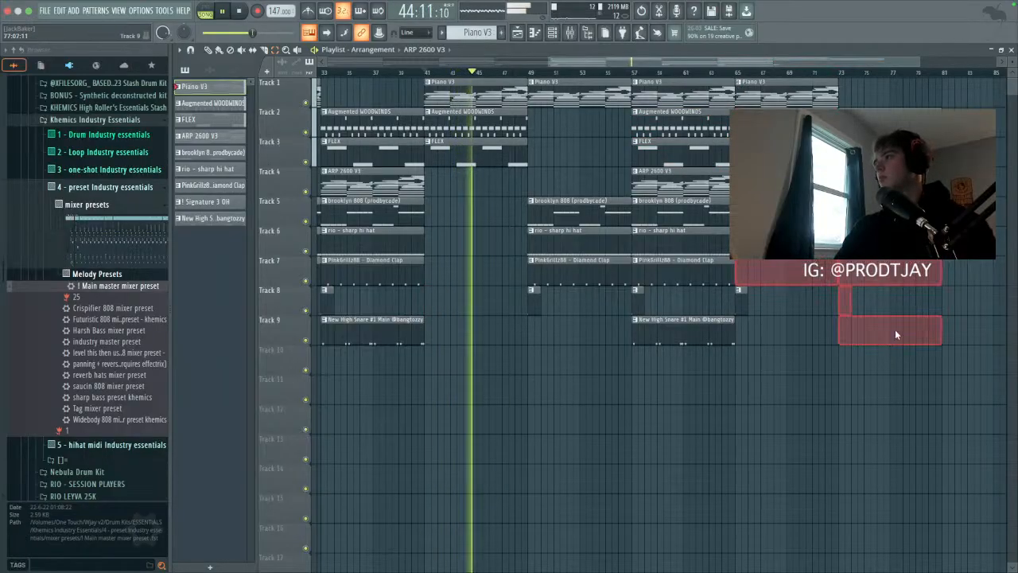
pyautogui.press('Delete')
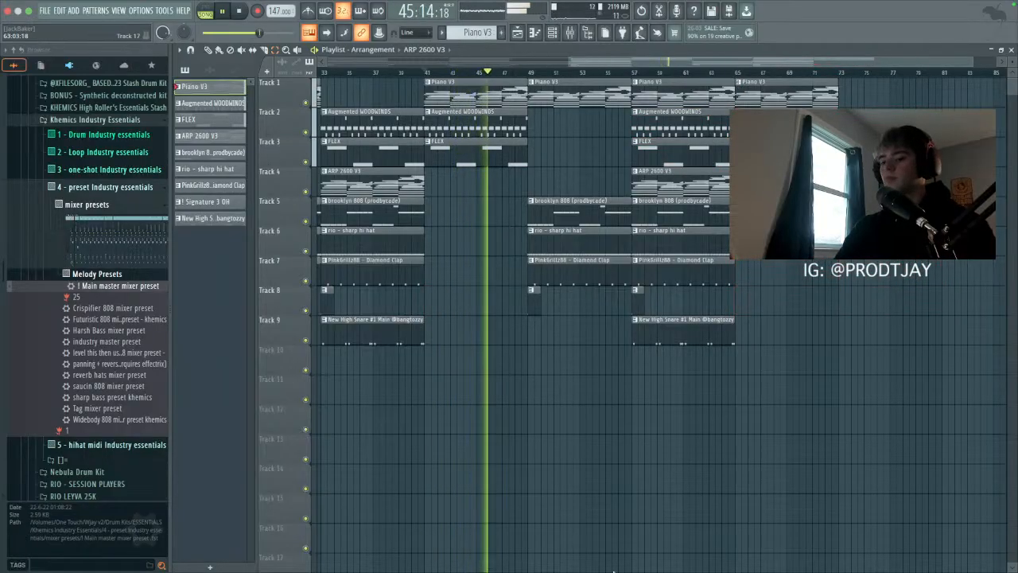
# Step: Switch to Safari and check the time remaining on the Google countdown timer
pyautogui.moveTo(613, 571)
pyautogui.click(150, 548)
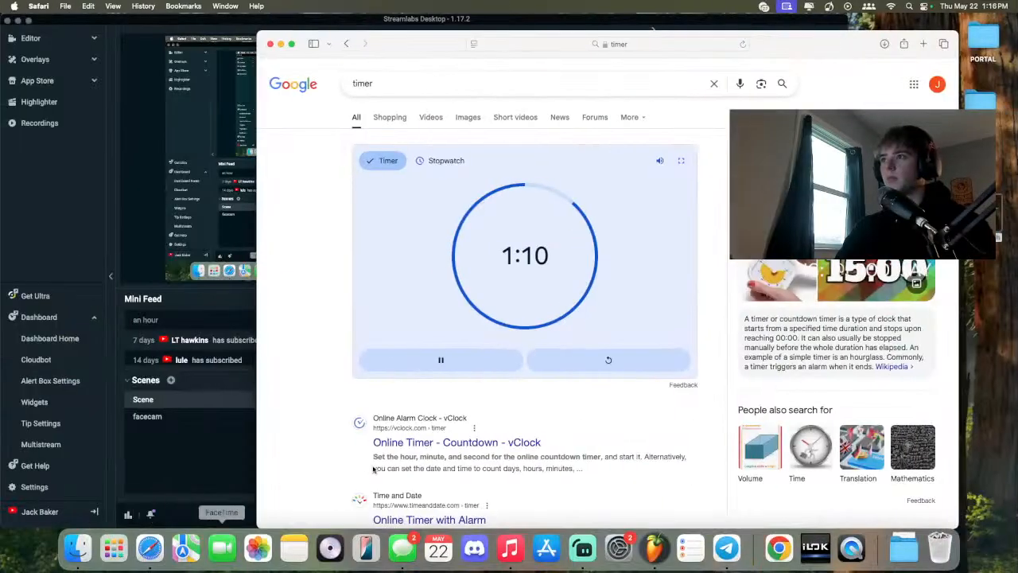
# Step: Pause the countdown timer and switch back to FL Studio's playlist
pyautogui.click(440, 361)
pyautogui.click(653, 565)
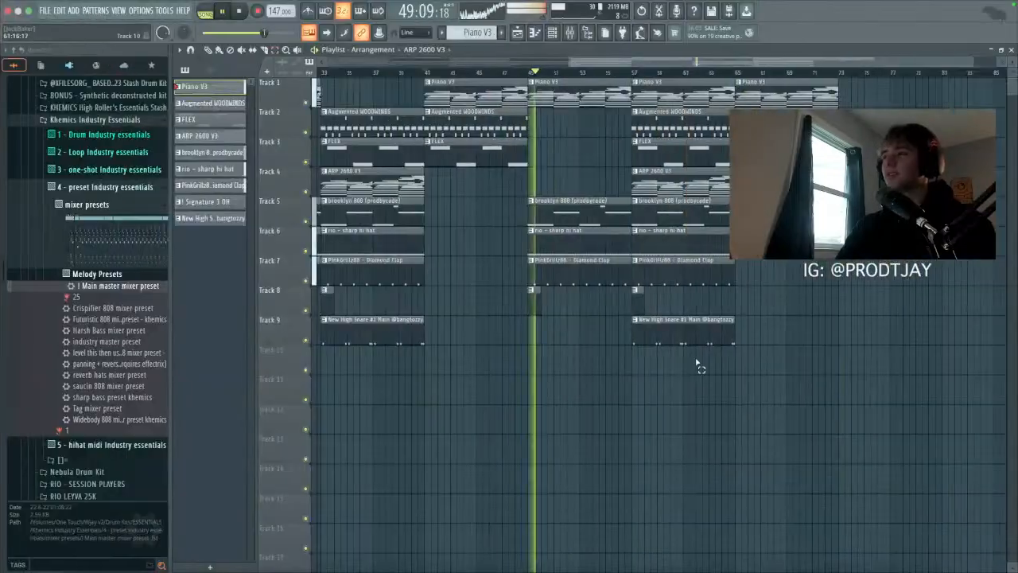
pyautogui.moveTo(710, 60); pyautogui.dragTo(229, 137)
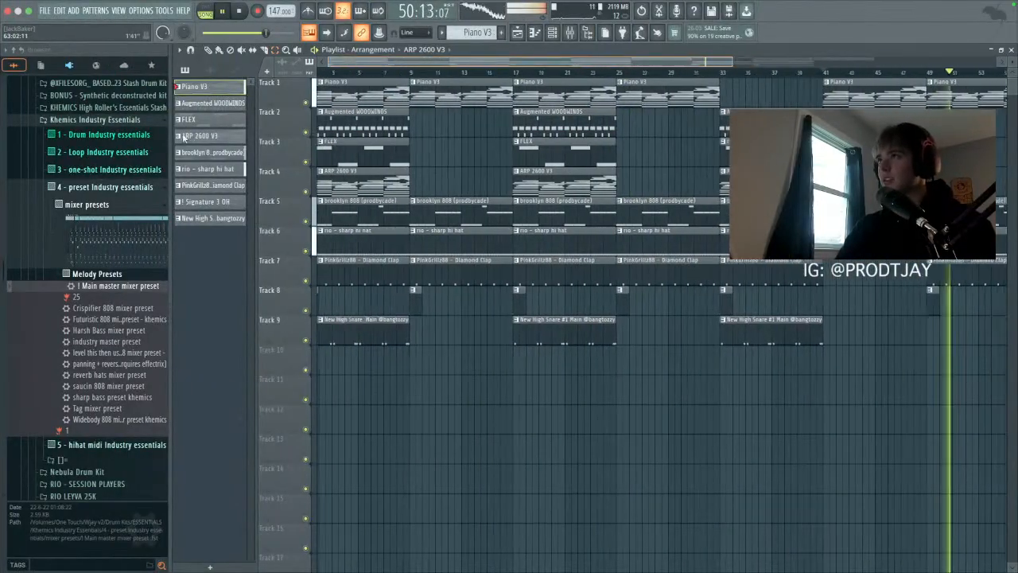
pyautogui.scroll(-3, 927, 90)
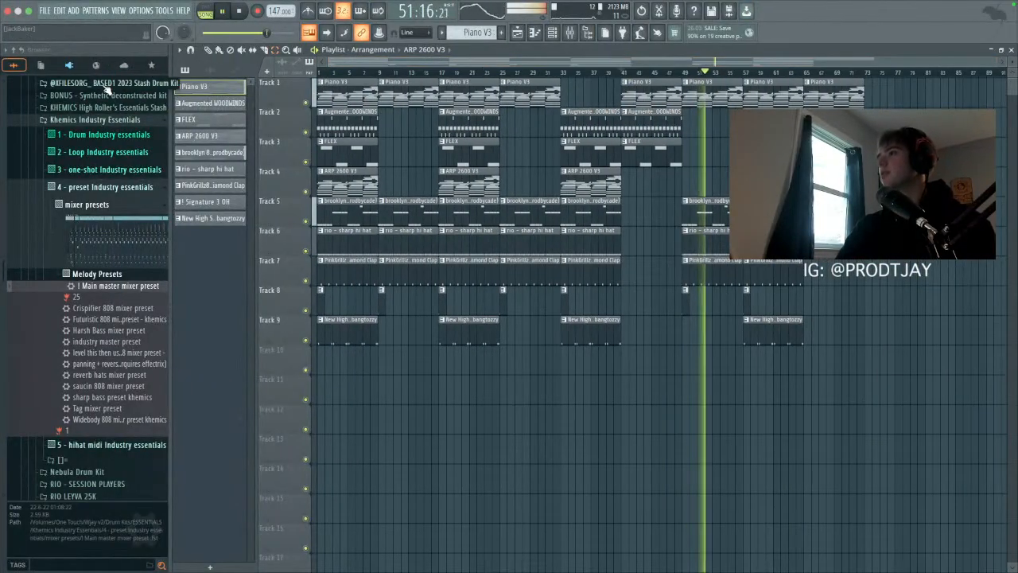
# Step: Save the project as AS ALWAYS 147 TJAY in a new project folder
pyautogui.click(45, 11)
pyautogui.click(64, 60)
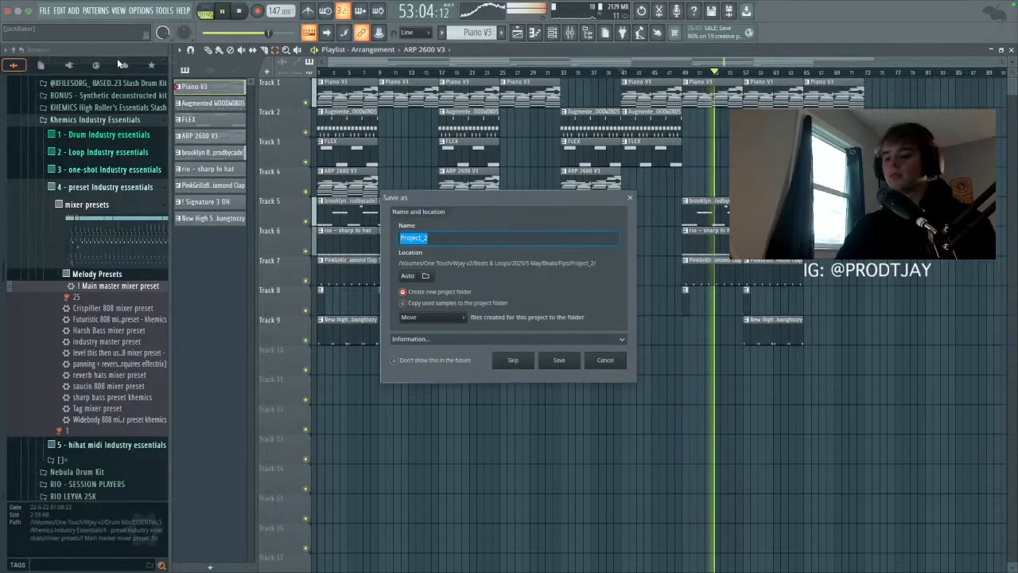
pyautogui.write('A')
pyautogui.press('BackSpace')
pyautogui.write('T')
pyautogui.press('BackSpace')
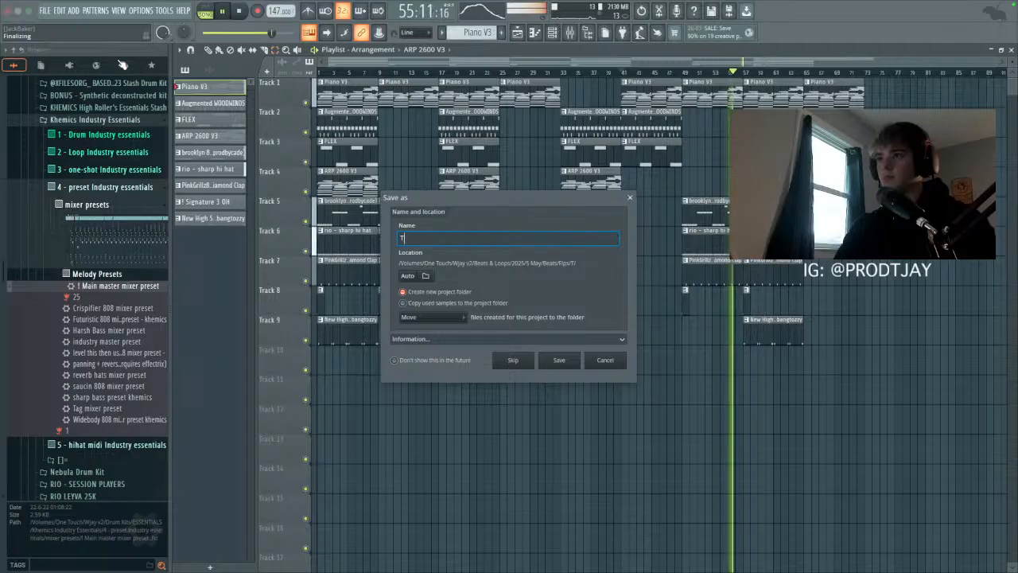
pyautogui.write('AS ALWAYS 147')
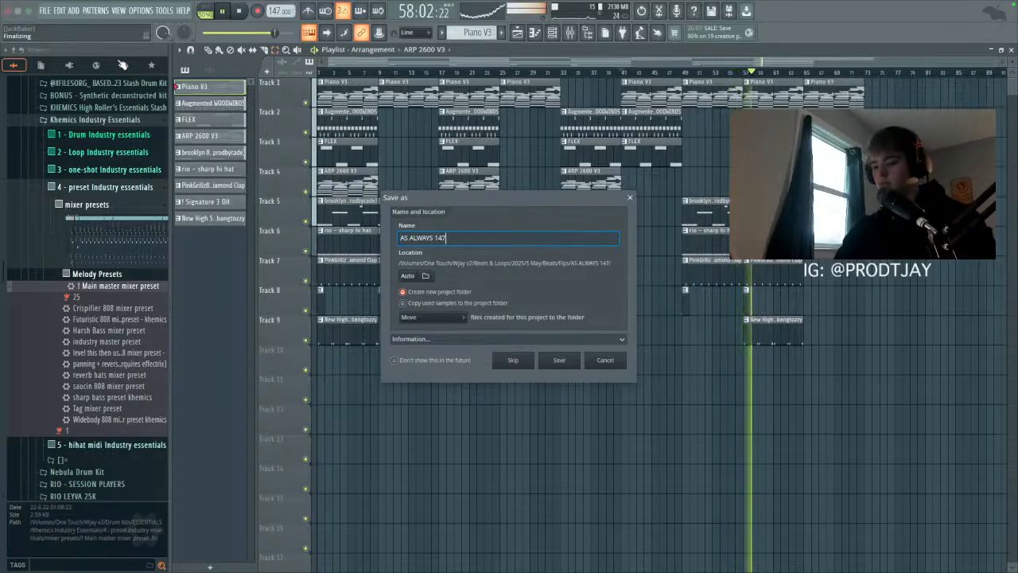
pyautogui.write(' TJAY')
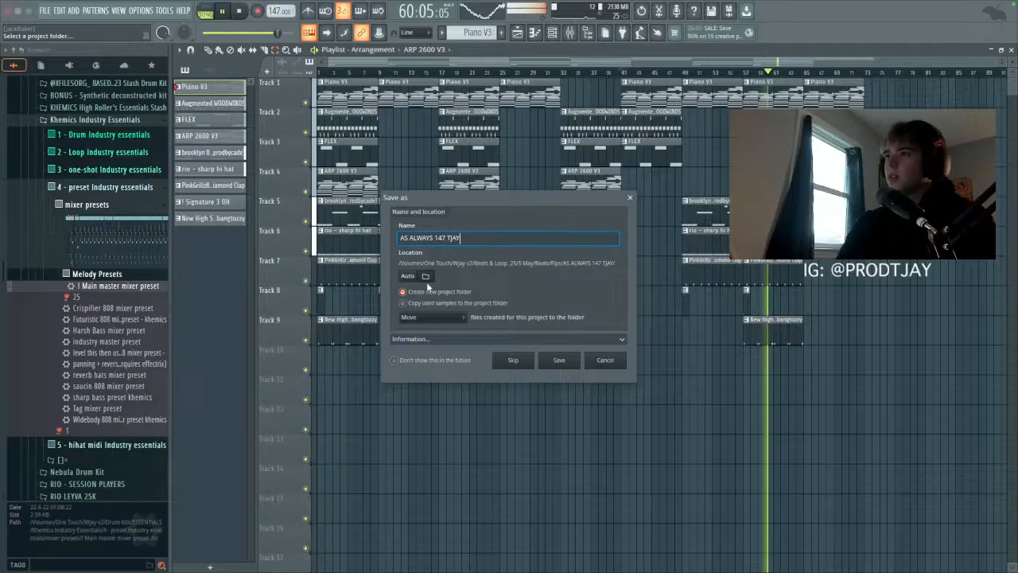
pyautogui.click(426, 277)
pyautogui.click(668, 280)
pyautogui.click(808, 446)
pyautogui.click(569, 362)
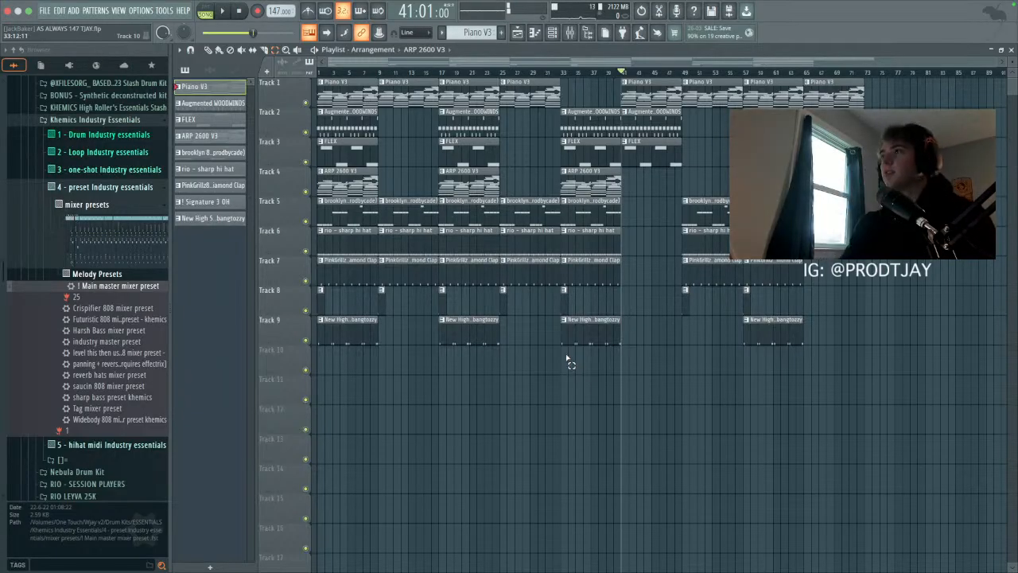
# Step: Export the full song as an MP3 named AS ALWAYS 147 TJAY into the Bounces folder
pyautogui.moveTo(331, 228); pyautogui.dragTo(810, 365)
pyautogui.click(811, 365)
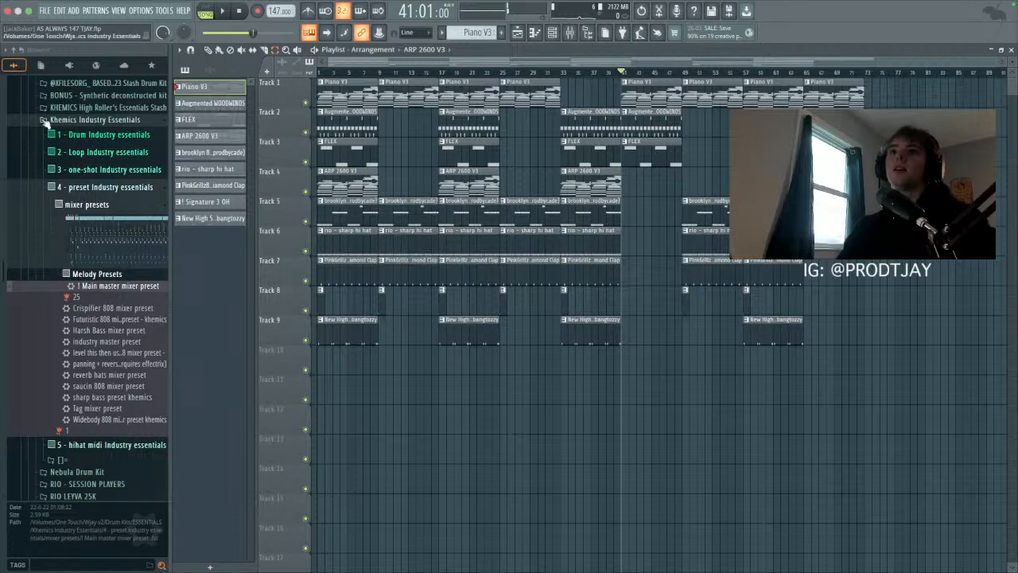
pyautogui.click(45, 11)
pyautogui.click(45, 11)
pyautogui.click(44, 11)
pyautogui.moveTo(78, 123)
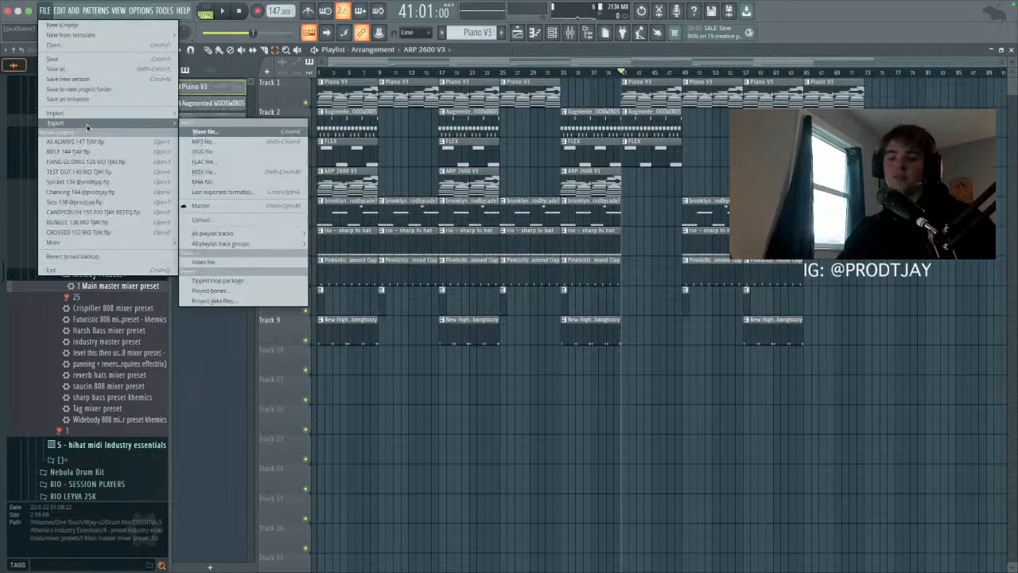
pyautogui.click(203, 140)
pyautogui.click(394, 185)
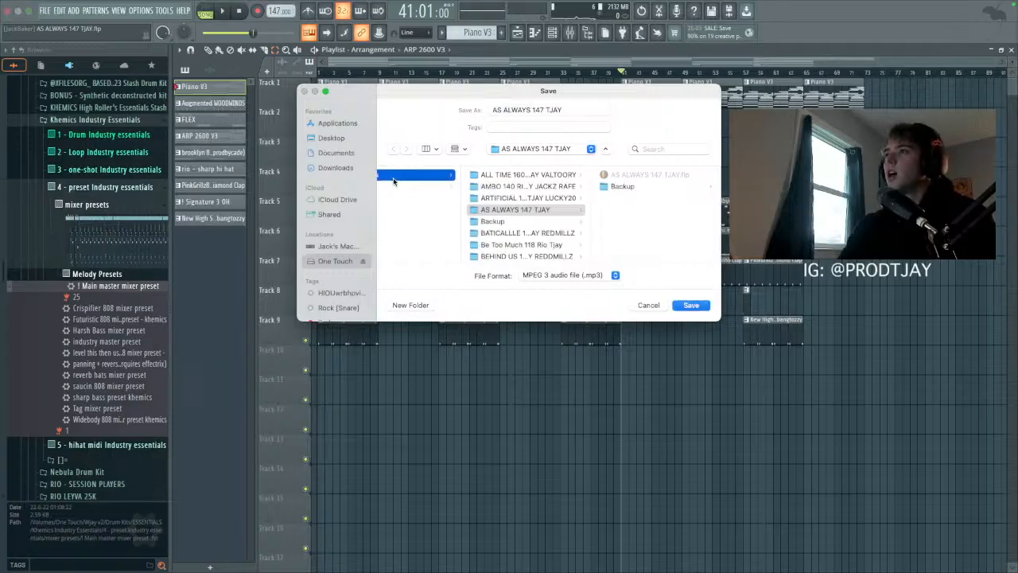
pyautogui.click(690, 305)
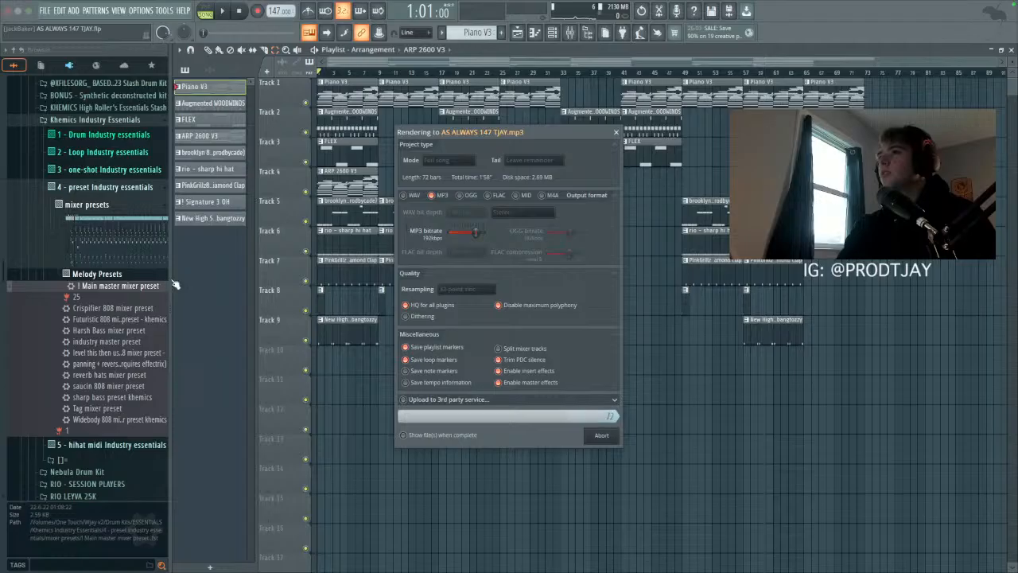
# Step: Delete all the 808, hi-hat, clap, open hat and snare clips on Tracks 5 to 9
pyautogui.click(694, 345)
pyautogui.moveTo(339, 218); pyautogui.dragTo(789, 323)
pyautogui.press('Delete')
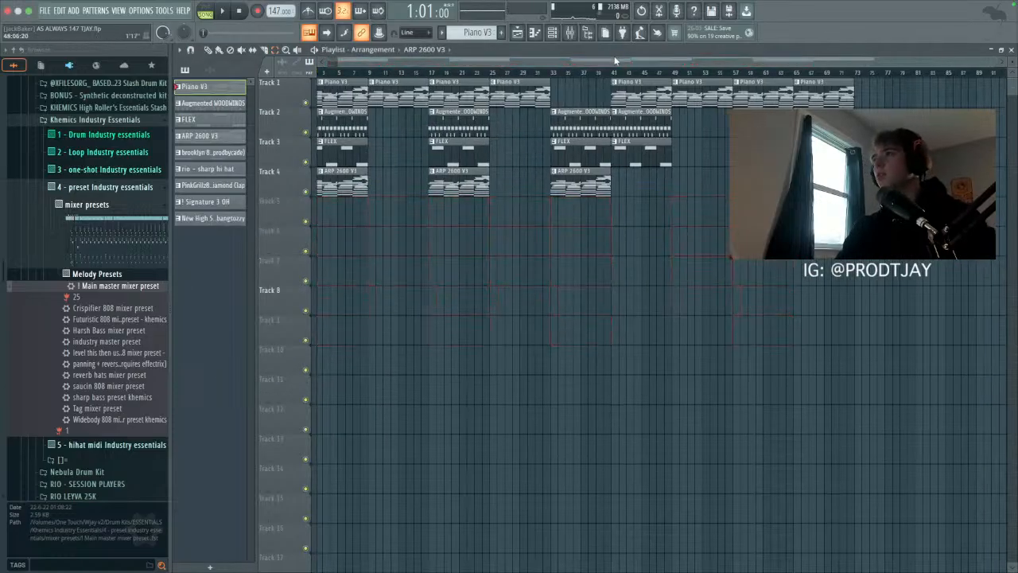
# Step: Move the bar-17 Augmented WOODWINDS clip to bar 9, then delete the bar-17 ARP 2600 V3 clip and everything from bar 25 onward
pyautogui.moveTo(612, 59); pyautogui.dragTo(477, 62)
pyautogui.moveTo(355, 266); pyautogui.dragTo(312, 299)
pyautogui.press('Delete')
pyautogui.hotkey('ctrl', 'b')
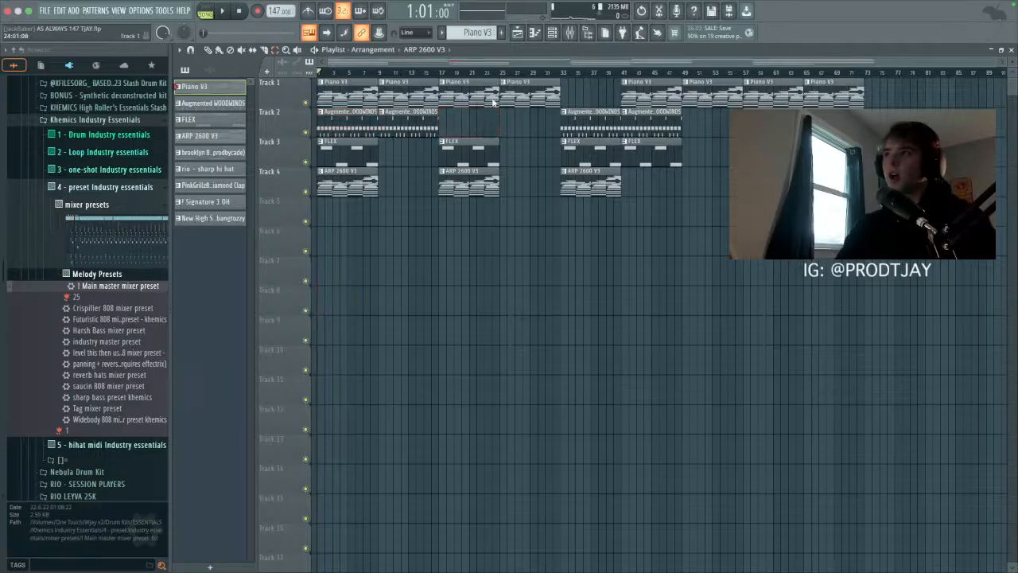
pyautogui.moveTo(520, 86); pyautogui.dragTo(1004, 199)
pyautogui.press('Delete')
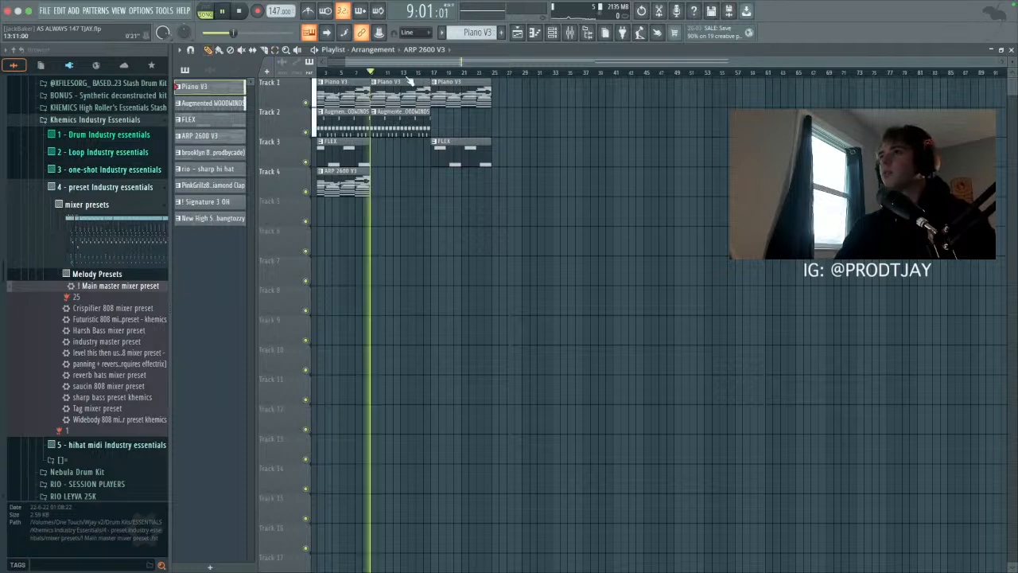
# Step: Place solo clips of Piano V3 at bar 29, Augmented WOODWINDS at bar 41 and FLEX at bar 53, with ARP 2600 V3 after them
pyautogui.click(545, 94)
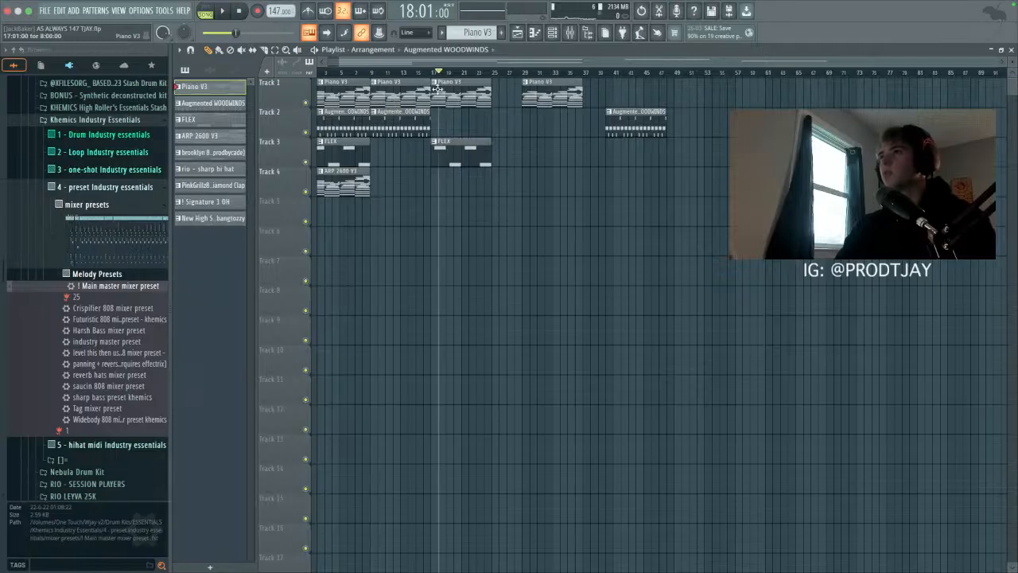
pyautogui.moveTo(445, 151); pyautogui.dragTo(462, 152)
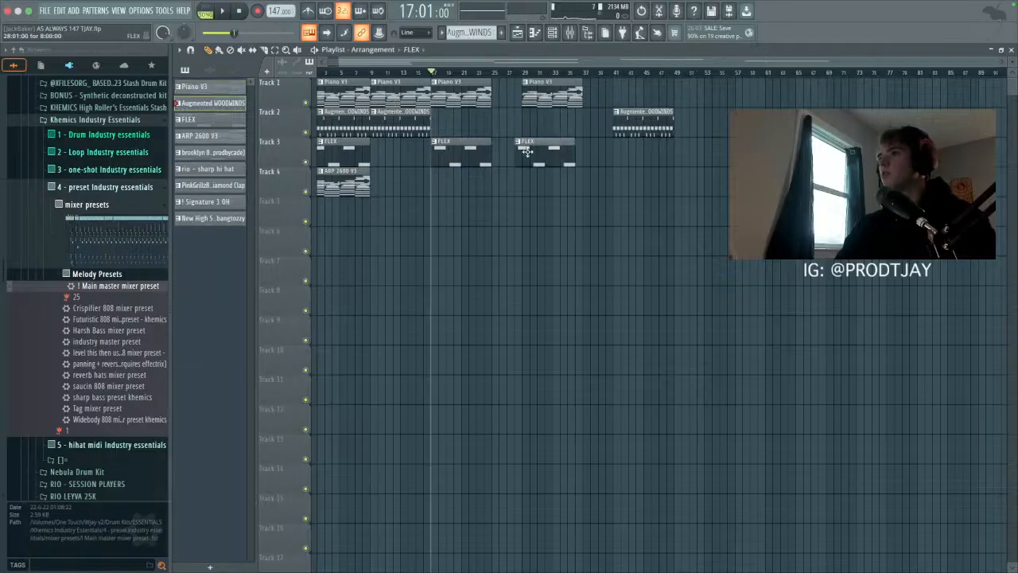
pyautogui.moveTo(360, 186); pyautogui.dragTo(988, 212)
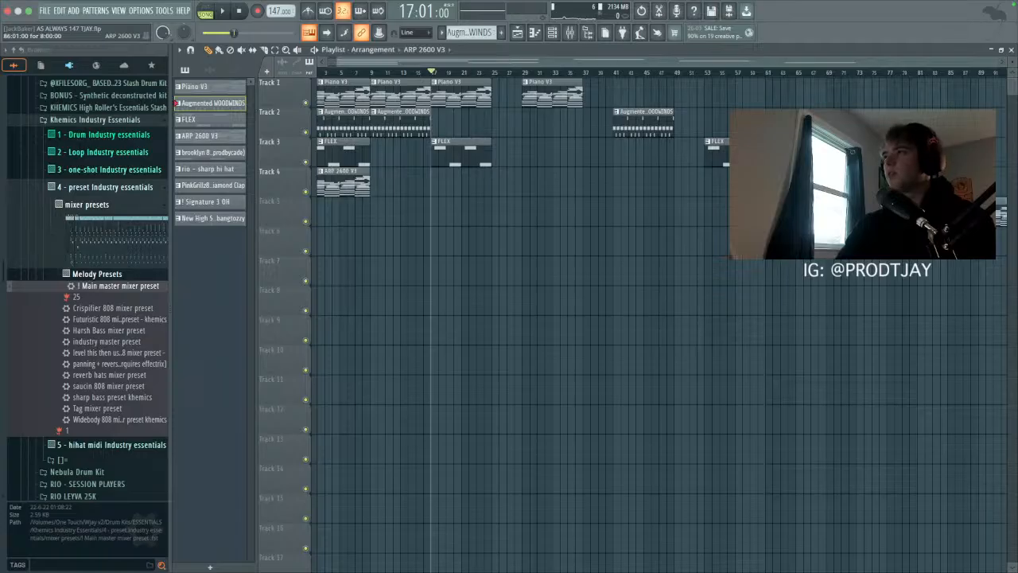
pyautogui.moveTo(697, 61); pyautogui.dragTo(652, 61)
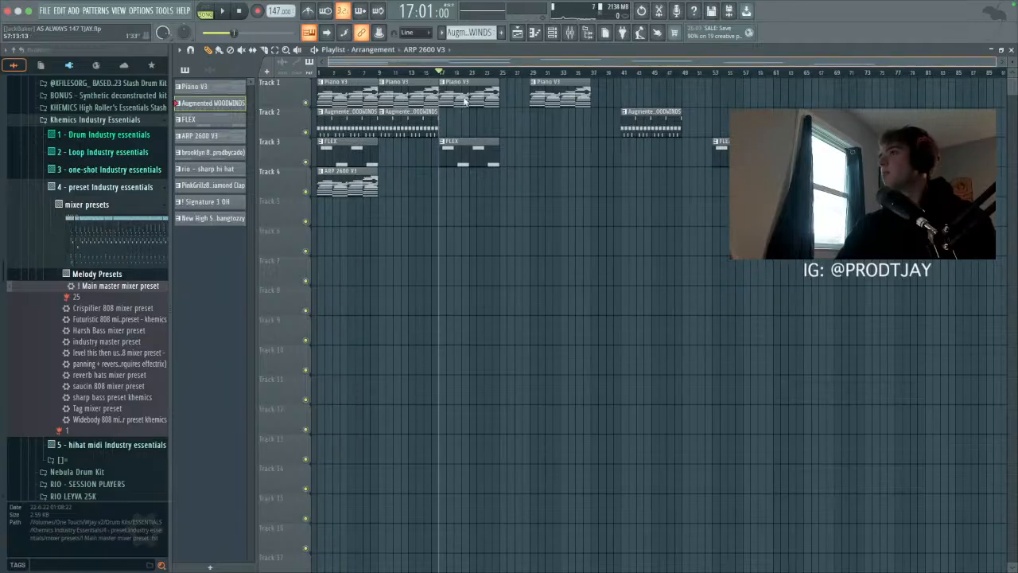
pyautogui.moveTo(237, 31); pyautogui.dragTo(203, 32)
pyautogui.click(44, 10)
pyautogui.moveTo(72, 121)
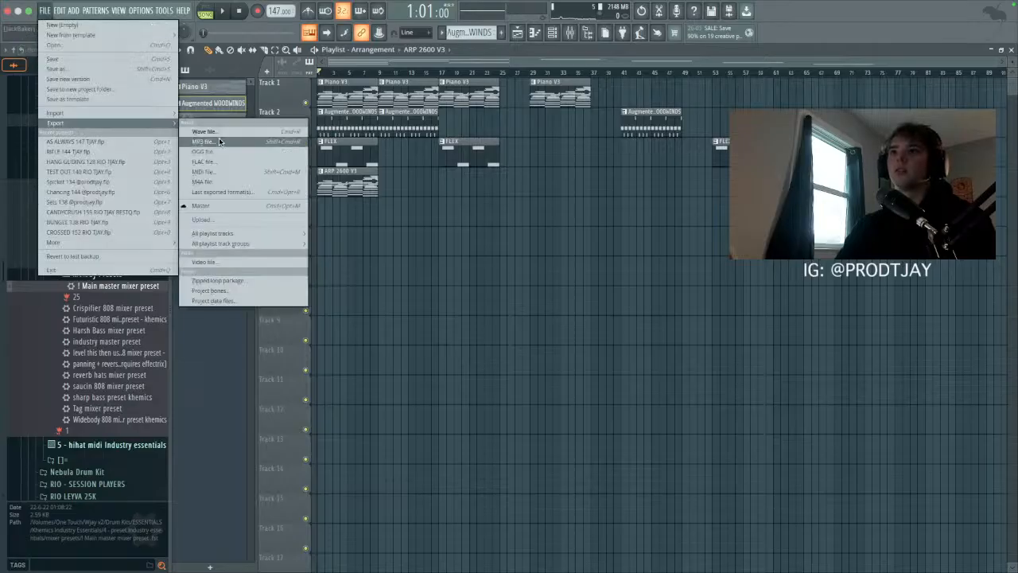
pyautogui.click(227, 137)
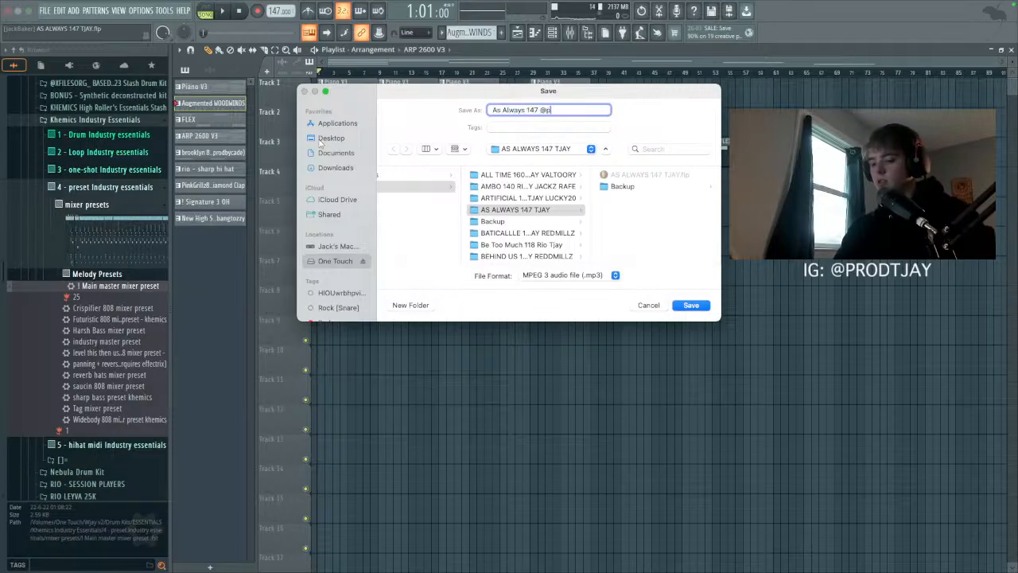
pyautogui.click(444, 174)
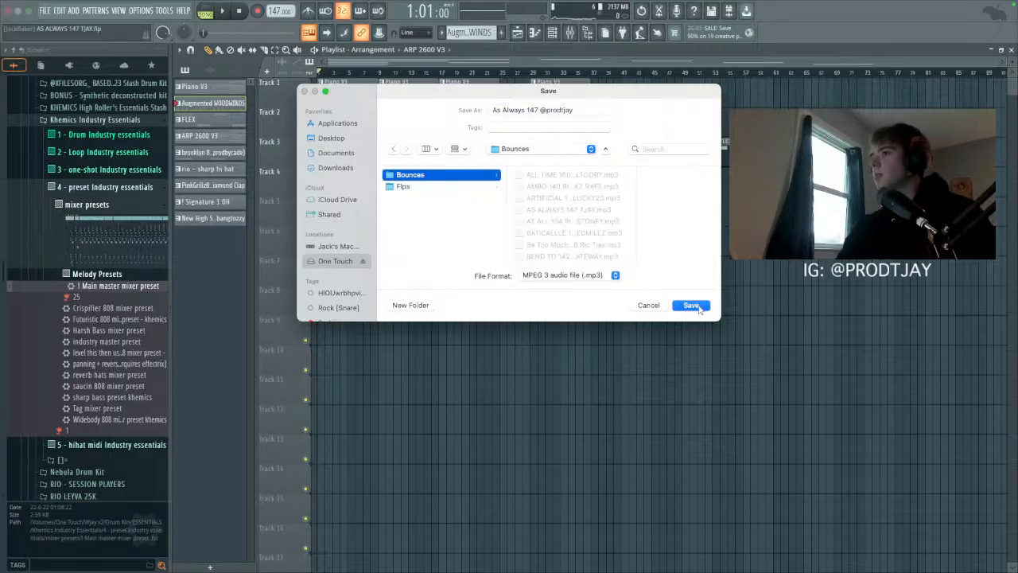
pyautogui.click(691, 305)
pyautogui.click(602, 436)
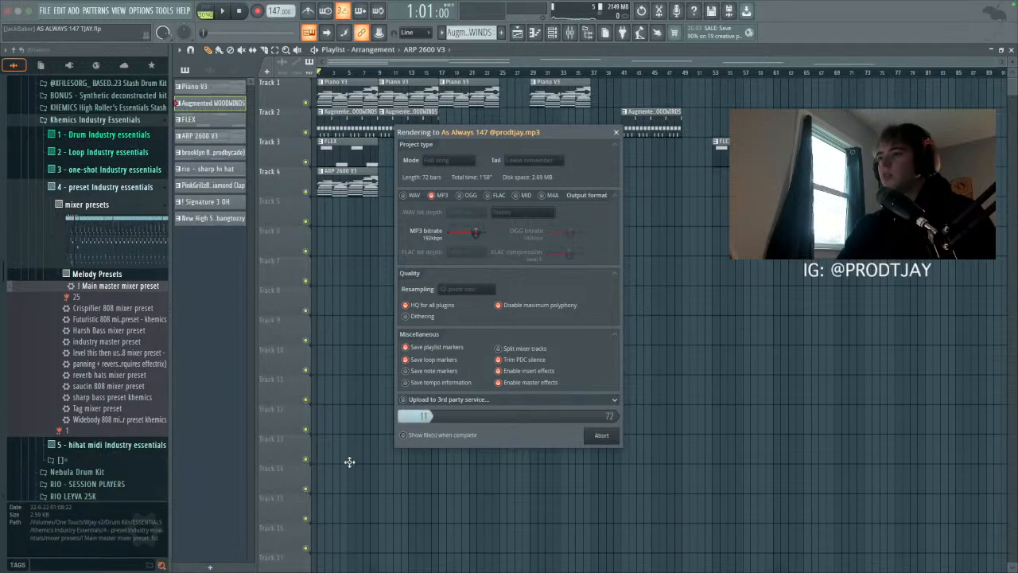
# Step: Switch to Finder and open the Beats project's Bounces folder containing the two new As Always 147 exports
pyautogui.moveTo(781, 557)
pyautogui.click(595, 547)
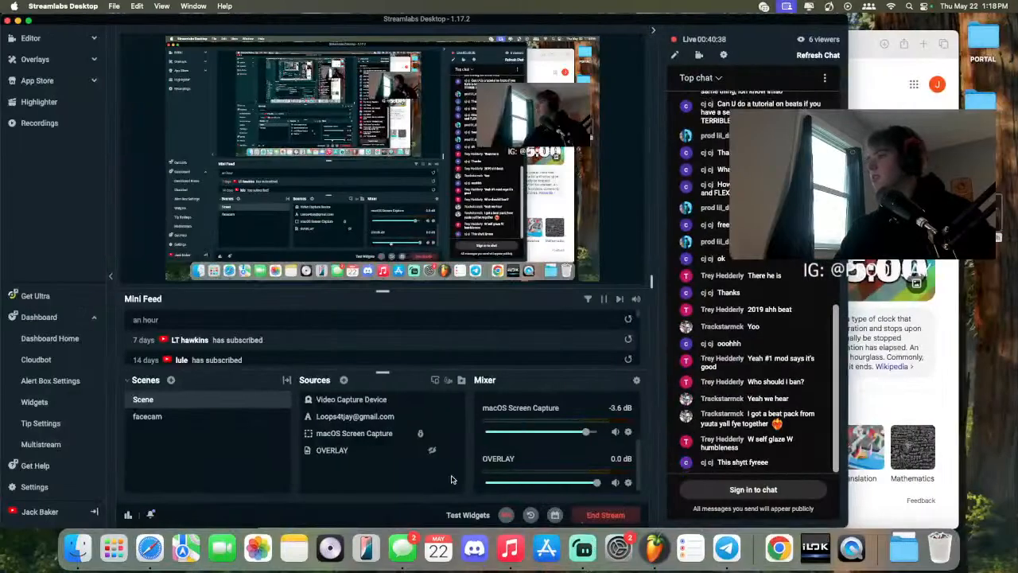
pyautogui.click(80, 561)
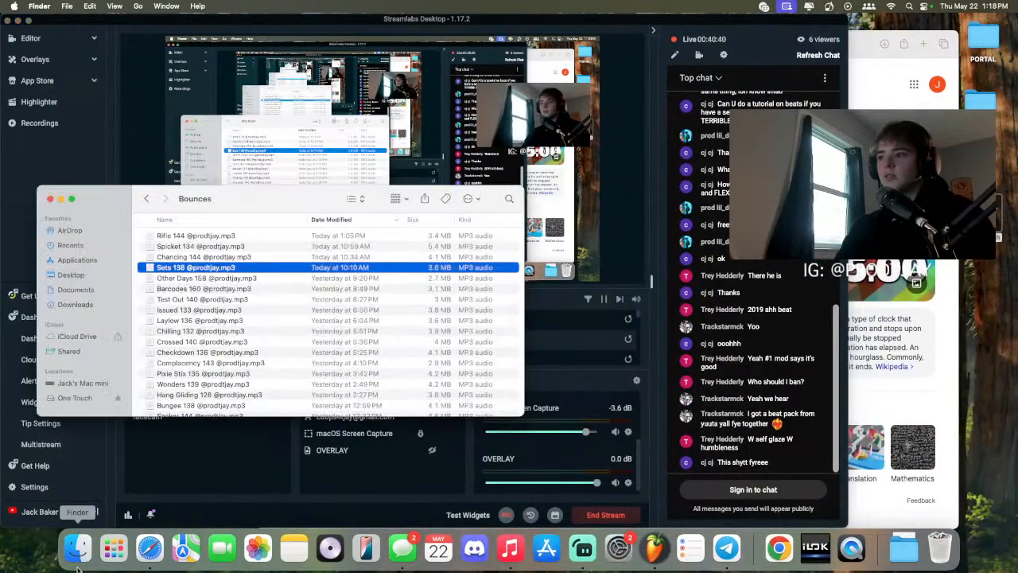
pyautogui.press('Down')
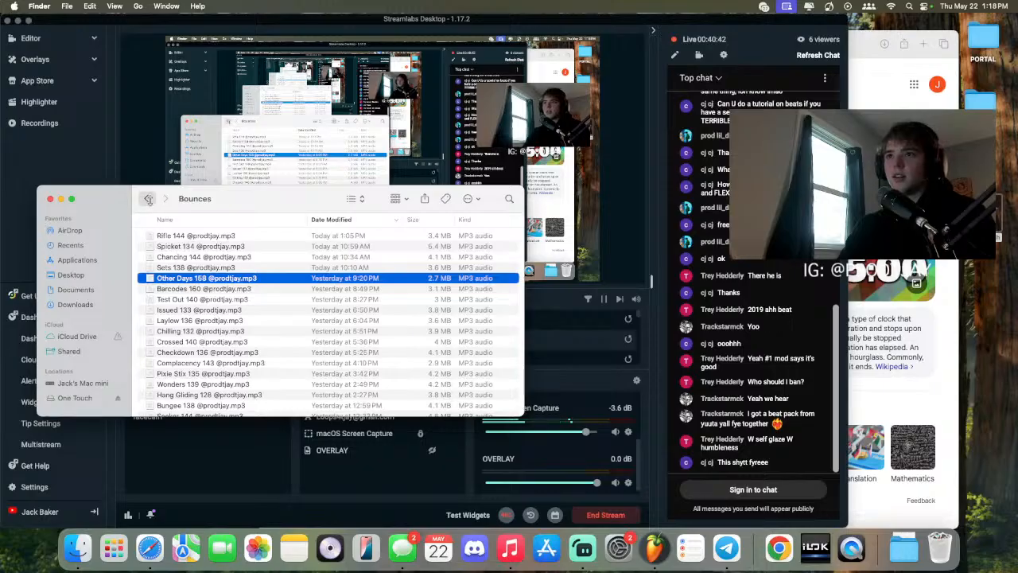
pyautogui.click(148, 199)
pyautogui.click(148, 199)
pyautogui.doubleClick(188, 237)
pyautogui.doubleClick(233, 237)
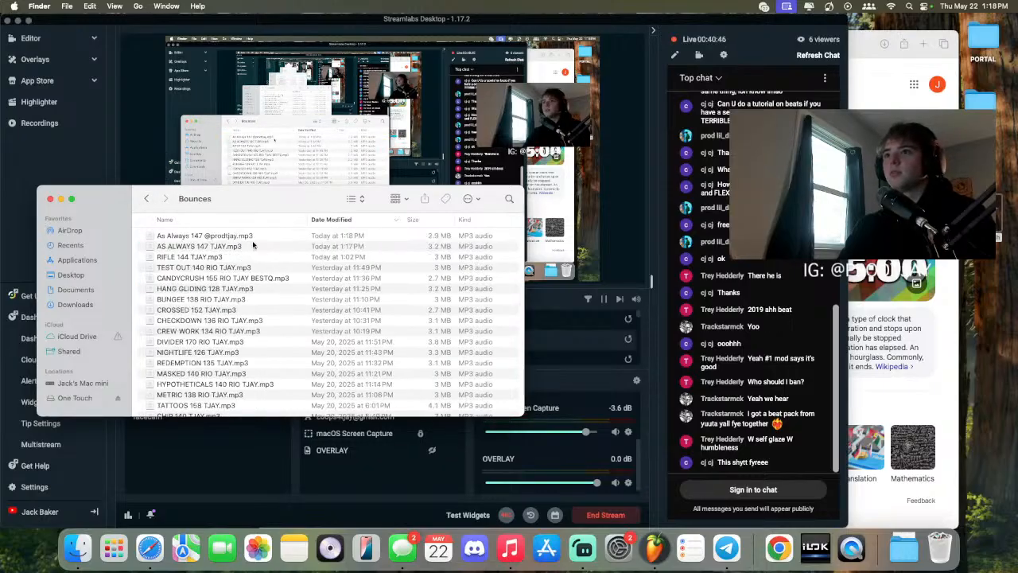
# Step: Play AS ALWAYS 147 TJAY.mp3 from the folder and close the Music window
pyautogui.doubleClick(253, 246)
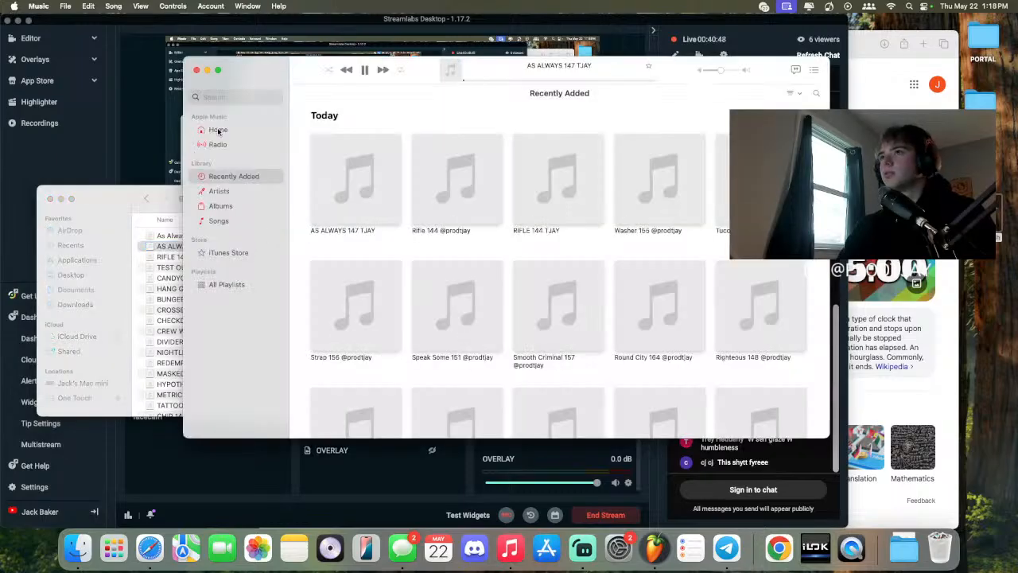
pyautogui.click(196, 70)
pyautogui.doubleClick(231, 258)
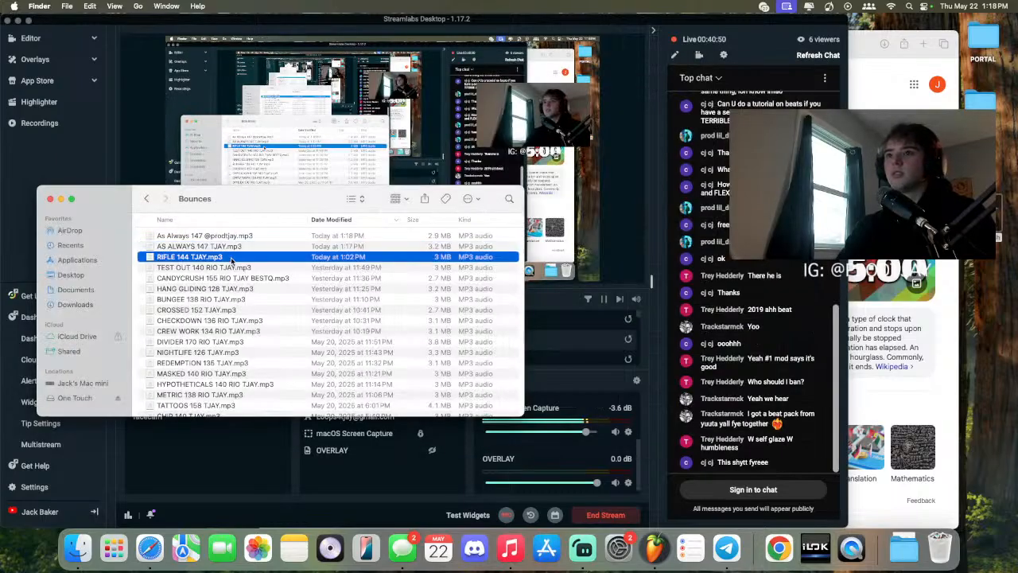
pyautogui.click(253, 236)
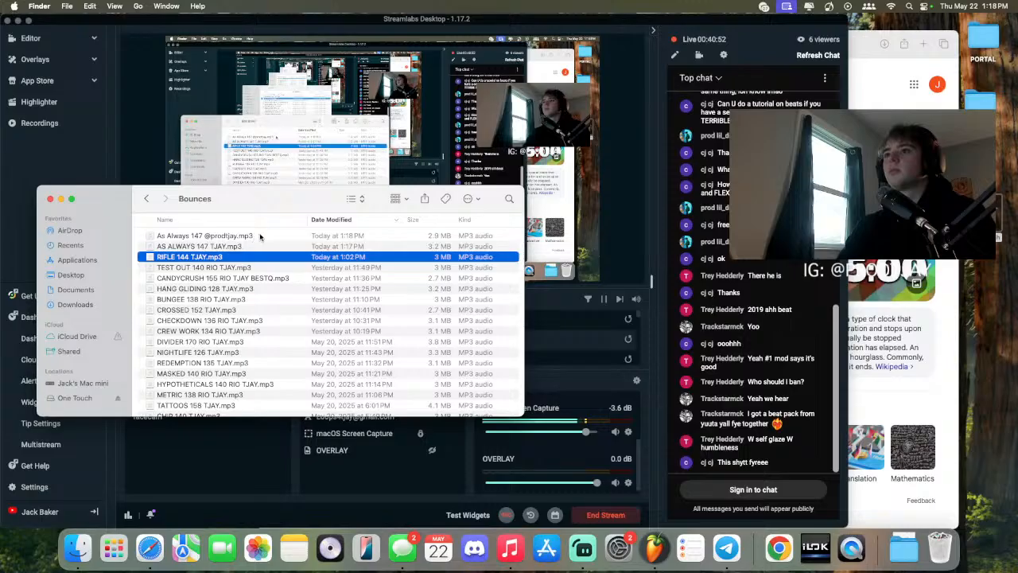
pyautogui.rightClick(256, 235)
pyautogui.click(292, 363)
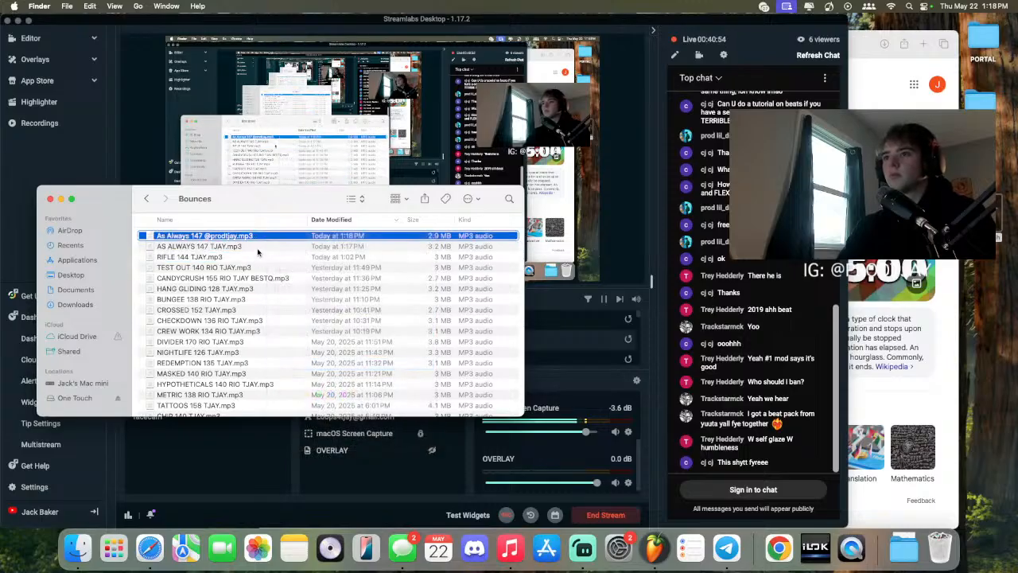
pyautogui.rightClick(257, 236)
pyautogui.click(123, 210)
pyautogui.press('super+BackSpace')
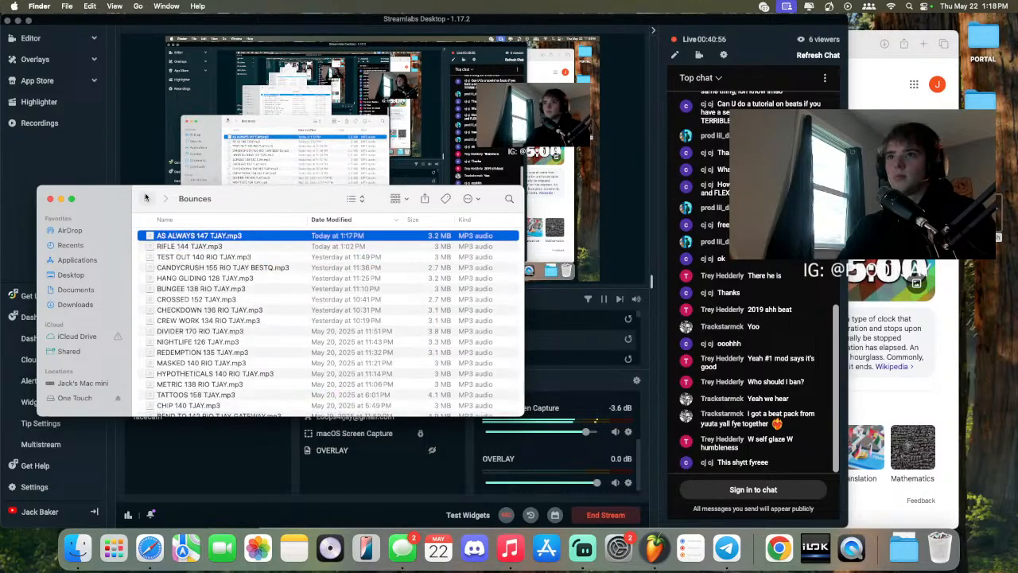
pyautogui.click(146, 199)
pyautogui.doubleClick(179, 246)
pyautogui.doubleClick(203, 237)
pyautogui.scroll(-5, 267, 327)
pyautogui.scroll(-10, 263, 342)
pyautogui.rightClick(270, 414)
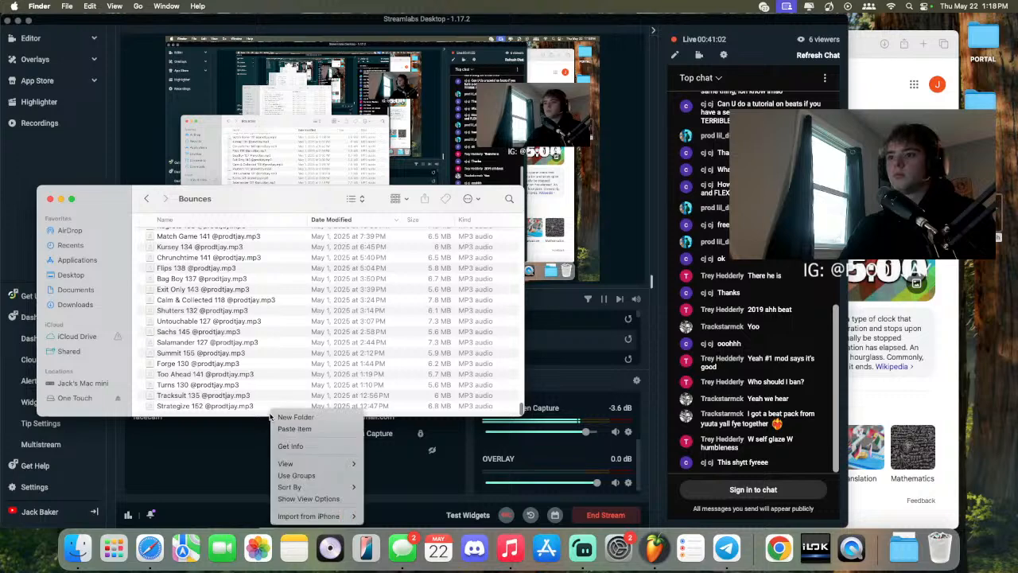
pyautogui.click(294, 428)
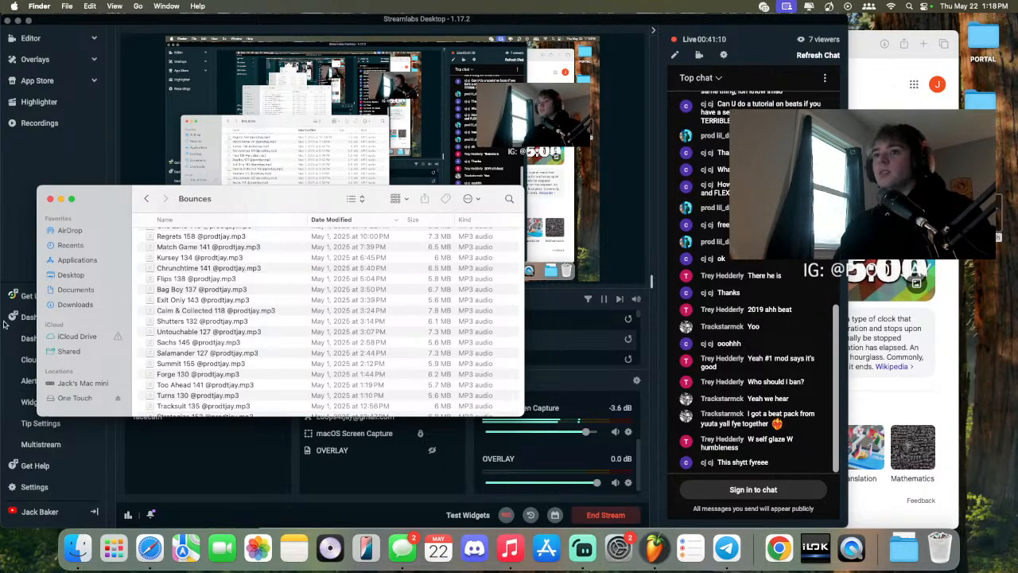
pyautogui.click(598, 273)
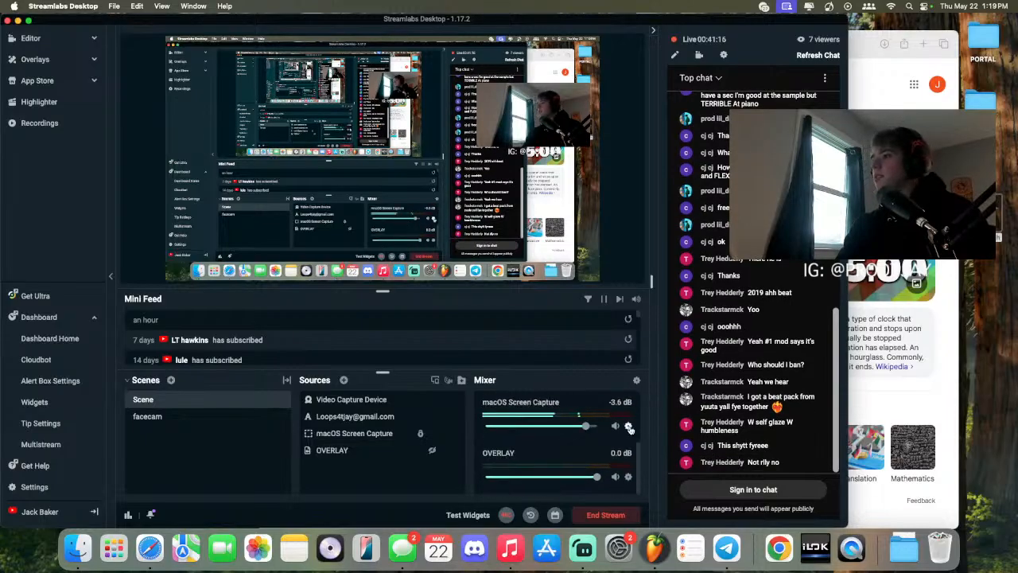
# Step: Check the playback in the Music window and the Yeti Nano level in the Streamlabs Desktop mixer
pyautogui.click(509, 553)
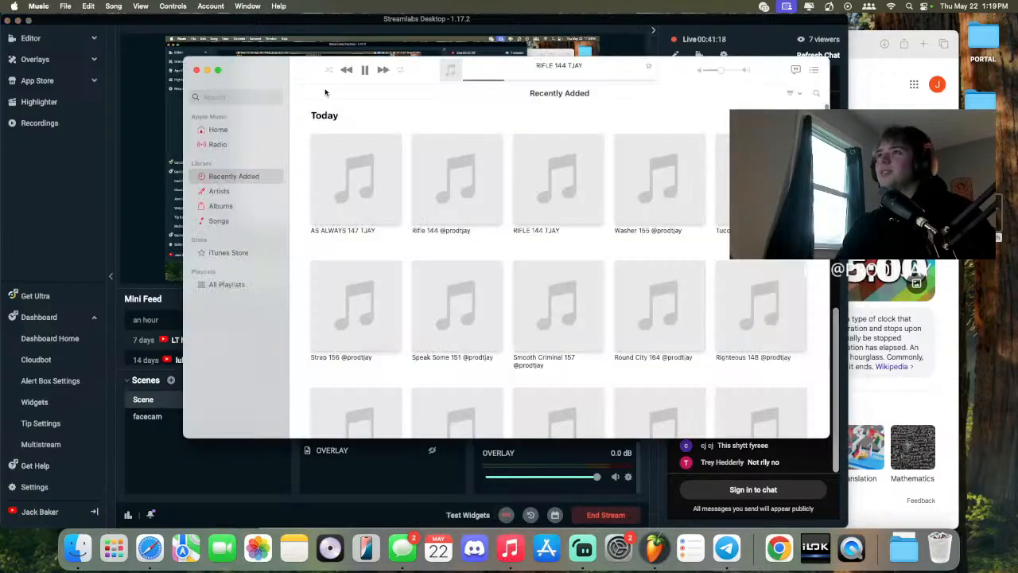
pyautogui.click(671, 477)
pyautogui.scroll(3, 567, 469)
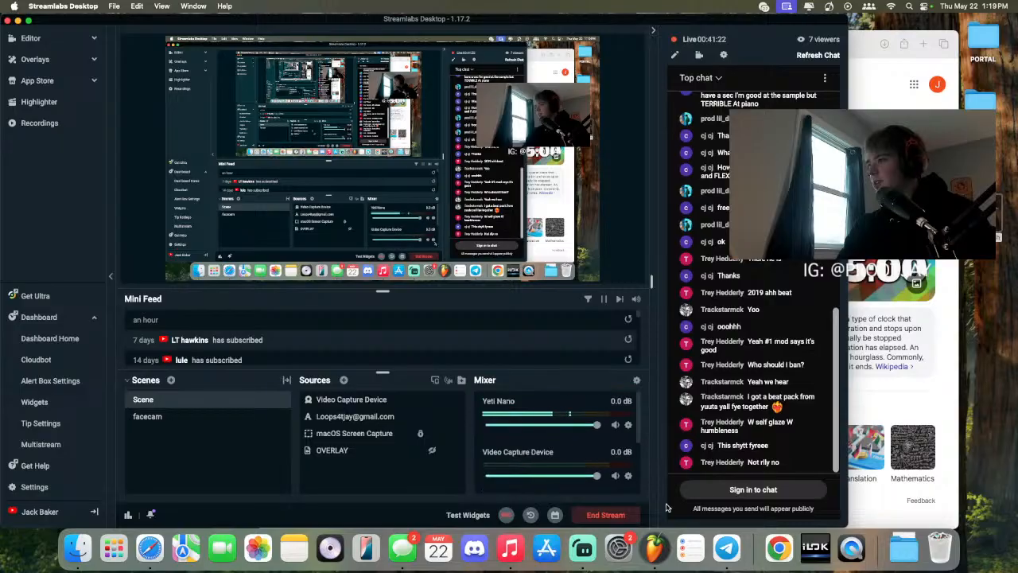
# Step: Switch to FL Studio and start a new project, discarding the changes to AS ALWAYS 147 TJAY.flp
pyautogui.click(655, 548)
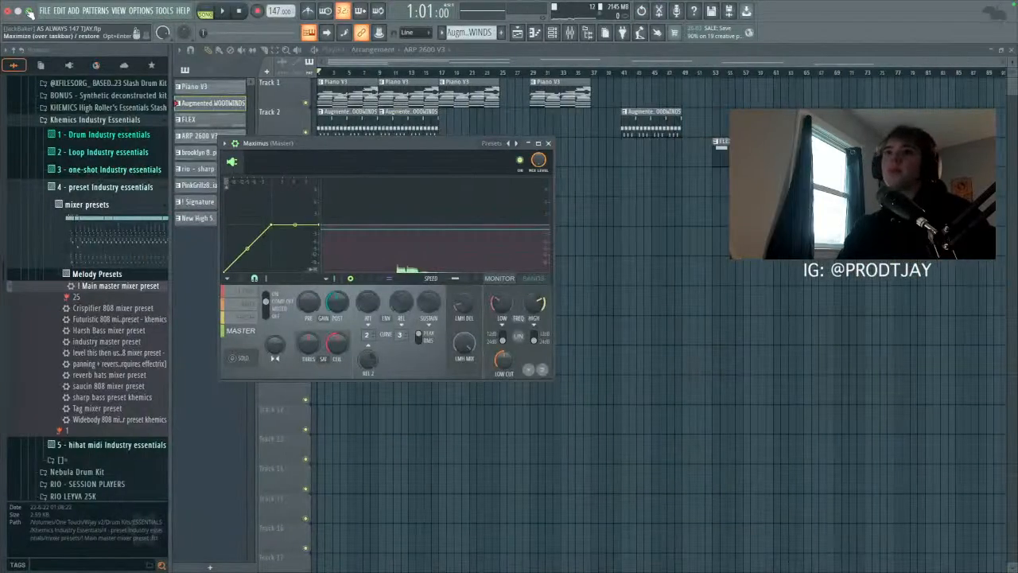
pyautogui.click(43, 11)
pyautogui.click(58, 24)
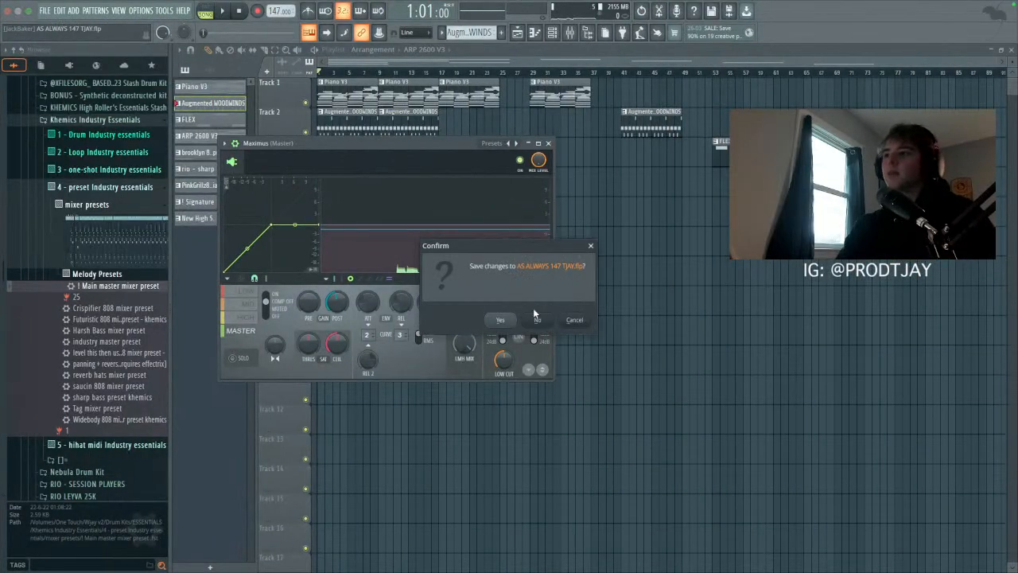
pyautogui.click(538, 320)
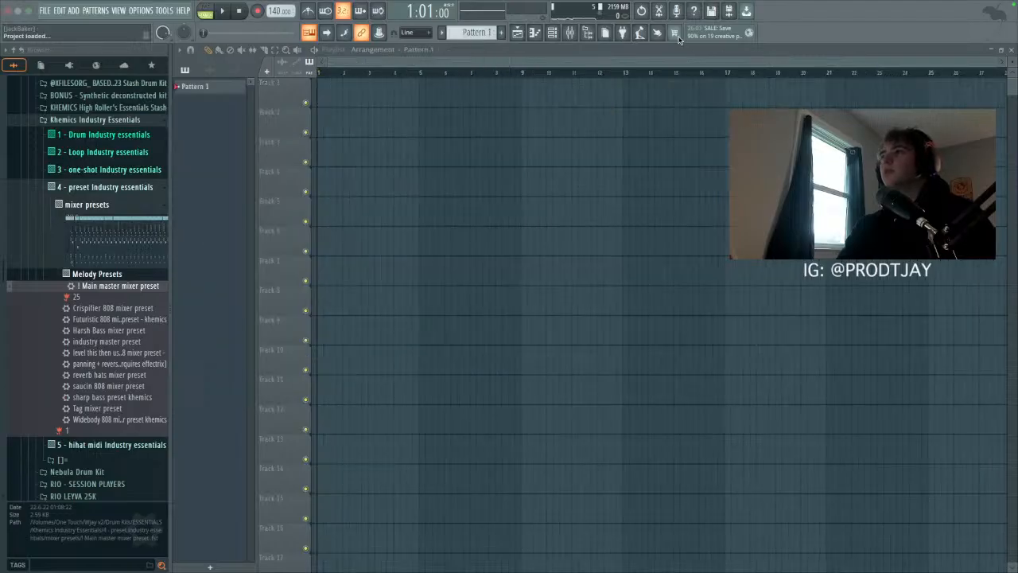
# Step: Add a ZENOLOGY instrument channel to the channel rack
pyautogui.click(552, 32)
pyautogui.click(235, 104)
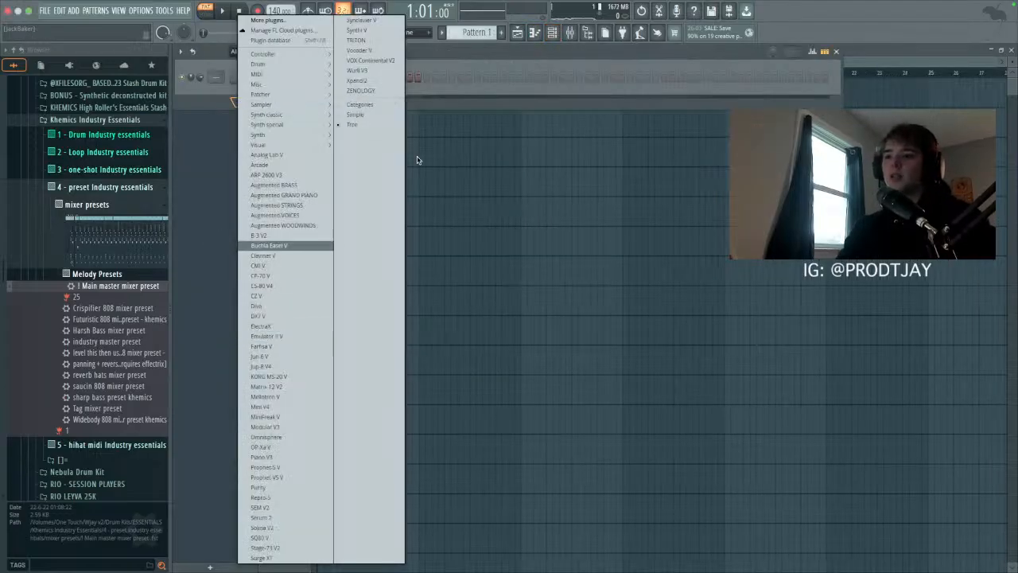
pyautogui.click(357, 91)
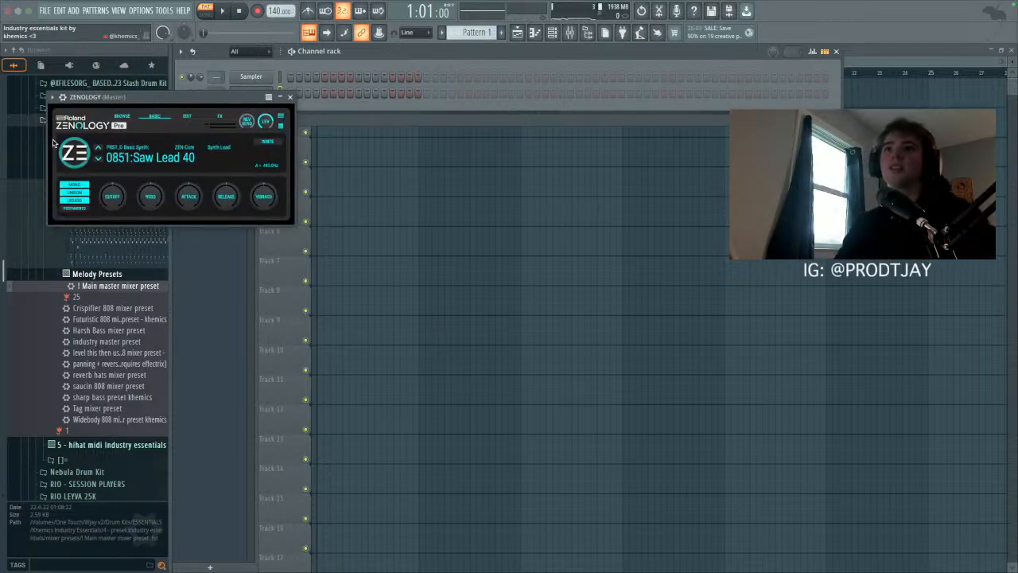
# Step: Audition ZENOLOGY's Synth PolyKey presets, load 0437:S-SawPoly 3 and close the plugin window
pyautogui.click(122, 116)
pyautogui.scroll(-5, 218, 304)
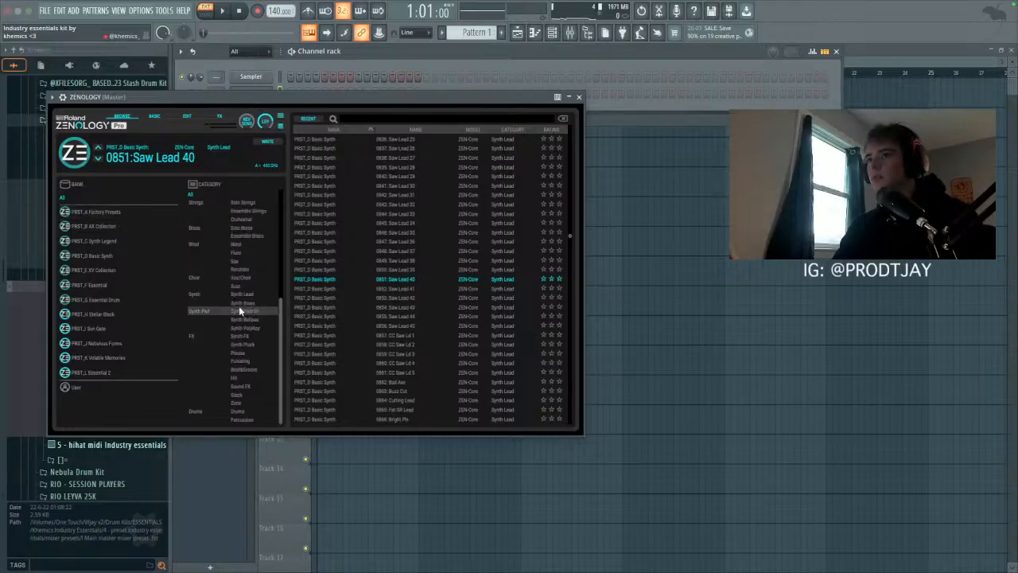
pyautogui.click(251, 326)
pyautogui.scroll(-5, 469, 304)
pyautogui.scroll(-5, 424, 304)
pyautogui.click(404, 214)
pyautogui.click(414, 232)
pyautogui.click(420, 252)
pyautogui.click(415, 242)
pyautogui.click(422, 261)
pyautogui.click(426, 250)
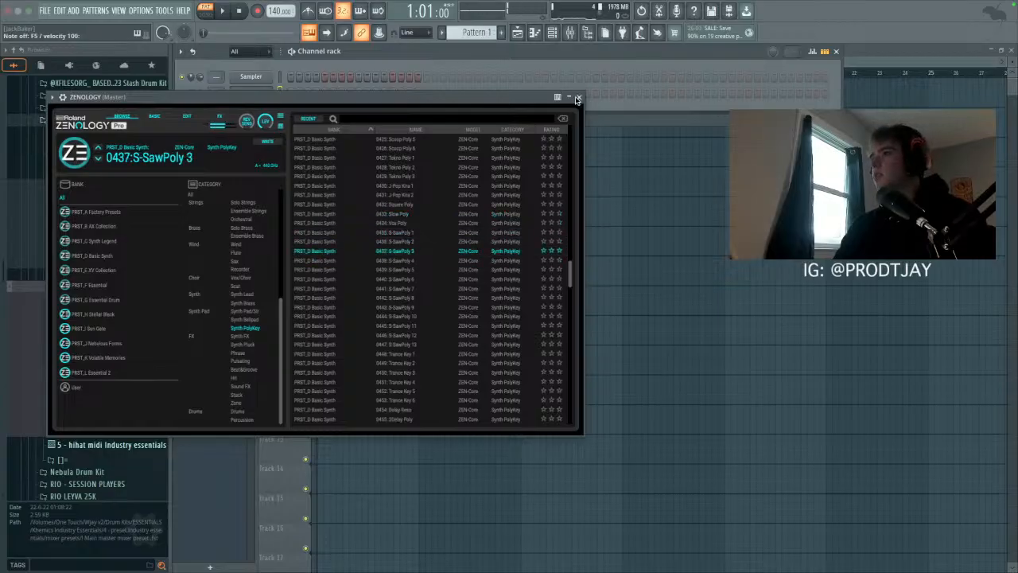
pyautogui.click(578, 96)
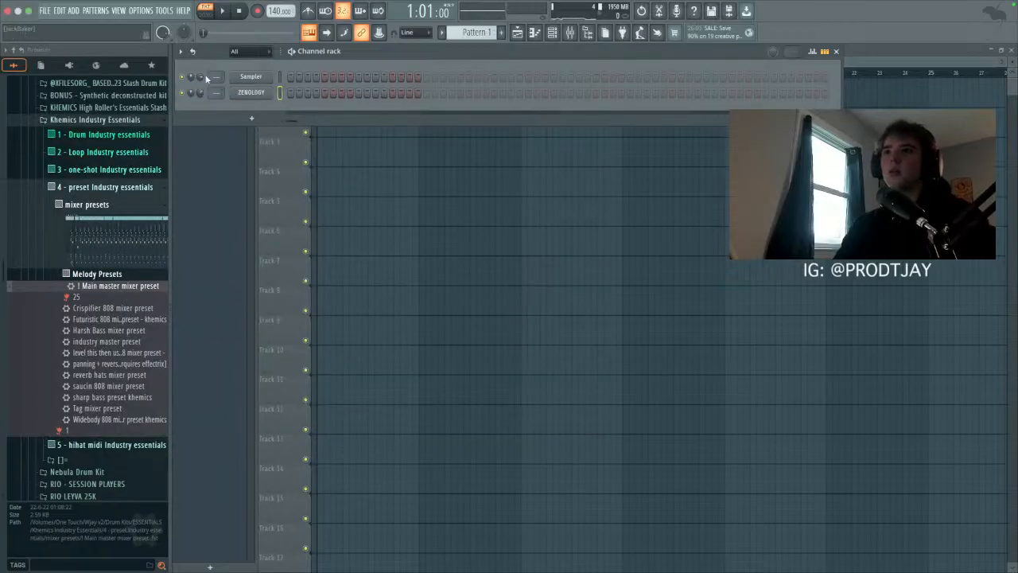
# Step: Draw a first 12-step chord of G4, B4, D5 and E5 at the start of ZENOLOGY's piano roll and play it
pyautogui.click(534, 32)
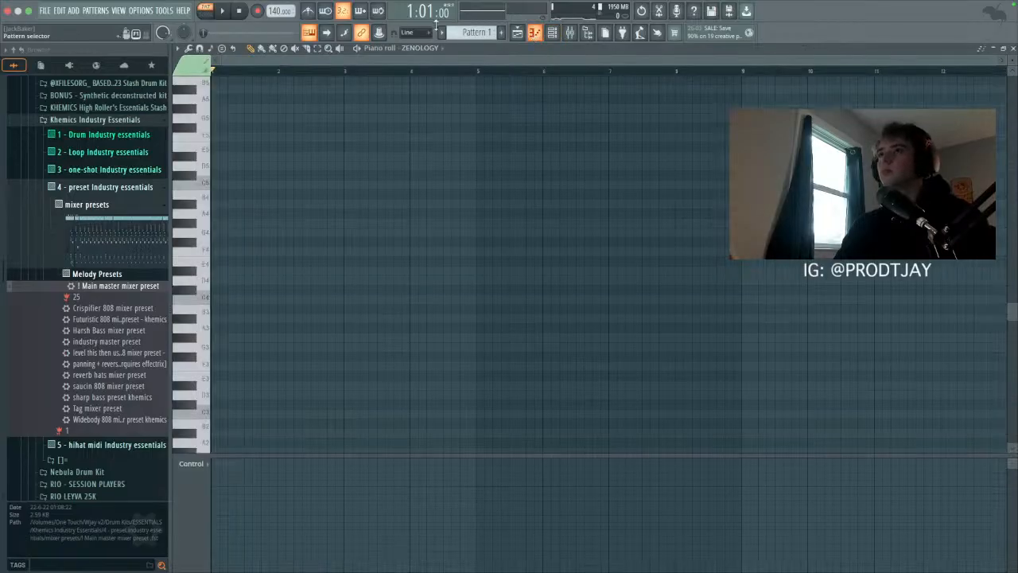
pyautogui.press('space')
pyautogui.scroll(-3, 237, 144)
pyautogui.press('space')
pyautogui.moveTo(222, 185); pyautogui.dragTo(199, 187)
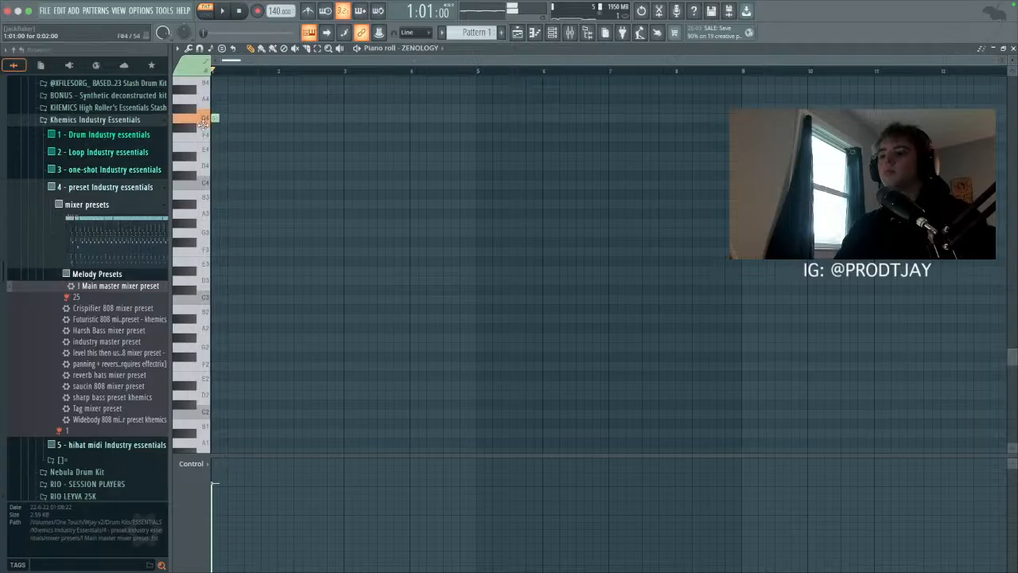
pyautogui.scroll(2, 231, 167)
pyautogui.scroll(2, 231, 169)
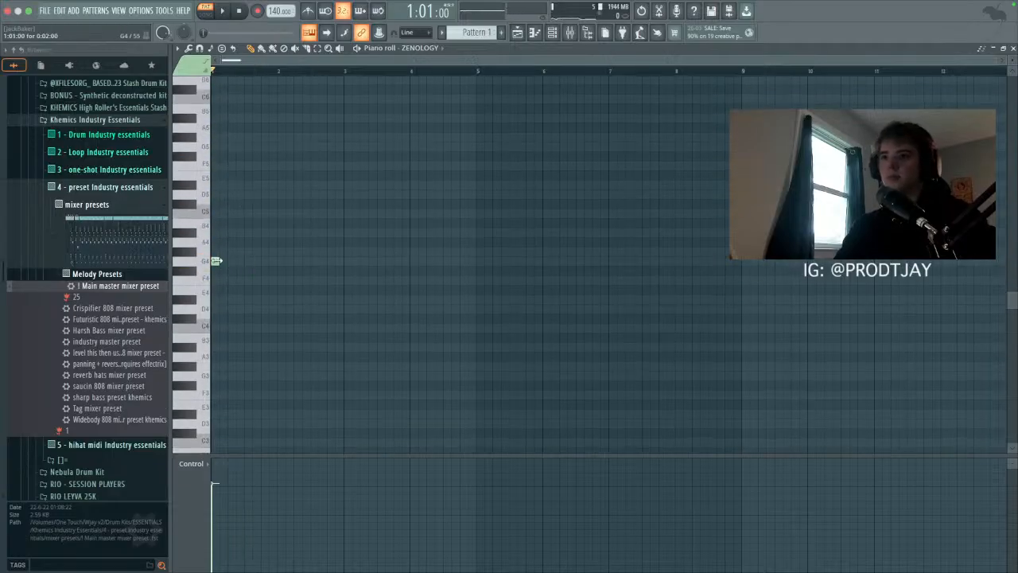
pyautogui.click(246, 223)
pyautogui.click(249, 194)
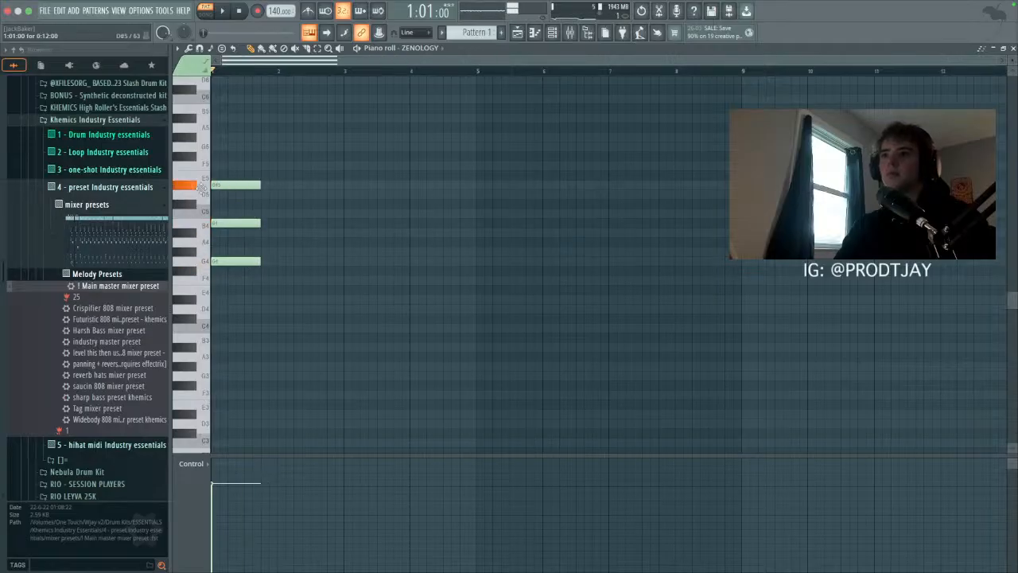
pyautogui.click(218, 175)
pyautogui.press('space')
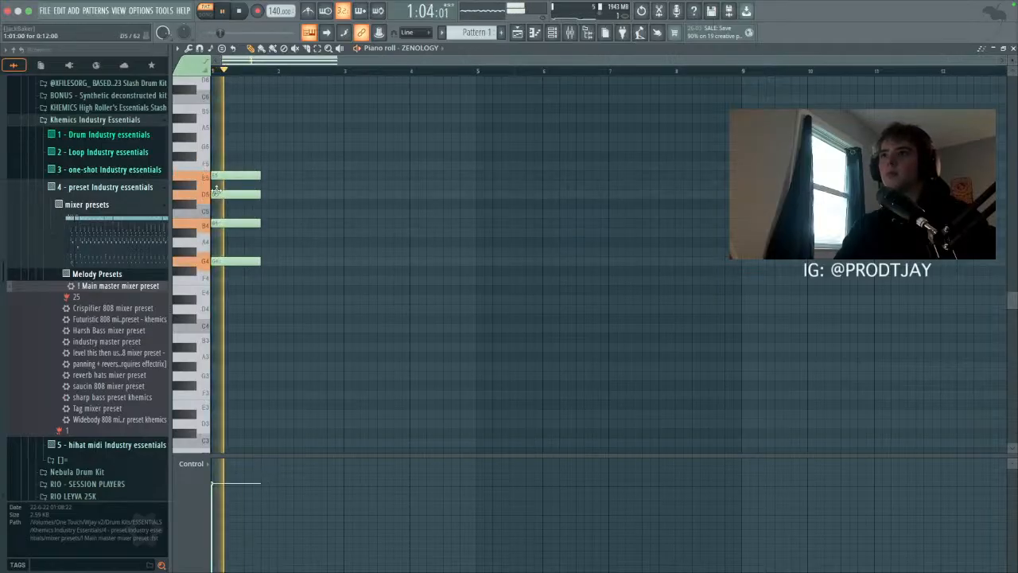
# Step: Draw a second chord of A4, C5, E5 and G5 starting halfway through the first chord
pyautogui.click(237, 242)
pyautogui.click(236, 206)
pyautogui.moveTo(234, 211); pyautogui.dragTo(234, 214)
pyautogui.click(235, 177)
pyautogui.click(233, 147)
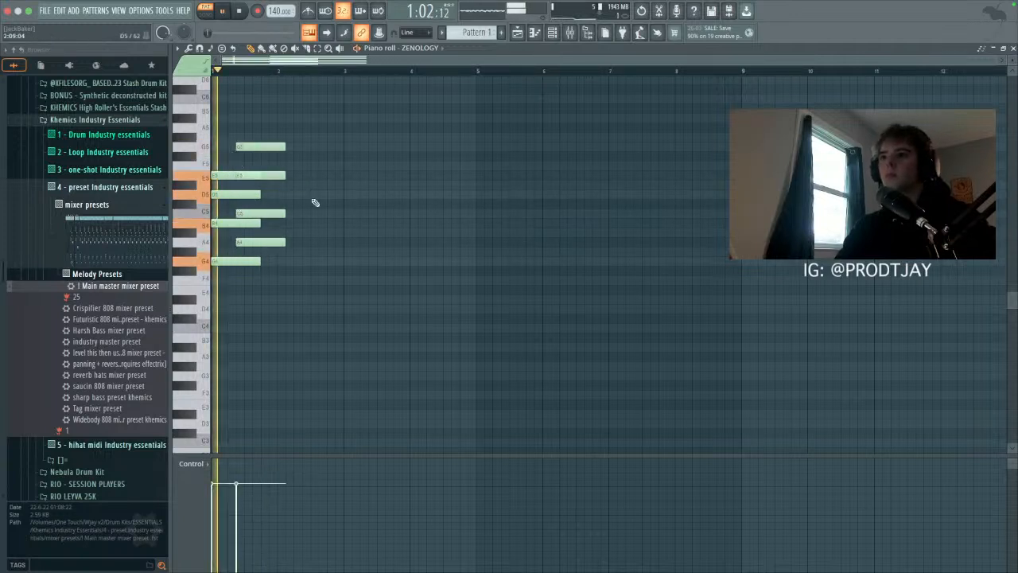
# Step: Draw a third chord of F4, B4 and D5 starting where the first chord ends
pyautogui.click(261, 224)
pyautogui.moveTo(261, 224); pyautogui.dragTo(257, 279)
pyautogui.moveTo(277, 224); pyautogui.dragTo(262, 222)
pyautogui.moveTo(266, 176)
pyautogui.mouseDown()
pyautogui.moveTo(264, 197)
pyautogui.moveTo(272, 175)
pyautogui.mouseUp()
pyautogui.click(265, 194)
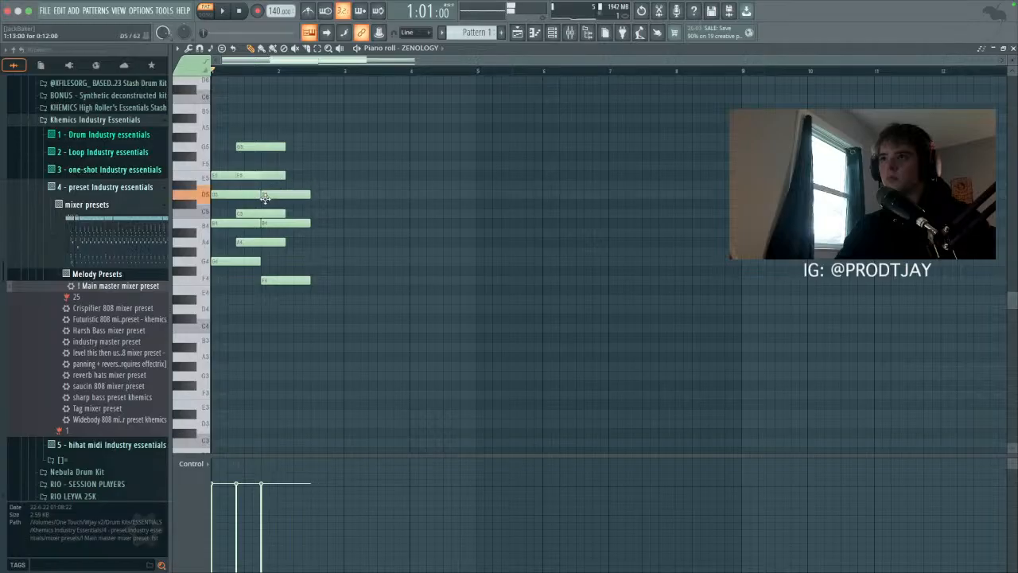
# Step: Apply quick legato to the three chords, listen back, and lower the third chord's bottom note to E4
pyautogui.press('super+l')
pyautogui.press('space')
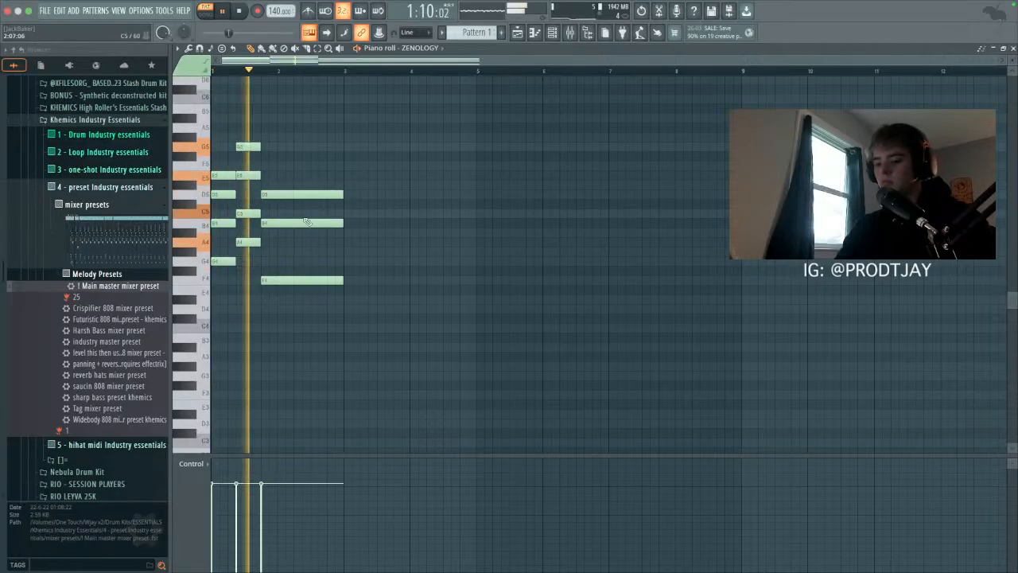
pyautogui.press('space')
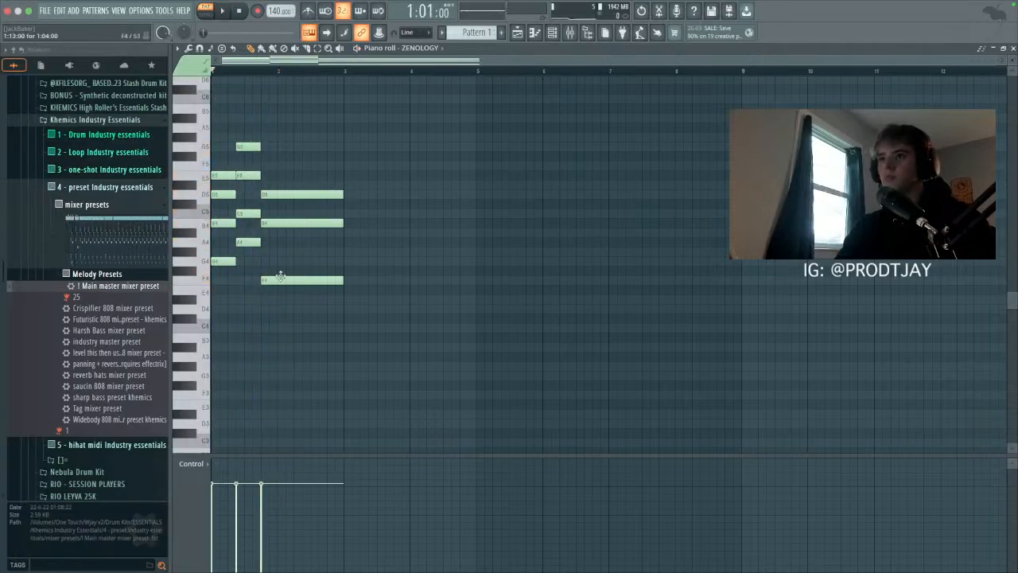
pyautogui.moveTo(280, 281); pyautogui.dragTo(281, 290)
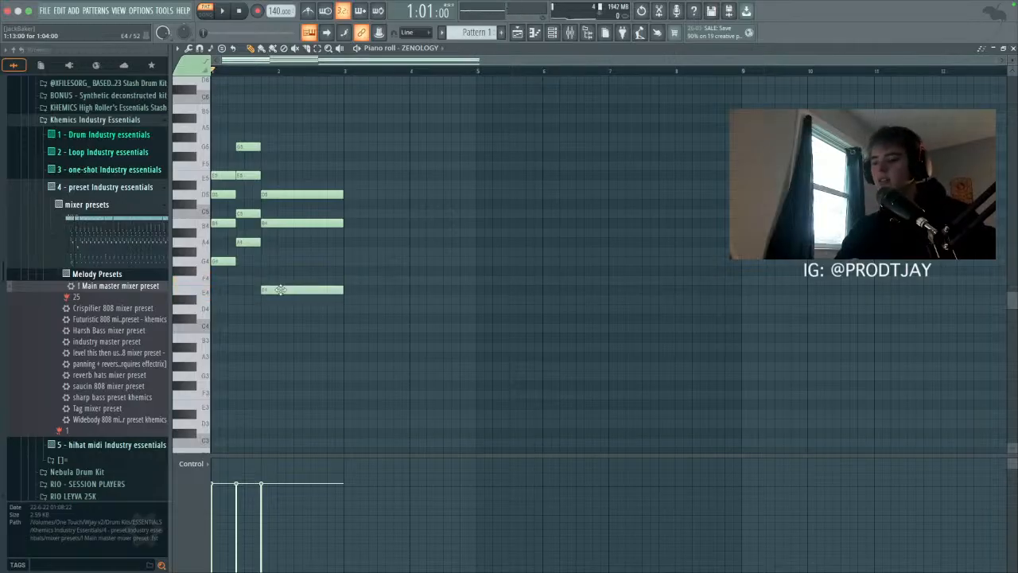
# Step: Duplicate the three-chord phrase repeatedly until it fills the piano roll up to bar 9
pyautogui.click(343, 243)
pyautogui.rightClick(358, 245)
pyautogui.press('super+b')
pyautogui.click(629, 421)
pyautogui.rightClick(642, 423)
pyautogui.scroll(4, 430, 304)
pyautogui.hotkey('ctrl', 'b')
pyautogui.click(477, 268)
pyautogui.click(533, 252)
pyautogui.rightClick(541, 251)
pyautogui.scroll(-2, 279, 285)
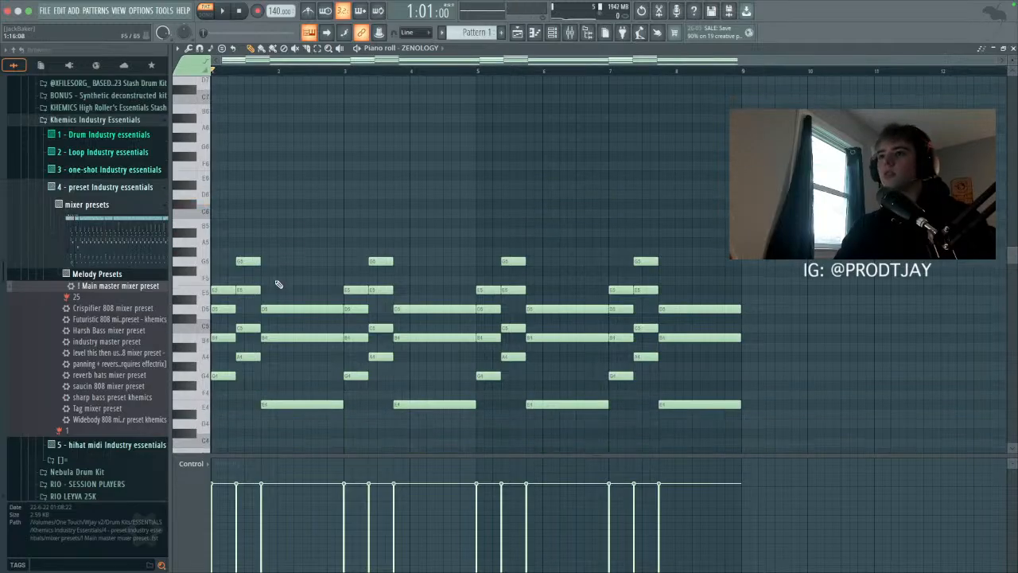
# Step: Try an F5 note on top of the first sustained chord
pyautogui.click(271, 272)
pyautogui.moveTo(279, 270); pyautogui.dragTo(279, 277)
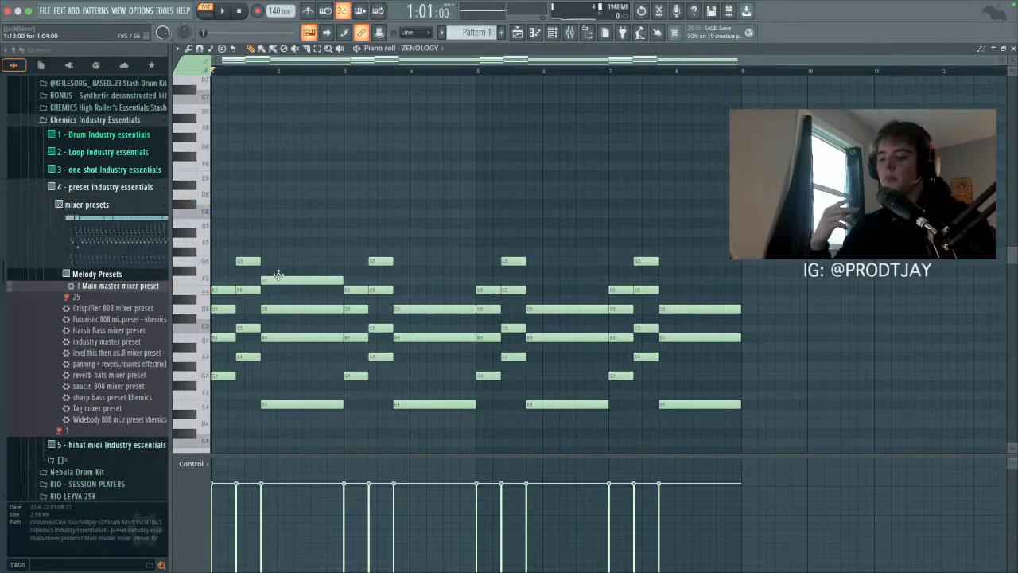
pyautogui.rightClick(278, 280)
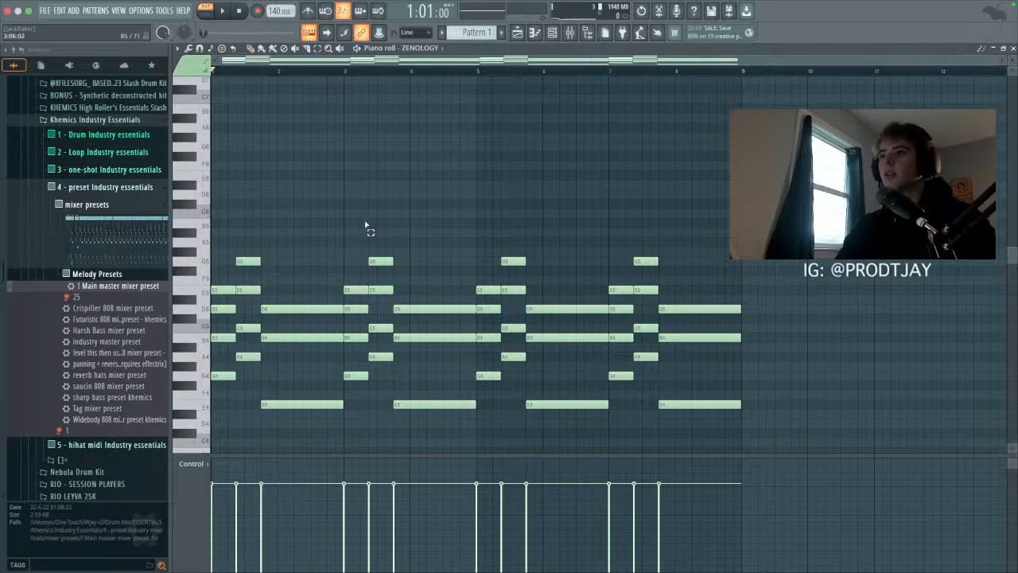
# Step: Delete every note after the first two-bar phrase, duplicate that phrase once, and play the result
pyautogui.moveTo(365, 225); pyautogui.dragTo(742, 402)
pyautogui.press('Delete')
pyautogui.press('super+b')
pyautogui.click(545, 236)
pyautogui.press('space')
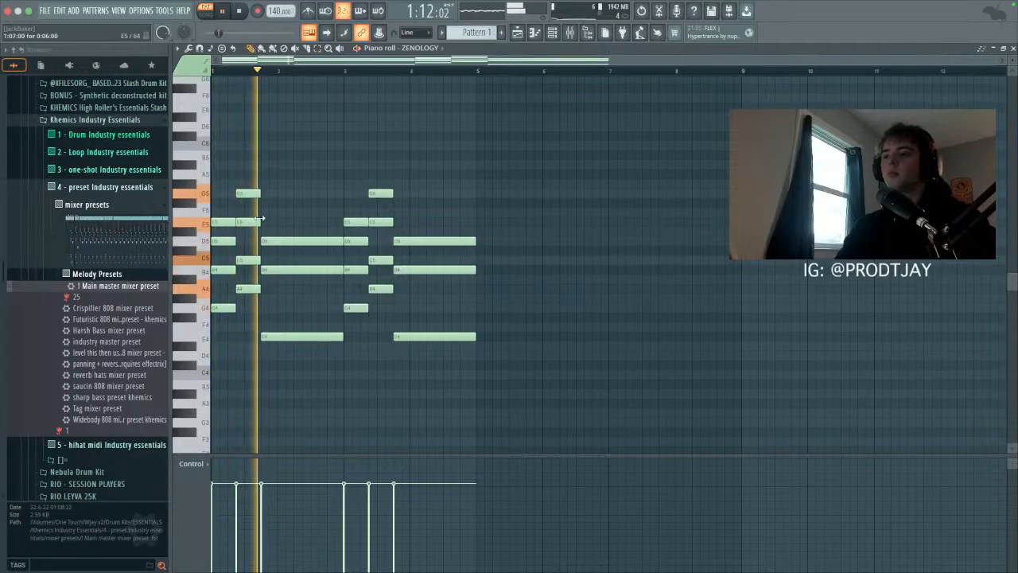
# Step: Reduce the first sustained chord to a single D5 note by removing its E4 and B4 notes
pyautogui.rightClick(280, 337)
pyautogui.press('space')
pyautogui.press('space')
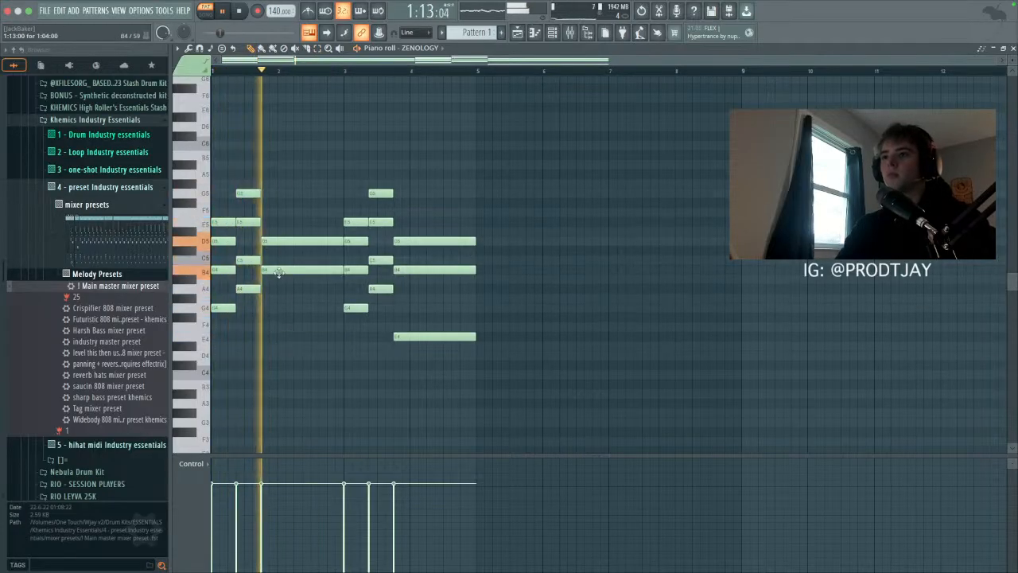
pyautogui.moveTo(275, 271); pyautogui.dragTo(271, 241)
pyautogui.rightClick(279, 243)
# Step: Lower the sustained D5 note by one octave and audition the phrase
pyautogui.click(317, 48)
pyautogui.press('space')
pyautogui.moveTo(314, 141); pyautogui.dragTo(300, 363)
pyautogui.hotkey('ctrl', 'Down')
pyautogui.press('space')
pyautogui.click(308, 385)
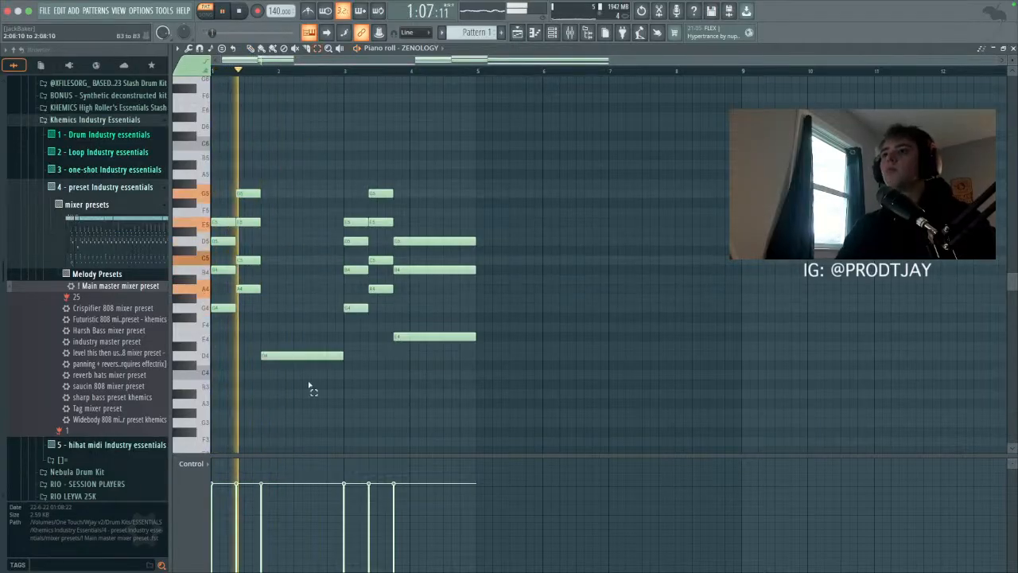
pyautogui.press('space')
pyautogui.press('space')
pyautogui.click(251, 48)
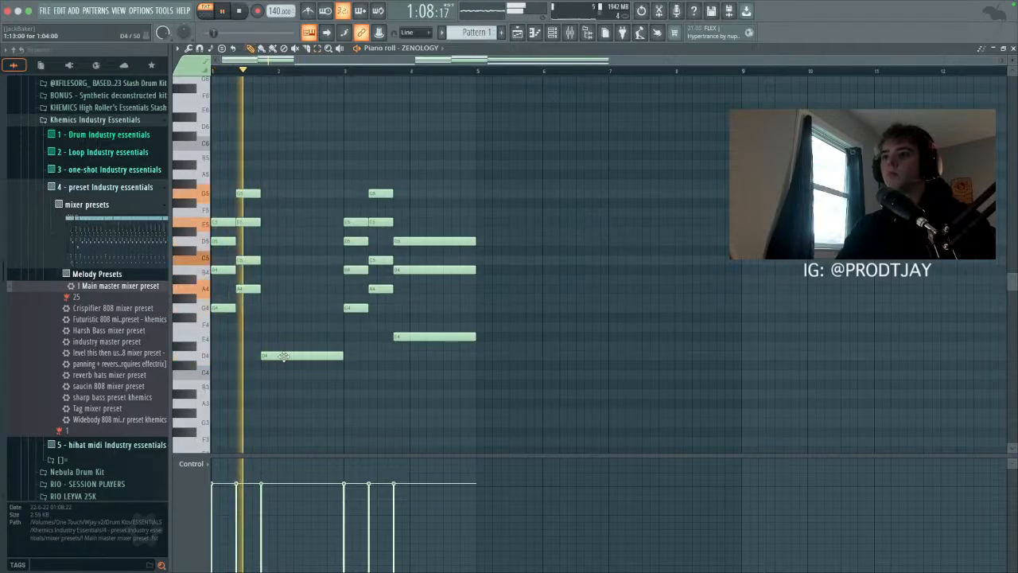
# Step: Transpose all the notes in the pattern up one octave and listen to the phrase
pyautogui.press('space')
pyautogui.scroll(1, 285, 353)
pyautogui.hotkey('ctrl', 'Up')
pyautogui.press('space')
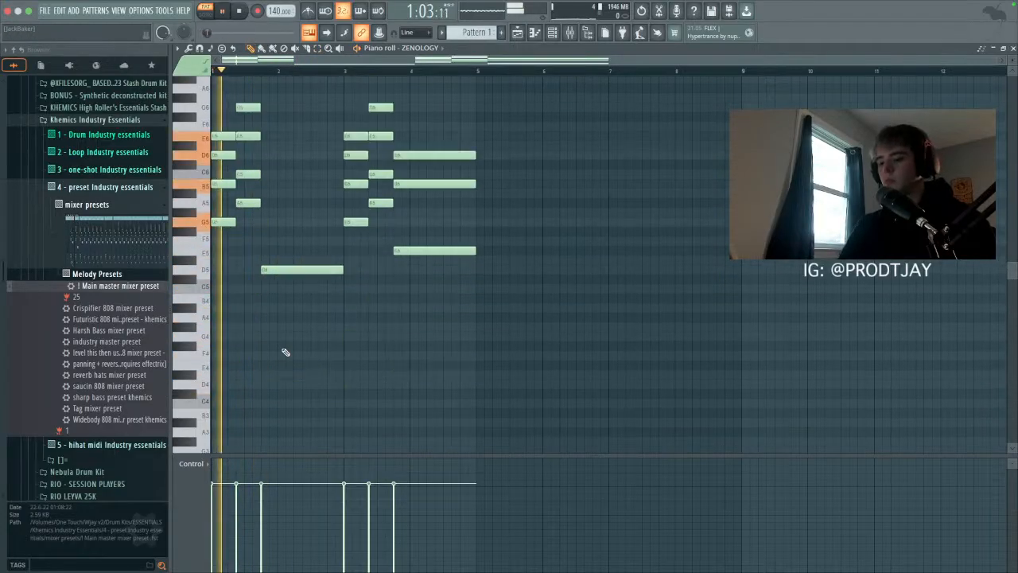
pyautogui.scroll(3, 305, 342)
pyautogui.press('space')
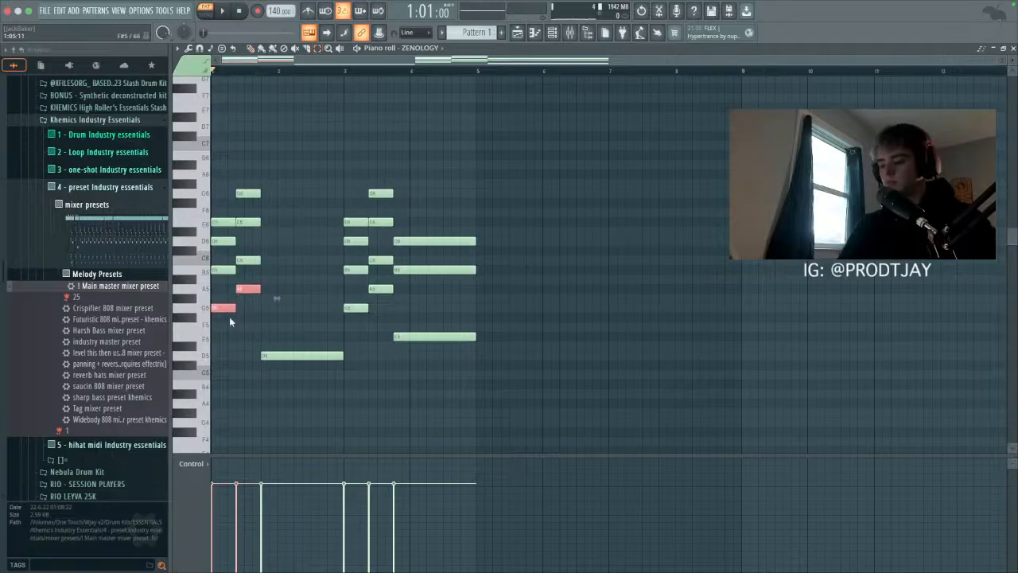
# Step: Lower the bottom notes of the first two chords by one octave and delete the sustained D5 note
pyautogui.hotkey('ctrl', 'Down')
pyautogui.press('space')
pyautogui.moveTo(316, 331); pyautogui.dragTo(300, 373)
pyautogui.press('Delete')
pyautogui.press('space')
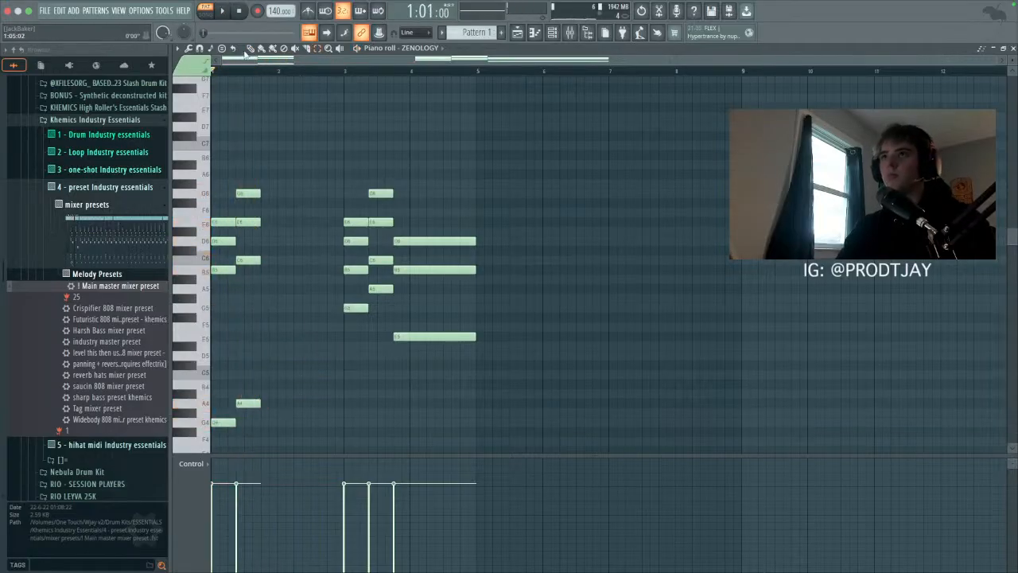
# Step: Draw a new sustained chord of F4, C5 and E5 up to bar 3 and play it
pyautogui.scroll(-4, 277, 264)
pyautogui.moveTo(259, 339)
pyautogui.mouseDown()
pyautogui.moveTo(259, 363)
pyautogui.moveTo(260, 324)
pyautogui.mouseUp()
pyautogui.moveTo(263, 273); pyautogui.dragTo(264, 258)
pyautogui.click(265, 228)
pyautogui.press('space')
# Step: Raise the new sustained chord and the G4 and A4 bass notes by one octave
pyautogui.moveTo(288, 181); pyautogui.dragTo(303, 340)
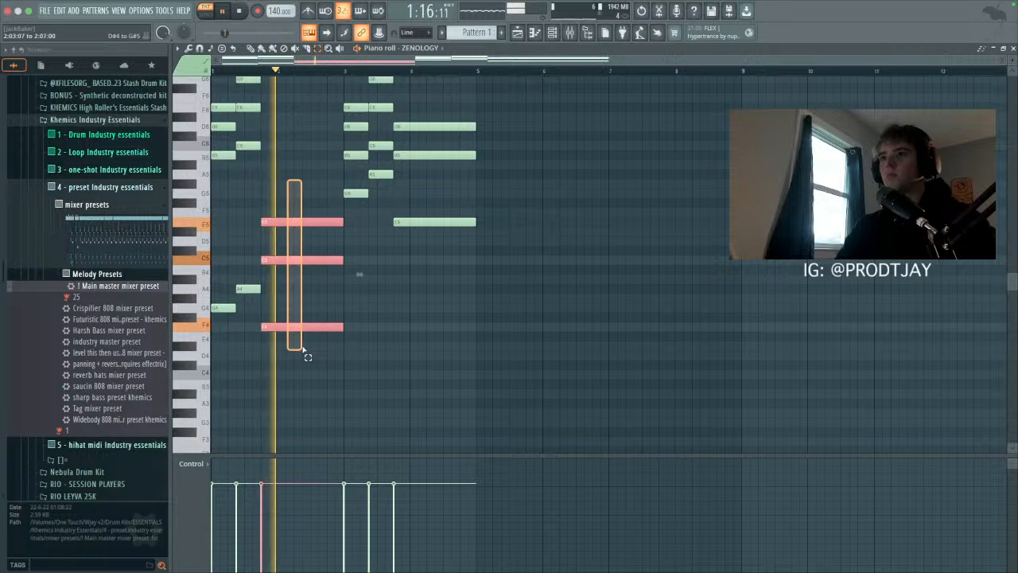
pyautogui.hotkey('ctrl', 'Up')
pyautogui.moveTo(289, 267); pyautogui.dragTo(210, 358)
pyautogui.hotkey('ctrl', 'Up')
# Step: Replace the second phrase by deleting it and duplicating the revised first phrase in its place
pyautogui.scroll(3, 207, 398)
pyautogui.moveTo(355, 151); pyautogui.dragTo(445, 339)
pyautogui.press('Delete')
pyautogui.hotkey('ctrl', 'b')
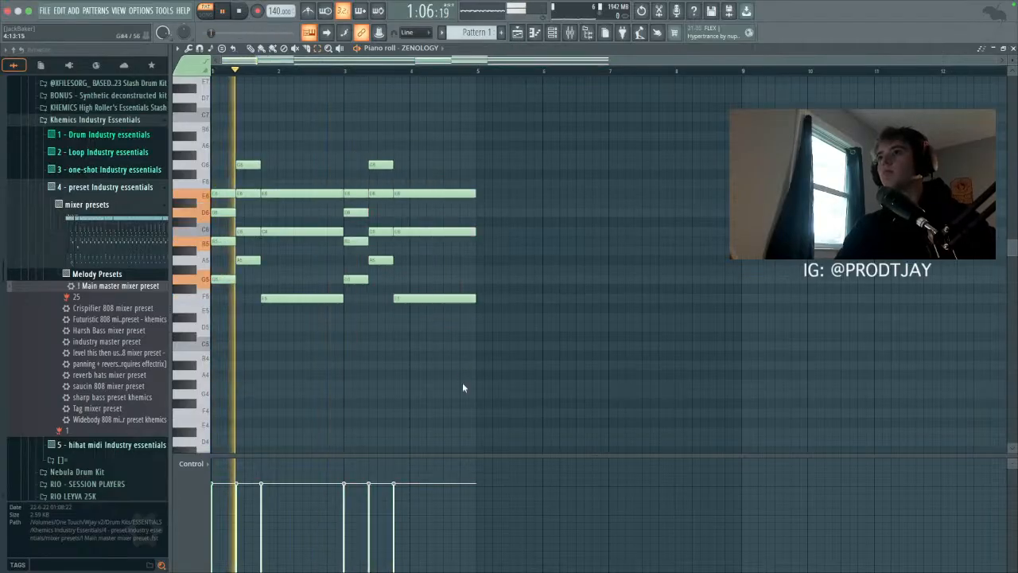
pyautogui.press('space')
# Step: Add a short D6 note and a short A6 note over the first chord in bar 1
pyautogui.scroll(4, 591, 143)
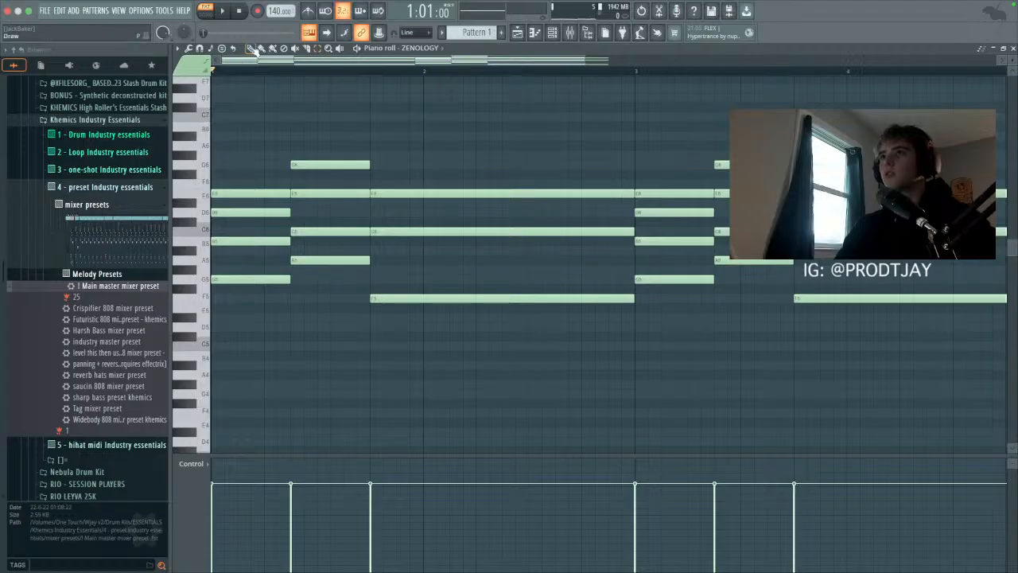
pyautogui.click(274, 212)
pyautogui.press('space')
pyautogui.click(288, 146)
pyautogui.moveTo(288, 147); pyautogui.dragTo(248, 146)
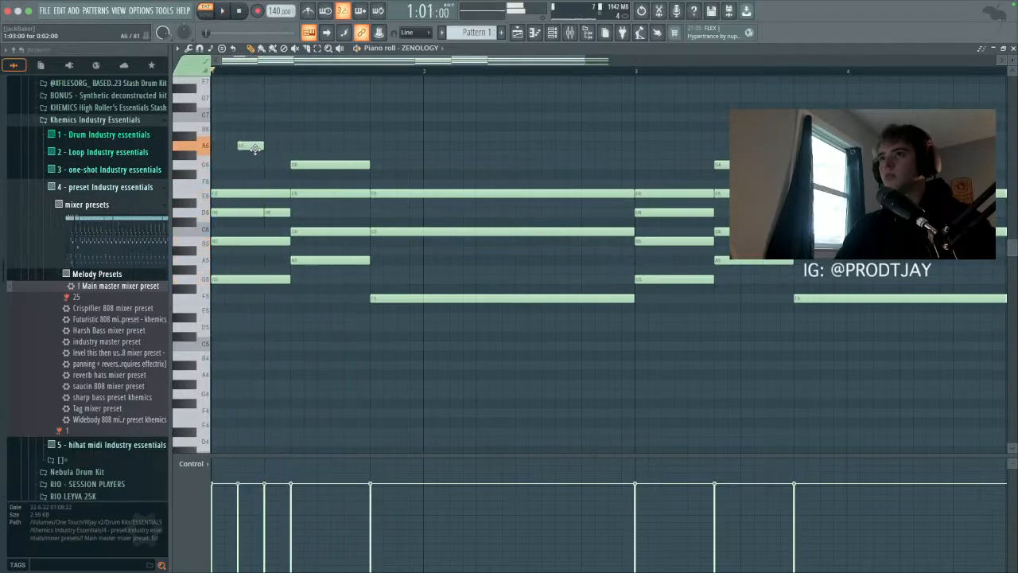
# Step: Add an F6 note in bar 2 and shorten the sustained E6 note so both end together before bar 3
pyautogui.click(416, 172)
pyautogui.moveTo(417, 171); pyautogui.dragTo(490, 187)
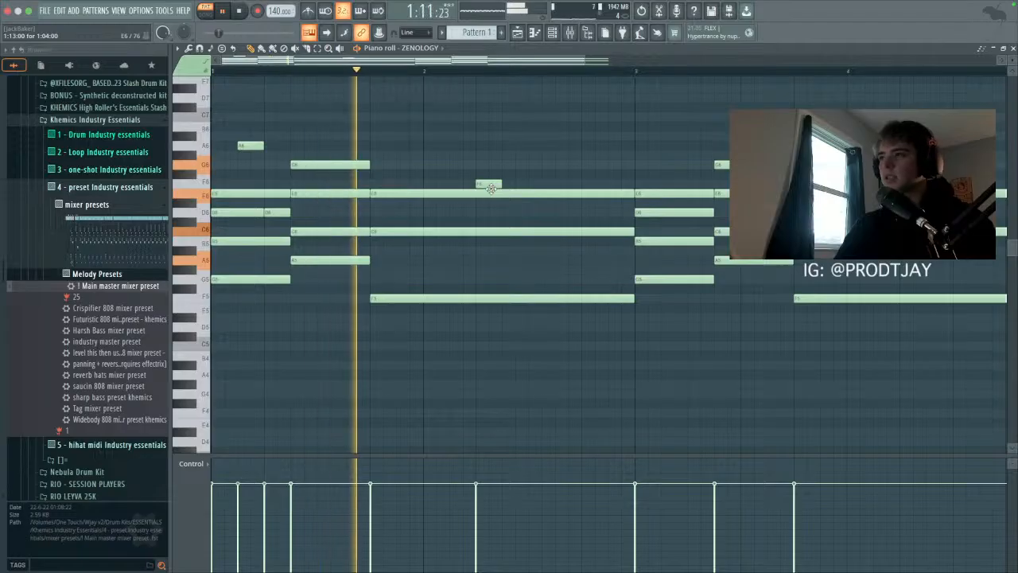
pyautogui.click(605, 183)
pyautogui.rightClick(604, 184)
pyautogui.moveTo(633, 193); pyautogui.dragTo(578, 200)
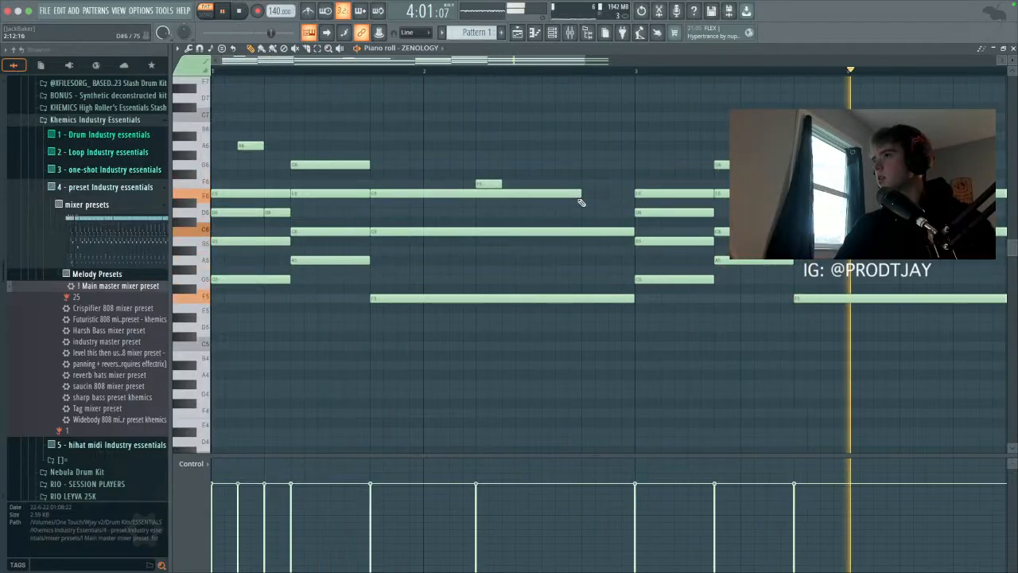
pyautogui.moveTo(500, 184); pyautogui.dragTo(558, 185)
pyautogui.press('space')
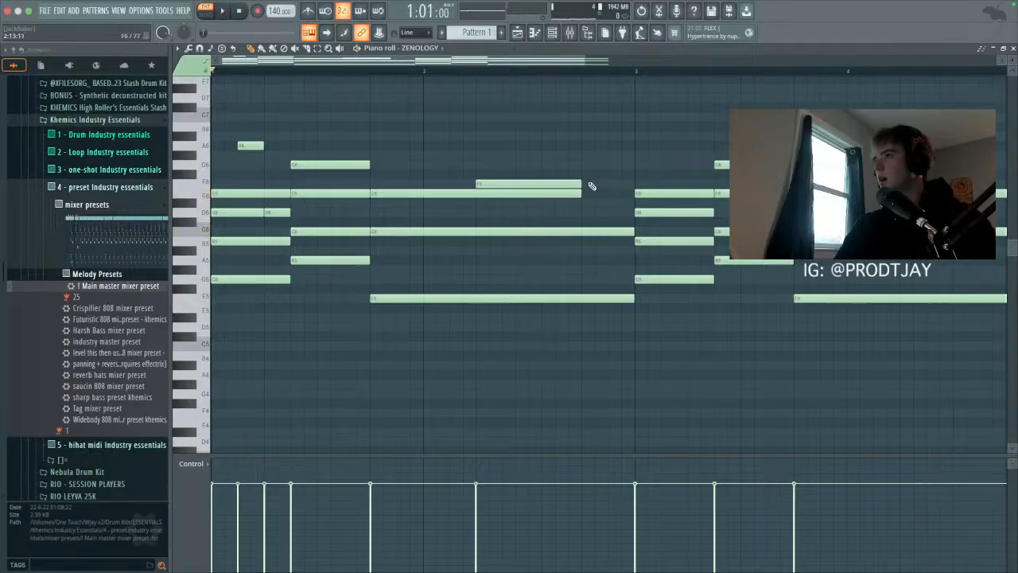
# Step: Add short E6 and D6 notes leading into bar 3 and a short C7 note above the end of the F6 note
pyautogui.click(593, 154)
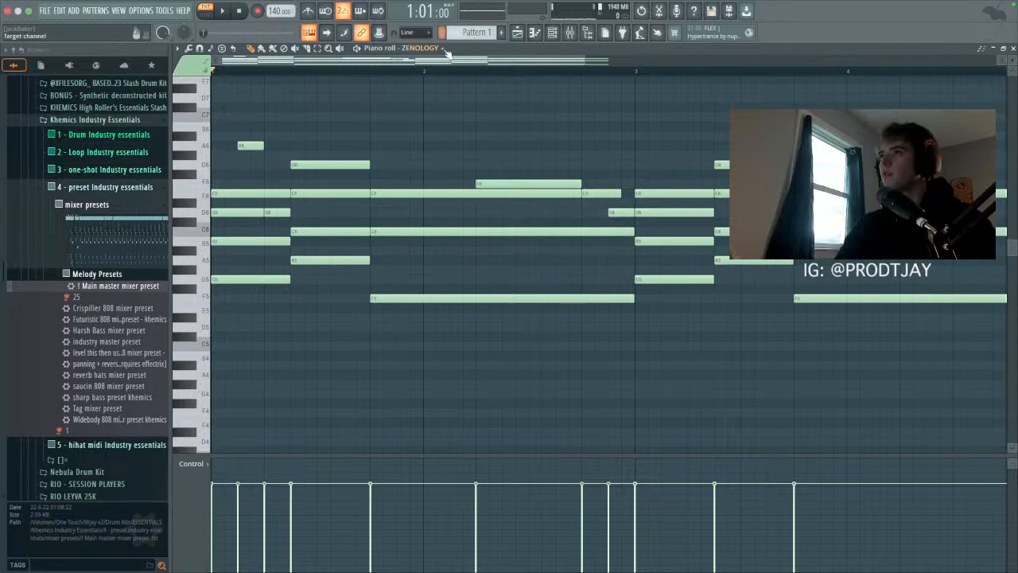
pyautogui.click(559, 107)
pyautogui.moveTo(569, 106); pyautogui.dragTo(569, 117)
pyautogui.press('space')
pyautogui.press('space')
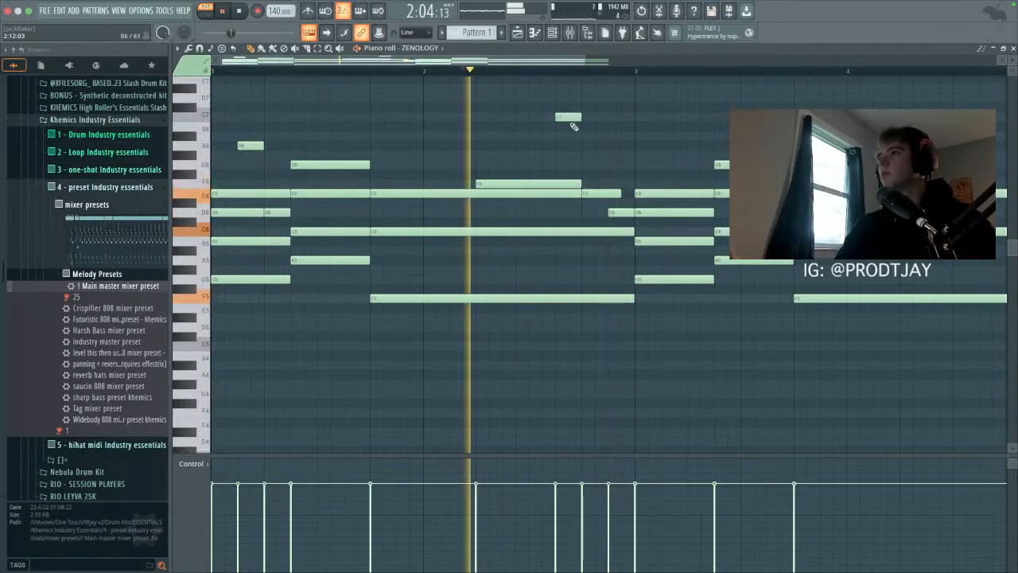
# Step: Lower all the notes by one octave and stop playback
pyautogui.moveTo(583, 59); pyautogui.dragTo(681, 62)
pyautogui.hotkey('ctrl', 'Down')
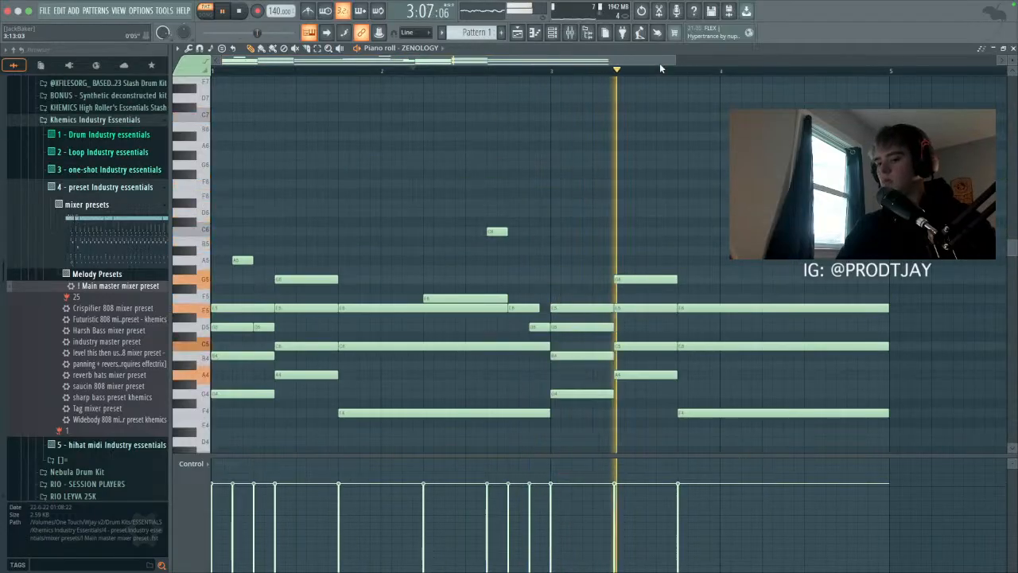
pyautogui.click(239, 10)
pyautogui.press('space')
# Step: Replace the second phrase from bar 3 with a duplicate of the revised first phrase
pyautogui.moveTo(613, 269); pyautogui.dragTo(875, 564)
pyautogui.press('Delete')
pyautogui.hotkey('ctrl', 'b')
pyautogui.keyDown('ctrl'); pyautogui.click(722, 306); pyautogui.keyUp('ctrl')
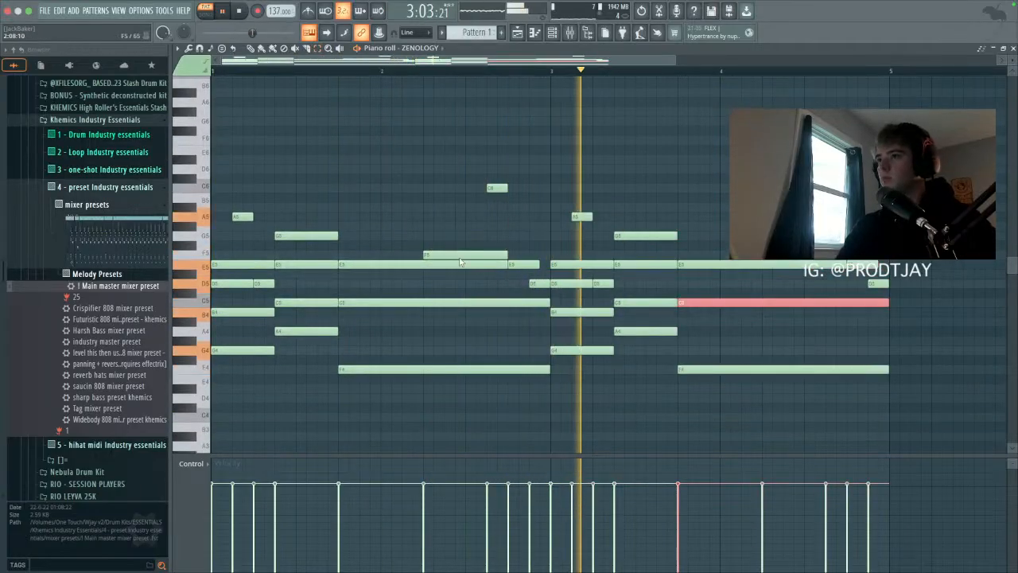
# Step: Lower the long F5 melody note to D5 in both phrases
pyautogui.click(469, 256)
pyautogui.moveTo(469, 256); pyautogui.dragTo(469, 285)
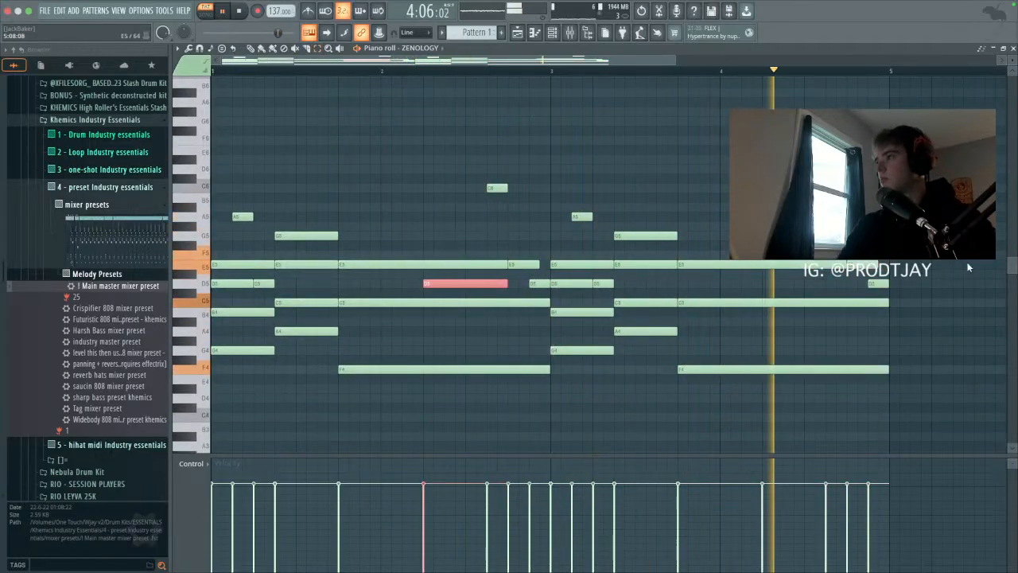
pyautogui.keyDown('ctrl'); pyautogui.click(818, 254); pyautogui.keyUp('ctrl')
pyautogui.hotkey('shift', 'Down')
pyautogui.hotkey('shift', 'Down')
pyautogui.hotkey('shift', 'Down')
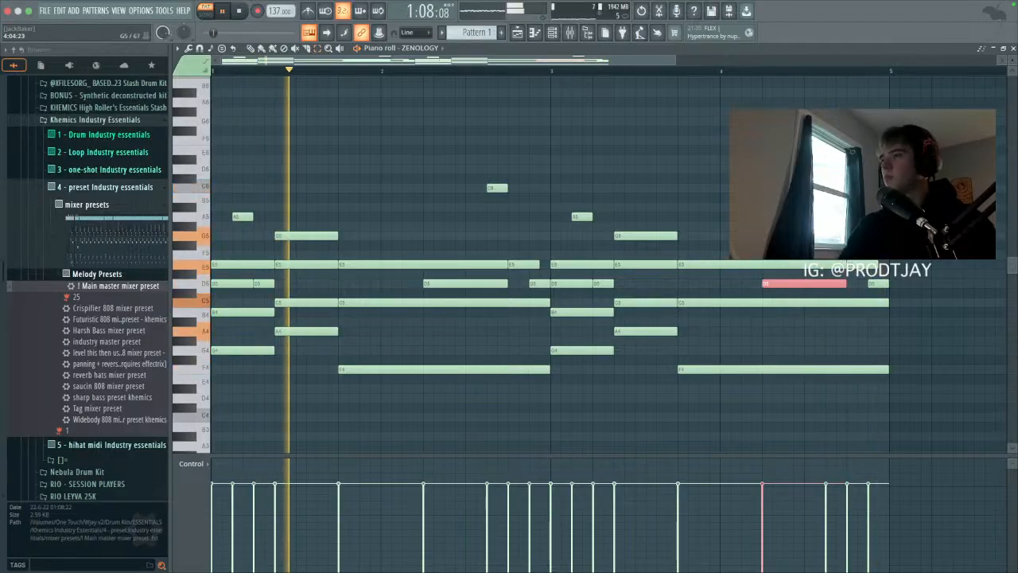
# Step: Copy the lowest G4, A4 and F4 chord notes of both phrases and place the copies one octave lower
pyautogui.scroll(-2, 531, 265)
pyautogui.moveTo(215, 269); pyautogui.dragTo(995, 397)
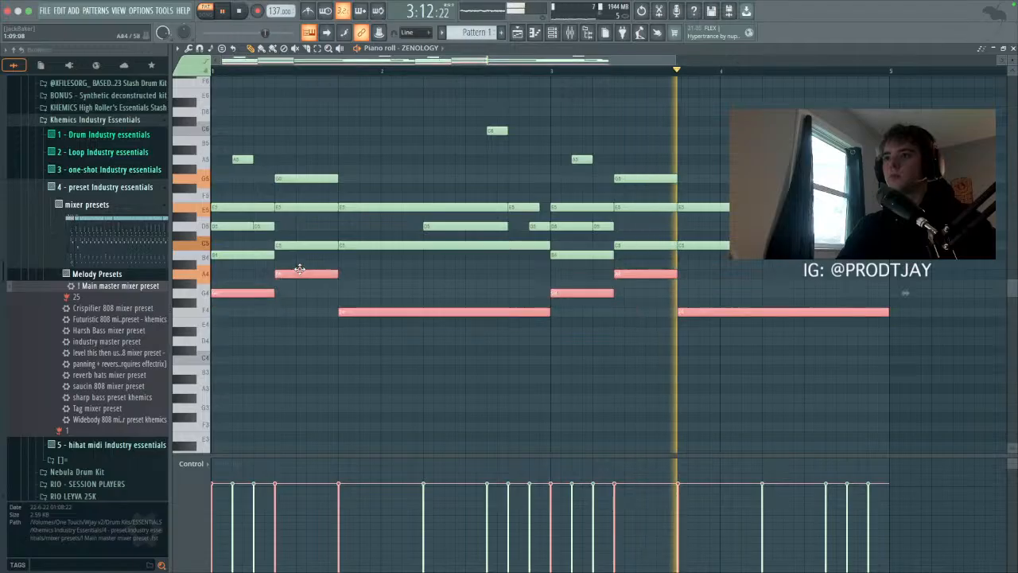
pyautogui.press('super+c')
pyautogui.press('super+v')
pyautogui.press('super+Down')
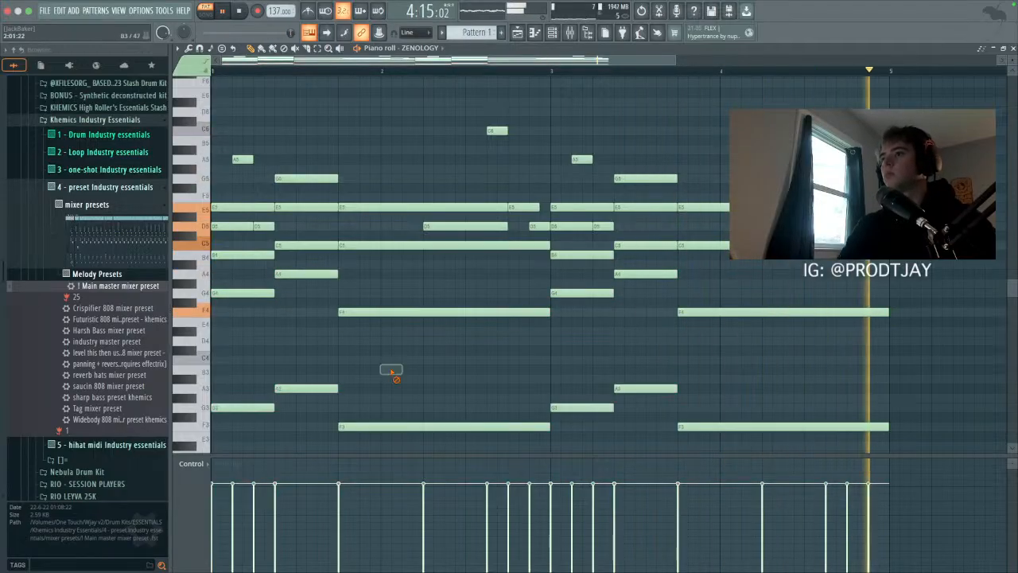
# Step: Clone the ZENOLOGY channel in the channel rack
pyautogui.scroll(5, 404, 379)
pyautogui.scroll(1, 408, 370)
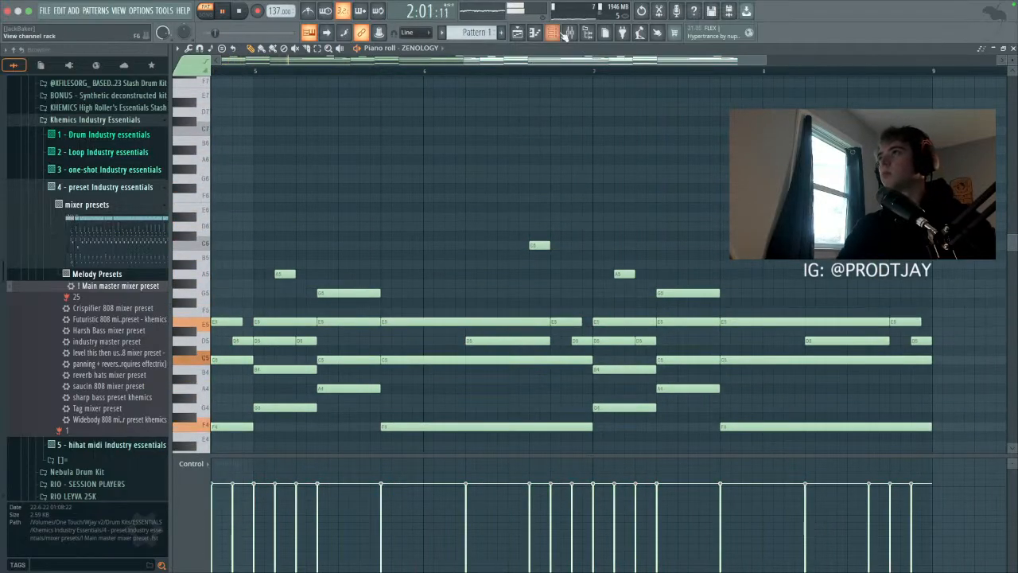
pyautogui.press('F6')
pyautogui.rightClick(272, 94)
pyautogui.click(311, 201)
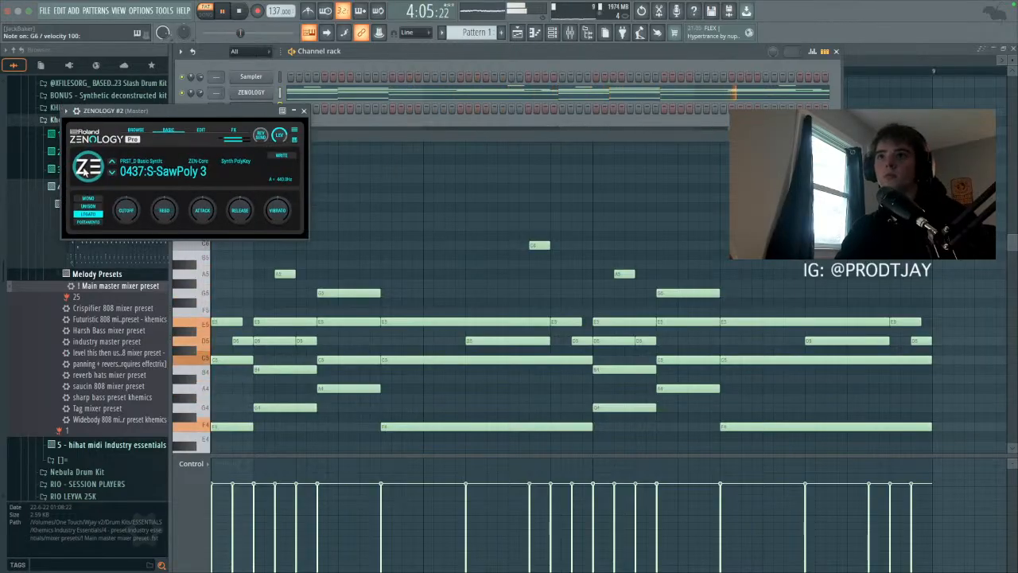
# Step: Audition S-SawPoly 4 and load the preset 0439:S-SawPoly 5 in ZENOLOGY #2
pyautogui.click(80, 168)
pyautogui.click(416, 303)
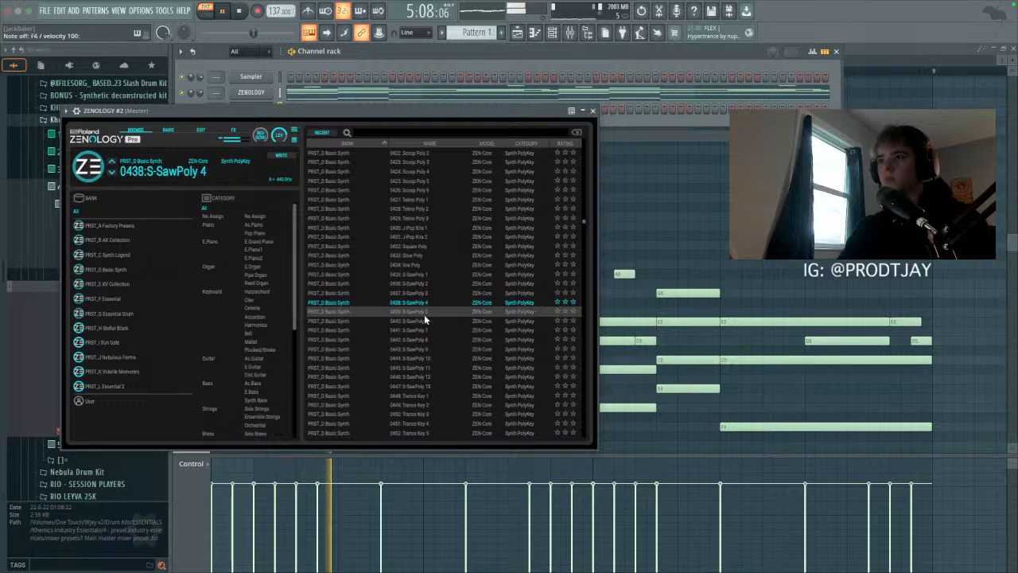
pyautogui.click(424, 313)
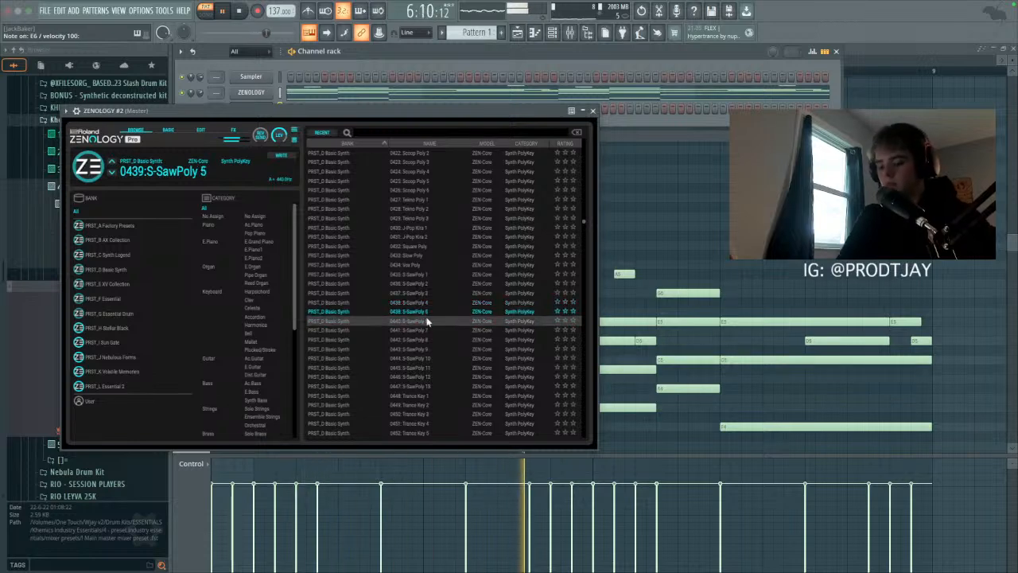
# Step: Close the ZENOLOGY #2 window and reset that channel's panning
pyautogui.click(593, 112)
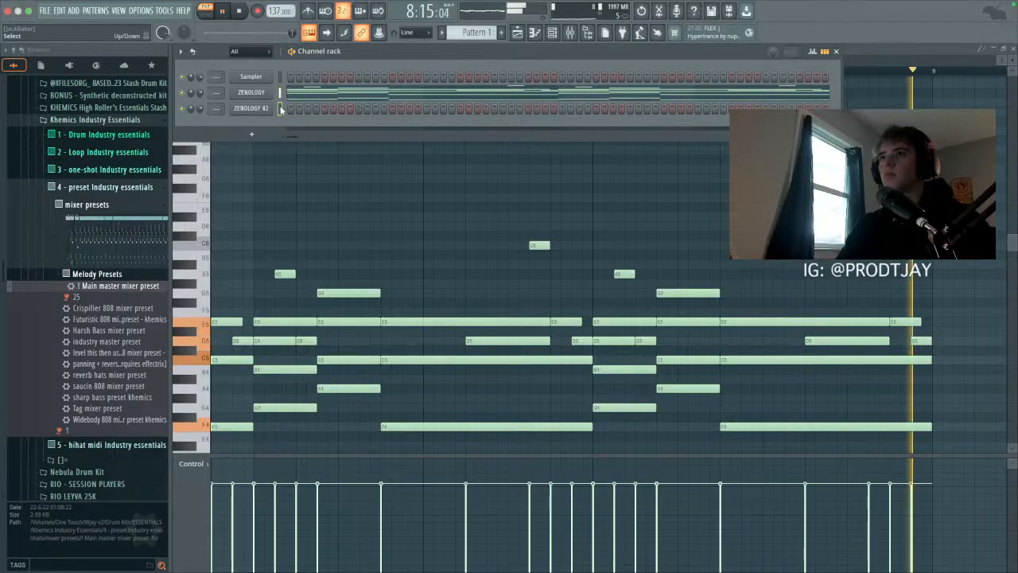
pyautogui.rightClick(191, 111)
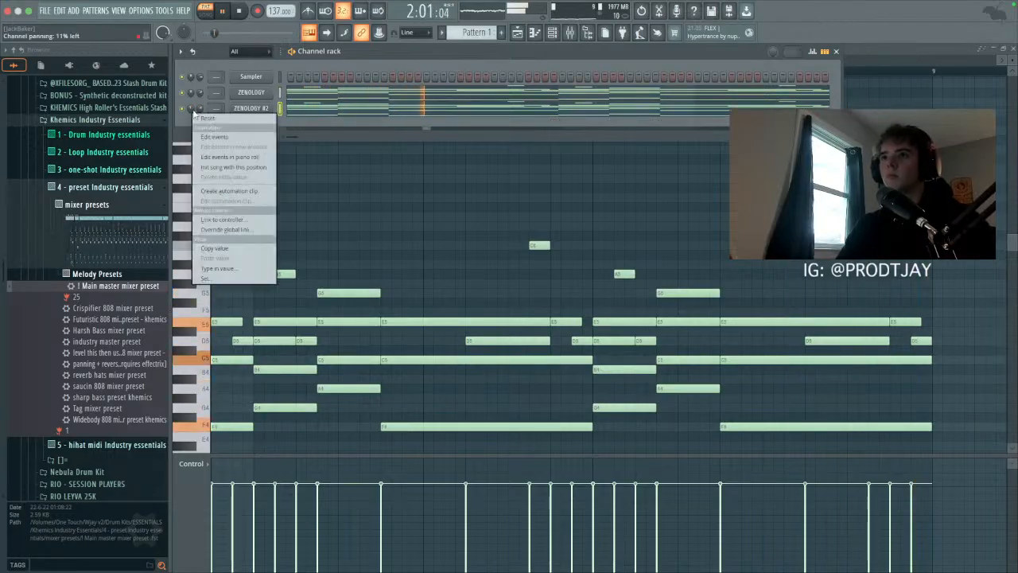
pyautogui.click(203, 118)
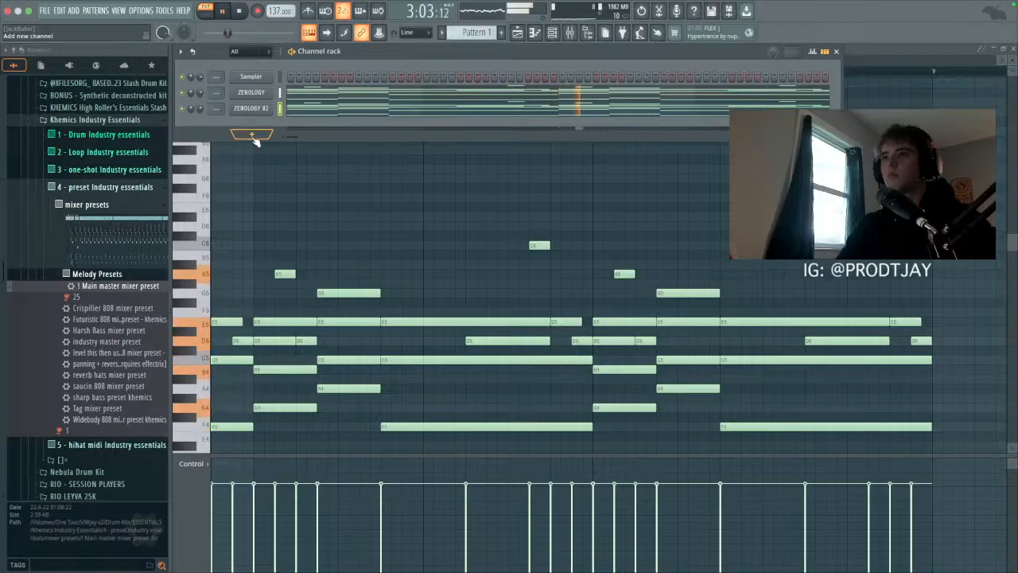
# Step: Add a Serum 2 channel and open its preset browser
pyautogui.click(254, 140)
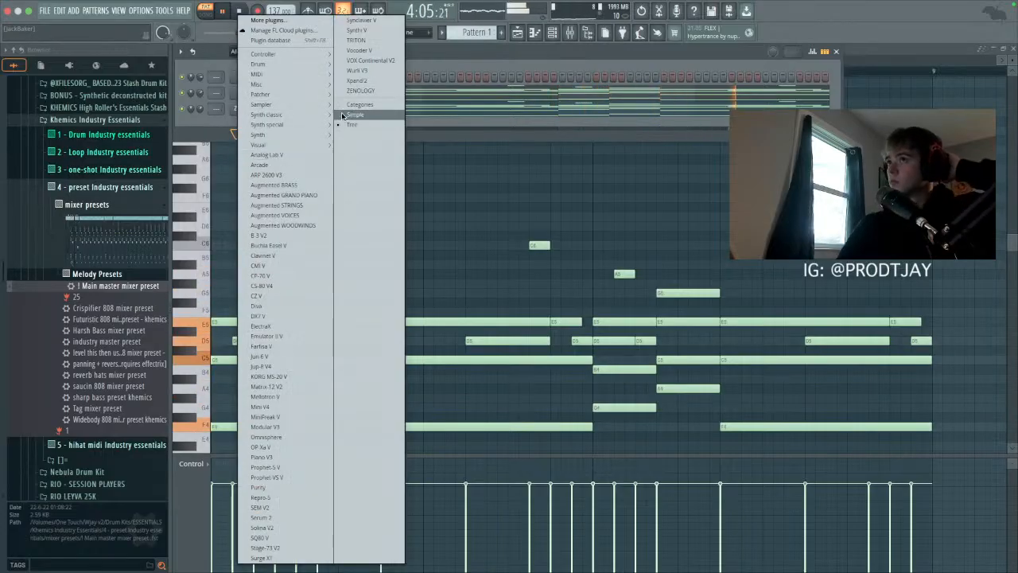
pyautogui.click(296, 517)
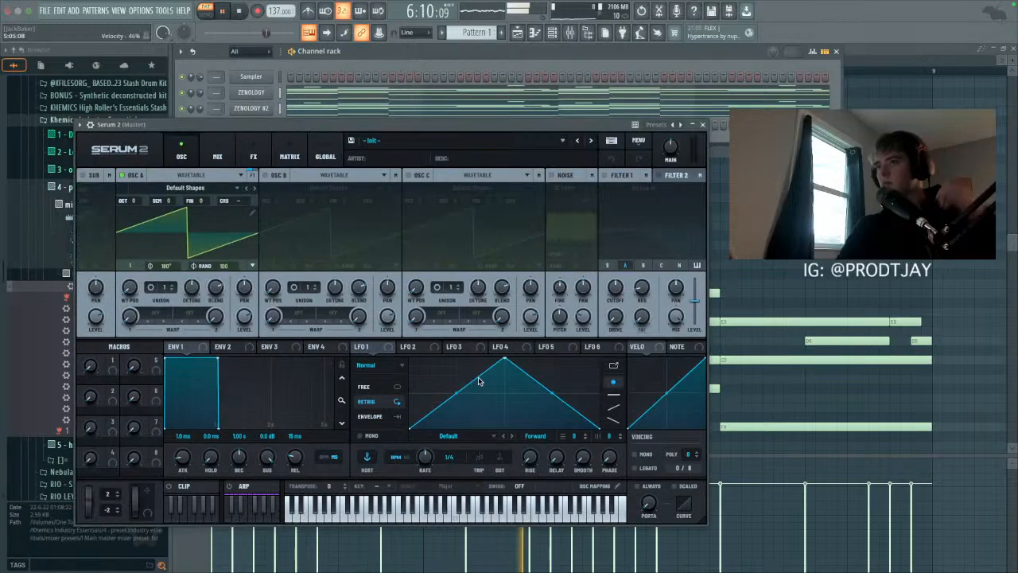
pyautogui.click(617, 140)
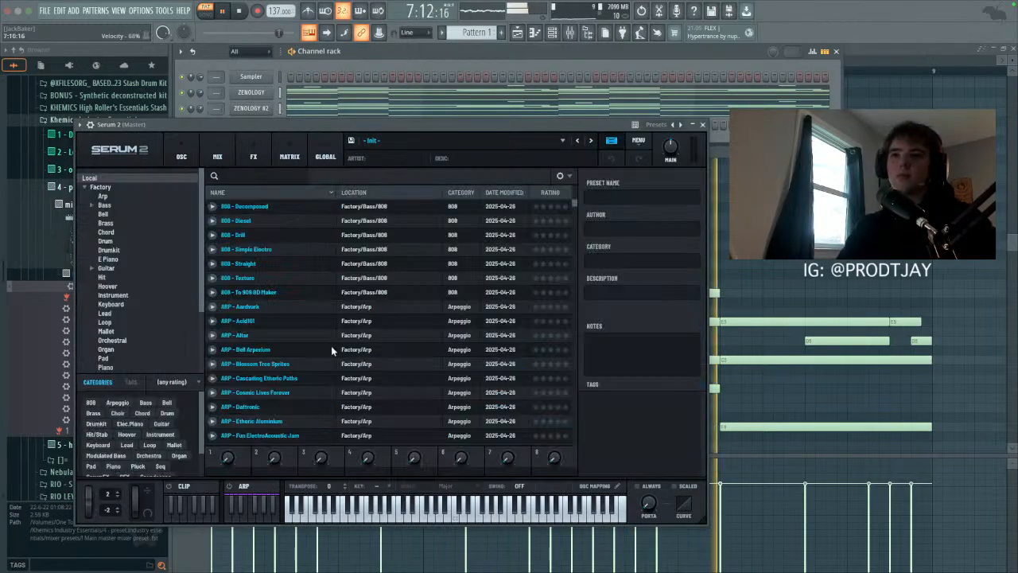
# Step: Load the factory pluck preset PL - Sines Rule in Serum 2 and close its window
pyautogui.scroll(-5, 96, 347)
pyautogui.scroll(-2, 158, 407)
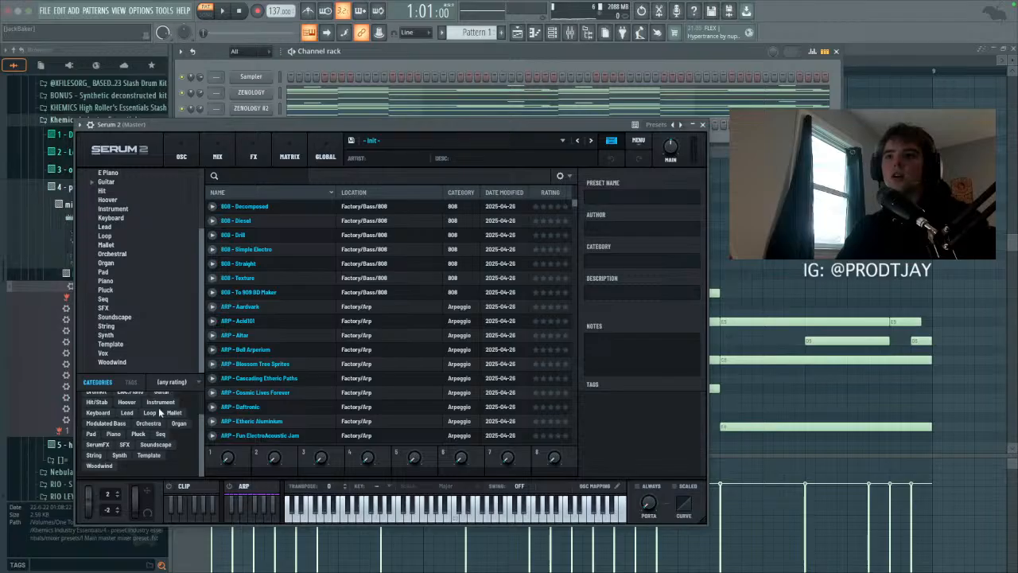
pyautogui.scroll(-2, 127, 342)
pyautogui.click(118, 334)
pyautogui.scroll(-8, 289, 344)
pyautogui.click(347, 326)
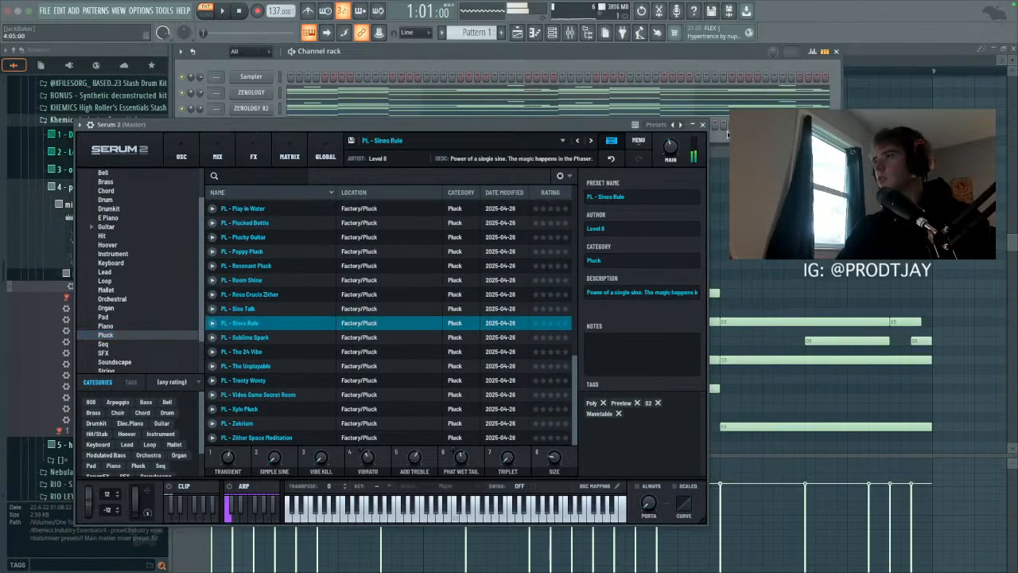
pyautogui.click(702, 124)
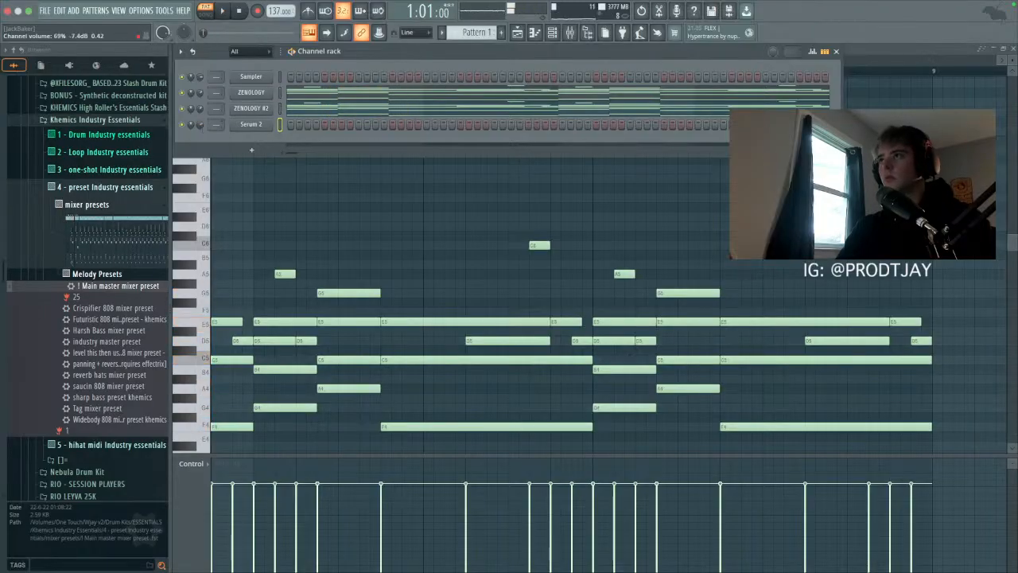
# Step: Draw a G6 note in bar 1 of the Serum 2 piano roll and play it with the chords
pyautogui.click(536, 33)
pyautogui.moveTo(512, 62); pyautogui.dragTo(293, 63)
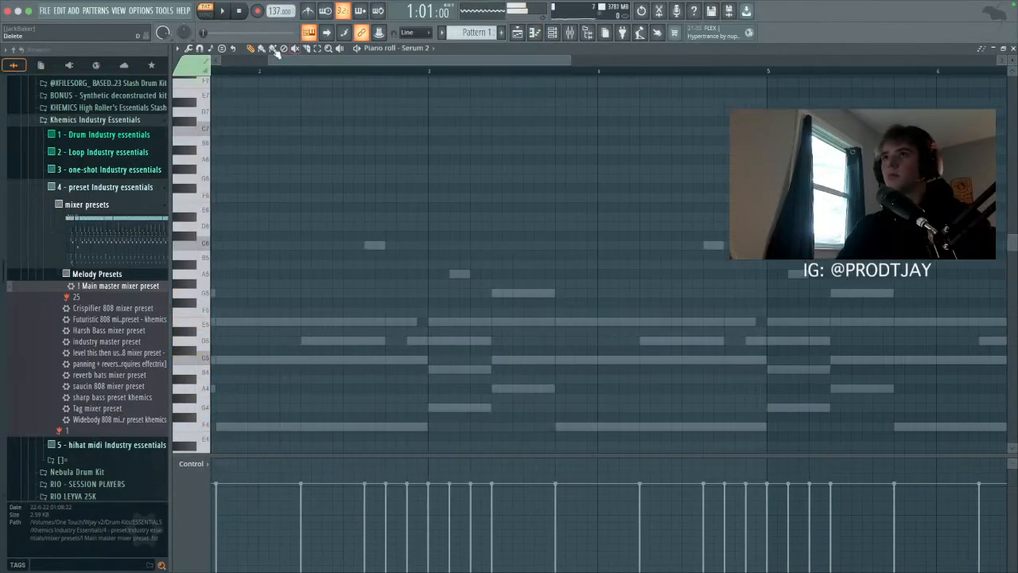
pyautogui.moveTo(213, 208); pyautogui.dragTo(289, 178)
pyautogui.press('space')
pyautogui.press('space')
pyautogui.press('space')
pyautogui.click(353, 247)
pyautogui.moveTo(352, 246); pyautogui.dragTo(313, 227)
pyautogui.press('space')
pyautogui.press('super+a')
pyautogui.press('space')
pyautogui.press('space')
pyautogui.rightClick(306, 229)
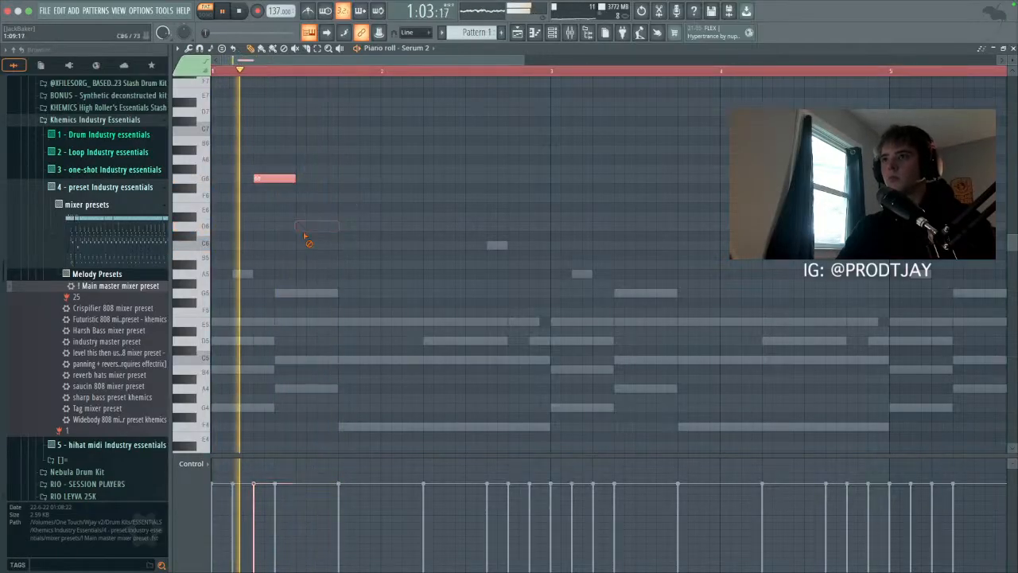
# Step: Add an E6 note directly after the G6 note and overlapping C6 and D6 notes in the second half of bar 2
pyautogui.click(302, 208)
pyautogui.press('super+a')
pyautogui.moveTo(272, 180); pyautogui.dragTo(546, 245)
pyautogui.press('Delete')
pyautogui.press('space')
pyautogui.press('space')
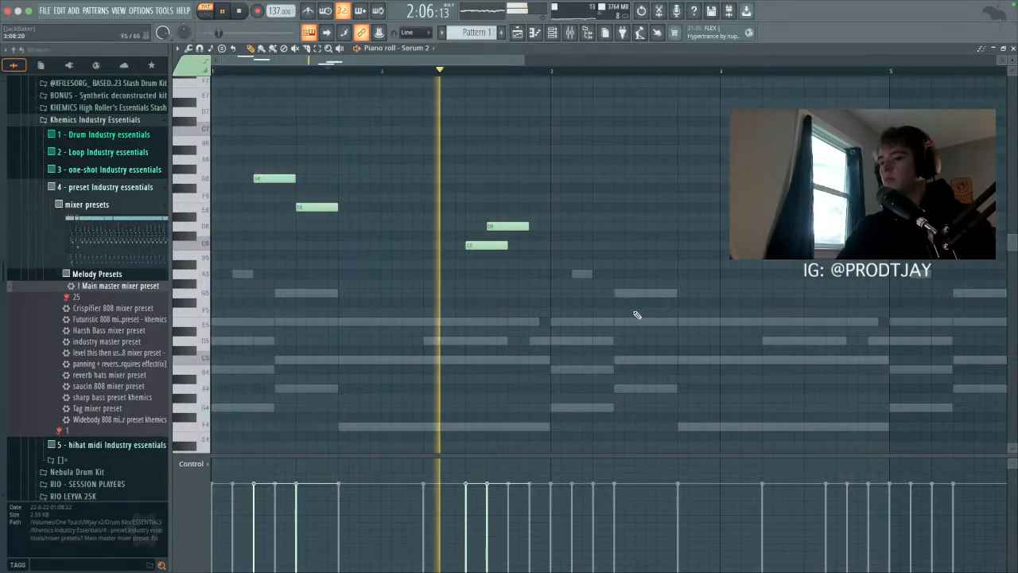
# Step: Add an E6 note and a short A5 note at the end of bar 2, both ending at bar 3
pyautogui.press('space')
pyautogui.click(527, 215)
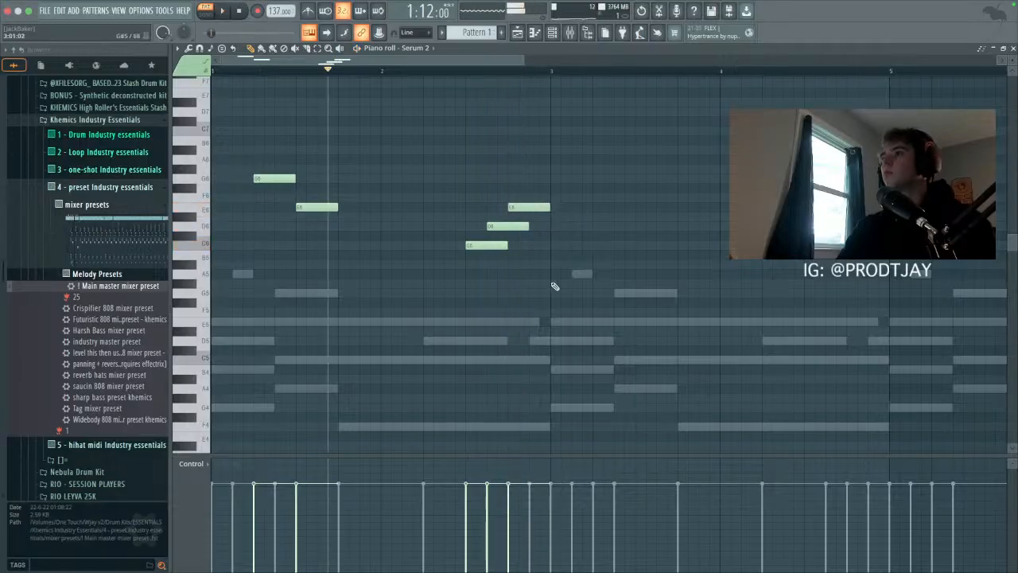
pyautogui.press('space')
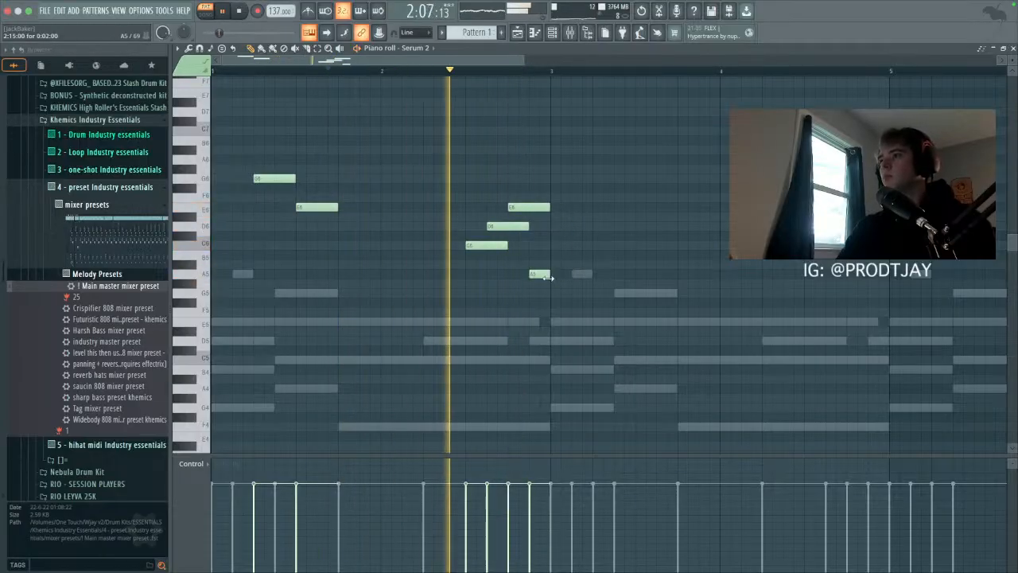
# Step: Copy the two-bar pluck phrase to bars 3 and 4 and add a C6 note at the start of bar 3, extended to the copied G6
pyautogui.hotkey('ctrl', 'a')
pyautogui.moveTo(271, 180); pyautogui.dragTo(613, 183)
pyautogui.click(557, 245)
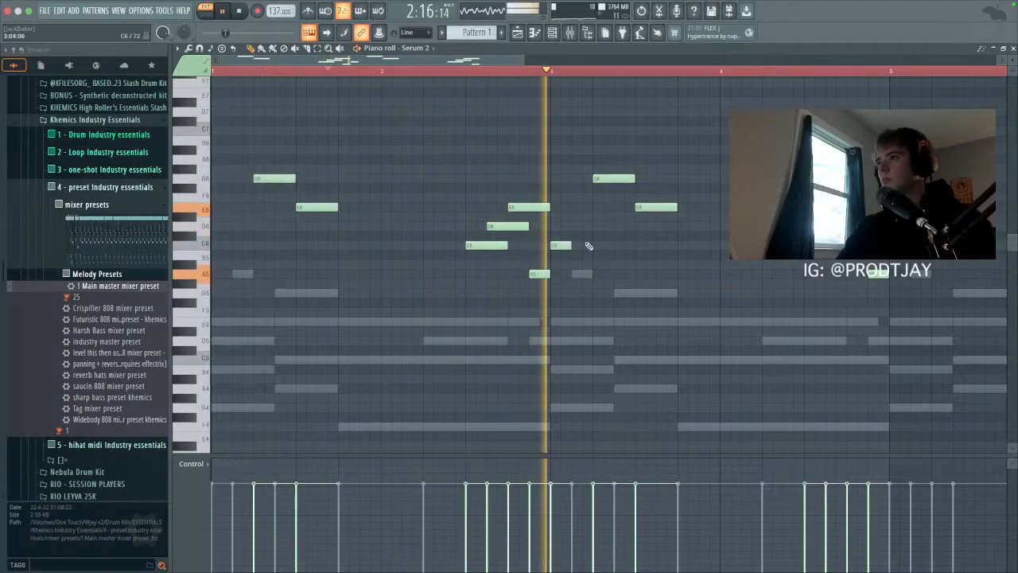
pyautogui.moveTo(575, 246); pyautogui.dragTo(592, 245)
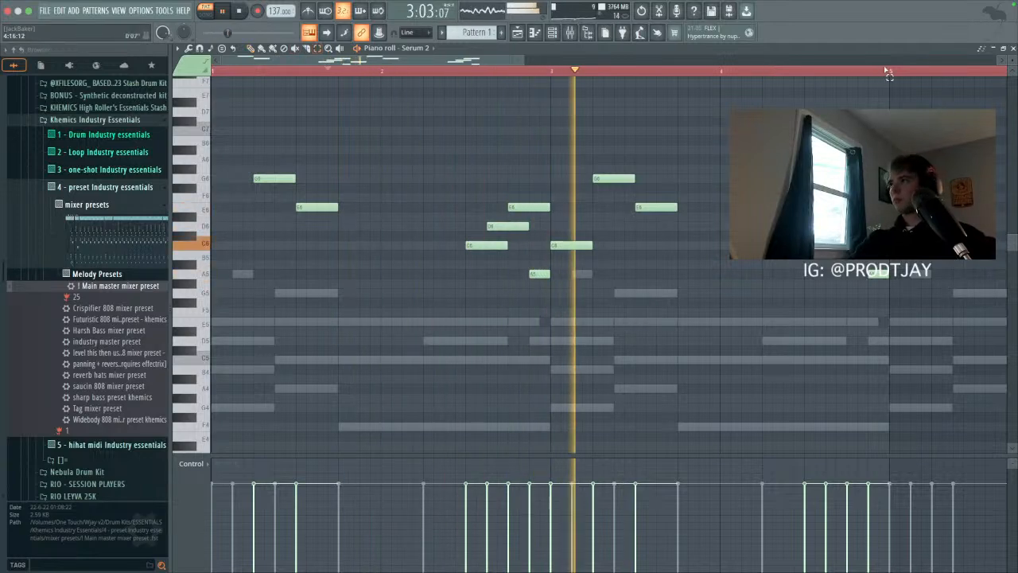
# Step: Duplicate the four-bar pluck melody into bars 5 to 8, deselect the notes and show the channel rack
pyautogui.hotkey('ctrl', 'a')
pyautogui.hotkey('ctrl', 'b')
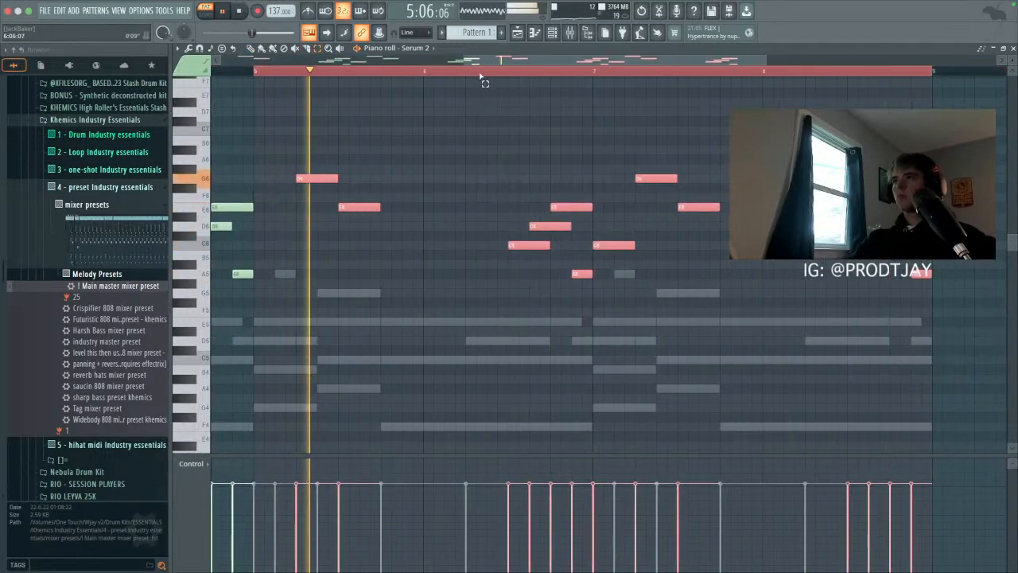
pyautogui.hotkey('ctrl', 'd')
pyautogui.click(552, 31)
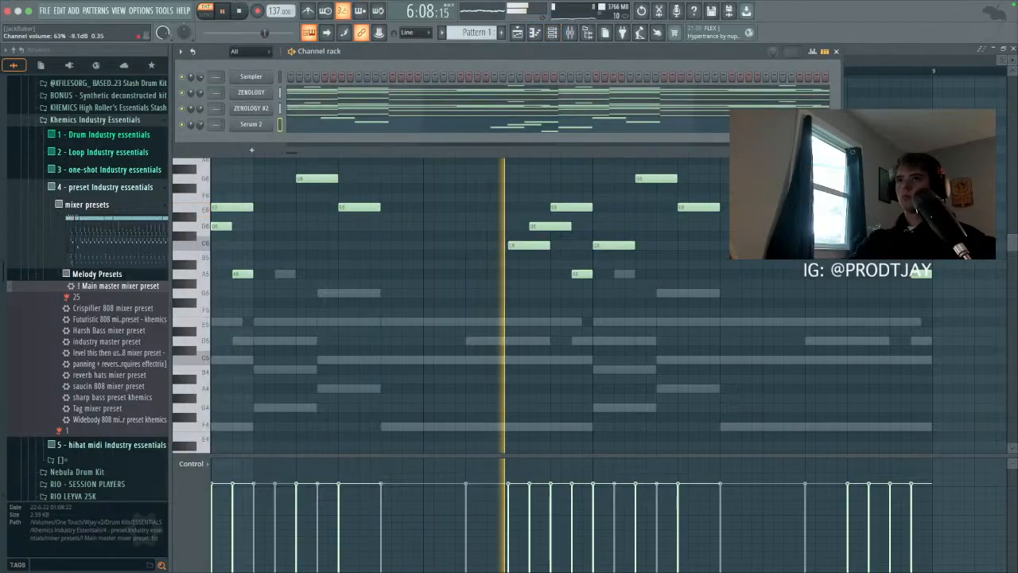
# Step: Clone the Serum 2 channel, load the factory Lead preset LD - Modular in the copy and close the plugin window
pyautogui.rightClick(264, 125)
pyautogui.click(301, 236)
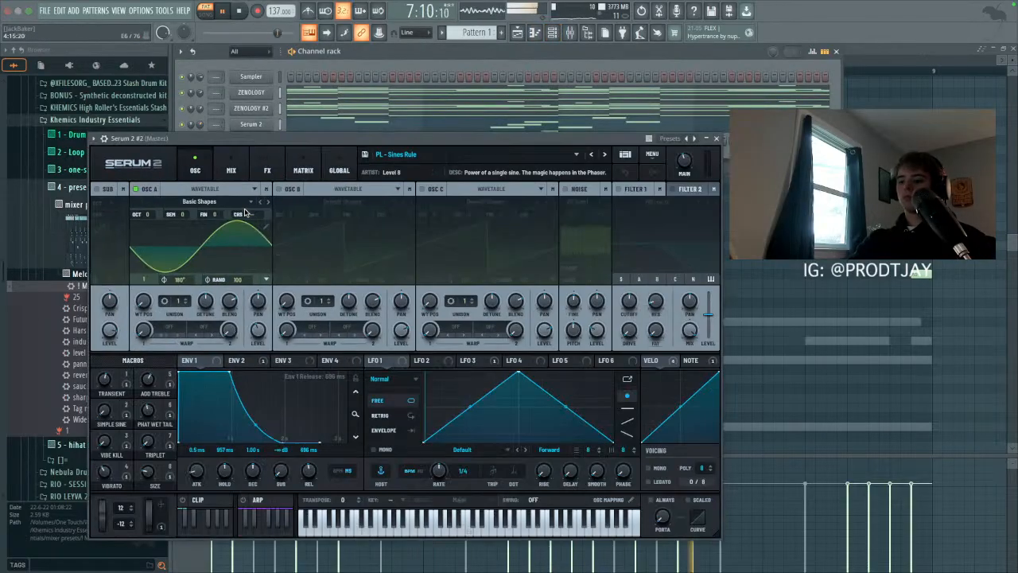
pyautogui.click(626, 156)
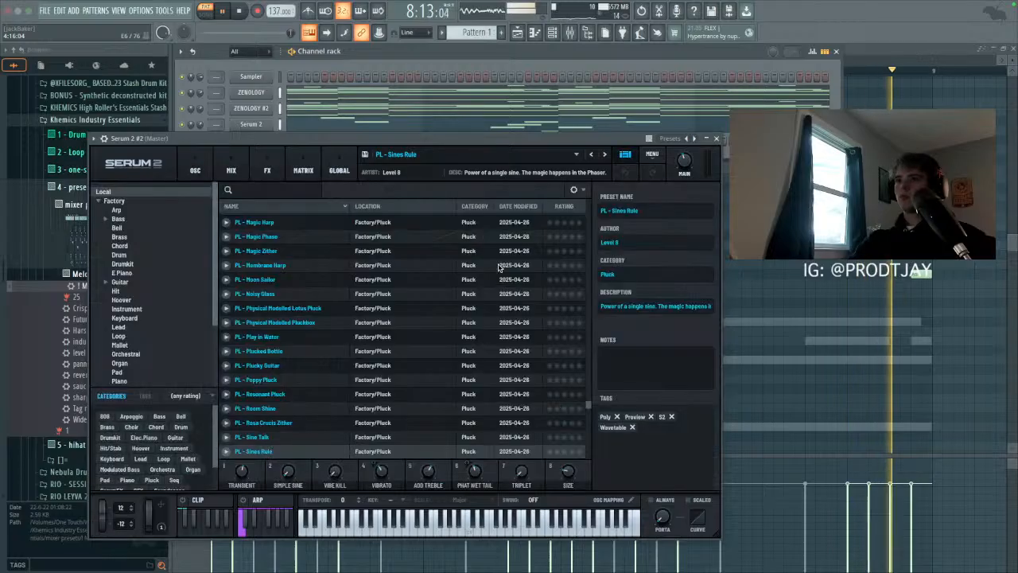
pyautogui.scroll(-3, 153, 297)
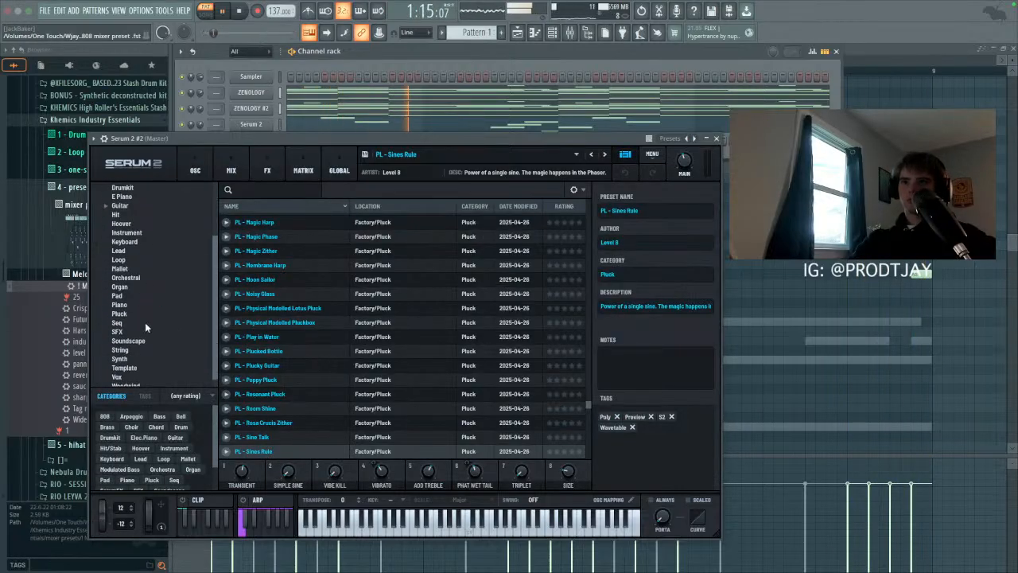
pyautogui.click(118, 250)
pyautogui.scroll(-3, 318, 321)
pyautogui.click(316, 321)
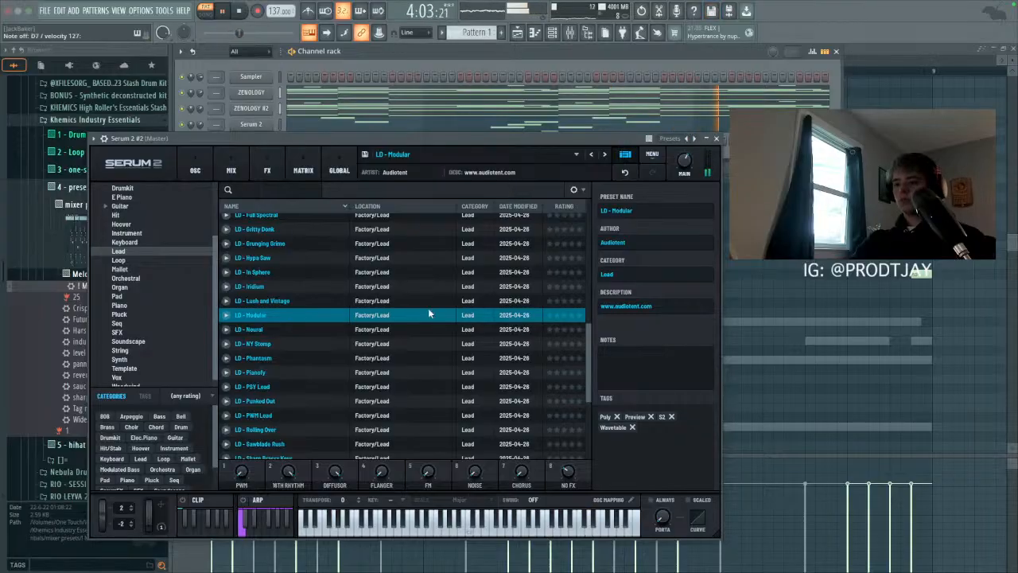
pyautogui.click(717, 138)
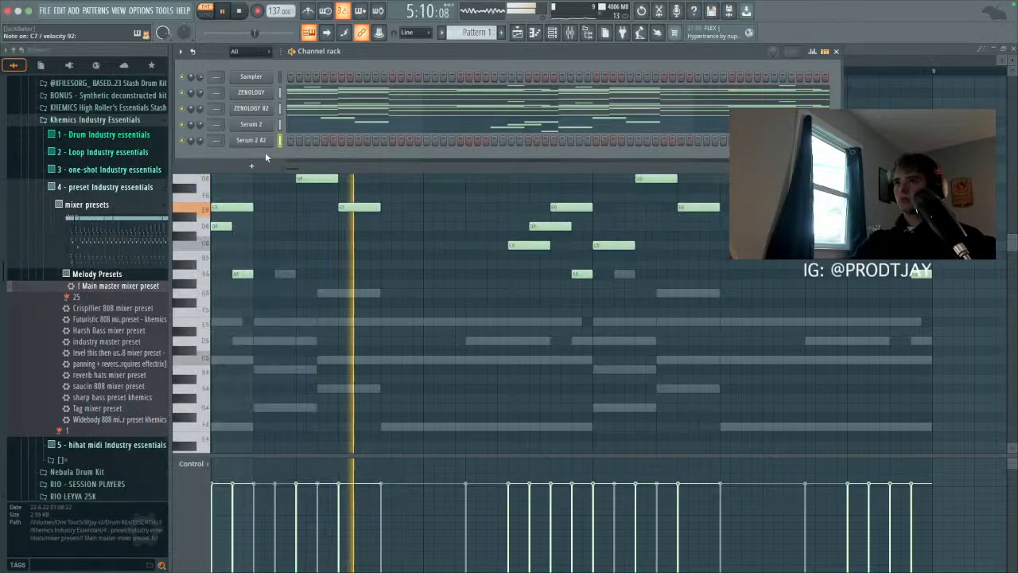
# Step: Record a lead melody live on the cloned Serum 2 channel, stop playback and open its piano roll
pyautogui.click(256, 10)
pyautogui.click(521, 351)
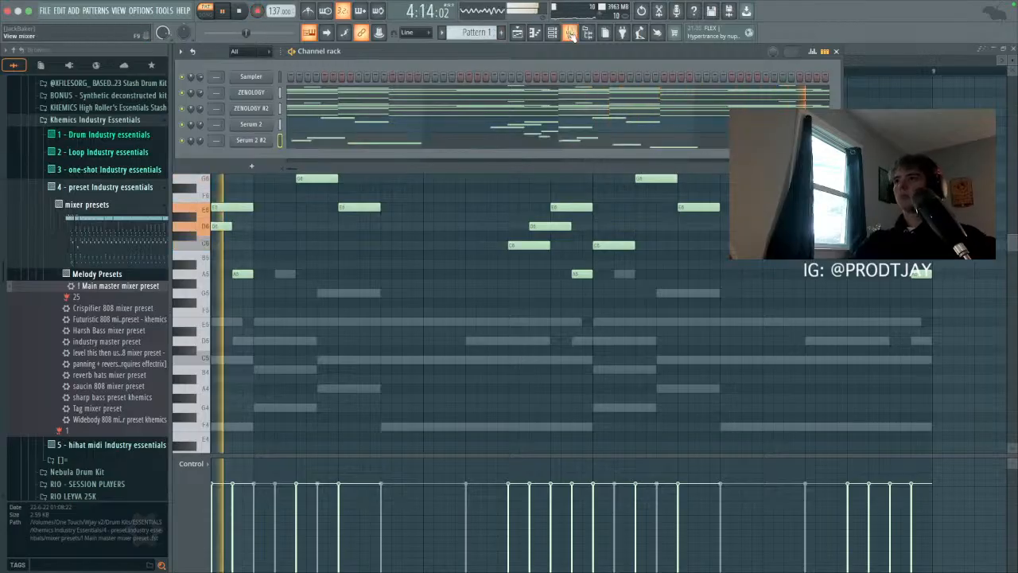
pyautogui.press('space')
pyautogui.click(538, 35)
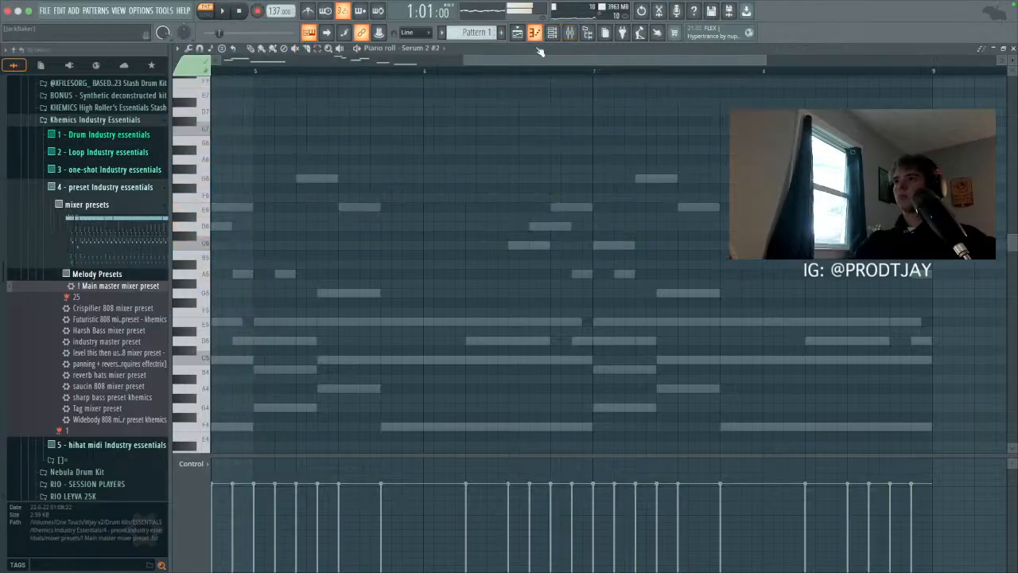
# Step: Quantize the recorded lead notes at the start of bar 1 and play them back
pyautogui.moveTo(525, 64); pyautogui.dragTo(278, 136)
pyautogui.moveTo(218, 80); pyautogui.dragTo(293, 153)
pyautogui.press('space')
pyautogui.moveTo(221, 83); pyautogui.dragTo(338, 116)
pyautogui.hotkey('ctrl', 'q')
pyautogui.keyDown('ctrl'); pyautogui.click(373, 197); pyautogui.keyUp('ctrl')
pyautogui.press('space')
pyautogui.press('space')
# Step: Lower the long lead note in bar 1 to A6, starting right after the E7 note, and deselect it
pyautogui.hotkey('shift', 'Right')
pyautogui.hotkey('shift', 'Left')
pyautogui.hotkey('shift', 'Left')
pyautogui.hotkey('shift', 'Down')
pyautogui.hotkey('shift', 'Down')
pyautogui.hotkey('shift', 'Down')
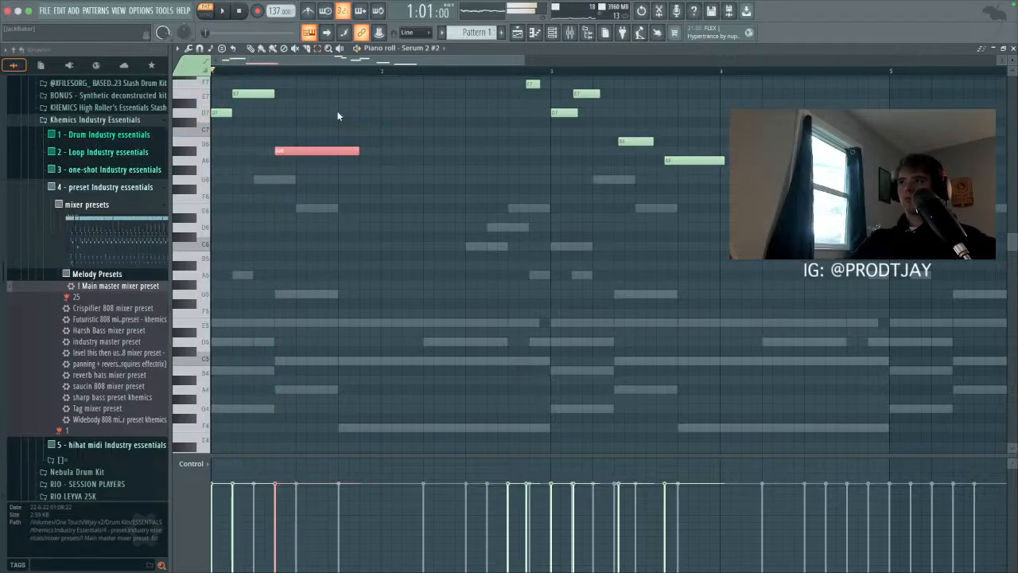
pyautogui.keyDown('ctrl'); pyautogui.click(339, 107); pyautogui.keyUp('ctrl')
pyautogui.scroll(5, 532, 119)
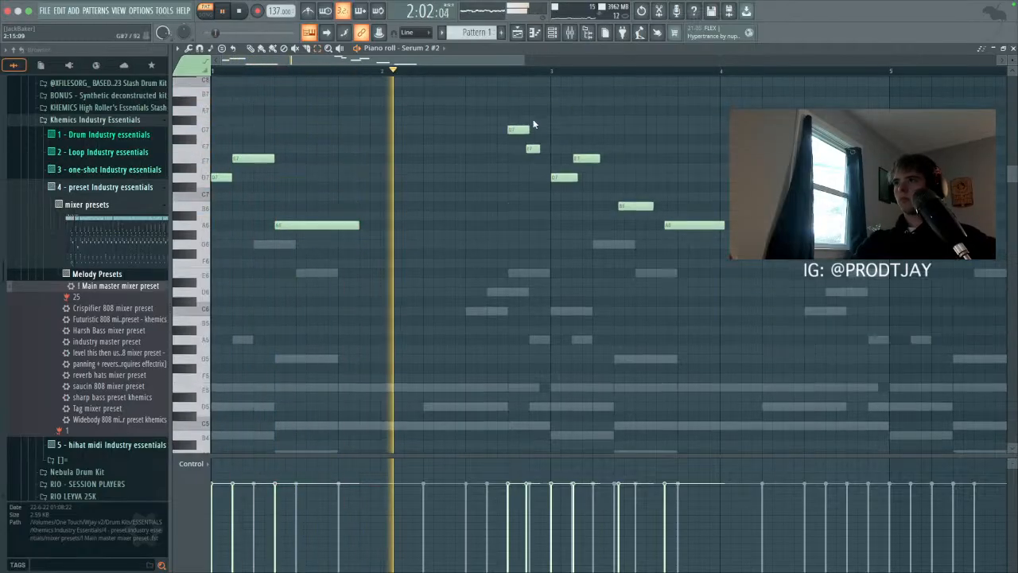
# Step: Quantize the two short lead notes at the end of bar 2 and play the phrase back
pyautogui.hotkey('ctrl', 'q')
pyautogui.press('space')
pyautogui.press('space')
# Step: Lower the last note of bar 2 to E7 and replace the recorded bar 3 notes with a copy of the two-bar phrase
pyautogui.moveTo(543, 230); pyautogui.dragTo(737, 309)
pyautogui.hotkey('shift', 'Down')
pyautogui.press('Delete')
pyautogui.hotkey('ctrl', 'b')
pyautogui.hotkey('shift', 'Right')
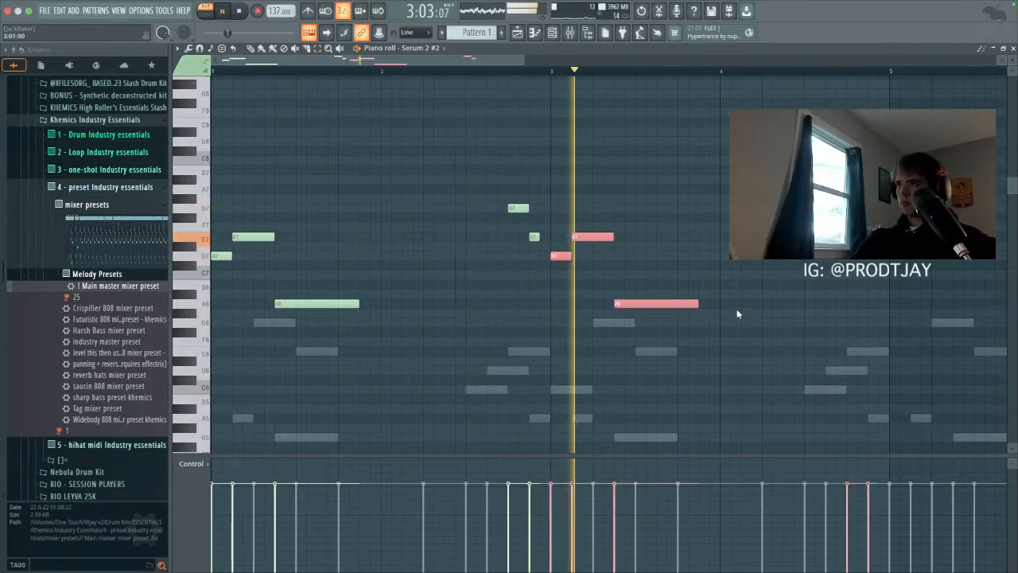
pyautogui.click(738, 309)
# Step: Change the last note of bar 4 to A7 and duplicate the four-bar lead melody into bars 5 to 8
pyautogui.click(859, 208)
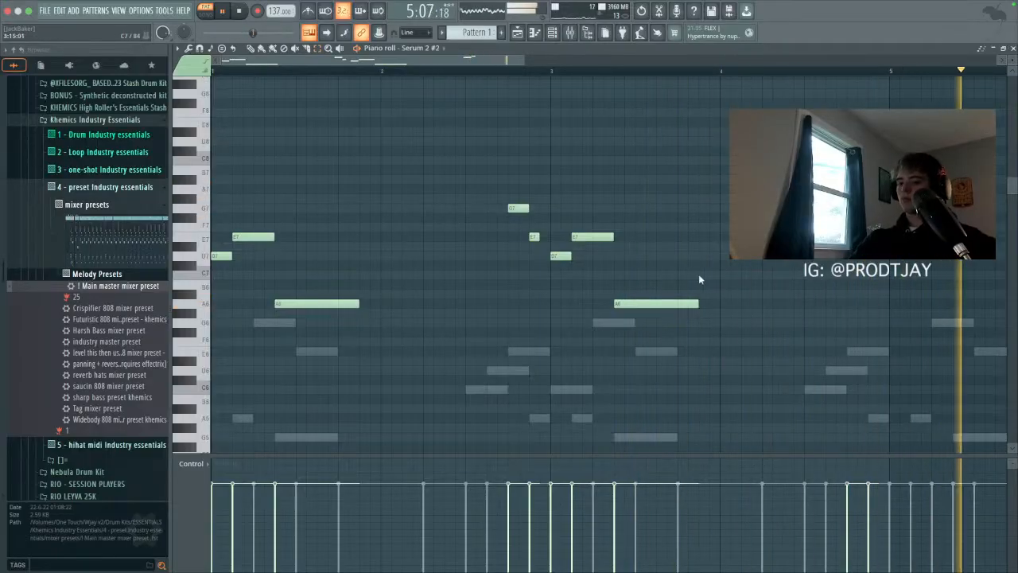
pyautogui.press('super+b')
pyautogui.hotkey('shift', 'Right')
# Step: Deselect the notes and transpose the whole lead melody down one octave
pyautogui.click(725, 202)
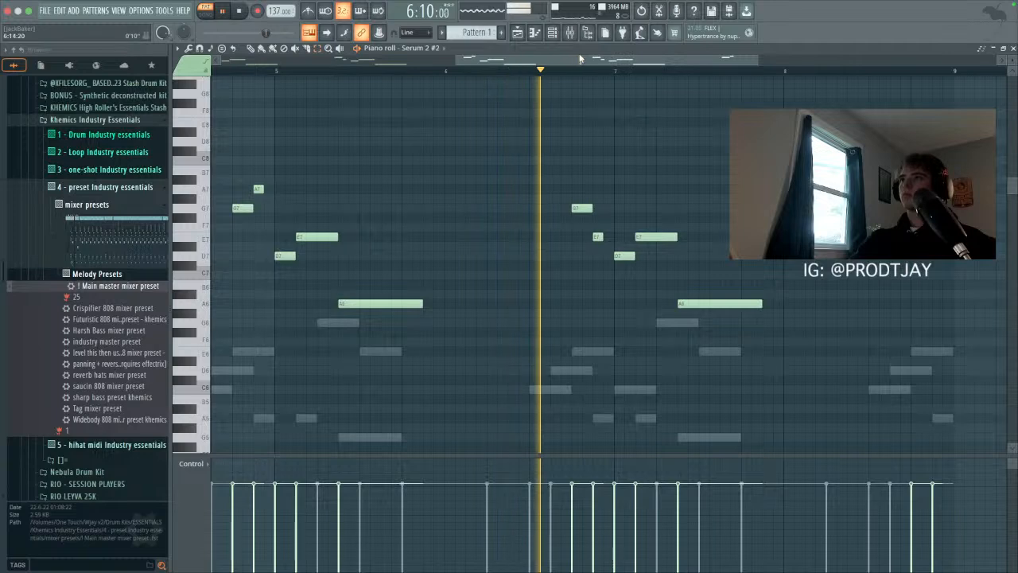
pyautogui.hotkey('ctrl', 'Down')
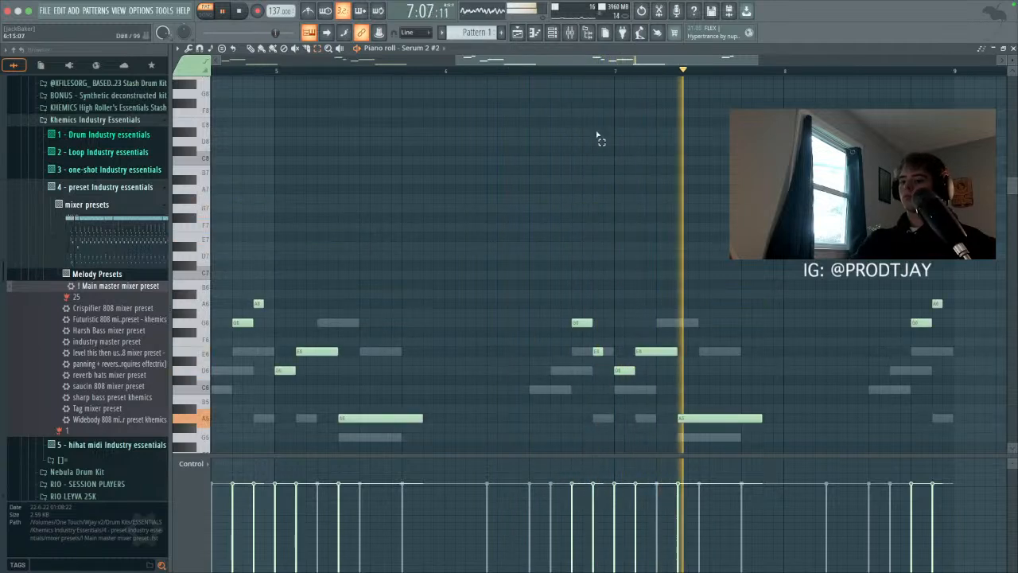
# Step: Try deleting the first chord of bar 1 in ZENOLOGY #2, moving the second chord to the bar's start, and play it back
pyautogui.click(552, 32)
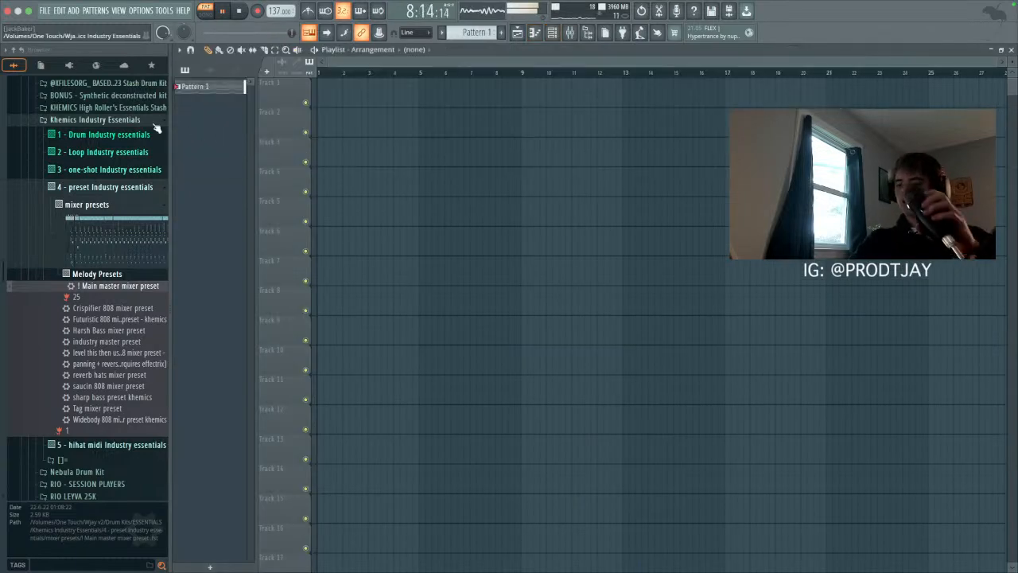
pyautogui.click(560, 37)
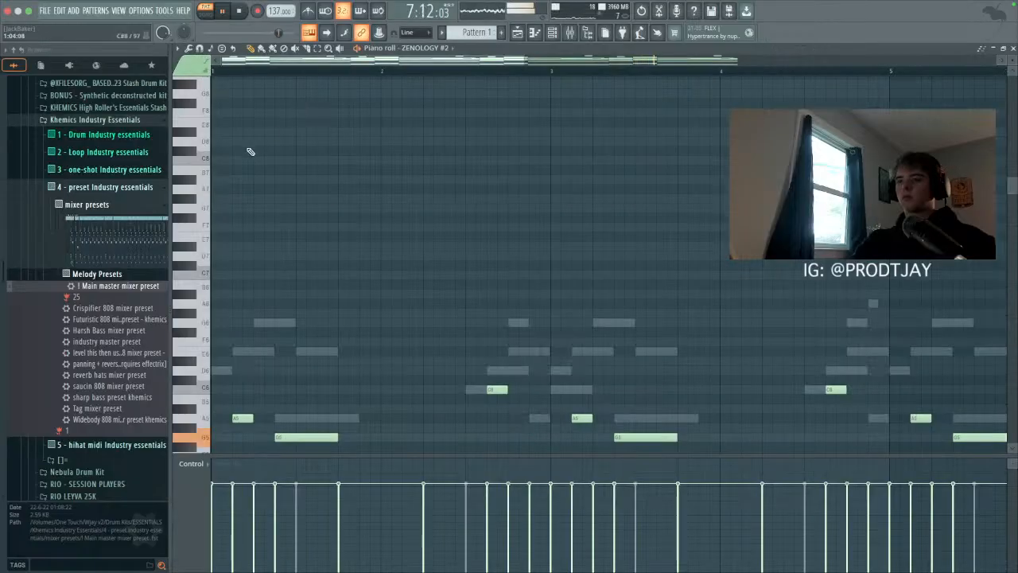
pyautogui.scroll(-10, 268, 141)
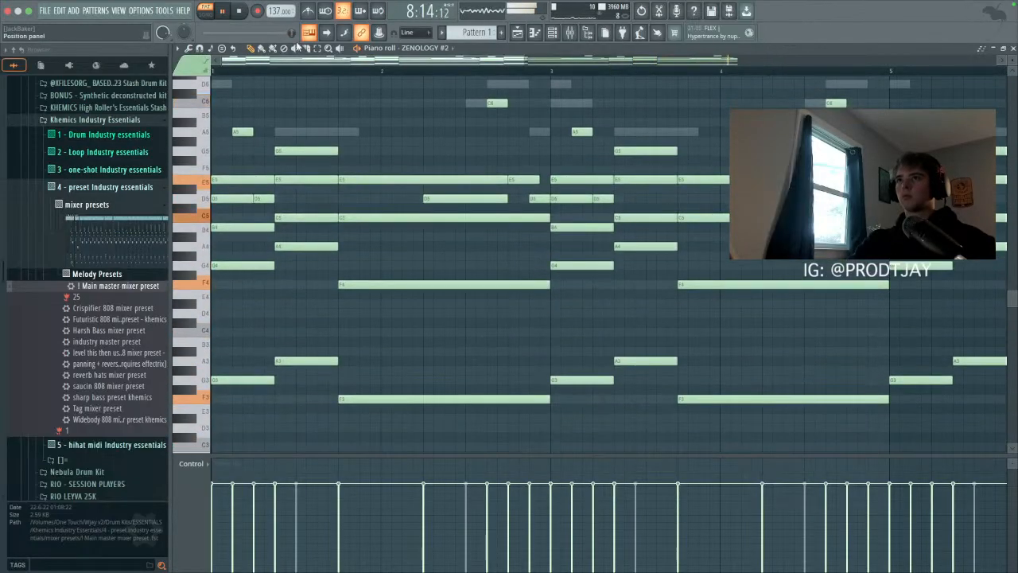
pyautogui.press('space')
pyautogui.press('Delete')
pyautogui.moveTo(253, 170); pyautogui.dragTo(235, 449)
pyautogui.press('Delete')
pyautogui.moveTo(323, 365); pyautogui.dragTo(367, 209)
pyautogui.hotkey('shift', 'Left')
pyautogui.hotkey('shift', 'Left')
pyautogui.press('space')
pyautogui.click(385, 429)
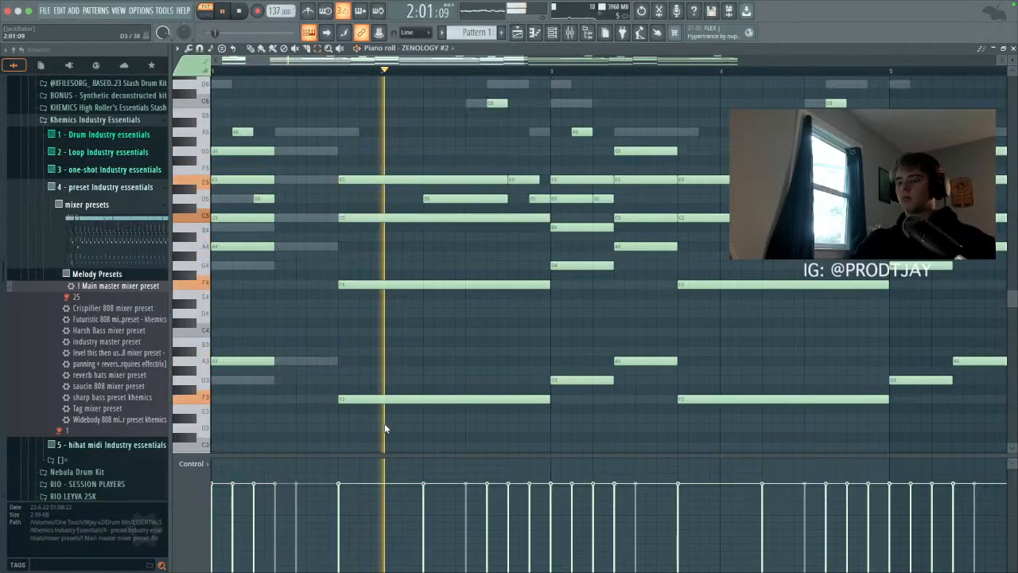
pyautogui.press('space')
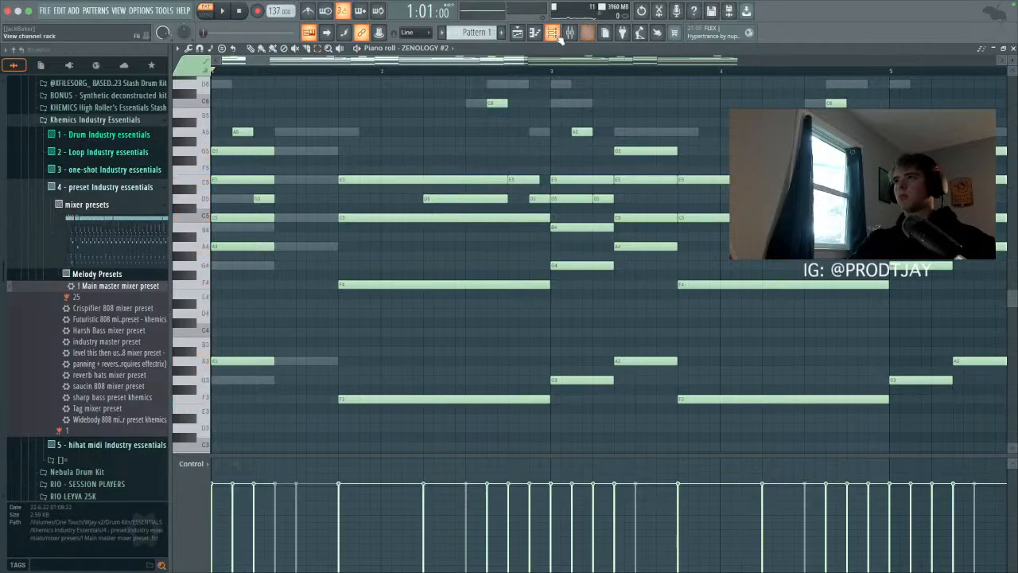
# Step: Restore the original chord notes in the ZENOLOGY #2 channel with the loop playing
pyautogui.click(554, 33)
pyautogui.press('space')
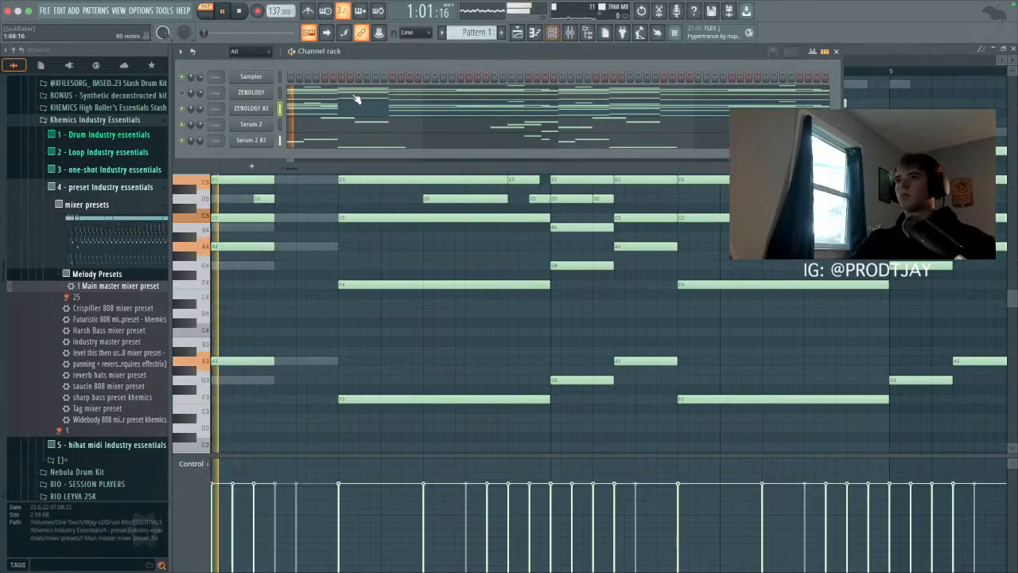
pyautogui.click(280, 108)
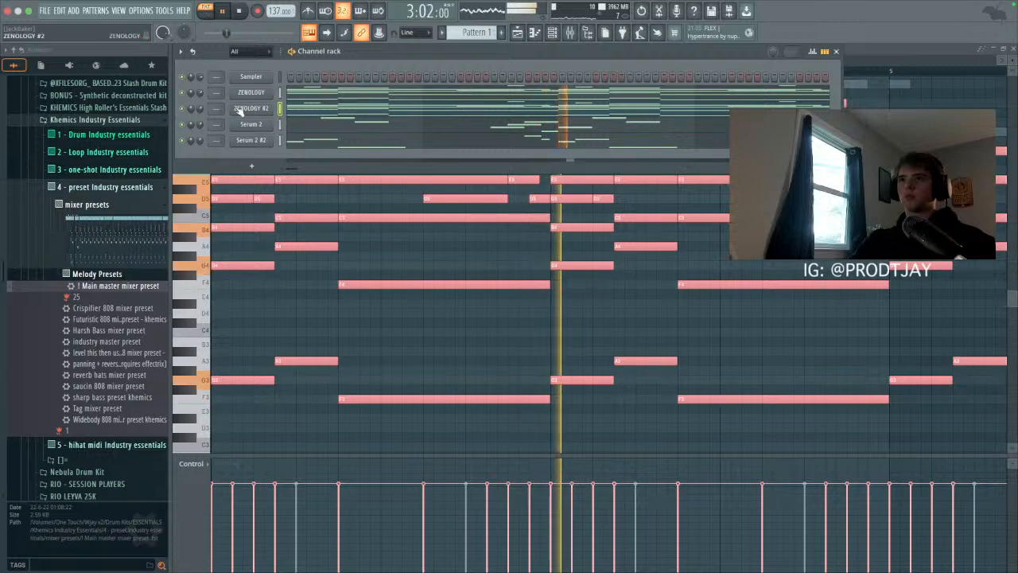
# Step: Clone the Serum 2 channel again, load the factory Lead preset LD - Soul Swagger and close the plugin window
pyautogui.rightClick(269, 122)
pyautogui.click(297, 235)
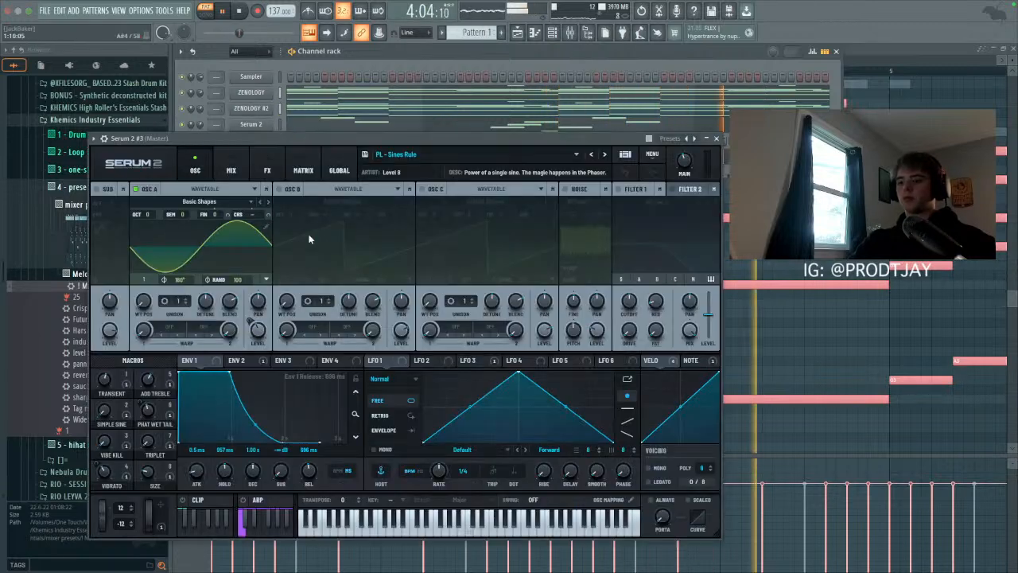
pyautogui.click(625, 154)
pyautogui.scroll(-3, 171, 321)
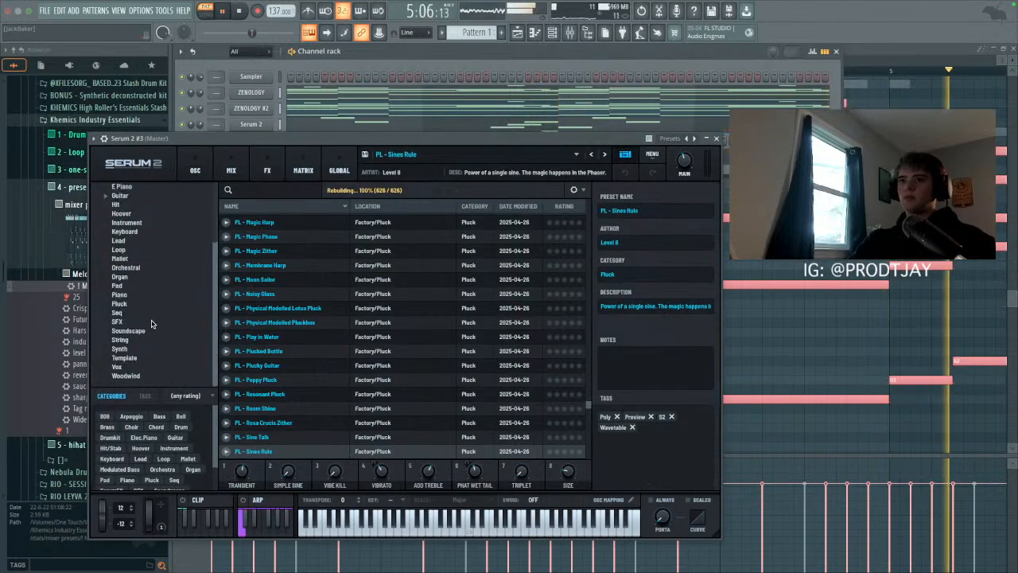
pyautogui.click(118, 240)
pyautogui.scroll(-5, 310, 322)
pyautogui.click(310, 322)
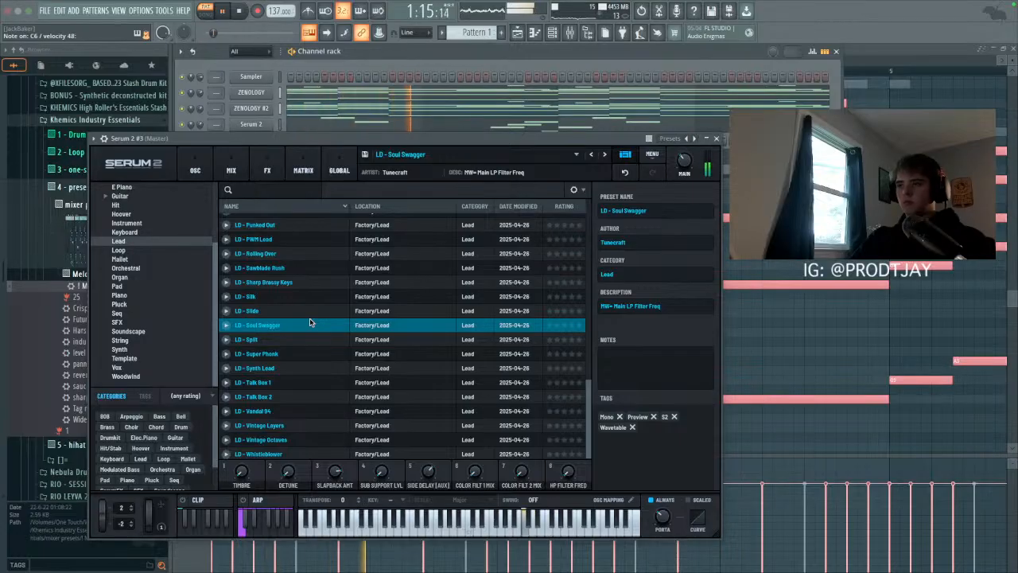
pyautogui.click(716, 138)
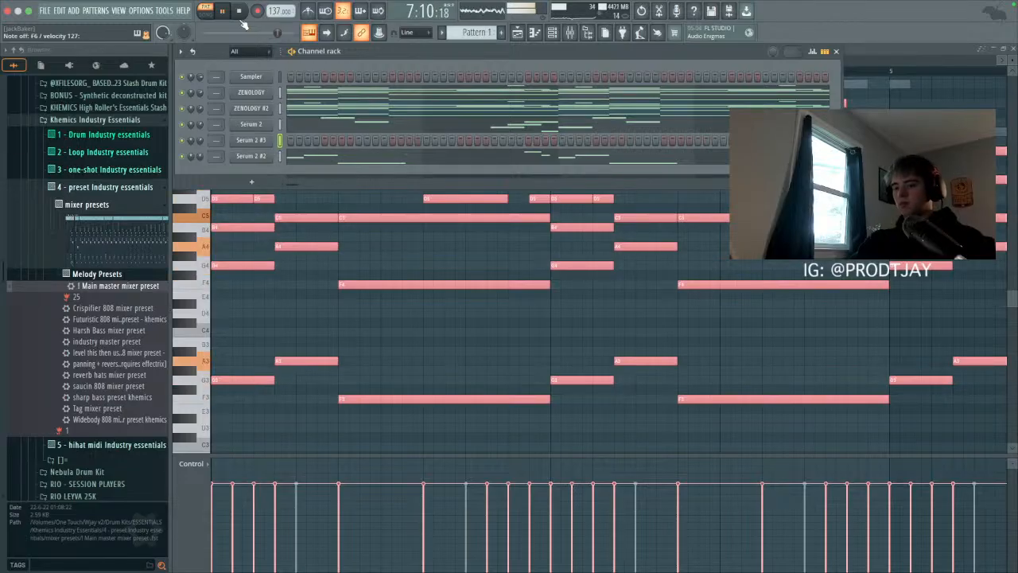
# Step: Record a played melody of notes and automation into the Serum 2 #3 channel's piano roll
pyautogui.press('space')
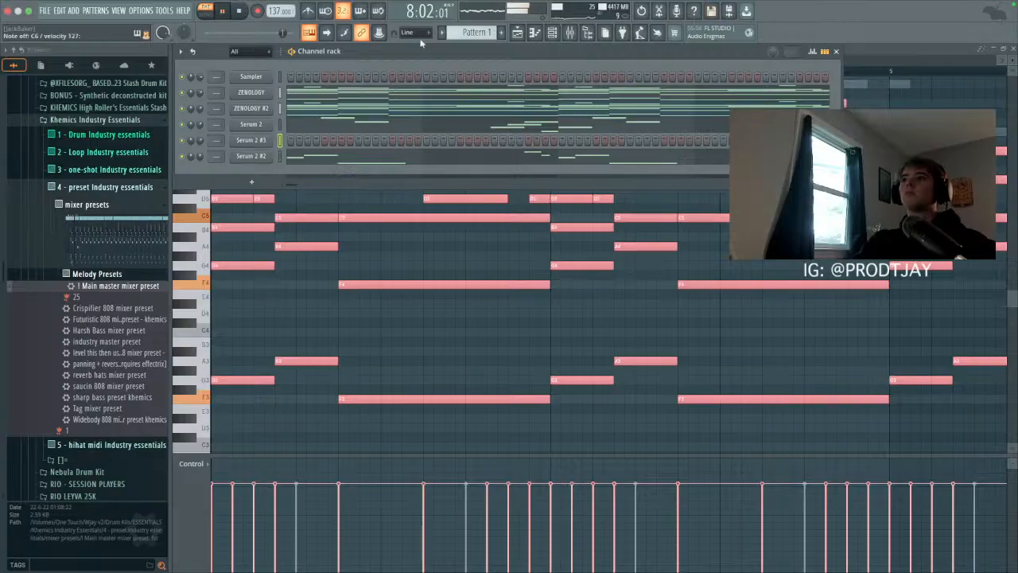
pyautogui.click(534, 34)
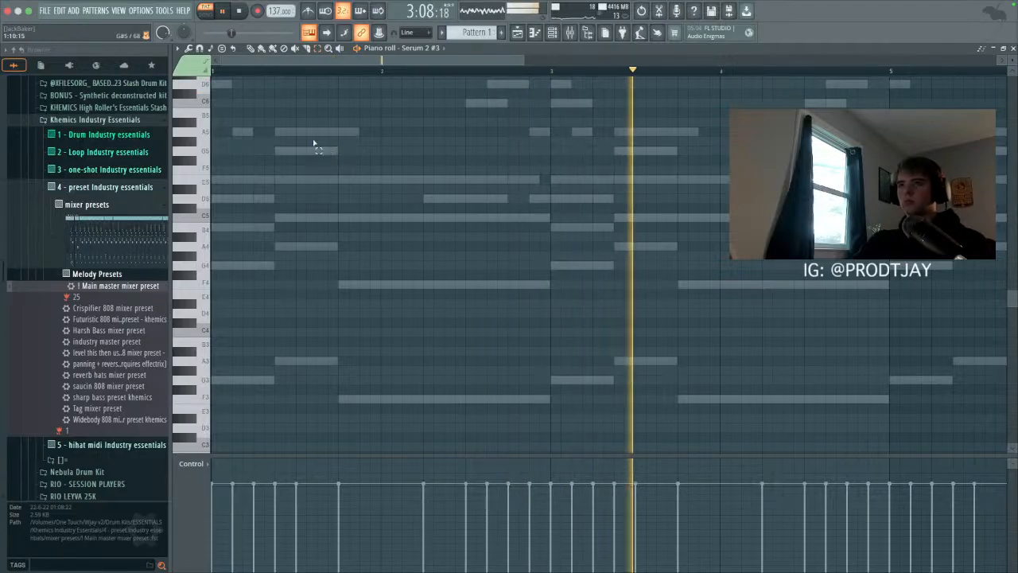
pyautogui.scroll(3, 302, 166)
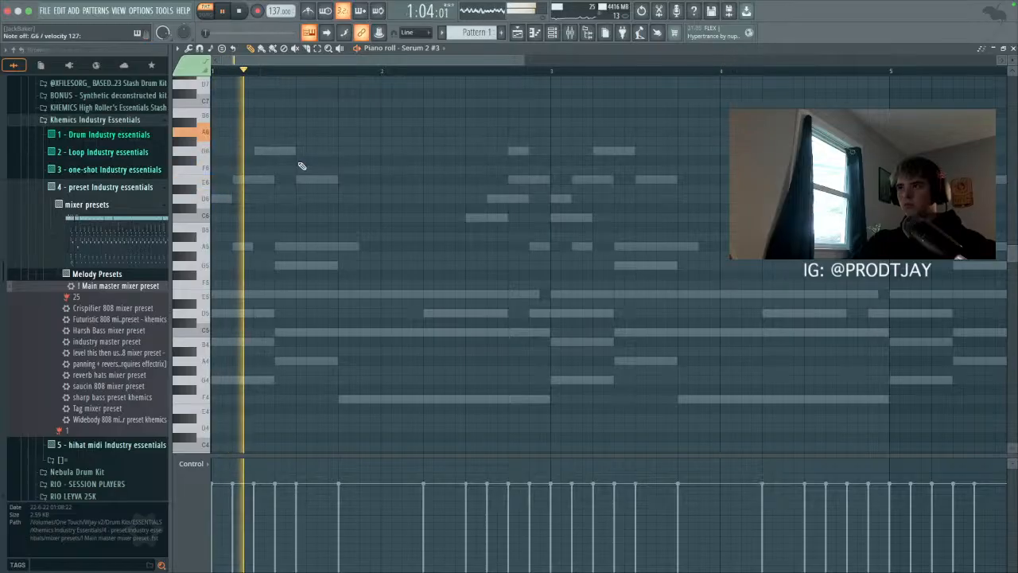
pyautogui.press('space')
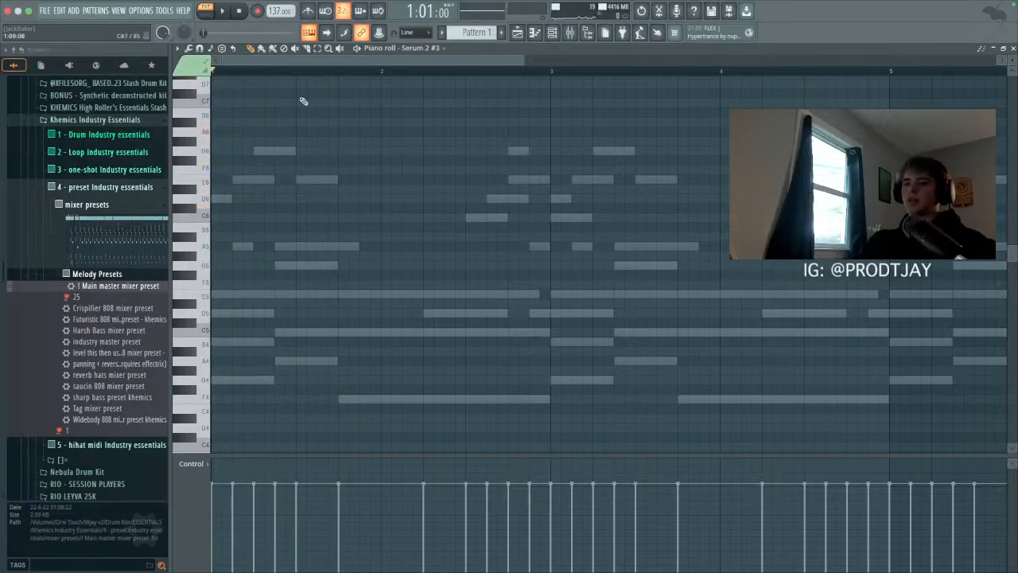
pyautogui.click(257, 11)
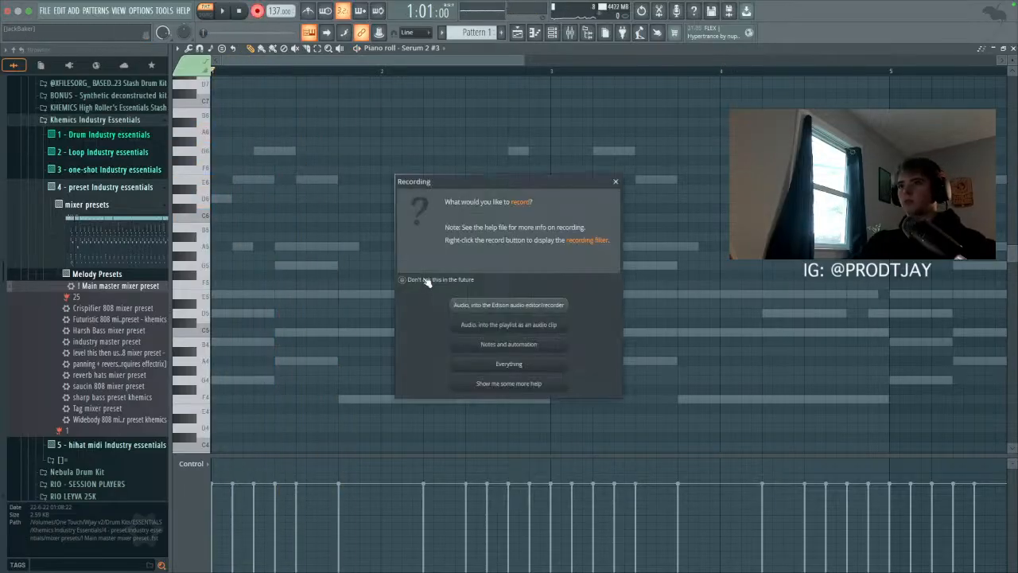
pyautogui.click(522, 343)
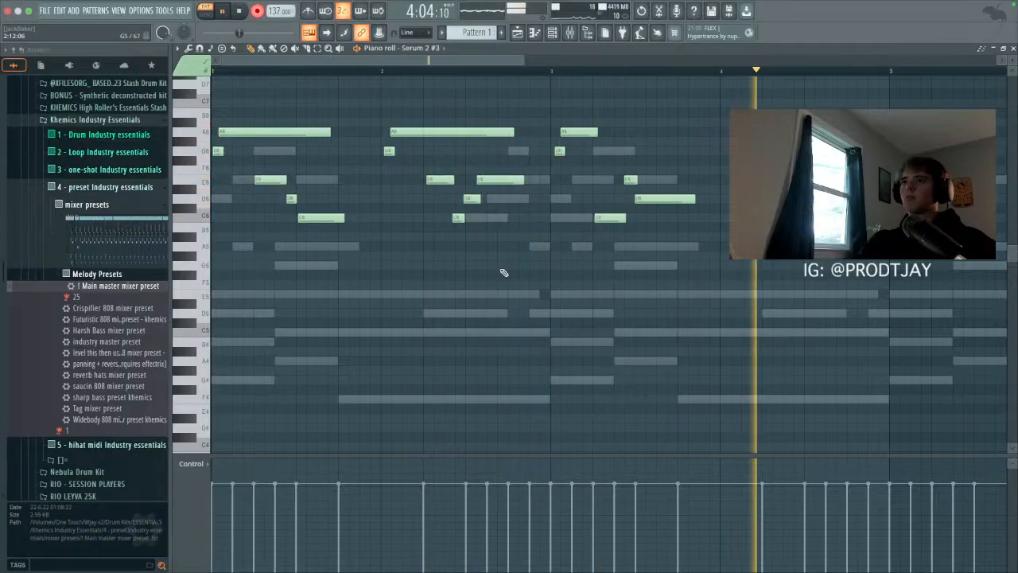
pyautogui.press('space')
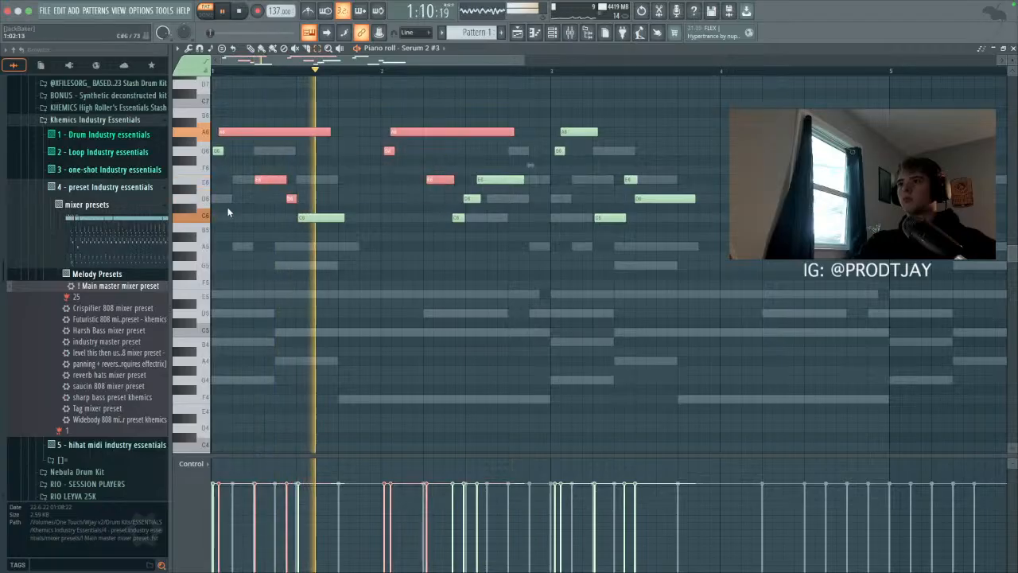
# Step: Delete the recorded phrases in bars 1 and 2 and move the bar 3 phrase to the start of bar 1
pyautogui.moveTo(261, 201); pyautogui.dragTo(217, 145)
pyautogui.press('Delete')
pyautogui.moveTo(515, 100); pyautogui.dragTo(916, 321)
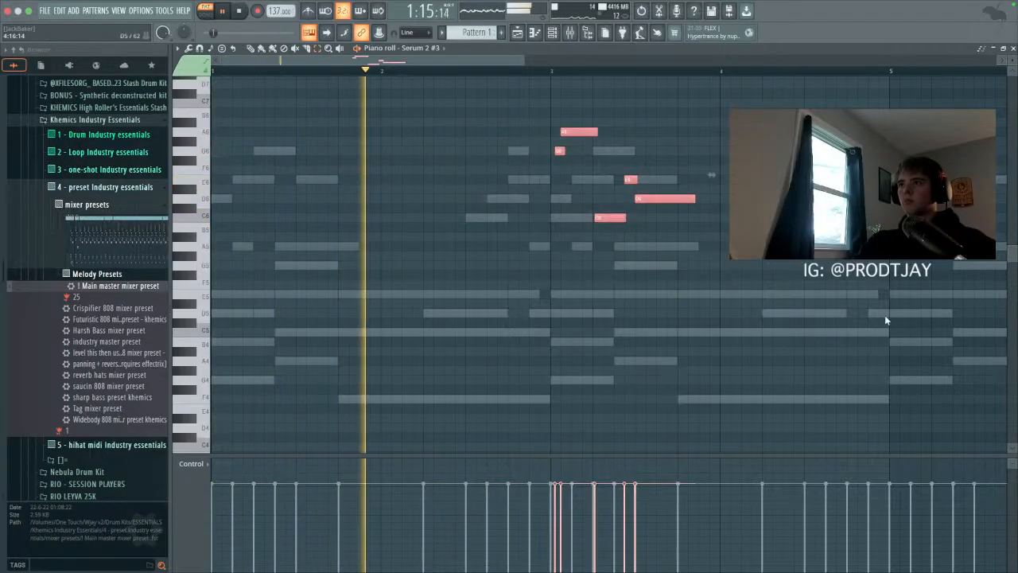
pyautogui.moveTo(569, 131); pyautogui.dragTo(224, 131)
# Step: Rework the bar 1 phrase to continue with C6, E6, D6 and a held A5, and join its notes end to end
pyautogui.click(356, 142)
pyautogui.rightClick(367, 142)
pyautogui.rightClick(286, 179)
pyautogui.click(288, 181)
pyautogui.moveTo(307, 182); pyautogui.dragTo(291, 182)
pyautogui.rightClick(309, 200)
pyautogui.click(300, 201)
pyautogui.rightClick(269, 217)
pyautogui.click(255, 218)
pyautogui.moveTo(337, 199); pyautogui.dragTo(391, 199)
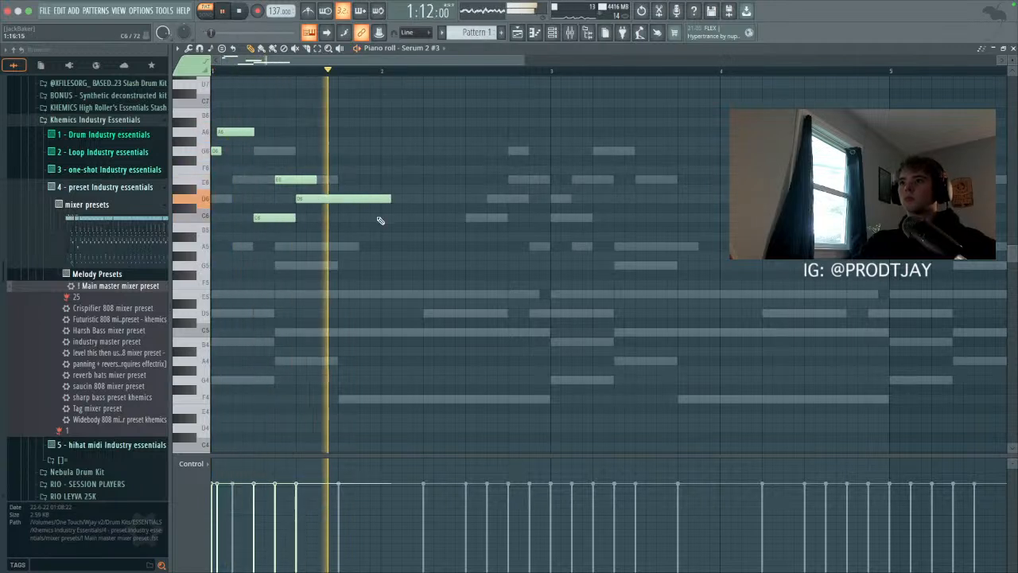
pyautogui.press('space')
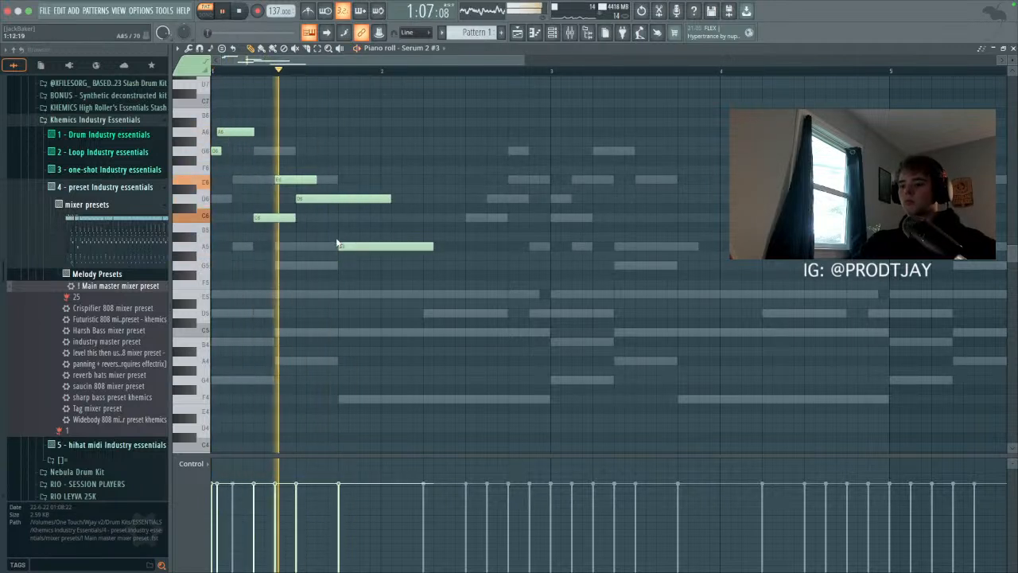
pyautogui.hotkey('ctrl', 'l')
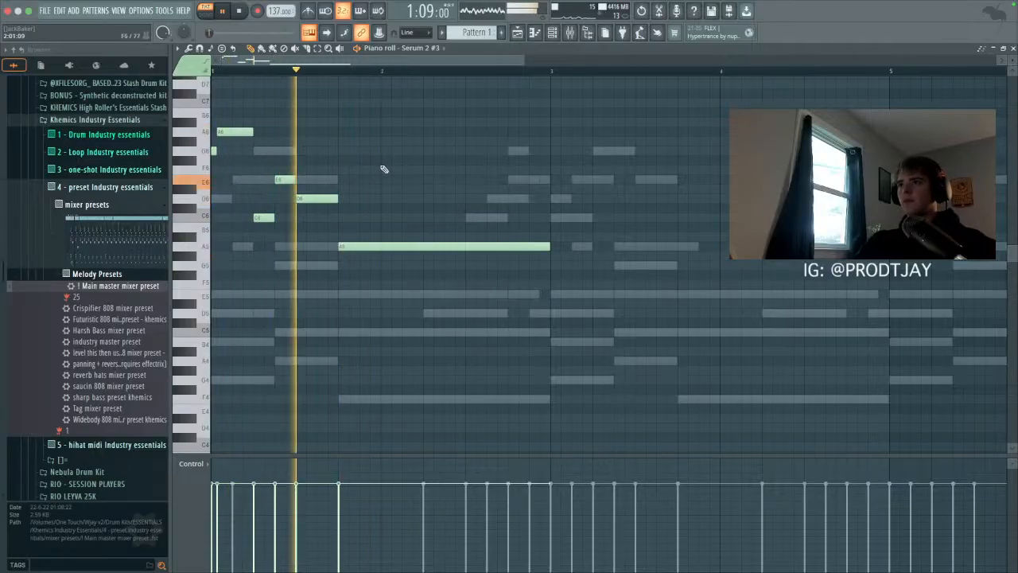
# Step: Add a descending A6, G6, E6 run in the second half of bar 2 and join the notes end to end
pyautogui.click(471, 131)
pyautogui.click(495, 149)
pyautogui.moveTo(521, 166); pyautogui.dragTo(506, 184)
pyautogui.rightClick(497, 150)
pyautogui.rightClick(491, 130)
pyautogui.rightClick(516, 179)
pyautogui.press('super+z')
pyautogui.moveTo(554, 228); pyautogui.dragTo(550, 196)
pyautogui.press('super+l')
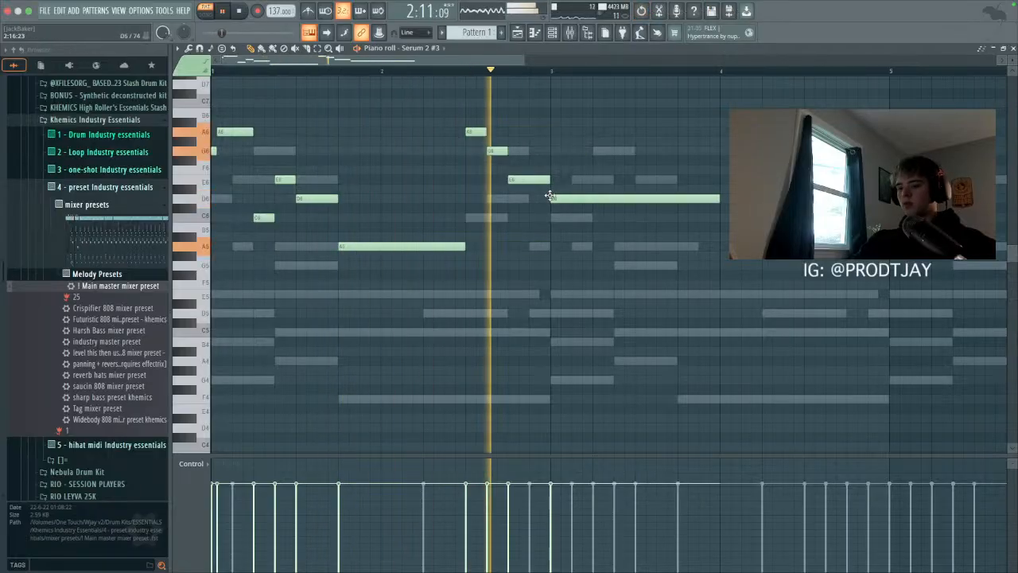
pyautogui.rightClick(630, 198)
# Step: Duplicate the two-bar phrase to bar 3 and lower the copy's two opening notes by five semitones
pyautogui.press('super+b')
pyautogui.press('super+d')
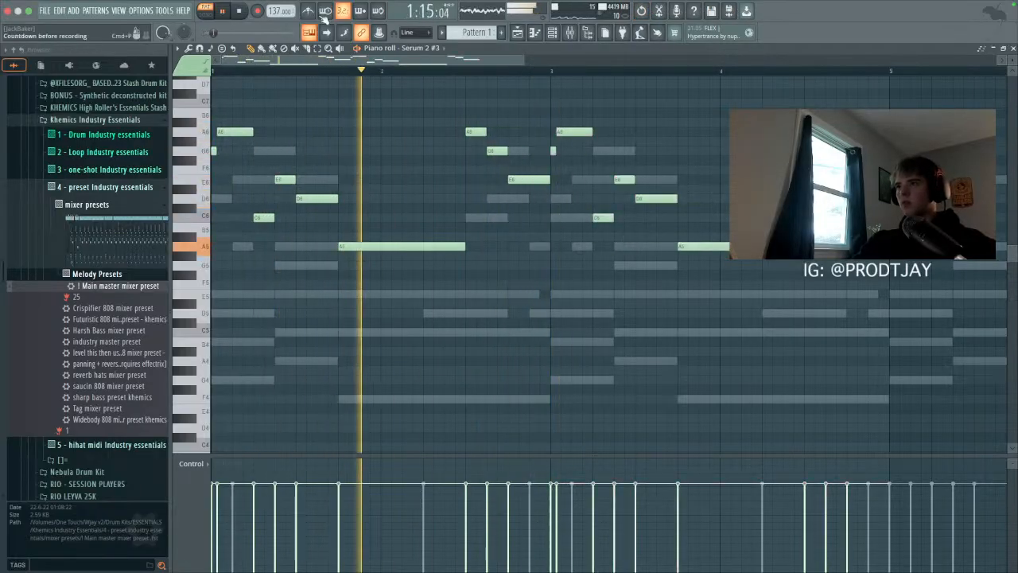
pyautogui.moveTo(613, 155); pyautogui.dragTo(534, 119)
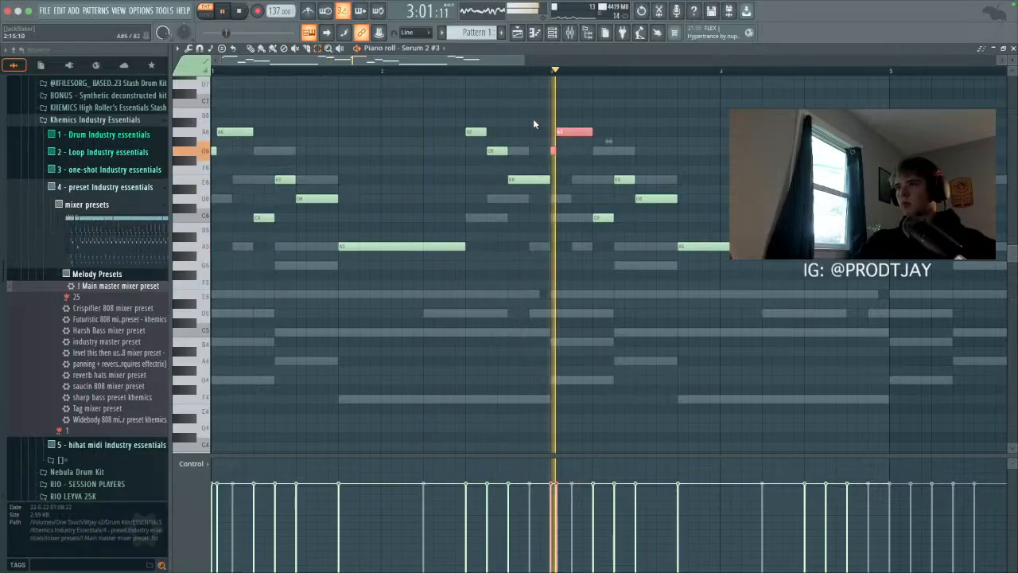
pyautogui.press('Down')
pyautogui.press('Down')
pyautogui.press('Down')
pyautogui.press('Down')
pyautogui.press('Down')
pyautogui.press('super+d')
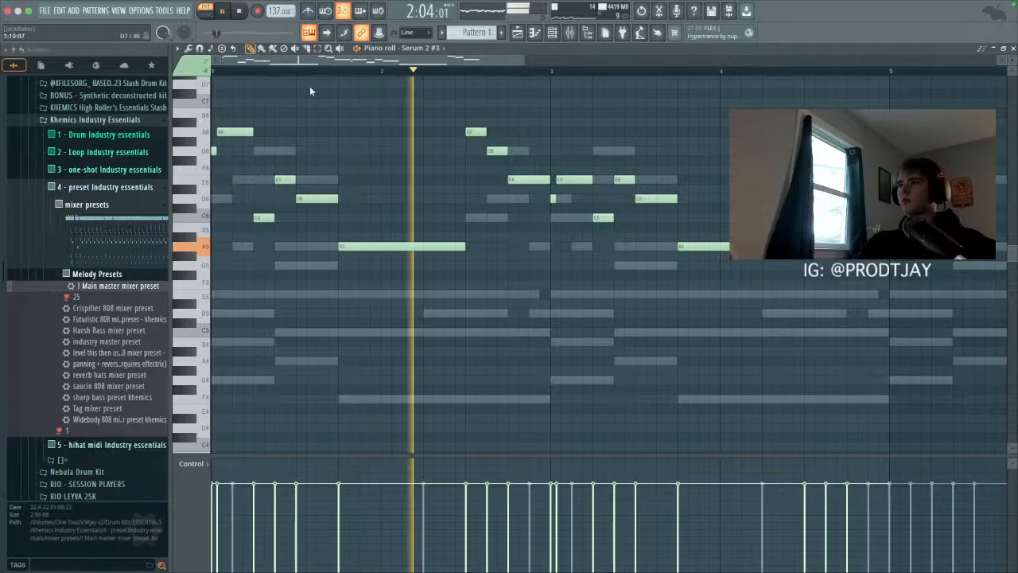
# Step: Rework the end of the bar 3 phrase into an A5 and a held C6, and repeat the four bars from bar 5
pyautogui.moveTo(706, 246); pyautogui.dragTo(706, 267)
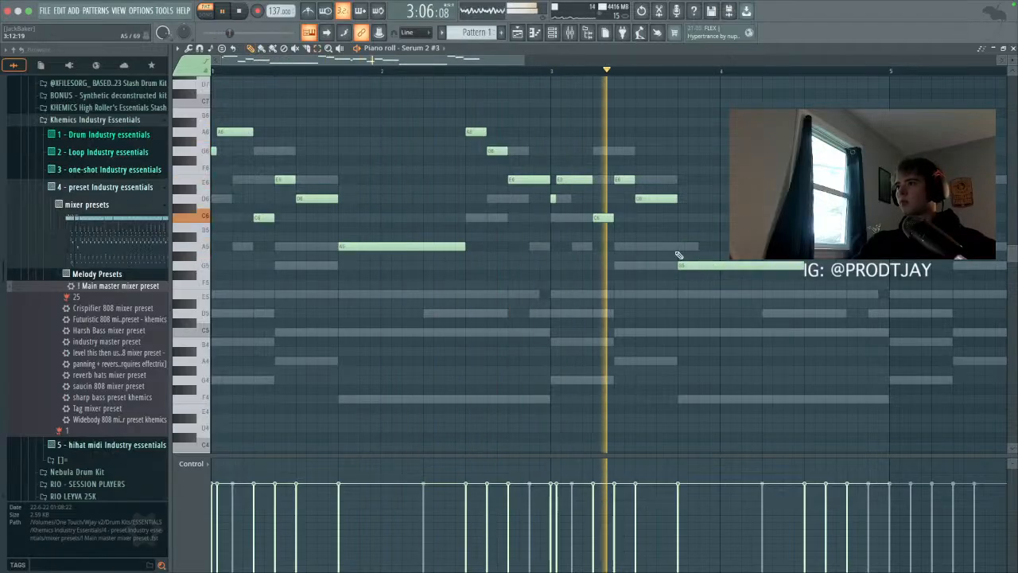
pyautogui.click(674, 247)
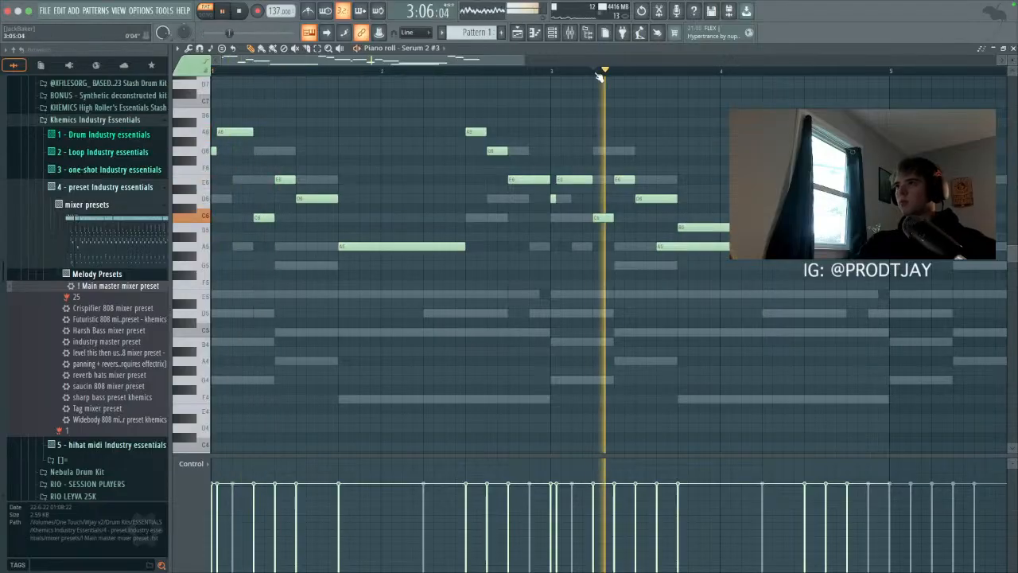
pyautogui.press('space')
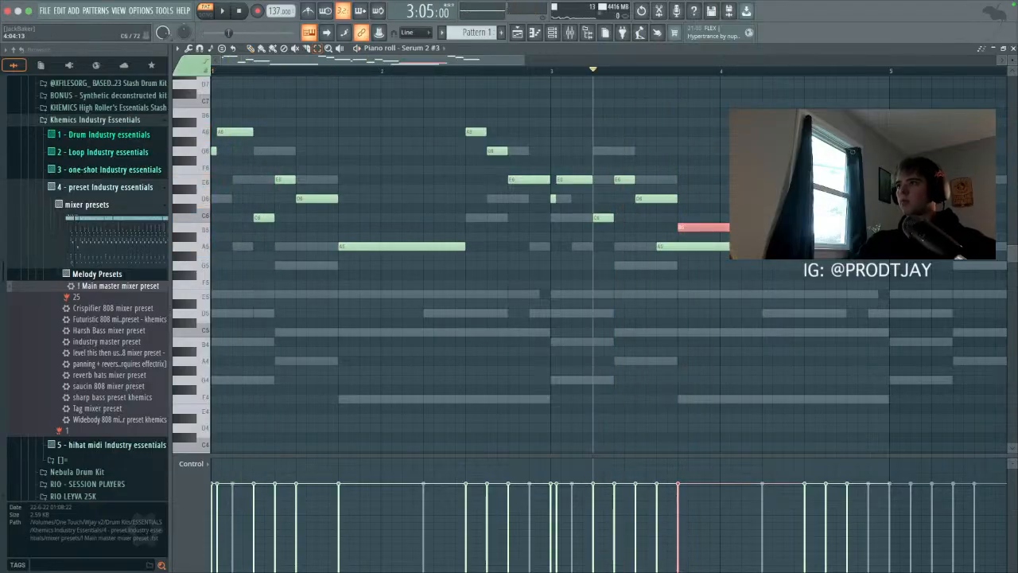
pyautogui.press('space')
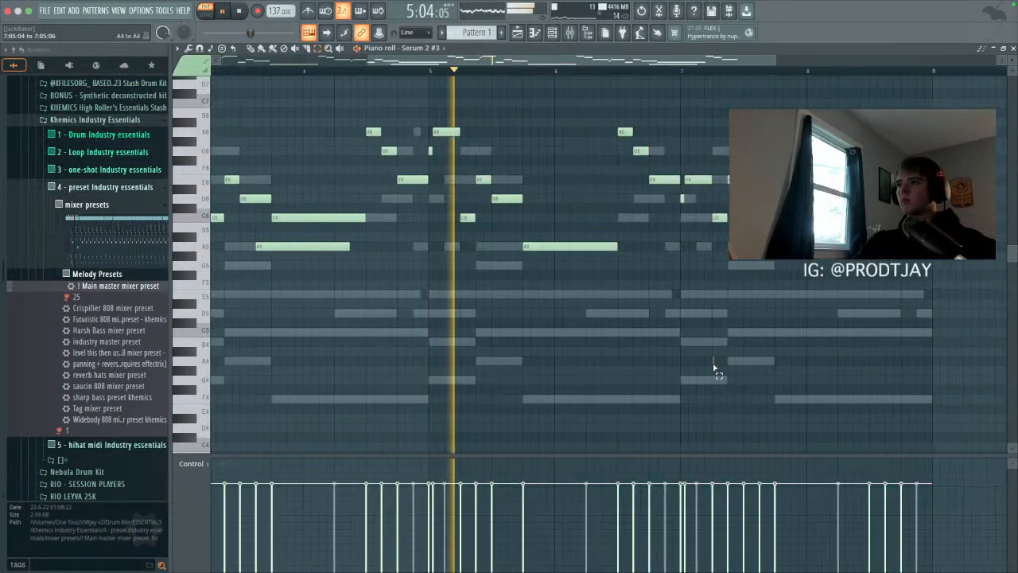
# Step: Transpose all channels in the channel rack up by 2 semitones
pyautogui.press('F6')
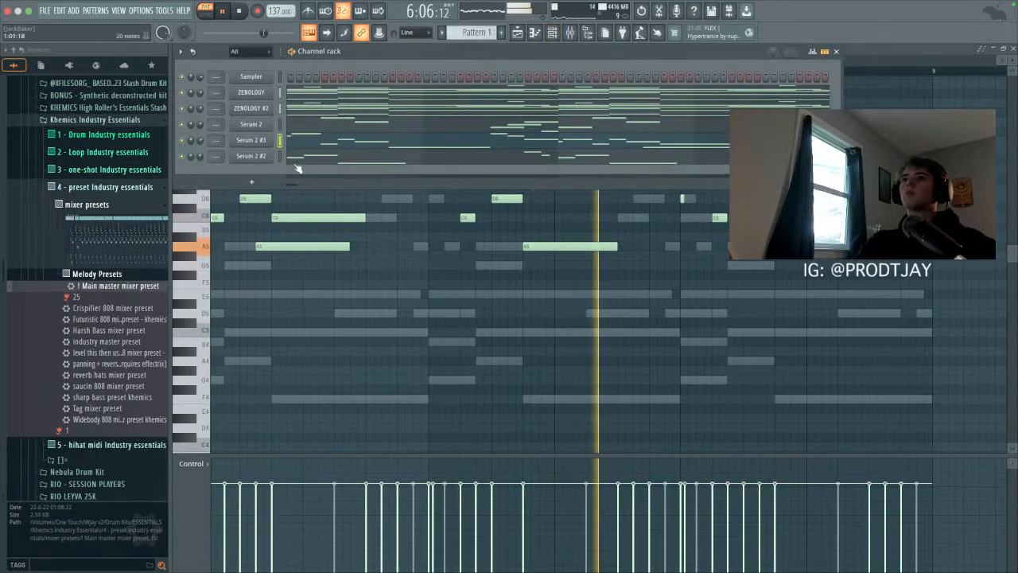
pyautogui.click(182, 52)
pyautogui.click(222, 190)
pyautogui.write('+2')
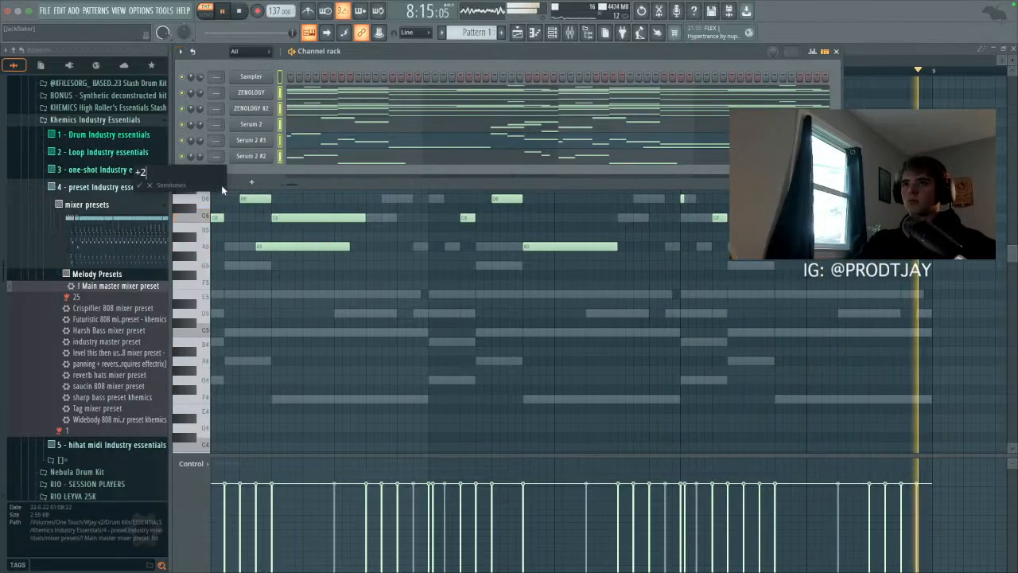
pyautogui.press('Return')
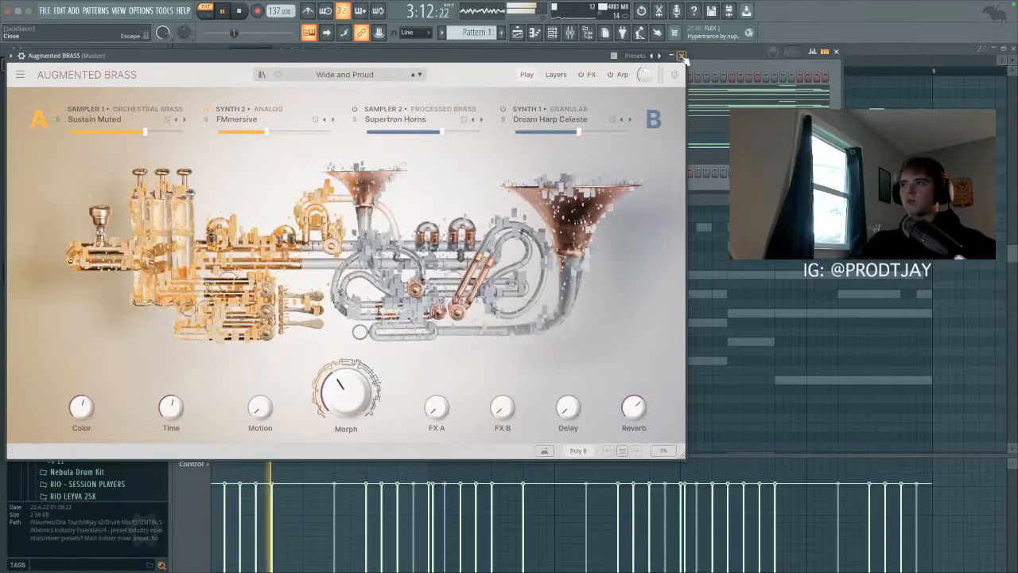
# Step: Replace the Augmented BRASS channel with ElectraX and open its patch browser back in FL Studio
pyautogui.click(681, 56)
pyautogui.rightClick(262, 172)
pyautogui.moveTo(316, 263)
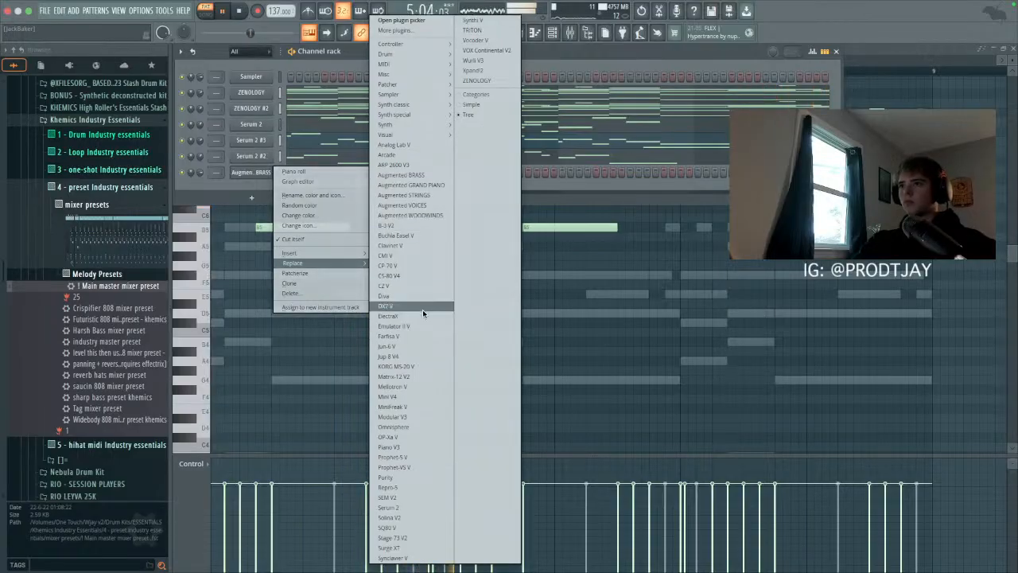
pyautogui.click(407, 320)
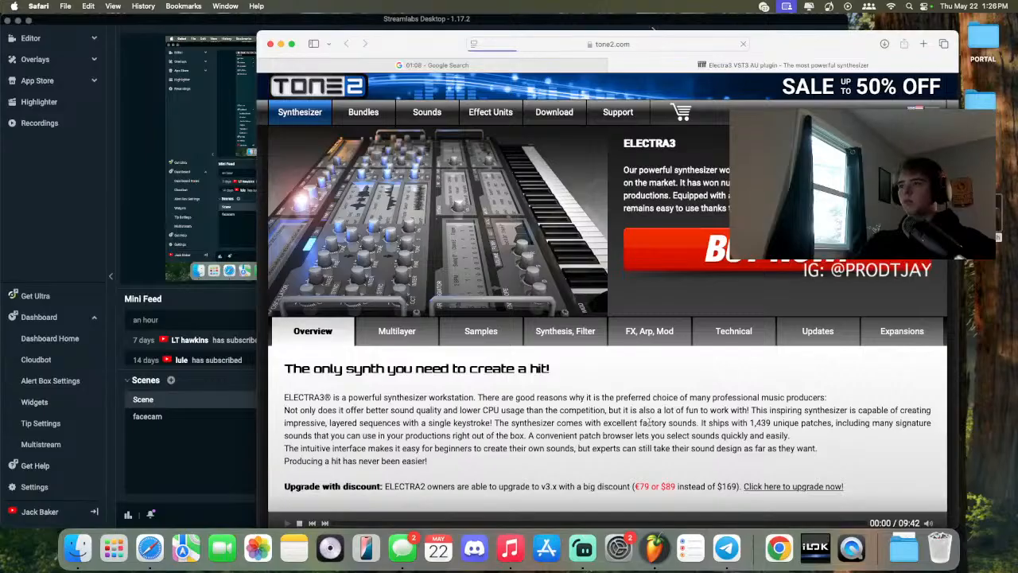
pyautogui.click(655, 547)
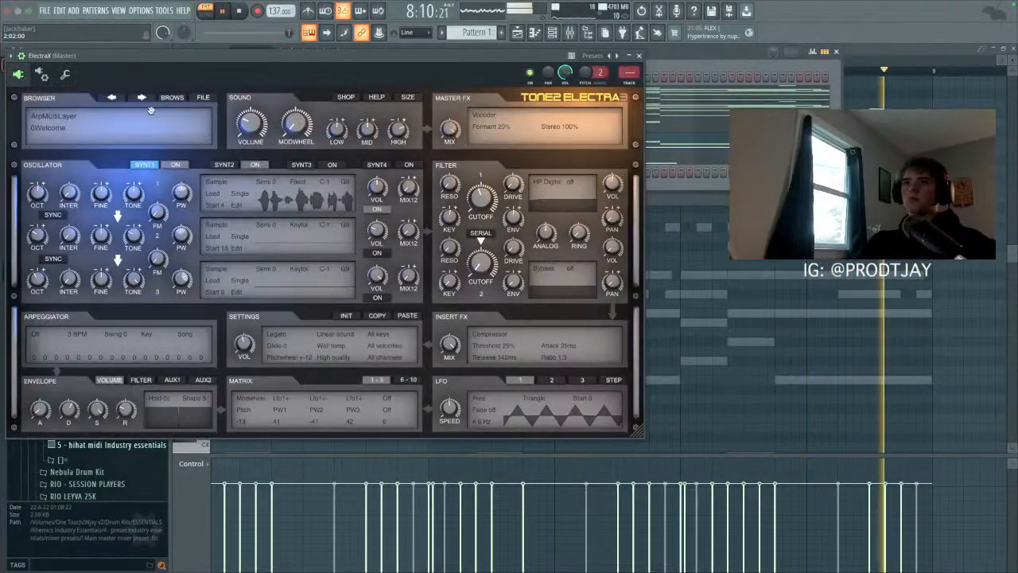
pyautogui.click(172, 124)
# Step: Audition the Machine, Motorboat and Uzi Lil lead patches from the Drench God bank
pyautogui.click(58, 303)
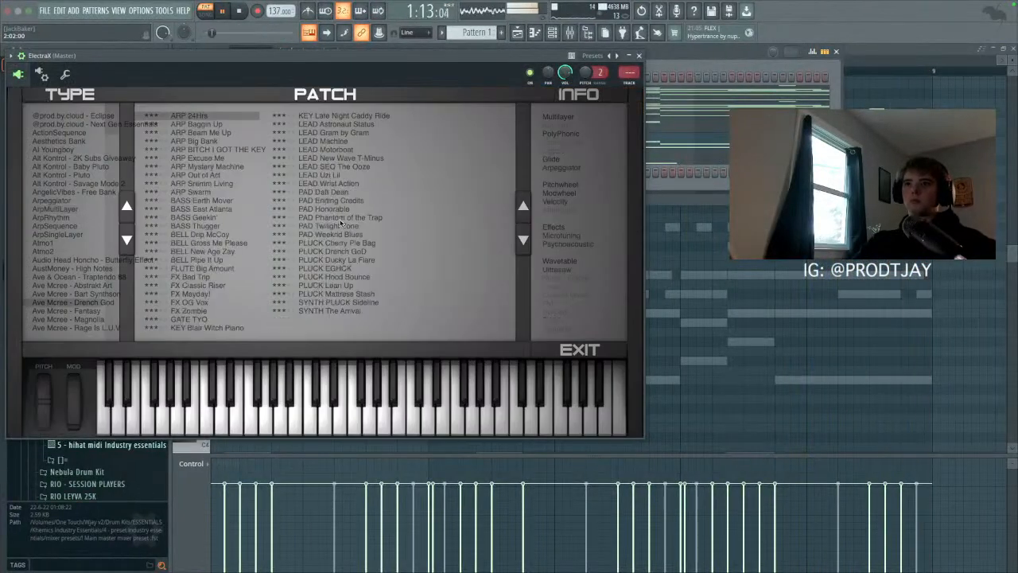
pyautogui.click(326, 141)
pyautogui.click(339, 149)
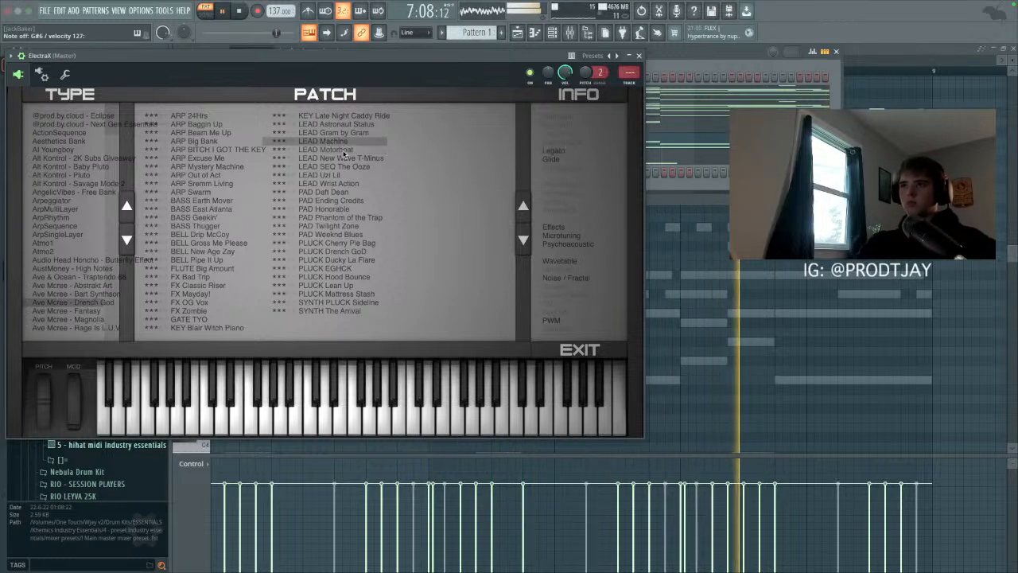
pyautogui.click(340, 175)
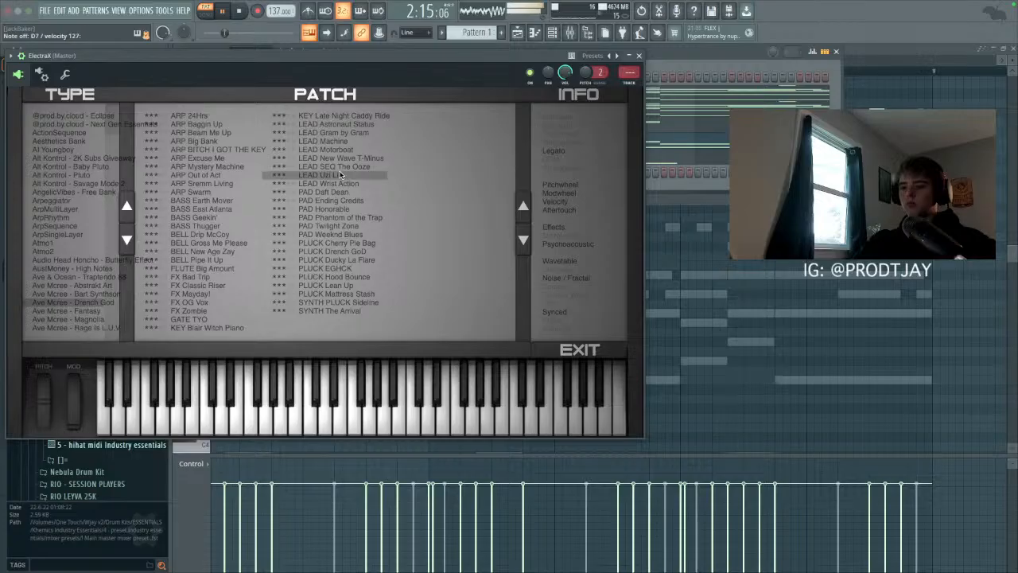
# Step: Audition lead patches in the Magnolia bank, settle on LEAD - GlocKocked, and close the synth window
pyautogui.click(86, 320)
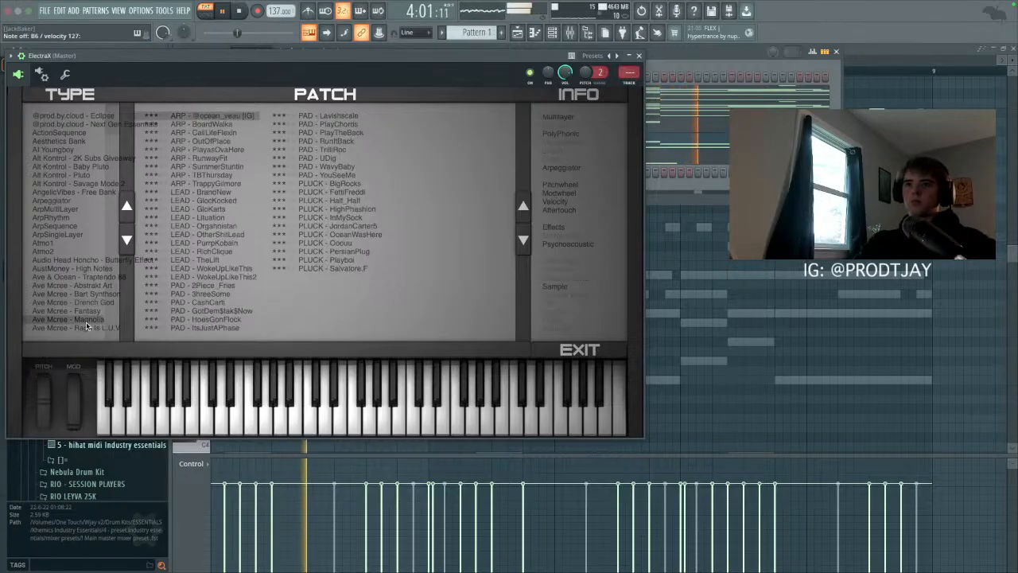
pyautogui.click(238, 235)
pyautogui.click(221, 227)
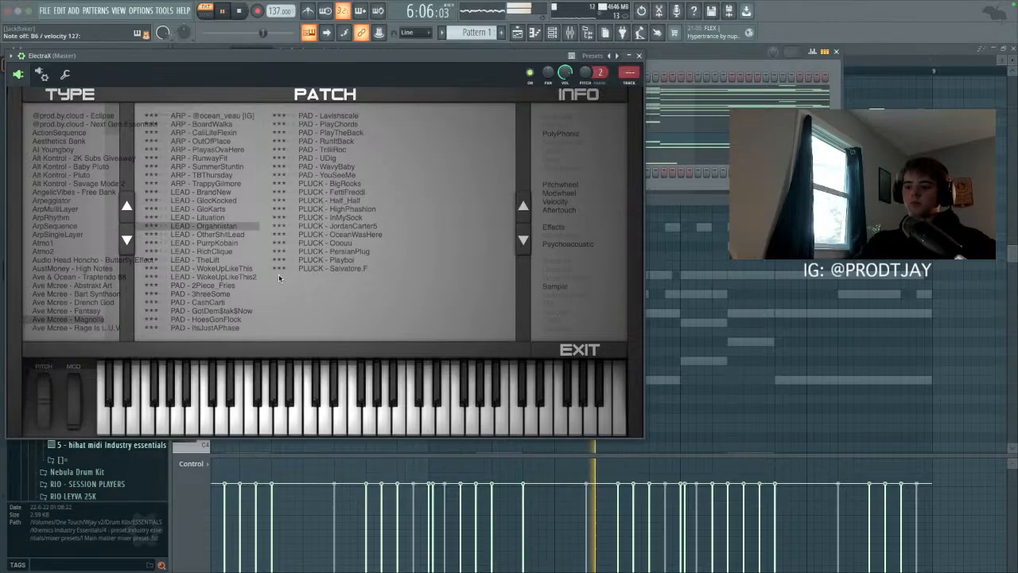
pyautogui.click(216, 209)
pyautogui.click(217, 202)
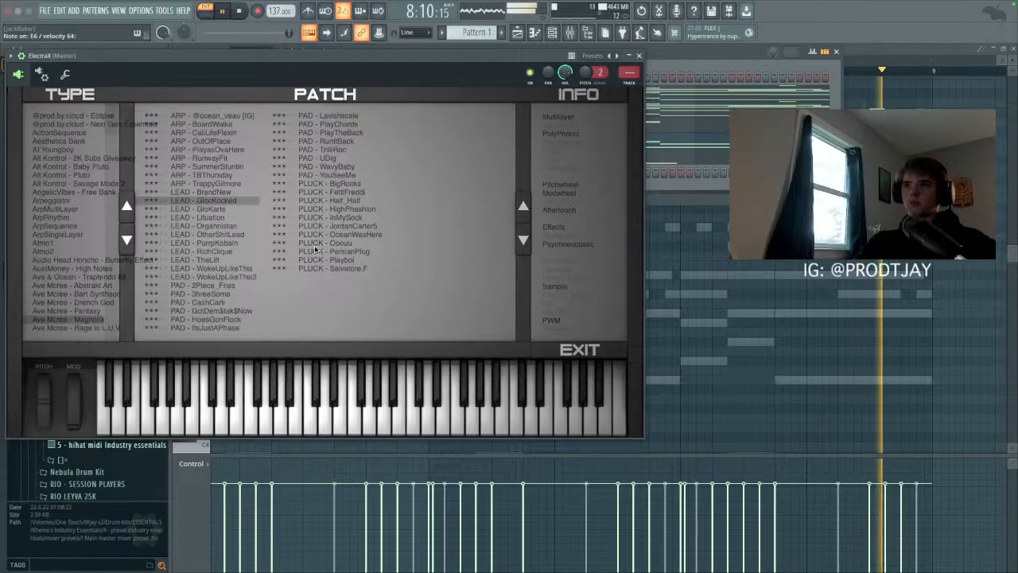
pyautogui.click(637, 56)
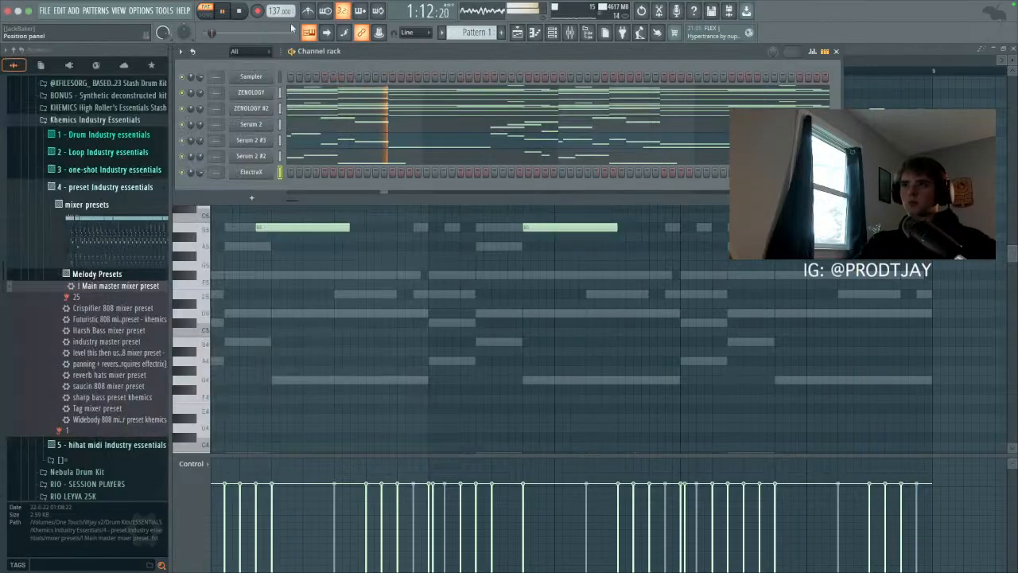
# Step: Record a played part of notes and automation into the ElectraX channel
pyautogui.click(258, 10)
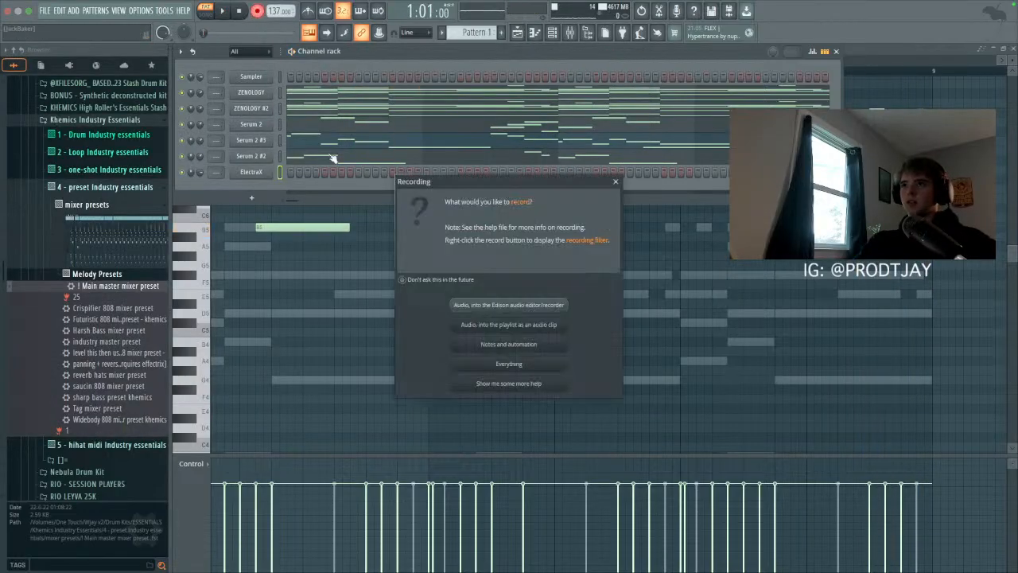
pyautogui.click(536, 347)
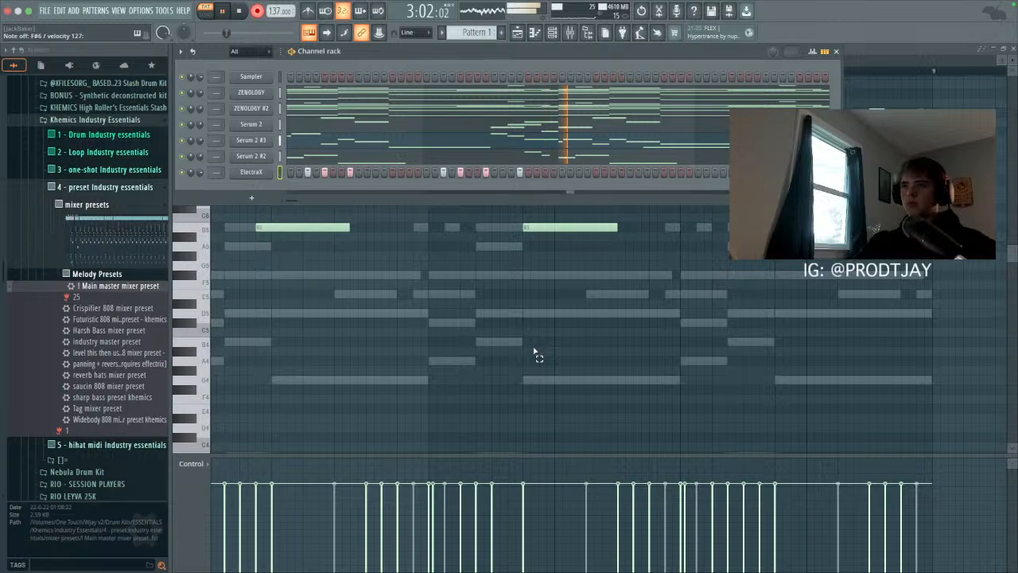
pyautogui.press('space')
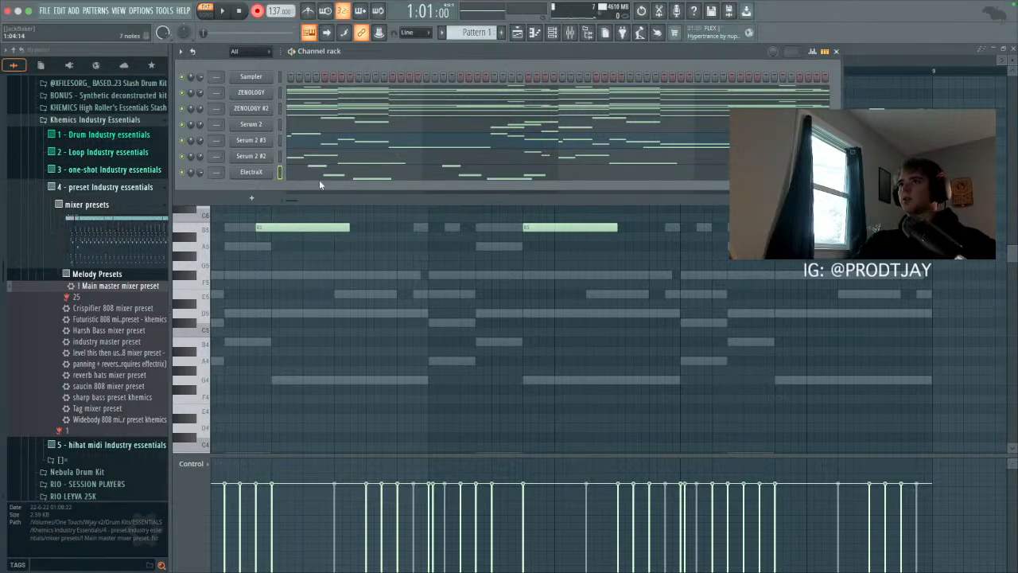
# Step: Open the ElectraX channel's notes in the piano roll and quantize the recorded phrase in the first two bars
pyautogui.click(358, 174)
pyautogui.scroll(3, 409, 143)
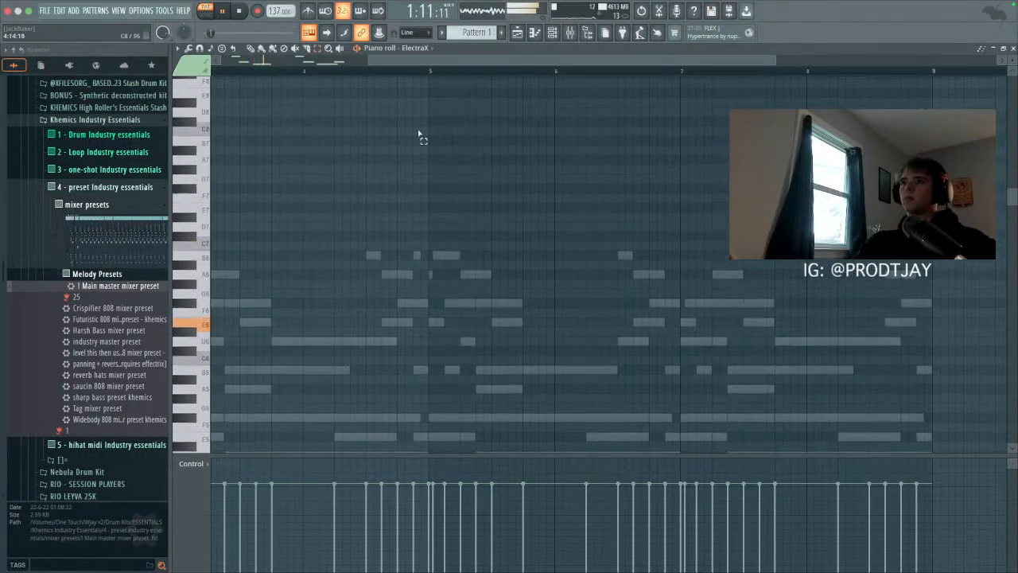
pyautogui.moveTo(434, 62); pyautogui.dragTo(288, 62)
pyautogui.press('space')
pyautogui.press('space')
pyautogui.press('space')
pyautogui.moveTo(231, 236); pyautogui.dragTo(455, 387)
pyautogui.hotkey('ctrl', 'q')
pyautogui.hotkey('ctrl', 'd')
pyautogui.press('space')
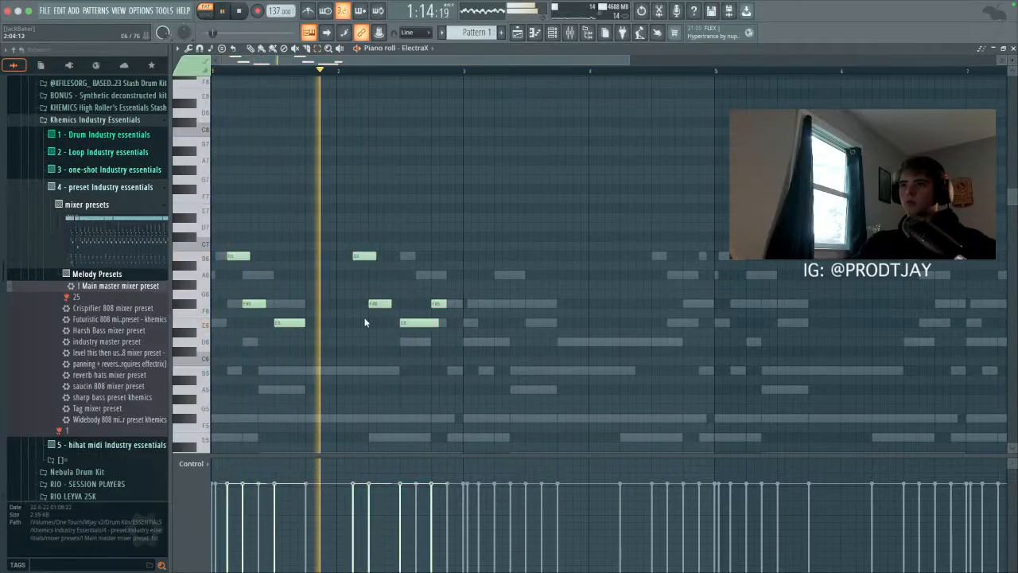
# Step: Lower the last F#6 note of the two-bar phrase to D6
pyautogui.keyDown('ctrl'); pyautogui.click(437, 306); pyautogui.keyUp('ctrl')
pyautogui.hotkey('shift', 'Down')
pyautogui.hotkey('shift', 'Down')
pyautogui.hotkey('shift', 'Down')
pyautogui.hotkey('shift', 'Down')
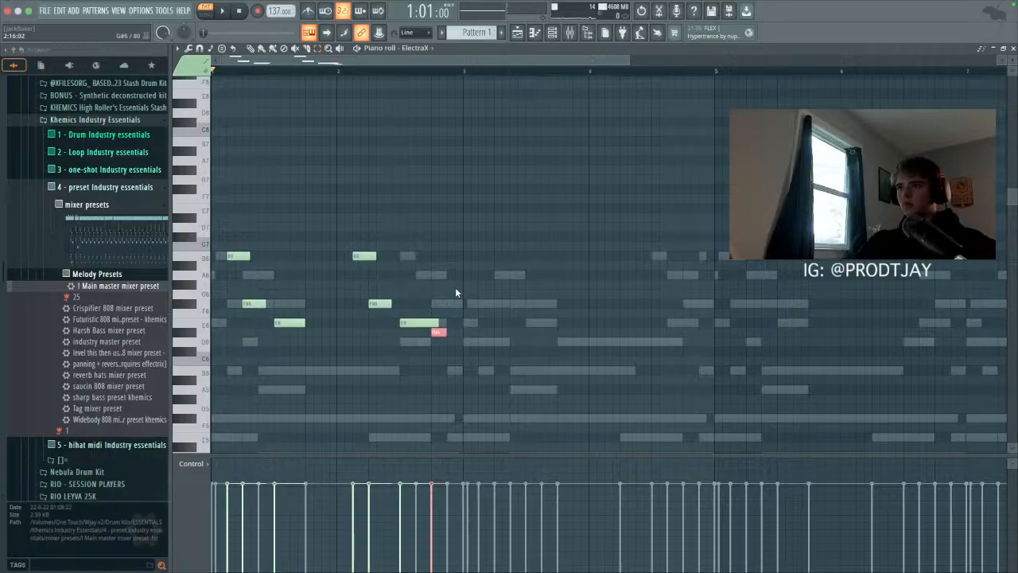
pyautogui.hotkey('ctrl', 'd')
# Step: Duplicate the two-bar ElectraX phrase repeatedly so that it fills all eight bars of the pattern
pyautogui.moveTo(340, 233); pyautogui.dragTo(557, 375)
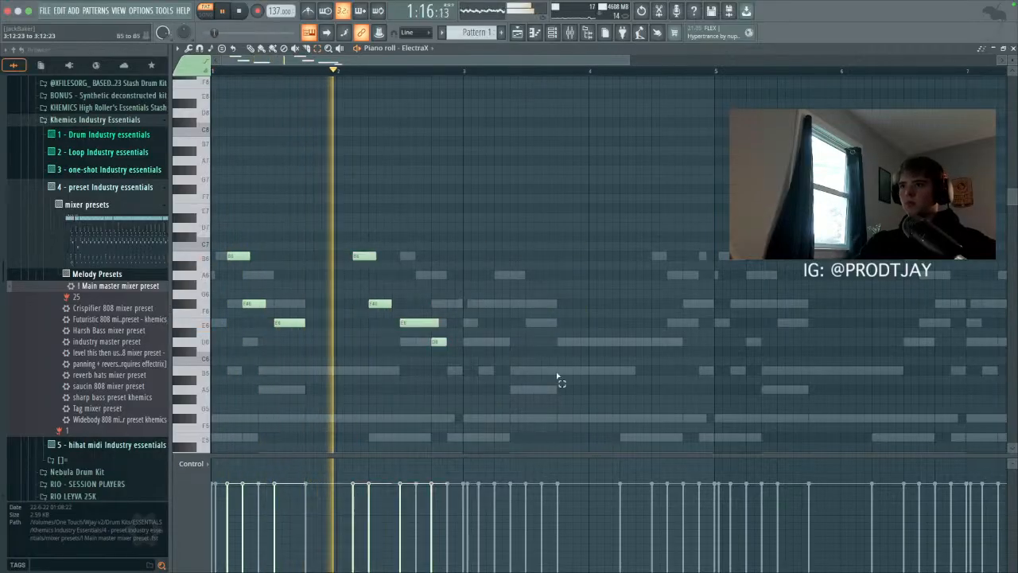
pyautogui.hotkey('ctrl', 'b')
pyautogui.hotkey('ctrl', 'b')
pyautogui.hotkey('shift', 'Right')
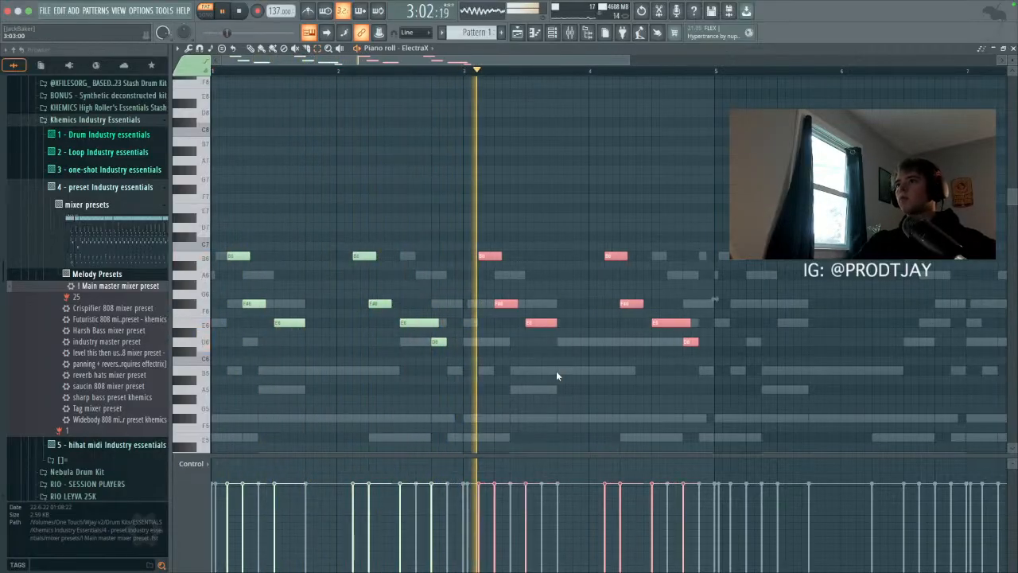
pyautogui.hotkey('ctrl', 'd')
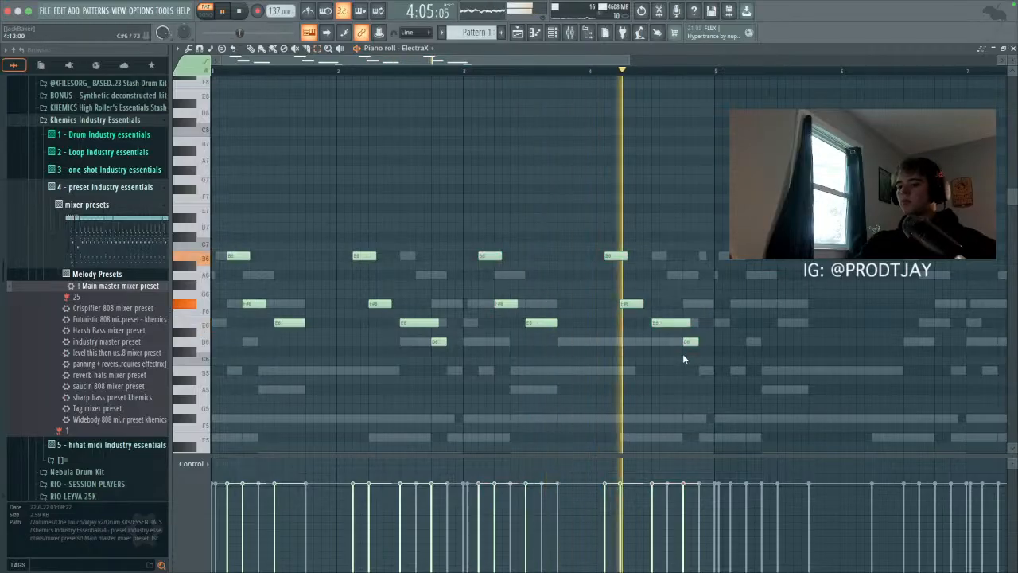
pyautogui.moveTo(715, 71); pyautogui.dragTo(212, 71)
pyautogui.hotkey('ctrl', 'b')
pyautogui.hotkey('ctrl', 'd')
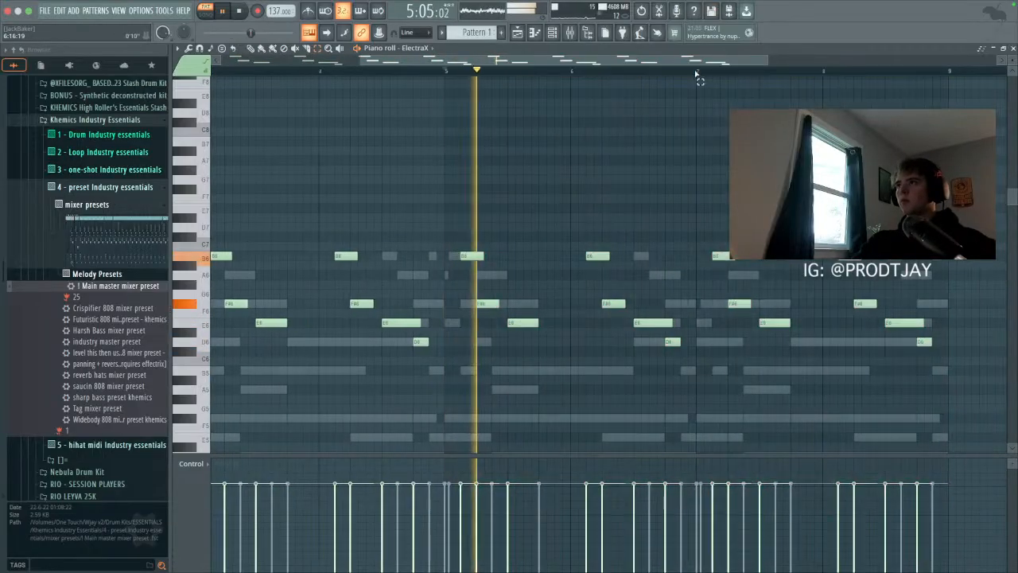
# Step: Reopen ElectraX's patch browser and audition further Magnolia lead patches, from Orgahnistan down to WokeUpLikeThis2, over the looping pattern
pyautogui.click(551, 32)
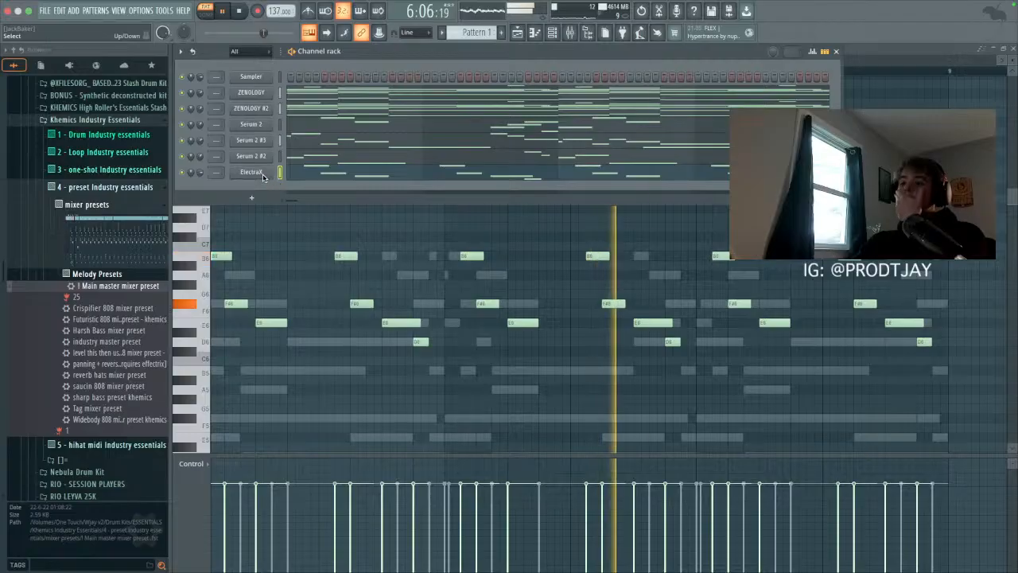
pyautogui.click(253, 172)
pyautogui.click(172, 98)
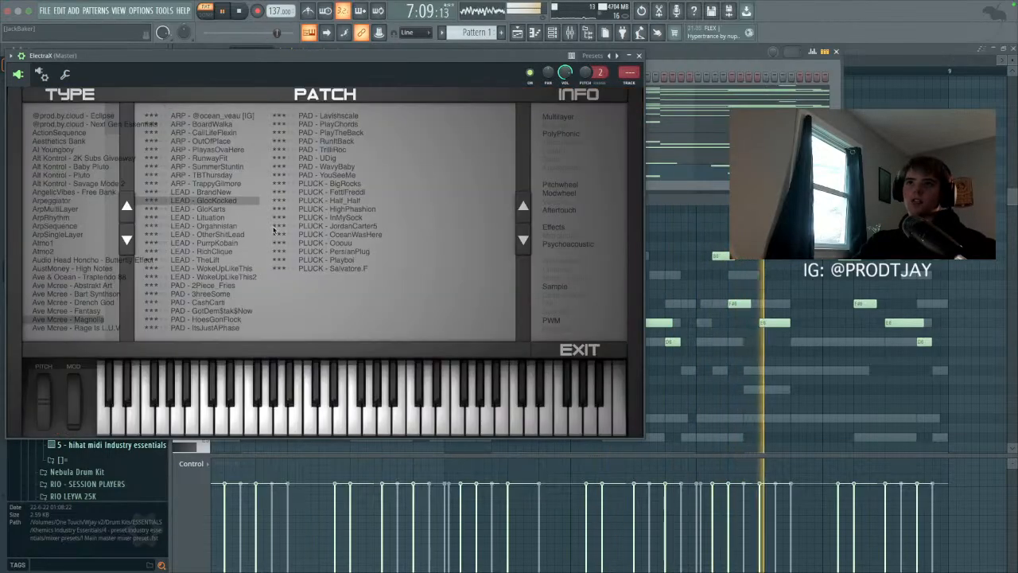
pyautogui.click(205, 227)
pyautogui.click(208, 235)
pyautogui.click(211, 243)
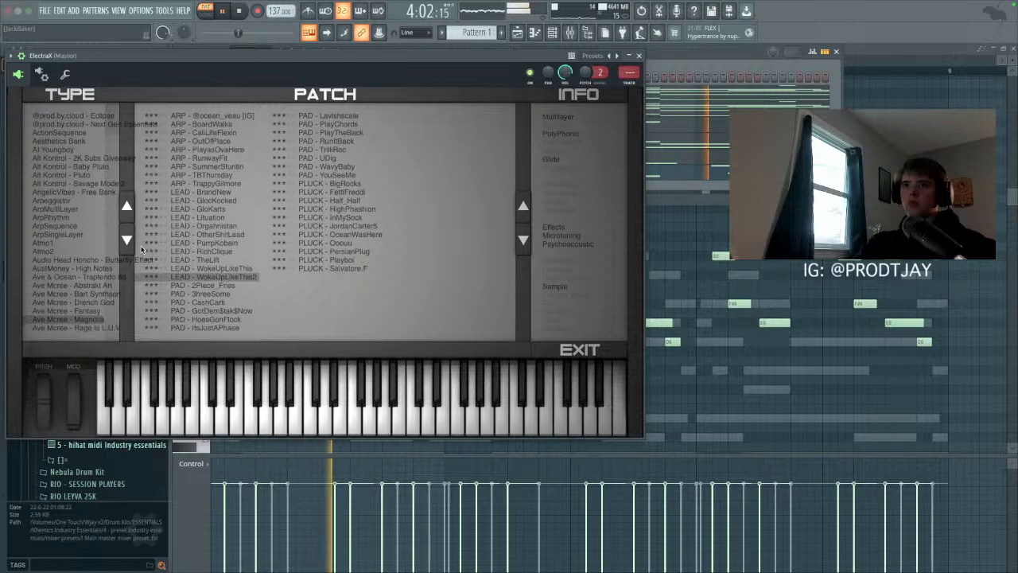
# Step: Load the first Ave Mcree Saucenator bank and audition its ARP patches around Octave Chapelle, Organ Freeman and Trilly Madison
pyautogui.click(125, 242)
pyautogui.click(128, 243)
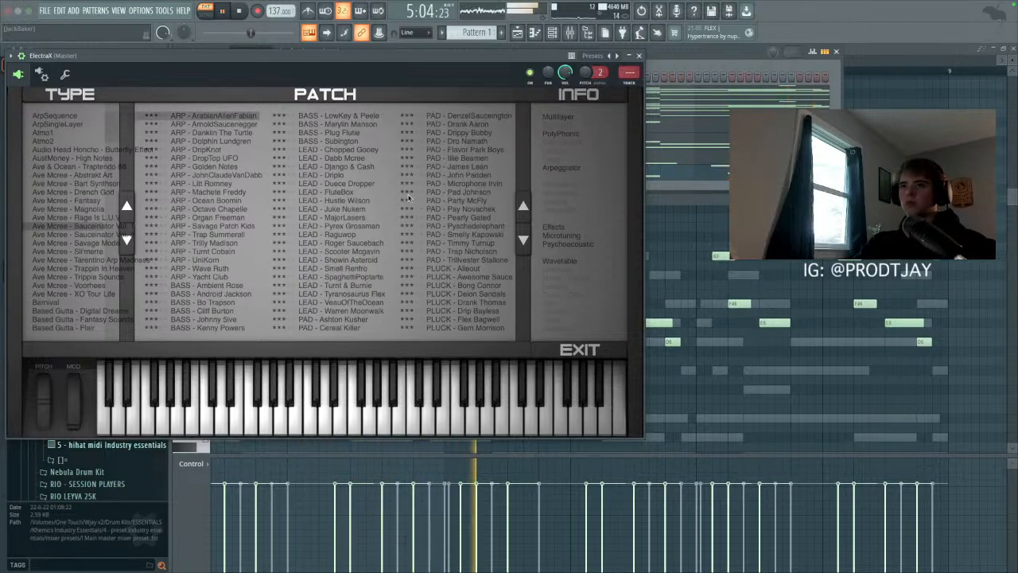
pyautogui.click(211, 209)
pyautogui.click(212, 218)
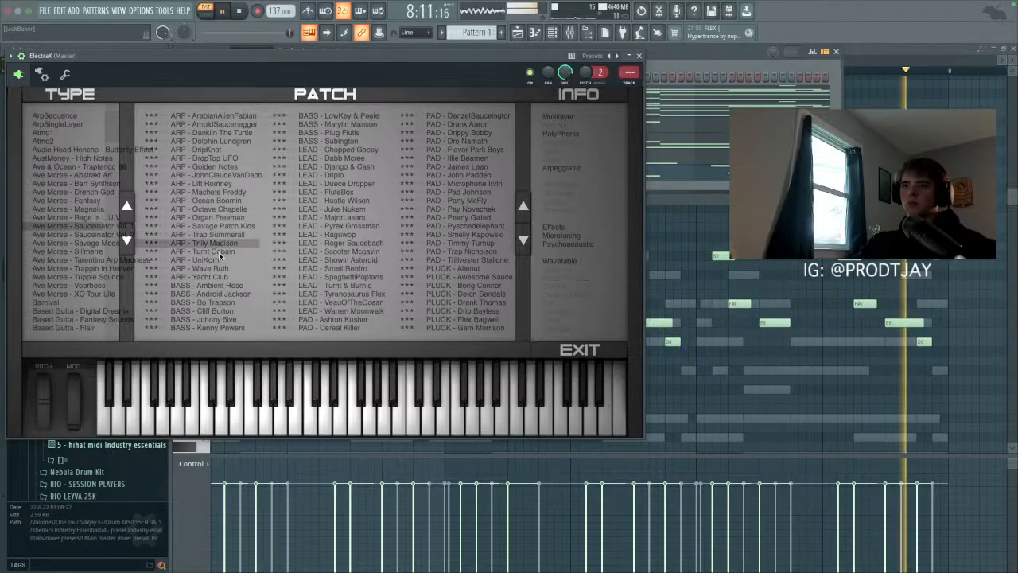
# Step: Audition the Saucenator lead patches from Hustle Wilson down to Roger Saucebach
pyautogui.click(329, 210)
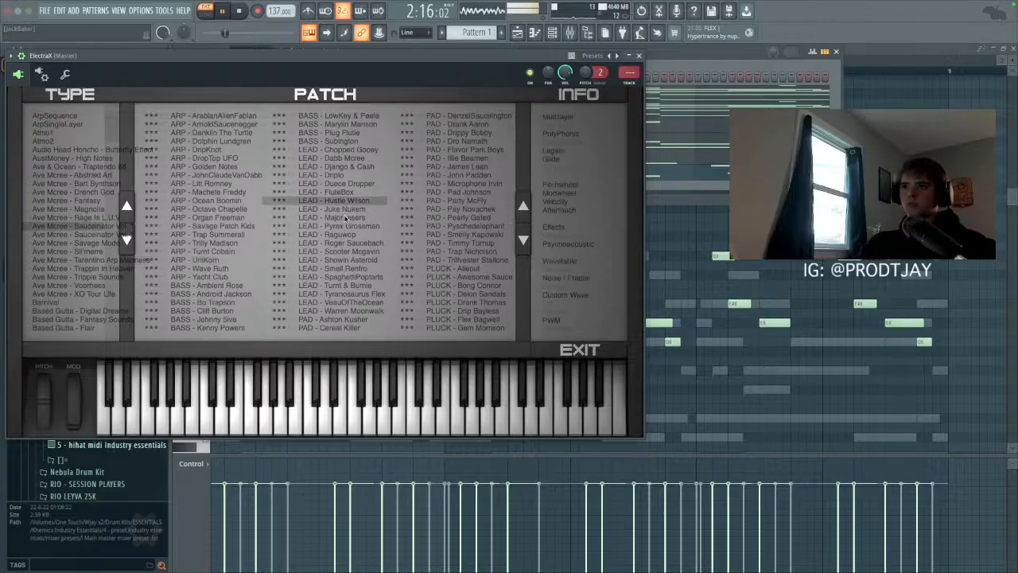
pyautogui.click(348, 218)
pyautogui.click(357, 227)
pyautogui.click(349, 236)
pyautogui.click(347, 243)
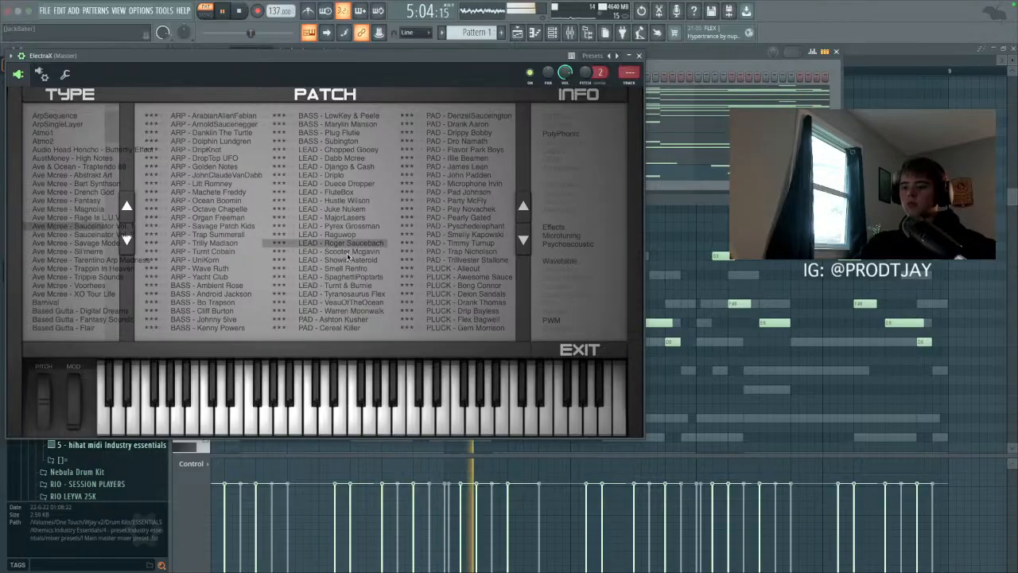
# Step: Audition the remaining Saucenator lead patches, from Scooter Mcgavin down to Warren Moonwalk
pyautogui.click(348, 251)
pyautogui.click(350, 260)
pyautogui.click(359, 276)
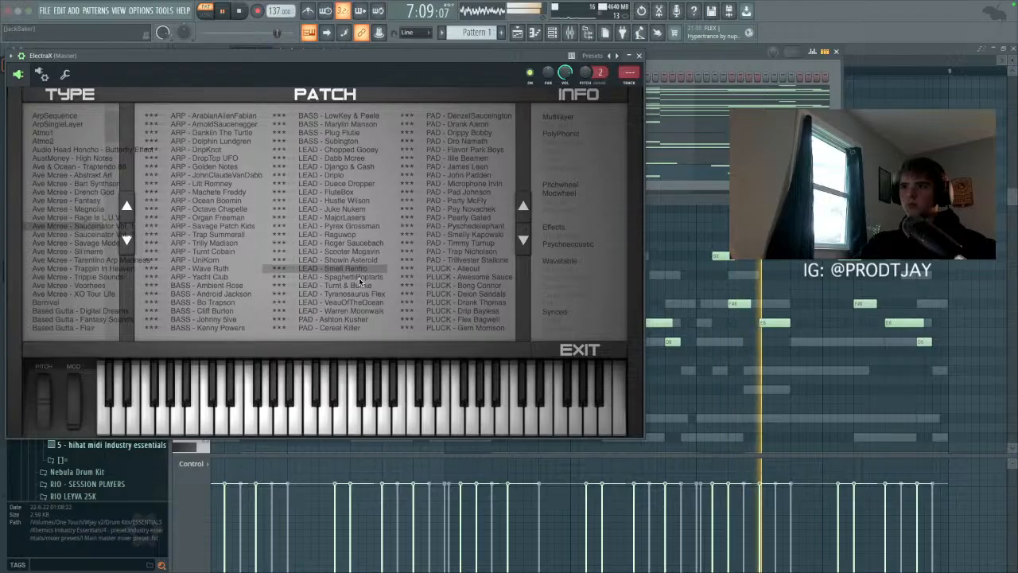
pyautogui.click(363, 284)
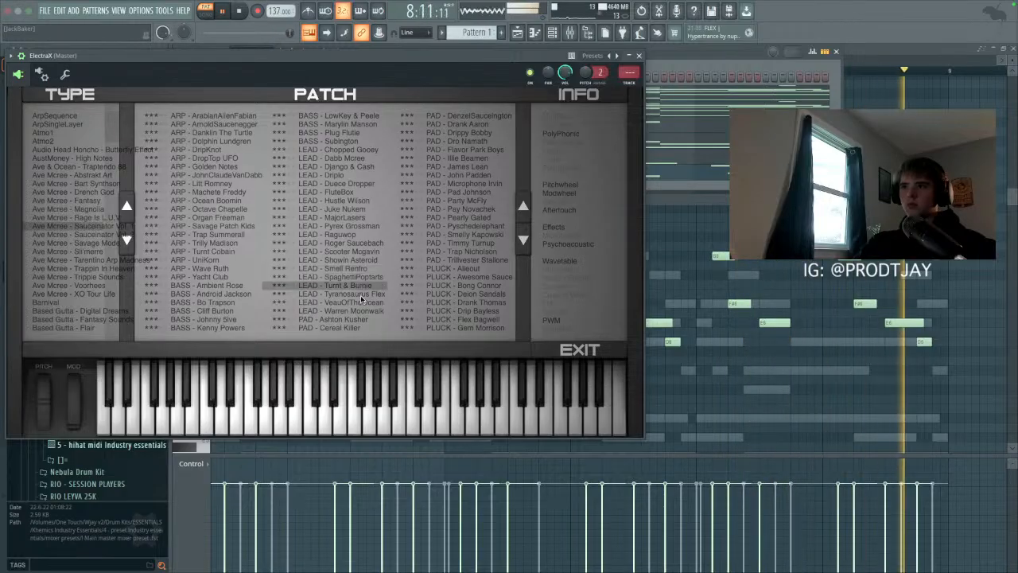
pyautogui.click(368, 293)
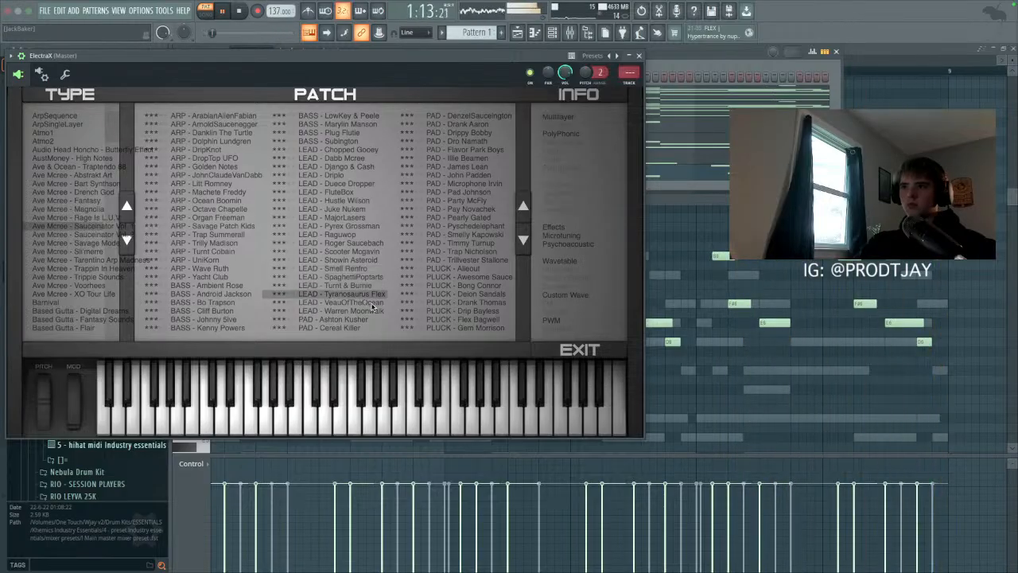
pyautogui.click(372, 304)
pyautogui.click(367, 312)
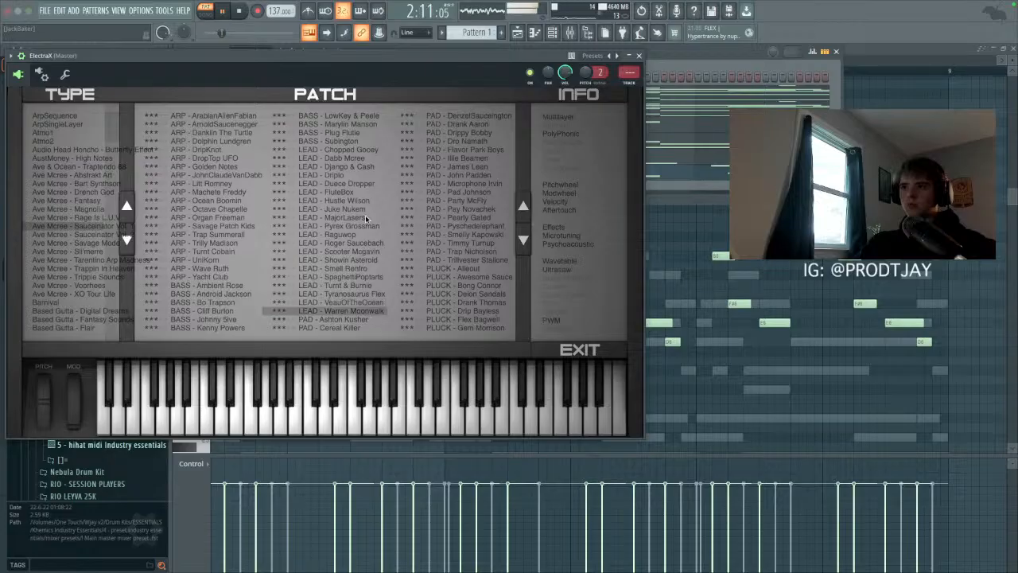
# Step: Audition the Dabb Mcree, Django & Cash and Chopped Gooey leads, and recheck Hustle Wilson
pyautogui.click(333, 159)
pyautogui.click(335, 167)
pyautogui.click(339, 151)
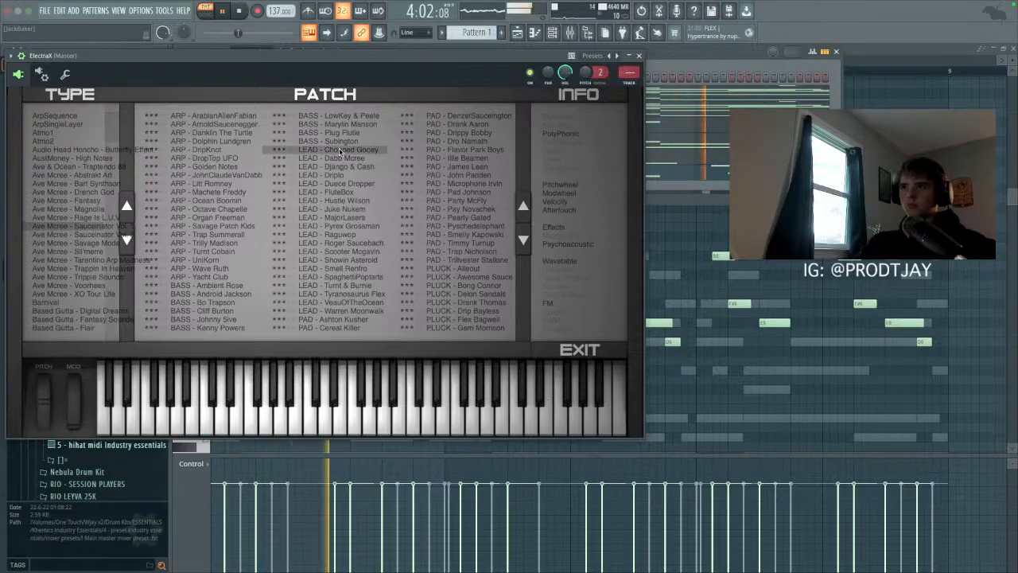
pyautogui.click(333, 201)
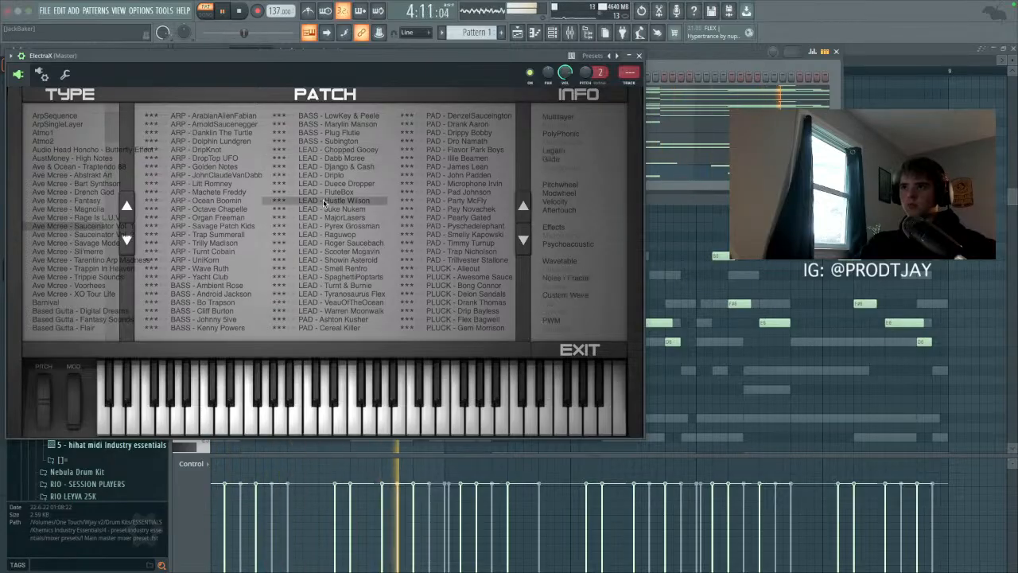
# Step: Audition ARP patches in the Tarentino Arp Madness bank, including Donkey Kong AM, Funky Little Booger AM, Ocean Veau AM and Pluckzilla AM
pyautogui.click(85, 260)
pyautogui.click(215, 208)
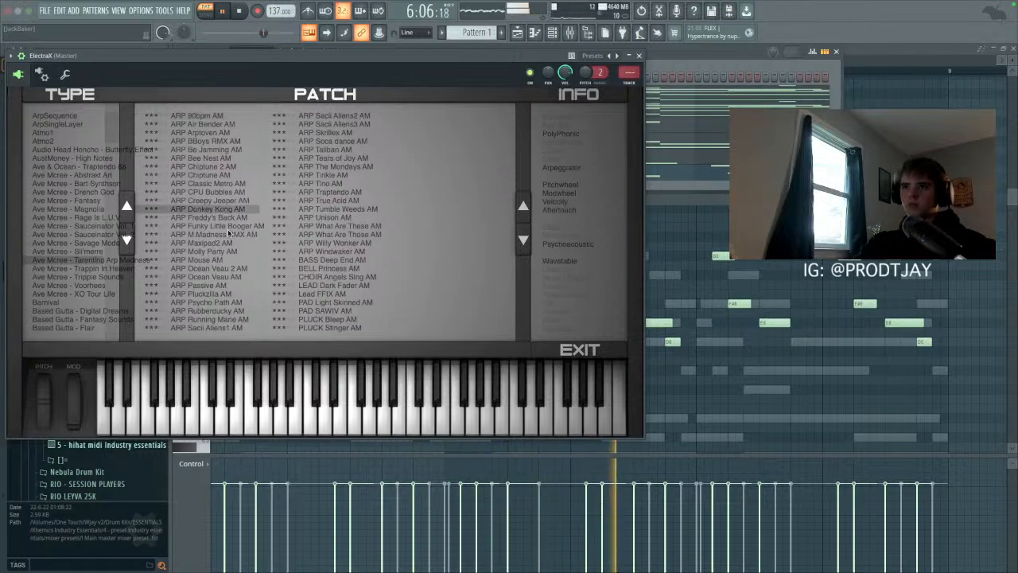
pyautogui.click(229, 227)
pyautogui.click(232, 277)
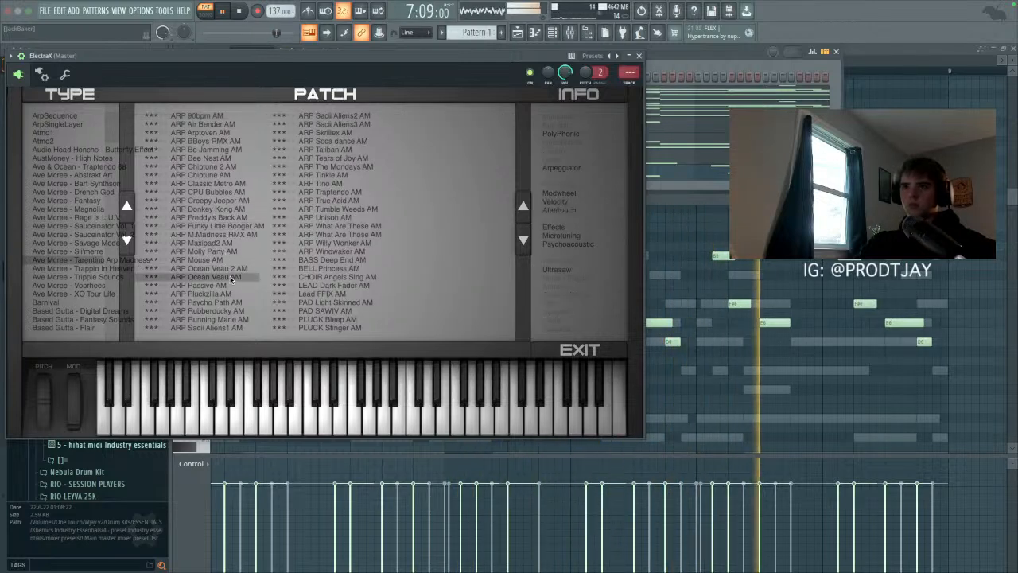
pyautogui.click(223, 284)
pyautogui.click(216, 294)
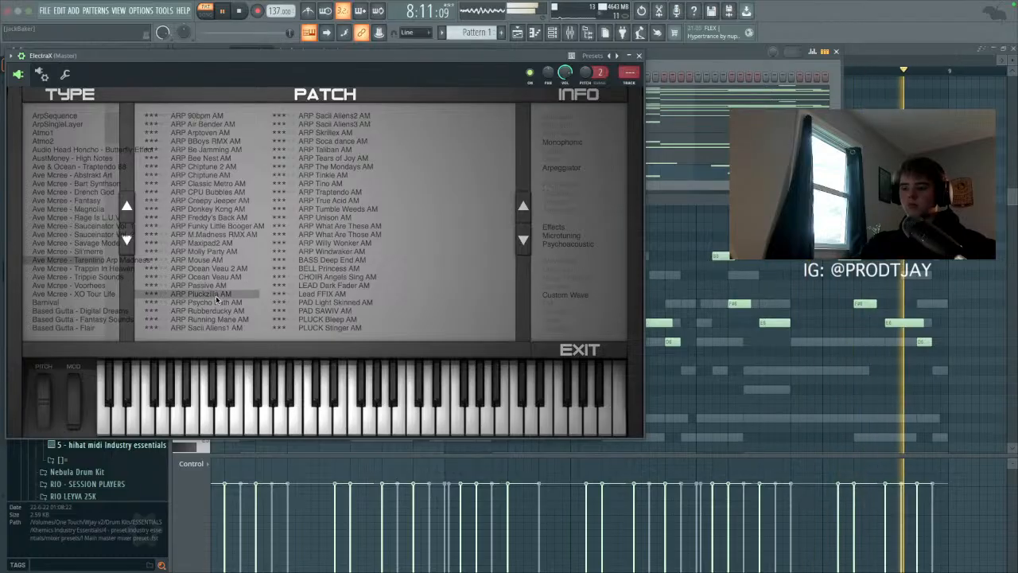
pyautogui.press('XF86AudioLowerVolume')
pyautogui.click(217, 301)
# Step: Audition the Trappin In Heaven bank's lead patches, including Dripout, Drippy Nelson, Floater, Leaner and Drip Rogers
pyautogui.click(74, 271)
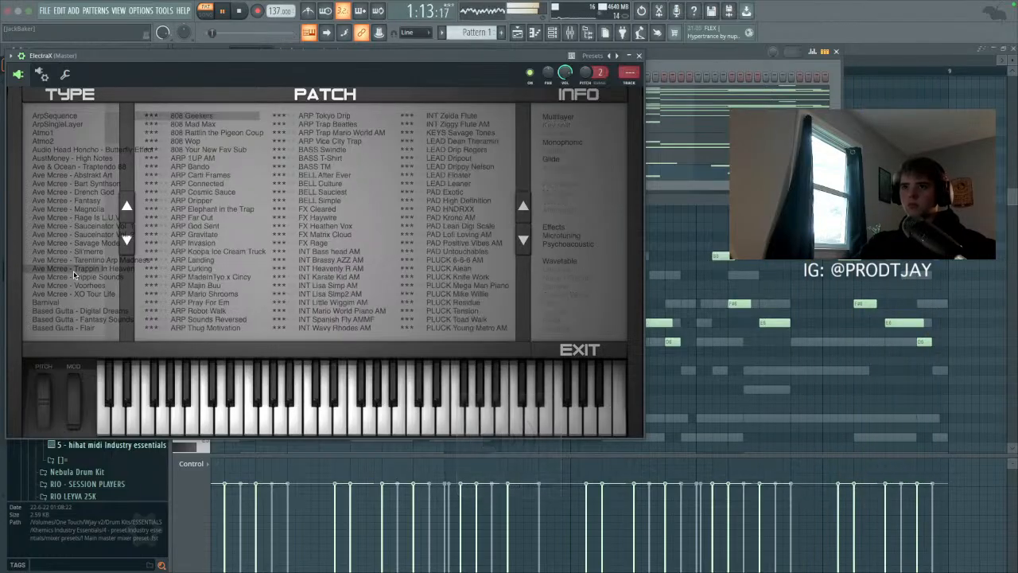
pyautogui.click(457, 158)
pyautogui.click(459, 166)
pyautogui.click(465, 175)
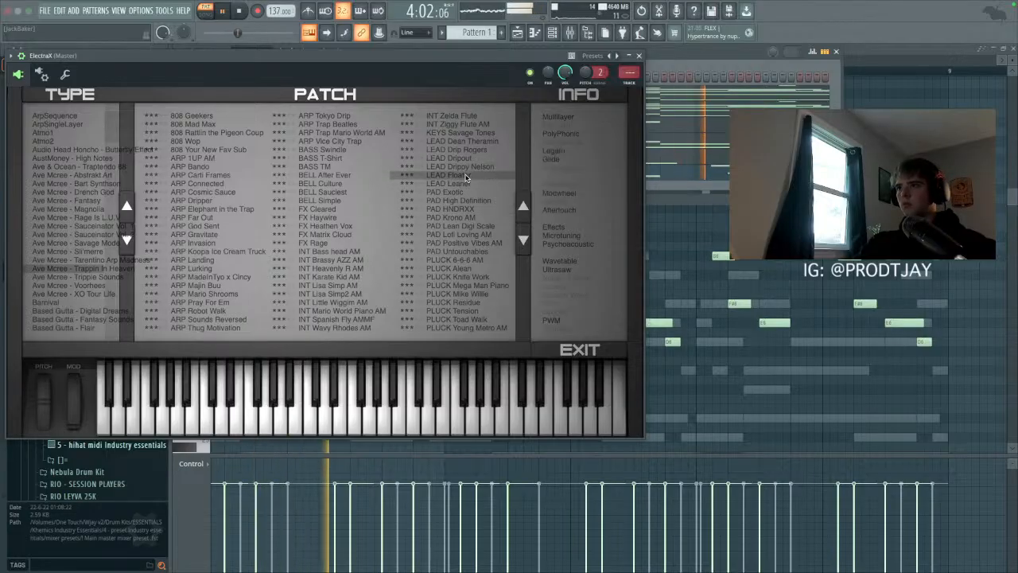
pyautogui.click(458, 183)
pyautogui.click(455, 150)
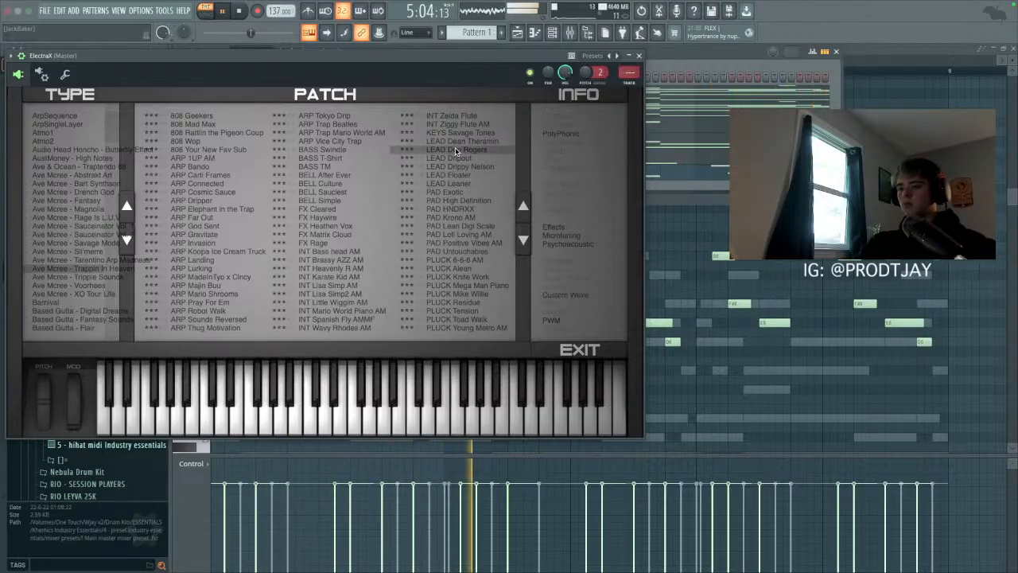
pyautogui.click(458, 159)
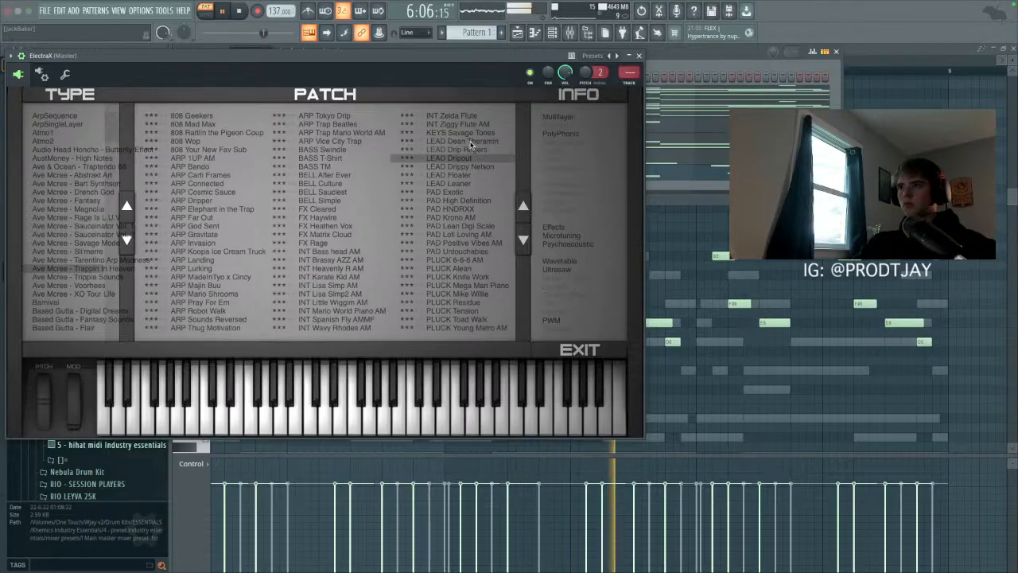
pyautogui.click(464, 184)
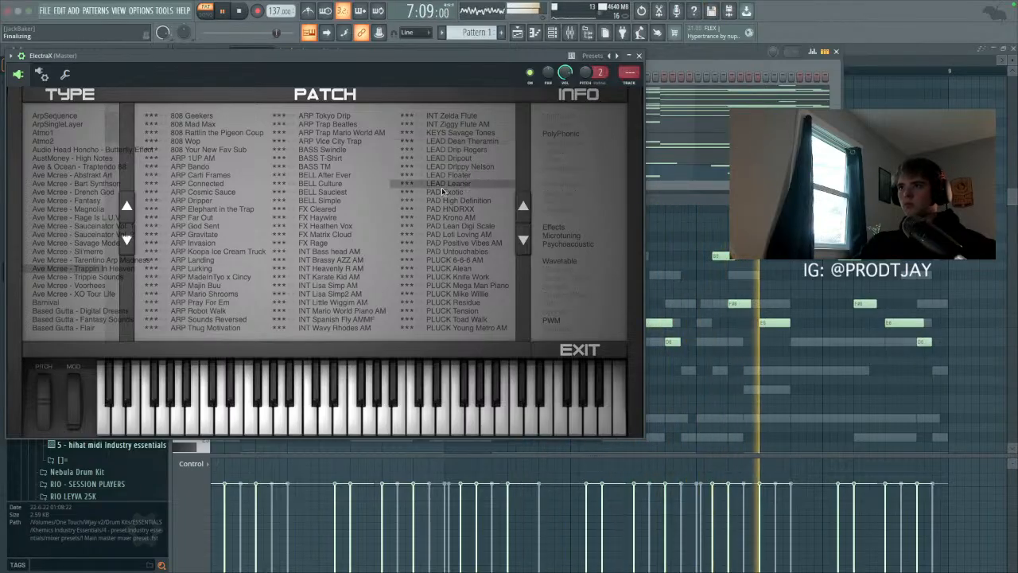
# Step: Audition patches in the Voorhees bank, load LEAD - Murmur, and lower the ElectraX channel volume to 58%
pyautogui.click(89, 285)
pyautogui.click(357, 134)
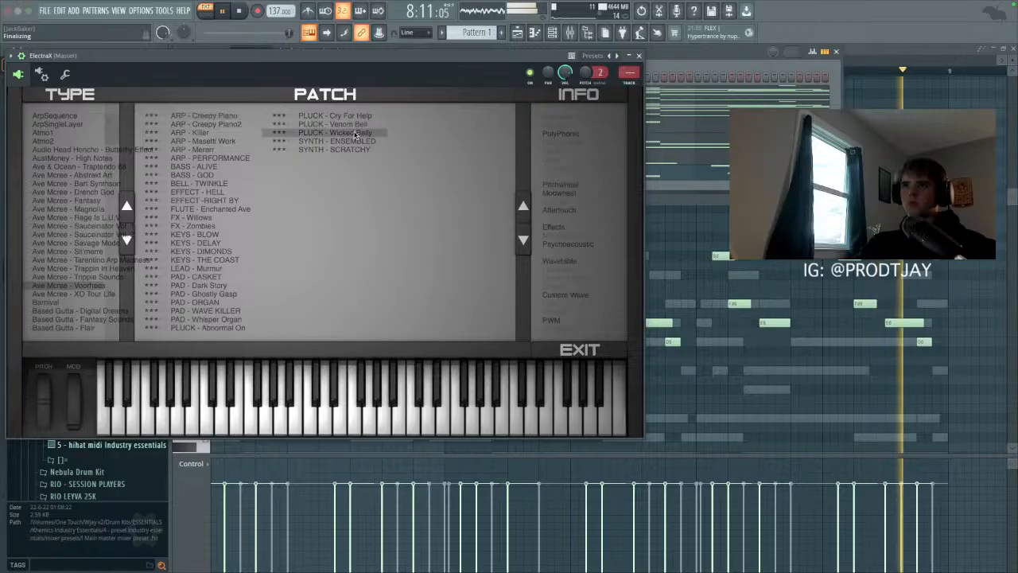
pyautogui.click(192, 276)
pyautogui.click(196, 251)
pyautogui.click(227, 270)
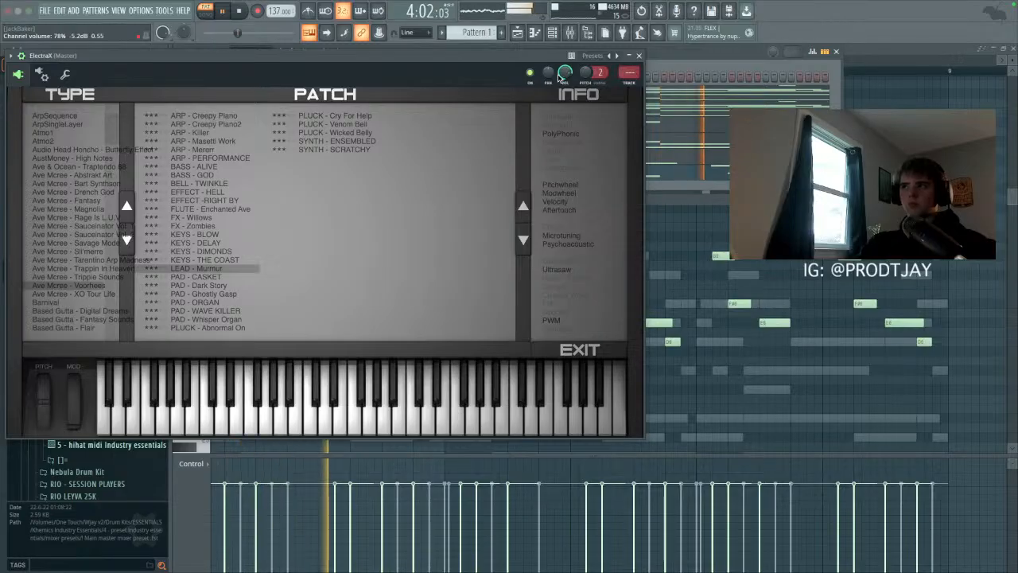
pyautogui.click(639, 55)
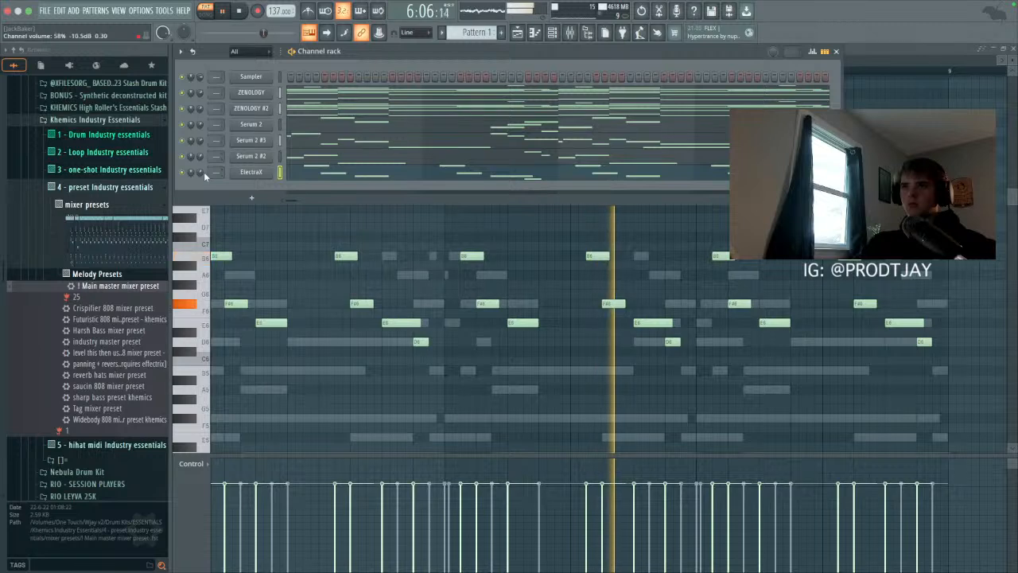
# Step: Open the Based Gutta - Gutta N' Savage bank, audition LD pan saw and LD theremin, and load LD kinda loud
pyautogui.click(260, 173)
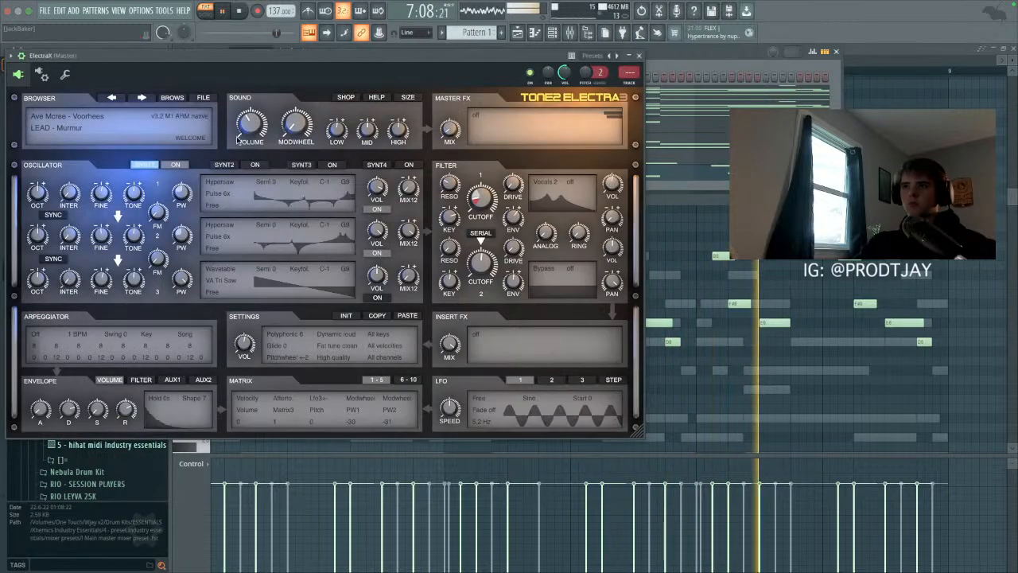
pyautogui.click(173, 112)
pyautogui.click(80, 276)
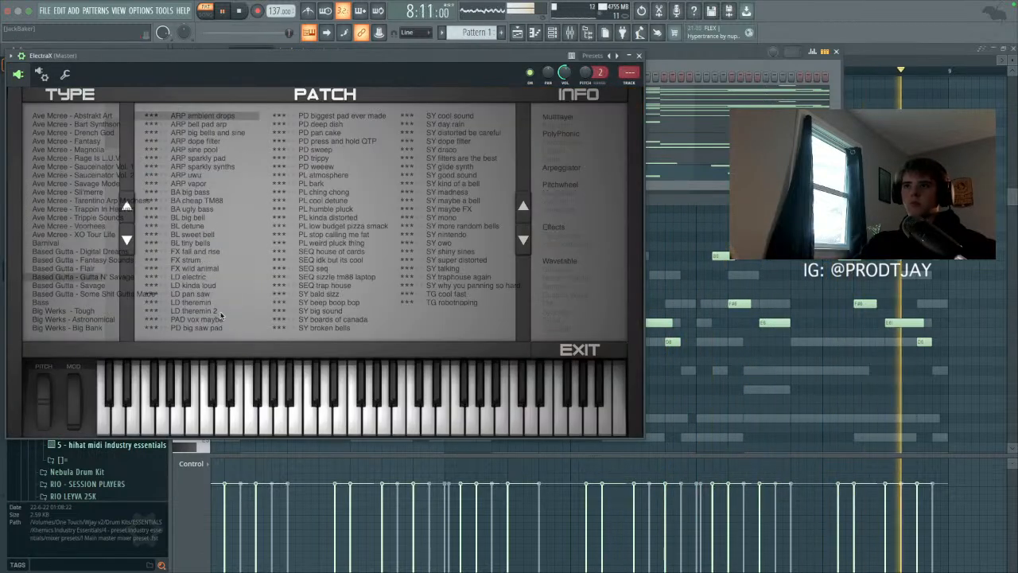
pyautogui.click(191, 293)
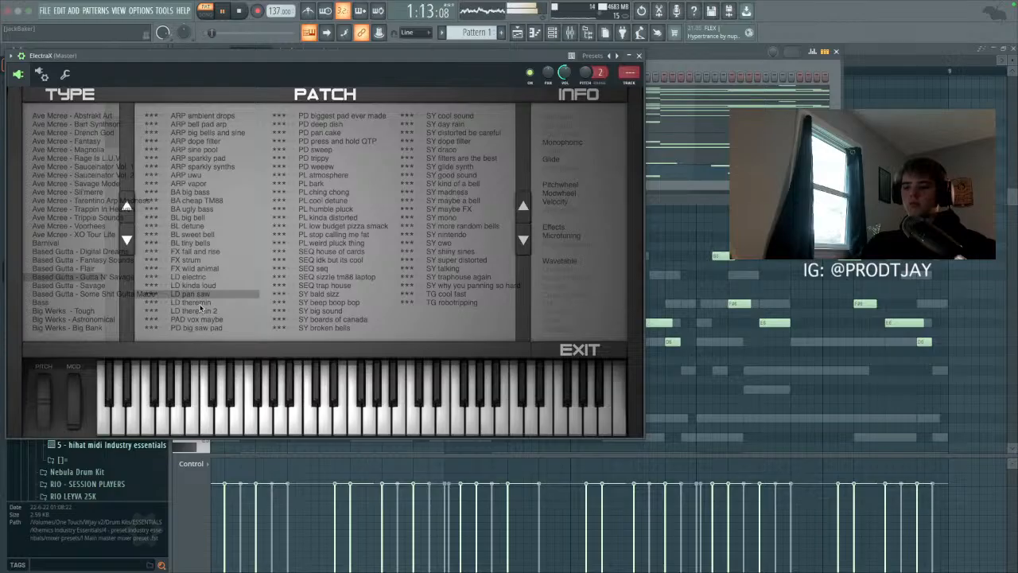
pyautogui.click(195, 302)
pyautogui.click(203, 287)
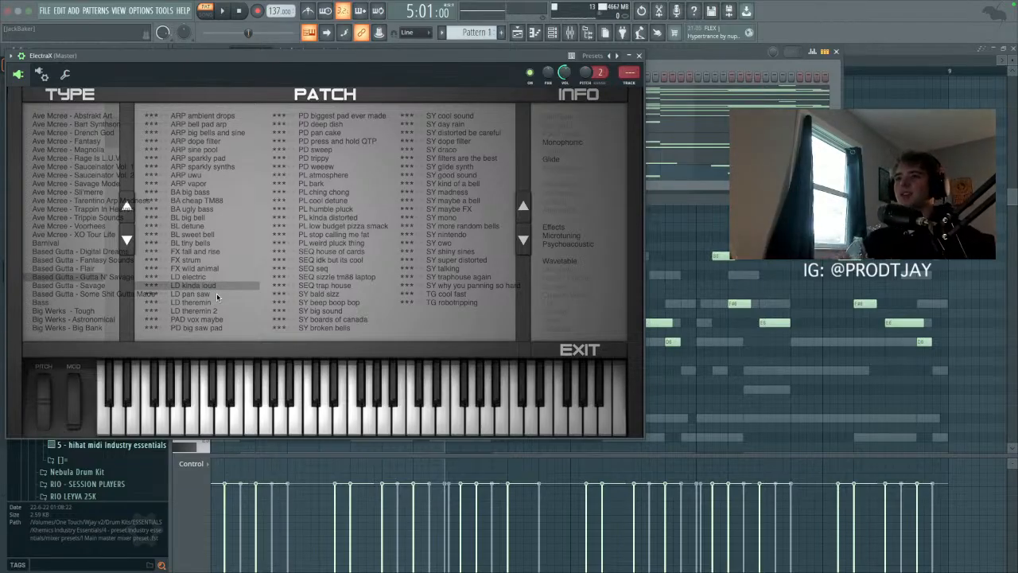
# Step: Audition Lead With Arp and Fumble Lead from the Big Werks - Astronomical bank in ElectraX, and close the synth
pyautogui.click(124, 250)
pyautogui.scroll(-4, 124, 251)
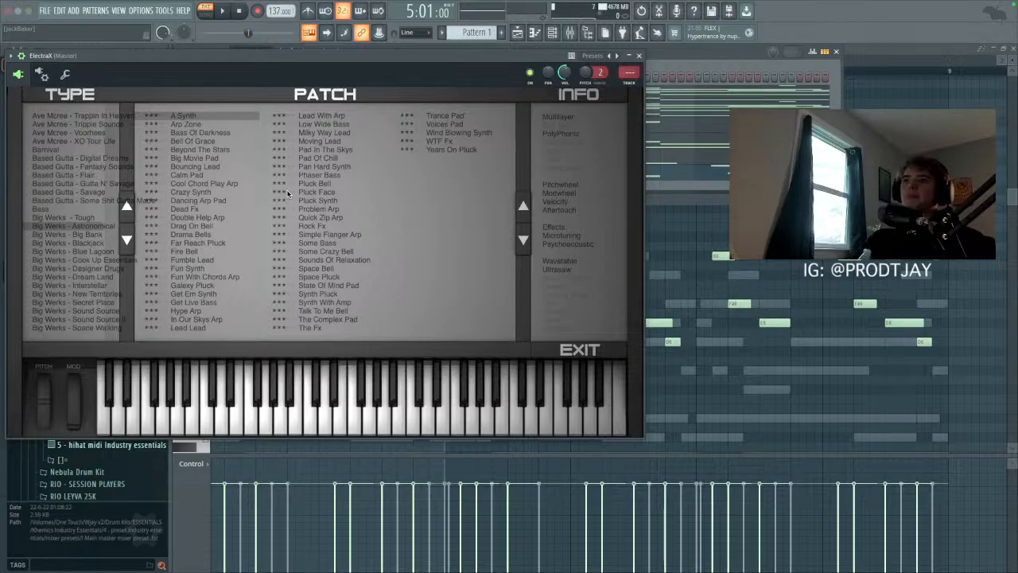
pyautogui.click(321, 118)
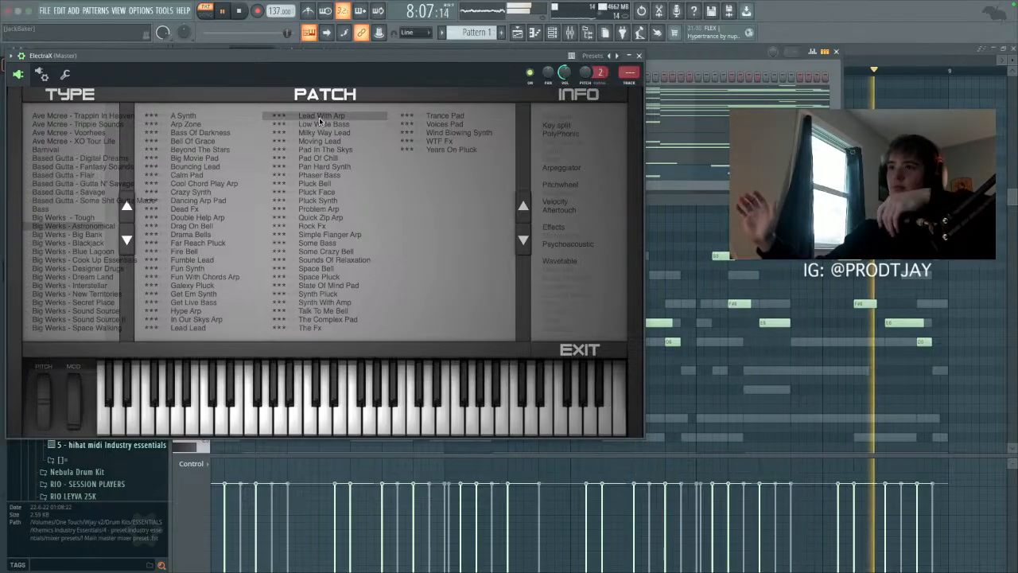
pyautogui.click(178, 260)
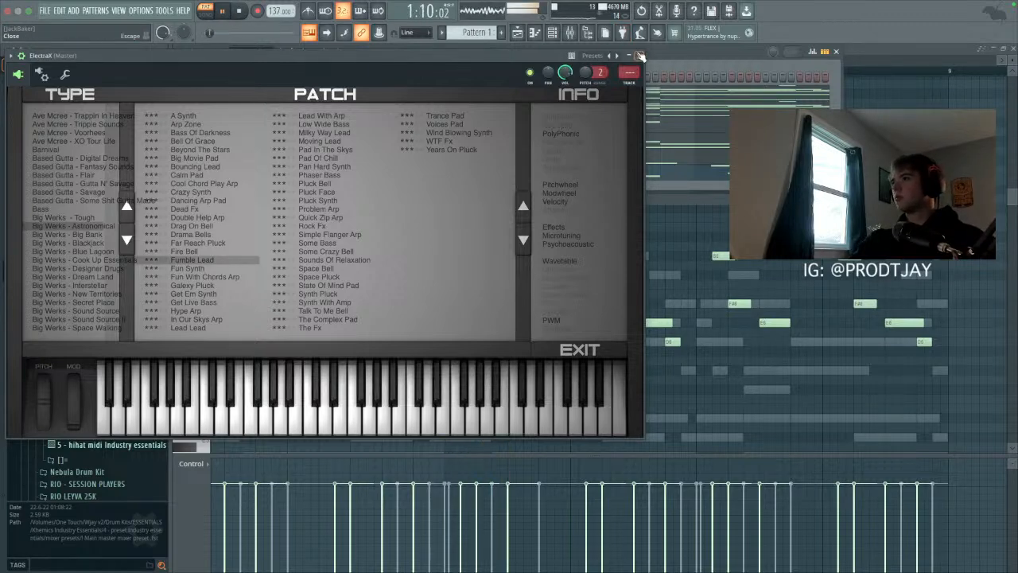
pyautogui.click(641, 56)
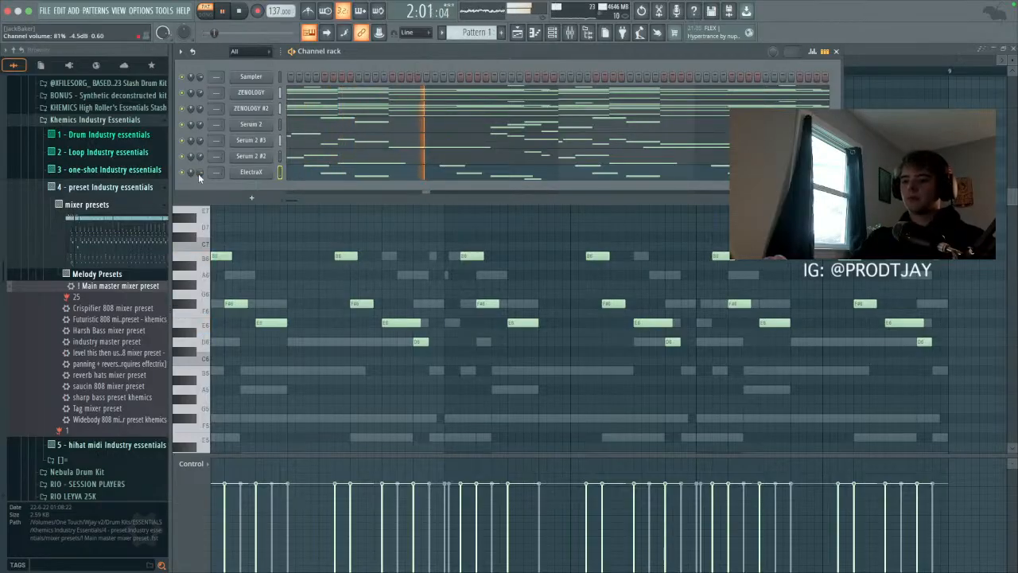
# Step: Replace the ElectraX channel's instrument with Xpand!2, keeping its notes, and return to the project from the browser page
pyautogui.rightClick(263, 171)
pyautogui.moveTo(294, 263)
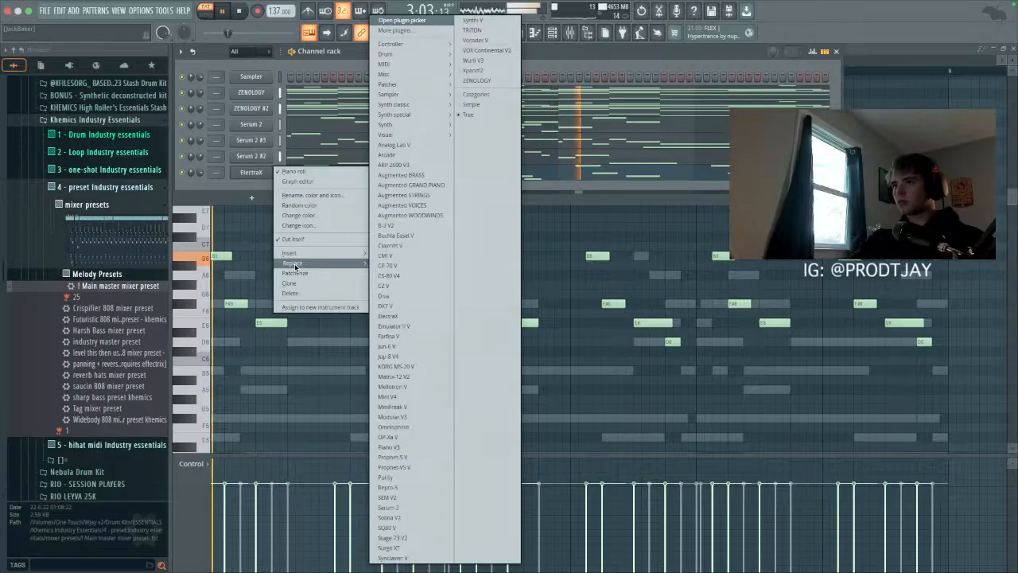
pyautogui.click(476, 70)
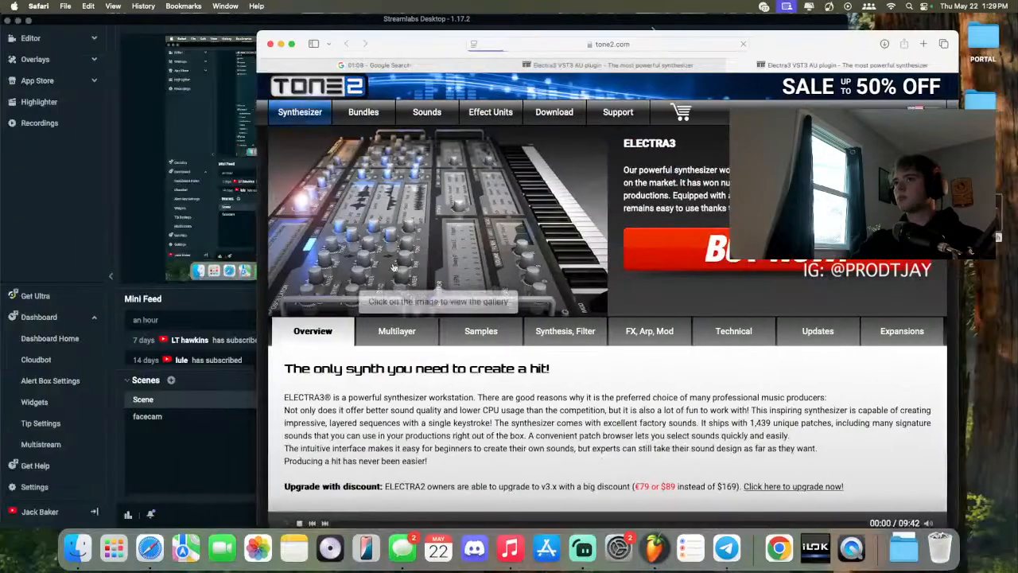
pyautogui.click(654, 547)
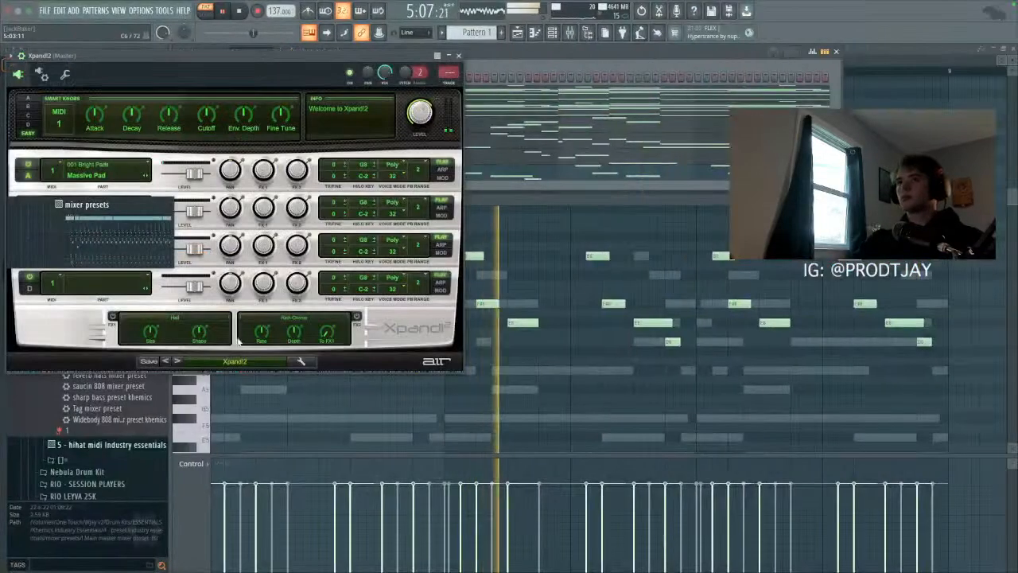
# Step: Audition the StudioWAV user presets in Xpand!2, including 30 - Pad and 32 - Bell, and load 33 - Bell
pyautogui.click(246, 361)
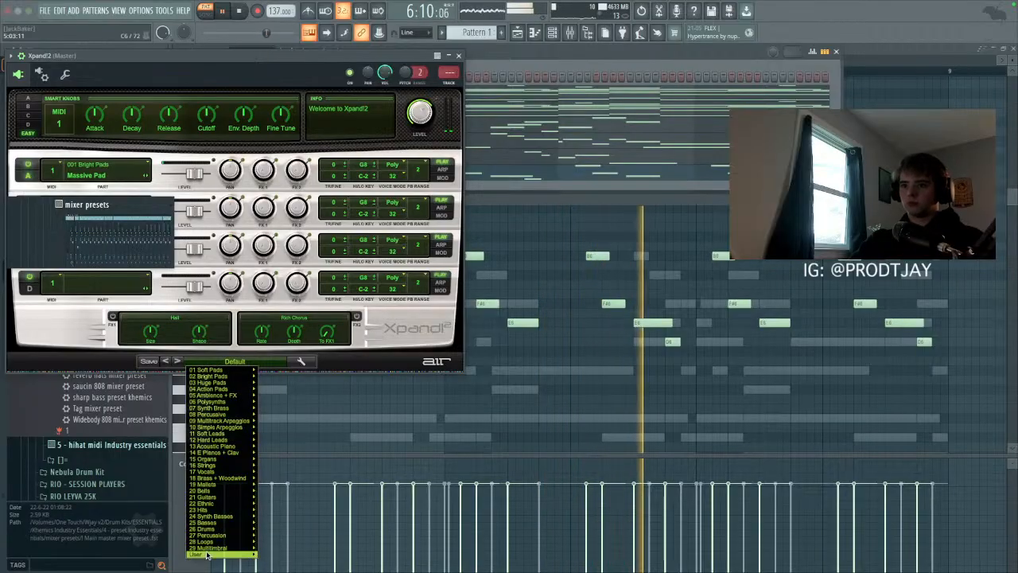
pyautogui.moveTo(199, 554)
pyautogui.moveTo(326, 467)
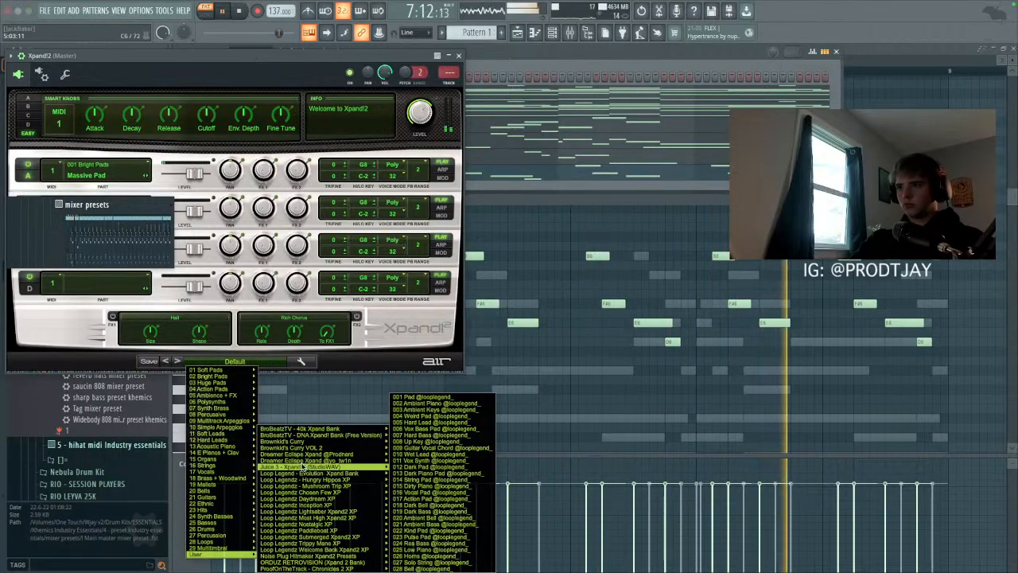
pyautogui.click(398, 422)
pyautogui.click(176, 361)
pyautogui.click(177, 361)
pyautogui.click(176, 361)
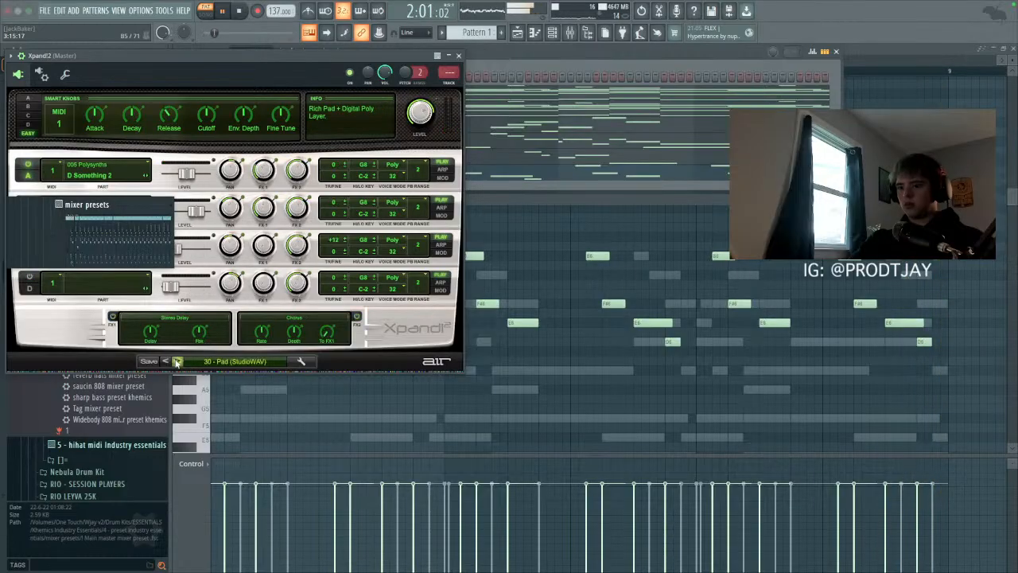
pyautogui.click(177, 361)
pyautogui.click(177, 361)
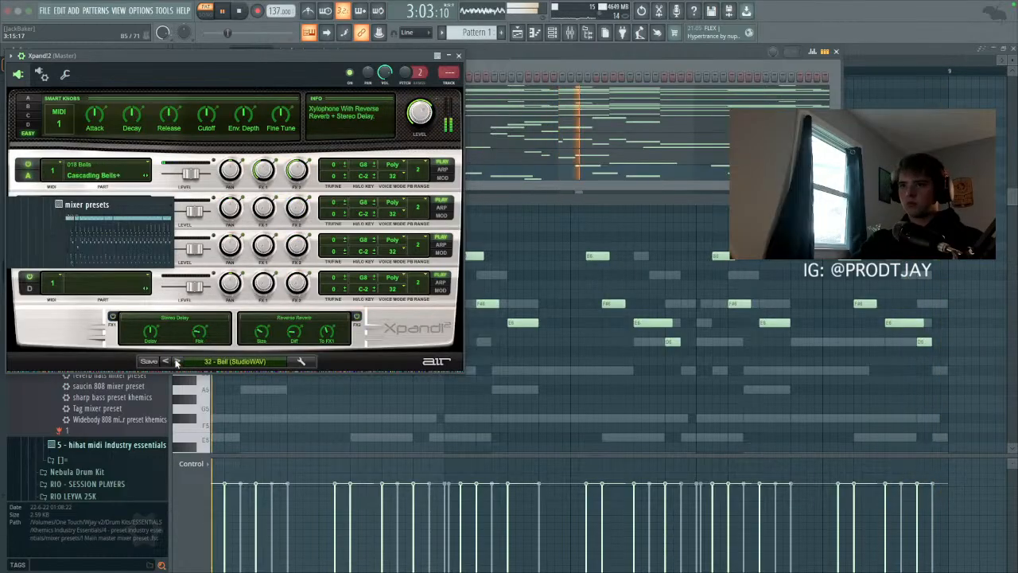
pyautogui.click(176, 361)
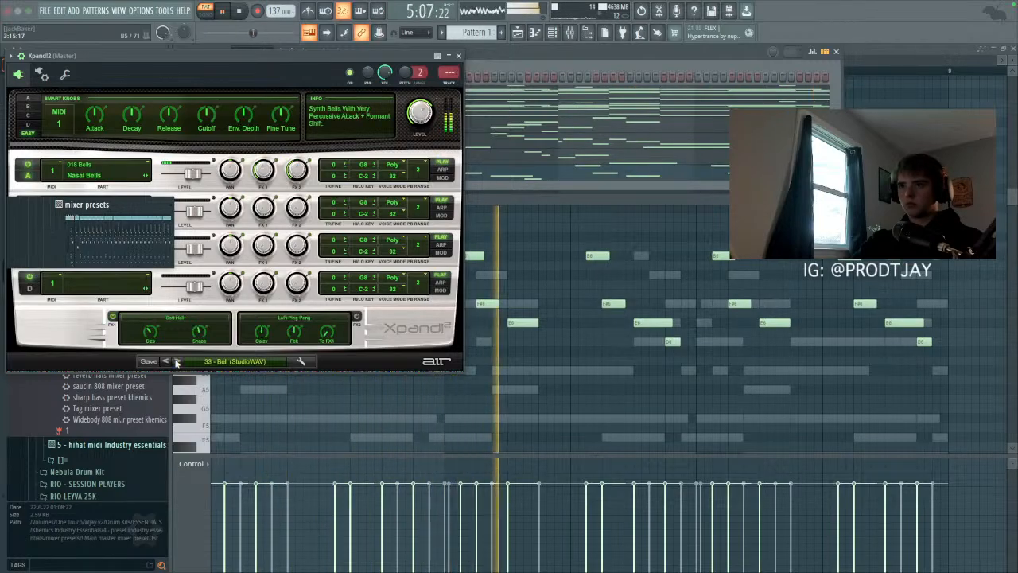
pyautogui.click(458, 55)
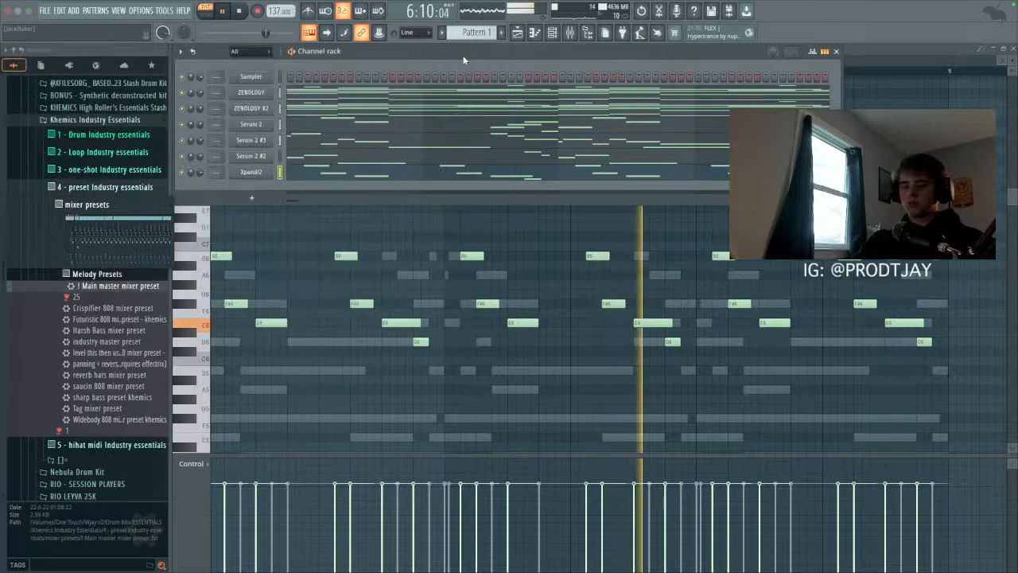
# Step: Select all six synth channels from ZENOLOGY to Xpand!2 and route them to mixer tracks 1 to 6
pyautogui.moveTo(280, 172); pyautogui.dragTo(283, 98)
pyautogui.press('super+l')
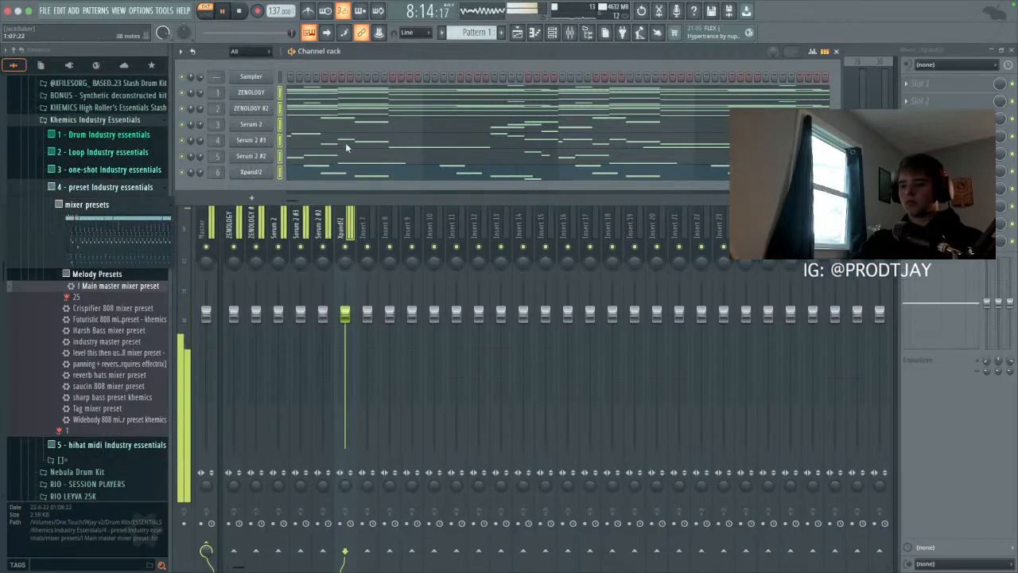
pyautogui.moveTo(568, 314); pyautogui.dragTo(568, 312)
pyautogui.click(345, 279)
# Step: Solo the ZENOLOGY mixer track, restart playback and lower its fader to -0.9 dB
pyautogui.press('space')
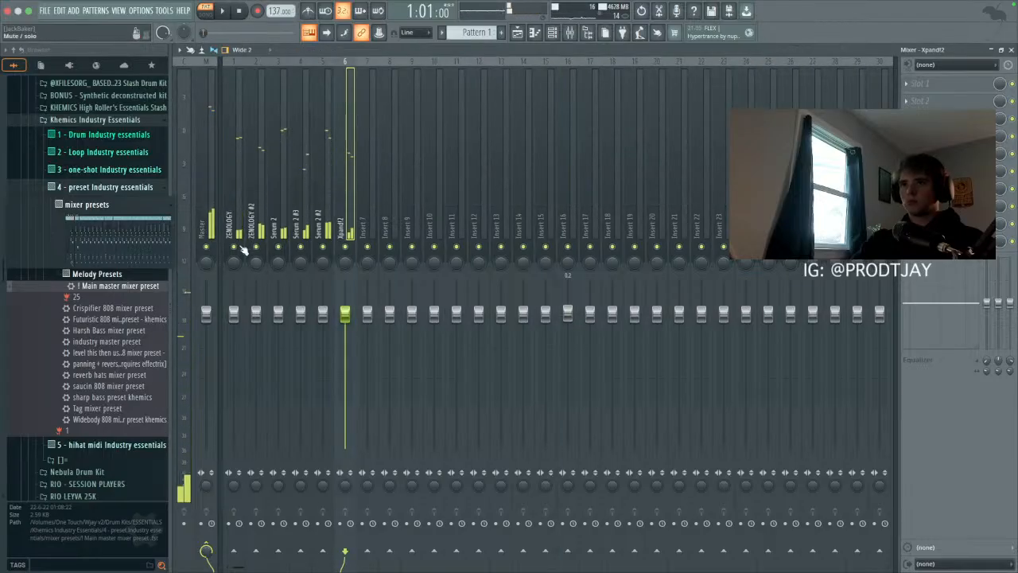
pyautogui.click(244, 250)
pyautogui.press('space')
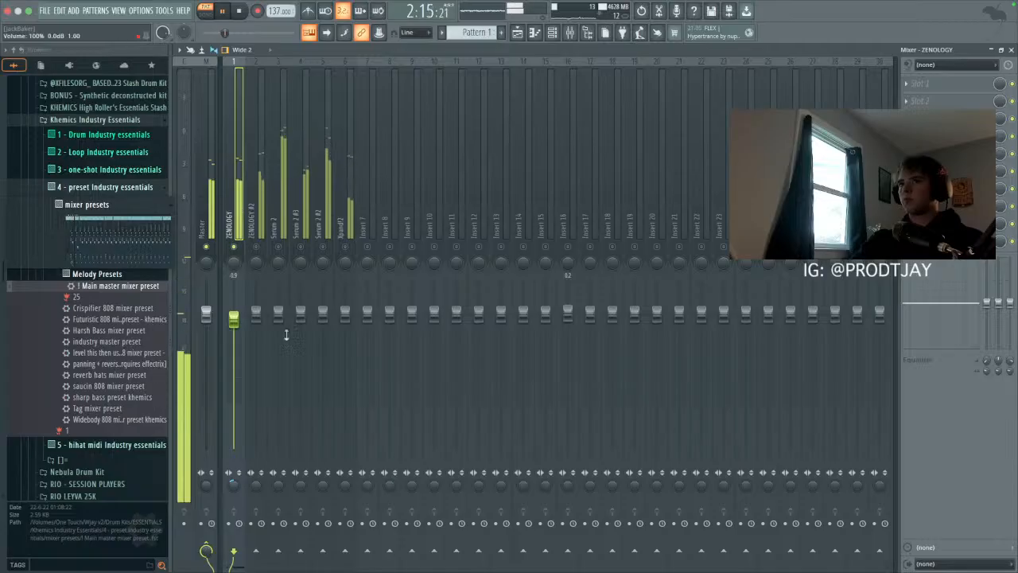
# Step: Check the project info for the working time and project statistics
pyautogui.click(139, 10)
pyautogui.click(164, 112)
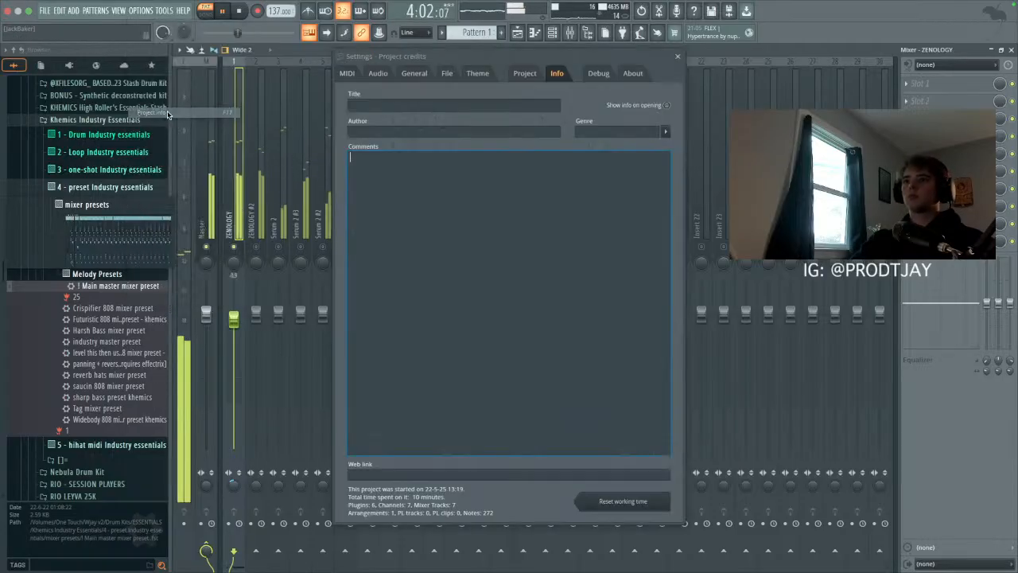
pyautogui.click(679, 56)
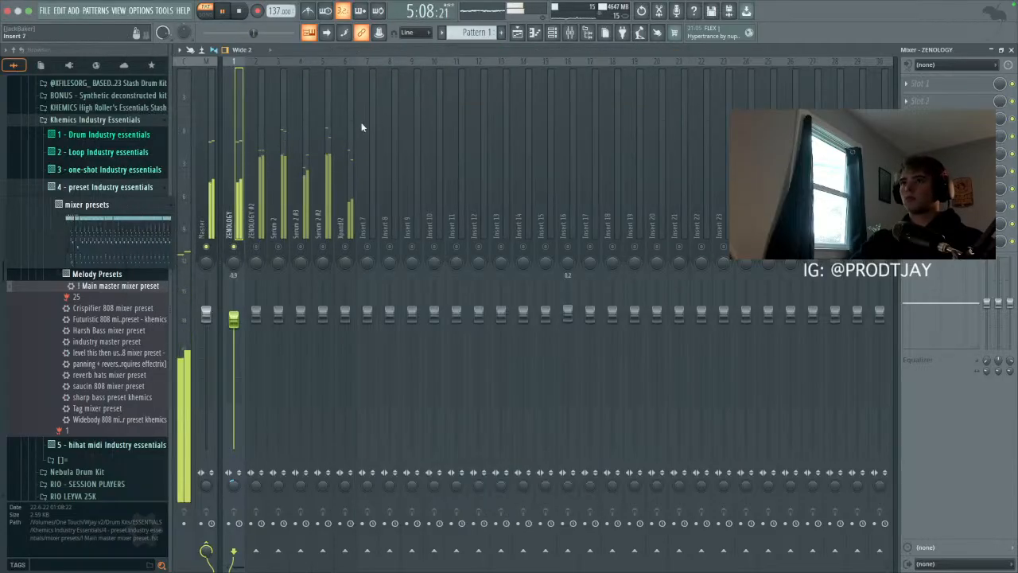
# Step: Add Fruity Delay 2 to the ZENOLOGY track's first effect slot and reduce the effect's mix level
pyautogui.click(930, 86)
pyautogui.click(770, 163)
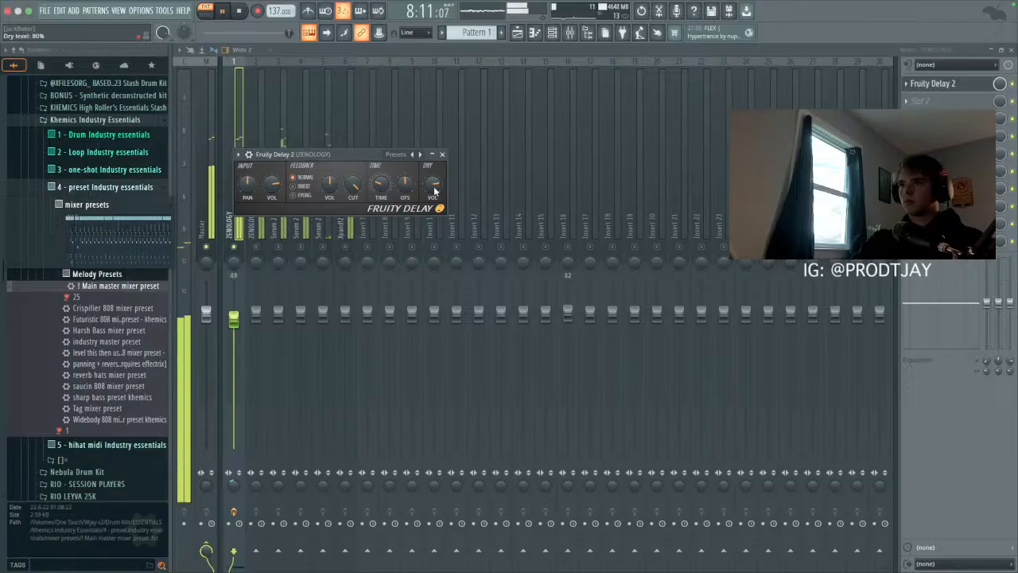
pyautogui.moveTo(999, 84); pyautogui.dragTo(1000, 159)
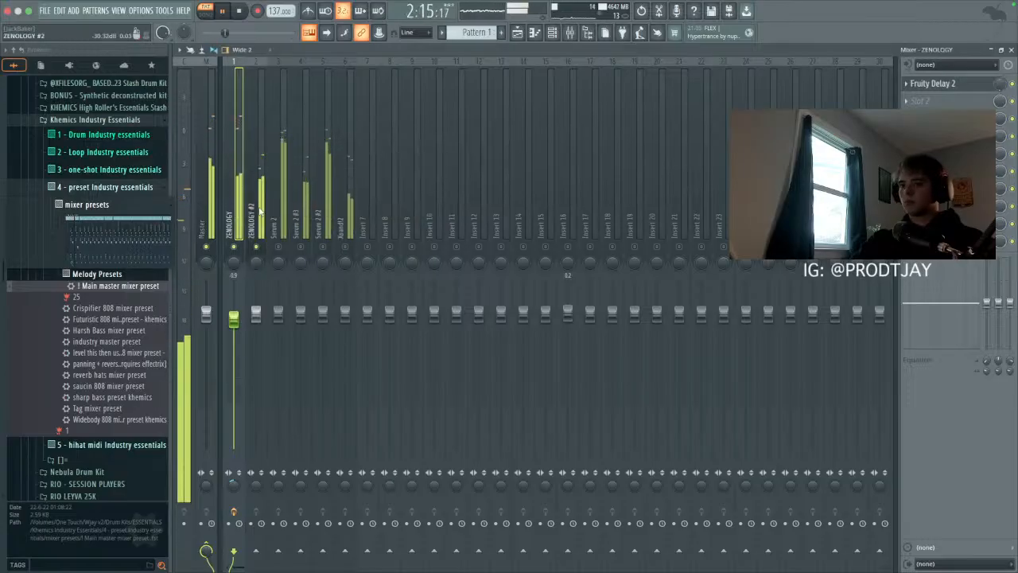
# Step: Unmute ZENOLOGY #2 and Serum 2, and set ZENOLOGY to -1.5 dB, ZENOLOGY #2 to -0.8 dB and Serum 2 to -3.2 dB
pyautogui.click(255, 268)
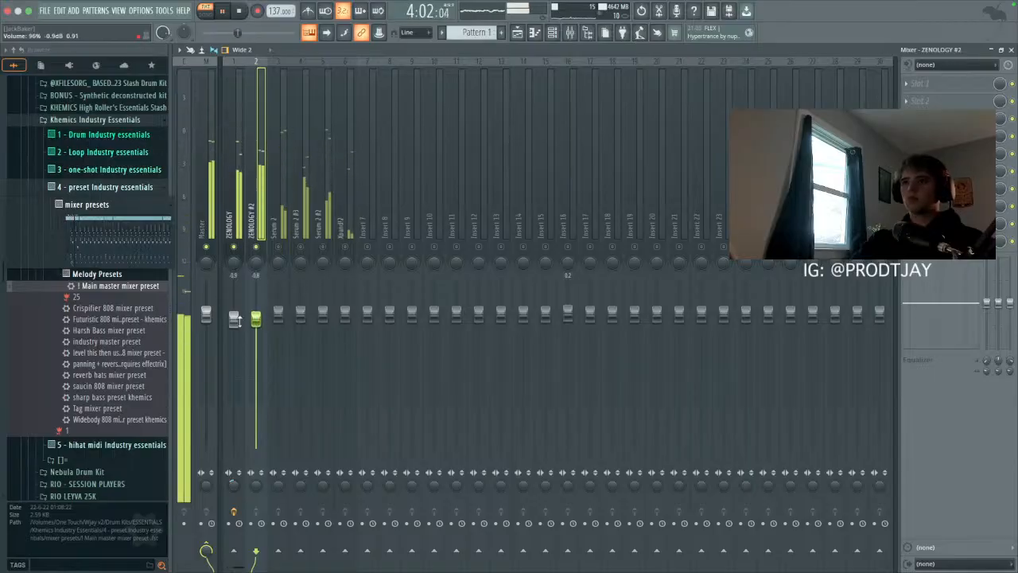
pyautogui.click(233, 318)
pyautogui.click(277, 318)
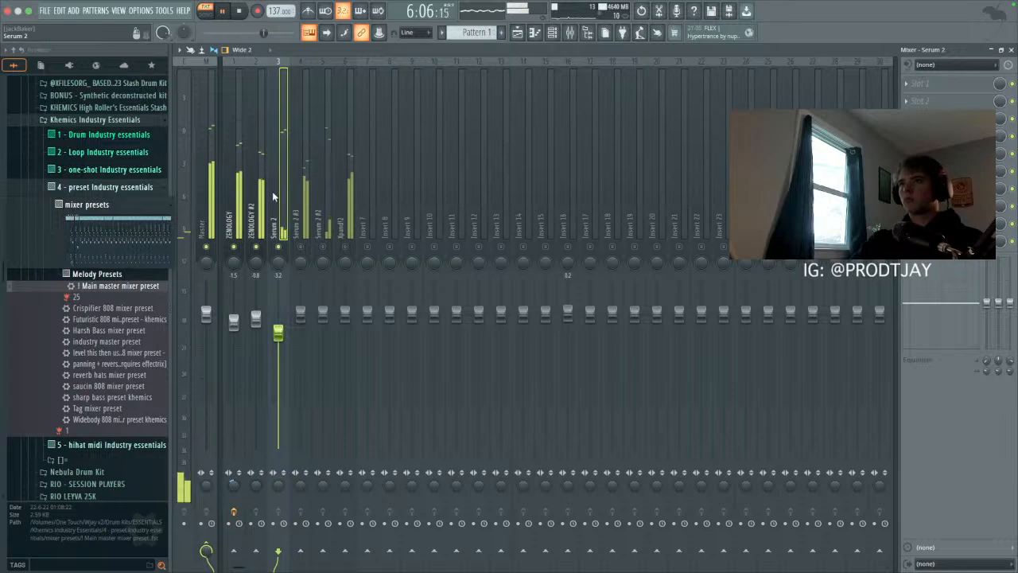
# Step: Add Fruity Delay 2 to the Serum 2 track with ping-pong feedback and set its mix level to 8%
pyautogui.click(939, 83)
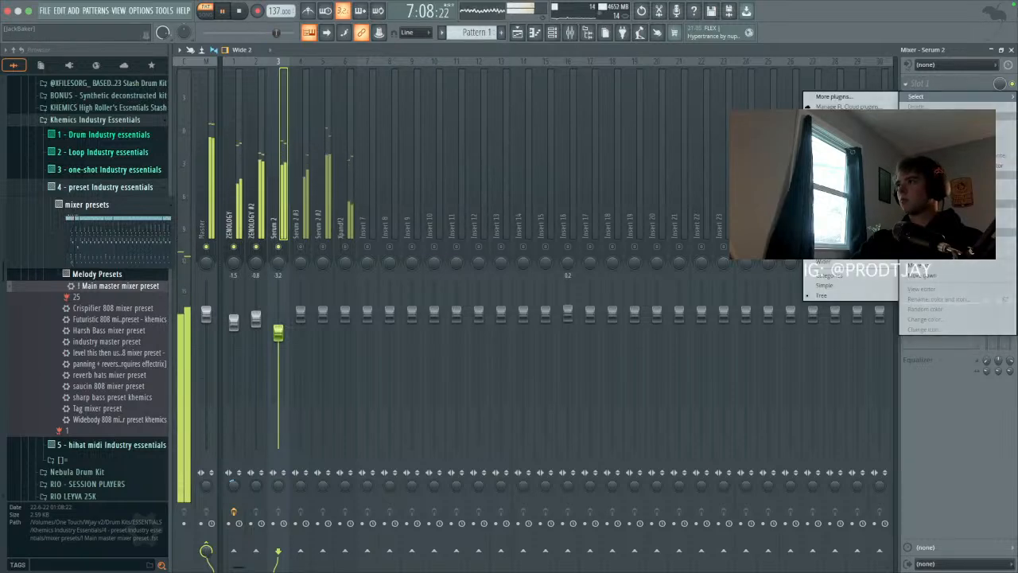
pyautogui.click(843, 183)
pyautogui.moveTo(322, 128); pyautogui.dragTo(322, 137)
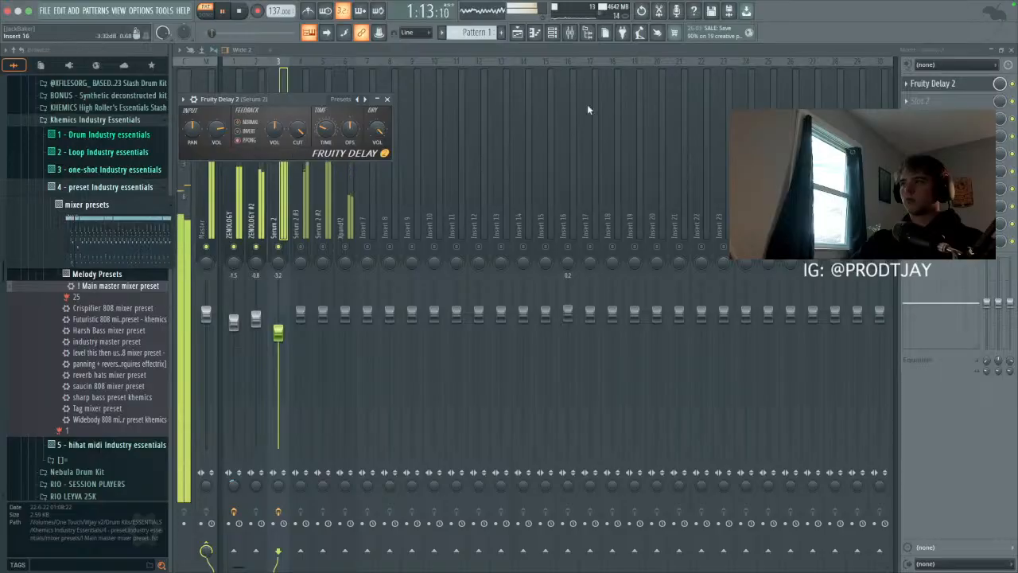
pyautogui.moveTo(1000, 83); pyautogui.dragTo(1000, 128)
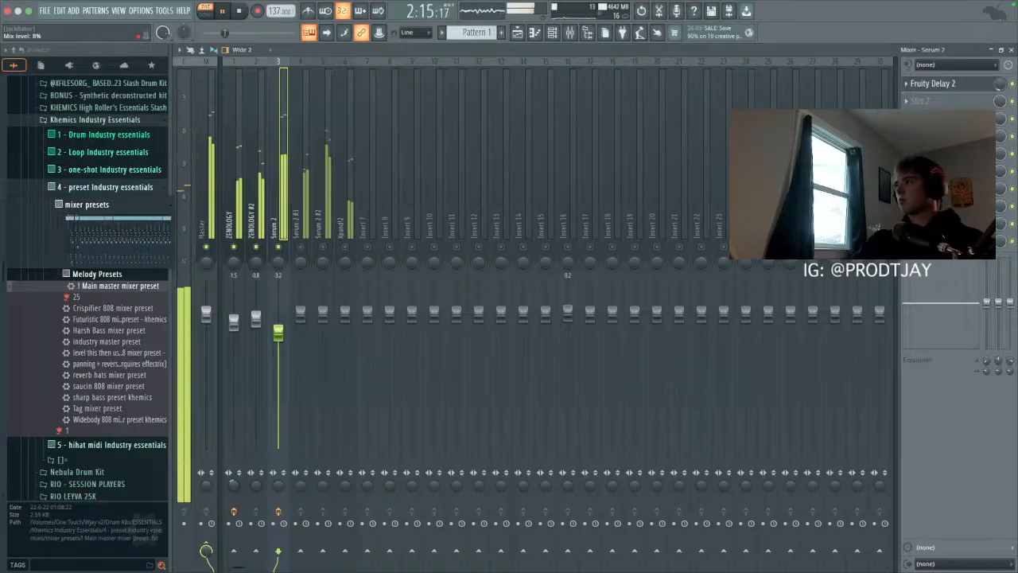
# Step: Set ZENOLOGY #2 to 0.5 dB, Serum 2 to -4.3 dB, Serum 2 #3 to 2 dB and Serum 2 #2 to -1.4 dB
pyautogui.moveTo(288, 305); pyautogui.dragTo(256, 310)
pyautogui.click(322, 245)
pyautogui.moveTo(322, 312); pyautogui.dragTo(297, 321)
pyautogui.rightClick(302, 248)
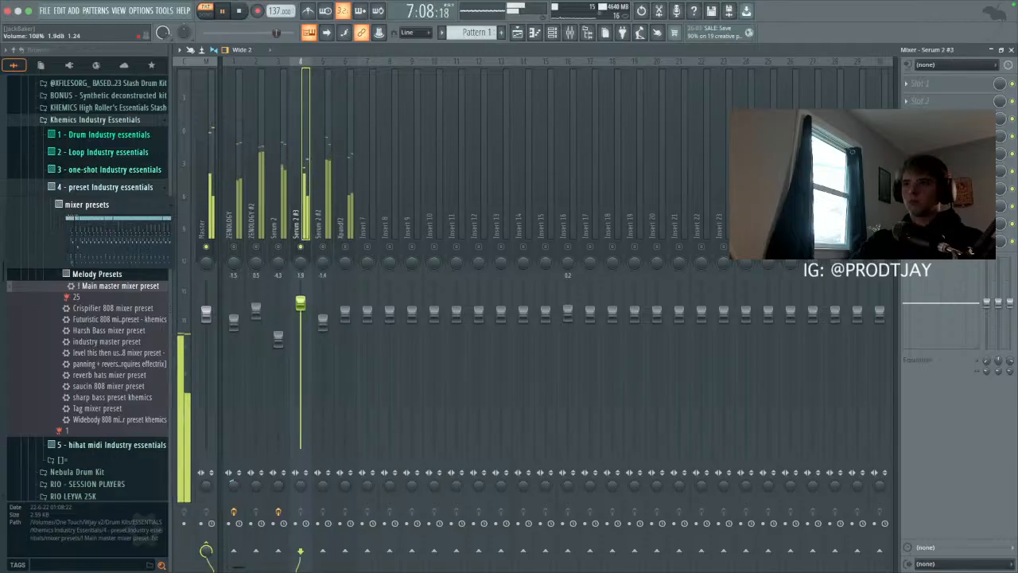
pyautogui.rightClick(345, 248)
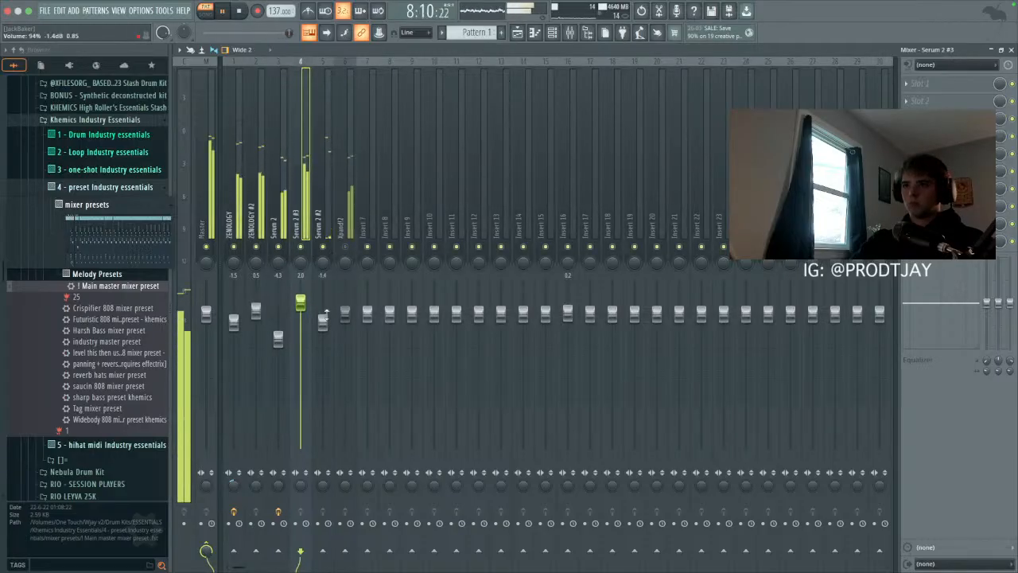
# Step: Lower ZENOLOGY to -2 dB, ZENOLOGY #2 to -0.7 dB and Serum 2 to -5.4 dB, and bring Xpand!2 into the mix
pyautogui.moveTo(233, 321); pyautogui.dragTo(322, 327)
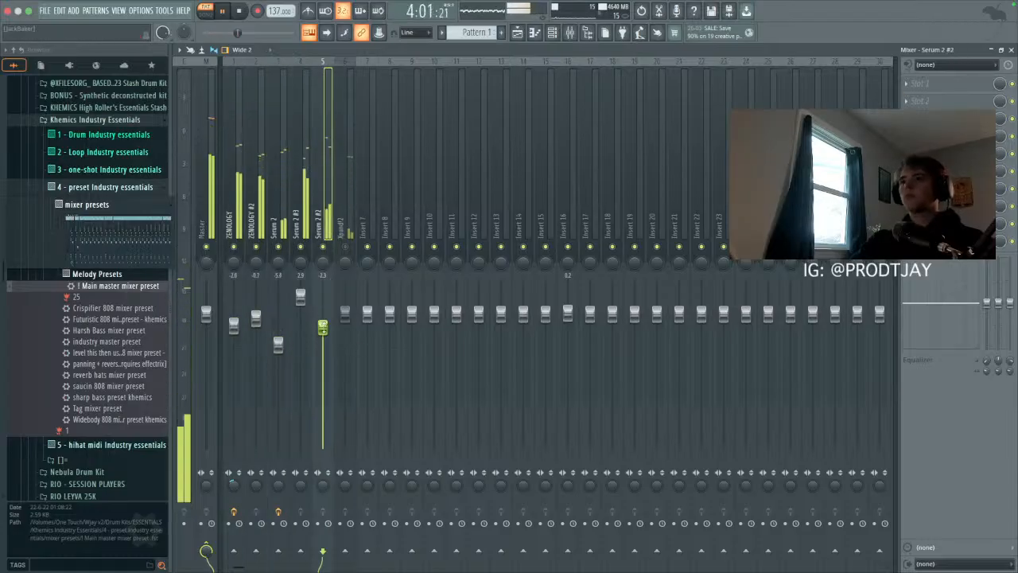
pyautogui.click(350, 211)
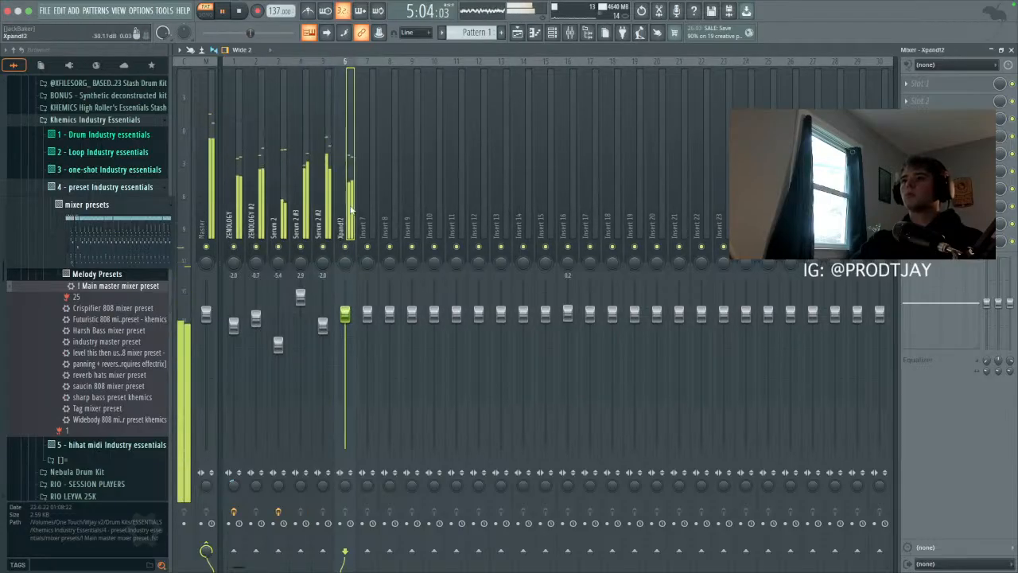
pyautogui.moveTo(322, 323); pyautogui.dragTo(322, 330)
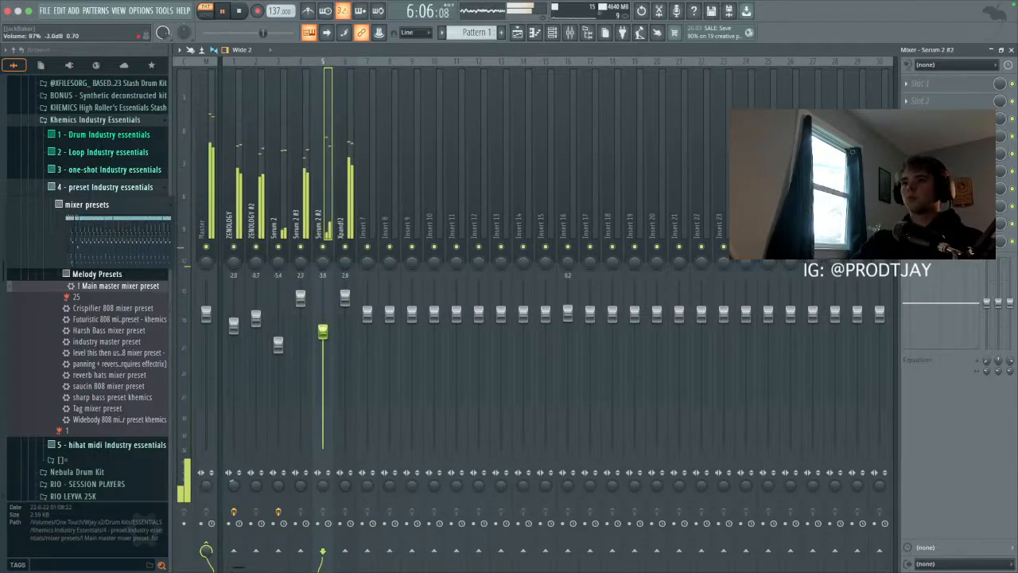
# Step: Fine-tune the mixer faders to 2.3 dB for Serum 2 #3, -3.7 dB for Serum 2 #2 and 2 dB for Xpand!2
pyautogui.click(344, 296)
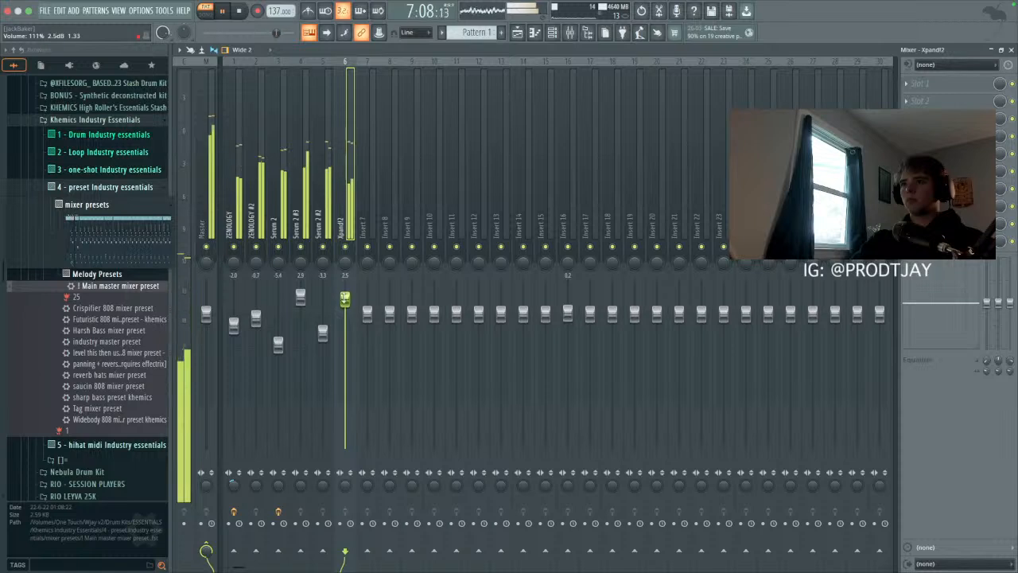
pyautogui.moveTo(326, 332); pyautogui.dragTo(326, 334)
pyautogui.moveTo(345, 301); pyautogui.dragTo(301, 300)
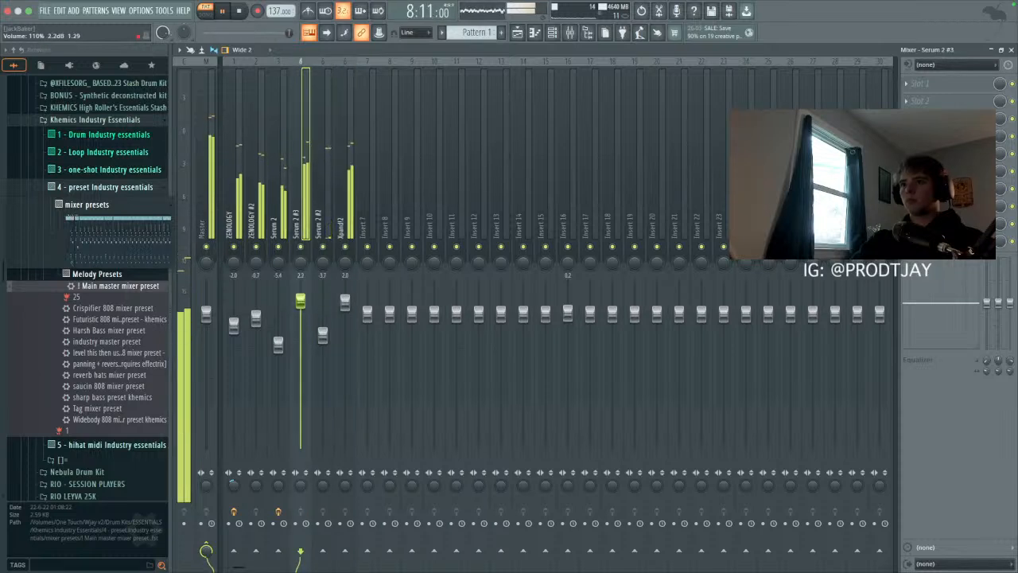
pyautogui.click(360, 293)
pyautogui.click(347, 285)
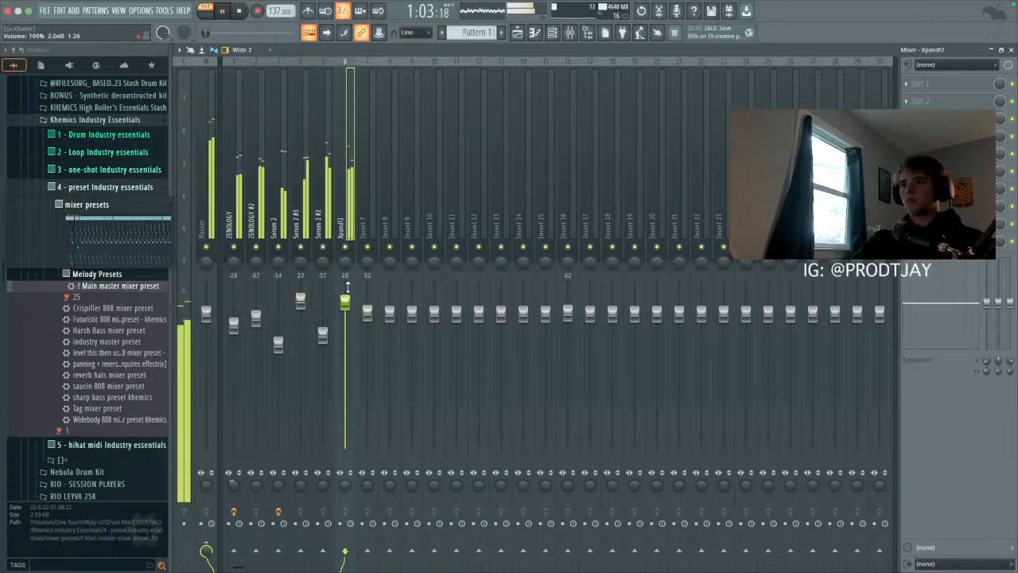
# Step: Add Wider at 20% and Fruity Delay 2 with a 27% mix level to the Xpand!2 mixer track
pyautogui.click(906, 84)
pyautogui.click(850, 294)
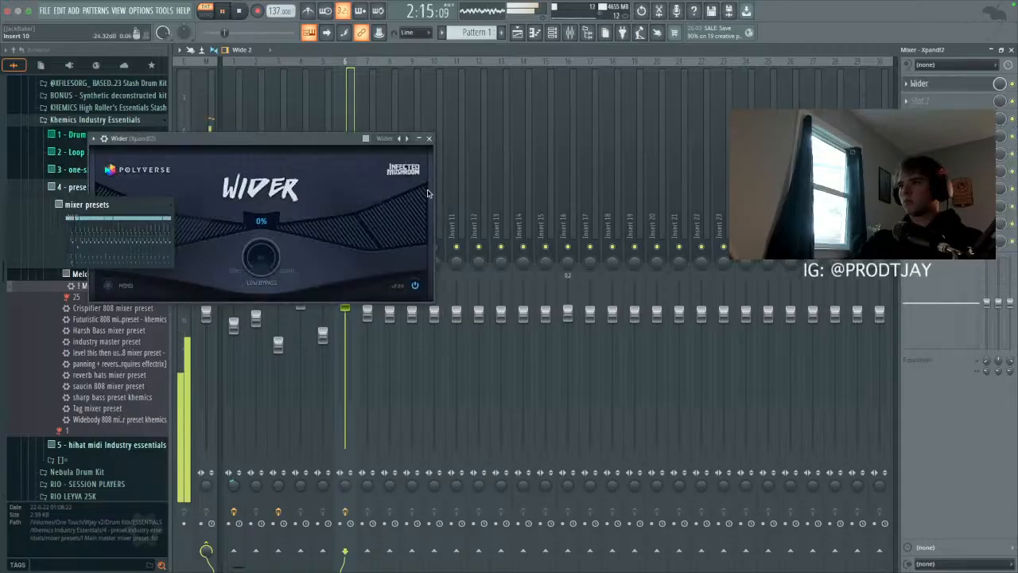
pyautogui.click(914, 98)
pyautogui.click(844, 183)
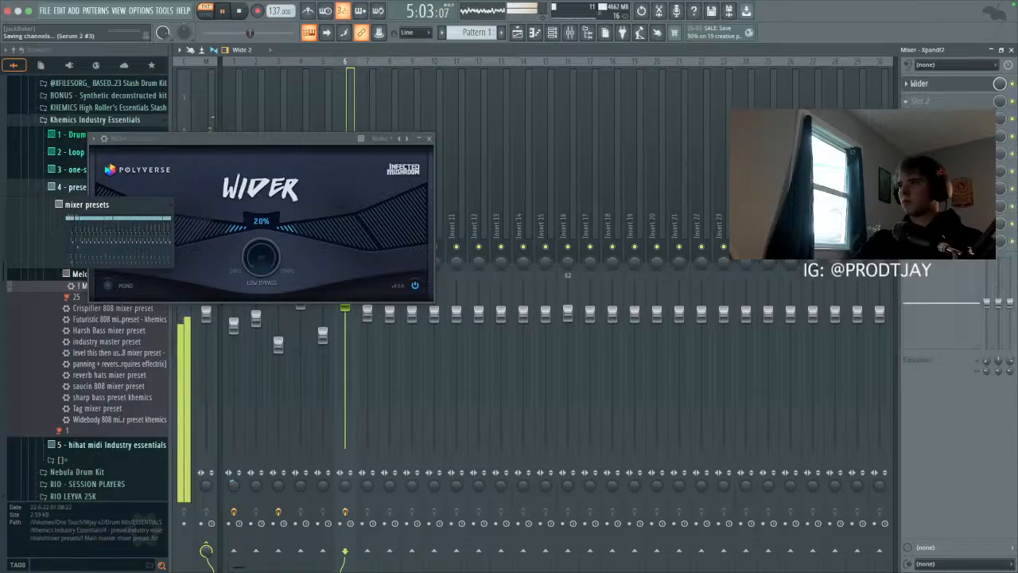
pyautogui.click(435, 143)
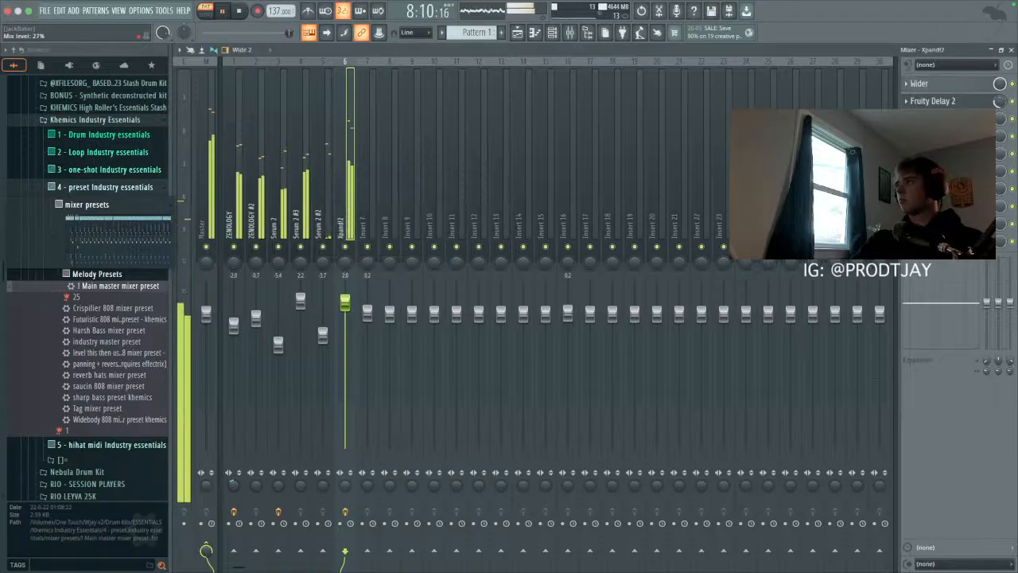
# Step: Add Fruity Parametric EQ 2 to the Xpand!2 track, set its fader to 1.2 dB and raise the master fader slightly
pyautogui.click(906, 118)
pyautogui.moveTo(923, 131)
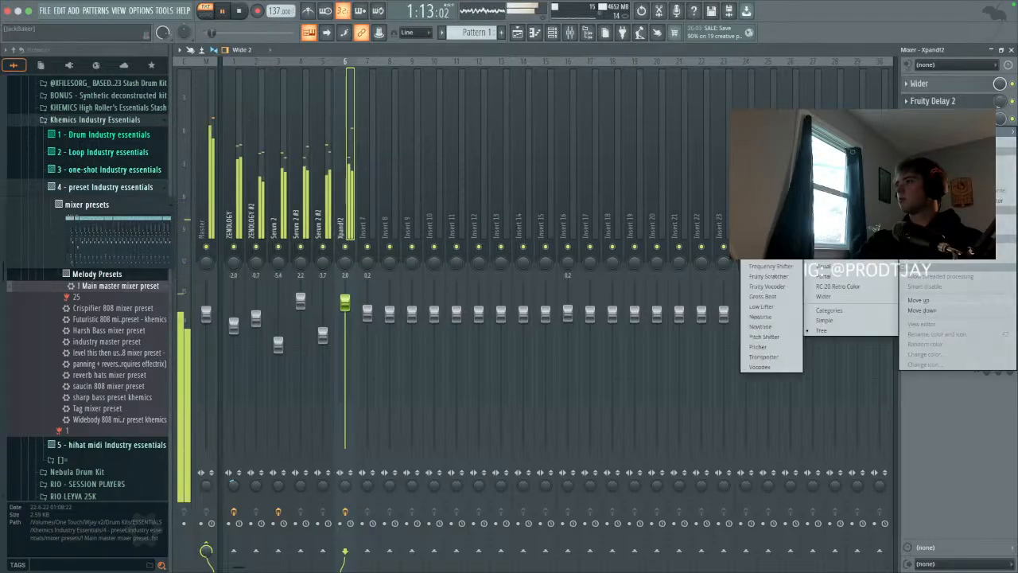
pyautogui.moveTo(835, 216)
pyautogui.click(763, 266)
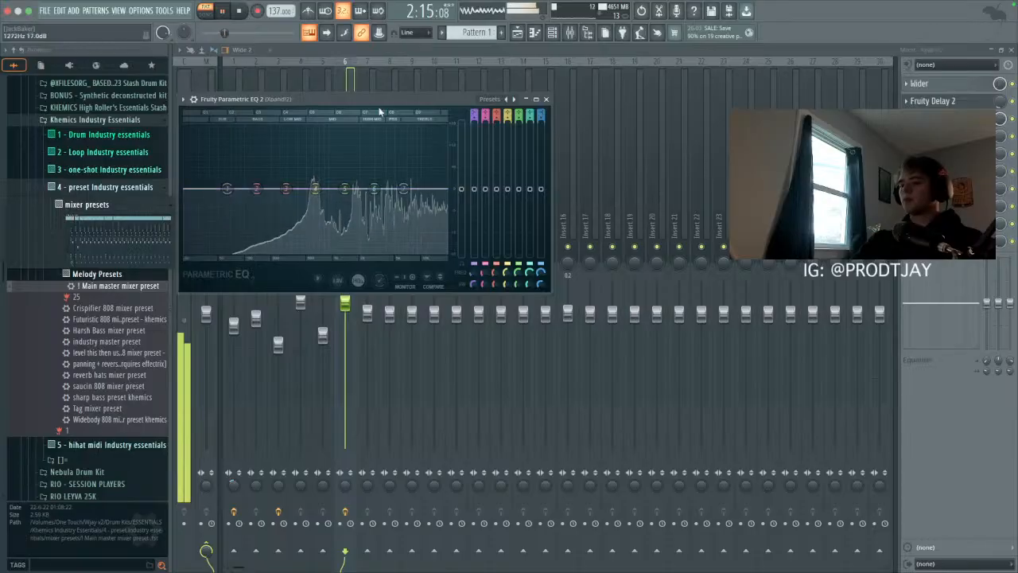
pyautogui.click(545, 99)
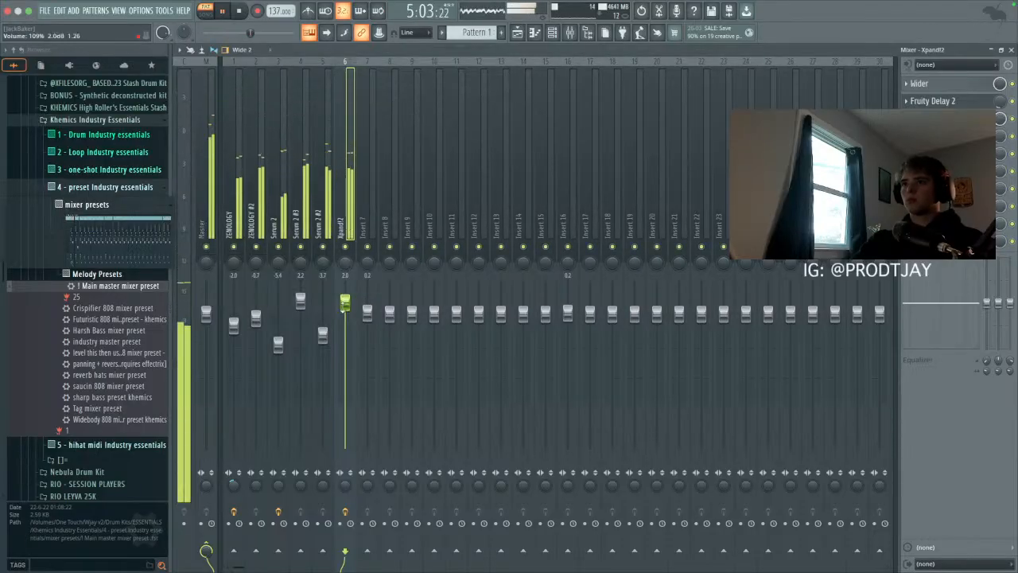
pyautogui.click(207, 276)
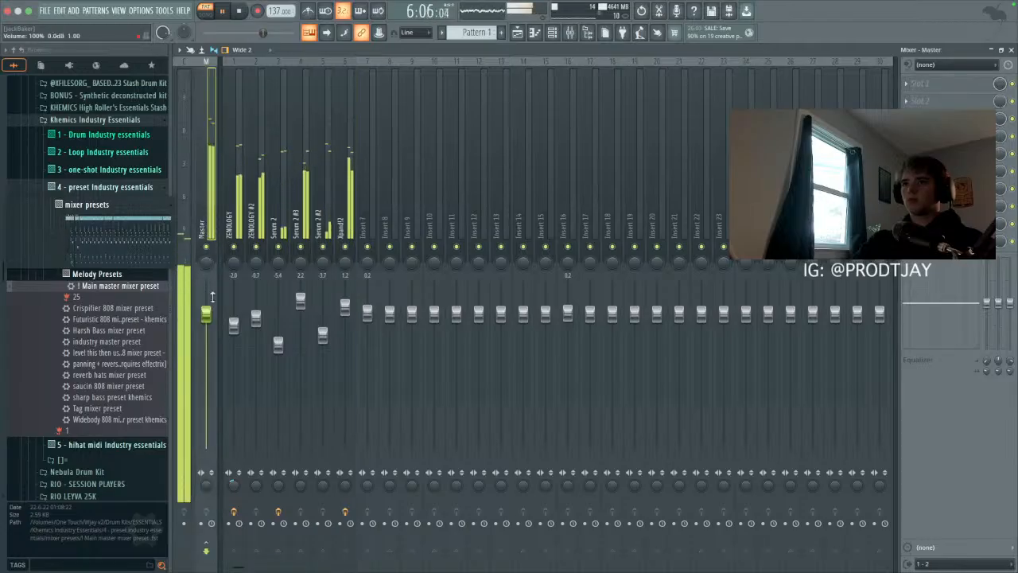
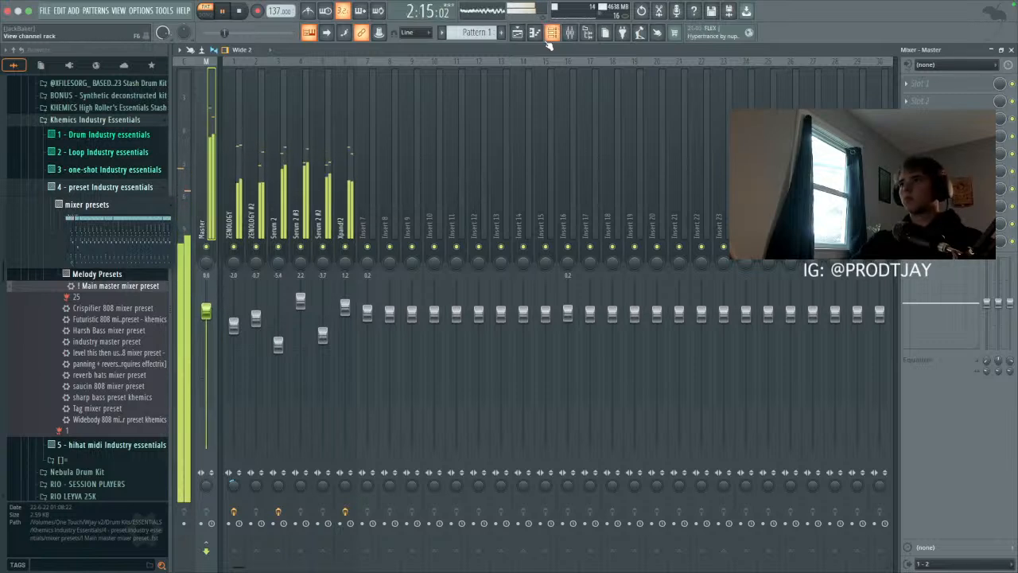
# Step: Show the playlist and split Pattern 1 into a separate pattern for each channel
pyautogui.click(513, 35)
pyautogui.click(502, 32)
pyautogui.click(540, 209)
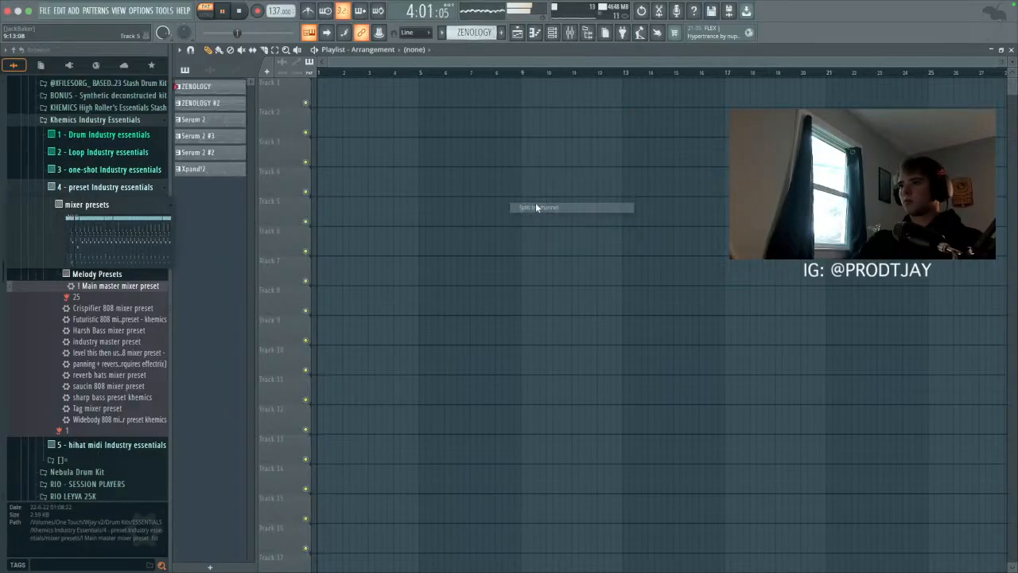
# Step: Place all six channel patterns on Tracks 1 to 6 from bar 1 and switch playback to song mode
pyautogui.keyDown('shift'); pyautogui.click(201, 170); pyautogui.keyUp('shift')
pyautogui.moveTo(202, 126); pyautogui.dragTo(319, 91)
pyautogui.click(206, 12)
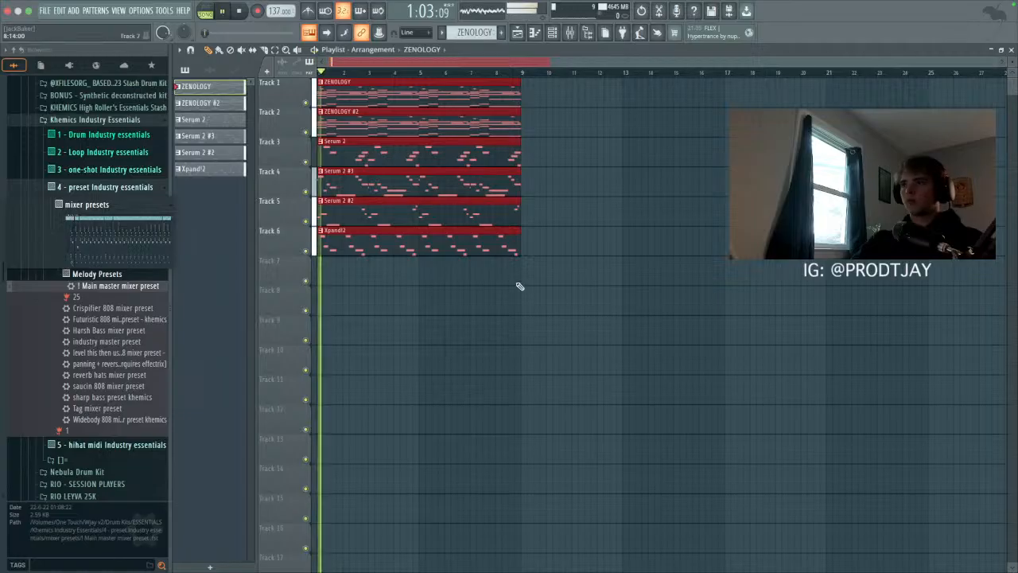
# Step: Duplicate the six clips to bar 9 and delete the Serum 2 #3, ZENOLOGY #2 and Xpand!2 copies there
pyautogui.hotkey('ctrl', 'b')
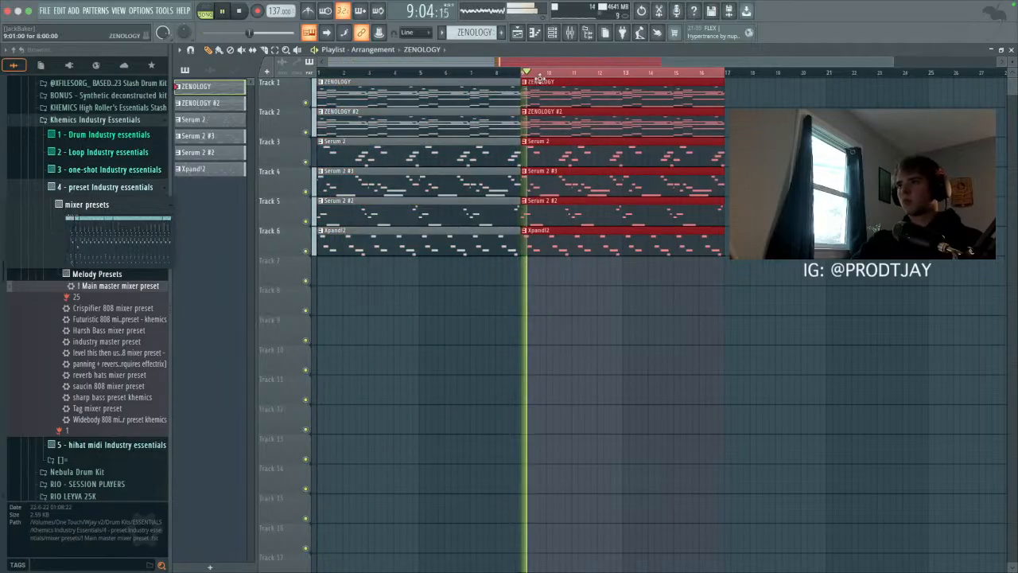
pyautogui.click(478, 61)
pyautogui.rightClick(559, 187)
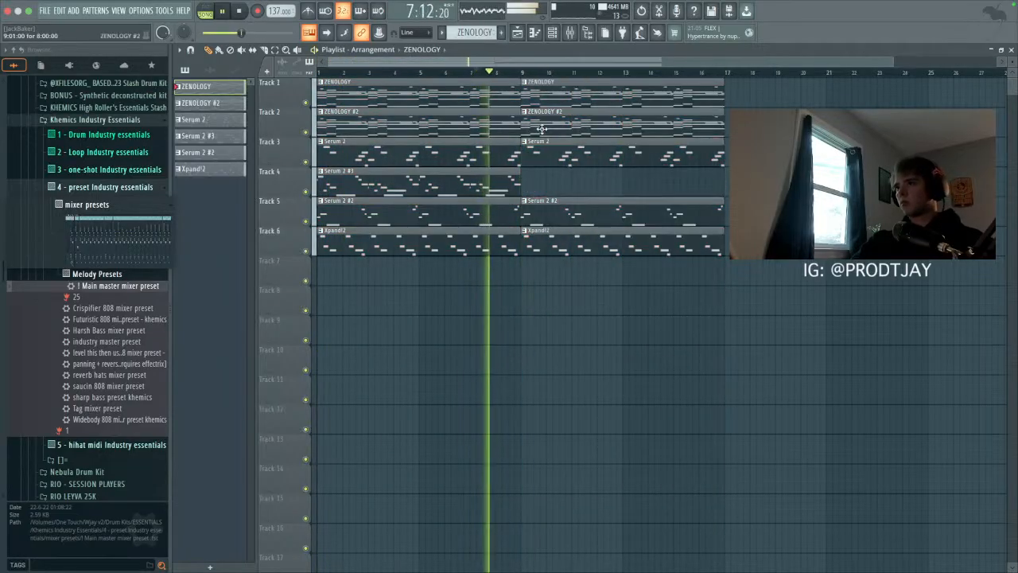
pyautogui.rightClick(573, 124)
pyautogui.rightClick(586, 244)
pyautogui.scroll(-1, 589, 261)
pyautogui.click(636, 298)
pyautogui.rightClick(638, 305)
# Step: Copy the ZENOLOGY and ZENOLOGY #2 clips to start at bar 17 on their own tracks
pyautogui.moveTo(546, 91); pyautogui.dragTo(719, 94)
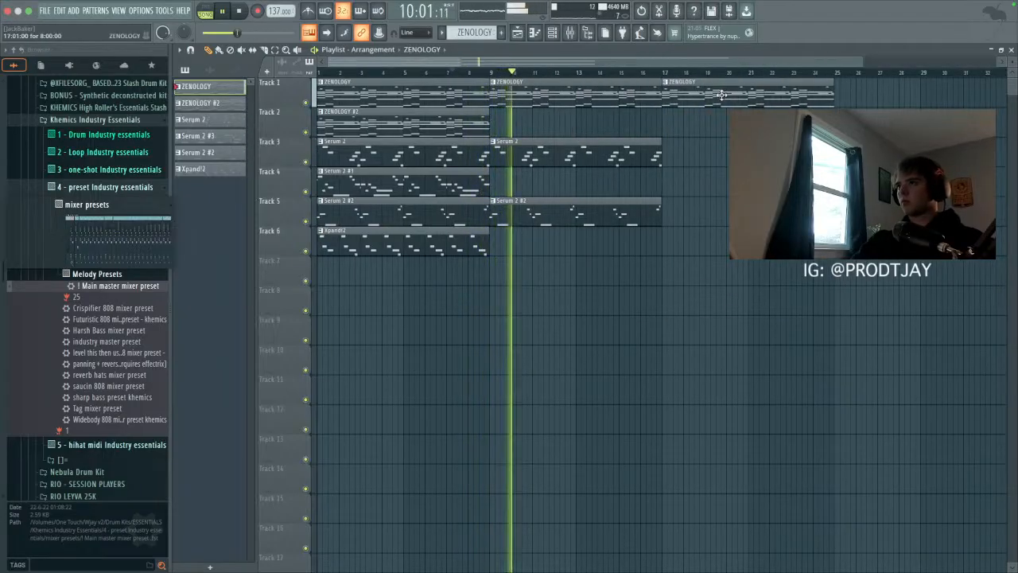
pyautogui.moveTo(450, 124); pyautogui.dragTo(789, 124)
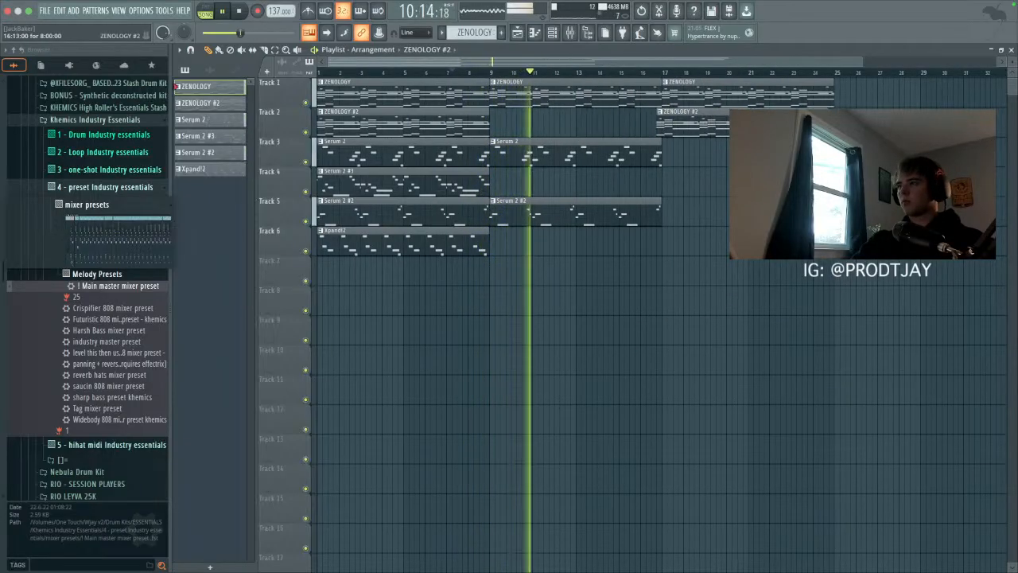
pyautogui.click(712, 144)
pyautogui.moveTo(702, 126); pyautogui.dragTo(706, 127)
pyautogui.rightClick(715, 148)
# Step: Duplicate the Serum 2 #3 and Xpand!2 clips together and place the copies at bar 17
pyautogui.click(275, 51)
pyautogui.click(377, 187)
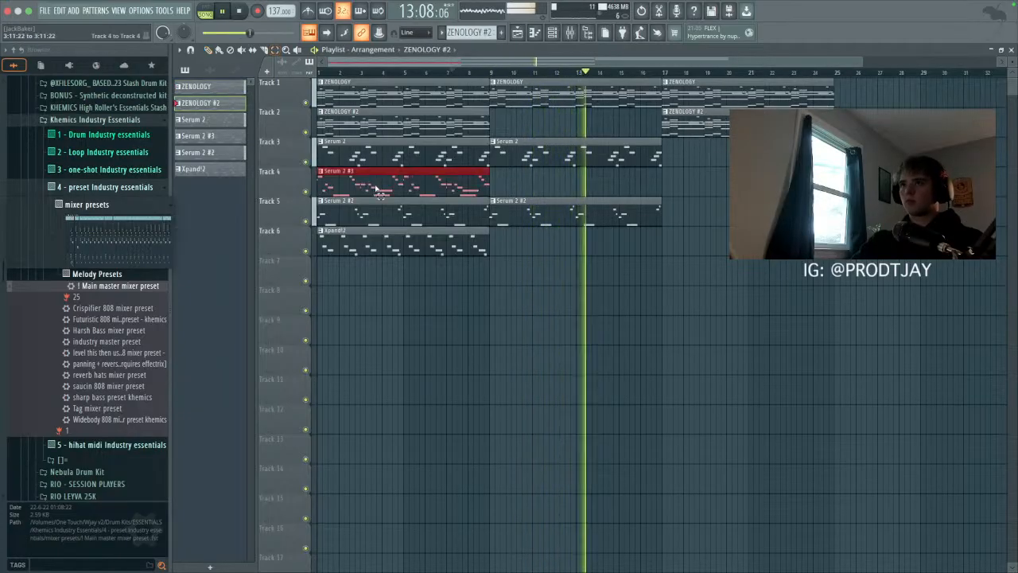
pyautogui.keyDown('shift'); pyautogui.click(393, 247); pyautogui.keyUp('shift')
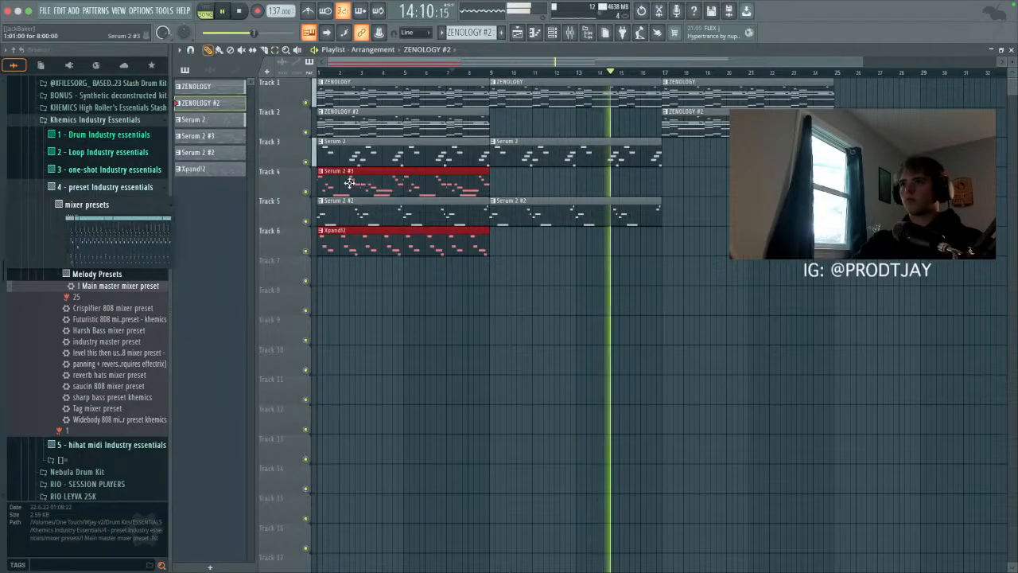
pyautogui.hotkey('ctrl', 'b')
pyautogui.moveTo(522, 187); pyautogui.dragTo(696, 189)
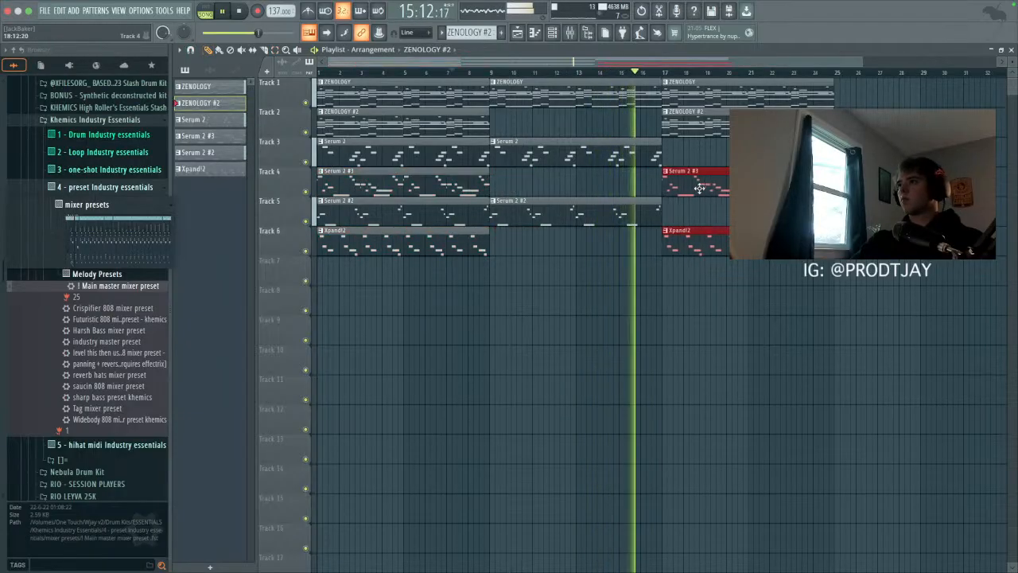
pyautogui.click(725, 282)
pyautogui.rightClick(739, 283)
# Step: Copy one solo clip of each pattern along its own track, starting at bars 29, 41, 53, 65, 77 and 89 from Track 1 to Track 6
pyautogui.scroll(-1, 720, 87)
pyautogui.moveTo(720, 86)
pyautogui.keyDown('shift'); pyautogui.mouseDown()
pyautogui.moveTo(933, 87)
pyautogui.moveTo(925, 87)
pyautogui.mouseUp(); pyautogui.keyUp('shift')
pyautogui.moveTo(640, 121)
pyautogui.keyDown('shift'); pyautogui.mouseDown()
pyautogui.moveTo(1015, 138)
pyautogui.moveTo(994, 127)
pyautogui.mouseUp(); pyautogui.keyUp('shift')
pyautogui.scroll(-2, 795, 213)
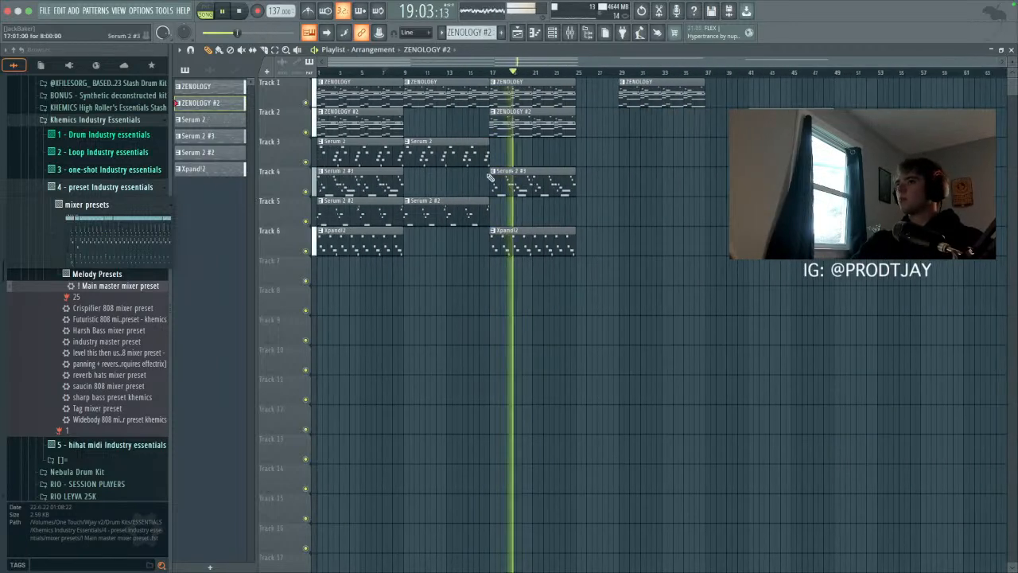
pyautogui.moveTo(534, 191)
pyautogui.keyDown('shift'); pyautogui.mouseDown()
pyautogui.moveTo(1008, 184)
pyautogui.moveTo(994, 185)
pyautogui.mouseUp(); pyautogui.keyUp('shift')
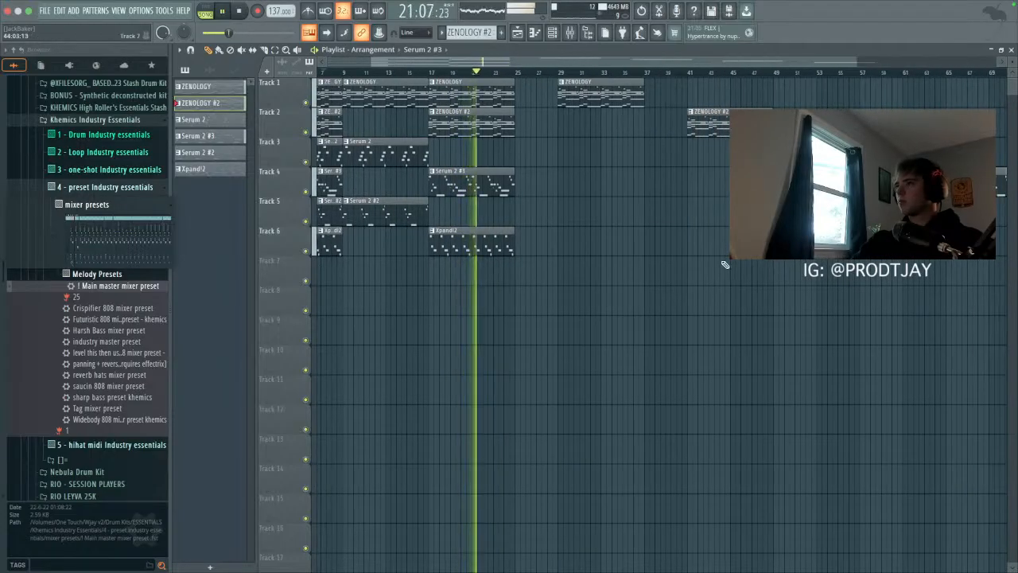
pyautogui.scroll(-3, 479, 187)
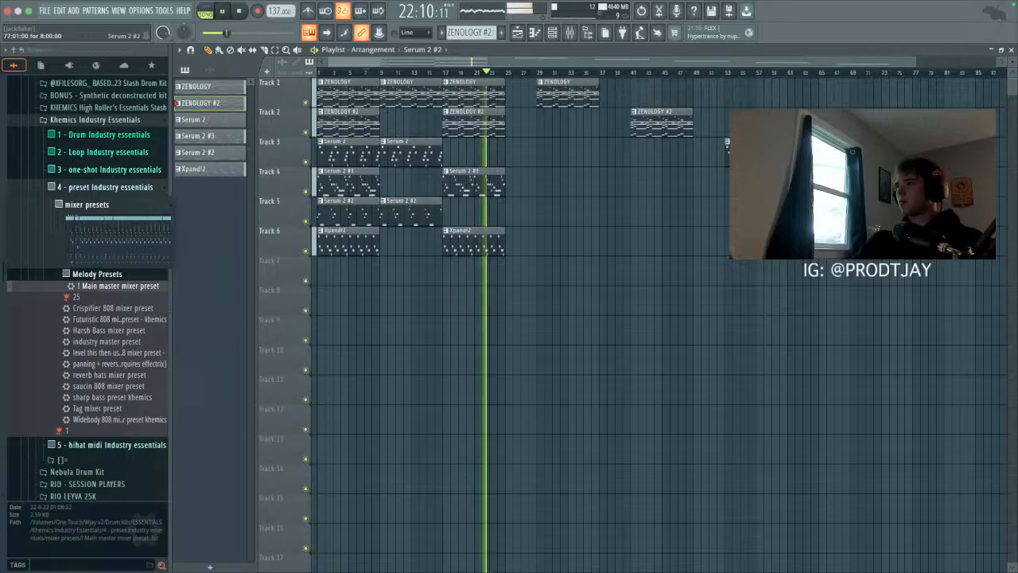
pyautogui.keyDown('shift'); pyautogui.moveTo(479, 242); pyautogui.dragTo(1000, 240); pyautogui.keyUp('shift')
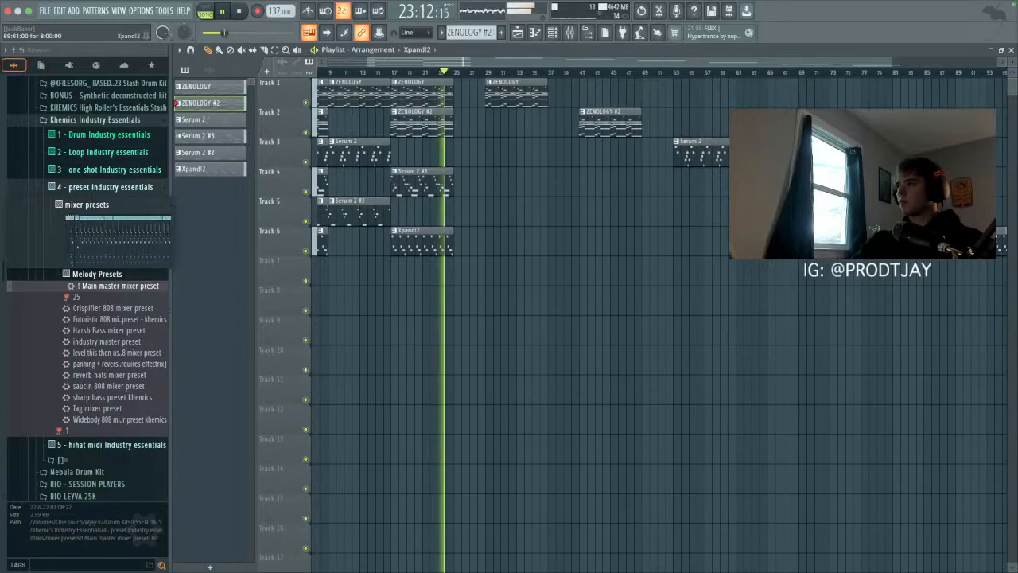
pyautogui.scroll(-2, 580, 321)
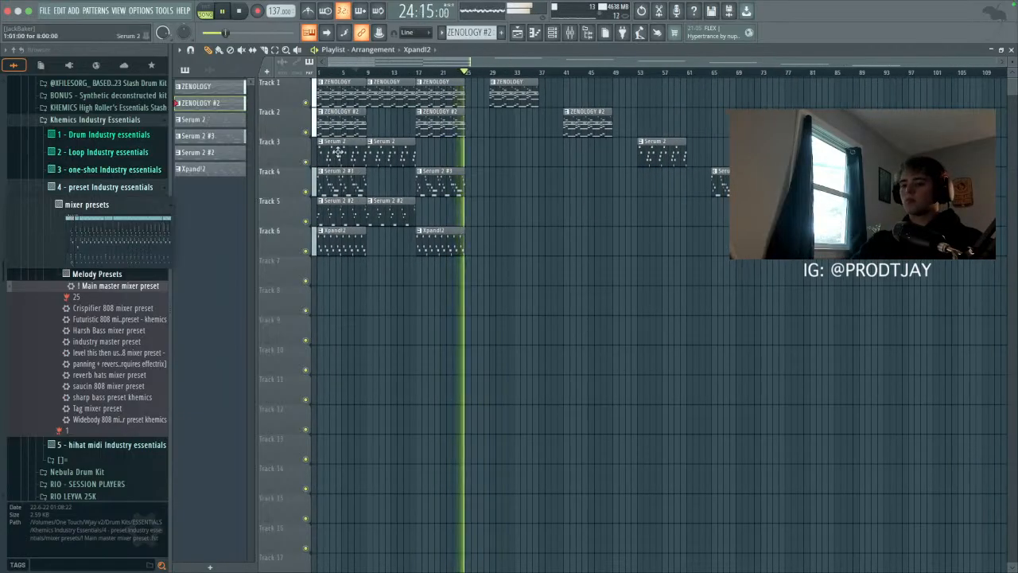
# Step: Set the mixer faders to 0.3 dB for the master, -1.0 dB for ZENOLOGY #2, -7.0 dB for Serum 2 and -4.1 dB for Serum 2 #2
pyautogui.press('space')
pyautogui.press('space')
pyautogui.click(573, 36)
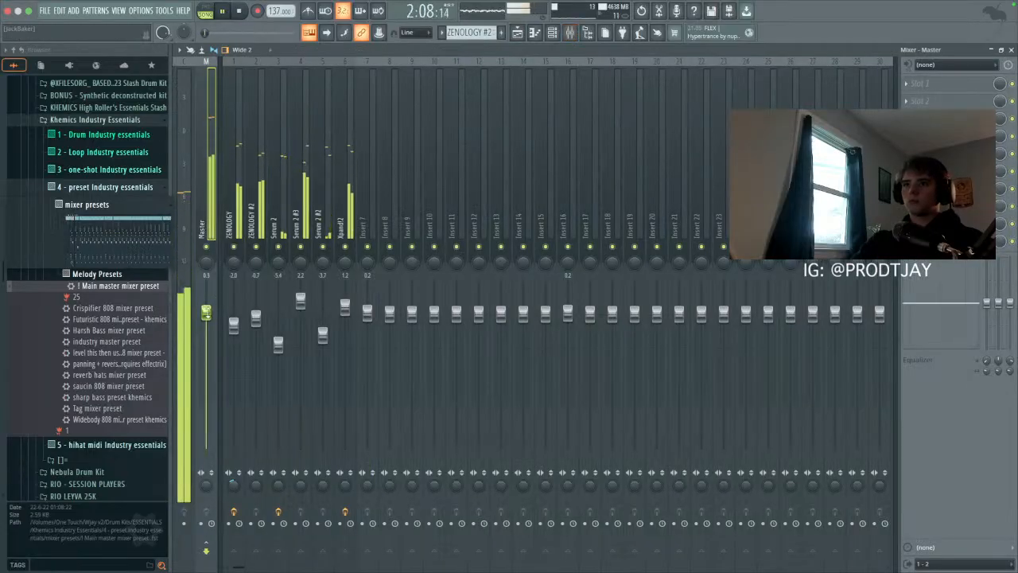
pyautogui.moveTo(255, 316); pyautogui.dragTo(256, 320)
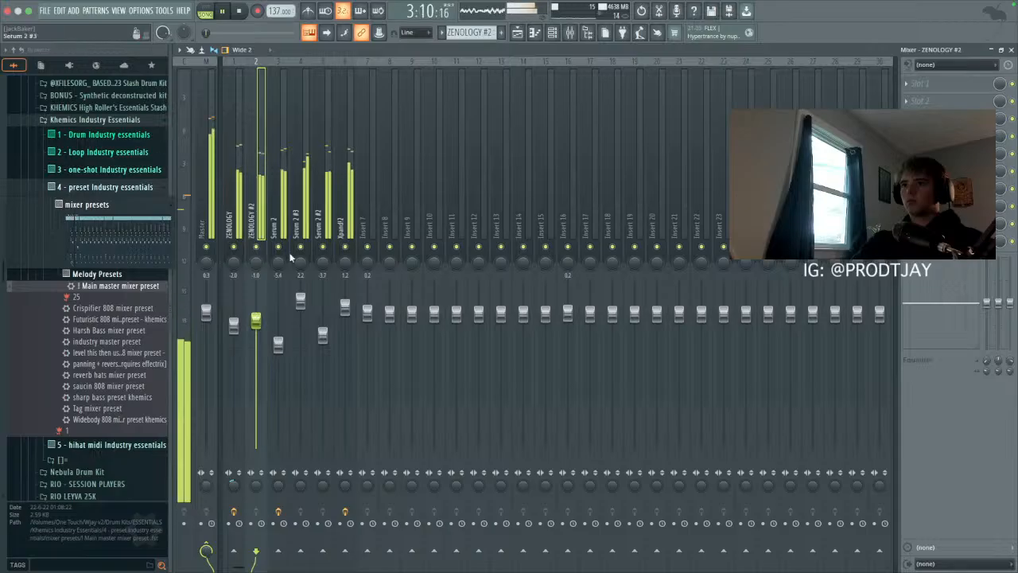
pyautogui.click(286, 263)
pyautogui.moveTo(283, 355); pyautogui.dragTo(278, 375)
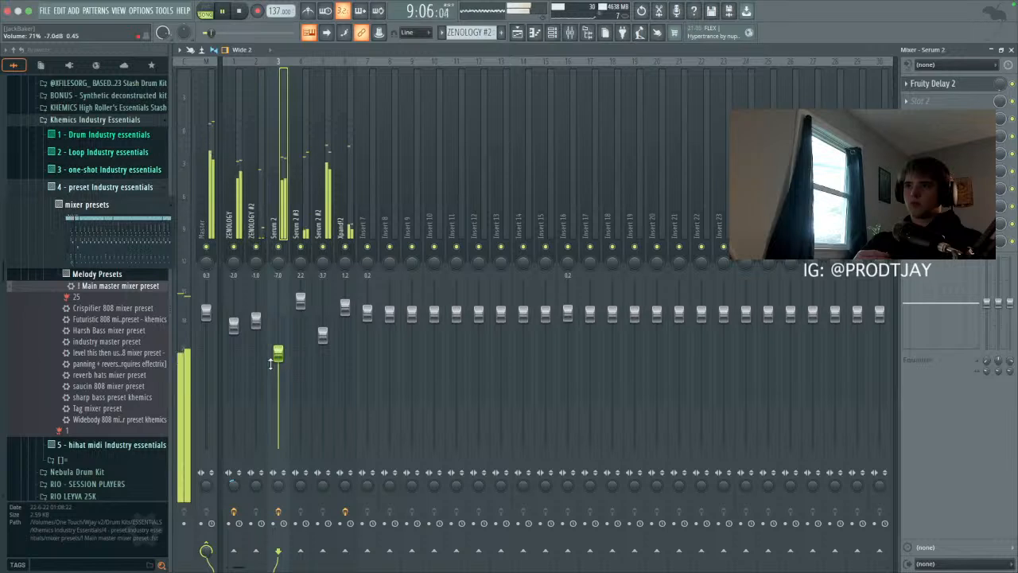
pyautogui.press('space')
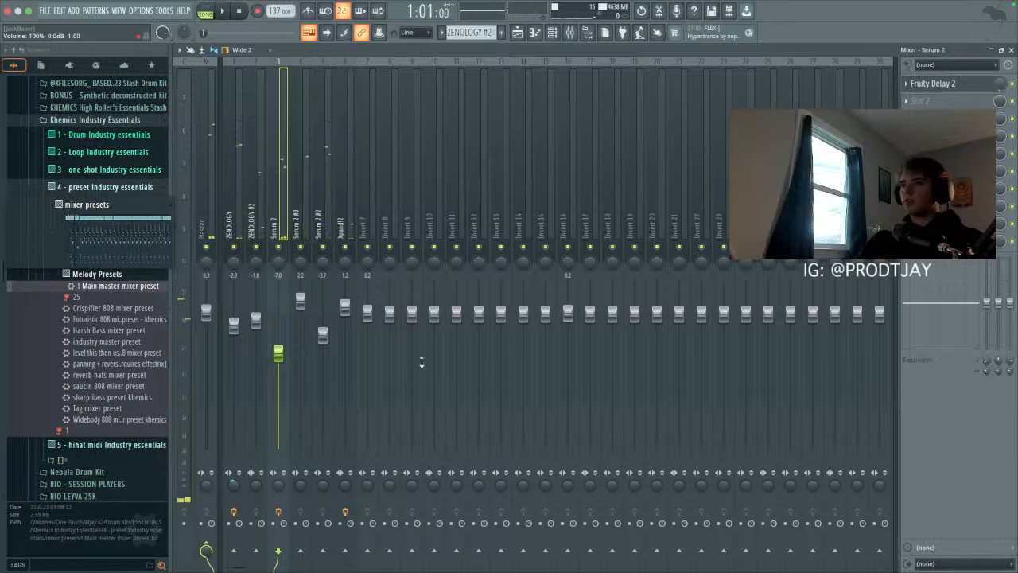
pyautogui.click(318, 216)
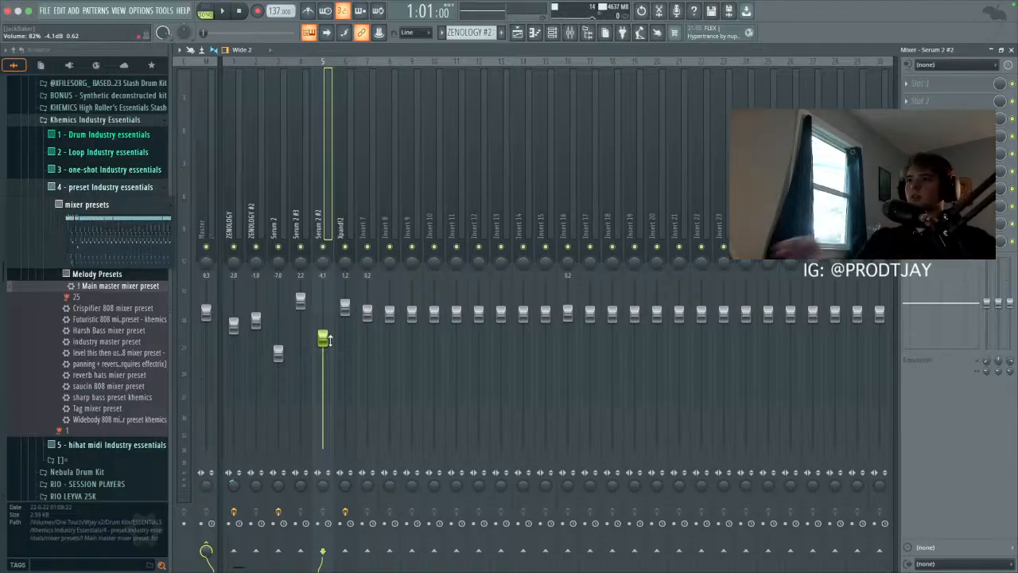
pyautogui.click(516, 33)
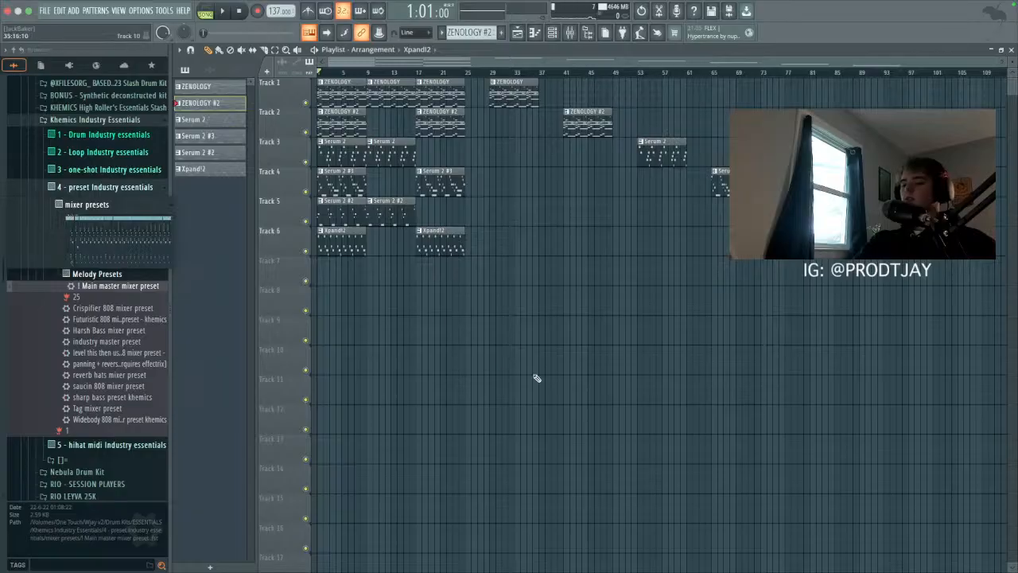
pyautogui.press('space')
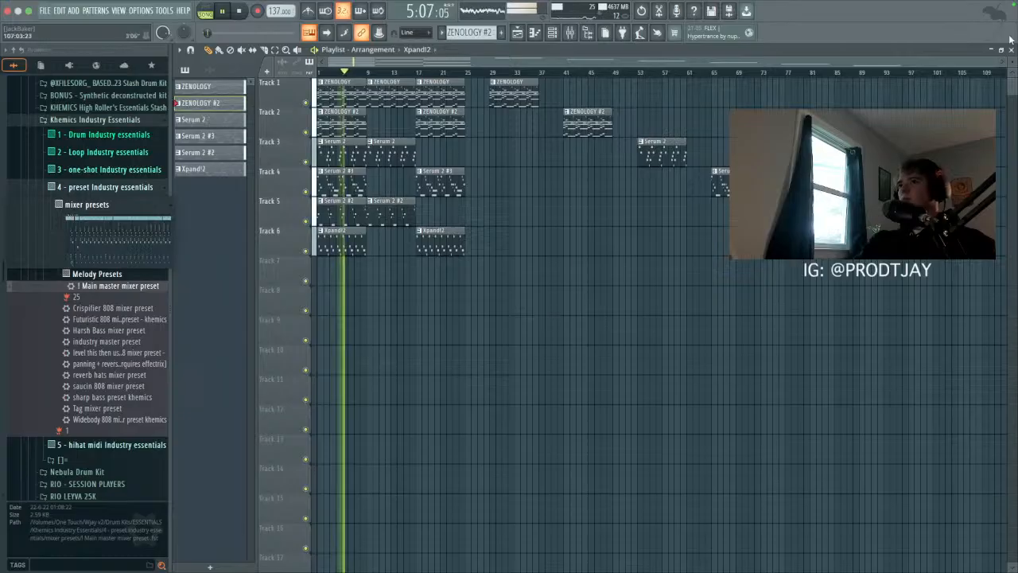
pyautogui.press('space')
pyautogui.click(45, 12)
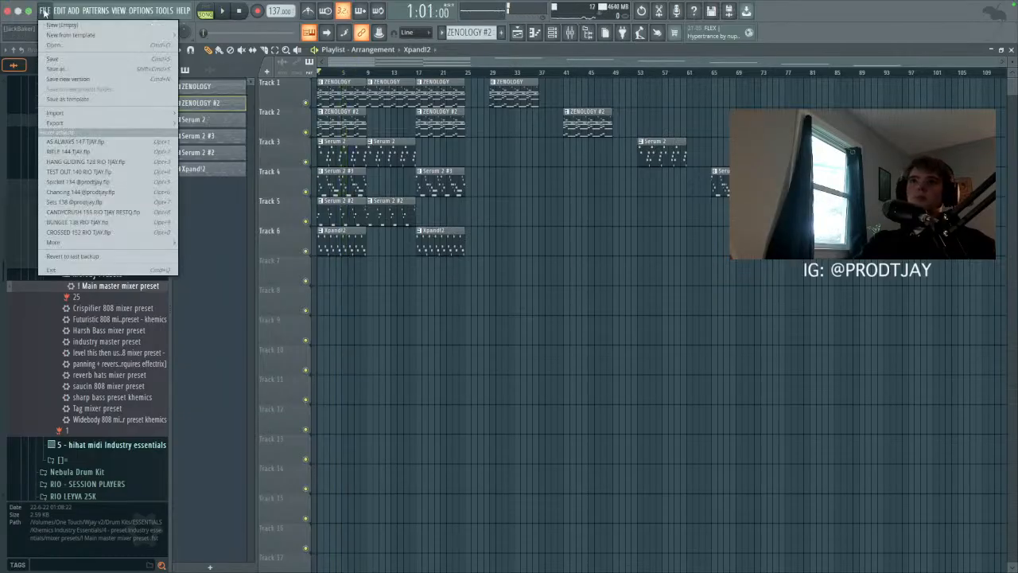
pyautogui.click(69, 62)
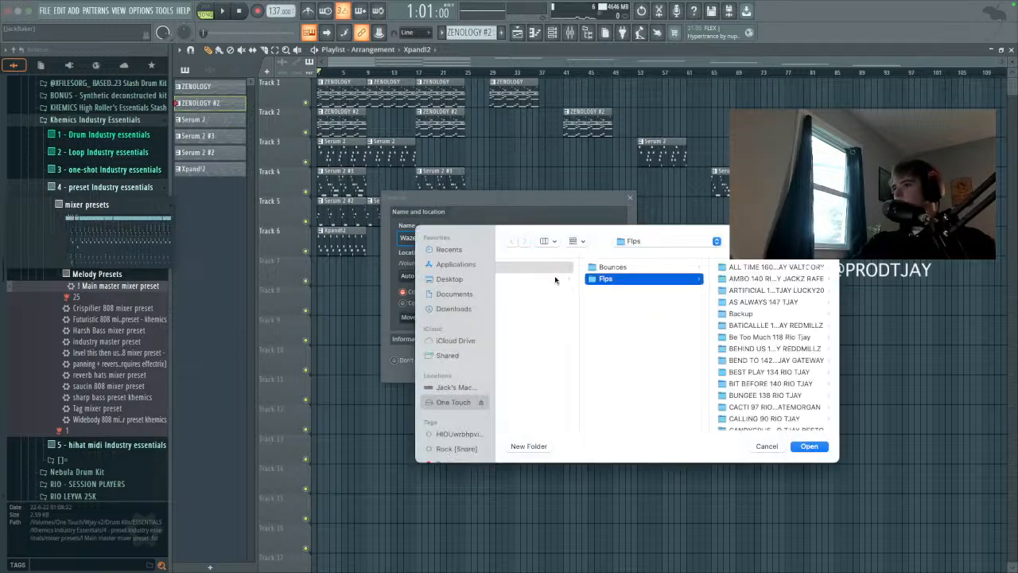
pyautogui.click(798, 447)
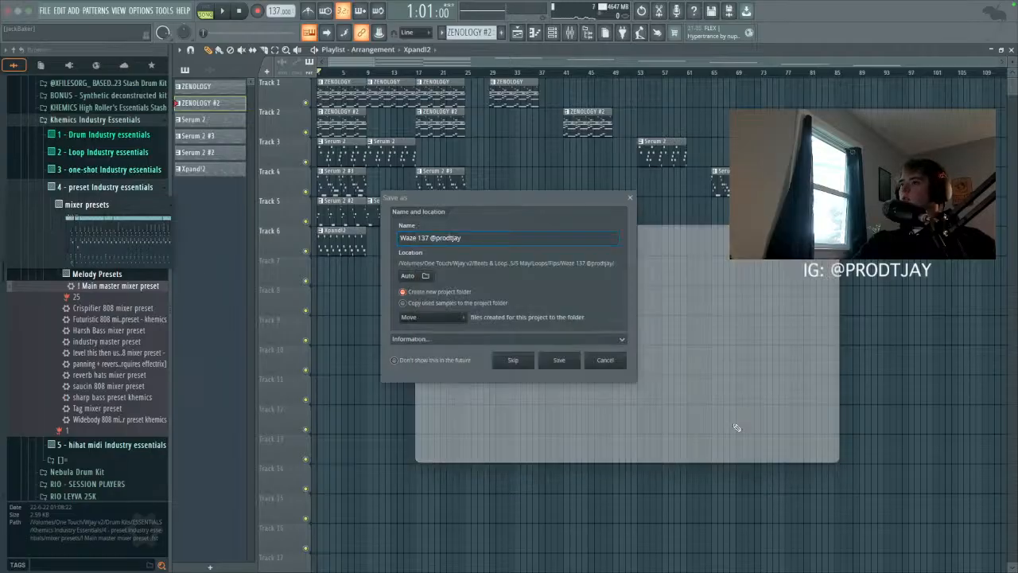
pyautogui.click(559, 359)
pyautogui.click(44, 10)
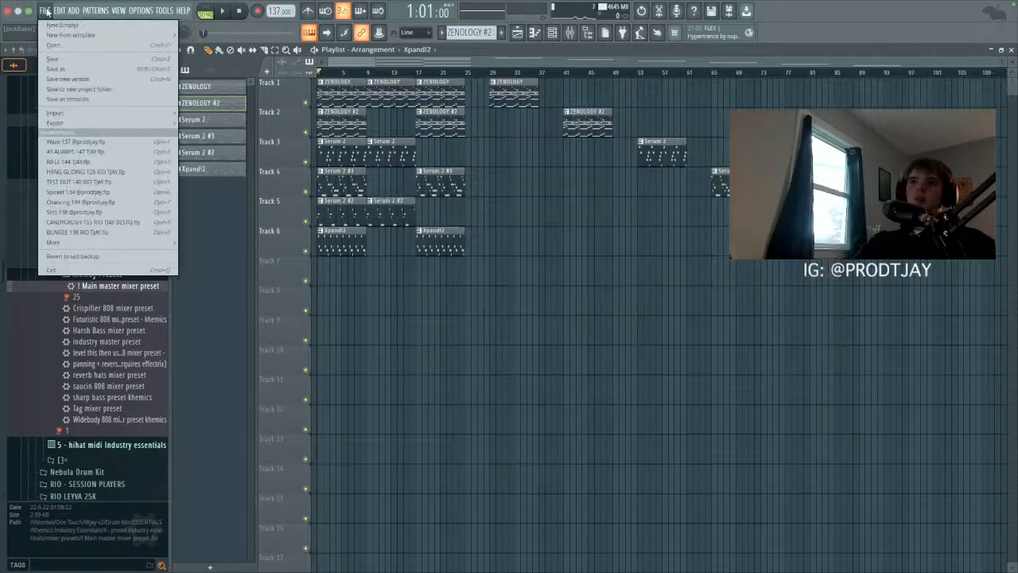
pyautogui.moveTo(72, 119)
pyautogui.click(262, 141)
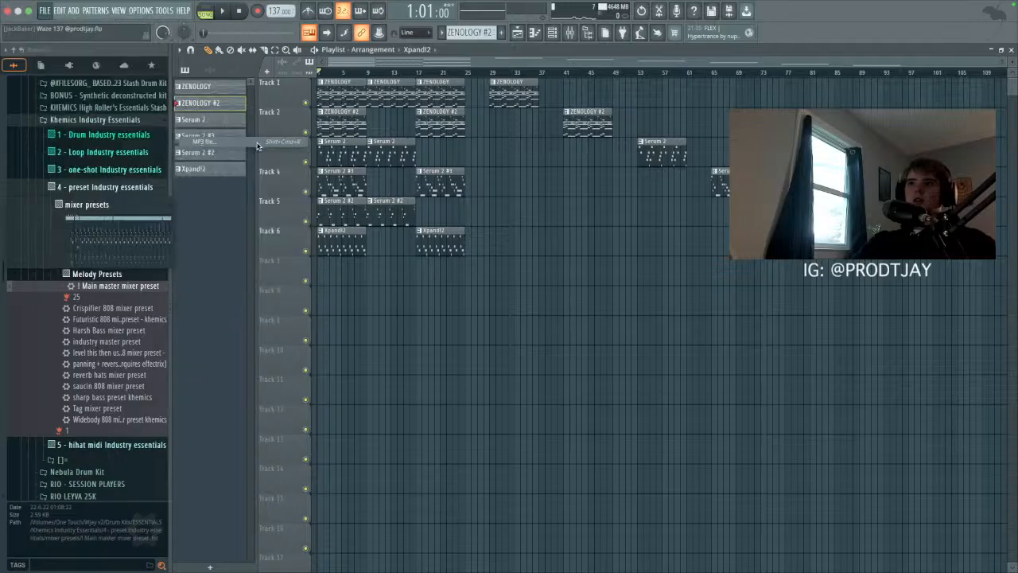
pyautogui.click(422, 173)
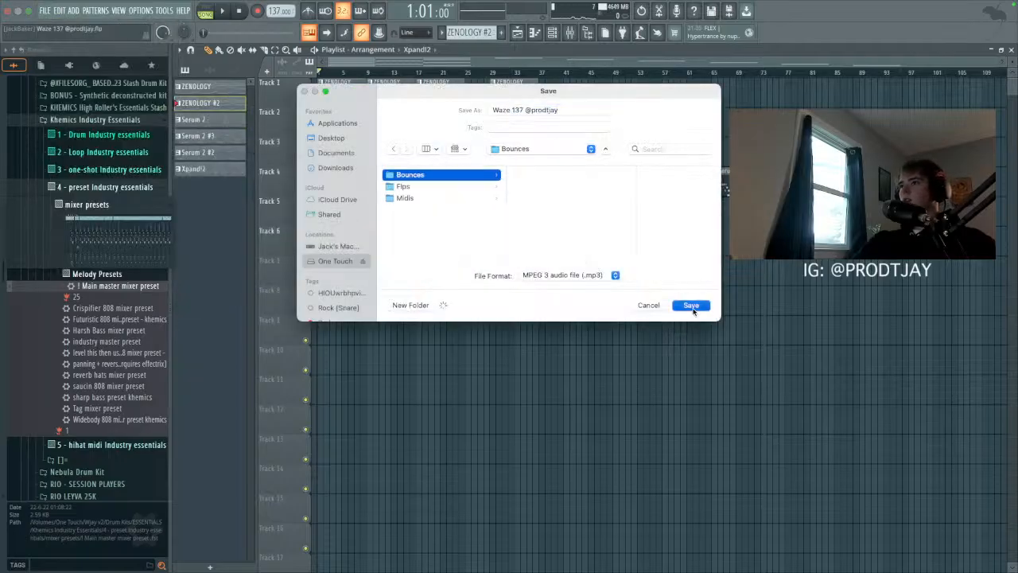
pyautogui.click(691, 306)
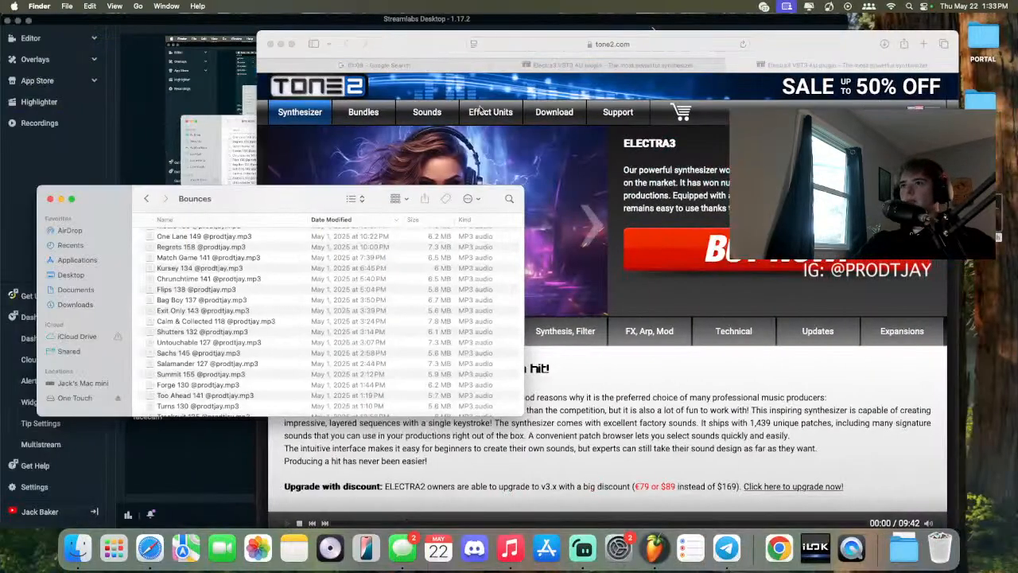
# Step: Close the extra Electra3 tabs in Safari and minimize the browser window
pyautogui.click(499, 64)
pyautogui.click(498, 63)
pyautogui.click(498, 64)
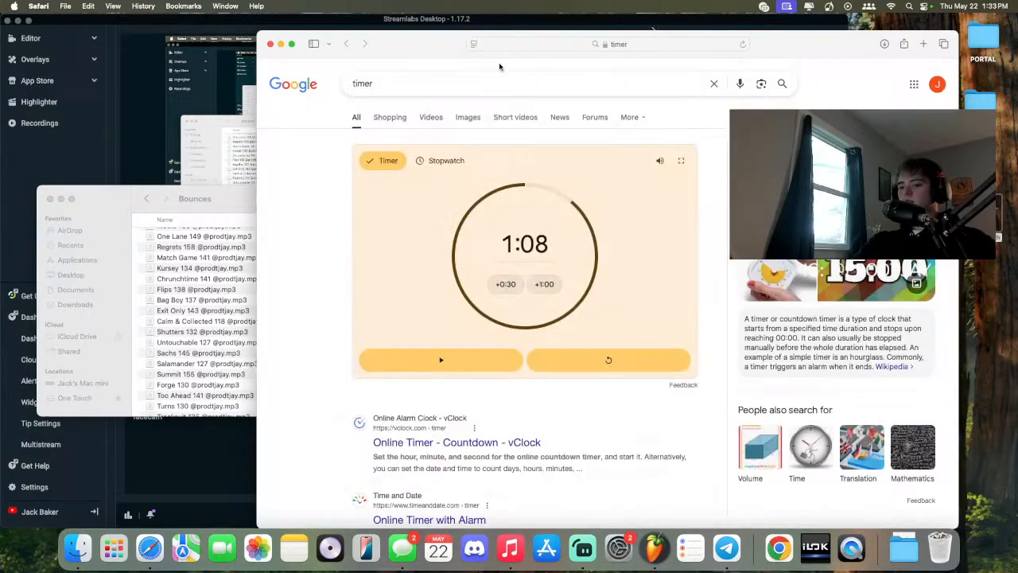
pyautogui.click(281, 44)
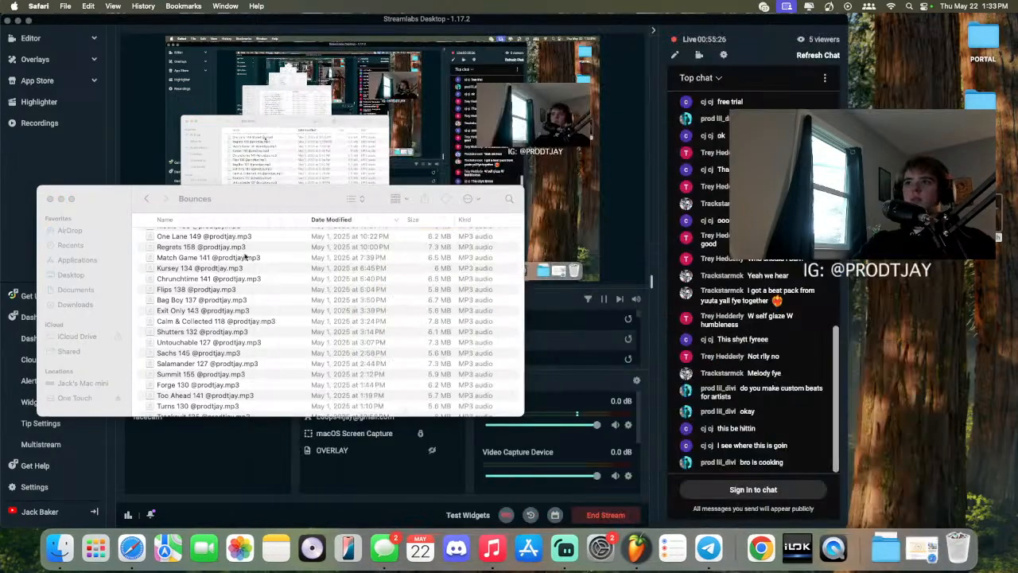
pyautogui.scroll(-5, 250, 263)
pyautogui.scroll(15, 250, 263)
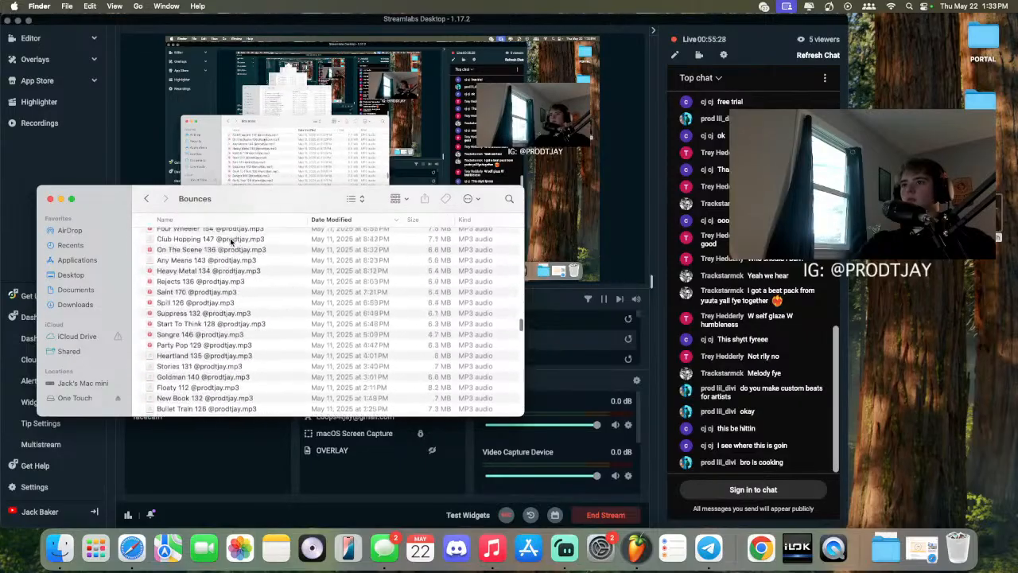
pyautogui.scroll(10, 229, 255)
pyautogui.doubleClick(228, 246)
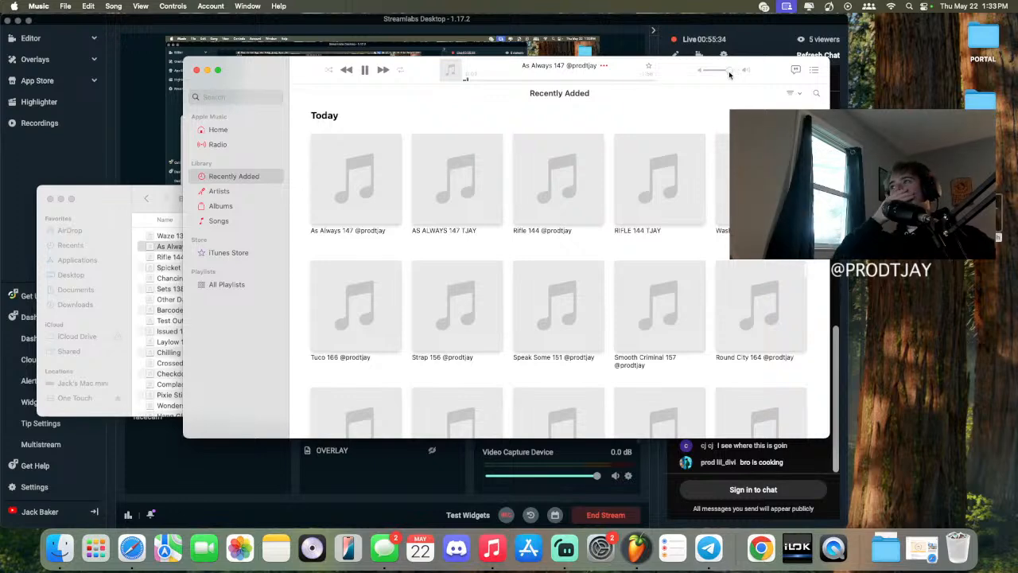
pyautogui.click(709, 548)
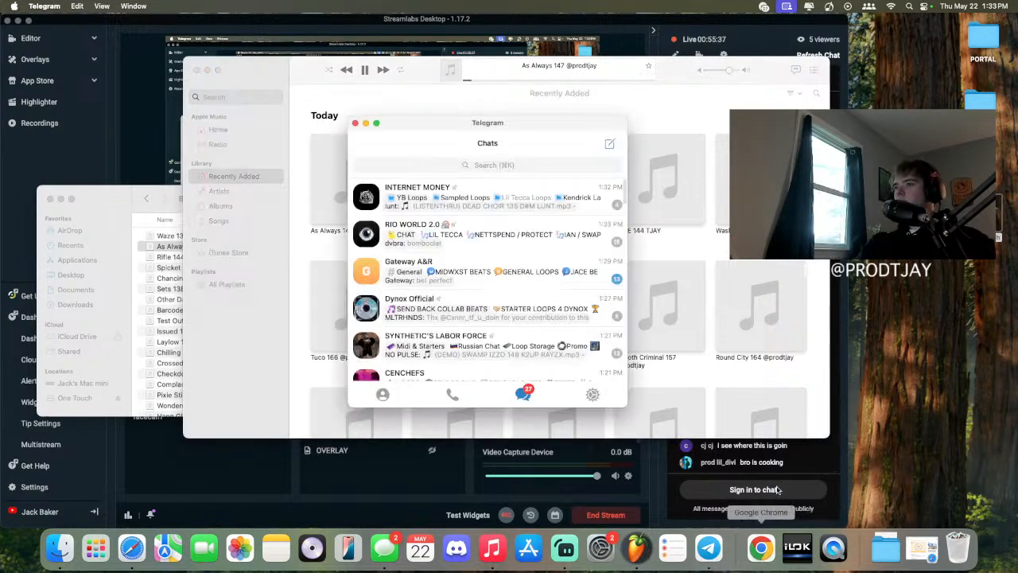
pyautogui.click(597, 206)
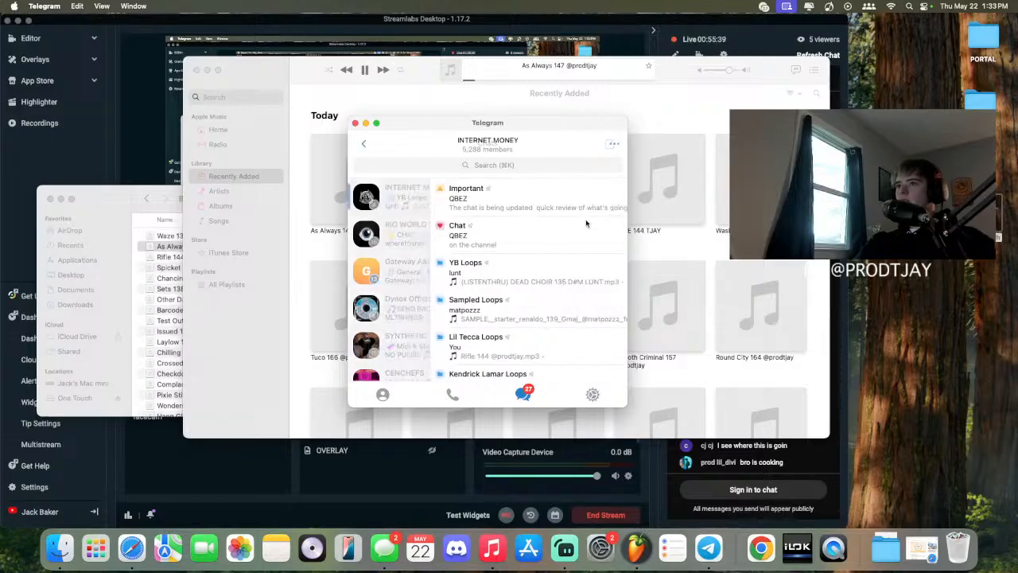
pyautogui.click(493, 350)
pyautogui.click(169, 246)
pyautogui.moveTo(170, 237); pyautogui.dragTo(550, 313)
pyautogui.press('Return')
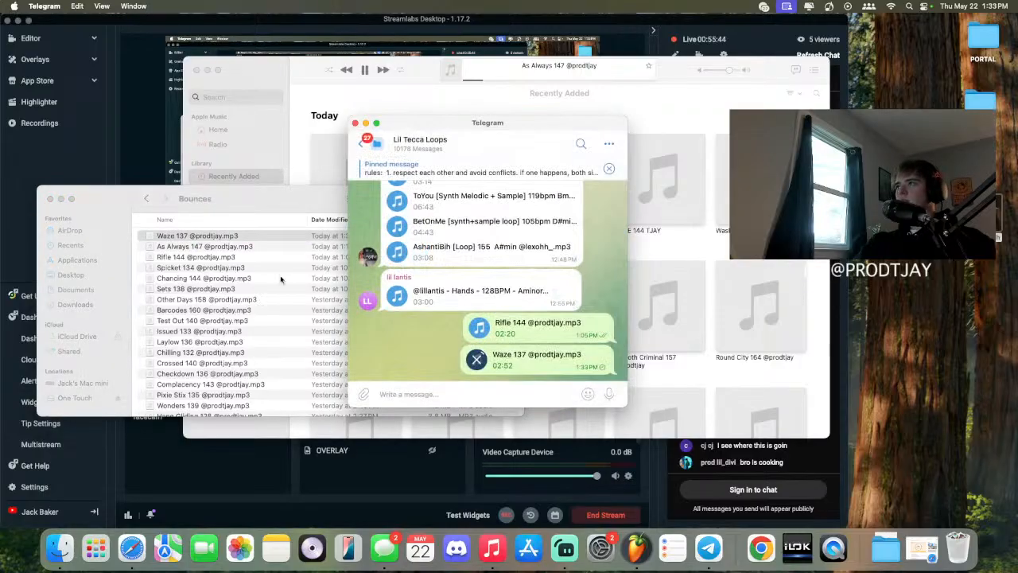
# Step: Listen briefly to the Waze 137, Spicket 134, Rifle 144, Chancing 144 and Sets 138 bounces, and pause playback
pyautogui.click(220, 237)
pyautogui.doubleClick(219, 237)
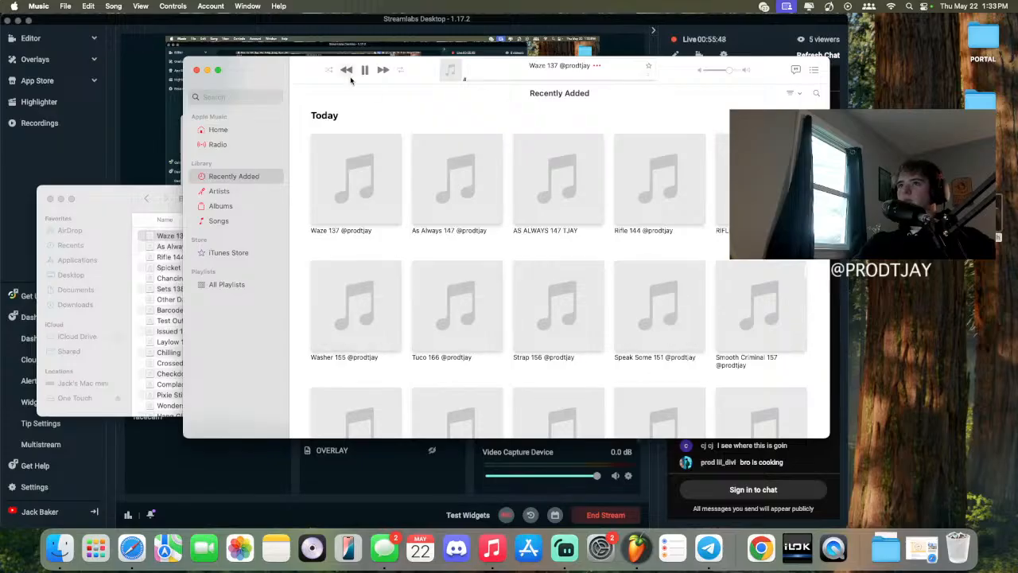
pyautogui.click(167, 271)
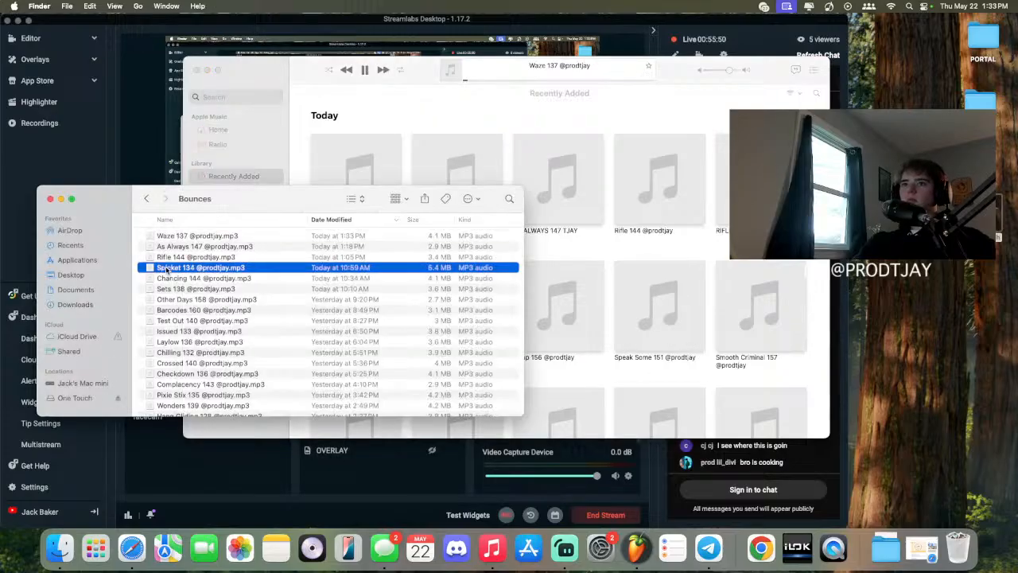
pyautogui.doubleClick(171, 268)
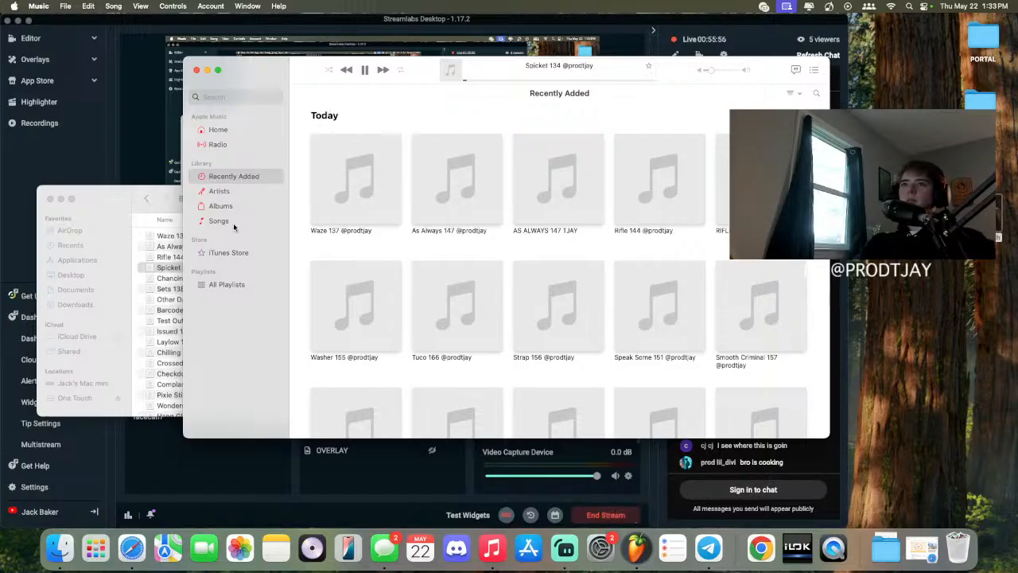
pyautogui.doubleClick(167, 256)
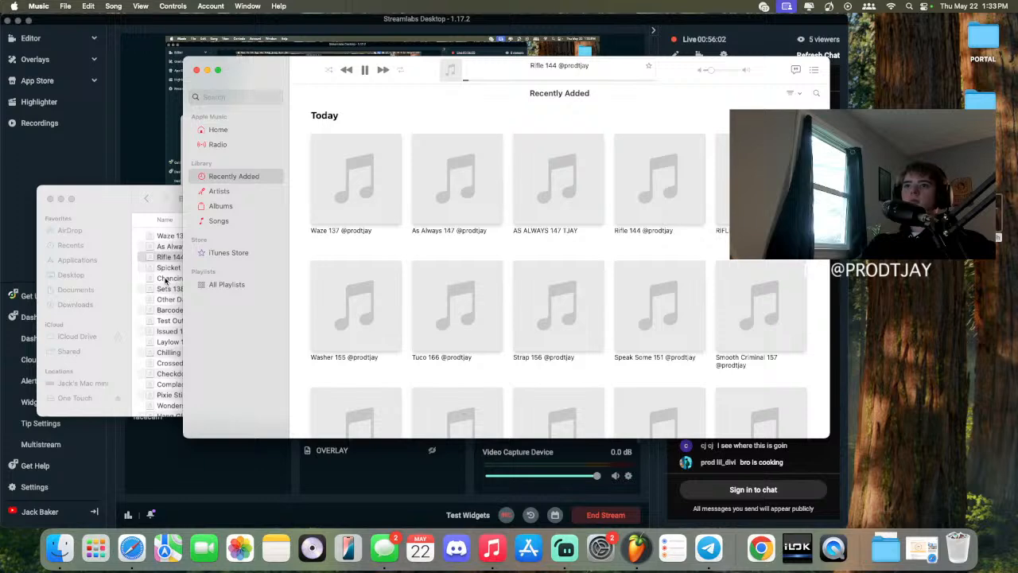
pyautogui.doubleClick(169, 292)
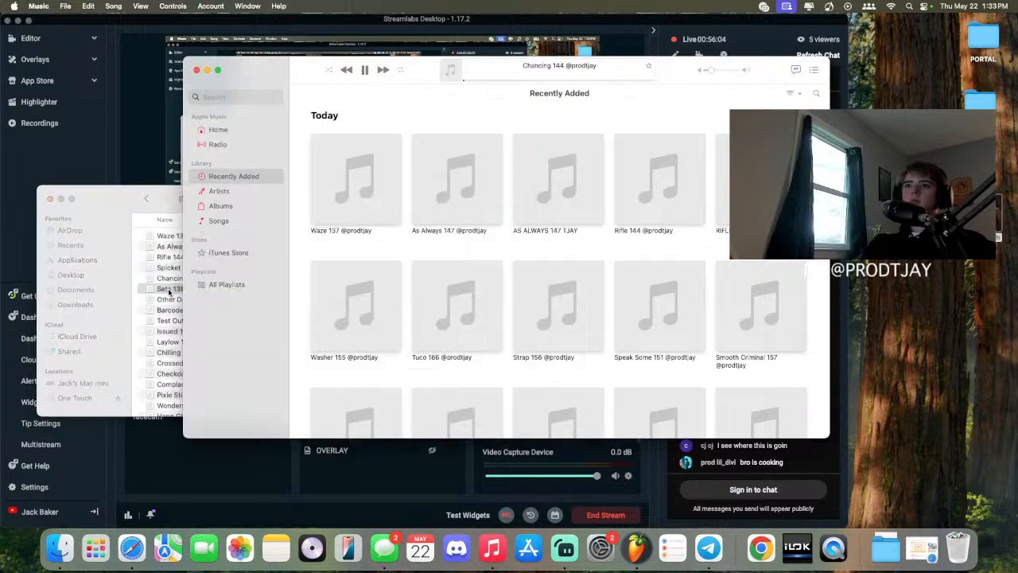
pyautogui.click(169, 292)
pyautogui.click(300, 281)
pyautogui.moveTo(301, 286); pyautogui.dragTo(378, 163)
pyautogui.click(366, 72)
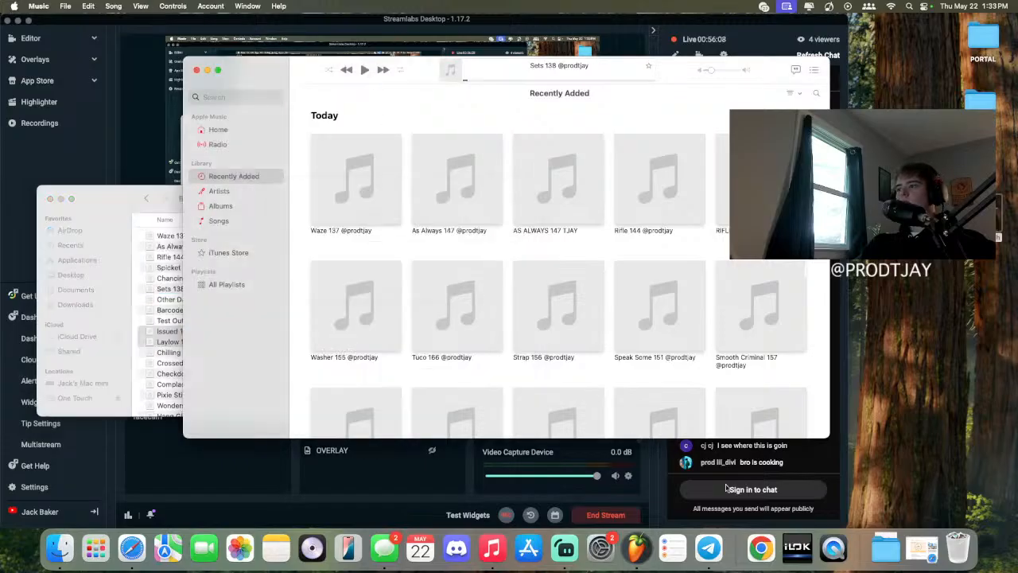
# Step: Switch back to FL Studio, create a new empty project and set its tempo to 146 BPM
pyautogui.click(649, 555)
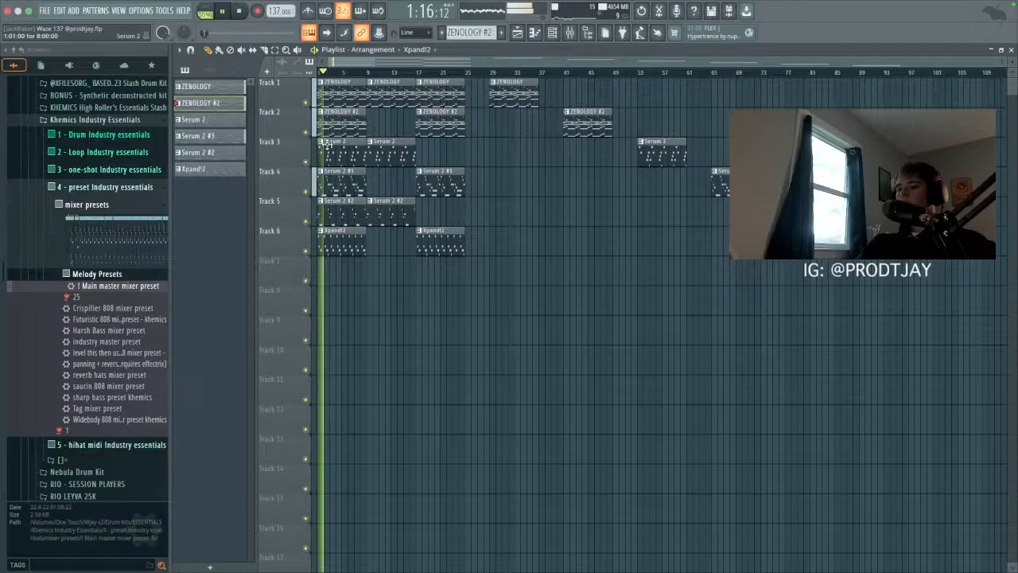
pyautogui.click(47, 11)
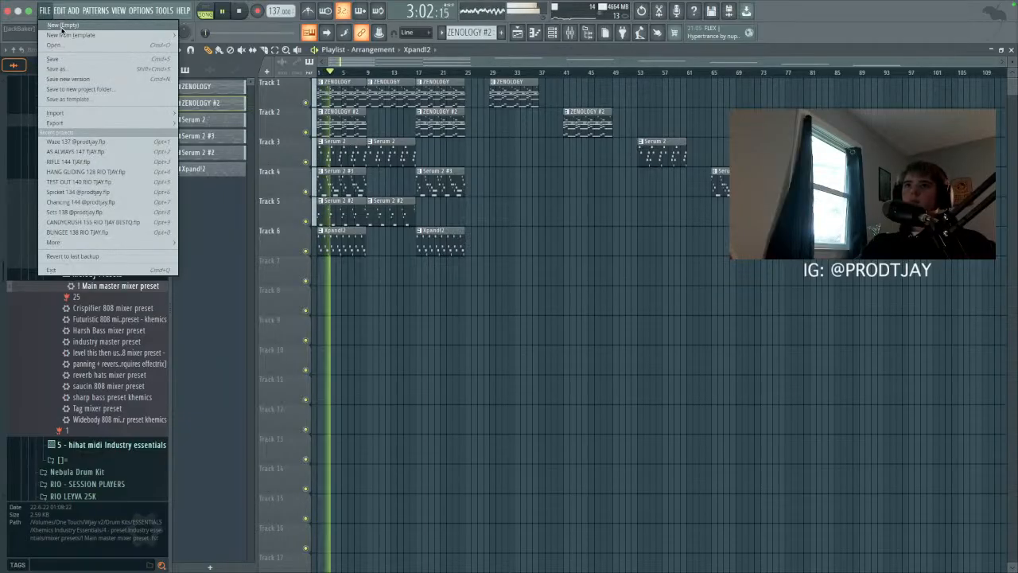
pyautogui.click(62, 25)
pyautogui.click(500, 319)
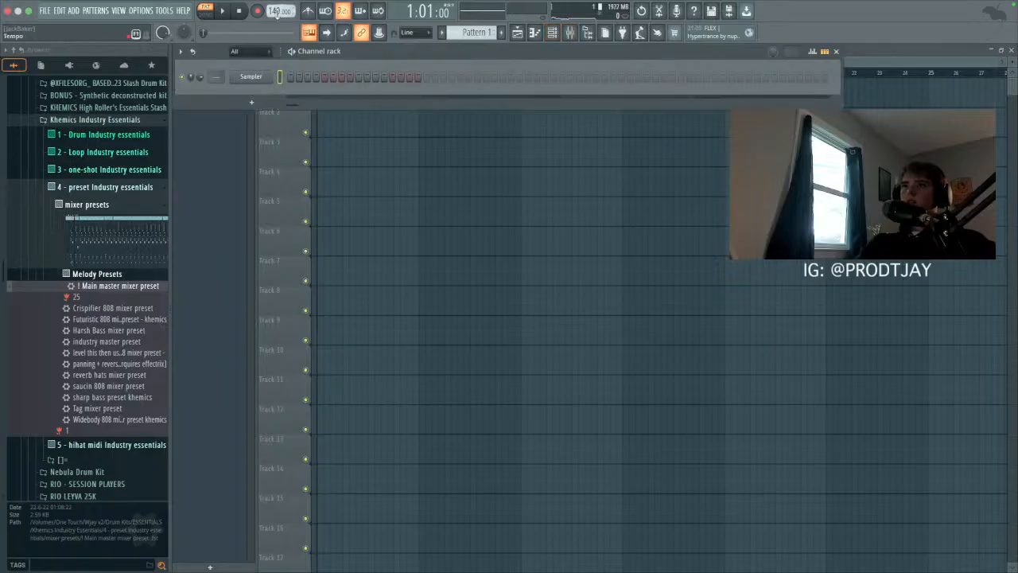
# Step: Add an ElectraX channel, return from the plugin's website and open the ElectraX patch browser
pyautogui.click(252, 103)
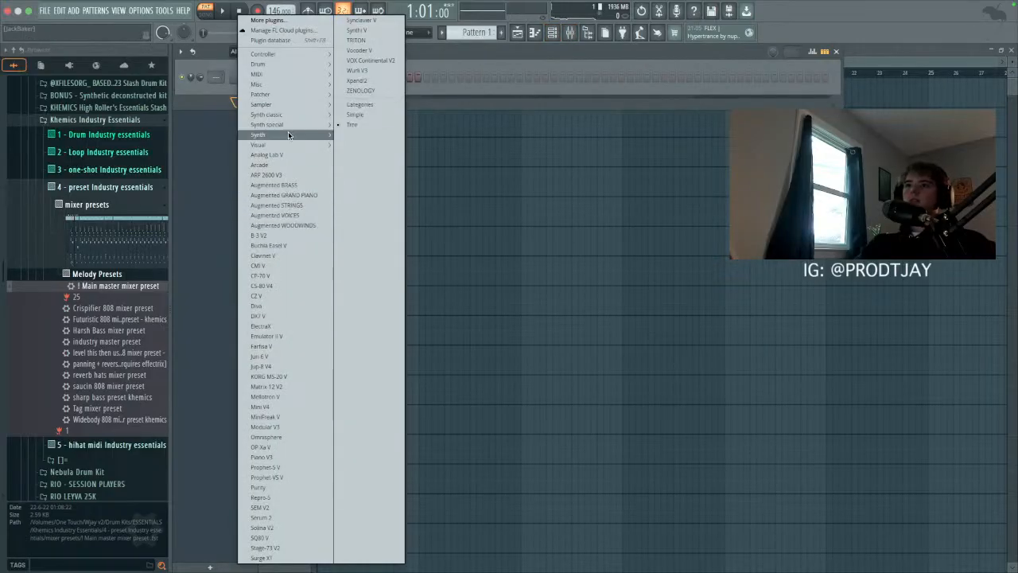
pyautogui.click(278, 326)
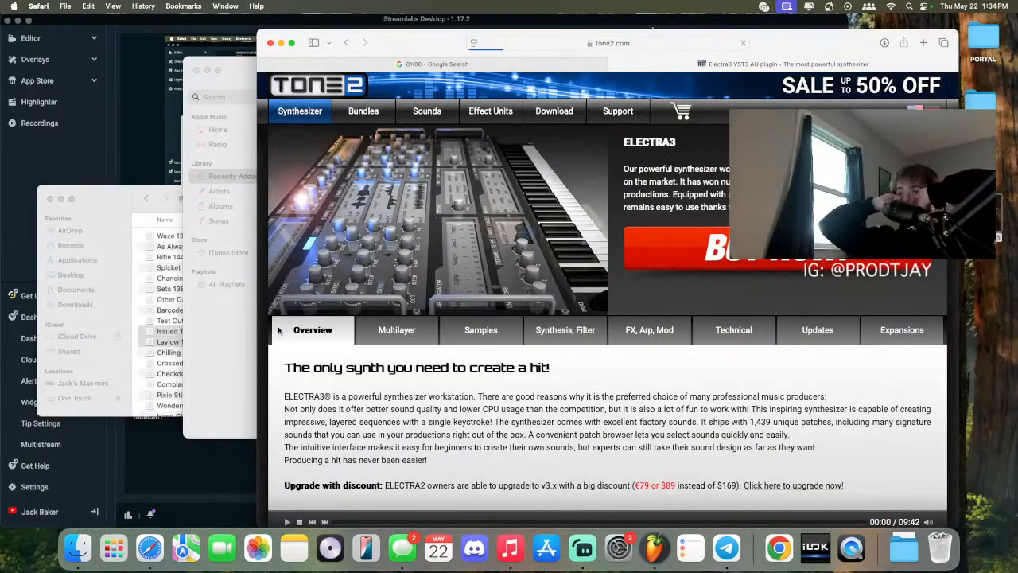
pyautogui.click(671, 557)
pyautogui.click(200, 102)
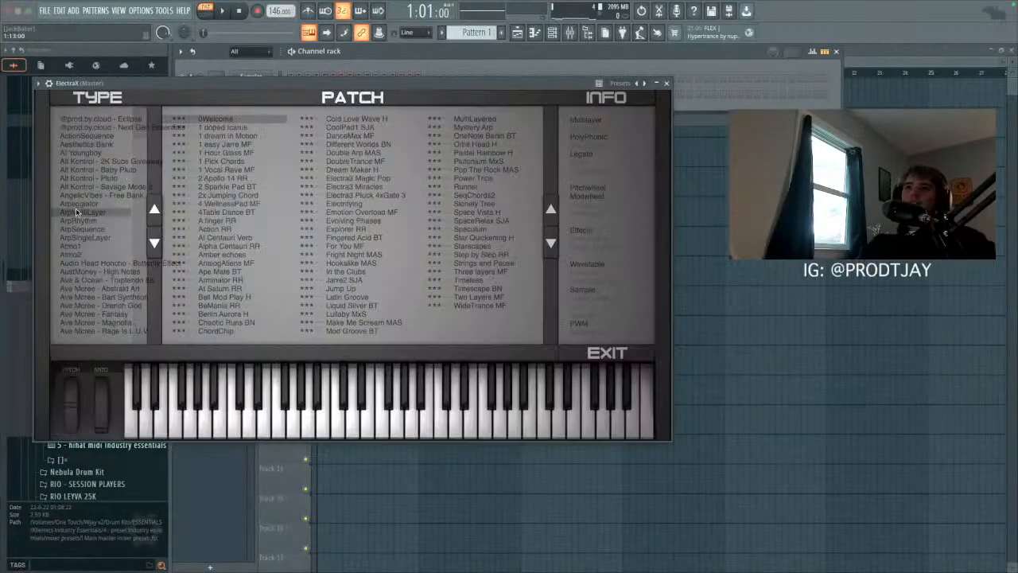
# Step: Load the patch "PAD - PlayTheBack" from the Ave Mcree - Magnolia bank and close the ElectraX window
pyautogui.click(137, 323)
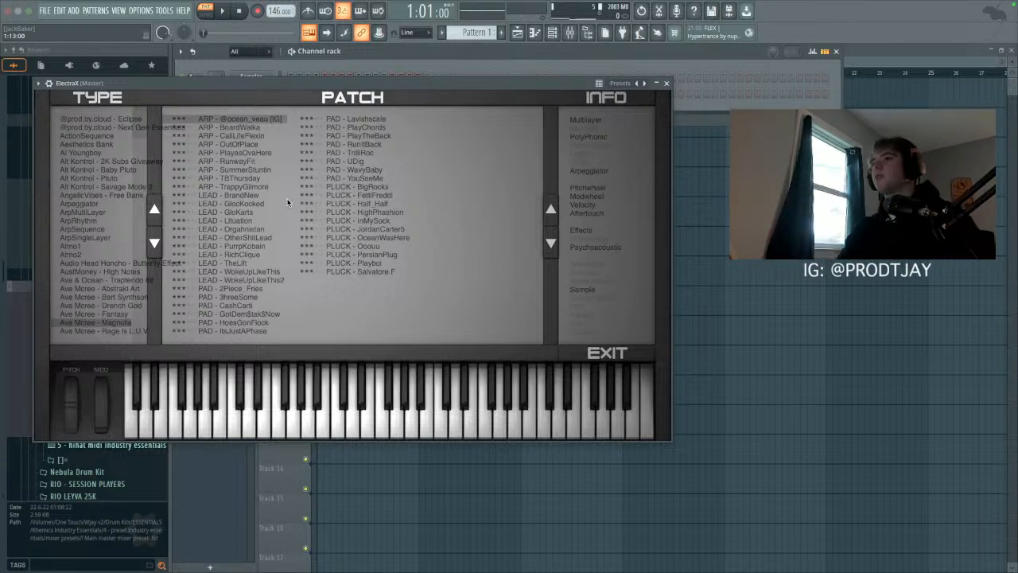
pyautogui.click(362, 137)
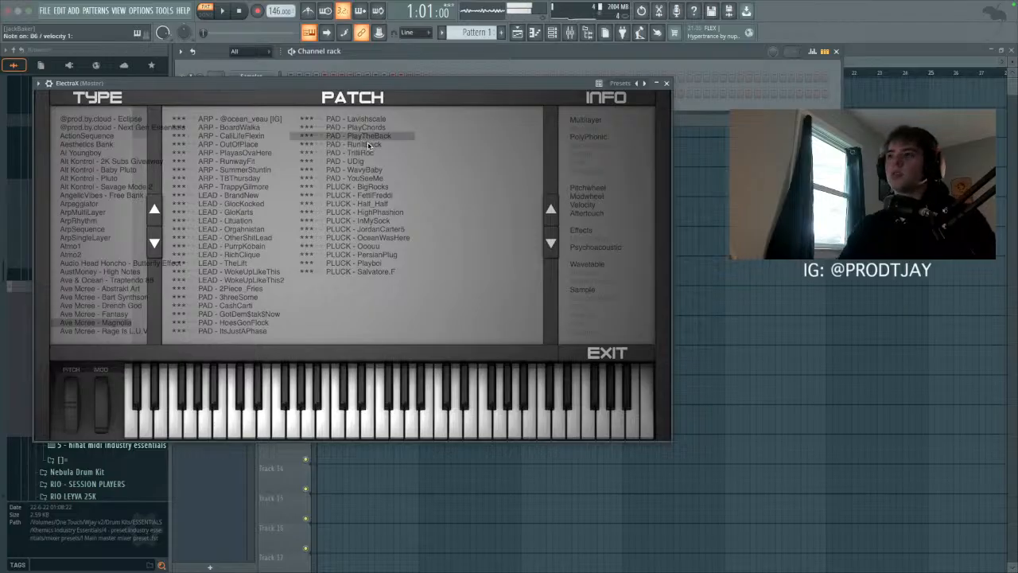
pyautogui.click(667, 83)
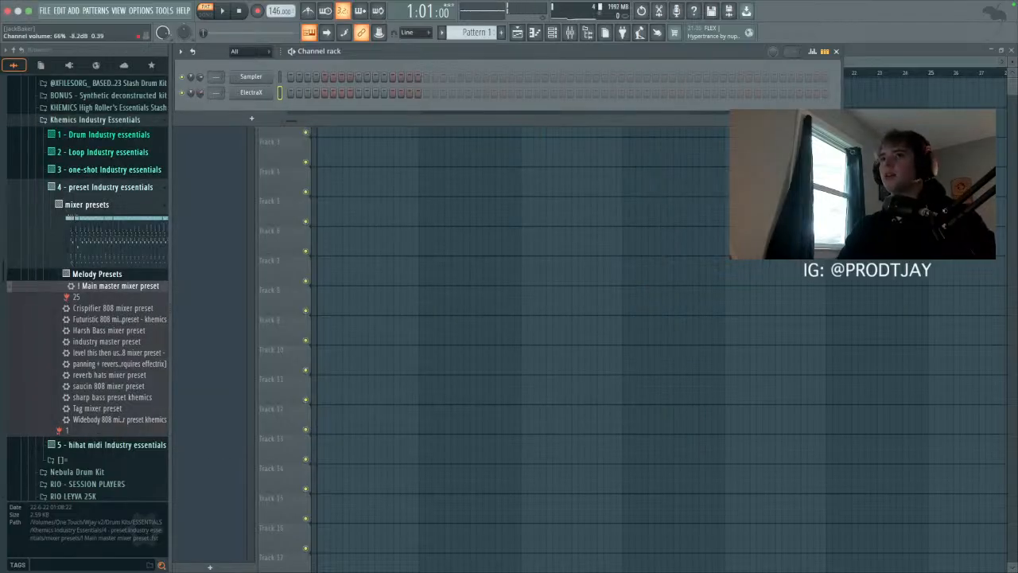
# Step: In ElectraX's piano roll, enter chords D#6-F#6-G#6-A#6 at bar 1 and A#5-D#6-F#6-G#6 half a bar in, and make them legato
pyautogui.click(533, 33)
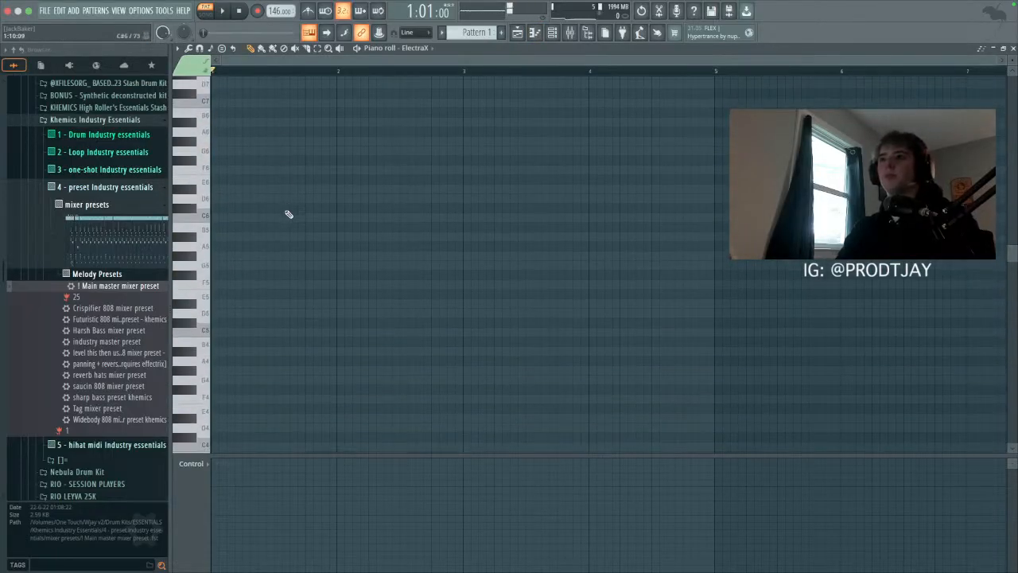
pyautogui.scroll(3, 238, 215)
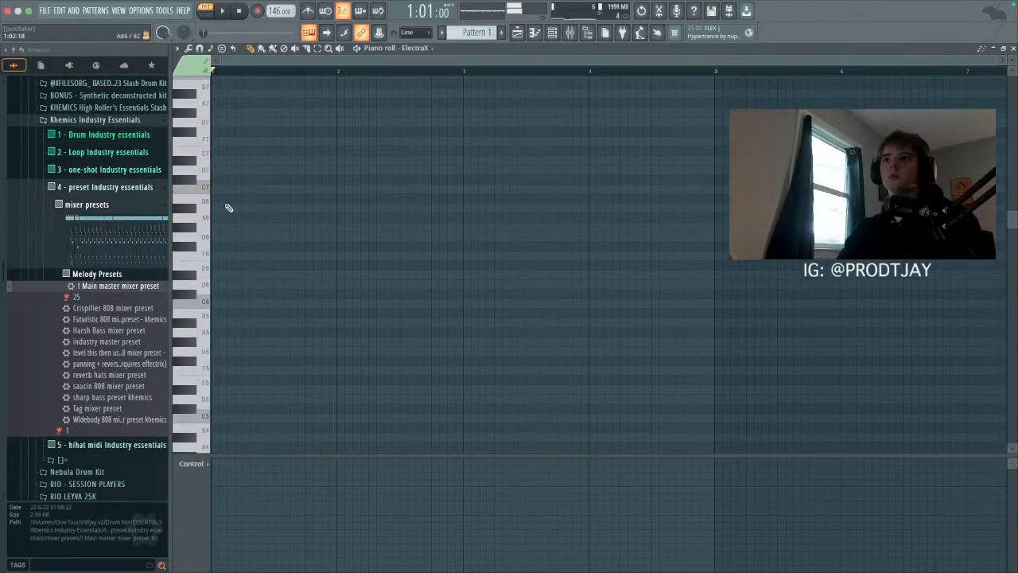
pyautogui.scroll(-3, 231, 255)
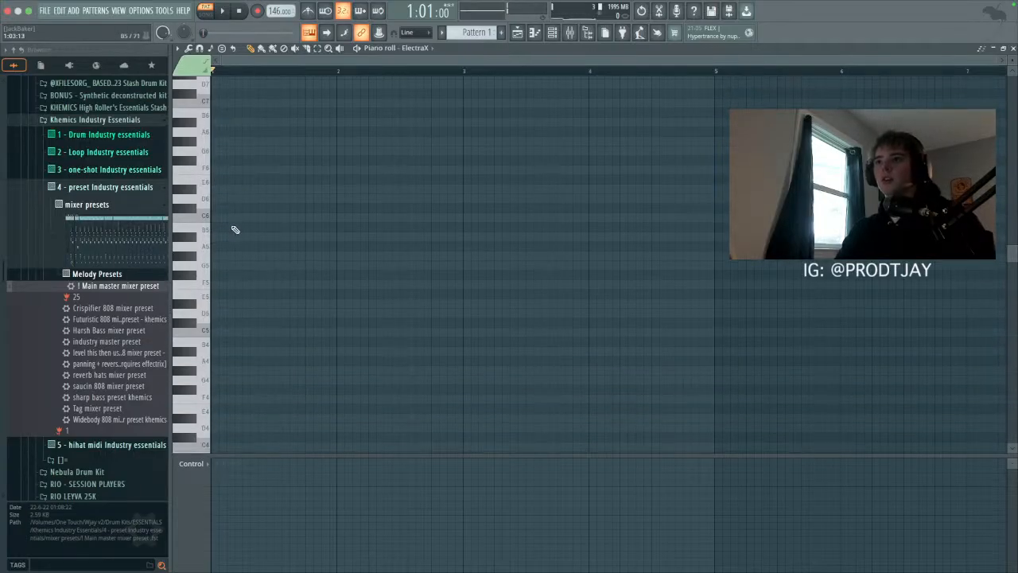
pyautogui.scroll(-4, 234, 230)
pyautogui.scroll(-2, 234, 230)
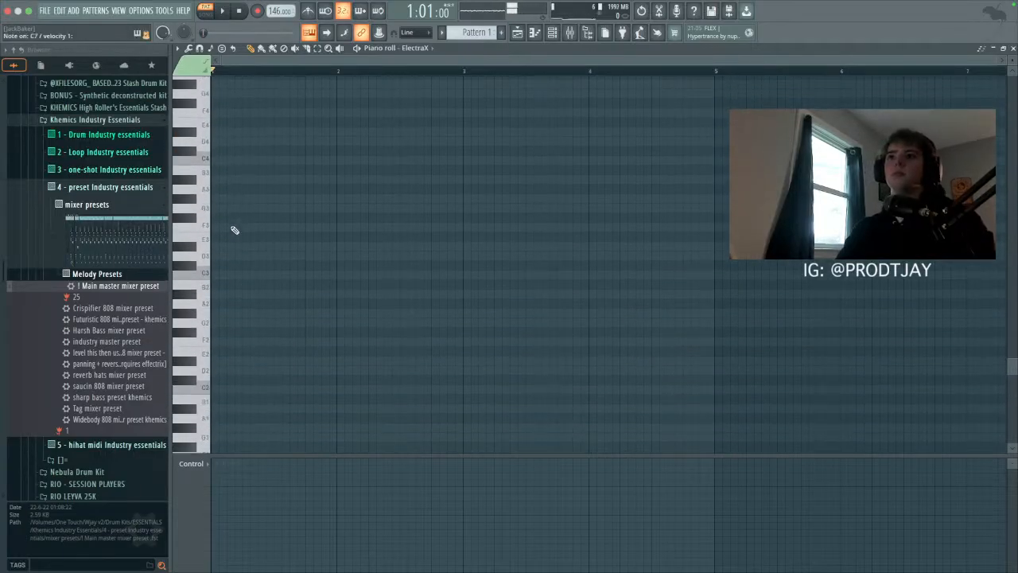
pyautogui.scroll(12, 234, 230)
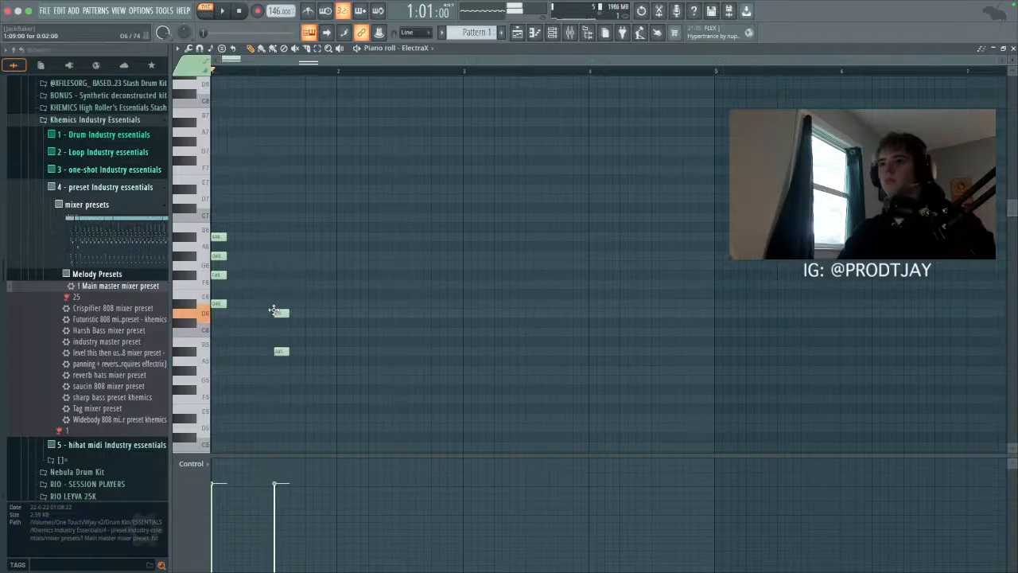
pyautogui.press('space')
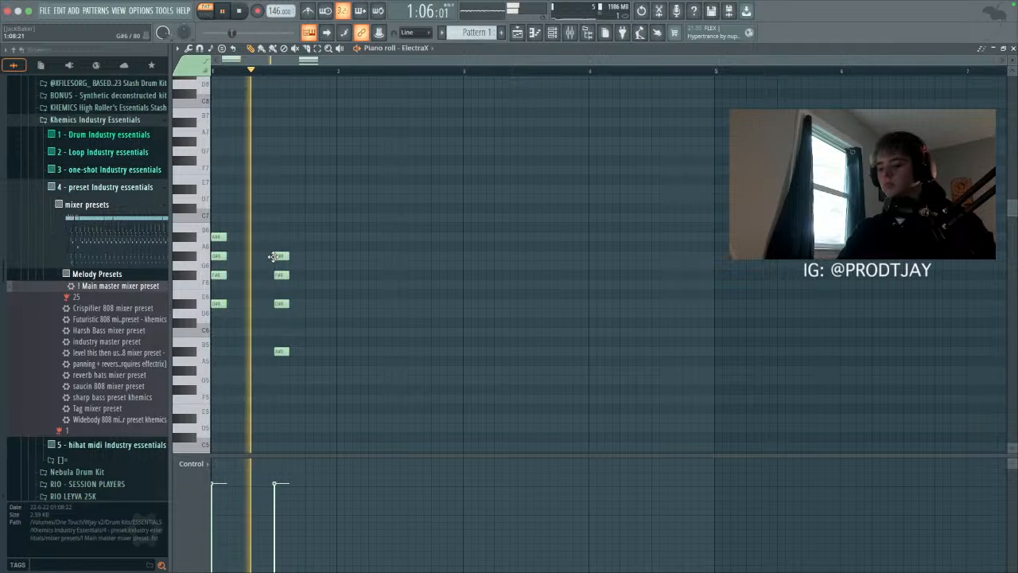
pyautogui.press('super+l')
pyautogui.press('space')
# Step: Extend the second chord to the start of bar 3 with a helper G6 note and legato, and delete the helper note
pyautogui.click(431, 268)
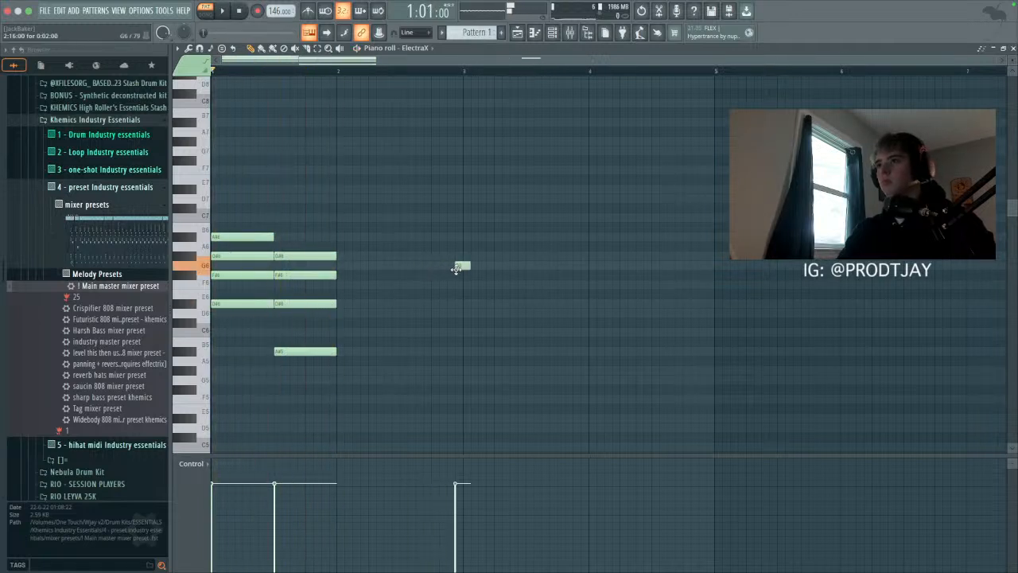
pyautogui.press('super+l')
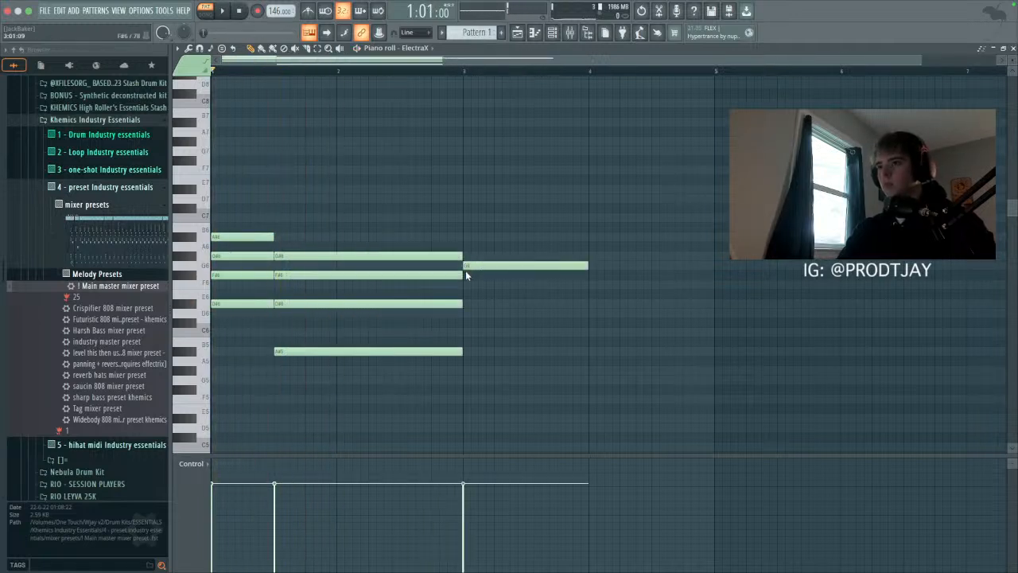
pyautogui.press('space')
pyautogui.rightClick(469, 267)
pyautogui.press('space')
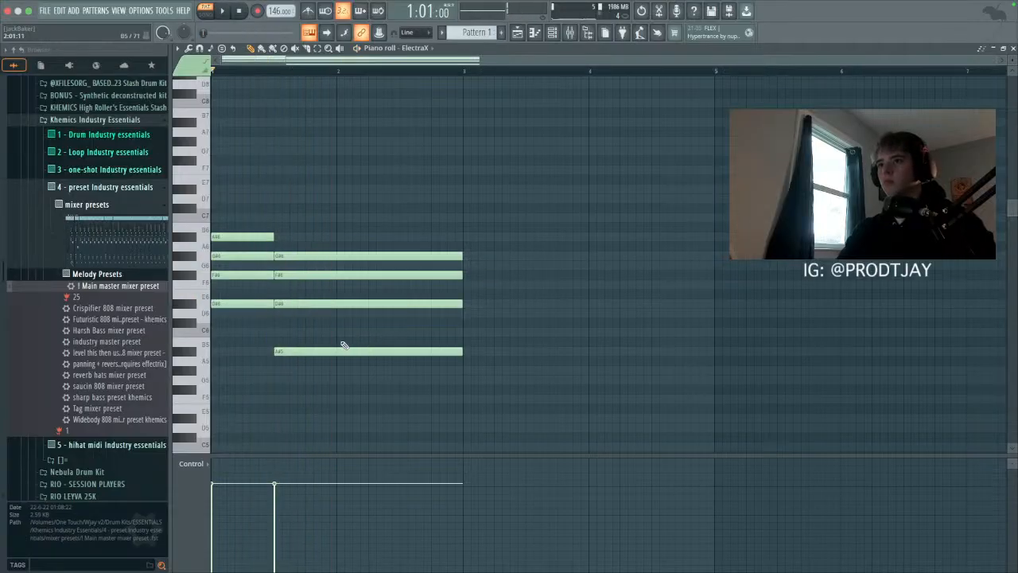
# Step: Raise the lowest note of the second chord to B5, play the pattern and reopen the ElectraX patch browser
pyautogui.moveTo(326, 348); pyautogui.dragTo(324, 338)
pyautogui.press('space')
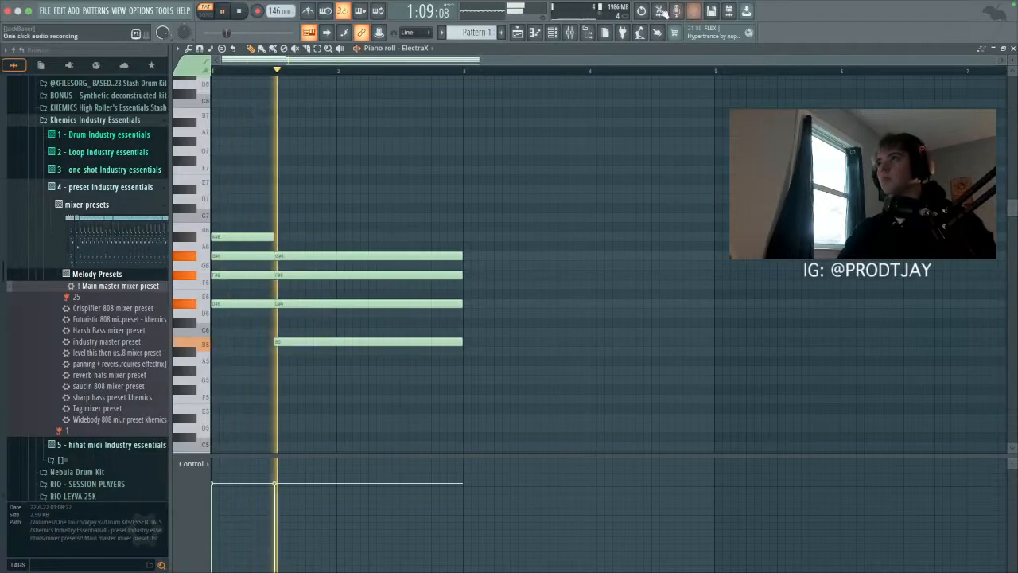
pyautogui.click(558, 33)
pyautogui.click(253, 92)
pyautogui.click(200, 104)
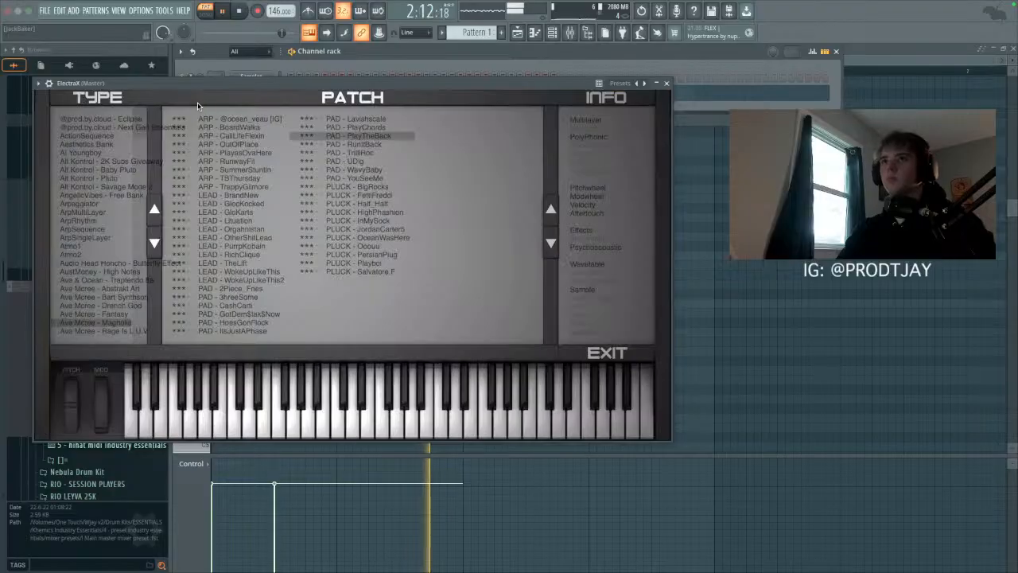
# Step: Audition ARP patches from the Ave Mcree - Magnolia bank, such as RunwayFit, SummerStuntin, TrappyGilmore and TBThursday
pyautogui.click(243, 135)
pyautogui.press('space')
pyautogui.click(235, 145)
pyautogui.click(243, 153)
pyautogui.click(250, 161)
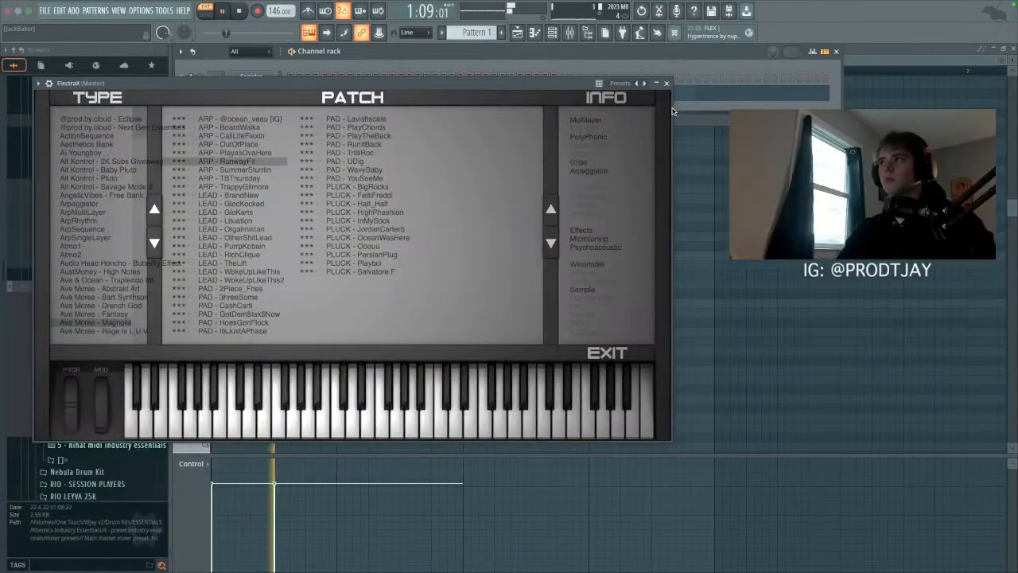
pyautogui.click(231, 171)
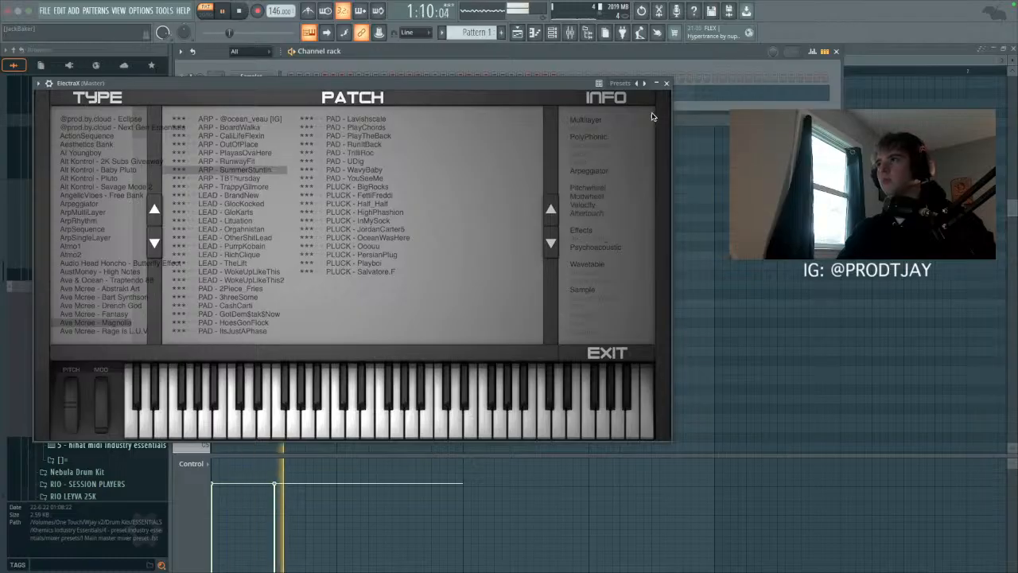
pyautogui.click(251, 188)
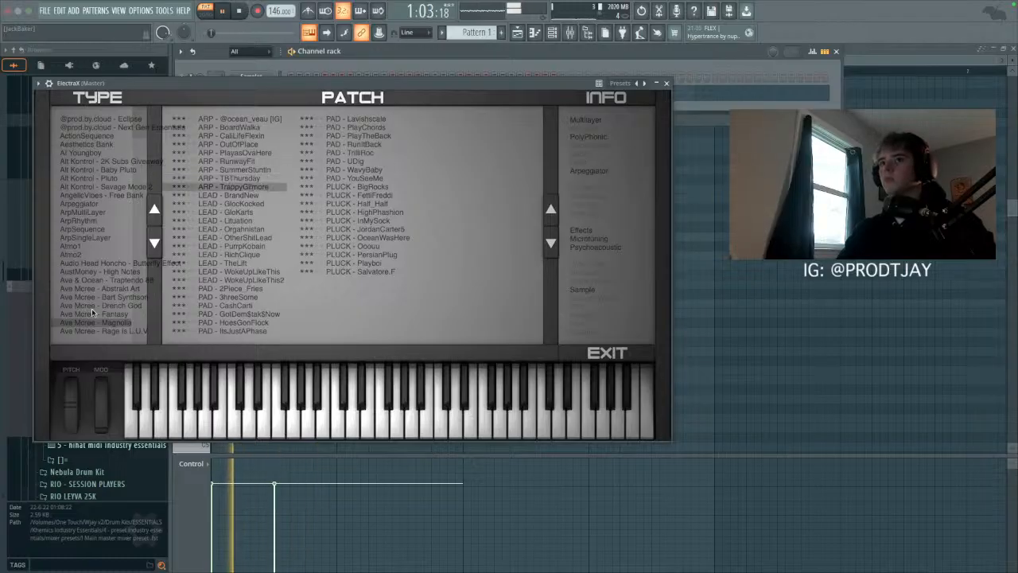
pyautogui.click(249, 180)
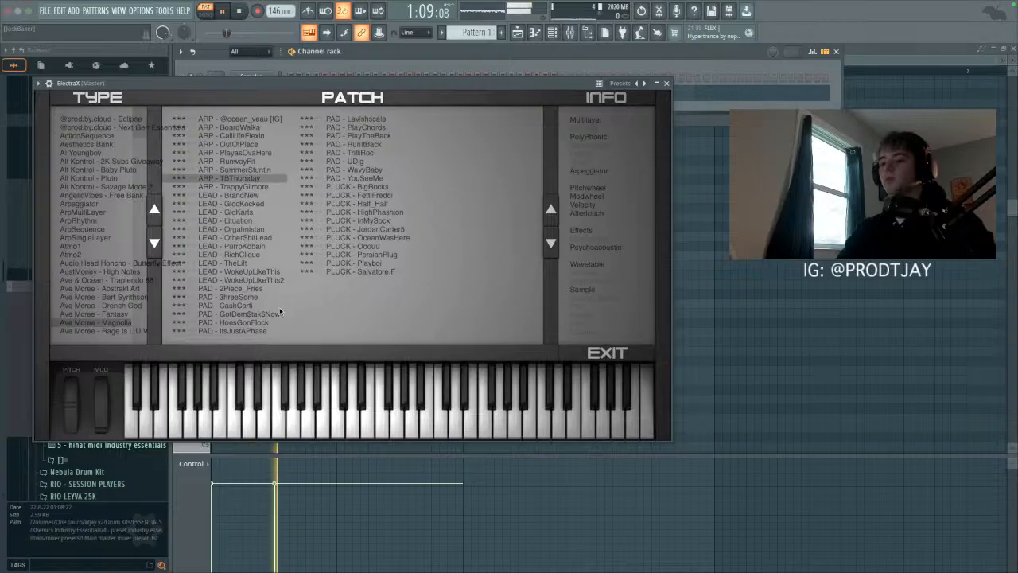
# Step: Audition ARP patches in the Ave Mcree - Drench God bank, load "ARP Beam Me Up" and close the ElectraX window
pyautogui.click(95, 309)
pyautogui.click(248, 135)
pyautogui.press('space')
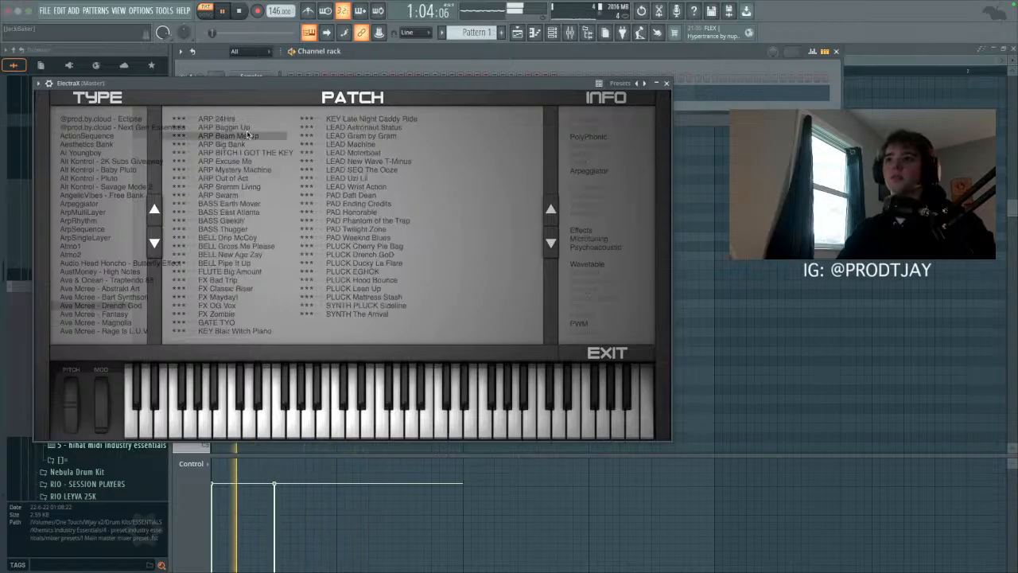
pyautogui.click(217, 170)
pyautogui.click(233, 178)
pyautogui.click(250, 173)
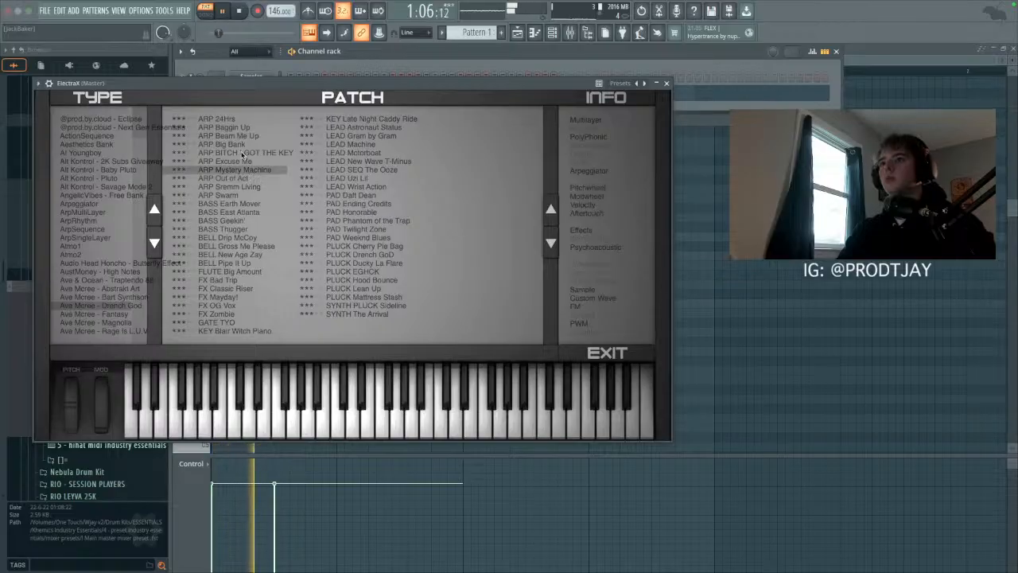
pyautogui.click(242, 152)
pyautogui.press('space')
pyautogui.click(236, 145)
pyautogui.click(236, 133)
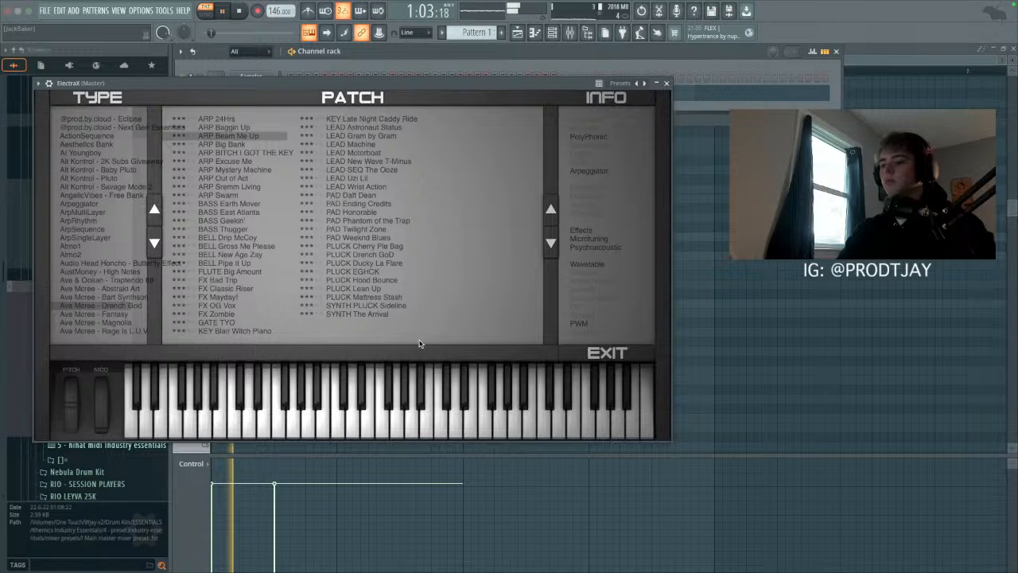
pyautogui.click(666, 84)
pyautogui.press('space')
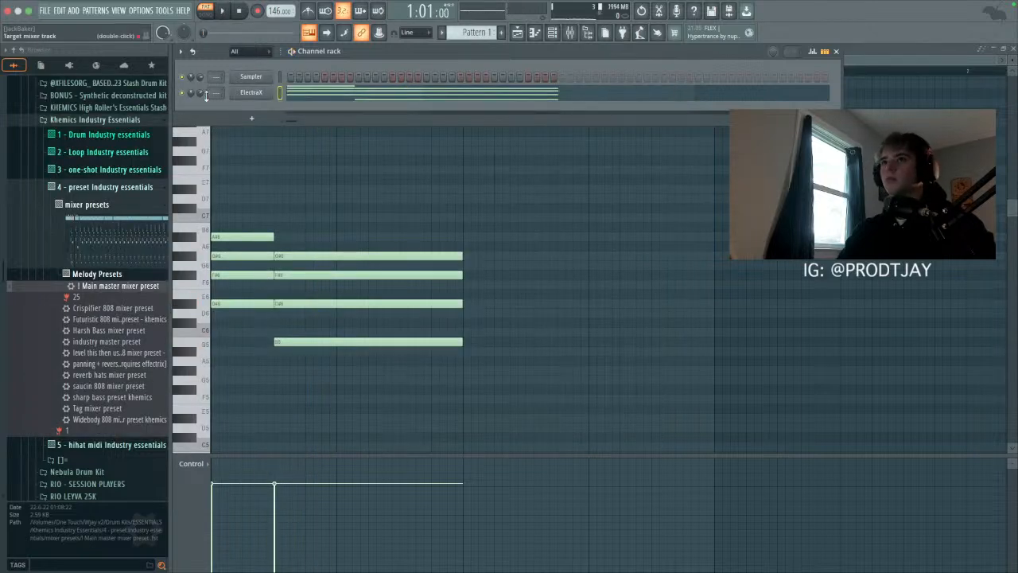
# Step: Route the ElectraX channel to mixer track 1 and add Gross Beat in the track's first effect slot
pyautogui.press('F9')
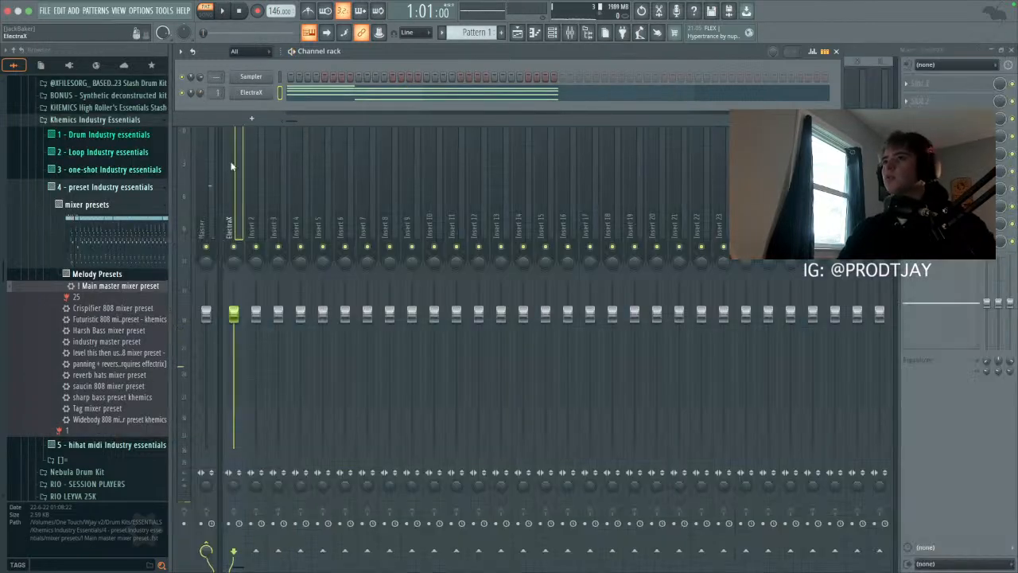
pyautogui.click(960, 81)
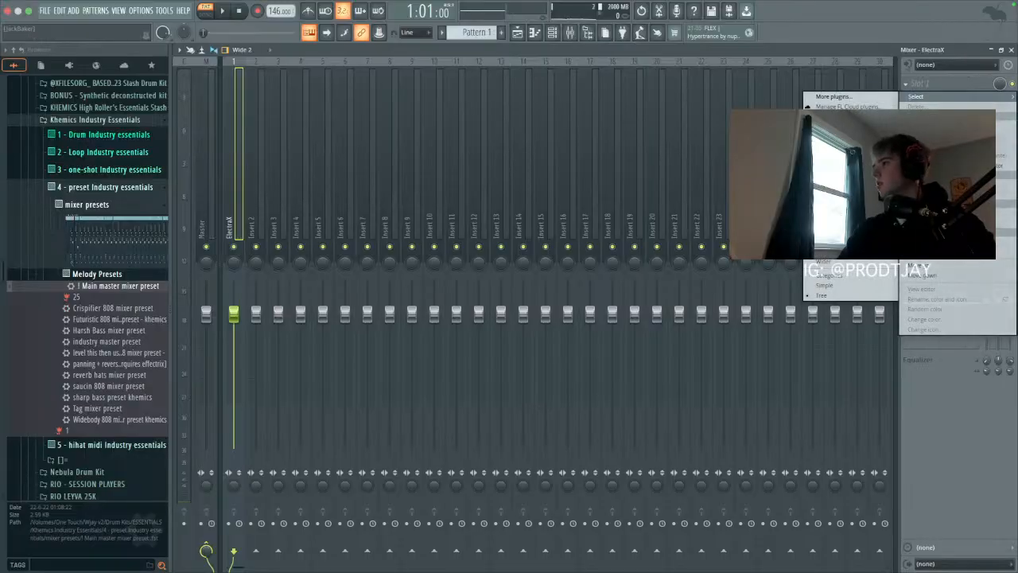
pyautogui.moveTo(847, 241)
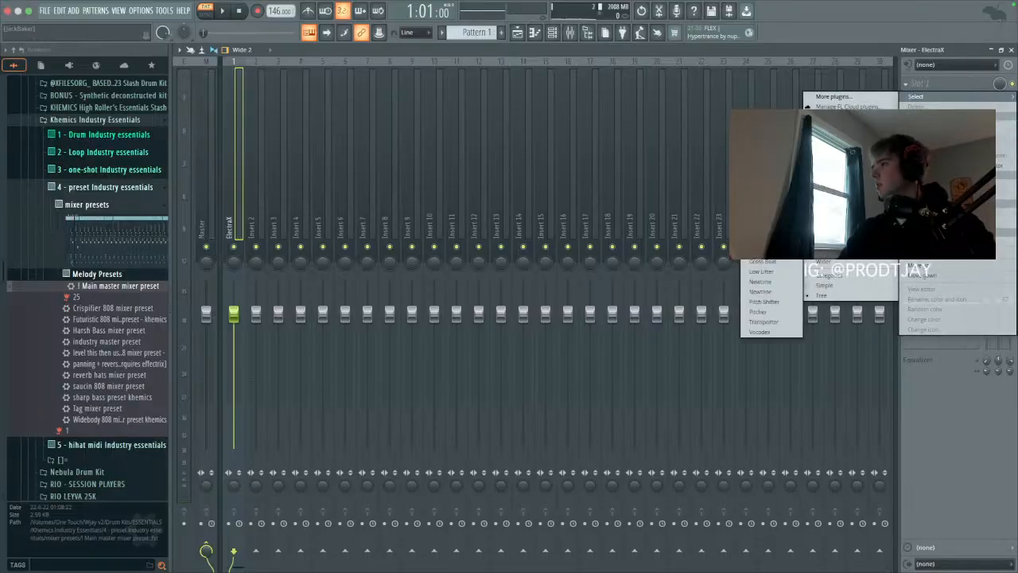
pyautogui.click(773, 263)
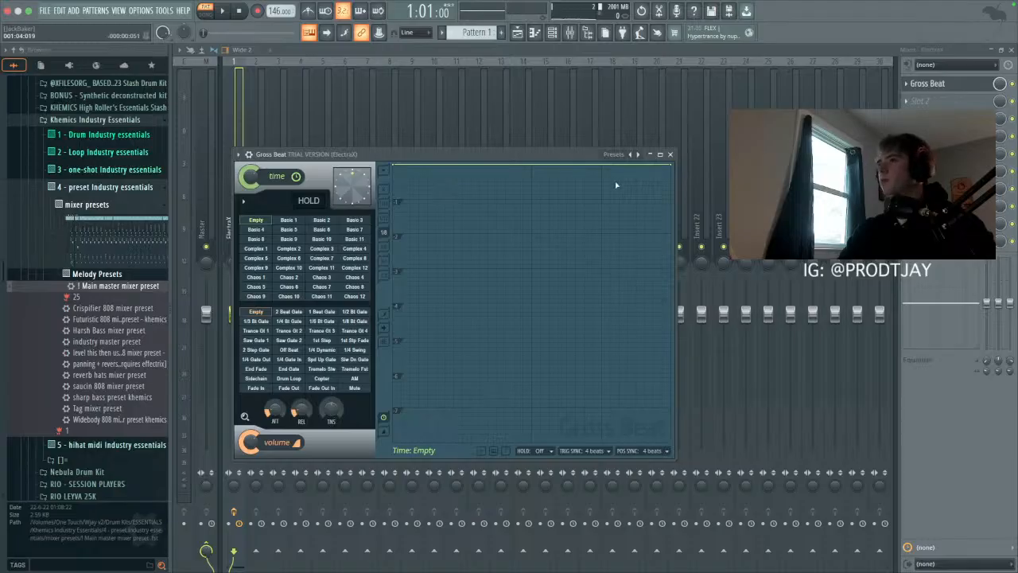
# Step: Audition Gross Beat volume slots on the chords, including Saw Gate 2, Off Beat and Saw Gate 1
pyautogui.click(290, 331)
pyautogui.click(288, 341)
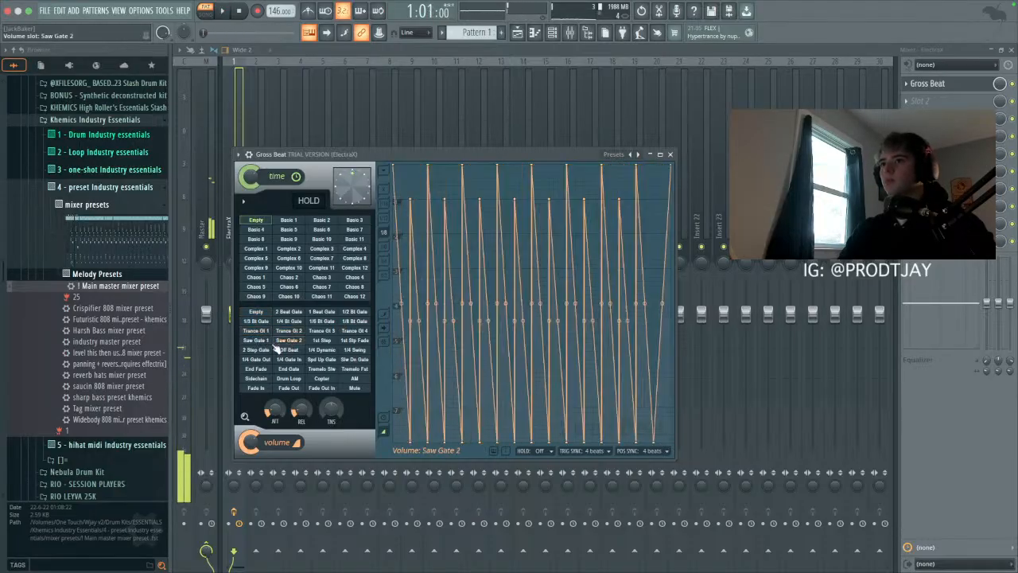
pyautogui.click(289, 349)
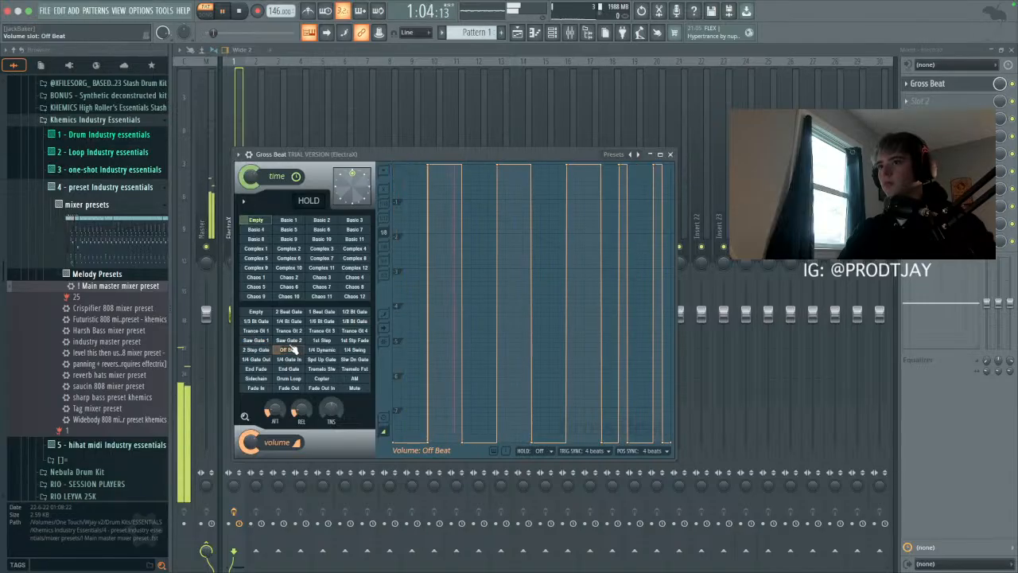
pyautogui.click(255, 339)
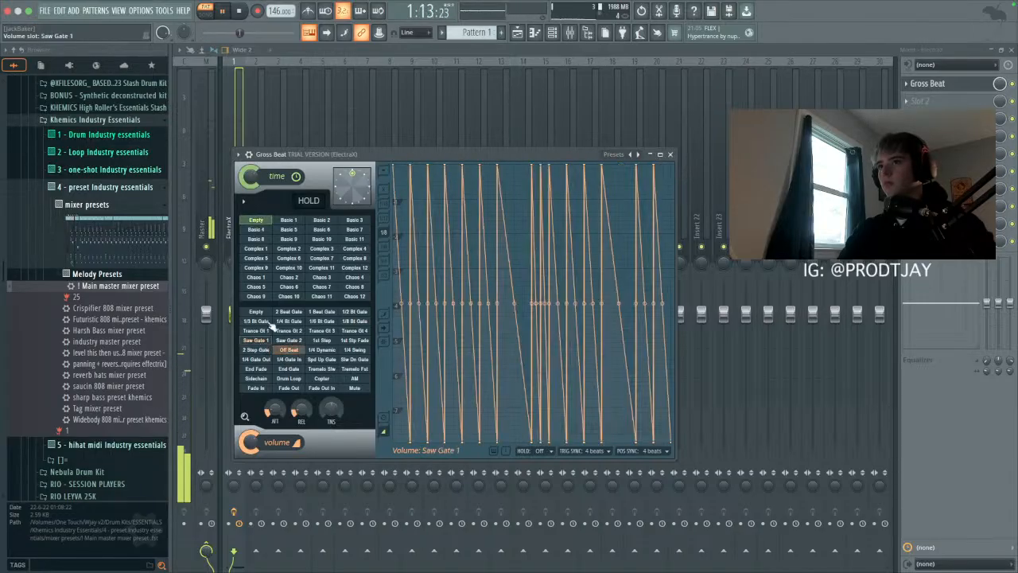
# Step: Load Gross Beat's Momentary preset and audition time slots such as Slw Dwn Rpt, 1/4 Rpt Swng and Backspinstart
pyautogui.click(614, 155)
pyautogui.click(634, 189)
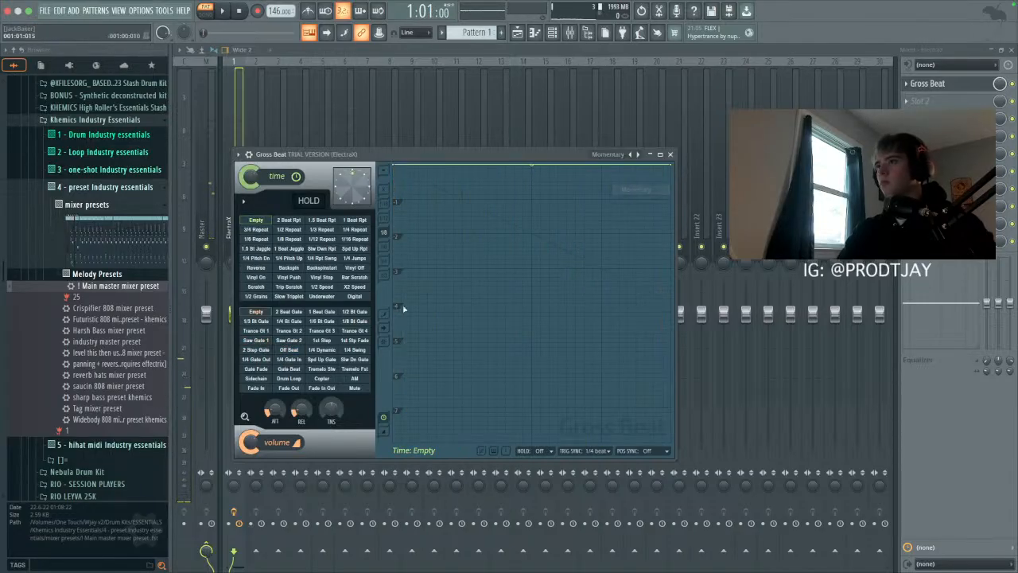
pyautogui.click(290, 259)
pyautogui.click(321, 251)
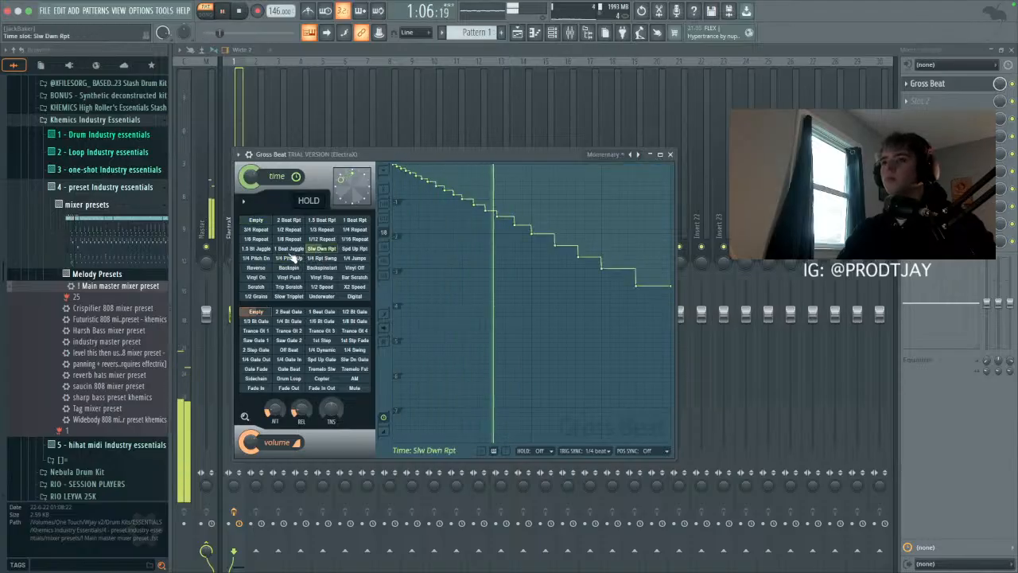
pyautogui.click(294, 249)
pyautogui.click(321, 257)
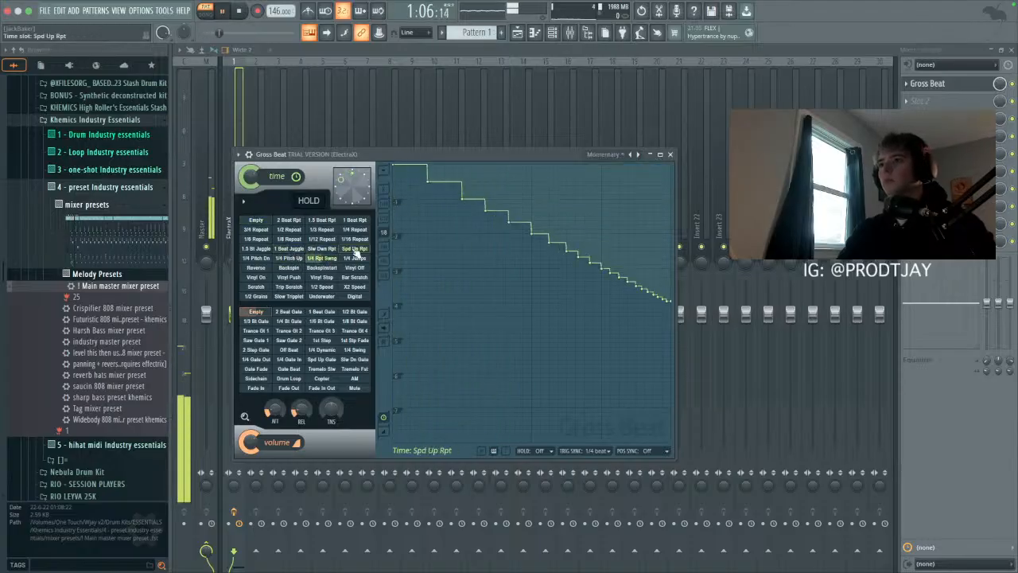
pyautogui.click(354, 258)
pyautogui.click(324, 269)
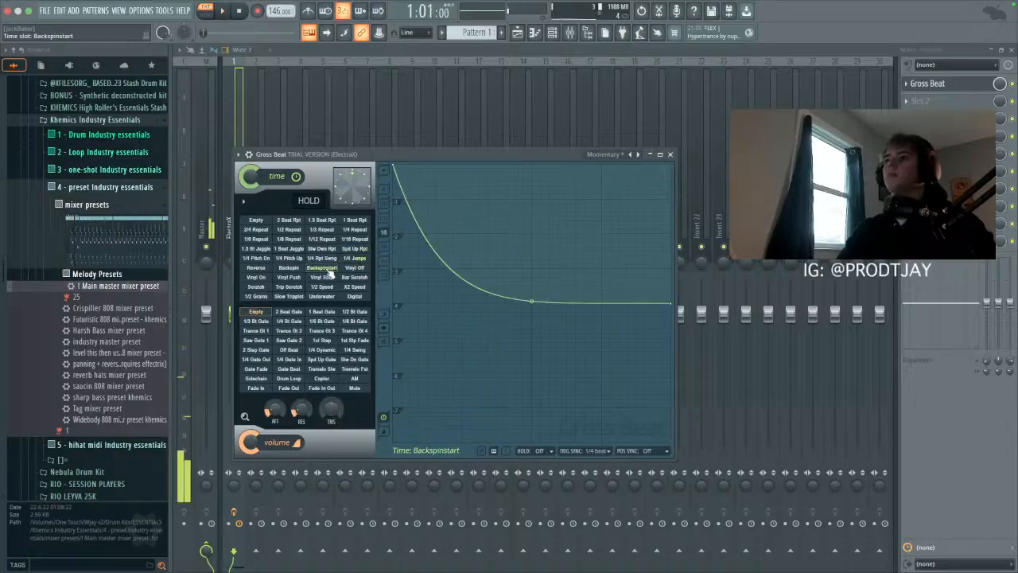
# Step: Audition the 1/16, 1/3, 1/2 and 1/6 Repeat time slots and the 2 Beat Gate volume slot in Gross Beat
pyautogui.click(355, 239)
pyautogui.press('space')
pyautogui.click(321, 229)
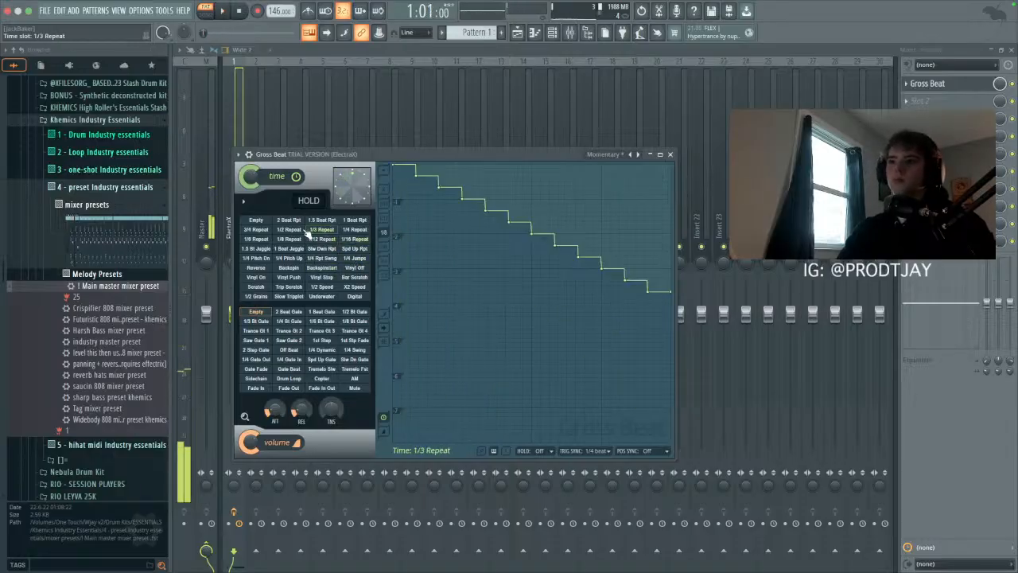
pyautogui.click(293, 229)
pyautogui.click(290, 312)
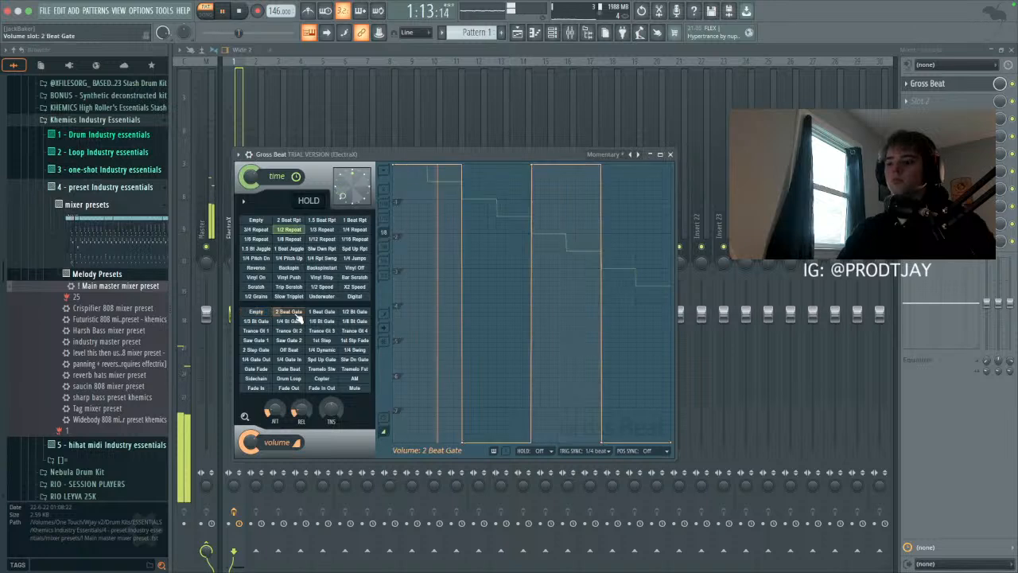
pyautogui.click(262, 240)
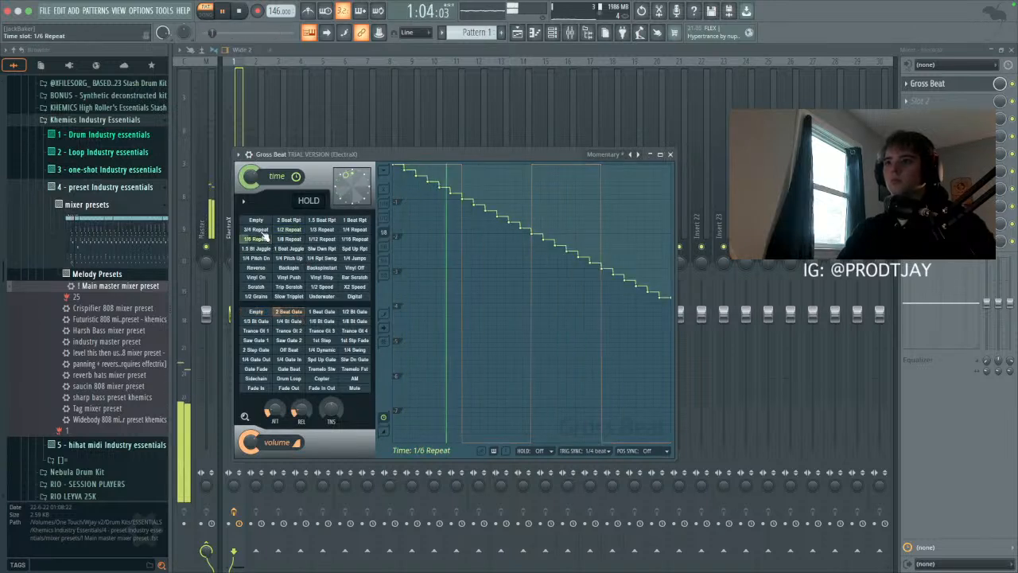
# Step: Audition the Gross Beat time slots 1.5 Bt Juggle, 1/4 Pitch Dn, Vinyl On, Scratch, 1/2 Grains, Slow Tripplet and Trip Scratch
pyautogui.click(256, 248)
pyautogui.click(256, 258)
pyautogui.press('space')
pyautogui.press('space')
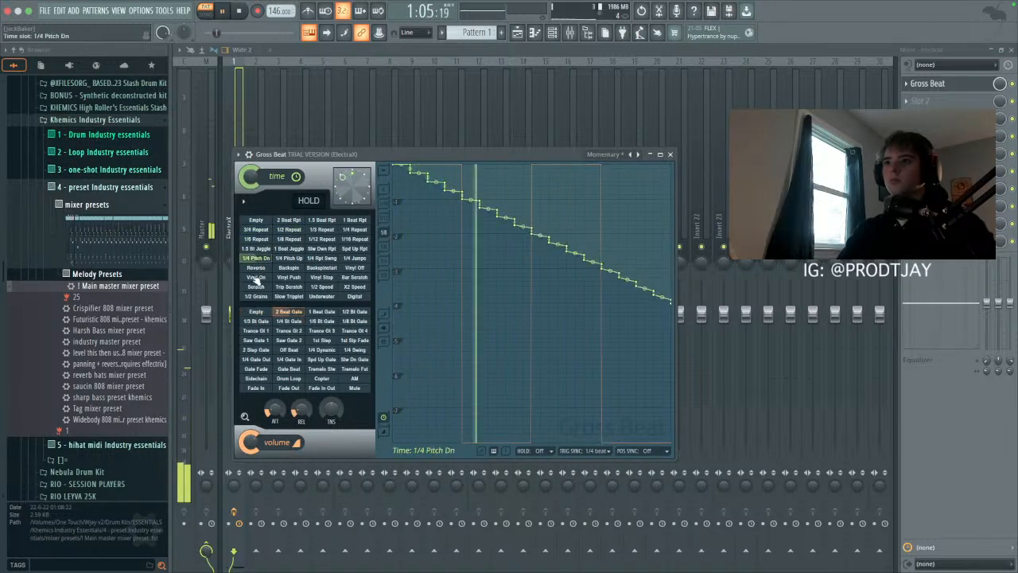
pyautogui.click(255, 277)
pyautogui.click(256, 288)
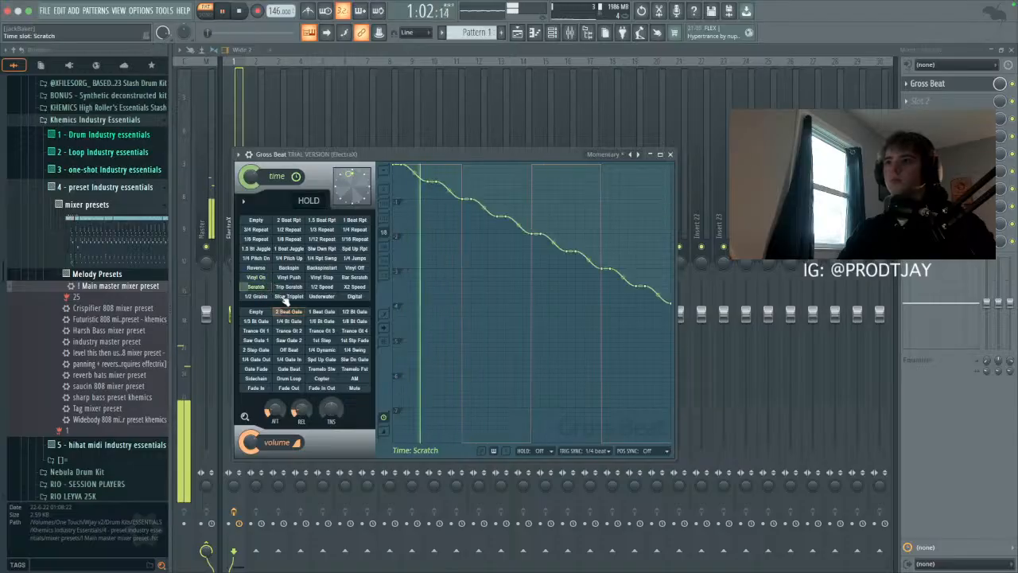
pyautogui.click(256, 296)
pyautogui.click(289, 296)
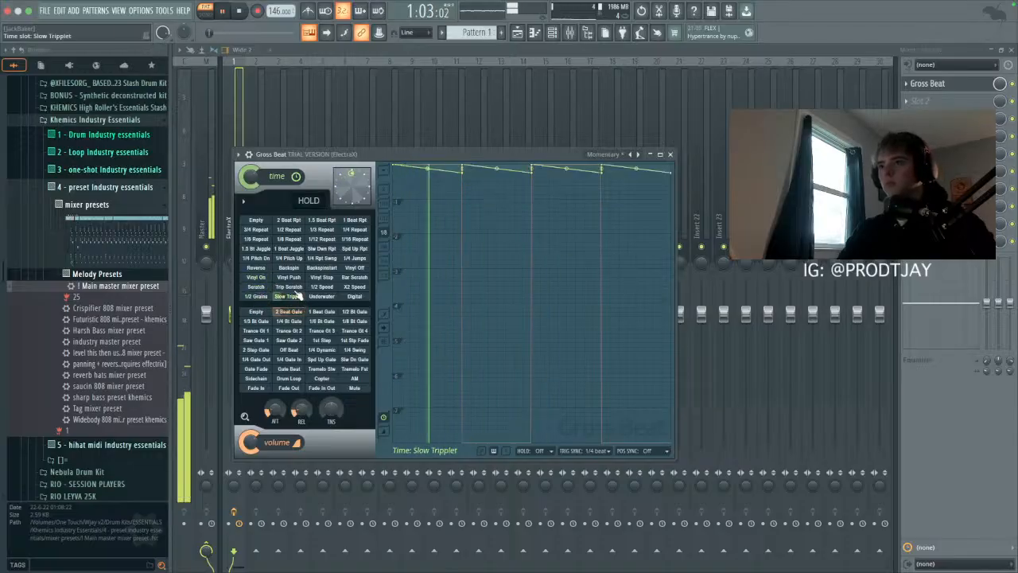
pyautogui.click(294, 286)
# Step: Set Gross Beat's time slot to 1/2 Speed and its volume slot to Empty, and close its window
pyautogui.click(327, 287)
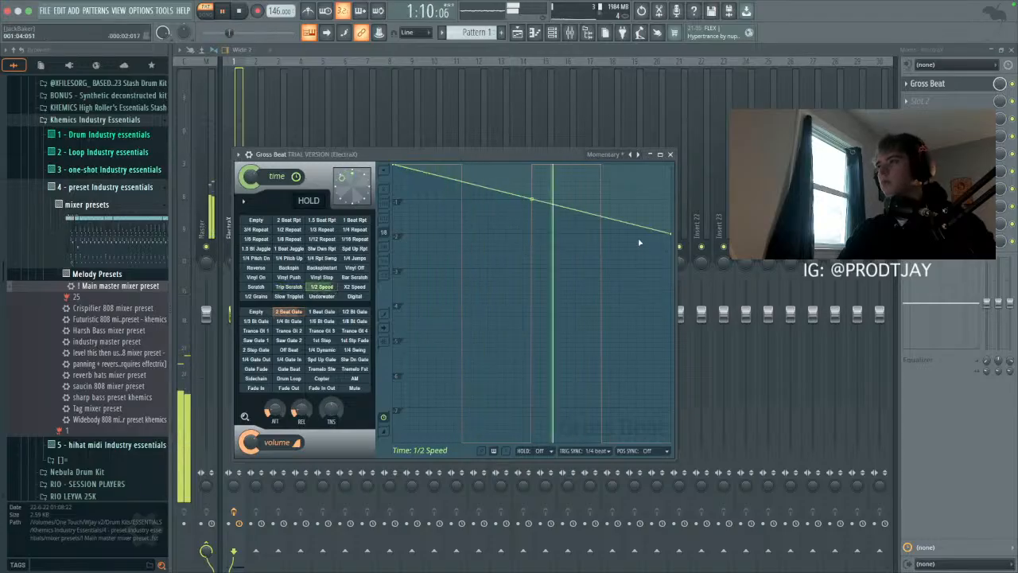
pyautogui.click(257, 312)
pyautogui.click(672, 156)
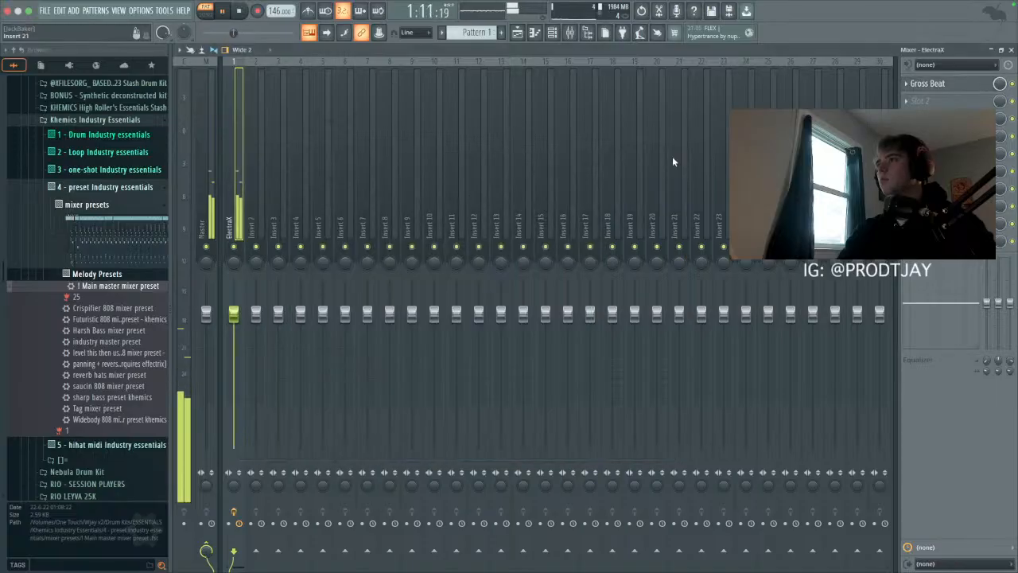
# Step: Duplicate the two-bar chord progression in ElectraX's piano roll until it fills eight bars, removing any helper notes
pyautogui.click(534, 32)
pyautogui.scroll(1, 464, 233)
pyautogui.press('super+b')
pyautogui.click(707, 352)
pyautogui.rightClick(710, 352)
pyautogui.press('super+b')
pyautogui.hscroll(3, 743, 357)
pyautogui.click(741, 354)
pyautogui.rightClick(741, 354)
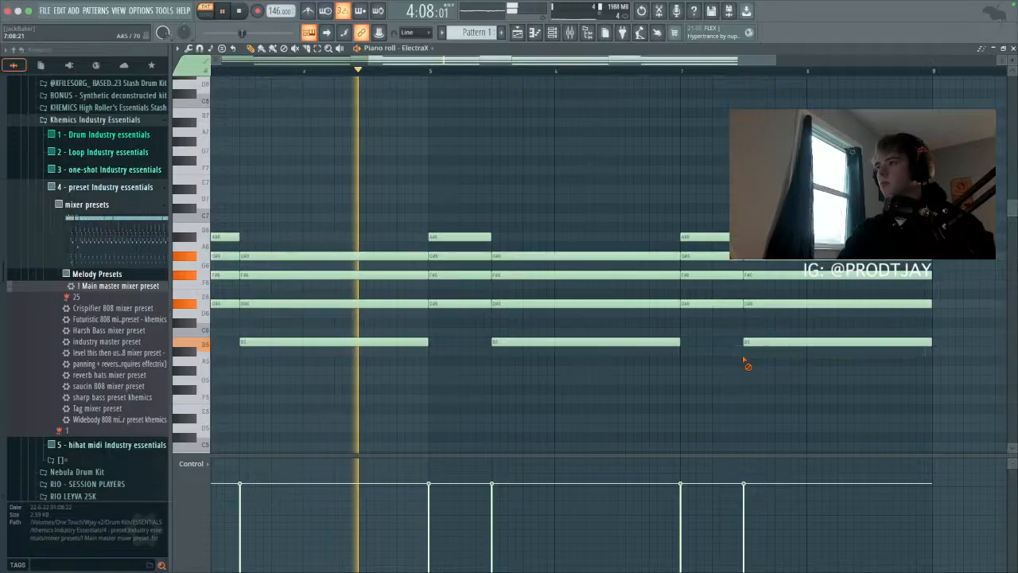
# Step: Transpose all the ElectraX chords up one octave and restart playback from the beginning
pyautogui.press('super+Up')
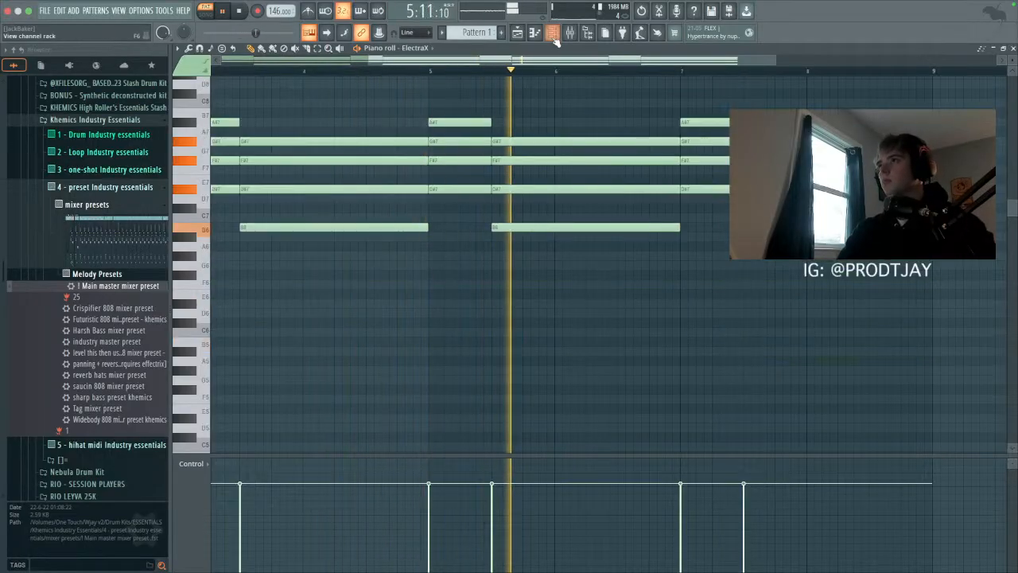
pyautogui.press('F6')
pyautogui.press('F6')
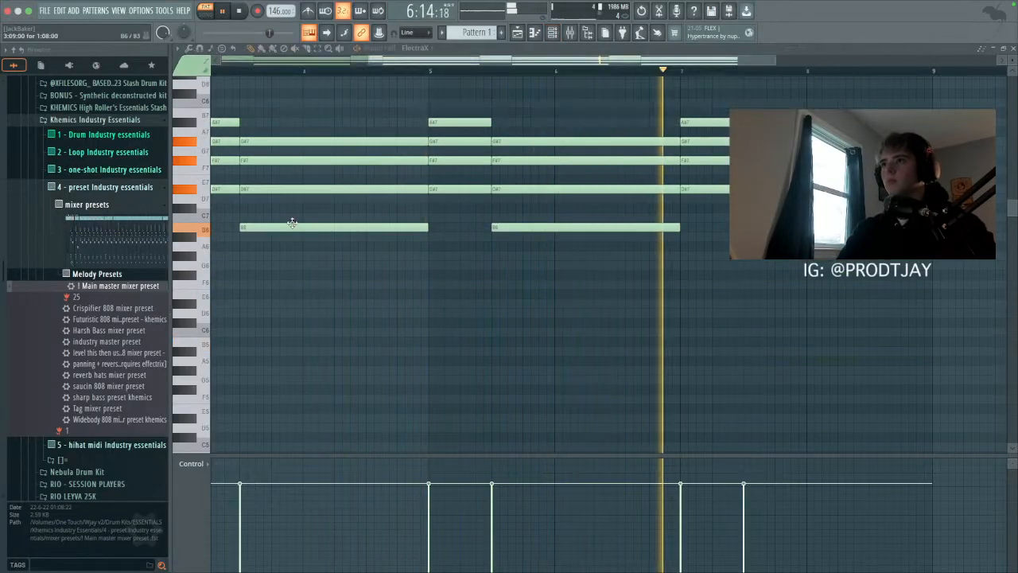
pyautogui.press('space')
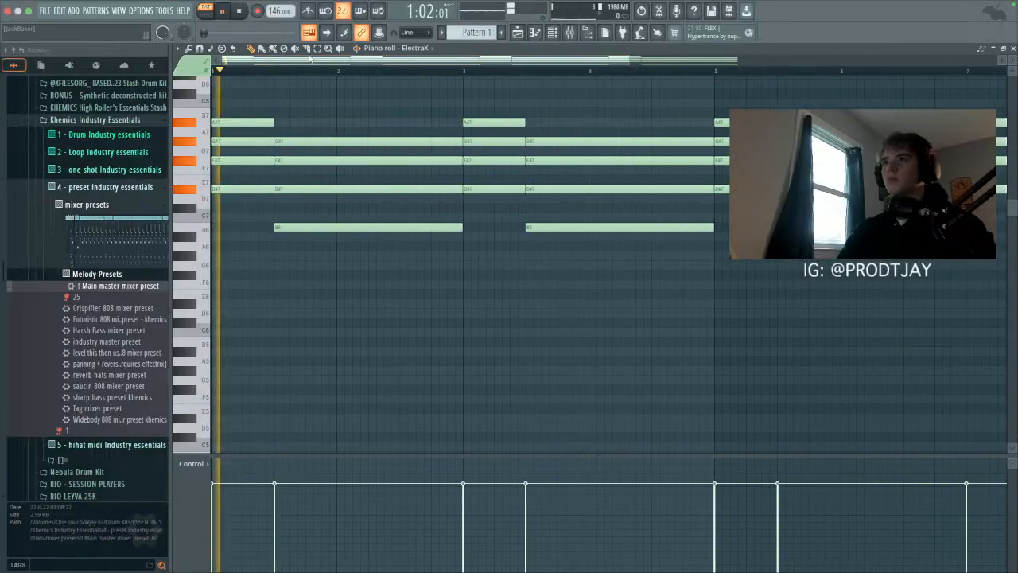
# Step: Delay ElectraX's chord change to step 13 of bar 1, lengthen the first chord to meet it, and repeat the two-bar phrase across eight bars
pyautogui.moveTo(334, 131); pyautogui.dragTo(374, 343)
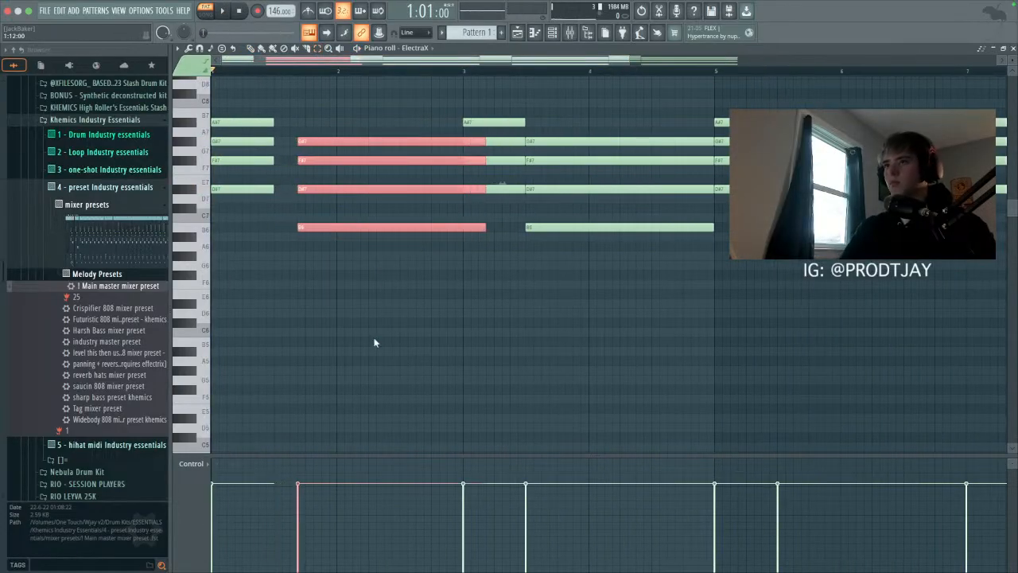
pyautogui.click(375, 343)
pyautogui.press('space')
pyautogui.moveTo(509, 98); pyautogui.dragTo(210, 82)
pyautogui.press('Delete')
pyautogui.press('super+b')
pyautogui.press('super+d')
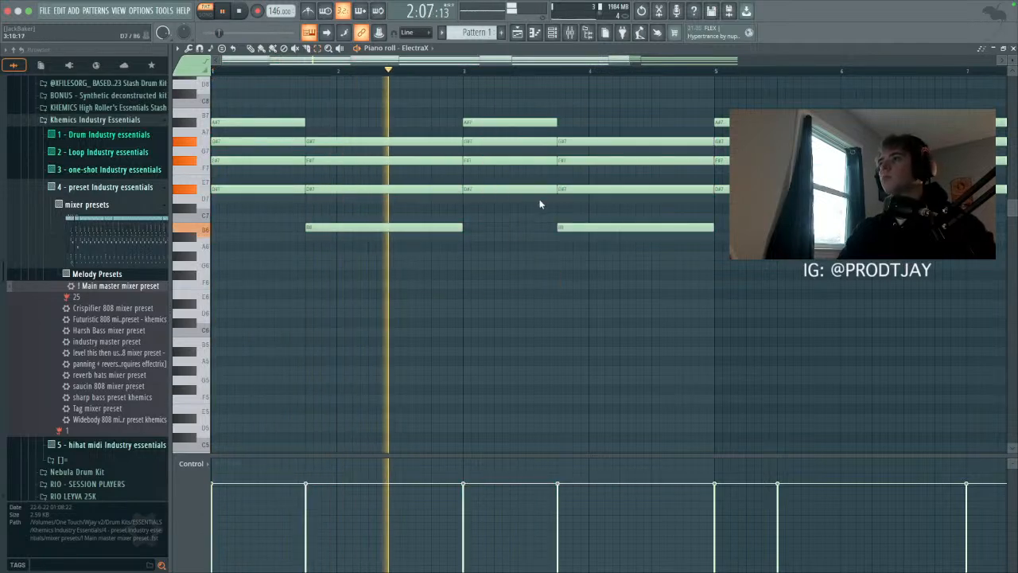
pyautogui.scroll(-2, 542, 170)
pyautogui.moveTo(517, 110); pyautogui.dragTo(695, 261)
pyautogui.press('Delete')
pyautogui.press('super+b')
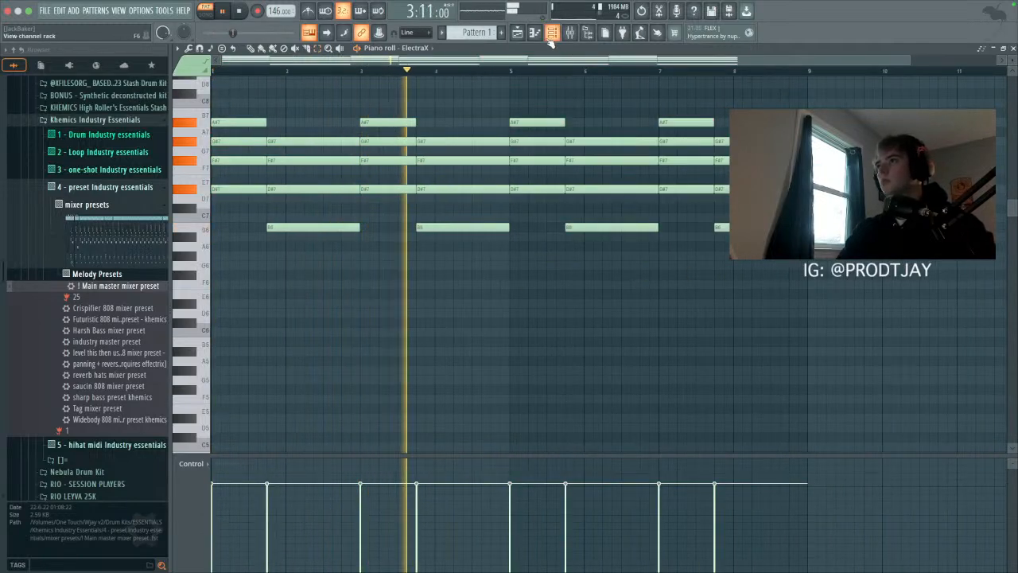
# Step: Add a ZENOLOGY instrument channel to the project and close its plugin window
pyautogui.press('F6')
pyautogui.rightClick(252, 92)
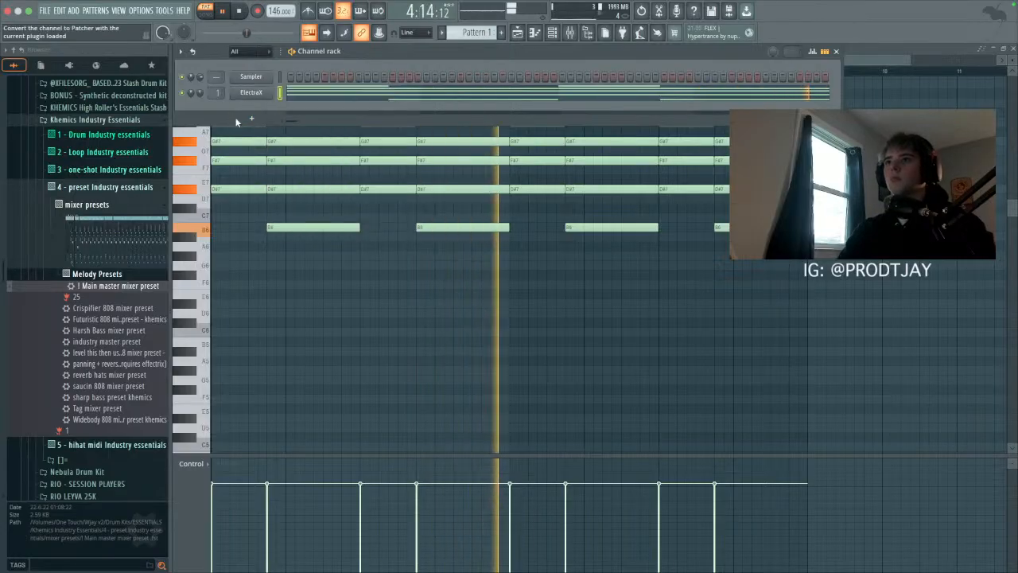
pyautogui.click(252, 118)
pyautogui.click(361, 90)
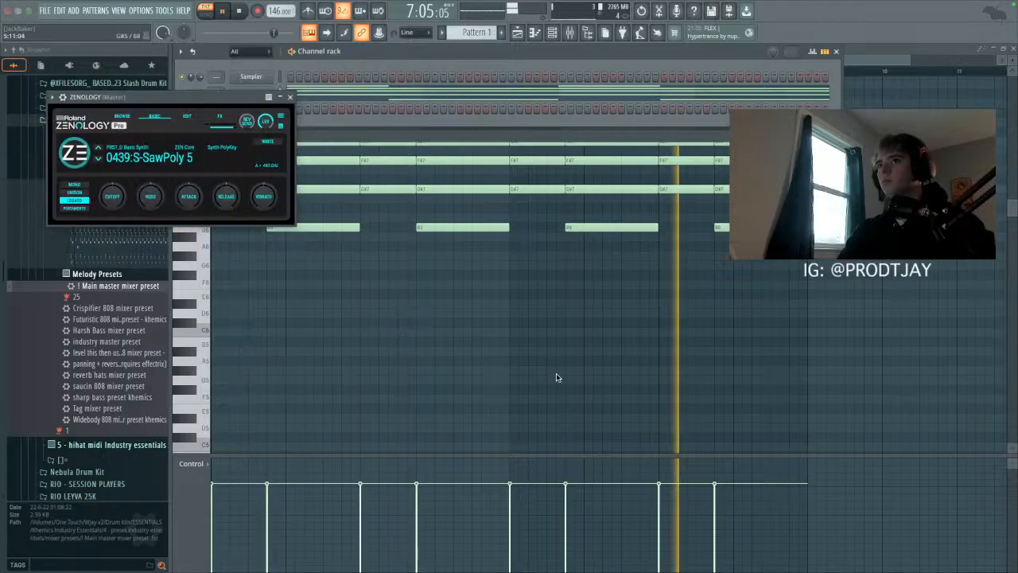
pyautogui.click(290, 96)
# Step: Choose a sound for ZENOLOGY from its preset browser and close the plugin window
pyautogui.click(251, 108)
pyautogui.click(121, 115)
pyautogui.click(433, 309)
pyautogui.click(416, 299)
pyautogui.click(423, 308)
pyautogui.click(580, 99)
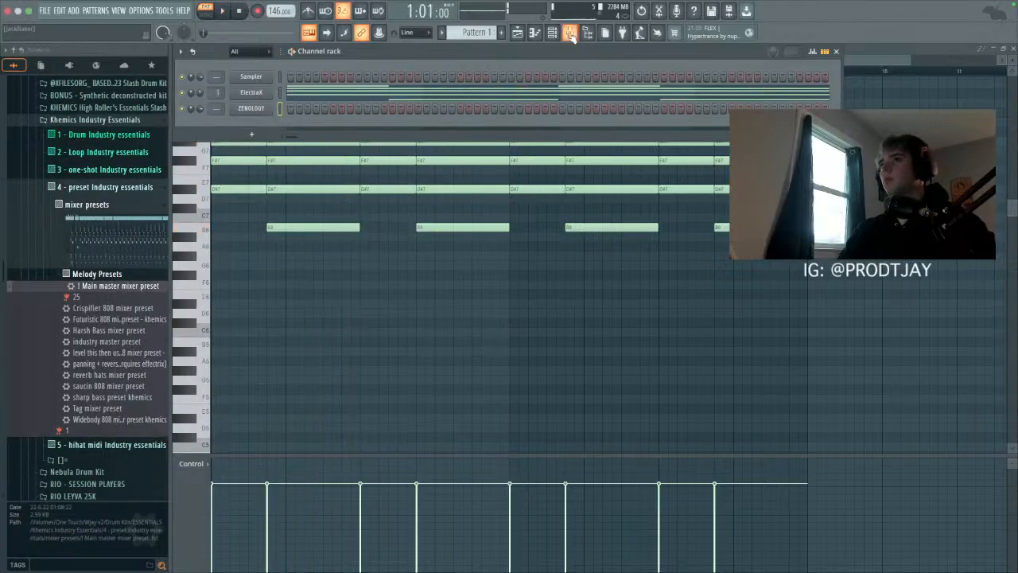
# Step: Render the mixer's Master track to an audio clip
pyautogui.press('F9')
pyautogui.click(180, 50)
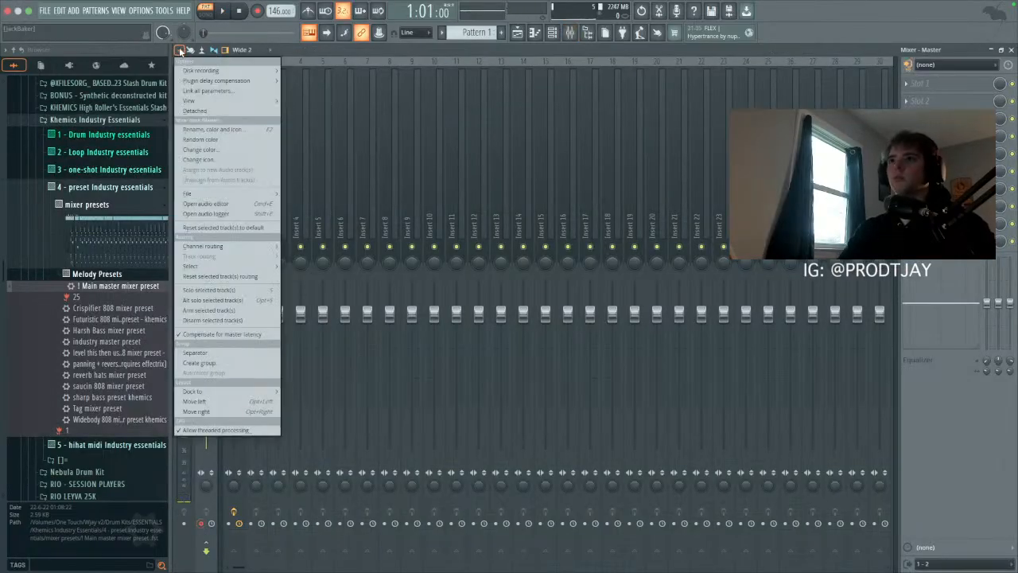
pyautogui.moveTo(206, 71)
pyautogui.click(368, 74)
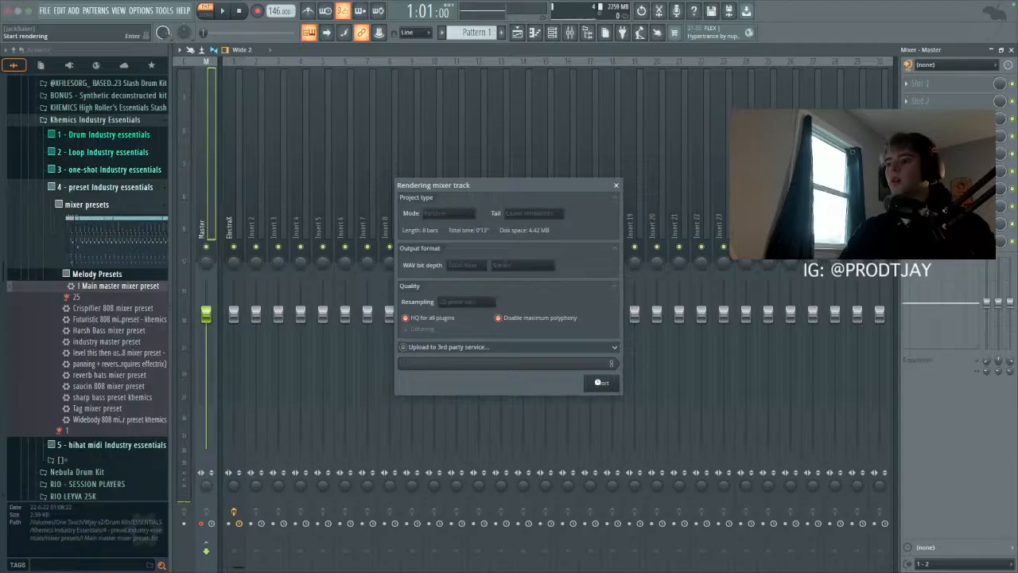
pyautogui.click(601, 385)
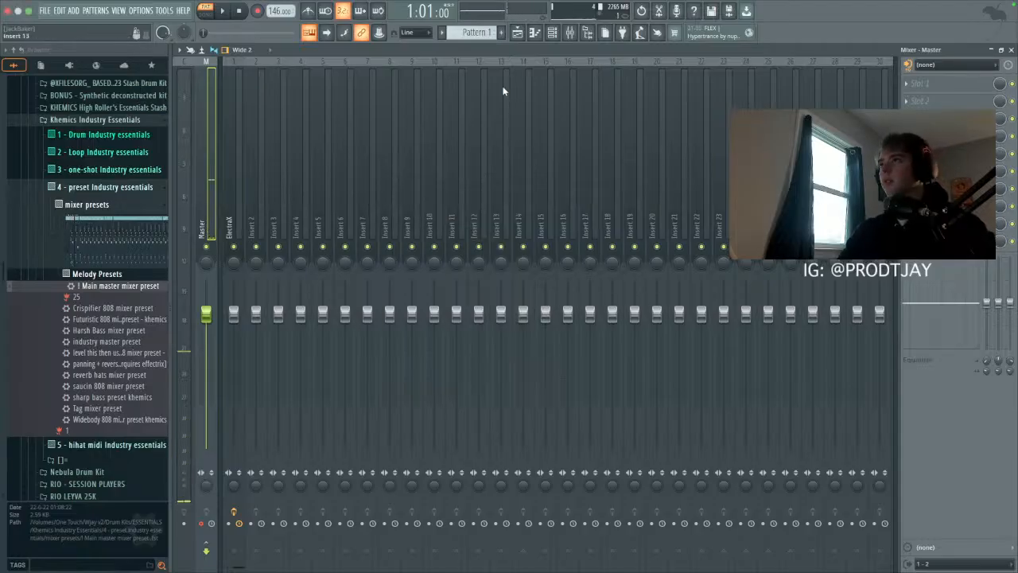
# Step: Place the rendered Master clip at bar 1 of Track 1 in the playlist and play the song
pyautogui.click(517, 33)
pyautogui.moveTo(427, 128); pyautogui.dragTo(369, 97)
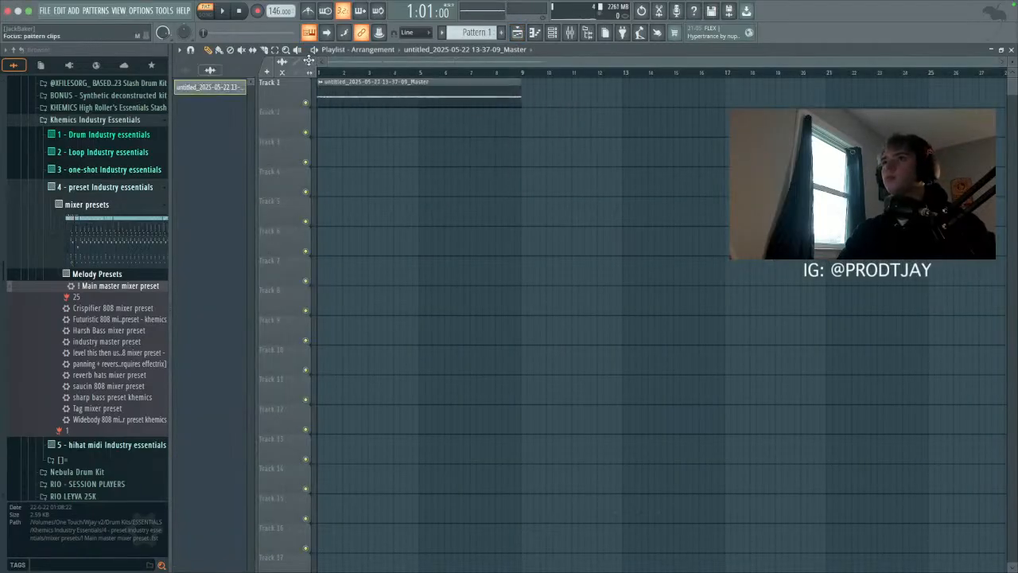
pyautogui.press('space')
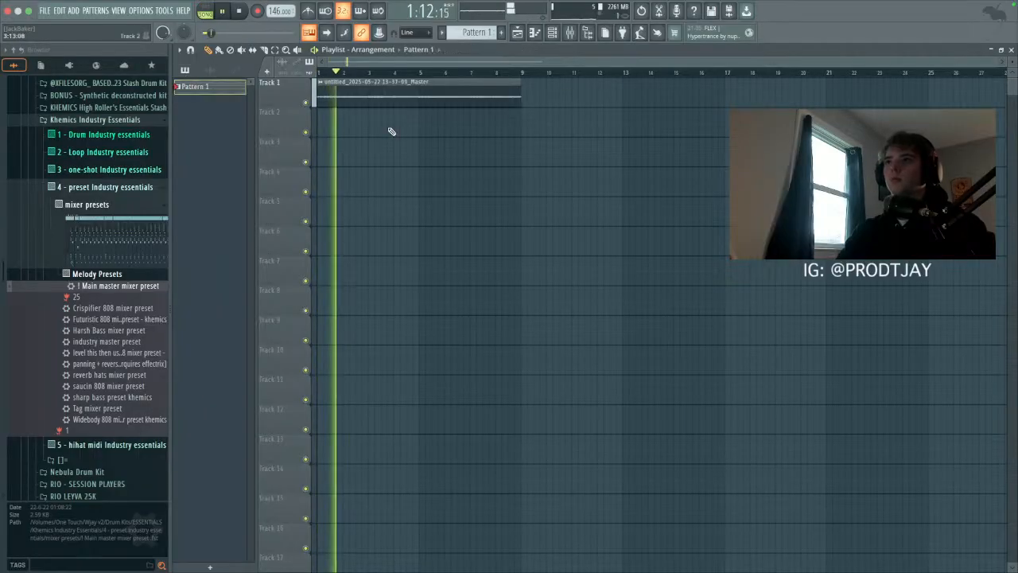
# Step: Create Pattern 2 and place it on Track 2, stretched to eight bars beneath the audio clip
pyautogui.click(500, 33)
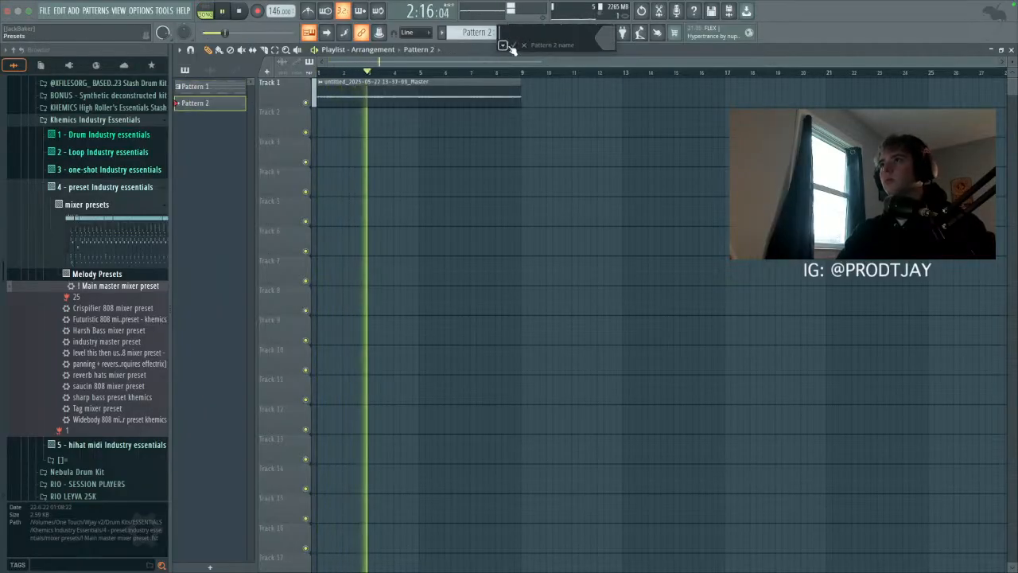
pyautogui.press('Return')
pyautogui.click(334, 124)
pyautogui.moveTo(344, 131); pyautogui.dragTo(522, 147)
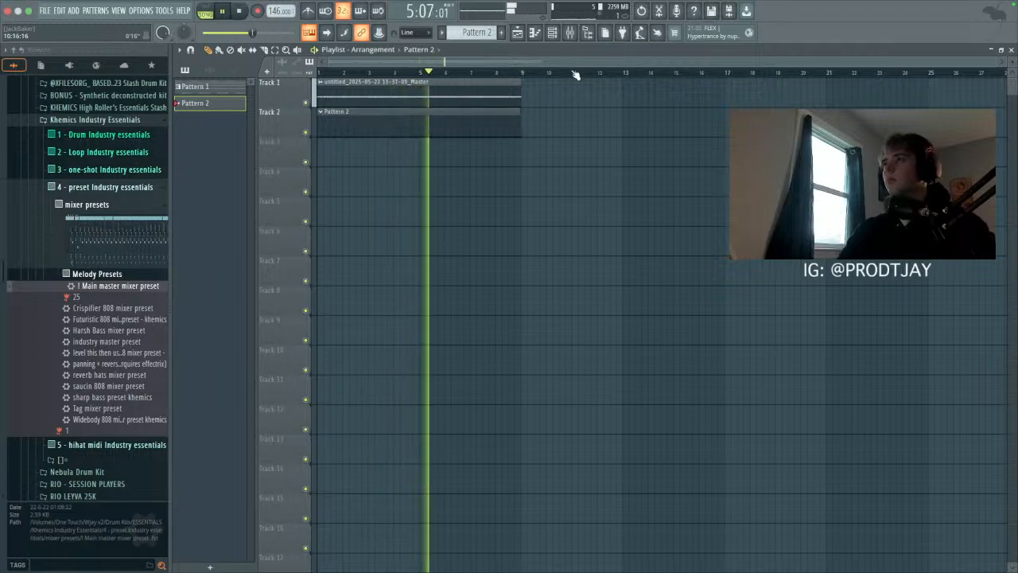
# Step: Stamp a Minor 7th chord about 1.5 bars long at the start of ZENOLOGY's piano roll in Pattern 2 and audition it
pyautogui.click(552, 32)
pyautogui.rightClick(248, 108)
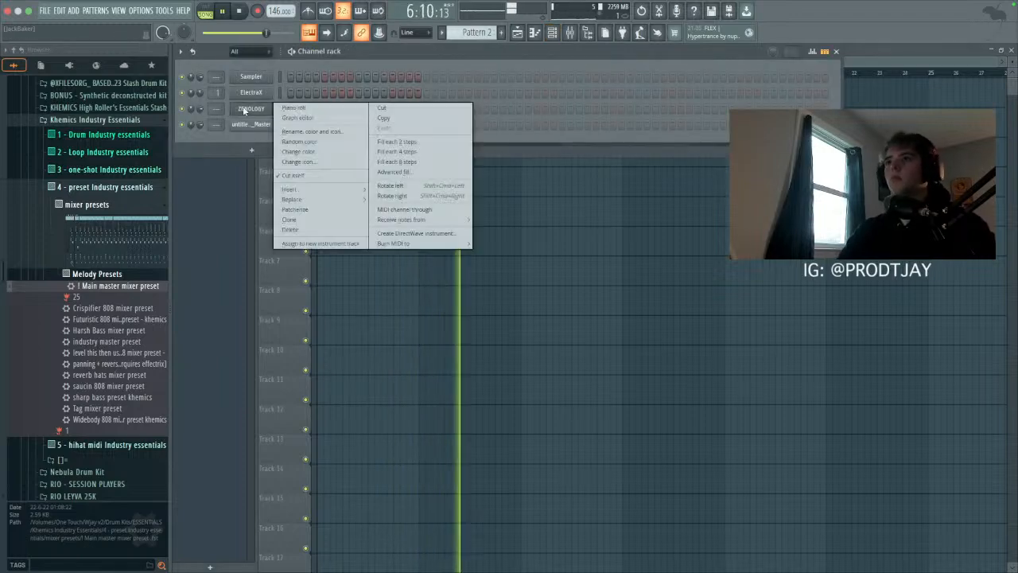
pyautogui.click(287, 108)
pyautogui.click(223, 49)
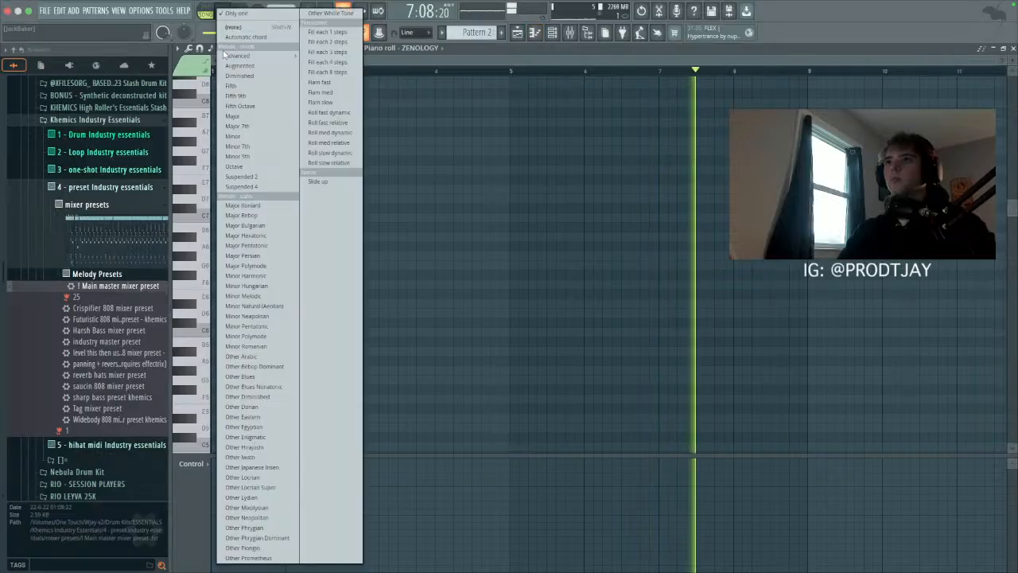
pyautogui.click(254, 146)
pyautogui.scroll(-2, 256, 288)
pyautogui.moveTo(231, 236); pyautogui.dragTo(211, 236)
pyautogui.press('space')
pyautogui.press('space')
pyautogui.press('space')
# Step: Transpose the ZENOLOGY chord down until its lowest note is G#4, auditioning it along the way
pyautogui.press('Down')
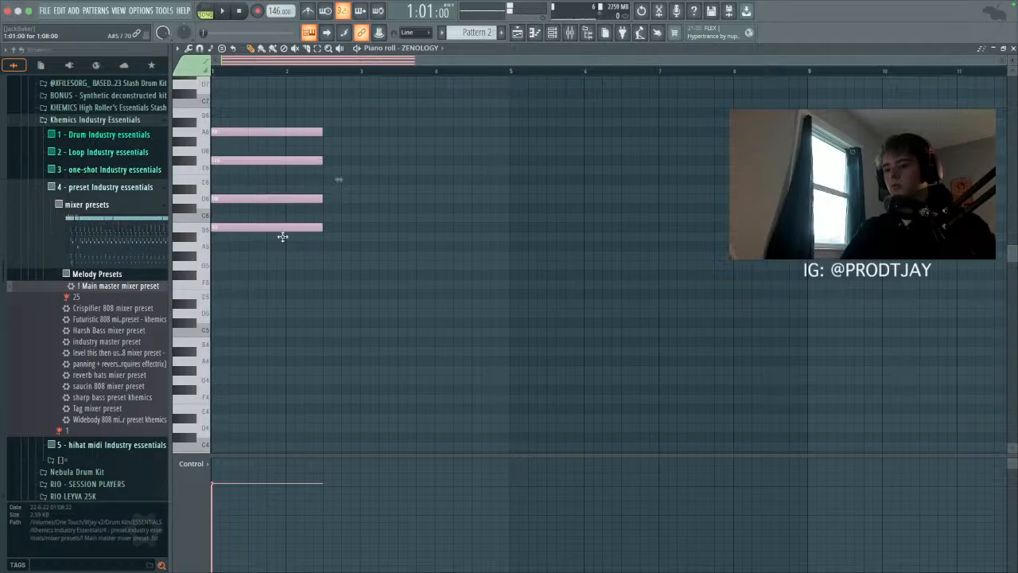
pyautogui.press('Down')
pyautogui.press('space')
pyautogui.press('space')
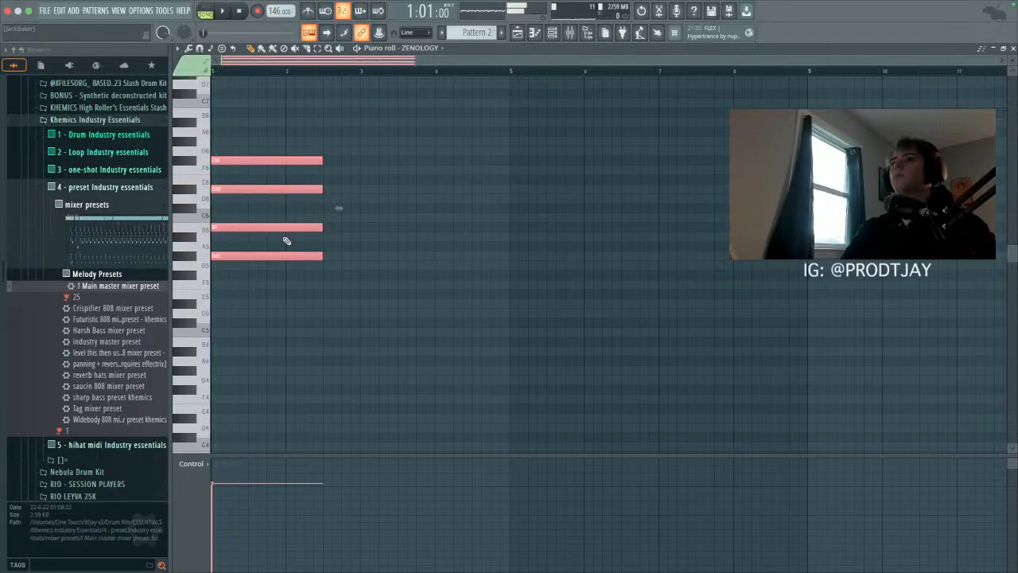
pyautogui.hotkey('ctrl', 'Down')
pyautogui.press('space')
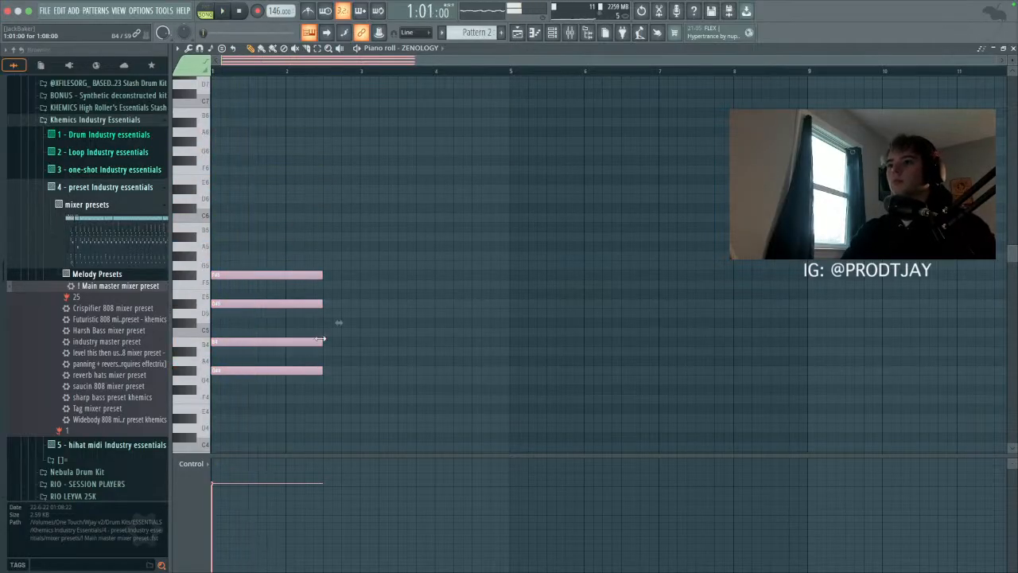
pyautogui.press('space')
# Step: Shorten the G#4 chord to 12 steps and add a second chord of B4, C#5, F5 and G#5 directly after it
pyautogui.moveTo(321, 343); pyautogui.dragTo(267, 339)
pyautogui.click(268, 351)
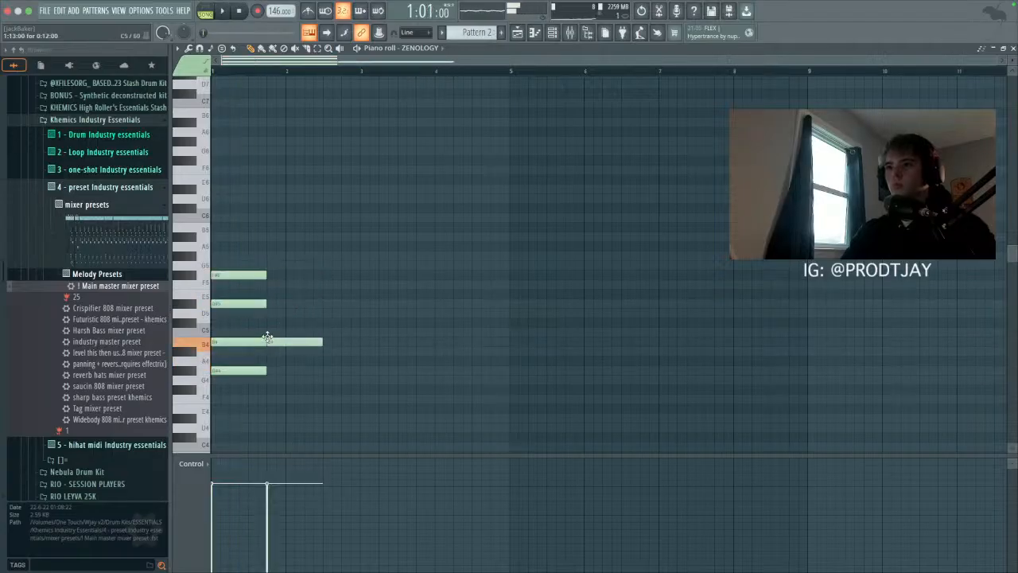
pyautogui.click(272, 258)
pyautogui.press('space')
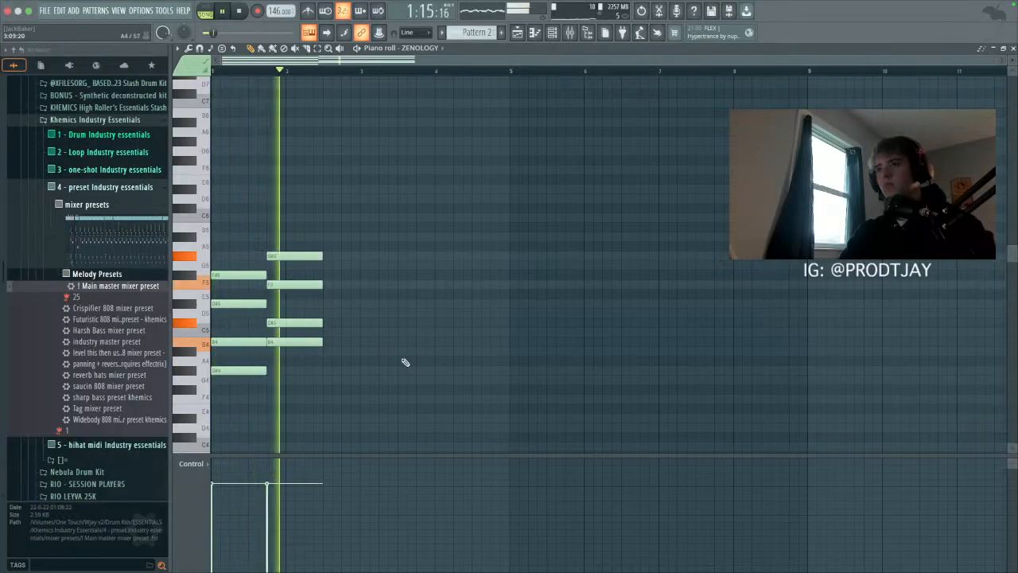
# Step: Lower the second chord's bottom note to A#4 and extend the chord to the start of bar 3
pyautogui.moveTo(299, 343); pyautogui.dragTo(275, 371)
pyautogui.press('space')
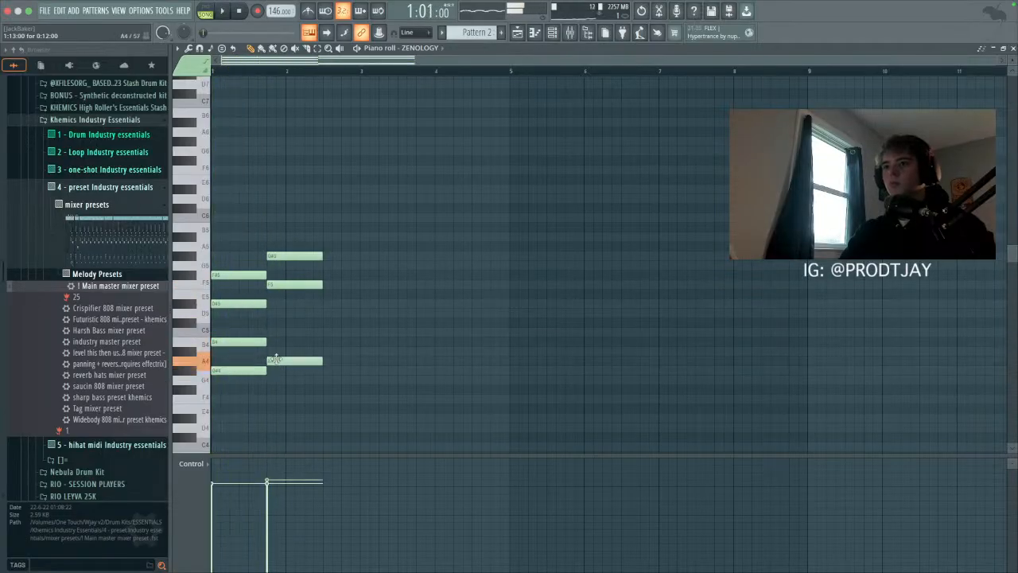
pyautogui.press('space')
pyautogui.click(374, 351)
pyautogui.rightClick(381, 351)
pyautogui.press('super+l')
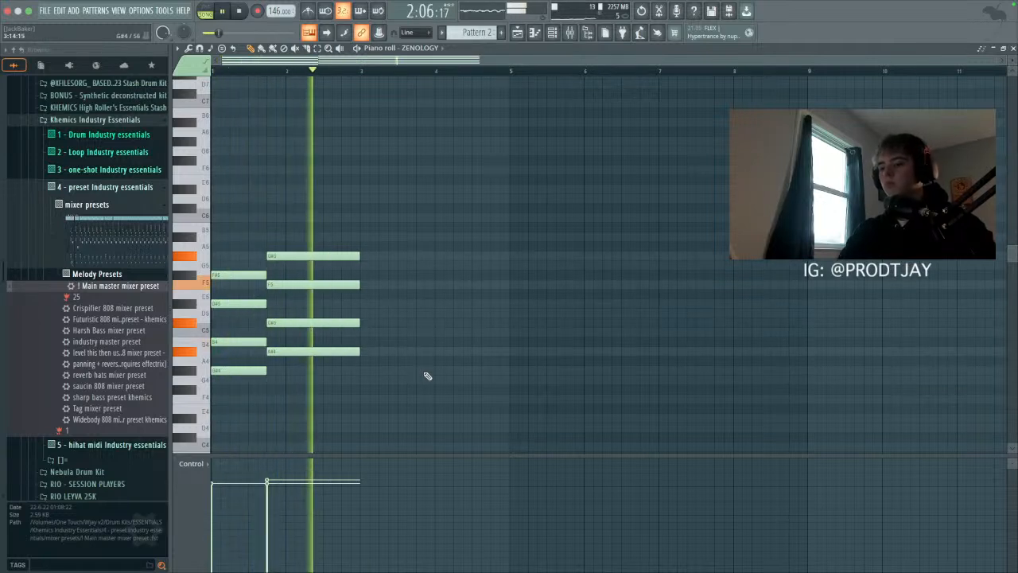
# Step: Delete the second chord, transpose the first chord down to start on D#4, and play it
pyautogui.scroll(-3, 425, 374)
pyautogui.rightClick(313, 227)
pyautogui.rightClick(310, 199)
pyautogui.press('space')
pyautogui.rightClick(316, 264)
pyautogui.rightClick(318, 294)
pyautogui.press('Down')
pyautogui.press('Down')
pyautogui.press('Down')
pyautogui.press('Down')
pyautogui.press('Down')
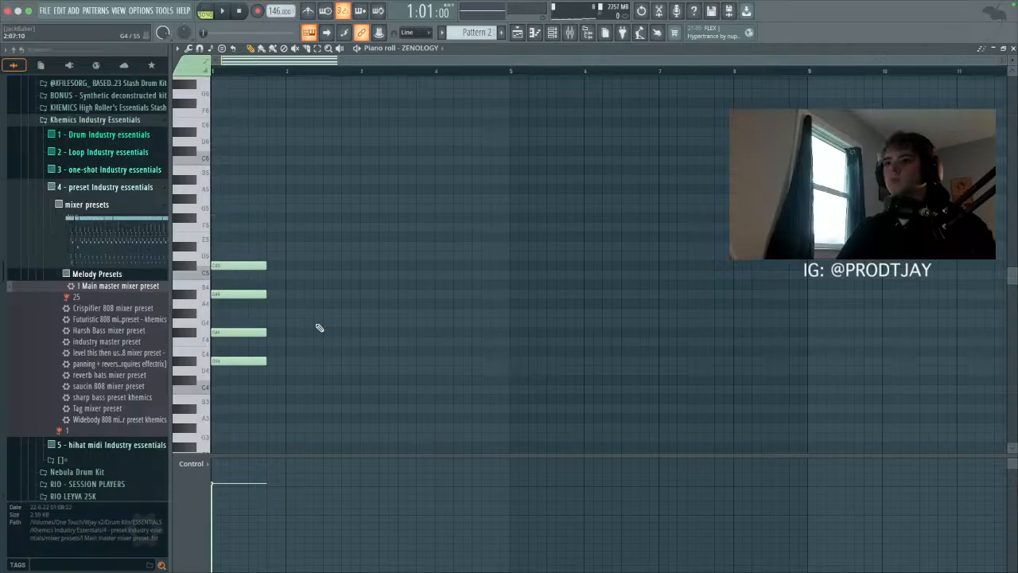
pyautogui.press('space')
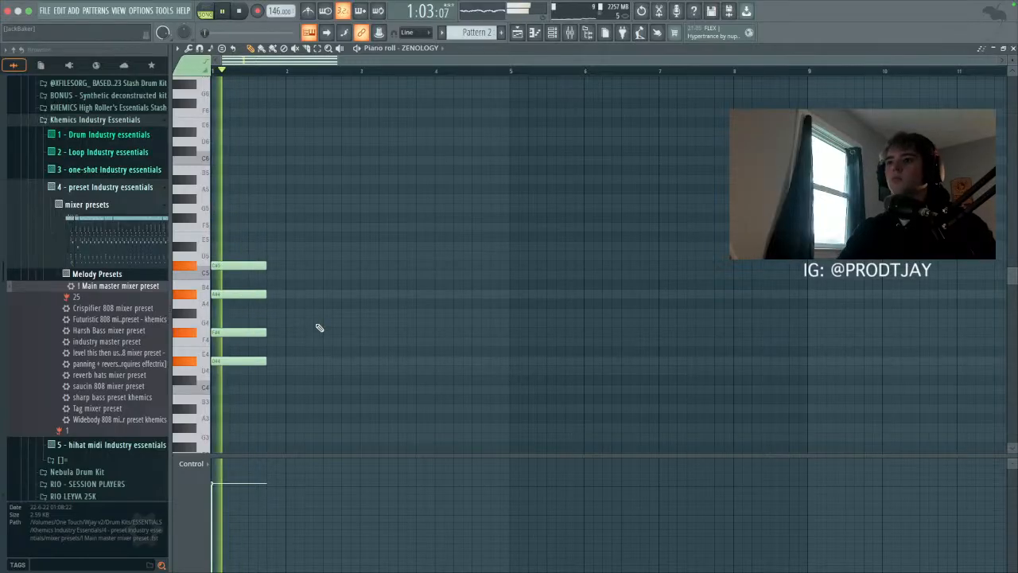
# Step: Try an F#4 note after the first chord, and transpose the first chord back up five semitones to G#4
pyautogui.click(268, 333)
pyautogui.press('space')
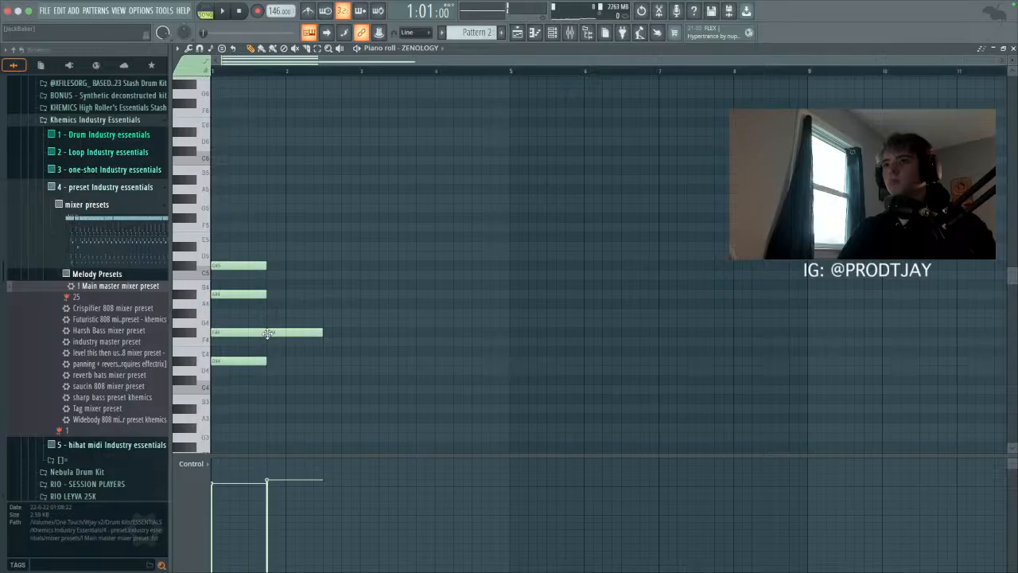
pyautogui.hotkey('shift', 'Up')
pyautogui.hotkey('shift', 'Up')
pyautogui.hotkey('shift', 'Up')
pyautogui.hotkey('shift', 'Up')
pyautogui.hotkey('shift', 'Up')
pyautogui.press('space')
# Step: Add 12-step chords of A#4, C#5, F5, G#5 directly after the first chord and D#4, F#4, A#4, C#5 at step 5 of bar 2
pyautogui.click(269, 264)
pyautogui.rightClick(296, 267)
pyautogui.press('space')
pyautogui.press('space')
pyautogui.press('space')
pyautogui.press('space')
pyautogui.press('space')
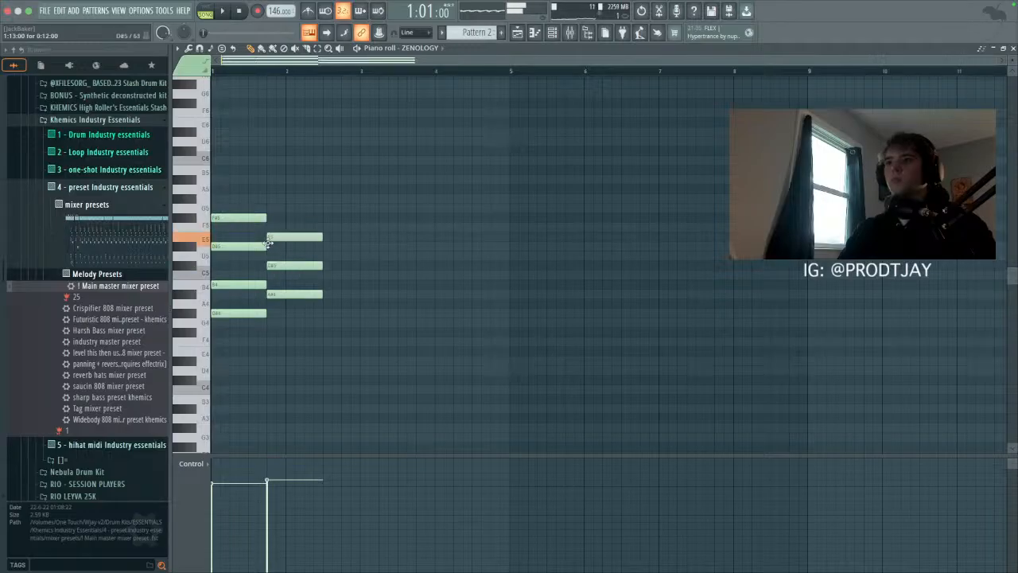
pyautogui.press('space')
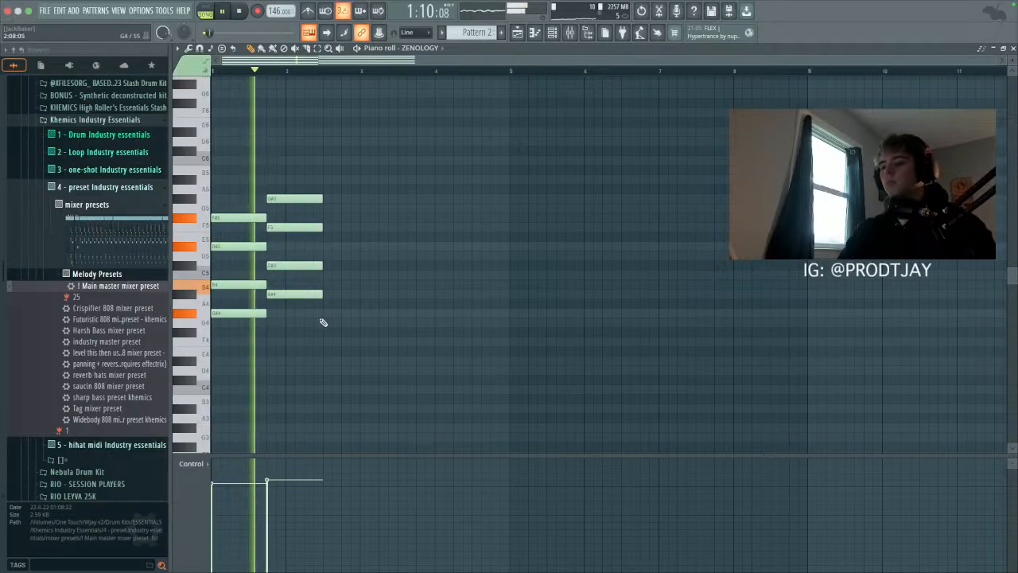
pyautogui.click(359, 332)
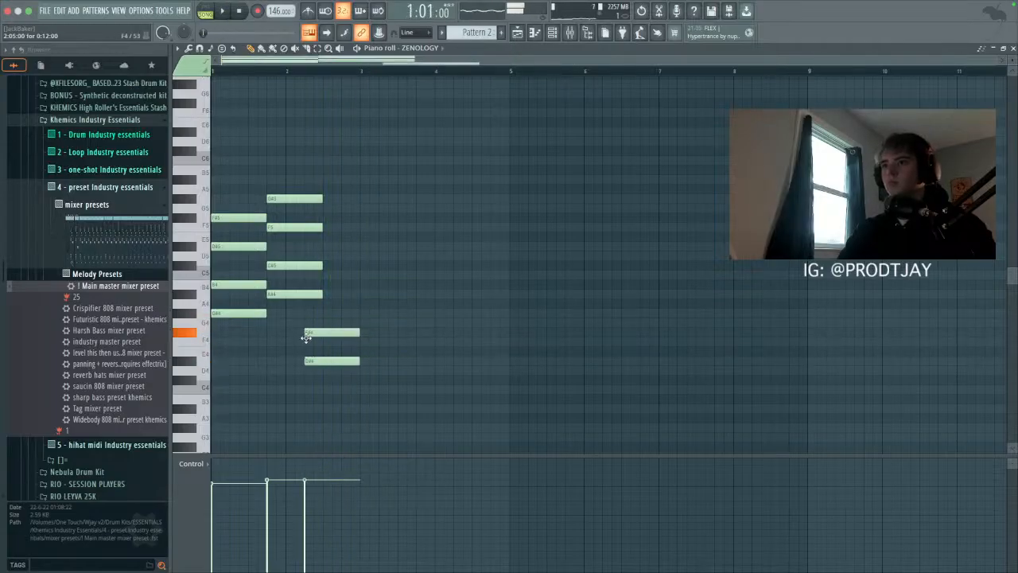
pyautogui.press('space')
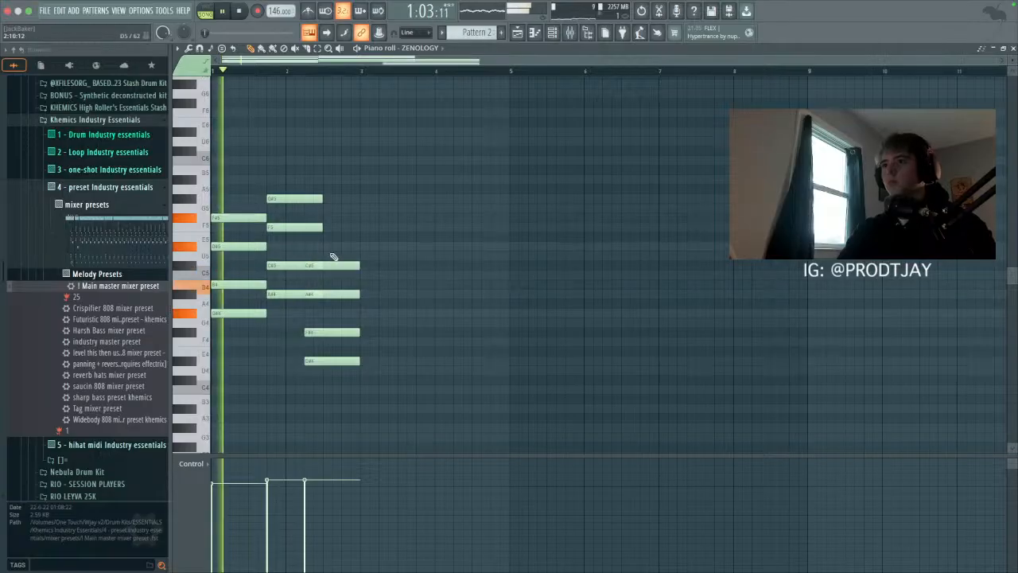
# Step: Add a short A#5 note over the end of the first chord, and try an extra F#5 note over the third chord
pyautogui.click(229, 170)
pyautogui.press('space')
pyautogui.moveTo(283, 170); pyautogui.dragTo(251, 182)
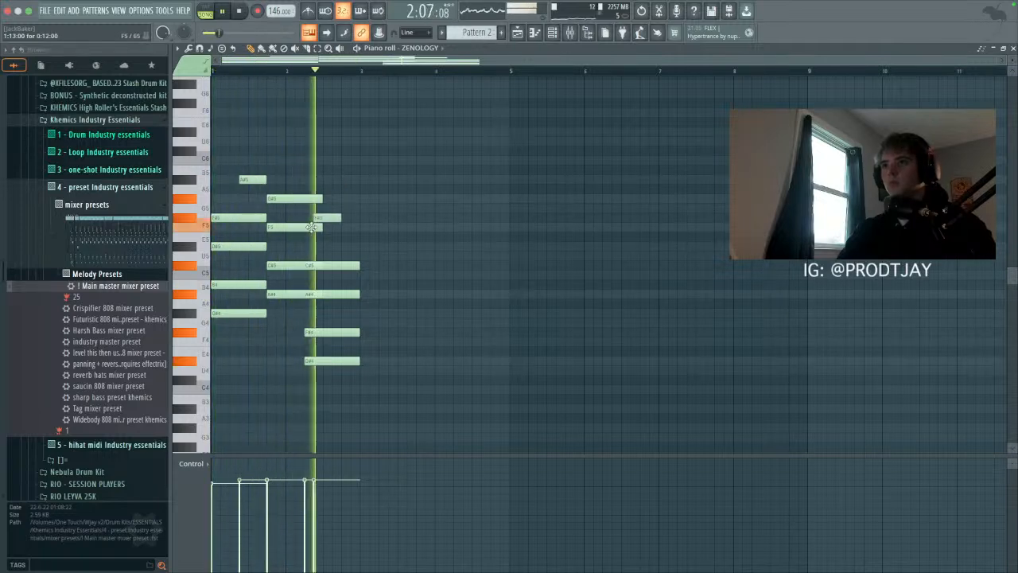
pyautogui.press('space')
pyautogui.click(320, 217)
pyautogui.press('space')
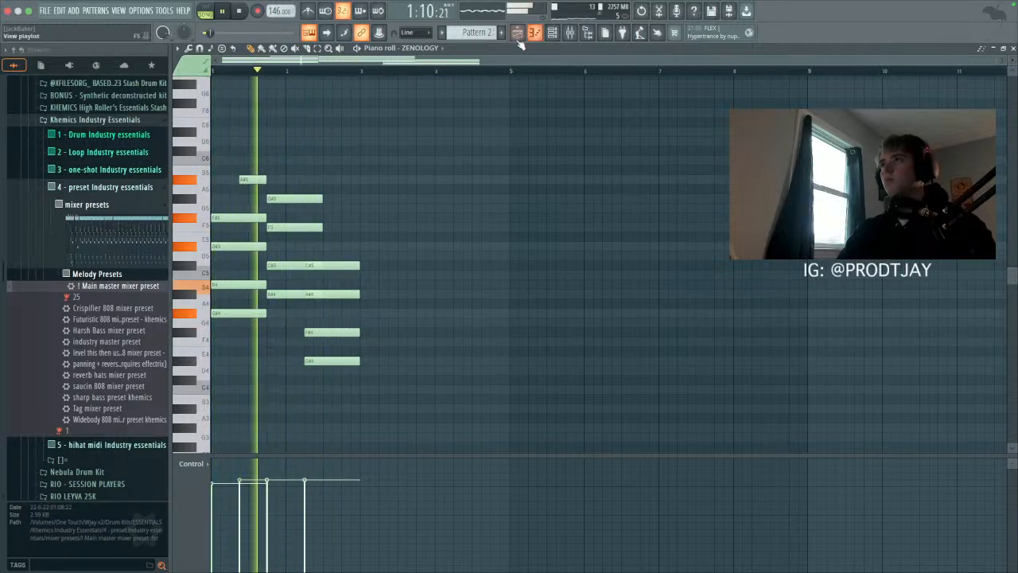
# Step: Cut the Track 1 audio clip down to its first bar and repeat that bar until it fills eight bars
pyautogui.press('F5')
pyautogui.moveTo(343, 101); pyautogui.dragTo(343, 106)
pyautogui.press('space')
pyautogui.rightClick(357, 92)
pyautogui.press('space')
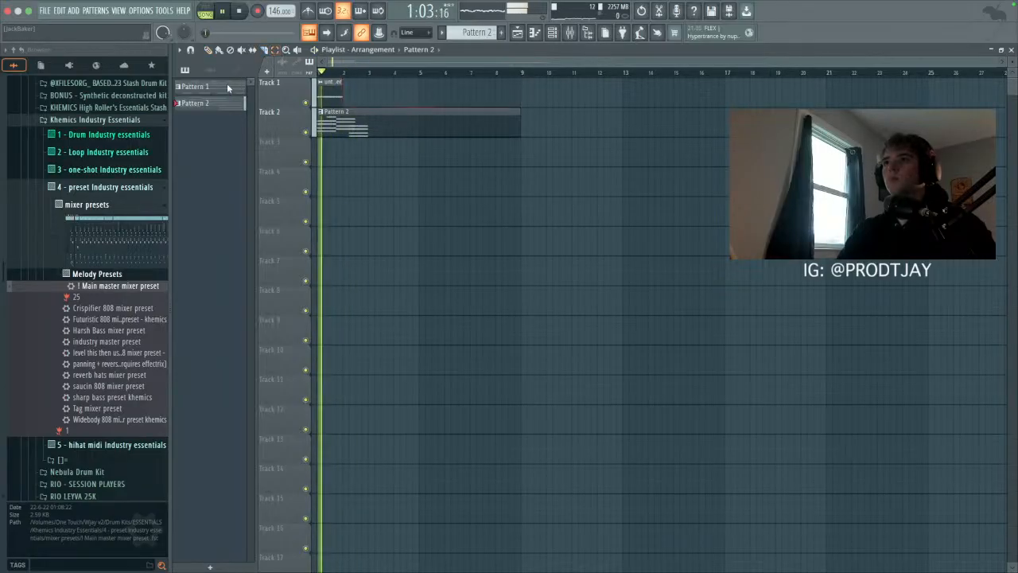
pyautogui.click(346, 100)
pyautogui.moveTo(374, 93); pyautogui.dragTo(316, 100)
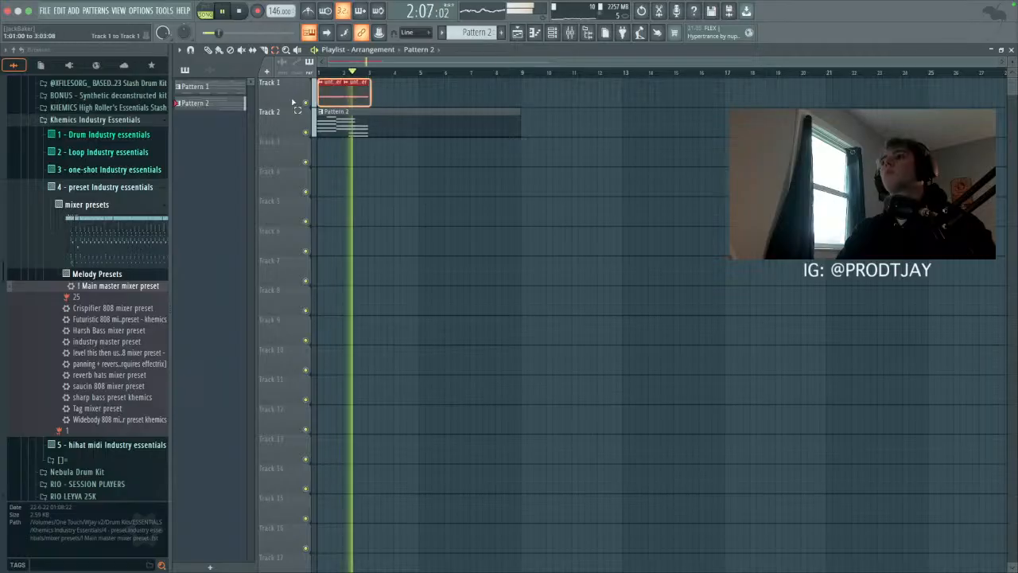
pyautogui.press('super+b')
pyautogui.moveTo(424, 93); pyautogui.dragTo(319, 97)
pyautogui.press('super+b')
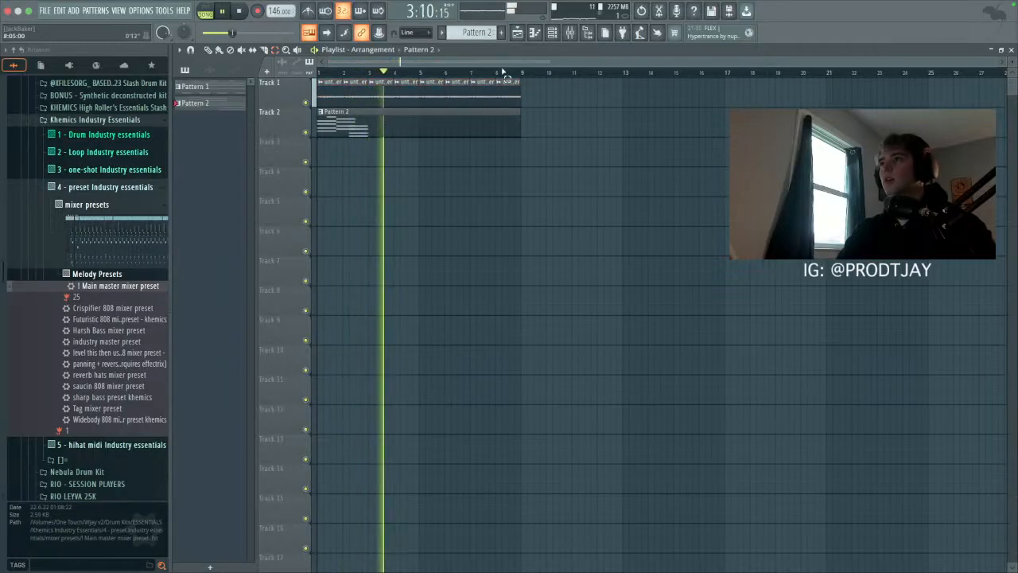
# Step: In the ZENOLOGY piano roll, shorten the second chord's F5, C#5 and A#4 notes and replace the third chord's A#4 with F5
pyautogui.press('F7')
pyautogui.click(413, 190)
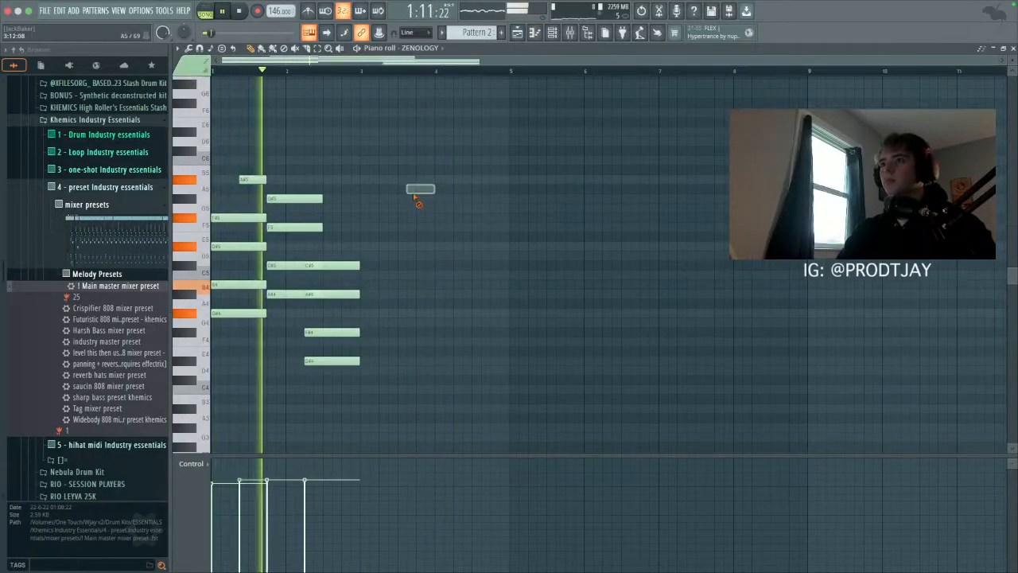
pyautogui.rightClick(413, 190)
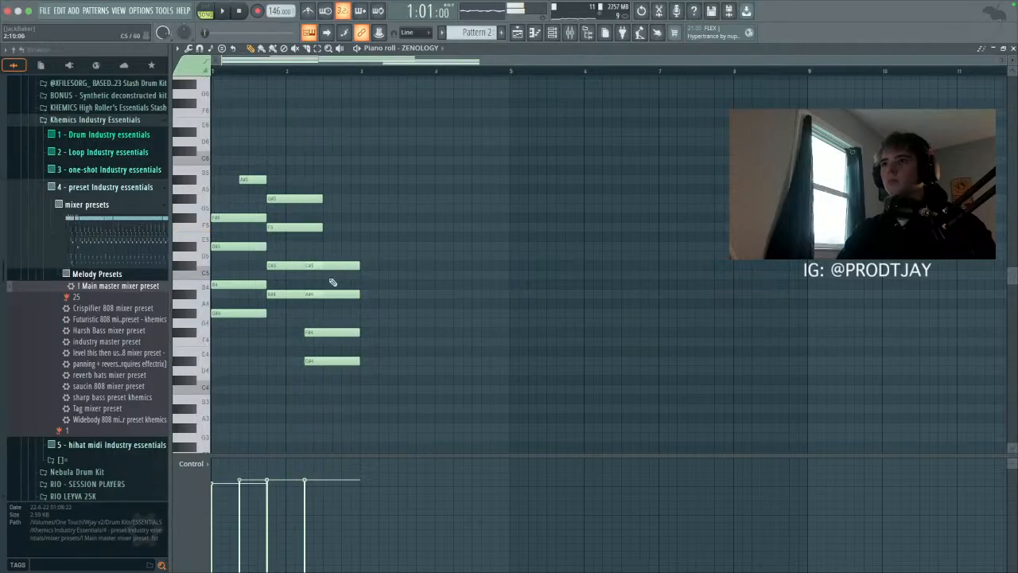
pyautogui.press('space')
pyautogui.moveTo(326, 267); pyautogui.dragTo(323, 237)
pyautogui.moveTo(318, 290); pyautogui.dragTo(287, 228)
pyautogui.press('space')
pyautogui.press('space')
pyautogui.moveTo(307, 264); pyautogui.dragTo(304, 296)
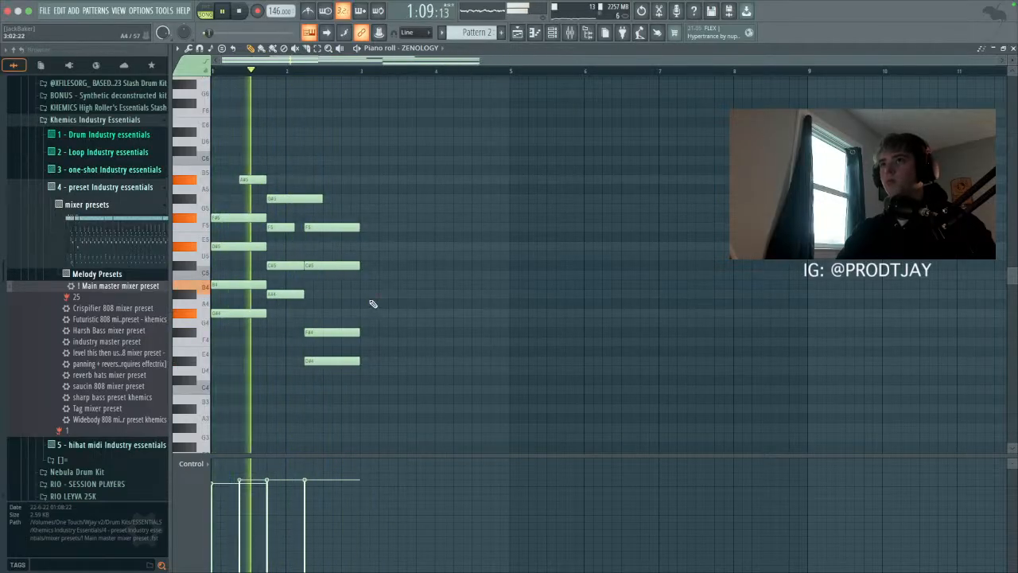
# Step: Add a very short C#6 note at the end of the first chord
pyautogui.scroll(3, 299, 284)
pyautogui.press('space')
pyautogui.press('space')
pyautogui.moveTo(296, 219); pyautogui.dragTo(266, 237)
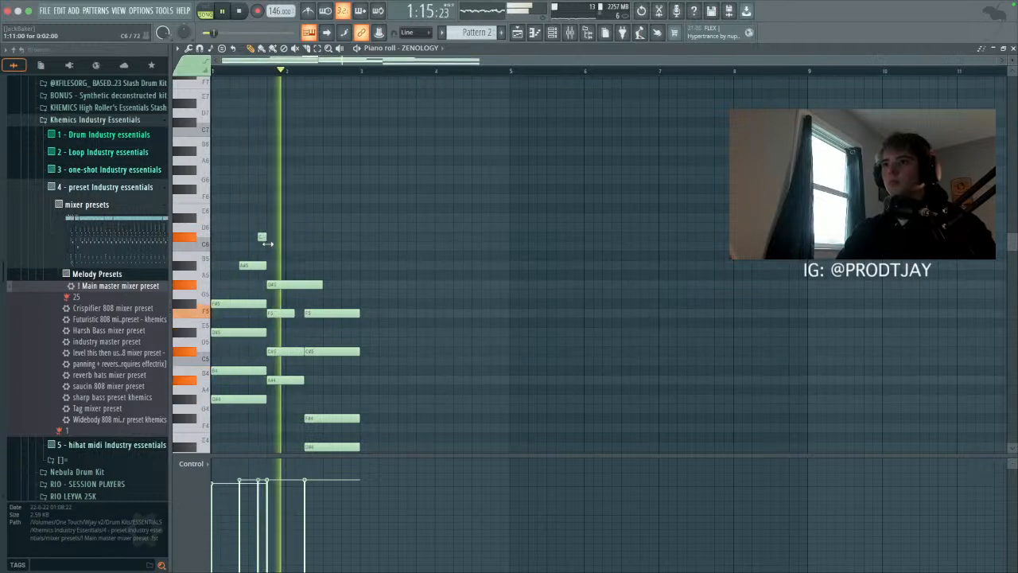
# Step: Add A#5, D#5 and a short G#5 in bar 2, remove the third chord's F#4, and split its F5 into two shorter notes
pyautogui.click(308, 256)
pyautogui.press('space')
pyautogui.press('space')
pyautogui.moveTo(299, 270); pyautogui.dragTo(323, 268)
pyautogui.click(374, 285)
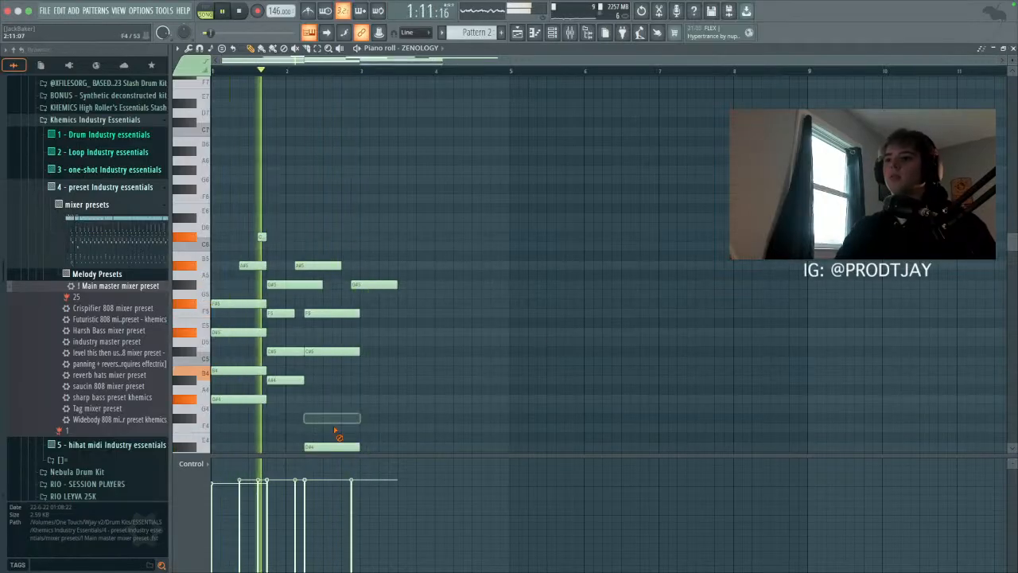
pyautogui.moveTo(396, 284); pyautogui.dragTo(359, 334)
pyautogui.click(326, 316)
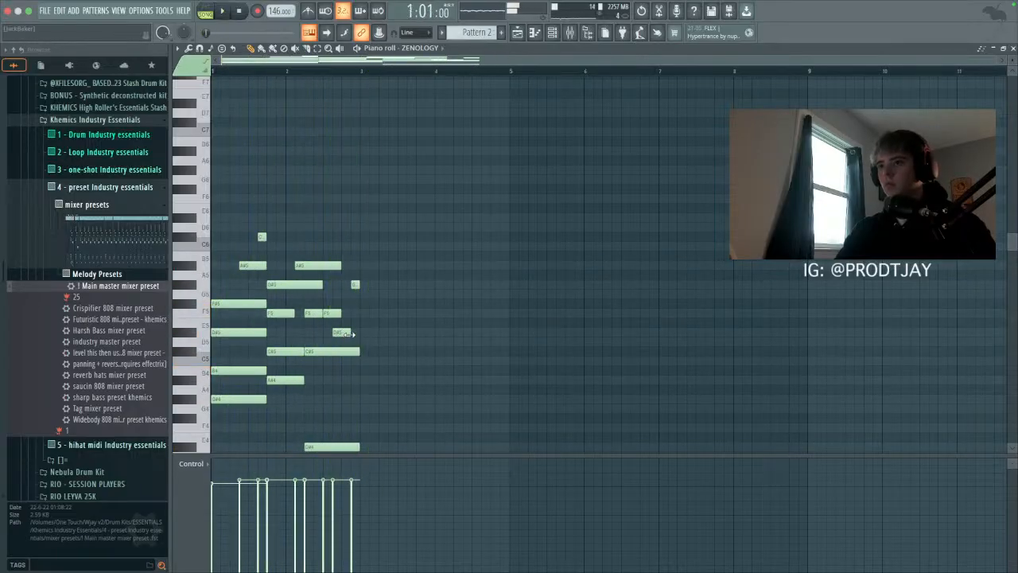
# Step: Play back the two-bar ZENOLOGY chord pattern and duplicate it until it fills eight bars
pyautogui.press('space')
pyautogui.click(388, 341)
pyautogui.press('space')
pyautogui.hotkey('ctrl', 'b')
pyautogui.hotkey('ctrl', 'd')
pyautogui.hotkey('ctrl', 'b')
pyautogui.hotkey('ctrl', 'd')
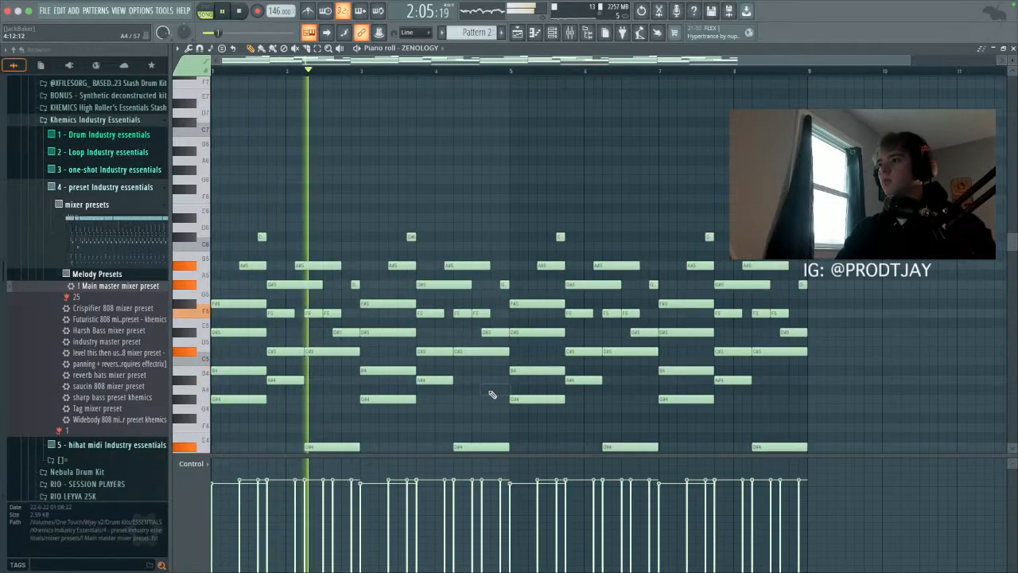
pyautogui.press('F6')
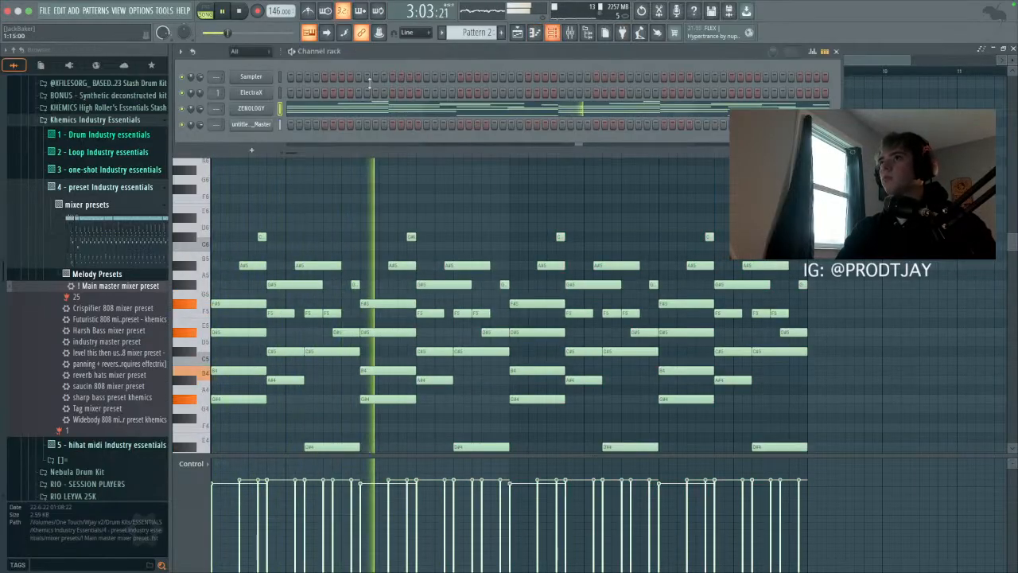
pyautogui.click(269, 108)
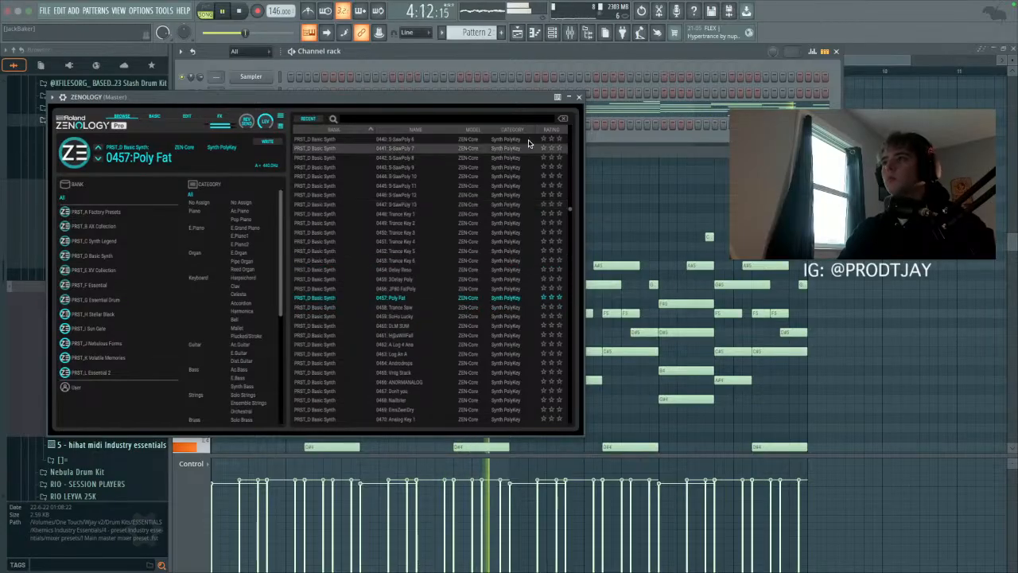
pyautogui.click(579, 97)
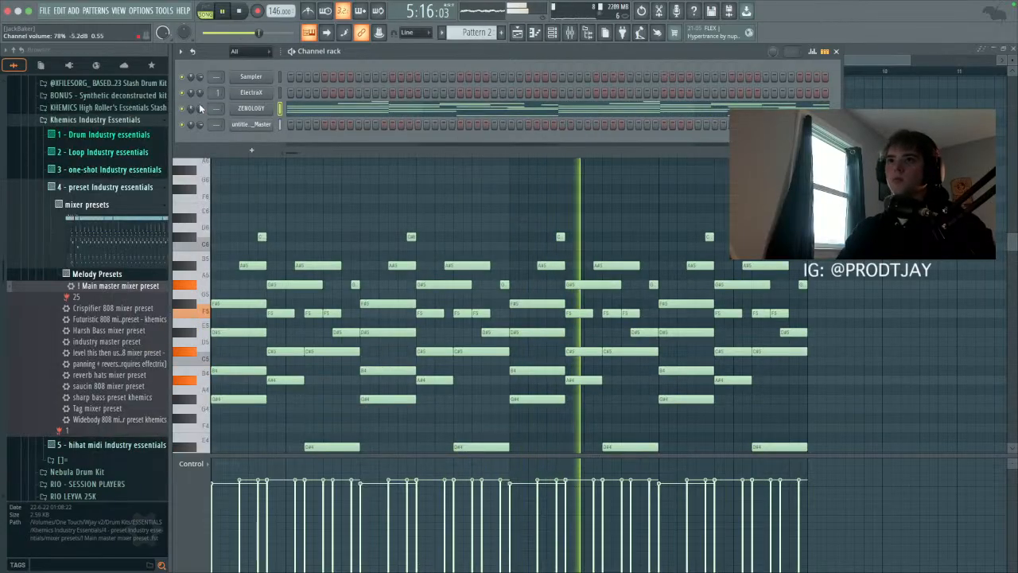
# Step: Route ElectraX to mixer insert 2 and audition flute and lead patches from the Ave Mcree - Drench God bank
pyautogui.click(251, 92)
pyautogui.click(666, 83)
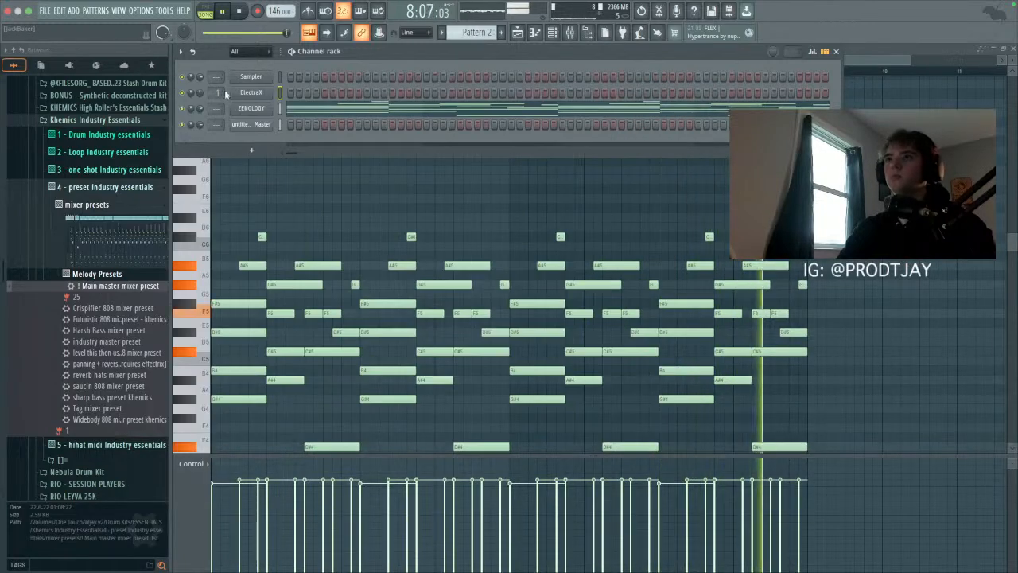
pyautogui.click(248, 93)
pyautogui.click(205, 124)
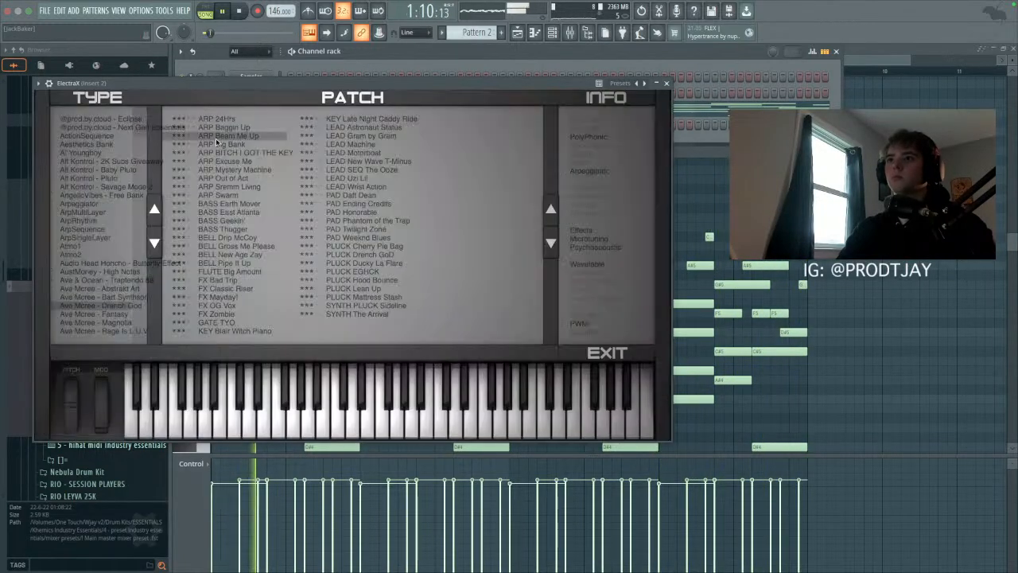
pyautogui.click(237, 271)
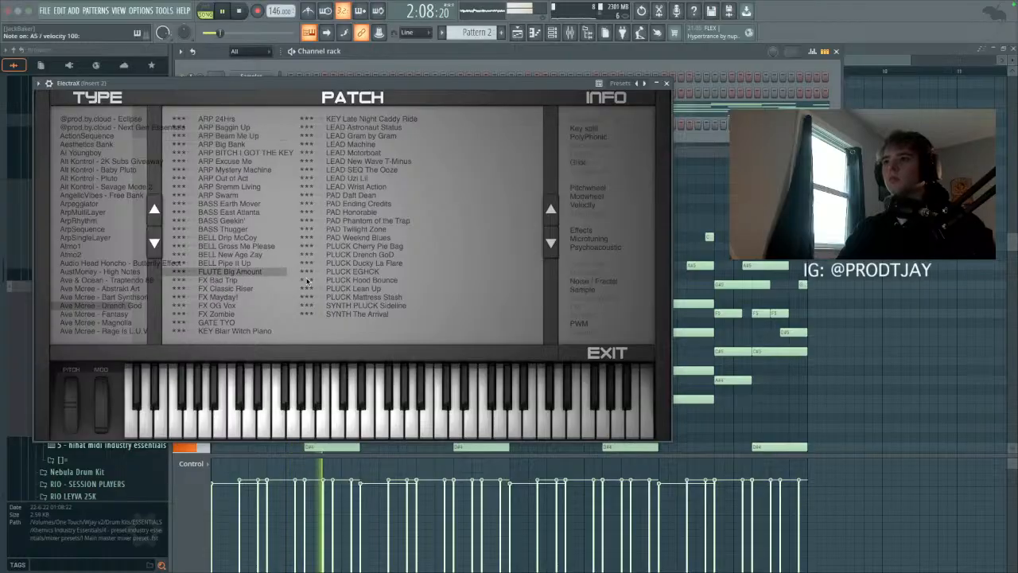
pyautogui.click(367, 170)
pyautogui.click(359, 154)
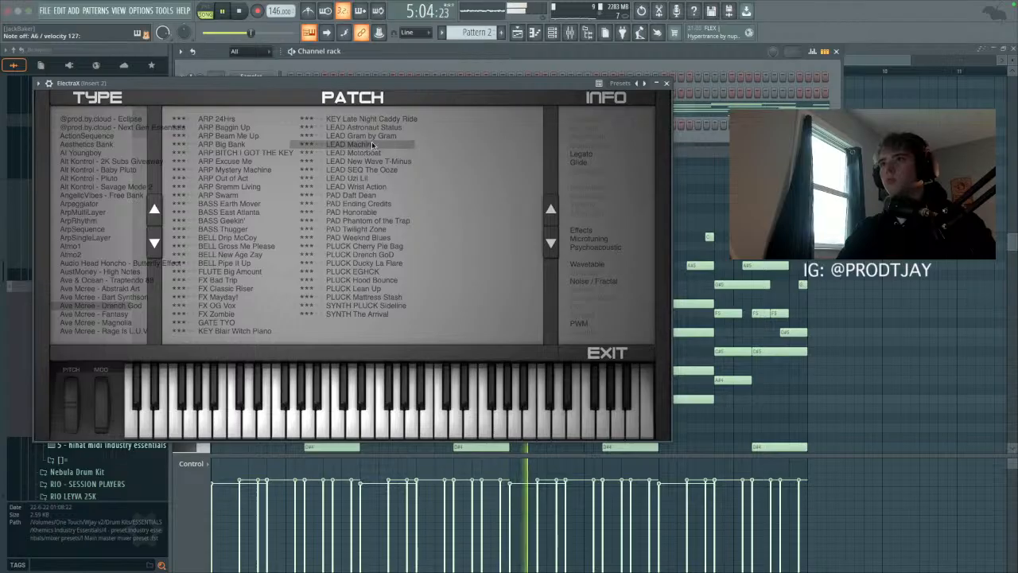
pyautogui.click(369, 136)
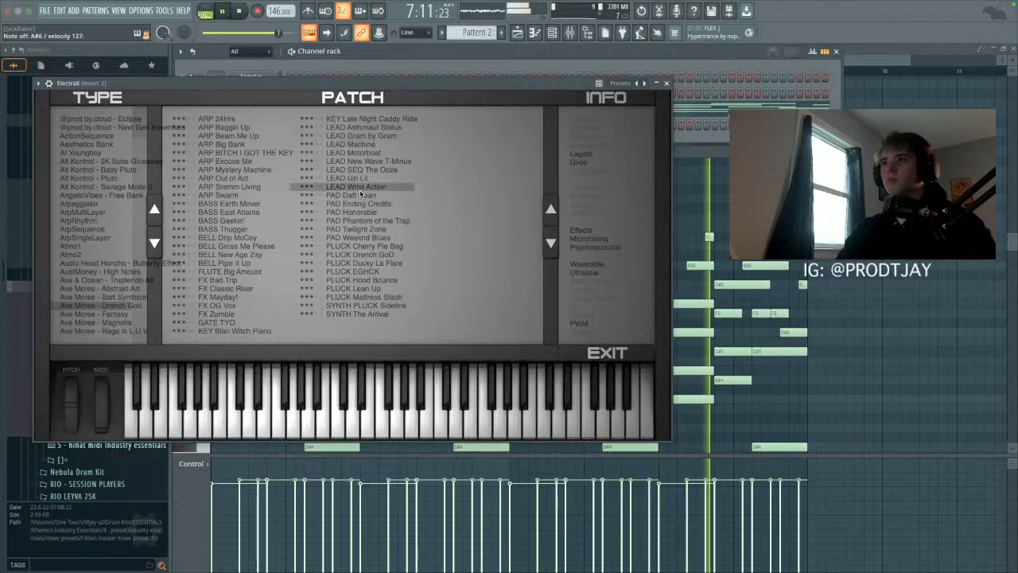
# Step: Audition patches in ElectraX's Ave Mcree - Fantasy bank and load bell - break
pyautogui.click(116, 315)
pyautogui.click(257, 162)
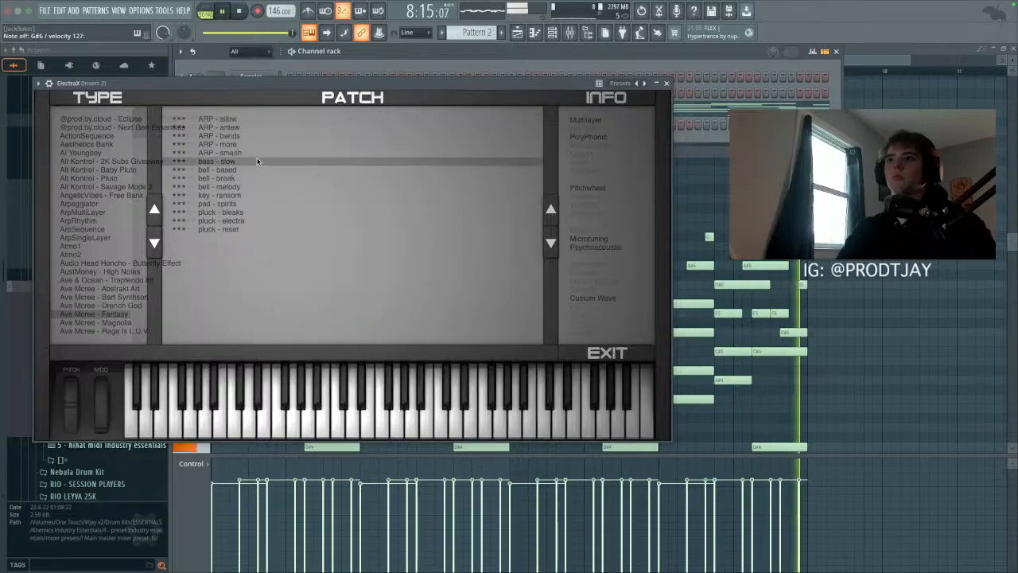
pyautogui.click(231, 169)
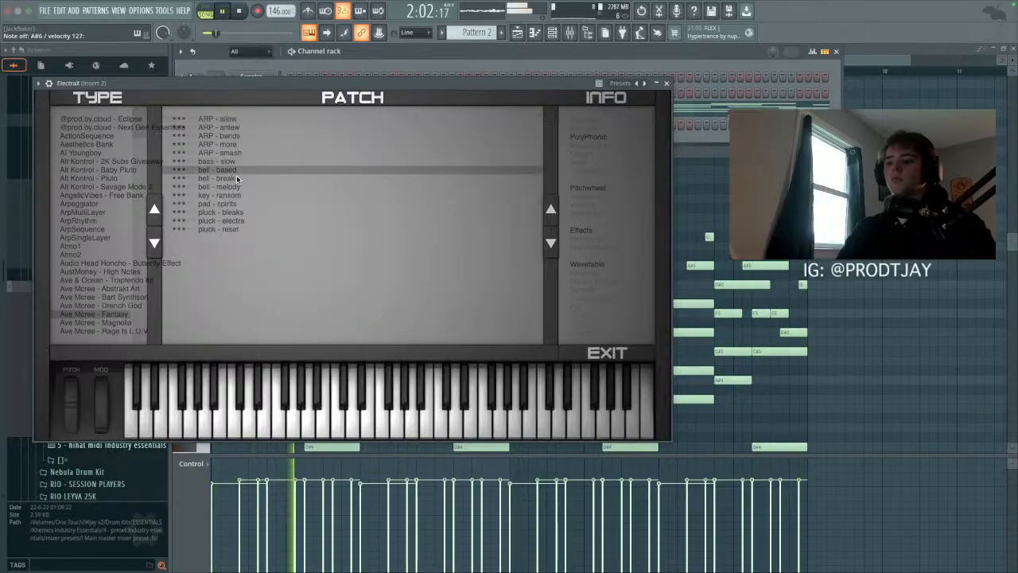
pyautogui.click(235, 180)
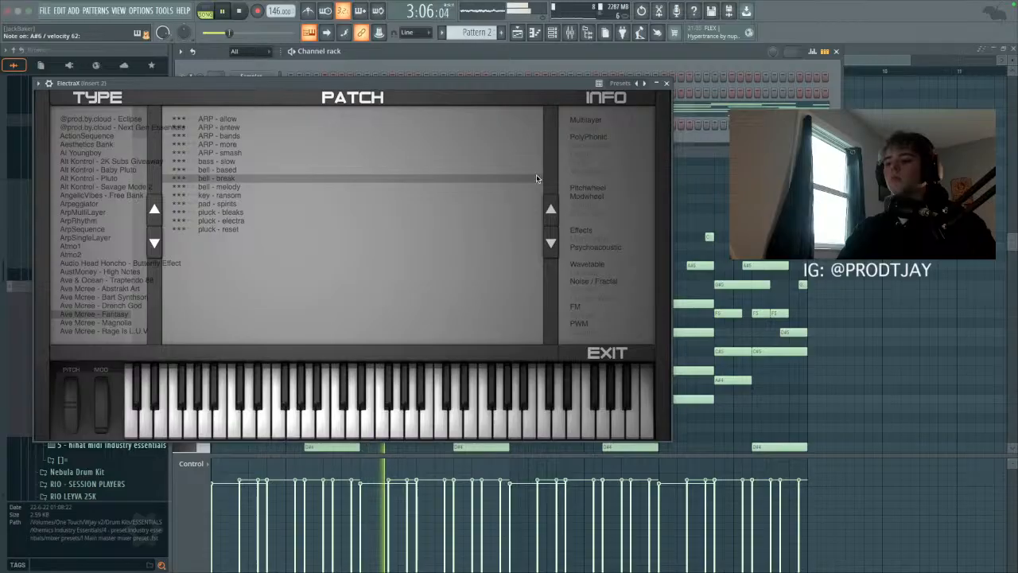
pyautogui.click(666, 85)
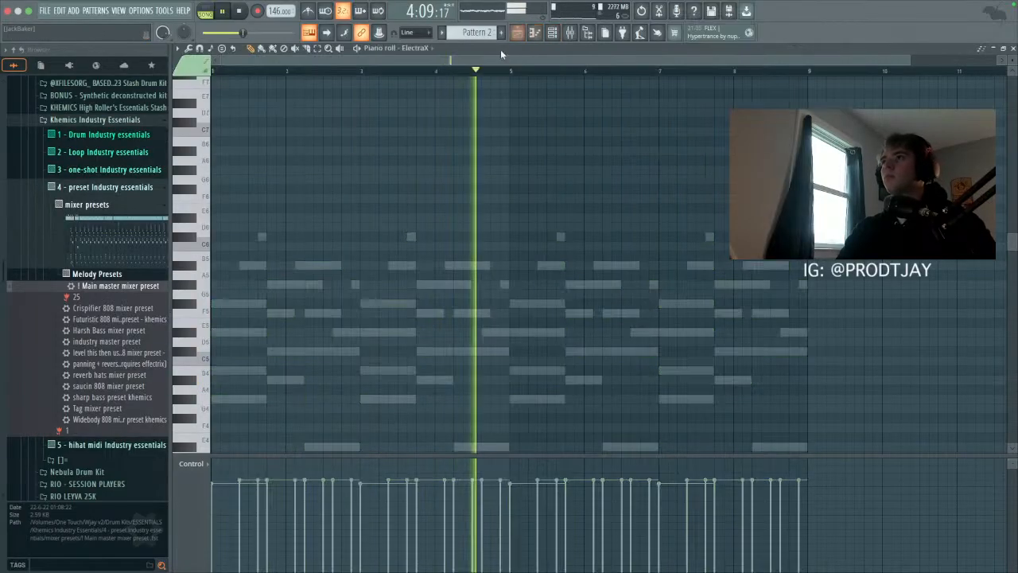
# Step: Write a one-bar ElectraX melody of A#6, F#6, C#7, G#6 and A#6, and duplicate it into bar 2
pyautogui.click(215, 151)
pyautogui.press('space')
pyautogui.click(223, 160)
pyautogui.moveTo(218, 194); pyautogui.dragTo(228, 191)
pyautogui.press('space')
pyautogui.click(248, 169)
pyautogui.click(251, 122)
pyautogui.click(275, 150)
pyautogui.click(289, 133)
pyautogui.press('super+l')
pyautogui.rightClick(314, 130)
pyautogui.press('super+b')
# Step: Replace bar 2's C#7 with D#6 and lower its last A#6 note
pyautogui.click(362, 238)
pyautogui.rightClick(370, 236)
pyautogui.rightClick(317, 122)
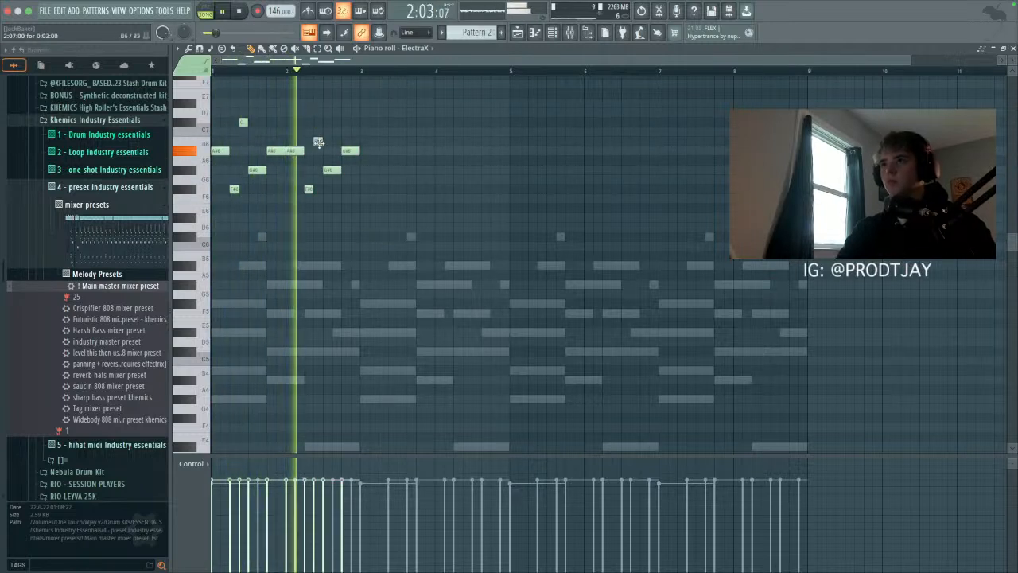
pyautogui.click(345, 217)
pyautogui.rightClick(349, 219)
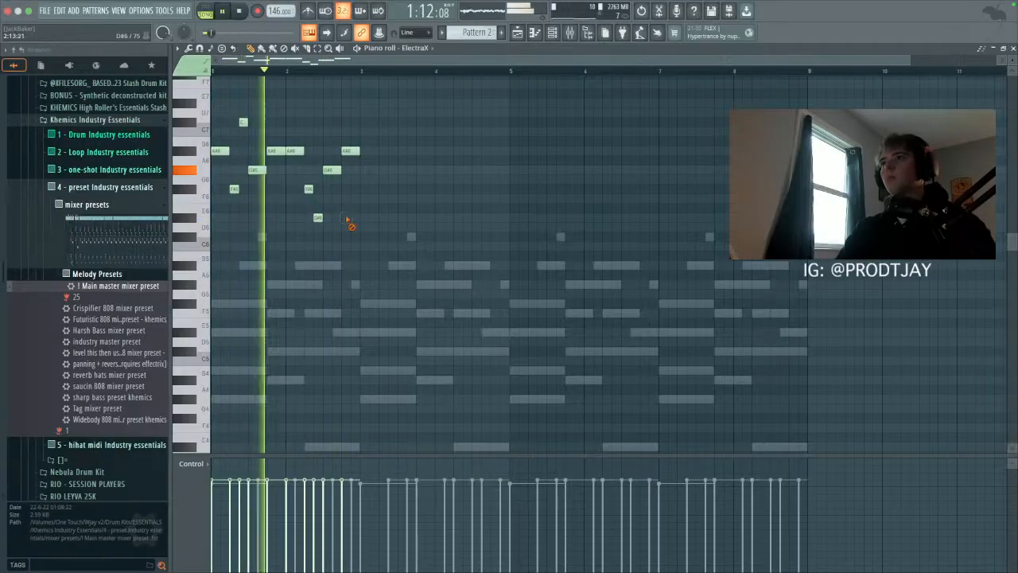
pyautogui.moveTo(350, 150); pyautogui.dragTo(350, 247)
# Step: Place the two-bar ElectraX melody's last note on A#5 and duplicate the melody until it fills eight bars
pyautogui.press('super+b')
pyautogui.press('space')
pyautogui.press('super+z')
pyautogui.press('space')
pyautogui.press('super+b')
pyautogui.click(404, 294)
pyautogui.rightClick(404, 293)
pyautogui.press('super+b')
pyautogui.click(401, 277)
pyautogui.rightClick(411, 275)
# Step: Route ElectraX back to mixer insert 1 and transpose its melody up one octave
pyautogui.click(552, 32)
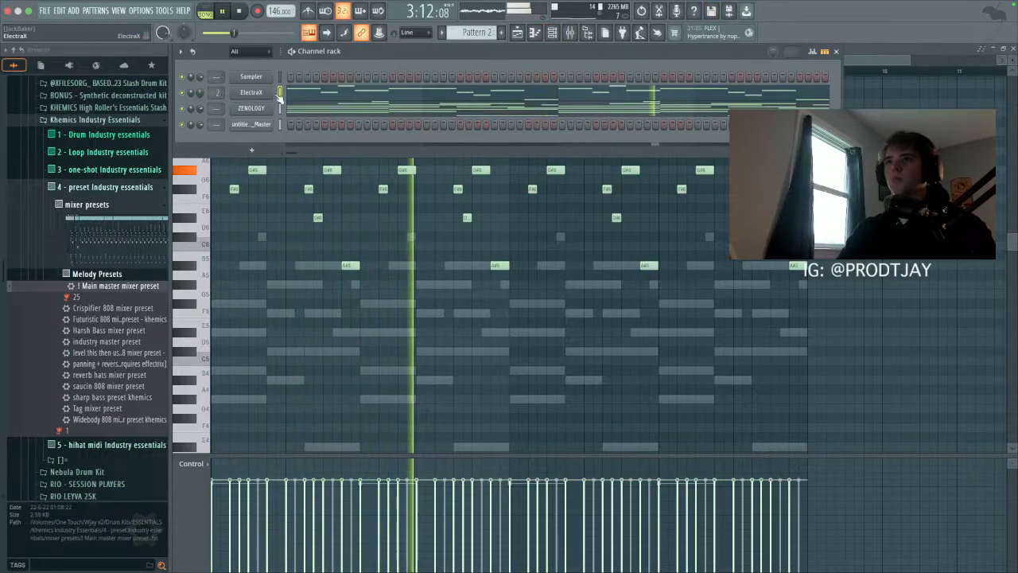
pyautogui.click(571, 34)
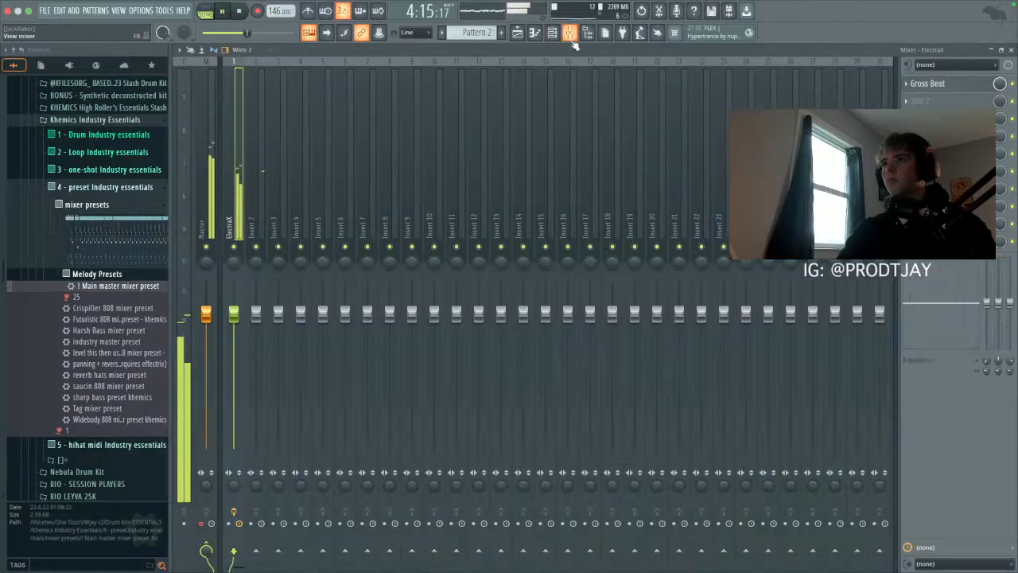
pyautogui.click(535, 32)
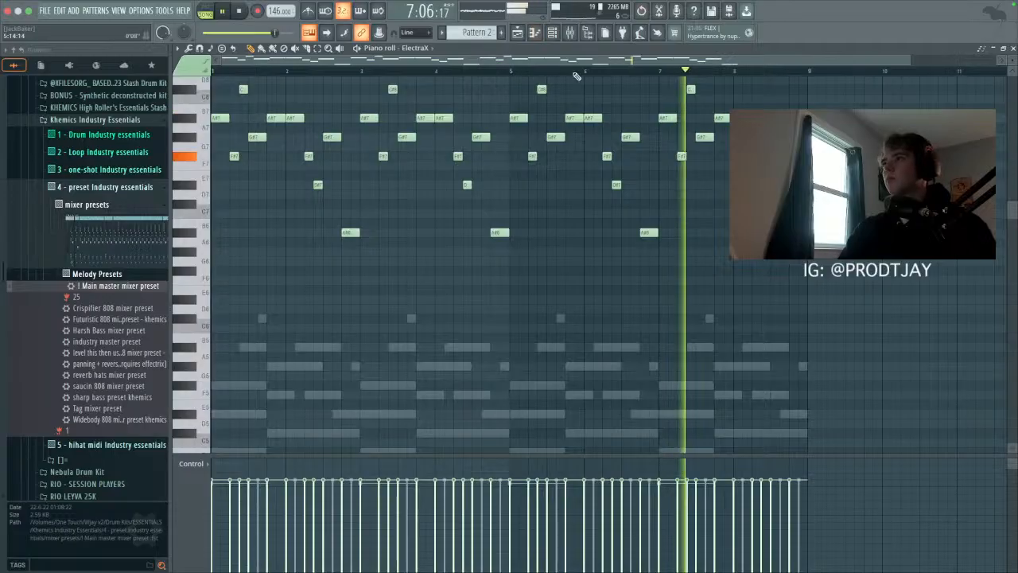
# Step: In Gross Beat on the ElectraX insert, set the time slot to Empty and the volume slot to Saw Gate 2
pyautogui.click(570, 33)
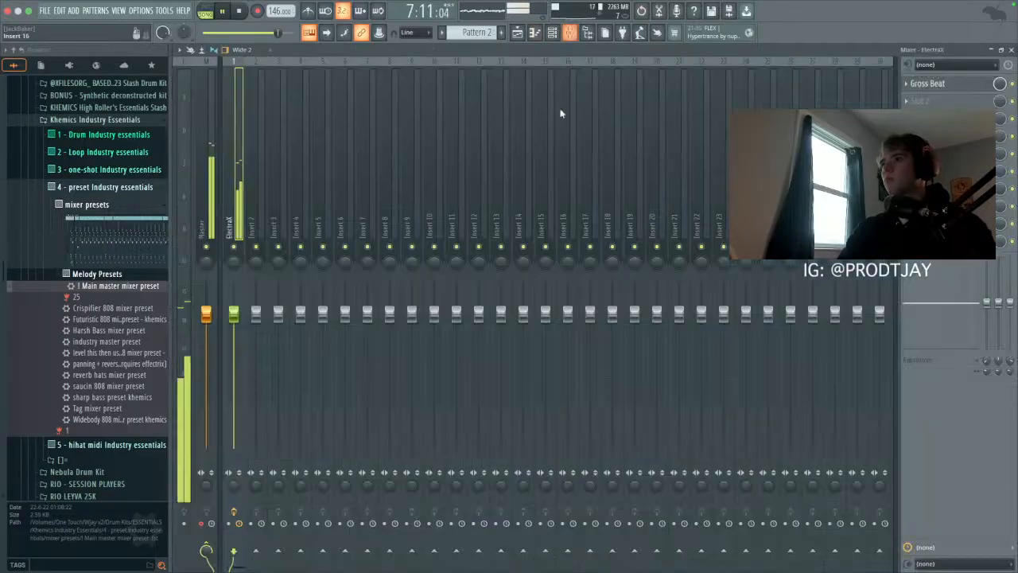
pyautogui.click(951, 87)
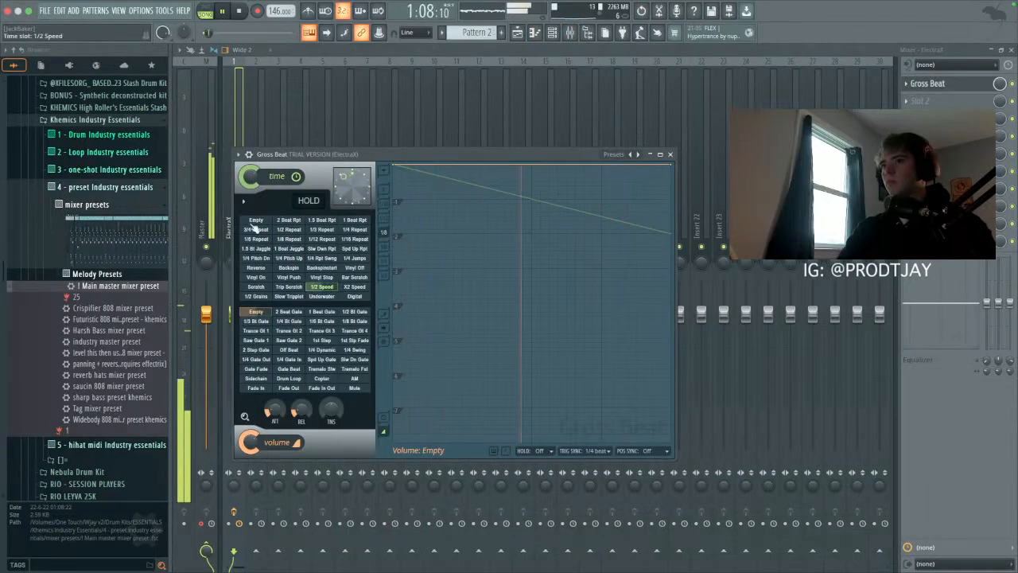
pyautogui.click(255, 221)
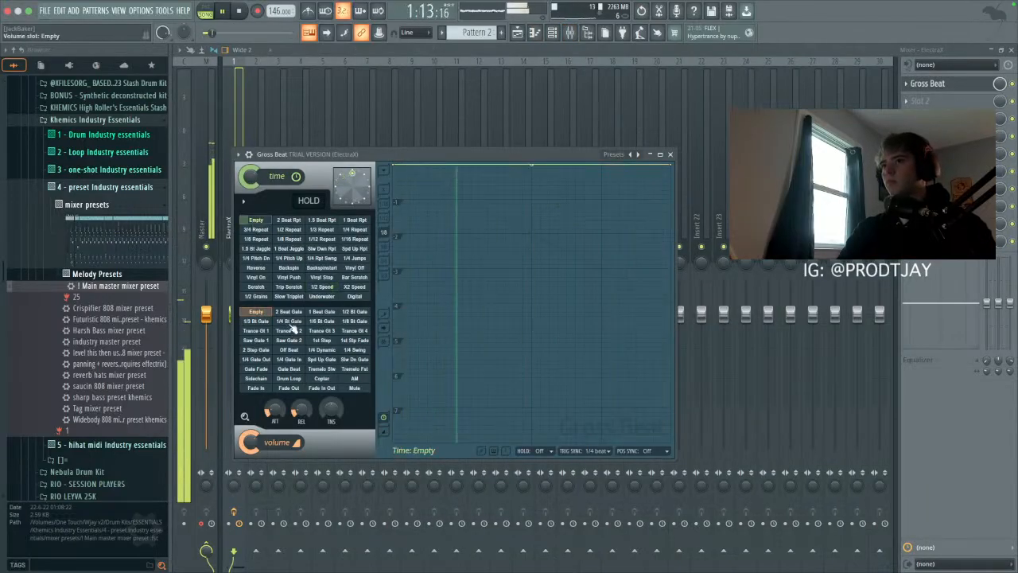
pyautogui.click(323, 312)
pyautogui.click(290, 341)
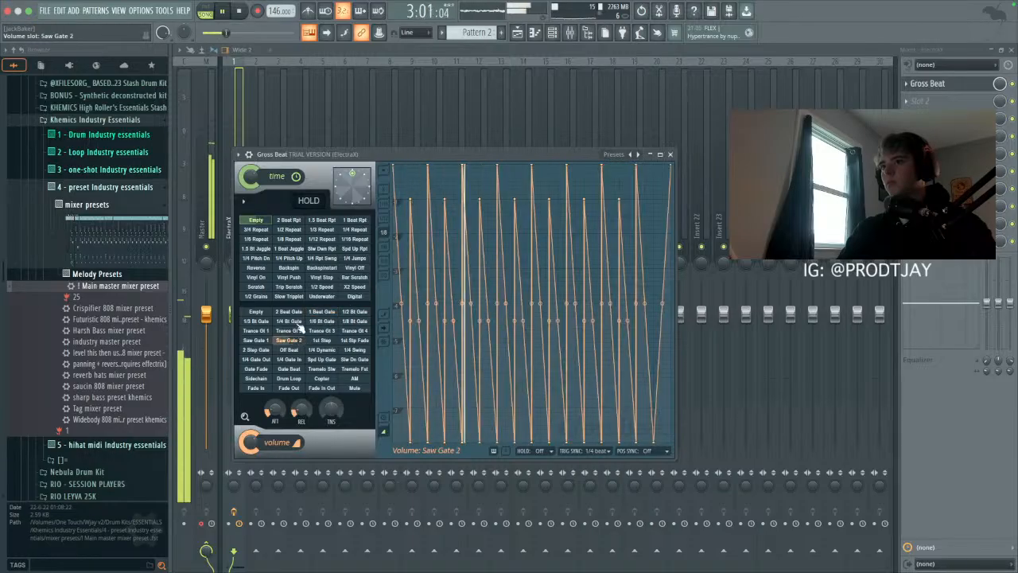
pyautogui.click(671, 154)
# Step: Add a second ElectraX channel, route it to mixer insert 2, and load PAD - UDig from the Ave Mcree - Magnolia bank
pyautogui.click(552, 32)
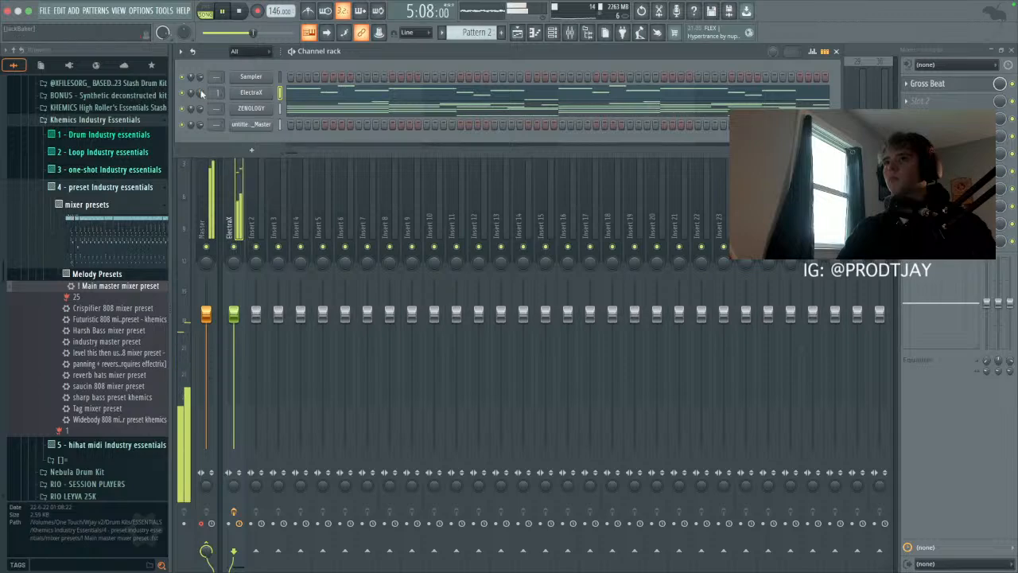
pyautogui.rightClick(259, 106)
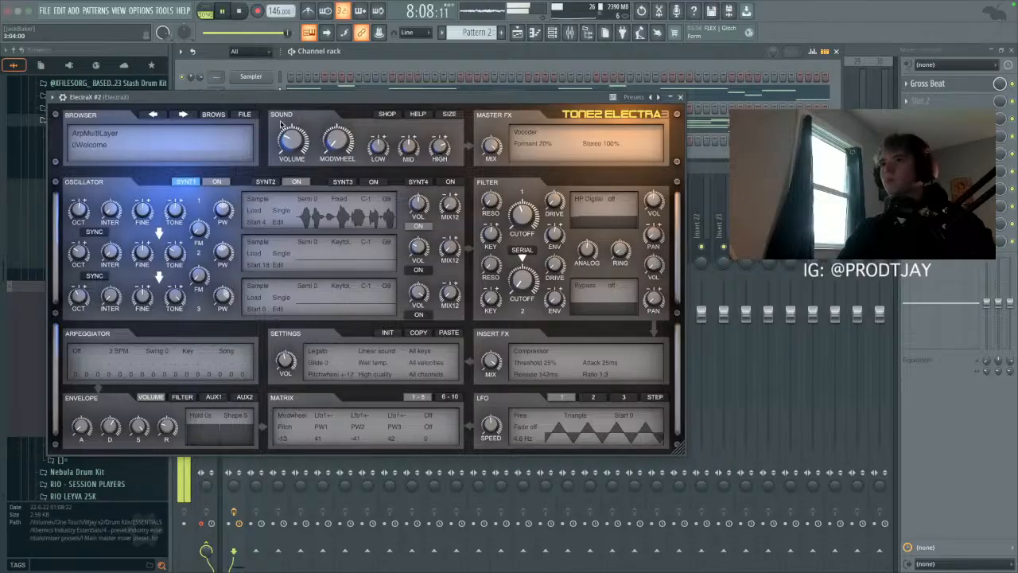
pyautogui.click(217, 116)
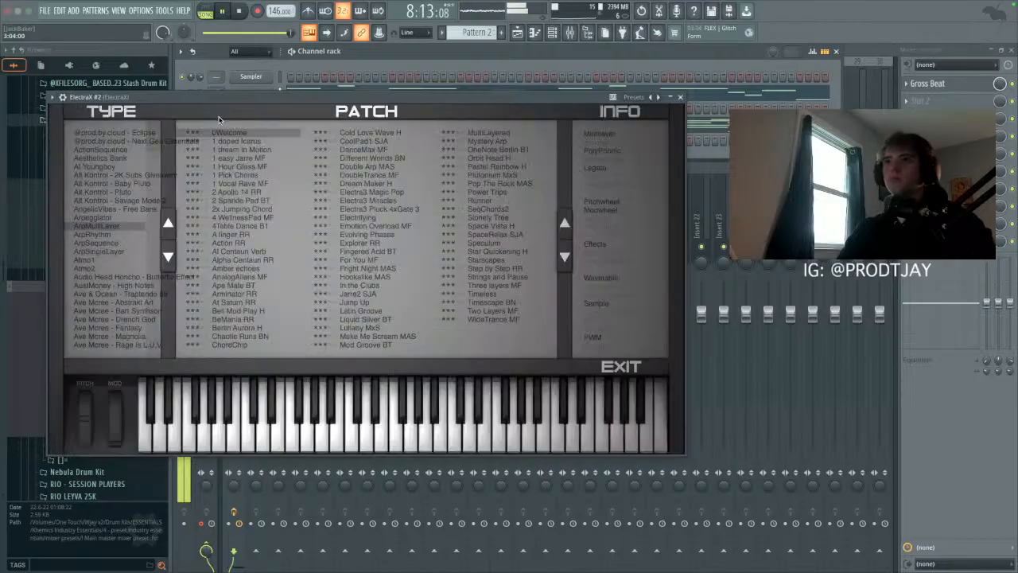
pyautogui.click(127, 320)
pyautogui.click(111, 336)
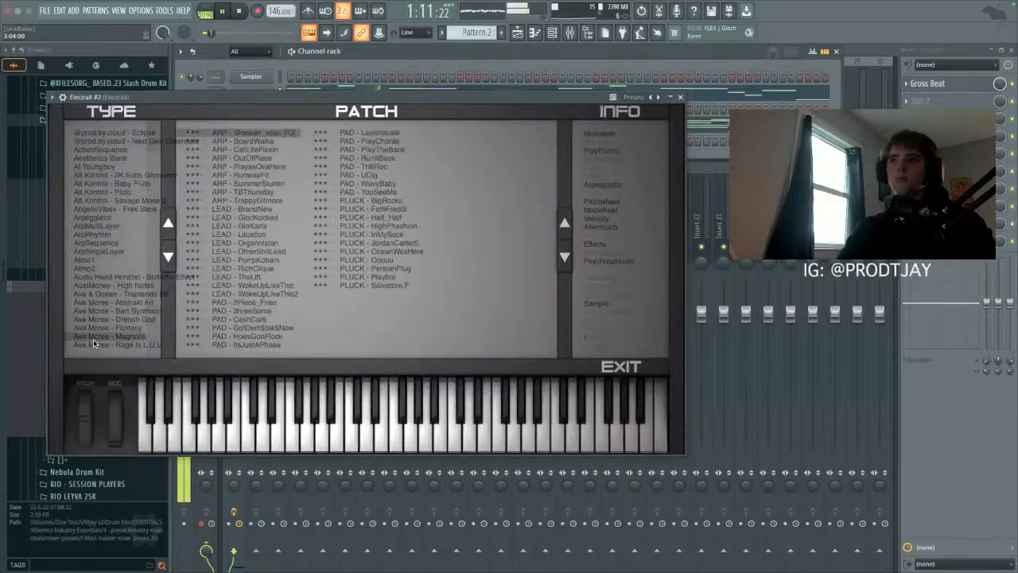
pyautogui.click(278, 217)
pyautogui.moveTo(389, 99); pyautogui.dragTo(386, 114)
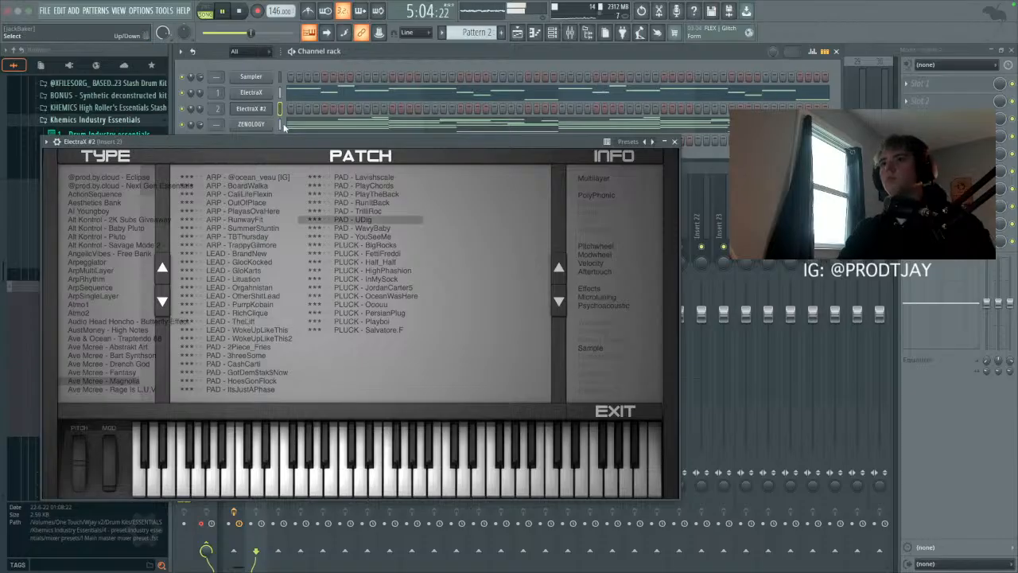
# Step: Paste the copied chord notes into ElectraX #2 and load Pluck - 90s Baby from the Ave Mcree - Rage is L.U.V bank
pyautogui.click(280, 109)
pyautogui.press('super+v')
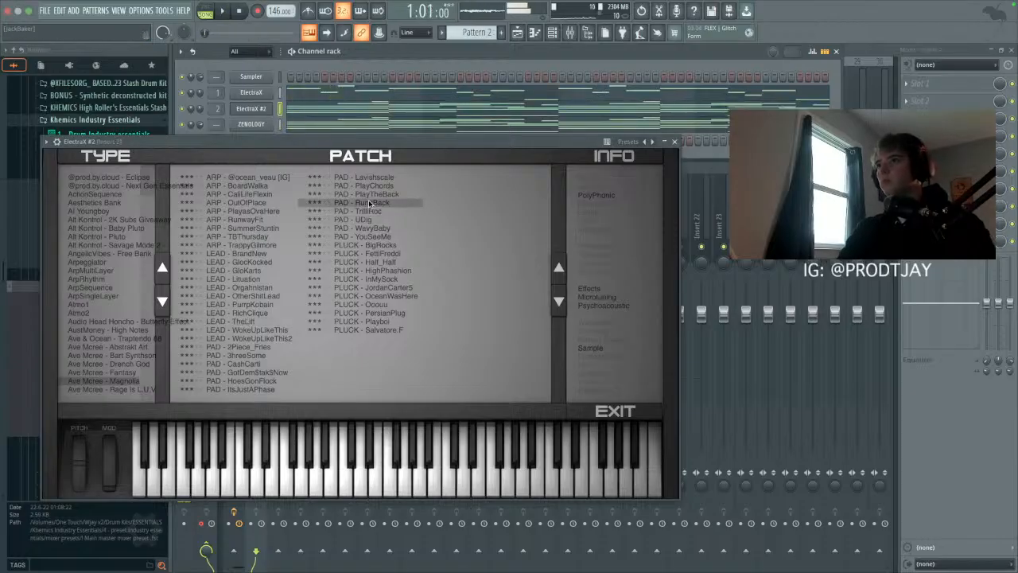
pyautogui.click(126, 356)
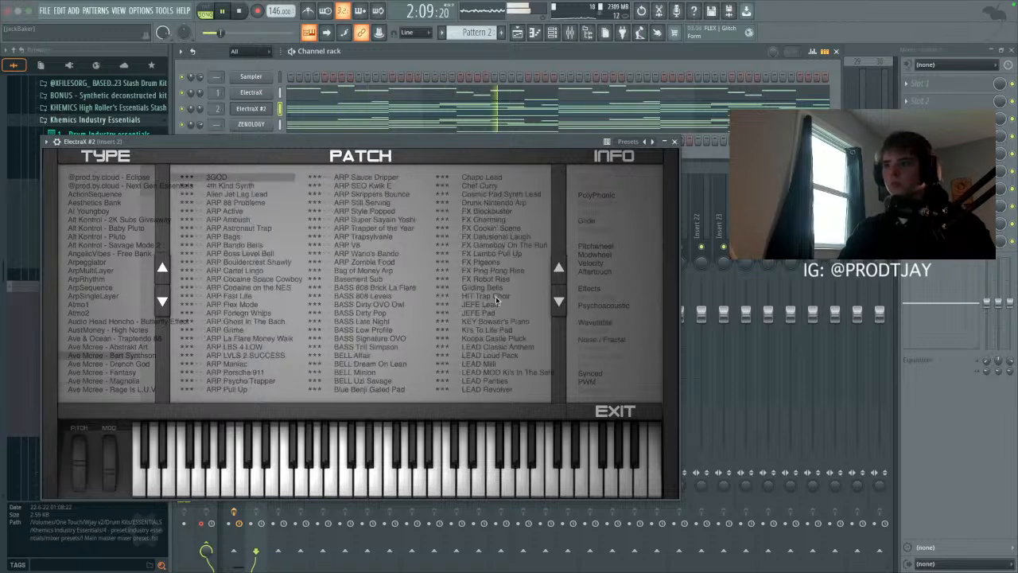
pyautogui.click(161, 300)
pyautogui.click(162, 300)
pyautogui.click(162, 300)
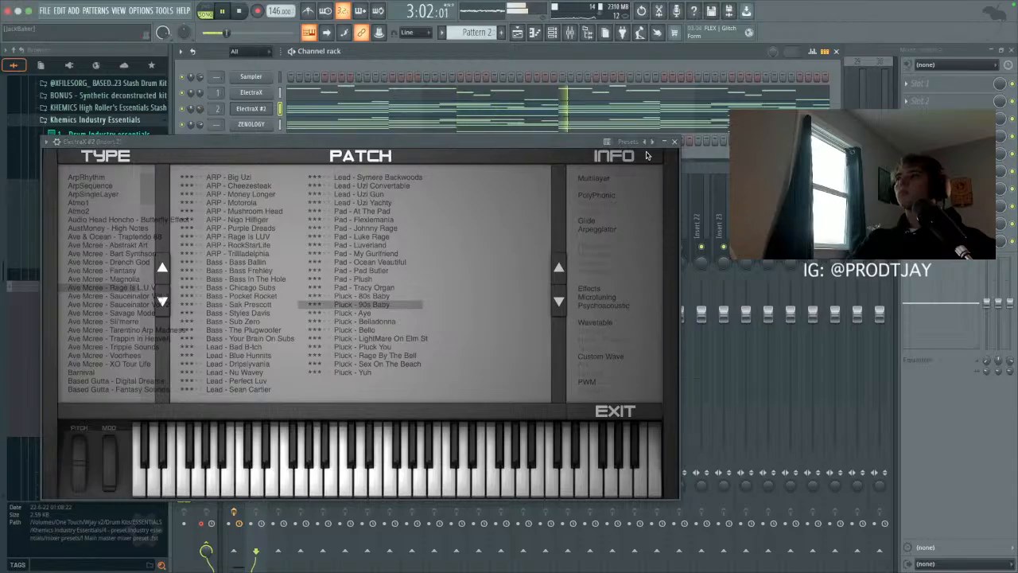
pyautogui.click(676, 141)
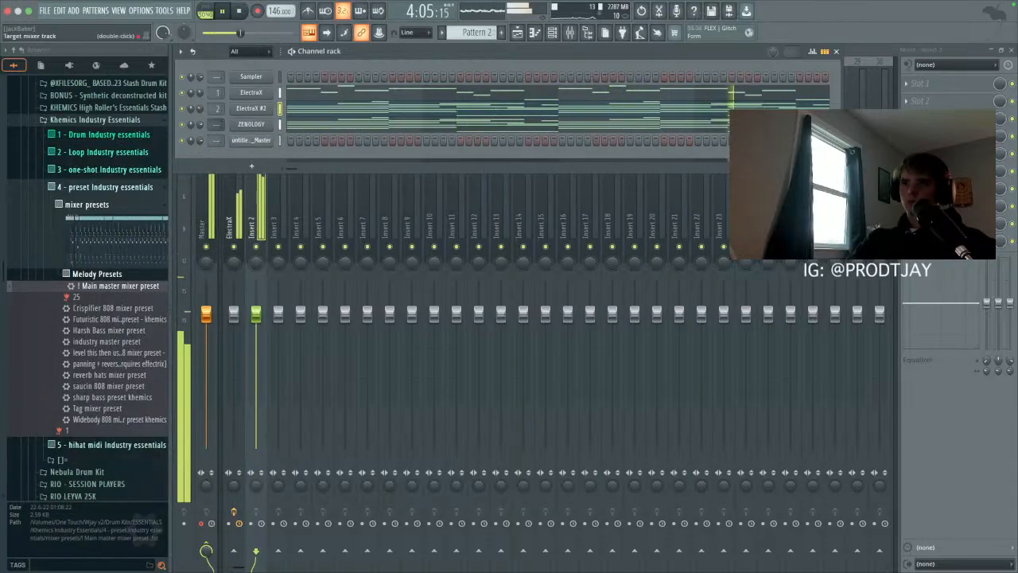
# Step: Route ZENOLOGY to mixer insert 3 and the audio clip to insert 4, and clone the ZENOLOGY channel
pyautogui.scroll(1, 217, 124)
pyautogui.scroll(4, 217, 140)
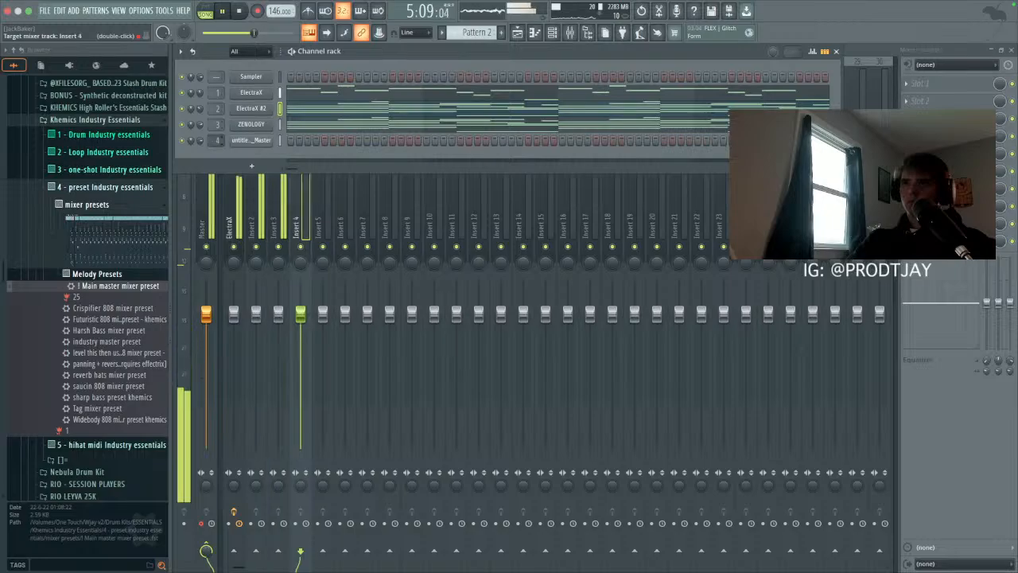
pyautogui.rightClick(249, 128)
pyautogui.click(301, 235)
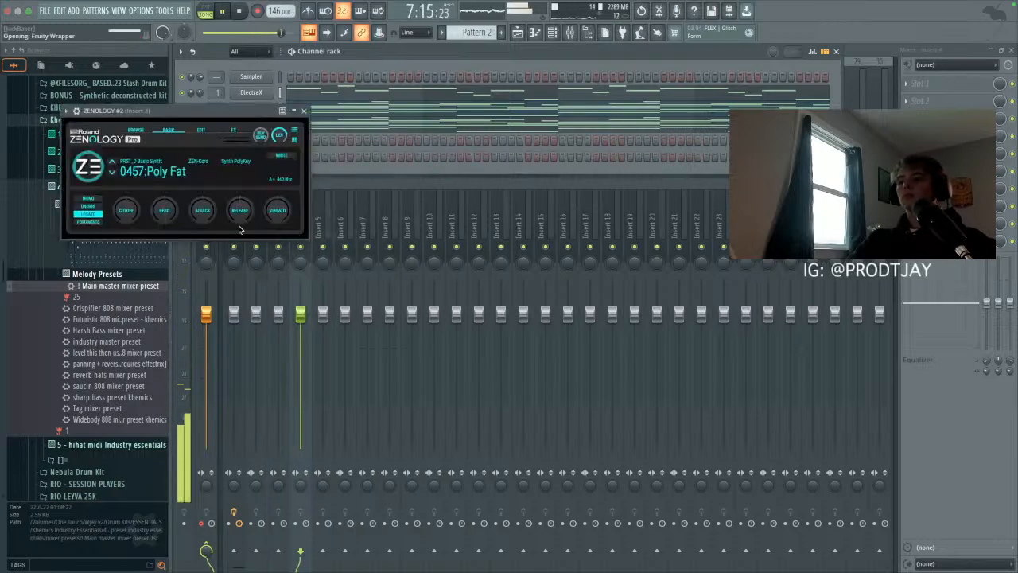
# Step: Audition the Synth Lead presets in ZENOLOGY #2, including OSC Sync, Super Saw Lead and AX Classic Lead, and load Alpha Split
pyautogui.click(82, 169)
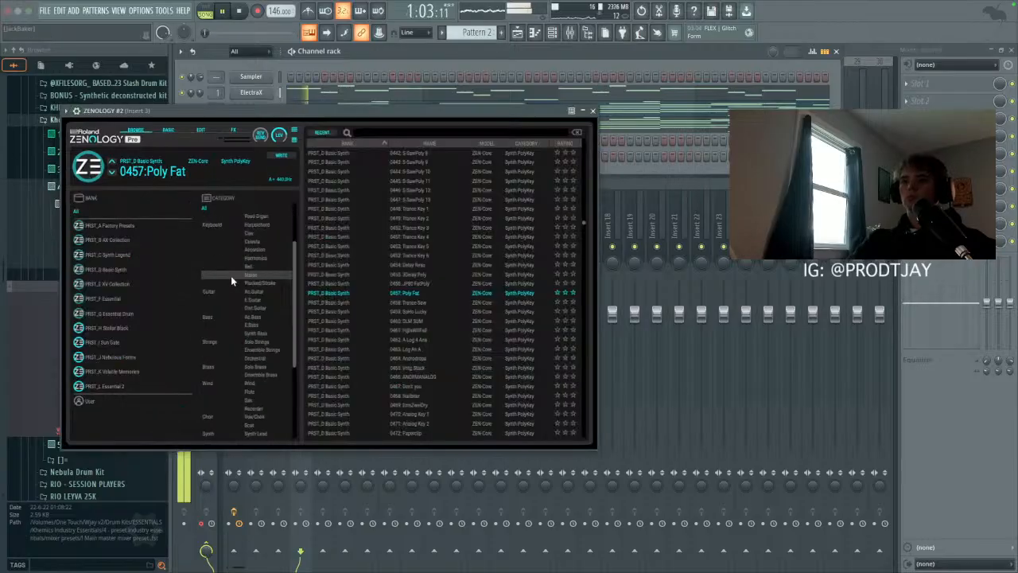
pyautogui.scroll(-1, 262, 338)
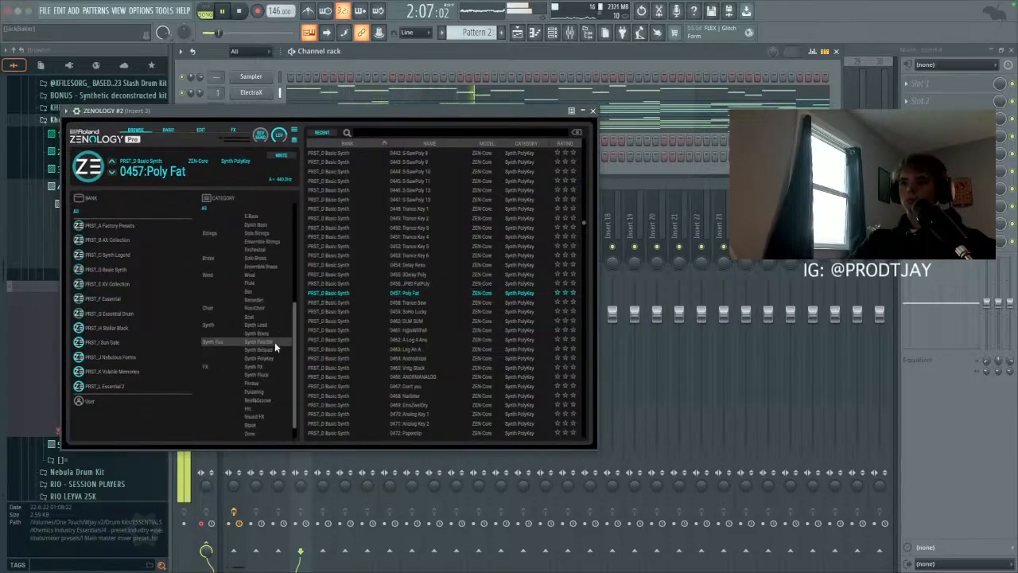
pyautogui.click(255, 325)
pyautogui.click(418, 265)
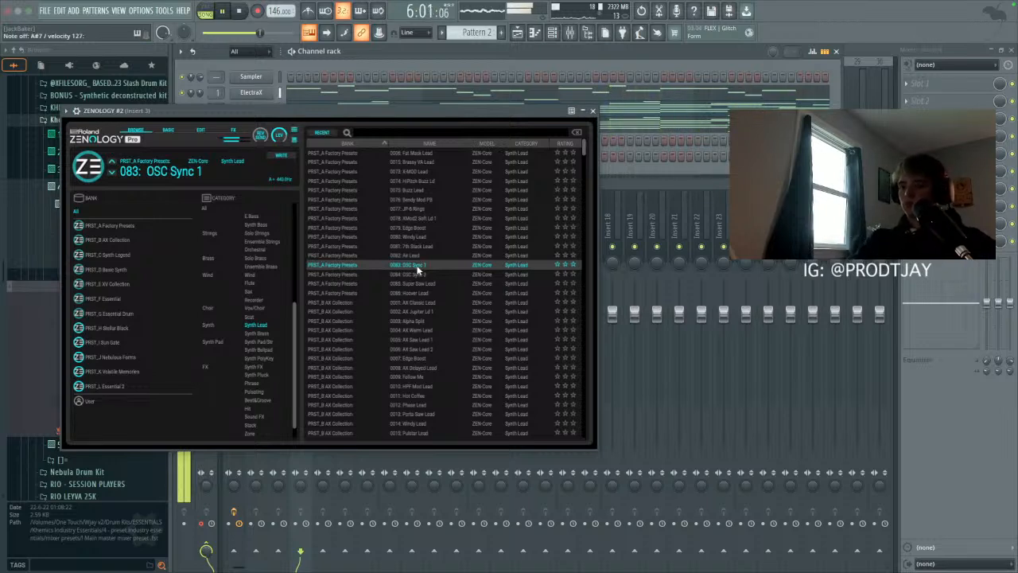
pyautogui.click(417, 274)
pyautogui.click(419, 283)
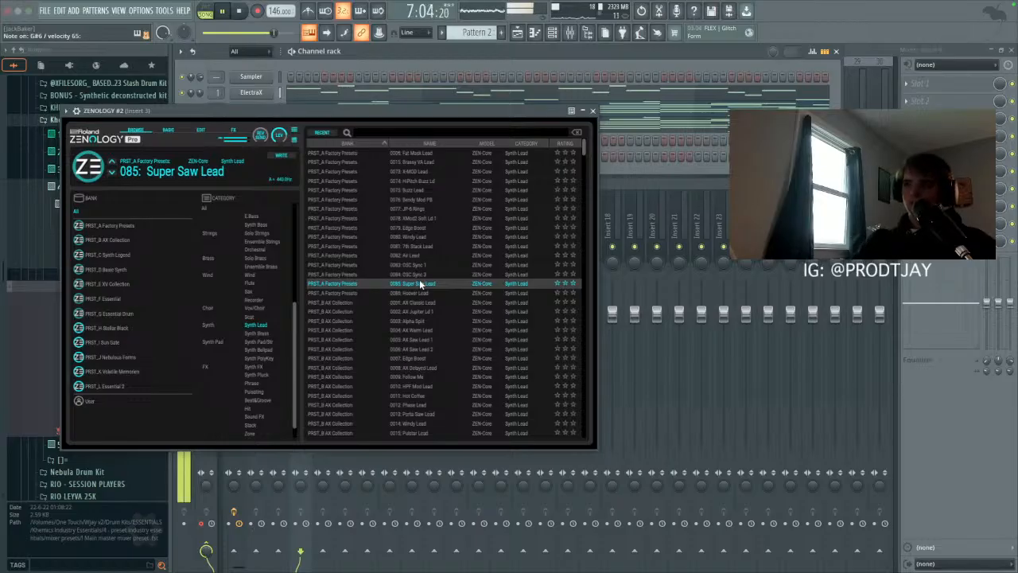
pyautogui.click(413, 302)
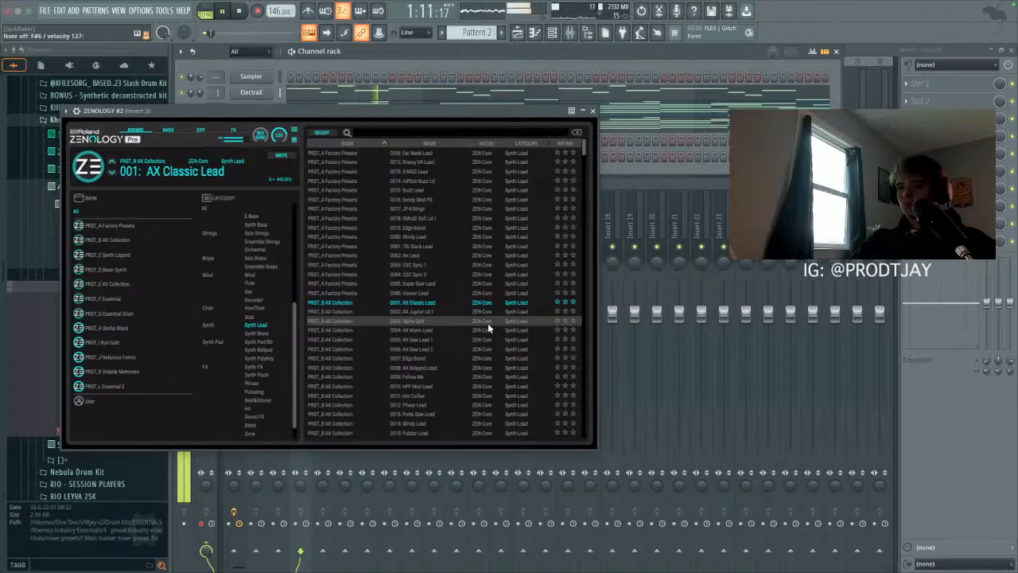
pyautogui.click(467, 323)
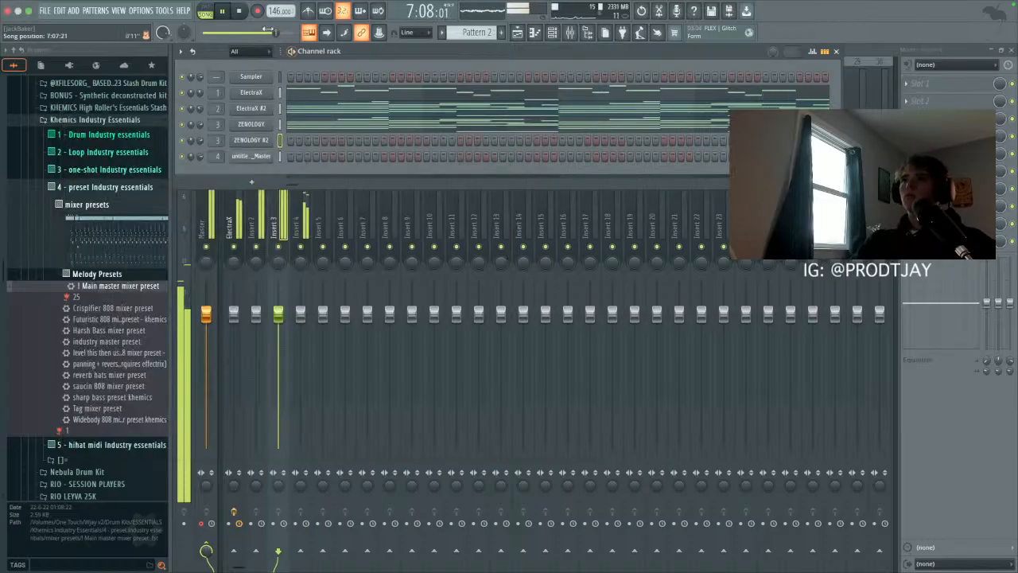
# Step: Record a lead melody of about three bars live on ZENOLOGY #2 over the playing loop
pyautogui.click(238, 11)
pyautogui.click(257, 10)
pyautogui.click(509, 347)
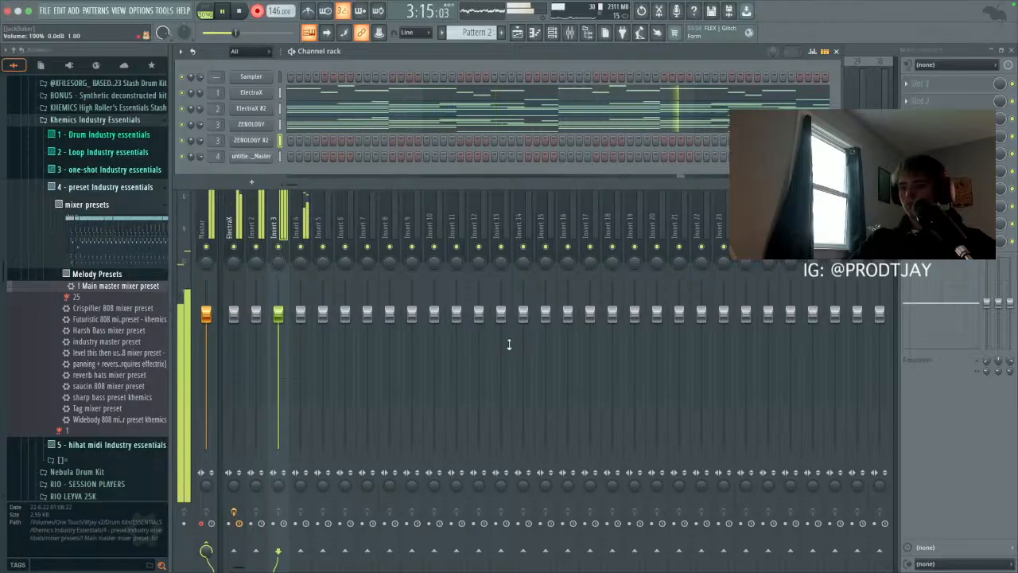
pyautogui.press('space')
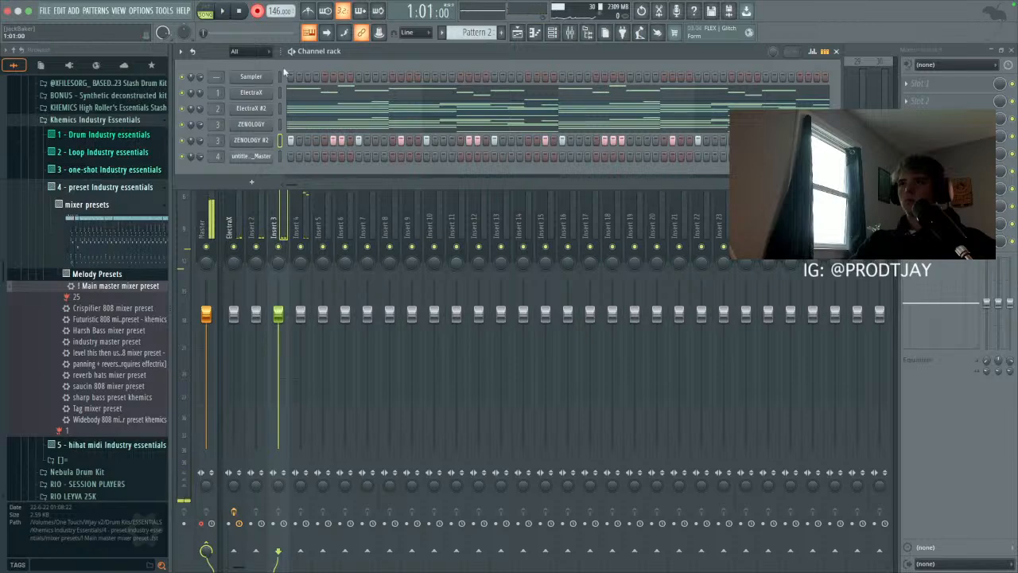
# Step: Open the recorded ZENOLOGY #2 melody in the piano roll and quantize the first bar's A#6 note to mid-bar
pyautogui.press('space')
pyautogui.click(534, 32)
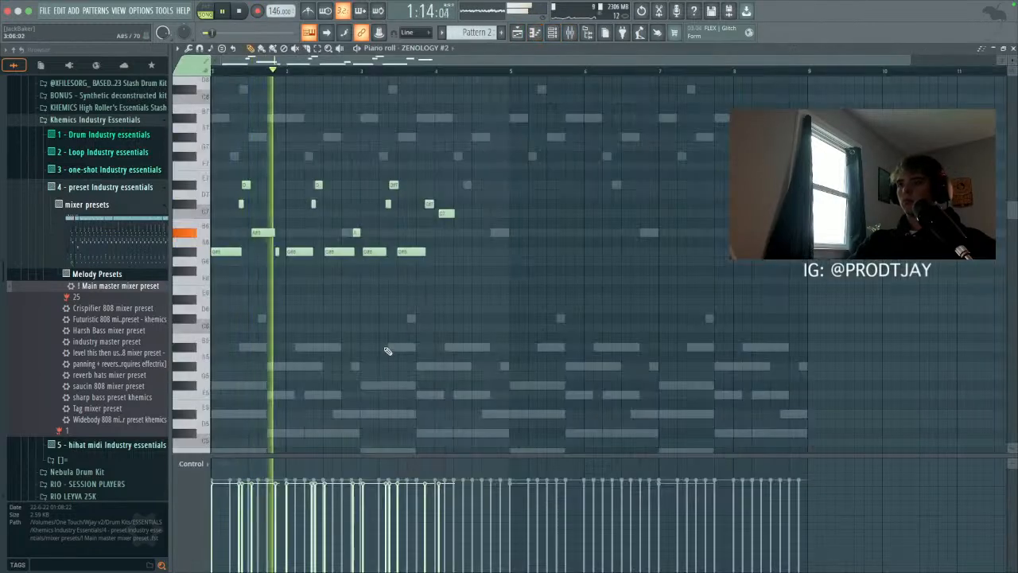
pyautogui.scroll(-3, 374, 342)
pyautogui.press('space')
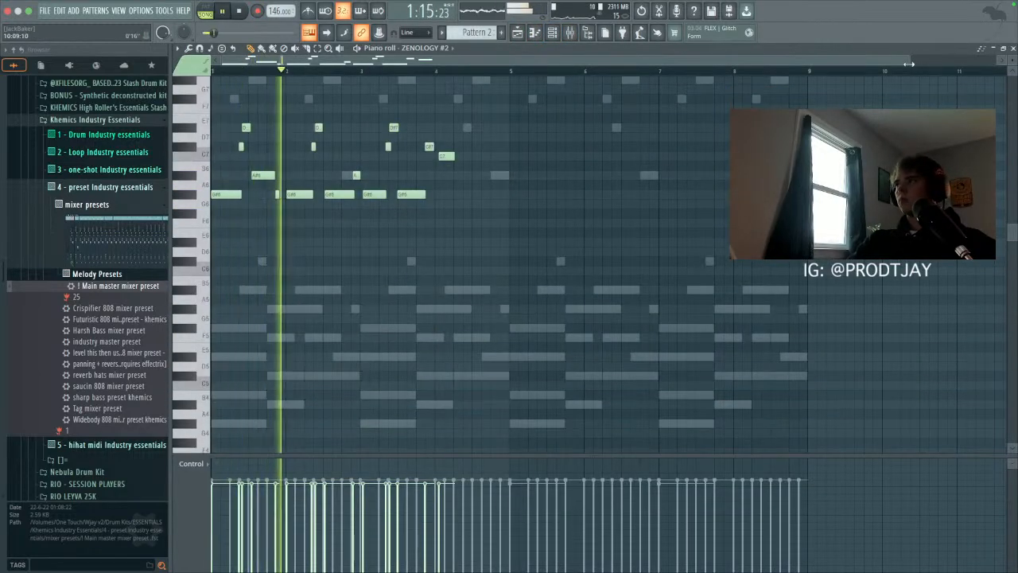
pyautogui.press('space')
pyautogui.moveTo(909, 60); pyautogui.dragTo(552, 121)
pyautogui.press('space')
pyautogui.scroll(2, 552, 121)
pyautogui.moveTo(264, 134); pyautogui.dragTo(329, 161)
pyautogui.hotkey('ctrl', 'q')
pyautogui.hotkey('shift', 'Left')
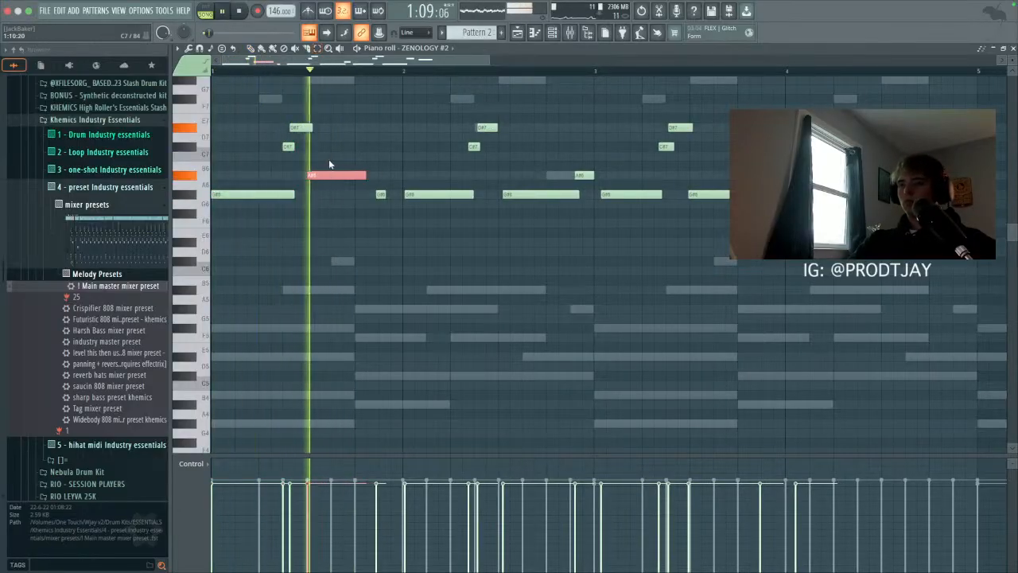
# Step: Lower the short last note of bar 1 to F#6 and extend it and the A#6 until each meets the next note
pyautogui.moveTo(381, 194); pyautogui.dragTo(396, 214)
pyautogui.hotkey('ctrl', 'l')
pyautogui.moveTo(340, 145); pyautogui.dragTo(415, 180)
pyautogui.hotkey('ctrl', 'l')
pyautogui.hotkey('ctrl', 'q')
# Step: Quantize the second bar's notes, including the D#7 and the closing A#6
pyautogui.moveTo(460, 139); pyautogui.dragTo(565, 214)
pyautogui.hotkey('ctrl', 'q')
pyautogui.click(487, 130)
pyautogui.hotkey('ctrl', 'q')
pyautogui.click(588, 174)
pyautogui.hotkey('ctrl', 'q')
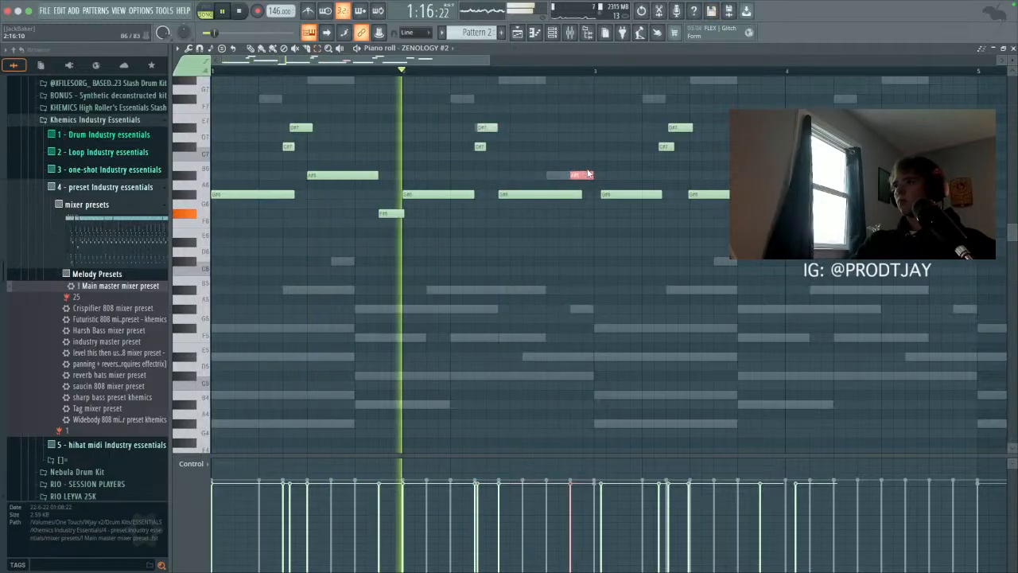
# Step: Delete the recorded notes after bar 2 and duplicate the first two bars into bars 3 and 4
pyautogui.moveTo(600, 124); pyautogui.dragTo(819, 219)
pyautogui.press('Delete')
pyautogui.hotkey('ctrl', 'b')
# Step: Raise the first note of bar 3 an octave and lower it two semitones to F#7
pyautogui.click(720, 265)
pyautogui.scroll(2, 720, 267)
pyautogui.click(640, 249)
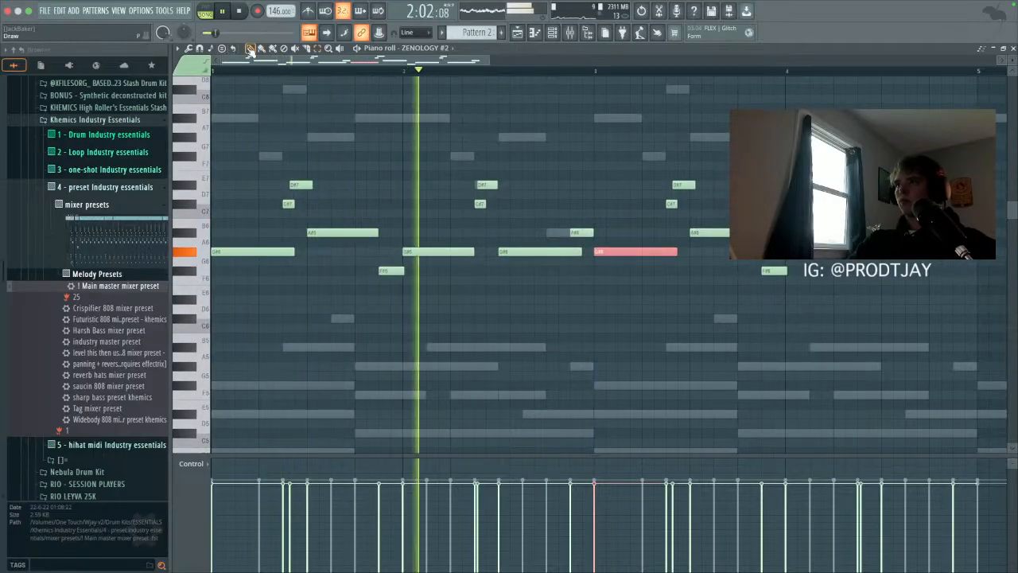
pyautogui.hotkey('ctrl', 'Up')
pyautogui.hotkey('shift', 'Down')
pyautogui.hotkey('shift', 'Down')
pyautogui.press('space')
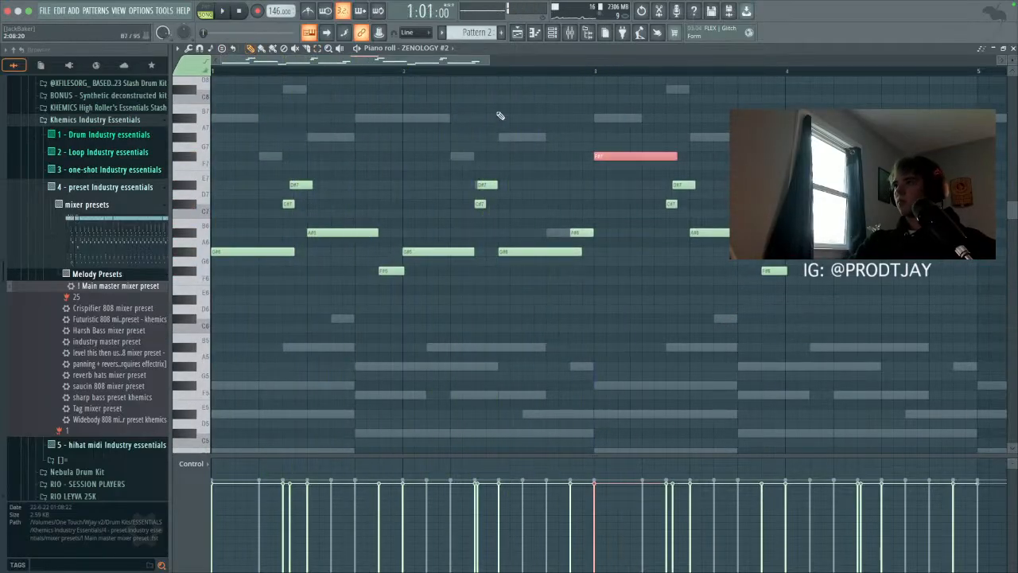
# Step: Add a short F7 note in bar 3 and shorten the F#7 so it ends where the F7 begins
pyautogui.click(643, 166)
pyautogui.click(594, 71)
pyautogui.press('space')
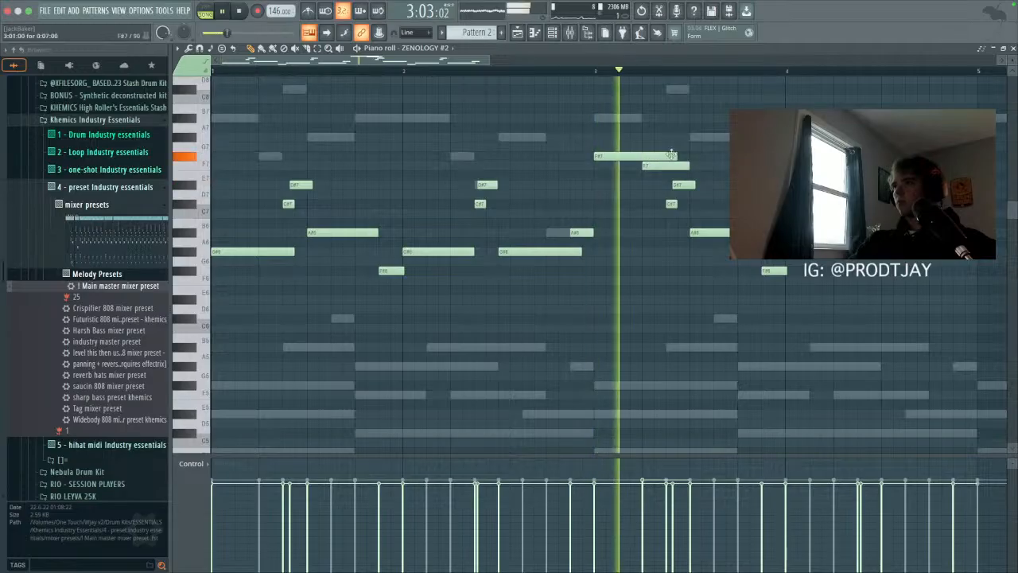
pyautogui.scroll(-1, 779, 374)
pyautogui.press('space')
pyautogui.press('space')
pyautogui.press('space')
pyautogui.press('space')
pyautogui.moveTo(616, 165); pyautogui.dragTo(578, 156)
pyautogui.press('space')
pyautogui.press('space')
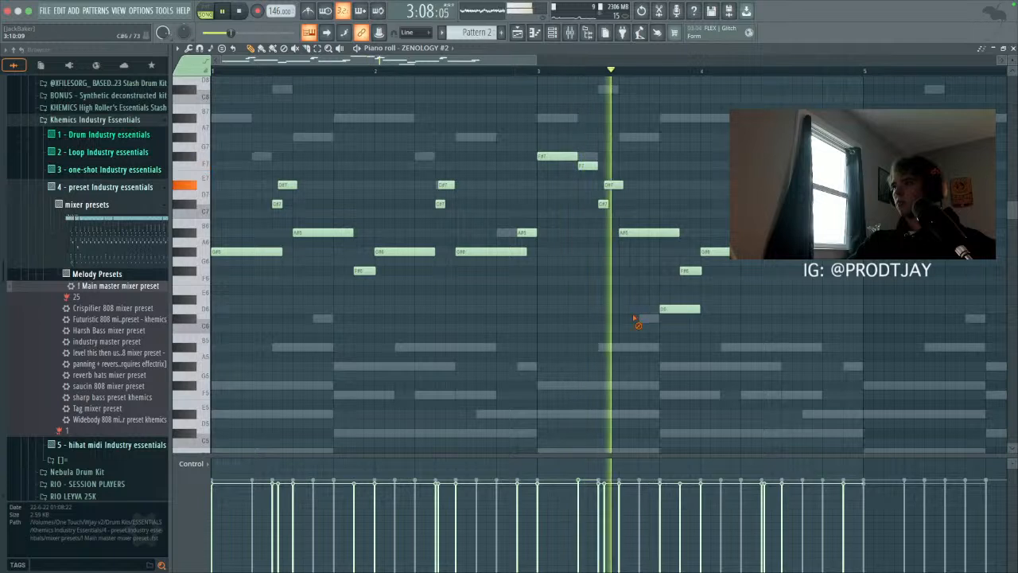
# Step: Add high A#7 and G#7 notes near the start of bar 4
pyautogui.click(725, 108)
pyautogui.press('space')
pyautogui.press('space')
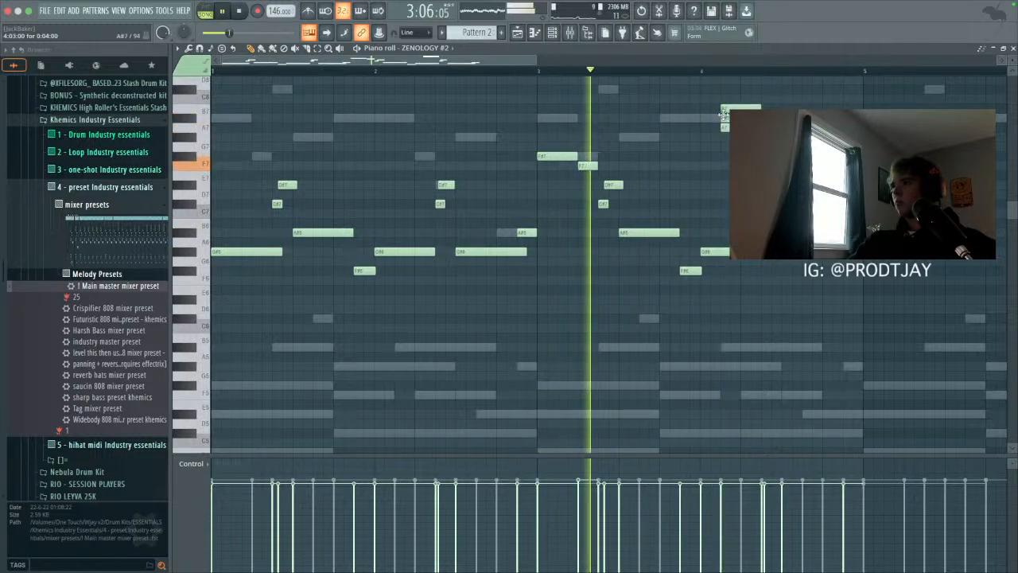
pyautogui.moveTo(732, 108); pyautogui.dragTo(731, 118)
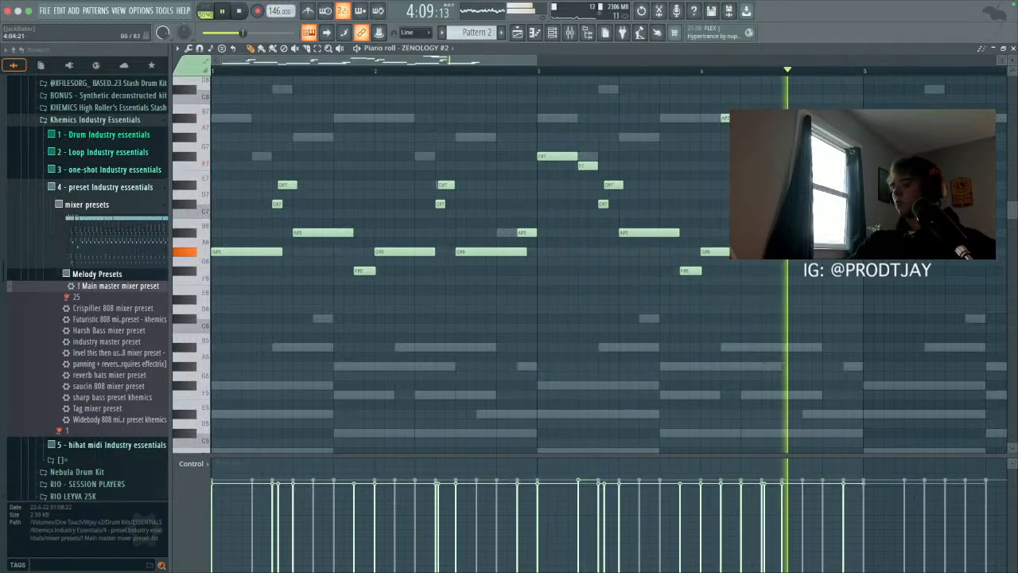
# Step: Duplicate the four-bar ZENOLOGY #2 melody so it fills eight bars, and clear the selection
pyautogui.scroll(-1, 692, 323)
pyautogui.hotkey('ctrl', 'b')
pyautogui.hotkey('ctrl', 'd')
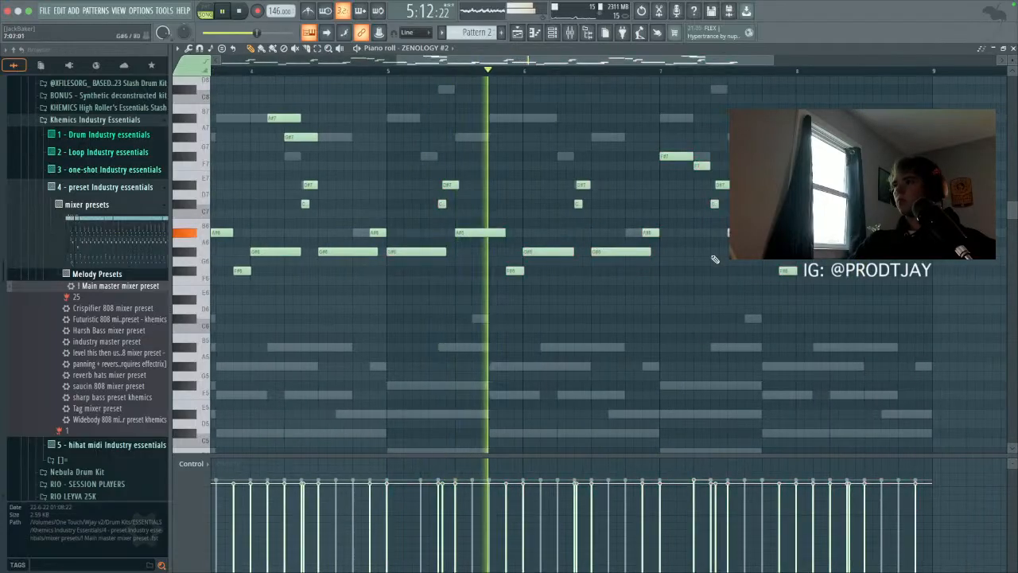
# Step: Route ZENOLOGY #2 to mixer insert 5 and add Fruity Chorus in the insert's first effect slot
pyautogui.click(552, 32)
pyautogui.moveTo(215, 140)
pyautogui.mouseDown()
pyautogui.moveTo(215, 129)
pyautogui.moveTo(200, 145)
pyautogui.mouseUp()
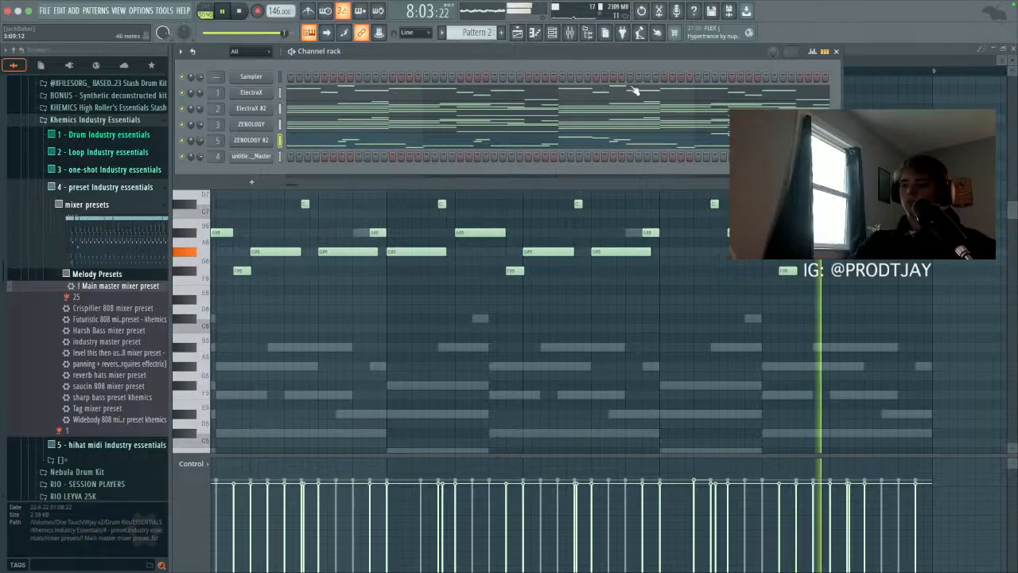
pyautogui.click(570, 32)
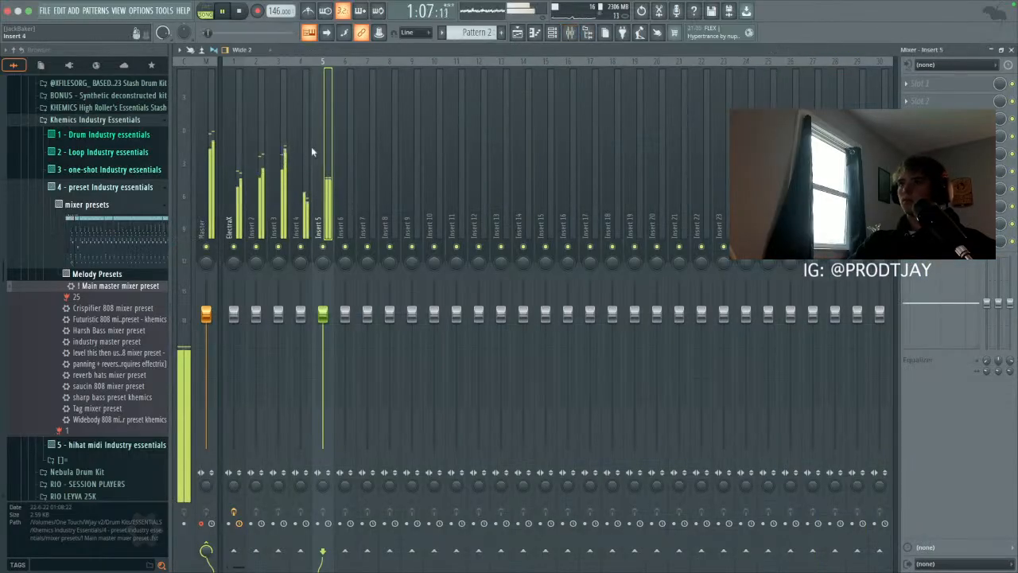
pyautogui.click(962, 85)
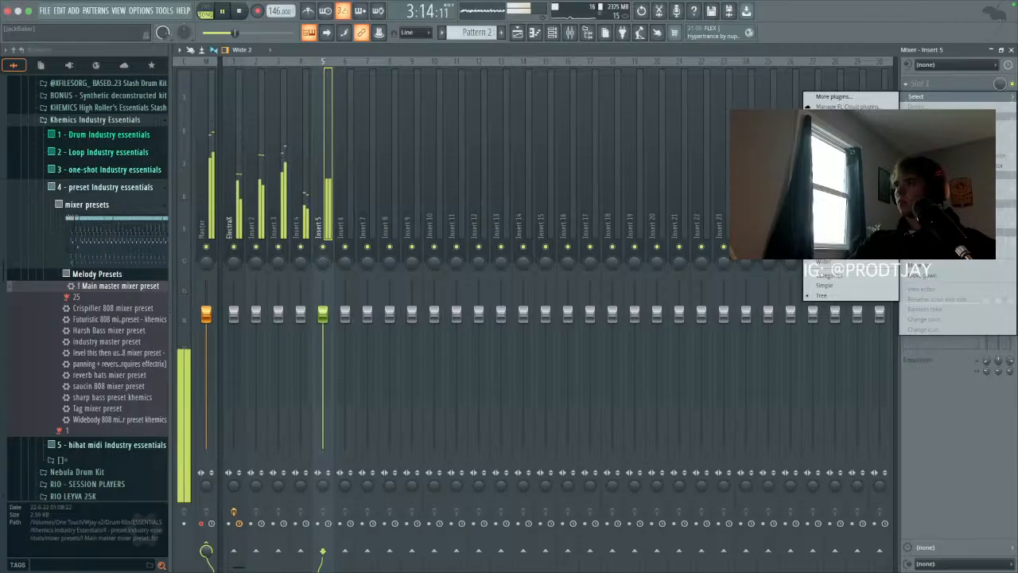
pyautogui.click(843, 177)
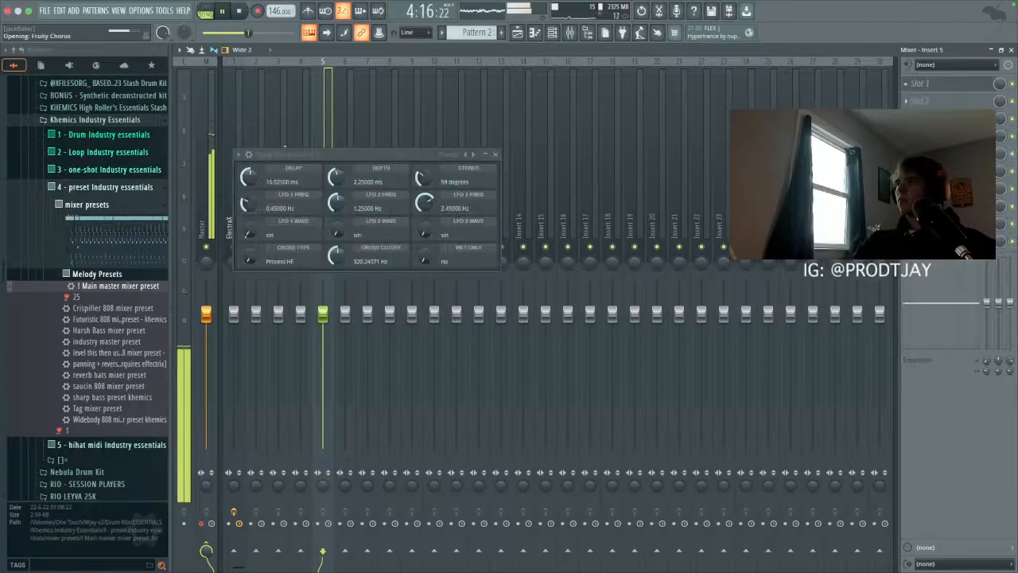
pyautogui.click(494, 155)
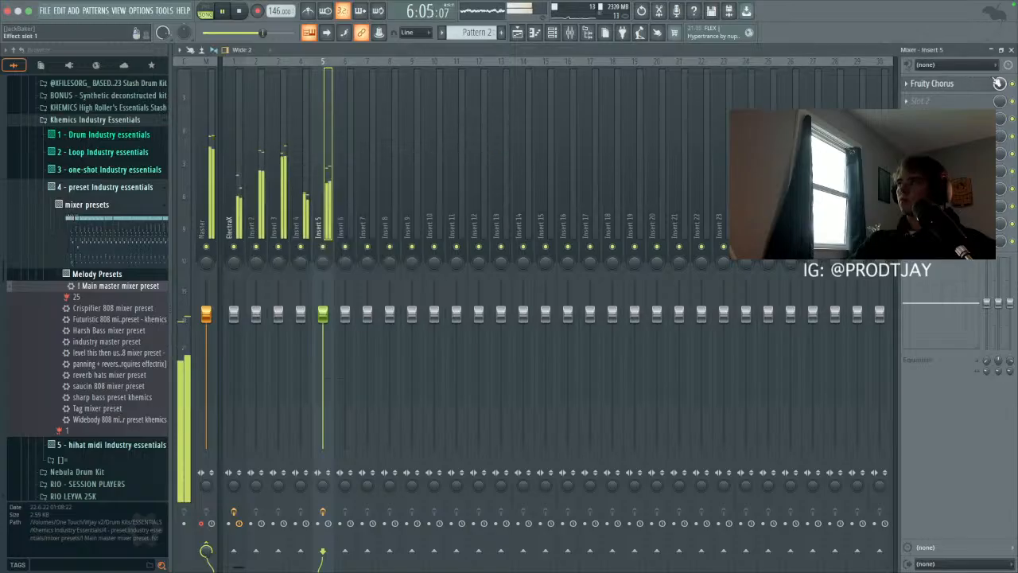
# Step: Add Gross Beat in insert 5's second effect slot, try its Pitch shifter preset, and load the Momentary preset
pyautogui.click(916, 102)
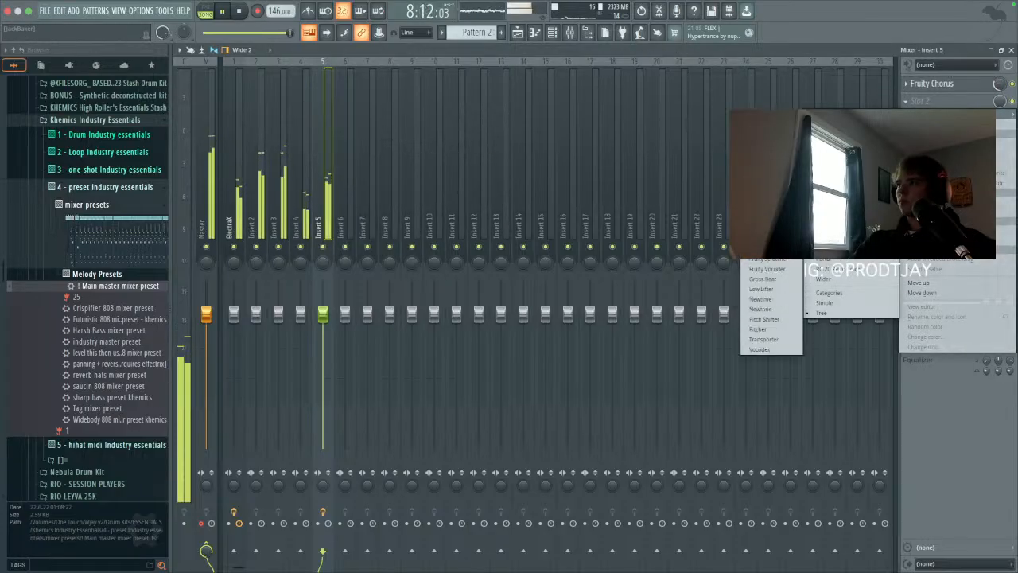
pyautogui.click(768, 281)
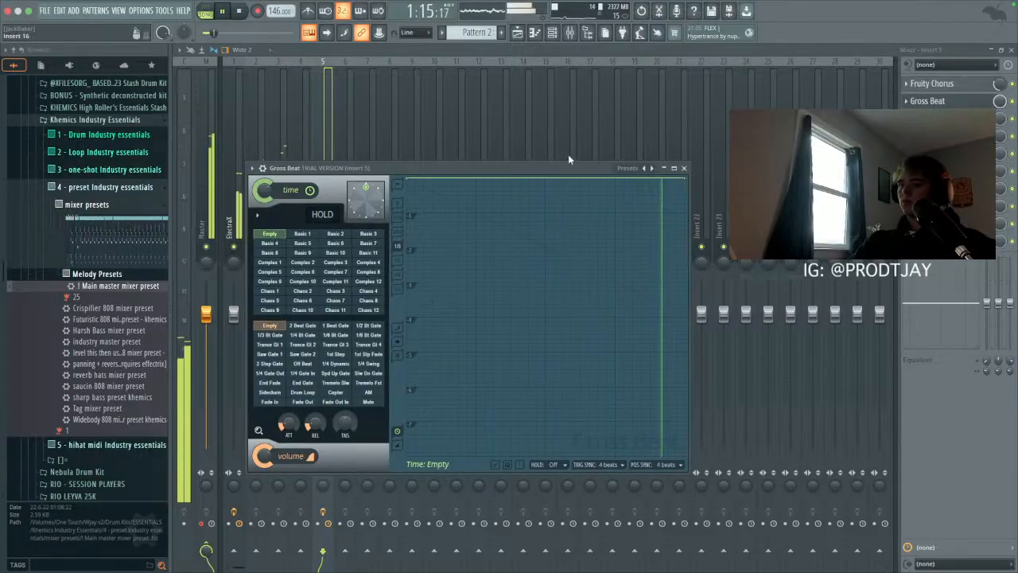
pyautogui.click(636, 168)
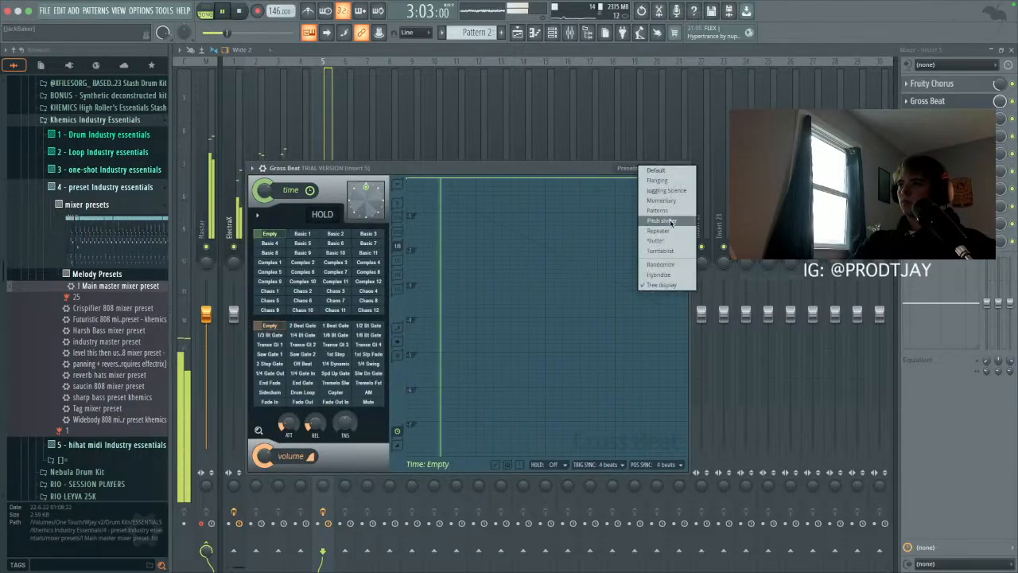
pyautogui.click(669, 220)
pyautogui.click(625, 168)
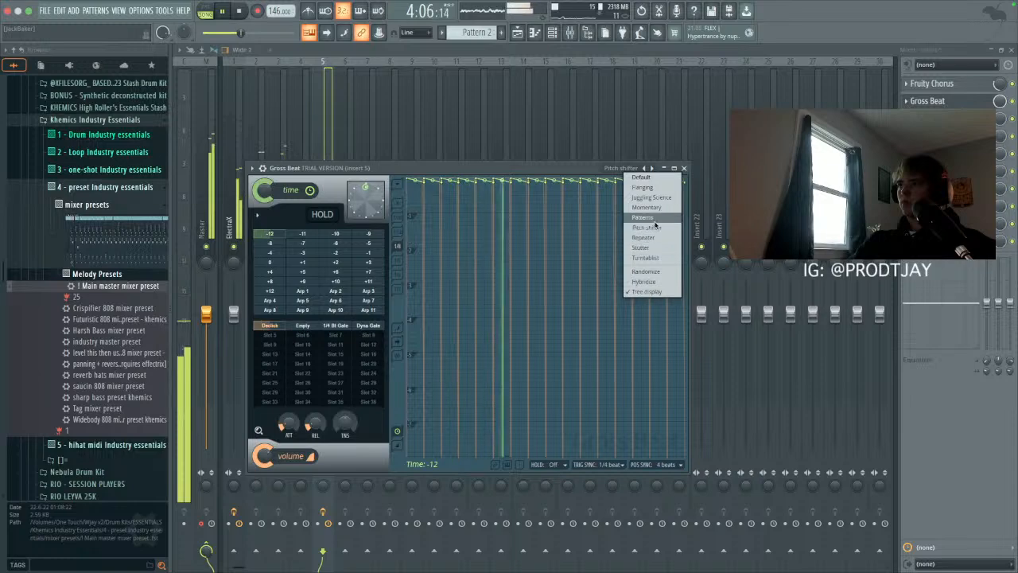
pyautogui.click(646, 206)
# Step: Audition Gross Beat time slots Vinyl Push, Reverse and 1/4 Pitch Dn, and select 1.5 Bt Juggle
pyautogui.click(302, 291)
pyautogui.click(269, 281)
pyautogui.click(270, 271)
pyautogui.click(274, 263)
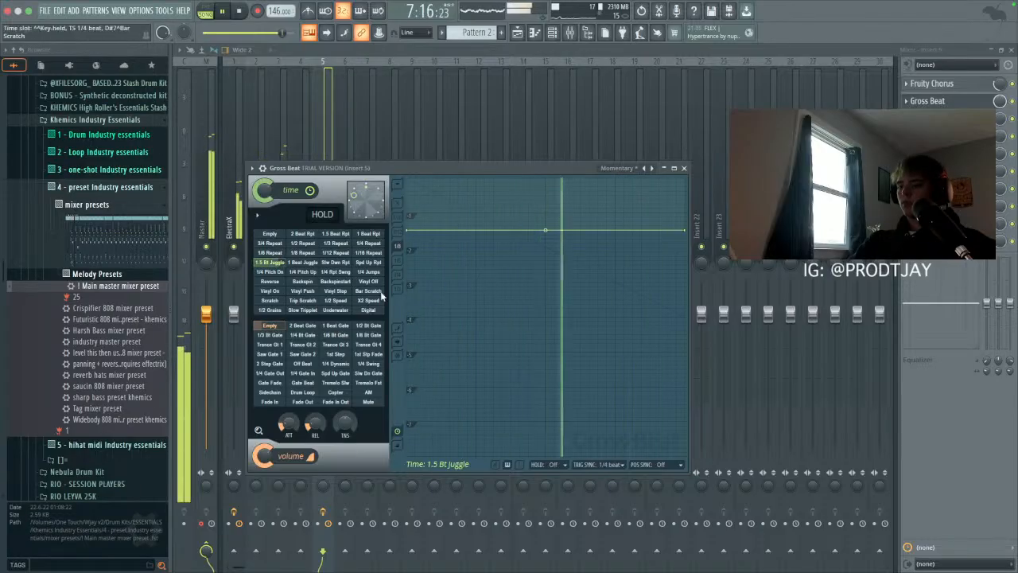
# Step: Audition Gross Beat's Momentary repeat time slots, including 1/2 Repeat, 2 Beat Rpt and 1.5 Beat Rpt, and bring insert 5's Gross Beat back up
pyautogui.click(276, 254)
pyautogui.click(303, 243)
pyautogui.click(308, 235)
pyautogui.click(335, 234)
pyautogui.click(611, 161)
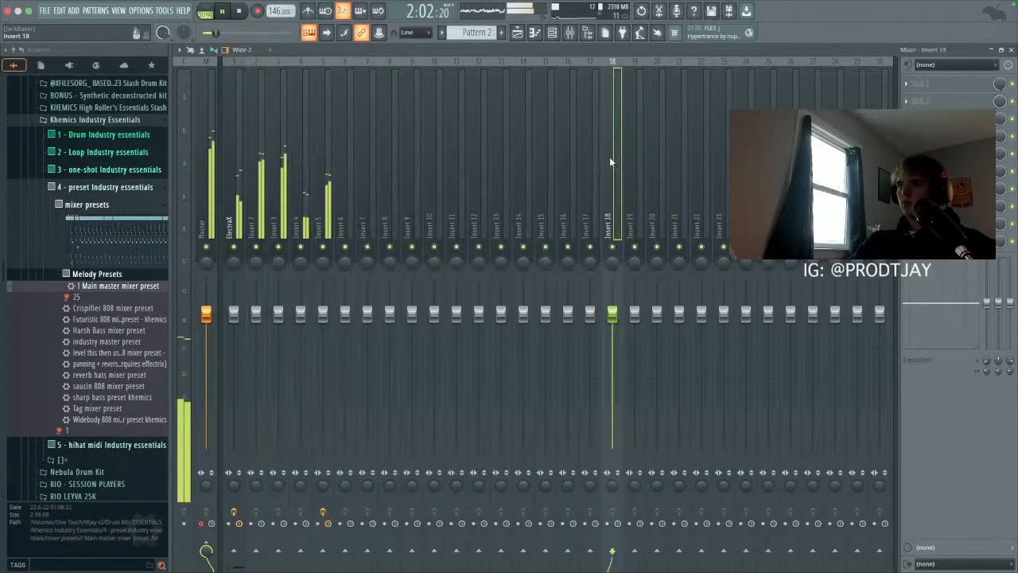
pyautogui.click(330, 140)
pyautogui.click(927, 101)
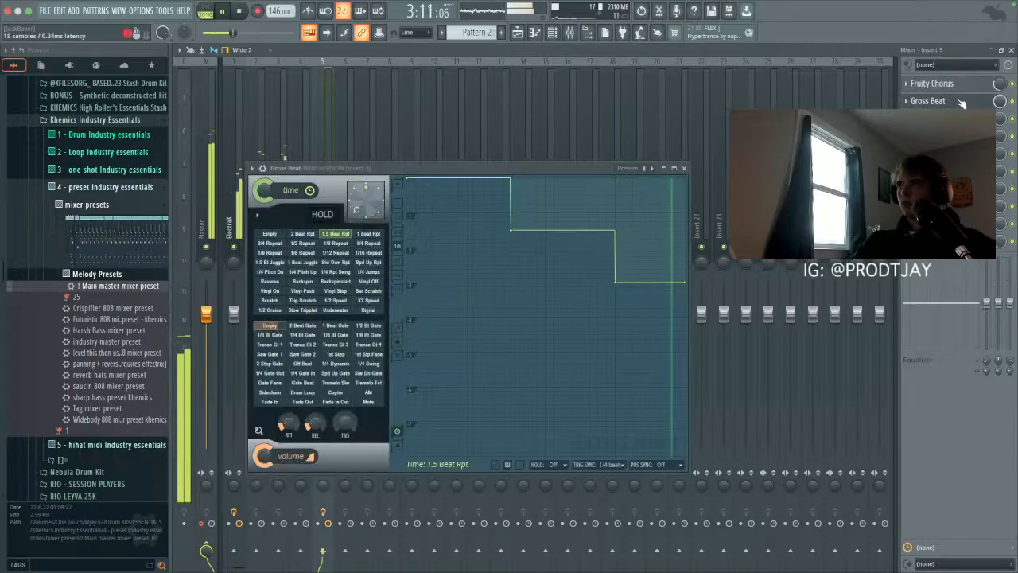
# Step: Try Gross Beat's Flanging preset with the Flange 2 and Flange pat time slots
pyautogui.click(628, 168)
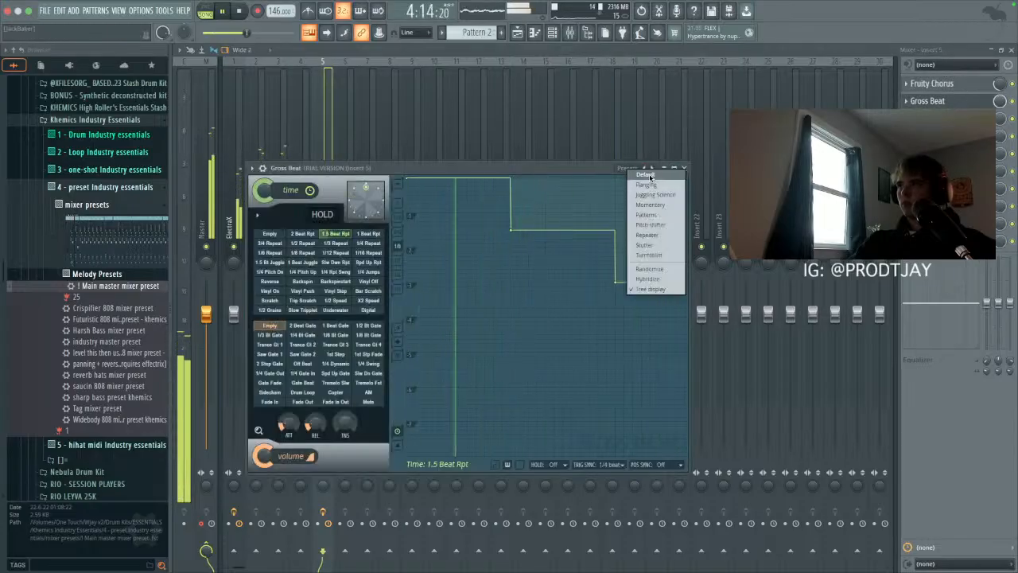
pyautogui.click(649, 184)
pyautogui.click(302, 238)
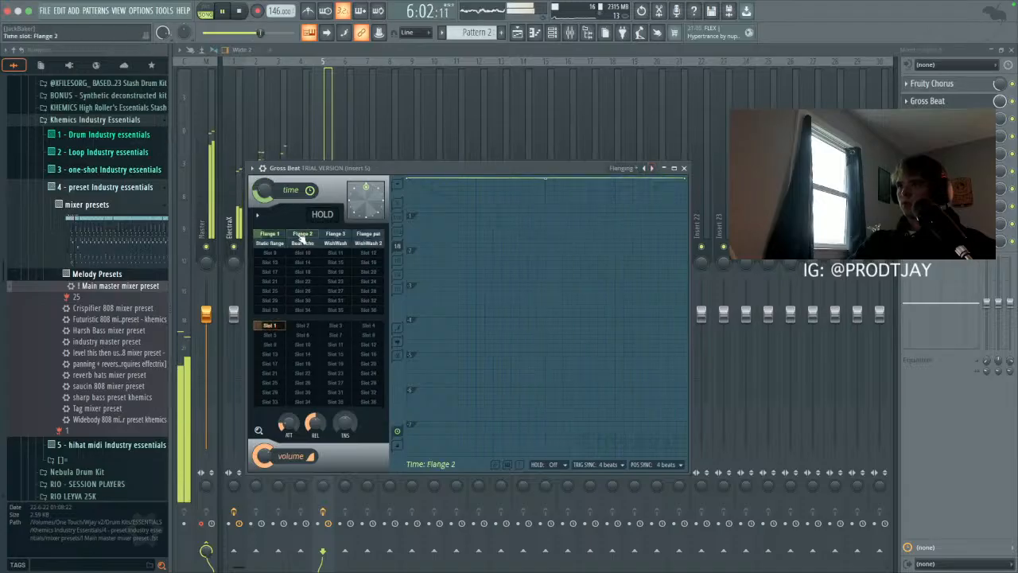
pyautogui.click(367, 237)
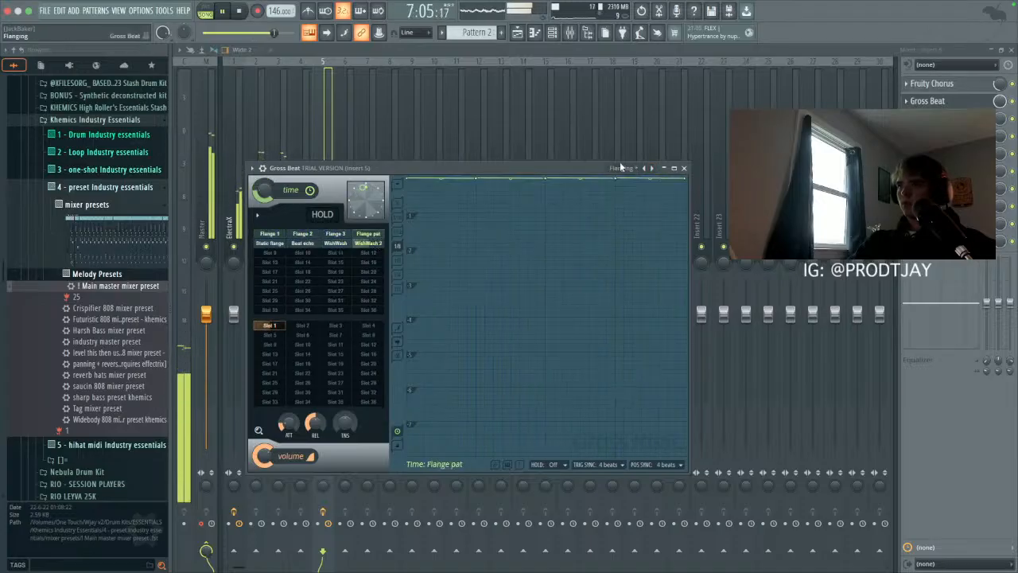
# Step: Try Gross Beat's Juggling Science preset with the Happy oct, Tension, Errors, Trifecta evo and Trifecta time slots
pyautogui.click(649, 168)
pyautogui.click(301, 262)
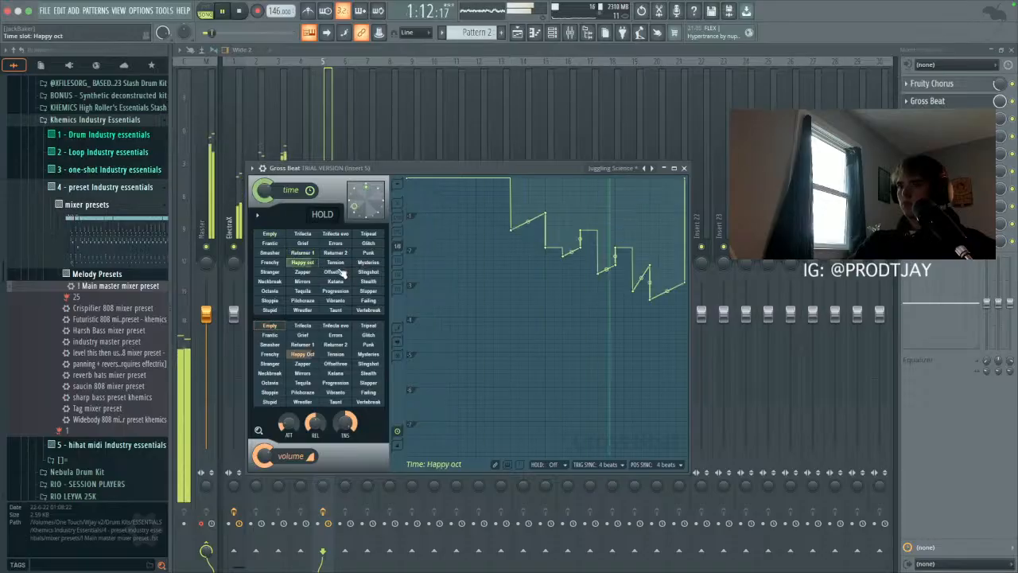
pyautogui.click(335, 262)
pyautogui.click(336, 244)
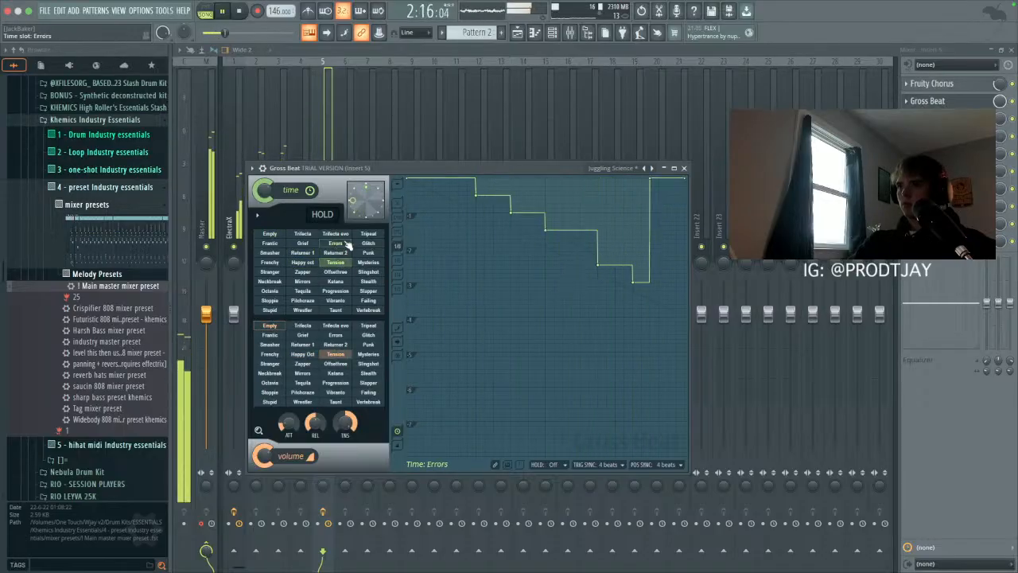
pyautogui.click(339, 234)
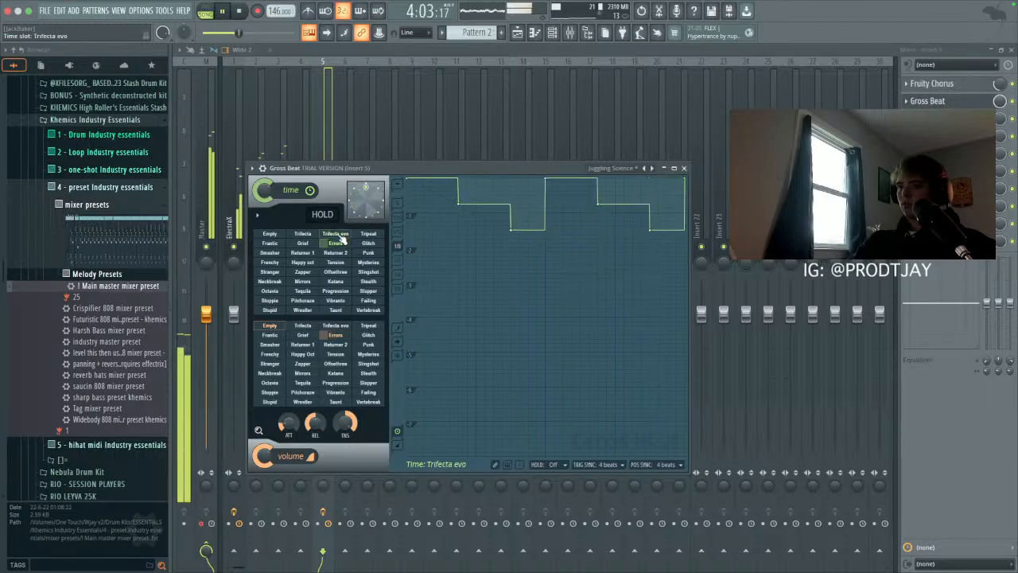
pyautogui.click(303, 235)
# Step: Audition the Juggling Science time slots Stranger, Octavia, Stoppie, Tequila and Pitchcraze
pyautogui.click(272, 272)
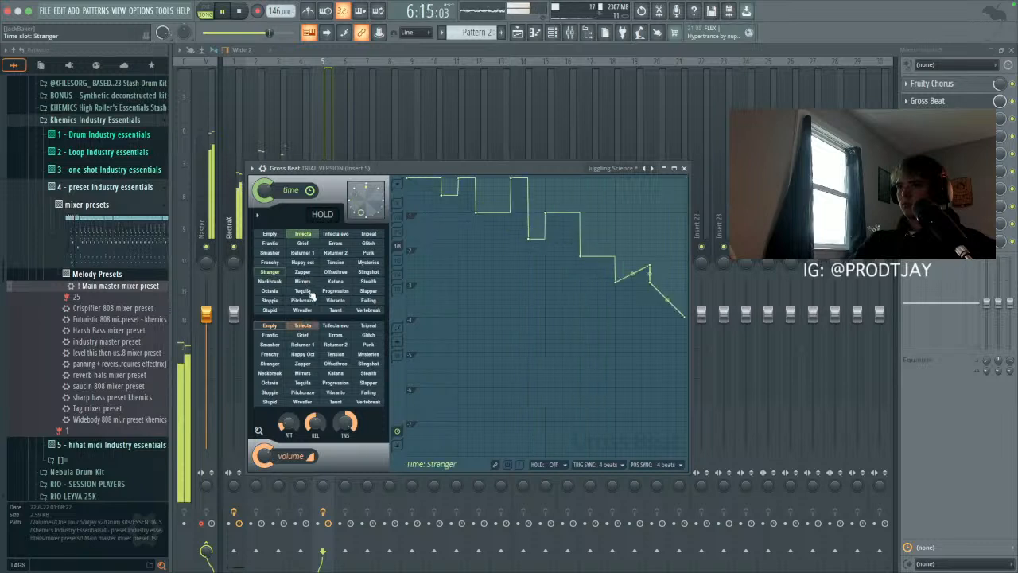
pyautogui.click(270, 290)
pyautogui.click(270, 299)
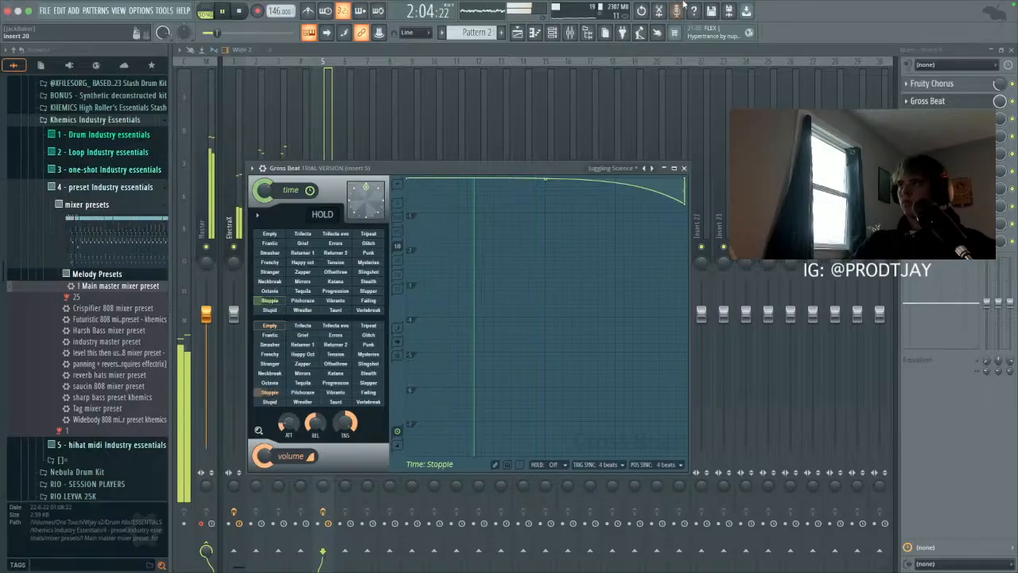
pyautogui.click(304, 291)
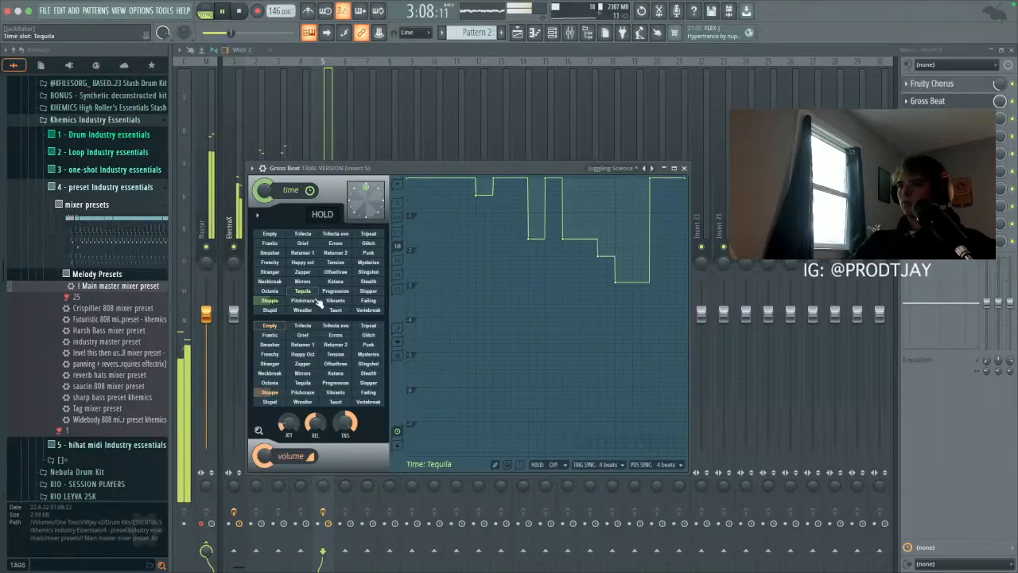
pyautogui.click(303, 302)
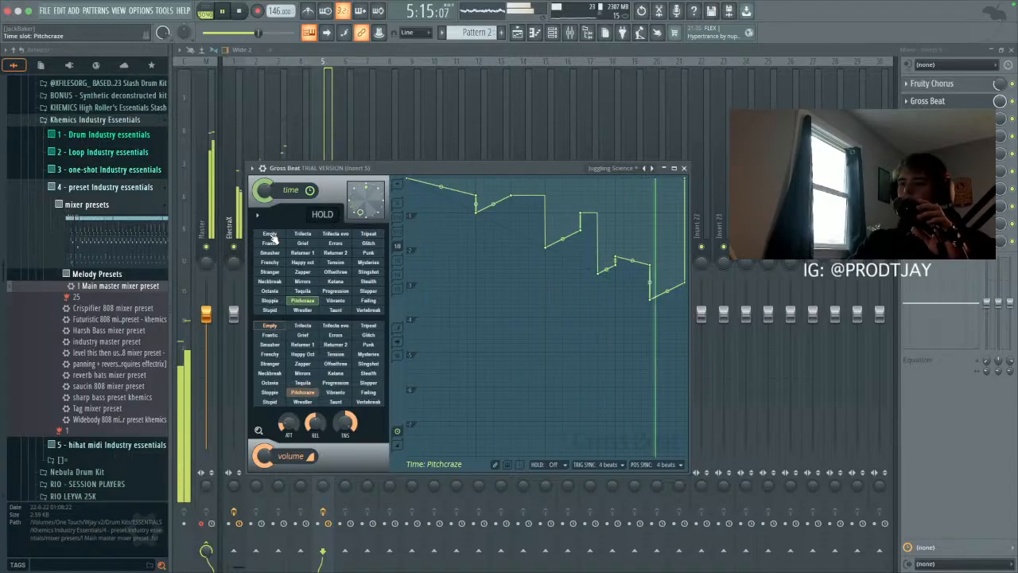
# Step: Load Gross Beat's Patterns preset, choose the Complex 2 time slot, and flatten the second dip in its time envelope
pyautogui.click(652, 168)
pyautogui.click(308, 244)
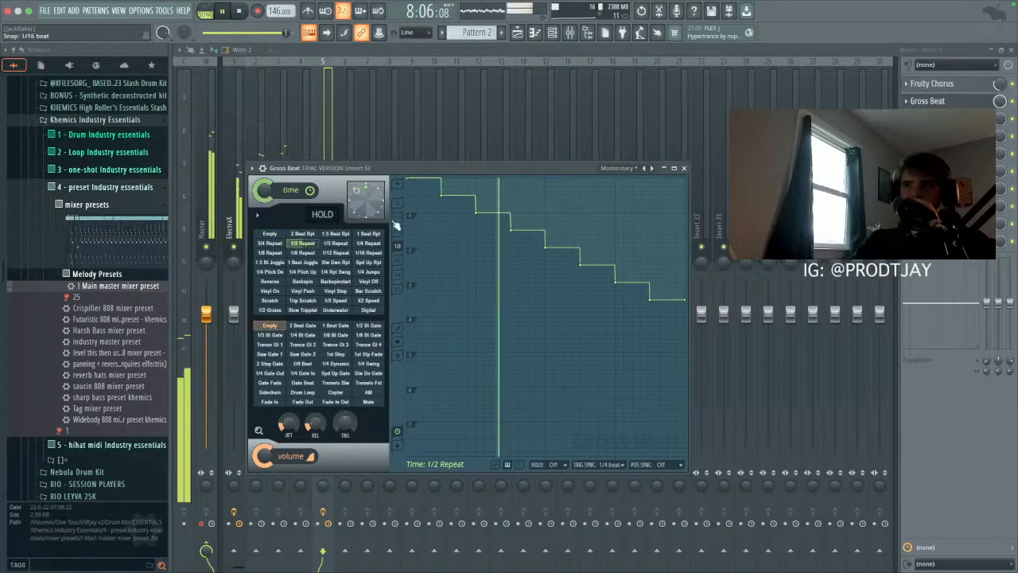
pyautogui.click(651, 168)
pyautogui.click(368, 242)
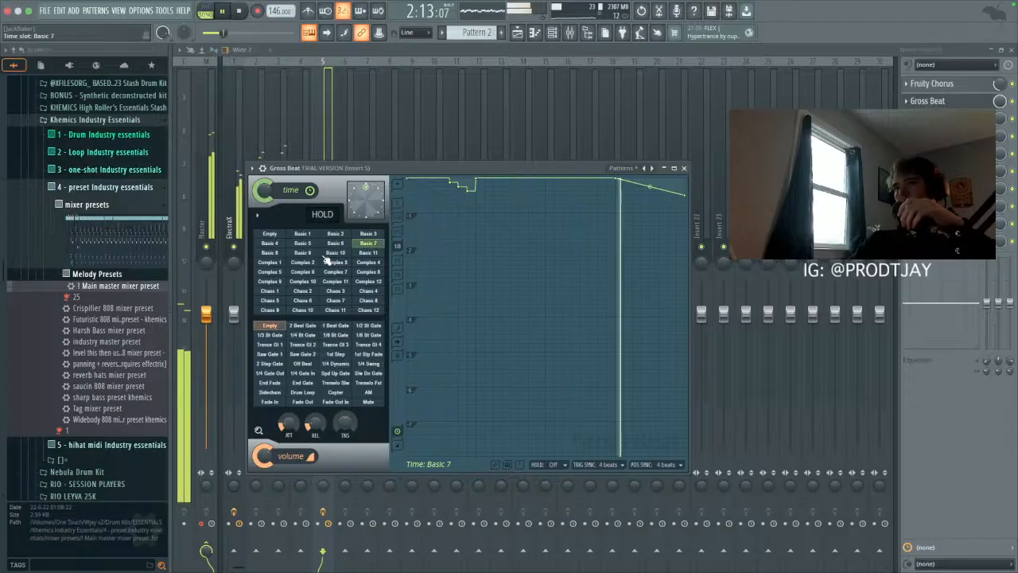
pyautogui.click(334, 253)
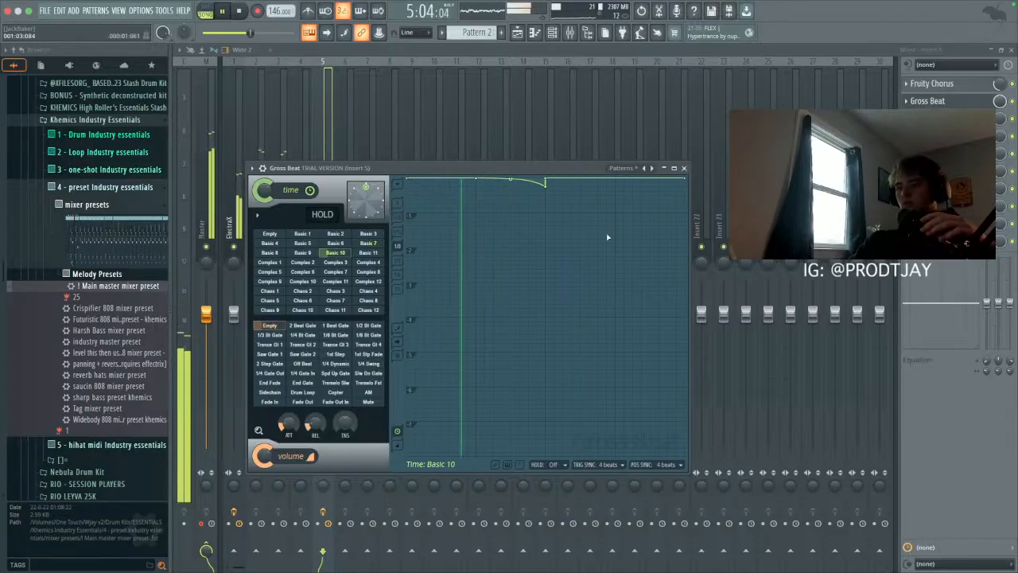
pyautogui.click(300, 262)
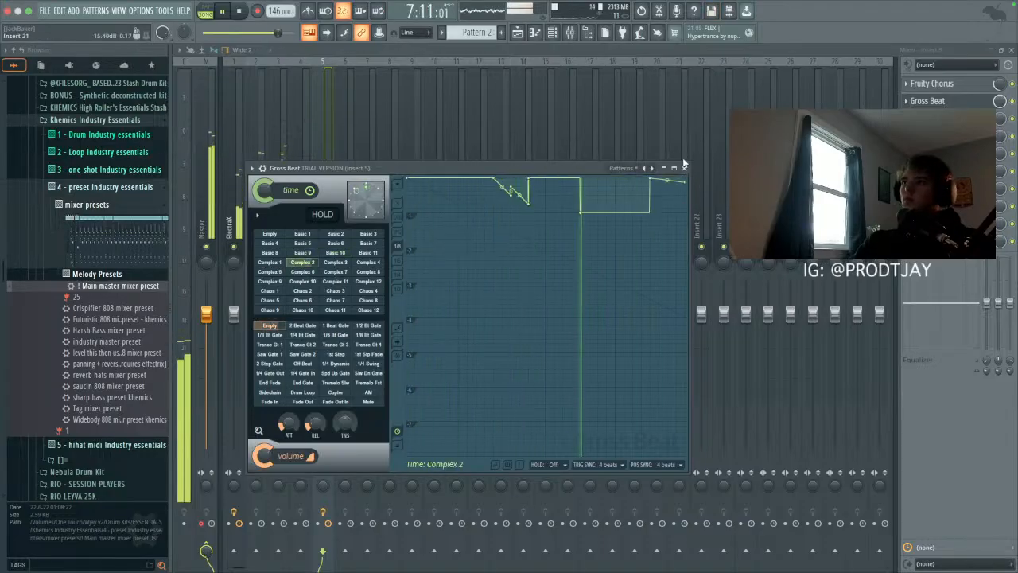
pyautogui.moveTo(582, 204); pyautogui.dragTo(582, 180)
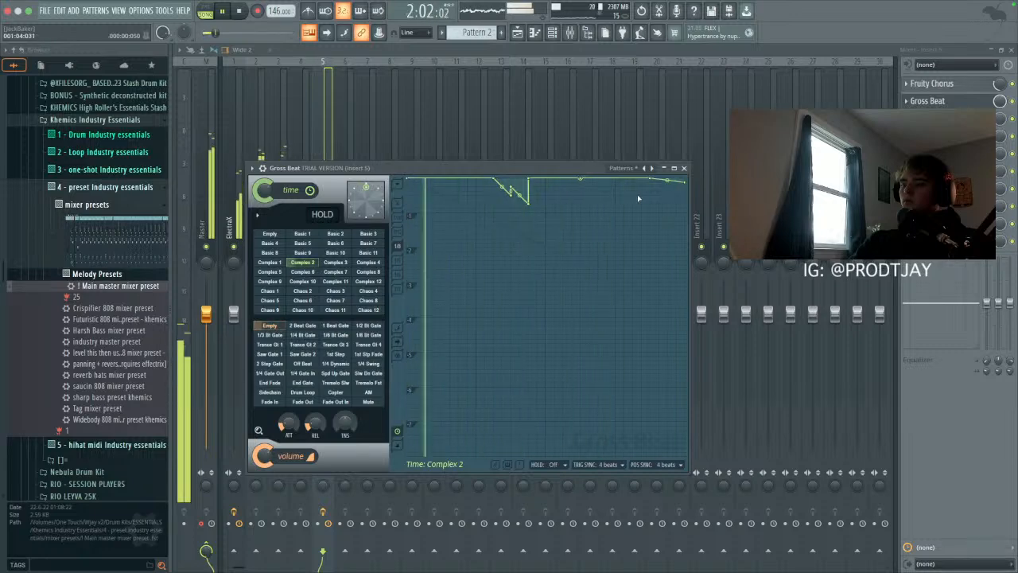
pyautogui.click(683, 168)
# Step: Add Fruity Delay 2 to insert 5 in the slot after Gross Beat and adjust its mix level
pyautogui.click(555, 34)
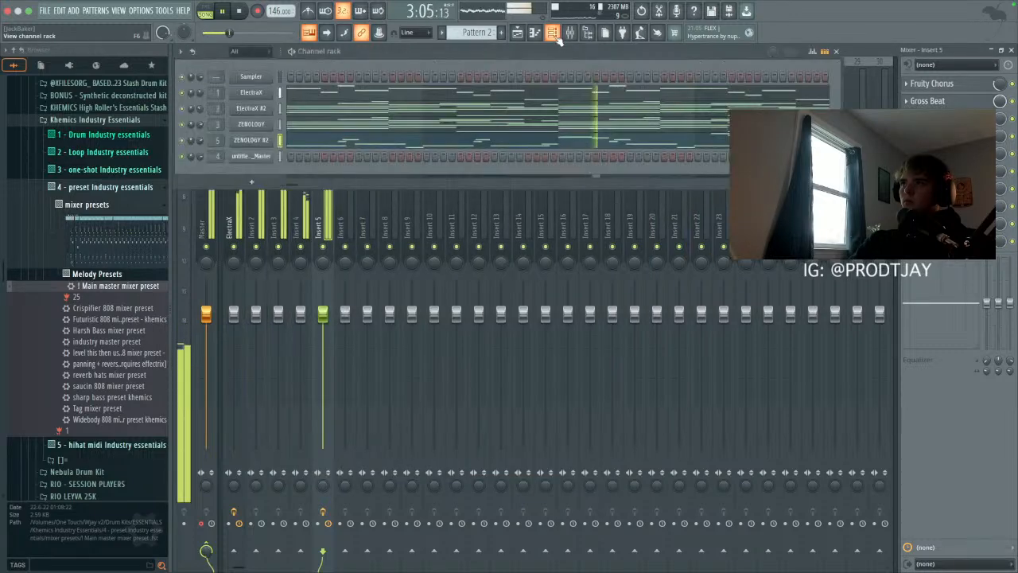
pyautogui.click(324, 214)
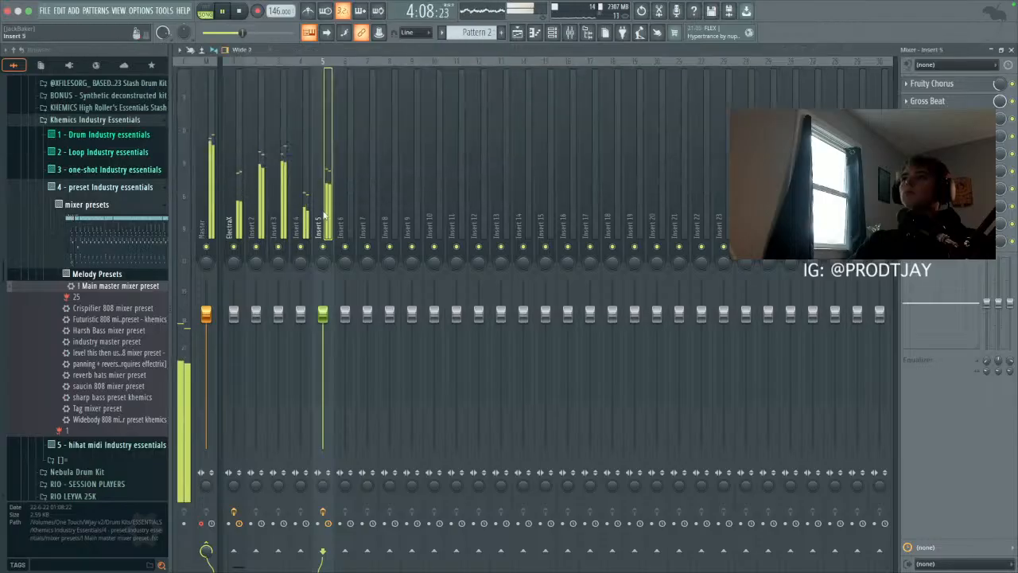
pyautogui.click(906, 136)
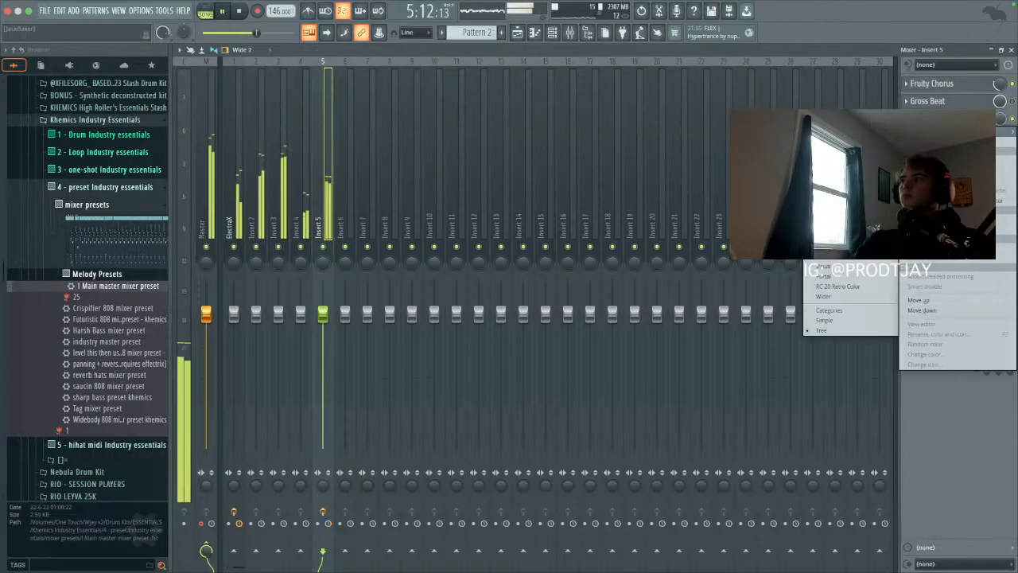
pyautogui.click(847, 185)
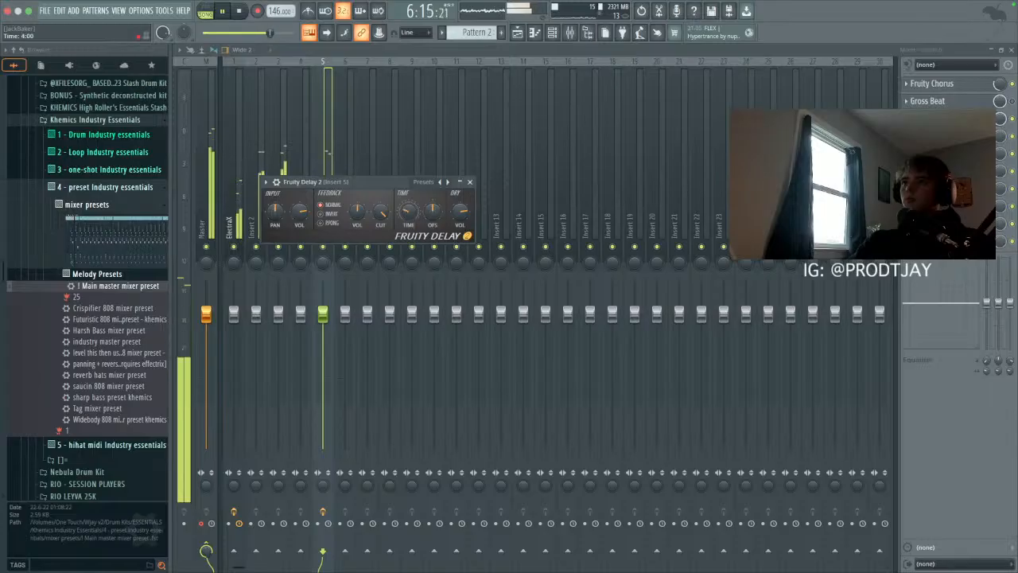
pyautogui.click(1000, 118)
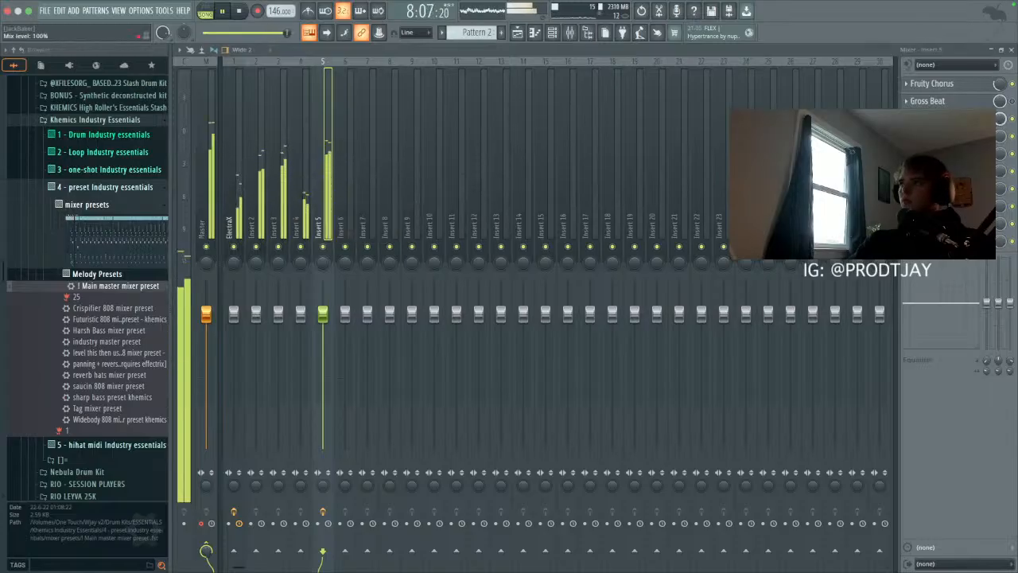
pyautogui.click(552, 32)
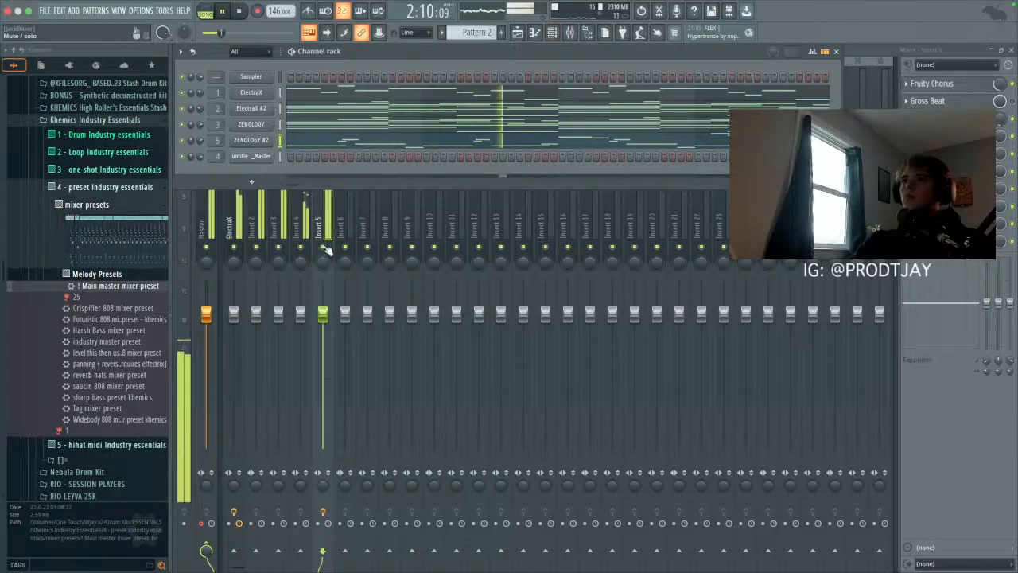
pyautogui.click(316, 223)
pyautogui.click(411, 190)
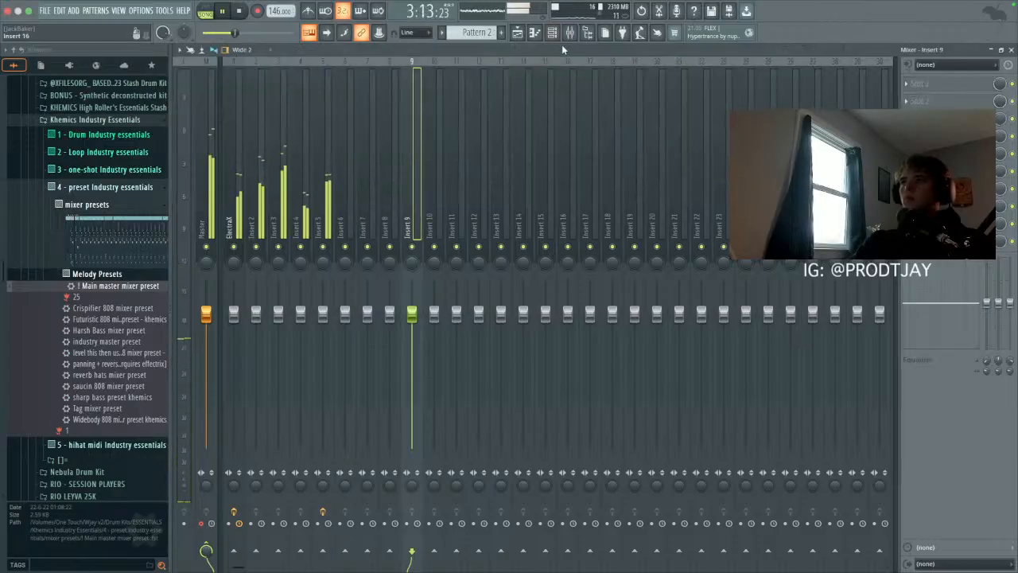
pyautogui.press('F6')
# Step: Load the "! Main master mixer preset" from the Khemics preset essentials onto the Master track and close the Maximus window
pyautogui.click(101, 190)
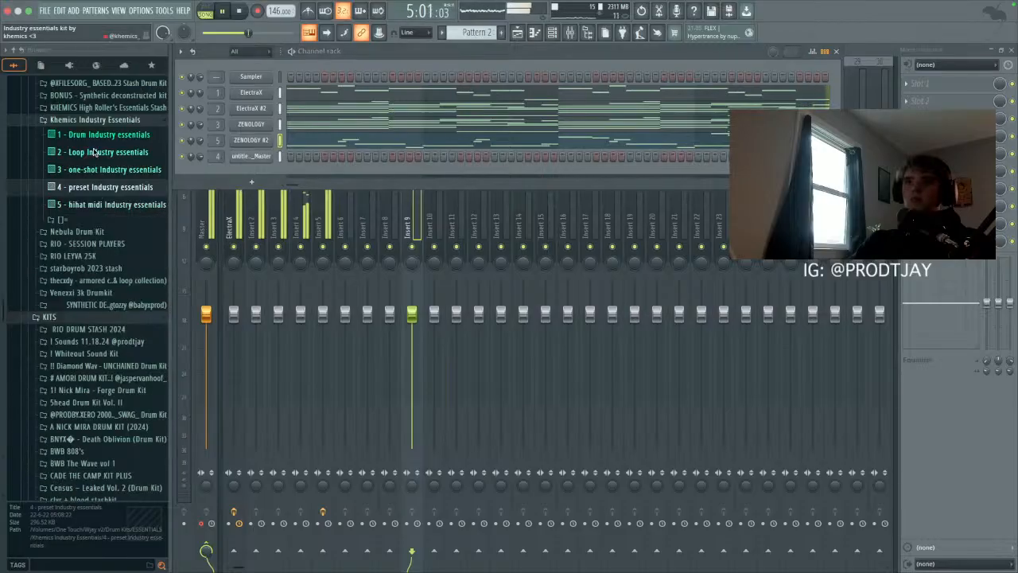
pyautogui.click(101, 186)
pyautogui.click(203, 208)
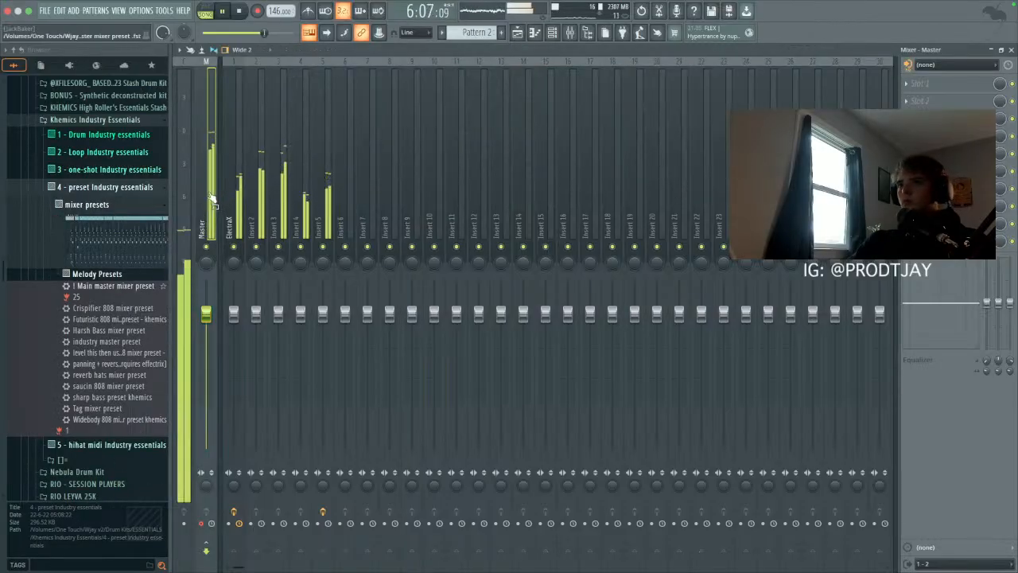
pyautogui.click(153, 285)
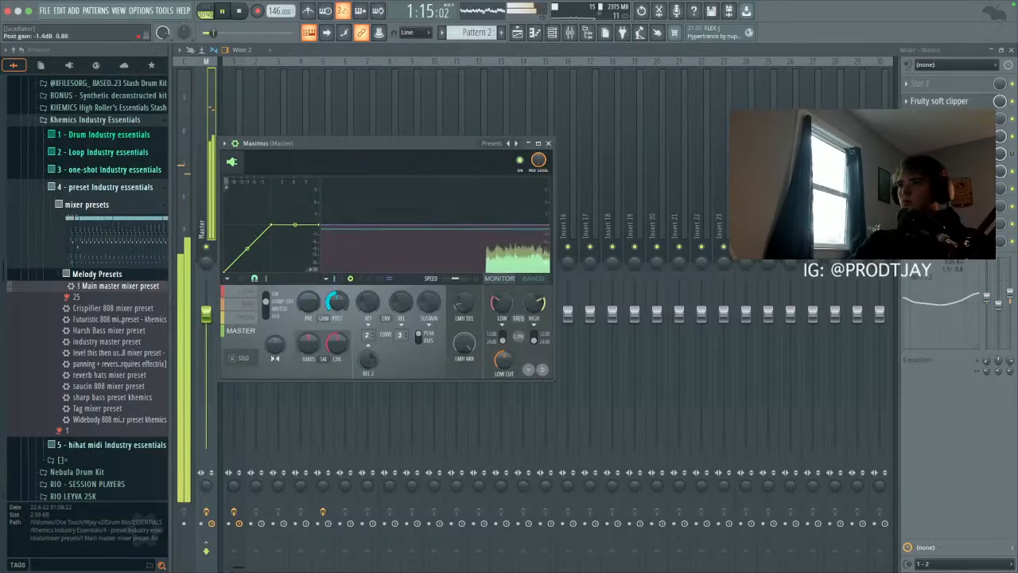
pyautogui.click(549, 143)
# Step: Audition hi-hat samples in the Venexxi 3k Drumkit and add "venexxi - gucci hi hat" as a new channel
pyautogui.click(534, 32)
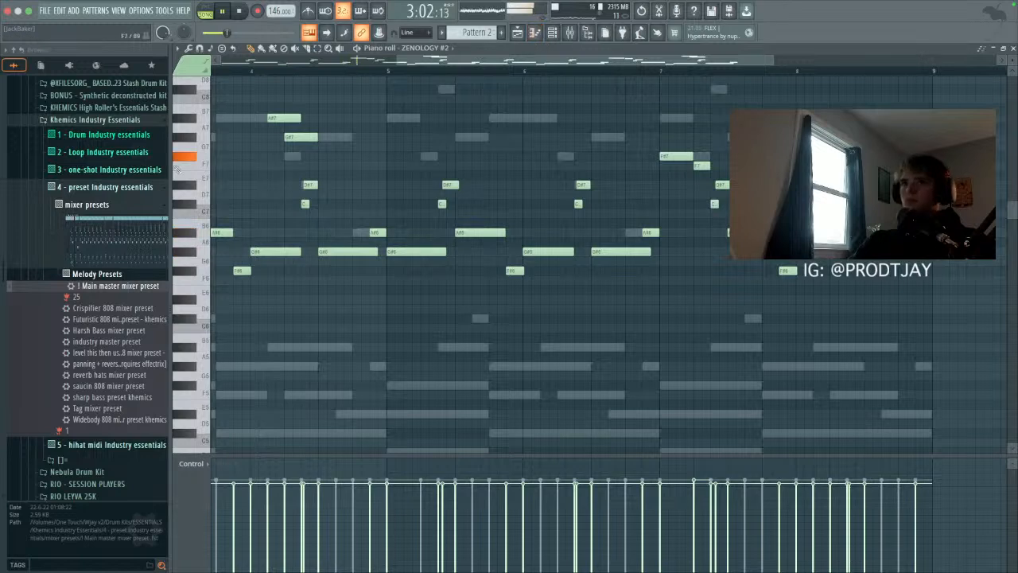
pyautogui.scroll(5, 135, 207)
pyautogui.click(552, 31)
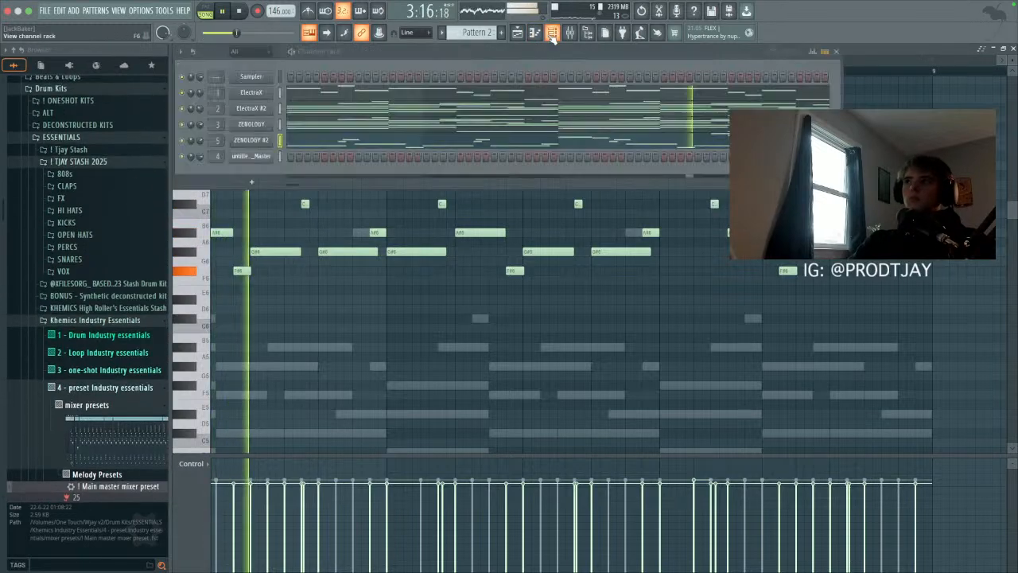
pyautogui.click(95, 162)
pyautogui.click(79, 210)
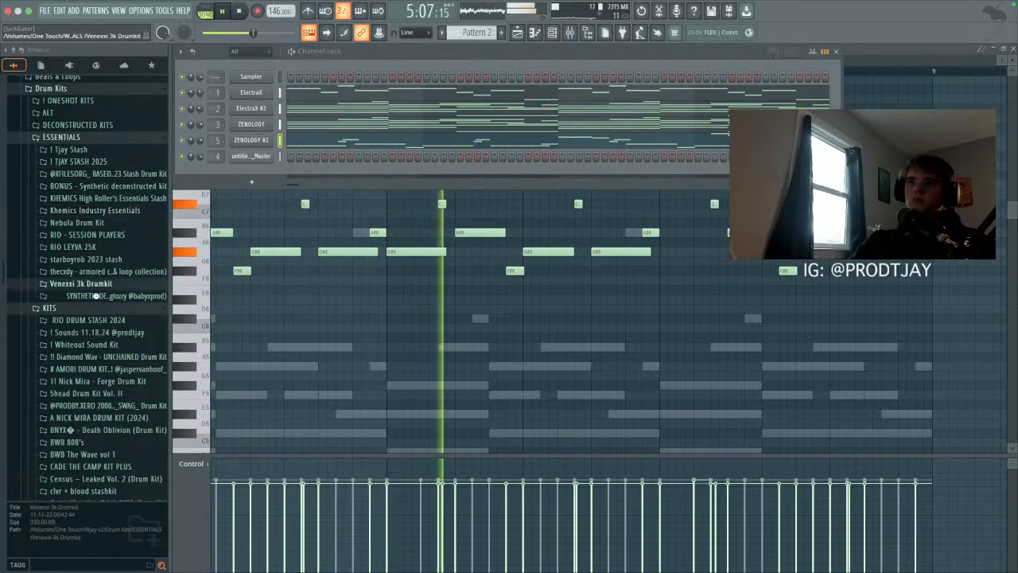
pyautogui.click(79, 283)
pyautogui.click(90, 345)
pyautogui.click(109, 390)
pyautogui.click(109, 402)
pyautogui.click(109, 391)
pyautogui.moveTo(109, 401); pyautogui.dragTo(263, 172)
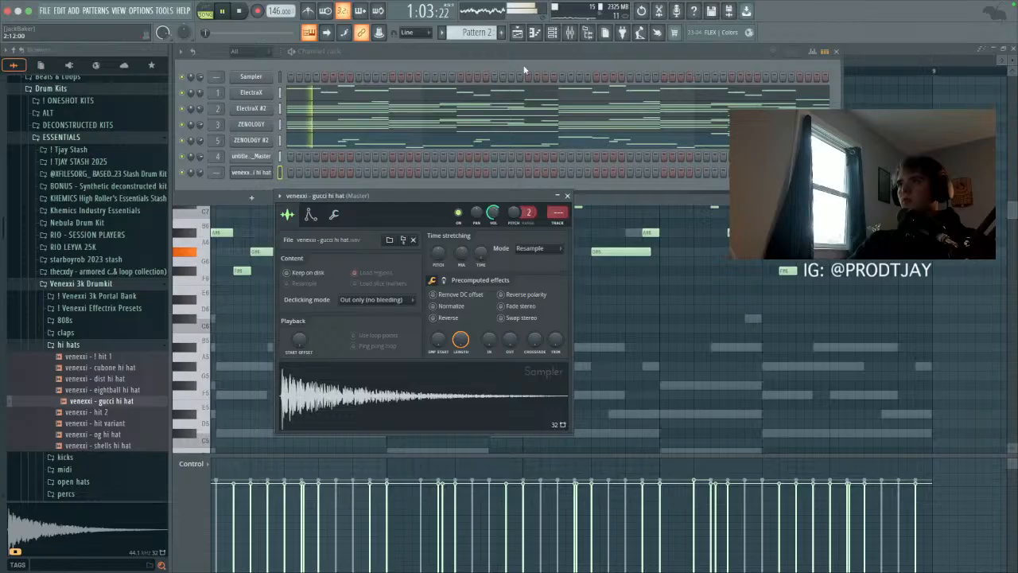
# Step: Place gucci hi hat notes at C5 on sixteenth steps 1, 5 and 6 of the first bar
pyautogui.click(534, 32)
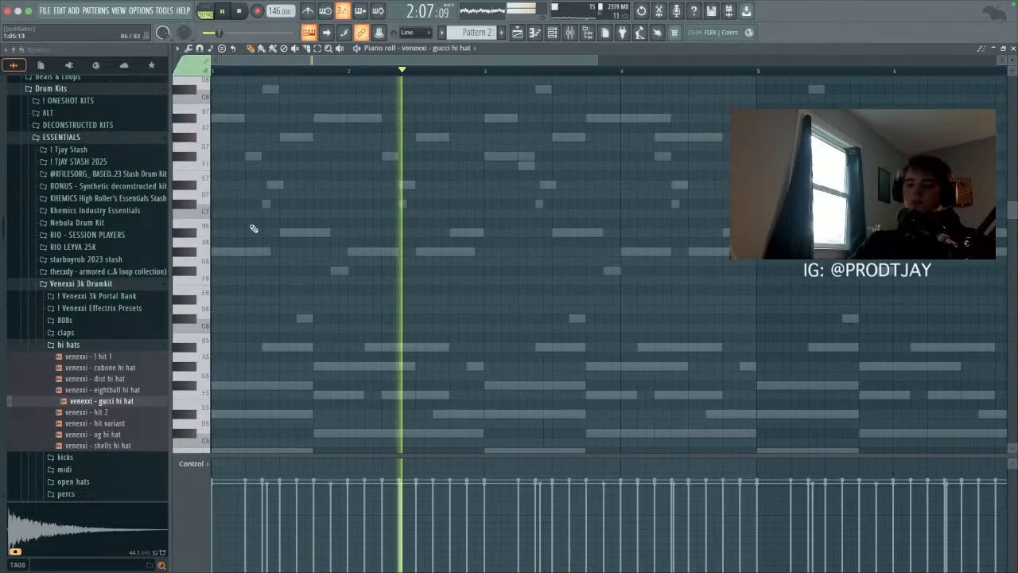
pyautogui.scroll(-4, 243, 223)
pyautogui.click(227, 300)
pyautogui.press('space')
pyautogui.click(241, 12)
pyautogui.press('space')
pyautogui.press('space')
pyautogui.press('space')
pyautogui.click(248, 301)
pyautogui.press('space')
pyautogui.hotkey('ctrl', 'z')
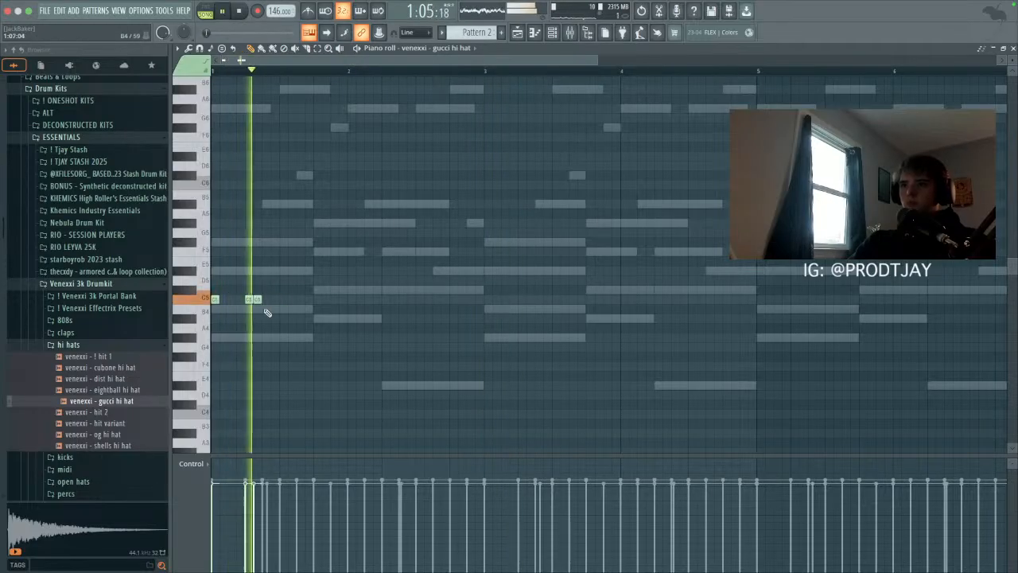
# Step: Add C5 hi-hat notes on steps 7, 9, 11, 13 and 15 to fill out the first bar
pyautogui.moveTo(293, 299); pyautogui.dragTo(269, 299)
pyautogui.click(282, 301)
pyautogui.click(300, 302)
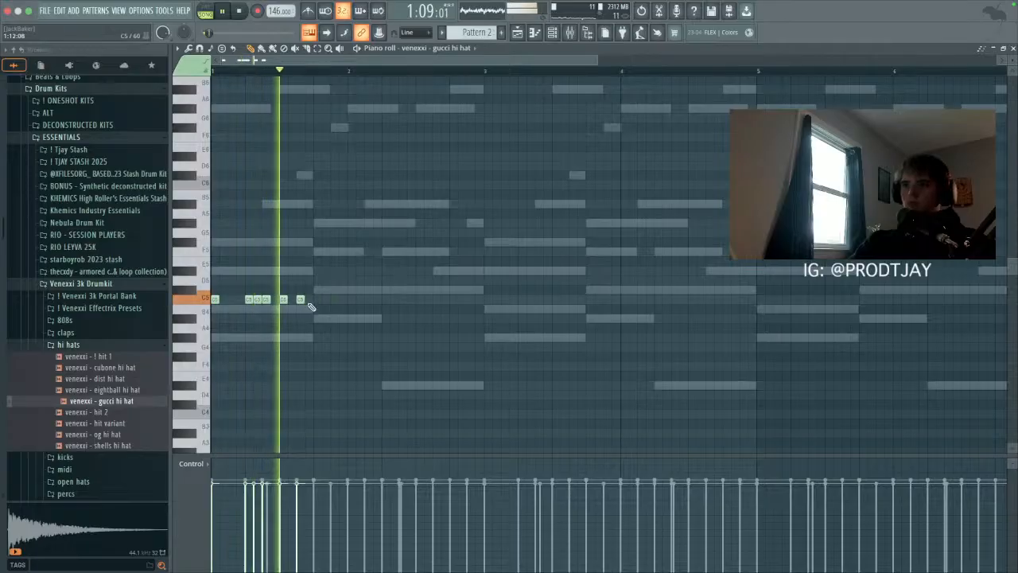
pyautogui.click(333, 300)
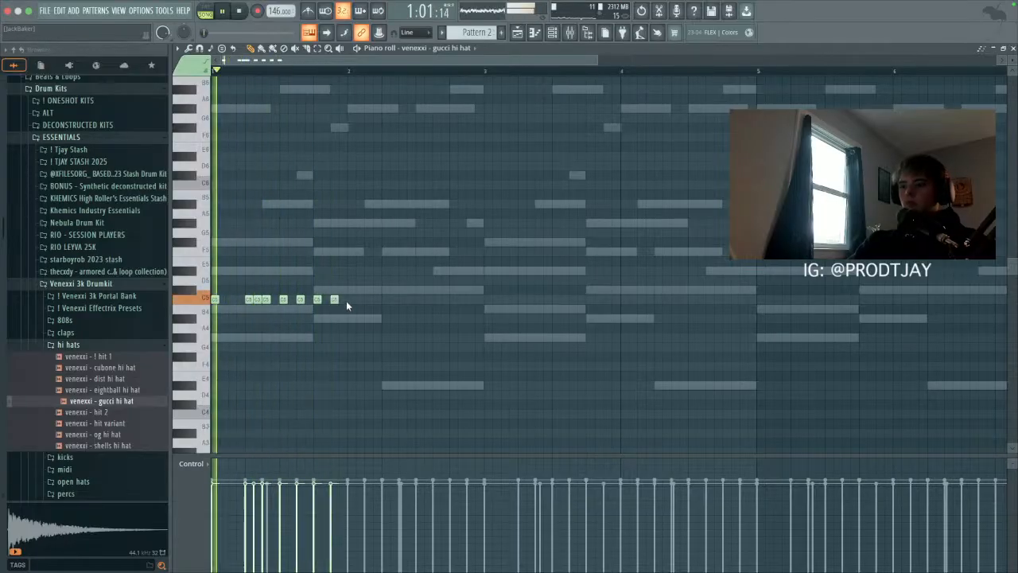
# Step: Adjust the piano roll snap and chop the C5 hi-hat note on step 13 of the first bar into a fast three-note roll
pyautogui.click(199, 48)
pyautogui.click(228, 133)
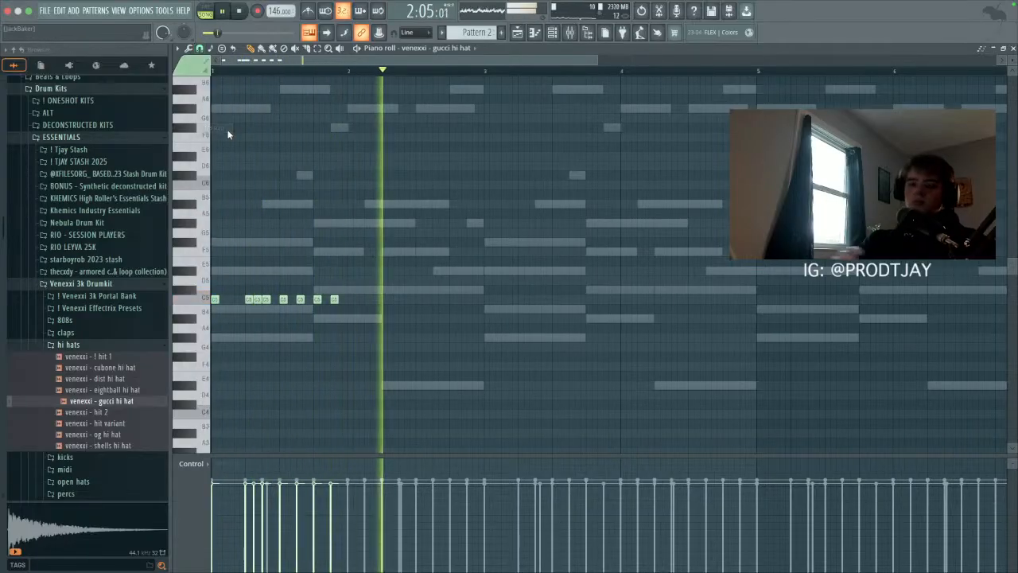
pyautogui.press('space')
pyautogui.click(200, 48)
pyautogui.click(226, 127)
pyautogui.press('space')
pyautogui.press('space')
pyautogui.moveTo(316, 248); pyautogui.dragTo(314, 304)
pyautogui.hotkey('ctrl', 'u')
# Step: Reduce the velocity of the chopped hi-hat roll using the level scaling multiplier and accept it
pyautogui.hotkey('alt', 'x')
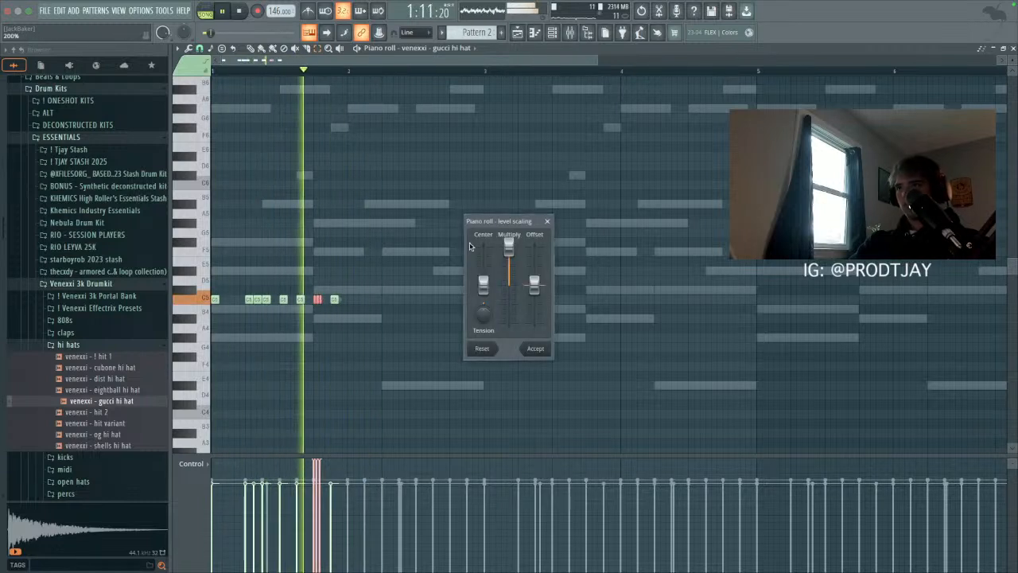
pyautogui.moveTo(512, 250); pyautogui.dragTo(512, 278)
pyautogui.press('space')
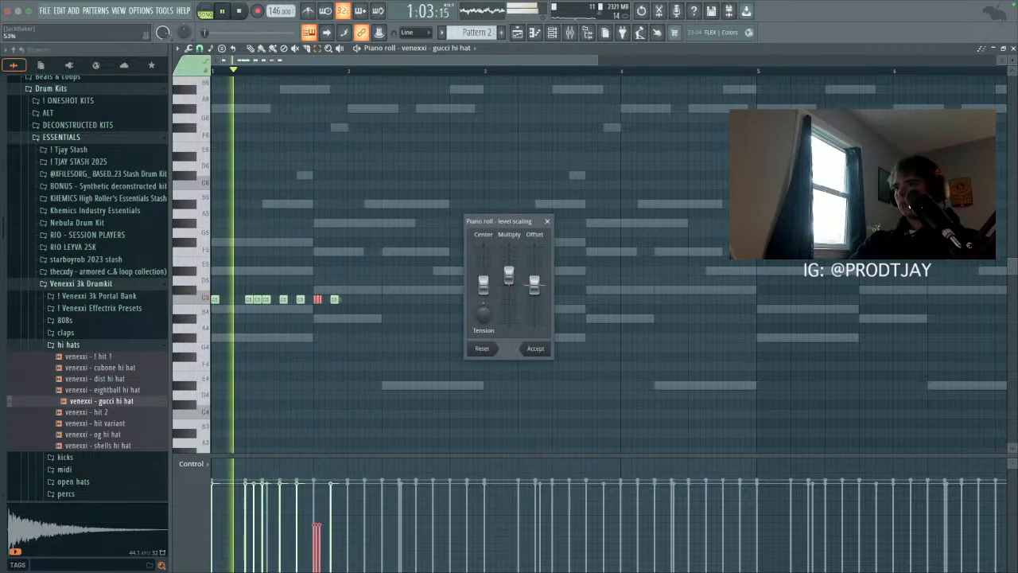
pyautogui.click(534, 348)
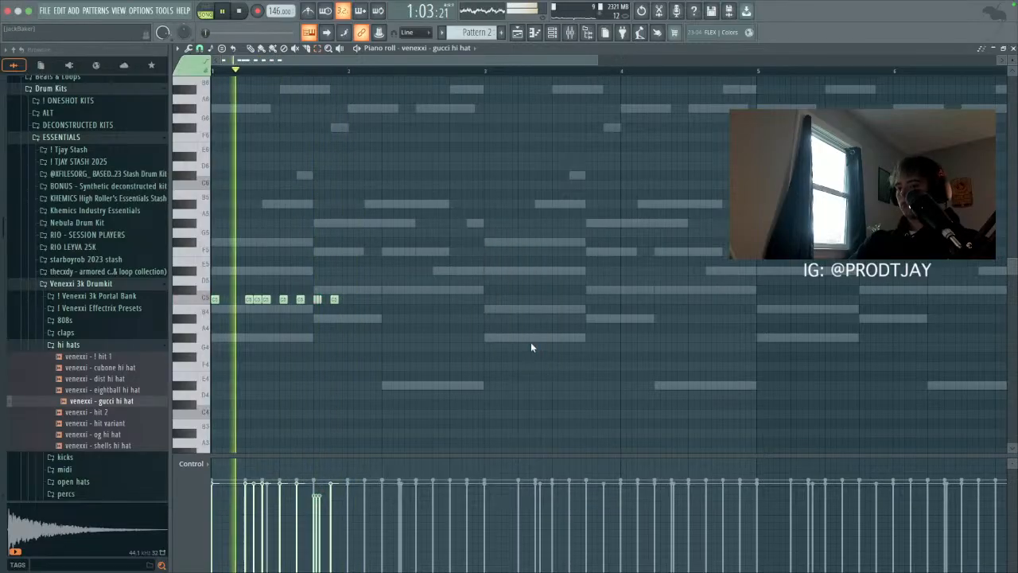
# Step: Duplicate the one-bar hi-hat pattern until it fills all eight bars, deleting the surplus copied notes
pyautogui.hotkey('ctrl', 'b')
pyautogui.hotkey('ctrl', 'd')
pyautogui.hotkey('ctrl', 'b')
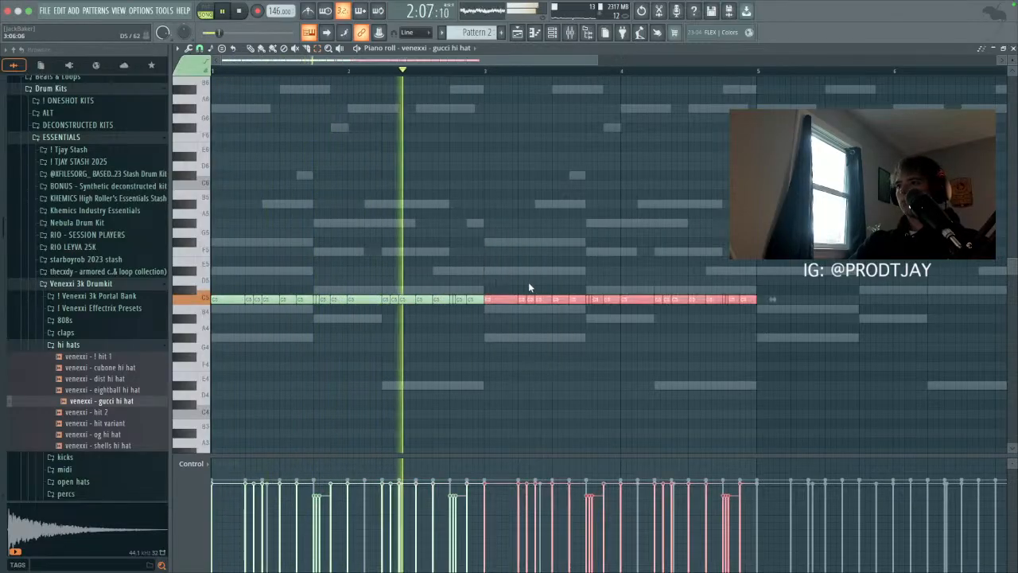
pyautogui.hotkey('ctrl', 'b')
pyautogui.hotkey('ctrl', 'd')
pyautogui.moveTo(671, 283); pyautogui.dragTo(841, 326)
pyautogui.press('Delete')
pyautogui.moveTo(802, 268); pyautogui.dragTo(953, 310)
pyautogui.press('Delete')
pyautogui.hotkey('ctrl', 'b')
pyautogui.hotkey('ctrl', 'd')
# Step: Transpose the whole ZENOLOGY melody up one octave in its piano roll
pyautogui.click(559, 36)
pyautogui.click(558, 35)
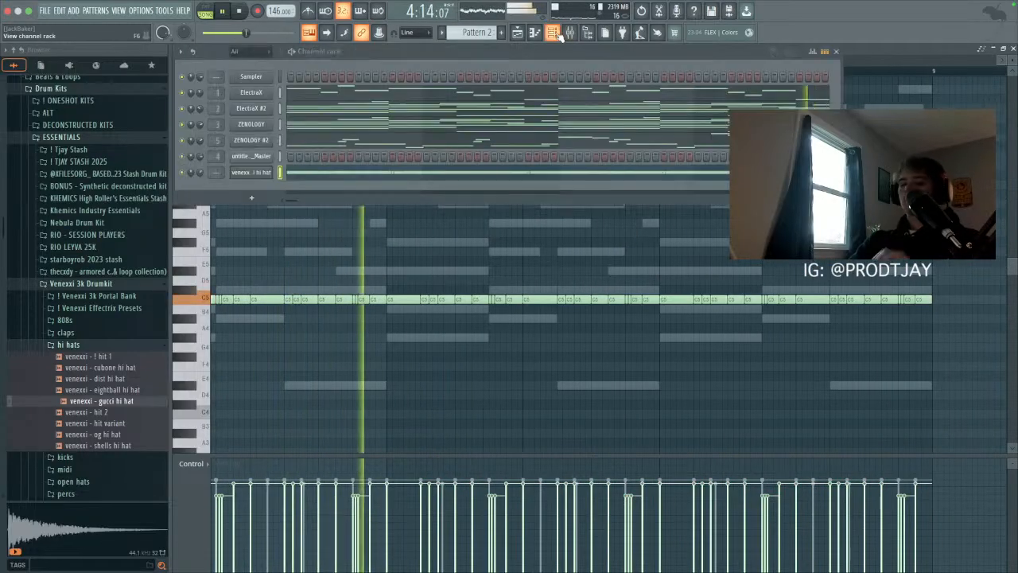
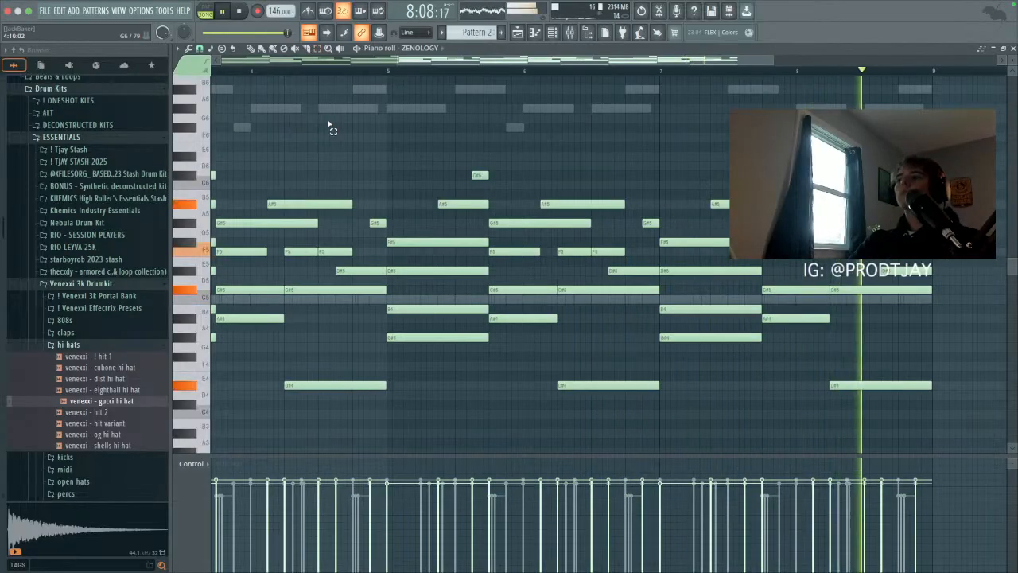
pyautogui.hotkey('ctrl', 'Up')
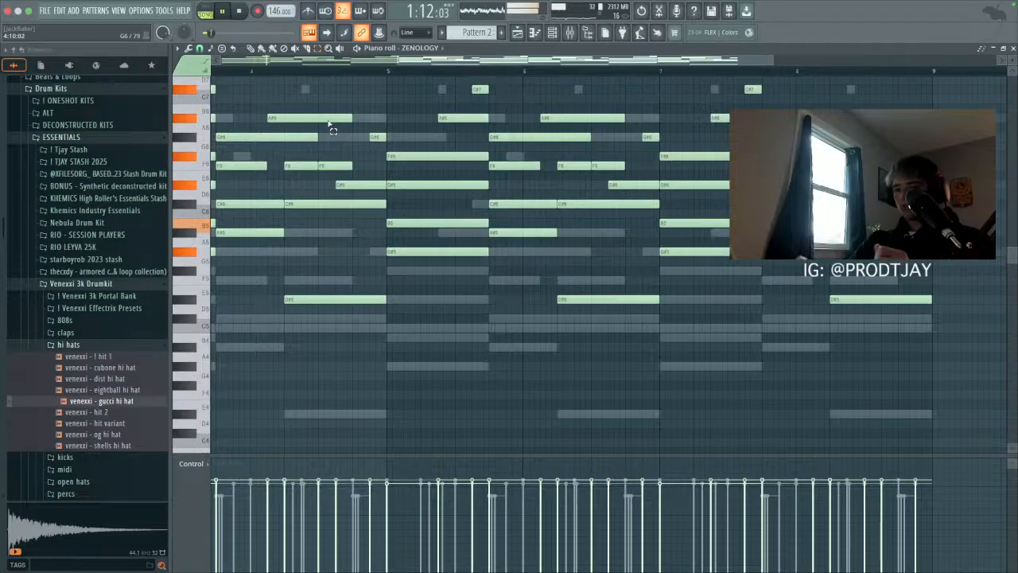
# Step: Add "venexxi - sf open hat" as a channel with a hit on the first step, and set its volume to 73%
pyautogui.click(552, 32)
pyautogui.click(68, 347)
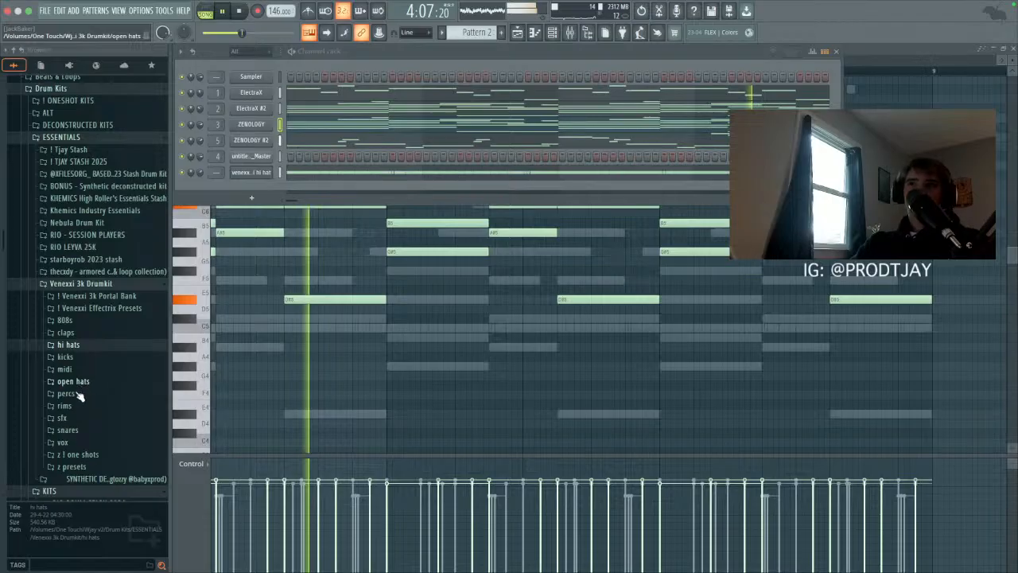
pyautogui.click(120, 379)
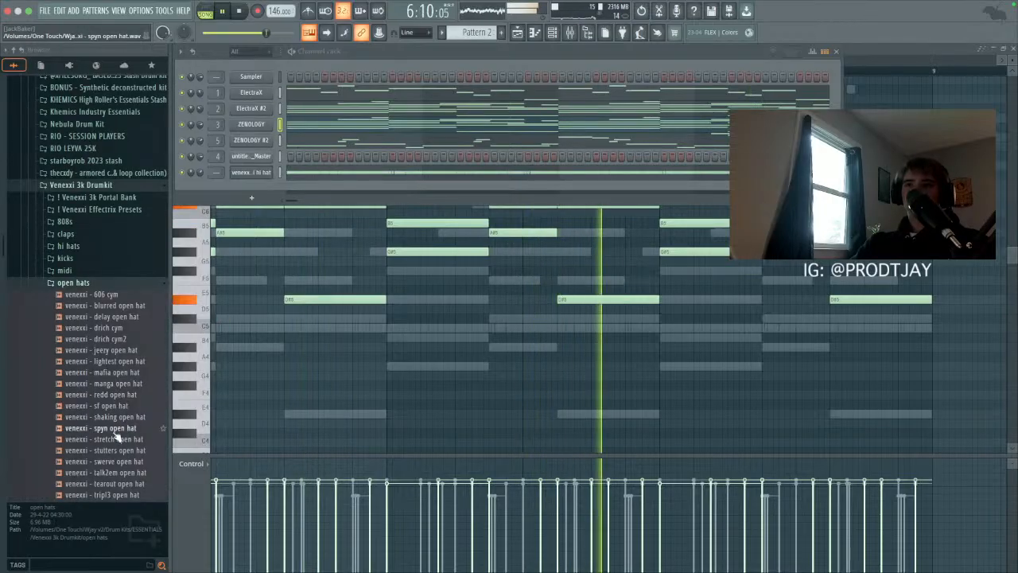
pyautogui.moveTo(118, 411); pyautogui.dragTo(280, 186)
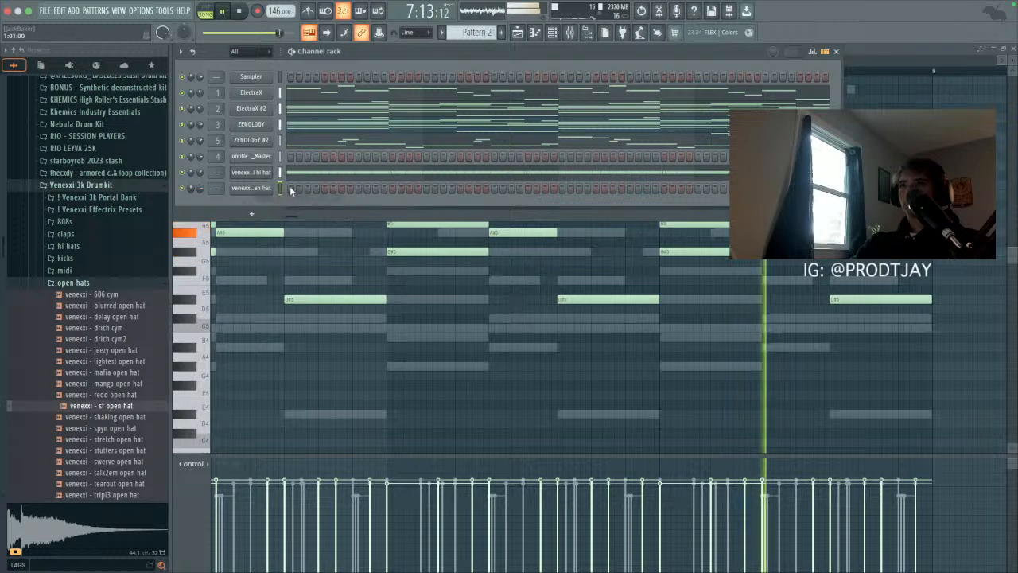
pyautogui.click(264, 188)
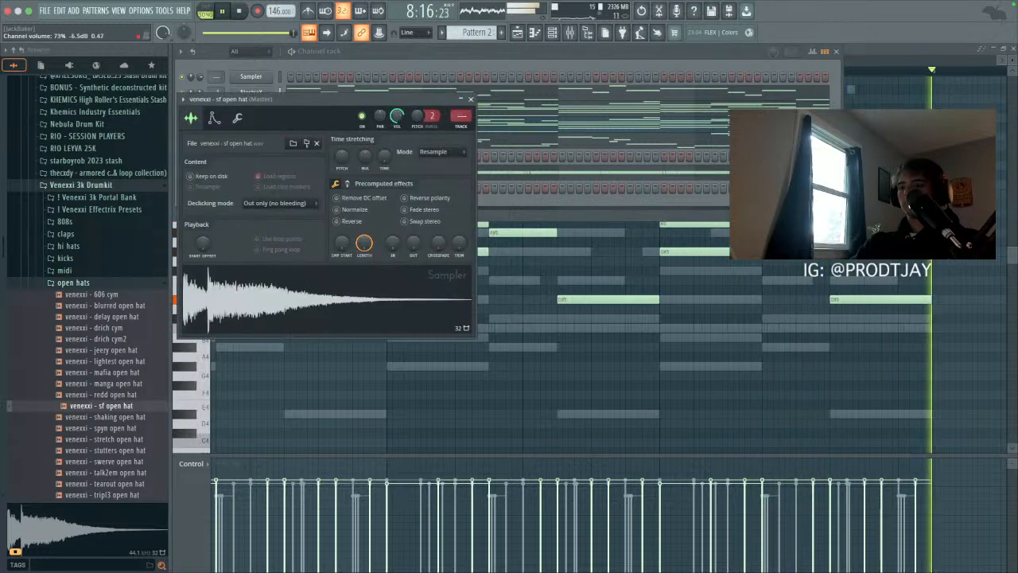
pyautogui.click(470, 100)
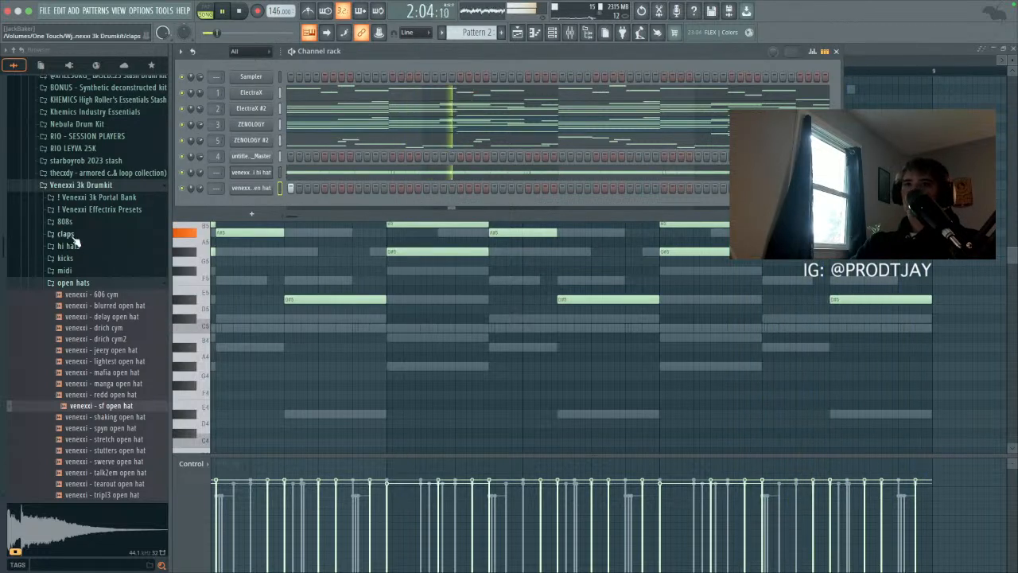
# Step: Add "venexxi - ! go to clap" from the drum kit's claps as a new channel and open its piano roll at bar 1
pyautogui.click(72, 235)
pyautogui.moveTo(258, 211); pyautogui.dragTo(266, 215)
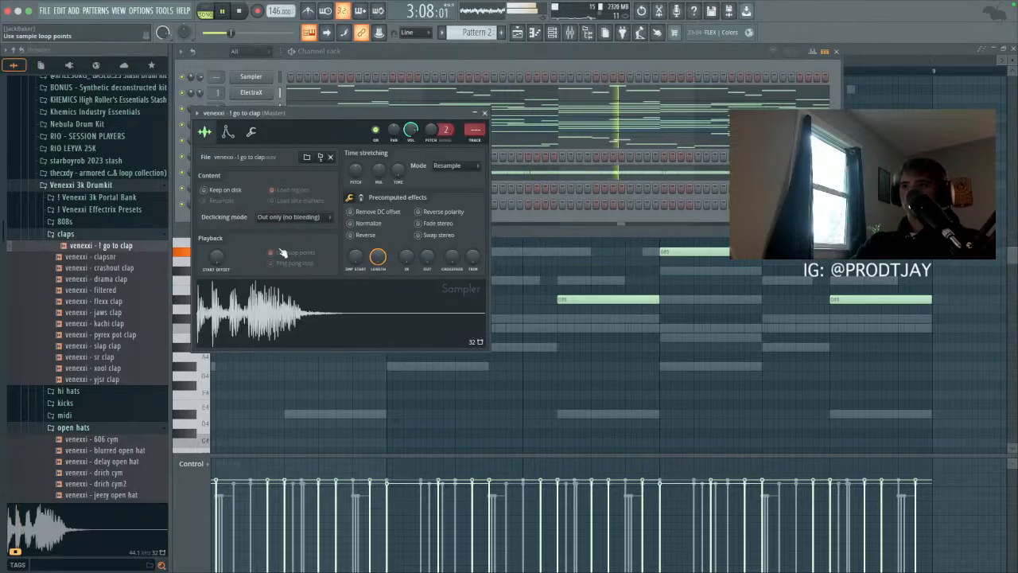
pyautogui.click(534, 33)
pyautogui.moveTo(522, 71)
pyautogui.mouseDown()
pyautogui.moveTo(199, 65)
pyautogui.moveTo(519, 70)
pyautogui.mouseUp()
pyautogui.moveTo(455, 62); pyautogui.dragTo(251, 63)
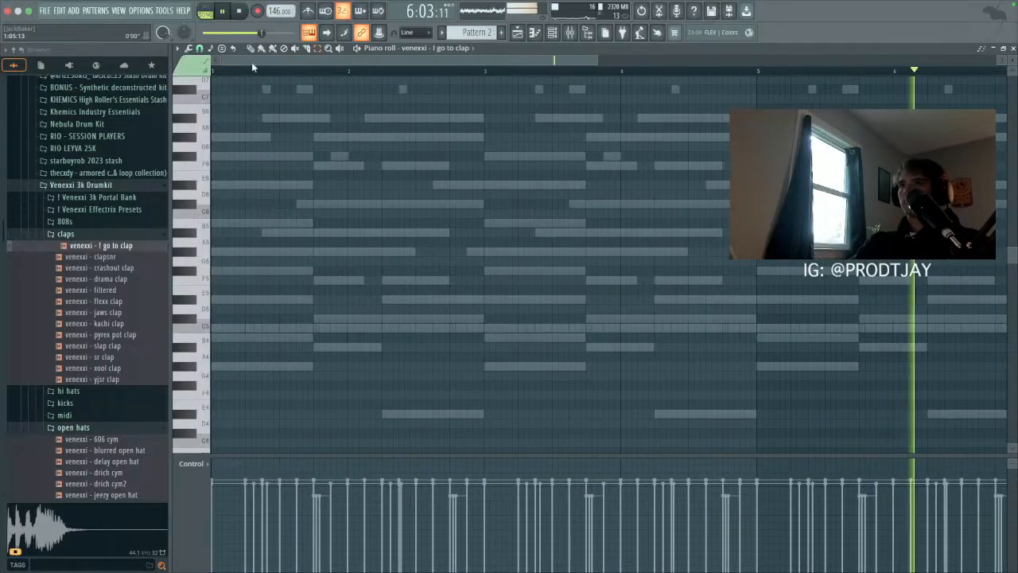
# Step: Place one short clap note at C5 on beat 3 of the first bar
pyautogui.doubleClick(277, 216)
pyautogui.click(580, 216)
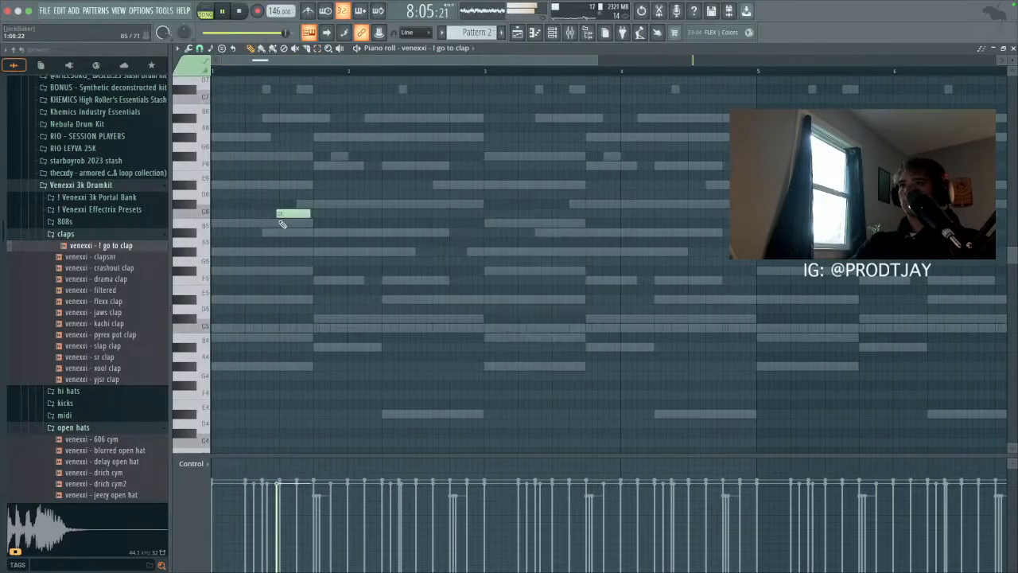
pyautogui.moveTo(298, 219); pyautogui.dragTo(297, 328)
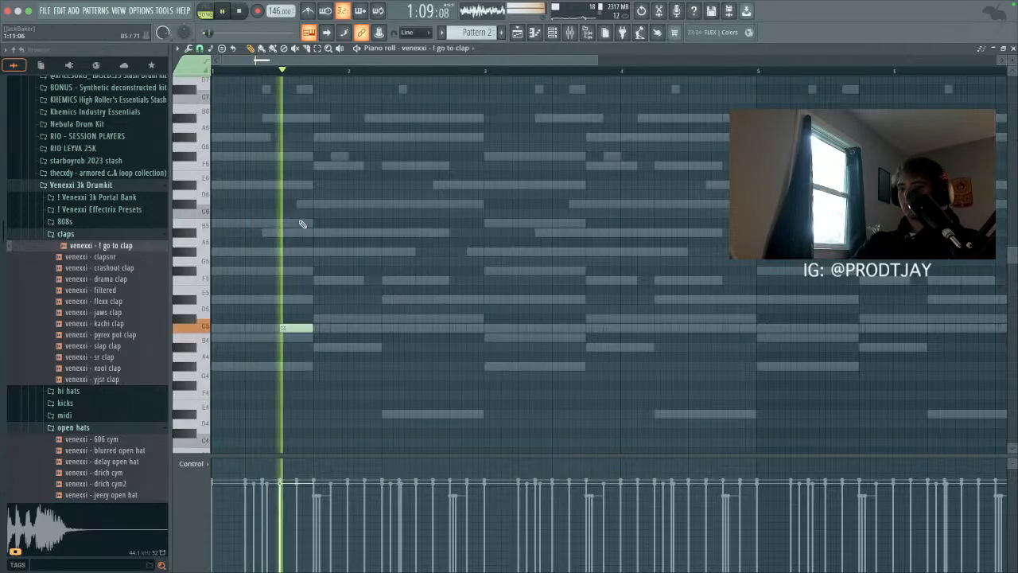
pyautogui.click(199, 50)
pyautogui.click(213, 63)
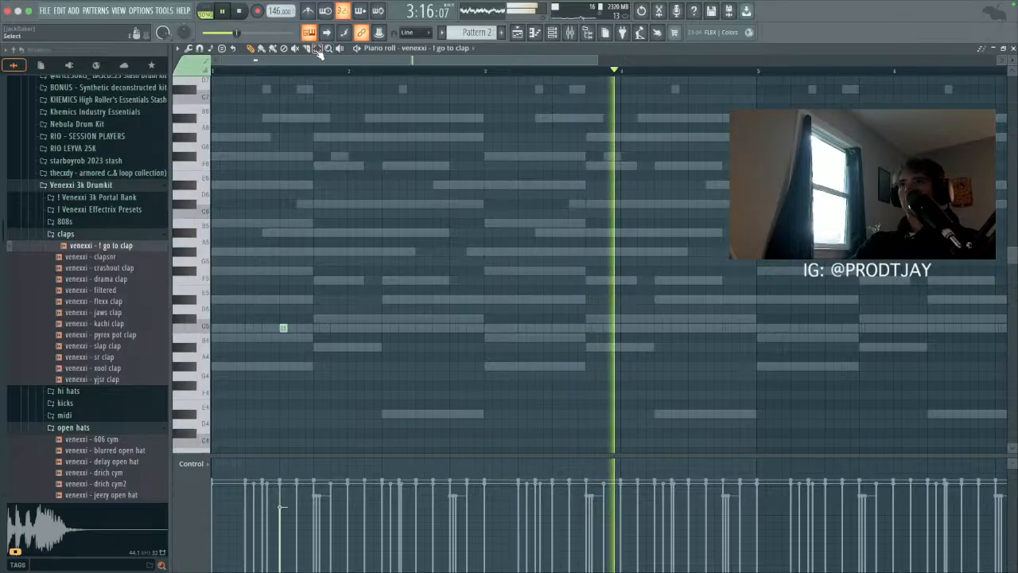
# Step: Select the first bar and duplicate its clap so it repeats on beat 3 through all eight bars
pyautogui.moveTo(347, 72); pyautogui.dragTo(215, 72)
pyautogui.hotkey('ctrl', 'b')
pyautogui.hotkey('ctrl', 'b')
pyautogui.hotkey('ctrl', 'b')
pyautogui.hotkey('ctrl', 'b')
pyautogui.hotkey('ctrl', 'b')
pyautogui.hotkey('ctrl', 'b')
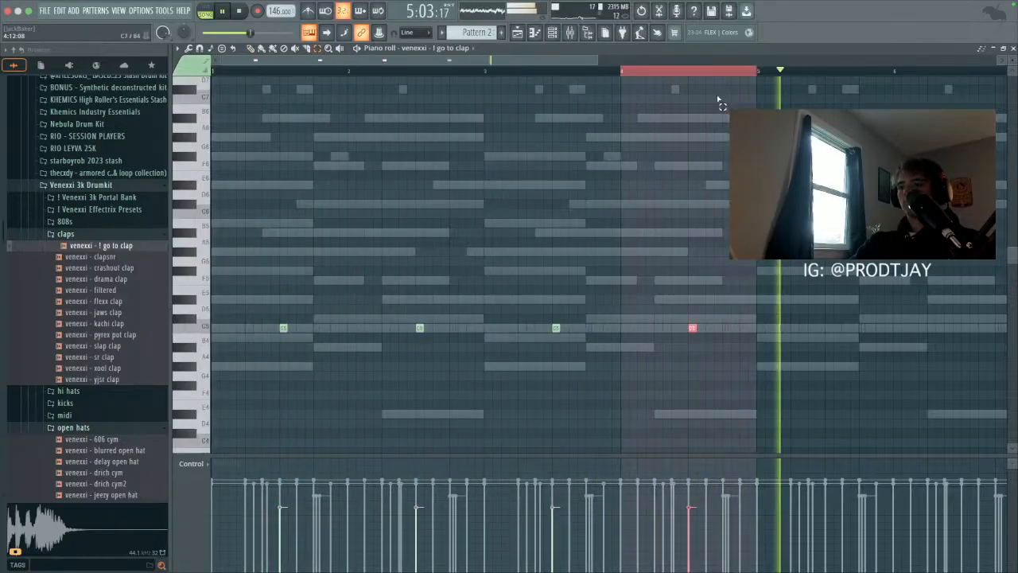
pyautogui.hotkey('ctrl', 'b')
pyautogui.keyDown('ctrl'); pyautogui.click(845, 72); pyautogui.keyUp('ctrl')
pyautogui.click(251, 48)
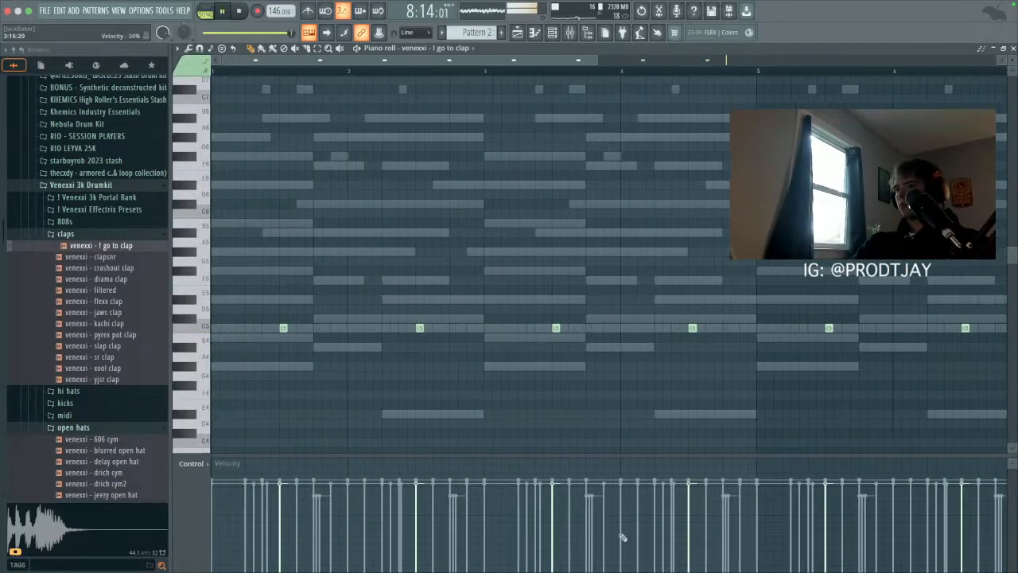
# Step: Audition "venexxi - ! spinz 808" from the drum kit's 808s and add it as a new channel
pyautogui.click(552, 32)
pyautogui.click(64, 221)
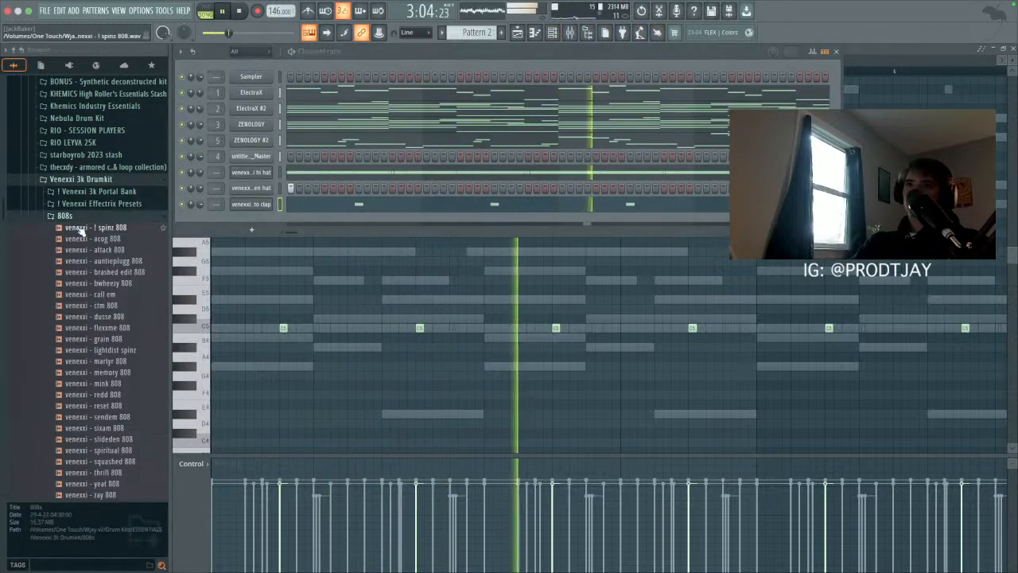
pyautogui.click(86, 229)
pyautogui.moveTo(86, 229); pyautogui.dragTo(263, 235)
# Step: Audition more 808s, replace the spinz 808 sample with "venexxi - flexxme 808" and enable its volume envelope
pyautogui.click(103, 293)
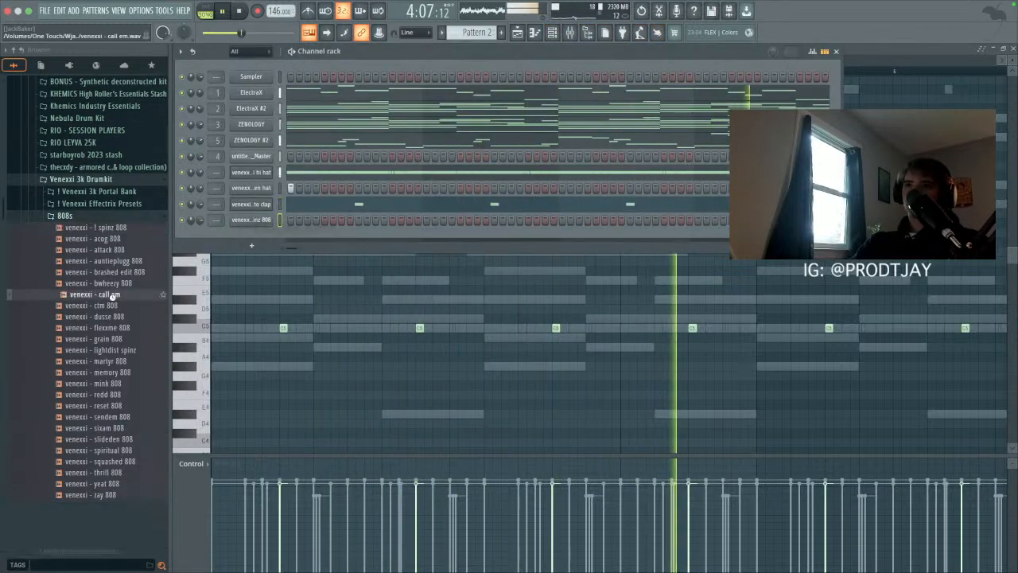
pyautogui.click(117, 307)
pyautogui.click(117, 317)
pyautogui.click(117, 327)
pyautogui.moveTo(118, 327); pyautogui.dragTo(265, 222)
pyautogui.click(242, 145)
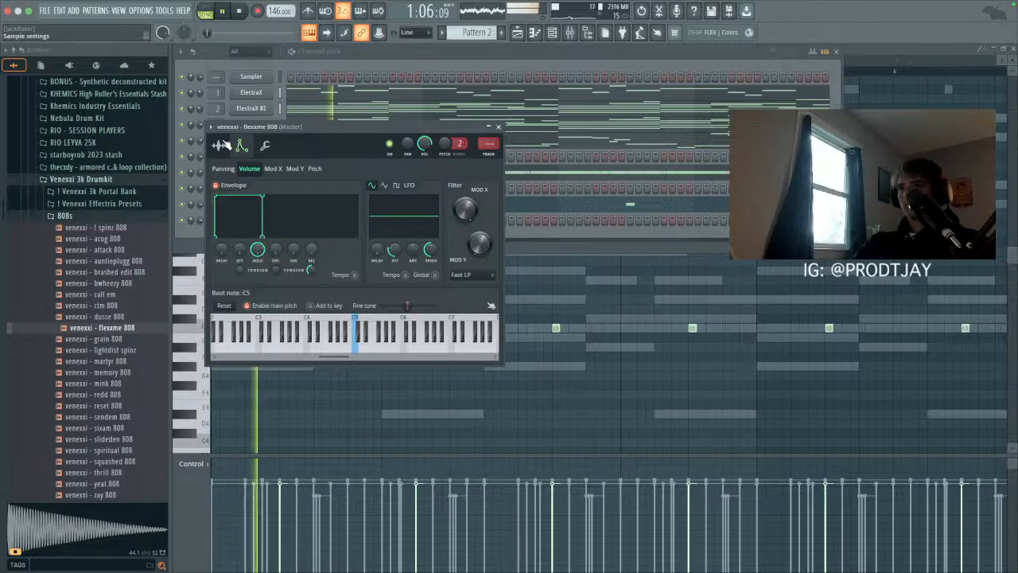
pyautogui.click(220, 145)
# Step: Draw a two-bar flexxme 808 bassline of one G#4, two A#4 and two D#4 notes following the melody's lowest notes
pyautogui.click(537, 32)
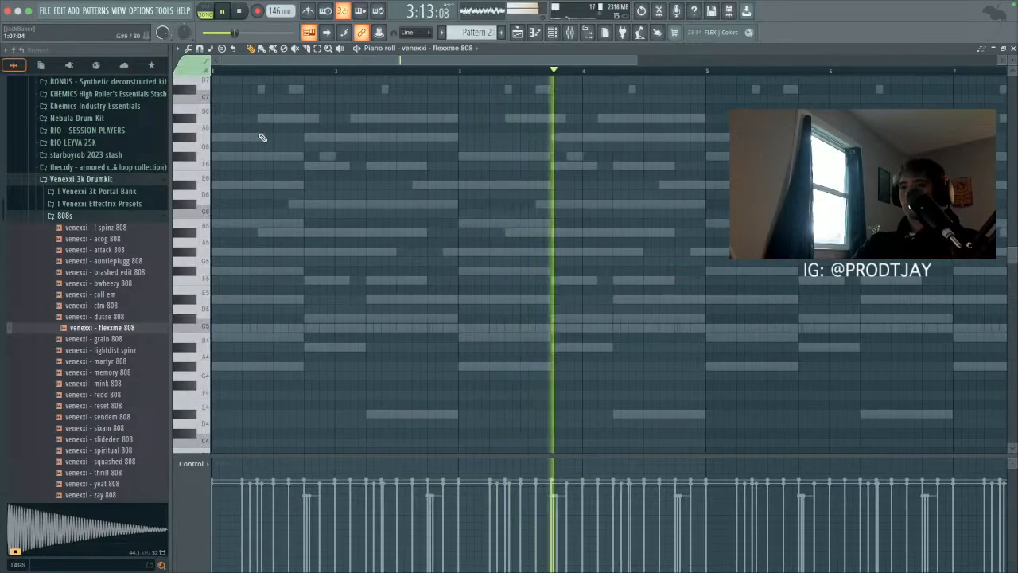
pyautogui.scroll(-3, 262, 139)
pyautogui.click(234, 312)
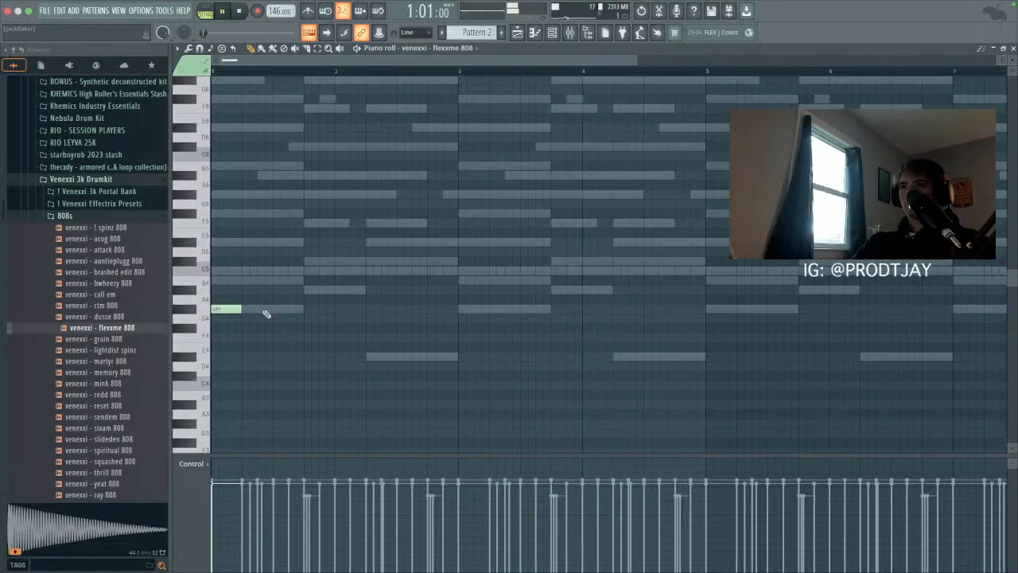
pyautogui.click(303, 288)
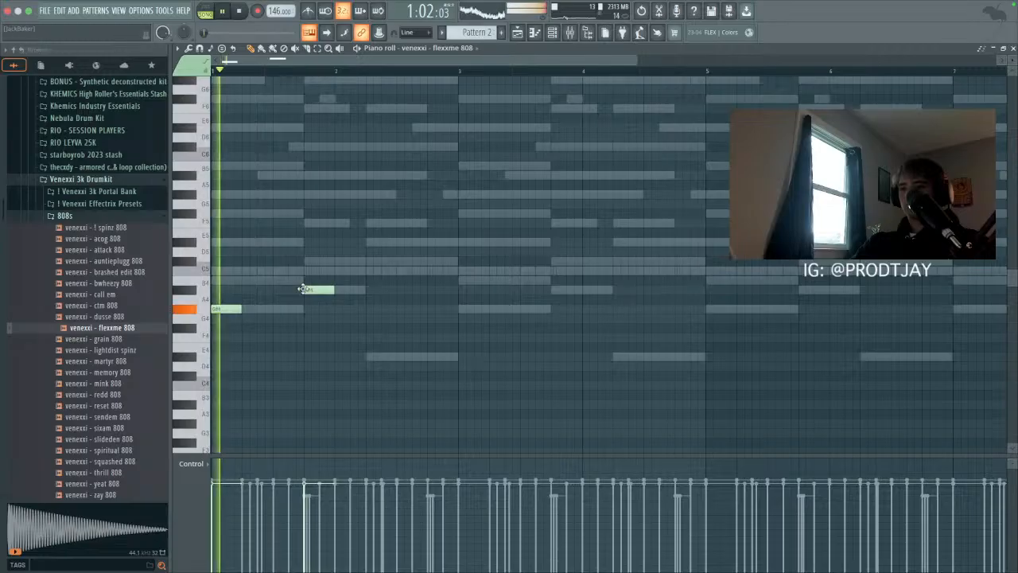
pyautogui.click(352, 291)
pyautogui.moveTo(368, 359); pyautogui.dragTo(413, 360)
# Step: Make the 808 bass notes legato and transpose them up one octave
pyautogui.hotkey('ctrl', 'l')
pyautogui.hotkey('ctrl', 'l')
pyautogui.hotkey('ctrl', 'Up')
pyautogui.press('space')
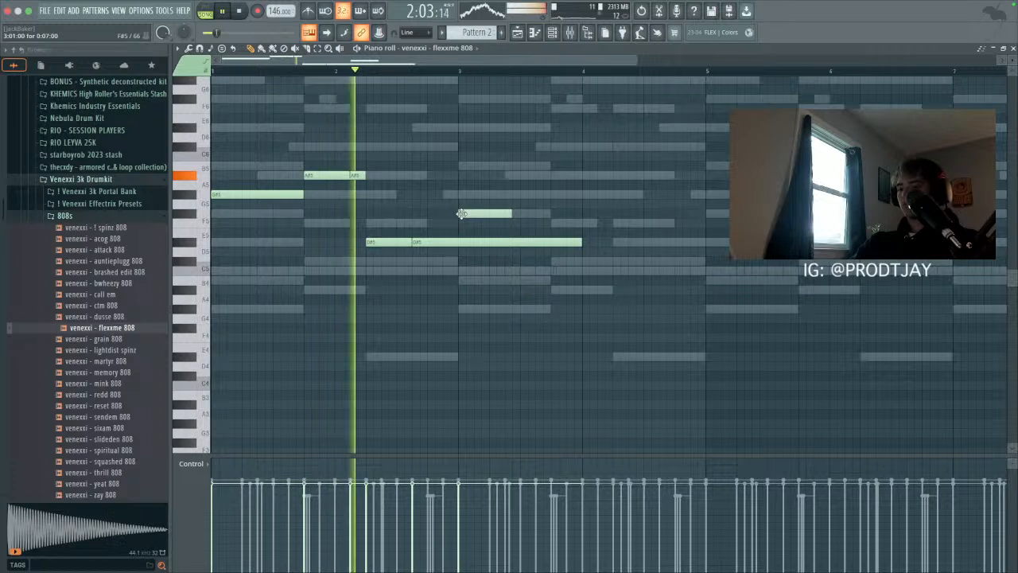
# Step: Delete the stray 808 note at the start of bar 3 and duplicate the two-bar bassline into bars 3 and 4
pyautogui.click(461, 213)
pyautogui.rightClick(461, 213)
pyautogui.hotkey('ctrl', 'b')
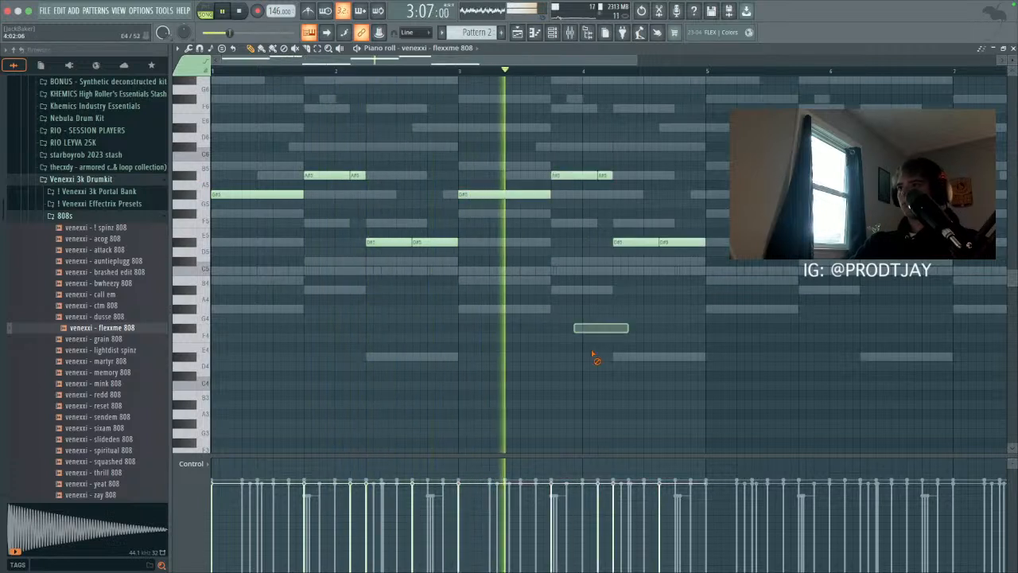
# Step: Raise the two D#5 notes at the end of bar 4 in the 808 part by one octave and play the pattern
pyautogui.moveTo(662, 210); pyautogui.dragTo(731, 312)
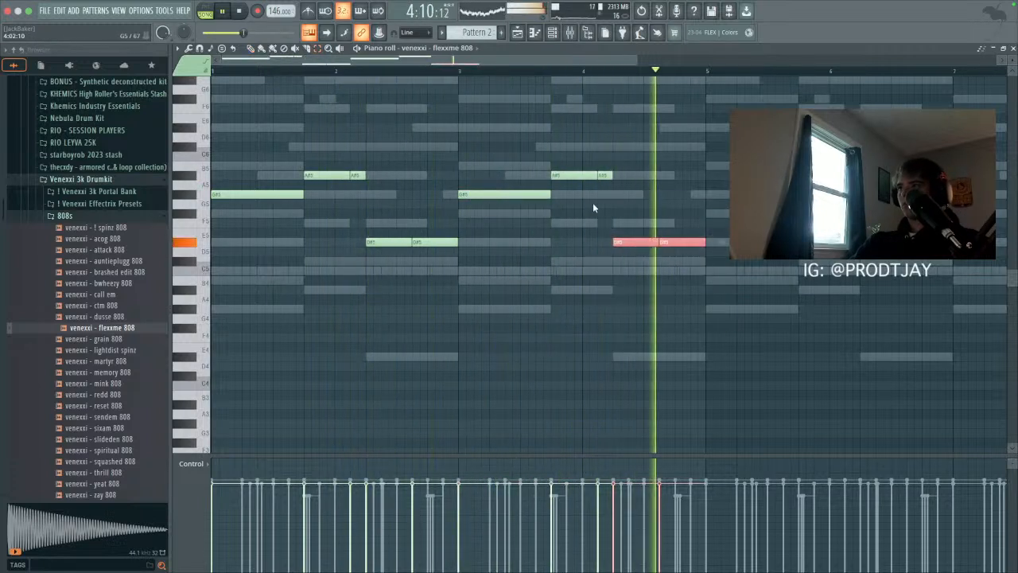
pyautogui.hotkey('ctrl', 'Up')
pyautogui.press('space')
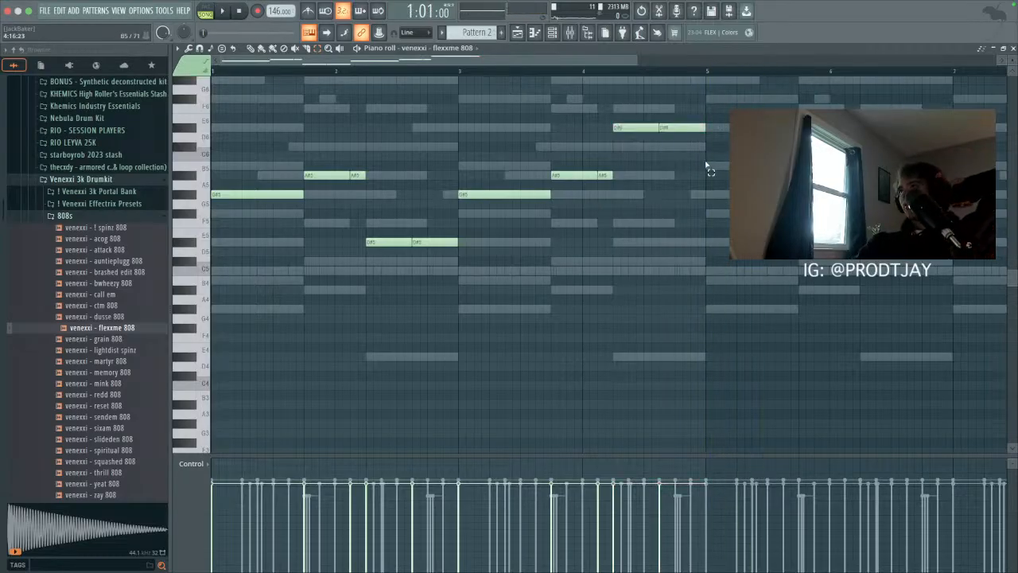
pyautogui.hscroll(4, 559, 164)
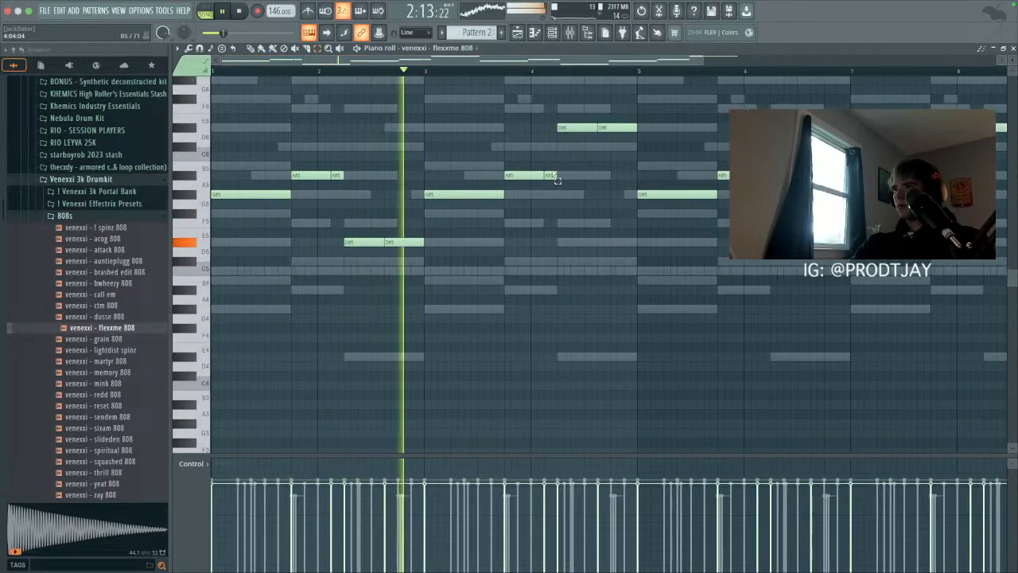
# Step: Rework the two D#6 808 notes in bar 4 into three shorter equal-length notes filling the same space
pyautogui.click(629, 127)
pyautogui.hotkey('shift', 'Left')
pyautogui.hotkey('ctrl', 'b')
pyautogui.hotkey('shift', 'Left')
pyautogui.moveTo(617, 150); pyautogui.dragTo(540, 97)
pyautogui.hotkey('ctrl', 'l')
# Step: Delete the 808 notes in bars 5 to 8 and duplicate the edited first four bars in their place
pyautogui.moveTo(673, 139); pyautogui.dragTo(986, 255)
pyautogui.press('Delete')
pyautogui.scroll(-3, 718, 225)
pyautogui.keyDown('ctrl'); pyautogui.moveTo(715, 231); pyautogui.dragTo(1007, 104); pyautogui.keyUp('ctrl')
pyautogui.press('Delete')
pyautogui.hotkey('ctrl', 'b')
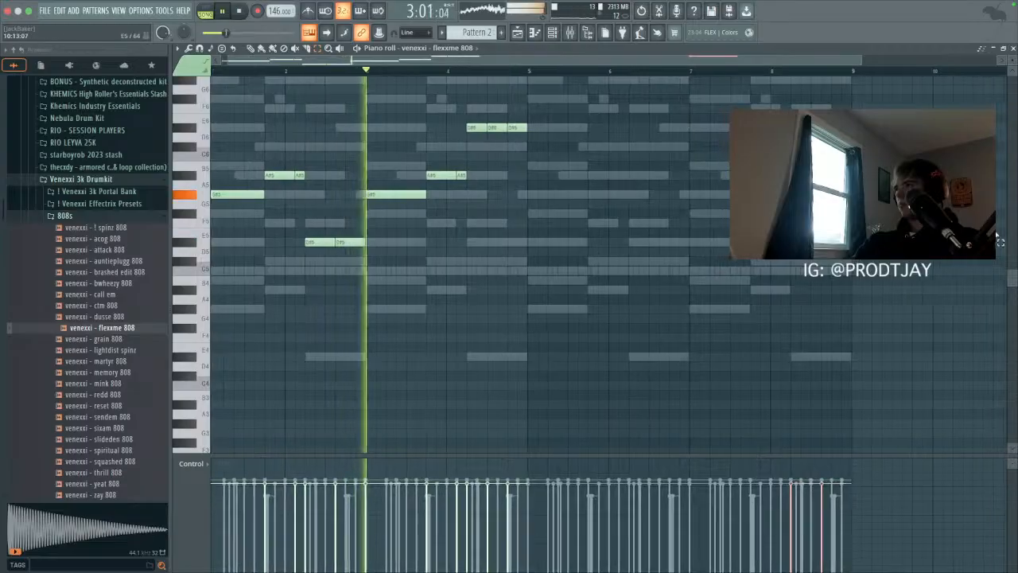
pyautogui.keyDown('ctrl'); pyautogui.click(660, 294); pyautogui.keyUp('ctrl')
# Step: Reopen the venexxi - flexxme 808 piano roll with all eight bars in view and play back the pattern
pyautogui.press('F9')
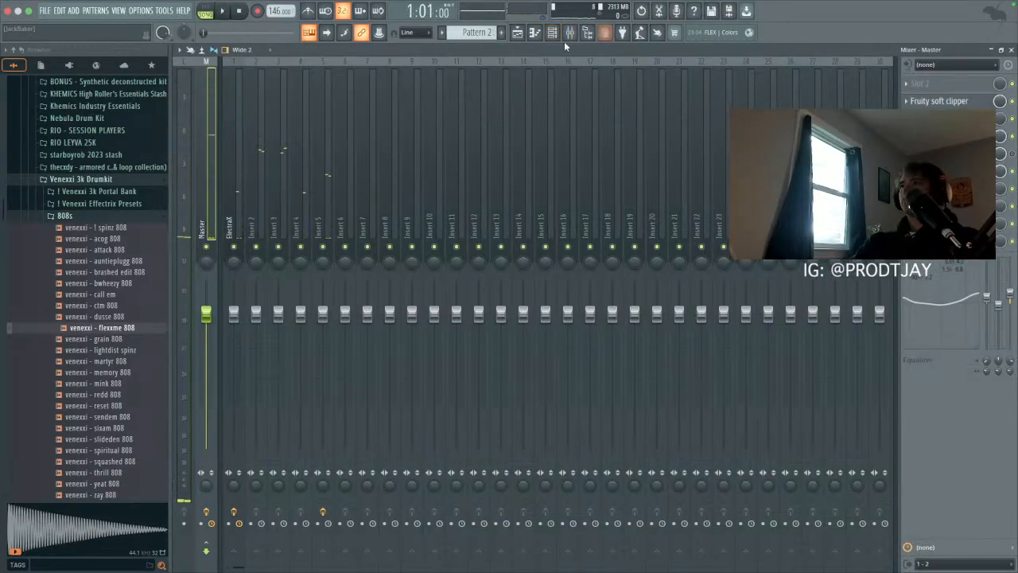
pyautogui.click(552, 36)
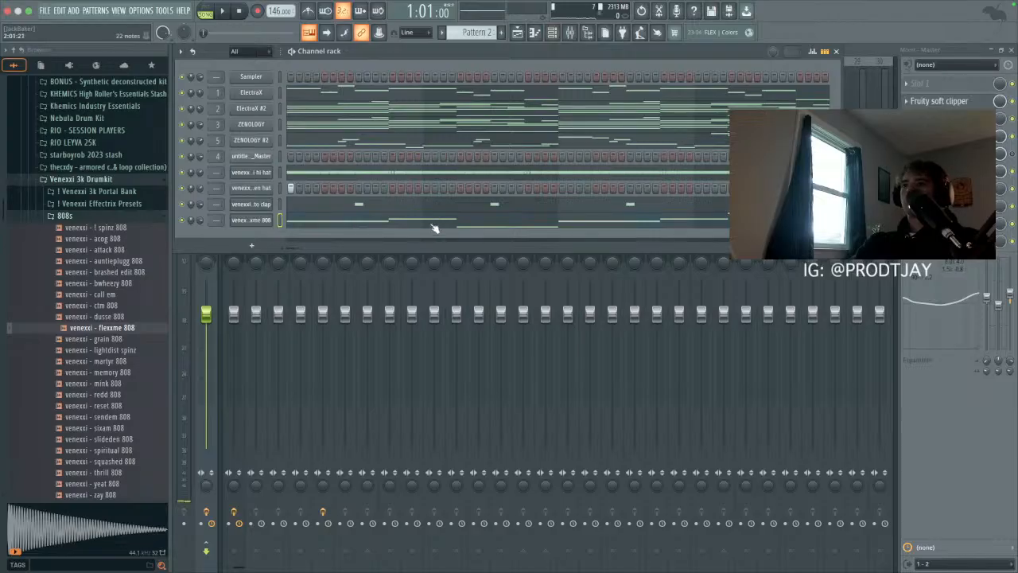
pyautogui.click(434, 223)
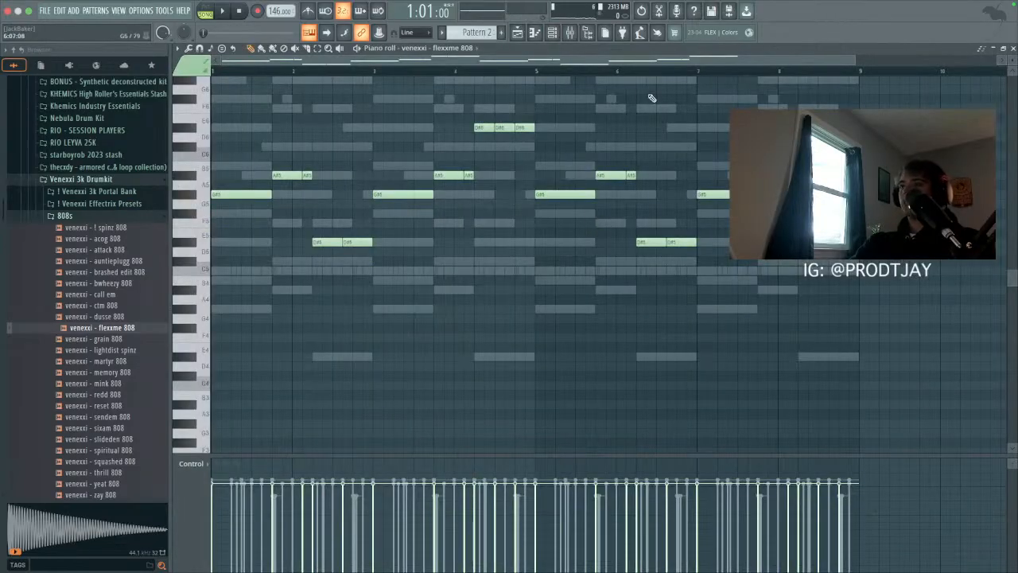
pyautogui.moveTo(855, 60); pyautogui.dragTo(998, 59)
pyautogui.press('space')
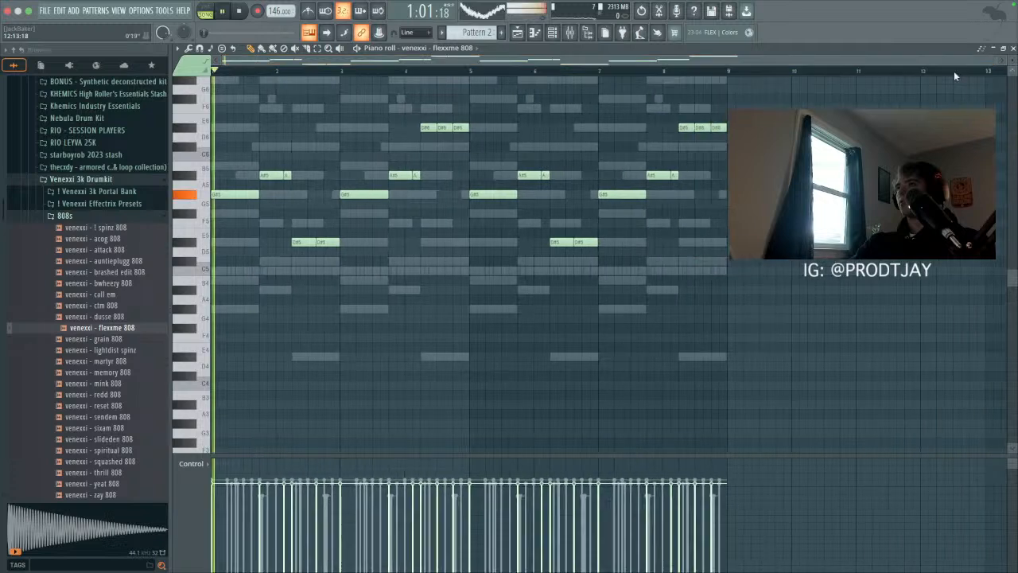
pyautogui.press('space')
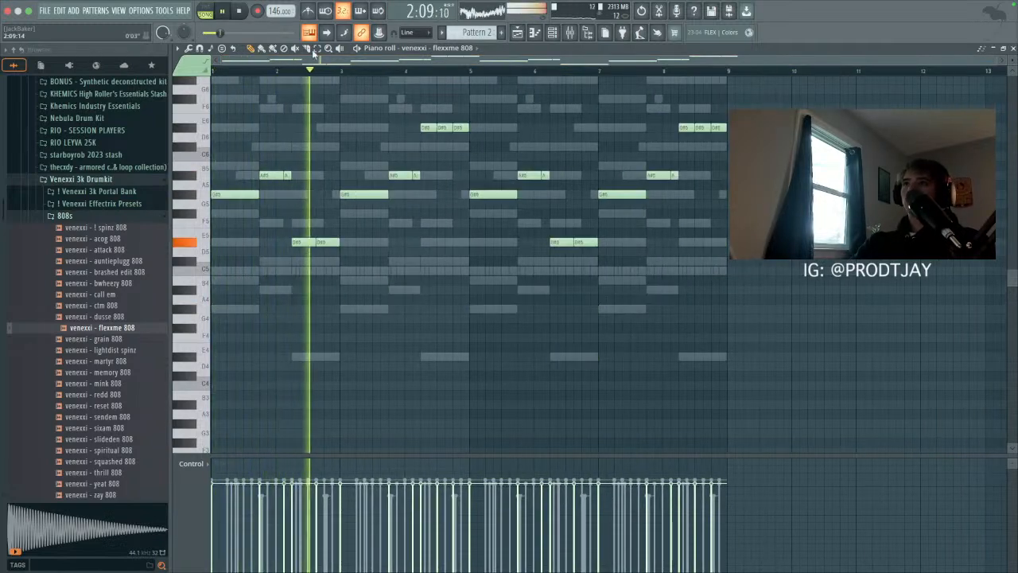
# Step: Lower the three D#6 notes in bar 4 by one octave and slice the G#5 note opening bar 5 in two
pyautogui.moveTo(389, 105); pyautogui.dragTo(522, 141)
pyautogui.hotkey('ctrl', 'Down')
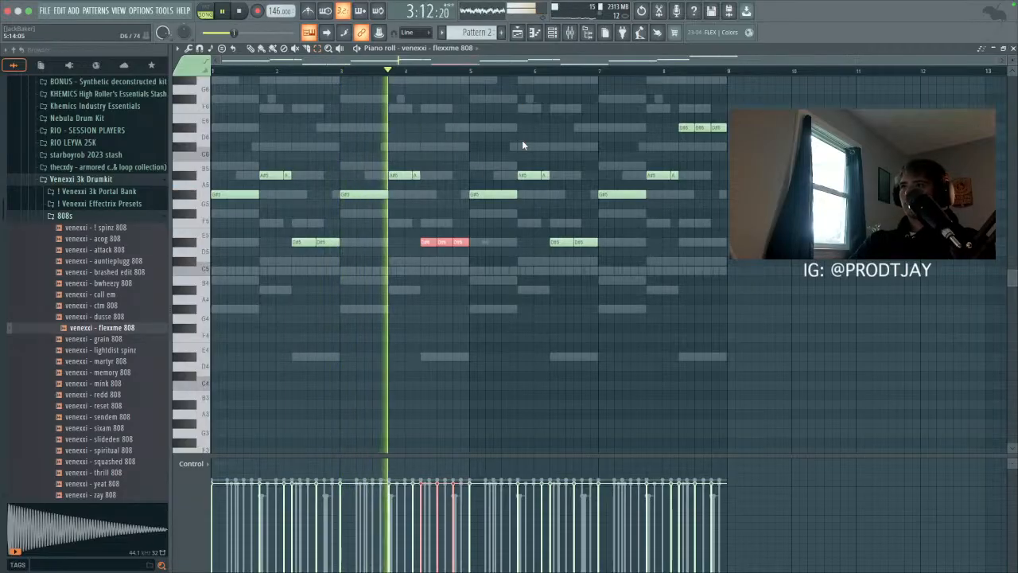
pyautogui.click(306, 48)
pyautogui.moveTo(493, 185); pyautogui.dragTo(495, 204)
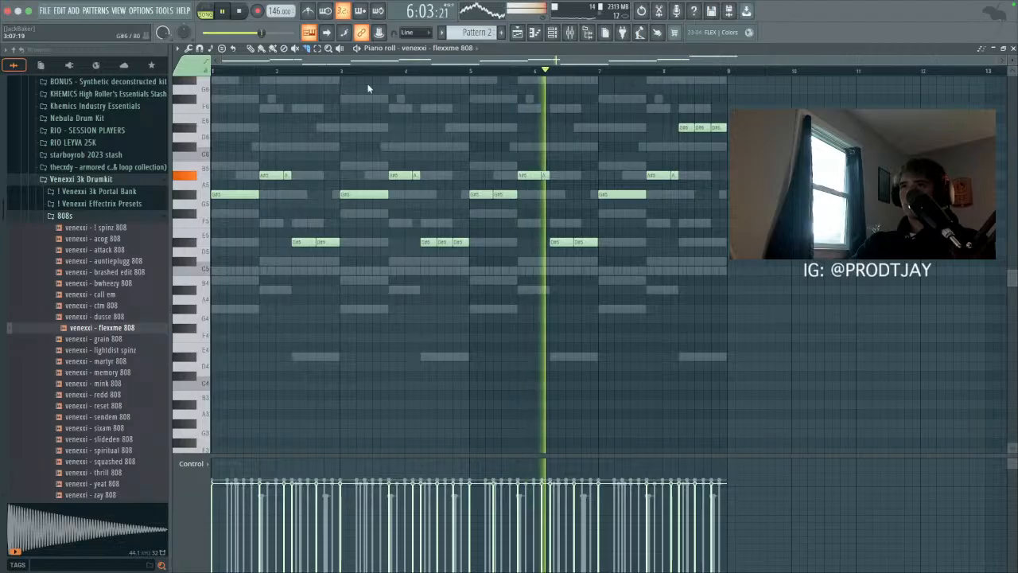
# Step: Lower the three D#6 notes in bar 8 by one octave and reduce them to two longer notes
pyautogui.moveTo(749, 121); pyautogui.dragTo(684, 135)
pyautogui.hotkey('ctrl', 'Down')
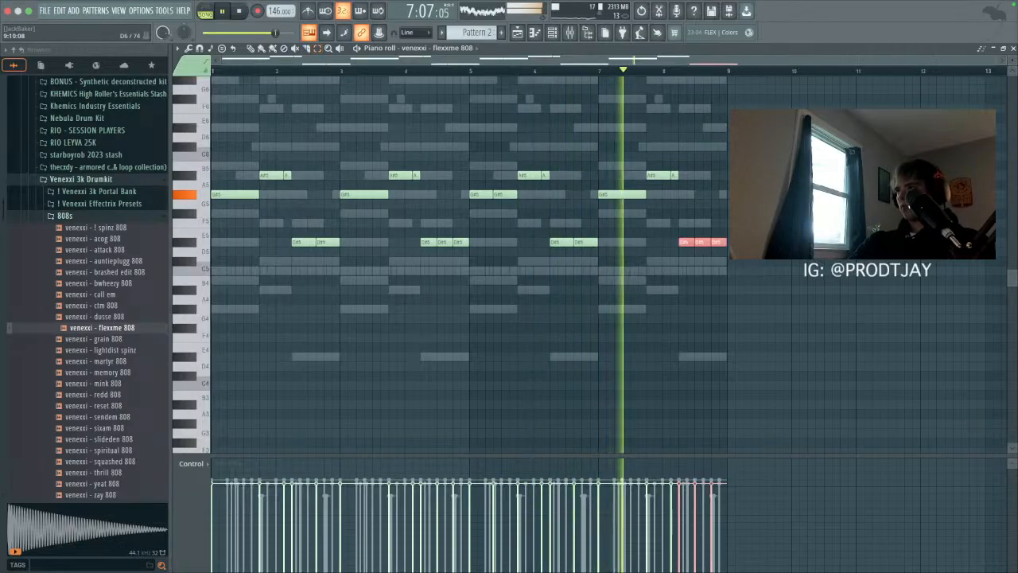
pyautogui.moveTo(703, 229)
pyautogui.mouseDown()
pyautogui.moveTo(703, 250)
pyautogui.moveTo(716, 248)
pyautogui.moveTo(702, 242)
pyautogui.mouseUp()
pyautogui.press('Delete')
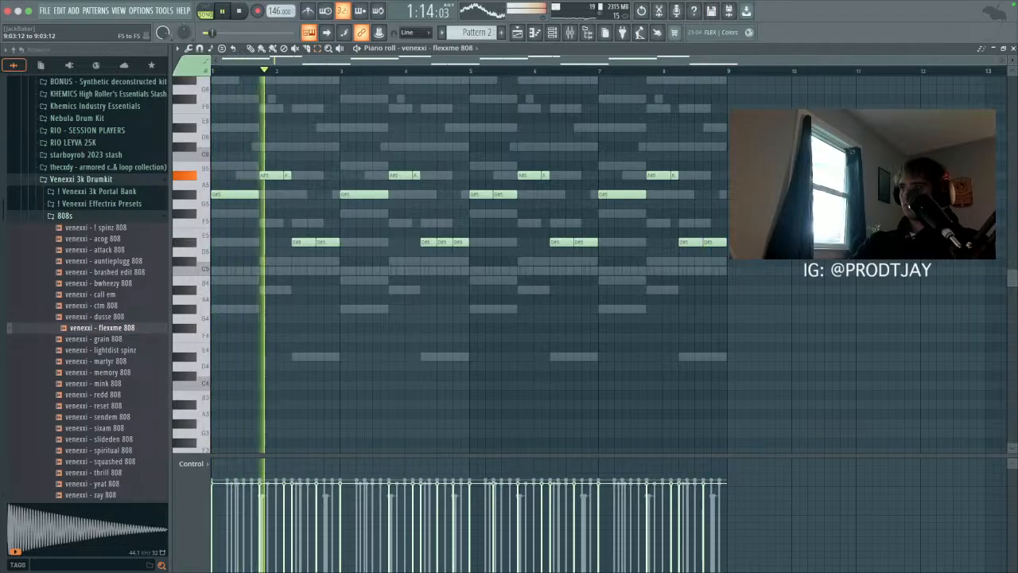
# Step: Collapse the 808s and claps folders of the Venexxi 3k Drumkit and open its snares folder alongside the channel rack
pyautogui.click(550, 35)
pyautogui.doubleClick(73, 219)
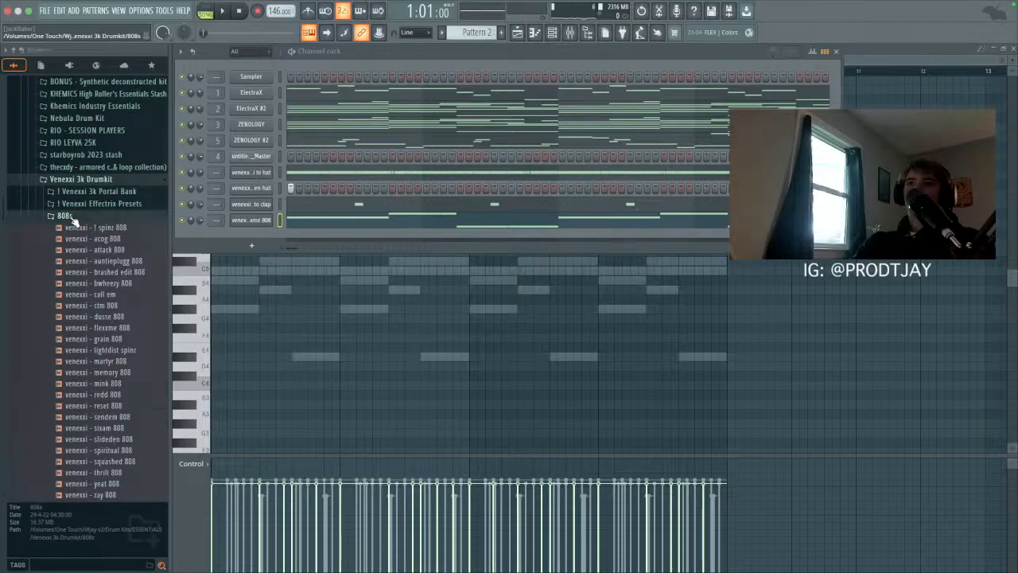
pyautogui.scroll(5, 82, 223)
pyautogui.scroll(-4, 60, 251)
pyautogui.scroll(4, 60, 254)
pyautogui.scroll(-3, 60, 270)
pyautogui.click(62, 283)
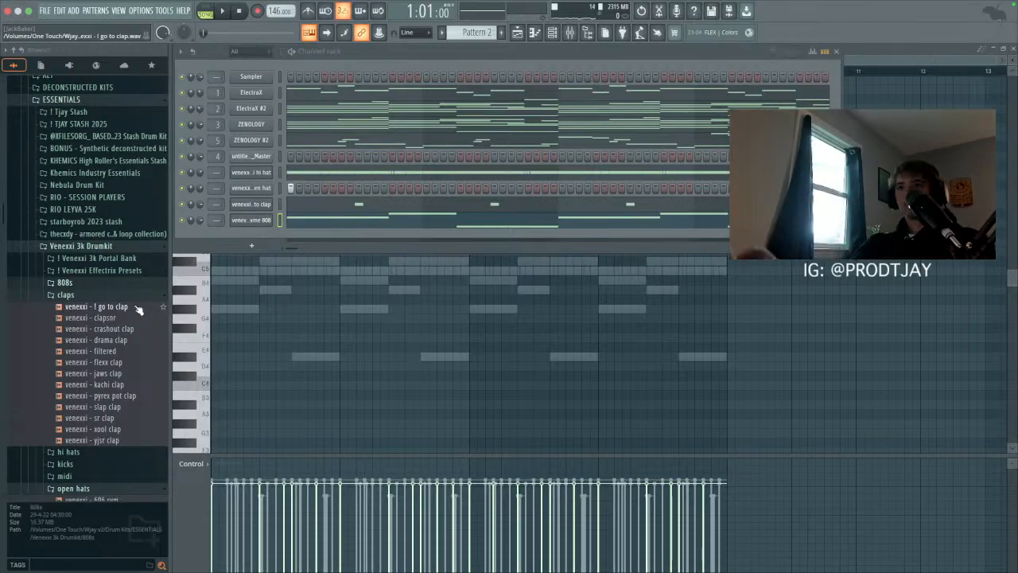
pyautogui.click(99, 296)
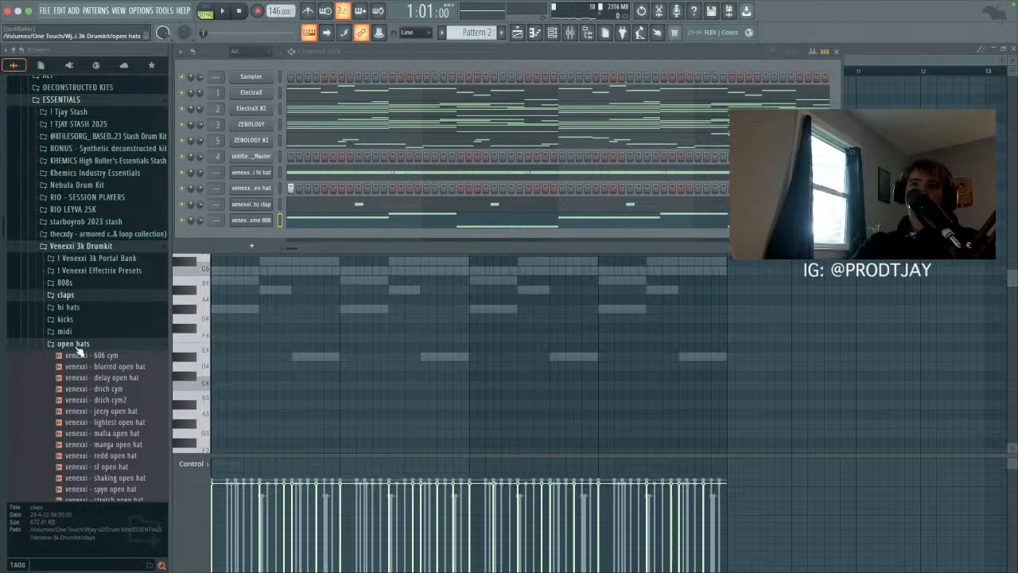
pyautogui.scroll(-10, 80, 353)
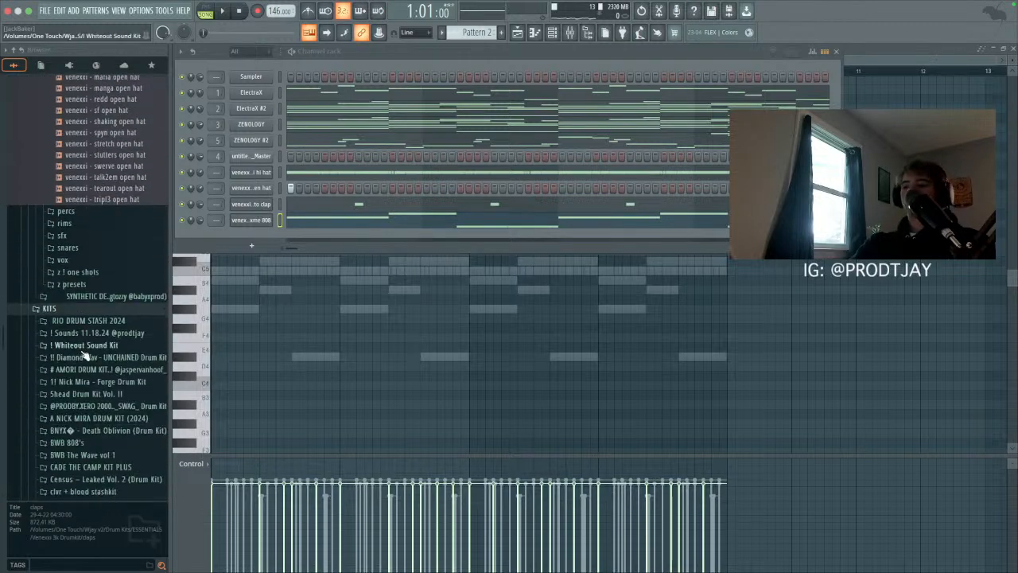
pyautogui.click(70, 248)
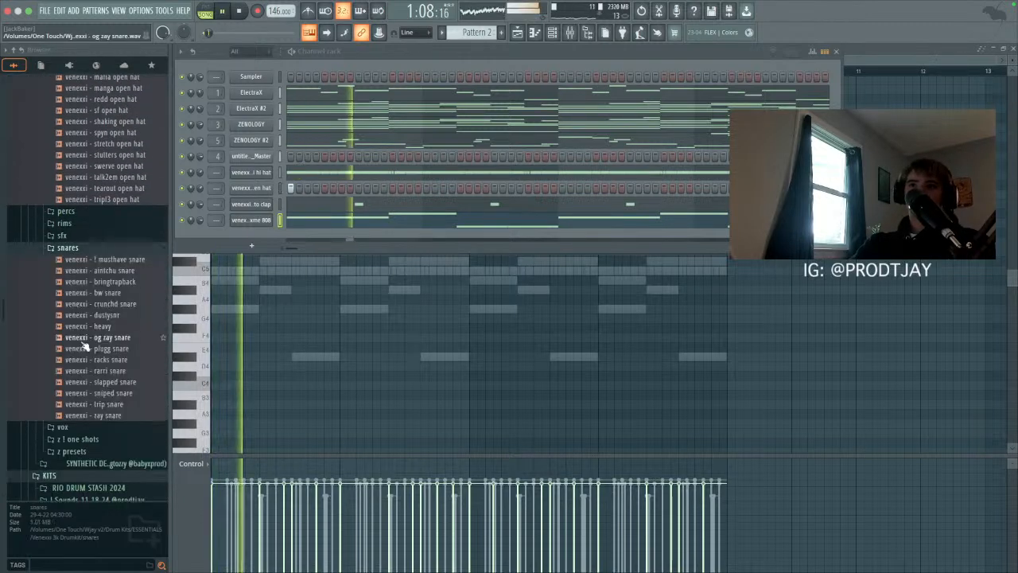
# Step: Load venexxi - plugg snare as a new channel in the channel rack and close its sampler window
pyautogui.click(90, 341)
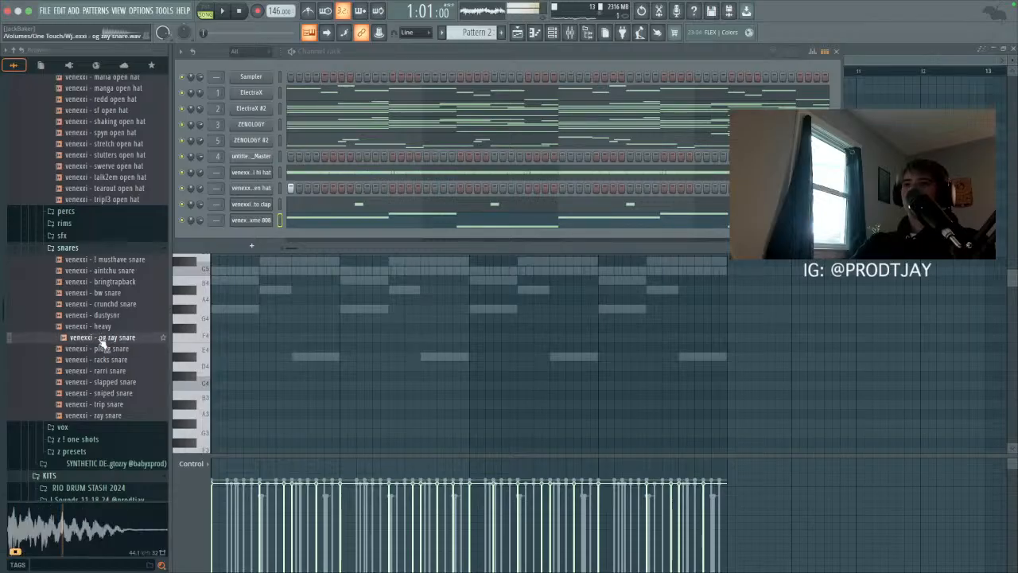
pyautogui.moveTo(140, 348); pyautogui.dragTo(250, 240)
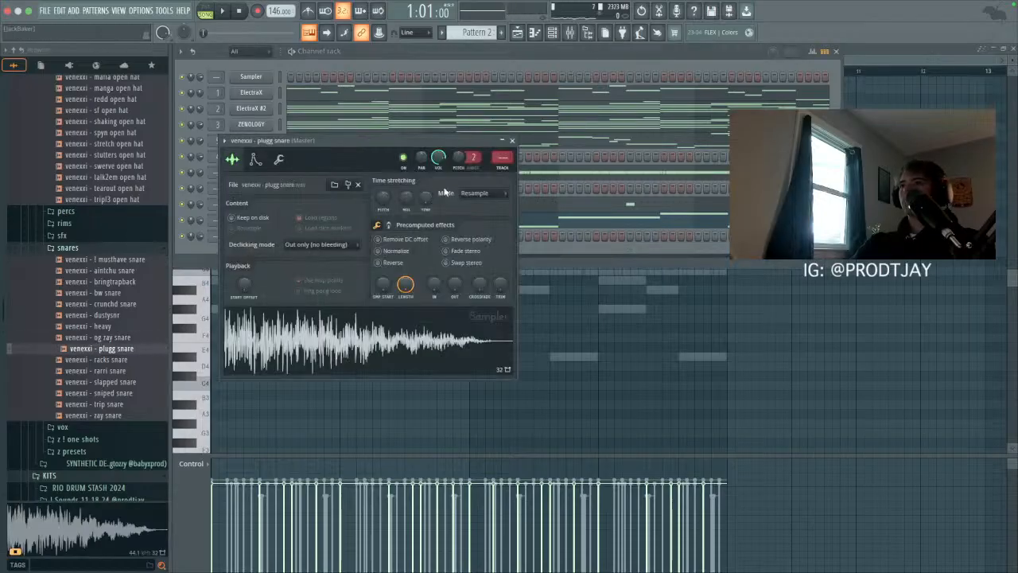
pyautogui.click(511, 141)
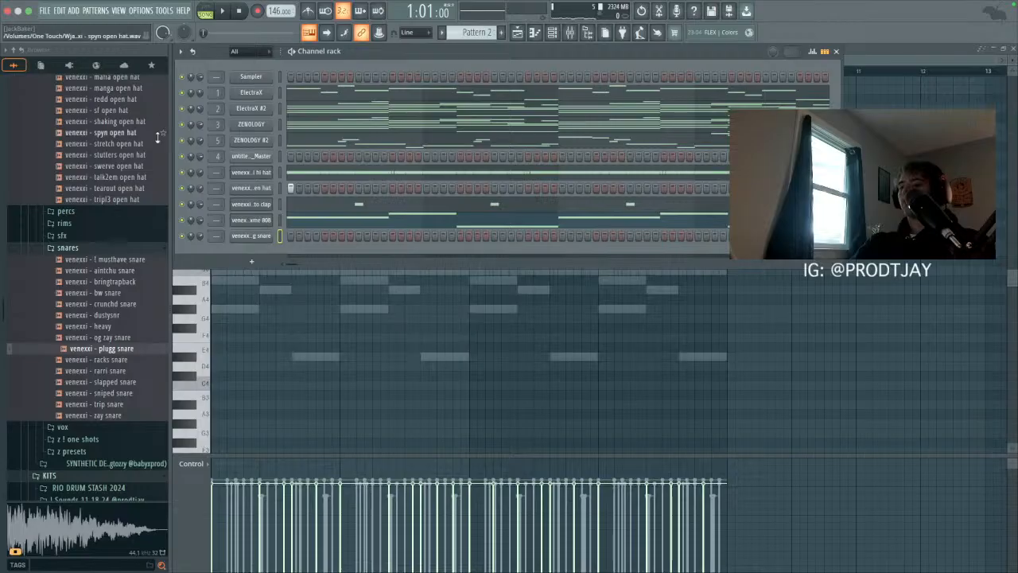
# Step: Place two short C5 notes in the plugg snare piano roll, one late in bar 1 and one early in bar 2
pyautogui.click(536, 34)
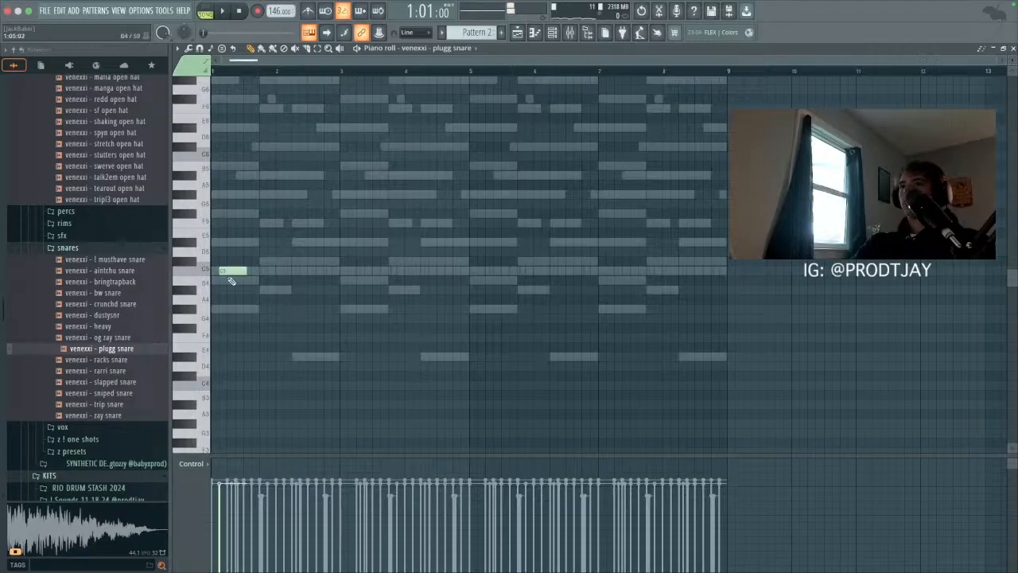
pyautogui.press('space')
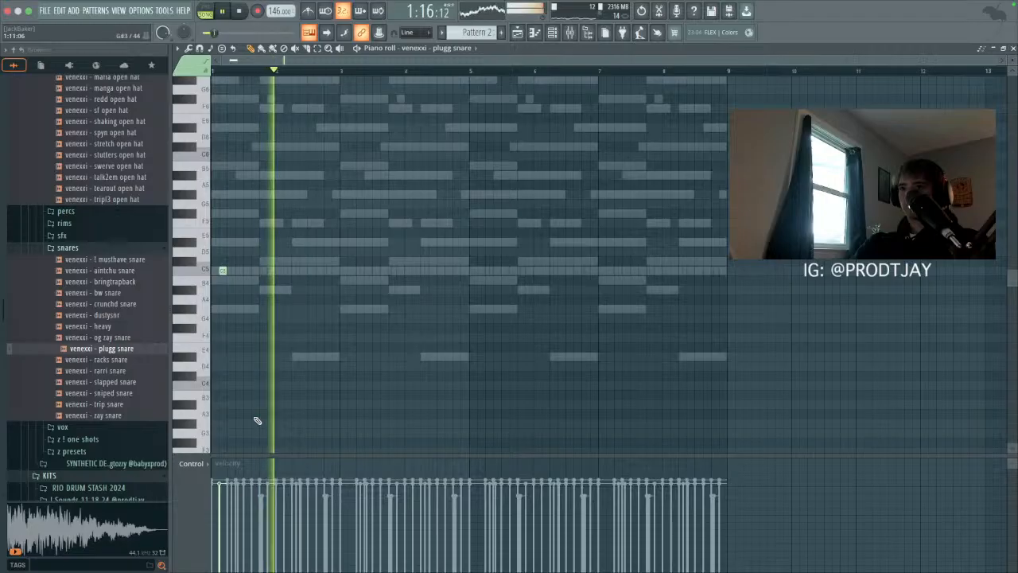
pyautogui.moveTo(248, 273); pyautogui.dragTo(256, 272)
pyautogui.click(269, 272)
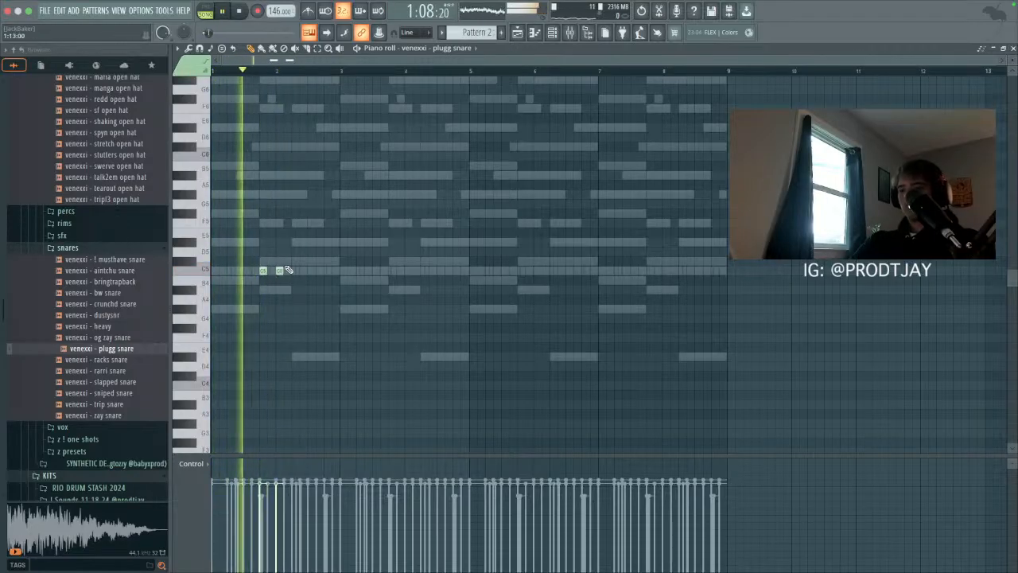
pyautogui.press('space')
pyautogui.press('space')
pyautogui.click(288, 270)
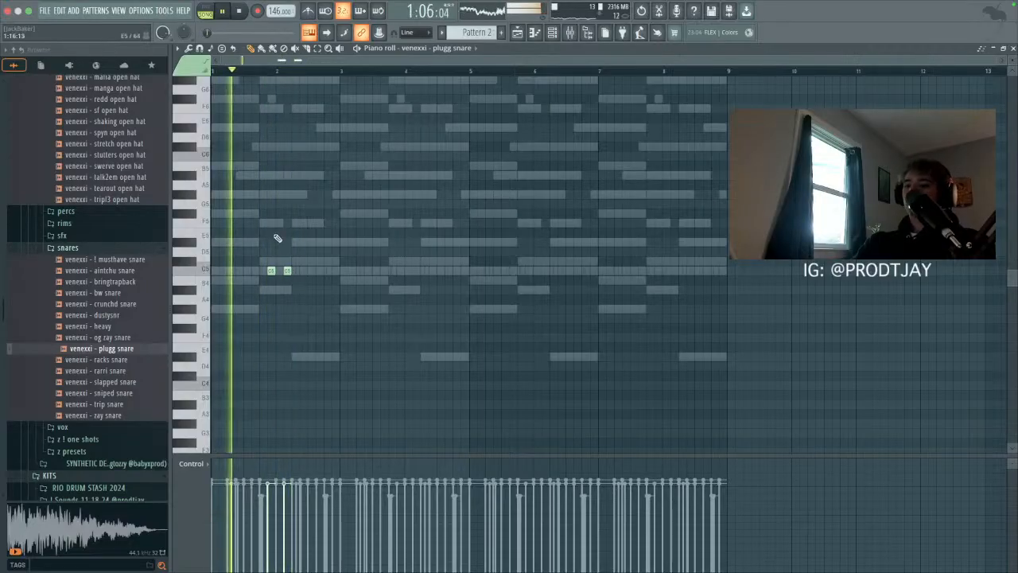
# Step: Add matching C5 snare pairs around the starts of bars 3 and 4, and duplicate the four-bar pattern into bars 5 to 8
pyautogui.click(326, 272)
pyautogui.moveTo(325, 274); pyautogui.dragTo(334, 272)
pyautogui.click(351, 271)
pyautogui.click(396, 272)
pyautogui.click(416, 271)
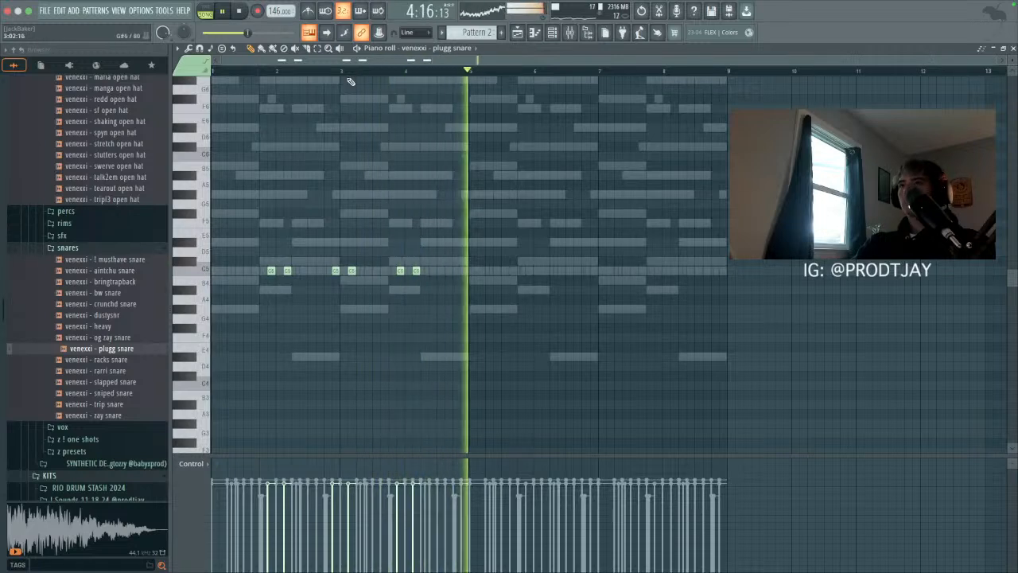
pyautogui.hotkey('ctrl', 'b')
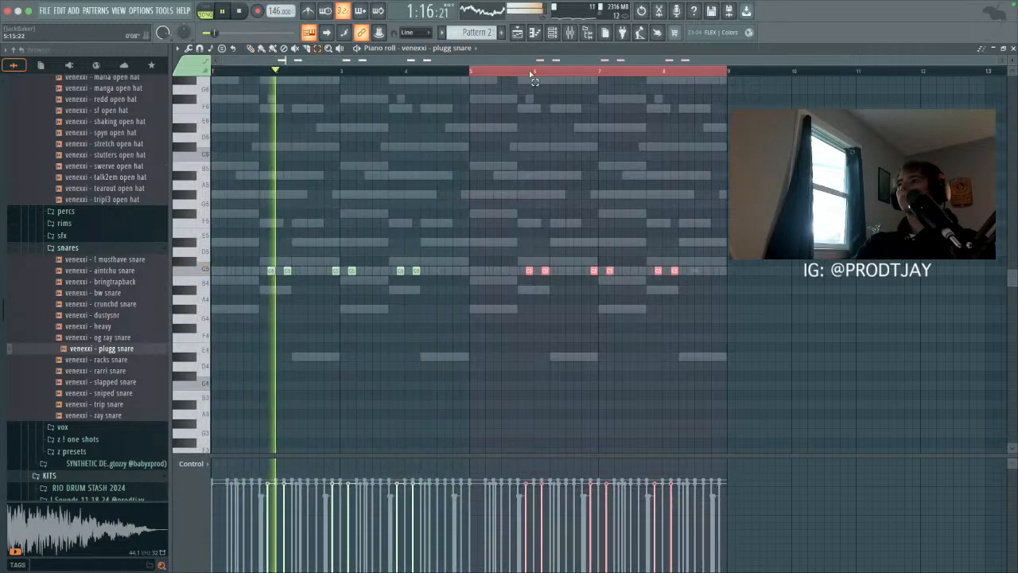
pyautogui.hotkey('ctrl', 'd')
# Step: Replace the plugg snare channel's sample with venexxi - zay snare and check the levels in the mixer
pyautogui.click(552, 33)
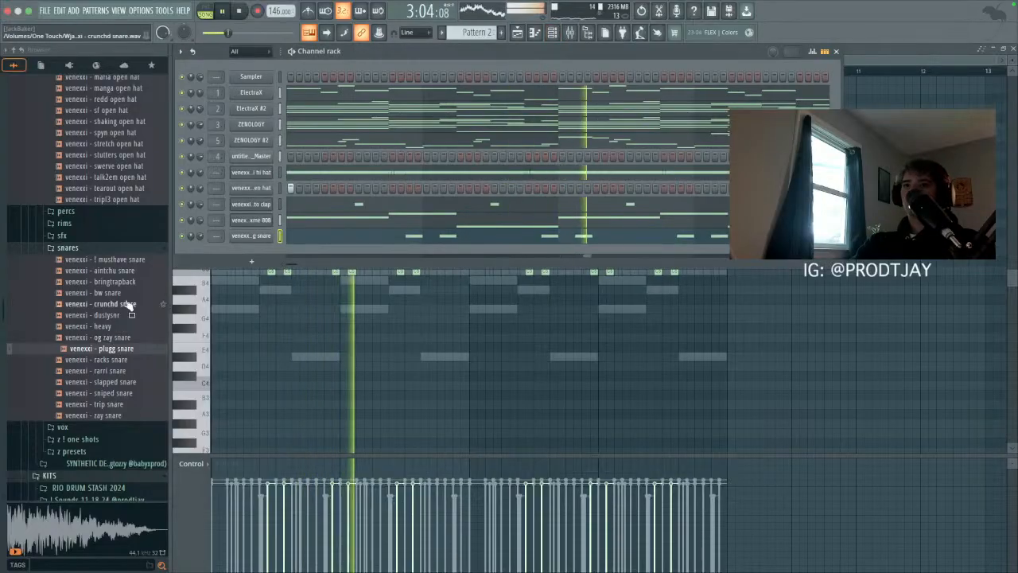
pyautogui.moveTo(117, 414); pyautogui.dragTo(249, 347)
pyautogui.moveTo(253, 238); pyautogui.dragTo(253, 237)
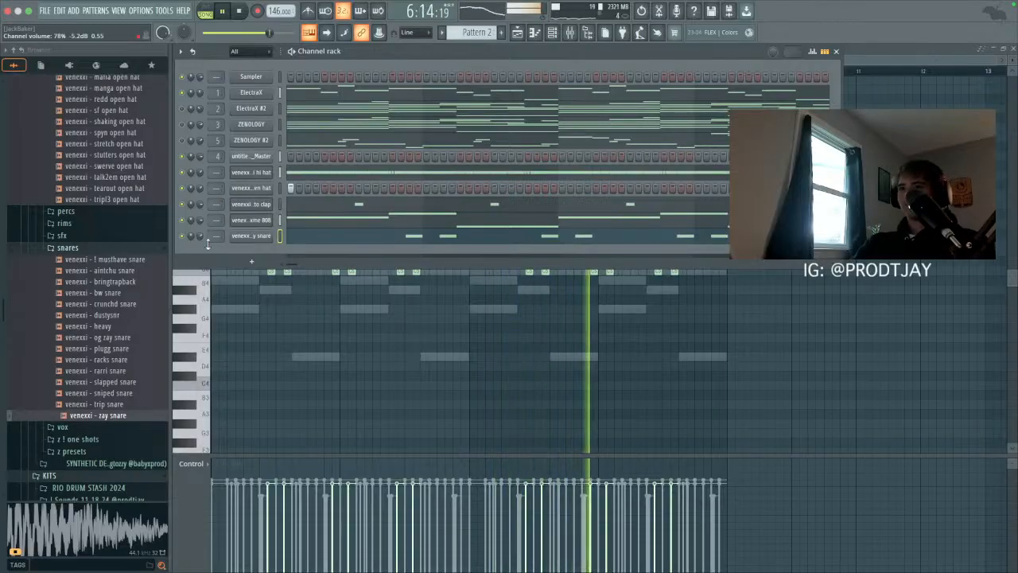
pyautogui.click(568, 33)
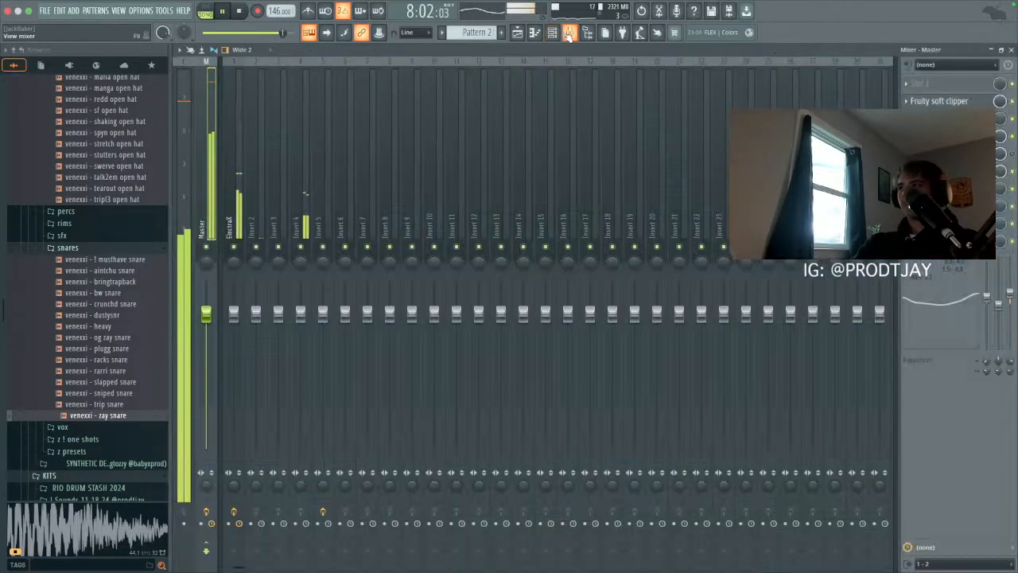
# Step: Audition samples in the drumkit's percs folder and load venexxi - rim thing as a new channel
pyautogui.scroll(5, 109, 227)
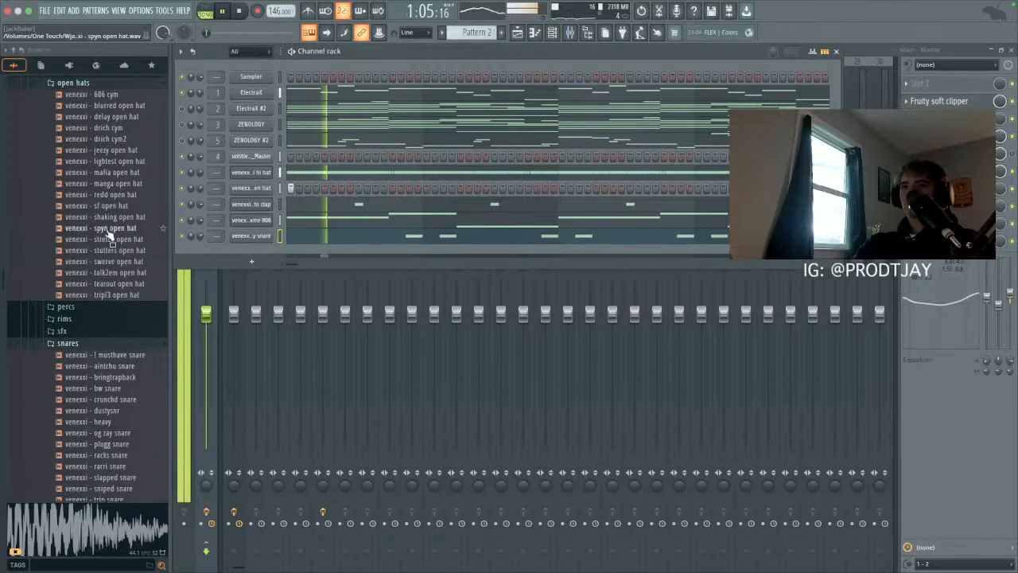
pyautogui.click(79, 358)
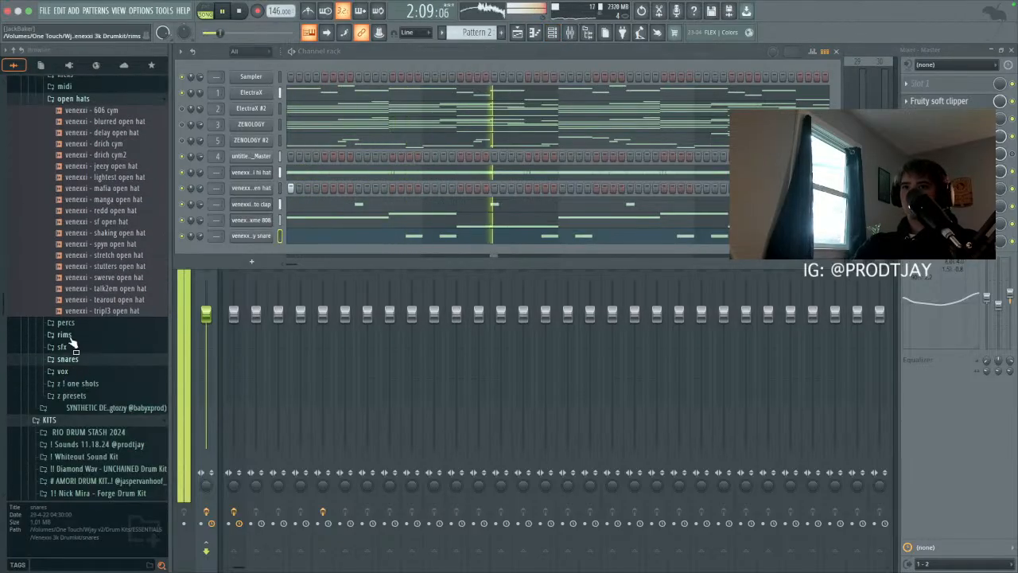
pyautogui.click(78, 324)
pyautogui.click(82, 357)
pyautogui.click(87, 368)
pyautogui.click(88, 379)
pyautogui.click(91, 389)
pyautogui.moveTo(91, 367); pyautogui.dragTo(291, 292)
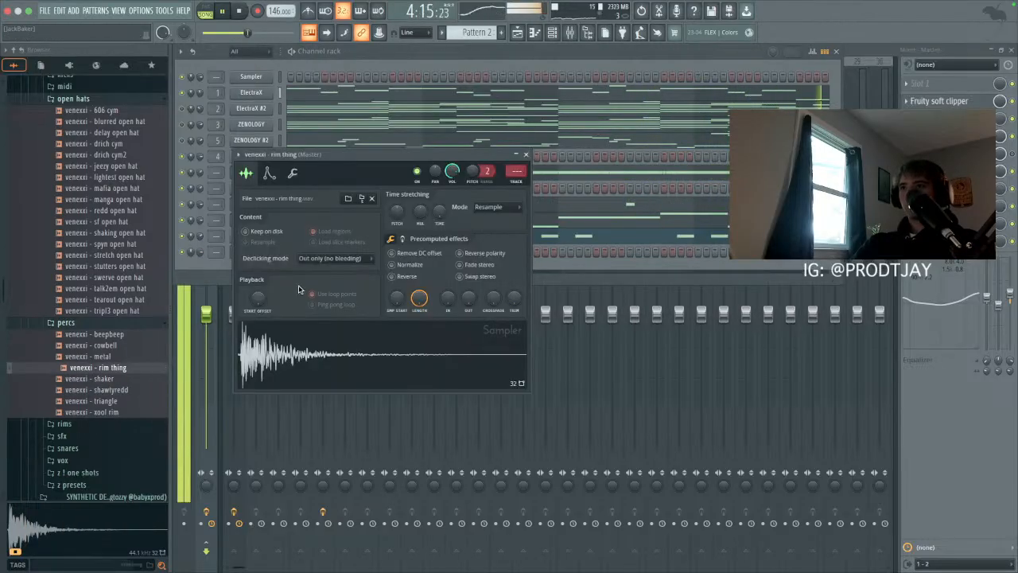
# Step: Place three short consecutive C5 notes on the last beat of bar 2 in the rim thing piano roll and play them back
pyautogui.click(535, 32)
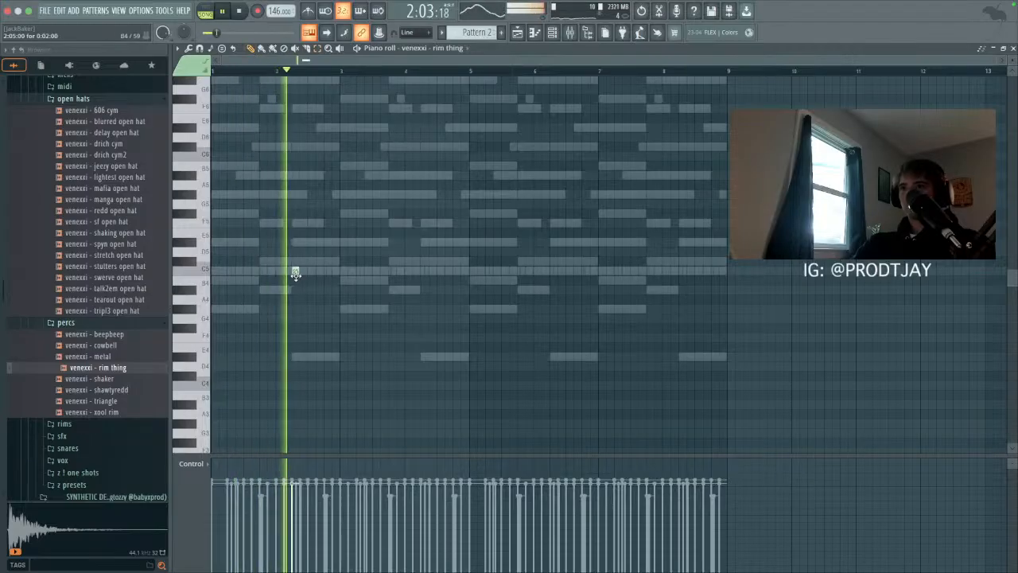
pyautogui.click(327, 272)
pyautogui.click(334, 271)
pyautogui.click(309, 71)
pyautogui.press('space')
pyautogui.press('space')
pyautogui.moveTo(994, 55); pyautogui.dragTo(652, 199)
pyautogui.press('space')
pyautogui.hotkey('shift', 'd')
pyautogui.press('space')
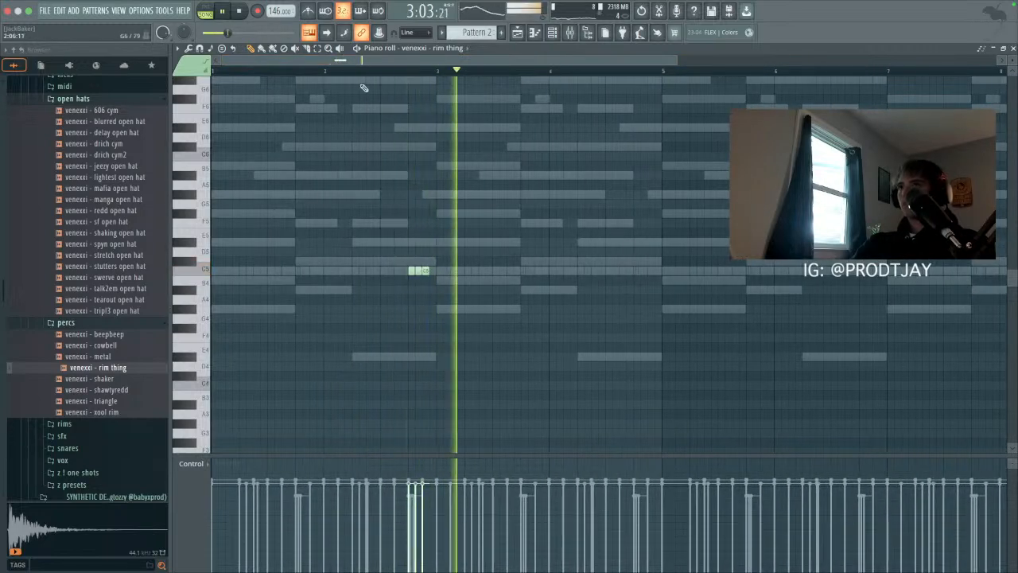
# Step: Duplicate the rim thing pattern from bars 1 to 4 into bars 5 to 8
pyautogui.moveTo(661, 71); pyautogui.dragTo(213, 71)
pyautogui.hotkey('ctrl', 'b')
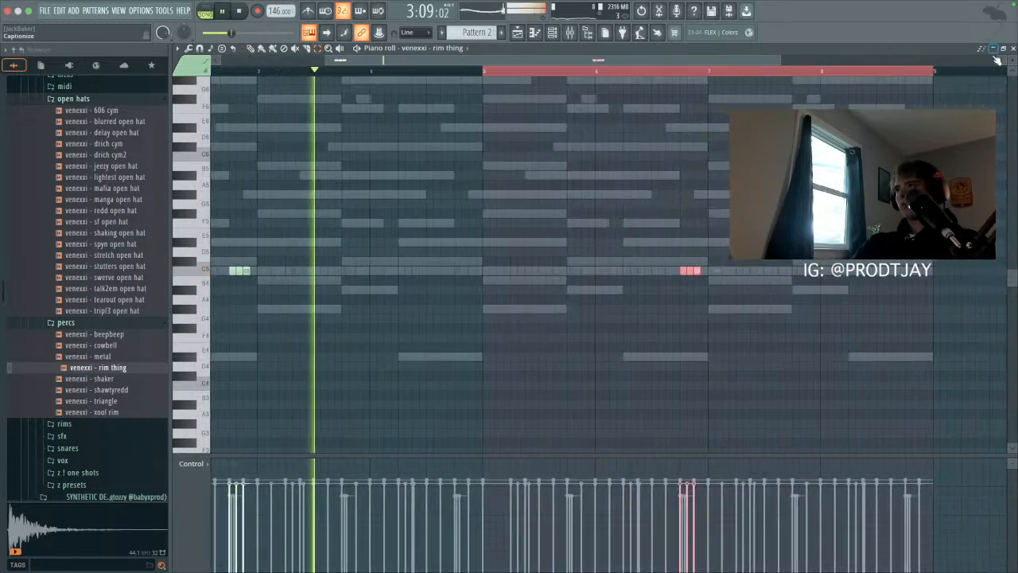
pyautogui.click(909, 77)
# Step: Scale all the flexxme 808 note velocities up to maximum using the level scaling multiplier
pyautogui.press('F6')
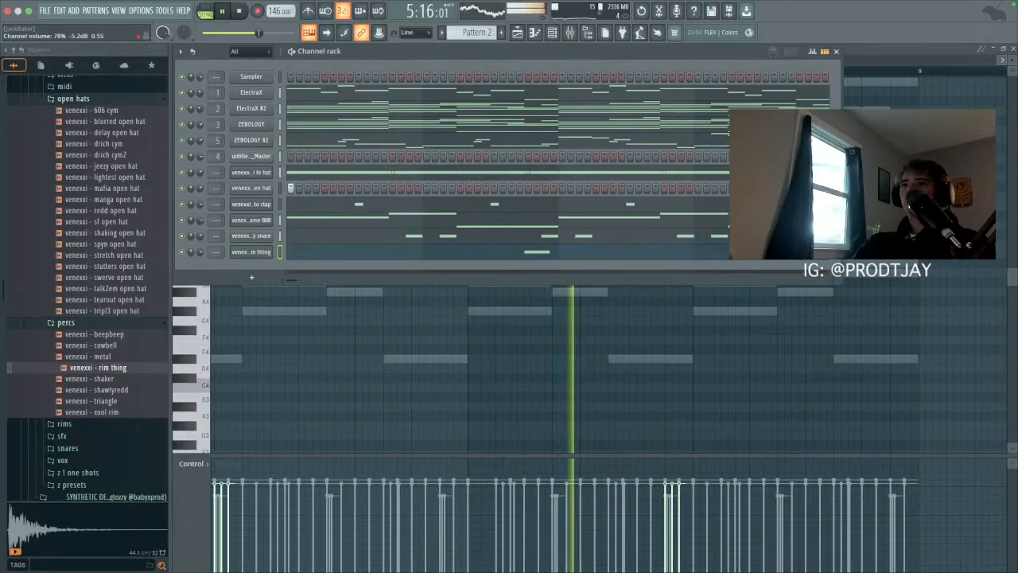
pyautogui.click(308, 222)
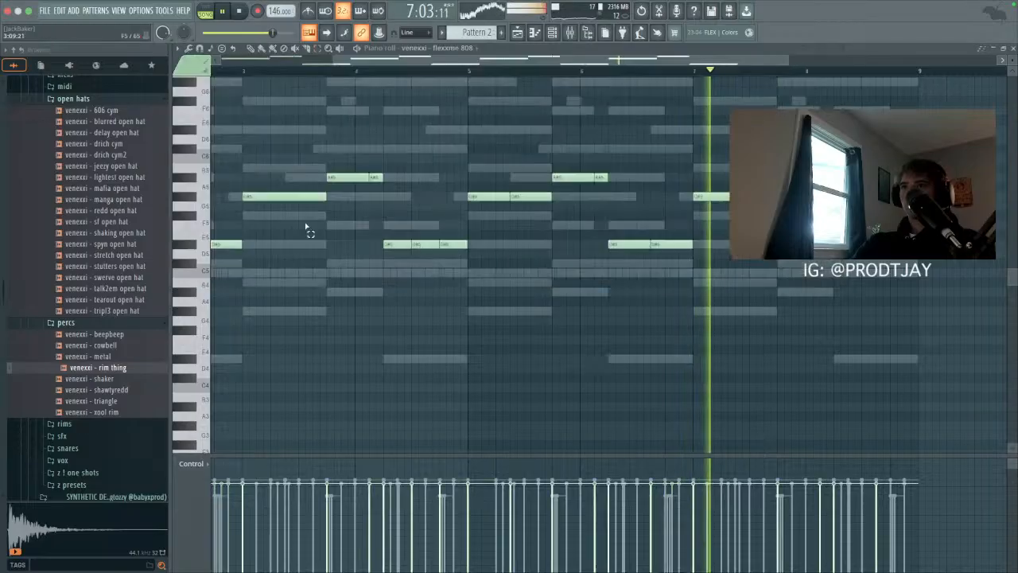
pyautogui.hotkey('alt', 'x')
pyautogui.moveTo(513, 259); pyautogui.dragTo(512, 243)
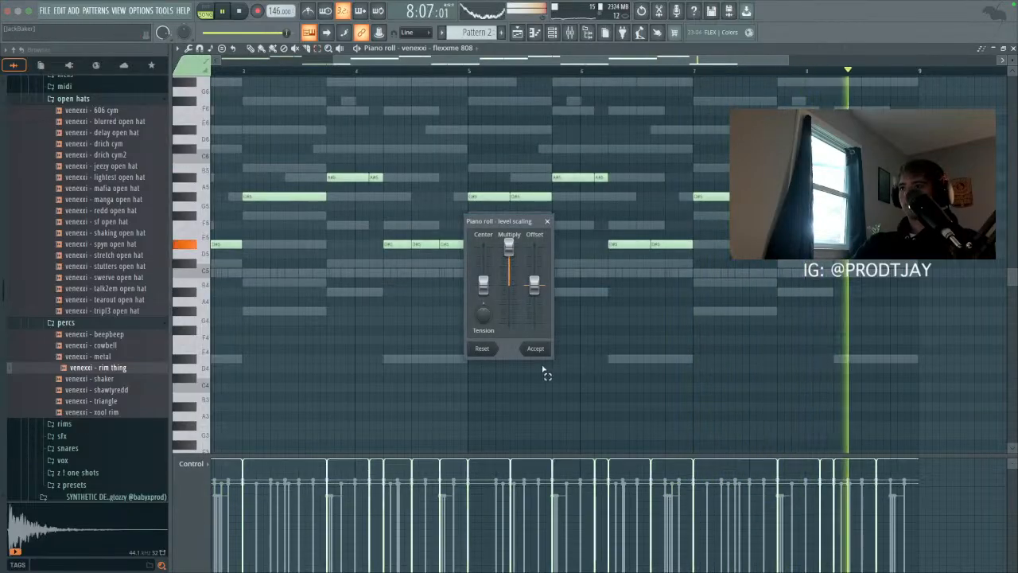
pyautogui.click(537, 349)
# Step: Route the hi hat, open hat, clap, 808, snare and rim thing channels to mixer tracks 6 to 11
pyautogui.press('F6')
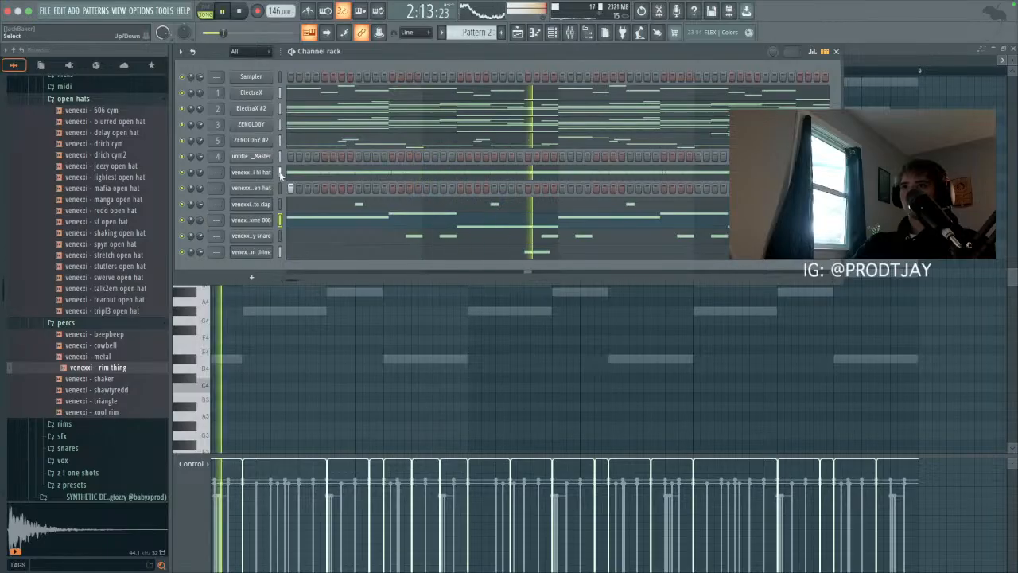
pyautogui.press('F9')
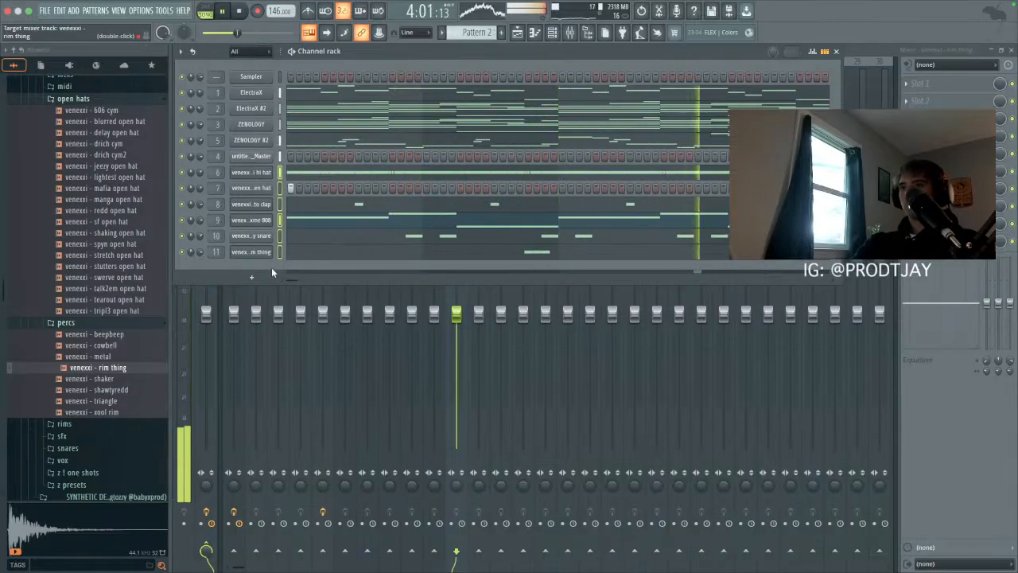
# Step: Replace the 808 channel's sample with 808 (SELF2SELF) from the Lil Tecca kit's 808 folder in DECONSTRUCTED KITS
pyautogui.scroll(15, 137, 155)
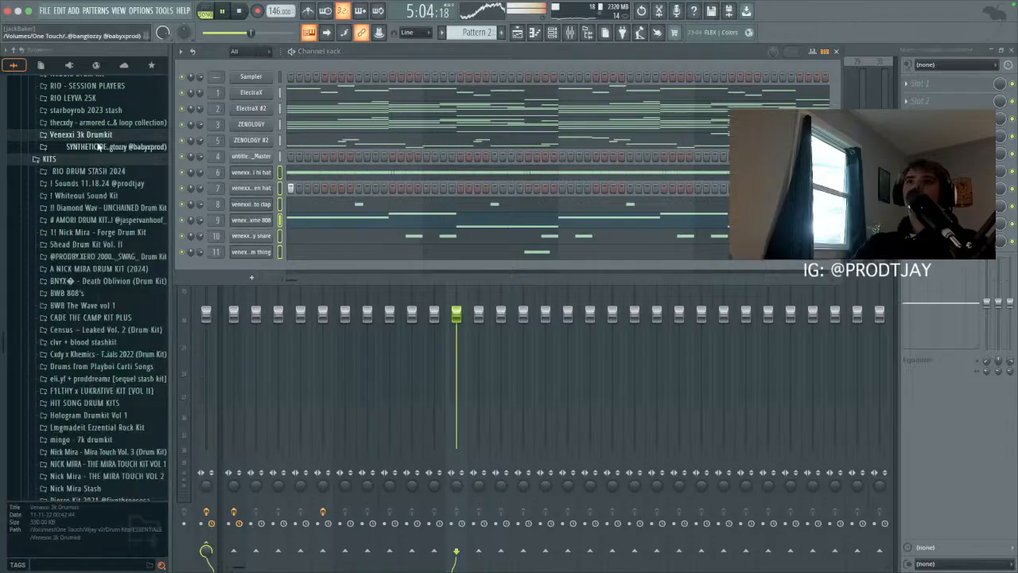
pyautogui.scroll(4, 99, 188)
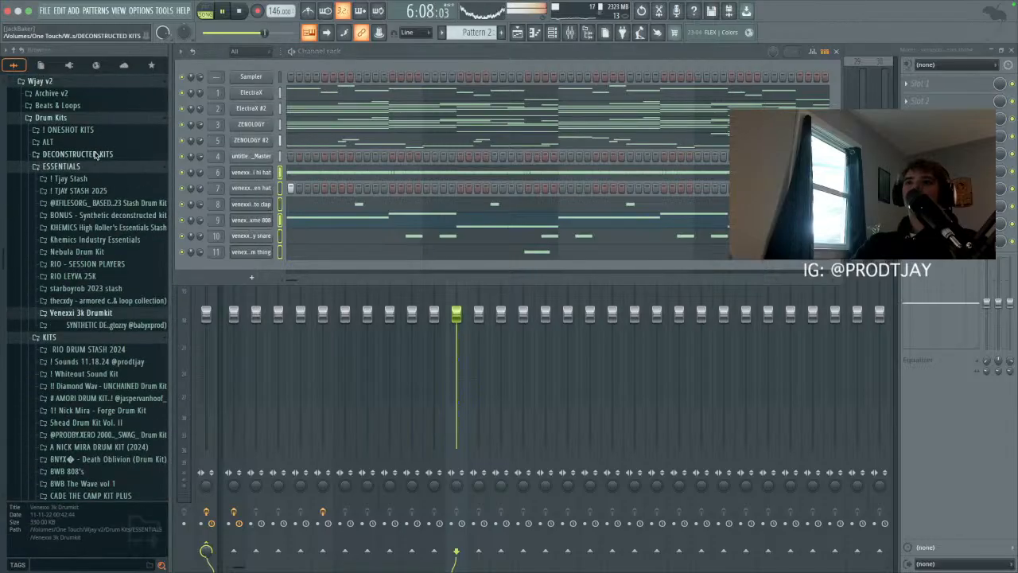
pyautogui.click(96, 154)
pyautogui.click(90, 203)
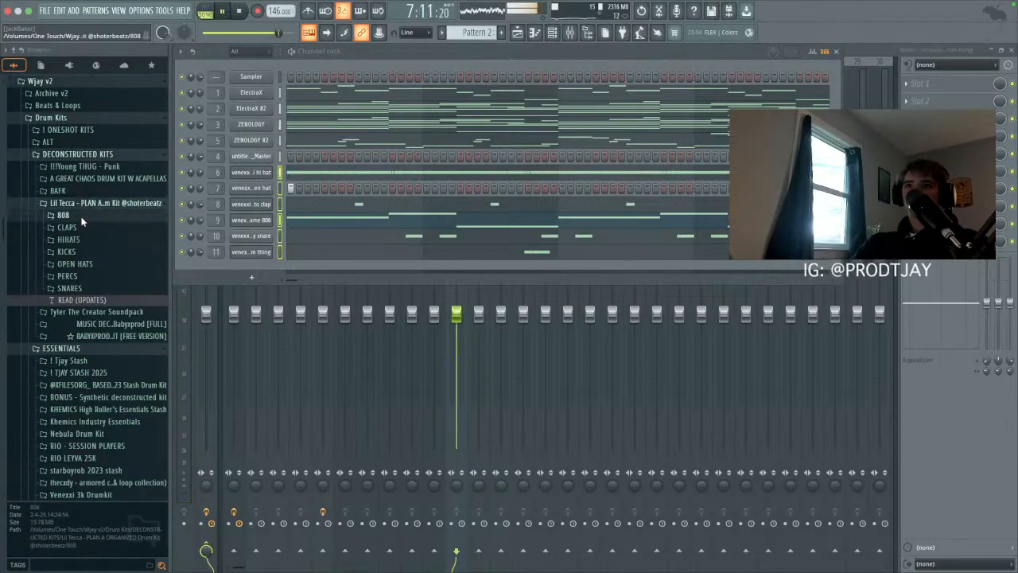
pyautogui.click(70, 216)
pyautogui.moveTo(93, 329); pyautogui.dragTo(200, 222)
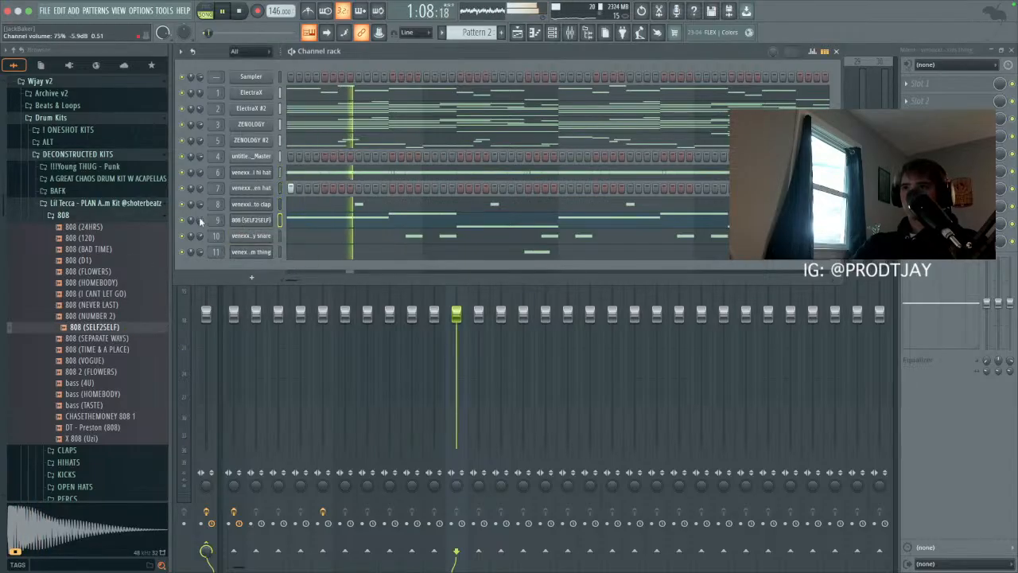
pyautogui.click(362, 223)
# Step: Audition more samples in the 808 folder, swap the 808 channel's sample for 808 (SEPARATE WAYS), and play the pattern
pyautogui.press('space')
pyautogui.click(116, 340)
pyautogui.click(116, 349)
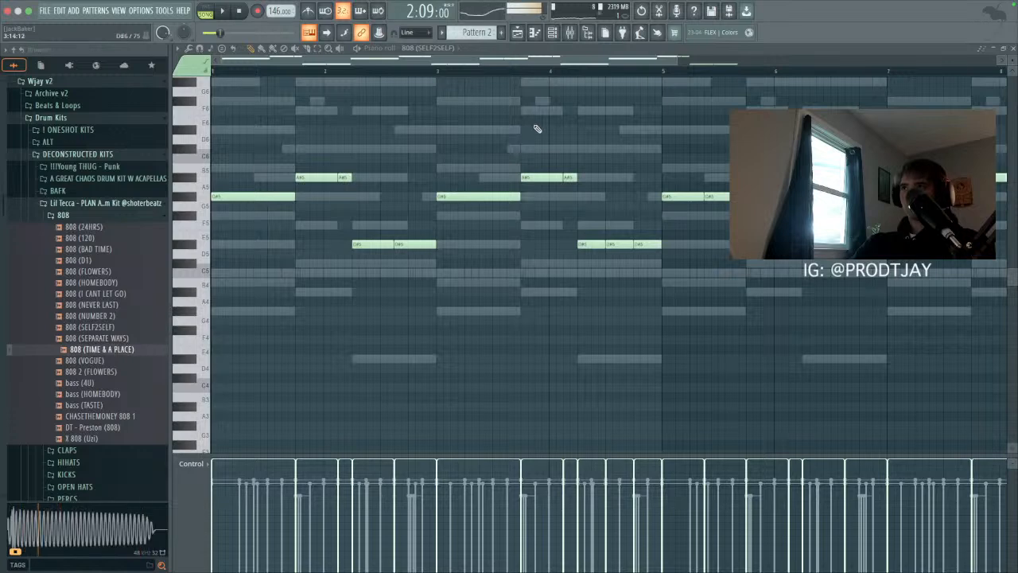
pyautogui.click(551, 33)
pyautogui.moveTo(99, 338); pyautogui.dragTo(302, 276)
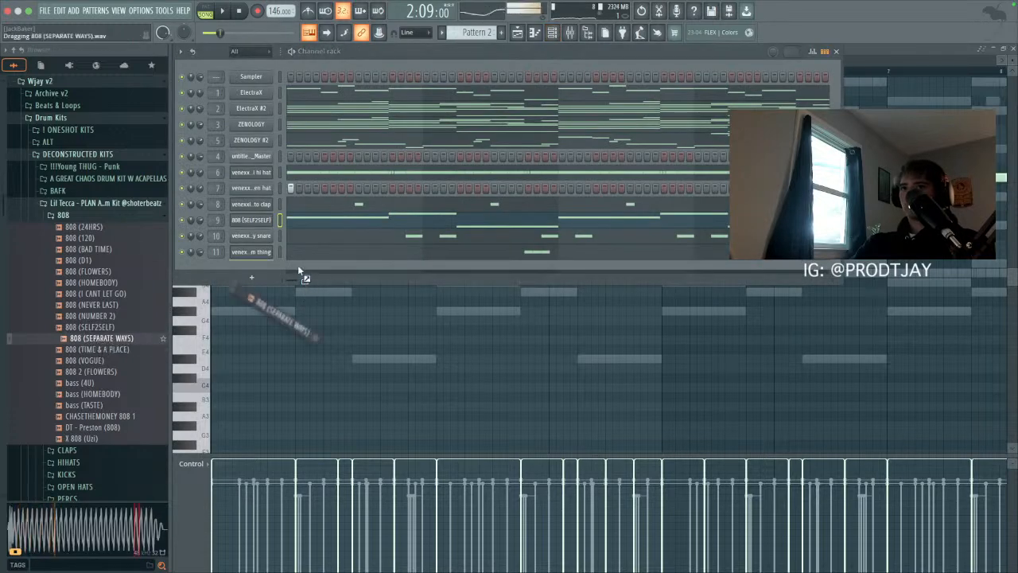
pyautogui.moveTo(259, 223); pyautogui.dragTo(259, 222)
pyautogui.press('space')
# Step: Delete the stray low note in bar 2 of the 808 line and transpose all its notes up one semitone
pyautogui.press('F6')
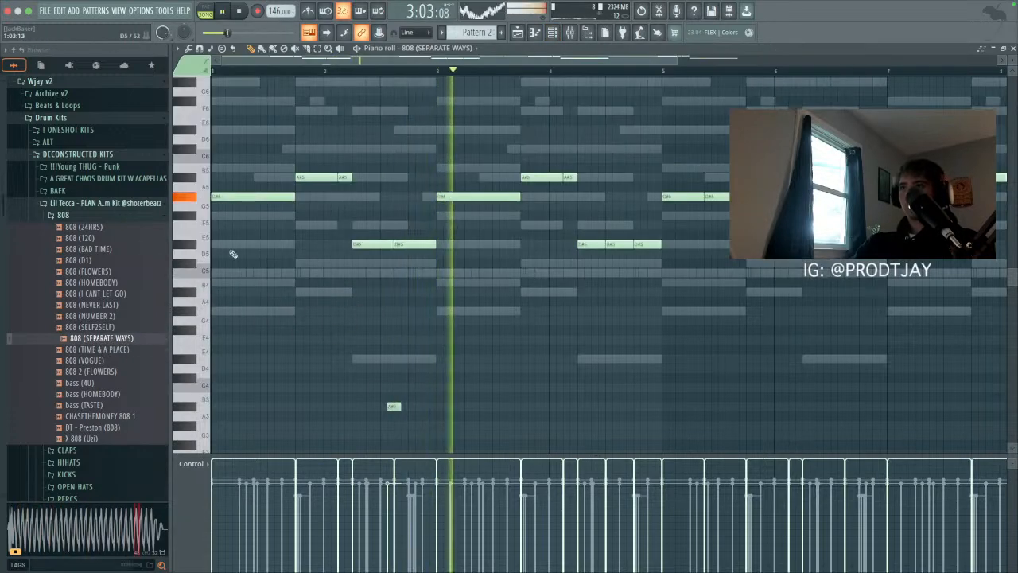
pyautogui.rightClick(394, 406)
pyautogui.hotkey('shift', 'Up')
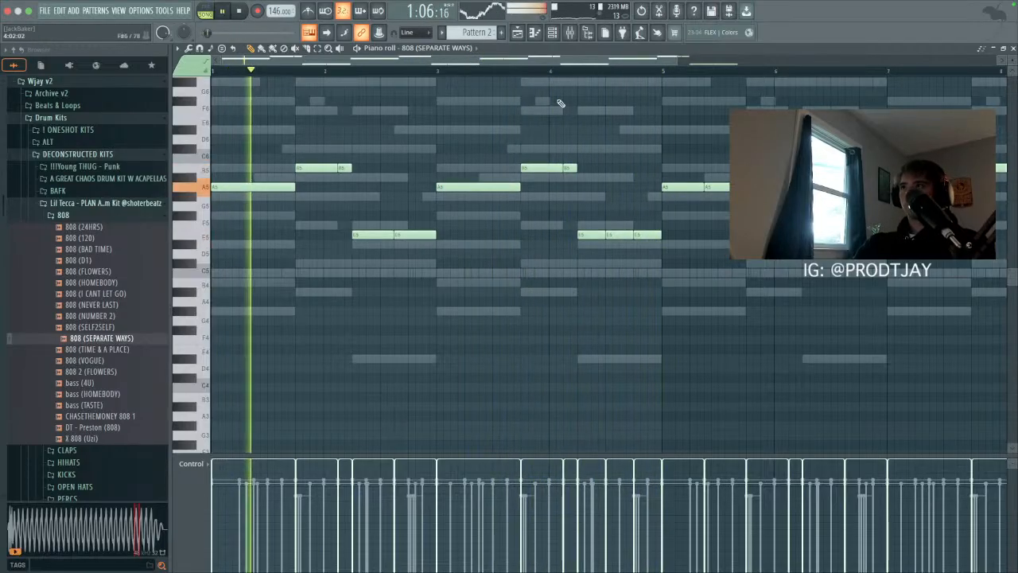
pyautogui.press('F6')
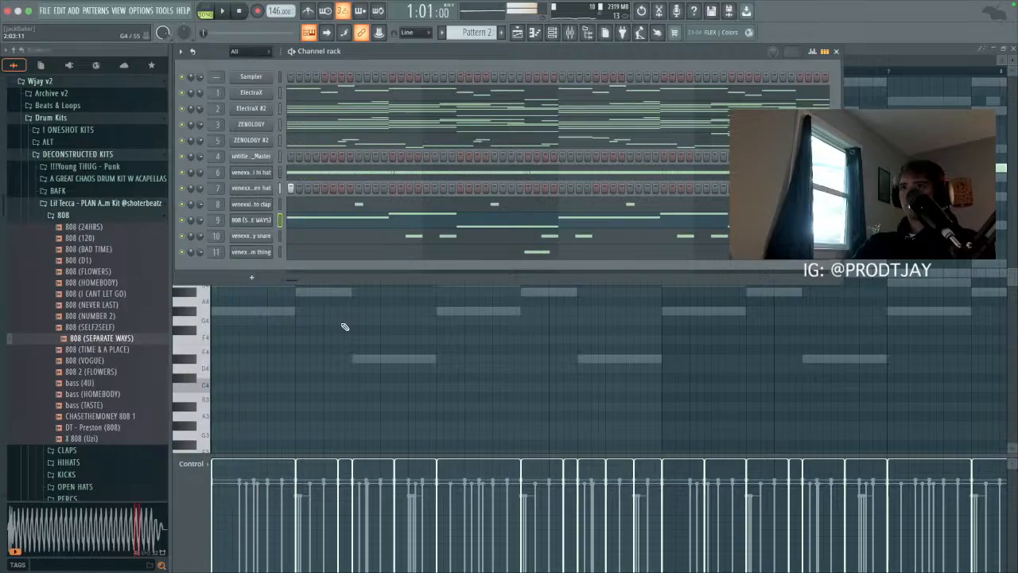
pyautogui.press('F6')
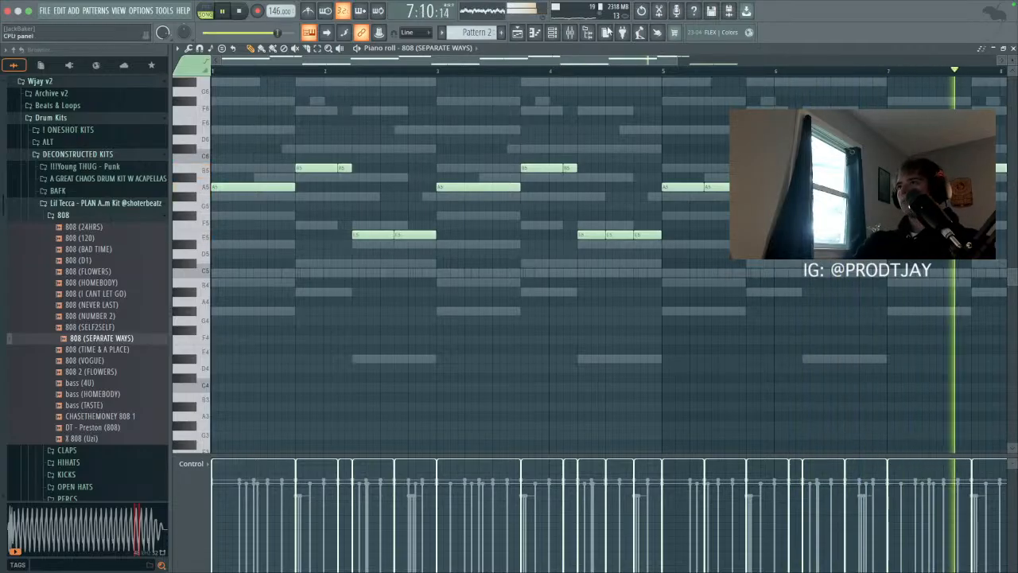
# Step: Replace the three E5 notes in bar 4 of the 808 line with two equal, back-to-back E5 notes filling the same span
pyautogui.click(554, 34)
pyautogui.click(621, 302)
pyautogui.rightClick(621, 312)
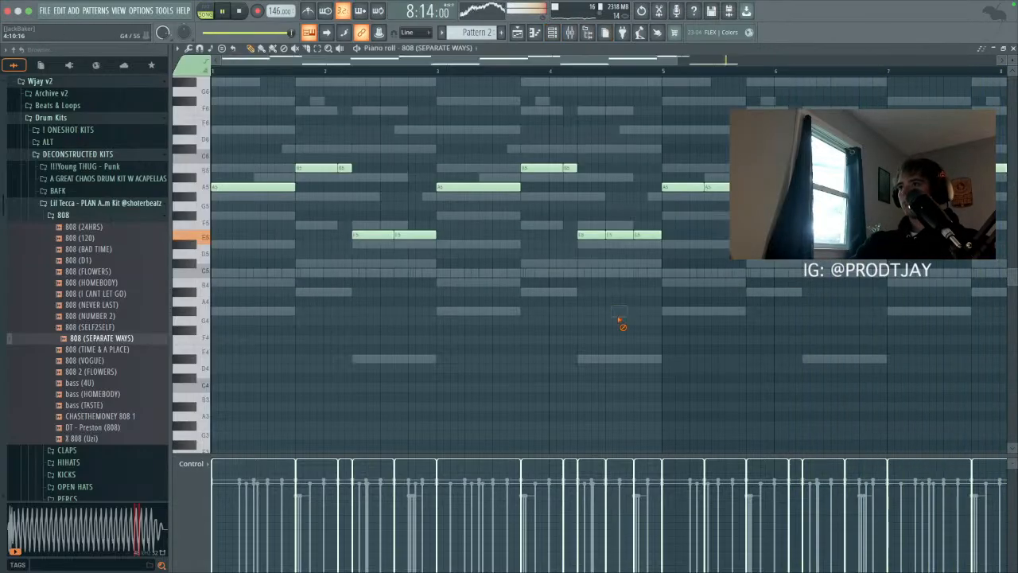
pyautogui.rightClick(624, 237)
pyautogui.rightClick(638, 238)
pyautogui.moveTo(639, 239); pyautogui.dragTo(621, 237)
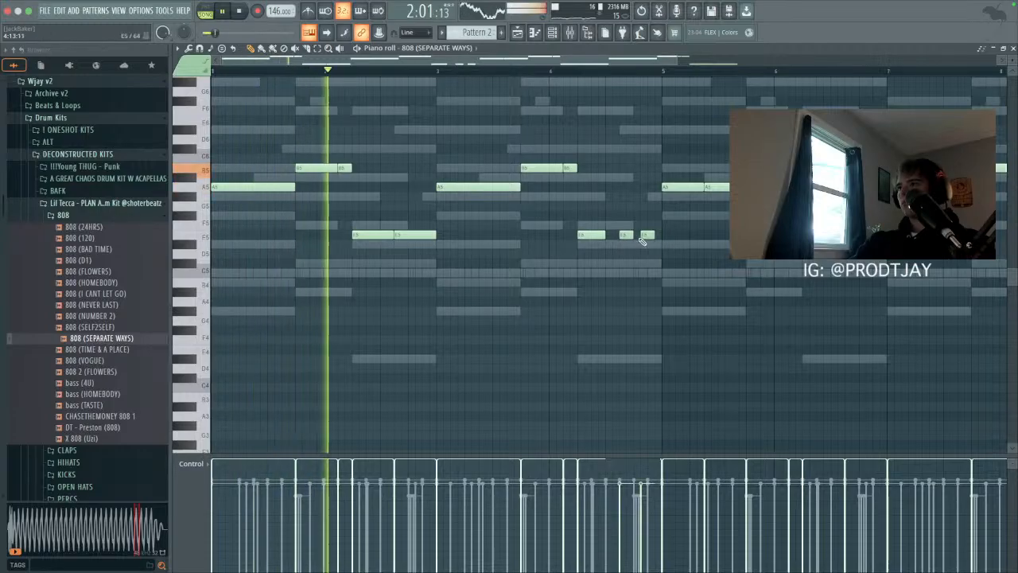
pyautogui.press('super+l')
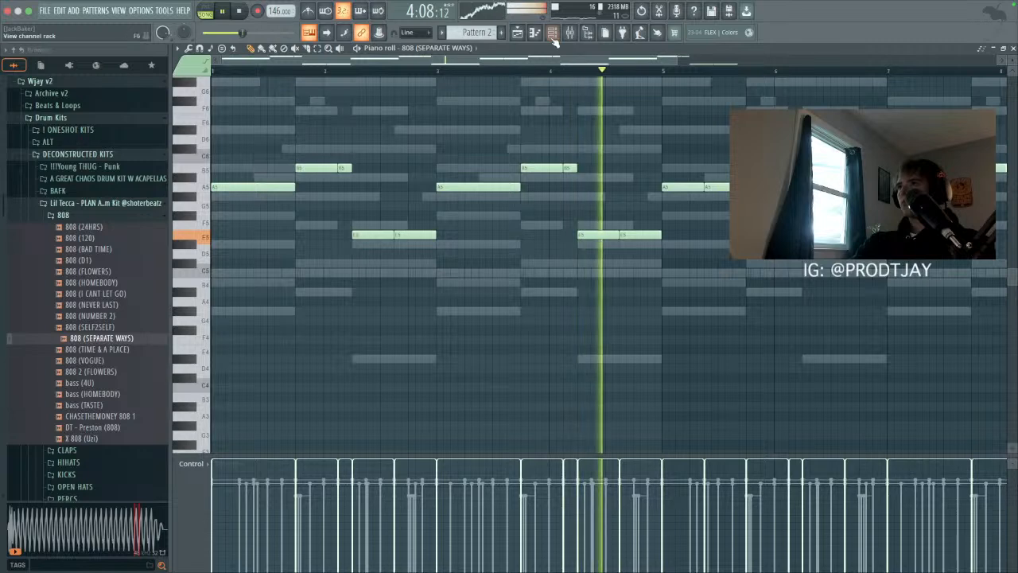
# Step: Open the FX samples folder of the ! TJAY STASH 2025 kit in ESSENTIALS
pyautogui.press('F6')
pyautogui.click(70, 205)
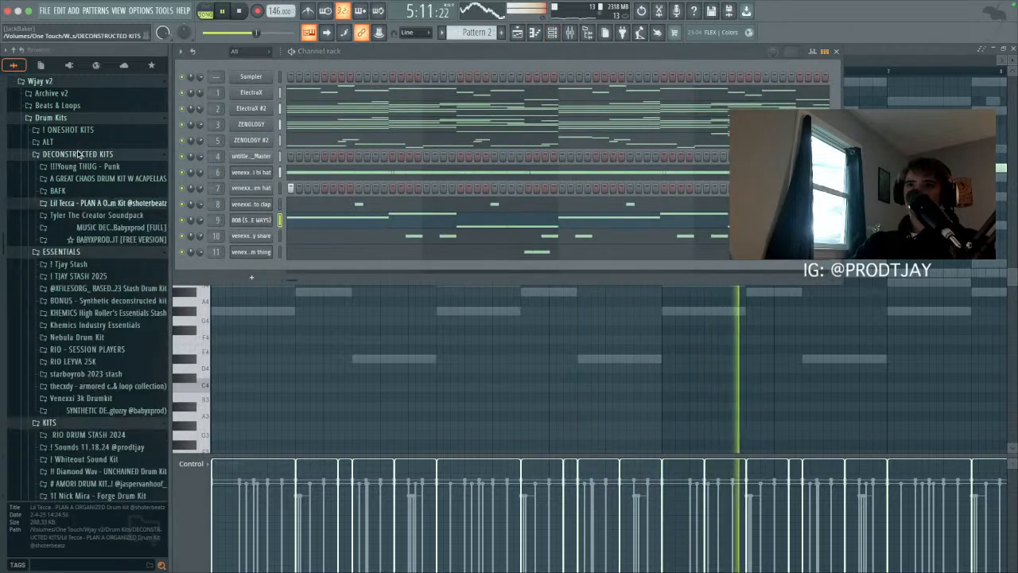
pyautogui.click(78, 155)
pyautogui.click(78, 190)
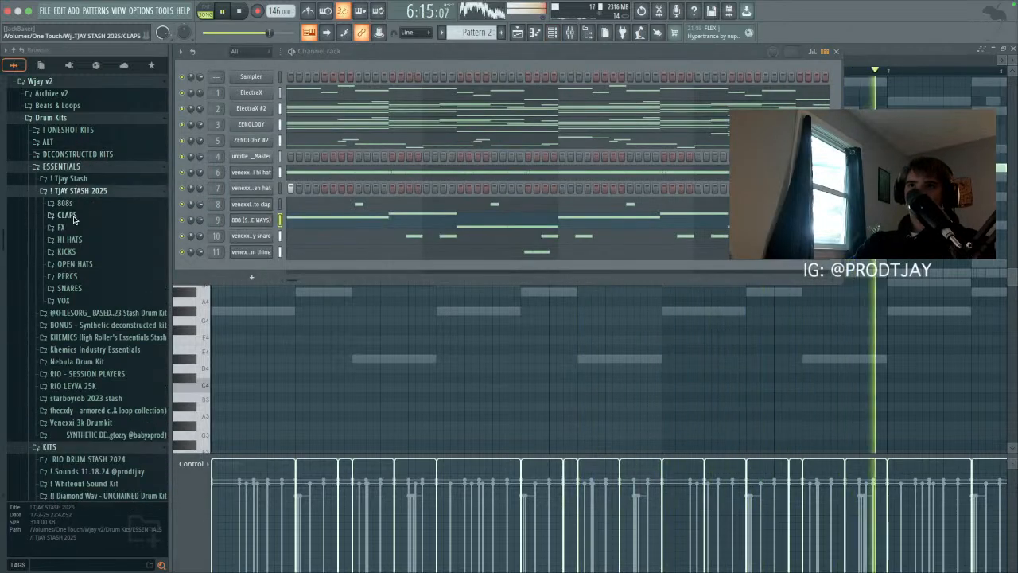
pyautogui.click(73, 229)
# Step: Audition samples in the RISERS & TRANSITIONS folder and load FX - Shatter as a new channel
pyautogui.click(182, 108)
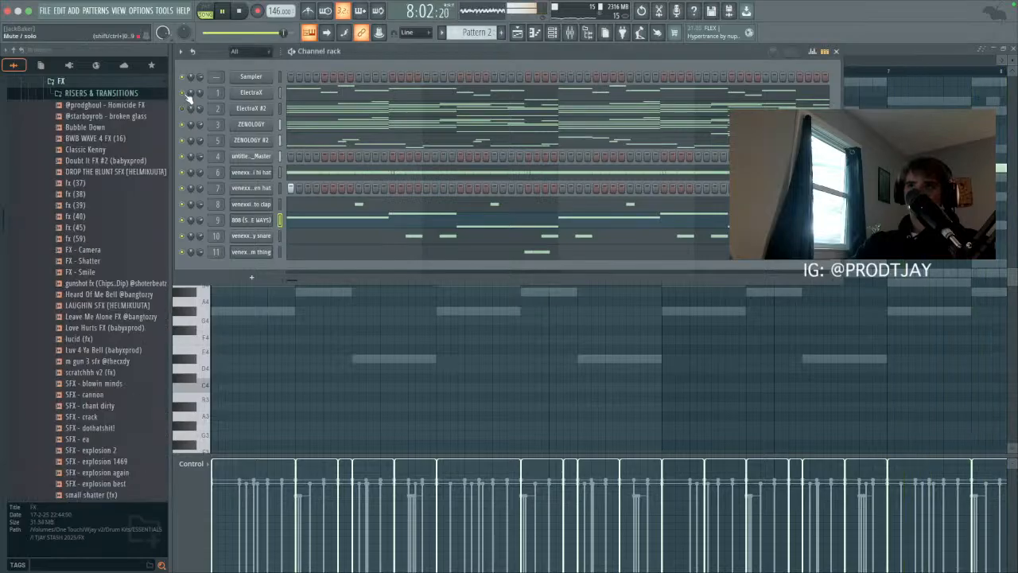
pyautogui.click(91, 216)
pyautogui.click(88, 194)
pyautogui.click(89, 183)
pyautogui.click(95, 261)
pyautogui.click(96, 250)
pyautogui.click(95, 271)
pyautogui.moveTo(97, 263); pyautogui.dragTo(278, 268)
# Step: Place an FX - Shatter hit on step 5 and normalize its sample
pyautogui.click(324, 268)
pyautogui.click(262, 268)
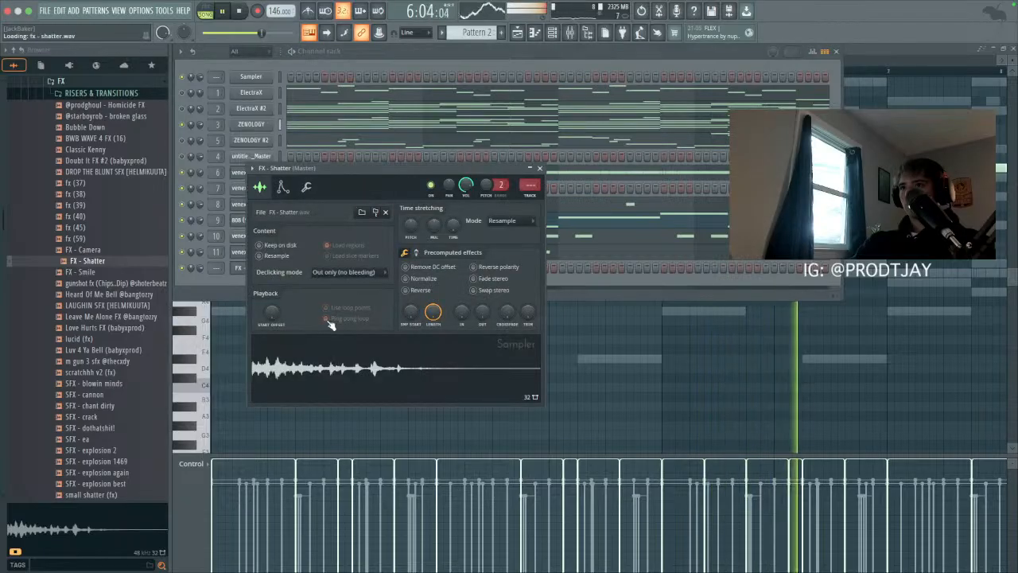
pyautogui.click(406, 278)
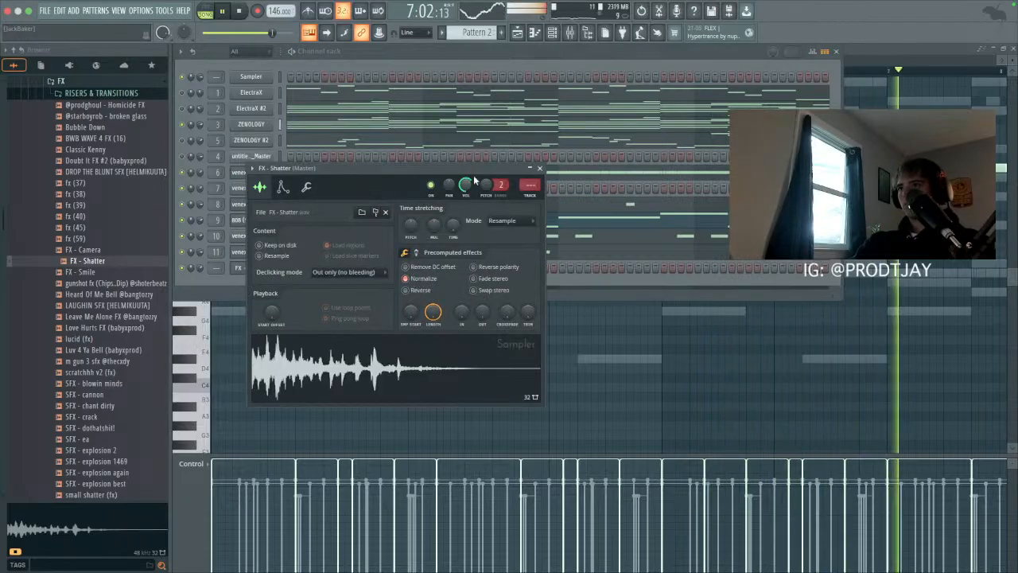
pyautogui.click(539, 167)
# Step: Route the FX - Shatter channel to mixer track 12 and check the track levels in the mixer
pyautogui.hotkey('ctrl', 'l')
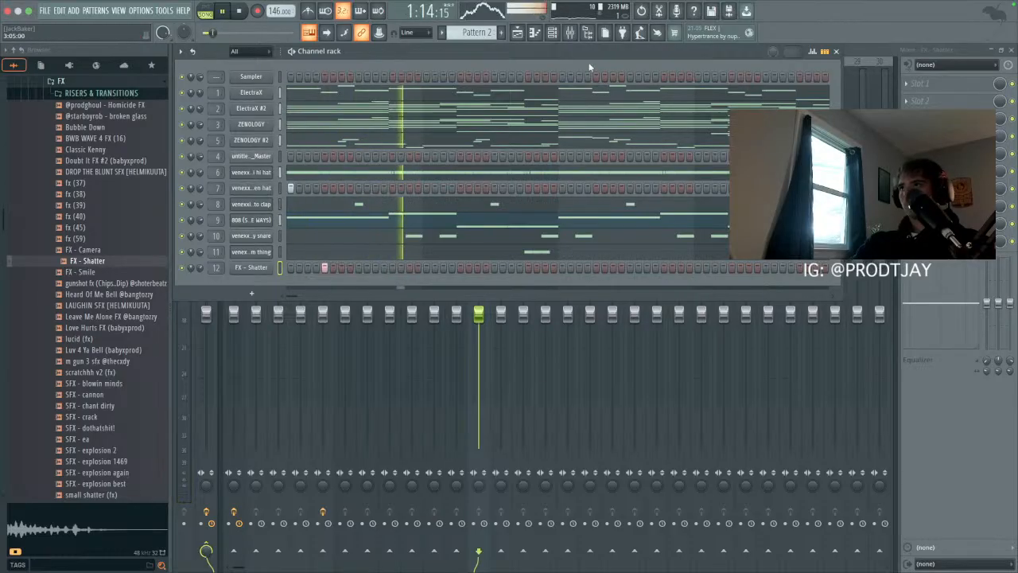
pyautogui.press('F6')
pyautogui.click(388, 158)
pyautogui.click(204, 185)
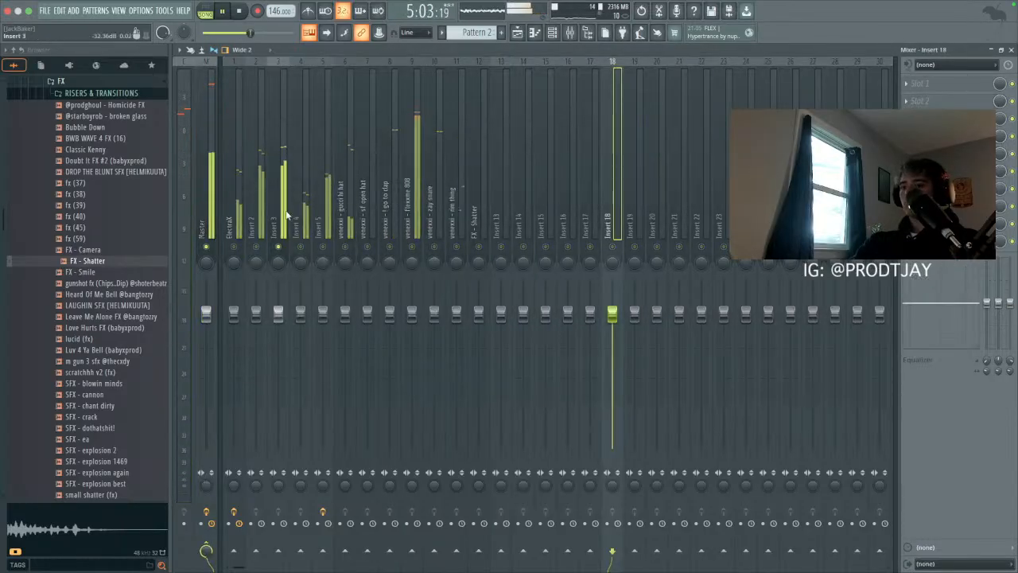
# Step: Balance the melody faders: ElectraX at 1.7 dB, Insert 2 at -2.1 dB, Insert 3 at -1.8 dB, and raise Insert 4
pyautogui.click(279, 311)
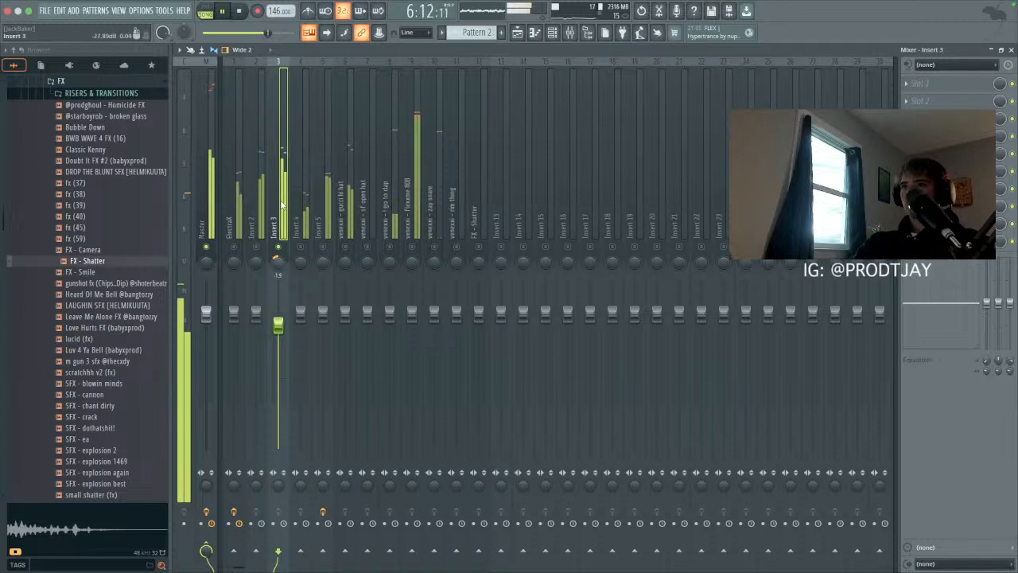
pyautogui.click(258, 218)
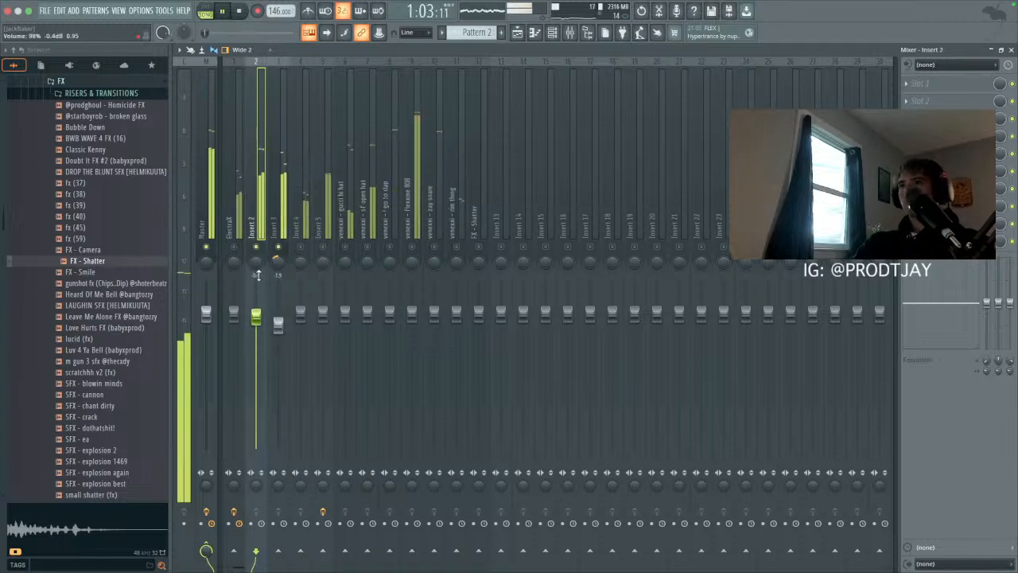
pyautogui.click(277, 322)
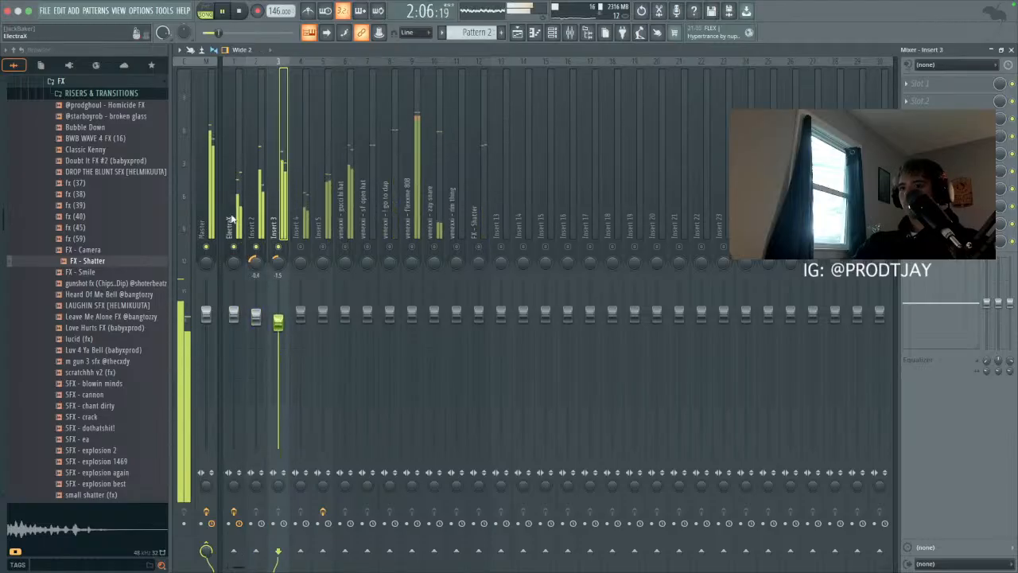
pyautogui.click(231, 223)
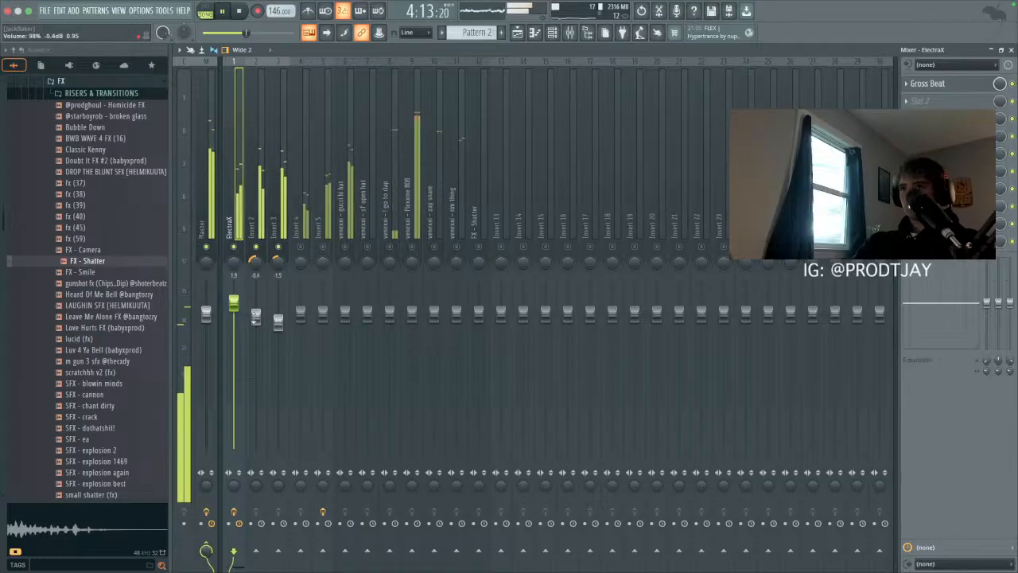
pyautogui.click(304, 232)
pyautogui.moveTo(256, 319); pyautogui.dragTo(273, 324)
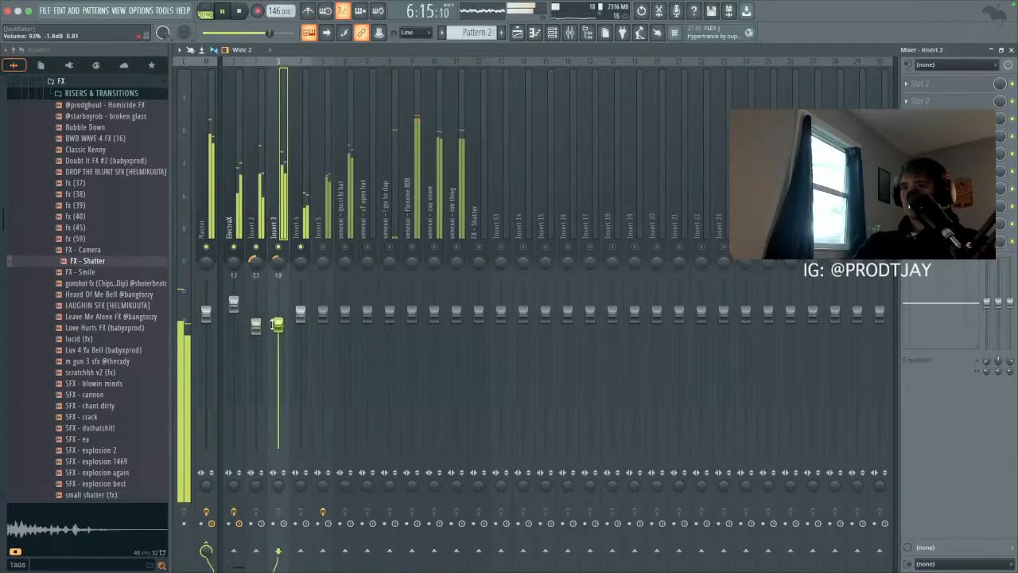
pyautogui.click(295, 210)
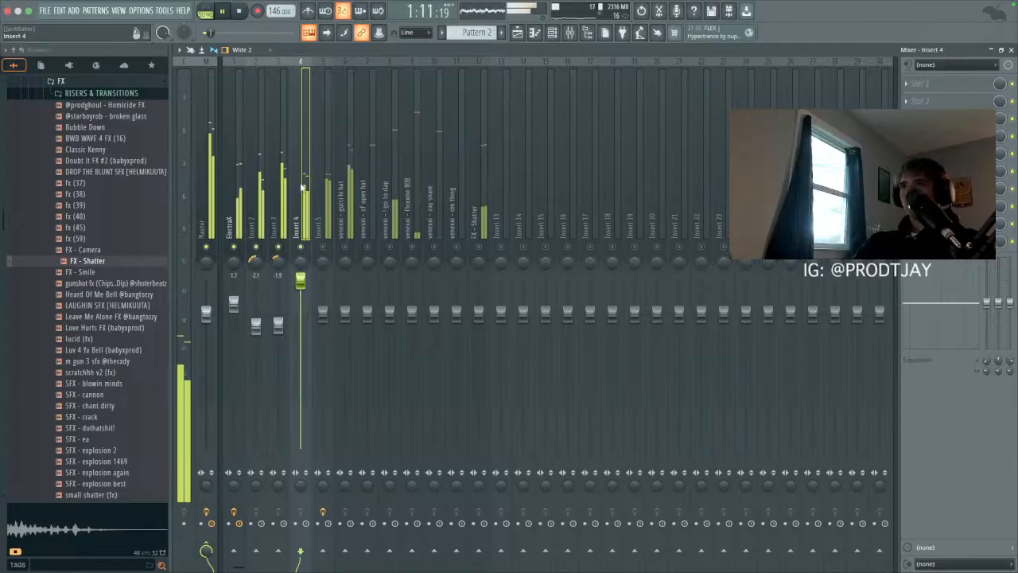
# Step: Review the channel rack and the master track's levels and effects in the mixer
pyautogui.click(569, 35)
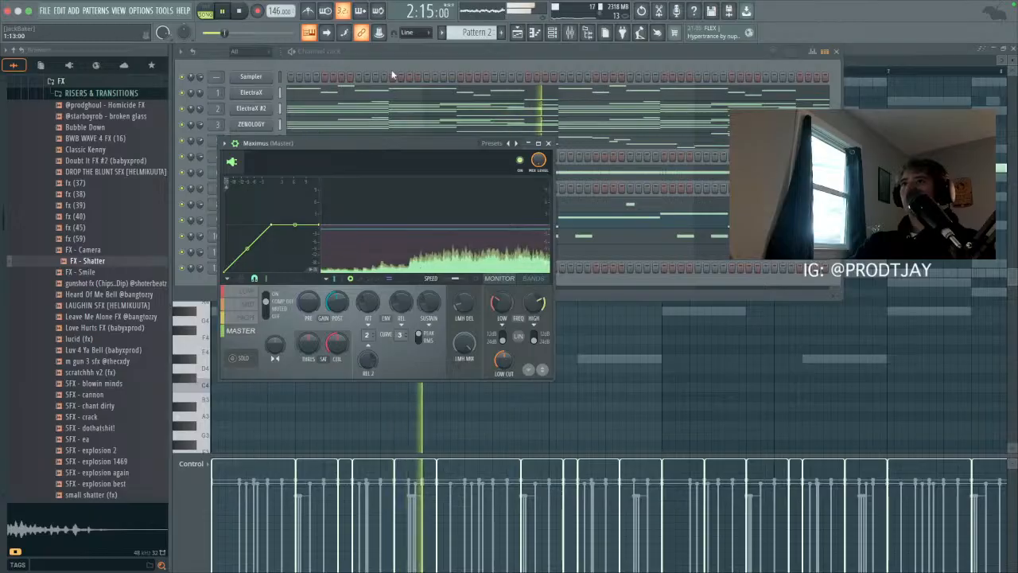
pyautogui.press('F6')
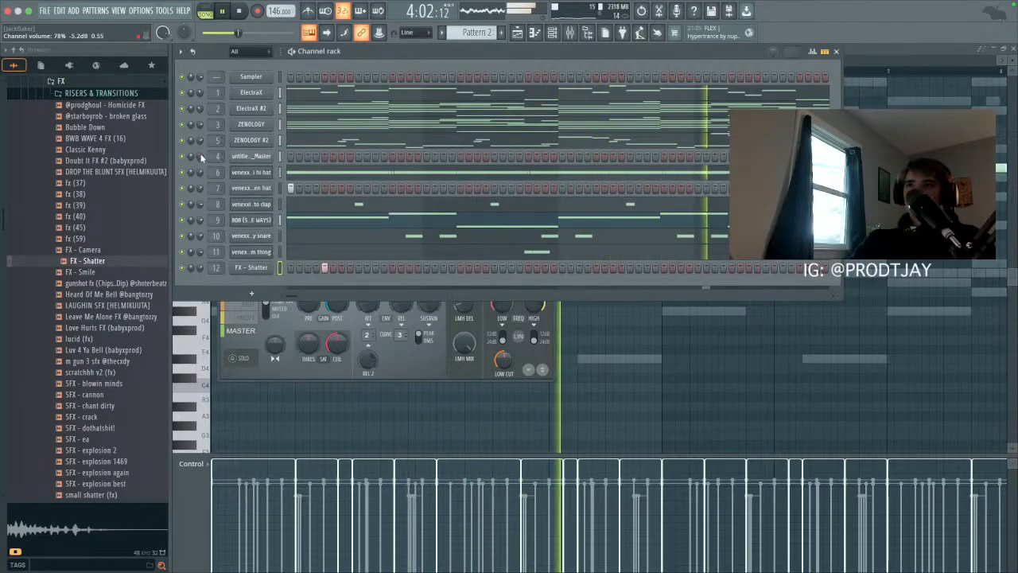
pyautogui.press('F9')
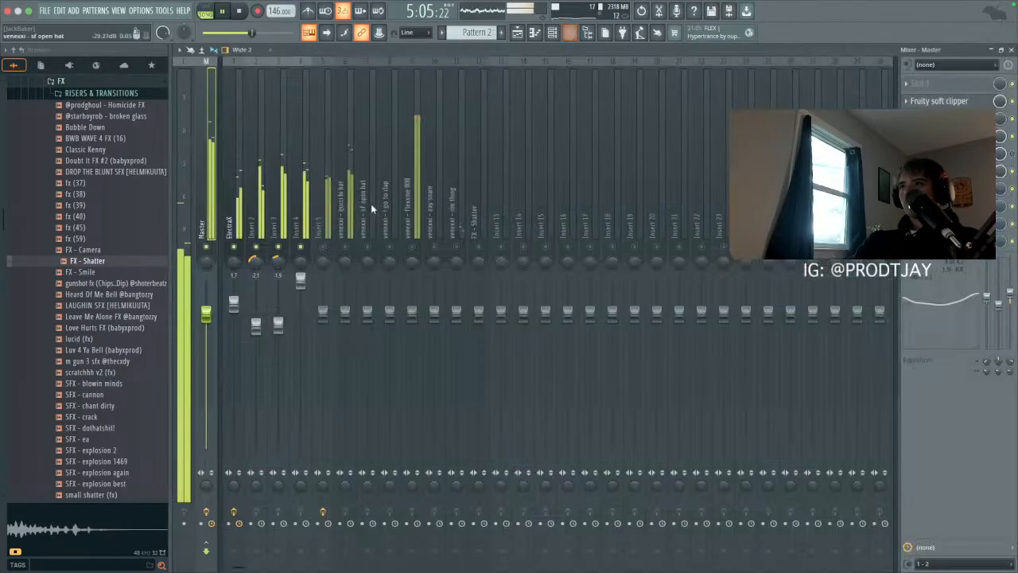
# Step: Rebalance the melody faders: ElectraX at 1.4 dB, Insert 2 at -3.0 dB and Insert 3 at -2.7 dB
pyautogui.click(326, 206)
pyautogui.moveTo(278, 325); pyautogui.dragTo(255, 332)
pyautogui.click(238, 283)
pyautogui.click(211, 211)
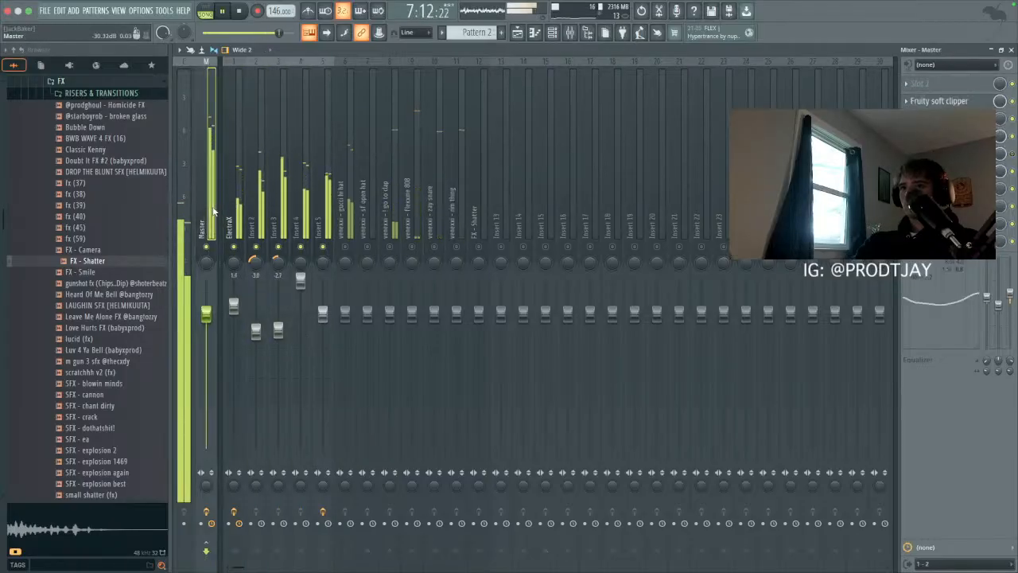
# Step: Set the melody faders to 0.8 dB on ElectraX, -3.7 dB on Insert 2, -4.2 dB on Insert 3, 1.7 dB on Insert 4 and 1.6 dB on Insert 5
pyautogui.moveTo(323, 311); pyautogui.dragTo(300, 295)
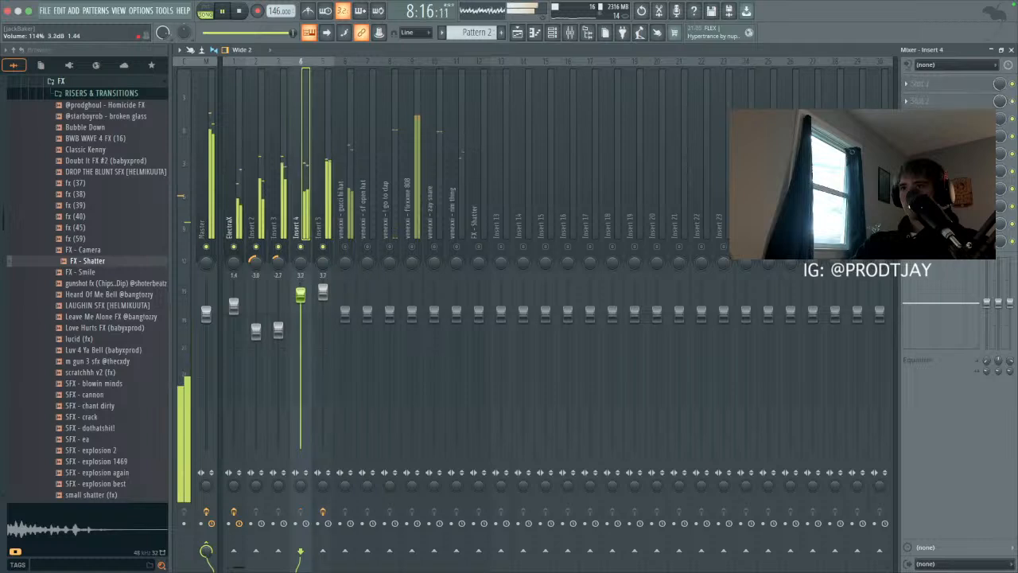
pyautogui.moveTo(278, 329); pyautogui.dragTo(233, 309)
pyautogui.moveTo(300, 298); pyautogui.dragTo(300, 302)
pyautogui.click(326, 175)
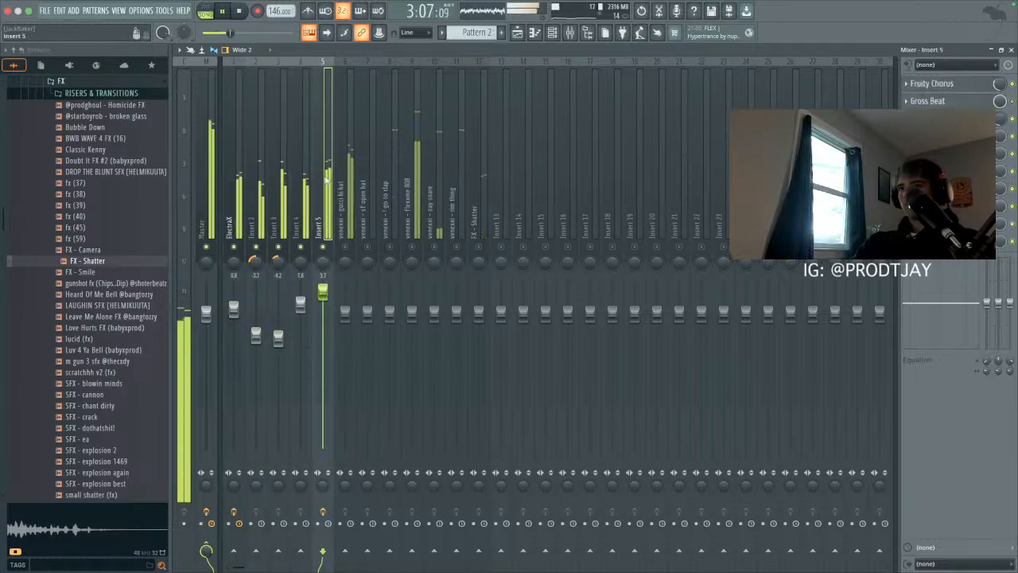
pyautogui.click(204, 175)
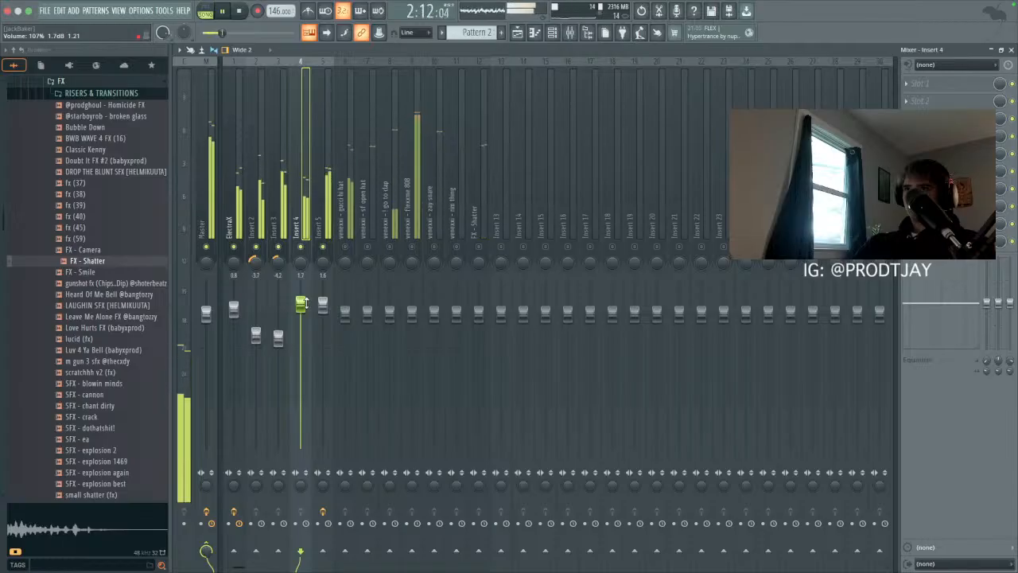
# Step: Solo the gucci hi hat mixer track and lower its fader to -1.9 dB
pyautogui.rightClick(345, 247)
pyautogui.click(344, 209)
pyautogui.moveTo(345, 311); pyautogui.dragTo(346, 325)
pyautogui.press('space')
pyautogui.click(204, 180)
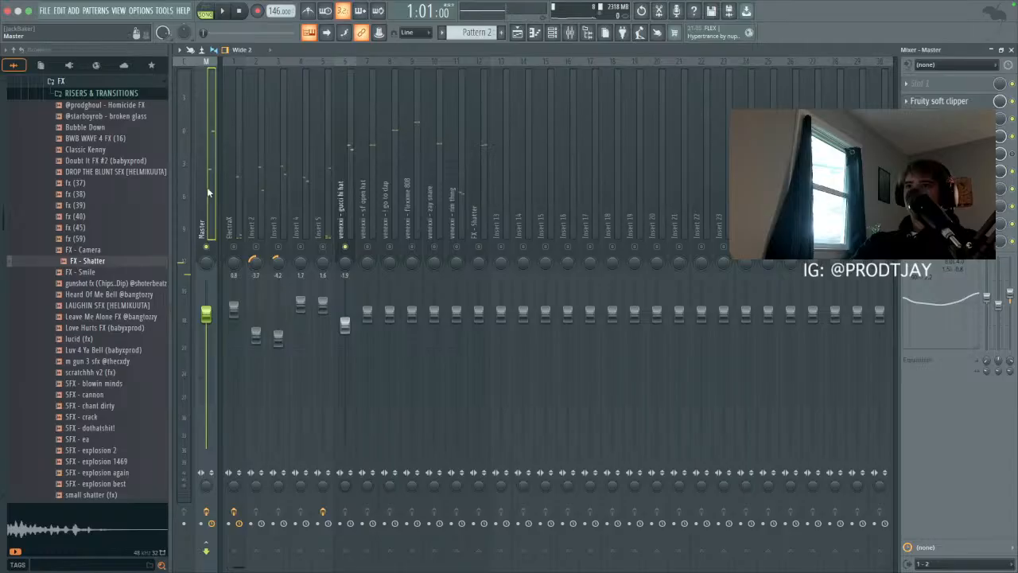
# Step: Solo the five melody tracks together and check their combined level on the master during playback
pyautogui.rightClick(256, 248)
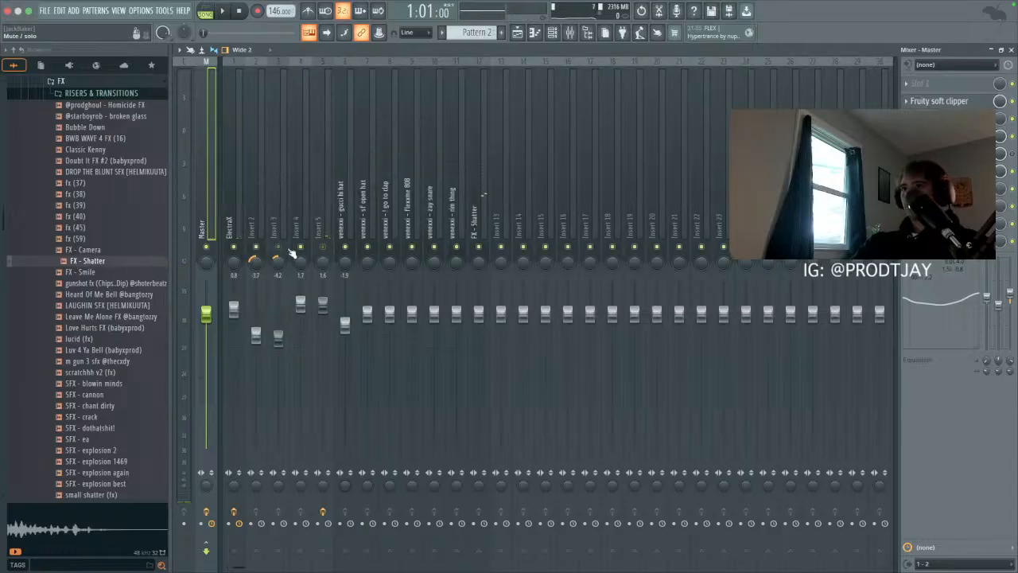
pyautogui.rightClick(321, 249)
pyautogui.click(235, 208)
pyautogui.press('space')
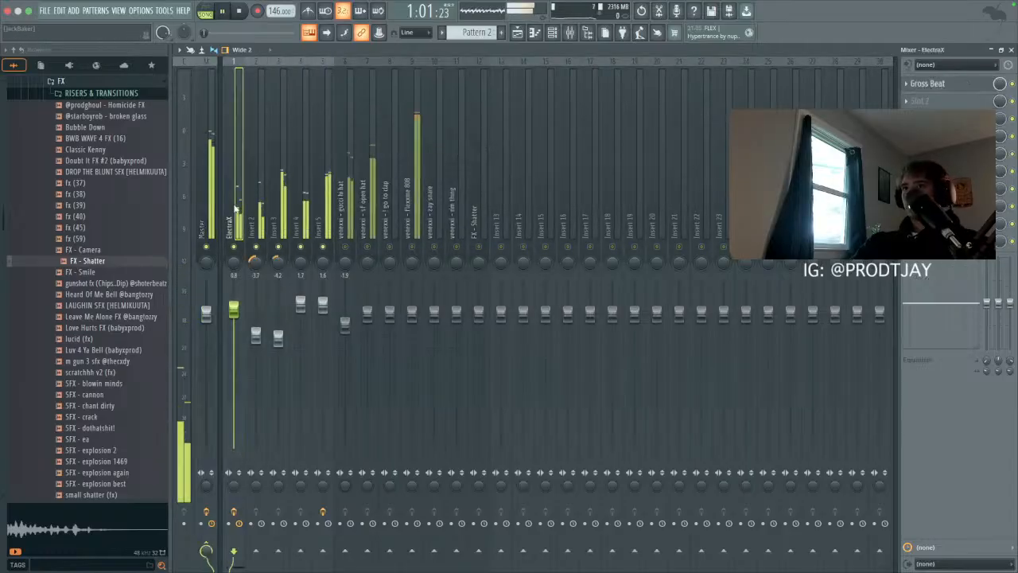
pyautogui.click(212, 155)
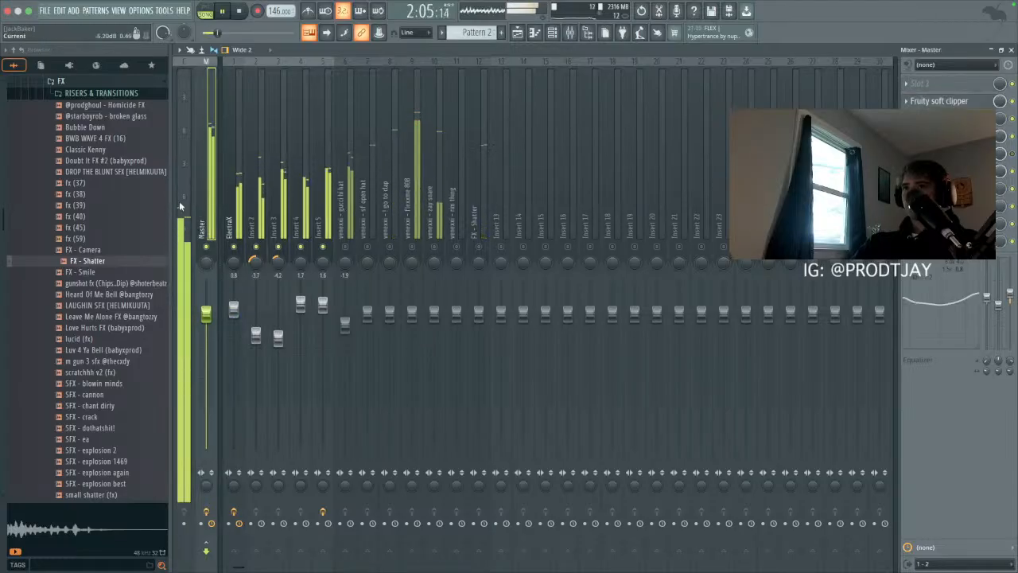
pyautogui.press('space')
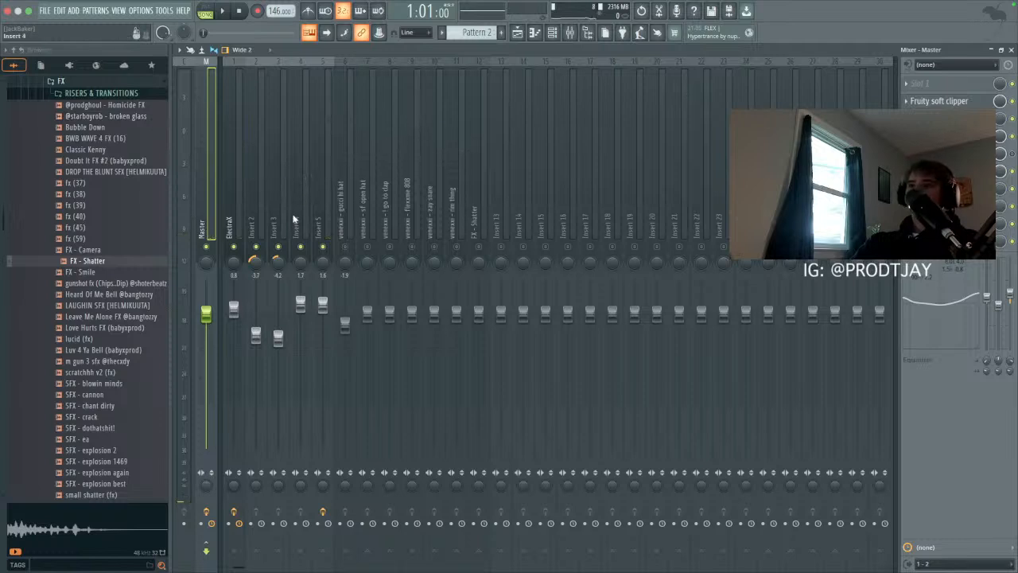
# Step: Set Insert 5 to 1.5 dB and compare the level of the soloed gucci hi hat with the melody tracks
pyautogui.press('space')
pyautogui.click(324, 206)
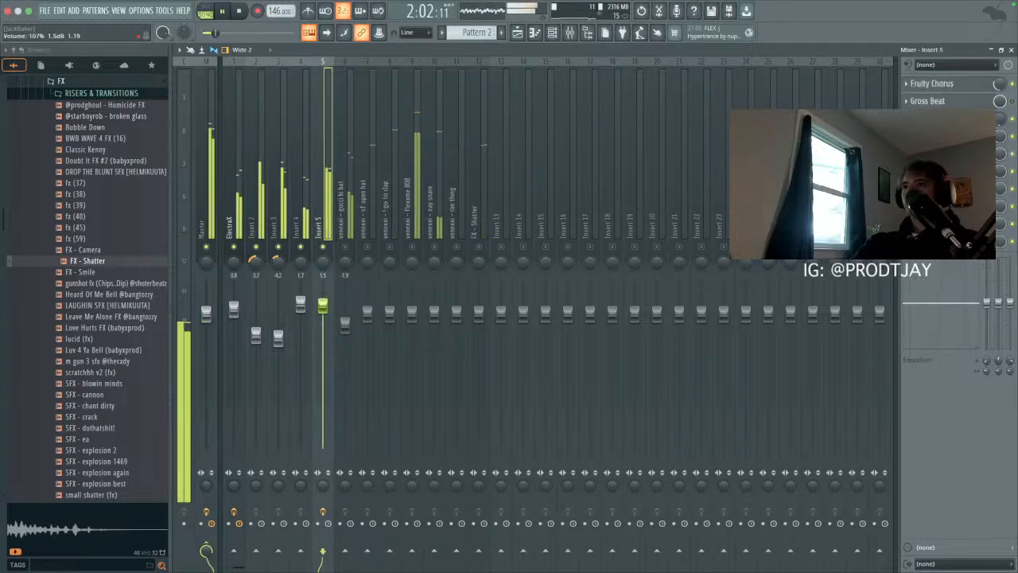
pyautogui.press('space')
pyautogui.click(272, 189)
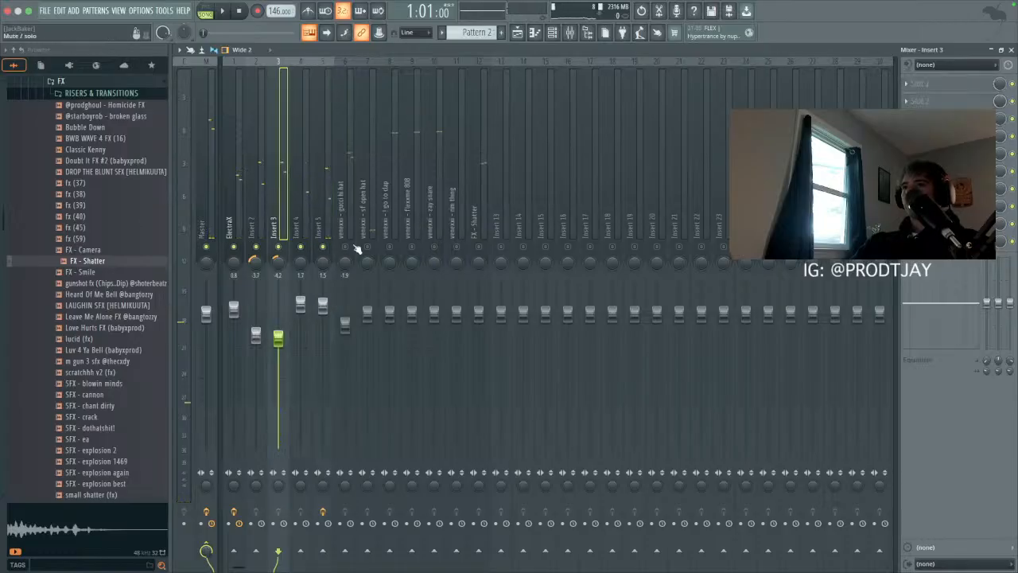
pyautogui.click(352, 187)
pyautogui.press('space')
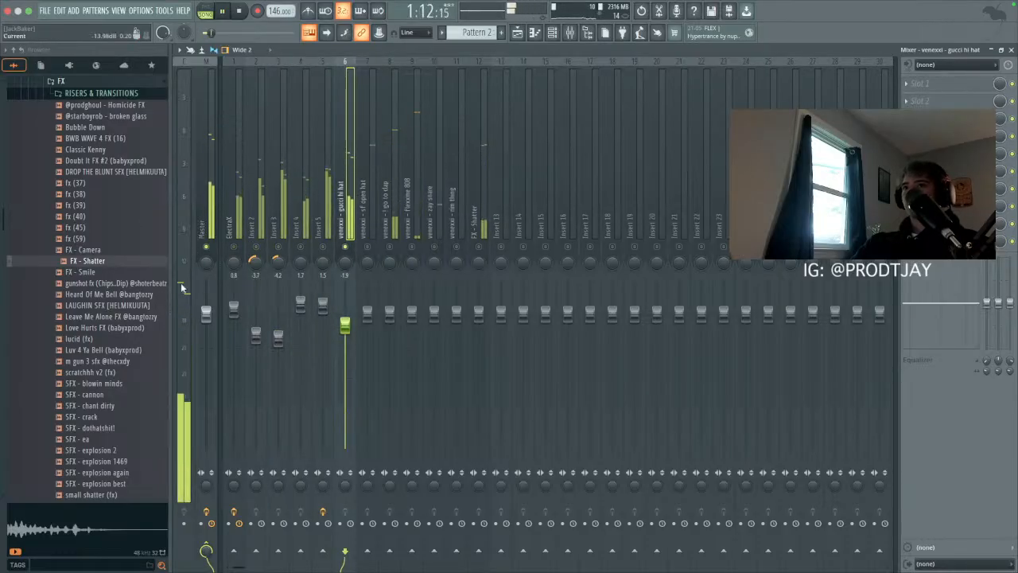
pyautogui.click(283, 227)
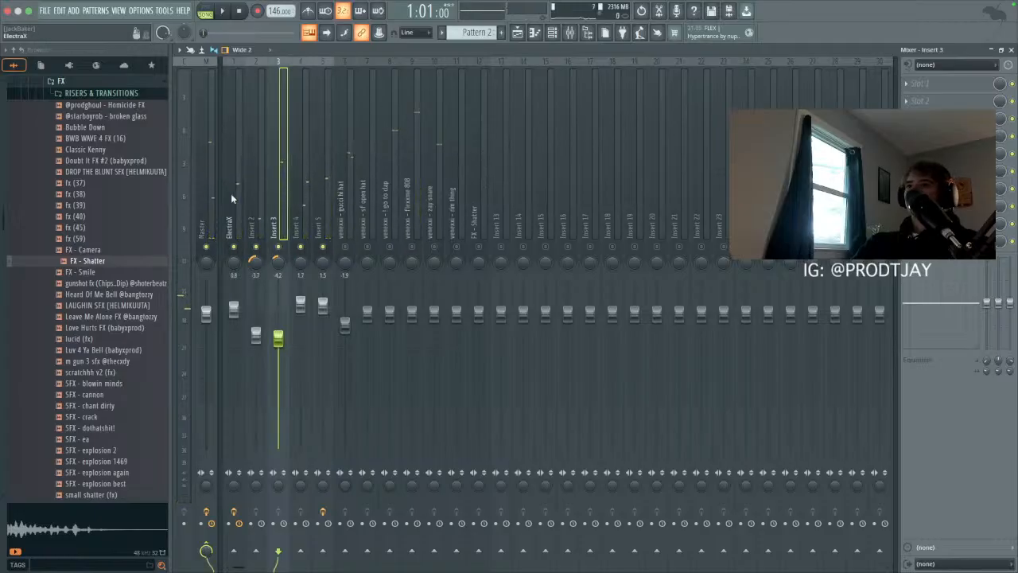
pyautogui.click(198, 198)
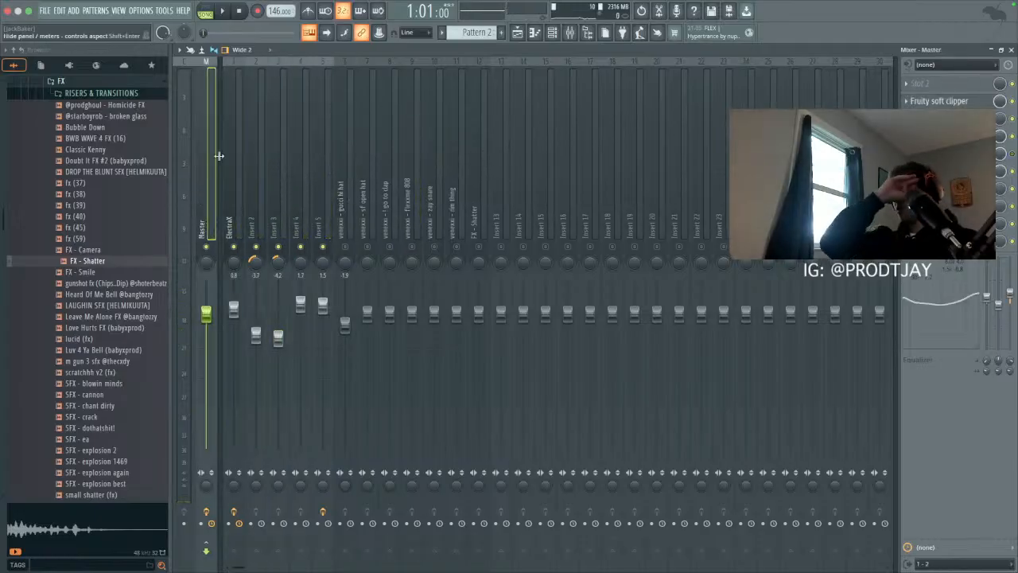
# Step: Solo Insert 5, adjust its fader to 1.8 dB, and play it back together with the other melody tracks
pyautogui.press('space')
pyautogui.click(324, 219)
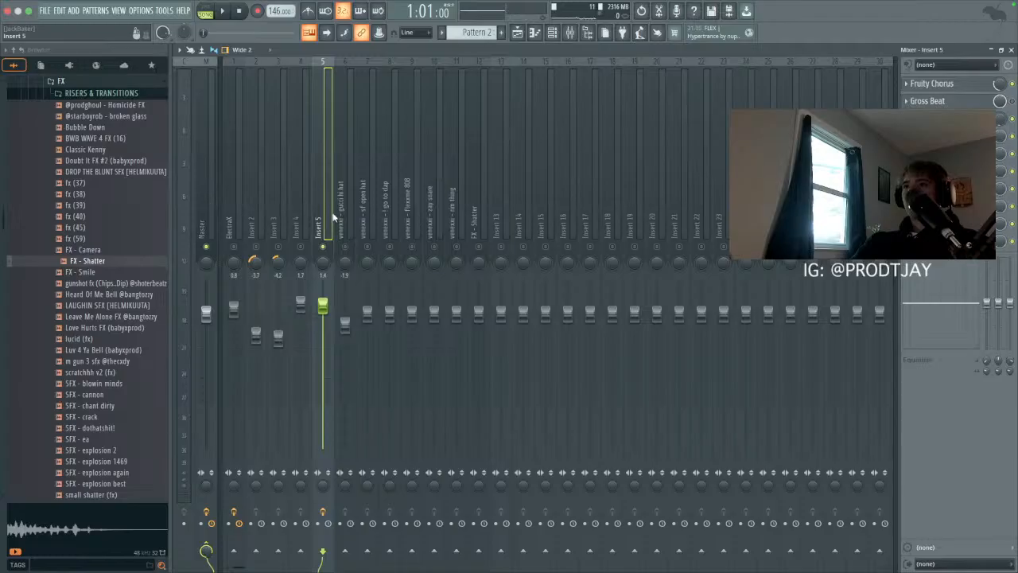
pyautogui.click(301, 224)
pyautogui.click(279, 237)
pyautogui.press('space')
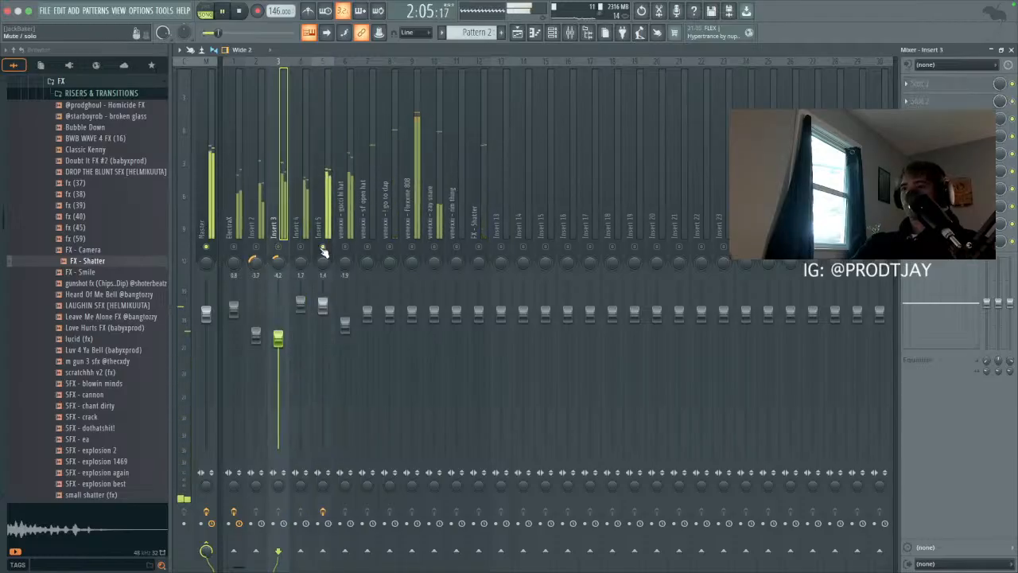
pyautogui.press('space')
pyautogui.click(322, 304)
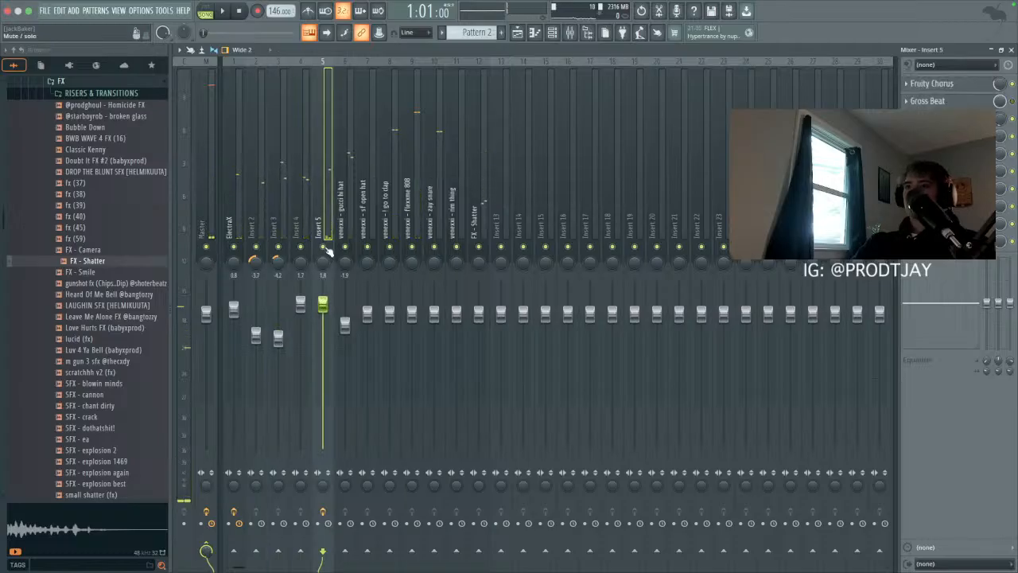
pyautogui.rightClick(324, 247)
pyautogui.press('space')
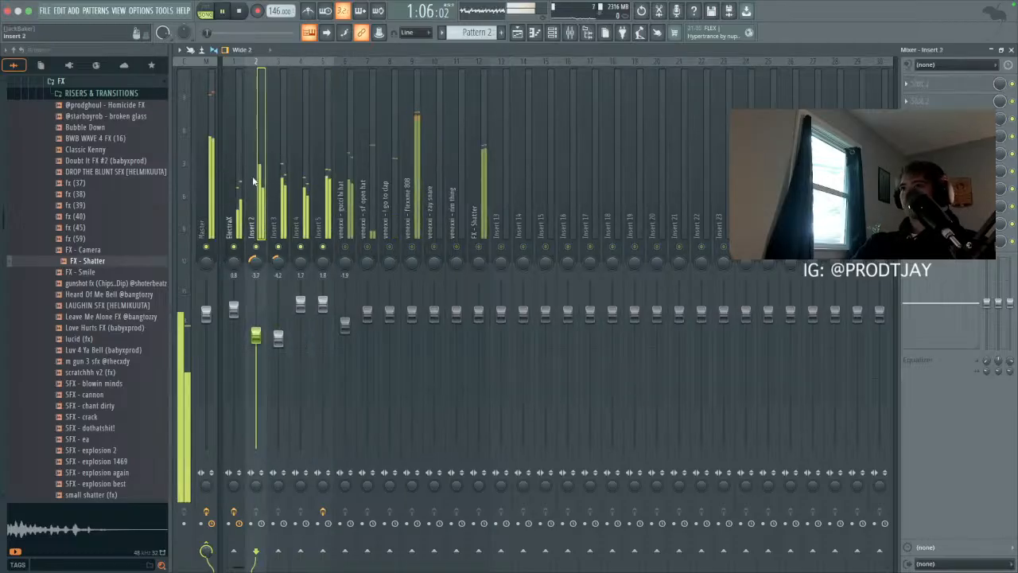
# Step: Set Insert 3 to -4.0 dB, the gucci hi hat to -1.0 dB and the soloed sf open hat to -4.6 dB
pyautogui.click(279, 332)
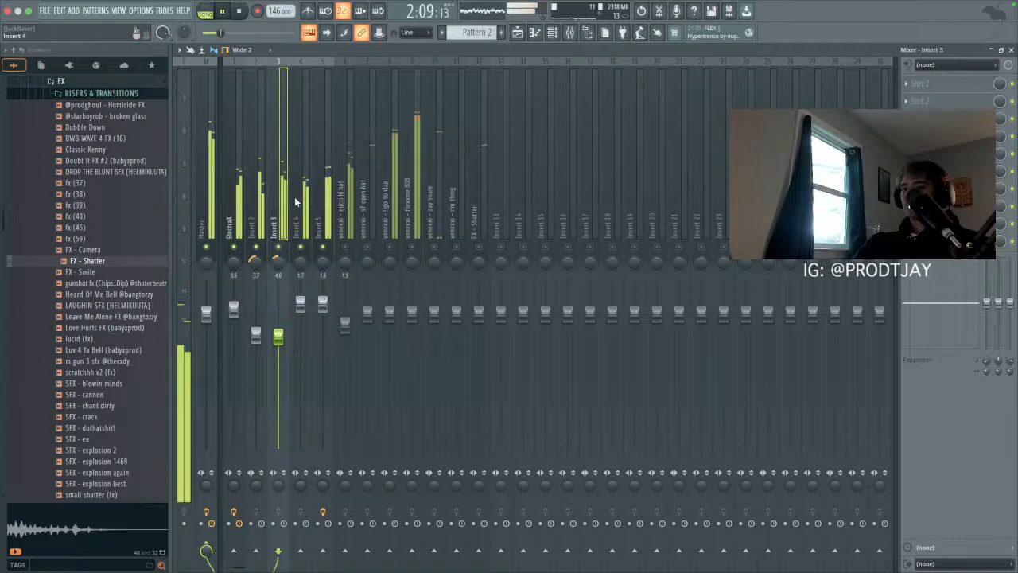
pyautogui.moveTo(345, 322); pyautogui.dragTo(367, 341)
pyautogui.press('space')
pyautogui.press('space')
pyautogui.press('space')
pyautogui.press('space')
pyautogui.press('space')
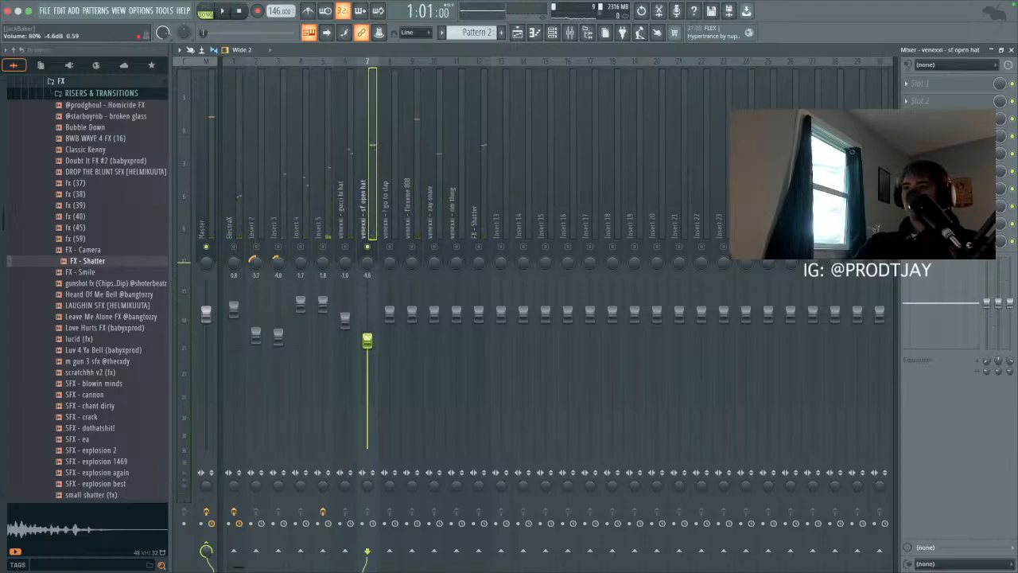
# Step: Replay the soloed sf open hat and lower its fader to -6.0 dB
pyautogui.press('space')
pyautogui.press('space')
pyautogui.moveTo(367, 342); pyautogui.dragTo(367, 350)
pyautogui.press('space')
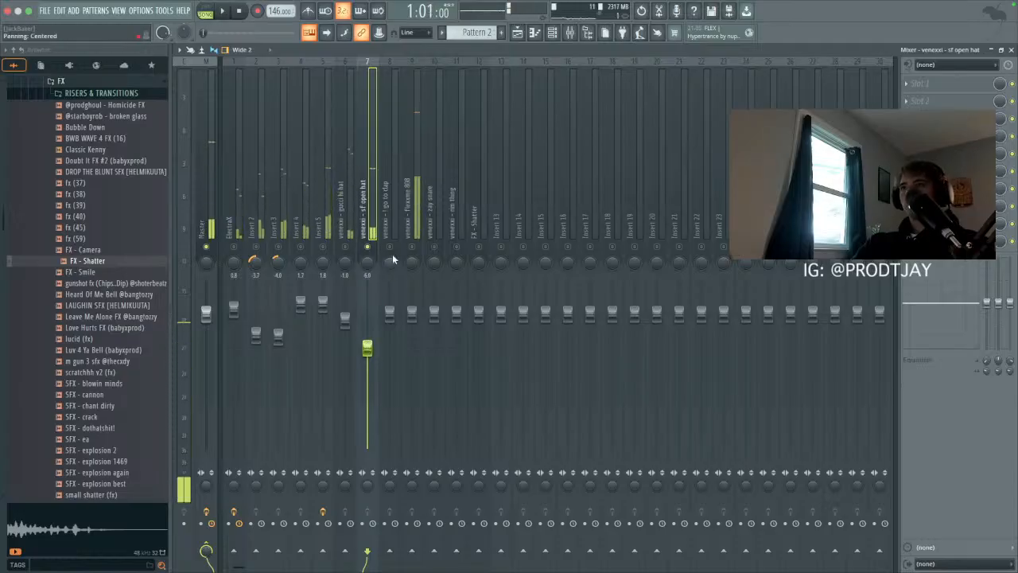
# Step: Solo and balance the clap and the 808, setting ! go to clap to 2.2 dB and flexxme 808 to 1.0 dB
pyautogui.click(390, 223)
pyautogui.press('space')
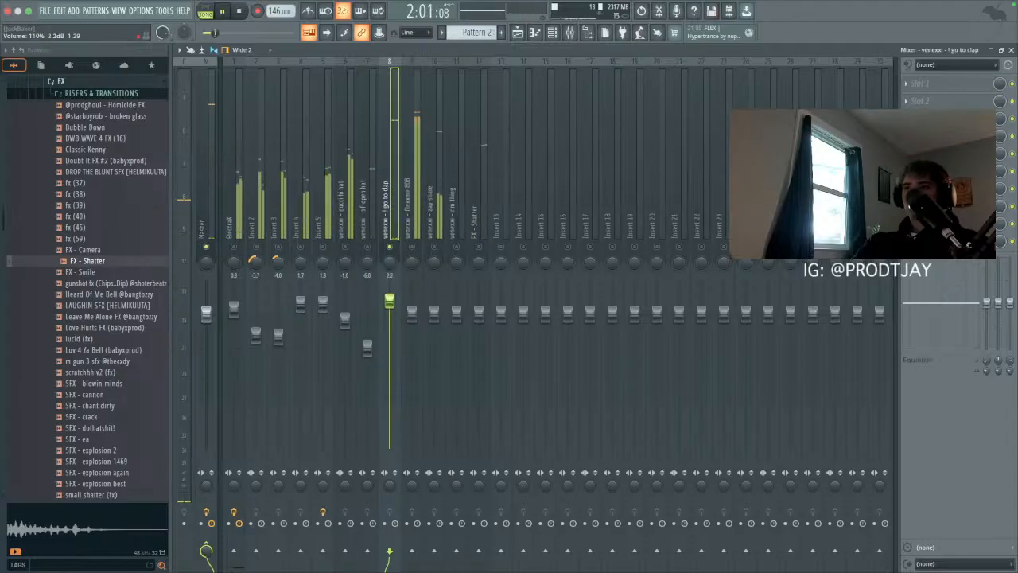
pyautogui.click(412, 314)
pyautogui.press('space')
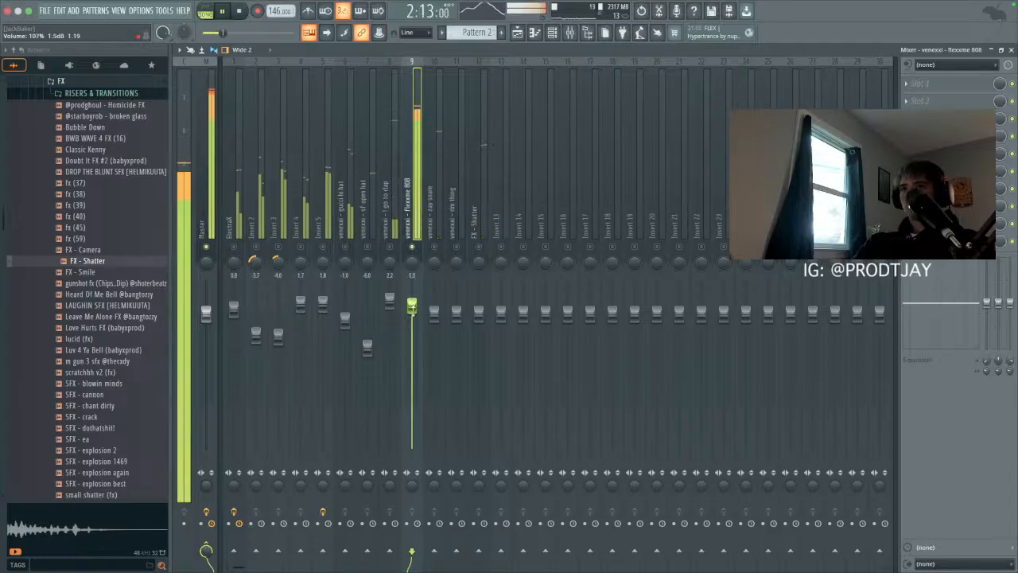
# Step: Solo the zay snare track and lower its fader to -0.5 dB during playback
pyautogui.click(433, 217)
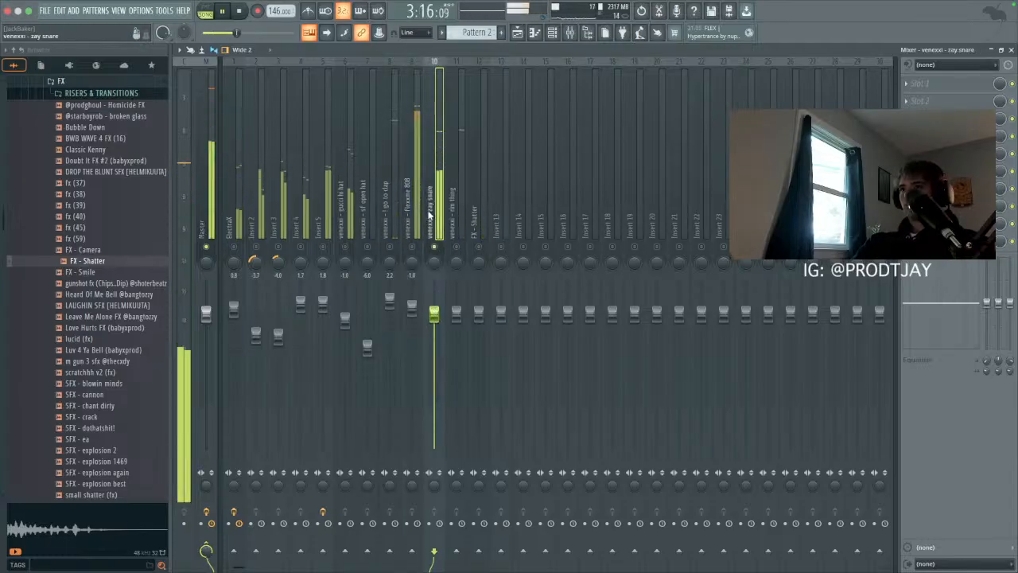
pyautogui.press('space')
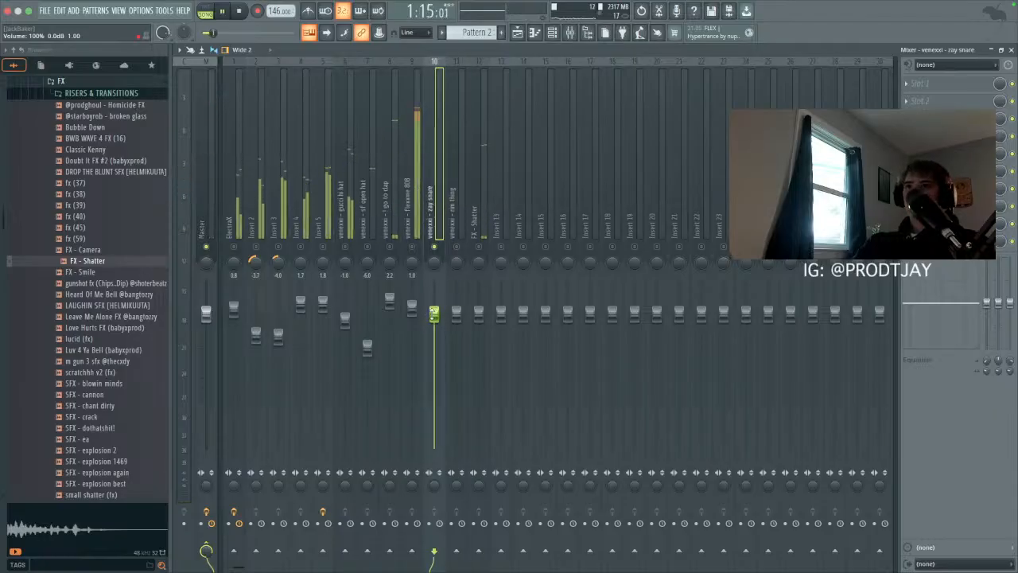
pyautogui.moveTo(433, 312); pyautogui.dragTo(434, 316)
pyautogui.press('space')
# Step: Solo the rim thing and FX - Shatter tracks in turn, setting them to -0.7 dB and -3.8 dB
pyautogui.click(459, 243)
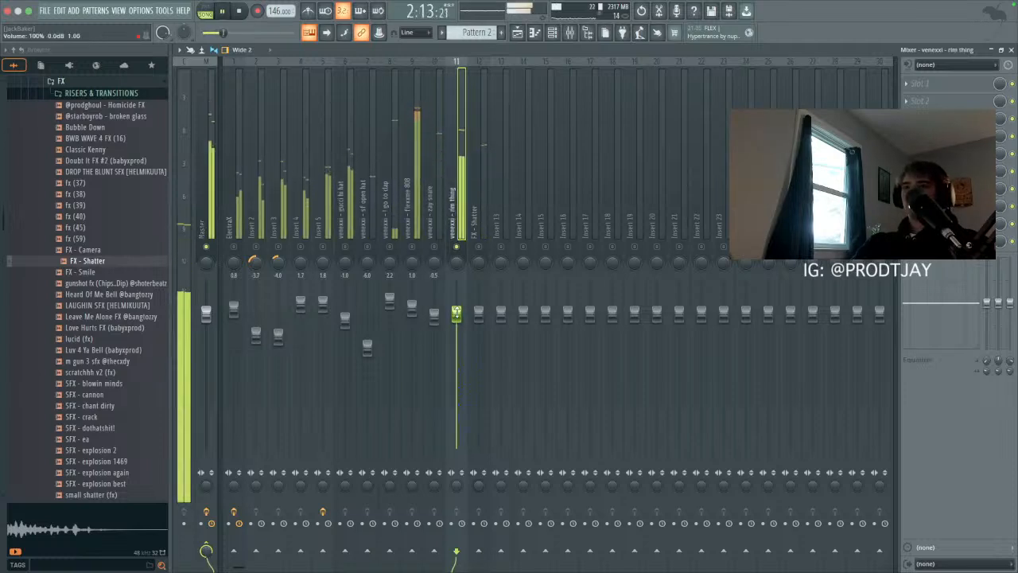
pyautogui.click(480, 255)
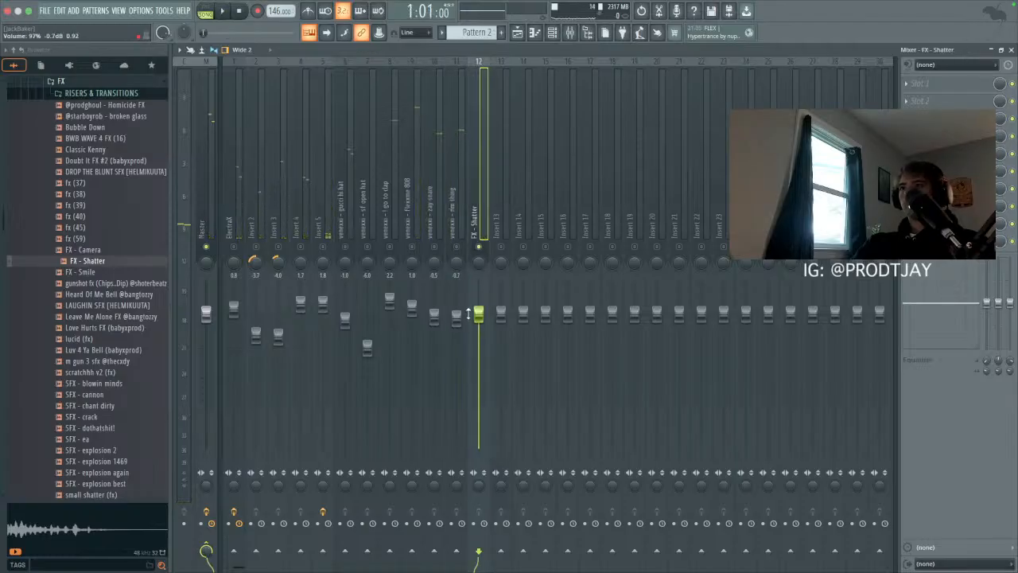
pyautogui.press('space')
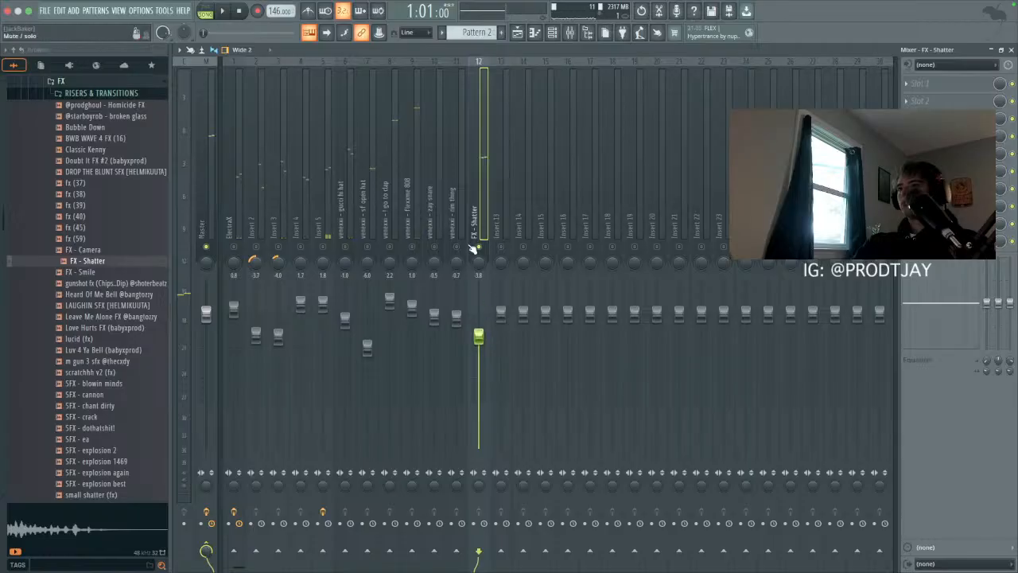
# Step: With all tracks playing, set FX - Shatter to -5.1 dB and flexxme 808 to 0.0 dB, checking the master level
pyautogui.press('space')
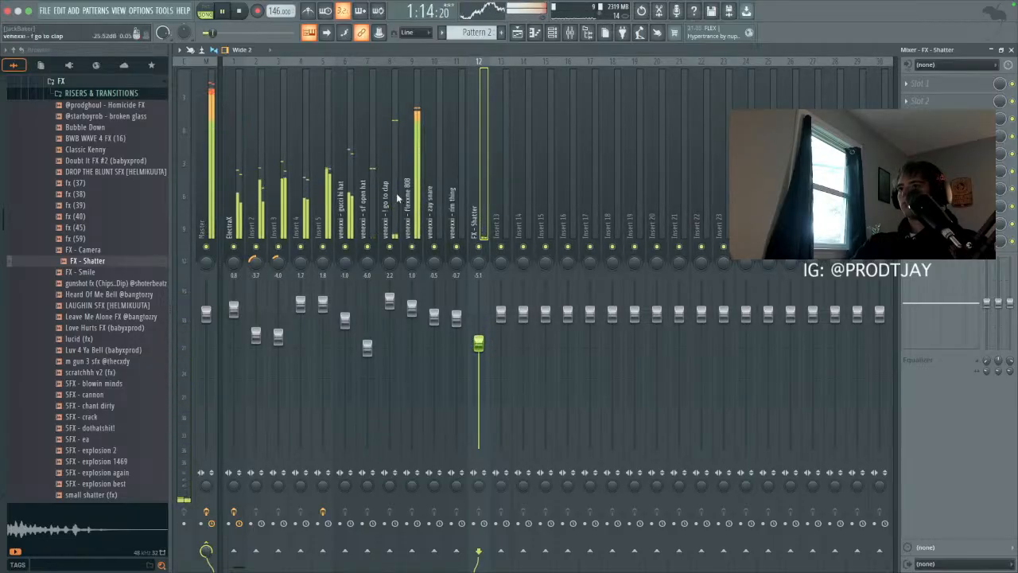
pyautogui.click(404, 204)
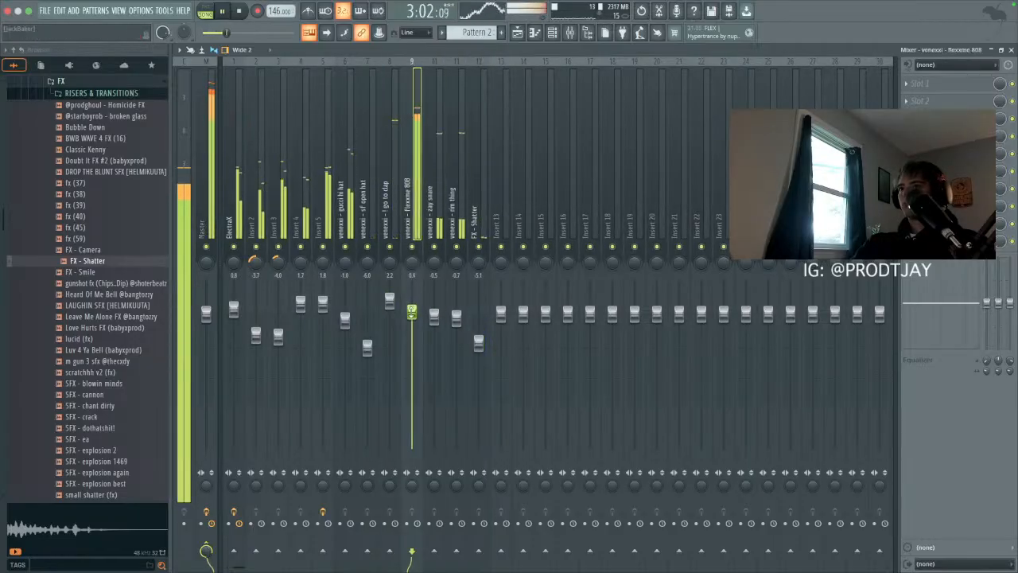
pyautogui.click(209, 184)
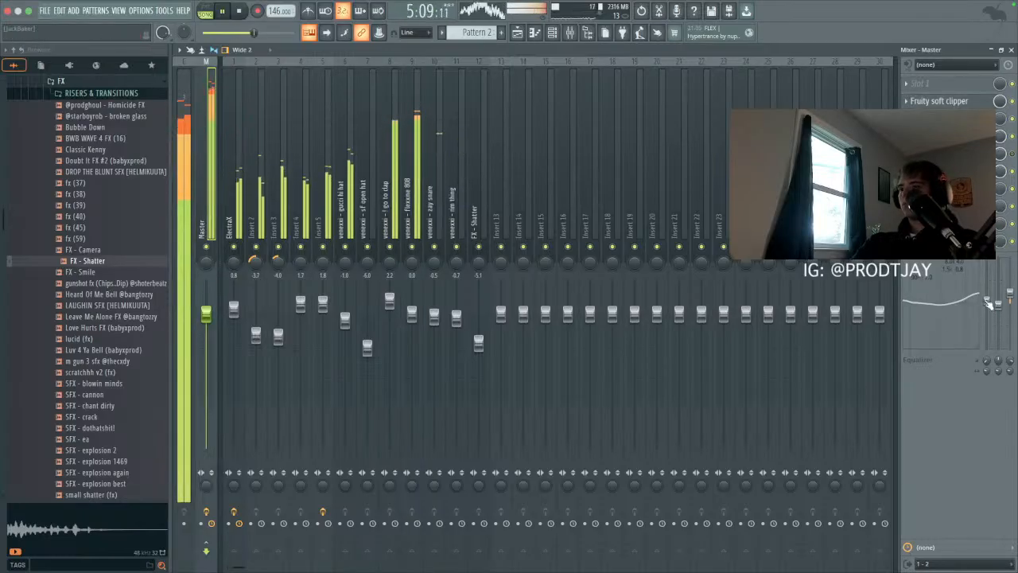
# Step: Split Pattern 2 by channel in the playlist and delete the original pattern clips from Track 2 downward
pyautogui.click(517, 34)
pyautogui.click(476, 32)
pyautogui.click(545, 205)
pyautogui.press('space')
pyautogui.moveTo(524, 127); pyautogui.dragTo(317, 162)
pyautogui.press('Delete')
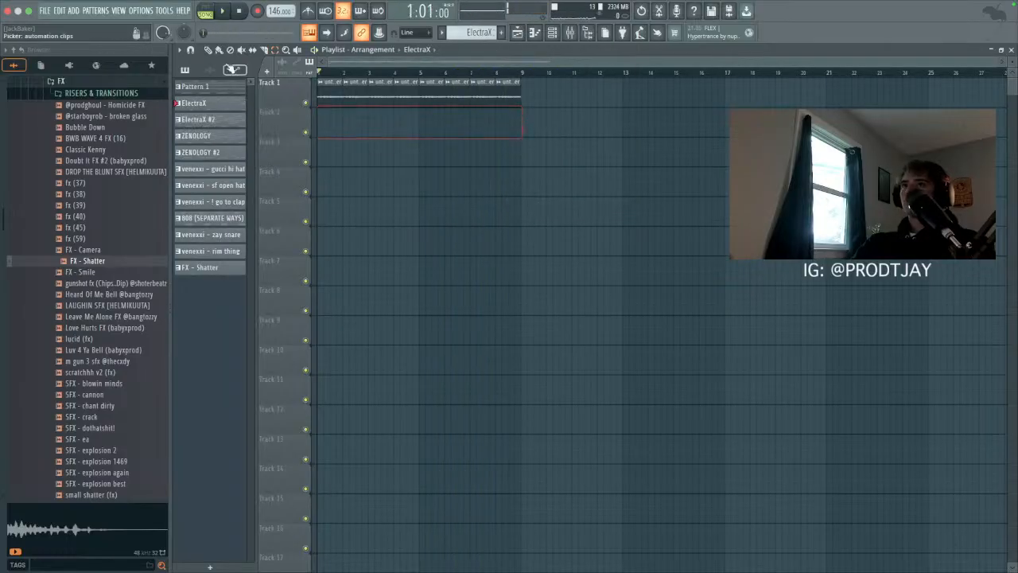
# Step: Place all the split patterns from ElectraX to FX - Shatter at bar 1 on Tracks 2 to 12
pyautogui.press('space')
pyautogui.click(200, 104)
pyautogui.keyDown('shift'); pyautogui.click(203, 268); pyautogui.keyUp('shift')
pyautogui.moveTo(203, 201); pyautogui.dragTo(334, 119)
pyautogui.click(537, 239)
pyautogui.rightClick(551, 248)
# Step: Select all the playlist clips and duplicate the eight-bar block four times along the timeline
pyautogui.hotkey('ctrl', 'a')
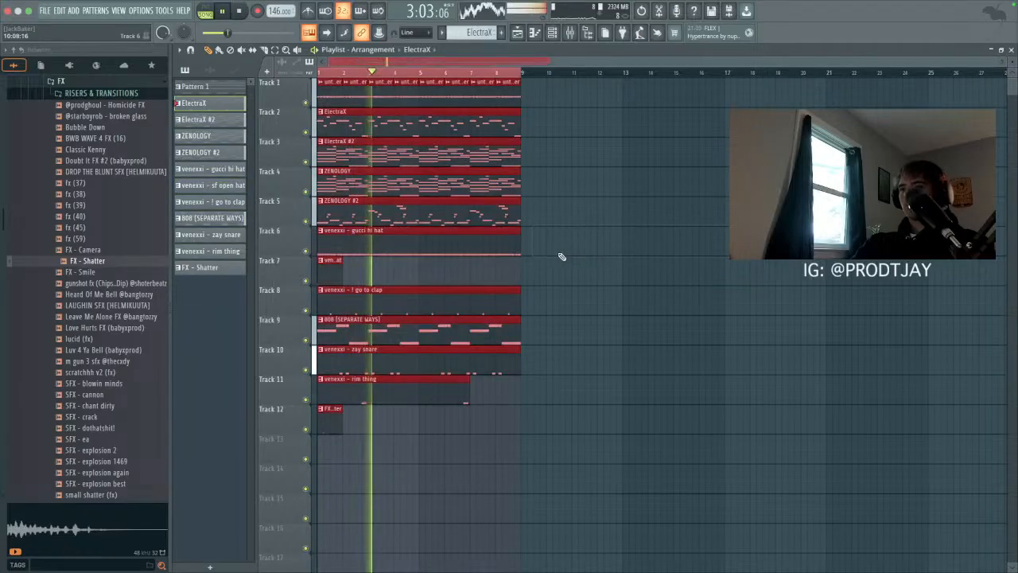
pyautogui.hotkey('ctrl', 'b')
pyautogui.hotkey('ctrl', 'b')
pyautogui.hotkey('ctrl', 'b')
pyautogui.hotkey('ctrl', 'b')
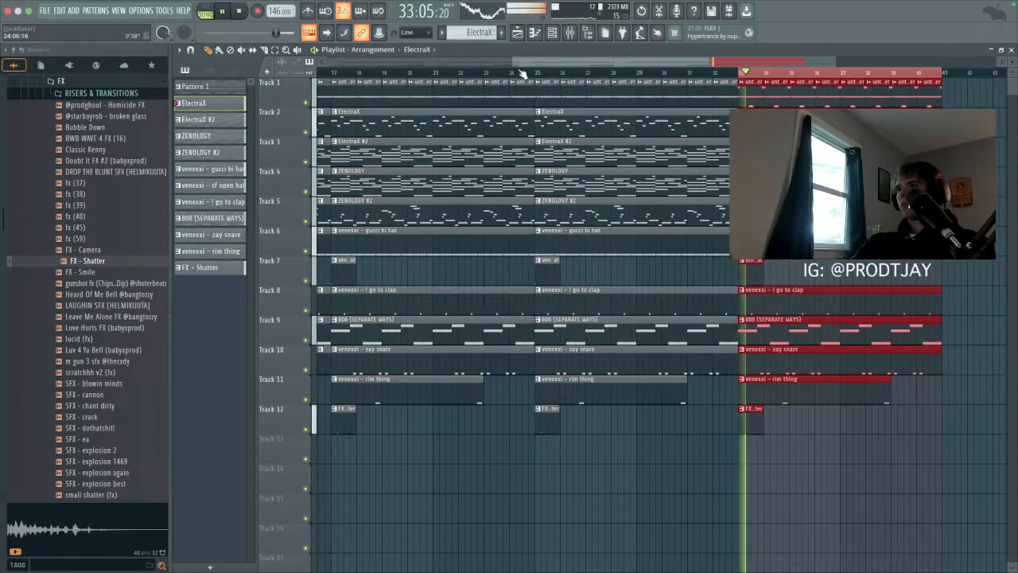
# Step: Clear the timeline selection, stop playback and leave the playhead at bar 24
pyautogui.keyDown('ctrl'); pyautogui.click(509, 74); pyautogui.keyUp('ctrl')
pyautogui.click(238, 11)
pyautogui.click(241, 7)
pyautogui.click(703, 440)
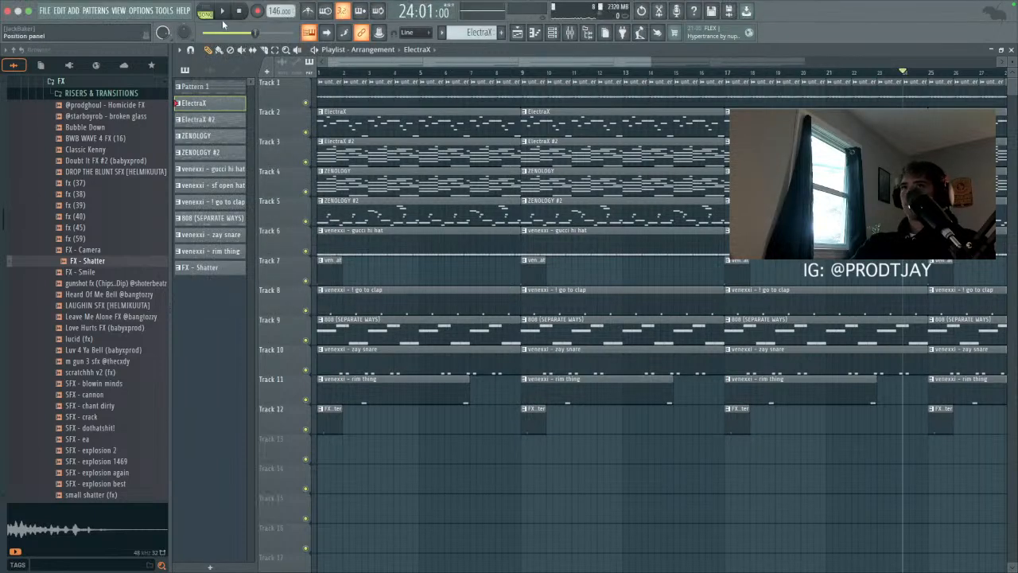
pyautogui.press('space')
pyautogui.rightClick(565, 220)
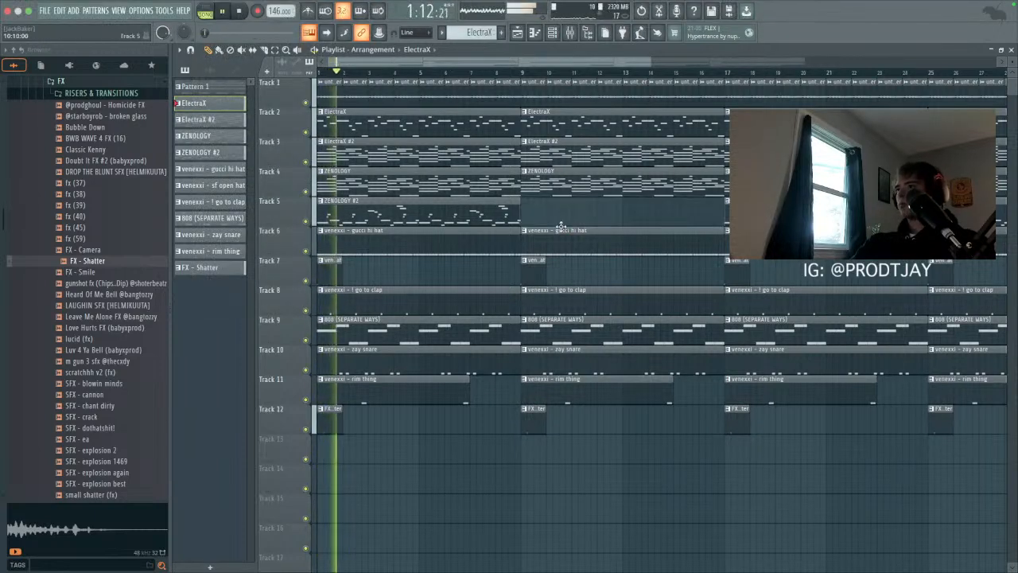
pyautogui.rightClick(563, 243)
pyautogui.press('super+z')
pyautogui.press('super+z')
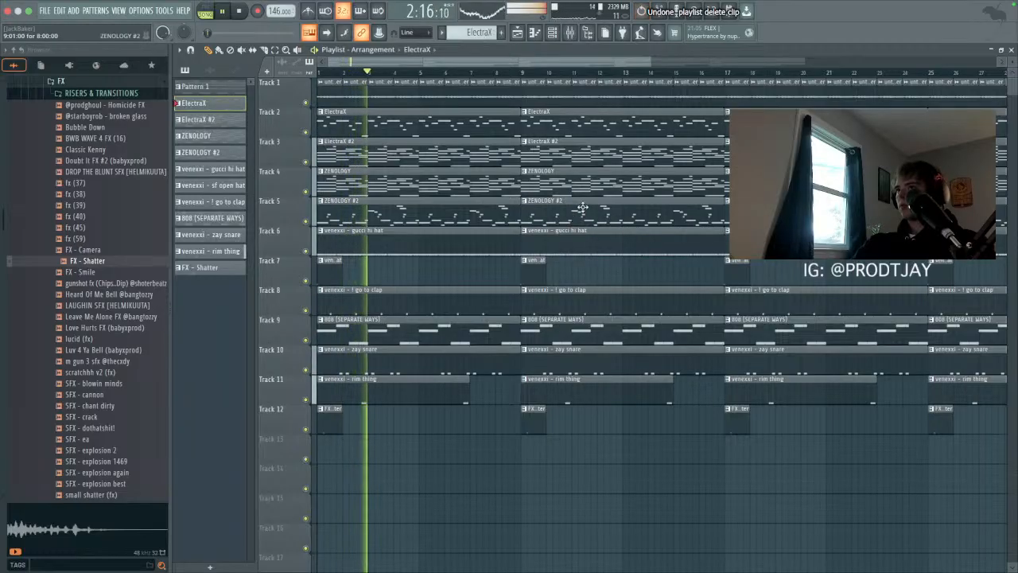
# Step: Delete the ElectraX, ElectraX #2 and ZENOLOGY #2 clips from bars 9 to 16, keeping the Track 1 clips
pyautogui.rightClick(581, 209)
pyautogui.rightClick(543, 131)
pyautogui.moveTo(538, 99); pyautogui.dragTo(708, 101)
pyautogui.press('super+z')
pyautogui.rightClick(627, 159)
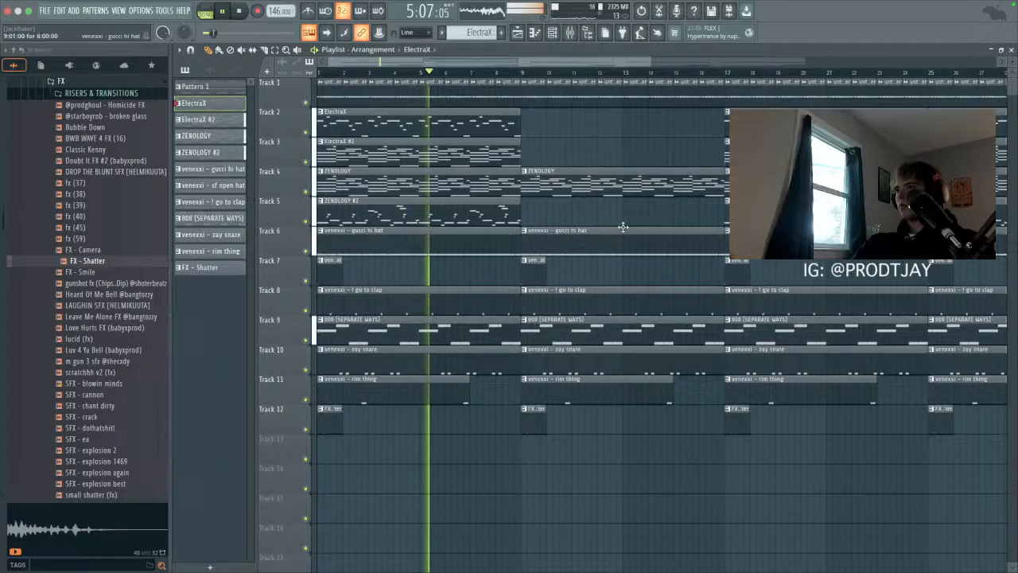
# Step: Delete the snare, rim and FX - Shatter clips at bar 9, plus the Track 1 and ElectraX clips in bars 25 to 32
pyautogui.scroll(-3, 611, 318)
pyautogui.rightClick(535, 364)
pyautogui.rightClick(502, 393)
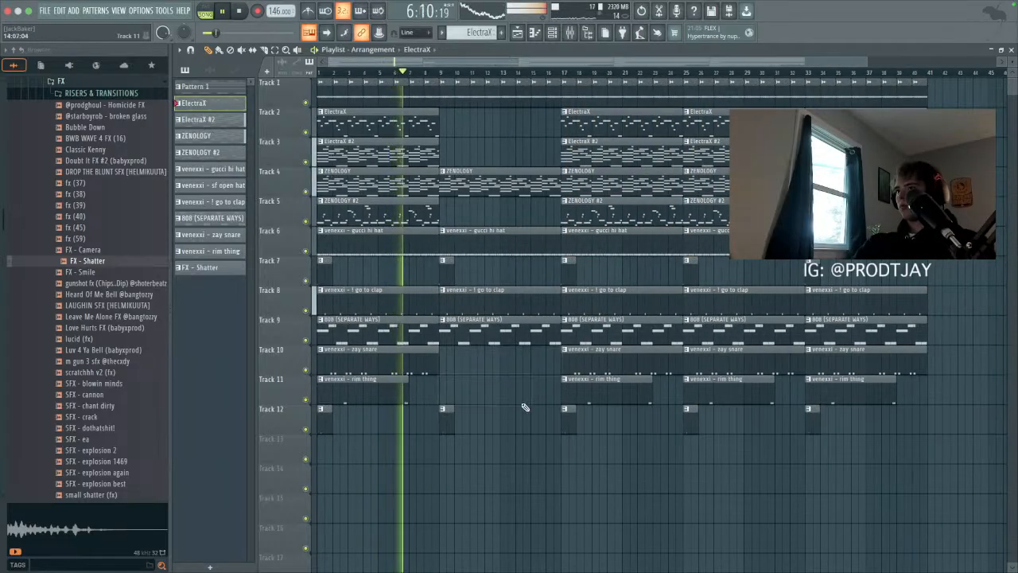
pyautogui.scroll(-1, 525, 410)
pyautogui.rightClick(420, 410)
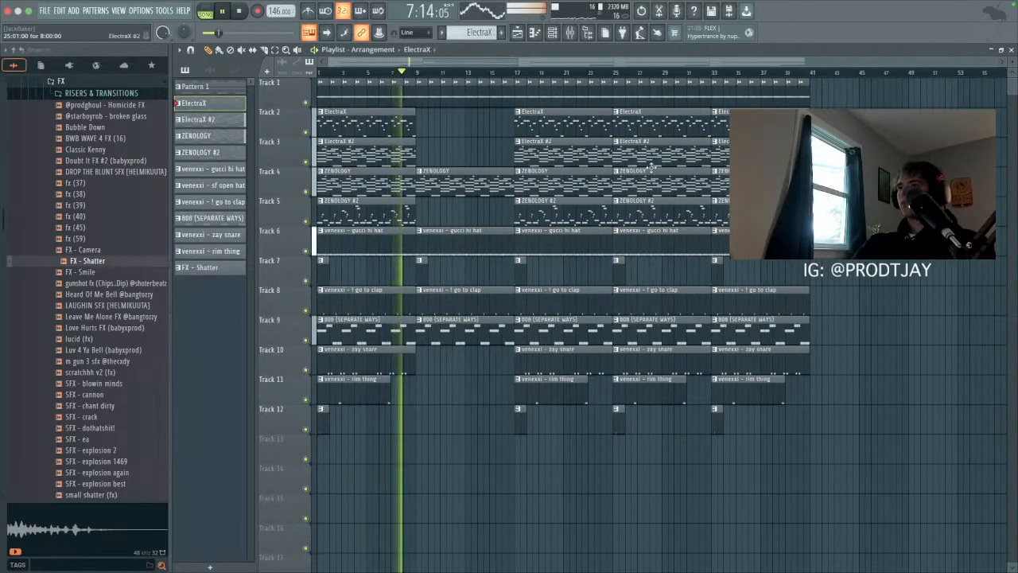
pyautogui.rightClick(632, 134)
pyautogui.rightClick(644, 92)
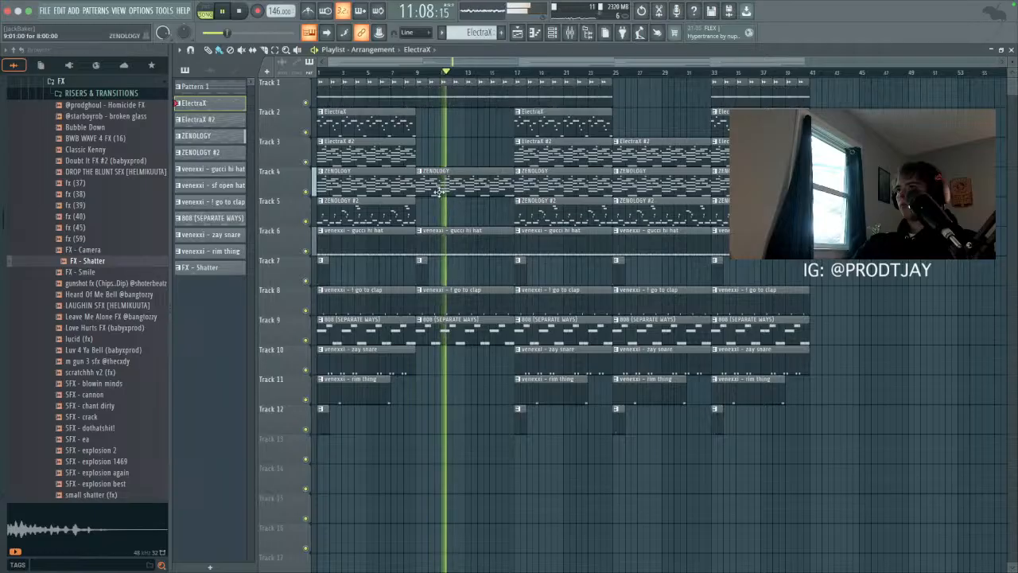
# Step: Make the ZENOLOGY clip at bar 9 a unique pattern
pyautogui.click(420, 171)
pyautogui.click(509, 145)
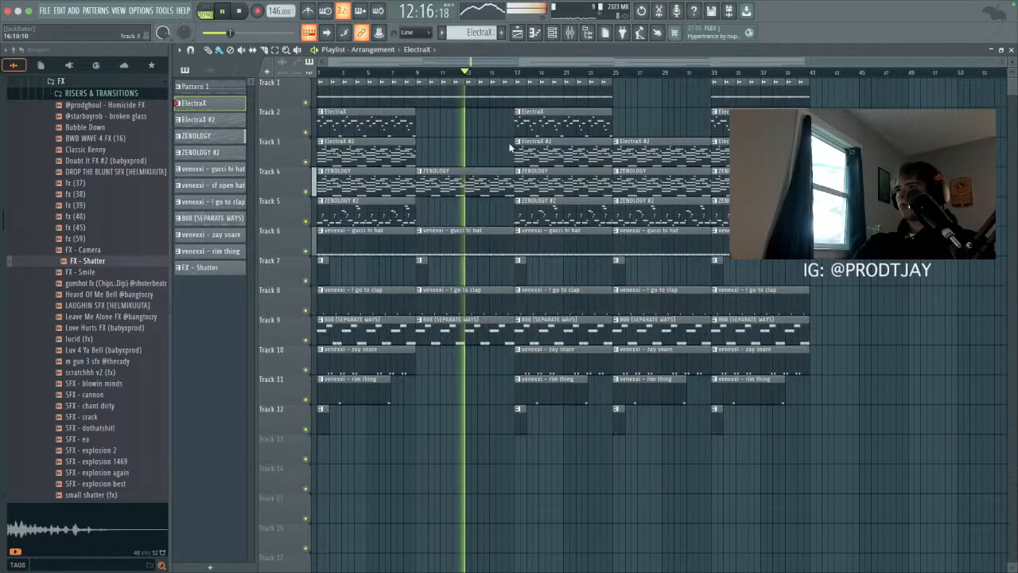
pyautogui.click(420, 172)
pyautogui.click(441, 270)
# Step: Inspect the unique ZENOLOGY pattern's notes in the piano roll and put that pattern in place of the ZENOLOGY clip at bar 25
pyautogui.click(421, 172)
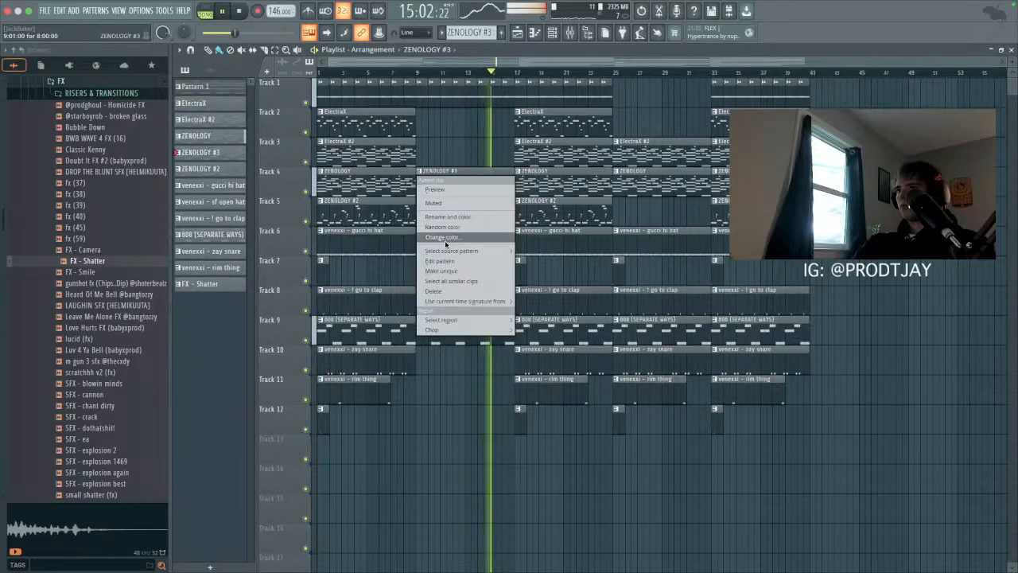
pyautogui.click(446, 260)
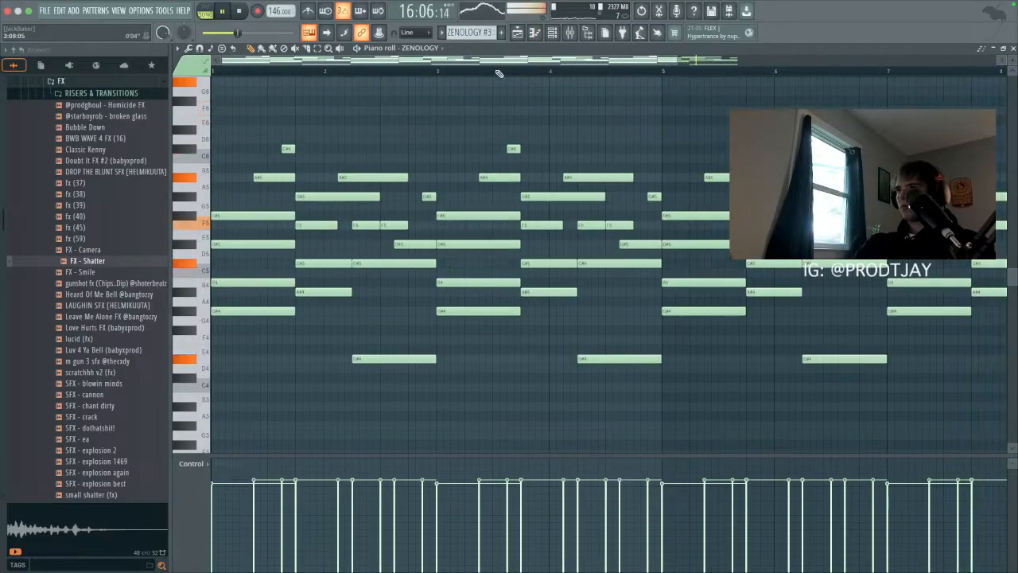
pyautogui.click(513, 33)
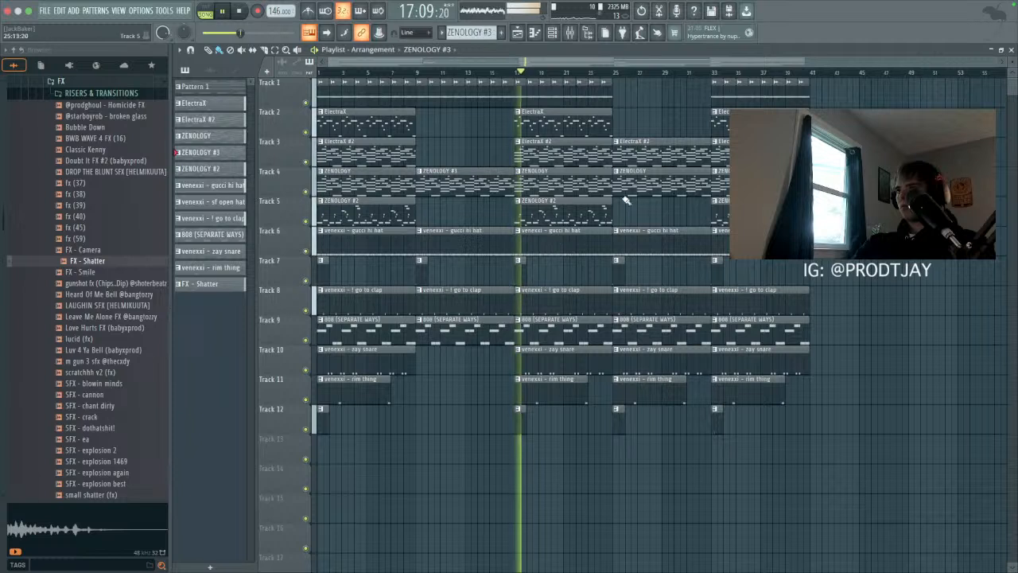
pyautogui.moveTo(462, 182); pyautogui.dragTo(658, 182)
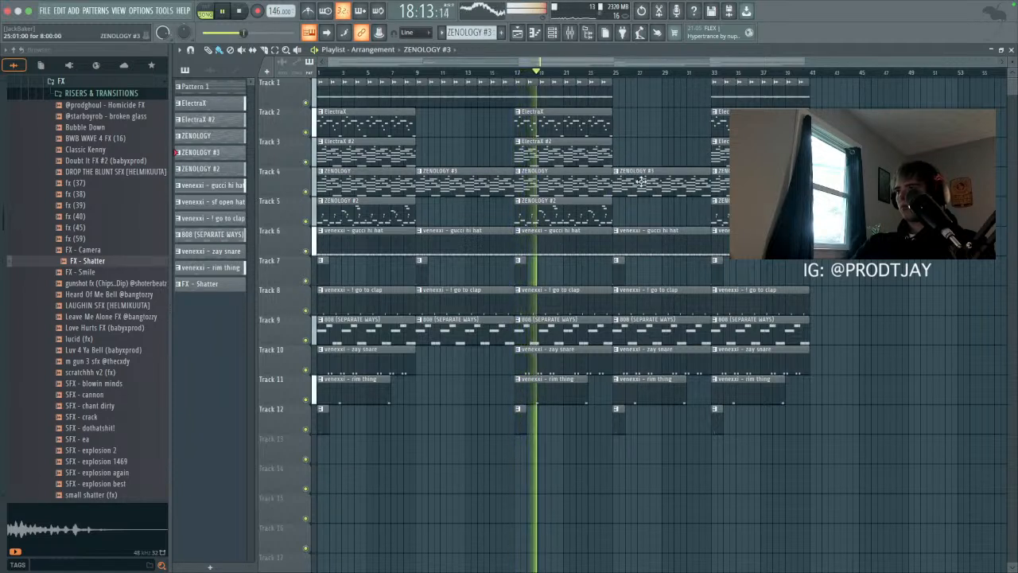
# Step: Delete all the rim thing clips from Track 11 and the zay snare and FX - Shatter clips at bar 25
pyautogui.rightClick(551, 390)
pyautogui.rightClick(648, 389)
pyautogui.rightClick(354, 390)
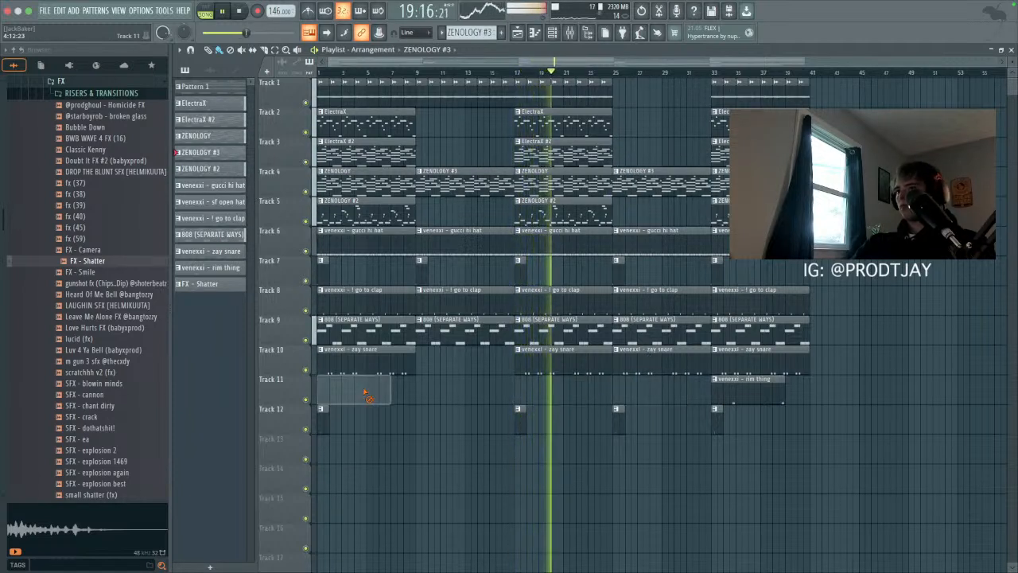
pyautogui.rightClick(712, 402)
pyautogui.rightClick(660, 371)
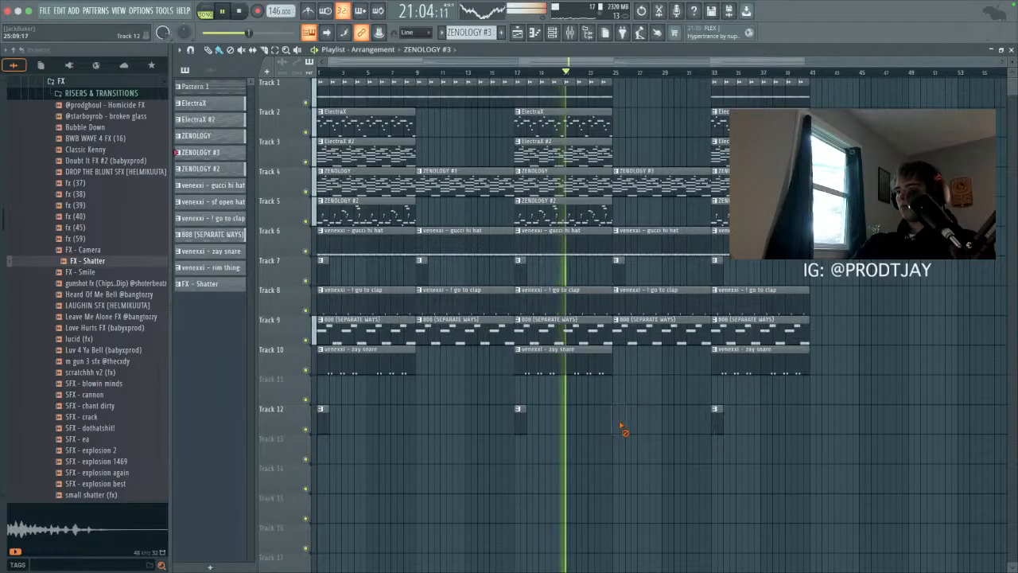
# Step: Move the remaining FX - Shatter clips up from Track 12 to Track 11
pyautogui.click(272, 50)
pyautogui.moveTo(739, 375); pyautogui.dragTo(239, 568)
pyautogui.hotkey('shift', 'Up')
pyautogui.keyDown('ctrl'); pyautogui.click(573, 452); pyautogui.keyUp('ctrl')
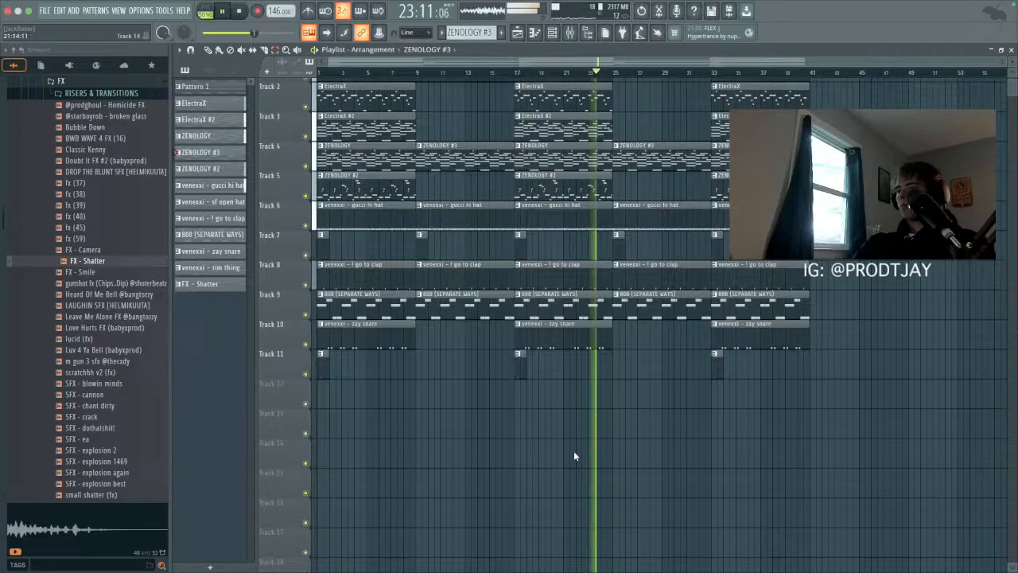
pyautogui.keyDown('ctrl'); pyautogui.rightClick(573, 452); pyautogui.keyUp('ctrl')
pyautogui.scroll(-1, 574, 455)
# Step: Shorten the clap clip at bar 25 on Track 8 so it ends about halfway through bar 32
pyautogui.click(209, 50)
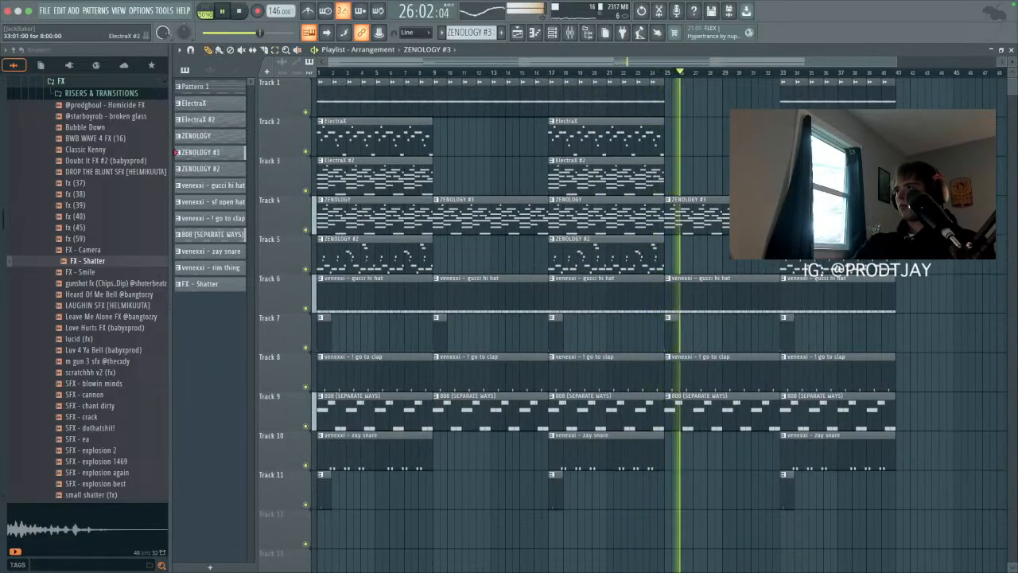
pyautogui.scroll(3, 748, 310)
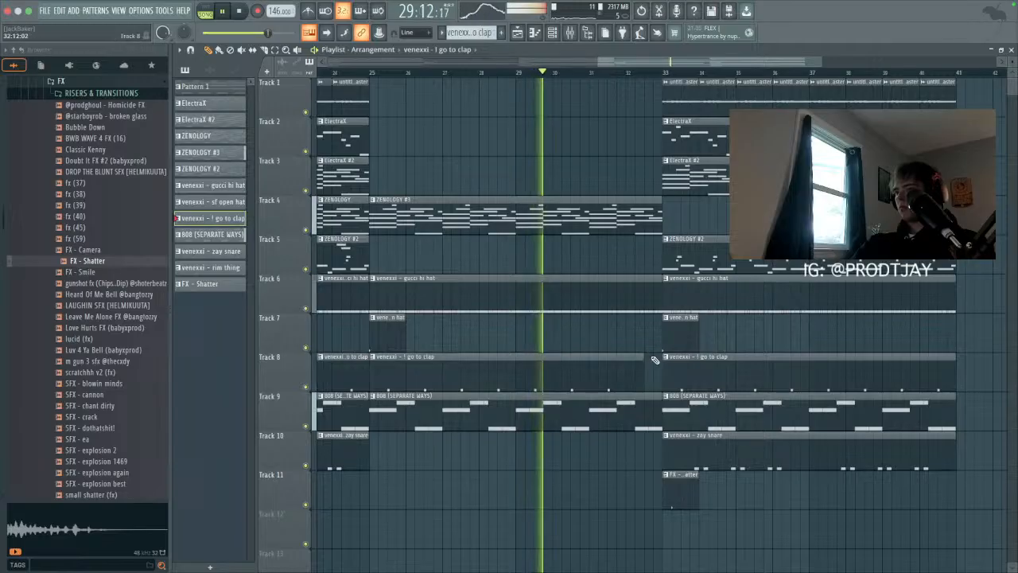
pyautogui.scroll(-3, 661, 350)
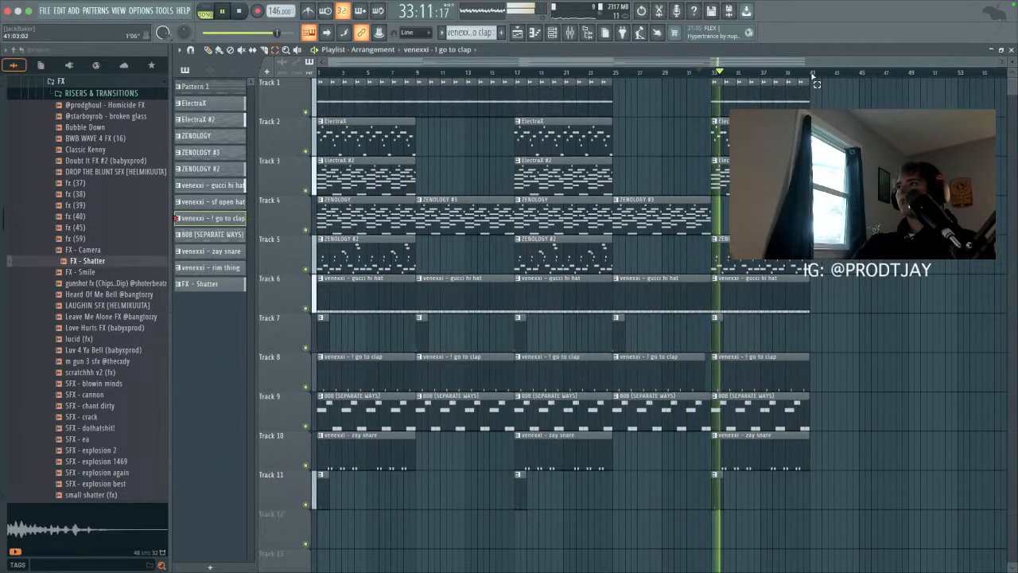
# Step: Duplicate the whole arrangement from bars 1 to 40 directly after itself, stop playback and clear the selection
pyautogui.moveTo(813, 81); pyautogui.dragTo(317, 76)
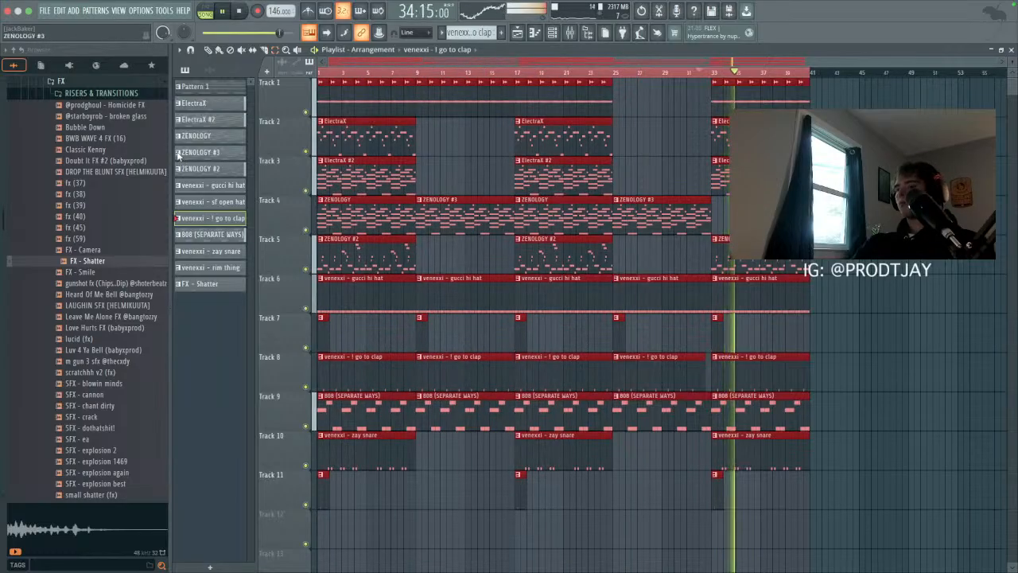
pyautogui.hotkey('ctrl', 'b')
pyautogui.press('space')
pyautogui.hotkey('ctrl', 'd')
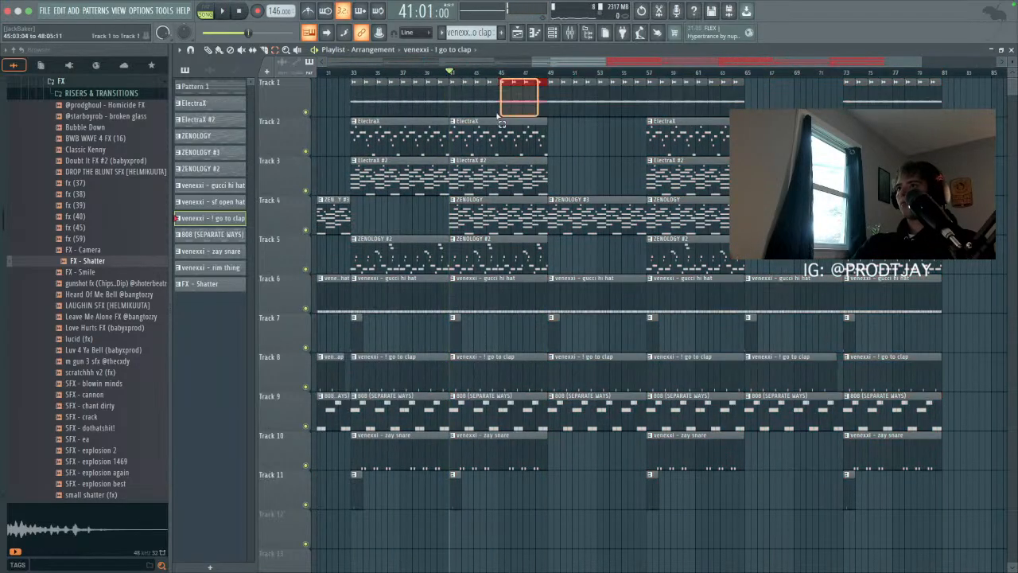
# Step: Delete the hi hat, open hat, clap, 808, snare and FX - Shatter clips from bars 41 to 48
pyautogui.moveTo(518, 113); pyautogui.dragTo(460, 121)
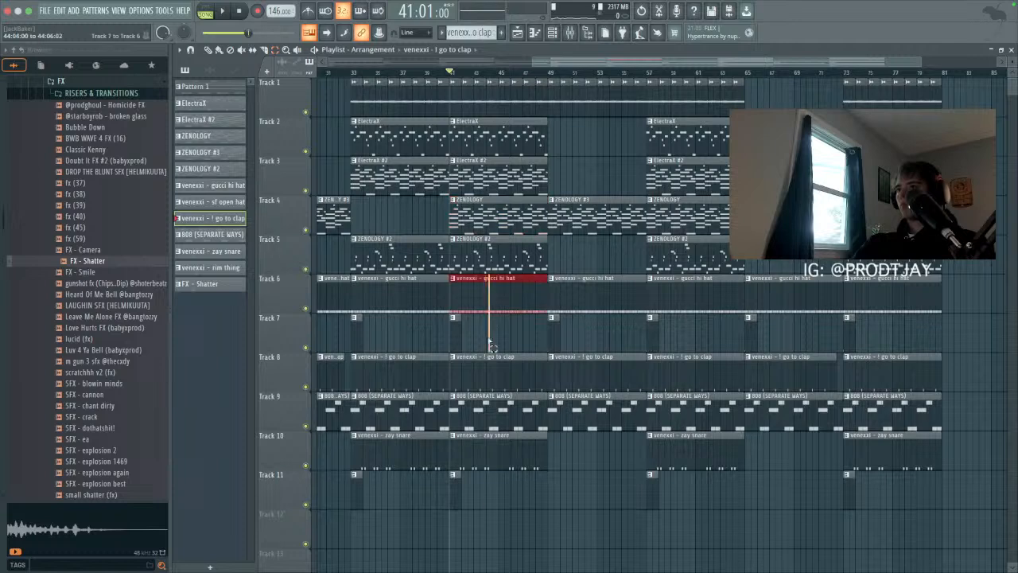
pyautogui.moveTo(491, 300); pyautogui.dragTo(488, 442)
pyautogui.press('Delete')
pyautogui.press('space')
pyautogui.click(455, 330)
pyautogui.press('Delete')
pyautogui.click(455, 486)
pyautogui.press('Delete')
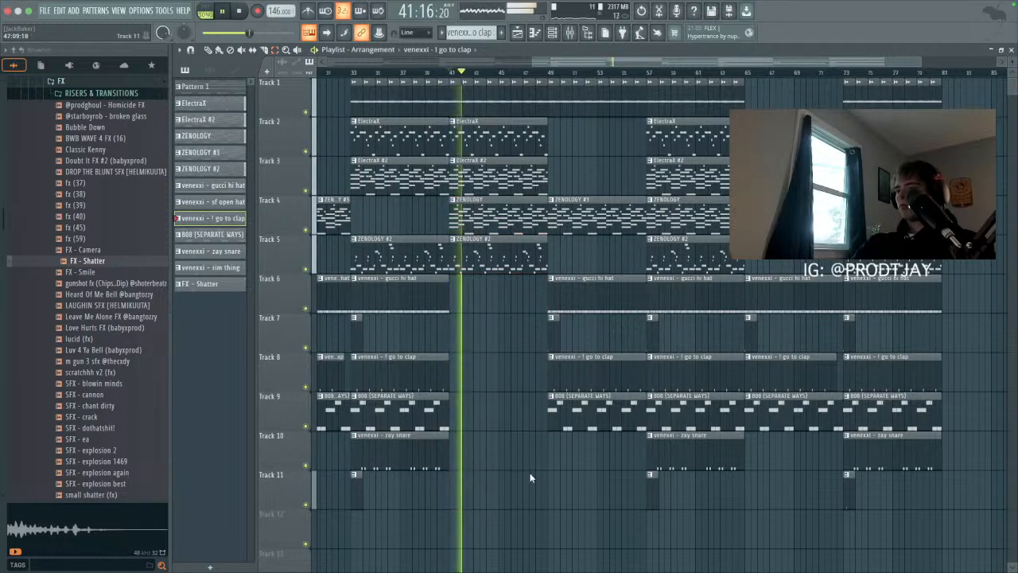
# Step: Delete all the clips from bar 65 onward on every track
pyautogui.scroll(-3, 530, 477)
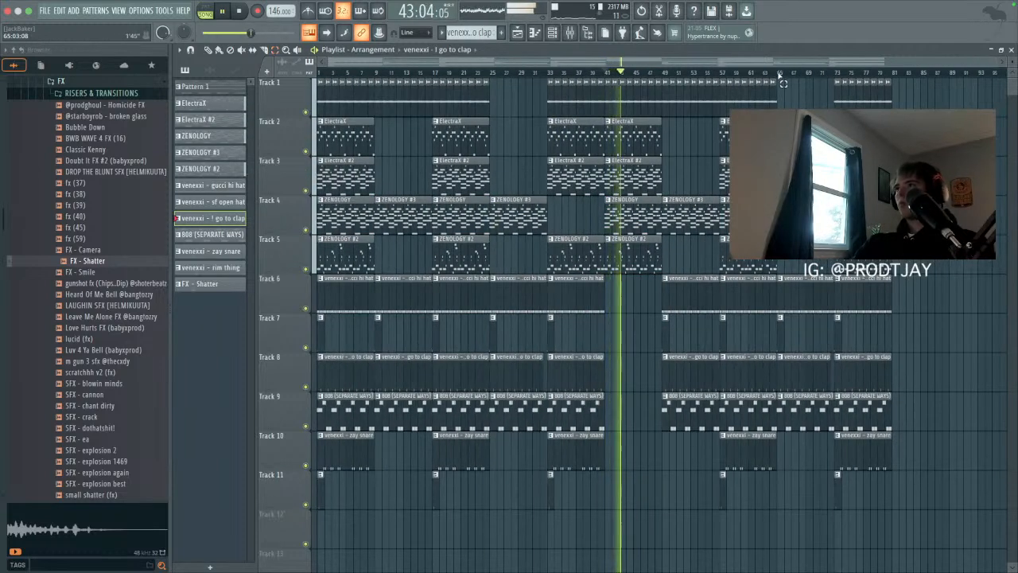
pyautogui.moveTo(800, 147); pyautogui.dragTo(909, 445)
pyautogui.press('Delete')
pyautogui.moveTo(889, 421); pyautogui.dragTo(889, 99)
pyautogui.press('Delete')
pyautogui.click(837, 485)
pyautogui.press('Delete')
pyautogui.click(780, 326)
pyautogui.press('Delete')
# Step: Copy the melodic clips at bar 41 to the end of the arrangement at bar 65
pyautogui.moveTo(639, 267); pyautogui.dragTo(618, 129)
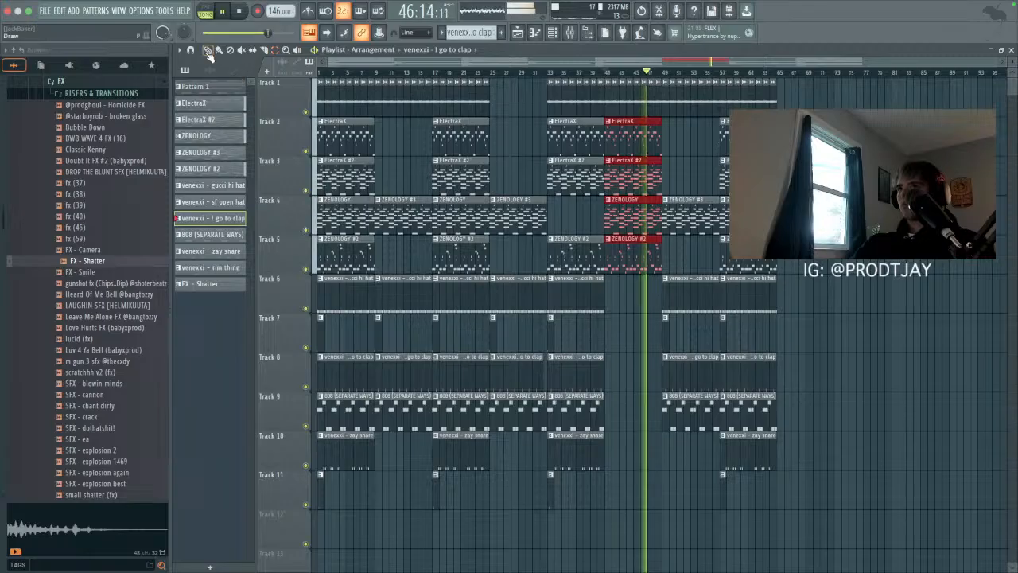
pyautogui.moveTo(626, 214); pyautogui.dragTo(840, 146)
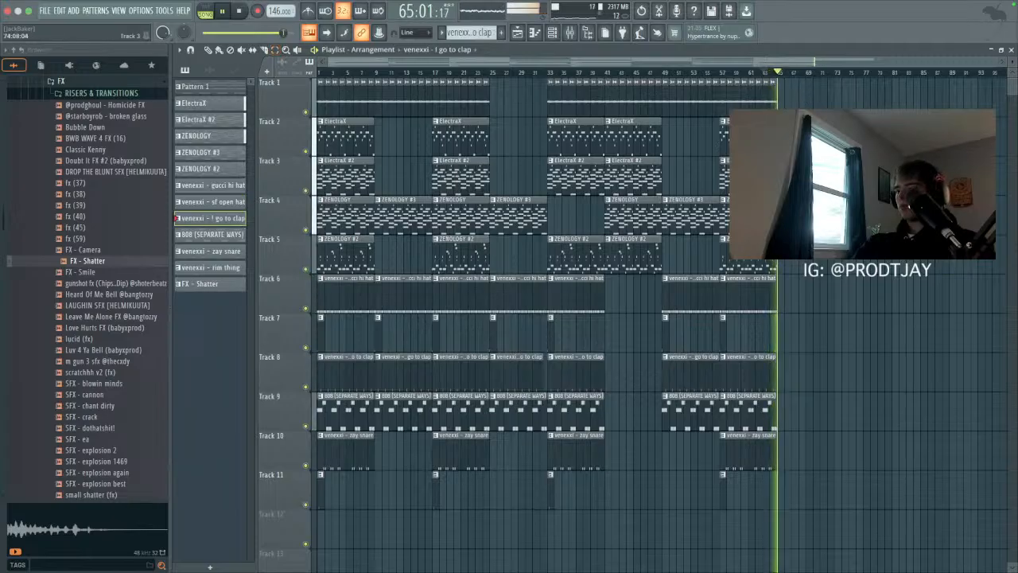
pyautogui.scroll(1, 845, 157)
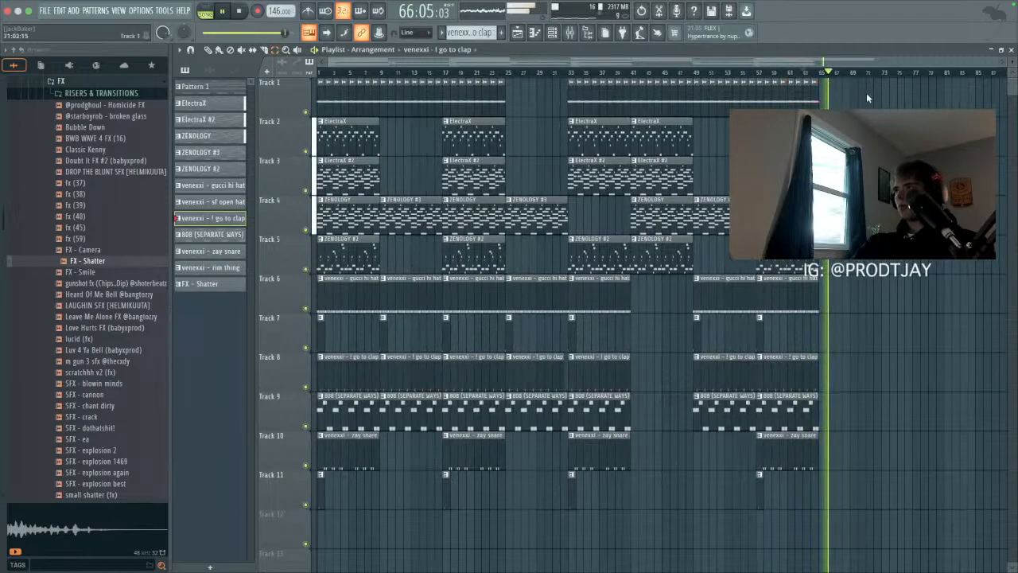
# Step: View the project's info page in the settings and close it
pyautogui.click(141, 10)
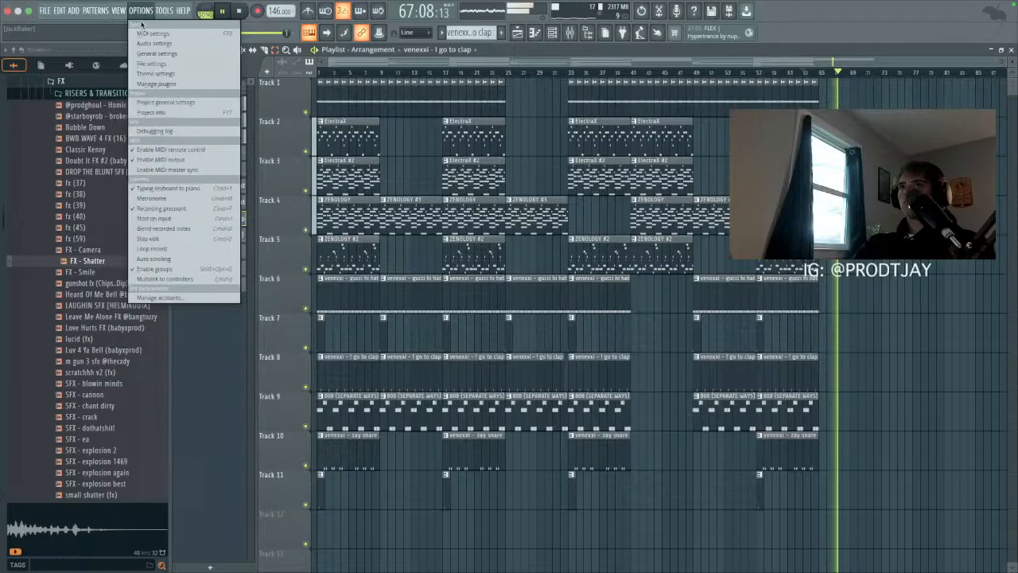
pyautogui.click(155, 118)
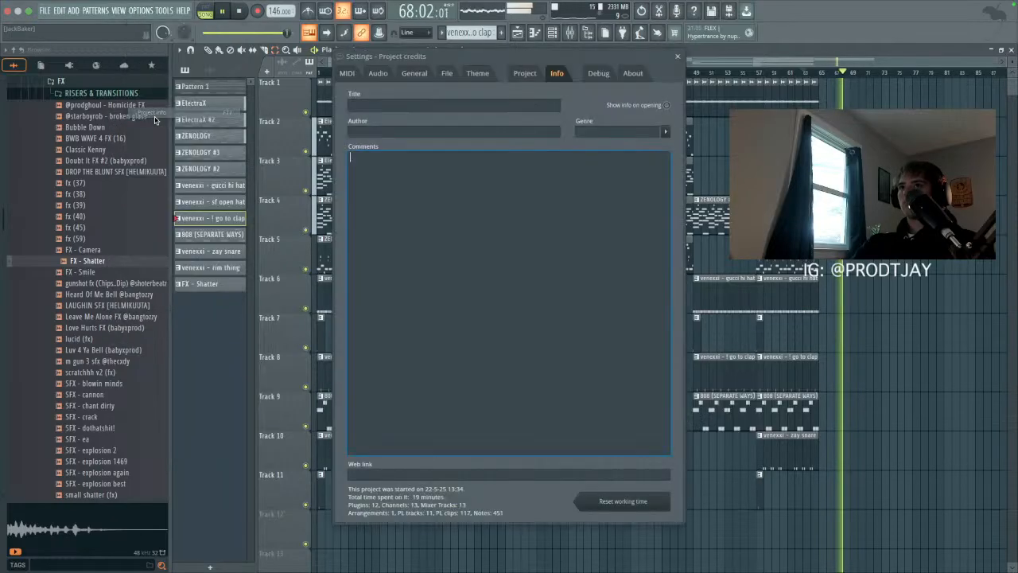
pyautogui.click(677, 56)
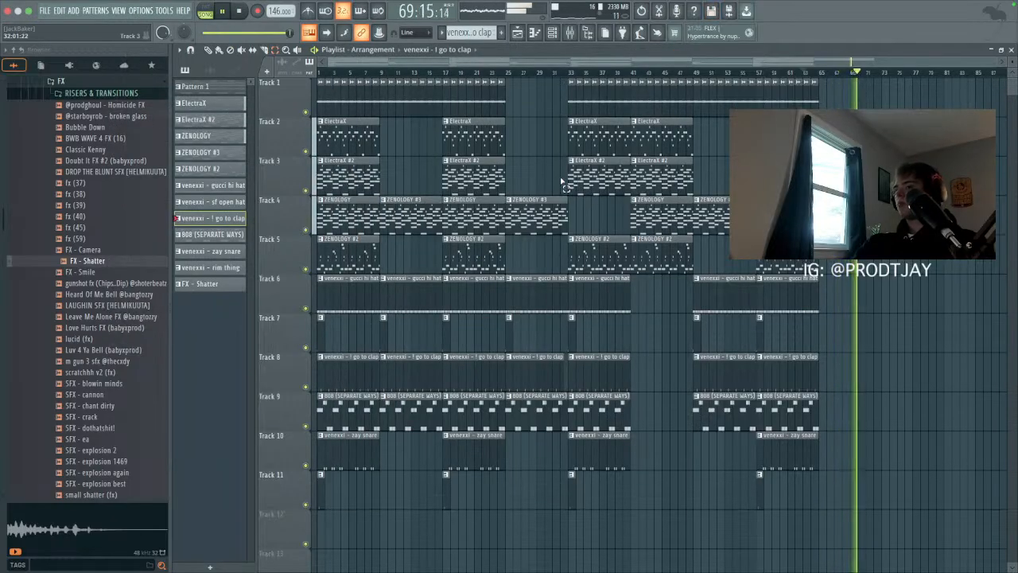
# Step: Start saving the project and enter Silly 146 as its name
pyautogui.click(44, 10)
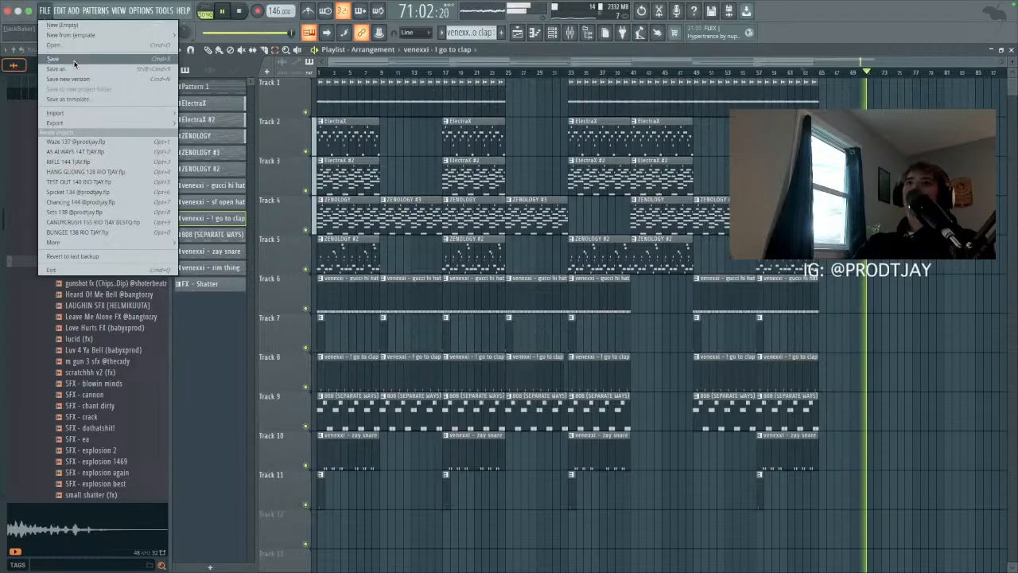
pyautogui.click(78, 66)
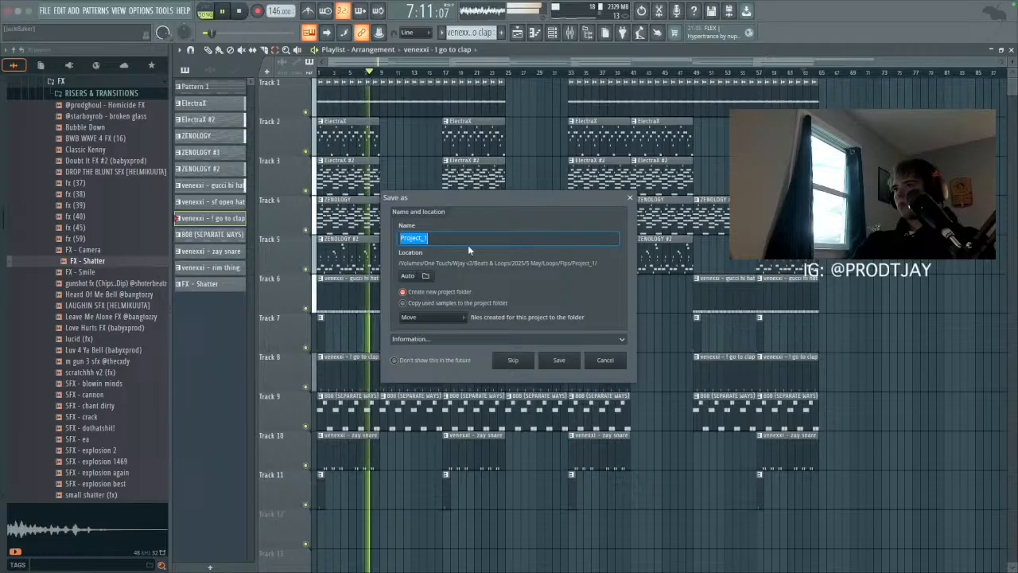
pyautogui.moveTo(511, 241); pyautogui.dragTo(251, 233)
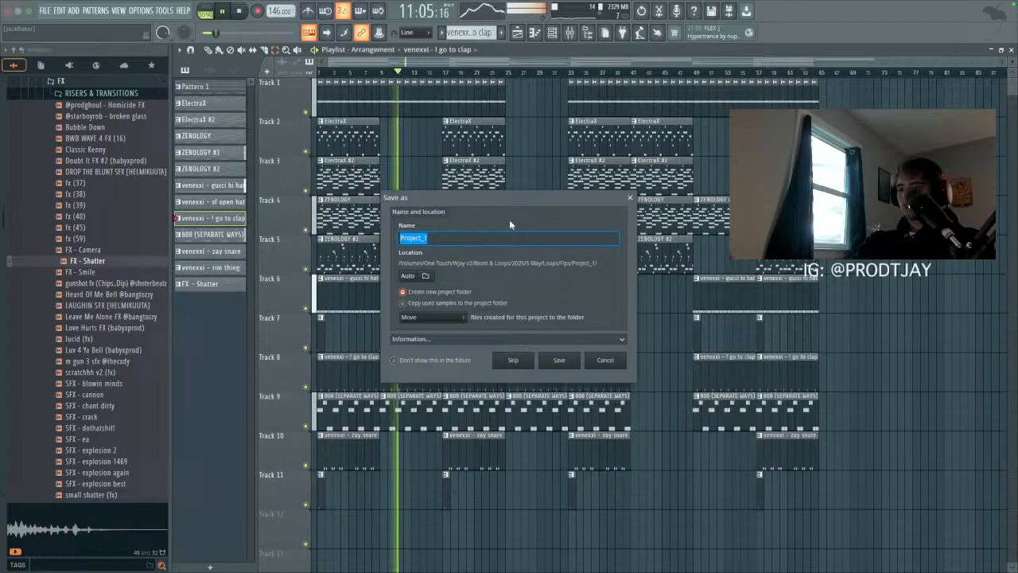
pyautogui.write('Wat')
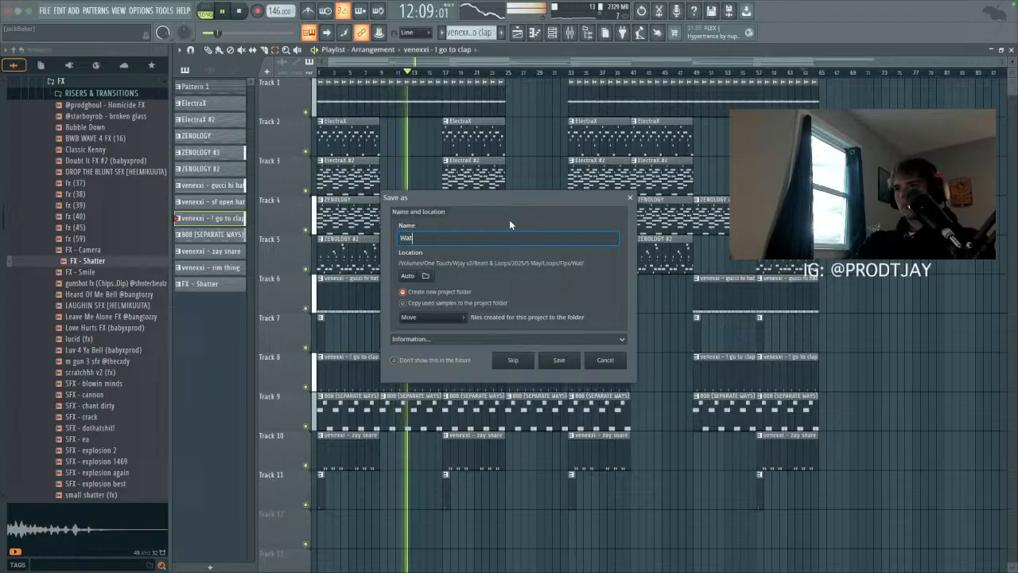
pyautogui.press('BackSpace')
pyautogui.press('BackSpace')
pyautogui.write('Silly 146')
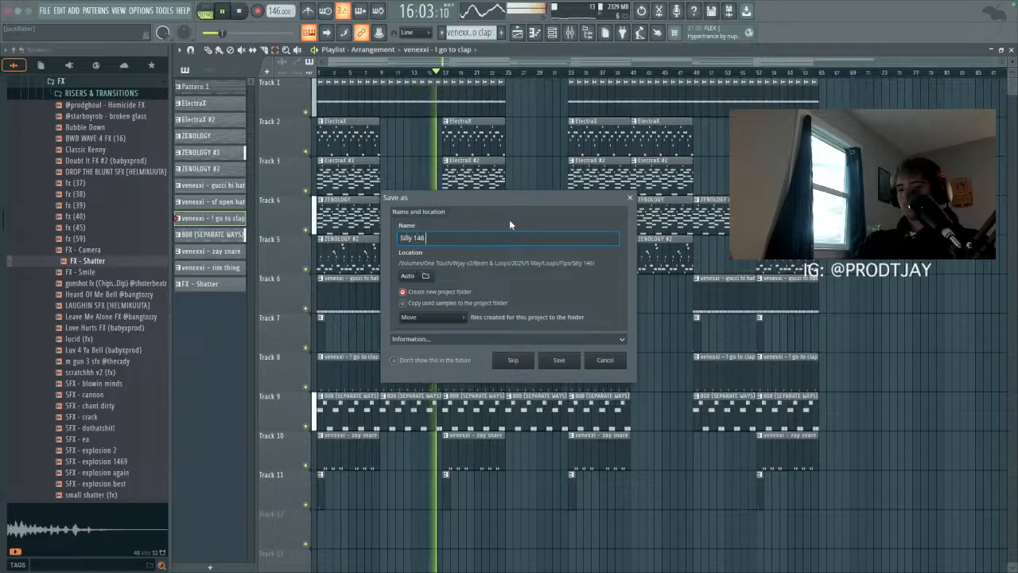
# Step: Replace the project name being entered with SILLY 146 TJAY
pyautogui.press('BackSpace')
pyautogui.press('BackSpace')
pyautogui.press('BackSpace')
pyautogui.press('BackSpace')
pyautogui.press('BackSpace')
pyautogui.press('BackSpace')
pyautogui.press('BackSpace')
pyautogui.press('BackSpace')
pyautogui.press('BackSpace')
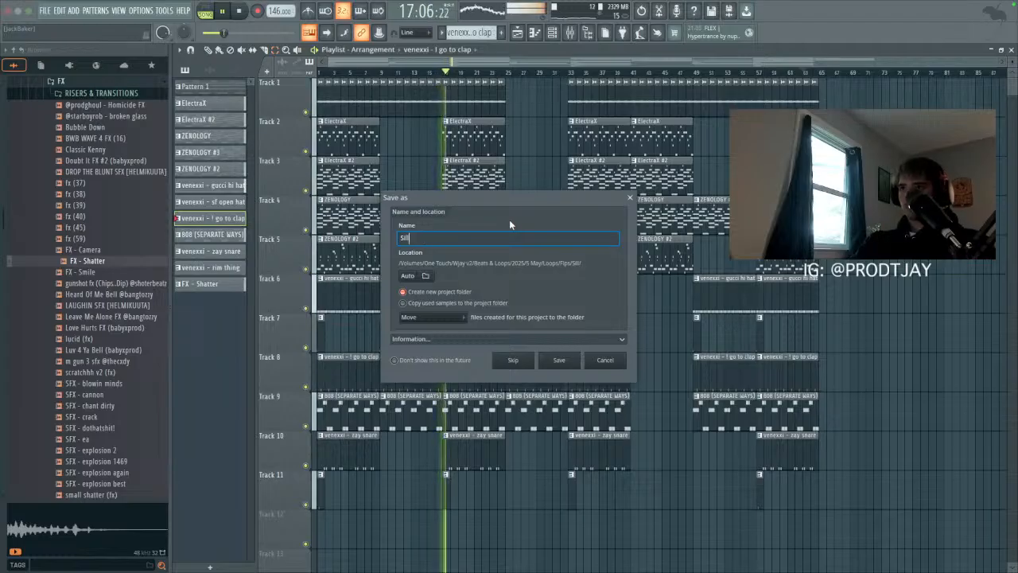
pyautogui.write('SILLY')
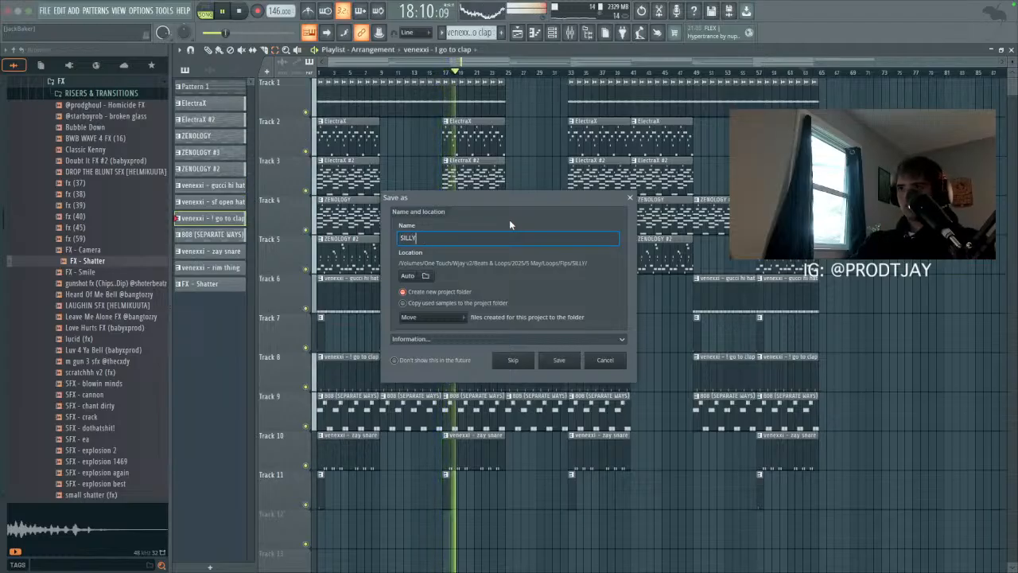
pyautogui.write(' 146 TJAY')
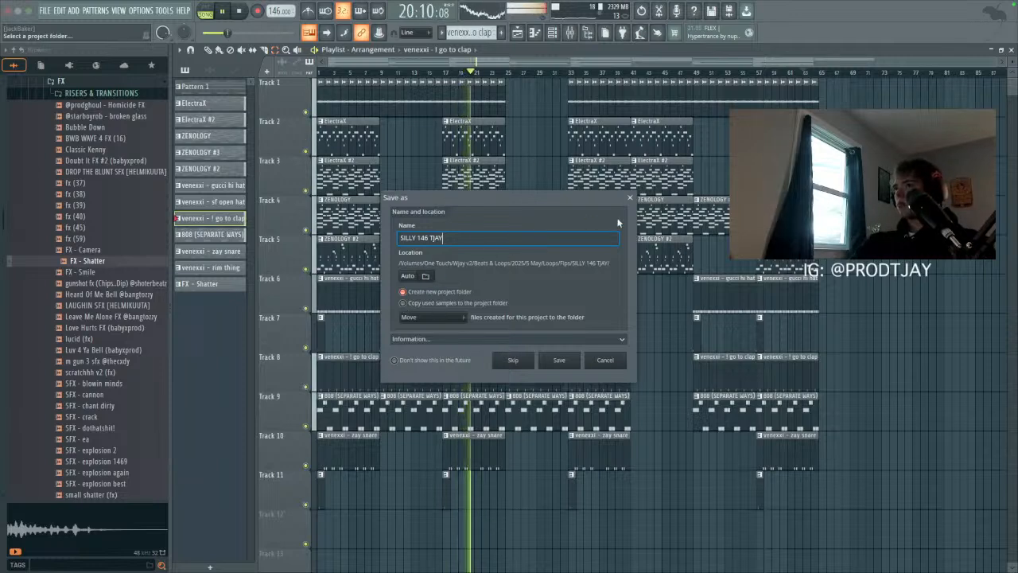
# Step: Choose the Flps folder inside Beats as the save location and save the project there
pyautogui.click(425, 275)
pyautogui.click(544, 267)
pyautogui.click(625, 277)
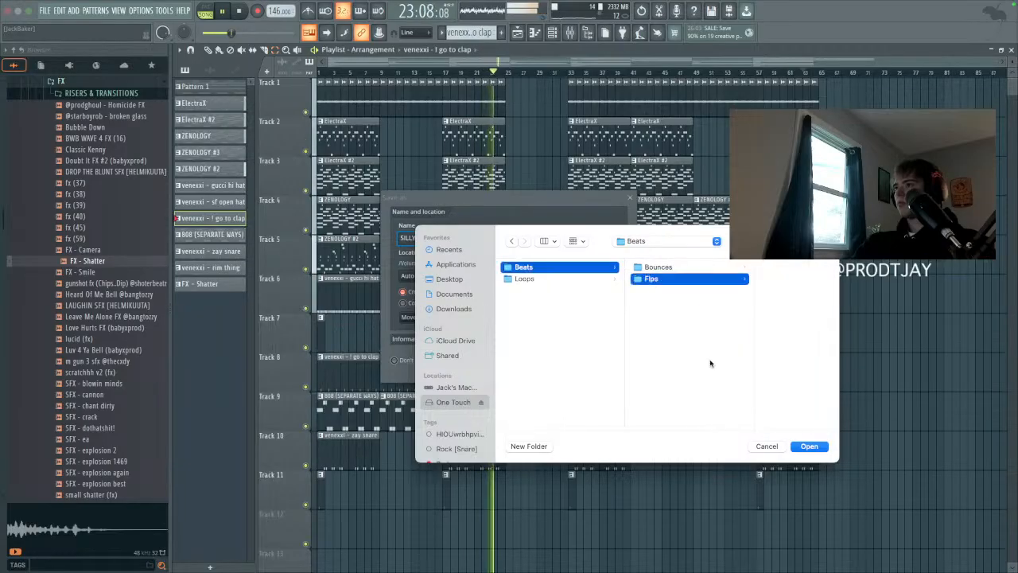
pyautogui.click(810, 447)
pyautogui.click(556, 357)
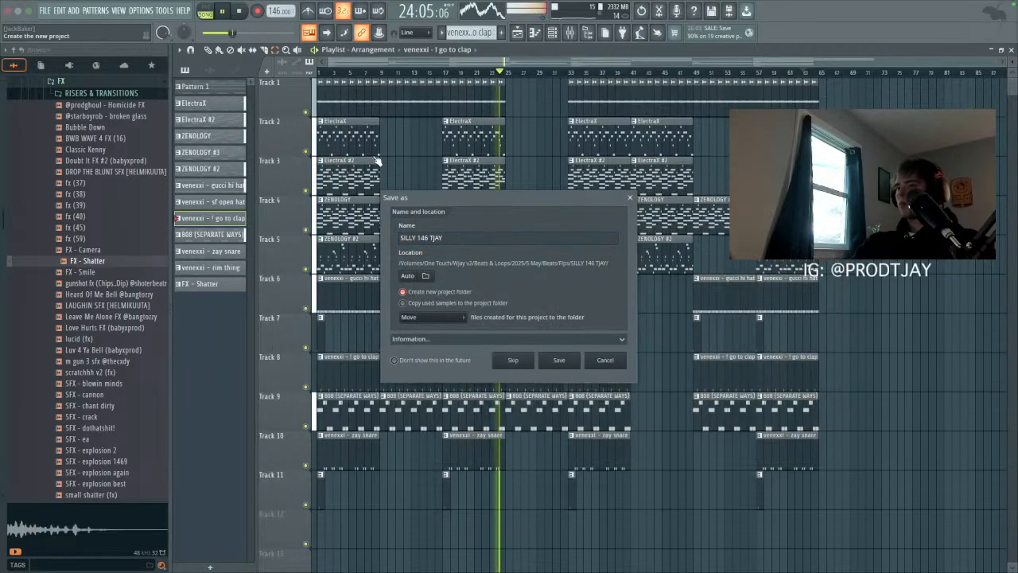
pyautogui.click(645, 198)
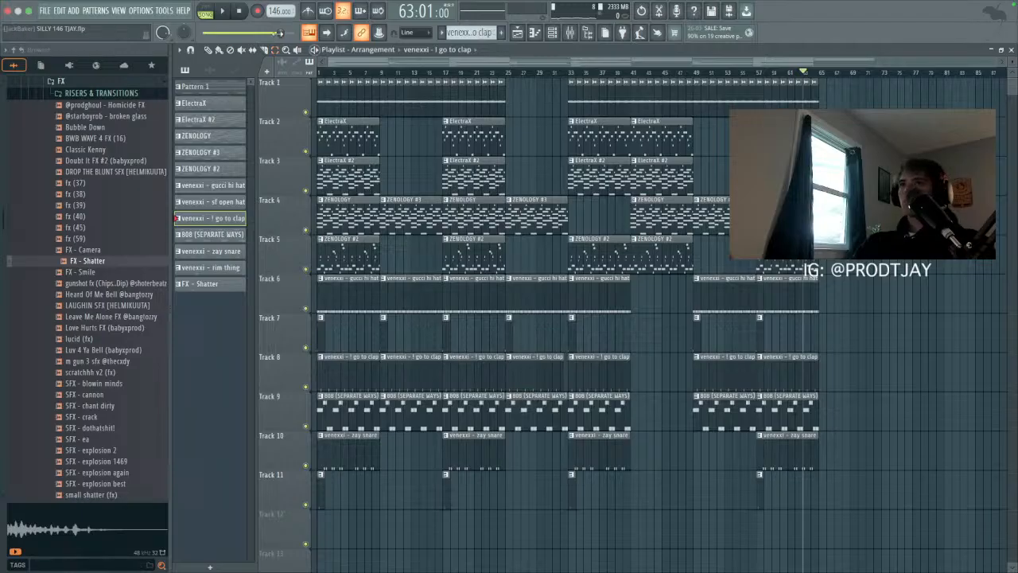
# Step: Export the arrangement as an MP3 named SILLY 146 TJAY into the project's folder
pyautogui.click(51, 11)
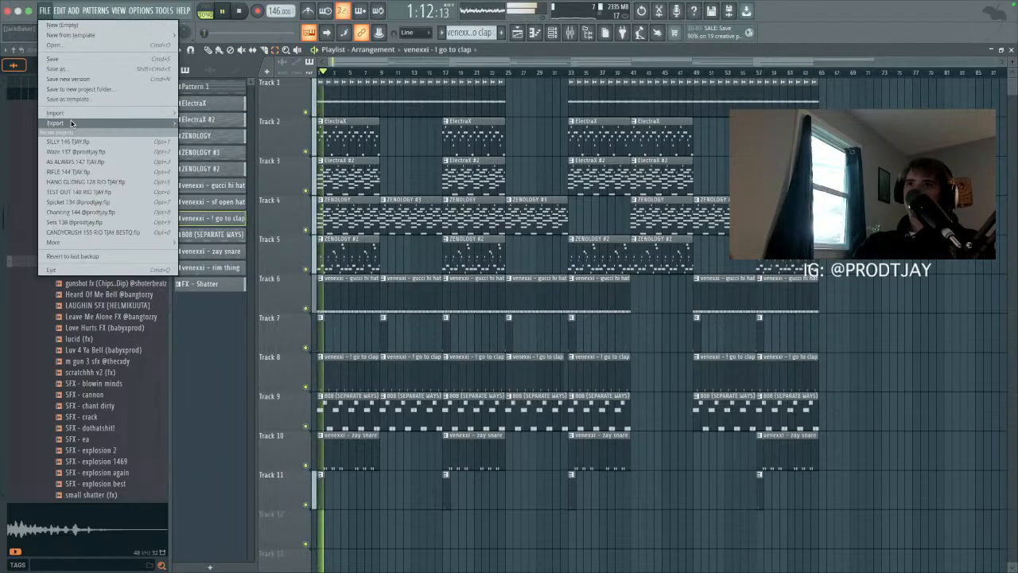
pyautogui.moveTo(119, 116)
pyautogui.click(253, 142)
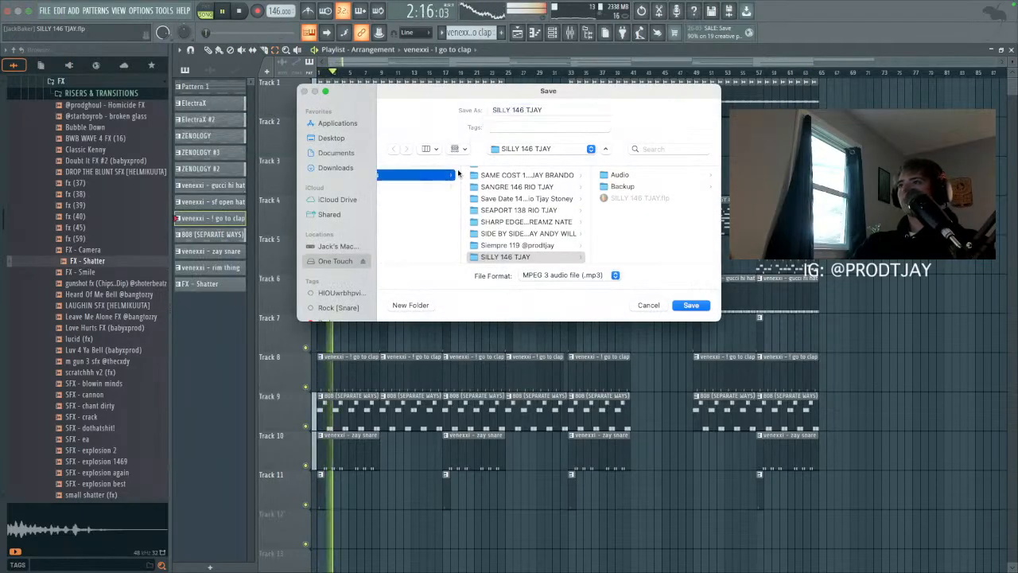
pyautogui.click(691, 305)
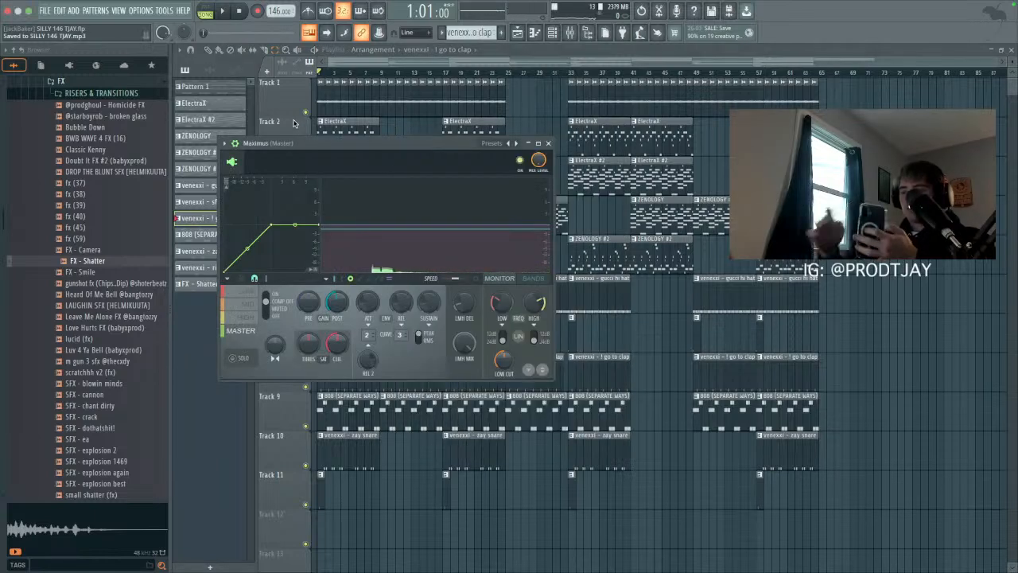
# Step: Play the arrangement from the start and close the Maximus window
pyautogui.moveTo(521, 28)
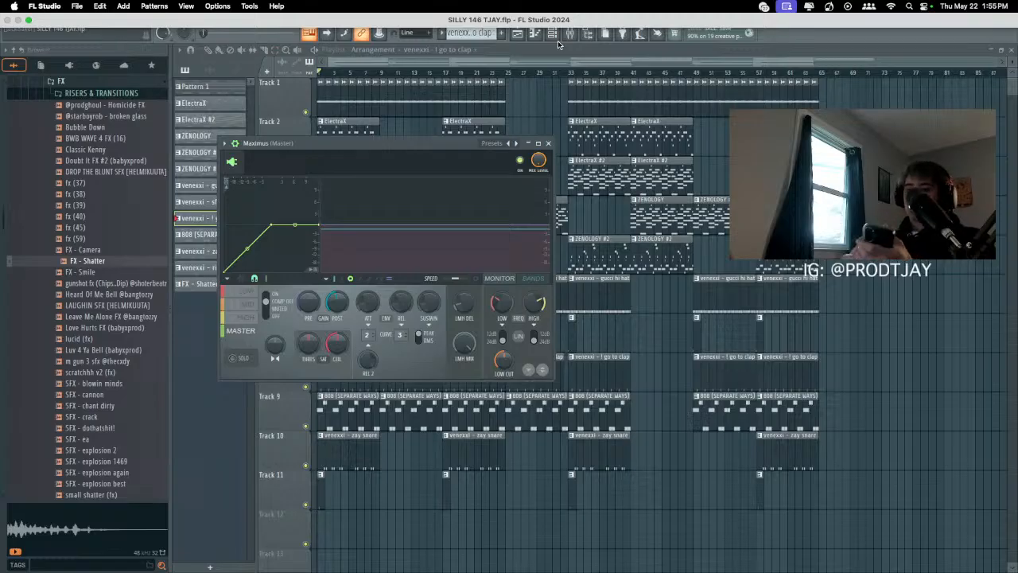
pyautogui.press('space')
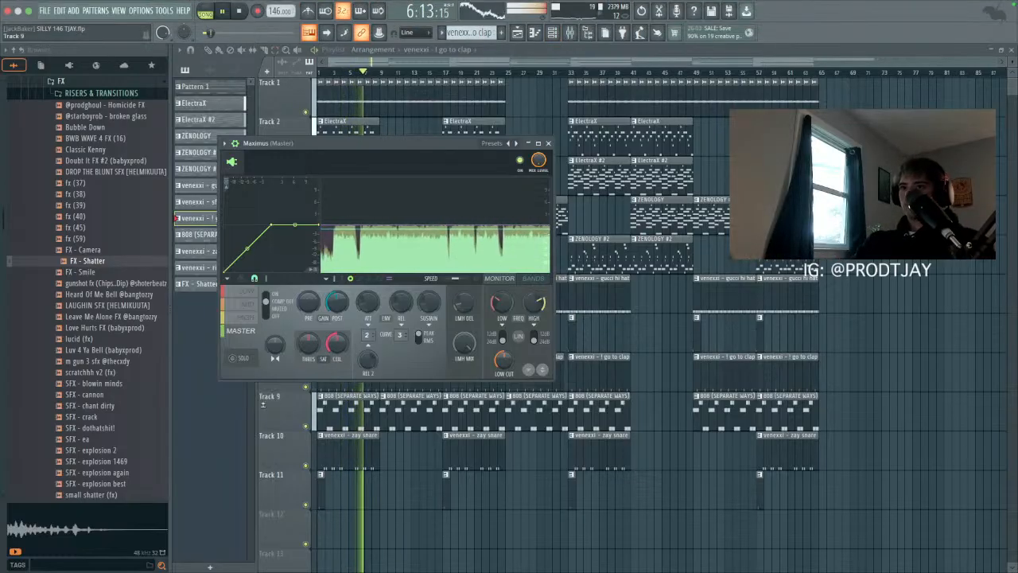
pyautogui.press('Escape')
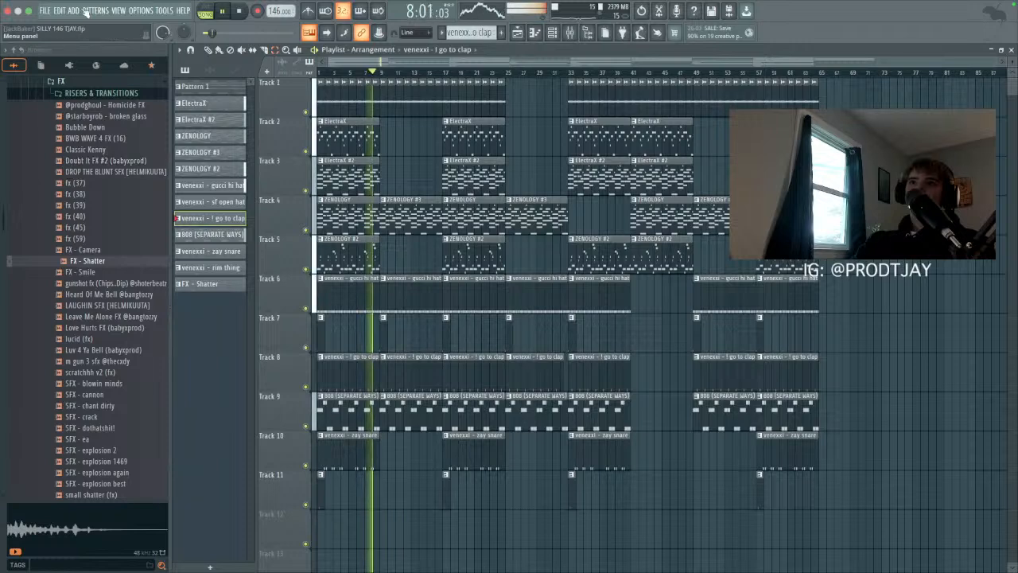
# Step: Save the SILLY 146 TJAY project again
pyautogui.click(49, 12)
pyautogui.click(52, 58)
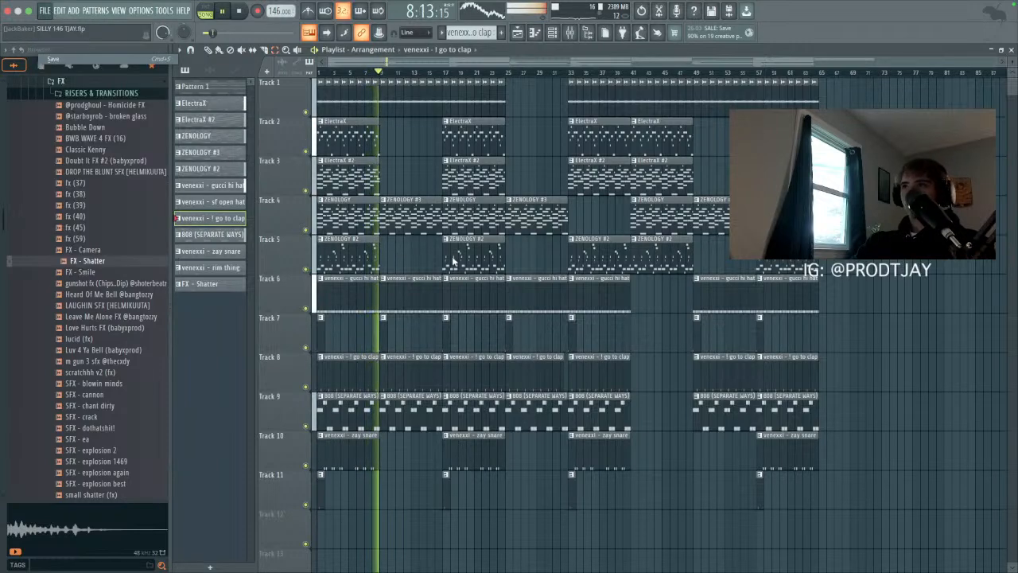
pyautogui.click(647, 199)
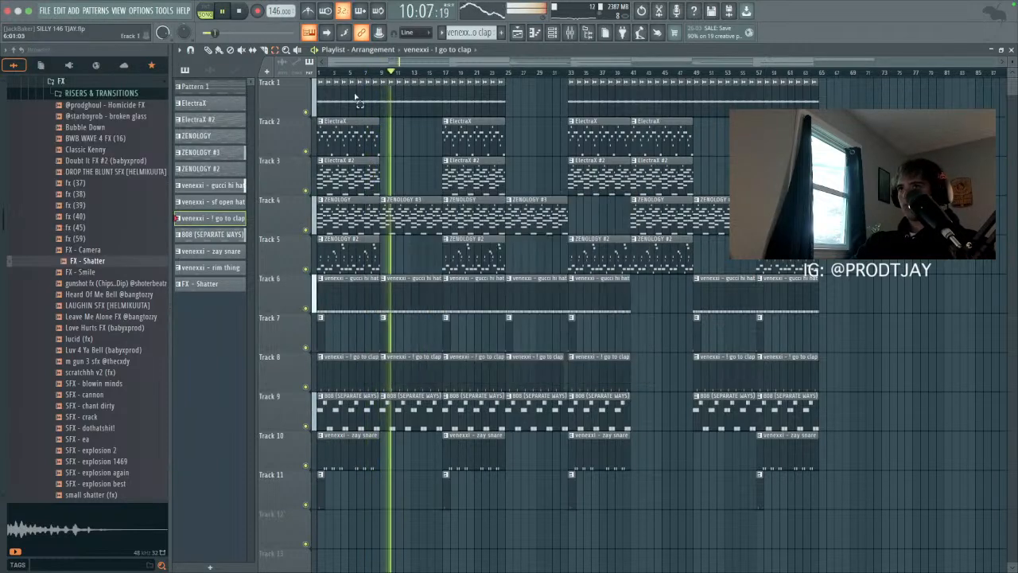
# Step: Delete all the drum clips on tracks 6 to 11 and the melodic clips from bar 25 onward
pyautogui.moveTo(321, 291); pyautogui.dragTo(918, 520)
pyautogui.press('Delete')
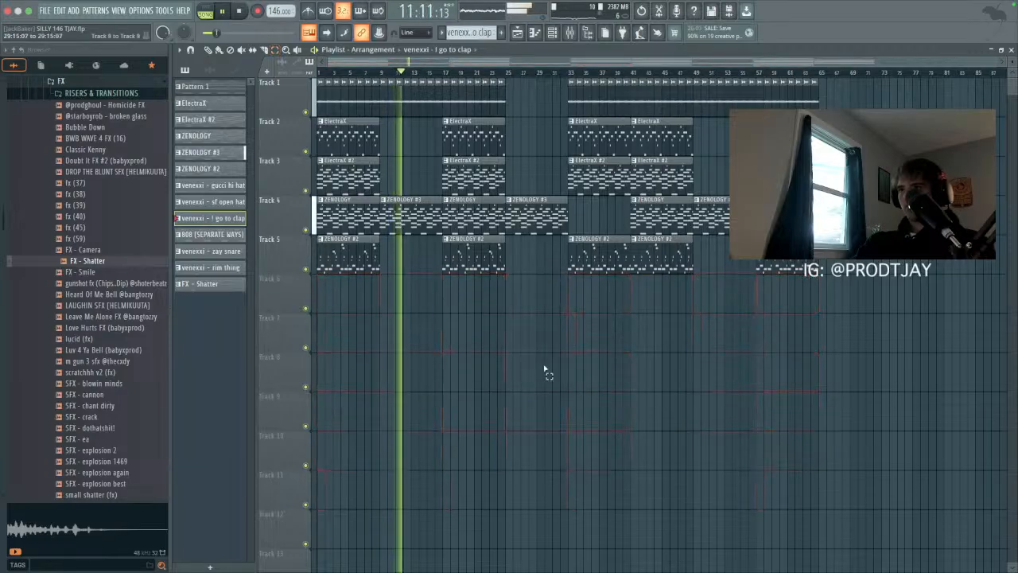
pyautogui.moveTo(525, 103); pyautogui.dragTo(965, 420)
pyautogui.press('Delete')
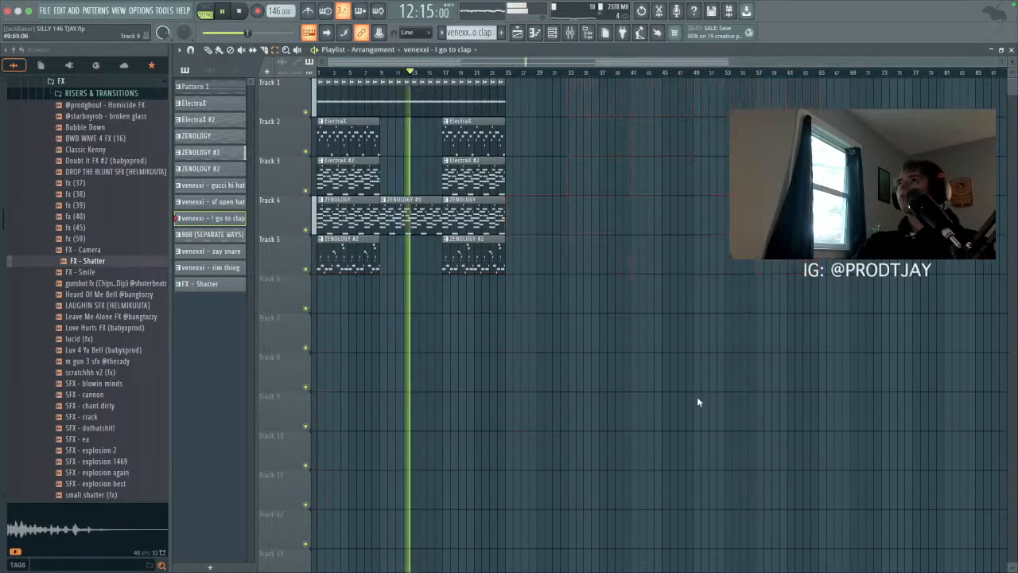
# Step: Move the track 1 clips spanning bars 17 to 25 so they start at bar 29
pyautogui.hscroll(2, 702, 399)
pyautogui.hscroll(3, 702, 402)
pyautogui.hscroll(-4, 547, 81)
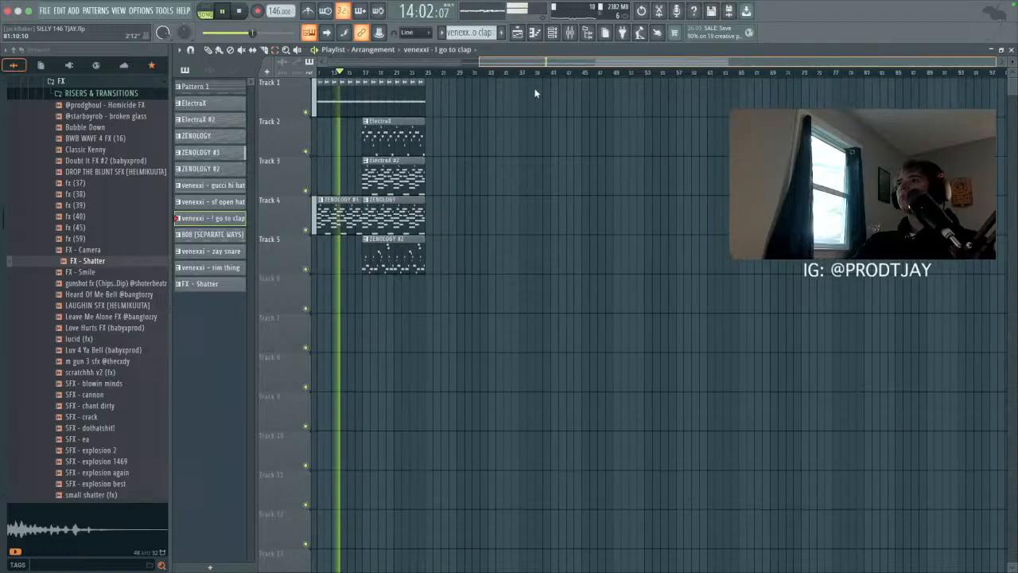
pyautogui.hscroll(-2, 475, 99)
pyautogui.moveTo(476, 99); pyautogui.dragTo(434, 97)
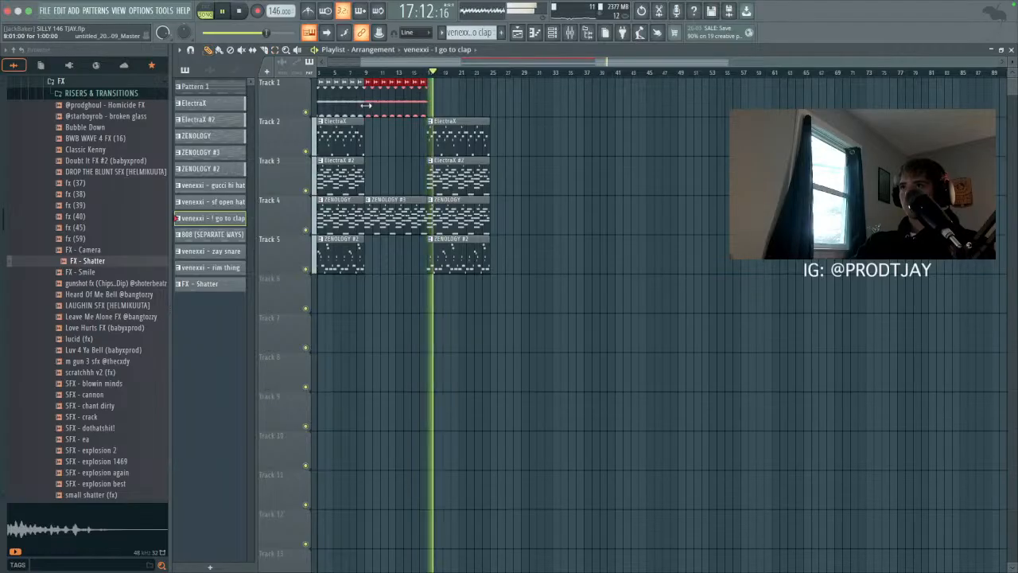
pyautogui.moveTo(371, 101); pyautogui.dragTo(525, 104)
# Step: Copy the ElectraX, ElectraX #2 and ZENOLOGY #3 clips to bars 41, 53 and 69, and return to FL Studio
pyautogui.moveTo(450, 135); pyautogui.dragTo(638, 136)
pyautogui.moveTo(458, 177); pyautogui.dragTo(741, 176)
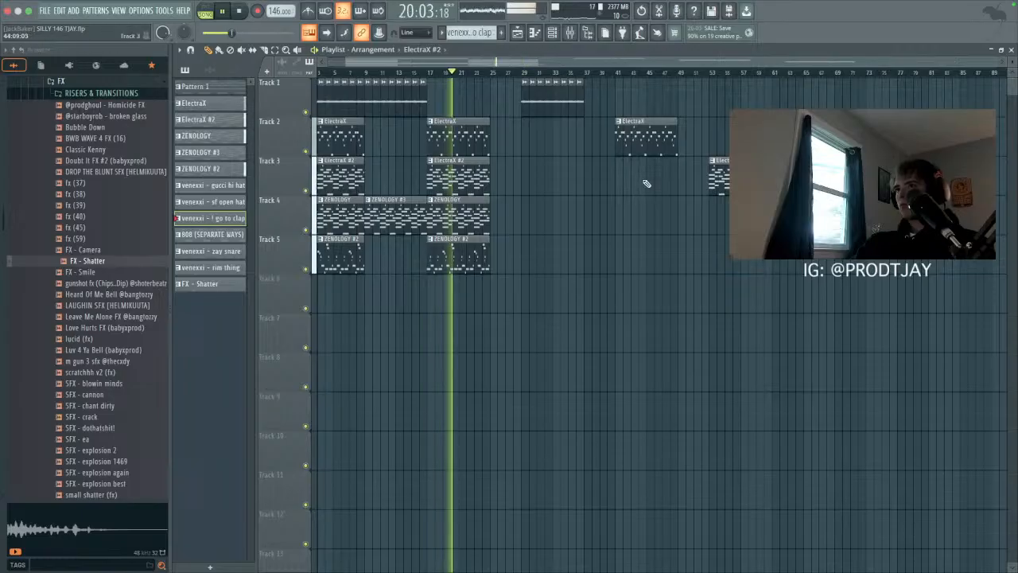
pyautogui.moveTo(397, 229); pyautogui.dragTo(844, 223)
pyautogui.press('super+Tab')
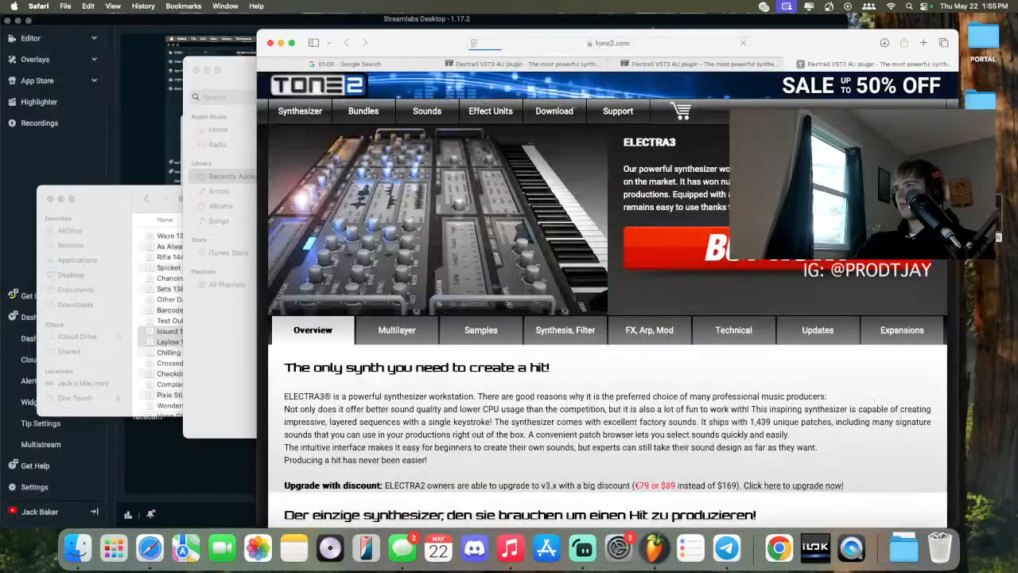
pyautogui.click(654, 549)
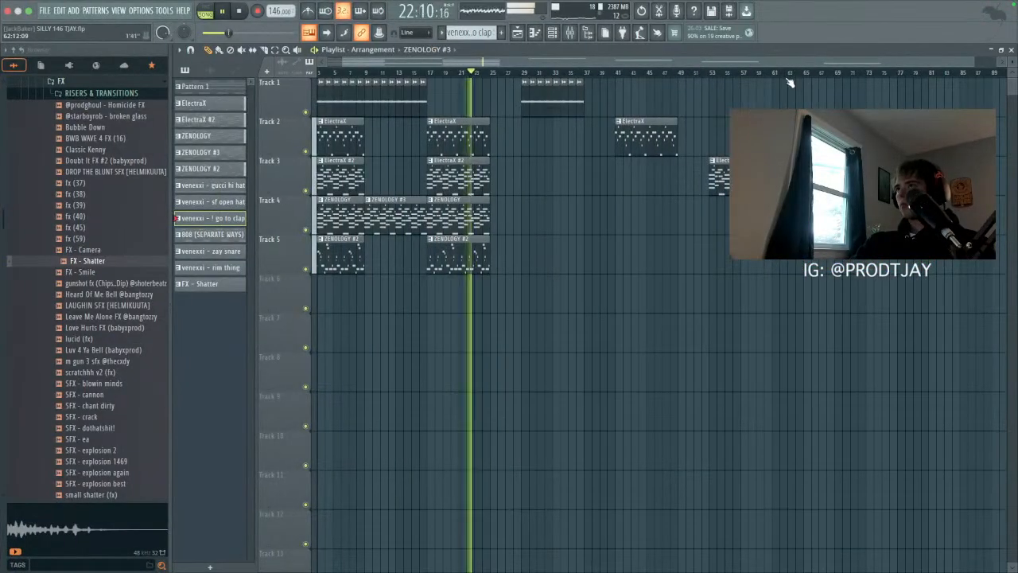
# Step: Copy the ZENOLOGY #2 clip to bar 80 and play back the separated ElectraX clip from bar 41
pyautogui.click(977, 63)
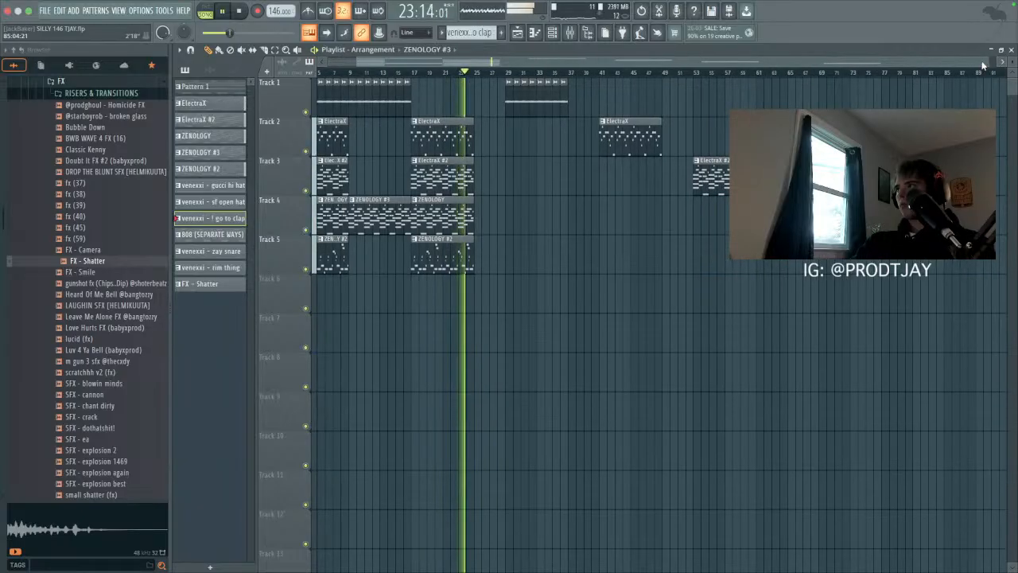
pyautogui.moveTo(985, 63); pyautogui.dragTo(998, 63)
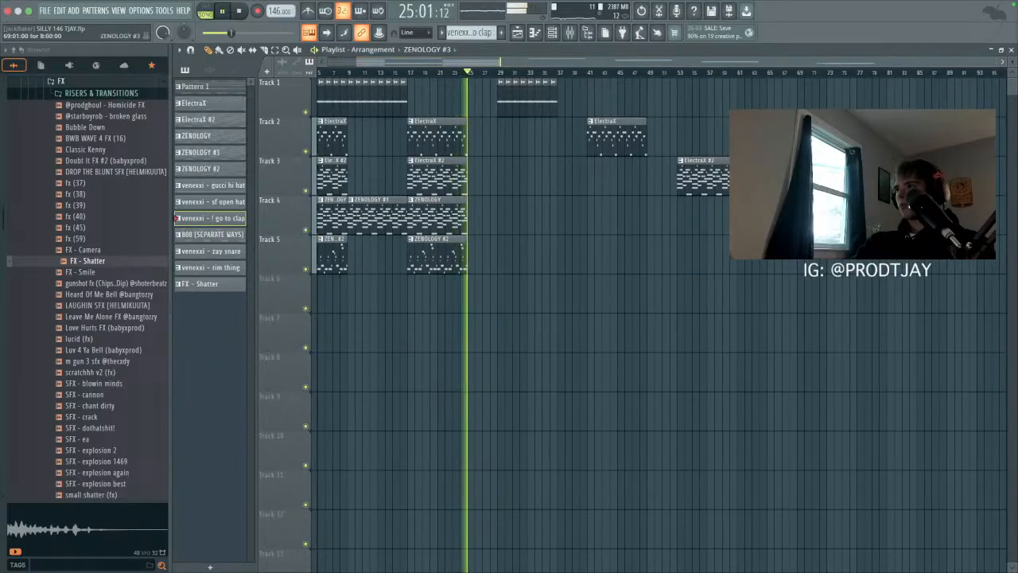
pyautogui.click(687, 73)
pyautogui.click(612, 72)
pyautogui.click(586, 72)
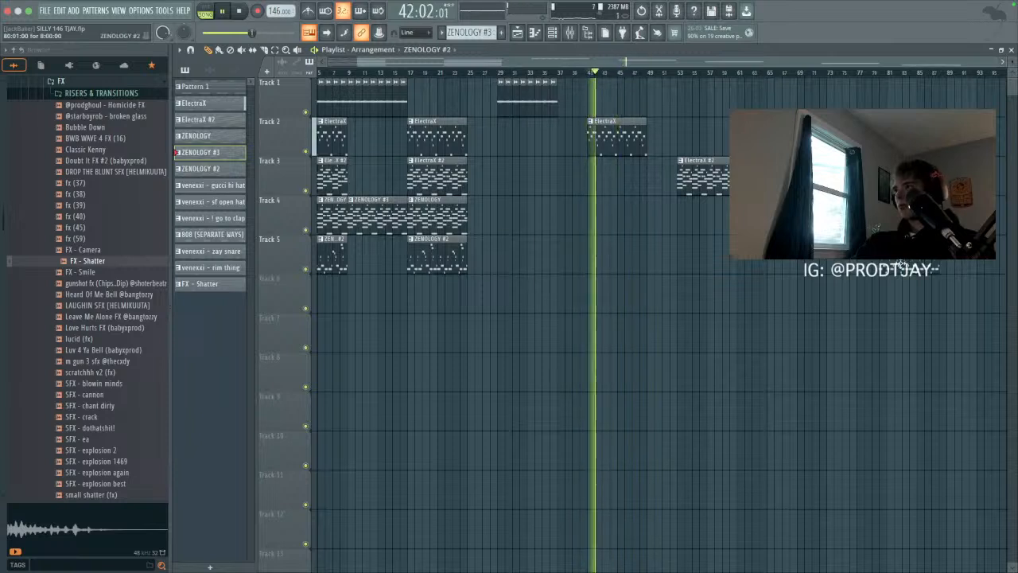
pyautogui.press('space')
pyautogui.press('space')
pyautogui.click(423, 73)
pyautogui.click(585, 72)
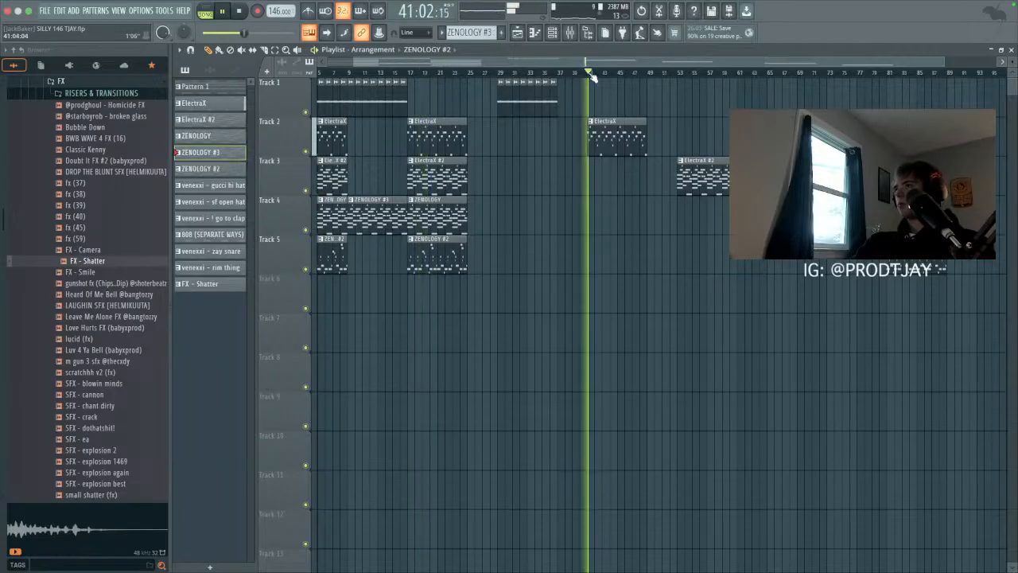
# Step: Open the ElectraX instrument and note its preset, "ave mcree - fantasy" "bell - break", in the project comments
pyautogui.press('F6')
pyautogui.click(255, 93)
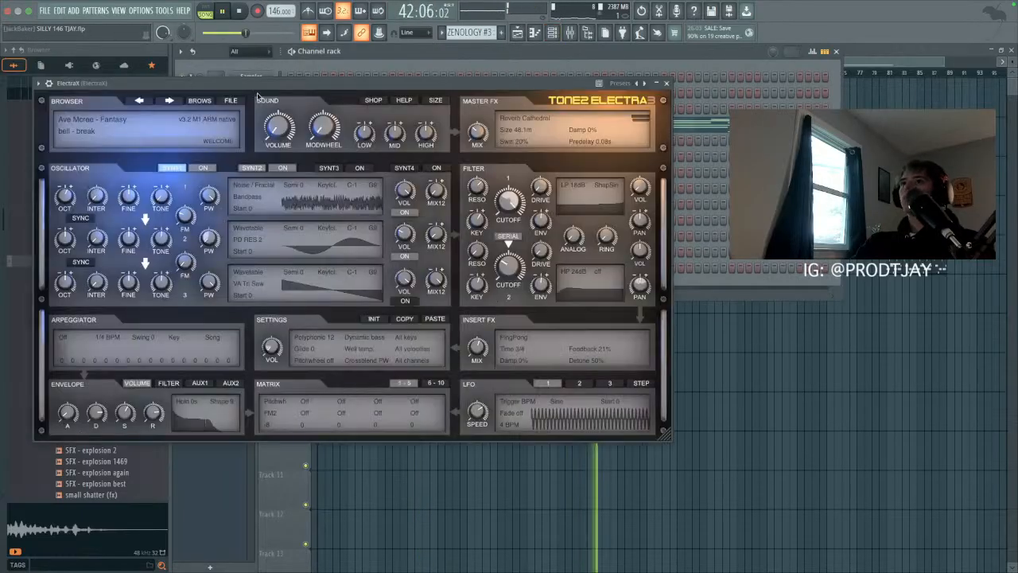
pyautogui.click(144, 11)
pyautogui.click(159, 107)
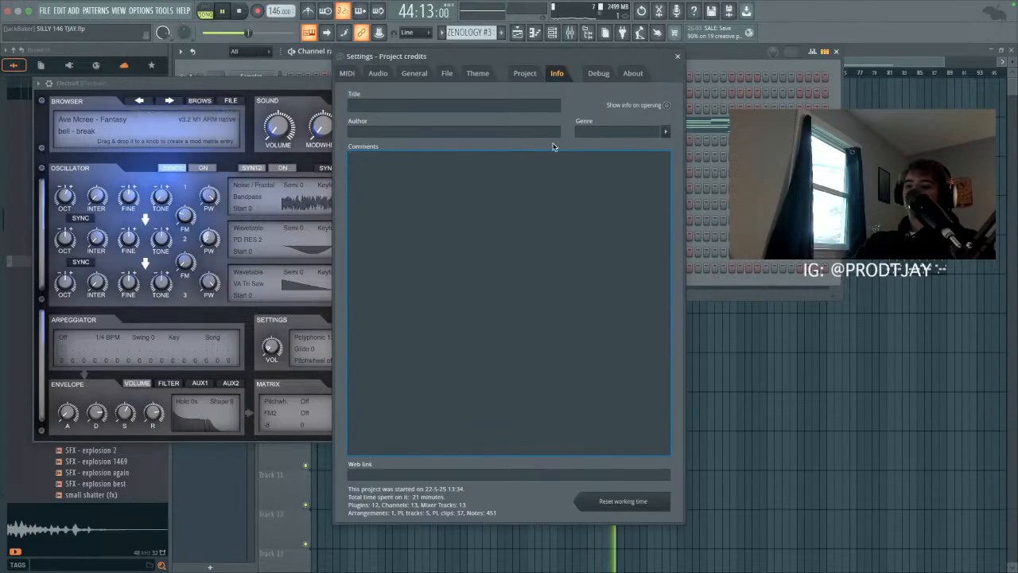
pyautogui.moveTo(456, 63); pyautogui.dragTo(677, 82)
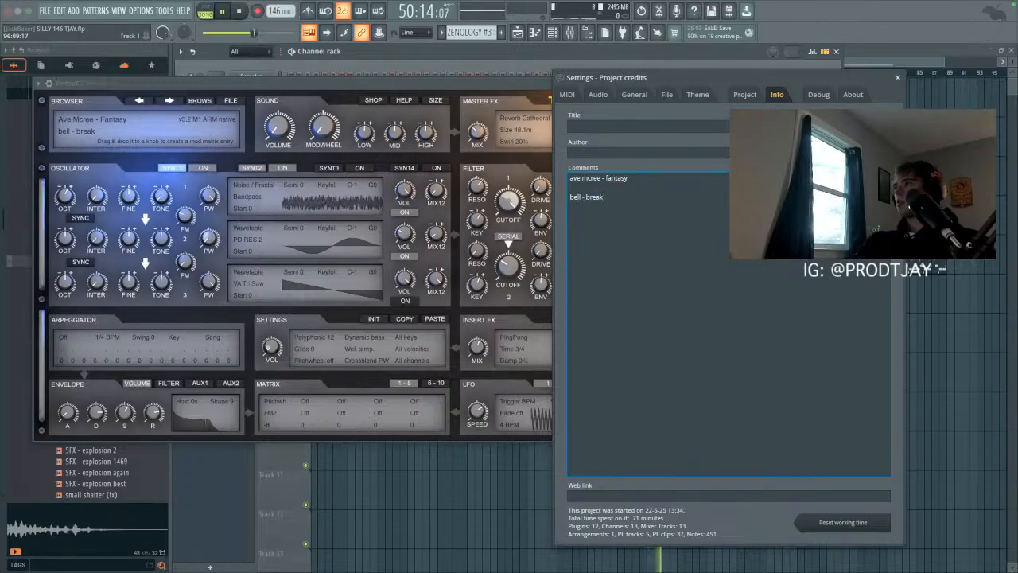
pyautogui.click(899, 78)
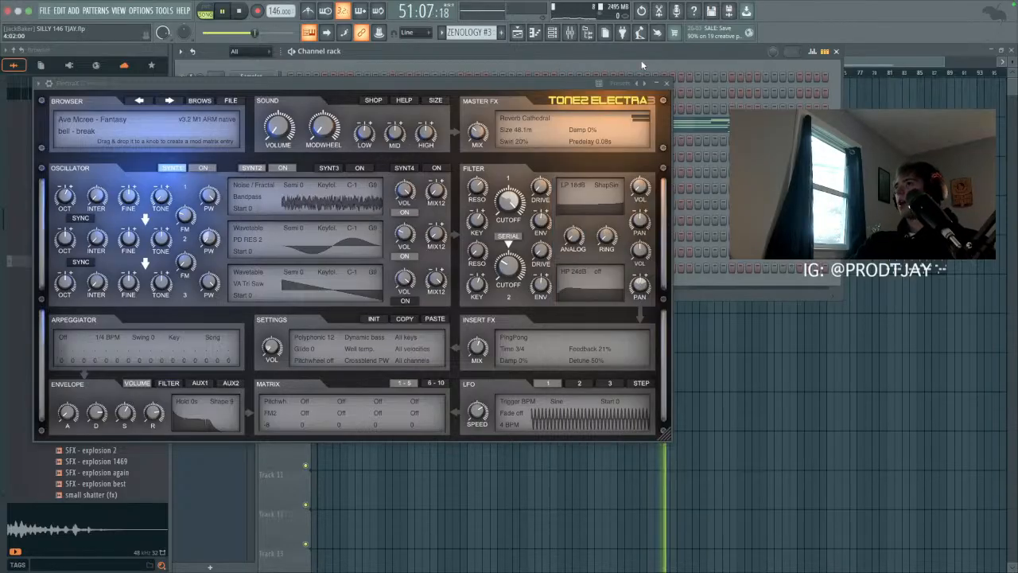
# Step: Close the ElectraX window, replace that channel's instrument with a Sampler, and return to FL Studio
pyautogui.click(672, 89)
pyautogui.rightClick(271, 92)
pyautogui.moveTo(327, 183)
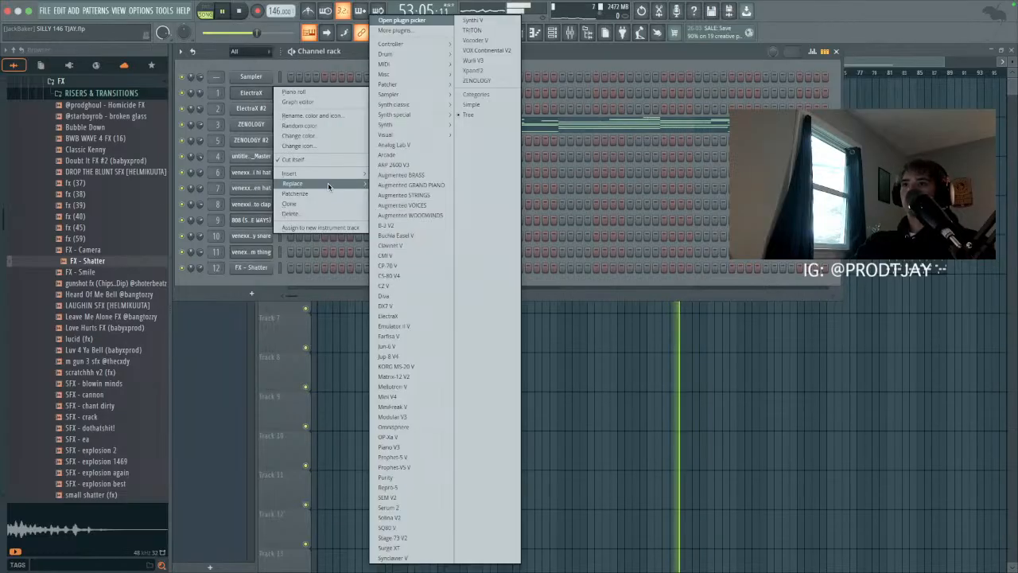
pyautogui.moveTo(410, 115)
pyautogui.moveTo(403, 94)
pyautogui.click(487, 117)
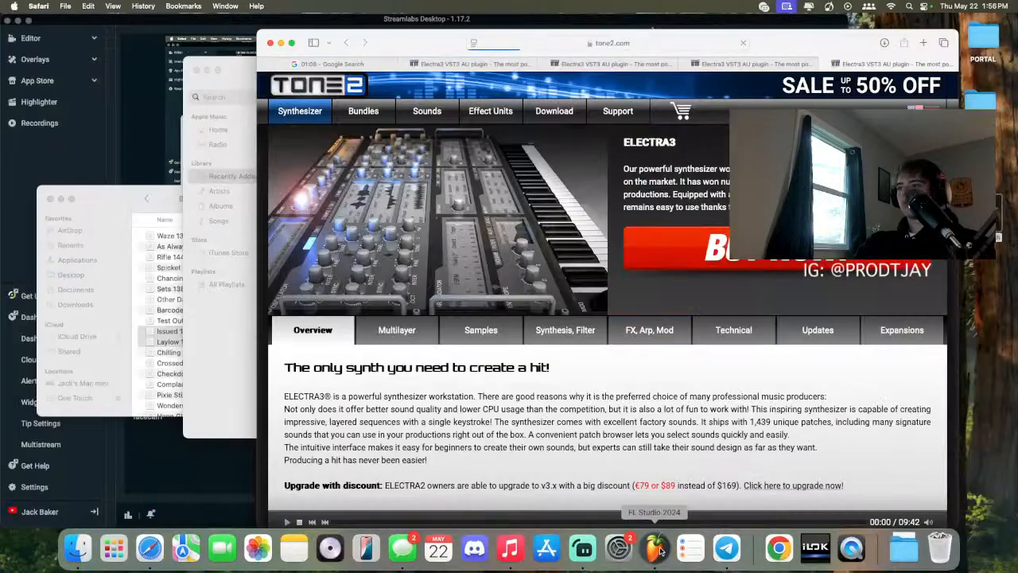
pyautogui.click(660, 549)
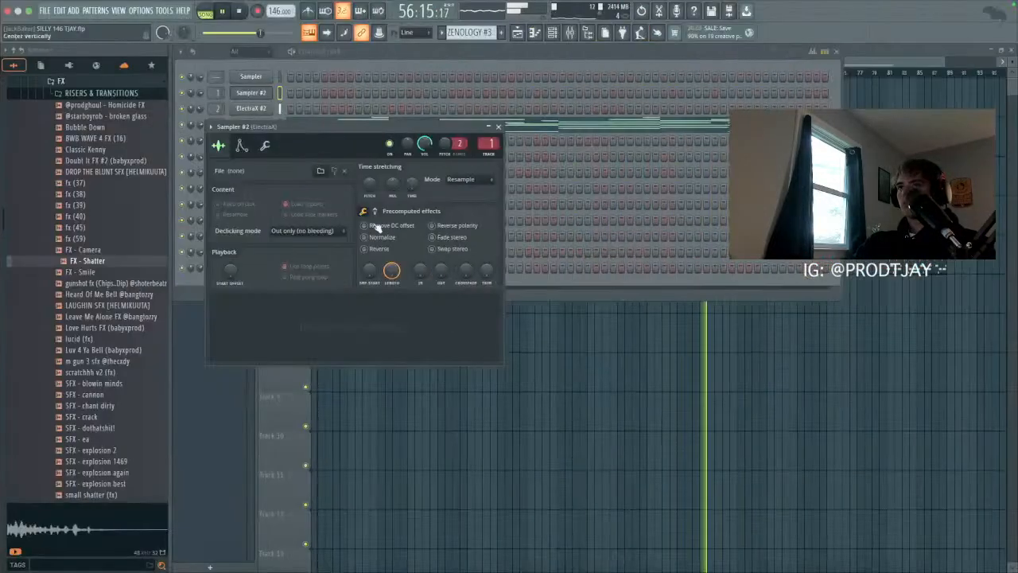
# Step: Replace the Sampler on channel 1 with a fresh ElectraX and open the project's info page
pyautogui.rightClick(269, 91)
pyautogui.moveTo(304, 195)
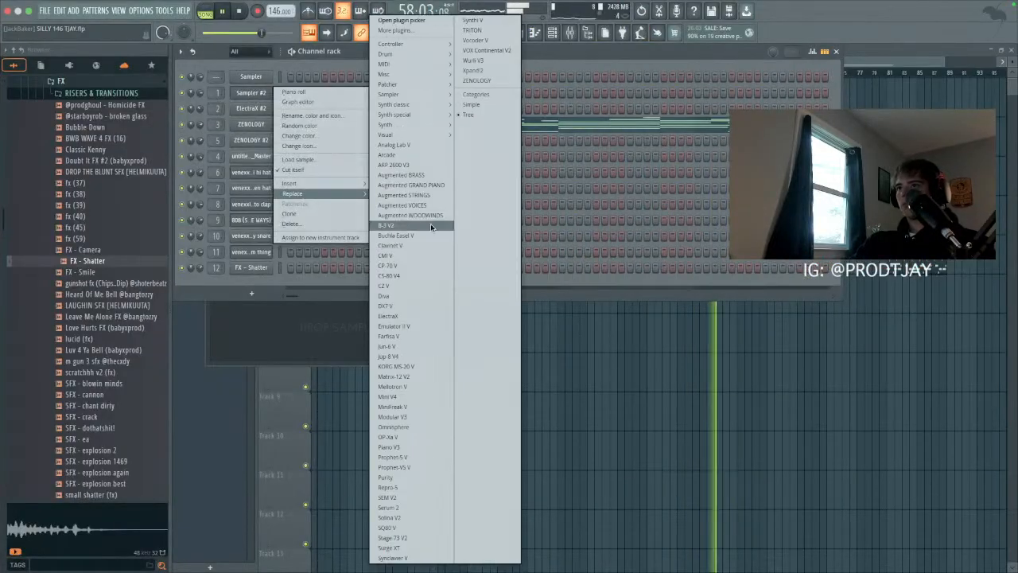
pyautogui.click(410, 317)
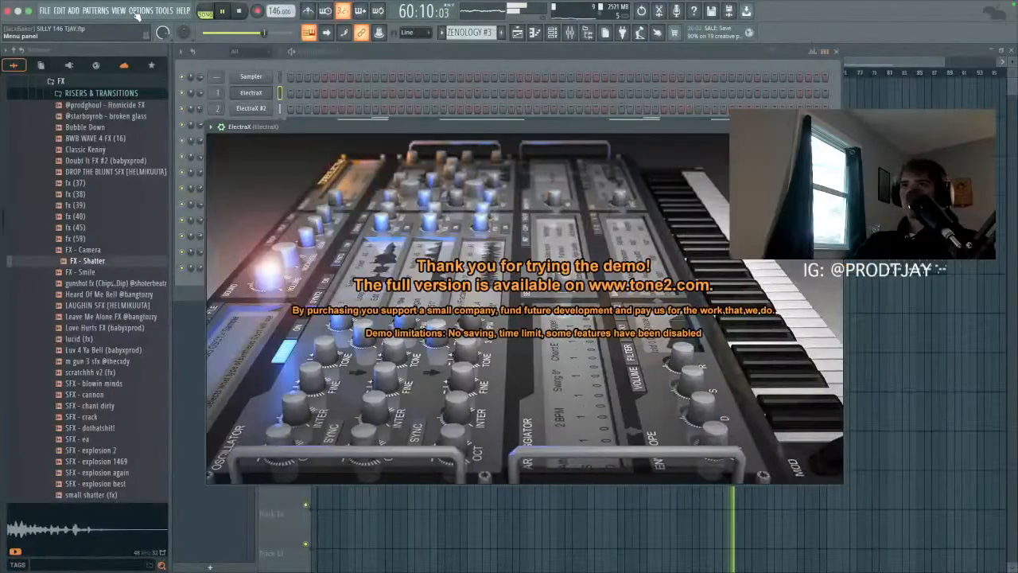
pyautogui.click(140, 11)
pyautogui.click(147, 117)
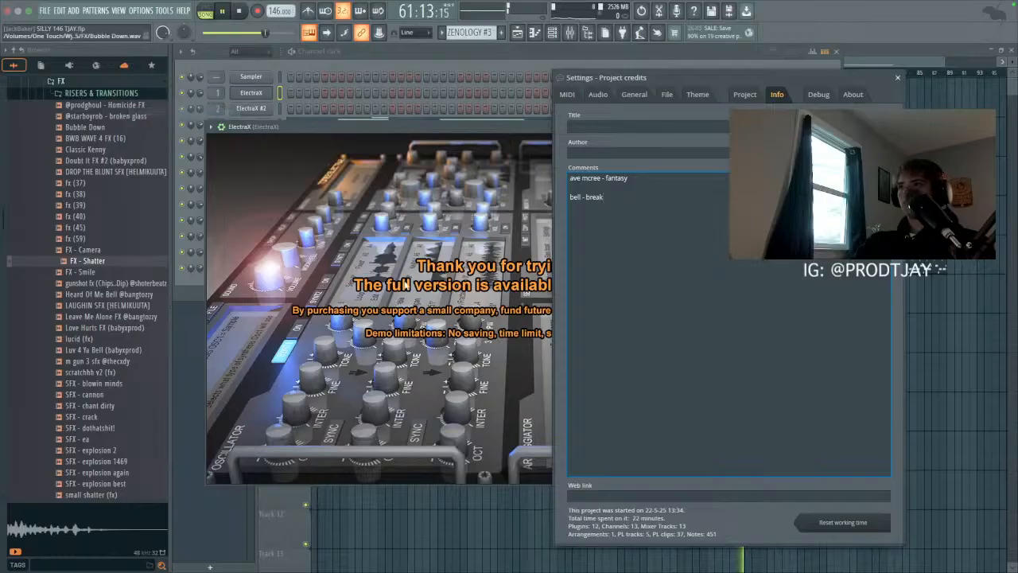
# Step: Load the "bell - break" patch from the Ave Mcree - Fantasy bank into the fresh ElectraX and close the project info page
pyautogui.click(399, 281)
pyautogui.click(384, 148)
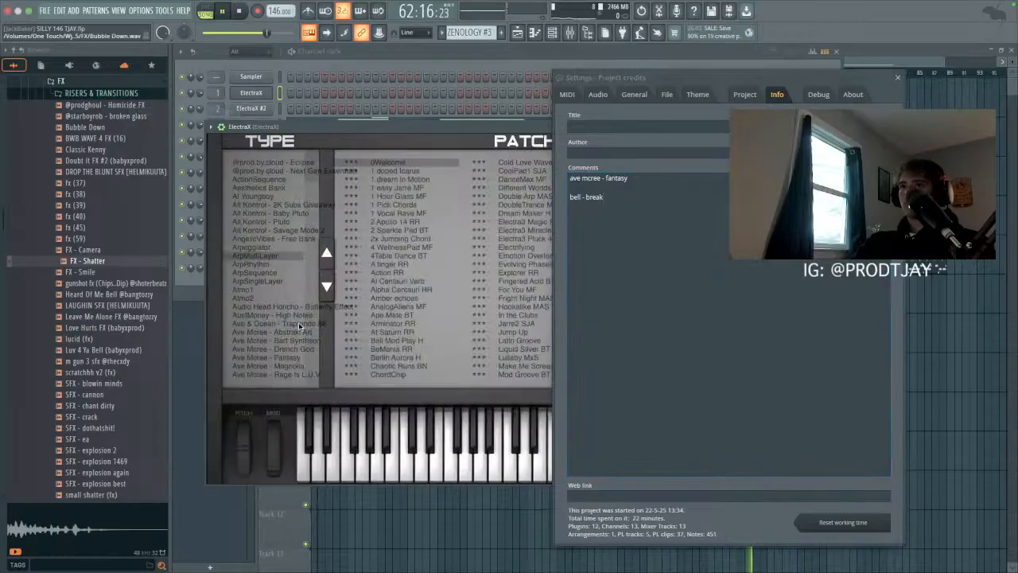
pyautogui.click(282, 359)
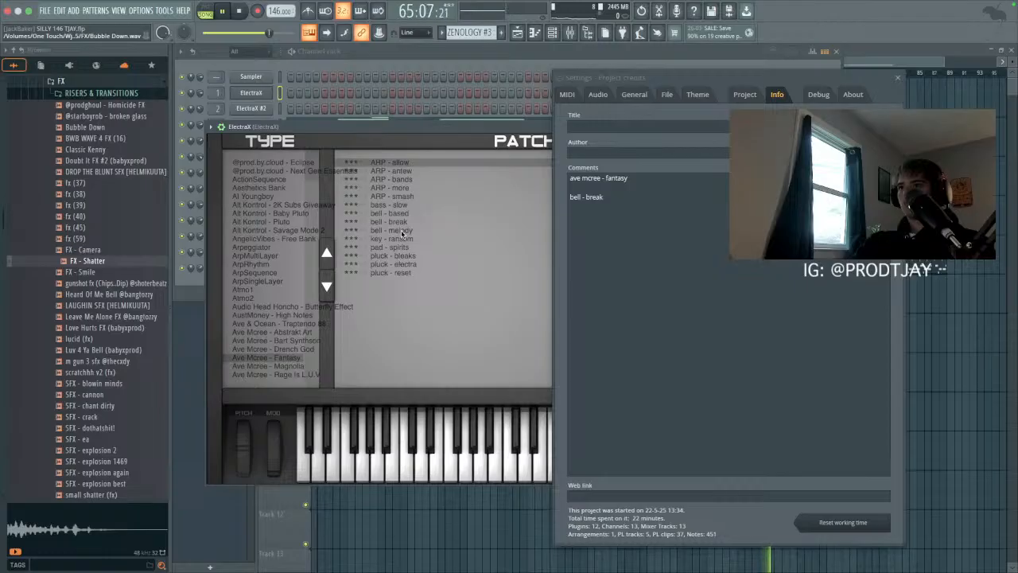
pyautogui.click(405, 223)
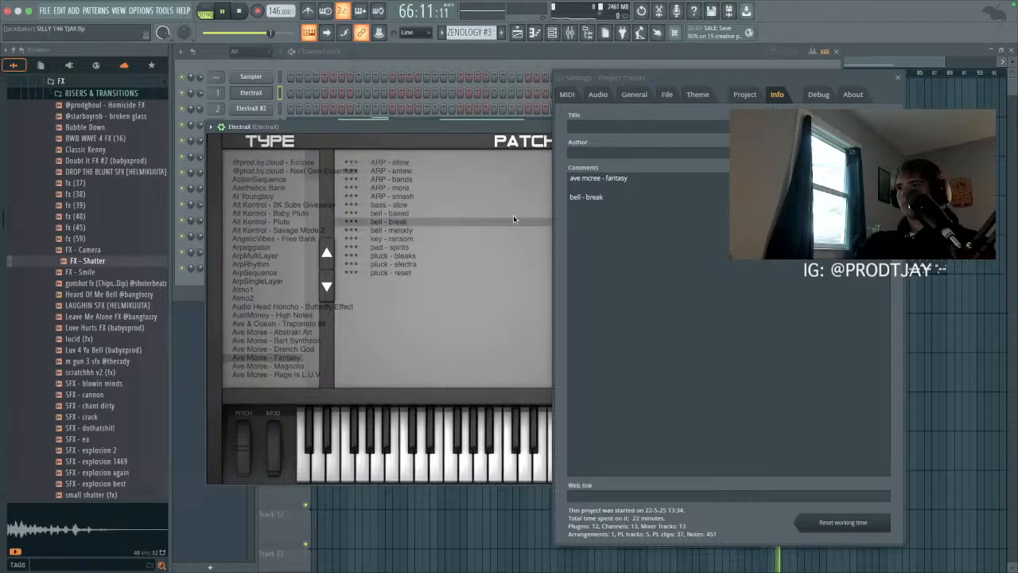
pyautogui.click(896, 79)
pyautogui.click(887, 56)
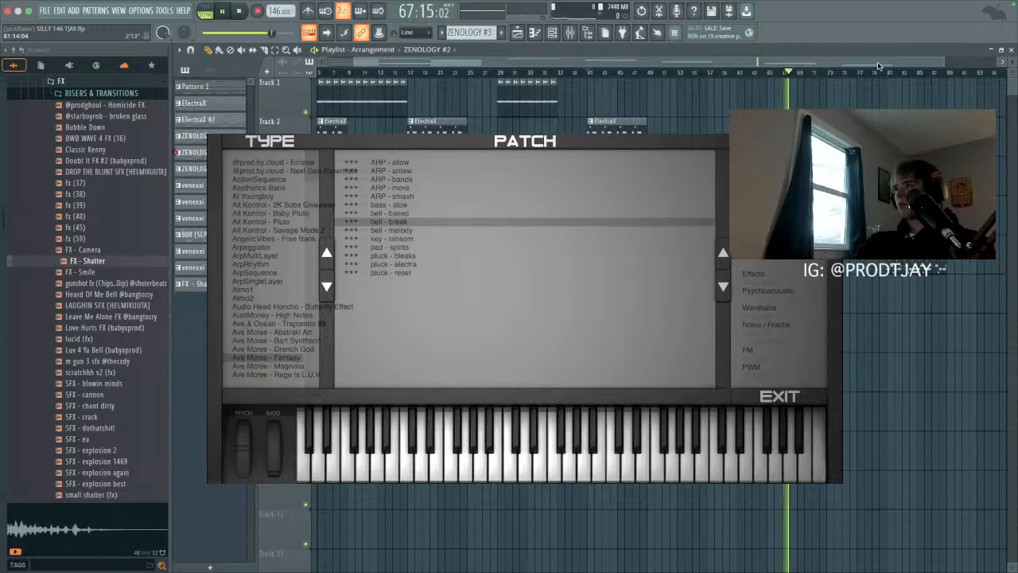
# Step: Reopen ElectraX to check its loaded patch and play back the separated ElectraX clip from bar 41
pyautogui.click(553, 33)
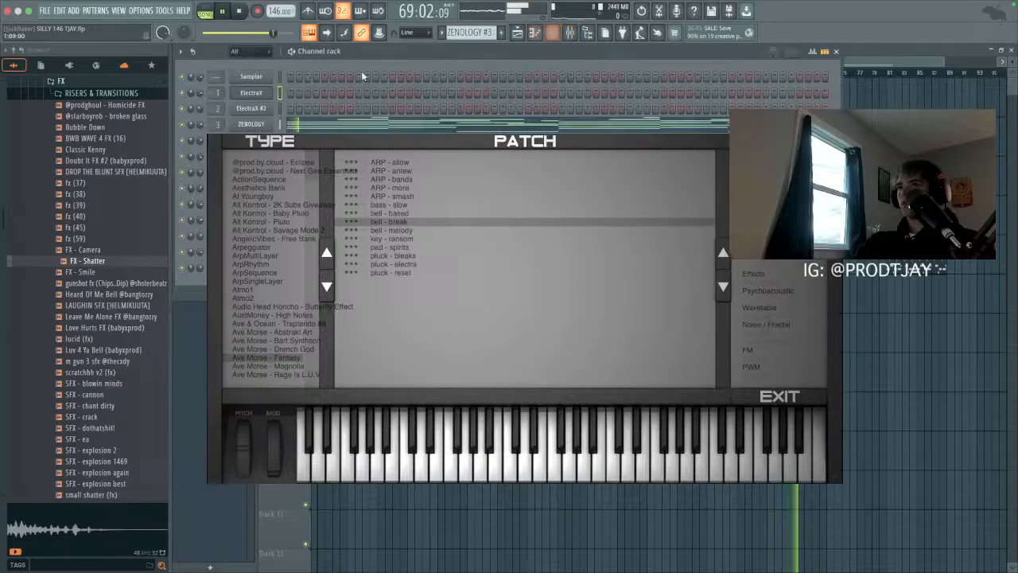
pyautogui.click(259, 96)
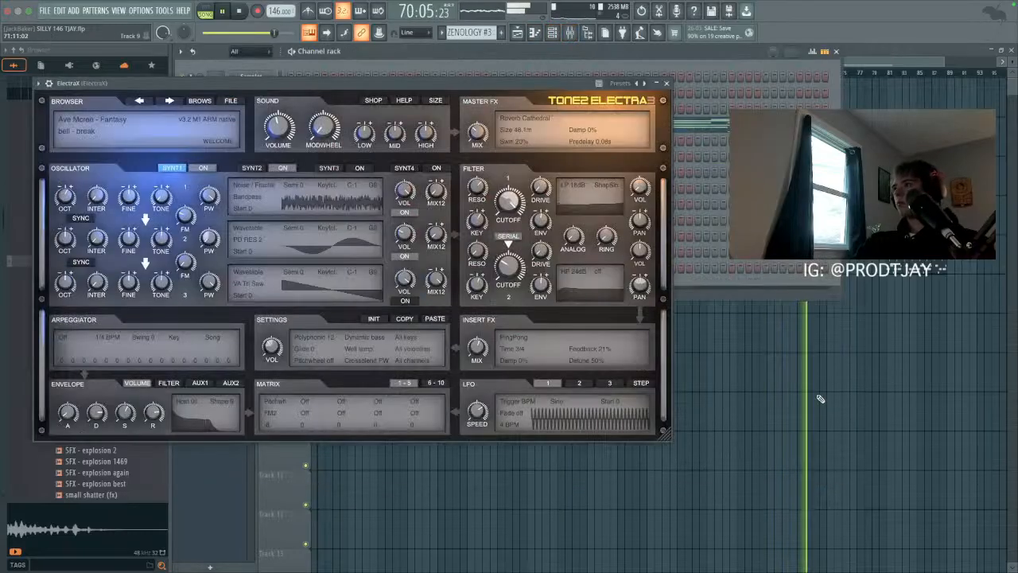
pyautogui.click(849, 411)
pyautogui.click(588, 71)
pyautogui.click(671, 85)
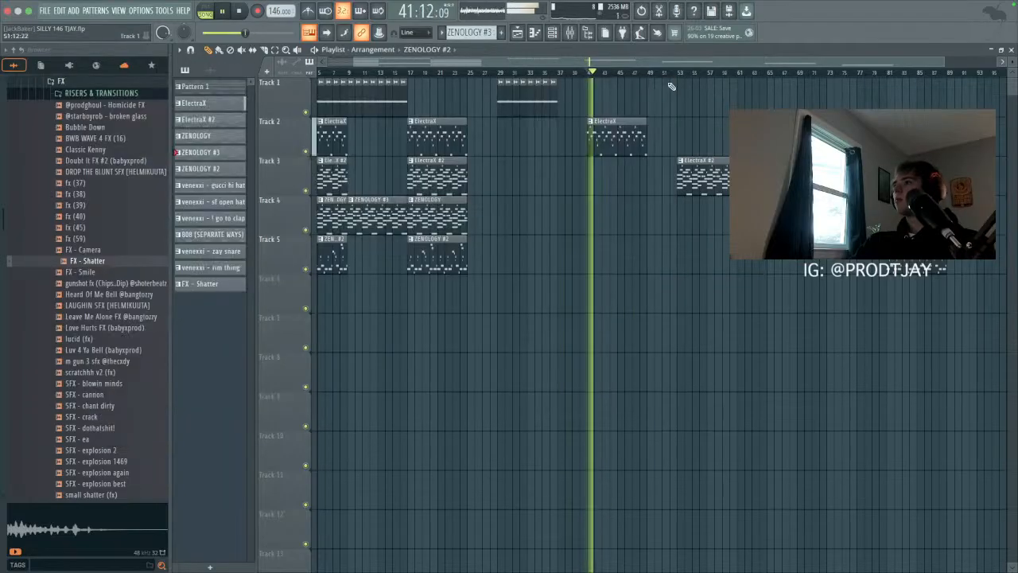
# Step: Play the beat from the start and check the preset noted in the project comments
pyautogui.click(554, 33)
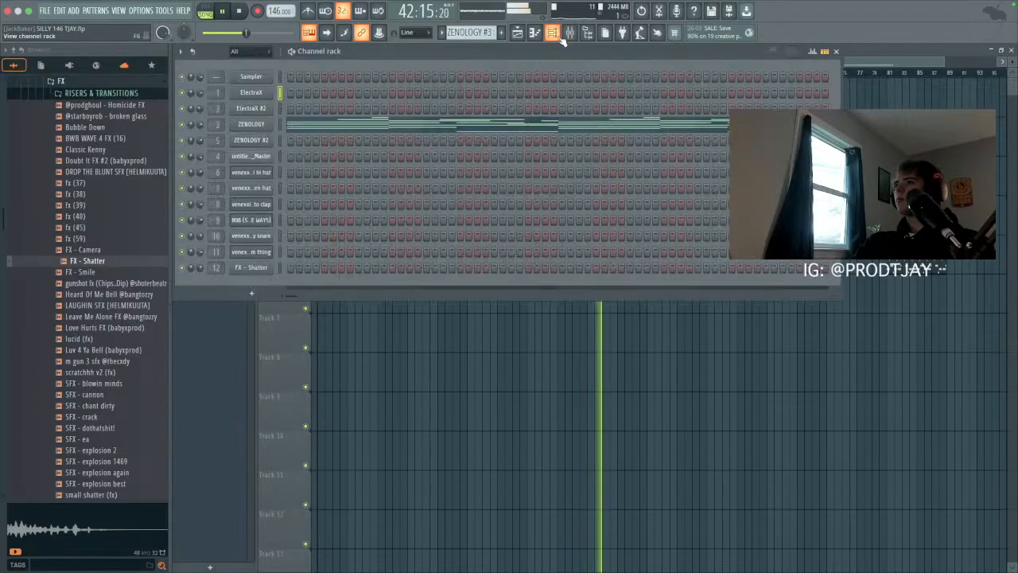
pyautogui.click(237, 11)
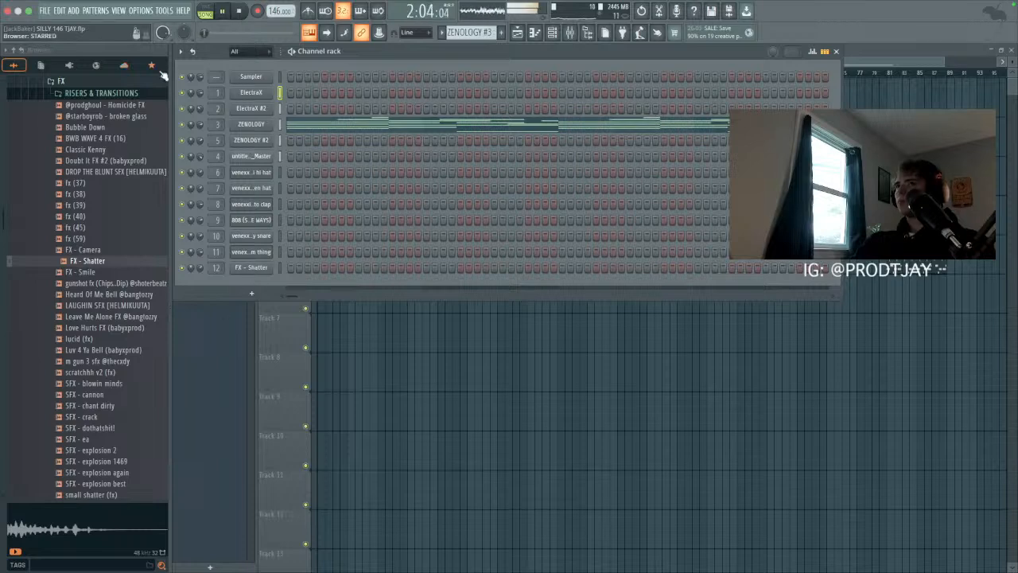
pyautogui.click(139, 11)
pyautogui.click(159, 113)
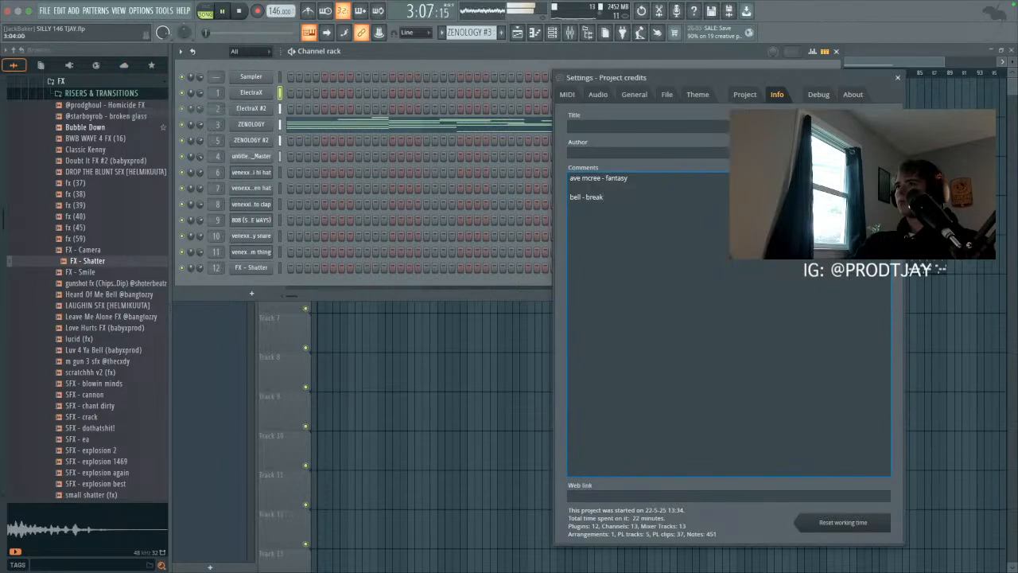
pyautogui.click(898, 79)
# Step: Audition ElectraX's "bell - melody" and "bell - based" patches and compare them with "bell - break" during playback
pyautogui.click(252, 93)
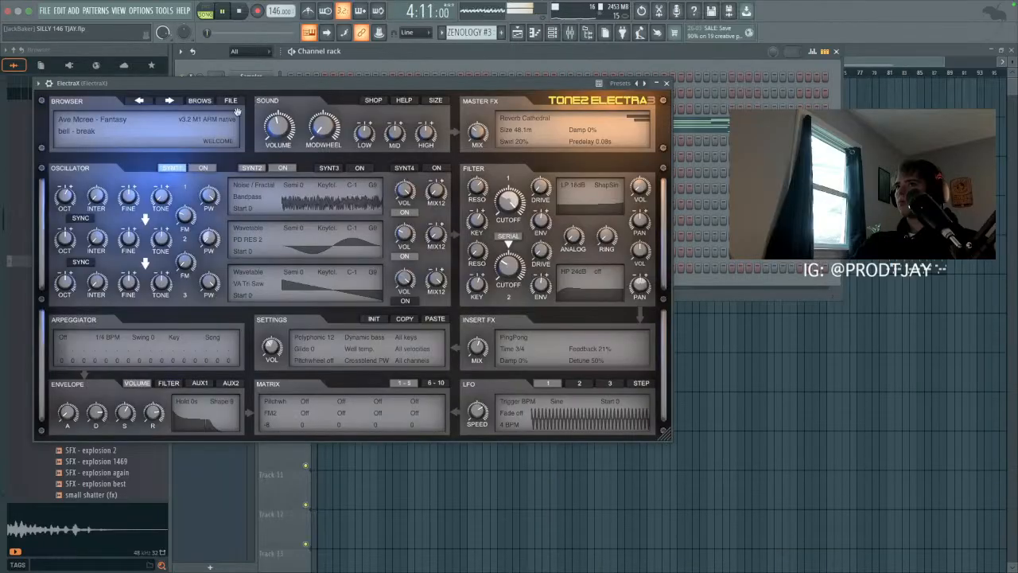
pyautogui.click(208, 105)
pyautogui.click(238, 187)
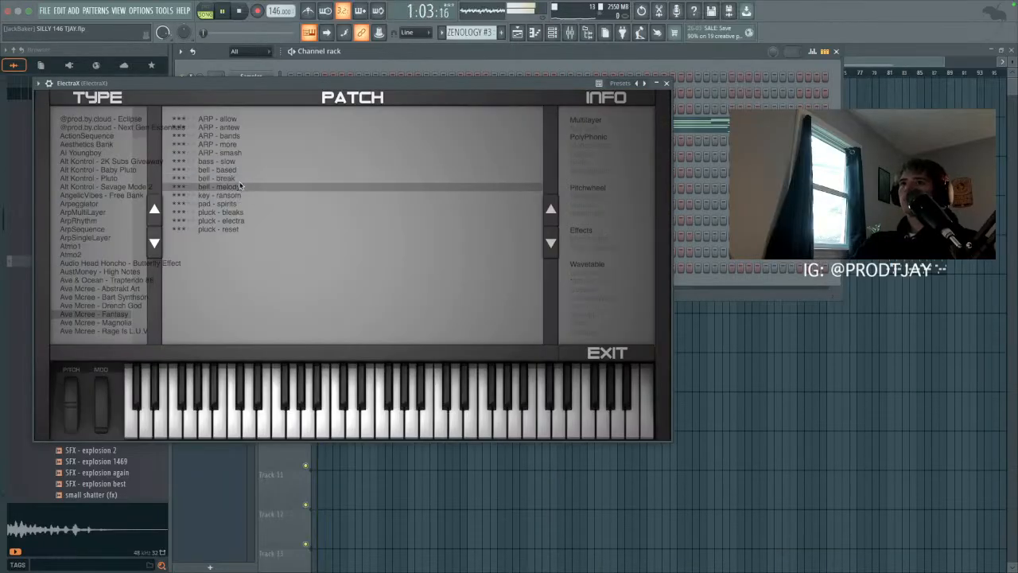
pyautogui.click(233, 170)
pyautogui.click(237, 187)
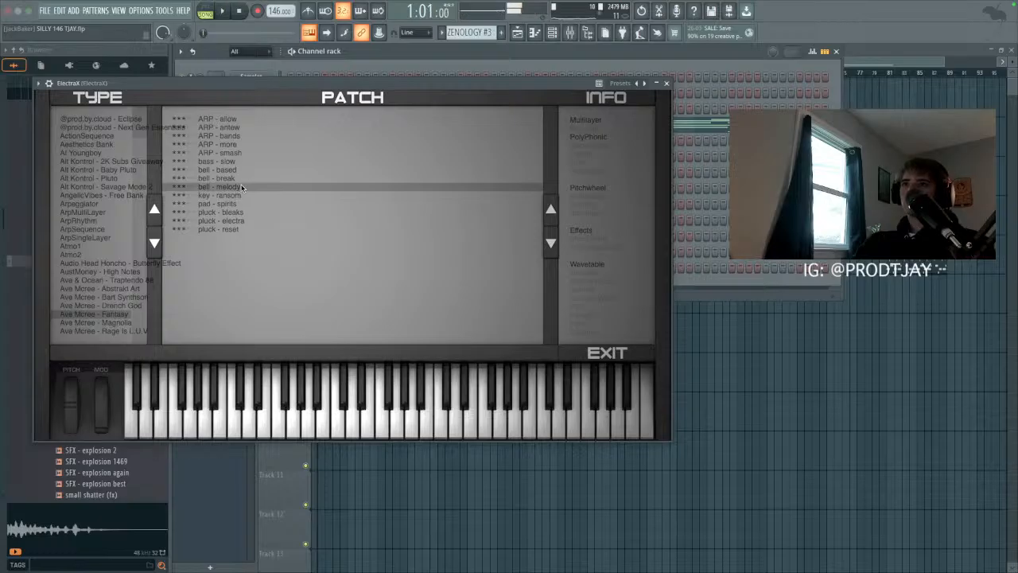
pyautogui.click(234, 180)
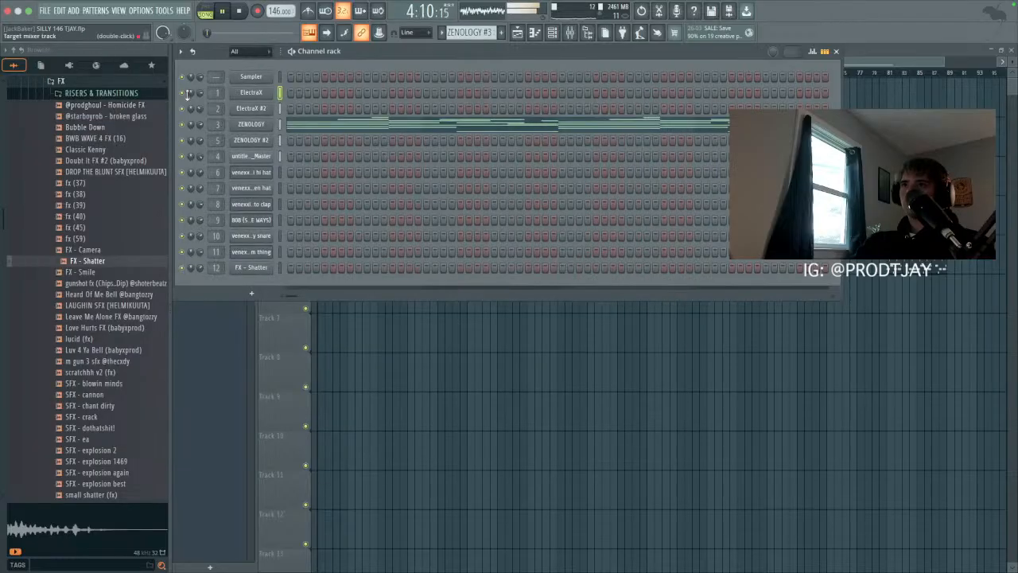
# Step: Select the "bell - melody" patch in ElectraX and set its mixer track's volume to about 0.5 dB
pyautogui.click(570, 32)
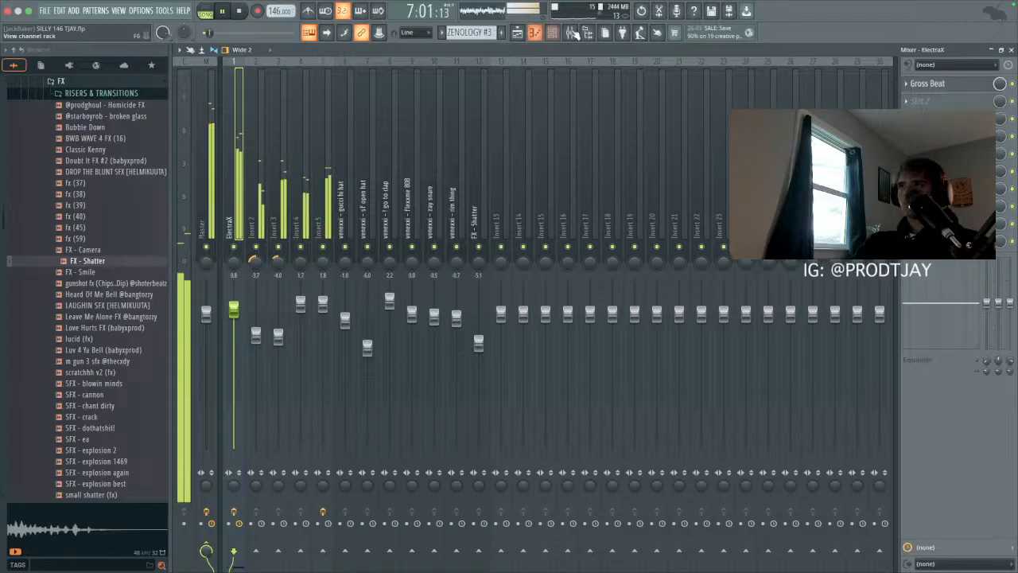
pyautogui.click(552, 32)
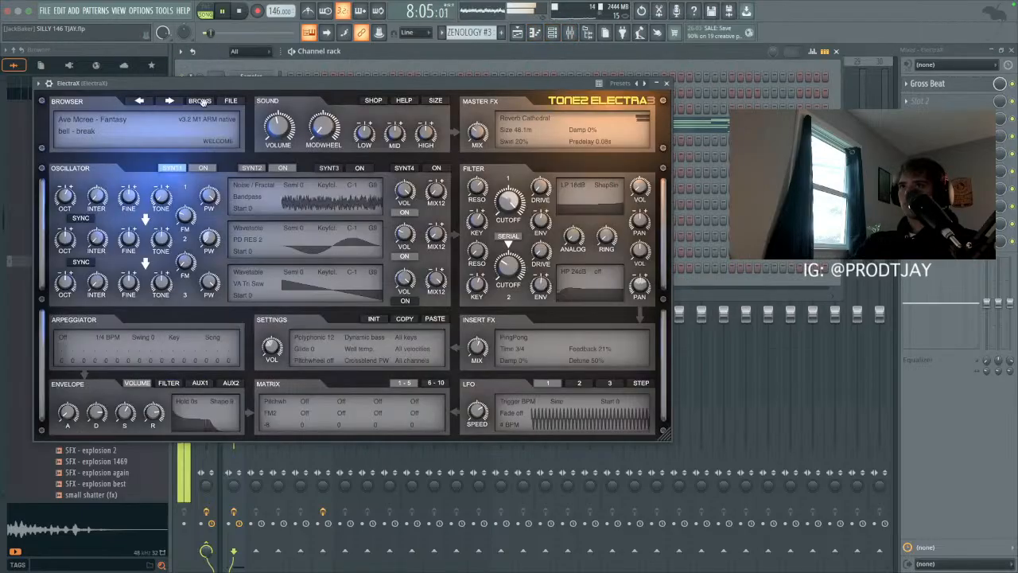
pyautogui.click(199, 101)
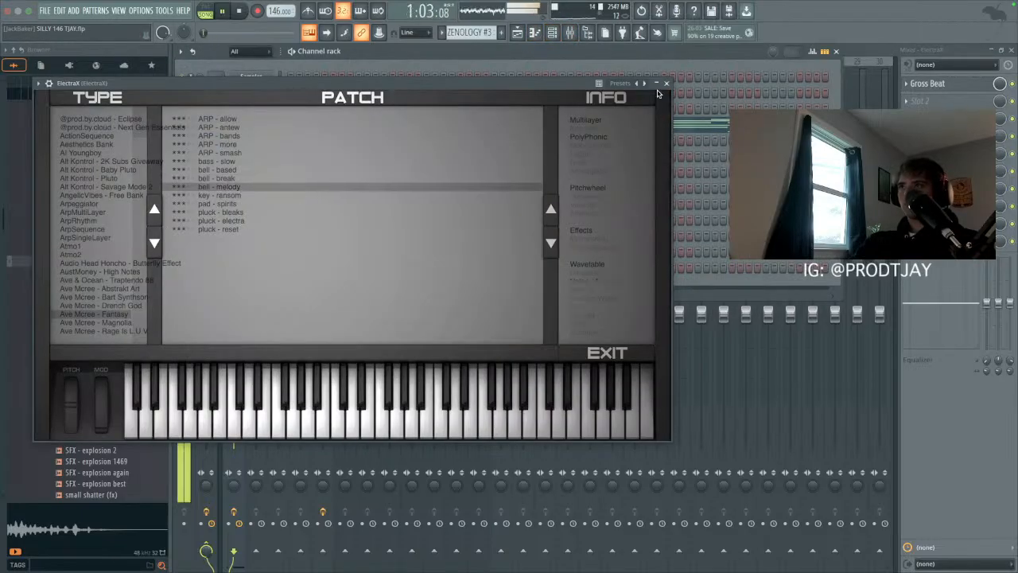
pyautogui.click(664, 85)
pyautogui.click(570, 33)
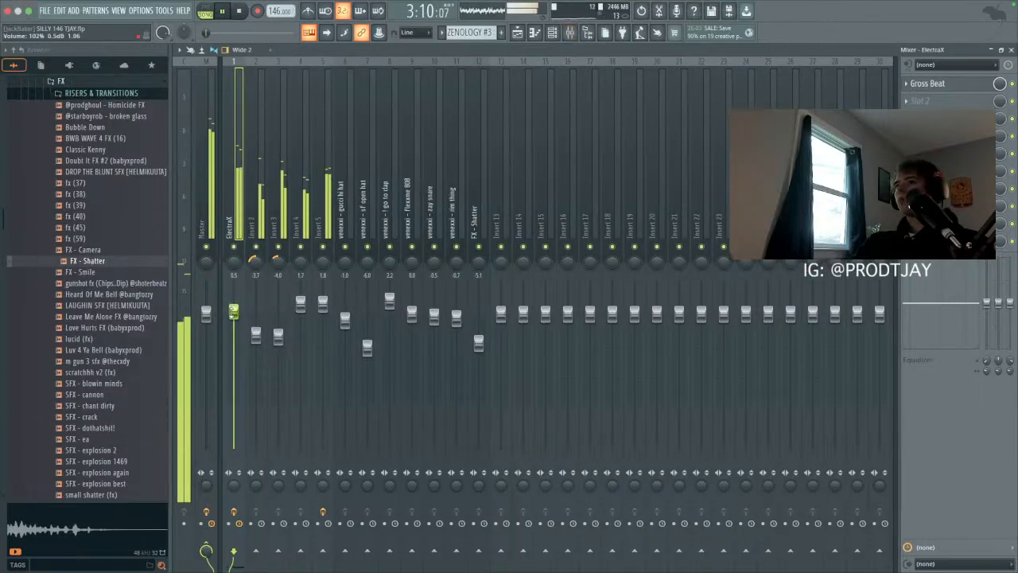
# Step: Play the playlist's separated melodic clips from about bars 55, 70 and 81, and restart playback from the beginning
pyautogui.click(517, 33)
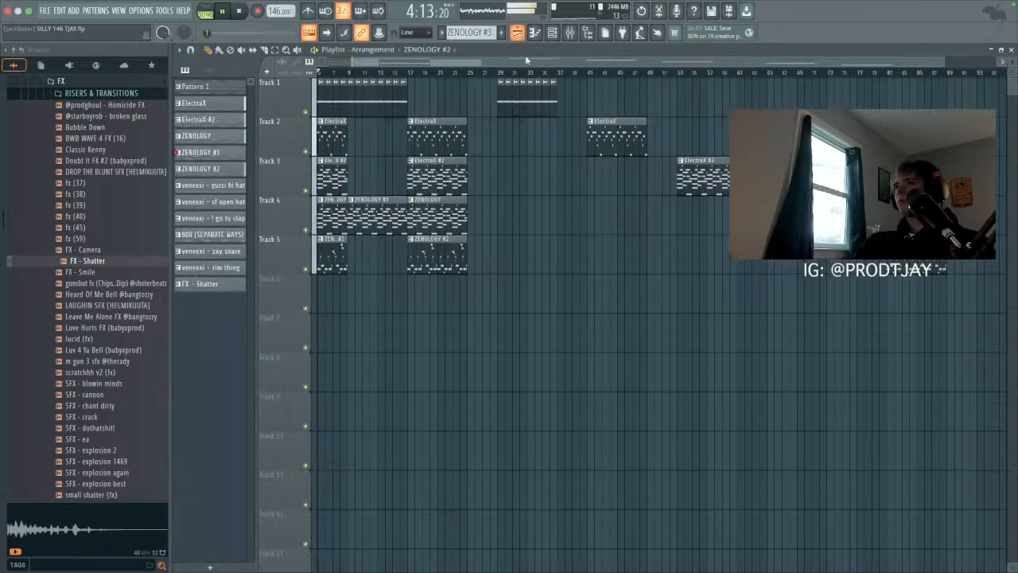
pyautogui.click(693, 73)
pyautogui.click(802, 72)
pyautogui.click(888, 72)
pyautogui.press('space')
pyautogui.click(221, 11)
# Step: Export the arrangement as an MP3 named "SILLY 146 TJAY" into the Bounces folder under Beats
pyautogui.click(44, 10)
pyautogui.moveTo(79, 123)
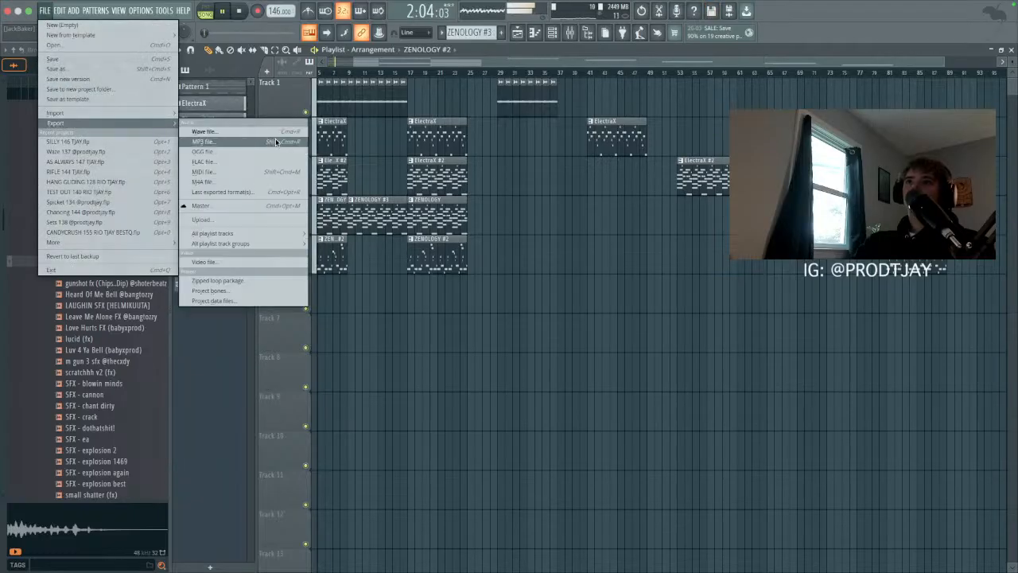
pyautogui.click(276, 142)
pyautogui.click(509, 148)
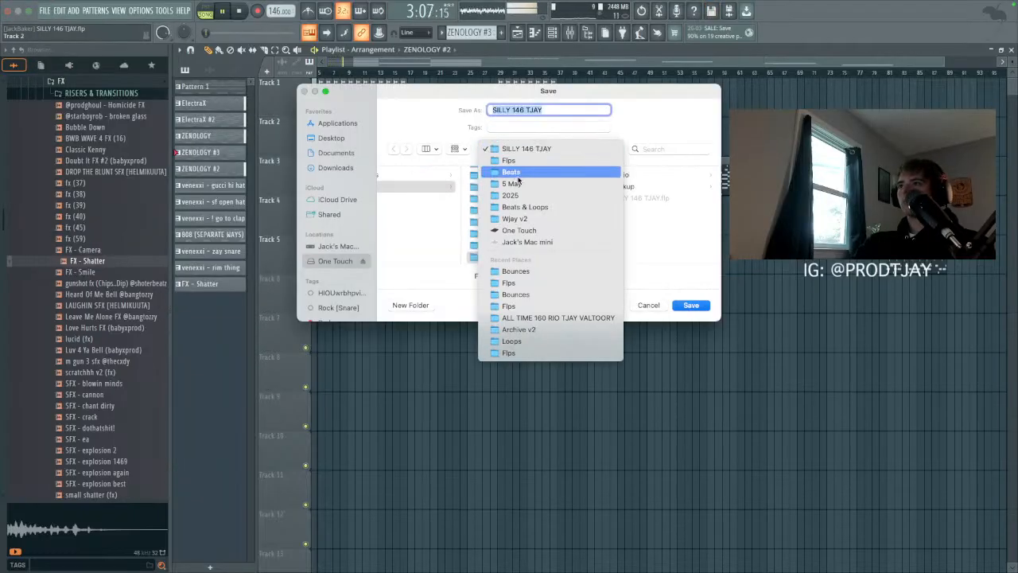
pyautogui.click(509, 160)
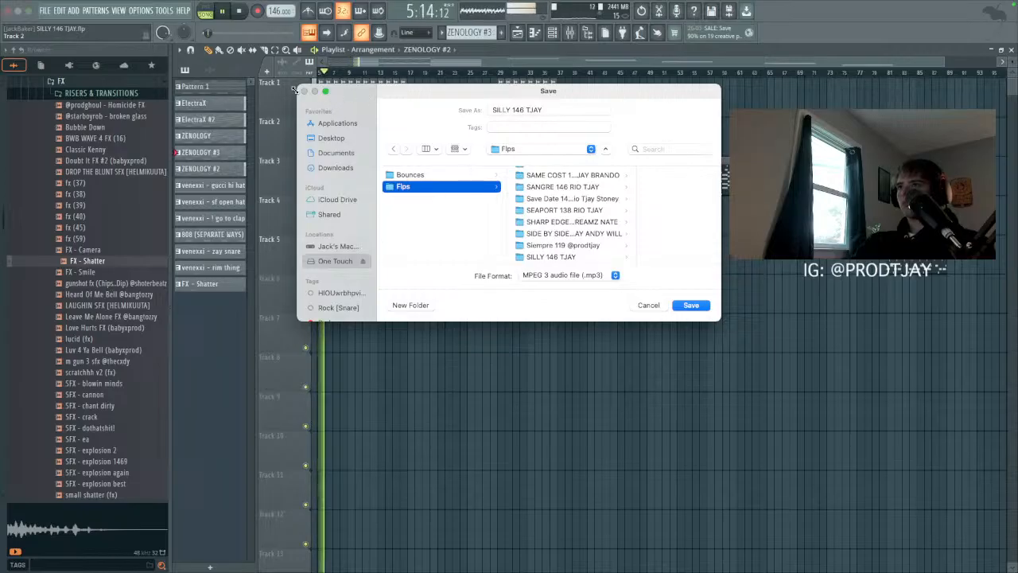
pyautogui.click(508, 149)
pyautogui.click(512, 172)
pyautogui.click(596, 186)
pyautogui.click(624, 174)
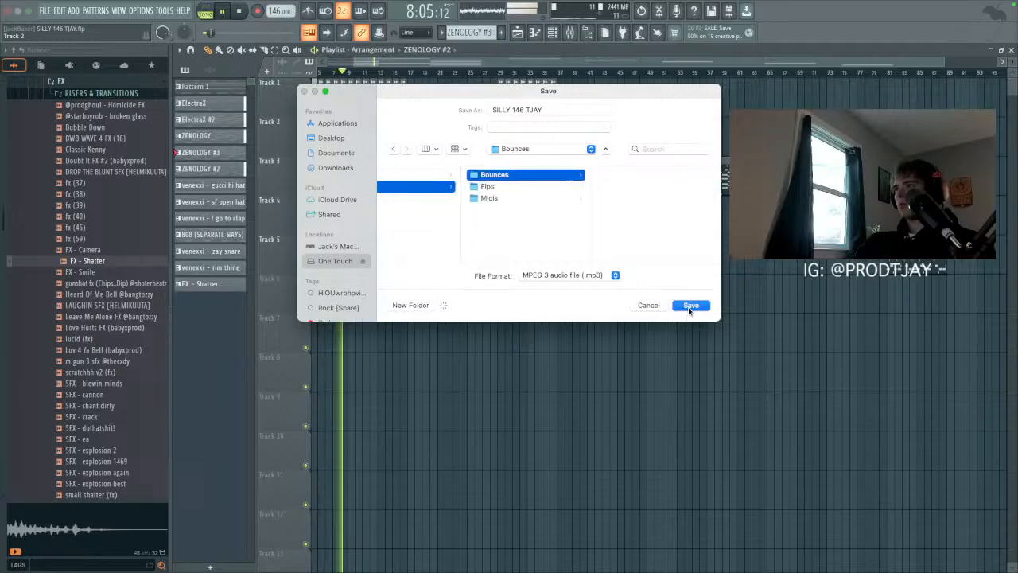
pyautogui.click(688, 305)
pyautogui.click(601, 436)
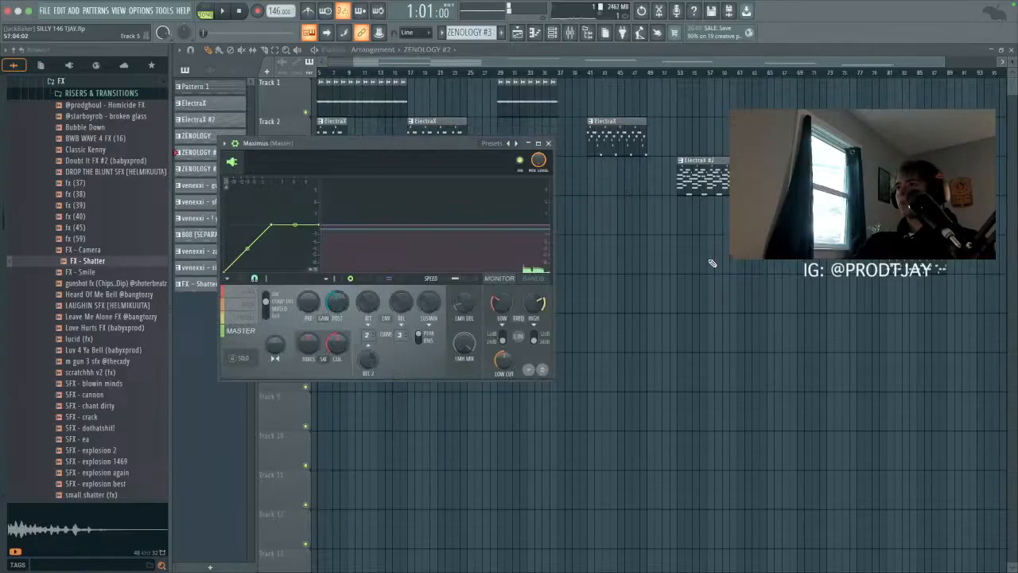
# Step: Play back the separated melodic clips in the playlist from about bars 53 and 44
pyautogui.click(712, 263)
pyautogui.rightClick(737, 263)
pyautogui.press('space')
pyautogui.click(678, 72)
pyautogui.click(610, 72)
# Step: Start a new empty project and close the Tone2 web page in Safari
pyautogui.click(46, 11)
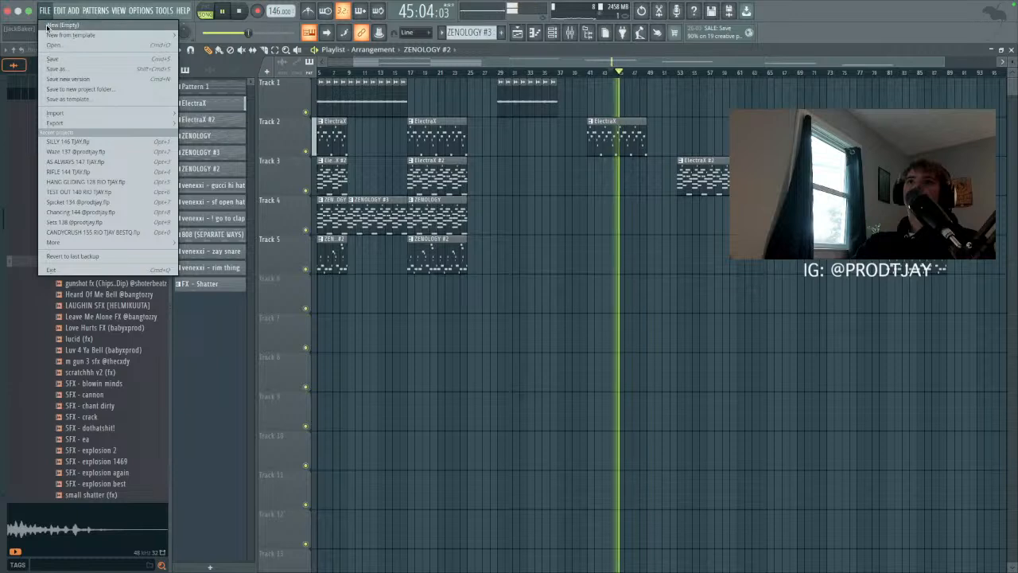
pyautogui.click(64, 26)
pyautogui.click(528, 319)
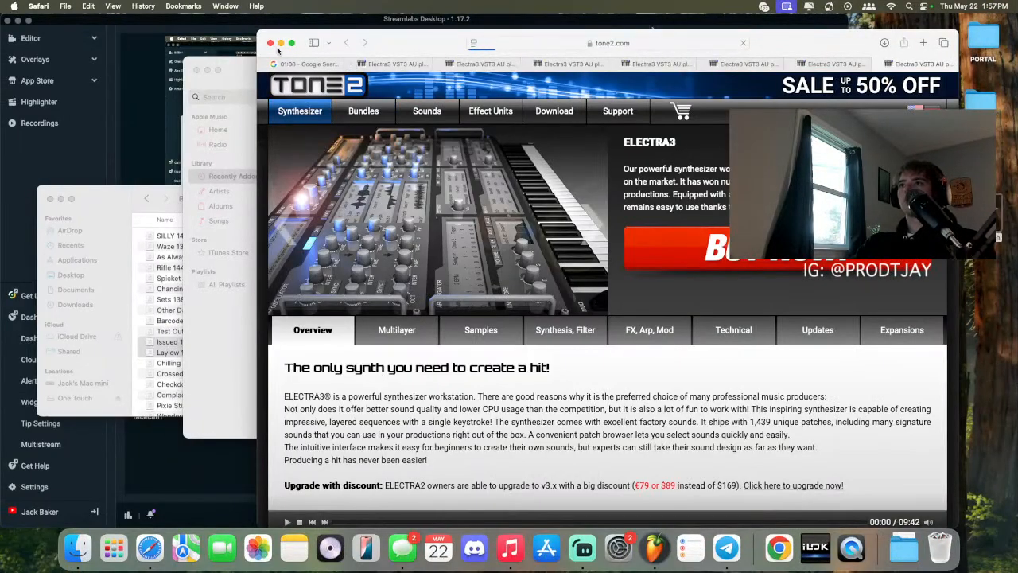
pyautogui.click(270, 43)
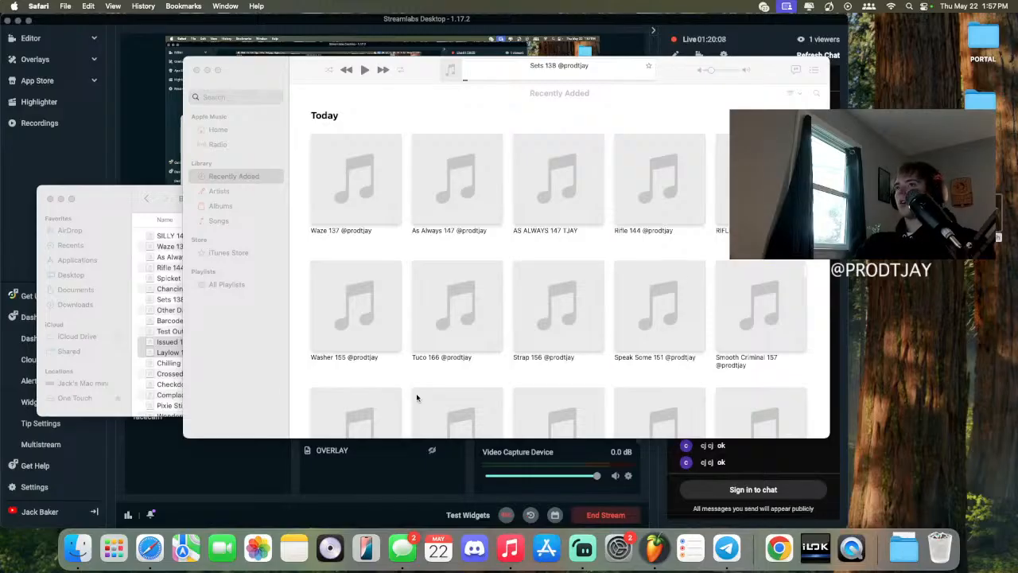
pyautogui.click(156, 226)
pyautogui.rightClick(204, 236)
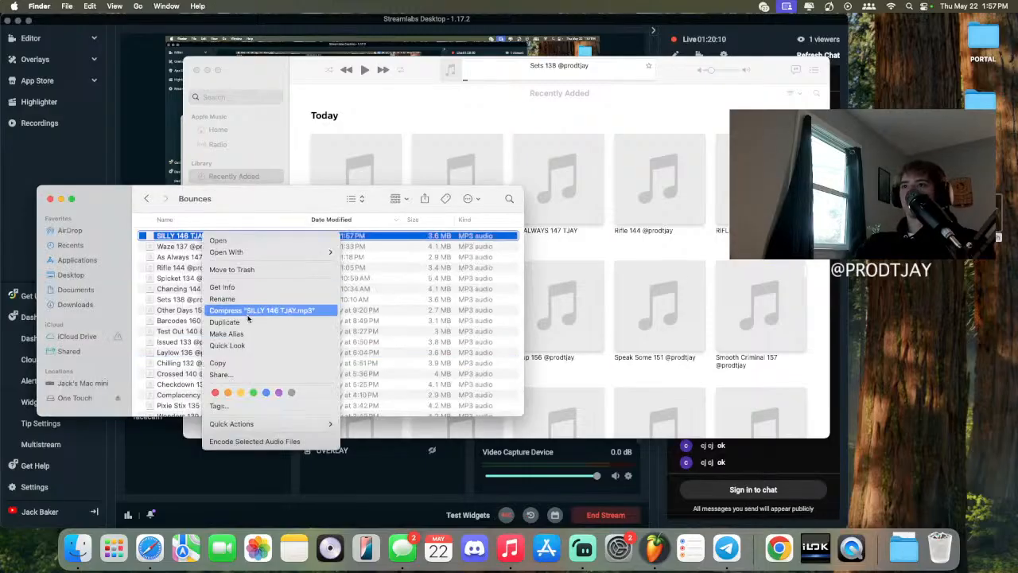
pyautogui.click(243, 301)
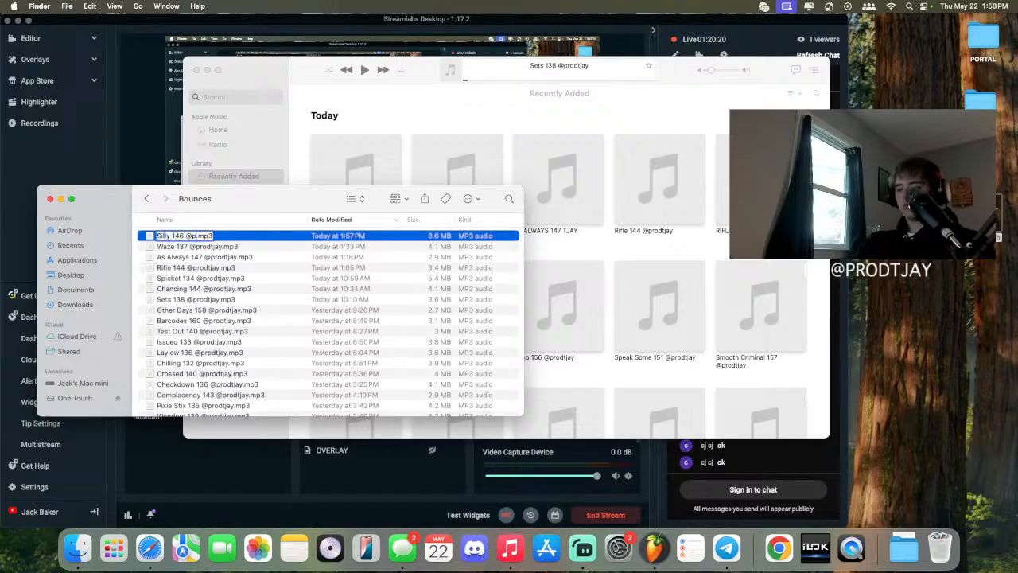
# Step: Open the Waze 137 and Silly 146 MP3s in Music, bring up Telegram's Lil Tecca Loops chat, and close the Music window
pyautogui.doubleClick(169, 246)
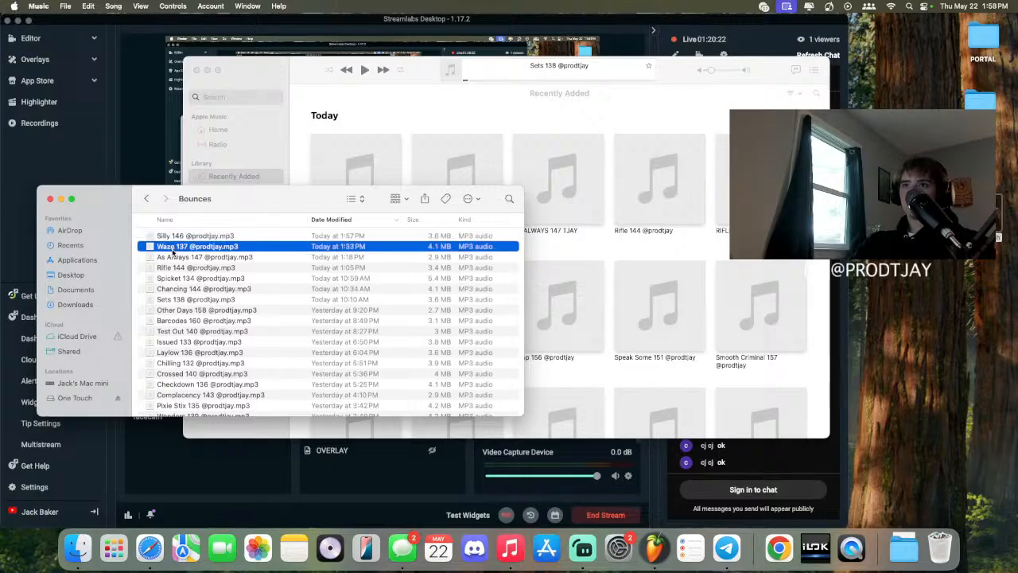
pyautogui.click(169, 237)
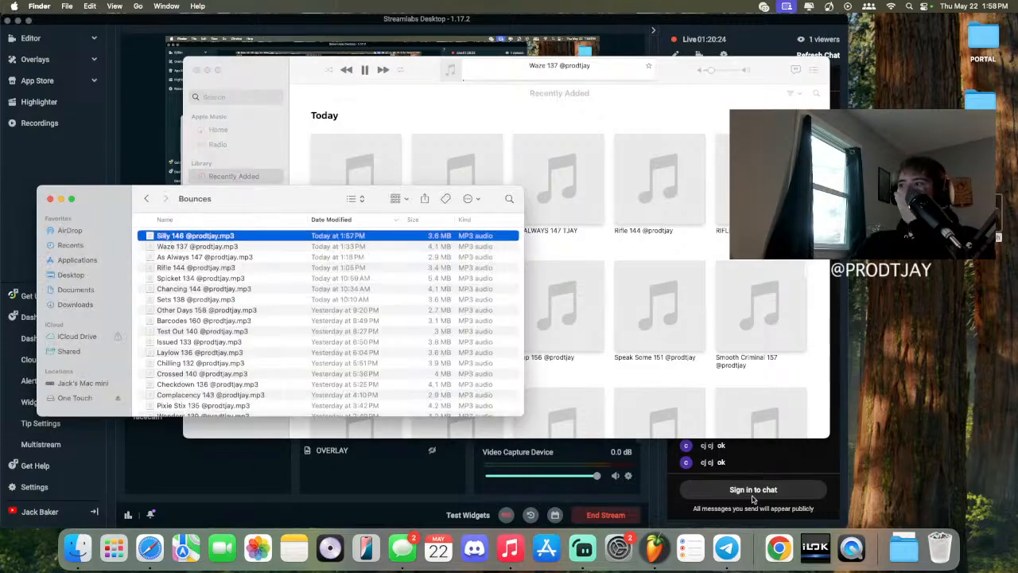
pyautogui.click(728, 549)
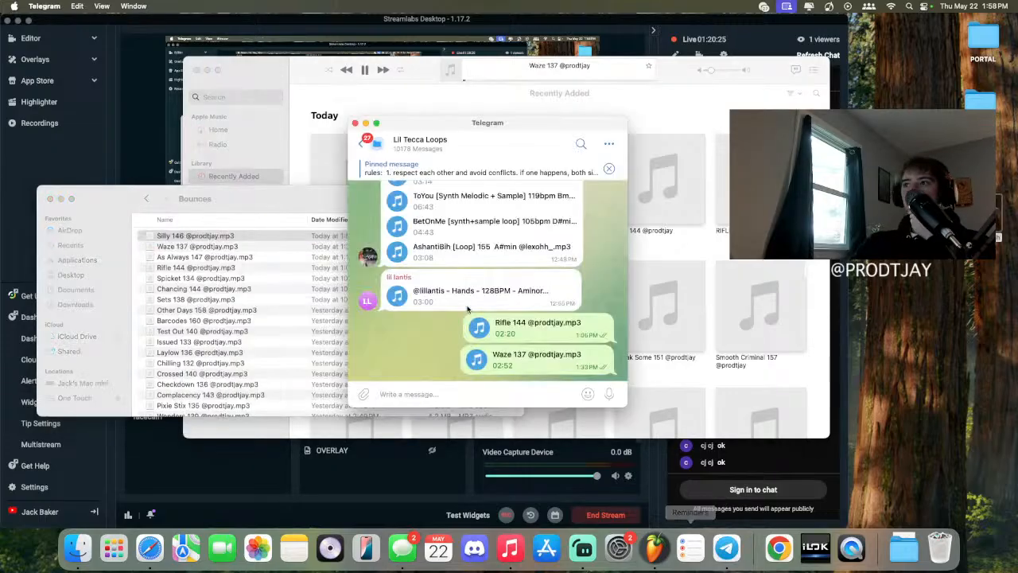
pyautogui.doubleClick(223, 237)
pyautogui.click(198, 69)
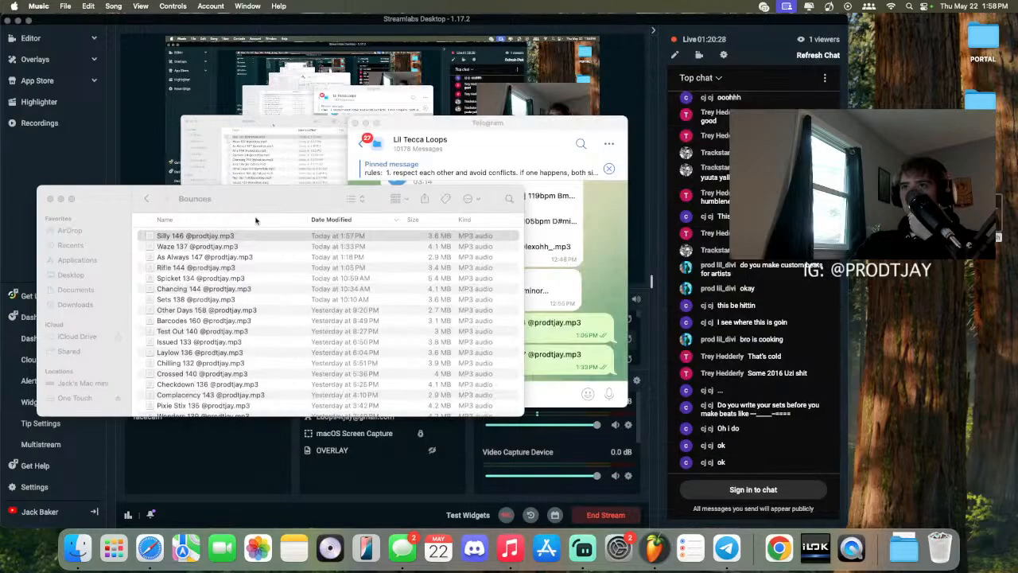
# Step: Send the Silly 146 MP3 to the Lil Tecca Loops chat in Telegram and return to the chat list
pyautogui.moveTo(261, 241); pyautogui.dragTo(590, 343)
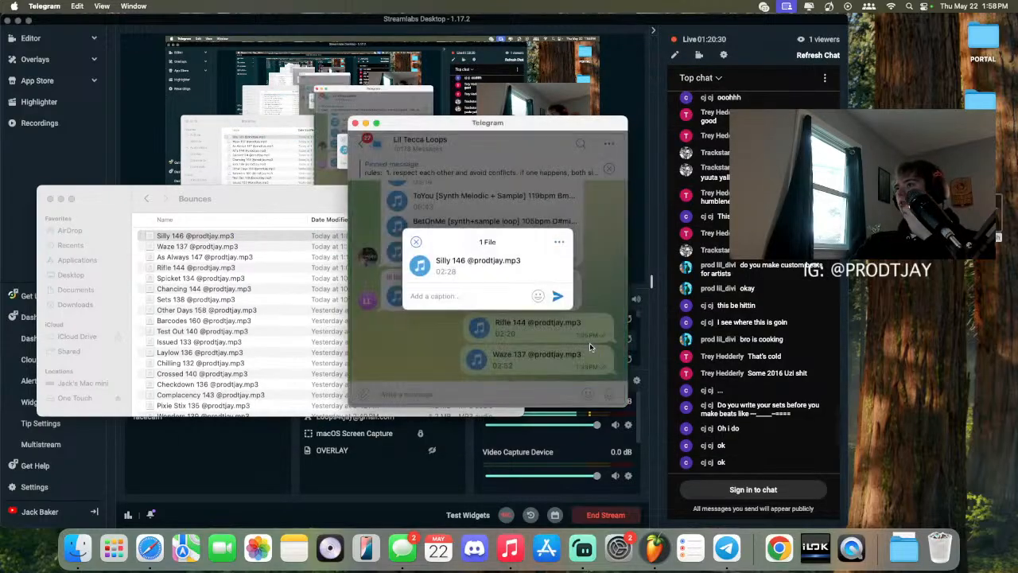
pyautogui.press('Return')
pyautogui.click(360, 145)
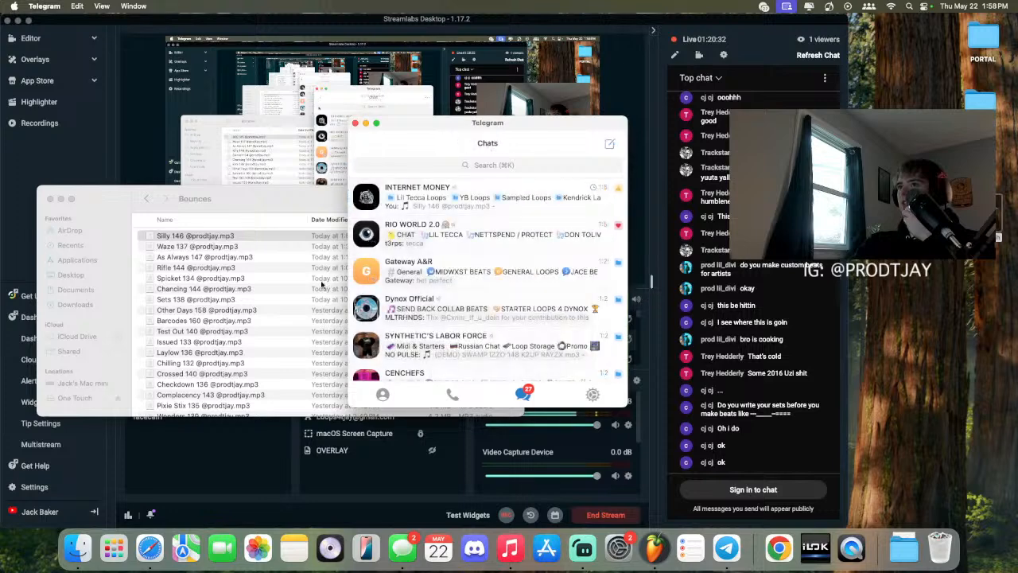
# Step: Close the Telegram window, look through the Bounces folder, and bring up and close the Music window
pyautogui.click(355, 123)
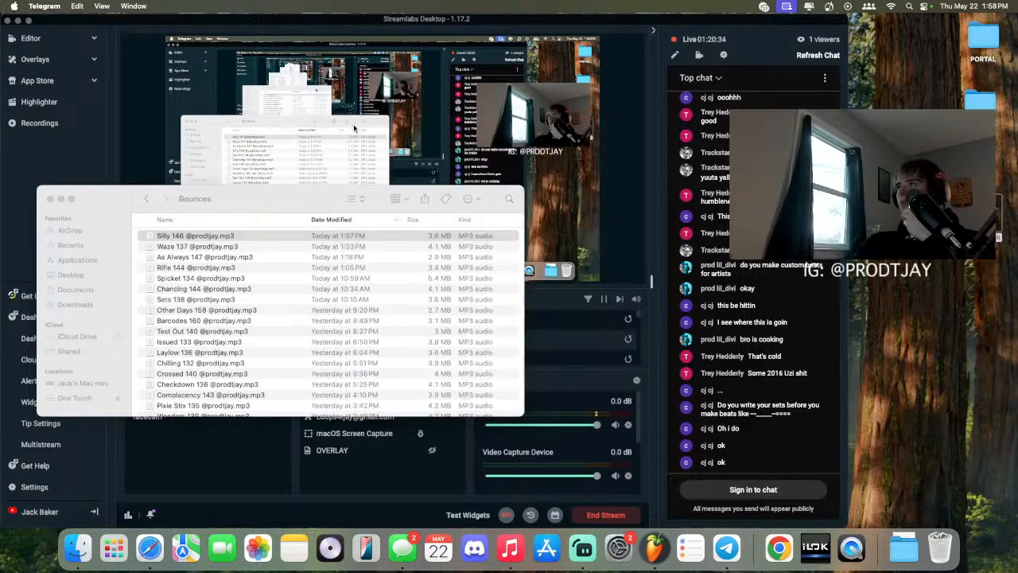
pyautogui.scroll(-3, 554, 450)
pyautogui.scroll(2, 554, 450)
pyautogui.click(512, 556)
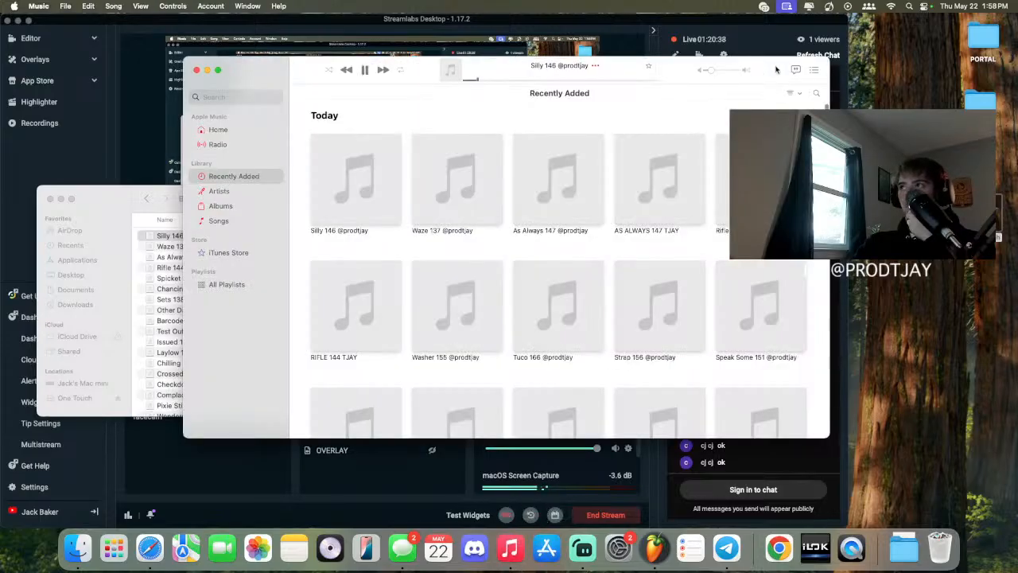
pyautogui.click(198, 71)
# Step: Play the Waze 137, As Always 147 and Spicket 134 MP3s from the Bounces folder
pyautogui.click(222, 251)
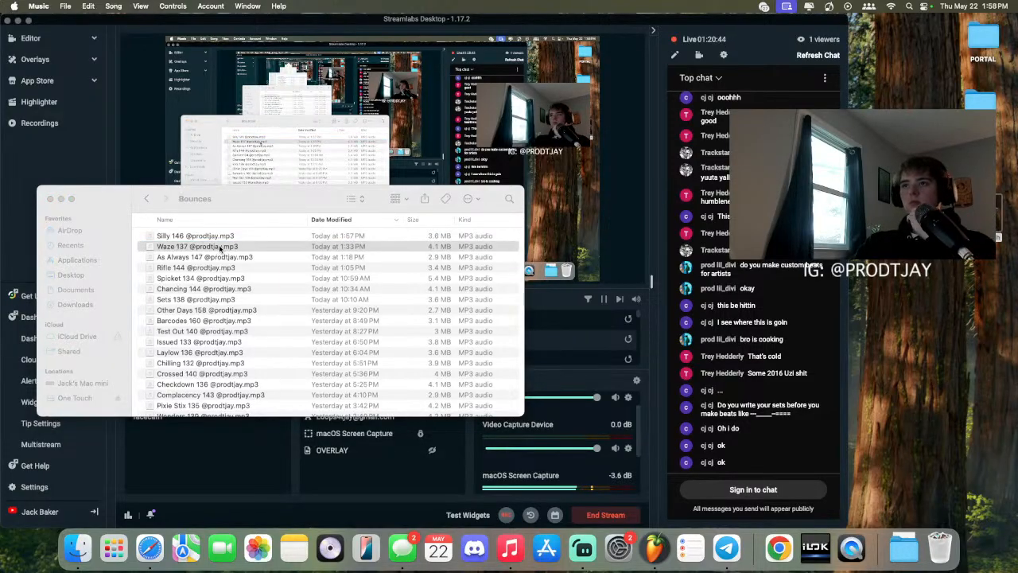
pyautogui.click(174, 261)
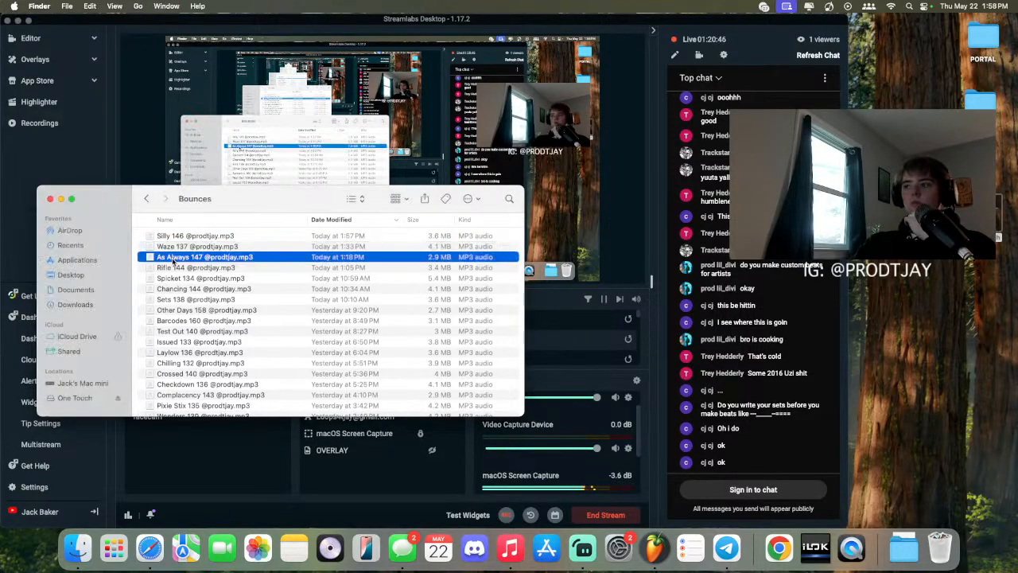
pyautogui.doubleClick(174, 261)
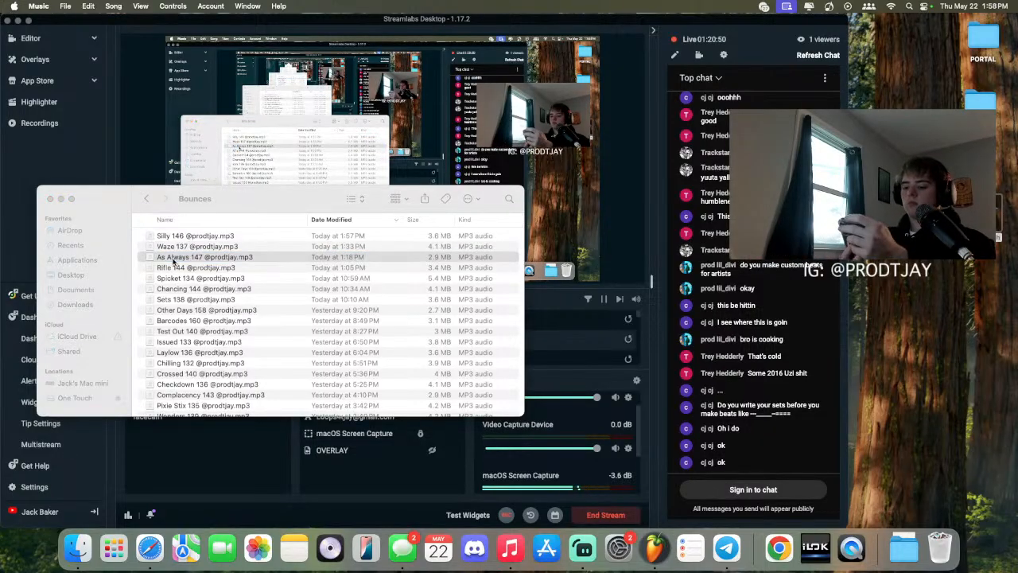
pyautogui.moveTo(389, 298); pyautogui.dragTo(421, 258)
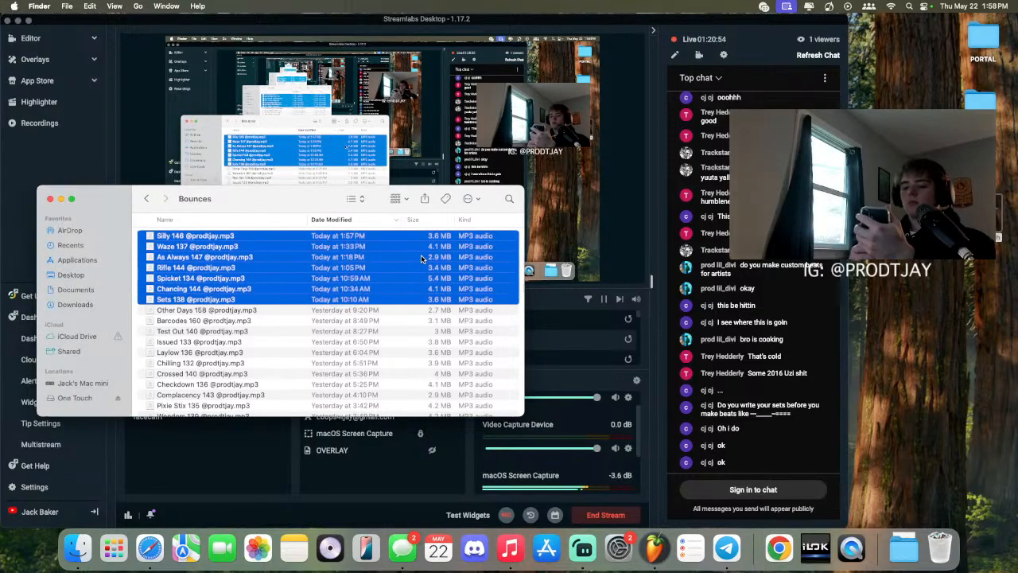
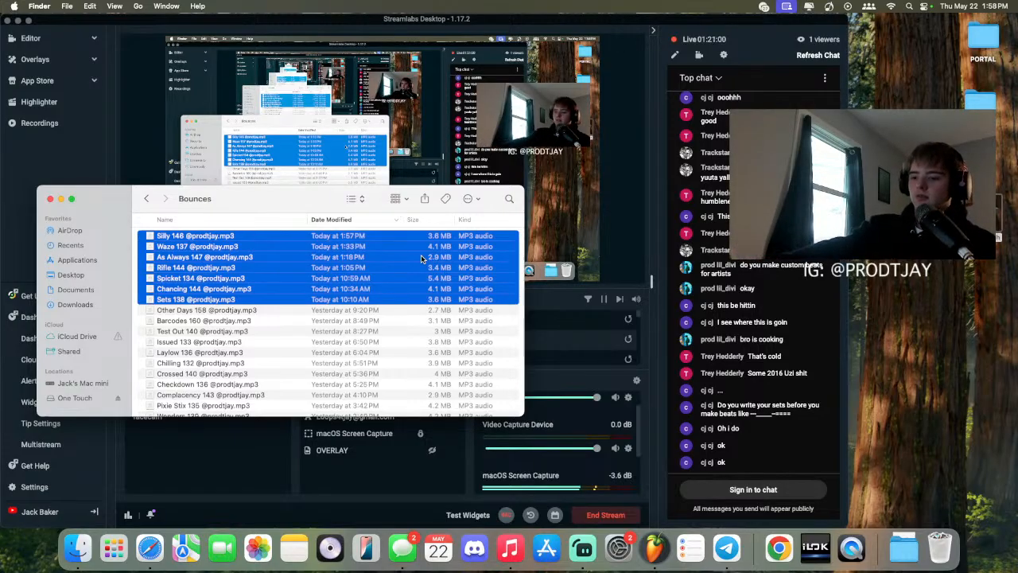
pyautogui.click(274, 310)
pyautogui.click(252, 277)
pyautogui.doubleClick(252, 278)
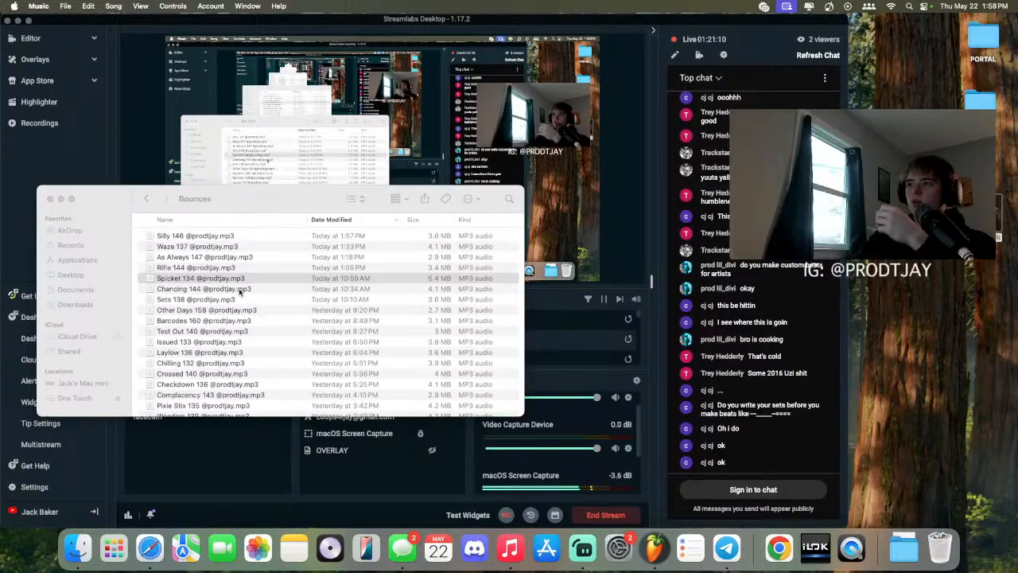
# Step: Switch to FL Studio, place the Spicket 134 MP3 from Finder at bar 1 of Track 1, and set the tempo to 134 BPM
pyautogui.click(651, 556)
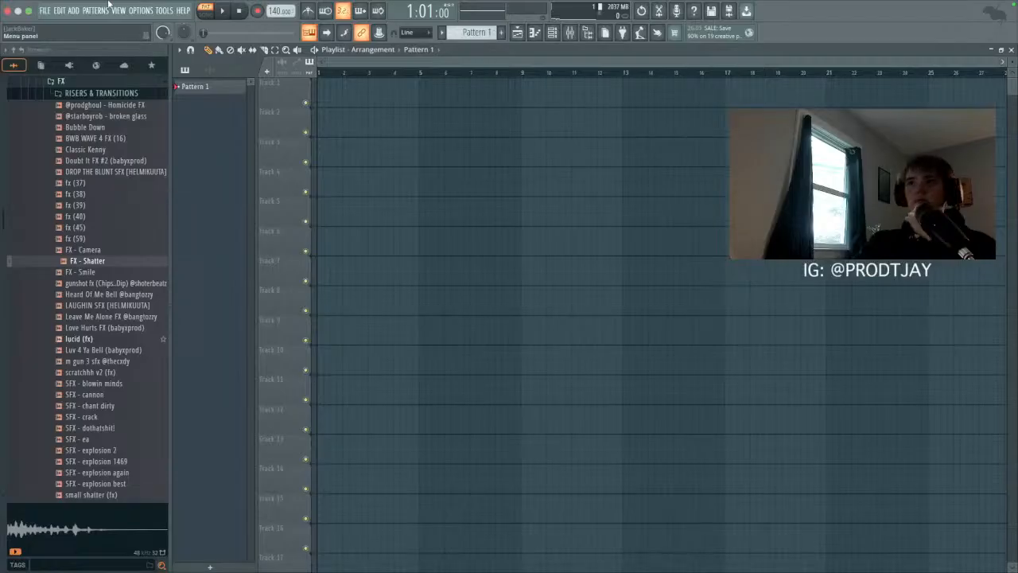
pyautogui.click(70, 538)
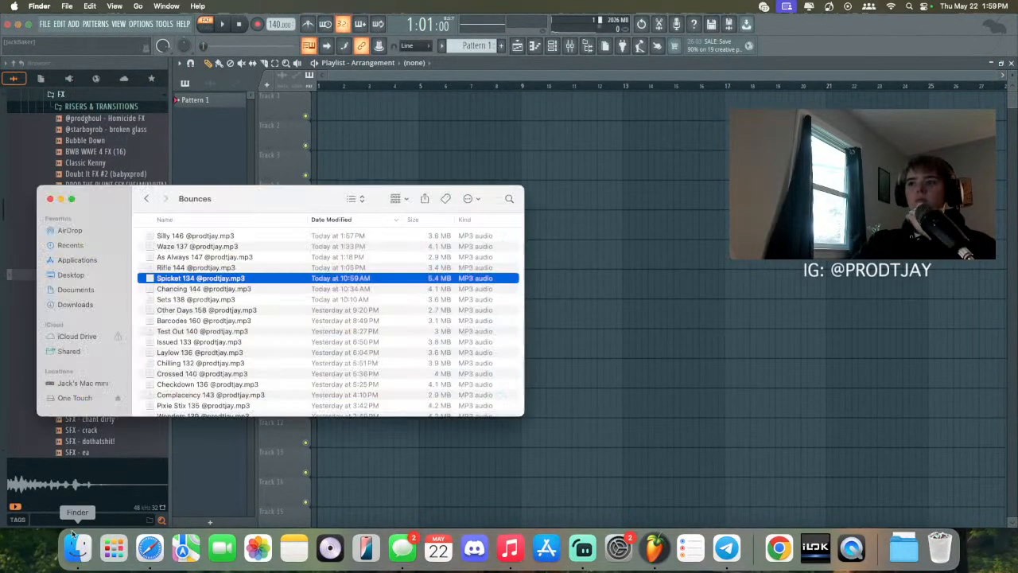
pyautogui.moveTo(687, 303); pyautogui.dragTo(688, 303)
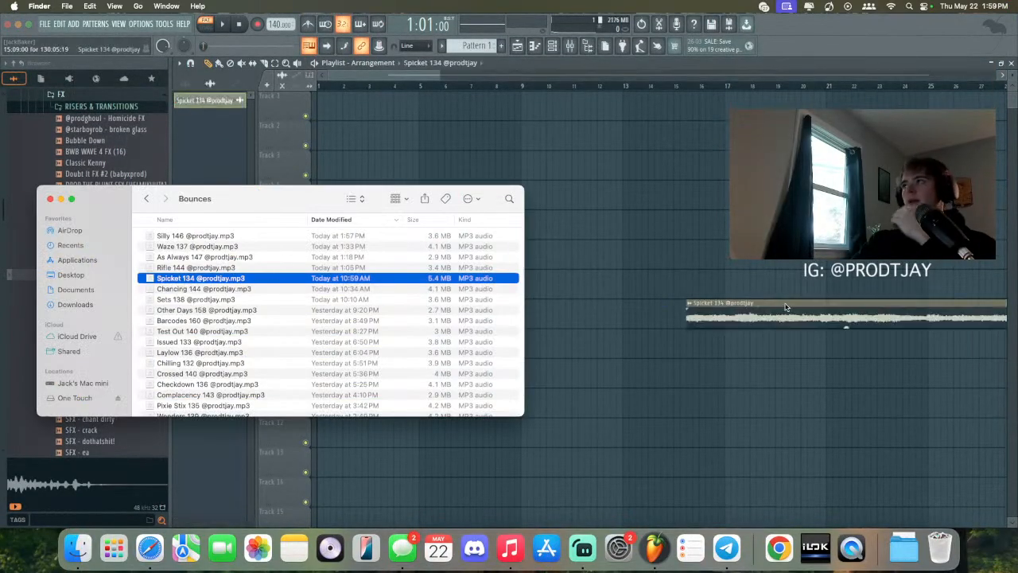
pyautogui.moveTo(791, 311); pyautogui.dragTo(321, 6)
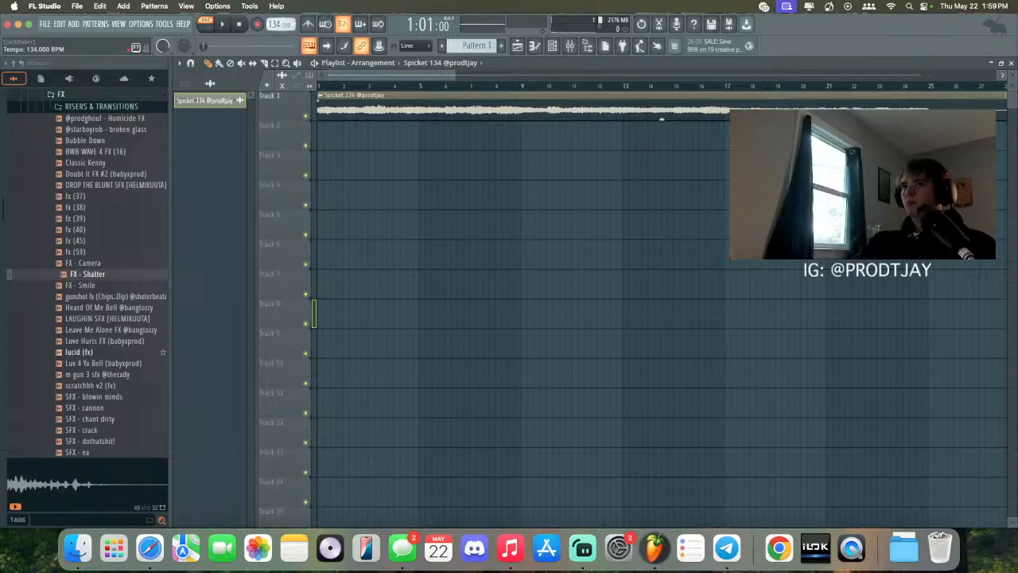
# Step: Bring up Music briefly, return to FL Studio and play the arrangement in song mode
pyautogui.click(513, 549)
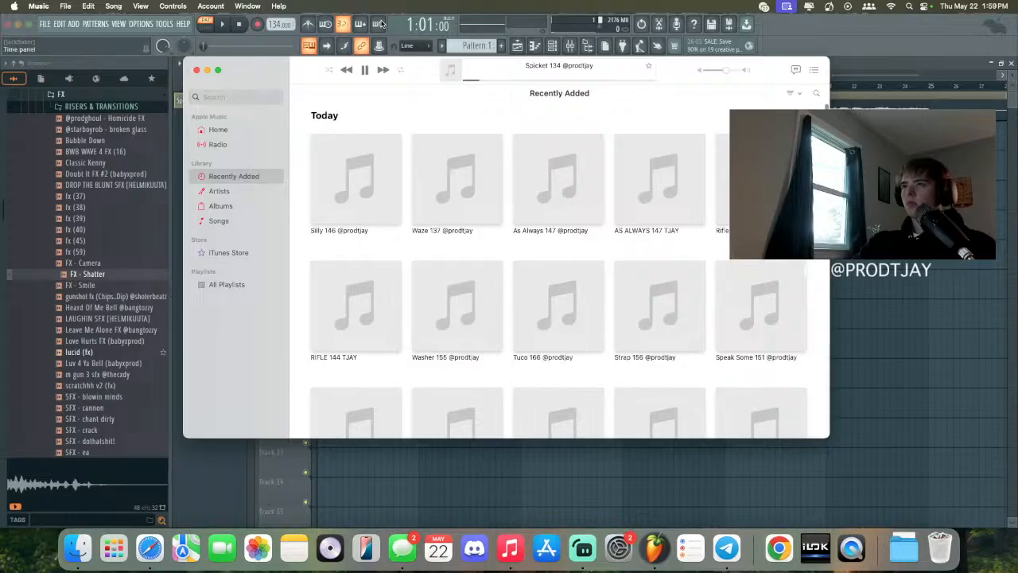
pyautogui.click(212, 481)
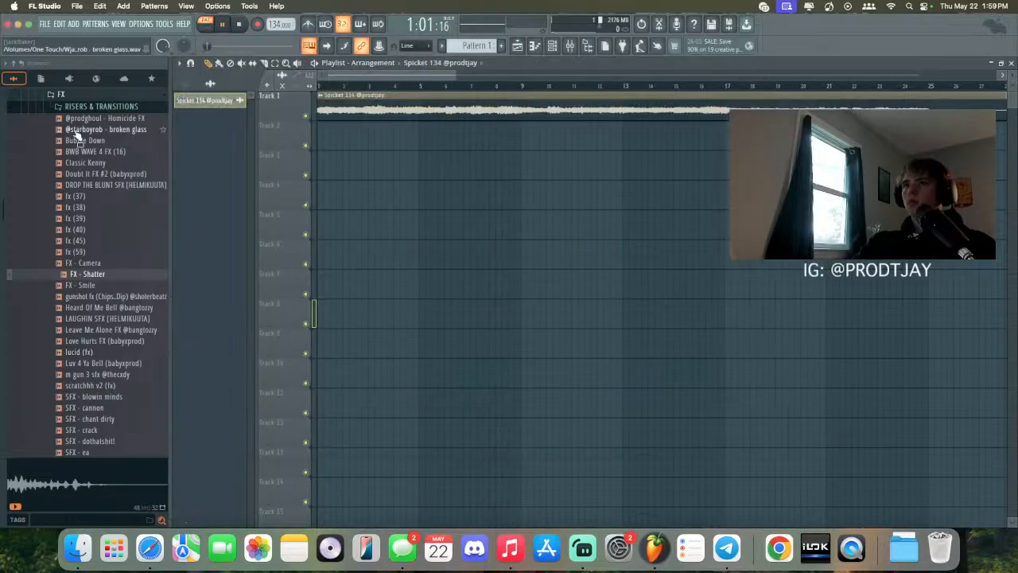
pyautogui.click(29, 23)
pyautogui.click(204, 14)
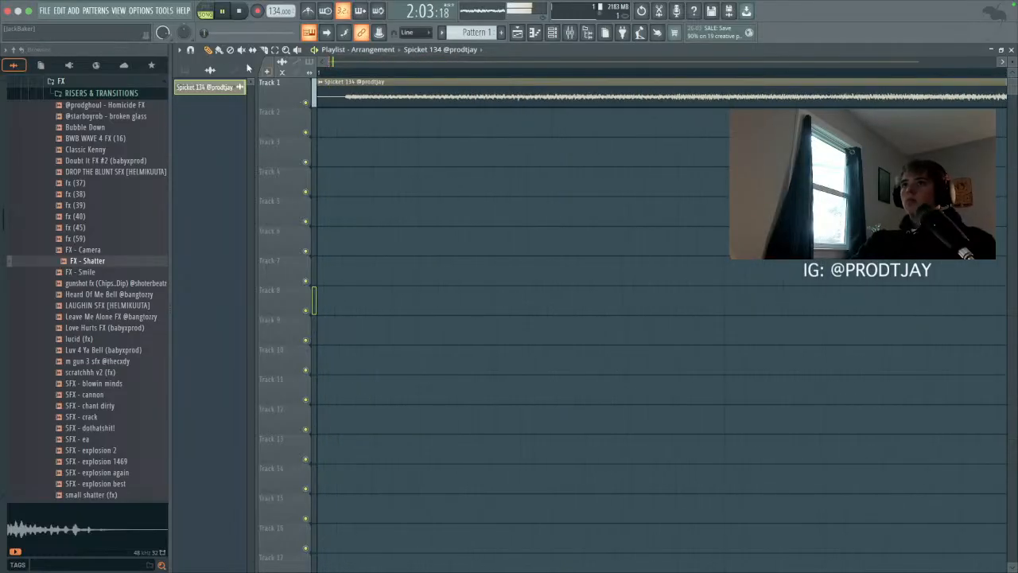
# Step: Slip the audio inside the Spicket 134 clip earlier so that the sound starts at bar 1
pyautogui.click(191, 51)
pyautogui.click(204, 100)
pyautogui.moveTo(398, 97); pyautogui.dragTo(369, 97)
pyautogui.moveTo(332, 65); pyautogui.dragTo(871, 104)
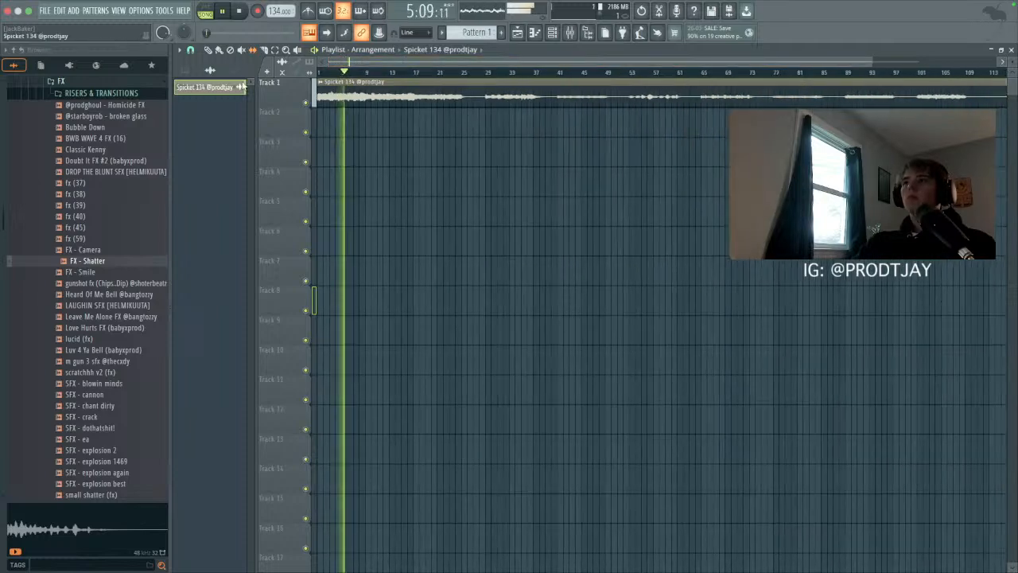
# Step: Place three consecutive Pattern 1 clips on Track 2, starting at bars 1, 9 and 17
pyautogui.click(196, 71)
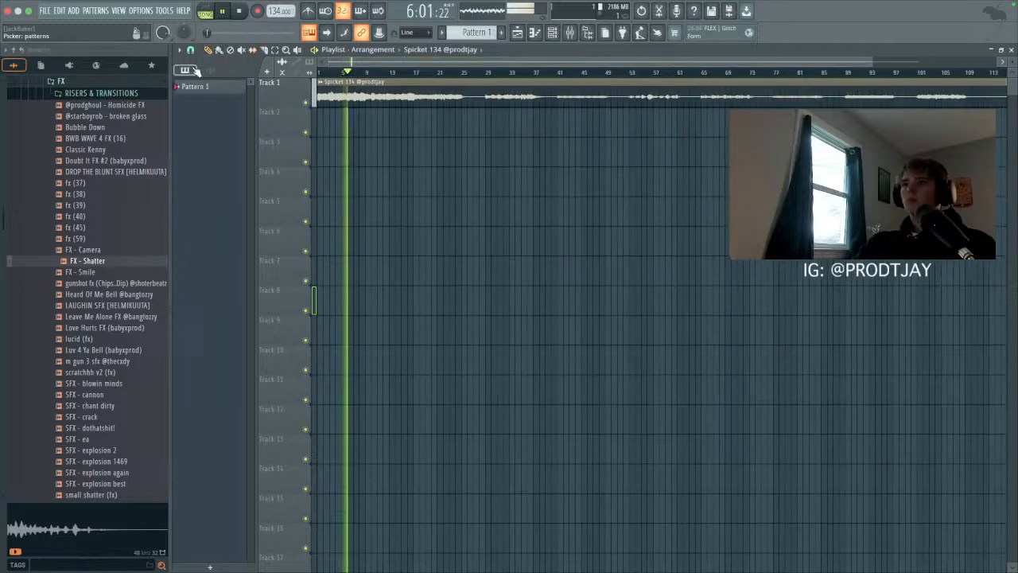
pyautogui.click(323, 122)
pyautogui.rightClick(364, 129)
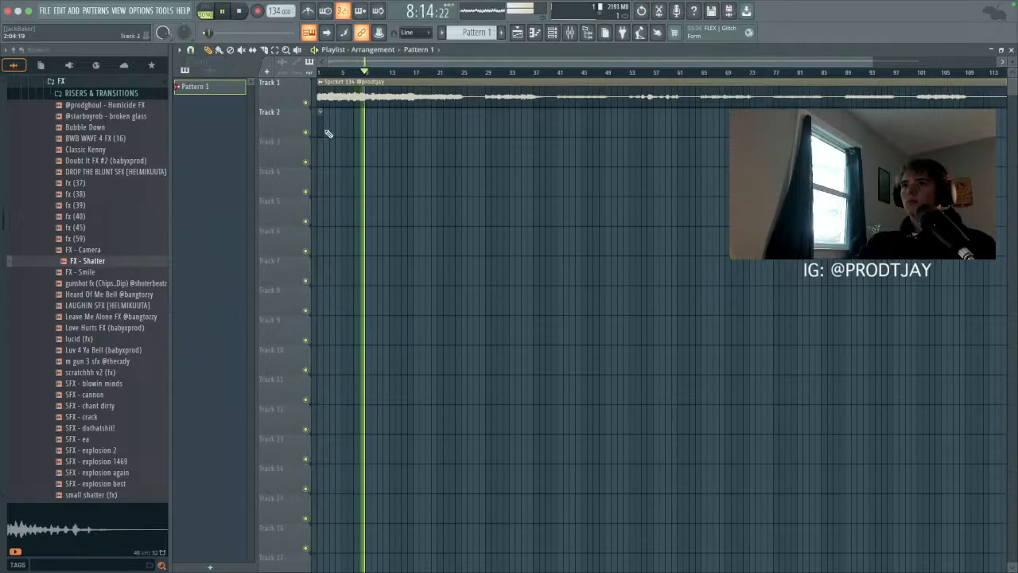
pyautogui.click(327, 131)
pyautogui.click(384, 124)
pyautogui.click(447, 124)
pyautogui.moveTo(448, 124); pyautogui.dragTo(432, 126)
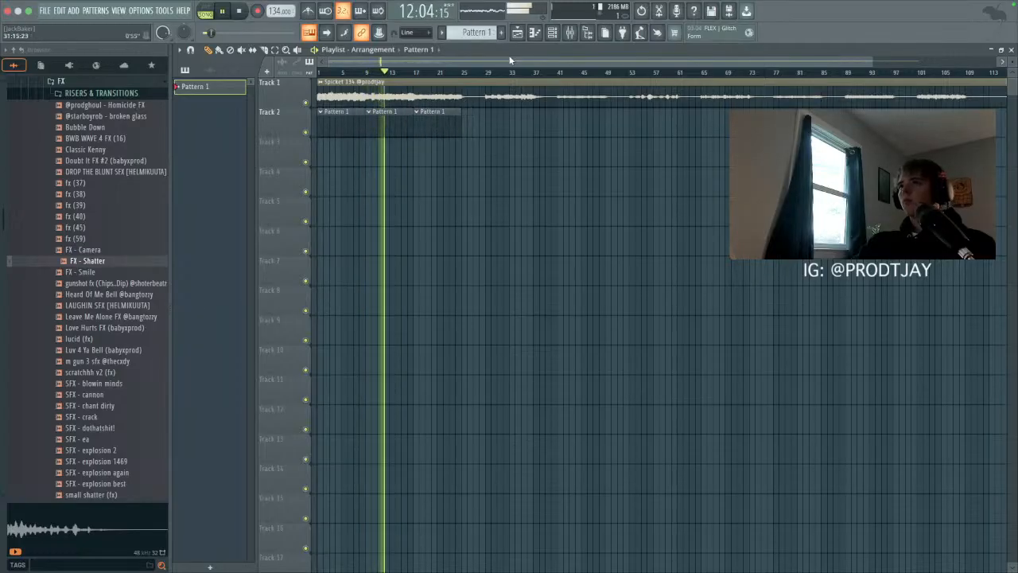
# Step: Add the FX - Shatter sample to the channel rack and put a hit on its fifth step
pyautogui.click(569, 32)
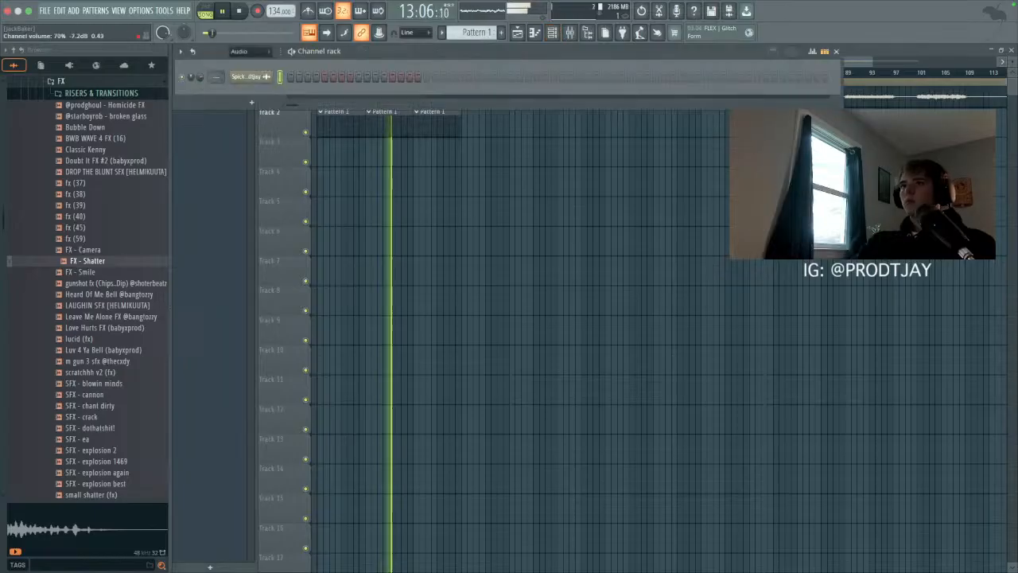
pyautogui.moveTo(85, 262); pyautogui.dragTo(243, 99)
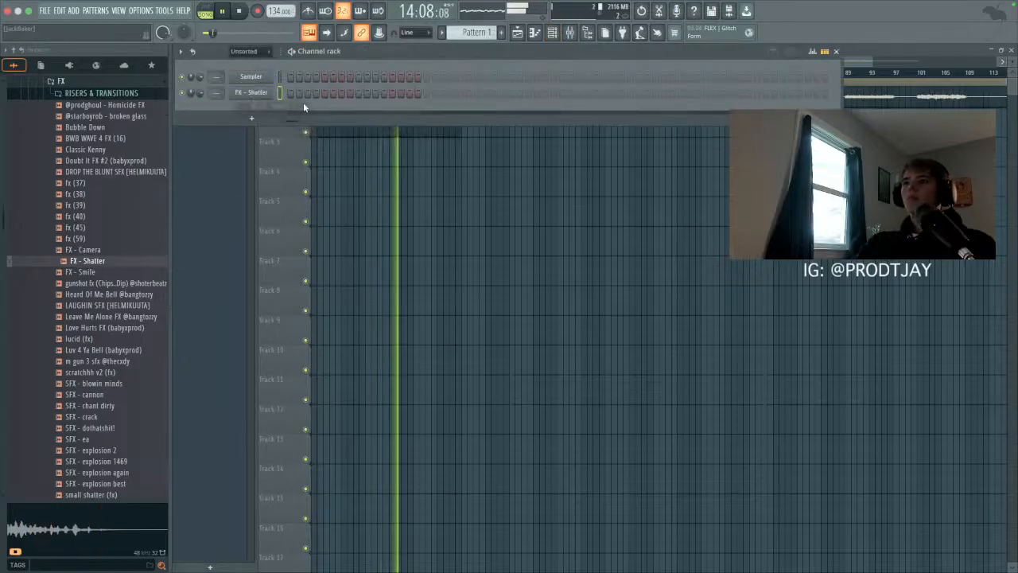
pyautogui.click(244, 95)
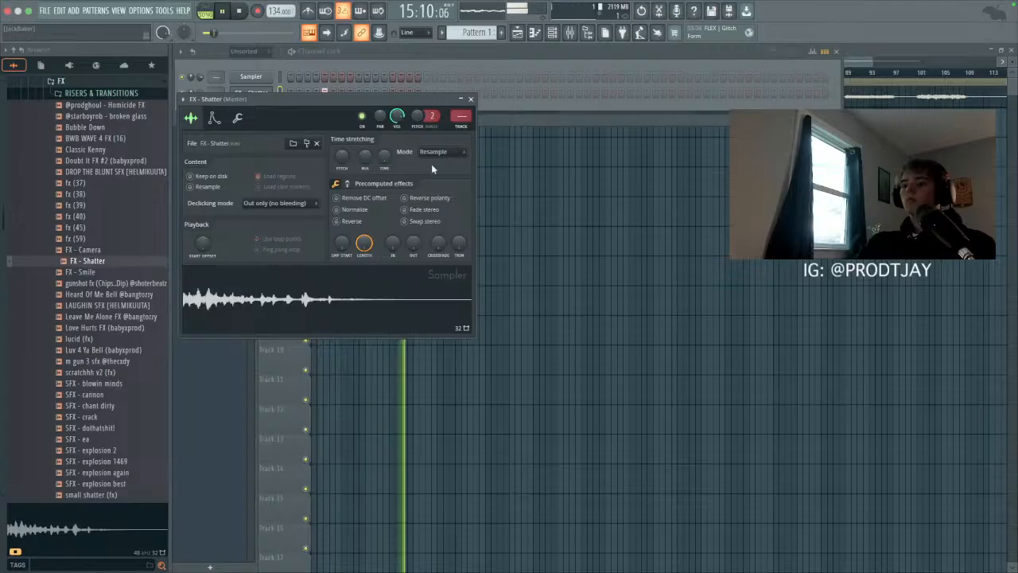
pyautogui.click(471, 100)
# Step: Load the pinkgrillz88 - plugg clap sample from the TJAY STASH 2025 CLAPS folder into the Sampler channel
pyautogui.scroll(3, 91, 208)
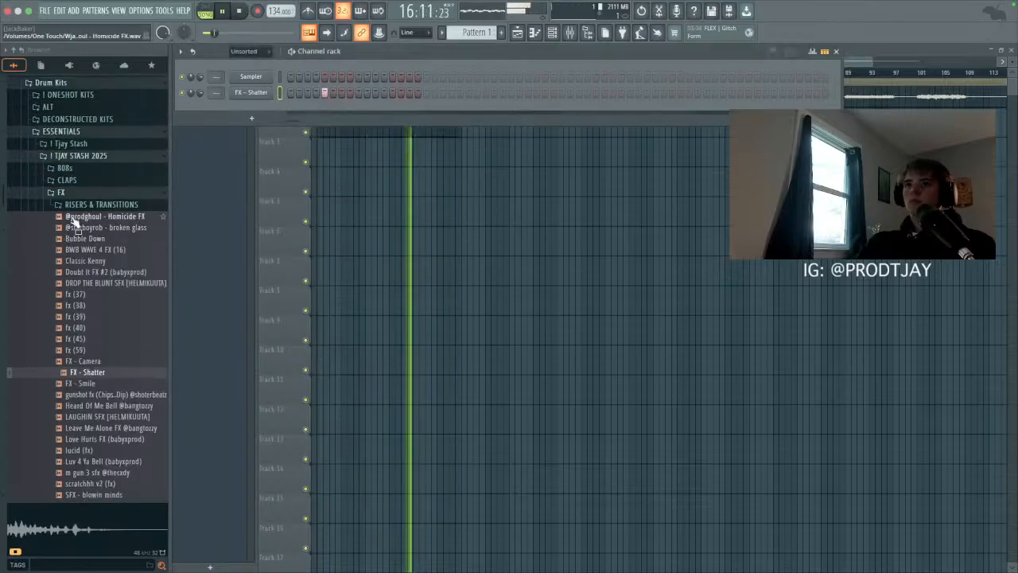
pyautogui.click(69, 194)
pyautogui.click(68, 179)
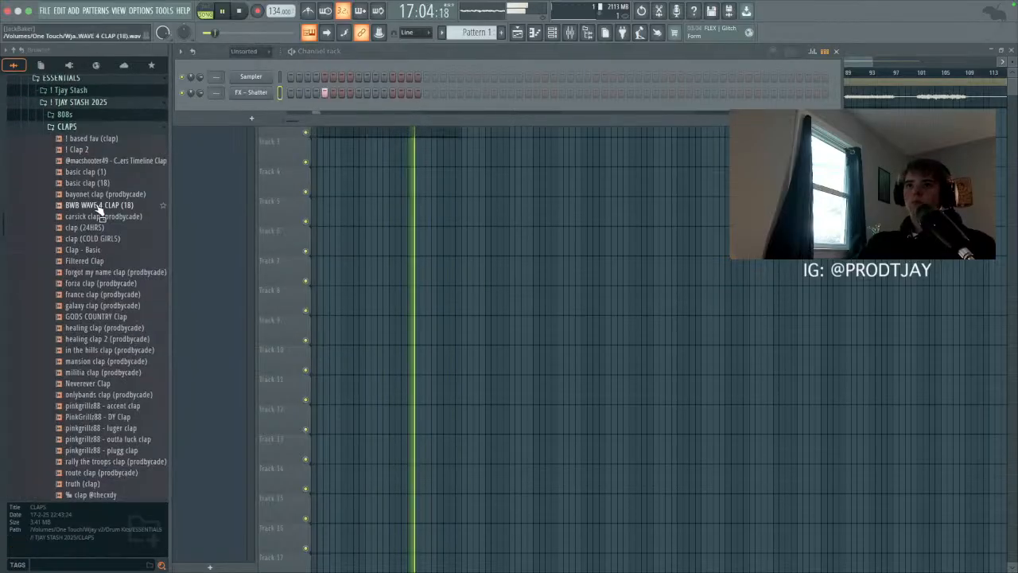
pyautogui.scroll(-5, 111, 302)
pyautogui.click(121, 295)
pyautogui.moveTo(121, 295); pyautogui.dragTo(250, 77)
# Step: Place a C5 clap note on beat 3 of bar 1, adjust its velocity and repeat it every bar through bar 8
pyautogui.click(537, 34)
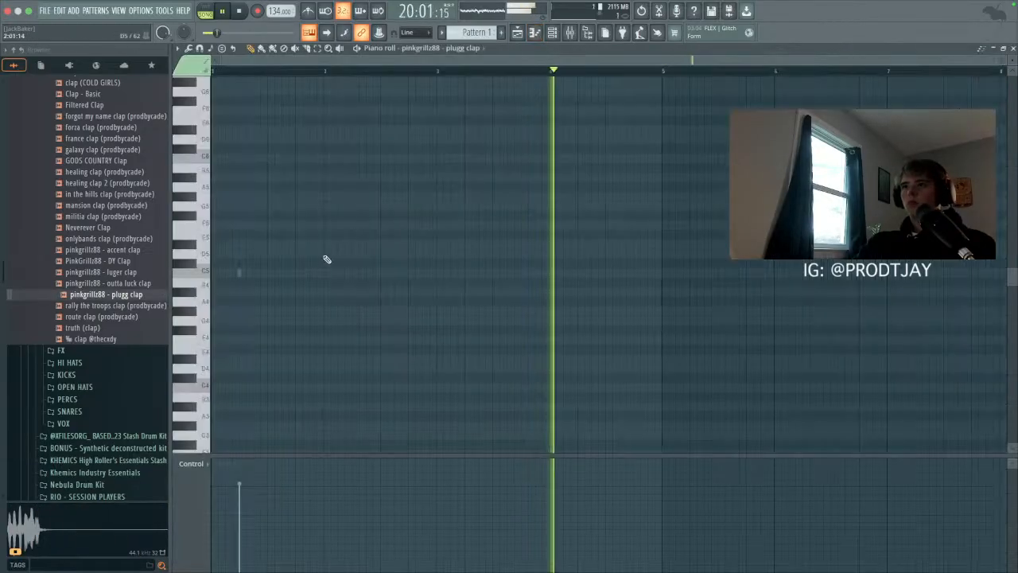
pyautogui.click(272, 273)
pyautogui.click(278, 510)
pyautogui.moveTo(279, 509); pyautogui.dragTo(270, 483)
pyautogui.hotkey('ctrl', 'a')
pyautogui.hotkey('ctrl', 'b')
pyautogui.hotkey('ctrl', 'b')
pyautogui.hotkey('ctrl', 'b')
pyautogui.hotkey('ctrl', 'b')
pyautogui.hotkey('ctrl', 'b')
pyautogui.hotkey('ctrl', 'b')
pyautogui.hotkey('ctrl', 'b')
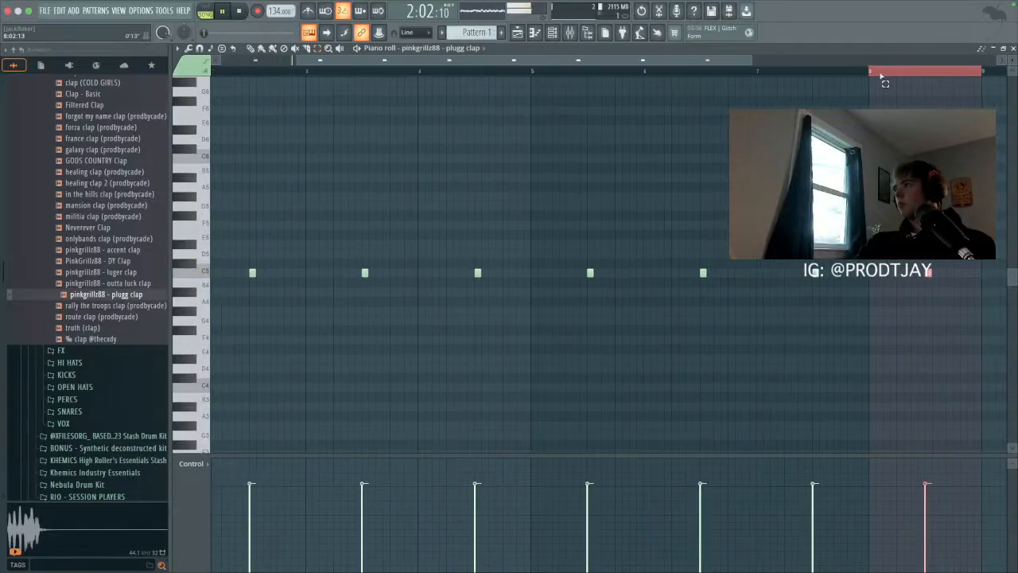
pyautogui.keyDown('ctrl'); pyautogui.click(891, 81); pyautogui.keyUp('ctrl')
pyautogui.click(552, 33)
pyautogui.click(69, 362)
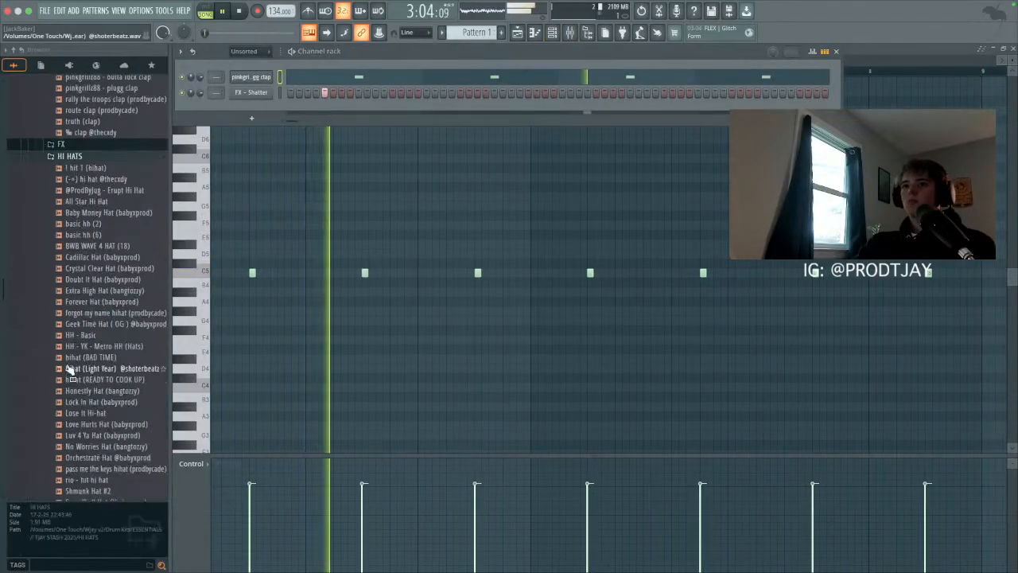
pyautogui.click(109, 361)
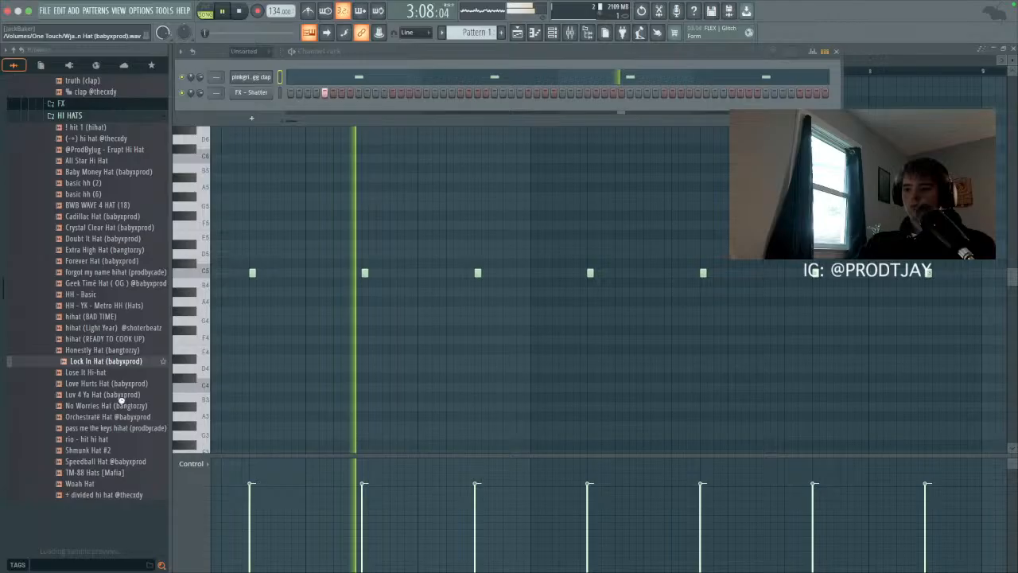
pyautogui.click(109, 405)
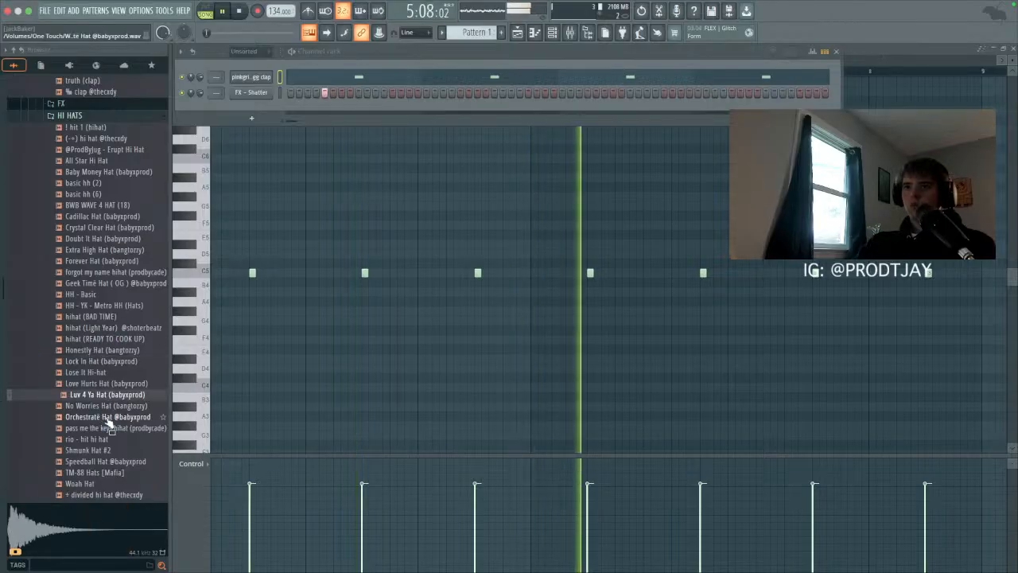
pyautogui.moveTo(109, 416); pyautogui.dragTo(231, 159)
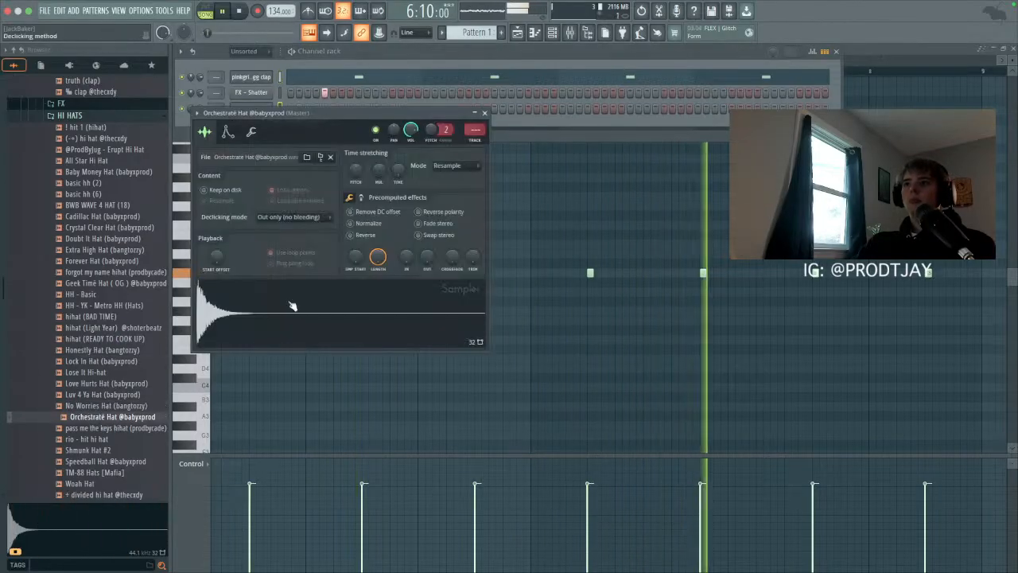
# Step: Program the first C5 hi-hat notes in bar 1 of the Orchestrate Hat piano roll while checking them in playback
pyautogui.click(534, 32)
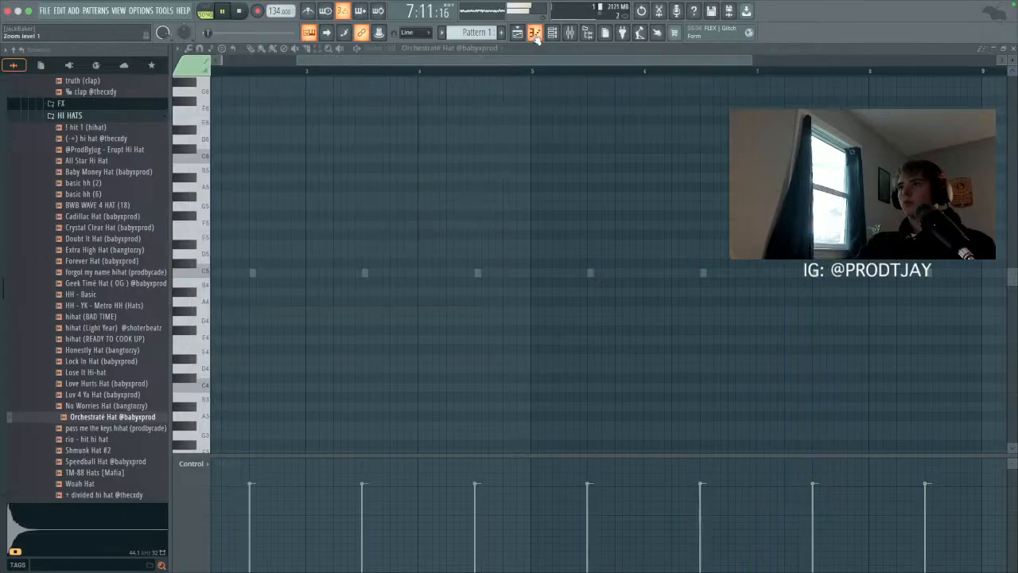
pyautogui.moveTo(453, 64); pyautogui.dragTo(251, 60)
pyautogui.moveTo(233, 276)
pyautogui.mouseDown()
pyautogui.moveTo(220, 276)
pyautogui.moveTo(245, 274)
pyautogui.moveTo(225, 276)
pyautogui.mouseUp()
pyautogui.press('space')
pyautogui.press('space')
pyautogui.click(243, 273)
pyautogui.press('space')
pyautogui.press('space')
pyautogui.press('space')
pyautogui.press('space')
pyautogui.click(302, 274)
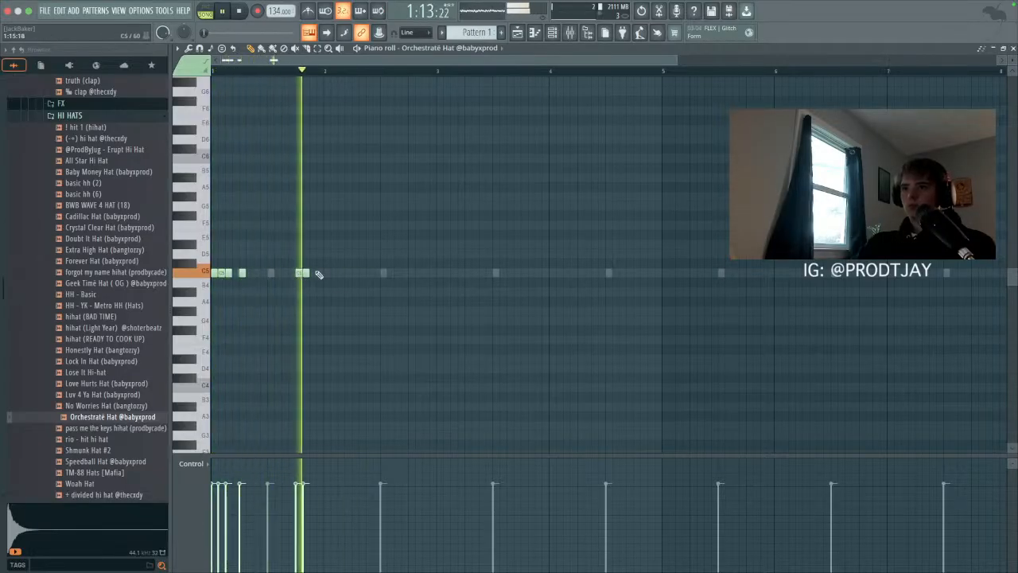
# Step: Add further C5 hi-hat notes to make a two-bar rhythm and repeat it through bar 8
pyautogui.hotkey('ctrl', 'b')
pyautogui.click(382, 273)
pyautogui.click(396, 273)
pyautogui.click(389, 271)
pyautogui.click(368, 273)
pyautogui.hotkey('ctrl', 'b')
pyautogui.click(403, 317)
pyautogui.rightClick(403, 317)
pyautogui.hotkey('ctrl', 'b')
pyautogui.click(471, 339)
pyautogui.hotkey('ctrl', 'z')
pyautogui.click(471, 338)
# Step: Preview samples in the ! Tjay Stash 808s folder and add pinkgrillz88 - pluggnb 808 as a new channel
pyautogui.click(551, 34)
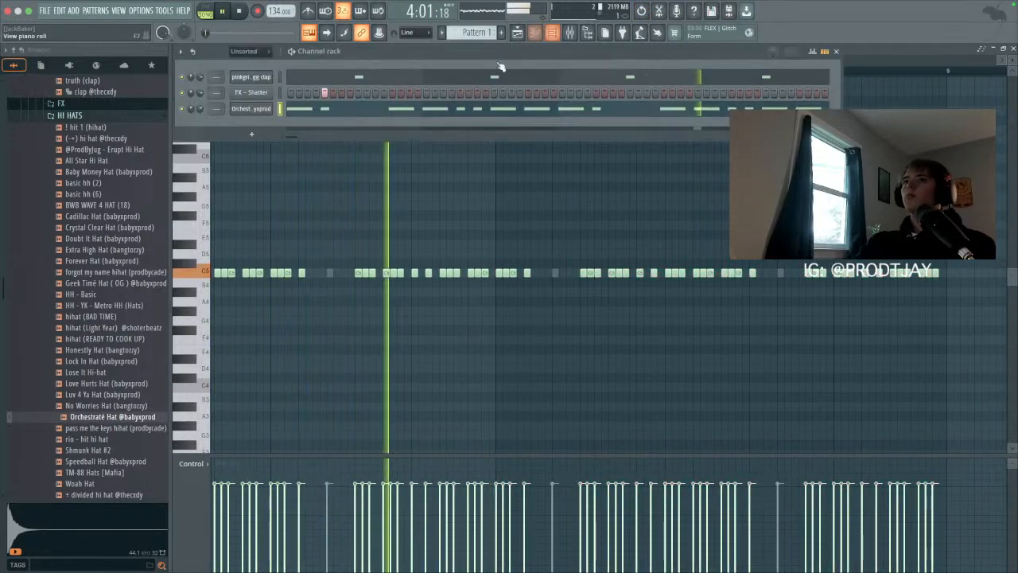
pyautogui.scroll(15, 102, 223)
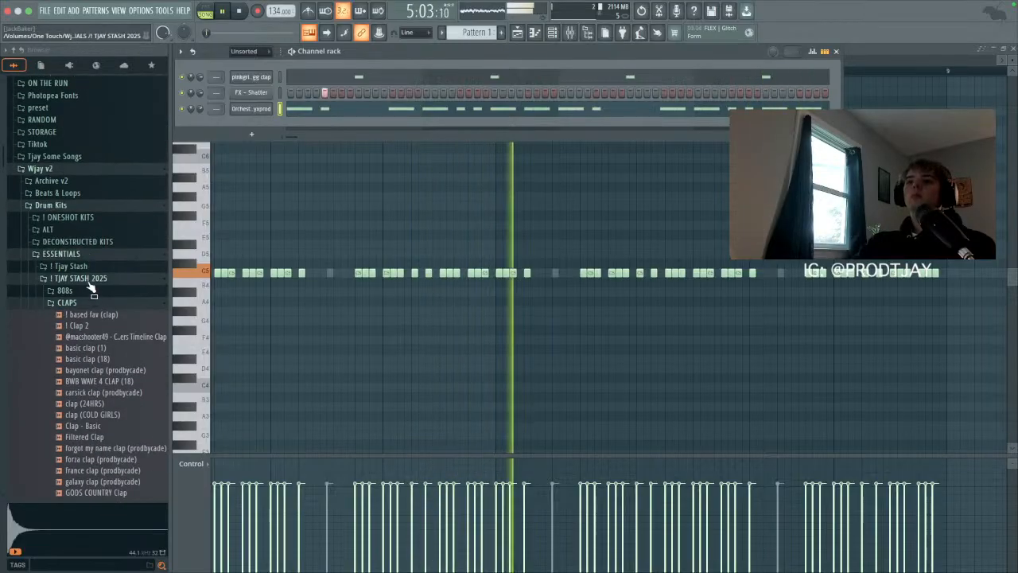
pyautogui.click(87, 280)
pyautogui.click(88, 268)
pyautogui.click(88, 277)
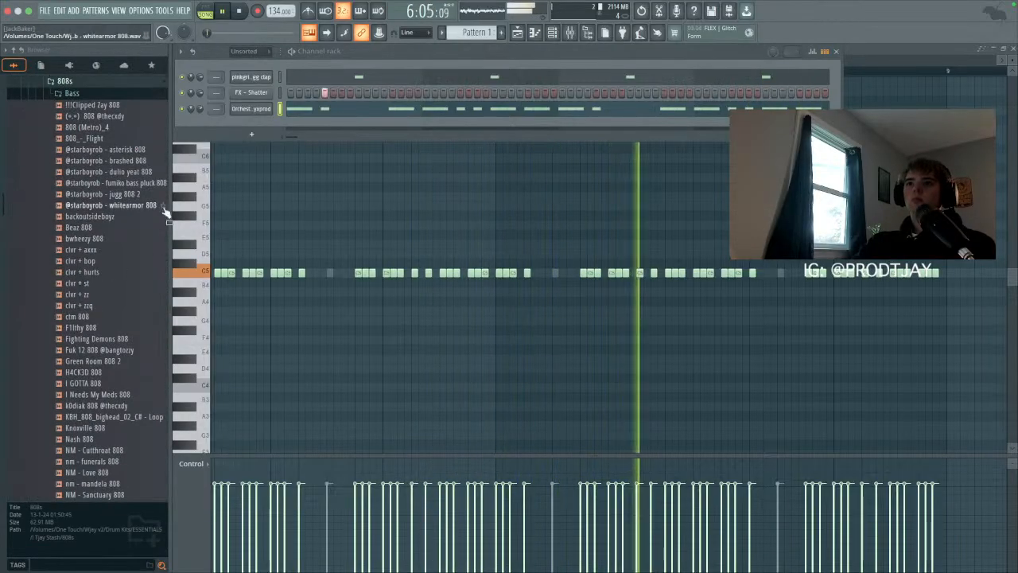
pyautogui.click(141, 205)
pyautogui.scroll(-5, 127, 302)
pyautogui.click(126, 307)
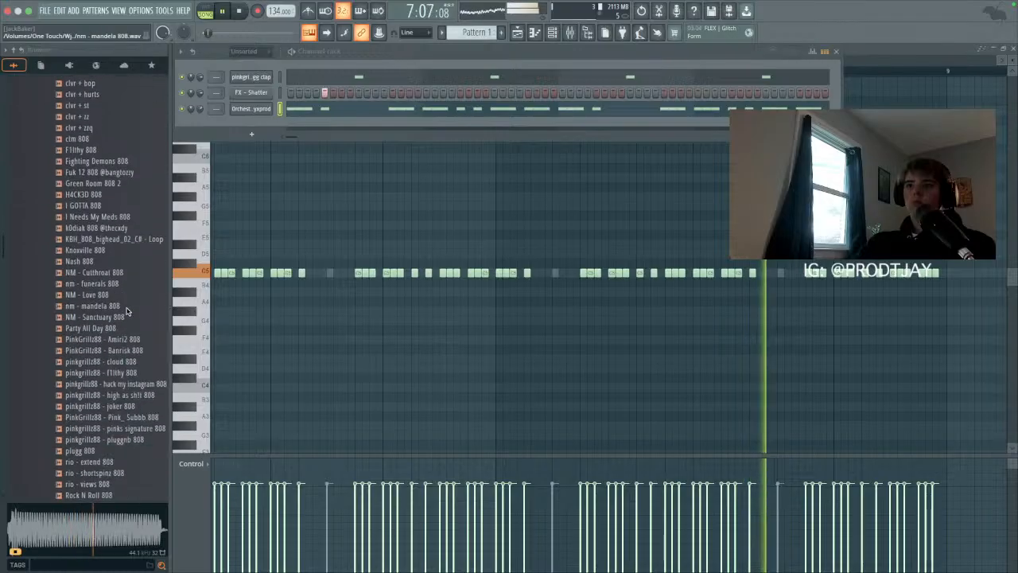
pyautogui.scroll(-4, 125, 309)
pyautogui.click(112, 306)
pyautogui.moveTo(111, 305); pyautogui.dragTo(256, 128)
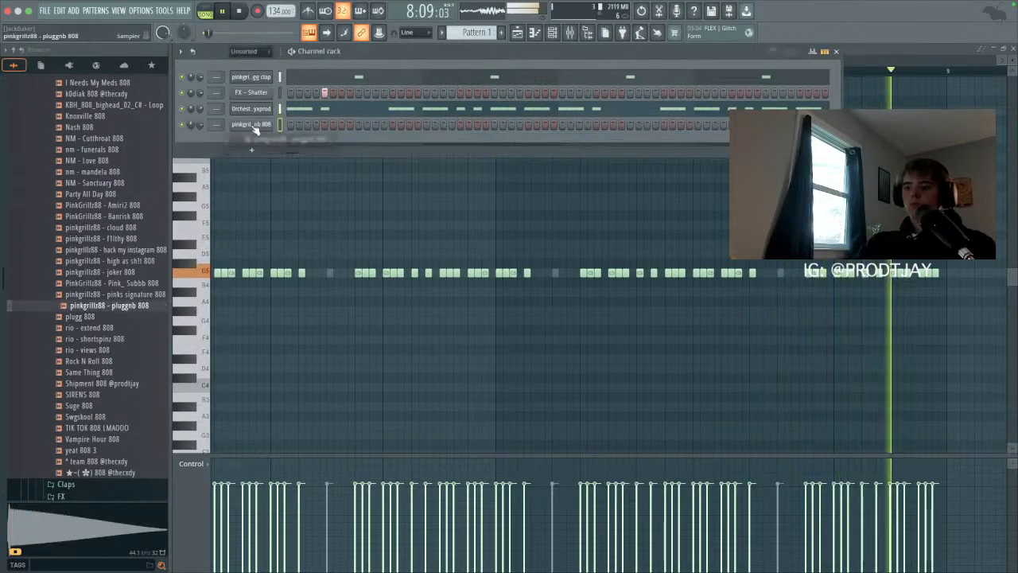
# Step: Adjust the decay and sustain of the pluggnb 808 channel's volume envelope
pyautogui.click(251, 124)
pyautogui.click(243, 145)
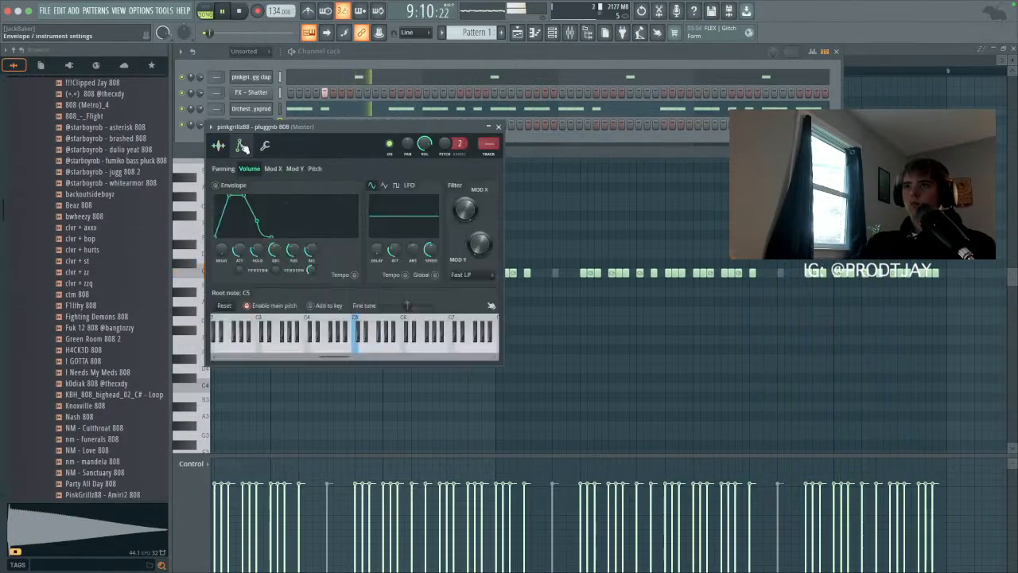
pyautogui.moveTo(276, 250); pyautogui.dragTo(275, 270)
pyautogui.moveTo(294, 250); pyautogui.dragTo(310, 274)
pyautogui.click(220, 146)
# Step: Place a one-bar note in bar 1 of the pluggnb 808 piano roll and tune it down to G#5 against playback
pyautogui.click(534, 31)
pyautogui.moveTo(469, 63); pyautogui.dragTo(334, 59)
pyautogui.press('space')
pyautogui.hotkey('ctrl', 'l')
pyautogui.press('space')
pyautogui.press('space')
pyautogui.hotkey('shift', 'Down')
pyautogui.hotkey('shift', 'Down')
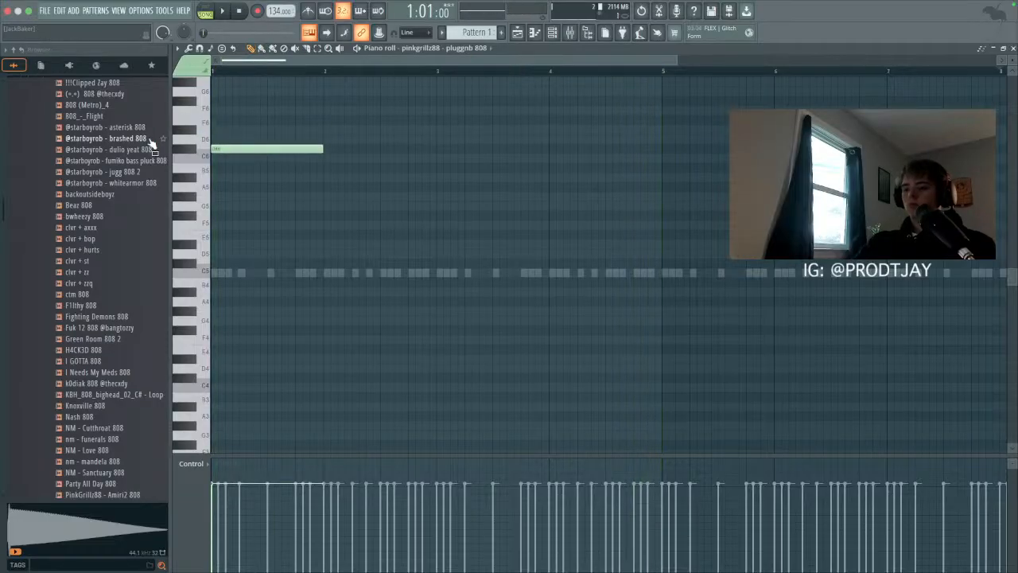
pyautogui.hotkey('shift', 'Down')
pyautogui.hotkey('shift', 'Down')
pyautogui.press('space')
pyautogui.press('space')
pyautogui.press('space')
# Step: Build a four-bar 808 line with G#5 notes in bars 1–2 and A5 notes in bars 3–4, slicing the first A5 note
pyautogui.click(338, 197)
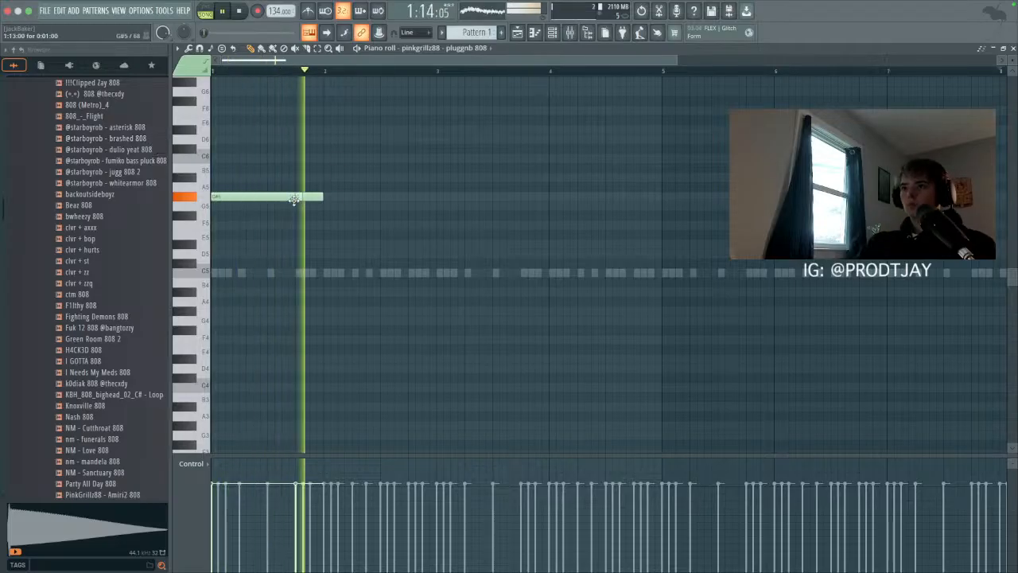
pyautogui.click(355, 196)
pyautogui.hotkey('ctrl', 'l')
pyautogui.hotkey('ctrl', 'b')
pyautogui.hotkey('shift', 'Up')
pyautogui.click(307, 48)
pyautogui.moveTo(480, 179); pyautogui.dragTo(480, 208)
# Step: Repeat the four-bar 808 line through bar 8 and raise the notes to full velocity
pyautogui.hotkey('ctrl', 'a')
pyautogui.hotkey('ctrl', 'b')
pyautogui.hotkey('ctrl', 'd')
pyautogui.hotkey('alt', 'x')
pyautogui.click(536, 350)
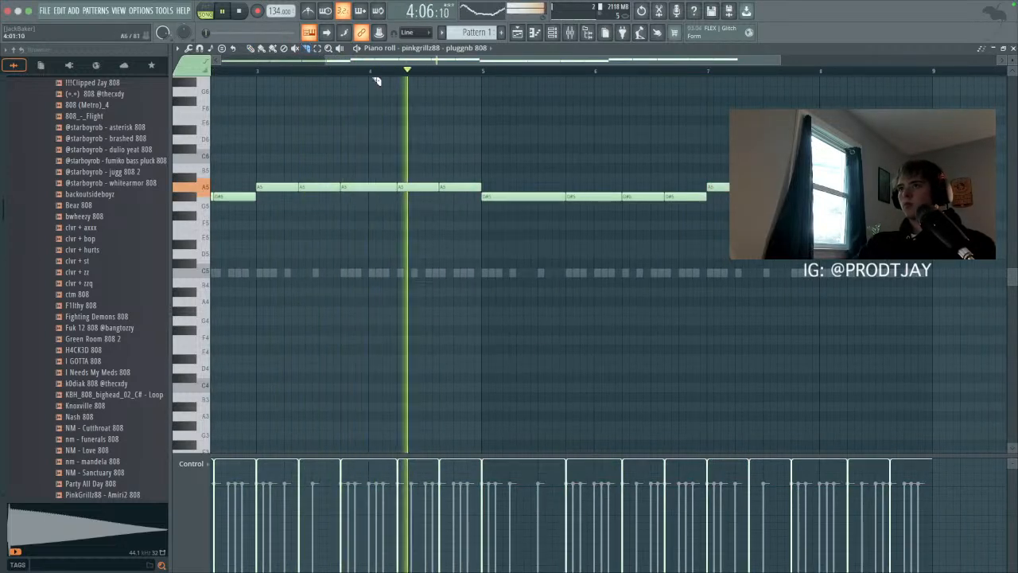
# Step: Raise the last 808 notes of bars 4 and 8 to C6 during playback
pyautogui.press('space')
pyautogui.hotkey('shift', 'Up')
pyautogui.hotkey('shift', 'Up')
pyautogui.hotkey('shift', 'Up')
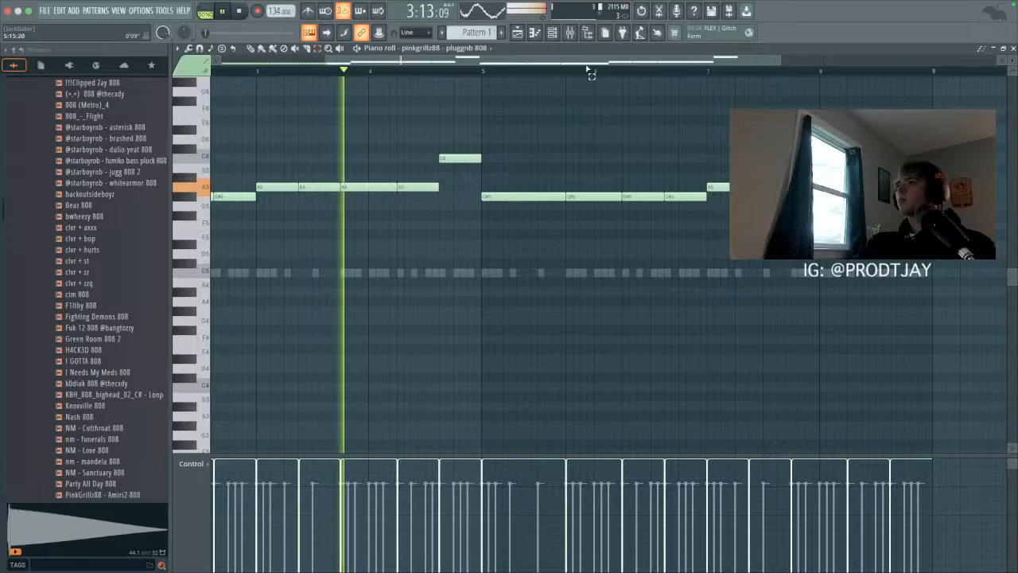
# Step: Try the bar 4 end note and the whole 808 line in lower and higher octaves during playback
pyautogui.moveTo(464, 176); pyautogui.dragTo(459, 139)
pyautogui.hscroll(1, 459, 138)
pyautogui.hotkey('ctrl', 'Down')
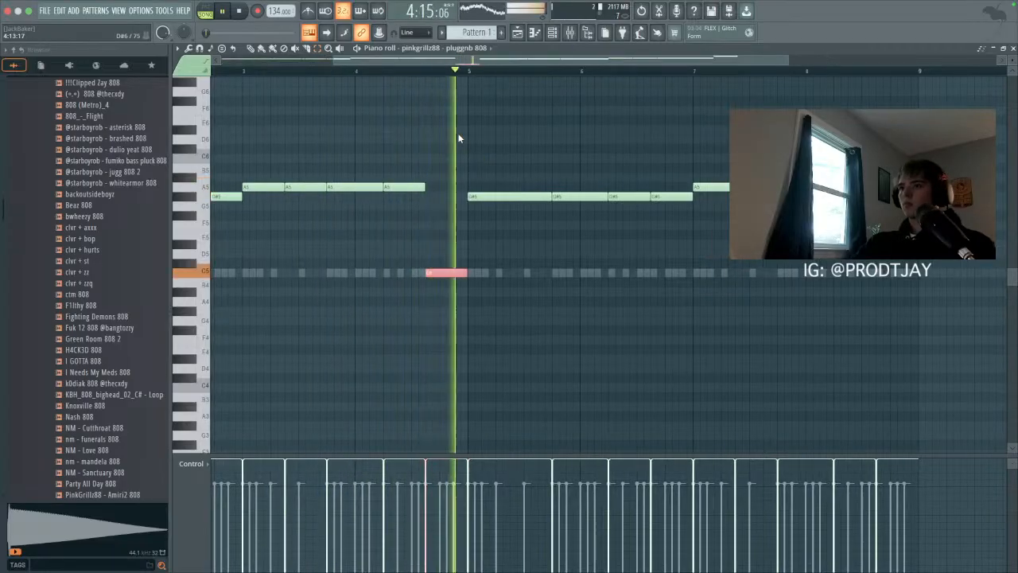
pyautogui.hotkey('ctrl', 'Up')
pyautogui.click(460, 138)
pyautogui.hotkey('ctrl', 'Down')
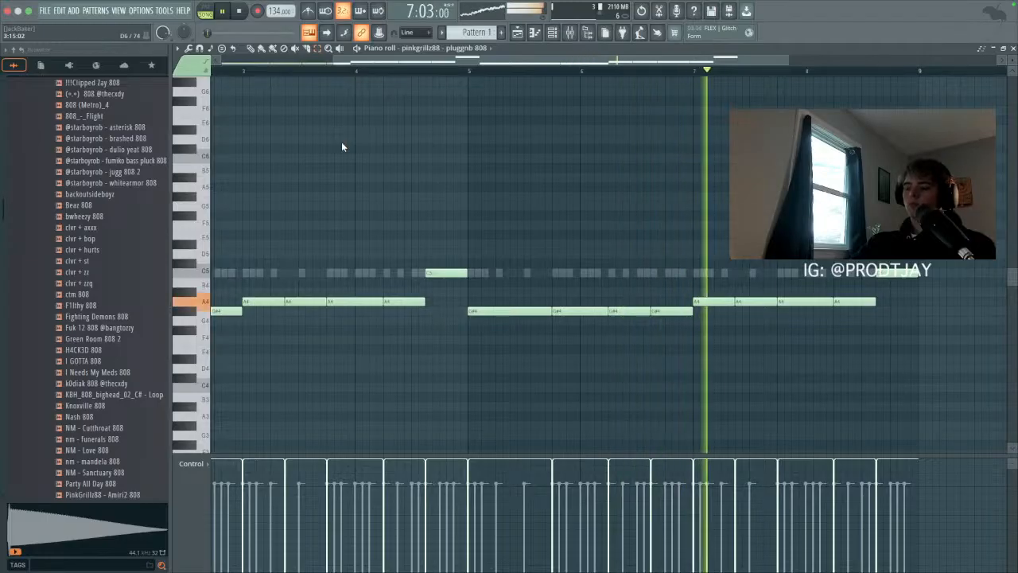
pyautogui.hotkey('ctrl', 'Up')
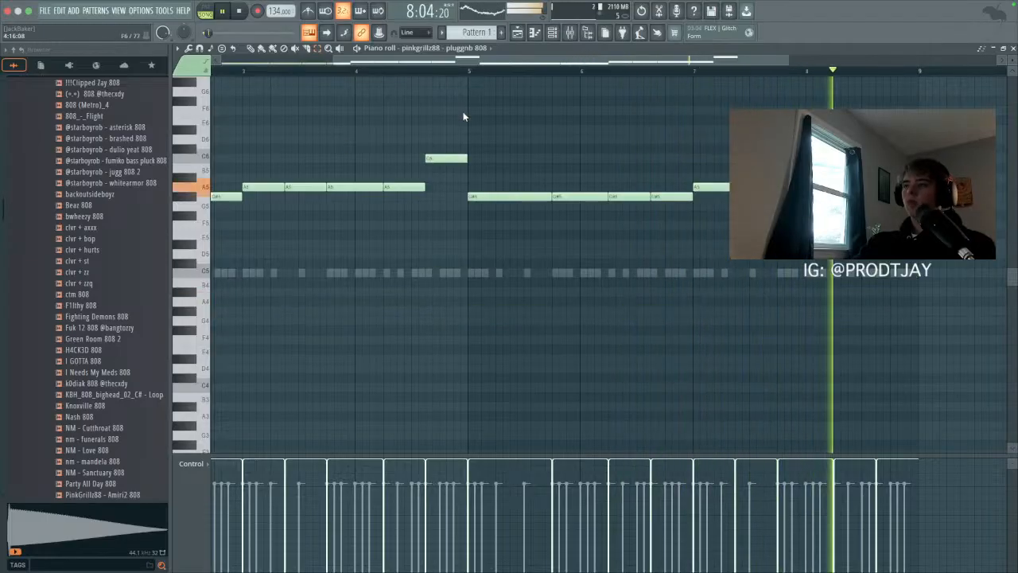
pyautogui.press('F9')
pyautogui.scroll(2, 119, 171)
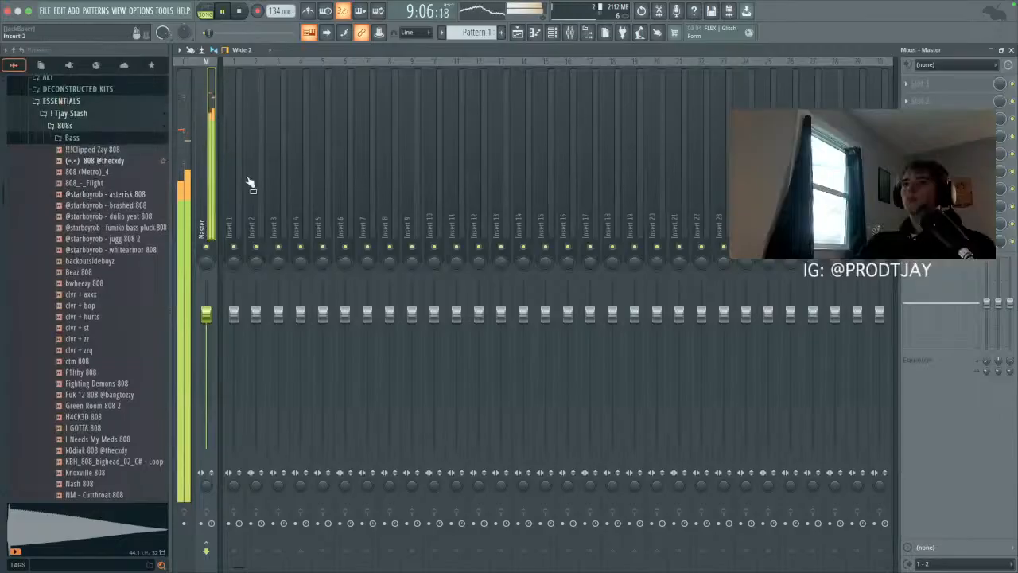
pyautogui.click(517, 32)
pyautogui.hotkey('ctrl', 'Up')
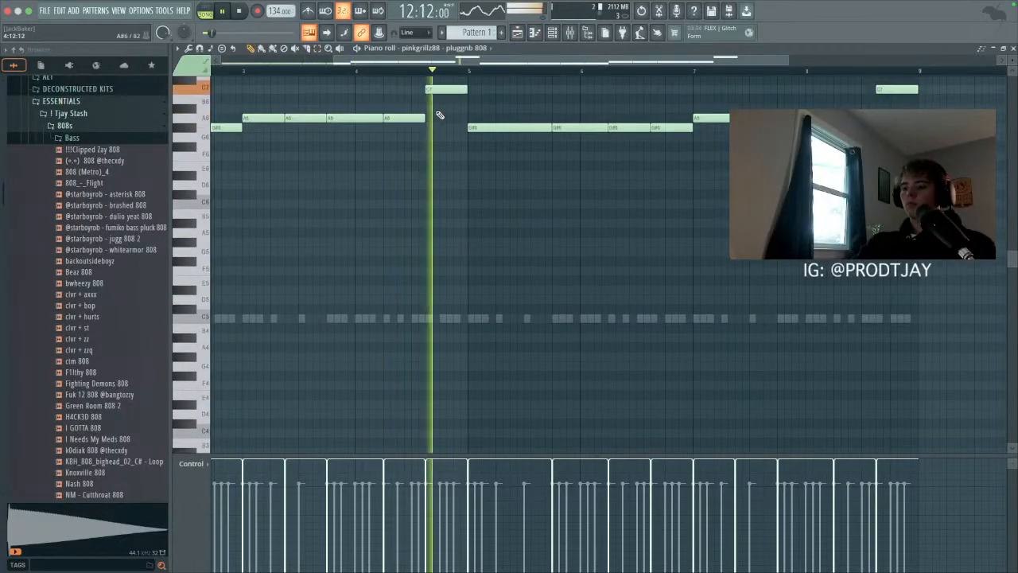
# Step: Lower the last 808 note of bar 4 by a semitone to B and return the whole line to the G#5 octave
pyautogui.moveTo(432, 89); pyautogui.dragTo(437, 98)
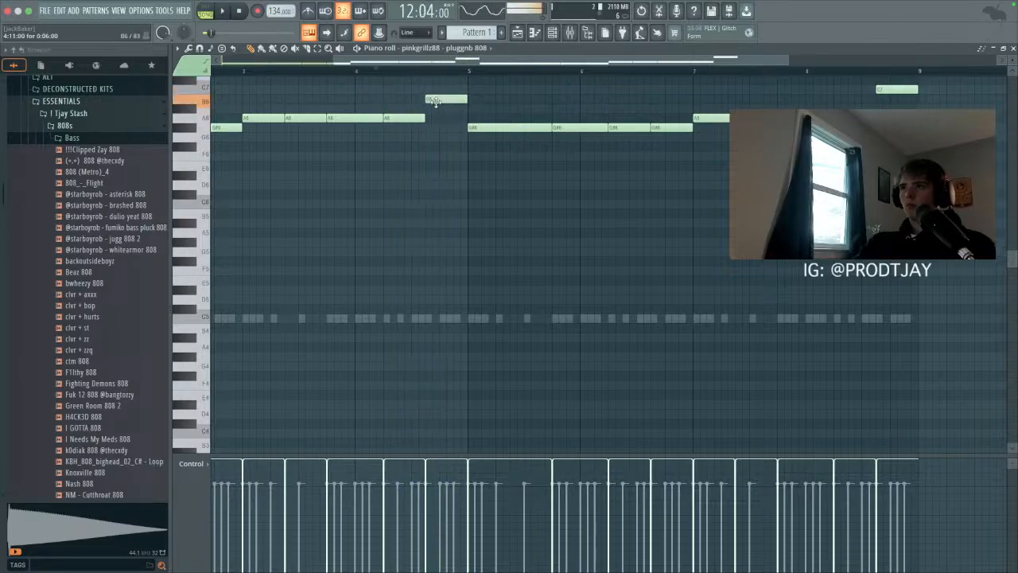
pyautogui.hotkey('ctrl', 'Down')
pyautogui.hotkey('ctrl', 'Down')
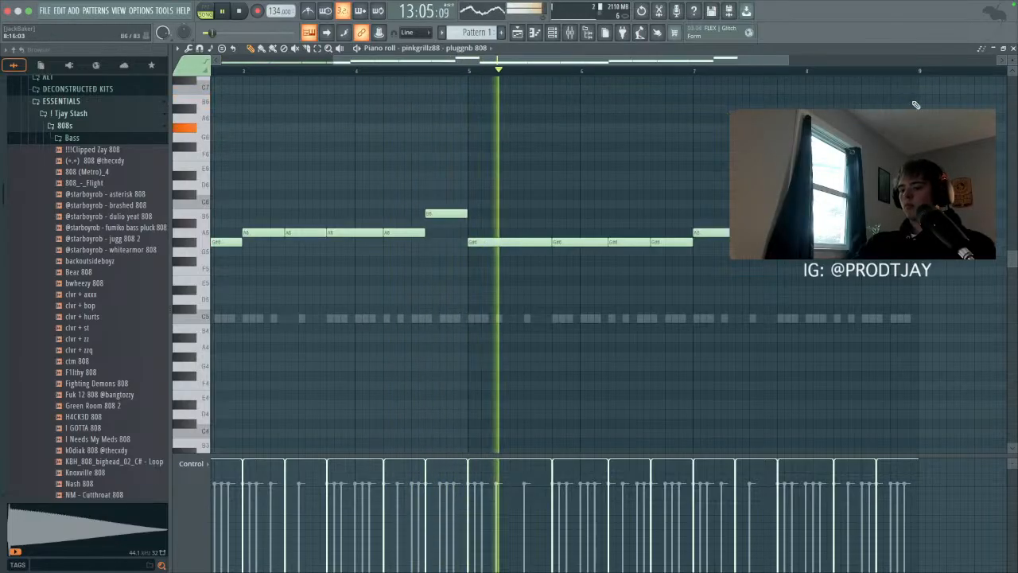
pyautogui.hotkey('ctrl', 'Up')
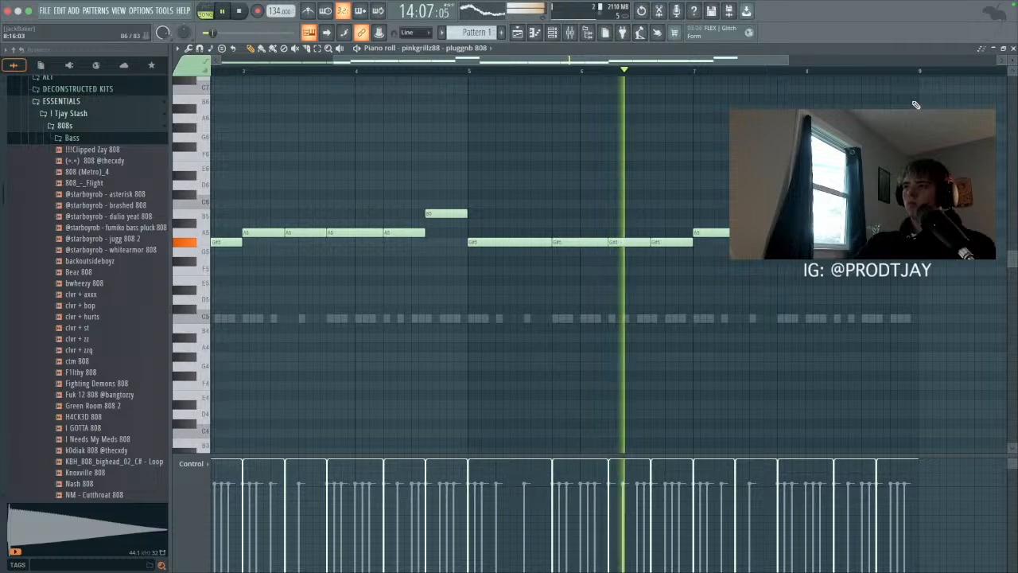
# Step: Drop the last G#5 808 note of bar 6 by an octave to G#4
pyautogui.keyDown('ctrl'); pyautogui.click(676, 243); pyautogui.keyUp('ctrl')
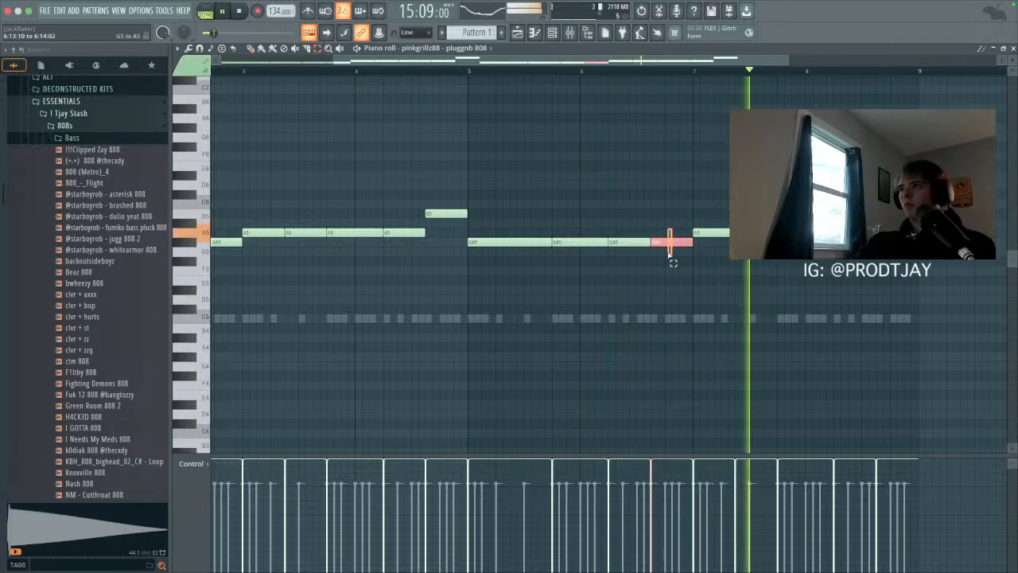
pyautogui.hotkey('ctrl', 'Down')
pyautogui.keyDown('ctrl'); pyautogui.click(594, 232); pyautogui.keyUp('ctrl')
# Step: Slice off the end of the last 808 note in bar 2 and drop that short piece to G#4
pyautogui.moveTo(501, 61); pyautogui.dragTo(386, 73)
pyautogui.click(307, 49)
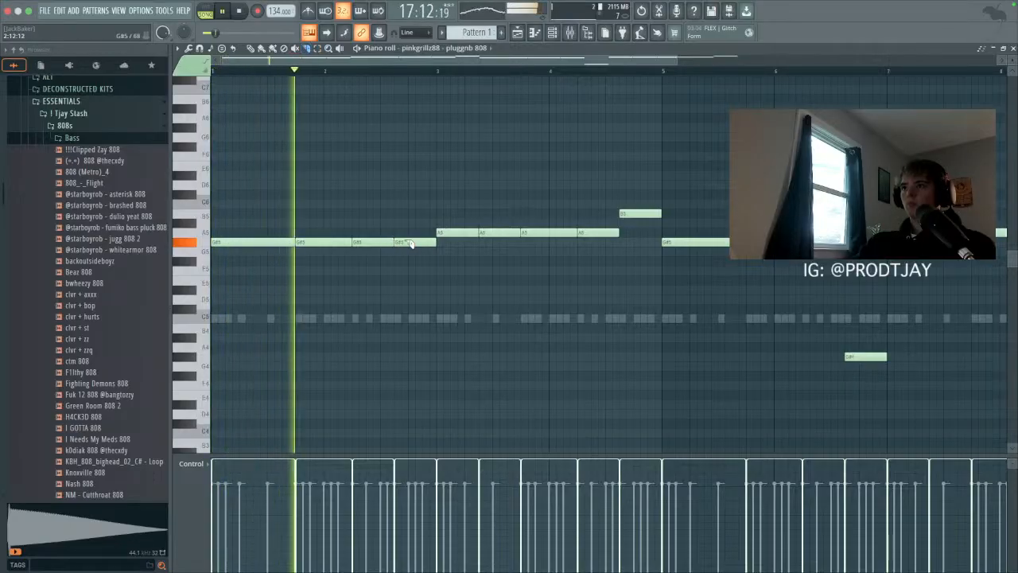
pyautogui.moveTo(421, 233); pyautogui.dragTo(422, 260)
pyautogui.hotkey('ctrl', 'Down')
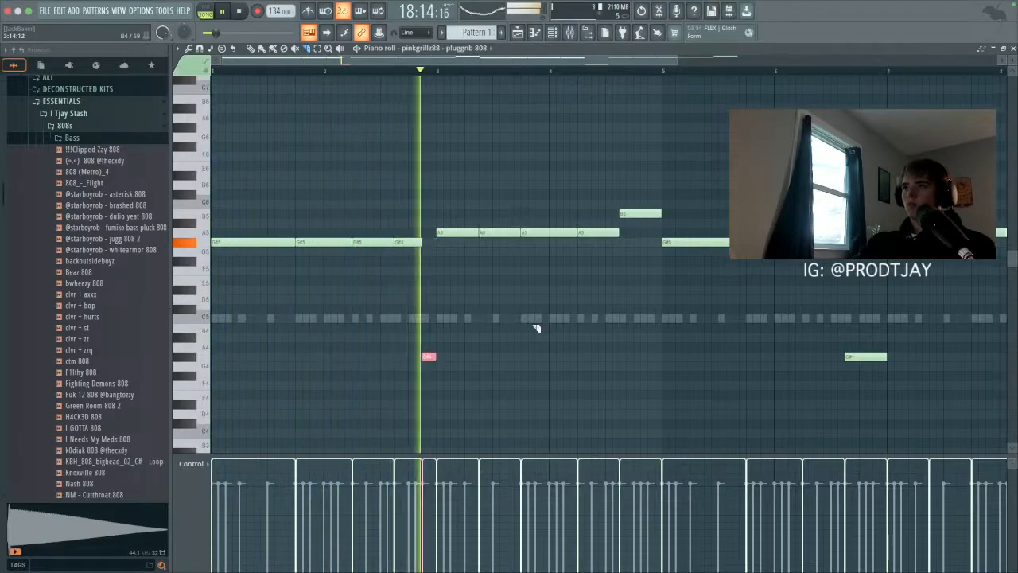
# Step: Load the ! Main master mixer preset from Khemics Industry Essentials onto the Master track
pyautogui.press('F9')
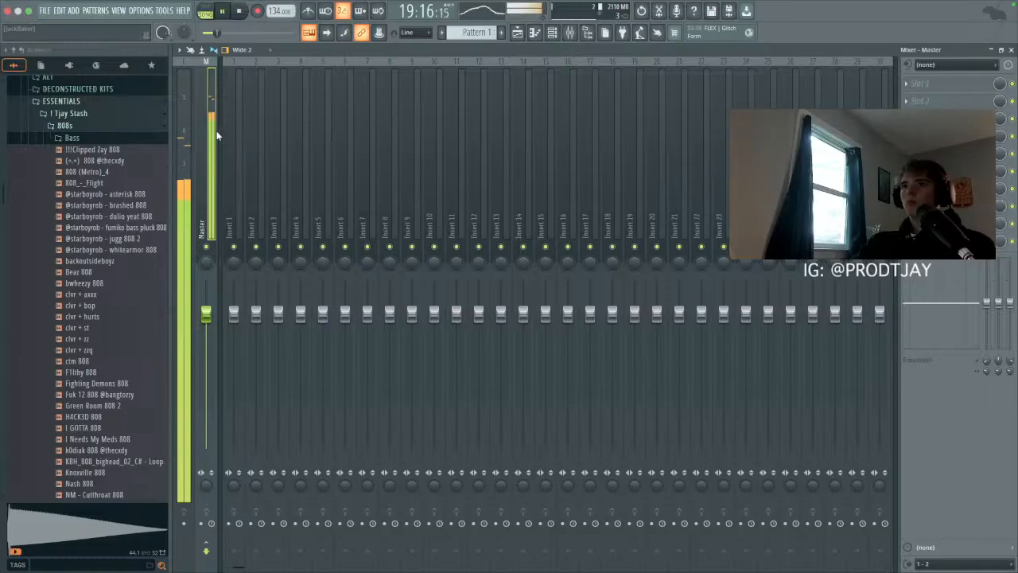
pyautogui.click(92, 126)
pyautogui.click(68, 113)
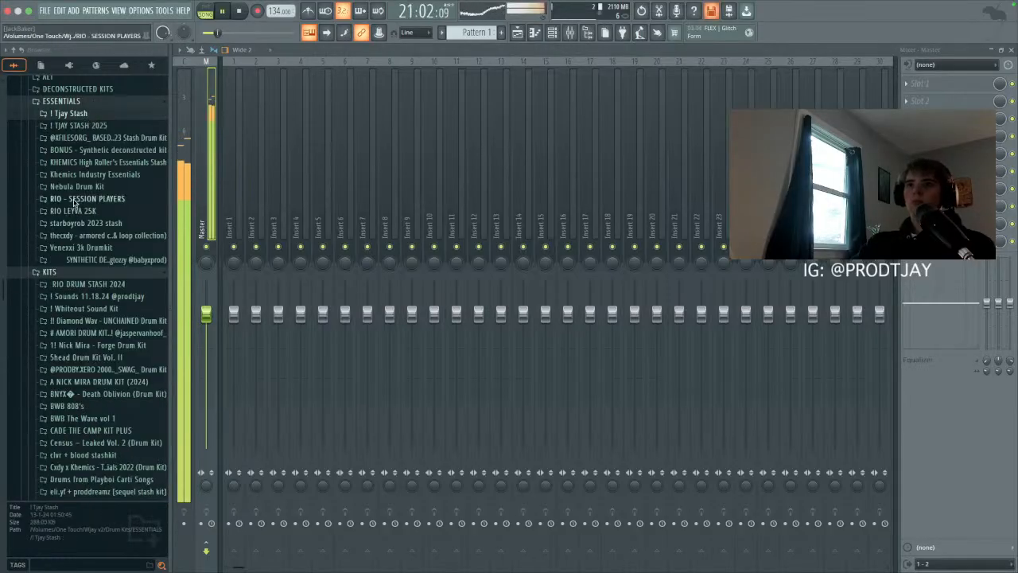
pyautogui.click(84, 175)
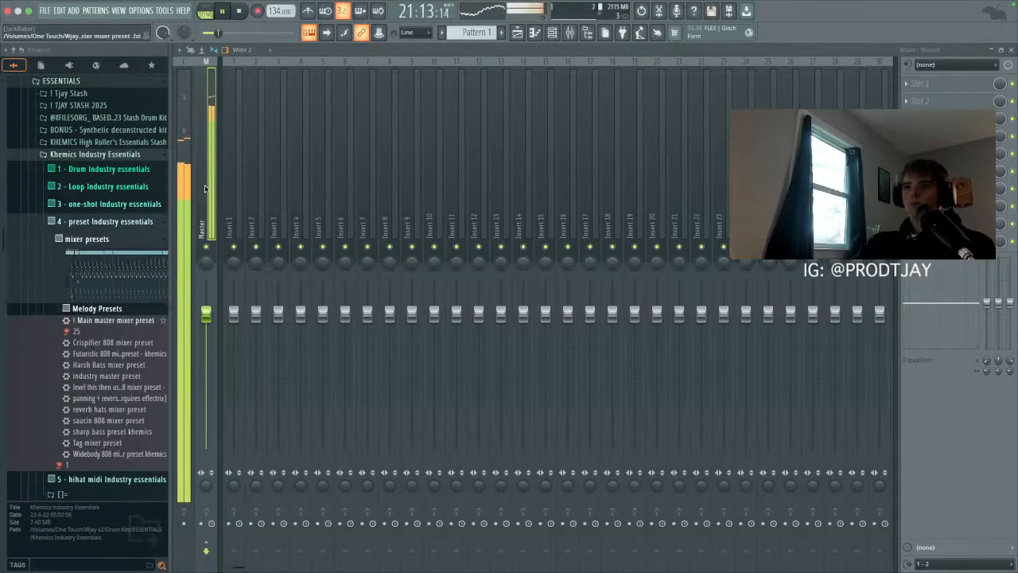
pyautogui.moveTo(91, 319); pyautogui.dragTo(86, 345)
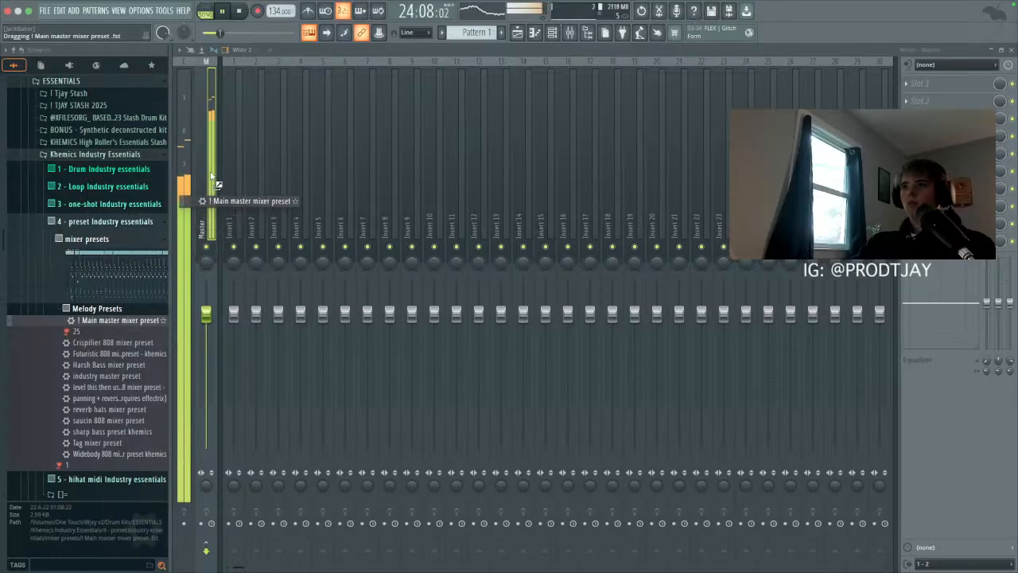
pyautogui.moveTo(210, 172); pyautogui.dragTo(208, 167)
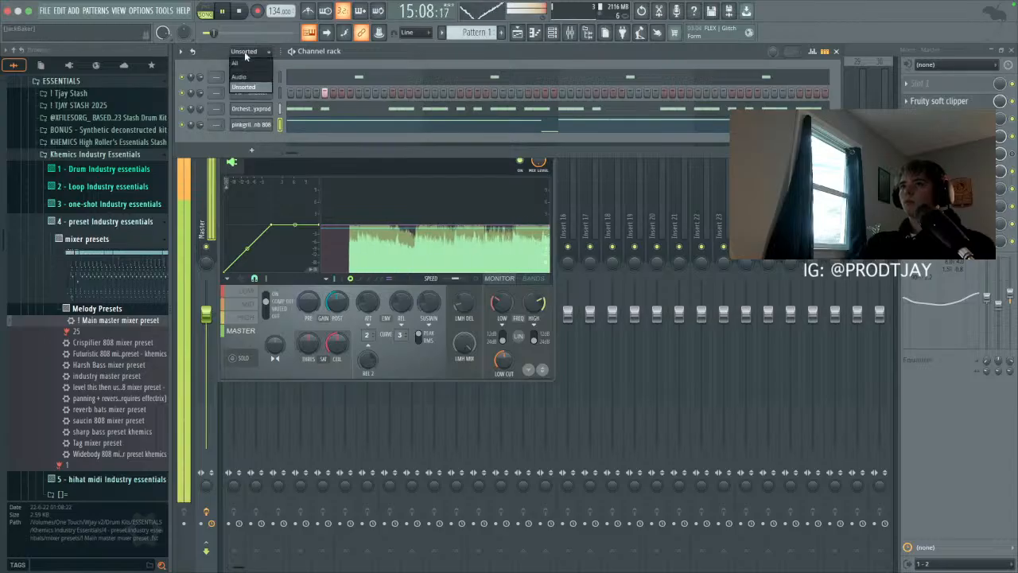
# Step: Show all channels, preview sounds in the RIO DRUM STASH 2024 Percs folder and add aura as a new channel
pyautogui.click(235, 62)
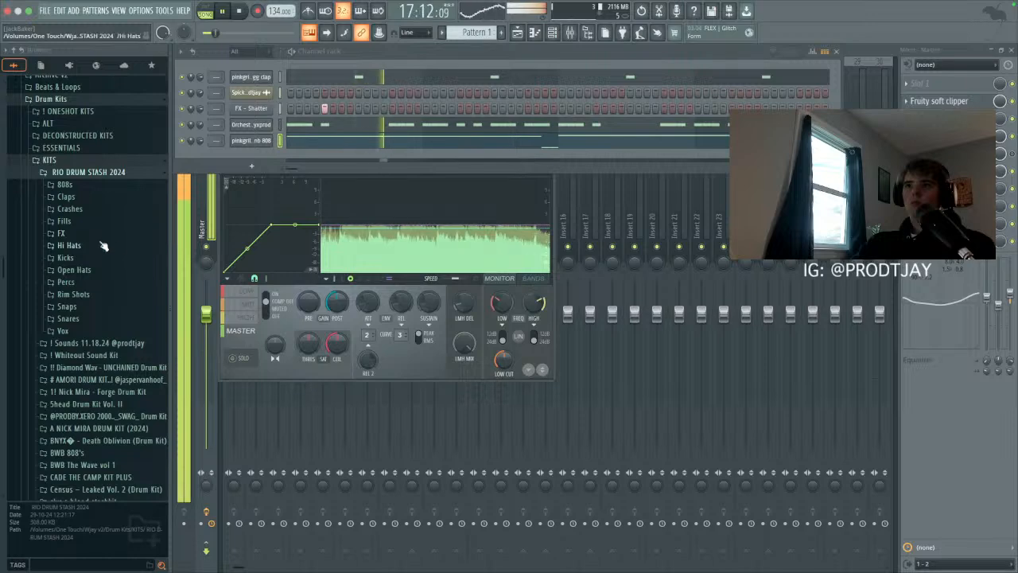
pyautogui.click(73, 284)
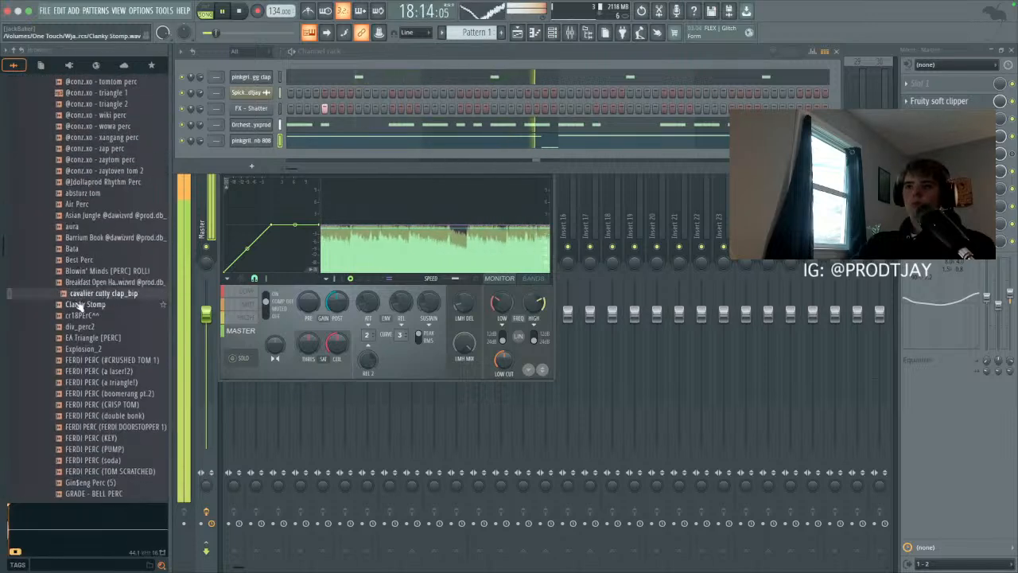
pyautogui.click(86, 316)
pyautogui.click(89, 295)
pyautogui.click(88, 272)
pyautogui.click(87, 283)
pyautogui.click(88, 261)
pyautogui.click(89, 272)
pyautogui.click(89, 228)
pyautogui.click(86, 237)
pyautogui.click(78, 228)
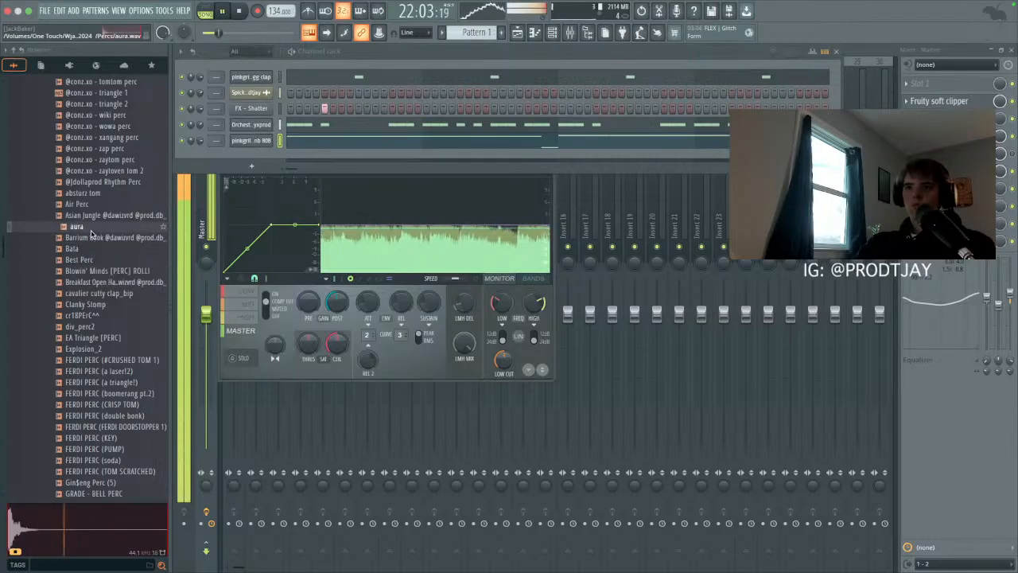
pyautogui.moveTo(252, 151); pyautogui.dragTo(254, 155)
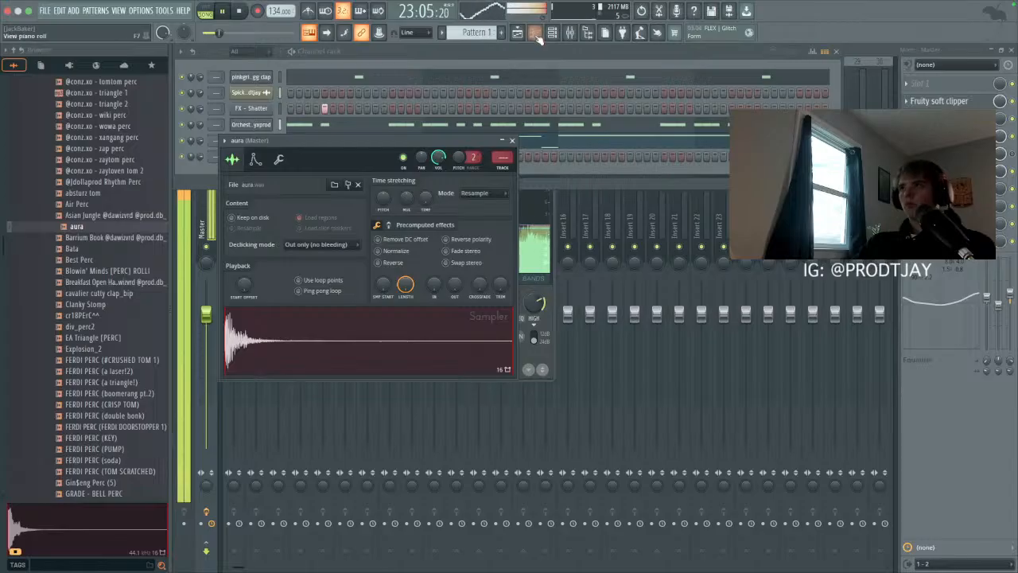
# Step: Place a short aura note on the third step of bar 2 and set its pitch to C5
pyautogui.click(535, 33)
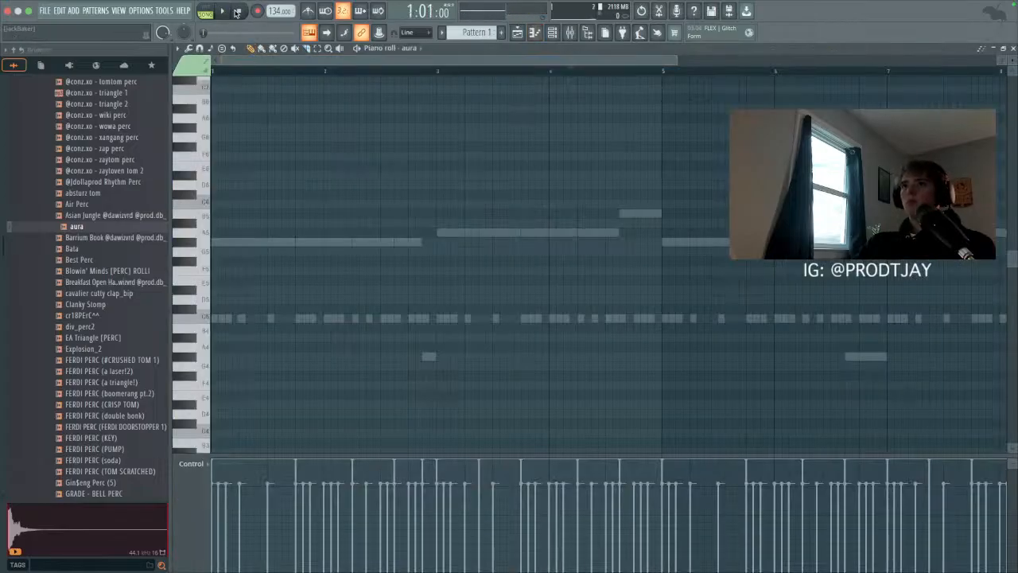
pyautogui.press('space')
pyautogui.click(340, 242)
pyautogui.moveTo(379, 242); pyautogui.dragTo(344, 243)
pyautogui.click(339, 481)
pyautogui.press('space')
pyautogui.press('space')
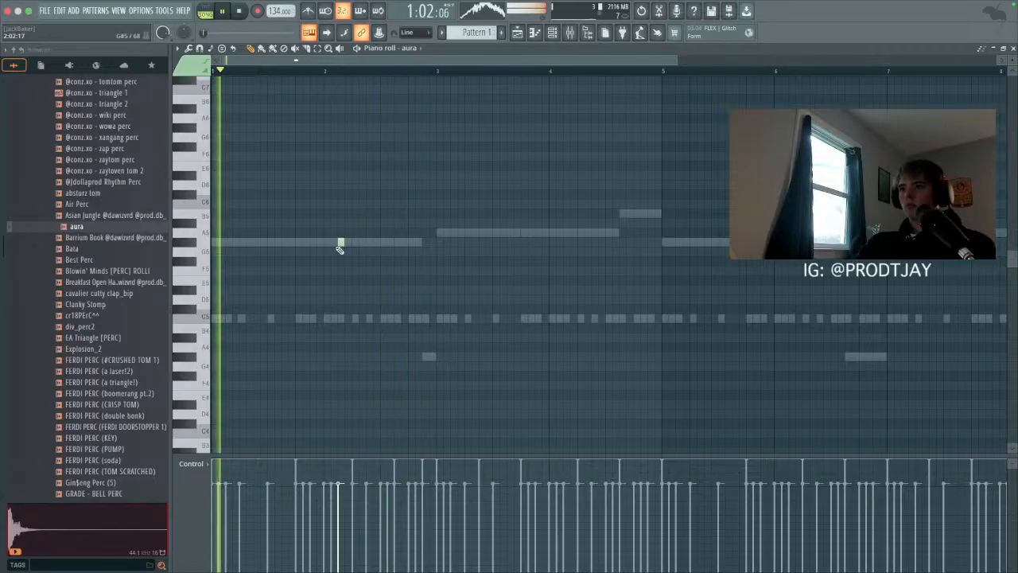
pyautogui.moveTo(333, 325); pyautogui.dragTo(341, 318)
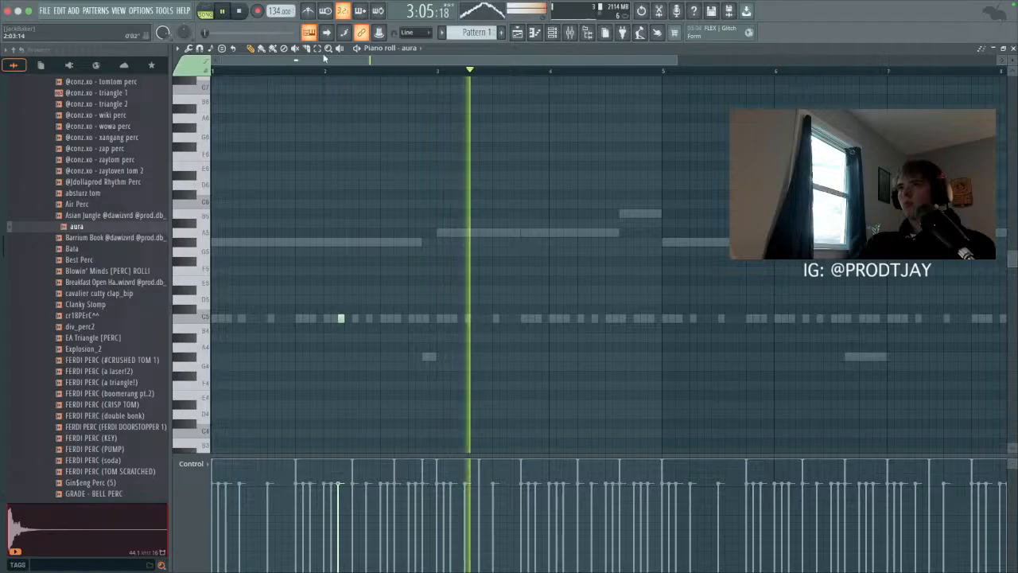
# Step: Duplicate the four-bar aura section so its note repeats in bar 6
pyautogui.moveTo(663, 70); pyautogui.dragTo(24, 191)
pyautogui.hotkey('ctrl', 'b')
pyautogui.hotkey('ctrl', 'd')
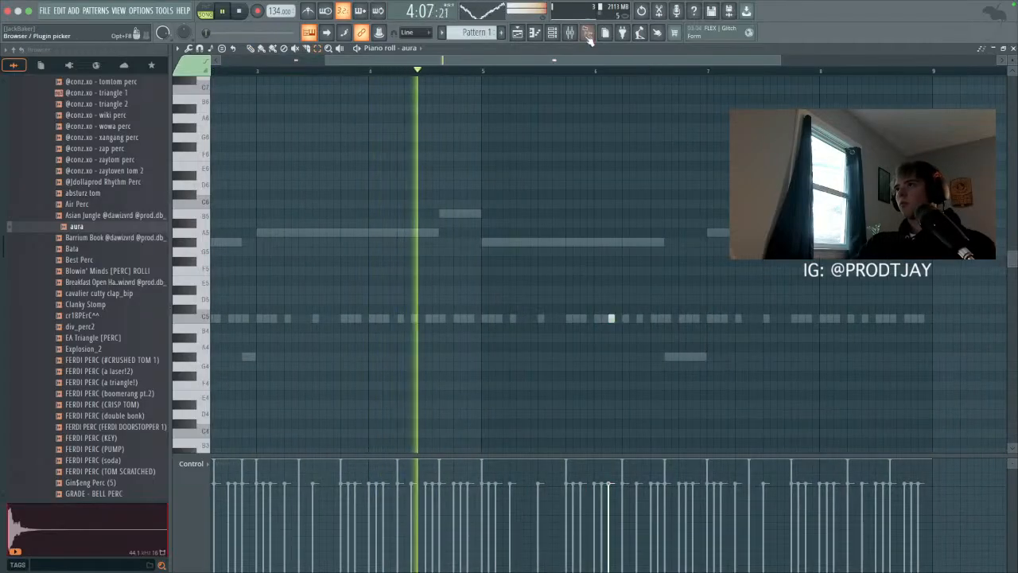
pyautogui.click(553, 33)
pyautogui.scroll(2, 120, 119)
pyautogui.click(107, 138)
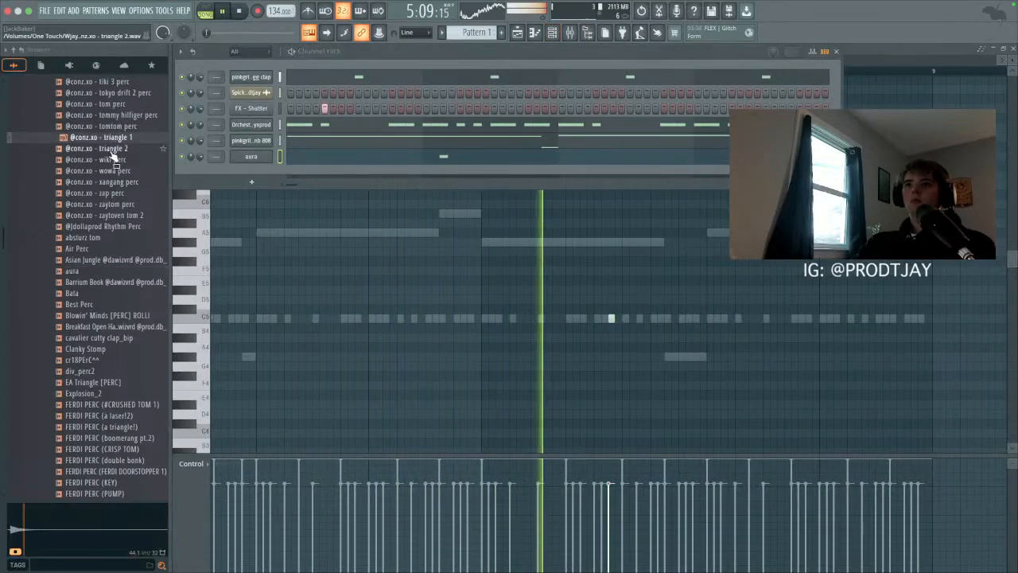
pyautogui.click(113, 138)
pyautogui.moveTo(114, 138); pyautogui.dragTo(254, 174)
pyautogui.click(267, 172)
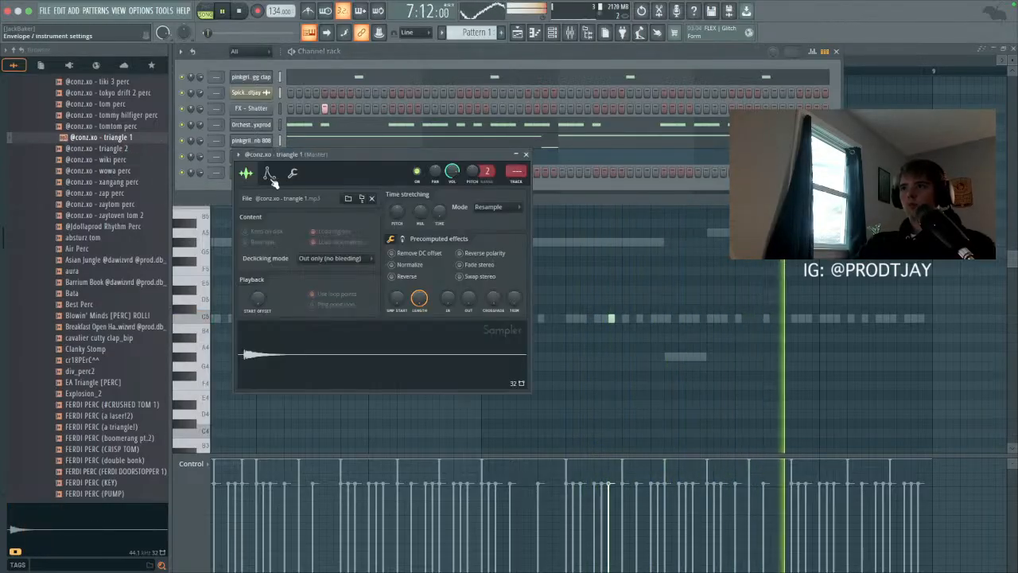
pyautogui.click(390, 264)
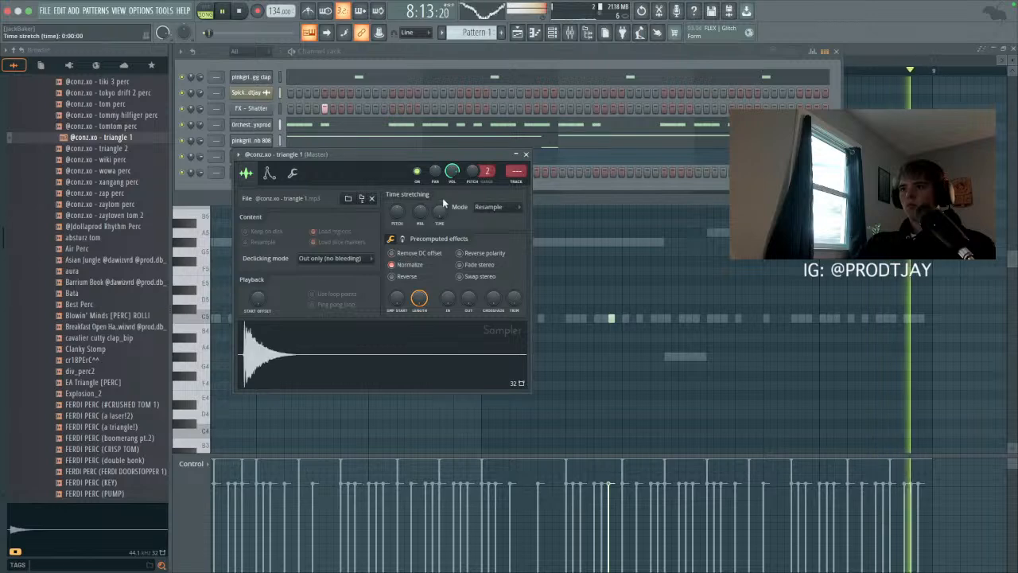
pyautogui.click(526, 153)
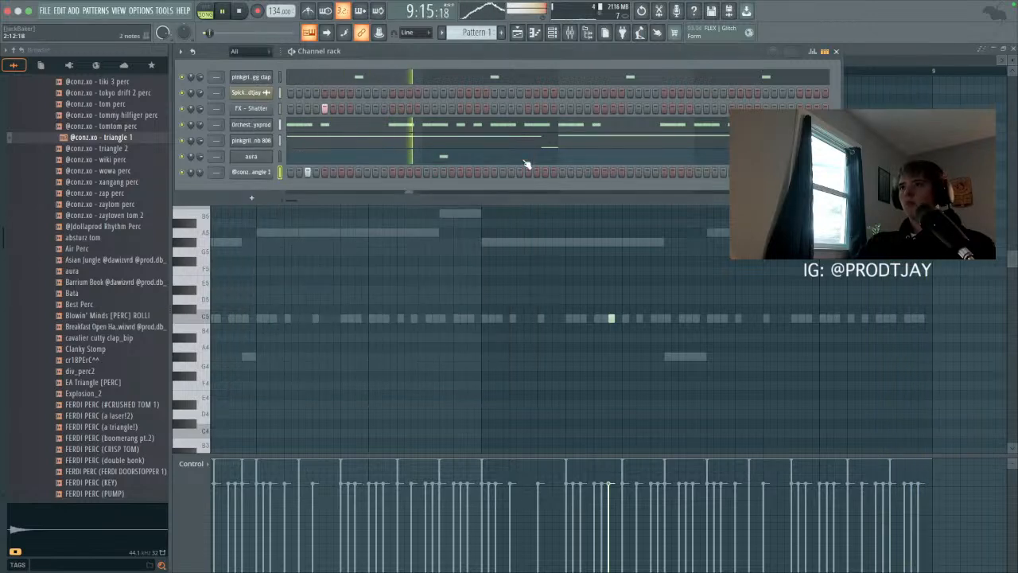
# Step: Place a short triangle note at G#5 on step 5 of bar 2
pyautogui.rightClick(269, 175)
pyautogui.click(309, 170)
pyautogui.press('space')
pyautogui.press('space')
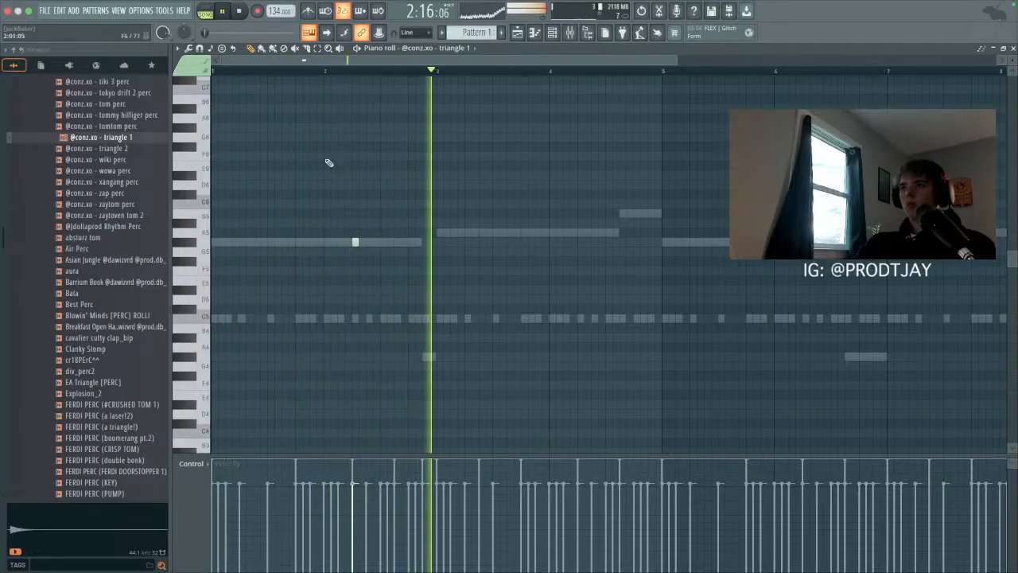
# Step: Duplicate the first two bars of the triangle part so its note repeats in bars 4, 6 and 8
pyautogui.moveTo(443, 74); pyautogui.dragTo(159, 118)
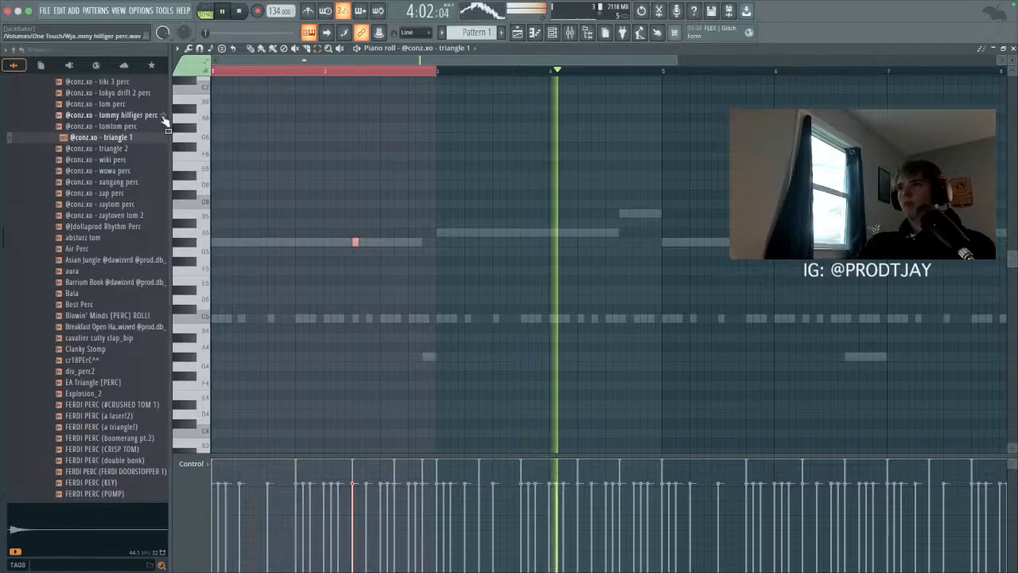
pyautogui.press('super+b')
pyautogui.press('super+b')
pyautogui.press('super+b')
pyautogui.hotkey('ctrl', 'z')
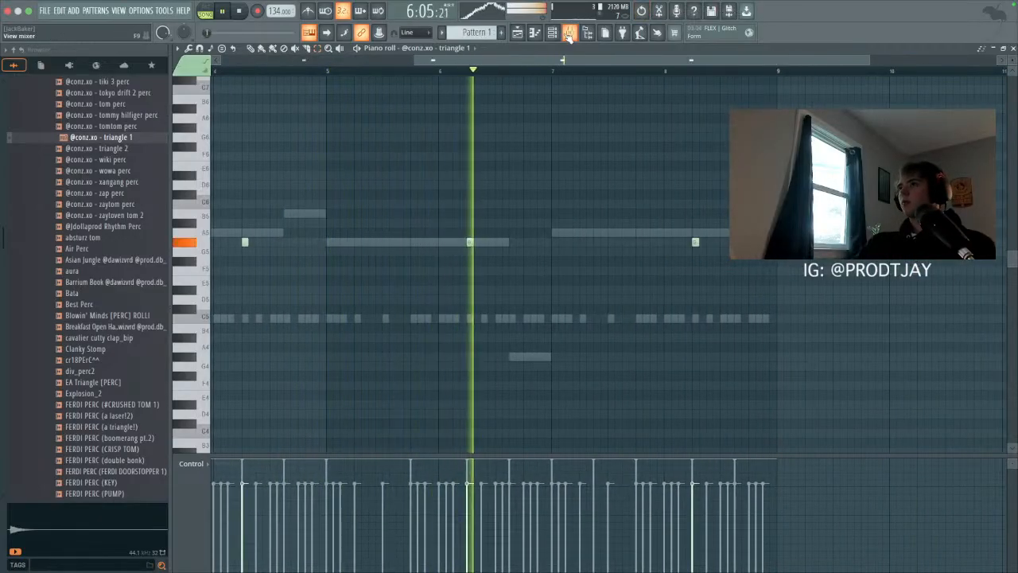
# Step: Preview sounds in the RIO DRUM STASH 2024 Open Hats folder and add pv002 - Bankroll Fresh OH as a new channel
pyautogui.press('F6')
pyautogui.scroll(8, 80, 199)
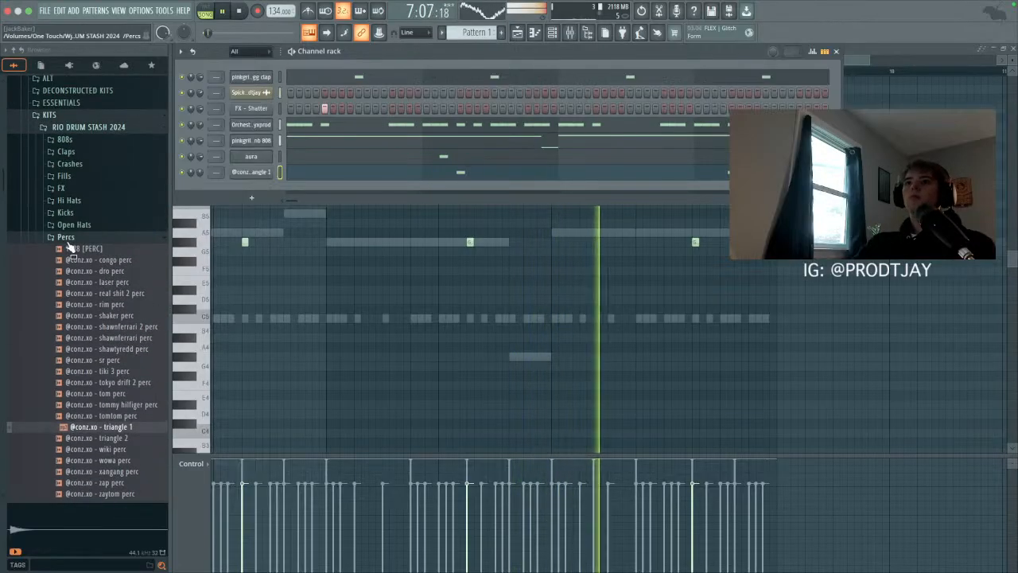
pyautogui.click(68, 237)
pyautogui.click(74, 224)
pyautogui.click(111, 316)
pyautogui.click(121, 339)
pyautogui.click(119, 350)
pyautogui.click(122, 361)
pyautogui.click(123, 373)
pyautogui.click(124, 384)
pyautogui.scroll(-3, 120, 398)
pyautogui.click(89, 340)
pyautogui.click(103, 351)
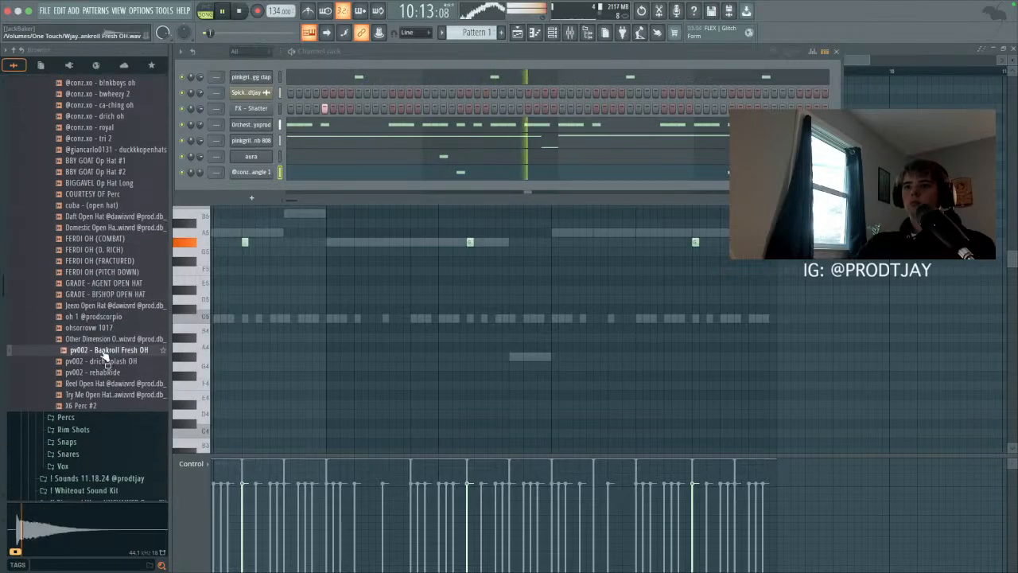
pyautogui.moveTo(103, 351); pyautogui.dragTo(293, 189)
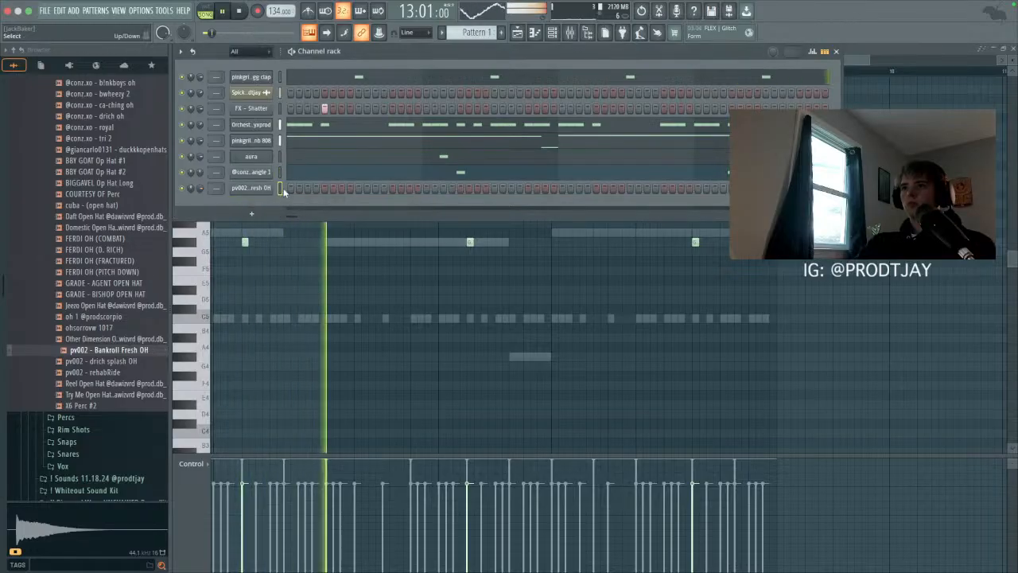
# Step: Lower the Bankroll Fresh open hat's channel volume to about 74% and place a hit on its first step
pyautogui.click(251, 188)
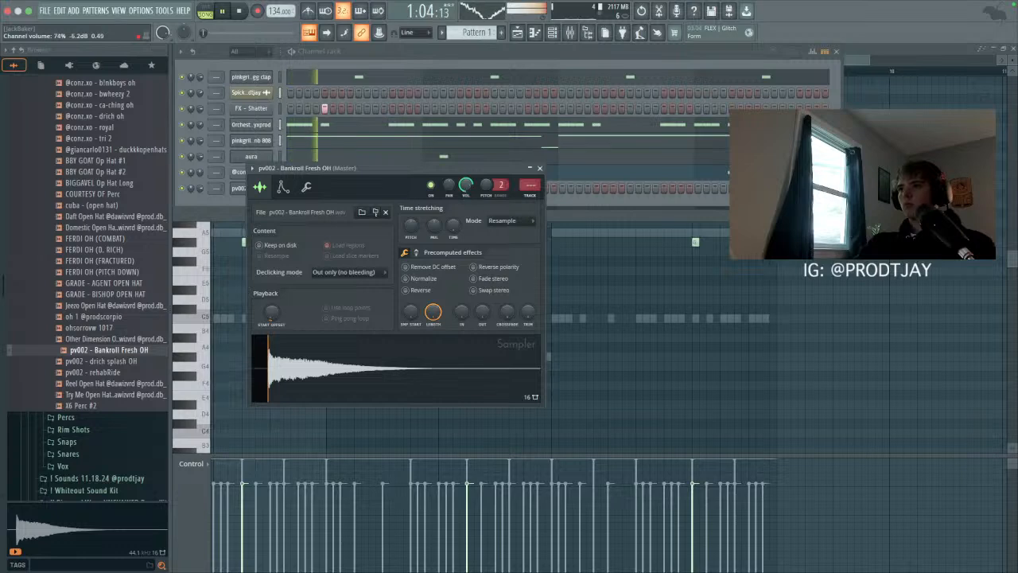
pyautogui.click(539, 171)
pyautogui.scroll(6, 79, 318)
pyautogui.click(77, 383)
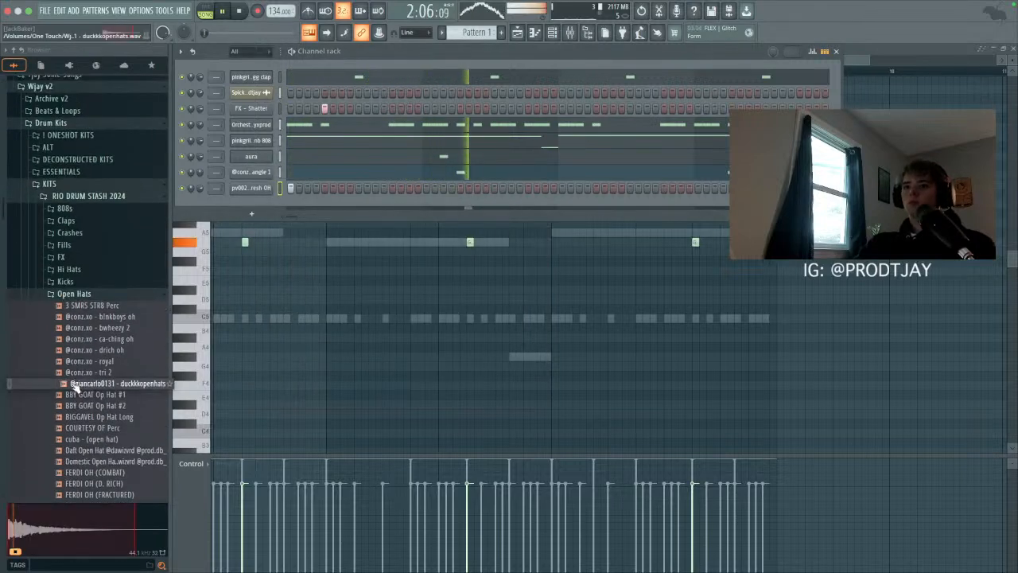
pyautogui.click(81, 372)
pyautogui.moveTo(245, 185); pyautogui.dragTo(245, 172)
pyautogui.click(247, 188)
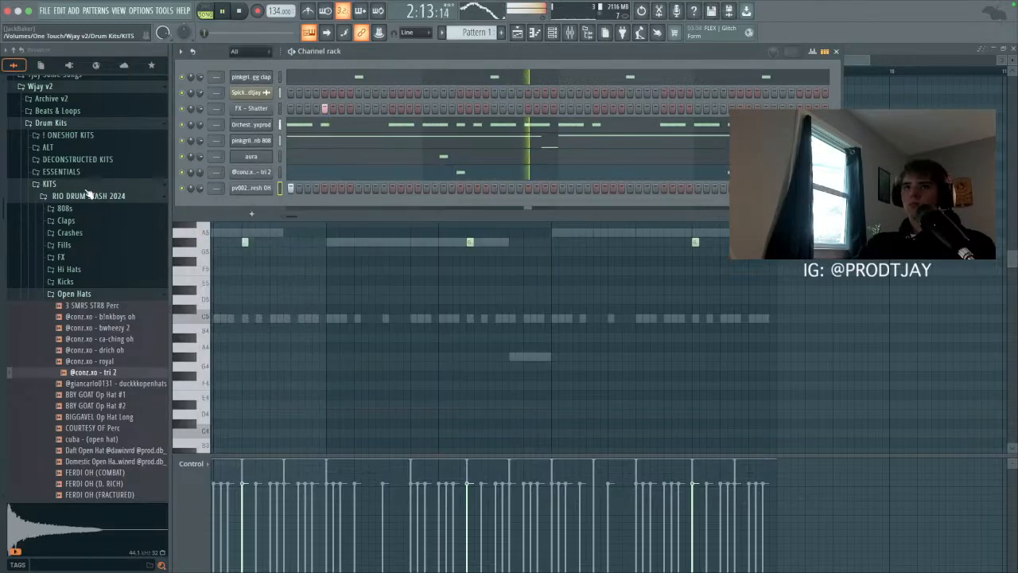
# Step: Preview sounds in the RIO DRUM STASH 2024 Snares folder and add COURTESY OF Snare as a new channel
pyautogui.click(80, 184)
pyautogui.click(50, 323)
pyautogui.click(75, 168)
pyautogui.click(71, 179)
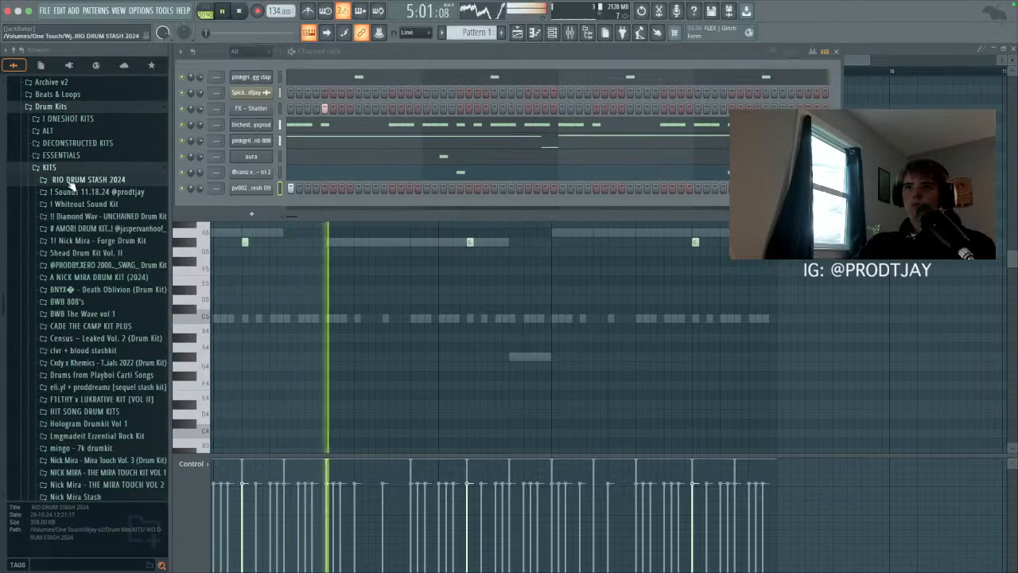
pyautogui.click(70, 181)
pyautogui.click(71, 178)
pyautogui.click(72, 227)
pyautogui.click(120, 348)
pyautogui.click(94, 393)
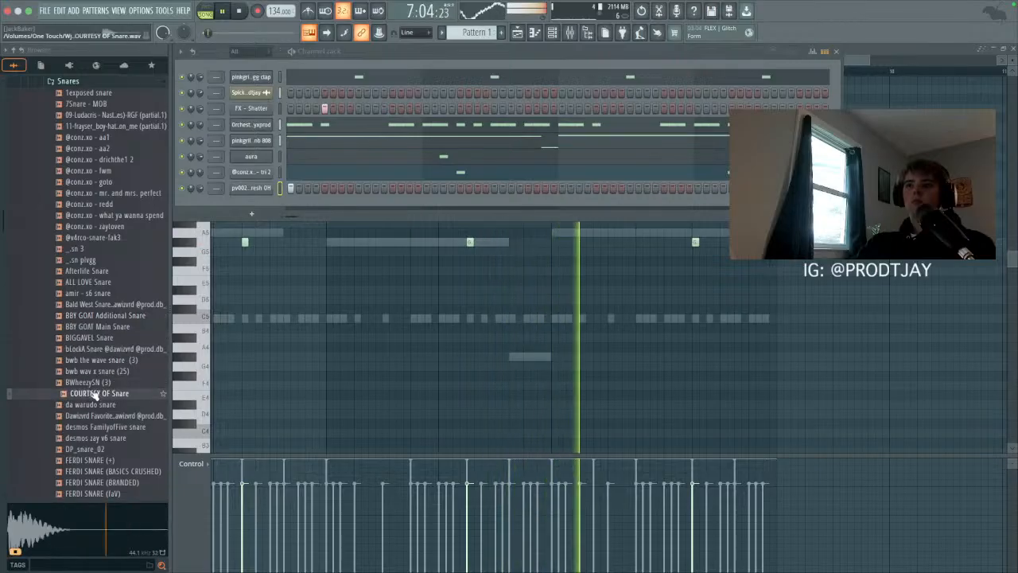
pyautogui.moveTo(94, 393); pyautogui.dragTo(294, 204)
# Step: Place COURTESY OF Snare hits at C5 on step 3 of bar 1, step 15 of bar 2 and step 3 of bar 3
pyautogui.click(307, 204)
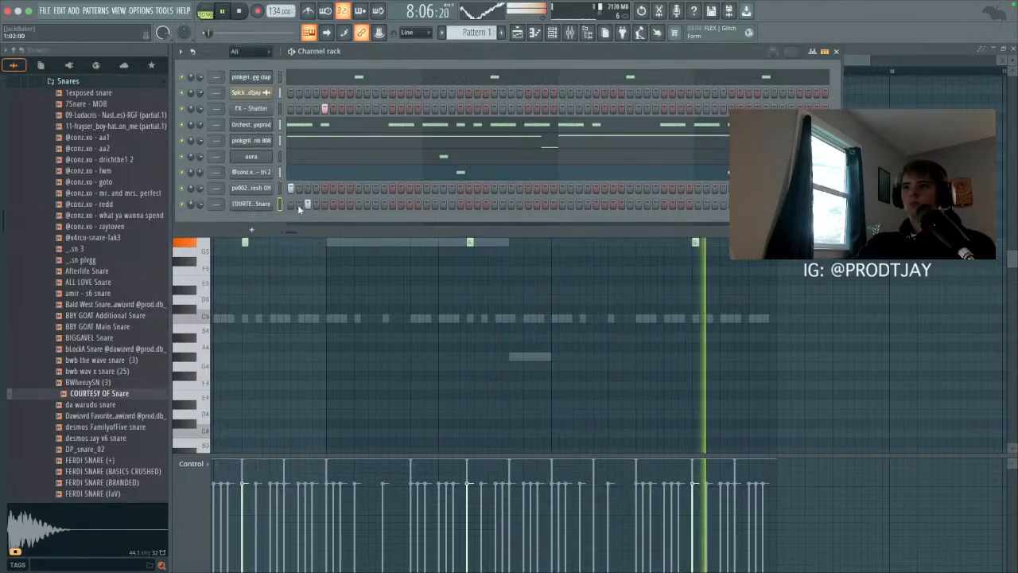
pyautogui.click(250, 204)
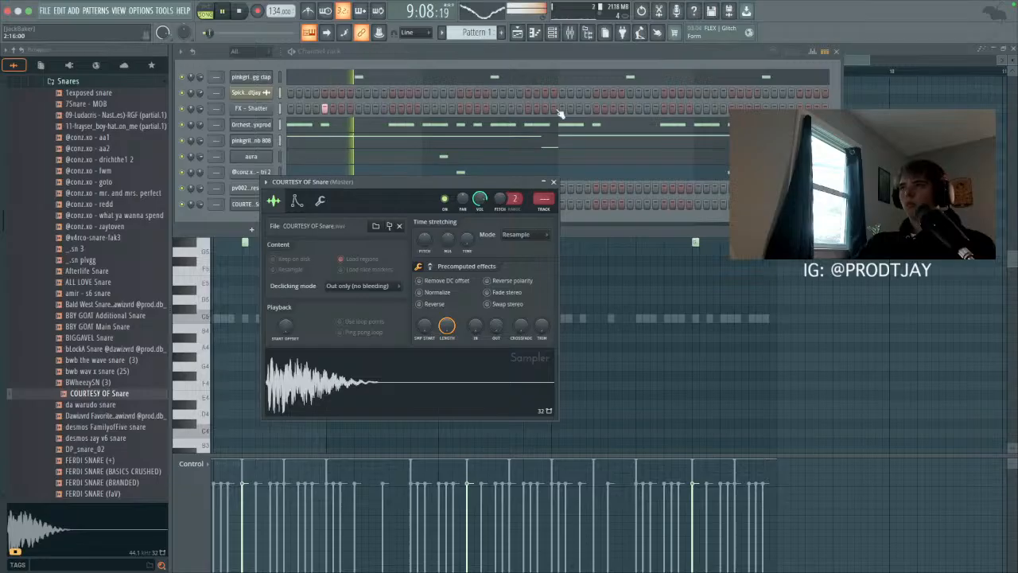
pyautogui.click(536, 35)
pyautogui.press('space')
pyautogui.press('space')
pyautogui.click(424, 319)
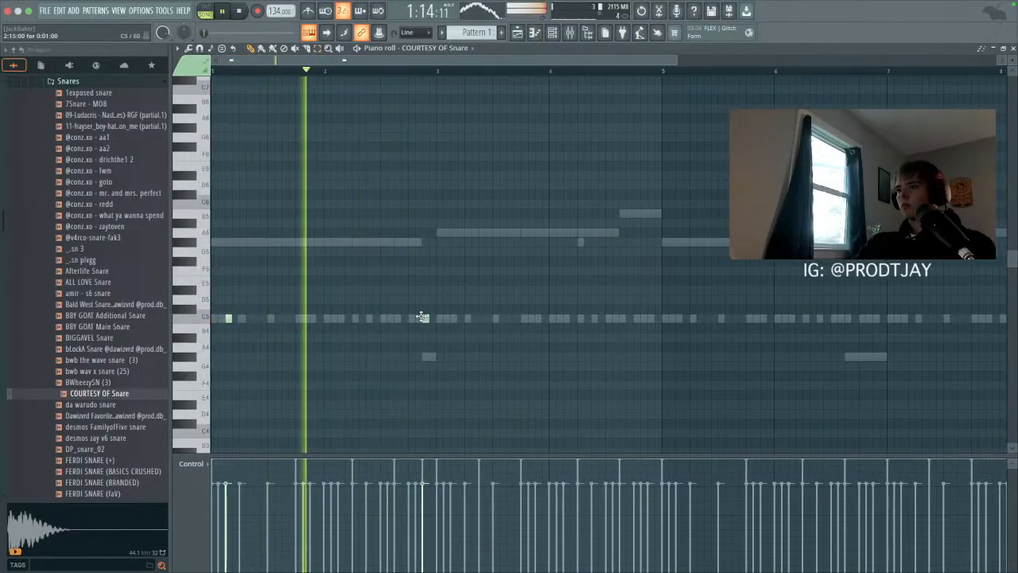
pyautogui.click(452, 318)
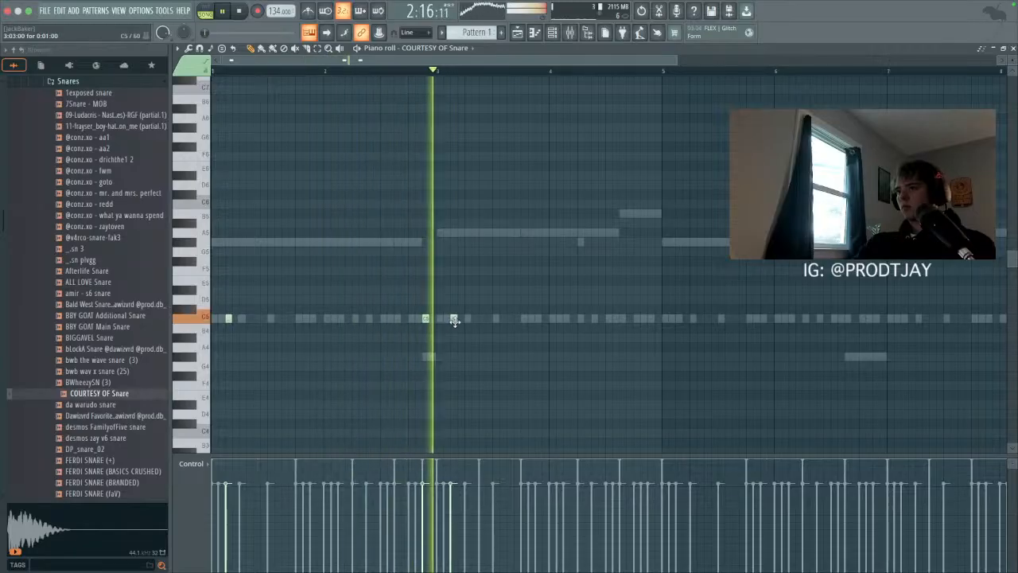
# Step: Add snare hits on bar 3 step 5 and bar 4 steps 5, 6, 7, 13 and 15, then duplicate the four bars into bars 5–8
pyautogui.click(637, 319)
pyautogui.press('space')
pyautogui.press('space')
pyautogui.click(584, 319)
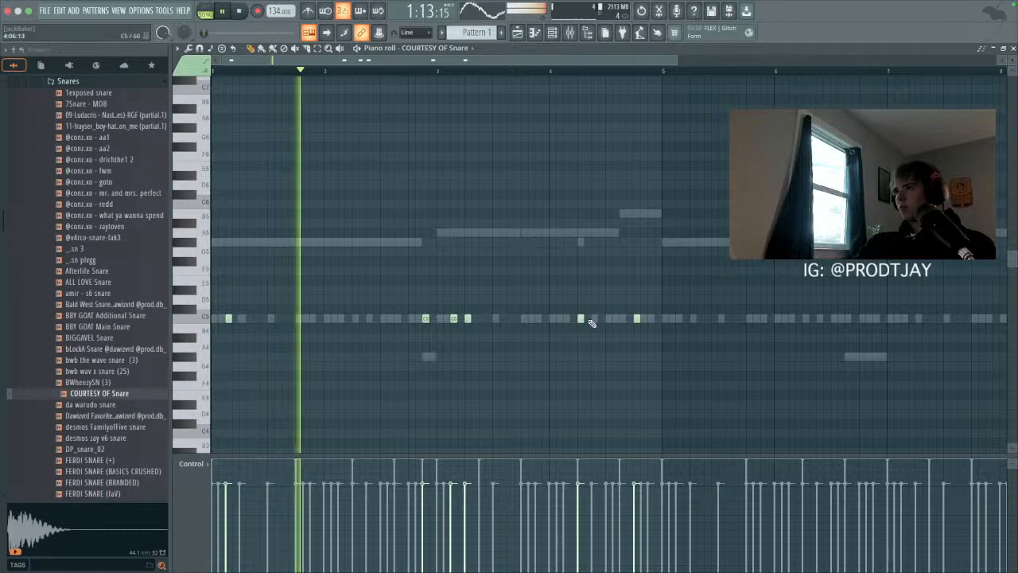
pyautogui.click(594, 319)
pyautogui.click(548, 71)
pyautogui.click(651, 319)
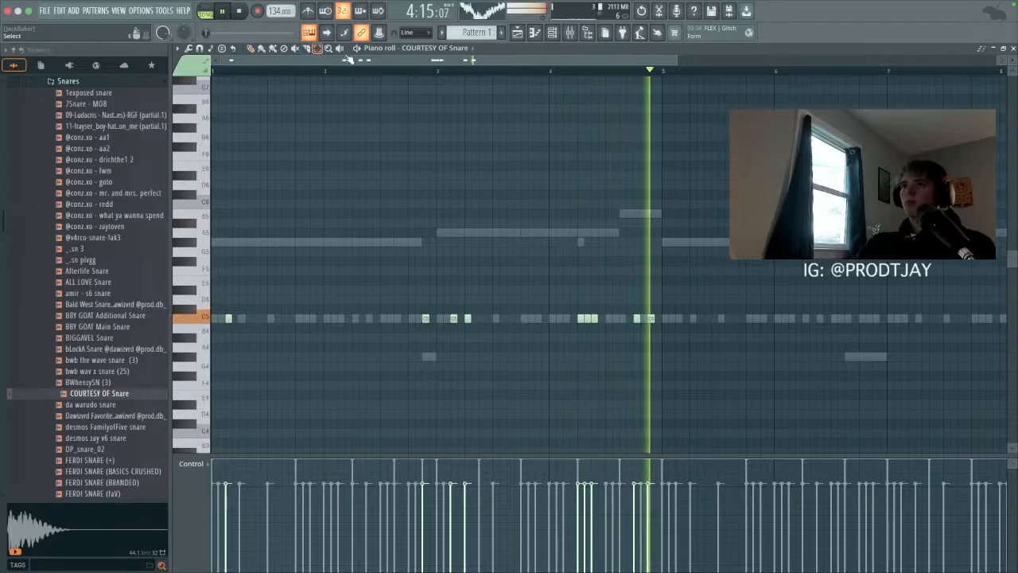
pyautogui.moveTo(668, 72); pyautogui.dragTo(213, 76)
pyautogui.hotkey('ctrl', 'b')
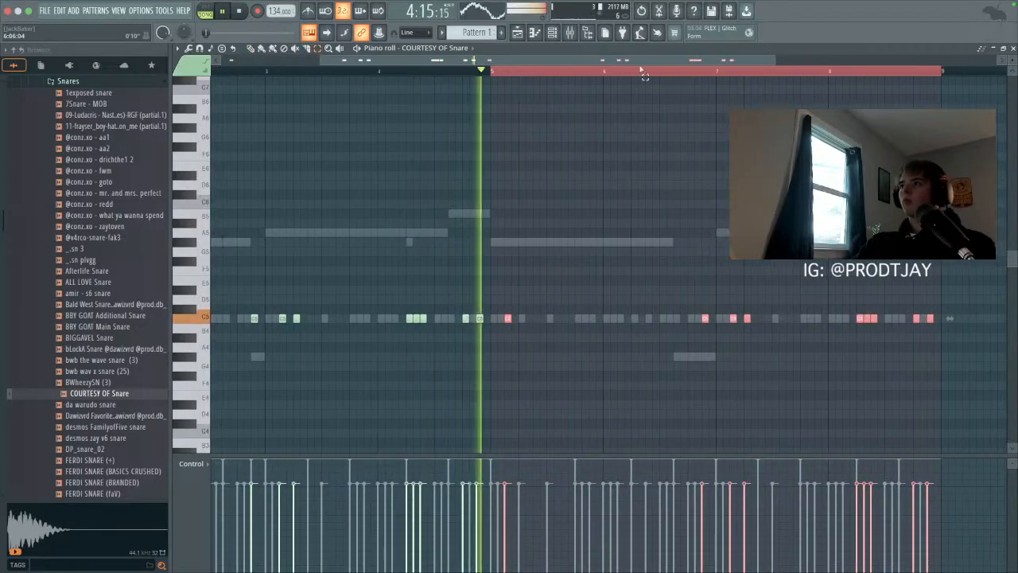
# Step: Slice the Spicket 134 clip in the playlist at bars 29, 41, 53, 65, 77, 89, 101 and 109
pyautogui.press('F5')
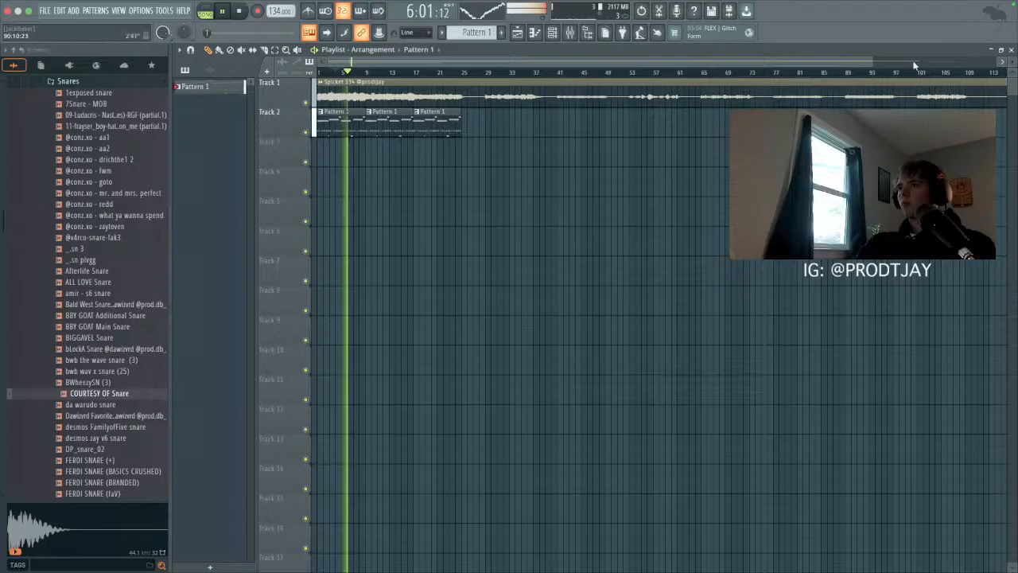
pyautogui.moveTo(872, 64); pyautogui.dragTo(997, 62)
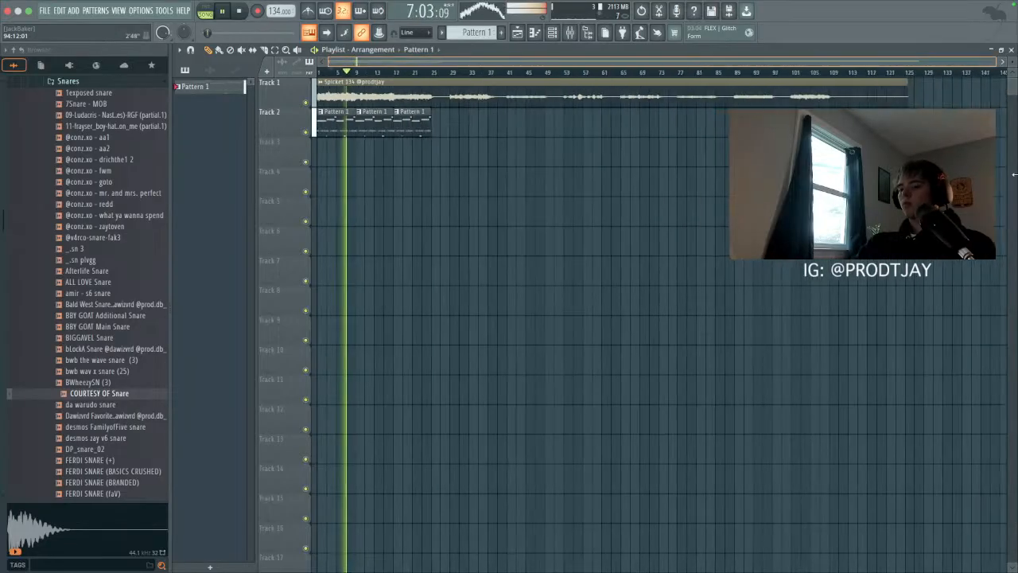
pyautogui.click(191, 52)
pyautogui.click(455, 88)
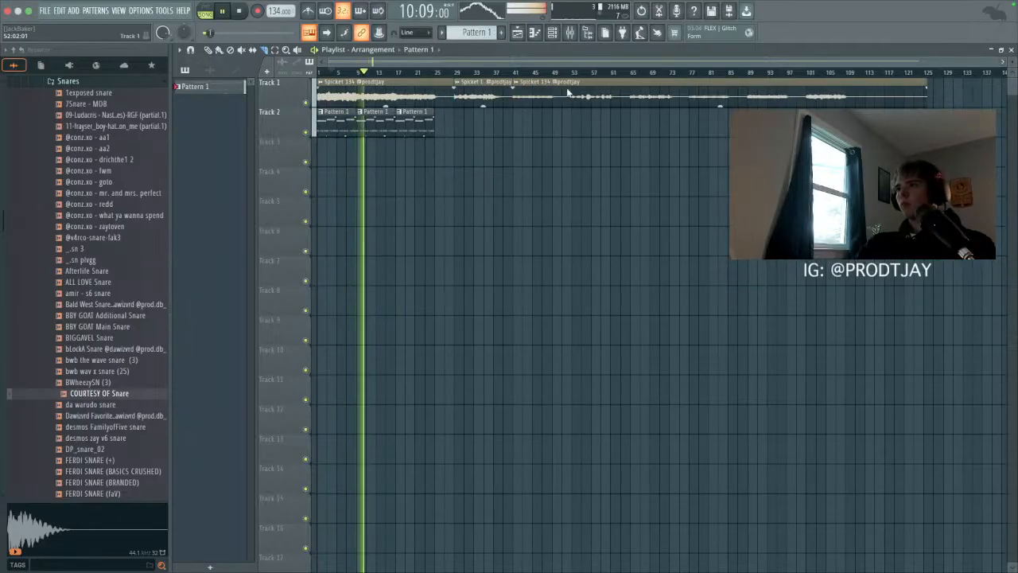
pyautogui.click(631, 86)
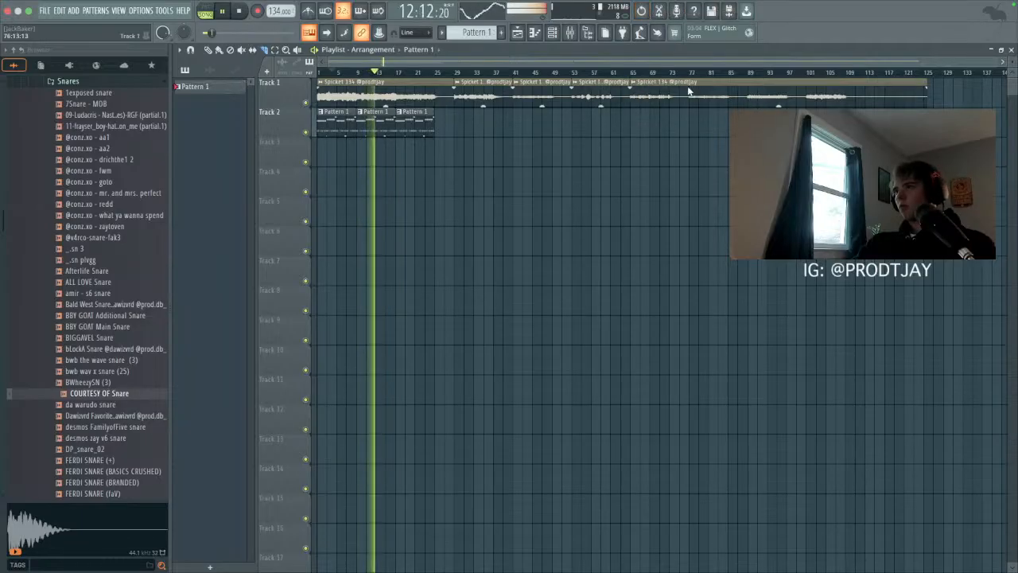
pyautogui.press('super+z')
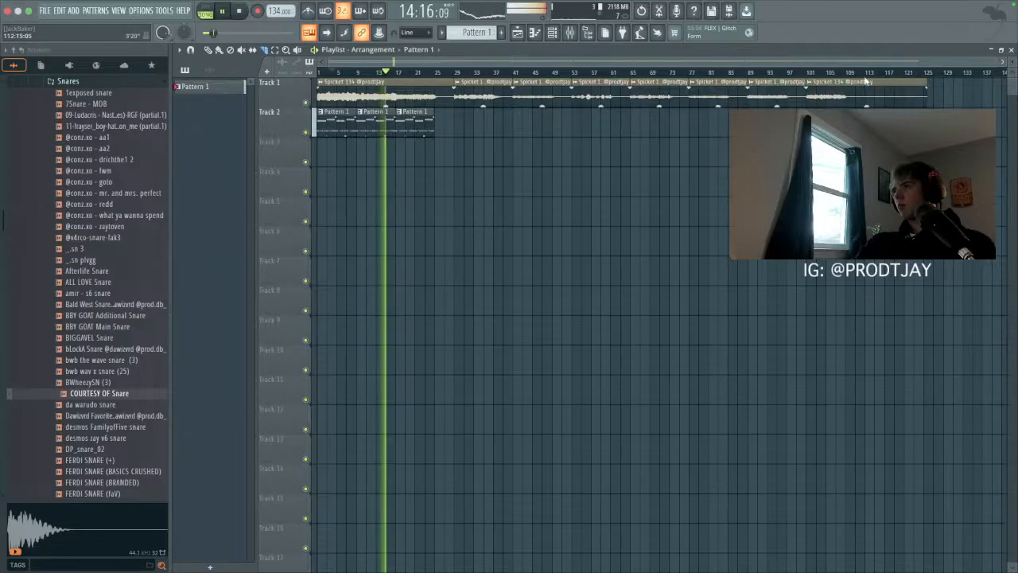
pyautogui.click(866, 71)
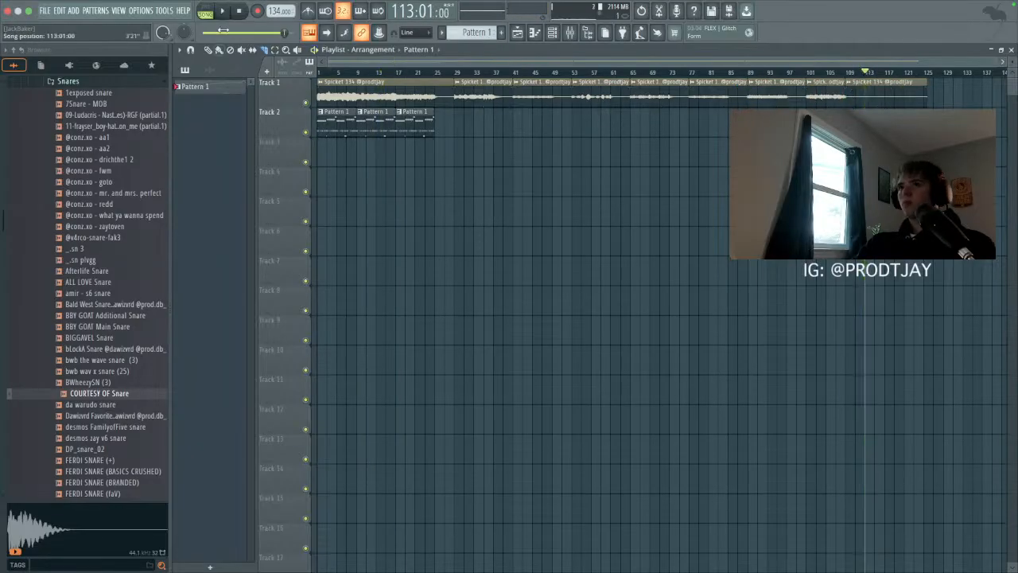
# Step: Delete the three Pattern 1 clips on Track 2 and the first Spicket 134 section on Track 1
pyautogui.rightClick(414, 119)
pyautogui.rightClick(375, 121)
pyautogui.rightClick(337, 123)
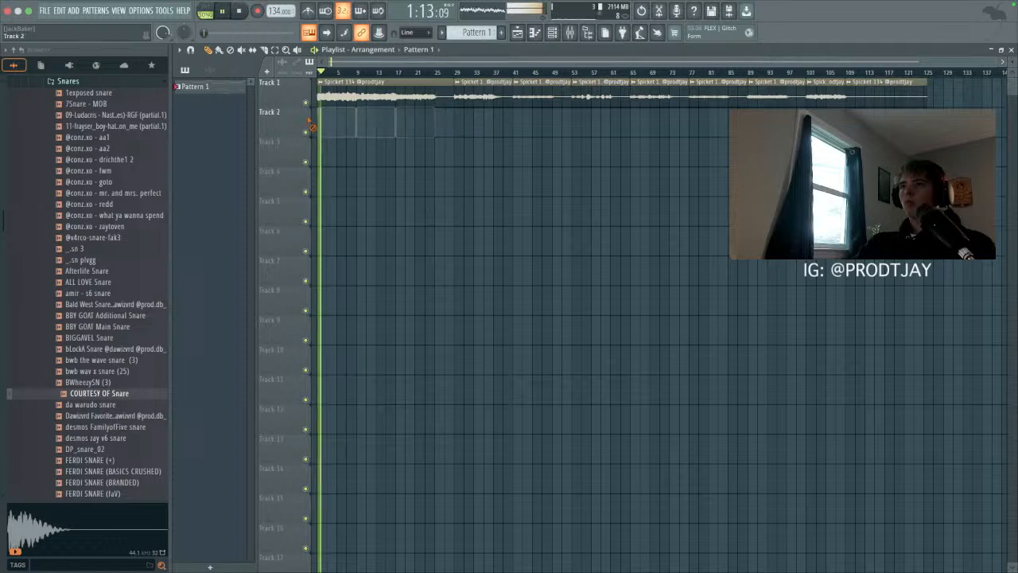
pyautogui.rightClick(358, 100)
pyautogui.press('space')
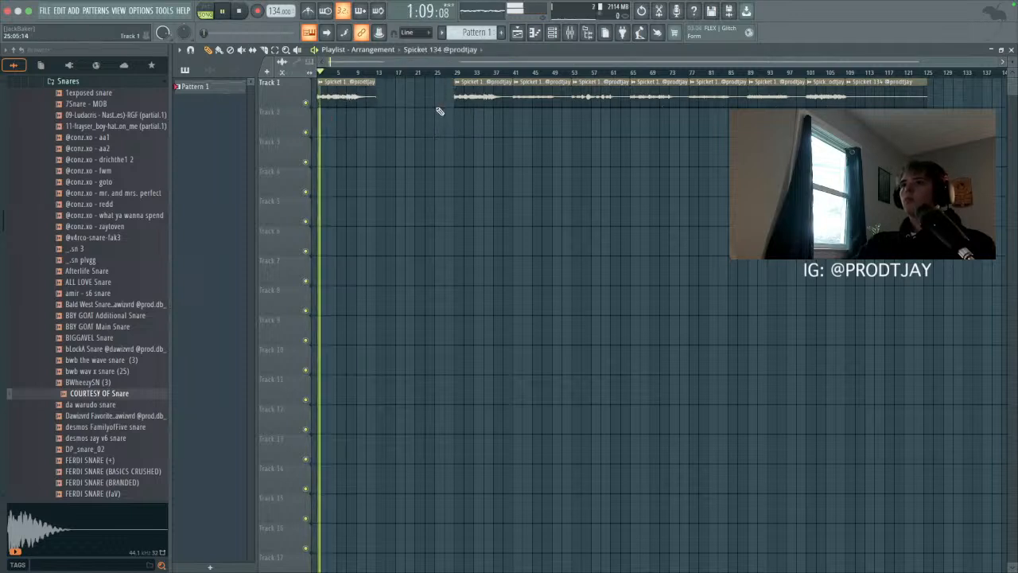
# Step: Stack the sliced Spicket 134 sections at bar 1, each on its own track from Track 1 to Track 6
pyautogui.moveTo(550, 102); pyautogui.dragTo(265, 148)
pyautogui.moveTo(593, 97); pyautogui.dragTo(341, 152)
pyautogui.moveTo(667, 96); pyautogui.dragTo(346, 214)
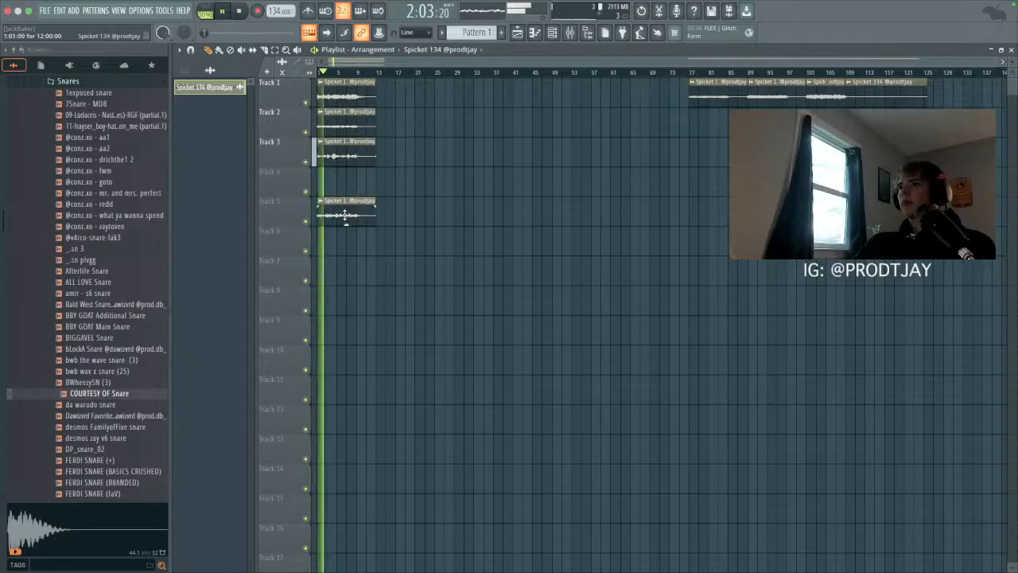
pyautogui.moveTo(708, 89); pyautogui.dragTo(335, 177)
pyautogui.moveTo(799, 92); pyautogui.dragTo(360, 266)
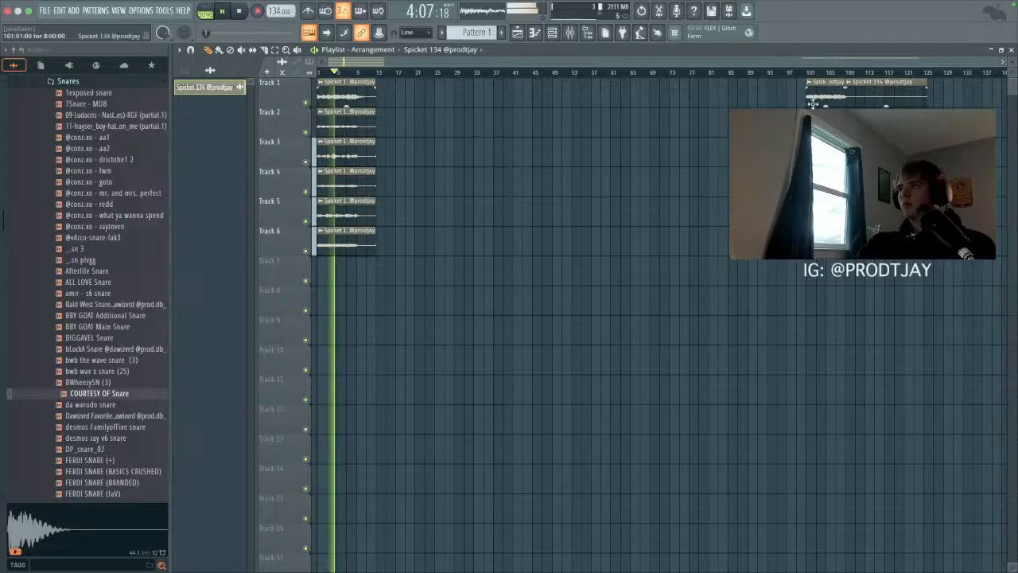
# Step: Move the last stem to Track 7, delete all Spicket 134 audio past bar 9 and bring up the mixer
pyautogui.rightClick(898, 93)
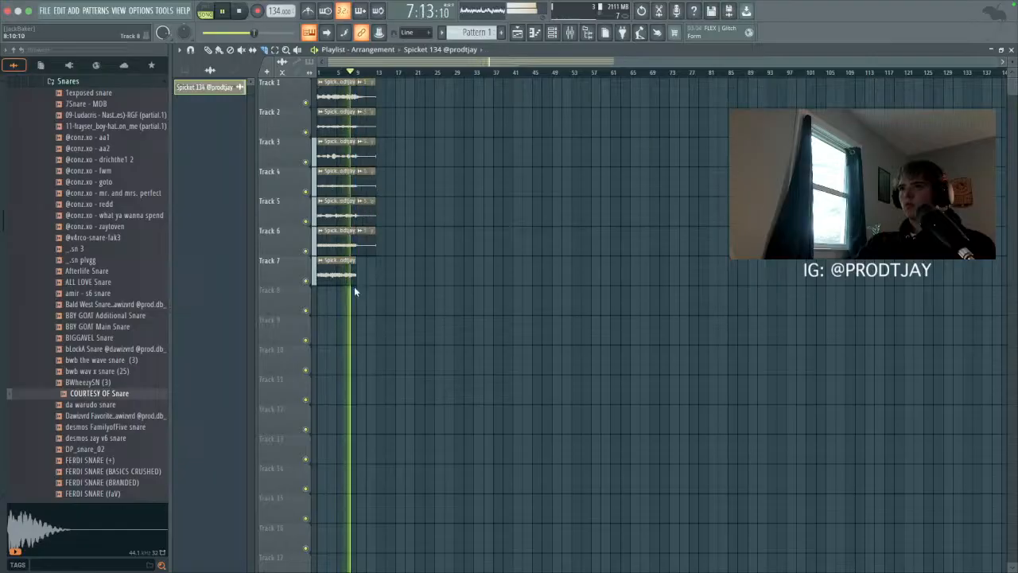
pyautogui.press('Delete')
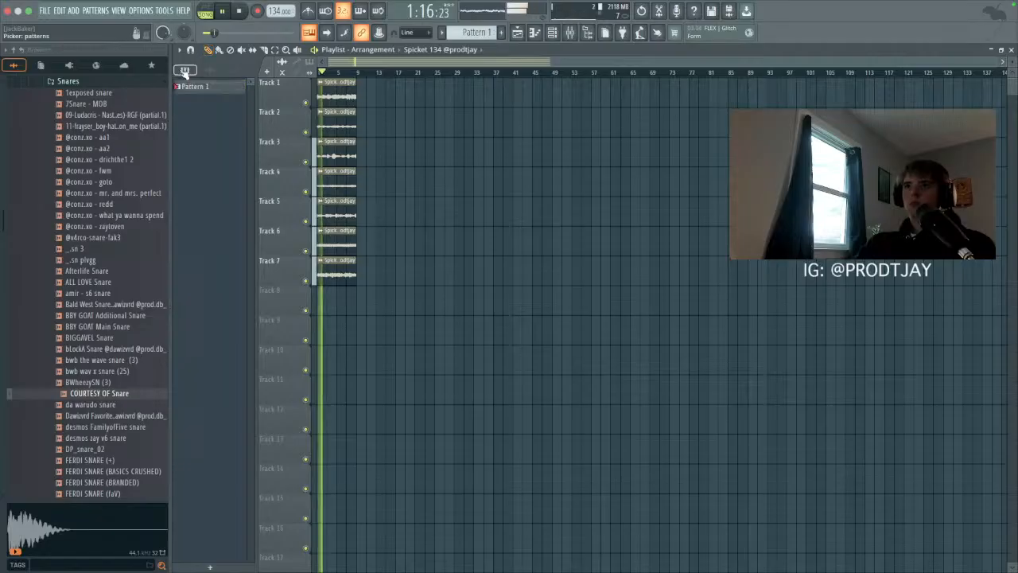
pyautogui.click(569, 33)
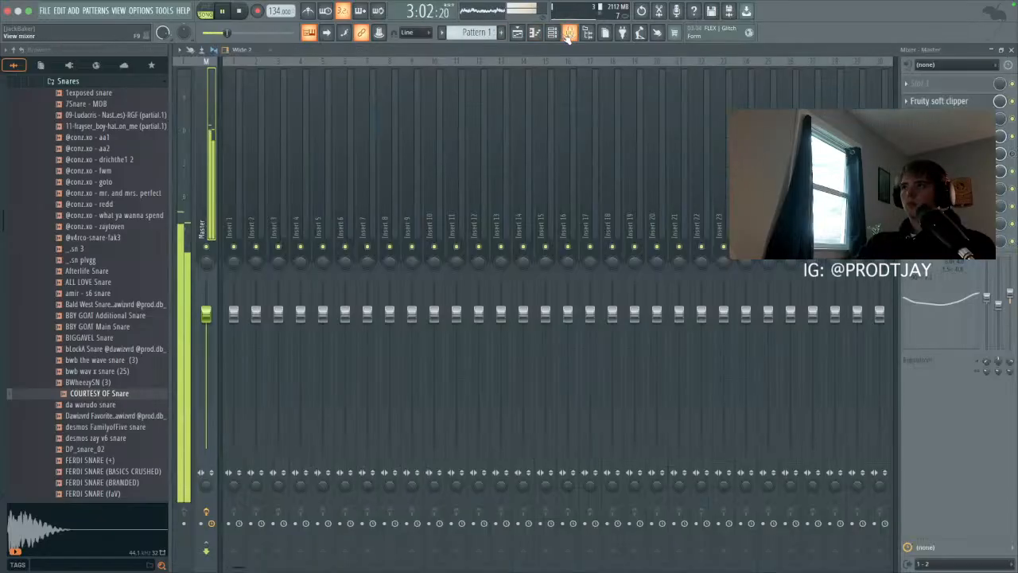
# Step: Move the Pattern 1 clip to bar 1 on Track 8 and route all channels to their own mixer tracks 1 to 9
pyautogui.click(523, 34)
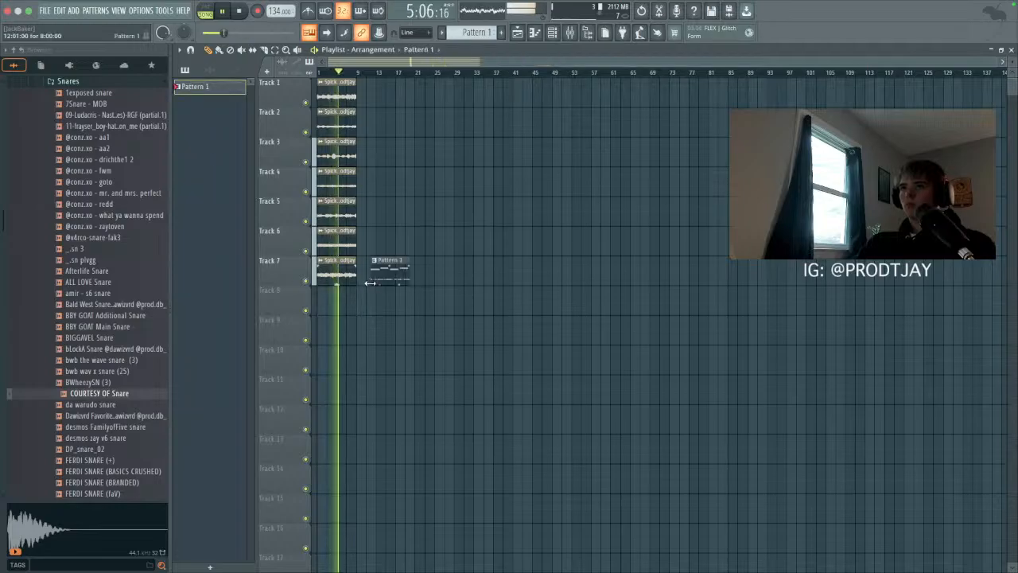
pyautogui.moveTo(368, 293); pyautogui.dragTo(291, 321)
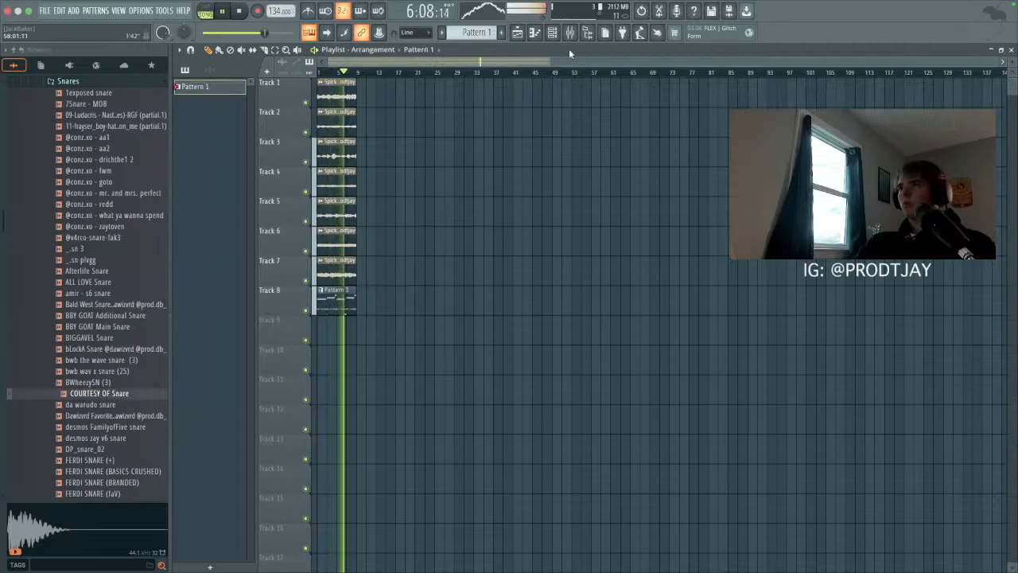
pyautogui.click(552, 32)
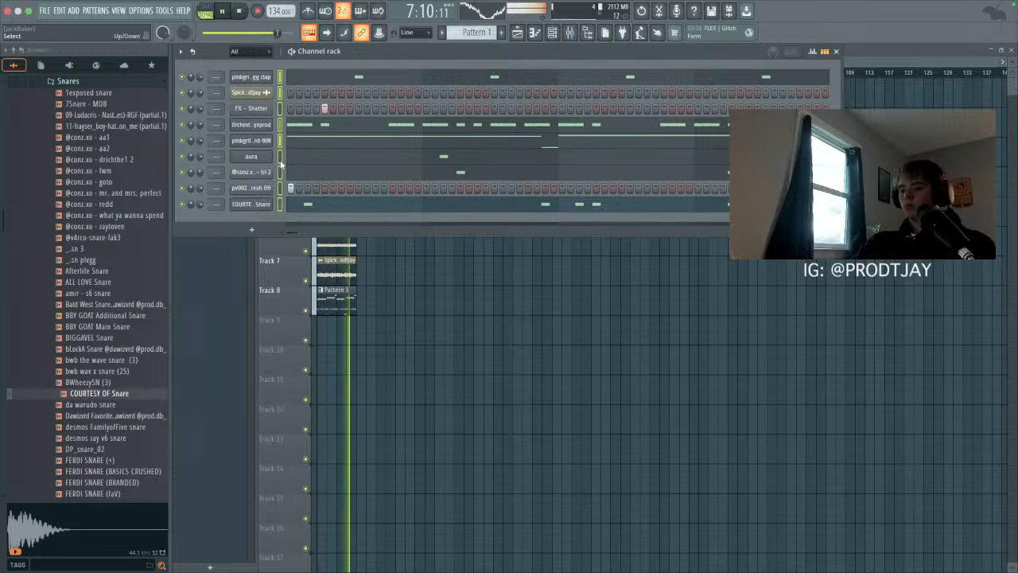
pyautogui.hotkey('ctrl', 'l')
pyautogui.click(409, 291)
pyautogui.click(374, 188)
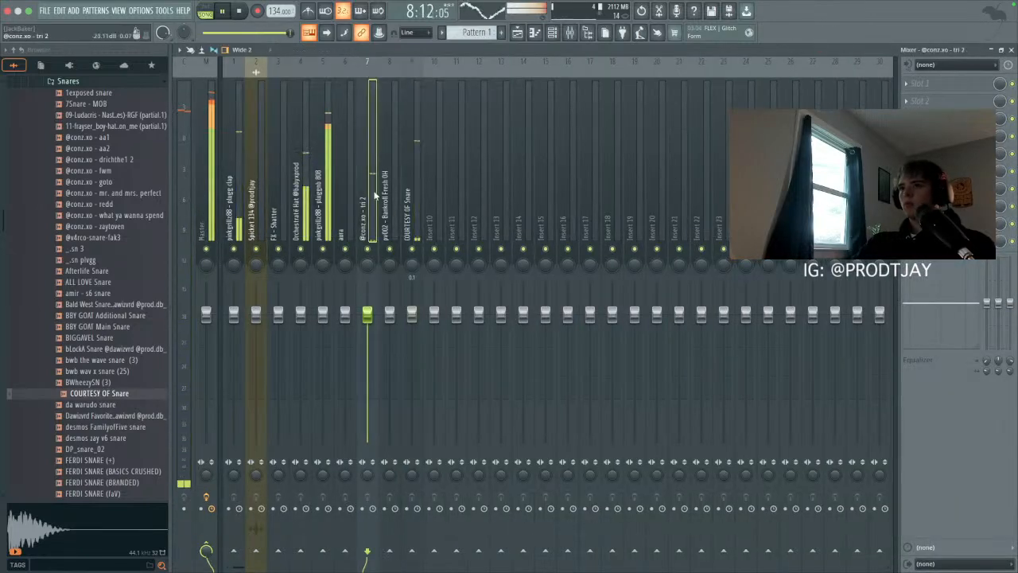
# Step: Balance the plugg clap at about 0.6 dB and the Orchestrate Hat at about -1.1 dB in the mixer during playback
pyautogui.click(242, 270)
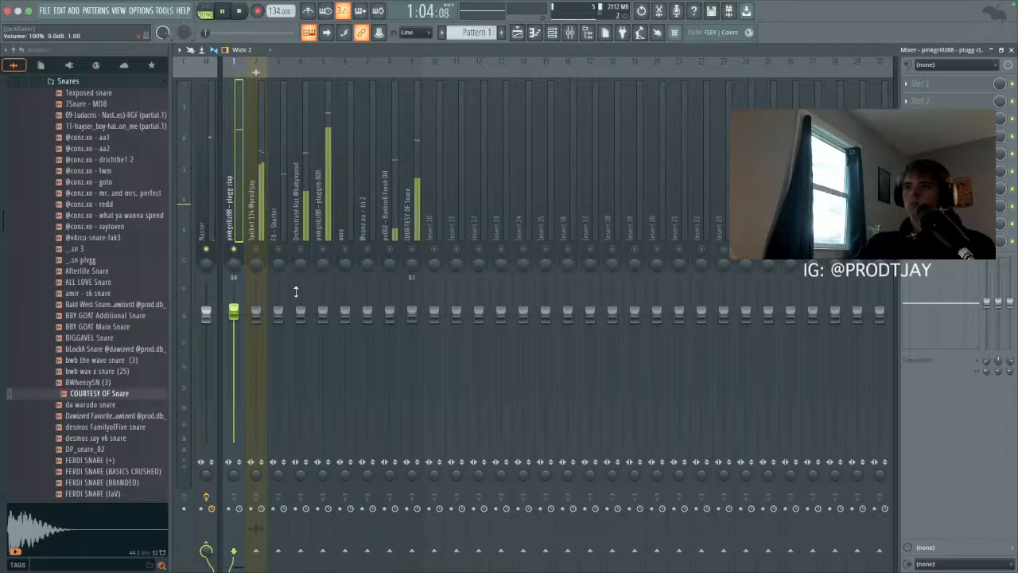
pyautogui.press('space')
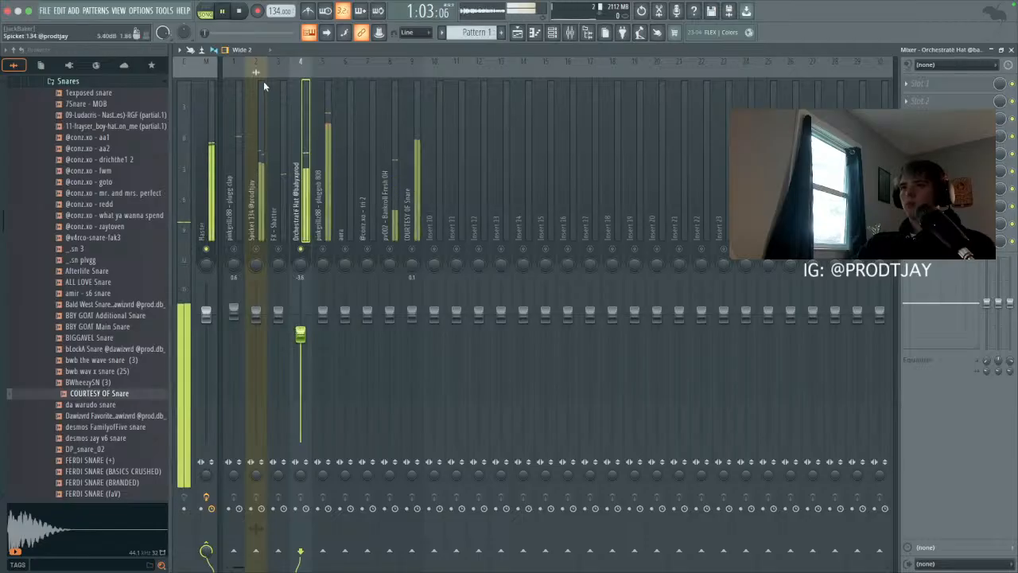
pyautogui.press('space')
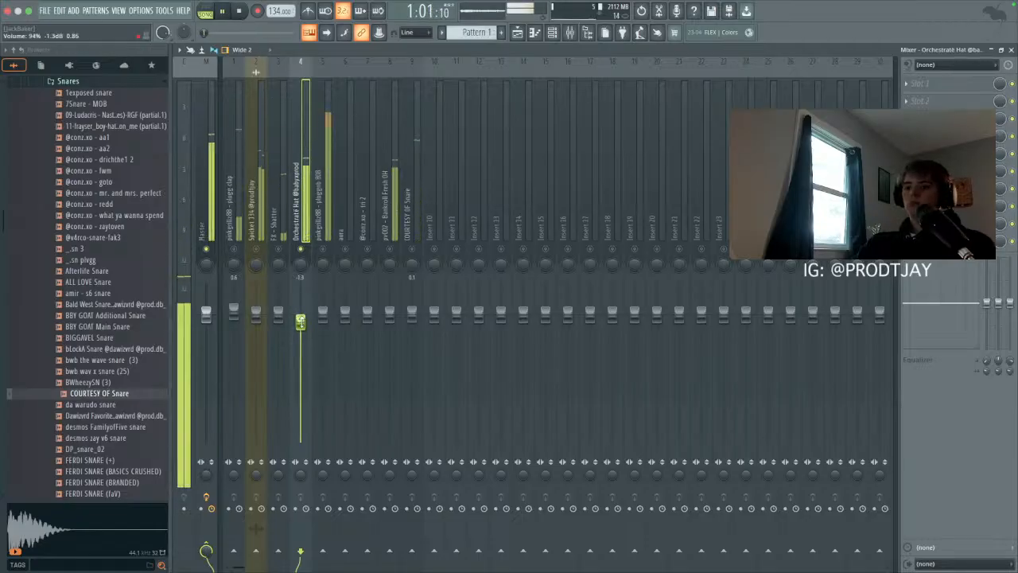
pyautogui.moveTo(301, 323); pyautogui.dragTo(301, 319)
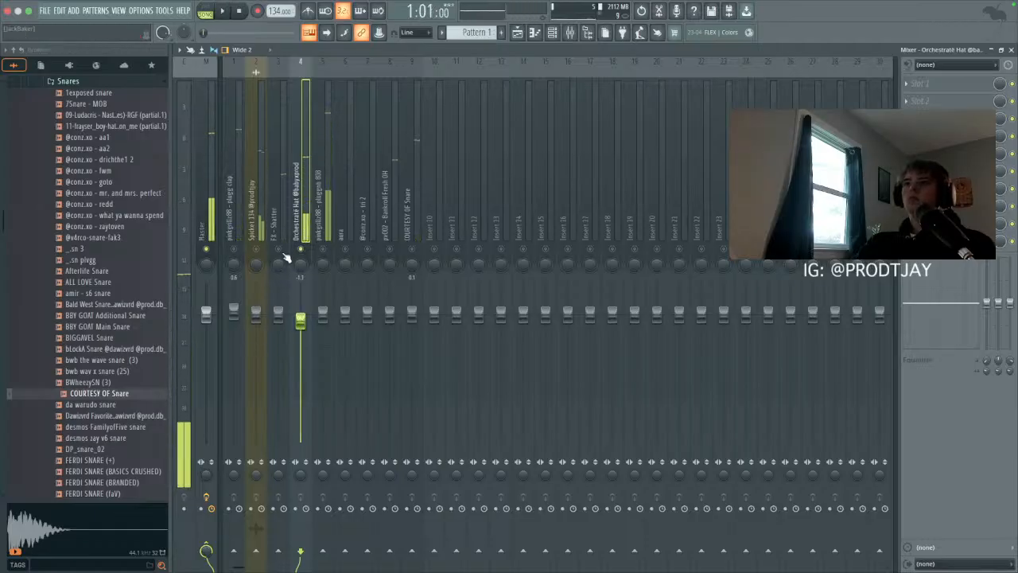
# Step: Raise the FX - Shatter mixer track to about 2.2 dB, checking it against the playing beat
pyautogui.moveTo(277, 313); pyautogui.dragTo(278, 286)
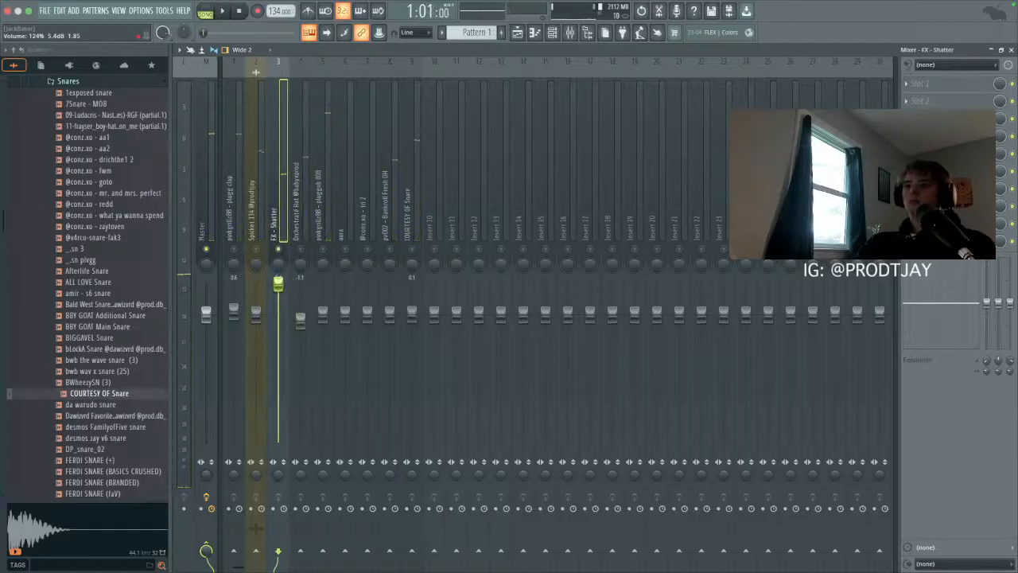
pyautogui.click(552, 36)
pyautogui.press('space')
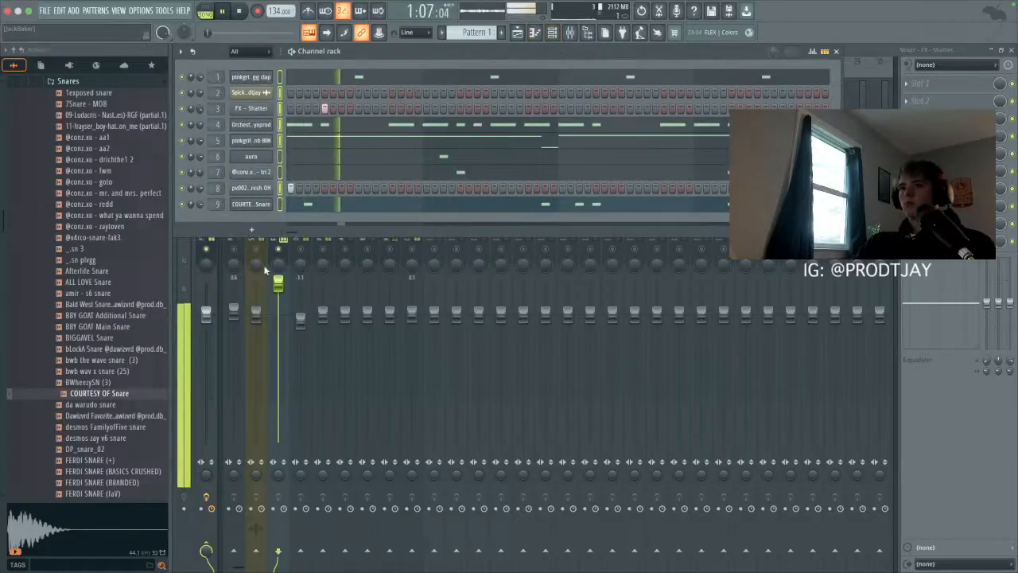
pyautogui.moveTo(283, 283); pyautogui.dragTo(285, 288)
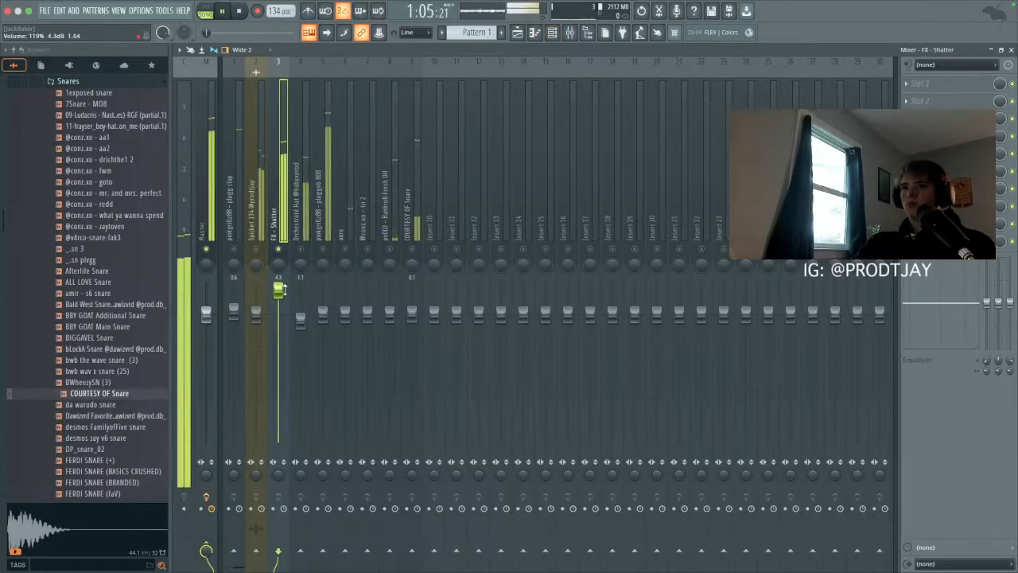
# Step: Solo the pluggnb 808 mixer track and lower its level to about -1.4 dB
pyautogui.click(324, 238)
pyautogui.press('space')
pyautogui.moveTo(323, 315); pyautogui.dragTo(321, 319)
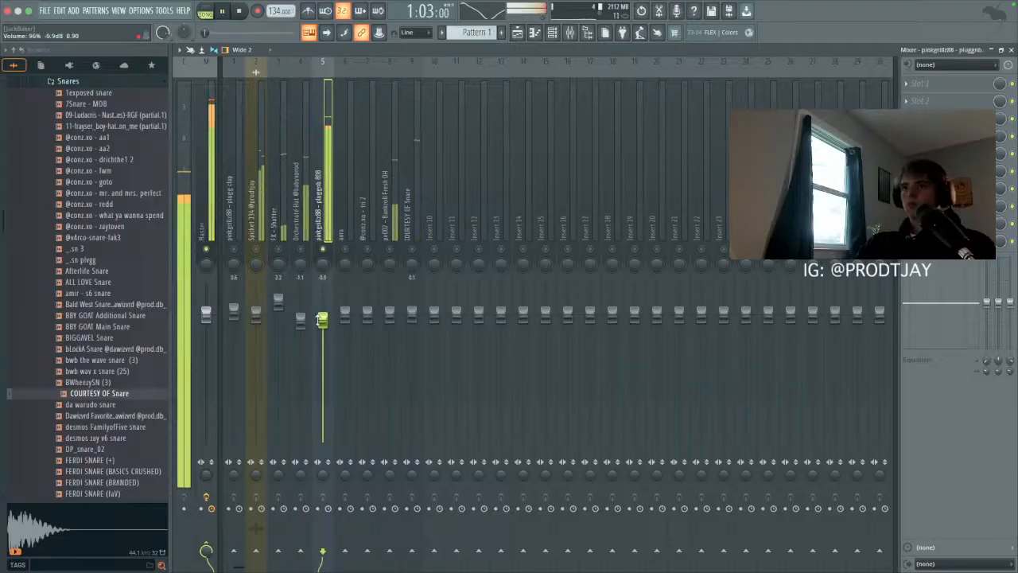
pyautogui.press('space')
# Step: Set the aura mixer track to about 0.7 dB and the tri 2 track to about -0.2 dB
pyautogui.click(347, 207)
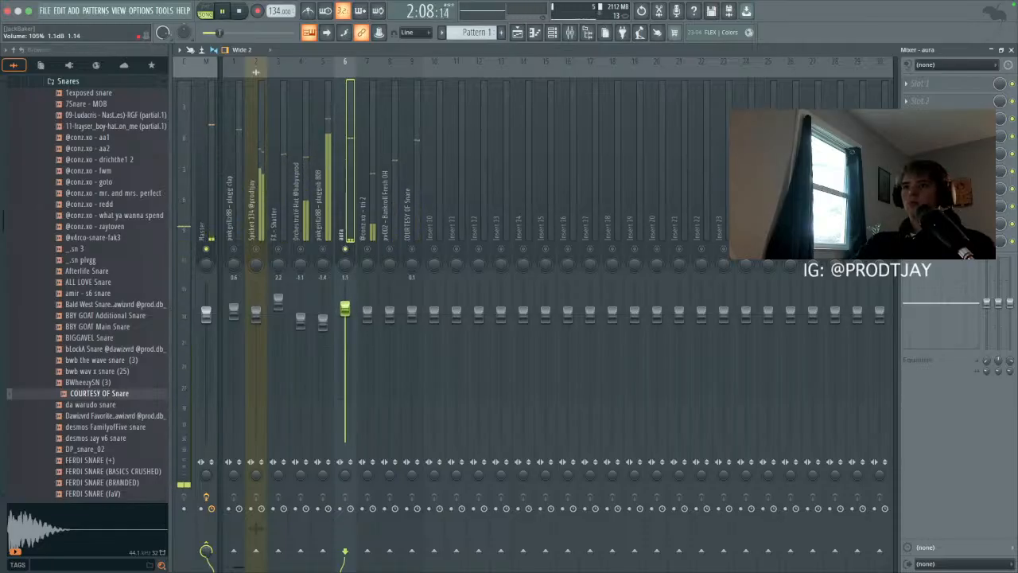
pyautogui.click(369, 238)
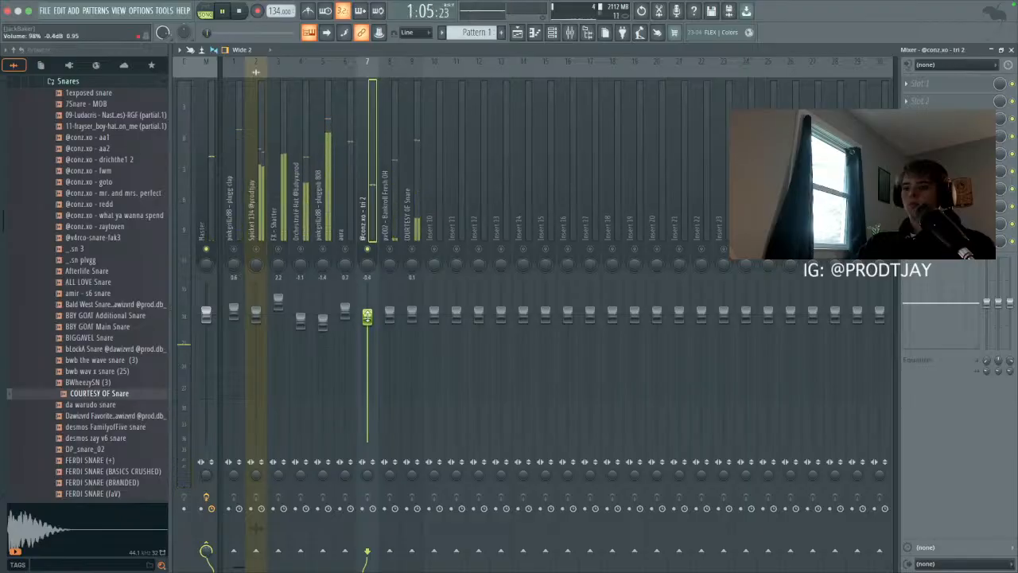
pyautogui.press('space')
# Step: Lower the Bankroll Fresh OH mixer track to about -4.1 dB and the COURTESY OF Snare track to about -0.4 dB
pyautogui.moveTo(389, 314); pyautogui.dragTo(389, 333)
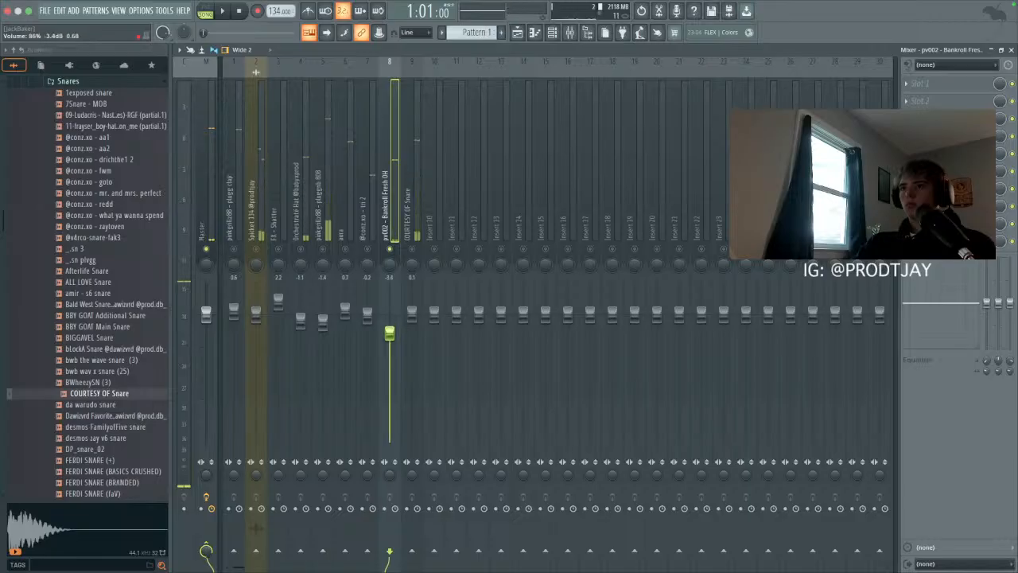
pyautogui.press('space')
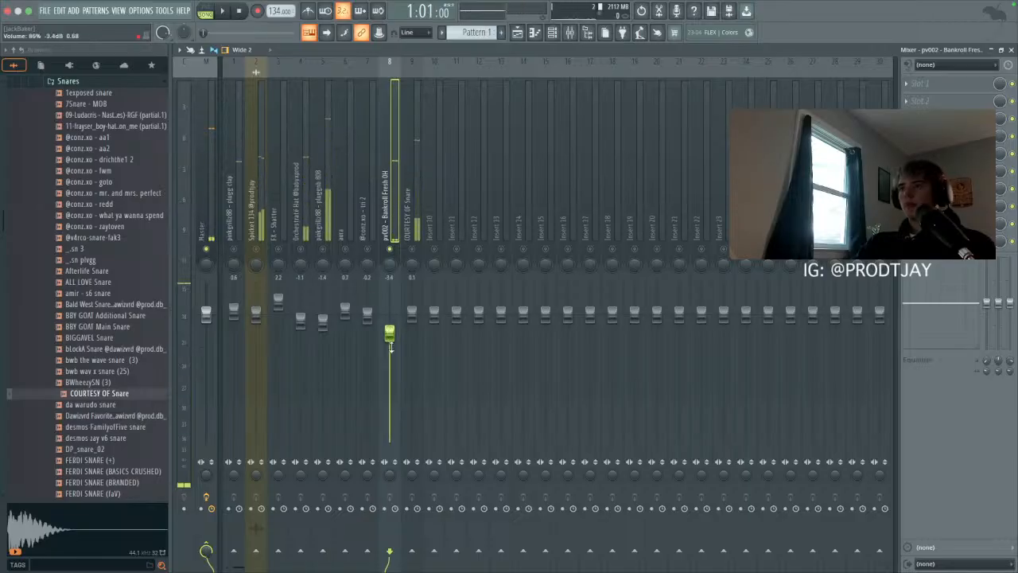
pyautogui.moveTo(390, 332); pyautogui.dragTo(390, 336)
pyautogui.rightClick(412, 249)
pyautogui.click(412, 231)
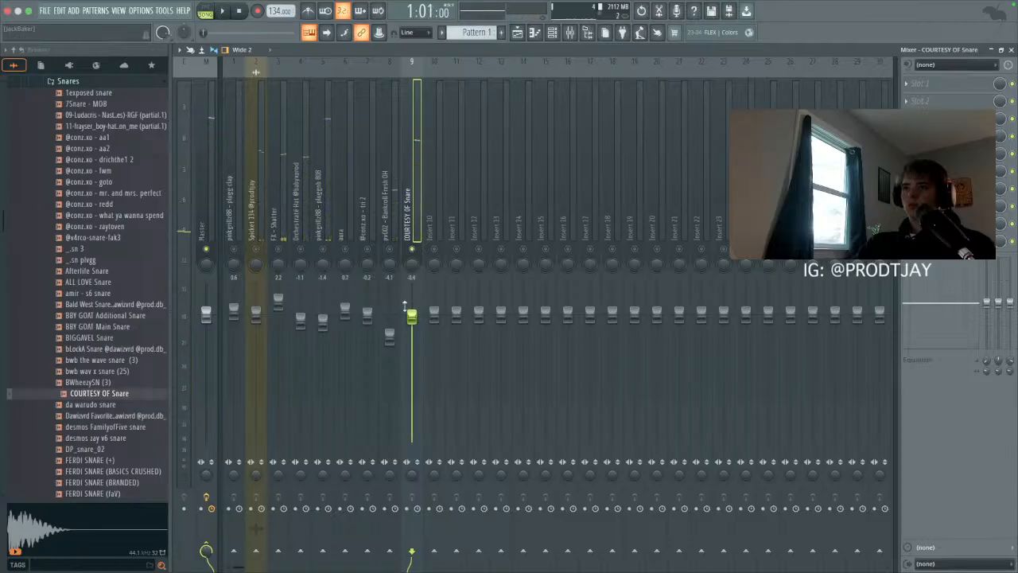
# Step: Add Fruity Parametric EQ 2 to the soloed Spicket 134 track, with a Steep 4 low cut on band 1 and slight dips on bands 5 and 6
pyautogui.click(259, 227)
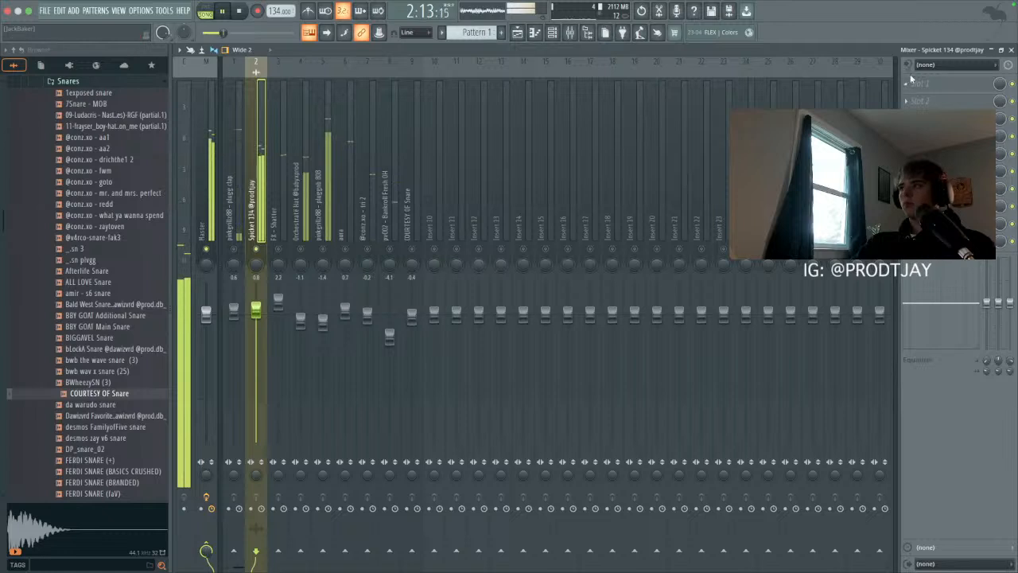
pyautogui.click(937, 86)
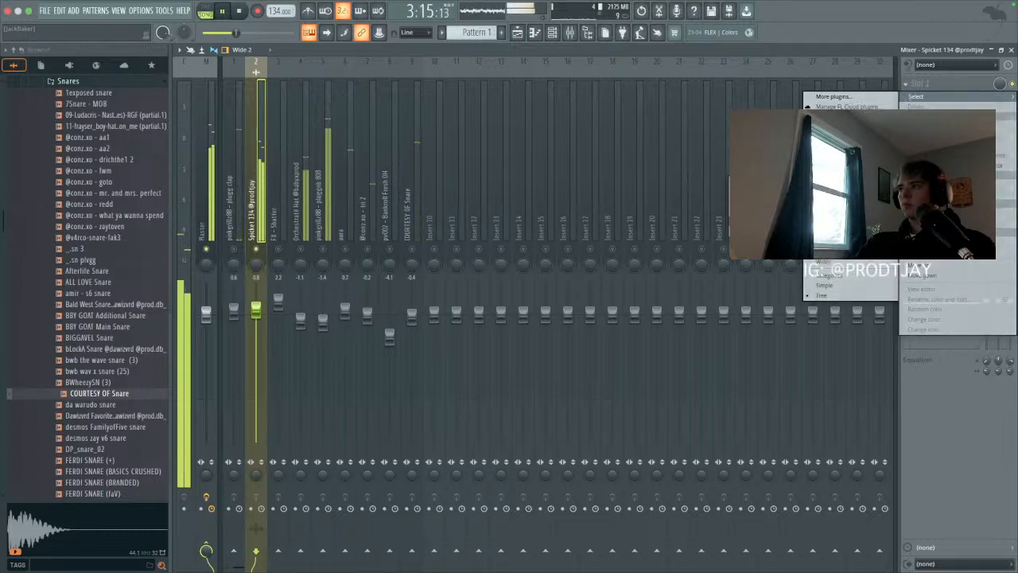
pyautogui.click(843, 183)
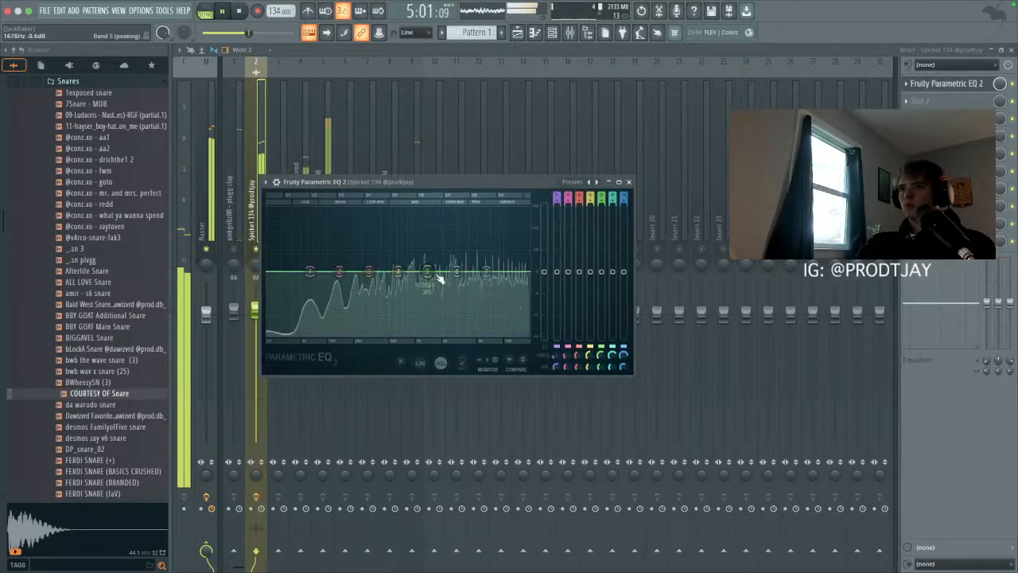
pyautogui.moveTo(430, 272); pyautogui.dragTo(460, 273)
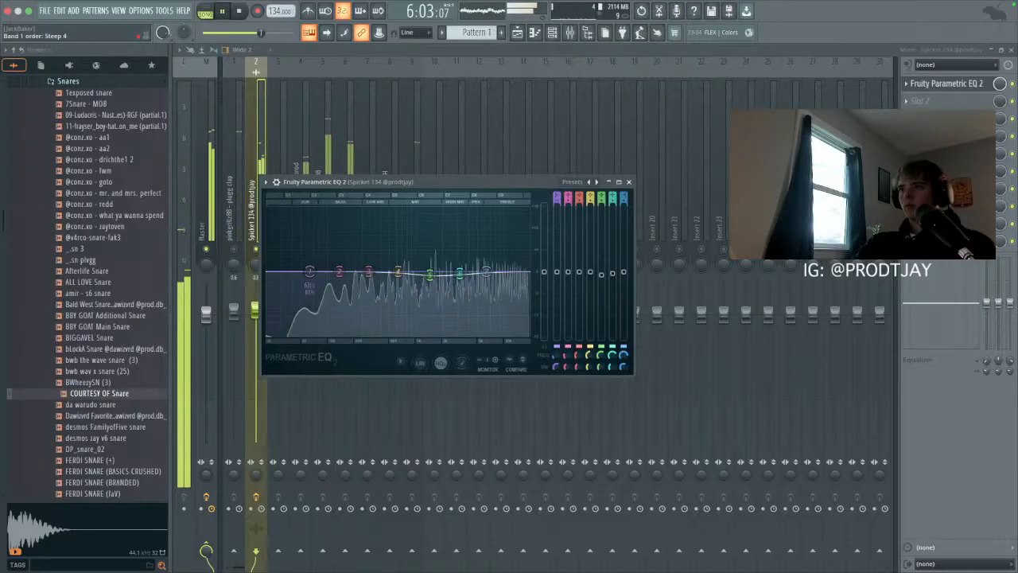
pyautogui.moveTo(310, 271); pyautogui.dragTo(299, 333)
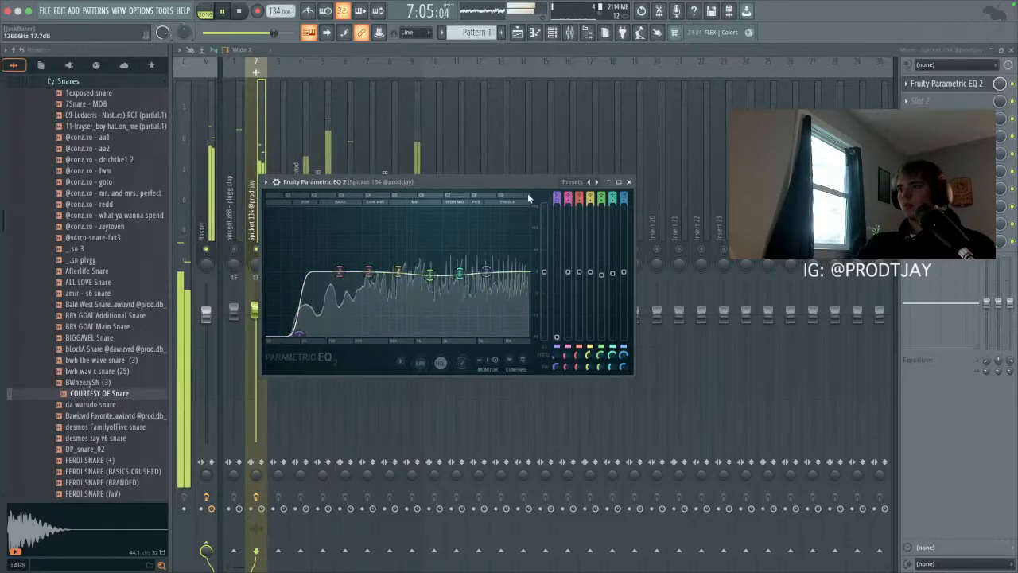
pyautogui.click(629, 182)
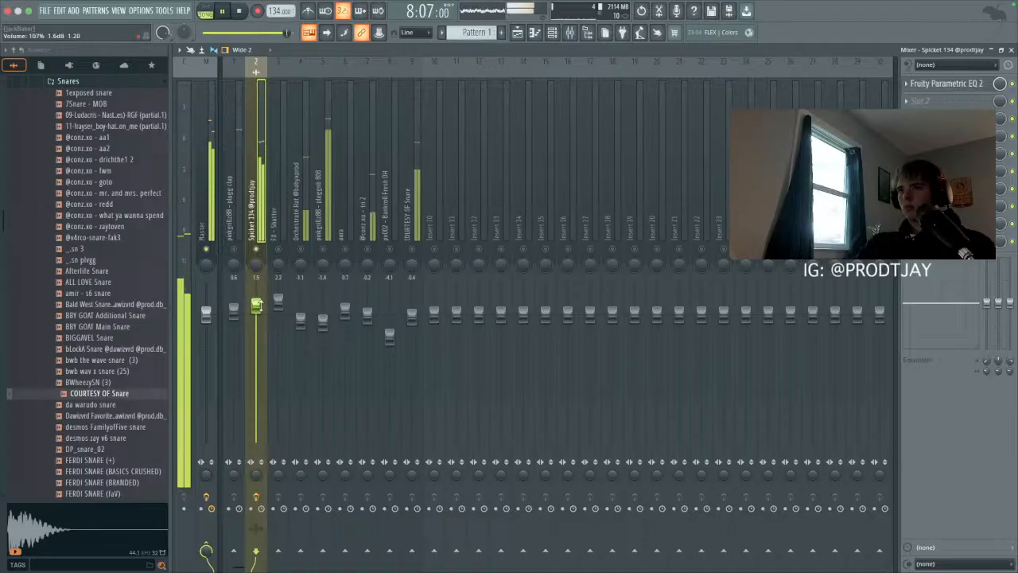
# Step: Unsolo the mixer tracks, raise Spicket 134 to about 2.2 dB and check Maximus on the master
pyautogui.press('s')
pyautogui.click(331, 247)
pyautogui.moveTo(256, 308); pyautogui.dragTo(256, 301)
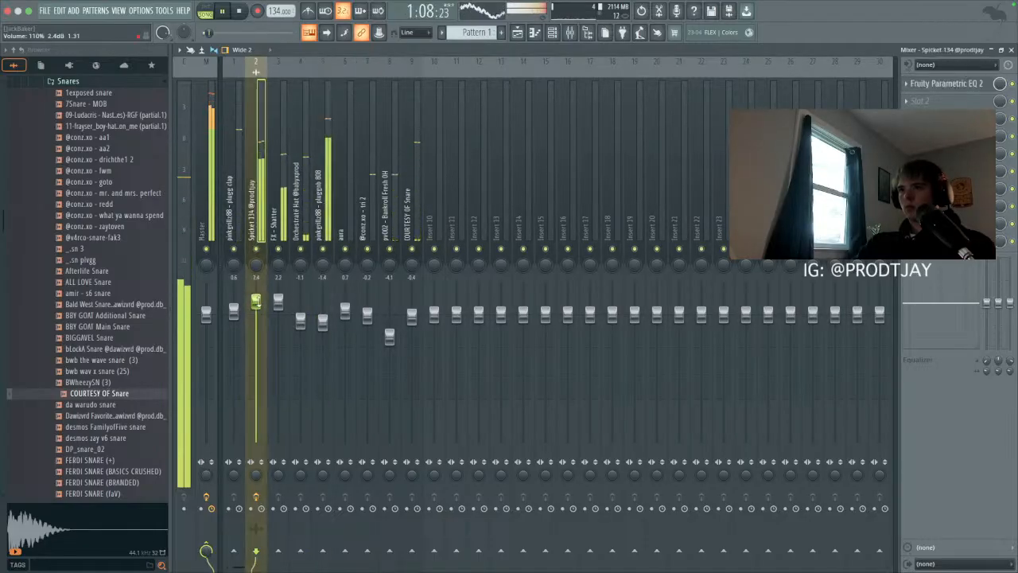
pyautogui.click(205, 203)
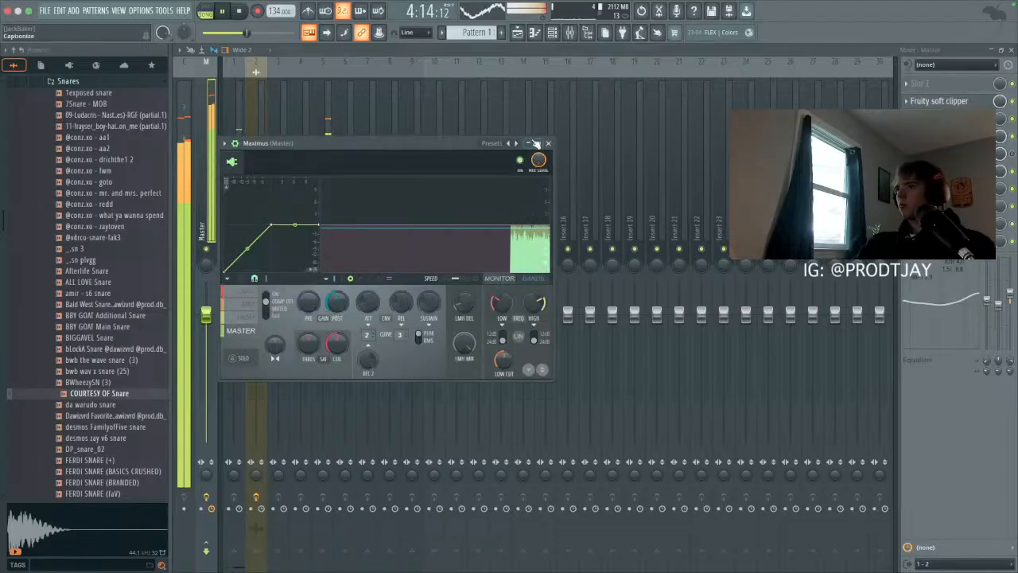
pyautogui.click(549, 143)
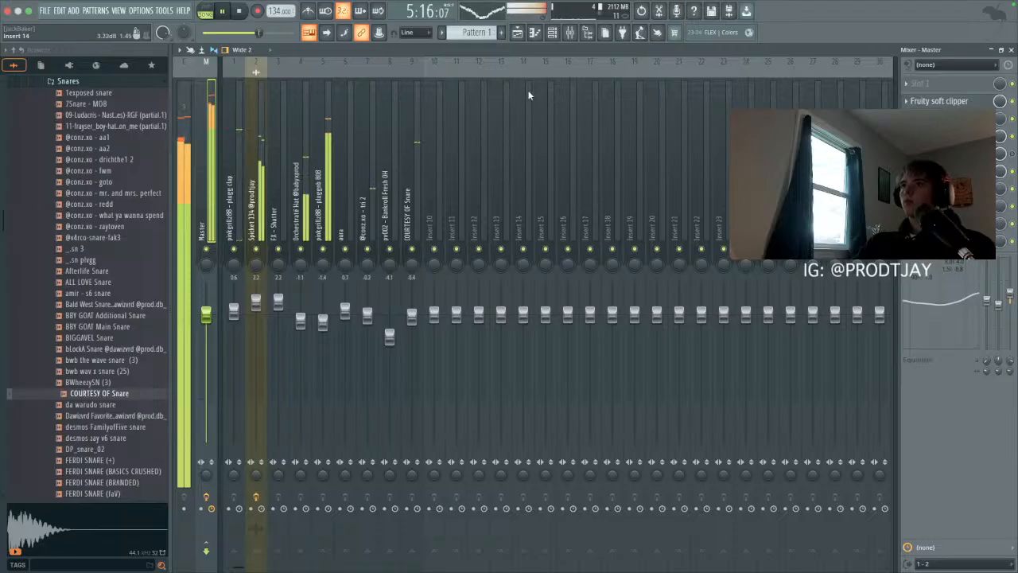
# Step: Split Pattern 1 by channel and place the resulting patterns at bar 1 on Tracks 8 to 15 of the playlist
pyautogui.click(517, 31)
pyautogui.rightClick(472, 32)
pyautogui.click(537, 218)
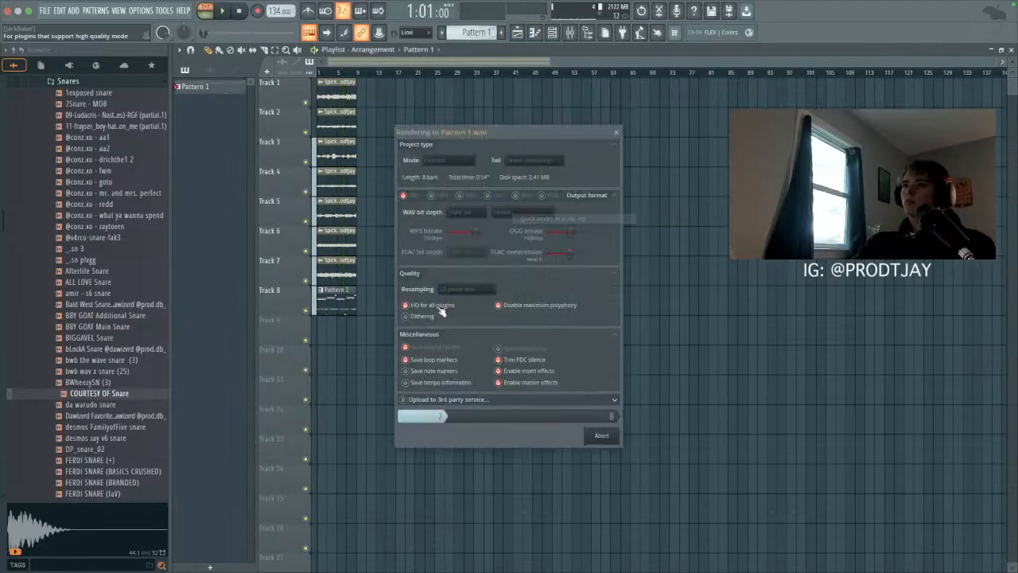
pyautogui.click(475, 32)
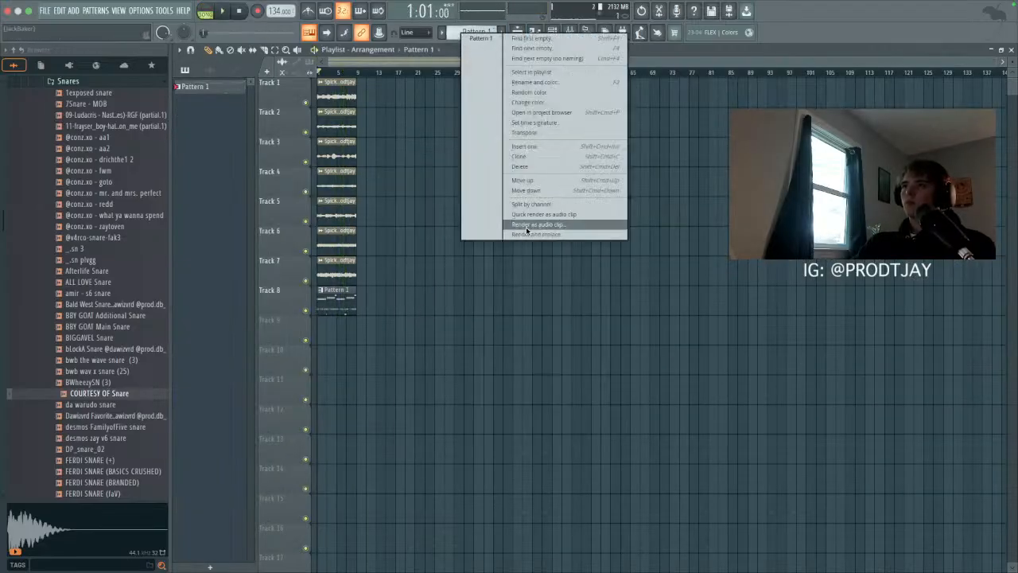
pyautogui.click(549, 208)
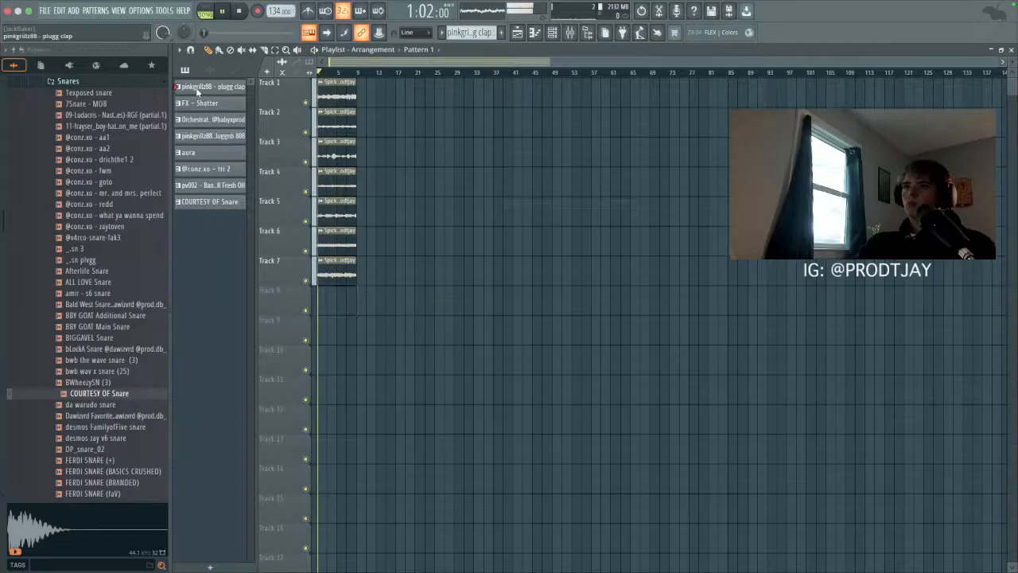
pyautogui.keyDown('shift'); pyautogui.click(192, 201); pyautogui.keyUp('shift')
pyautogui.moveTo(200, 170); pyautogui.dragTo(325, 320)
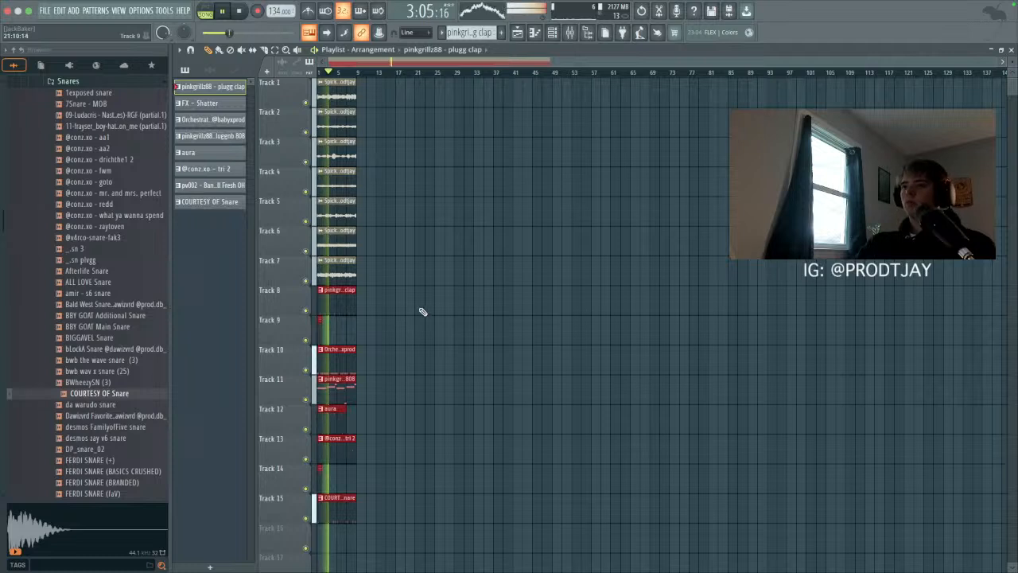
# Step: Duplicate the whole eight-bar section five times in a row so the arrangement runs to bar 49, and clear the selection
pyautogui.hotkey('ctrl', 'a')
pyautogui.hotkey('ctrl', 'b')
pyautogui.hotkey('ctrl', 'b')
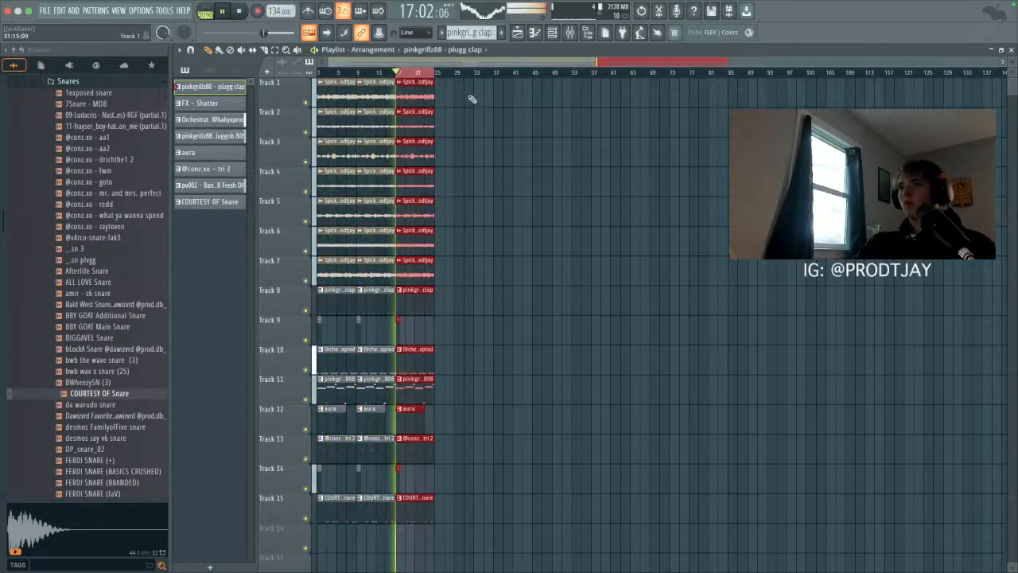
pyautogui.hotkey('ctrl', 'b')
pyautogui.hotkey('ctrl', 'b')
pyautogui.hotkey('ctrl', 'b')
pyautogui.click(342, 72)
pyautogui.hotkey('ctrl', 'd')
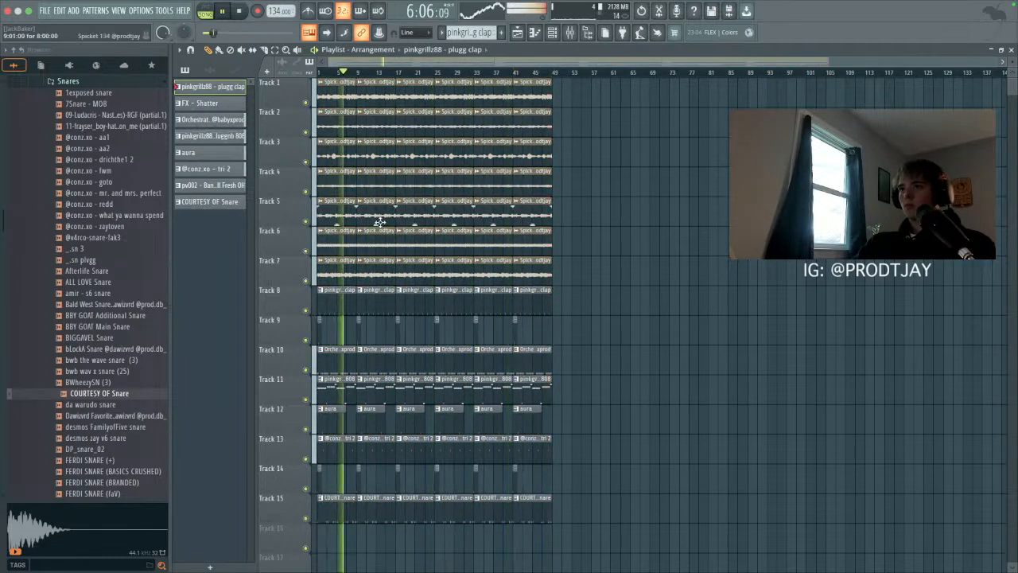
# Step: Delete the clips starting at bar 9 on Tracks 3, 5, 6, 7, 9, 12, 13 and 15 to thin out the second section
pyautogui.rightClick(380, 222)
pyautogui.rightClick(378, 243)
pyautogui.rightClick(377, 270)
pyautogui.rightClick(374, 181)
pyautogui.rightClick(371, 152)
pyautogui.rightClick(378, 450)
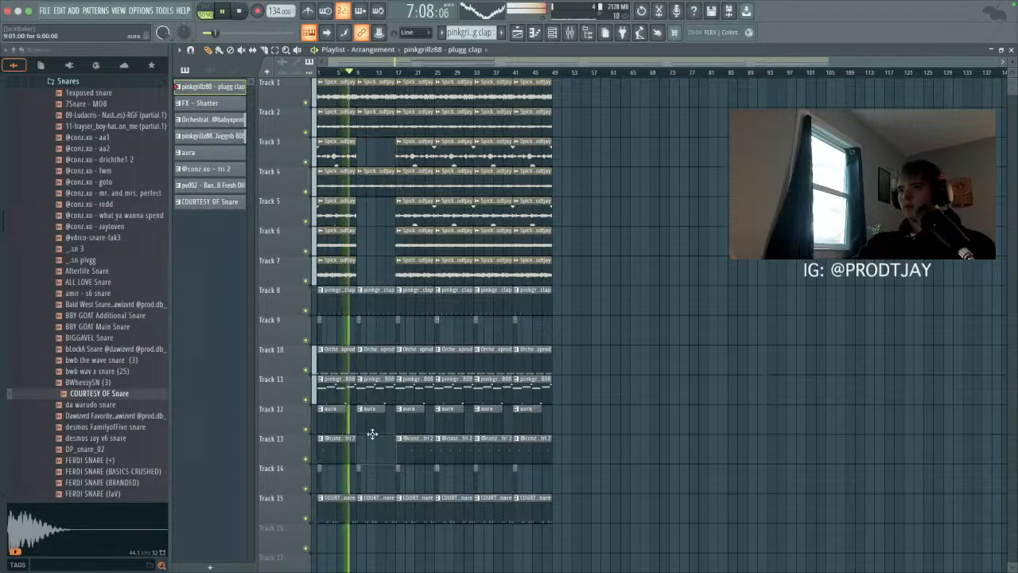
pyautogui.rightClick(376, 420)
pyautogui.rightClick(377, 506)
pyautogui.scroll(3, 371, 438)
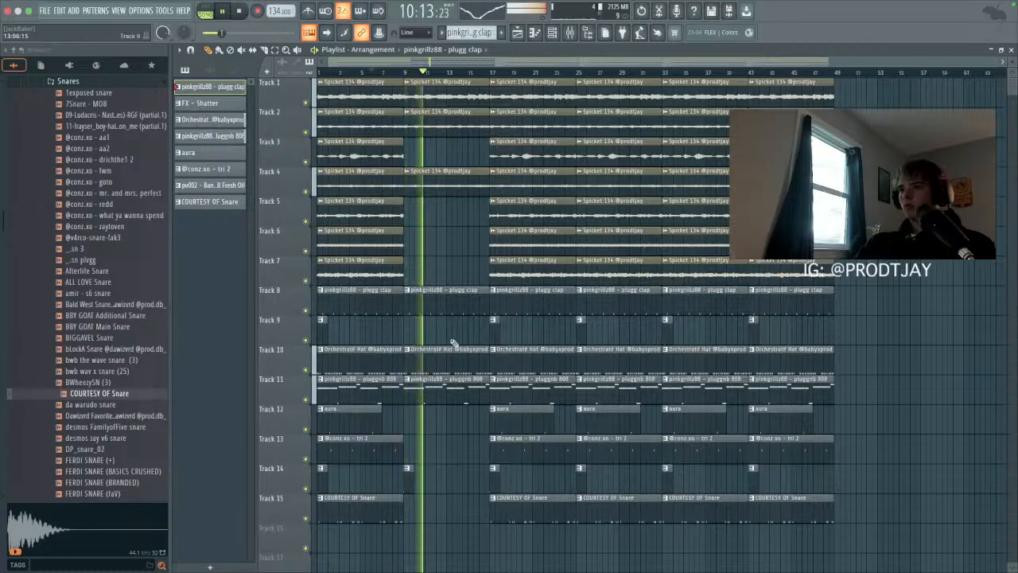
pyautogui.scroll(2, 454, 343)
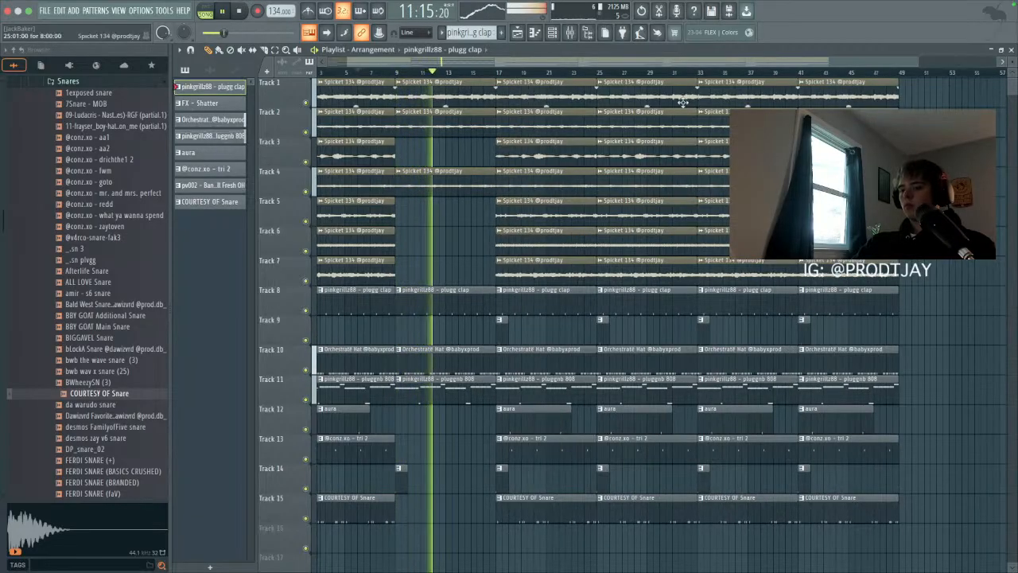
# Step: Delete the clips starting at bar 25 on Tracks 2 to 7, 9 and 12 to 15 to strip down that section
pyautogui.click(501, 72)
pyautogui.rightClick(643, 123)
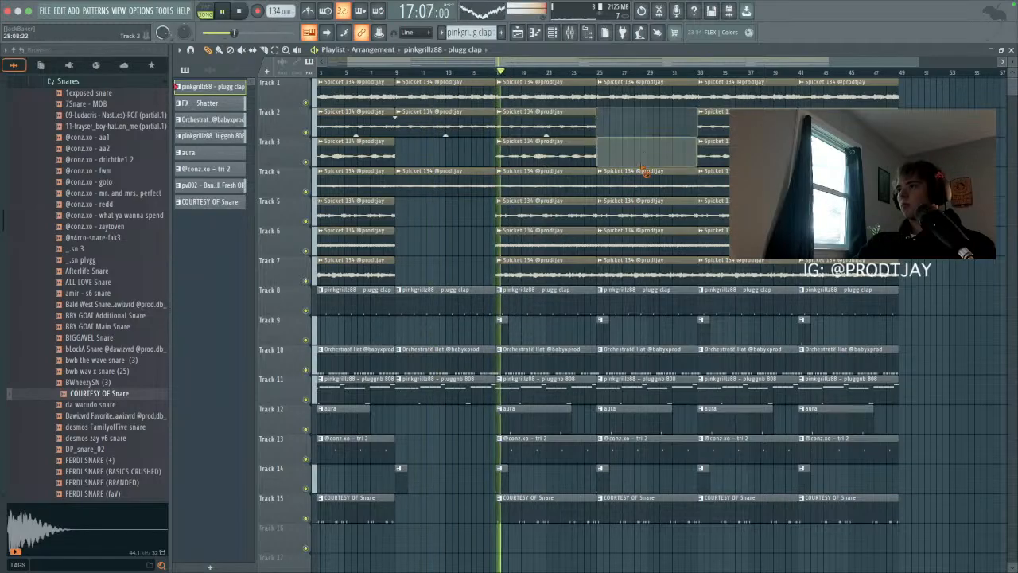
pyautogui.rightClick(644, 263)
pyautogui.rightClick(603, 326)
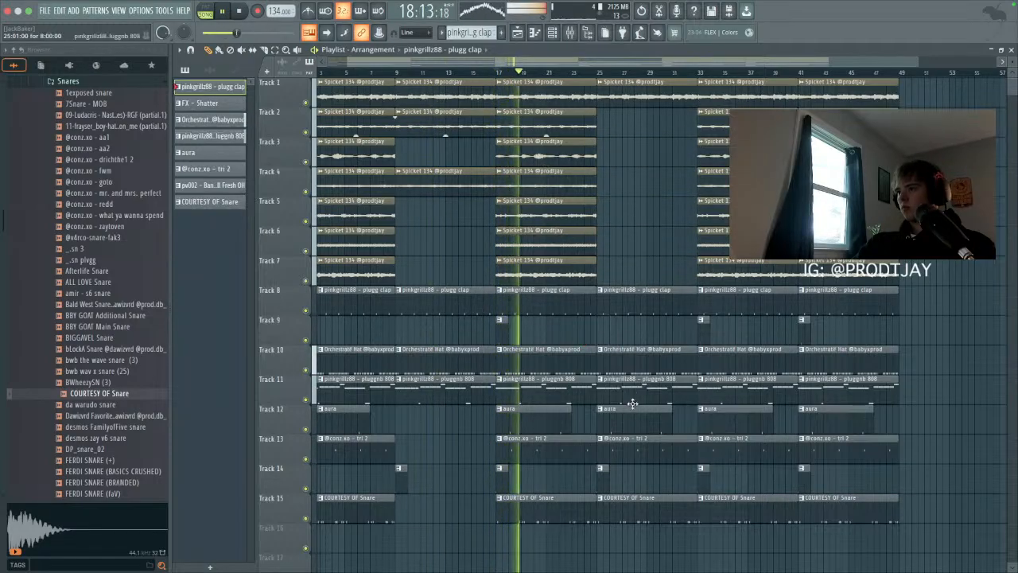
pyautogui.rightClick(632, 411)
pyautogui.rightClick(629, 440)
pyautogui.rightClick(624, 500)
pyautogui.rightClick(605, 469)
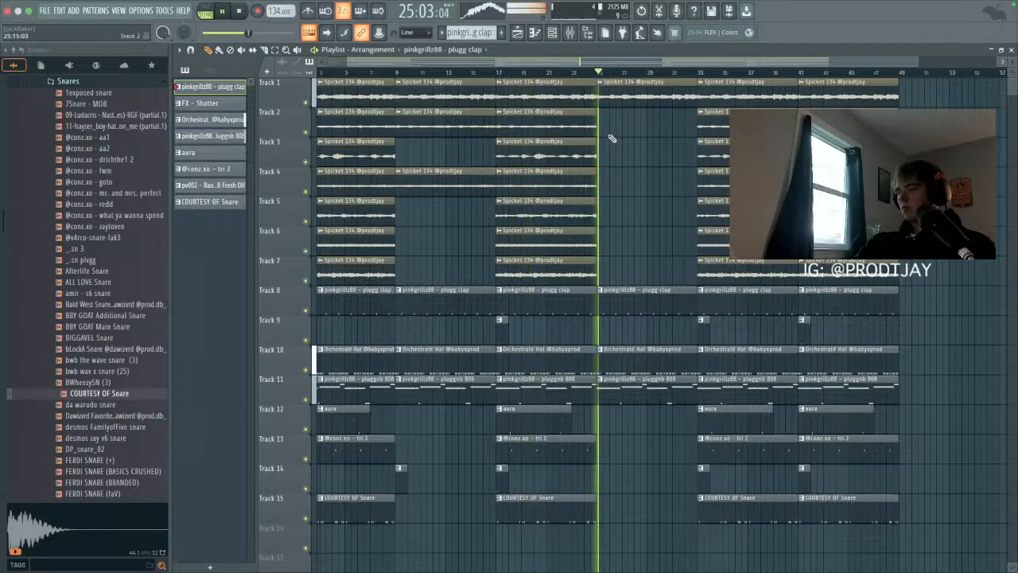
# Step: Delete the Spicket 134 clip on Track 1 at bar 33 and play from about bar 31
pyautogui.scroll(-2, 609, 129)
pyautogui.rightClick(684, 93)
pyautogui.click(643, 71)
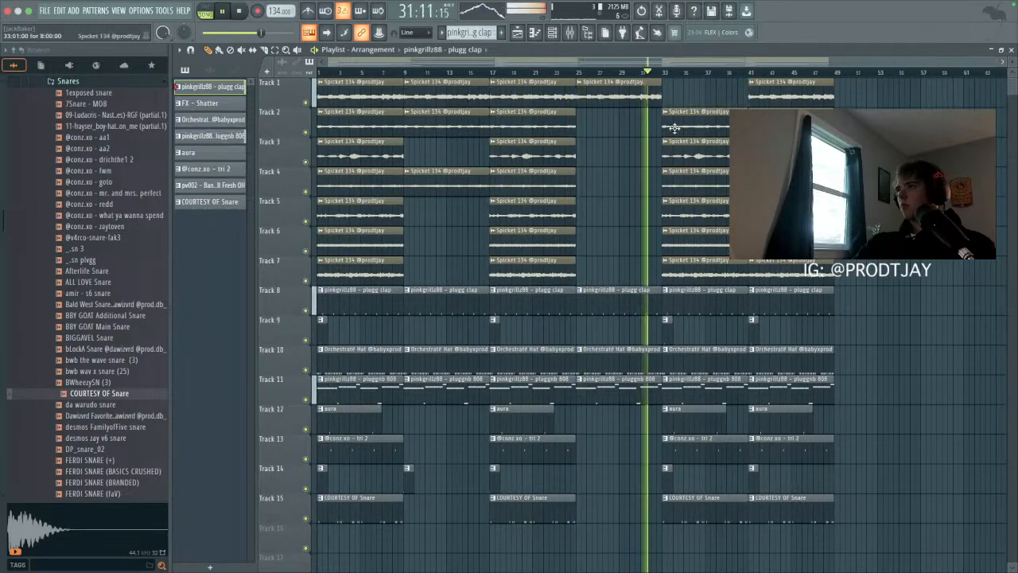
# Step: Delete every clip in the section starting at bar 41, leaving all the earlier sections in place
pyautogui.rightClick(776, 92)
pyautogui.rightClick(783, 296)
pyautogui.rightClick(776, 354)
pyautogui.rightClick(776, 385)
pyautogui.rightClick(753, 322)
pyautogui.rightClick(775, 415)
pyautogui.rightClick(788, 446)
pyautogui.rightClick(797, 509)
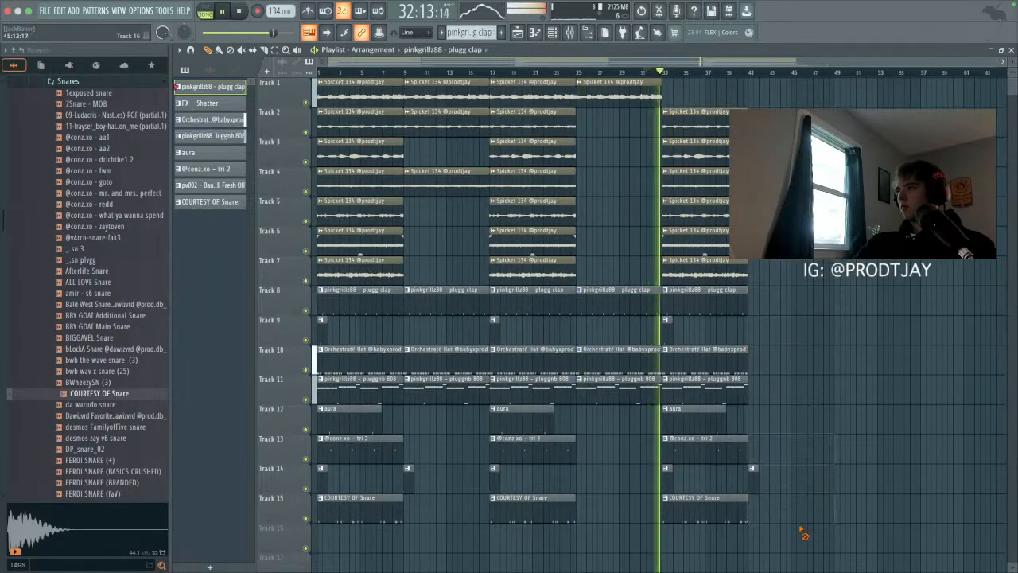
pyautogui.rightClick(752, 467)
pyautogui.scroll(1, 778, 456)
pyautogui.scroll(1, 776, 453)
pyautogui.scroll(-1, 773, 451)
pyautogui.scroll(1, 773, 451)
pyautogui.rightClick(793, 458)
pyautogui.hotkey('ctrl', 'z')
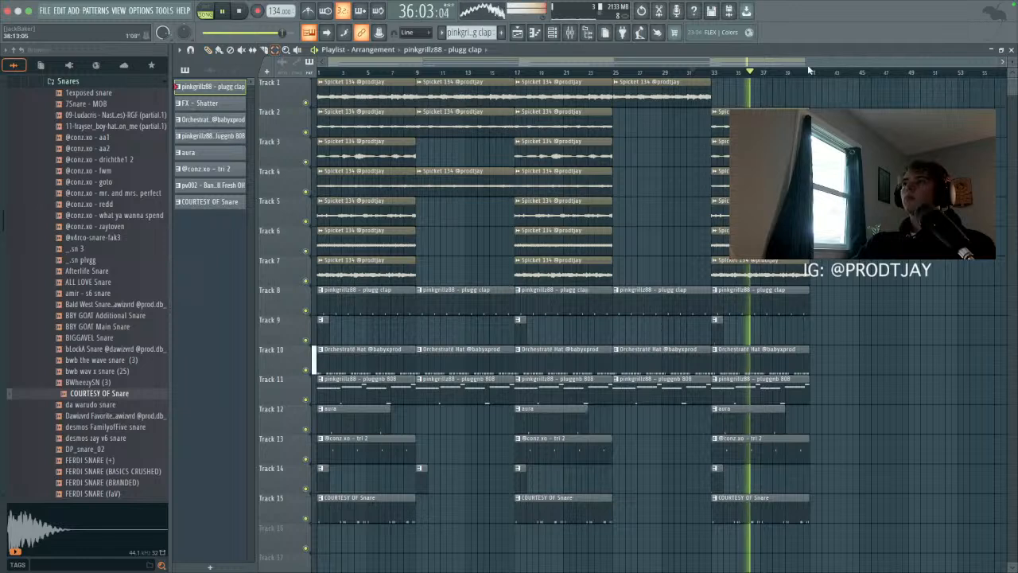
# Step: Select the entire arrangement, duplicate it so the copy starts at bar 41, and clear the selection
pyautogui.hotkey('ctrl', 'a')
pyautogui.hotkey('ctrl', 'b')
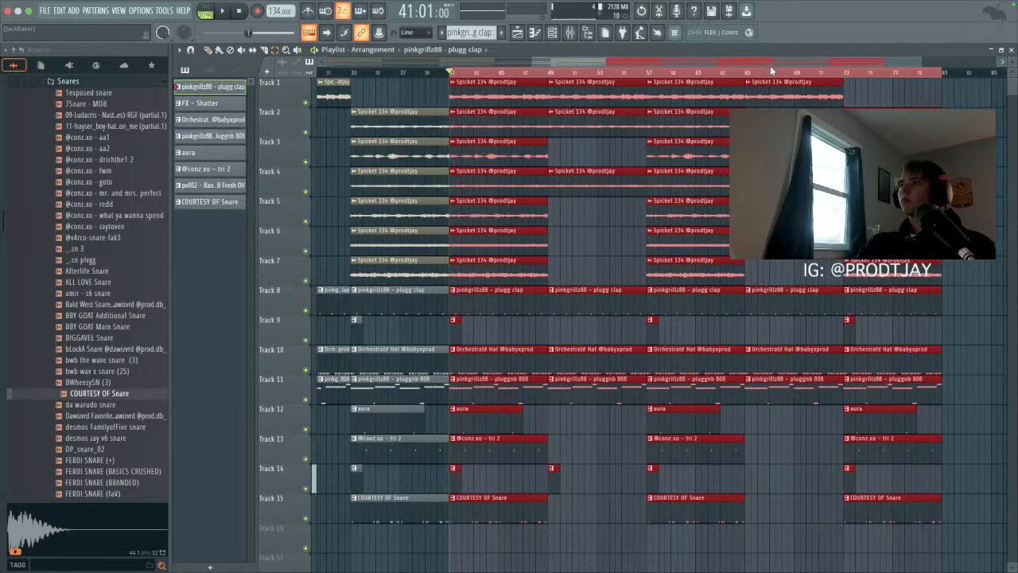
pyautogui.hotkey('ctrl', 'd')
# Step: Delete the clips at bar 41 on Tracks 1, 2, 4 and 8 to 15 to make a drumless break, and play it
pyautogui.moveTo(496, 128); pyautogui.dragTo(497, 90)
pyautogui.press('Delete')
pyautogui.keyDown('ctrl'); pyautogui.click(494, 180); pyautogui.keyUp('ctrl')
pyautogui.press('Delete')
pyautogui.moveTo(463, 299); pyautogui.dragTo(486, 528)
pyautogui.press('Delete')
pyautogui.press('space')
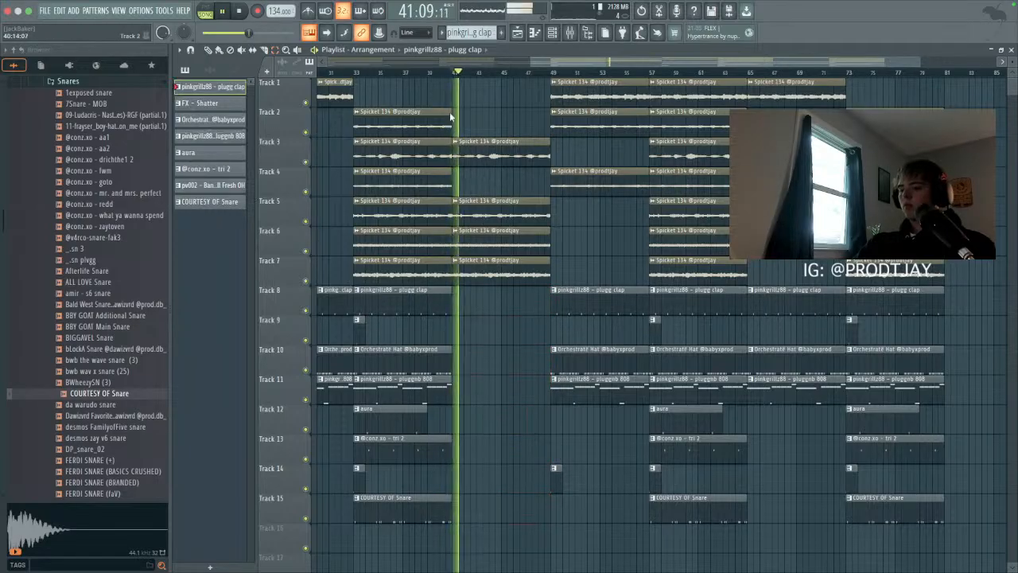
# Step: Duplicate the Track 1 clip from bar 25 so a copy lands at bar 41, and delete the extra copy at bar 33
pyautogui.keyDown('ctrl'); pyautogui.click(338, 97); pyautogui.keyUp('ctrl')
pyautogui.hotkey('ctrl', 'b')
pyautogui.hotkey('ctrl', 'b')
pyautogui.hotkey('ctrl', 'd')
pyautogui.rightClick(383, 98)
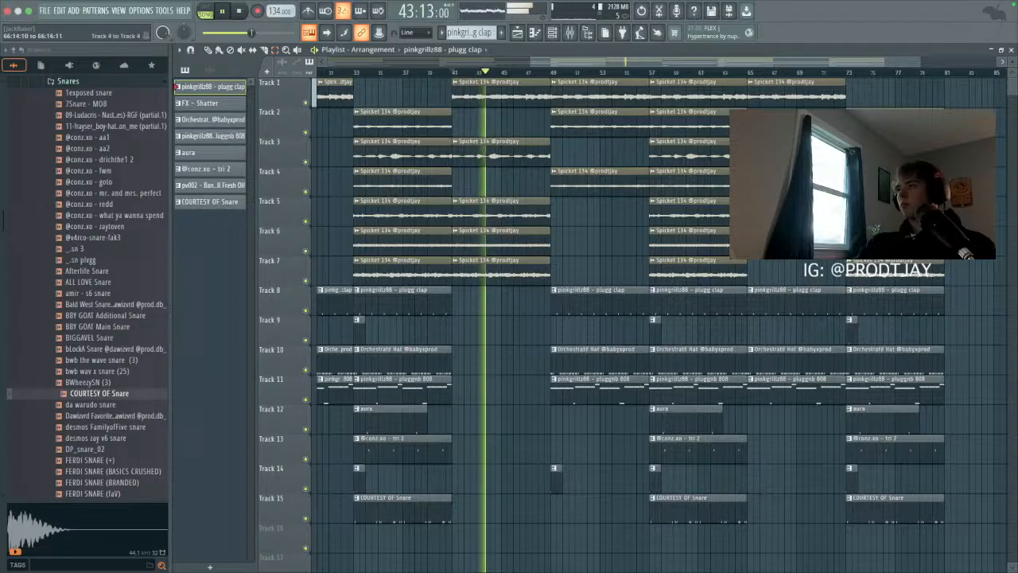
# Step: Delete all clips from bar 65 onward on every track
pyautogui.moveTo(768, 183); pyautogui.dragTo(947, 525)
pyautogui.press('Delete')
pyautogui.moveTo(937, 459); pyautogui.dragTo(839, 48)
pyautogui.press('Delete')
pyautogui.moveTo(825, 92); pyautogui.dragTo(824, 98)
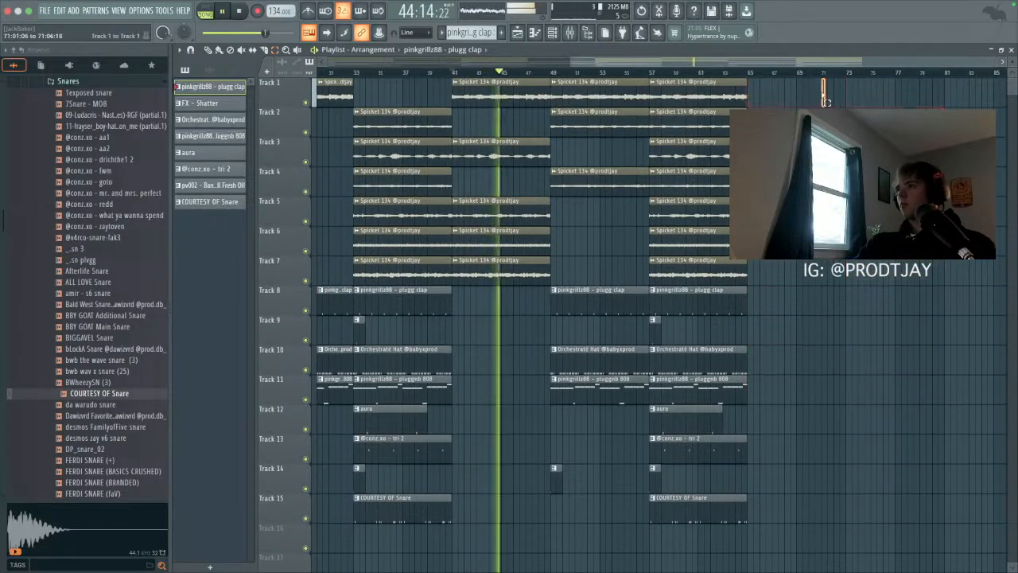
# Step: Copy the Spicket 134 clips at bar 41 on Tracks 1, 3 and 5 to bar 65 as an outro, and play the ending
pyautogui.moveTo(453, 73); pyautogui.dragTo(549, 207)
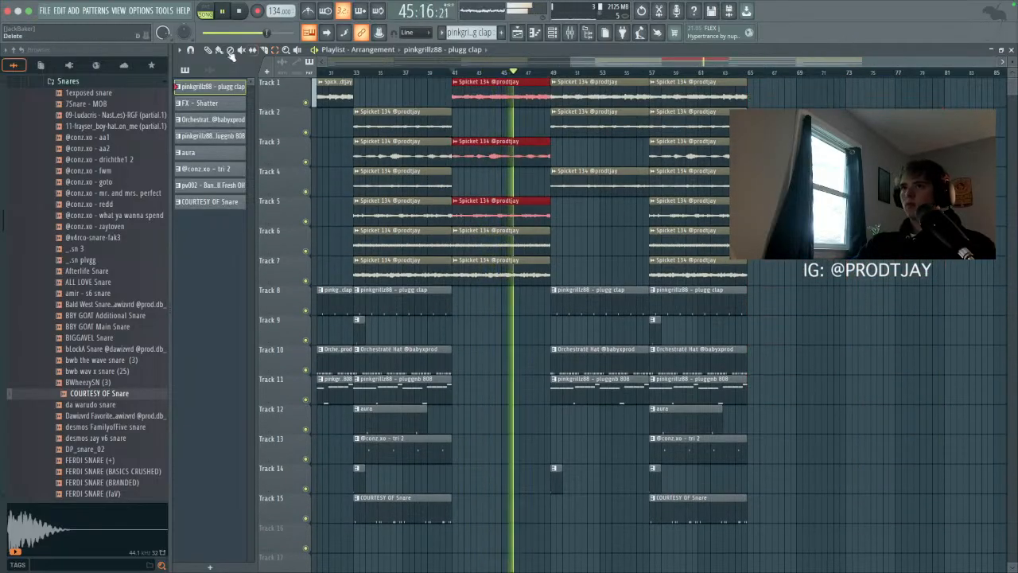
pyautogui.moveTo(803, 83); pyautogui.dragTo(754, 83)
pyautogui.click(738, 72)
pyautogui.scroll(-2, 740, 72)
pyautogui.moveTo(853, 283); pyautogui.dragTo(847, 284)
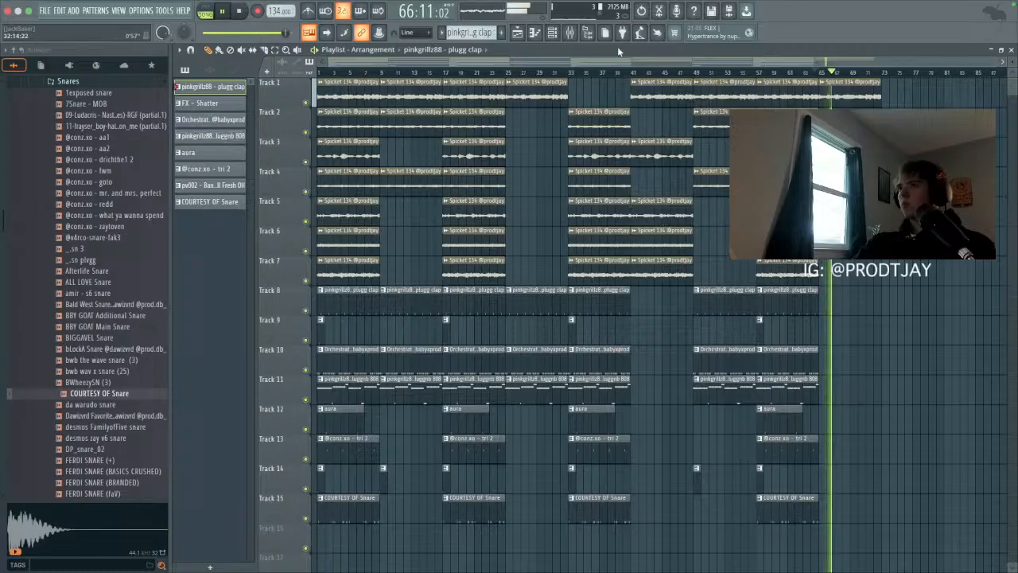
# Step: Save the project as SPICKET 134 TJAY in its own new project folder inside the Flps folder
pyautogui.click(44, 10)
pyautogui.click(58, 60)
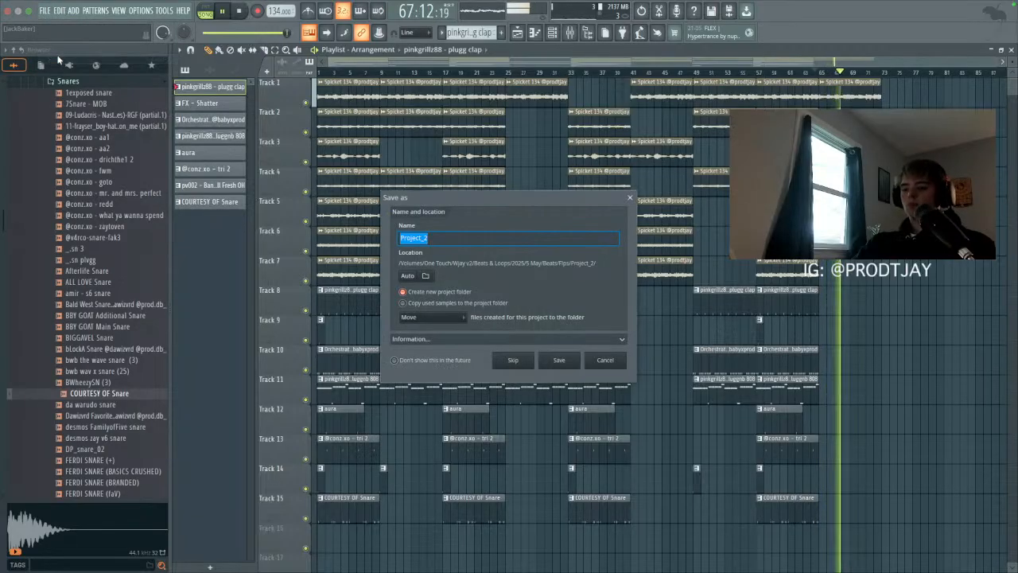
pyautogui.write('SPICKET 134 TJAY')
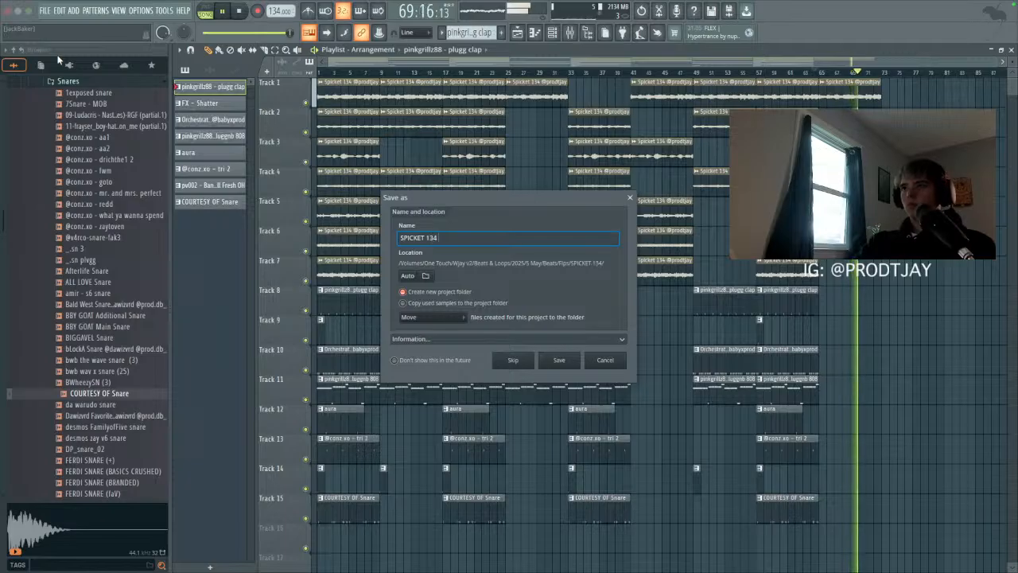
pyautogui.click(425, 275)
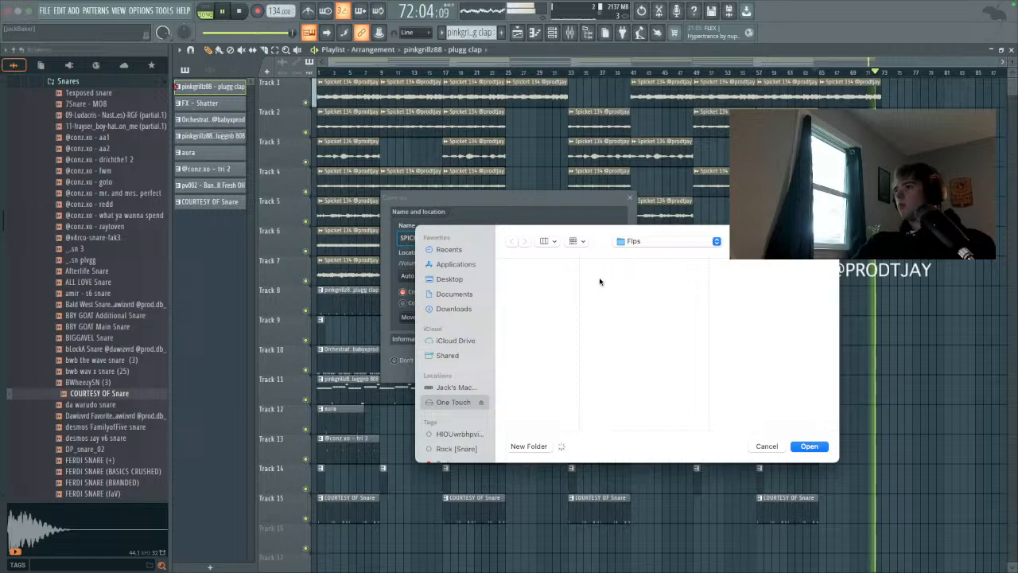
pyautogui.click(565, 273)
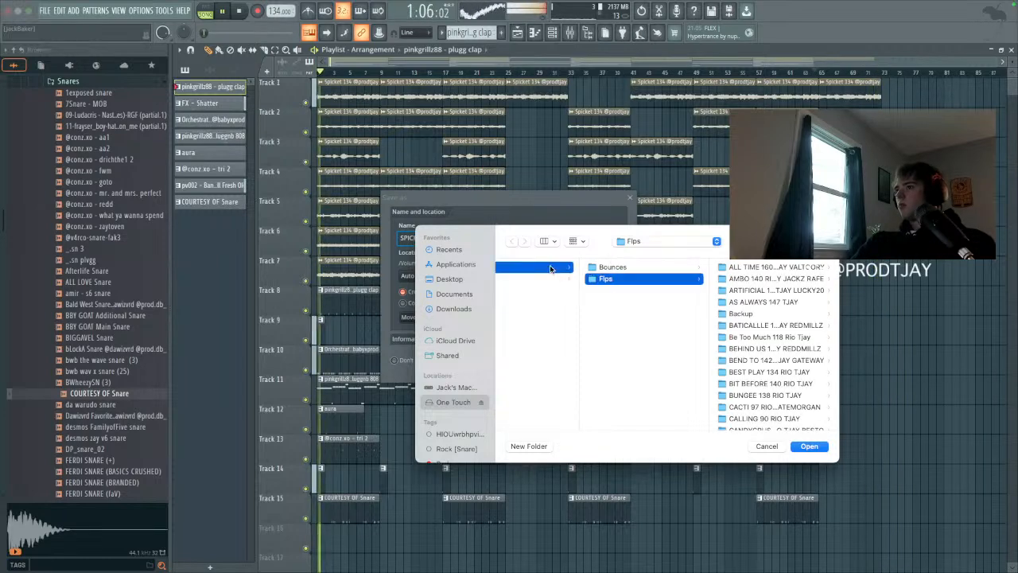
pyautogui.click(672, 279)
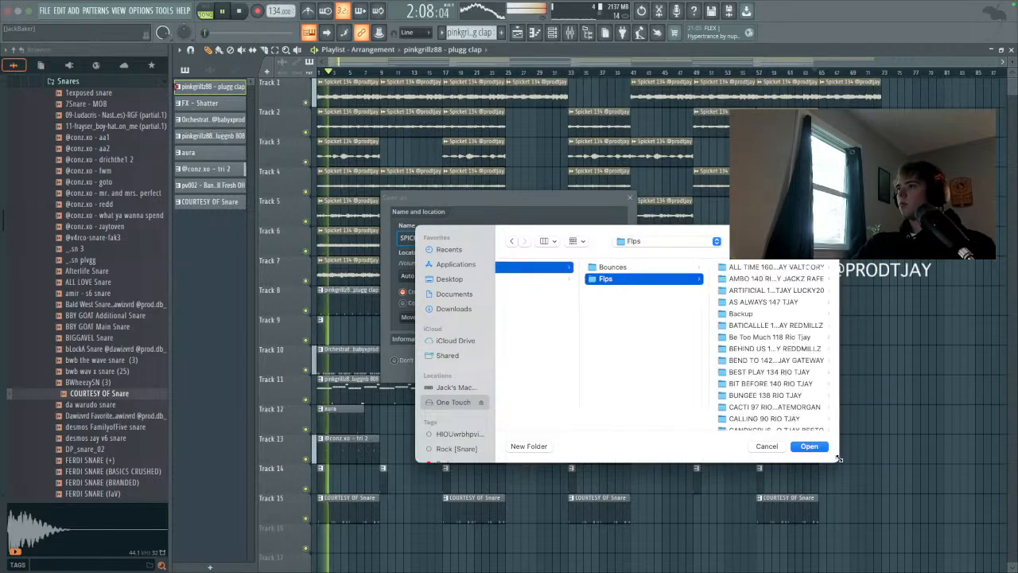
pyautogui.click(812, 448)
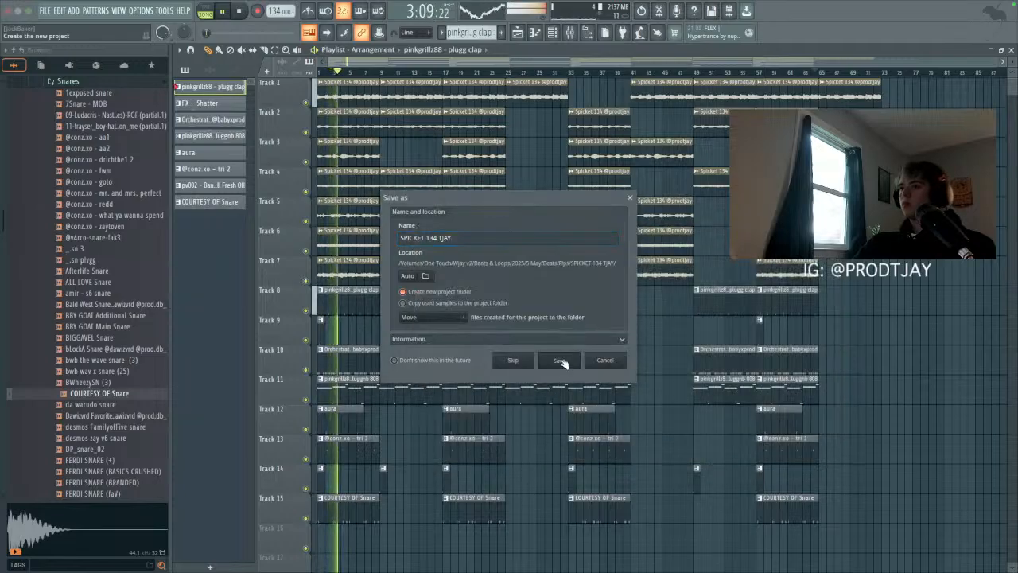
pyautogui.click(513, 358)
pyautogui.press('space')
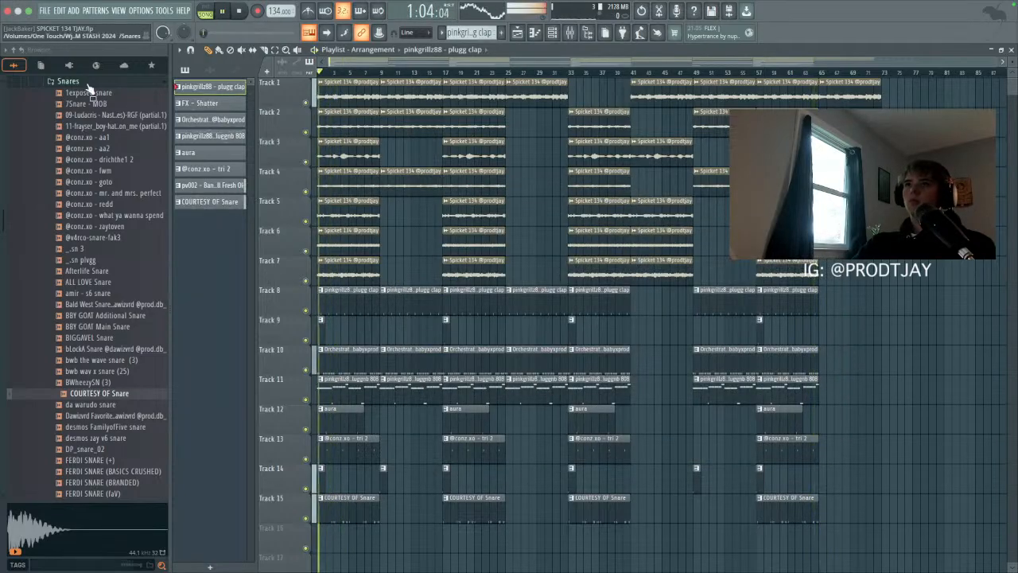
# Step: Export the song as an MP3 named SPICKET 134 TJAY into the Bounces folder, and play the arrangement from the start
pyautogui.click(54, 17)
pyautogui.moveTo(62, 125)
pyautogui.click(206, 140)
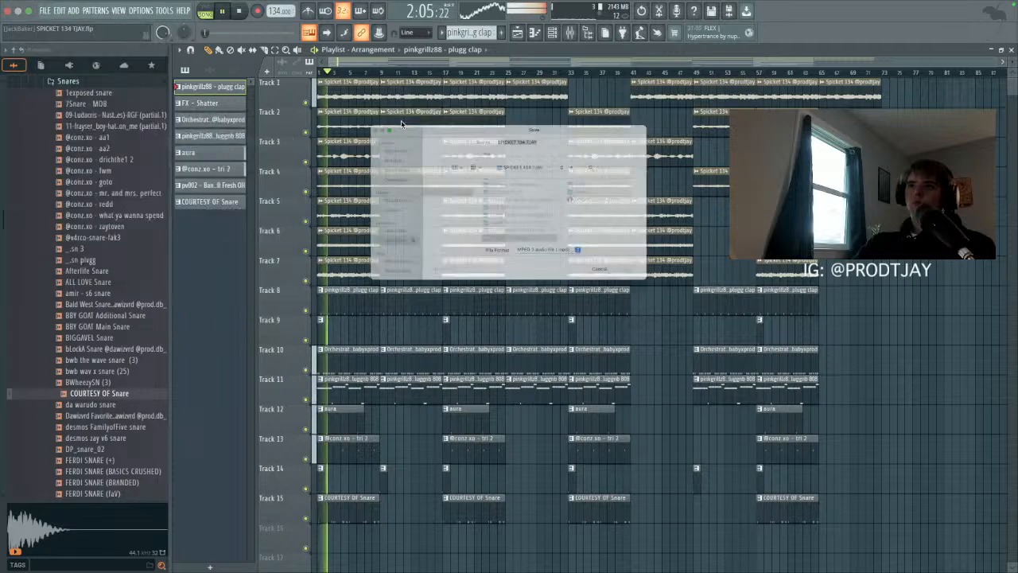
pyautogui.click(437, 177)
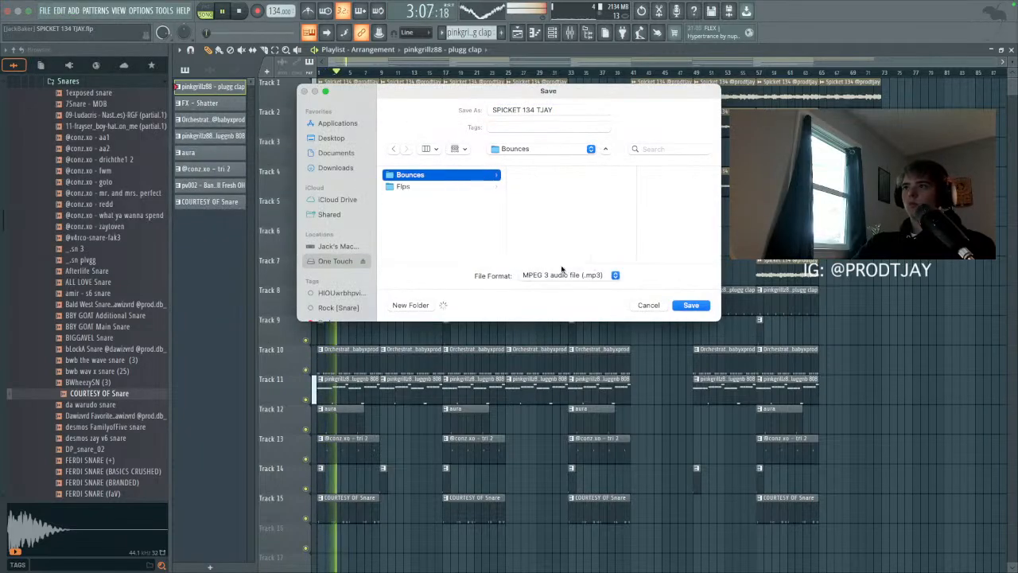
pyautogui.click(692, 305)
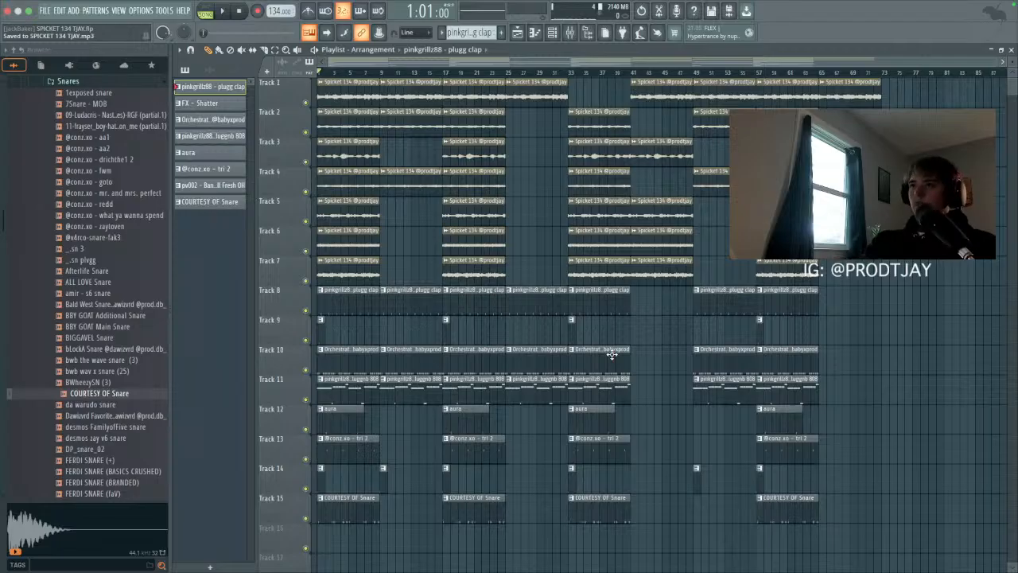
pyautogui.press('space')
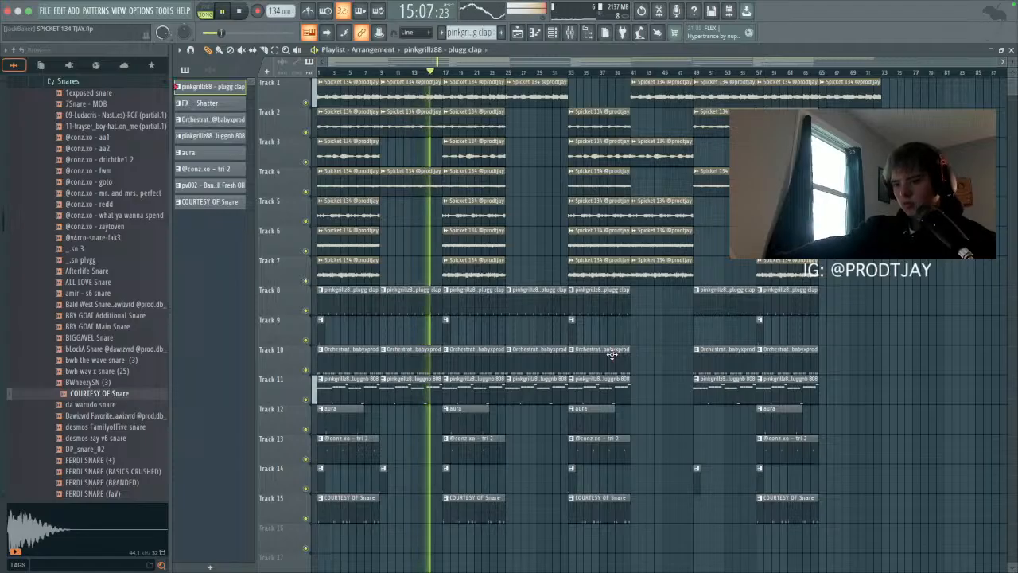
# Step: Start a new empty project in place of the SPICKET 134 arrangement
pyautogui.click(44, 11)
pyautogui.click(55, 33)
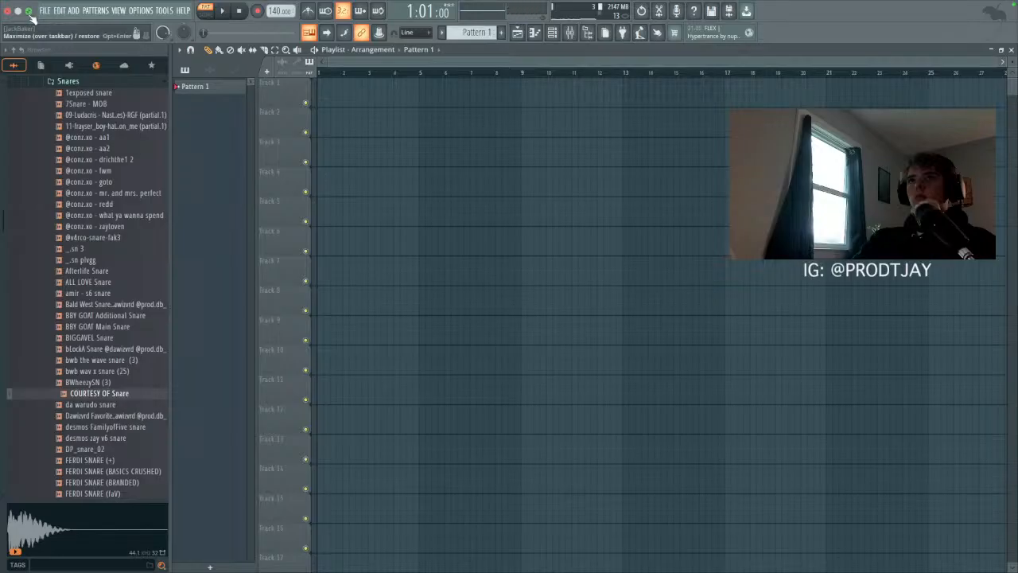
# Step: Switch to Finder's Loops Bounces folder and play the Sets 138, Waze 137 and Silly 146 MP3s, closing the Music window
pyautogui.click(29, 10)
pyautogui.click(78, 547)
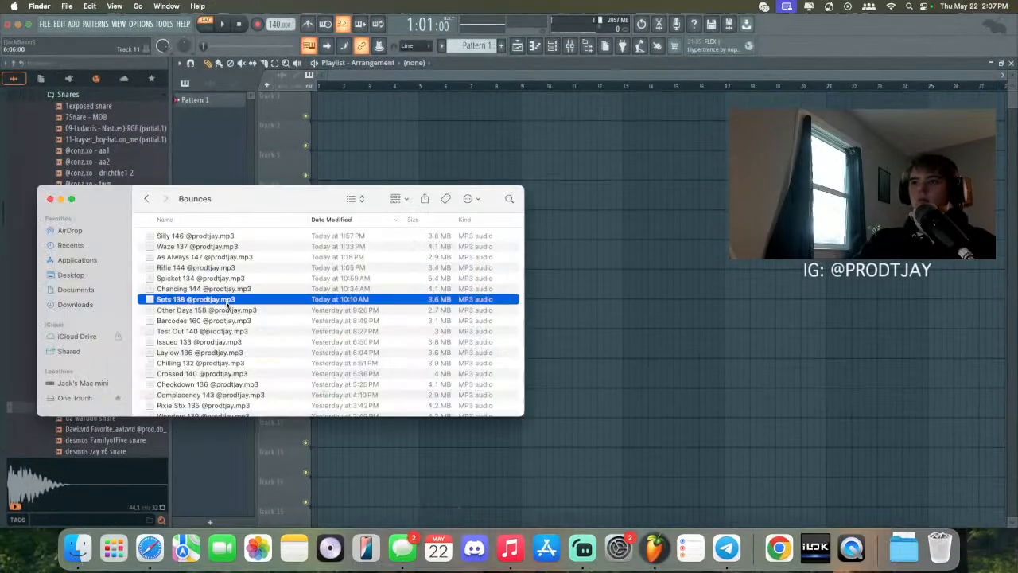
pyautogui.click(227, 301)
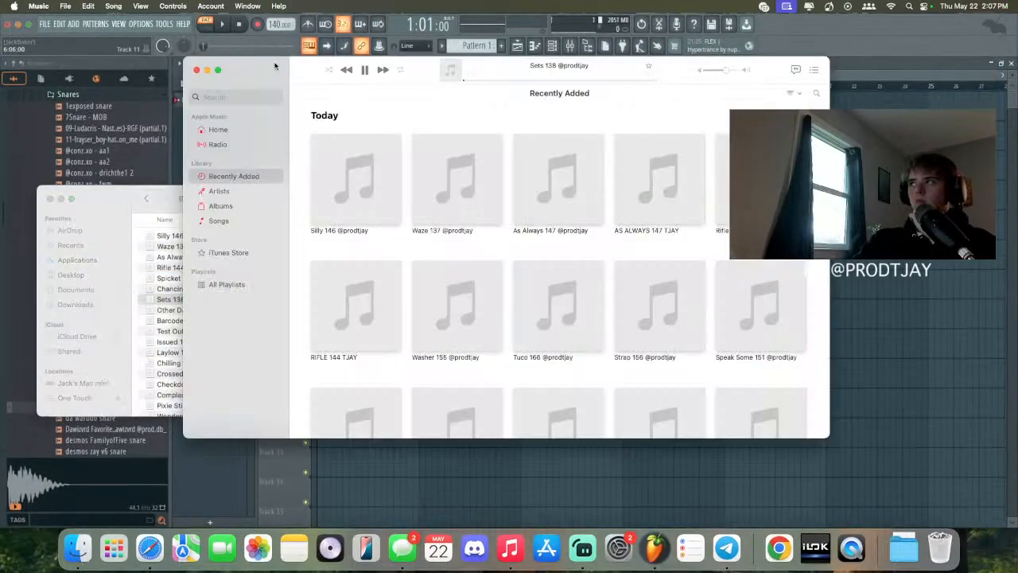
pyautogui.click(197, 71)
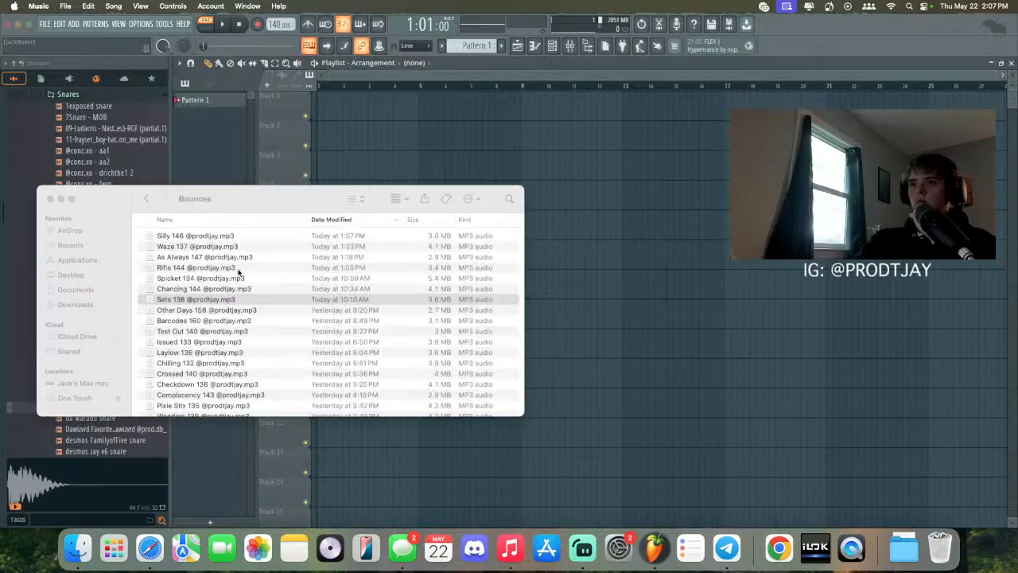
pyautogui.doubleClick(212, 247)
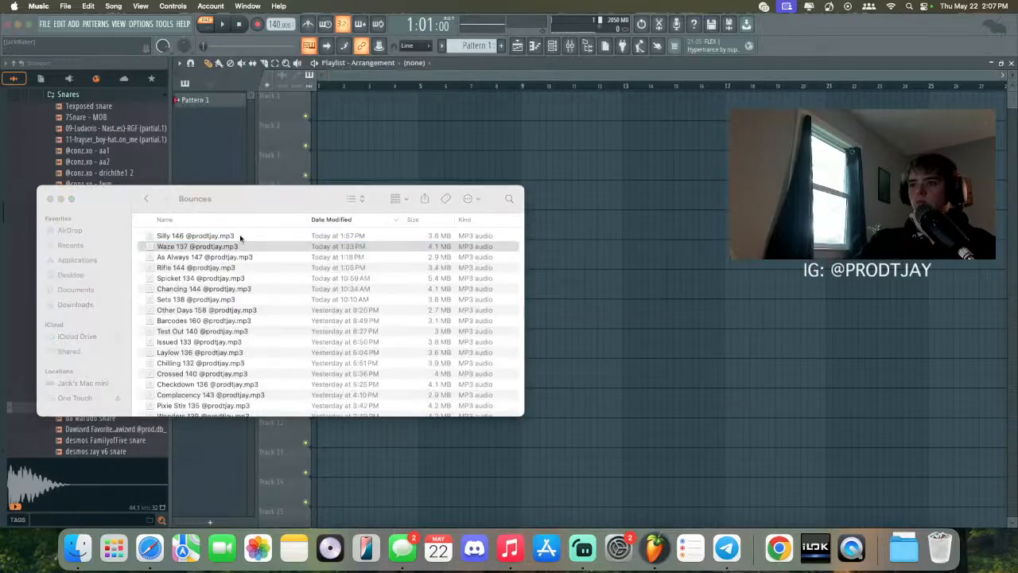
pyautogui.doubleClick(239, 235)
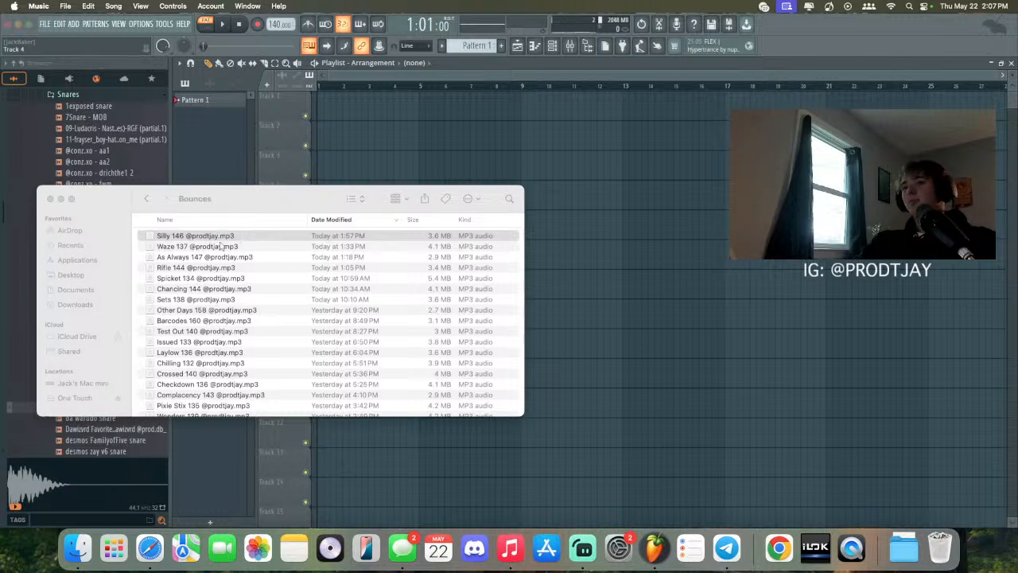
# Step: Open the other Bounces folder with the TJAY beats and play SILLY 146, AS ALWAYS 147 and RIFLE 144
pyautogui.click(148, 199)
pyautogui.click(168, 237)
pyautogui.doubleClick(169, 246)
pyautogui.doubleClick(171, 237)
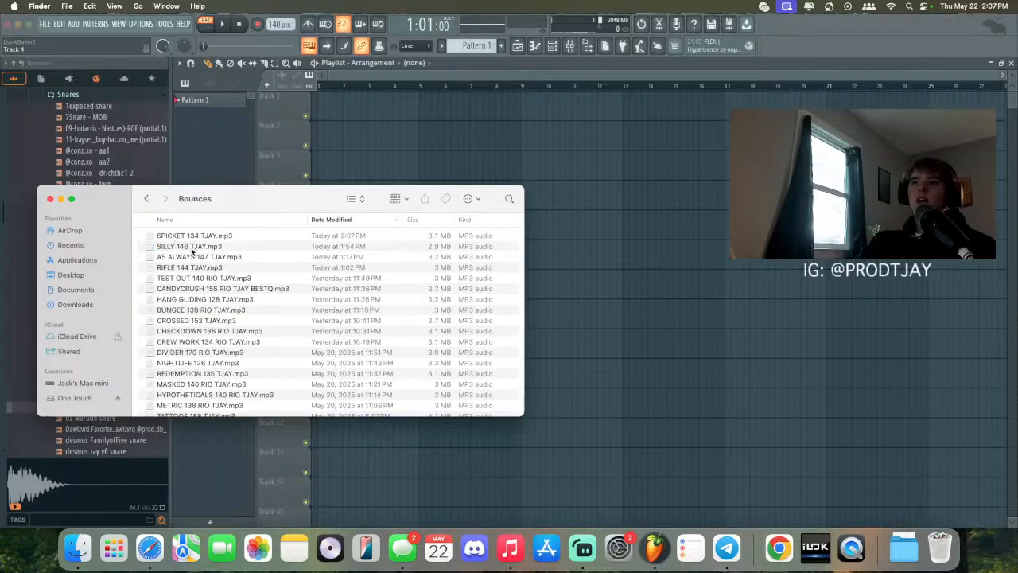
pyautogui.doubleClick(191, 247)
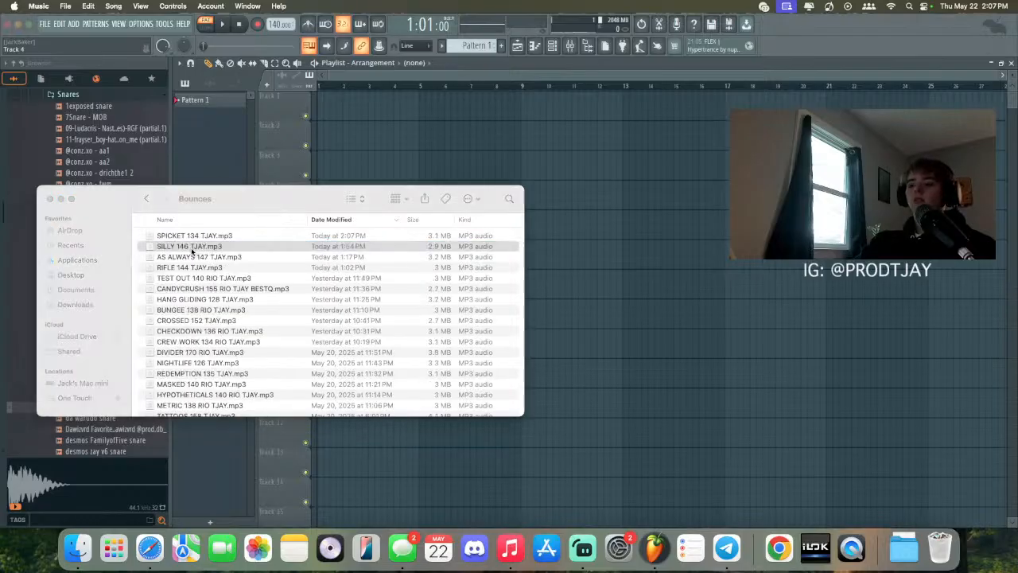
pyautogui.click(196, 257)
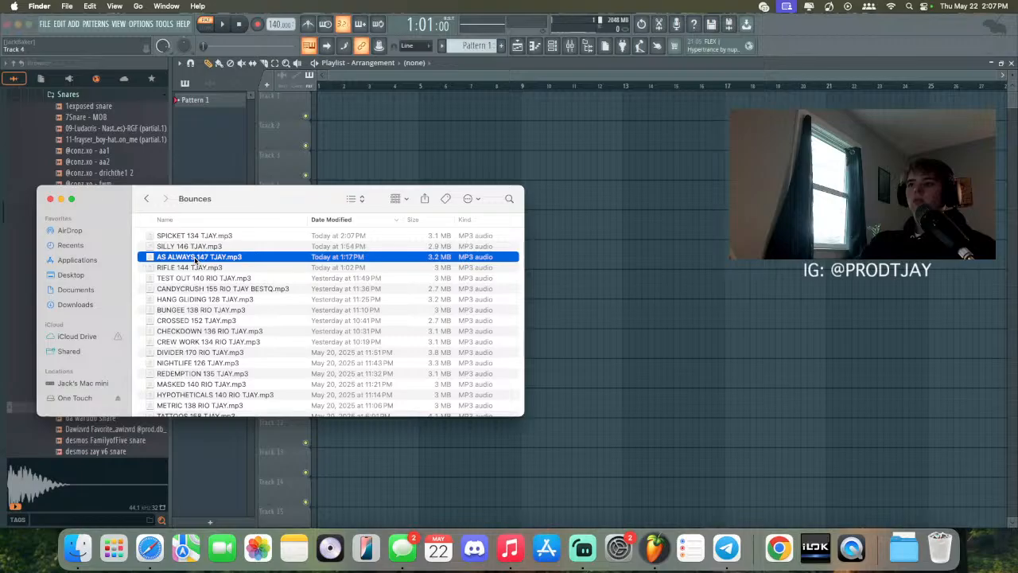
pyautogui.doubleClick(196, 257)
pyautogui.click(210, 269)
pyautogui.click(211, 269)
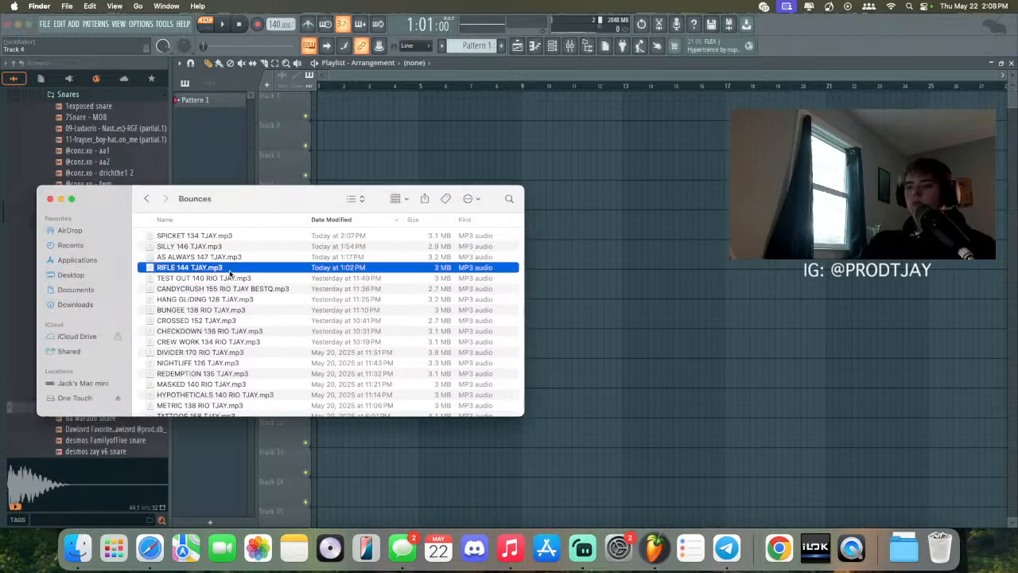
pyautogui.doubleClick(229, 271)
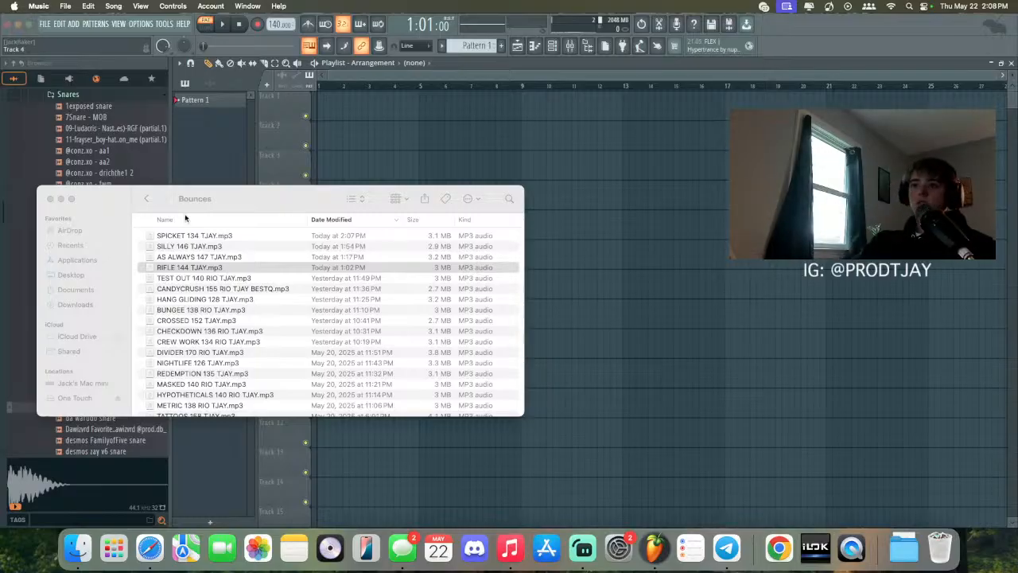
# Step: Return to the Loops Bounces folder and play Rifle 144, As Always 147, Spicket 134, Waze 137 and Silly 146
pyautogui.click(144, 199)
pyautogui.click(144, 199)
pyautogui.doubleClick(177, 247)
pyautogui.doubleClick(173, 236)
pyautogui.doubleClick(205, 269)
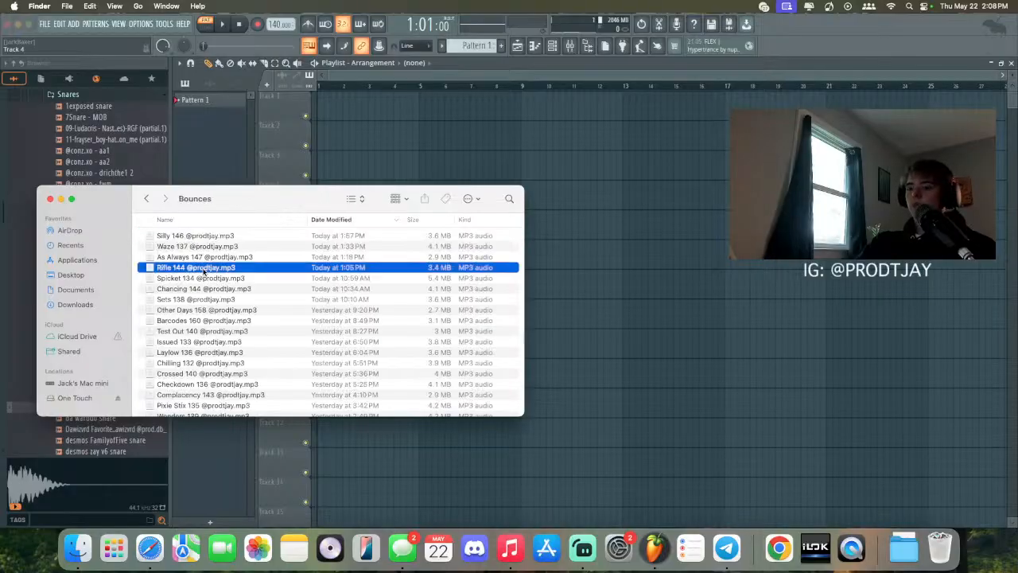
pyautogui.click(226, 257)
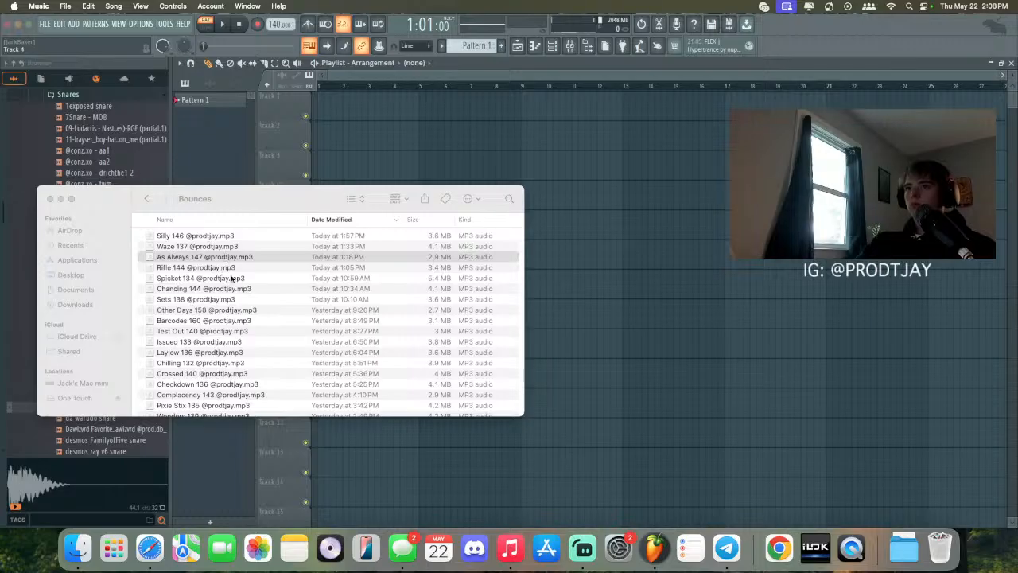
pyautogui.doubleClick(232, 278)
pyautogui.click(213, 247)
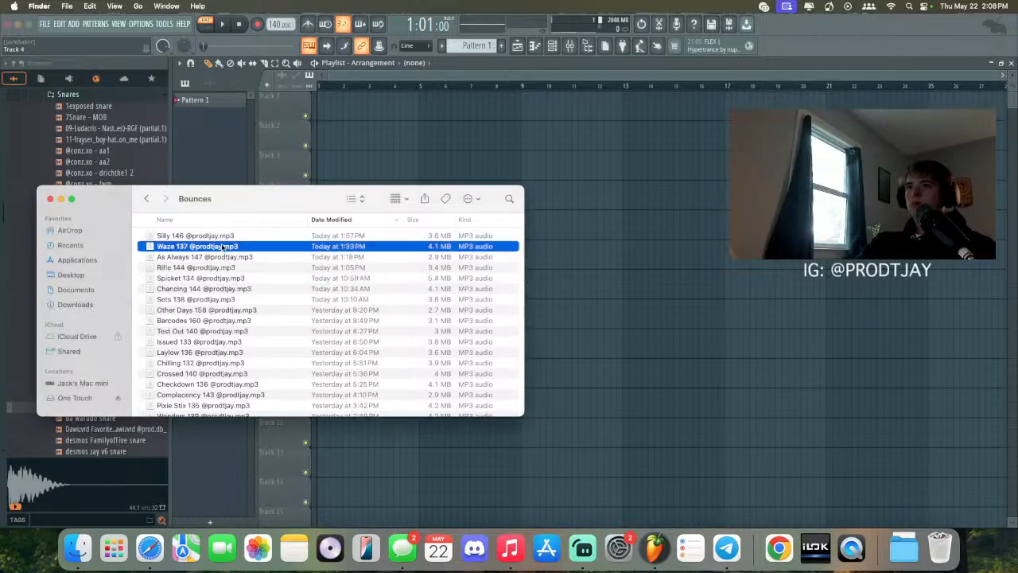
pyautogui.click(223, 237)
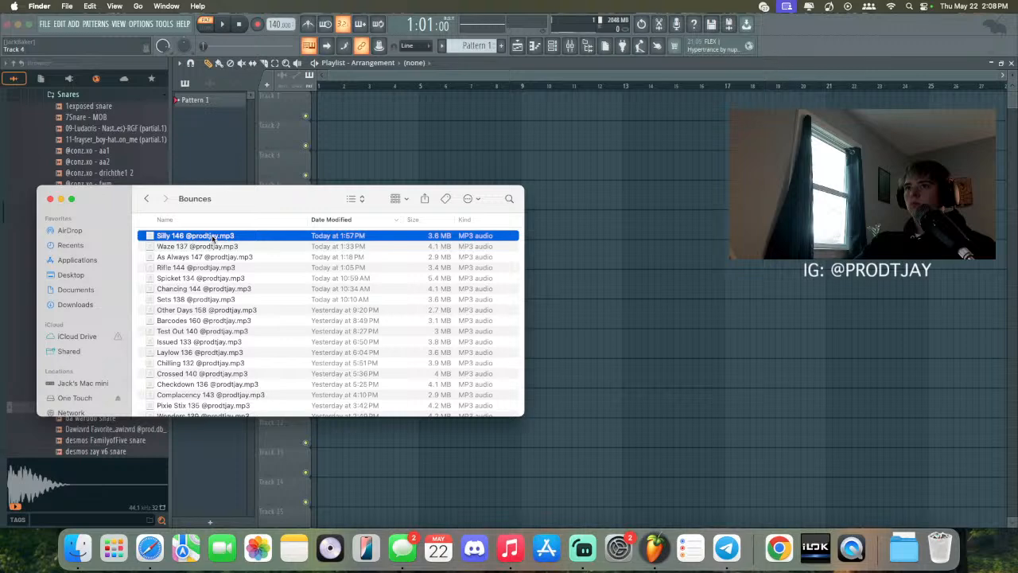
pyautogui.doubleClick(212, 236)
# Step: Go back to the Bounces folder with the TJAY beats and play SPICKET 134 TJAY.mp3
pyautogui.click(148, 204)
pyautogui.click(149, 205)
pyautogui.doubleClick(182, 238)
pyautogui.doubleClick(199, 238)
pyautogui.click(232, 246)
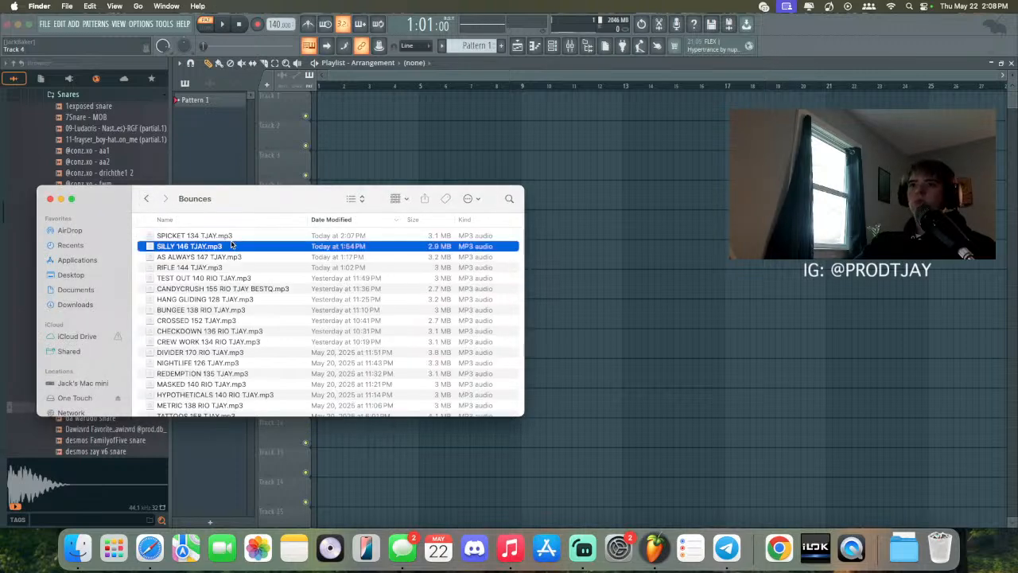
pyautogui.doubleClick(238, 236)
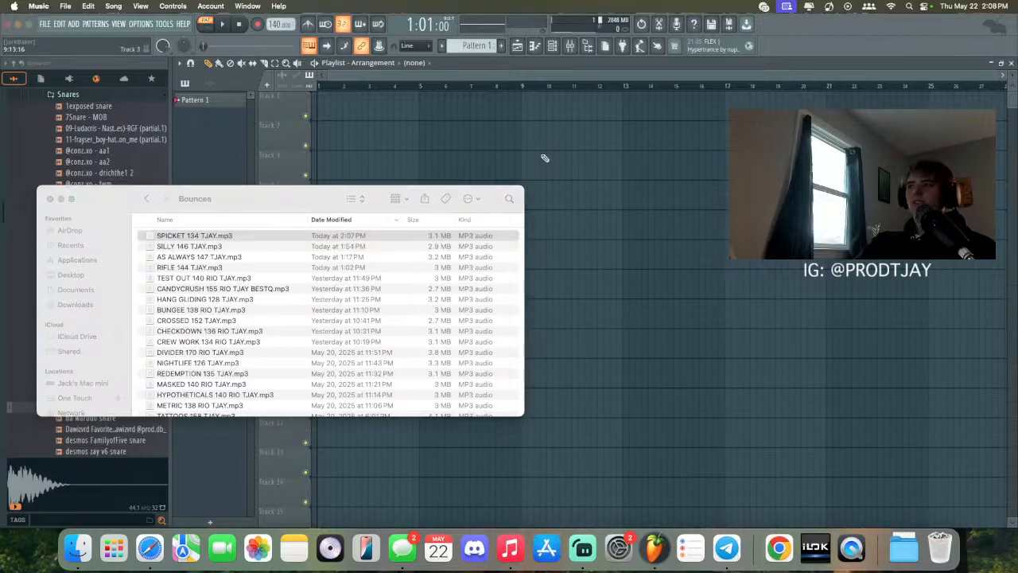
# Step: Switch to FL Studio and open the channel rack with its list of instrument plugins to add
pyautogui.click(552, 46)
pyautogui.click(251, 116)
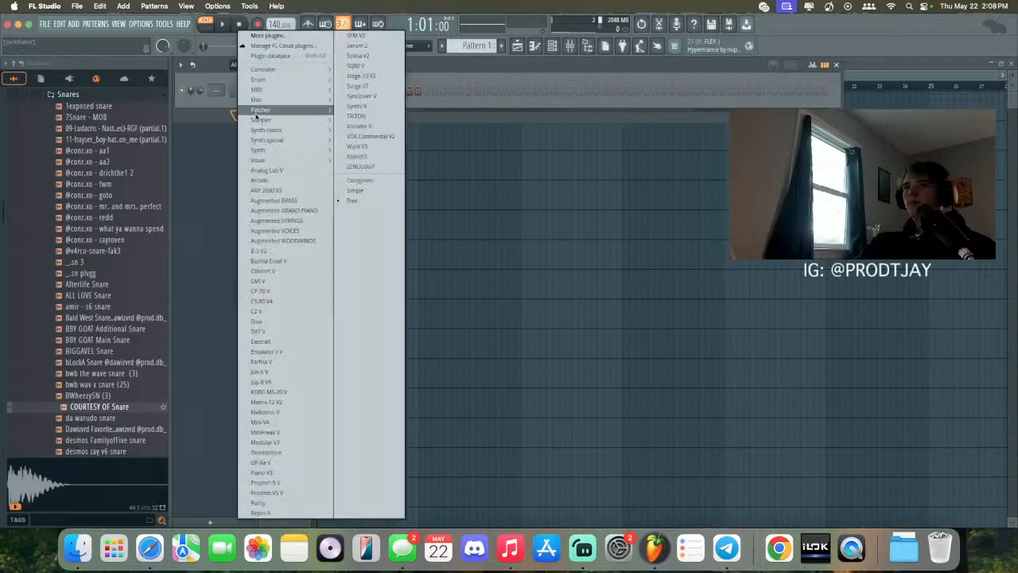
# Step: Bring up the Music player and switch to Streamlabs Desktop to read the live stream chat
pyautogui.click(510, 548)
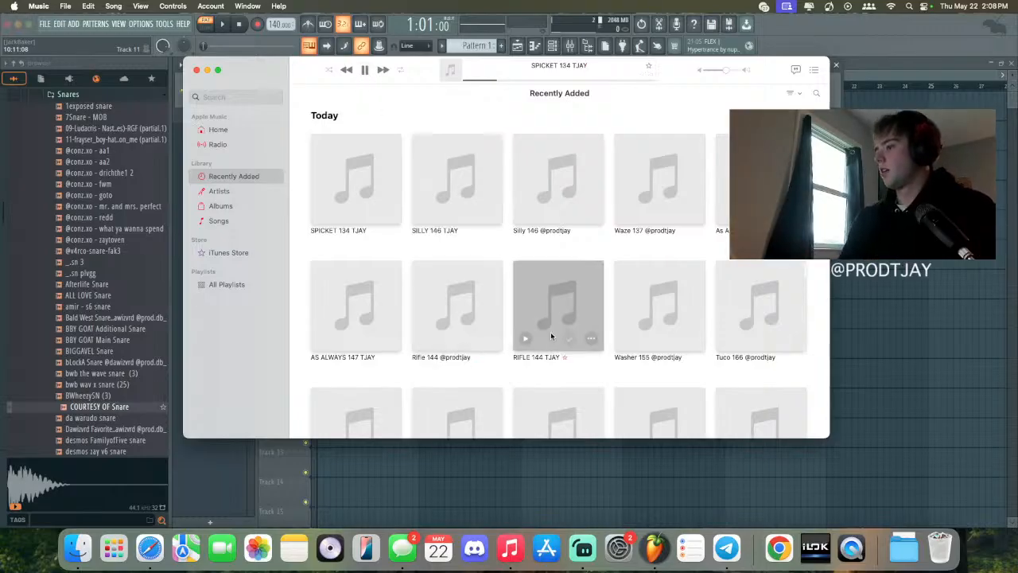
pyautogui.click(579, 547)
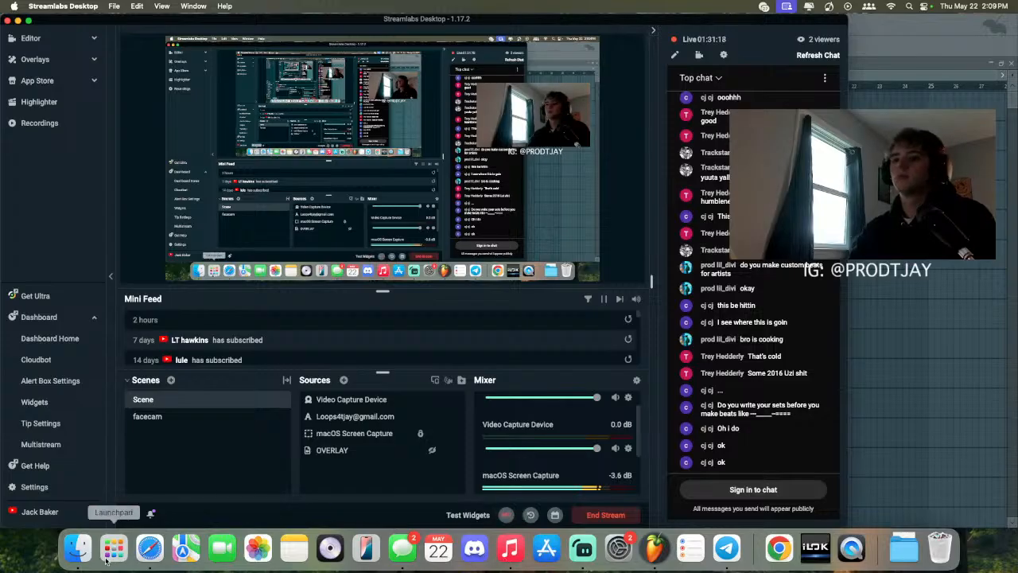
# Step: Switch to Finder and play SILLY 146 TJAY.mp3, plus Waze 137 from the Loops Bounces folder
pyautogui.click(87, 554)
pyautogui.doubleClick(226, 247)
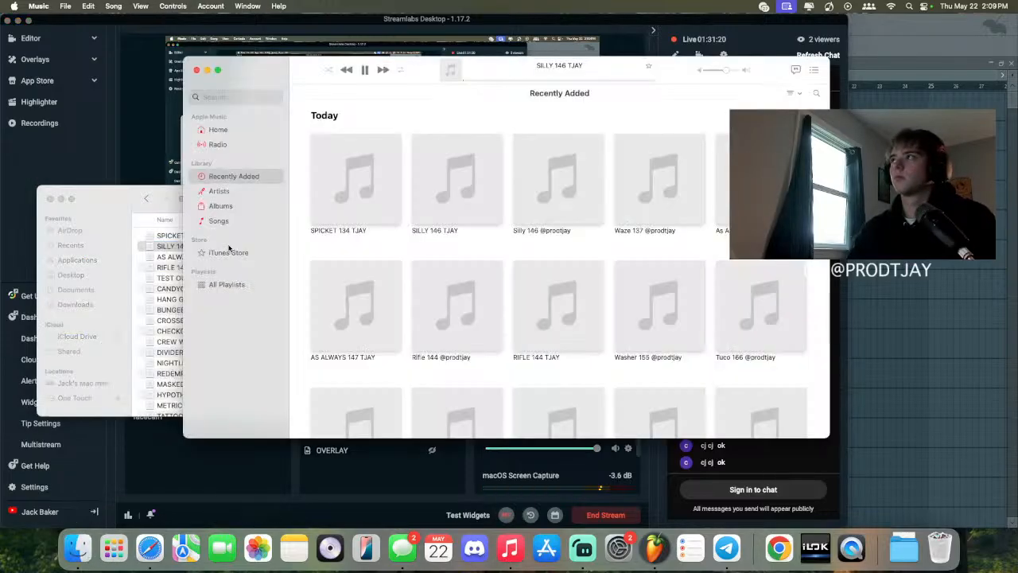
pyautogui.click(196, 71)
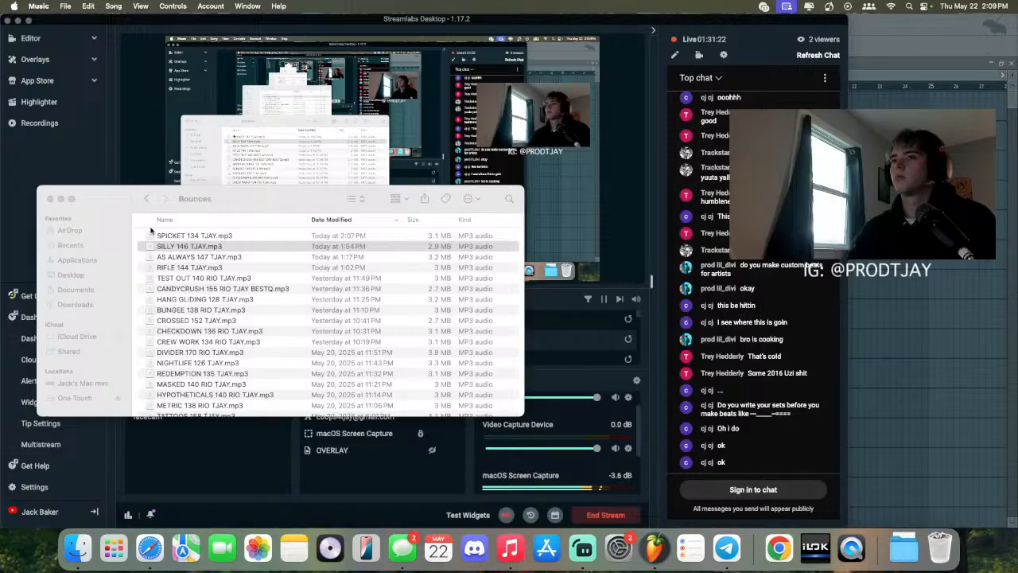
pyautogui.click(147, 200)
pyautogui.click(148, 199)
pyautogui.doubleClick(170, 247)
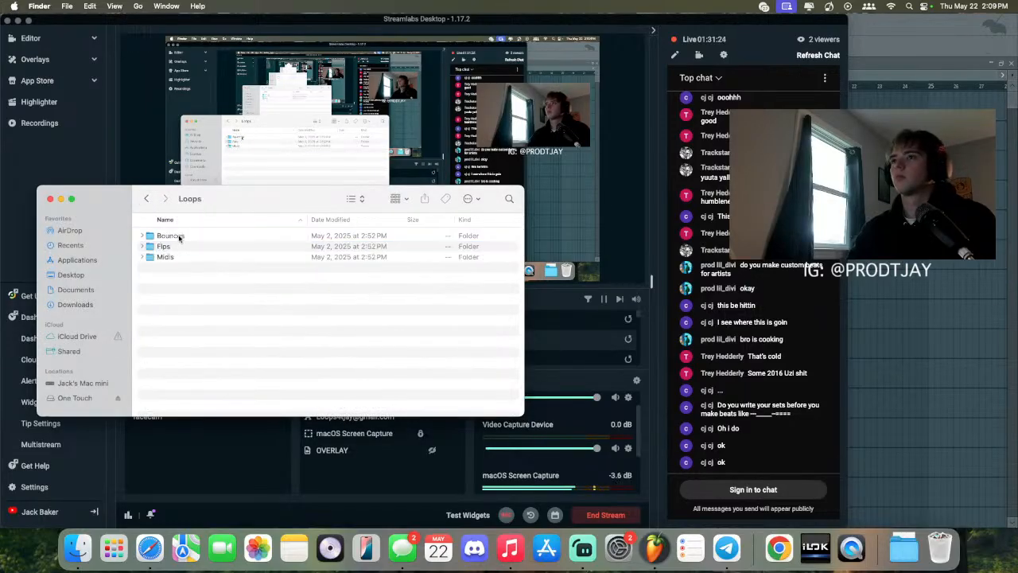
pyautogui.doubleClick(171, 235)
pyautogui.click(191, 236)
pyautogui.click(259, 247)
pyautogui.doubleClick(259, 246)
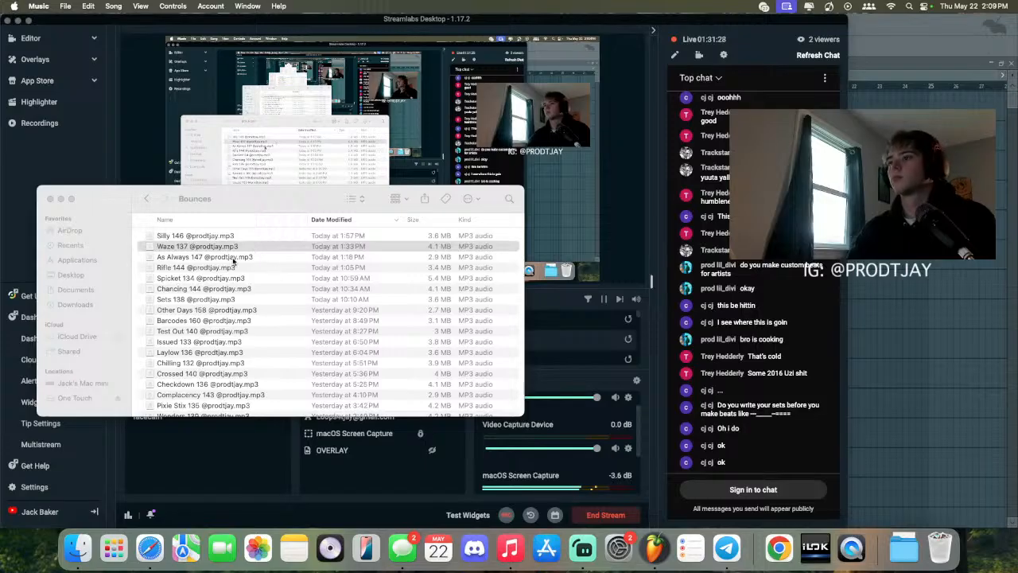
# Step: Switch to FL Studio, add a Repro-5 instrument channel and open its 03 Keys - Synths preset folder
pyautogui.click(655, 556)
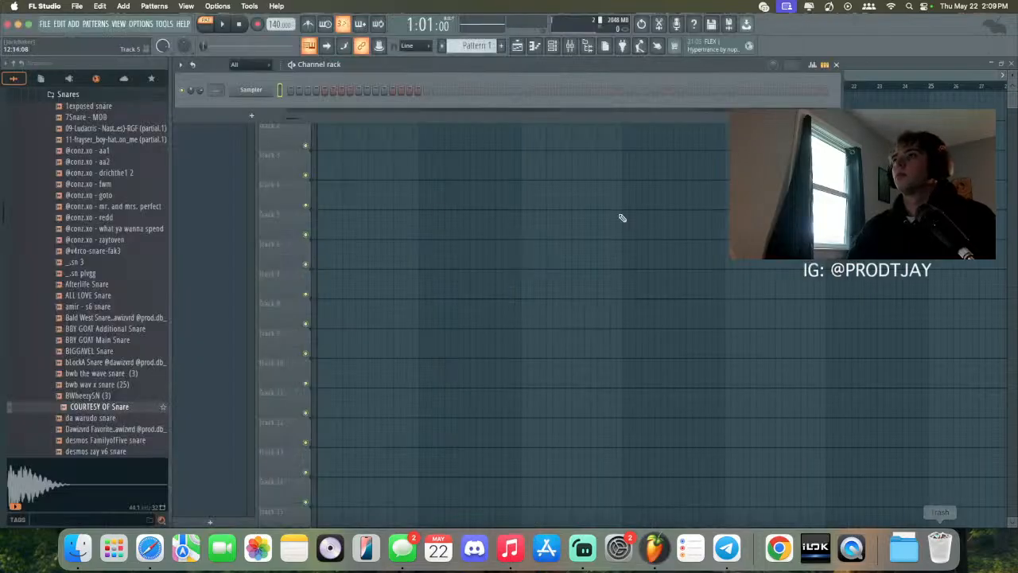
pyautogui.click(253, 120)
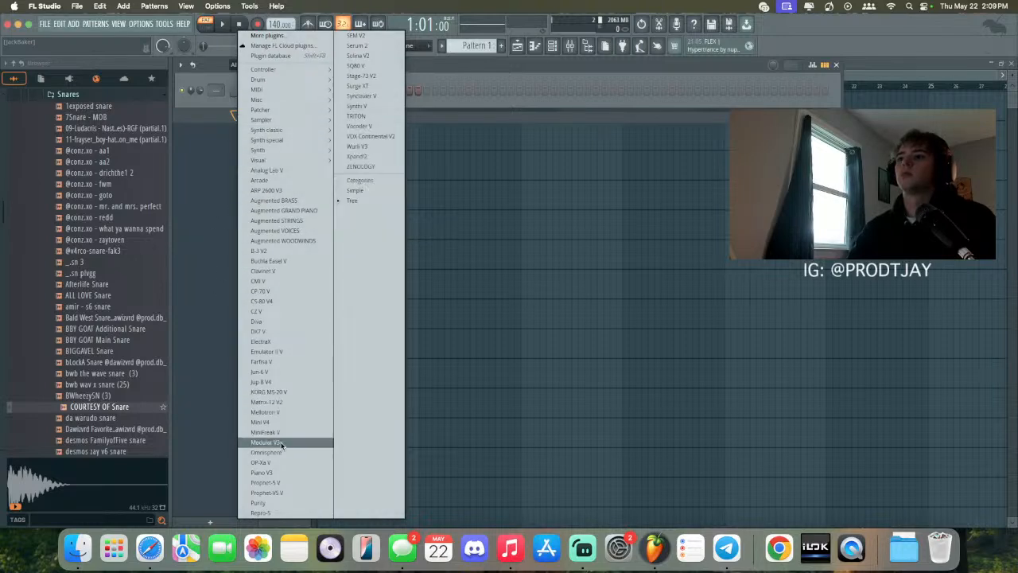
pyautogui.click(262, 513)
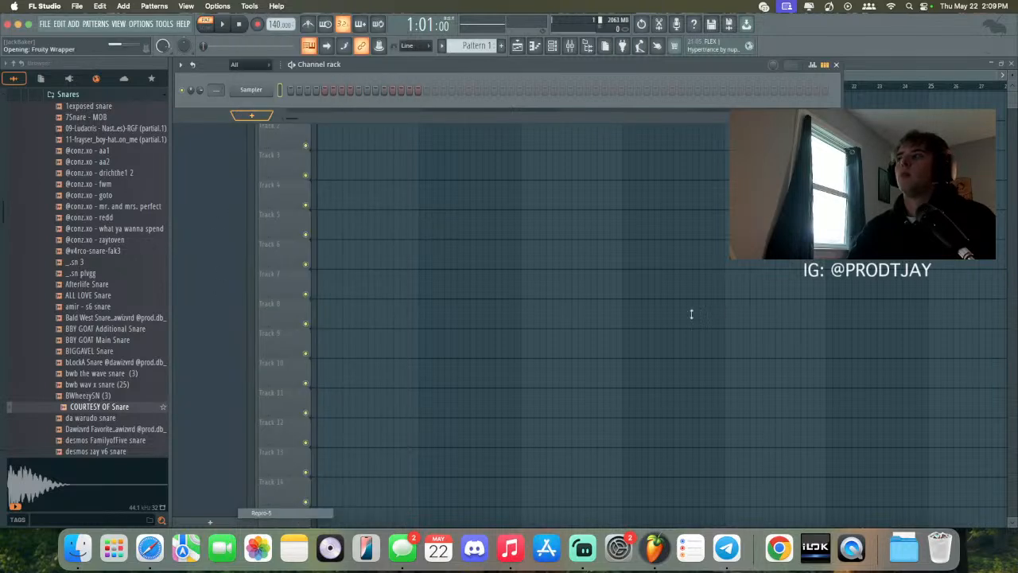
pyautogui.click(408, 202)
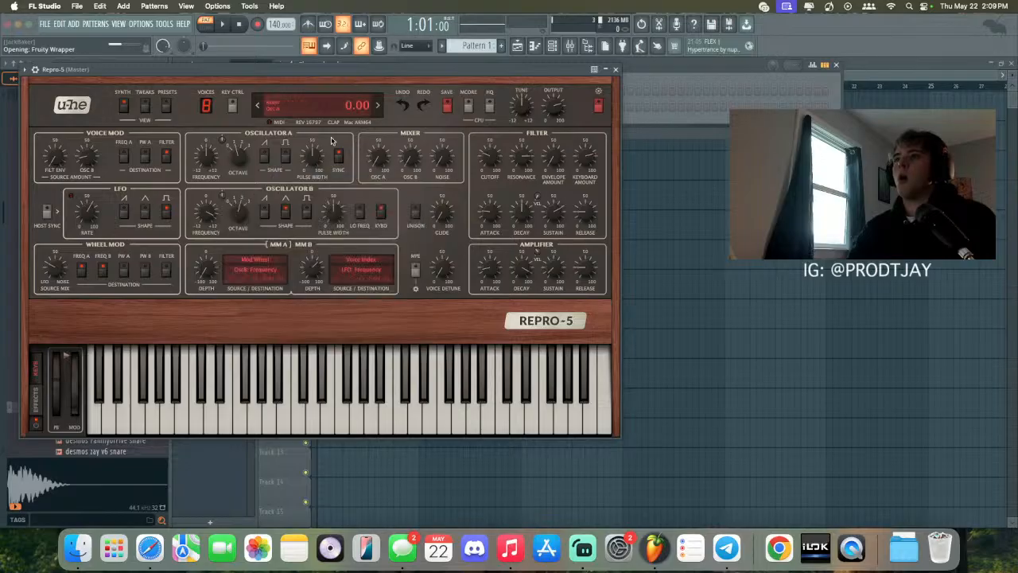
pyautogui.click(166, 106)
pyautogui.click(75, 194)
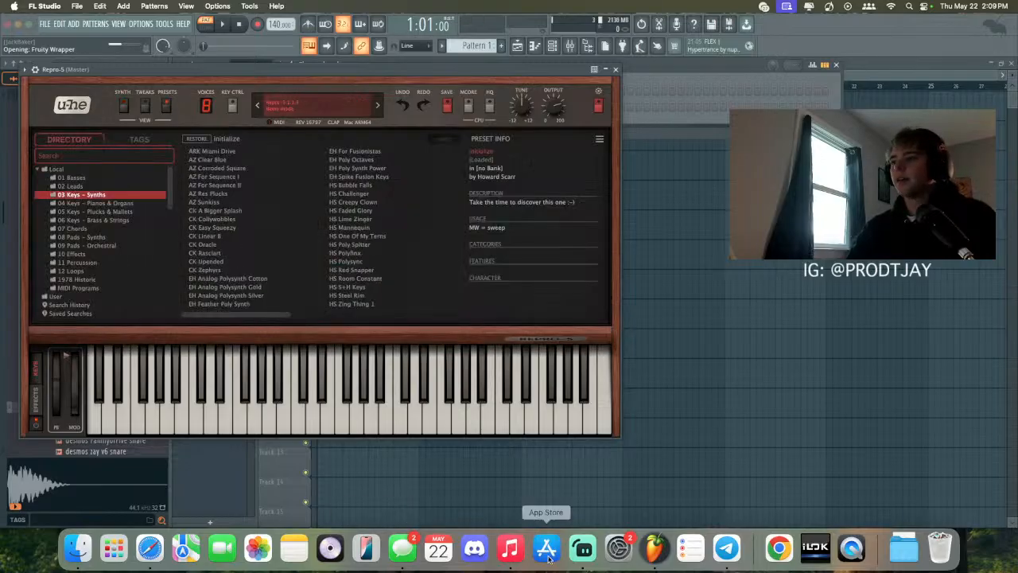
# Step: Bring up Music's playback of Waze 137 and return FL Studio to full screen
pyautogui.click(509, 549)
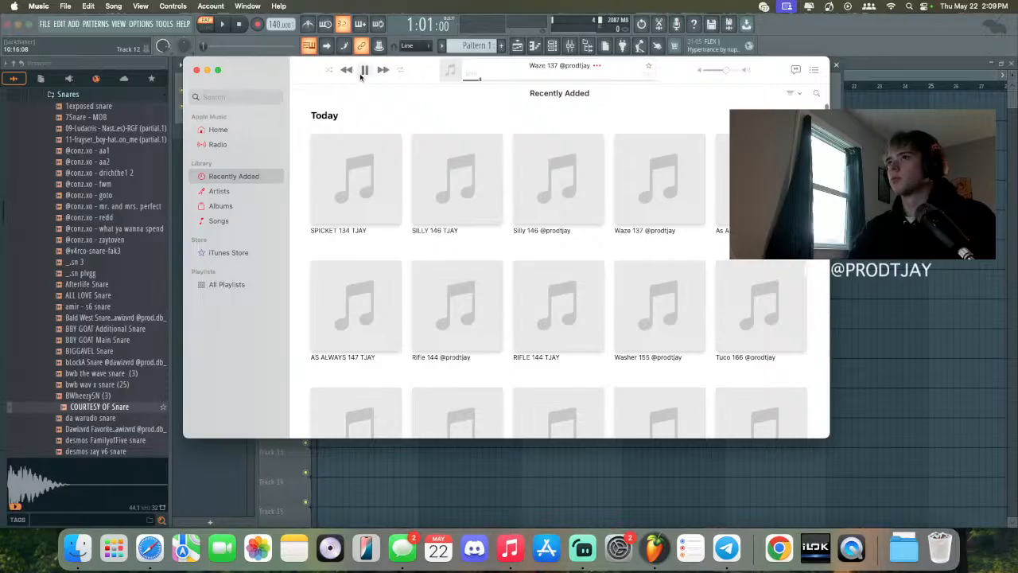
pyautogui.click(24, 24)
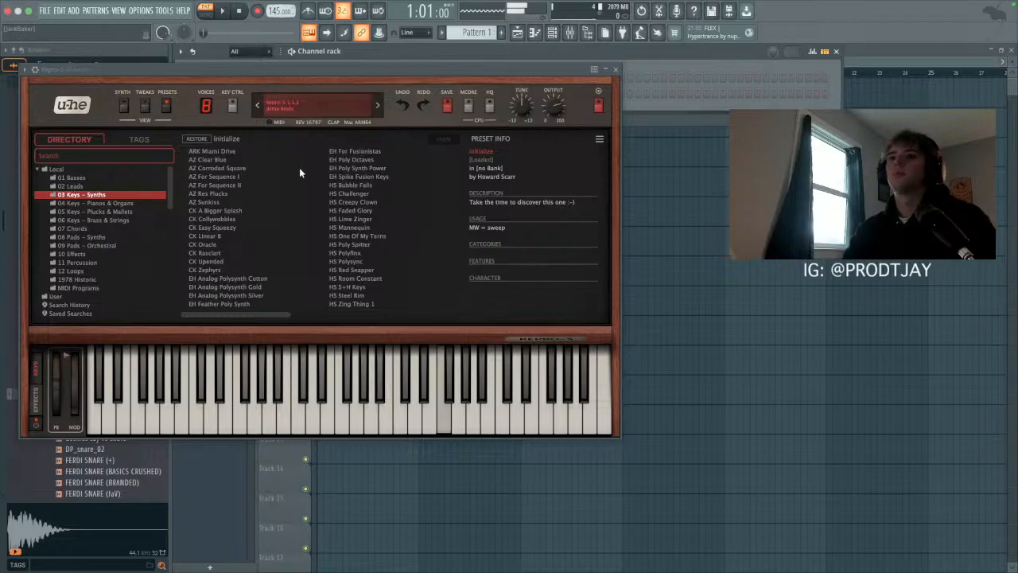
# Step: Audition the Repro-5 presets CK Collywobbles, CK Upended, CK Rasciart and HS Polyfinx, and load CK Upended
pyautogui.click(282, 219)
pyautogui.click(263, 261)
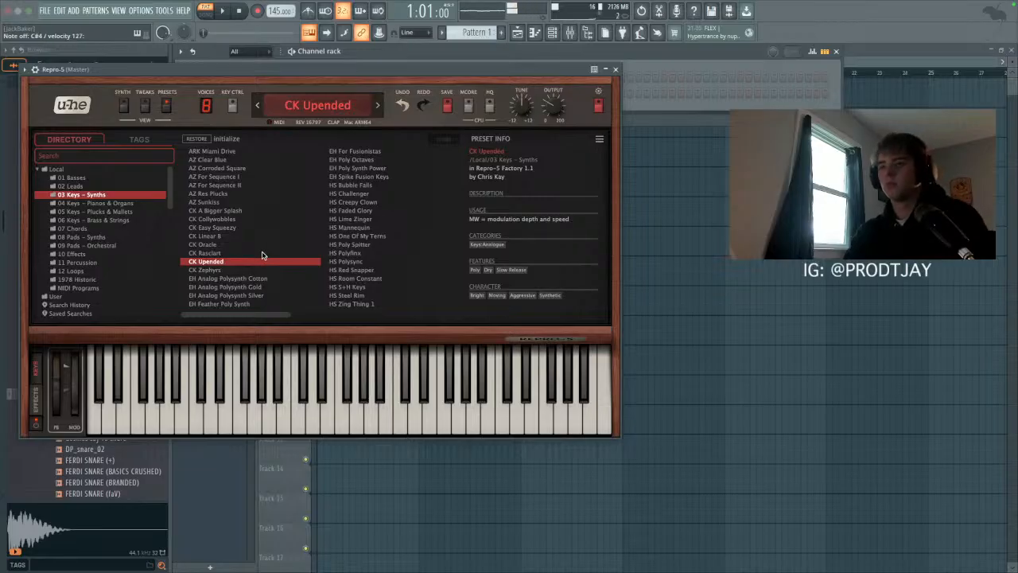
pyautogui.click(249, 252)
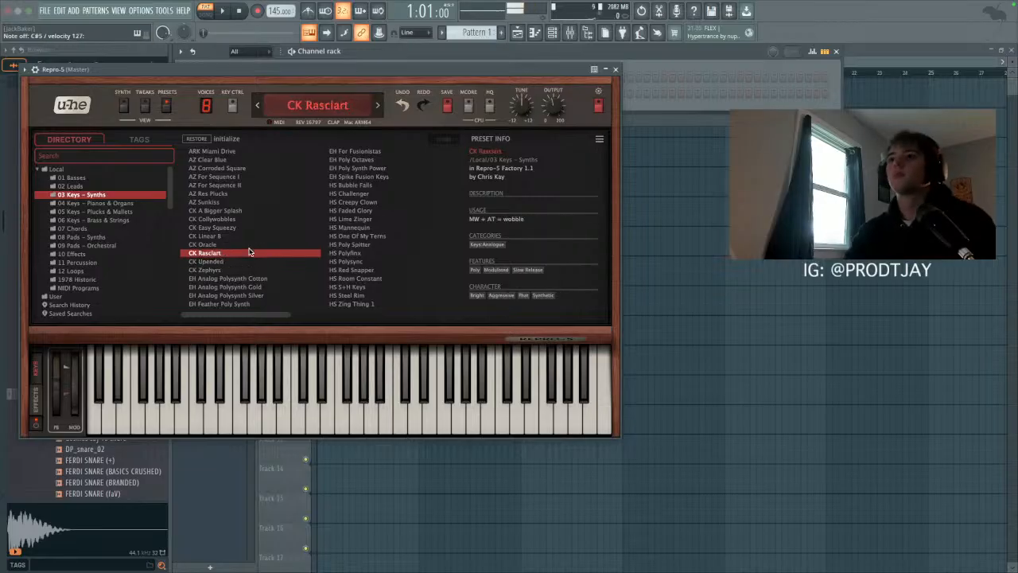
pyautogui.click(369, 252)
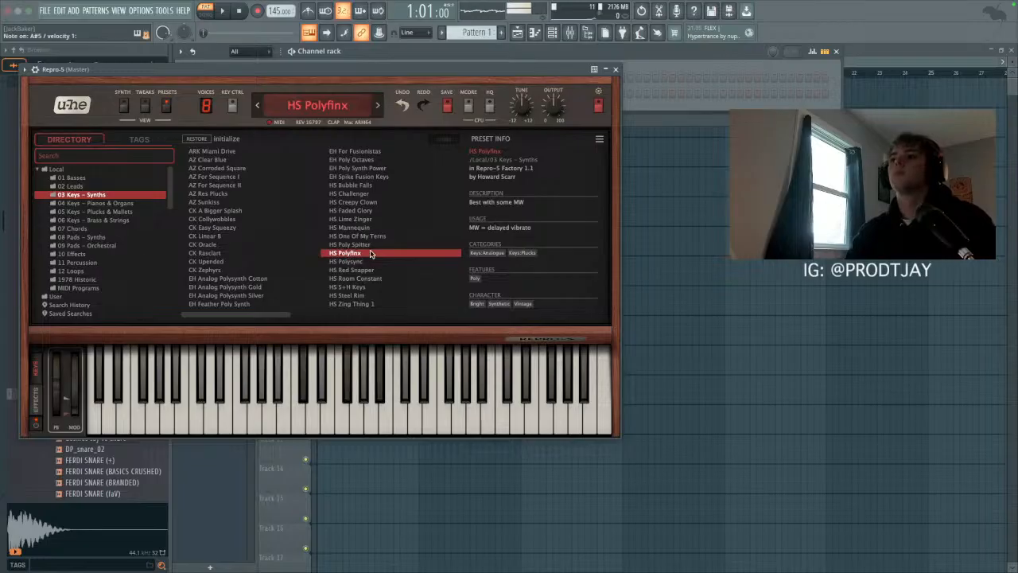
pyautogui.click(311, 262)
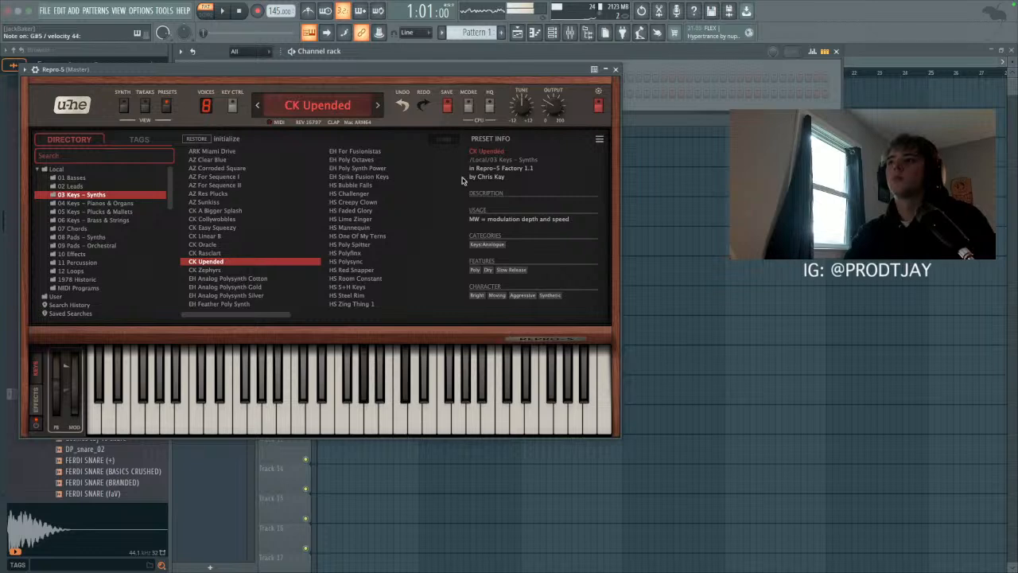
# Step: Close the synth window, open the Repro-5 channel's piano roll and place an F5 note at the start of bar 1
pyautogui.click(614, 70)
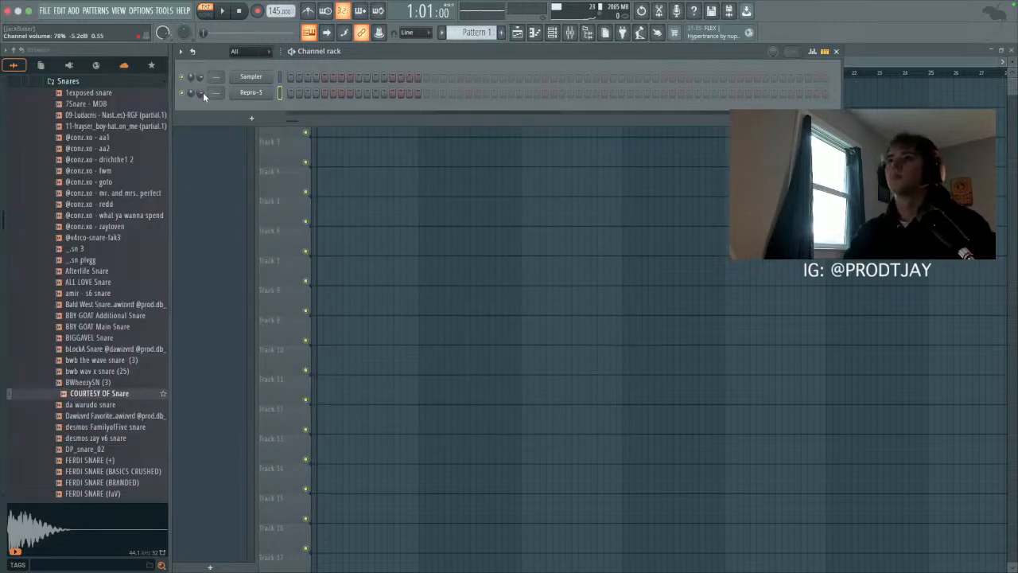
pyautogui.click(539, 34)
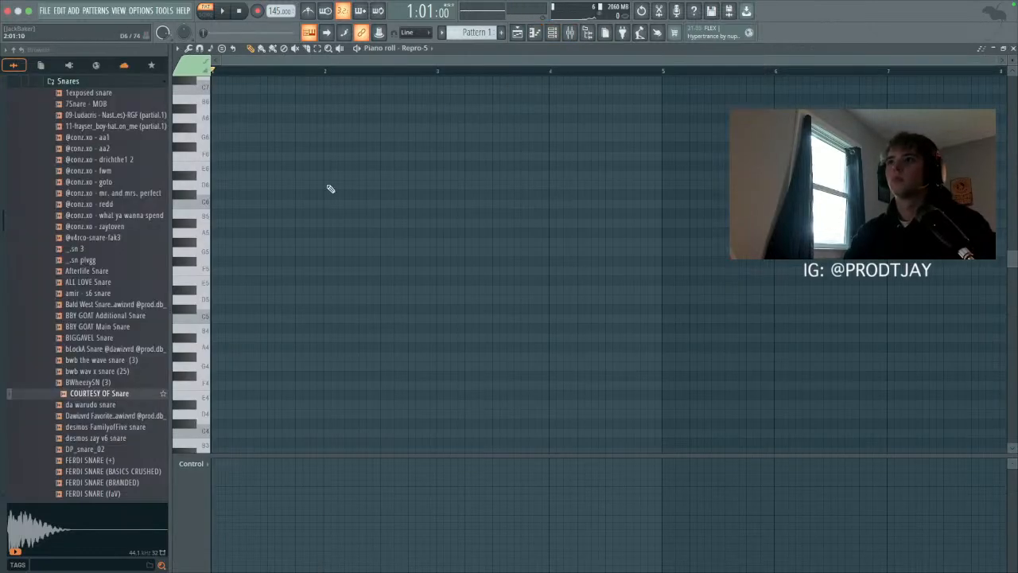
pyautogui.scroll(-4, 231, 291)
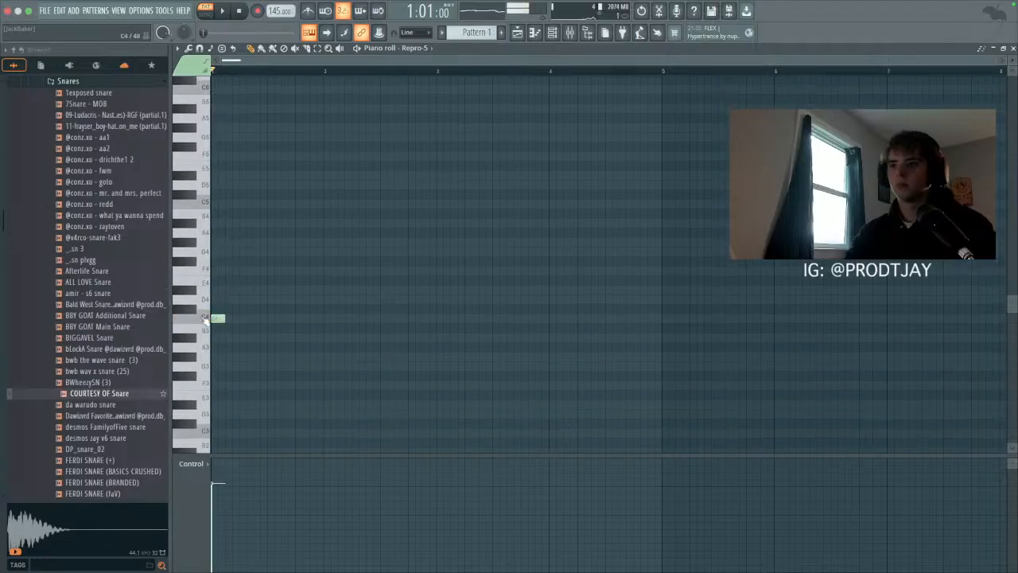
pyautogui.scroll(3, 224, 267)
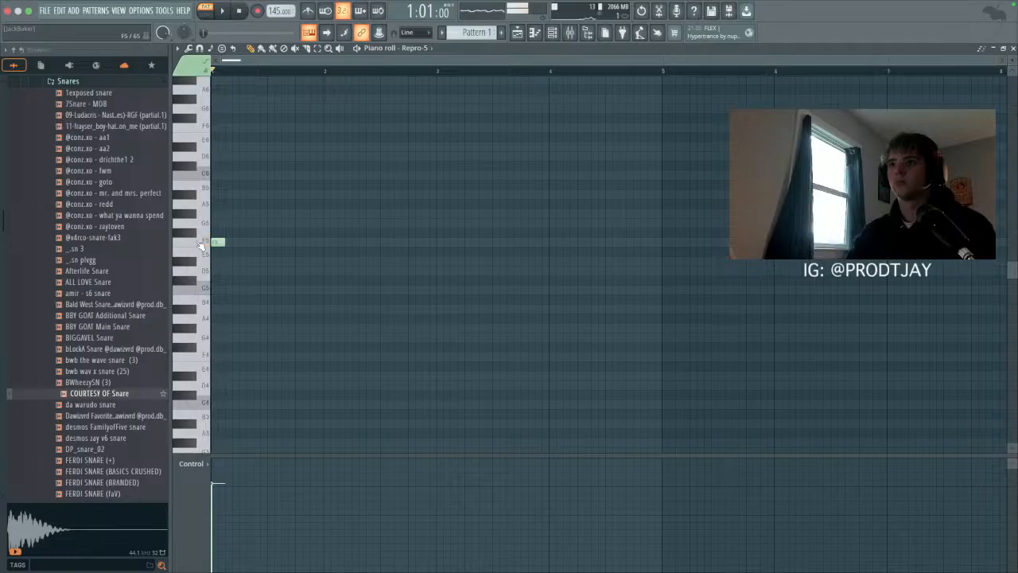
# Step: Complete the opening chord with G#5 and C6, and add another C6 followed by a C#5, F5 and G#5 chord in bar 1
pyautogui.press('space')
pyautogui.press('space')
pyautogui.moveTo(217, 185); pyautogui.dragTo(217, 175)
pyautogui.press('space')
pyautogui.press('space')
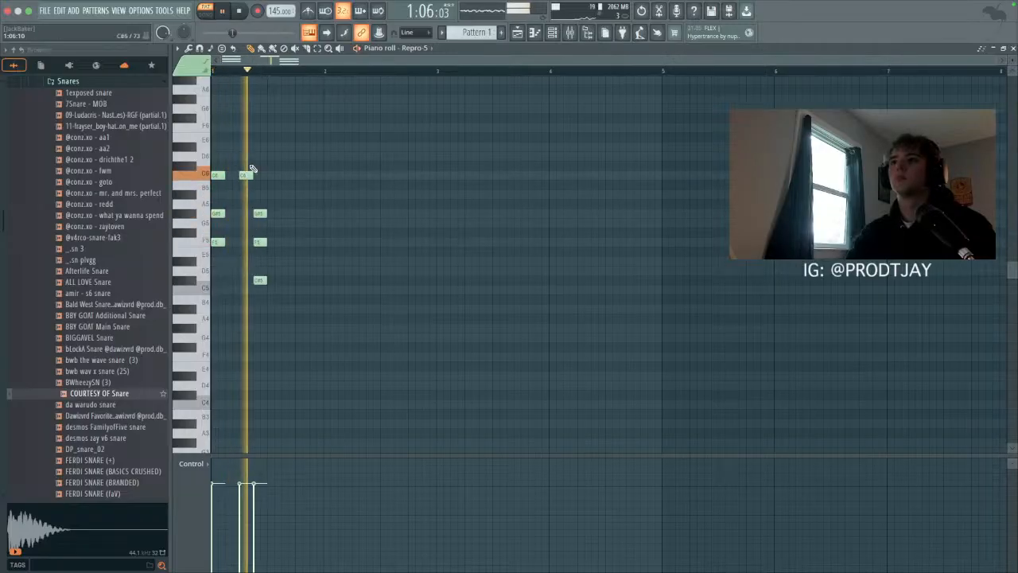
# Step: Add a D#5, G5 and A#5 chord on the last beat of bar 1 and play the phrase back
pyautogui.scroll(3, 285, 210)
pyautogui.click(302, 375)
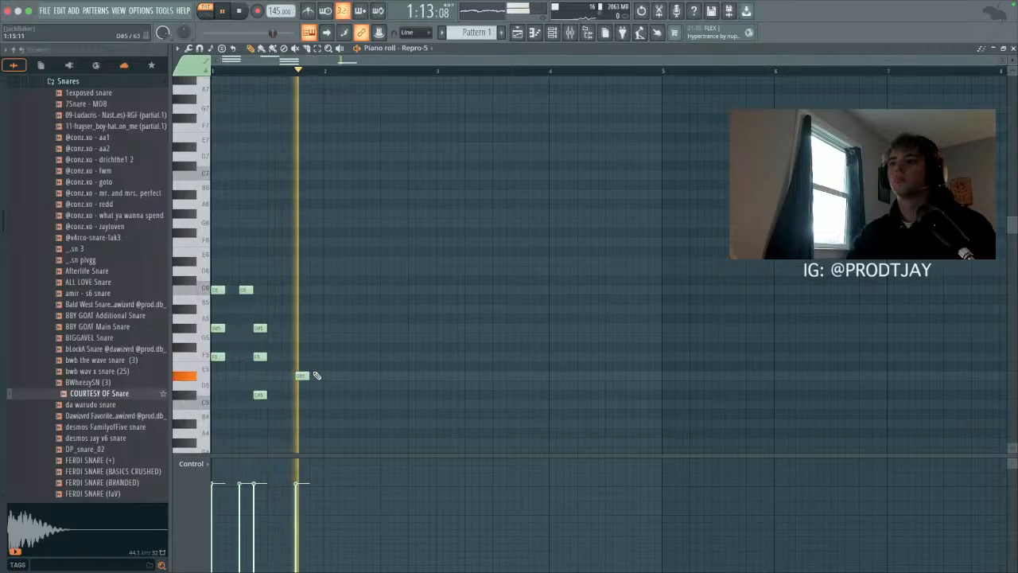
pyautogui.press('space')
pyautogui.click(293, 340)
pyautogui.press('space')
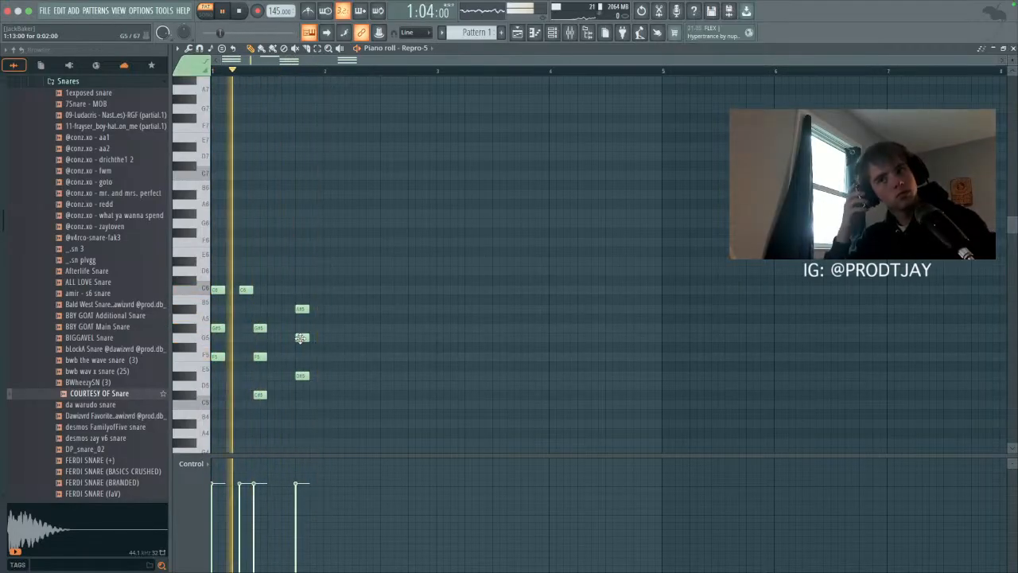
pyautogui.press('space')
pyautogui.press('space')
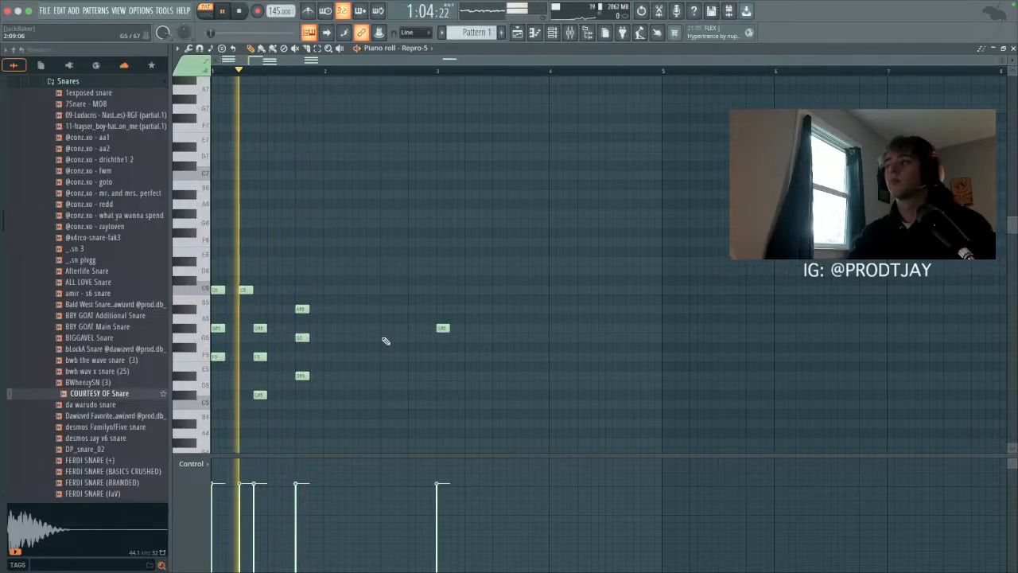
# Step: Remove the single G#5 at bar 3 and copy the whole bar 1 chord phrase to start at bar 3
pyautogui.rightClick(443, 328)
pyautogui.press('super+b')
pyautogui.moveTo(317, 329); pyautogui.dragTo(444, 329)
# Step: Try a high D6 note at the start of bar 4, and place an F6 halfway through the bar instead
pyautogui.click(555, 272)
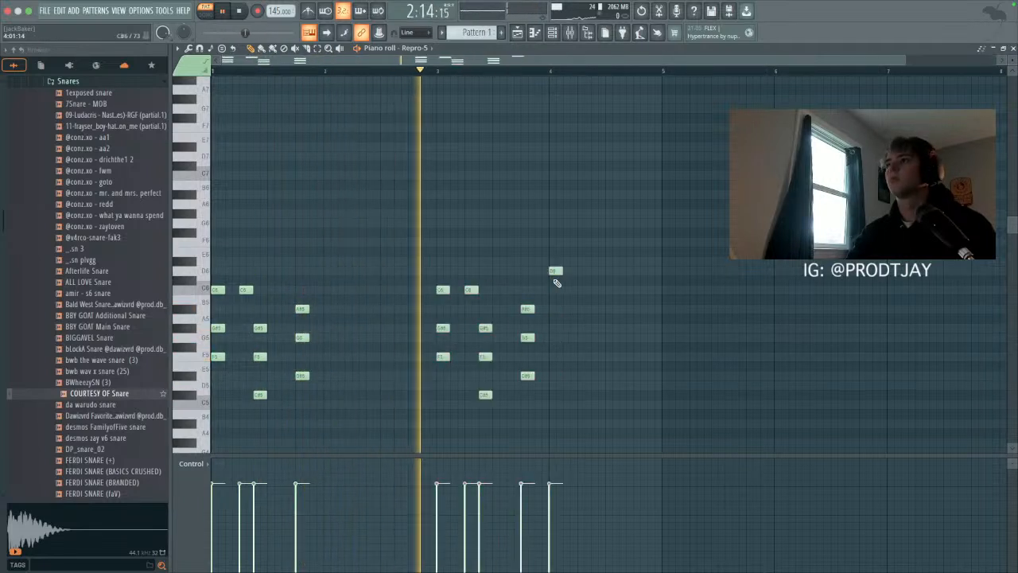
pyautogui.rightClick(555, 272)
pyautogui.scroll(-2, 566, 313)
pyautogui.click(609, 185)
# Step: Duplicate the entire four-bar pattern so that it repeats from bar 5
pyautogui.hotkey('ctrl', 'a')
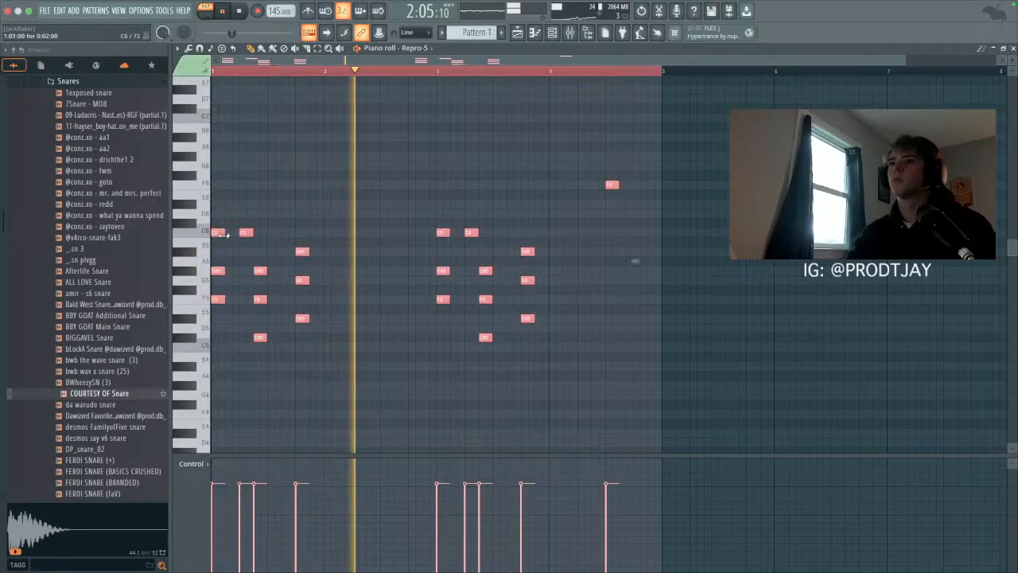
pyautogui.hotkey('ctrl', 'b')
pyautogui.scroll(4, 629, 283)
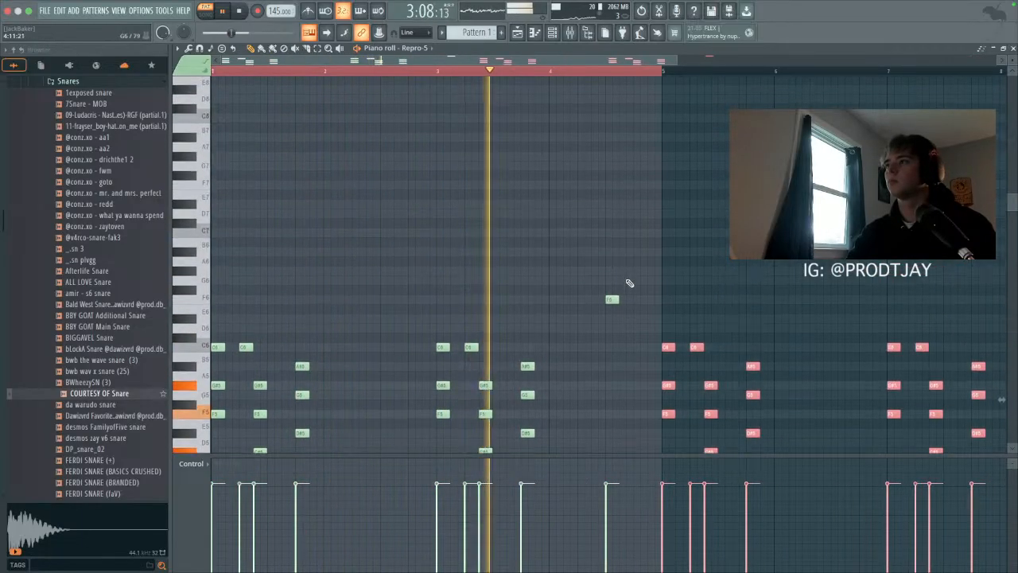
pyautogui.scroll(-4, 629, 284)
pyautogui.scroll(-2, 629, 282)
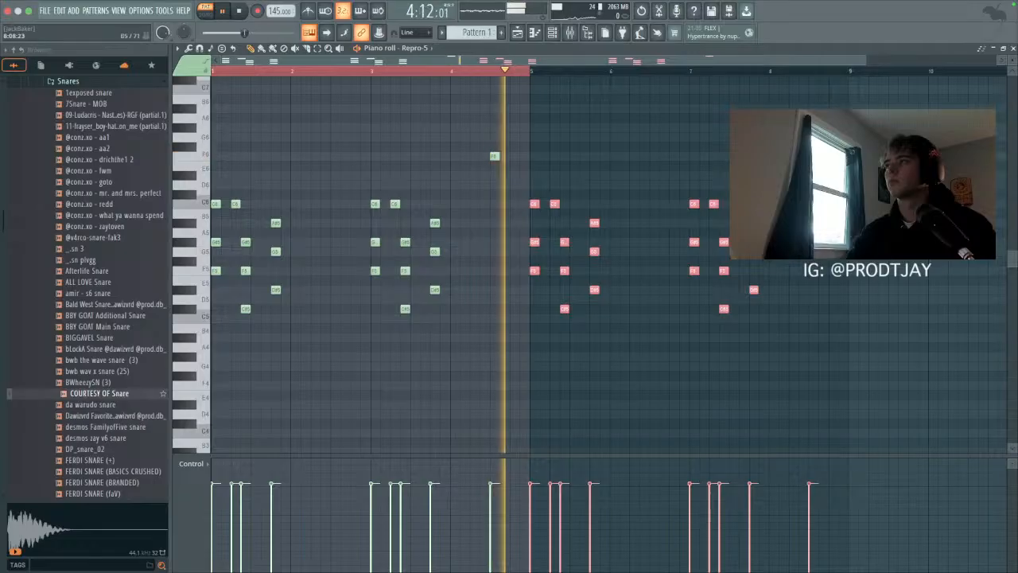
# Step: Add a D#6 note at the end of bar 4 and a closing note at the end of bar 8, checking by playback
pyautogui.click(483, 71)
pyautogui.click(542, 176)
pyautogui.press('space')
pyautogui.press('space')
pyautogui.moveTo(545, 175); pyautogui.dragTo(525, 176)
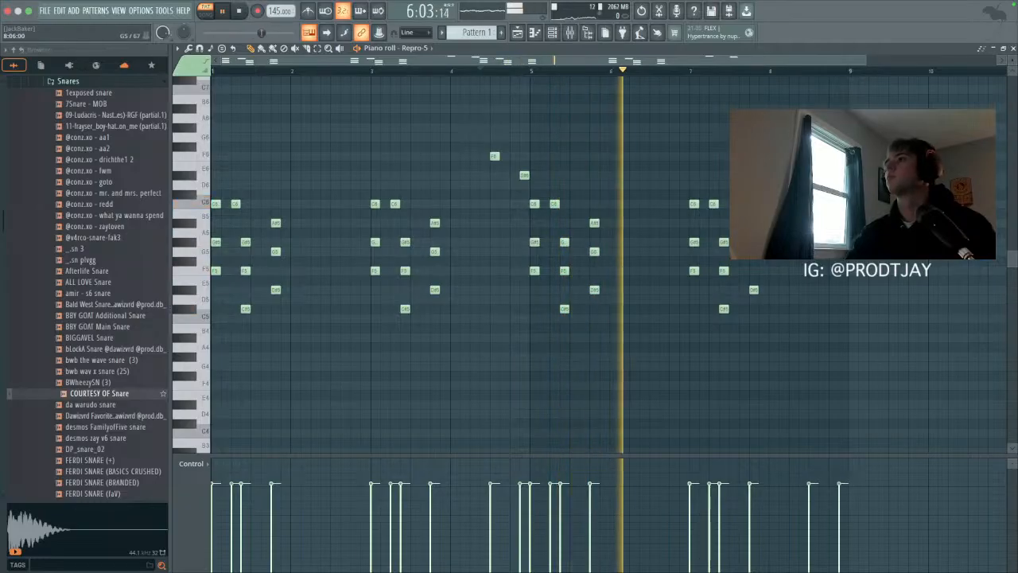
# Step: Add a high melody of A#6, D#7 and C7 over the chords in bar 7, playing it back from there
pyautogui.scroll(3, 608, 264)
pyautogui.click(703, 165)
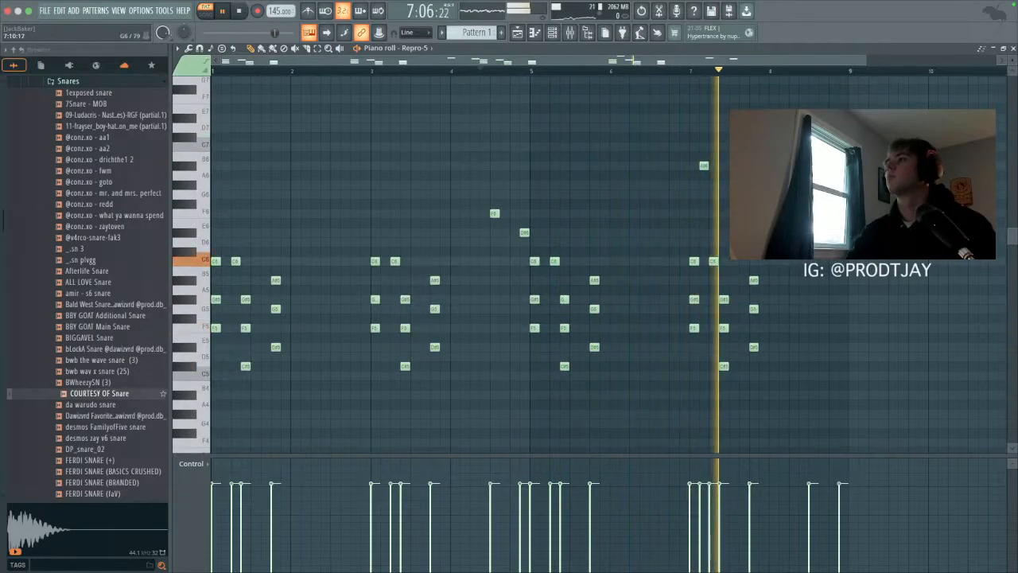
pyautogui.press('space')
pyautogui.click(691, 71)
pyautogui.press('space')
pyautogui.click(713, 117)
pyautogui.press('space')
pyautogui.press('space')
pyautogui.click(723, 146)
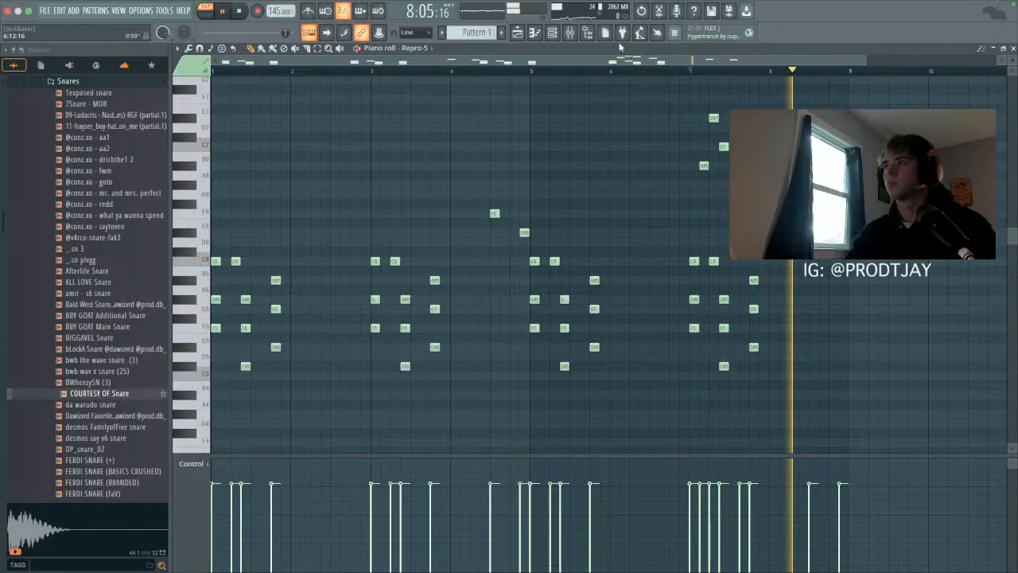
# Step: Select the high melody notes in bar 7 and copy them over the chords in bar 3
pyautogui.moveTo(751, 187)
pyautogui.mouseDown()
pyautogui.moveTo(724, 170)
pyautogui.moveTo(688, 89)
pyautogui.mouseUp()
pyautogui.click(251, 49)
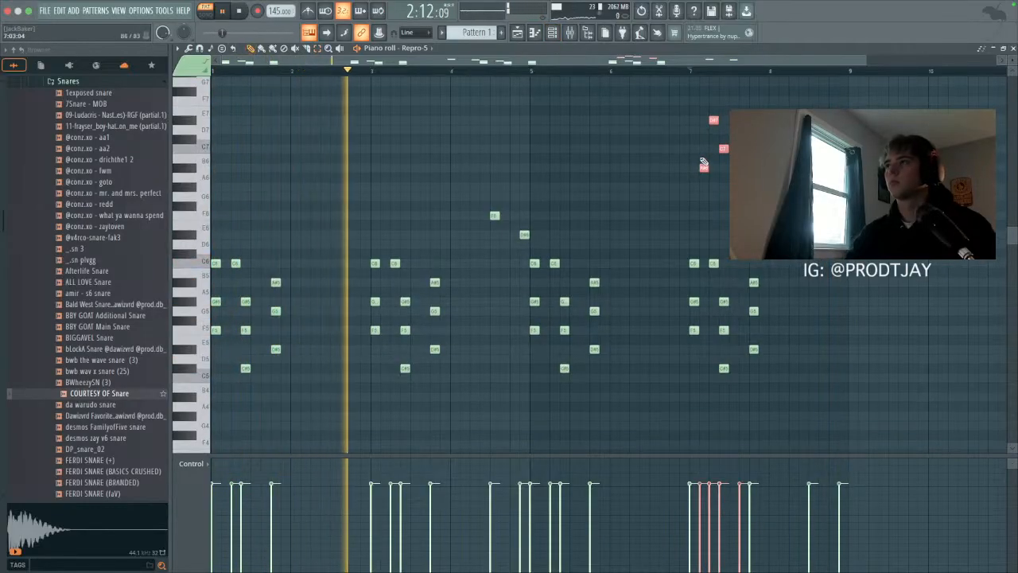
pyautogui.keyDown('shift'); pyautogui.moveTo(703, 167); pyautogui.dragTo(380, 170); pyautogui.keyUp('shift')
pyautogui.click(612, 182)
# Step: Clone the Repro-5 channel in the channel rack and dismiss the new instance's registration notice
pyautogui.press('F6')
pyautogui.rightClick(251, 93)
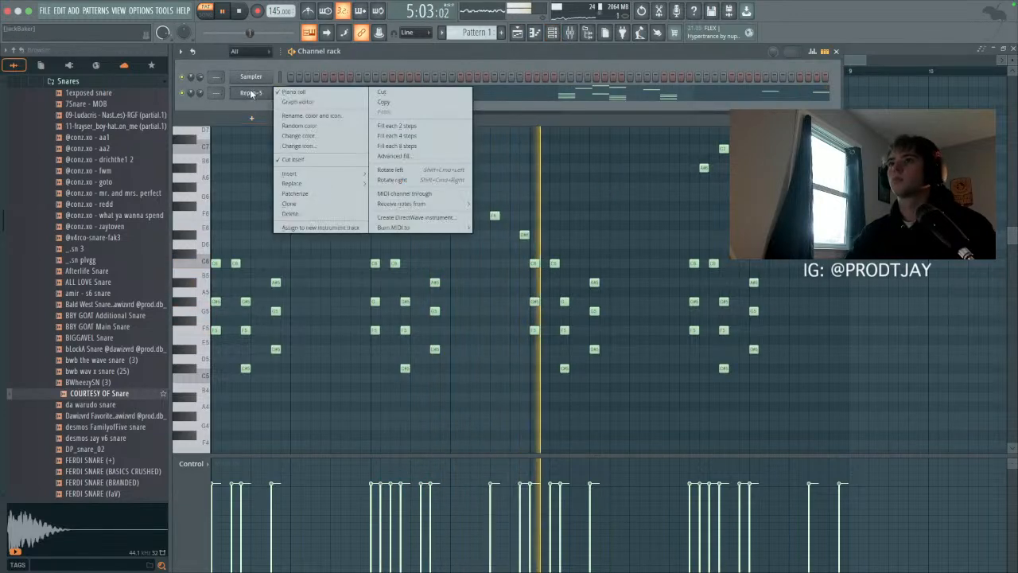
pyautogui.click(290, 204)
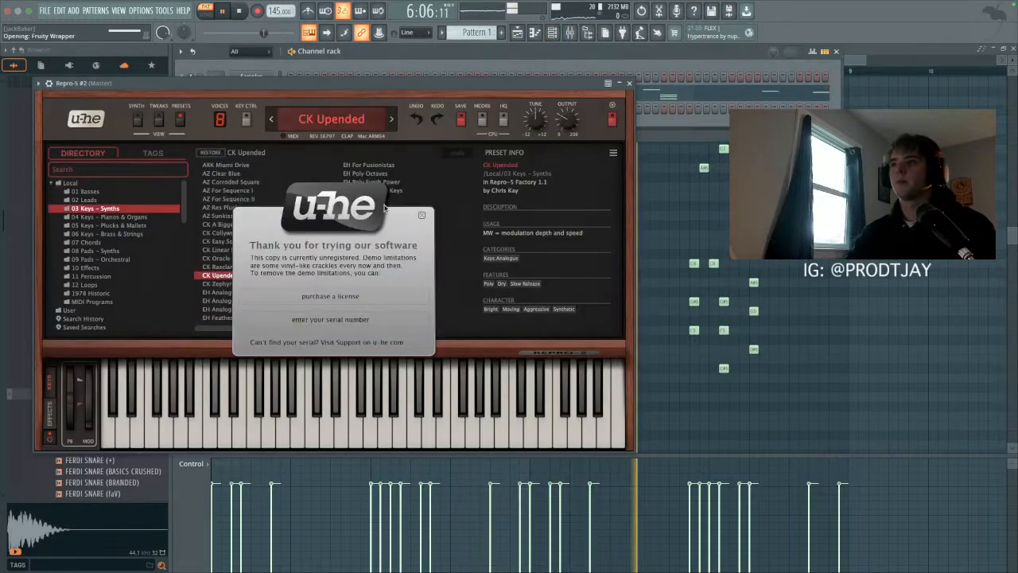
pyautogui.click(423, 214)
# Step: In the cloned synth's 02 Leads folder, audition AZ Busy Body, AZ Judgement, CK Bassooner, CK Flanged Tube and CK Jaws 2
pyautogui.click(88, 199)
pyautogui.click(279, 228)
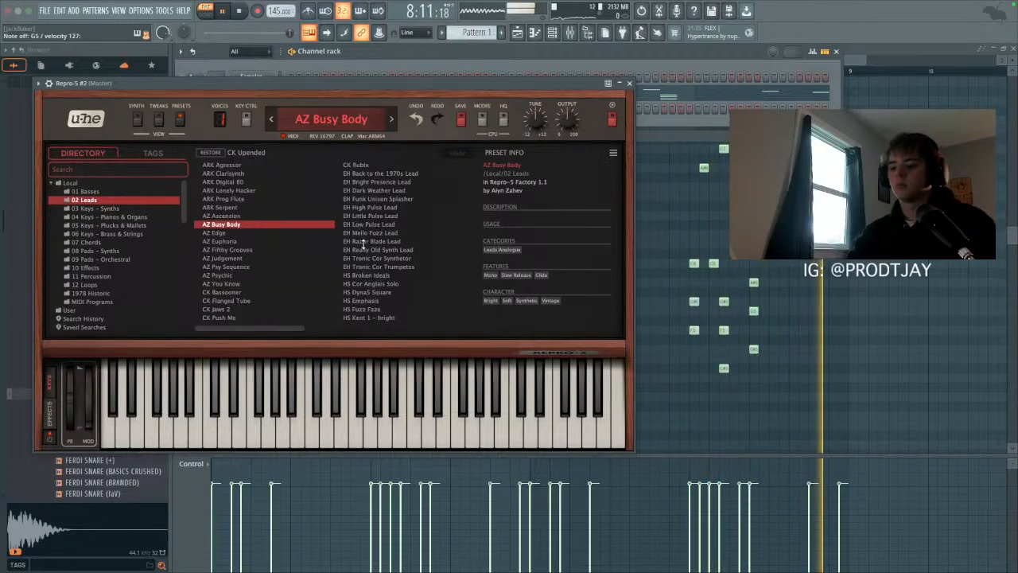
pyautogui.click(239, 256)
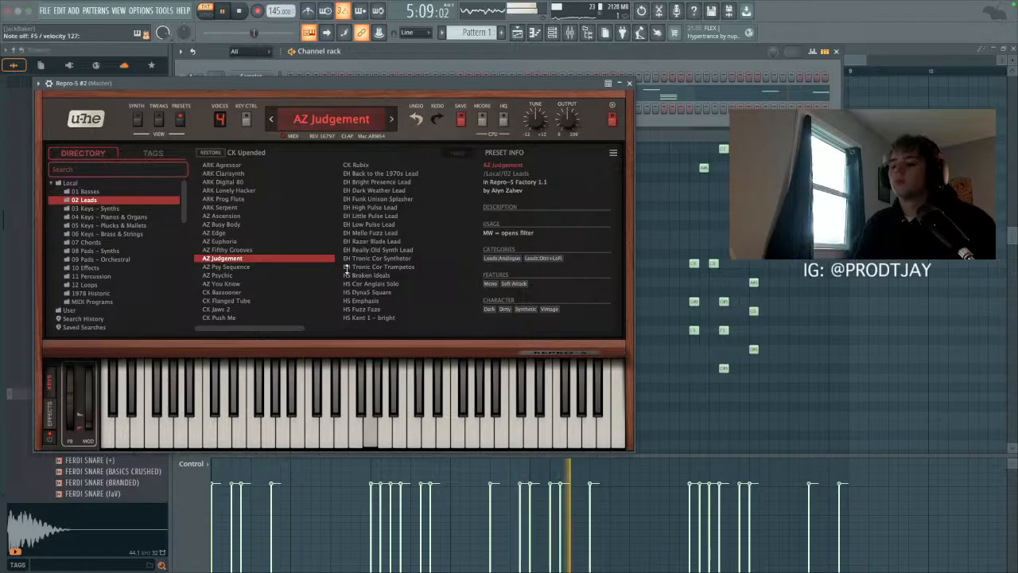
pyautogui.click(246, 292)
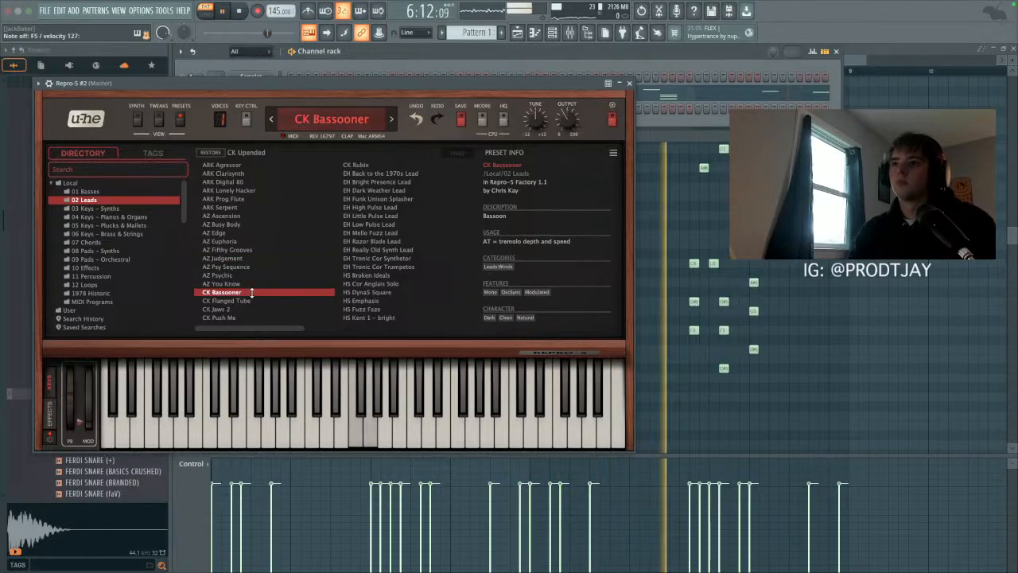
pyautogui.click(251, 301)
pyautogui.click(251, 309)
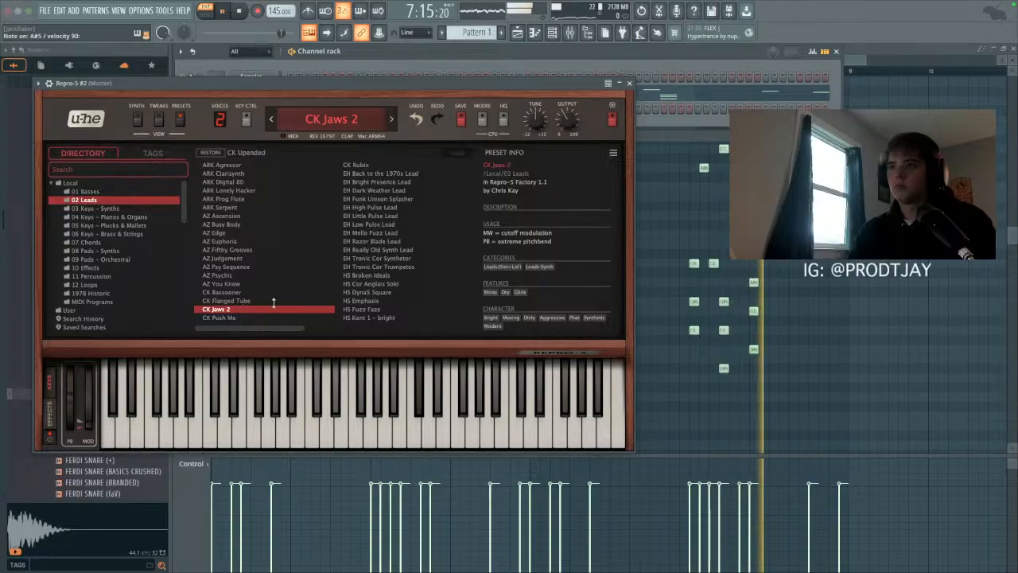
# Step: Audition the EH lead presets from EH Funk Unison Splasher through EH Tronic Cor Trumpetos, including the Pulse, Mello Fuzz and Razor Blade leads
pyautogui.click(414, 199)
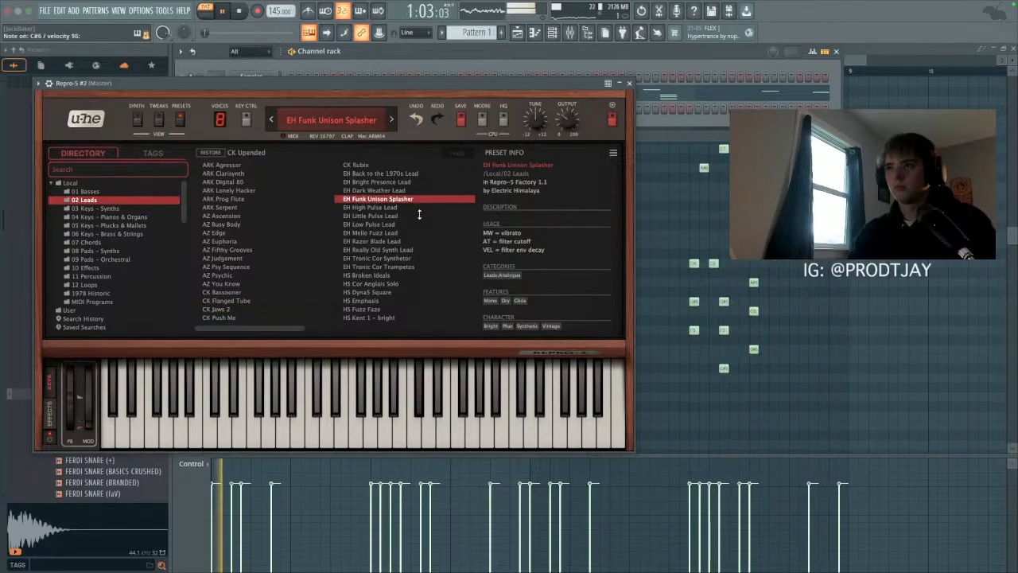
pyautogui.click(417, 207)
pyautogui.click(398, 224)
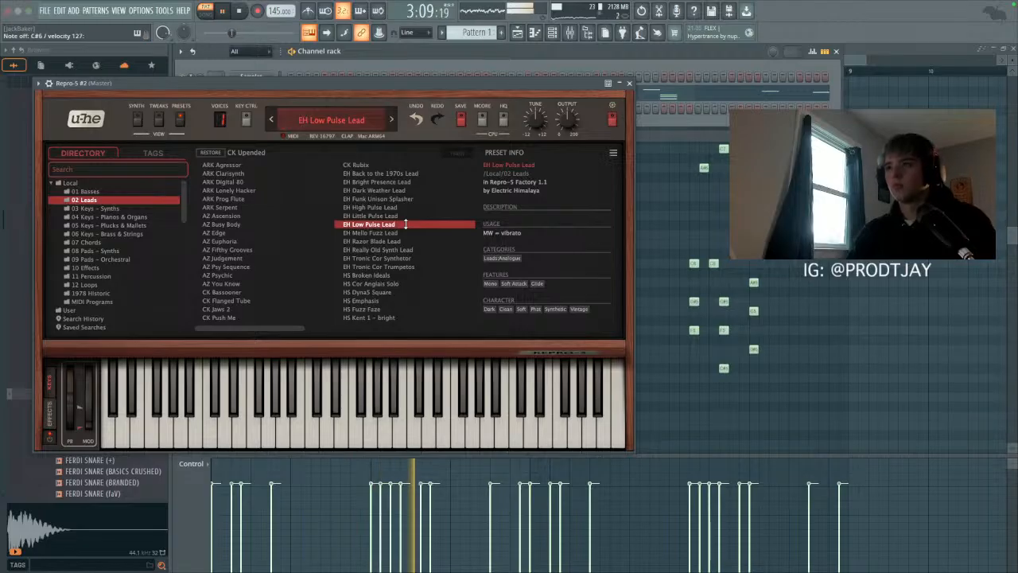
pyautogui.click(396, 234)
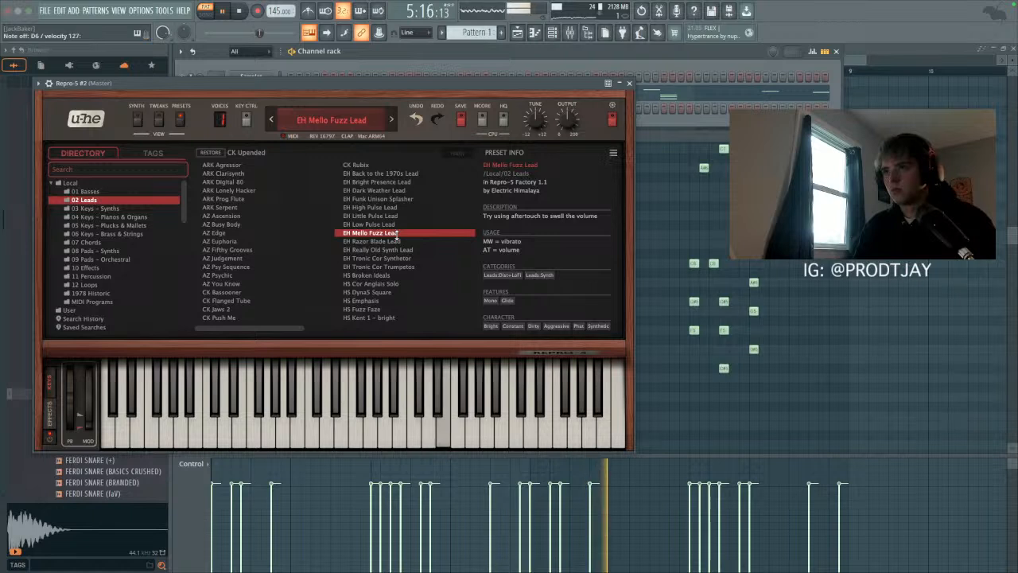
pyautogui.click(398, 241)
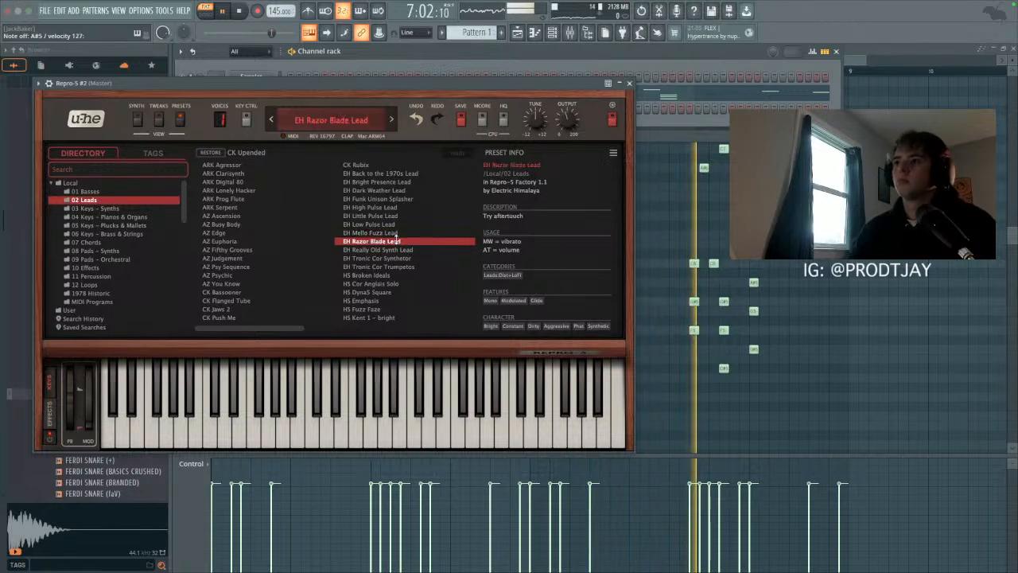
pyautogui.click(399, 250)
pyautogui.click(403, 258)
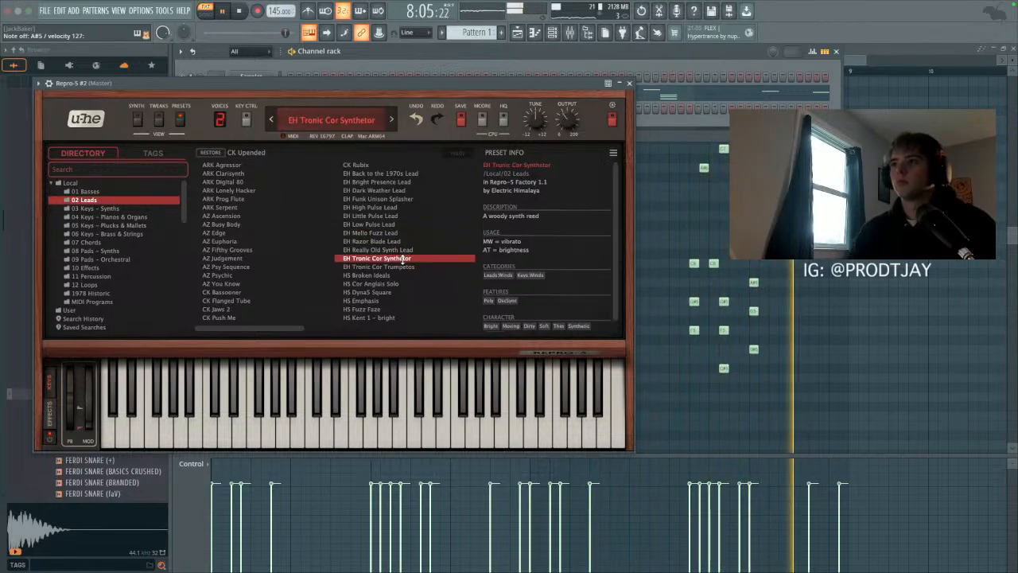
pyautogui.click(403, 266)
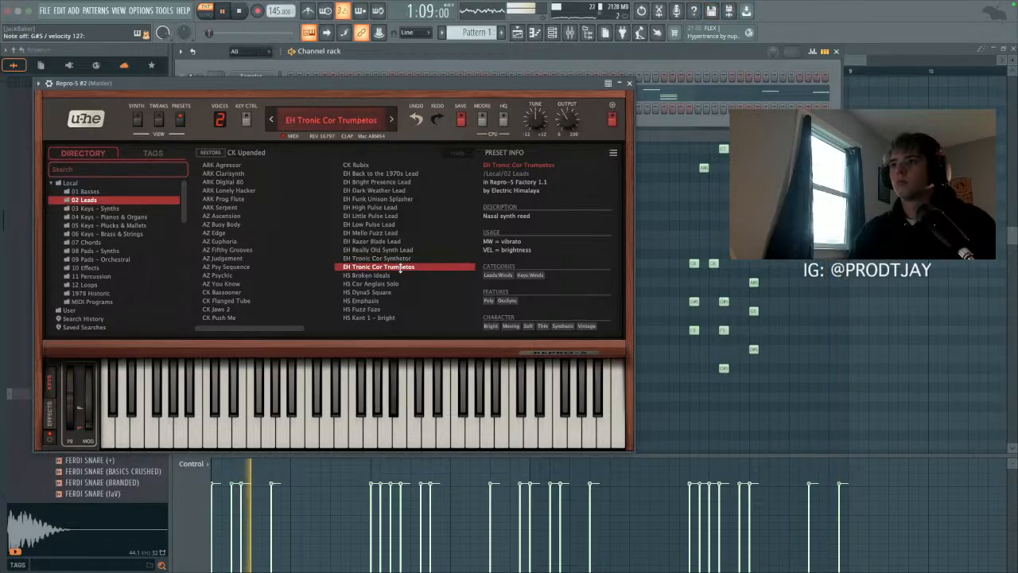
# Step: Audition the HS lead presets Broken Ideals, Cor Anglais Solo, Dyna5 Square, Emphasis, Fuzz Faze and Kent 1 - bright
pyautogui.click(393, 275)
pyautogui.click(385, 284)
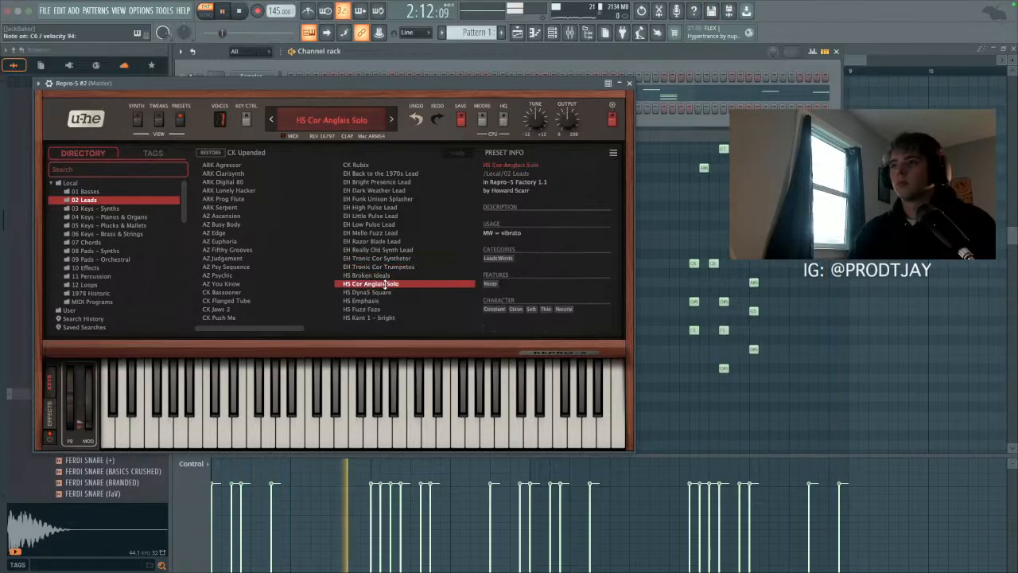
pyautogui.click(383, 291)
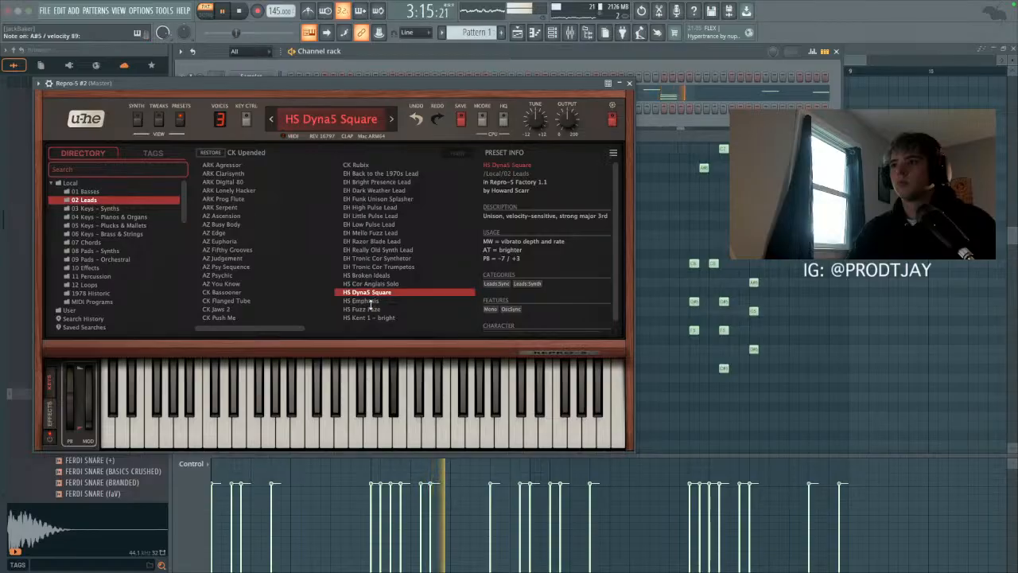
pyautogui.click(369, 301)
pyautogui.click(372, 308)
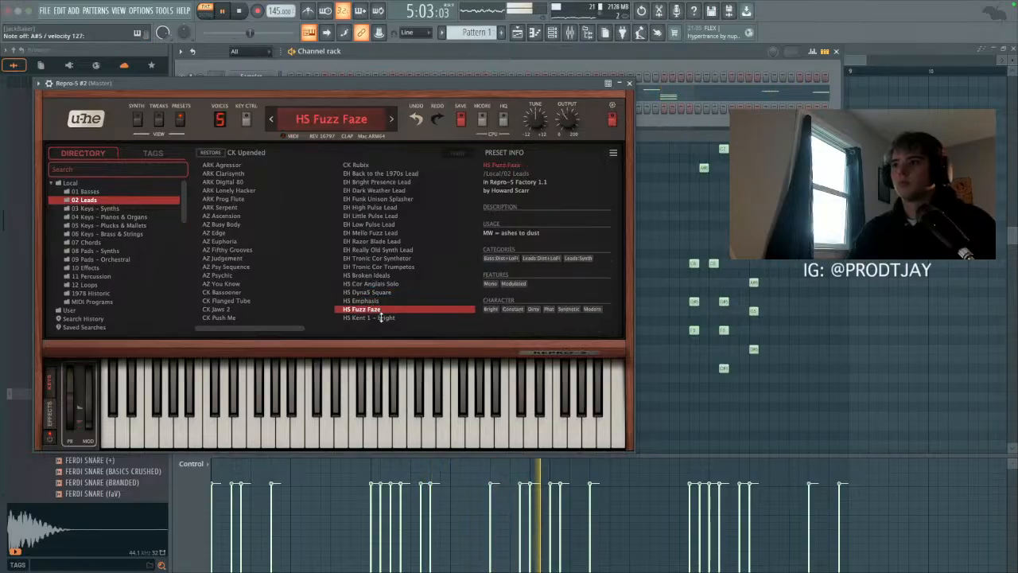
pyautogui.click(366, 318)
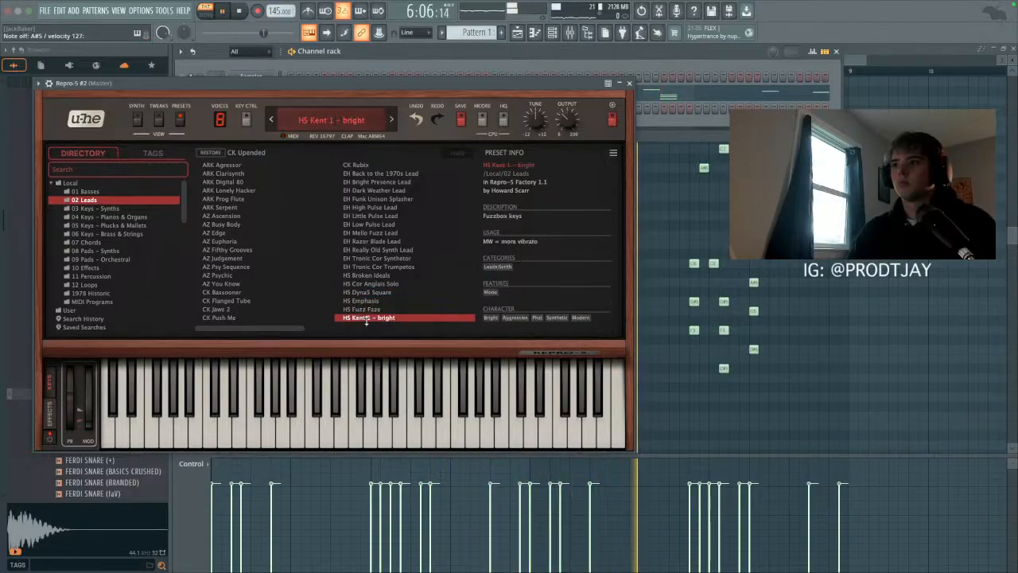
# Step: Audition the lead presets EH Back to the 1970s Lead, HS Woollenz, HS Unisaw and HS Strangled 1
pyautogui.click(380, 173)
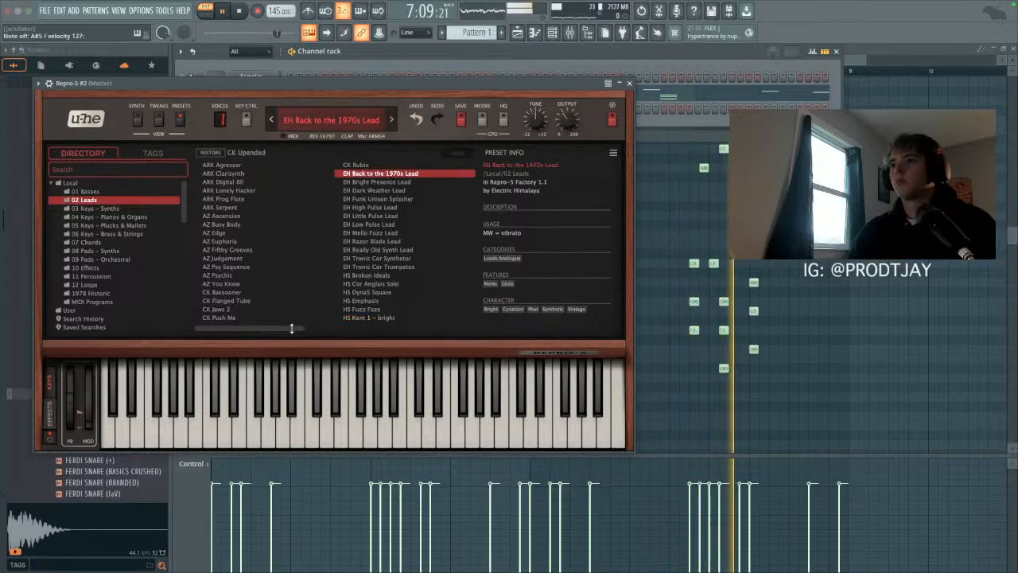
pyautogui.scroll(-2, 325, 329)
pyautogui.click(401, 225)
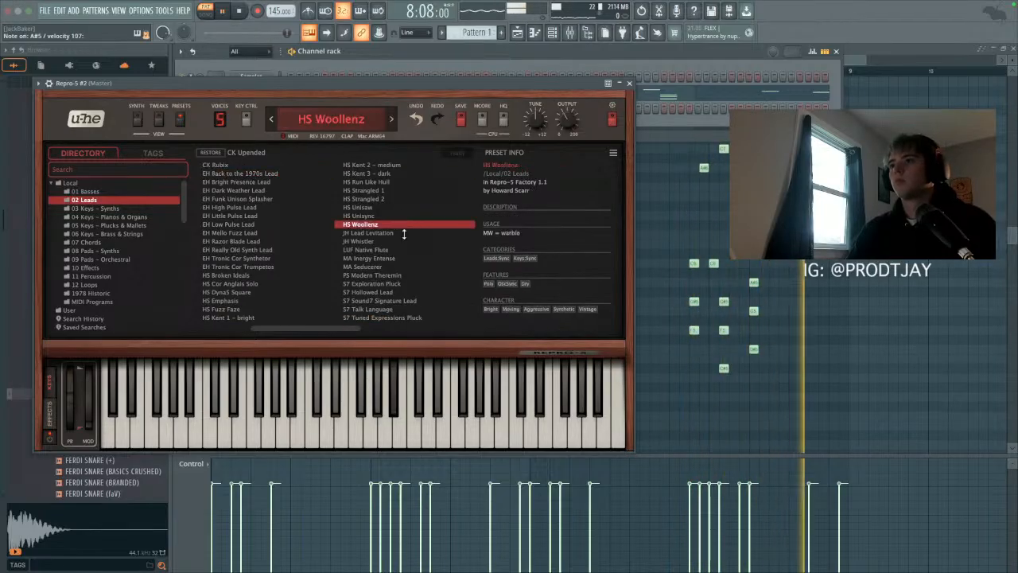
pyautogui.click(378, 208)
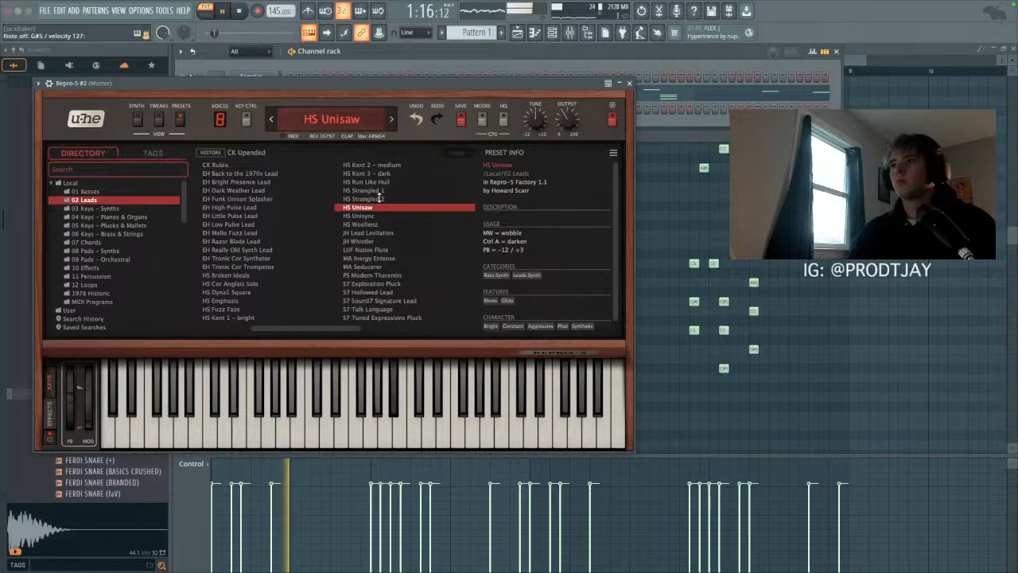
pyautogui.click(380, 198)
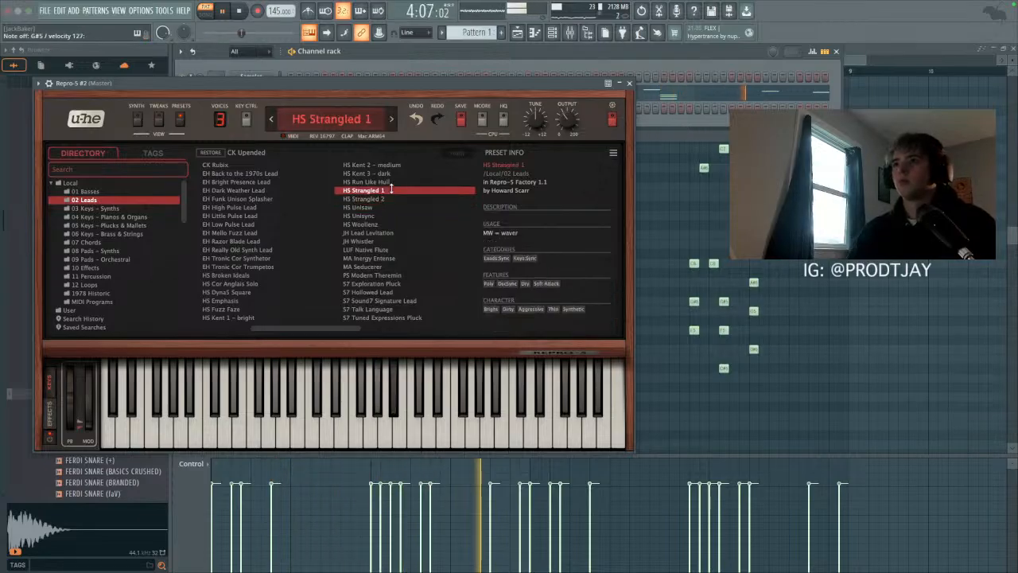
# Step: Try HS Run Like Hull, settle on the JH Lead Levitation preset for the cloned synth and close its window
pyautogui.click(391, 182)
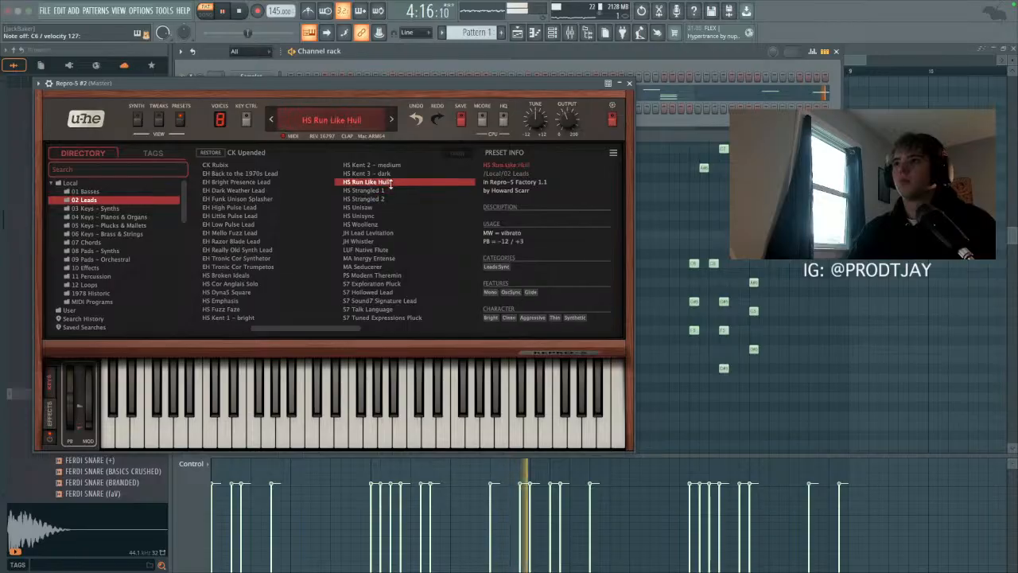
pyautogui.click(380, 233)
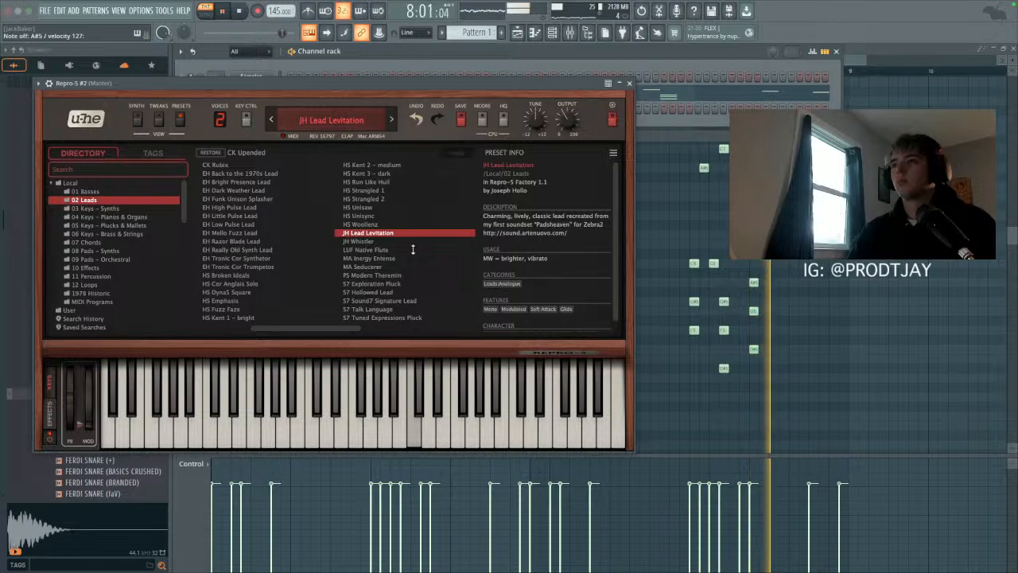
pyautogui.click(630, 83)
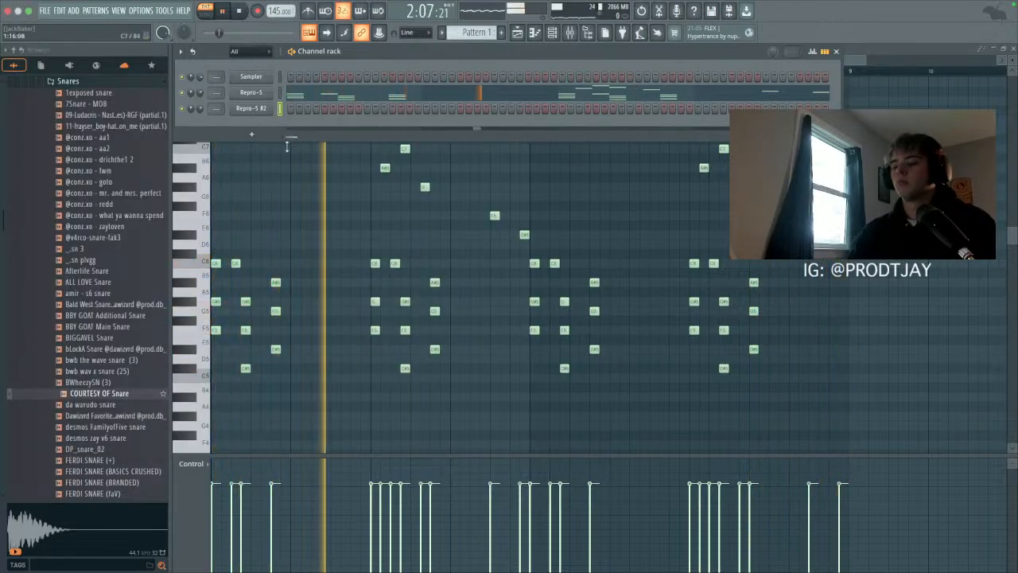
# Step: Record a live lead melody over the first four bars of Repro-5 #2 as notes and automation, ending the take
pyautogui.click(257, 11)
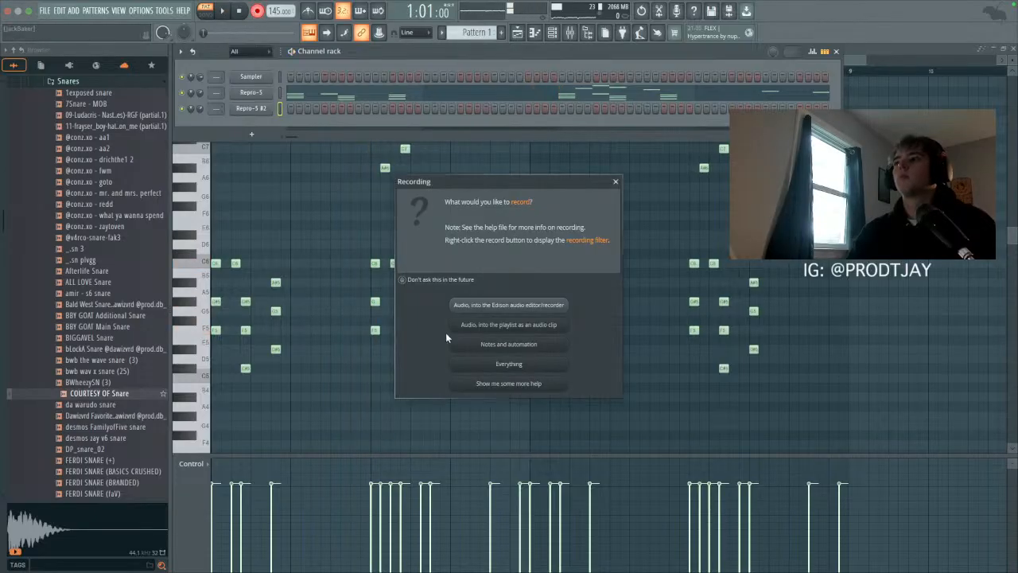
pyautogui.click(487, 346)
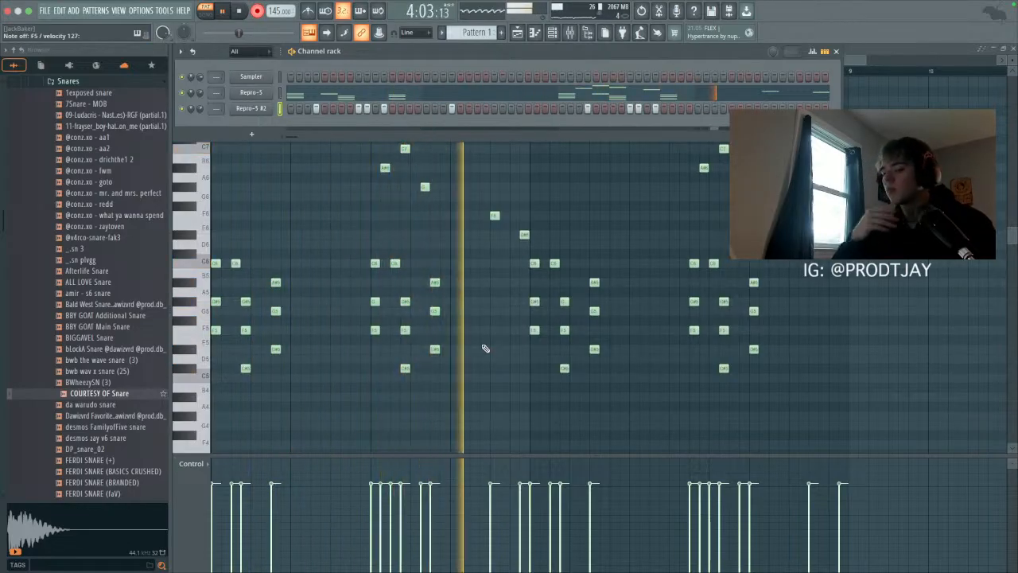
pyautogui.press('space')
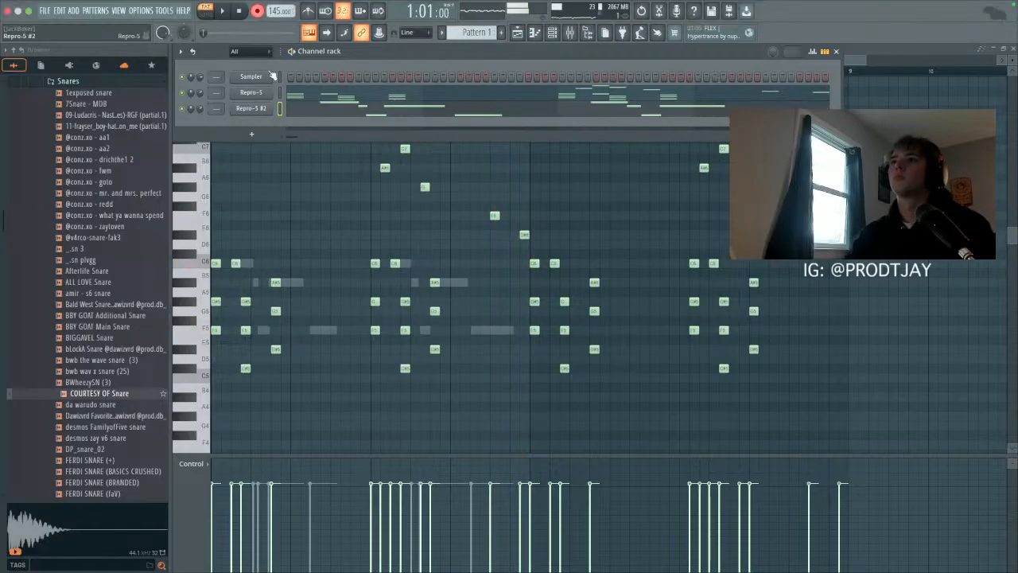
# Step: In the Repro-5 #2 piano roll, replace the first recorded phrase with a copy of the bar 3 phrase
pyautogui.click(535, 35)
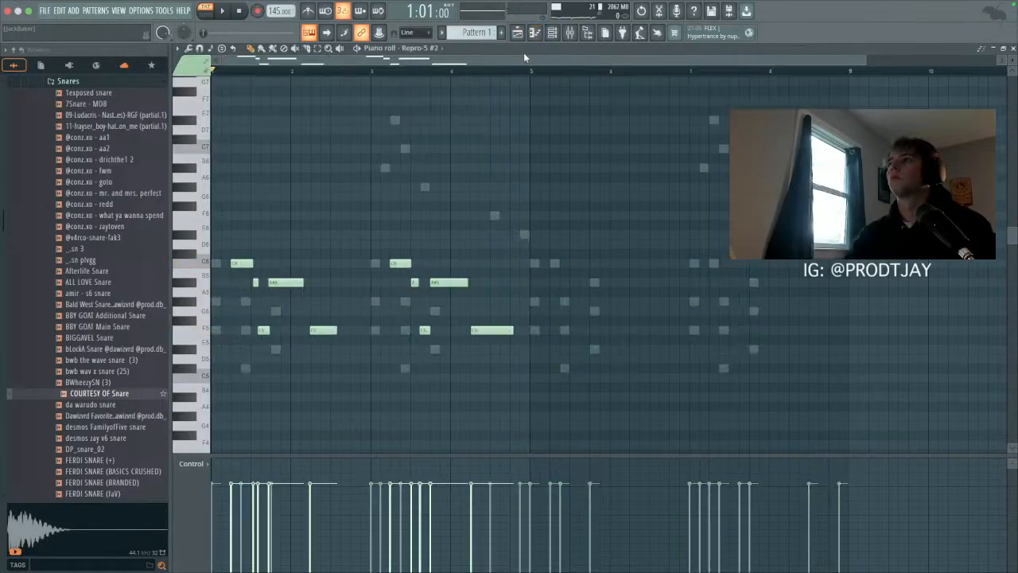
pyautogui.moveTo(227, 243); pyautogui.dragTo(318, 356)
pyautogui.press('Delete')
pyautogui.moveTo(509, 372); pyautogui.dragTo(275, 237)
pyautogui.press('space')
pyautogui.moveTo(396, 269); pyautogui.dragTo(243, 273)
pyautogui.press('space')
pyautogui.click(280, 265)
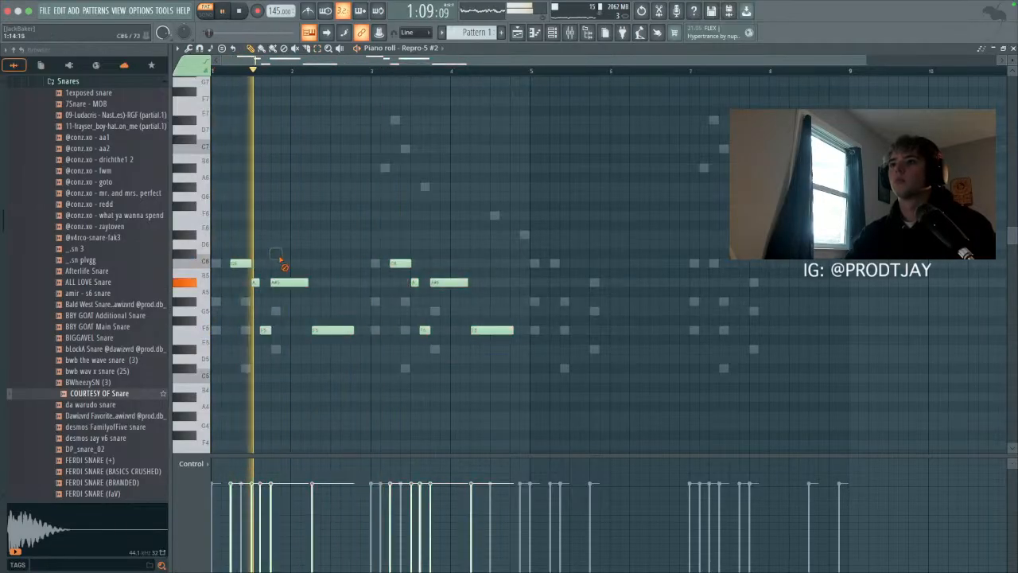
# Step: Select the recorded Repro-5 #2 lead notes and quantize them to the grid
pyautogui.click(317, 49)
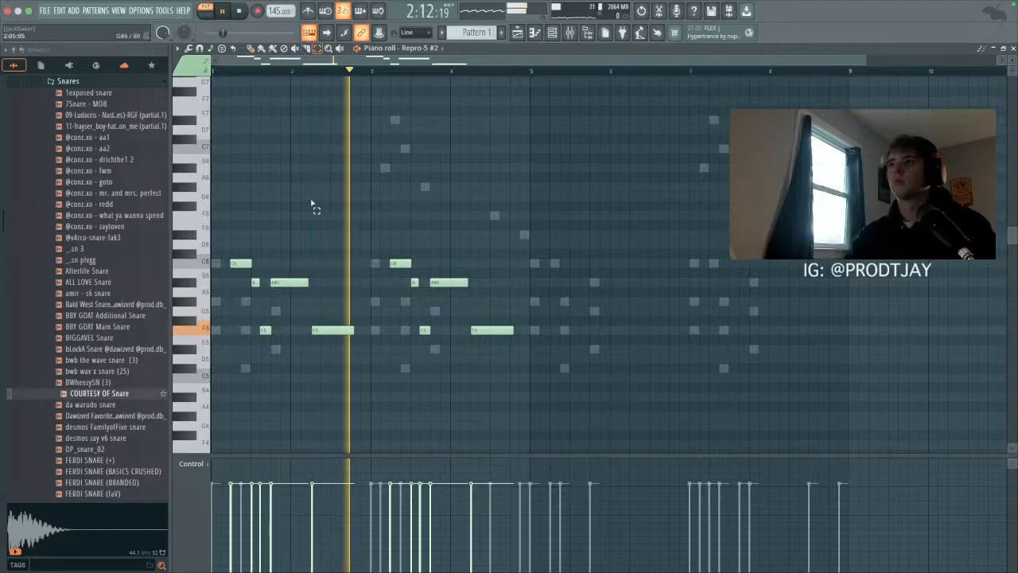
pyautogui.moveTo(254, 280); pyautogui.dragTo(318, 351)
pyautogui.hotkey('ctrl', 'q')
pyautogui.click(368, 353)
pyautogui.moveTo(391, 281); pyautogui.dragTo(645, 361)
# Step: Duplicate the four bars of lead notes to fill bars 5 to 8 and play back from bar 6
pyautogui.moveTo(531, 71); pyautogui.dragTo(212, 71)
pyautogui.hotkey('ctrl', 'b')
pyautogui.keyDown('ctrl'); pyautogui.click(643, 72); pyautogui.keyUp('ctrl')
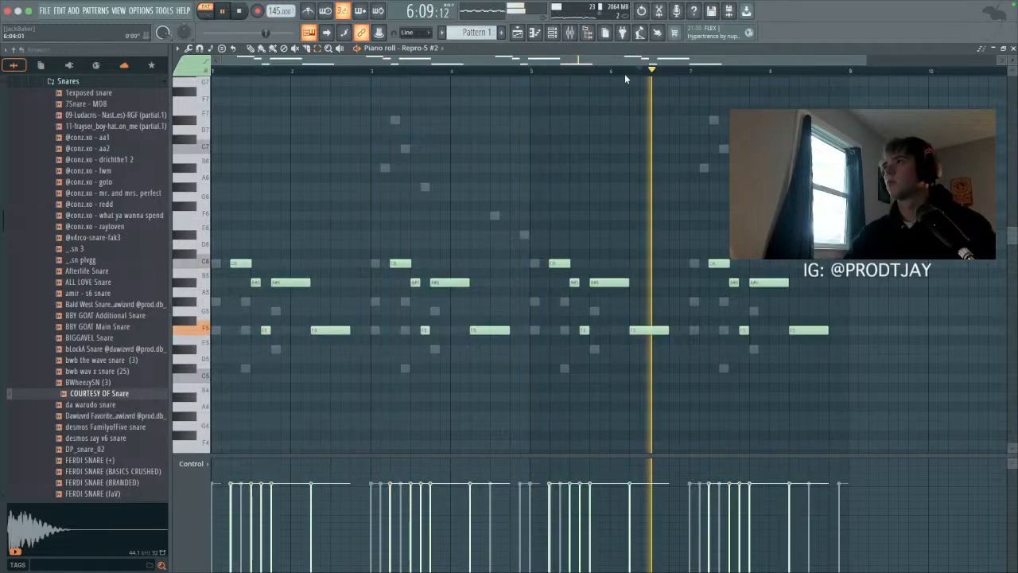
pyautogui.keyDown('ctrl'); pyautogui.click(625, 71); pyautogui.keyUp('ctrl')
# Step: Add a ZENOLOGY instrument channel to the channel rack
pyautogui.click(554, 33)
pyautogui.click(649, 104)
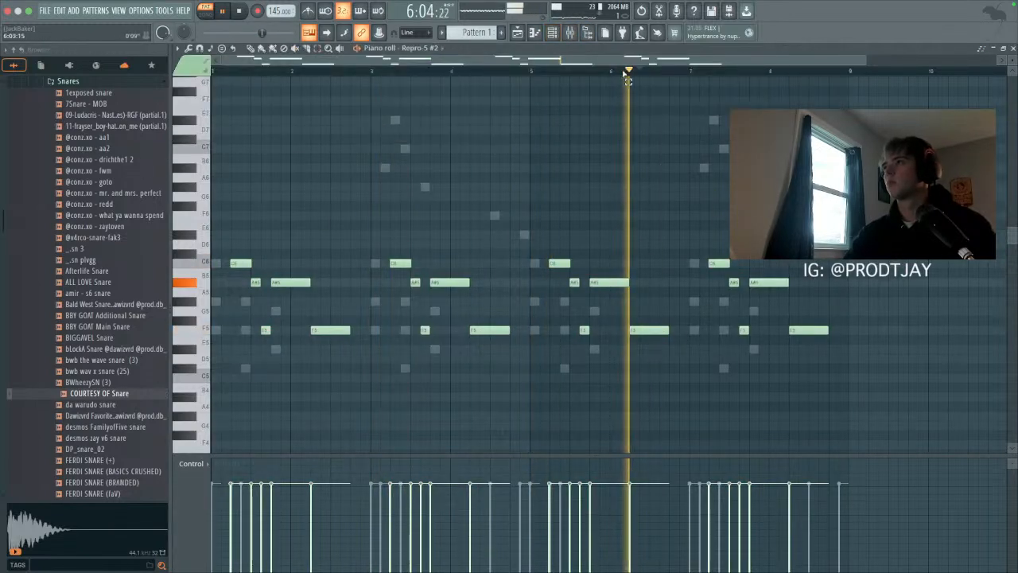
pyautogui.click(552, 32)
pyautogui.click(259, 122)
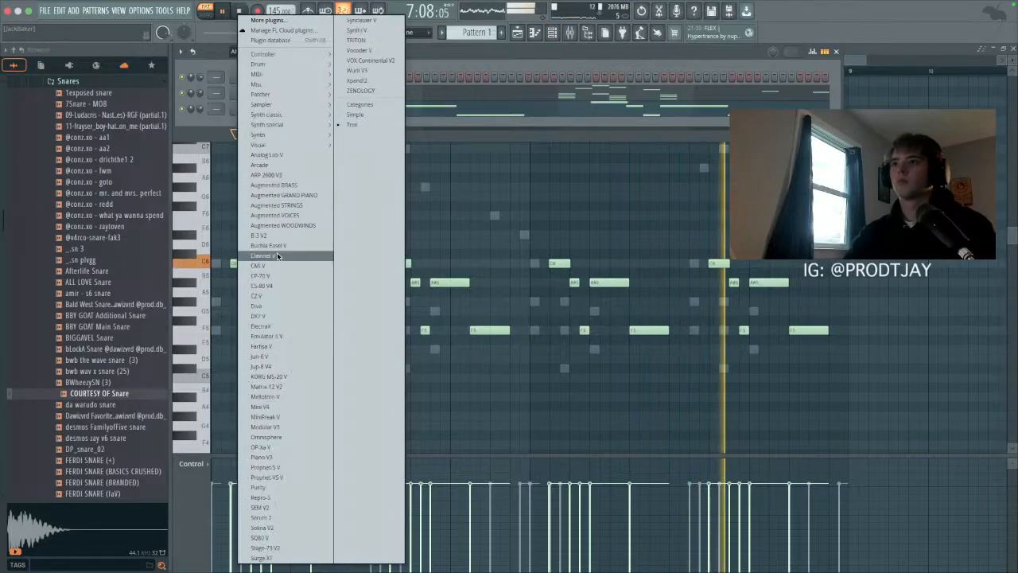
pyautogui.click(373, 93)
# Step: Audition AX Saw Lead 1, filter ZENOLOGY's presets to Synth PolyKey, load SL-JP6 13 and close the synth
pyautogui.click(63, 156)
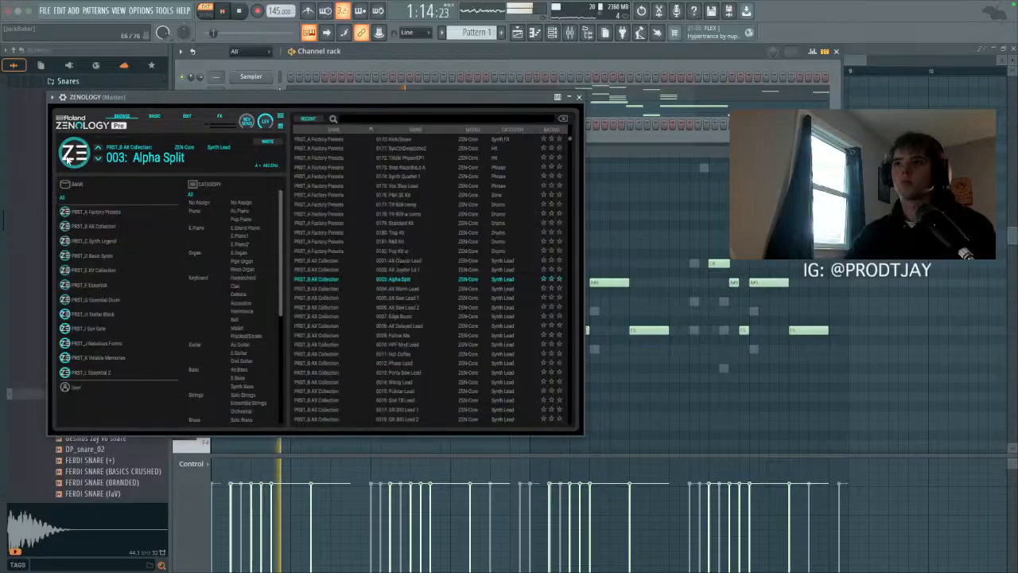
pyautogui.click(411, 299)
pyautogui.scroll(-1, 411, 290)
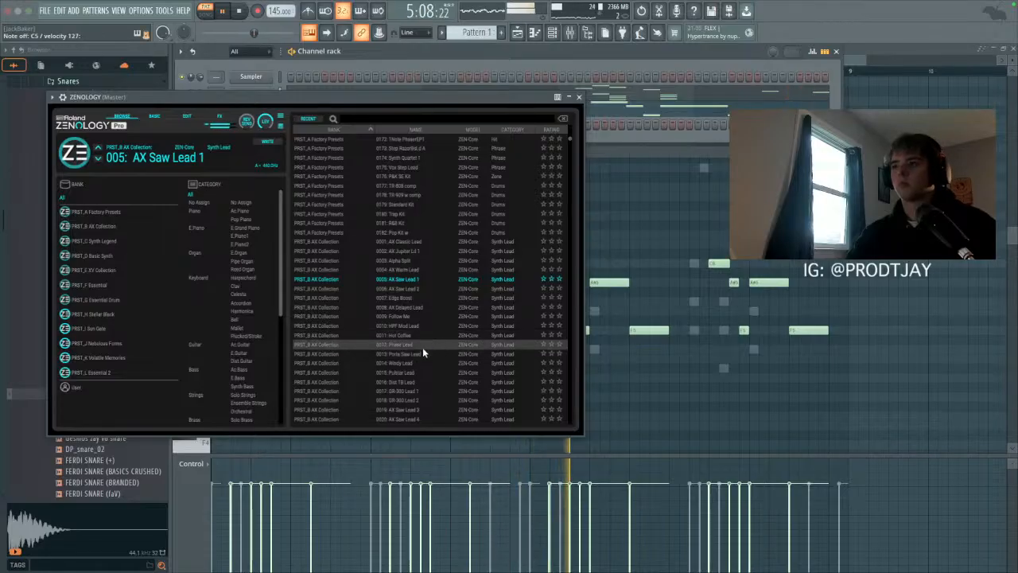
pyautogui.scroll(-3, 235, 363)
pyautogui.scroll(-3, 258, 332)
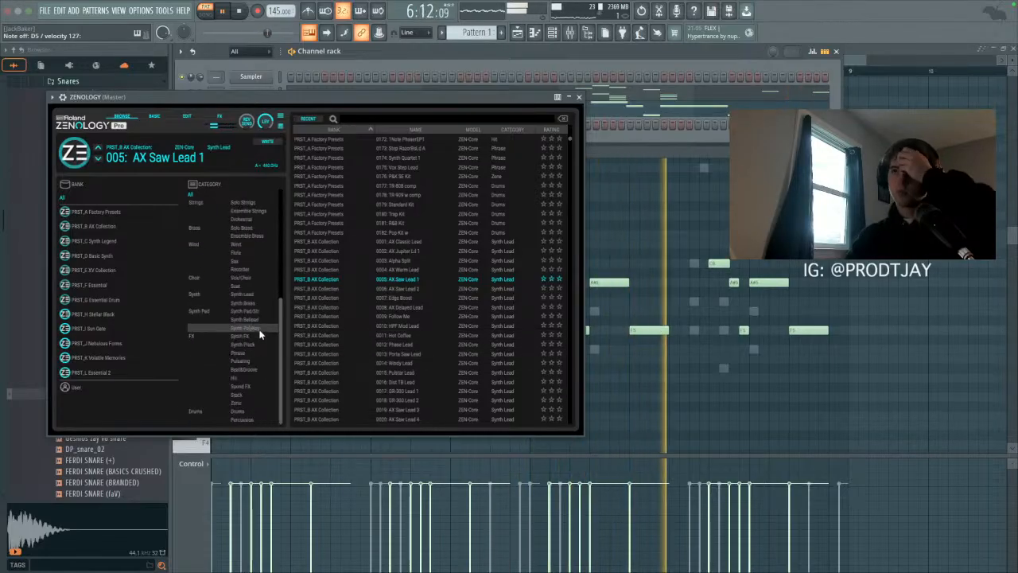
pyautogui.click(261, 329)
pyautogui.click(397, 308)
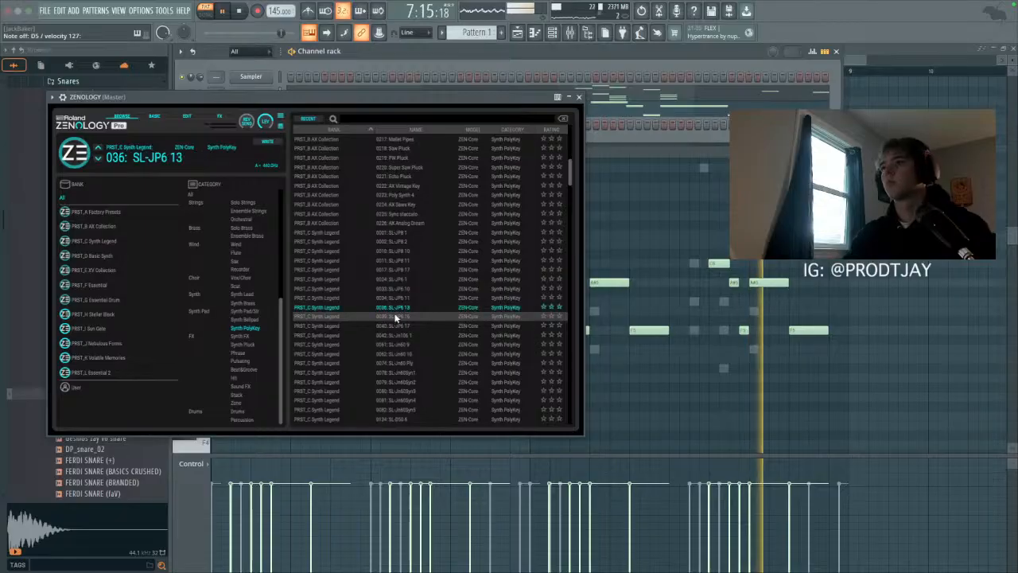
pyautogui.click(578, 97)
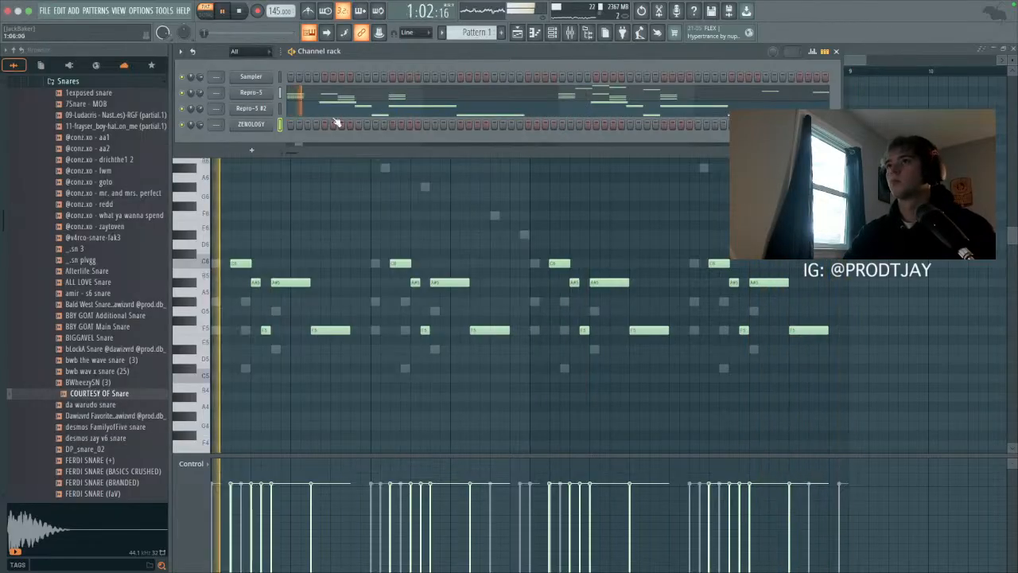
# Step: Copy the Repro-5 notes onto the ZENOLOGY channel and look through its Synth PolyKey presets, keeping SL-JP6 13
pyautogui.click(282, 123)
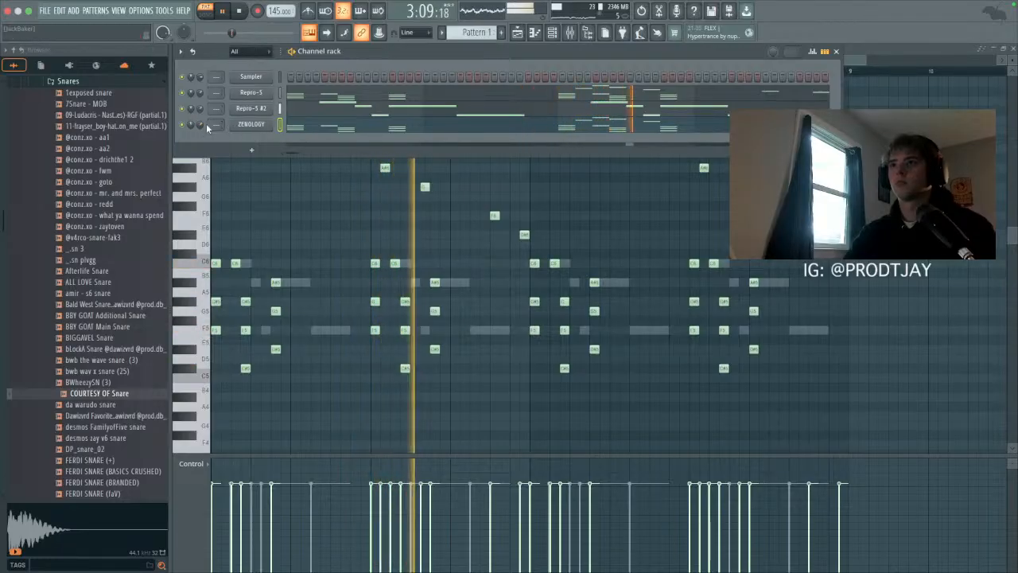
pyautogui.click(251, 124)
pyautogui.scroll(-5, 374, 223)
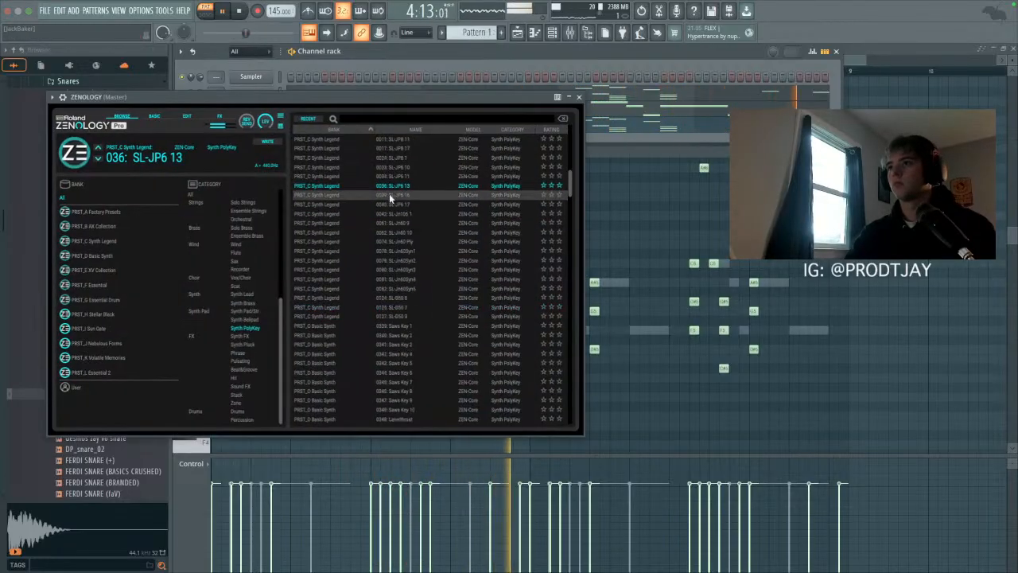
pyautogui.click(578, 96)
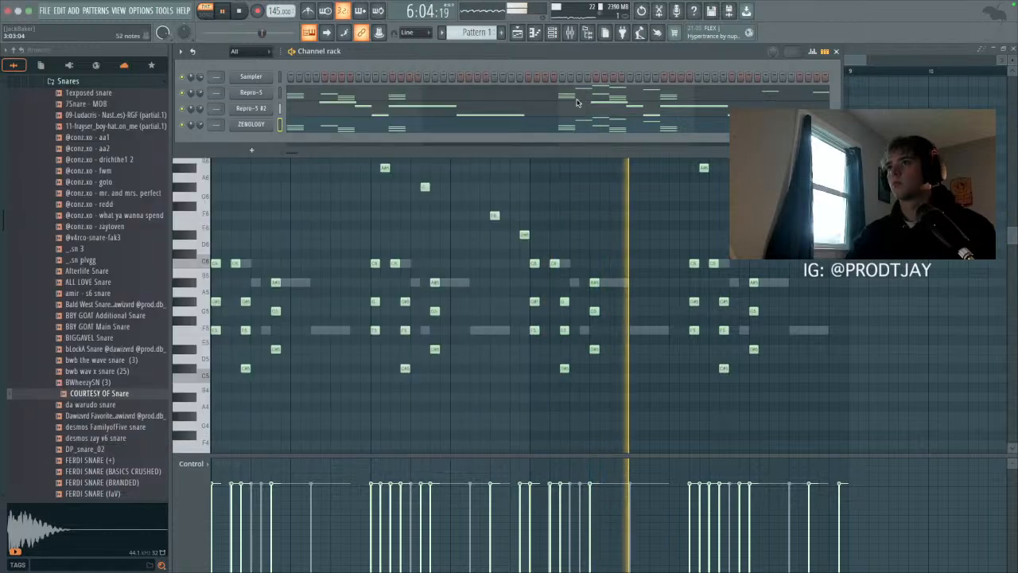
# Step: Transpose the ZENOLOGY notes up one octave and lengthen them in the piano roll with quick legato
pyautogui.click(256, 151)
pyautogui.click(219, 145)
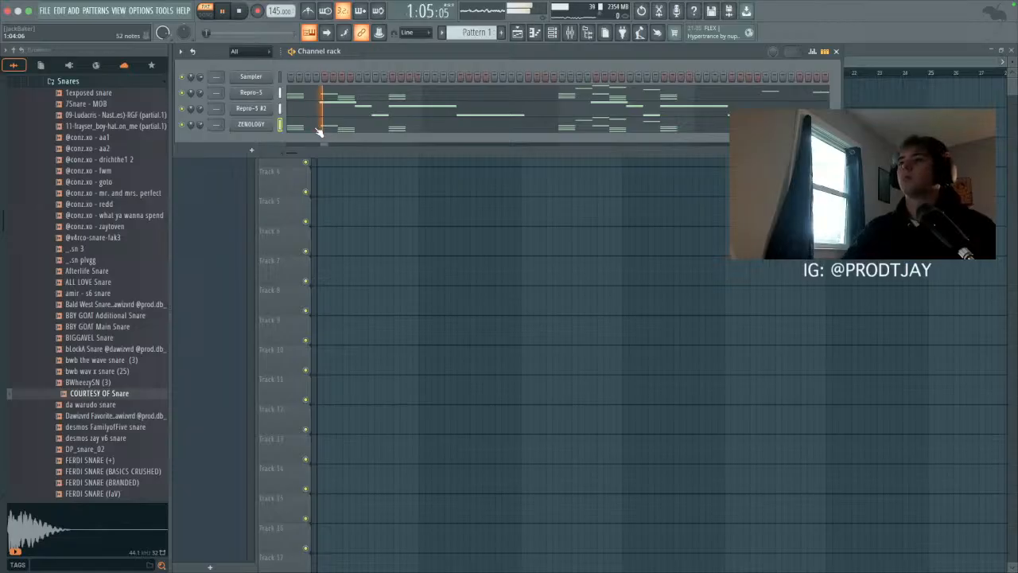
pyautogui.click(318, 131)
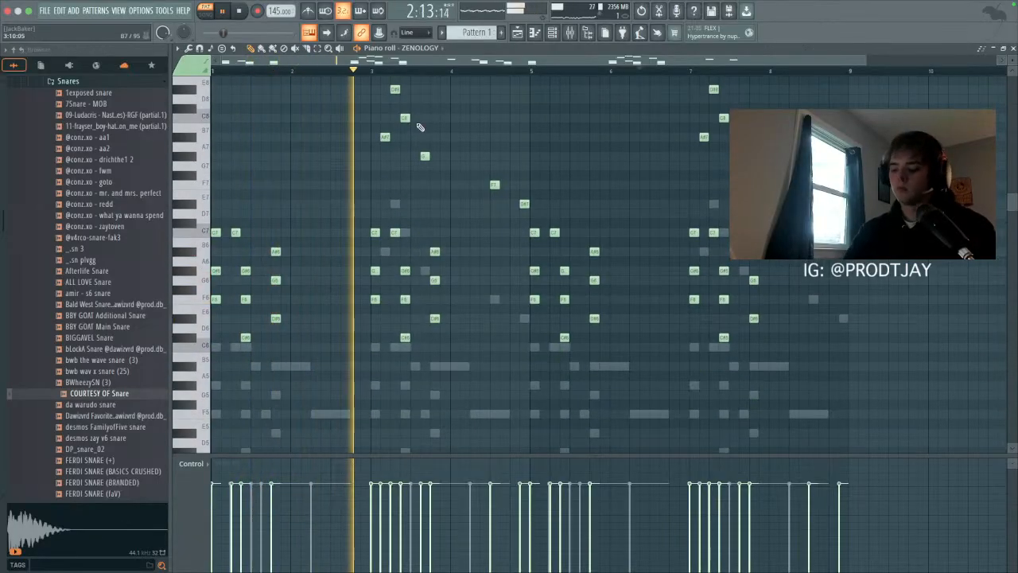
pyautogui.press('super+l')
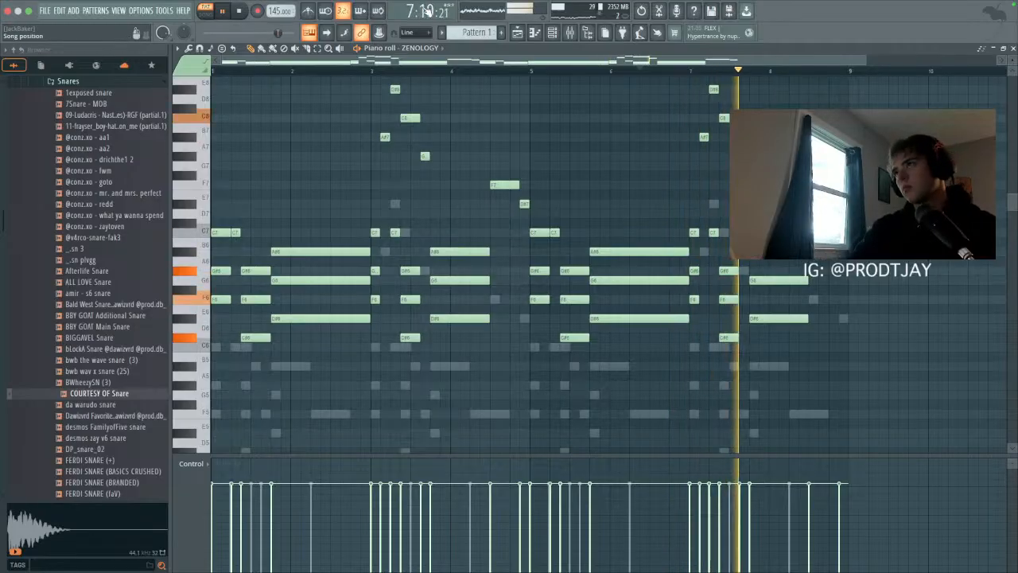
# Step: Add a Surge XT instrument channel to the channel rack
pyautogui.click(557, 34)
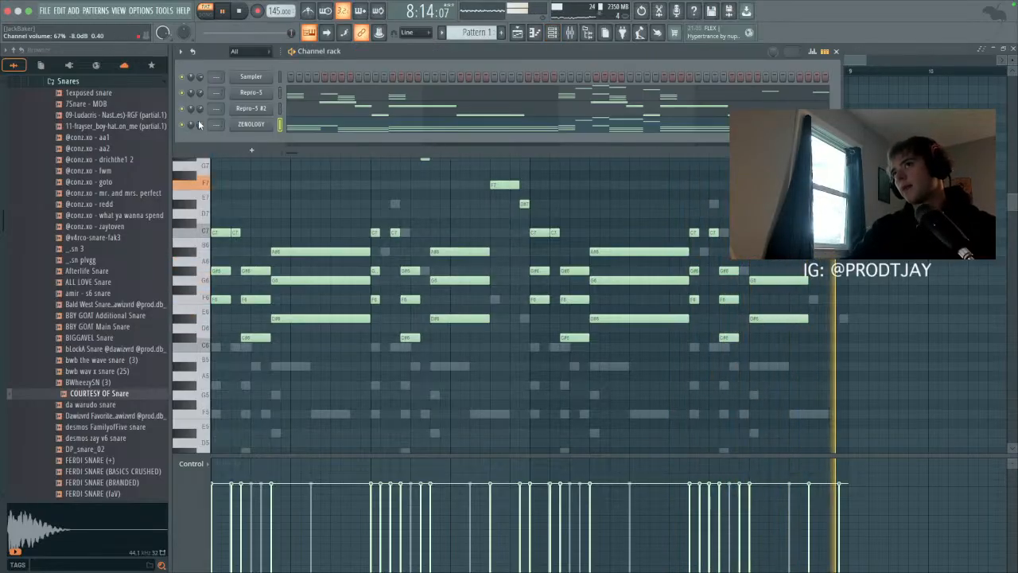
pyautogui.click(251, 150)
pyautogui.moveTo(288, 134)
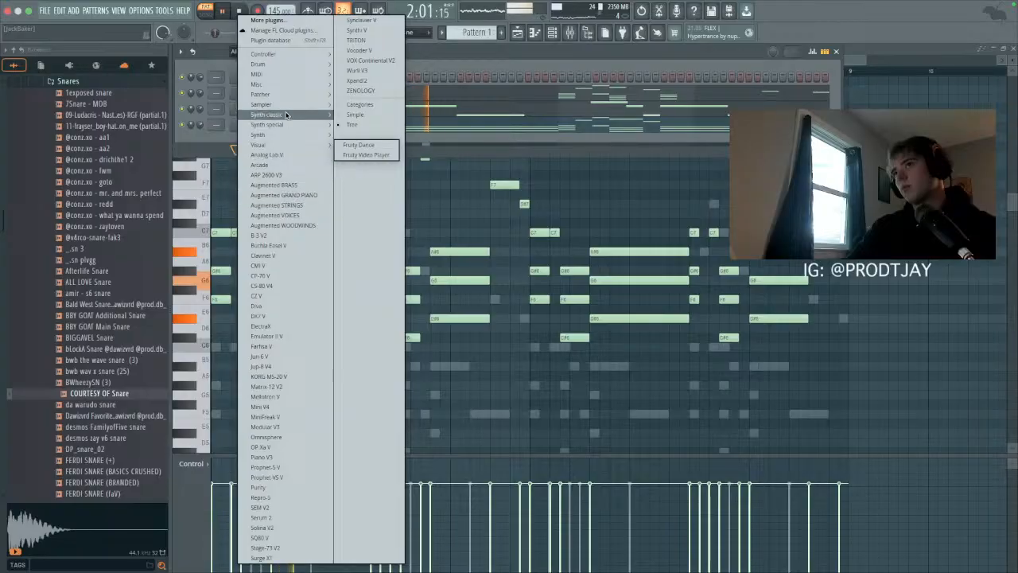
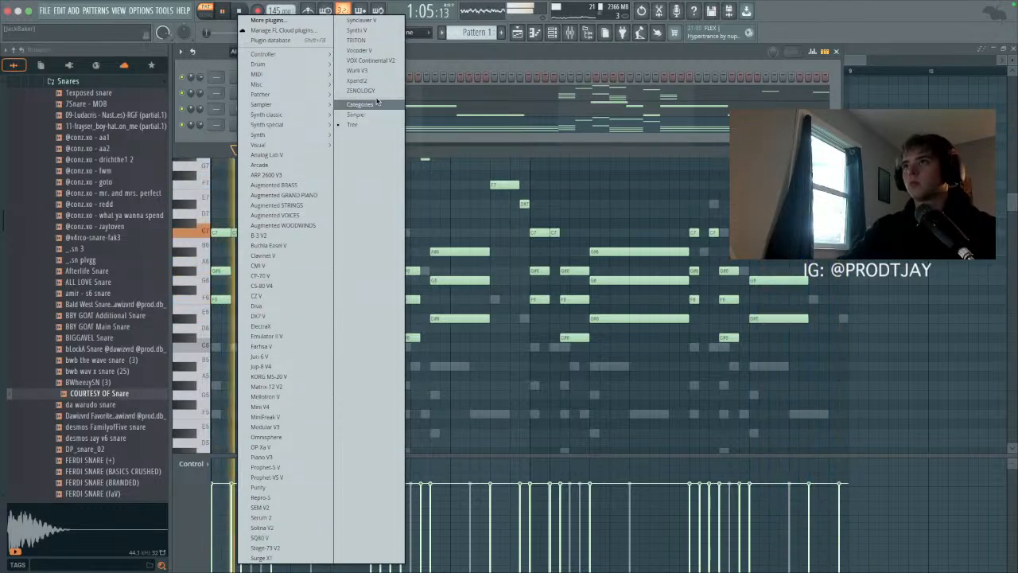
pyautogui.click(262, 558)
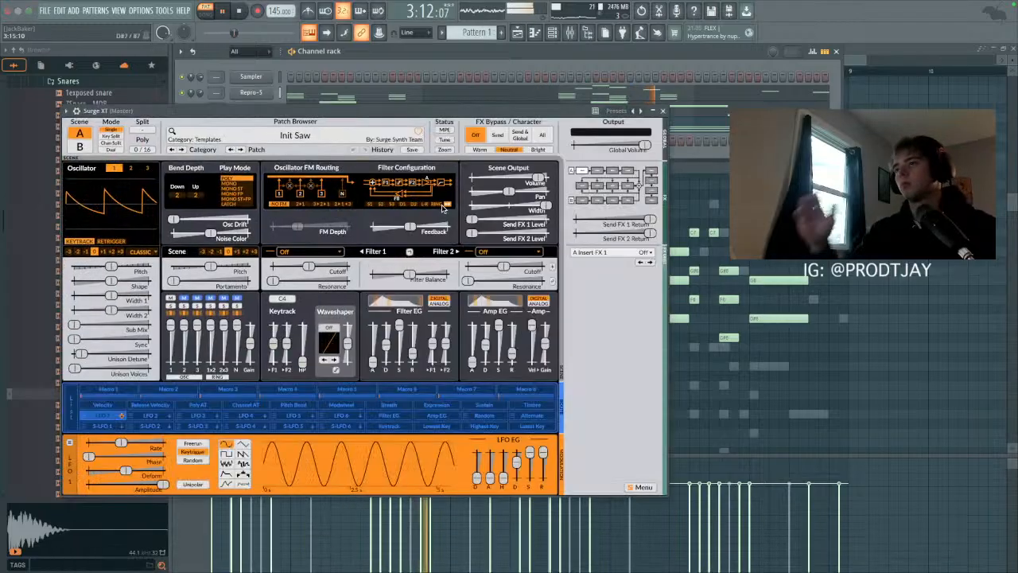
# Step: Audition Surge XT's Plucks patches Harmonics 1, Hasselhoff, Hybrid 1 and Hybrid 2
pyautogui.click(253, 133)
pyautogui.moveTo(208, 282)
pyautogui.click(388, 331)
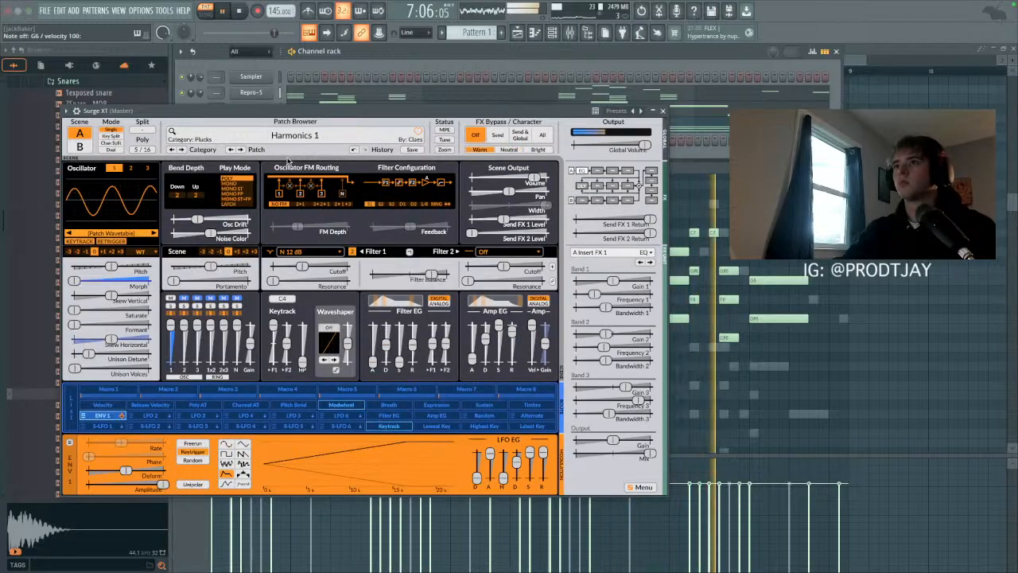
pyautogui.click(241, 150)
pyautogui.click(241, 150)
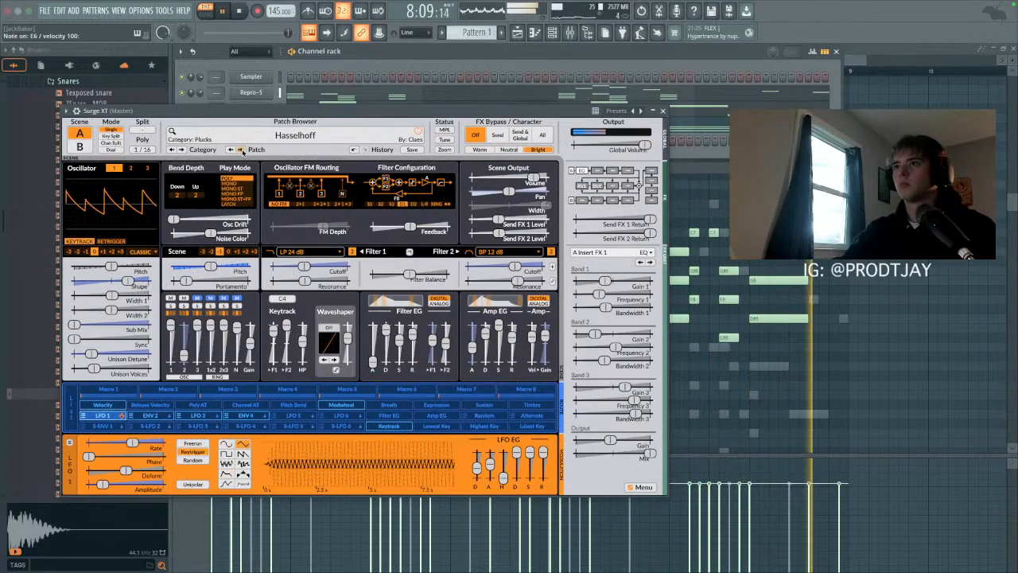
pyautogui.click(240, 149)
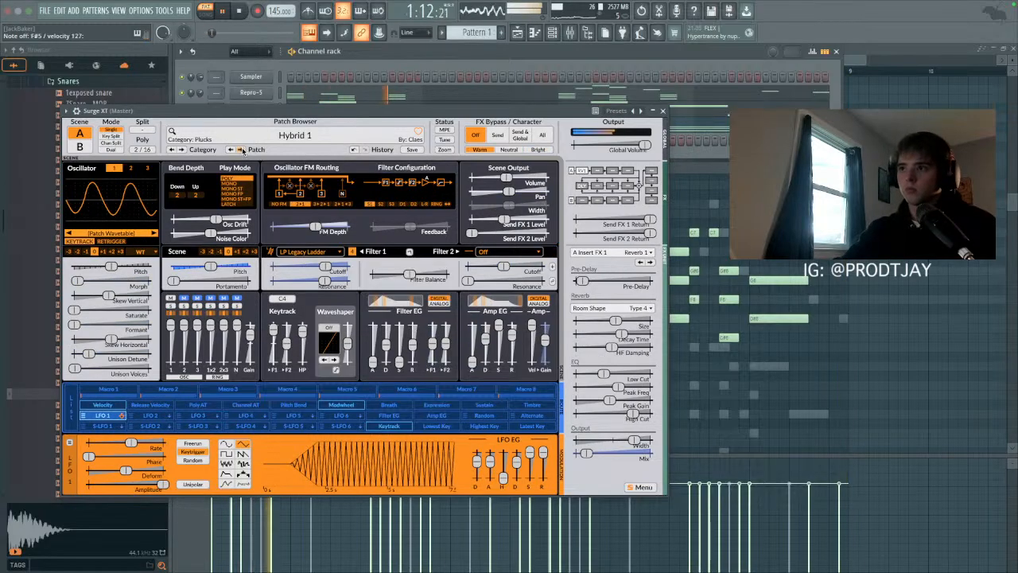
pyautogui.click(241, 150)
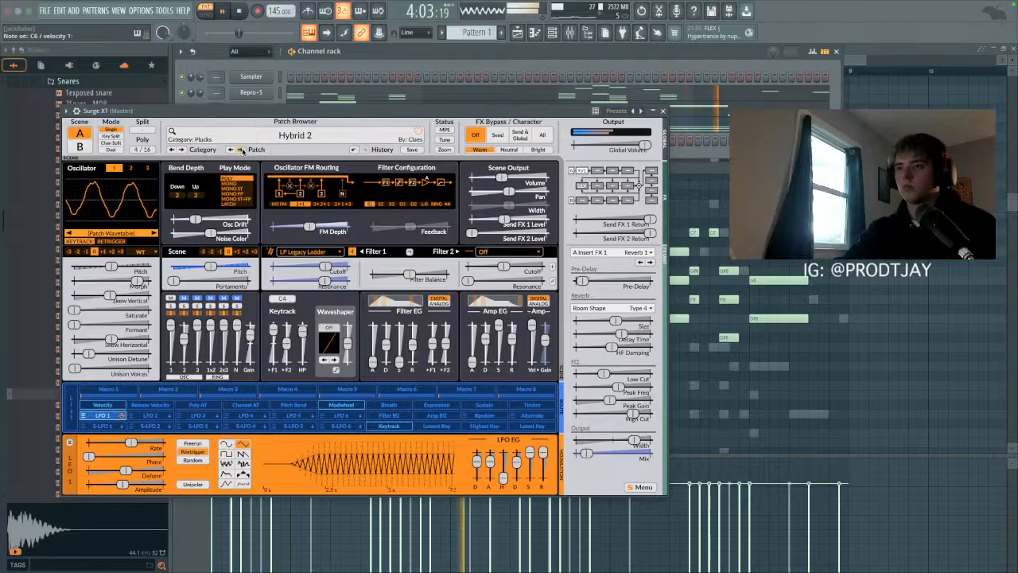
# Step: Step through Surge XT's next Plucks patches, including Icebreaker, Late Fall and Light 2, keep Lighter, and close the plugin window
pyautogui.click(241, 149)
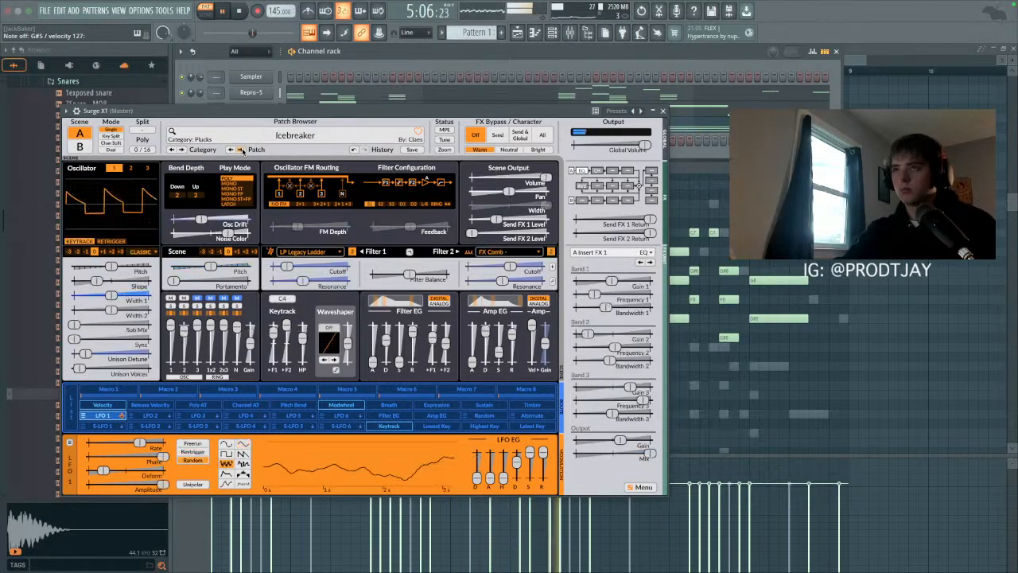
pyautogui.click(241, 150)
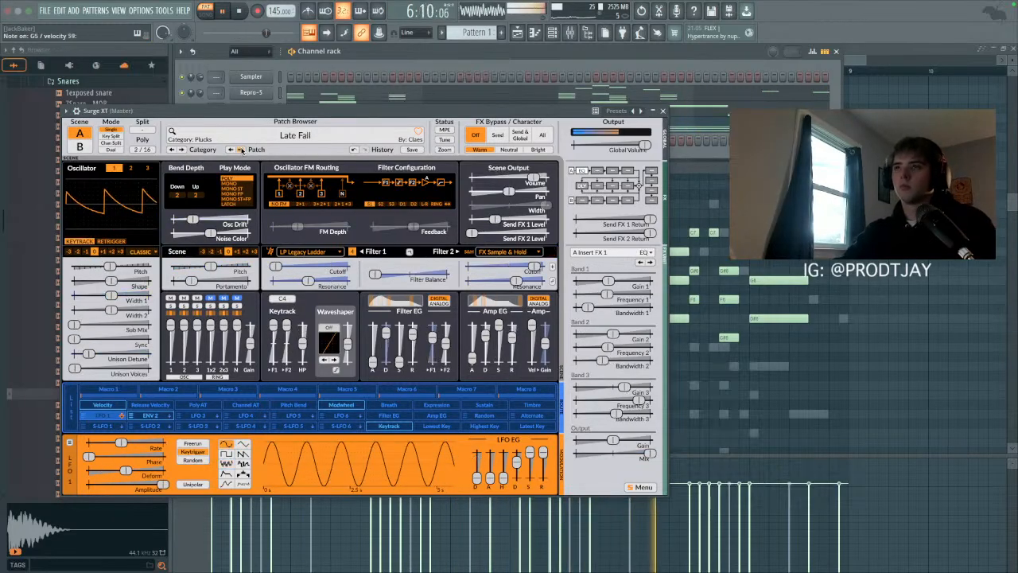
pyautogui.click(241, 150)
pyautogui.click(241, 149)
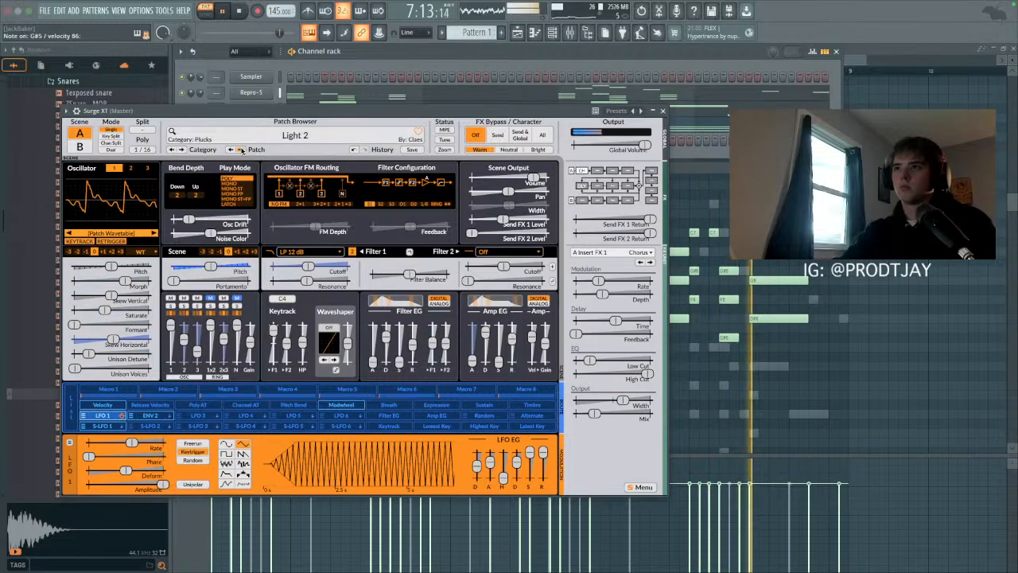
pyautogui.click(241, 150)
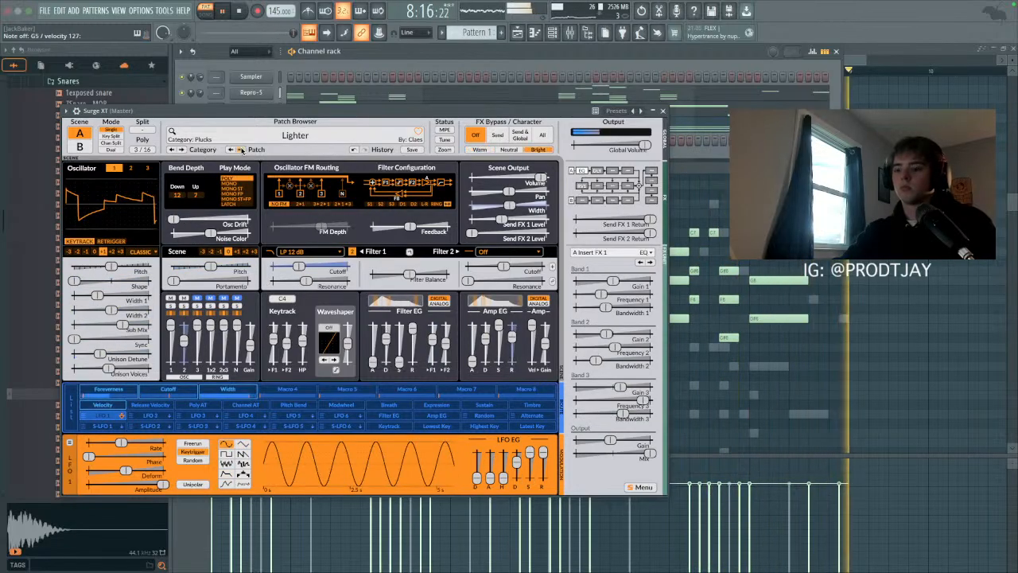
pyautogui.click(665, 112)
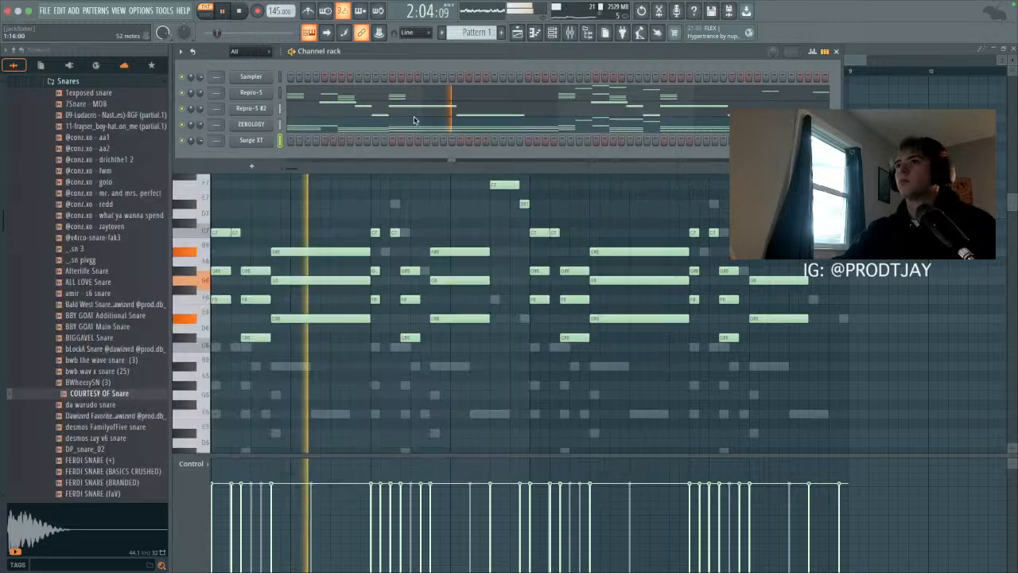
# Step: Open the Surge XT piano roll and play the pattern while going over the ghost notes of the other channels
pyautogui.click(534, 33)
pyautogui.scroll(-5, 284, 309)
pyautogui.scroll(-1, 283, 310)
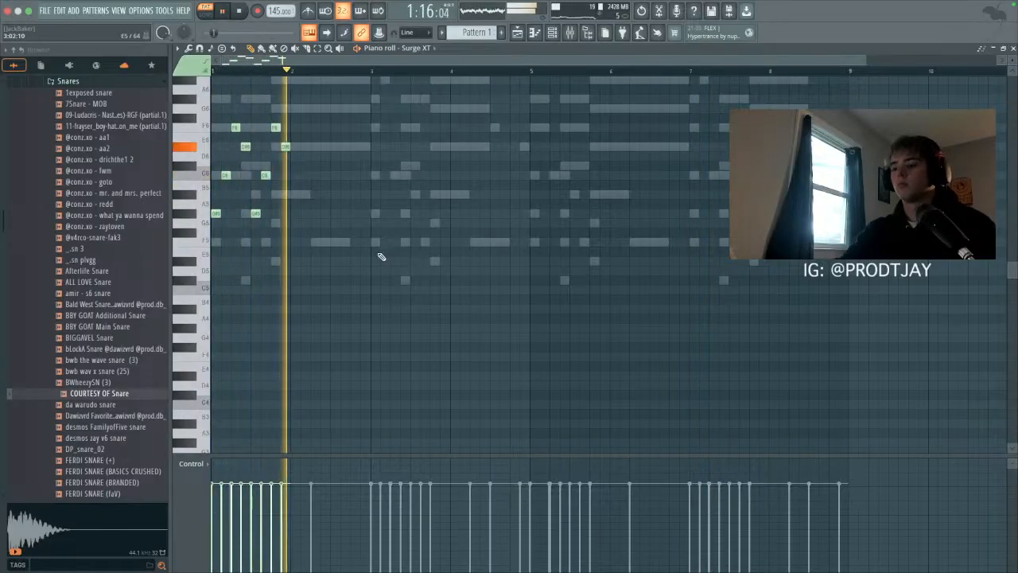
pyautogui.press('space')
pyautogui.press('space')
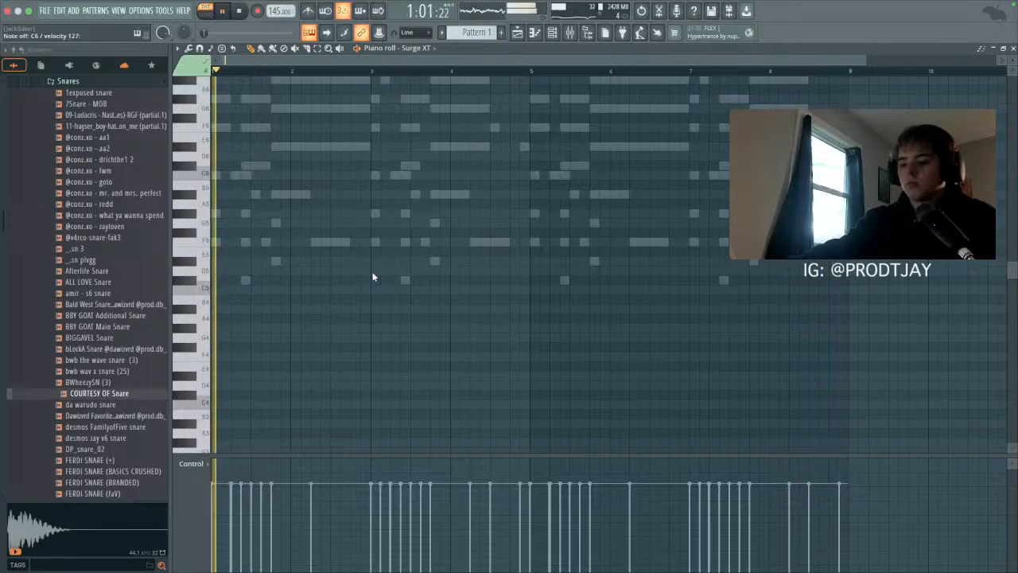
pyautogui.scroll(3, 385, 163)
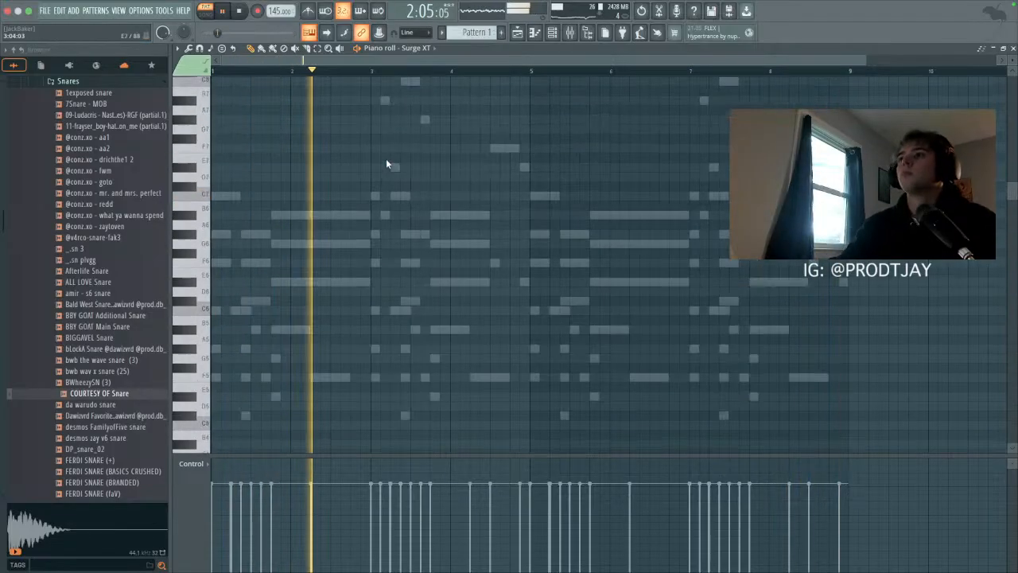
pyautogui.scroll(2, 325, 215)
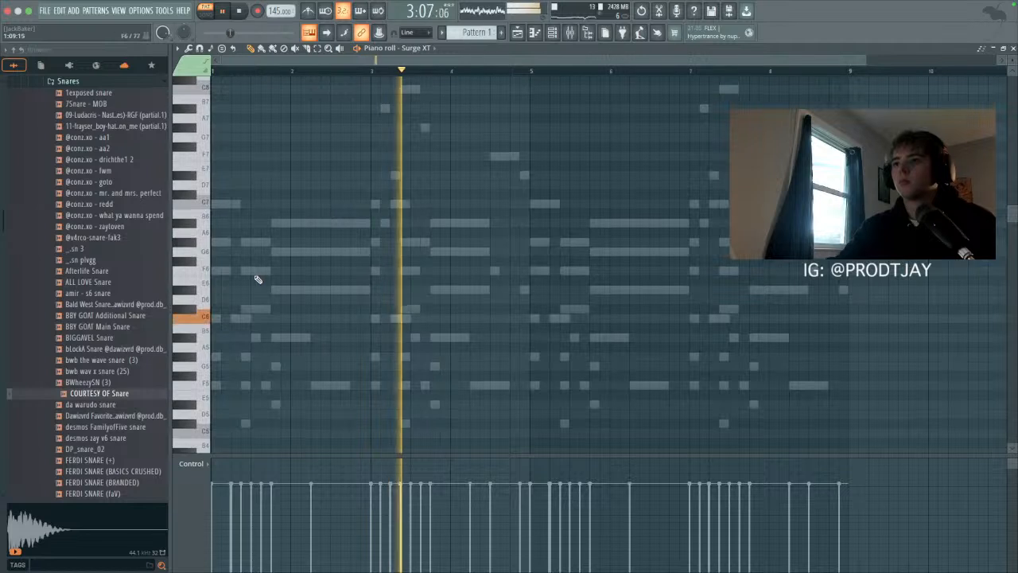
pyautogui.click(253, 319)
pyautogui.moveTo(263, 318); pyautogui.dragTo(283, 318)
pyautogui.click(297, 347)
pyautogui.press('space')
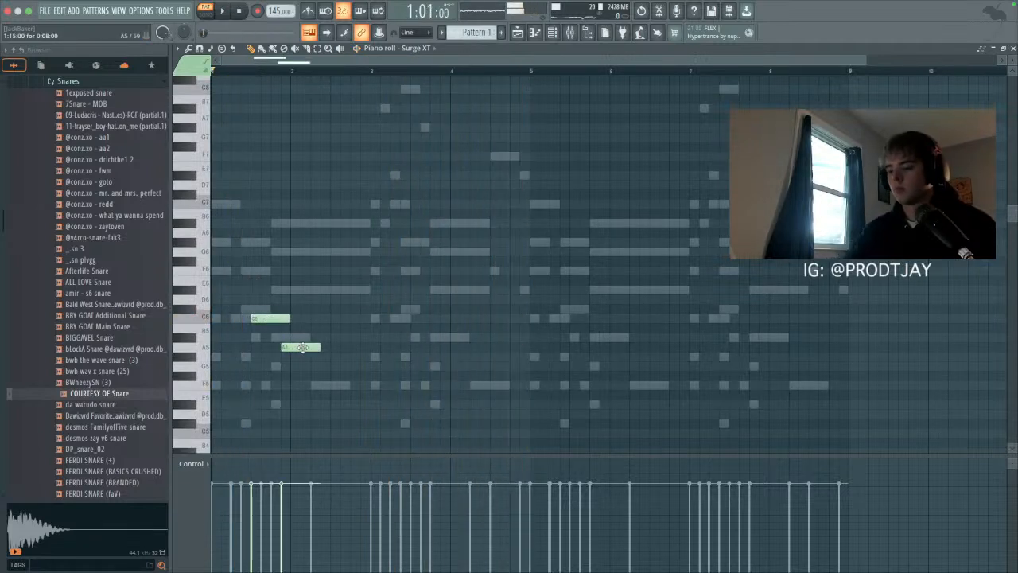
pyautogui.press('space')
pyautogui.scroll(-2, 301, 346)
pyautogui.hscroll(1, 300, 345)
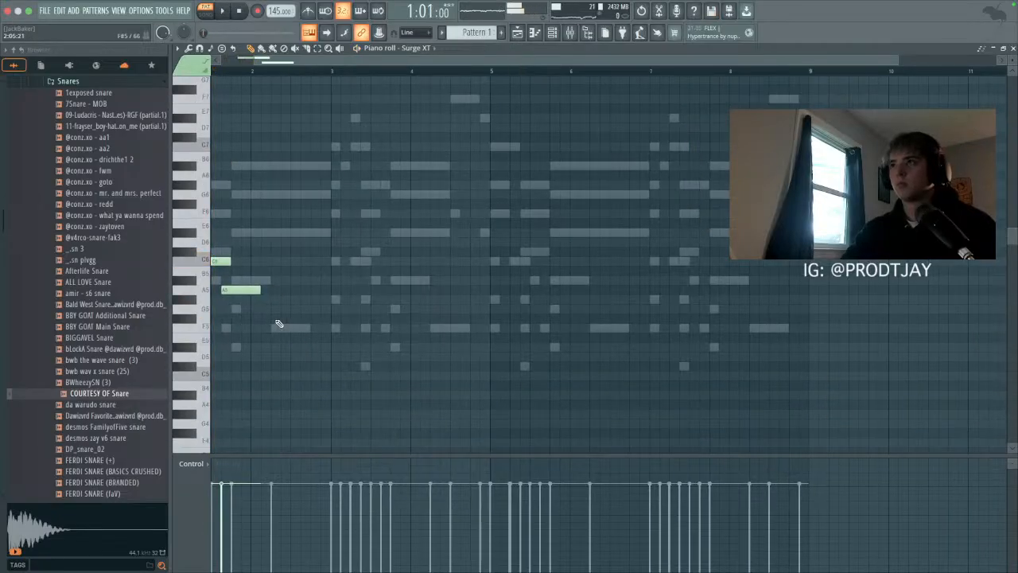
pyautogui.press('space')
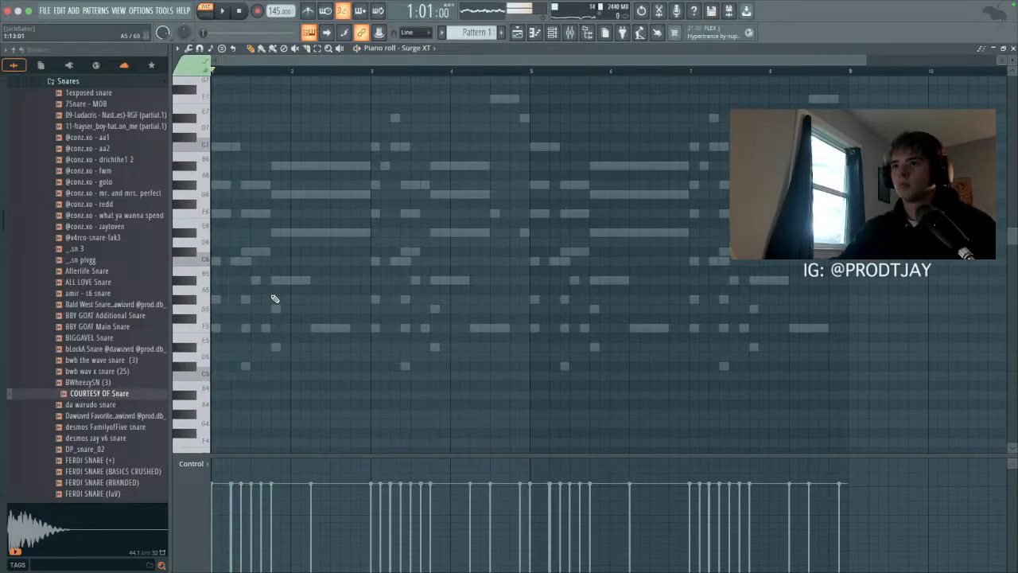
pyautogui.rightClick(273, 292)
# Step: Place the opening melody notes for Surge XT: C6 and F5 in bar 1, then A#5 at the start of bar 2
pyautogui.press('space')
pyautogui.click(278, 309)
pyautogui.press('space')
pyautogui.press('space')
pyautogui.moveTo(288, 308); pyautogui.dragTo(279, 328)
pyautogui.click(316, 273)
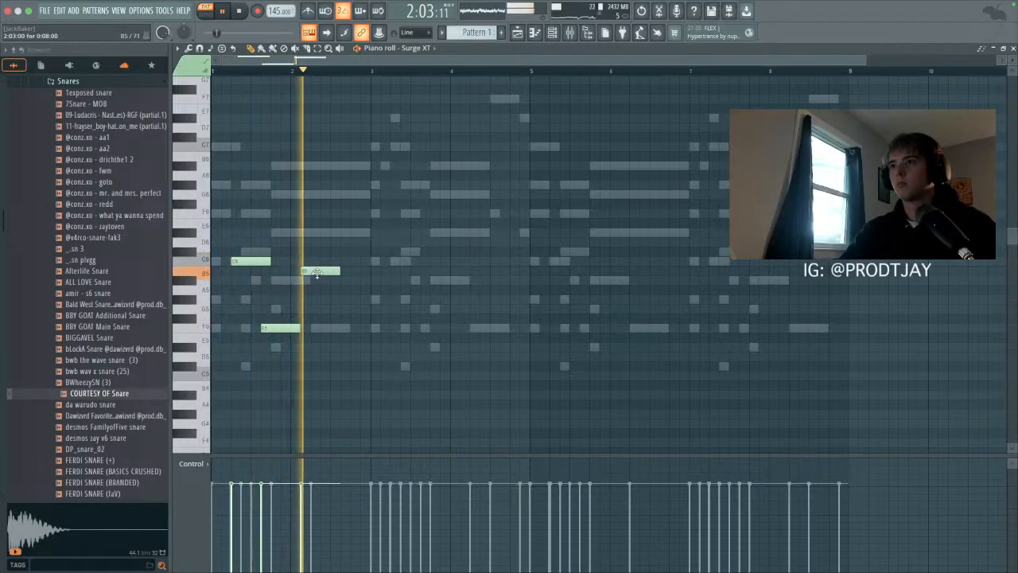
pyautogui.moveTo(317, 293); pyautogui.dragTo(317, 284)
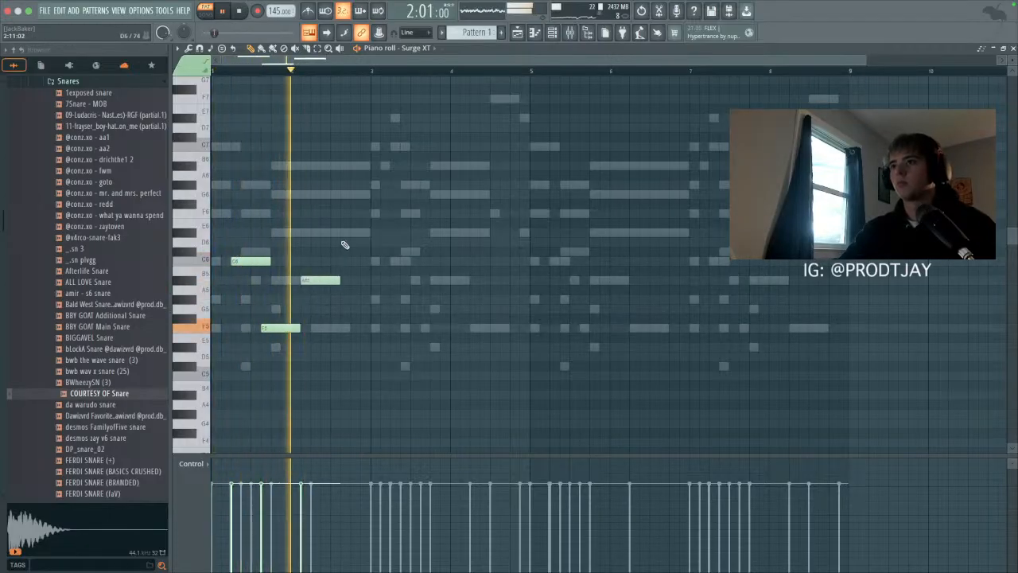
# Step: Add D#6, F6 and C6 at the end of bar 2, and move the bar 2 A#5 note to G#5 on the downbeat
pyautogui.click(341, 231)
pyautogui.click(359, 252)
pyautogui.click(362, 263)
pyautogui.rightClick(381, 263)
pyautogui.rightClick(369, 252)
pyautogui.click(361, 260)
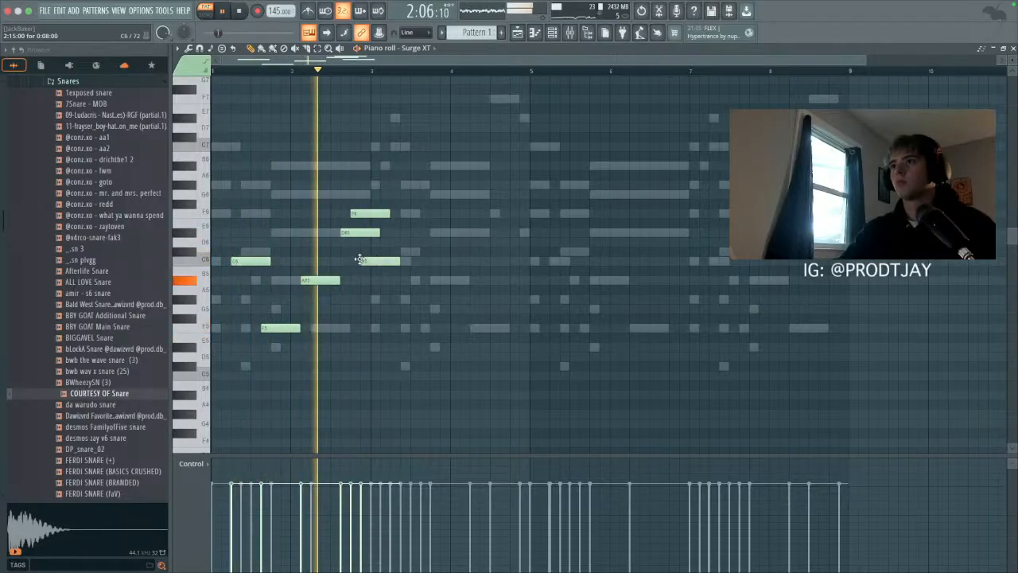
pyautogui.moveTo(311, 283)
pyautogui.mouseDown()
pyautogui.moveTo(302, 283)
pyautogui.moveTo(318, 309)
pyautogui.moveTo(319, 299)
pyautogui.mouseUp()
pyautogui.press('space')
pyautogui.press('space')
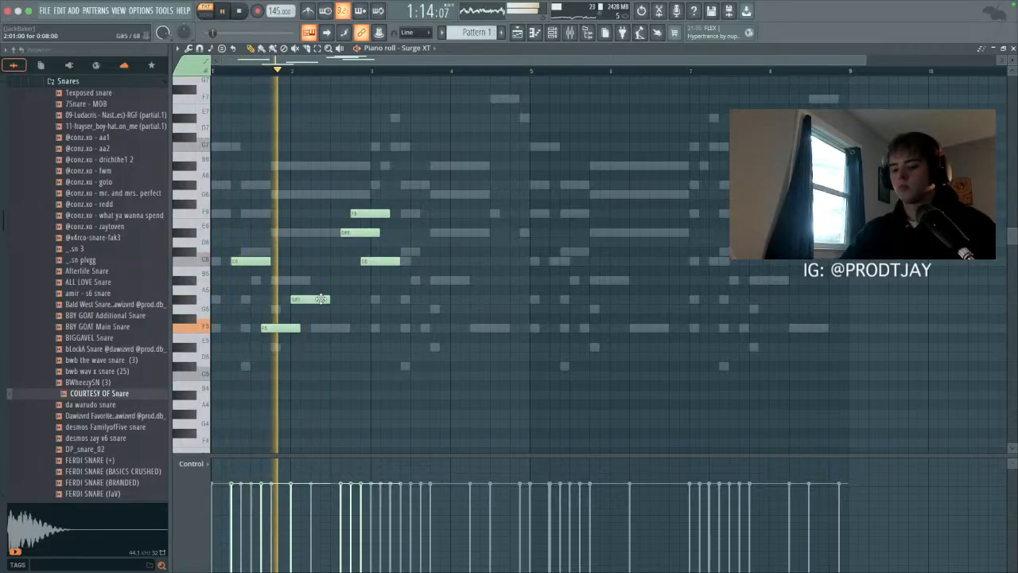
# Step: Duplicate the whole six-note phrase and shift the copy earlier so it starts with C6 at 3:05
pyautogui.hotkey('ctrl', 'a')
pyautogui.hotkey('ctrl', 'b')
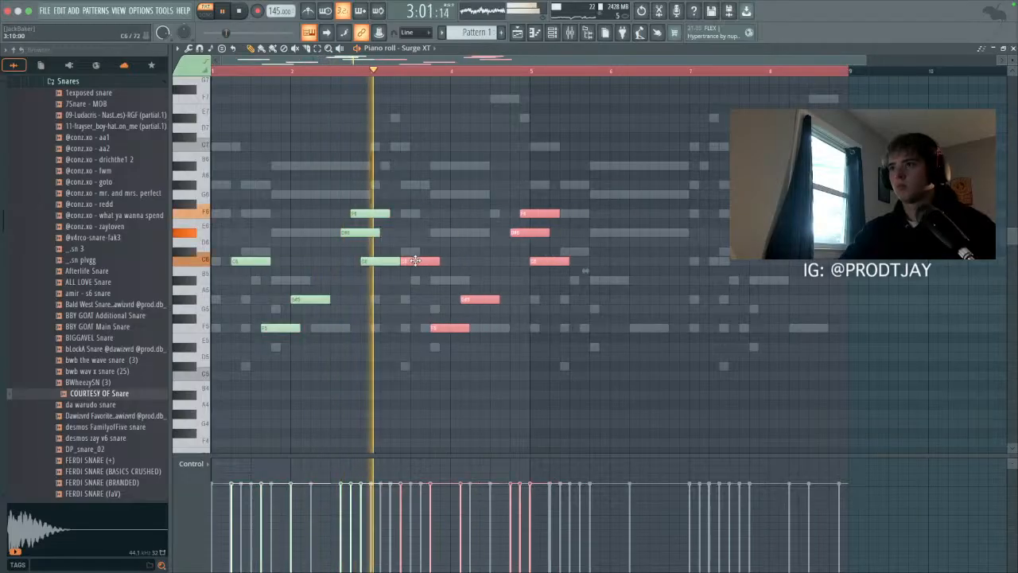
pyautogui.moveTo(415, 260); pyautogui.dragTo(405, 261)
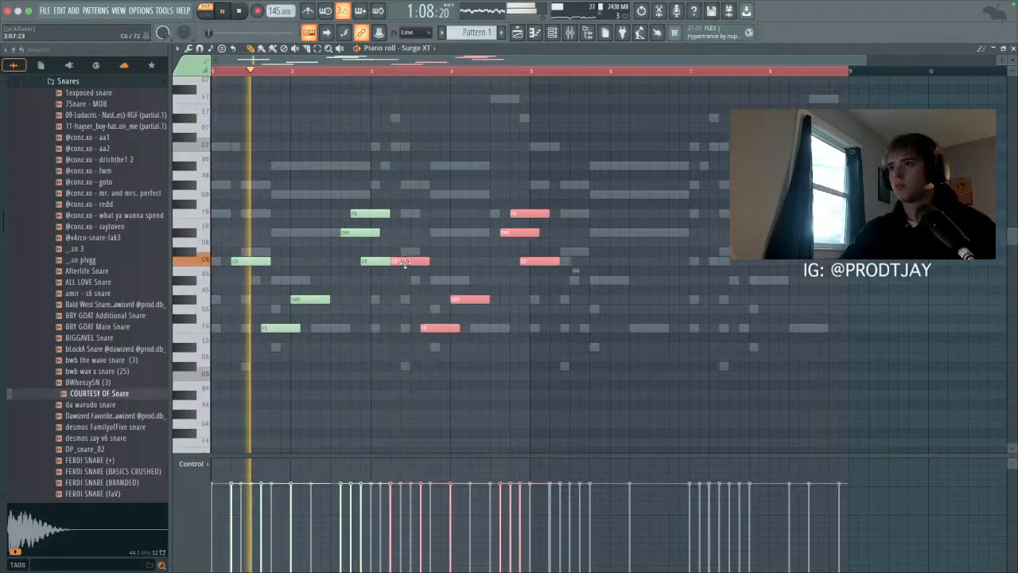
pyautogui.click(399, 280)
pyautogui.rightClick(407, 279)
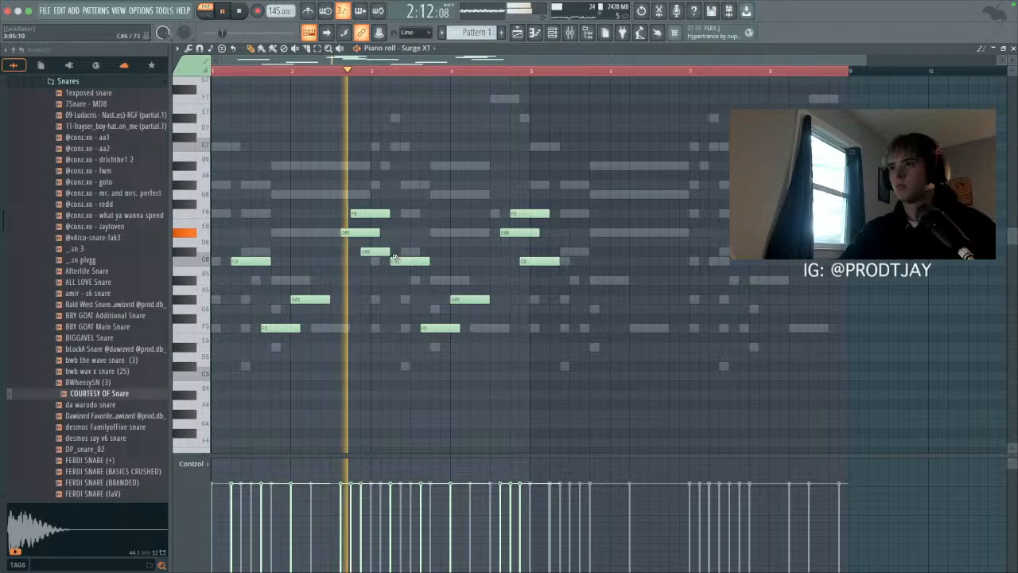
# Step: Add G6 at 3:11 and G#6 at 3:13 above the second phrase, and replay the pattern
pyautogui.click(429, 194)
pyautogui.press('space')
pyautogui.press('space')
pyautogui.click(384, 71)
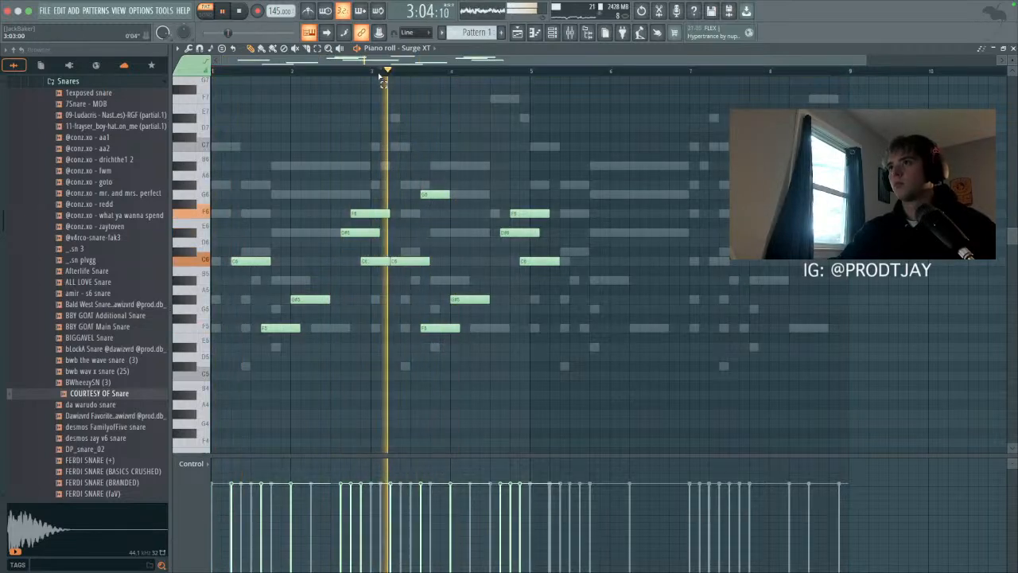
pyautogui.click(442, 165)
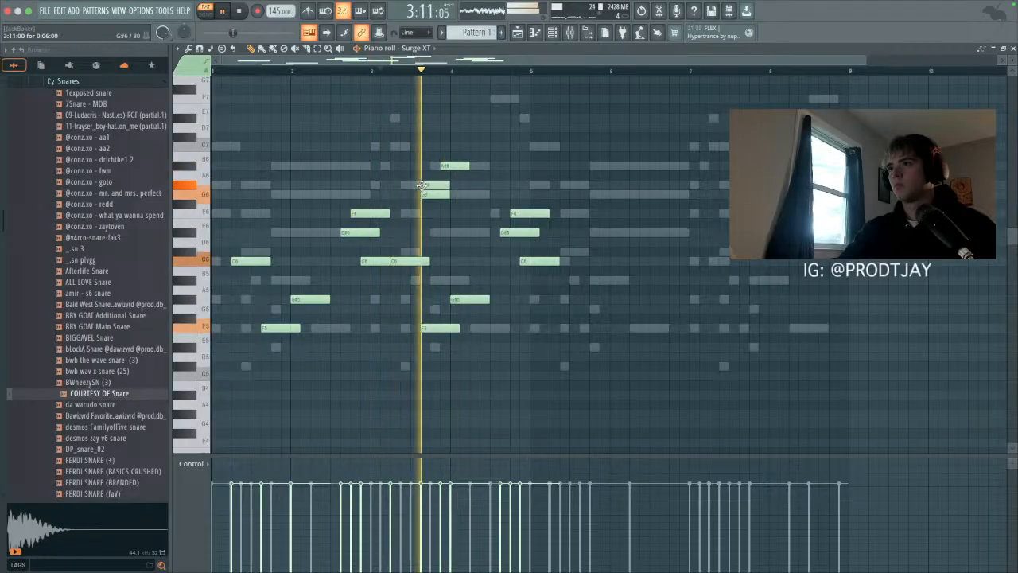
pyautogui.click(430, 184)
pyautogui.rightClick(453, 166)
pyautogui.press('space')
pyautogui.press('space')
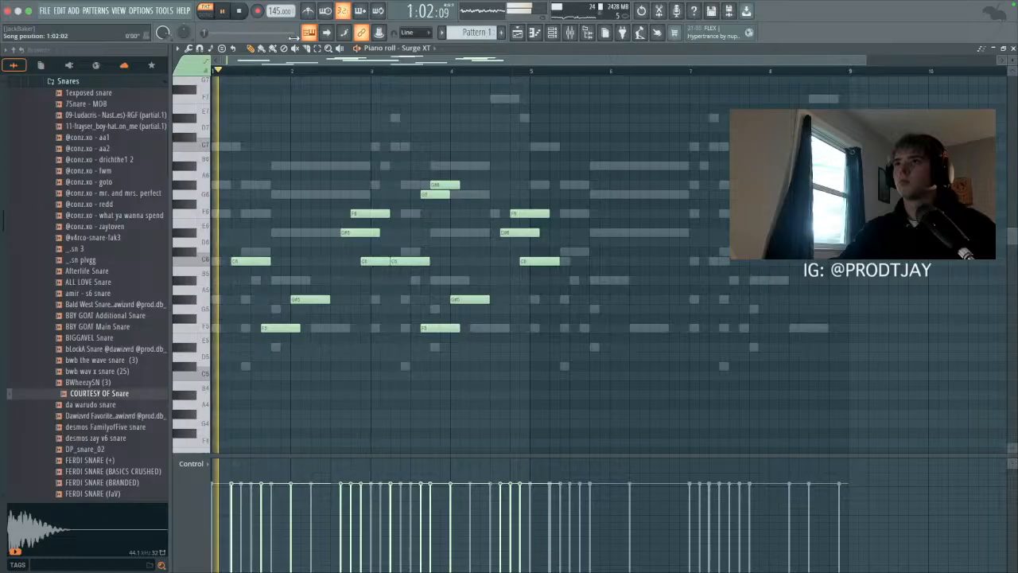
# Step: Shorten the high G6 and G#6 notes, and follow them with another short G6 and a C6 at the start of bar 4
pyautogui.moveTo(418, 142); pyautogui.dragTo(460, 208)
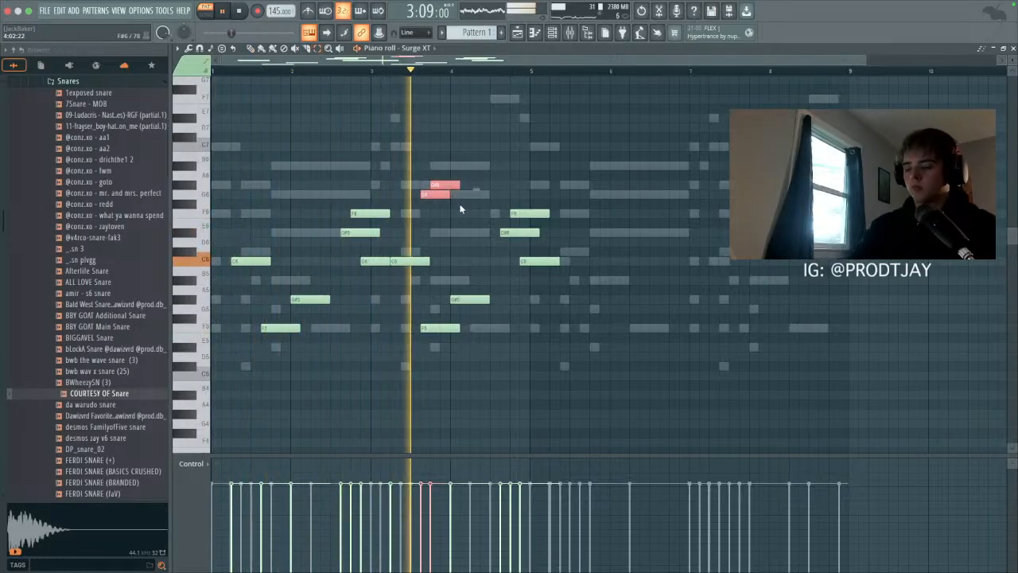
pyautogui.hotkey('ctrl', 'z')
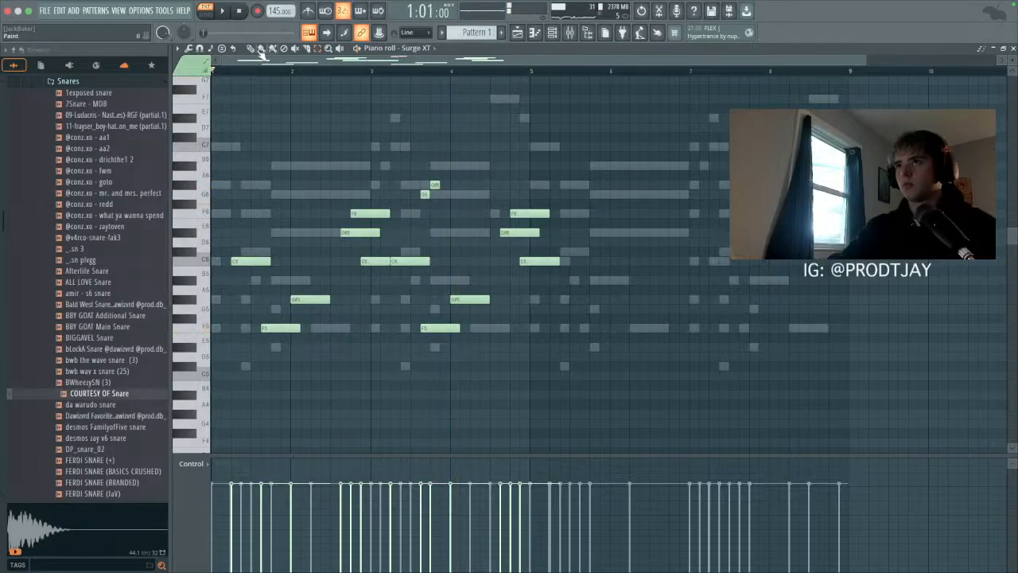
pyautogui.click(443, 194)
pyautogui.click(451, 213)
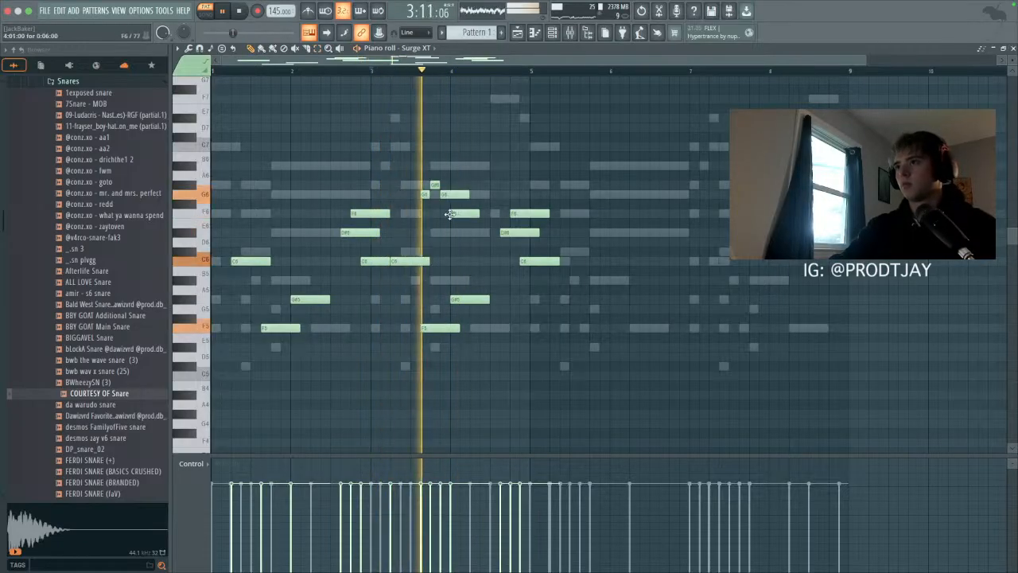
pyautogui.moveTo(465, 194)
pyautogui.mouseDown()
pyautogui.moveTo(451, 203)
pyautogui.moveTo(456, 233)
pyautogui.mouseUp()
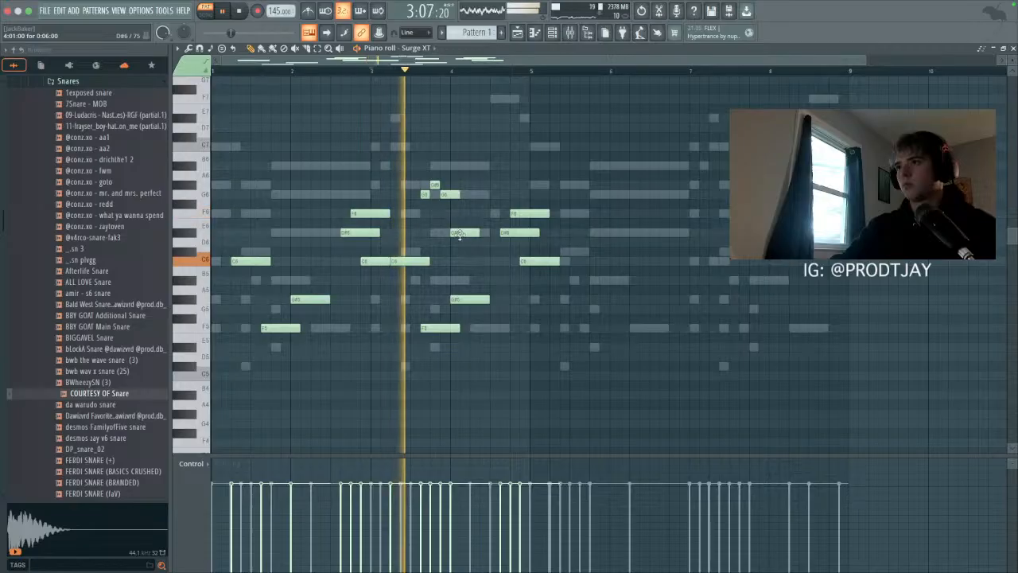
pyautogui.moveTo(459, 196); pyautogui.dragTo(450, 196)
pyautogui.press('space')
pyautogui.press('space')
pyautogui.moveTo(454, 232); pyautogui.dragTo(459, 263)
# Step: Copy the entire melody into the second half of the pattern, with the copy starting at 5:05
pyautogui.hotkey('ctrl', 'a')
pyautogui.keyDown('shift'); pyautogui.moveTo(374, 235); pyautogui.dragTo(684, 236); pyautogui.keyUp('shift')
pyautogui.press('Up')
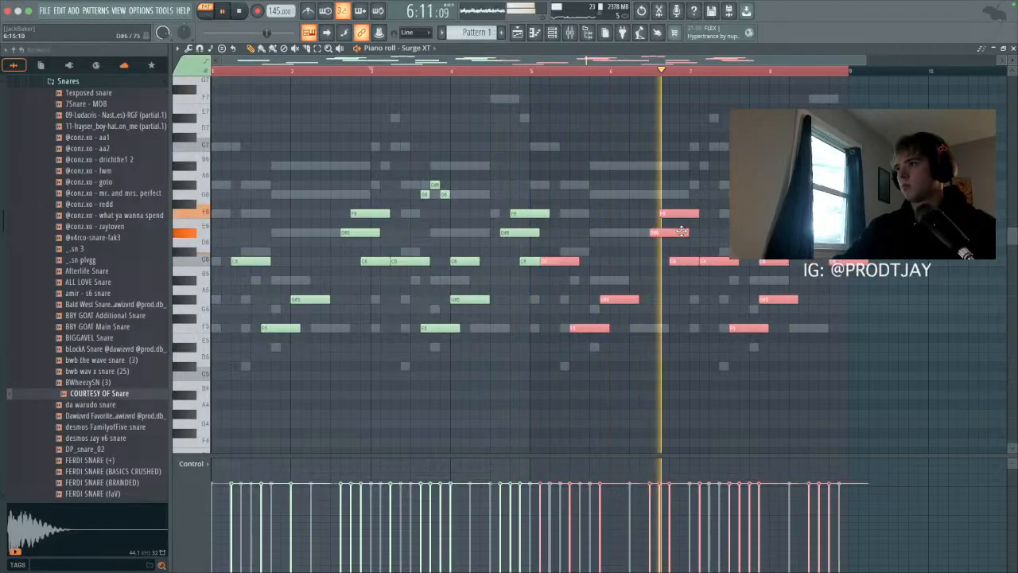
pyautogui.click(874, 304)
pyautogui.rightClick(875, 304)
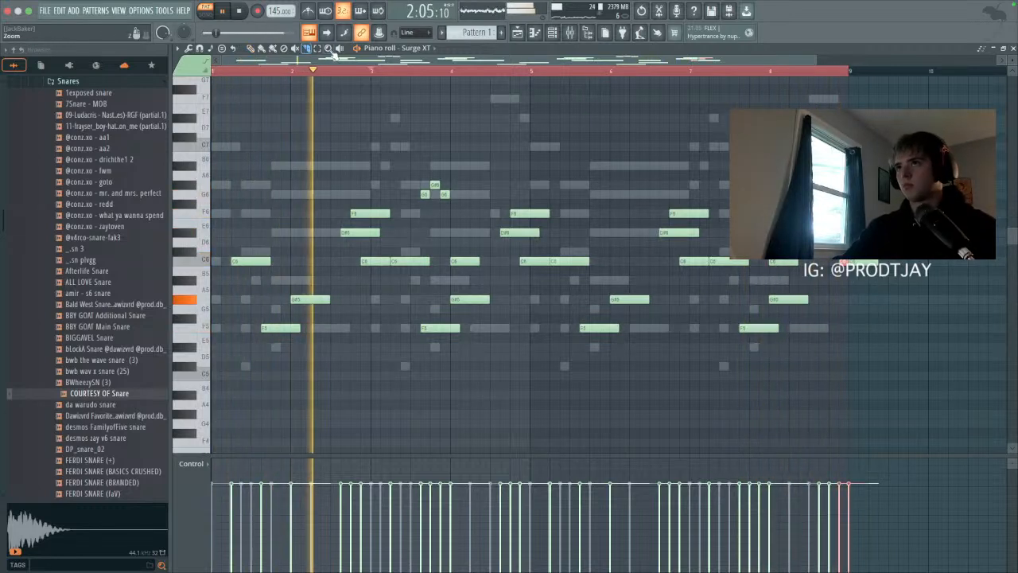
# Step: Trim the melody notes that run past the end of bar 8 and transpose the whole melody up one octave
pyautogui.keyDown('ctrl'); pyautogui.click(353, 70); pyautogui.keyUp('ctrl')
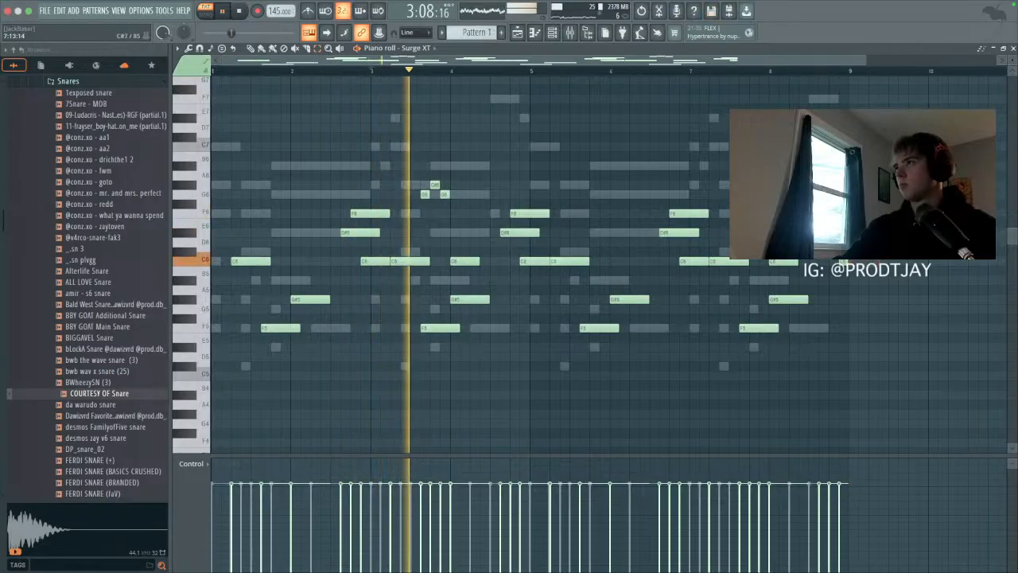
pyautogui.hotkey('ctrl', 'Up')
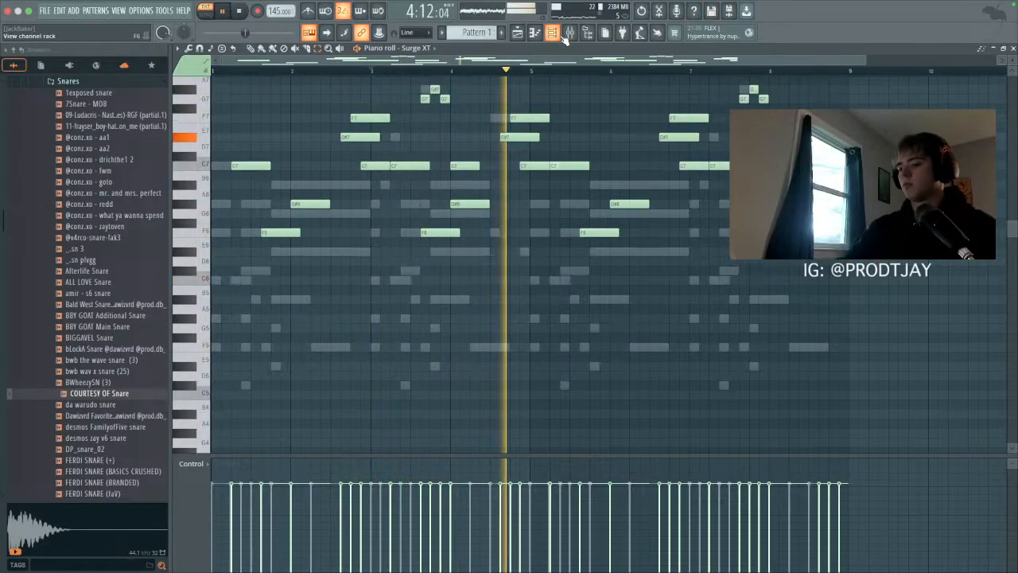
# Step: Clone the Surge XT channel in the channel rack
pyautogui.click(566, 33)
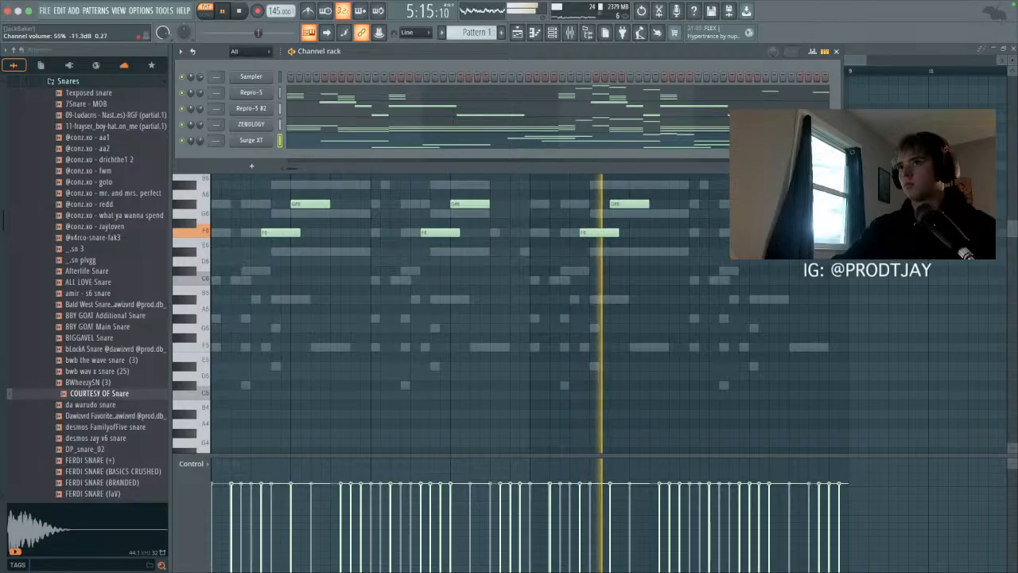
pyautogui.rightClick(264, 142)
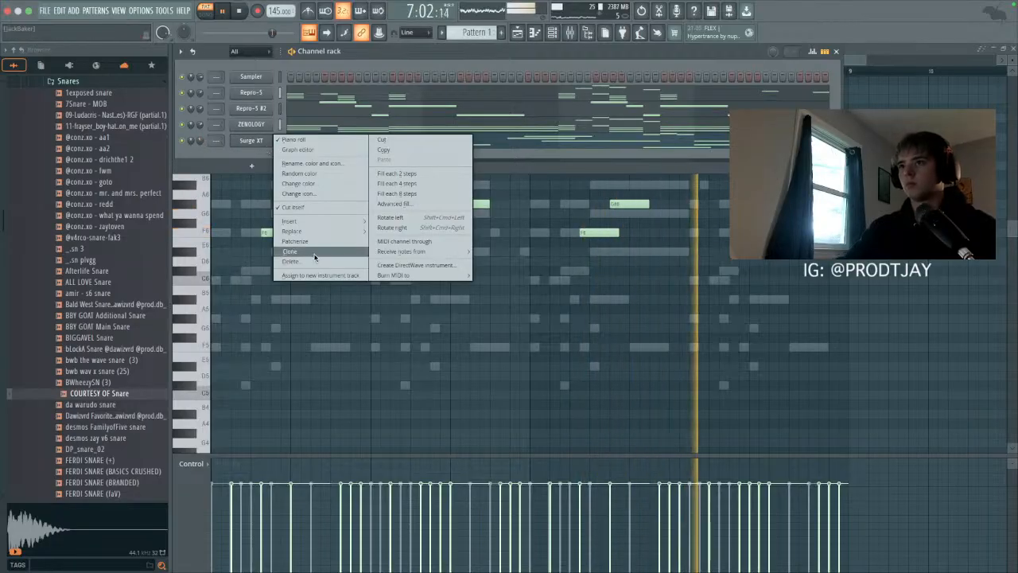
pyautogui.click(313, 253)
# Step: Load the Leads patch Generic on the cloned Surge XT and bring up that channel's piano roll
pyautogui.click(296, 148)
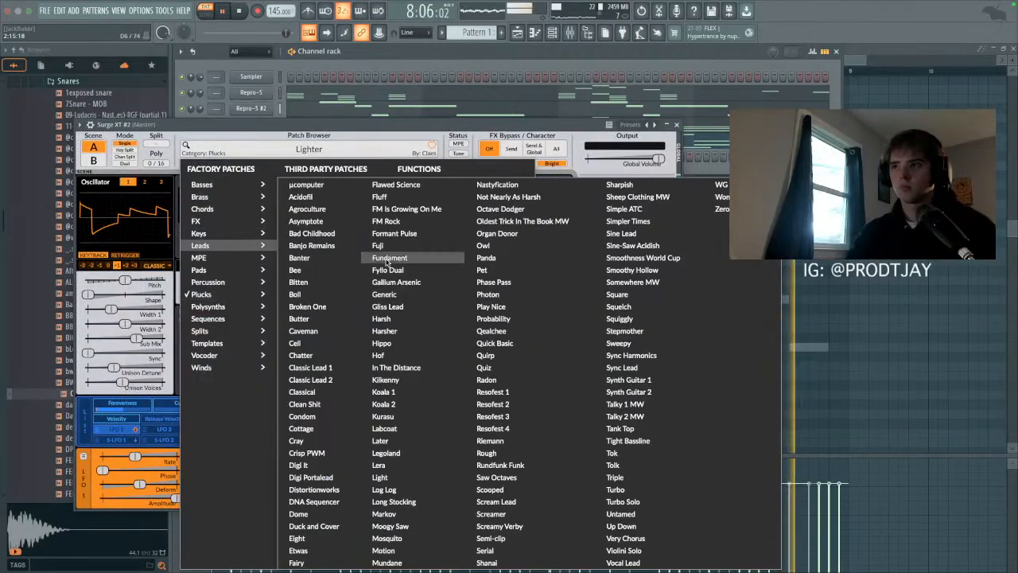
pyautogui.click(420, 295)
pyautogui.press('F7')
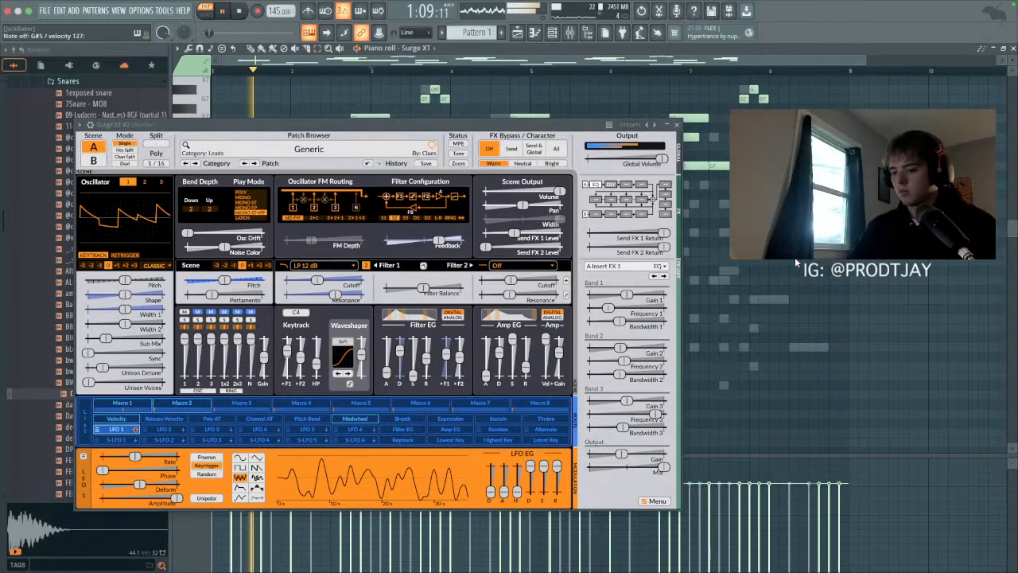
pyautogui.click(540, 37)
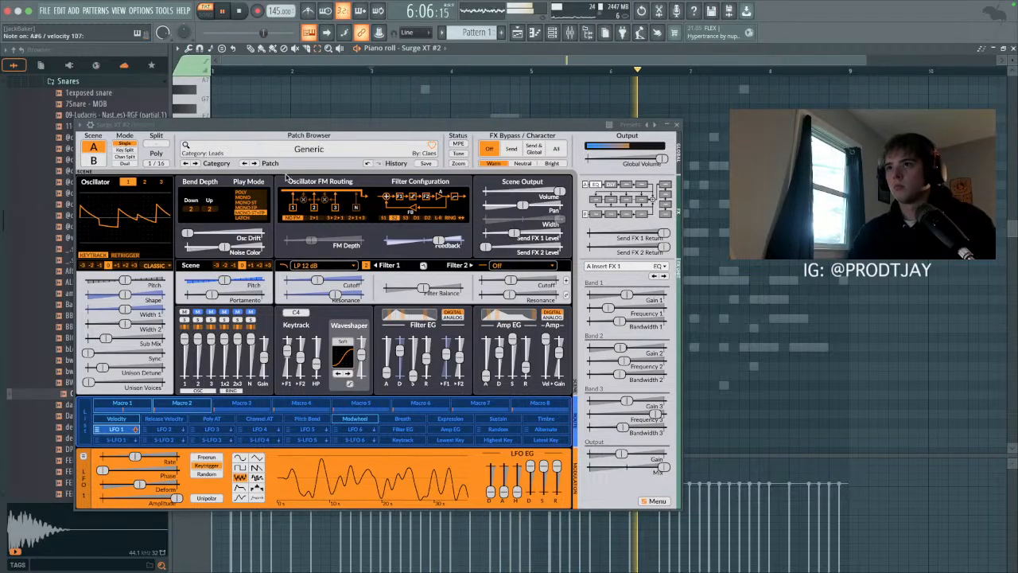
# Step: Switch the second Surge XT channel to the Leads patch Harsh and close the synth window
pyautogui.click(254, 163)
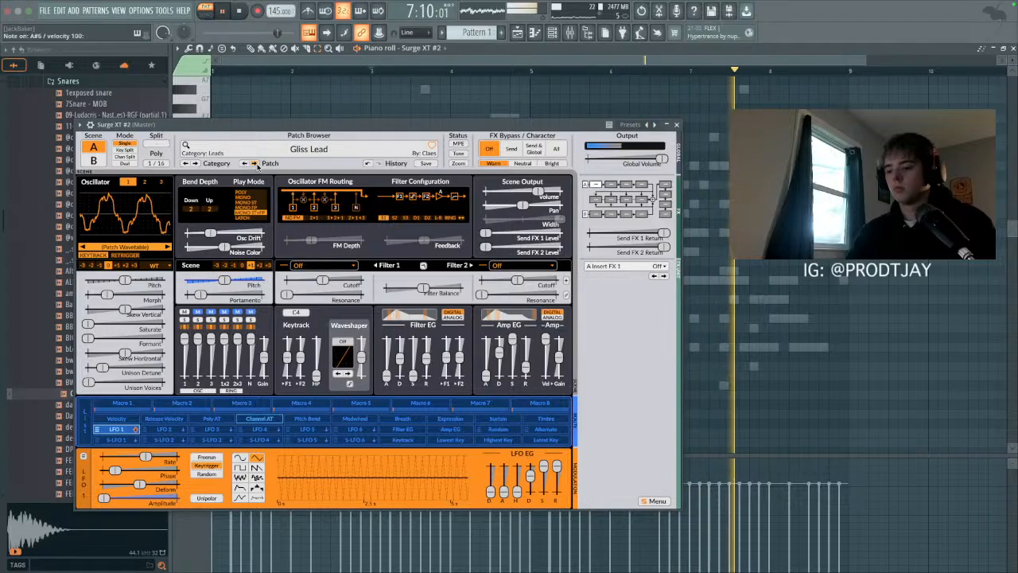
pyautogui.click(254, 163)
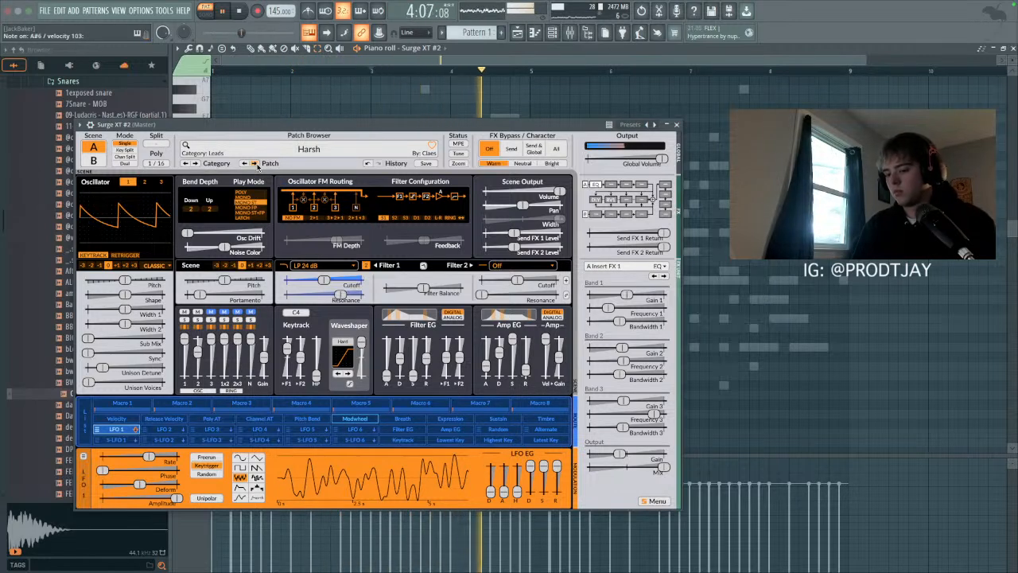
pyautogui.click(675, 125)
# Step: Record a live lead take of notes and automation into the Surge XT #2 piano roll
pyautogui.click(257, 10)
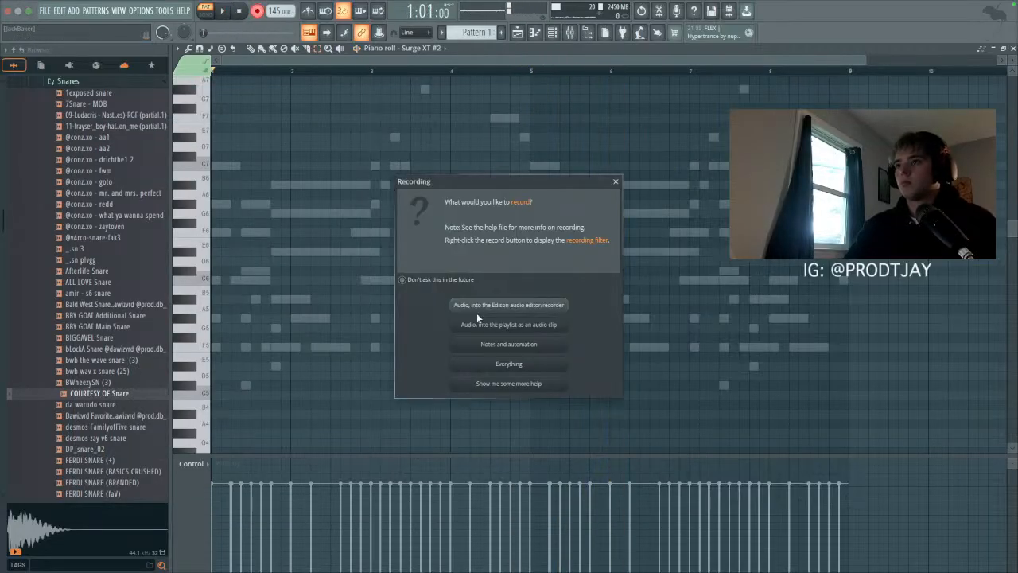
pyautogui.click(516, 348)
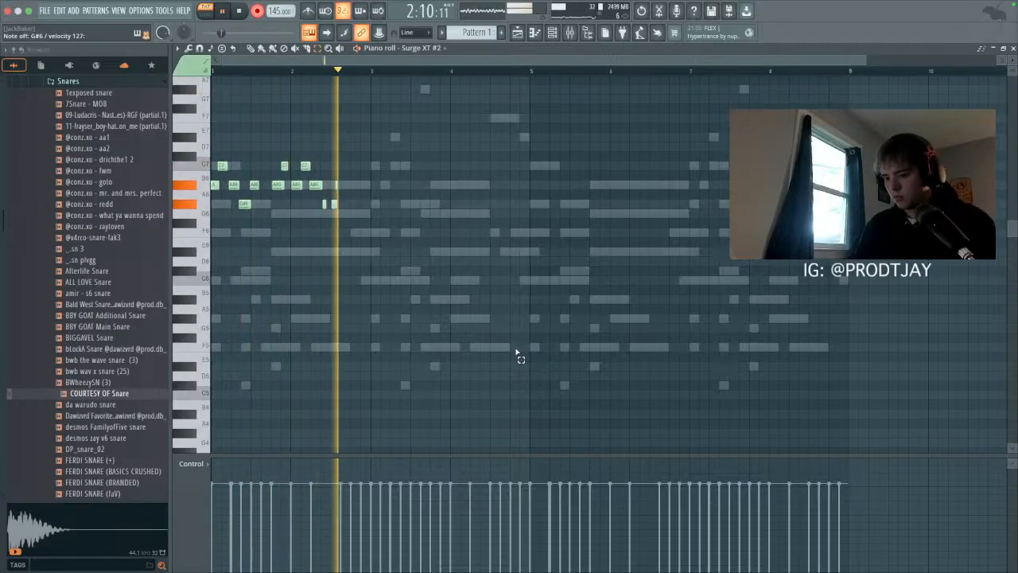
pyautogui.press('space')
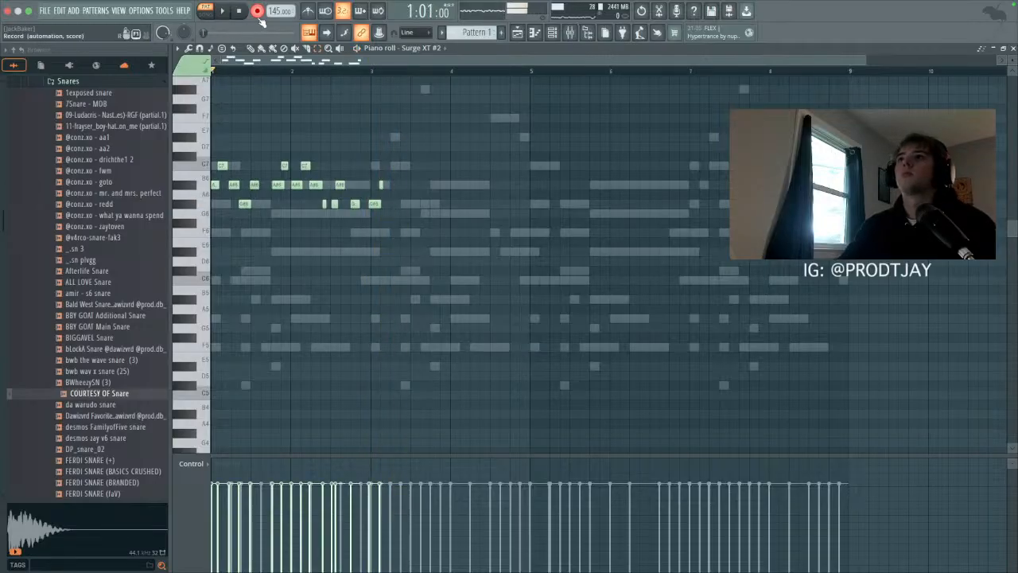
pyautogui.press('space')
pyautogui.press('space')
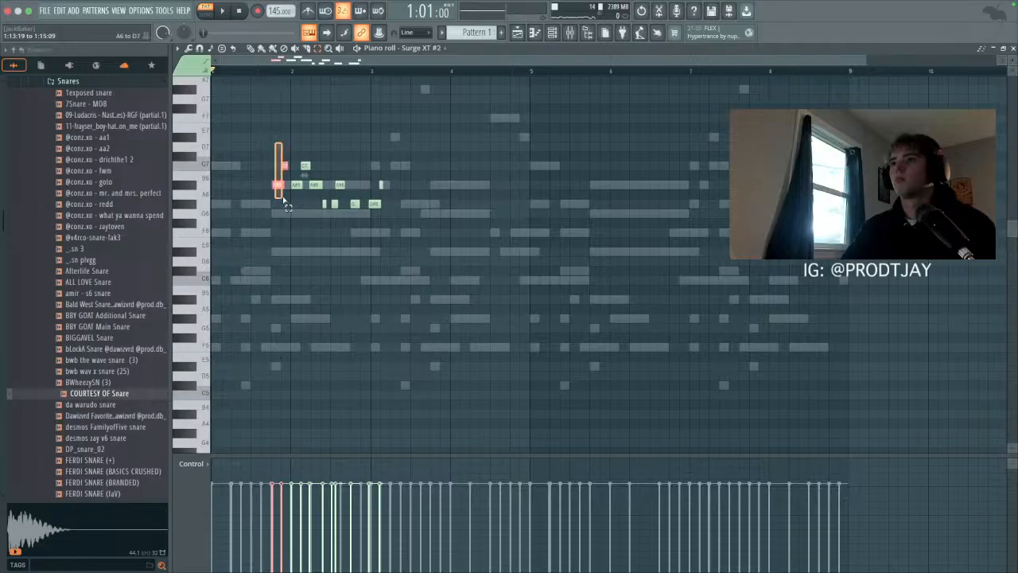
# Step: Delete the recorded lead notes before bar 2 and move the remaining notes to the start of the pattern
pyautogui.hotkey('ctrl', 'a')
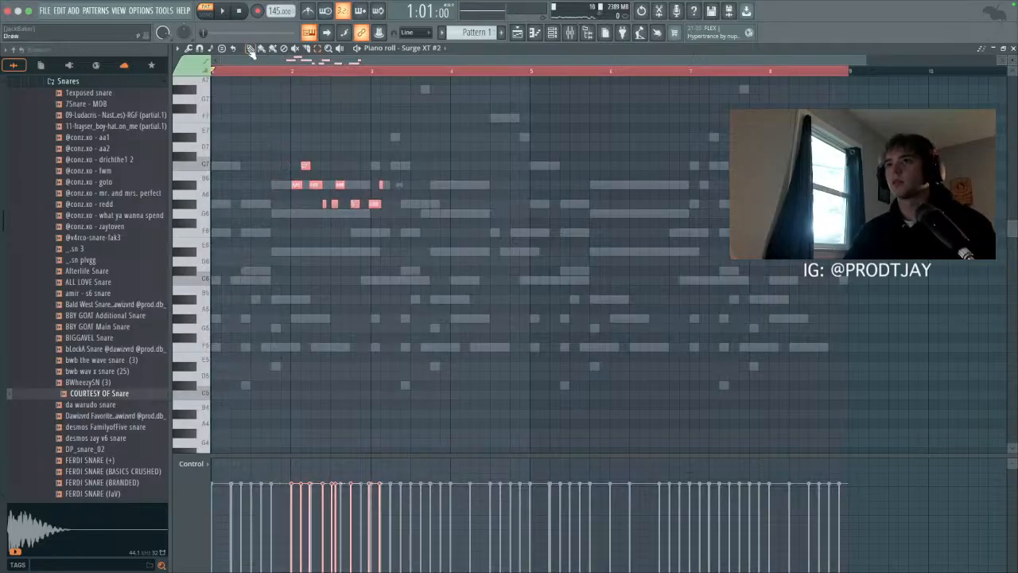
pyautogui.press('space')
pyautogui.moveTo(292, 184); pyautogui.dragTo(212, 186)
pyautogui.press('space')
pyautogui.press('space')
pyautogui.click(297, 154)
pyautogui.rightClick(299, 154)
pyautogui.press('space')
pyautogui.press('space')
pyautogui.scroll(3, 435, 105)
pyautogui.press('space')
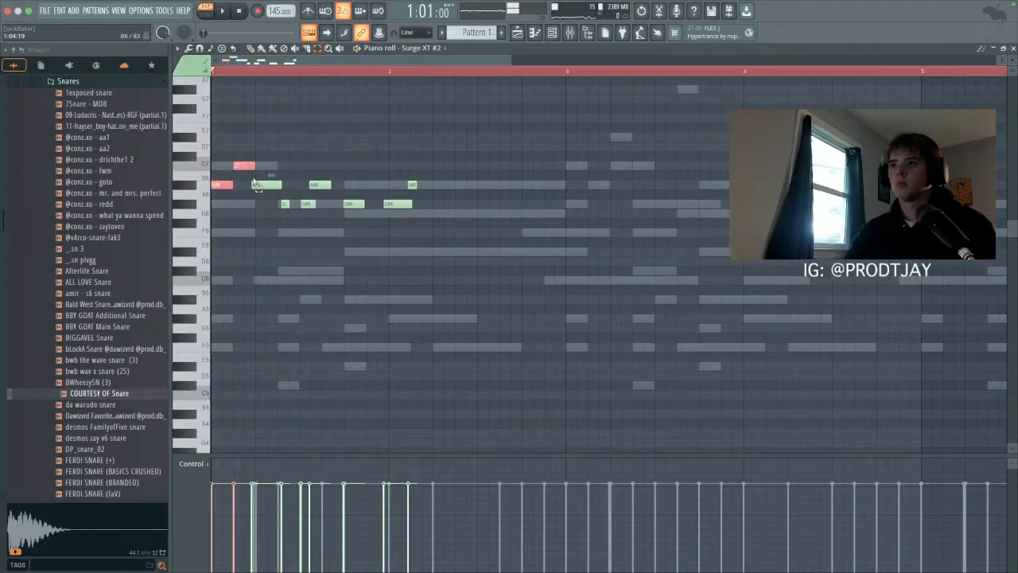
# Step: Quantize the recorded lead notes and place a six-step F6 note at 2:05
pyautogui.moveTo(265, 203); pyautogui.dragTo(307, 210)
pyautogui.hotkey('ctrl', 'q')
pyautogui.hotkey('ctrl', 'q')
pyautogui.moveTo(370, 204); pyautogui.dragTo(346, 213)
pyautogui.hotkey('ctrl', 'q')
pyautogui.click(413, 185)
pyautogui.press('space')
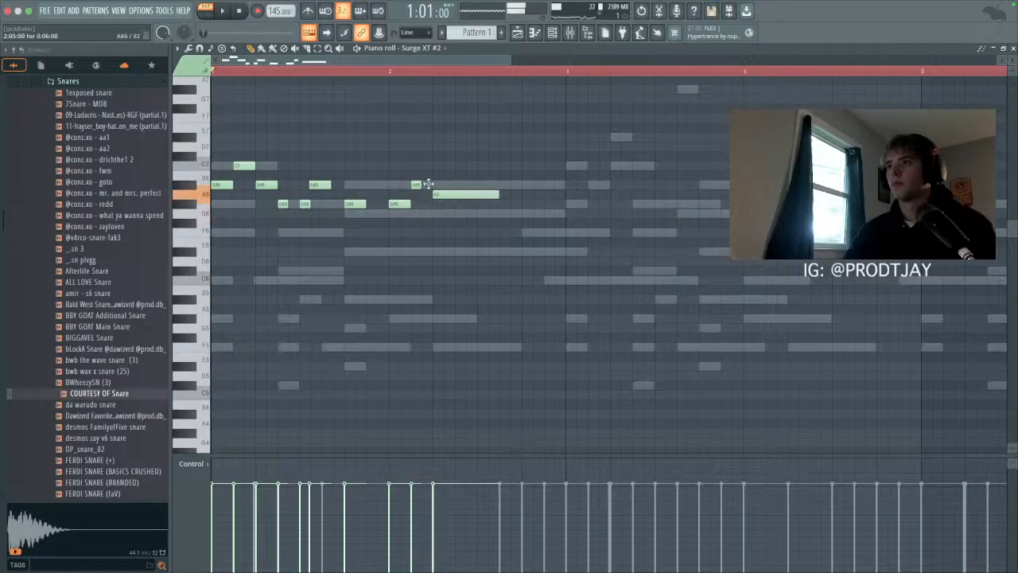
pyautogui.press('space')
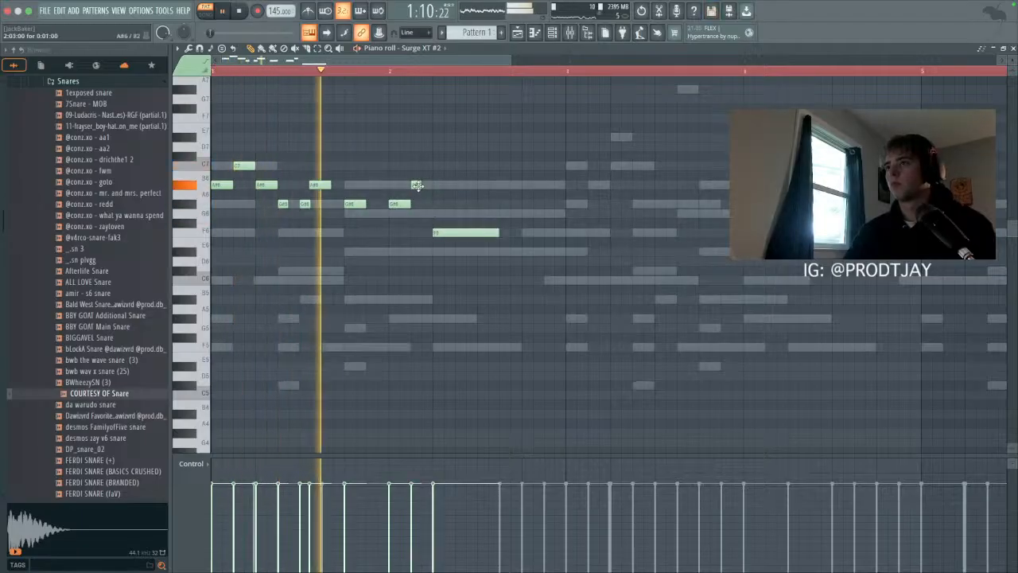
# Step: Add a short F6 note at 1:15, a G#6 at 2:13 and an A#6 at 2:15 to the lead
pyautogui.click(375, 252)
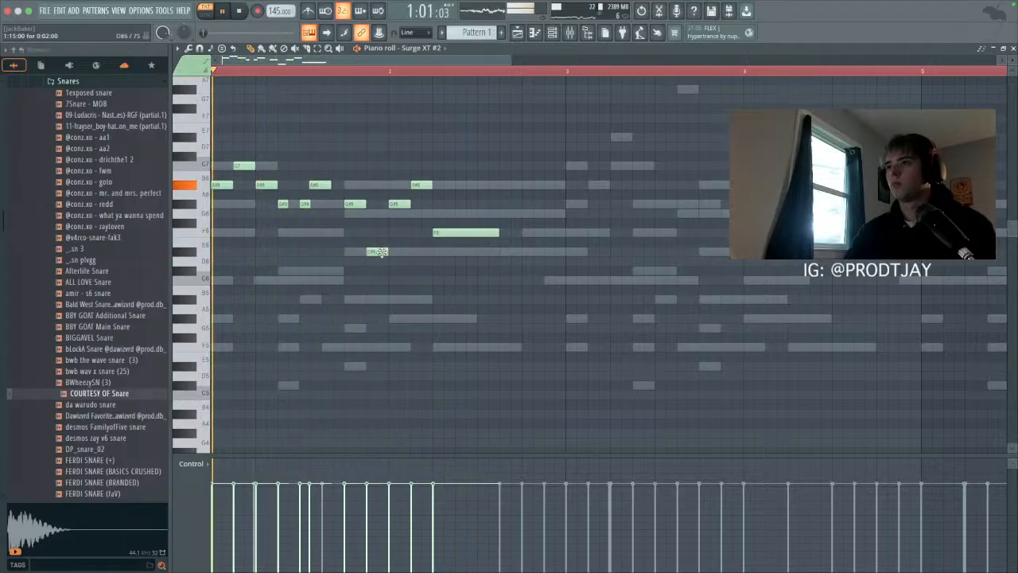
pyautogui.moveTo(377, 251); pyautogui.dragTo(377, 232)
pyautogui.click(475, 288)
pyautogui.rightClick(474, 288)
pyautogui.click(469, 233)
pyautogui.click(534, 234)
pyautogui.press('space')
pyautogui.moveTo(536, 235); pyautogui.dragTo(543, 215)
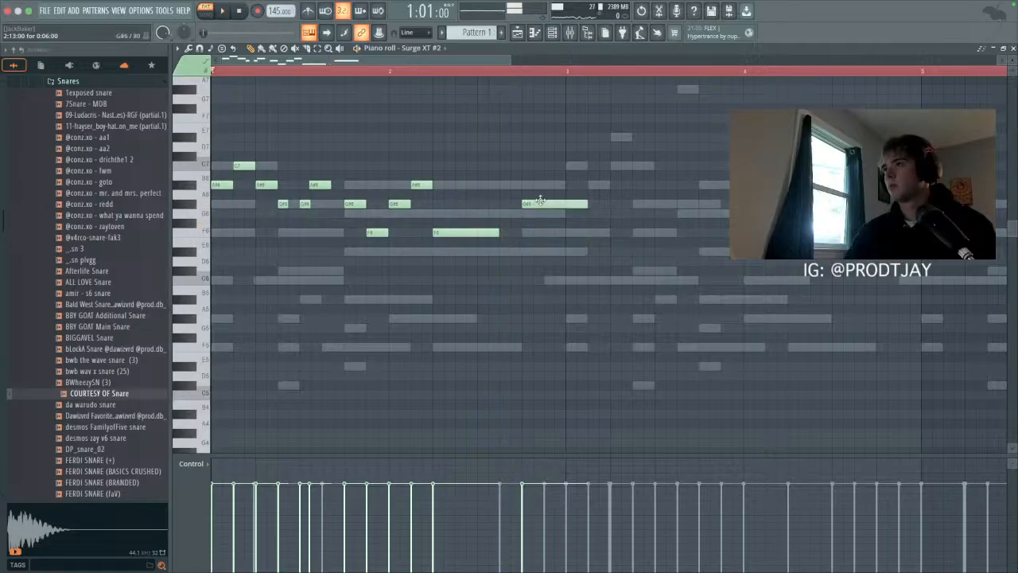
pyautogui.click(546, 184)
# Step: Trim the closing lead notes to end at bar 3 and duplicate the two-bar phrase through bar 8
pyautogui.press('space')
pyautogui.click(318, 49)
pyautogui.moveTo(556, 163); pyautogui.dragTo(624, 222)
pyautogui.press('super+l')
pyautogui.click(575, 210)
pyautogui.rightClick(377, 72)
pyautogui.press('super+b')
pyautogui.click(617, 223)
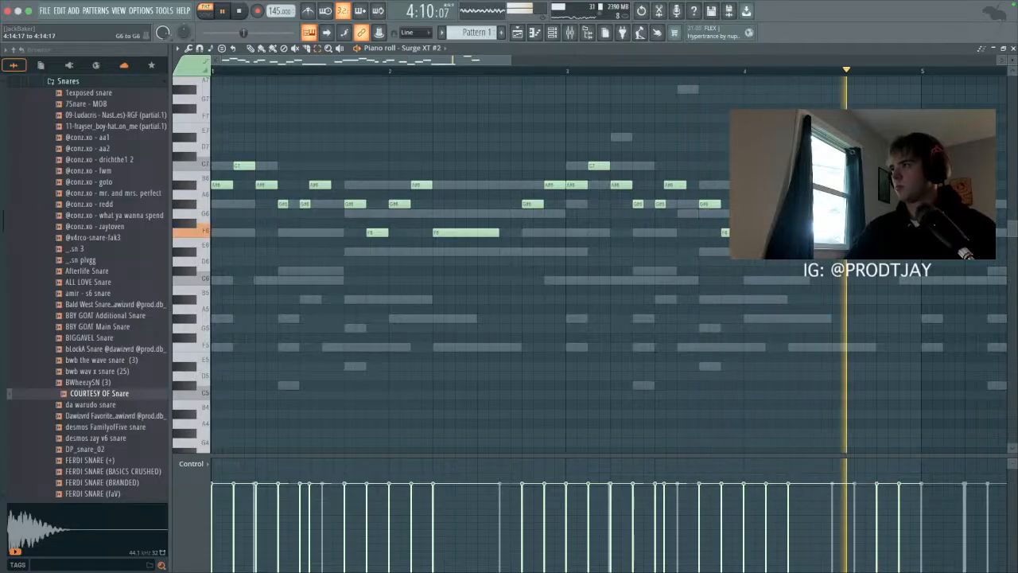
# Step: Clone the first Surge XT channel and load the Leads patch Smoothy Hollow on the clone
pyautogui.click(551, 33)
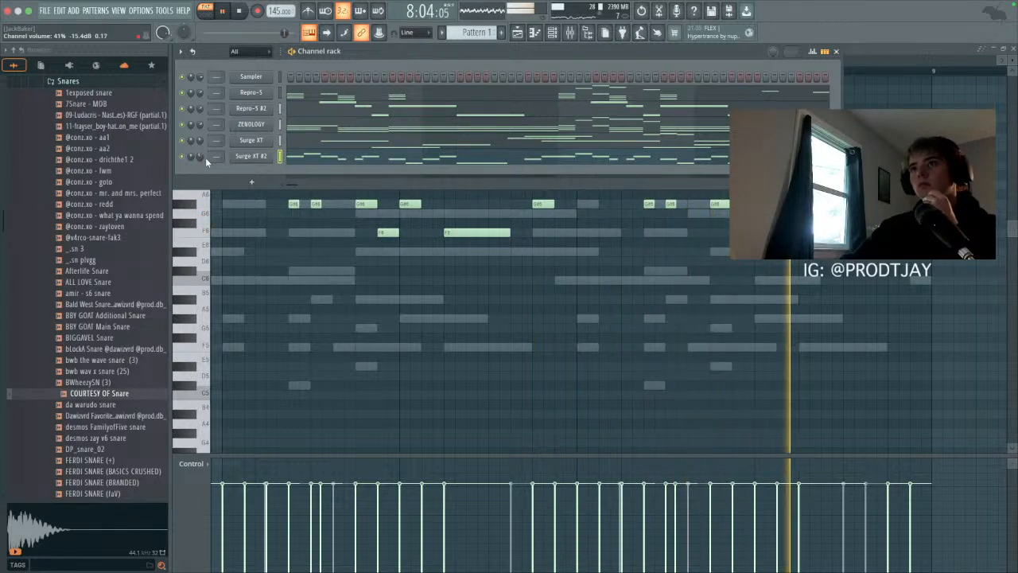
pyautogui.rightClick(250, 143)
pyautogui.click(299, 251)
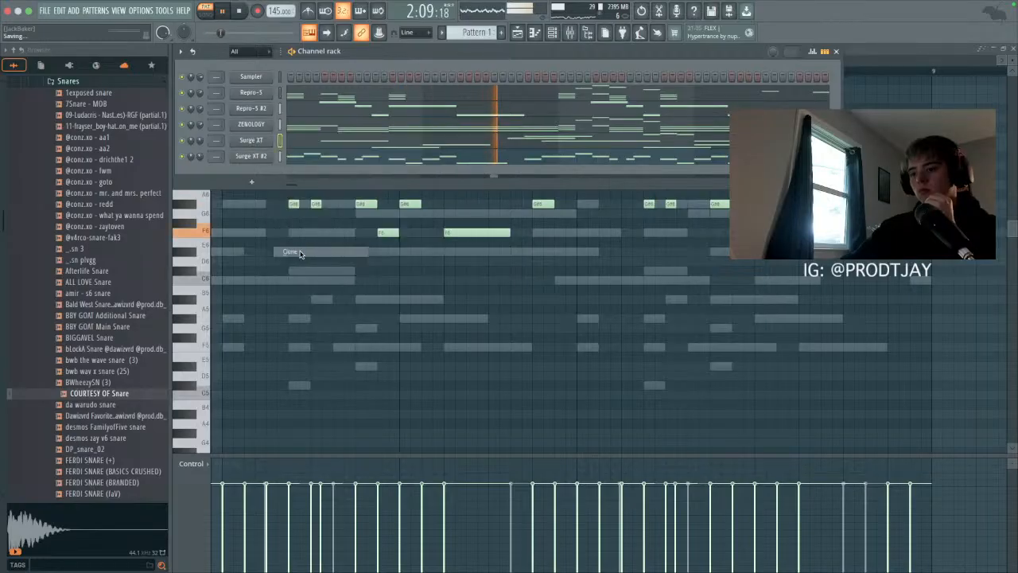
pyautogui.click(246, 149)
pyautogui.moveTo(239, 249)
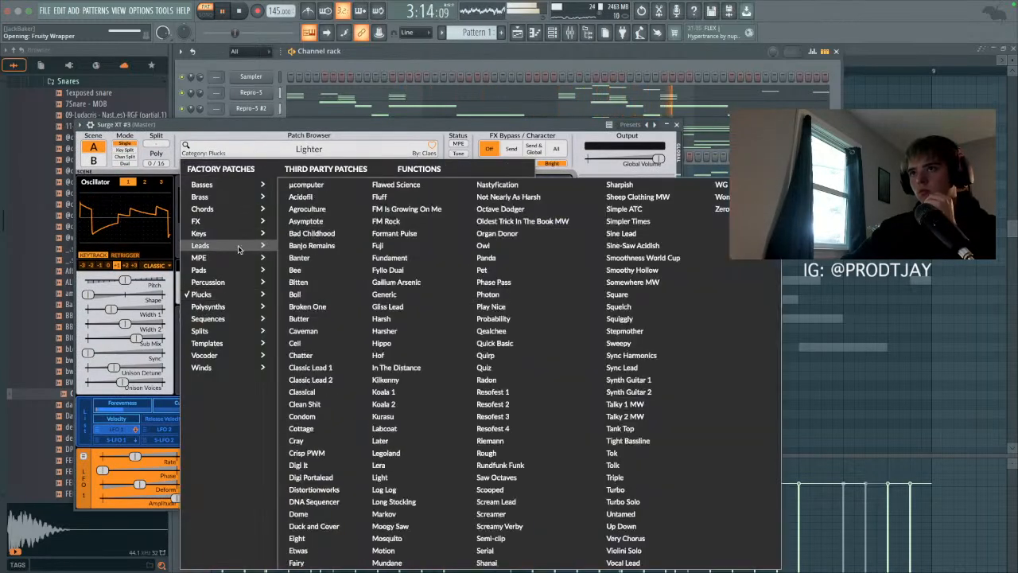
pyautogui.click(629, 271)
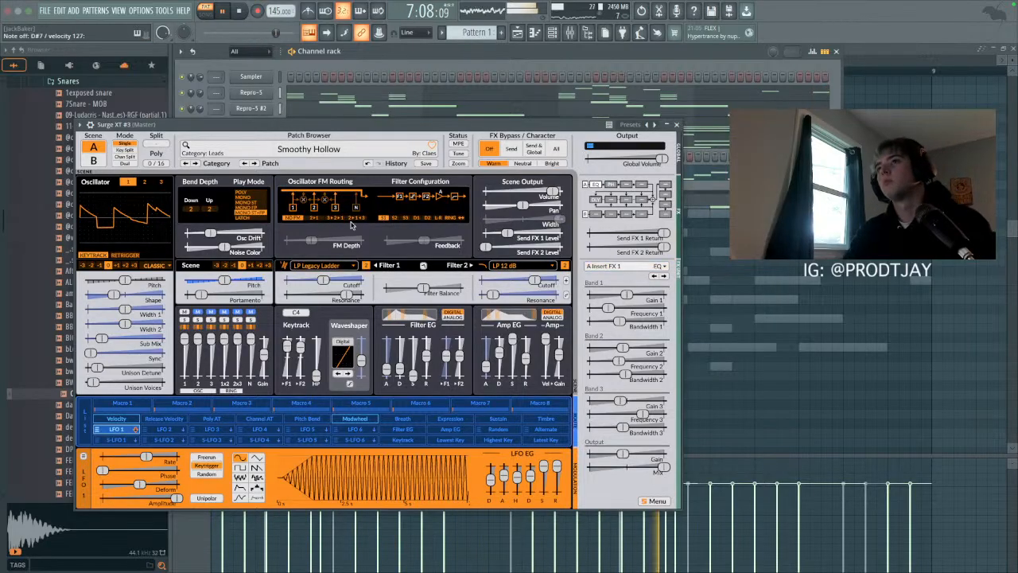
# Step: Audition the following Leads patches on Surge XT #3, settle on Sweepy and close the synth window
pyautogui.click(253, 163)
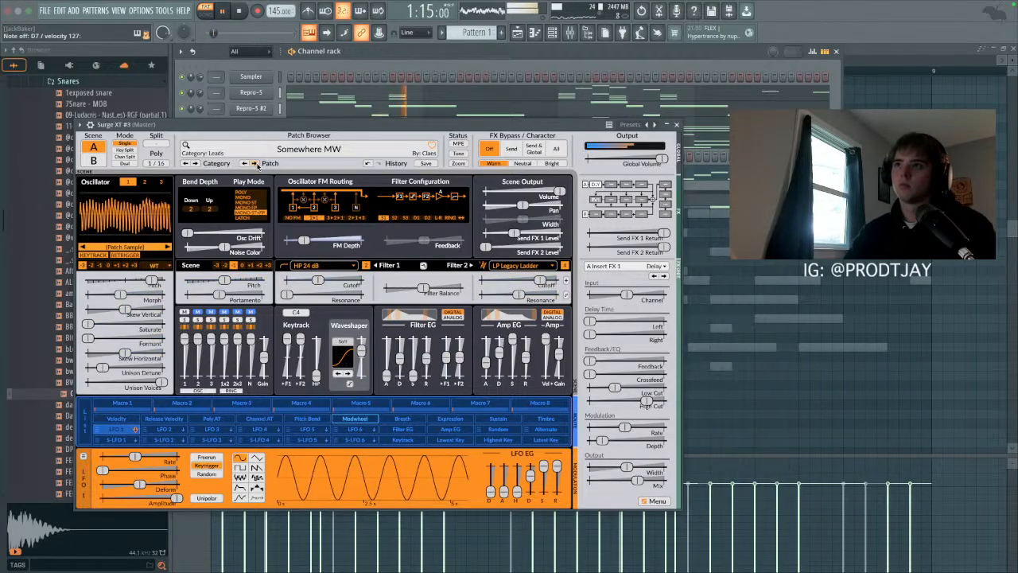
pyautogui.click(256, 164)
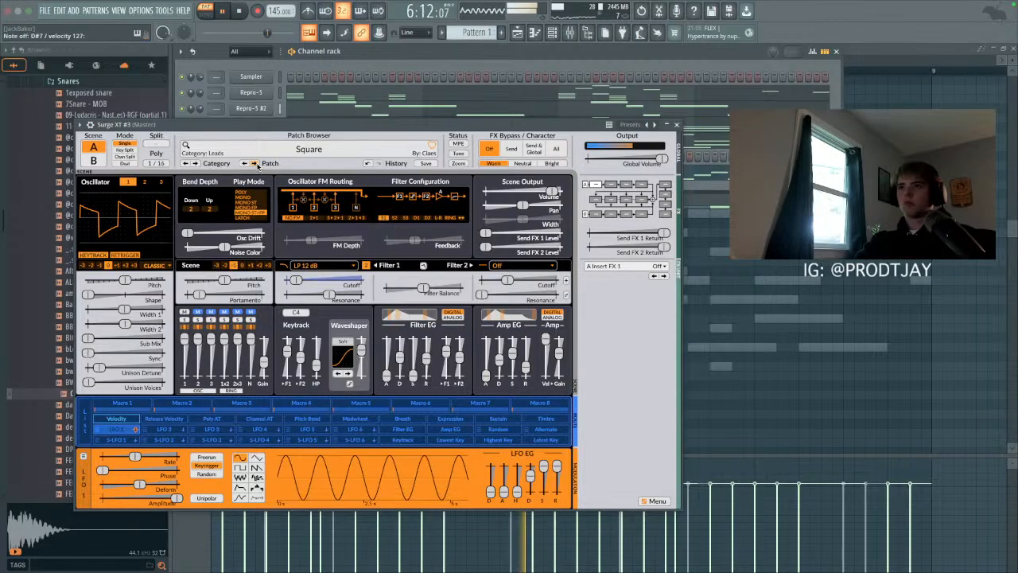
pyautogui.click(256, 164)
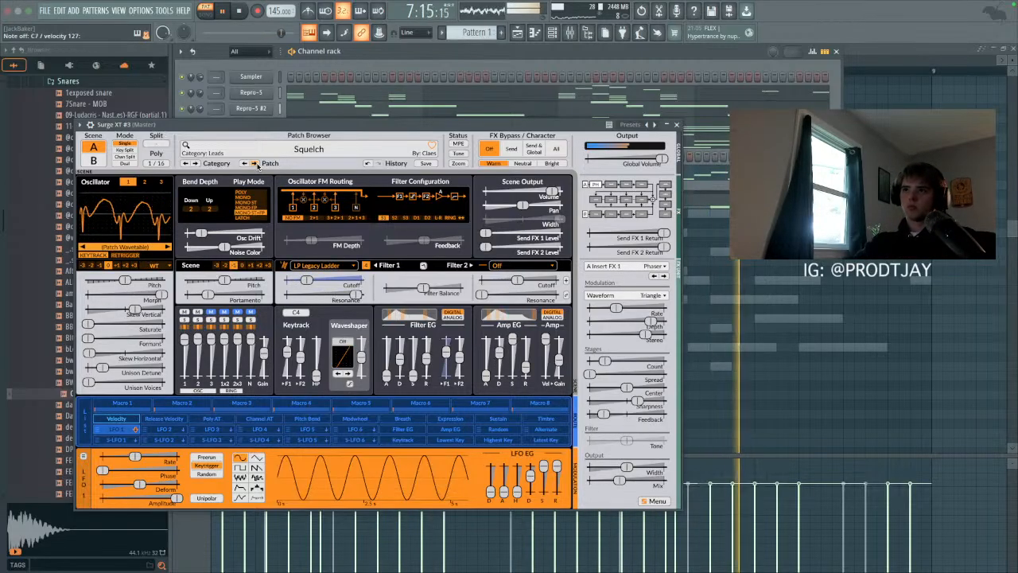
pyautogui.click(256, 164)
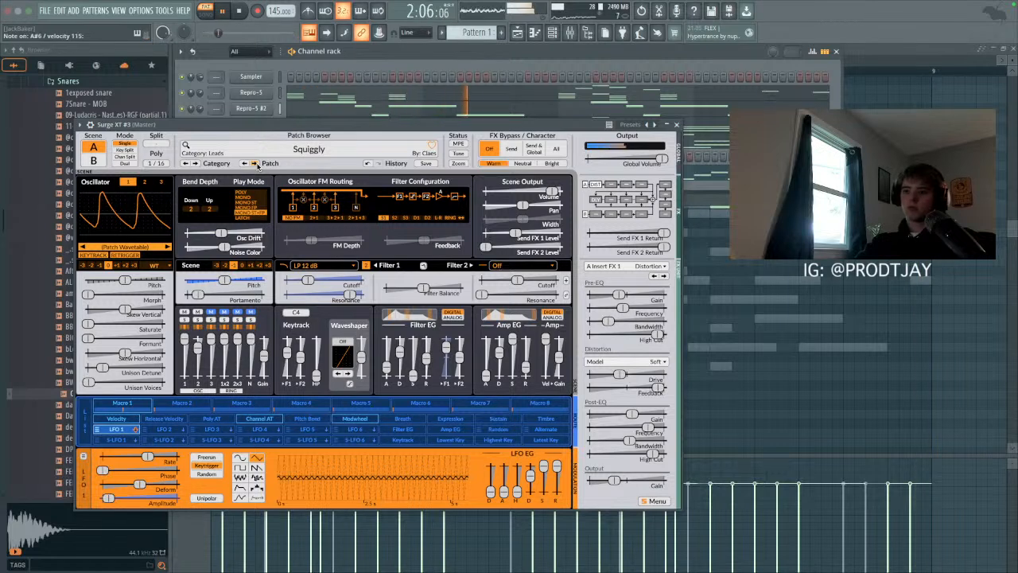
pyautogui.click(256, 164)
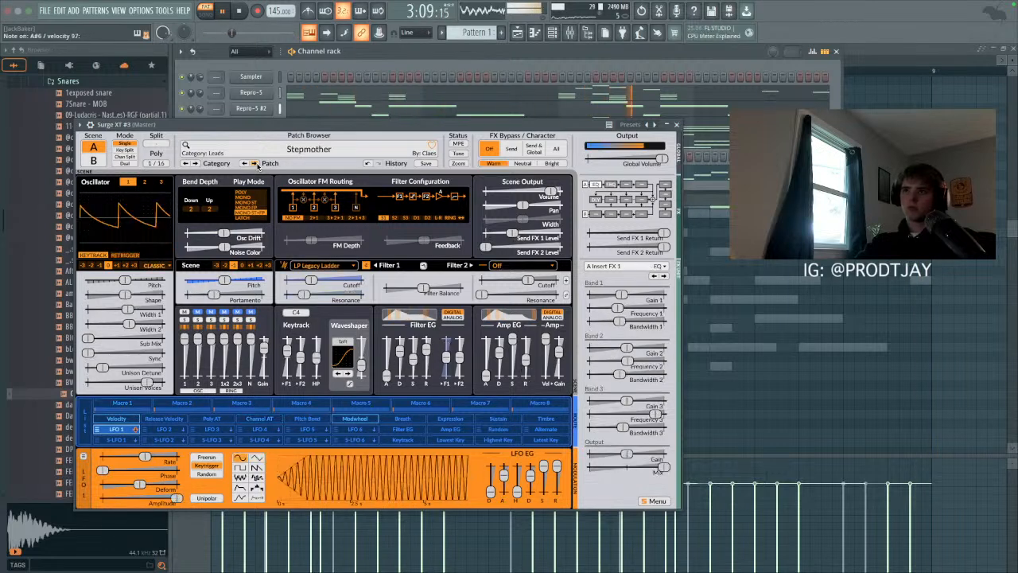
pyautogui.click(256, 164)
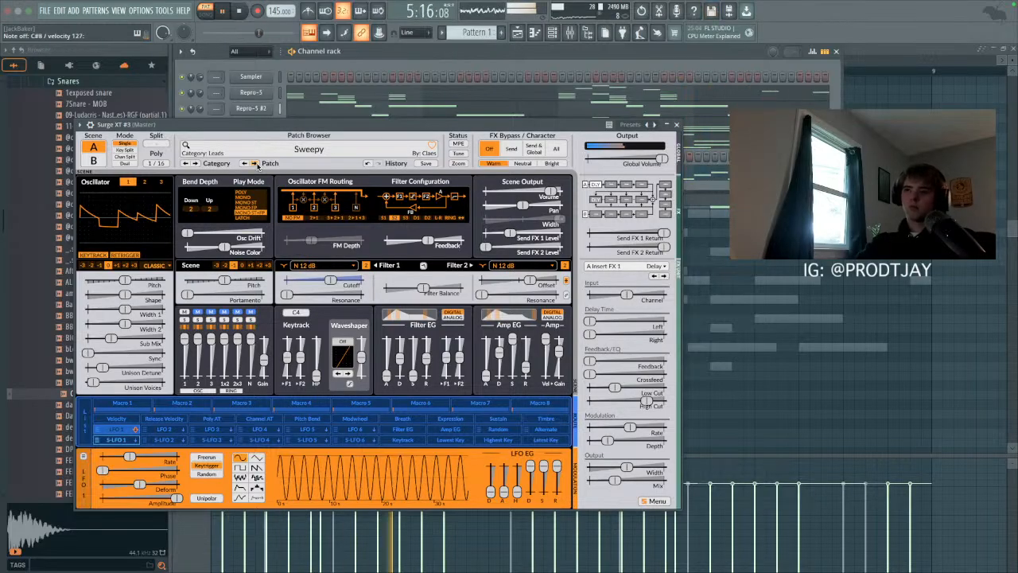
pyautogui.click(676, 126)
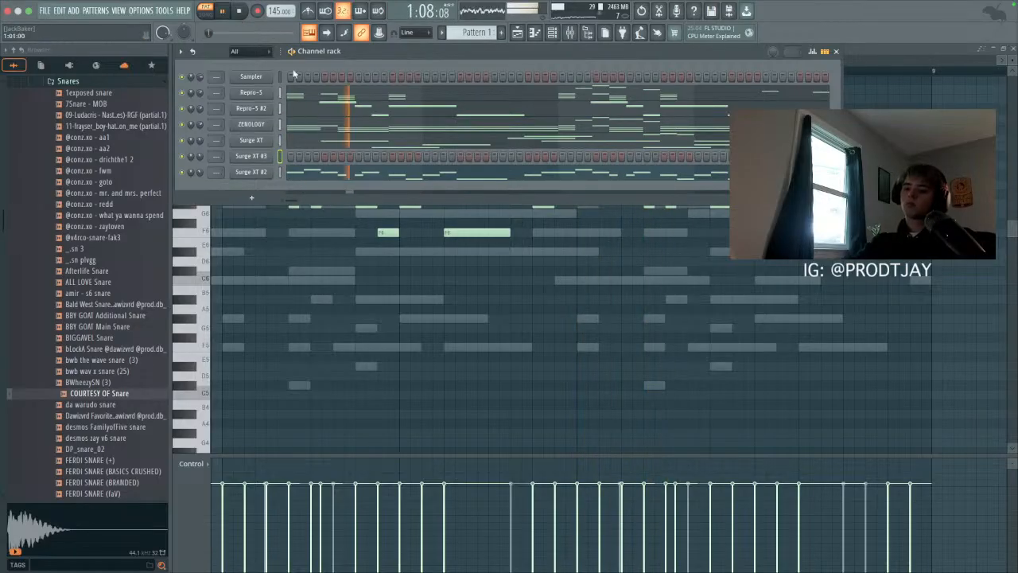
# Step: Draw a half-bar C8 note at 2:09 and a half-bar F7 note at 4:09 in the Surge XT #3 piano roll
pyautogui.click(536, 33)
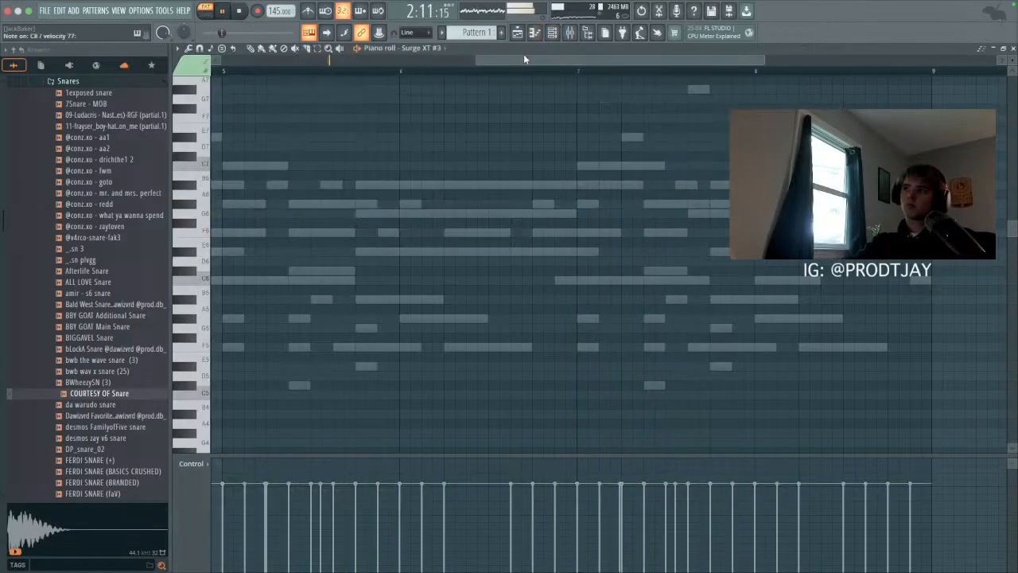
pyautogui.click(243, 15)
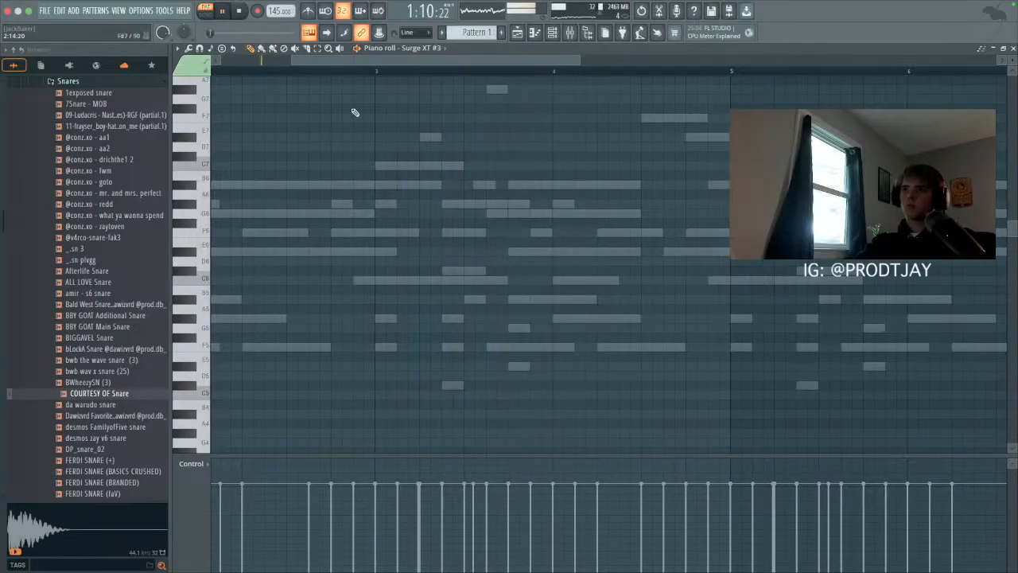
pyautogui.click(503, 138)
pyautogui.moveTo(502, 140); pyautogui.dragTo(484, 140)
pyautogui.scroll(3, 485, 154)
pyautogui.click(469, 136)
pyautogui.rightClick(509, 224)
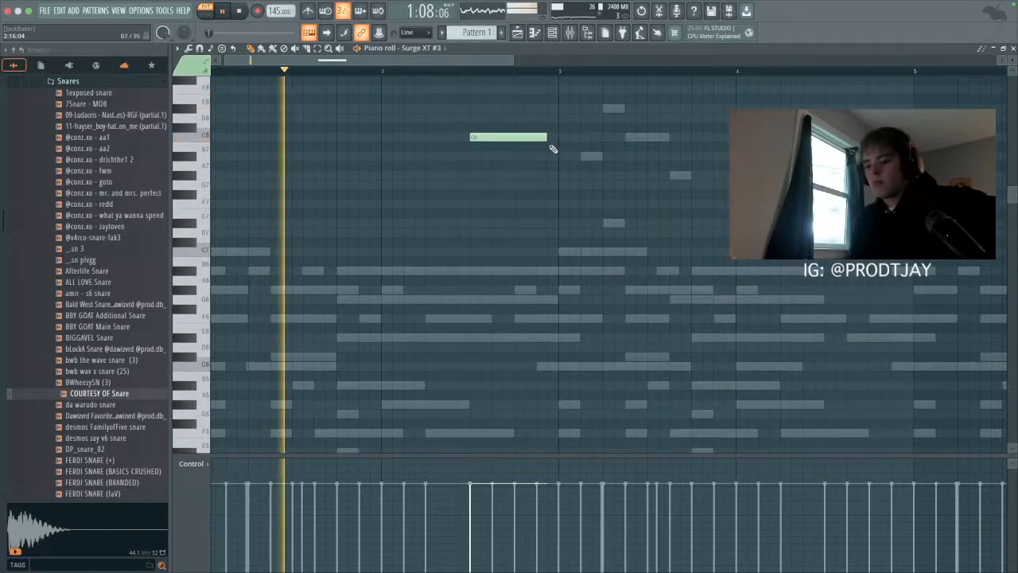
pyautogui.moveTo(546, 137); pyautogui.dragTo(558, 137)
pyautogui.click(829, 166)
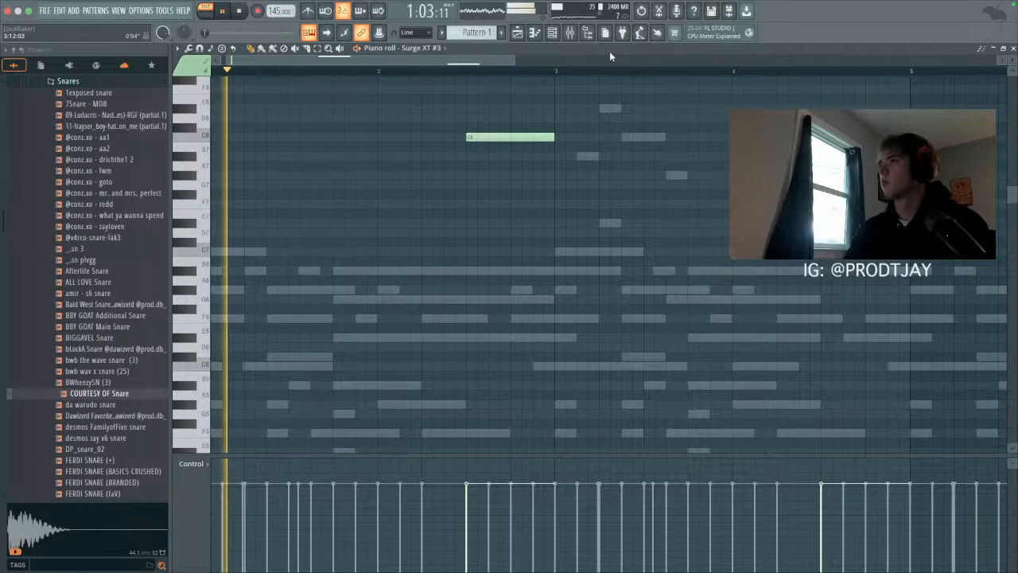
# Step: Duplicate the C8 and F7 notes from the first four bars into bars 5 to 8
pyautogui.moveTo(514, 59); pyautogui.dragTo(902, 93)
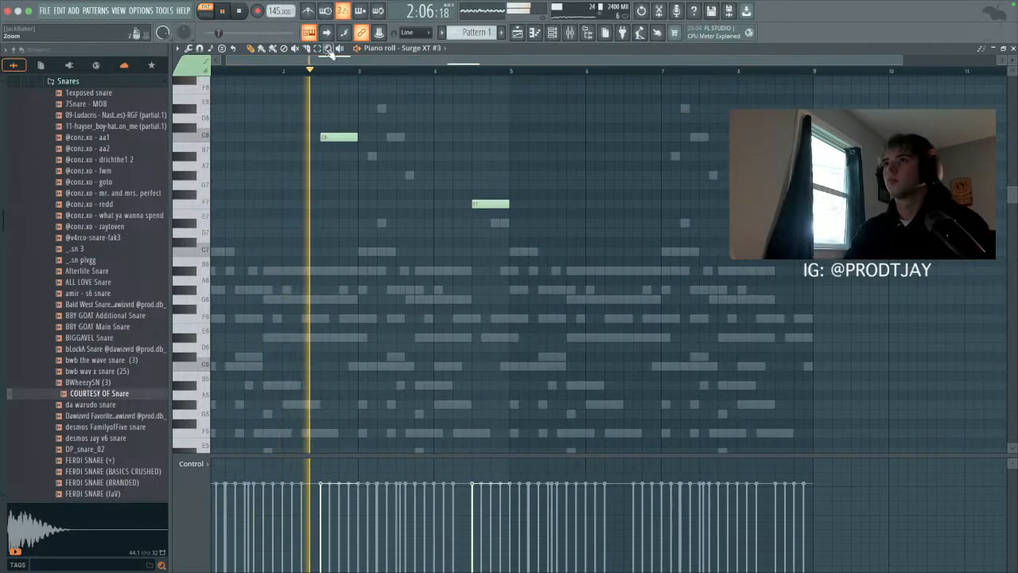
pyautogui.hotkey('ctrl', 'a')
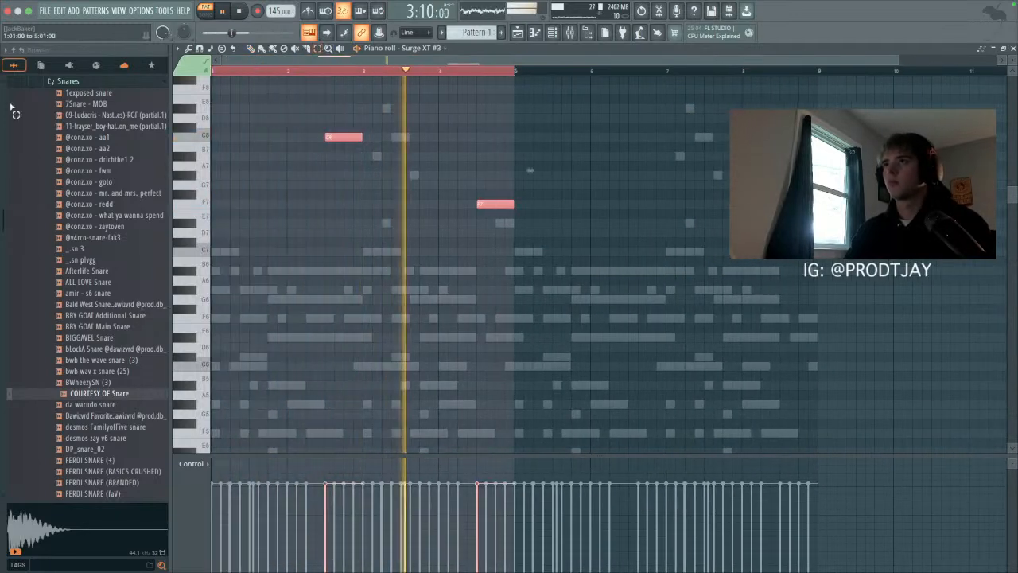
pyautogui.hotkey('ctrl', 'b')
pyautogui.hotkey('ctrl', 'd')
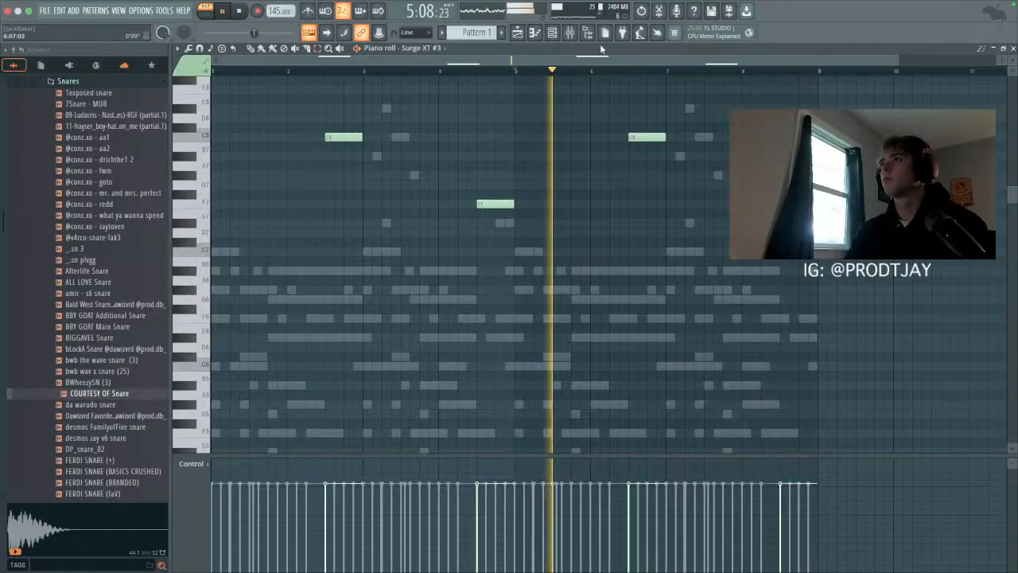
# Step: Clone the ZENOLOGY channel and load the E.Piano1 preset Phase Stage on the clone
pyautogui.click(554, 34)
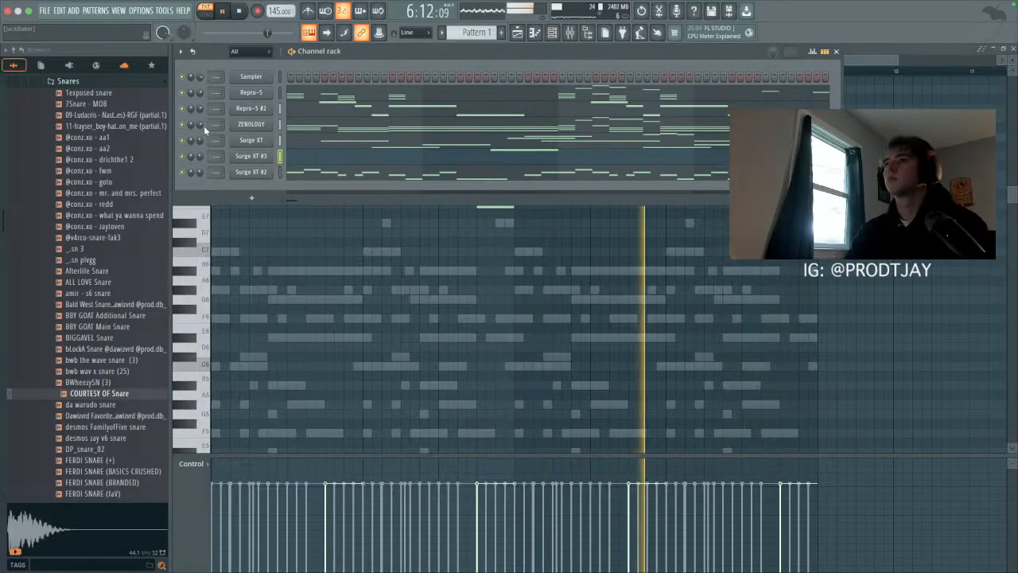
pyautogui.rightClick(270, 124)
pyautogui.click(290, 236)
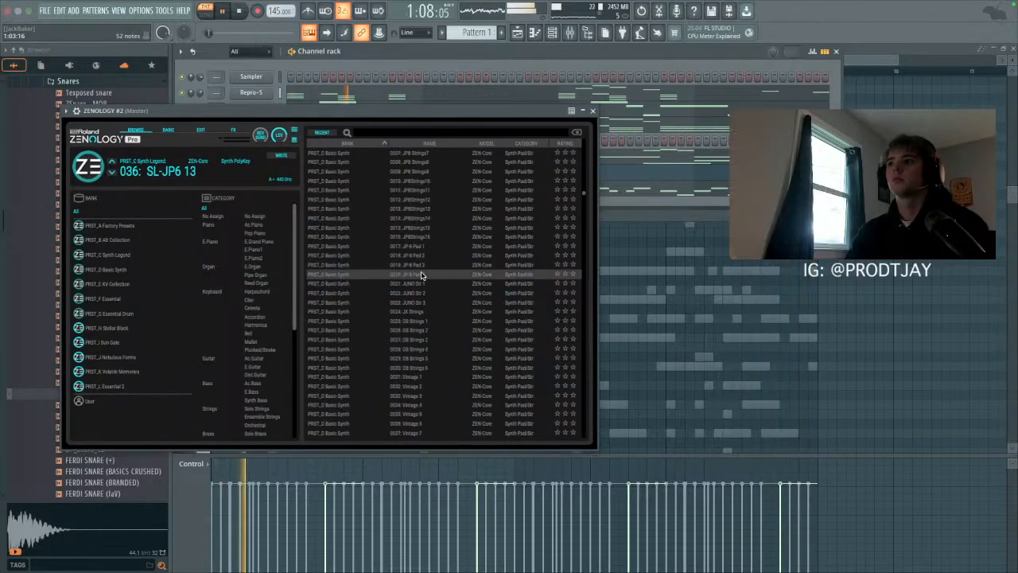
pyautogui.click(254, 249)
pyautogui.click(437, 228)
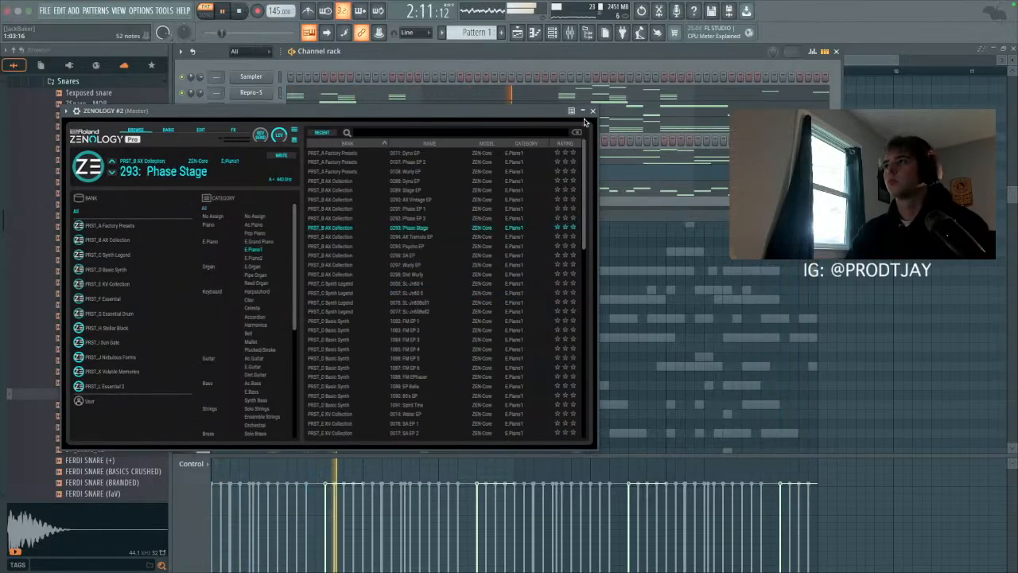
pyautogui.click(592, 112)
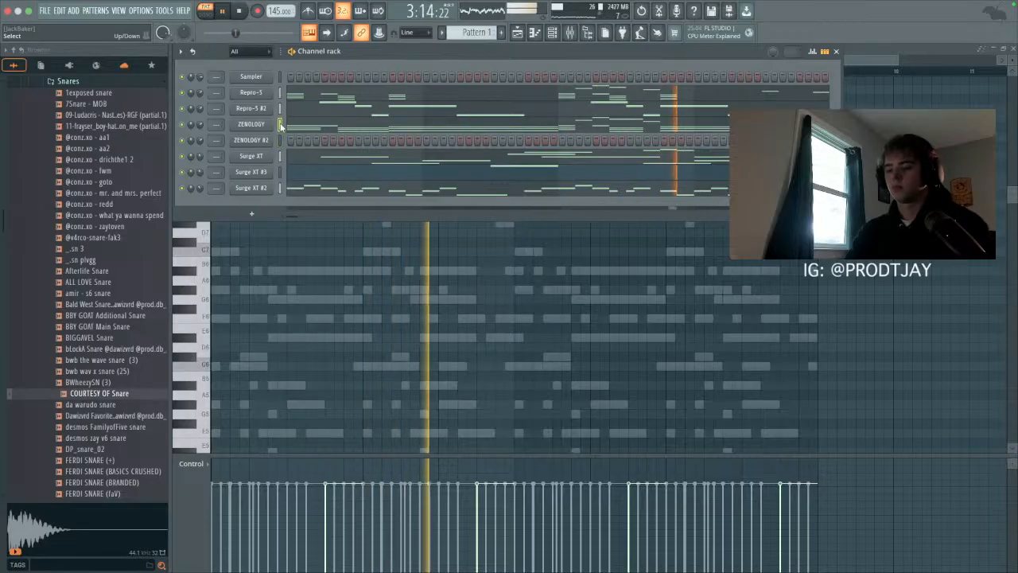
# Step: Paste the ZENOLOGY chord notes into the ZENOLOGY #2 piano roll and transpose them down one octave
pyautogui.click(294, 143)
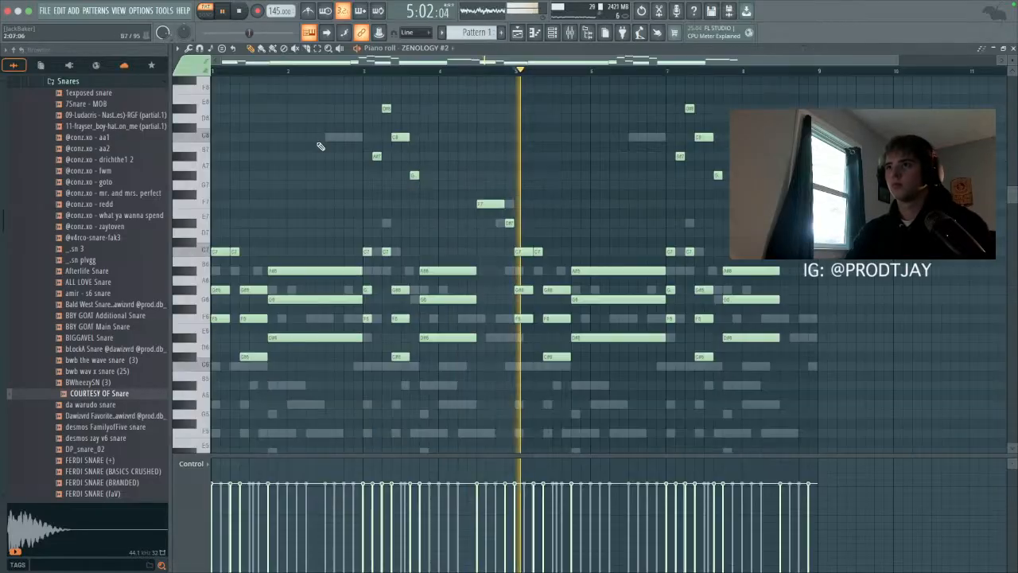
pyautogui.click(552, 32)
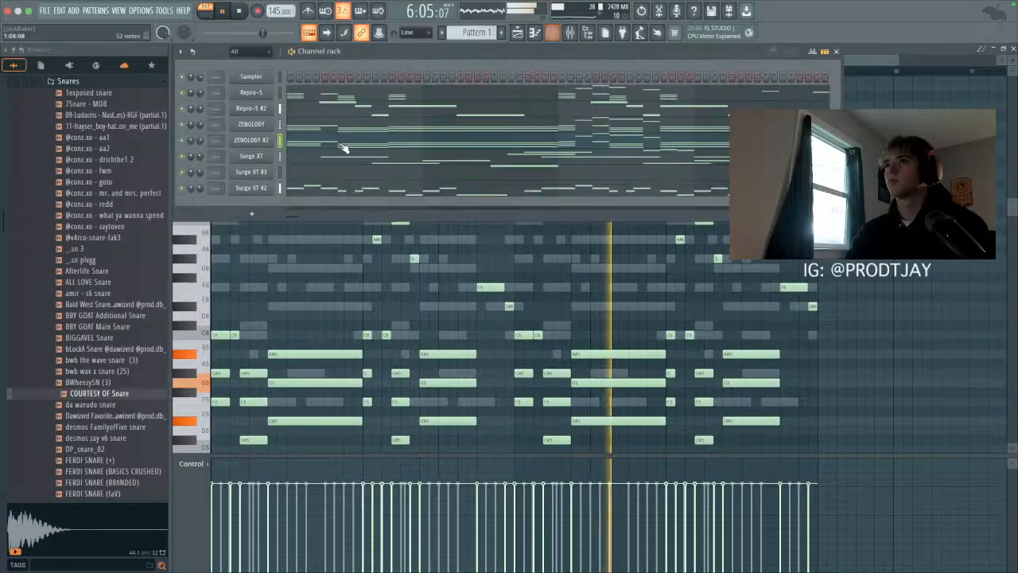
# Step: Search the ZENOLOGY #2 presets for "steel" and load the AX Collection preset AX Steel Drums
pyautogui.click(256, 142)
pyautogui.click(395, 272)
pyautogui.click(428, 302)
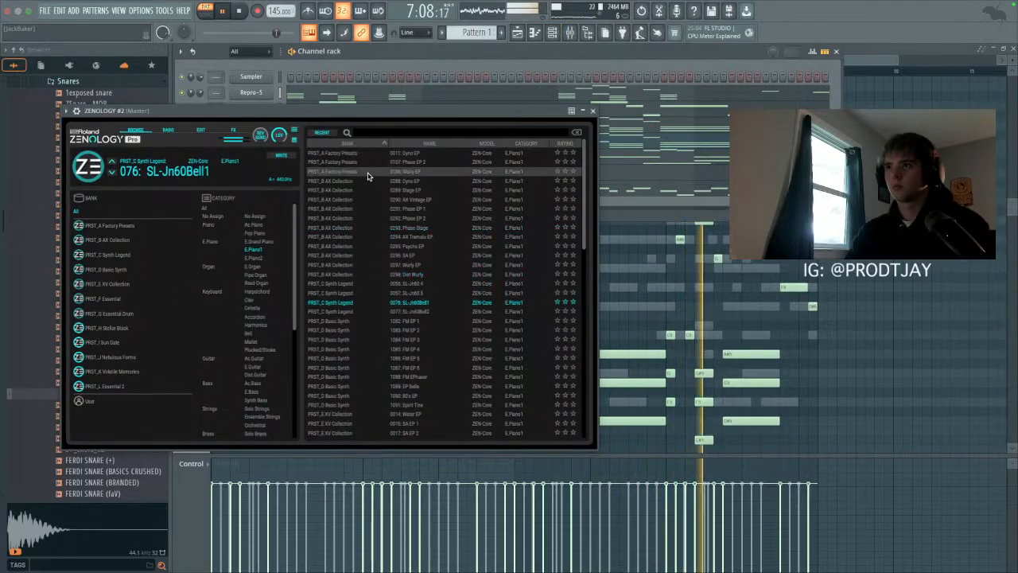
pyautogui.click(374, 135)
pyautogui.write('steel')
pyautogui.press('Return')
pyautogui.click(250, 251)
pyautogui.click(403, 172)
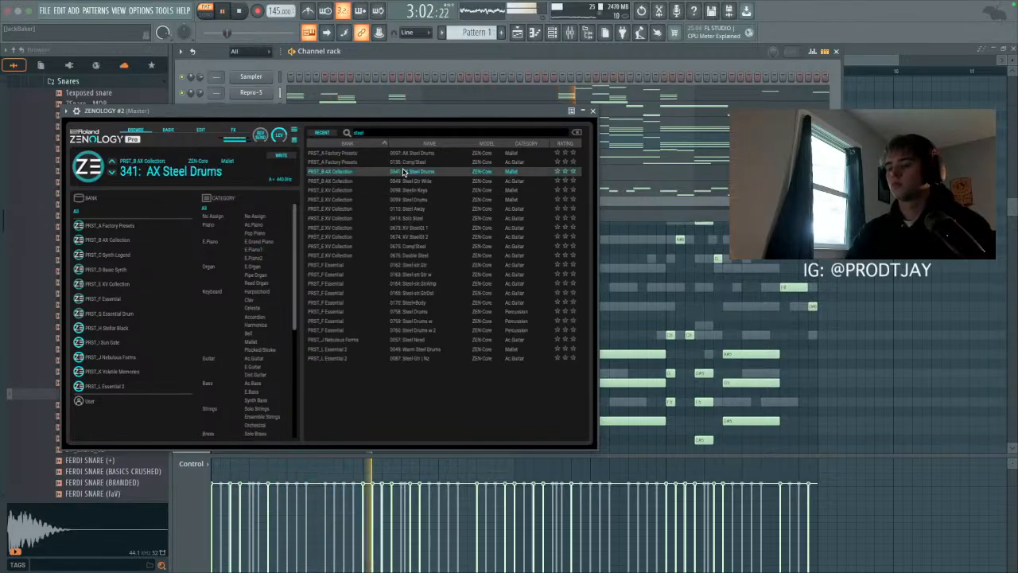
# Step: Switch ZENOLOGY #2 to the XV Collection preset Steel Drums and close the synth window
pyautogui.press('XF86AudioRaiseVolume')
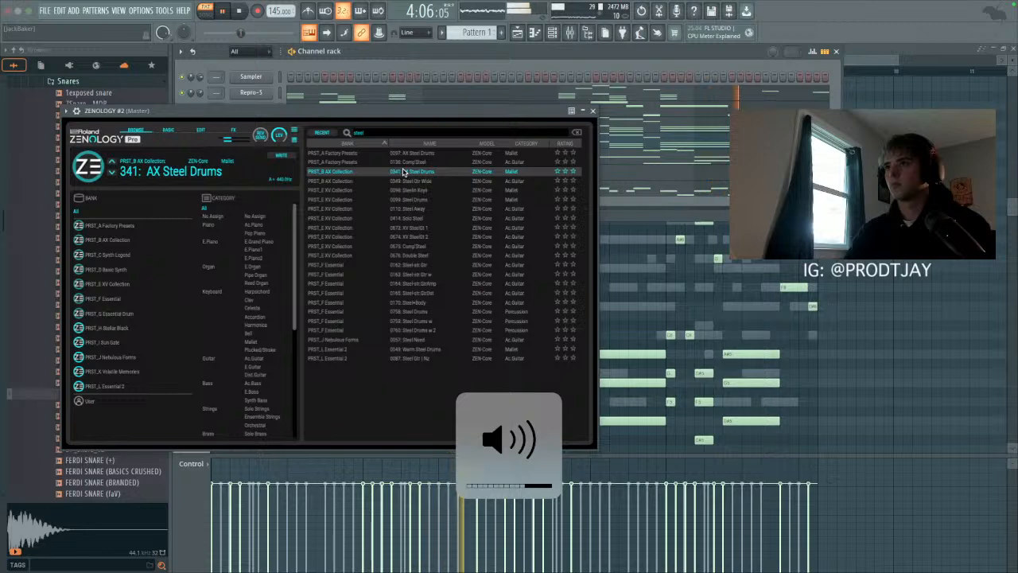
pyautogui.click(416, 208)
pyautogui.click(418, 201)
pyautogui.click(592, 111)
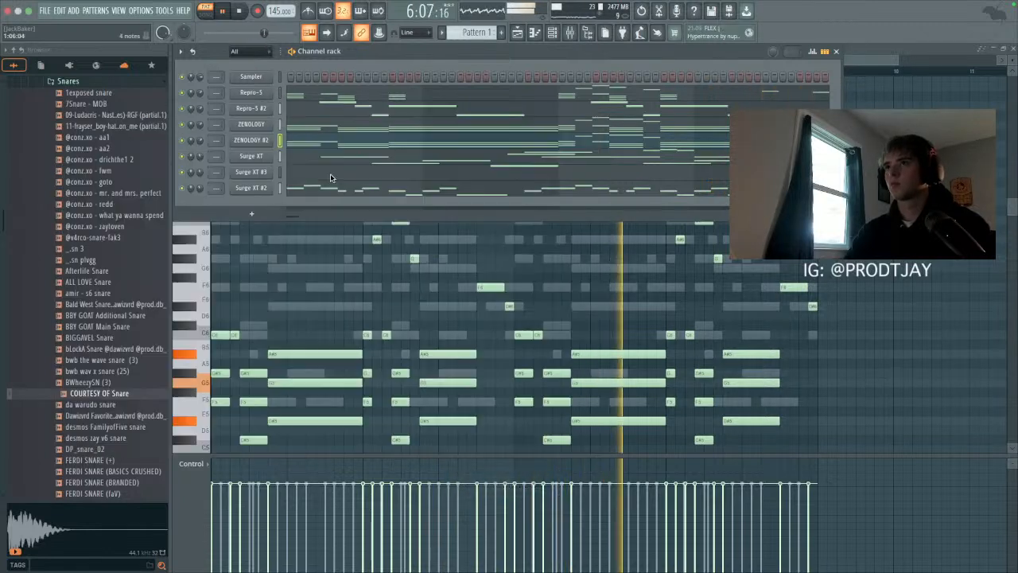
pyautogui.rightClick(182, 141)
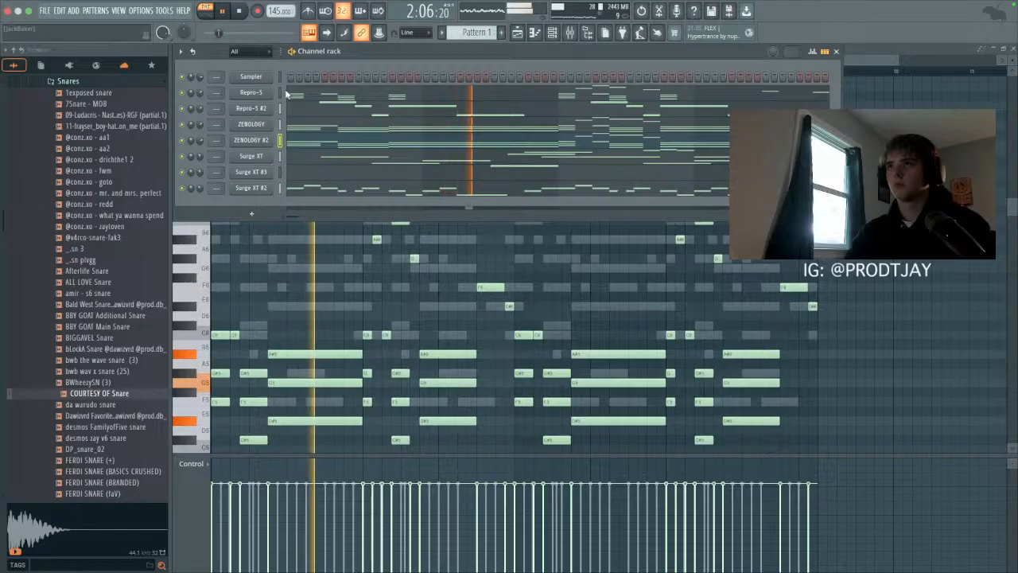
# Step: Route the seven synth channels from Repro-5 to Surge XT #2 to mixer tracks 1 to 7
pyautogui.press('F9')
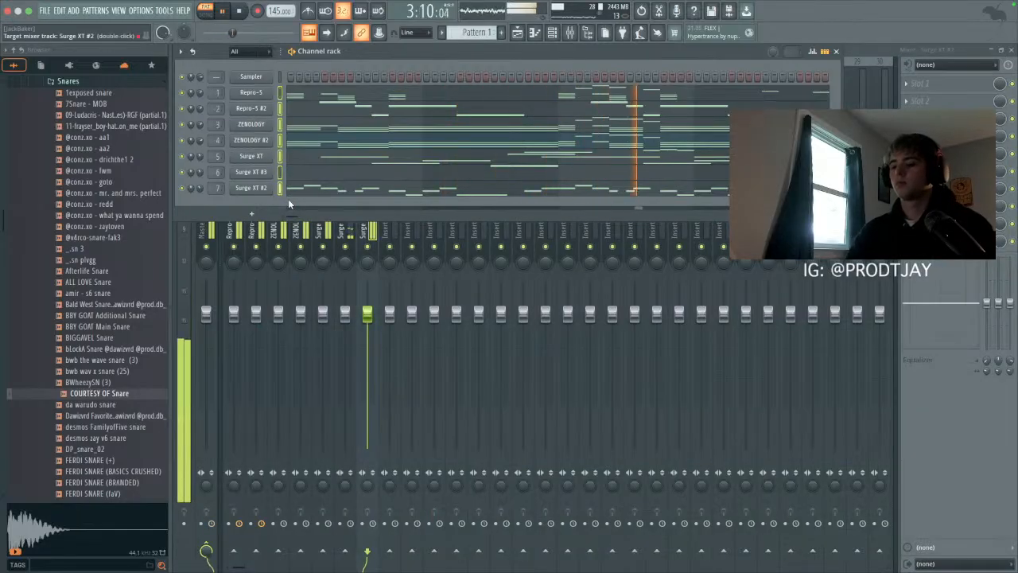
# Step: Copy the lowest Repro-5 chord notes in bars 1 to 4 one octave down and duplicate the copies into bars 5 to 8
pyautogui.press('F7')
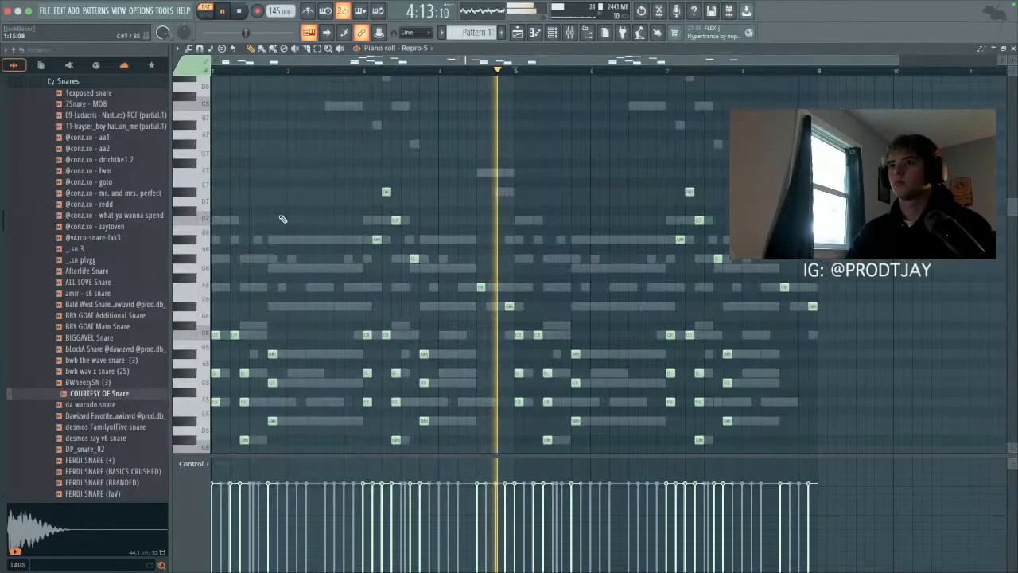
pyautogui.click(559, 34)
pyautogui.click(559, 34)
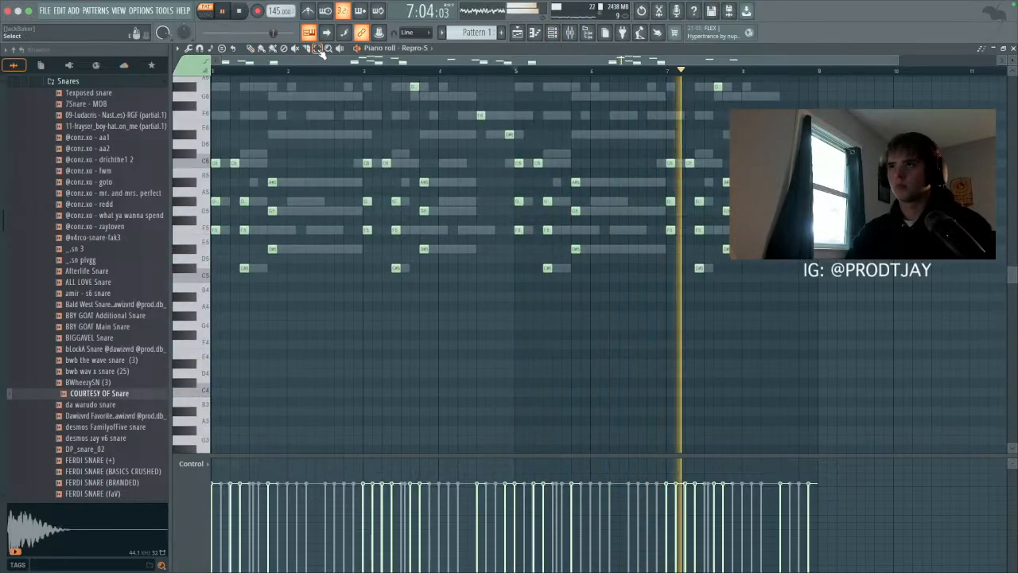
pyautogui.moveTo(257, 255); pyautogui.dragTo(285, 275)
pyautogui.moveTo(362, 225); pyautogui.dragTo(438, 279)
pyautogui.moveTo(370, 237); pyautogui.dragTo(340, 213)
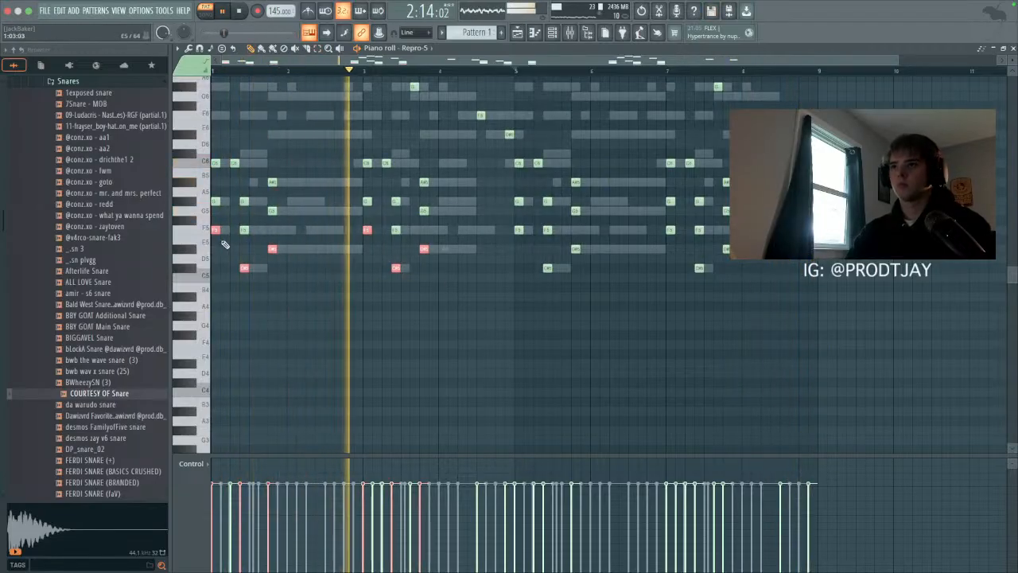
pyautogui.keyDown('shift'); pyautogui.moveTo(216, 230); pyautogui.dragTo(214, 346); pyautogui.keyUp('shift')
pyautogui.hotkey('ctrl', 'b')
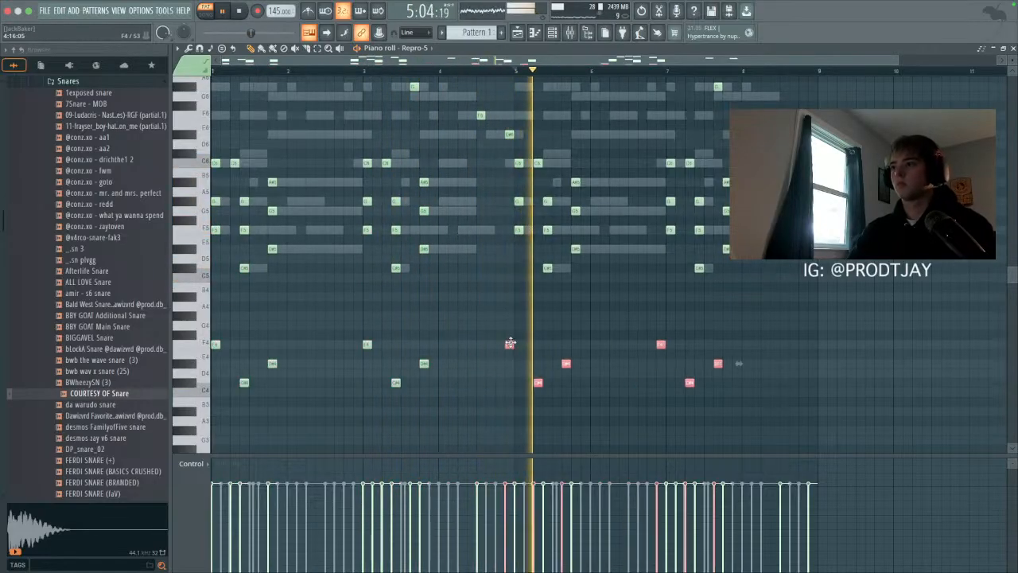
# Step: Copy the lowest ZENOLOGY chord notes one octave down and remove the copies in bars 5 to 8
pyautogui.click(552, 32)
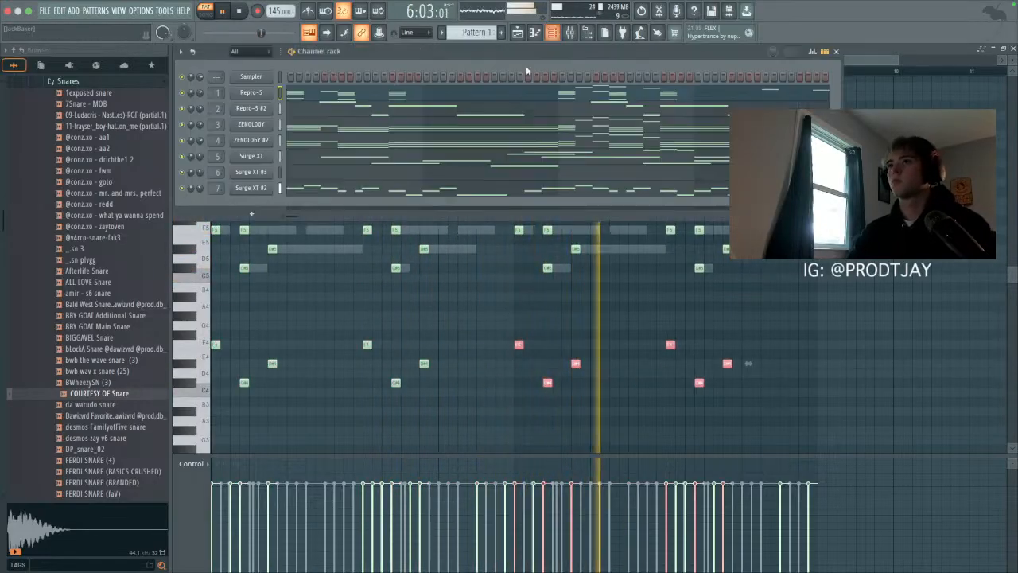
pyautogui.click(307, 130)
pyautogui.moveTo(245, 130); pyautogui.dragTo(702, 199)
pyautogui.keyDown('shift'); pyautogui.click(366, 117); pyautogui.keyUp('shift')
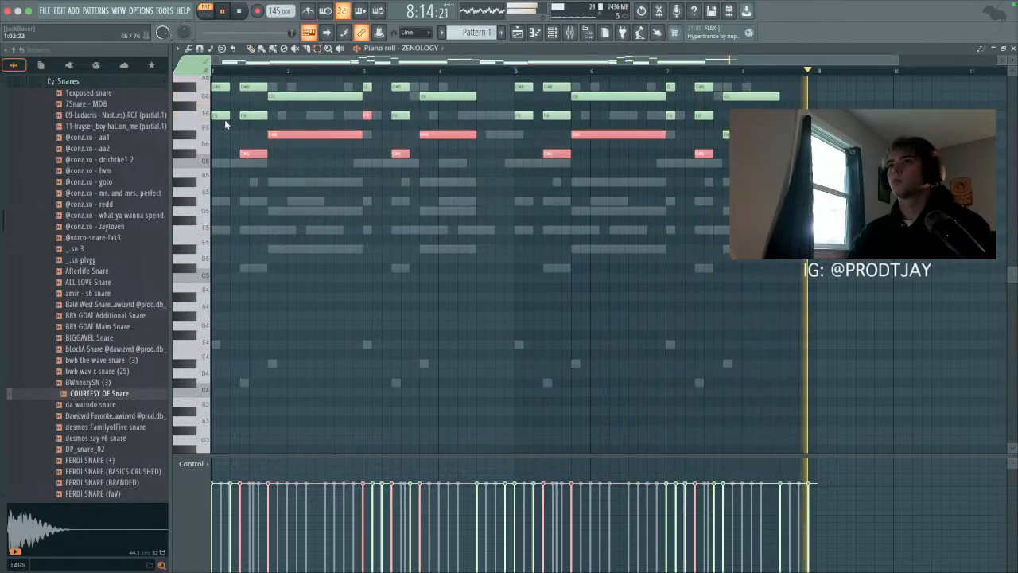
pyautogui.keyDown('shift'); pyautogui.click(227, 119); pyautogui.keyUp('shift')
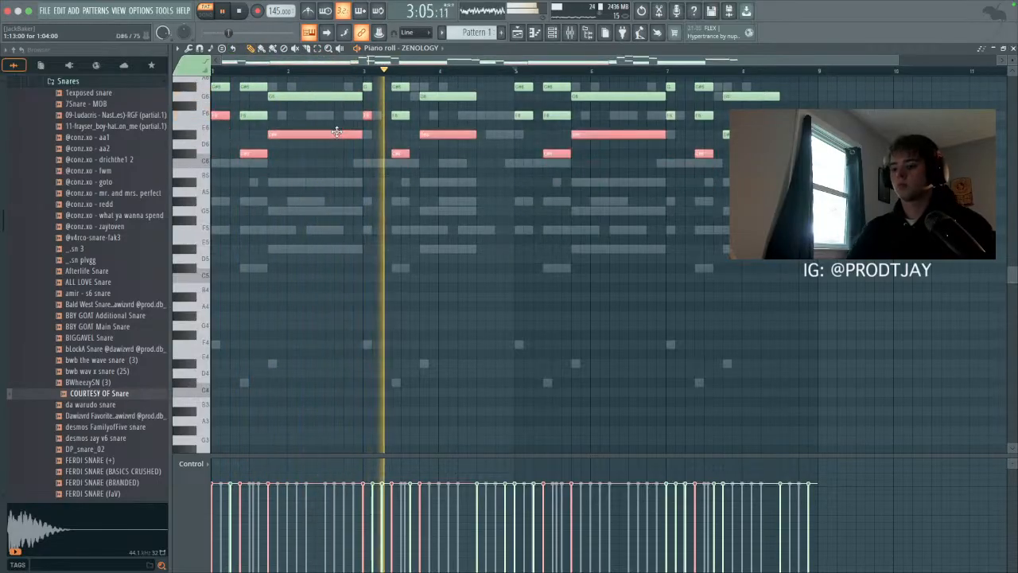
pyautogui.press('super+c')
pyautogui.press('super+v')
pyautogui.press('super+Down')
pyautogui.rightClick(573, 250)
pyautogui.rightClick(704, 268)
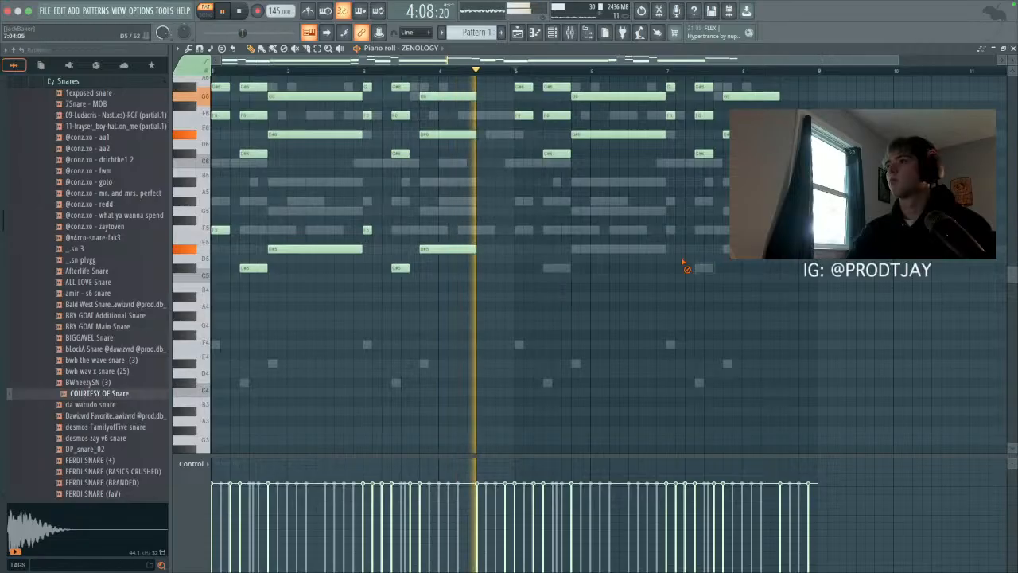
# Step: Duplicate ZENOLOGY's F5, C#5 and D#5 notes from the first four bars into bars 5 to 8 and lengthen the F5 notes at bars 3 and 7
pyautogui.click(317, 48)
pyautogui.moveTo(227, 219); pyautogui.dragTo(485, 274)
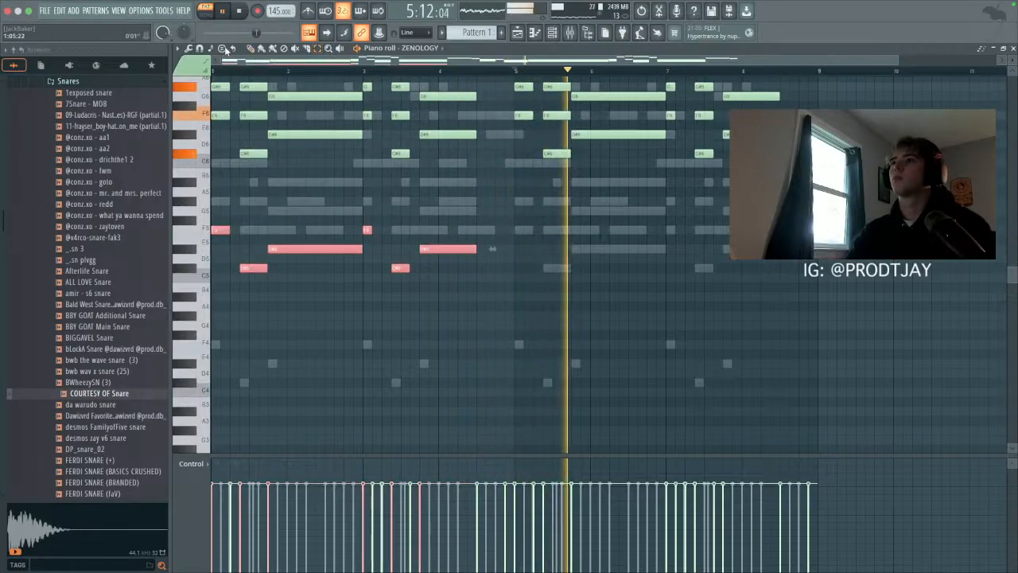
pyautogui.moveTo(316, 247); pyautogui.dragTo(619, 248)
pyautogui.click(613, 287)
pyautogui.rightClick(615, 288)
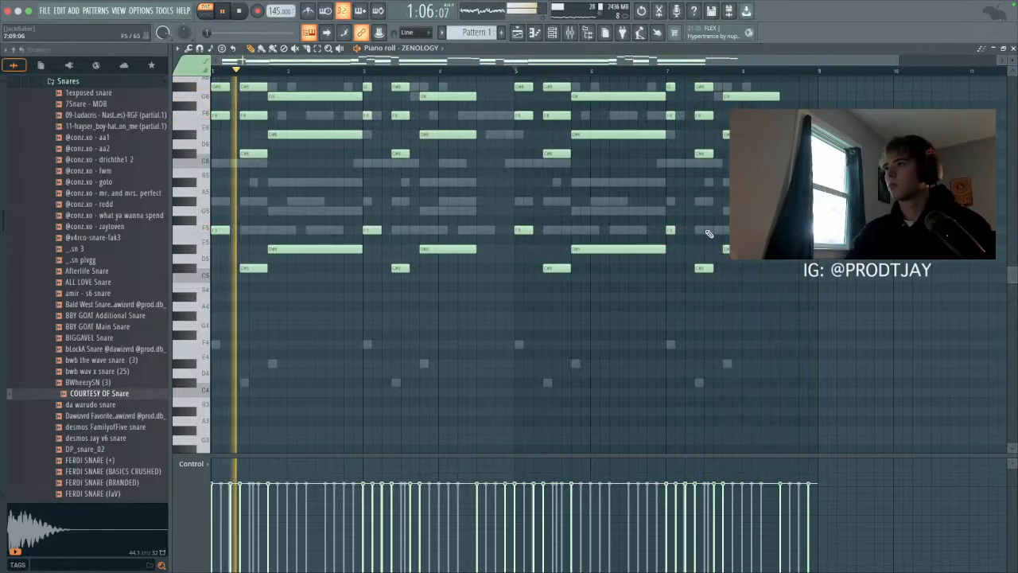
pyautogui.moveTo(675, 231); pyautogui.dragTo(685, 231)
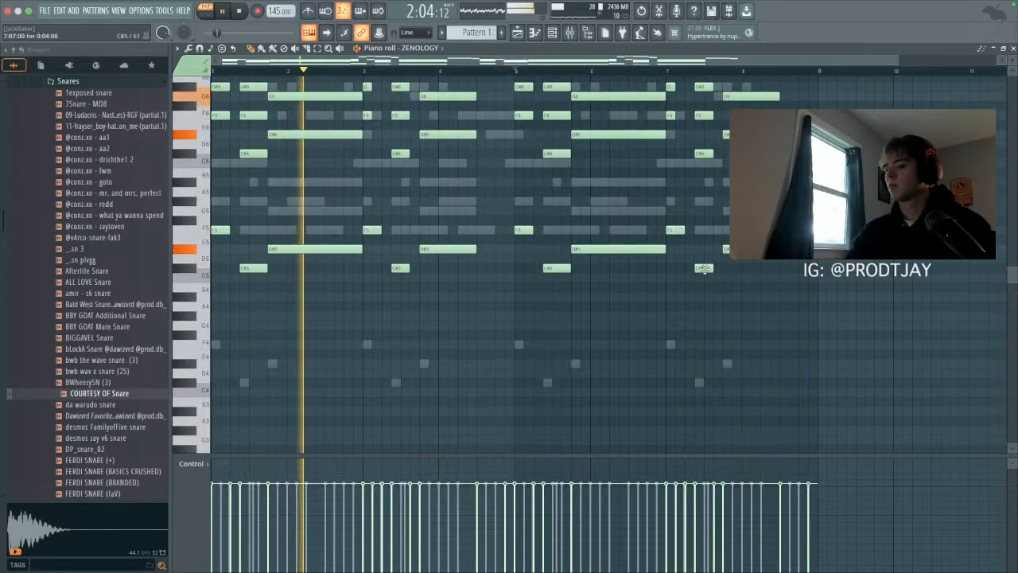
# Step: Delete the added F4, C#4 and D#4 notes from the Repro-5 piano roll
pyautogui.click(555, 33)
pyautogui.click(322, 96)
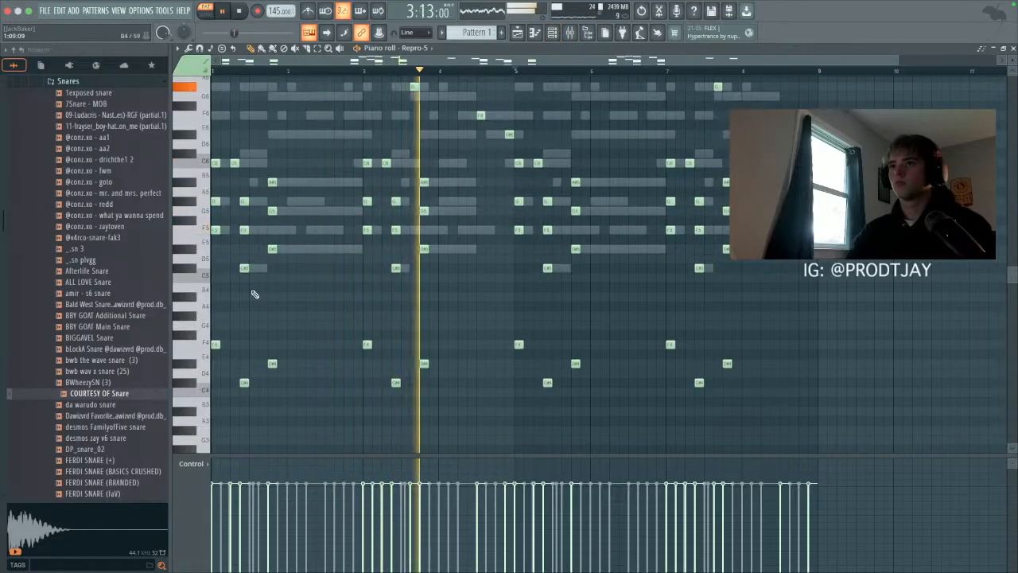
pyautogui.click(319, 50)
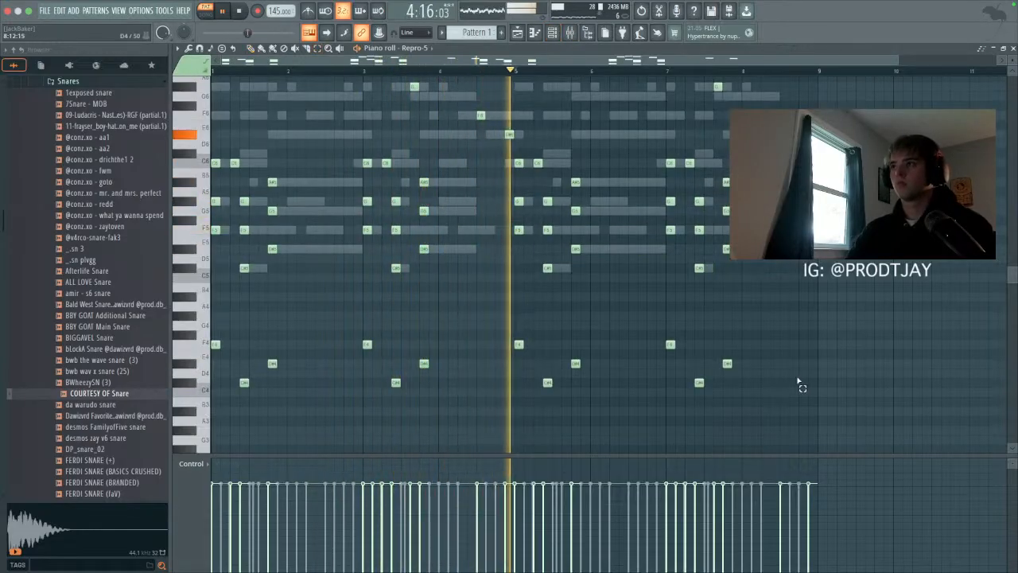
pyautogui.moveTo(796, 278); pyautogui.dragTo(7, 473)
pyautogui.press('Delete')
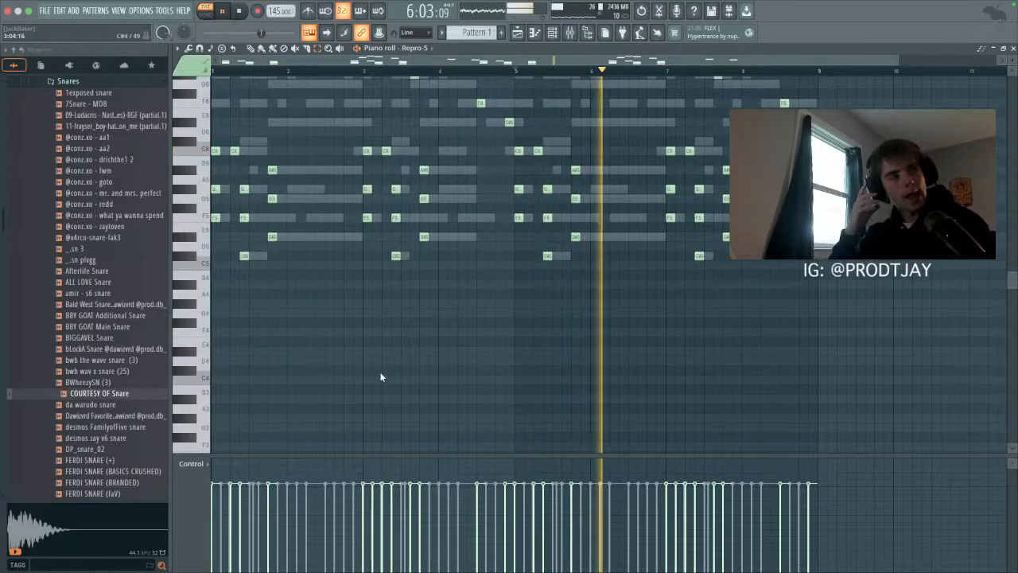
# Step: Audition more steel presets on ZENOLOGY #2, settle on the Factory preset 097 AX Steel Drums and adjust the channel's volume
pyautogui.press('F6')
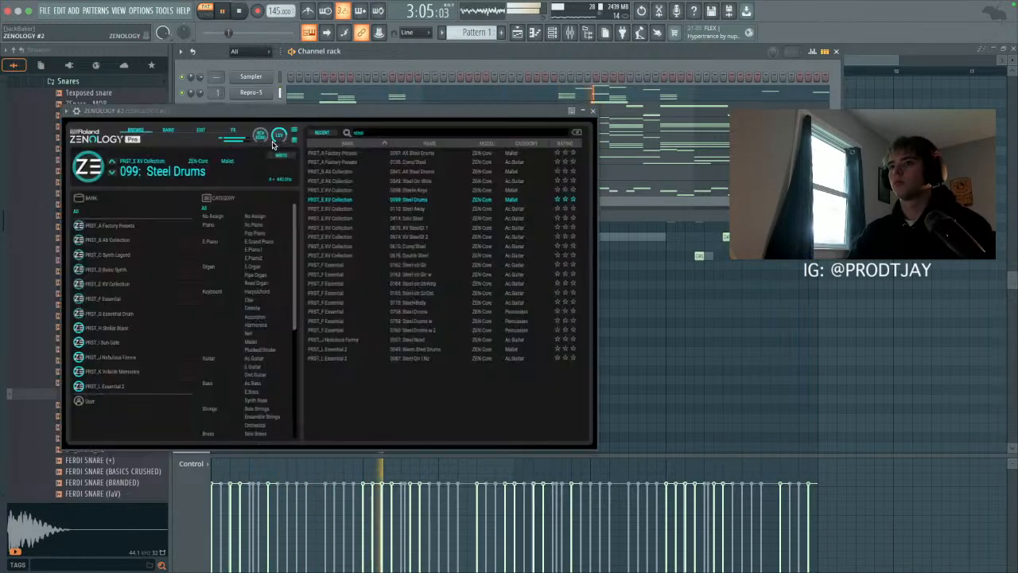
pyautogui.click(250, 140)
pyautogui.click(407, 265)
pyautogui.click(432, 227)
pyautogui.click(425, 180)
pyautogui.click(422, 171)
pyautogui.click(422, 161)
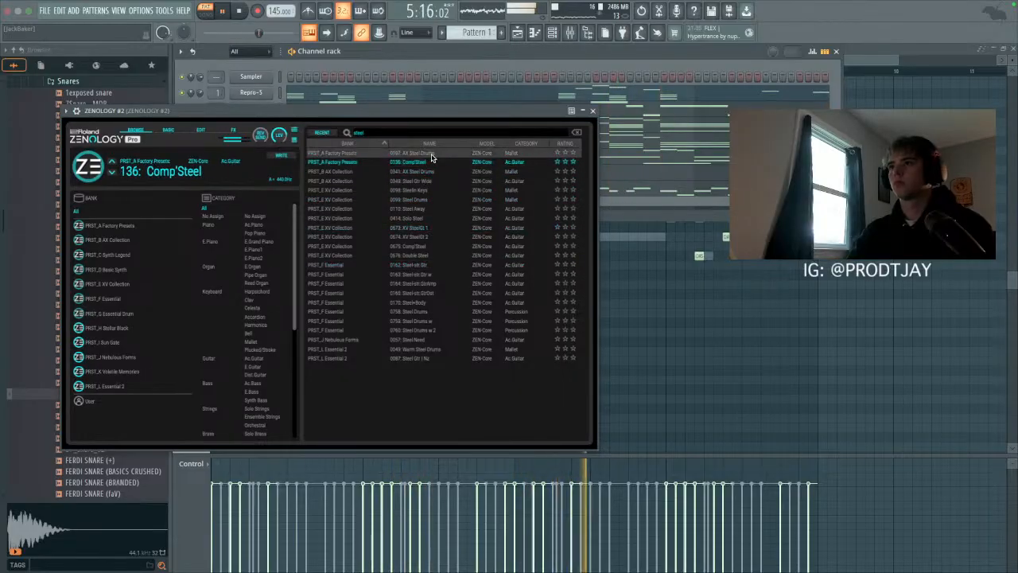
pyautogui.click(432, 154)
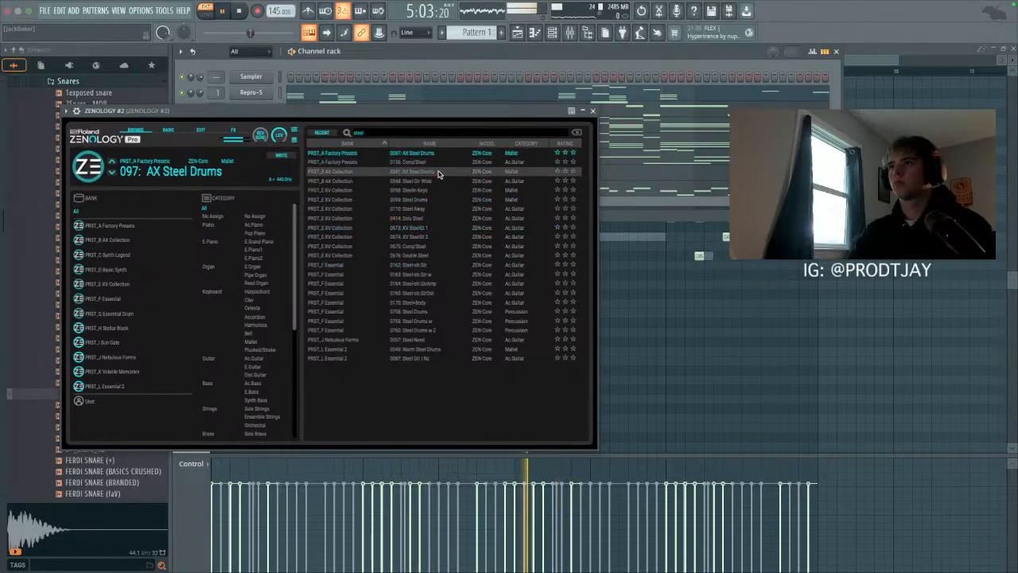
pyautogui.click(592, 112)
pyautogui.press('space')
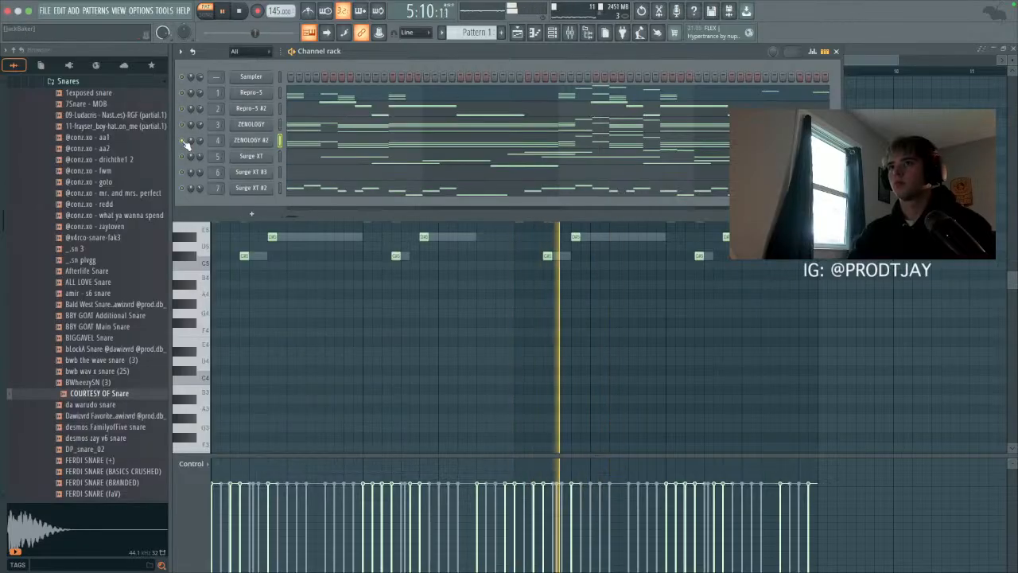
pyautogui.moveTo(200, 142); pyautogui.dragTo(200, 137)
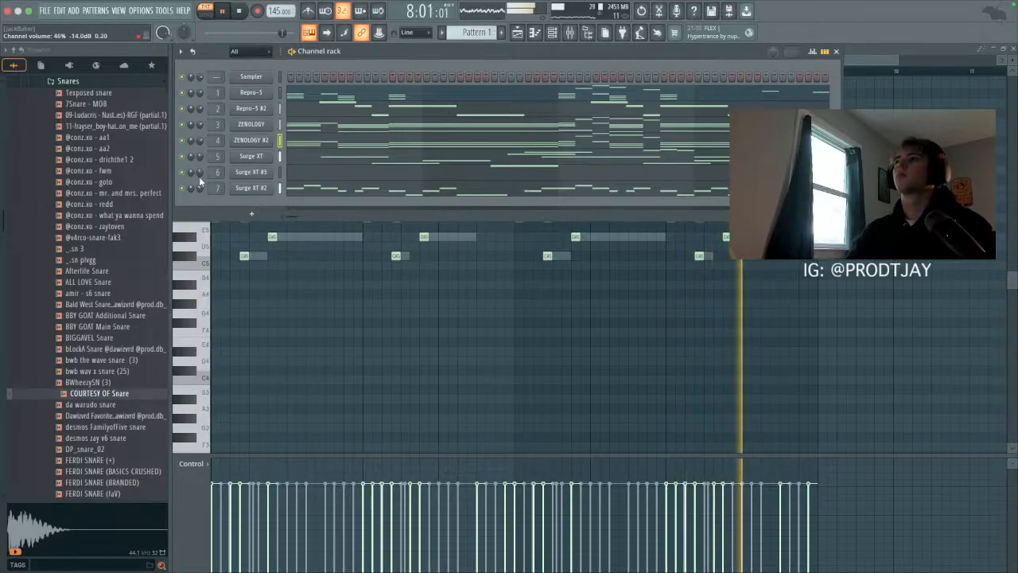
# Step: Solo the Repro-5 mixer track, lower its fader to -2.1 dB and widen its stereo separation
pyautogui.click(572, 34)
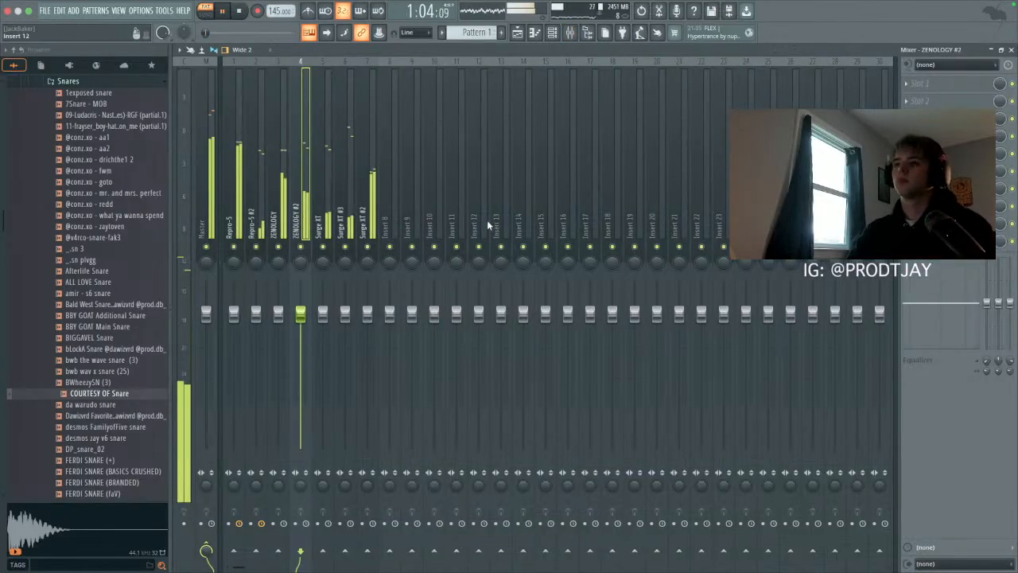
pyautogui.click(347, 158)
pyautogui.press('space')
pyautogui.hscroll(2, 223, 255)
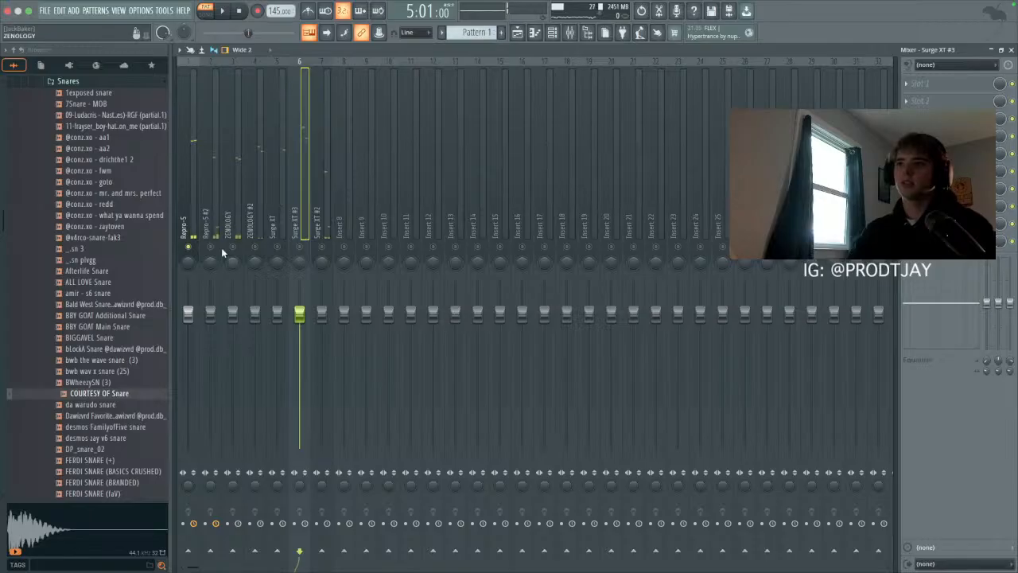
pyautogui.hscroll(-2, 182, 230)
pyautogui.press('space')
pyautogui.click(231, 180)
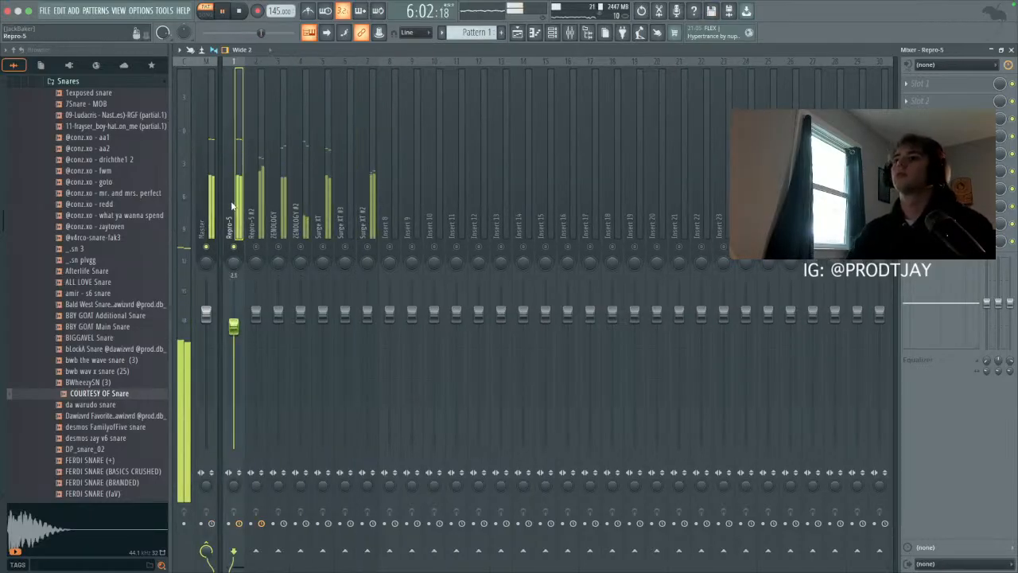
pyautogui.moveTo(233, 486); pyautogui.dragTo(233, 494)
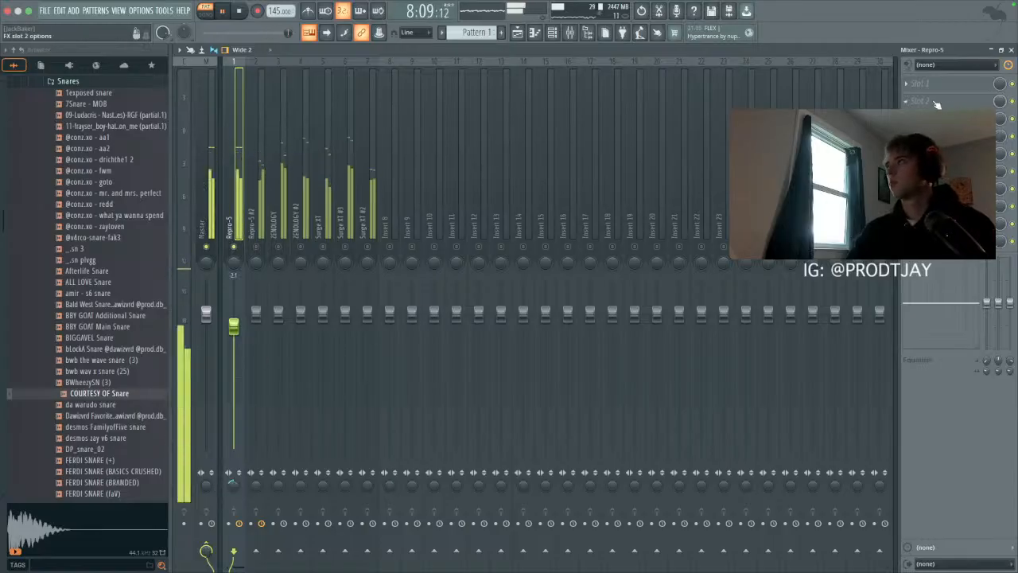
# Step: Add Fruity Delay 2 to the Repro-5 mixer track's first effect slot and reduce its mix level to 8%
pyautogui.click(942, 91)
pyautogui.click(843, 184)
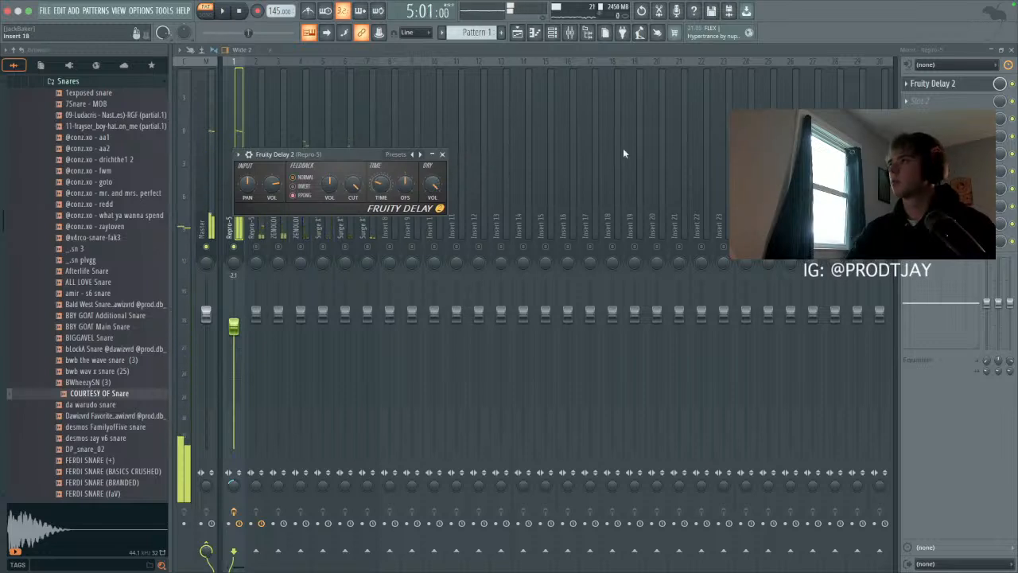
pyautogui.moveTo(998, 83); pyautogui.dragTo(999, 131)
pyautogui.press('space')
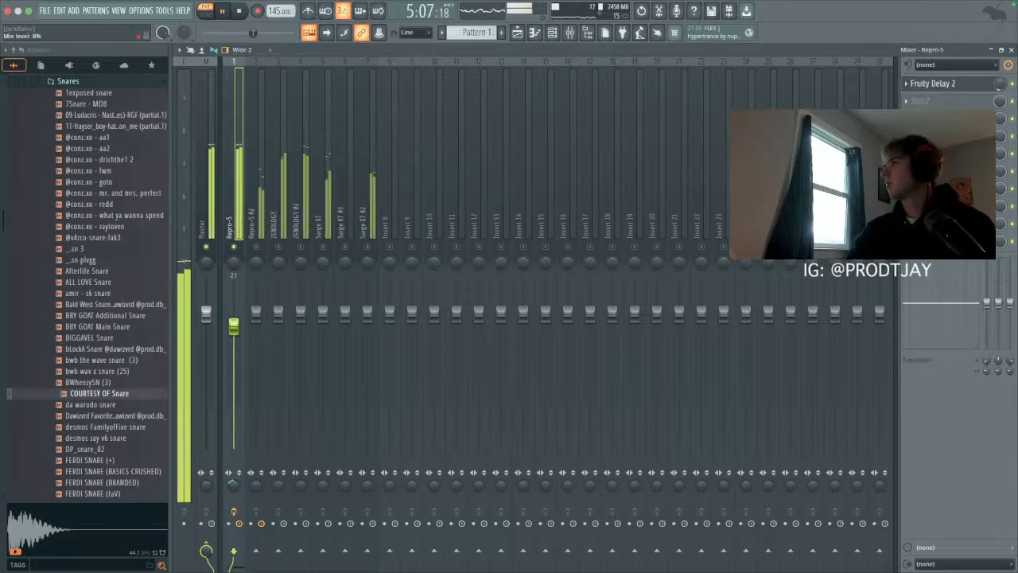
# Step: Enable the Repro-5 #2 mixer track alongside Repro-5 and lower the Repro-5 fader to -3.8 dB
pyautogui.click(256, 246)
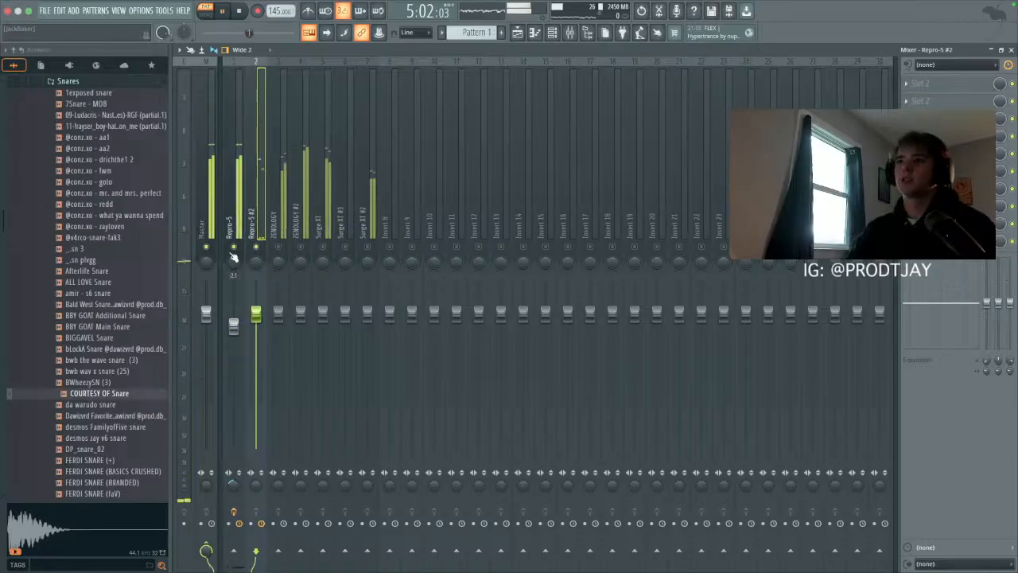
pyautogui.moveTo(234, 329)
pyautogui.mouseDown()
pyautogui.moveTo(256, 306)
pyautogui.moveTo(234, 336)
pyautogui.mouseUp()
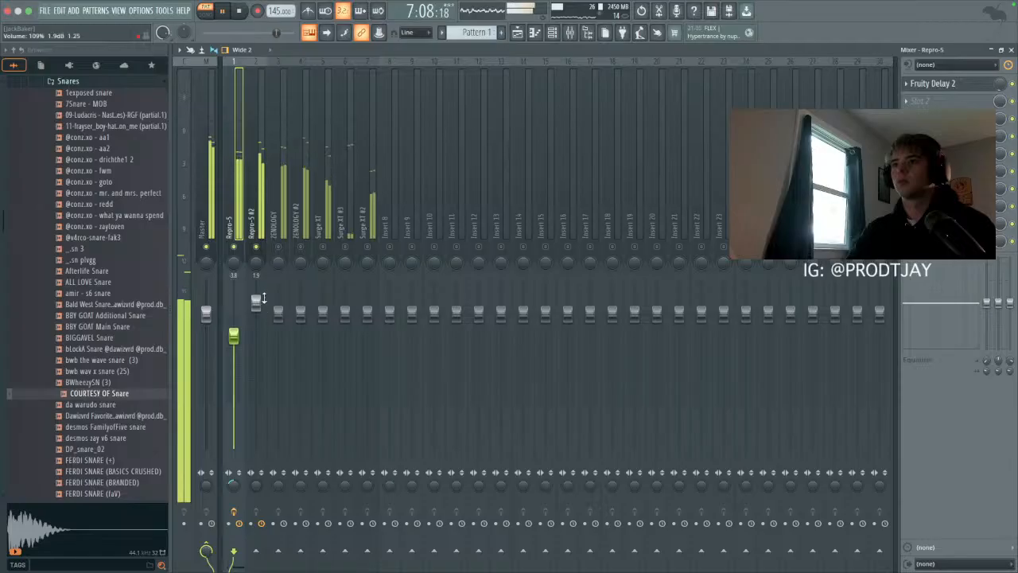
# Step: Set the Repro-5 #2 mixer fader to 1.8 dB and lower the ZENOLOGY fader to -1.5 dB
pyautogui.click(266, 296)
pyautogui.click(278, 318)
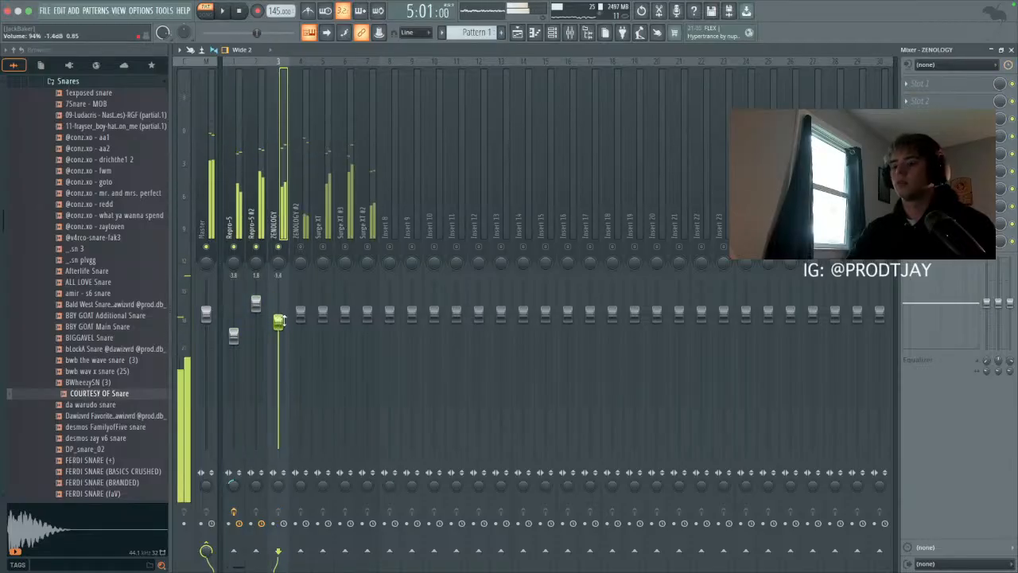
# Step: Toggle the ZENOLOGY and Repro-5 #2 tracks for comparison and add Fruity Chorus to ZENOLOGY's first effect slot
pyautogui.rightClick(280, 247)
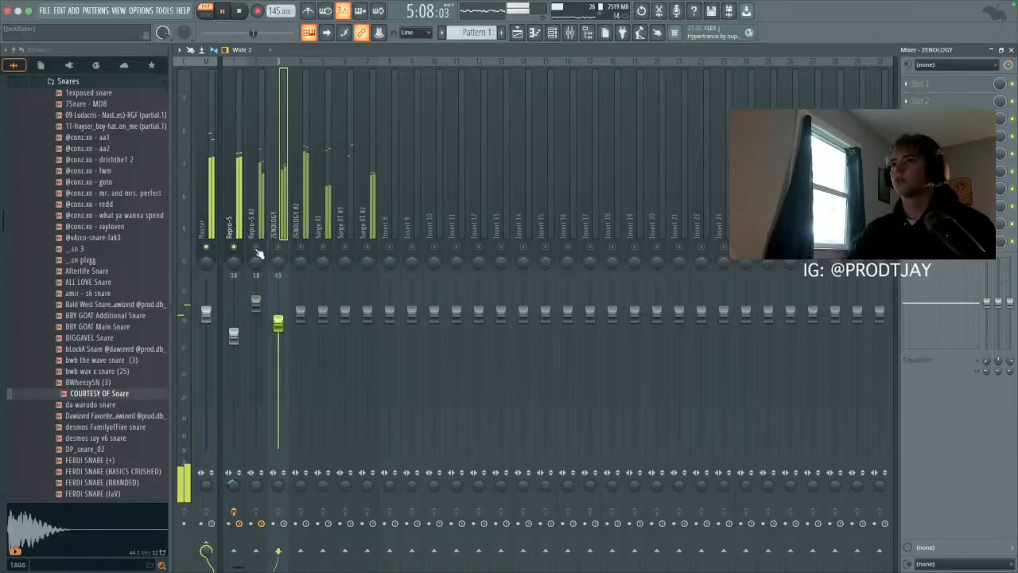
pyautogui.click(256, 247)
pyautogui.click(911, 84)
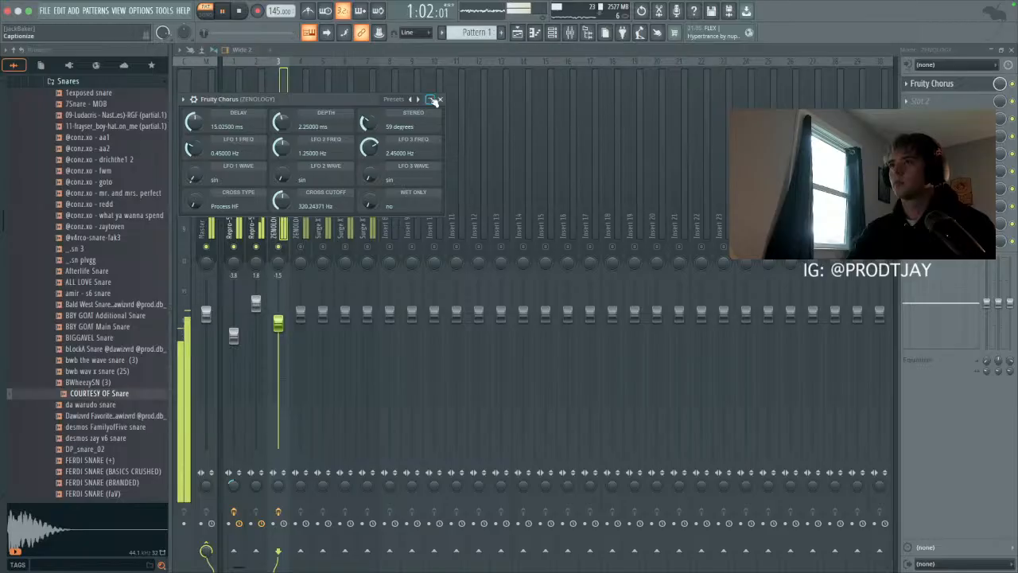
pyautogui.click(439, 101)
# Step: Set the faders to -3.7 dB on ZENOLOGY, -1.5 dB on ZENOLOGY #2 and 0 dB on Repro-5 #2
pyautogui.moveTo(255, 307); pyautogui.dragTo(300, 314)
pyautogui.click(304, 193)
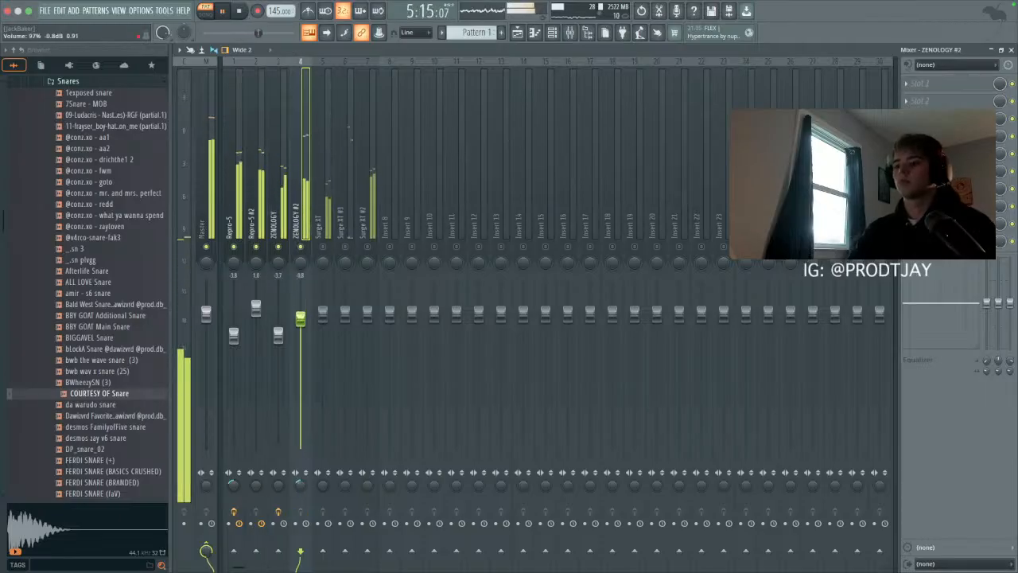
pyautogui.moveTo(255, 308); pyautogui.dragTo(255, 312)
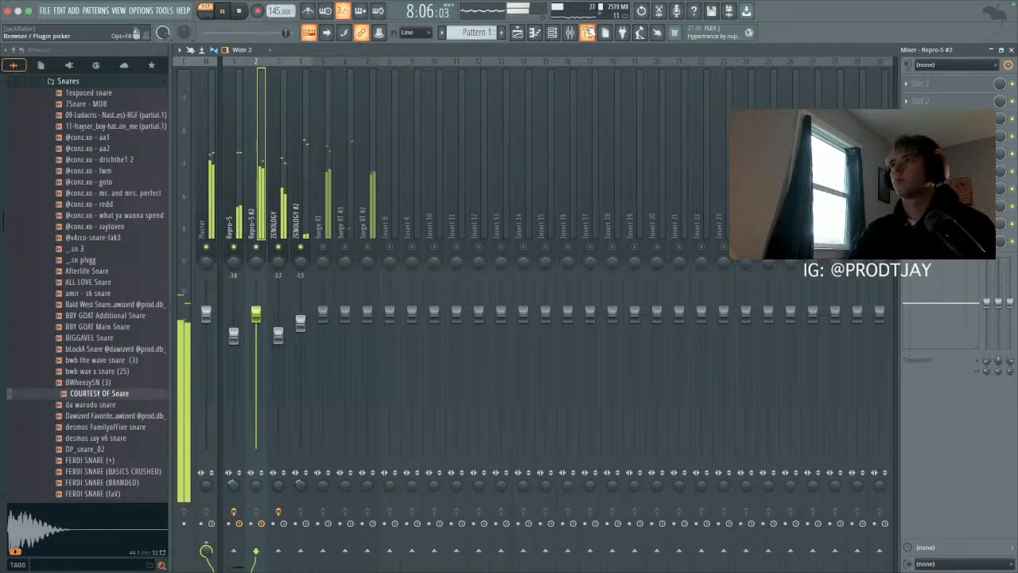
# Step: Examine the Repro-5 #2 notes in the piano roll, then return to the mixer
pyautogui.click(552, 32)
pyautogui.click(305, 111)
pyautogui.scroll(-2, 306, 116)
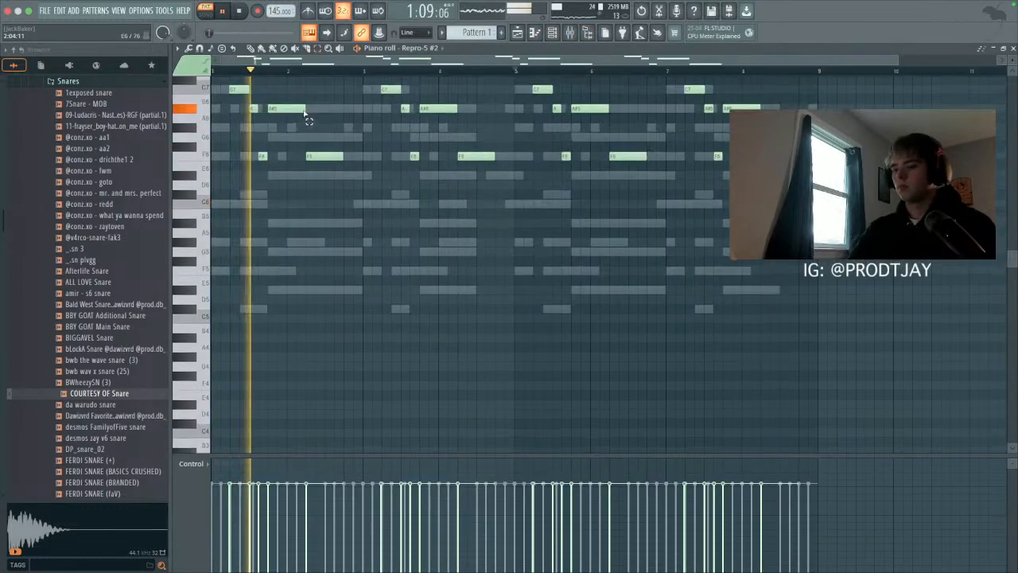
pyautogui.click(570, 33)
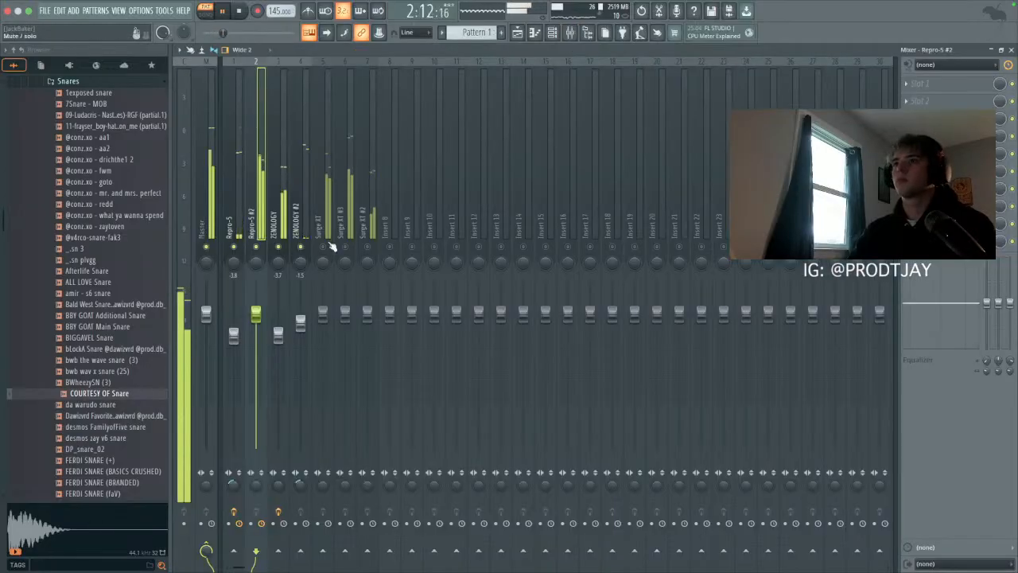
# Step: Lower the Surge XT fader to -2.3 dB and add Fruity Delay 2 to its first effect slot with a reduced mix level
pyautogui.click(327, 301)
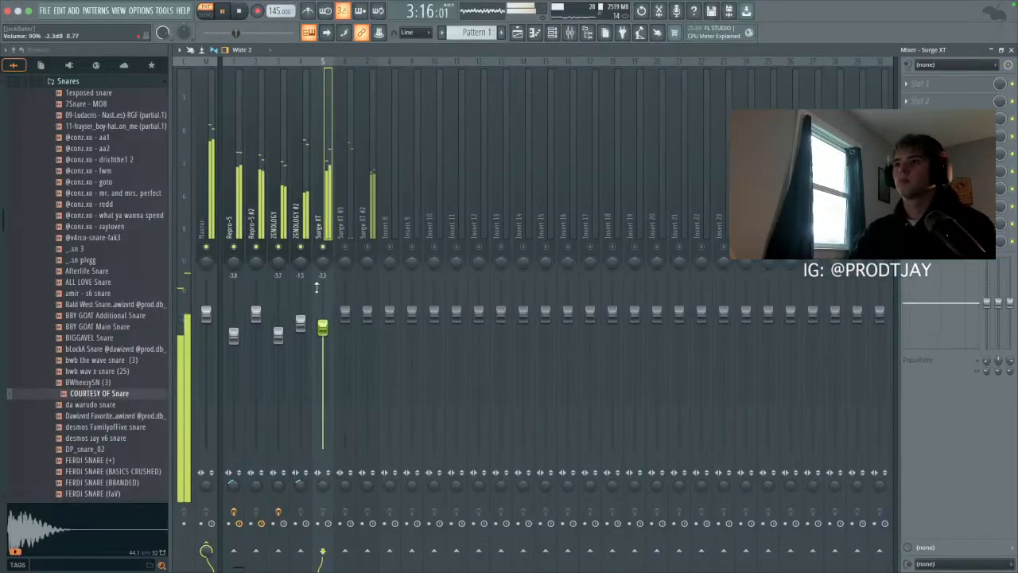
pyautogui.click(930, 84)
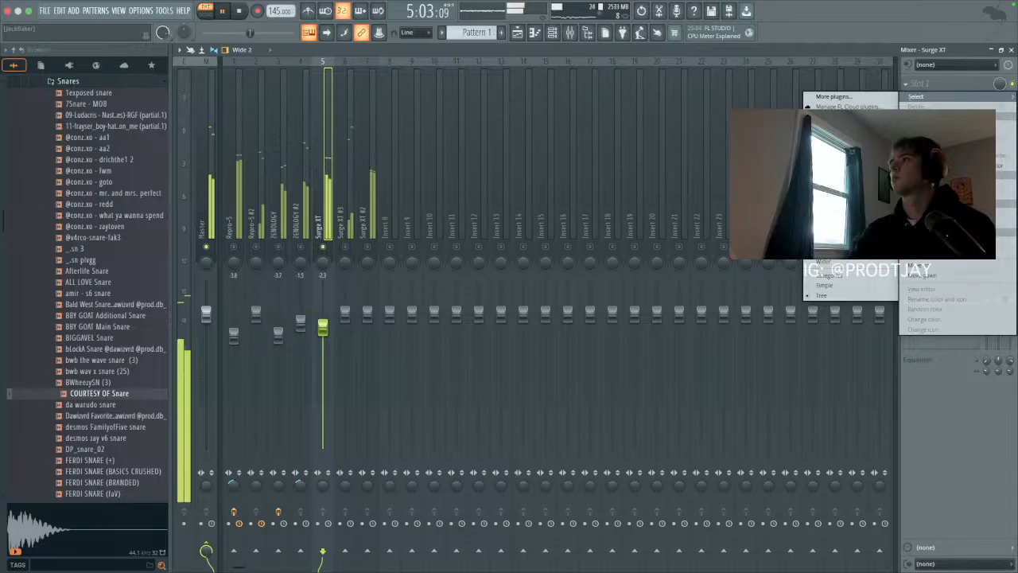
pyautogui.click(833, 168)
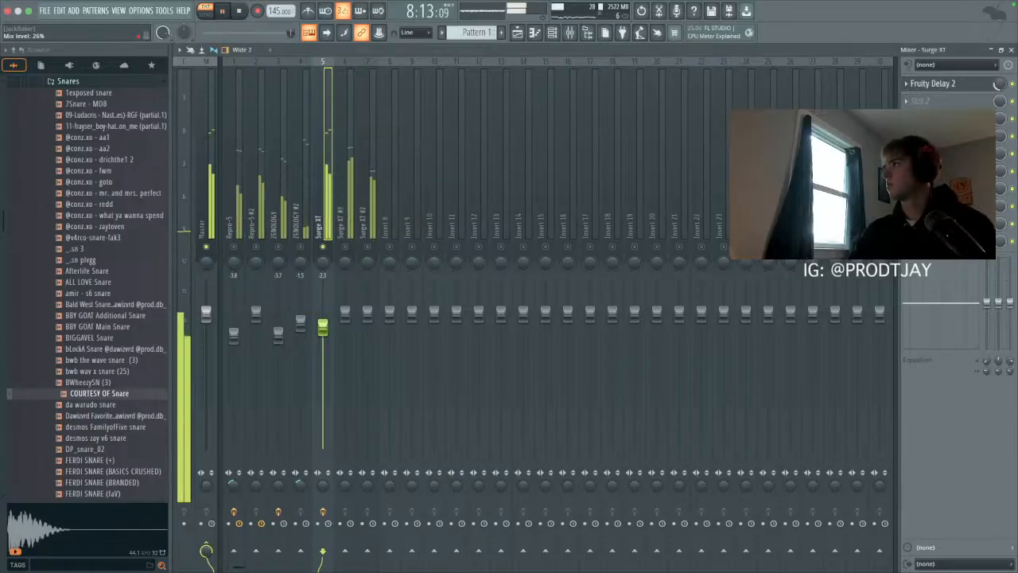
# Step: Lower the Surge XT fader to -4.1 dB and enable Surge XT #3 together with the Repro-5 and ZENOLOGY tracks
pyautogui.click(348, 208)
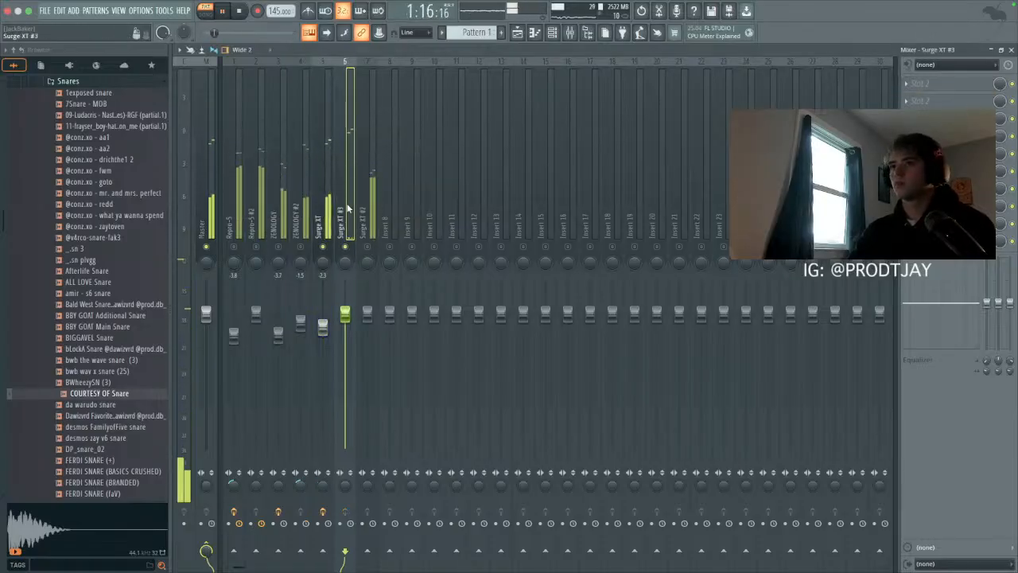
pyautogui.moveTo(322, 327); pyautogui.dragTo(323, 336)
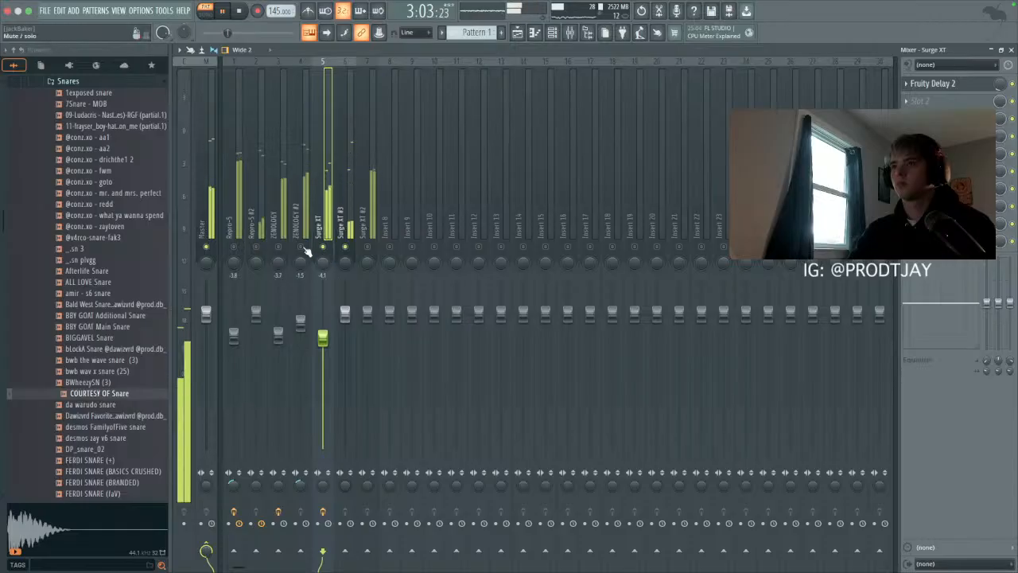
pyautogui.click(279, 237)
pyautogui.click(329, 205)
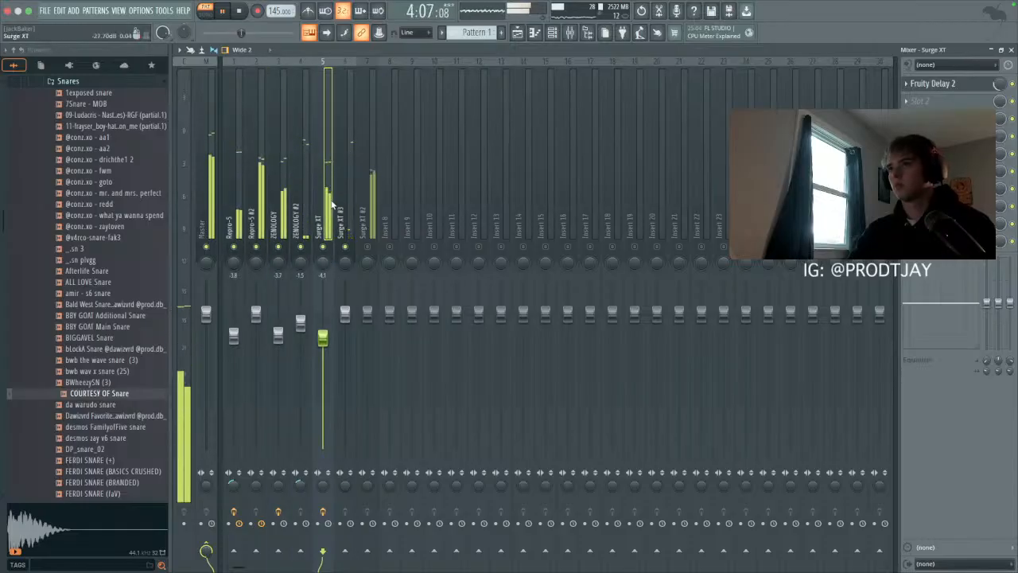
# Step: Lower the Surge XT #3 fader to -2.4 dB and add Fruity Delay 2 to its first effect slot at 8% mix level
pyautogui.click(362, 211)
pyautogui.moveTo(345, 312); pyautogui.dragTo(345, 328)
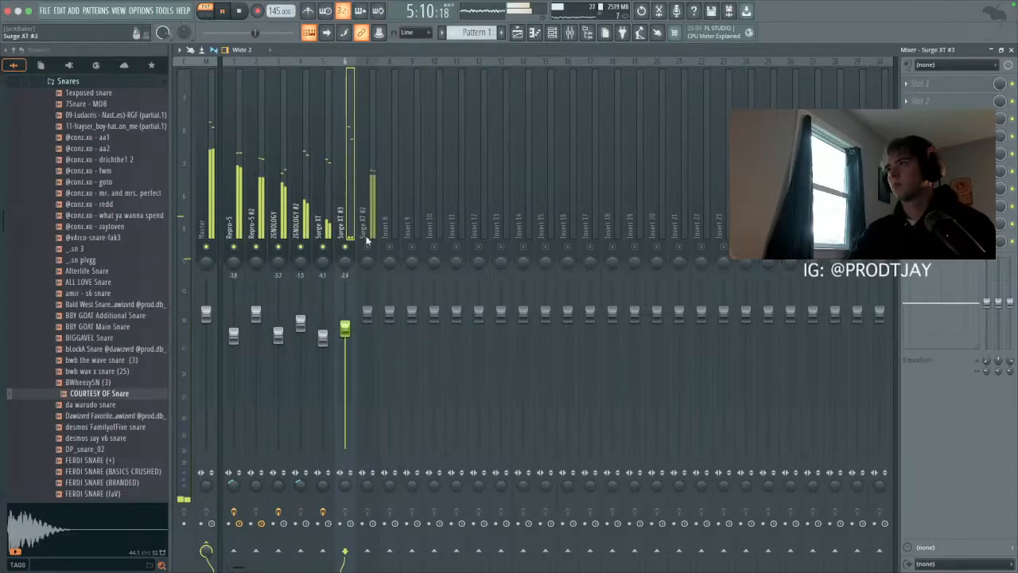
pyautogui.click(915, 82)
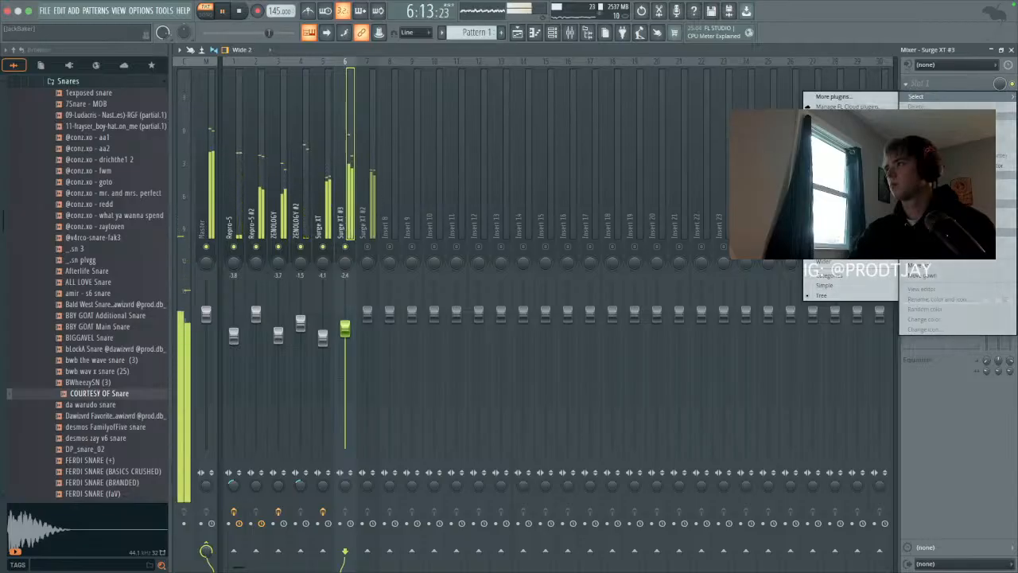
pyautogui.click(843, 159)
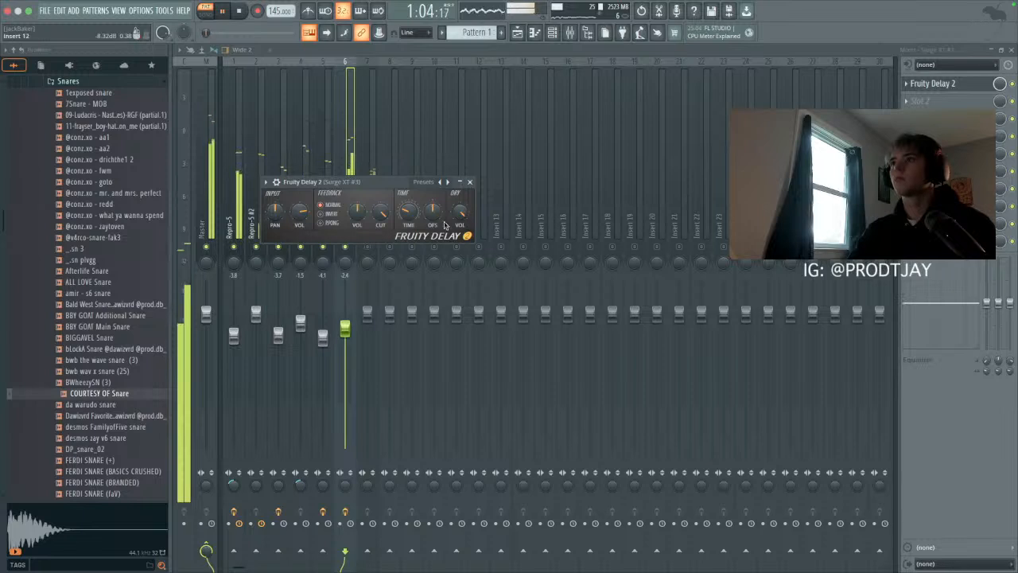
pyautogui.press('Escape')
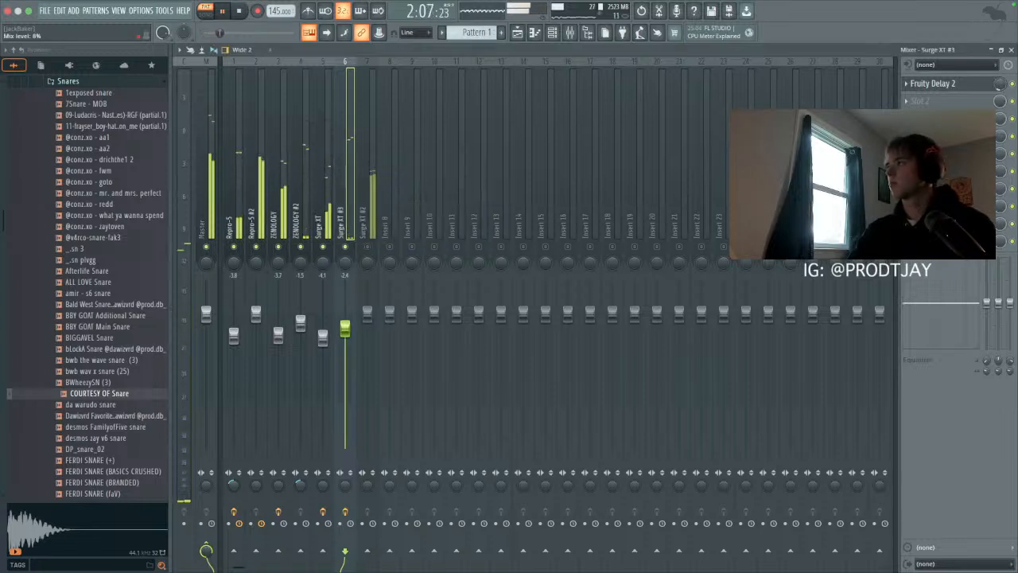
# Step: Add Wider to Surge XT #3's second effect slot and set its width to 43%
pyautogui.click(908, 101)
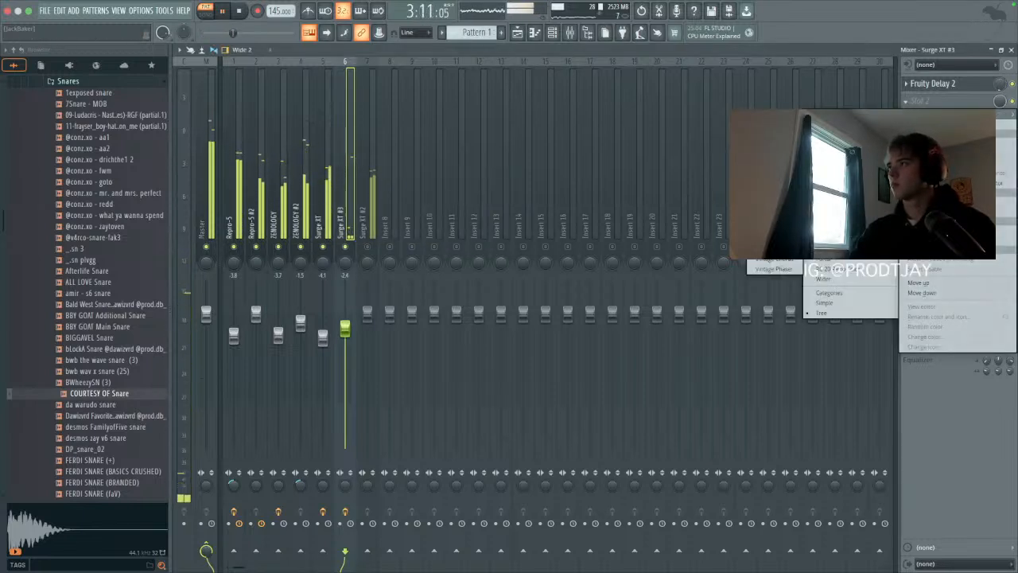
pyautogui.click(816, 279)
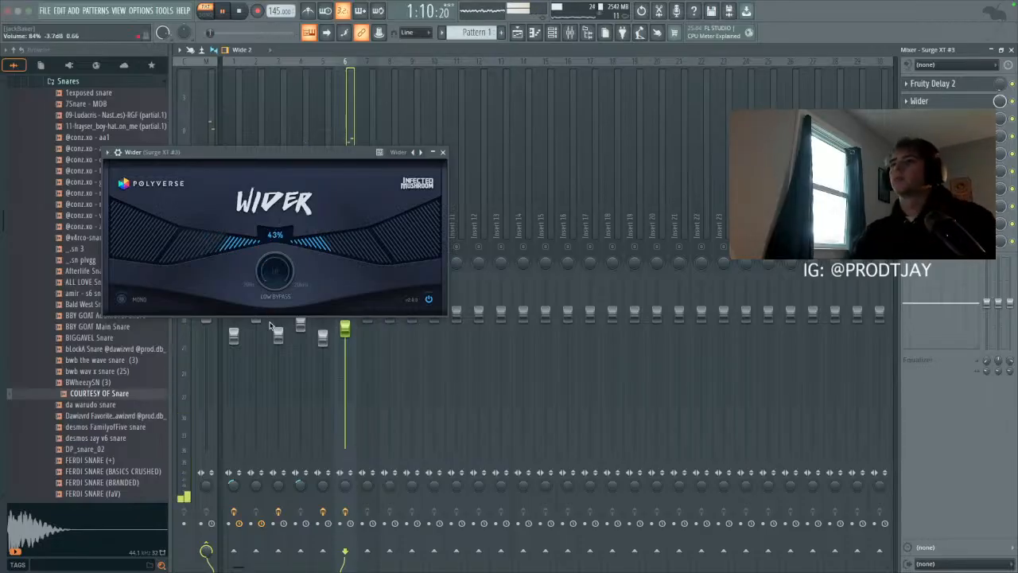
pyautogui.click(442, 152)
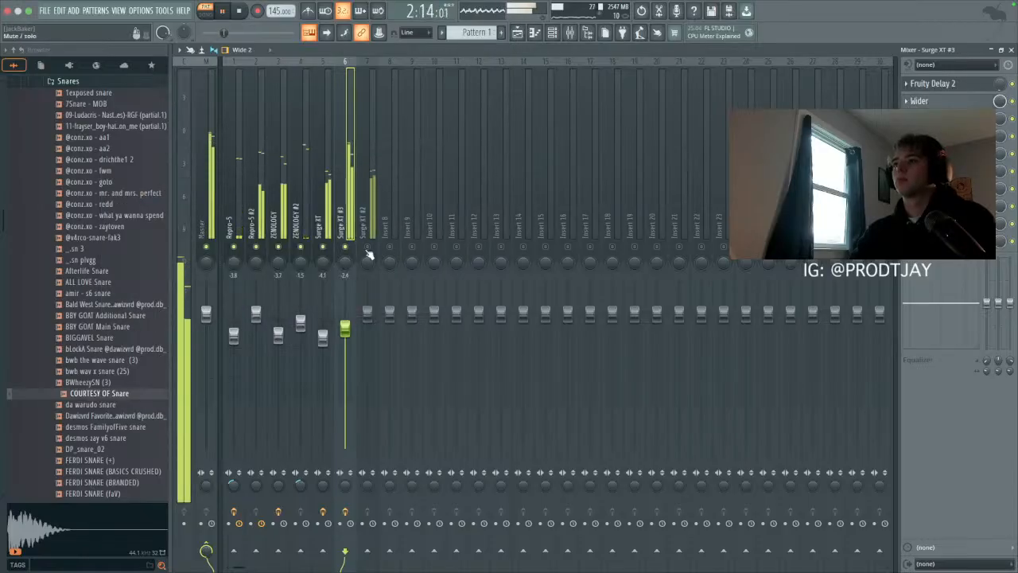
# Step: Enable Surge XT #2, raise its fader to 3.7 dB and add Fruity Delay 2 to its first effect slot with a reduced mix level
pyautogui.moveTo(344, 327); pyautogui.dragTo(366, 299)
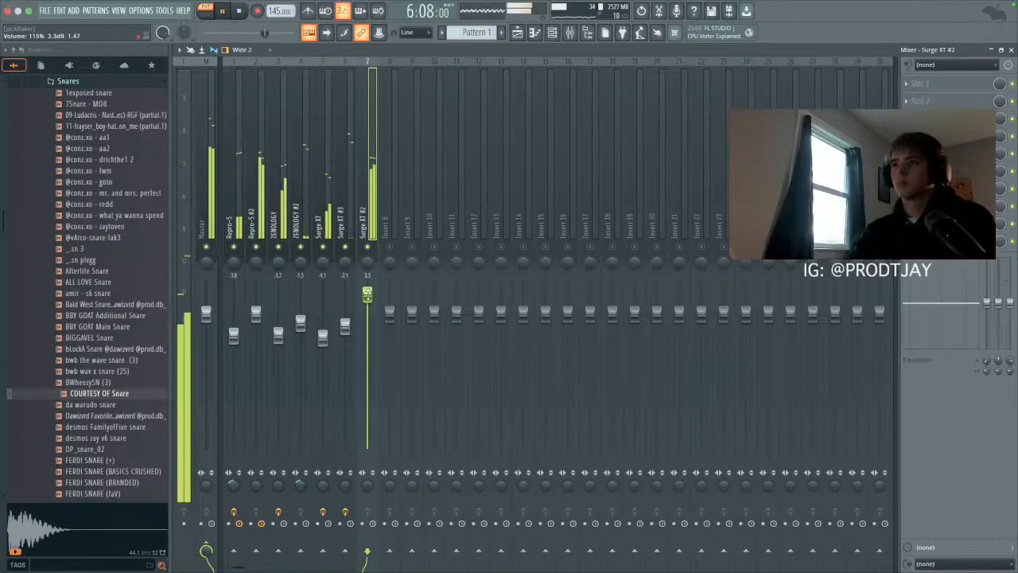
pyautogui.click(918, 96)
pyautogui.click(833, 177)
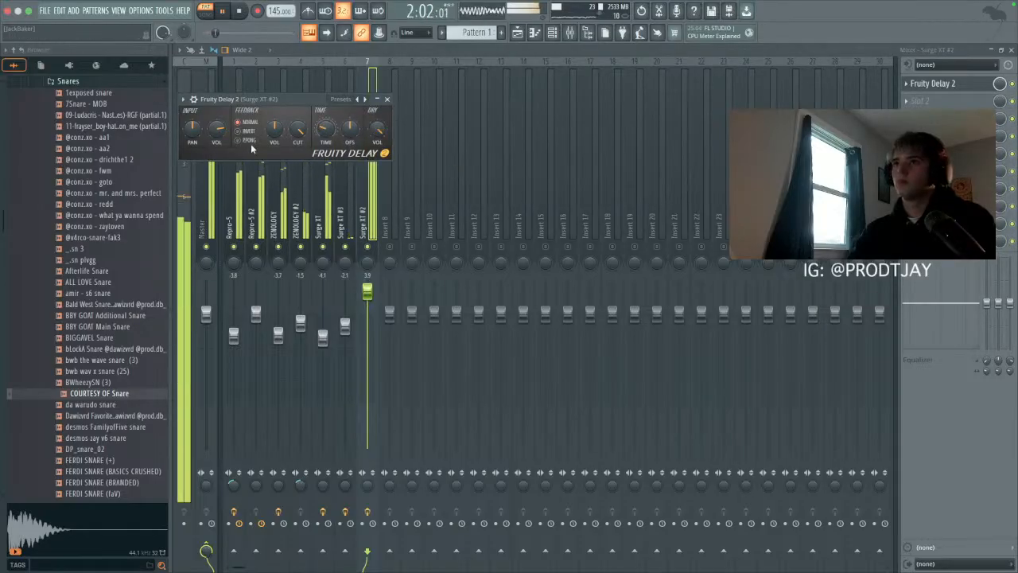
pyautogui.click(986, 88)
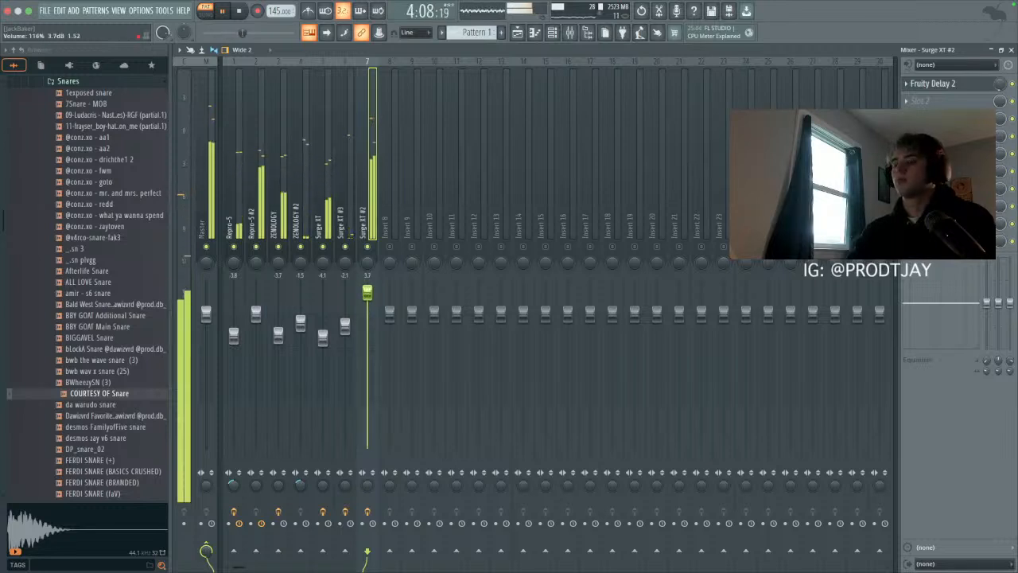
# Step: Turn up the system volume and rebalance the faders: Repro-5 -4.4, Repro-5 #2 1.2, ZENOLOGY -3.9, Surge XT -3.8, #3 -3.7, #2 2.1 dB
pyautogui.press('XF86AudioRaiseVolume')
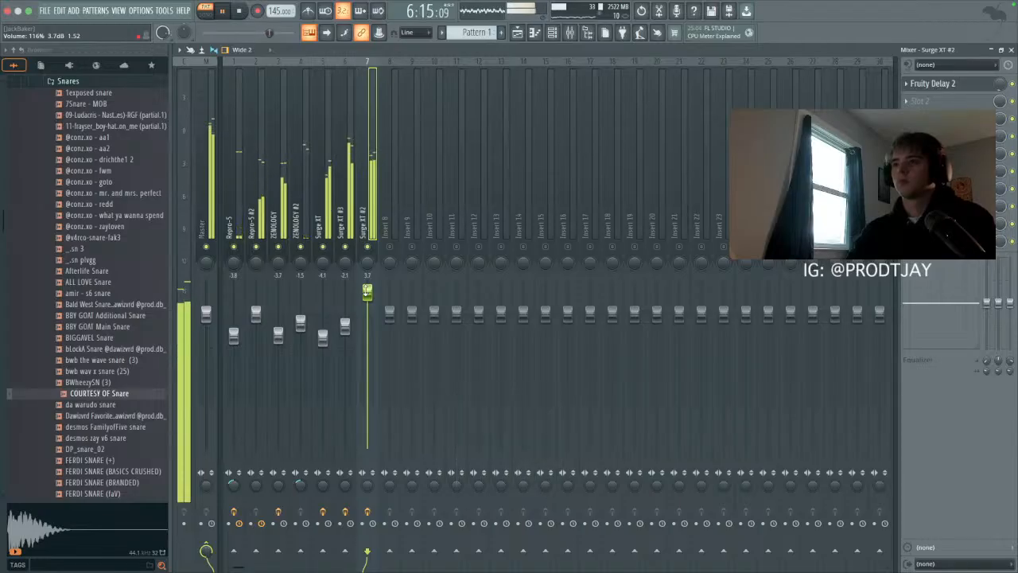
pyautogui.press('XF86AudioRaiseVolume')
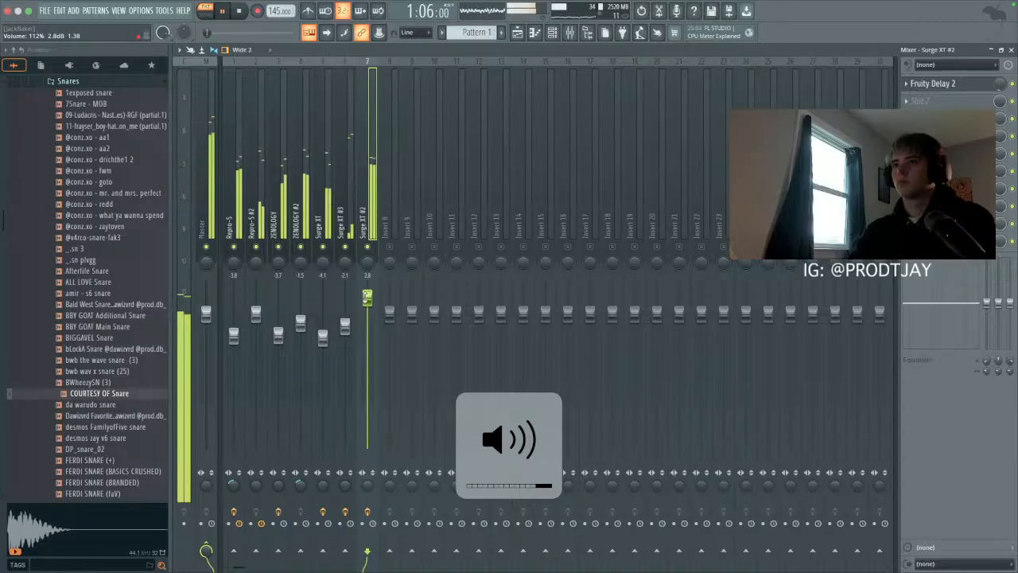
pyautogui.moveTo(256, 313); pyautogui.dragTo(234, 337)
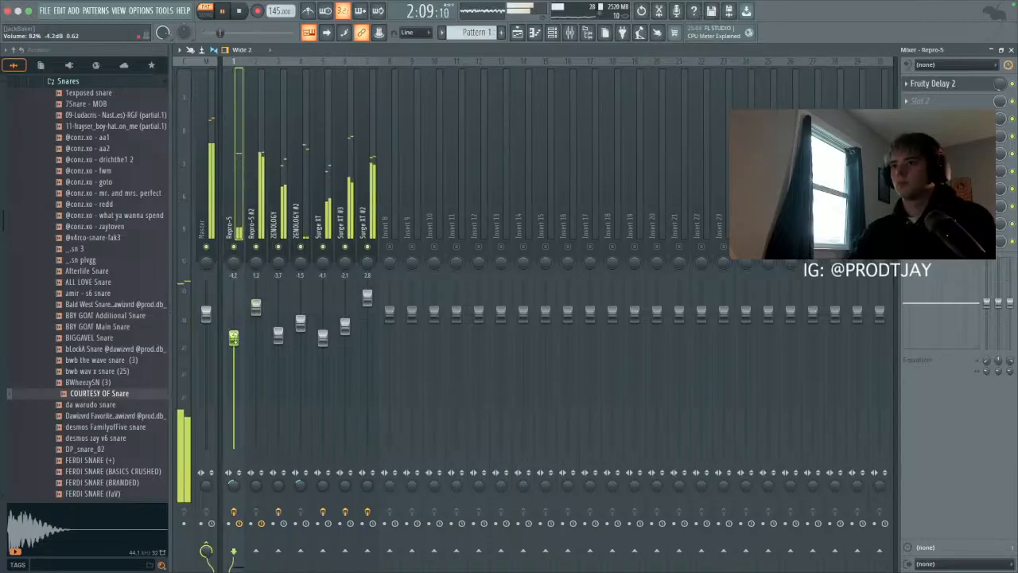
pyautogui.click(277, 335)
pyautogui.click(344, 326)
pyautogui.moveTo(323, 340); pyautogui.dragTo(323, 337)
pyautogui.moveTo(366, 297); pyautogui.dragTo(367, 302)
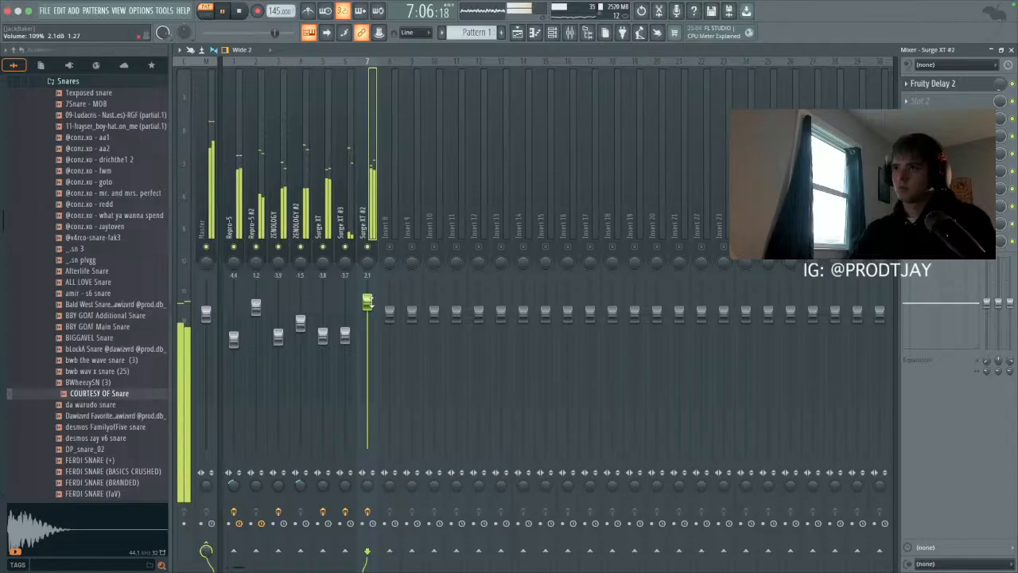
# Step: Lower the faders to -7.0 dB on Surge XT #3, 1.3 dB on Surge XT #2, 0 dB on Repro-5 #2 and -4.6 dB on Repro-5
pyautogui.moveTo(346, 331); pyautogui.dragTo(346, 347)
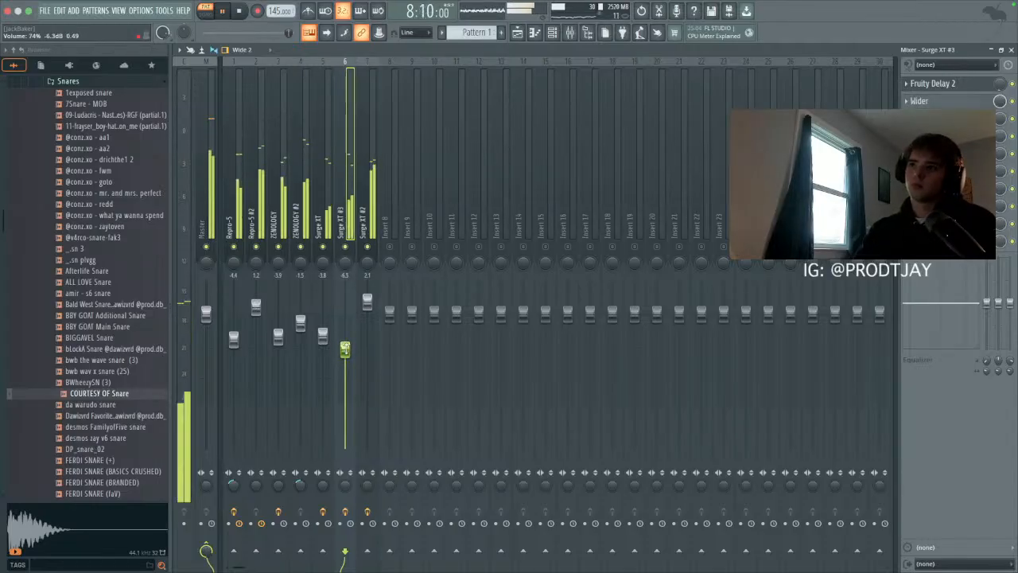
pyautogui.moveTo(377, 299); pyautogui.dragTo(375, 308)
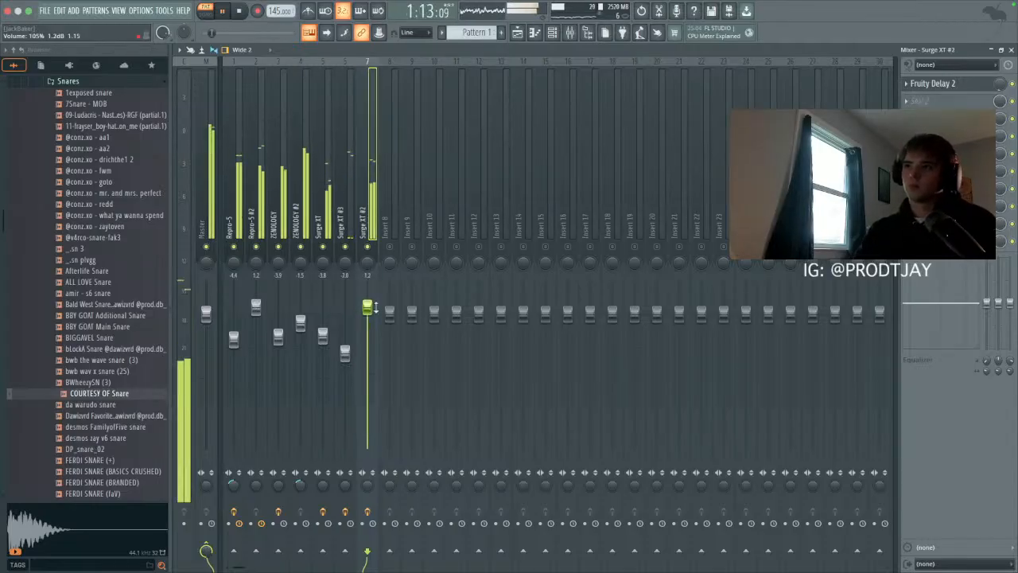
pyautogui.moveTo(255, 306); pyautogui.dragTo(256, 309)
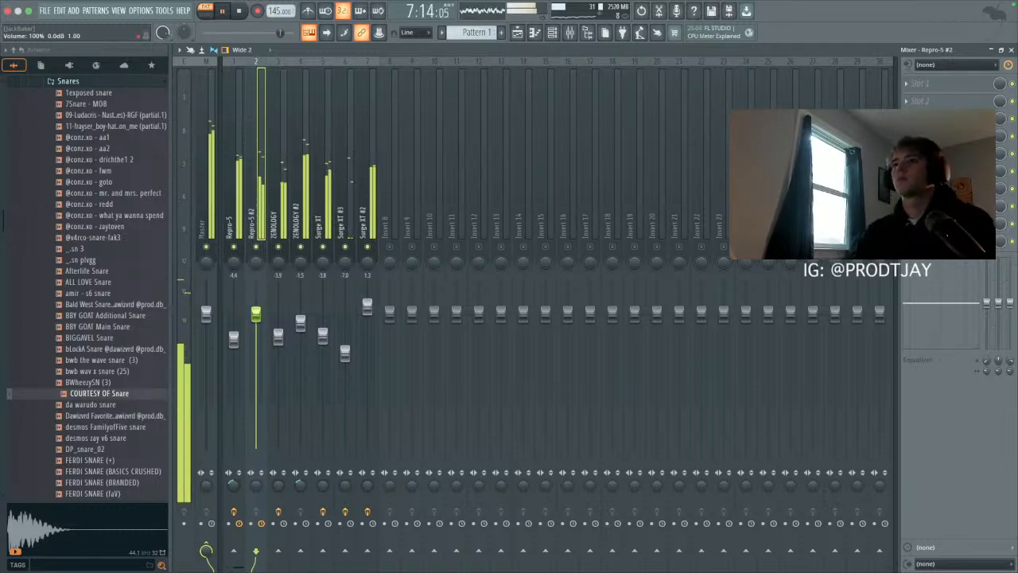
pyautogui.moveTo(238, 338); pyautogui.dragTo(256, 318)
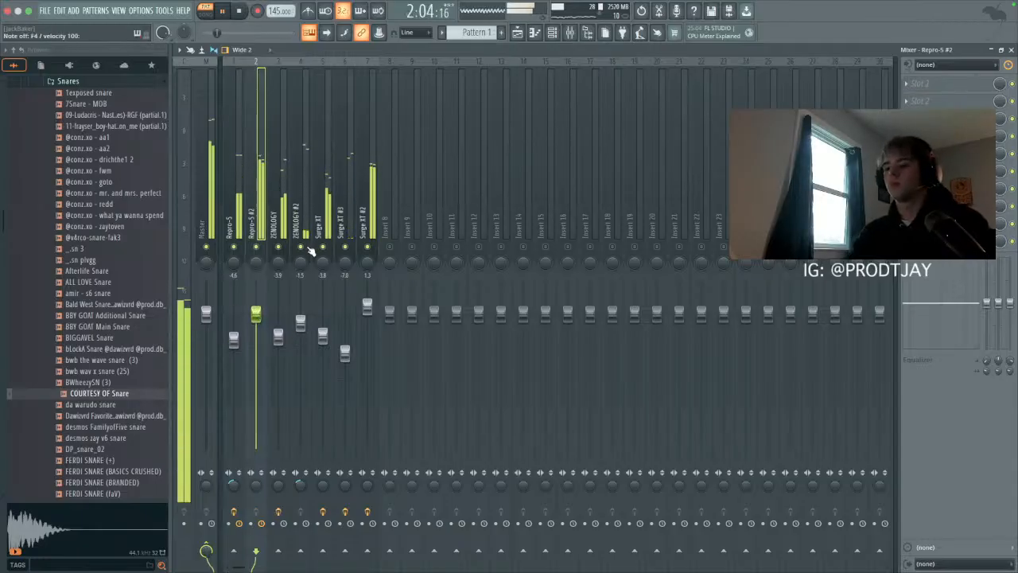
# Step: Solo ZENOLOGY #2 and add Fruity Parametric EQ 2 to its first effect slot with a slight cut on band 6
pyautogui.click(301, 222)
pyautogui.click(947, 83)
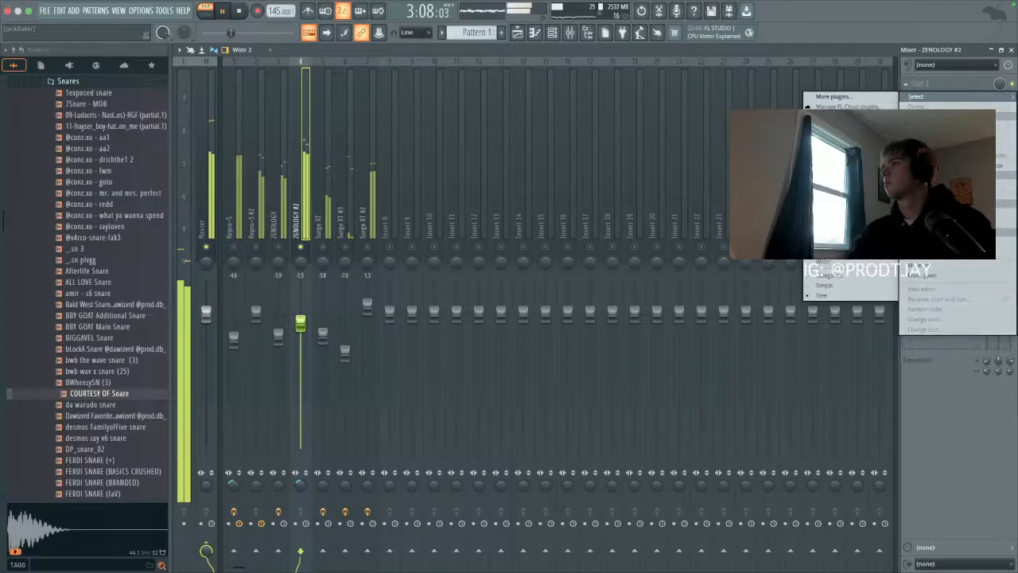
pyautogui.click(843, 183)
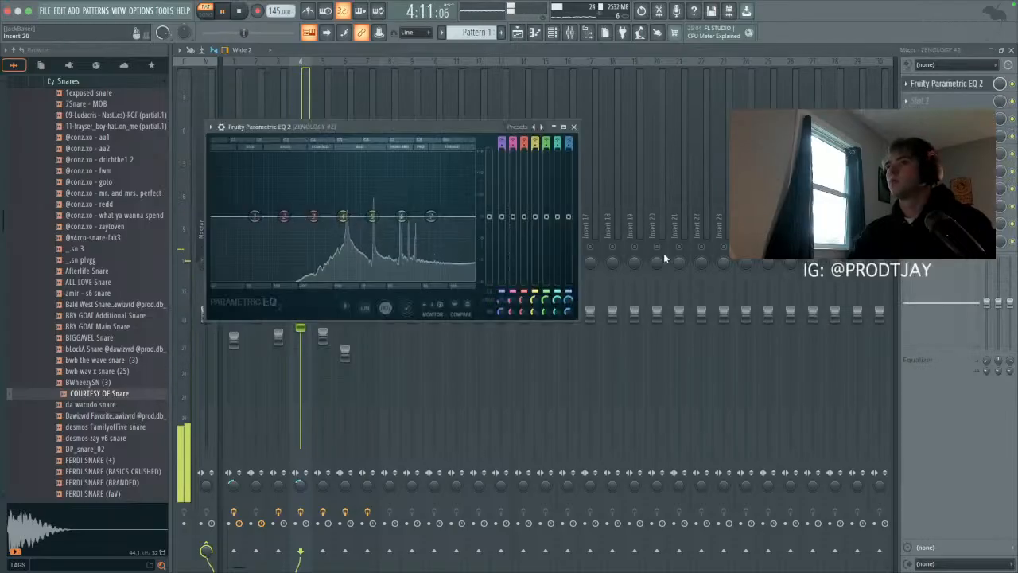
pyautogui.moveTo(401, 215); pyautogui.dragTo(400, 219)
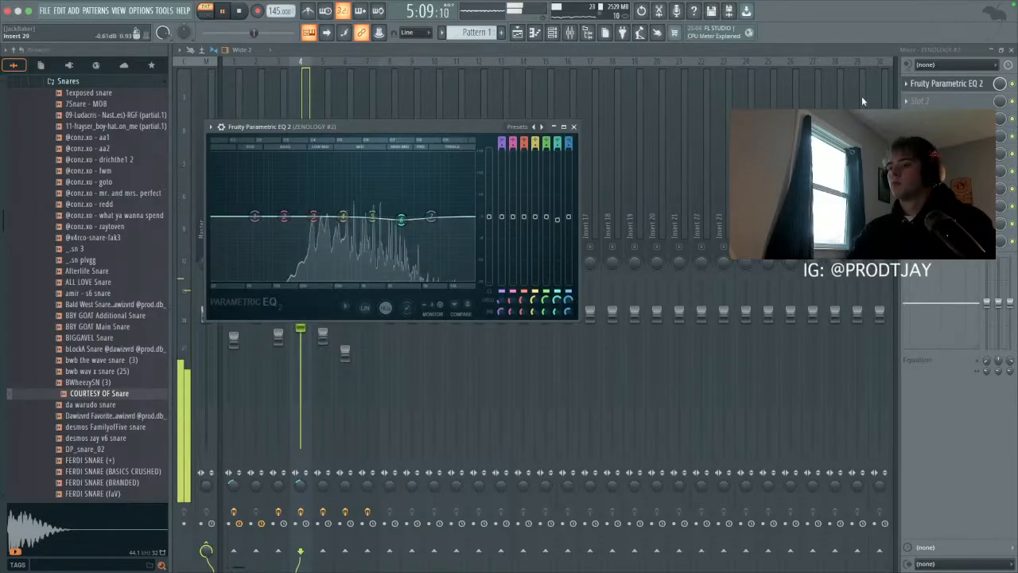
# Step: Add Fruity Delay 2 to ZENOLOGY #2's second effect slot
pyautogui.click(922, 101)
pyautogui.click(835, 185)
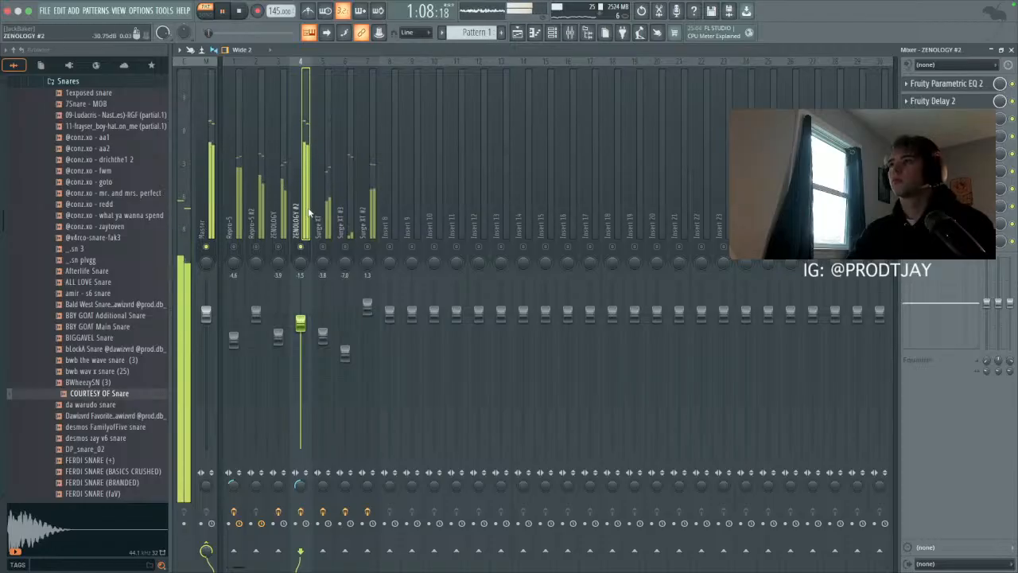
# Step: Lower Fruity Delay 2's mix level to 6% and add RC-20 Retro Color to ZENOLOGY #2's third effect slot
pyautogui.click(957, 102)
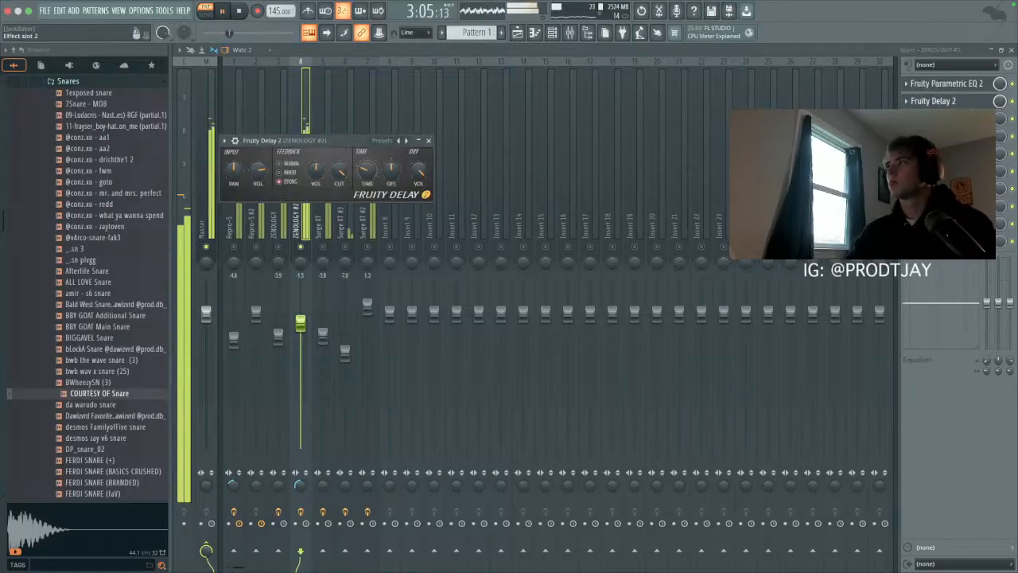
pyautogui.click(958, 101)
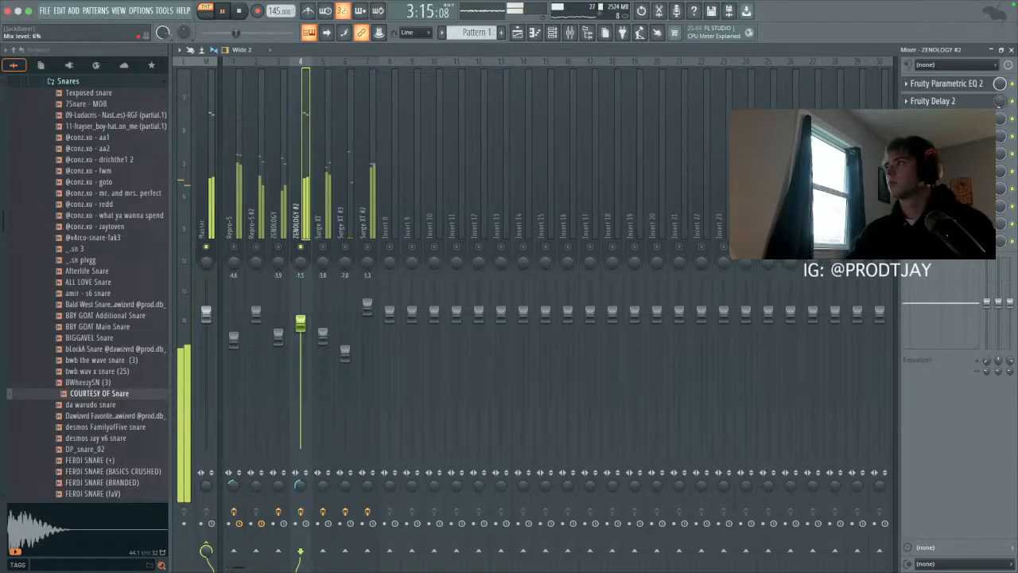
pyautogui.click(907, 119)
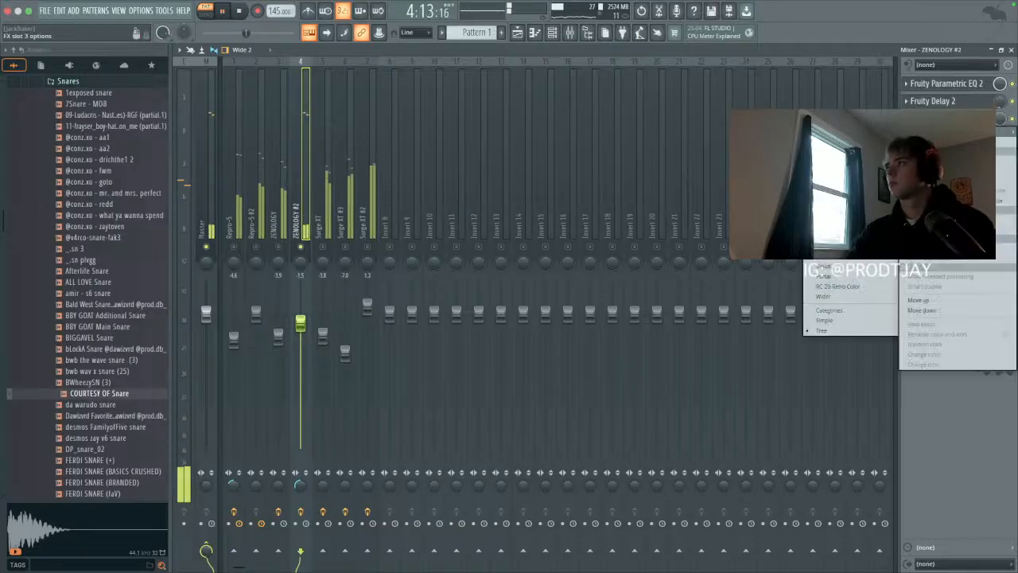
pyautogui.click(862, 287)
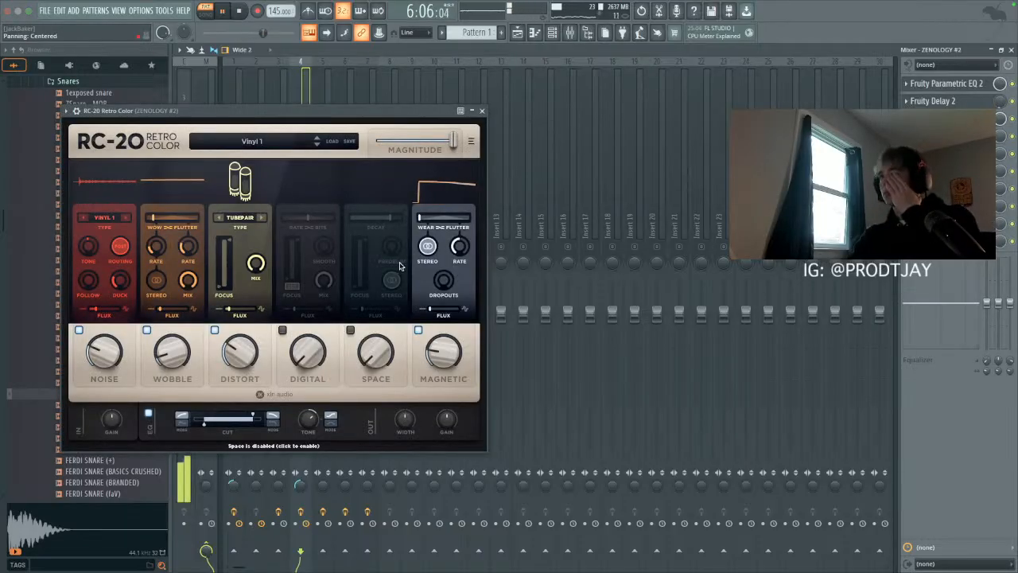
# Step: Load the Vinyl 3 preset in RC-20 Retro Color and disable its Noise module
pyautogui.click(316, 145)
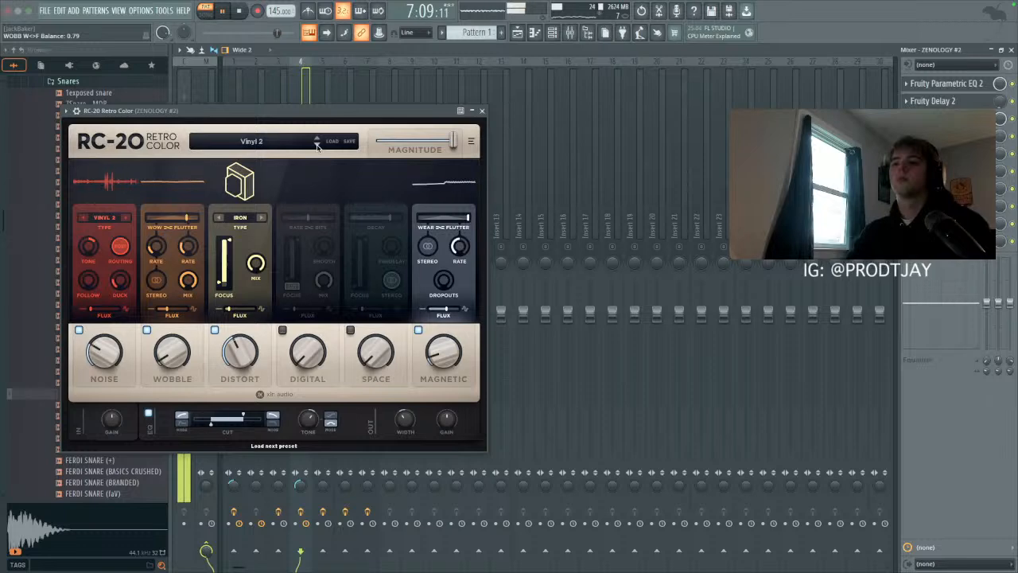
pyautogui.click(317, 144)
pyautogui.click(79, 330)
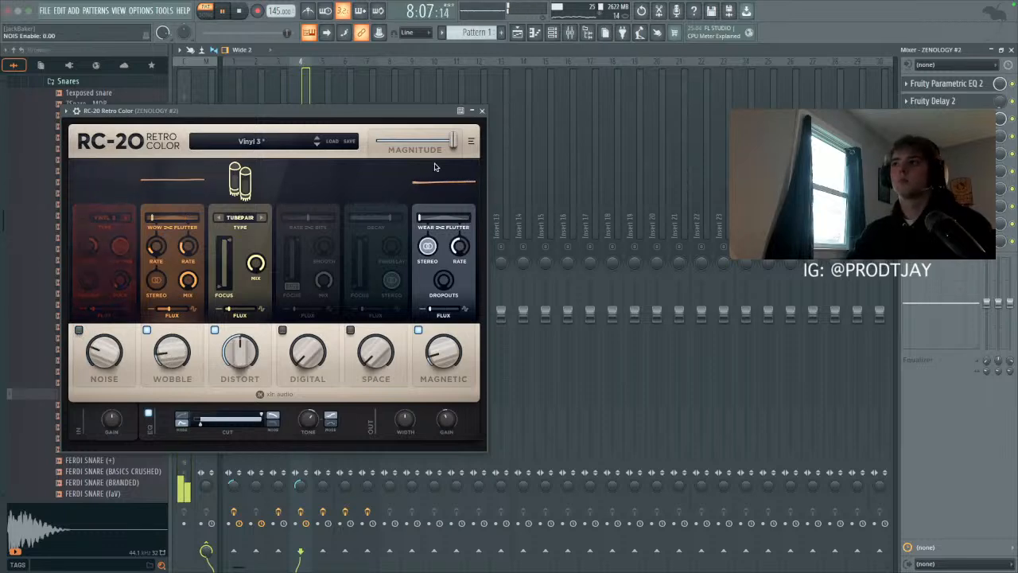
pyautogui.click(481, 112)
# Step: Unsolo ZENOLOGY #2, lower its fader to -2.0 dB and nudge the Master fader up slightly
pyautogui.keyDown('ctrl'); pyautogui.click(301, 248); pyautogui.keyUp('ctrl')
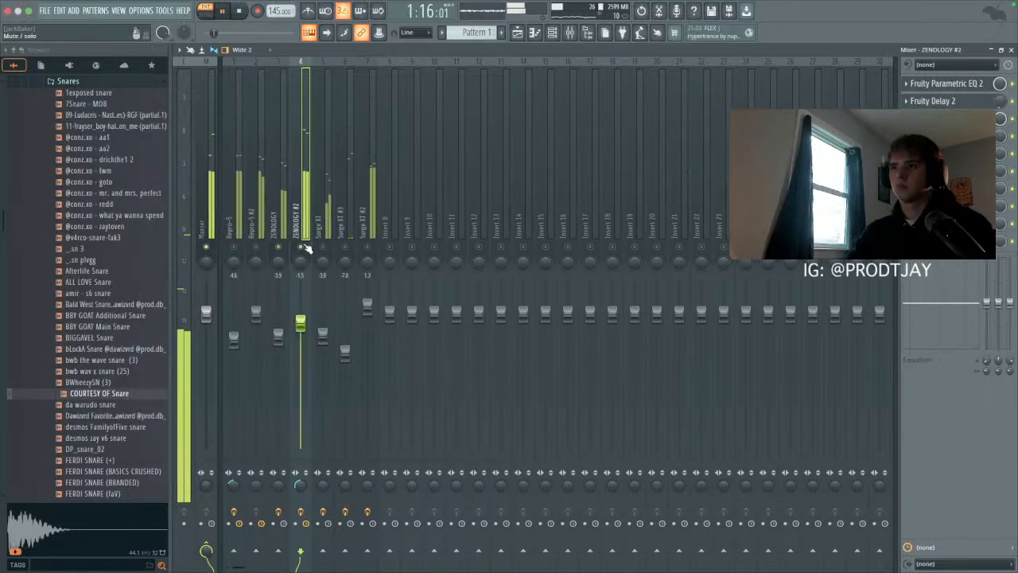
pyautogui.scroll(-1, 301, 325)
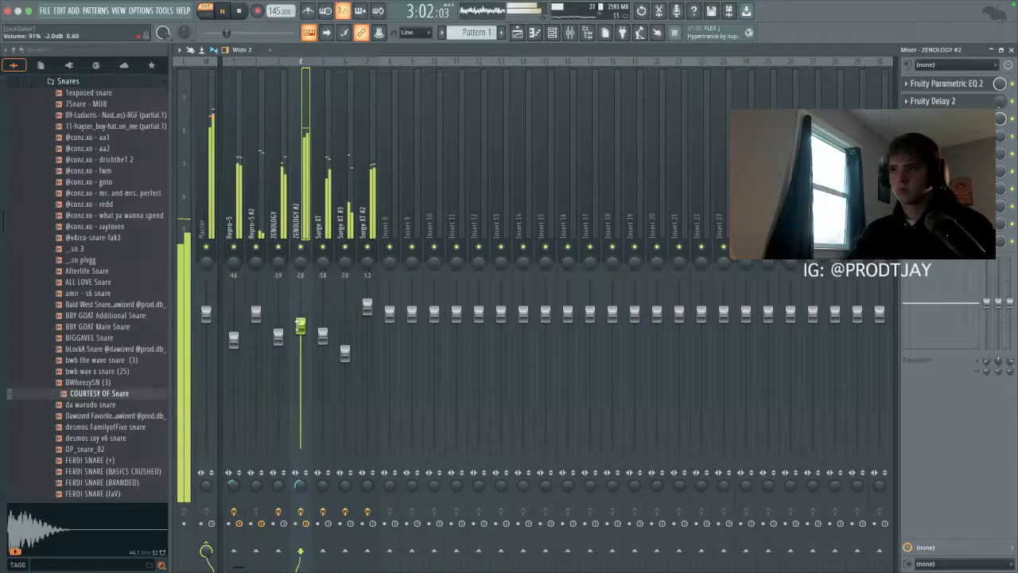
pyautogui.click(208, 235)
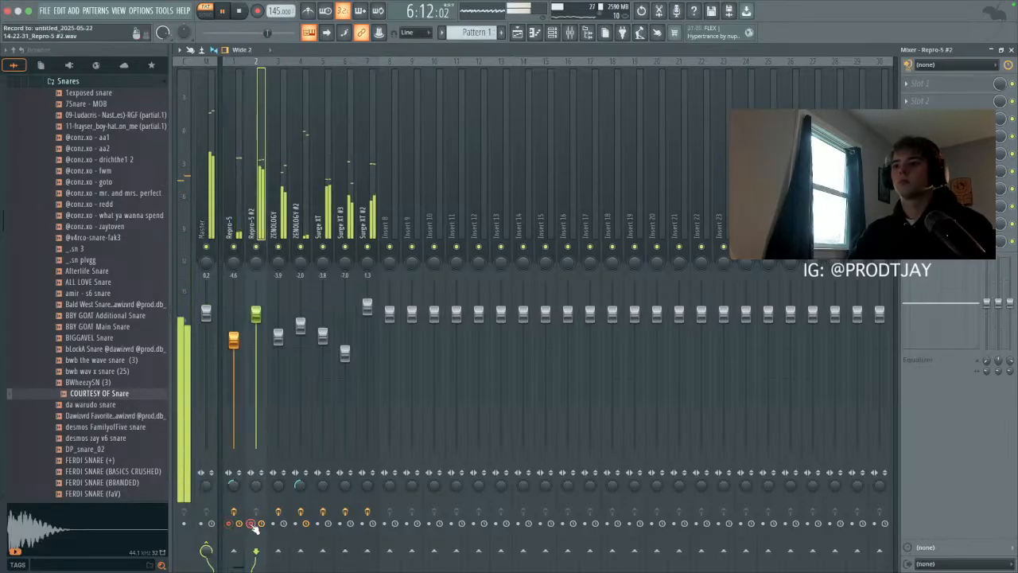
# Step: Render the record-armed mixer tracks Repro-5 and Repro-5 #2 to audio files
pyautogui.click(180, 49)
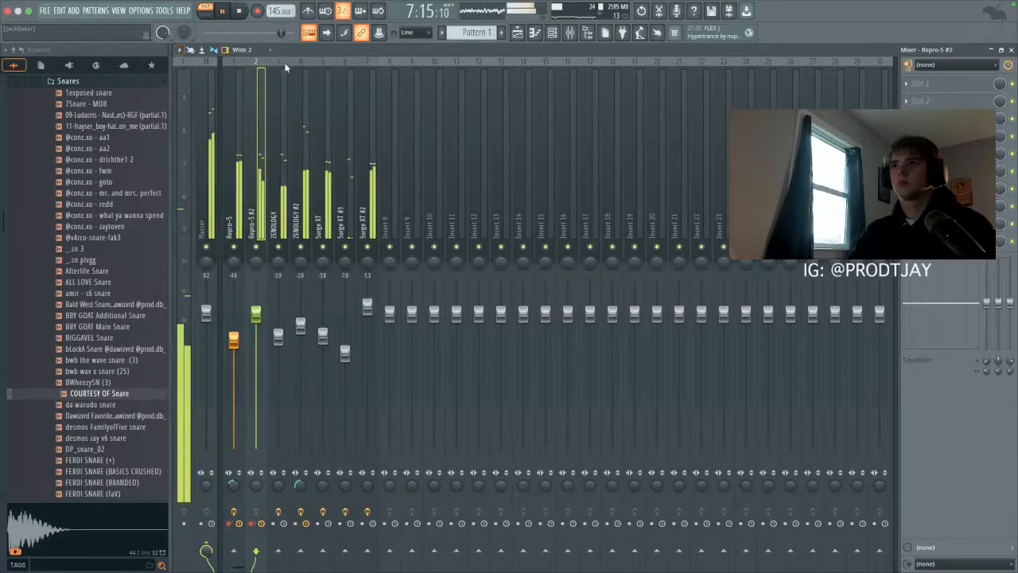
pyautogui.click(179, 50)
pyautogui.moveTo(231, 70)
pyautogui.click(338, 69)
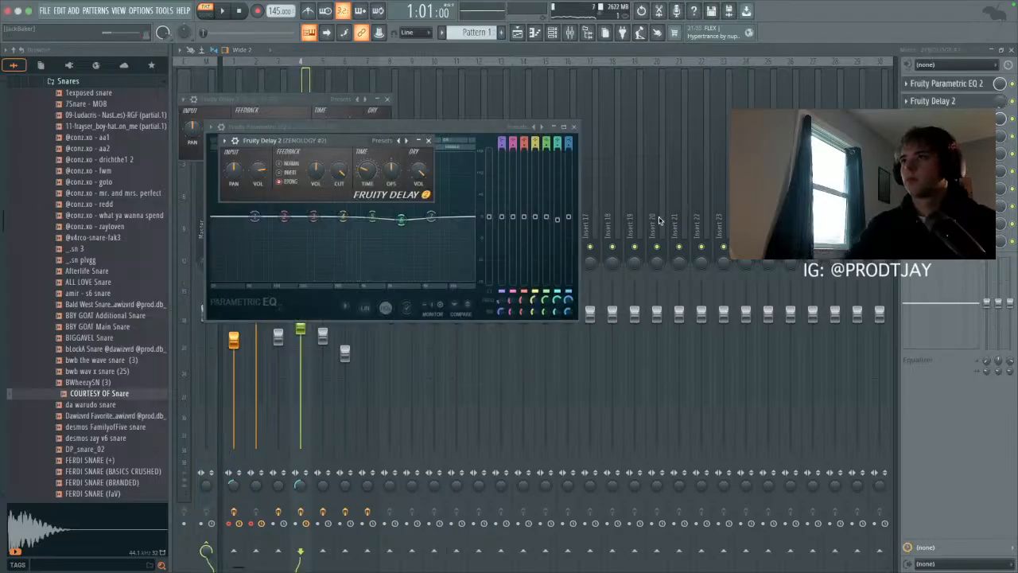
pyautogui.click(661, 159)
# Step: Split Pattern 1 by channel, place the ZENOLOGY and Surge XT patterns on Tracks 1–5 from bar 1, and play in song mode
pyautogui.click(519, 33)
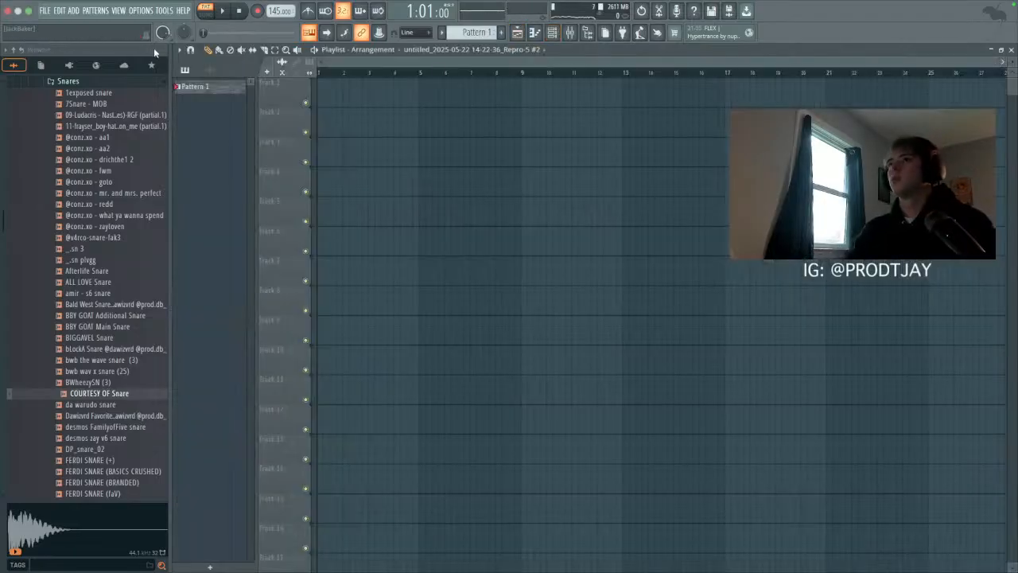
pyautogui.click(476, 32)
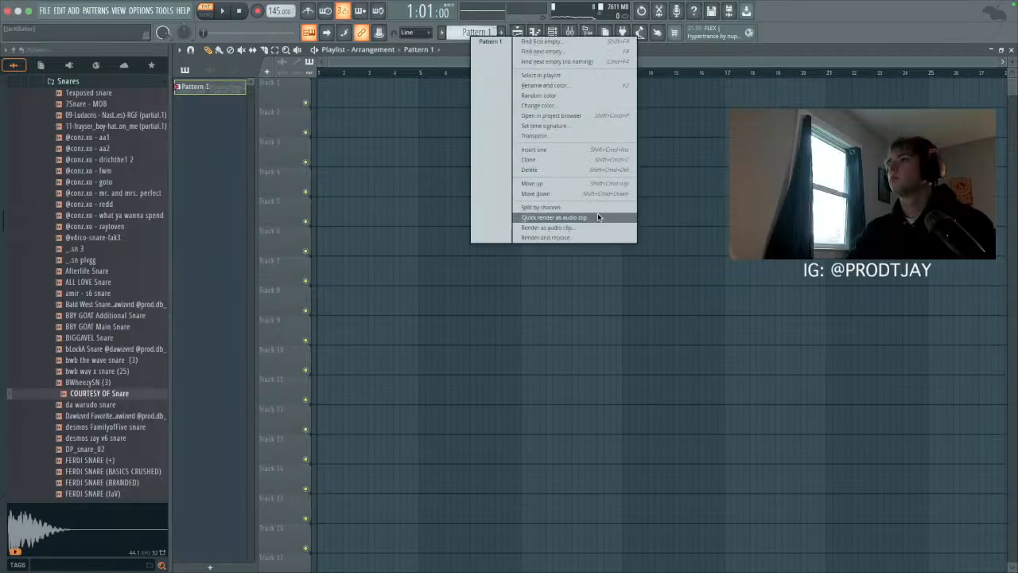
pyautogui.click(555, 208)
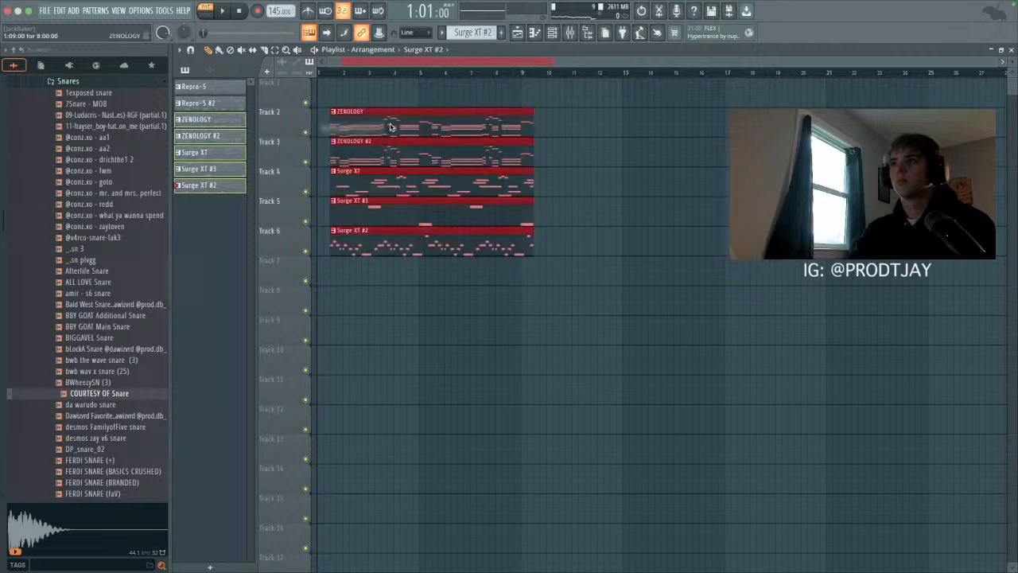
pyautogui.click(212, 15)
pyautogui.press('space')
# Step: Place the rendered Repro-5 and Repro-5 #2 audio clips on Tracks 6 and 7 at bar 1, removing any stray copy
pyautogui.click(209, 70)
pyautogui.moveTo(209, 87); pyautogui.dragTo(317, 258)
pyautogui.click(483, 337)
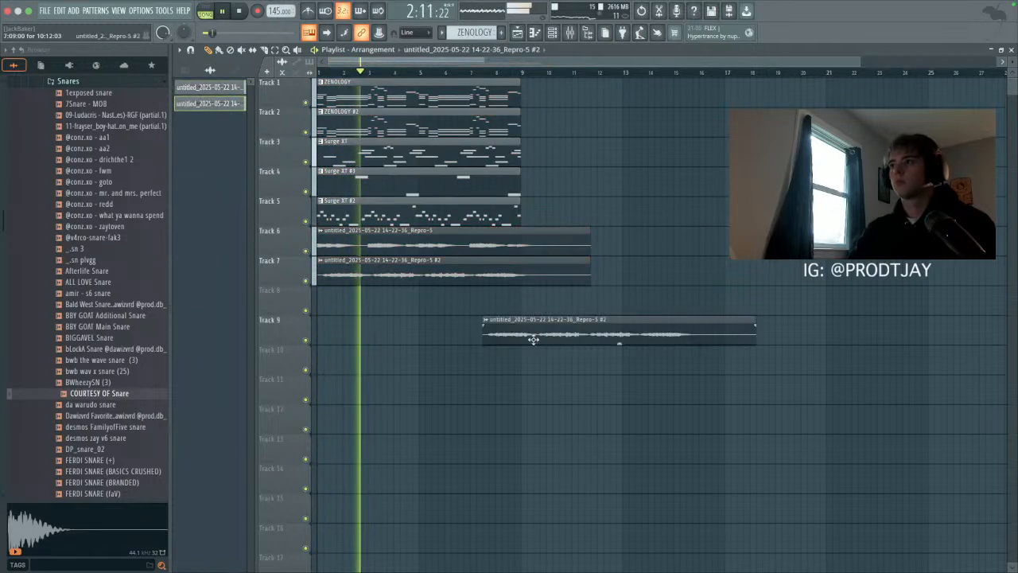
pyautogui.rightClick(557, 342)
# Step: Slice the two Repro-5 audio clips on Tracks 6 and 7 at bar 9 and delete their tails
pyautogui.click(264, 50)
pyautogui.moveTo(522, 227); pyautogui.dragTo(522, 278)
pyautogui.click(276, 50)
pyautogui.moveTo(547, 237); pyautogui.dragTo(572, 305)
pyautogui.press('Delete')
pyautogui.click(569, 32)
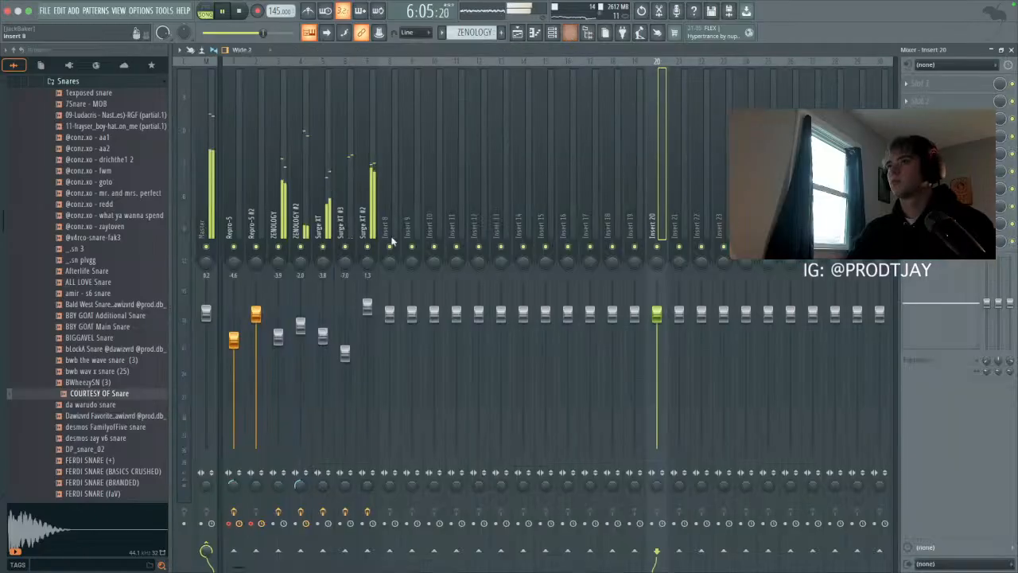
pyautogui.click(519, 33)
pyautogui.scroll(5, 567, 375)
pyautogui.scroll(-5, 566, 377)
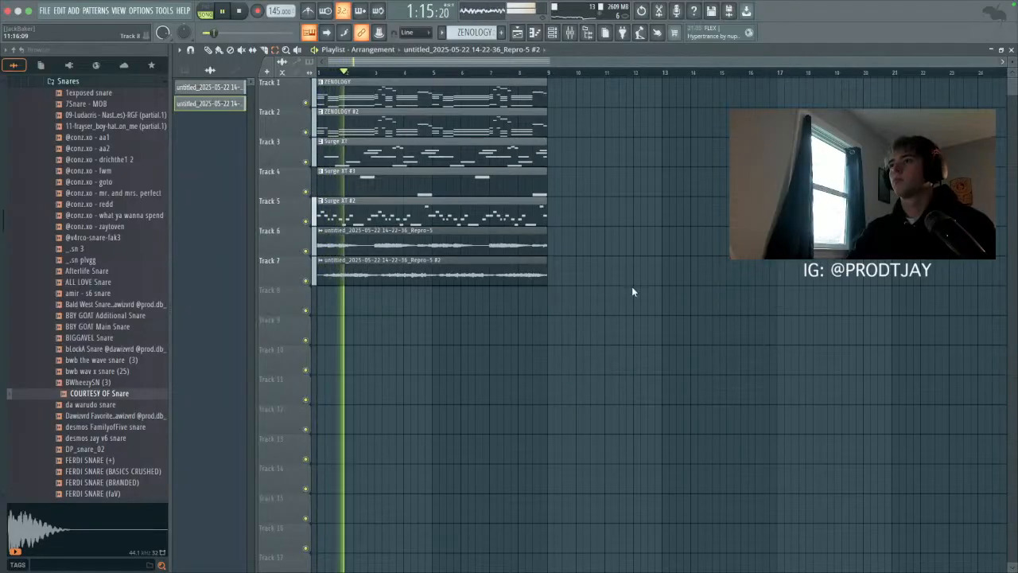
# Step: Duplicate the ZENOLOGY, Surge XT, Surge XT #3, Surge XT #2 and Repro-5 clips so the copies start at bar 9
pyautogui.moveTo(578, 175); pyautogui.dragTo(525, 91)
pyautogui.hotkey('ctrl', 'b')
pyautogui.moveTo(589, 249); pyautogui.dragTo(531, 243)
pyautogui.hotkey('ctrl', 'b')
pyautogui.keyDown('ctrl'); pyautogui.click(583, 279); pyautogui.keyUp('ctrl')
pyautogui.scroll(-1, 584, 313)
pyautogui.rightClick(529, 122)
pyautogui.moveTo(514, 208); pyautogui.dragTo(464, 222)
pyautogui.hotkey('ctrl', 'b')
pyautogui.click(535, 296)
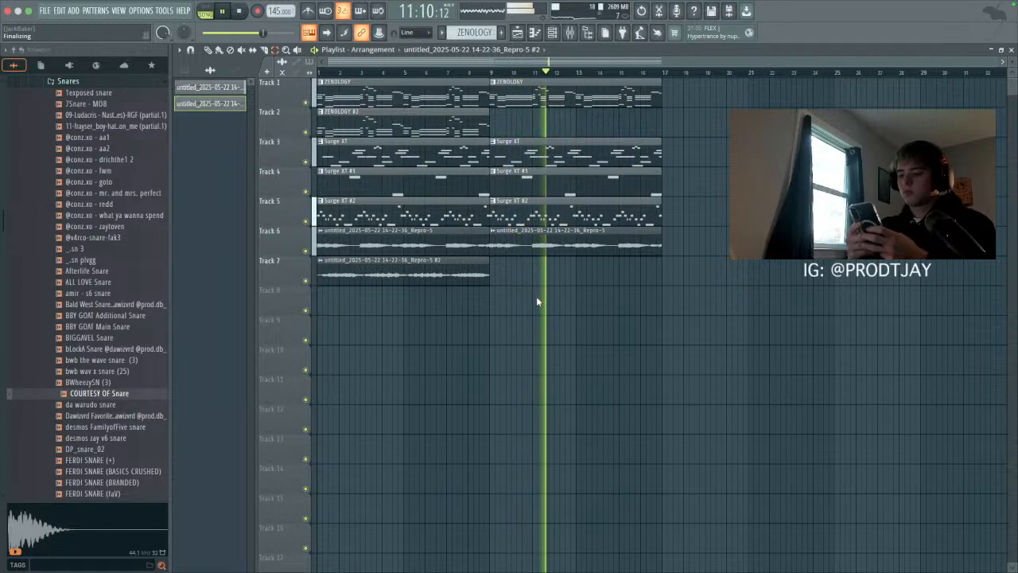
# Step: Try removing the second Surge XT #2 clip on Track 5
pyautogui.click(570, 209)
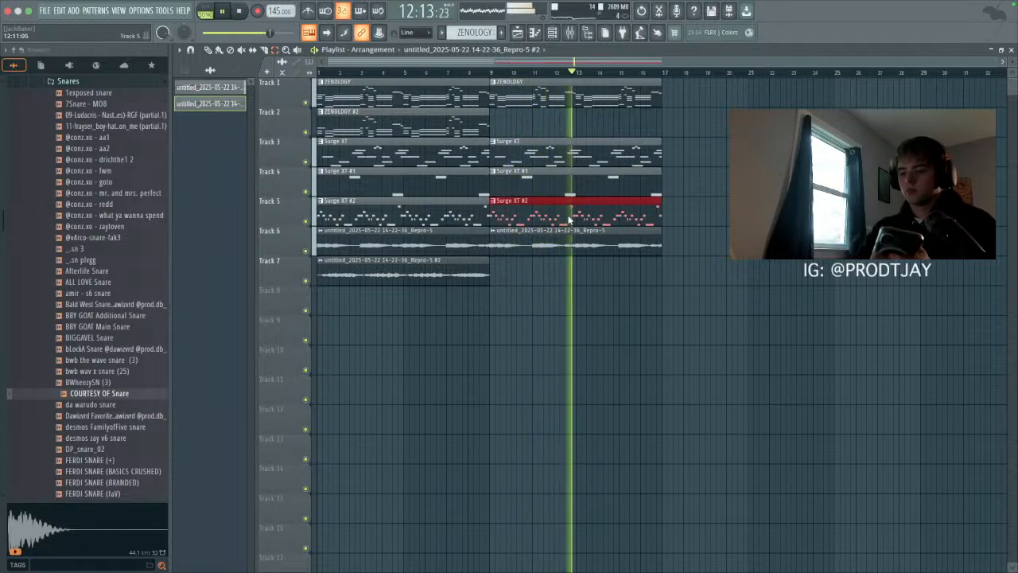
pyautogui.press('Delete')
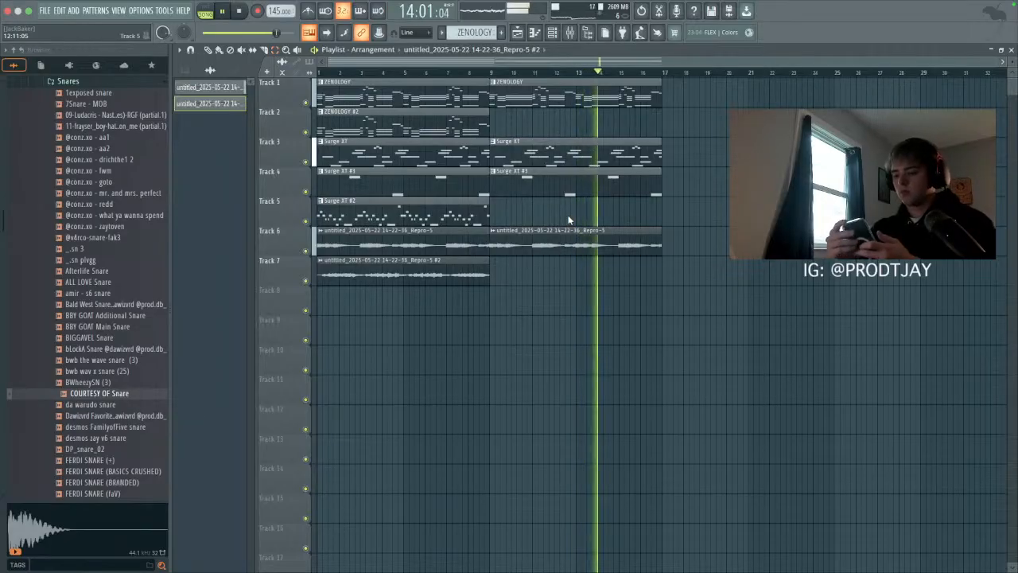
pyautogui.hotkey('ctrl', 'z')
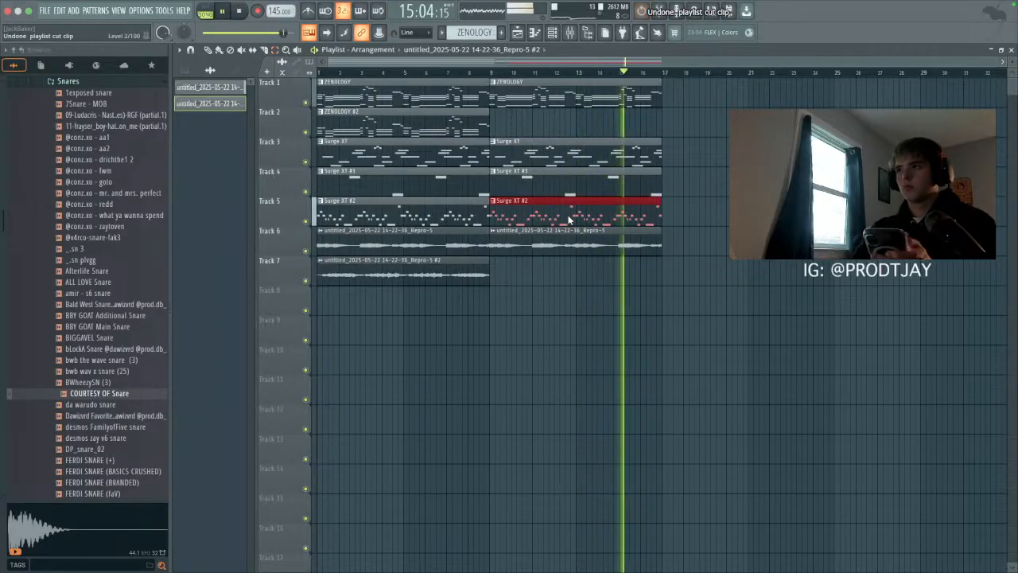
# Step: Delete the second ZENOLOGY clip at bar 9 and copy the ZENOLOGY, ZENOLOGY #2 and Repro-5 #2 clips to bar 17
pyautogui.click(521, 97)
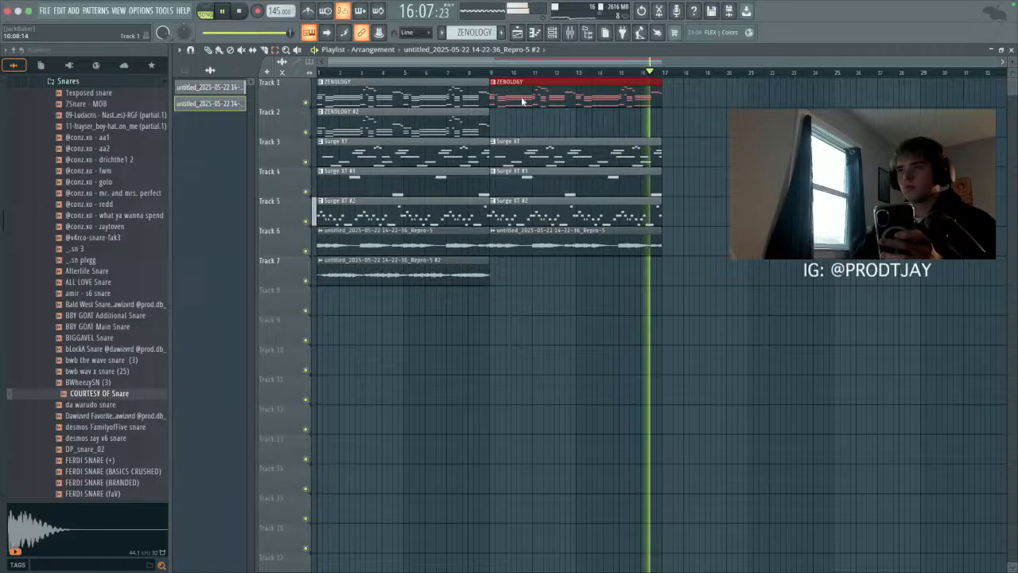
pyautogui.press('Delete')
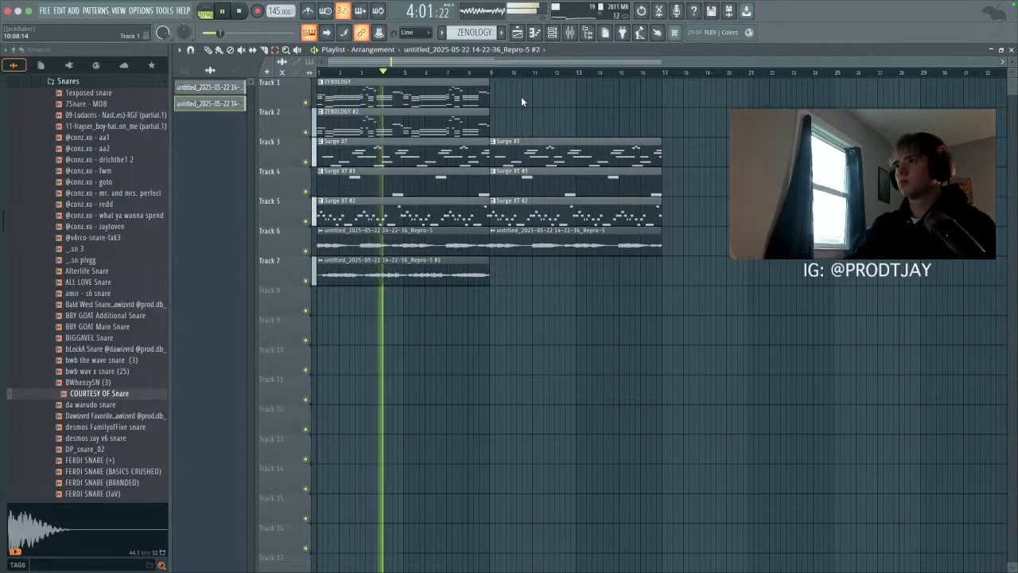
pyautogui.click(438, 270)
pyautogui.moveTo(410, 89)
pyautogui.mouseDown()
pyautogui.moveTo(370, 121)
pyautogui.moveTo(739, 99)
pyautogui.mouseUp()
pyautogui.click(208, 51)
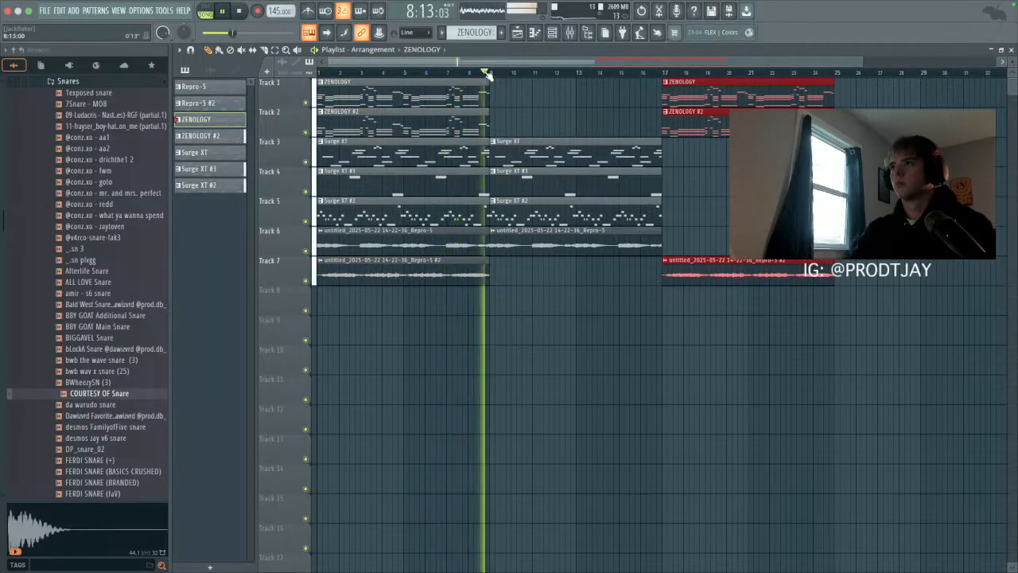
# Step: Play from bar 17 and add a Repro-5 audio clip on Track 6 at that bar
pyautogui.scroll(-2, 523, 219)
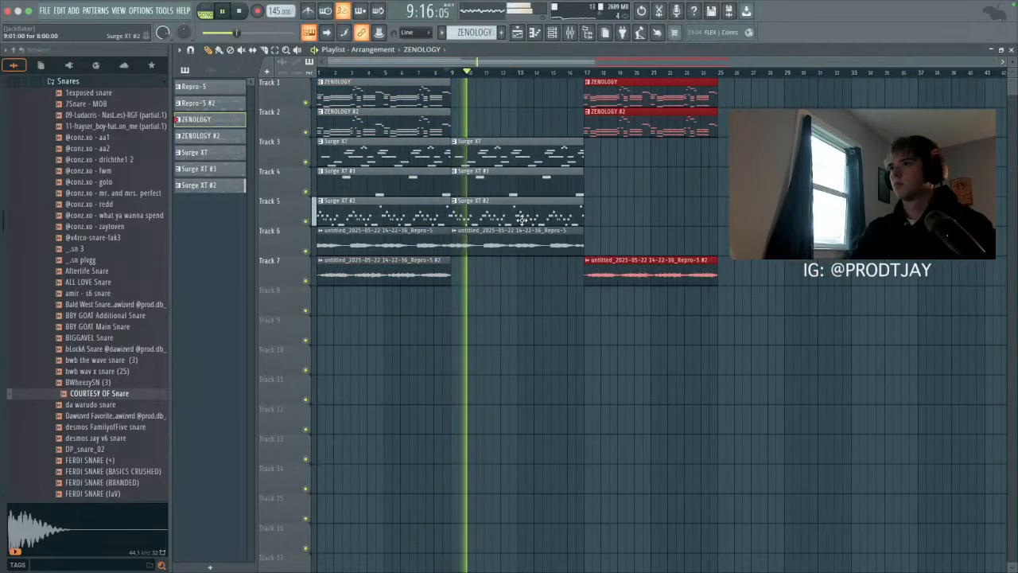
pyautogui.click(586, 73)
pyautogui.keyDown('ctrl'); pyautogui.click(670, 218); pyautogui.keyUp('ctrl')
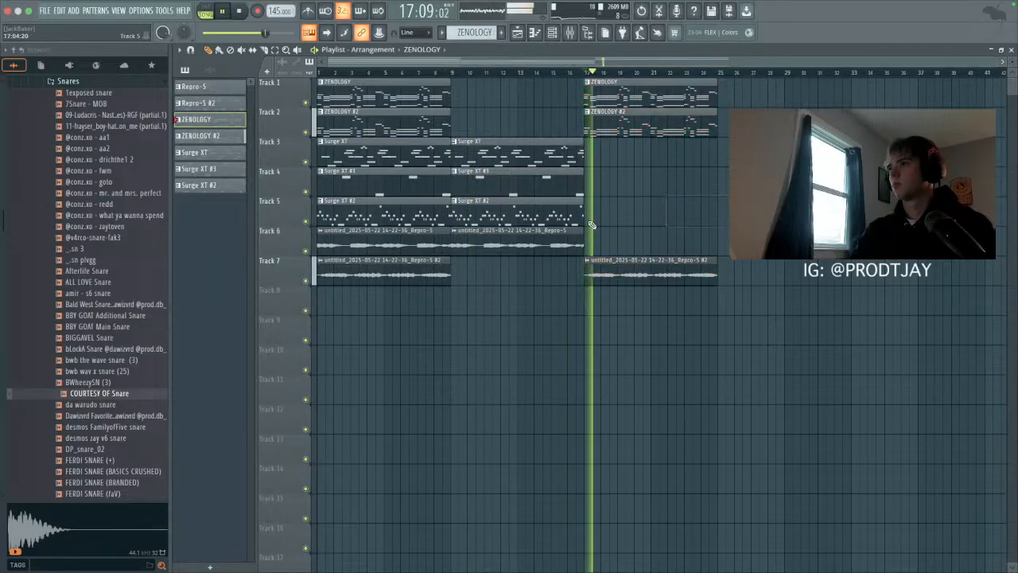
pyautogui.click(670, 244)
pyautogui.moveTo(670, 244); pyautogui.dragTo(653, 244)
# Step: Place separate copies of the ZENOLOGY clip at bar 29 and the ZENOLOGY #2 clip at bar 41
pyautogui.scroll(2, 533, 264)
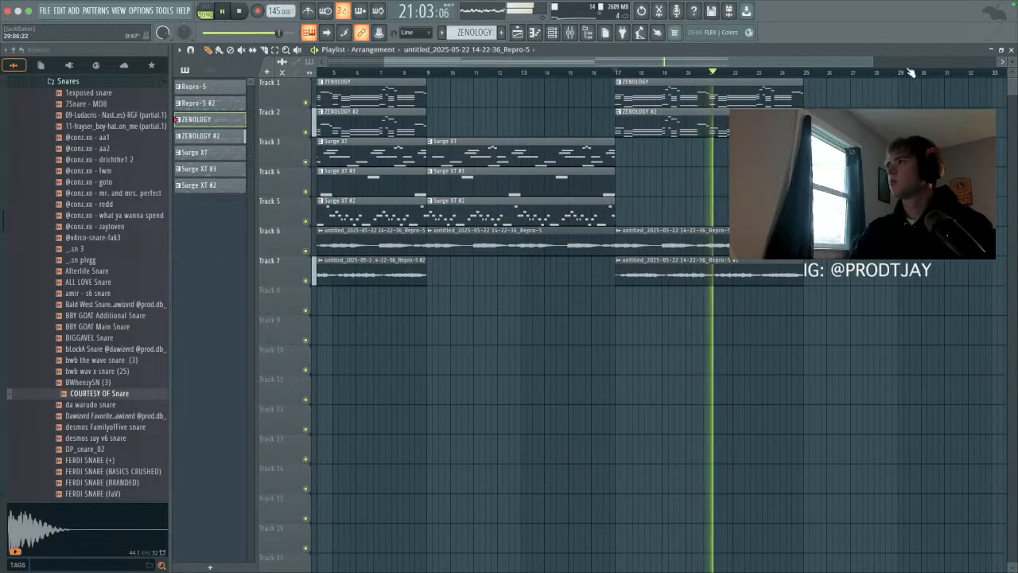
pyautogui.scroll(-2, 890, 67)
pyautogui.keyDown('shift'); pyautogui.moveTo(660, 101); pyautogui.dragTo(867, 103); pyautogui.keyUp('shift')
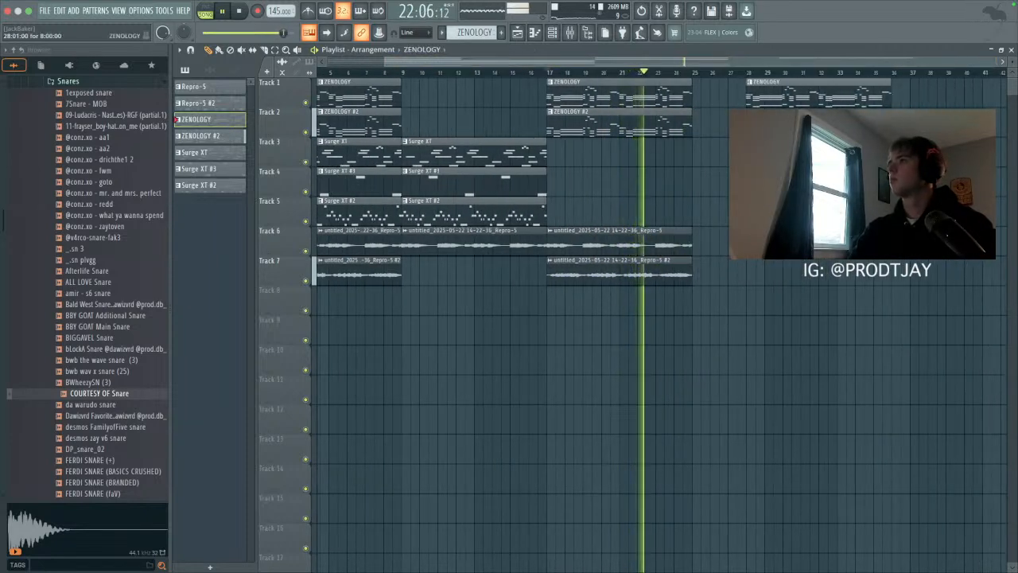
pyautogui.keyDown('shift'); pyautogui.moveTo(621, 128); pyautogui.dragTo(955, 127); pyautogui.keyUp('shift')
# Step: Place separate copies of the Surge XT clip at bar 53 on Track 3 and the Surge XT #3 clip at bar 65 on Track 4
pyautogui.hscroll(12, 509, 318)
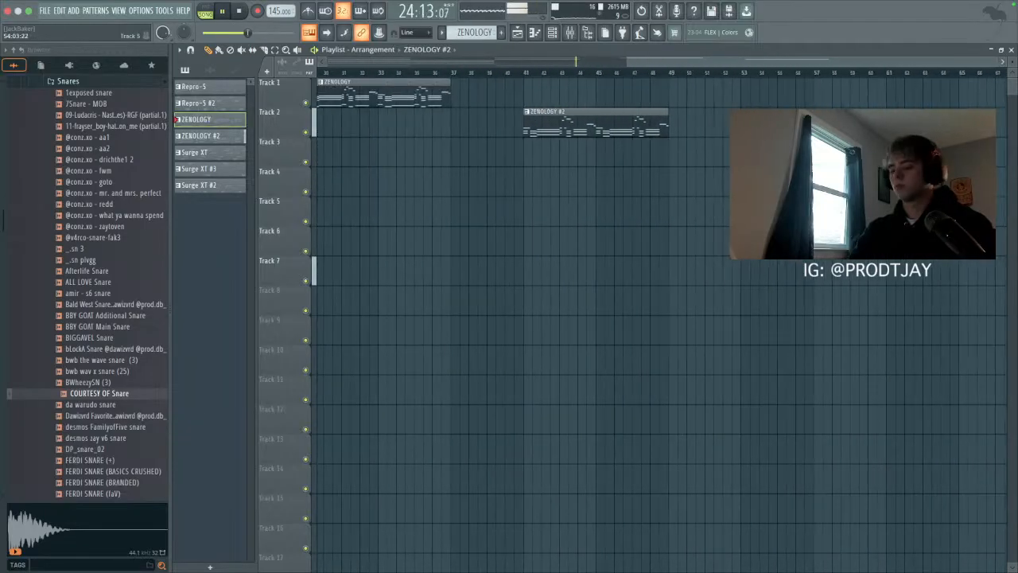
pyautogui.hscroll(12, 509, 318)
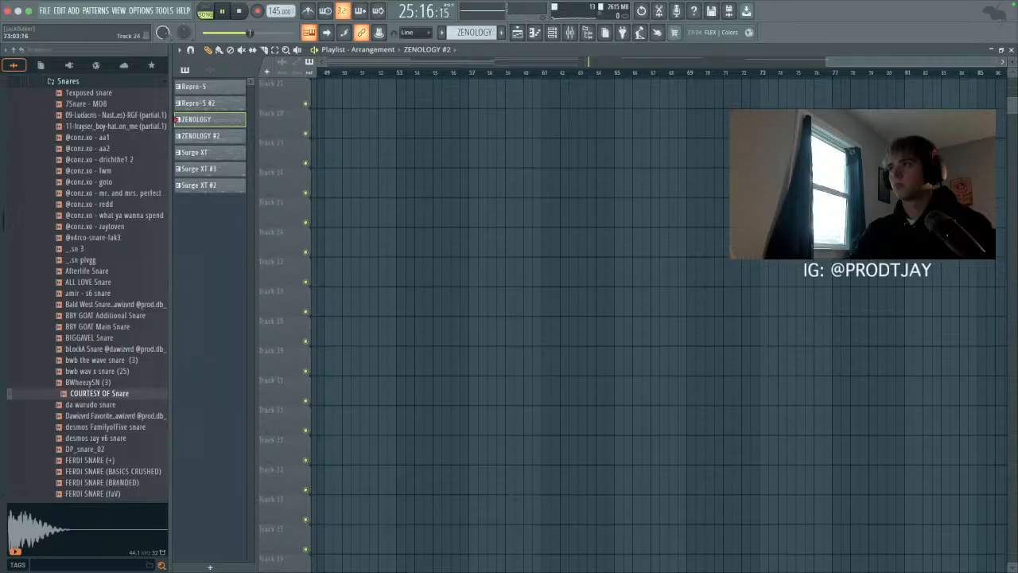
pyautogui.scroll(-6, 750, 206)
pyautogui.scroll(4, 750, 205)
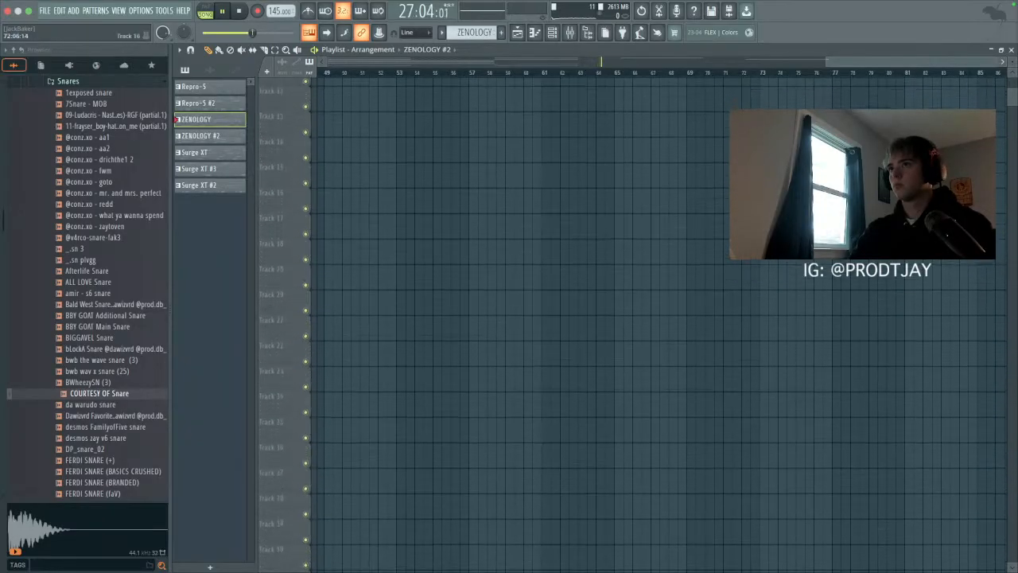
pyautogui.scroll(-5, 750, 205)
pyautogui.scroll(3, 509, 318)
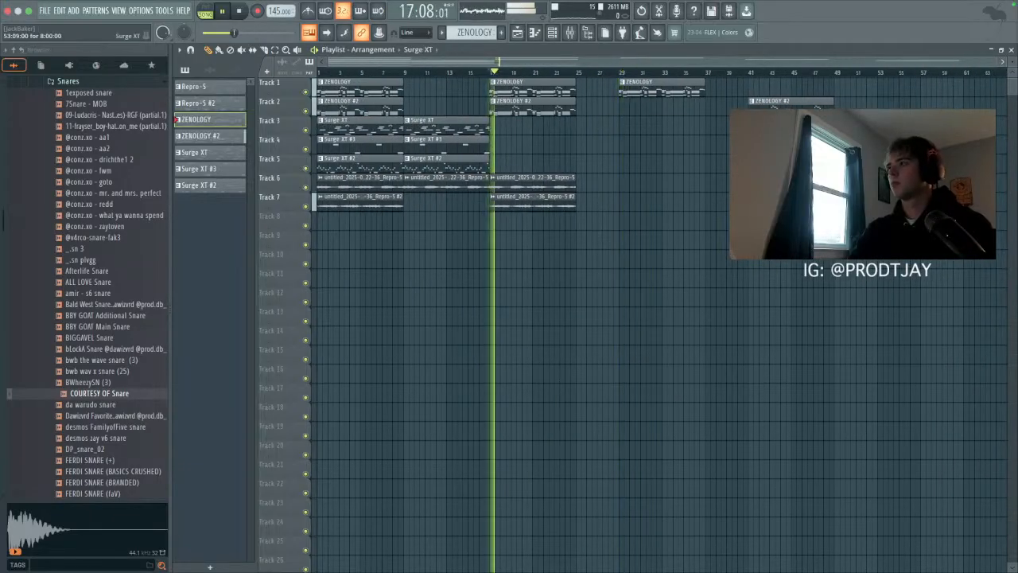
pyautogui.moveTo(1014, 132); pyautogui.dragTo(1000, 137)
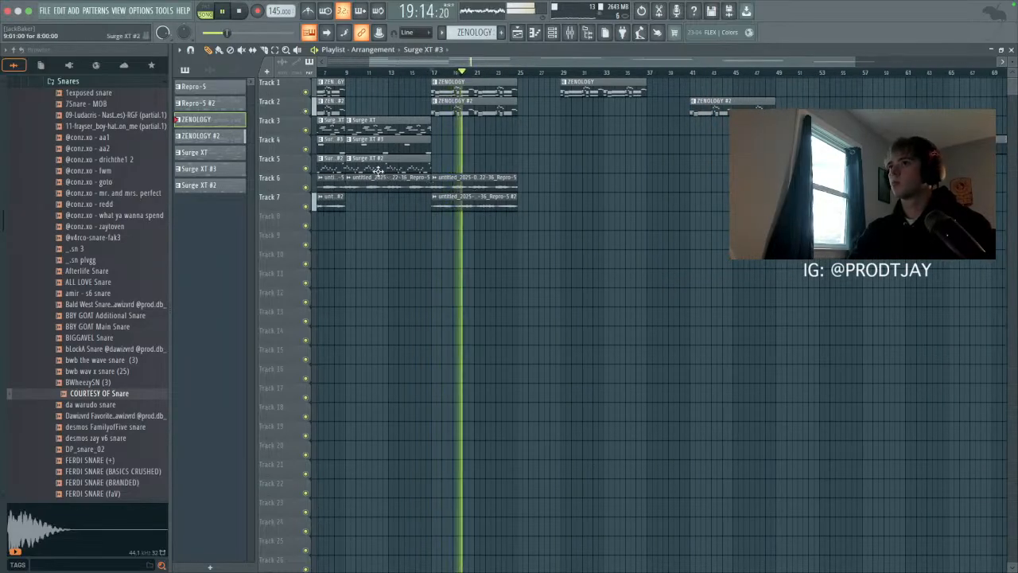
# Step: Place a separate Surge XT #2 clip at bar 77, followed by separate copies of the Repro-5 and Repro-5 #2 audio clips
pyautogui.hscroll(4, 381, 171)
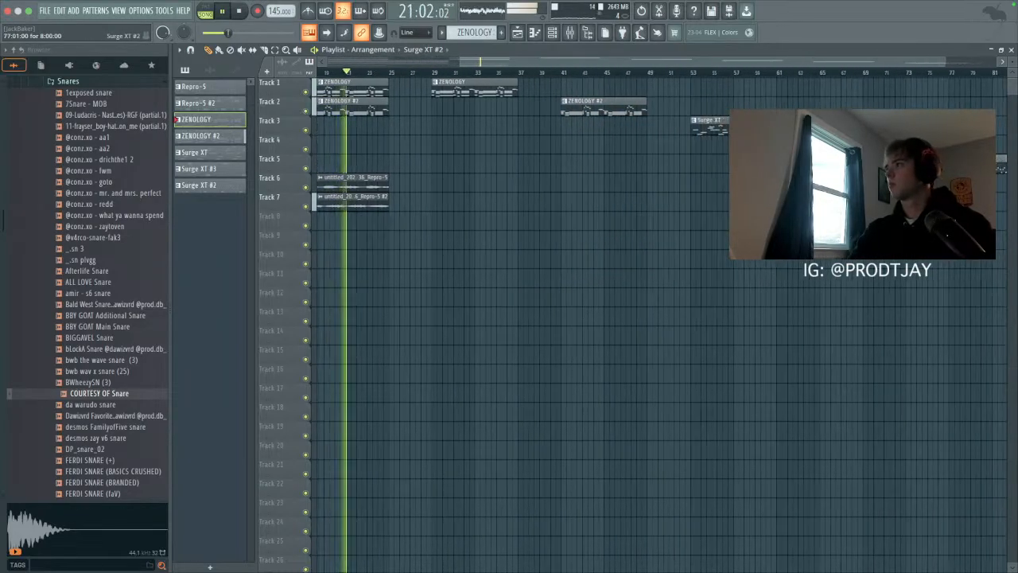
pyautogui.scroll(-3, 491, 188)
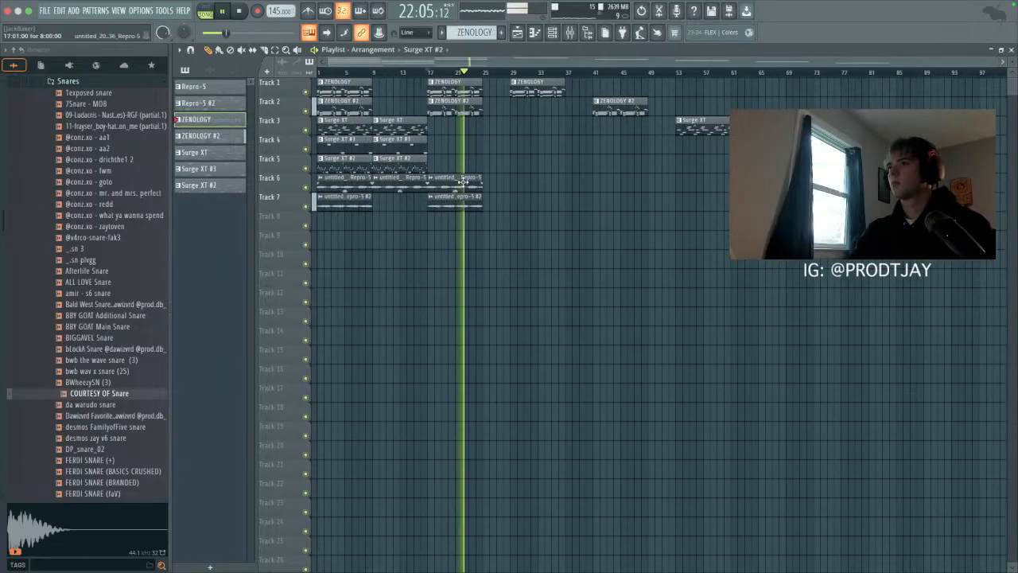
pyautogui.hscroll(2, 463, 182)
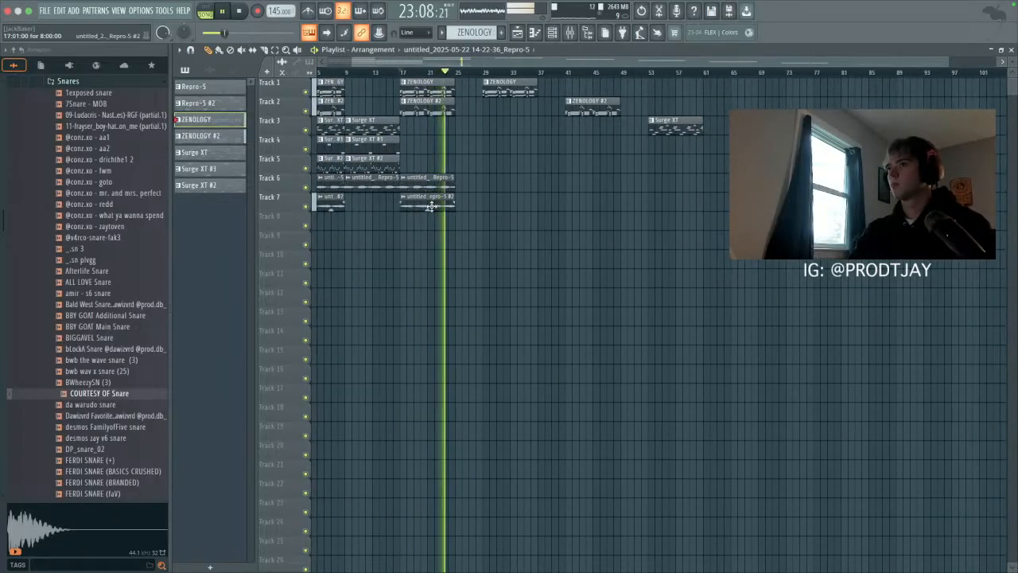
pyautogui.hscroll(4, 440, 206)
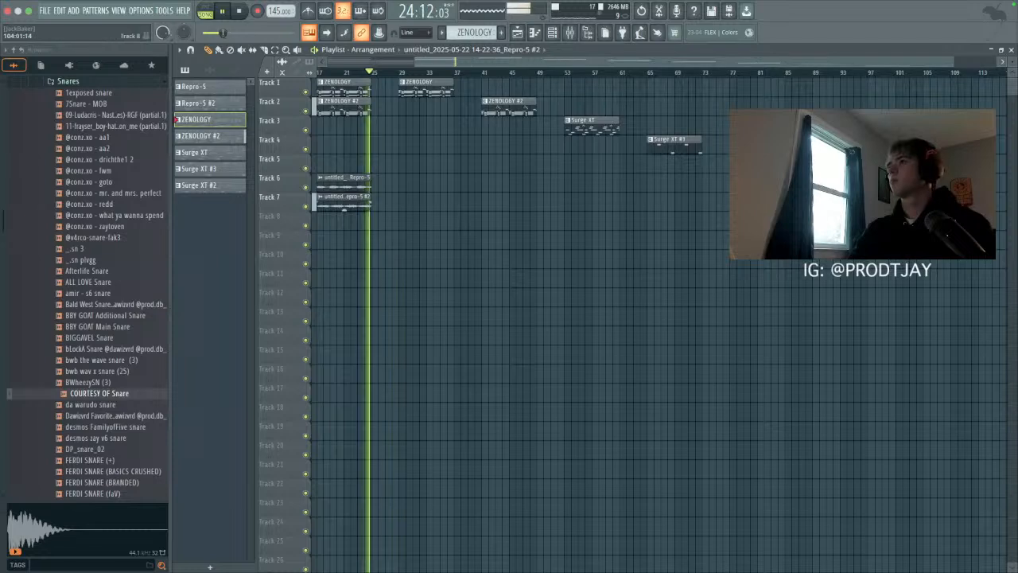
pyautogui.hscroll(-6, 440, 207)
# Step: Play the song from the start and lower the ZENOLOGY #2 mixer track to -2.3 dB
pyautogui.click(238, 11)
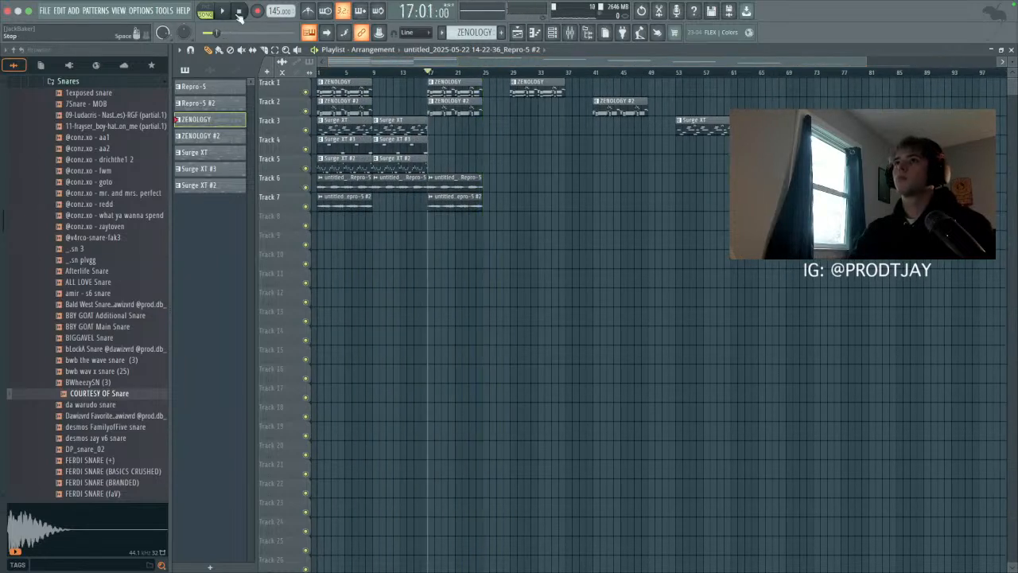
pyautogui.moveTo(868, 62); pyautogui.dragTo(661, 64)
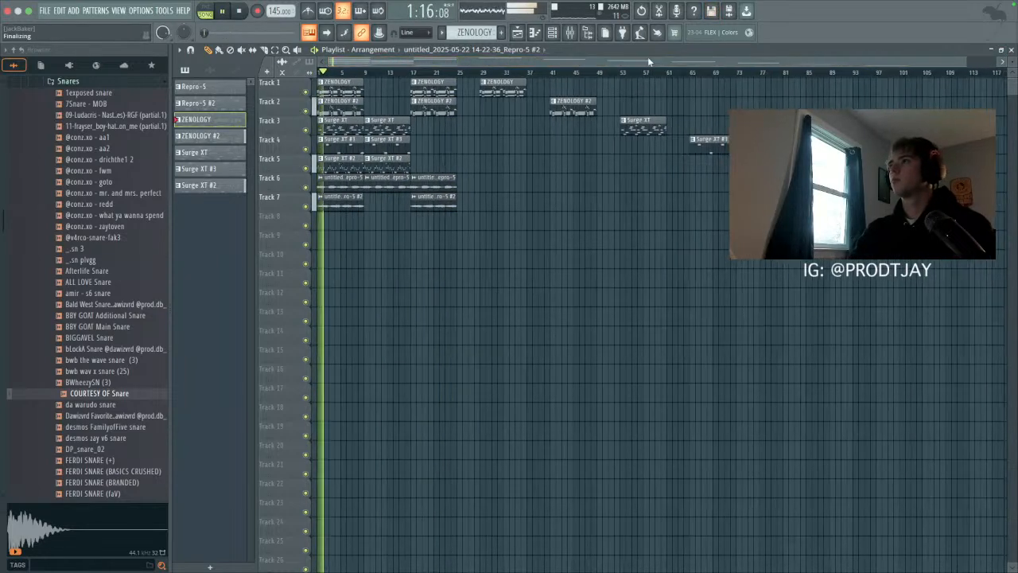
pyautogui.click(571, 34)
pyautogui.click(372, 212)
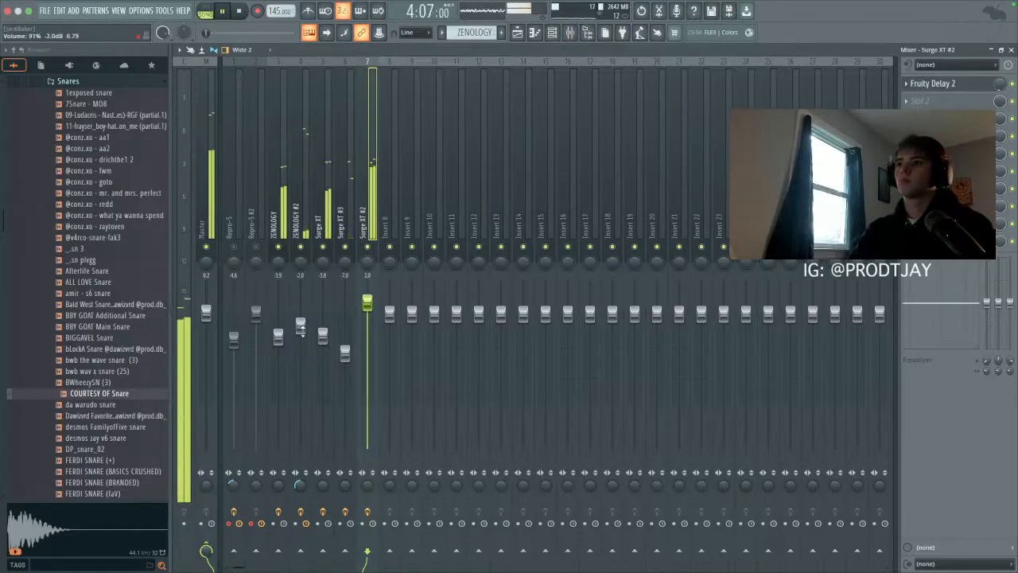
pyautogui.moveTo(302, 328); pyautogui.dragTo(301, 331)
pyautogui.click(206, 145)
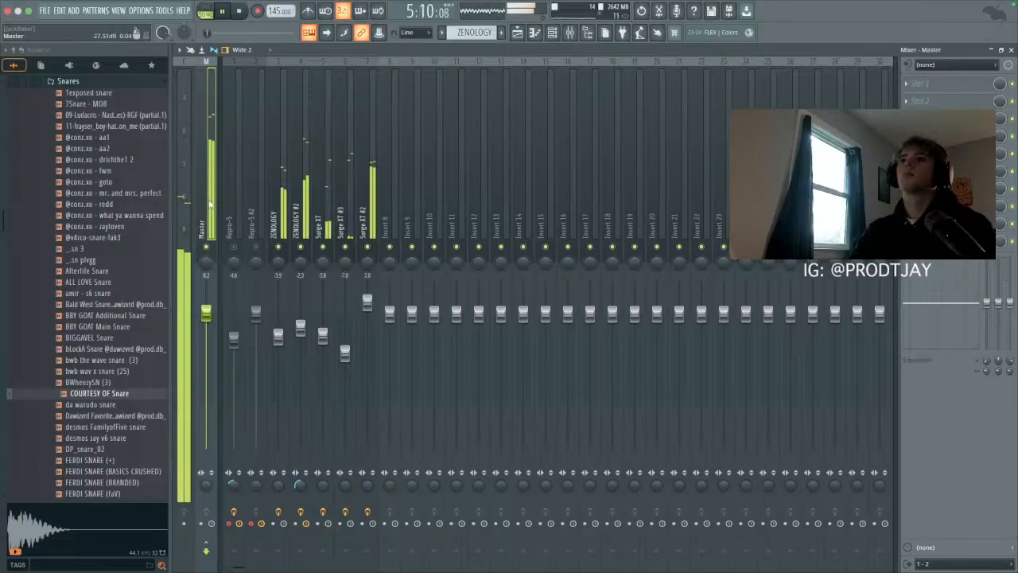
pyautogui.click(45, 11)
pyautogui.click(72, 59)
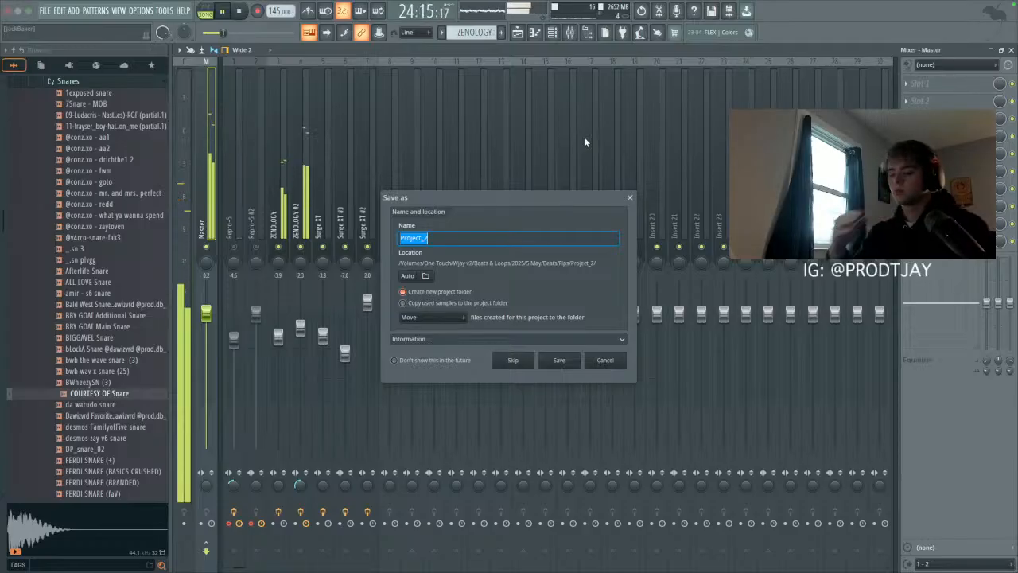
pyautogui.write('Goto 145 @p')
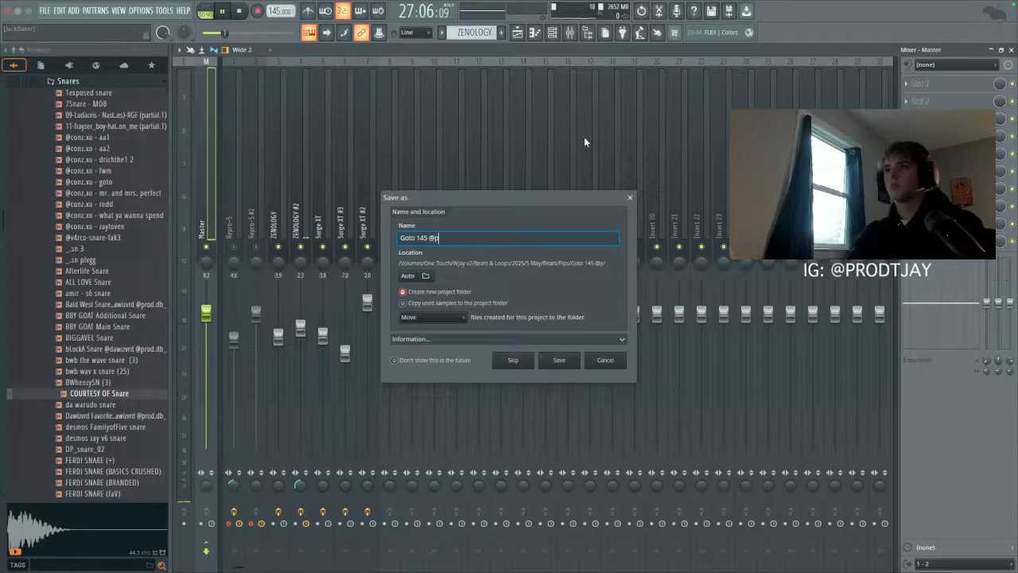
pyautogui.write('rodtjay')
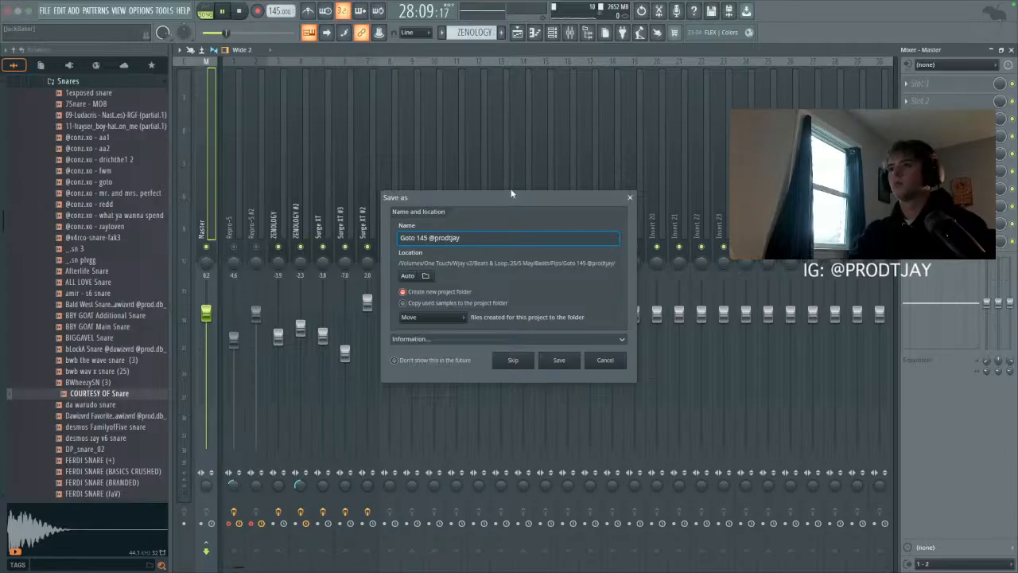
pyautogui.click(416, 238)
pyautogui.press('BackSpace')
pyautogui.press('BackSpace')
pyautogui.write('To')
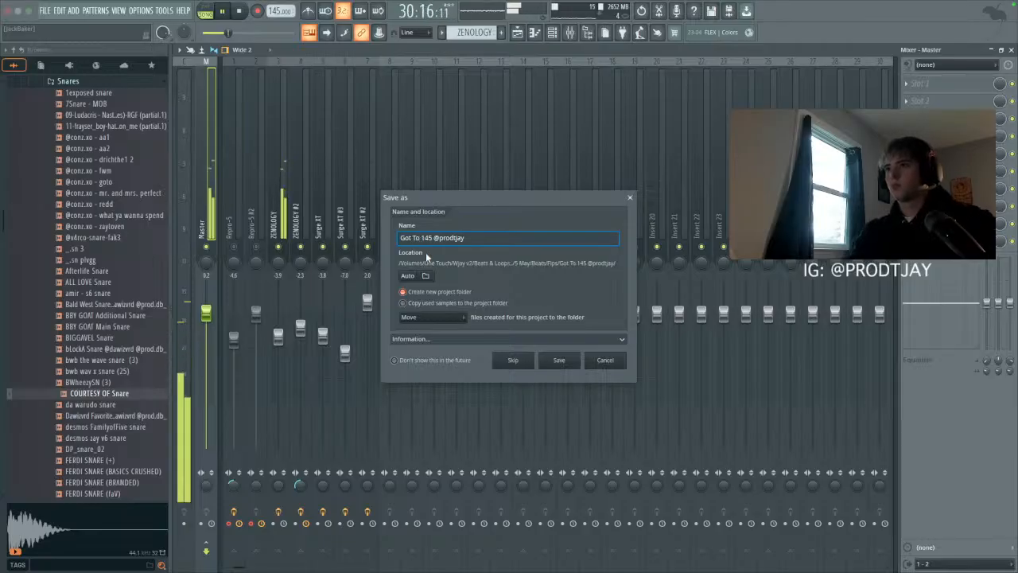
# Step: Choose the Loops Flps folder under Wjay v2, Beats & Loops, 2025, 5 May on the One Touch drive and save the project there
pyautogui.click(410, 275)
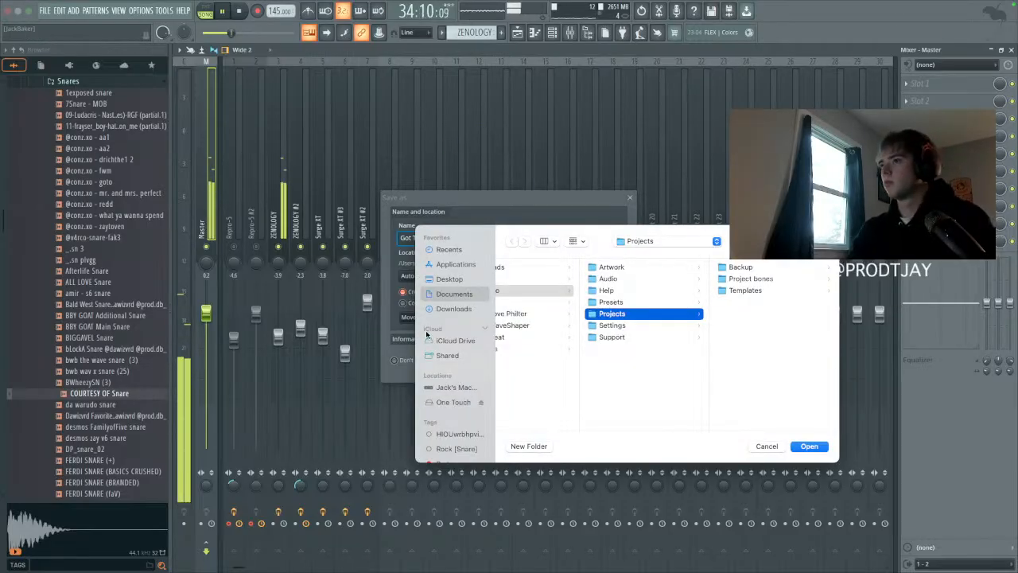
pyautogui.scroll(-3, 454, 343)
pyautogui.click(452, 332)
pyautogui.scroll(-1, 453, 326)
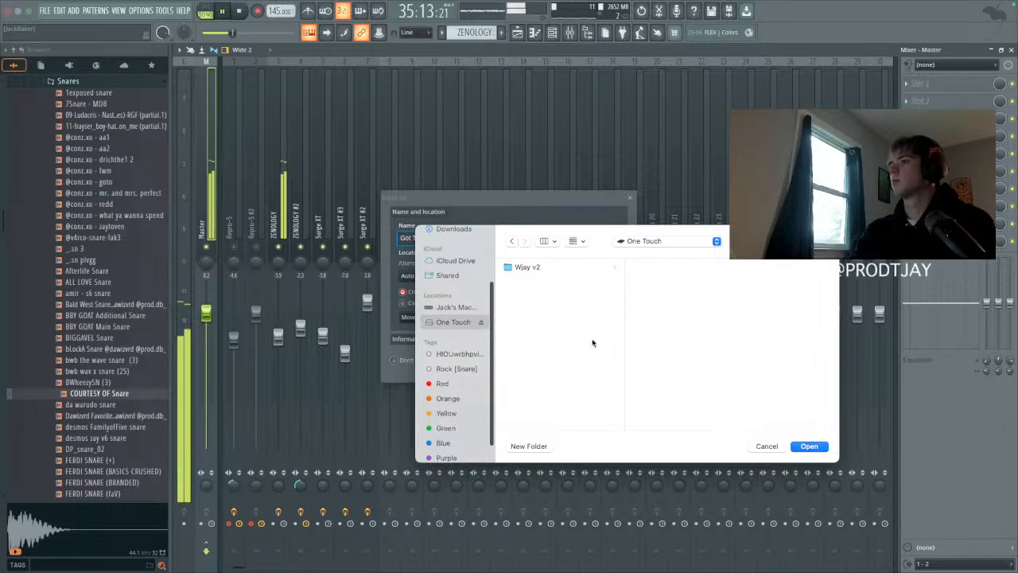
pyautogui.scroll(-2, 549, 382)
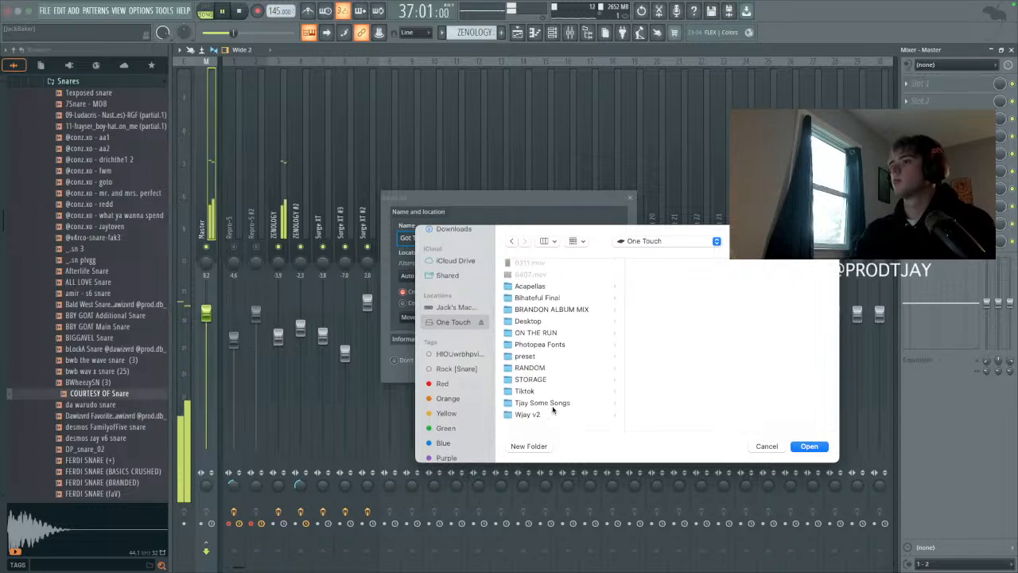
pyautogui.click(540, 420)
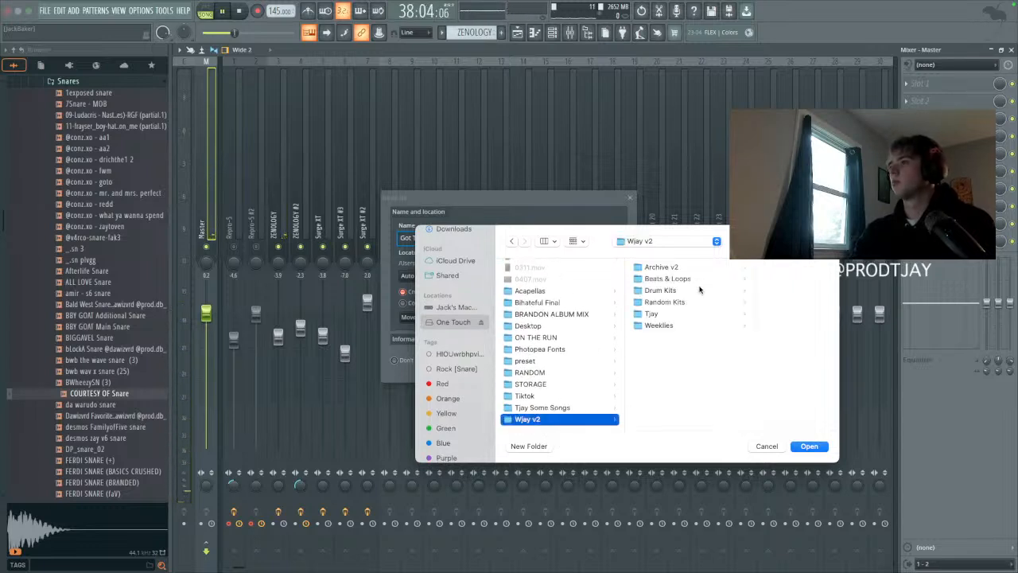
pyautogui.click(710, 279)
pyautogui.click(758, 291)
pyautogui.click(749, 315)
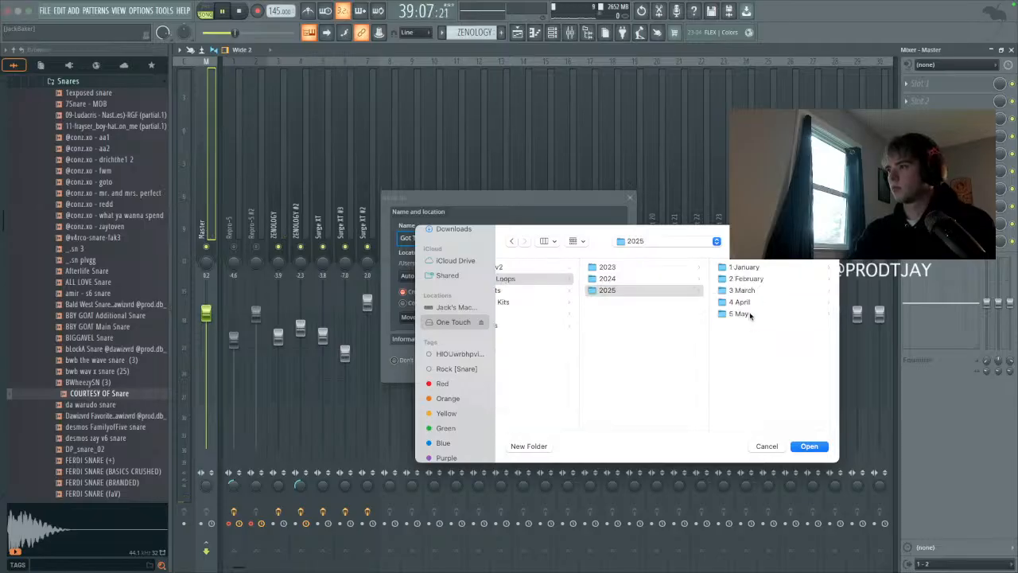
pyautogui.click(739, 280)
pyautogui.click(736, 279)
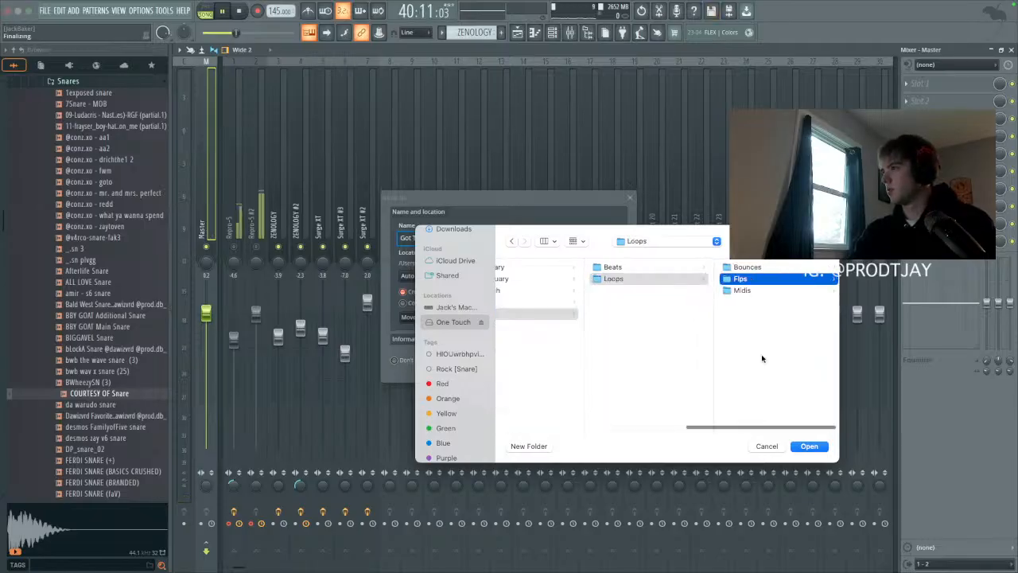
pyautogui.click(809, 446)
pyautogui.click(562, 360)
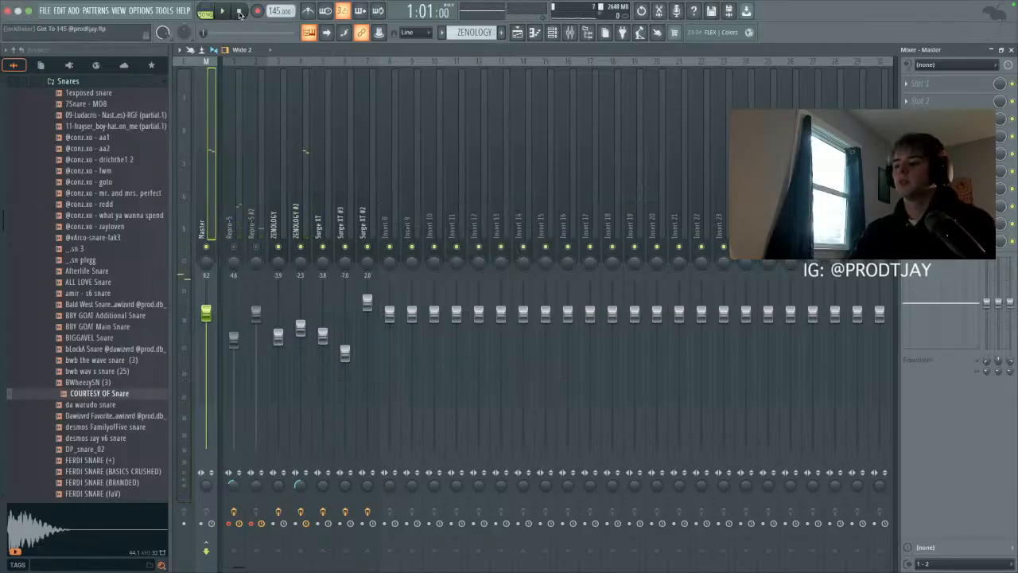
pyautogui.press('space')
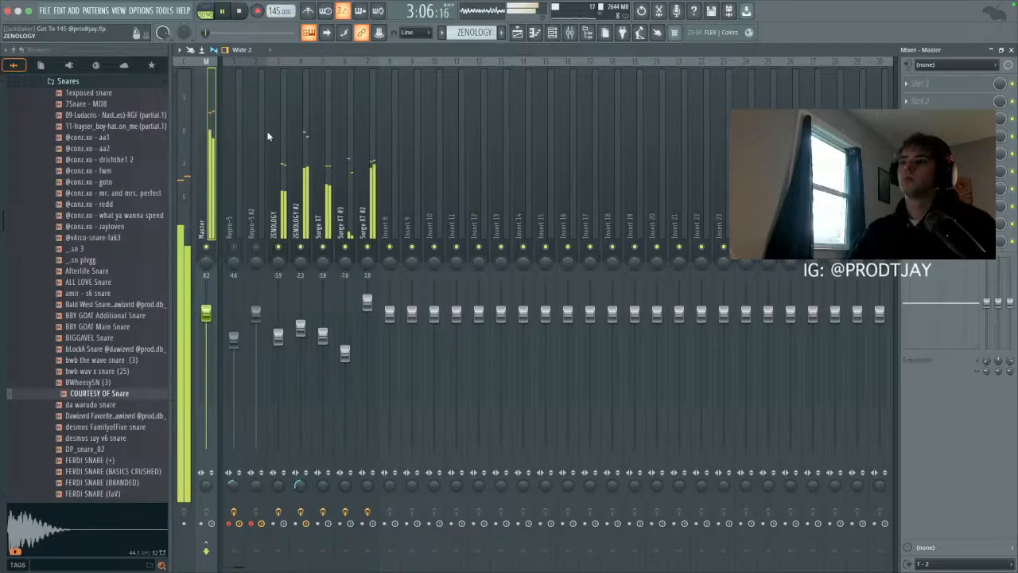
pyautogui.click(45, 10)
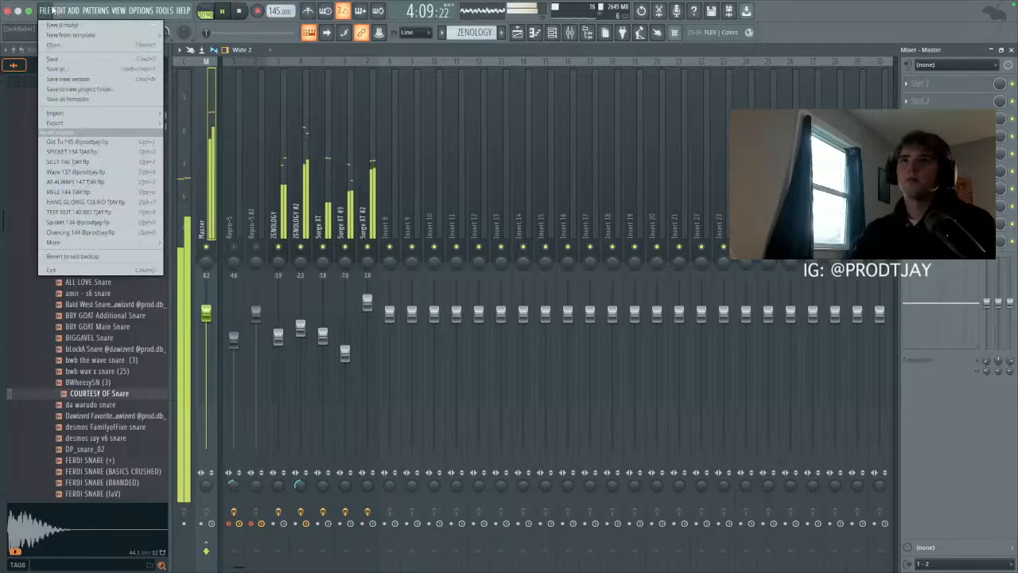
pyautogui.moveTo(70, 127)
pyautogui.click(188, 141)
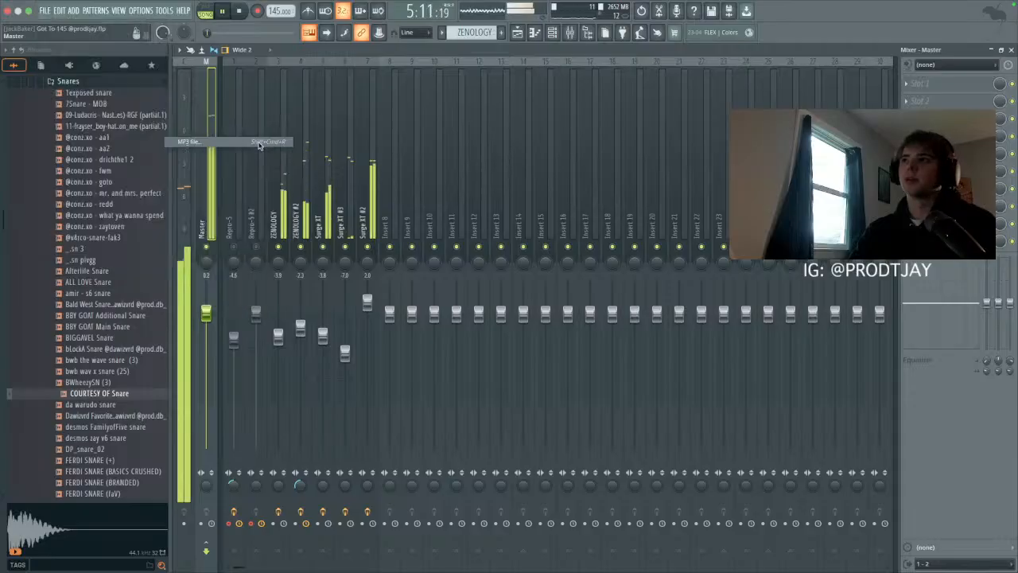
pyautogui.click(426, 175)
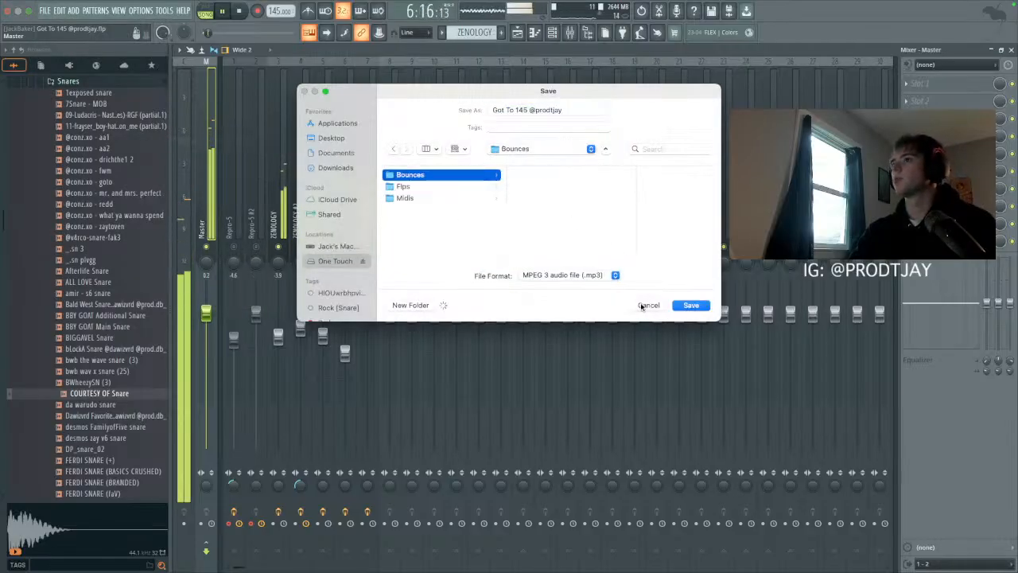
pyautogui.click(691, 306)
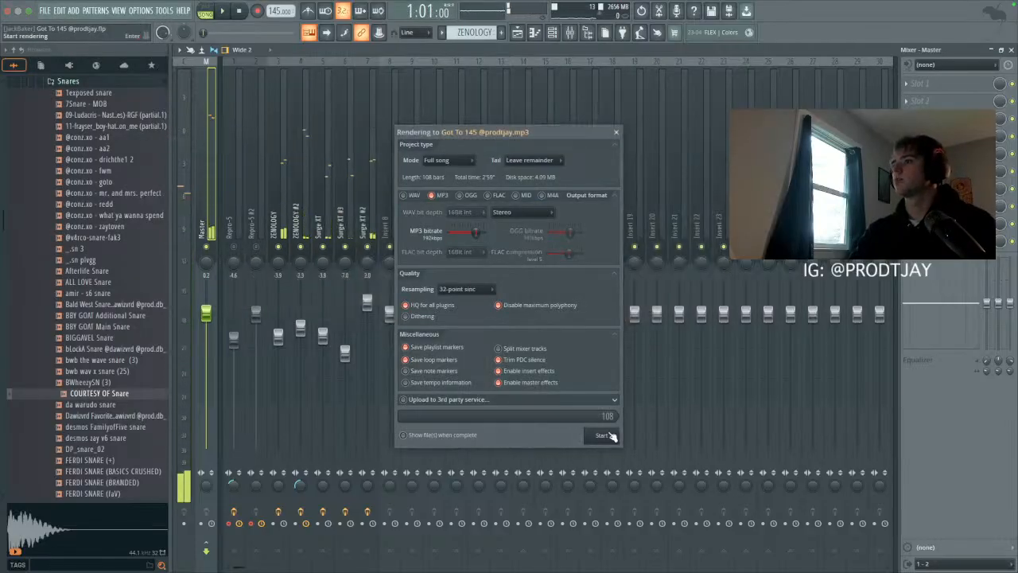
pyautogui.moveTo(572, 570)
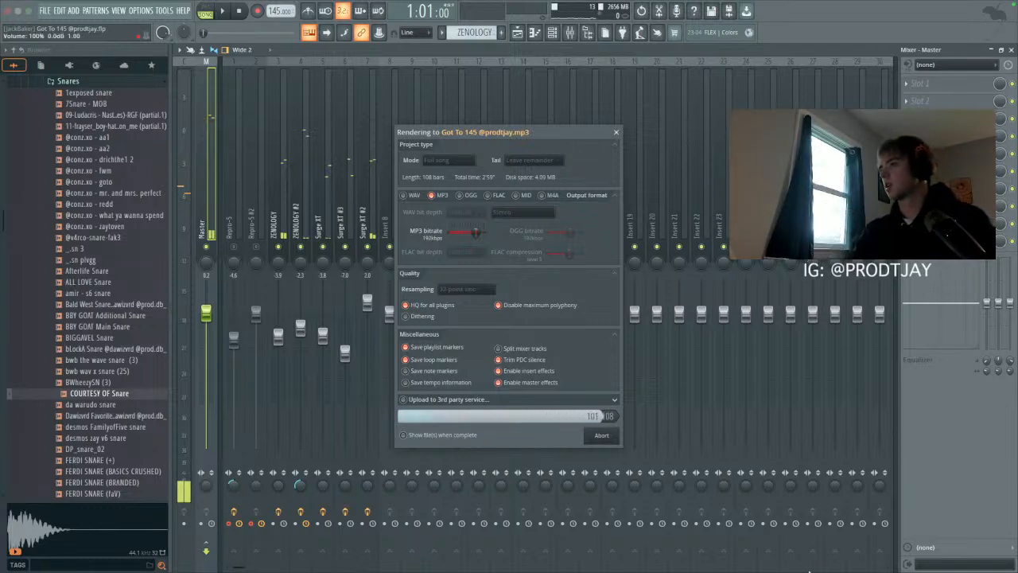
# Step: Switch to Telegram and open the Lil Tecca Loops topic in the INTERNET MONEY group
pyautogui.moveTo(813, 563)
pyautogui.click(737, 556)
pyautogui.click(734, 555)
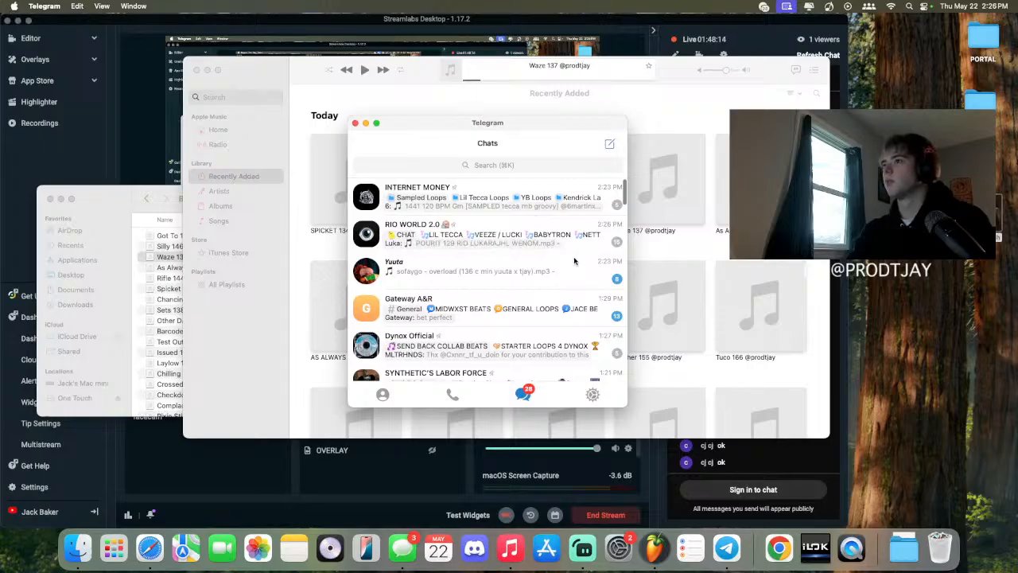
pyautogui.click(606, 193)
pyautogui.scroll(-2, 511, 270)
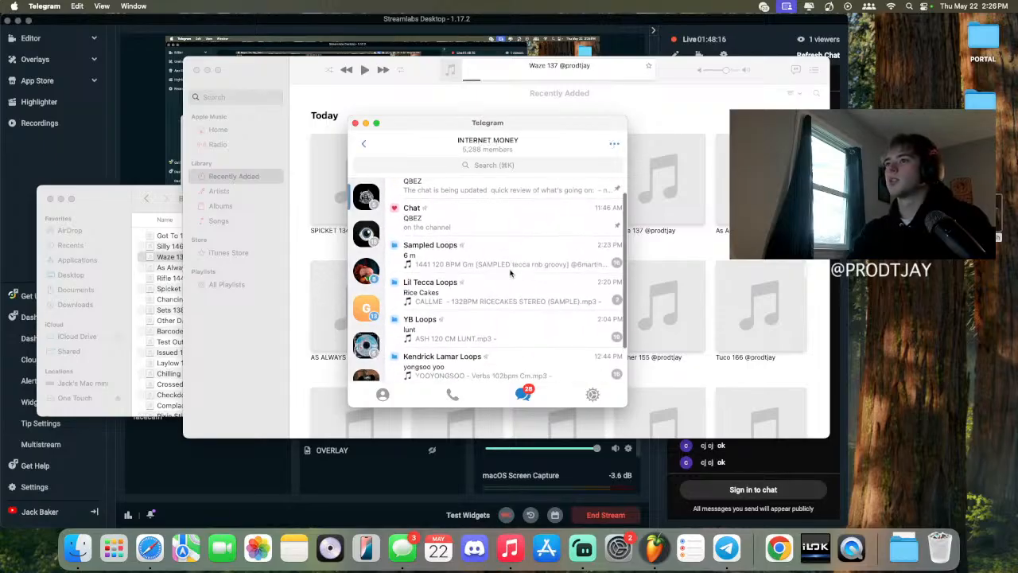
pyautogui.click(513, 280)
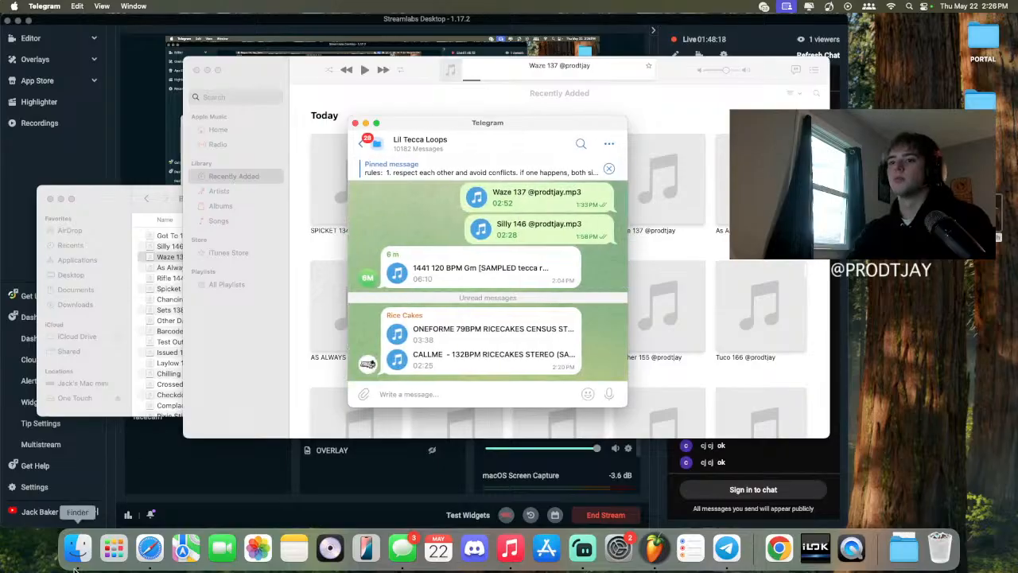
pyautogui.click(84, 561)
pyautogui.moveTo(219, 238); pyautogui.dragTo(551, 266)
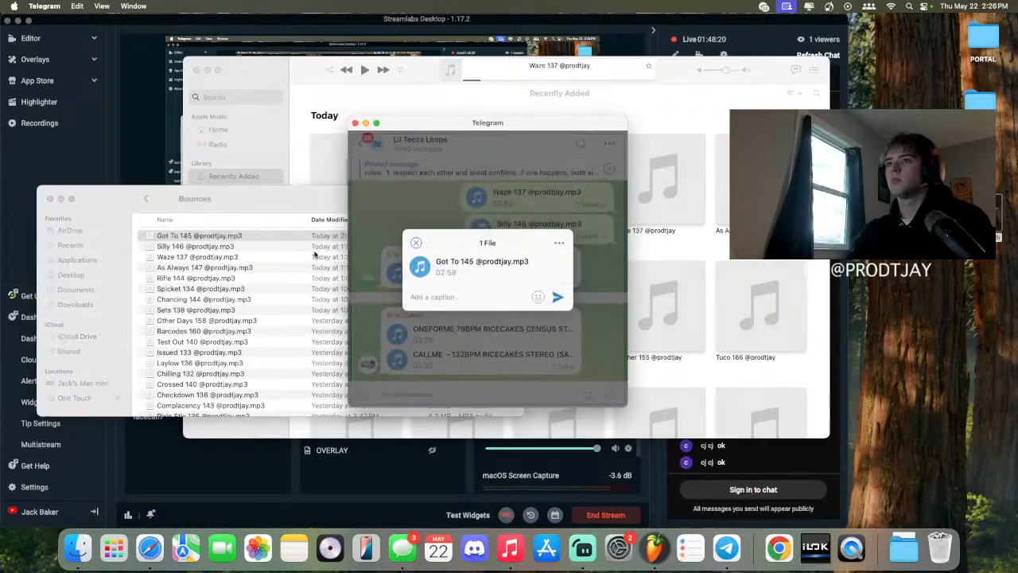
pyautogui.doubleClick(245, 239)
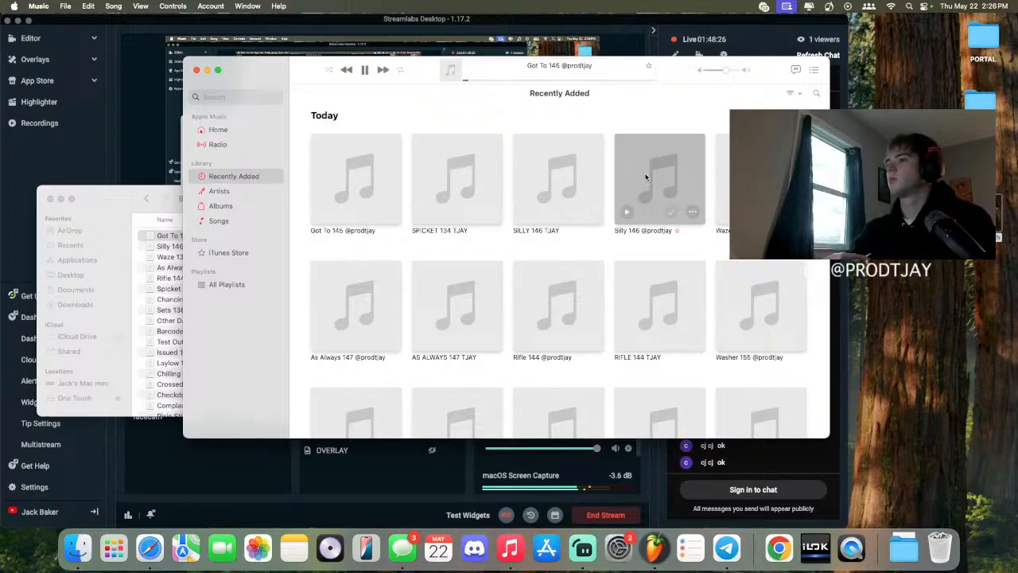
pyautogui.click(727, 547)
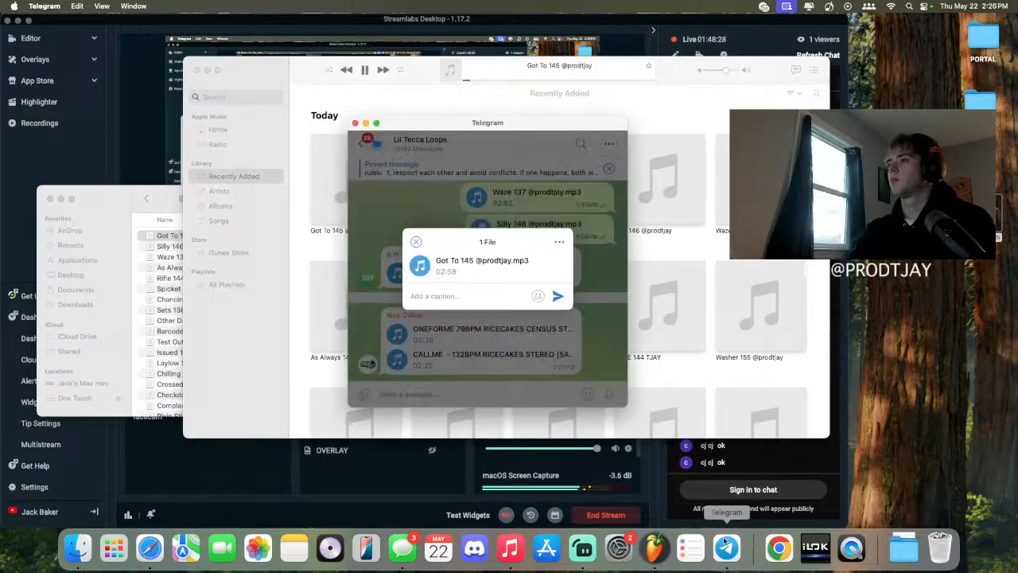
pyautogui.click(558, 298)
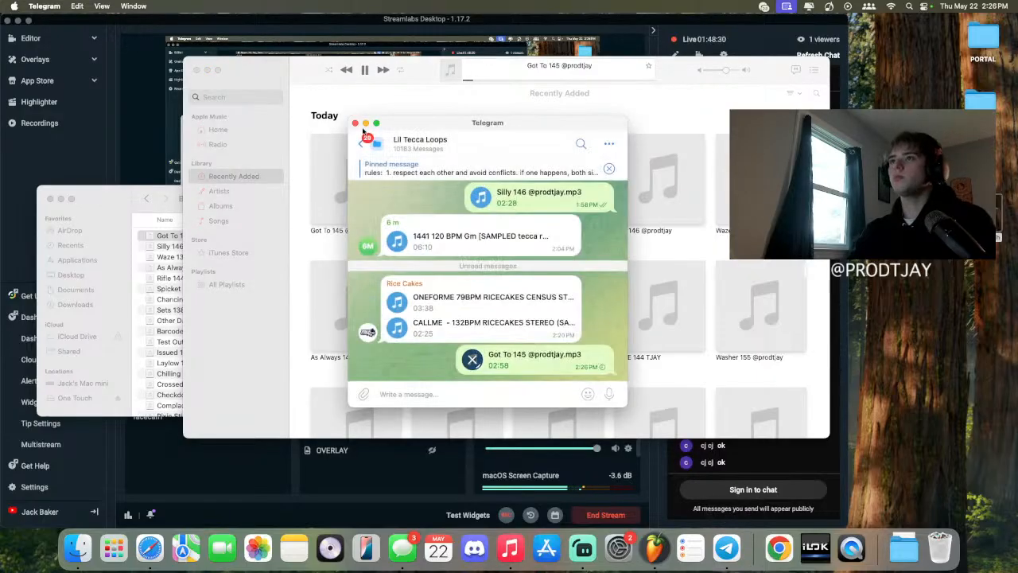
pyautogui.click(355, 123)
pyautogui.click(169, 249)
pyautogui.doubleClick(170, 247)
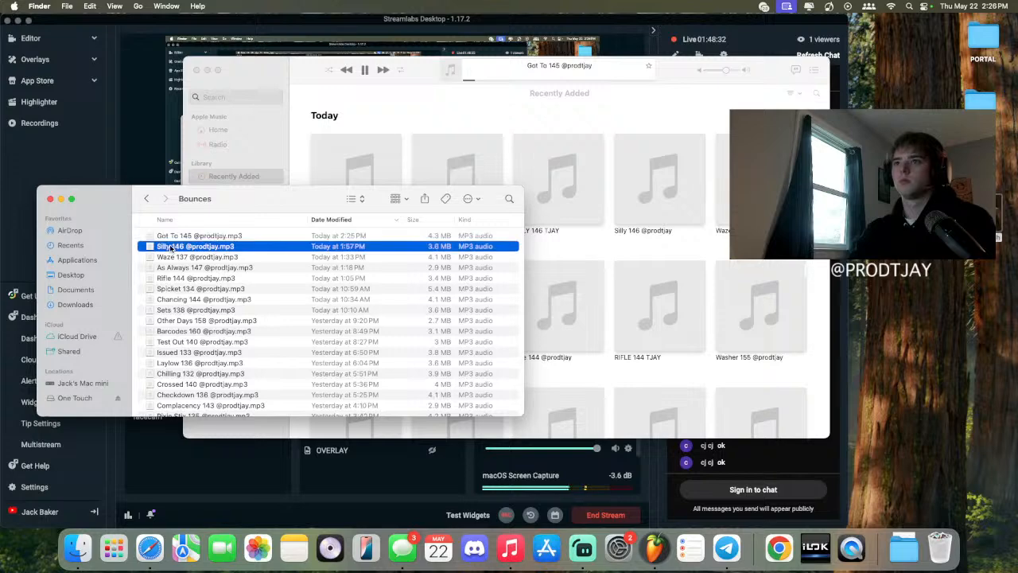
pyautogui.click(145, 203)
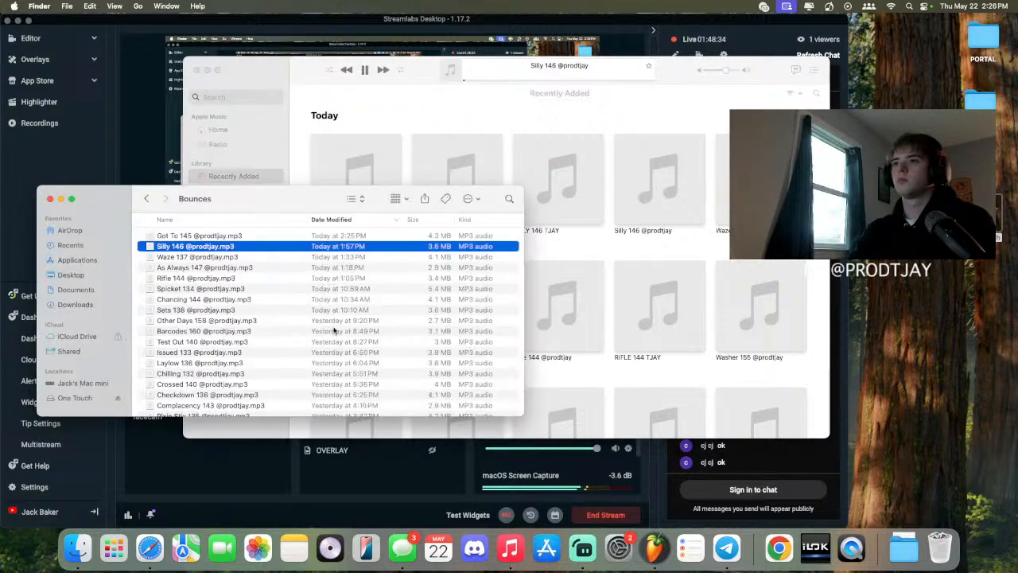
pyautogui.moveTo(389, 310); pyautogui.dragTo(441, 276)
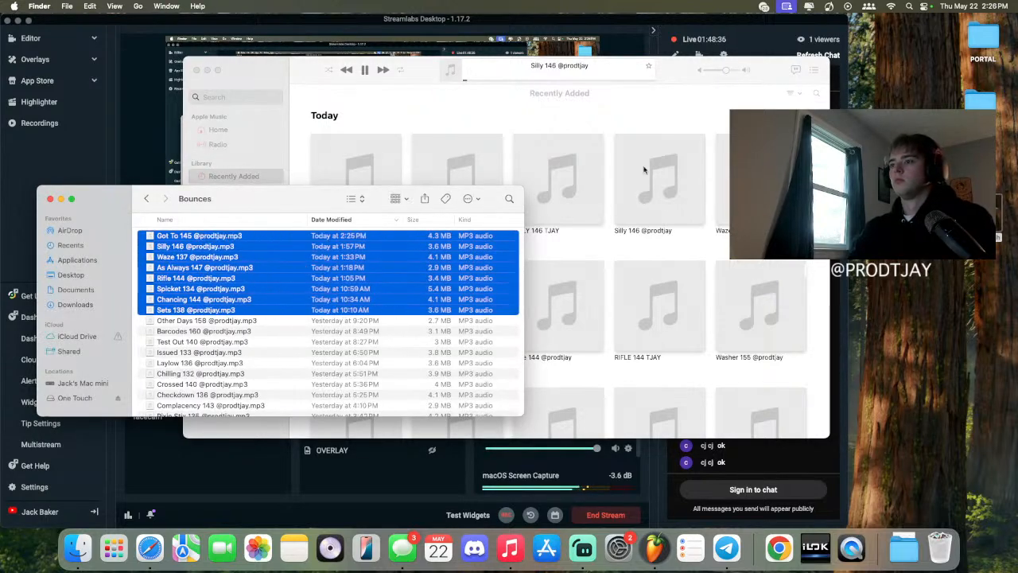
pyautogui.click(717, 76)
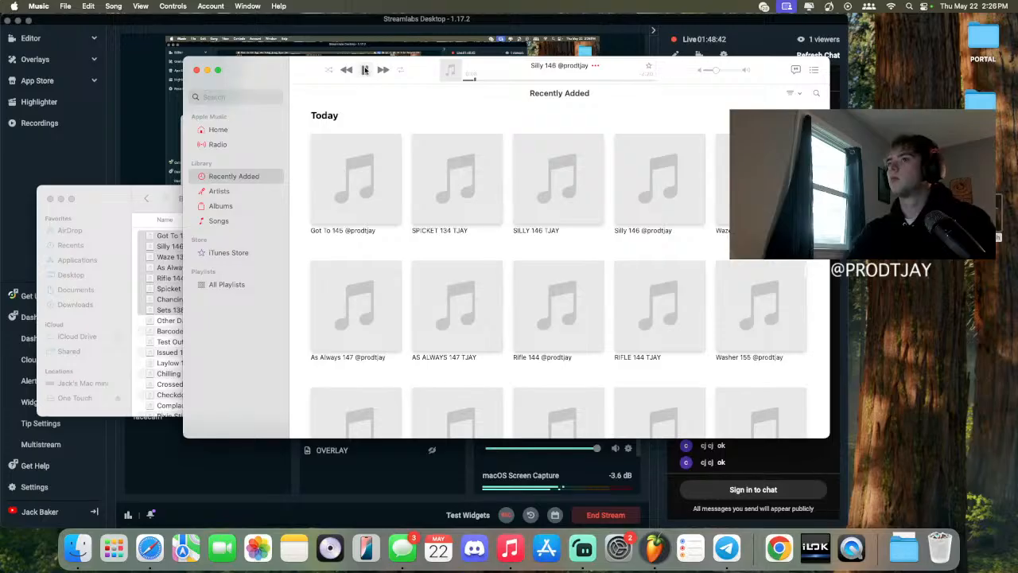
# Step: Switch to FL Studio, start a new empty project and show its playlist and channel rack
pyautogui.click(655, 555)
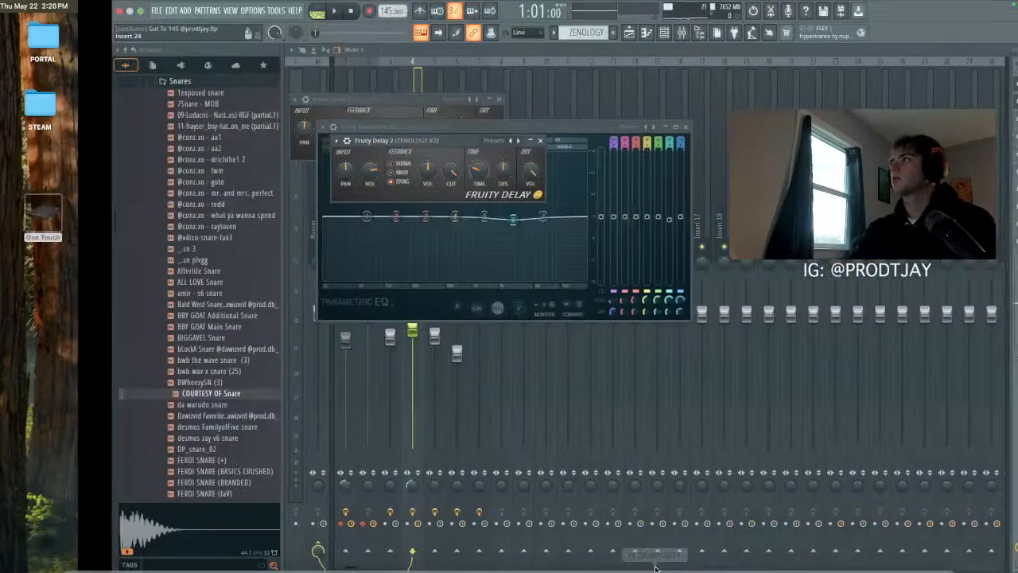
pyautogui.click(44, 10)
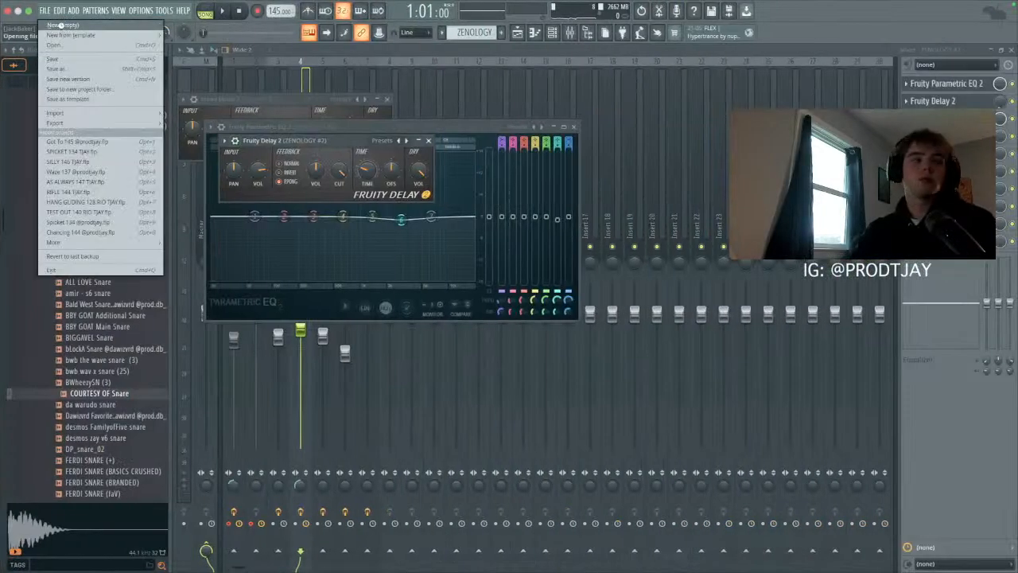
pyautogui.click(63, 25)
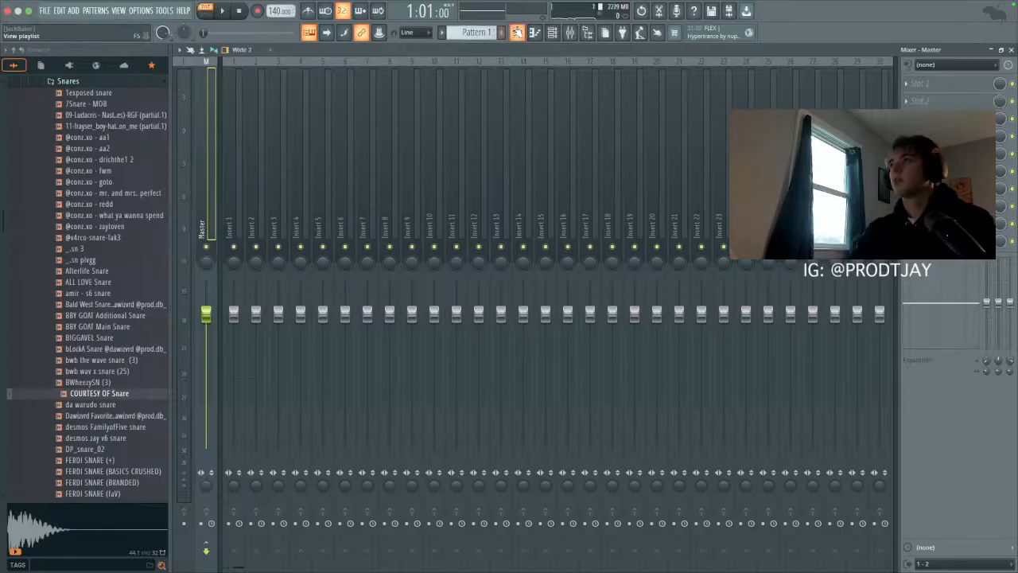
pyautogui.click(516, 32)
pyautogui.click(552, 32)
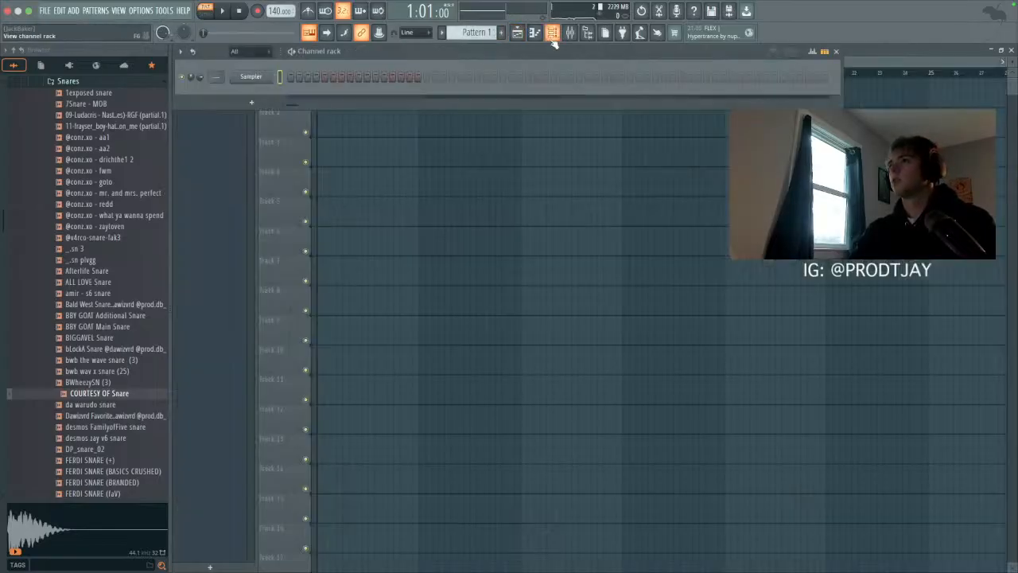
pyautogui.click(257, 104)
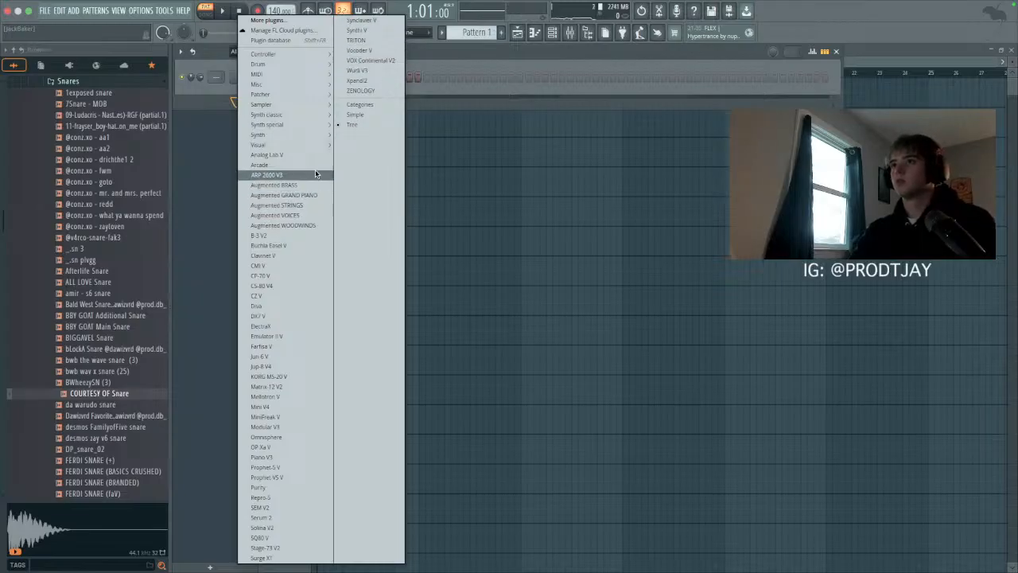
pyautogui.click(549, 196)
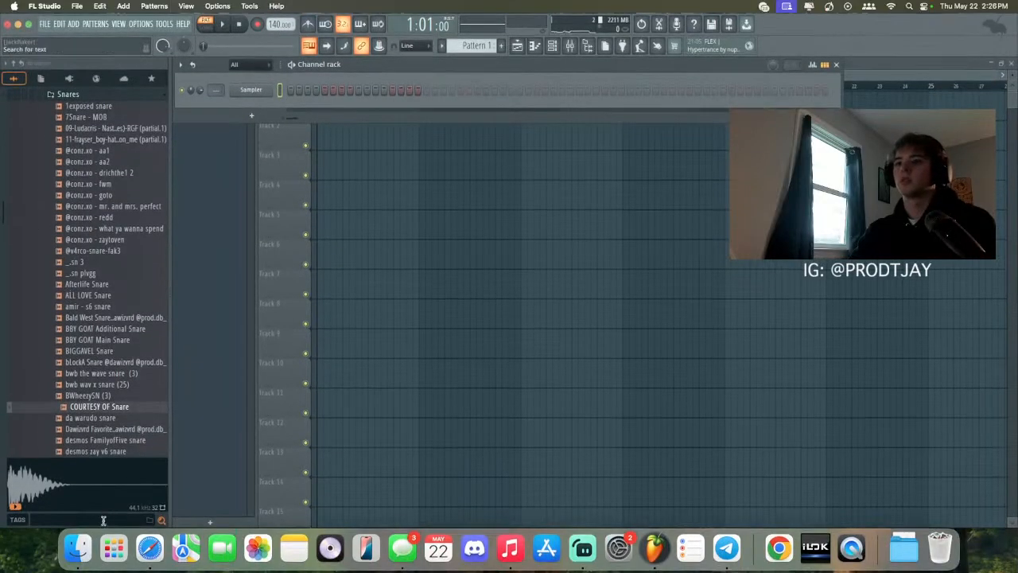
pyautogui.click(86, 539)
pyautogui.click(288, 331)
pyautogui.doubleClick(265, 311)
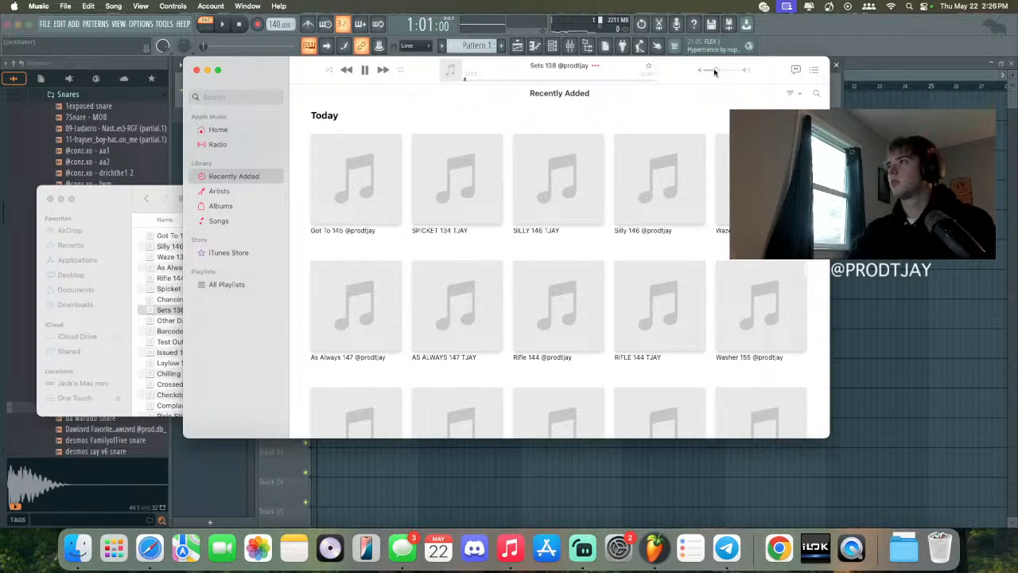
pyautogui.click(196, 70)
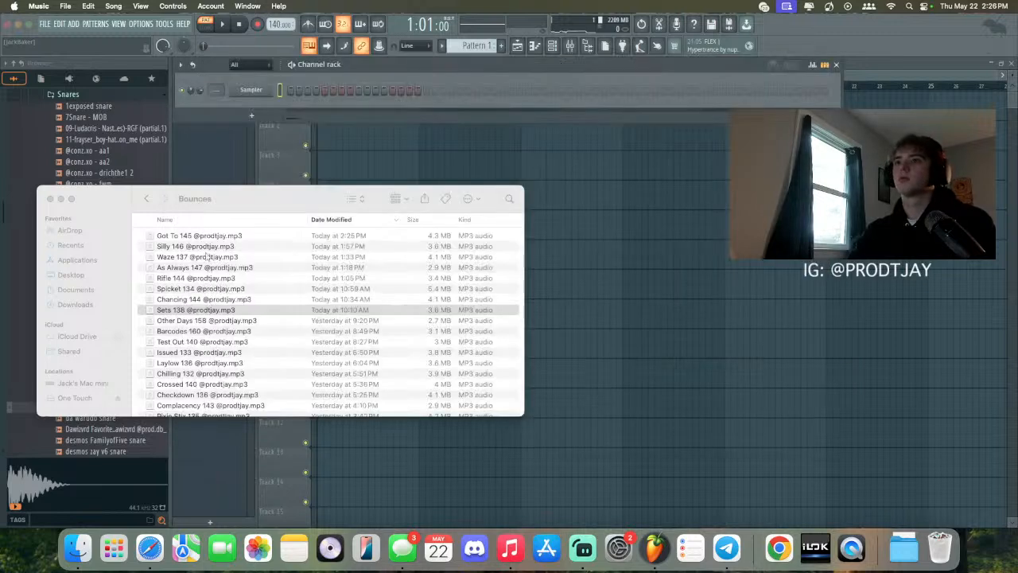
pyautogui.click(220, 301)
pyautogui.doubleClick(223, 300)
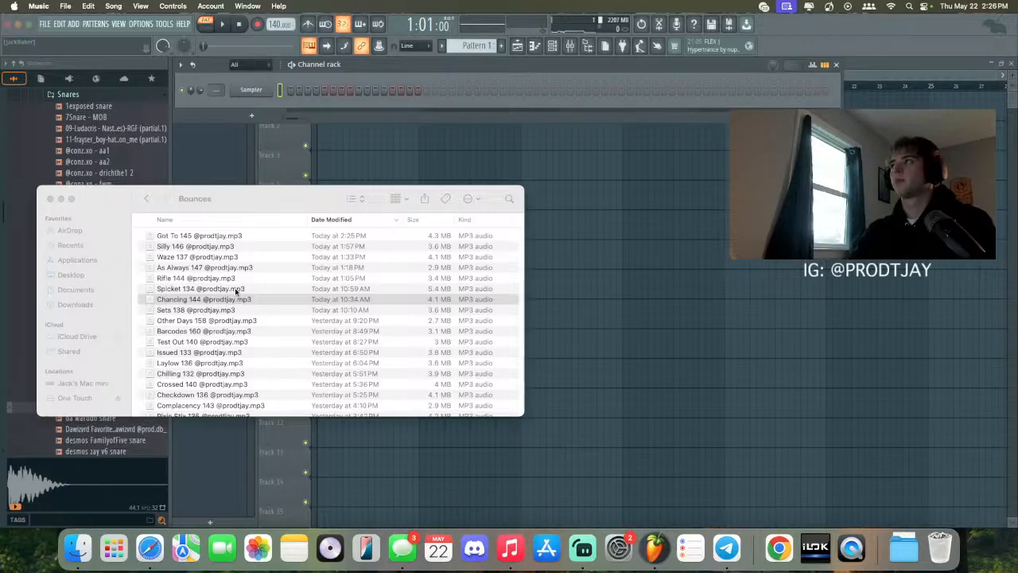
pyautogui.doubleClick(235, 289)
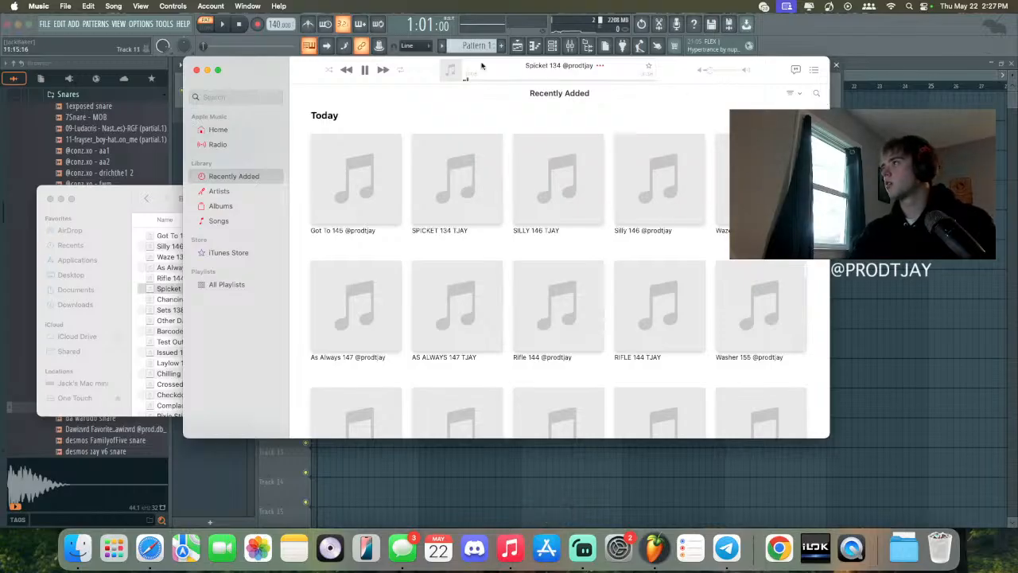
pyautogui.click(196, 70)
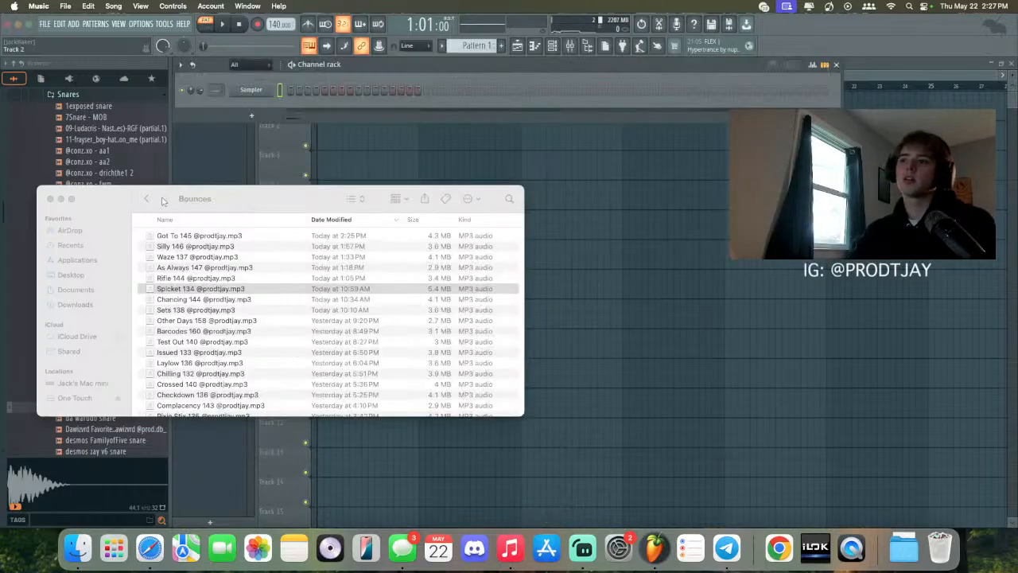
pyautogui.click(247, 278)
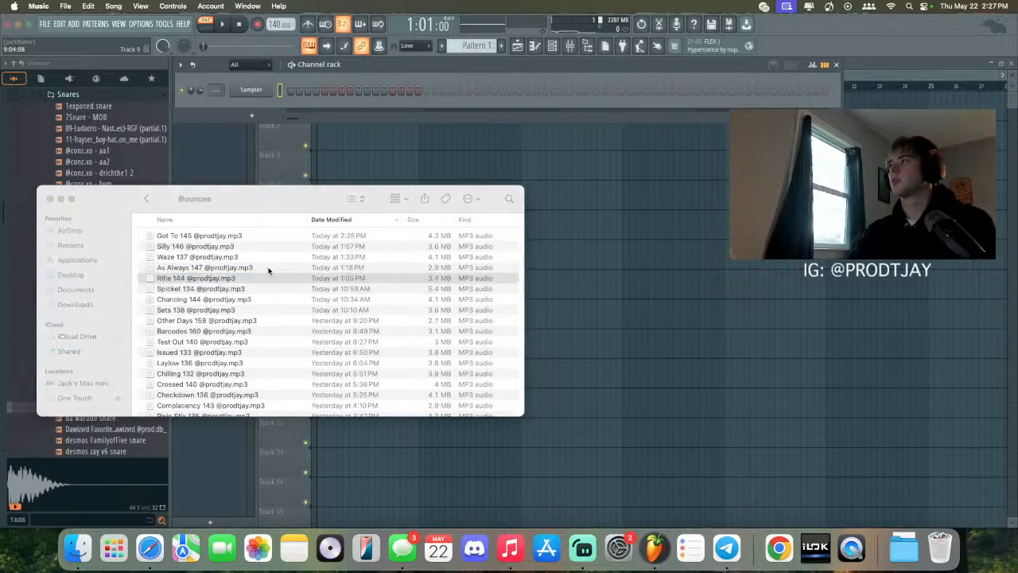
pyautogui.click(268, 268)
pyautogui.doubleClick(268, 269)
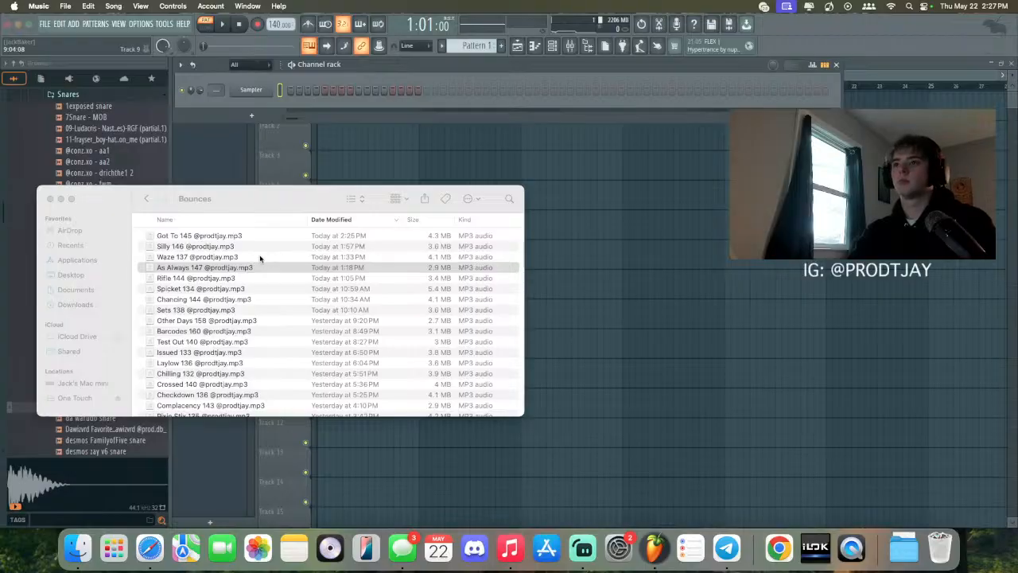
pyautogui.click(250, 257)
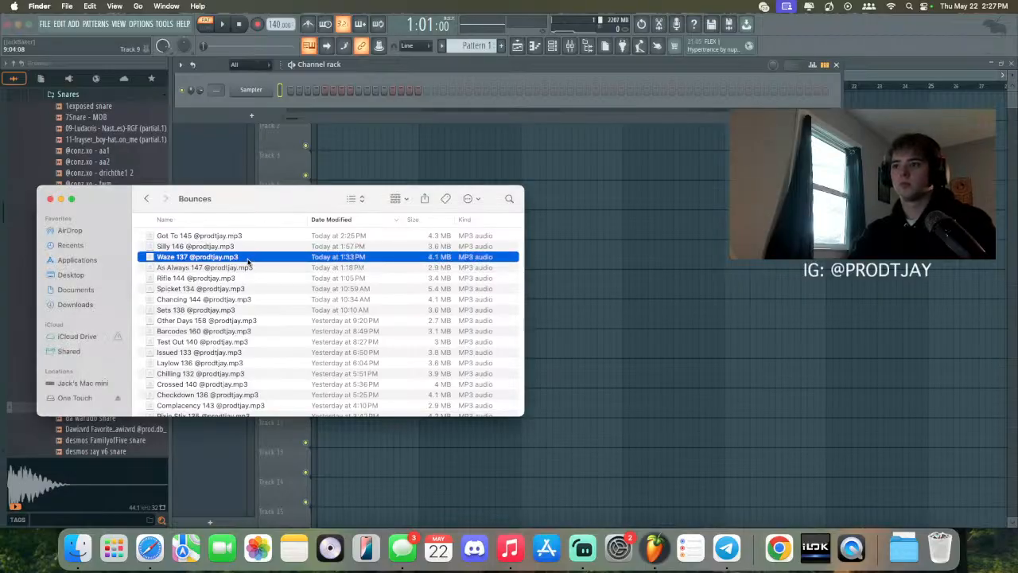
pyautogui.doubleClick(251, 257)
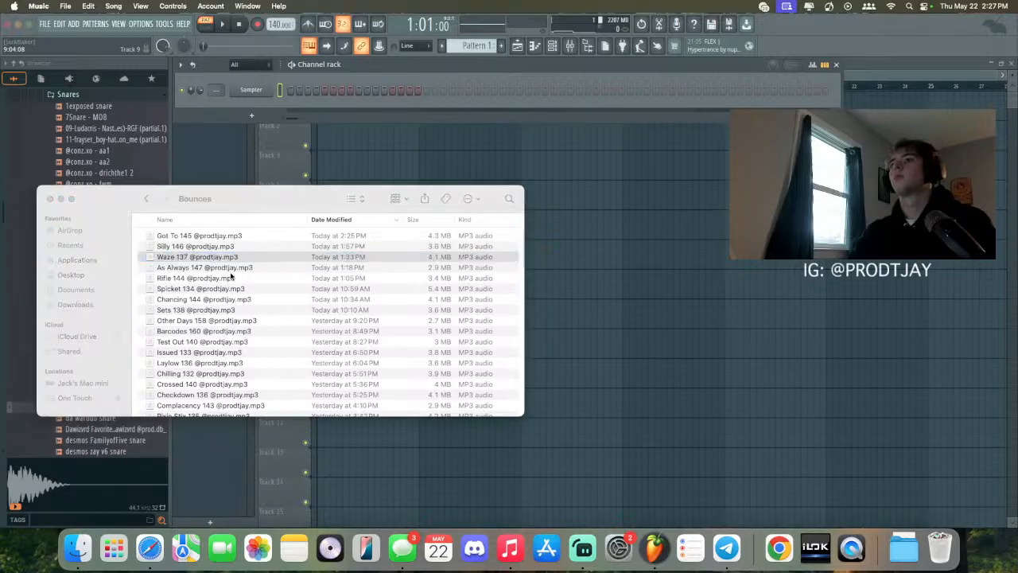
pyautogui.click(233, 245)
pyautogui.click(253, 239)
pyautogui.doubleClick(253, 246)
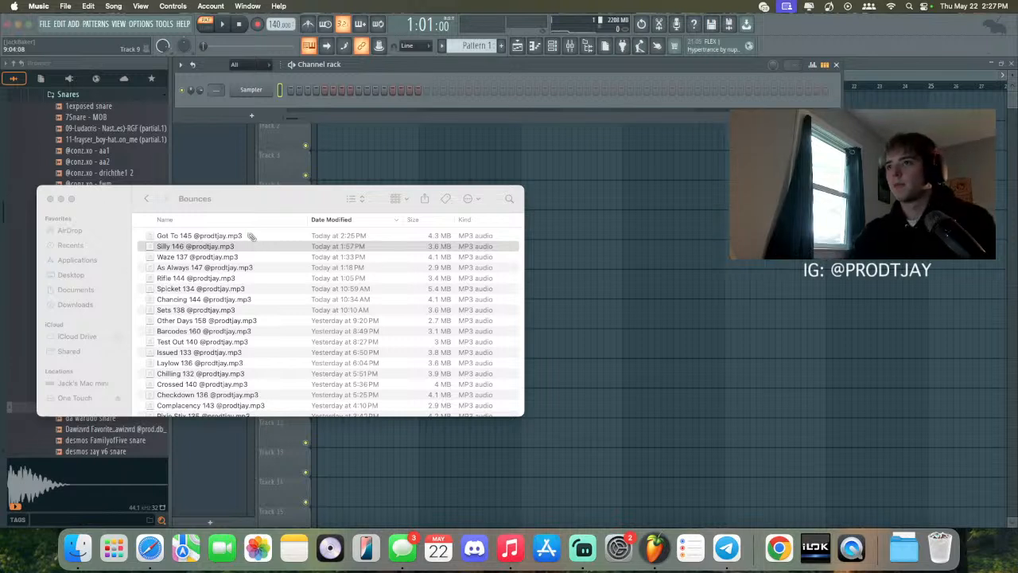
pyautogui.click(249, 236)
pyautogui.doubleClick(248, 237)
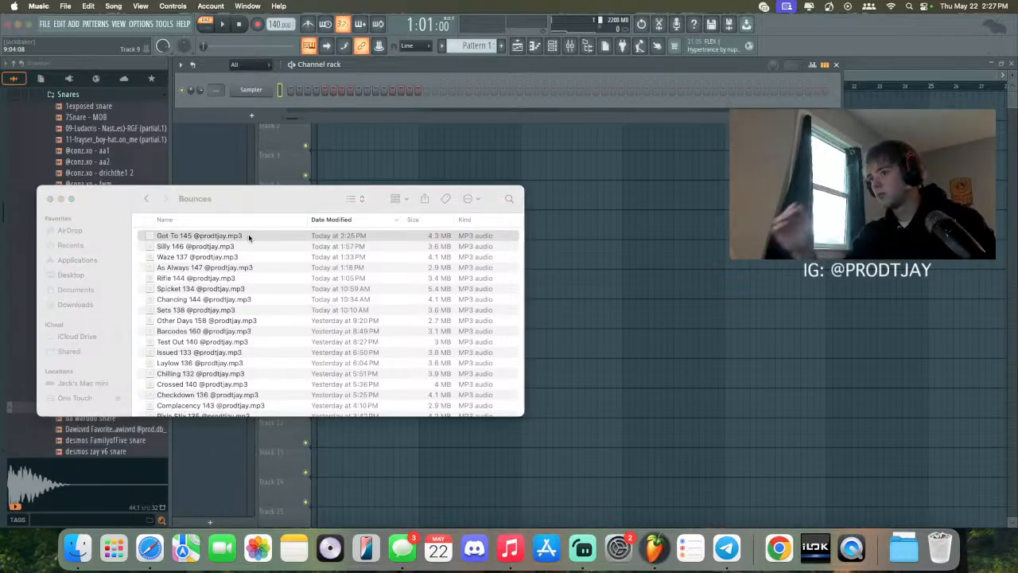
pyautogui.click(248, 247)
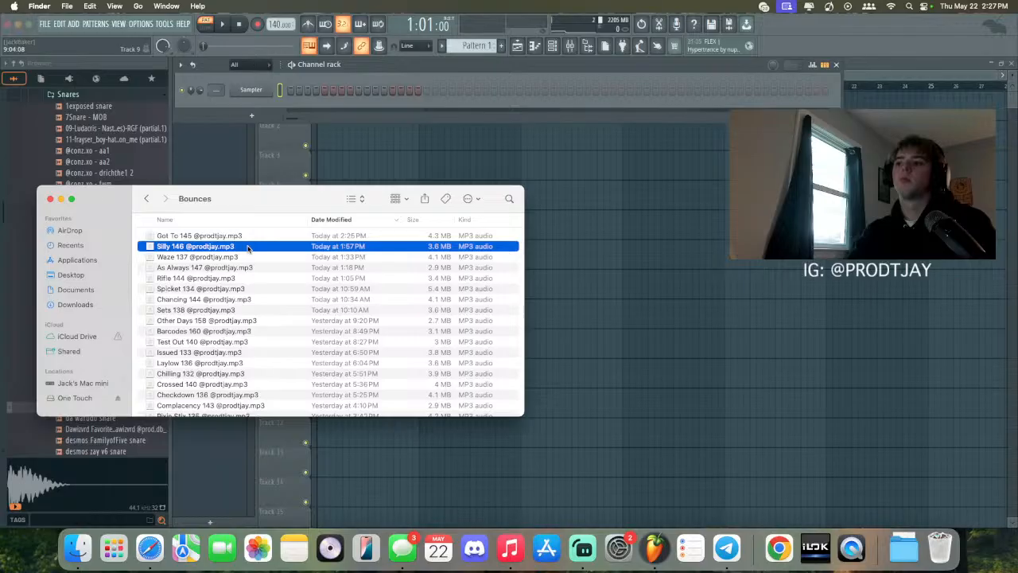
pyautogui.doubleClick(248, 248)
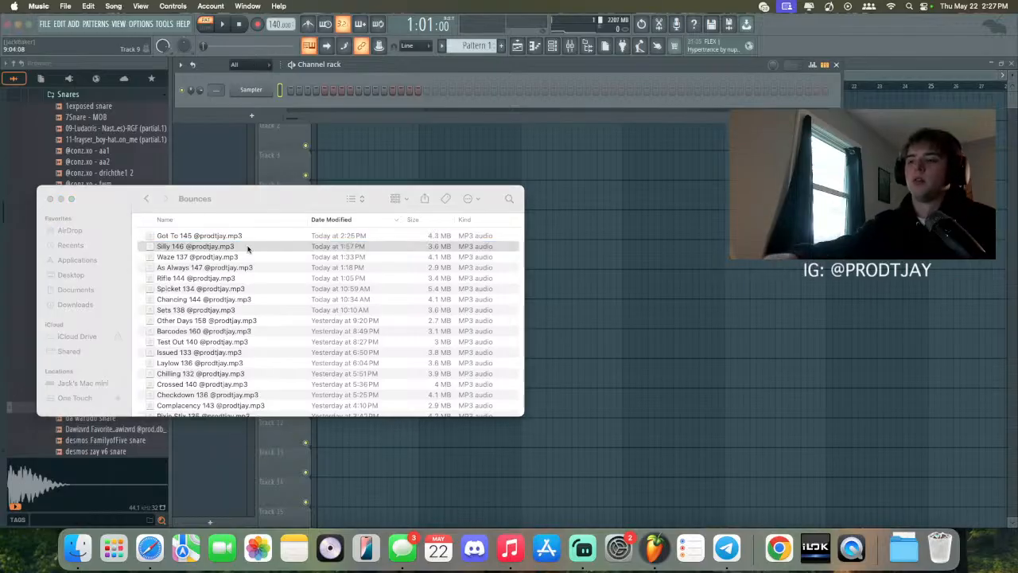
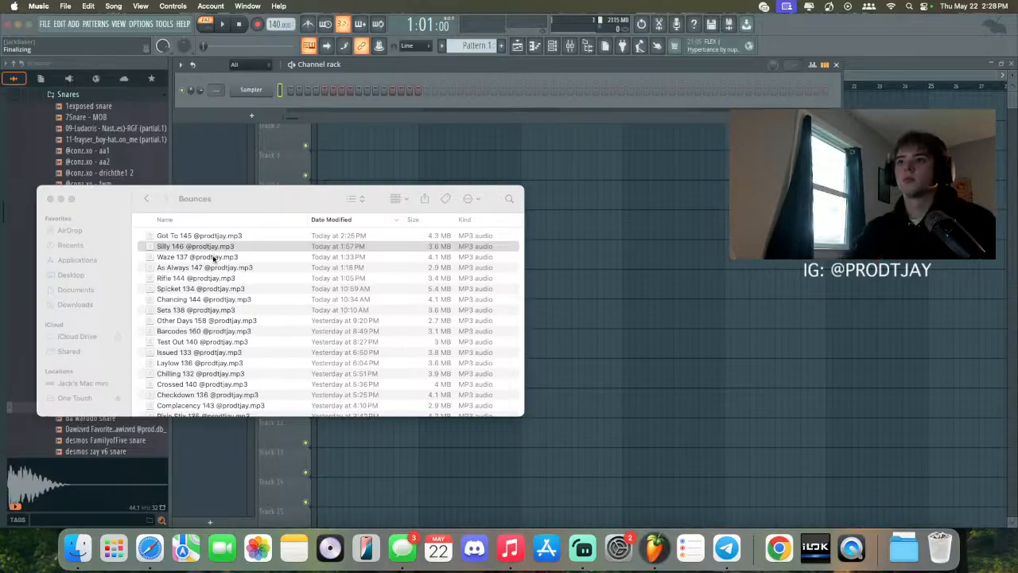
pyautogui.click(215, 258)
pyautogui.doubleClick(213, 259)
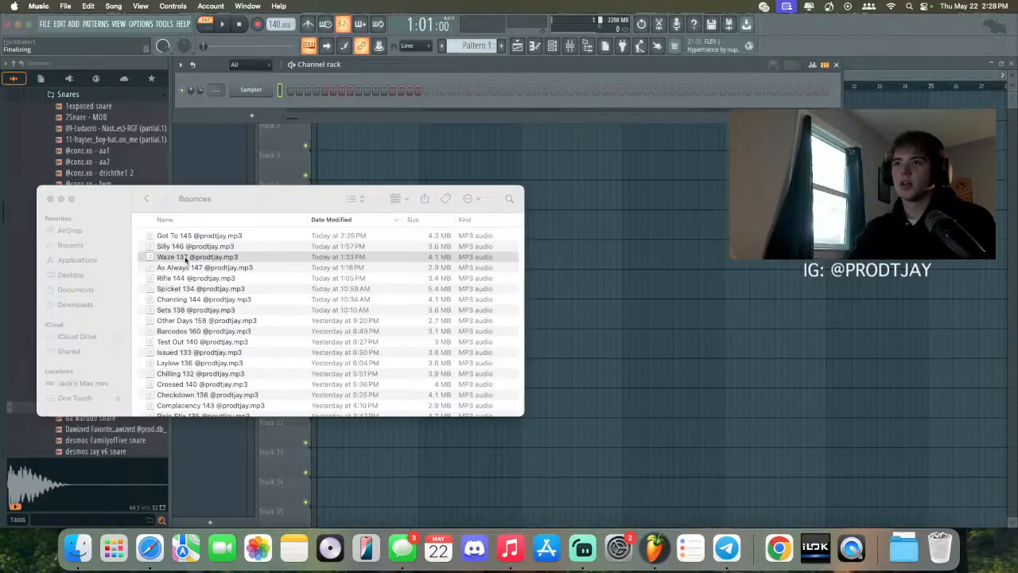
pyautogui.click(181, 268)
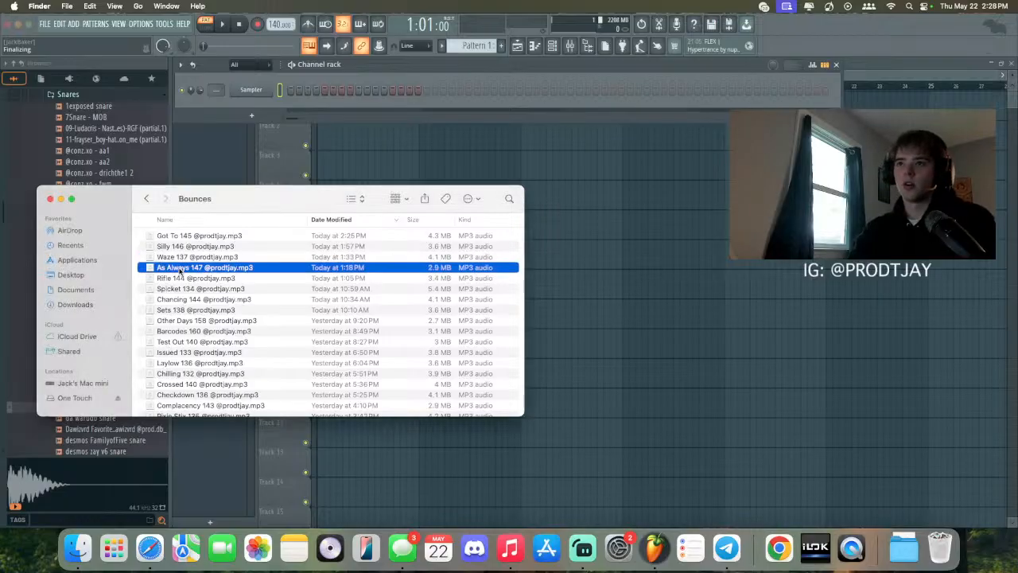
pyautogui.click(289, 290)
pyautogui.doubleClick(277, 270)
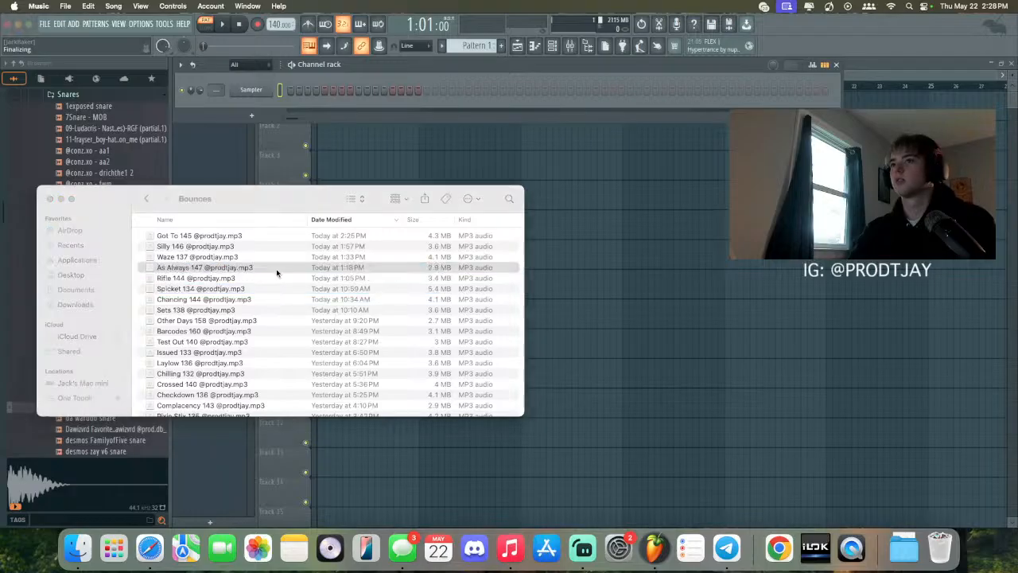
pyautogui.click(276, 280)
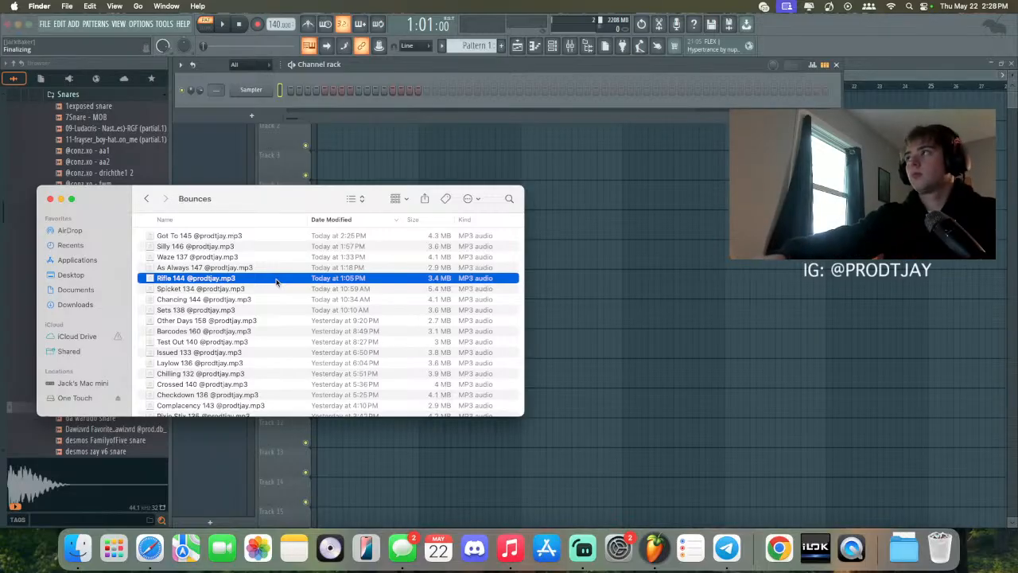
# Step: Go back out of this Bounces folder, open the one holding the TJAY beats and play SILLY 146 TJAY
pyautogui.doubleClick(247, 249)
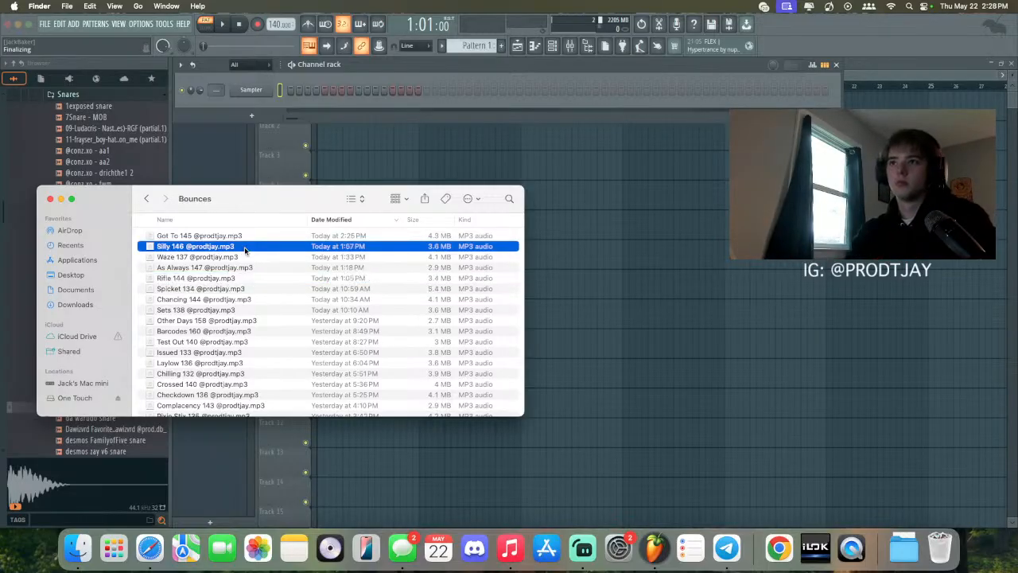
pyautogui.scroll(-1, 247, 260)
pyautogui.scroll(1, 248, 258)
pyautogui.click(146, 199)
pyautogui.click(147, 199)
pyautogui.doubleClick(177, 237)
pyautogui.doubleClick(190, 236)
pyautogui.doubleClick(250, 246)
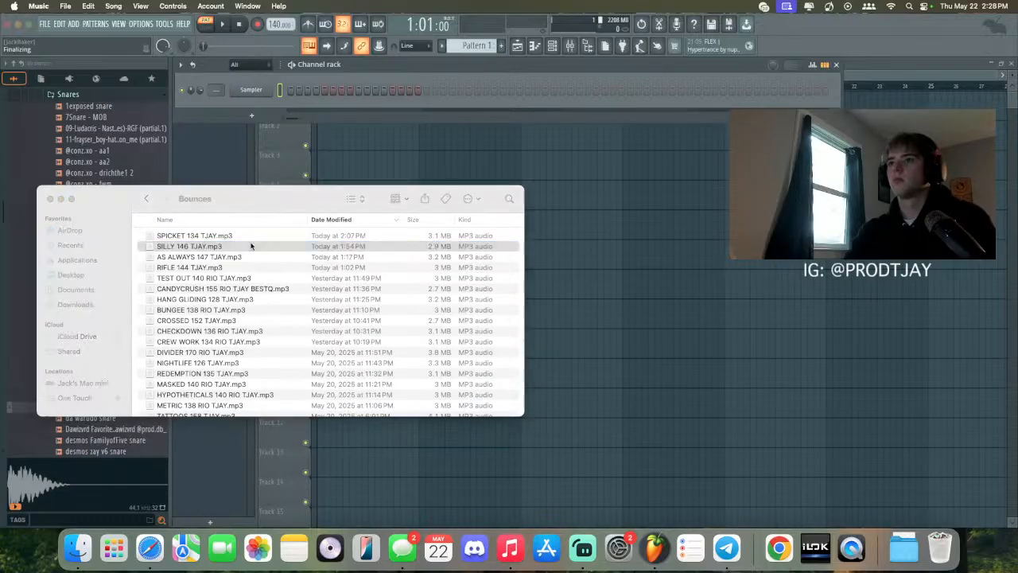
# Step: Listen to SPICKET 134 TJAY and RIFLE 144 TJAY from the Bounces folder
pyautogui.click(266, 237)
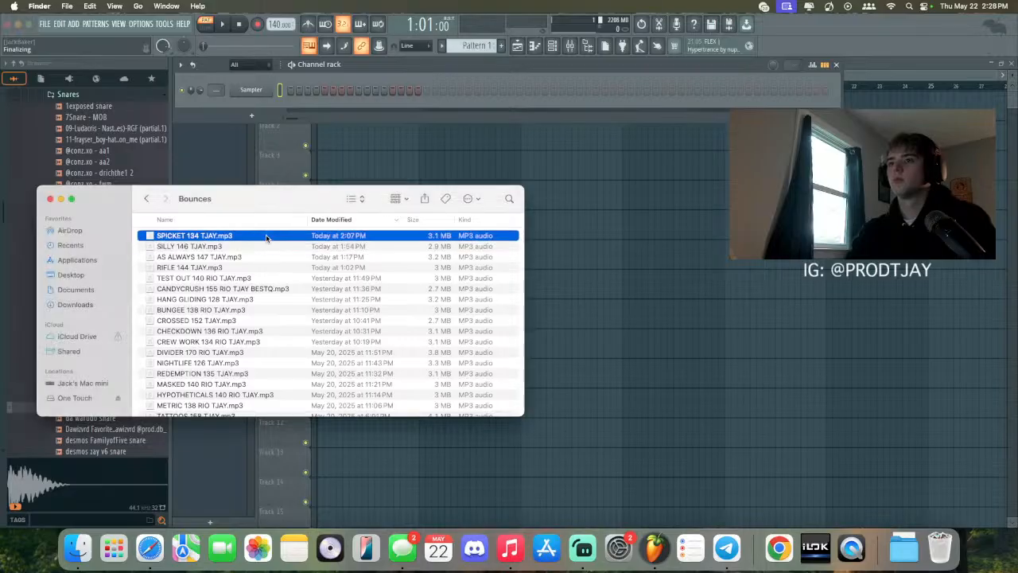
pyautogui.doubleClick(267, 237)
pyautogui.press('XF86AudioRaiseVolume')
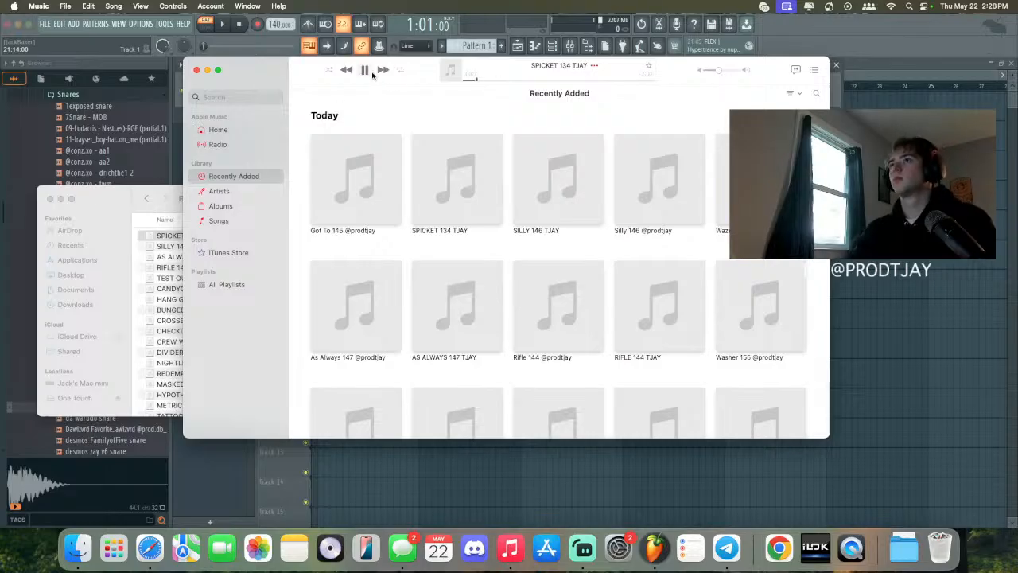
pyautogui.click(162, 269)
pyautogui.click(206, 261)
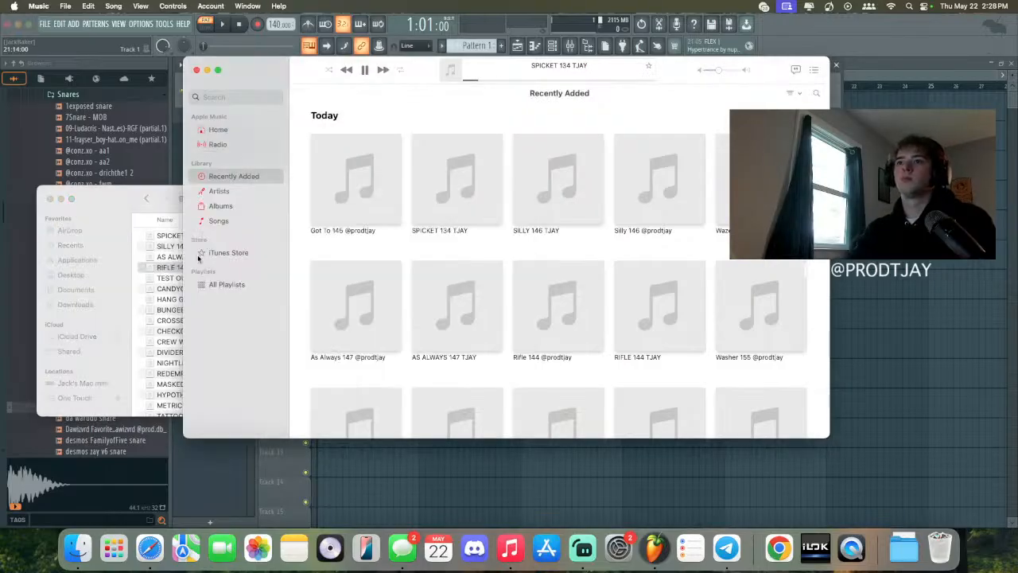
# Step: Listen to AS ALWAYS 147 TJAY and play SPICKET 134 TJAY once more
pyautogui.click(168, 258)
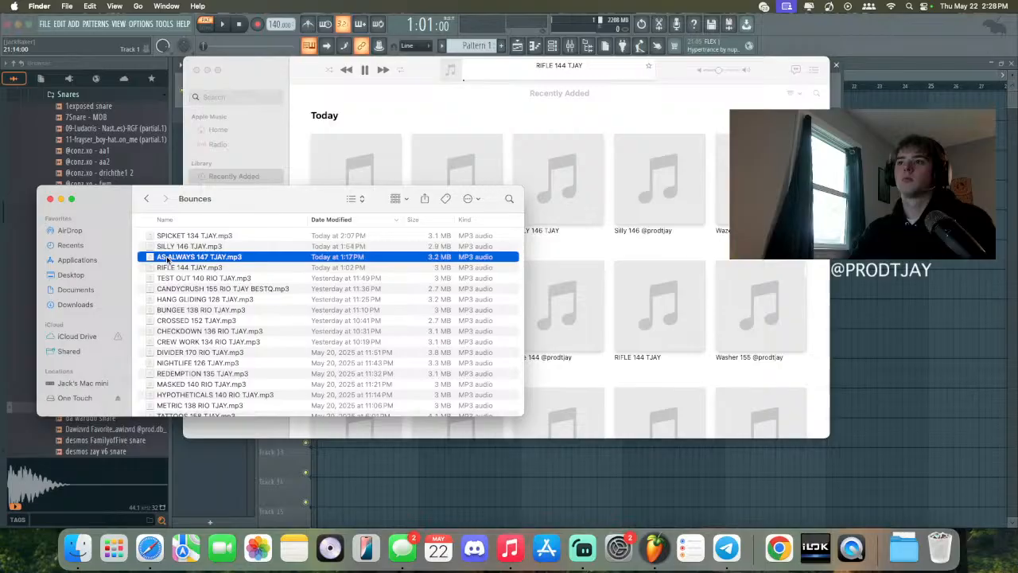
pyautogui.doubleClick(167, 259)
pyautogui.click(168, 257)
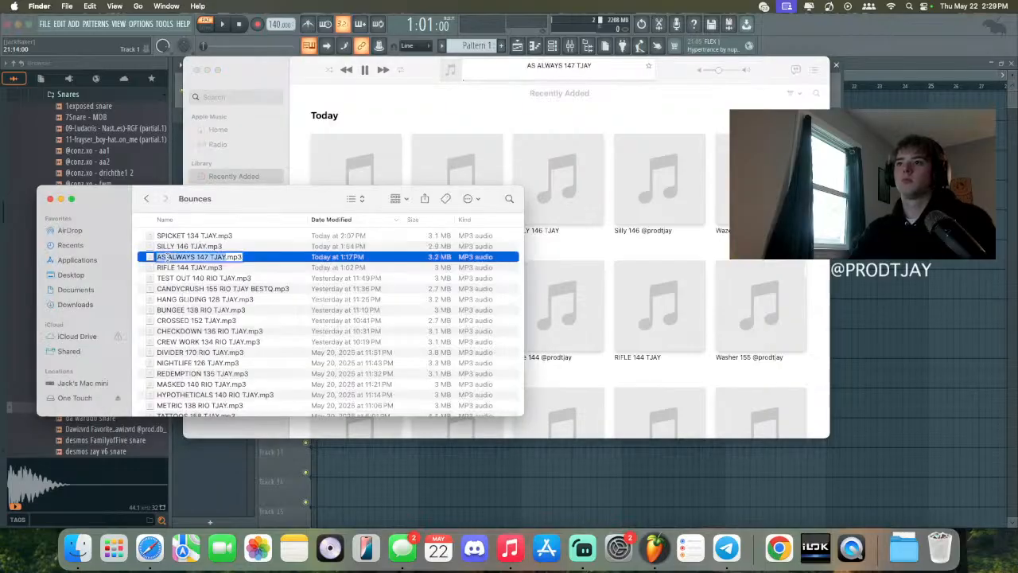
pyautogui.click(228, 247)
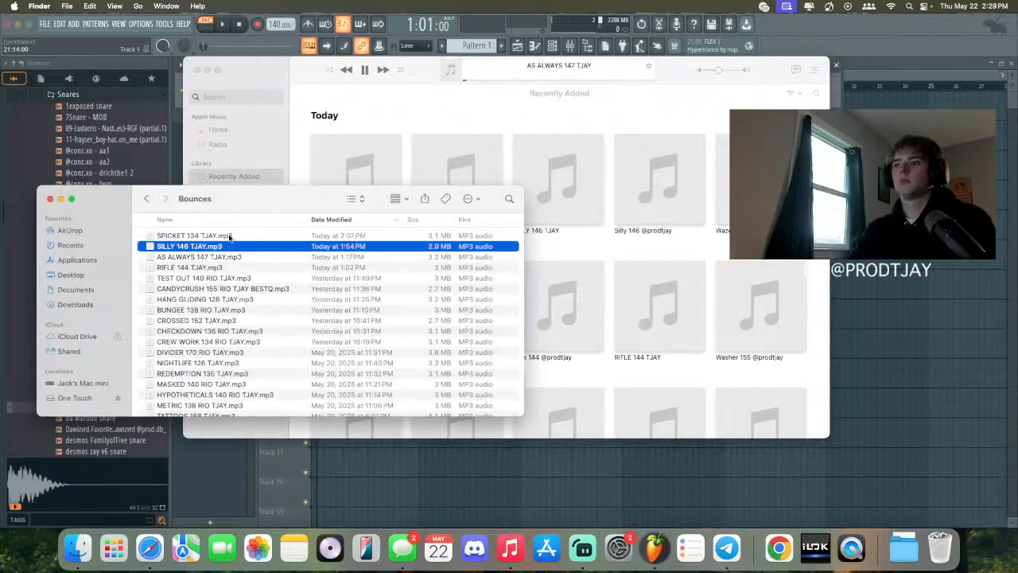
pyautogui.doubleClick(230, 235)
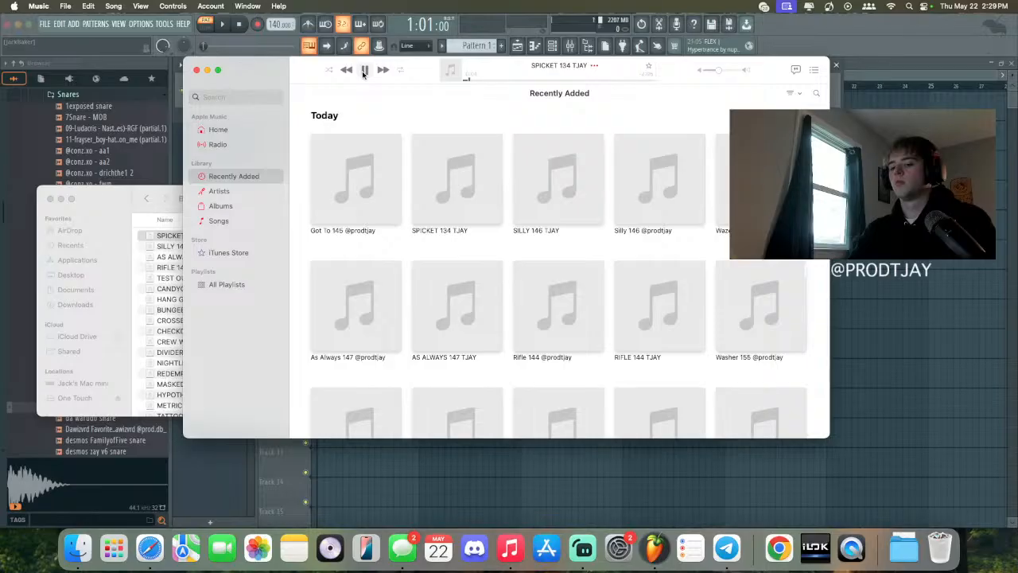
# Step: Switch to FL Studio, add a Surge XT channel and load the Ringo patch from the Polysynths category
pyautogui.click(654, 547)
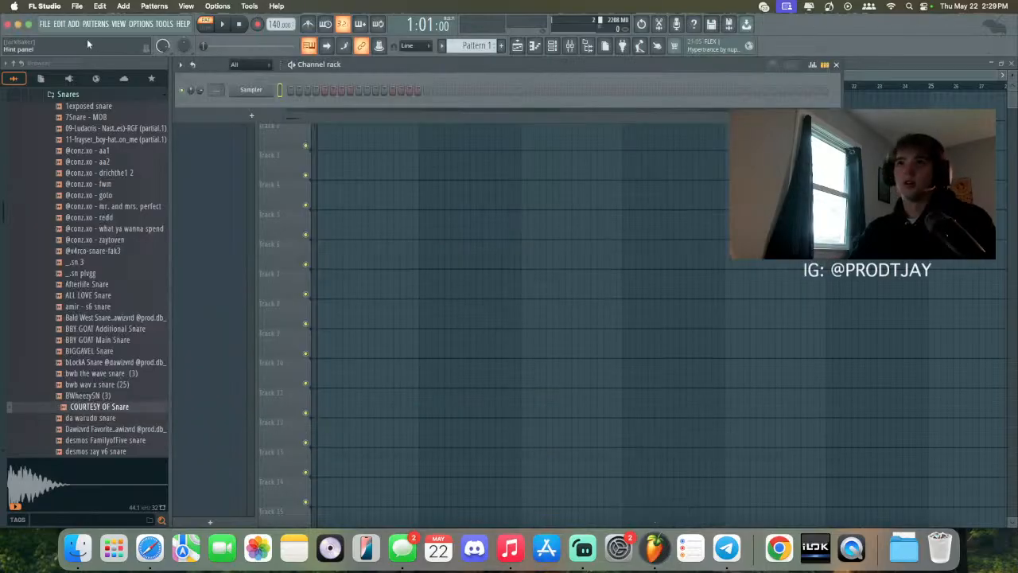
pyautogui.click(30, 24)
pyautogui.click(247, 104)
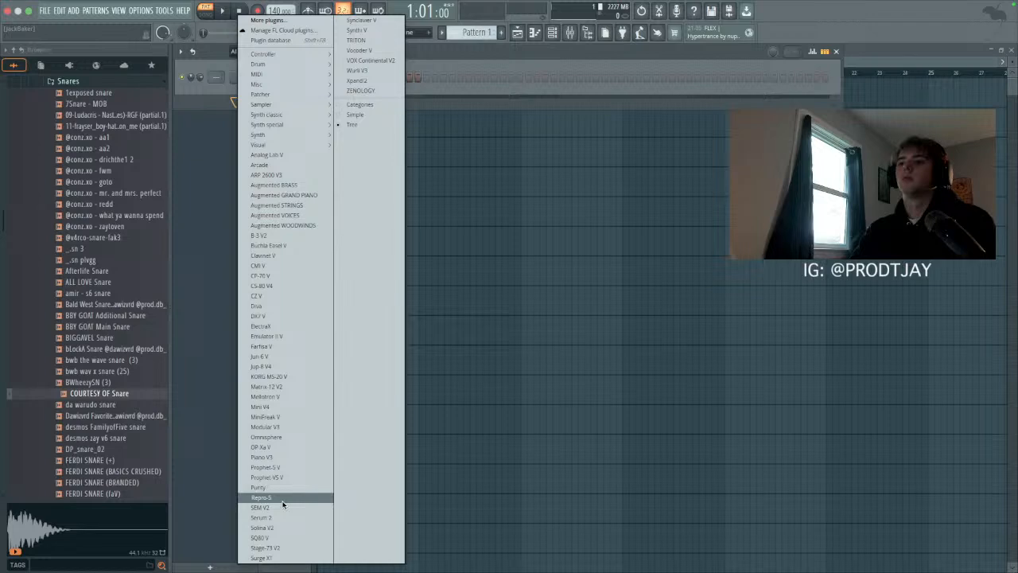
pyautogui.click(314, 557)
pyautogui.click(281, 121)
pyautogui.moveTo(219, 213)
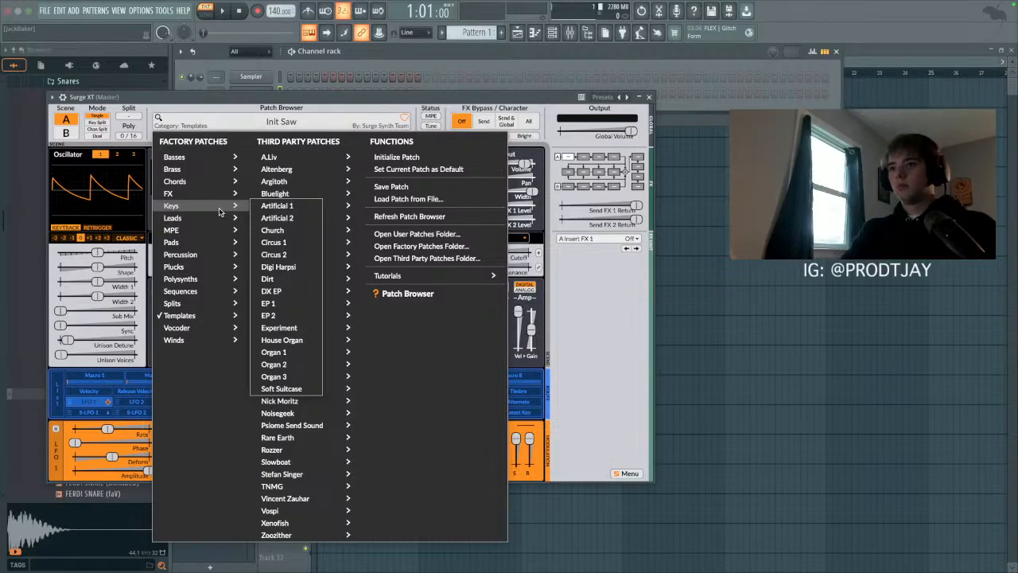
pyautogui.moveTo(217, 280)
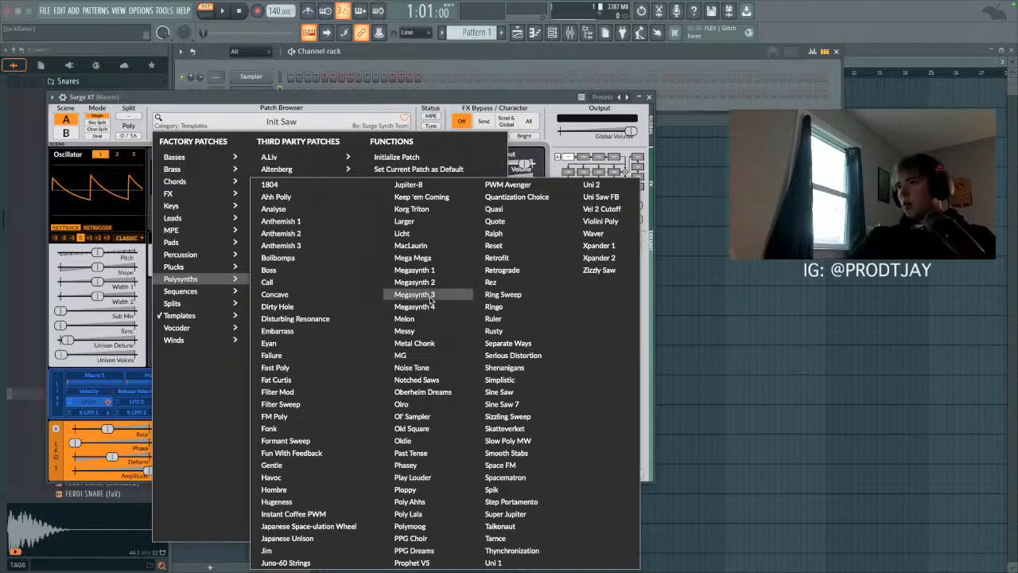
pyautogui.click(494, 307)
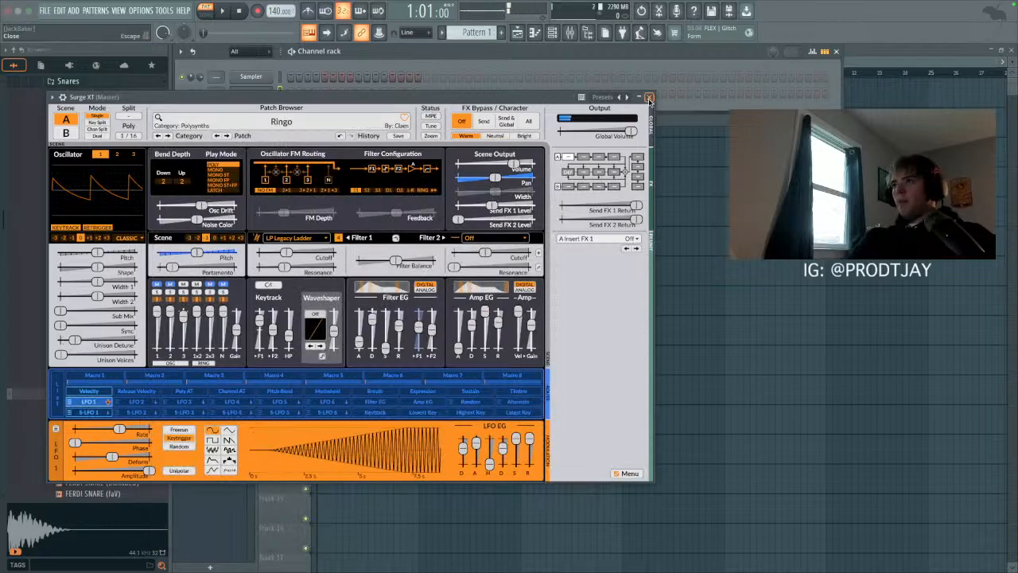
# Step: Close the Surge XT window, lower its channel volume to 73% and reduce the system volume
pyautogui.click(649, 96)
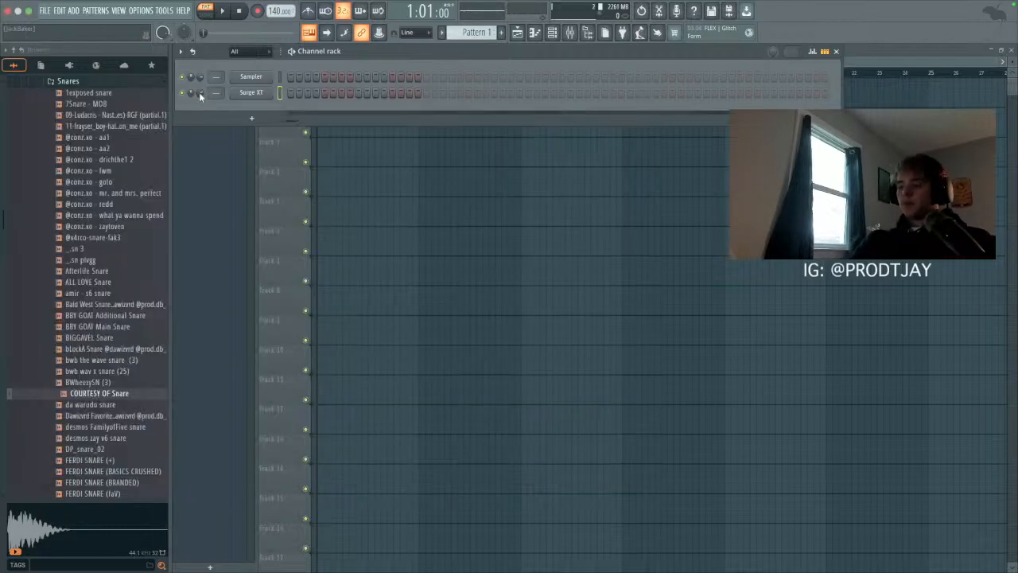
pyautogui.moveTo(199, 93); pyautogui.dragTo(199, 100)
pyautogui.press('XF86AudioLowerVolume')
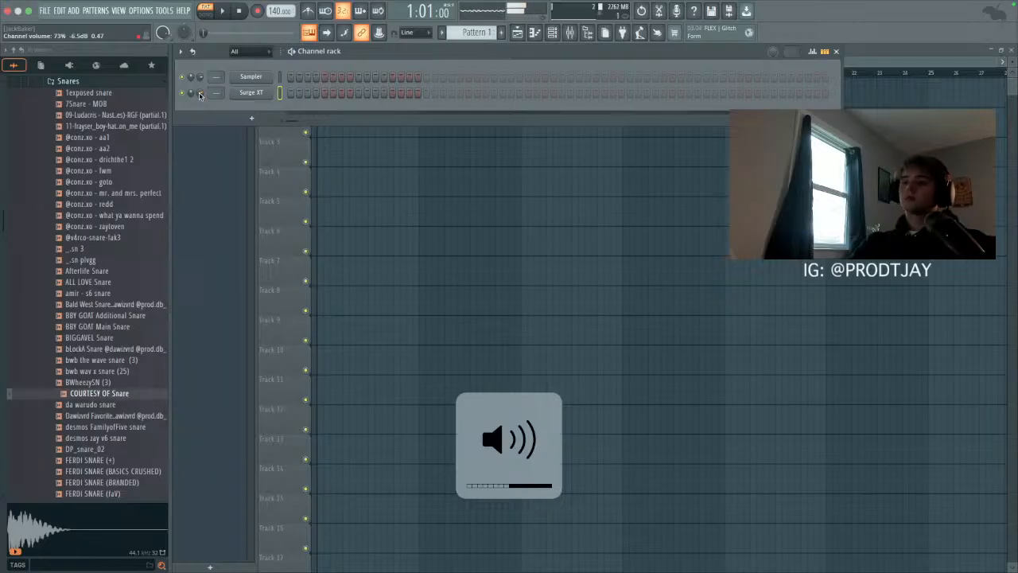
# Step: Audition the neighbouring Ring Sweep patch in Surge XT and close the plugin window
pyautogui.click(250, 93)
pyautogui.click(223, 136)
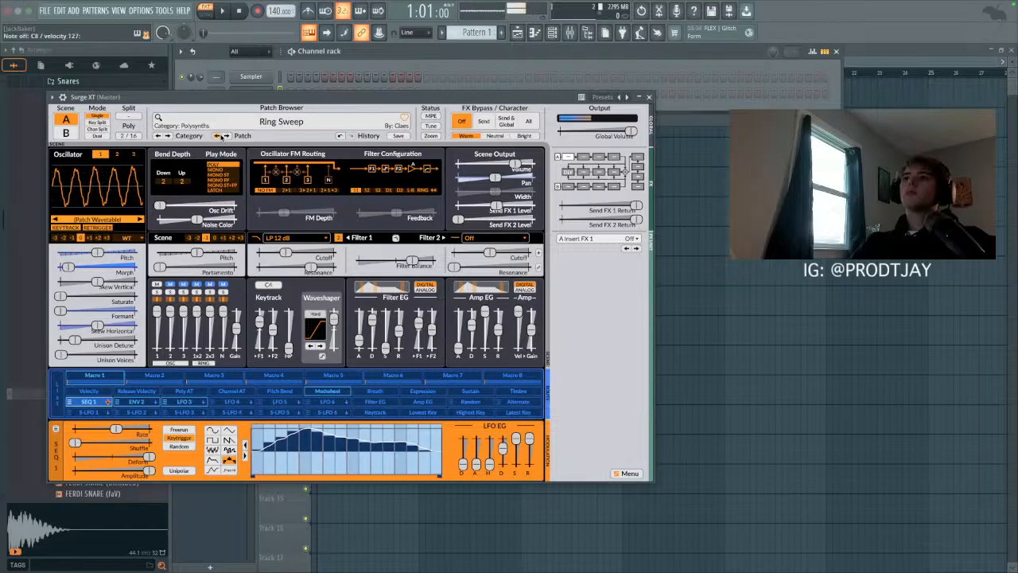
pyautogui.click(223, 136)
pyautogui.click(648, 97)
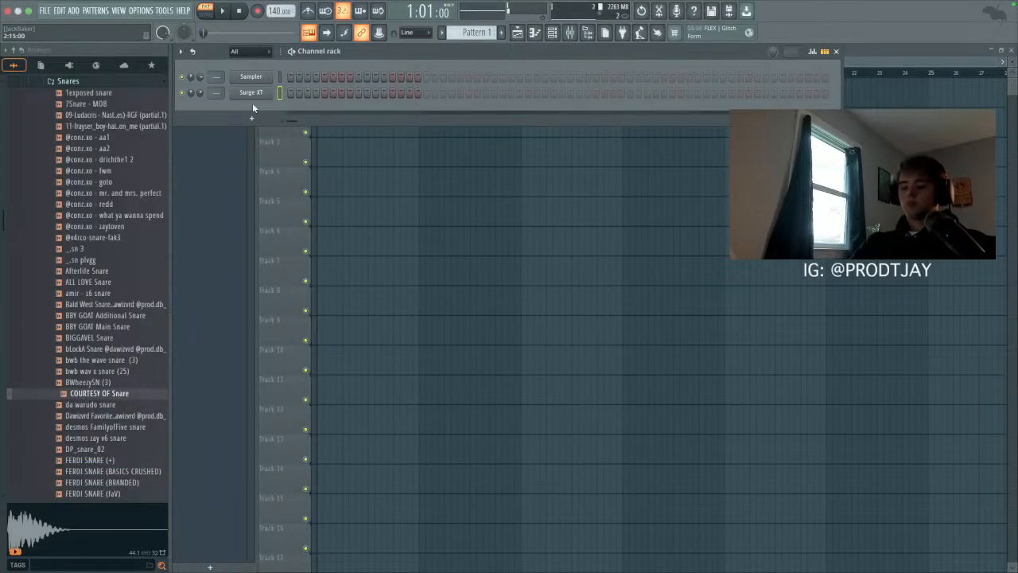
# Step: Try out chord ideas by playing notes on the Surge XT channel
pyautogui.press('j')
pyautogui.press('j')
pyautogui.press('3')
pyautogui.press('j')
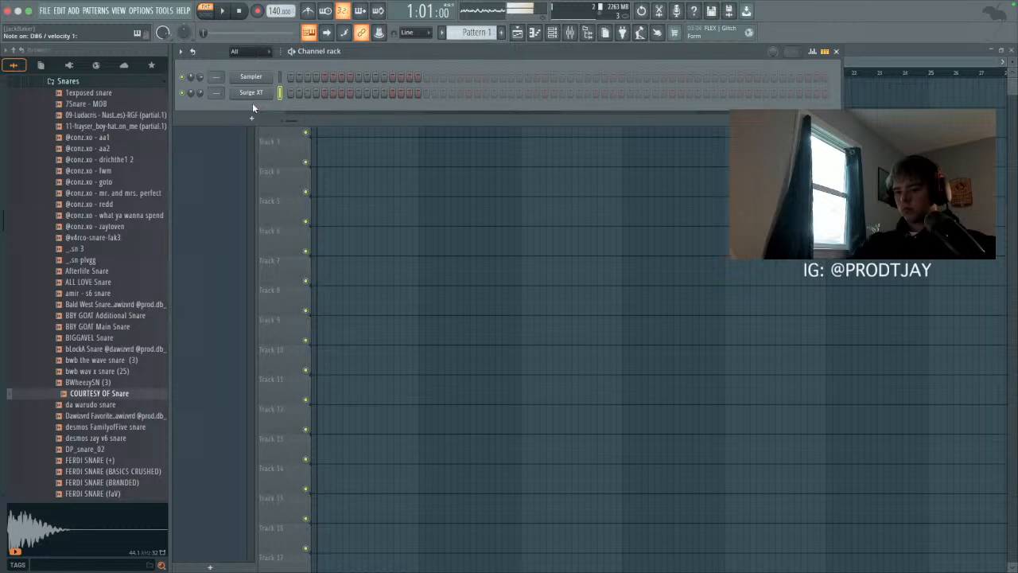
pyautogui.press('3')
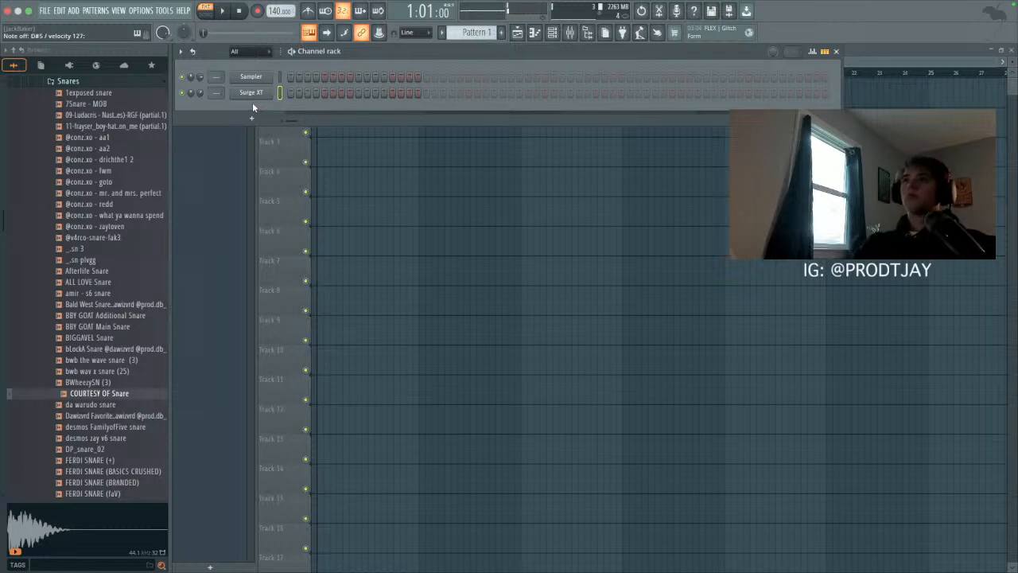
# Step: Record a short chord progression on Surge XT into Pattern 1 as notes and automation, and stop the recording
pyautogui.click(258, 13)
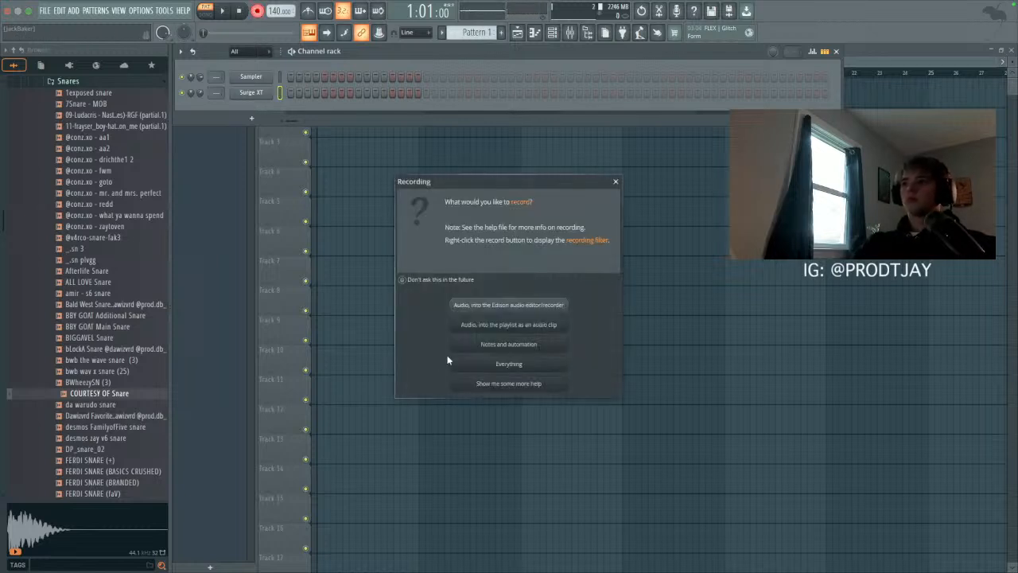
pyautogui.click(486, 343)
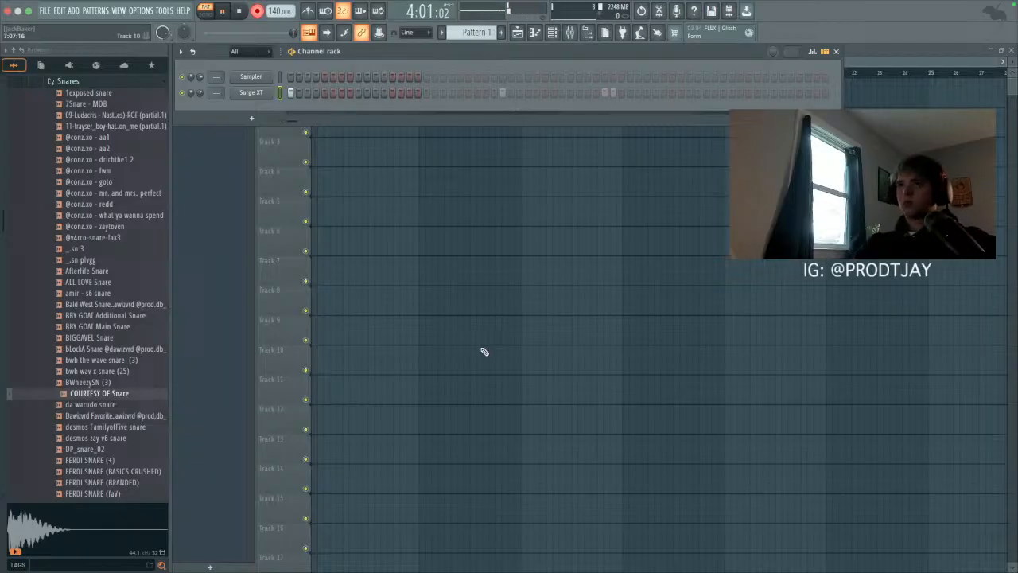
pyautogui.press('space')
# Step: Transpose the recorded Surge XT chords down one octave in the piano roll and quantize them
pyautogui.click(307, 94)
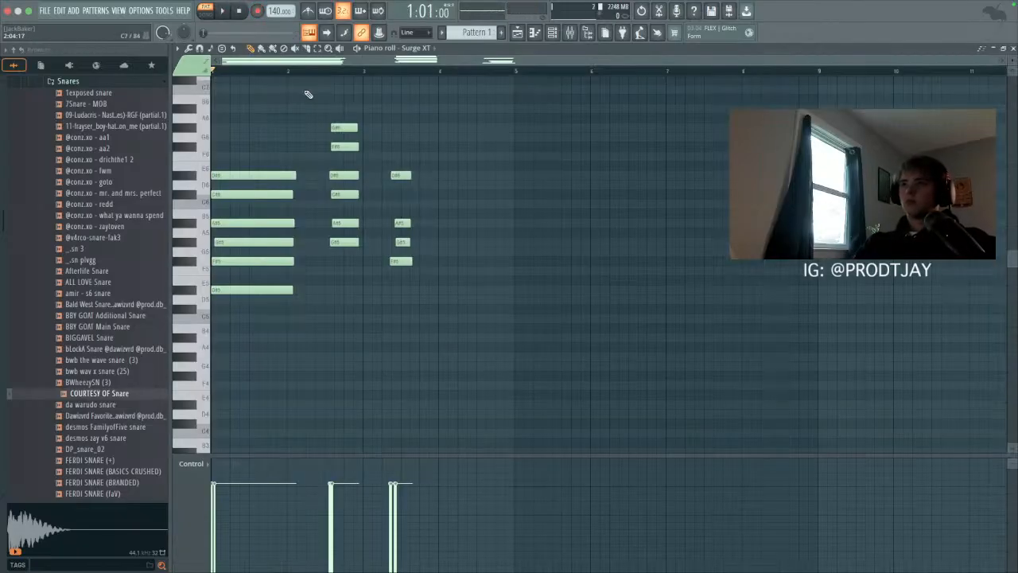
pyautogui.scroll(4, 304, 93)
pyautogui.press('space')
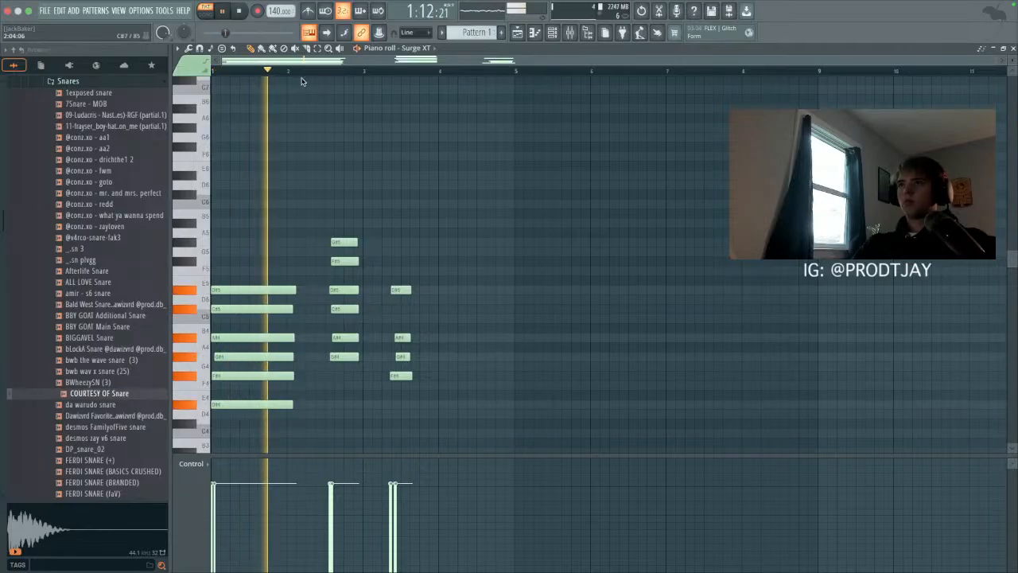
pyautogui.hotkey('ctrl', 'q')
# Step: Remove only the D#5 note from the second chord and restart playback from the beginning
pyautogui.moveTo(320, 219); pyautogui.dragTo(375, 364)
pyautogui.press('Delete')
pyautogui.press('super+z')
pyautogui.click(338, 292)
pyautogui.press('Delete')
pyautogui.press('space')
pyautogui.press('space')
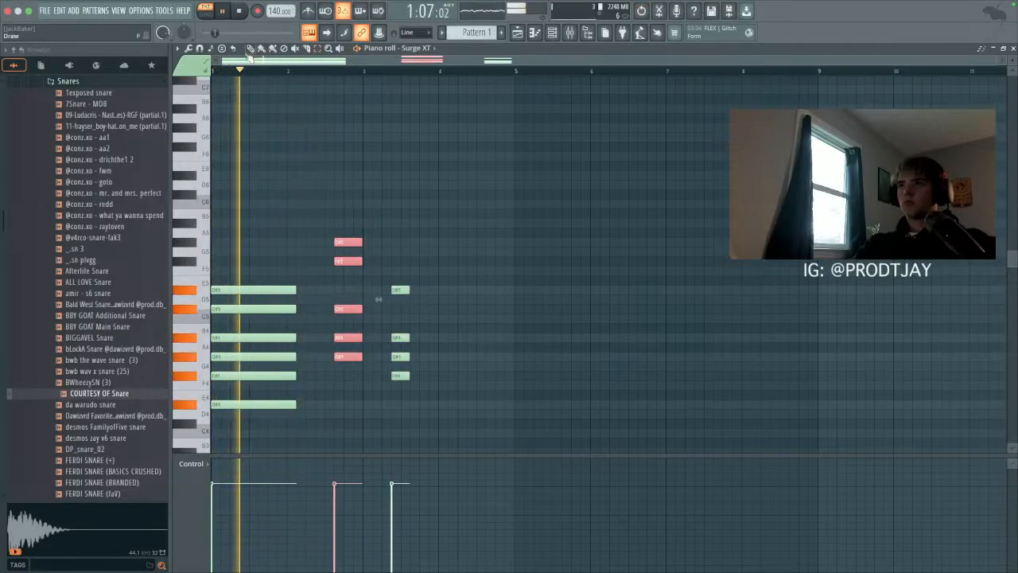
# Step: Move the second chord earlier to the fourth beat of bar 1 and make all the chords legato
pyautogui.moveTo(348, 244); pyautogui.dragTo(282, 245)
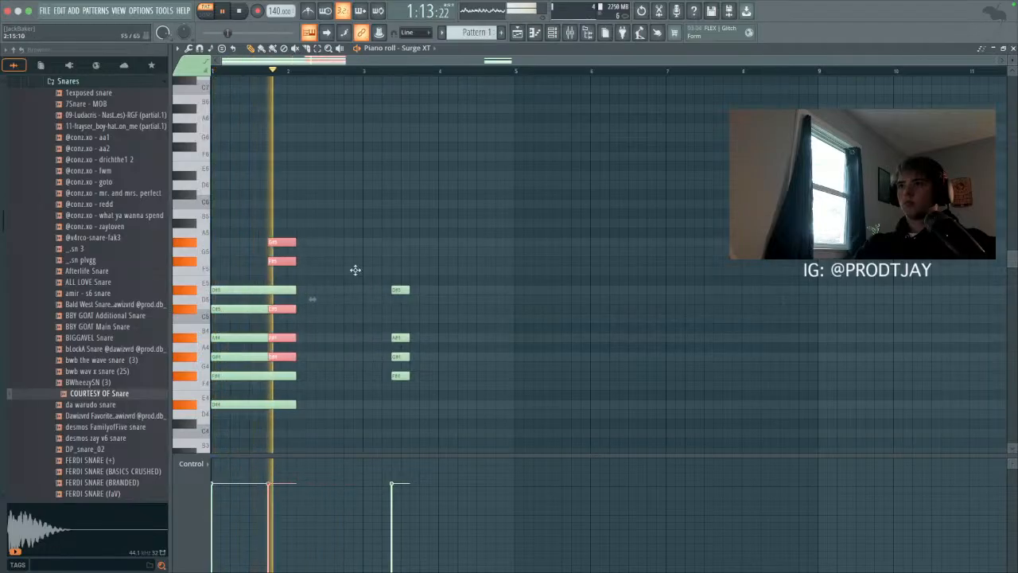
pyautogui.press('super+d')
pyautogui.press('super+l')
pyautogui.press('space')
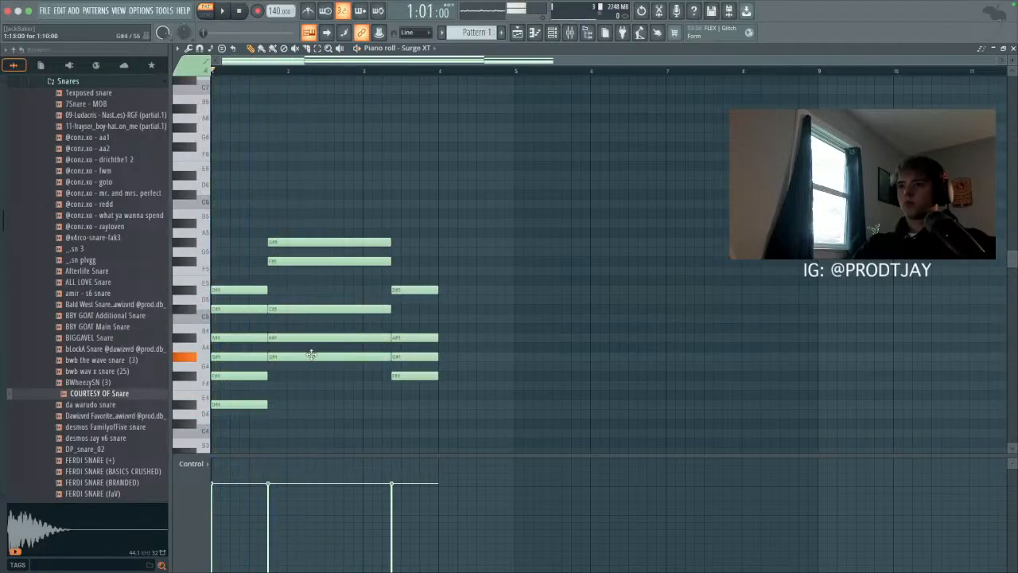
# Step: Draw a new chord of A#4, C#5, D#5, F5 and A#5 starting on the second beat of bar 2
pyautogui.click(231, 404)
pyautogui.moveTo(314, 365); pyautogui.dragTo(302, 340)
pyautogui.moveTo(307, 300); pyautogui.dragTo(307, 314)
pyautogui.click(307, 289)
pyautogui.click(310, 270)
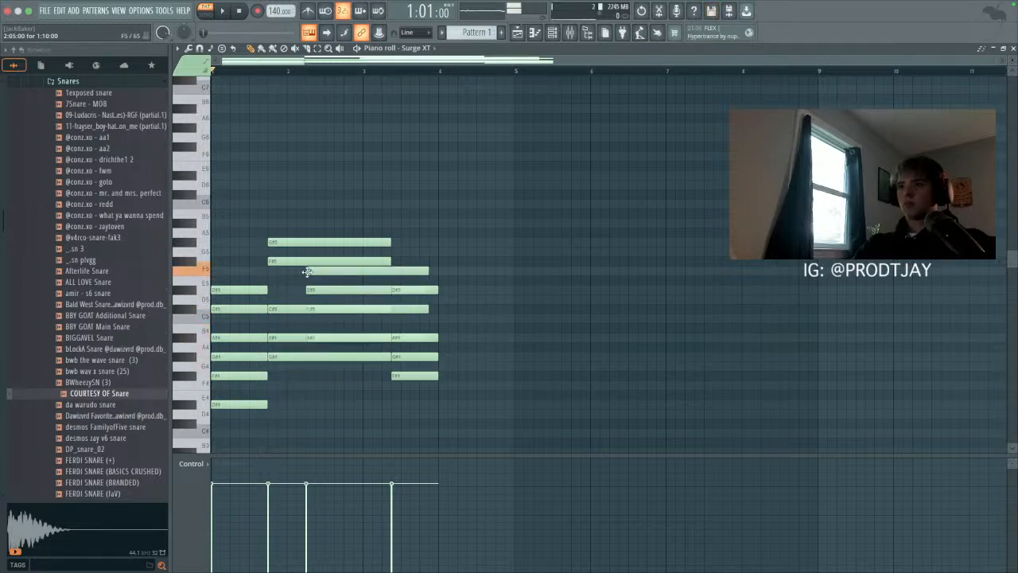
pyautogui.moveTo(306, 238); pyautogui.dragTo(307, 219)
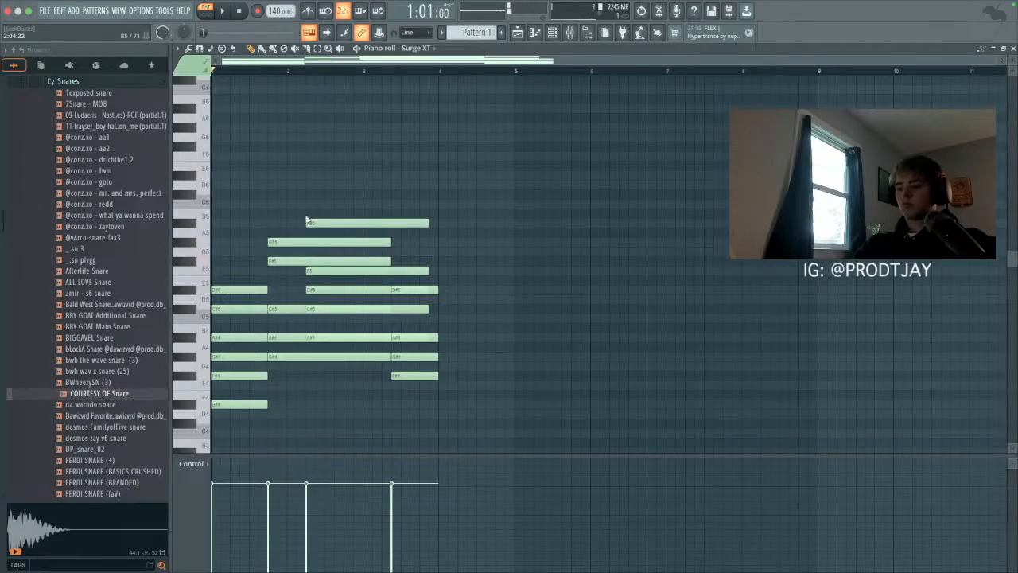
# Step: Apply legato so the new chord ends at bar 3, and delete the notes from bar 3 onward
pyautogui.hotkey('ctrl', 'l')
pyautogui.press('space')
pyautogui.click(365, 242)
pyautogui.hotkey('ctrl', 'l')
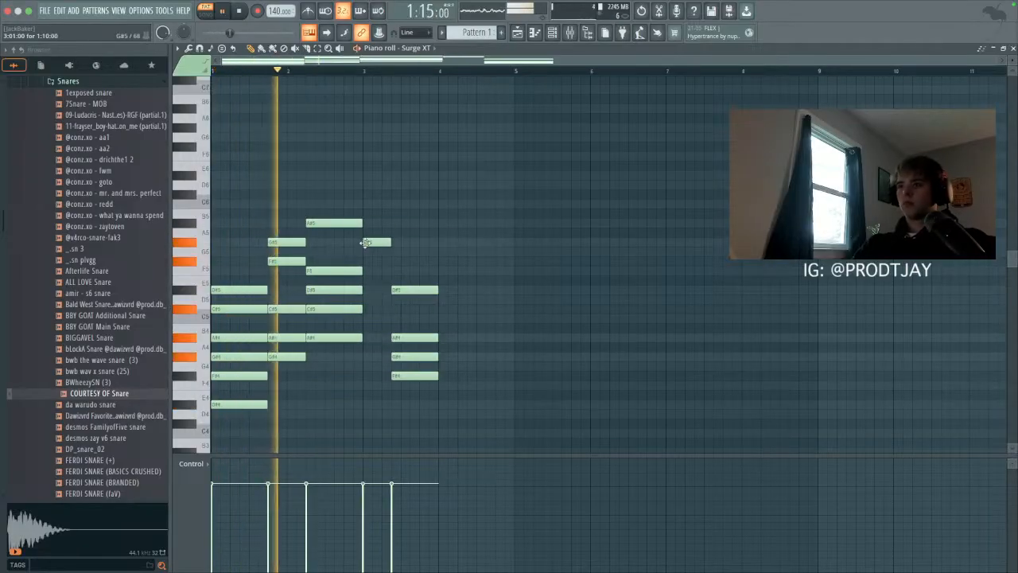
pyautogui.rightClick(365, 242)
# Step: Duplicate the two-bar chord progression into bars 3 and 4 and bring up the channel rack
pyautogui.scroll(-2, 432, 418)
pyautogui.hotkey('ctrl', 'b')
pyautogui.click(505, 318)
pyautogui.rightClick(507, 319)
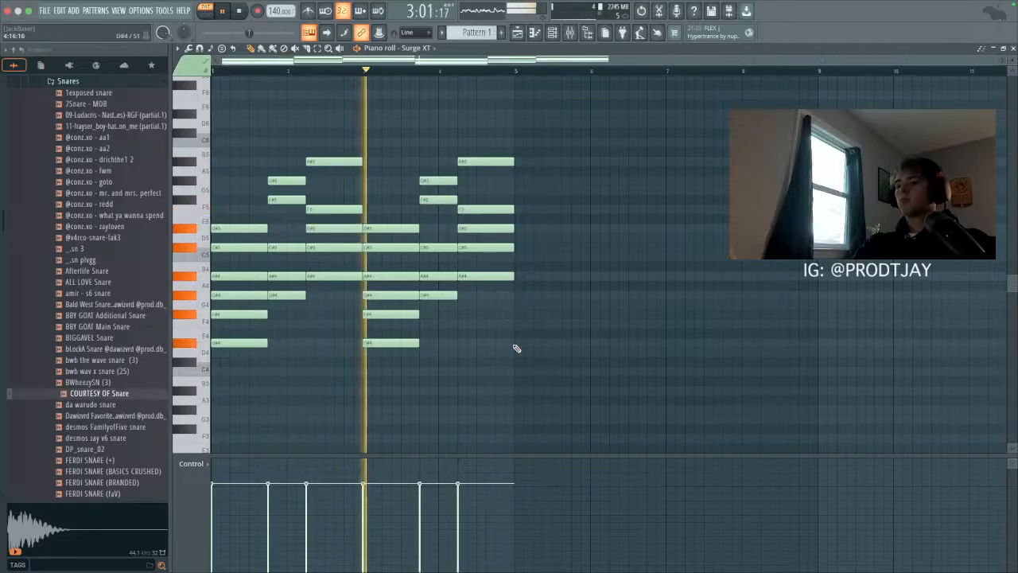
pyautogui.press('F6')
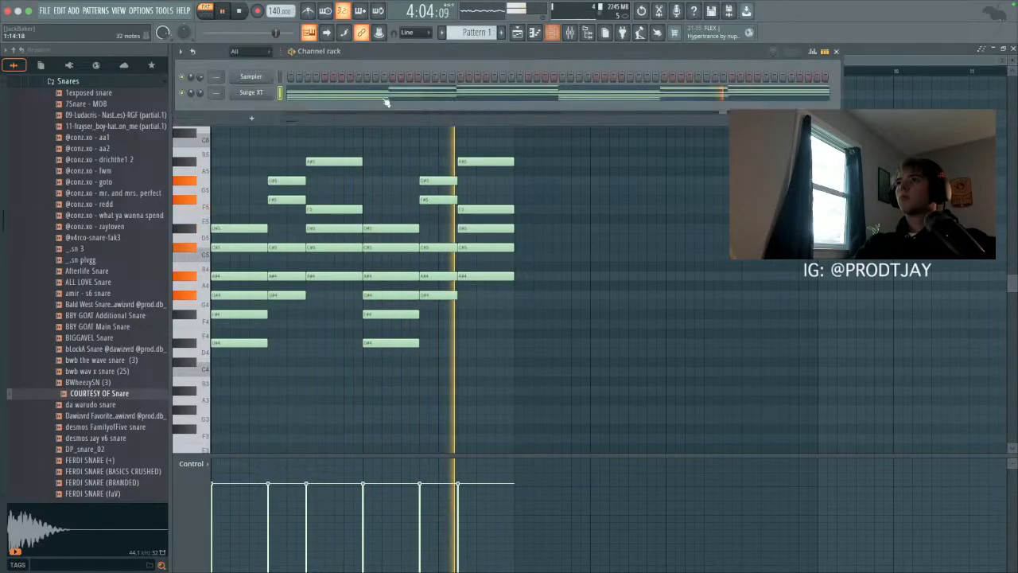
# Step: Audition the Surge XT polysynth patches from Ring Sweep through to Simplistic against the chord pattern
pyautogui.click(250, 92)
pyautogui.click(228, 136)
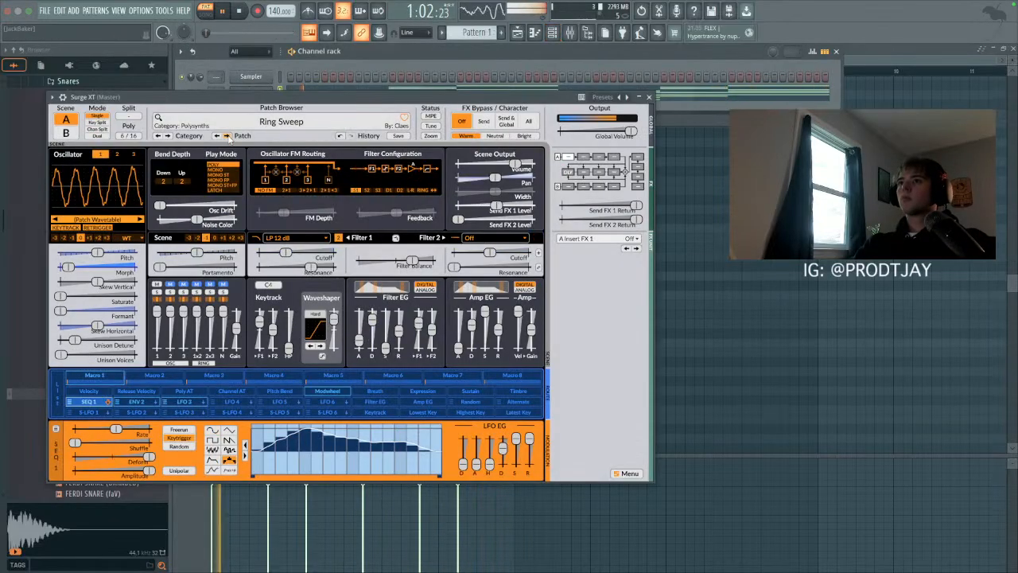
pyautogui.click(228, 137)
pyautogui.click(217, 136)
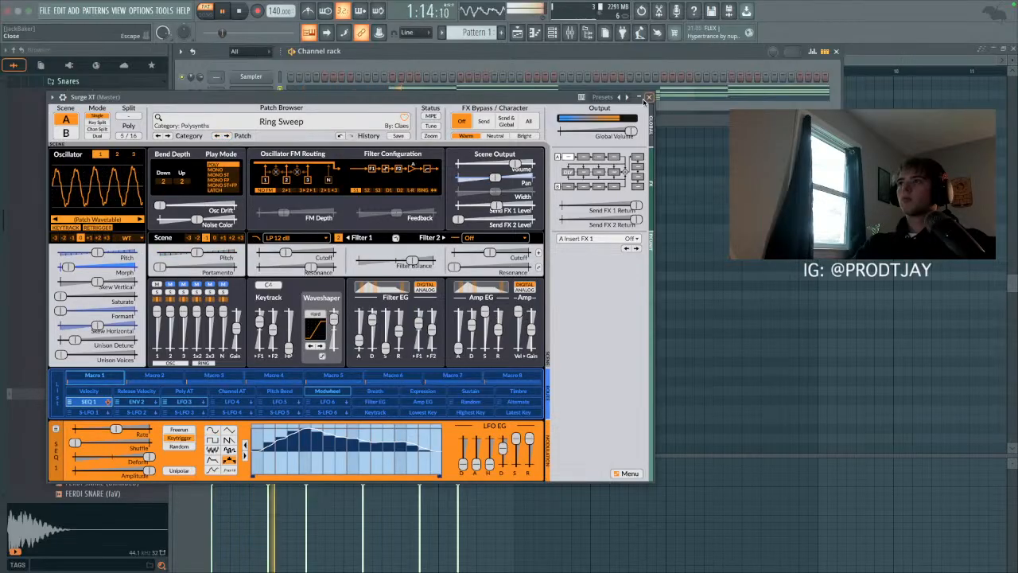
pyautogui.click(229, 136)
pyautogui.press('space')
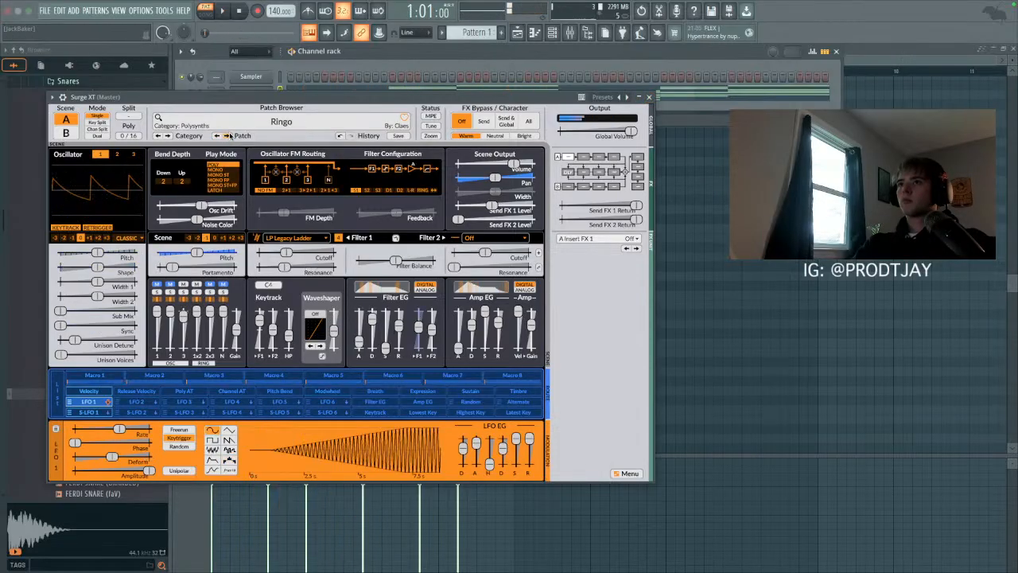
pyautogui.click(228, 136)
pyautogui.press('space')
pyautogui.click(229, 136)
pyautogui.click(228, 136)
pyautogui.press('space')
pyautogui.click(228, 136)
pyautogui.click(228, 136)
pyautogui.press('space')
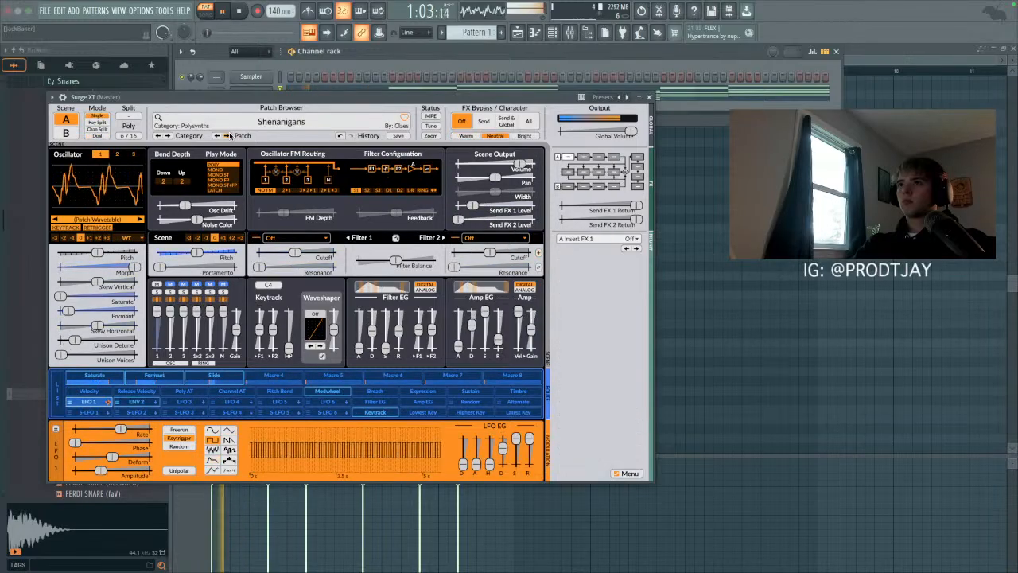
pyautogui.click(229, 136)
pyautogui.press('space')
pyautogui.press('space')
pyautogui.press('space')
# Step: Transpose all the chord notes up one octave and play the pattern
pyautogui.click(801, 276)
pyautogui.rightClick(801, 277)
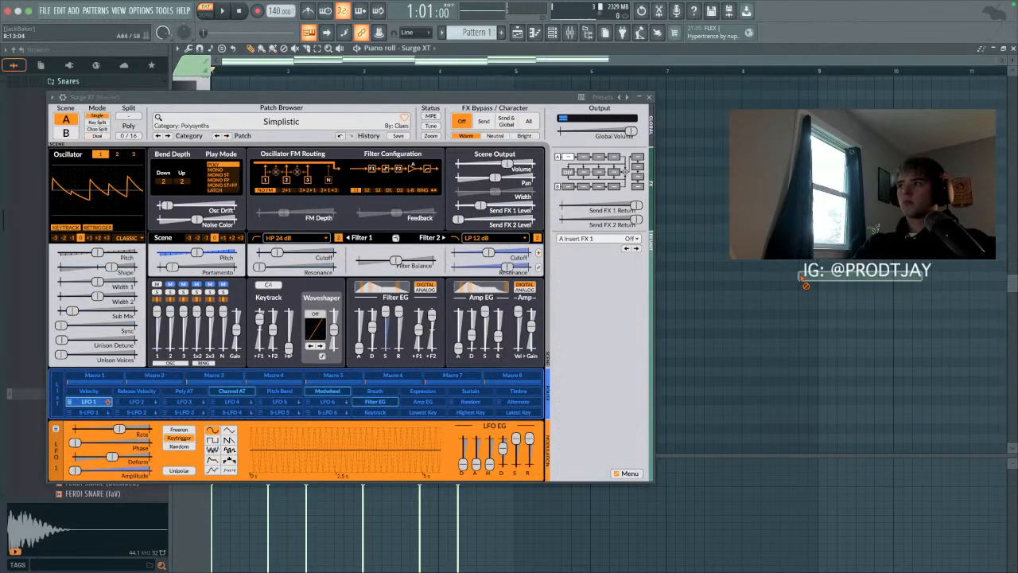
pyautogui.scroll(1, 808, 288)
pyautogui.press('space')
pyautogui.press('space')
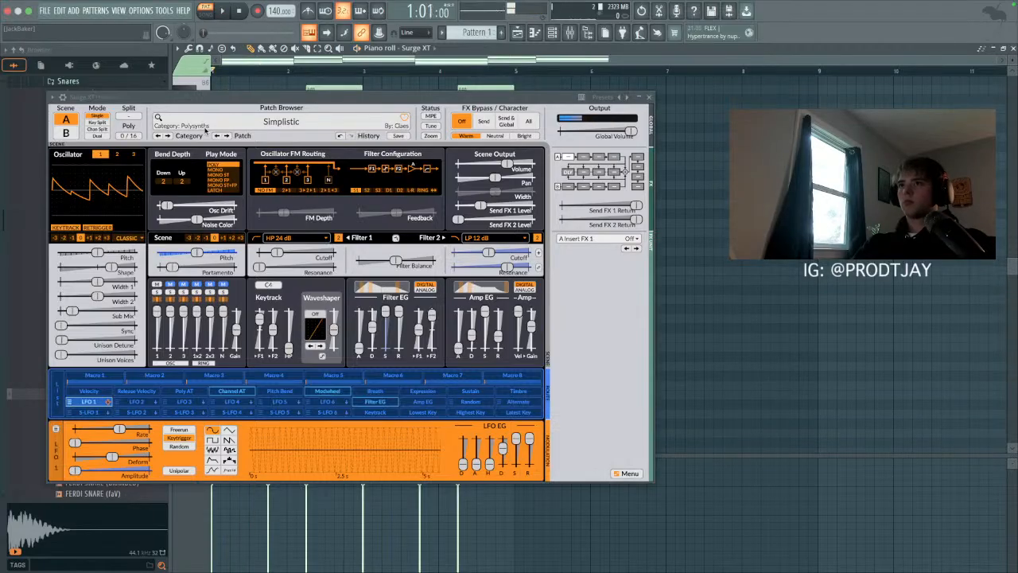
# Step: Audition further Surge XT polysynth patches after Simplistic, go back to Slow Poly MW and close the synth
pyautogui.click(229, 136)
pyautogui.press('space')
pyautogui.click(228, 136)
pyautogui.press('space')
pyautogui.click(228, 136)
pyautogui.click(229, 136)
pyautogui.press('space')
pyautogui.click(229, 136)
pyautogui.click(227, 136)
pyautogui.press('space')
pyautogui.press('space')
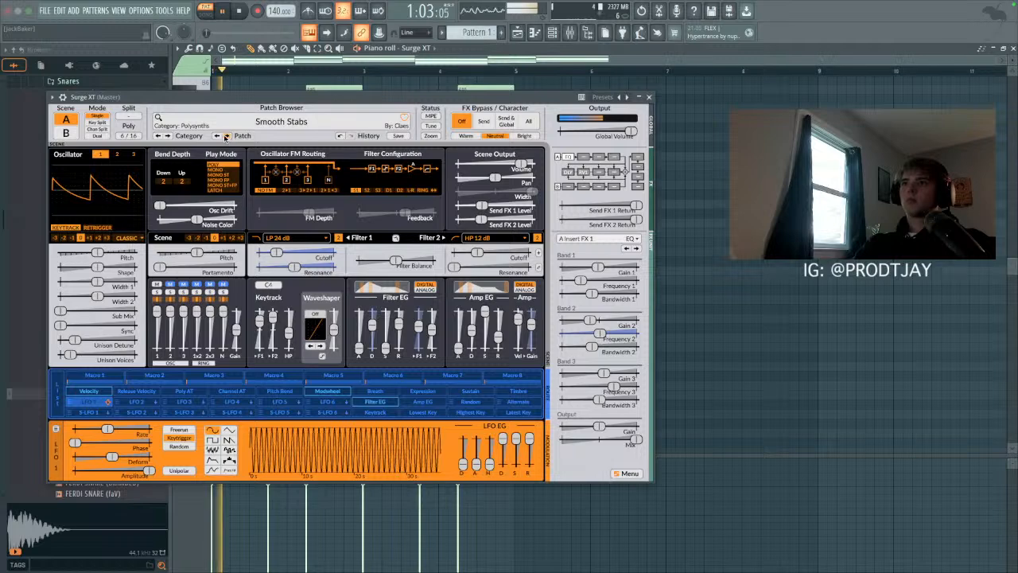
pyautogui.click(217, 136)
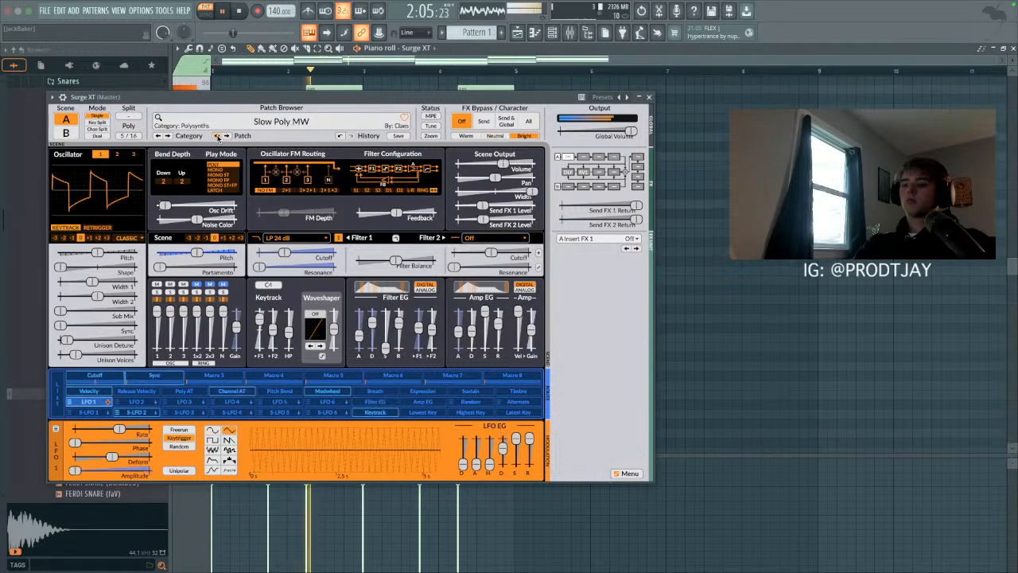
pyautogui.click(649, 96)
# Step: Replace the second and third chords with one long chord of E5, G#5, B5 and E6, then play the pattern
pyautogui.press('F6')
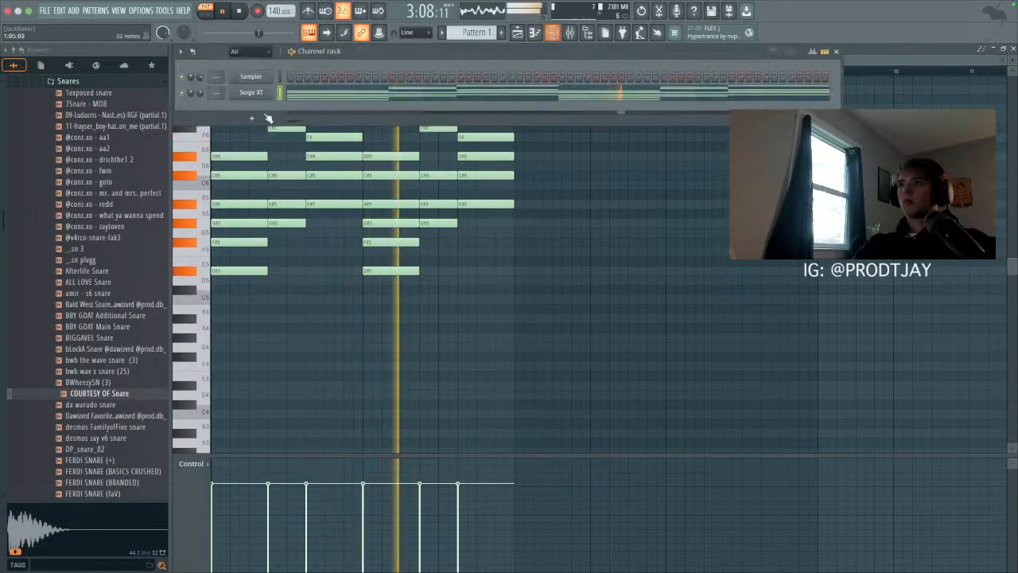
pyautogui.press('space')
pyautogui.press('F6')
pyautogui.rightClick(313, 234)
pyautogui.moveTo(288, 274)
pyautogui.mouseDown()
pyautogui.moveTo(263, 277)
pyautogui.moveTo(270, 267)
pyautogui.mouseUp()
pyautogui.click(272, 228)
pyautogui.click(273, 199)
pyautogui.moveTo(276, 181); pyautogui.dragTo(273, 151)
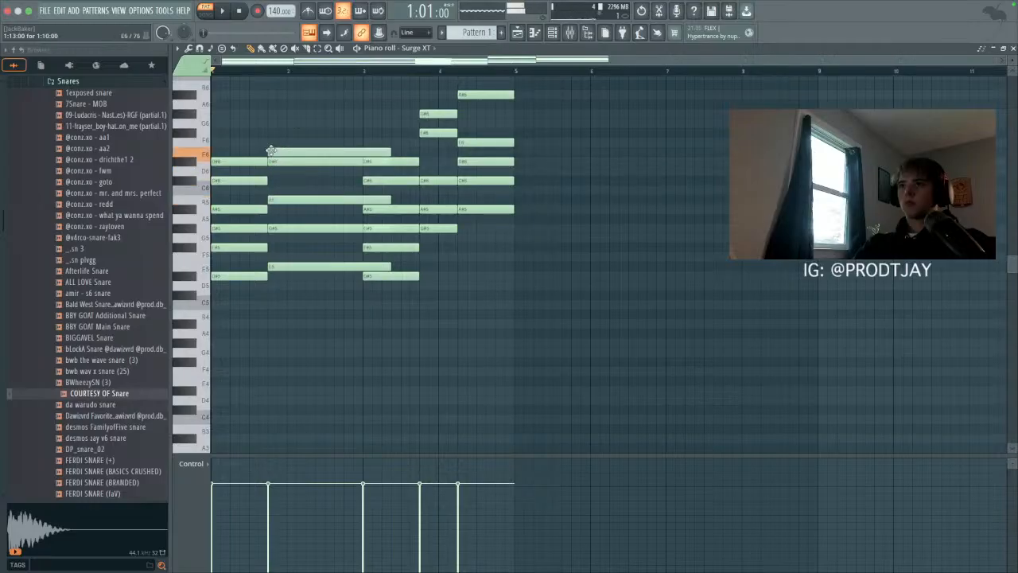
pyautogui.press('space')
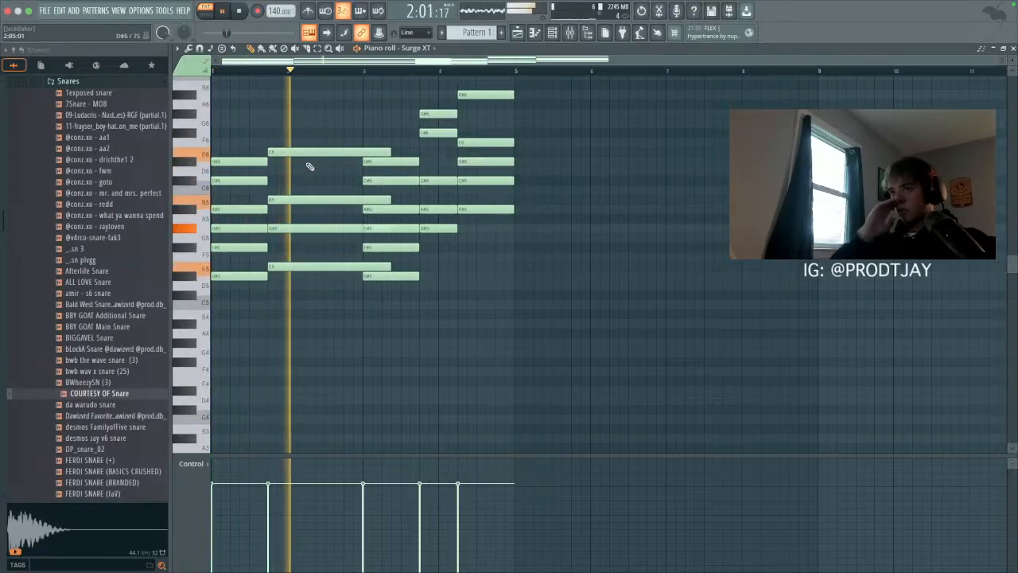
# Step: Keep the project open and apply legato so each chord ends where the following one begins
pyautogui.press('super+q')
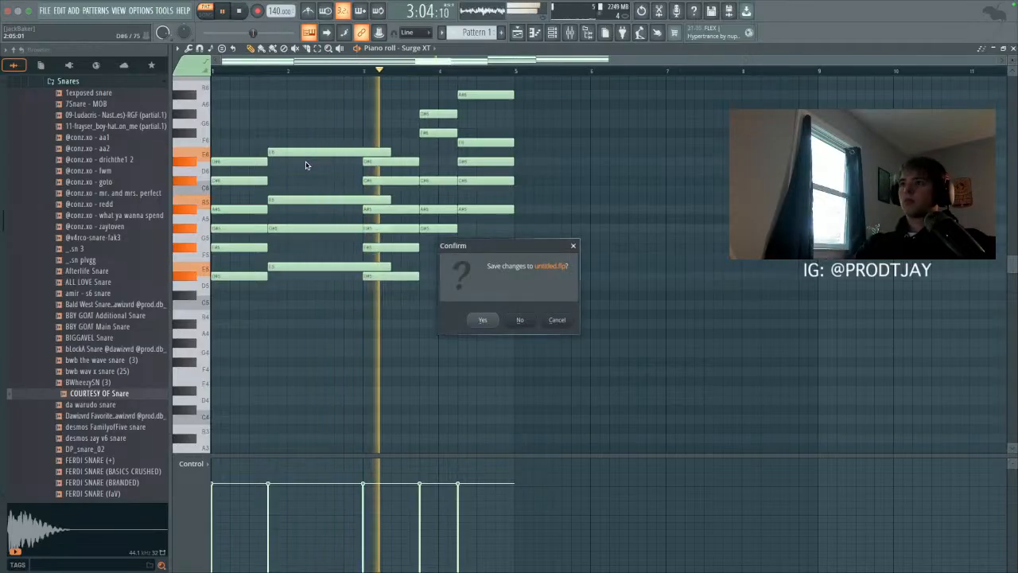
pyautogui.click(564, 320)
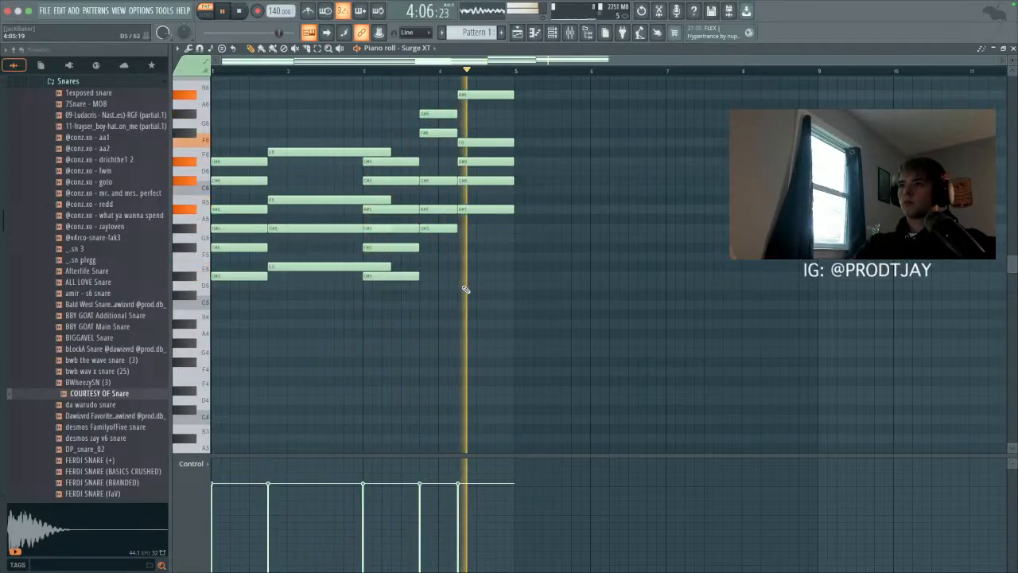
pyautogui.press('space')
pyautogui.press('super+l')
pyautogui.press('space')
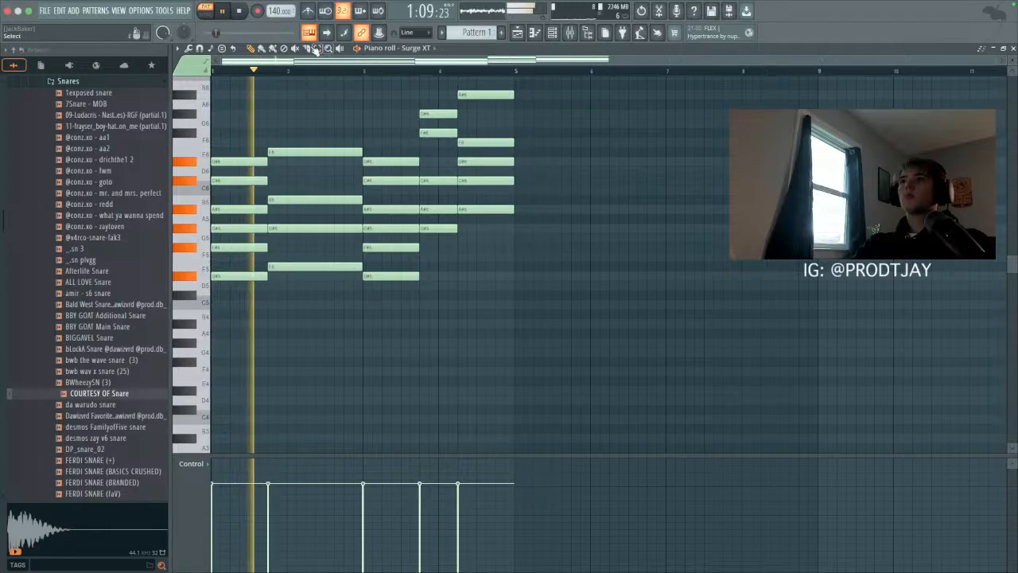
# Step: Move the E major chord rightwards in time so that it starts one beat into bar 2
pyautogui.press('space')
pyautogui.moveTo(299, 99); pyautogui.dragTo(319, 301)
pyautogui.hotkey('shift', 'Right')
pyautogui.hotkey('shift', 'Right')
pyautogui.hotkey('shift', 'Right')
pyautogui.hotkey('shift', 'Right')
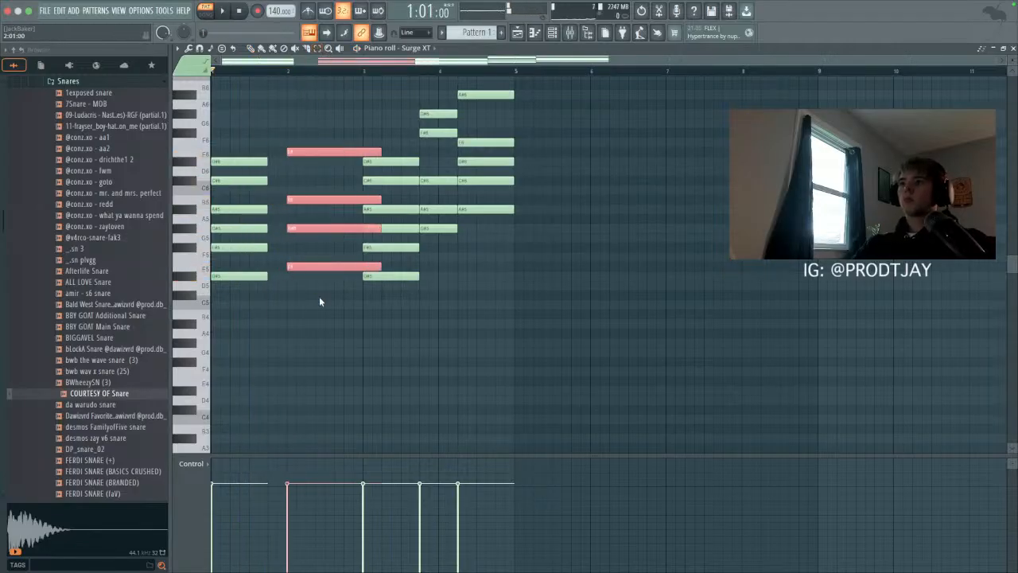
# Step: Move the short chord near the end of bar 3 two bars earlier, directly after the first chord
pyautogui.moveTo(431, 252); pyautogui.dragTo(427, 106)
pyautogui.hotkey('shift', 'Left')
pyautogui.hotkey('shift', 'Left')
pyautogui.hotkey('shift', 'Left')
pyautogui.hotkey('shift', 'Left')
pyautogui.hotkey('shift', 'Left')
pyautogui.hotkey('shift', 'Left')
pyautogui.hotkey('shift', 'Left')
pyautogui.hotkey('shift', 'Left')
pyautogui.hotkey('shift', 'Left')
pyautogui.hotkey('shift', 'Left')
pyautogui.hotkey('shift', 'Left')
pyautogui.hotkey('shift', 'Left')
pyautogui.hotkey('shift', 'Left')
pyautogui.hotkey('shift', 'Left')
pyautogui.hotkey('shift', 'Left')
pyautogui.hotkey('shift', 'Left')
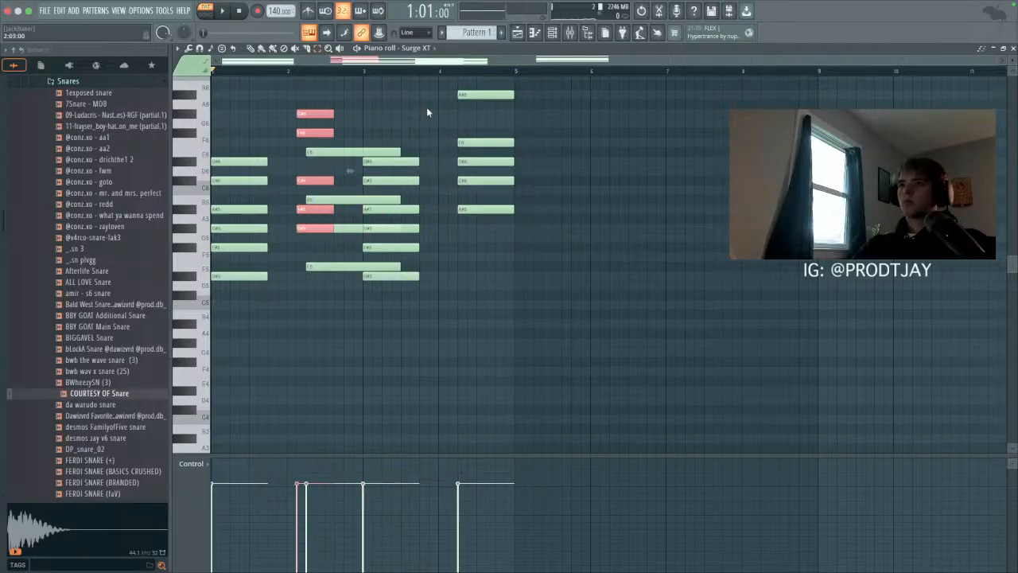
pyautogui.keyDown('super'); pyautogui.click(427, 108); pyautogui.keyUp('super')
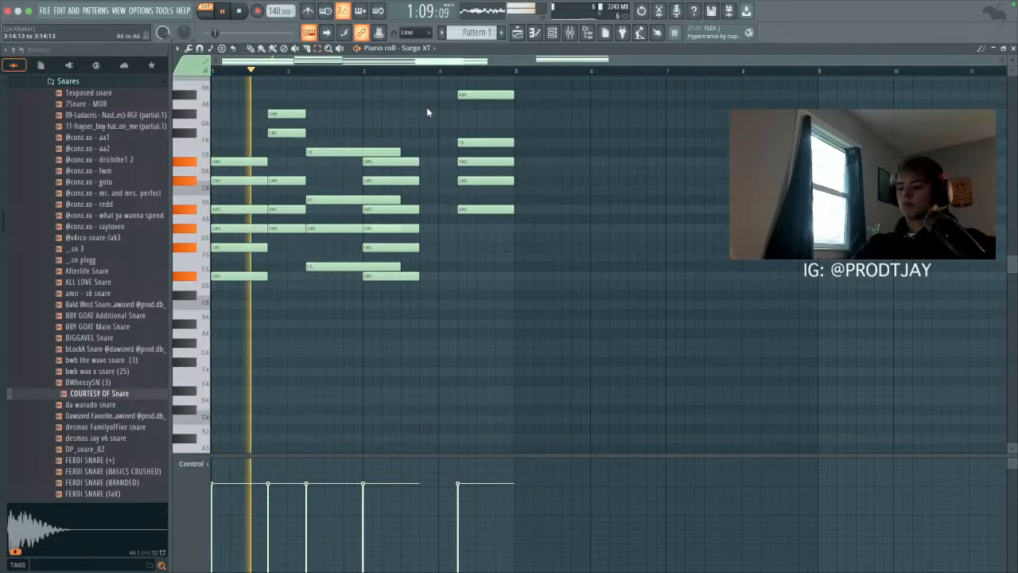
# Step: Replace the chords in bars 3 and 4 with a copy of the first two bars' chords, lengths fitted by legato
pyautogui.press('super+l')
pyautogui.moveTo(390, 97); pyautogui.dragTo(519, 320)
pyautogui.press('Delete')
pyautogui.press('super+b')
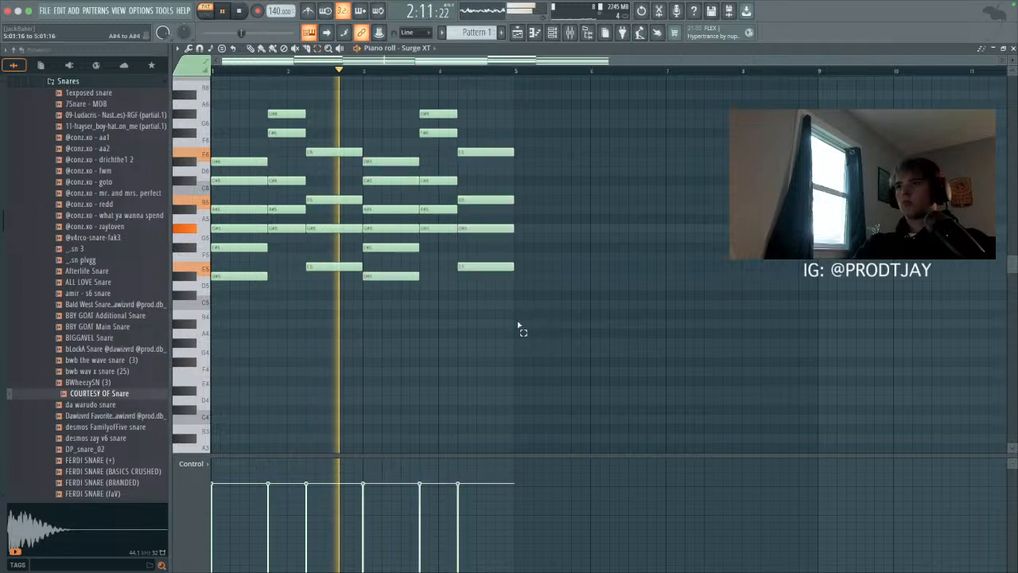
# Step: Duplicate the four-bar chord progression so that it fills eight bars
pyautogui.keyDown('super'); pyautogui.click(517, 319); pyautogui.keyUp('super')
pyautogui.press('super+b')
pyautogui.keyDown('super'); pyautogui.click(519, 325); pyautogui.keyUp('super')
# Step: Copy the lowest note of every chord across the eight bars one octave down as a bass line
pyautogui.moveTo(244, 259); pyautogui.dragTo(806, 268)
pyautogui.keyDown('shift'); pyautogui.keyDown('super'); pyautogui.click(598, 230); pyautogui.keyUp('super'); pyautogui.keyUp('shift')
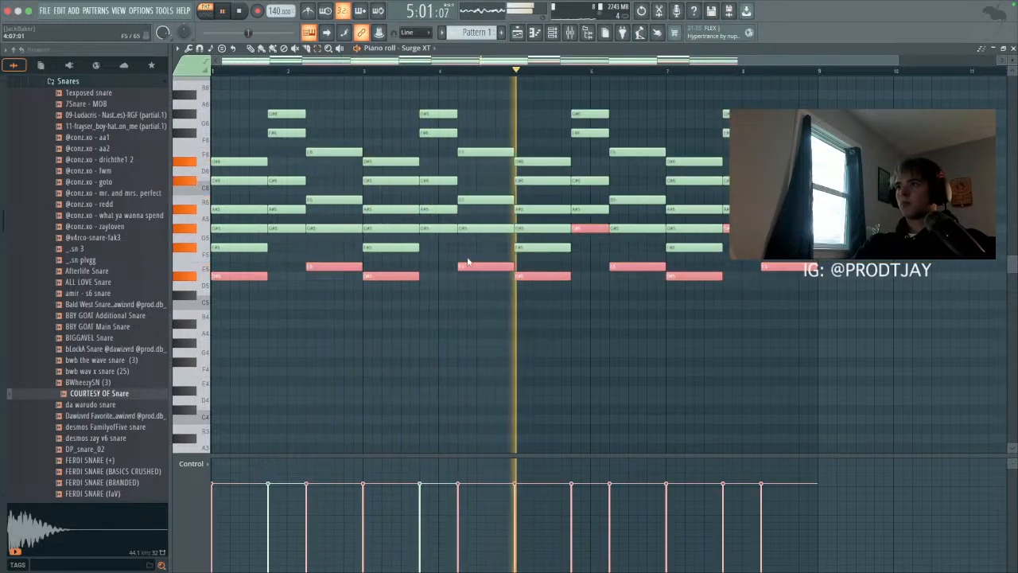
pyautogui.keyDown('shift'); pyautogui.keyDown('super'); pyautogui.click(440, 230); pyautogui.keyUp('super'); pyautogui.keyUp('shift')
pyautogui.keyDown('shift'); pyautogui.keyDown('super'); pyautogui.click(292, 230); pyautogui.keyUp('super'); pyautogui.keyUp('shift')
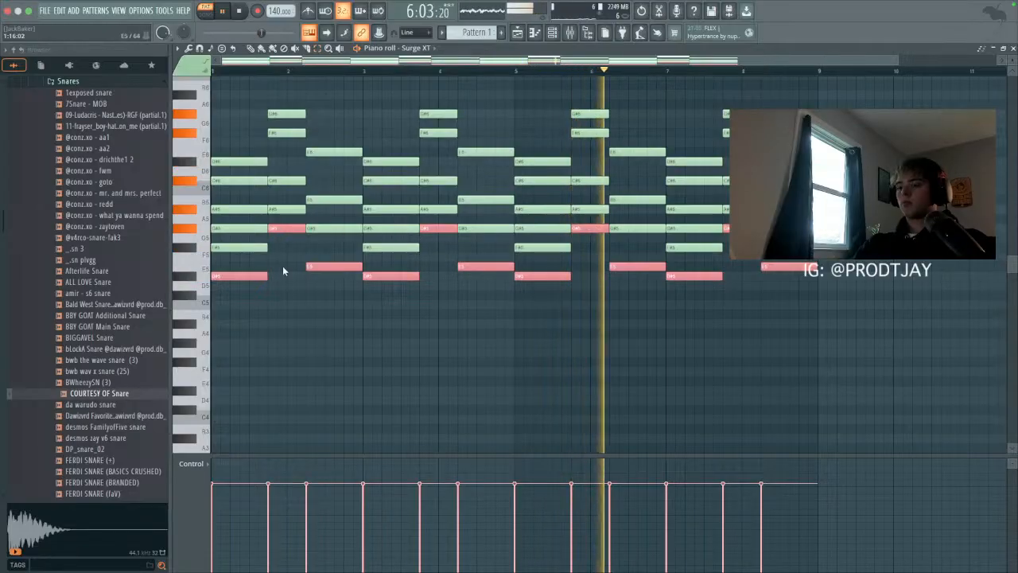
pyautogui.click(250, 49)
pyautogui.moveTo(278, 228)
pyautogui.mouseDown()
pyautogui.moveTo(278, 237)
pyautogui.moveTo(279, 224)
pyautogui.mouseUp()
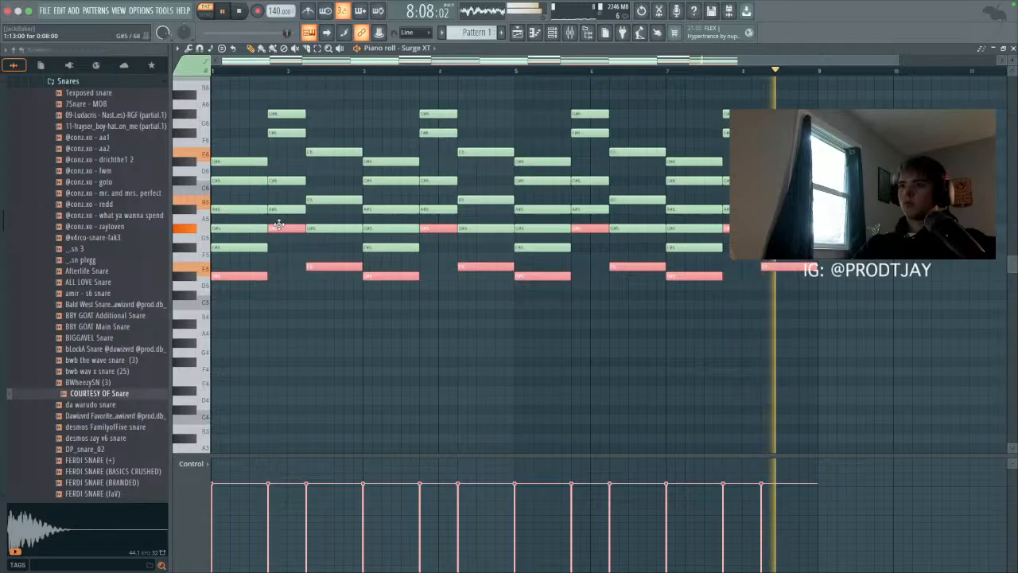
pyautogui.hotkey('ctrl', 'Down')
pyautogui.moveTo(609, 309); pyautogui.dragTo(513, 322)
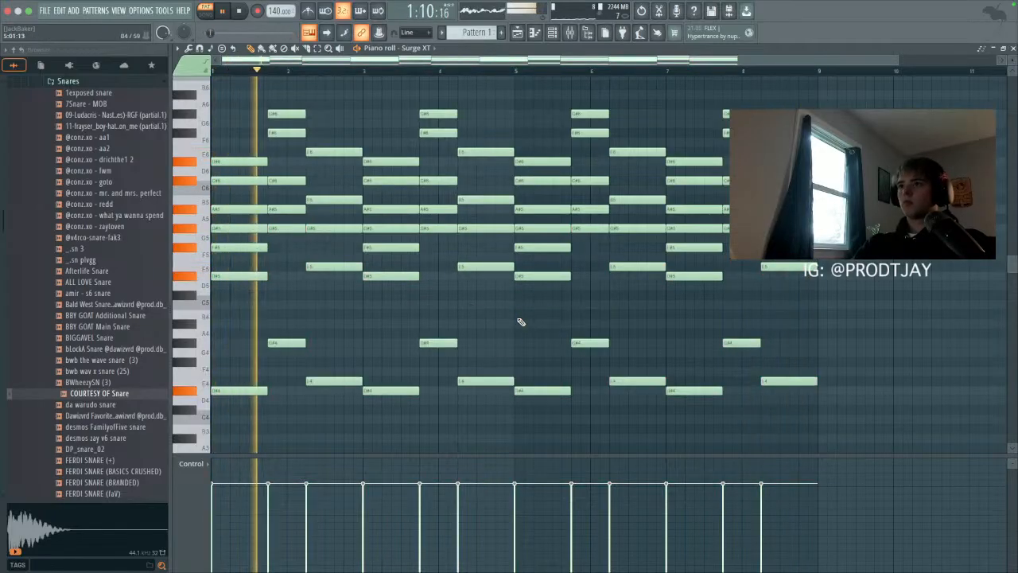
# Step: Step the Surge XT channel forward from Slow Poly MW to the Spik polysynth patch and close the synth
pyautogui.scroll(-1, 521, 327)
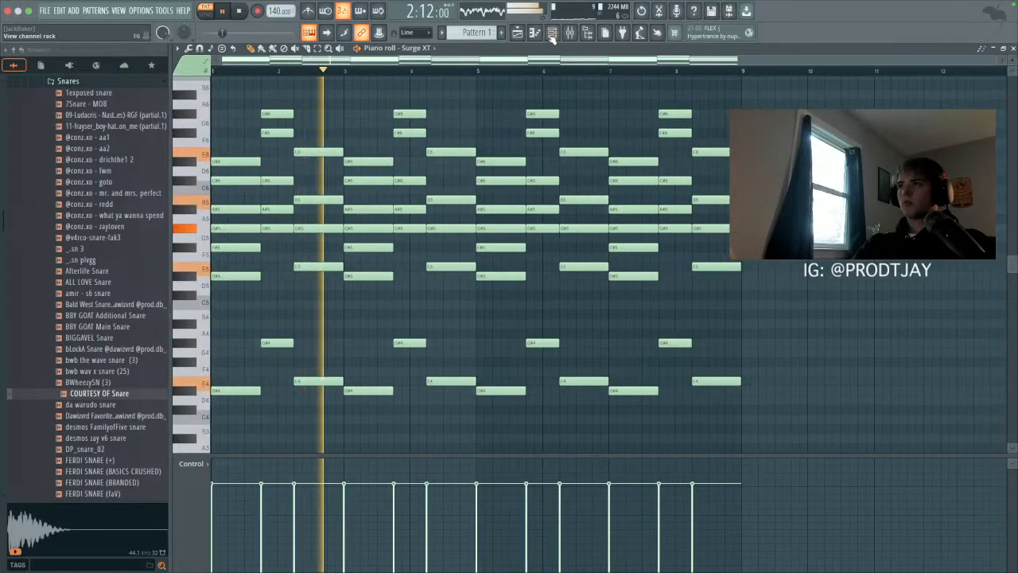
pyautogui.press('F6')
pyautogui.click(249, 93)
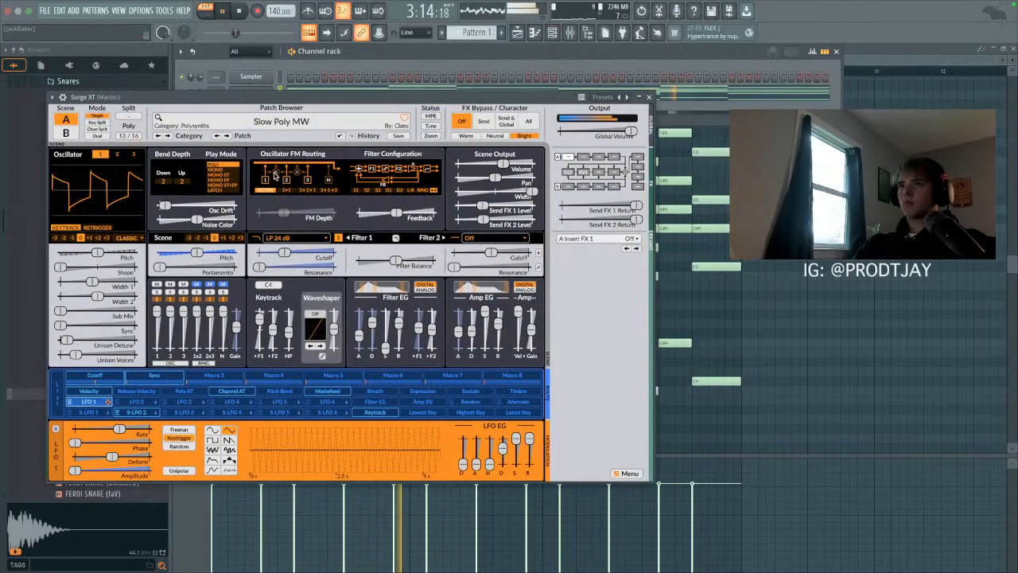
pyautogui.click(229, 136)
pyautogui.click(228, 136)
pyautogui.click(228, 136)
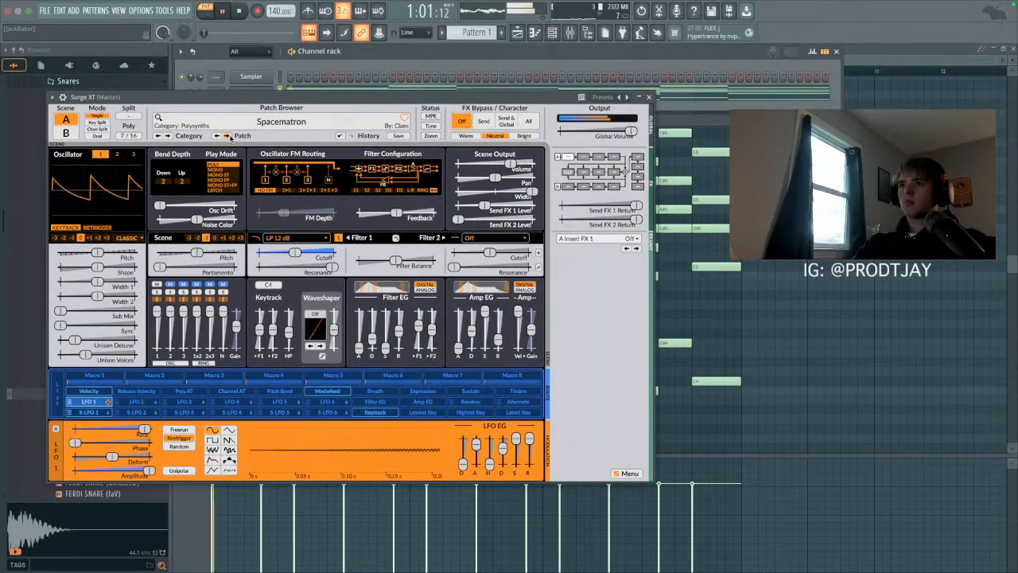
pyautogui.click(229, 136)
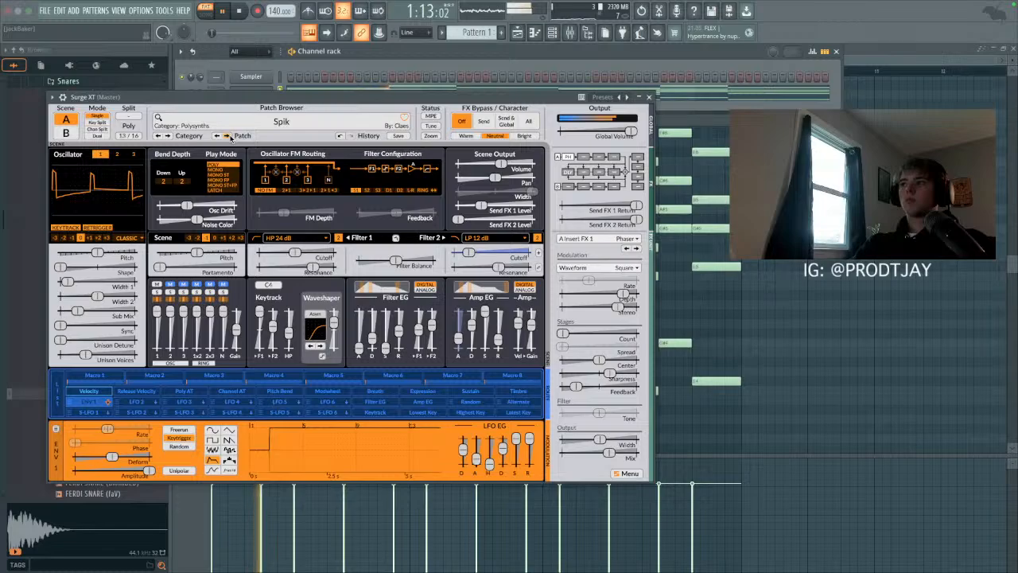
pyautogui.click(649, 98)
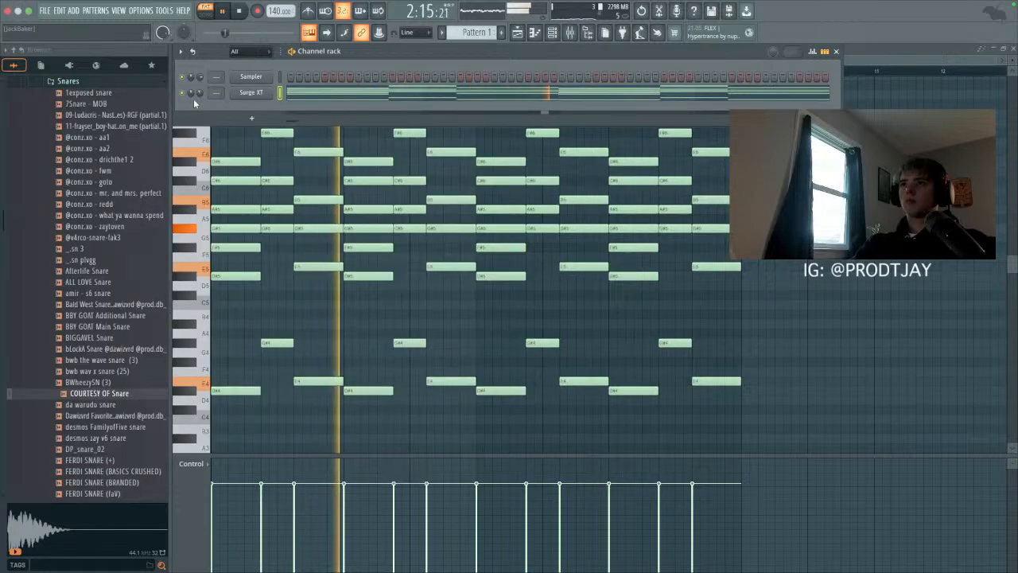
# Step: Clone the Surge XT channel and load the factory polysynth patch Step Portamento in the copy
pyautogui.rightClick(273, 89)
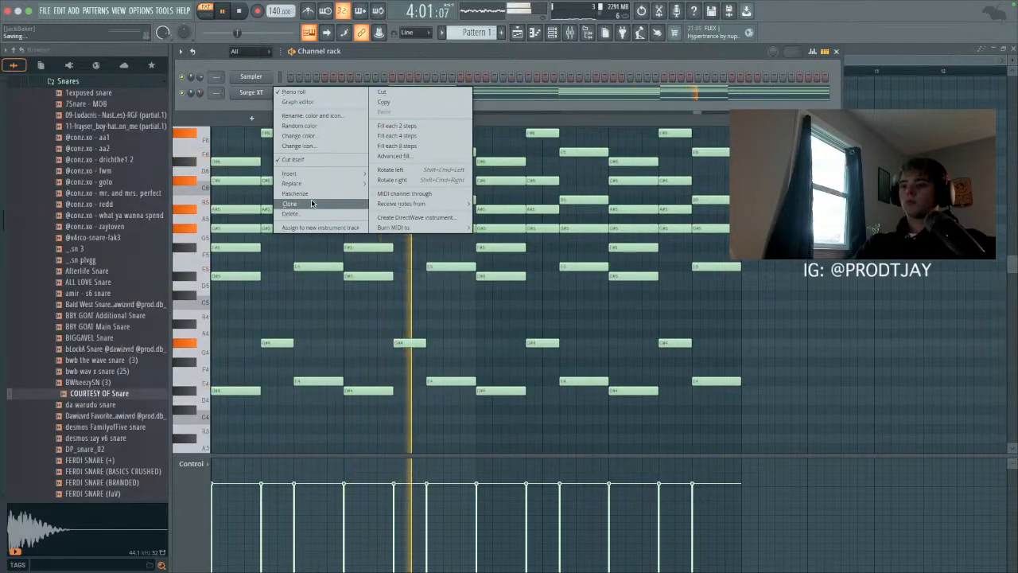
pyautogui.click(313, 196)
pyautogui.click(281, 136)
pyautogui.moveTo(212, 297)
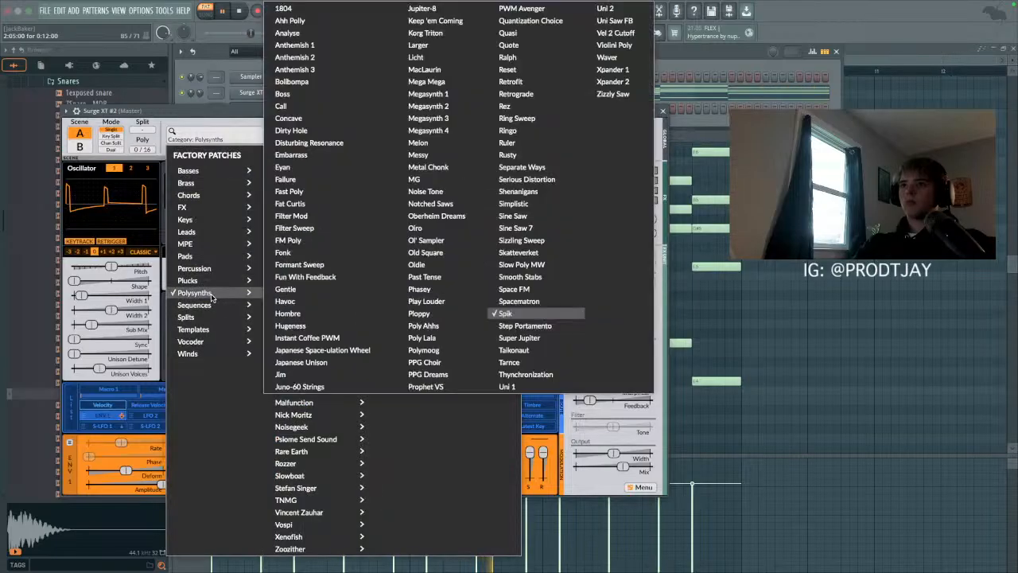
pyautogui.click(555, 326)
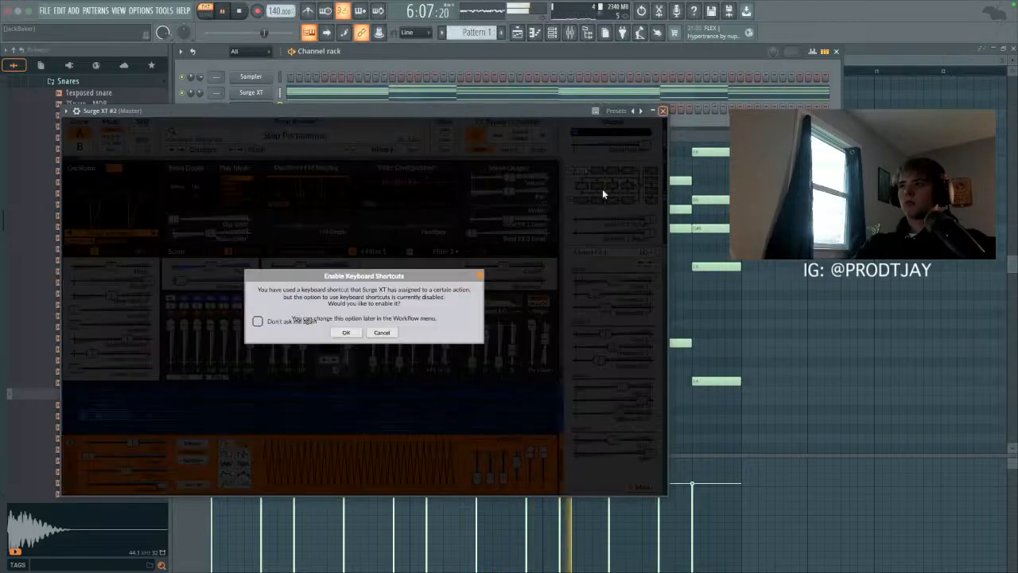
pyautogui.click(348, 332)
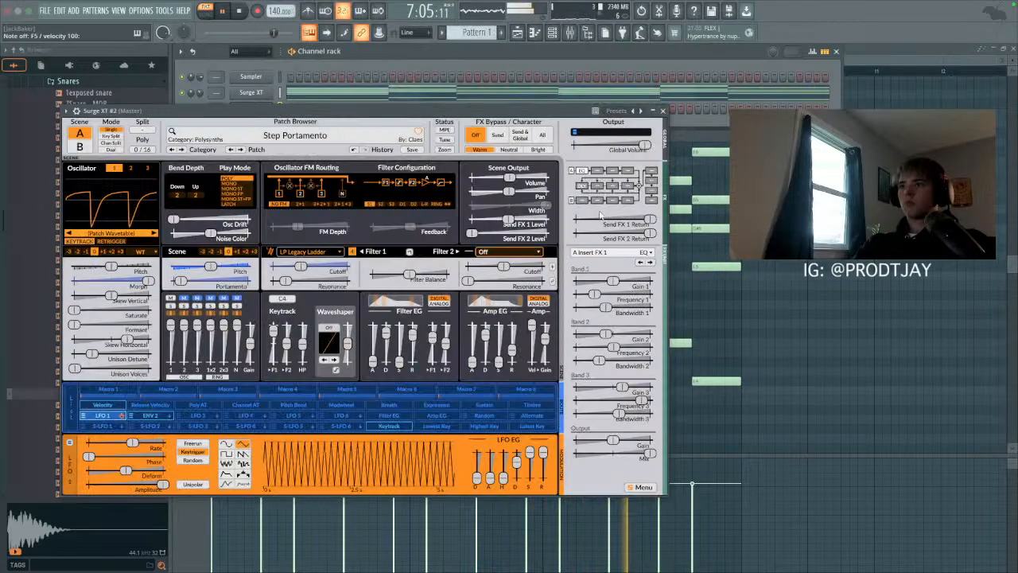
pyautogui.click(664, 113)
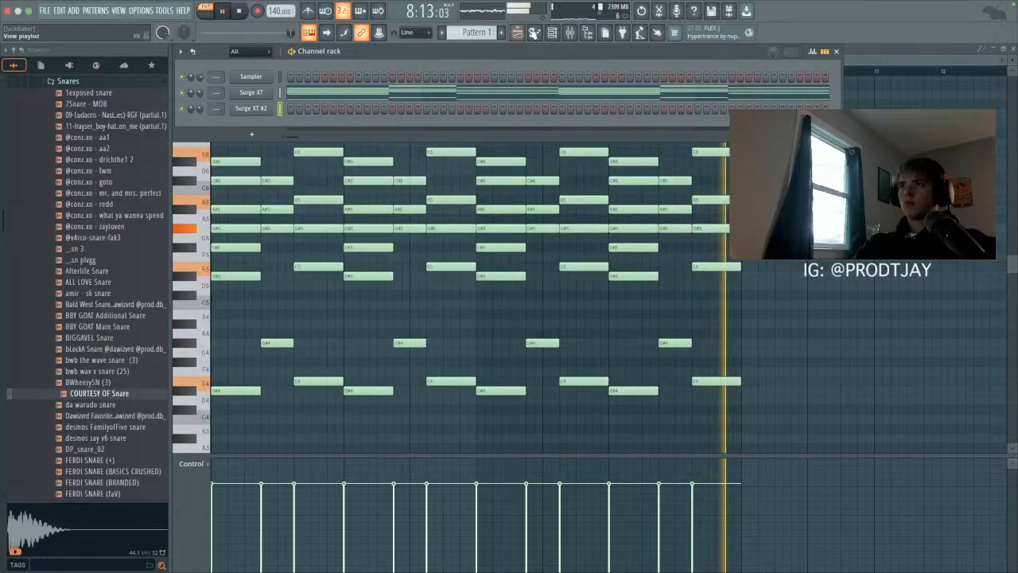
# Step: Add a D#6 note at bar 1 and a G#5 note at bar 2 for Surge XT #2
pyautogui.click(535, 33)
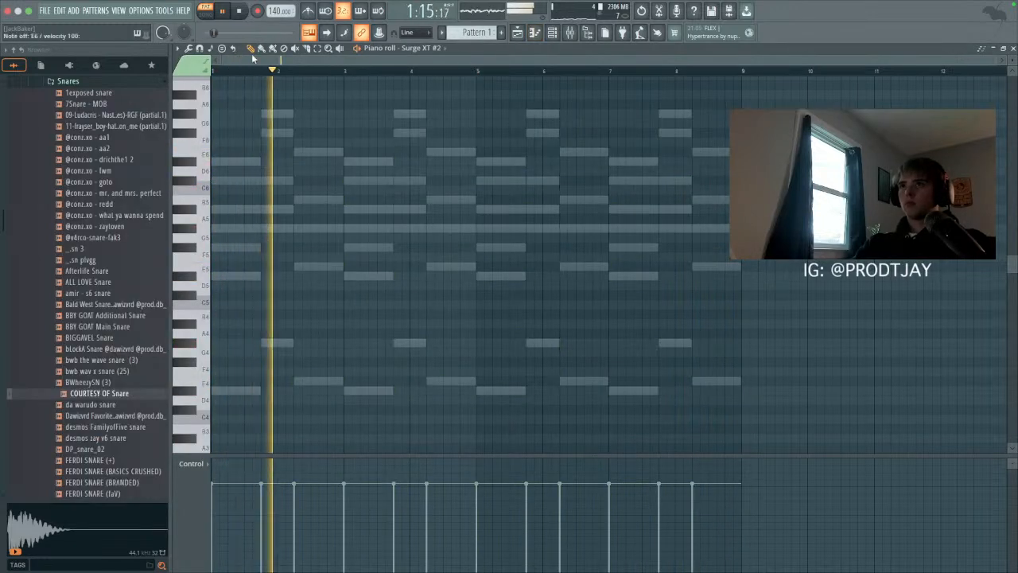
pyautogui.moveTo(230, 164); pyautogui.dragTo(188, 164)
pyautogui.moveTo(326, 169); pyautogui.dragTo(301, 234)
pyautogui.press('space')
# Step: Fit the two melody notes to one bar each by applying legato with a temporary C#6 at bar 3, and remove the temporary note
pyautogui.click(353, 193)
pyautogui.rightClick(357, 195)
pyautogui.click(345, 180)
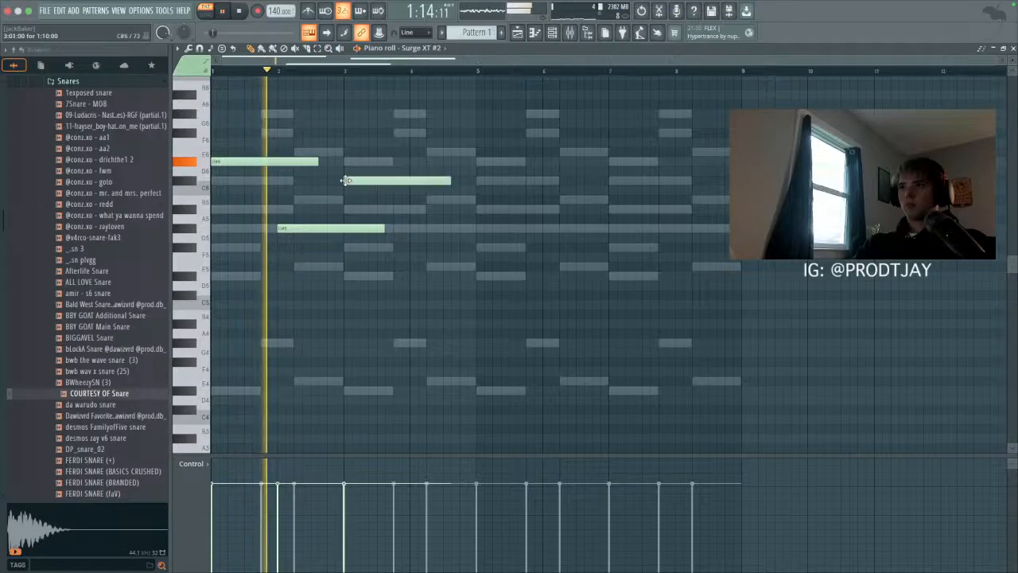
pyautogui.hotkey('ctrl', 'l')
pyautogui.rightClick(347, 180)
# Step: Duplicate the two-bar D#6 and G#5 melody into bars 3 and 4
pyautogui.hotkey('ctrl', 'b')
pyautogui.click(529, 277)
pyautogui.rightClick(531, 278)
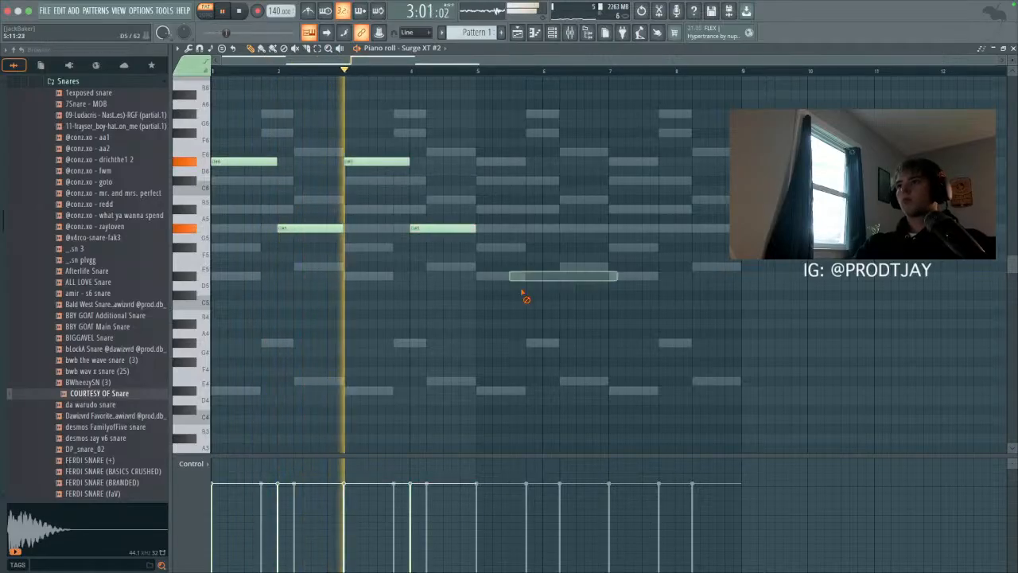
# Step: Duplicate the four-bar D#6 and G#5 melody into bars 5 to 8
pyautogui.hotkey('ctrl', 'b')
pyautogui.click(531, 283)
pyautogui.rightClick(534, 283)
# Step: Clone the Surge XT #2 channel as Surge XT #3 and give the clone the Surge XT chord notes
pyautogui.press('F6')
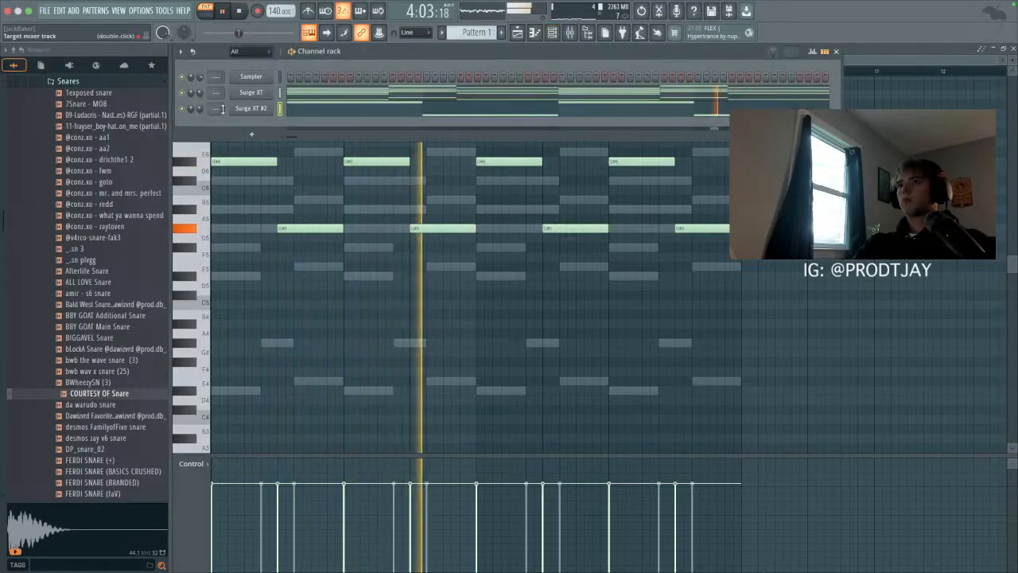
pyautogui.rightClick(247, 113)
pyautogui.click(308, 222)
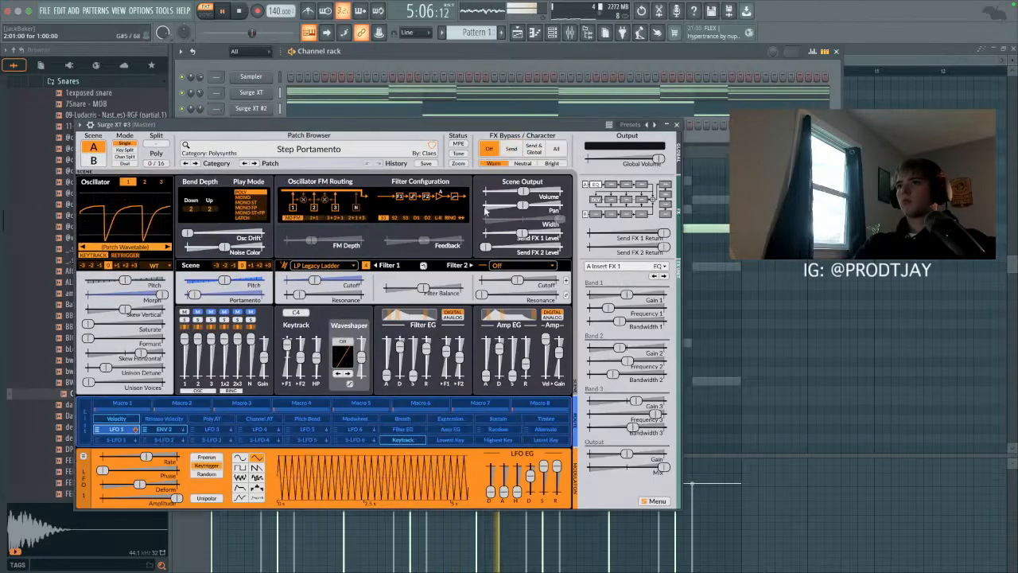
pyautogui.click(254, 163)
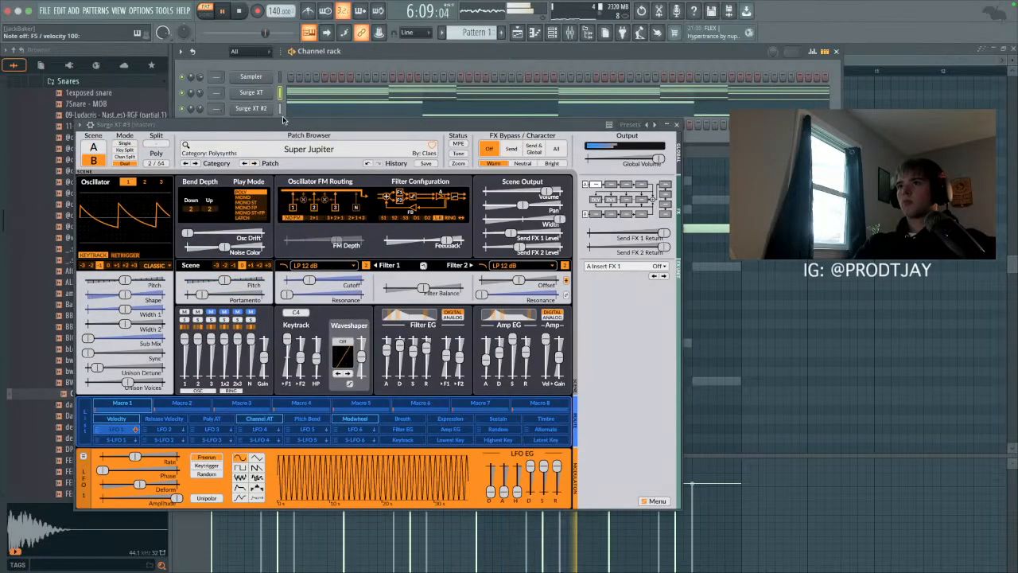
pyautogui.moveTo(283, 126); pyautogui.dragTo(280, 149)
pyautogui.click(280, 125)
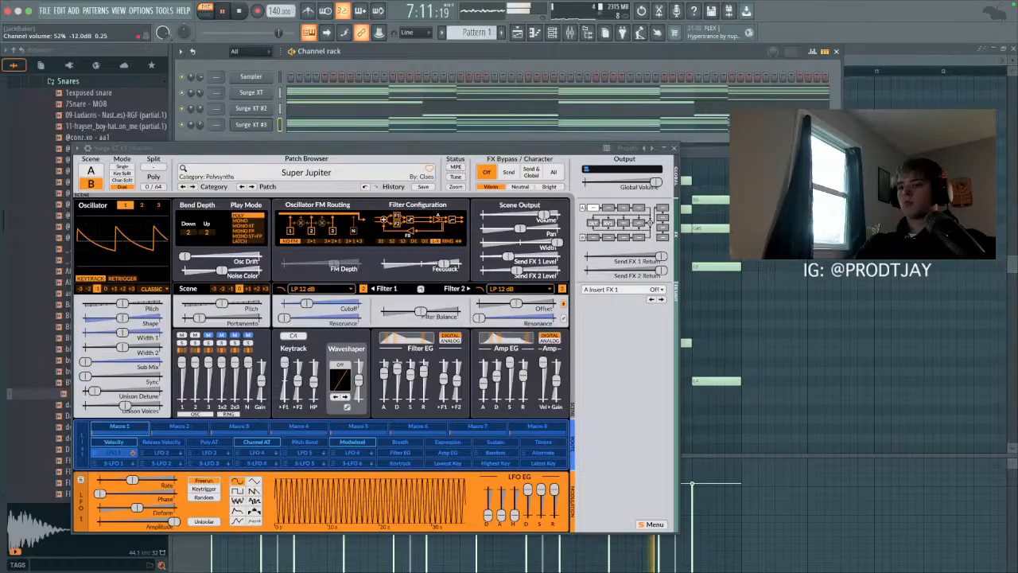
# Step: Load the factory polysynth patch Tarnce in Surge XT #3 and close its window
pyautogui.click(250, 187)
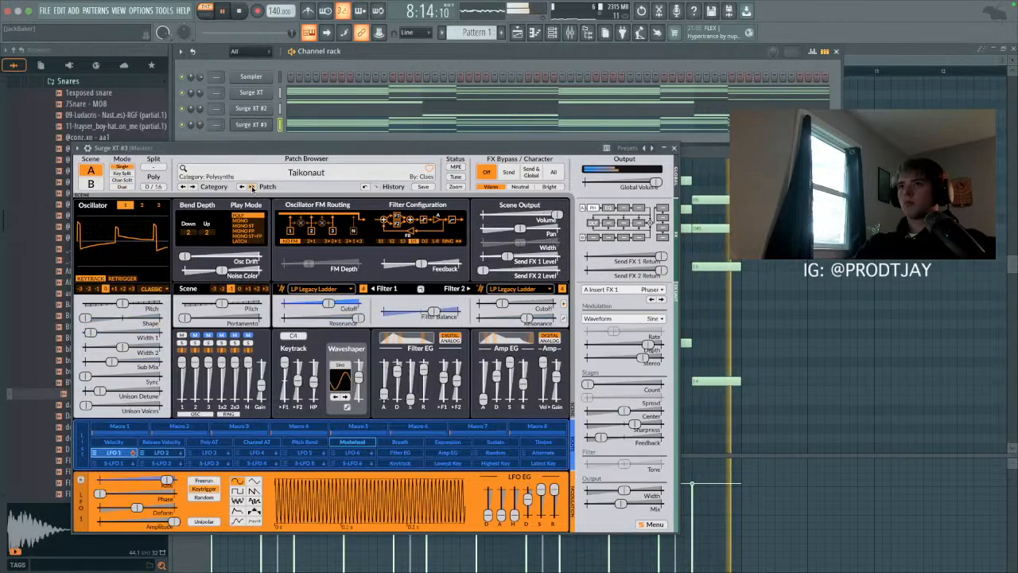
pyautogui.click(250, 187)
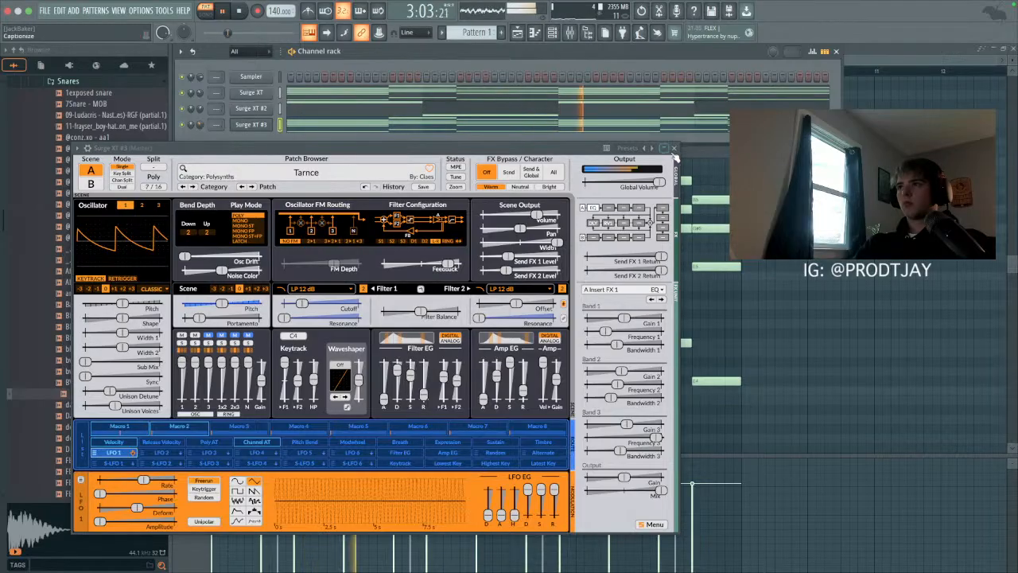
pyautogui.click(673, 149)
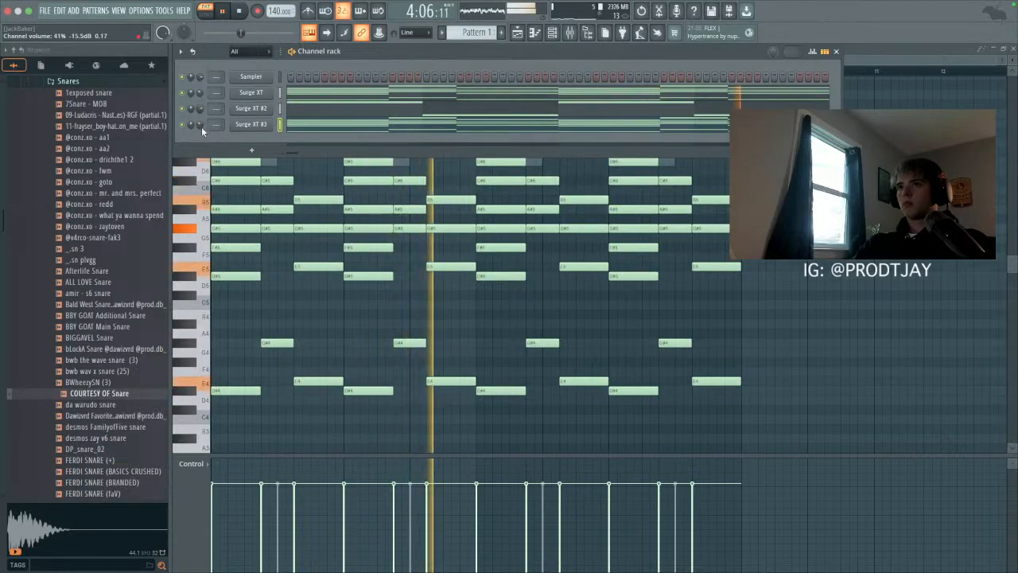
# Step: Clone Surge XT #3 as an empty Surge XT #4 channel and load the factory lead patch Qealchee in it
pyautogui.rightClick(292, 135)
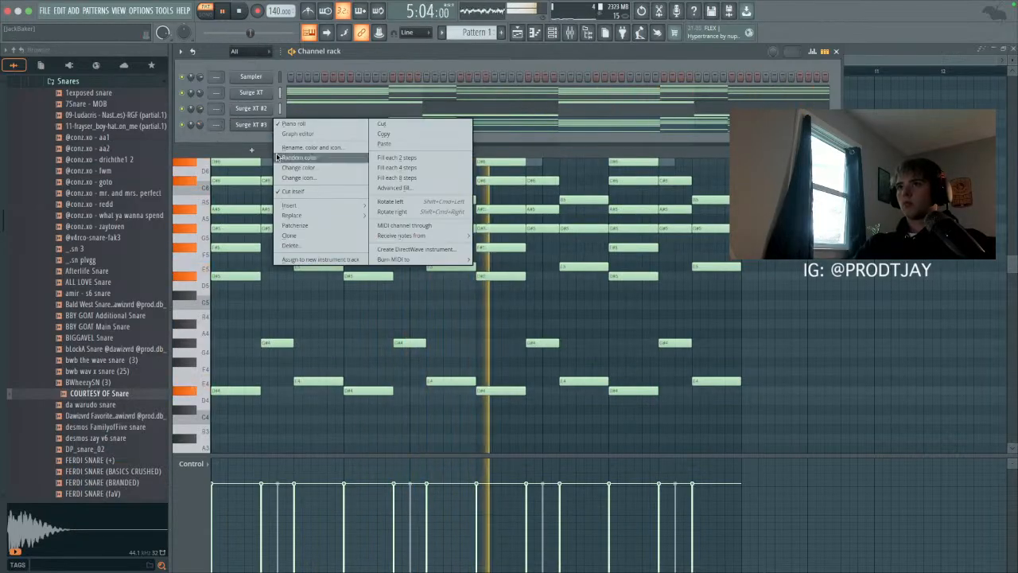
pyautogui.click(316, 231)
pyautogui.click(314, 204)
pyautogui.moveTo(244, 243)
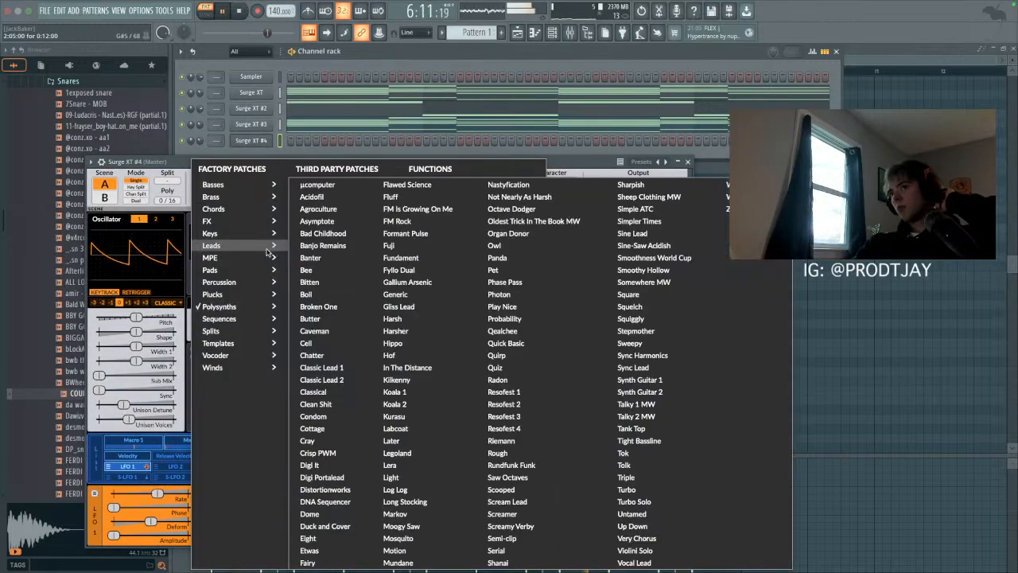
pyautogui.click(505, 318)
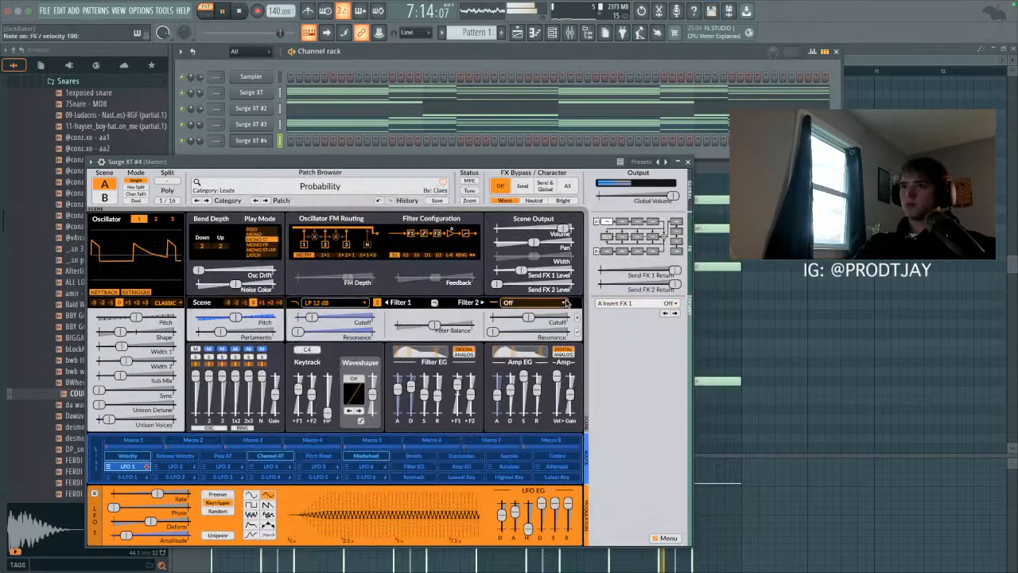
pyautogui.click(268, 201)
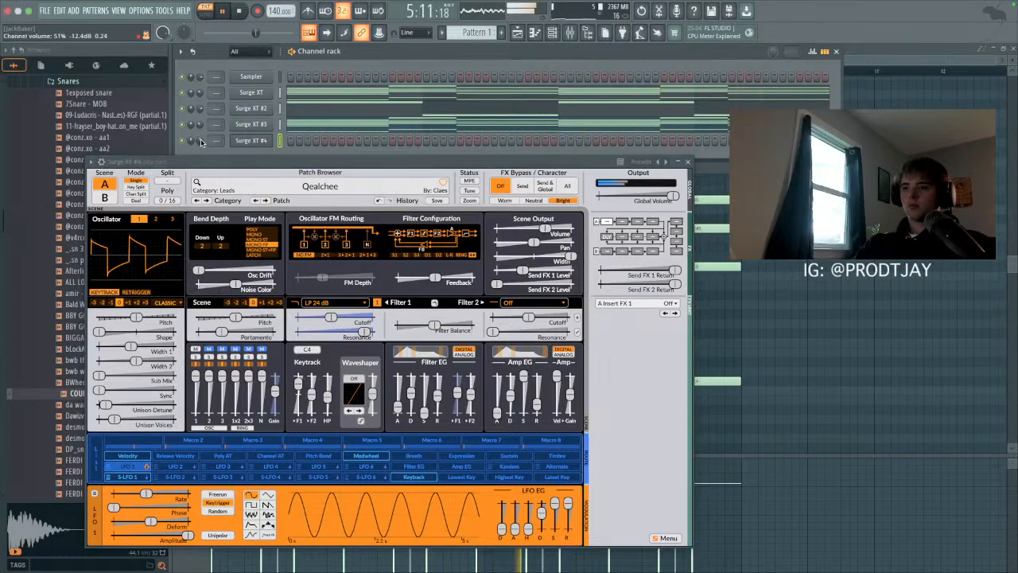
pyautogui.click(688, 162)
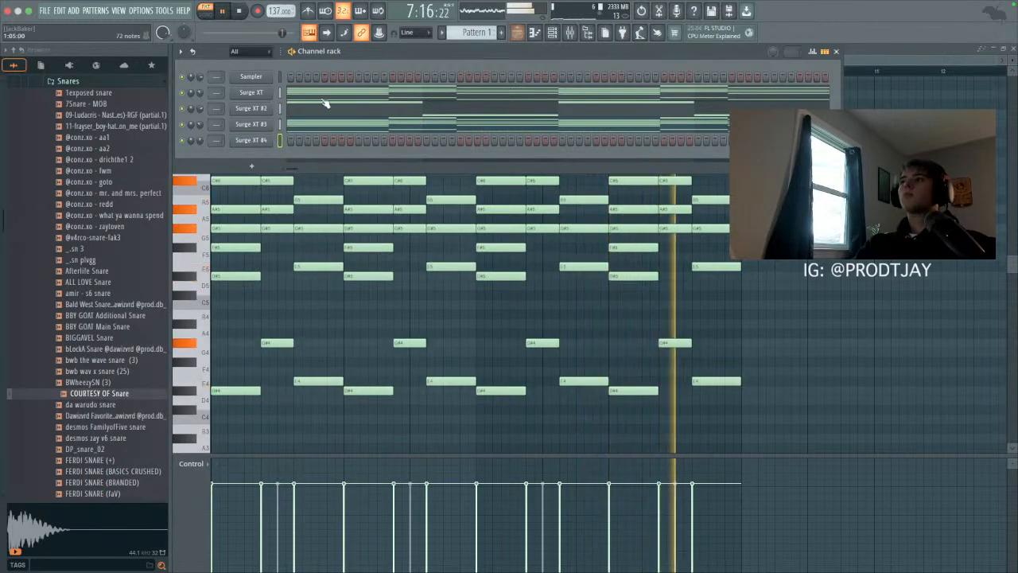
# Step: Advance through the polysynth patches of Surge XT #2 to Uni 1 and close its window
pyautogui.click(266, 108)
pyautogui.click(242, 149)
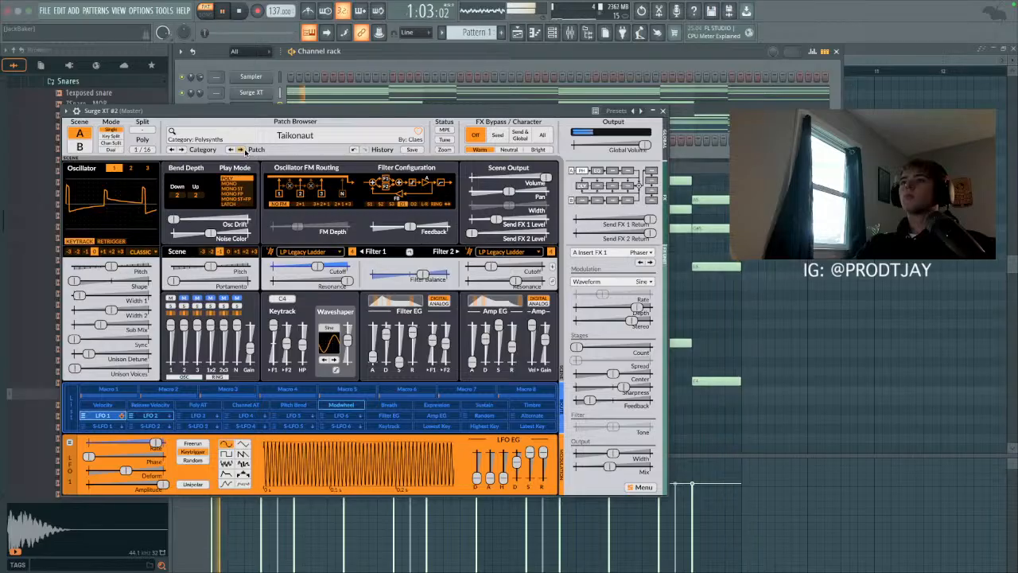
pyautogui.click(242, 150)
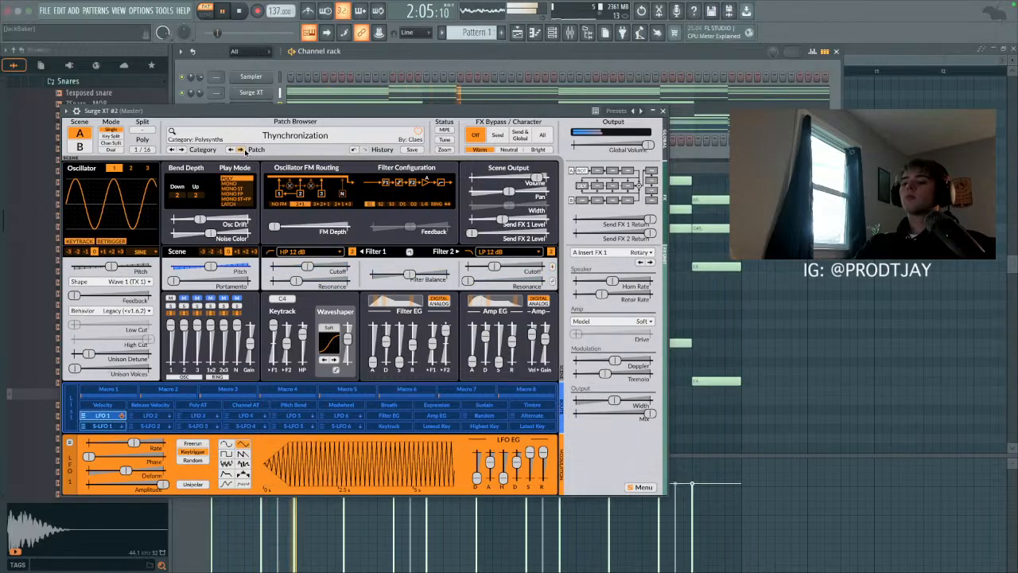
pyautogui.click(241, 150)
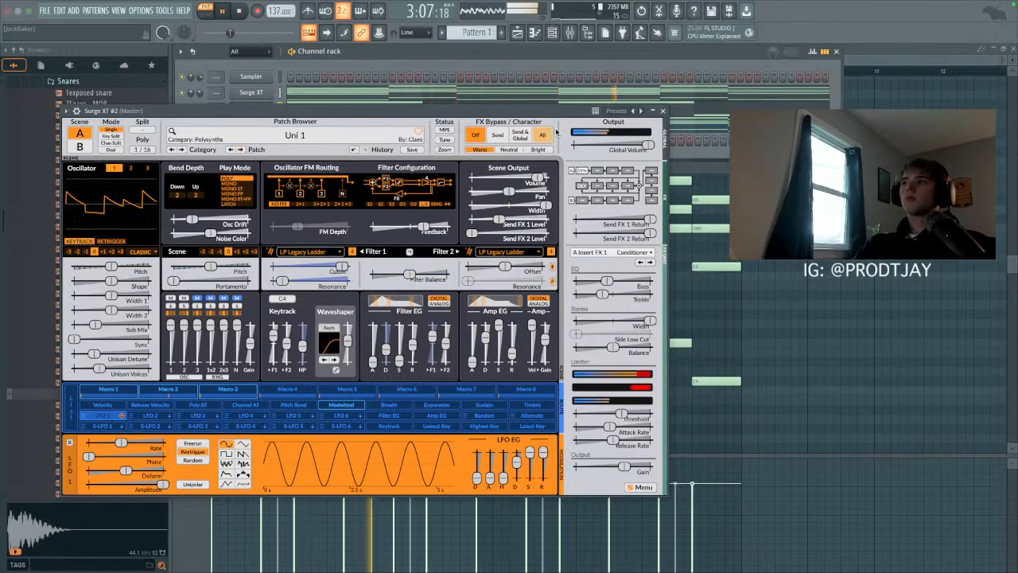
pyautogui.click(666, 114)
# Step: Add E6, F#6 and G#6 notes at steps 7, 13 and 15 of bar 1 in Surge XT #2 and fit them with legato
pyautogui.press('space')
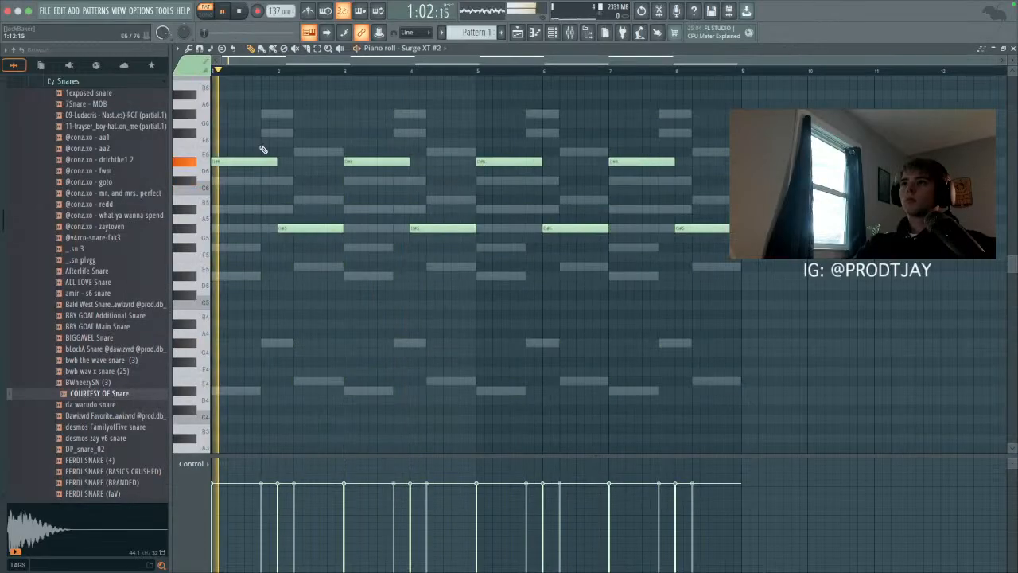
pyautogui.click(243, 134)
pyautogui.moveTo(233, 136)
pyautogui.mouseDown()
pyautogui.moveTo(244, 133)
pyautogui.moveTo(244, 152)
pyautogui.mouseUp()
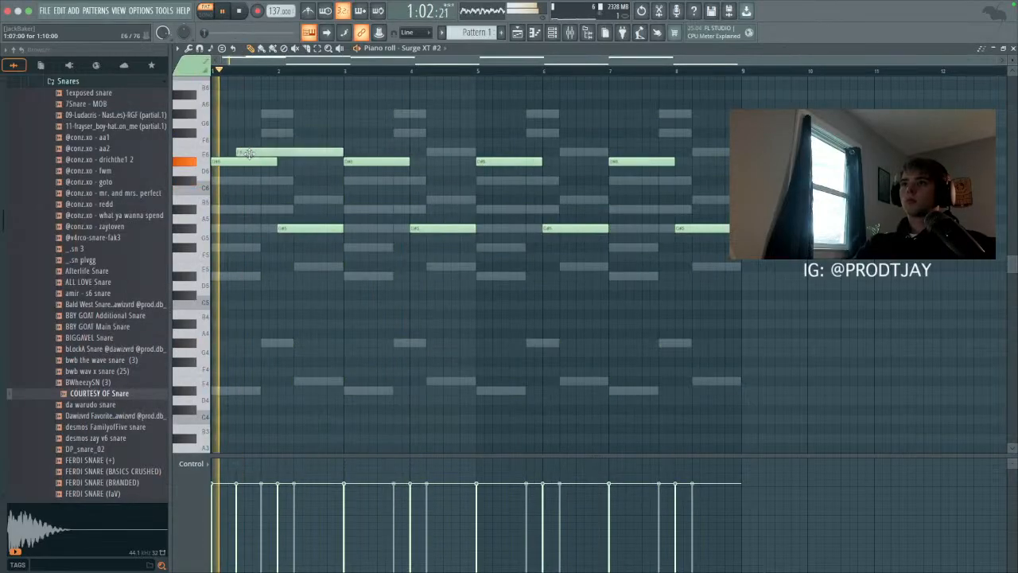
pyautogui.click(265, 132)
pyautogui.moveTo(272, 110); pyautogui.dragTo(273, 114)
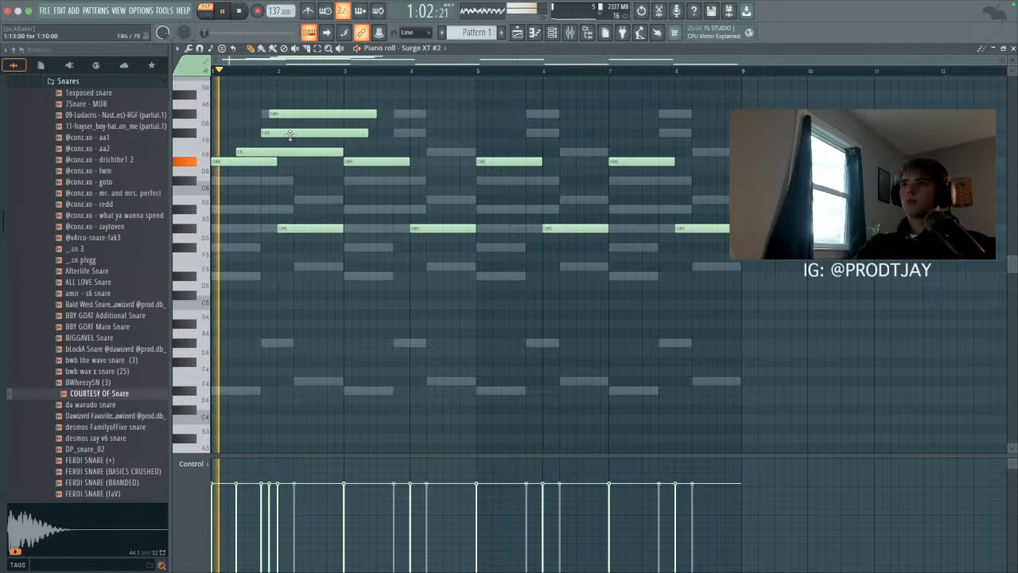
pyautogui.hotkey('shift', 'd')
pyautogui.press('super+l')
# Step: Replace bar 2's G#5 with C#6, E6 and F#6 notes at steps 1, 9 and 15, fitted with legato
pyautogui.rightClick(314, 228)
pyautogui.moveTo(297, 182); pyautogui.dragTo(312, 152)
pyautogui.click(338, 132)
pyautogui.hotkey('shift', 'd')
pyautogui.press('super+l')
# Step: Delete the old D#6 and G#5 notes from bars 3 to 8 of the Surge XT #2 melody
pyautogui.rightClick(423, 227)
pyautogui.rightClick(390, 162)
pyautogui.rightClick(628, 161)
pyautogui.rightClick(573, 228)
pyautogui.rightClick(509, 161)
pyautogui.rightClick(575, 228)
pyautogui.rightClick(641, 161)
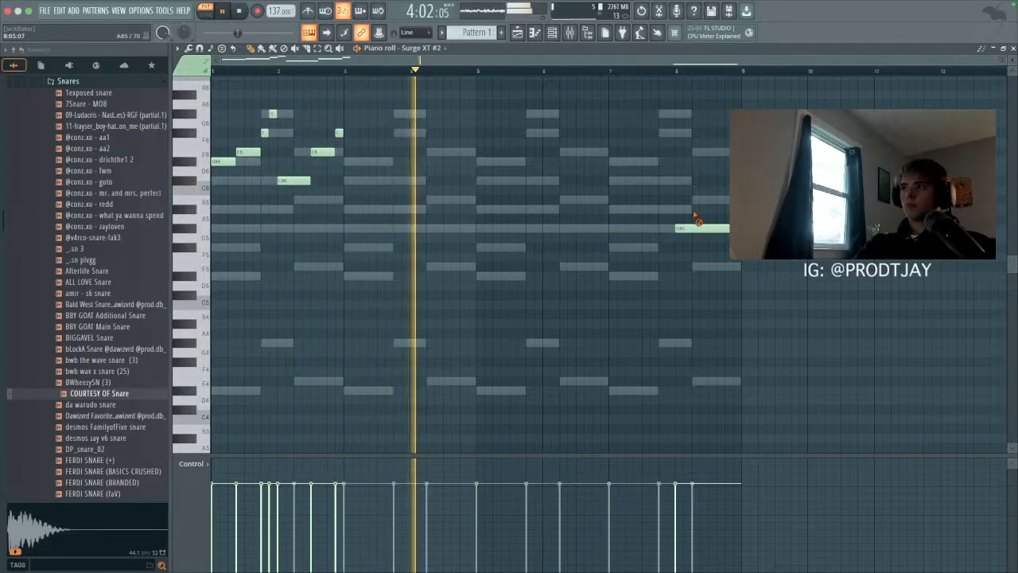
pyautogui.rightClick(702, 228)
# Step: Duplicate the new two-bar melody into bars 3 and 4 and stop playback
pyautogui.hotkey('ctrl', 'b')
pyautogui.press('space')
pyautogui.scroll(3, 298, 260)
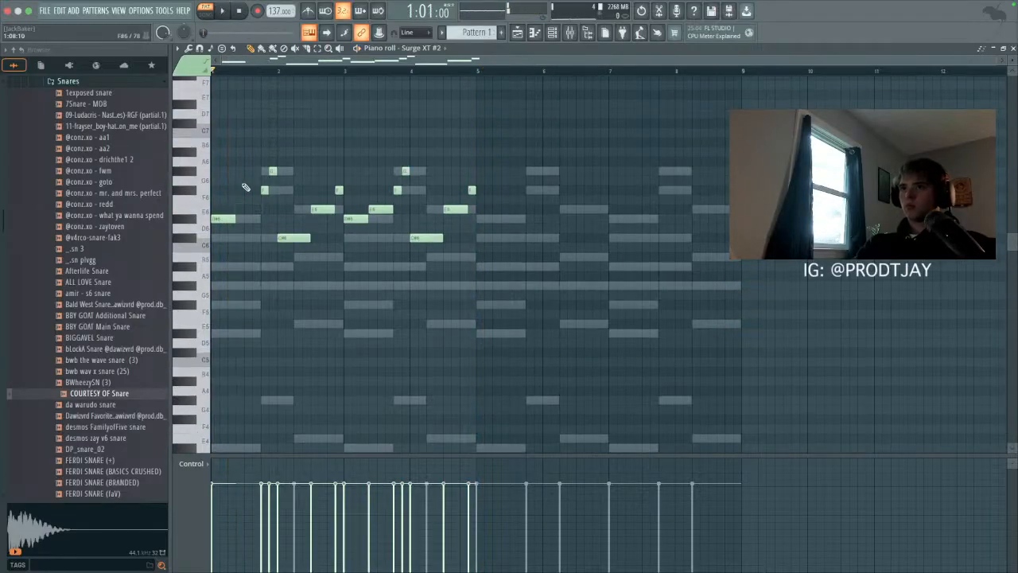
# Step: Restart playback and add B6 and A#6 notes at steps 7 and 11 of bar 1
pyautogui.press('space')
pyautogui.click(240, 142)
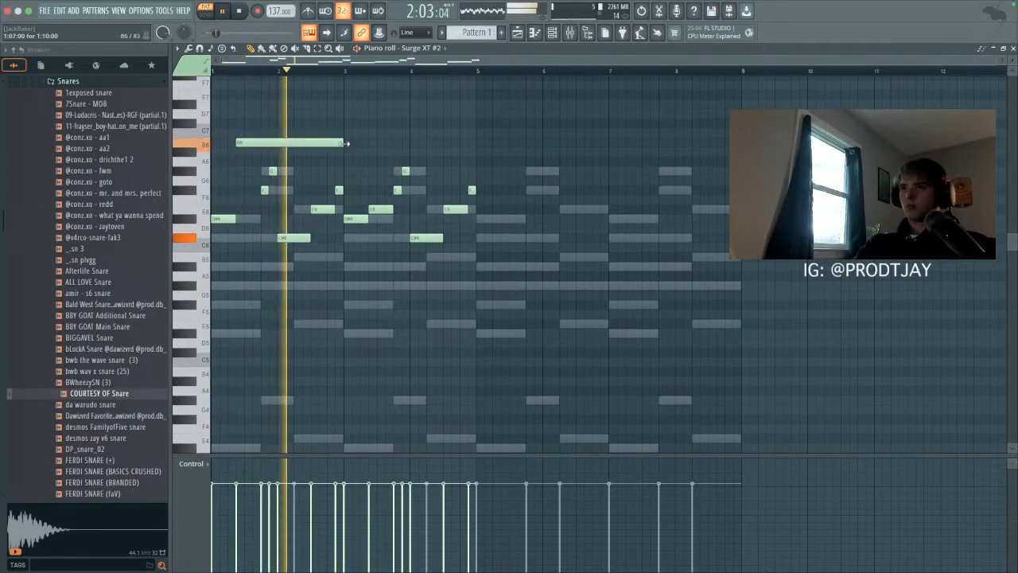
pyautogui.click(254, 151)
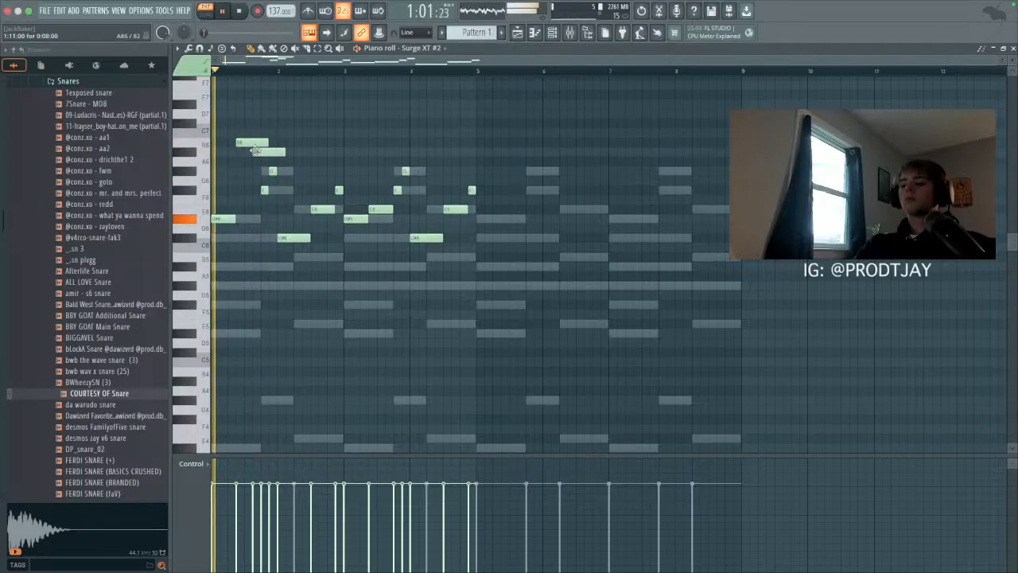
# Step: Replace bar 2's E6 and F#6 with a single E6 at step 13 and refit the melody with legato
pyautogui.rightClick(319, 209)
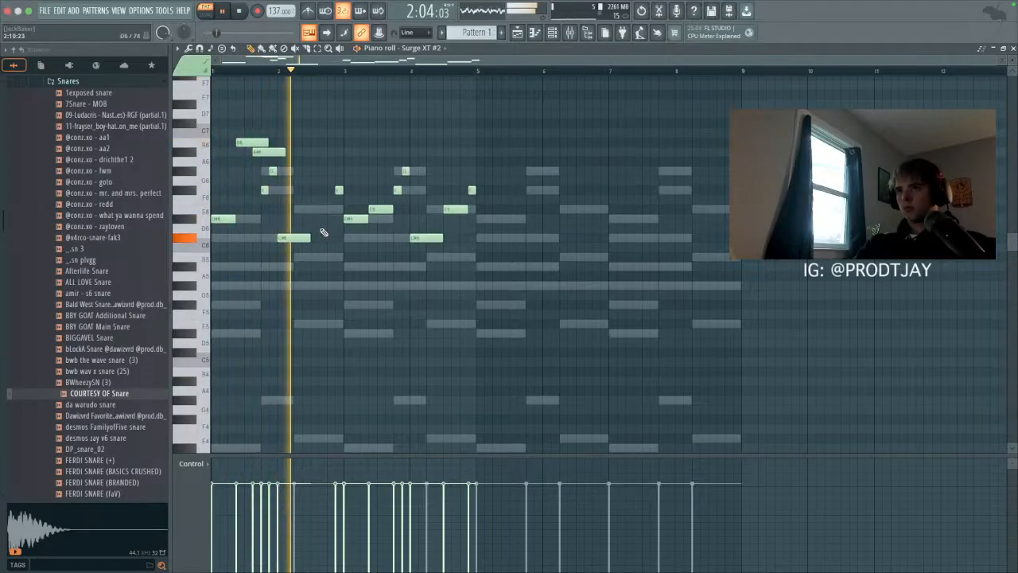
pyautogui.click(331, 208)
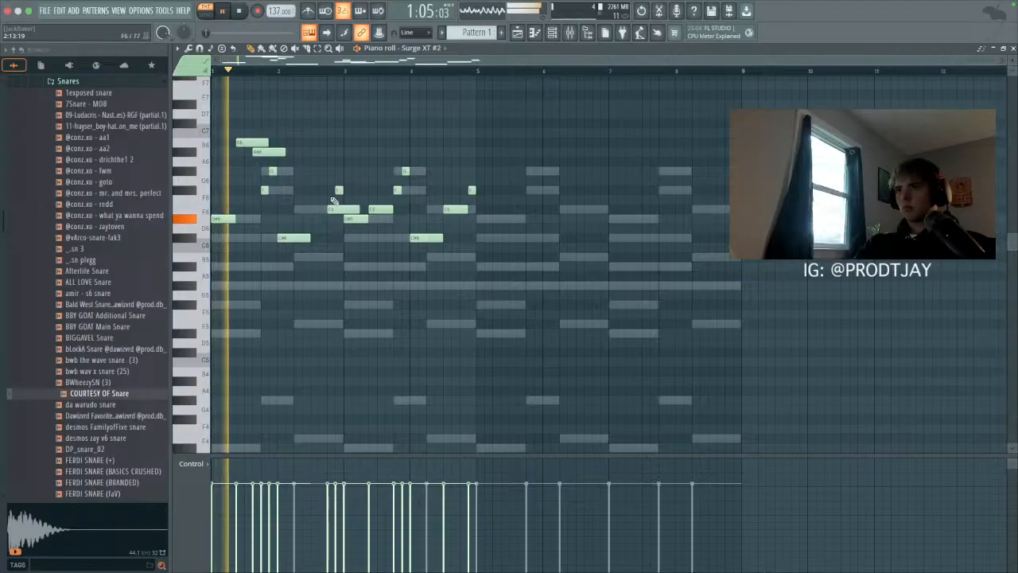
pyautogui.hotkey('shift', 'd')
pyautogui.press('super+l')
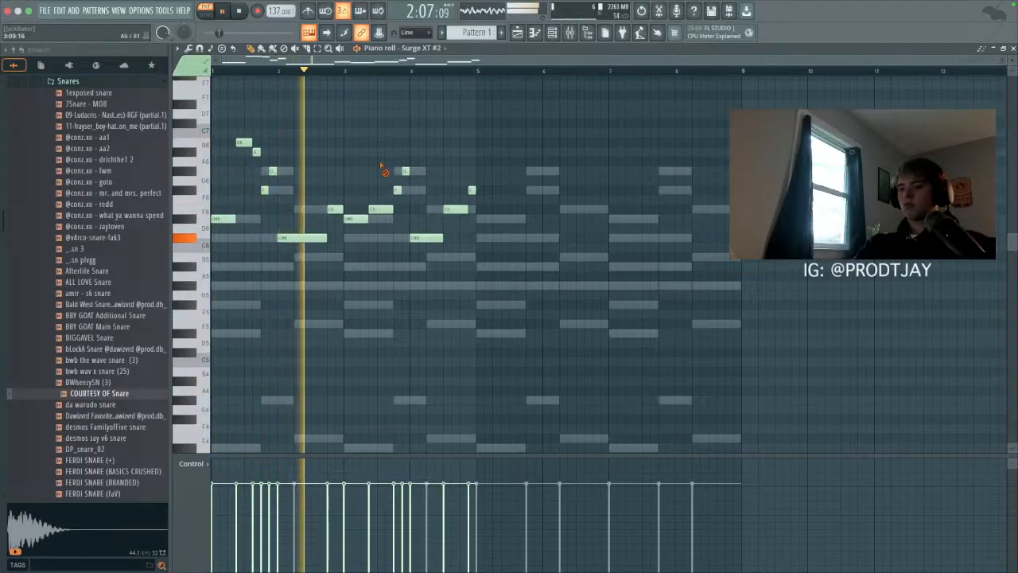
# Step: Delete the duplicated melody notes from bars 3 and 4
pyautogui.rightClick(360, 218)
pyautogui.rightClick(380, 210)
pyautogui.rightClick(397, 191)
pyautogui.rightClick(456, 209)
pyautogui.rightClick(426, 238)
pyautogui.rightClick(471, 190)
pyautogui.rightClick(404, 171)
# Step: Lower the last note of bar 2 to G#5, checking it with playback
pyautogui.press('space')
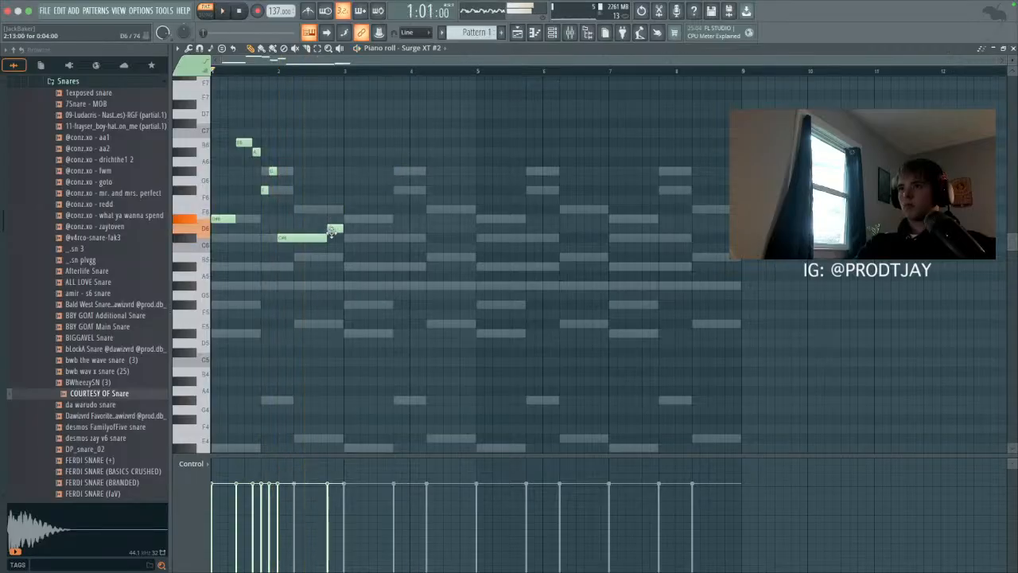
pyautogui.press('space')
pyautogui.moveTo(328, 275); pyautogui.dragTo(332, 293)
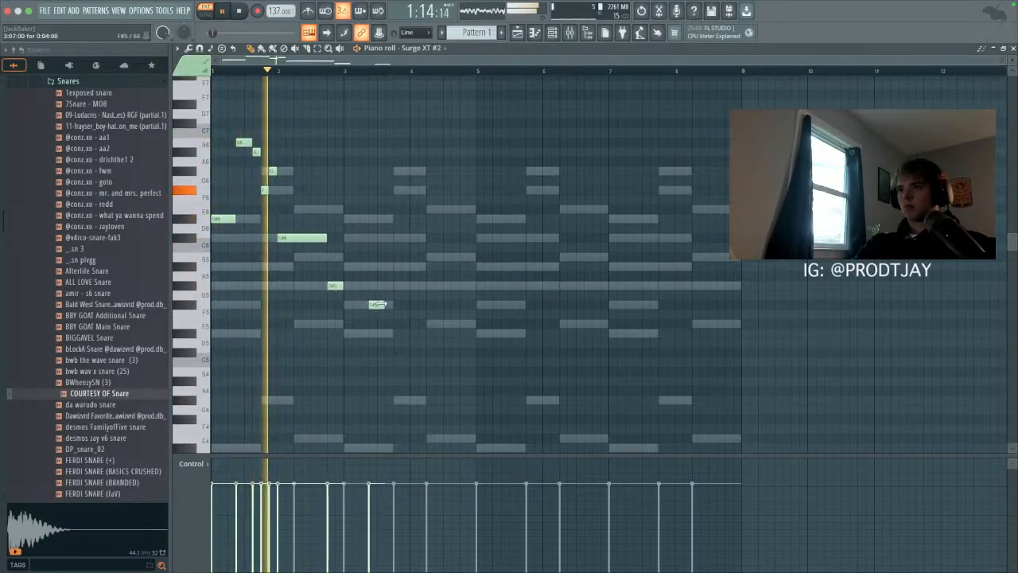
# Step: Duplicate the revised two-bar melody repeatedly to fill all eight bars
pyautogui.press('super+b')
pyautogui.click(424, 334)
pyautogui.rightClick(424, 335)
pyautogui.press('super+b')
pyautogui.click(494, 342)
pyautogui.rightClick(491, 344)
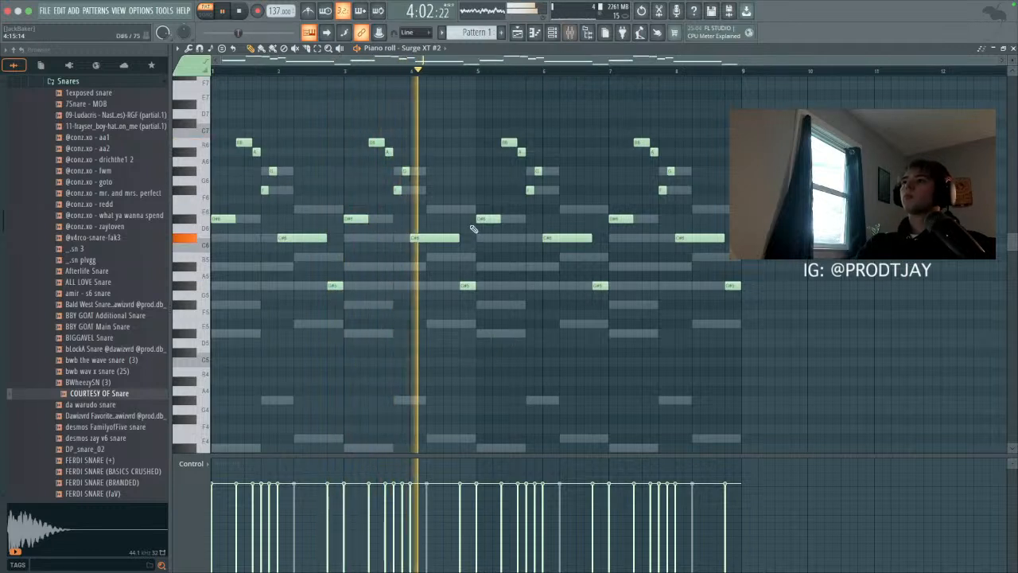
# Step: Raise the last notes of bars 4 and 8 from the G#5 pitch to F#6
pyautogui.moveTo(469, 282); pyautogui.dragTo(469, 256)
pyautogui.moveTo(732, 284); pyautogui.dragTo(732, 227)
pyautogui.moveTo(467, 257); pyautogui.dragTo(466, 185)
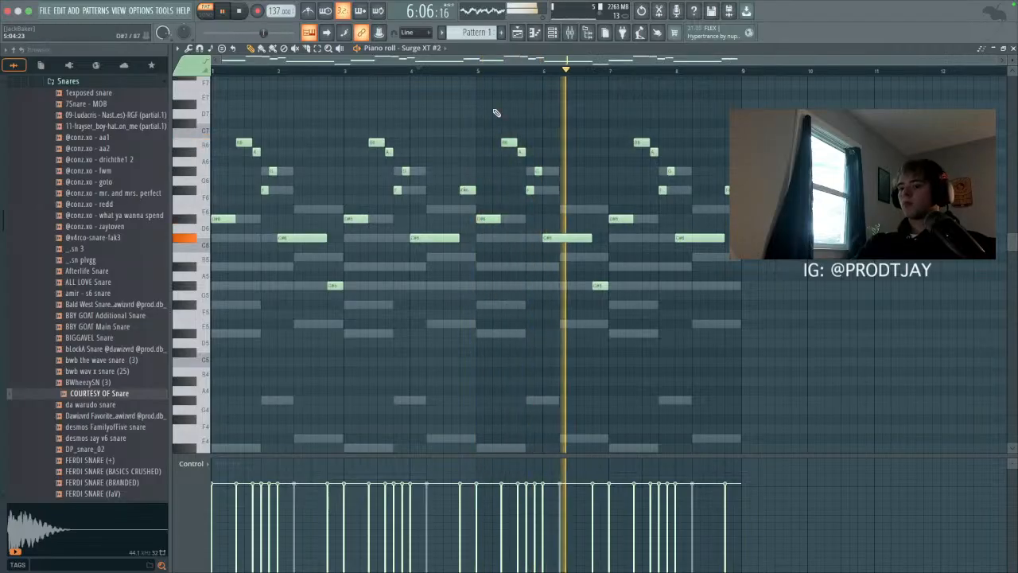
# Step: Switch Surge XT #2 to the factory polysynth patch Uni Saw FB and close its window
pyautogui.press('F6')
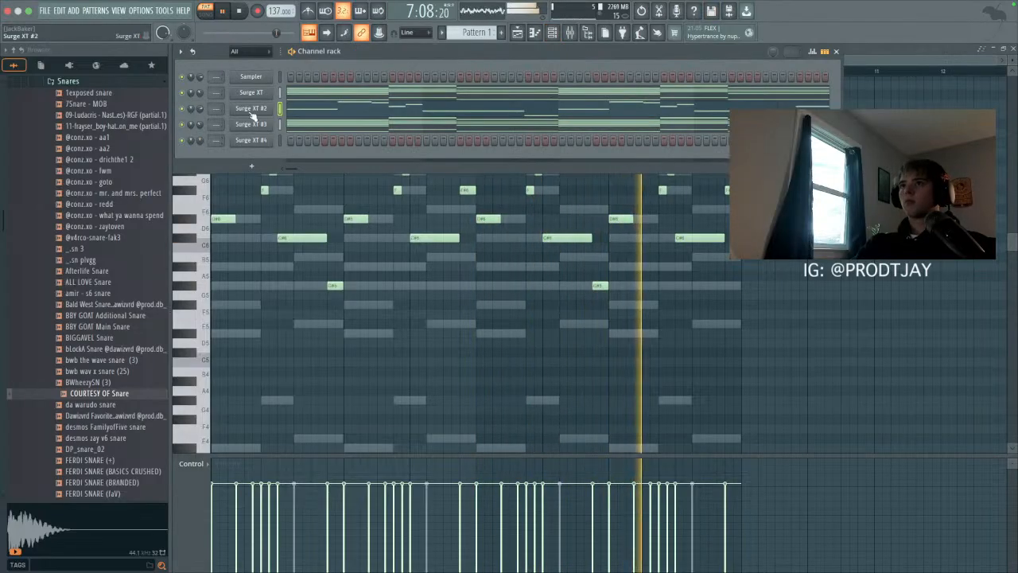
pyautogui.click(251, 109)
pyautogui.click(241, 149)
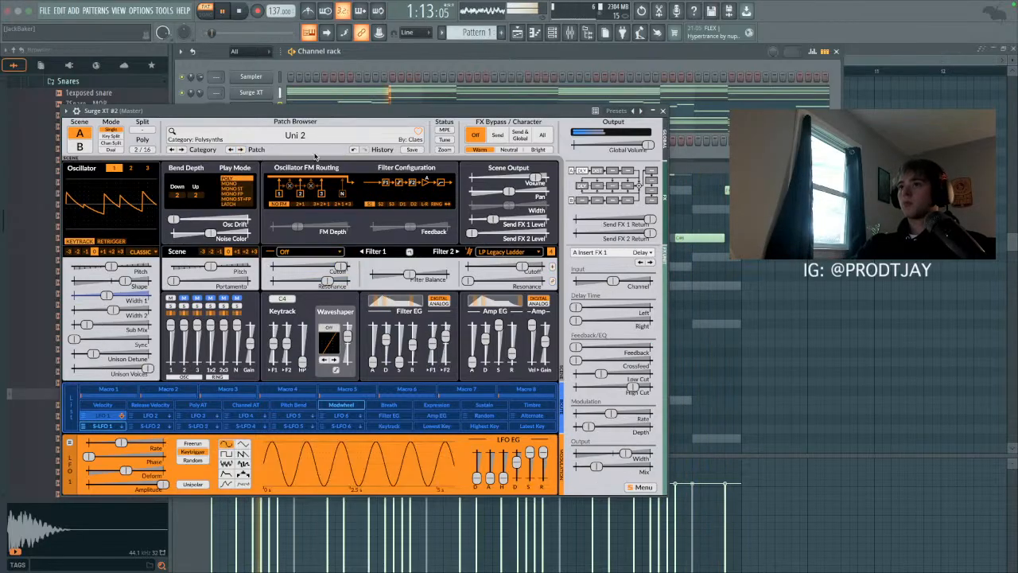
pyautogui.click(240, 150)
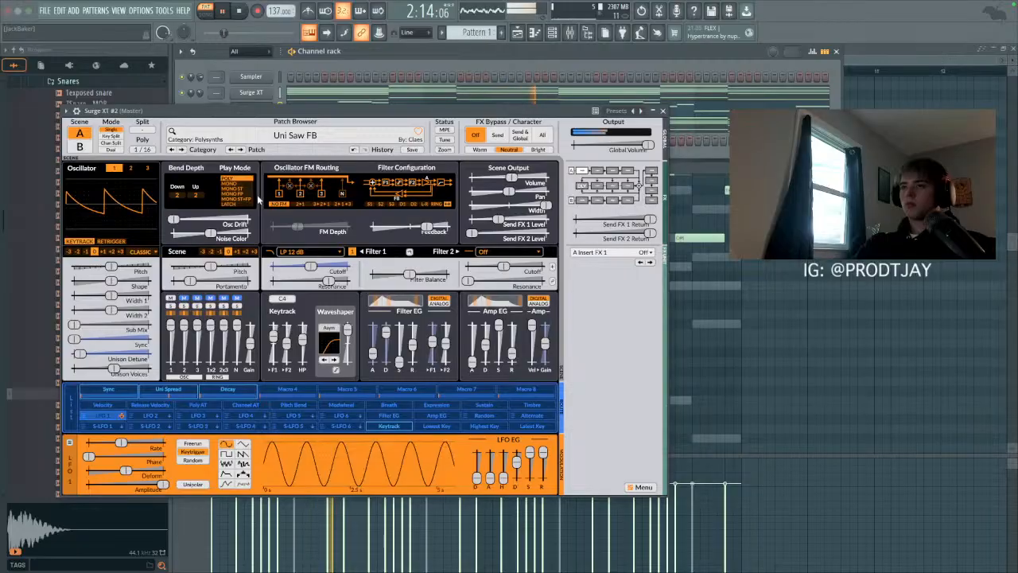
pyautogui.click(662, 112)
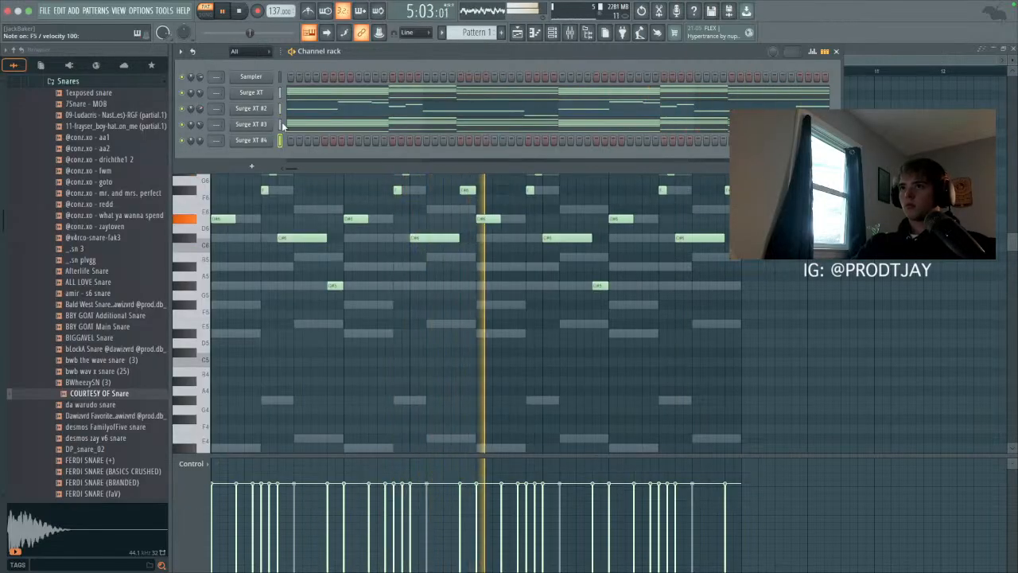
# Step: Start a Surge XT #4 melody in bar 1 with C#6 at step 1, G#5 at step 7 and D#6 at step 13
pyautogui.click(534, 33)
pyautogui.press('space')
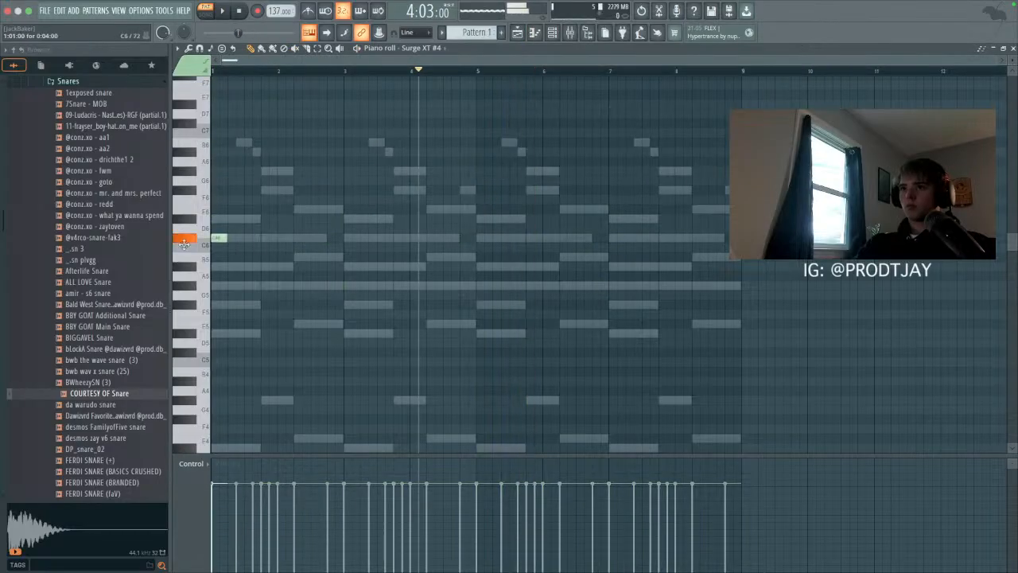
pyautogui.press('space')
pyautogui.click(236, 190)
pyautogui.press('space')
pyautogui.click(239, 210)
pyautogui.click(271, 266)
pyautogui.moveTo(268, 216); pyautogui.dragTo(285, 266)
pyautogui.press('space')
pyautogui.press('space')
pyautogui.click(238, 285)
# Step: Remove the stray A#5 at the start of bar 2, and add B5 at step 5 and A#5 at step 11
pyautogui.rightClick(287, 267)
pyautogui.click(297, 256)
pyautogui.click(323, 265)
pyautogui.press('space')
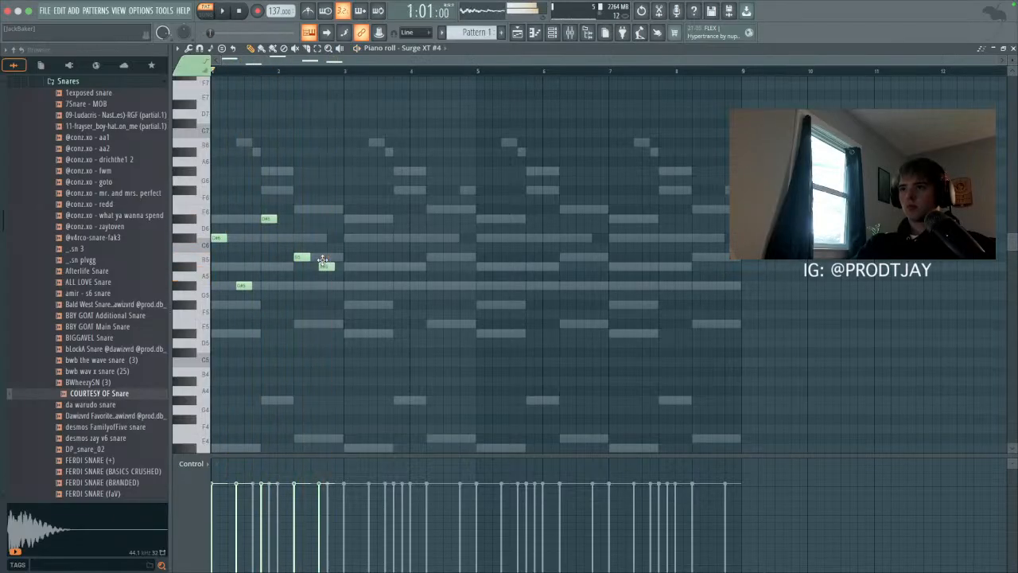
# Step: Repeat the two-bar Surge XT #4 melody through bars 3 to 8
pyautogui.rightClick(323, 265)
pyautogui.moveTo(329, 267); pyautogui.dragTo(319, 266)
pyautogui.press('super+b')
pyautogui.hotkey('shift', 'Right')
pyautogui.keyDown('super'); pyautogui.click(434, 294); pyautogui.keyUp('super')
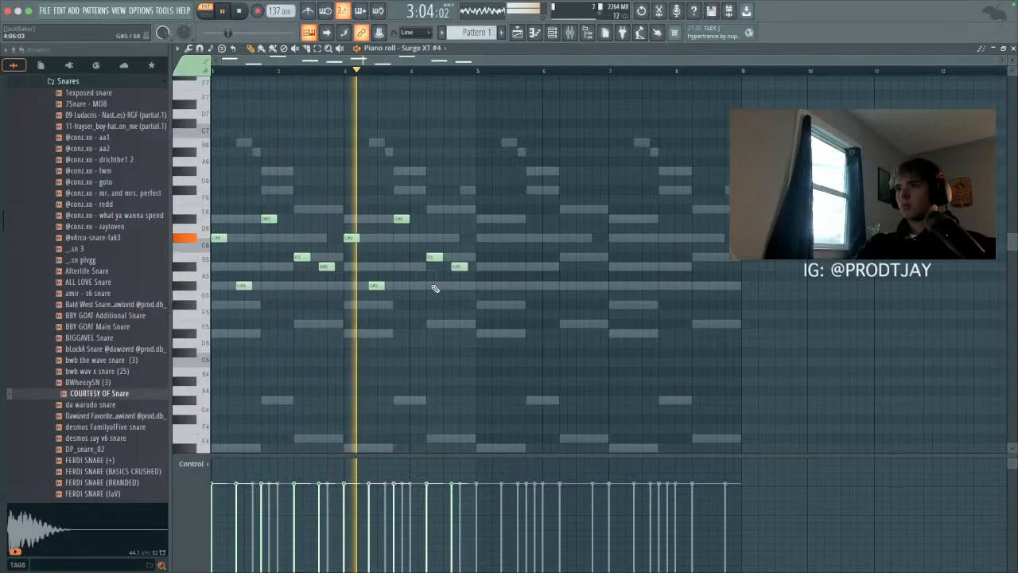
pyautogui.press('super+b')
pyautogui.hotkey('shift', 'Right')
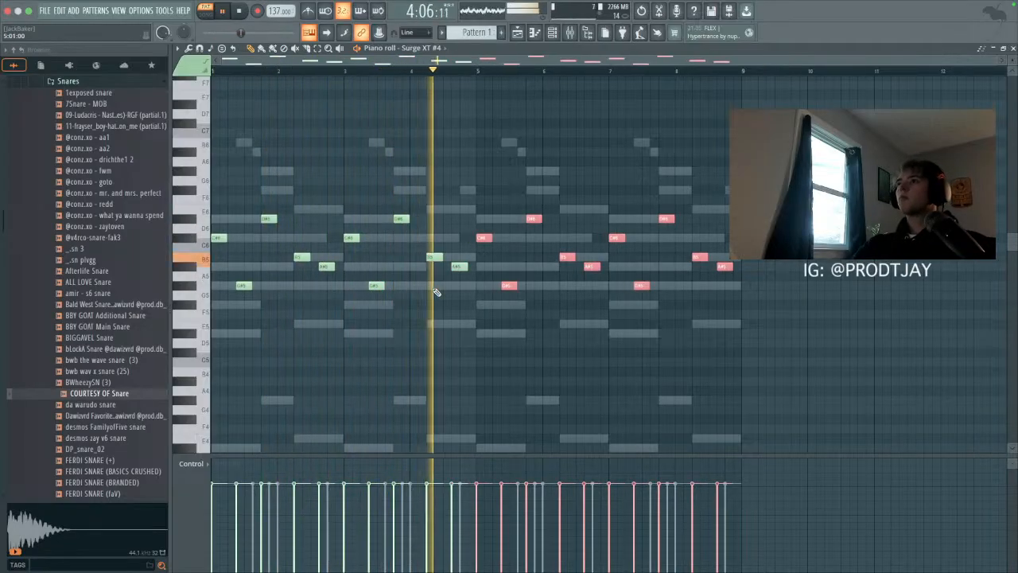
pyautogui.hotkey('ctrl', 'd')
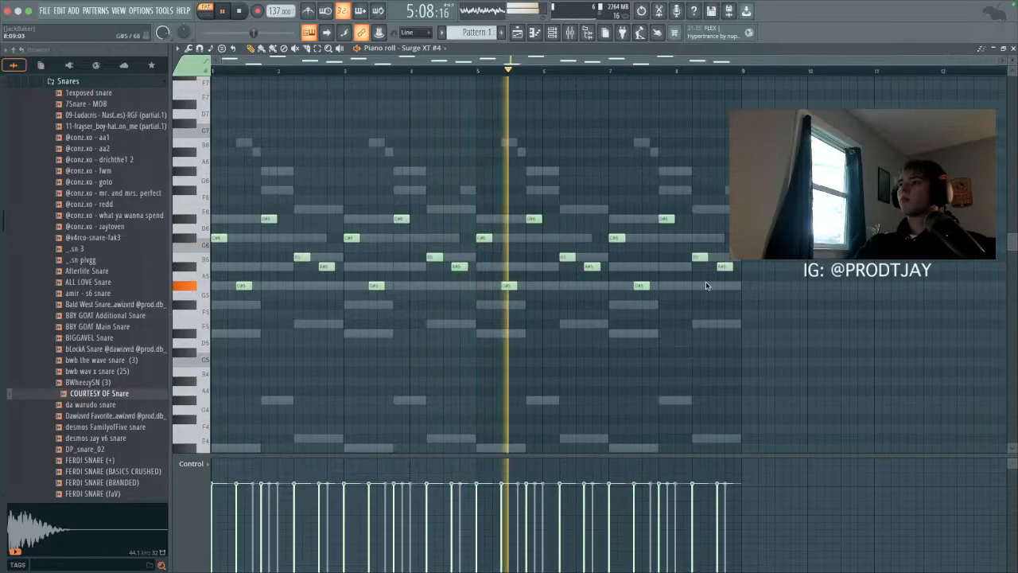
# Step: Cut all notes from the Surge XT channel and open its empty piano roll
pyautogui.click(551, 32)
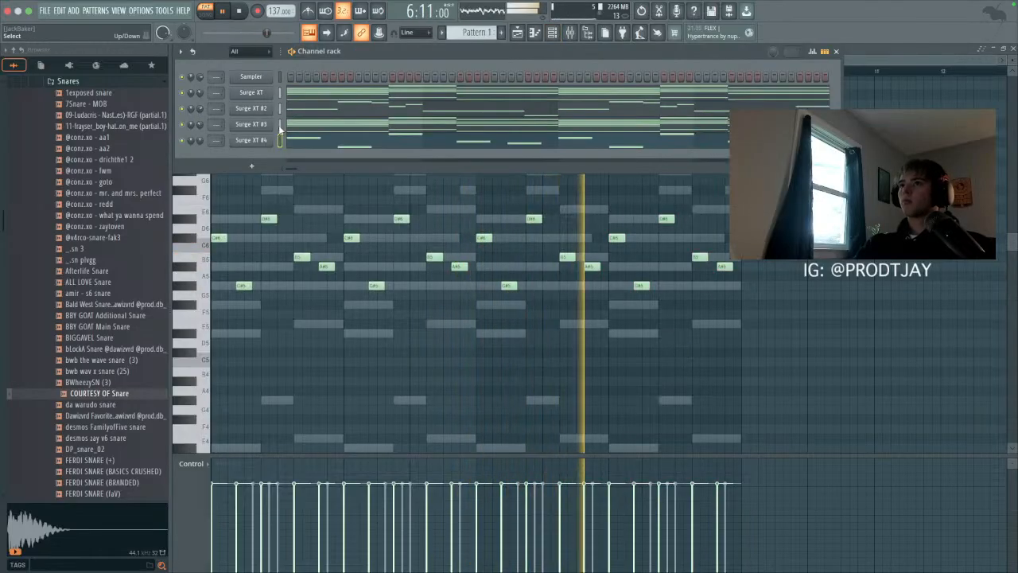
pyautogui.hotkey('ctrl', 'x')
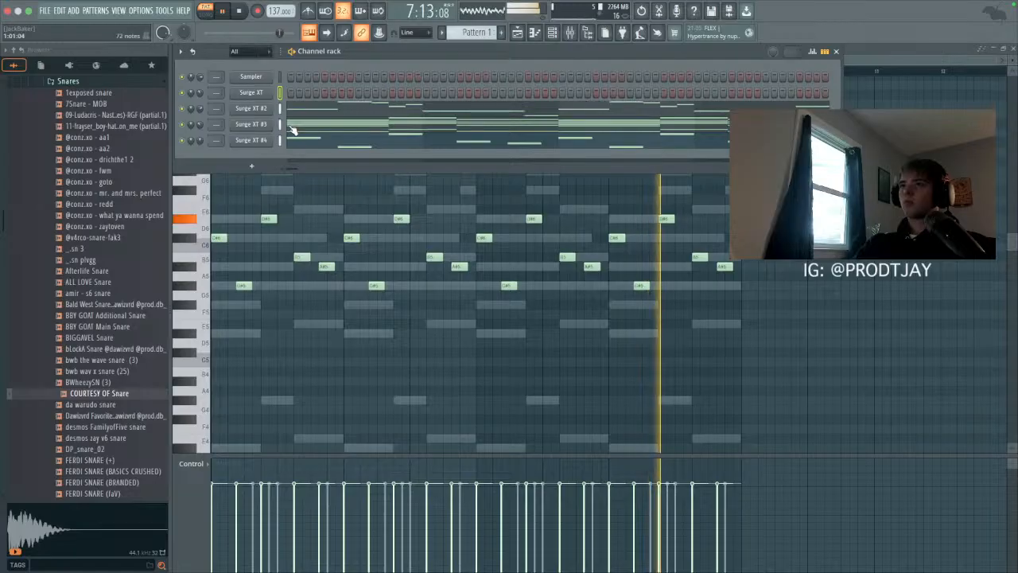
pyautogui.rightClick(244, 94)
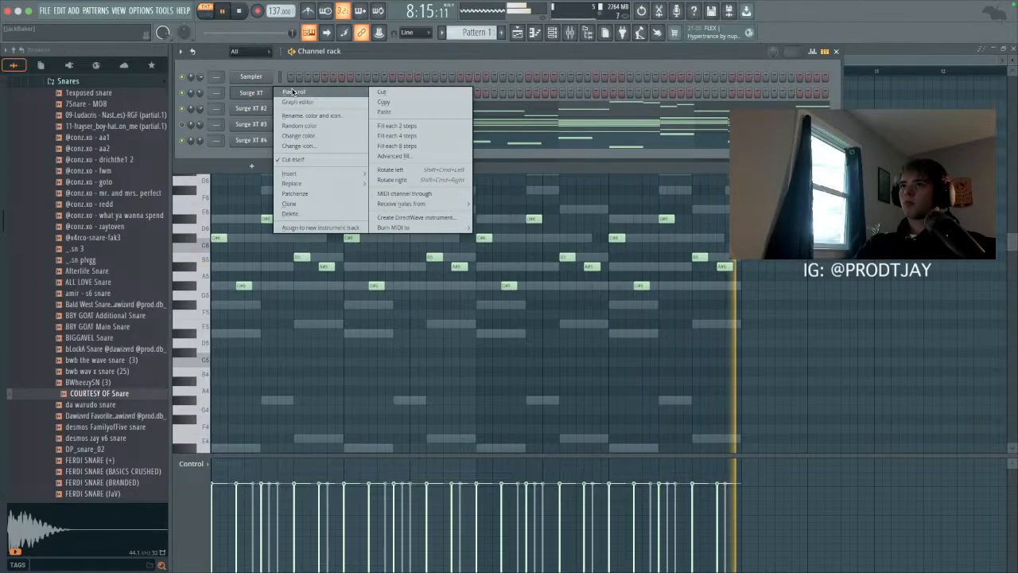
pyautogui.click(284, 90)
# Step: Stamp a five-note chord across bars 1 and 2 and shift it to C#5, E5, G#5, B5 and D#6
pyautogui.click(222, 49)
pyautogui.click(251, 159)
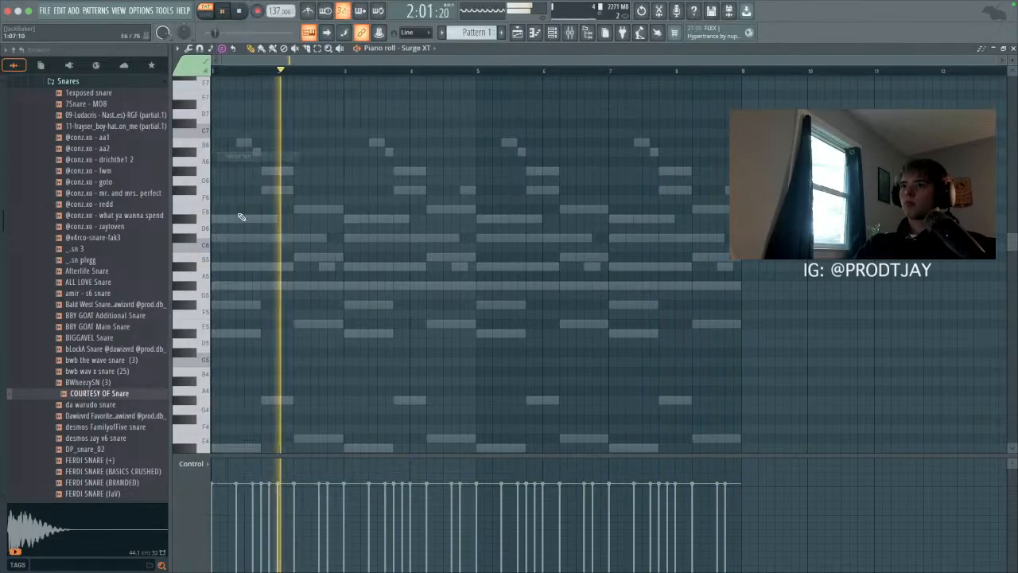
pyautogui.scroll(-2, 239, 253)
pyautogui.moveTo(228, 276); pyautogui.dragTo(340, 279)
pyautogui.hotkey('shift', 'Down')
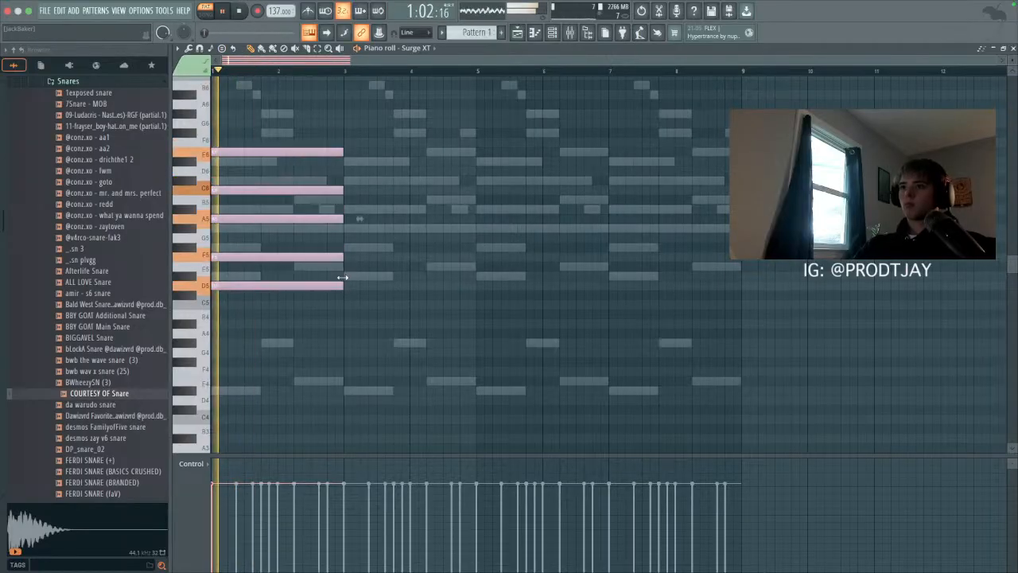
pyautogui.hotkey('shift', 'Down')
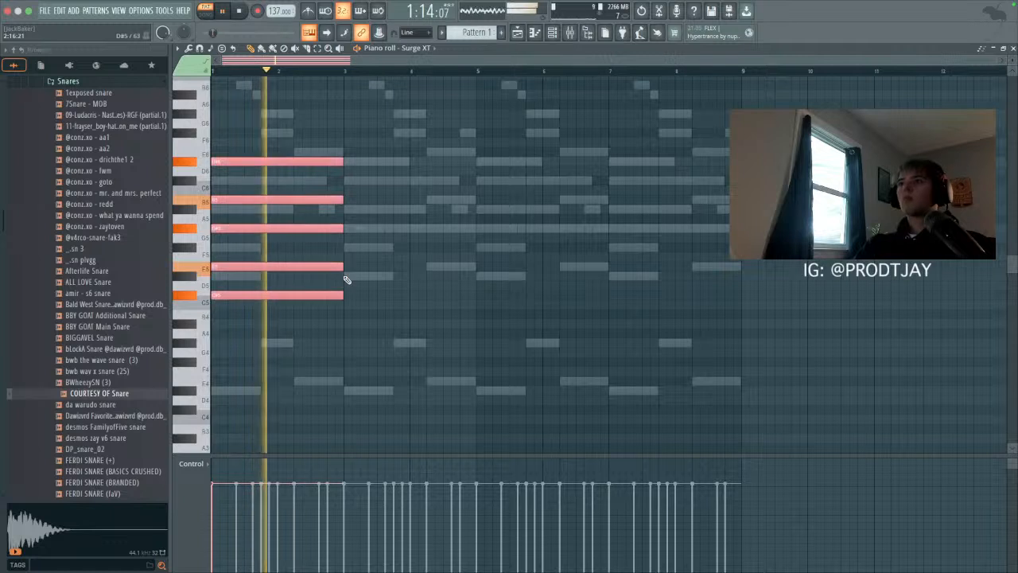
# Step: Copy the chord to bars 3 and 4 with G#4 as its lowest note, and duplicate both chords into bars 5 to 8
pyautogui.moveTo(310, 296); pyautogui.dragTo(442, 353)
pyautogui.hotkey('shift', 'Up')
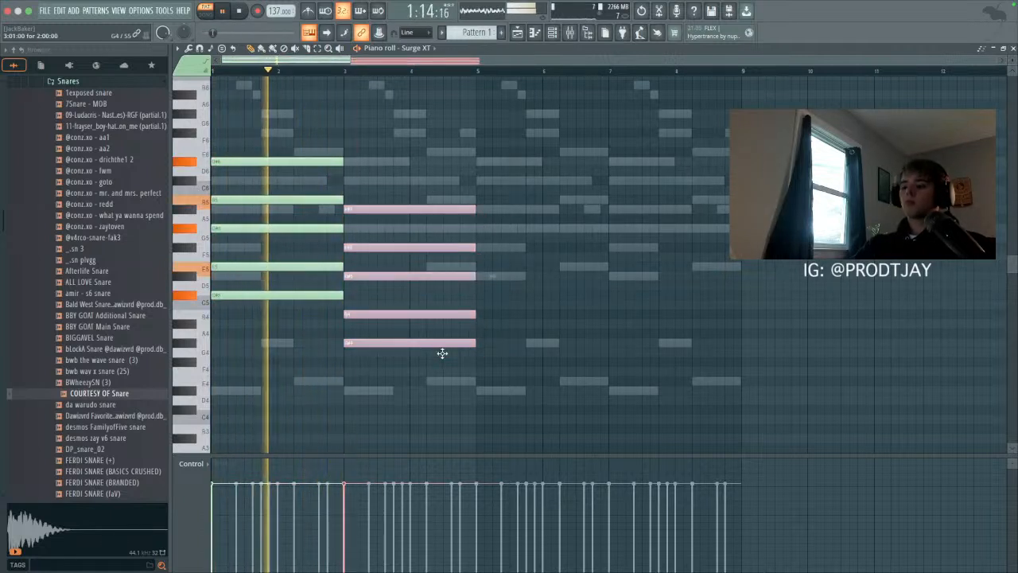
pyautogui.click(578, 267)
pyautogui.rightClick(578, 267)
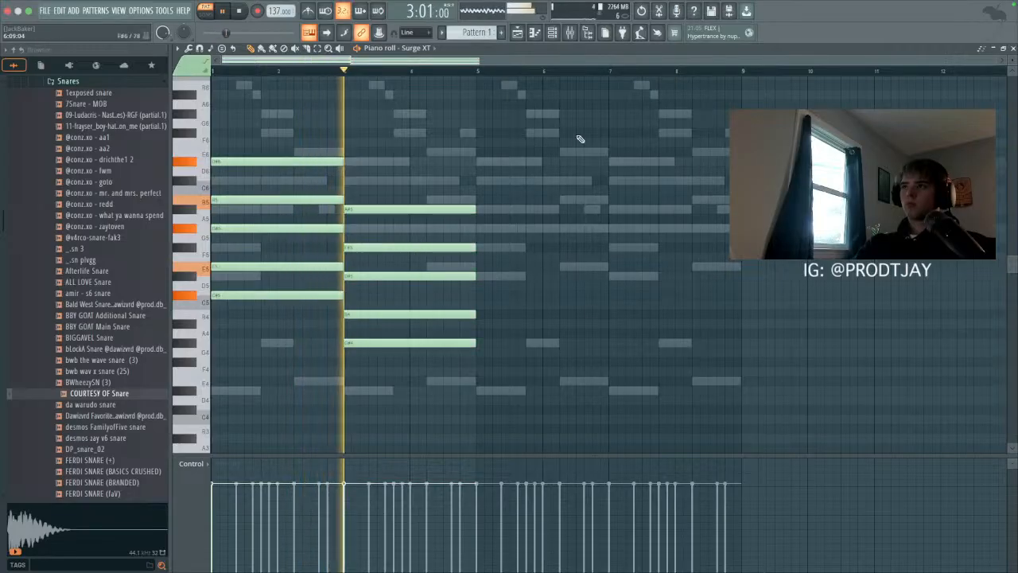
pyautogui.hotkey('ctrl', 'b')
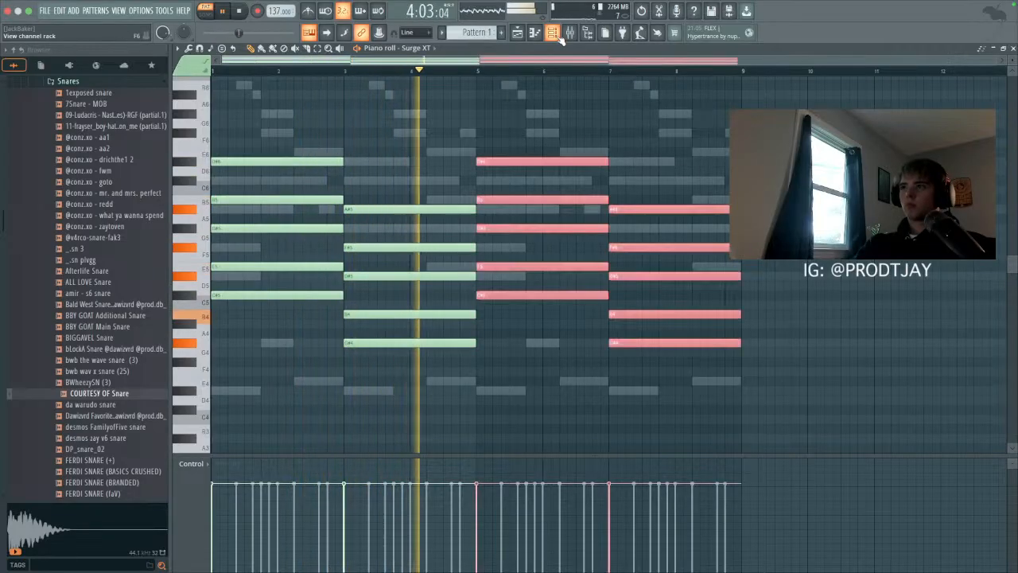
# Step: Open the Surge XT #2 melody and lower the A#6 note in bar 1 to G#6
pyautogui.click(555, 35)
pyautogui.click(315, 114)
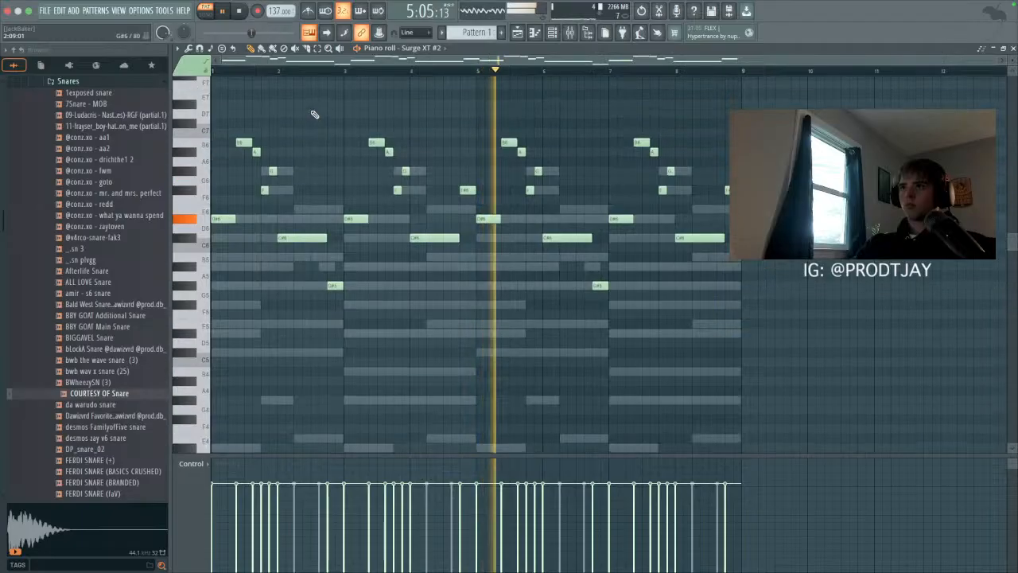
pyautogui.press('space')
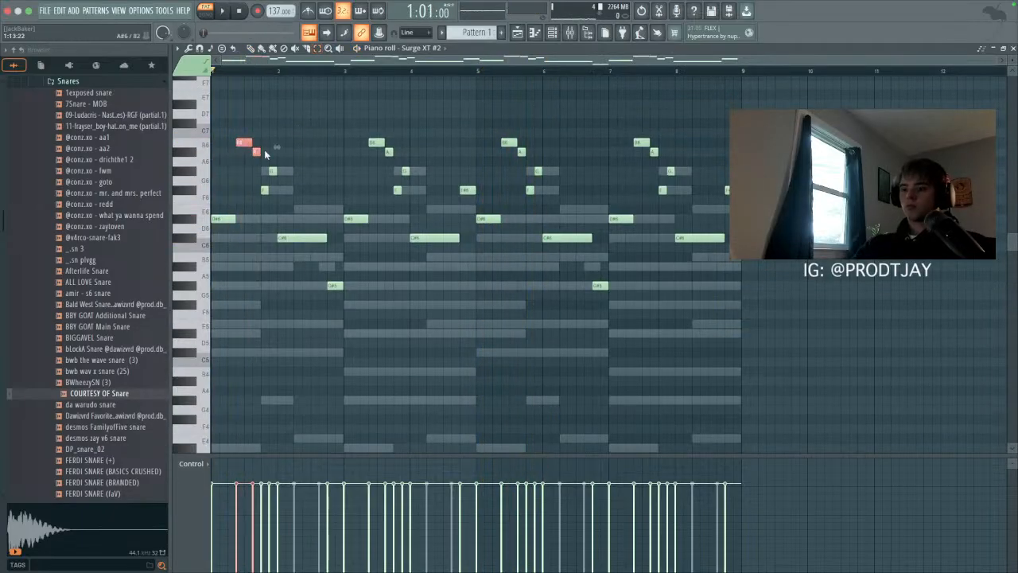
pyautogui.press('space')
pyautogui.press('Down')
pyautogui.press('space')
pyautogui.press('space')
pyautogui.press('Up')
pyautogui.moveTo(259, 158); pyautogui.dragTo(257, 176)
pyautogui.press('space')
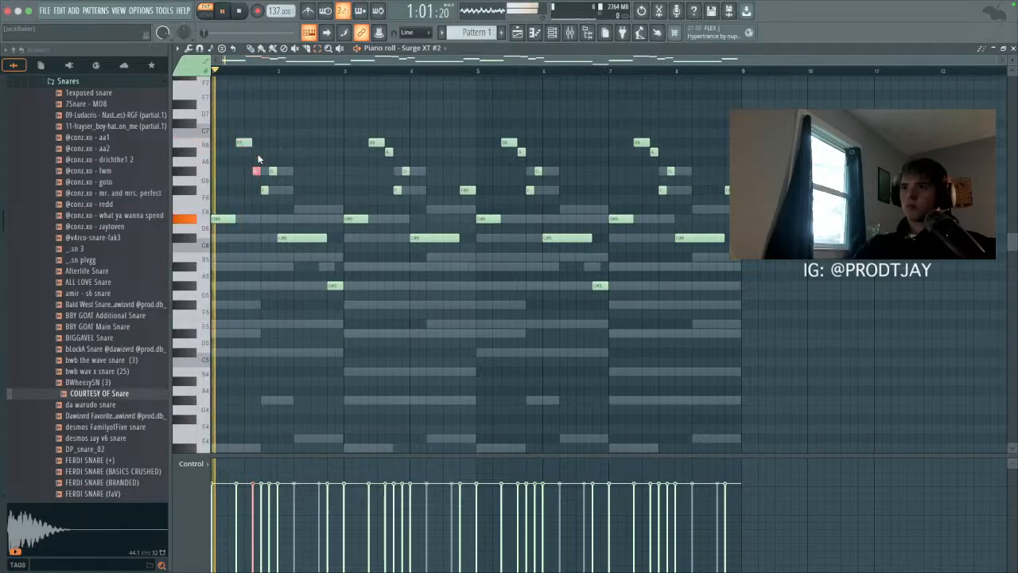
# Step: Delete the Surge XT #2 melody notes in bars 3 to 8
pyautogui.moveTo(347, 190); pyautogui.dragTo(623, 379)
pyautogui.moveTo(762, 353); pyautogui.dragTo(354, 137)
pyautogui.press('Delete')
# Step: Lower the B6 note in bar 1 of the Surge XT #2 melody to F#6
pyautogui.moveTo(257, 131); pyautogui.dragTo(236, 144)
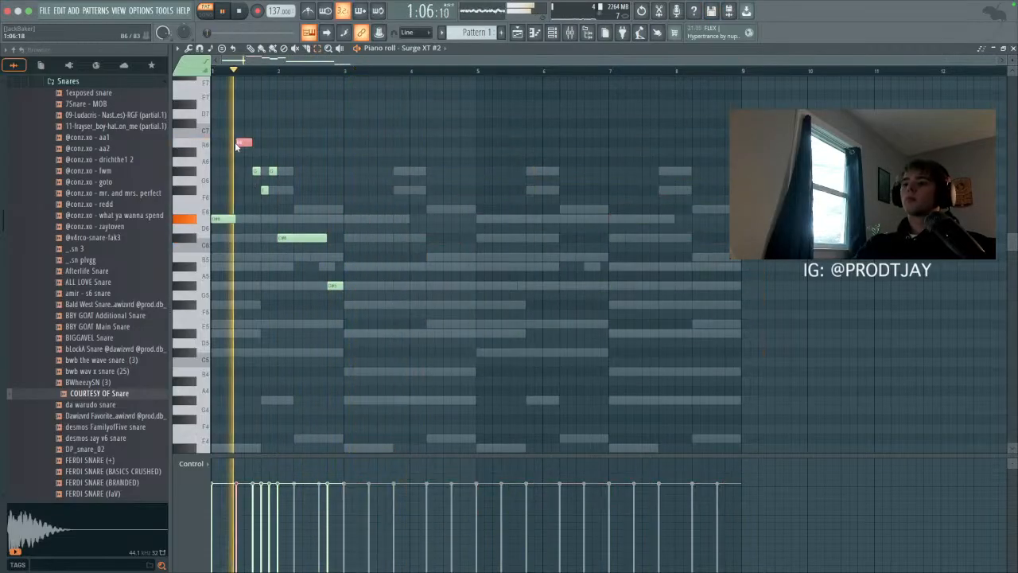
pyautogui.press('space')
pyautogui.hotkey('shift', 'Down')
pyautogui.hotkey('shift', 'Down')
pyautogui.hotkey('shift', 'Down')
pyautogui.hotkey('shift', 'Down')
pyautogui.press('space')
pyautogui.hotkey('shift', 'Down')
# Step: Repeat the revised two-bar Surge XT #2 melody through bars 3 to 8
pyautogui.click(361, 150)
pyautogui.press('super+b')
pyautogui.press('super+d')
pyautogui.press('super+b')
pyautogui.press('super+d')
# Step: Replace Surge XT #3's notes with the new Surge XT chords and route that channel to mixer track 1
pyautogui.click(551, 34)
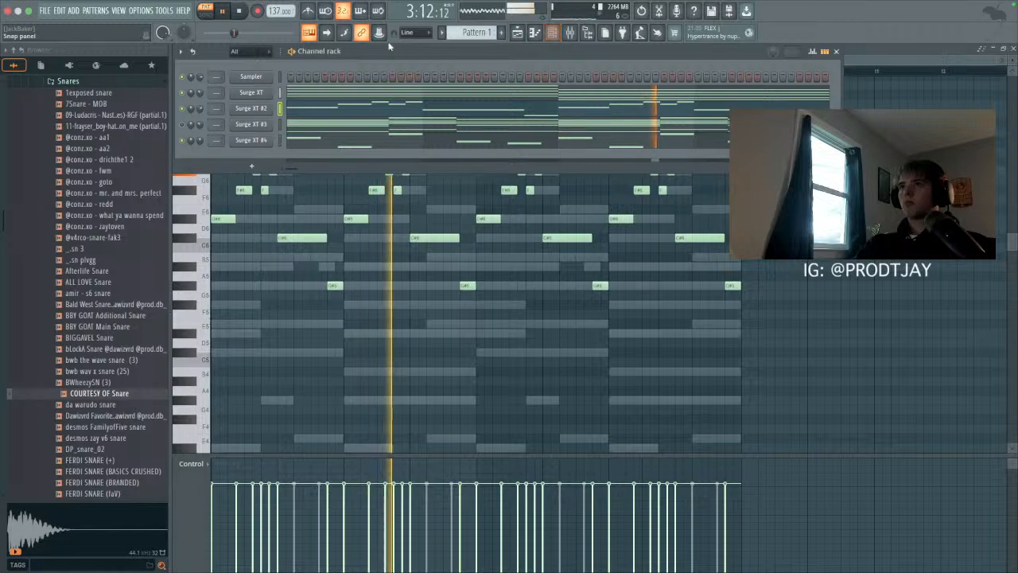
pyautogui.click(279, 124)
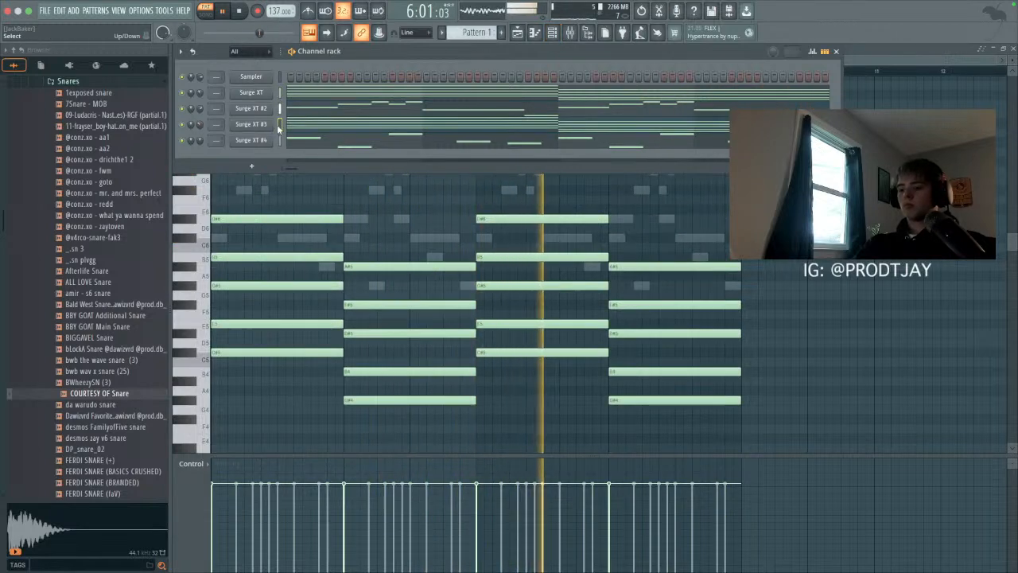
pyautogui.doubleClick(278, 125)
pyautogui.click(242, 204)
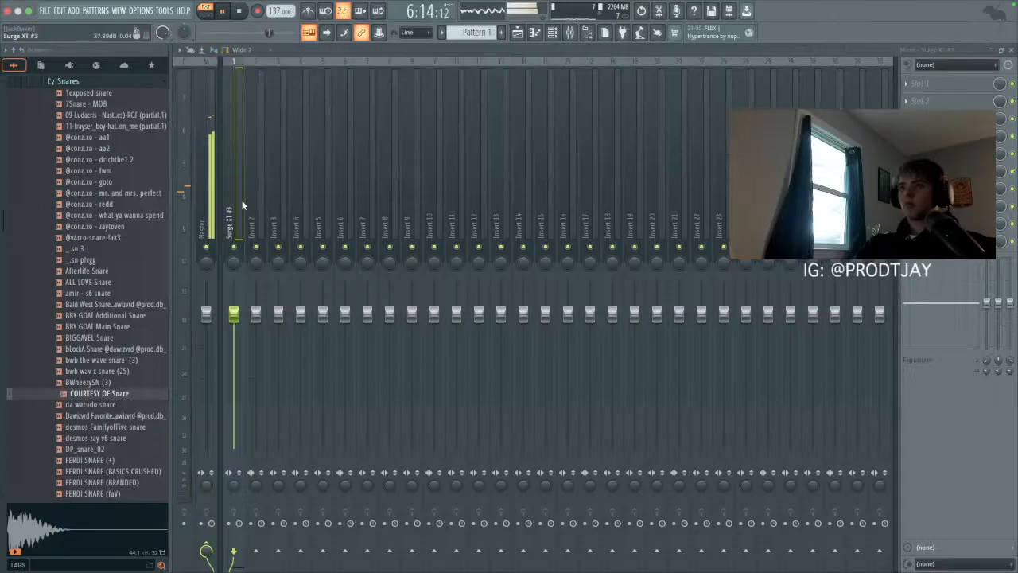
pyautogui.click(930, 87)
pyautogui.click(671, 142)
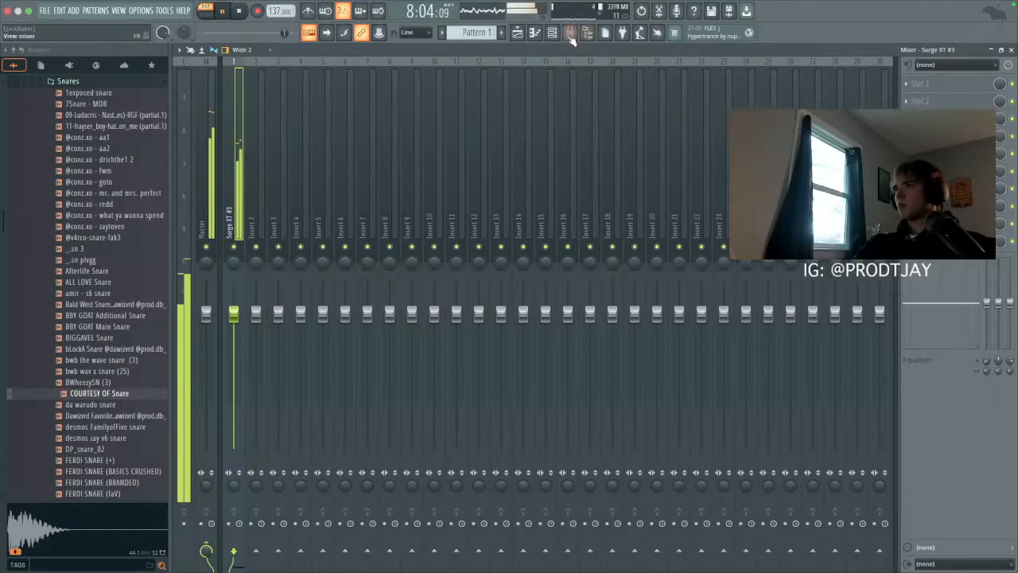
# Step: Route the Surge XT channel to mixer track 2 and select that track
pyautogui.press('F6')
pyautogui.click(272, 92)
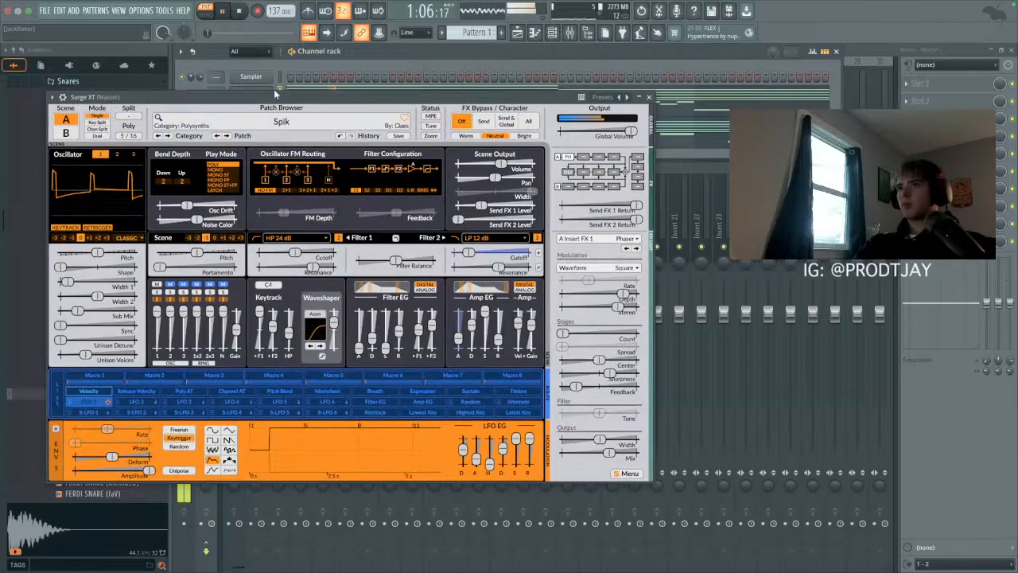
pyautogui.click(649, 97)
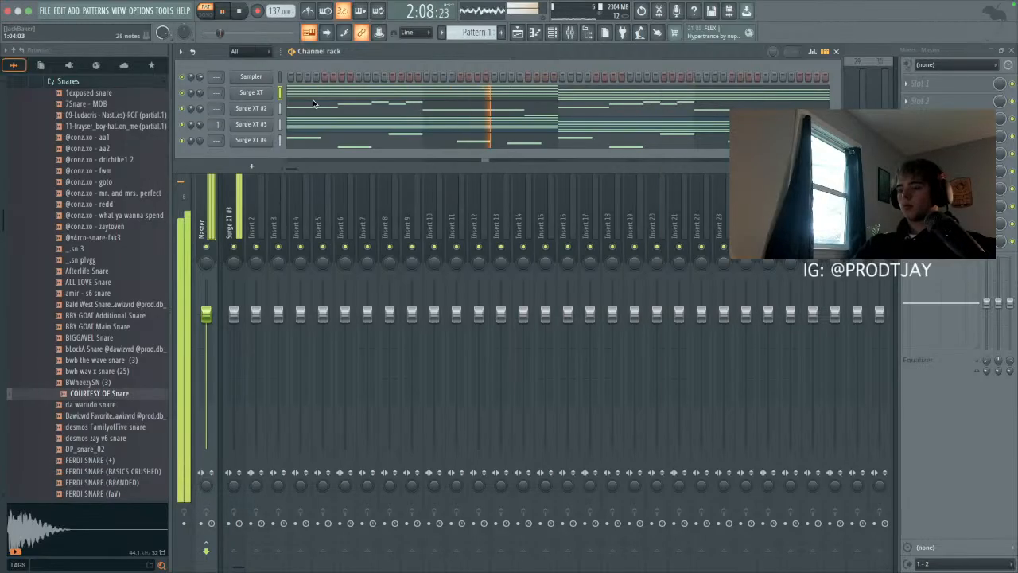
pyautogui.hotkey('ctrl', 'l')
pyautogui.click(261, 212)
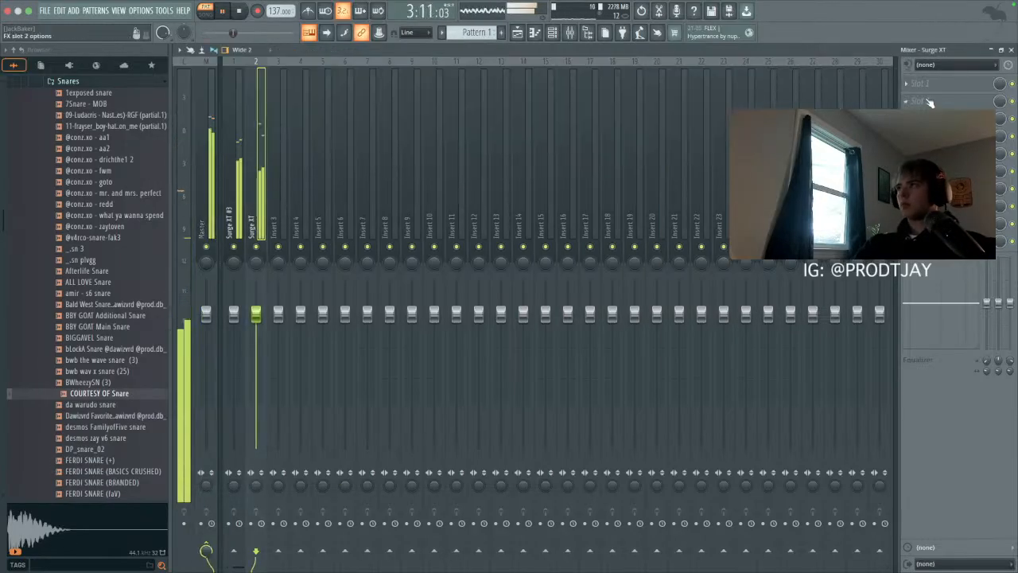
# Step: Load Gross Beat in the first effect slot of the Surge XT track, audition its volume gates and choose Trance Gt 2
pyautogui.click(915, 84)
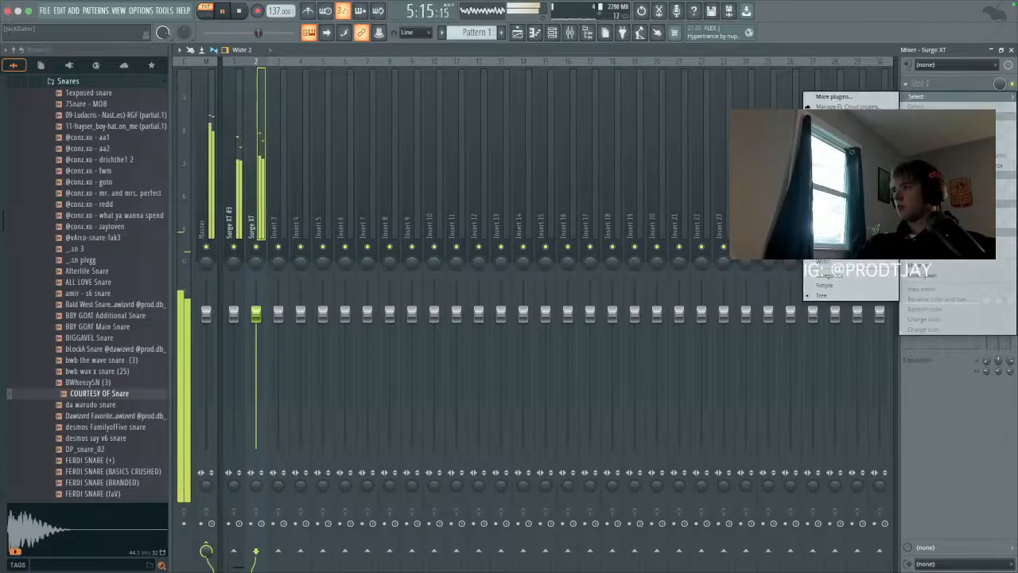
pyautogui.moveTo(834, 238)
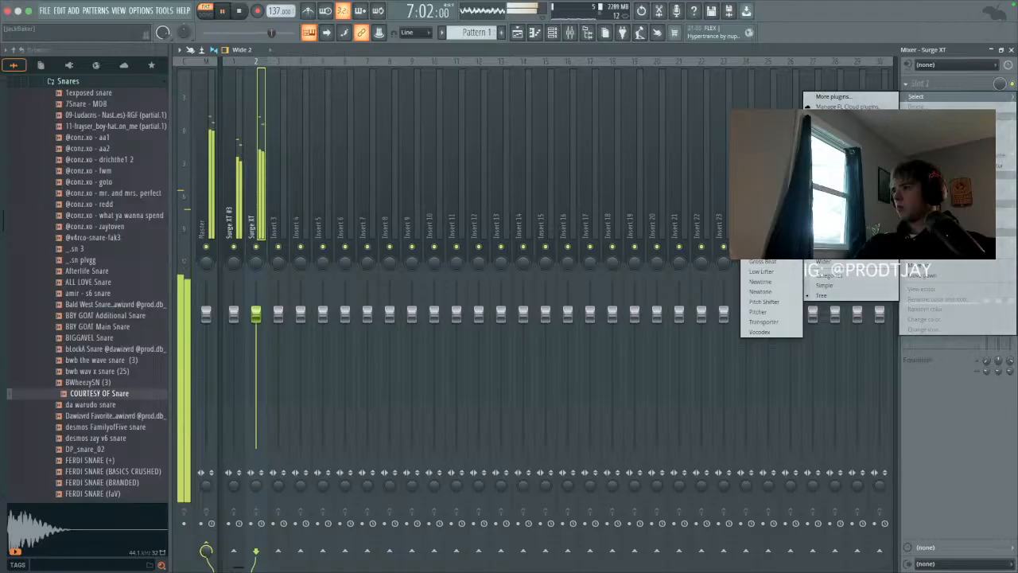
pyautogui.click(781, 264)
pyautogui.click(283, 349)
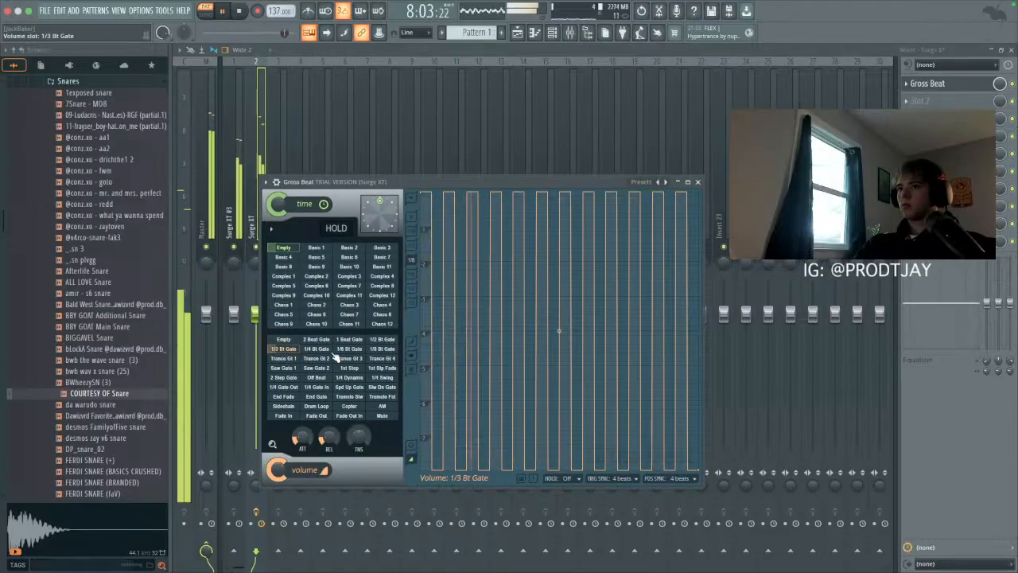
pyautogui.click(349, 349)
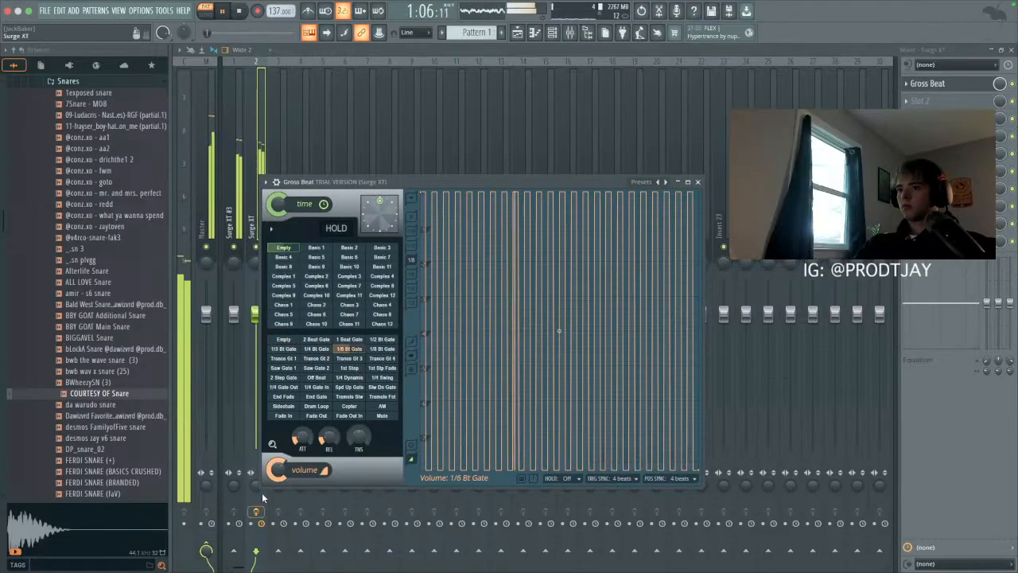
pyautogui.click(317, 349)
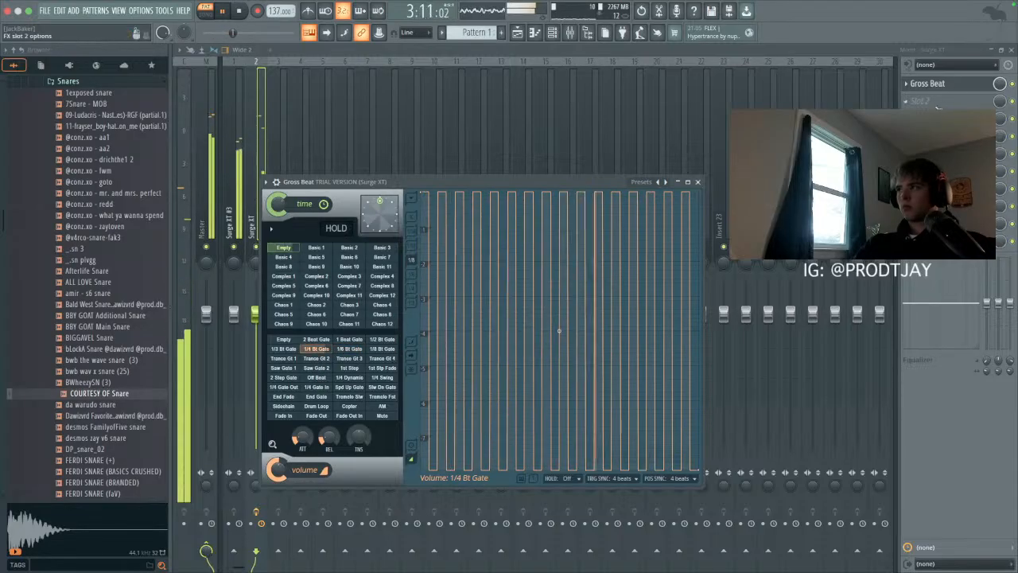
pyautogui.click(384, 339)
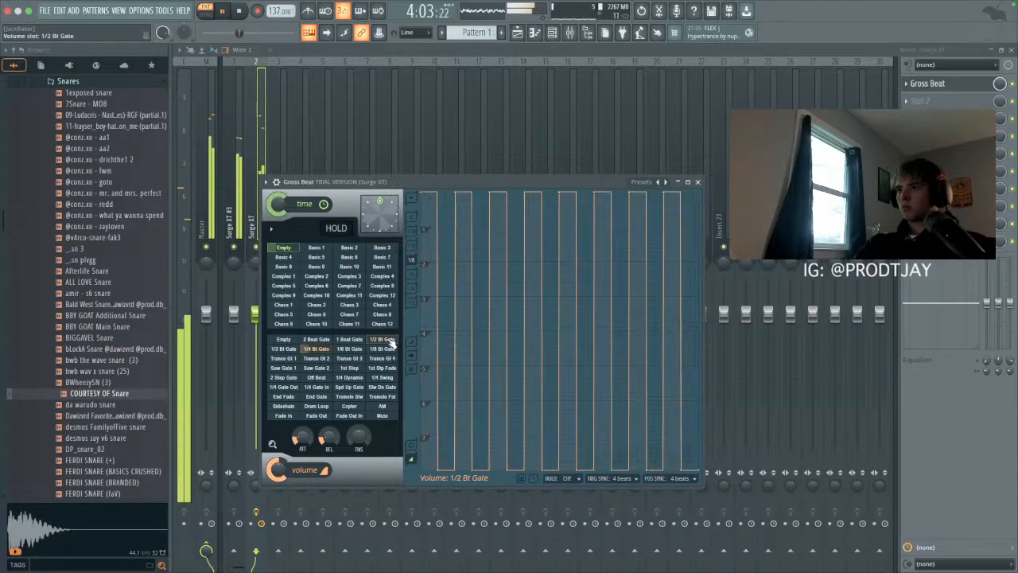
pyautogui.click(320, 359)
# Step: Load Fruity Love Philter in the second effect slot of the Surge XT track and browse its presets from Melodic bandpass to Simple highpass
pyautogui.click(906, 101)
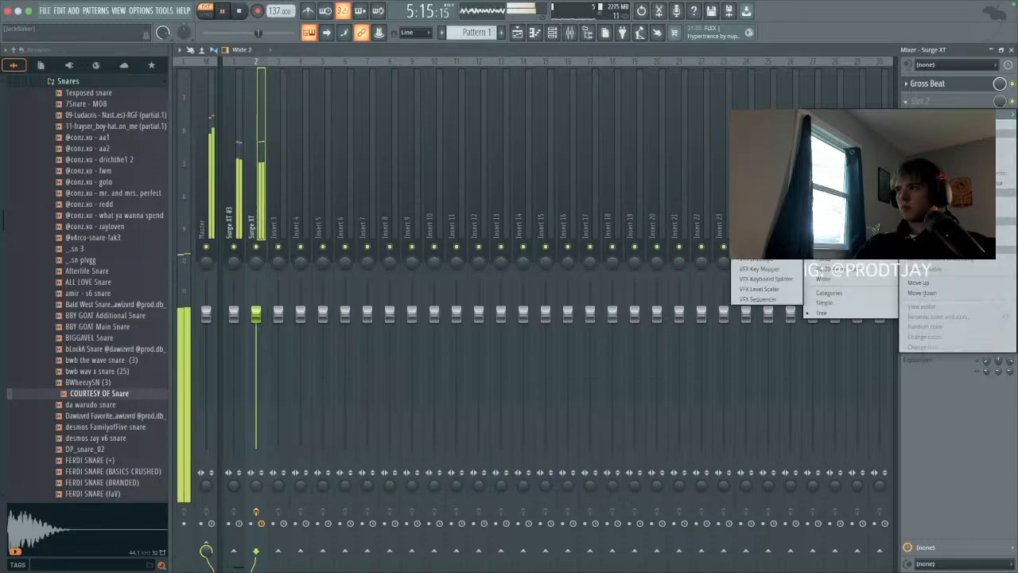
pyautogui.click(765, 227)
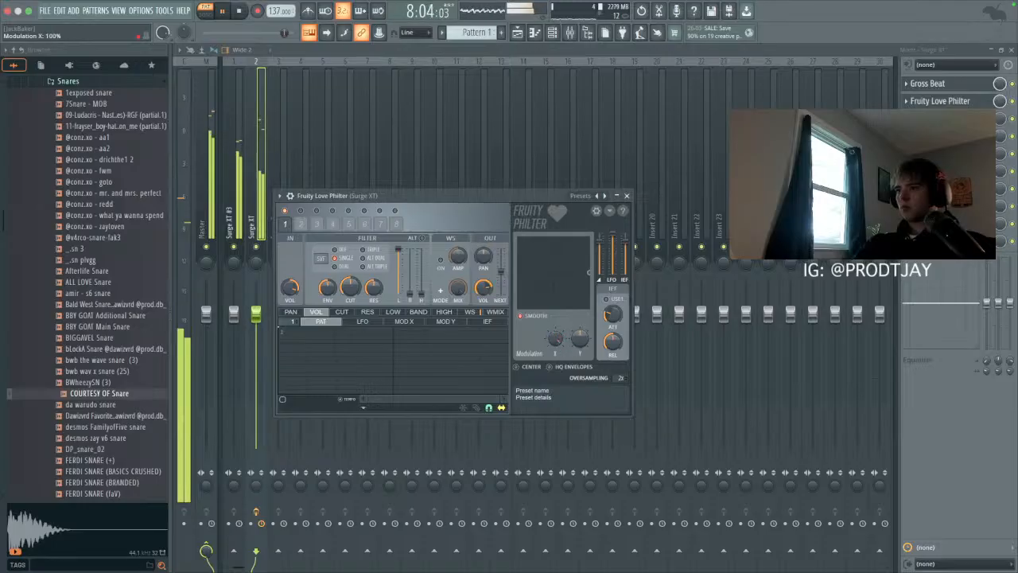
pyautogui.click(575, 195)
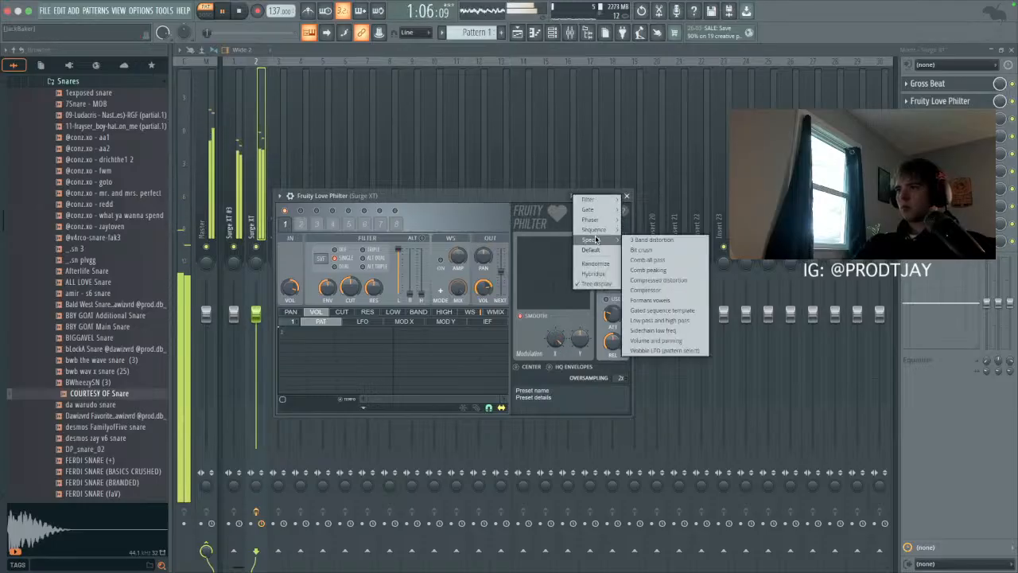
pyautogui.moveTo(599, 221)
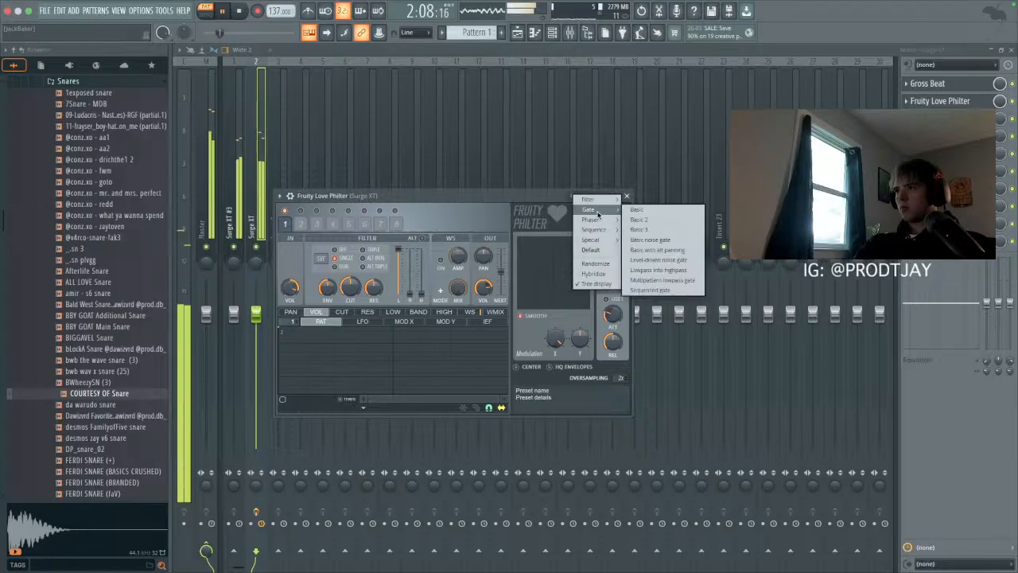
pyautogui.moveTo(606, 203)
pyautogui.click(653, 240)
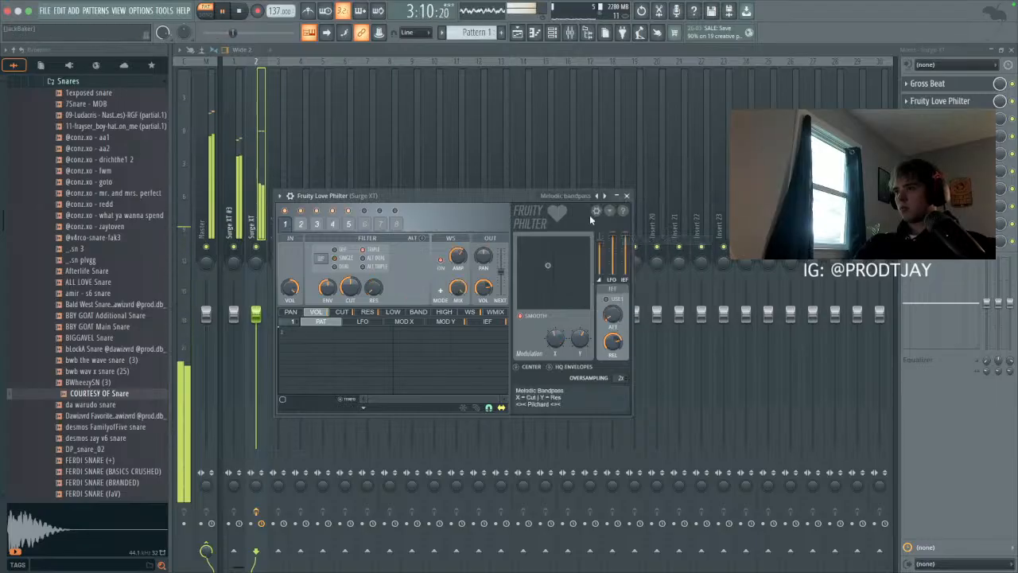
pyautogui.click(605, 196)
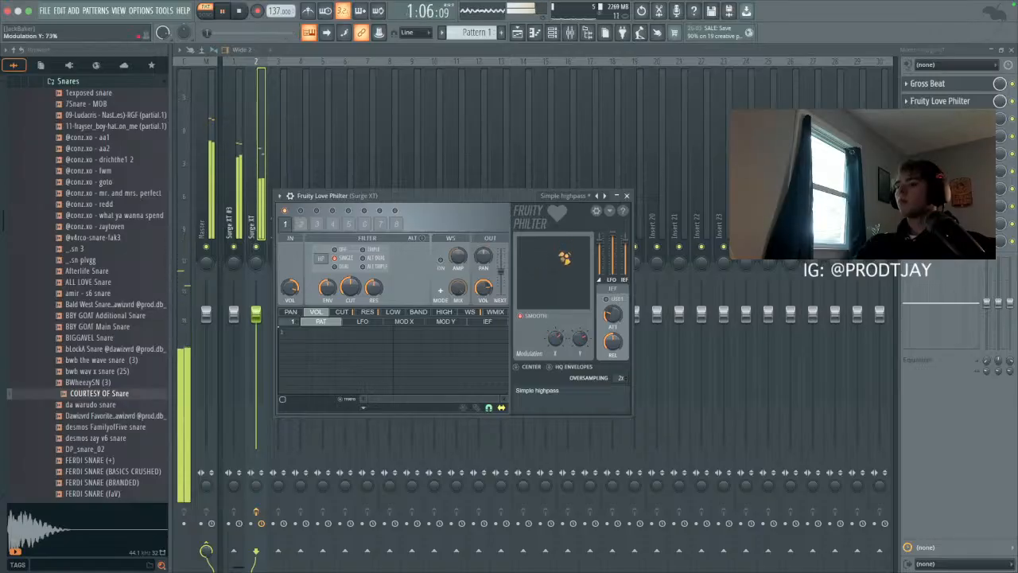
# Step: Audition further Fruity Love Philter presets past Simple highpass, settle on Stereoizer and close the effect
pyautogui.click(605, 196)
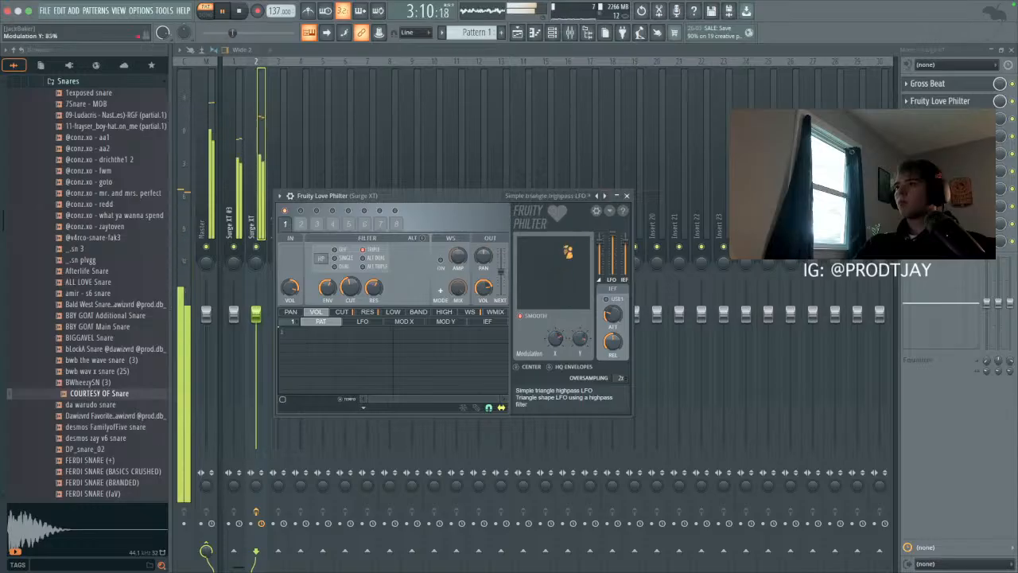
pyautogui.click(606, 195)
pyautogui.click(605, 196)
pyautogui.click(605, 196)
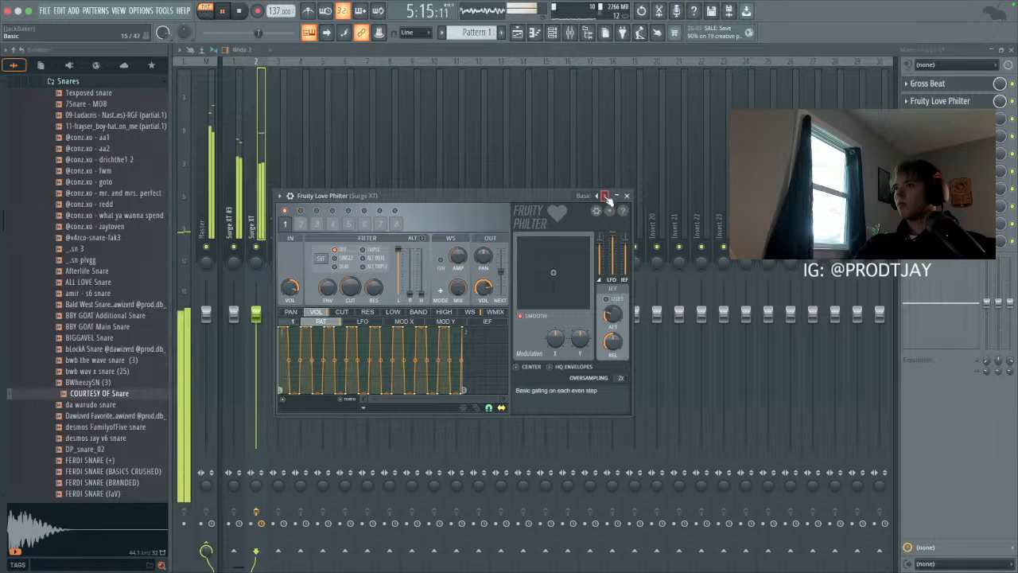
pyautogui.click(605, 195)
pyautogui.click(606, 196)
pyautogui.click(606, 196)
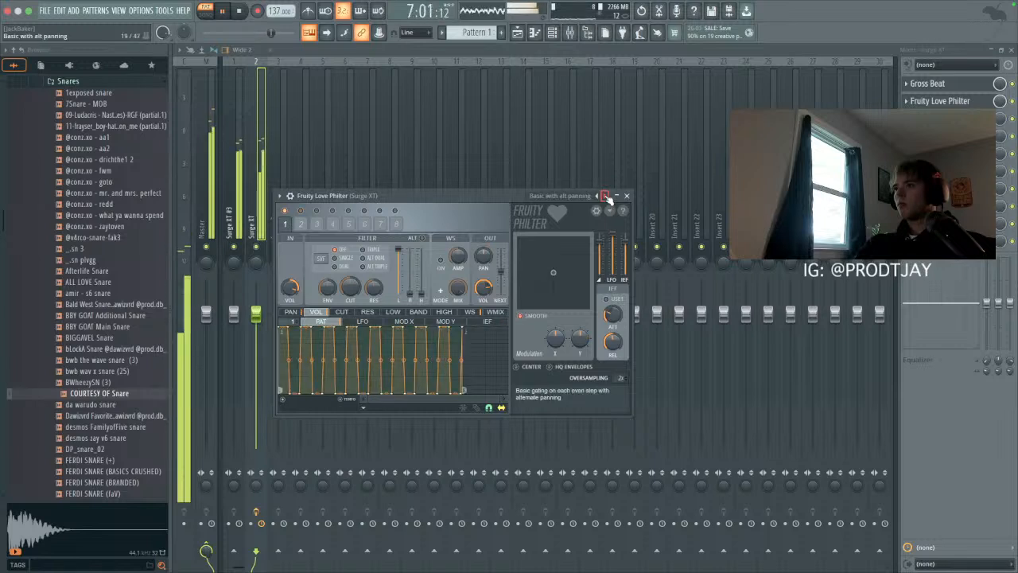
pyautogui.click(606, 196)
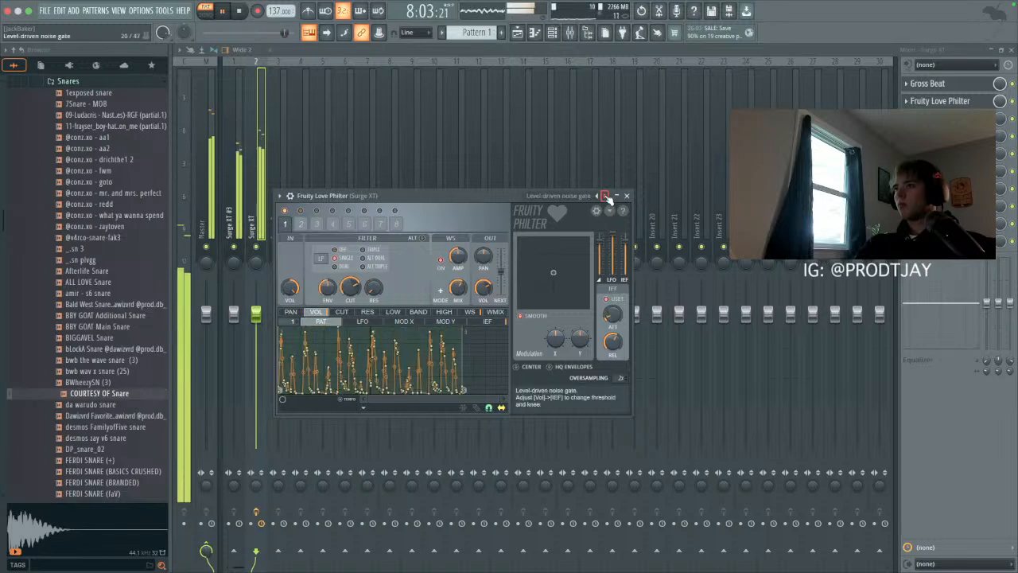
pyautogui.click(605, 196)
pyautogui.click(605, 195)
pyautogui.click(605, 196)
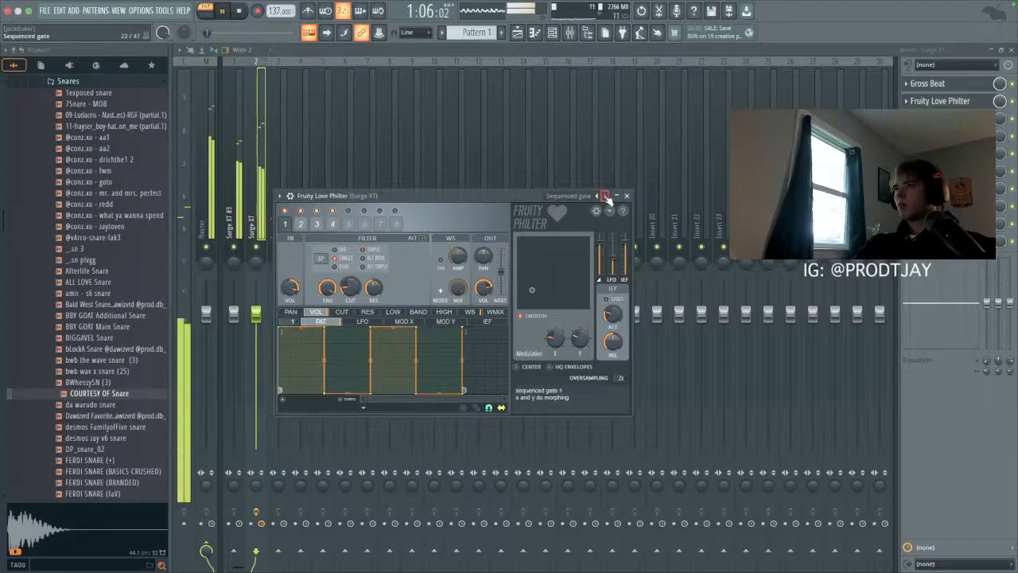
pyautogui.click(605, 196)
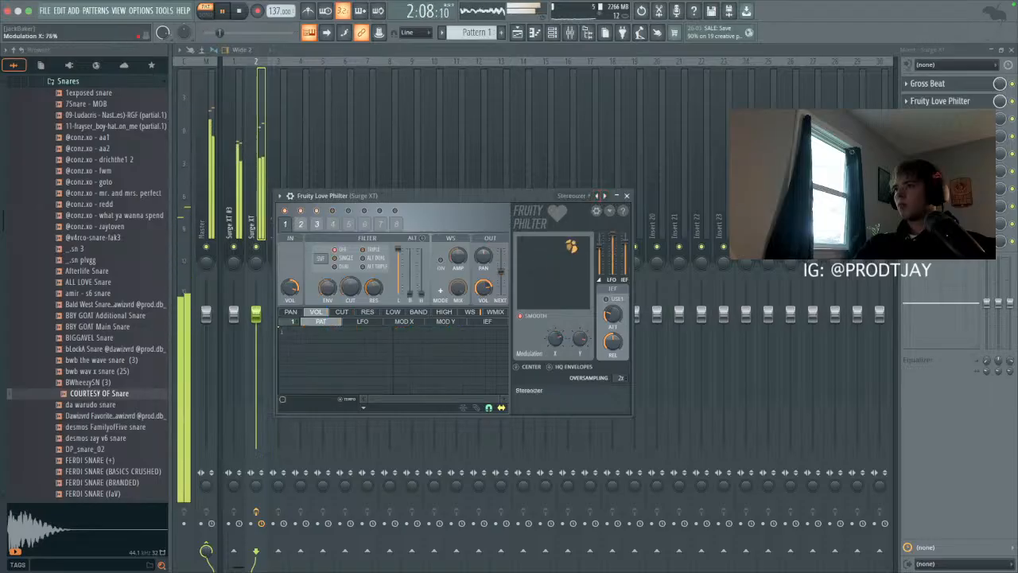
pyautogui.click(627, 195)
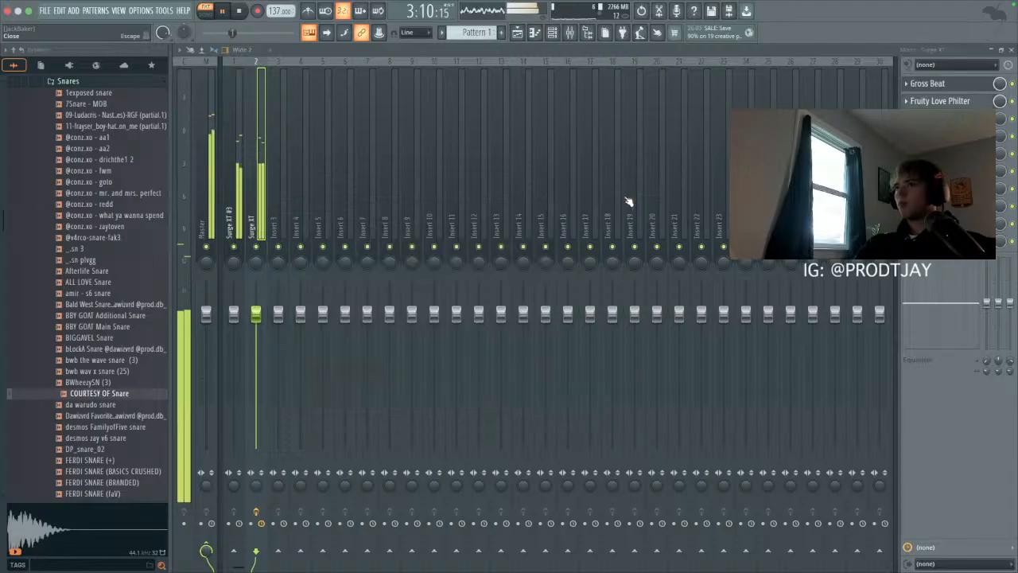
# Step: Lower the Surge XT mixer track to about -2.4 dB and look at the Surge XT #4 channel's patch
pyautogui.click(233, 314)
pyautogui.moveTo(256, 323); pyautogui.dragTo(256, 329)
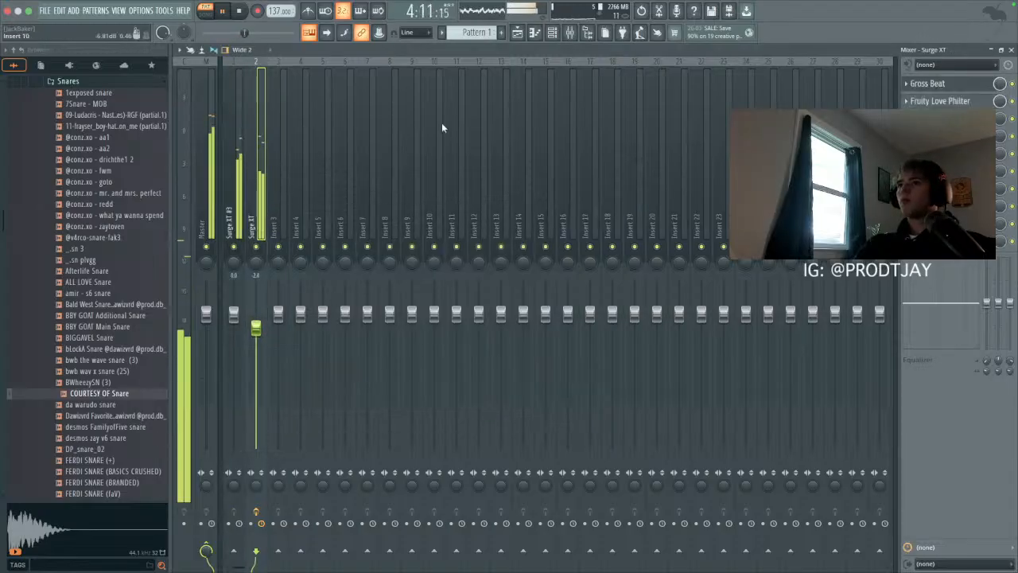
pyautogui.click(553, 34)
pyautogui.click(267, 141)
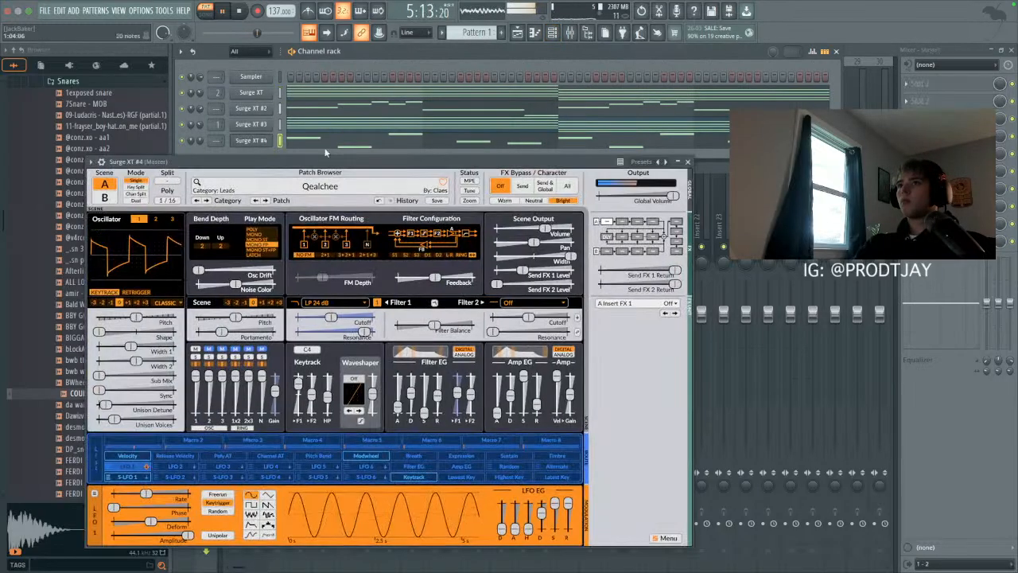
pyautogui.click(688, 162)
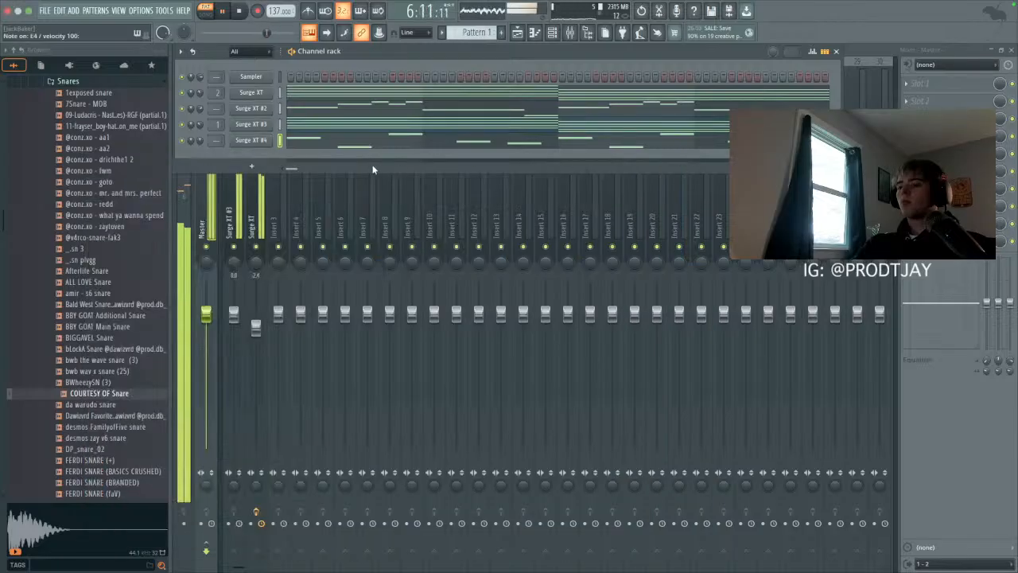
# Step: Audition Surge XT #2's polysynth patches from Vel 2 Cutoff onward and settle on Zizzly Saw
pyautogui.click(248, 125)
pyautogui.click(240, 150)
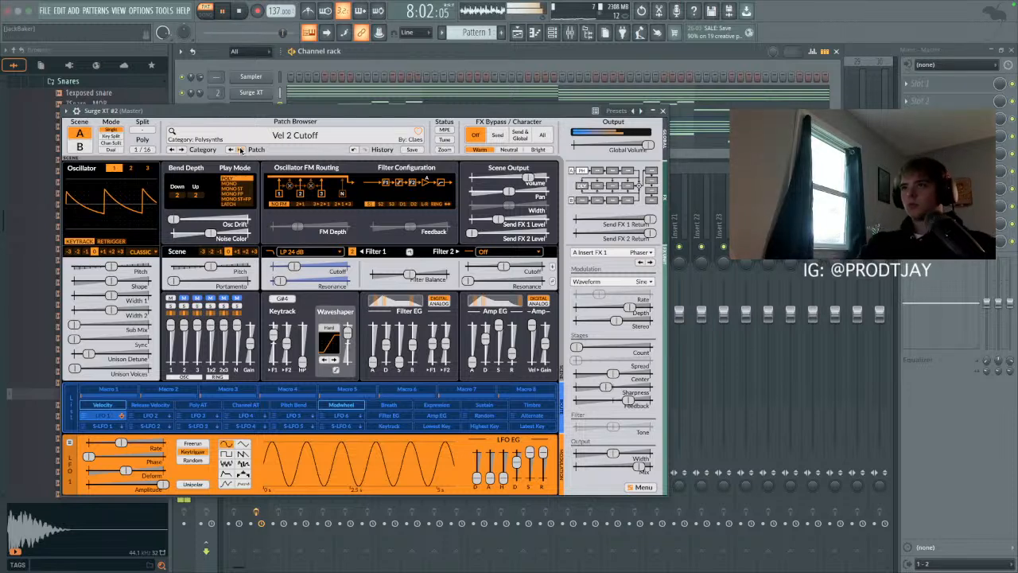
pyautogui.click(240, 150)
pyautogui.click(241, 150)
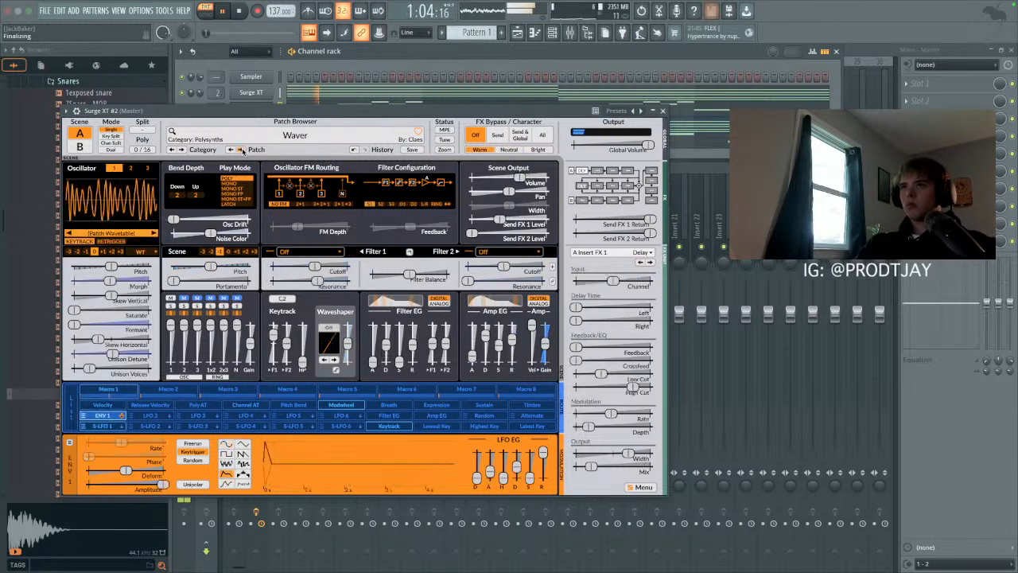
pyautogui.click(240, 150)
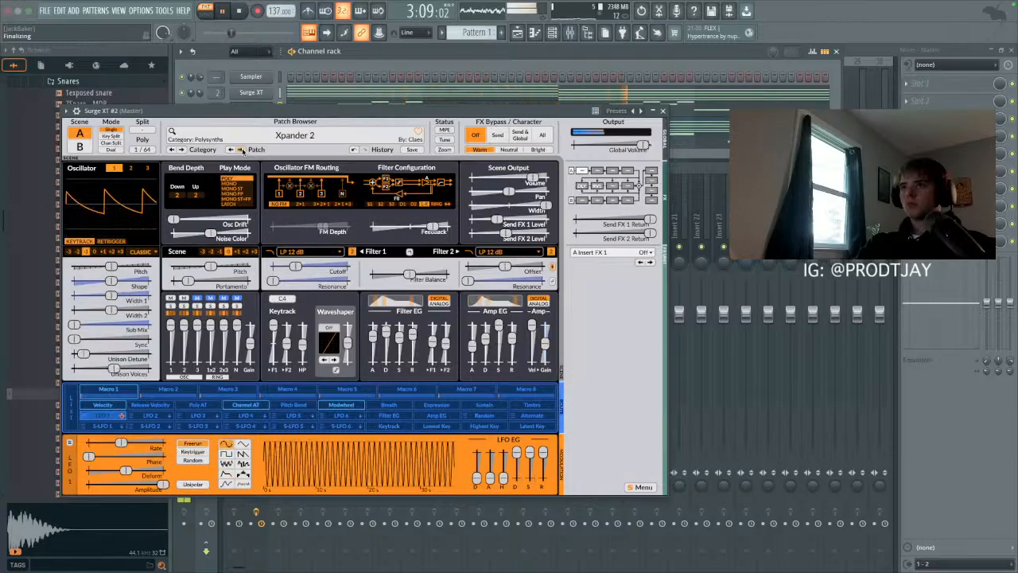
pyautogui.click(240, 149)
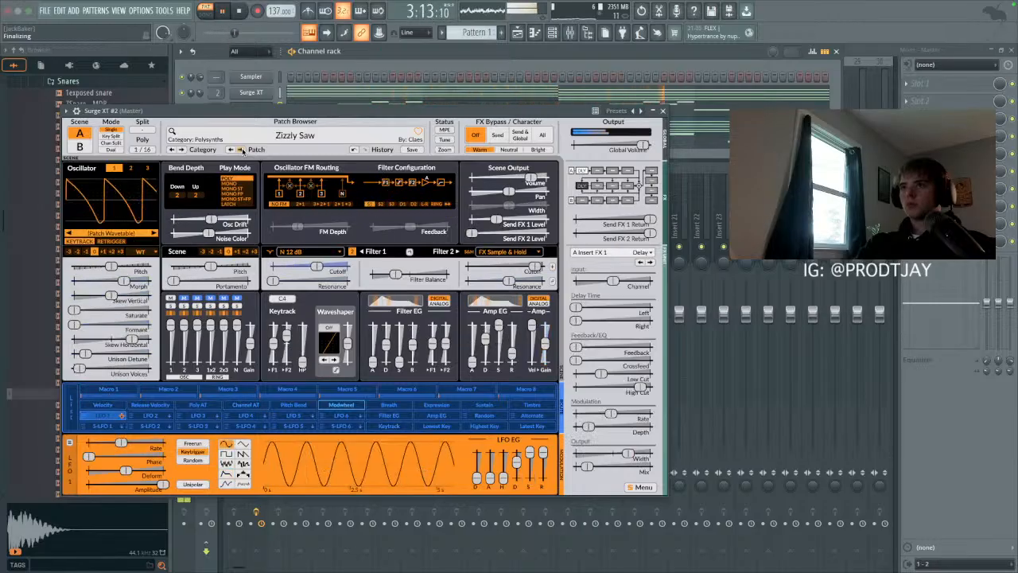
pyautogui.click(663, 111)
# Step: Route Surge XT #2 to mixer track 3 and delete all notes of Surge XT #4
pyautogui.moveTo(218, 107); pyautogui.dragTo(217, 96)
pyautogui.click(302, 147)
pyautogui.scroll(-2, 265, 182)
pyautogui.press('super+a')
pyautogui.press('Delete')
# Step: Try a short rising run of G#5, B5, C#6 and D#6 with an extra high note in Surge XT #4's first bar
pyautogui.click(215, 228)
pyautogui.click(223, 200)
pyautogui.click(232, 180)
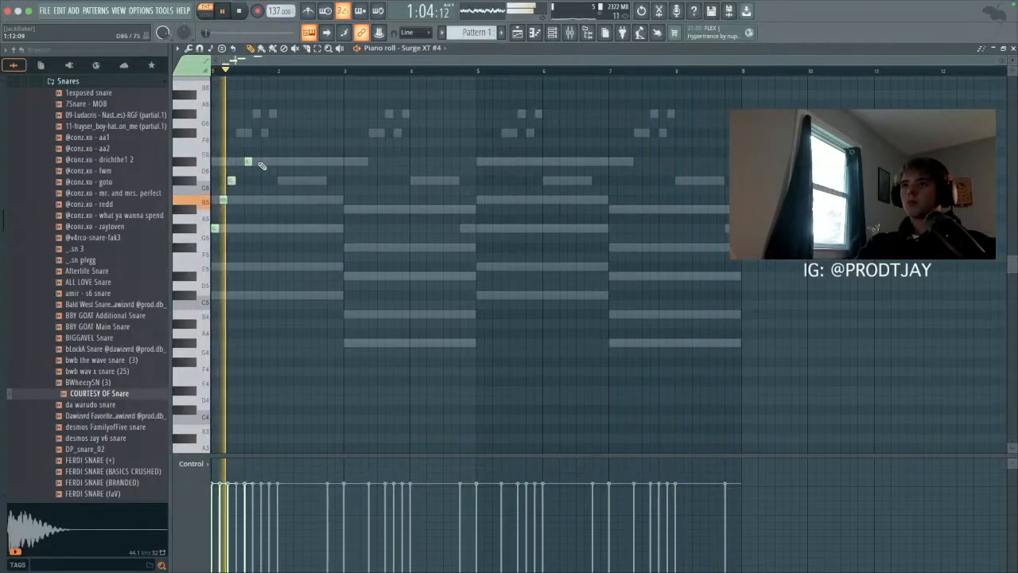
pyautogui.click(239, 161)
pyautogui.click(223, 132)
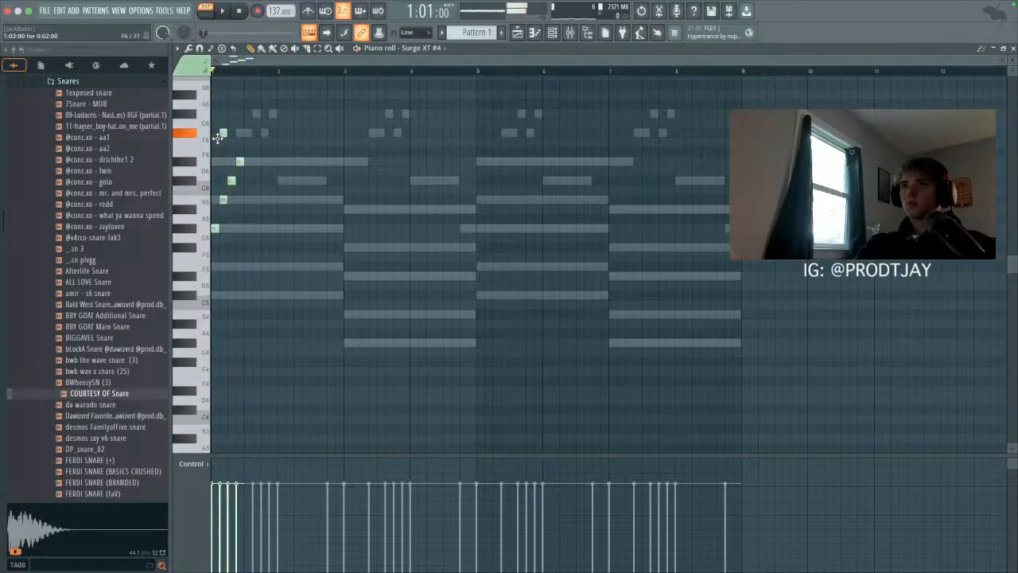
# Step: Try a repeat of the short run in bar 2 of Surge XT #4 and delete the trial notes
pyautogui.rightClick(289, 174)
pyautogui.hotkey('ctrl', 'b')
pyautogui.hotkey('shift', 'Right')
pyautogui.hotkey('shift', 'Right')
pyautogui.hotkey('shift', 'Right')
pyautogui.hotkey('shift', 'Right')
pyautogui.hotkey('shift', 'Right')
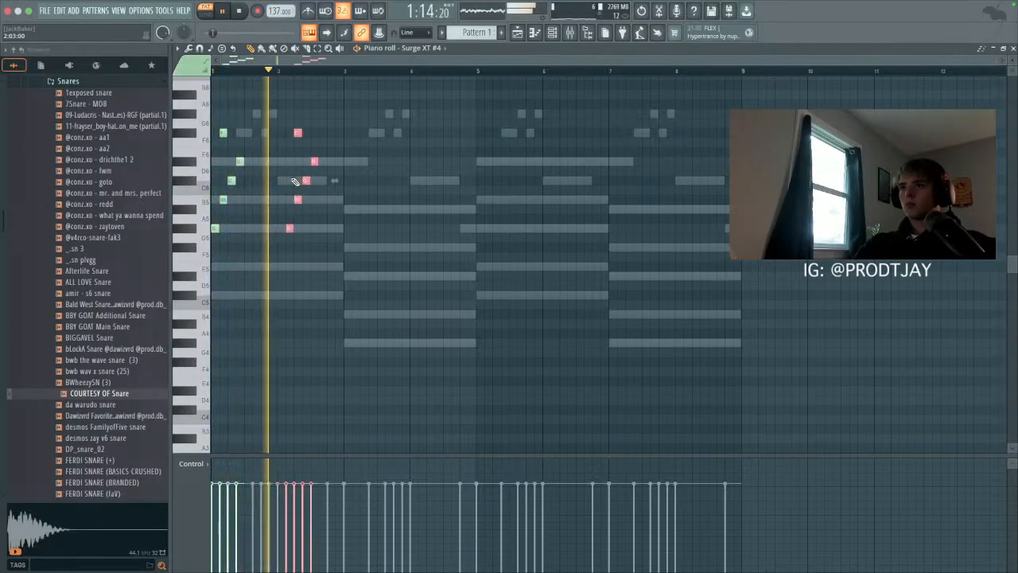
pyautogui.scroll(1, 343, 245)
pyautogui.scroll(1, 343, 244)
pyautogui.press('Delete')
# Step: Try replacing Surge XT #3's first chord with shorter G#4, B4, D#5 and F#5 notes and audition it
pyautogui.click(551, 32)
pyautogui.hotkey('ctrl', 'x')
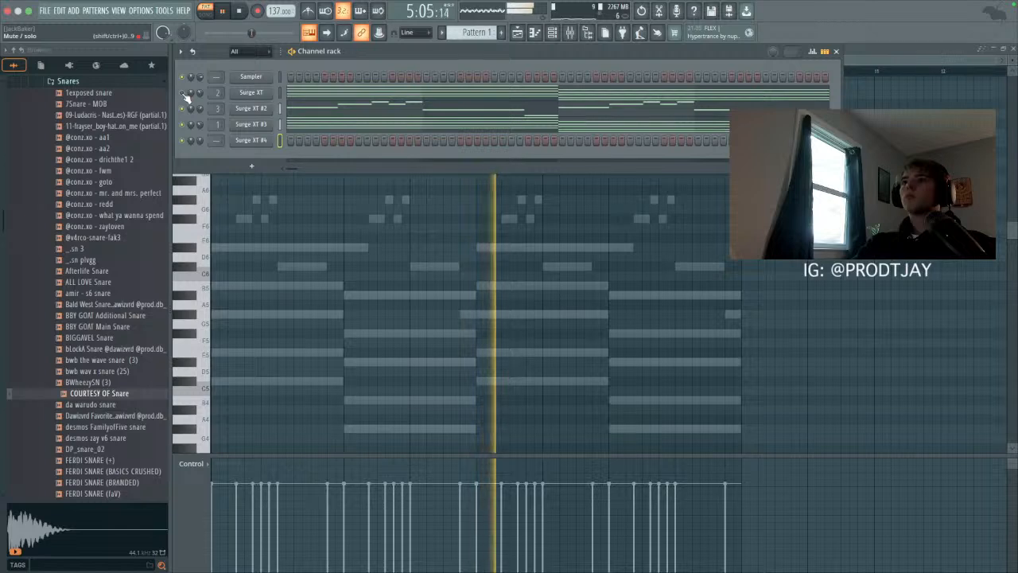
pyautogui.press('space')
pyautogui.click(306, 121)
pyautogui.scroll(-1, 283, 174)
pyautogui.scroll(-1, 287, 177)
pyautogui.rightClick(278, 190)
pyautogui.moveTo(263, 333); pyautogui.dragTo(245, 365)
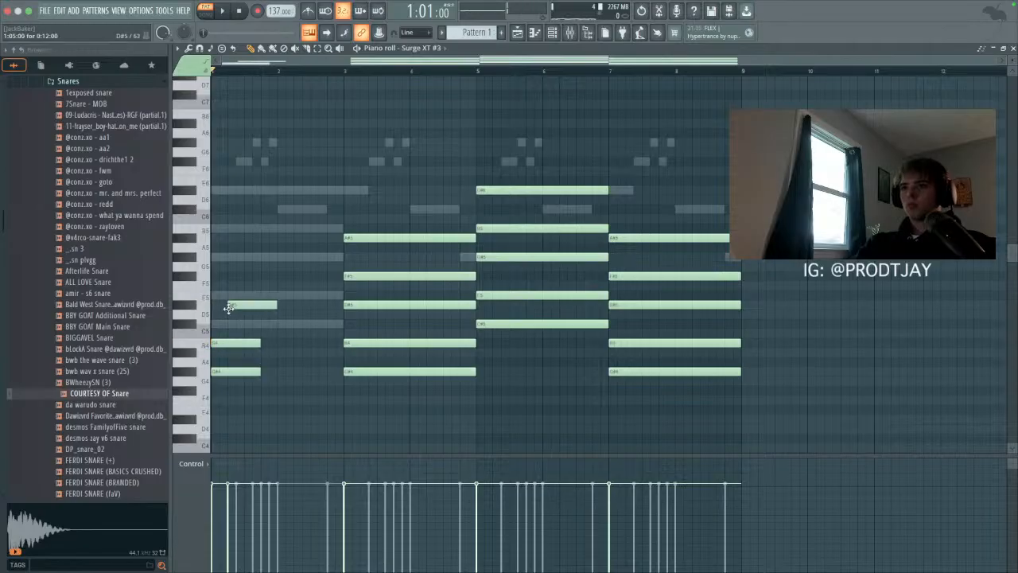
pyautogui.press('space')
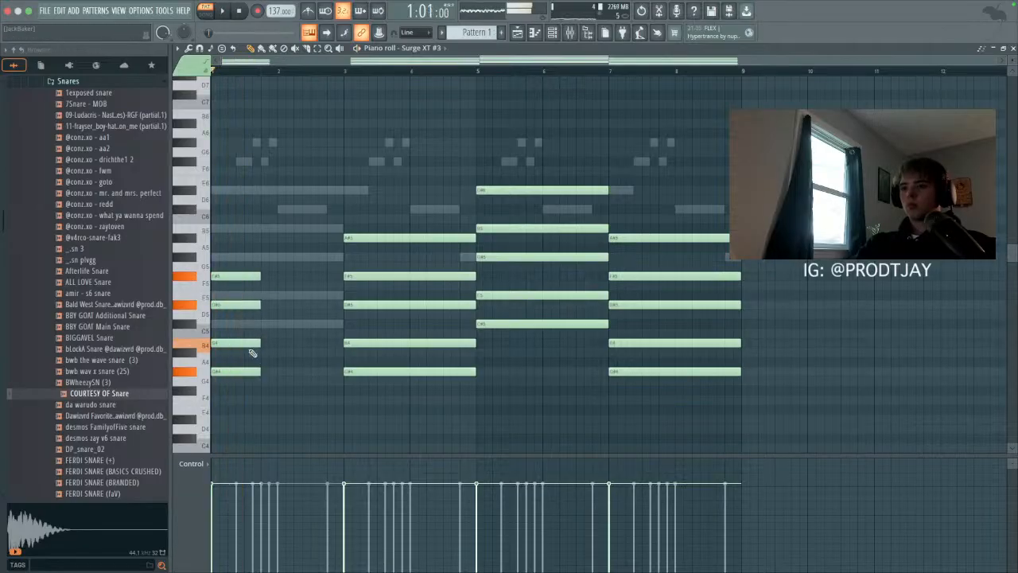
pyautogui.press('space')
# Step: Try a second chord of C#5, E5, G#5 and B5 directly after Surge XT #3's first chord
pyautogui.click(275, 324)
pyautogui.click(274, 295)
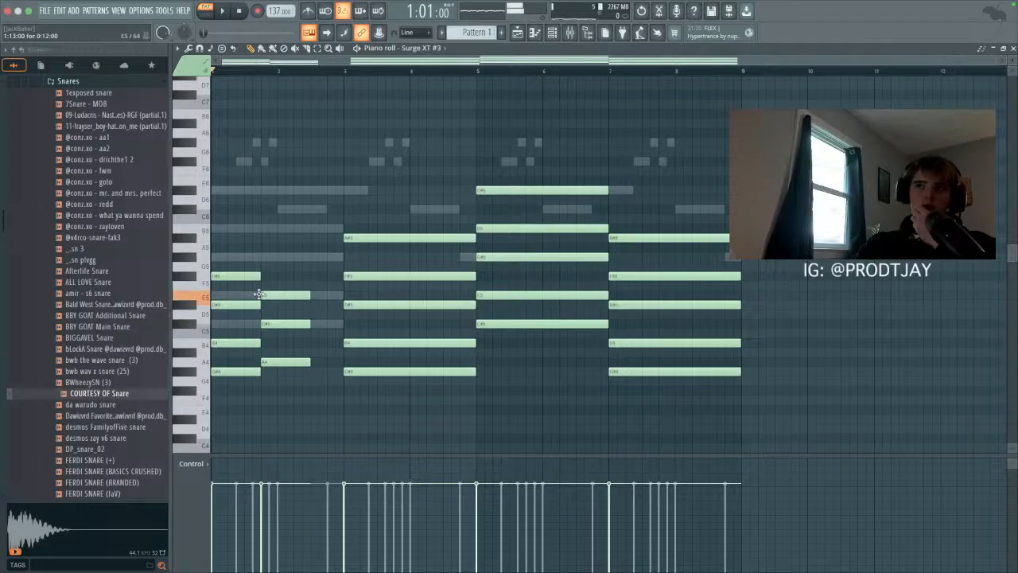
pyautogui.click(274, 257)
pyautogui.press('space')
pyautogui.click(270, 229)
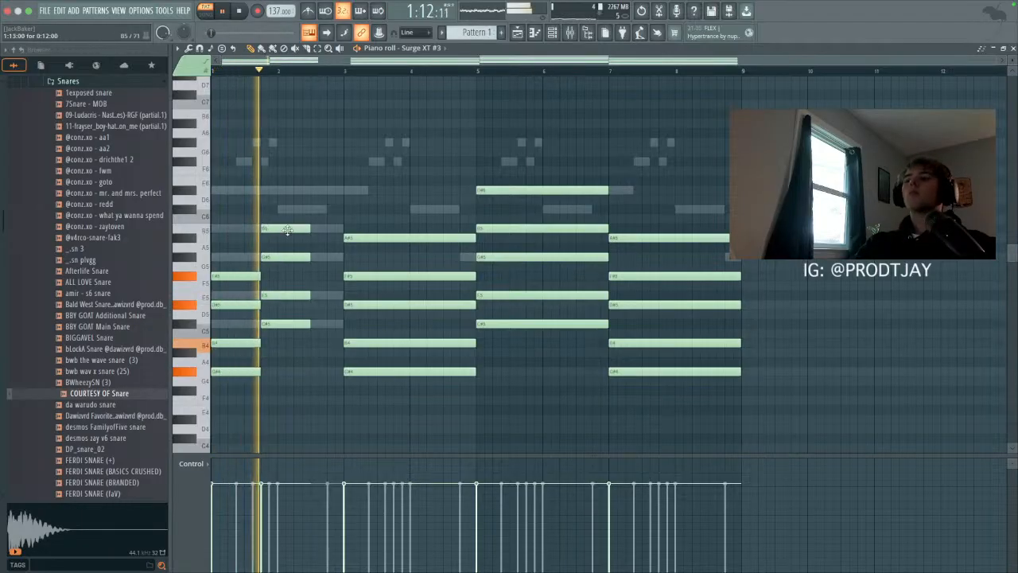
pyautogui.press('space')
pyautogui.press('space')
# Step: Try replacing Surge XT #3's chord at bar 3 with a shorter B4 note and listen back
pyautogui.rightClick(377, 237)
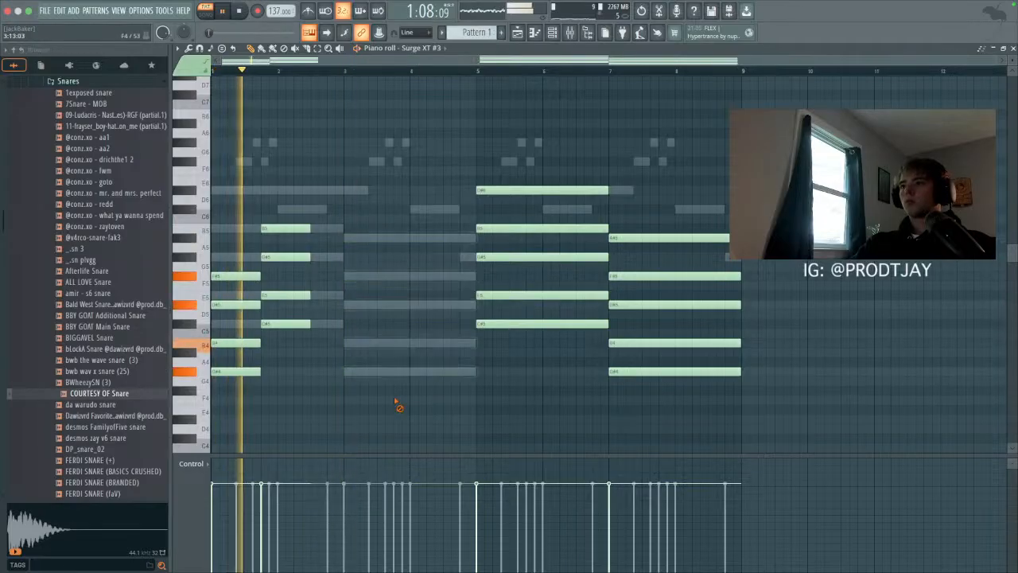
pyautogui.moveTo(362, 343); pyautogui.dragTo(341, 350)
pyautogui.press('space')
pyautogui.press('space')
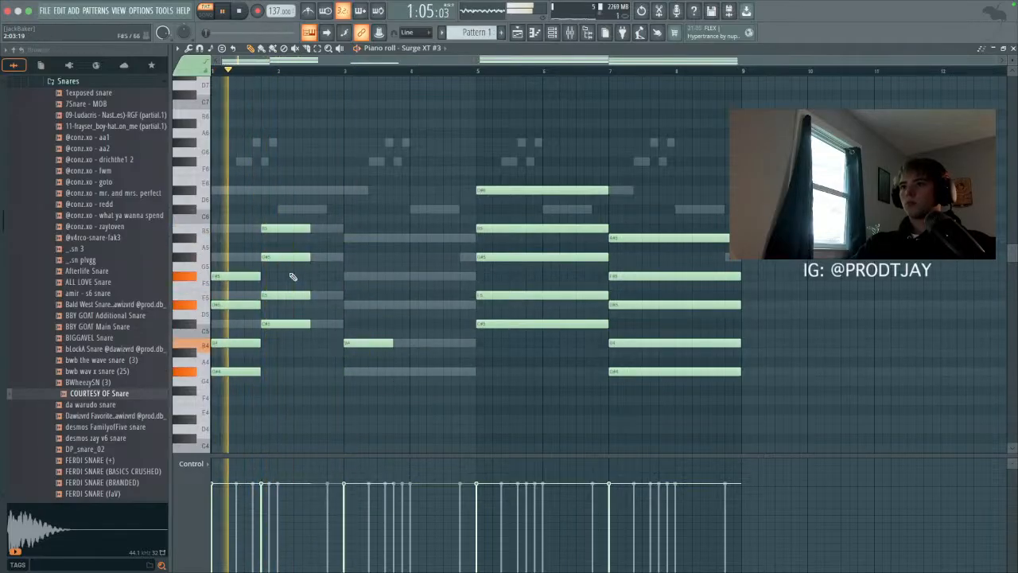
pyautogui.press('space')
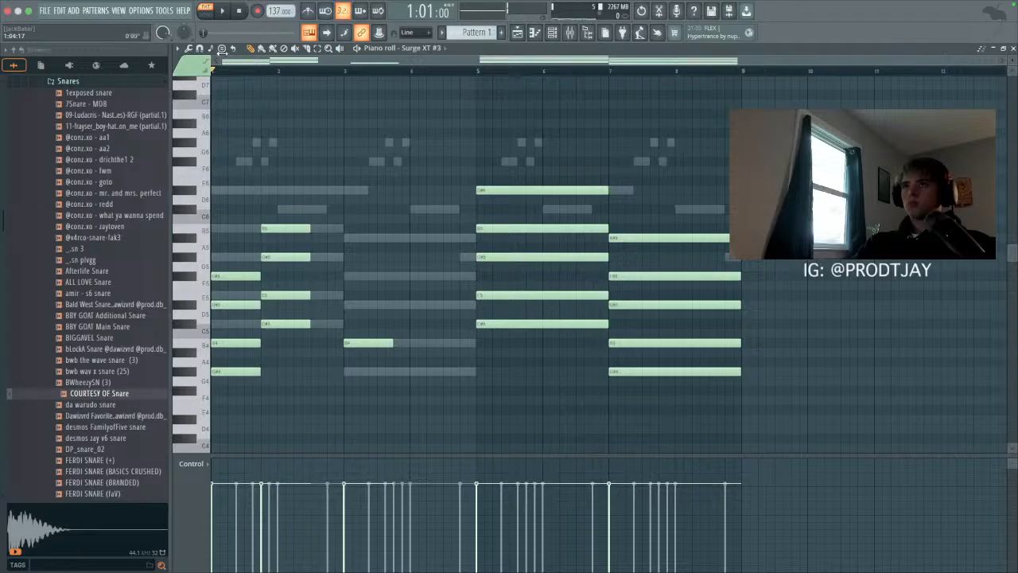
# Step: Replace Surge XT #3's notes with a stamped five-note chord at bar 1 and transpose its lowest note to F#5
pyautogui.click(223, 49)
pyautogui.click(263, 161)
pyautogui.click(216, 323)
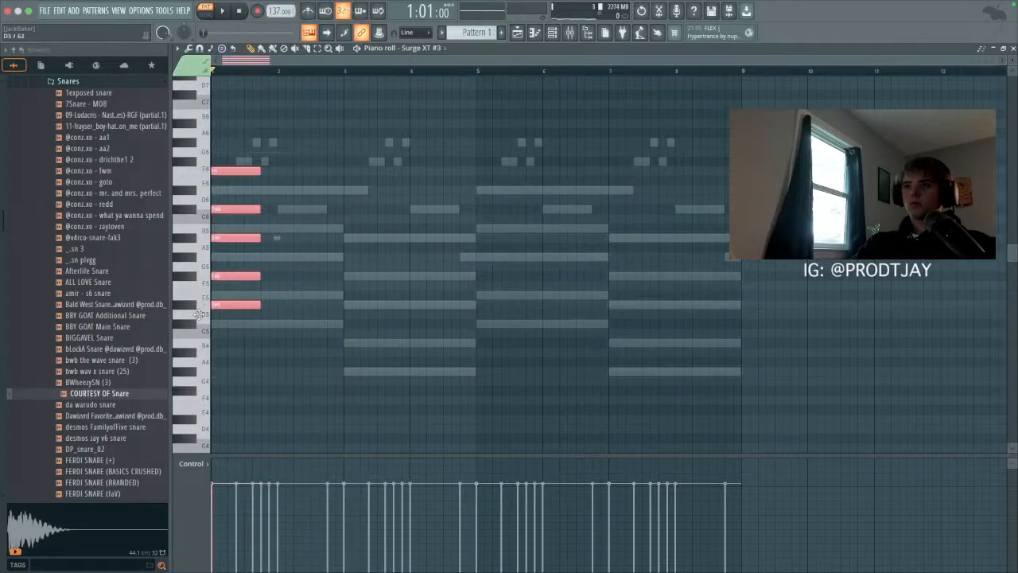
pyautogui.hotkey('shift', 'Up')
pyautogui.hotkey('shift', 'Up')
pyautogui.hotkey('shift', 'Up')
pyautogui.press('space')
pyautogui.press('space')
pyautogui.hotkey('shift', 'Up')
pyautogui.press('space')
pyautogui.press('space')
pyautogui.press('space')
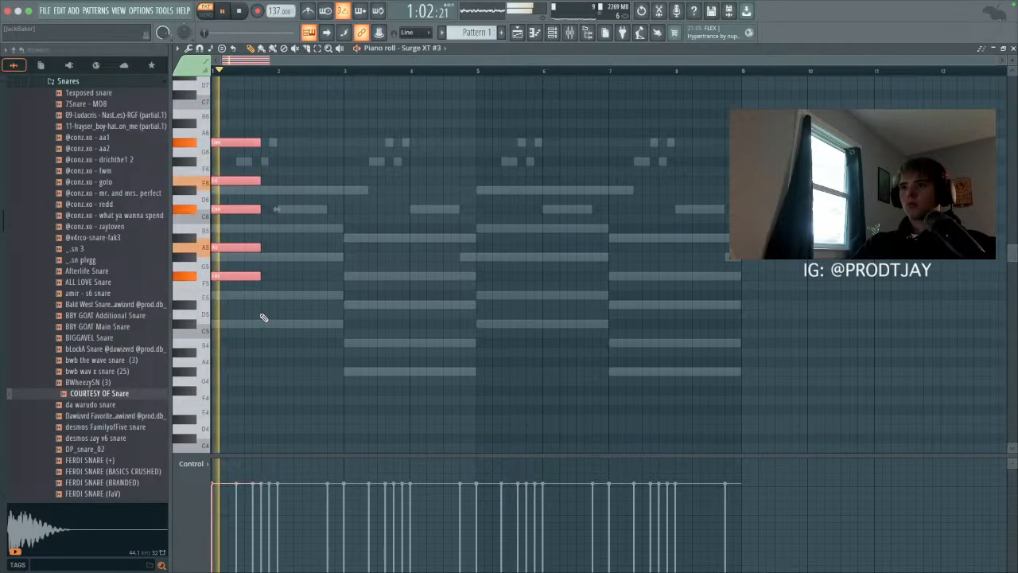
# Step: Transpose the stamped chord down an octave so its lowest note is F#4, and audition it
pyautogui.hotkey('ctrl', 'Down')
pyautogui.hotkey('shift', 'Up')
pyautogui.press('space')
pyautogui.press('space')
pyautogui.moveTo(254, 323); pyautogui.dragTo(390, 327)
pyautogui.rightClick(388, 325)
pyautogui.press('space')
pyautogui.press('space')
# Step: Add a second chord of G#4, B4, D#5, F#5 and B5 directly after the stamped chord and play it
pyautogui.click(262, 371)
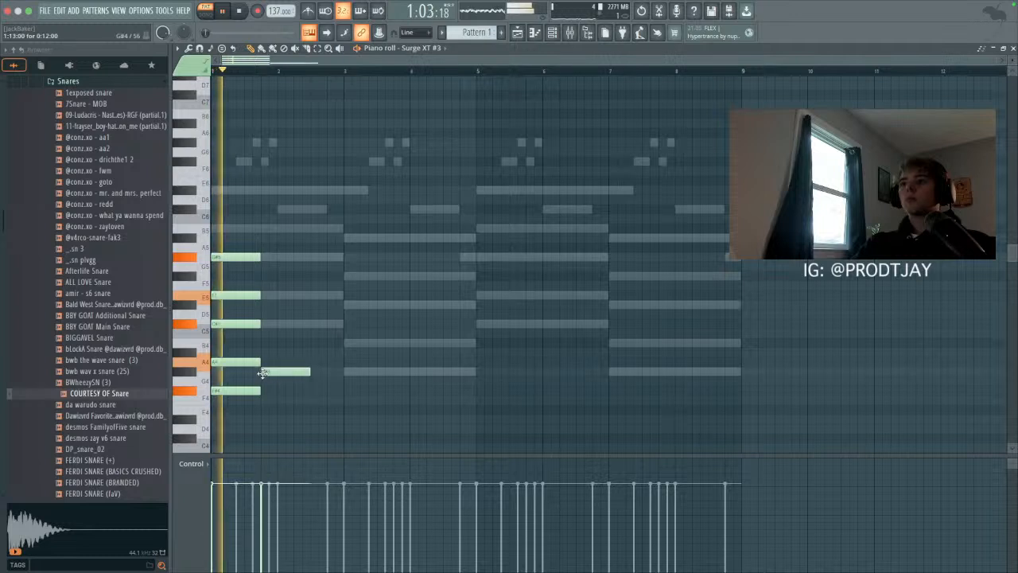
pyautogui.press('space')
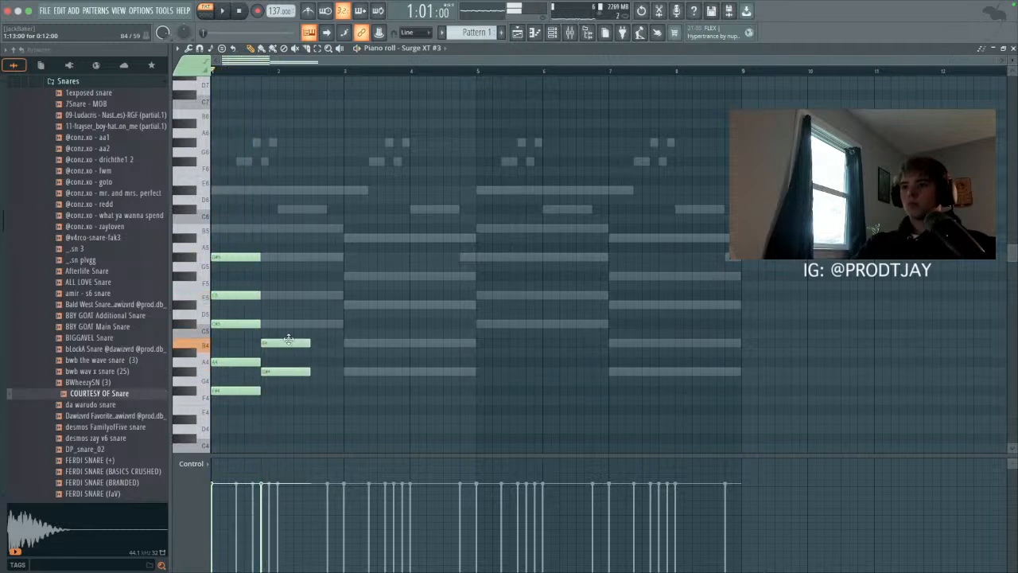
pyautogui.moveTo(268, 310); pyautogui.dragTo(260, 272)
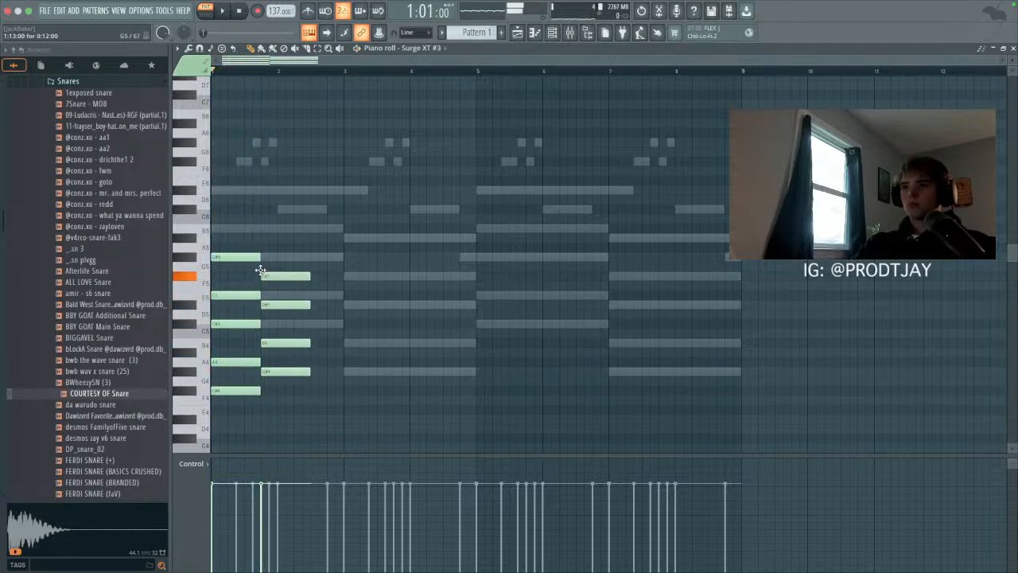
pyautogui.click(262, 230)
pyautogui.press('space')
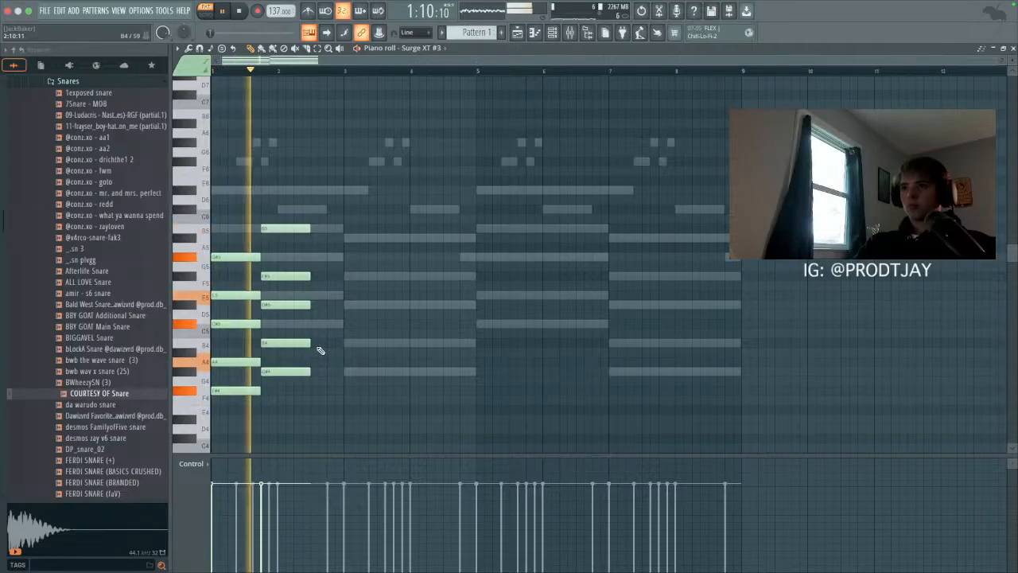
# Step: Insert a C#5, F#5, B5 and D#6 chord and a short C#6 between the two chords, joining the notes with legato
pyautogui.click(311, 342)
pyautogui.moveTo(310, 343); pyautogui.dragTo(290, 322)
pyautogui.press('space')
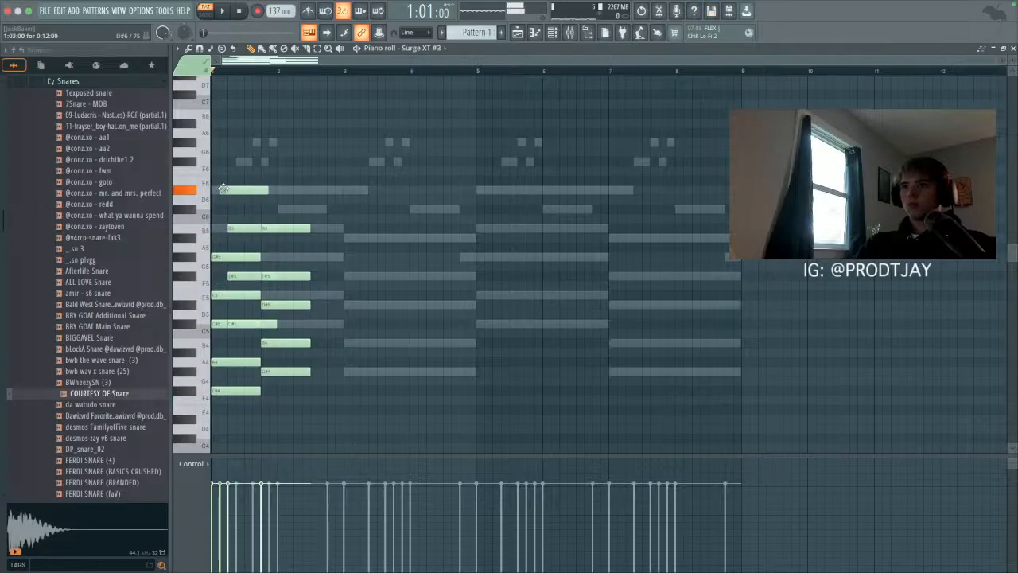
pyautogui.press('space')
pyautogui.click(251, 209)
pyautogui.press('super+l')
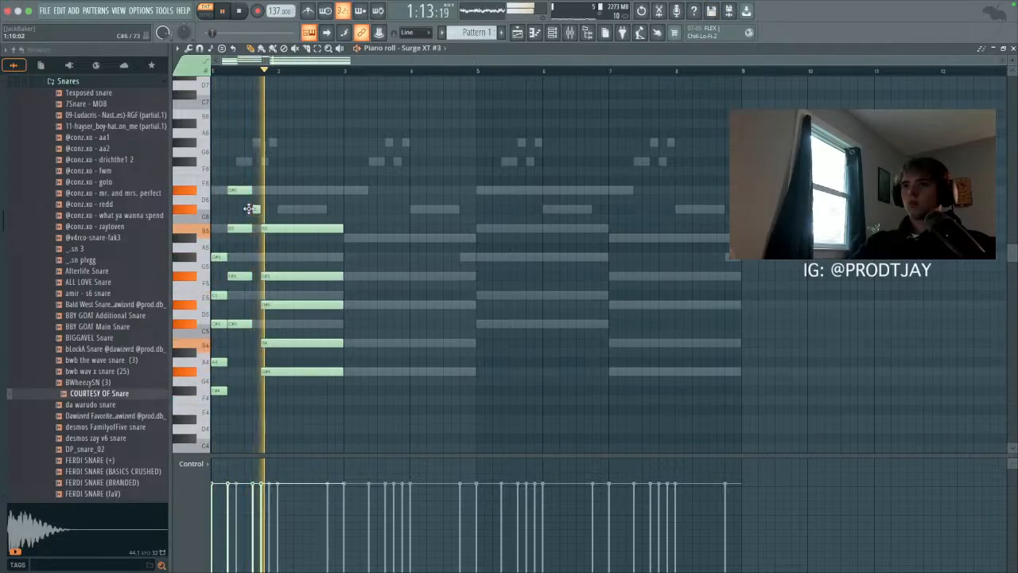
# Step: Shift the middle chord one grid step later and place the short C#6 over the chord's end
pyautogui.moveTo(242, 167); pyautogui.dragTo(254, 342)
pyautogui.hotkey('shift', 'Right')
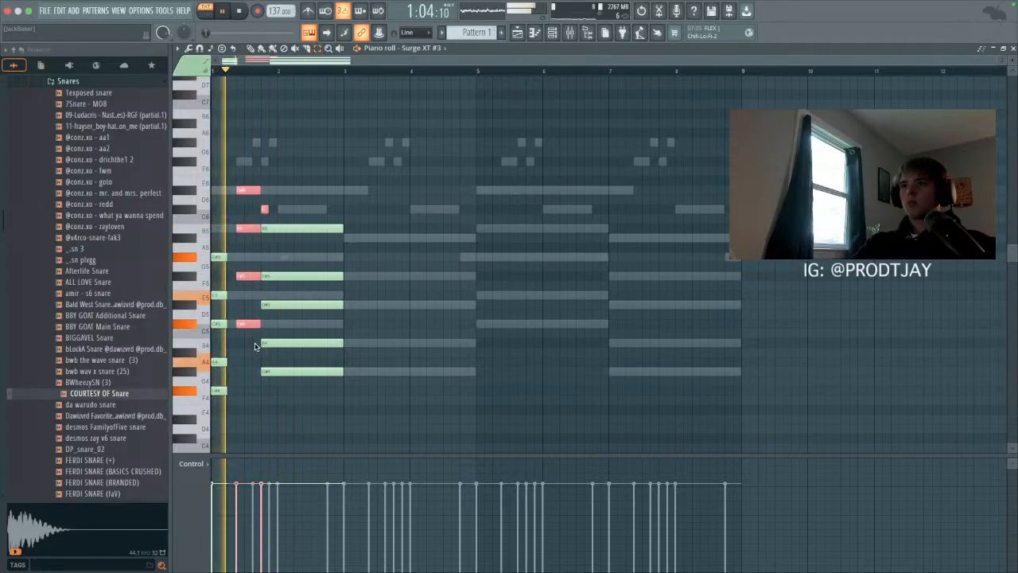
pyautogui.click(263, 209)
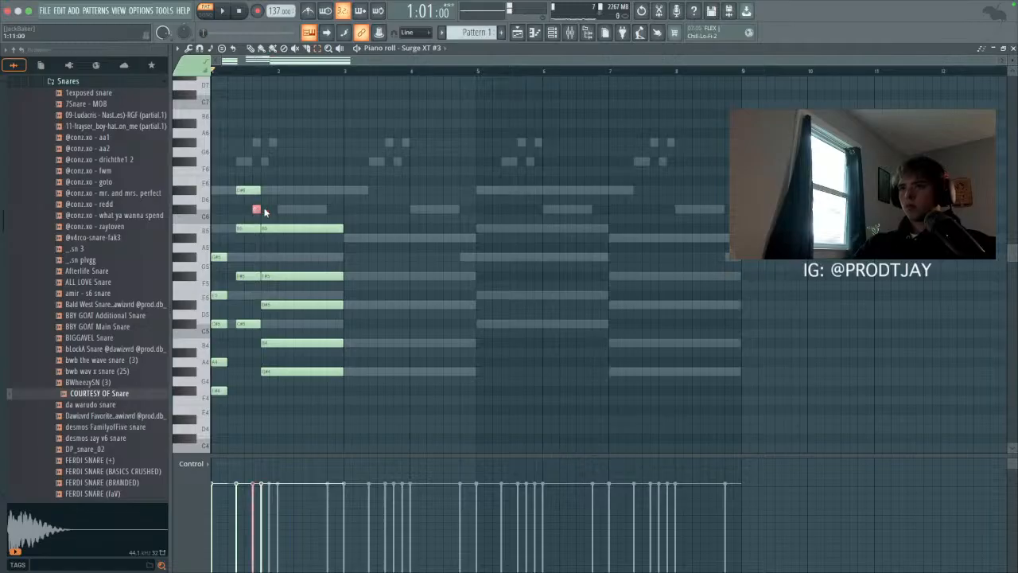
# Step: Add a short F#6 one grid step before the middle chord and extend the first chord to meet that middle chord
pyautogui.press('space')
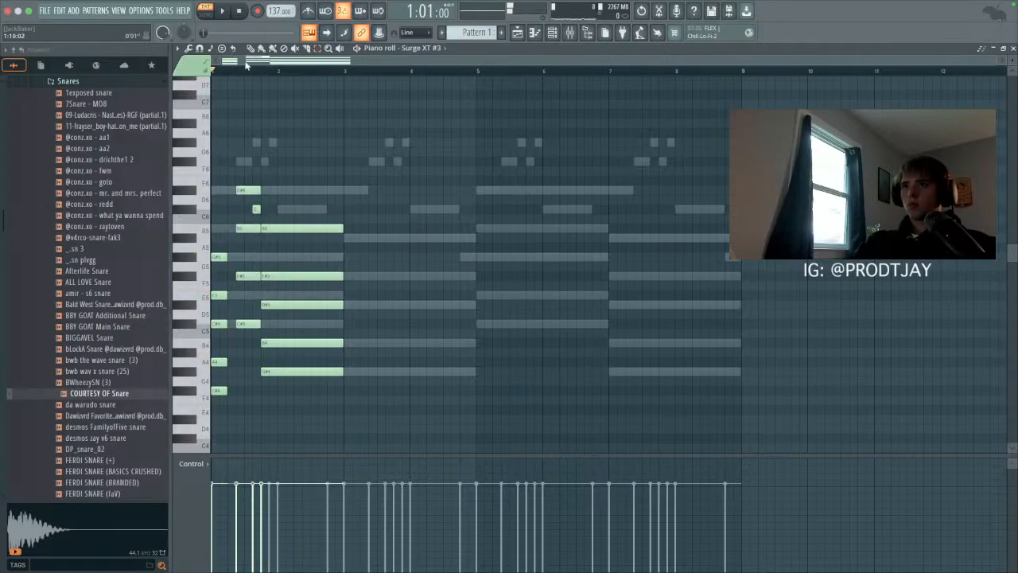
pyautogui.click(239, 162)
pyautogui.press('space')
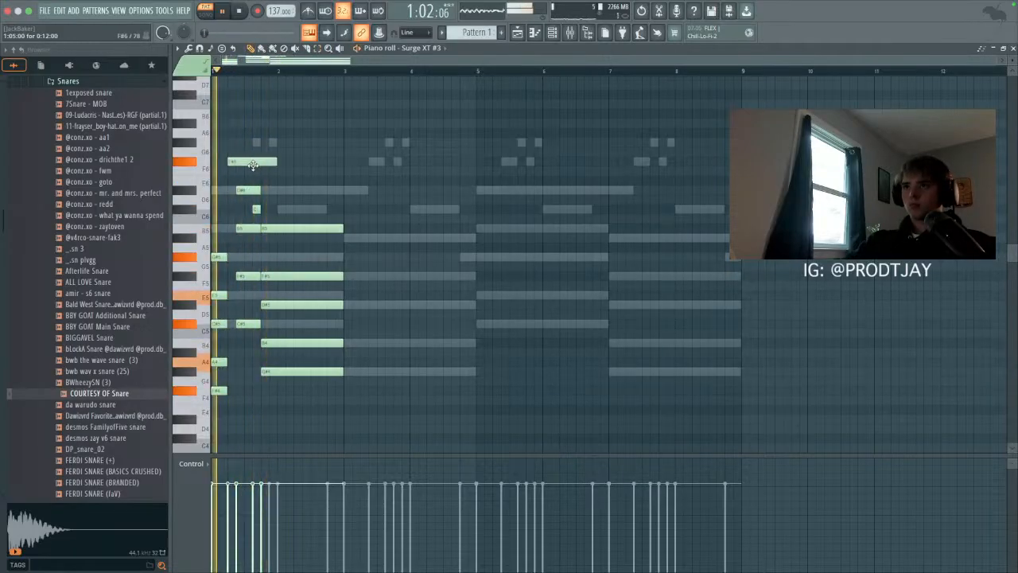
pyautogui.moveTo(275, 162); pyautogui.dragTo(243, 161)
pyautogui.press('space')
pyautogui.press('space')
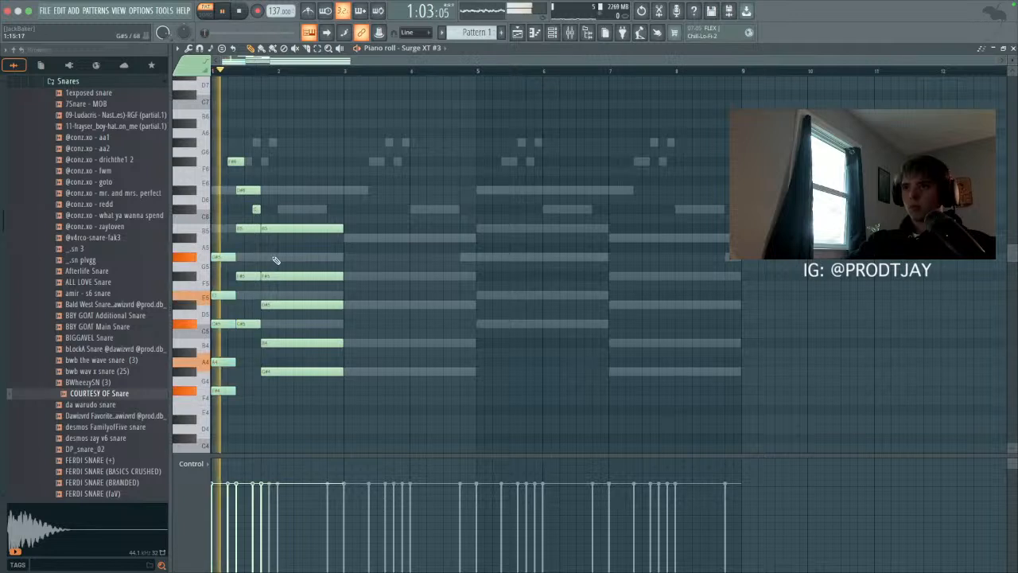
# Step: Add an ascending E5, F#5, G#5 and B5 run at the end of bar 2, shortening the sustained B5 to make room
pyautogui.click(310, 298)
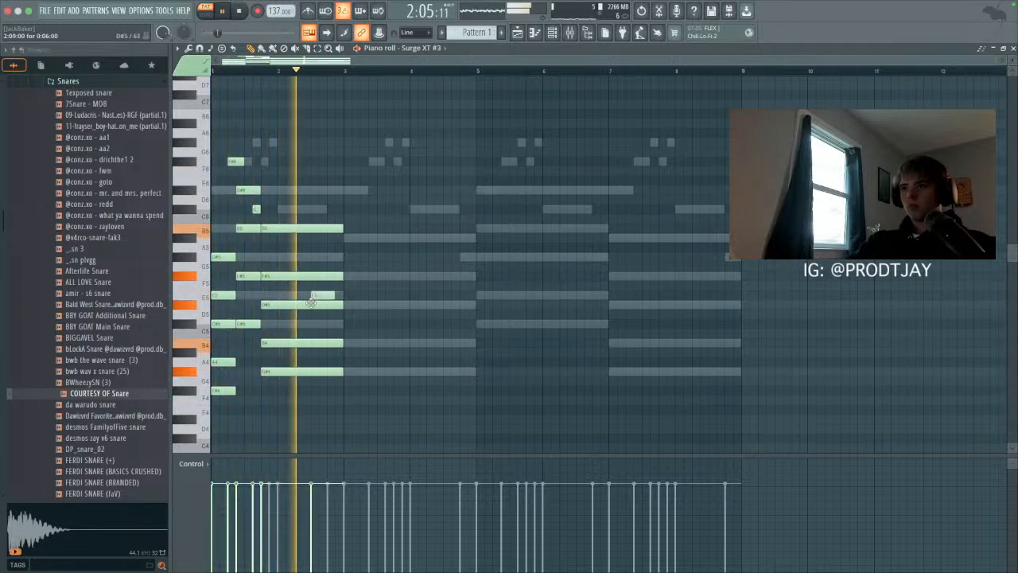
pyautogui.press('space')
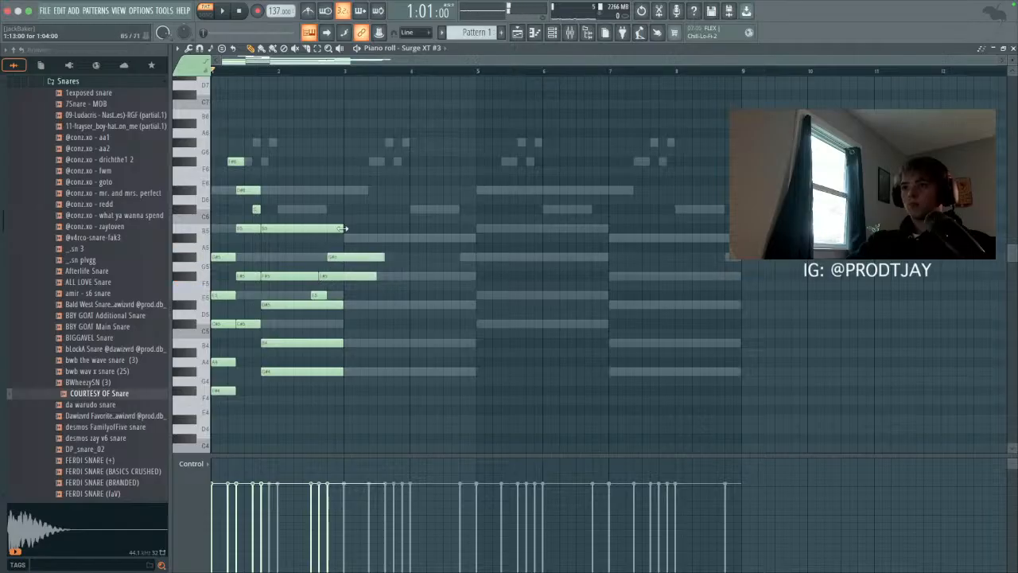
pyautogui.press('space')
# Step: Slice the F#5, G#5 and B5 run notes at the start of bar 3 and delete the parts past it
pyautogui.click(308, 50)
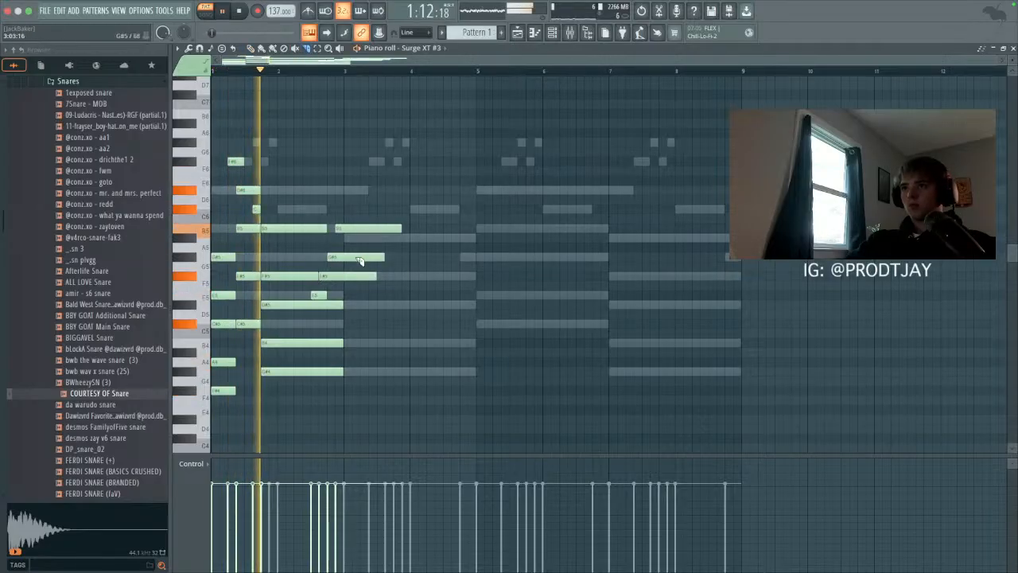
pyautogui.moveTo(344, 218); pyautogui.dragTo(347, 307)
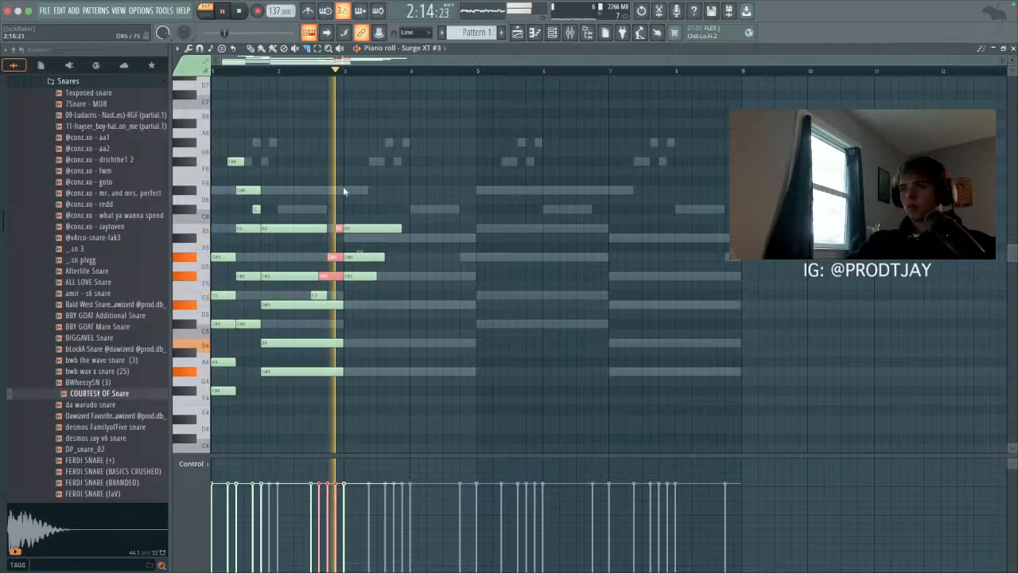
pyautogui.click(318, 50)
pyautogui.press('Delete')
# Step: Duplicate the two-bar phrase into bars 3 and 4, and try its copied middle chord an octave lower
pyautogui.moveTo(359, 164); pyautogui.dragTo(380, 195)
pyautogui.press('super+b')
pyautogui.hotkey('ctrl', 'Down')
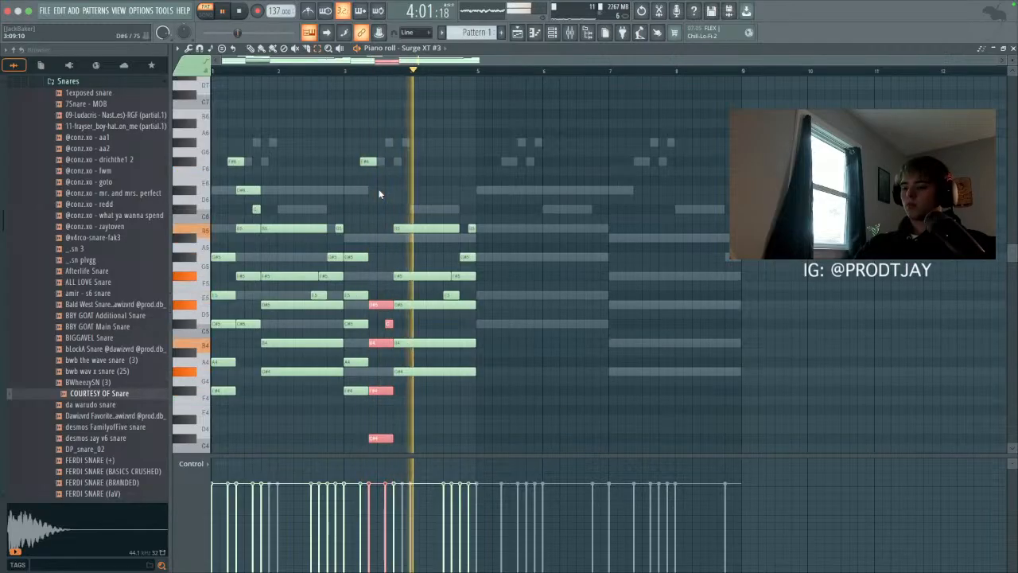
pyautogui.hotkey('ctrl', 'Up')
# Step: Transpose the C#5 of both middle chords down an octave to C#4
pyautogui.click(575, 295)
pyautogui.click(377, 328)
pyautogui.keyDown('shift'); pyautogui.click(245, 325); pyautogui.keyUp('shift')
pyautogui.click(251, 48)
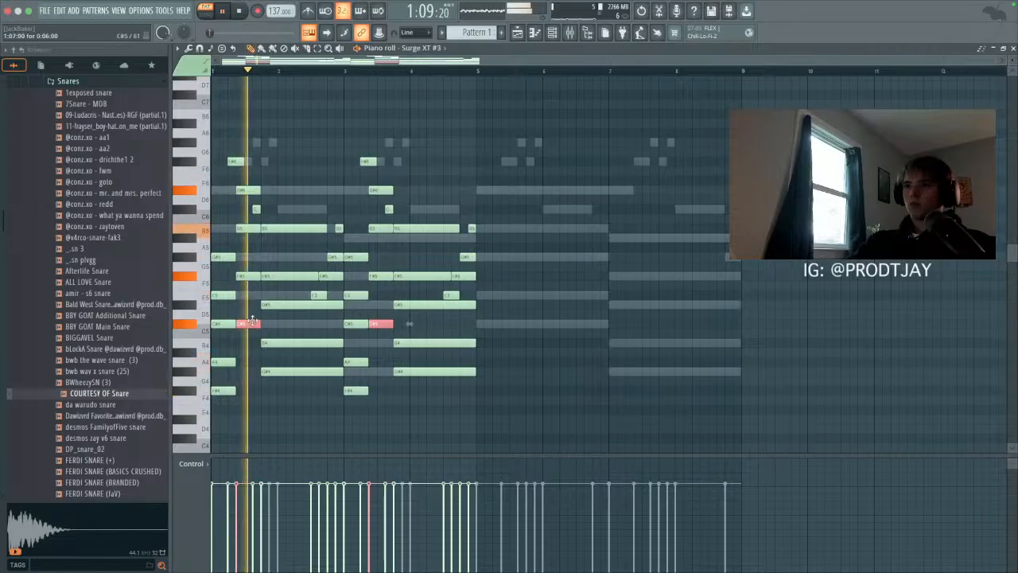
pyautogui.hotkey('ctrl', 'Down')
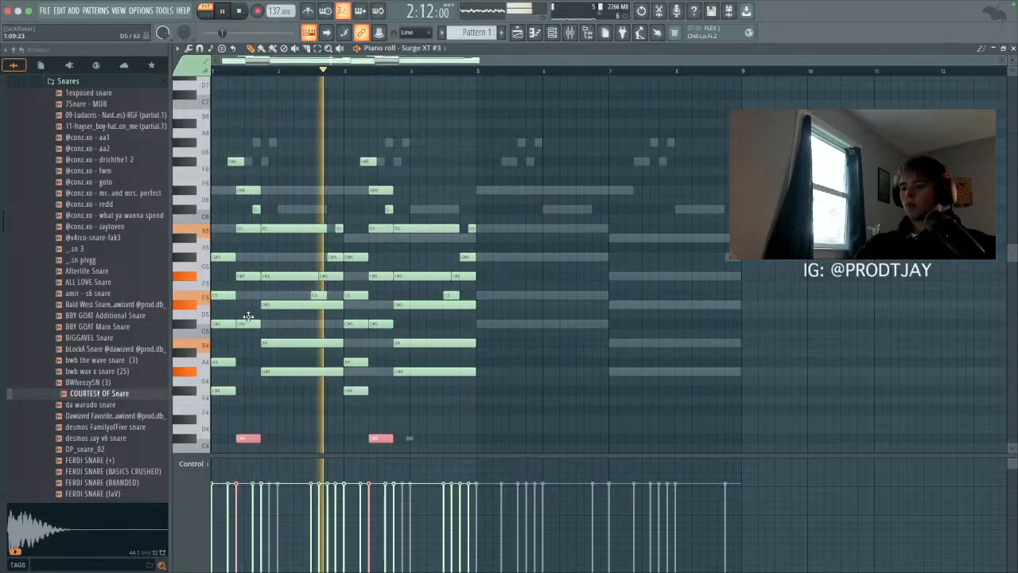
# Step: Duplicate the four-bar chord phrase into bars 5 to 8
pyautogui.hotkey('ctrl', 'd')
pyautogui.hotkey('ctrl', 'b')
pyautogui.hotkey('ctrl', 'd')
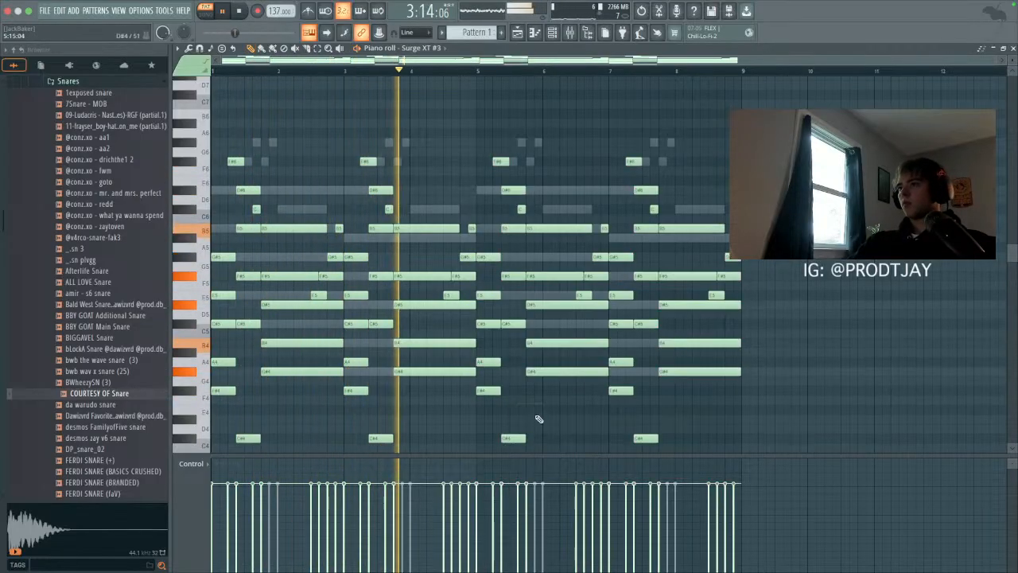
# Step: Add a rising G#6, B6 and C#7 run at the end of bar 4 and play from around bar 4
pyautogui.click(468, 143)
pyautogui.press('space')
pyautogui.moveTo(481, 144); pyautogui.dragTo(474, 146)
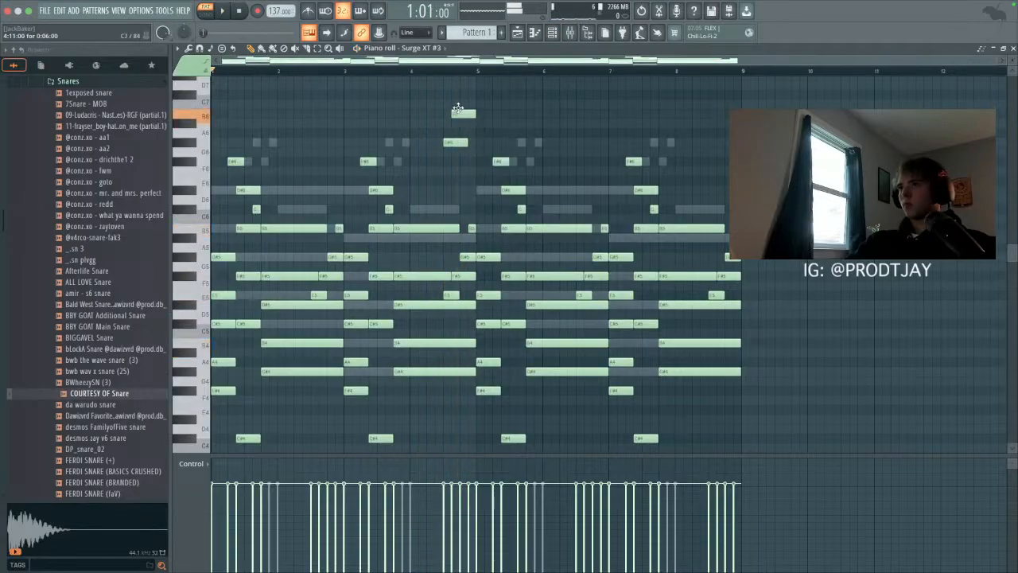
pyautogui.click(432, 71)
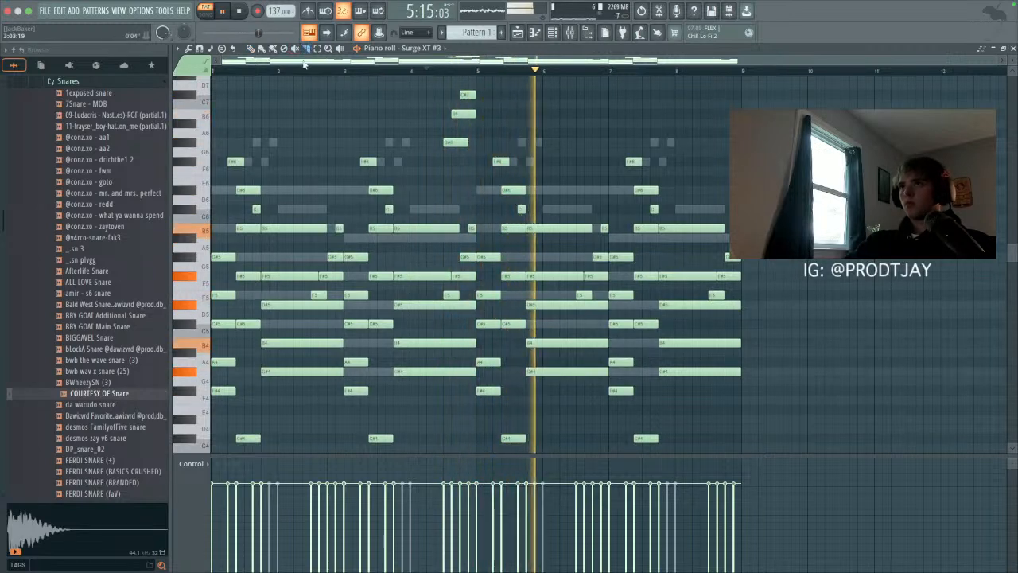
# Step: Delete the notes in bars 5 to 8 and duplicate the first four bars, including the rising run, in their place
pyautogui.moveTo(489, 147); pyautogui.dragTo(747, 509)
pyautogui.press('Delete')
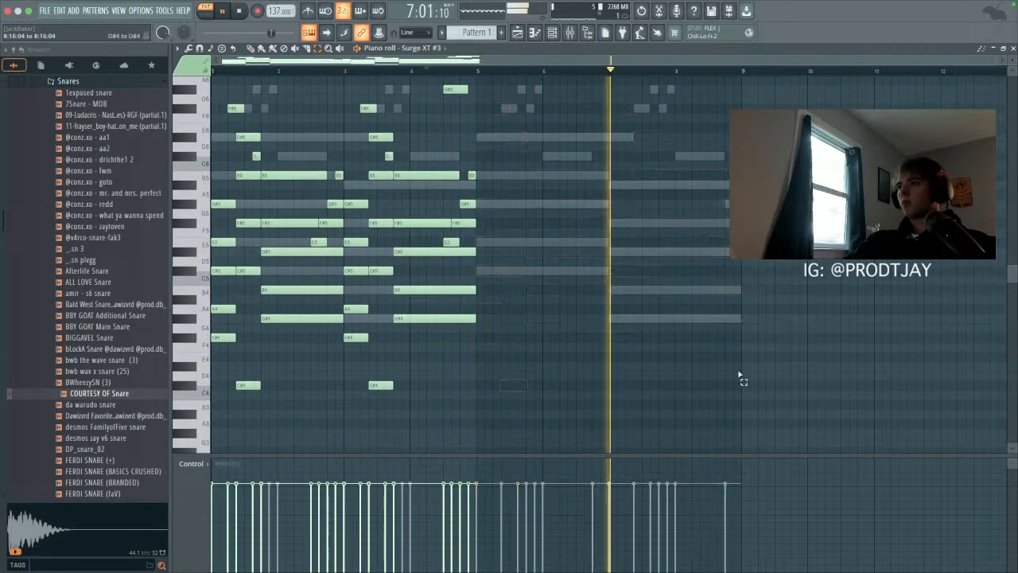
pyautogui.hotkey('ctrl', 'b')
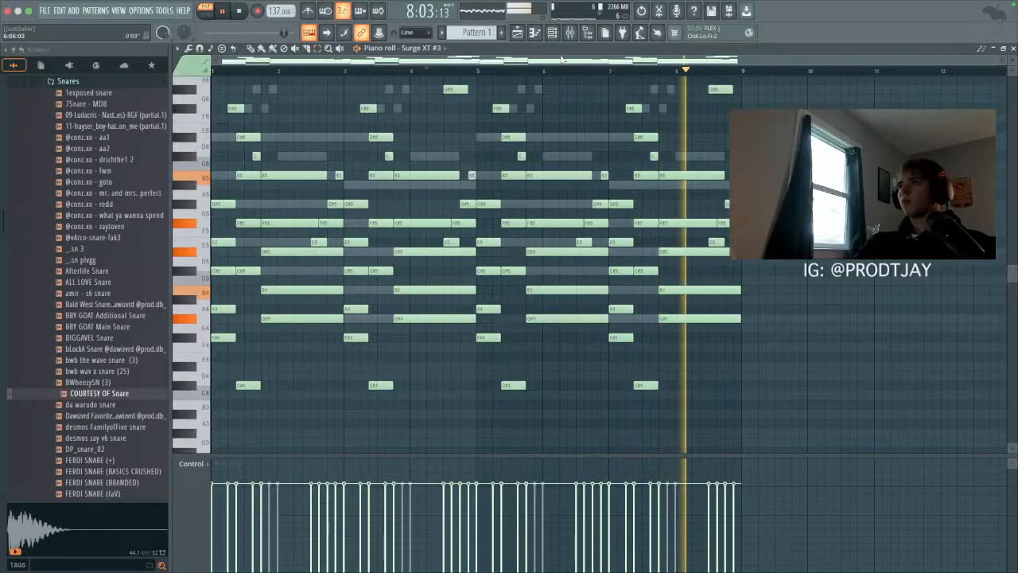
# Step: Give the Surge XT channel the same chord part one octave higher and play it with the other channels
pyautogui.press('F6')
pyautogui.press('space')
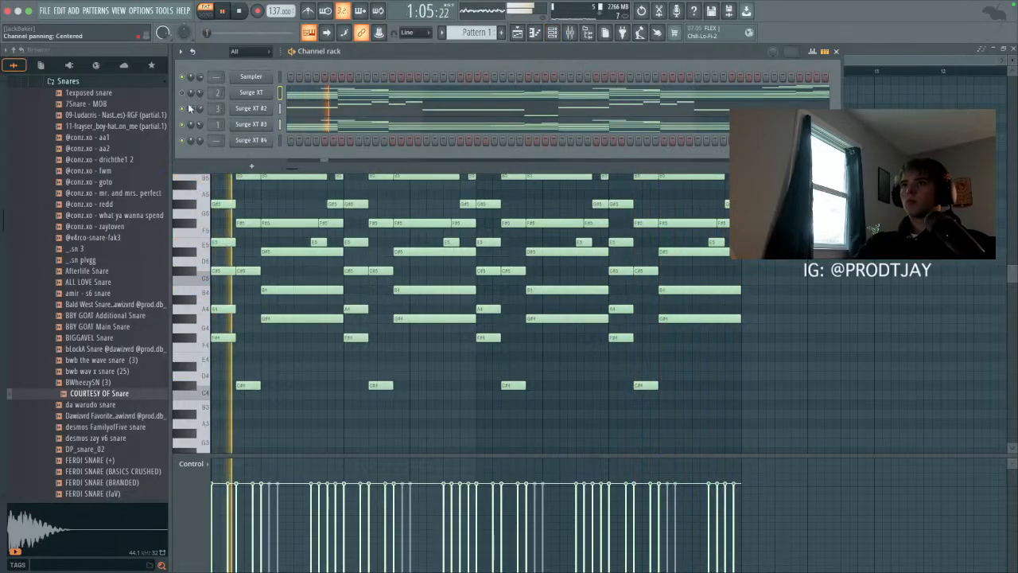
pyautogui.press('F9')
pyautogui.click(324, 95)
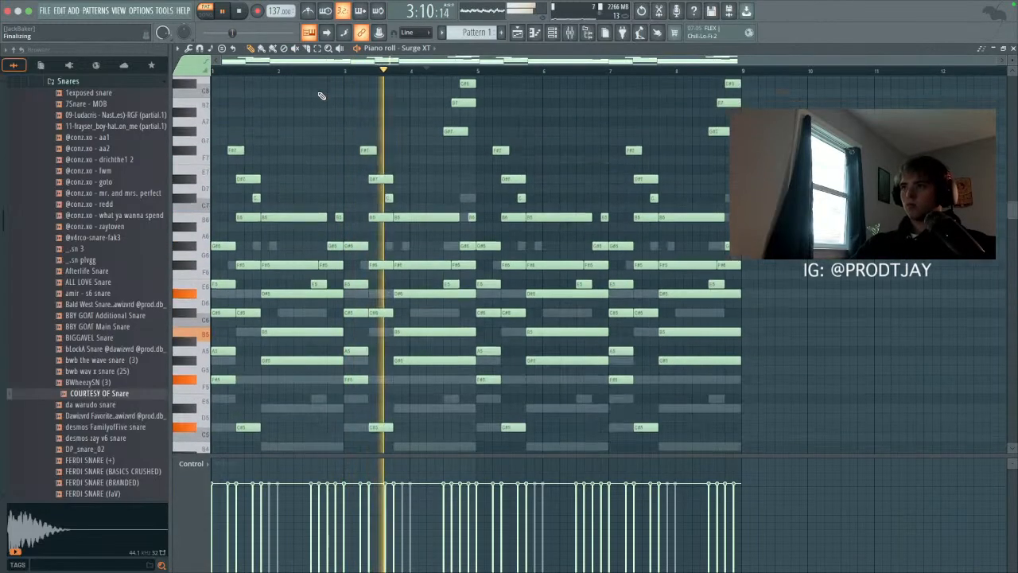
# Step: Open the empty piano roll of the Surge XT #4 channel for a new melody
pyautogui.press('F6')
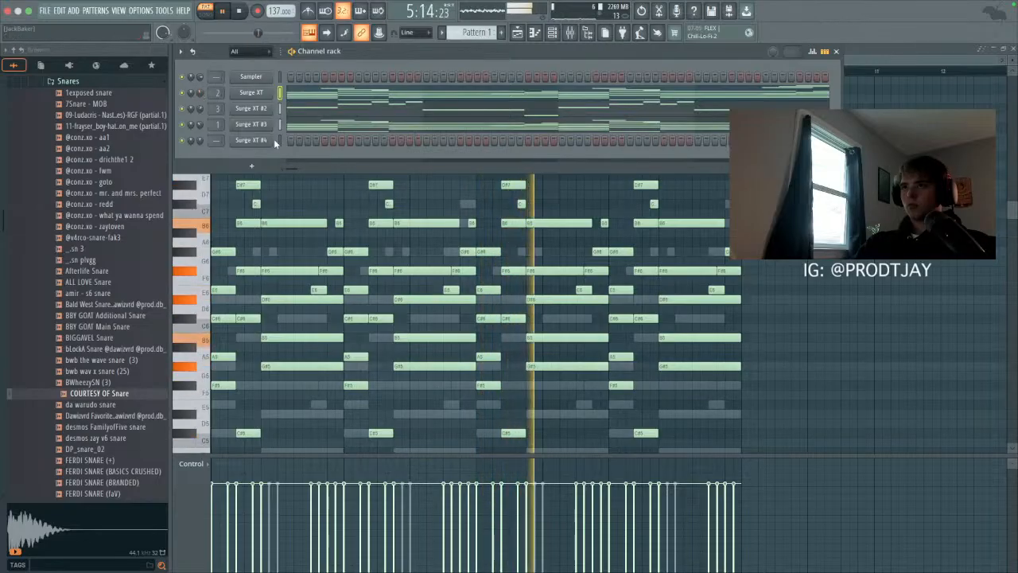
pyautogui.click(534, 32)
pyautogui.press('space')
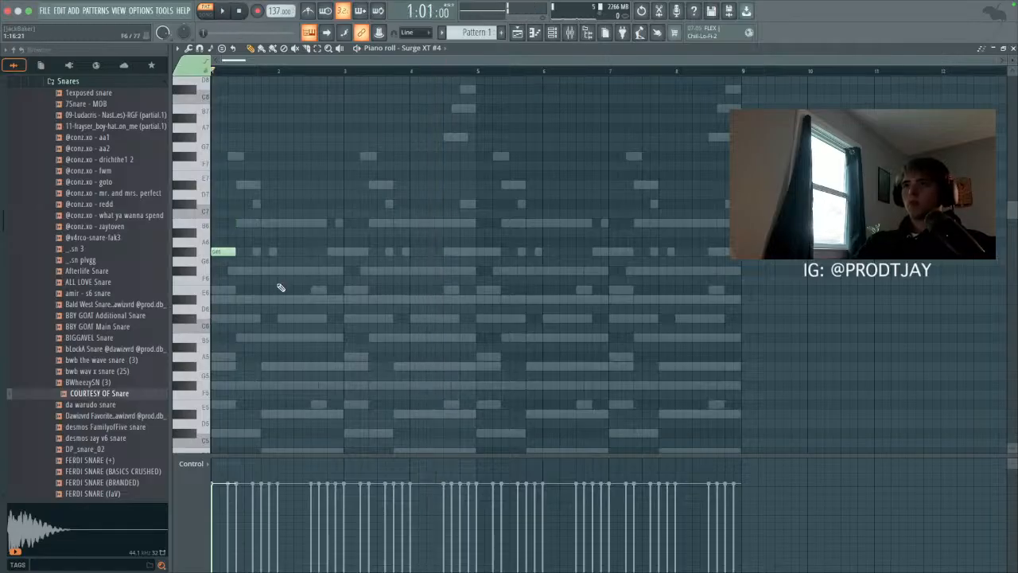
# Step: Try a descending G#6, F#6, E6 and D#6 line across the first two bars, then delete it
pyautogui.press('space')
pyautogui.click(248, 271)
pyautogui.click(274, 291)
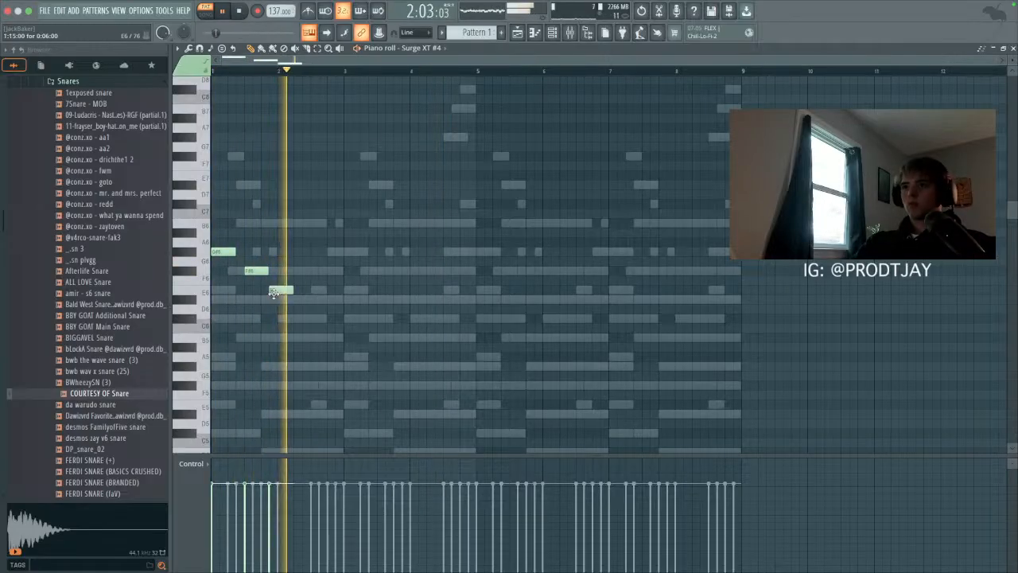
pyautogui.moveTo(280, 293); pyautogui.dragTo(288, 294)
pyautogui.click(315, 299)
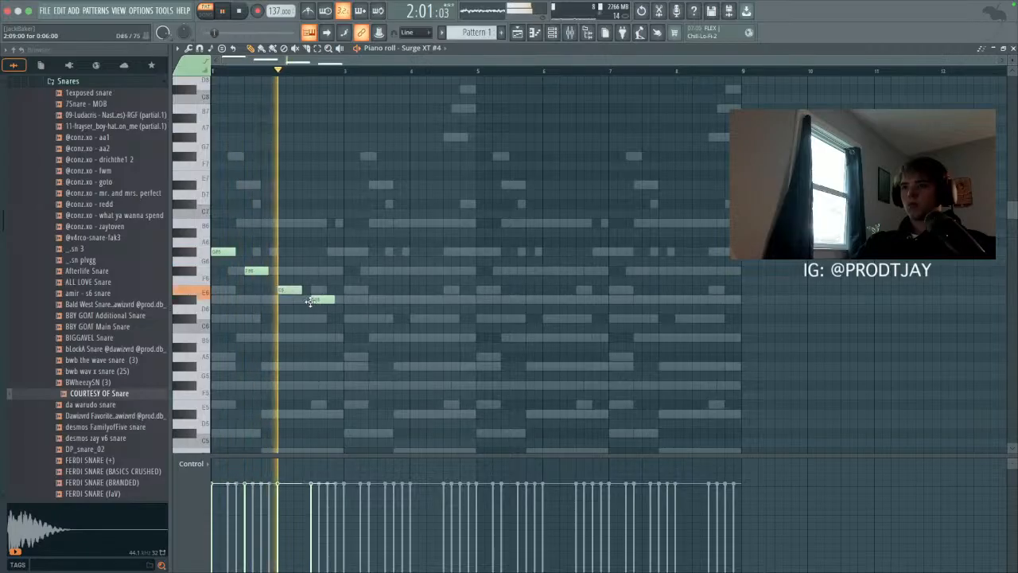
pyautogui.press('space')
pyautogui.press('Delete')
# Step: Try a bar 1 phrase of D#6, G#5, E6, D#6 and C#6 in Surge XT #4 against the playing pattern
pyautogui.click(221, 298)
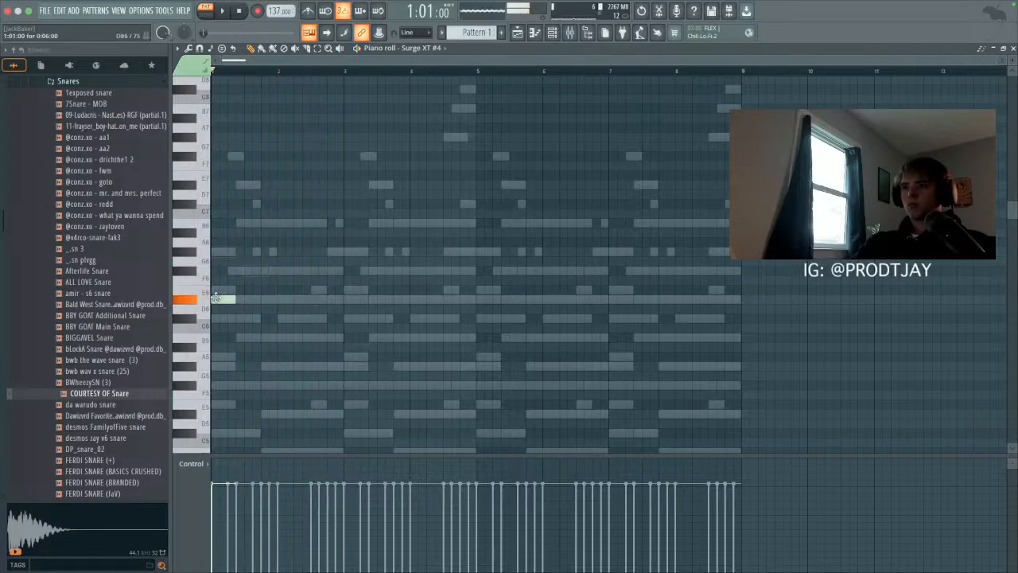
pyautogui.press('space')
pyautogui.moveTo(228, 317); pyautogui.dragTo(231, 340)
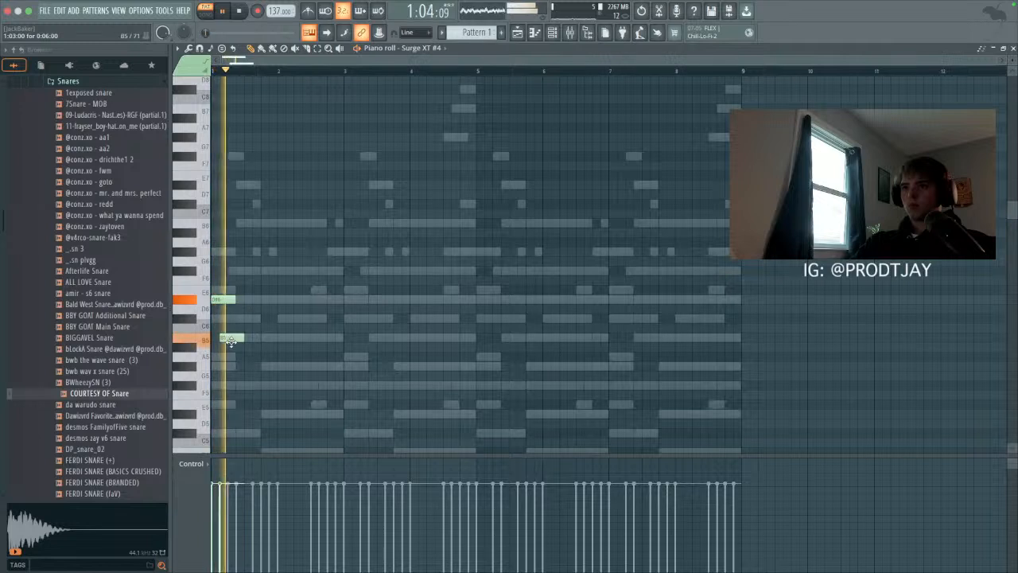
pyautogui.click(238, 289)
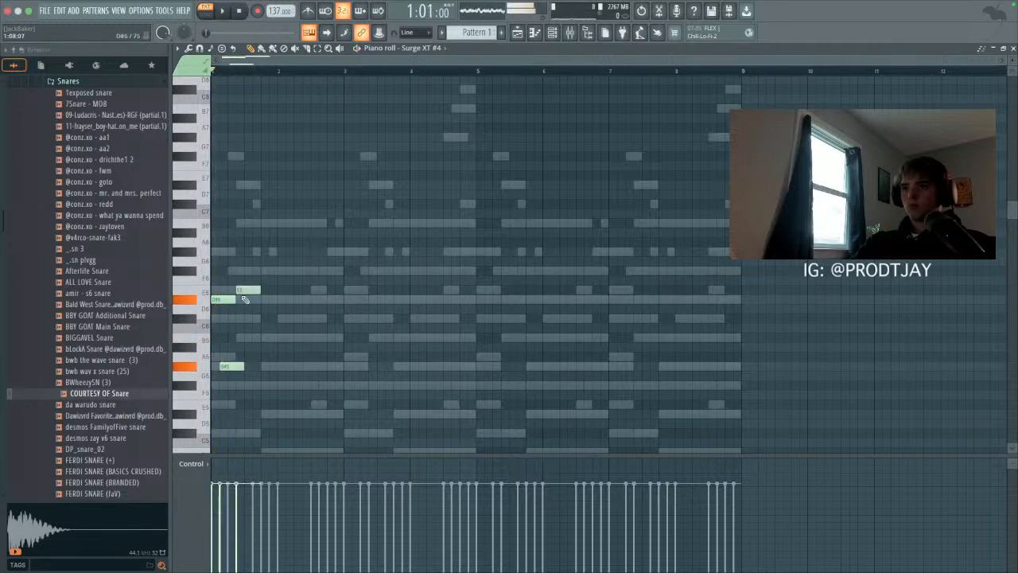
pyautogui.press('space')
pyautogui.press('space')
pyautogui.click(244, 300)
pyautogui.click(256, 318)
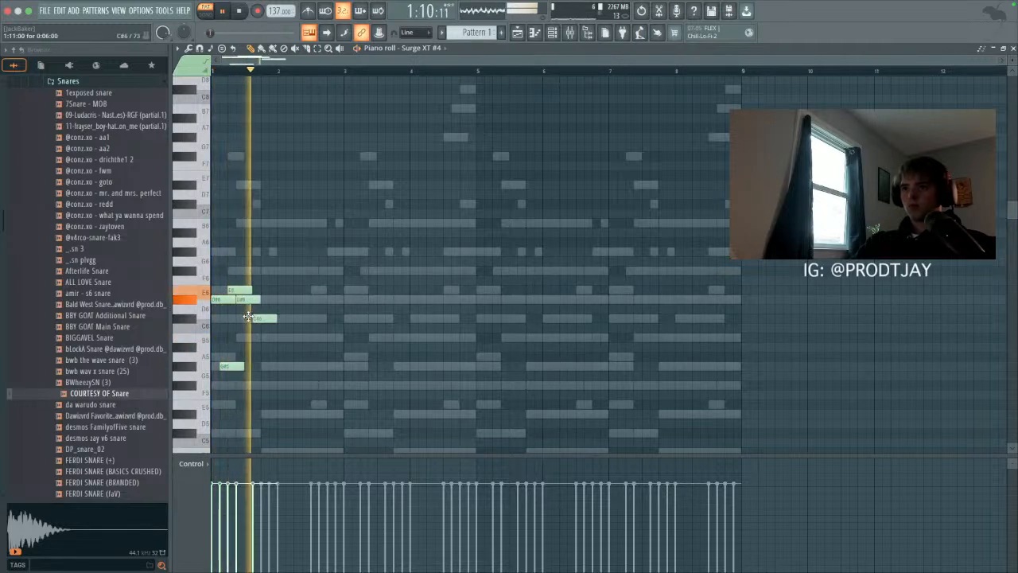
pyautogui.press('space')
pyautogui.press('space')
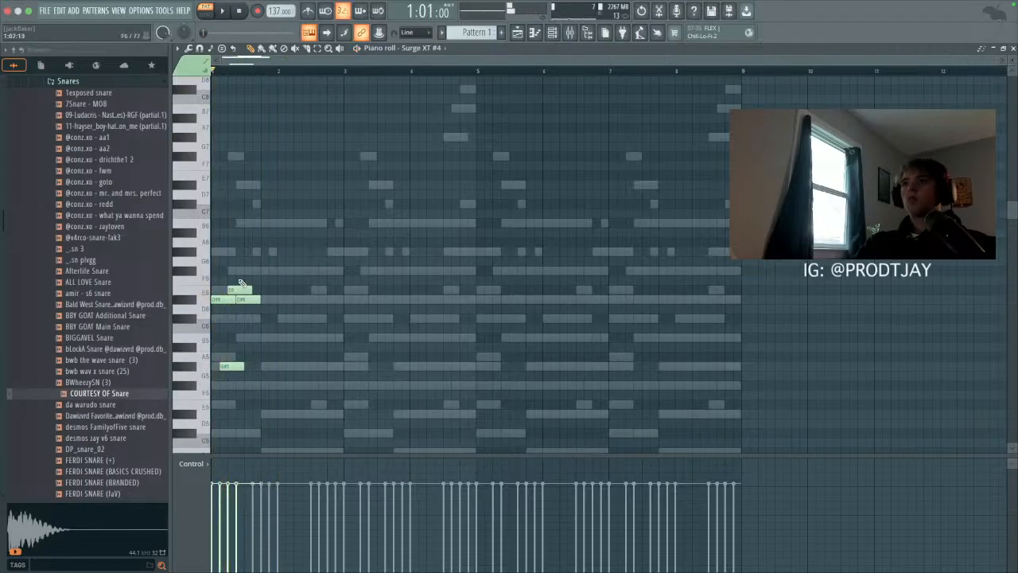
# Step: Try opening the Surge XT #4 melody with F#5 followed by B5
pyautogui.press('space')
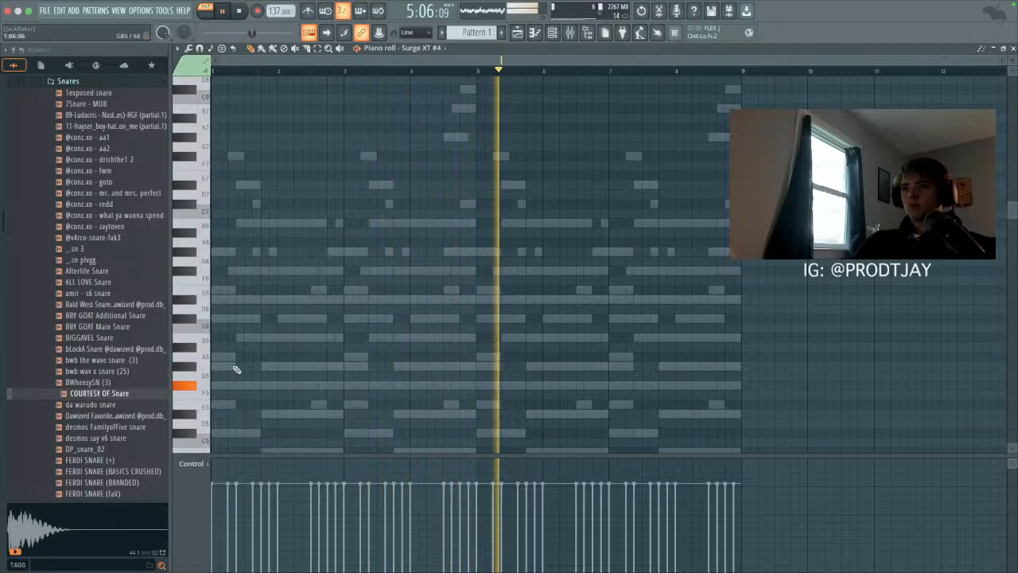
pyautogui.click(223, 338)
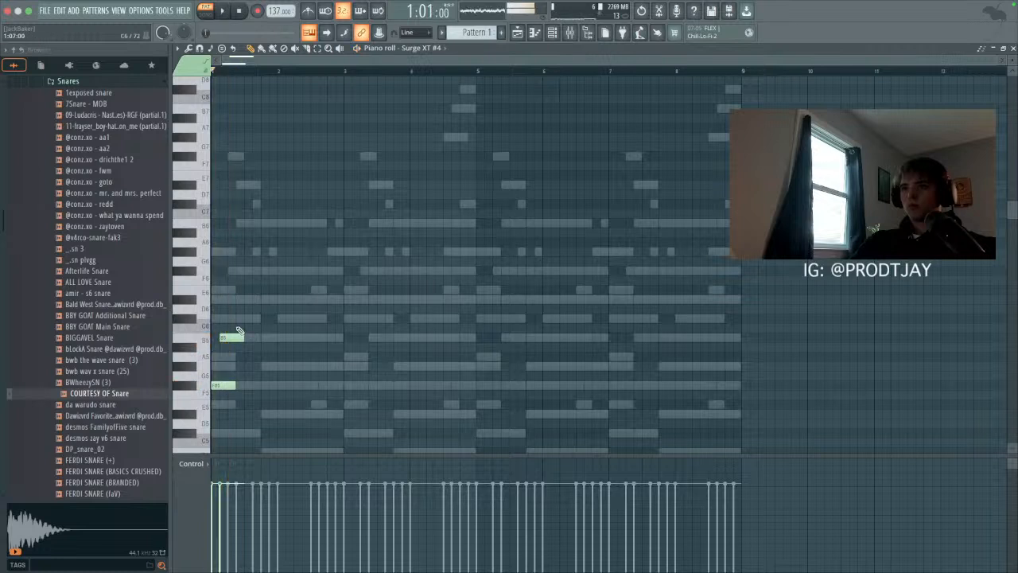
pyautogui.press('space')
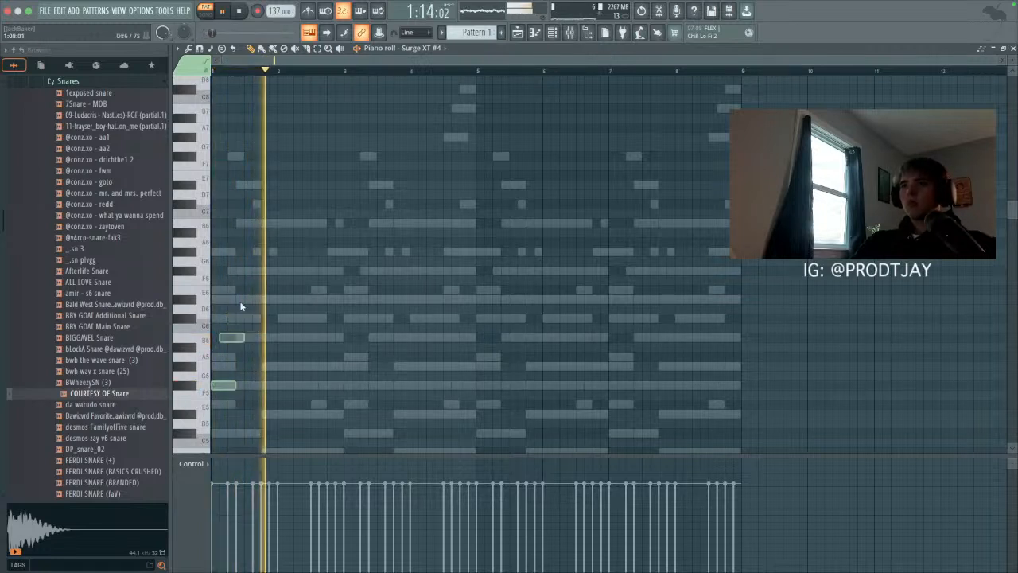
# Step: Place a D#6, E6, D#6 figure on consecutive grid steps at the start of bar 1 and play it
pyautogui.click(222, 272)
pyautogui.press('space')
pyautogui.press('space')
pyautogui.click(229, 290)
pyautogui.rightClick(228, 272)
pyautogui.press('space')
pyautogui.press('space')
# Step: Add a B5, C#6, B5 figure at bar 2 with a G#5 pickup before it, and shorten the notes to one grid step
pyautogui.click(289, 337)
pyautogui.moveTo(305, 338); pyautogui.dragTo(295, 341)
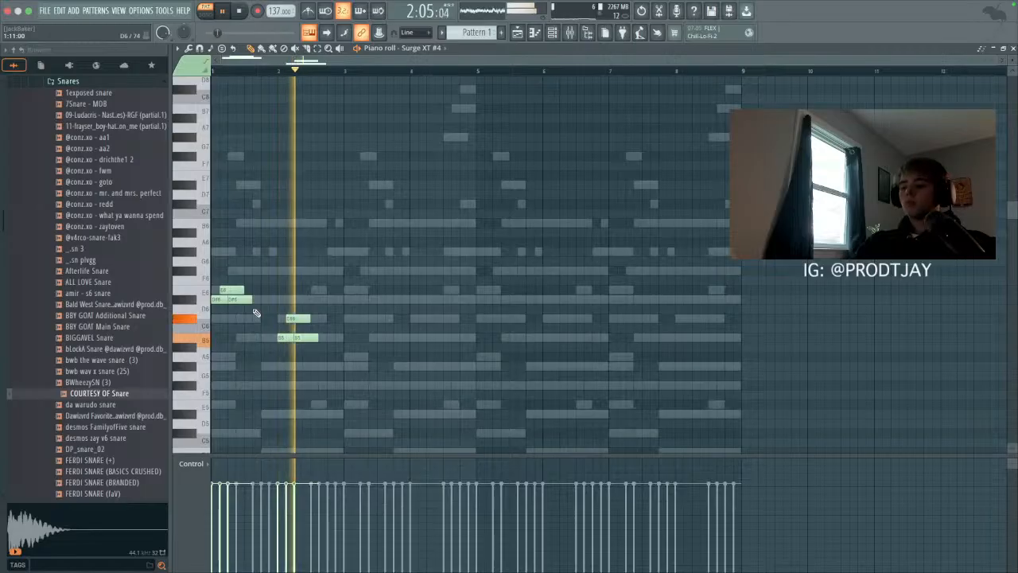
pyautogui.press('super+l')
pyautogui.click(267, 375)
pyautogui.hotkey('shift', 'd')
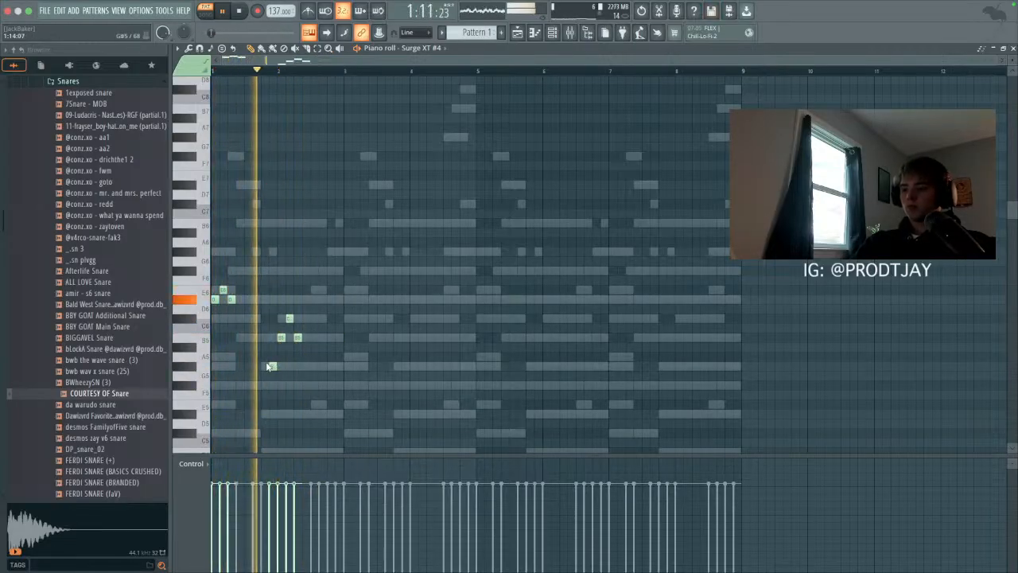
# Step: Add a short F#5 at the end of bar 2
pyautogui.press('super+l')
pyautogui.click(337, 386)
pyautogui.hotkey('shift', 'd')
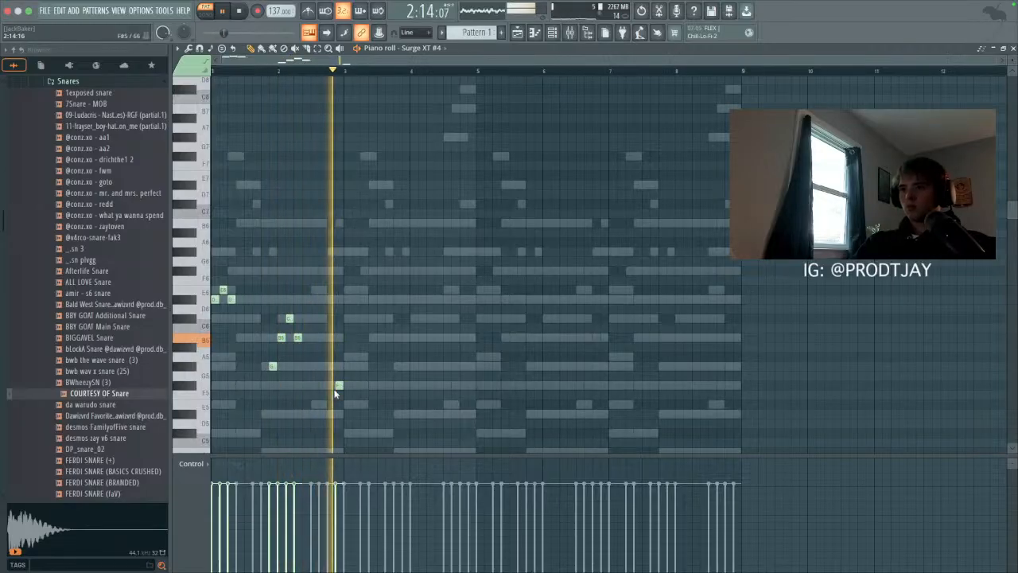
# Step: Duplicate the two-bar Surge XT #4 melody through bar 8 and join its notes with legato
pyautogui.hotkey('ctrl', 'b')
pyautogui.click(571, 384)
pyautogui.rightClick(577, 386)
pyautogui.press('super+b')
pyautogui.press('super+d')
pyautogui.press('super+l')
pyautogui.press('XF86AudioRaiseVolume')
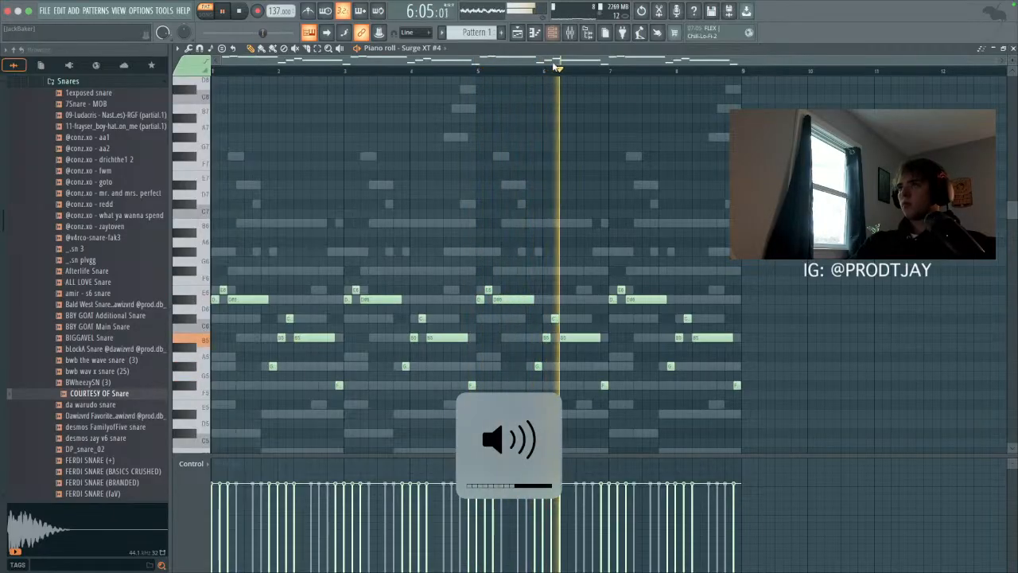
# Step: Open the Surge XT #4 synth and advance its Leads patch to Quick Basic
pyautogui.press('F6')
pyautogui.click(263, 140)
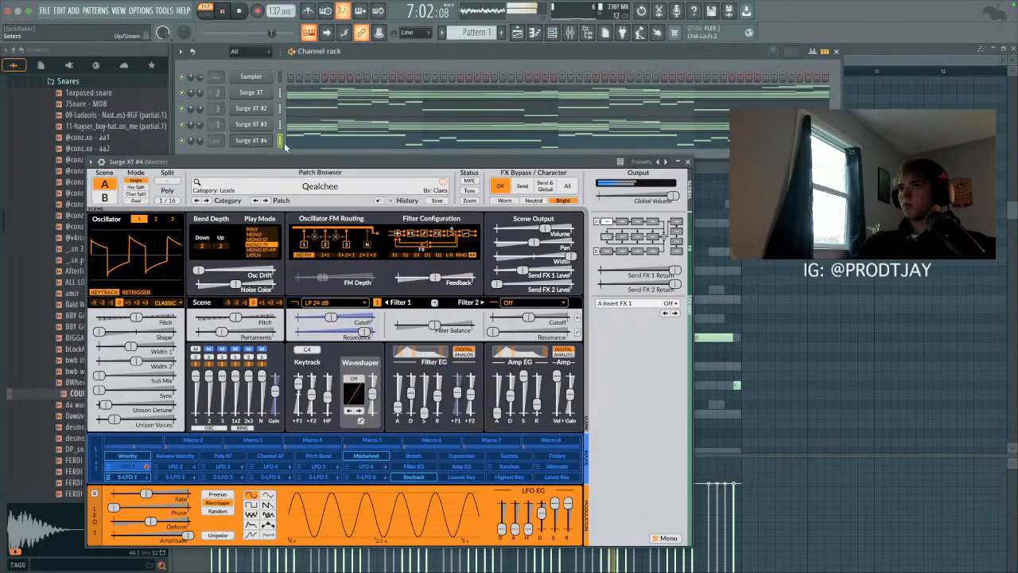
pyautogui.click(265, 201)
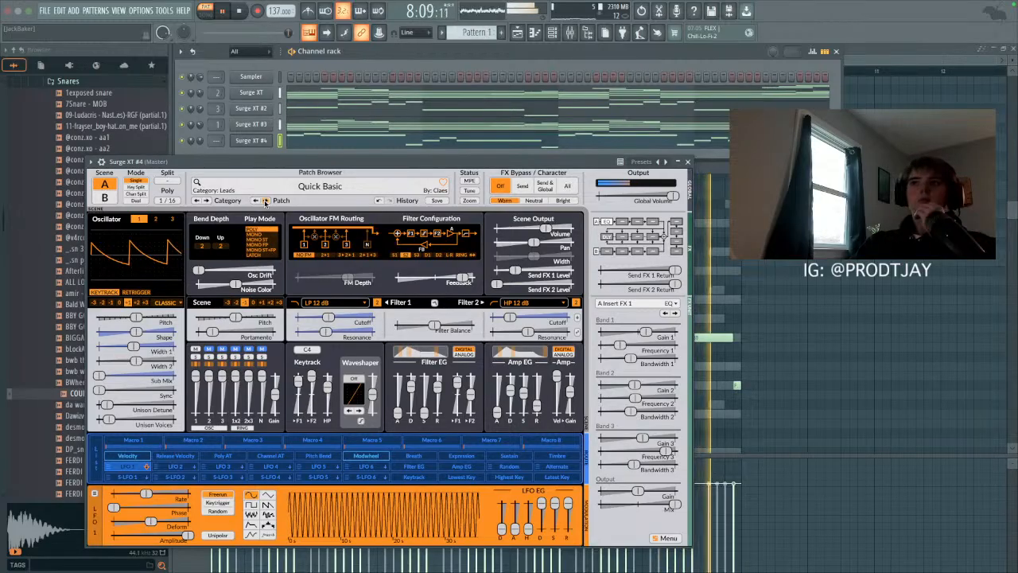
# Step: Audition the Surge XT #4 Leads patches following Quick Basic, past Radon and the Resofest series to Rundfunk Funk and beyond
pyautogui.click(266, 200)
pyautogui.click(266, 200)
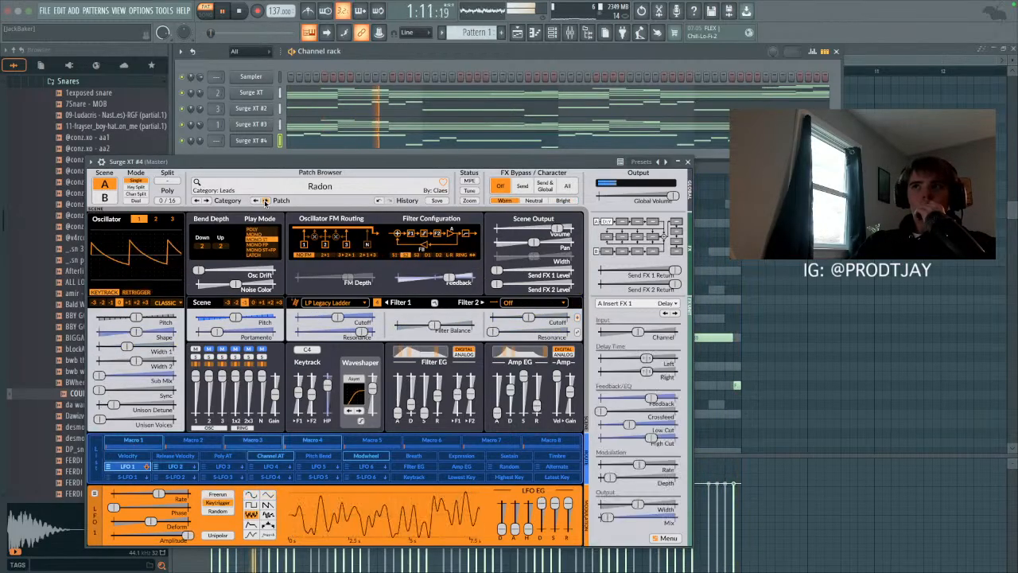
pyautogui.click(266, 201)
pyautogui.click(266, 200)
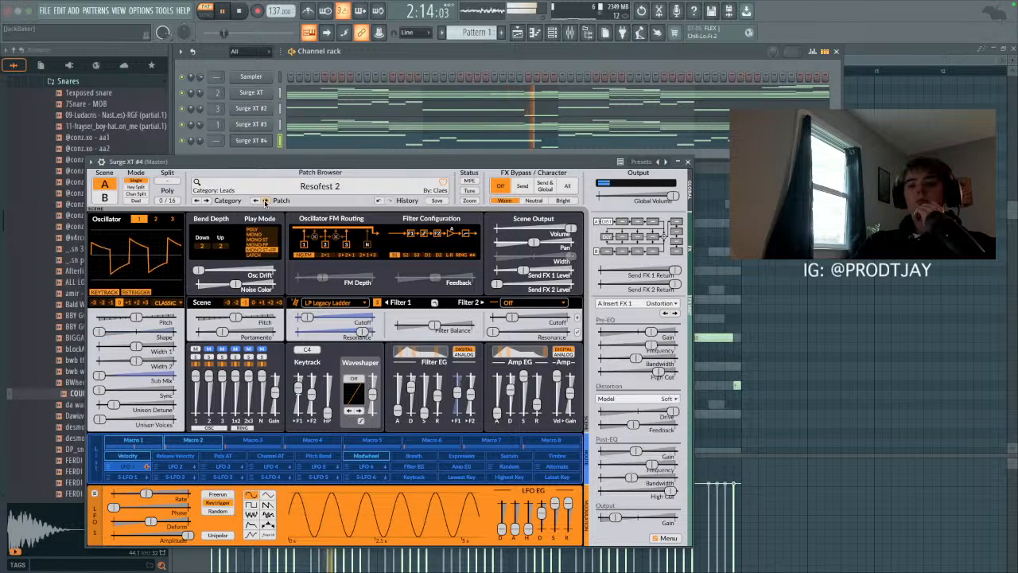
pyautogui.click(265, 200)
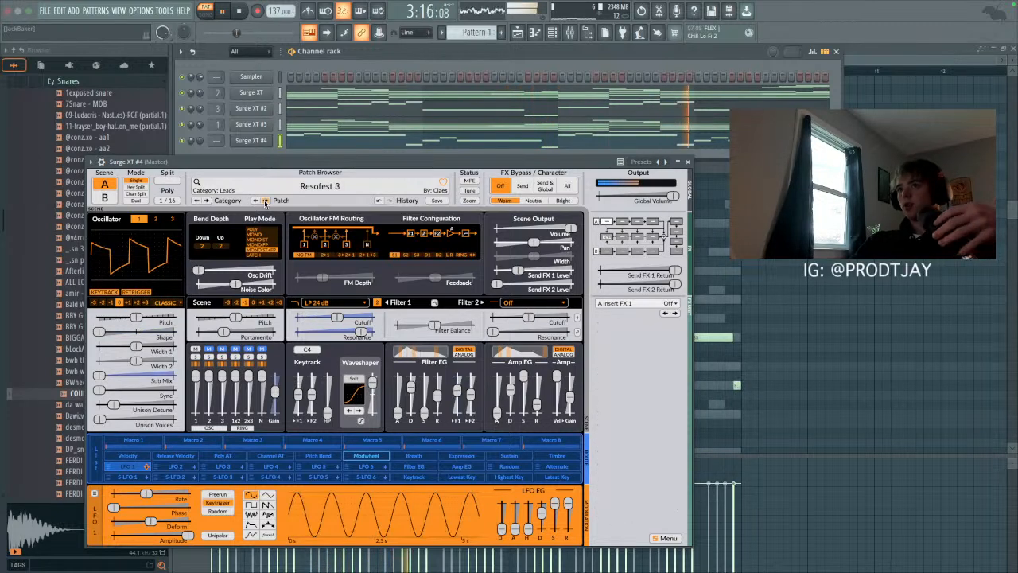
pyautogui.click(265, 200)
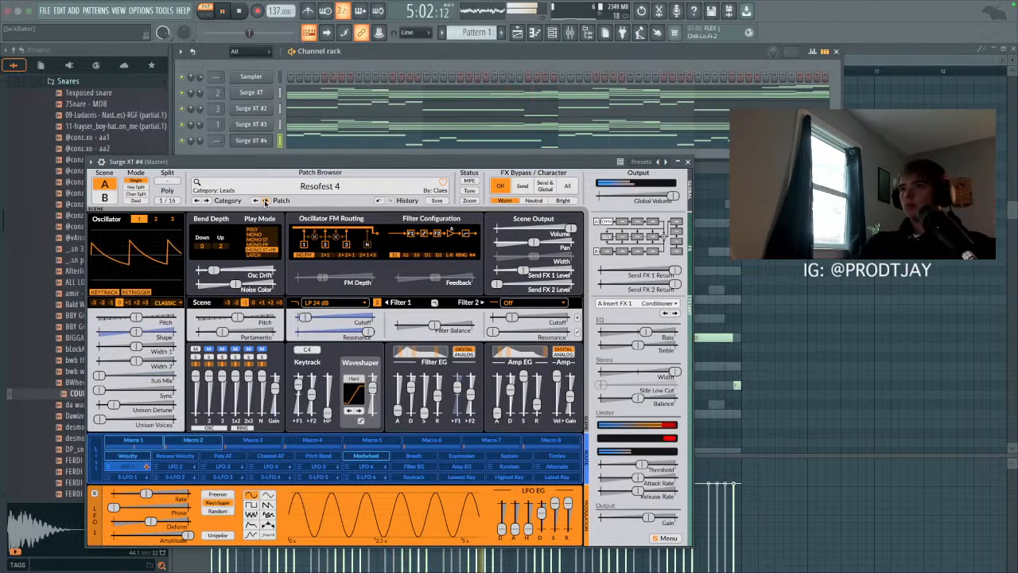
pyautogui.click(266, 200)
pyautogui.click(266, 200)
pyautogui.click(265, 200)
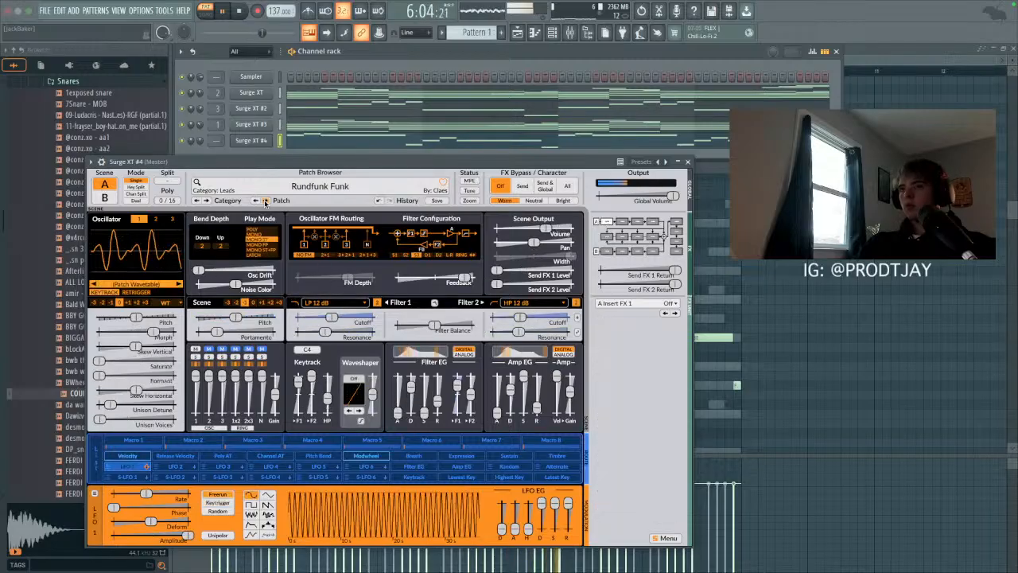
pyautogui.click(265, 201)
# Step: Load Oberheim Dreams from the factory Polysynths, step on to the Ol' Sampler patch and close the synth
pyautogui.click(276, 187)
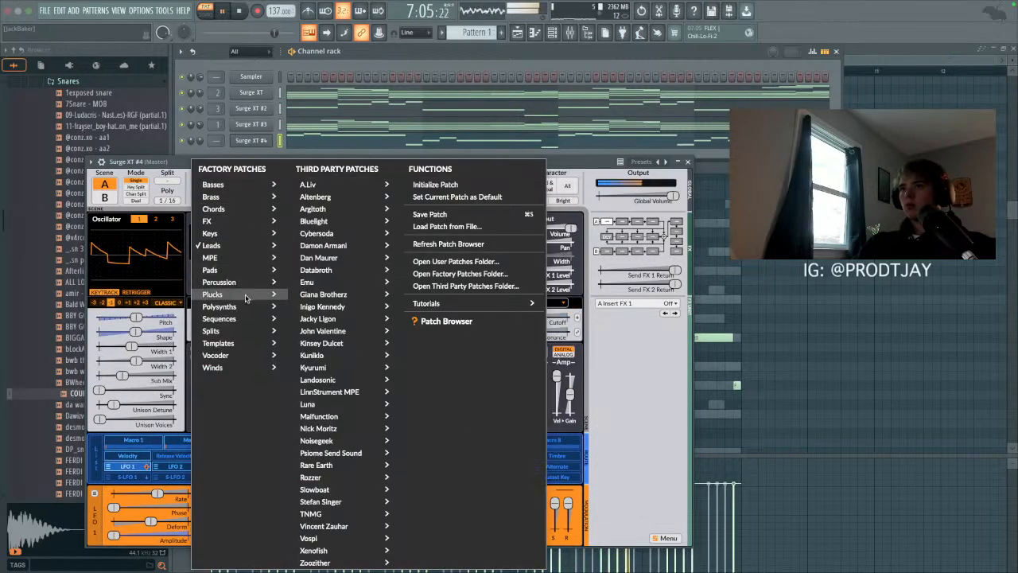
pyautogui.moveTo(231, 309)
pyautogui.click(467, 215)
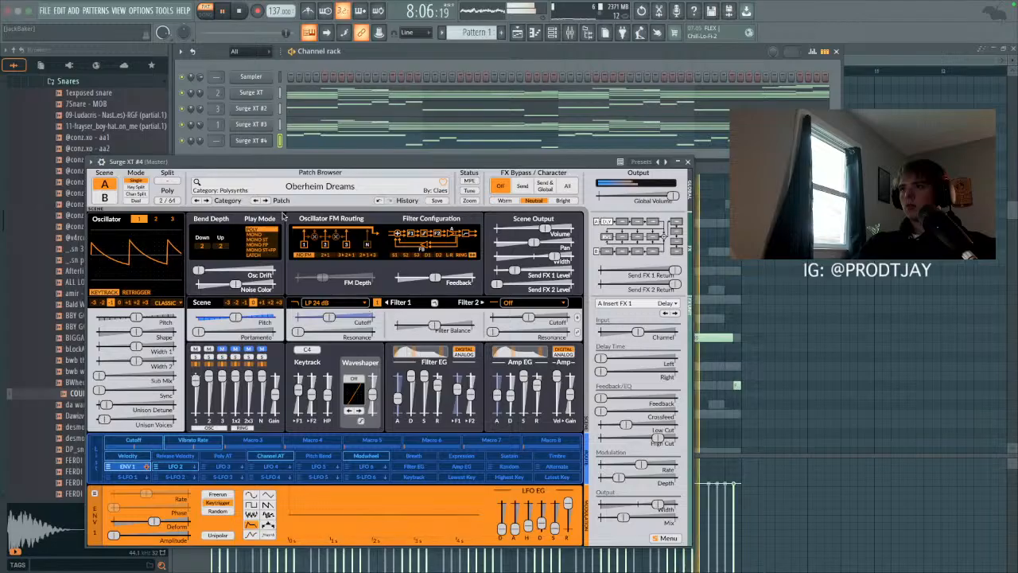
pyautogui.click(268, 201)
pyautogui.click(268, 201)
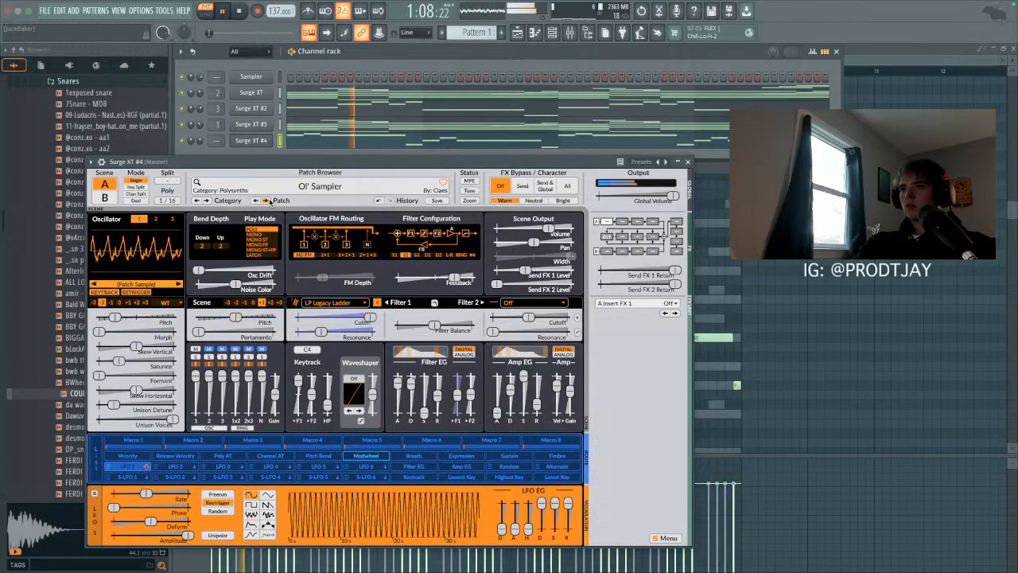
pyautogui.click(268, 200)
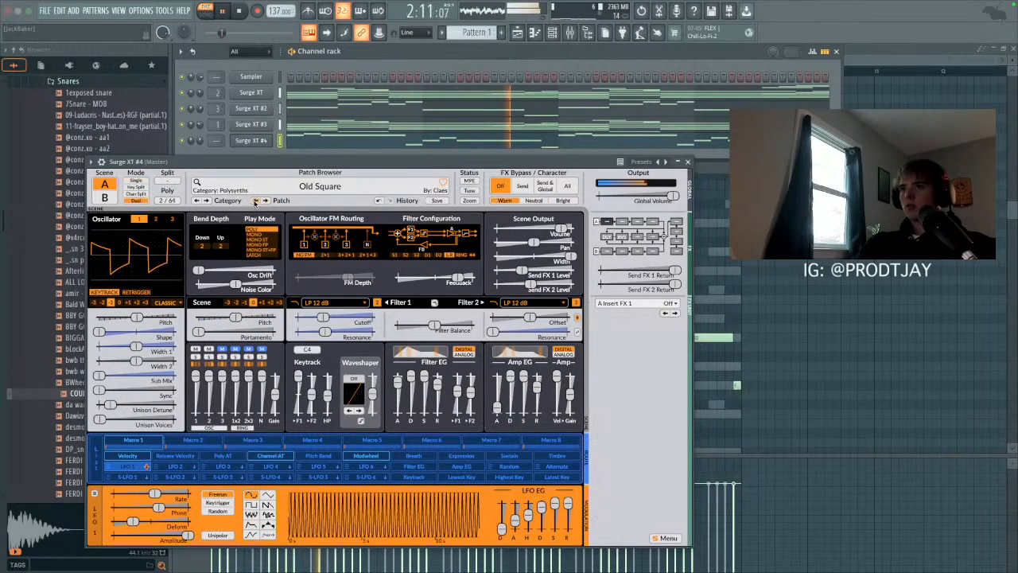
pyautogui.click(256, 201)
pyautogui.click(688, 162)
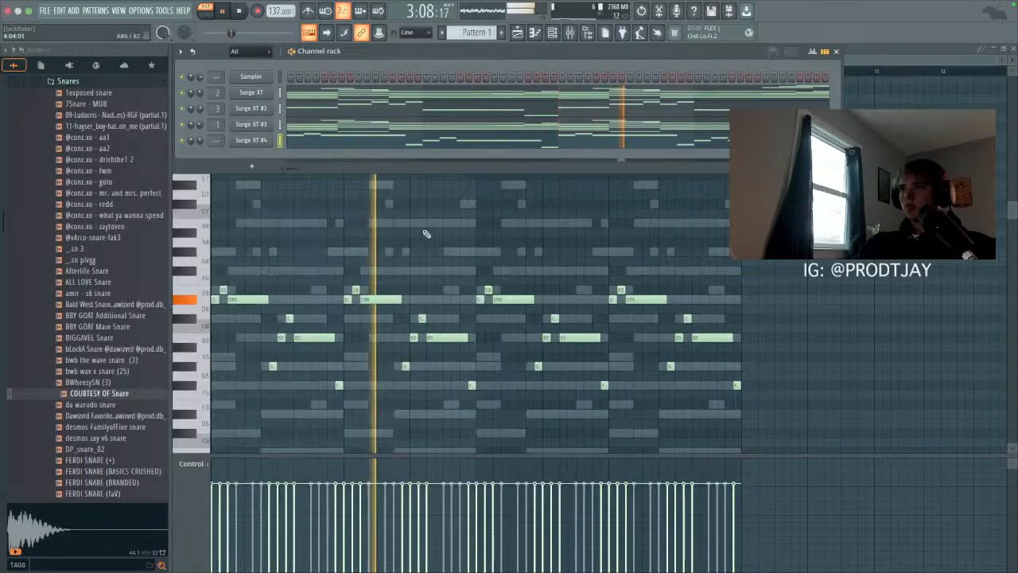
# Step: Stop playback and delete all existing notes of Surge XT #4 in its piano roll
pyautogui.click(300, 141)
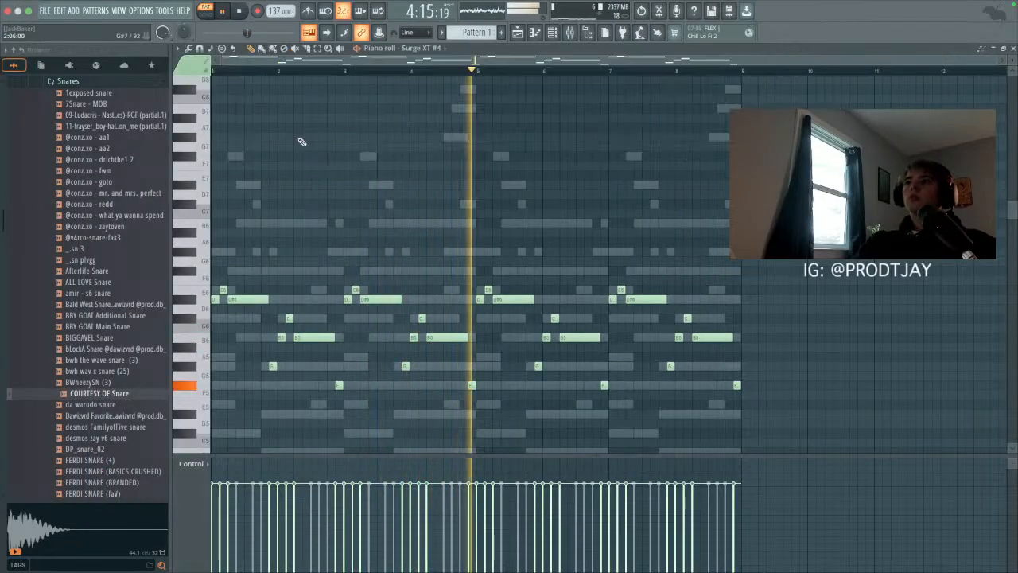
pyautogui.press('space')
pyautogui.press('super+a')
pyautogui.press('Delete')
# Step: Draw a repeating one-step arpeggio of D#6, F#6, G#6 and C#6 from bar 1, doubling the D#6 notes with B6
pyautogui.click(213, 300)
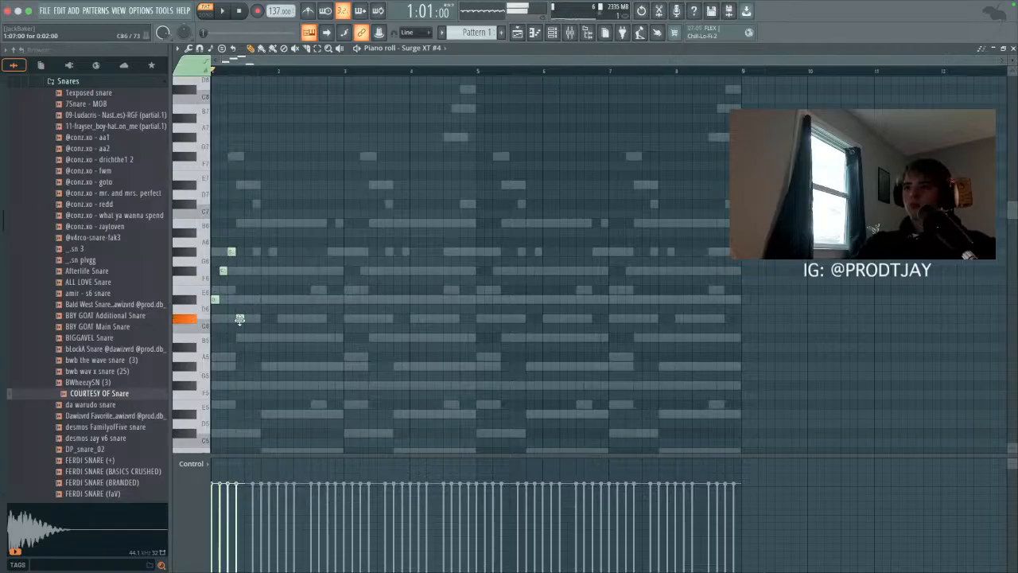
pyautogui.press('space')
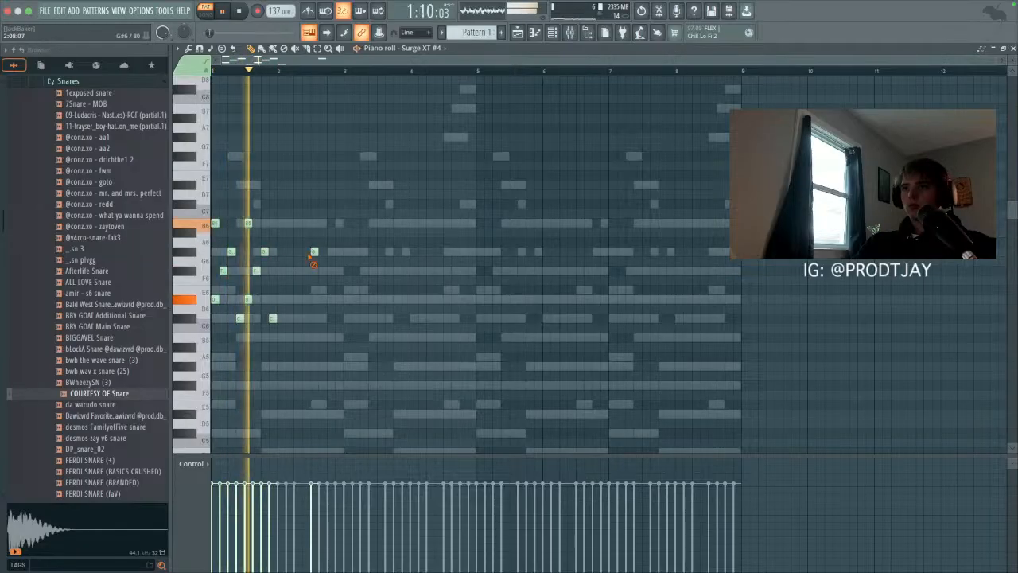
pyautogui.press('space')
pyautogui.press('space')
# Step: Replace the second B6 in bar 1 with a D#7 followed by a C#7
pyautogui.rightClick(248, 223)
pyautogui.click(247, 184)
pyautogui.click(254, 204)
# Step: Duplicate the two-bar arpeggio through bar 8, changing the last G#6 of bar 4 to D#6
pyautogui.press('super+b')
pyautogui.click(395, 232)
pyautogui.rightClick(396, 235)
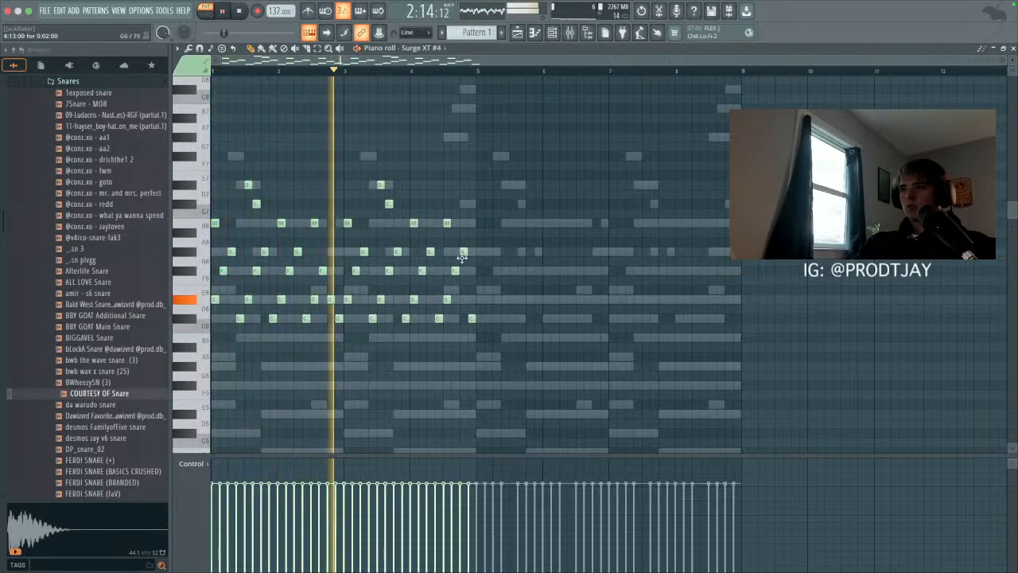
pyautogui.hotkey('ctrl', 'b')
pyautogui.hotkey('ctrl', 'd')
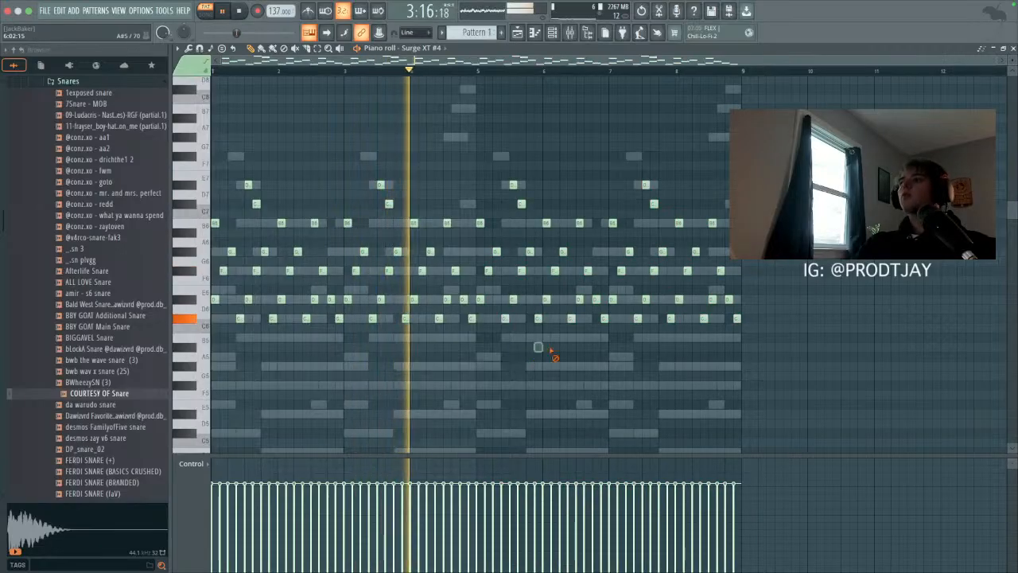
# Step: Switch the Surge XT #4 synth to the Polysynths patch Oldie and route the channel to mixer insert 4
pyautogui.click(552, 32)
pyautogui.click(251, 140)
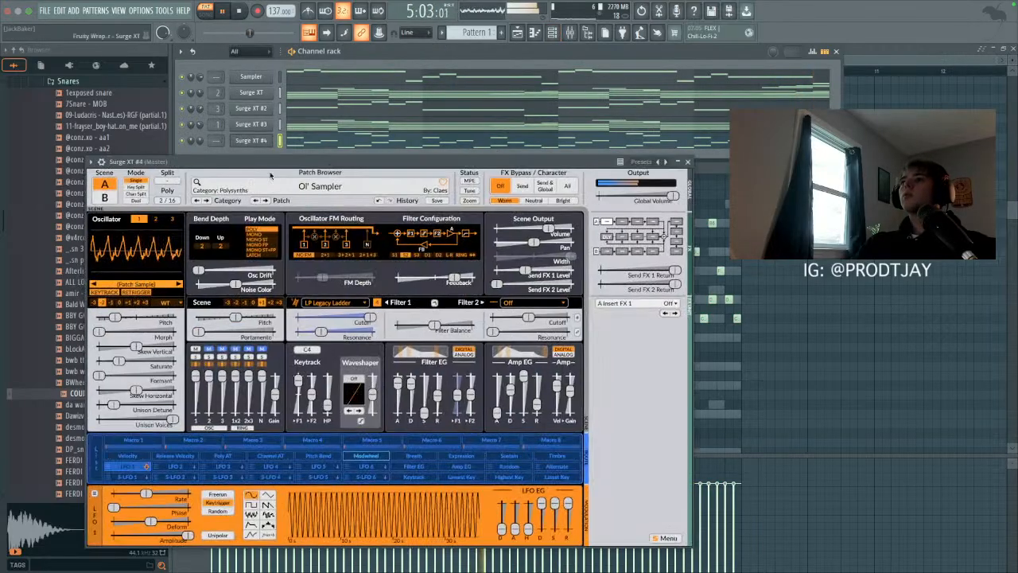
pyautogui.click(266, 200)
pyautogui.click(266, 200)
pyautogui.click(266, 200)
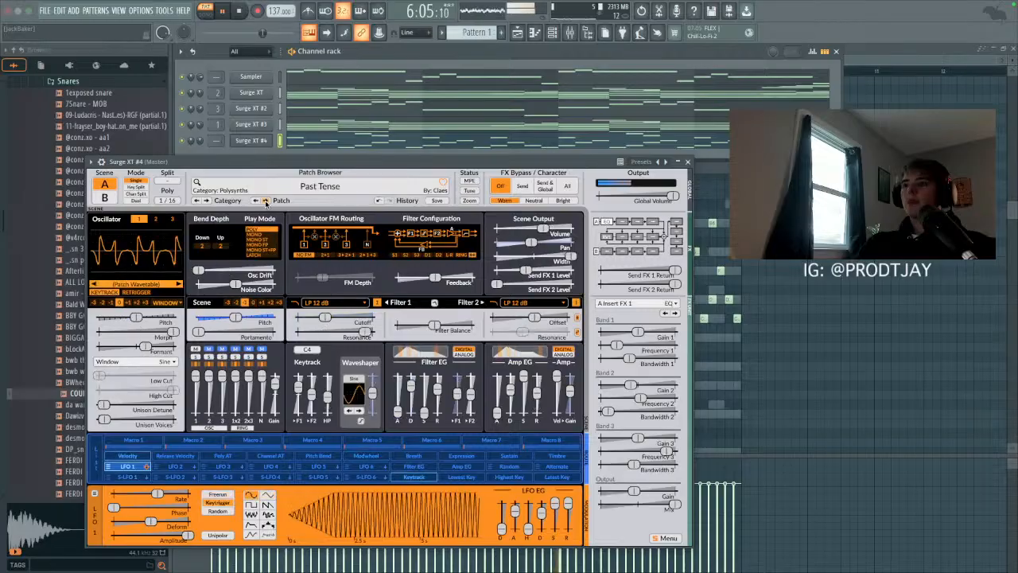
pyautogui.click(265, 201)
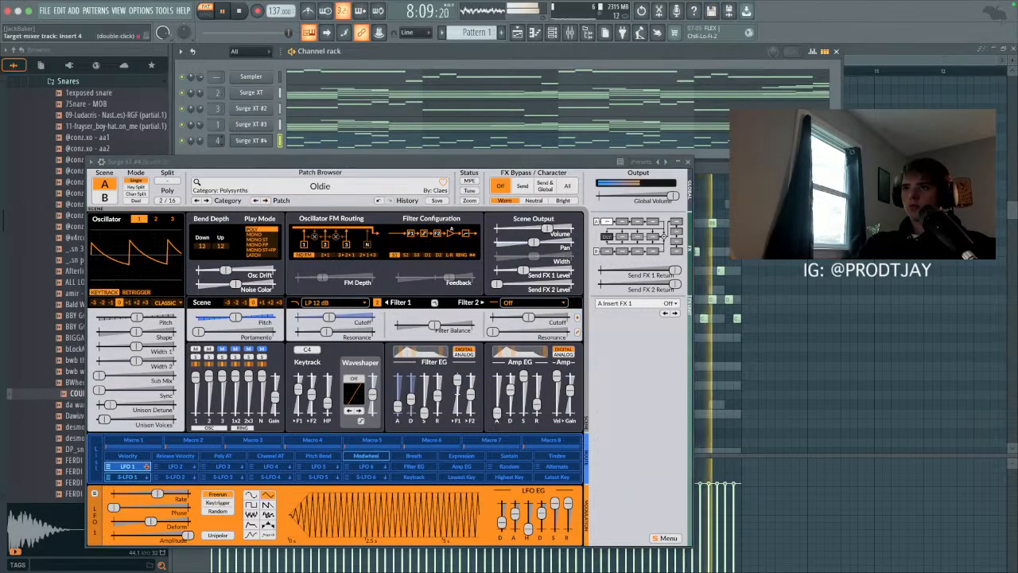
pyautogui.click(688, 161)
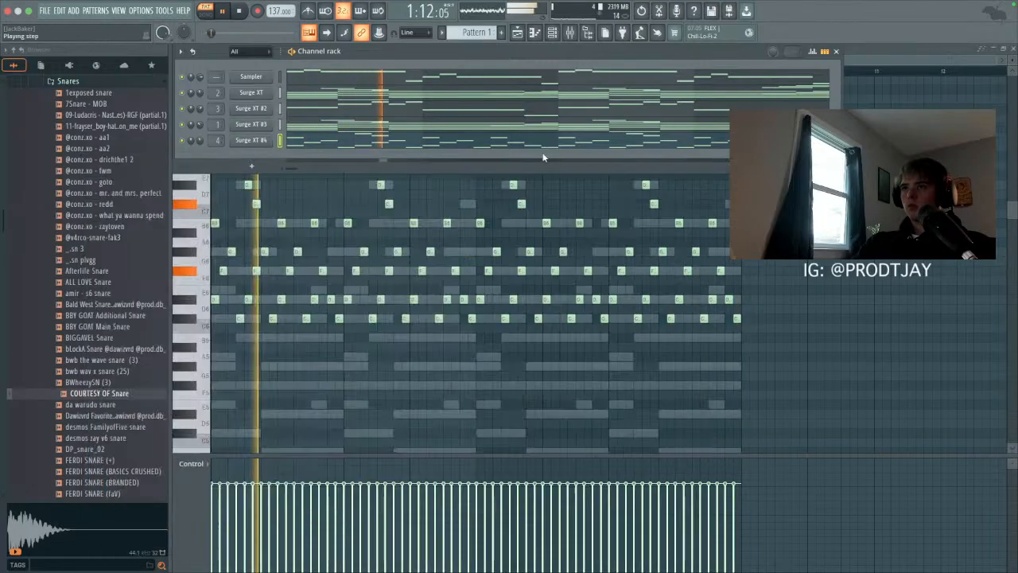
# Step: Clone the Surge XT #4 channel and load the factory Leads patch Probability in the copy
pyautogui.rightClick(263, 139)
pyautogui.click(314, 251)
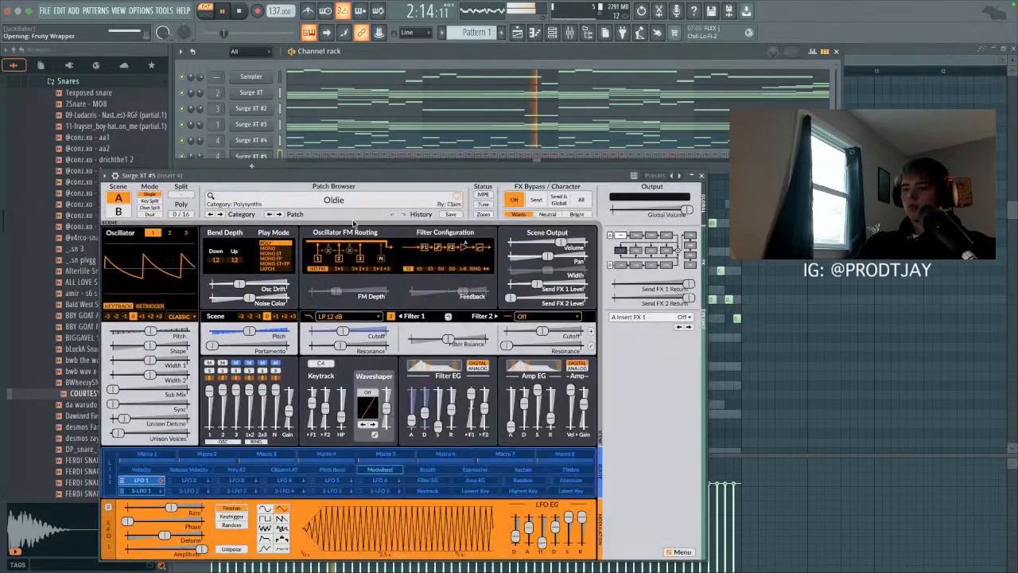
pyautogui.click(328, 207)
pyautogui.moveTo(244, 250)
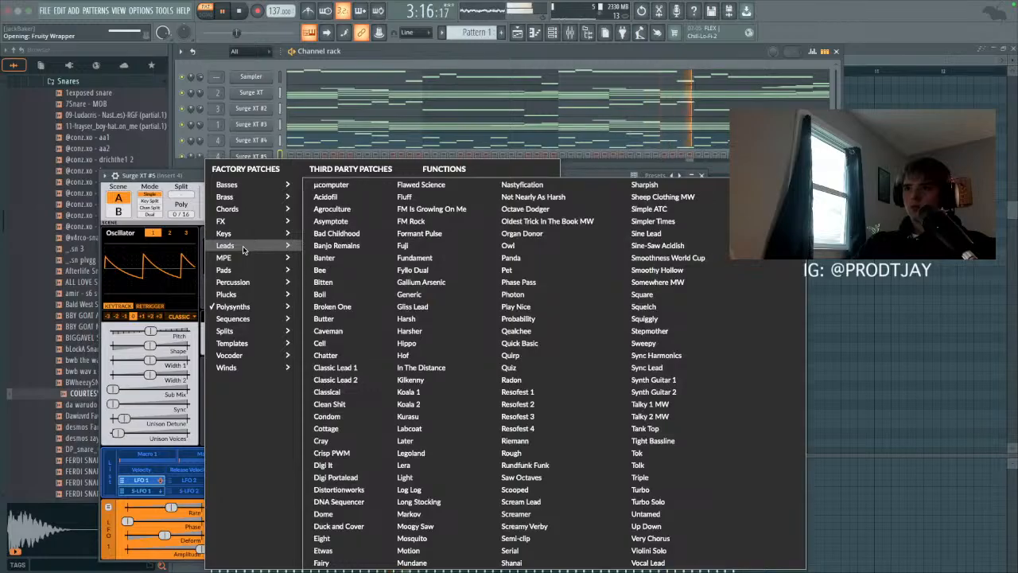
pyautogui.click(553, 318)
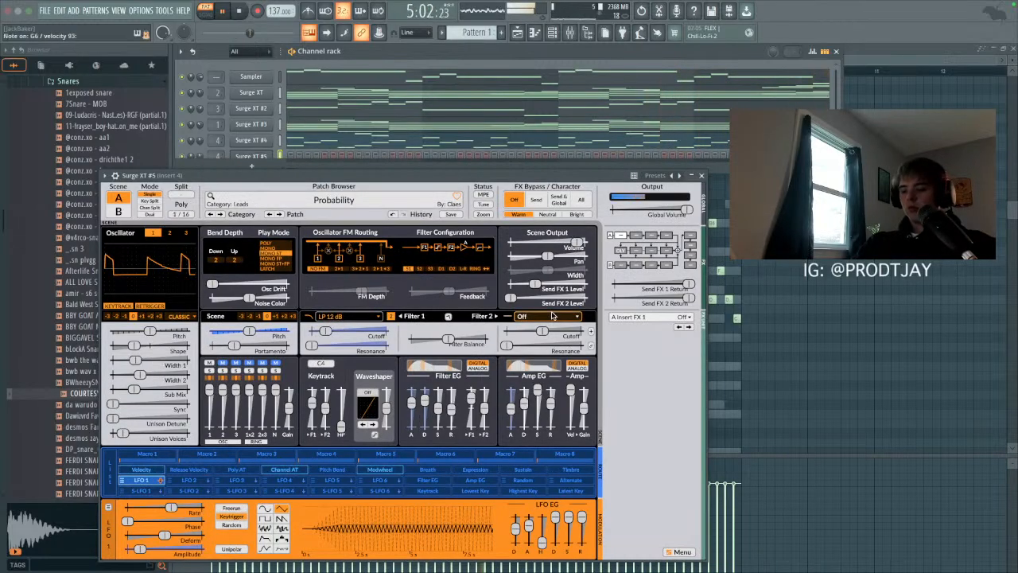
# Step: Advance the cloned synth's Leads patch from Probability to Resofest 2, auditioning each sound
pyautogui.click(279, 214)
pyautogui.click(279, 214)
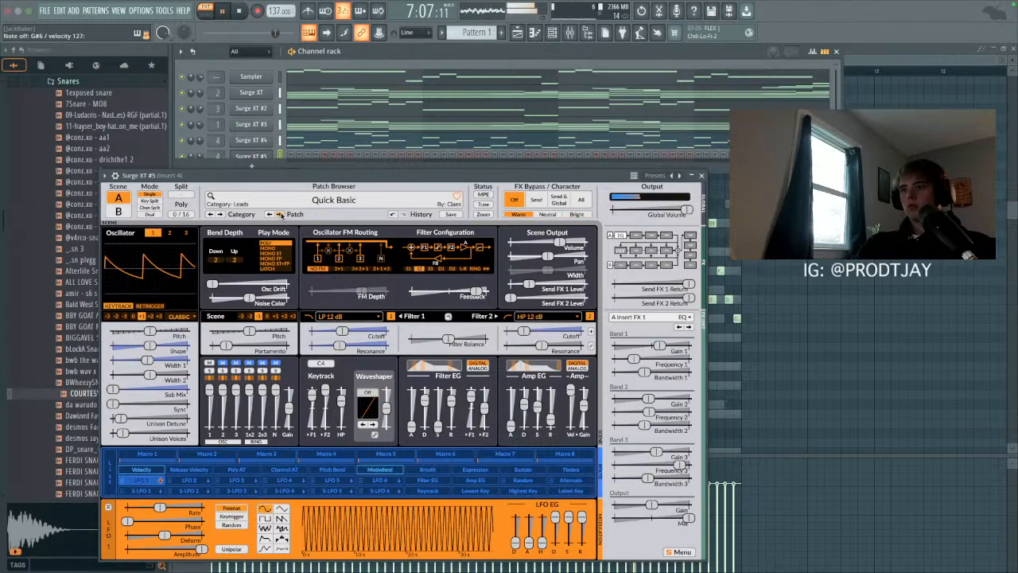
pyautogui.click(279, 214)
pyautogui.click(279, 213)
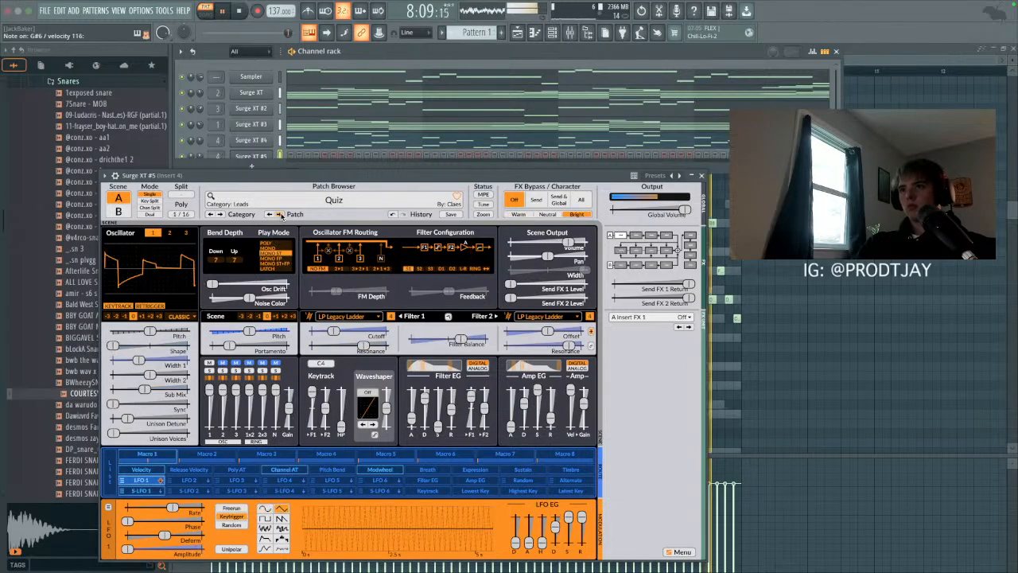
pyautogui.click(279, 214)
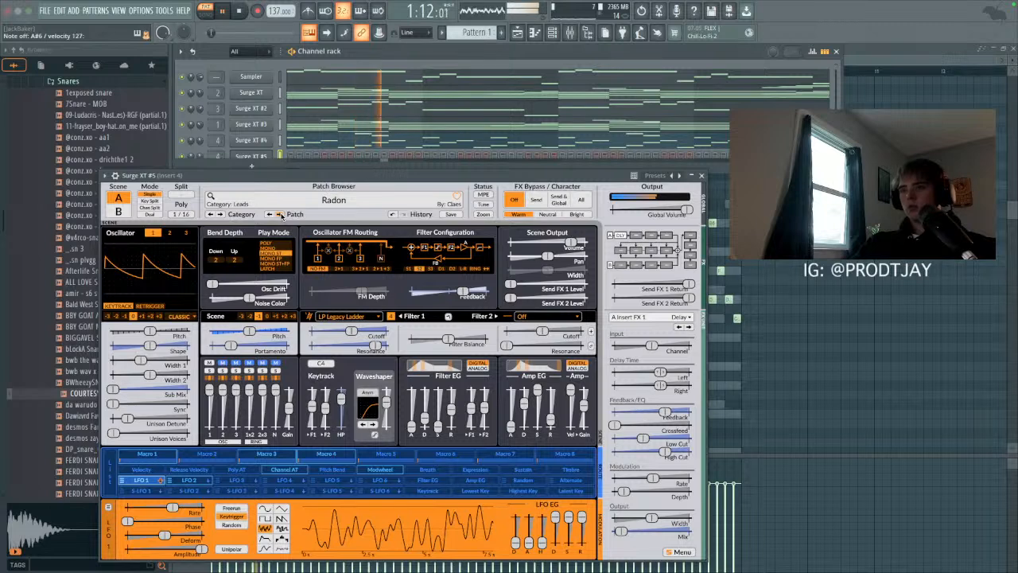
pyautogui.click(279, 214)
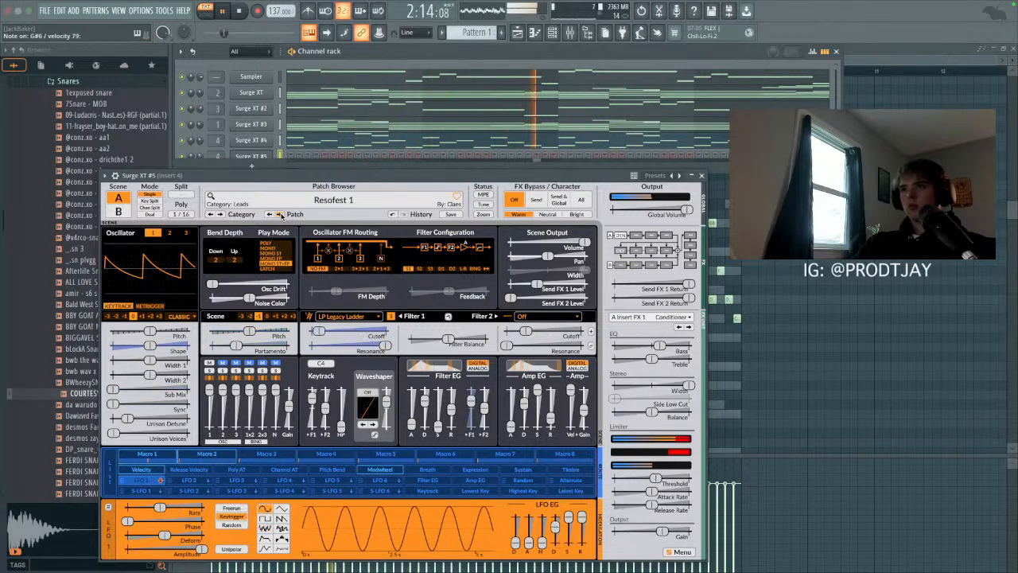
pyautogui.click(279, 214)
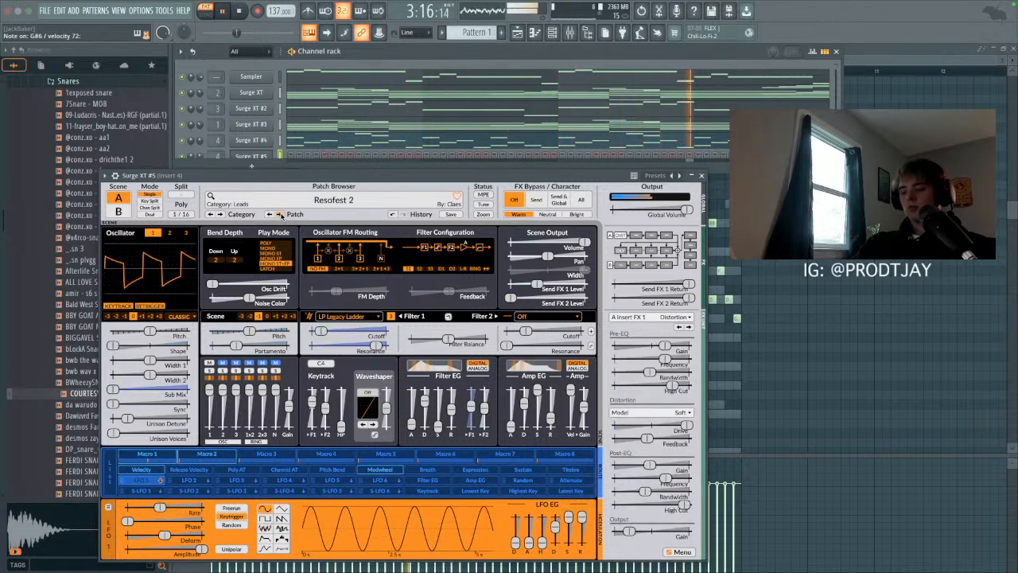
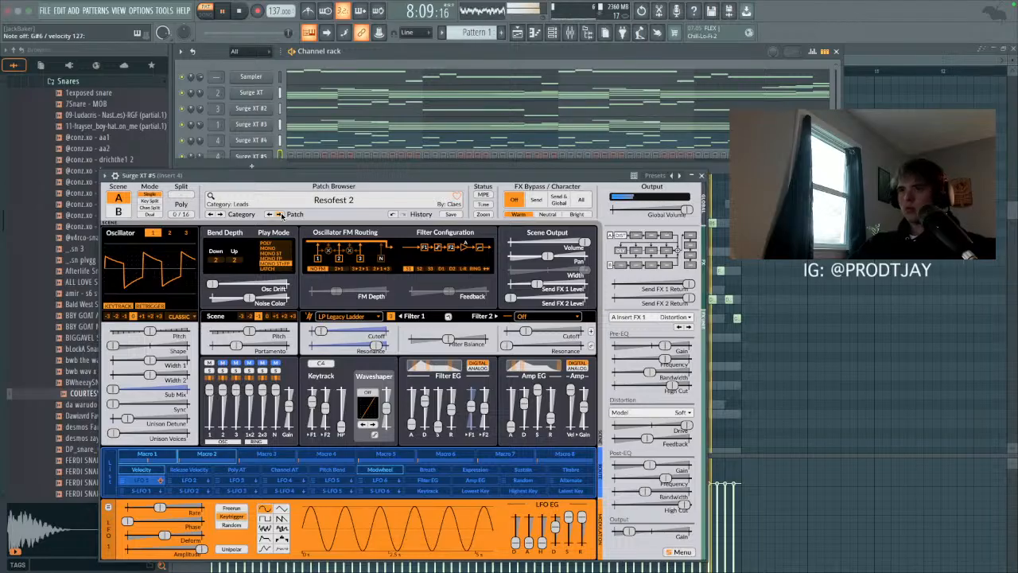
# Step: Advance the Surge XT #5 synth through the factory Leads patches to Squiggly, auditioning each sound
pyautogui.click(279, 215)
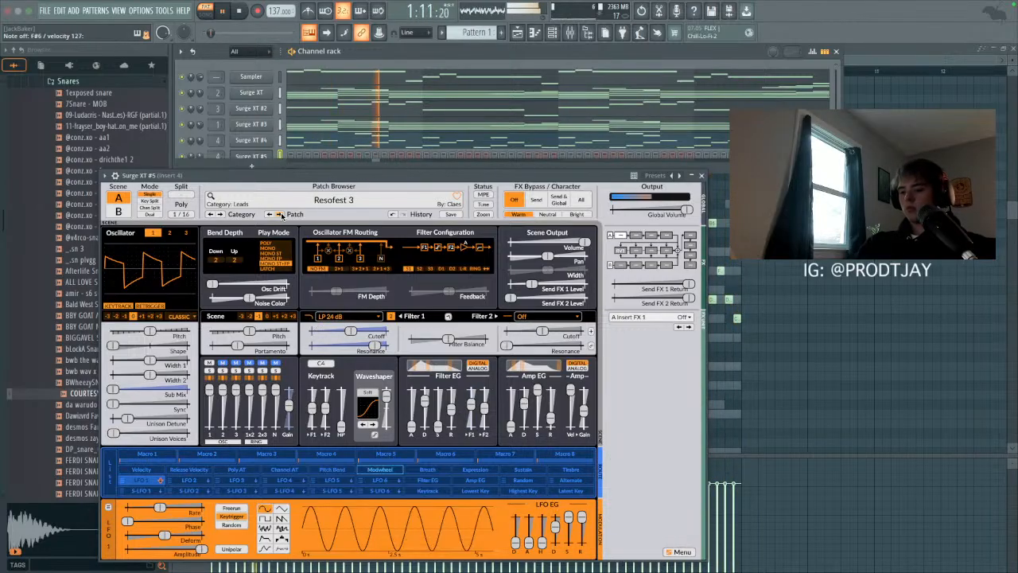
pyautogui.click(280, 215)
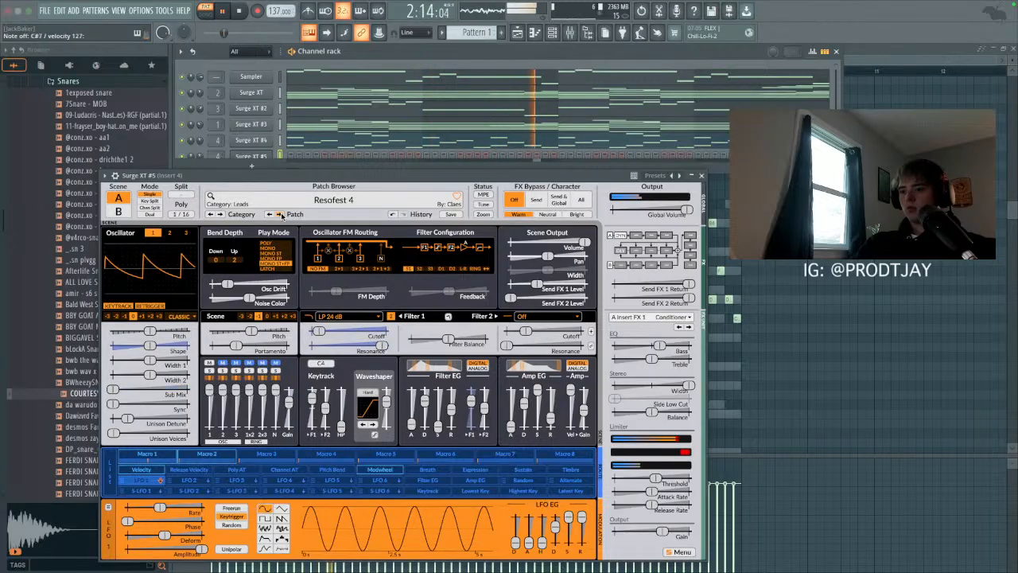
pyautogui.click(279, 215)
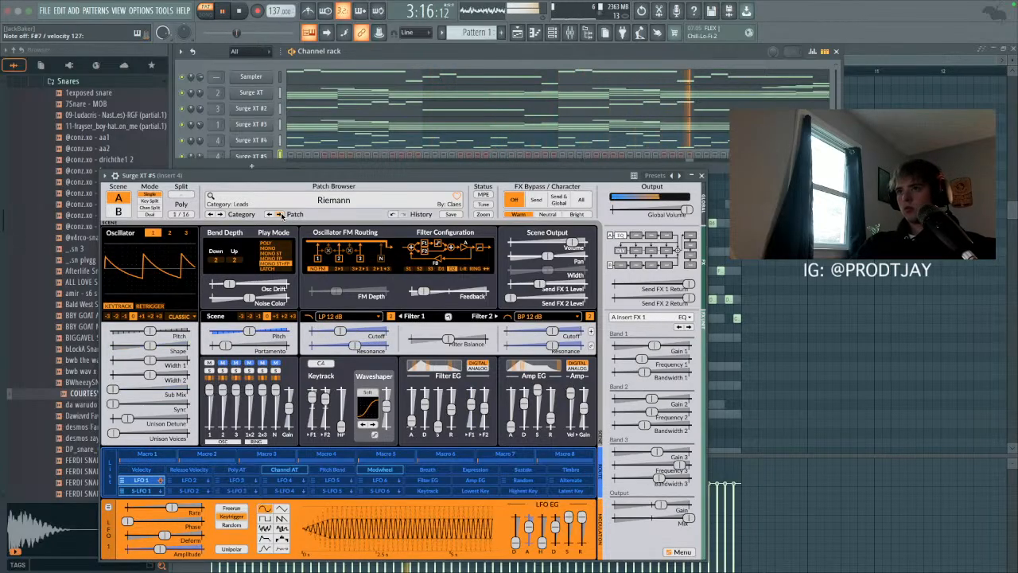
pyautogui.click(280, 214)
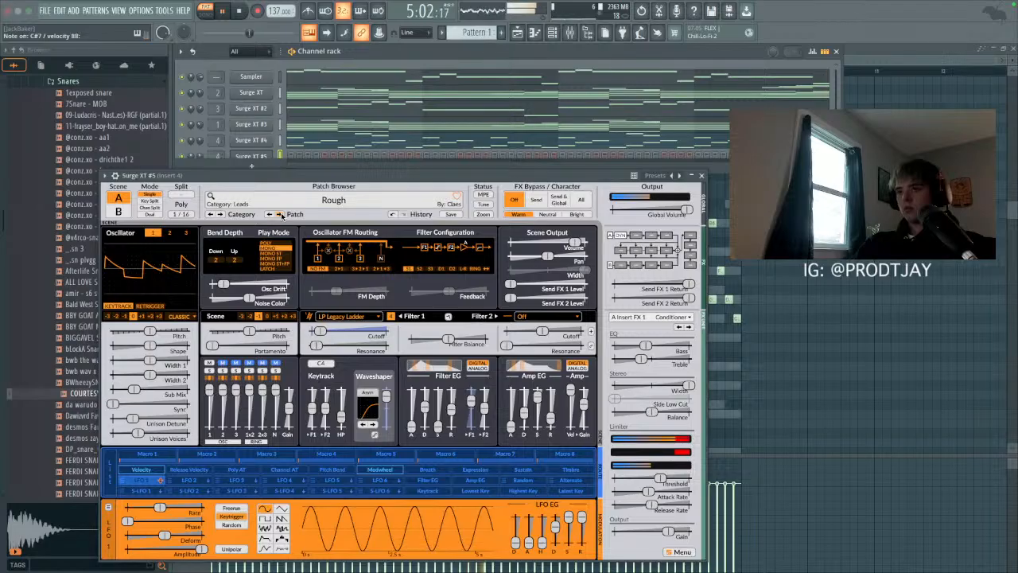
pyautogui.click(280, 214)
pyautogui.click(280, 215)
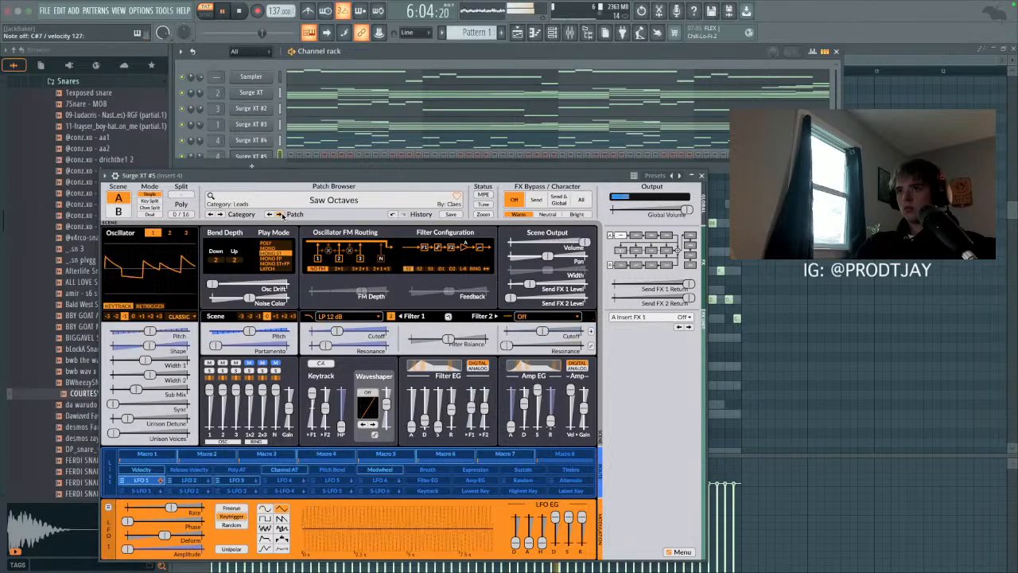
pyautogui.click(280, 215)
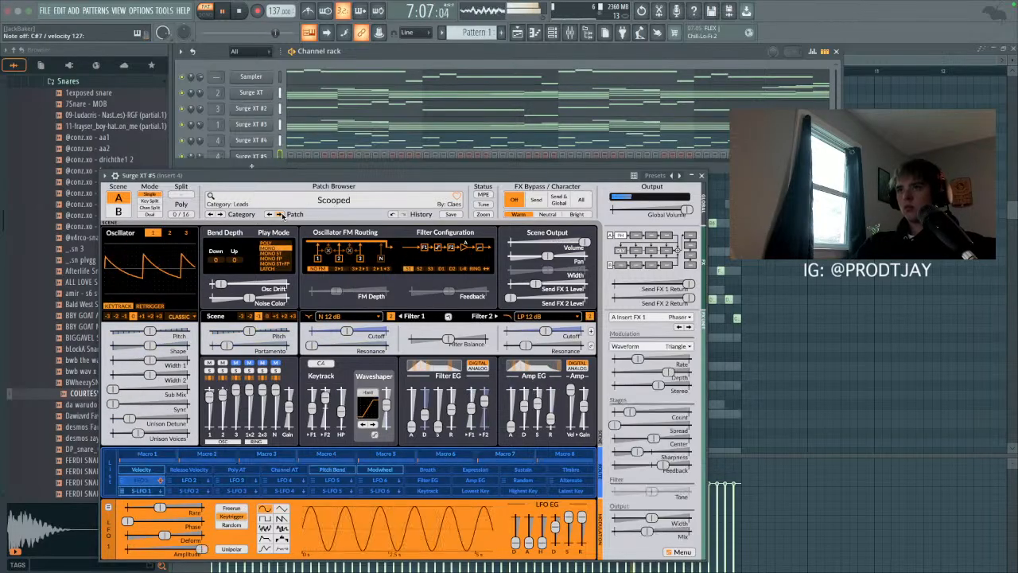
pyautogui.click(280, 215)
pyautogui.click(280, 214)
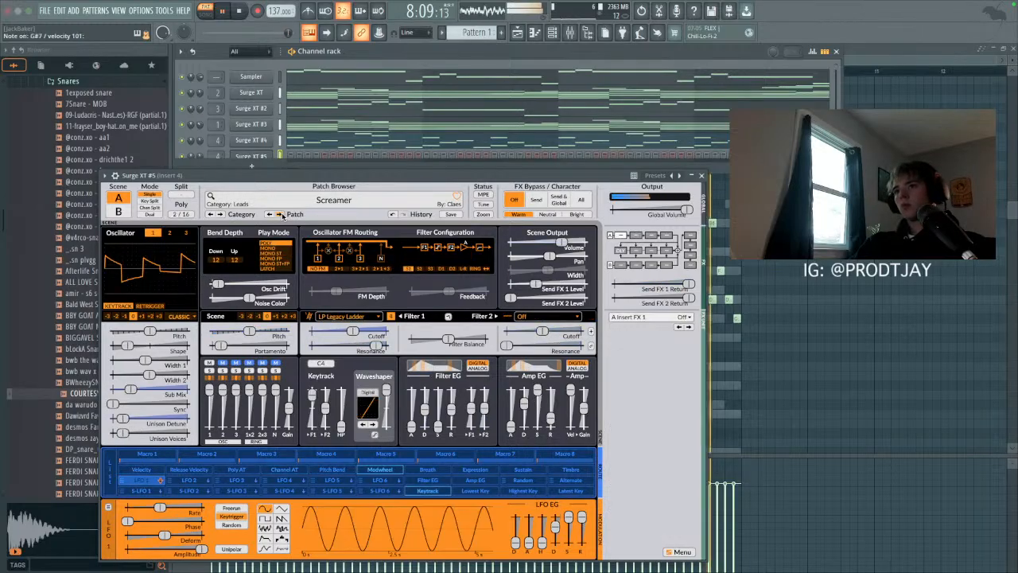
pyautogui.click(280, 214)
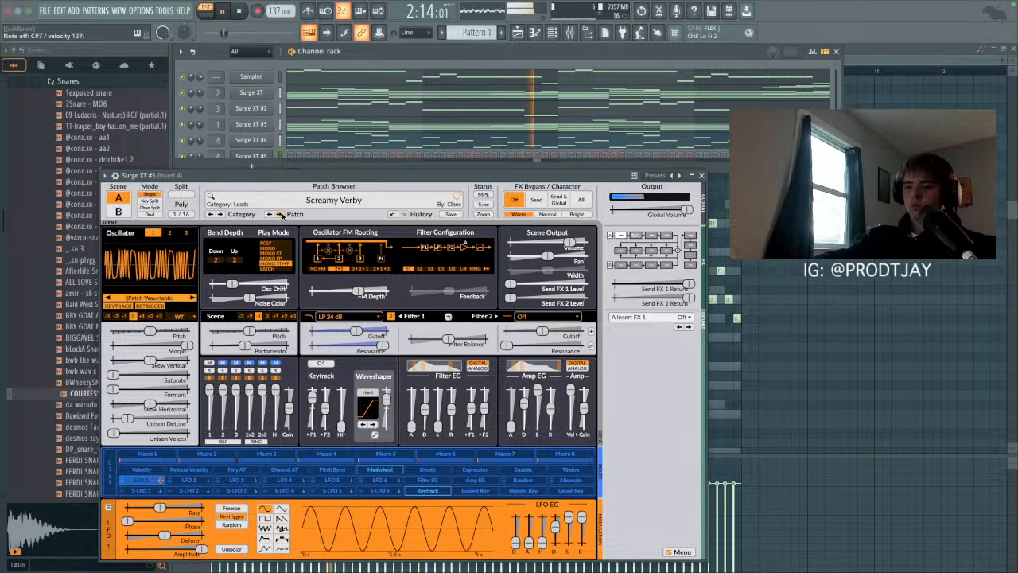
pyautogui.click(280, 214)
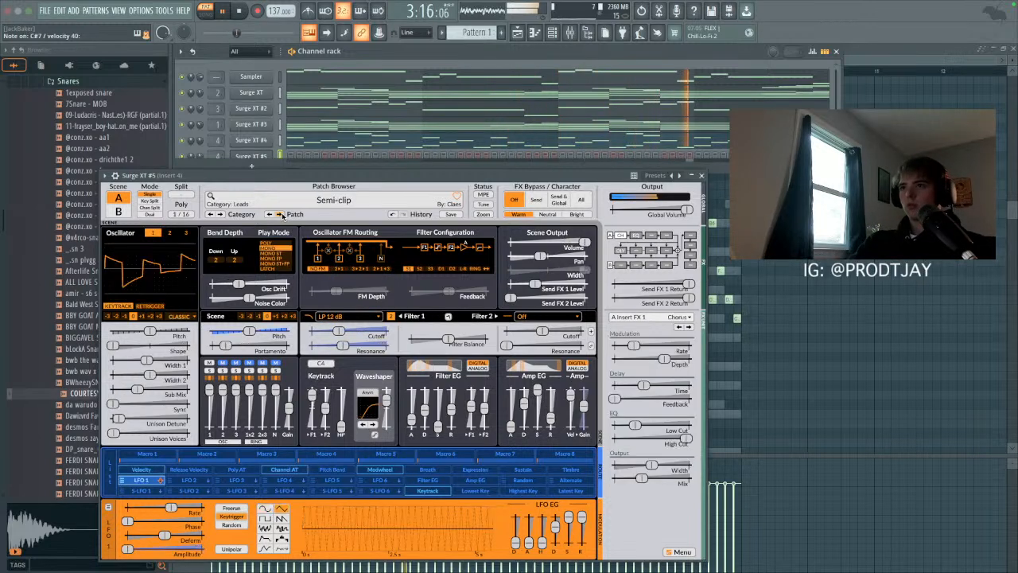
pyautogui.click(280, 215)
pyautogui.click(280, 214)
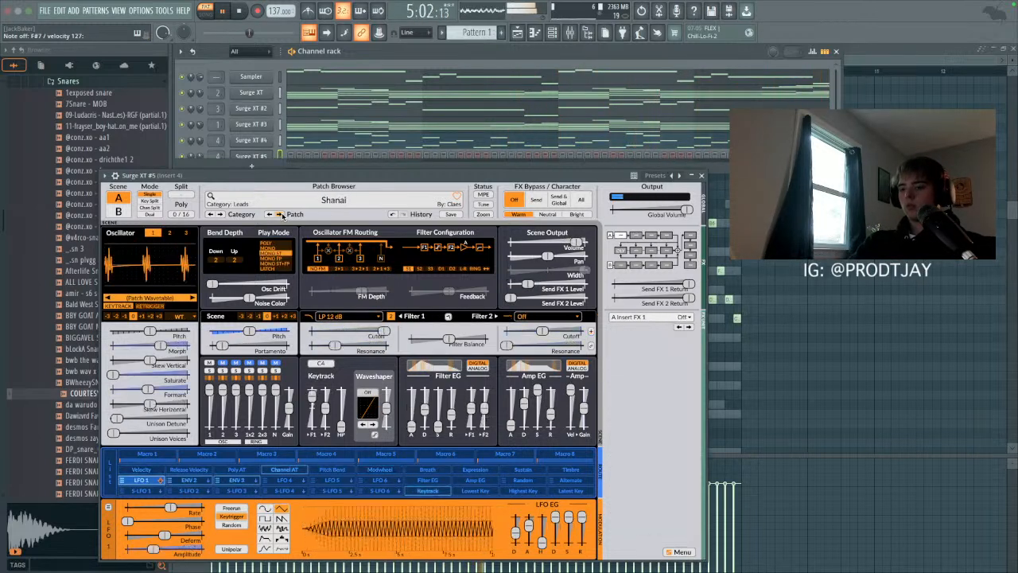
pyautogui.click(280, 215)
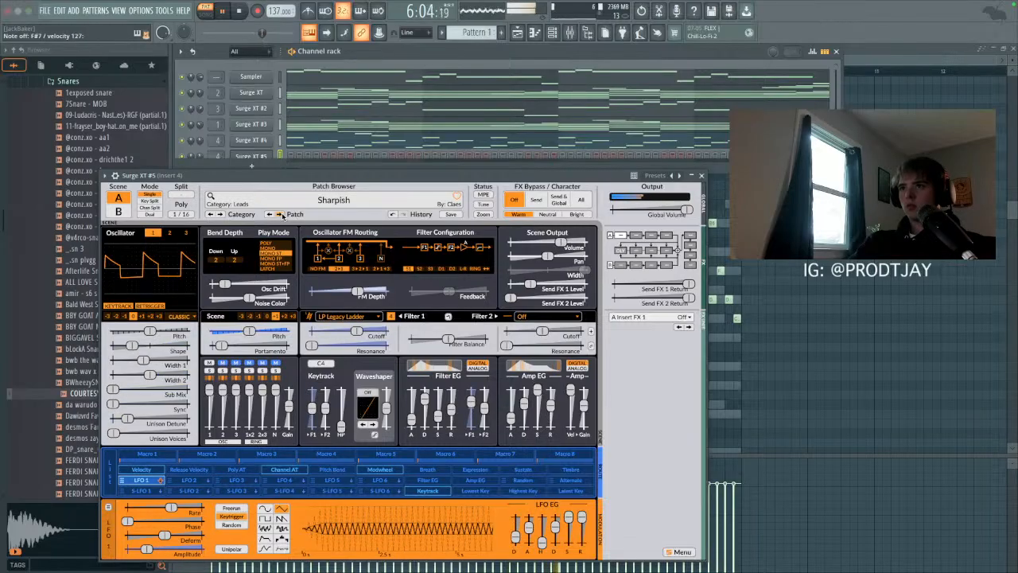
pyautogui.click(280, 215)
pyautogui.click(280, 215)
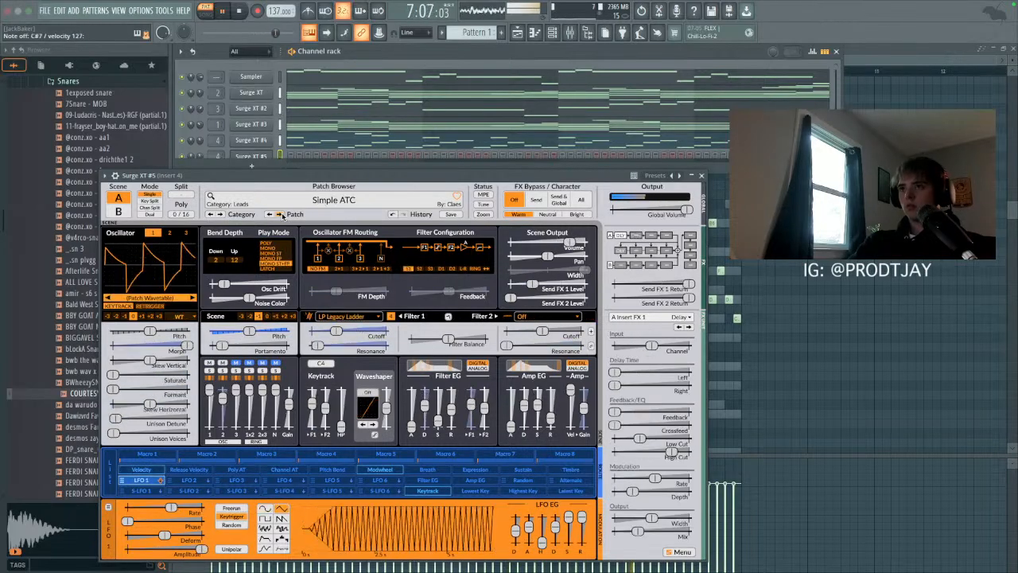
pyautogui.click(280, 214)
pyautogui.click(280, 215)
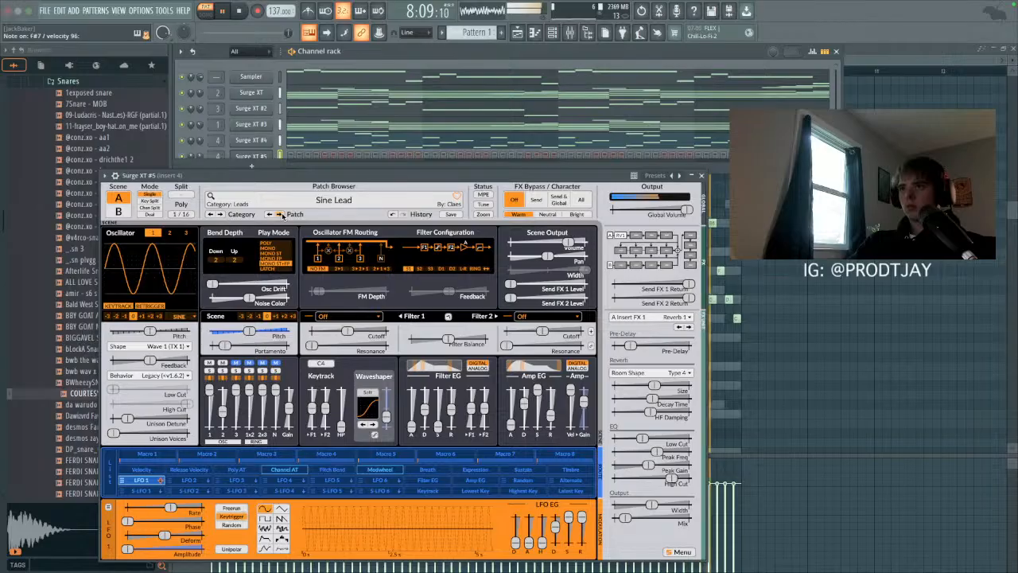
pyautogui.click(280, 215)
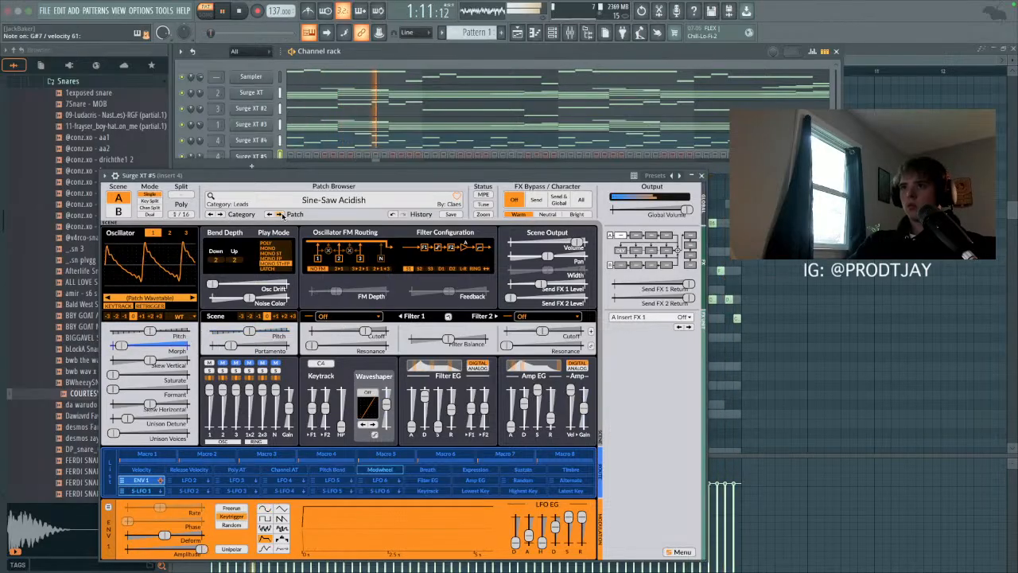
pyautogui.click(280, 214)
pyautogui.click(280, 215)
pyautogui.click(280, 215)
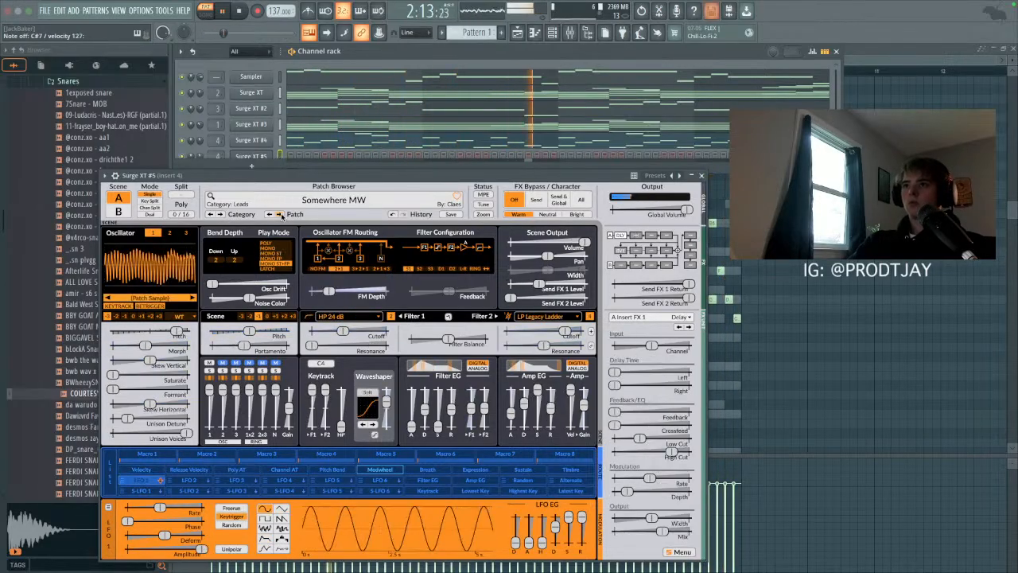
pyautogui.click(280, 215)
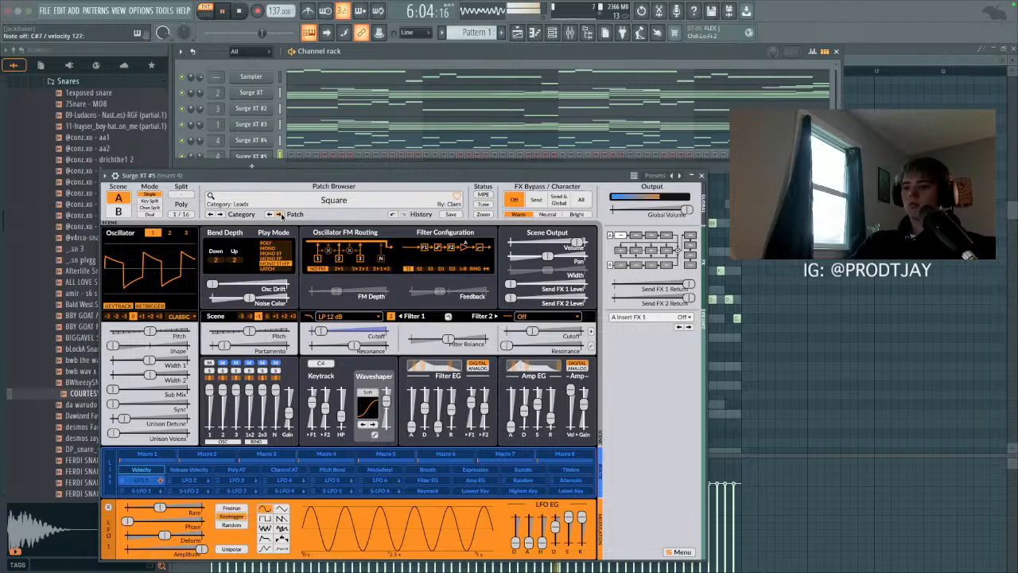
pyautogui.click(280, 215)
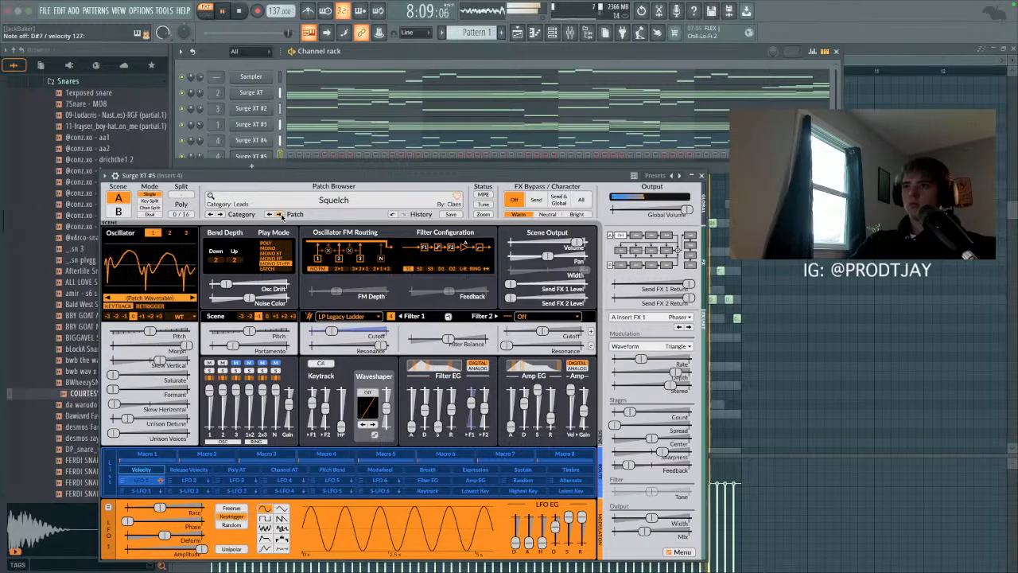
pyautogui.click(279, 215)
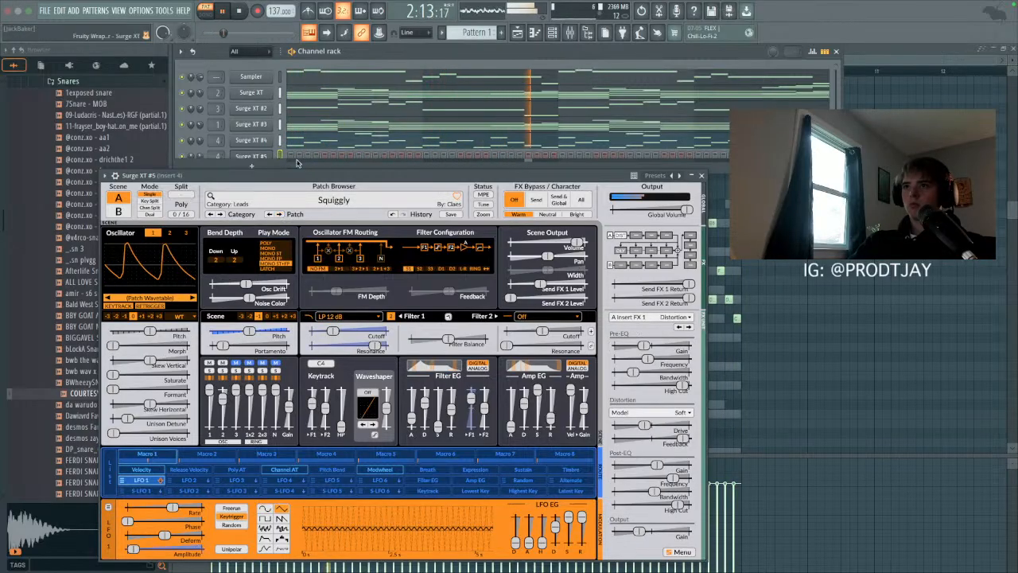
# Step: Close the synth window and open the Surge XT #5 channel's piano roll
pyautogui.click(304, 108)
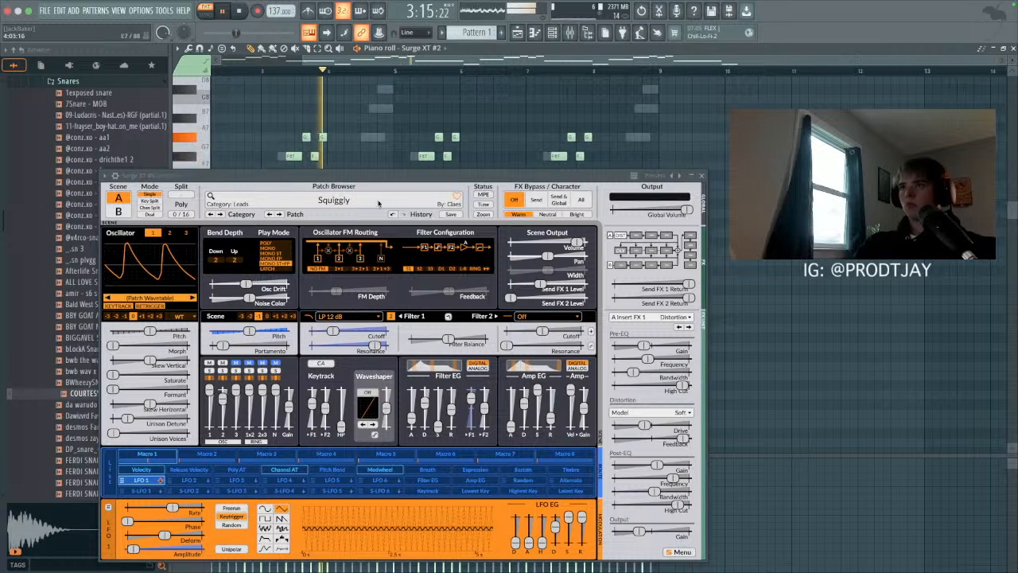
pyautogui.click(701, 175)
pyautogui.click(554, 32)
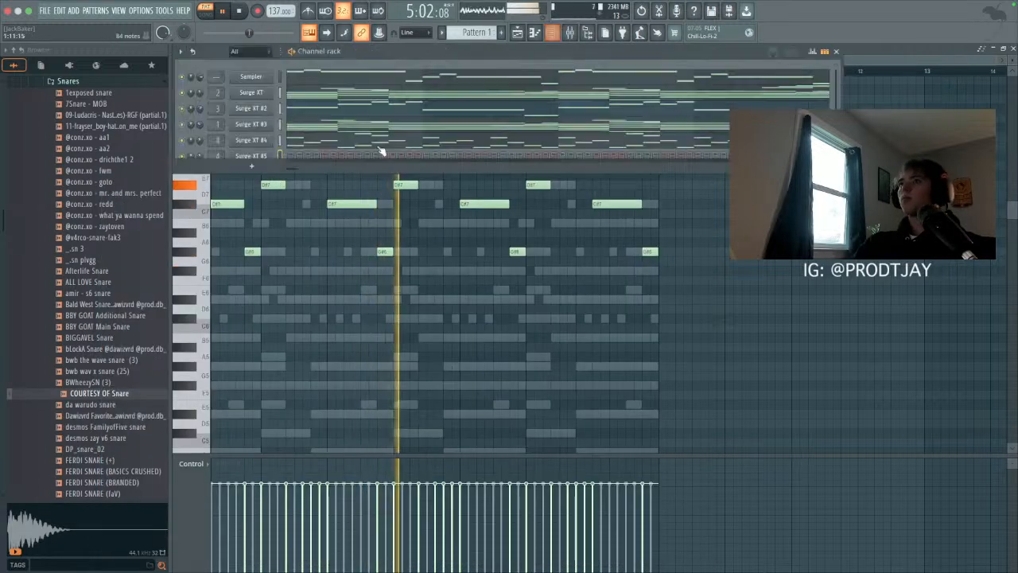
pyautogui.rightClick(270, 156)
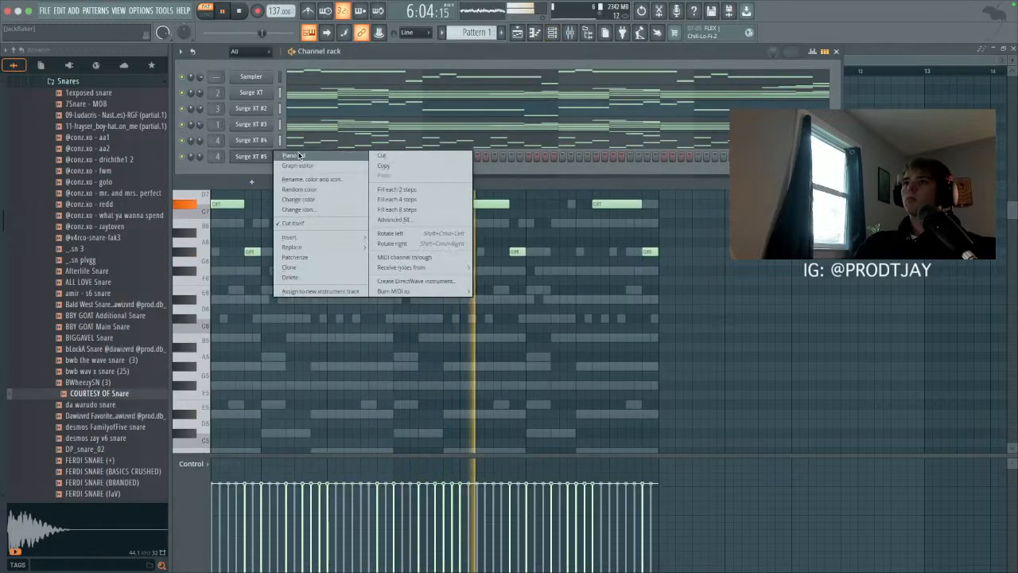
pyautogui.click(298, 155)
pyautogui.scroll(4, 272, 229)
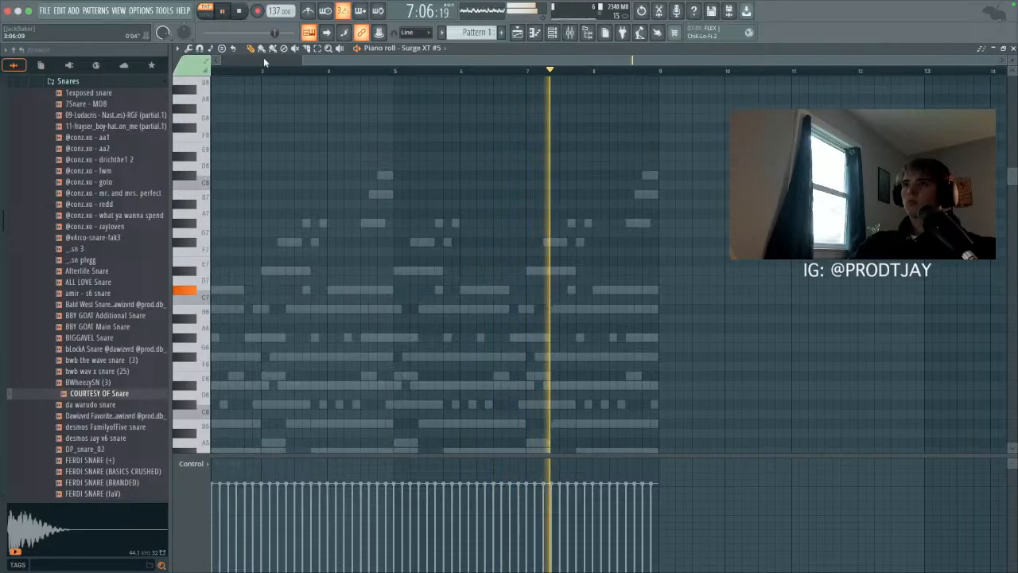
# Step: Draw a C#7, D#7, E7, D#7 phrase running from the middle of bar 1 into bar 2
pyautogui.press('space')
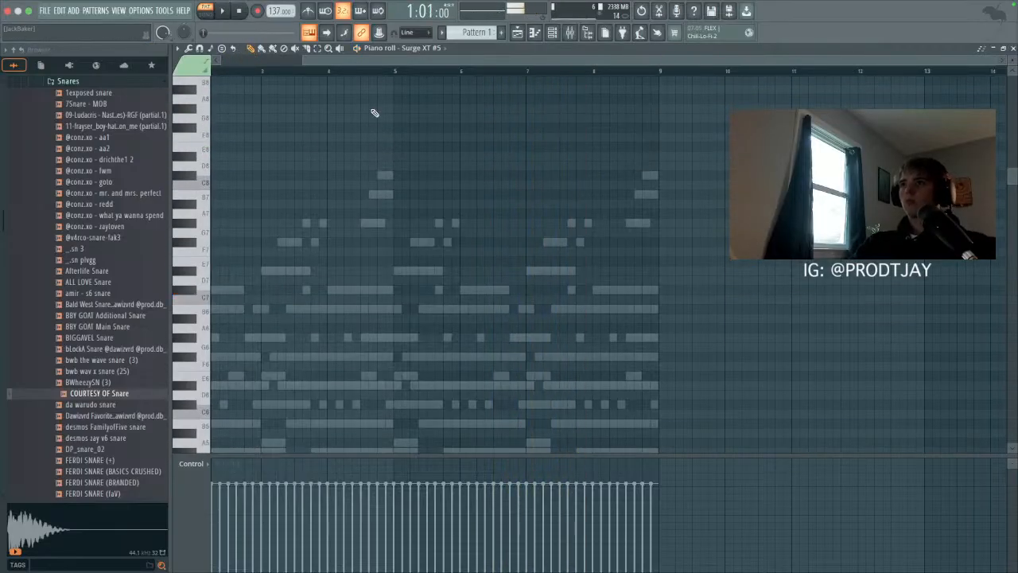
pyautogui.moveTo(435, 75); pyautogui.dragTo(239, 80)
pyautogui.press('space')
pyautogui.click(248, 308)
pyautogui.moveTo(250, 308); pyautogui.dragTo(276, 289)
pyautogui.click(273, 243)
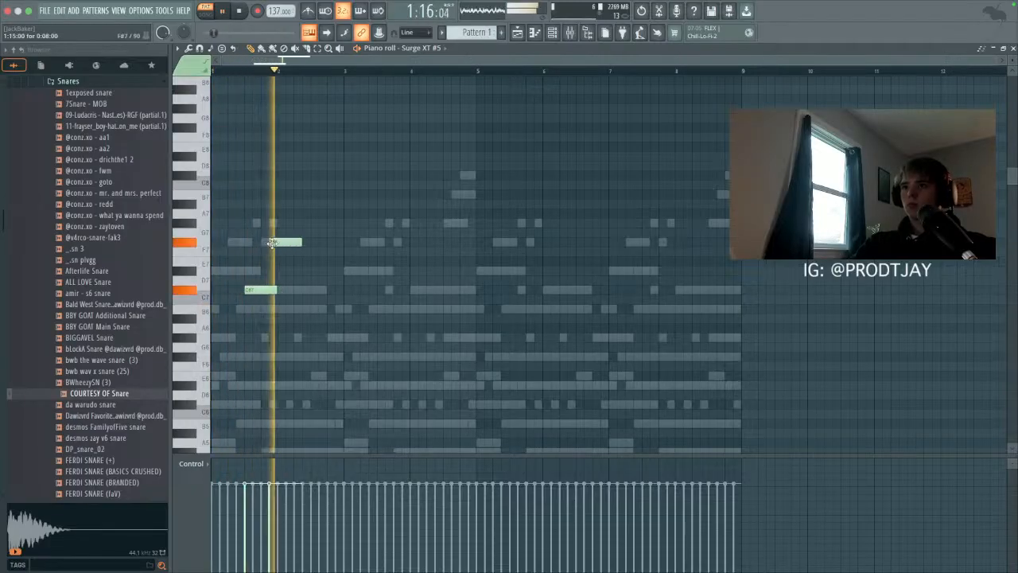
pyautogui.moveTo(274, 243); pyautogui.dragTo(288, 272)
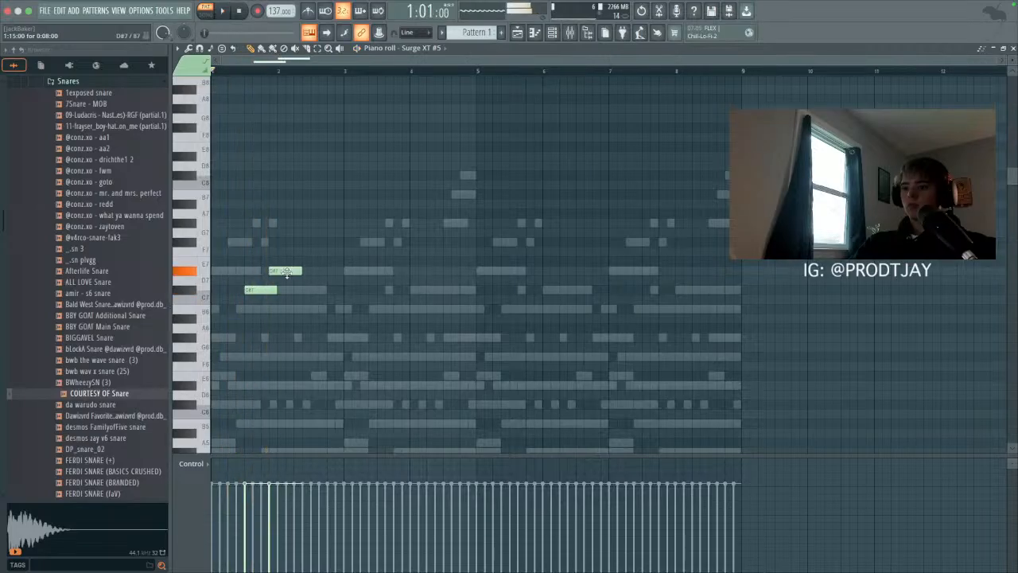
pyautogui.press('space')
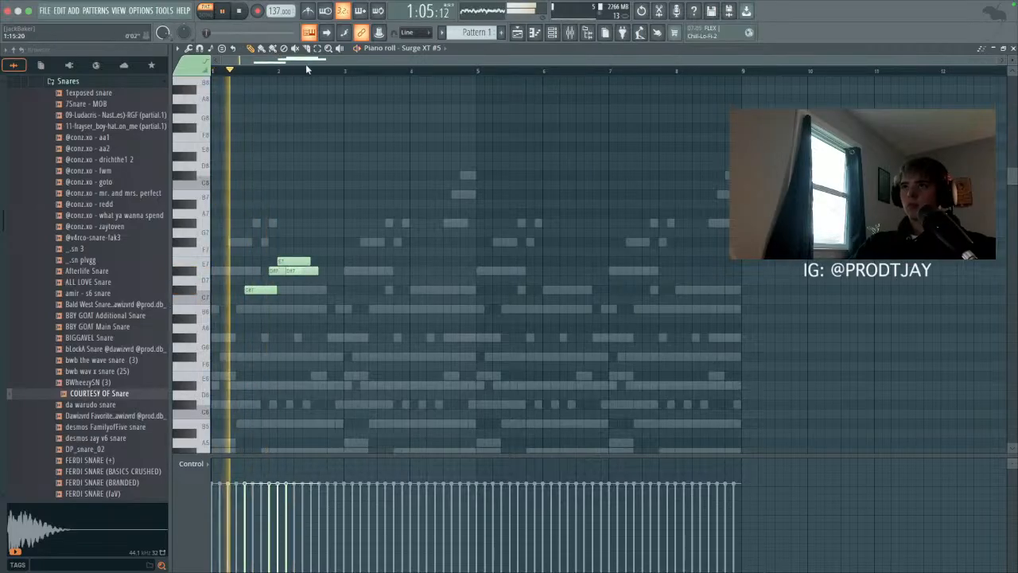
# Step: Trim the overlapping opening notes so they play end to end, extending the last D#7 to the end of bar 2
pyautogui.press('super+a')
pyautogui.moveTo(317, 272); pyautogui.dragTo(276, 257)
pyautogui.press('super+l')
pyautogui.keyDown('super'); pyautogui.click(312, 204); pyautogui.keyUp('super')
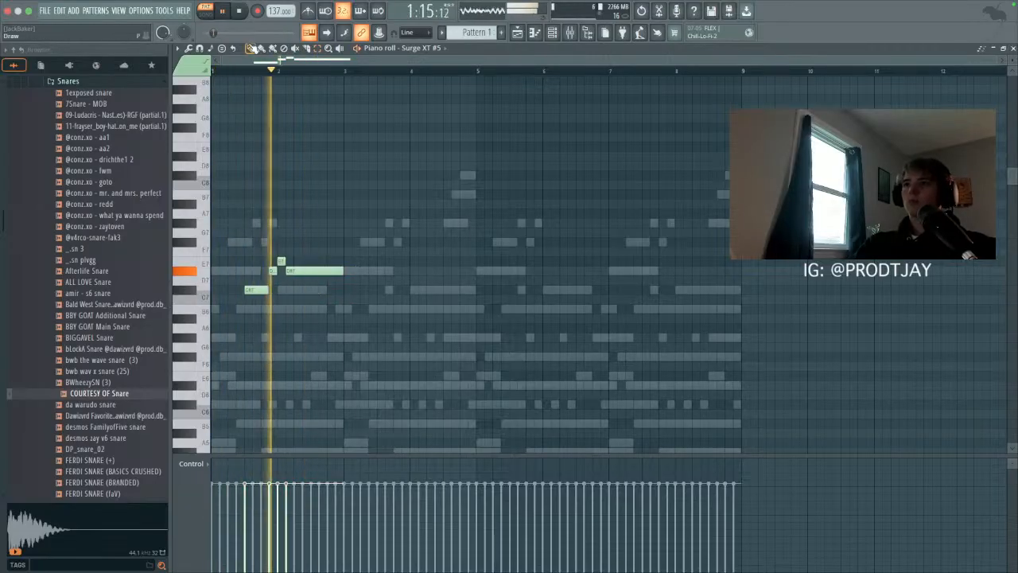
# Step: Add an eight-step G#6 at step 5 of bar 2 and shorten the preceding D#7 to two steps
pyautogui.press('super+a')
pyautogui.moveTo(259, 291); pyautogui.dragTo(378, 332)
pyautogui.press('super+z')
pyautogui.click(298, 338)
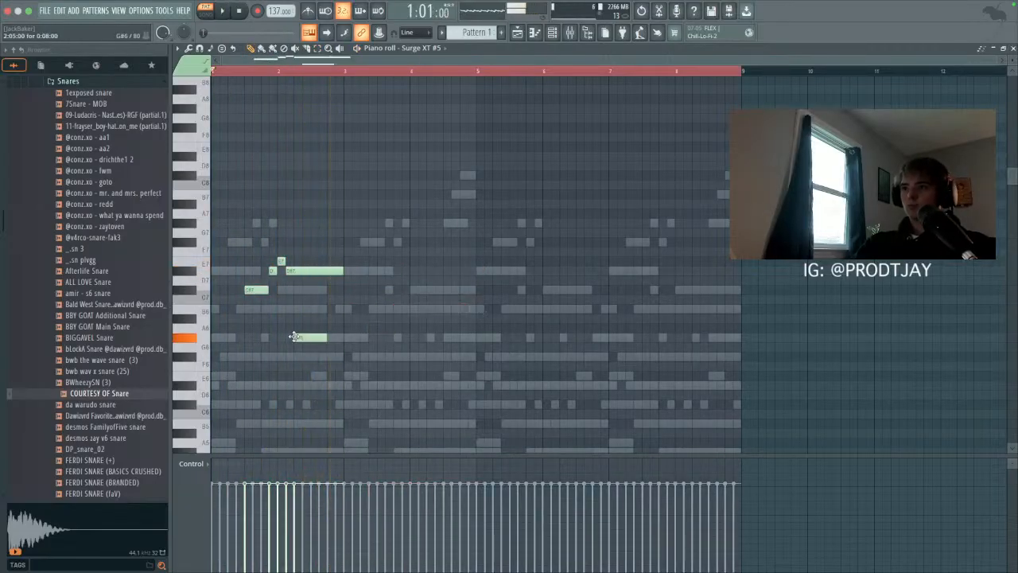
pyautogui.moveTo(342, 272); pyautogui.dragTo(295, 286)
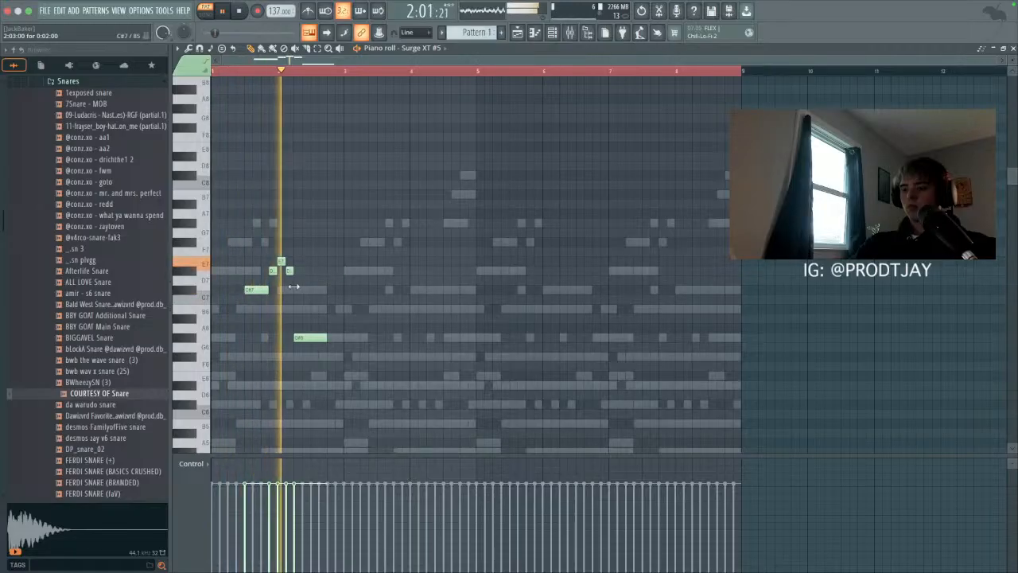
# Step: Draw a B6 in the middle of bar 3, followed by a descending E7, D#7, C#7, G#6 run and a closing B6 in bar 4
pyautogui.click(370, 318)
pyautogui.moveTo(371, 310)
pyautogui.mouseDown()
pyautogui.moveTo(417, 299)
pyautogui.moveTo(402, 309)
pyautogui.mouseUp()
pyautogui.press('space')
pyautogui.click(345, 71)
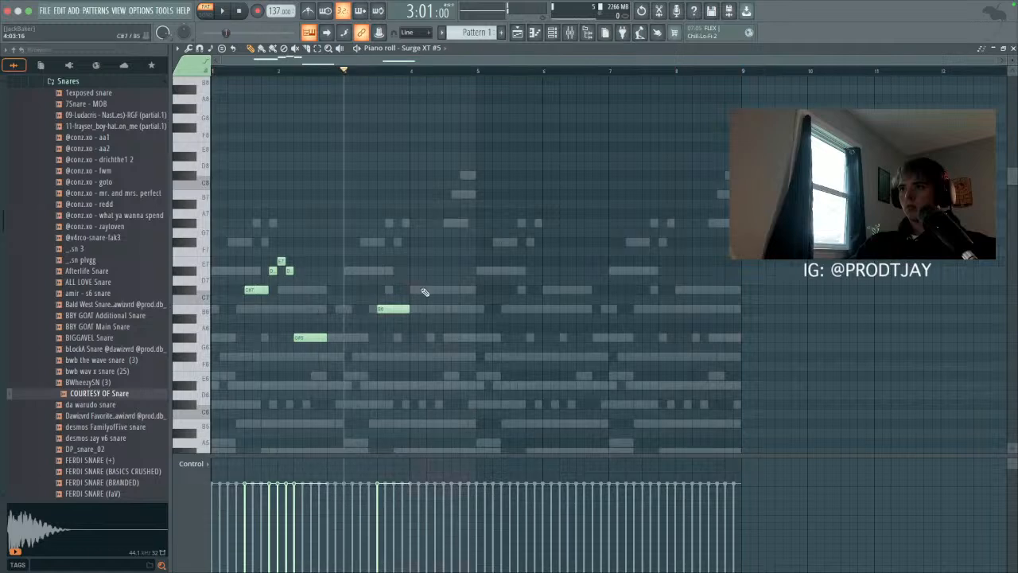
pyautogui.moveTo(430, 345); pyautogui.dragTo(429, 337)
pyautogui.press('space')
pyautogui.click(455, 310)
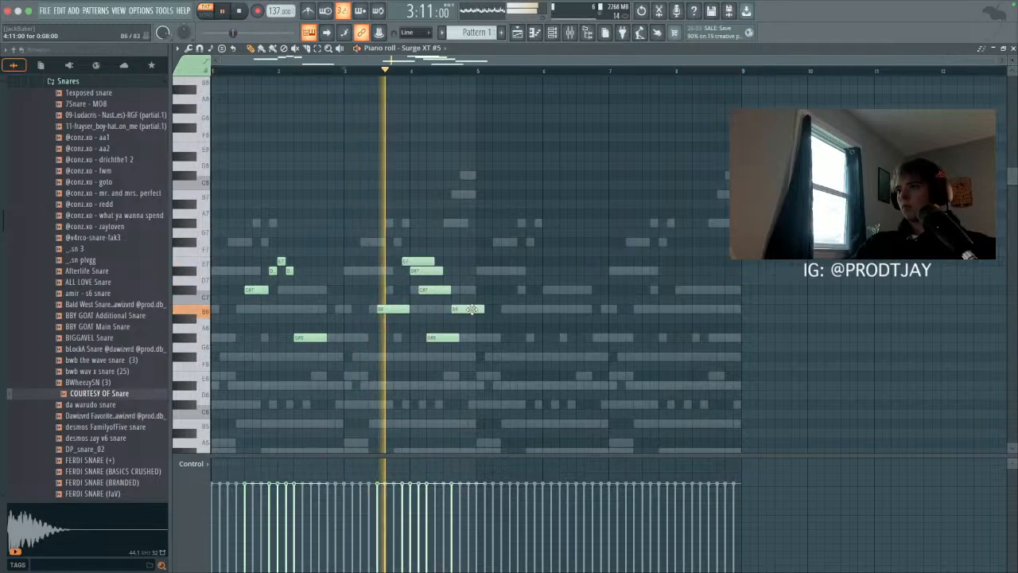
# Step: Duplicate the four-bar lead phrase into bars 5 to 8
pyautogui.hotkey('ctrl', 'a')
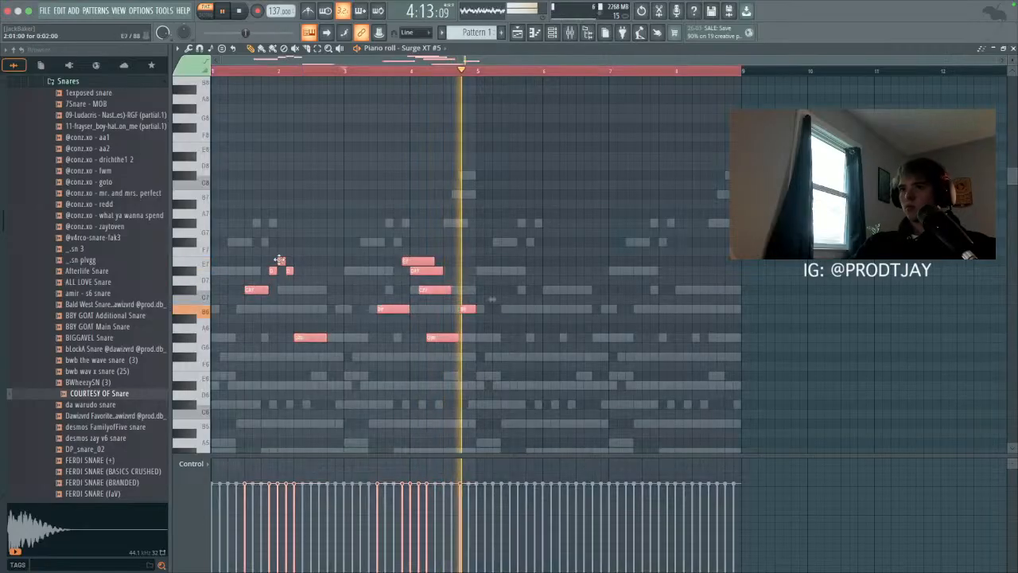
pyautogui.hotkey('ctrl', 'b')
pyautogui.moveTo(509, 288); pyautogui.dragTo(518, 290)
pyautogui.hotkey('shift', 'Right')
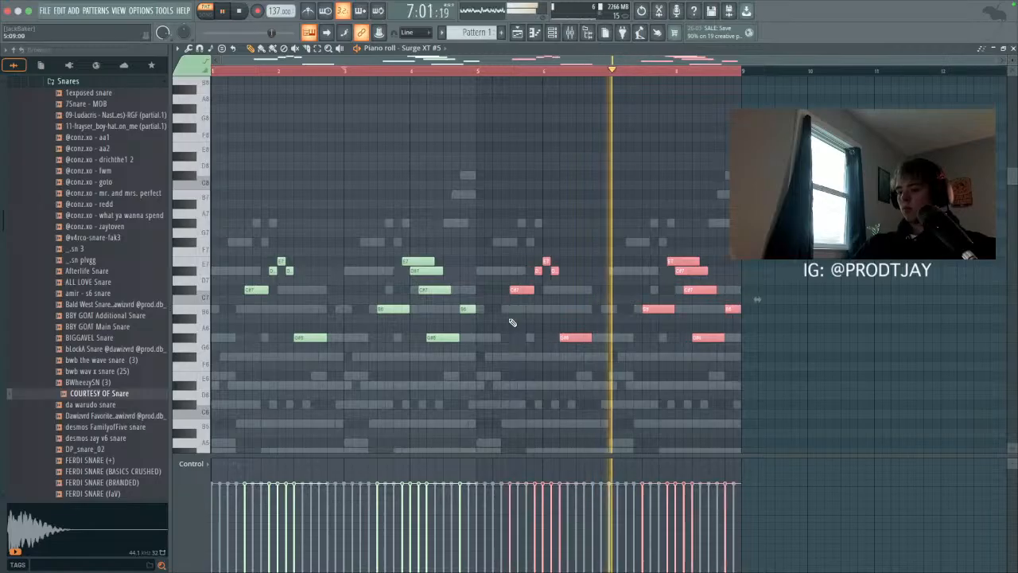
# Step: Raise the whole lead melody one octave and route the Surge XT #5 channel to mixer insert 5
pyautogui.hotkey('ctrl', 'd')
pyautogui.hotkey('ctrl', 'Up')
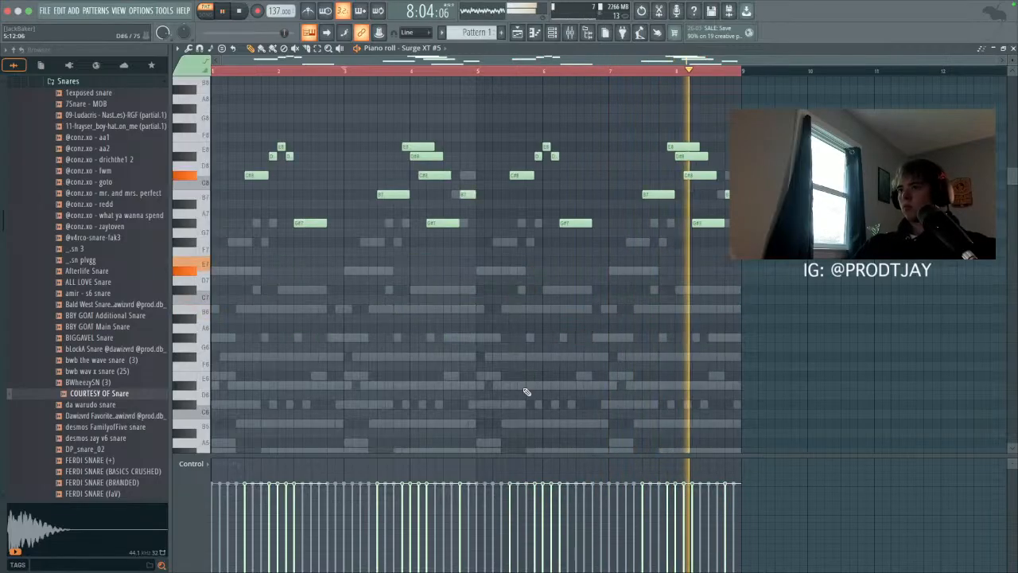
pyautogui.click(552, 33)
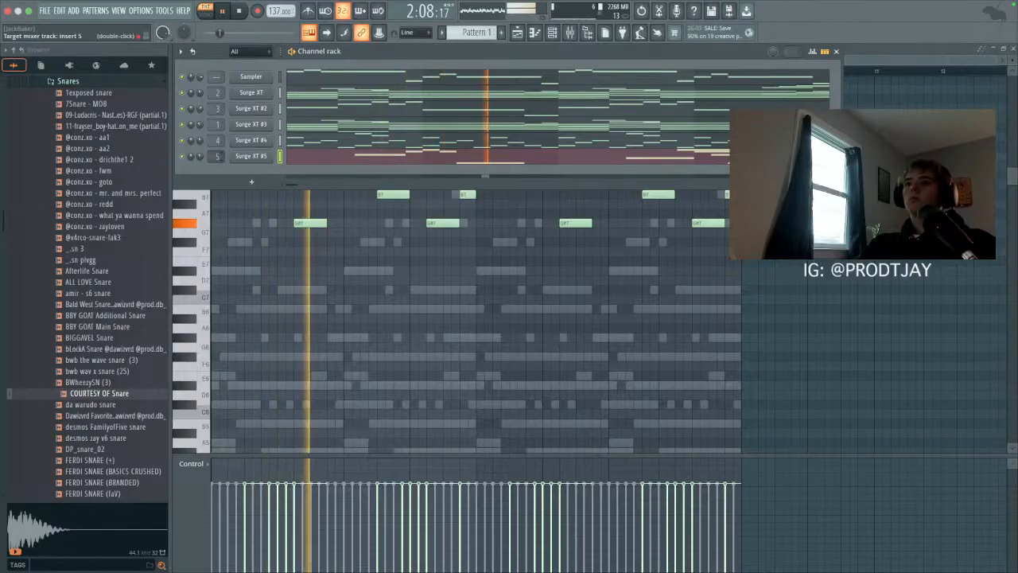
# Step: Audition the patches in Surge XT #5's Leads category and settle on Up Down for the lead sound
pyautogui.click(251, 156)
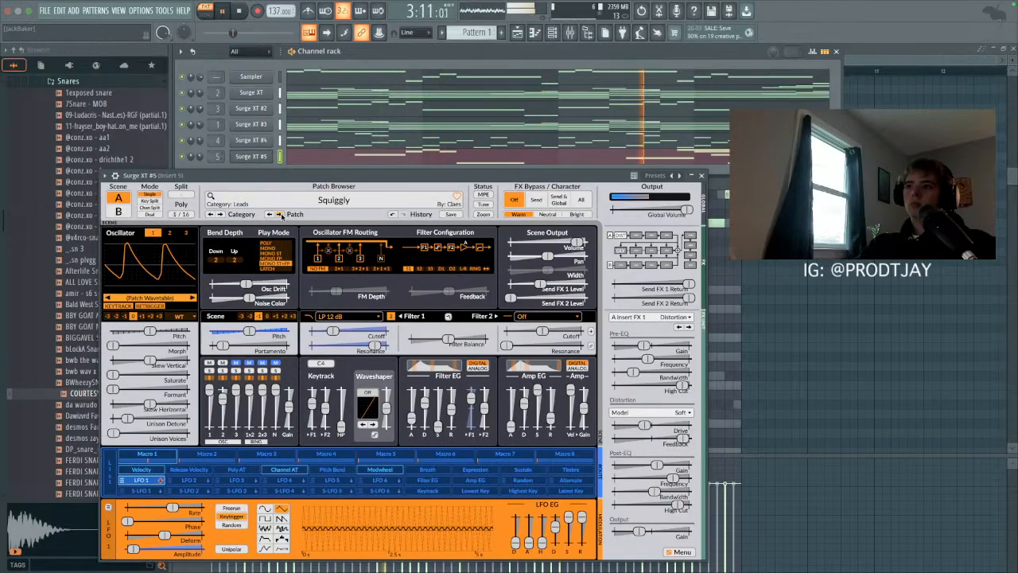
pyautogui.click(280, 214)
pyautogui.click(280, 215)
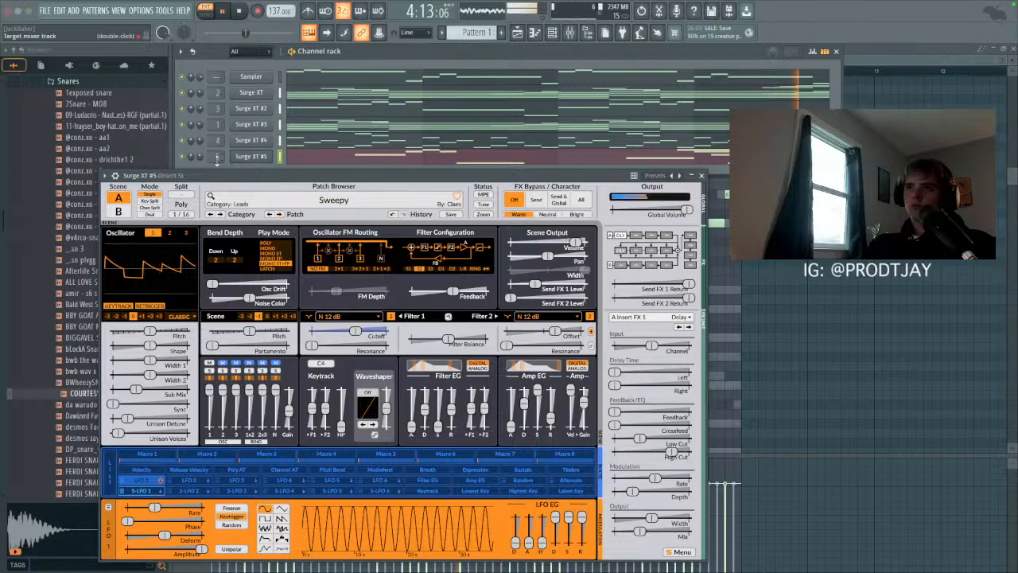
pyautogui.click(280, 215)
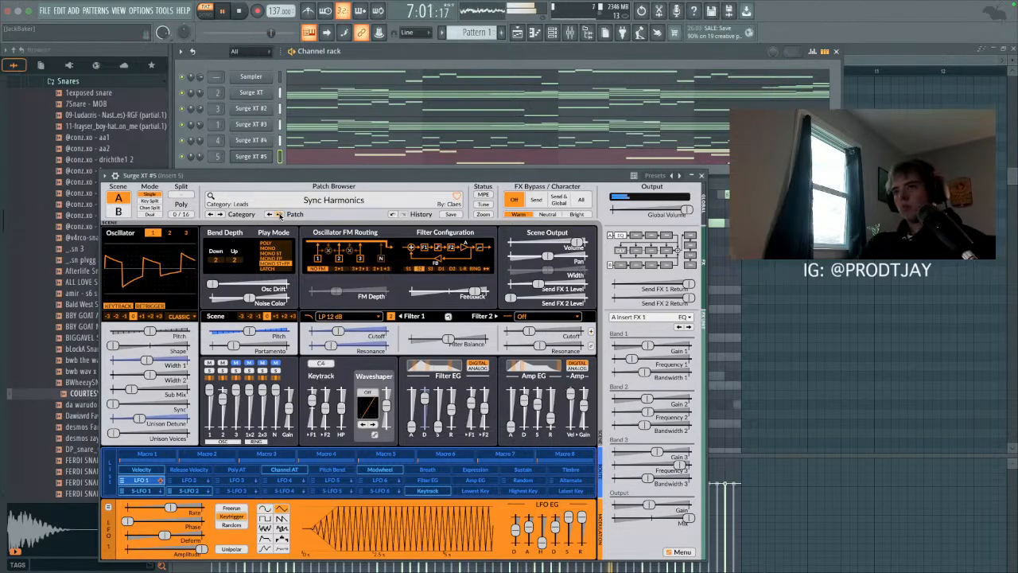
pyautogui.click(280, 215)
pyautogui.click(280, 215)
pyautogui.click(280, 215)
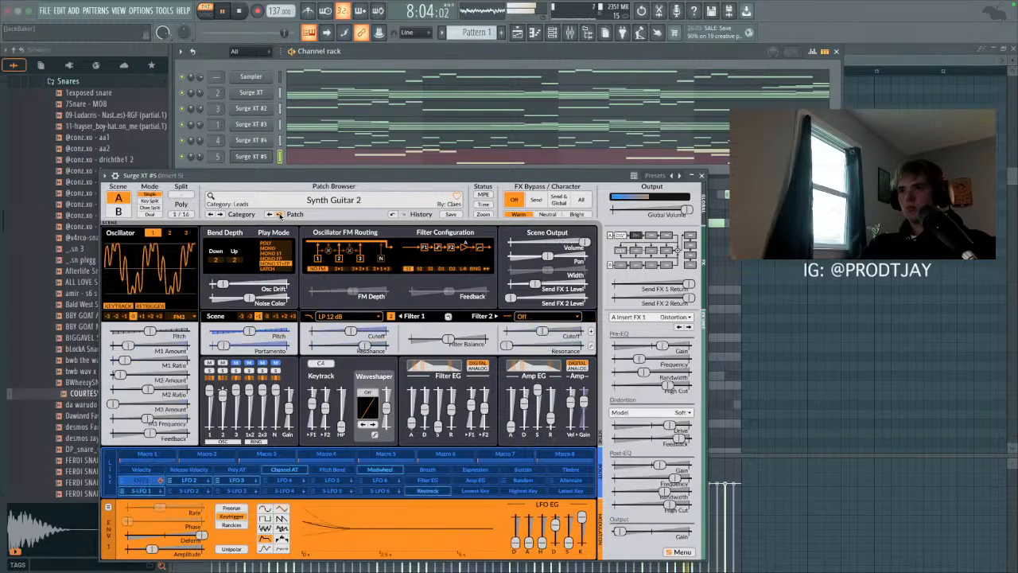
pyautogui.click(280, 214)
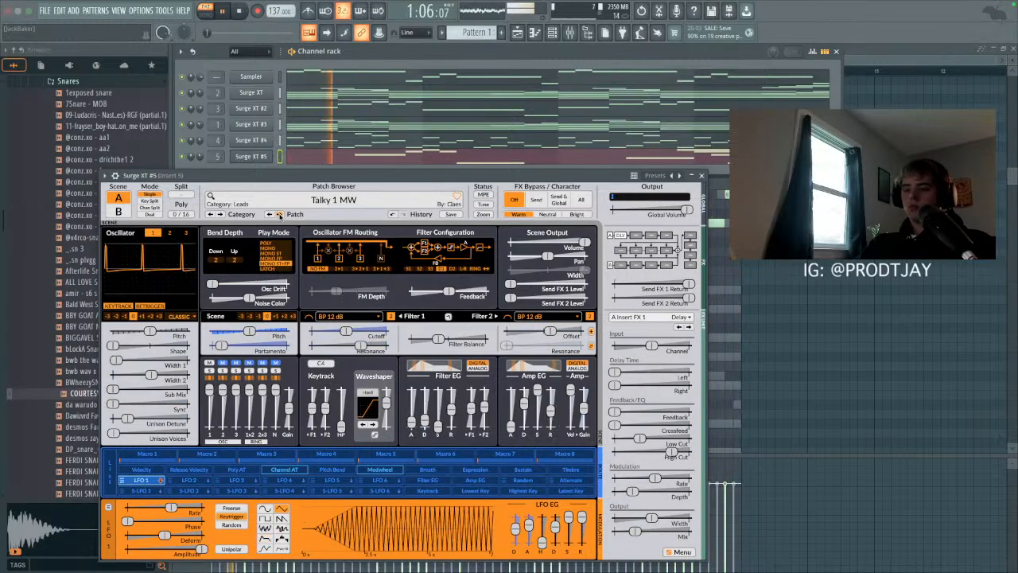
pyautogui.click(280, 215)
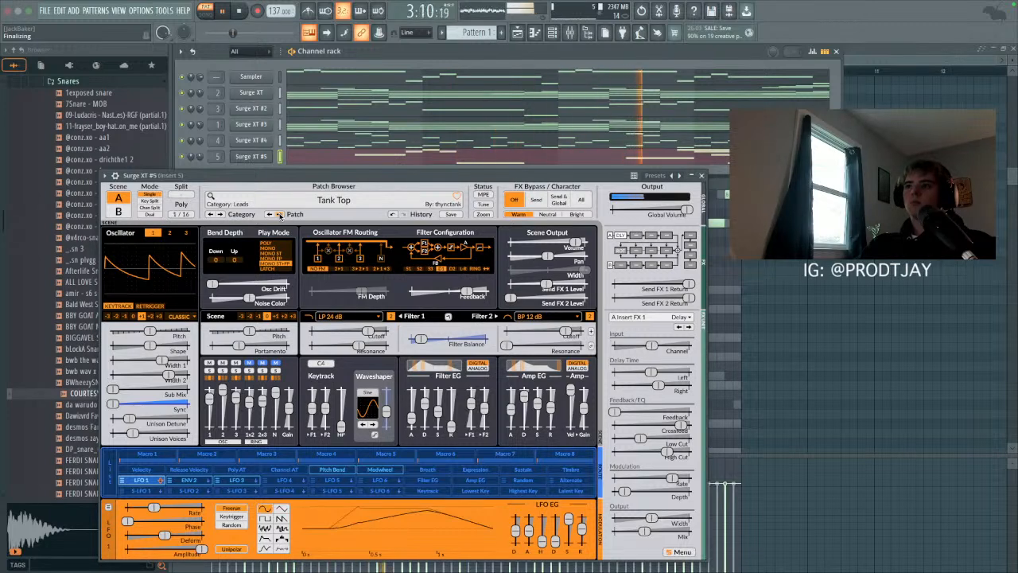
pyautogui.click(280, 214)
pyautogui.click(280, 214)
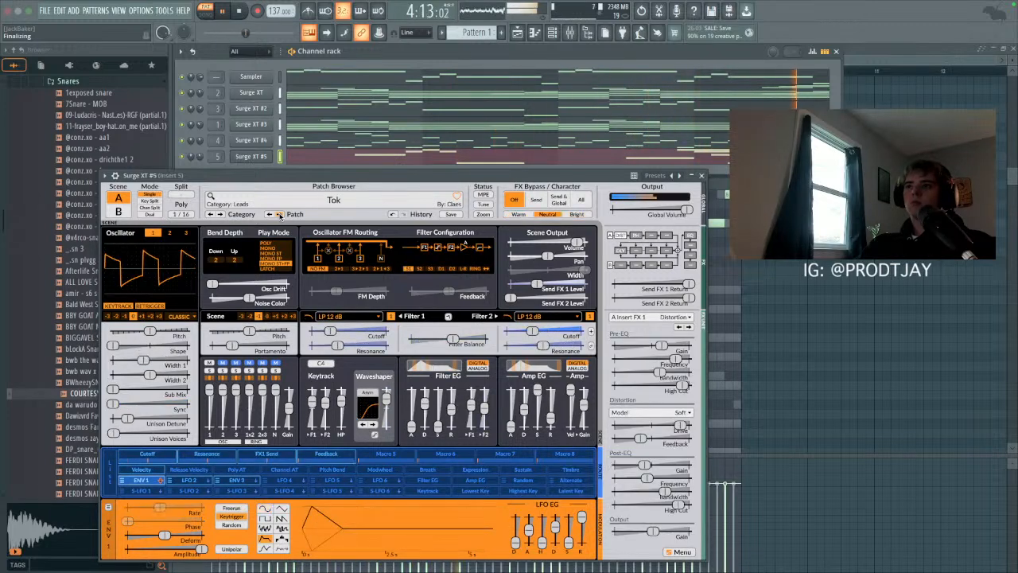
pyautogui.click(280, 215)
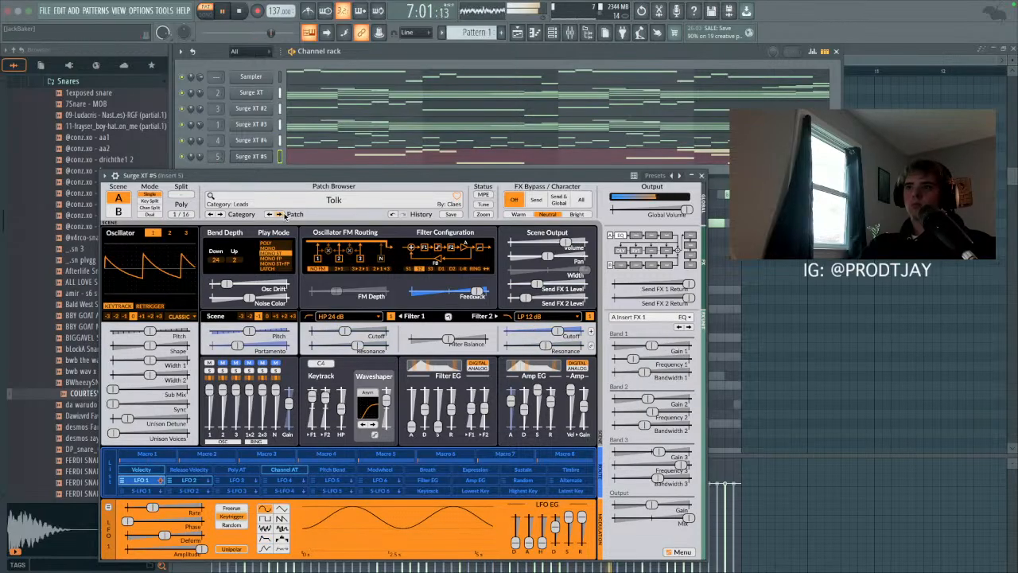
pyautogui.click(280, 215)
pyautogui.click(280, 214)
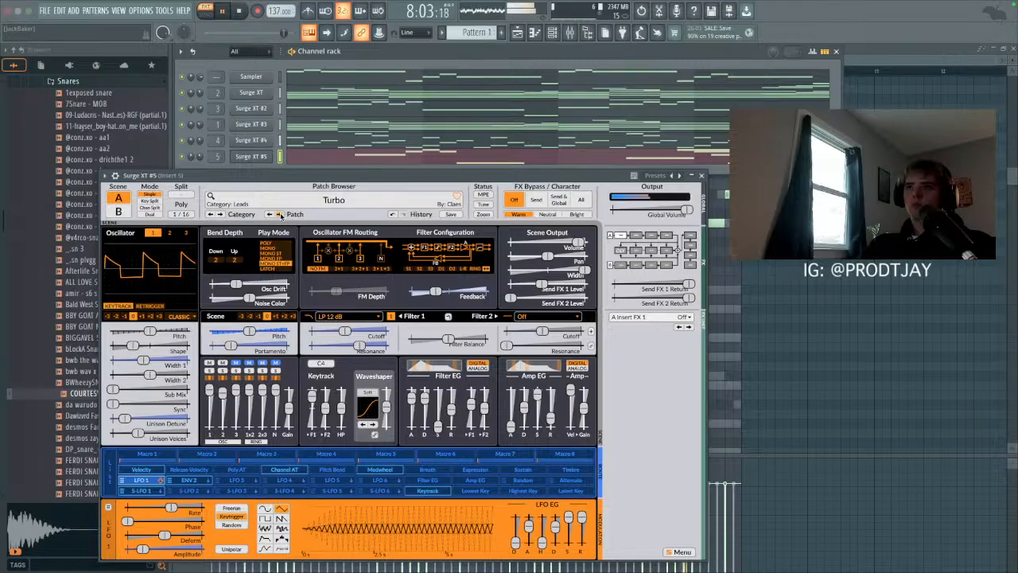
pyautogui.click(280, 214)
pyautogui.click(280, 215)
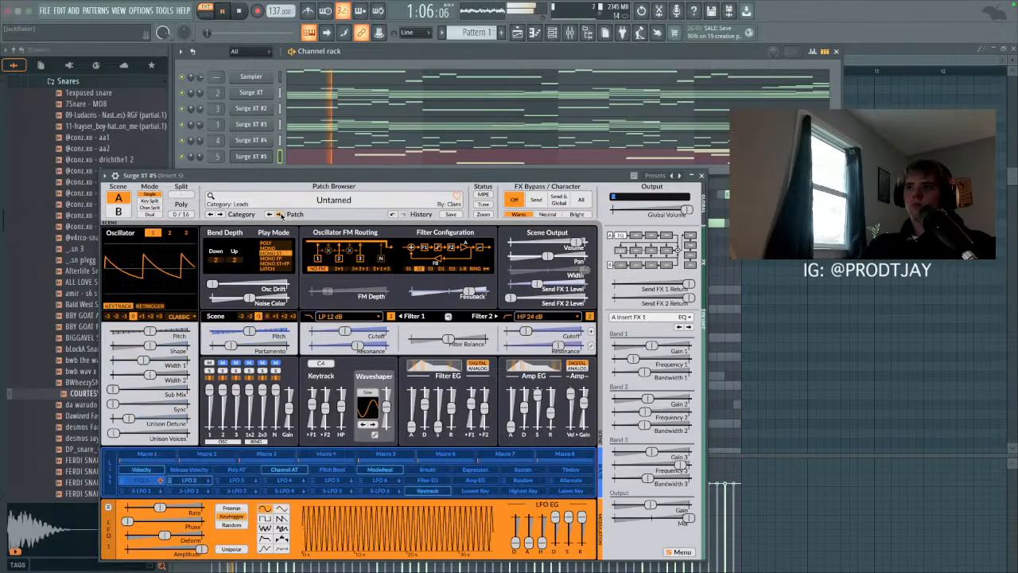
pyautogui.click(280, 215)
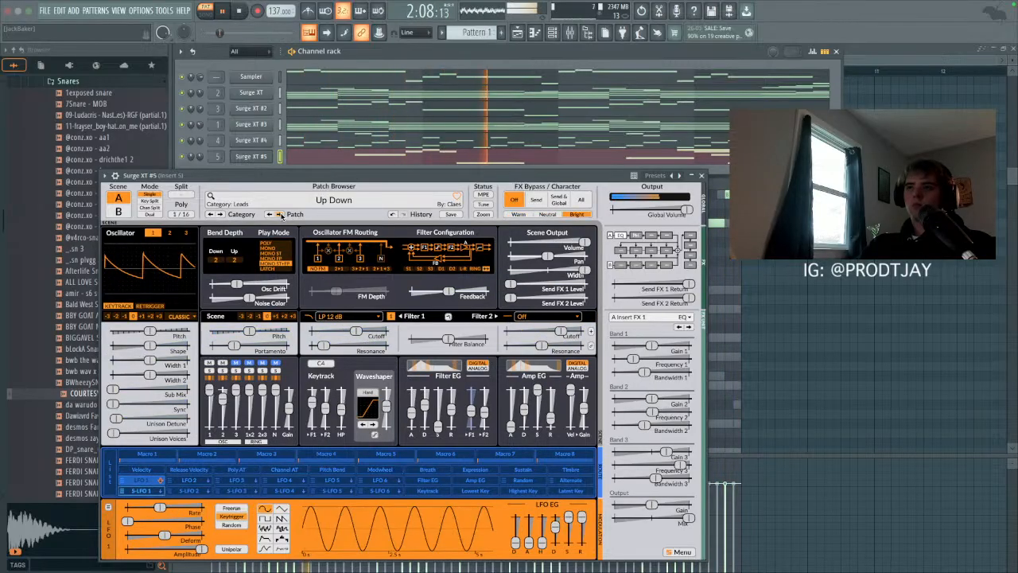
# Step: Cut the notes from the Sampler channel and close the Surge XT #5 window
pyautogui.click(279, 76)
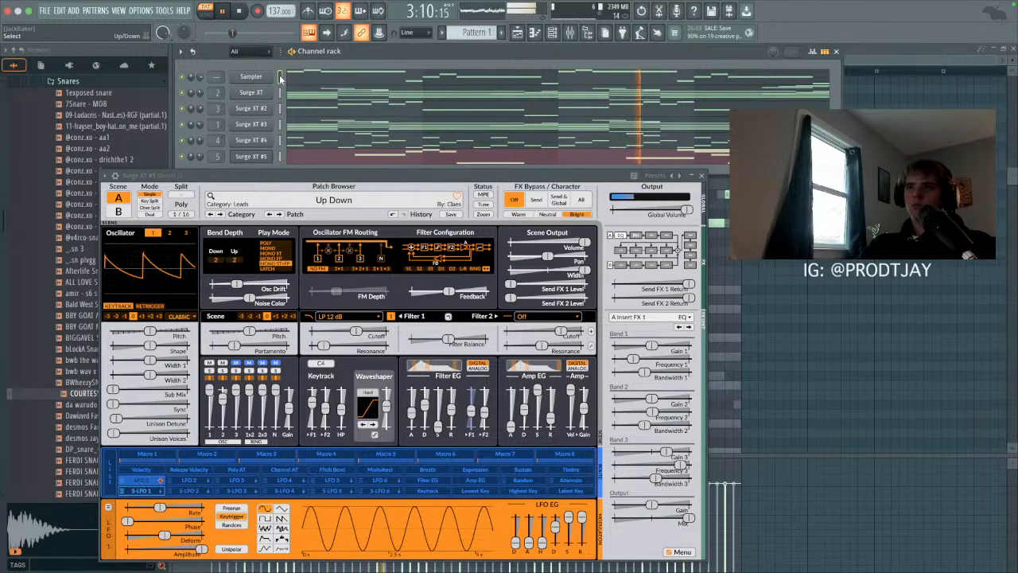
pyautogui.press('super+x')
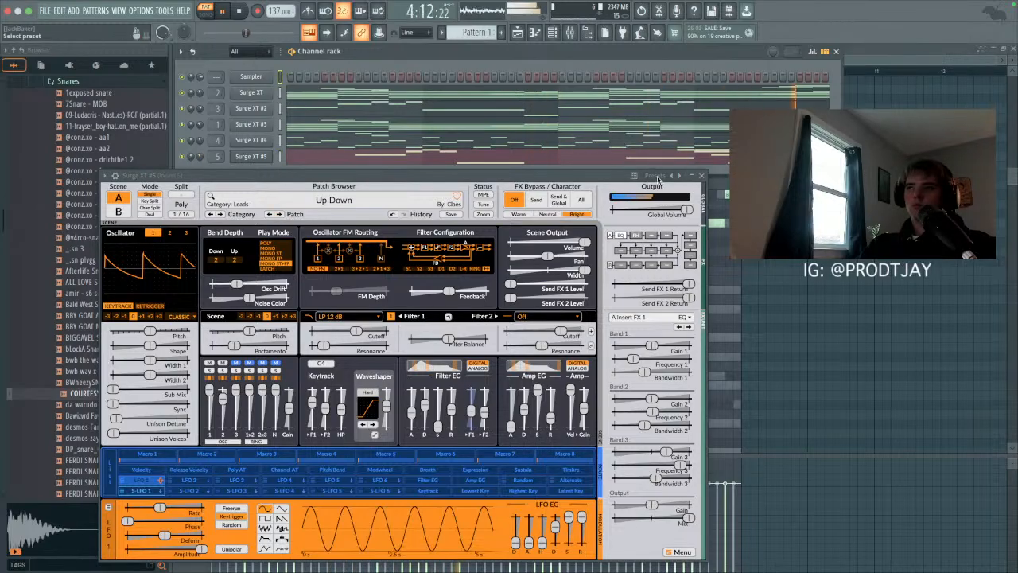
pyautogui.click(701, 175)
# Step: Move the Surge XT #3 channel up two slots so it sits directly below the Sampler
pyautogui.click(280, 124)
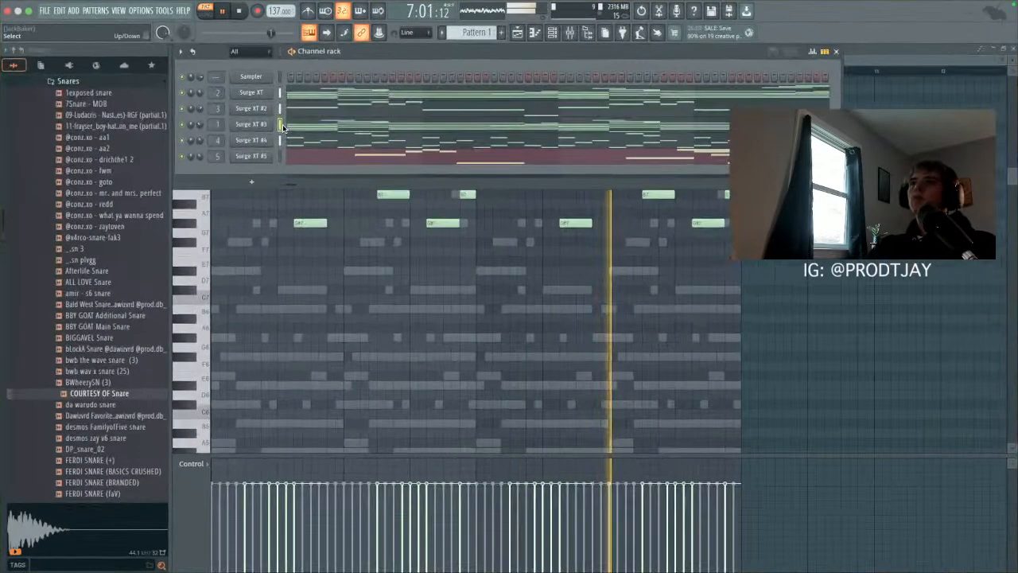
pyautogui.hotkey('alt', 'Up')
pyautogui.hotkey('alt', 'Up')
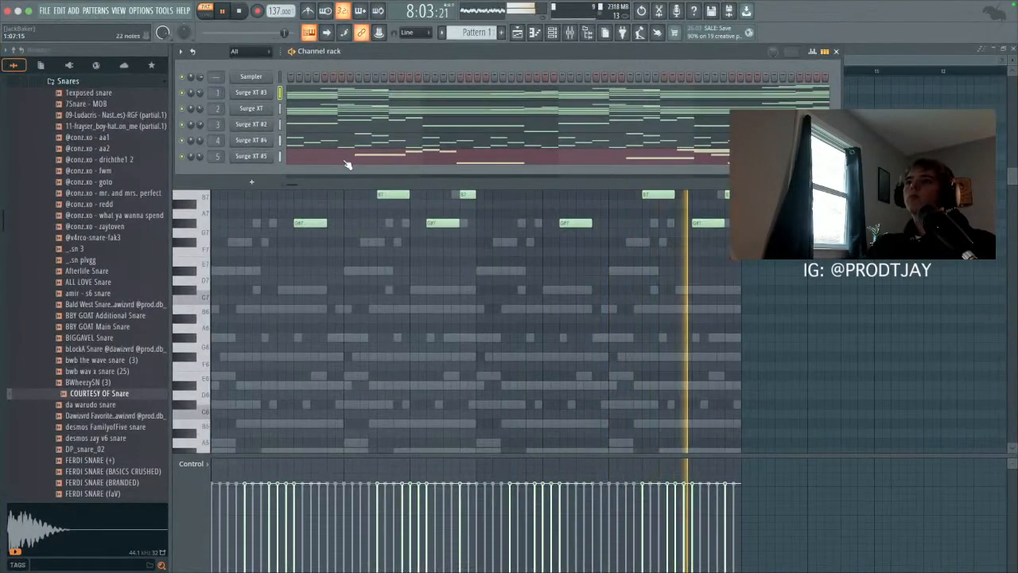
# Step: Lower the Surge XT #3 mixer insert to -1.3 dB, keep its panning at the default and widen its stereo separation slightly
pyautogui.click(570, 32)
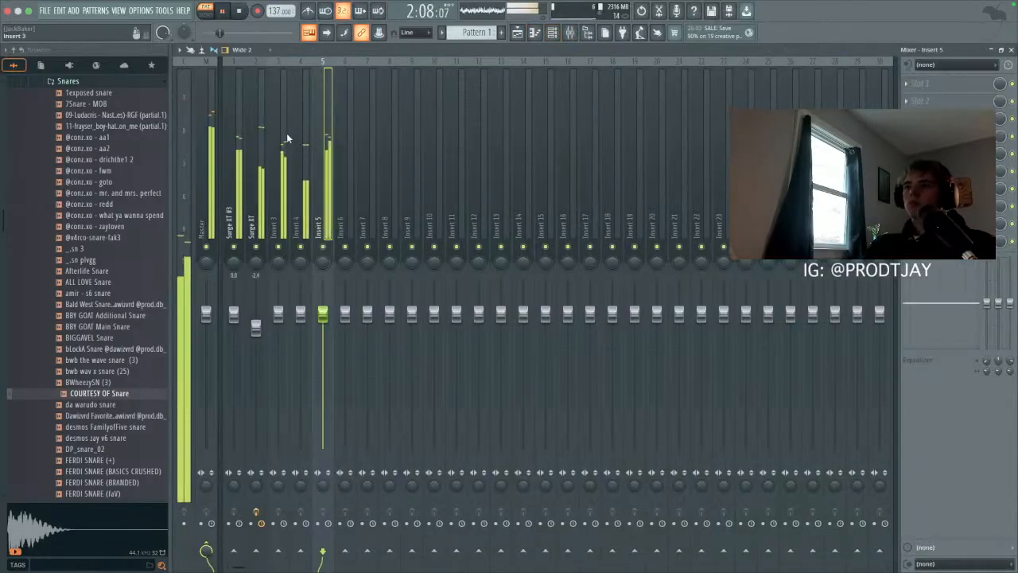
pyautogui.click(276, 183)
pyautogui.click(231, 310)
pyautogui.moveTo(233, 321); pyautogui.dragTo(233, 323)
pyautogui.moveTo(233, 263); pyautogui.dragTo(233, 294)
pyautogui.rightClick(235, 264)
pyautogui.click(248, 271)
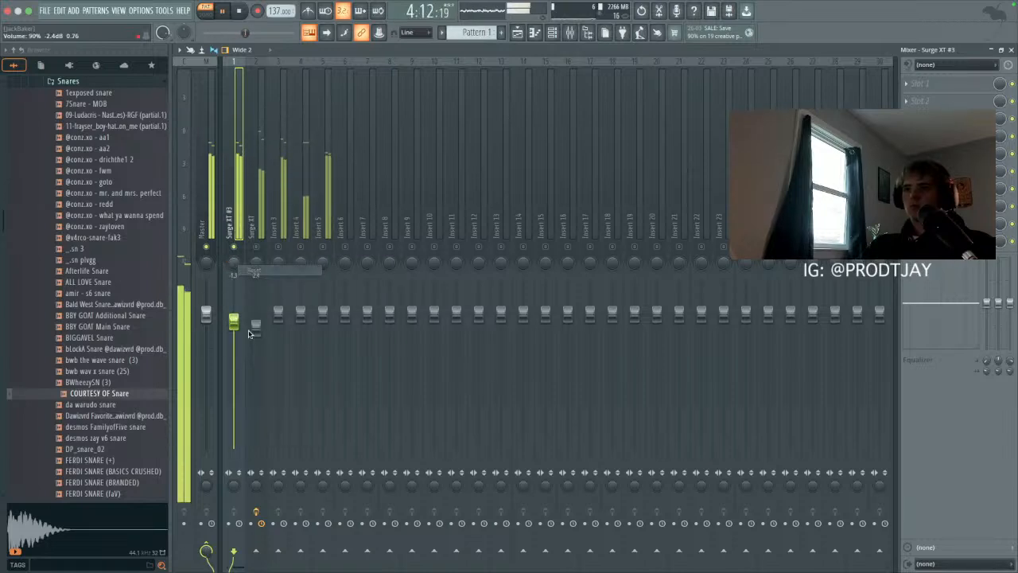
pyautogui.moveTo(233, 485); pyautogui.dragTo(233, 501)
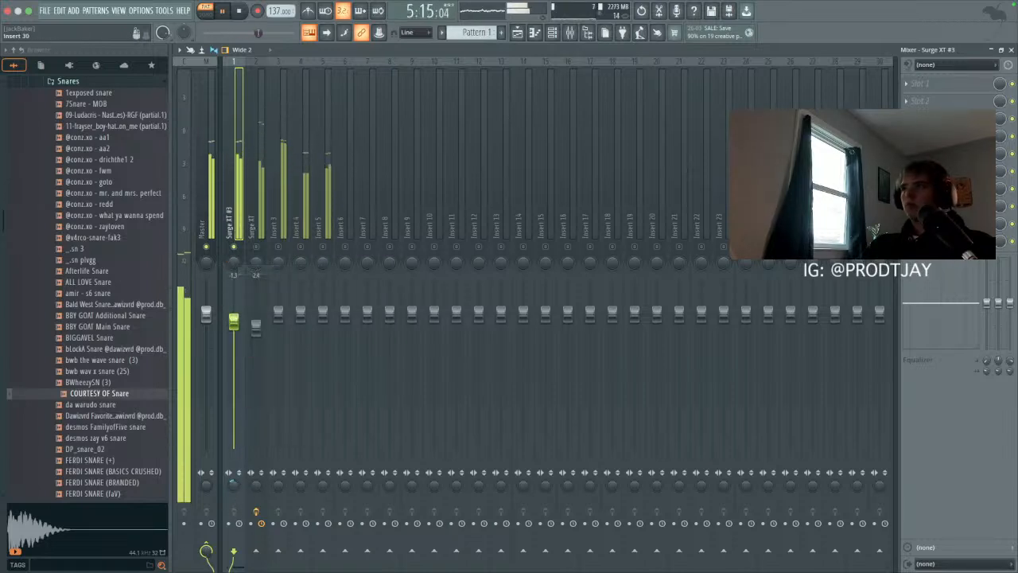
# Step: Load RC-20 Retro Color on the Surge XT #3 insert with the Vinyl 3 preset and reduce its noise to 2%
pyautogui.click(930, 83)
pyautogui.click(843, 208)
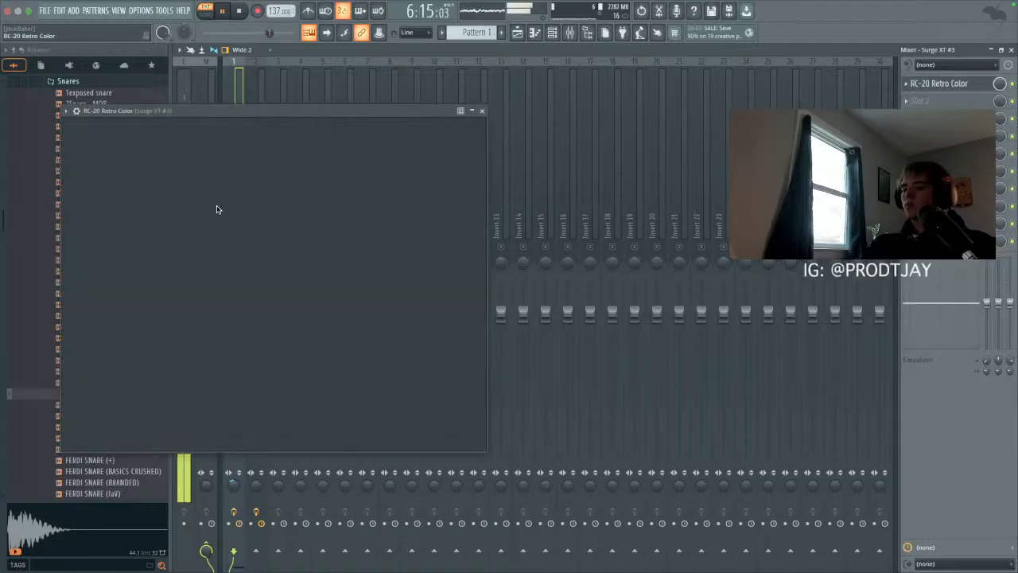
pyautogui.click(318, 145)
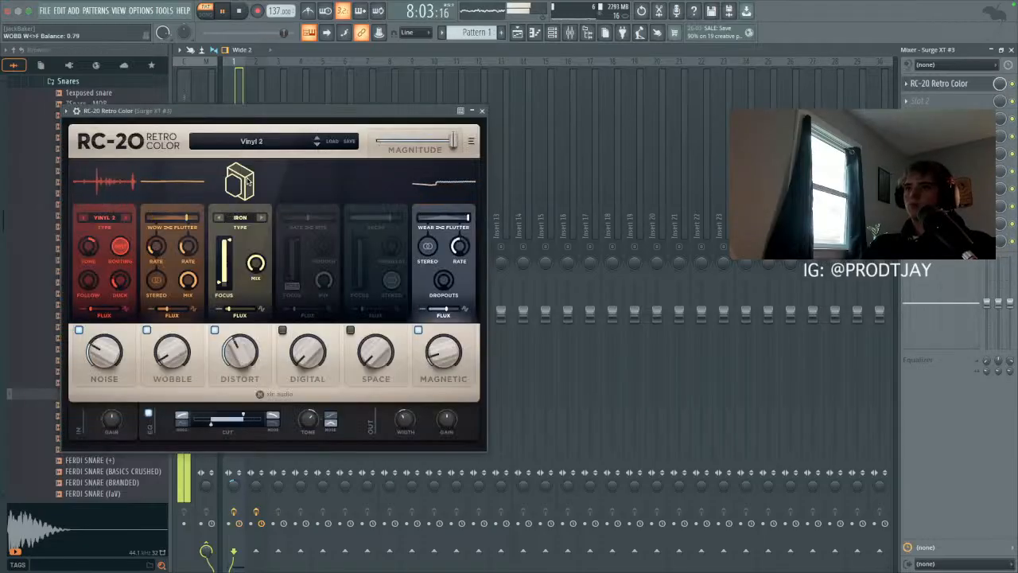
pyautogui.click(315, 144)
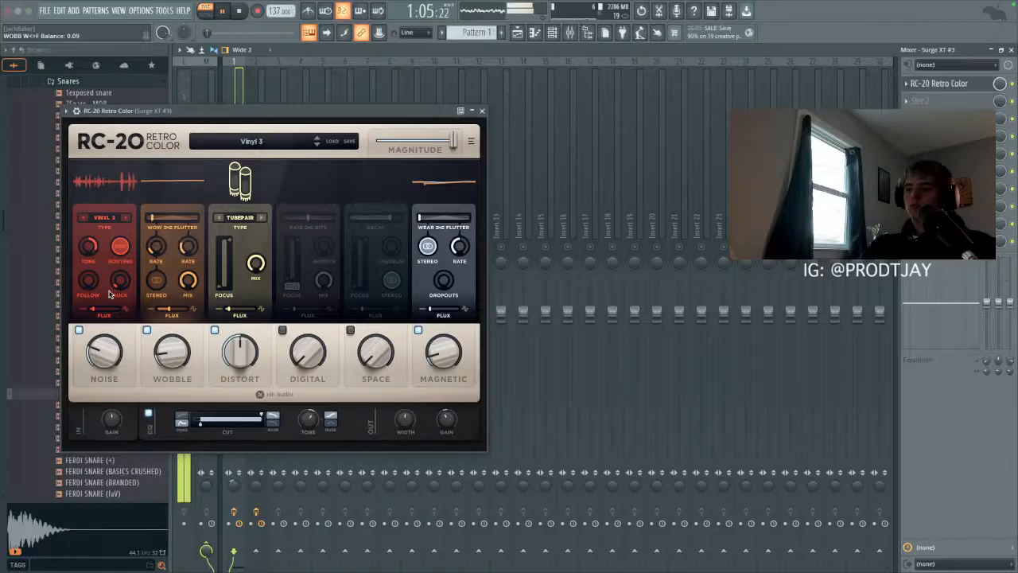
pyautogui.moveTo(99, 350); pyautogui.dragTo(100, 383)
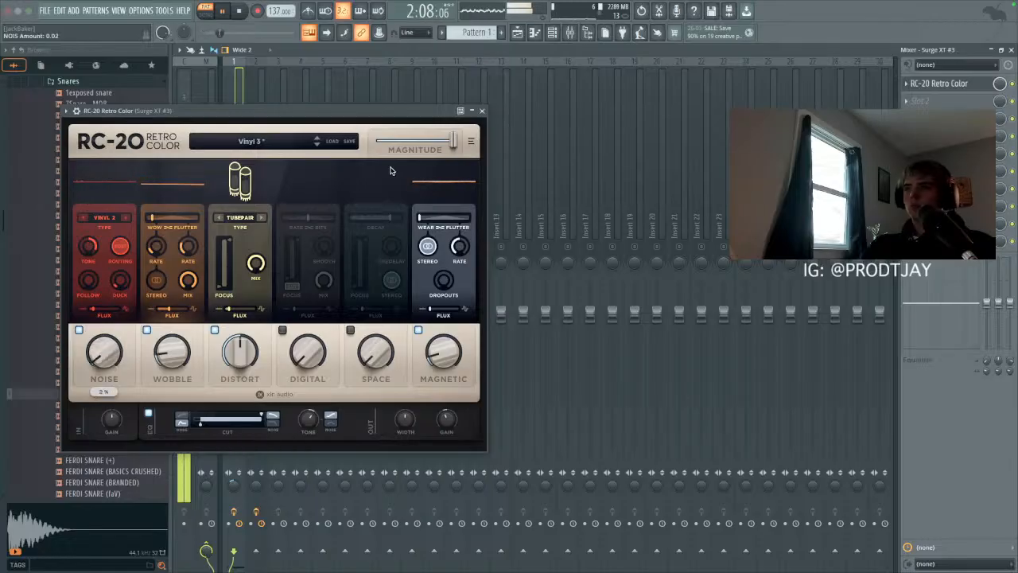
pyautogui.click(482, 110)
# Step: Lower the Surge XT #3 insert to -4.2 dB and the Surge XT insert to about -5.0 dB
pyautogui.moveTo(233, 324); pyautogui.dragTo(233, 329)
pyautogui.click(256, 328)
pyautogui.click(256, 328)
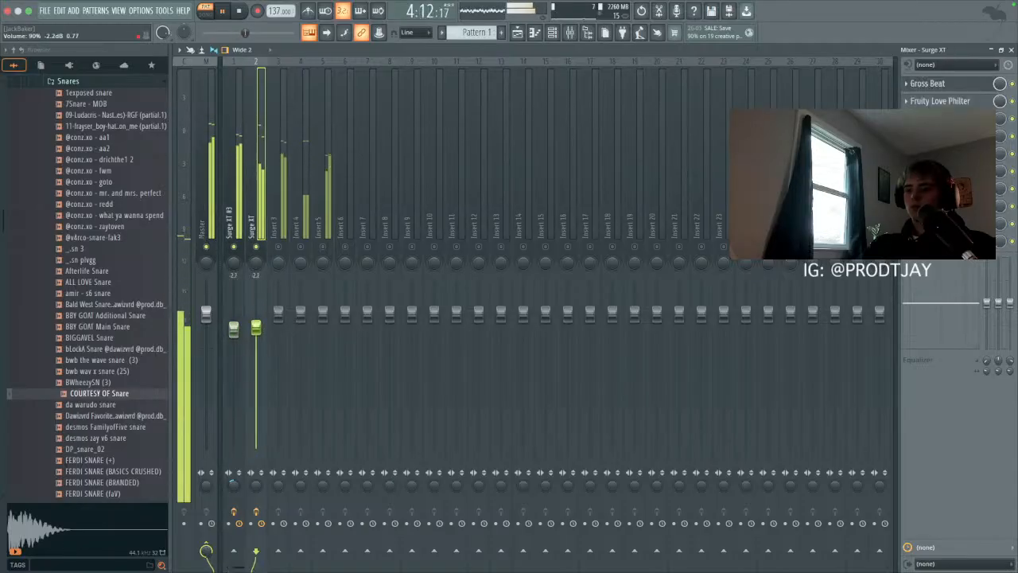
pyautogui.press('Left')
pyautogui.press('Right')
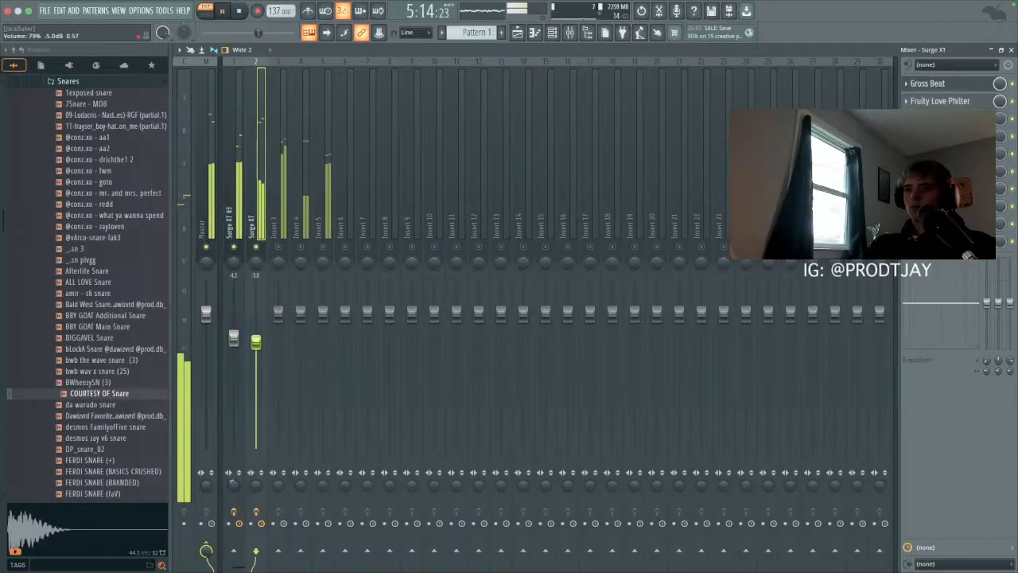
# Step: Add Fruity Parametric EQ 2 to the Surge XT insert and boost band 3 by about 1.6 dB near 2.7 kHz
pyautogui.click(906, 119)
pyautogui.moveTo(922, 138)
pyautogui.moveTo(843, 216)
pyautogui.click(773, 268)
pyautogui.moveTo(286, 189); pyautogui.dragTo(287, 196)
pyautogui.click(545, 99)
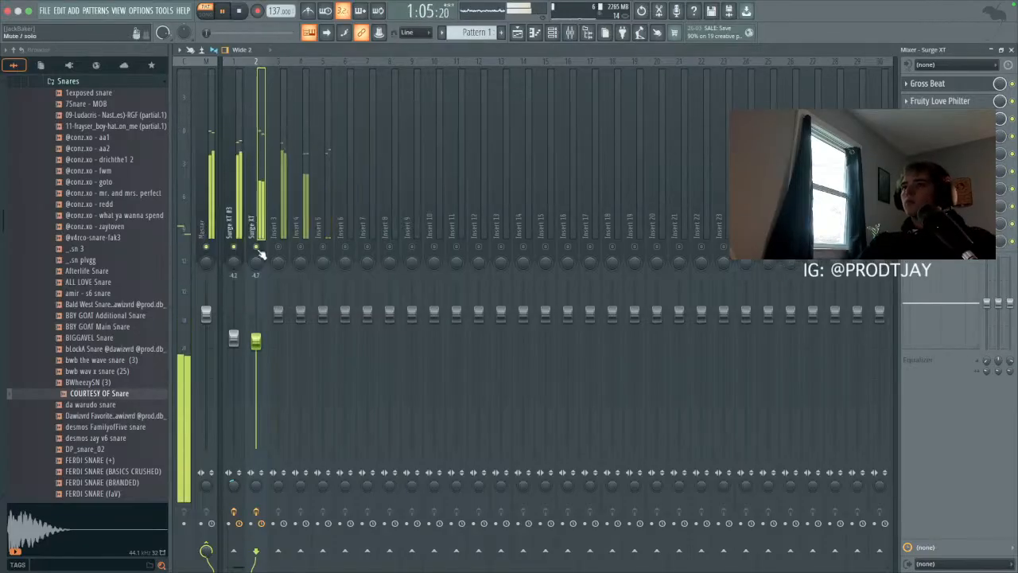
pyautogui.click(940, 119)
pyautogui.moveTo(286, 197); pyautogui.dragTo(371, 181)
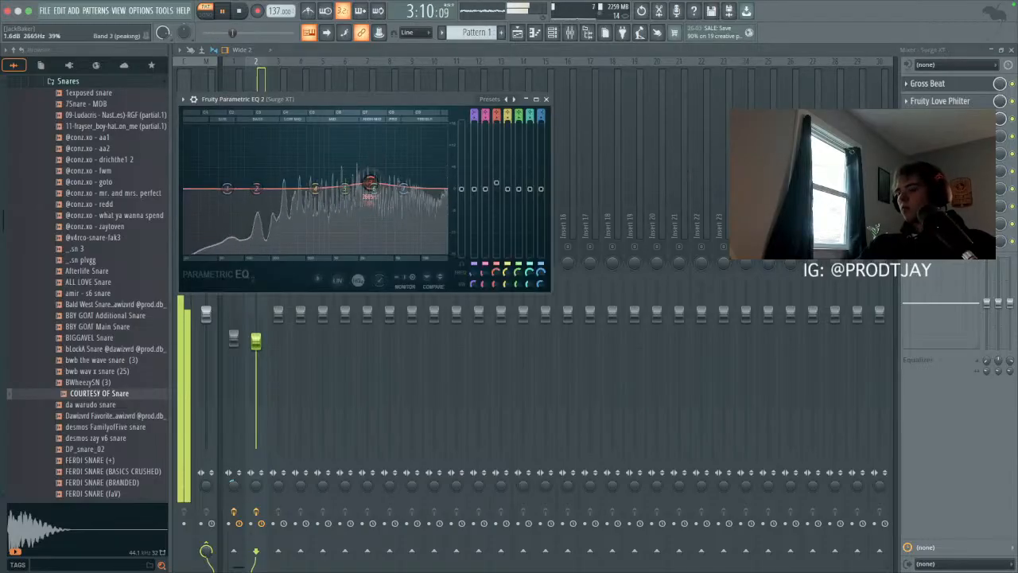
pyautogui.click(545, 98)
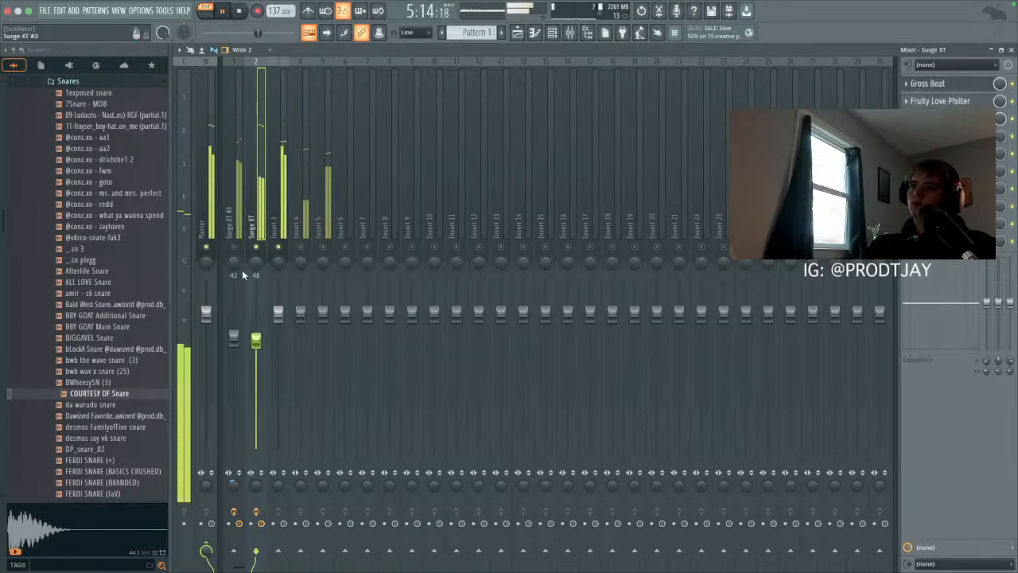
# Step: Lower insert 3 to -1.2 dB and the Surge XT insert to -6.3 dB
pyautogui.click(273, 318)
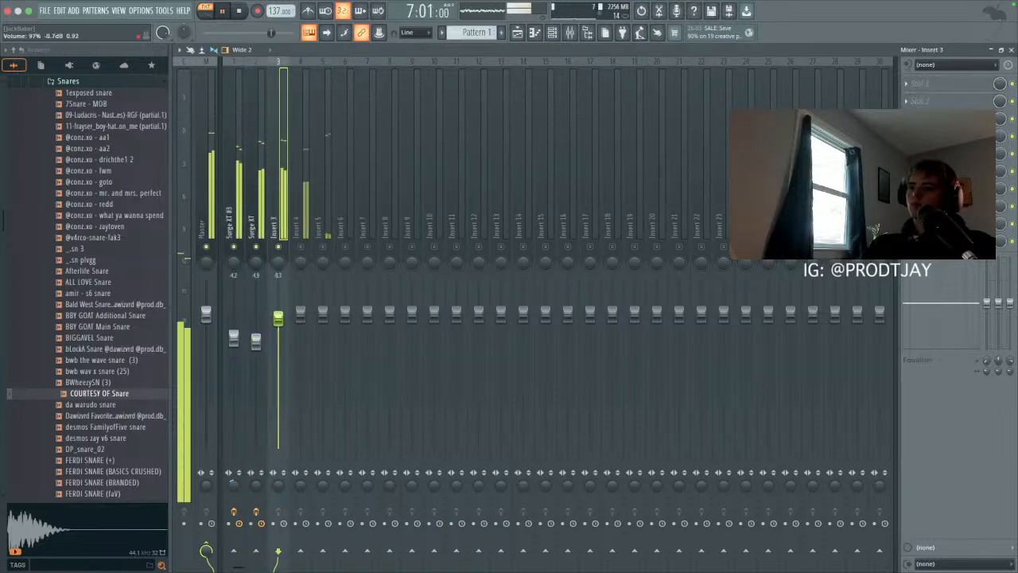
pyautogui.moveTo(256, 341); pyautogui.dragTo(256, 350)
pyautogui.moveTo(278, 319); pyautogui.dragTo(277, 320)
# Step: Try insert 4 at louder and quieter levels and set it to -4.6 dB
pyautogui.click(303, 256)
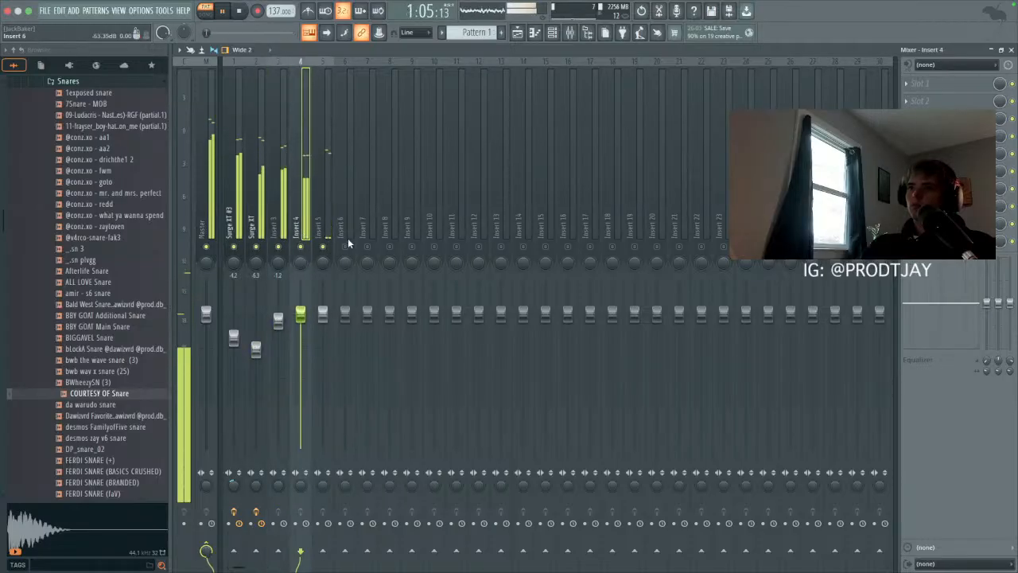
pyautogui.scroll(1, 310, 315)
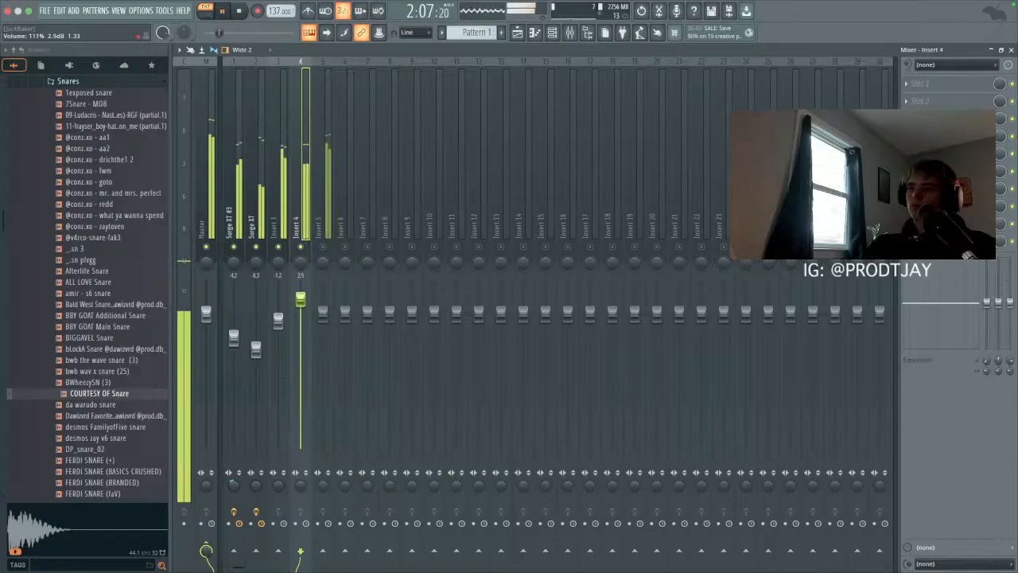
pyautogui.scroll(-3, 300, 322)
pyautogui.scroll(2, 299, 322)
pyautogui.scroll(-5, 296, 319)
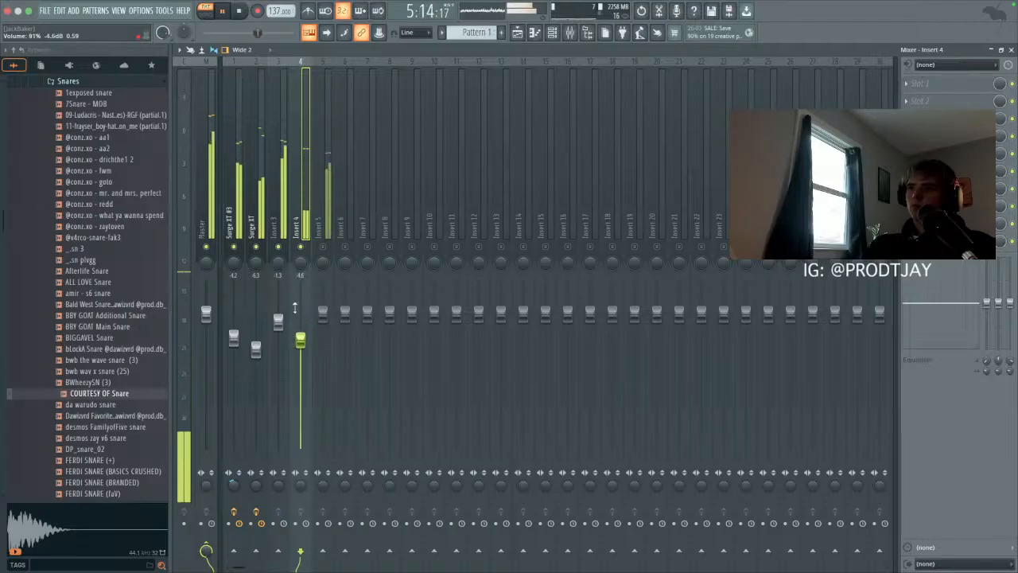
# Step: Rebalance Surge XT #3 to -4.0 dB, Surge XT to -6.5 dB, insert 3 to -1.9 dB and insert 4 to -3.9 dB, with insert 5 at default
pyautogui.click(329, 233)
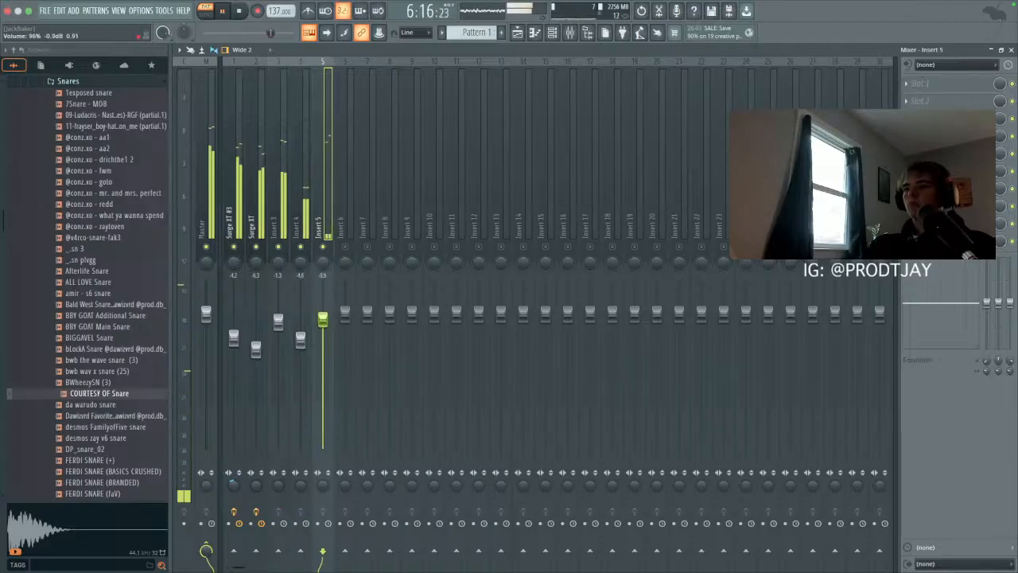
pyautogui.press('XF86AudioRaiseVolume')
pyautogui.moveTo(323, 322); pyautogui.dragTo(300, 336)
pyautogui.press('Left')
pyautogui.press('Left')
pyautogui.press('Left')
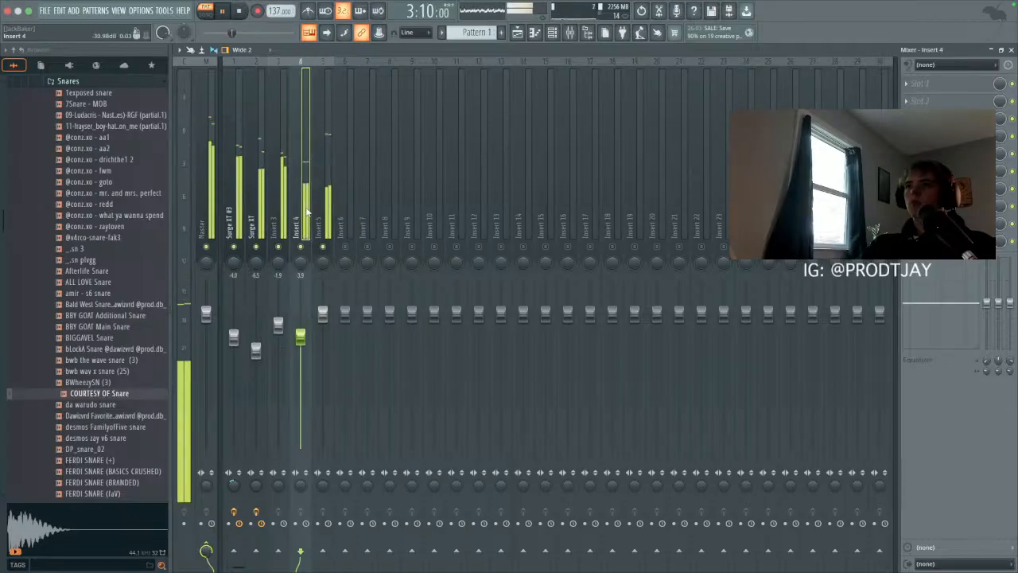
# Step: Lower the Surge XT #3 insert to -5.0 dB, select insert 4 and bring back the channel rack
pyautogui.moveTo(233, 337); pyautogui.dragTo(233, 340)
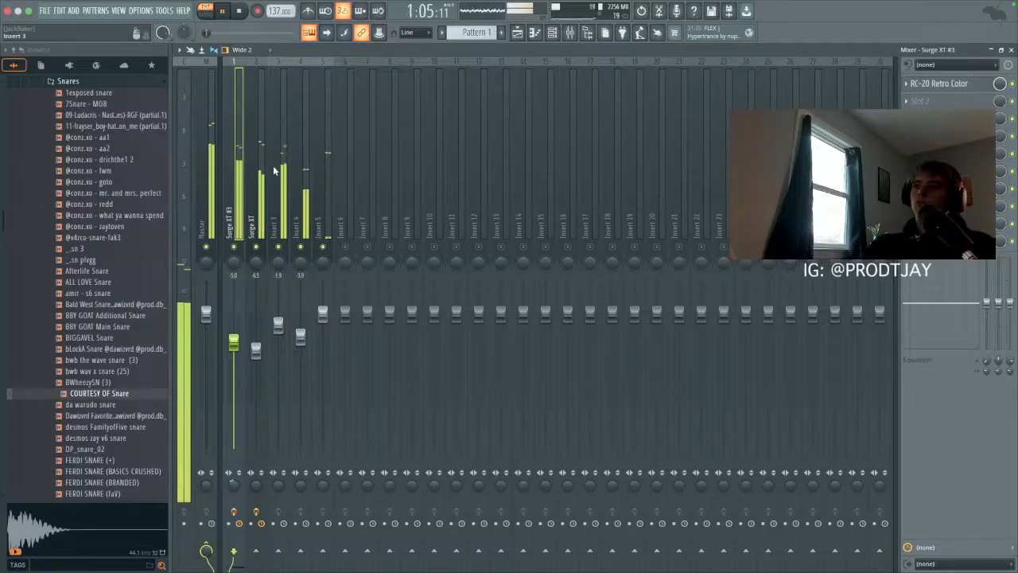
pyautogui.click(301, 138)
pyautogui.click(551, 32)
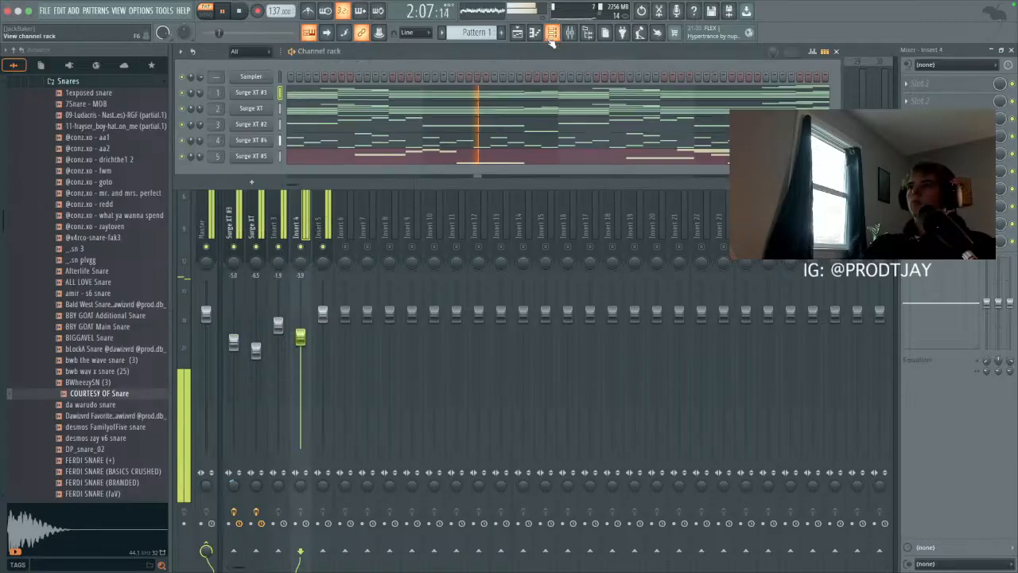
# Step: Switch Surge XT #4 to the factory Plucks patches and audition them one after another, from Bite through Clean and onward
pyautogui.click(250, 140)
pyautogui.click(290, 192)
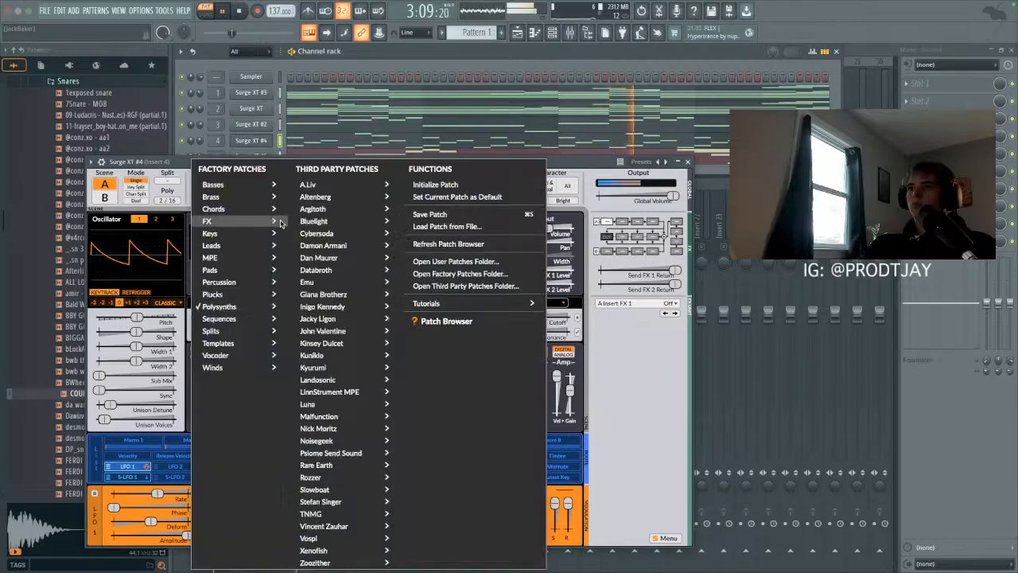
pyautogui.moveTo(212, 296)
pyautogui.click(310, 118)
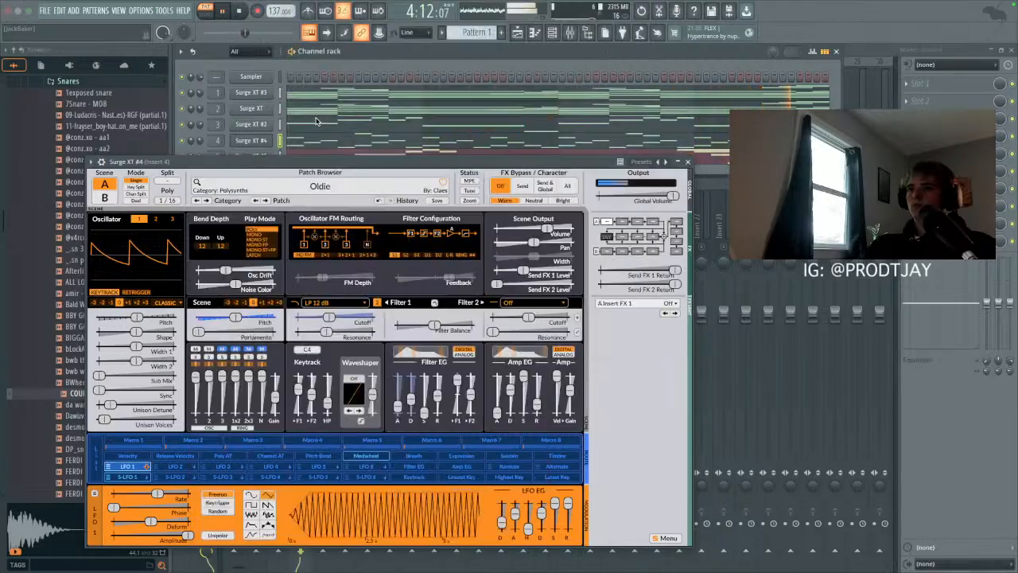
pyautogui.click(265, 200)
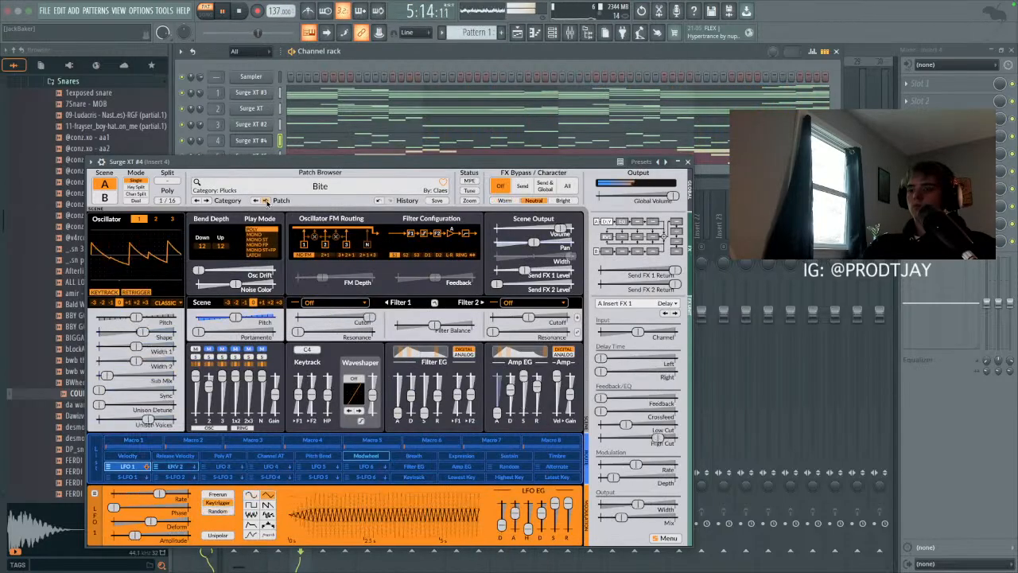
pyautogui.click(265, 201)
pyautogui.click(266, 200)
pyautogui.click(265, 200)
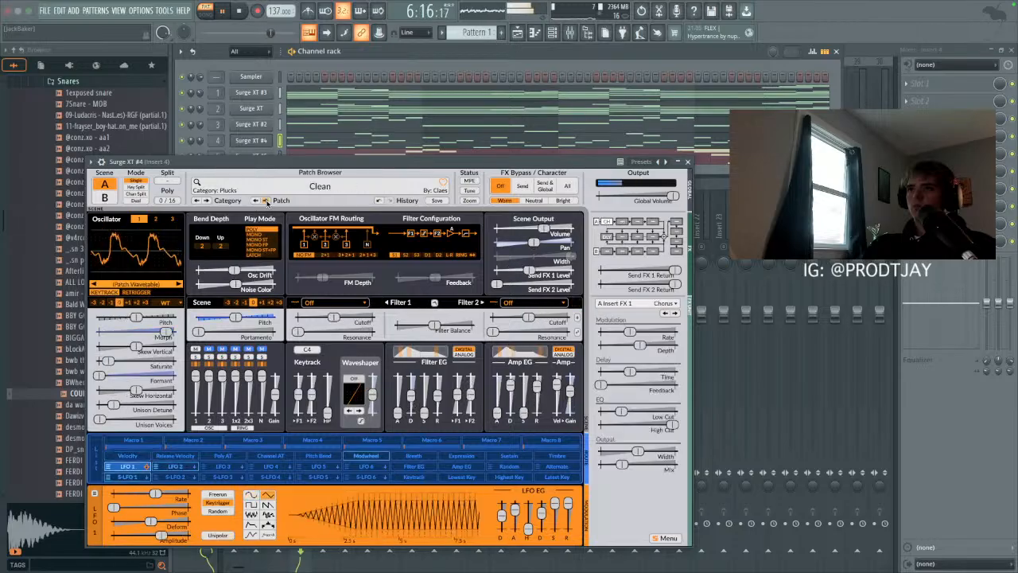
pyautogui.click(266, 200)
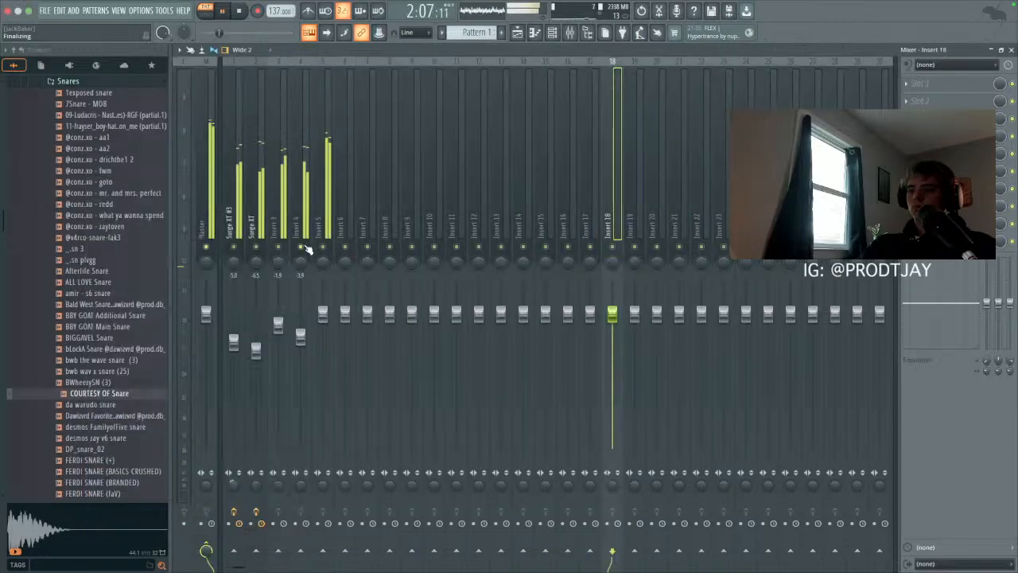
# Step: Rebalance the inserts: Surge XT to -6.6 dB, insert 3 to -1.6 dB, insert 4 to -5.2 dB and insert 5 to -0.5 dB
pyautogui.moveTo(310, 350); pyautogui.dragTo(256, 351)
pyautogui.click(255, 351)
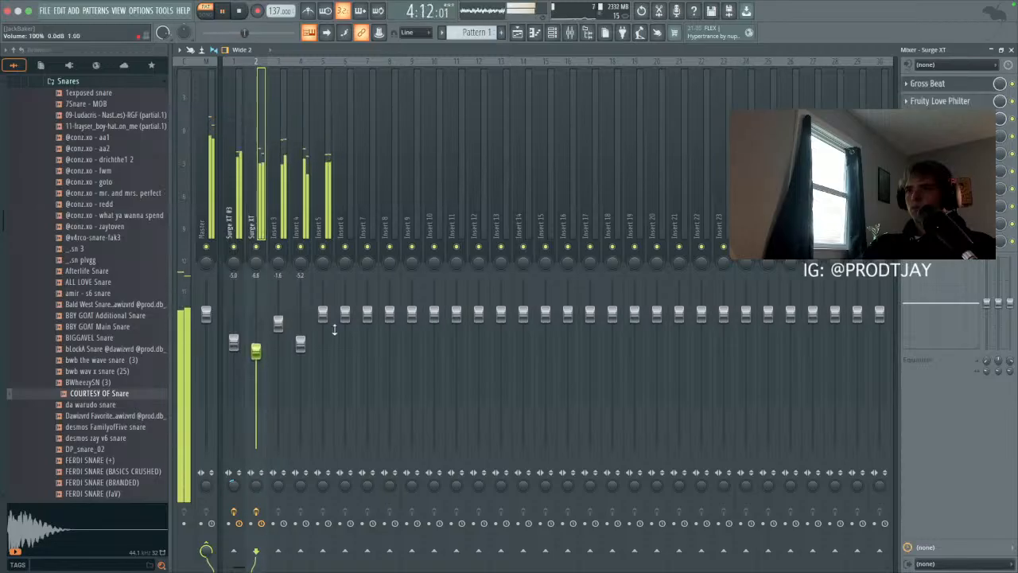
pyautogui.moveTo(322, 314); pyautogui.dragTo(322, 318)
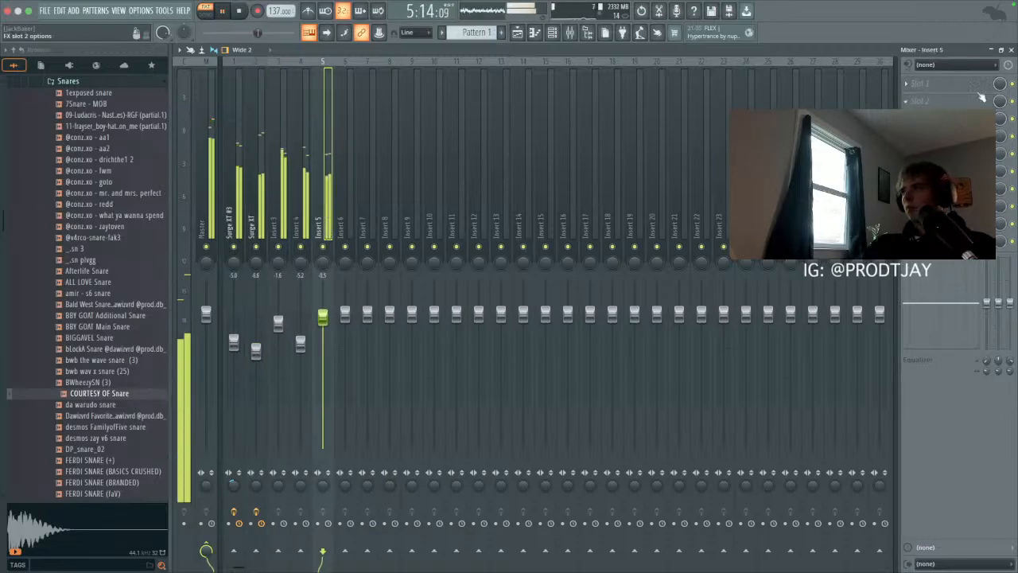
# Step: Load Wider on insert 5 with its width at 28% and add Fruity Delay 2 in the second slot
pyautogui.click(923, 82)
pyautogui.click(824, 262)
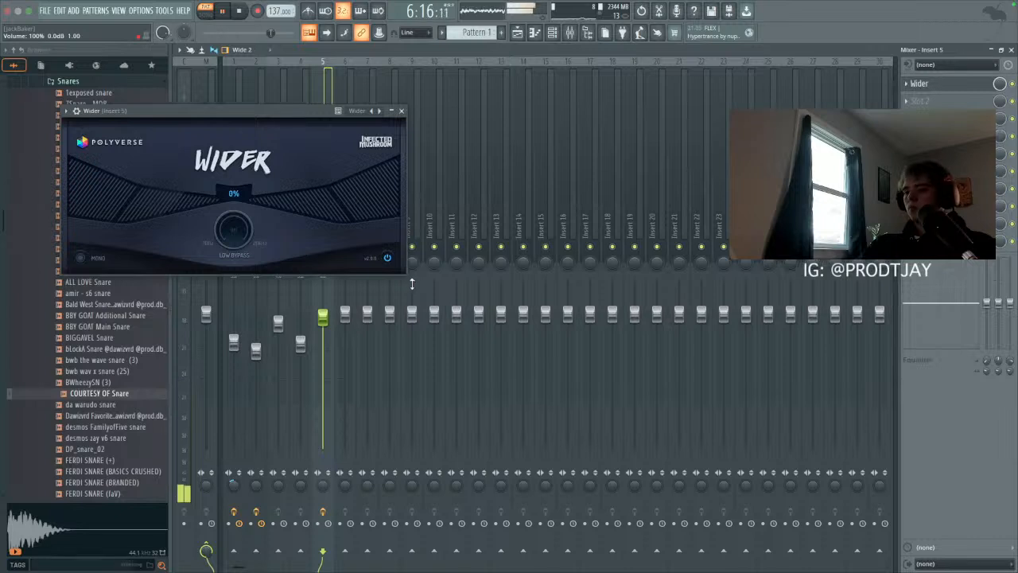
pyautogui.moveTo(243, 193); pyautogui.dragTo(244, 173)
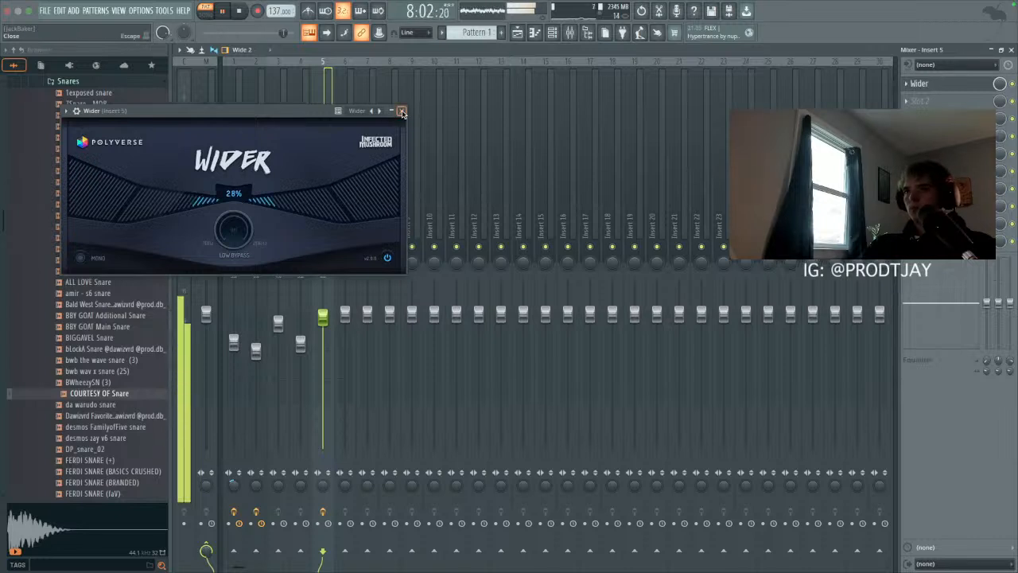
pyautogui.click(402, 112)
pyautogui.click(919, 101)
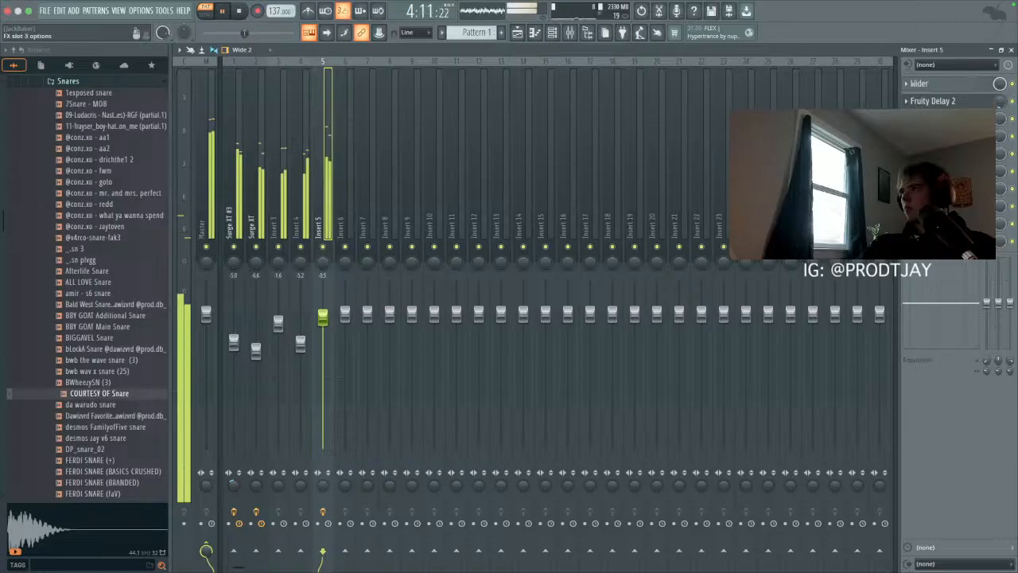
# Step: Add Fruity Parametric EQ 2 to insert 5 and cut band 6 slightly
pyautogui.click(938, 118)
pyautogui.click(780, 268)
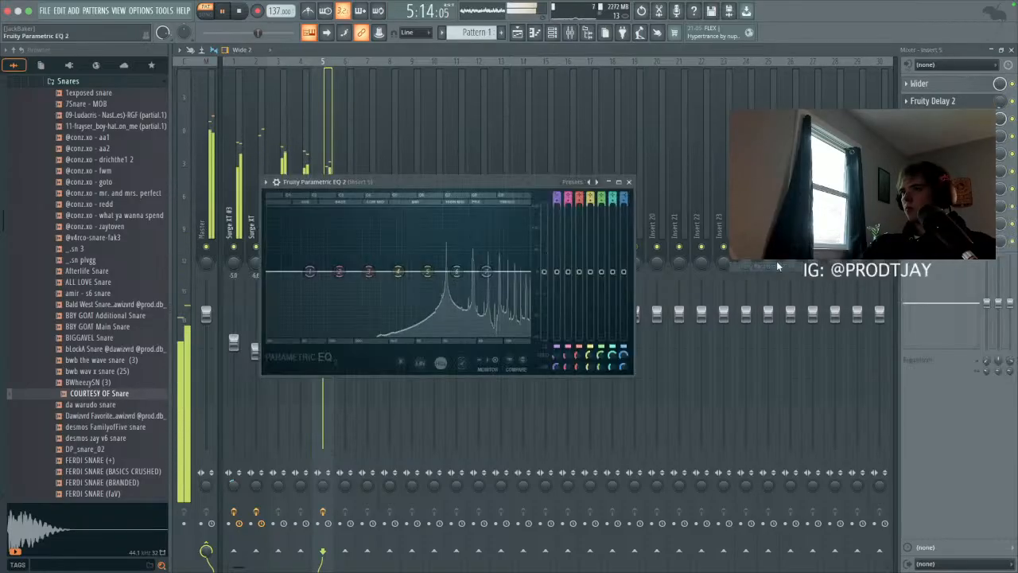
pyautogui.moveTo(456, 271); pyautogui.dragTo(460, 278)
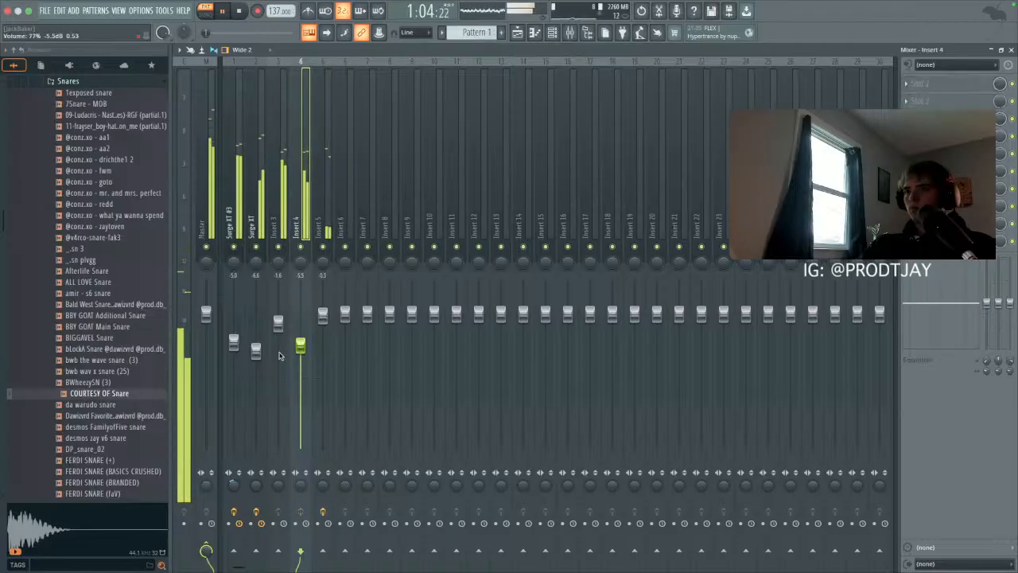
# Step: Set the faders: master 1.3 dB, Surge XT #3 -4.7 dB, Surge XT -7.1 dB, insert 3 -1.3 dB and insert 4 -6.5 dB
pyautogui.click(255, 351)
pyautogui.click(203, 298)
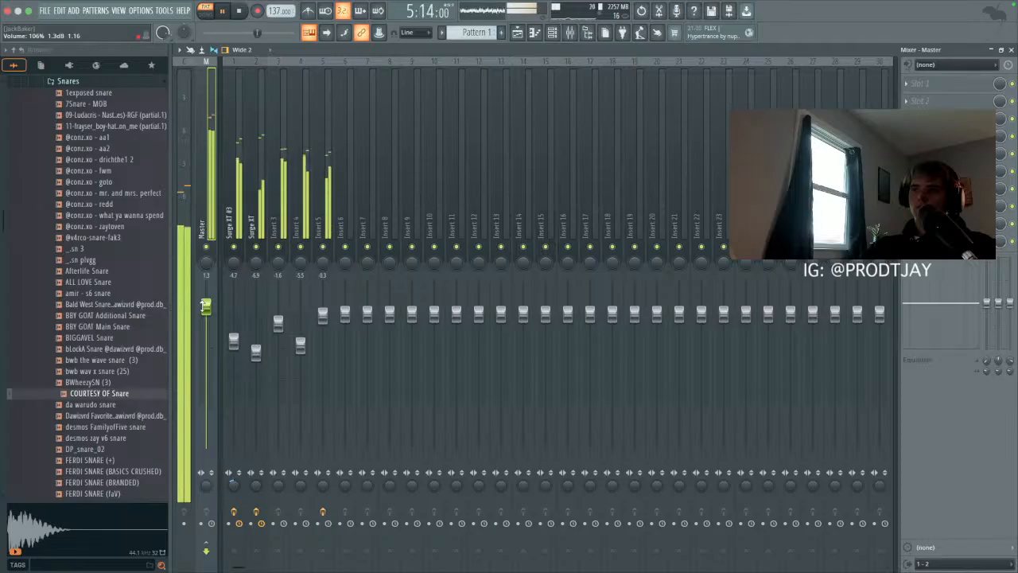
pyautogui.click(300, 347)
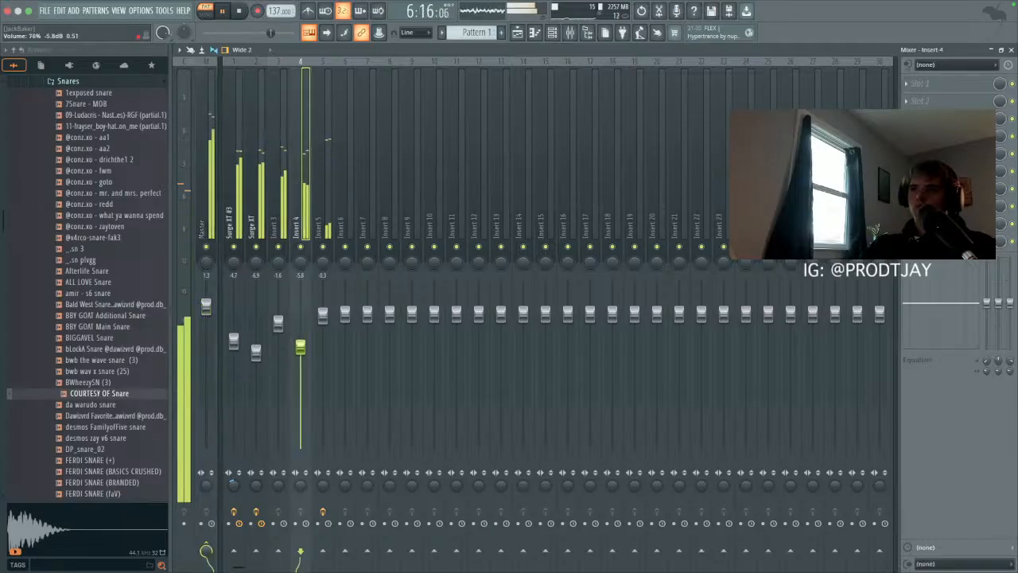
pyautogui.moveTo(255, 350); pyautogui.dragTo(255, 353)
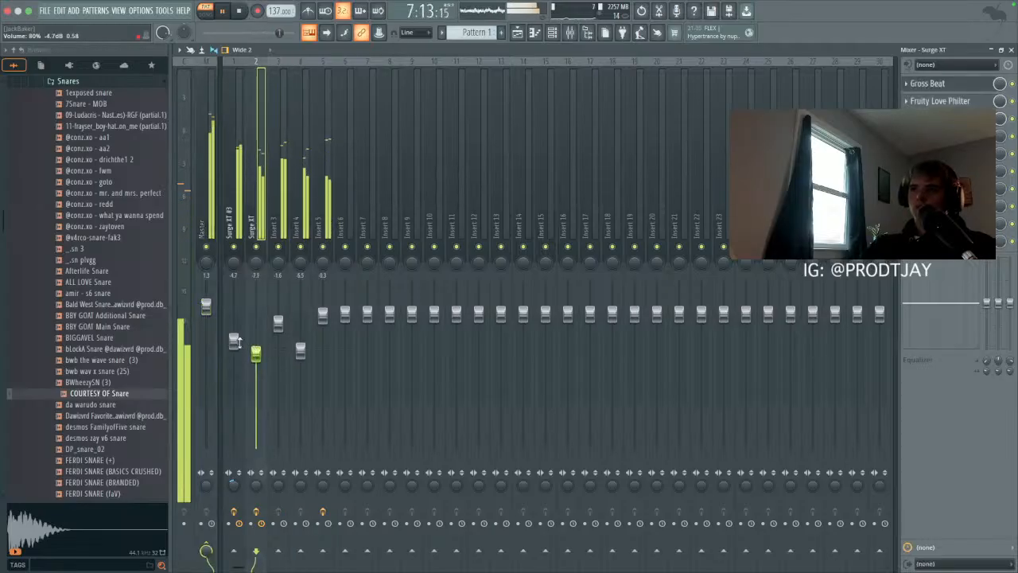
pyautogui.click(234, 340)
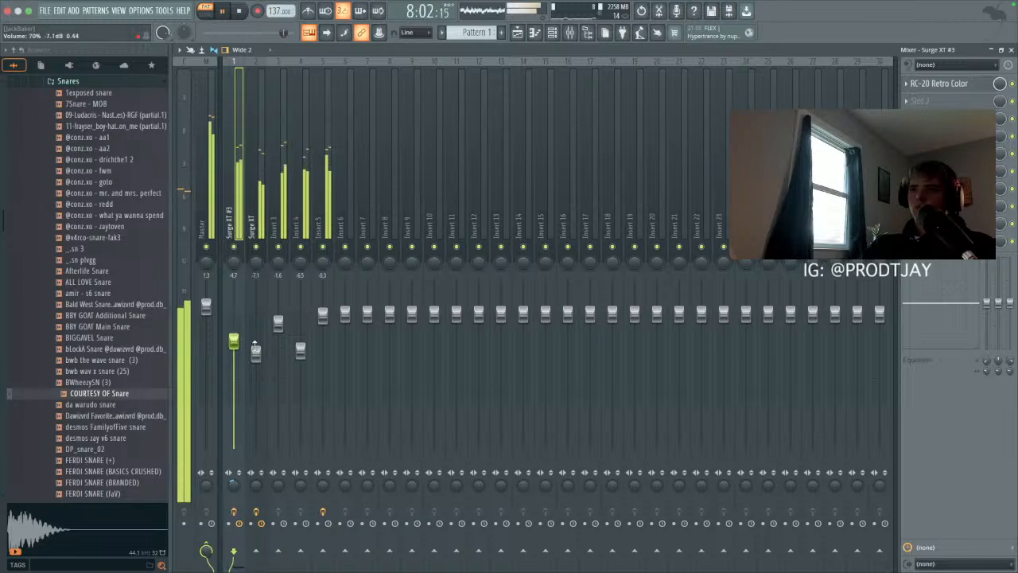
pyautogui.moveTo(277, 322); pyautogui.dragTo(278, 321)
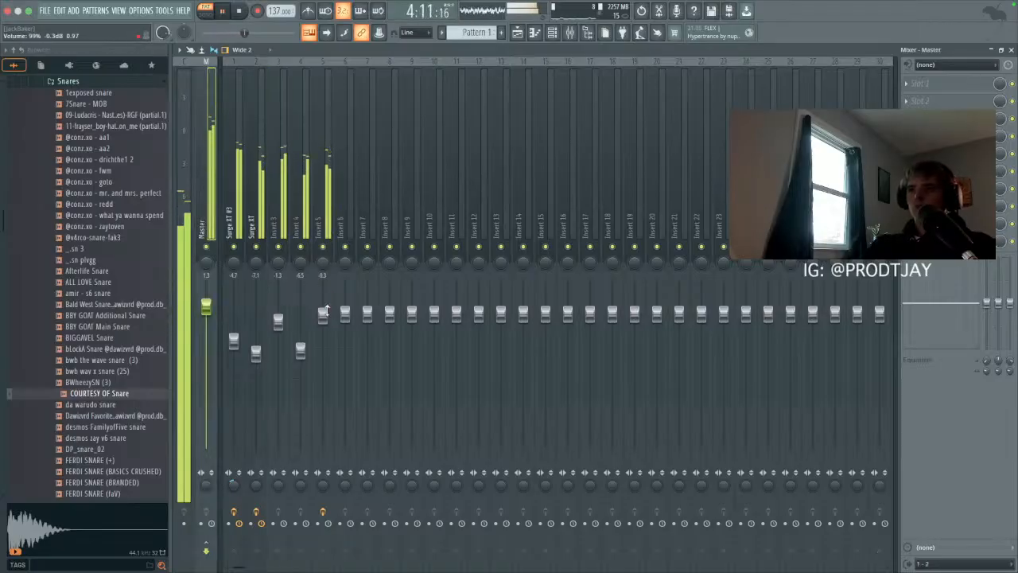
pyautogui.click(319, 231)
# Step: Split Pattern 1 by channel, lay the five Surge XT patterns on playlist tracks 1-5 twice from bar 1, and play in song mode
pyautogui.click(518, 34)
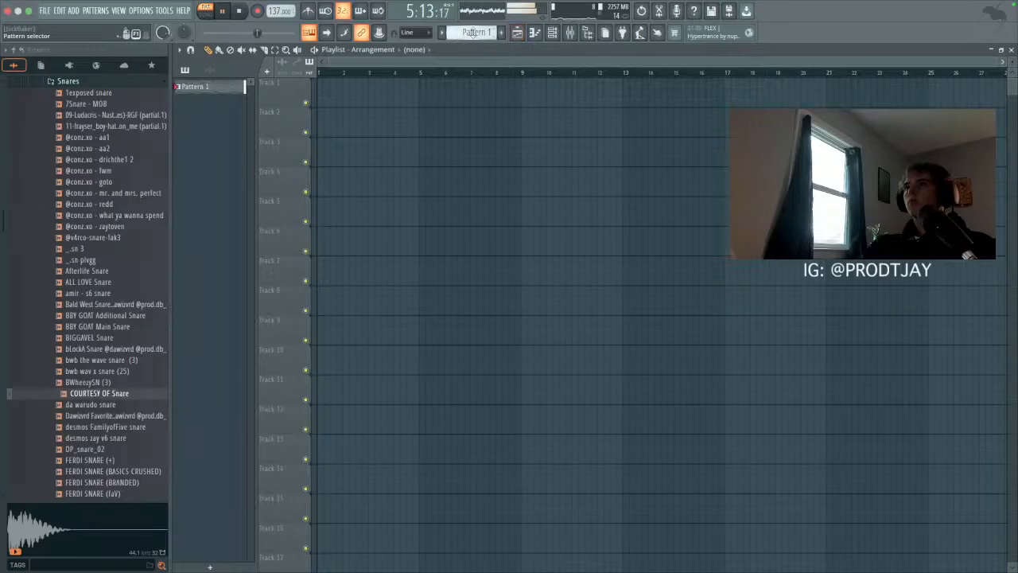
pyautogui.click(476, 32)
pyautogui.click(568, 204)
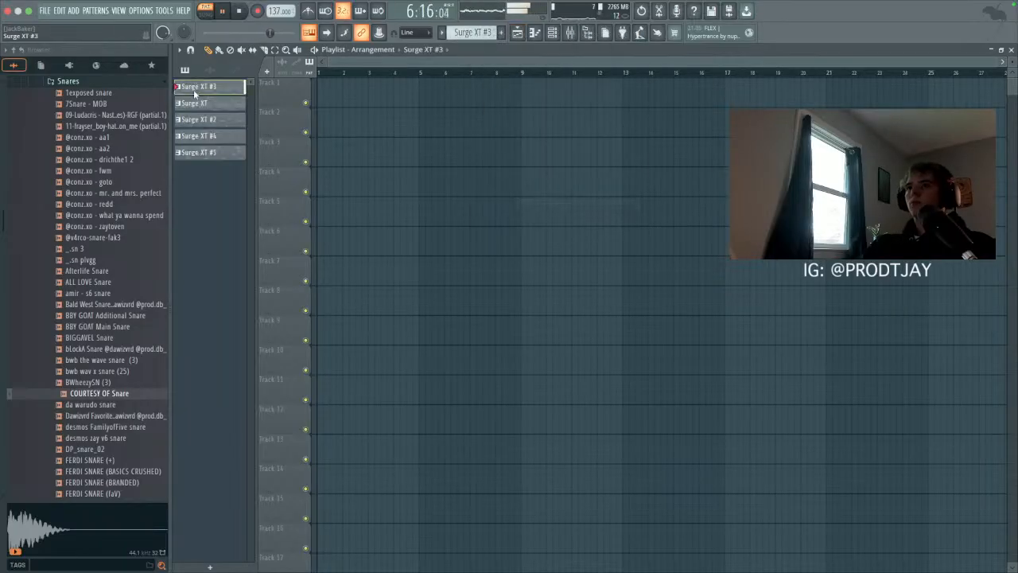
pyautogui.moveTo(215, 153); pyautogui.dragTo(326, 92)
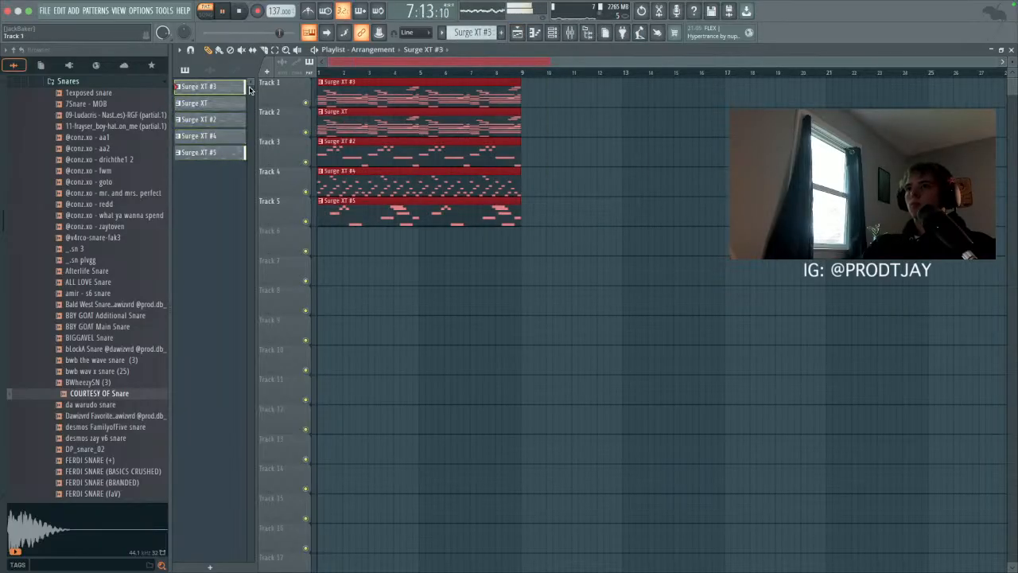
pyautogui.click(211, 14)
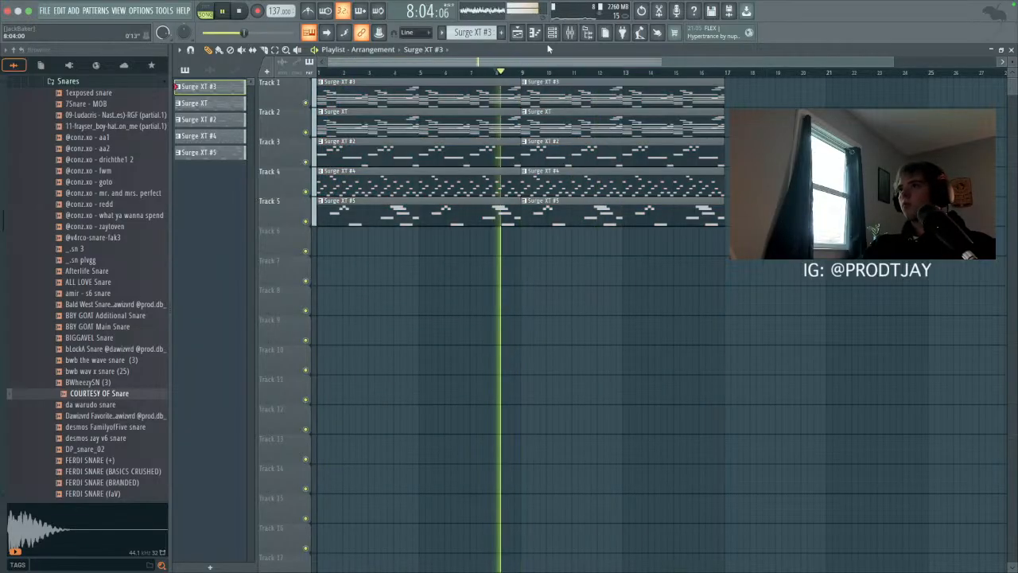
# Step: Delete the Surge XT and Surge XT #2 clips at bar 9, and place Surge XT, Surge XT #2 and Surge XT #3 copies at bar 17
pyautogui.click(564, 33)
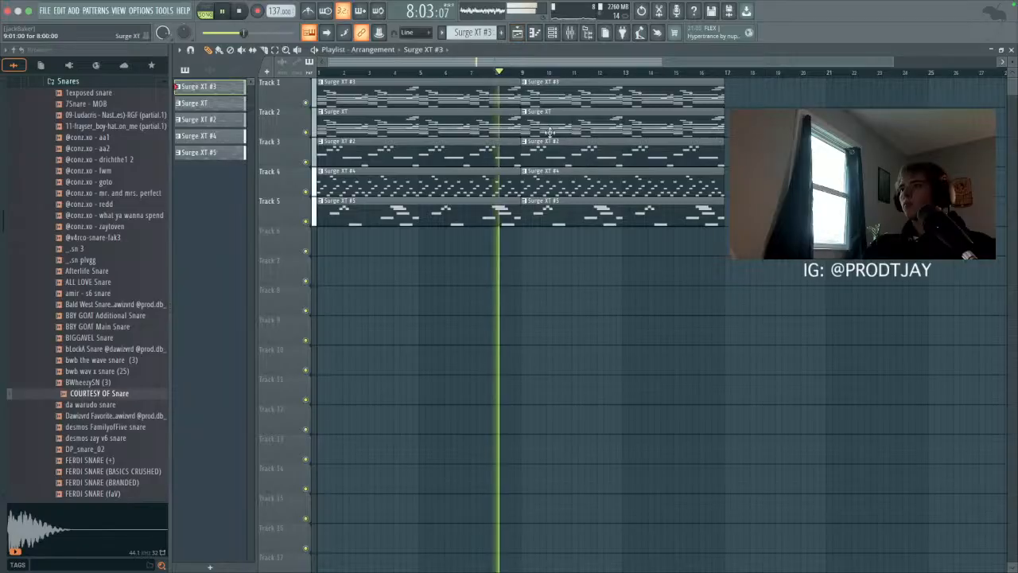
pyautogui.rightClick(550, 151)
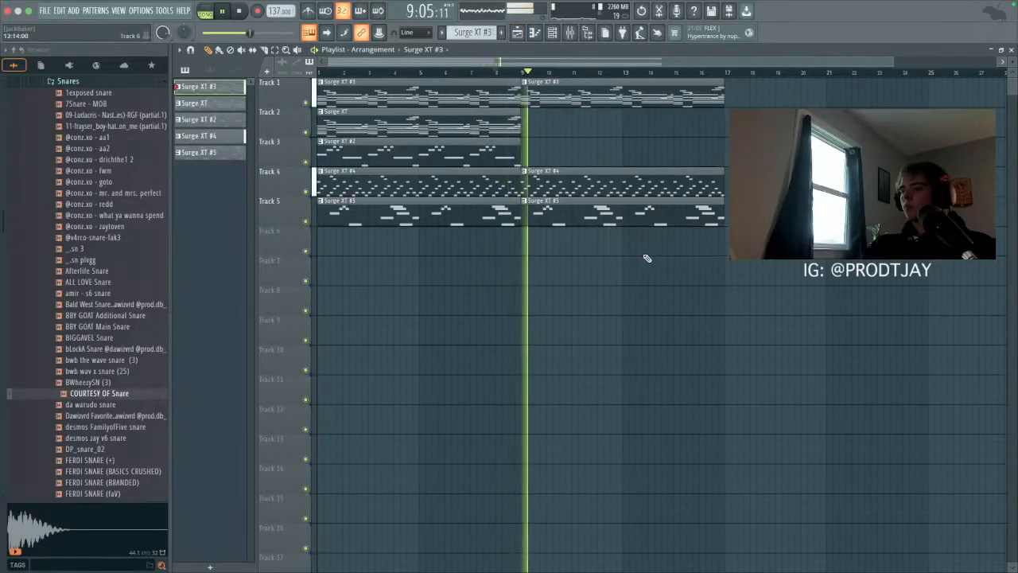
pyautogui.scroll(-2, 642, 255)
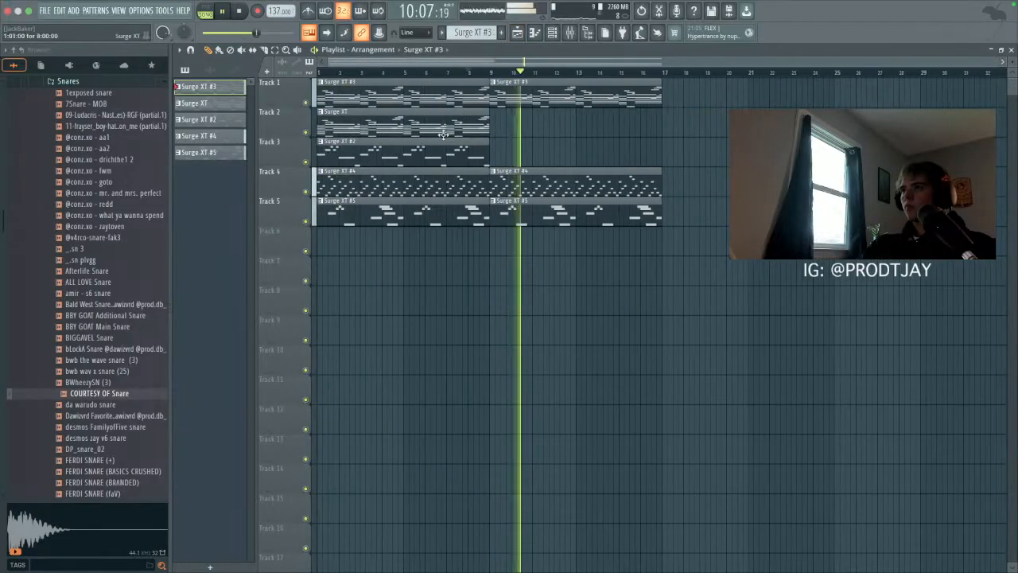
pyautogui.moveTo(829, 109); pyautogui.dragTo(759, 119)
pyautogui.moveTo(479, 156); pyautogui.dragTo(825, 155)
pyautogui.click(663, 72)
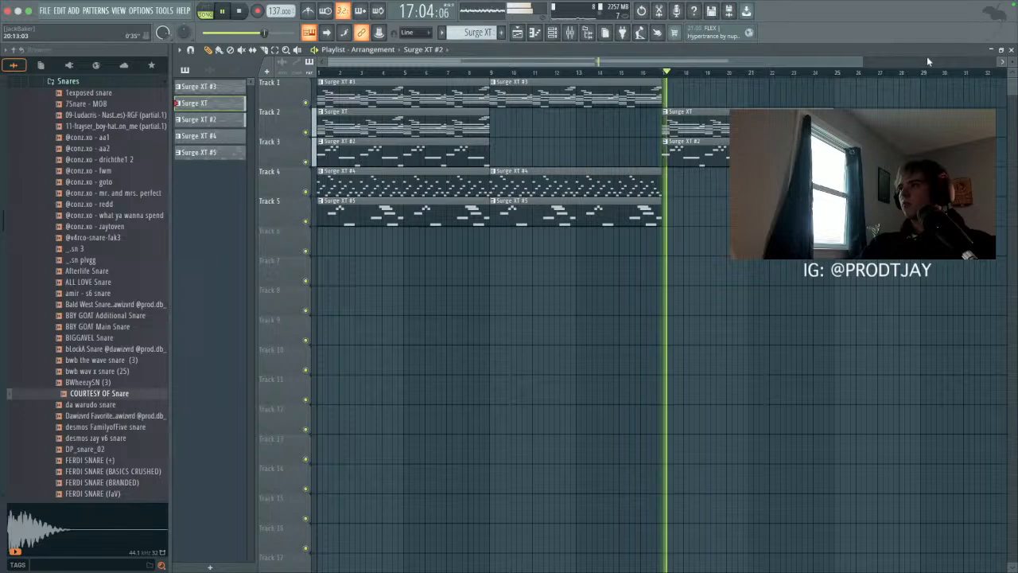
pyautogui.moveTo(640, 86); pyautogui.dragTo(813, 86)
pyautogui.press('space')
pyautogui.press('space')
# Step: Place single clips of Surge XT #3 at bar 29, Surge XT at 41, Surge XT #2 at 53, Surge XT #4 at 65 and Surge XT #5 at 81
pyautogui.moveTo(861, 62); pyautogui.dragTo(998, 61)
pyautogui.moveTo(664, 89); pyautogui.dragTo(864, 89)
pyautogui.scroll(-2, 861, 91)
pyautogui.moveTo(580, 130); pyautogui.dragTo(896, 132)
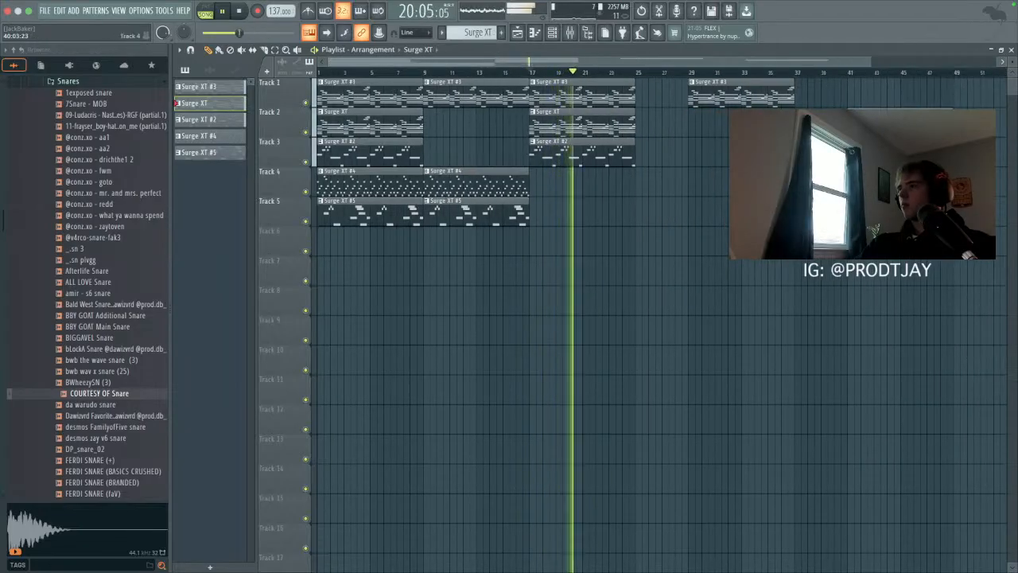
pyautogui.scroll(-2, 823, 181)
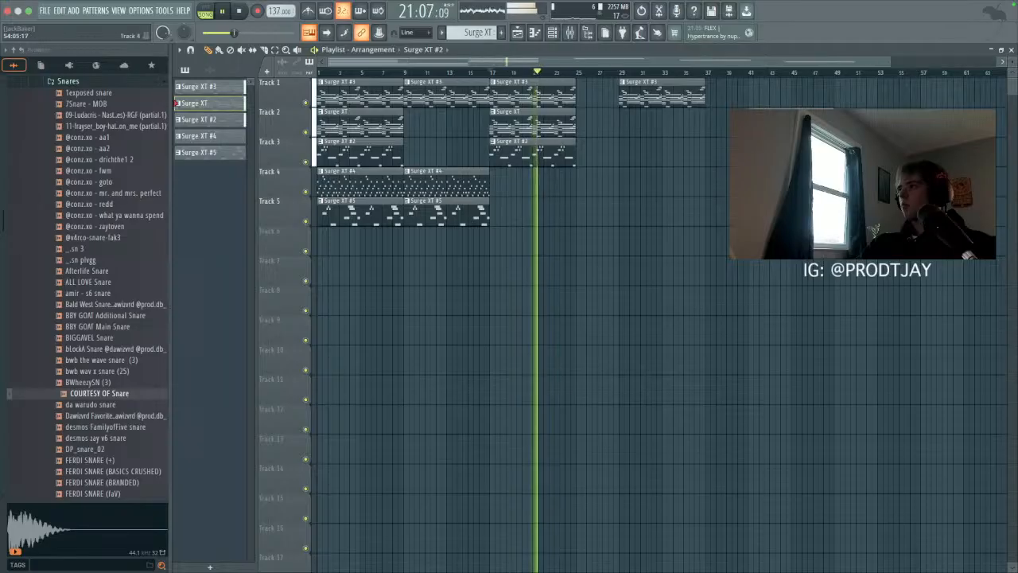
pyautogui.moveTo(470, 179); pyautogui.dragTo(975, 189)
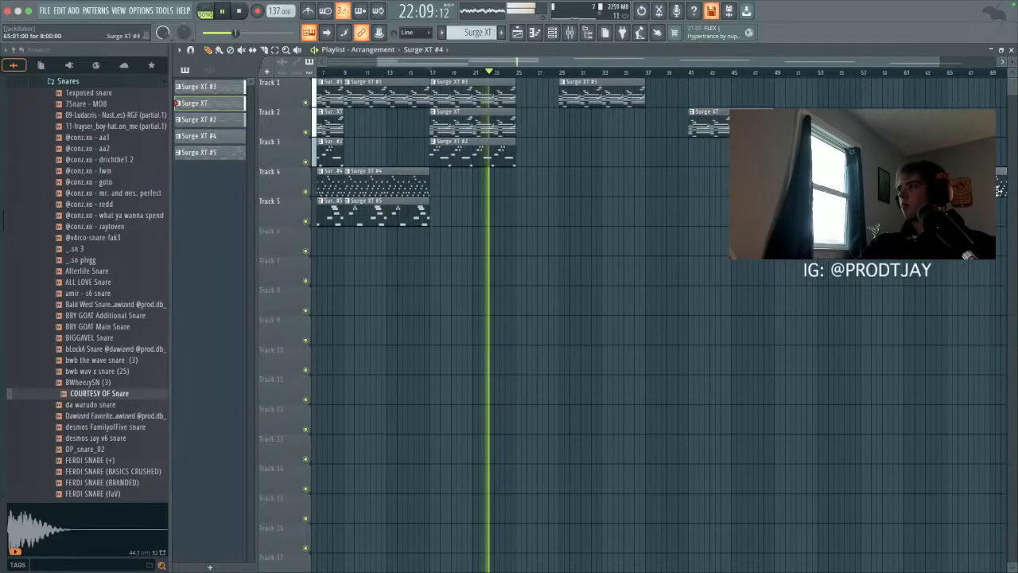
pyautogui.scroll(-2, 616, 239)
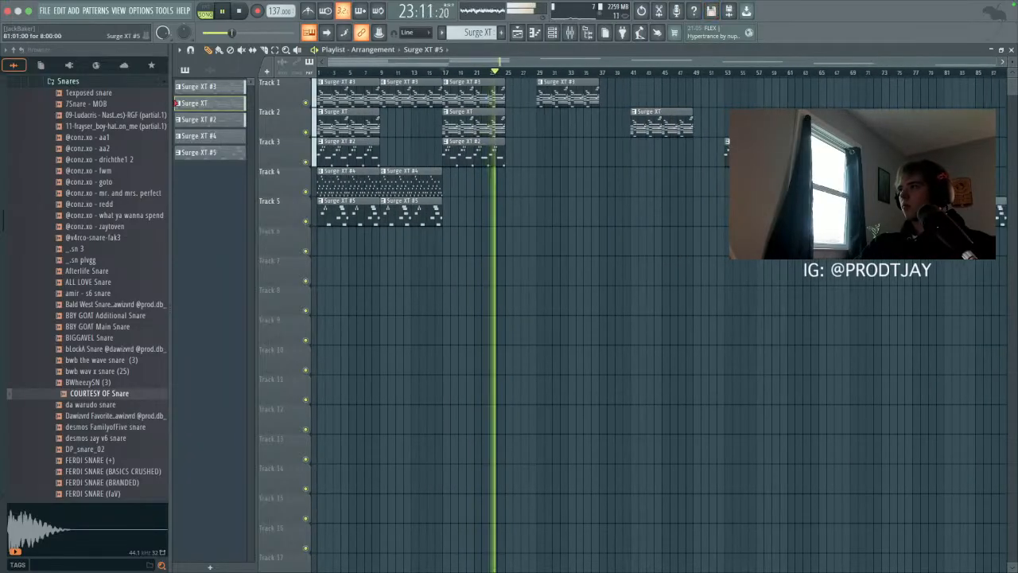
pyautogui.scroll(-1, 660, 239)
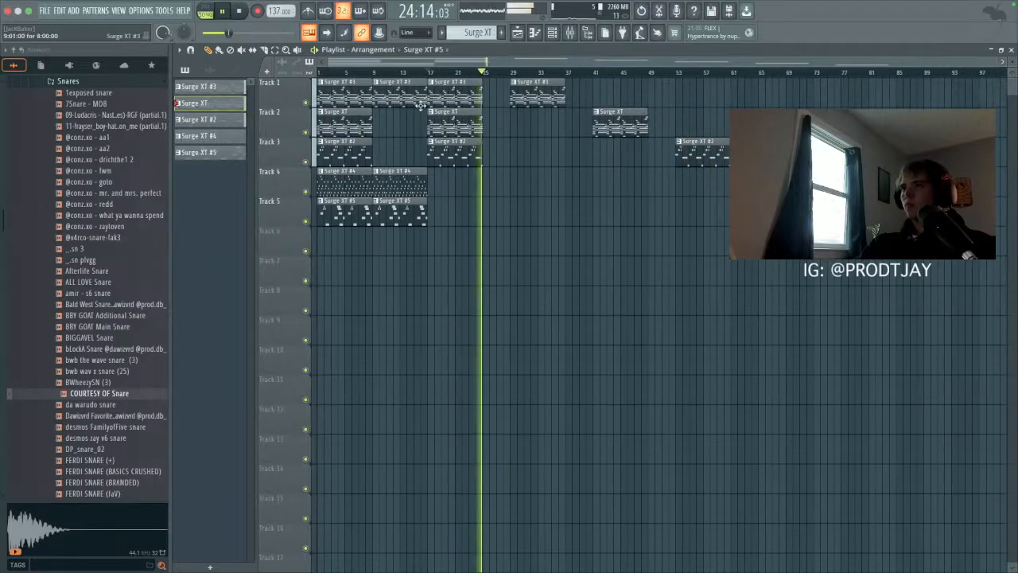
# Step: Restart the song from the beginning, return to the mixer and set insert 5 to -0.1 dB
pyautogui.click(239, 11)
pyautogui.click(239, 11)
pyautogui.press('space')
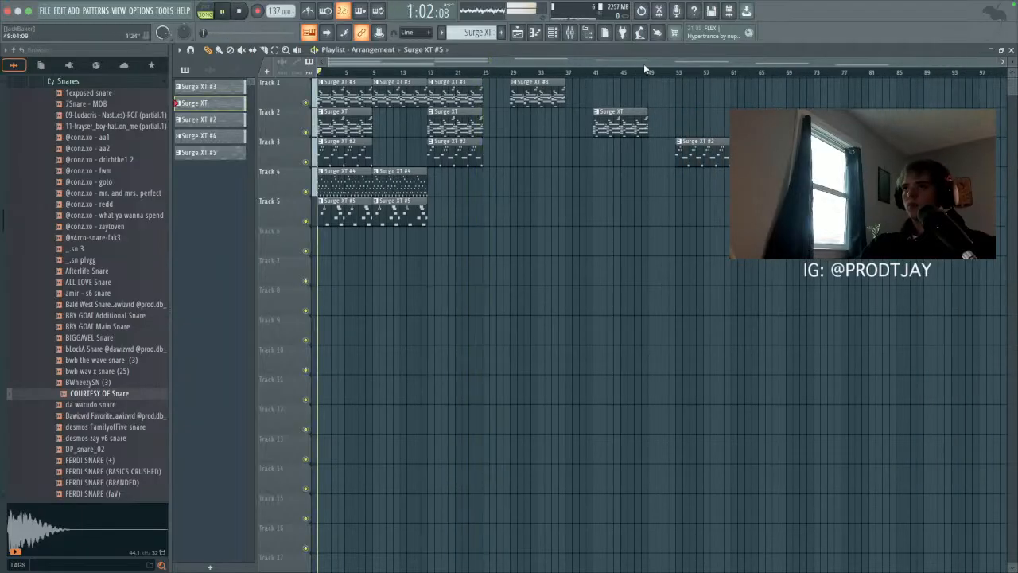
pyautogui.click(576, 36)
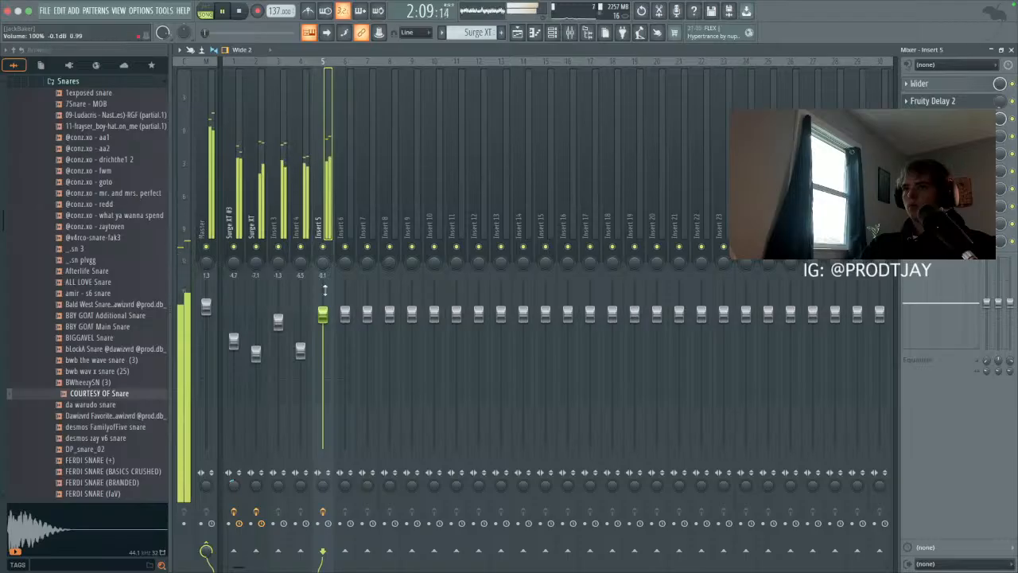
# Step: Move band 6 of insert 5's parametric EQ to about 8 kHz at about -2.2 dB and close the EQ
pyautogui.click(943, 136)
pyautogui.moveTo(459, 278); pyautogui.dragTo(495, 281)
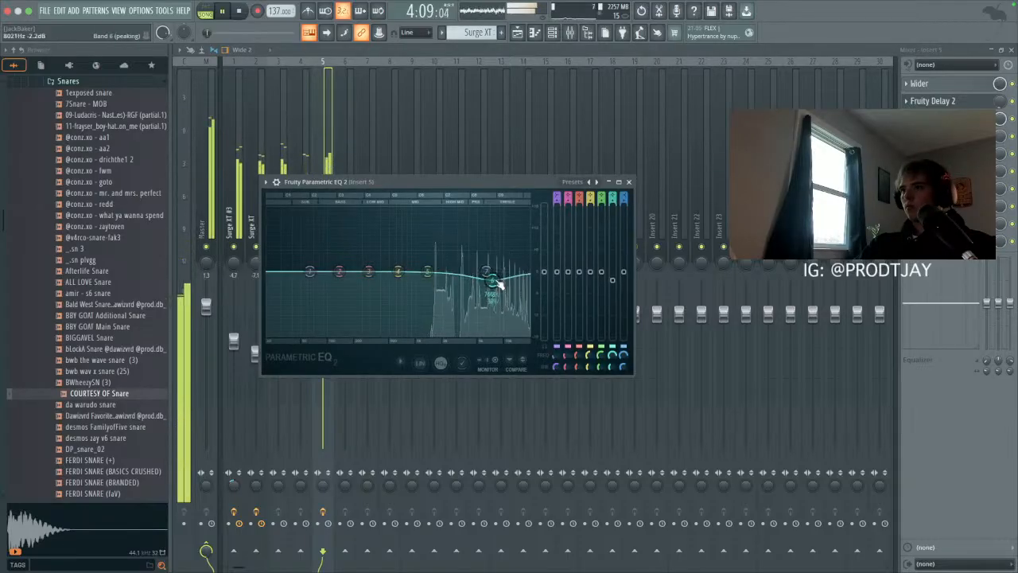
pyautogui.click(630, 182)
# Step: Lower the master to 0.5 dB and insert 5 to -0.4 dB
pyautogui.click(207, 307)
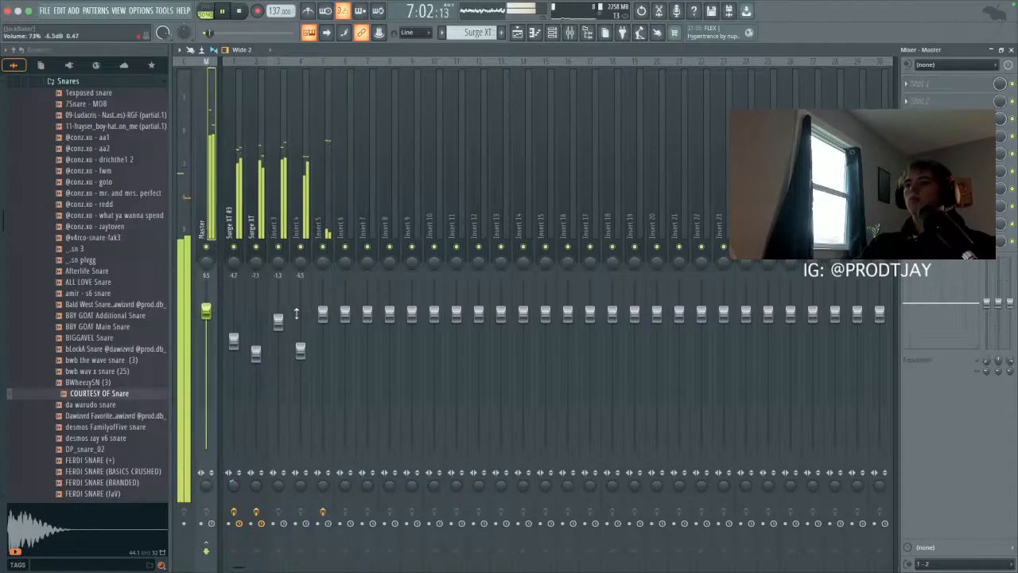
pyautogui.click(322, 314)
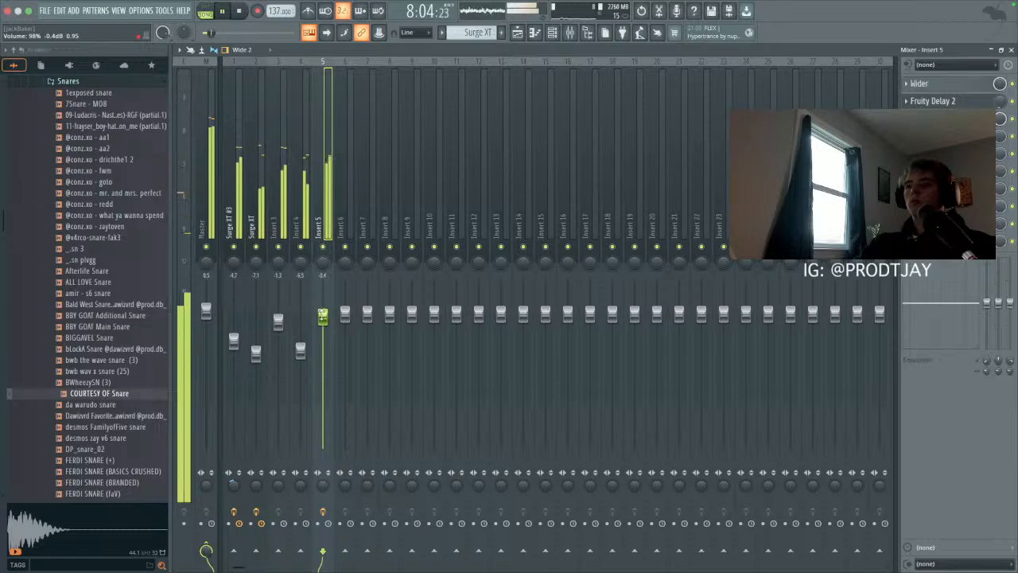
# Step: Show the playlist, stop the song, review the project's credits and working-time information, and restart playback
pyautogui.click(212, 233)
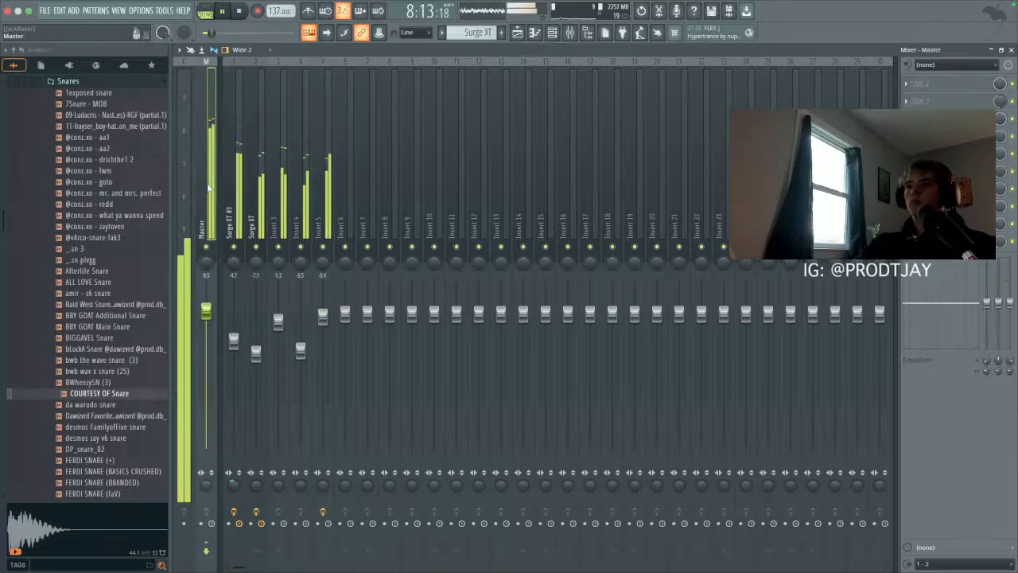
pyautogui.click(60, 11)
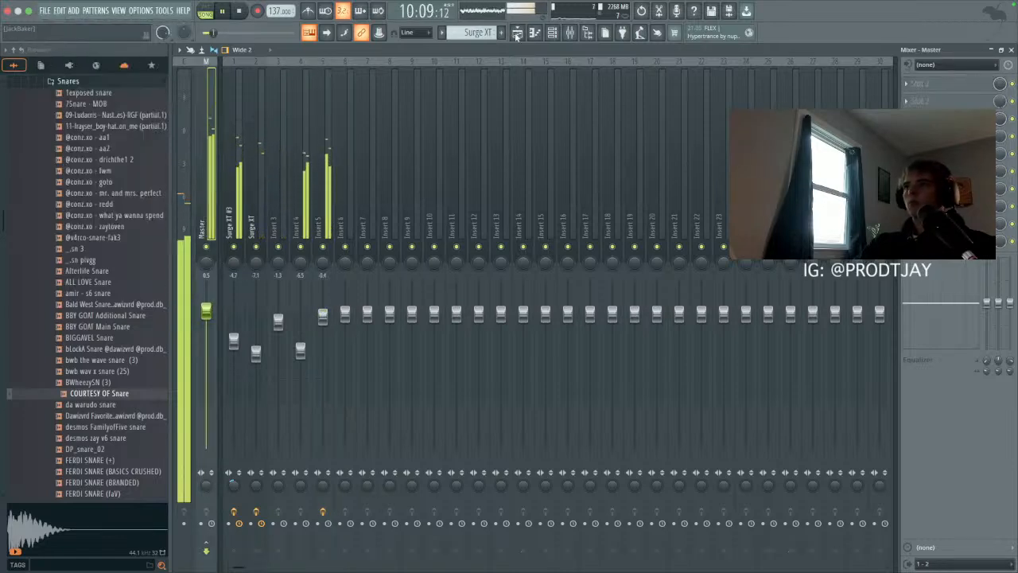
pyautogui.click(517, 32)
pyautogui.press('space')
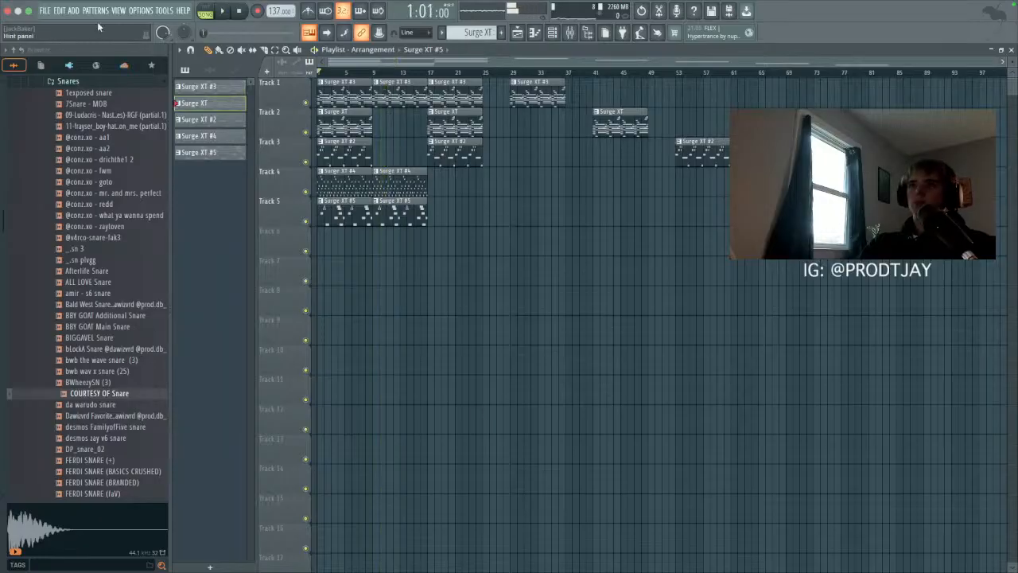
pyautogui.click(140, 10)
pyautogui.click(151, 114)
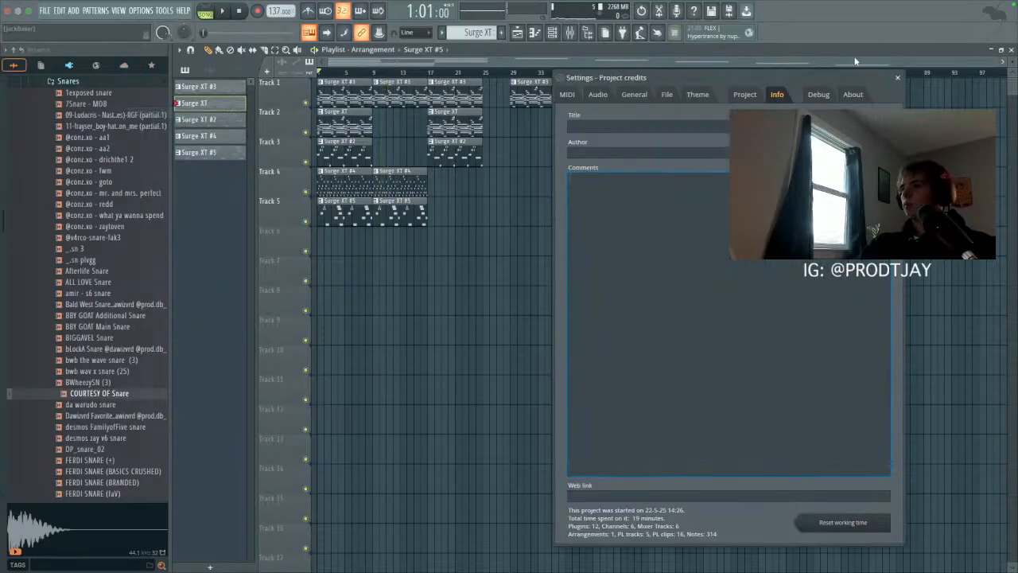
pyautogui.click(898, 77)
pyautogui.press('space')
pyautogui.click(44, 10)
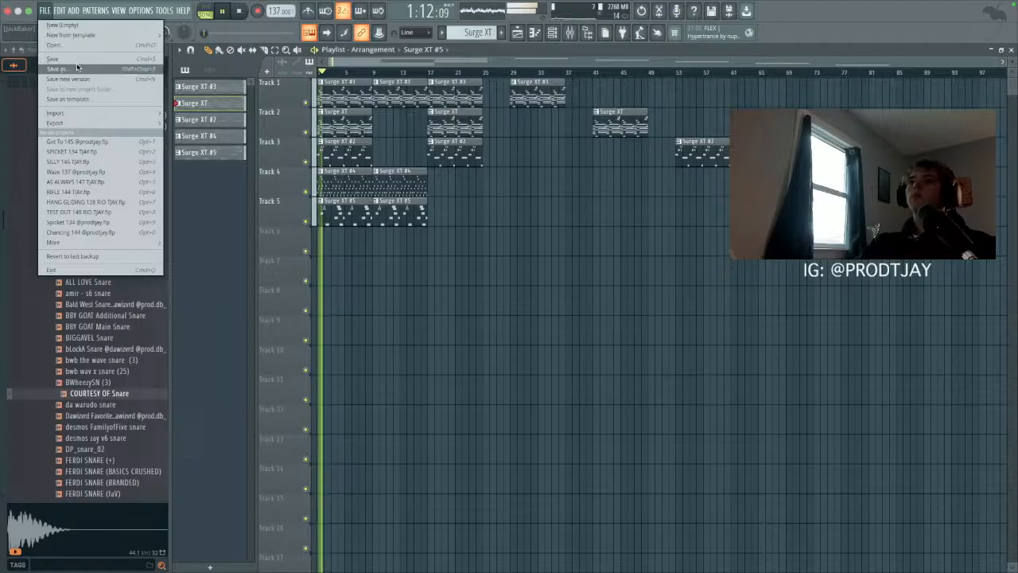
pyautogui.click(74, 59)
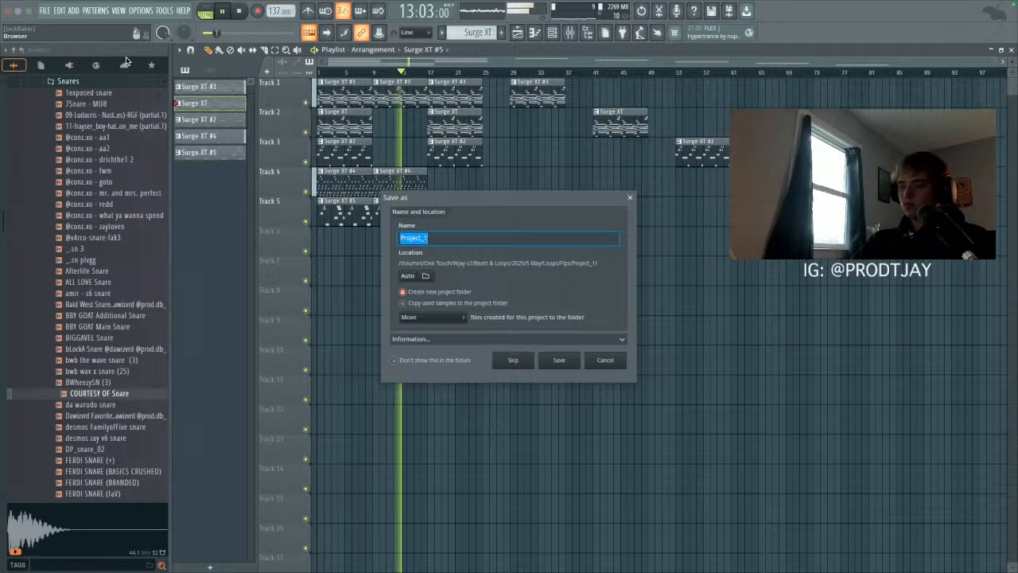
pyautogui.write('Anyt')
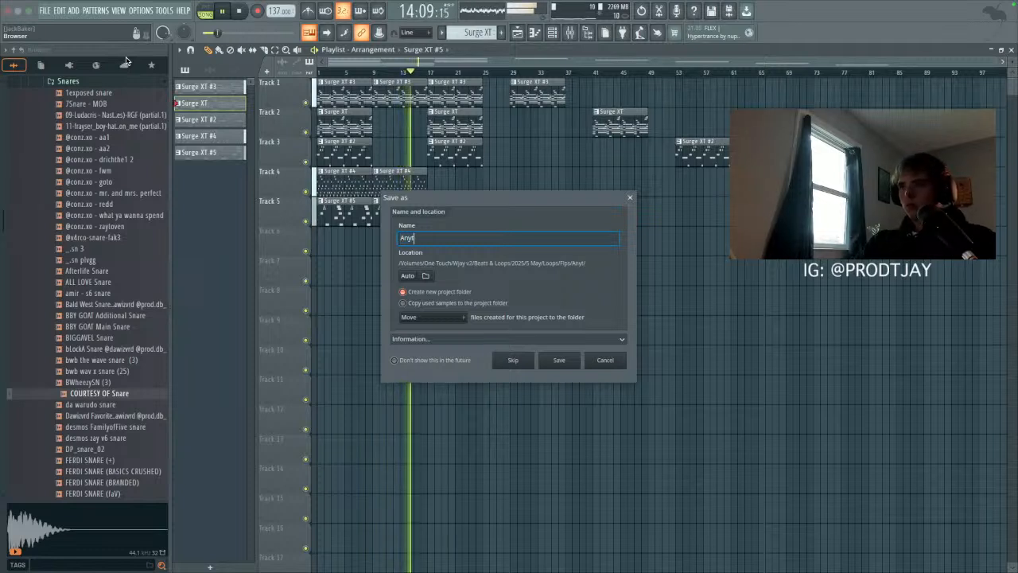
pyautogui.press('BackSpace')
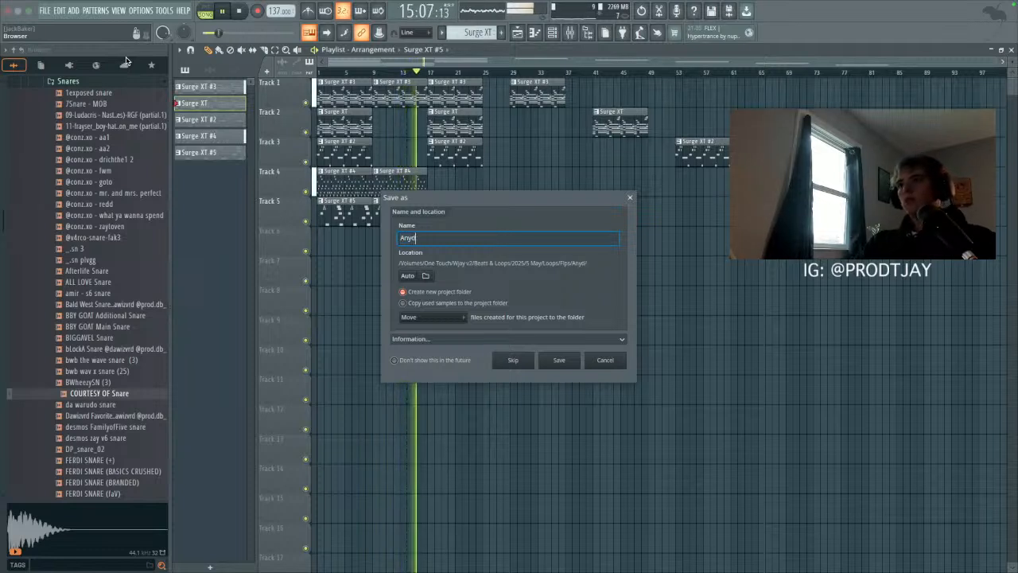
pyautogui.write('wh')
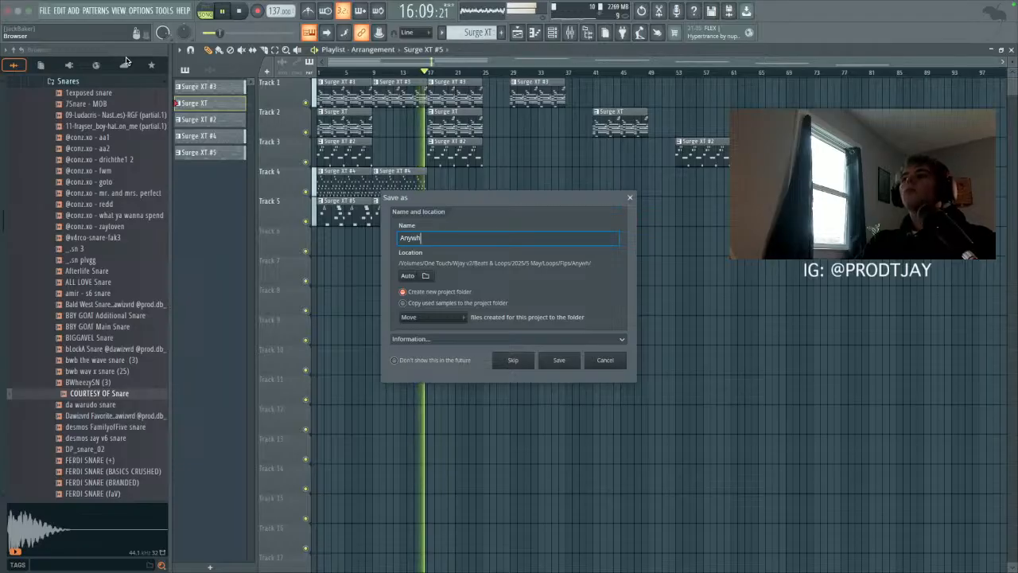
pyautogui.write('ere 137 ')
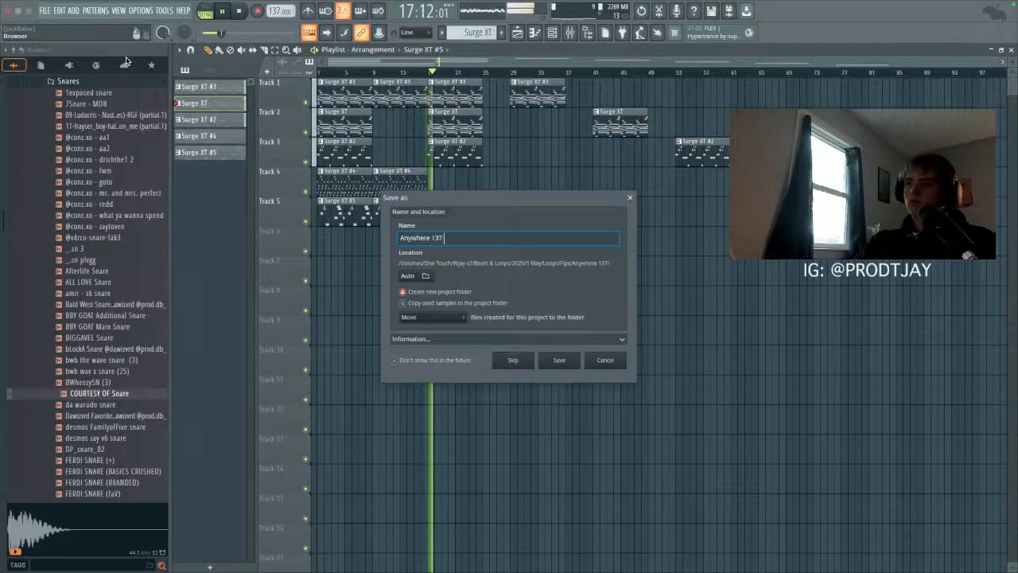
pyautogui.write('@prodtjay')
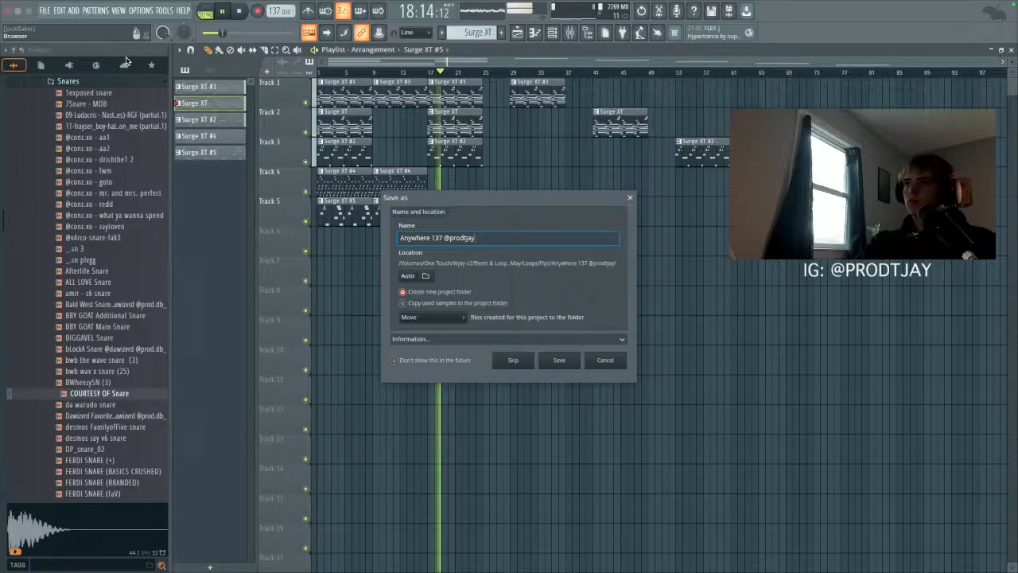
pyautogui.click(427, 276)
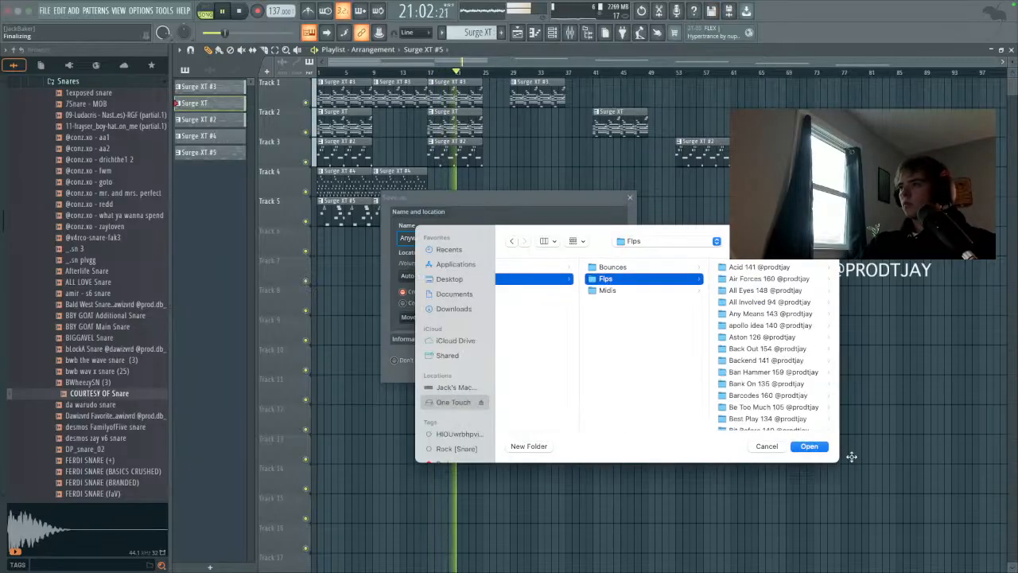
pyautogui.click(811, 447)
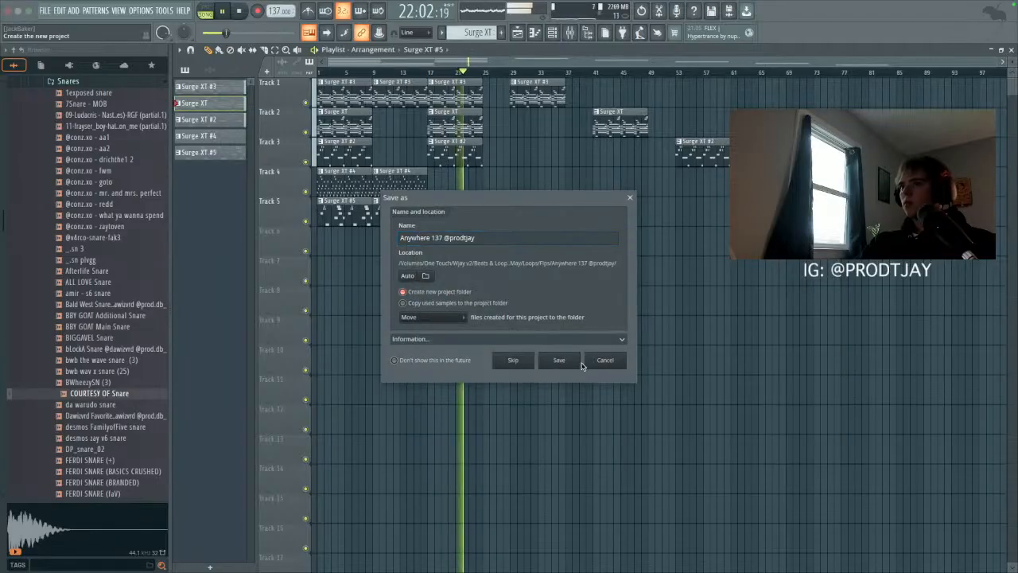
pyautogui.press('Return')
pyautogui.click(646, 197)
# Step: Play the song from the beginning and save the project again, dismissing the trial plugin warning
pyautogui.press('space')
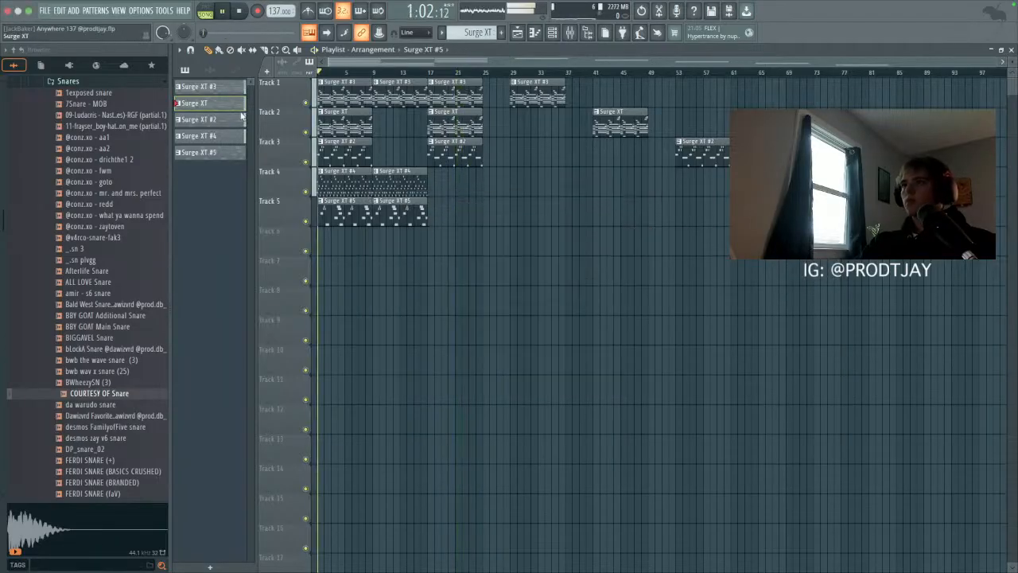
pyautogui.click(45, 10)
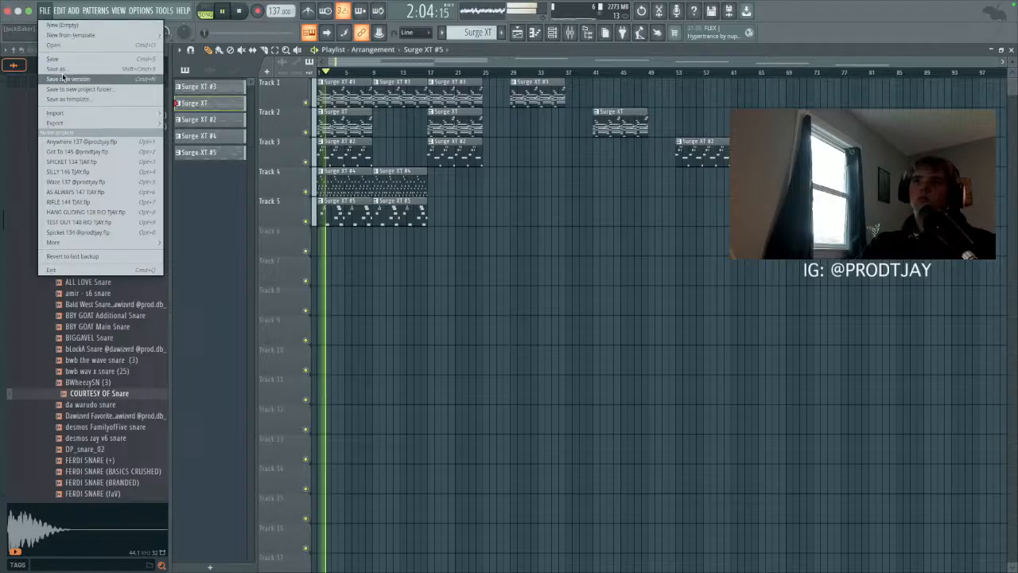
pyautogui.click(54, 59)
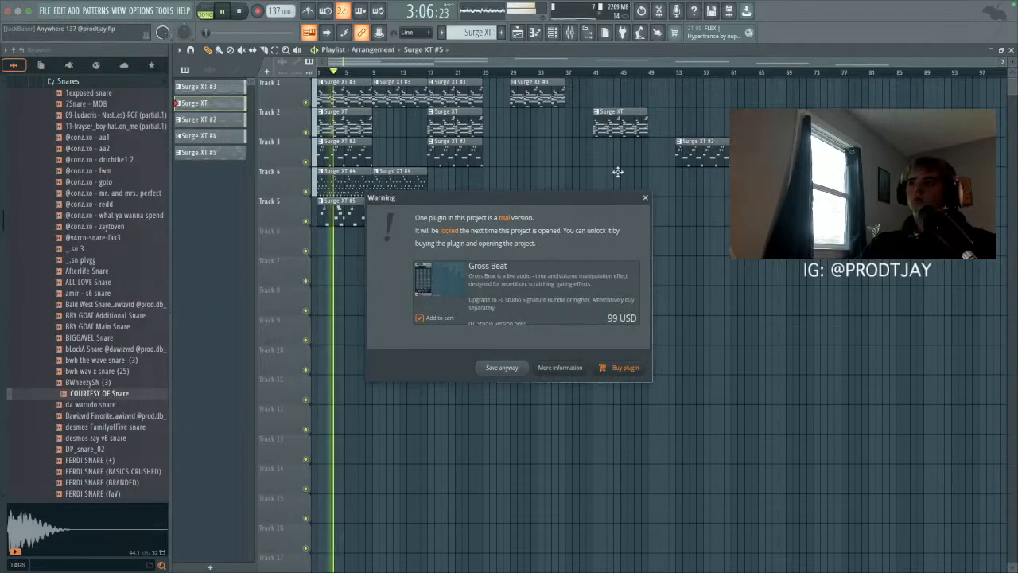
pyautogui.click(646, 197)
# Step: Return to the mixer, set insert 3 to -1.2 dB and save the project
pyautogui.click(569, 33)
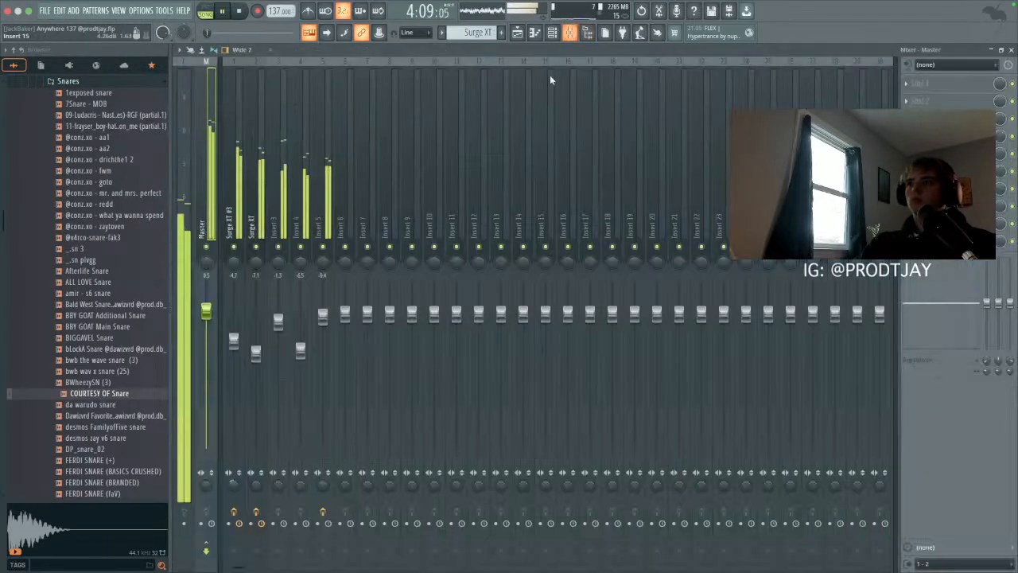
pyautogui.click(282, 215)
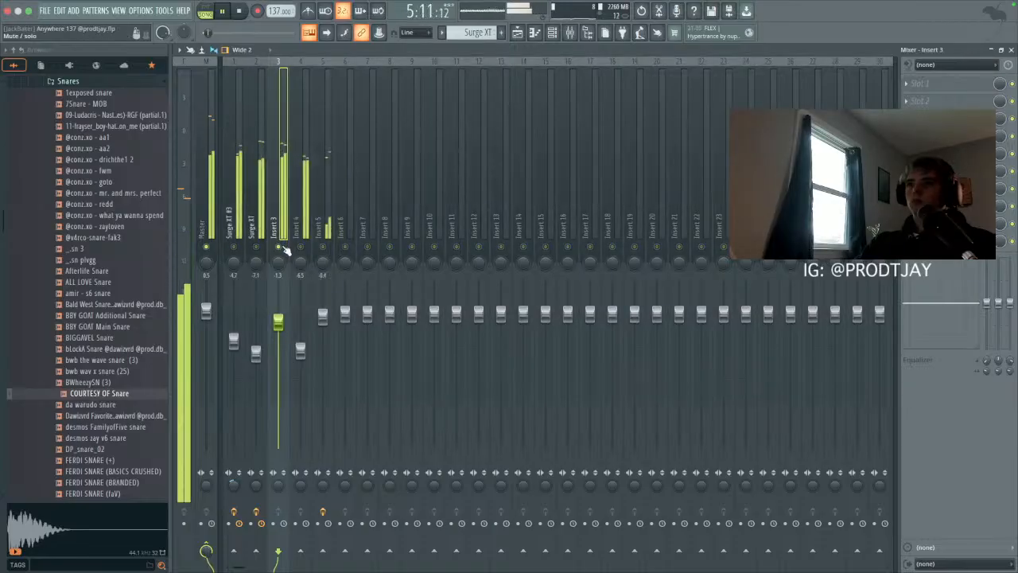
pyautogui.click(45, 11)
pyautogui.click(56, 59)
pyautogui.click(648, 200)
pyautogui.click(46, 10)
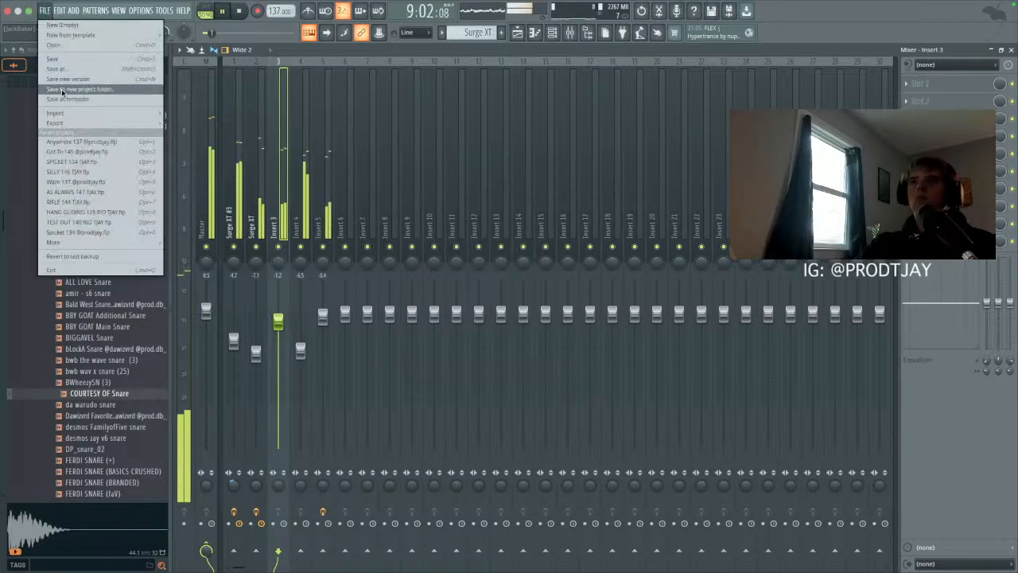
pyautogui.moveTo(79, 124)
pyautogui.click(234, 141)
pyautogui.click(435, 174)
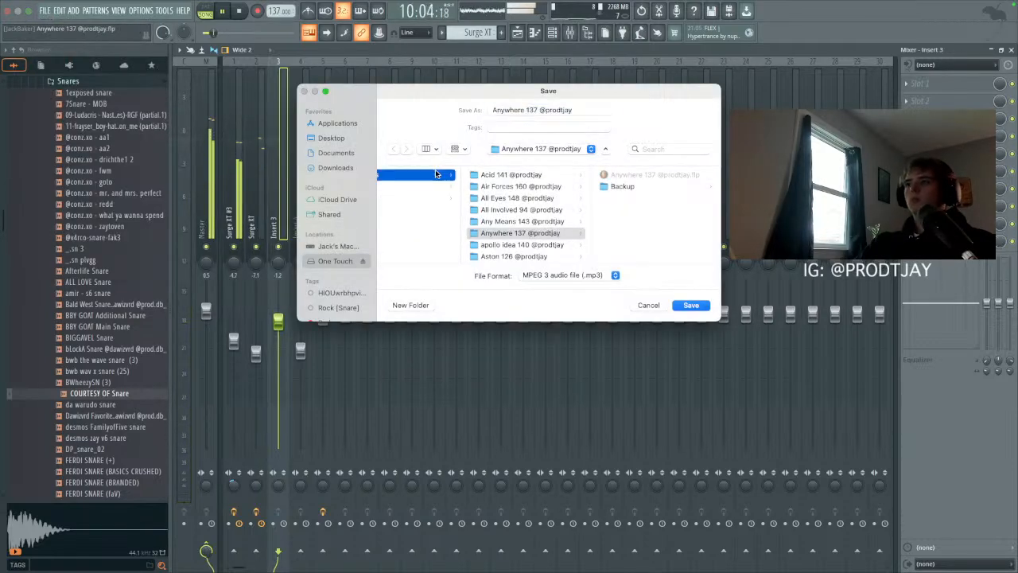
pyautogui.click(691, 305)
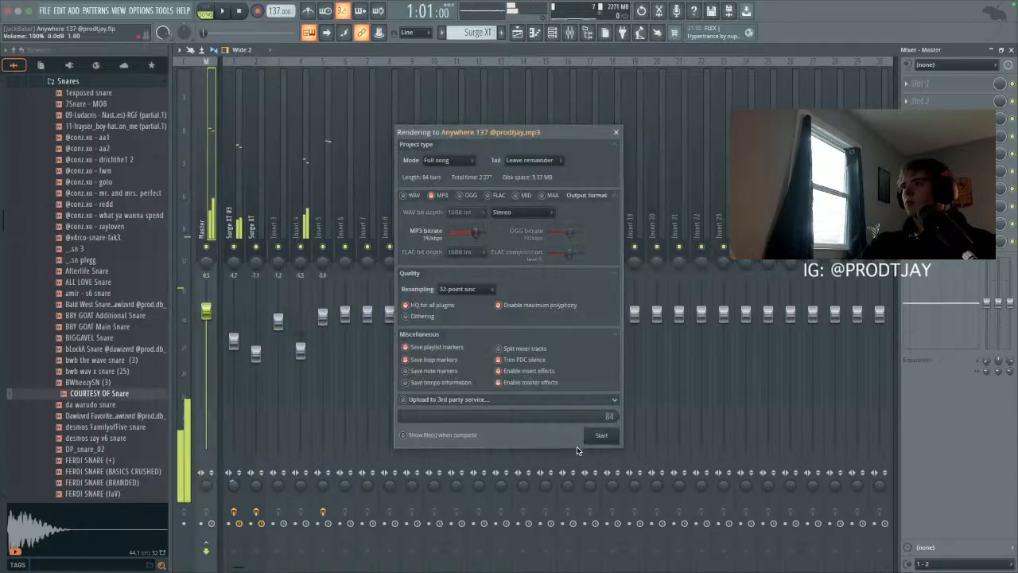
# Step: Switch to Finder and open the One Touch drive's Wjay v2/Beats & Loops/2025/5 May/Loops/Bounces folder
pyautogui.moveTo(748, 554)
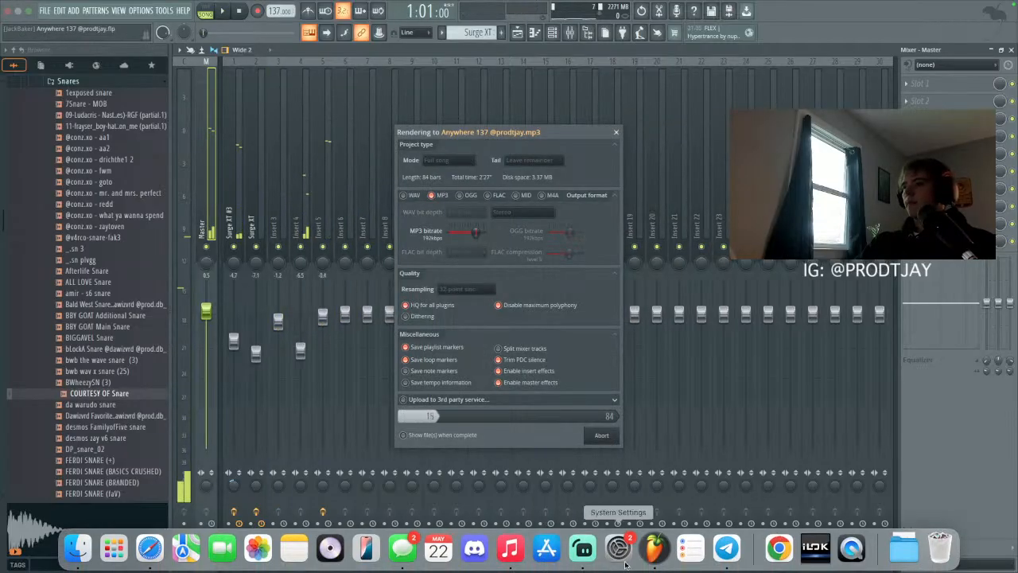
pyautogui.click(583, 548)
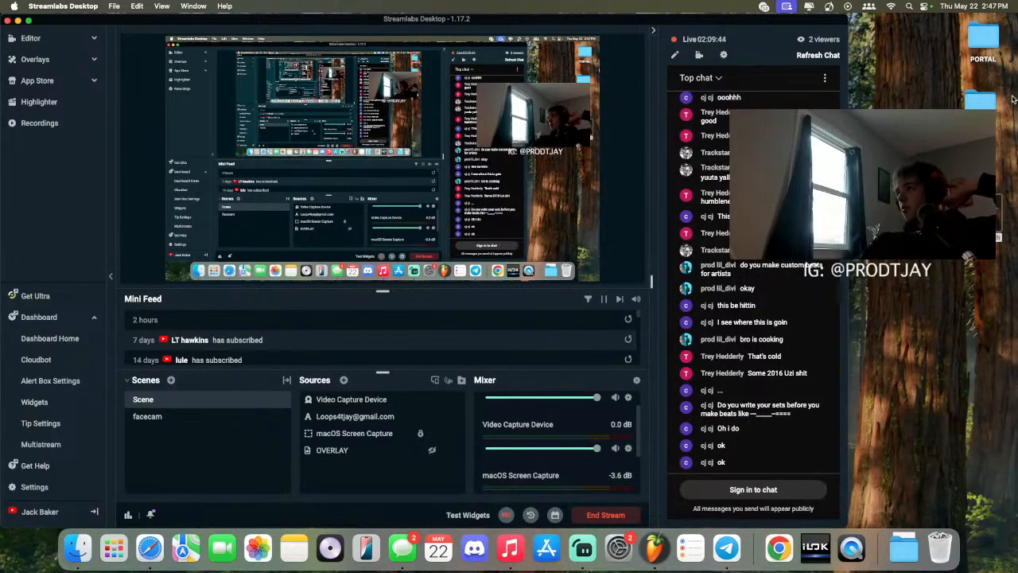
pyautogui.doubleClick(983, 215)
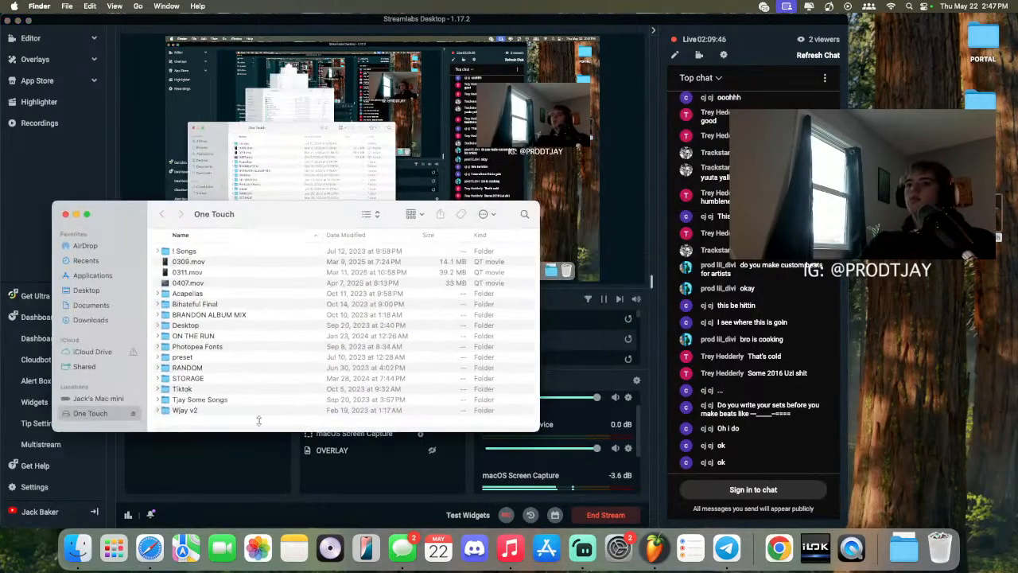
pyautogui.doubleClick(203, 411)
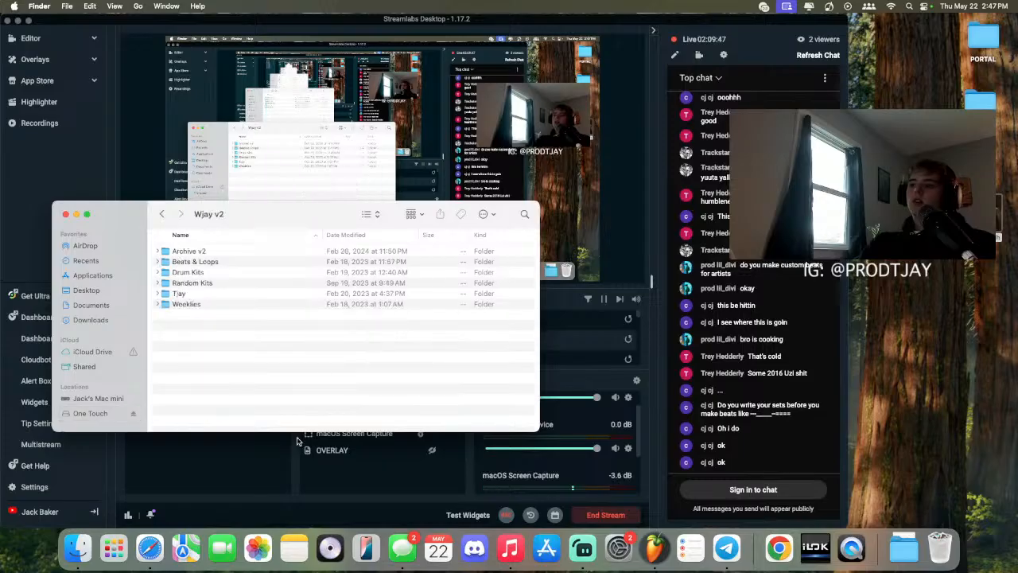
pyautogui.doubleClick(204, 265)
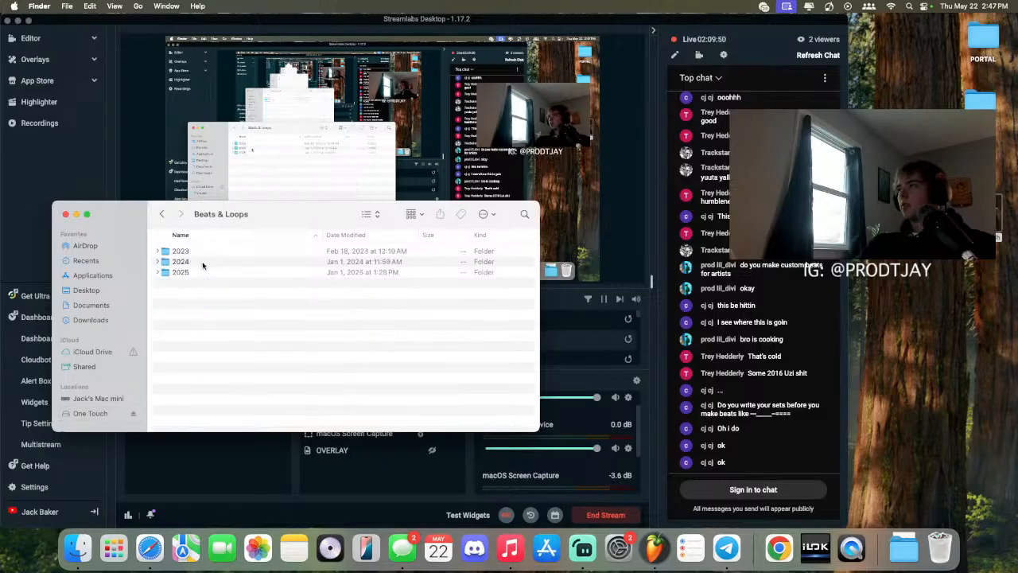
pyautogui.doubleClick(191, 272)
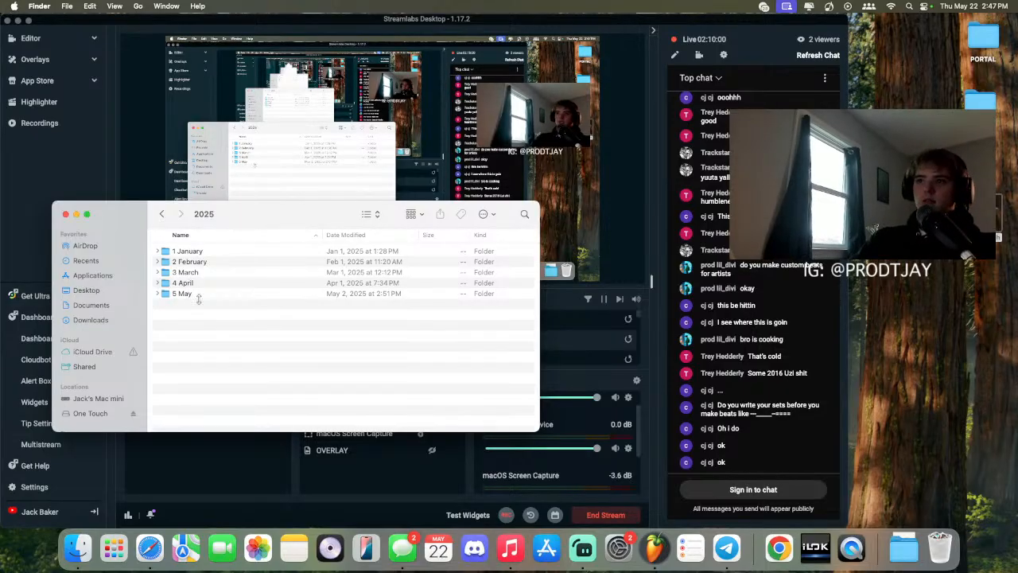
pyautogui.doubleClick(199, 295)
pyautogui.doubleClick(183, 263)
pyautogui.doubleClick(209, 253)
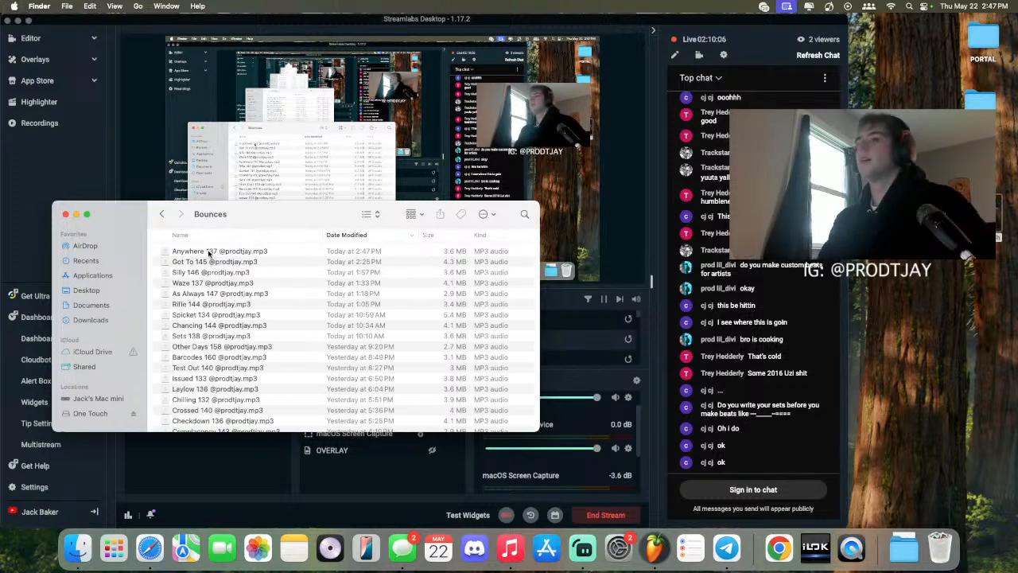
pyautogui.click(241, 262)
pyautogui.click(354, 314)
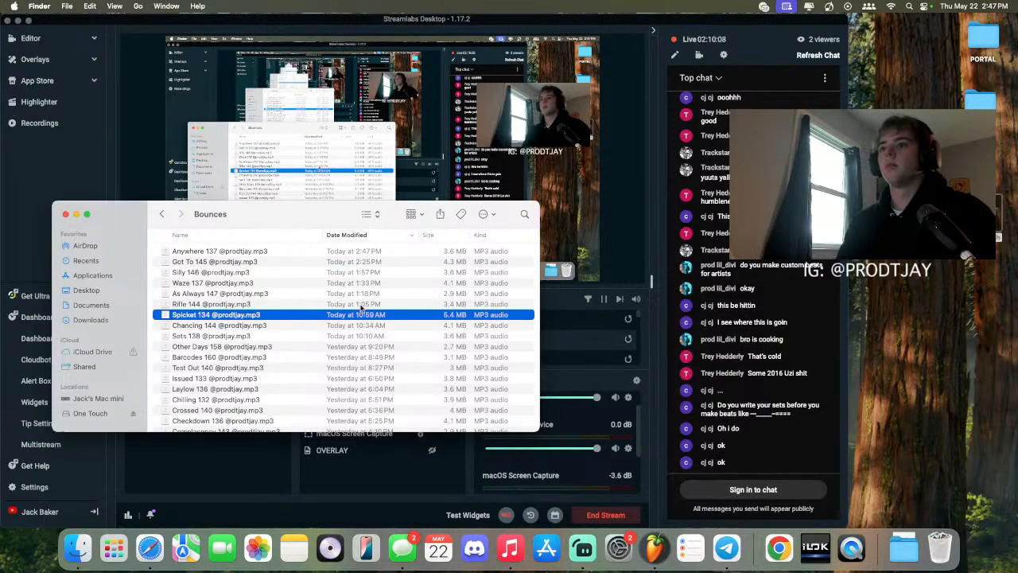
pyautogui.keyDown('shift'); pyautogui.click(327, 307); pyautogui.keyUp('shift')
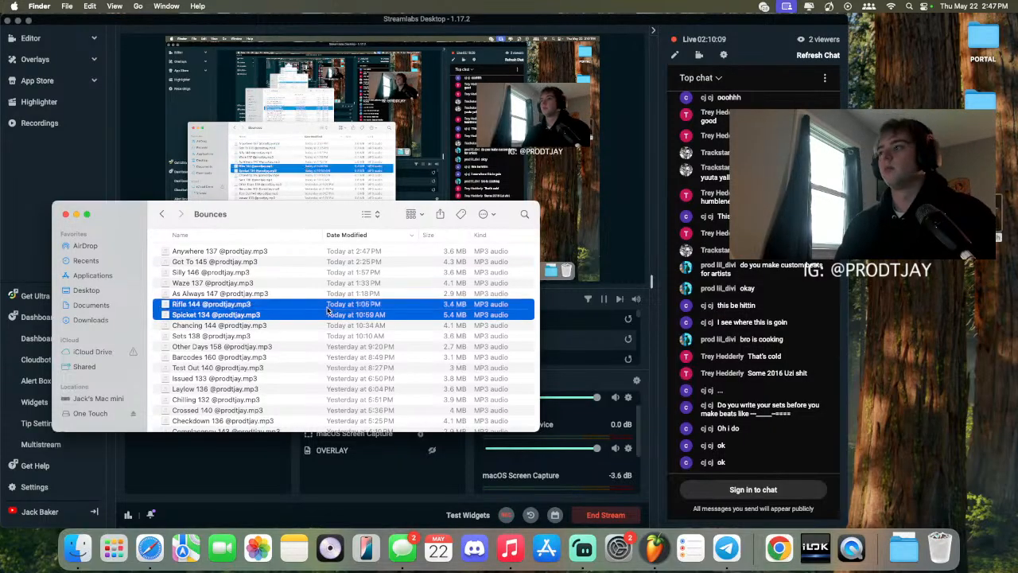
pyautogui.doubleClick(252, 253)
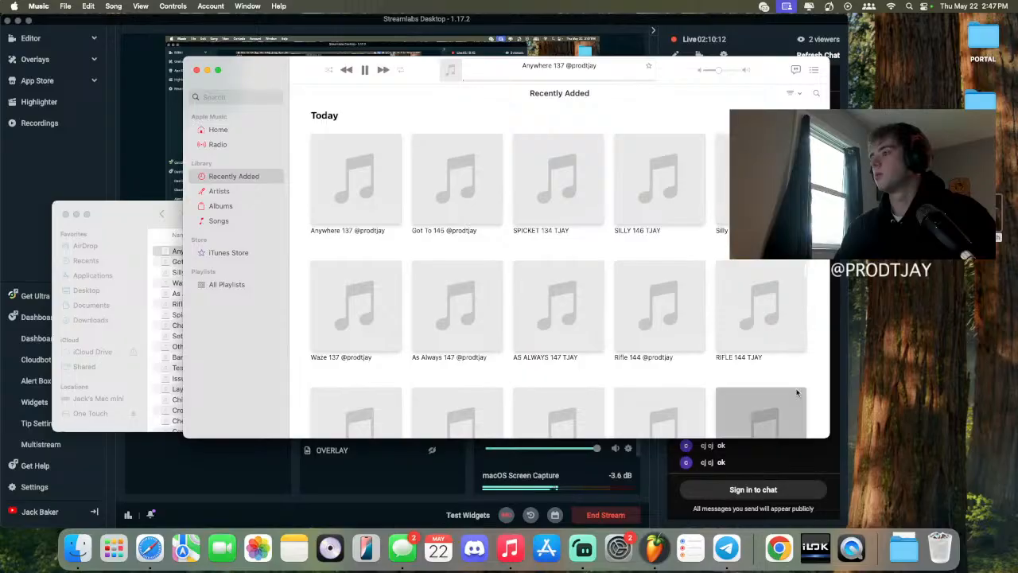
pyautogui.click(726, 547)
pyautogui.moveTo(169, 253); pyautogui.dragTo(484, 256)
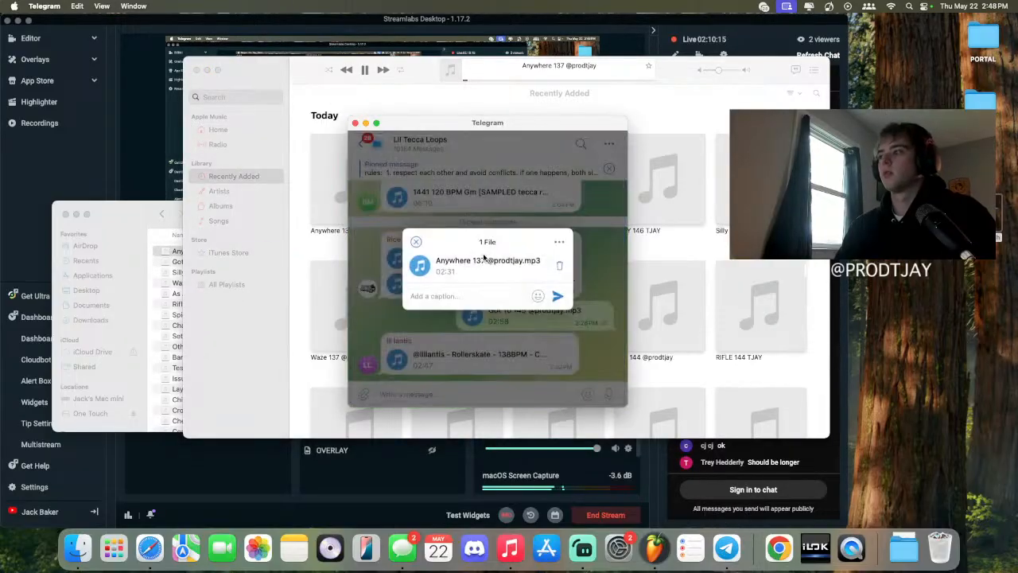
pyautogui.click(558, 297)
pyautogui.click(804, 459)
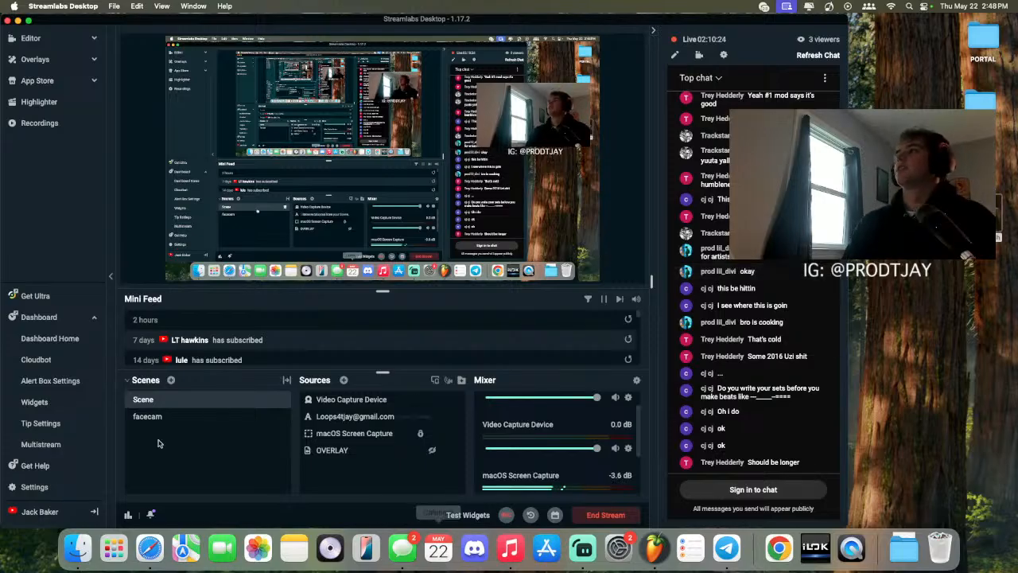
pyautogui.click(86, 567)
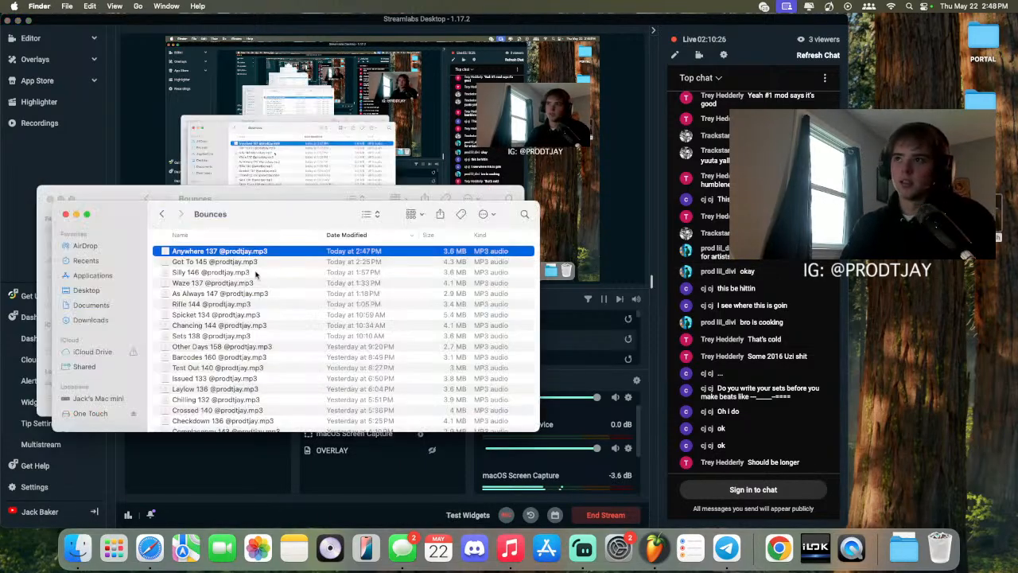
pyautogui.moveTo(249, 220); pyautogui.dragTo(655, 240)
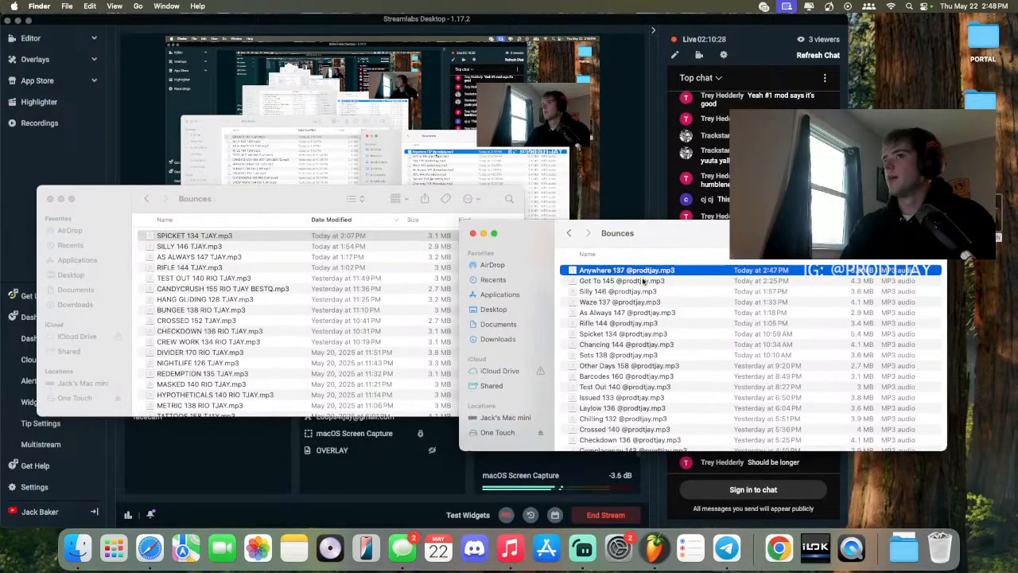
pyautogui.click(708, 291)
pyautogui.doubleClick(674, 282)
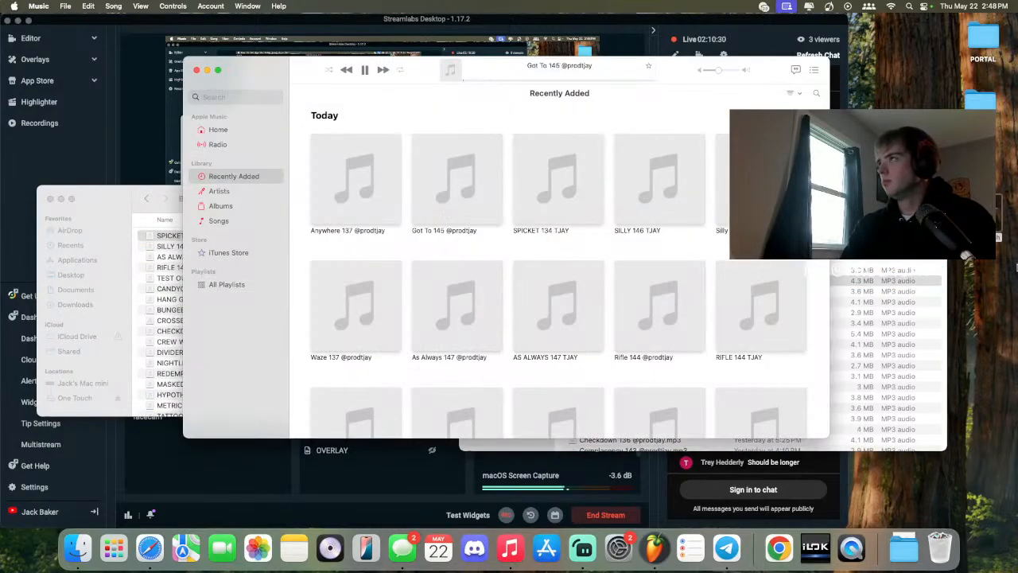
pyautogui.click(196, 71)
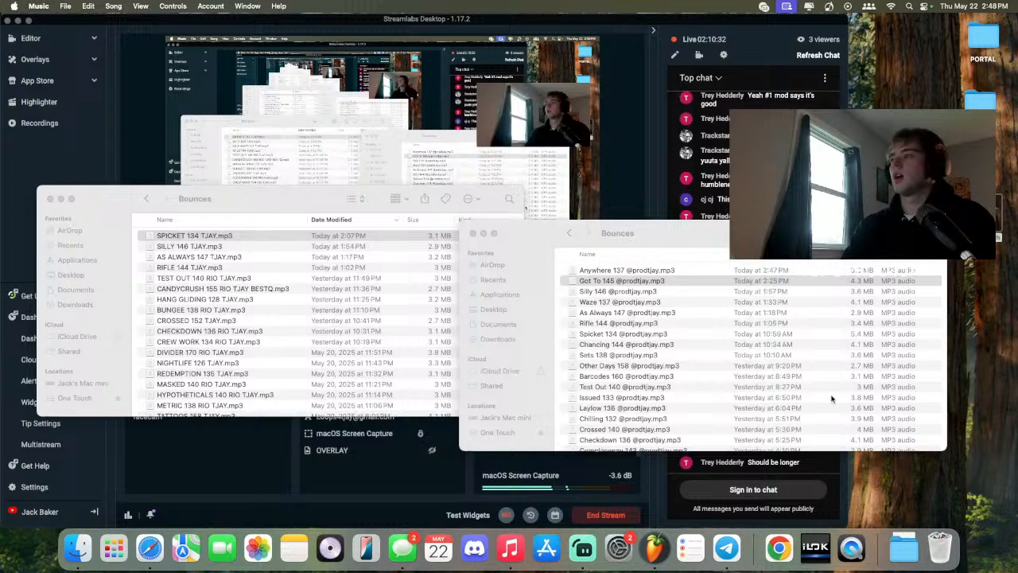
# Step: Highlight the loops from "Anywhere 137" to "Sets 138", and open the other Bounces folder containing the TJAY beats
pyautogui.click(800, 343)
pyautogui.moveTo(813, 353); pyautogui.dragTo(795, 269)
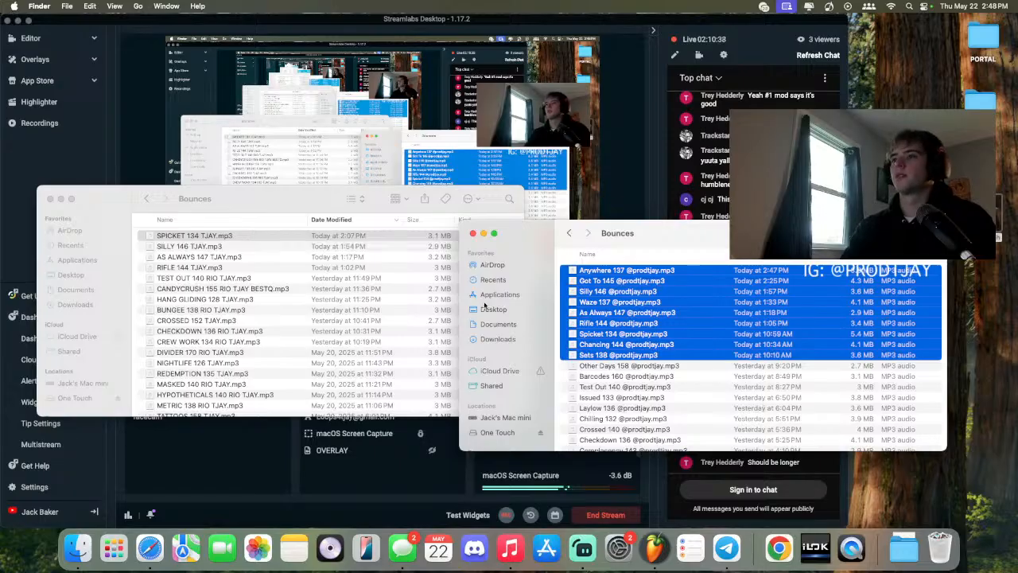
pyautogui.click(568, 233)
pyautogui.doubleClick(587, 270)
pyautogui.moveTo(622, 245); pyautogui.dragTo(520, 265)
pyautogui.click(506, 291)
pyautogui.doubleClick(506, 290)
pyautogui.moveTo(677, 322); pyautogui.dragTo(719, 318)
pyautogui.click(707, 355)
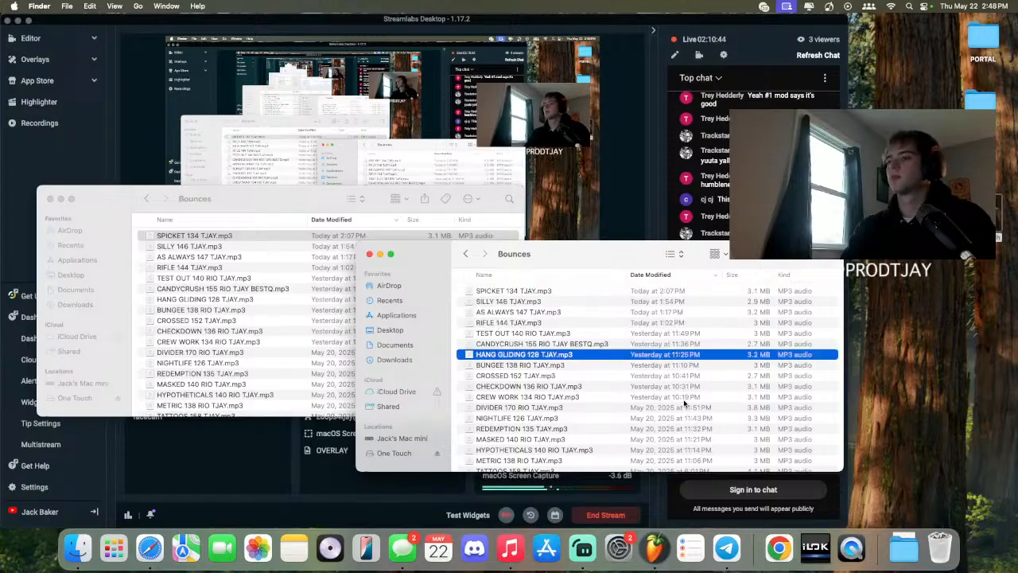
pyautogui.click(610, 389)
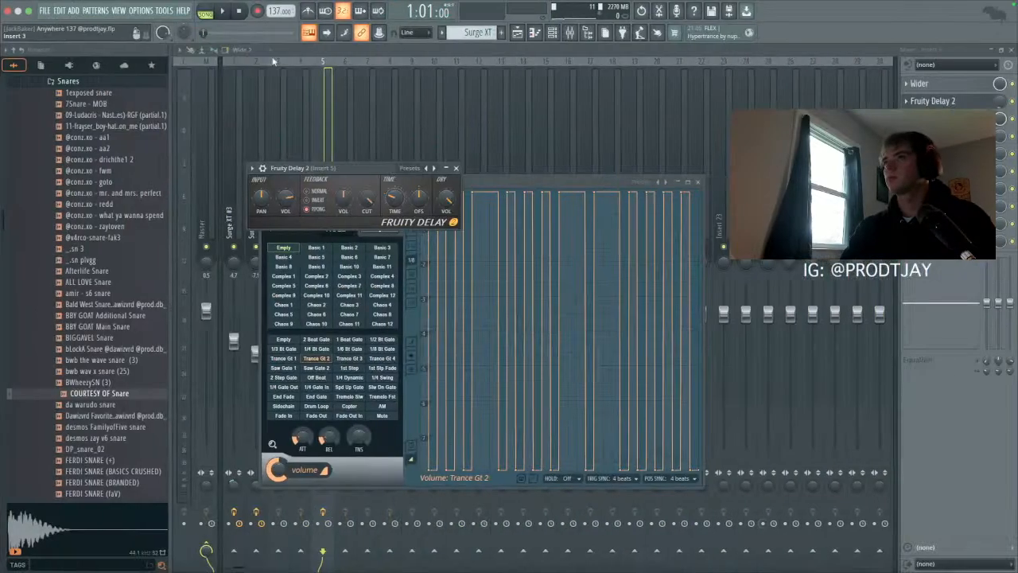
# Step: Switch to FL Studio, start a new blank project, and return to Streamlabs Desktop
pyautogui.click(45, 11)
pyautogui.click(53, 25)
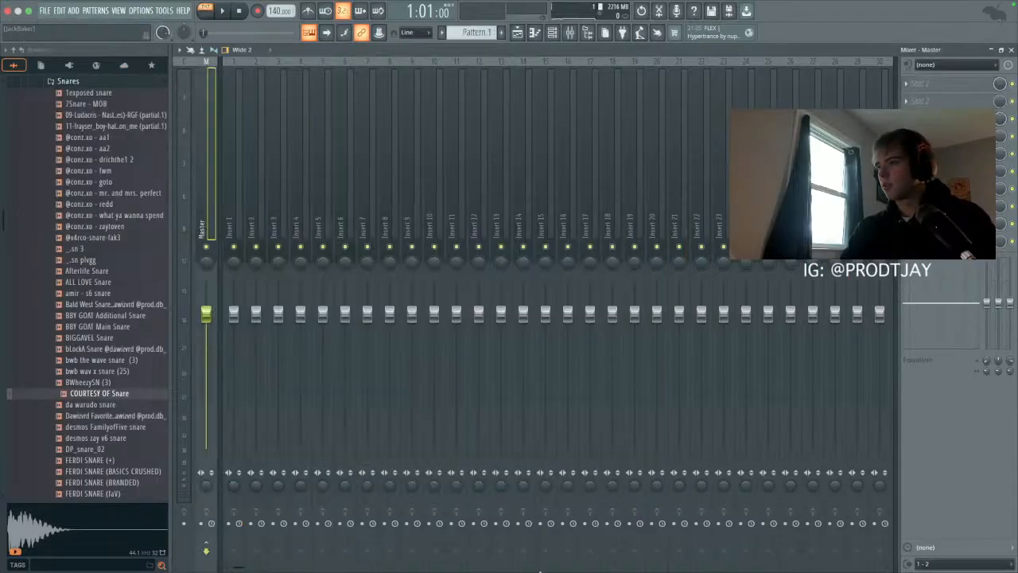
pyautogui.moveTo(546, 569)
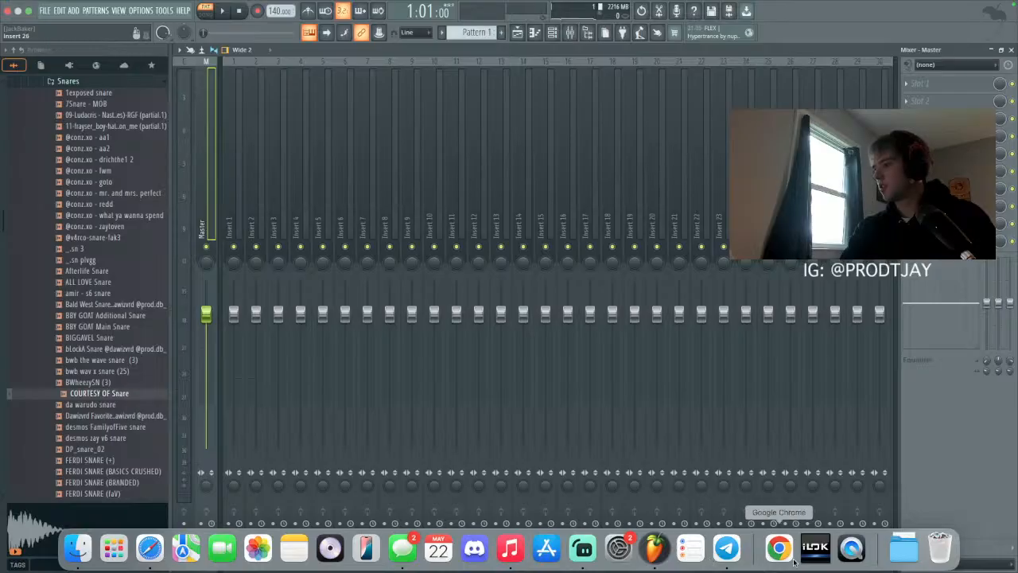
pyautogui.click(583, 548)
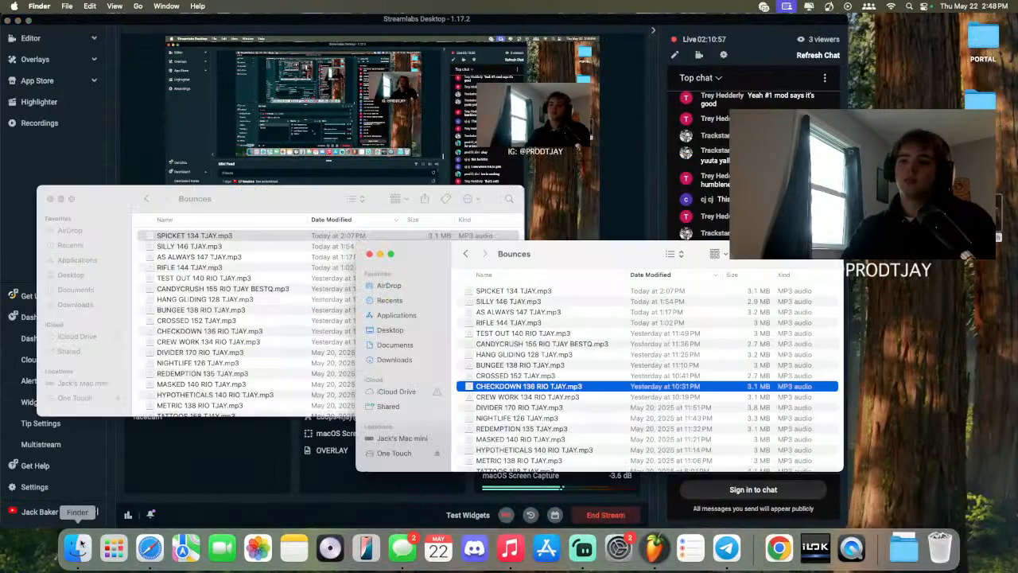
# Step: Switch to Finder and play "TEST OUT 140 RIO TJAY.mp3", "RIFLE 144 TJAY.mp3" and "AS ALWAYS 147 TJAY.mp3" from the beats Bounces folder
pyautogui.click(77, 547)
pyautogui.doubleClick(620, 333)
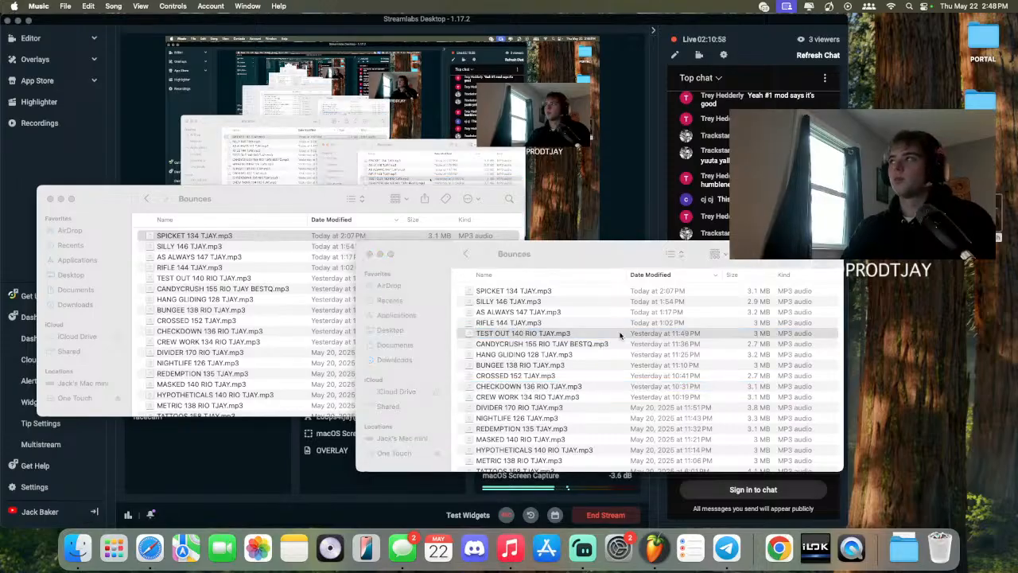
pyautogui.doubleClick(606, 321)
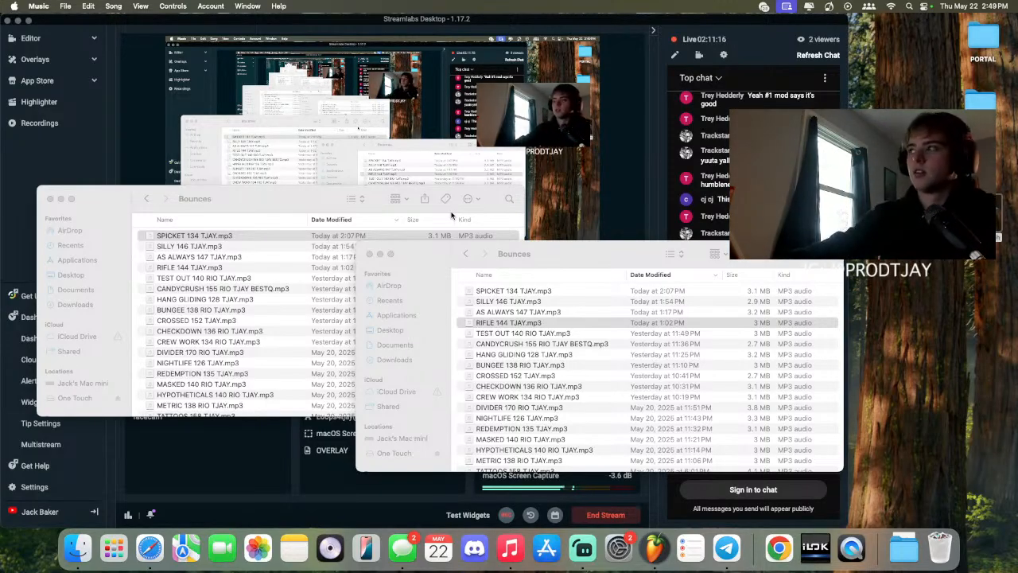
pyautogui.click(540, 313)
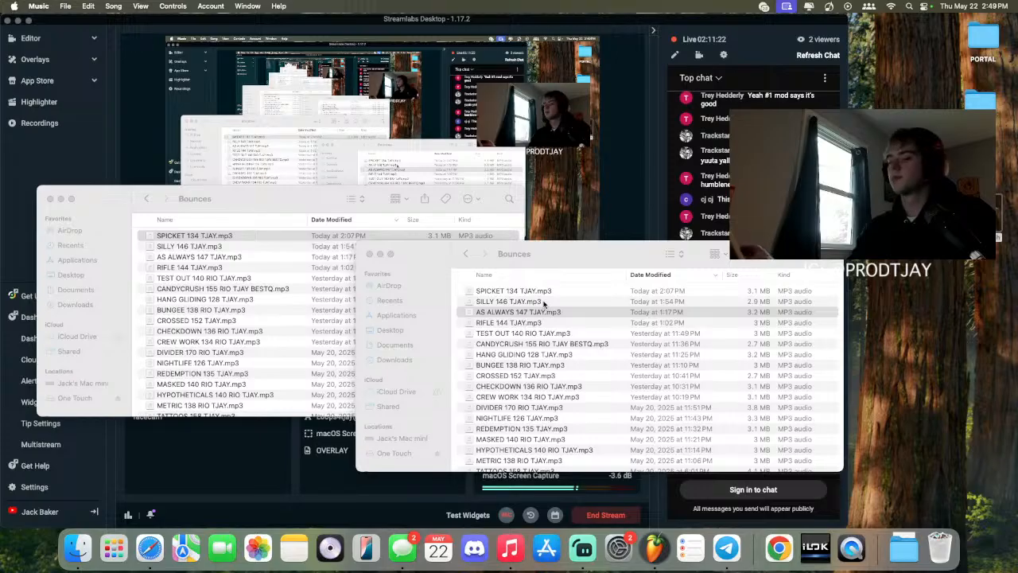
# Step: Close the duplicate Bounces window and play "SILLY 146 TJAY.mp3" and "SPICKET 134 TJAY.mp3" from the remaining one
pyautogui.moveTo(558, 264); pyautogui.dragTo(792, 181)
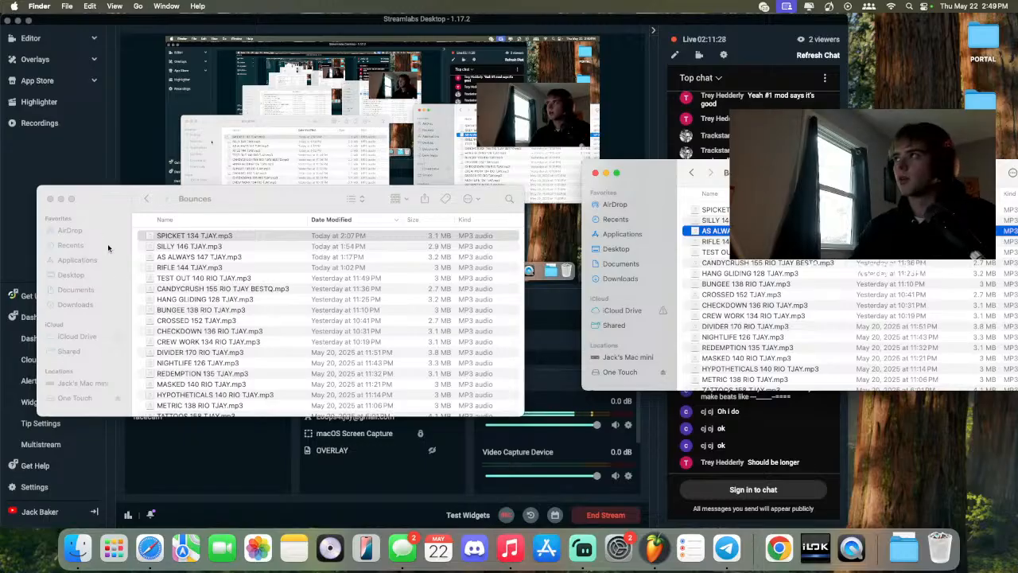
pyautogui.click(49, 198)
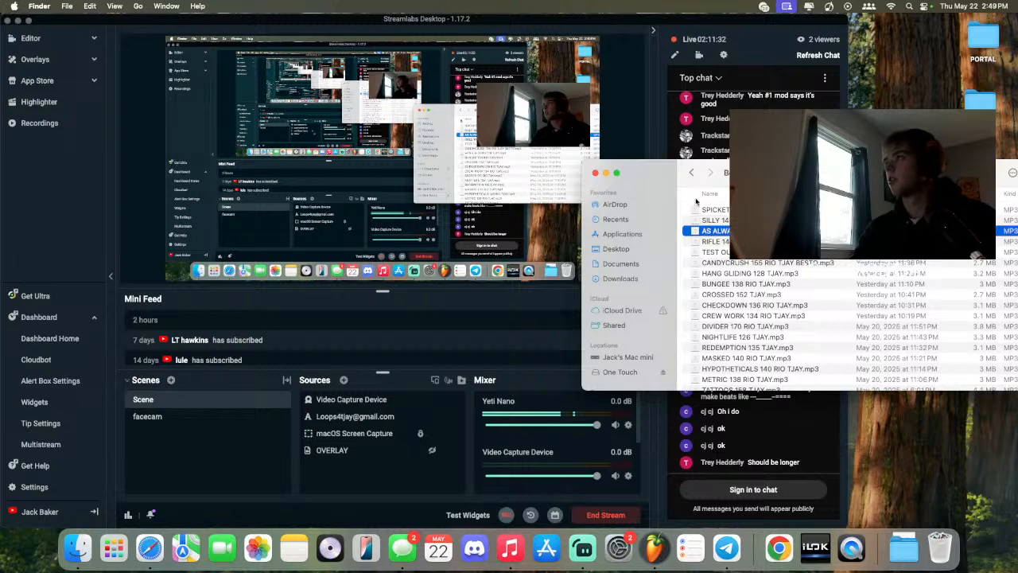
pyautogui.doubleClick(716, 219)
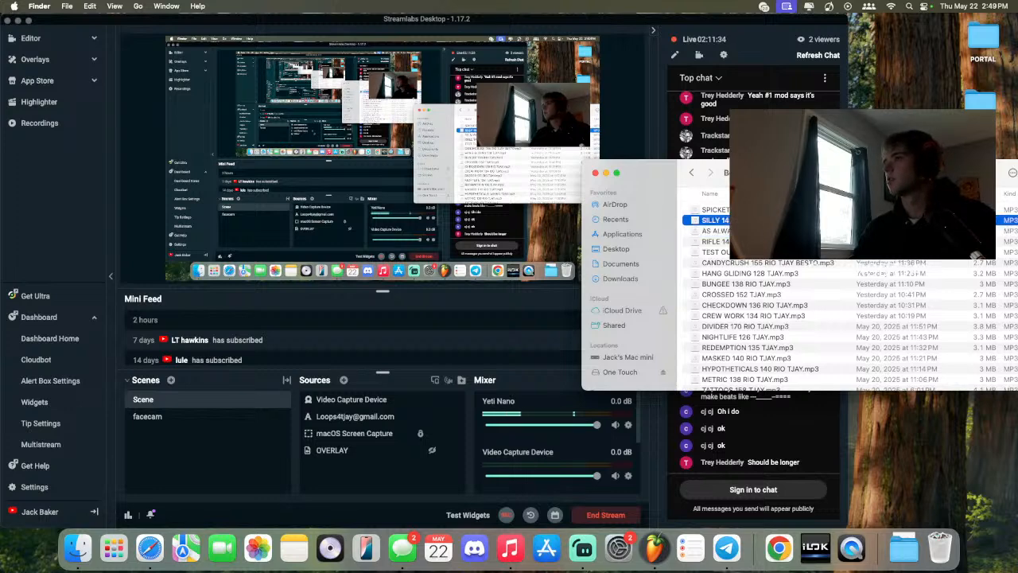
pyautogui.doubleClick(721, 212)
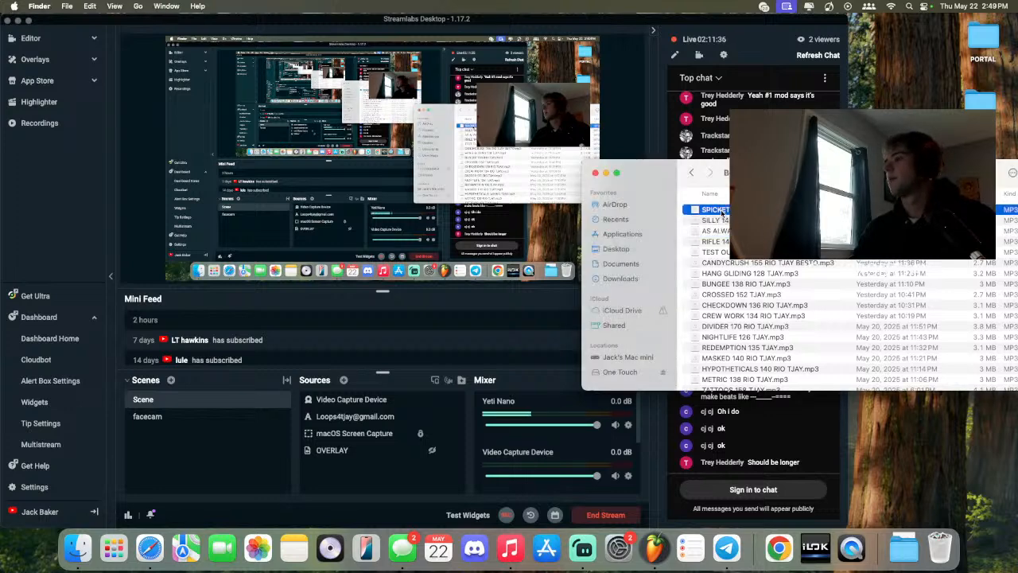
pyautogui.click(721, 212)
pyautogui.doubleClick(722, 210)
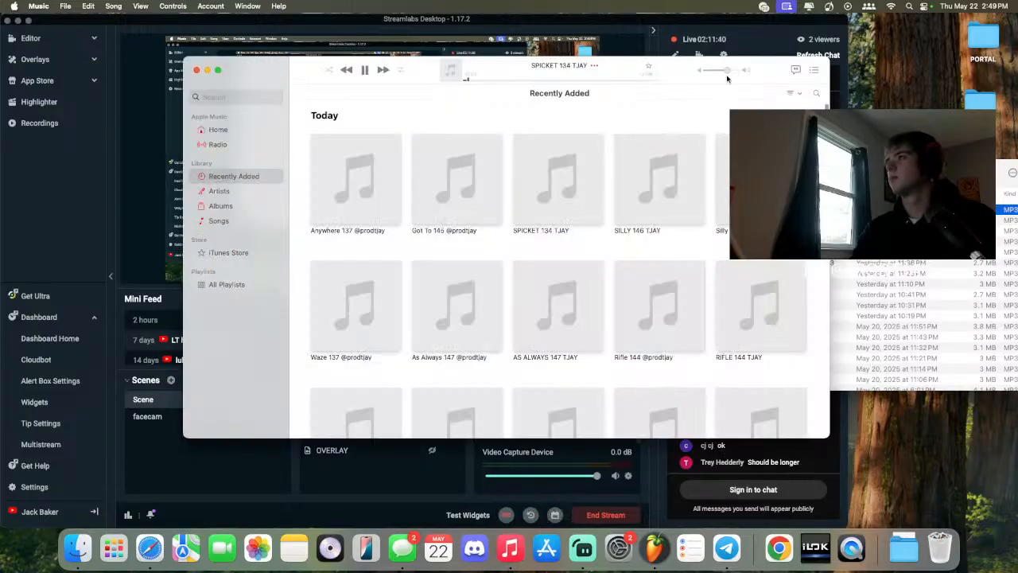
# Step: Go up to the parent of the beats Bounces folder in Finder, check Music's player, and return to Streamlabs Desktop
pyautogui.click(748, 42)
pyautogui.click(927, 267)
pyautogui.click(691, 173)
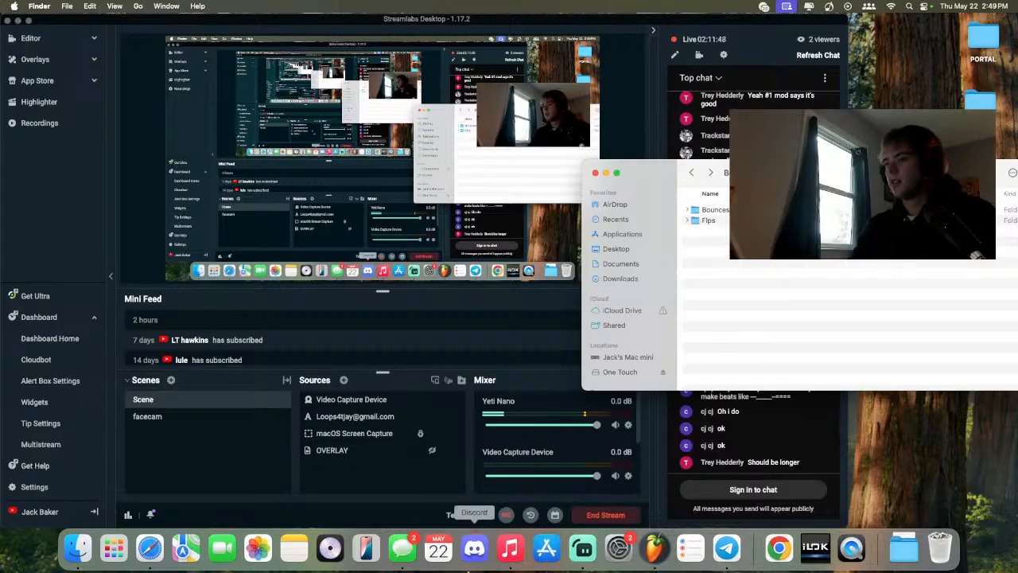
pyautogui.click(515, 557)
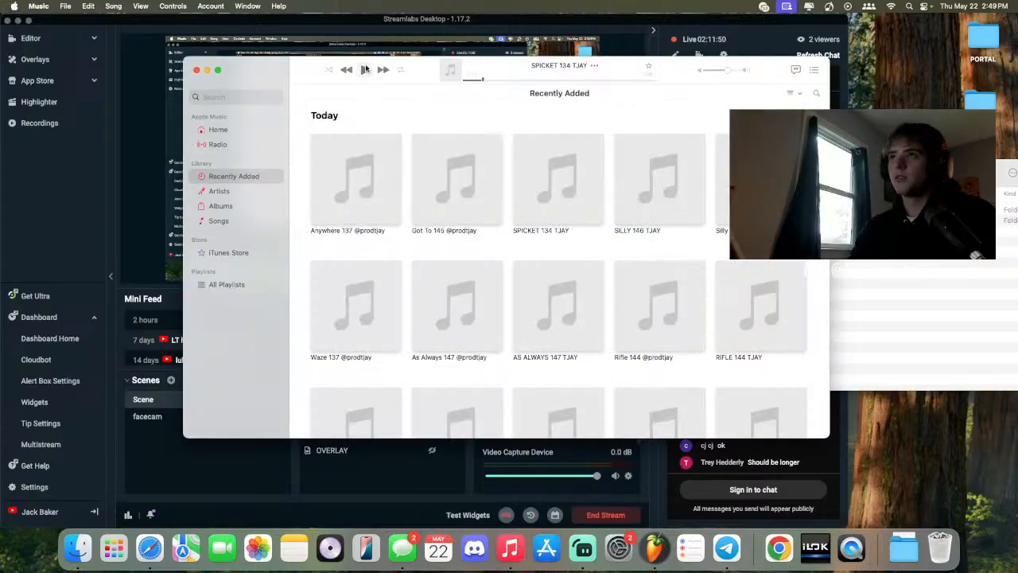
pyautogui.click(403, 19)
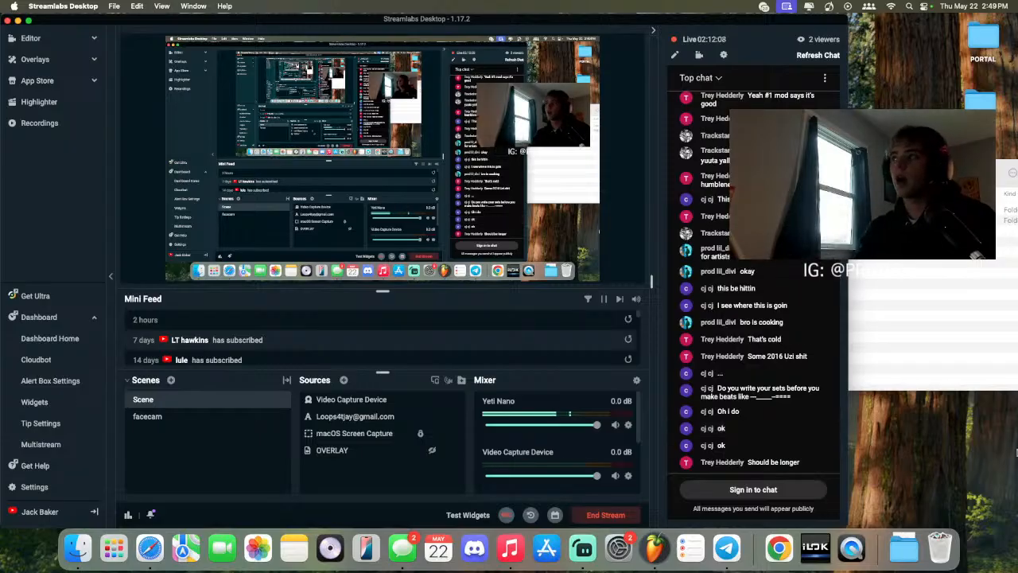
pyautogui.click(978, 372)
pyautogui.click(692, 172)
pyautogui.doubleClick(696, 221)
pyautogui.doubleClick(697, 210)
pyautogui.moveTo(805, 172); pyautogui.dragTo(817, 199)
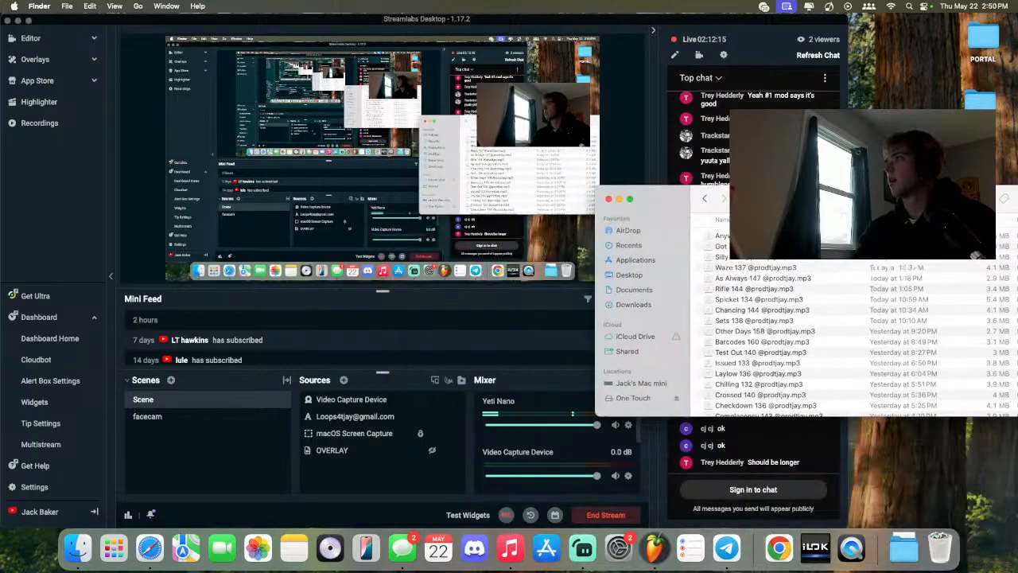
pyautogui.click(608, 199)
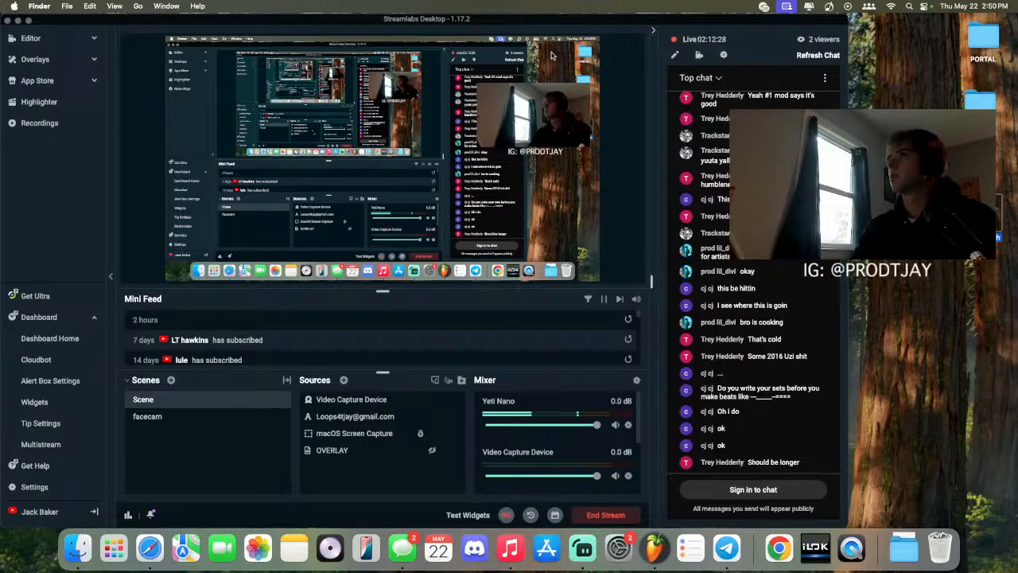
pyautogui.moveTo(531, 21); pyautogui.dragTo(580, 20)
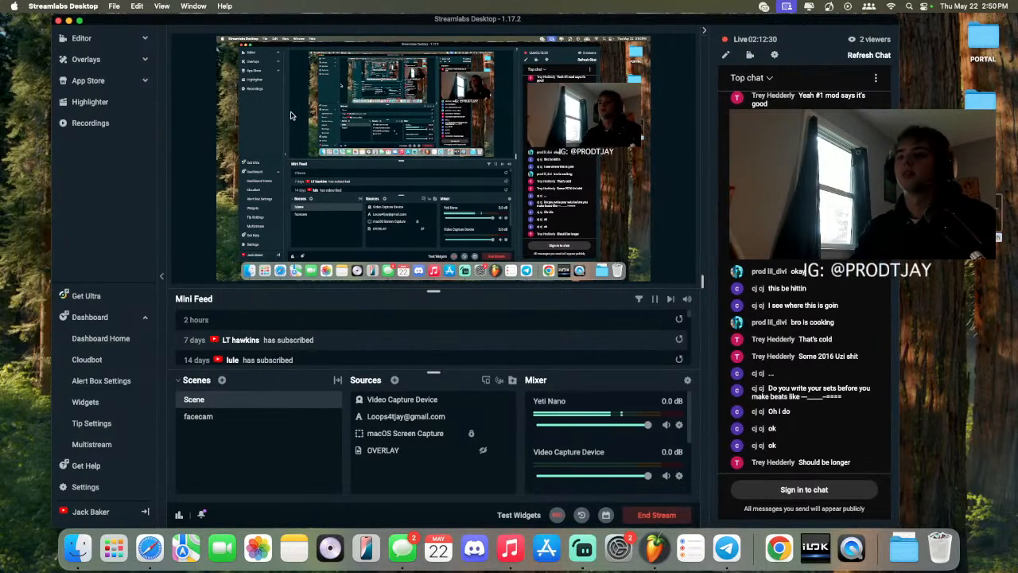
pyautogui.moveTo(693, 19); pyautogui.dragTo(658, 16)
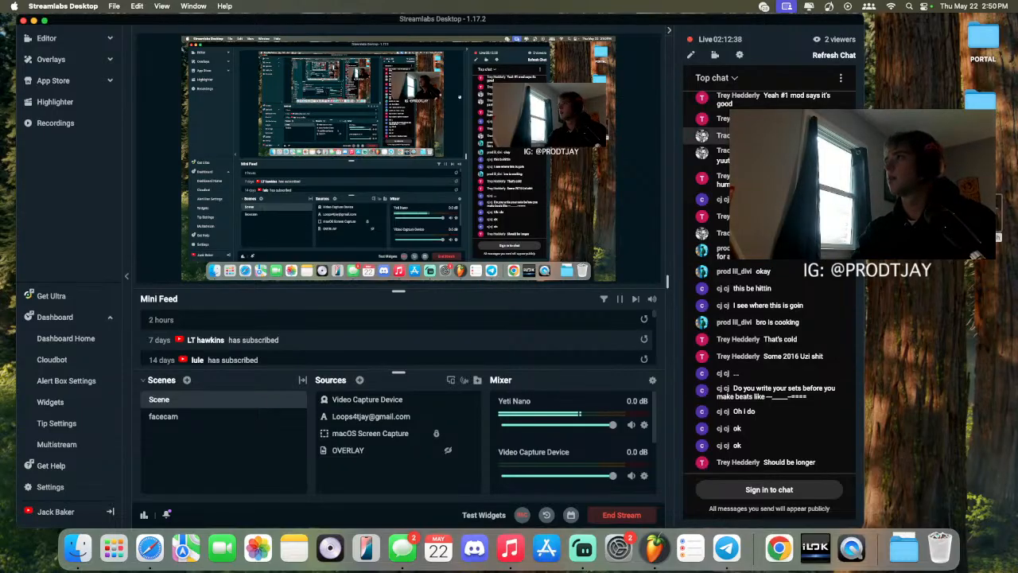
pyautogui.click(915, 258)
pyautogui.click(918, 259)
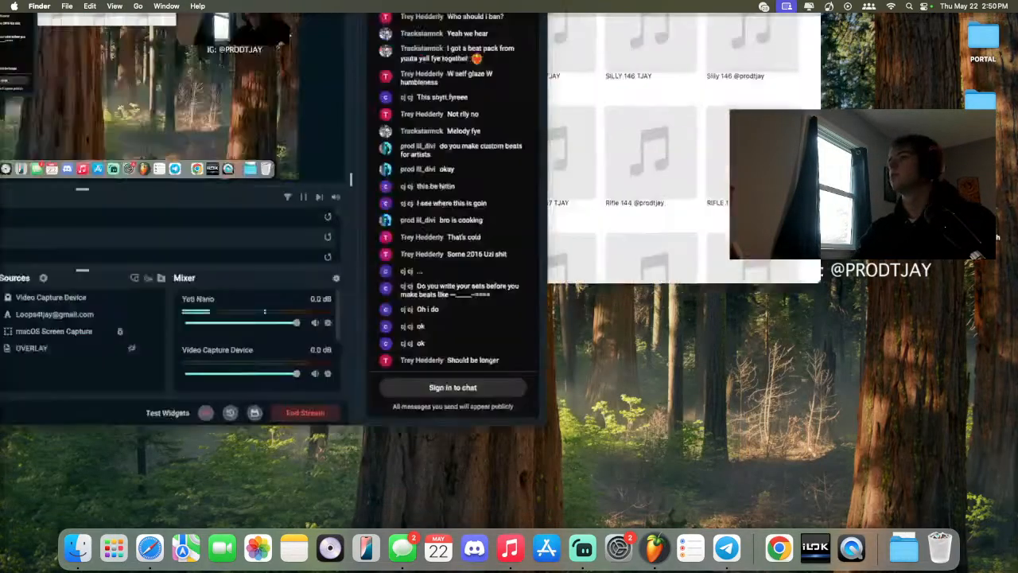